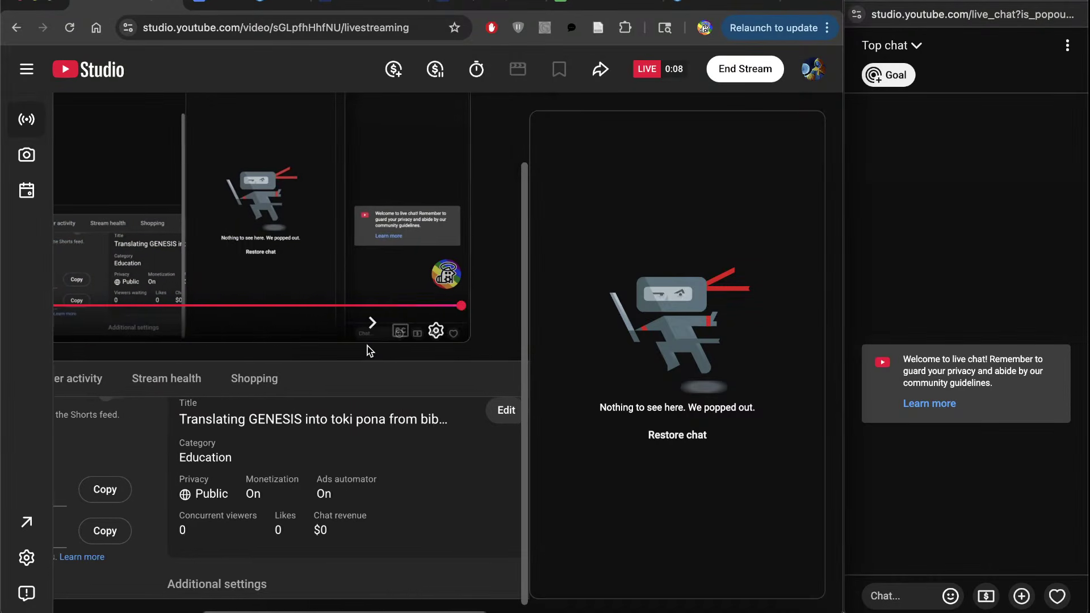
Switch to the browser tab with the Toki Pona Bible document and set the stream chat to Live chat so all messages show
{"action": "scroll", "coordinate": [319, 356], "scroll_direction": "left", "scroll_amount": 5}
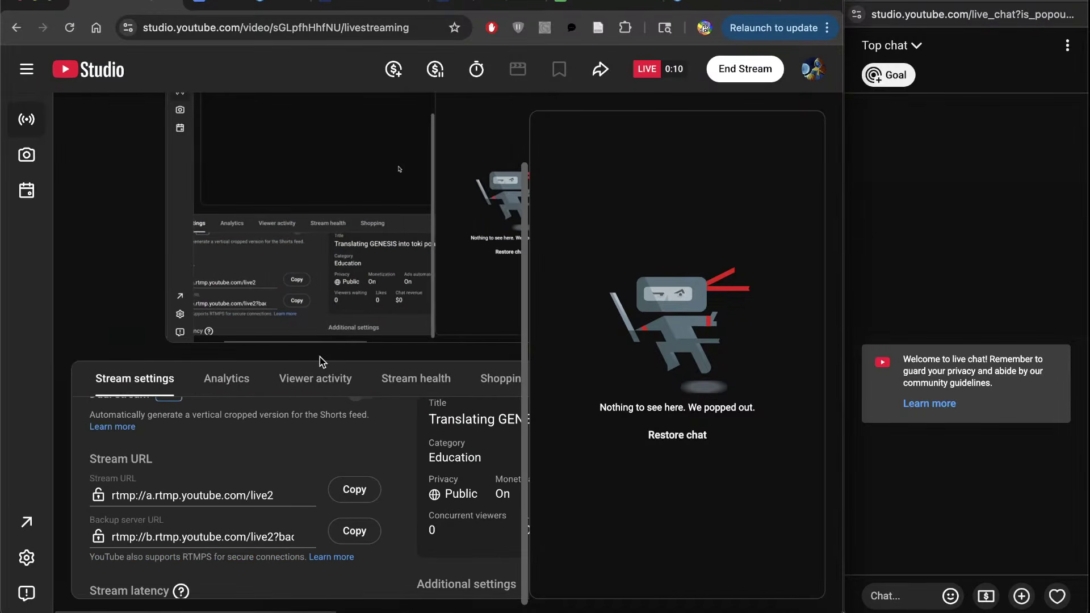
{"action": "scroll", "coordinate": [319, 357], "scroll_direction": "right", "scroll_amount": 6}
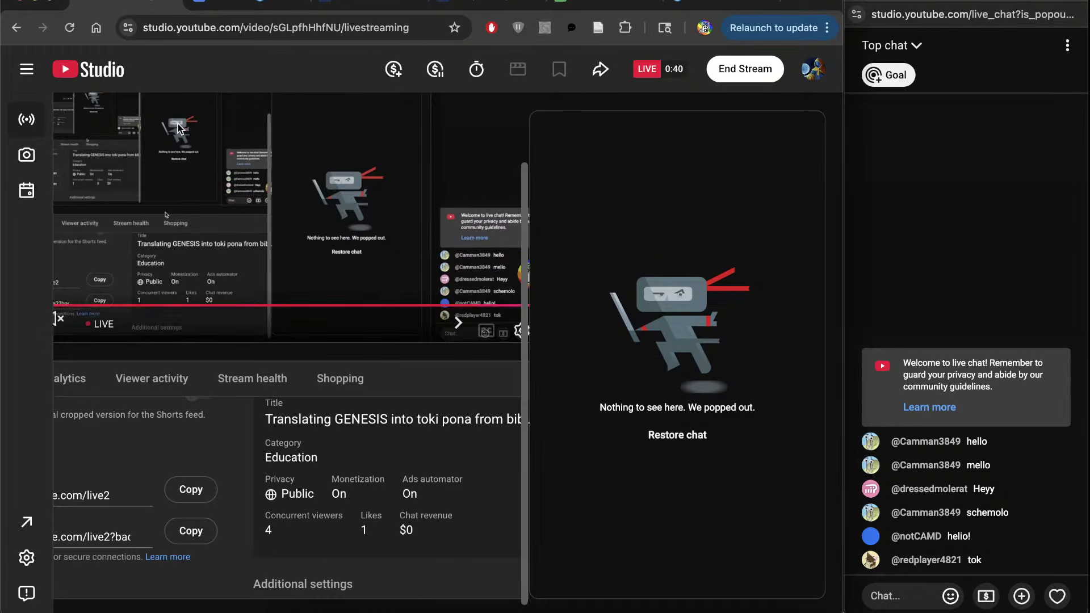
{"action": "left_click", "coordinate": [215, 7]}
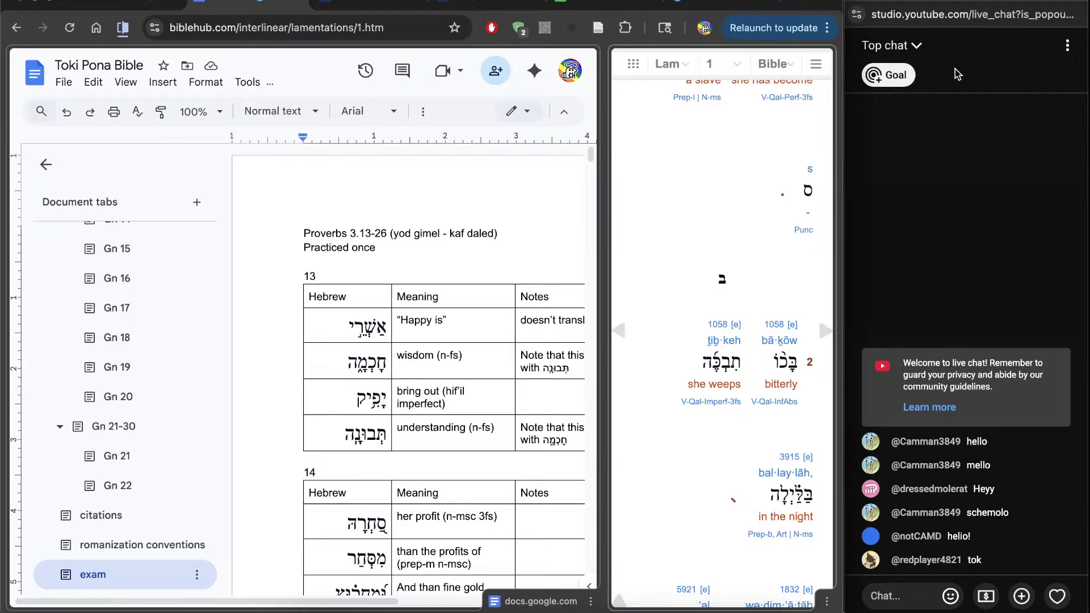
{"action": "left_click", "coordinate": [912, 46]}
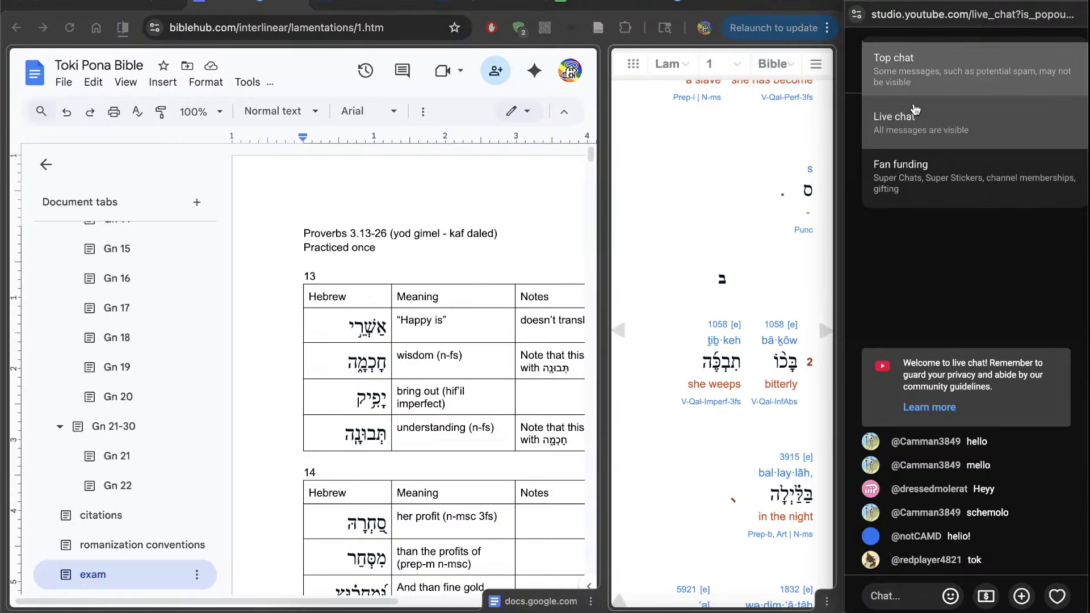
{"action": "left_click", "coordinate": [934, 133]}
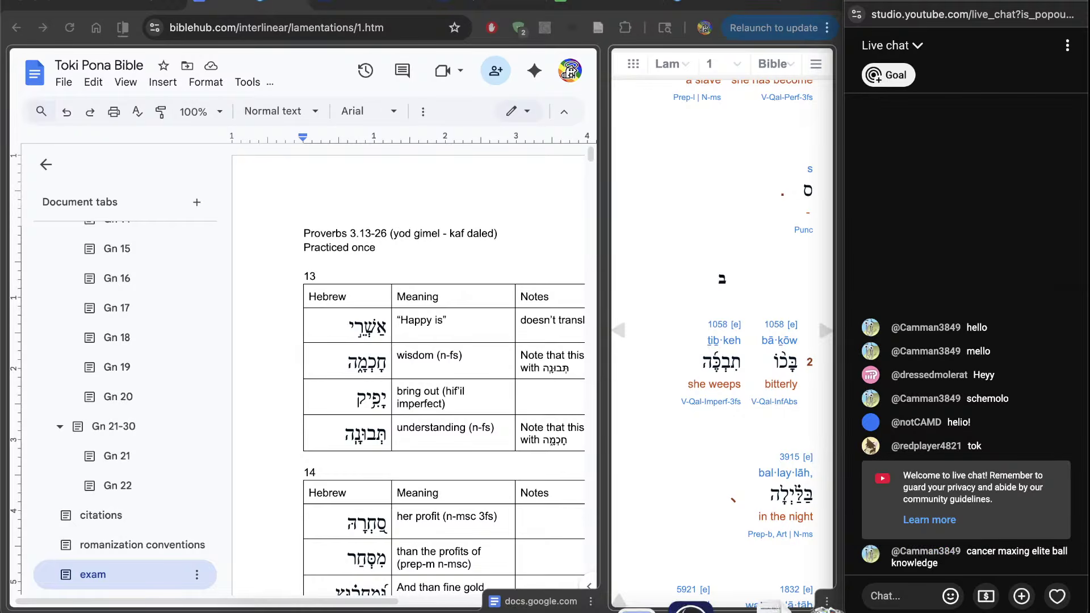
Look through the Hebrew vocabulary tables in the exam tab, from Proverbs 3 to Song of Songs 1
{"action": "scroll", "coordinate": [489, 486], "scroll_direction": "right", "scroll_amount": 5}
{"action": "scroll", "coordinate": [490, 489], "scroll_direction": "down", "scroll_amount": 20}
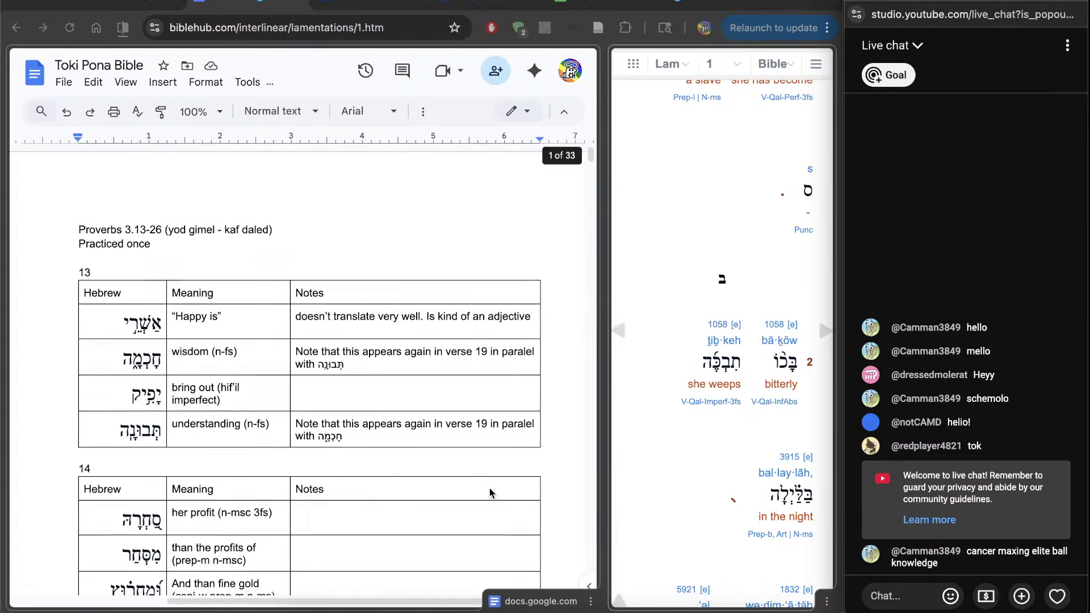
{"action": "scroll", "coordinate": [489, 493], "scroll_direction": "down", "scroll_amount": 20}
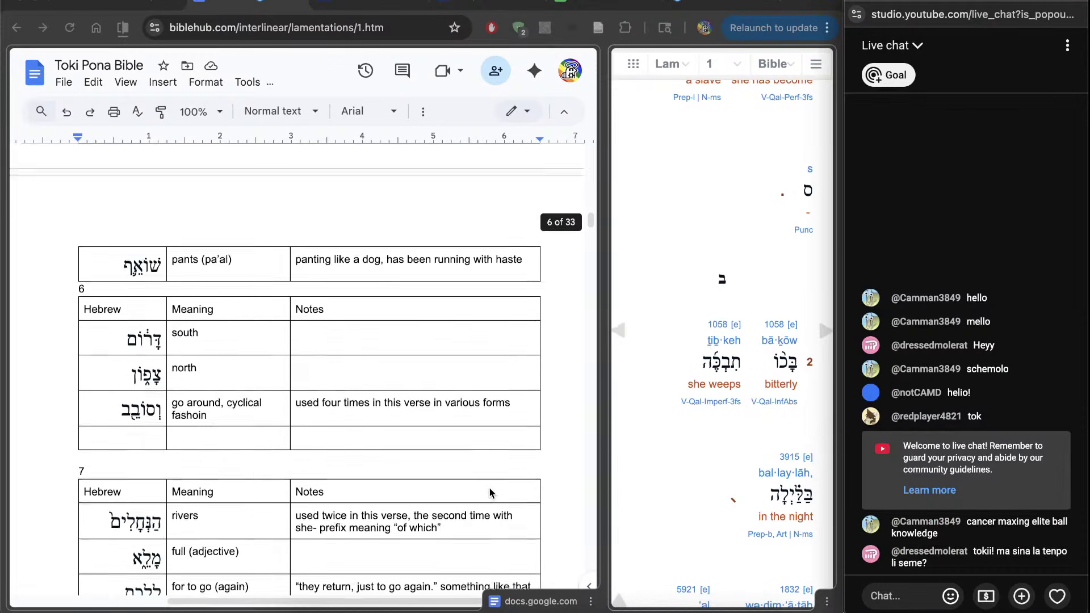
{"action": "scroll", "coordinate": [490, 492], "scroll_direction": "down", "scroll_amount": 20}
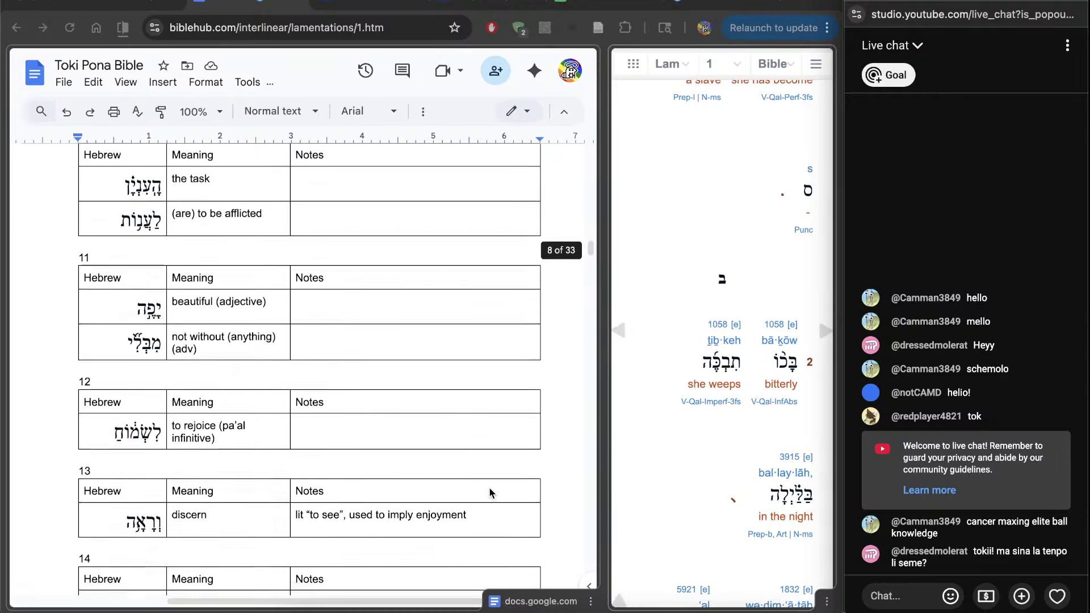
{"action": "scroll", "coordinate": [490, 493], "scroll_direction": "down", "scroll_amount": 10}
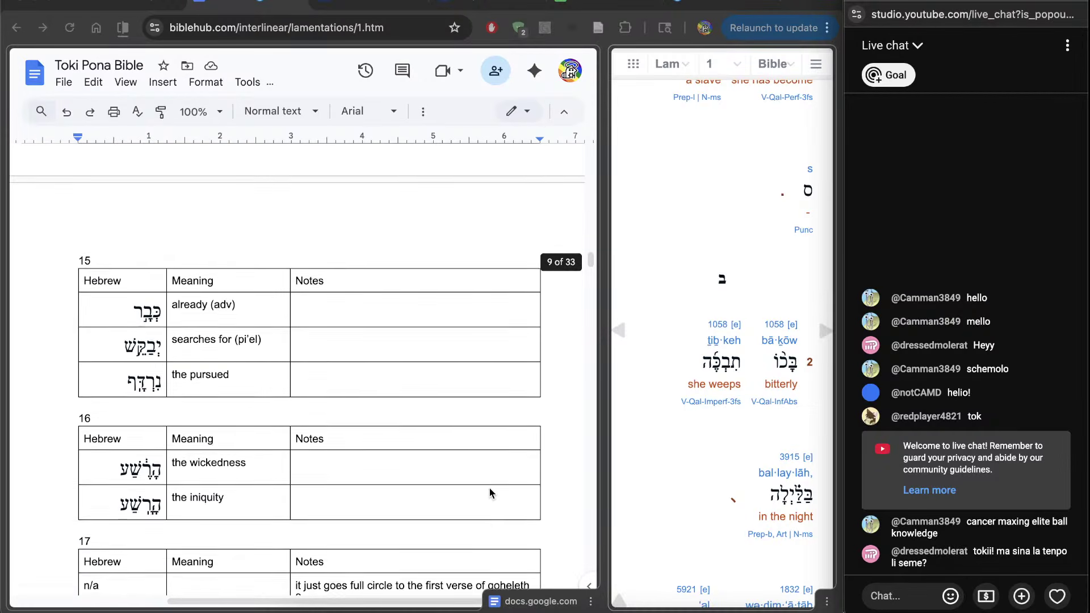
{"action": "scroll", "coordinate": [490, 493], "scroll_direction": "down", "scroll_amount": 10}
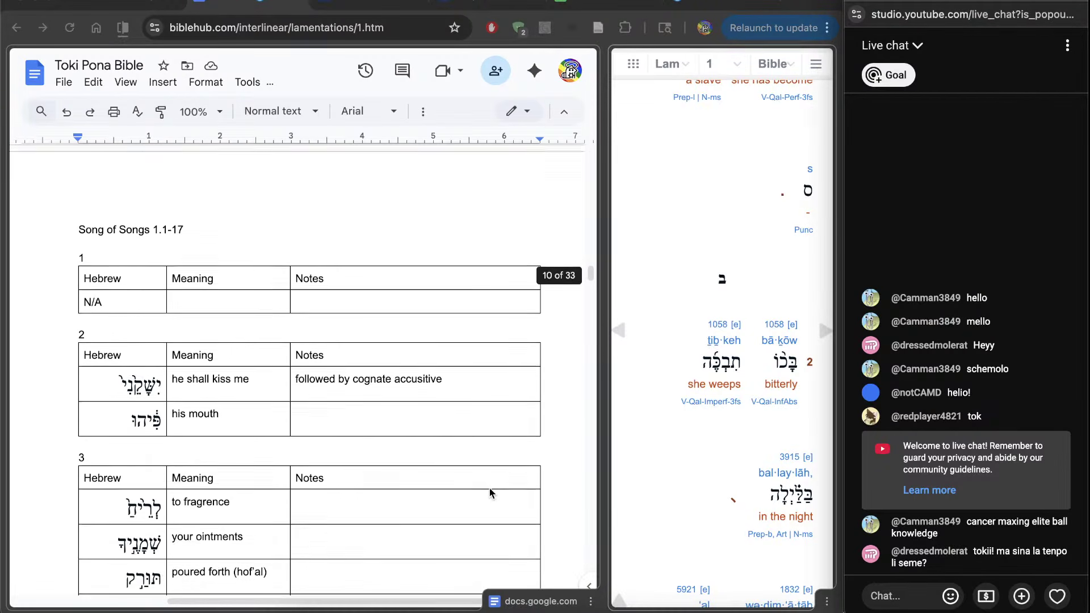
{"action": "scroll", "coordinate": [490, 493], "scroll_direction": "down", "scroll_amount": 15}
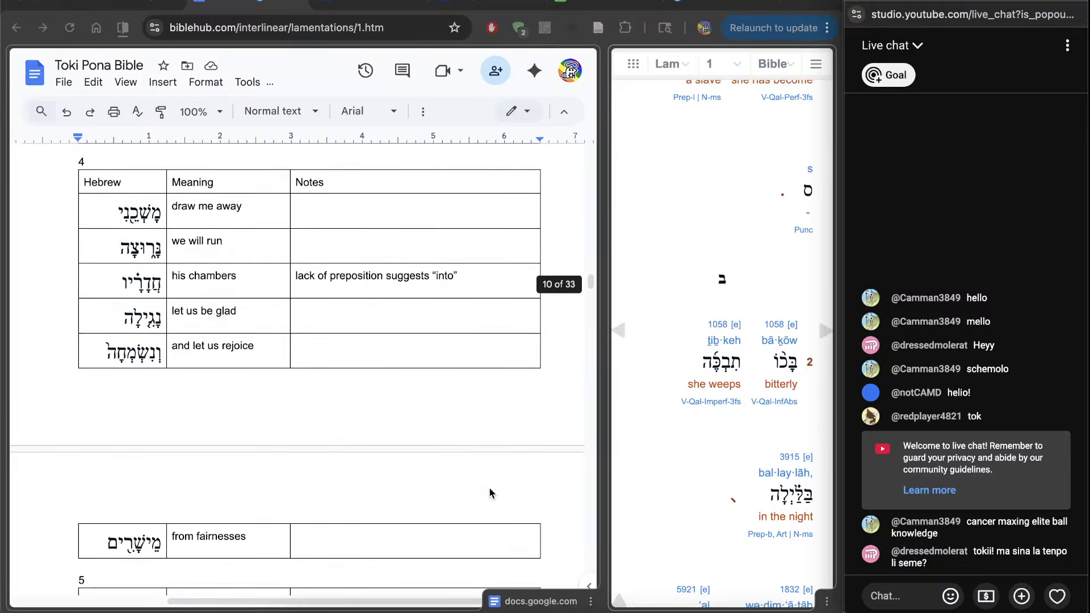
{"action": "scroll", "coordinate": [490, 493], "scroll_direction": "left", "scroll_amount": 4}
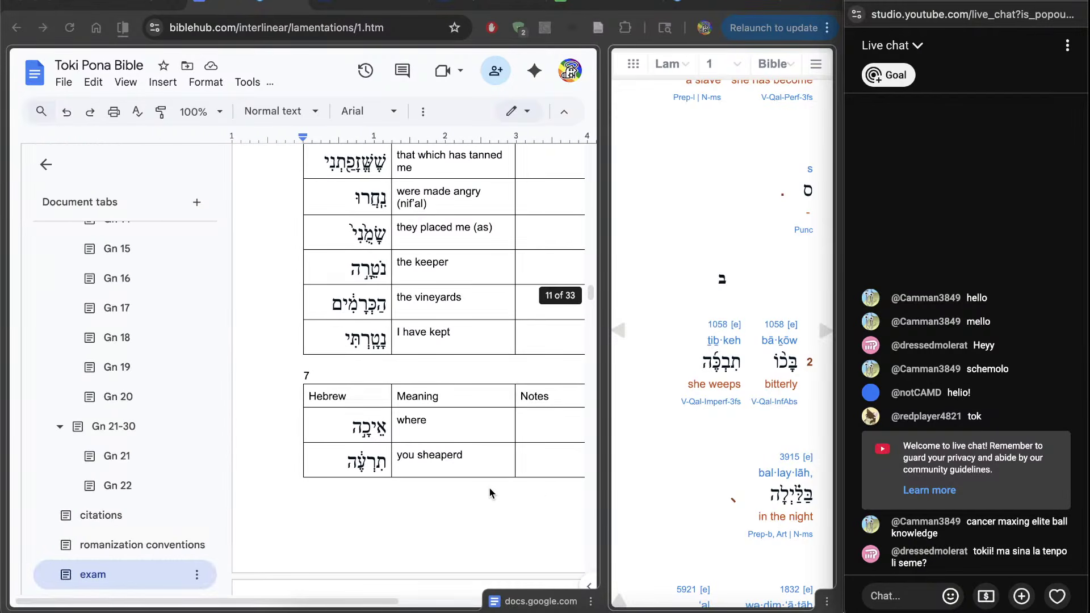
Open the Gn 22 tab of the document and view its translated verses from 14 onward
{"action": "left_click", "coordinate": [146, 489]}
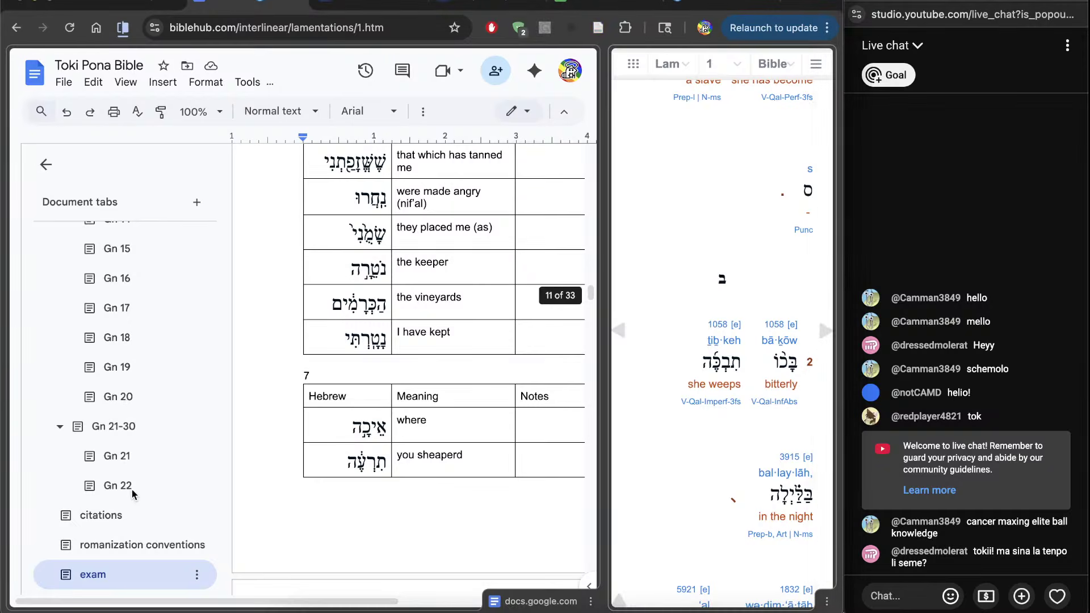
{"action": "scroll", "coordinate": [227, 484], "scroll_direction": "up", "scroll_amount": 5}
{"action": "scroll", "coordinate": [227, 484], "scroll_direction": "down", "scroll_amount": 5}
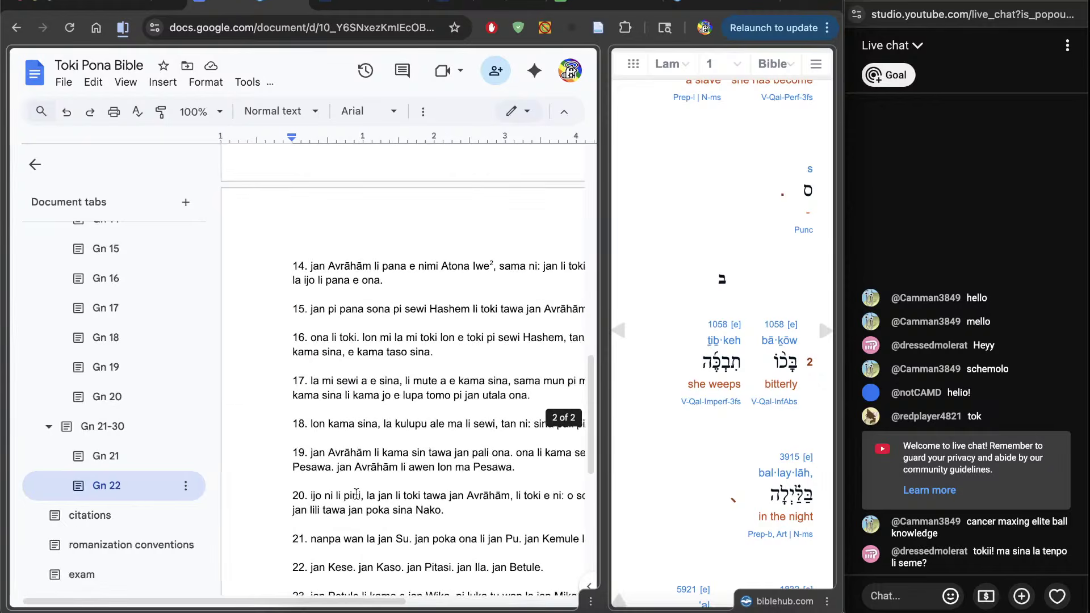
{"action": "scroll", "coordinate": [357, 493], "scroll_direction": "right", "scroll_amount": 4}
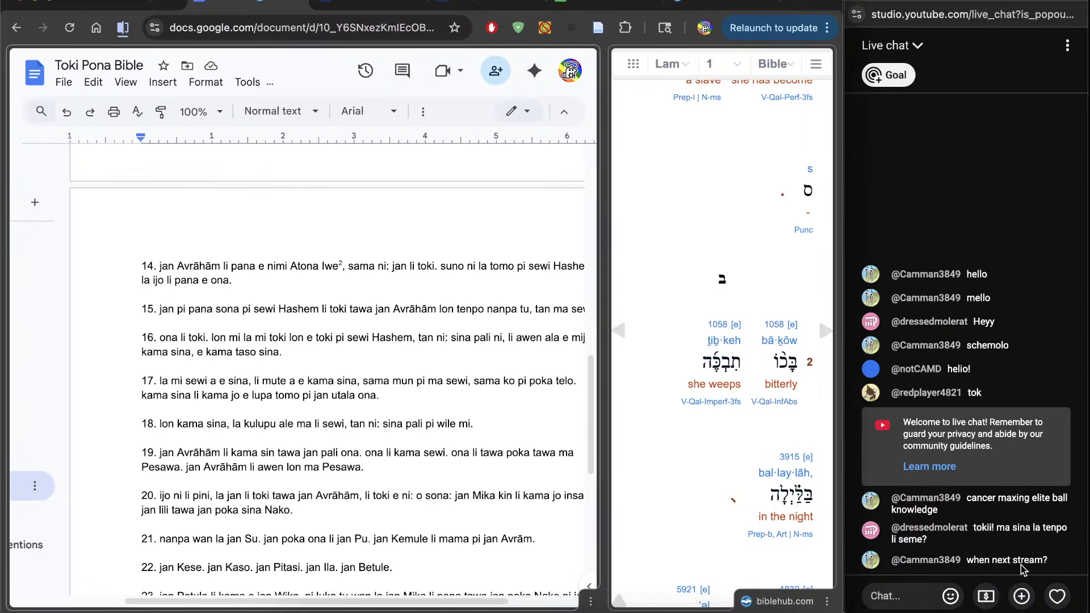
Switch the interlinear Bible from Lamentations to the book of Genesis
{"action": "left_click", "coordinate": [672, 200]}
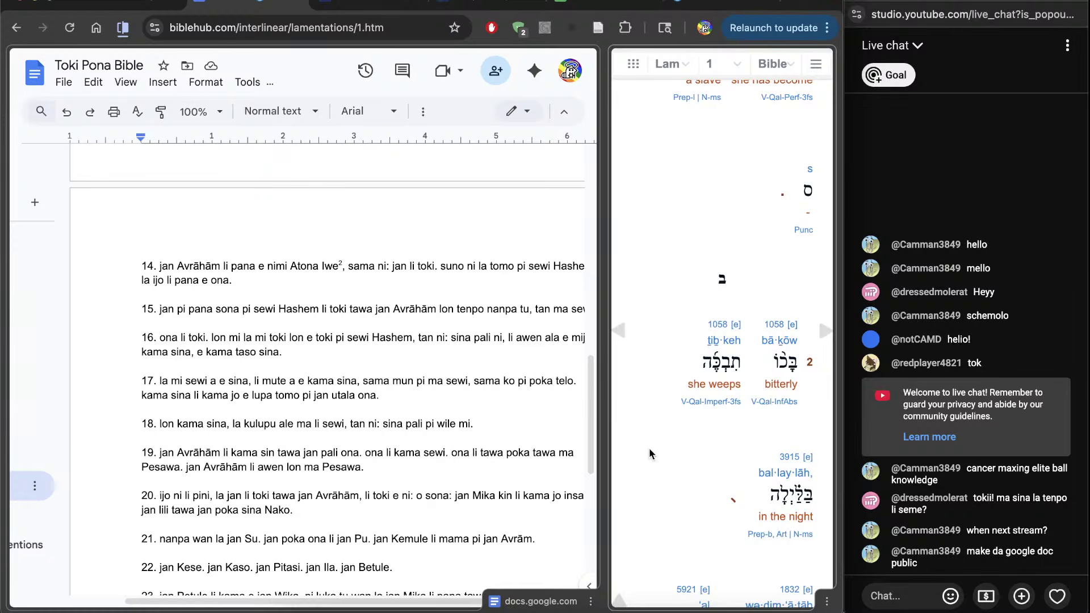
{"action": "left_click", "coordinate": [672, 64]}
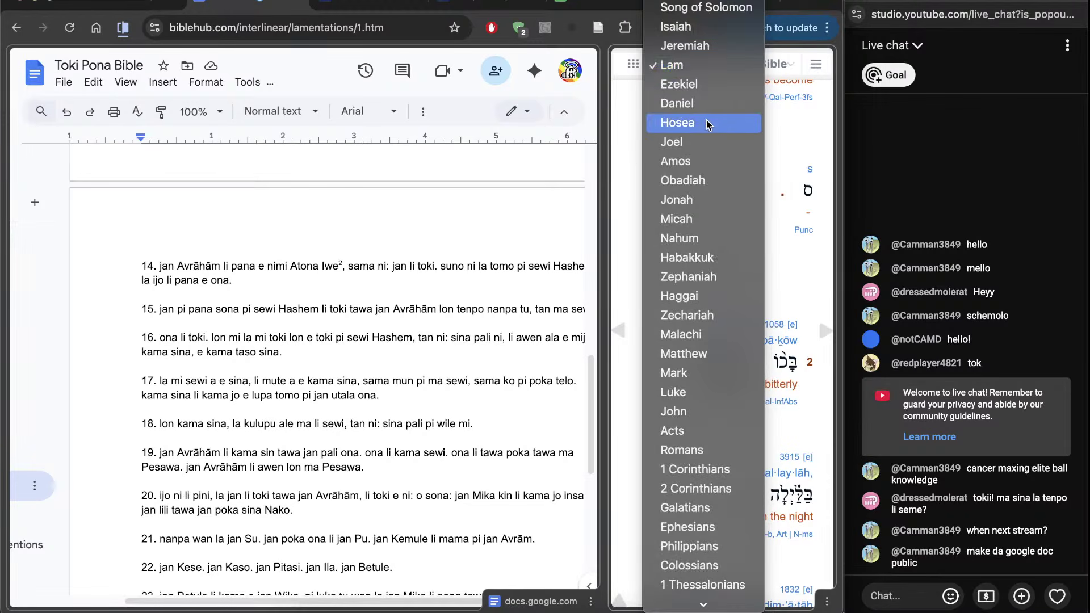
{"action": "scroll", "coordinate": [708, 127], "scroll_direction": "up", "scroll_amount": 5}
{"action": "scroll", "coordinate": [708, 129], "scroll_direction": "up", "scroll_amount": 3}
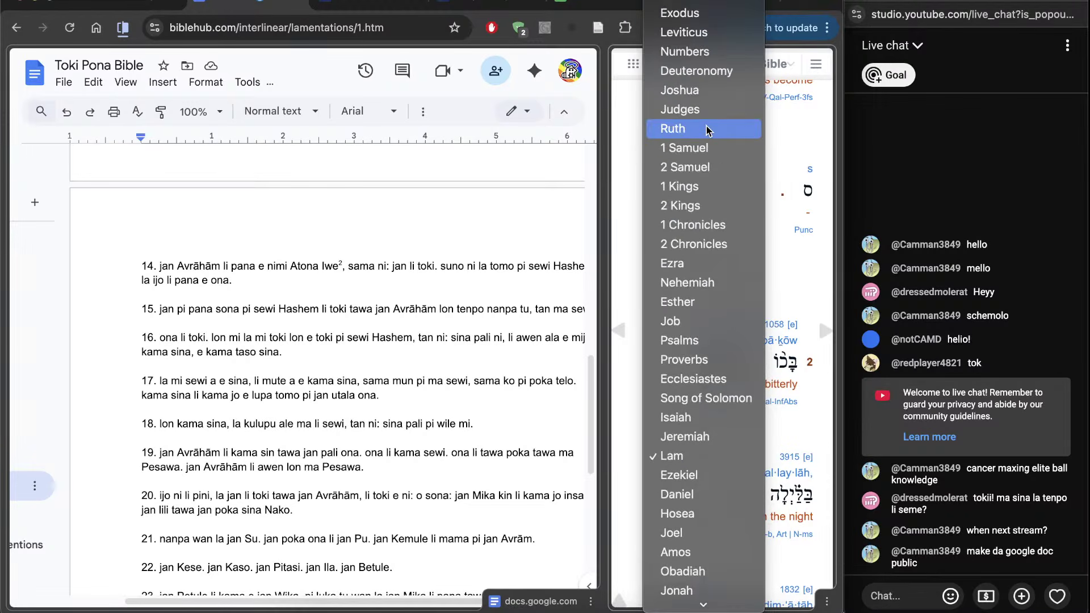
{"action": "left_click", "coordinate": [709, 2]}
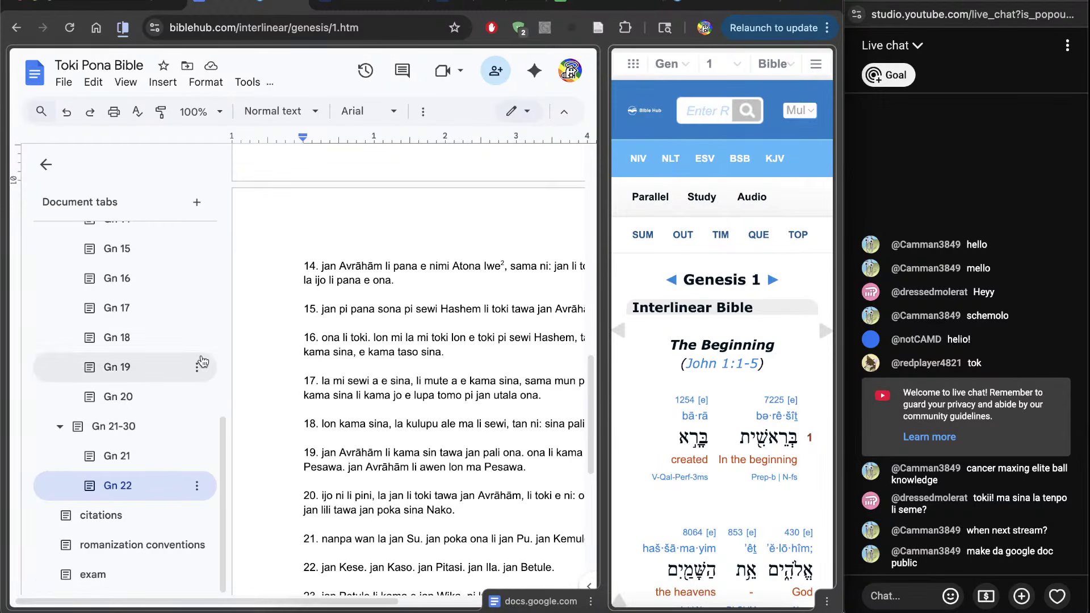
Open the document's Gn 13 tab and view Genesis 1 down to verse 5 in the interlinear Bible
{"action": "scroll", "coordinate": [204, 352], "scroll_direction": "up", "scroll_amount": 5}
{"action": "left_click", "coordinate": [136, 370]}
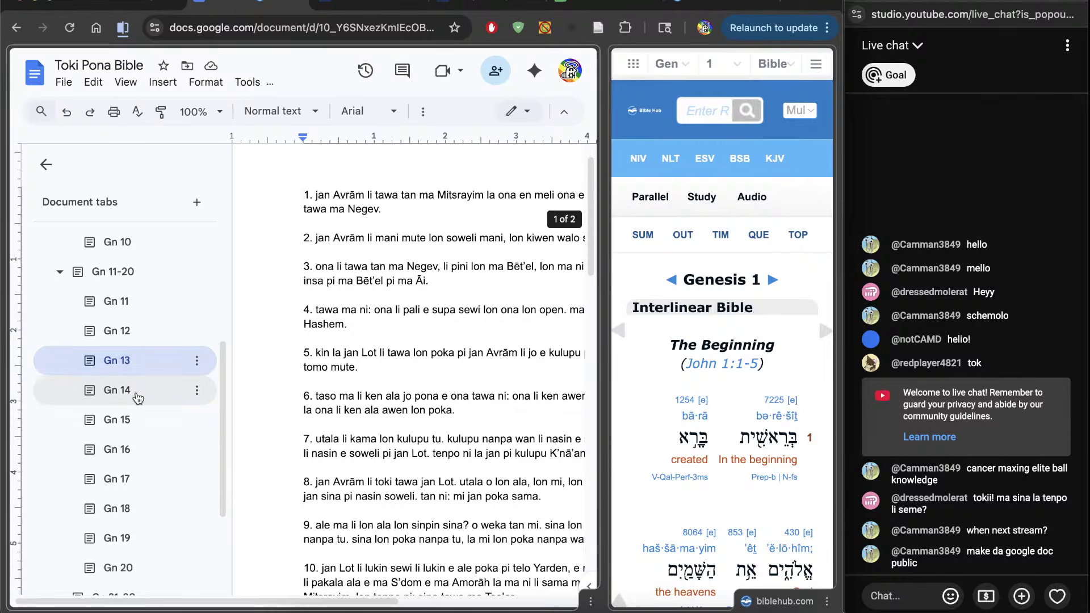
{"action": "left_click", "coordinate": [714, 67]}
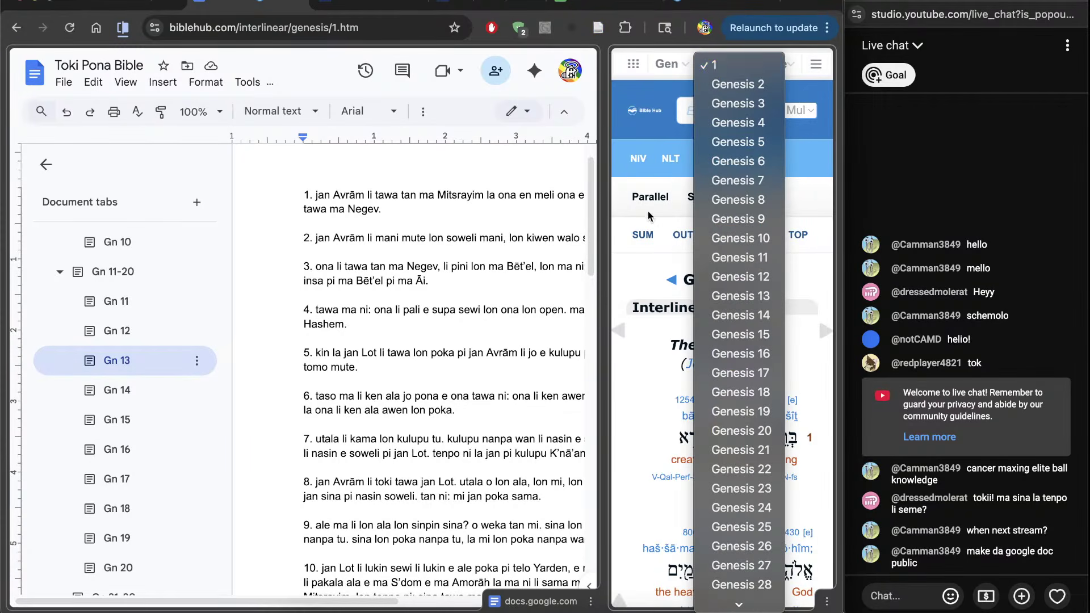
{"action": "left_click", "coordinate": [643, 307]}
{"action": "scroll", "coordinate": [641, 306], "scroll_direction": "down", "scroll_amount": 10}
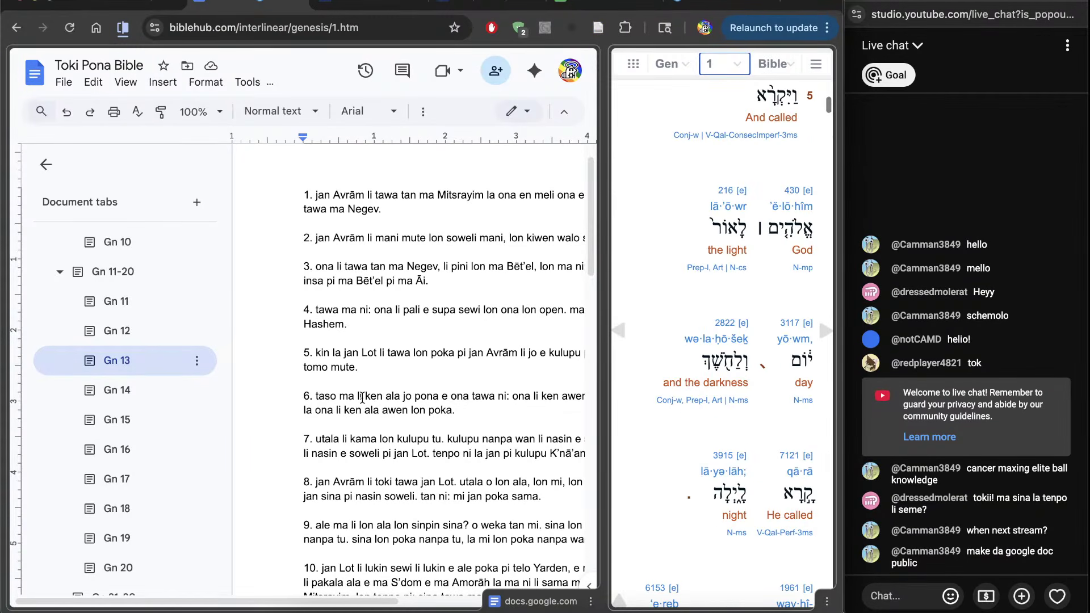
Look through the Gn 13 translation, including verses 12 to 18 at the end of the chapter
{"action": "scroll", "coordinate": [151, 455], "scroll_direction": "down", "scroll_amount": 3}
{"action": "scroll", "coordinate": [171, 425], "scroll_direction": "up", "scroll_amount": 2}
{"action": "scroll", "coordinate": [358, 436], "scroll_direction": "down", "scroll_amount": 10}
{"action": "scroll", "coordinate": [359, 436], "scroll_direction": "down", "scroll_amount": 10}
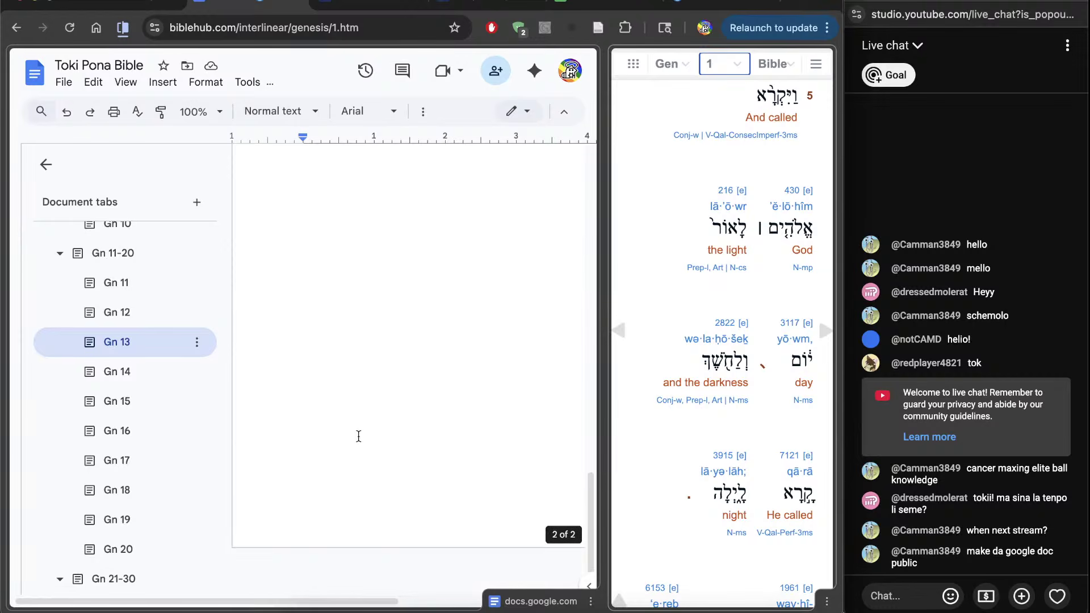
{"action": "scroll", "coordinate": [359, 436], "scroll_direction": "up", "scroll_amount": 6}
{"action": "scroll", "coordinate": [358, 436], "scroll_direction": "right", "scroll_amount": 3}
{"action": "scroll", "coordinate": [358, 436], "scroll_direction": "right", "scroll_amount": 2}
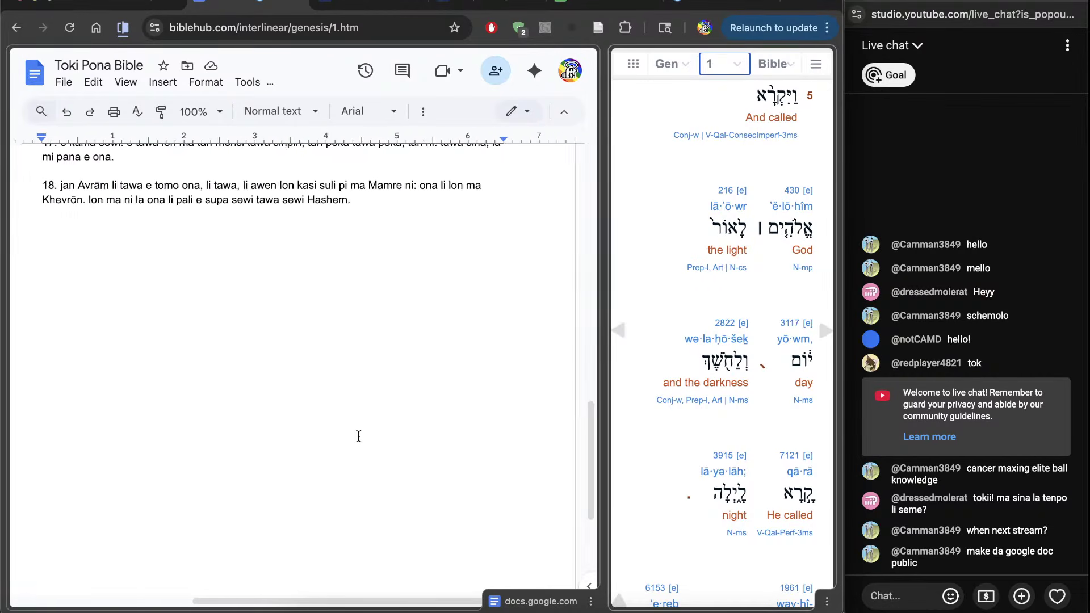
{"action": "scroll", "coordinate": [358, 436], "scroll_direction": "up", "scroll_amount": 3}
{"action": "scroll", "coordinate": [359, 436], "scroll_direction": "up", "scroll_amount": 8}
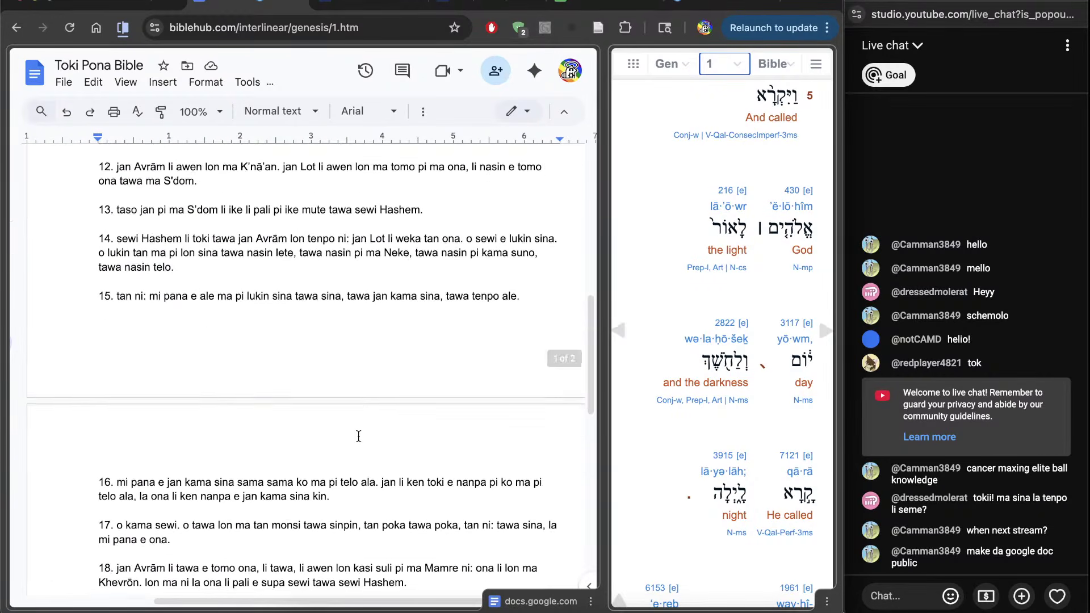
{"action": "scroll", "coordinate": [358, 437], "scroll_direction": "down", "scroll_amount": 10}
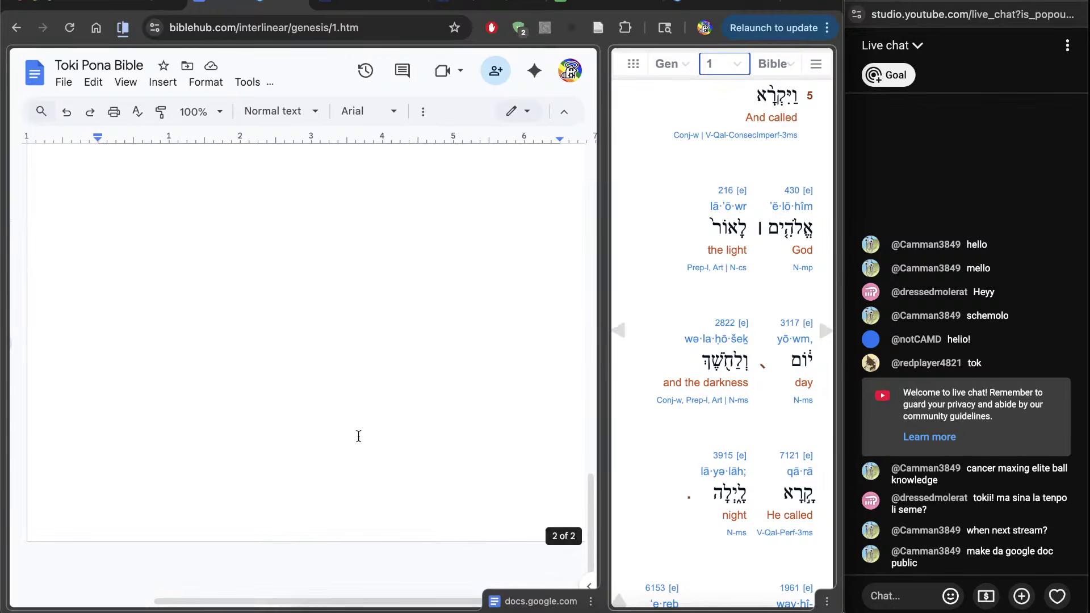
Go on to the Gn 14 tab and review its verses and closing footnotes, highlighting the place name Dammāseq in verse 15
{"action": "left_click", "coordinate": [533, 579]}
{"action": "left_click", "coordinate": [533, 579]}
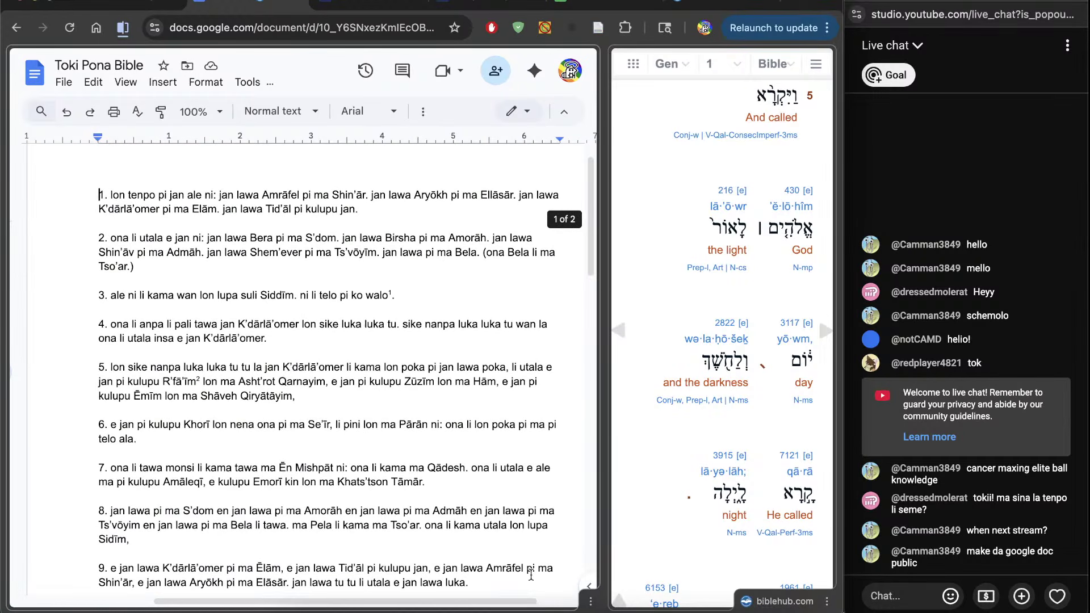
{"action": "scroll", "coordinate": [531, 576], "scroll_direction": "right", "scroll_amount": 3}
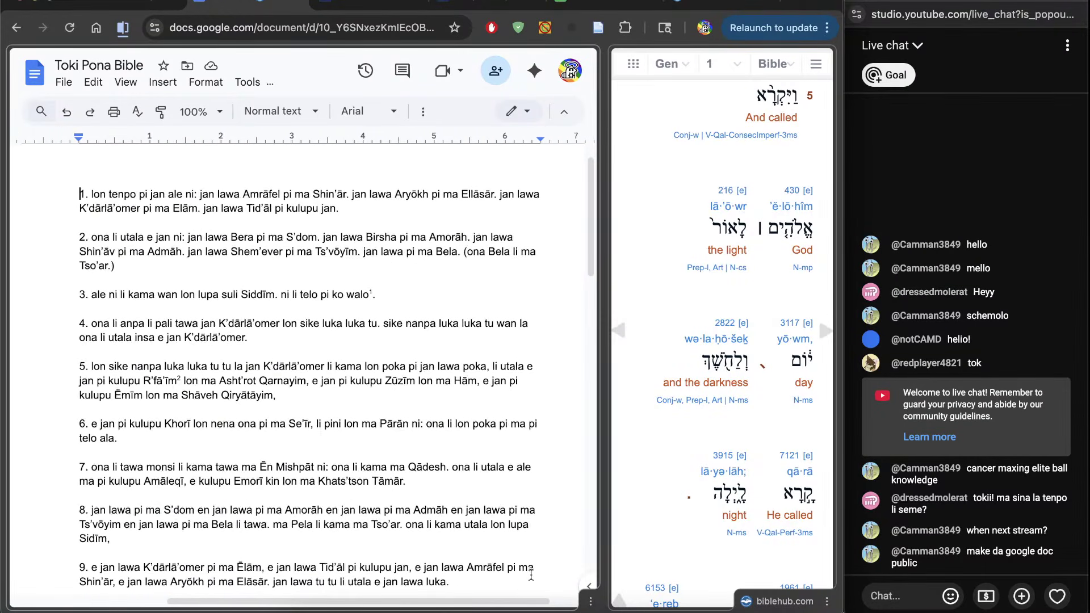
{"action": "scroll", "coordinate": [531, 576], "scroll_direction": "down", "scroll_amount": 3}
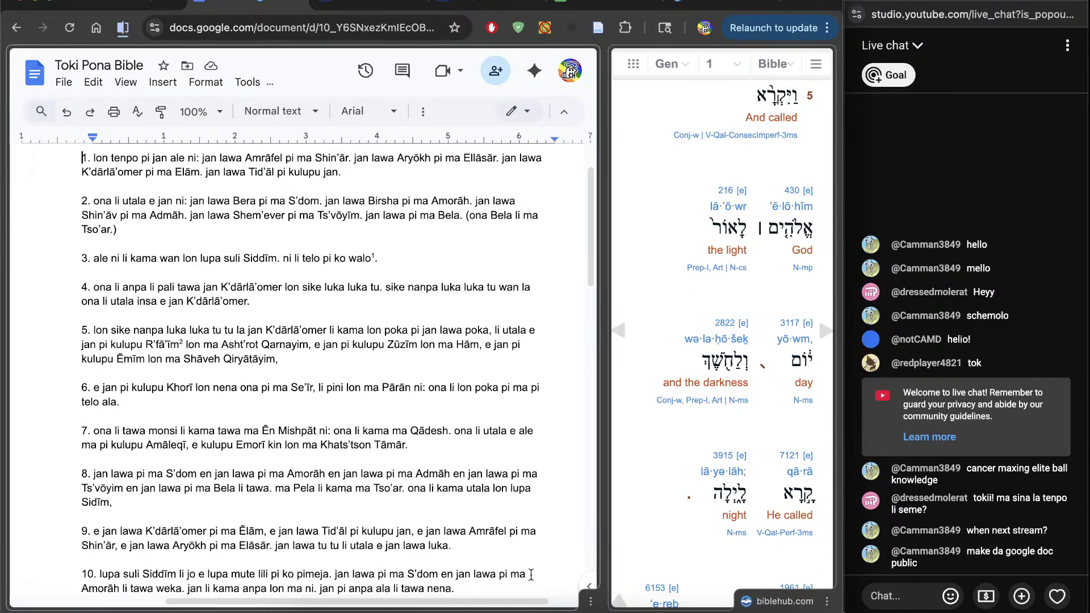
{"action": "scroll", "coordinate": [531, 575], "scroll_direction": "down", "scroll_amount": 10}
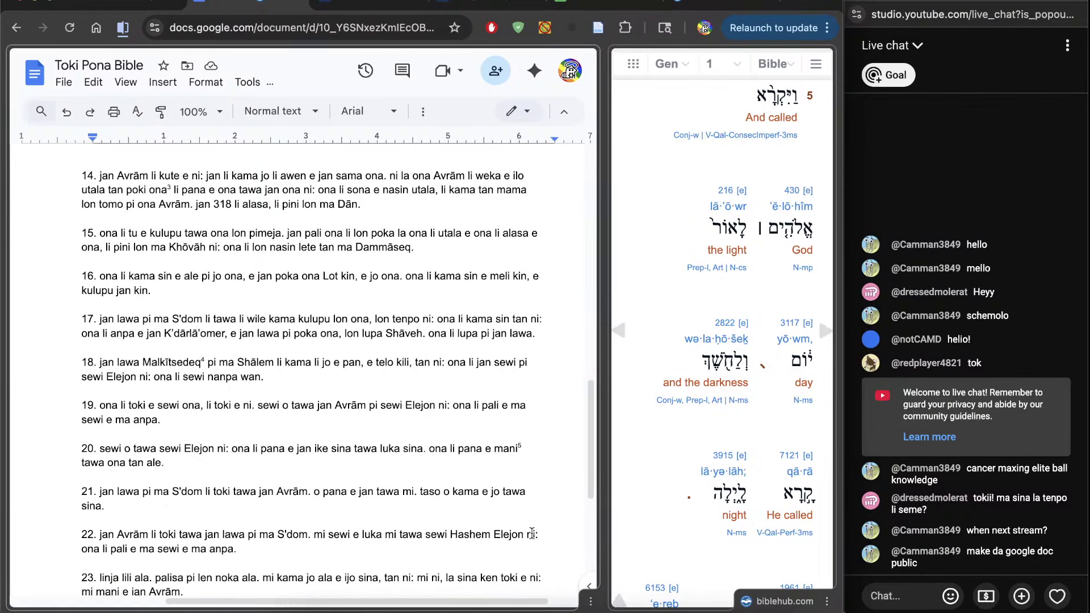
{"action": "double_click", "coordinate": [375, 248]}
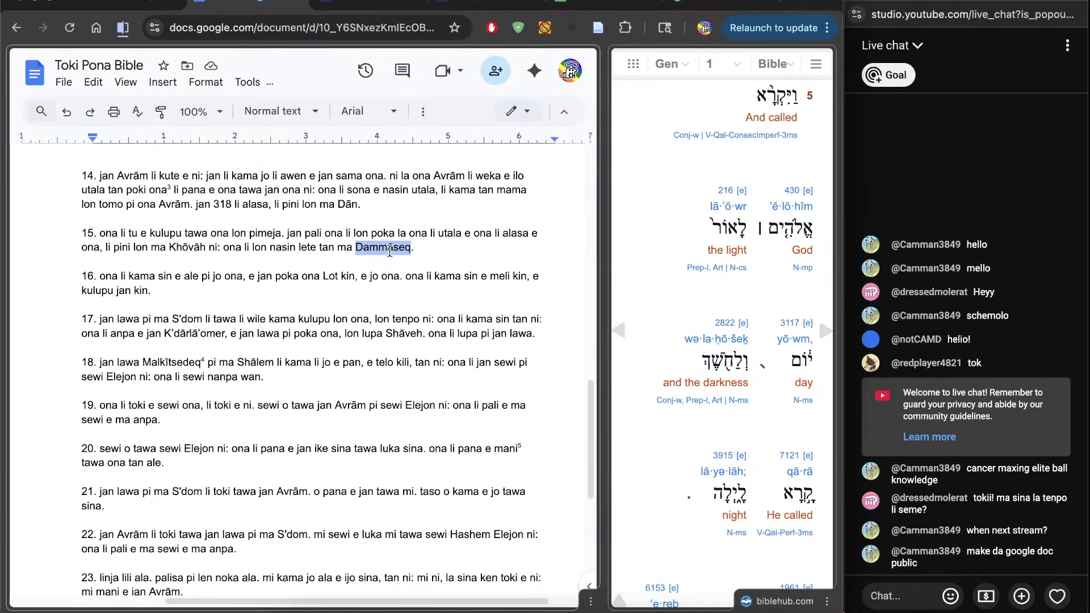
{"action": "left_click", "coordinate": [465, 322]}
{"action": "scroll", "coordinate": [464, 324], "scroll_direction": "down", "scroll_amount": 6}
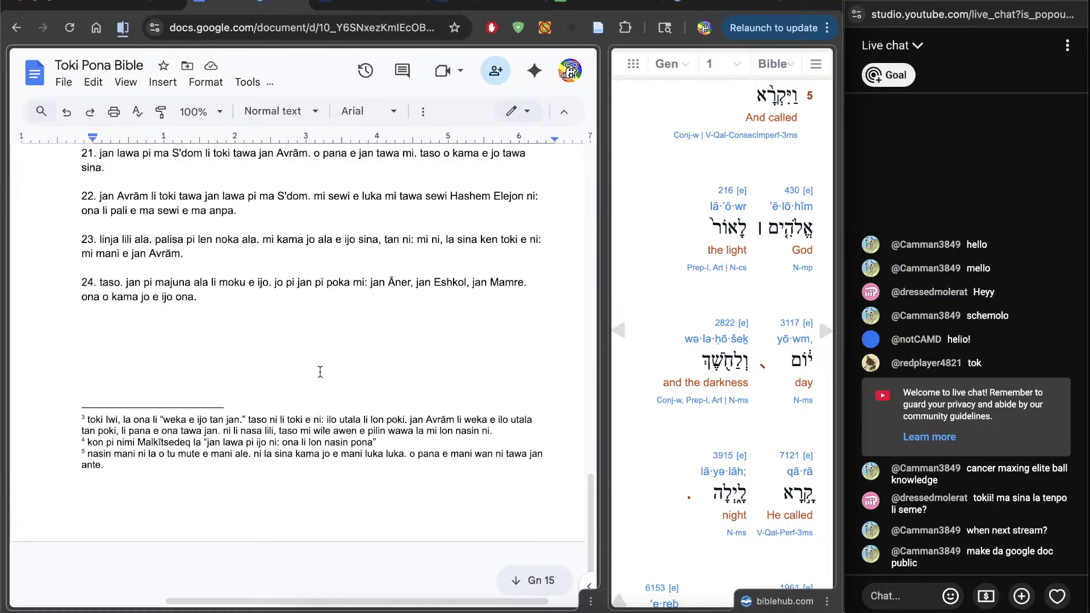
Go on to the Gn 15 tab and review its final verses, highlighting the list of peoples in verses 19 to 21
{"action": "left_click", "coordinate": [526, 580]}
{"action": "scroll", "coordinate": [527, 584], "scroll_direction": "down", "scroll_amount": 8}
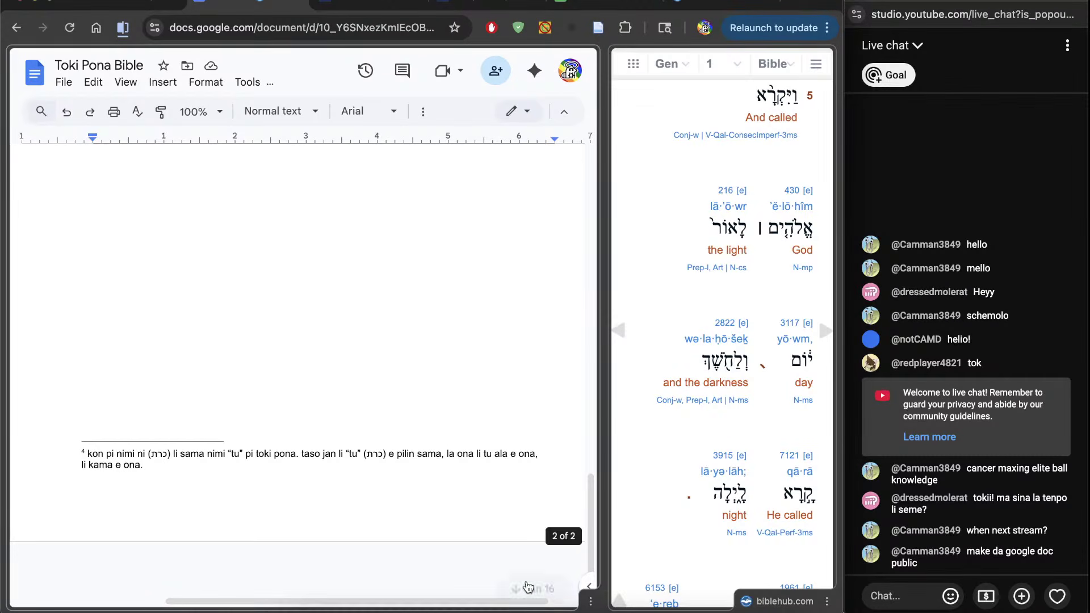
{"action": "scroll", "coordinate": [526, 577], "scroll_direction": "up", "scroll_amount": 5}
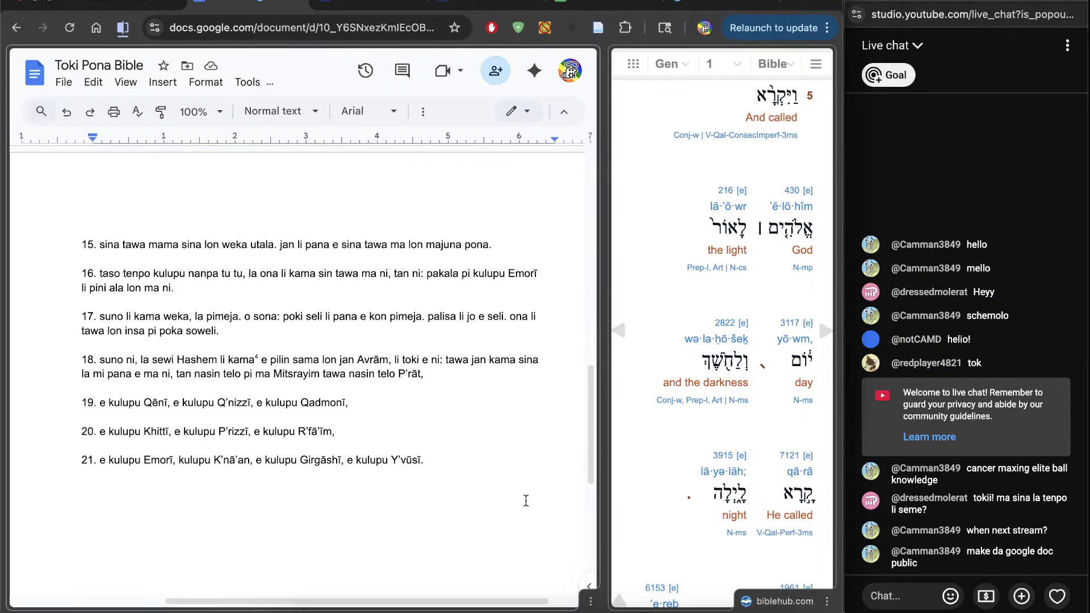
{"action": "left_click_drag", "start_coordinate": [474, 453], "coordinate": [66, 385]}
{"action": "scroll", "coordinate": [356, 484], "scroll_direction": "down", "scroll_amount": 1}
{"action": "left_click", "coordinate": [357, 487]}
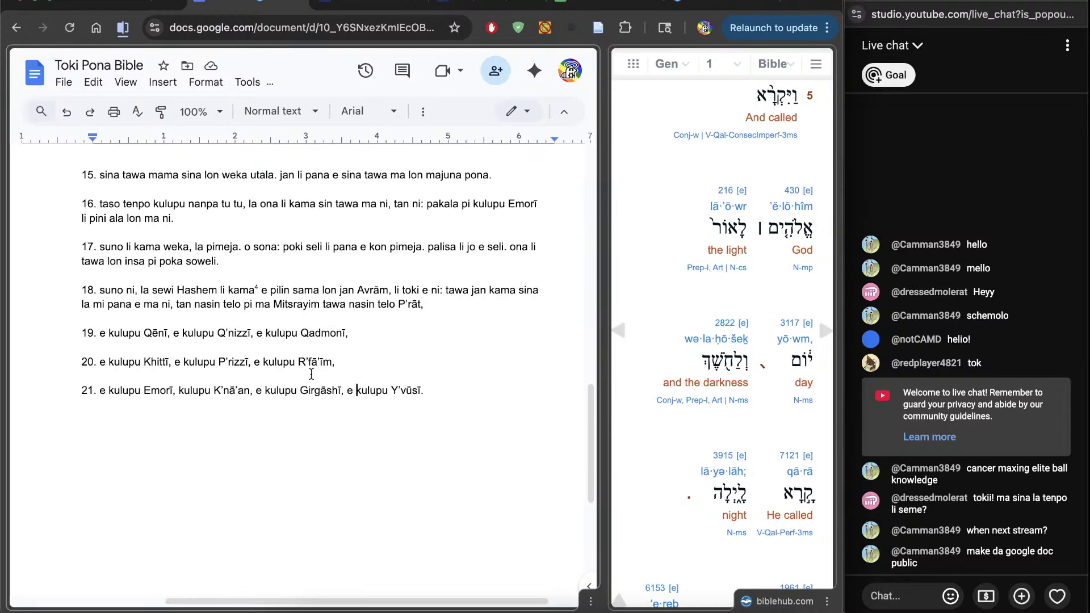
View the rest of the Gn 15 tab after verse 21, down to its closing footnote
{"action": "left_click", "coordinate": [462, 428]}
{"action": "scroll", "coordinate": [461, 428], "scroll_direction": "down", "scroll_amount": 2}
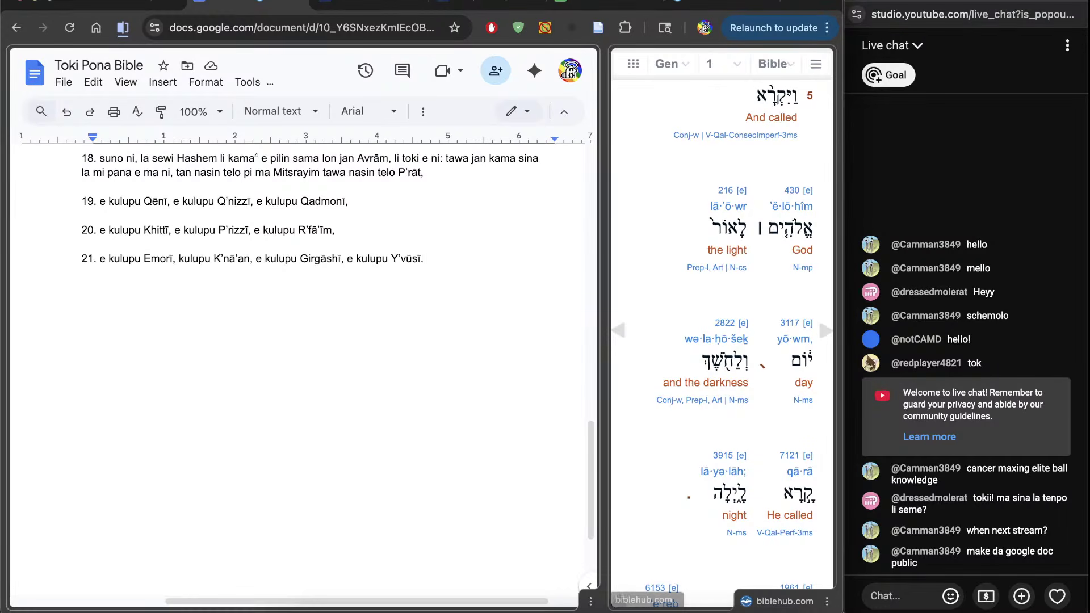
{"action": "scroll", "coordinate": [301, 369], "scroll_direction": "down", "scroll_amount": 3}
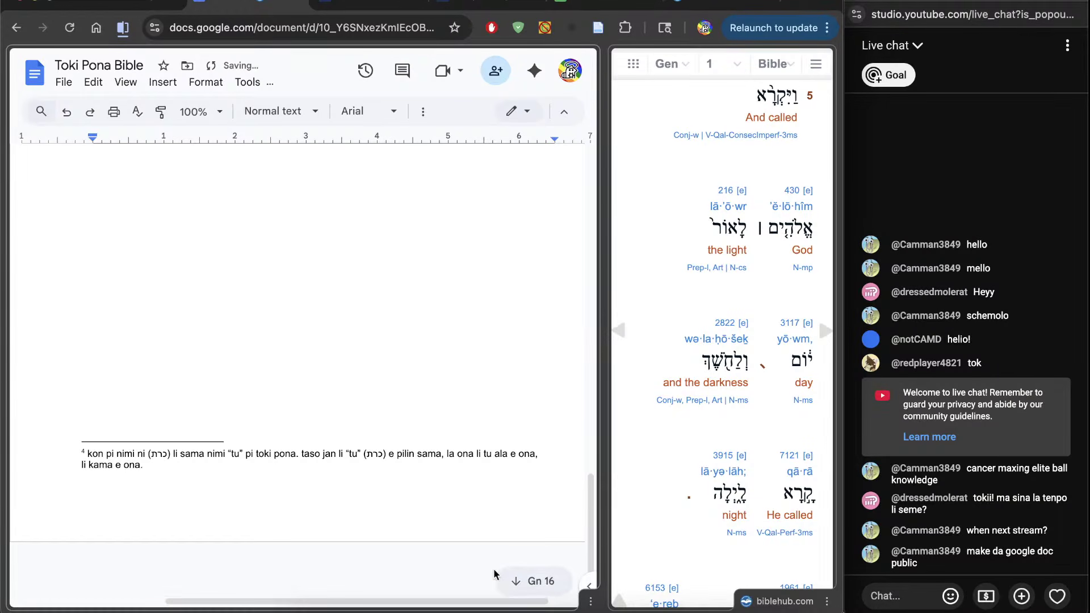
Go on to the Gn 16 tab and look through its verses to the end of the chapter
{"action": "left_click", "coordinate": [525, 580]}
{"action": "scroll", "coordinate": [406, 406], "scroll_direction": "down", "scroll_amount": 10}
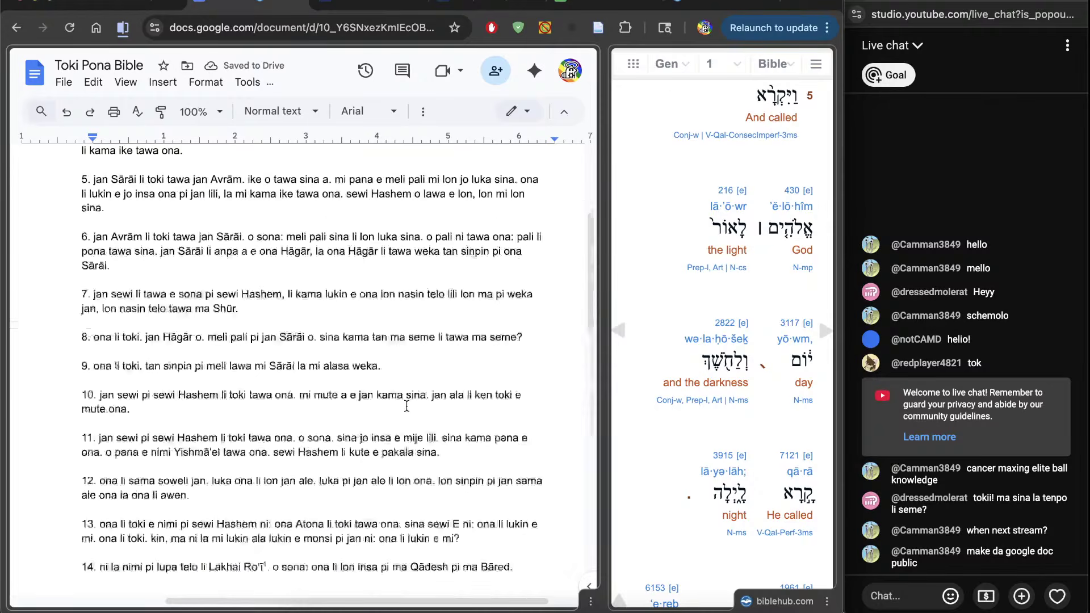
{"action": "scroll", "coordinate": [407, 405], "scroll_direction": "up", "scroll_amount": 1}
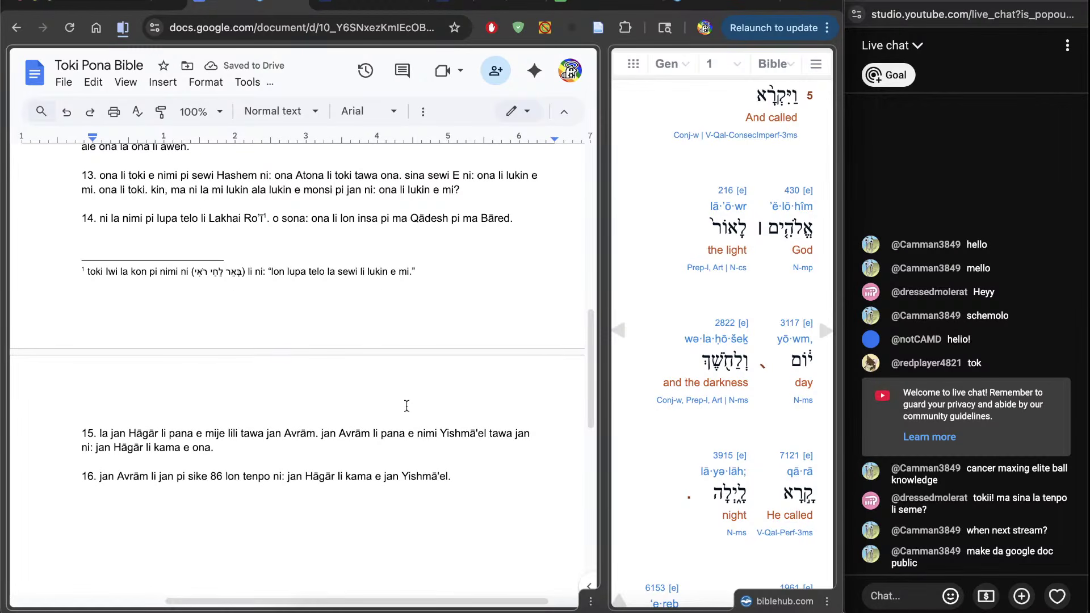
{"action": "scroll", "coordinate": [417, 438], "scroll_direction": "down", "scroll_amount": 5}
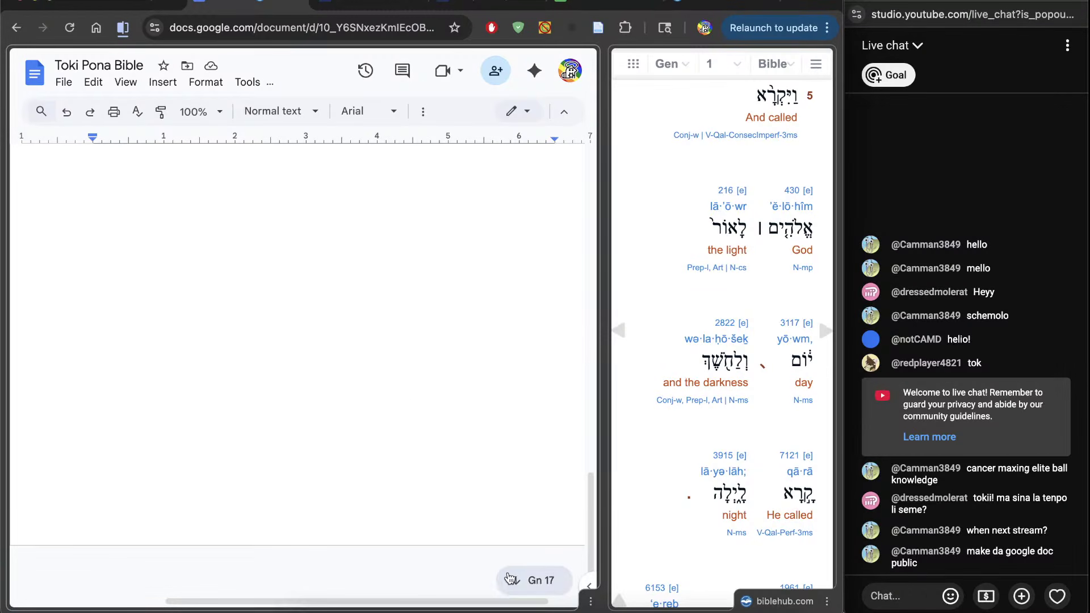
Go on to the Gn 17 tab and look through its verses and closing footnotes
{"action": "left_click", "coordinate": [525, 581]}
{"action": "scroll", "coordinate": [528, 582], "scroll_direction": "down", "scroll_amount": 12}
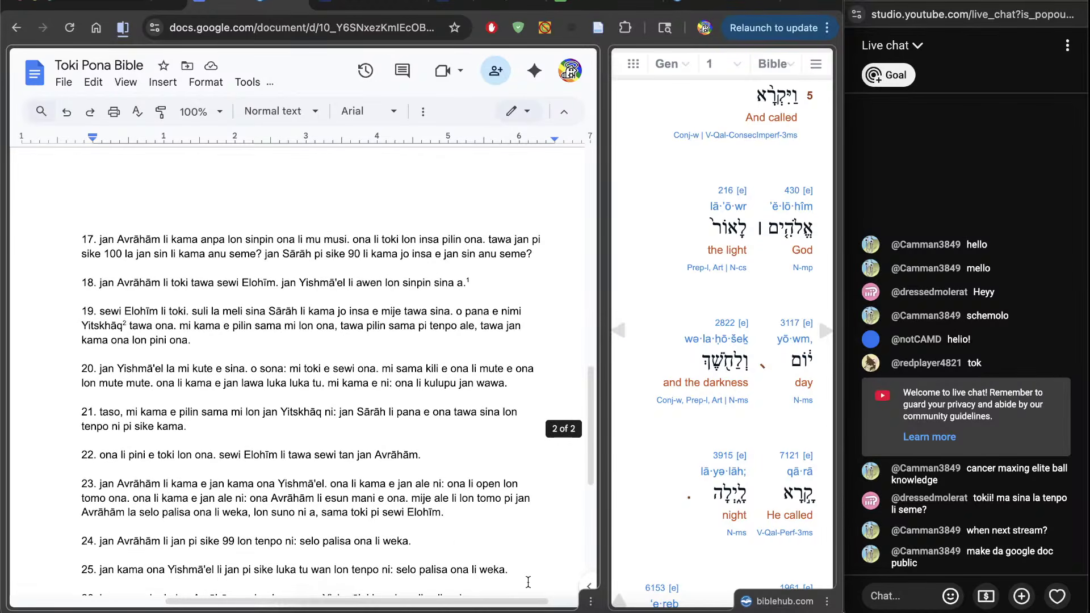
{"action": "scroll", "coordinate": [528, 582], "scroll_direction": "down", "scroll_amount": 5}
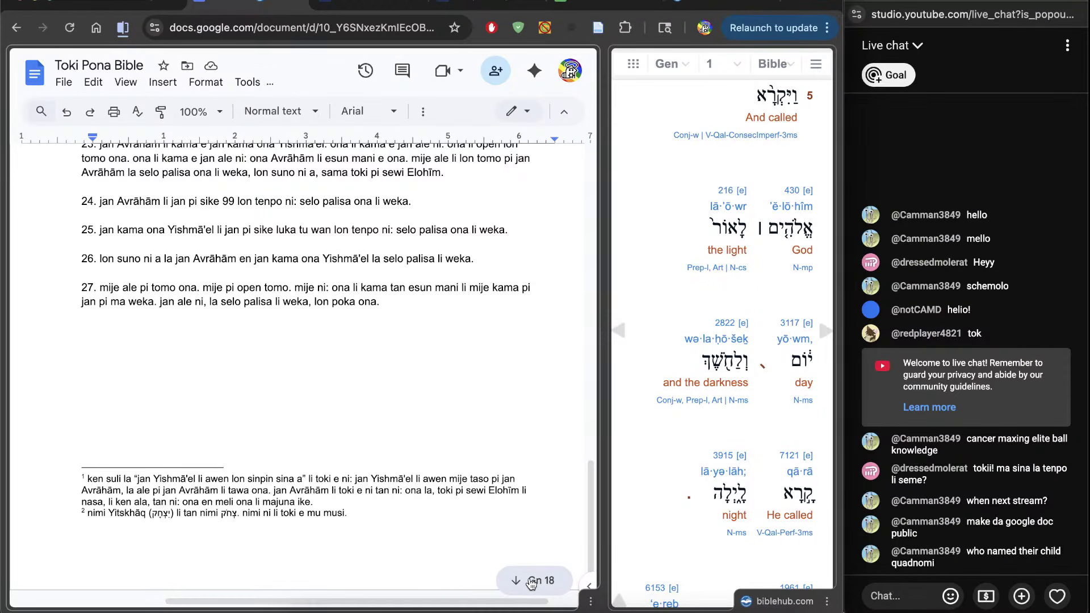
Go on to the Gn 18 tab and review its verses and first footnote, as far as verse 19
{"action": "left_click", "coordinate": [529, 582]}
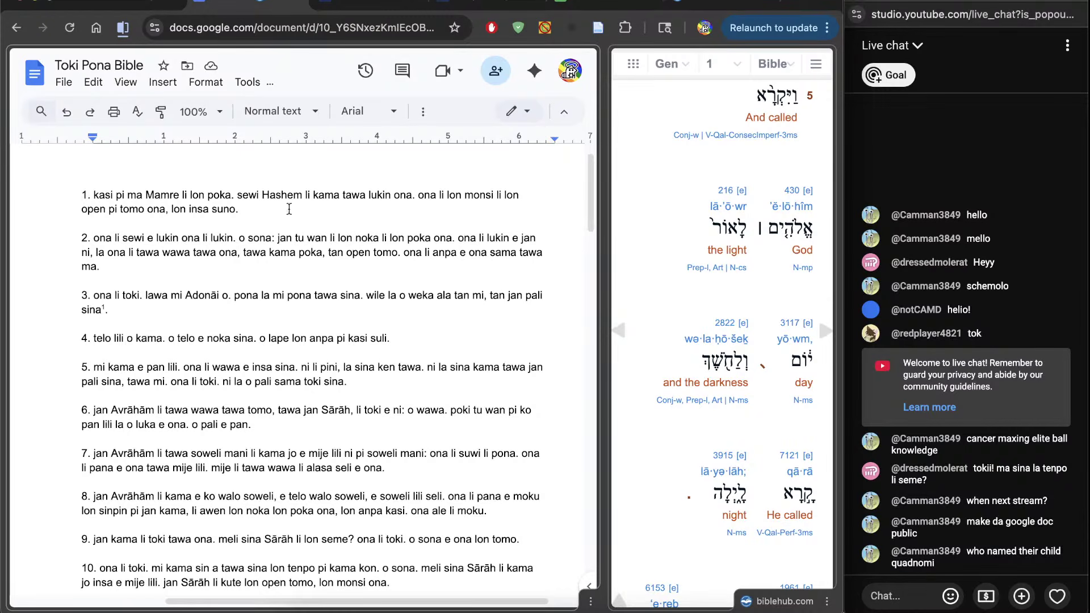
{"action": "left_click", "coordinate": [330, 305]}
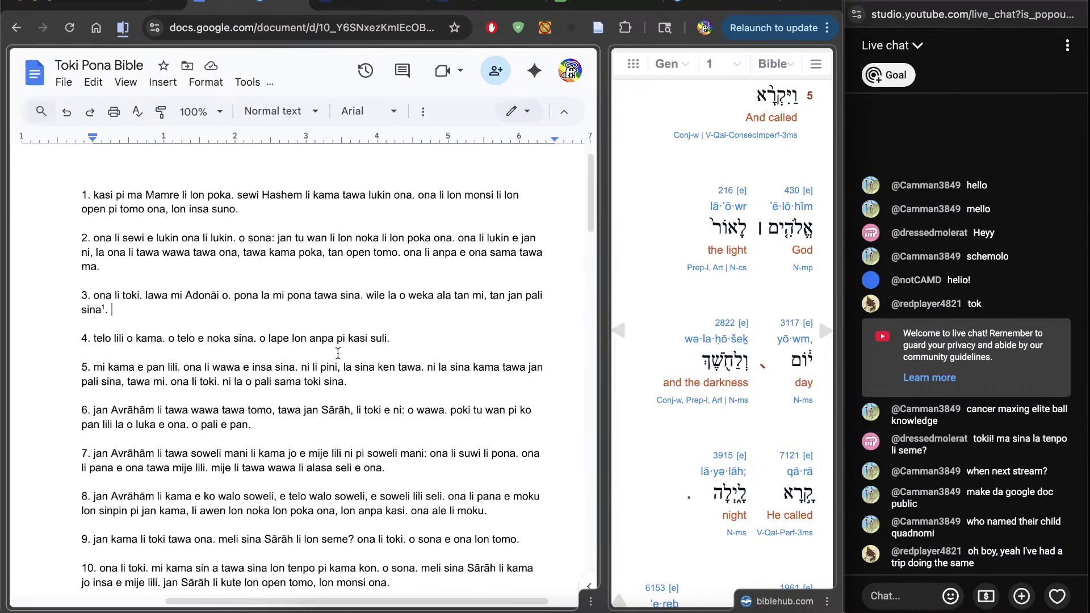
{"action": "scroll", "coordinate": [353, 262], "scroll_direction": "up", "scroll_amount": 2}
{"action": "scroll", "coordinate": [189, 413], "scroll_direction": "down", "scroll_amount": 15}
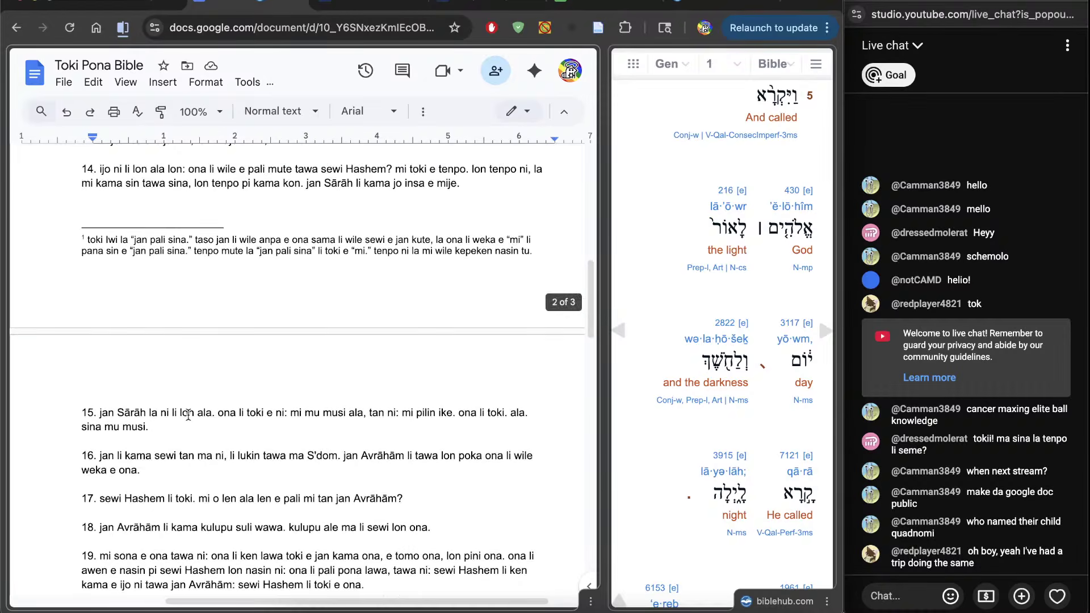
{"action": "key", "text": "ctrl+alt+a"}
{"action": "key", "text": "ctrl+alt+h"}
{"action": "key", "text": "ctrl+alt+a"}
{"action": "key", "text": "ctrl+alt+h"}
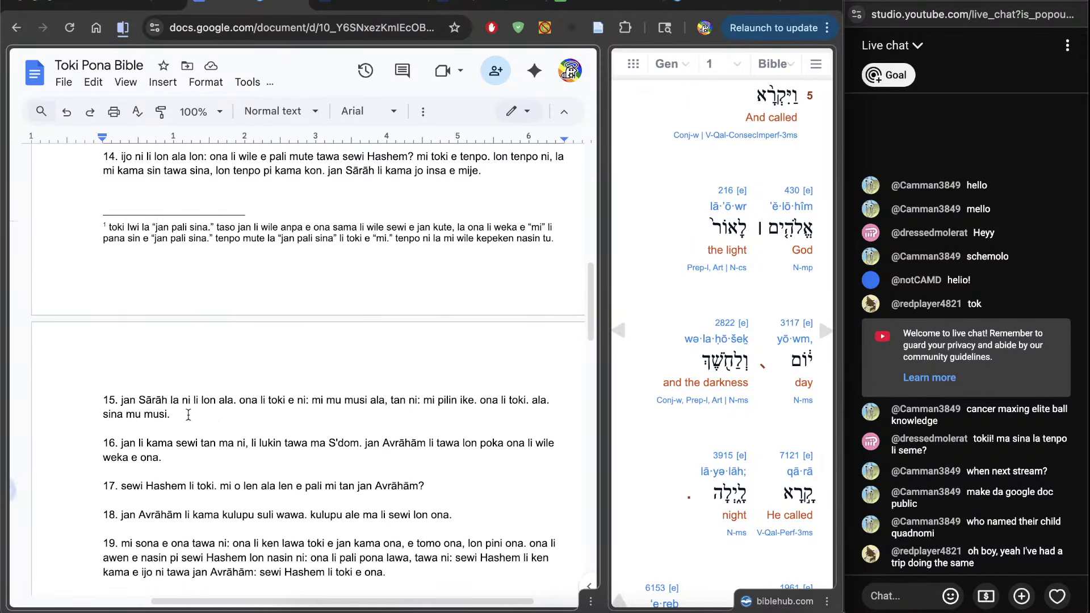
Switch the interlinear Bible to Genesis 18 and view verse 1
{"action": "left_click", "coordinate": [721, 65]}
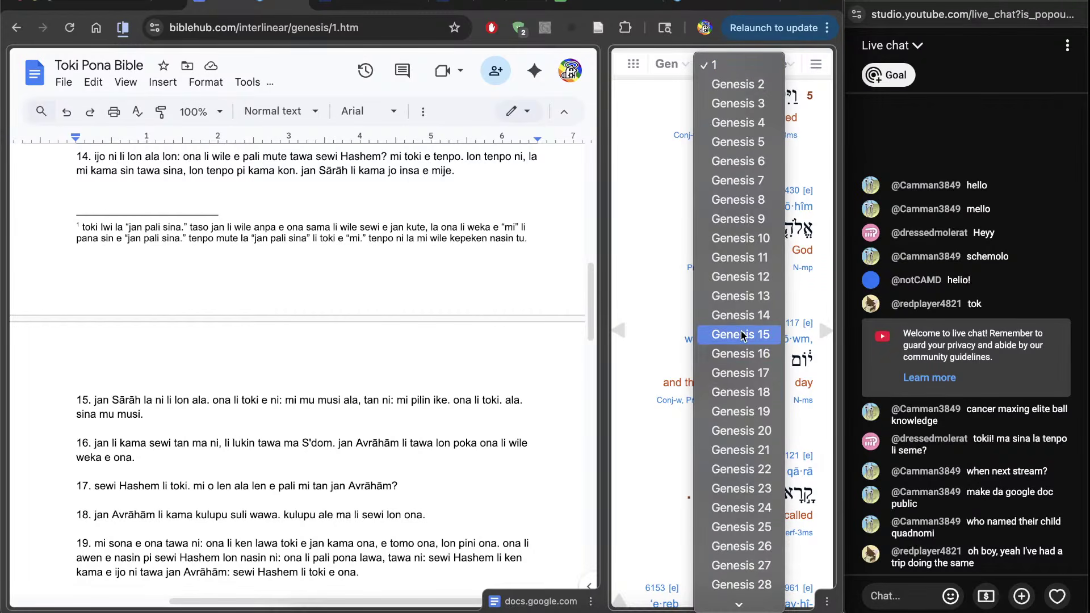
{"action": "left_click", "coordinate": [745, 393]}
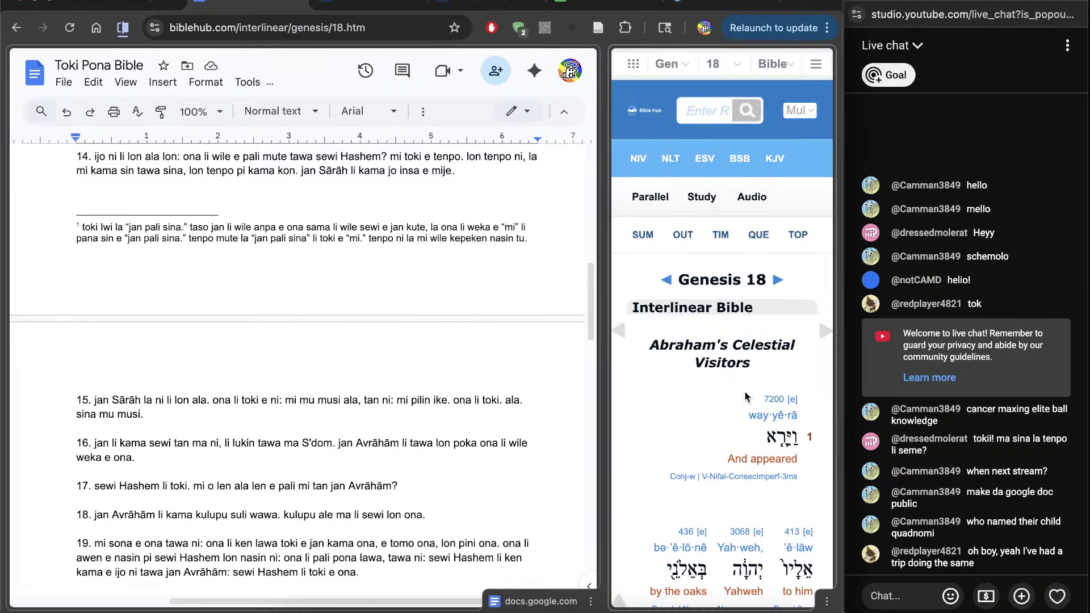
{"action": "scroll", "coordinate": [692, 441], "scroll_direction": "down", "scroll_amount": 2}
{"action": "scroll", "coordinate": [692, 441], "scroll_direction": "down", "scroll_amount": 3}
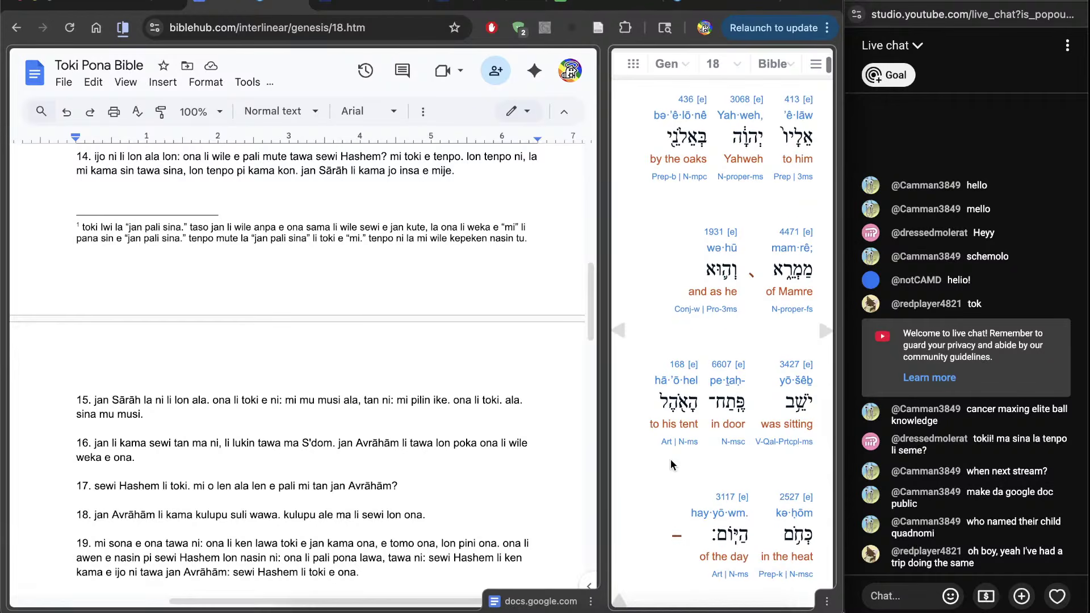
Search the Genesis 18 interlinear page for "proper" and go to the match under "My lord" in verse 3
{"action": "key", "text": "ctrl+f"}
{"action": "type", "text": "proper"}
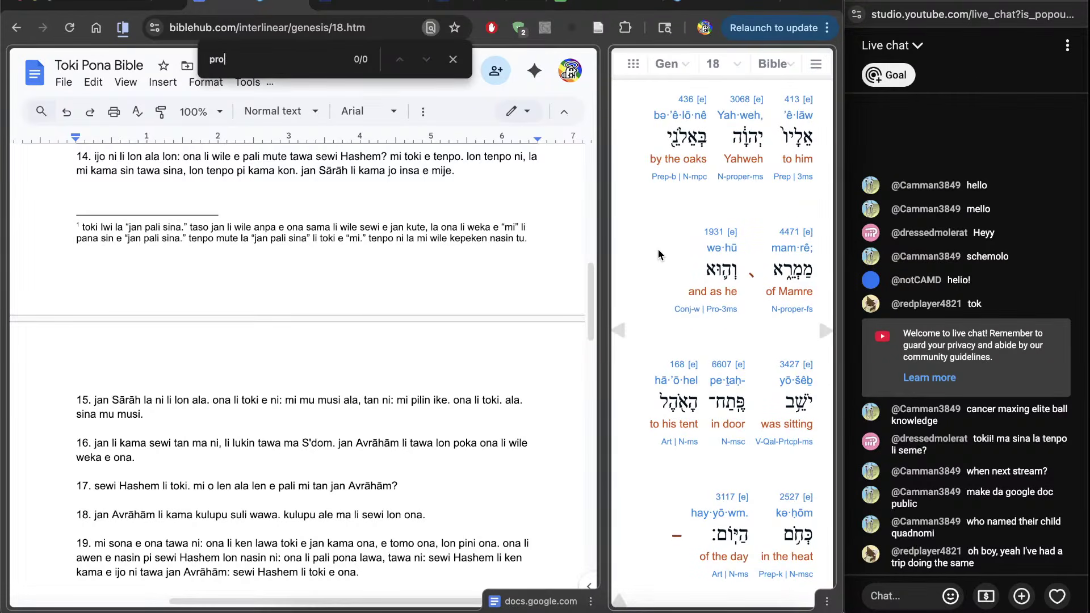
{"action": "key", "text": "Return"}
{"action": "key", "text": "Return"}
{"action": "key", "text": "Return"}
{"action": "key", "text": "Return"}
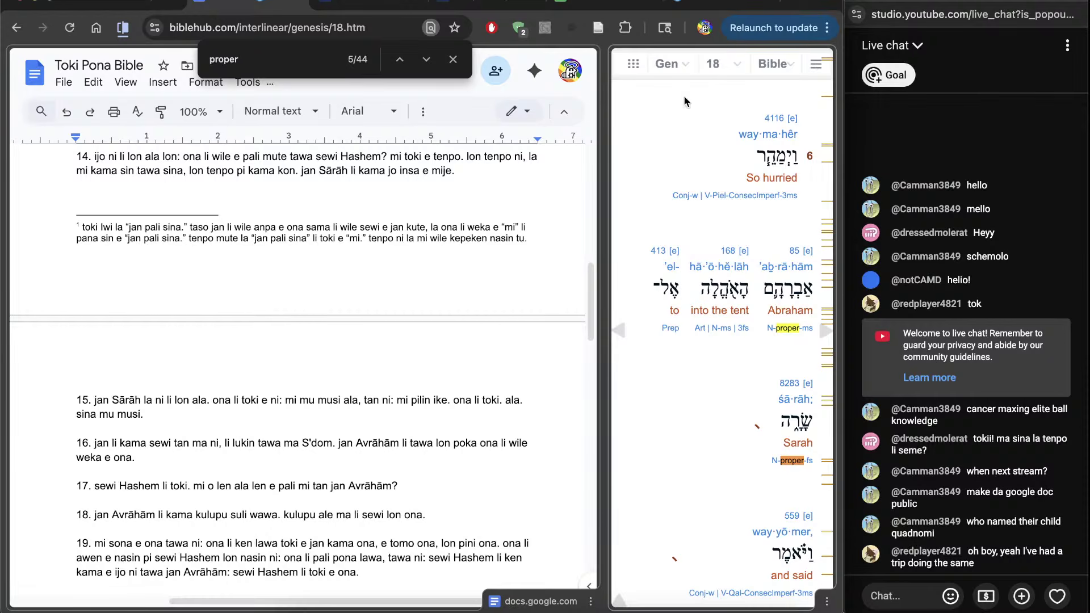
{"action": "left_click", "coordinate": [398, 60]}
{"action": "left_click", "coordinate": [397, 60]}
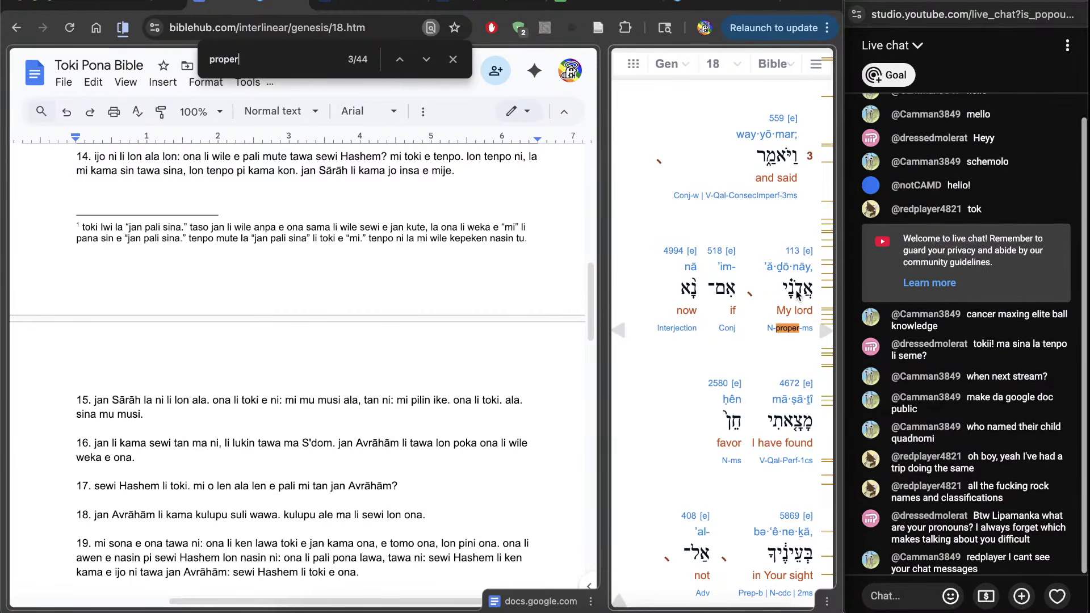
Insert "sewi" before "lawa mi Adonāi" in verse 3 of the Gn 18 translation
{"action": "scroll", "coordinate": [274, 407], "scroll_direction": "up", "scroll_amount": 10}
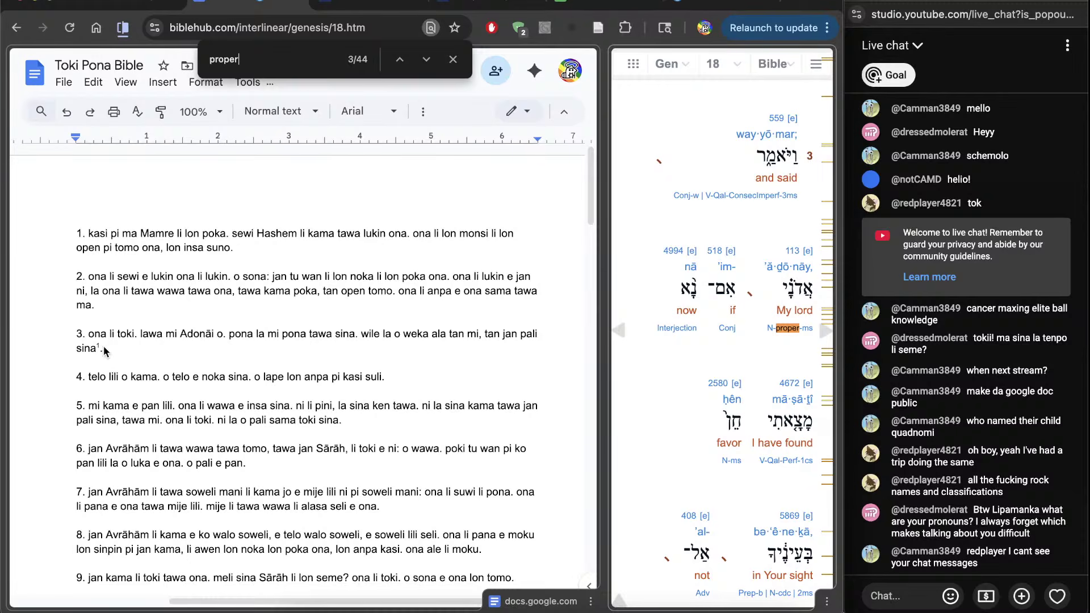
{"action": "left_click", "coordinate": [166, 349]}
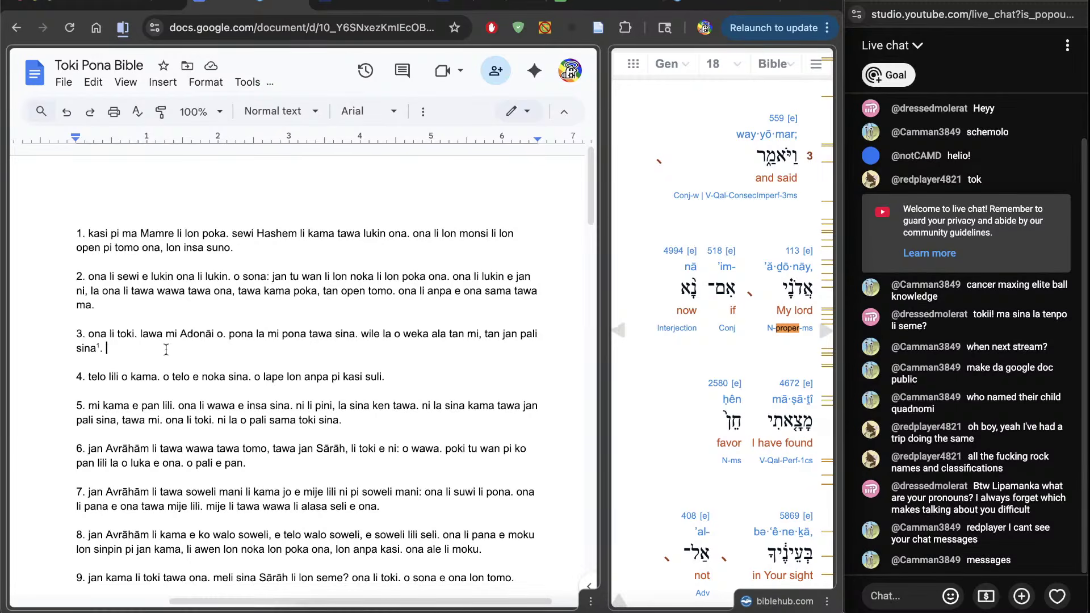
{"action": "left_click", "coordinate": [141, 335]}
{"action": "type", "text": "sewi"}
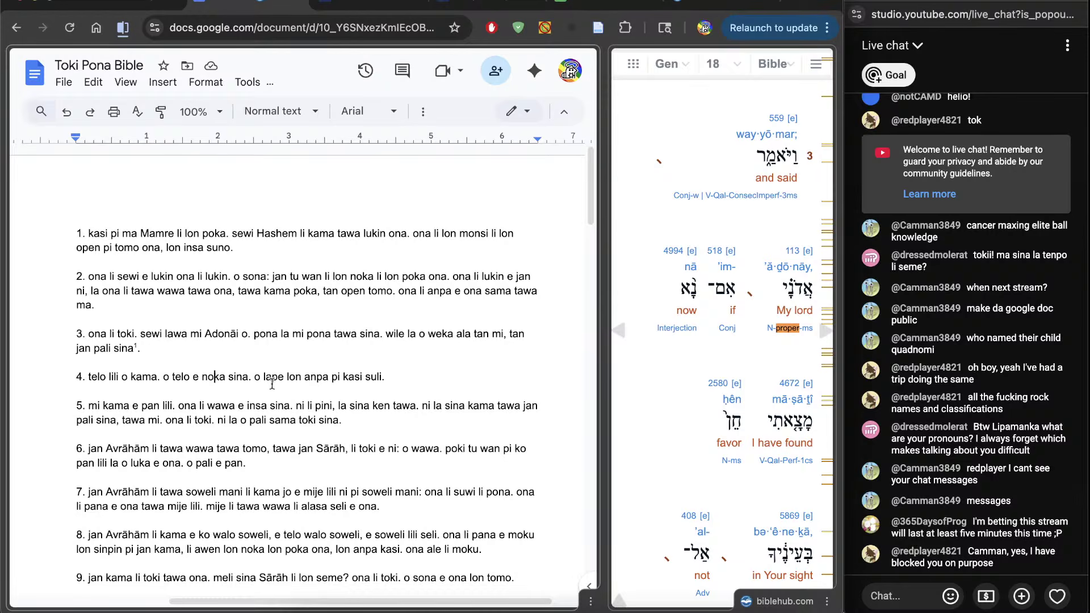
Check the "proper" matches in the Genesis 18 interlinear text from the first one in verse 1 to Abraham in verse 11
{"action": "scroll", "coordinate": [272, 384], "scroll_direction": "down", "scroll_amount": 3}
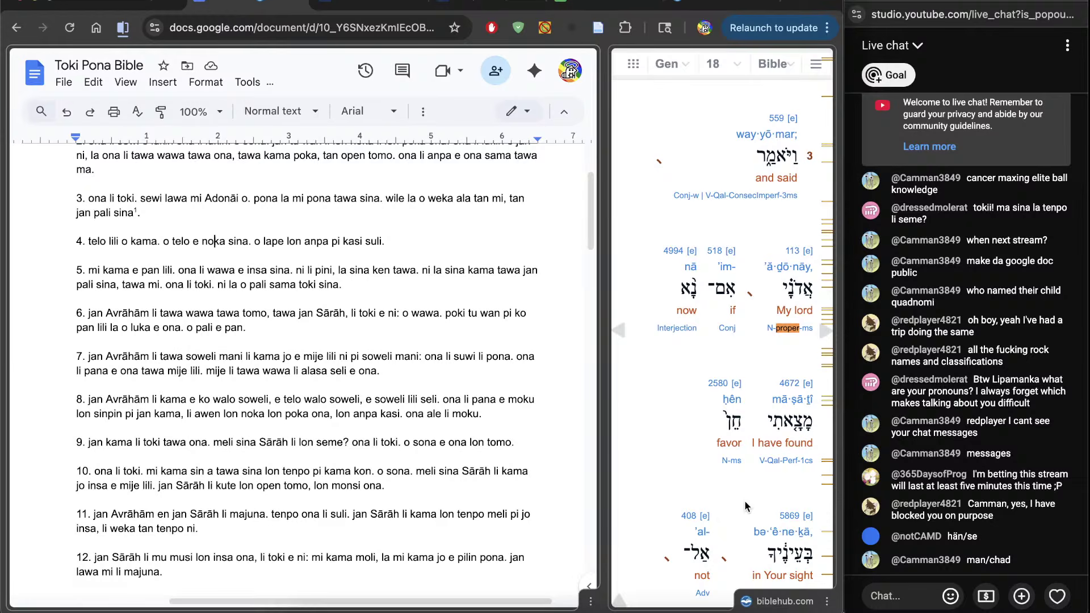
{"action": "key", "text": "ctrl+f"}
{"action": "left_click", "coordinate": [660, 399]}
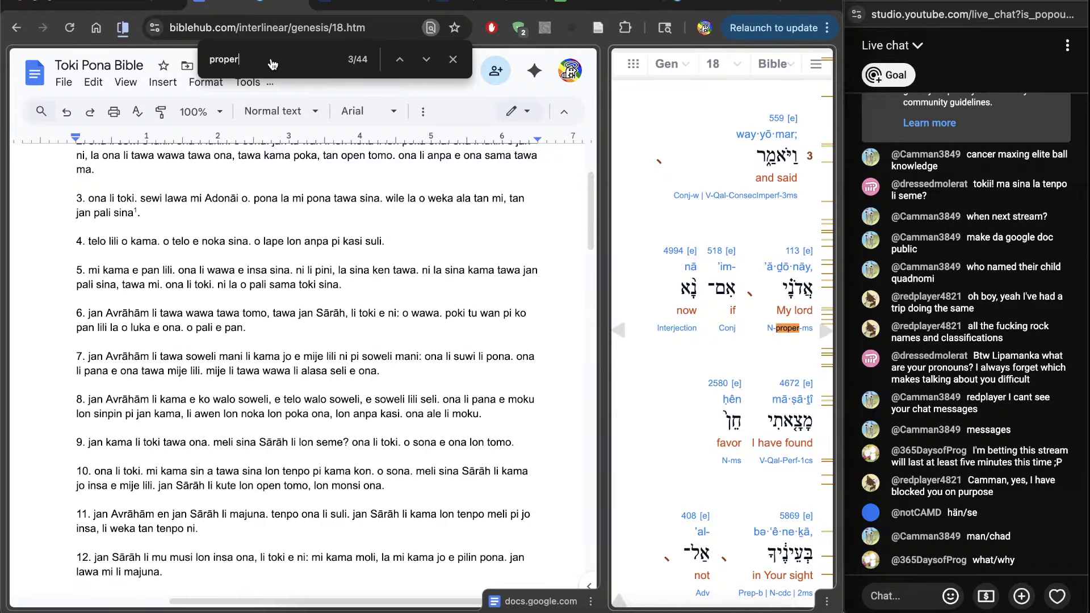
{"action": "key", "text": "shift+Return"}
{"action": "key", "text": "shift+Return"}
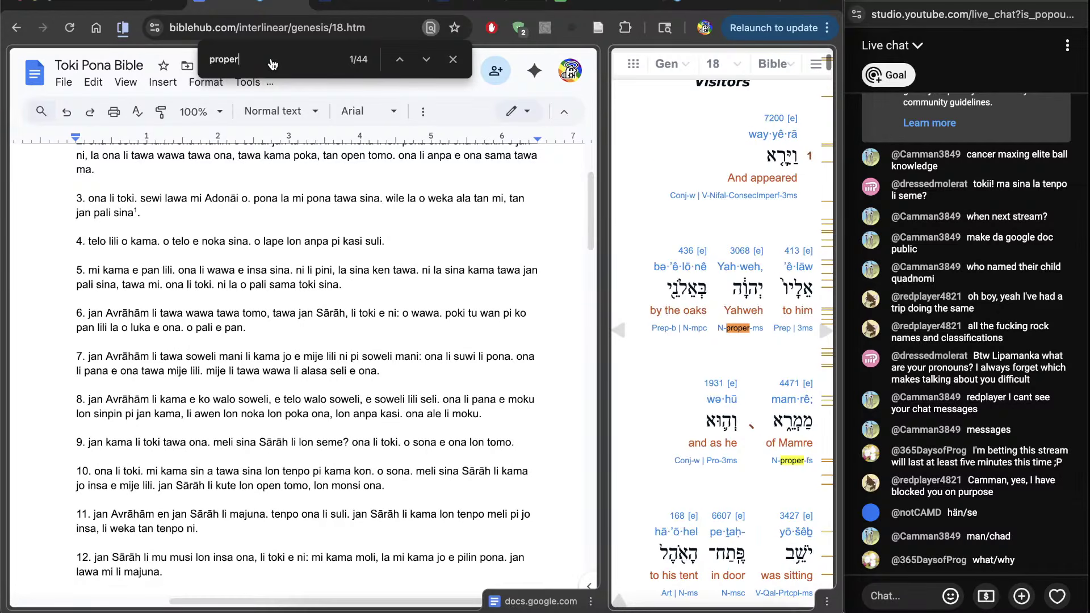
{"action": "key", "text": "Return"}
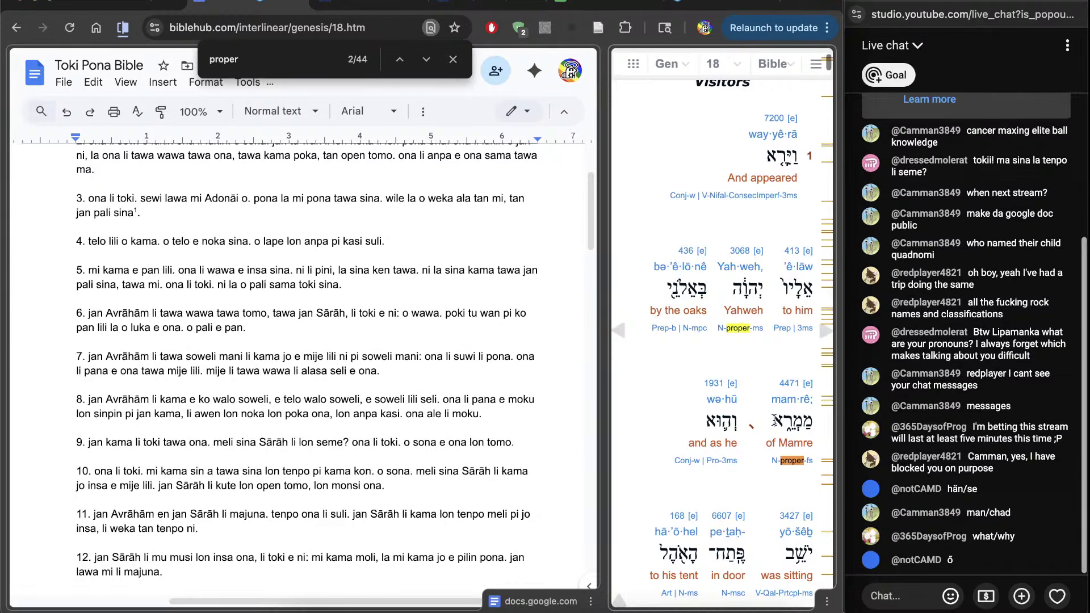
{"action": "key", "text": "Return"}
{"action": "key", "text": "Return"}
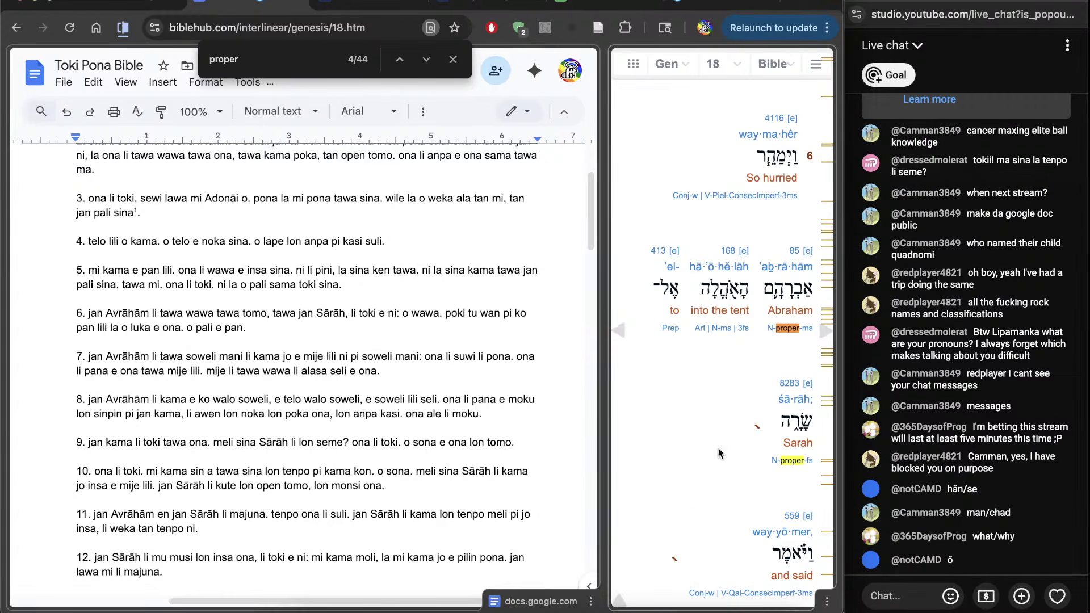
{"action": "key", "text": "Return"}
{"action": "key", "text": "Return"}
{"action": "key", "text": "Return"}
{"action": "key", "text": "Return"}
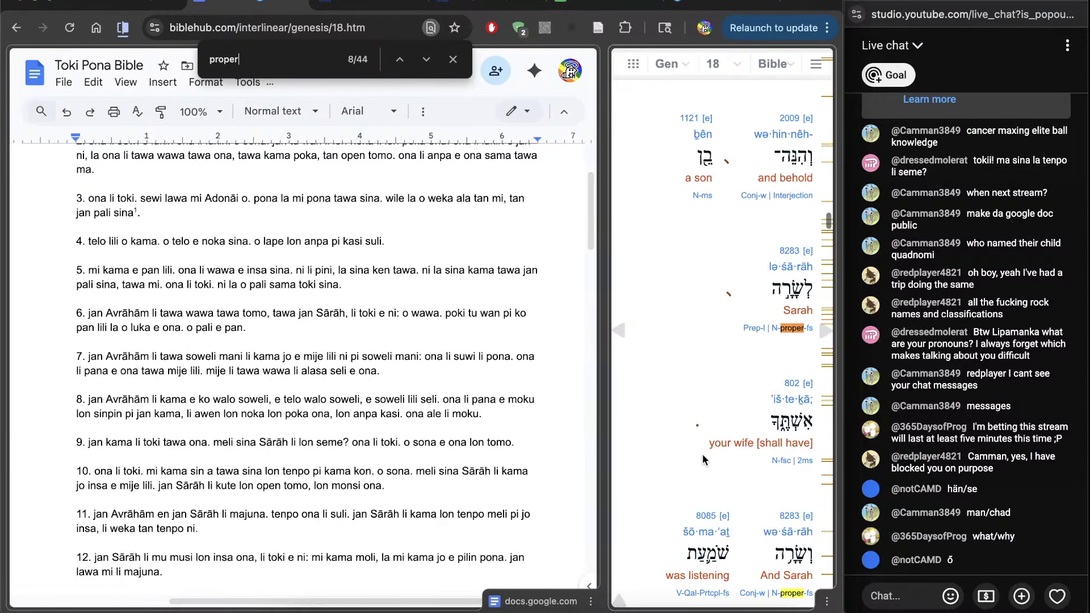
{"action": "key", "text": "Return"}
{"action": "key", "text": "Return"}
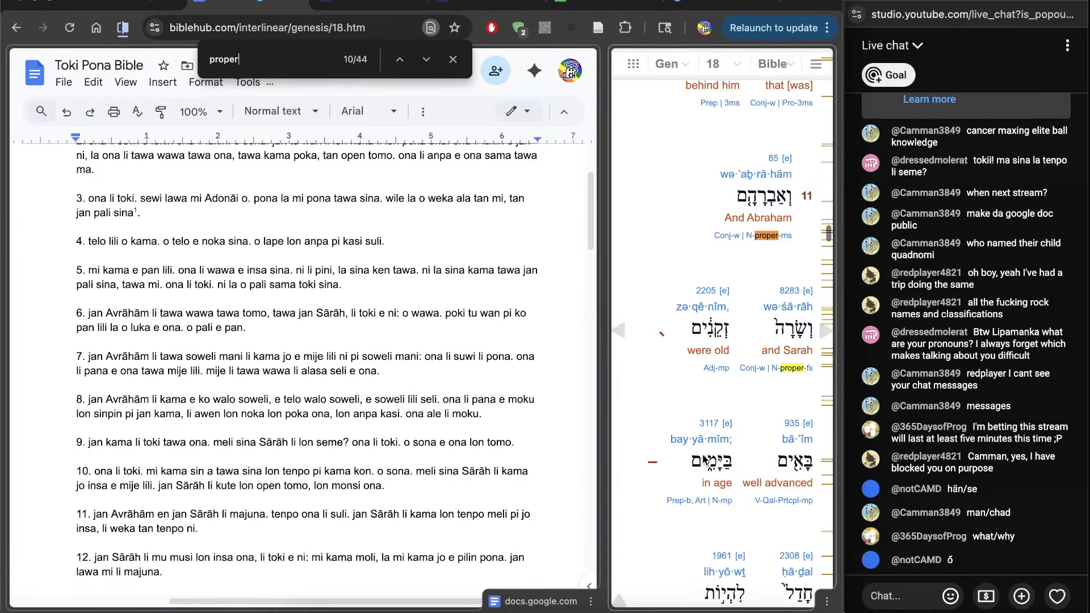
Examine the highlighted proper names in verses 12 to 17 of the Genesis 18 interlinear text
{"action": "scroll", "coordinate": [704, 459], "scroll_direction": "down", "scroll_amount": 15}
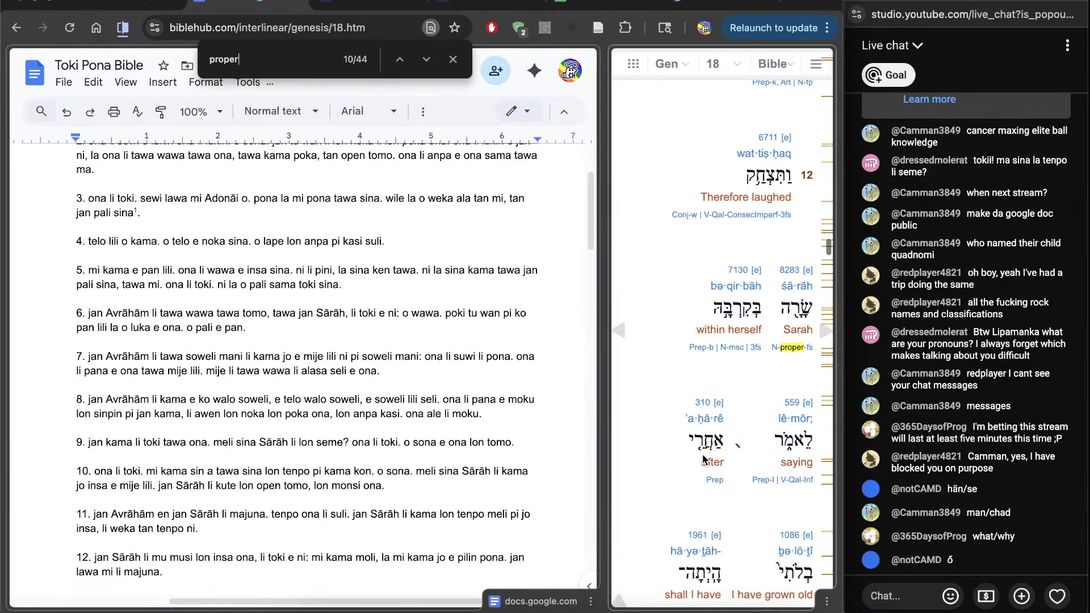
{"action": "scroll", "coordinate": [703, 459], "scroll_direction": "down", "scroll_amount": 10}
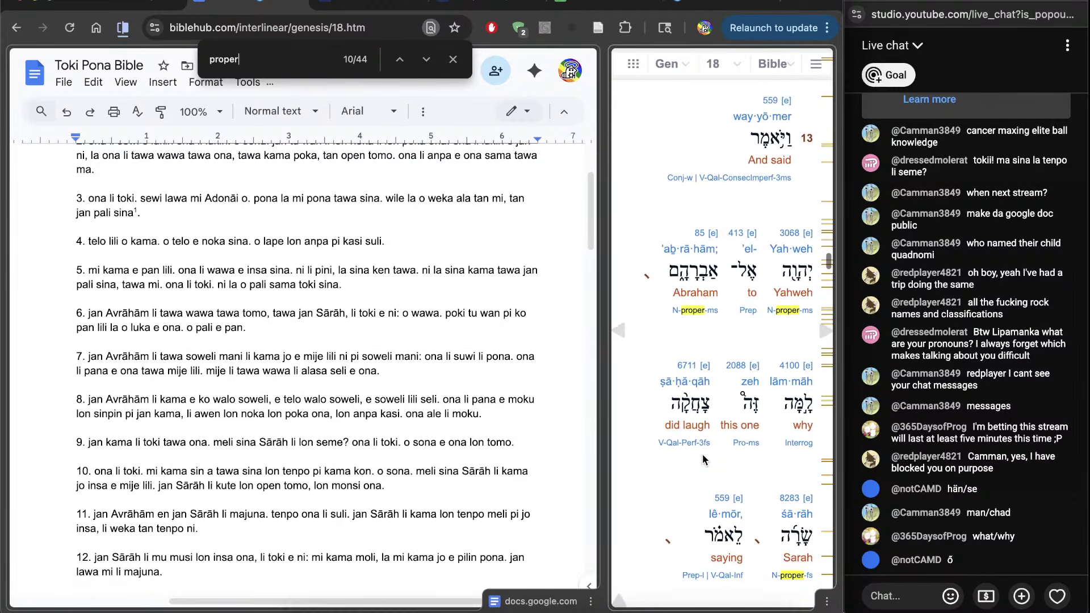
{"action": "scroll", "coordinate": [703, 460], "scroll_direction": "down", "scroll_amount": 10}
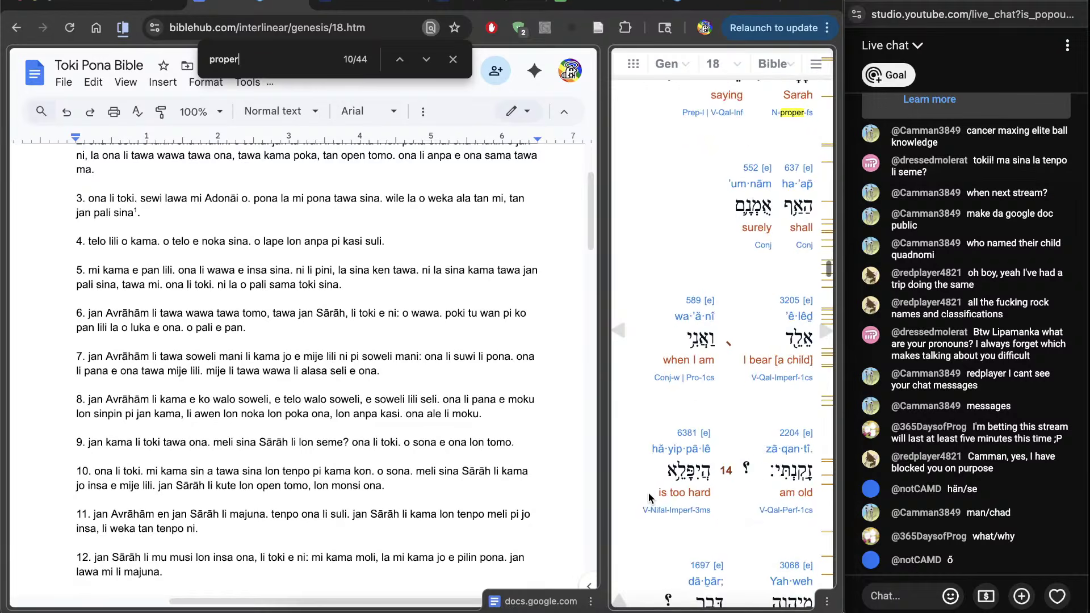
{"action": "scroll", "coordinate": [651, 498], "scroll_direction": "down", "scroll_amount": 10}
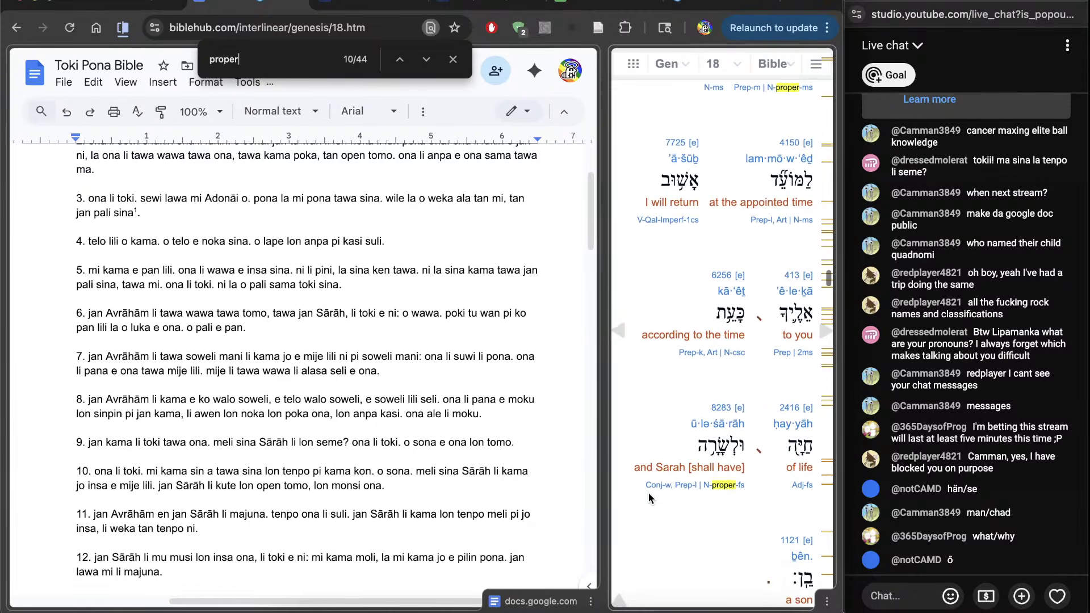
{"action": "scroll", "coordinate": [648, 494], "scroll_direction": "down", "scroll_amount": 5}
{"action": "scroll", "coordinate": [650, 498], "scroll_direction": "down", "scroll_amount": 8}
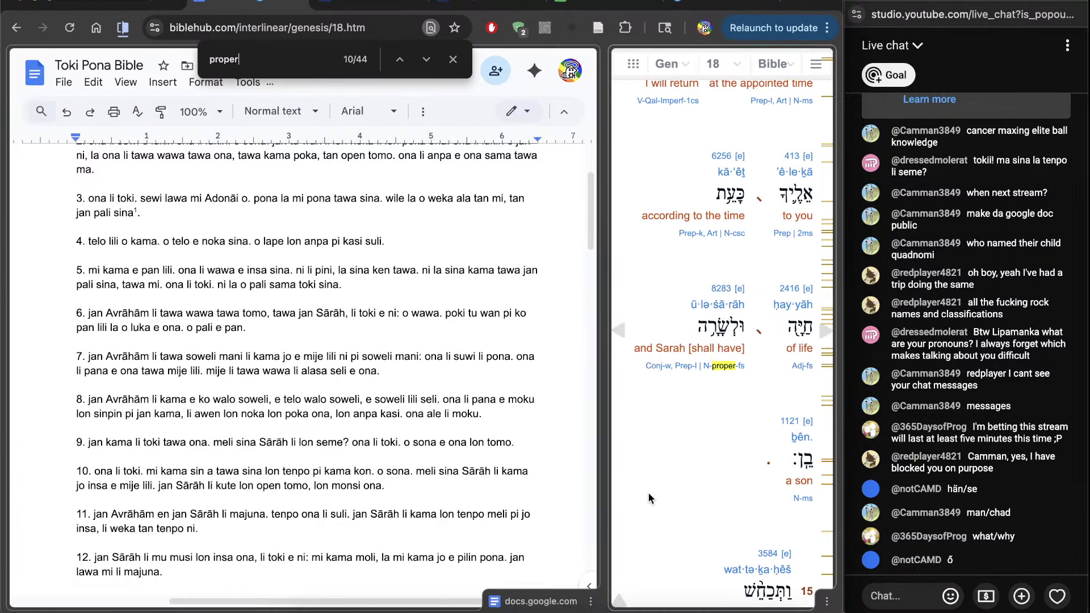
{"action": "scroll", "coordinate": [649, 493], "scroll_direction": "down", "scroll_amount": 20}
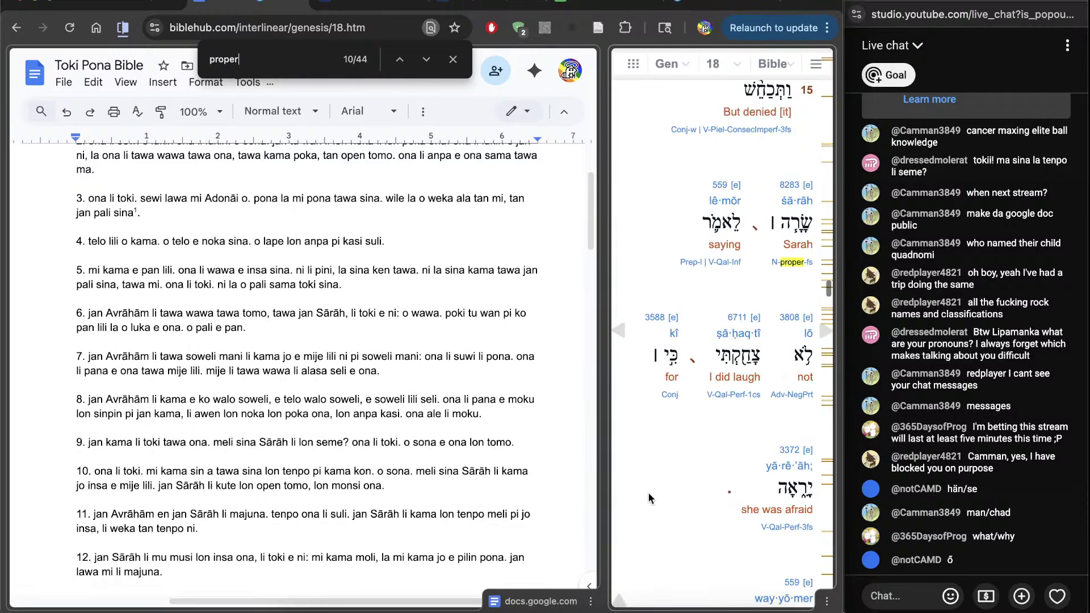
{"action": "scroll", "coordinate": [648, 492], "scroll_direction": "down", "scroll_amount": 20}
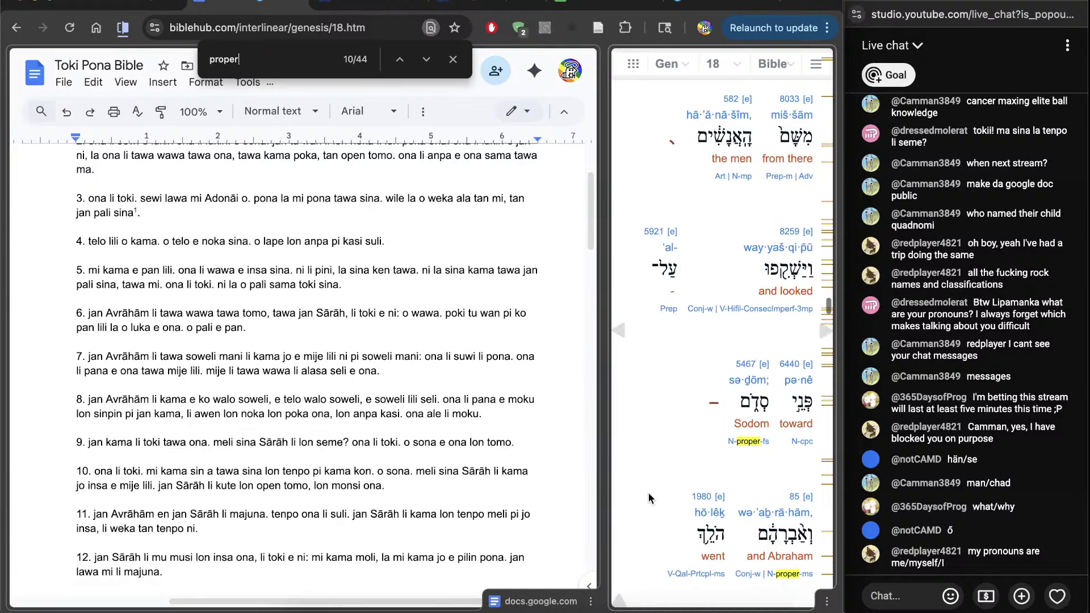
{"action": "scroll", "coordinate": [649, 493], "scroll_direction": "down", "scroll_amount": 15}
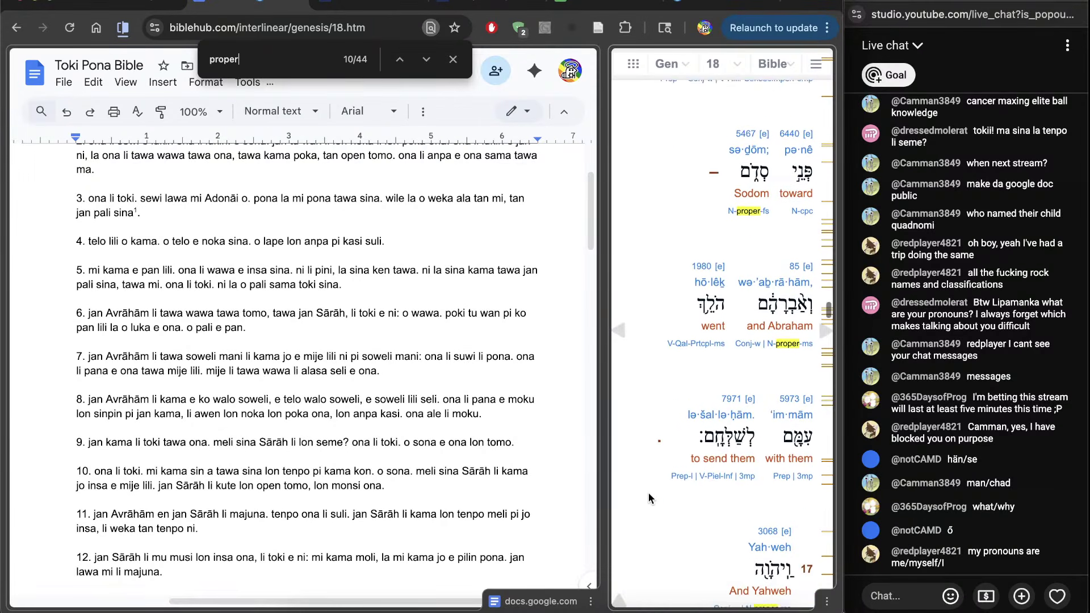
Examine the highlighted proper names in verses 17 to 27 of the Genesis 18 interlinear text
{"action": "scroll", "coordinate": [648, 497], "scroll_direction": "down", "scroll_amount": 20}
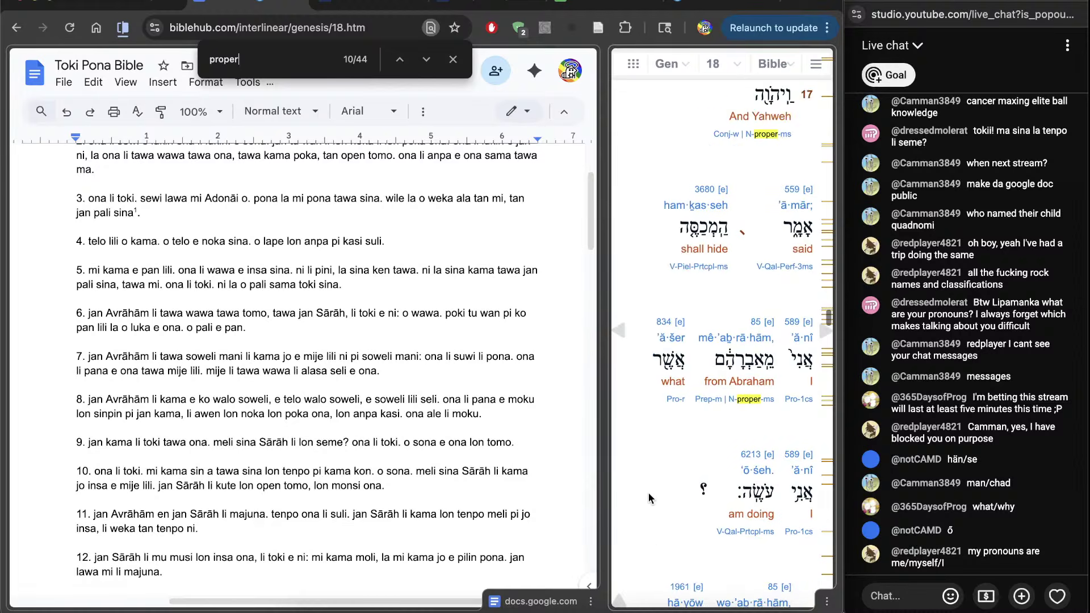
{"action": "scroll", "coordinate": [649, 497], "scroll_direction": "down", "scroll_amount": 20}
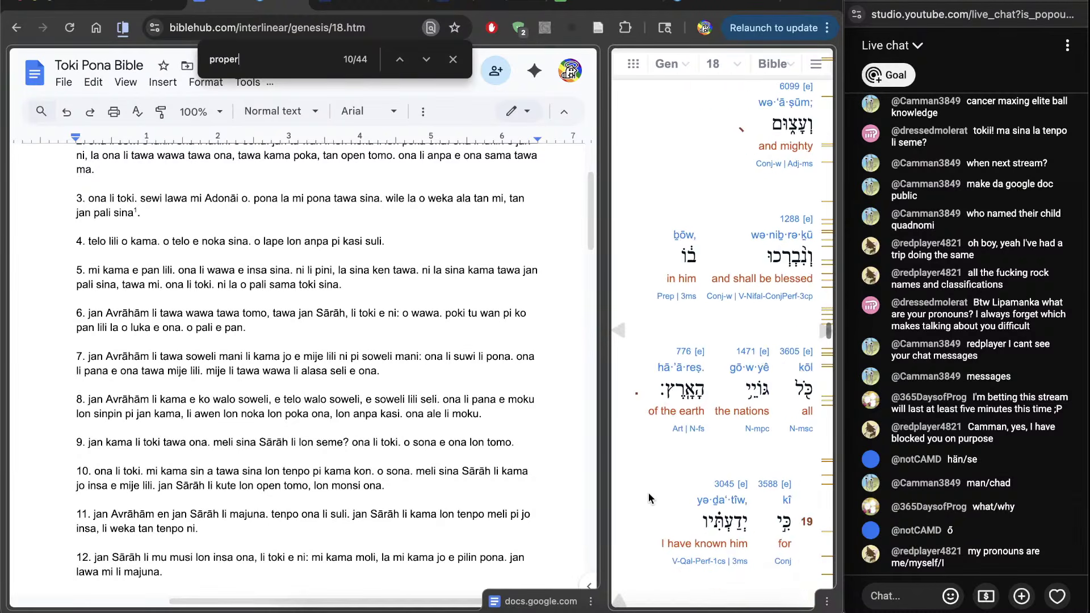
{"action": "scroll", "coordinate": [648, 493], "scroll_direction": "down", "scroll_amount": 20}
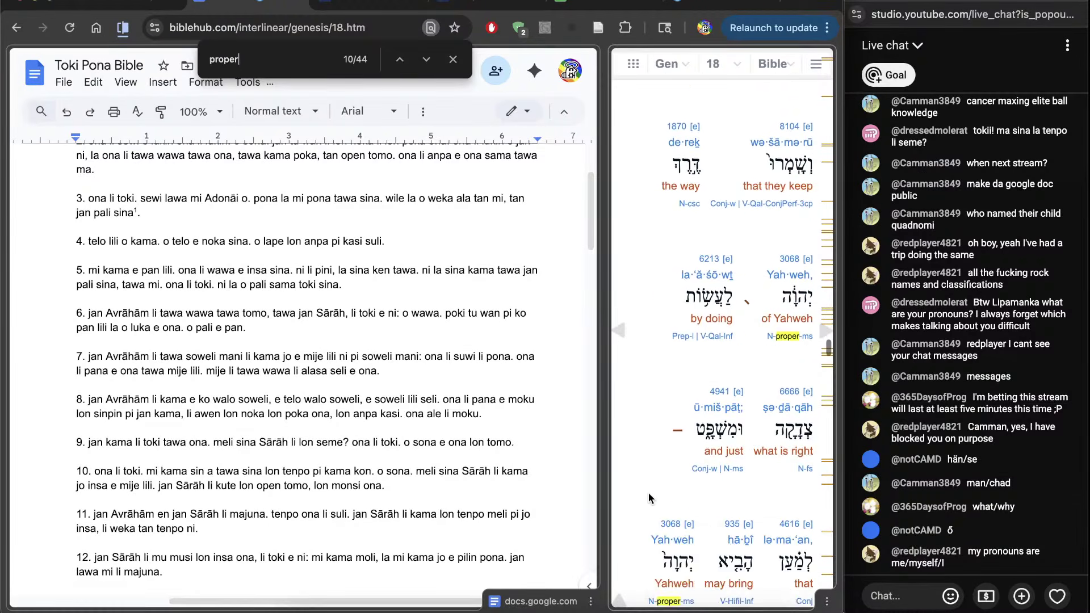
{"action": "scroll", "coordinate": [648, 493], "scroll_direction": "down", "scroll_amount": 20}
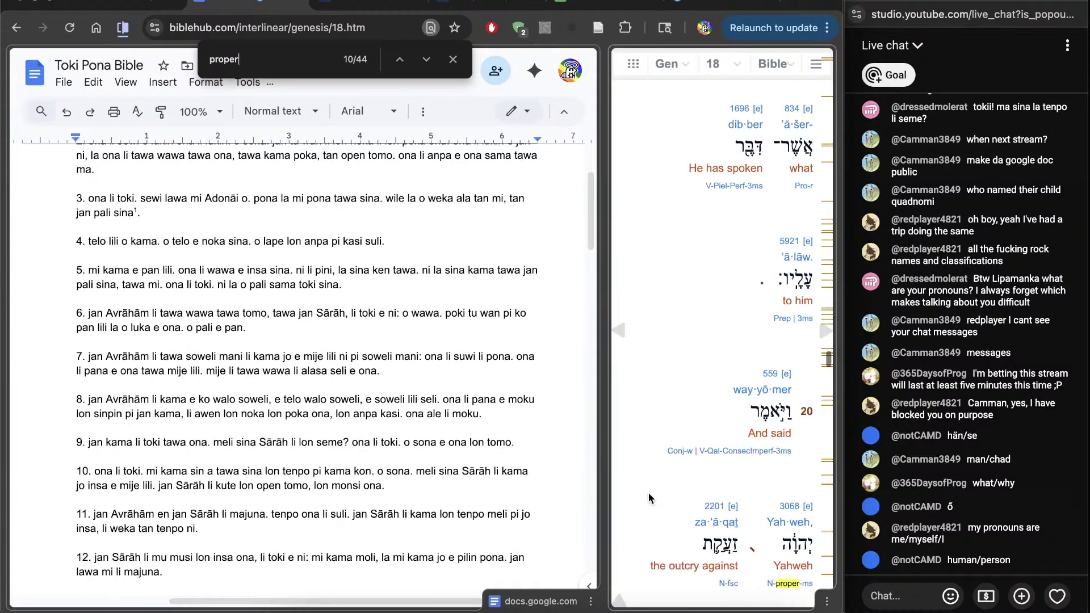
{"action": "scroll", "coordinate": [649, 497], "scroll_direction": "down", "scroll_amount": 20}
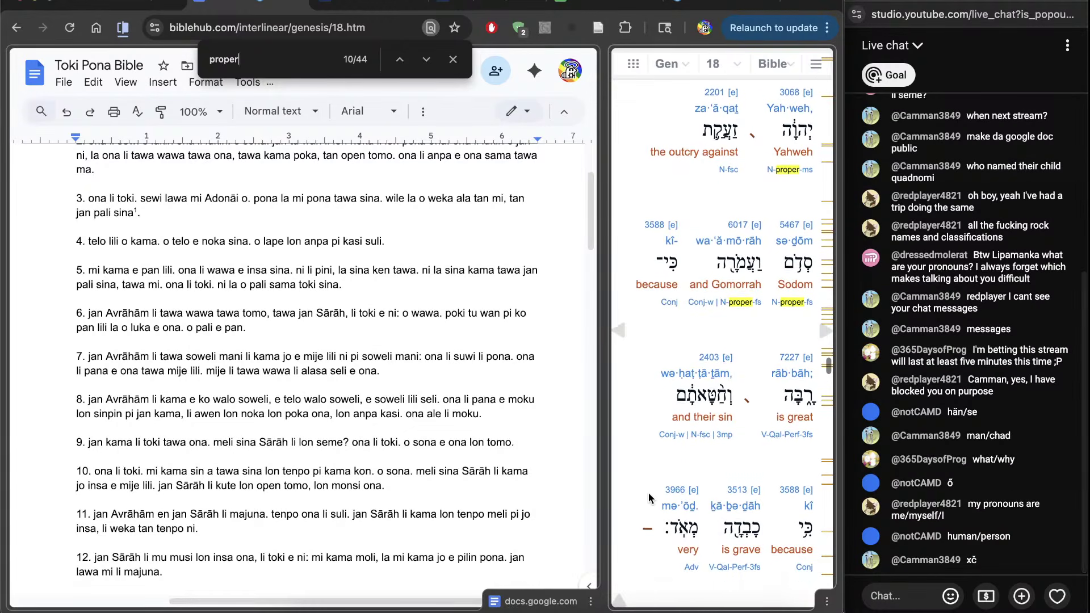
{"action": "scroll", "coordinate": [648, 498], "scroll_direction": "down", "scroll_amount": 20}
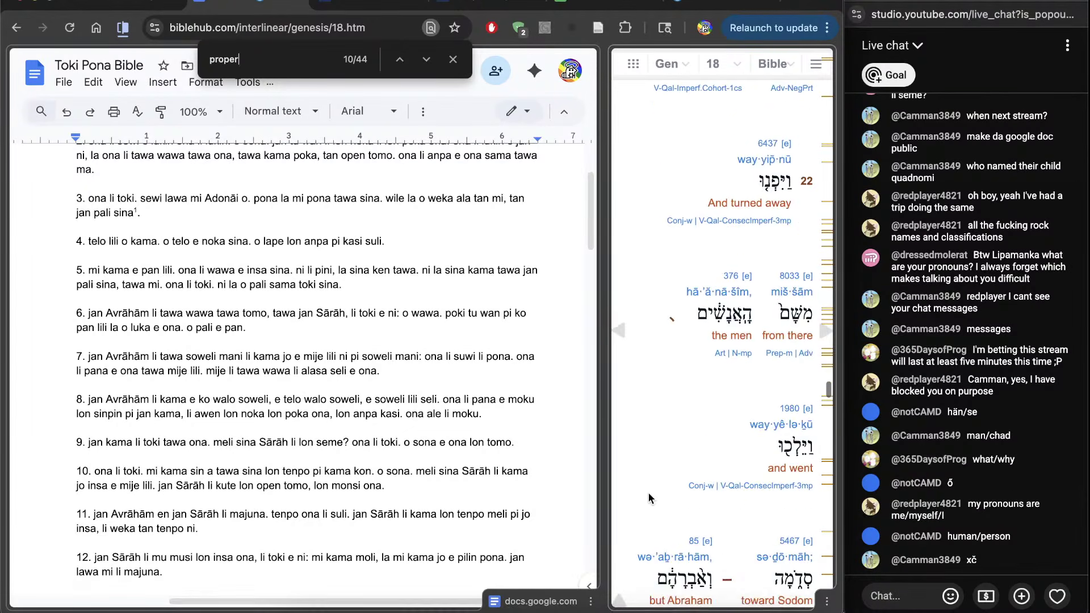
{"action": "scroll", "coordinate": [648, 498], "scroll_direction": "down", "scroll_amount": 8}
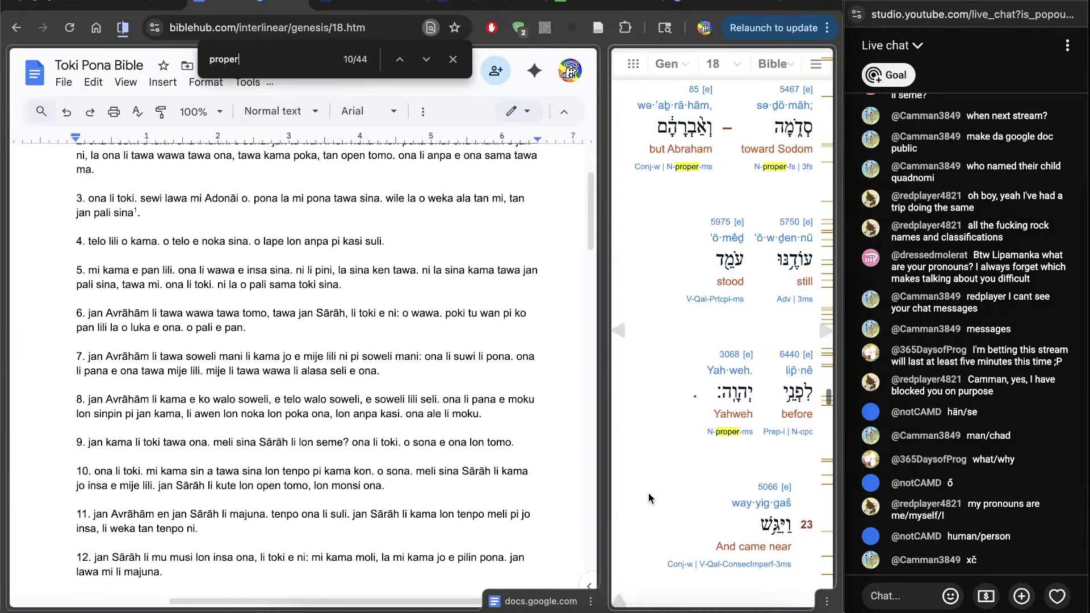
{"action": "scroll", "coordinate": [648, 497], "scroll_direction": "down", "scroll_amount": 6}
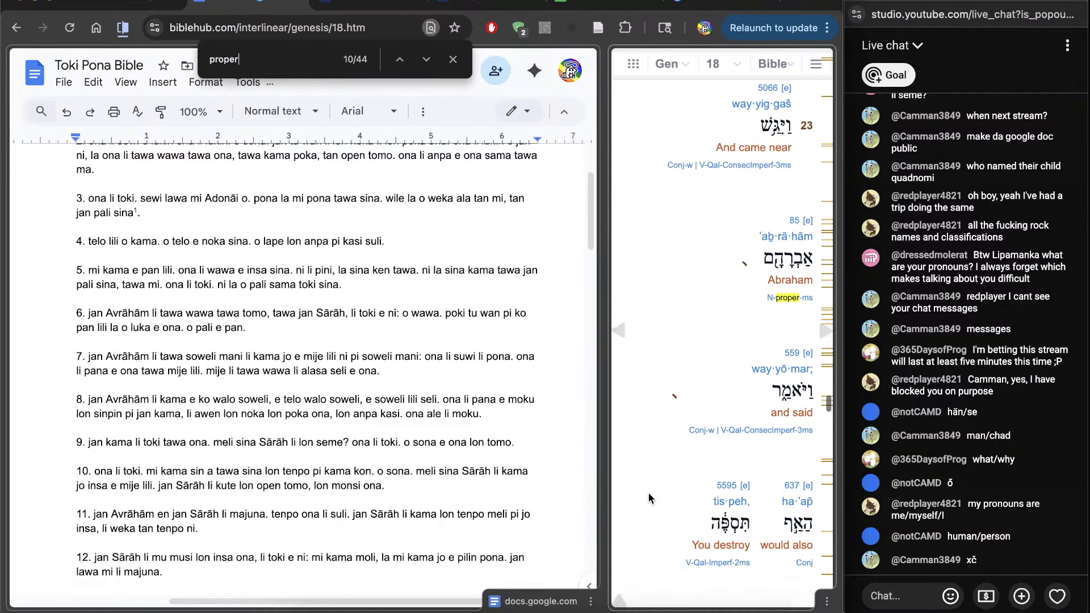
{"action": "scroll", "coordinate": [648, 498], "scroll_direction": "down", "scroll_amount": 8}
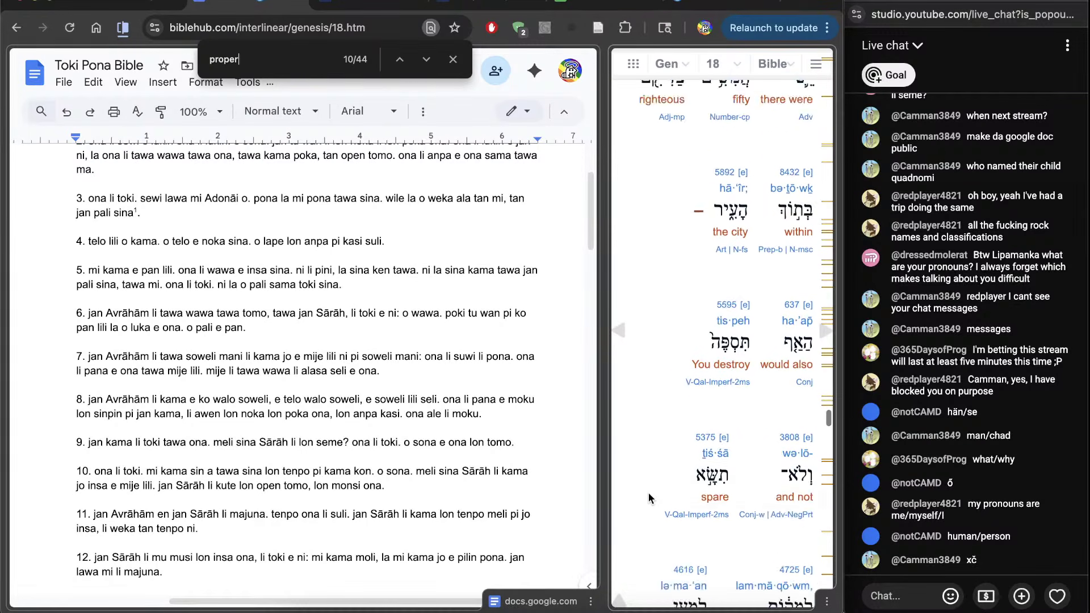
{"action": "scroll", "coordinate": [648, 498], "scroll_direction": "down", "scroll_amount": 8}
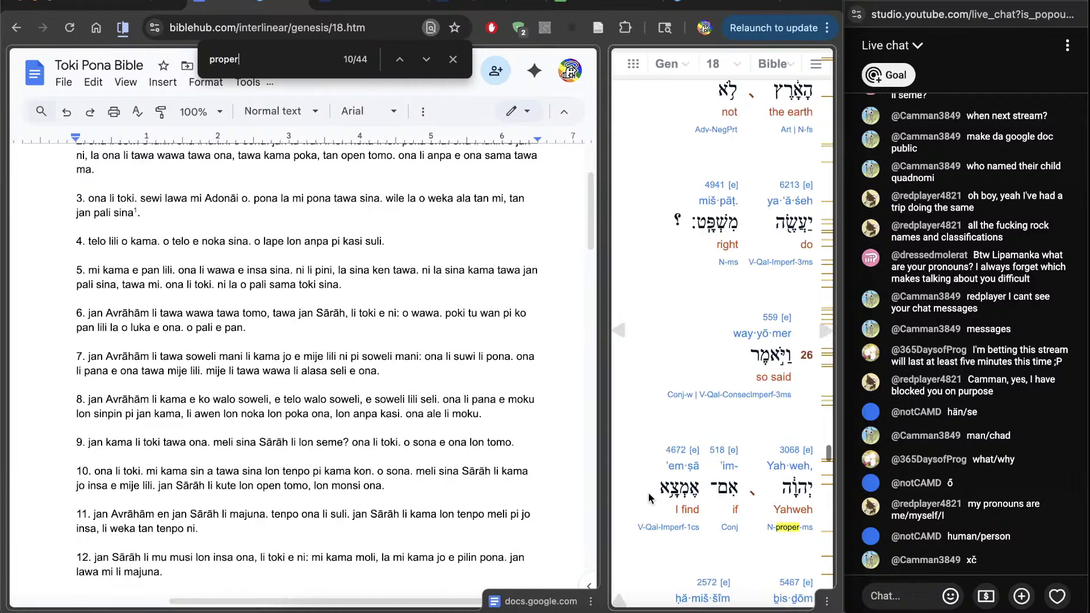
{"action": "scroll", "coordinate": [649, 497], "scroll_direction": "down", "scroll_amount": 8}
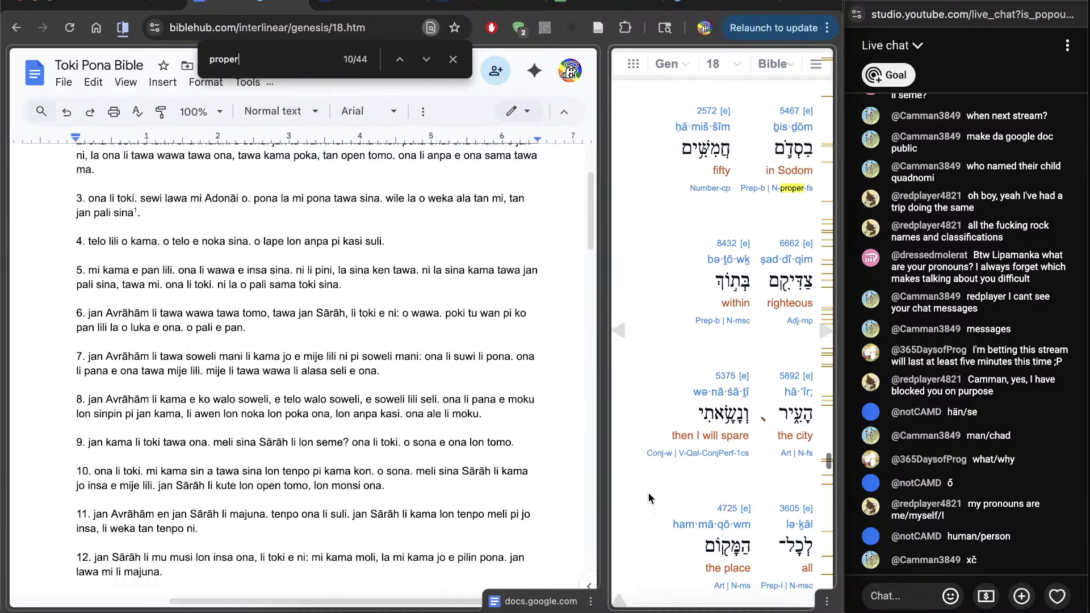
{"action": "scroll", "coordinate": [648, 493], "scroll_direction": "down", "scroll_amount": 8}
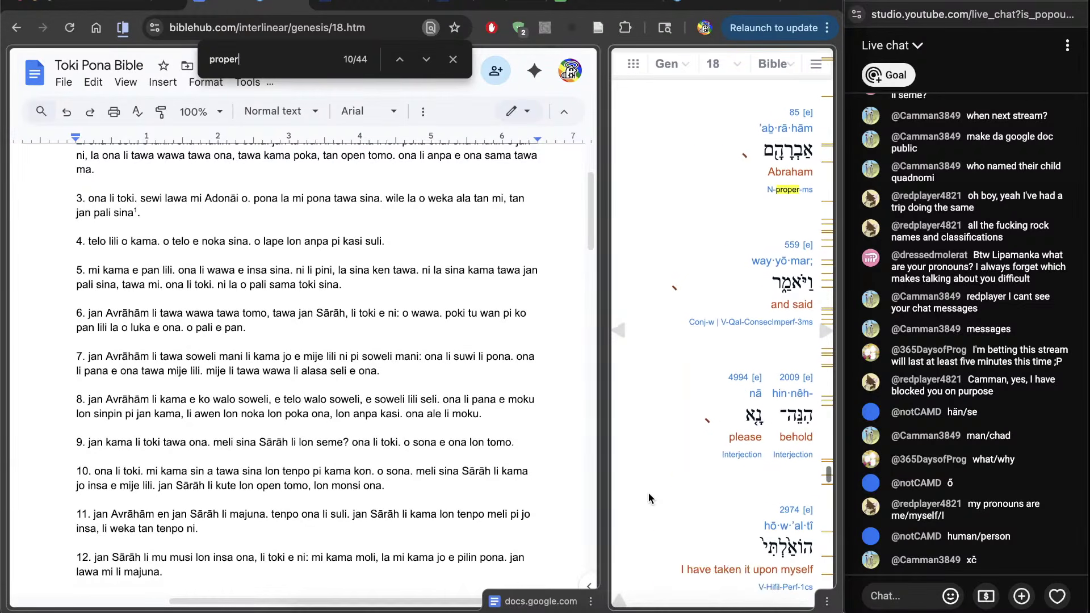
{"action": "scroll", "coordinate": [648, 493], "scroll_direction": "down", "scroll_amount": 4}
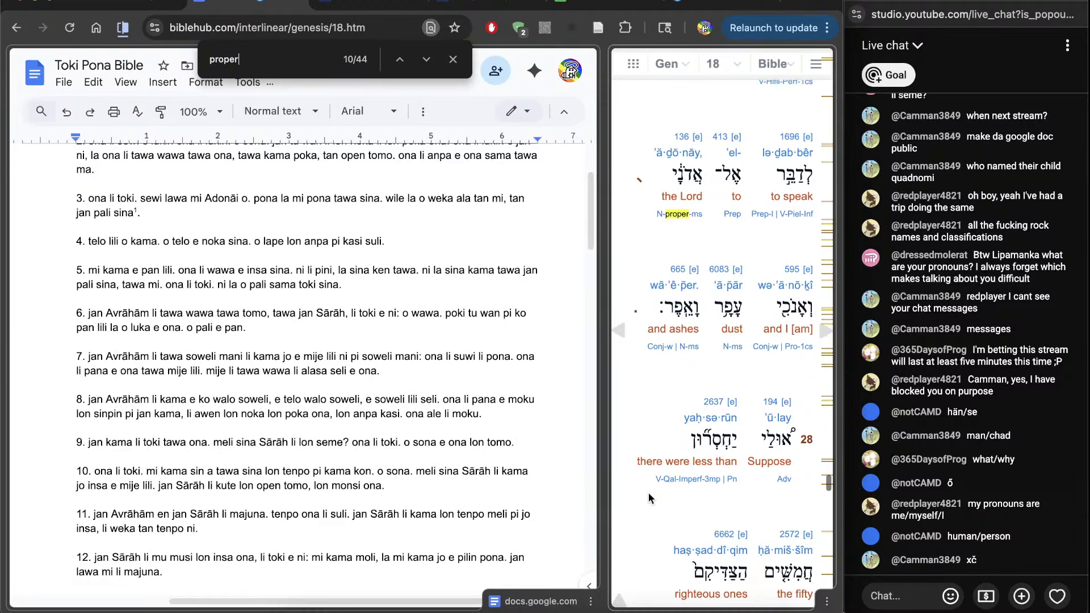
Reorder "lawa sewi mi Adonāi" to "sewi lawa mi Adonāi" in verse 27 of the Gn 18 translation
{"action": "scroll", "coordinate": [649, 492], "scroll_direction": "up", "scroll_amount": 5}
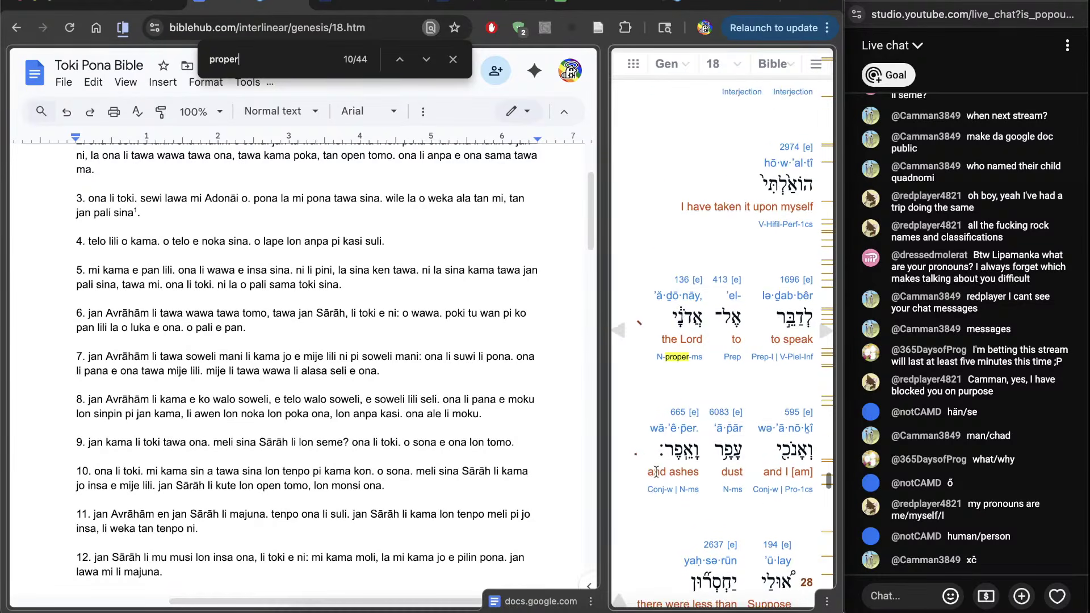
{"action": "scroll", "coordinate": [676, 382], "scroll_direction": "up", "scroll_amount": 10}
{"action": "scroll", "coordinate": [676, 388], "scroll_direction": "up", "scroll_amount": 2}
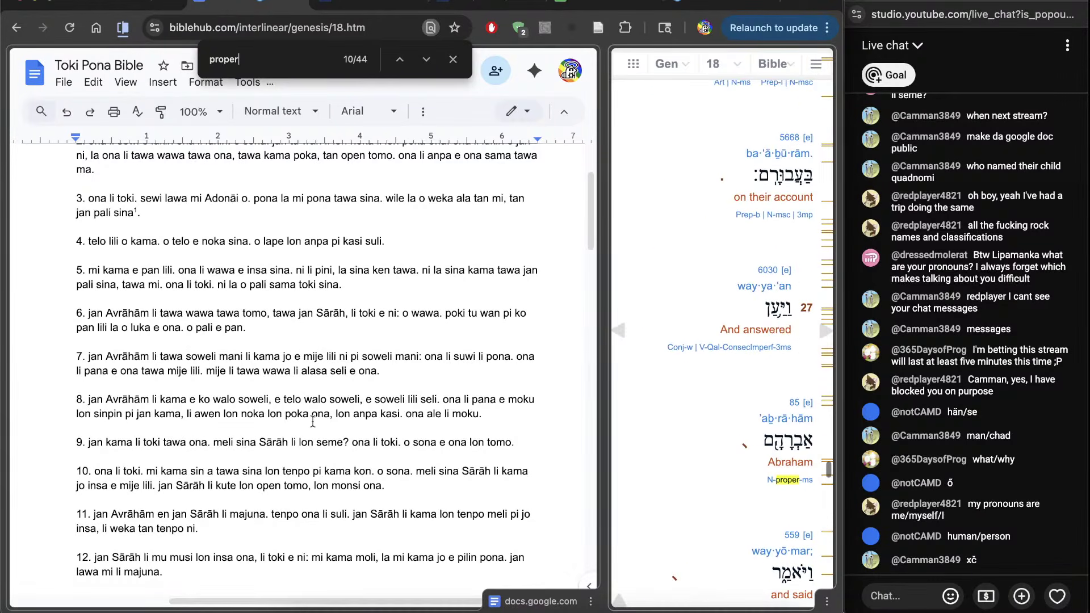
{"action": "scroll", "coordinate": [311, 420], "scroll_direction": "down", "scroll_amount": 20}
{"action": "scroll", "coordinate": [311, 421], "scroll_direction": "up", "scroll_amount": 8}
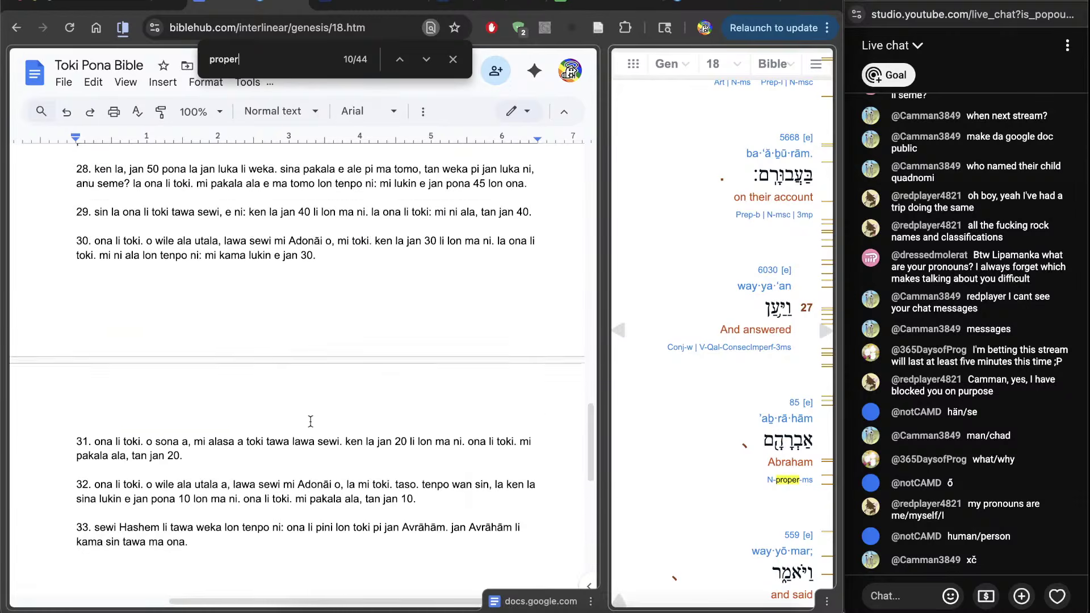
{"action": "left_click", "coordinate": [252, 394]}
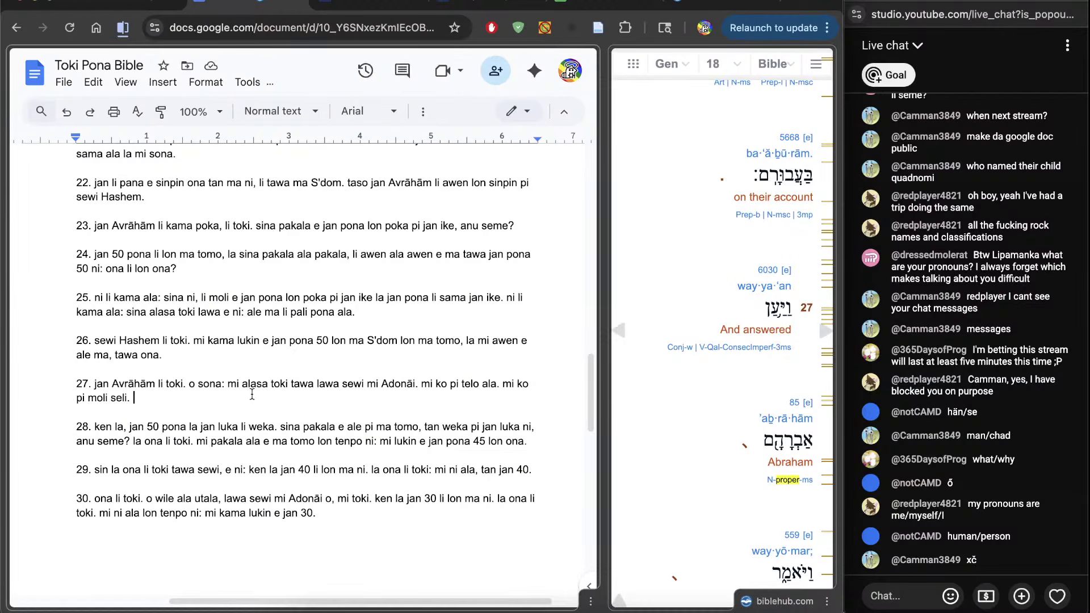
{"action": "double_click", "coordinate": [329, 385]}
{"action": "key", "text": "BackSpace"}
{"action": "key", "text": "alt+Right"}
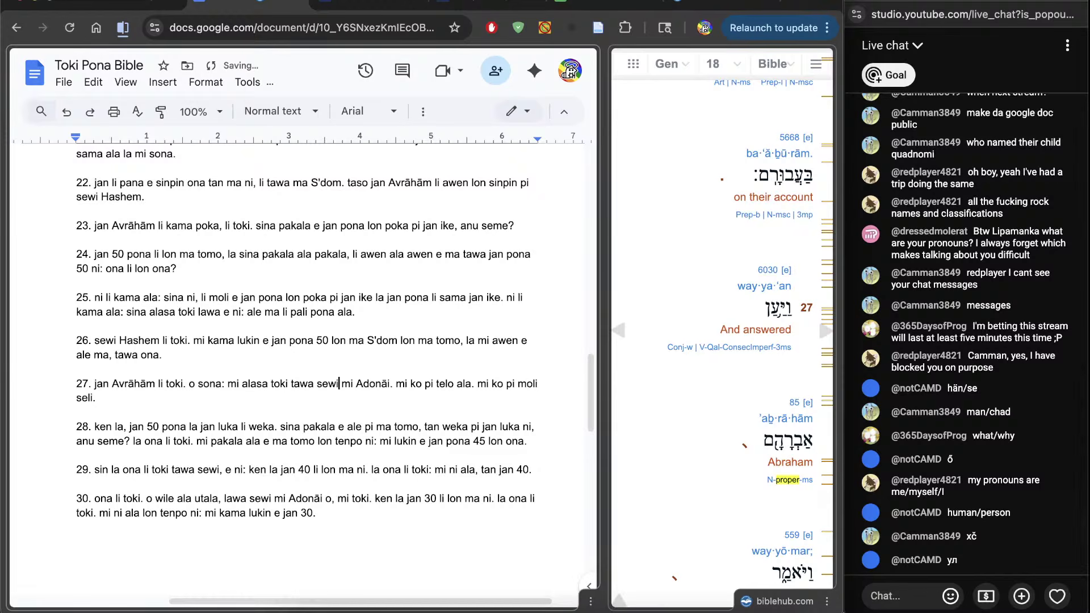
{"action": "type", "text": "lawa"}
{"action": "left_click_drag", "start_coordinate": [381, 408], "coordinate": [384, 401]}
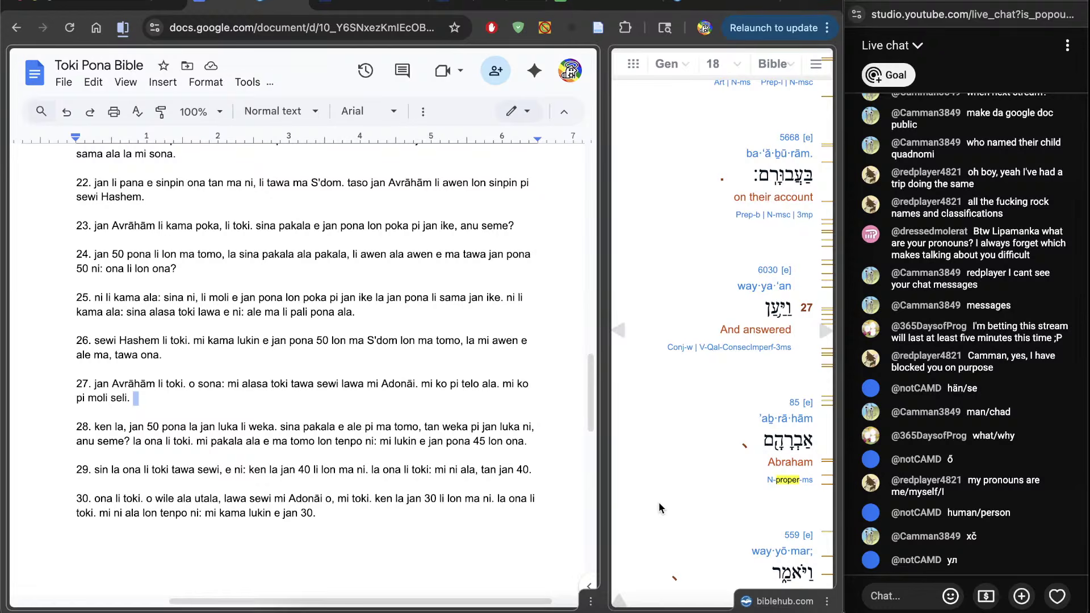
Check "the Lord" in verse 30 of the interlinear text and reword the translated verse to "sewi lawa mi Adonāi"
{"action": "scroll", "coordinate": [659, 502], "scroll_direction": "down", "scroll_amount": 6}
{"action": "scroll", "coordinate": [659, 501], "scroll_direction": "down", "scroll_amount": 7}
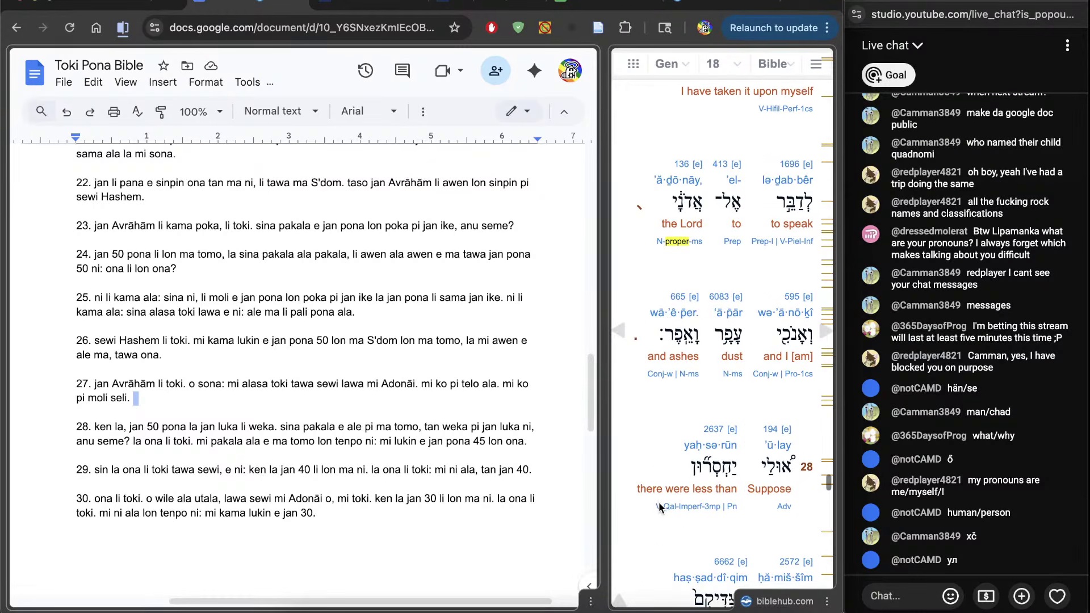
{"action": "scroll", "coordinate": [658, 502], "scroll_direction": "down", "scroll_amount": 6}
{"action": "scroll", "coordinate": [659, 506], "scroll_direction": "down", "scroll_amount": 10}
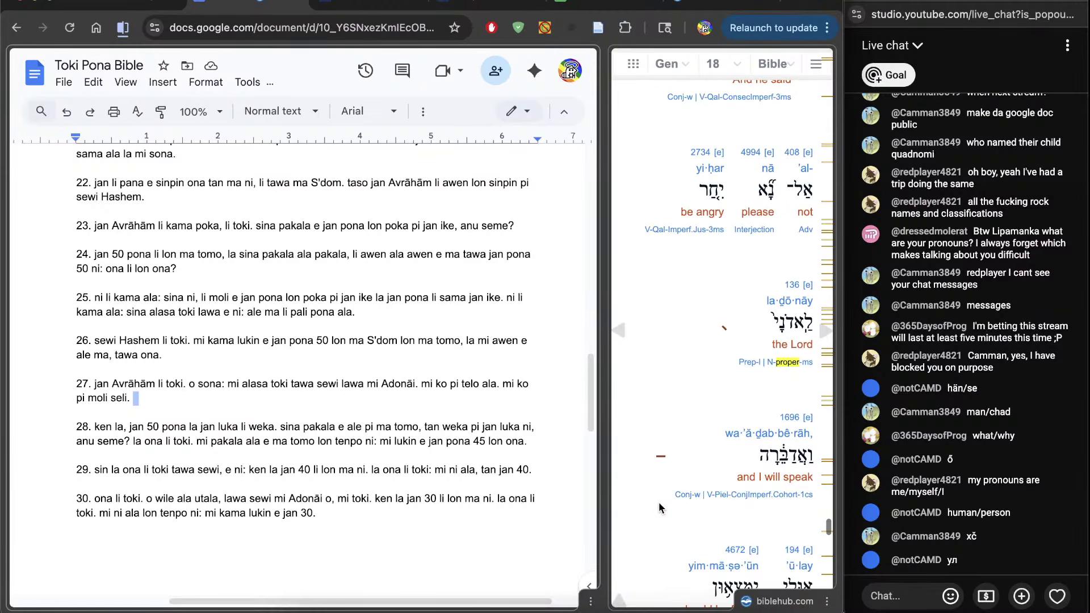
{"action": "scroll", "coordinate": [689, 457], "scroll_direction": "up", "scroll_amount": 6}
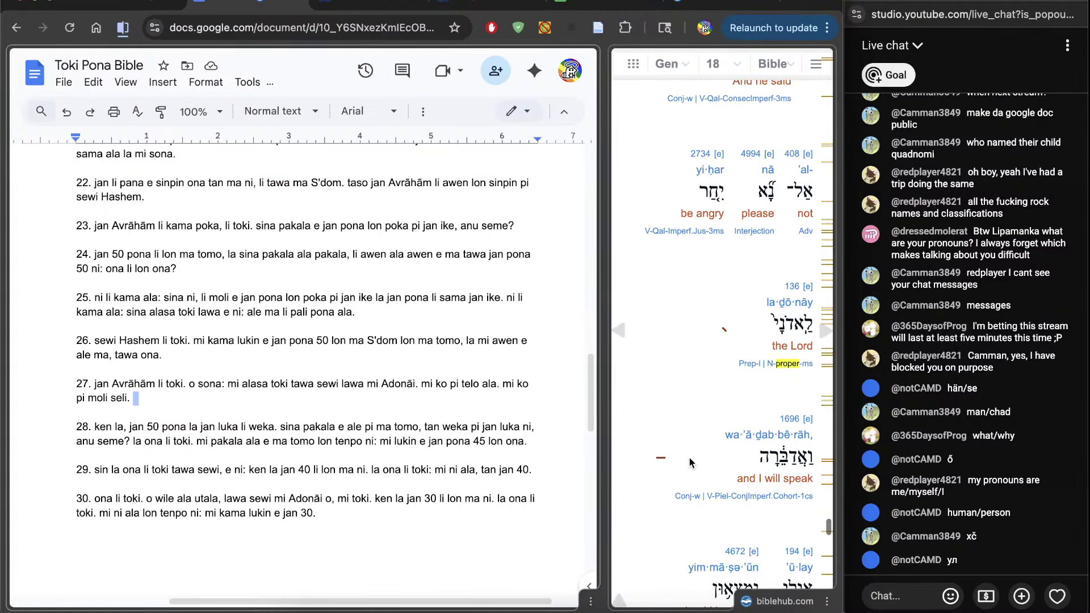
{"action": "scroll", "coordinate": [339, 488], "scroll_direction": "down", "scroll_amount": 1}
{"action": "left_click", "coordinate": [339, 487]}
{"action": "left_click", "coordinate": [328, 479]}
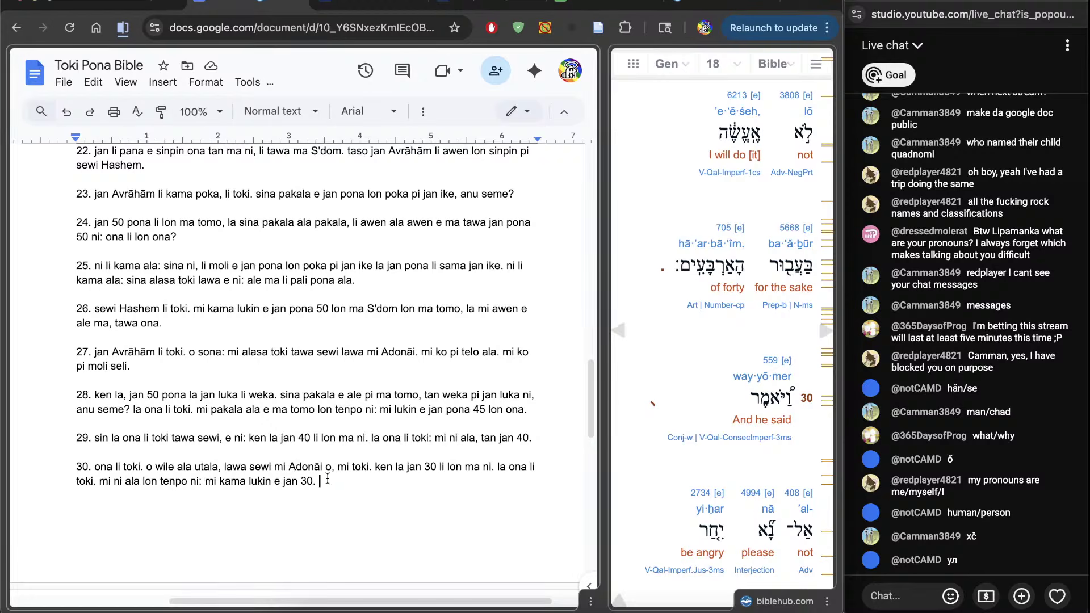
{"action": "double_click", "coordinate": [232, 467]}
{"action": "key", "text": "BackSpace"}
{"action": "type", "text": "lawa"}
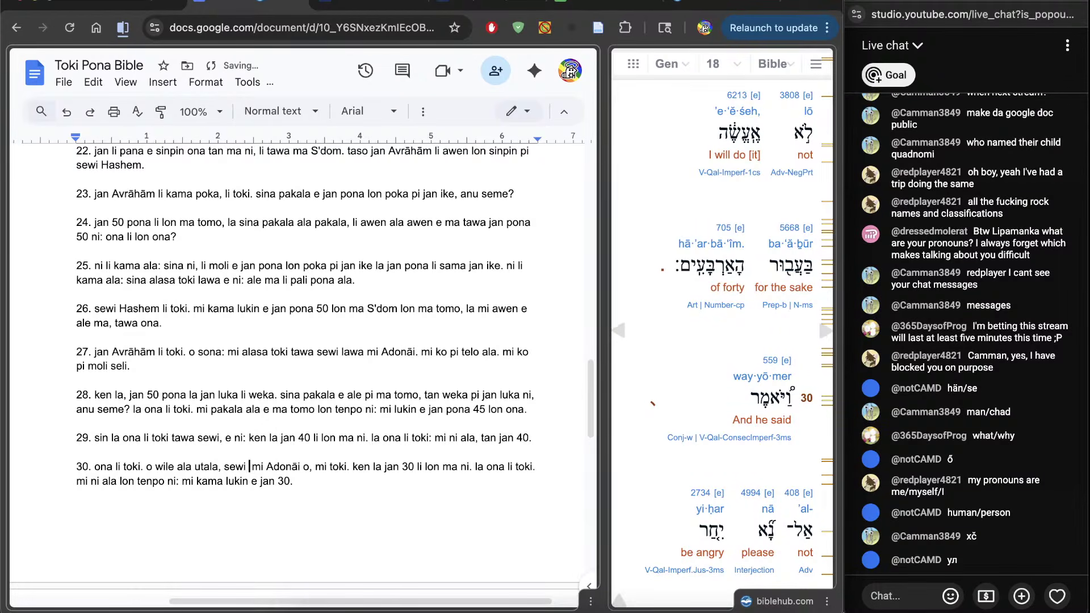
Check "the Lord" in verse 31 of the interlinear text and change "lawa sewi" to "sewi lawa" in the translation
{"action": "scroll", "coordinate": [745, 391], "scroll_direction": "down", "scroll_amount": 10}
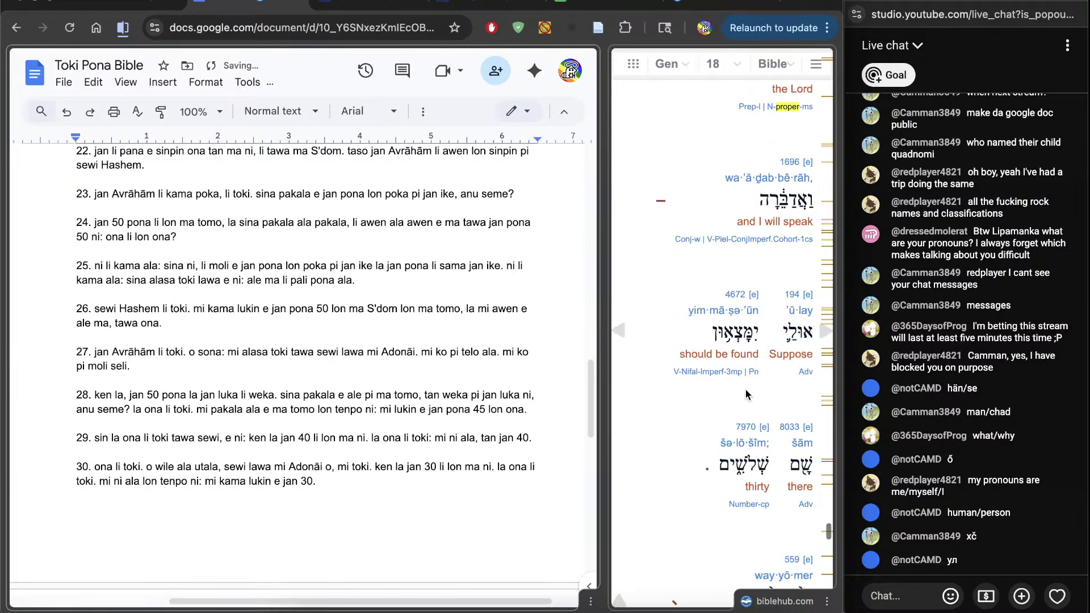
{"action": "scroll", "coordinate": [745, 391], "scroll_direction": "down", "scroll_amount": 10}
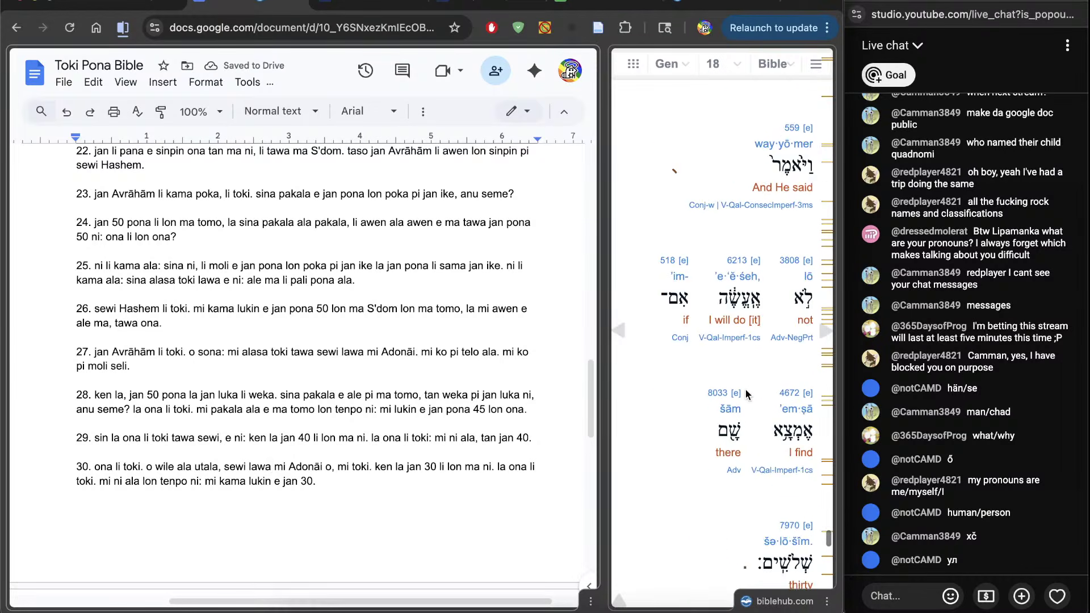
{"action": "scroll", "coordinate": [745, 390], "scroll_direction": "up", "scroll_amount": 5}
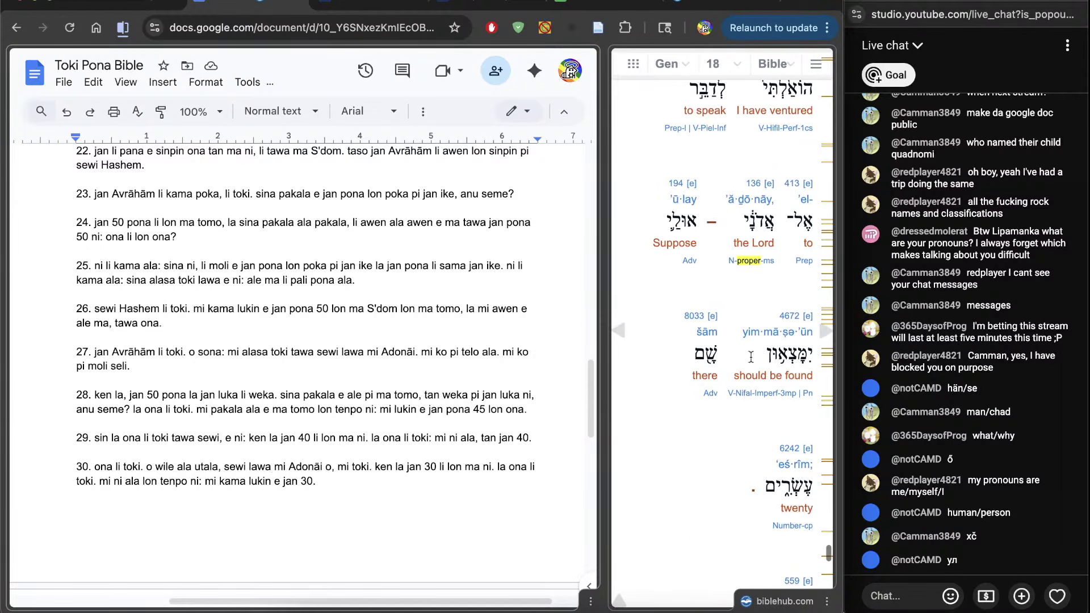
{"action": "scroll", "coordinate": [185, 477], "scroll_direction": "down", "scroll_amount": 5}
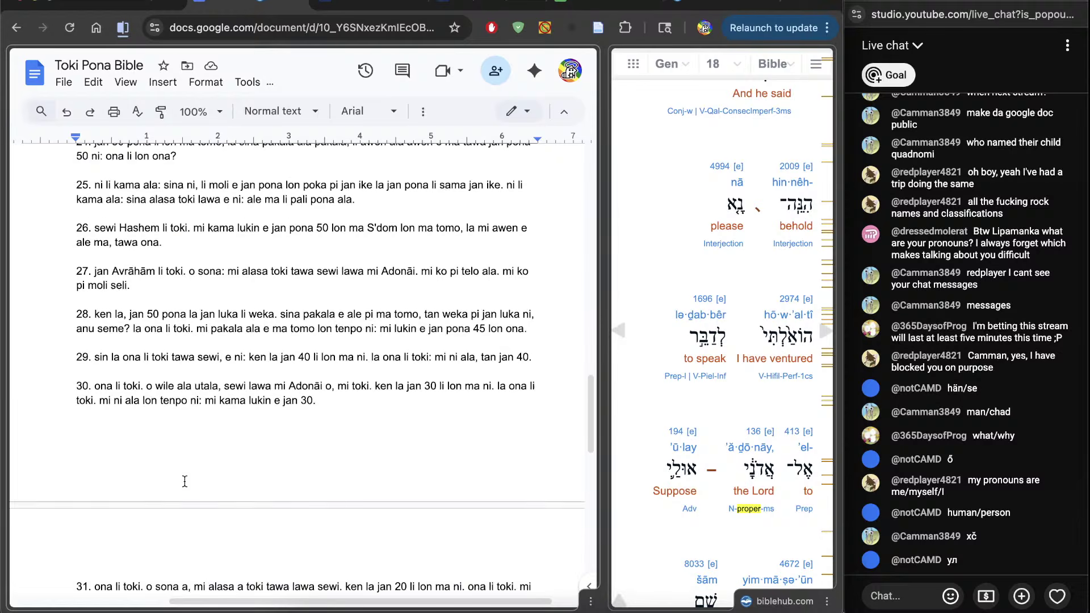
{"action": "left_click", "coordinate": [271, 315]}
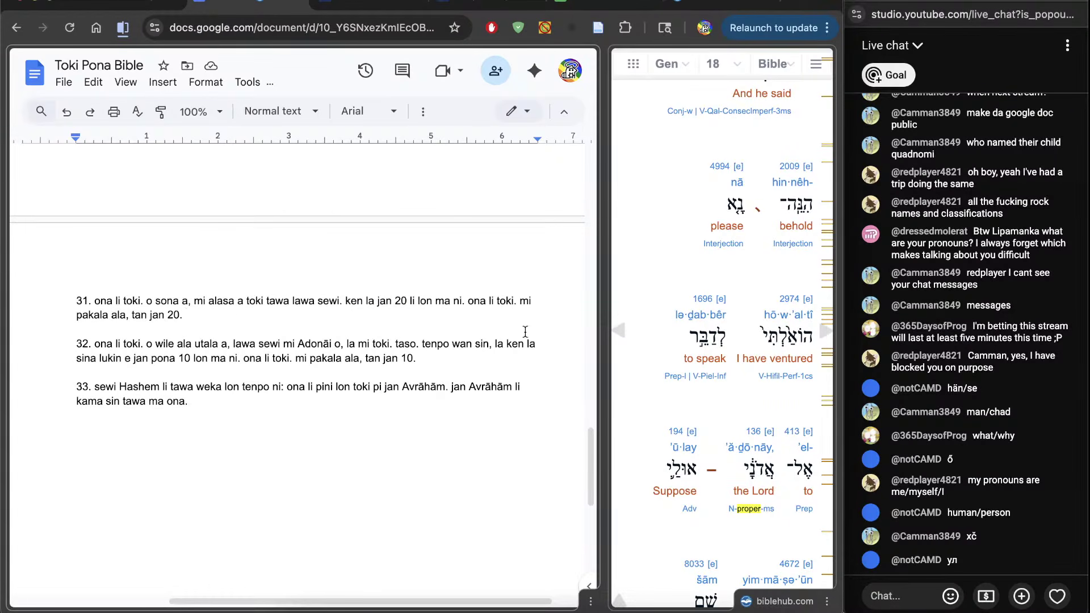
{"action": "scroll", "coordinate": [776, 387], "scroll_direction": "up", "scroll_amount": 3}
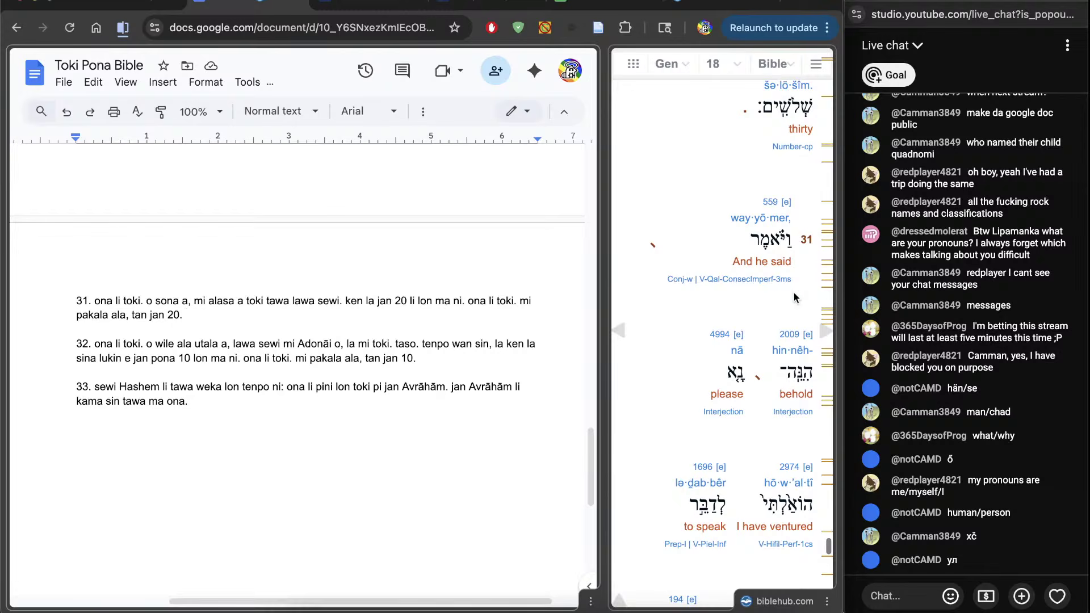
{"action": "scroll", "coordinate": [794, 297], "scroll_direction": "down", "scroll_amount": 2}
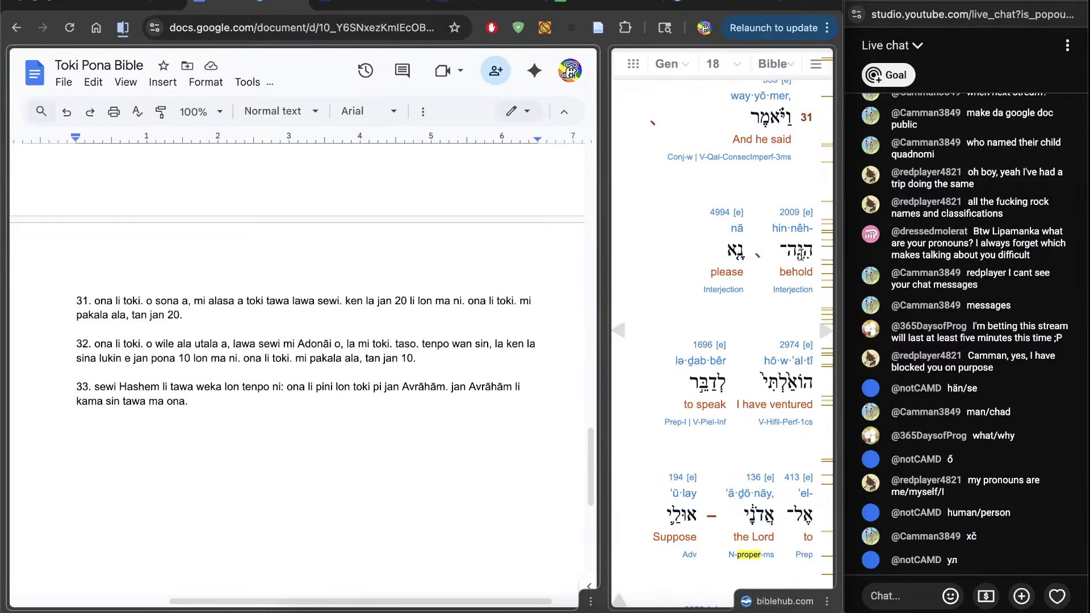
{"action": "scroll", "coordinate": [801, 254], "scroll_direction": "up", "scroll_amount": 1}
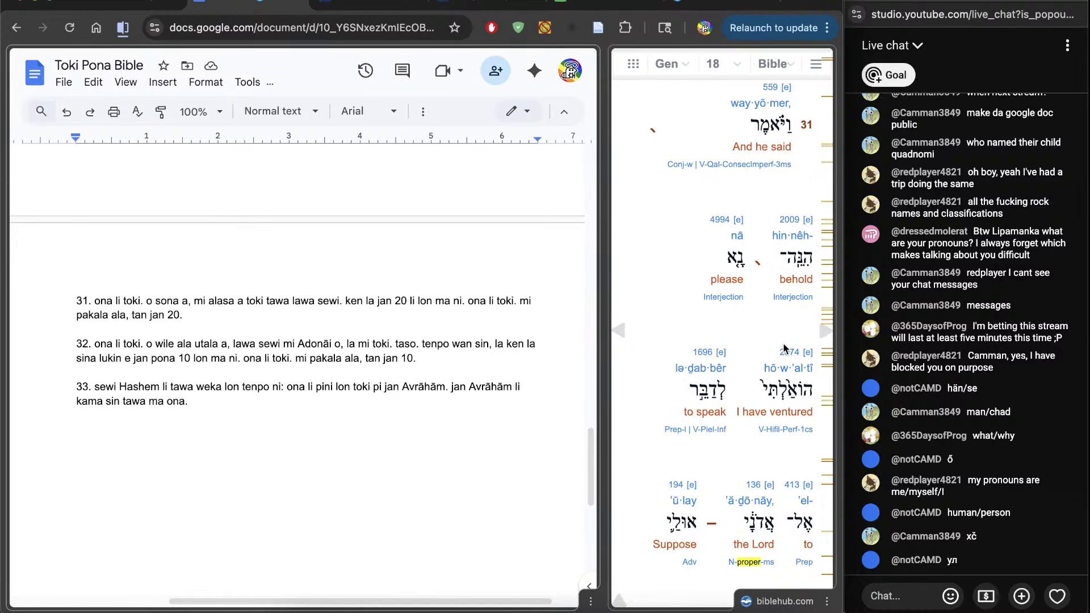
{"action": "double_click", "coordinate": [302, 302]}
{"action": "key", "text": "BackSpace"}
{"action": "type", "text": "lawa"}
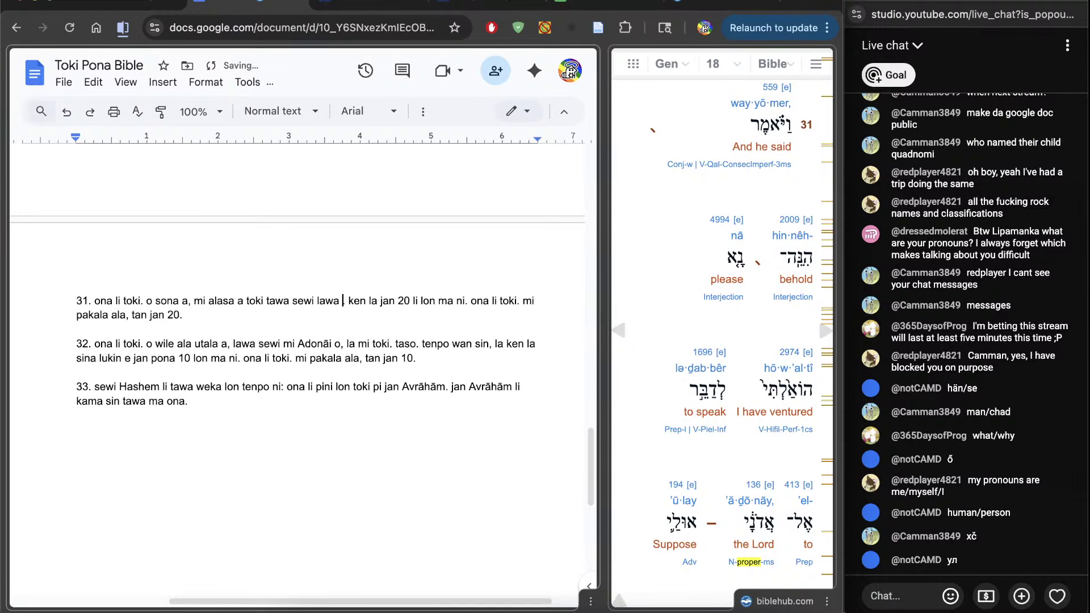
Copy "Adonāi" from verse 30 of the translation and insert it after "sewi lawa" in verse 31
{"action": "scroll", "coordinate": [314, 329], "scroll_direction": "up", "scroll_amount": 4}
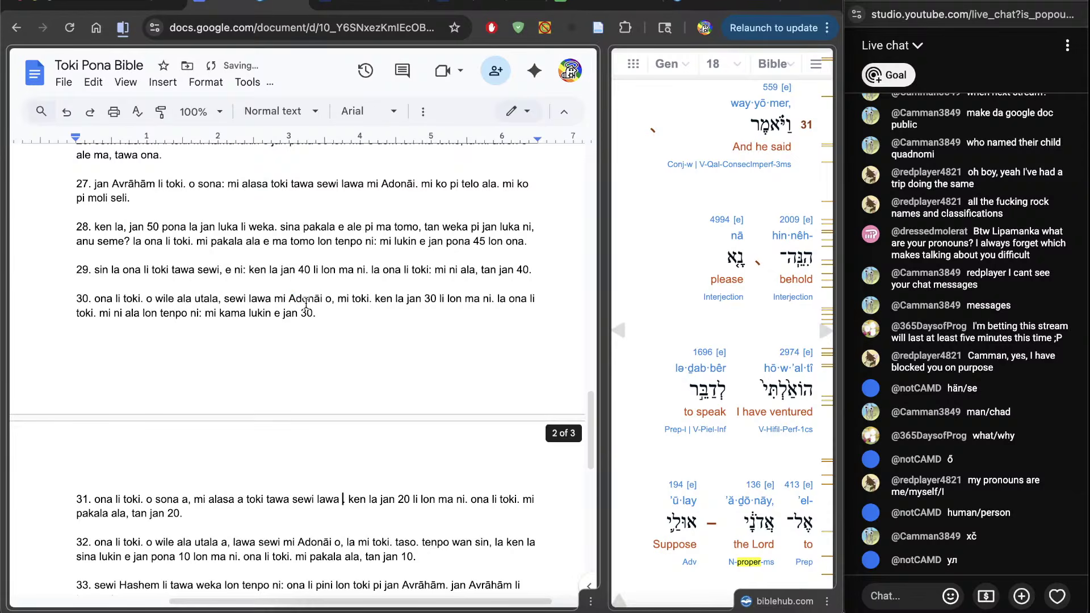
{"action": "double_click", "coordinate": [305, 299]}
{"action": "key", "text": "ctrl+c"}
{"action": "left_click", "coordinate": [340, 498]}
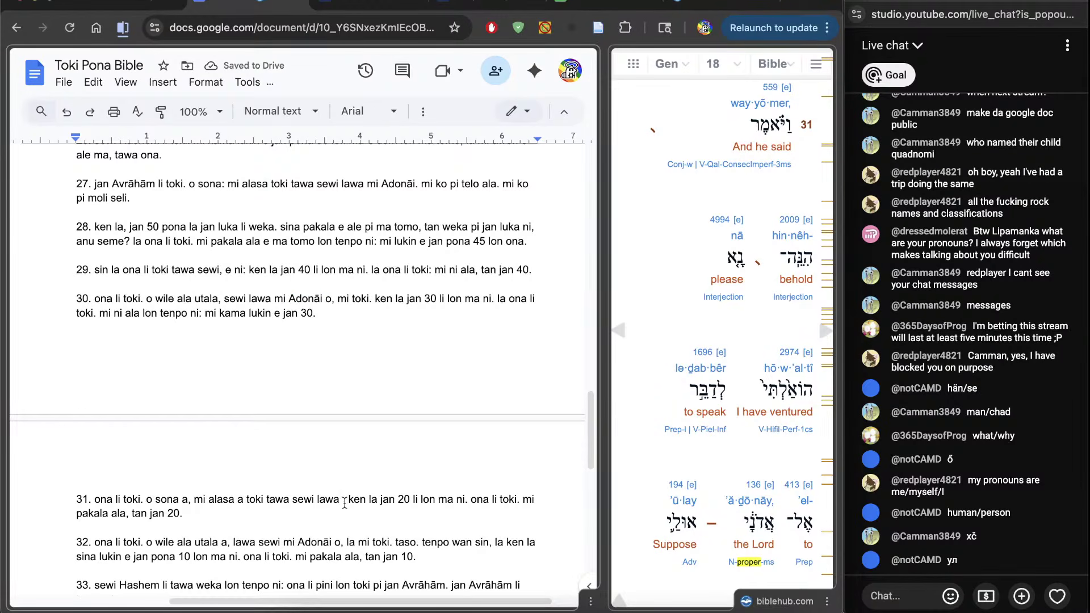
{"action": "key", "text": "ctrl+v"}
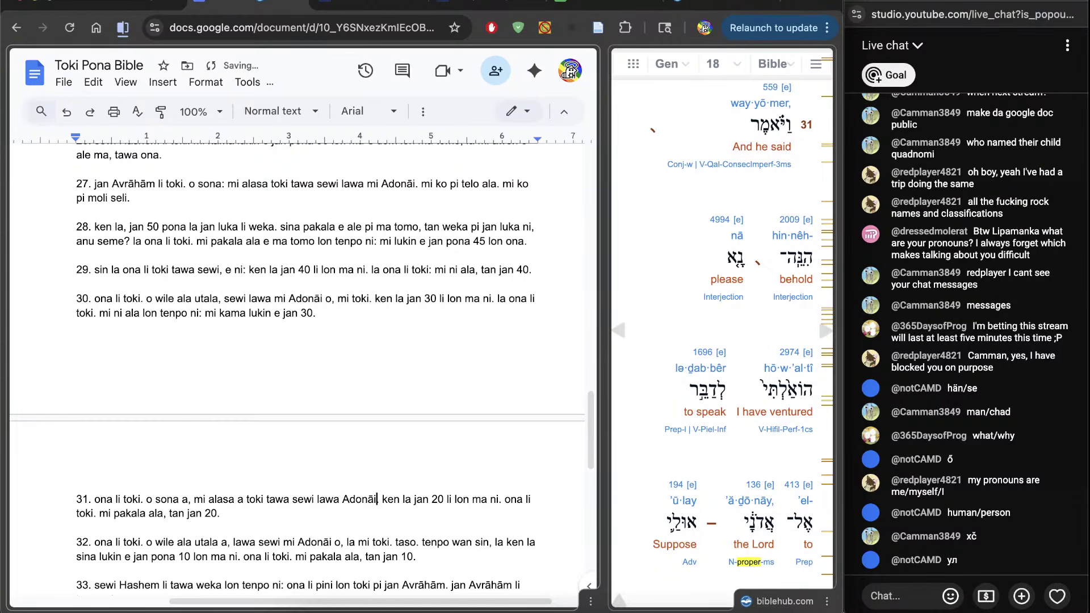
Switch the keyboard input source to U.S
{"action": "key", "text": "ctrl+space"}
{"action": "key", "text": "ctrl+space"}
{"action": "key", "text": "ctrl+space"}
{"action": "key", "text": "ctrl+space"}
{"action": "key", "text": "ctrl+space"}
{"action": "key", "text": "ctrl+space"}
{"action": "key", "text": "ctrl+space"}
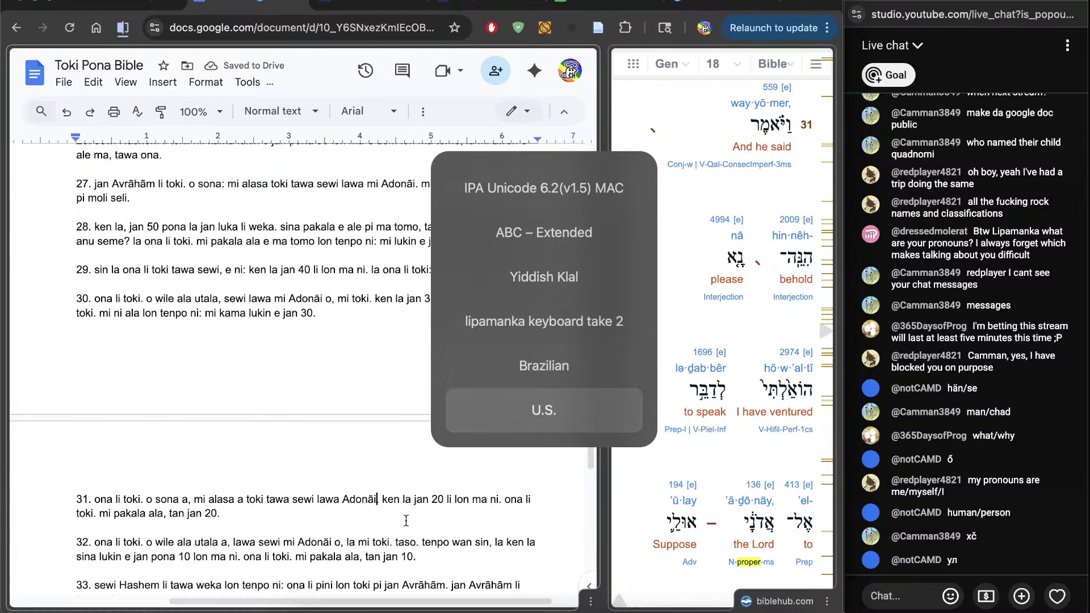
Check "the Lord" in verse 32 of the interlinear text and change "lawa sewi" to "sewi lawa" in the translated verse
{"action": "scroll", "coordinate": [407, 520], "scroll_direction": "down", "scroll_amount": 4}
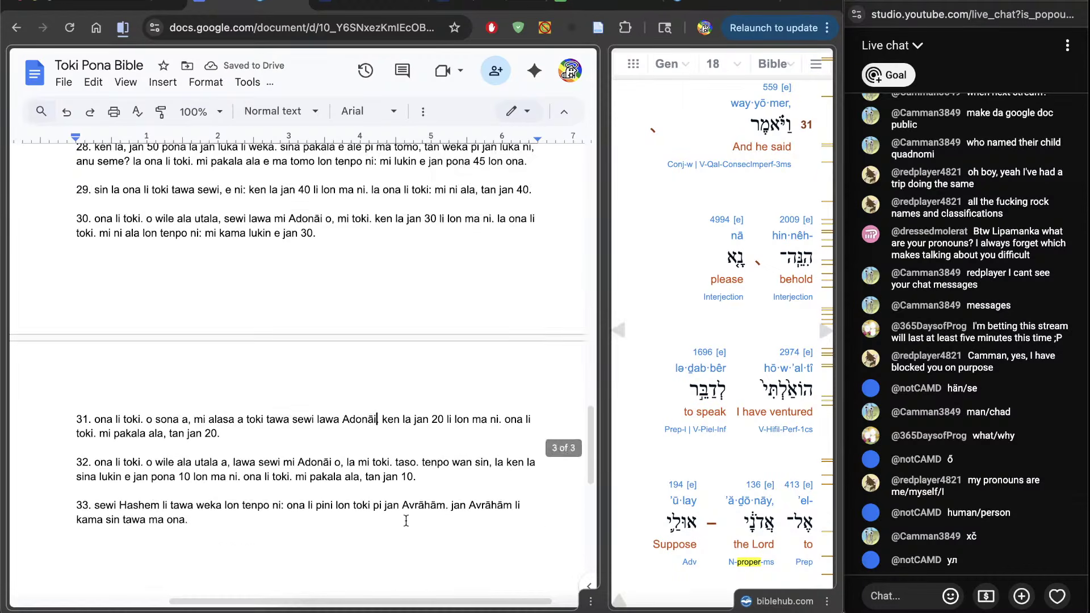
{"action": "scroll", "coordinate": [710, 509], "scroll_direction": "down", "scroll_amount": 10}
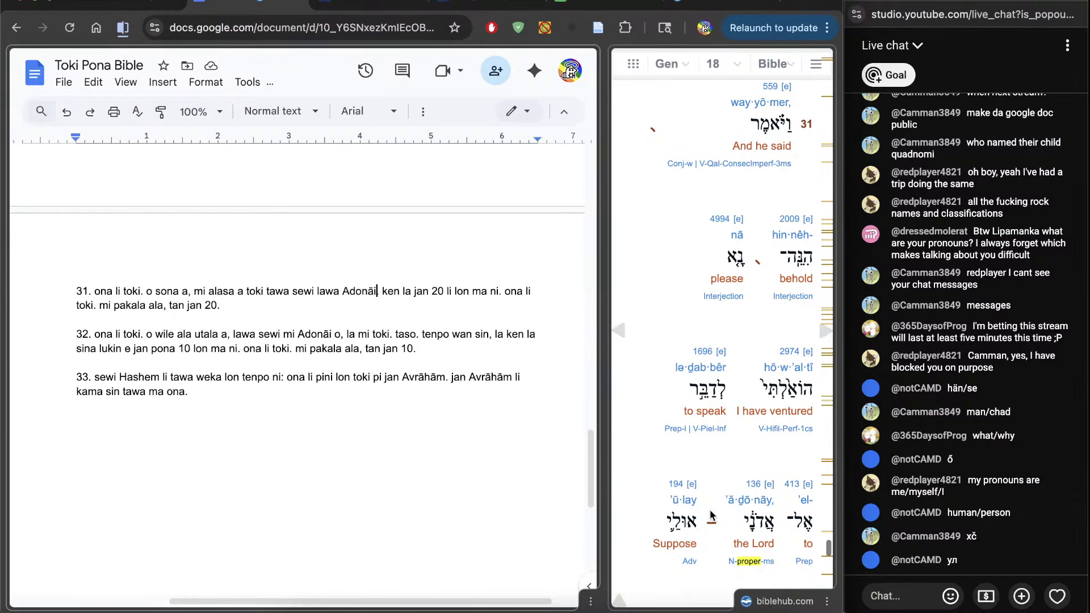
{"action": "scroll", "coordinate": [710, 510], "scroll_direction": "down", "scroll_amount": 10}
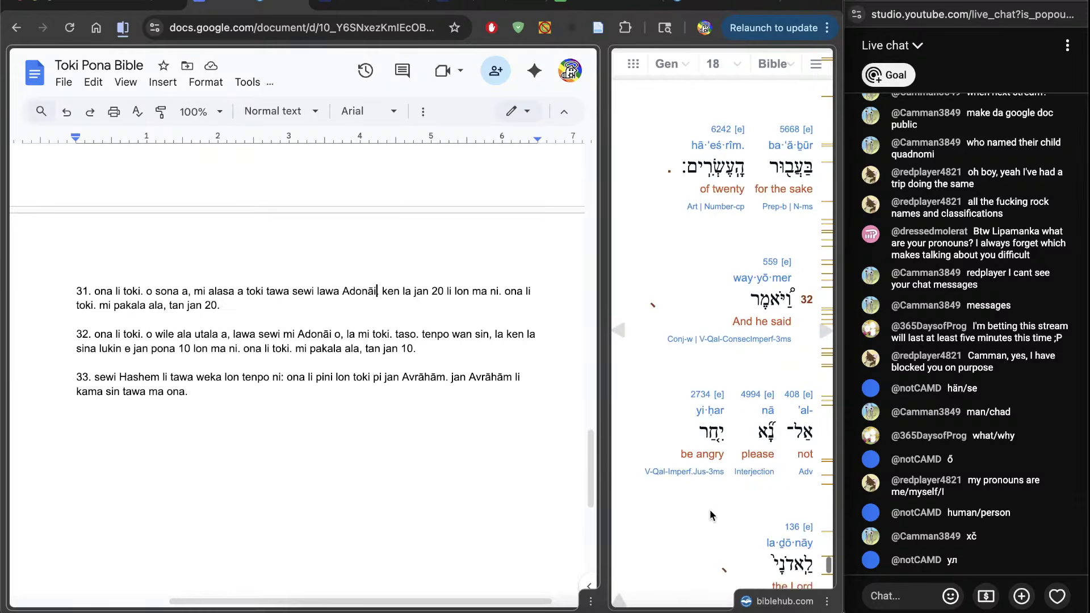
{"action": "scroll", "coordinate": [710, 509], "scroll_direction": "up", "scroll_amount": 1}
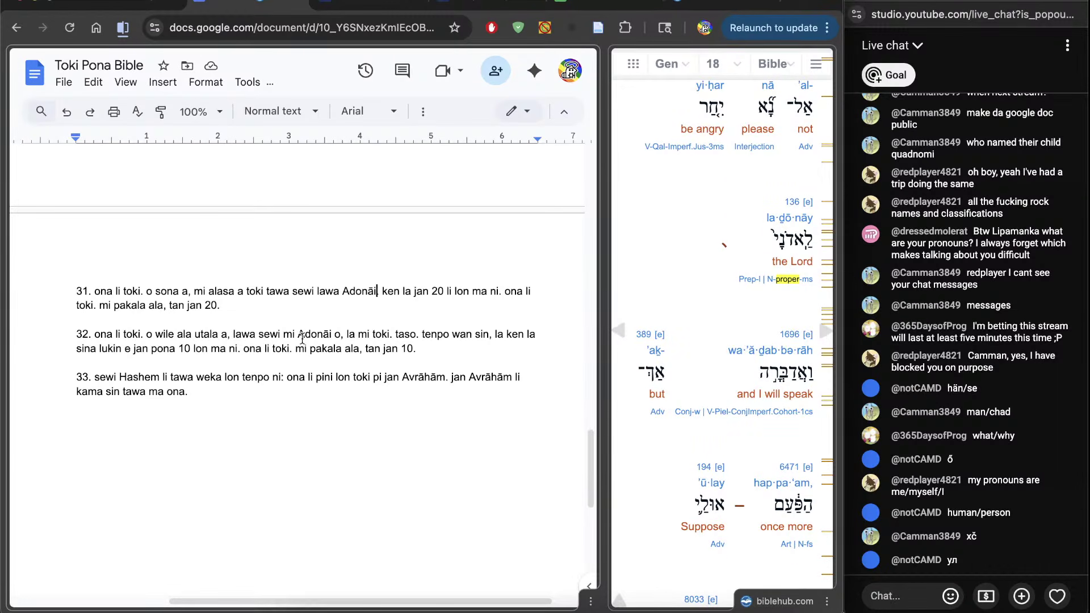
{"action": "double_click", "coordinate": [245, 335]}
{"action": "left_click_drag", "start_coordinate": [245, 335], "coordinate": [269, 333]}
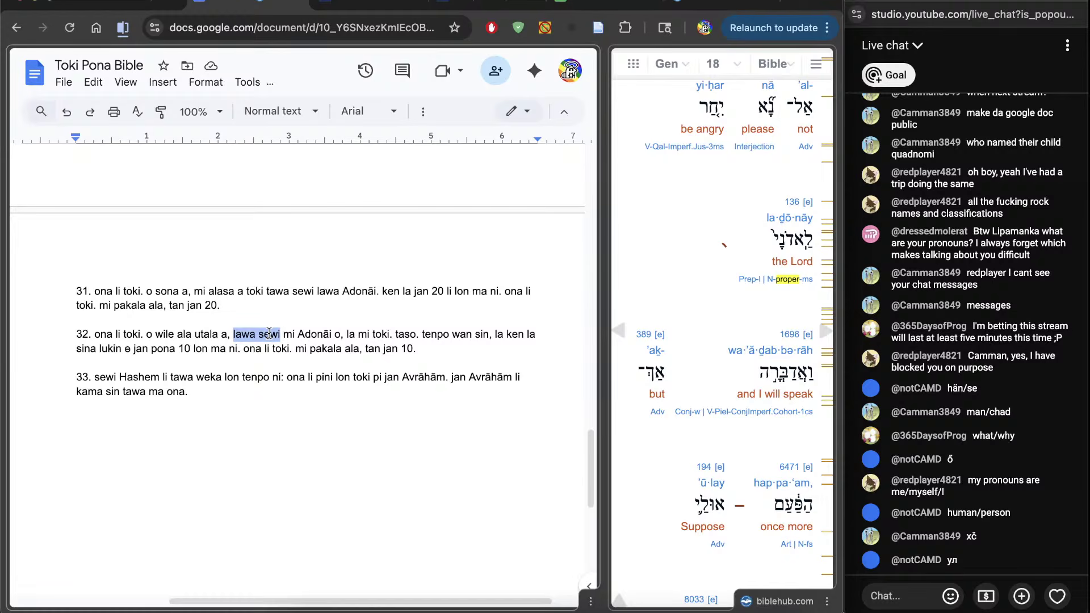
{"action": "type", "text": "sewi lawa"}
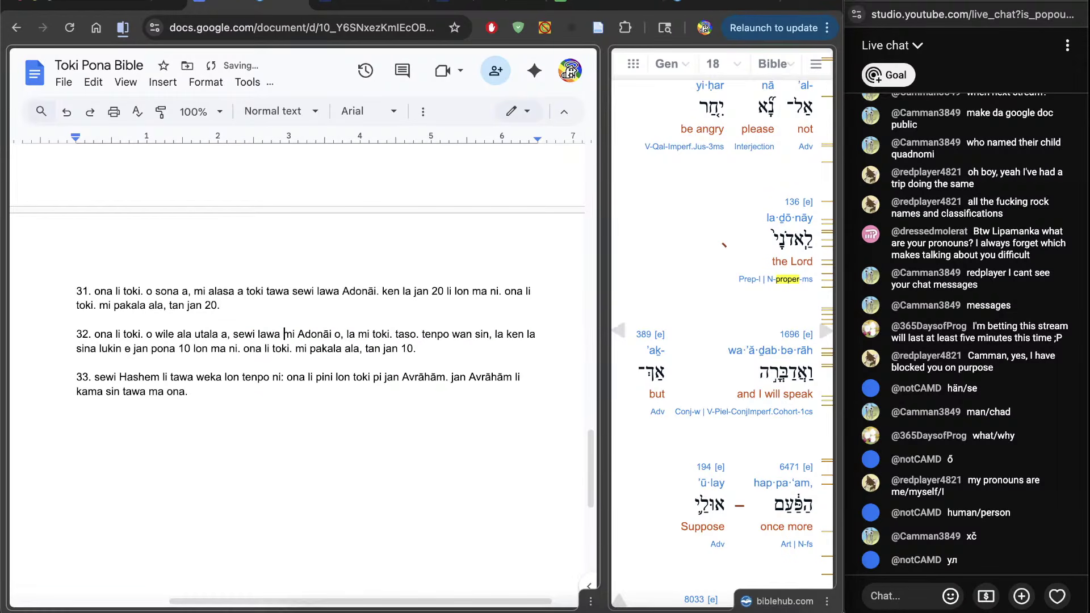
Open chapter 19 in both the translation and the interlinear Bible, and find "proper" in the interlinear page
{"action": "scroll", "coordinate": [303, 422], "scroll_direction": "down", "scroll_amount": 10}
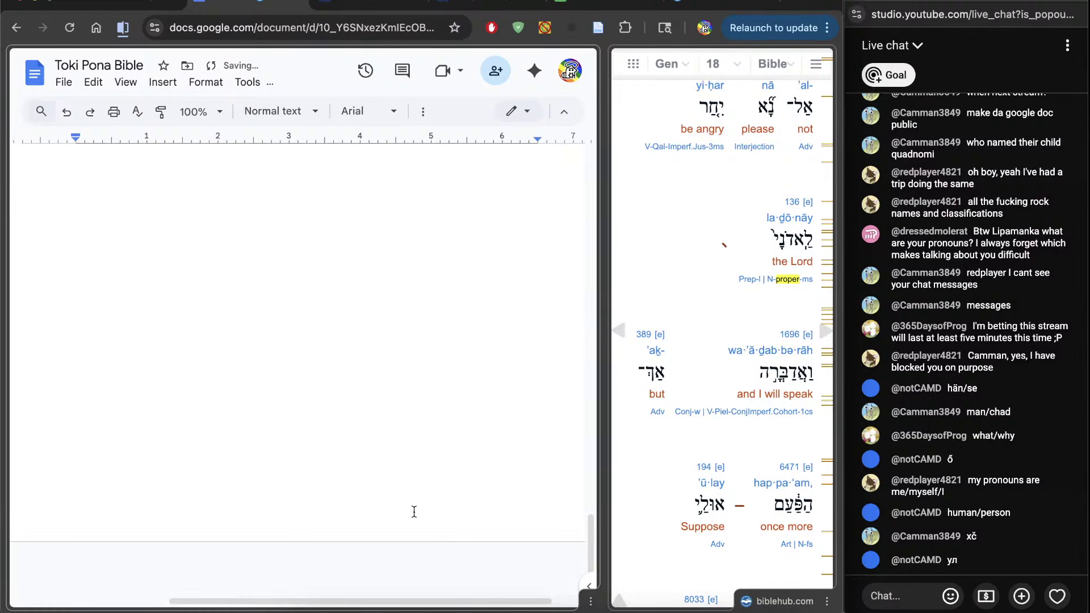
{"action": "left_click", "coordinate": [533, 580]}
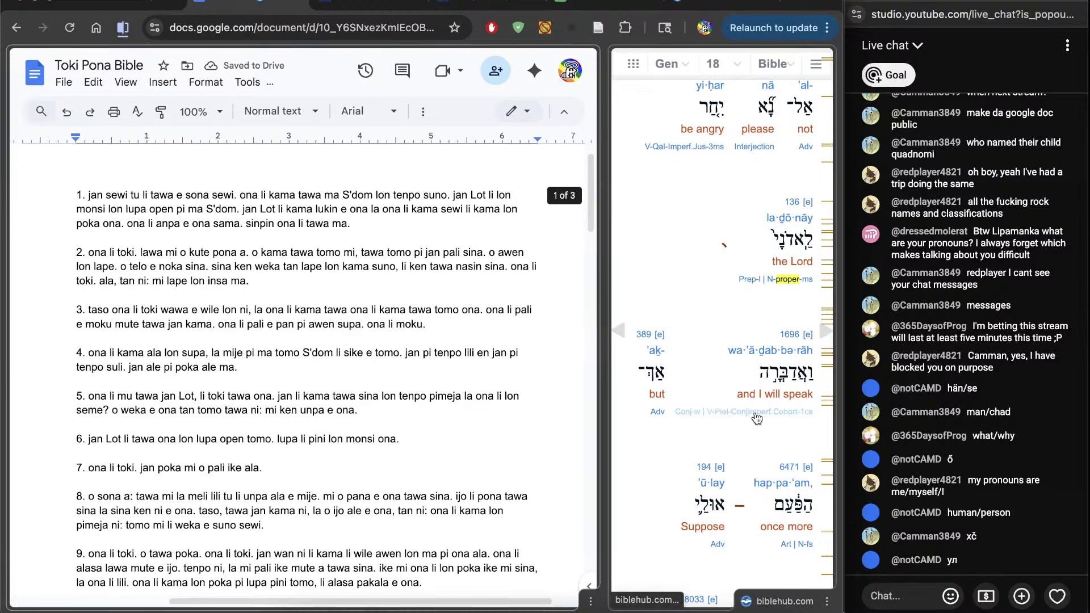
{"action": "left_click", "coordinate": [826, 330]}
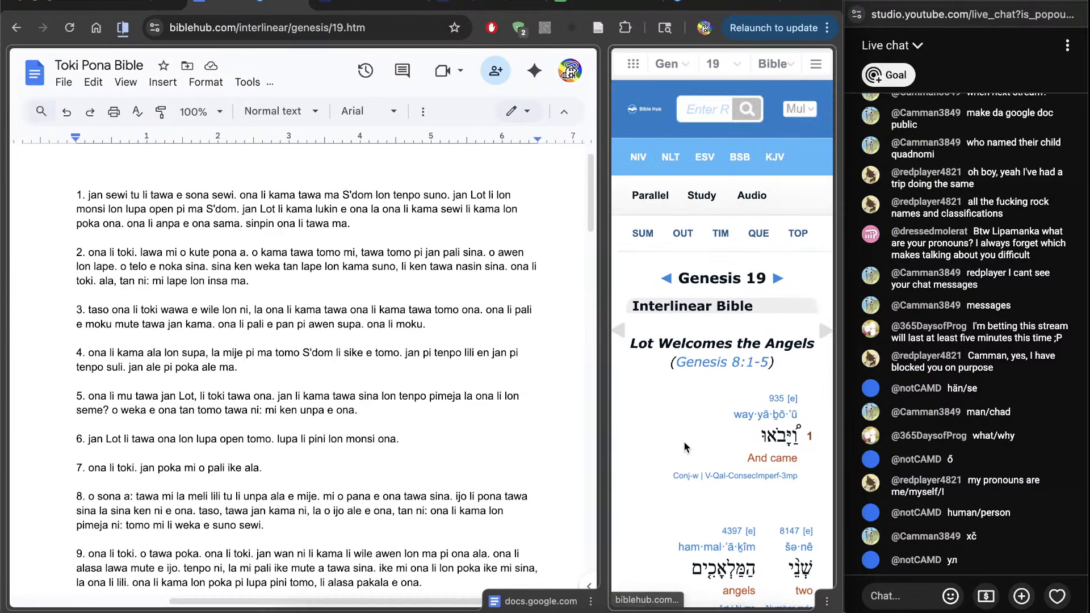
{"action": "scroll", "coordinate": [684, 447], "scroll_direction": "down", "scroll_amount": 1}
{"action": "key", "text": "ctrl+f"}
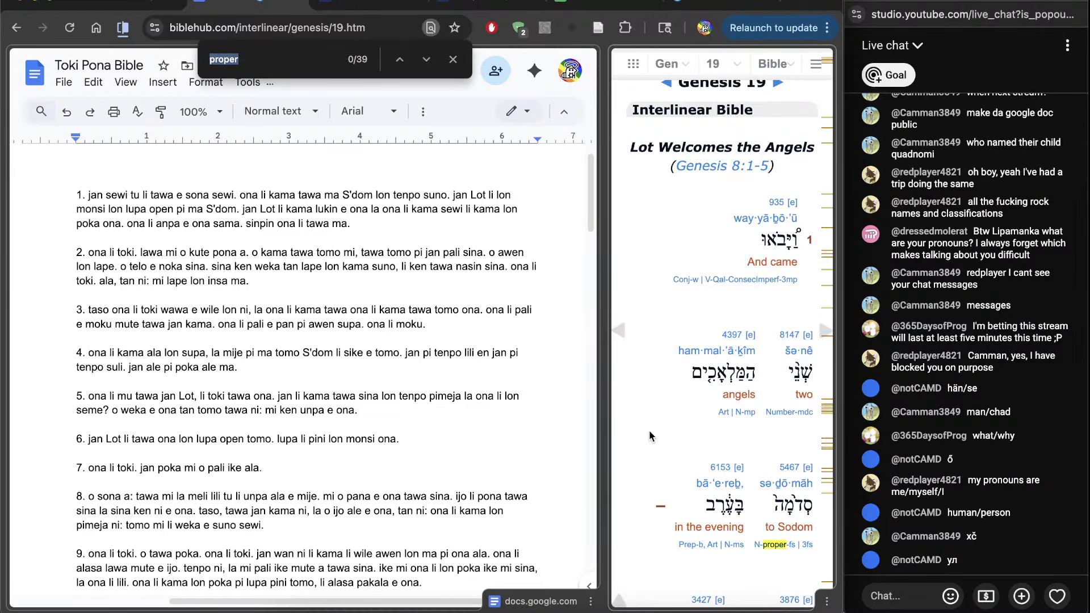
Examine the highlighted proper names in verses 1 to 21 of the Genesis 19 interlinear text
{"action": "scroll", "coordinate": [649, 431], "scroll_direction": "down", "scroll_amount": 8}
{"action": "scroll", "coordinate": [649, 431], "scroll_direction": "down", "scroll_amount": 10}
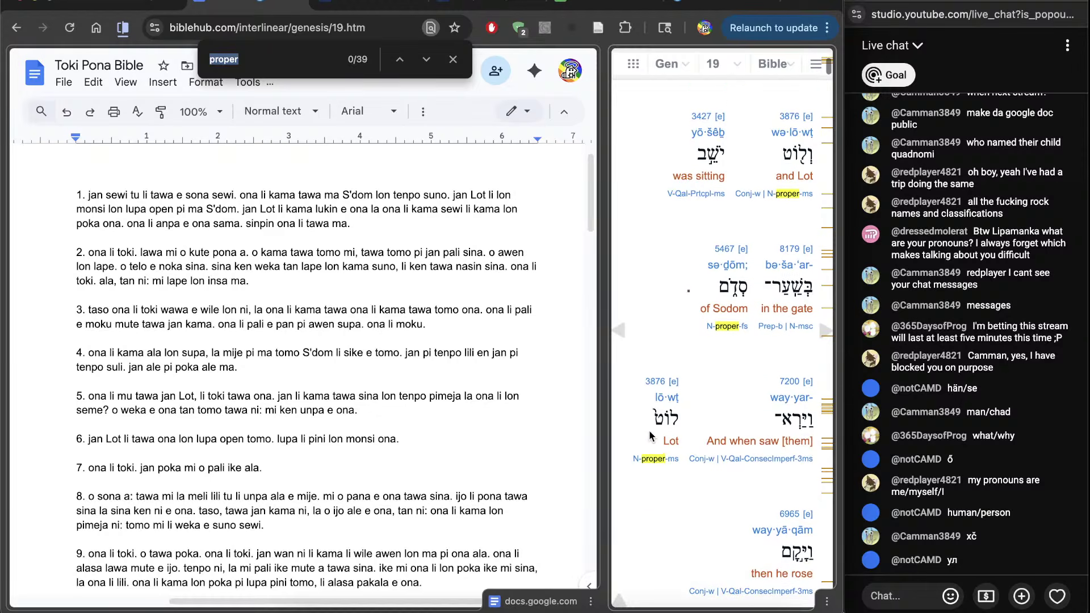
{"action": "scroll", "coordinate": [650, 436], "scroll_direction": "down", "scroll_amount": 10}
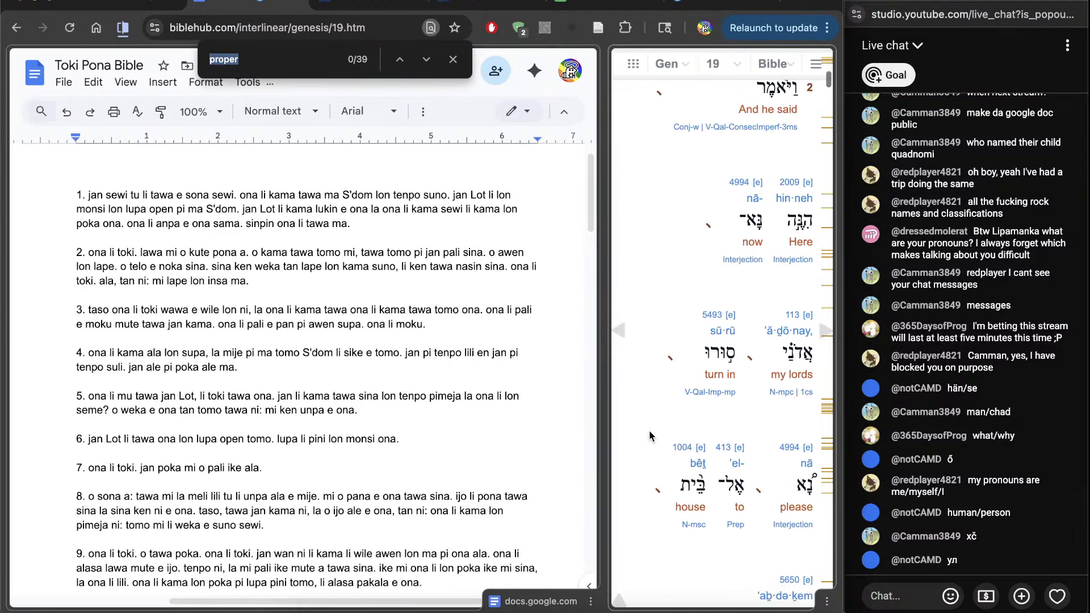
{"action": "scroll", "coordinate": [650, 436], "scroll_direction": "down", "scroll_amount": 10}
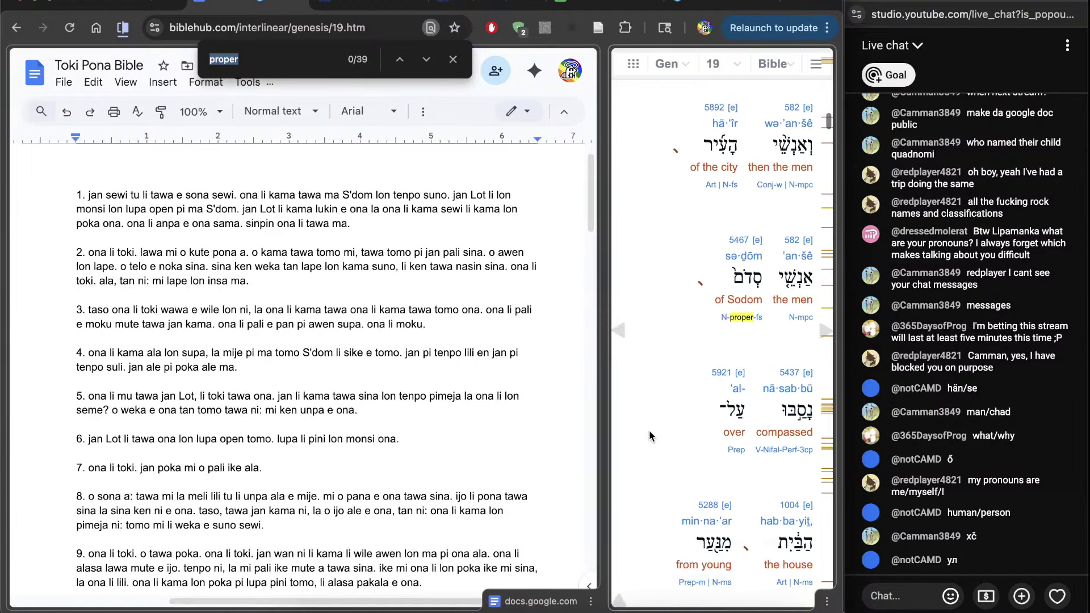
{"action": "scroll", "coordinate": [649, 435], "scroll_direction": "down", "scroll_amount": 10}
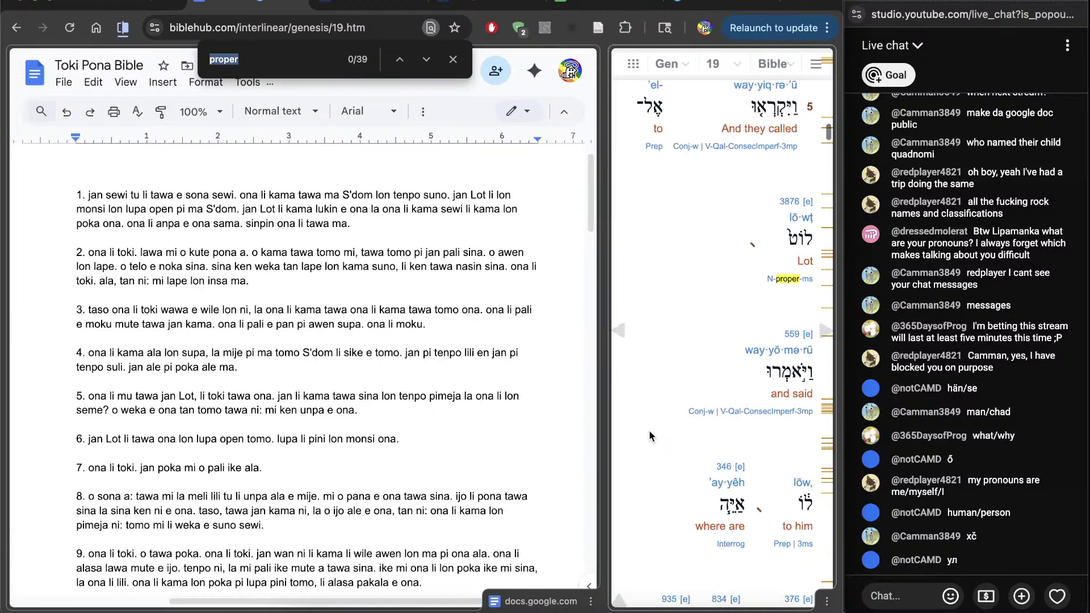
{"action": "scroll", "coordinate": [649, 435], "scroll_direction": "down", "scroll_amount": 10}
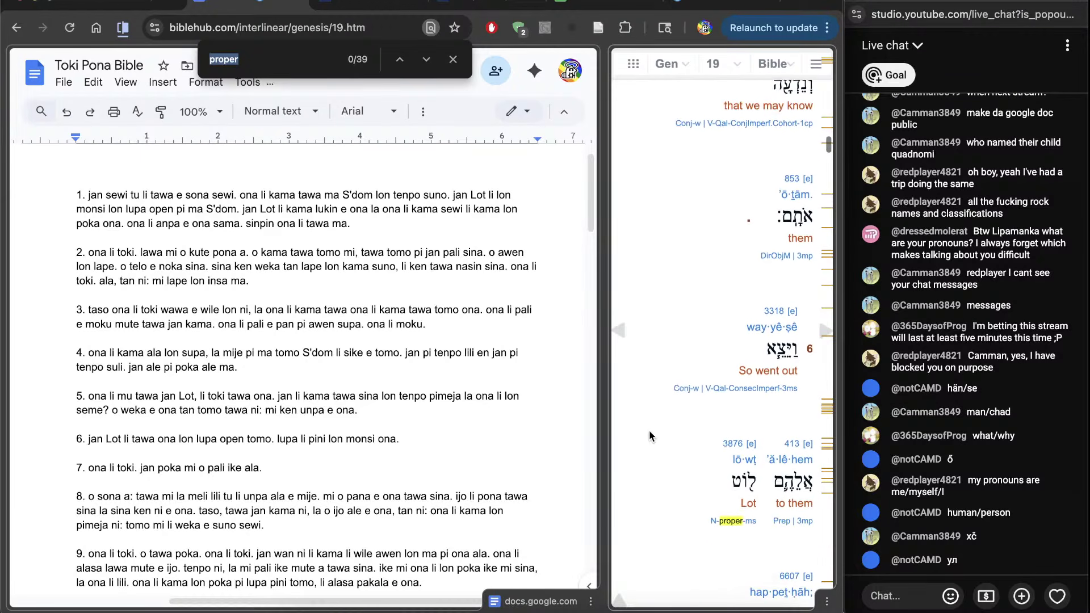
{"action": "scroll", "coordinate": [649, 436], "scroll_direction": "down", "scroll_amount": 10}
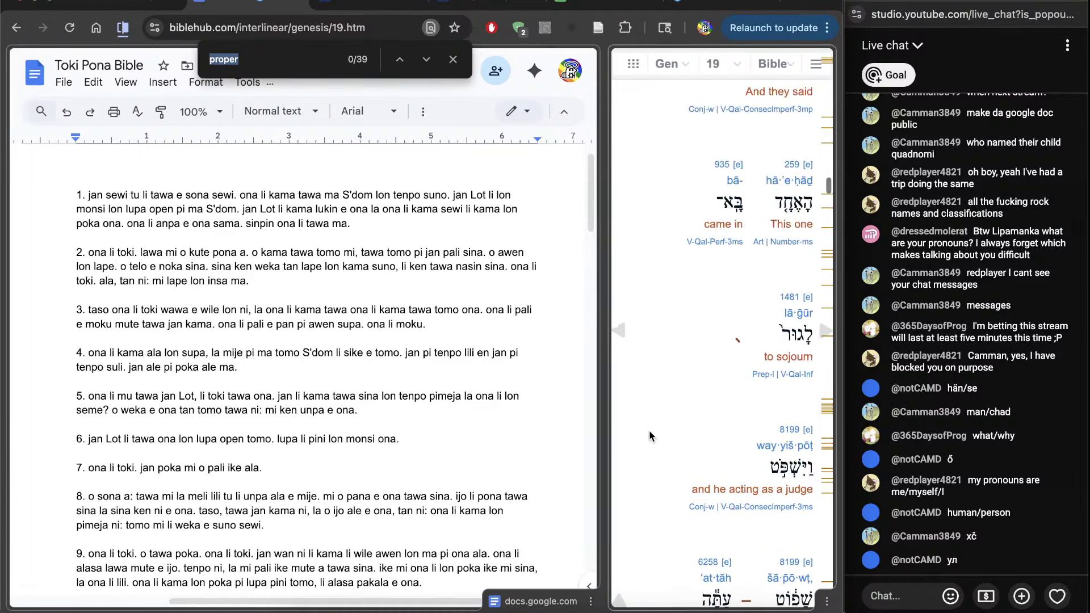
{"action": "scroll", "coordinate": [649, 435], "scroll_direction": "down", "scroll_amount": 10}
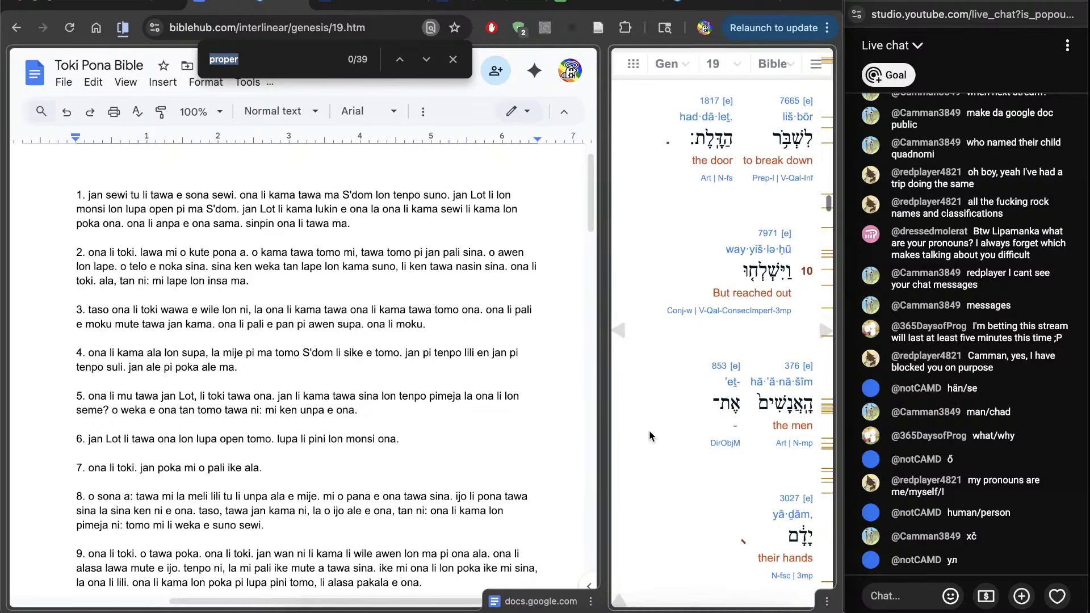
{"action": "scroll", "coordinate": [651, 436], "scroll_direction": "down", "scroll_amount": 10}
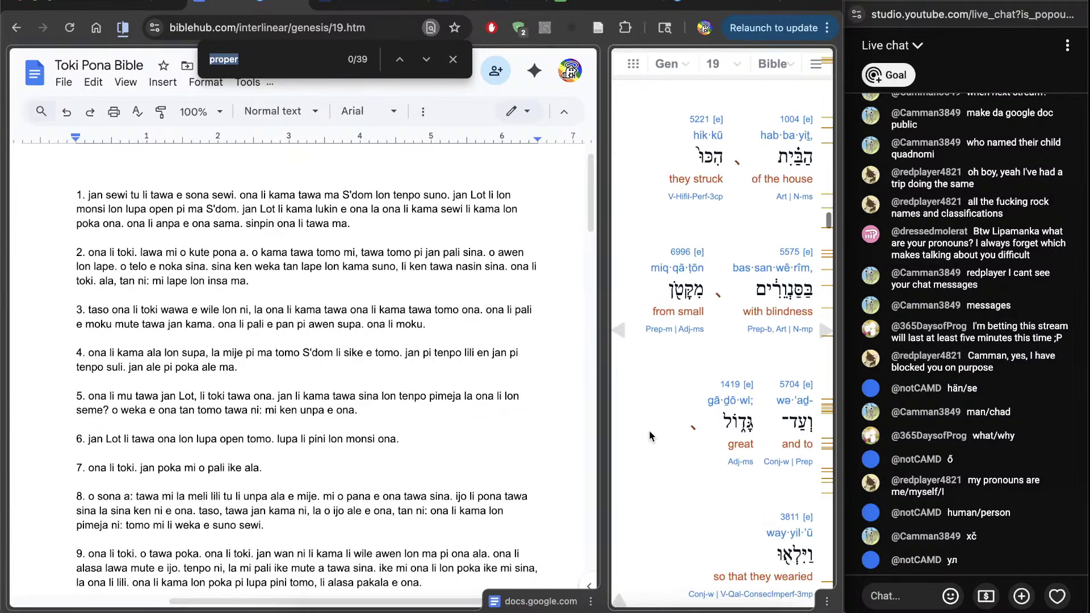
{"action": "scroll", "coordinate": [651, 436], "scroll_direction": "down", "scroll_amount": 10}
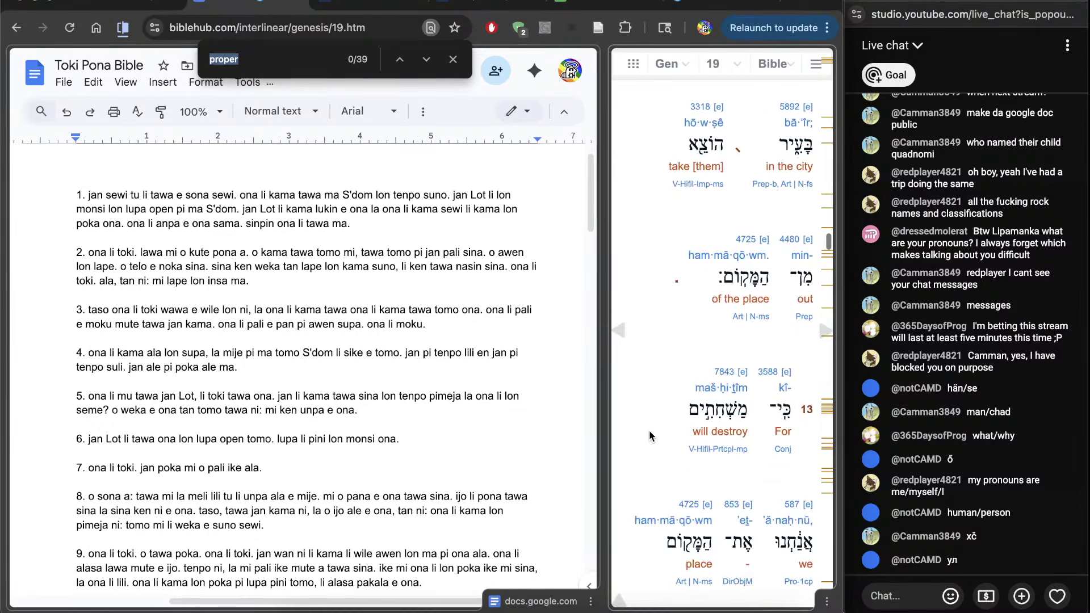
{"action": "scroll", "coordinate": [650, 431], "scroll_direction": "down", "scroll_amount": 10}
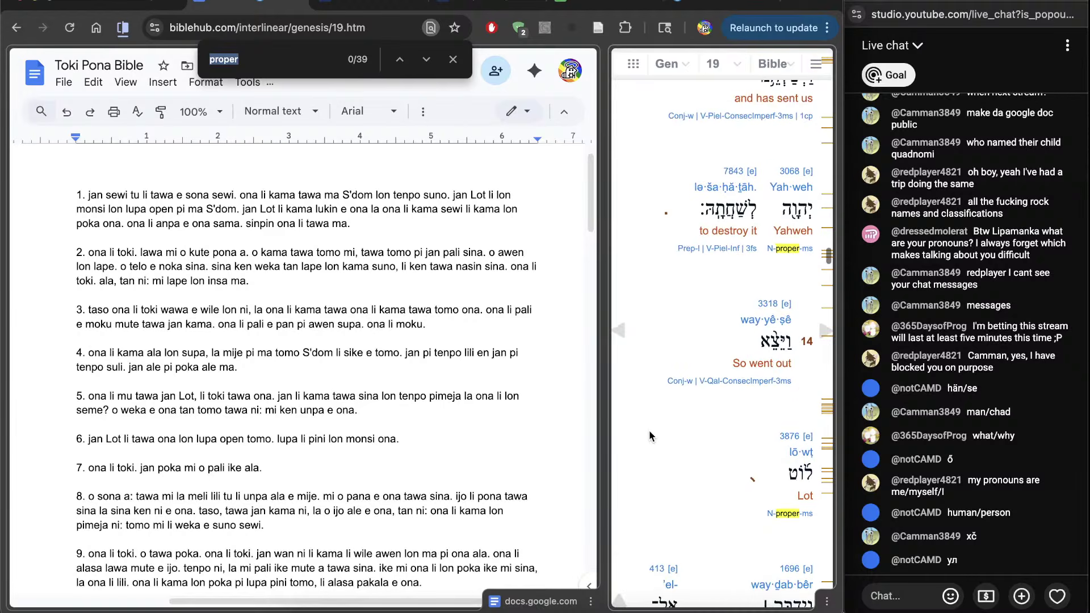
{"action": "scroll", "coordinate": [651, 436], "scroll_direction": "down", "scroll_amount": 6}
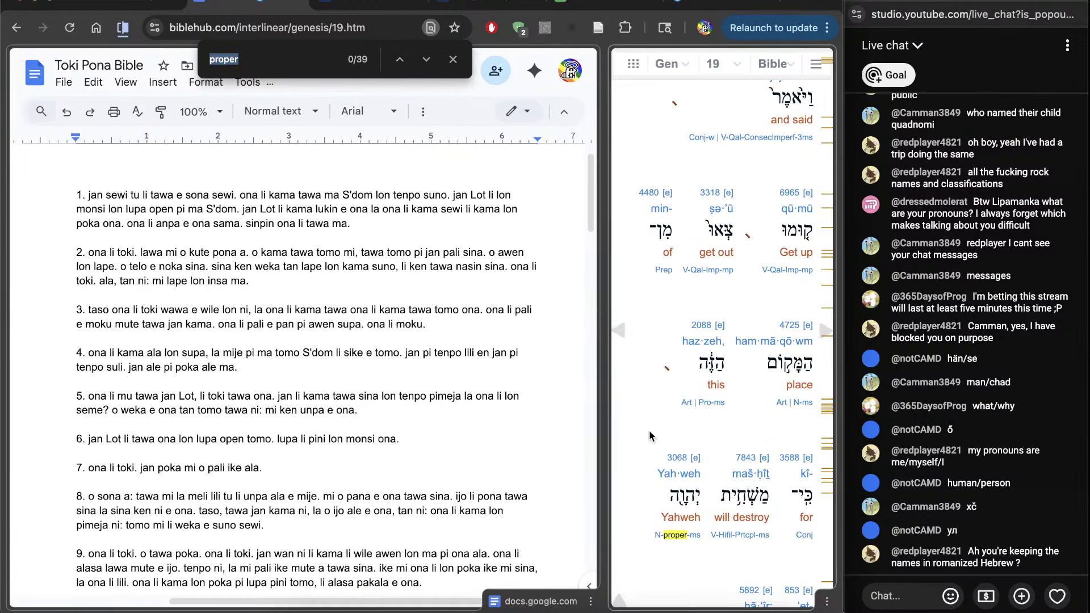
{"action": "scroll", "coordinate": [651, 436], "scroll_direction": "down", "scroll_amount": 3}
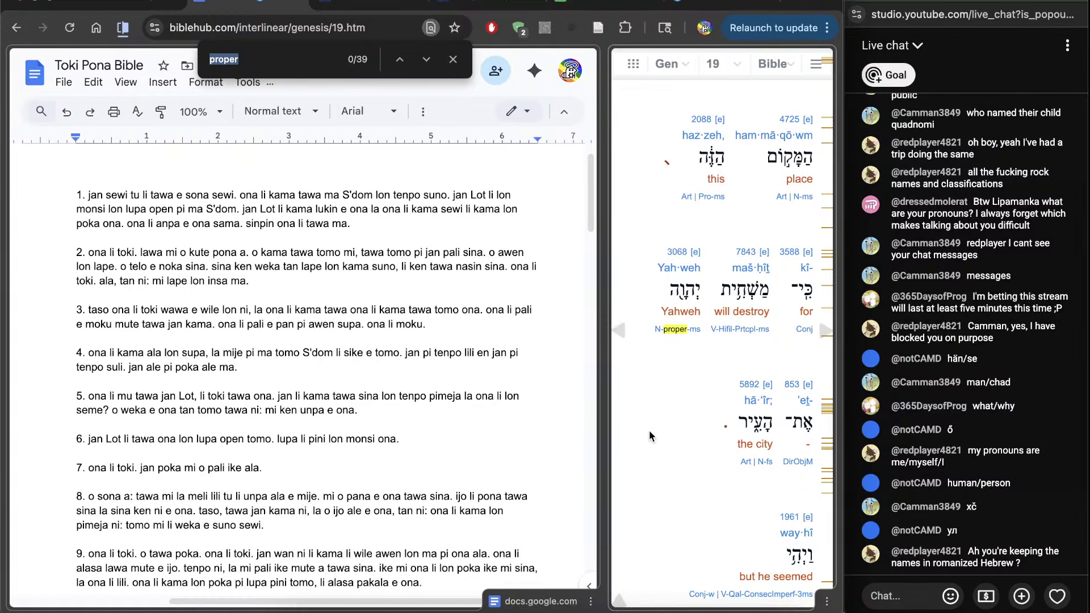
{"action": "scroll", "coordinate": [649, 407], "scroll_direction": "down", "scroll_amount": 6}
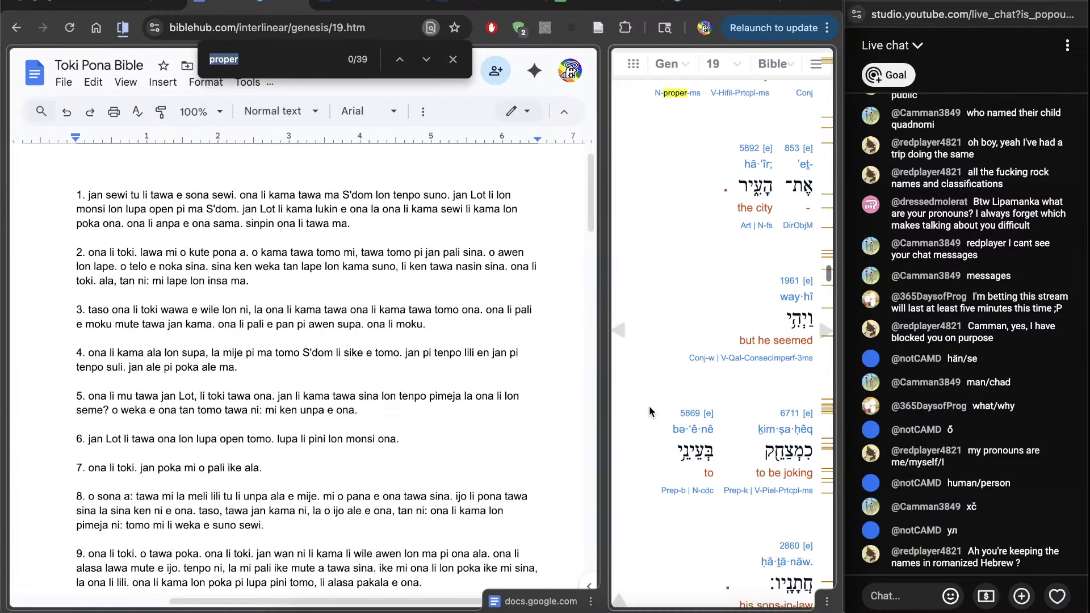
{"action": "scroll", "coordinate": [649, 406], "scroll_direction": "down", "scroll_amount": 10}
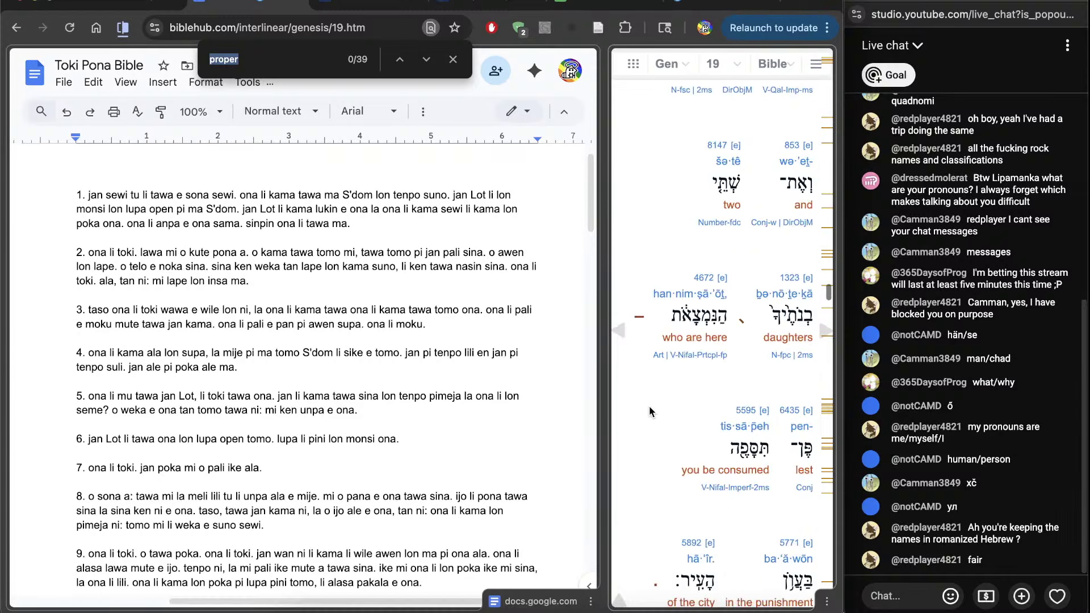
{"action": "scroll", "coordinate": [649, 405], "scroll_direction": "down", "scroll_amount": 15}
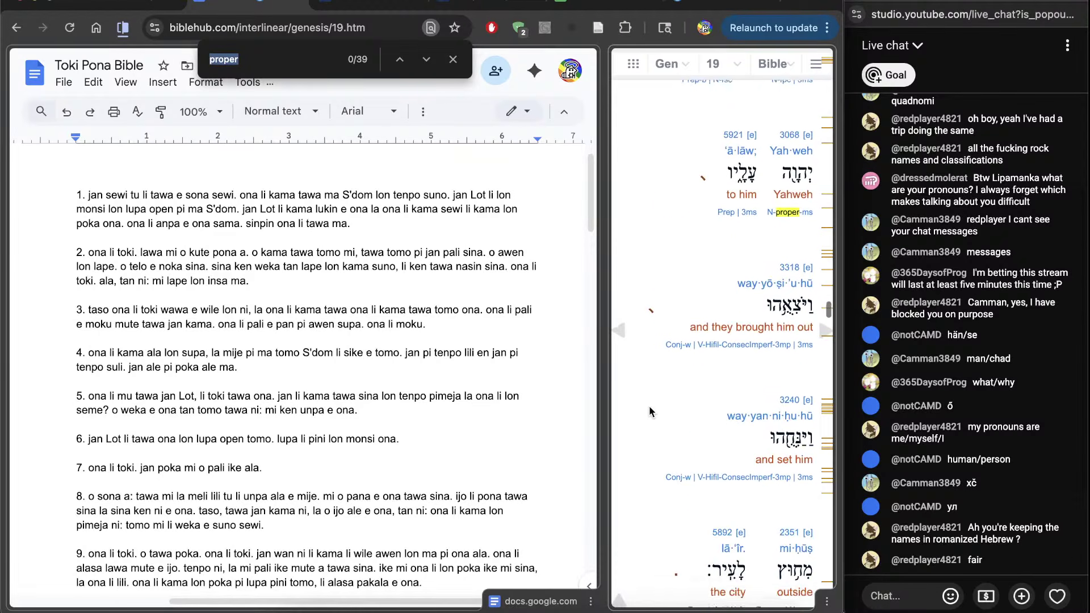
{"action": "scroll", "coordinate": [649, 405], "scroll_direction": "down", "scroll_amount": 15}
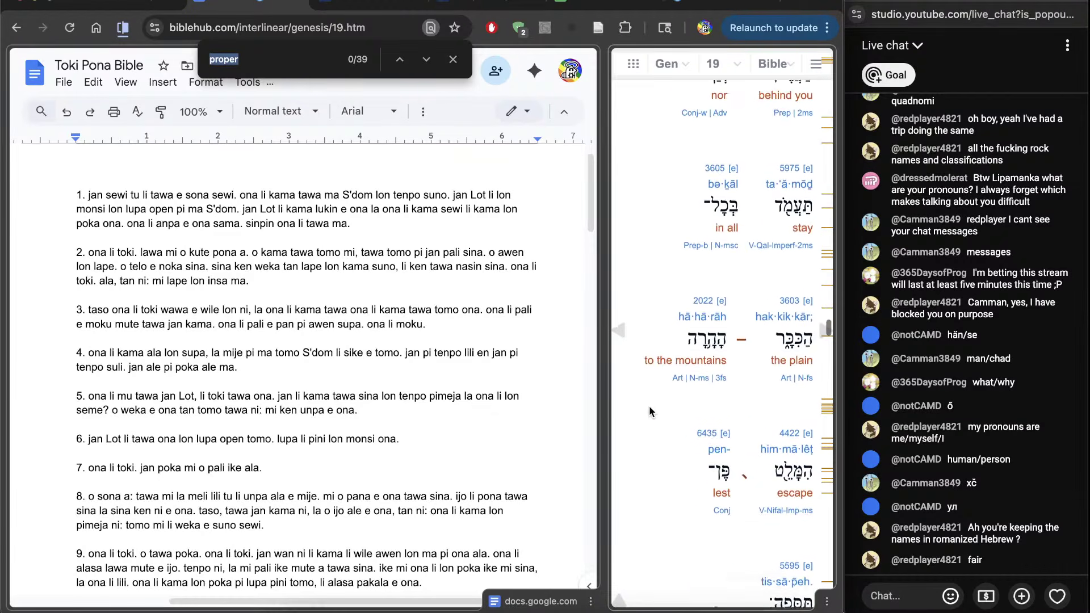
{"action": "scroll", "coordinate": [650, 408], "scroll_direction": "down", "scroll_amount": 13}
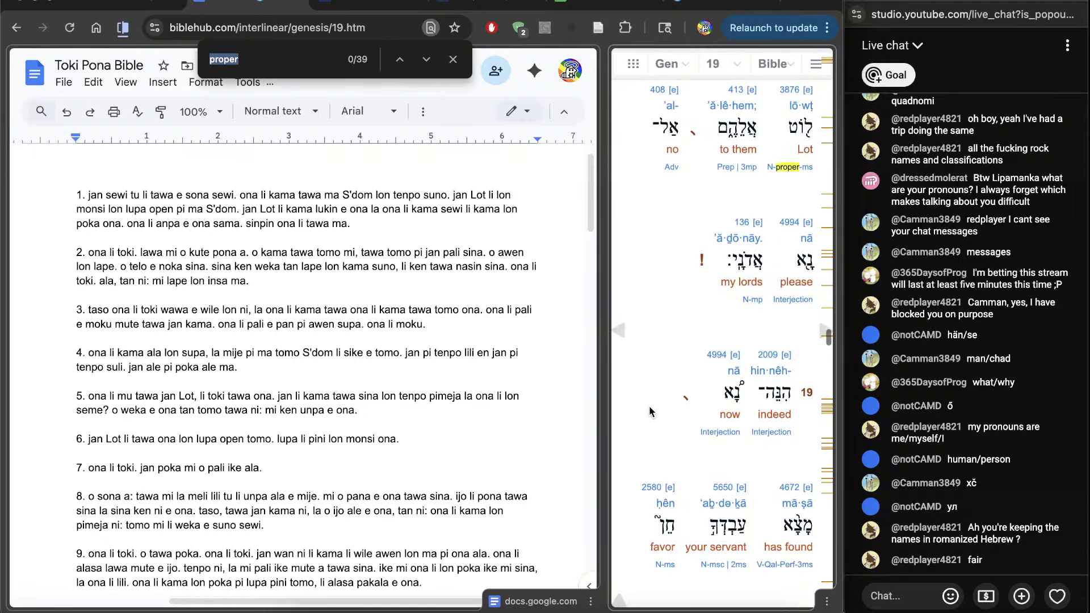
{"action": "scroll", "coordinate": [649, 410], "scroll_direction": "down", "scroll_amount": 15}
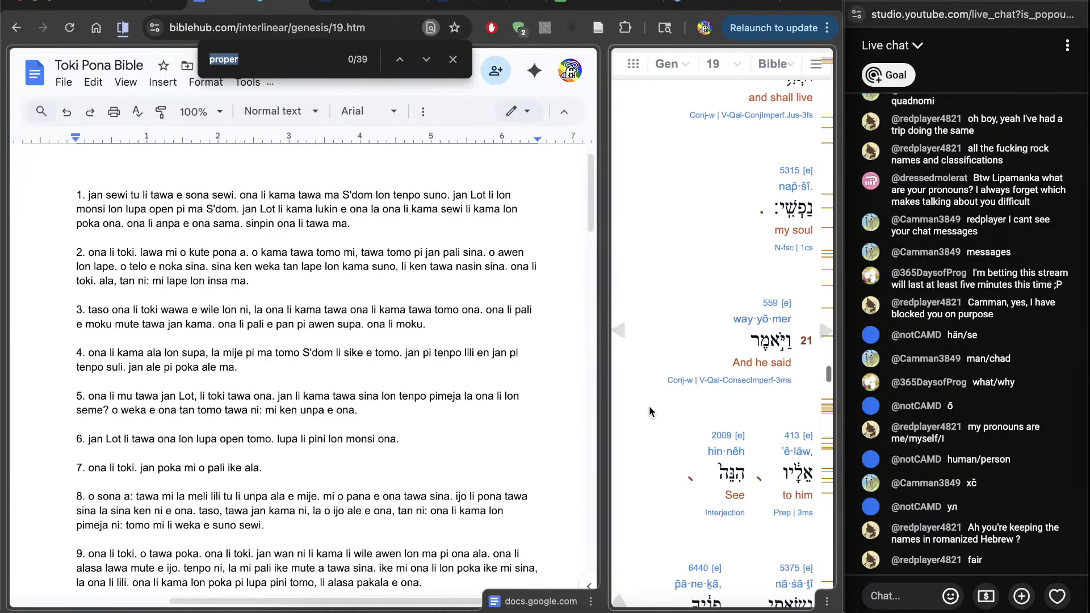
Compare the name Zoar in verse 22 of the interlinear text with its rendering in verse 22 of the translation
{"action": "scroll", "coordinate": [649, 406], "scroll_direction": "down", "scroll_amount": 15}
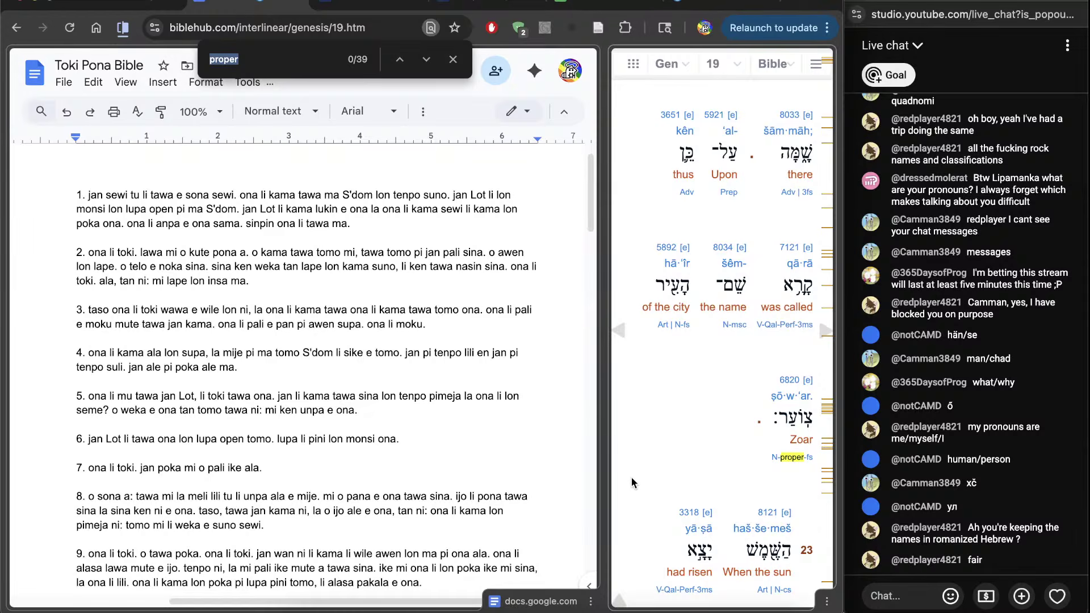
{"action": "scroll", "coordinate": [631, 477], "scroll_direction": "down", "scroll_amount": 3}
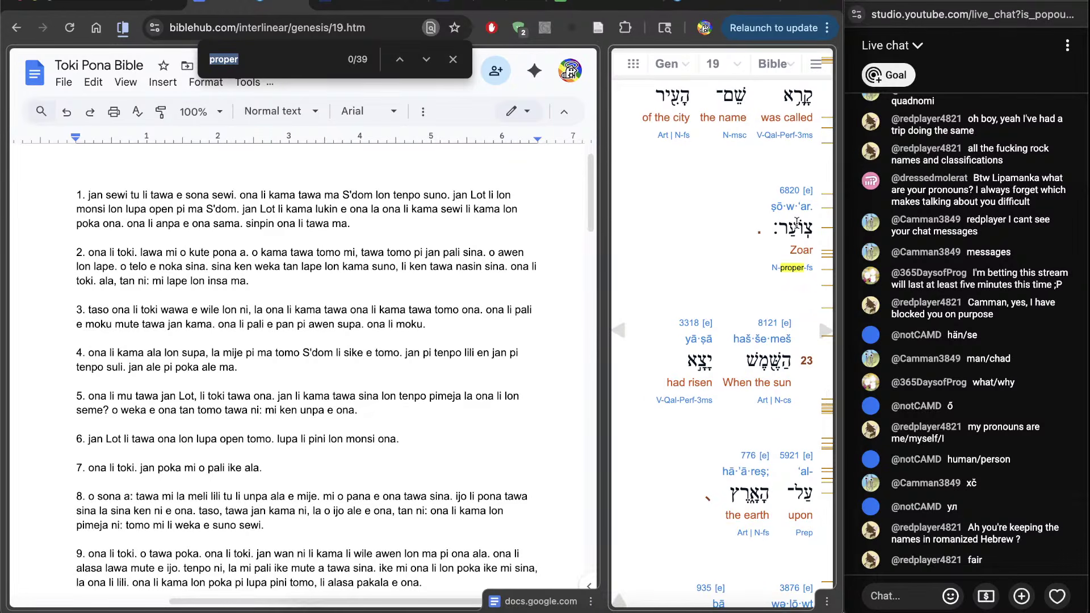
{"action": "scroll", "coordinate": [241, 554], "scroll_direction": "down", "scroll_amount": 10}
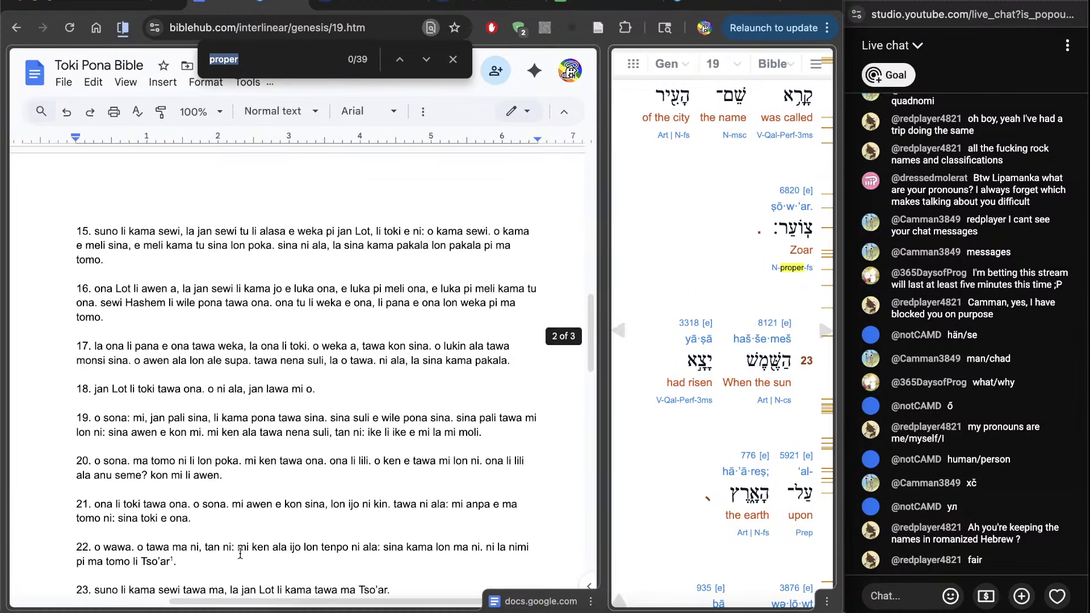
Respell "Tso'ar" as "Tsō'ar" in verse 22 of the translation and check it against the Hebrew for Zoar
{"action": "scroll", "coordinate": [241, 553], "scroll_direction": "down", "scroll_amount": 2}
{"action": "double_click", "coordinate": [151, 507]}
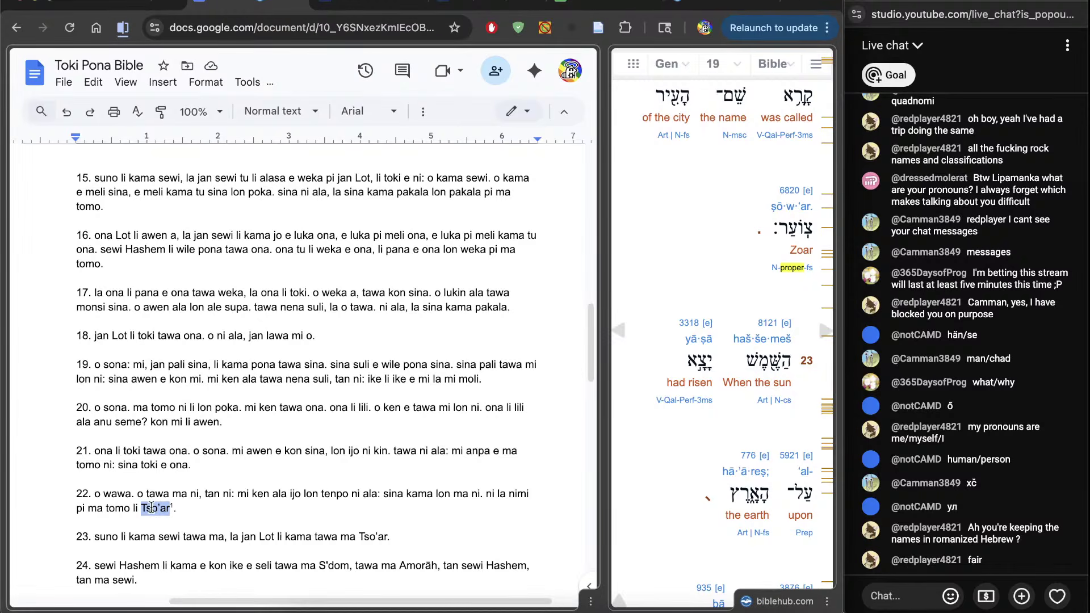
{"action": "left_click", "coordinate": [248, 509]}
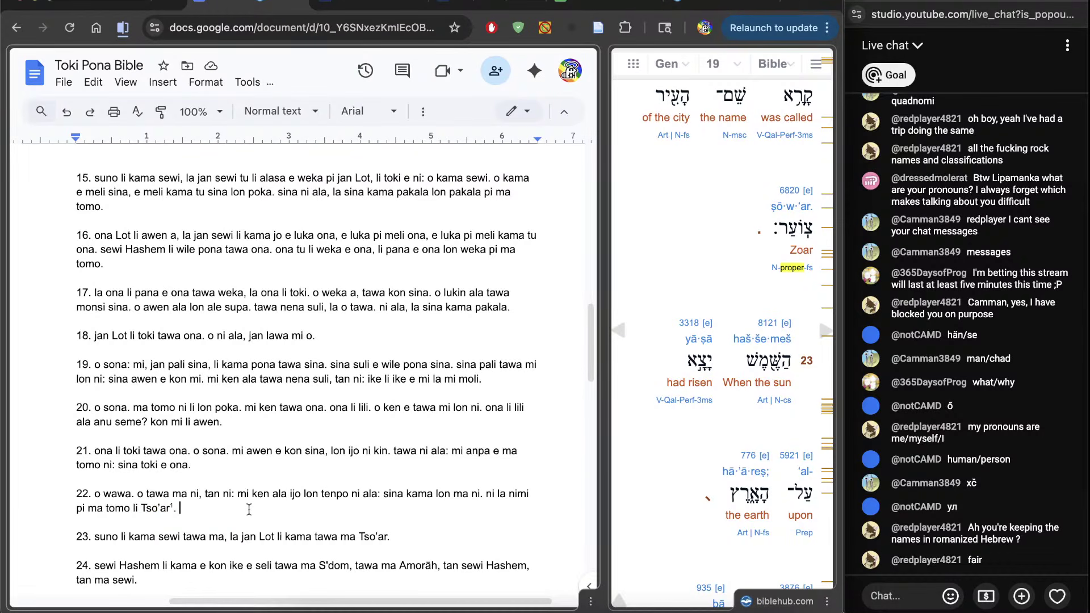
{"action": "left_click", "coordinate": [157, 509]}
{"action": "key", "text": "BackSpace"}
{"action": "key", "text": "BackSpace"}
{"action": "type", "text": "'"}
{"action": "key", "text": "alt+a"}
{"action": "left_click", "coordinate": [804, 228]}
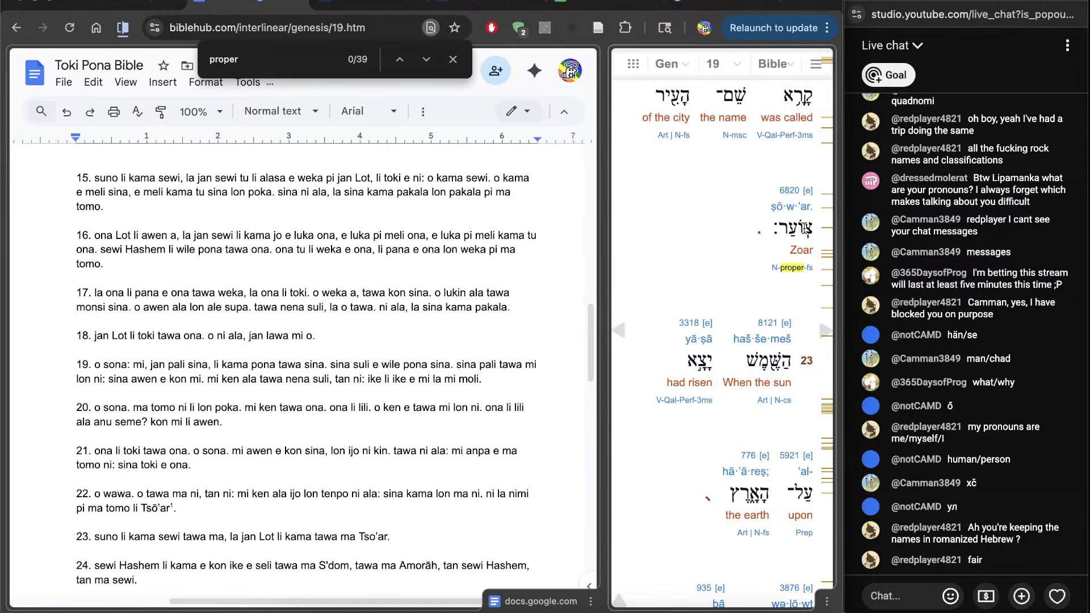
{"action": "left_click_drag", "start_coordinate": [804, 228], "coordinate": [802, 228]}
{"action": "left_click", "coordinate": [802, 228]}
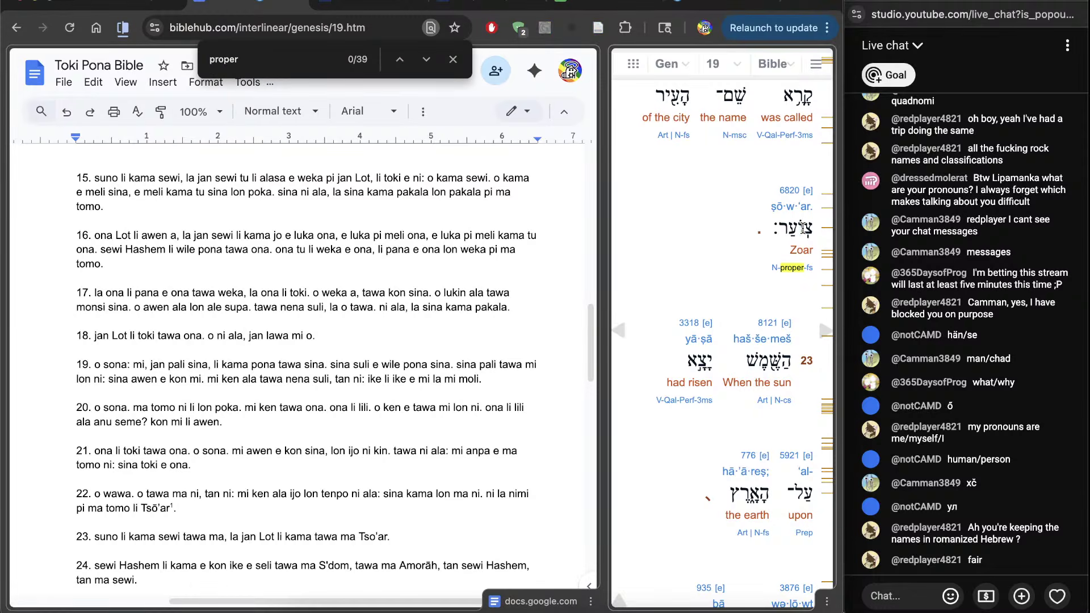
Search the translation for "tso'ar" and go to its occurrence in verse 10 of Gn 13
{"action": "left_click", "coordinate": [206, 522]}
{"action": "key", "text": "ctrl+f"}
{"action": "type", "text": "tso"}
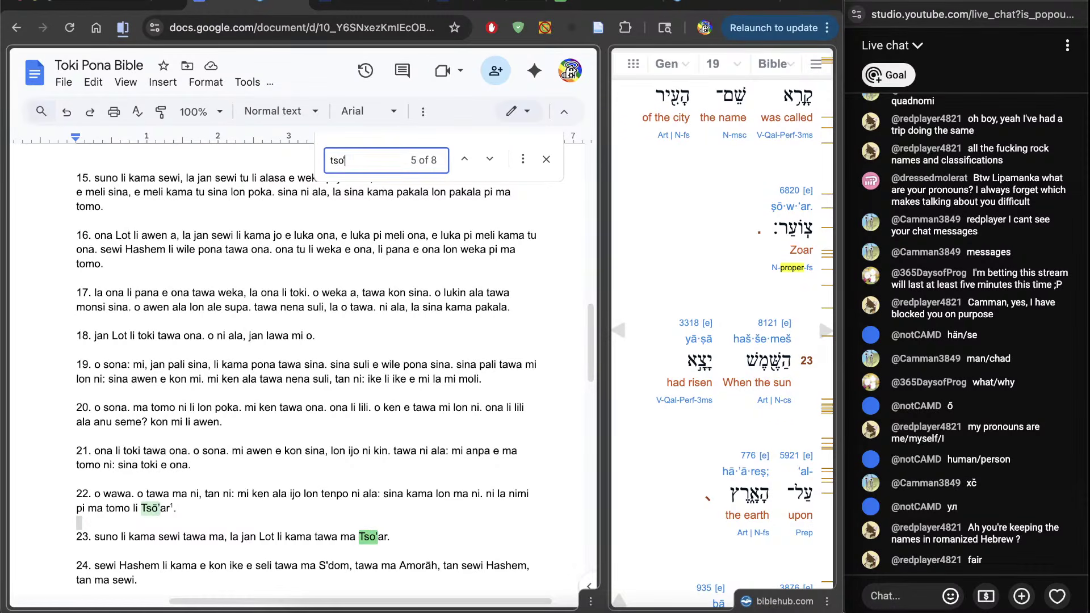
{"action": "type", "text": "'ar"}
{"action": "key", "text": "Return"}
{"action": "key", "text": "Return"}
{"action": "key", "text": "Return"}
{"action": "key", "text": "Return"}
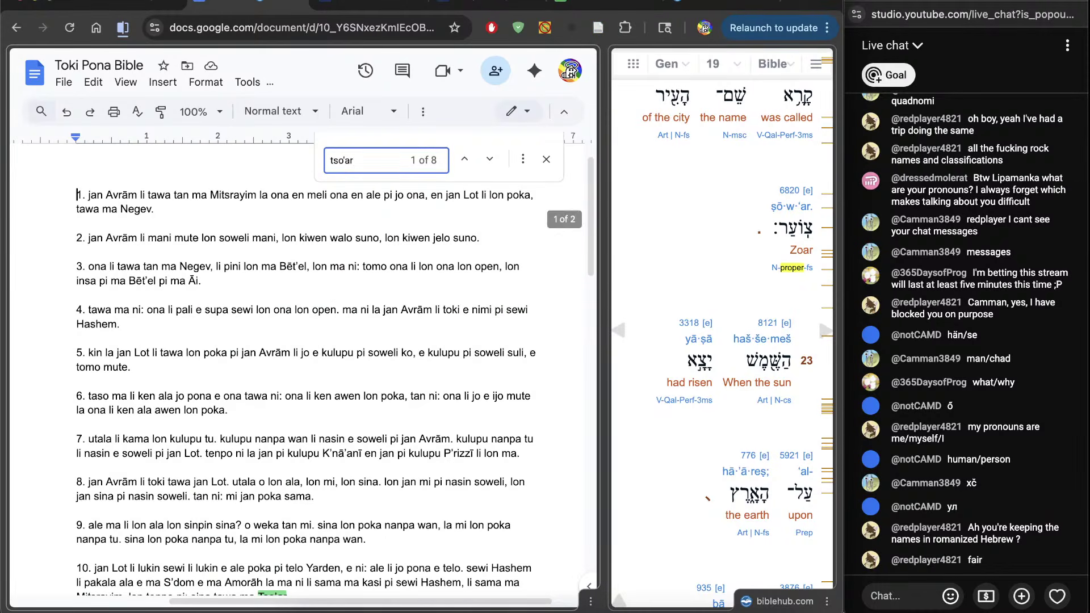
{"action": "scroll", "coordinate": [307, 369], "scroll_direction": "down", "scroll_amount": 2}
{"action": "scroll", "coordinate": [85, 341], "scroll_direction": "left", "scroll_amount": 2}
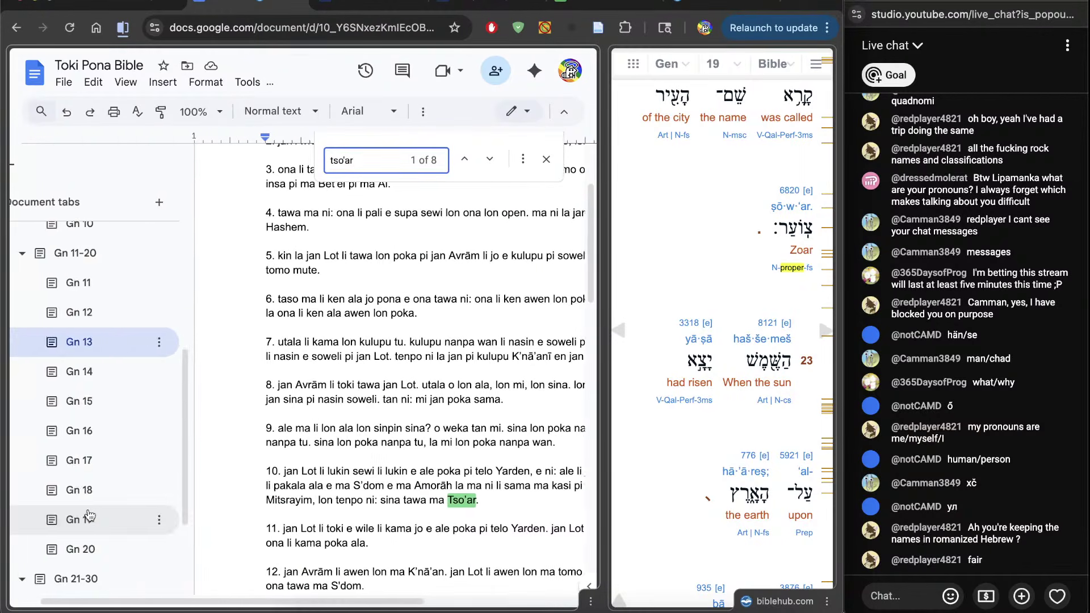
Open Genesis 13 in the interlinear Bible and find "zoar" to check its Hebrew spelling
{"action": "left_click", "coordinate": [722, 64]}
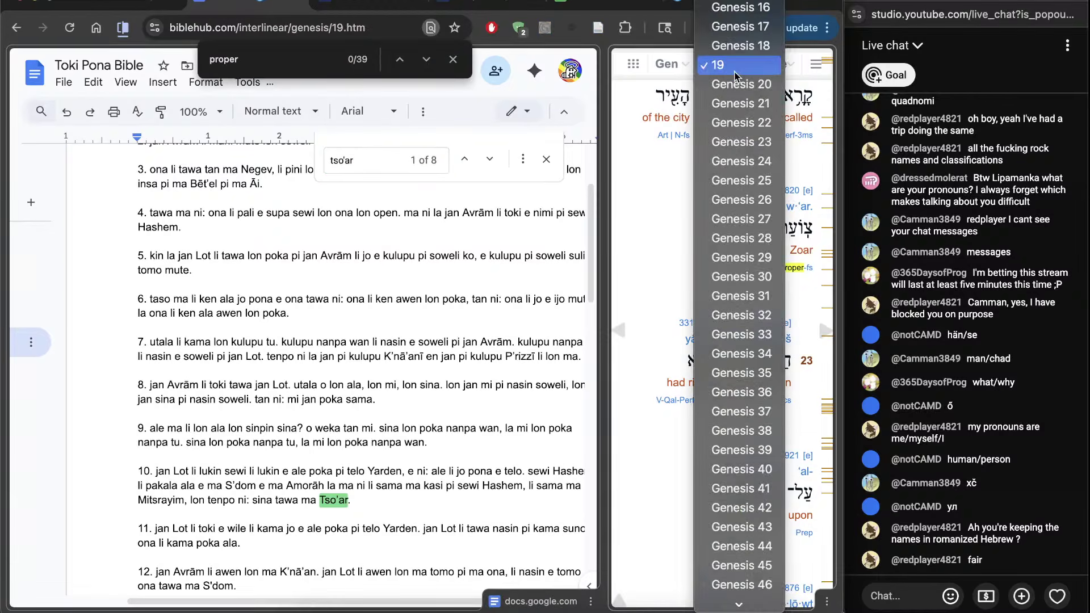
{"action": "left_click", "coordinate": [714, 225]}
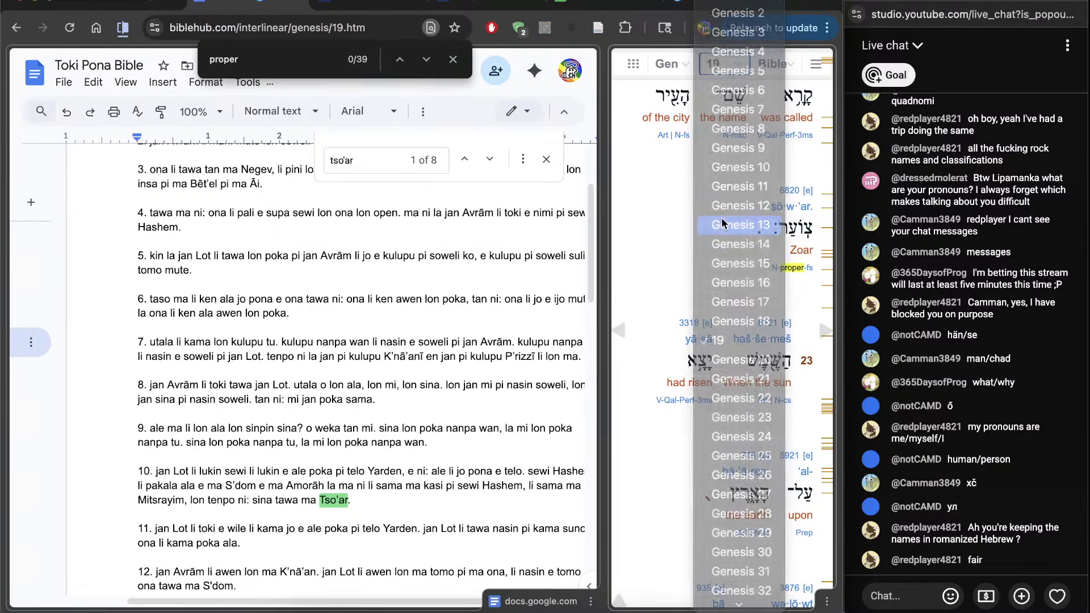
{"action": "key", "text": "ctrl+f"}
{"action": "type", "text": "zoar"}
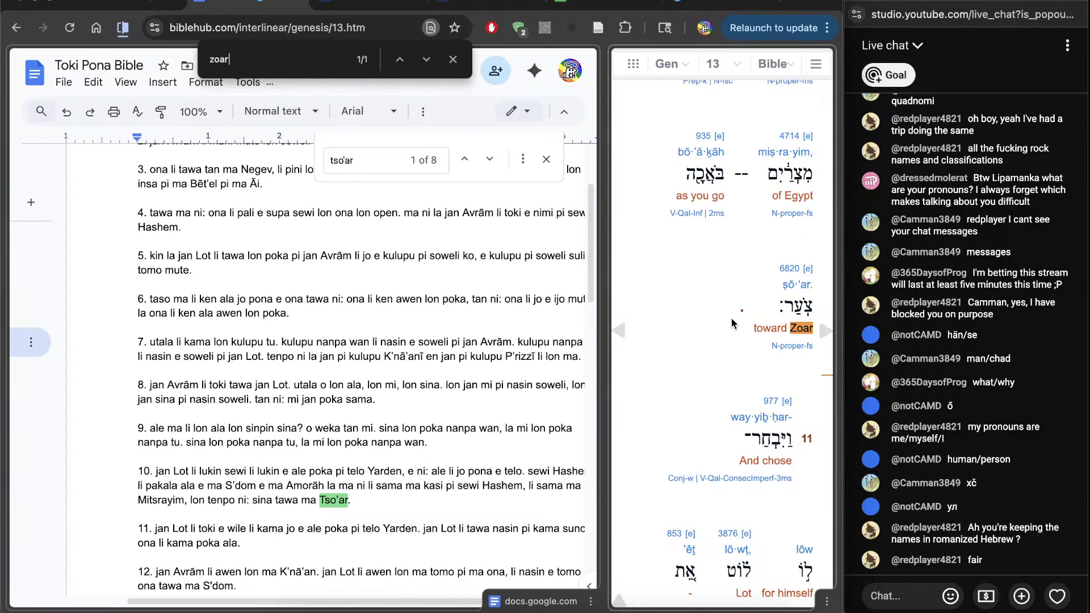
Return to chapter 19 in both the interlinear Bible and the translation, around verses 22 to 24
{"action": "left_click", "coordinate": [18, 28]}
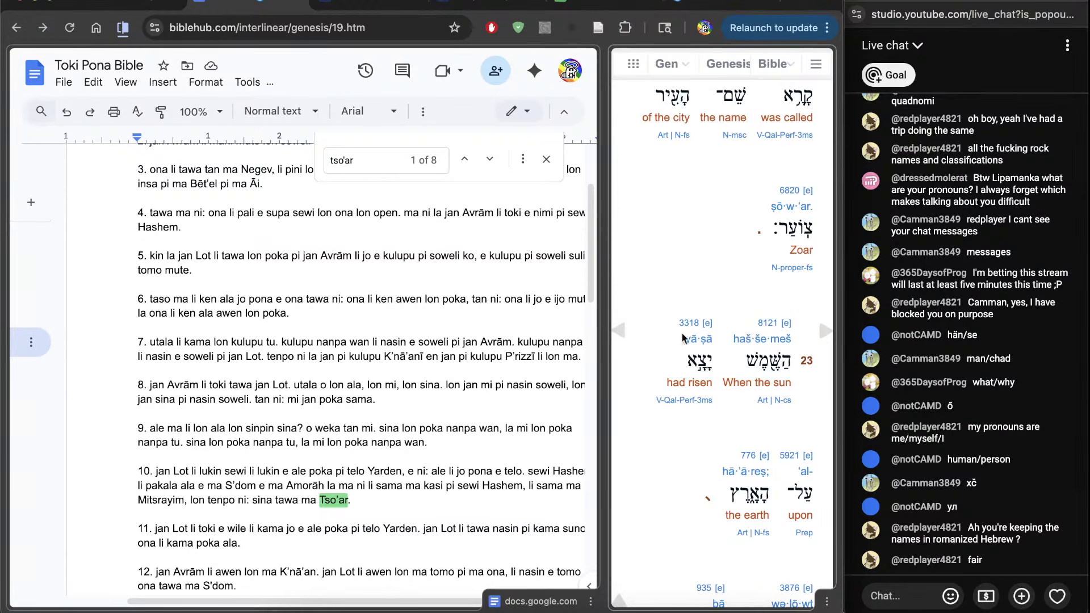
{"action": "scroll", "coordinate": [663, 420], "scroll_direction": "down", "scroll_amount": 6}
{"action": "scroll", "coordinate": [663, 420], "scroll_direction": "down", "scroll_amount": 5}
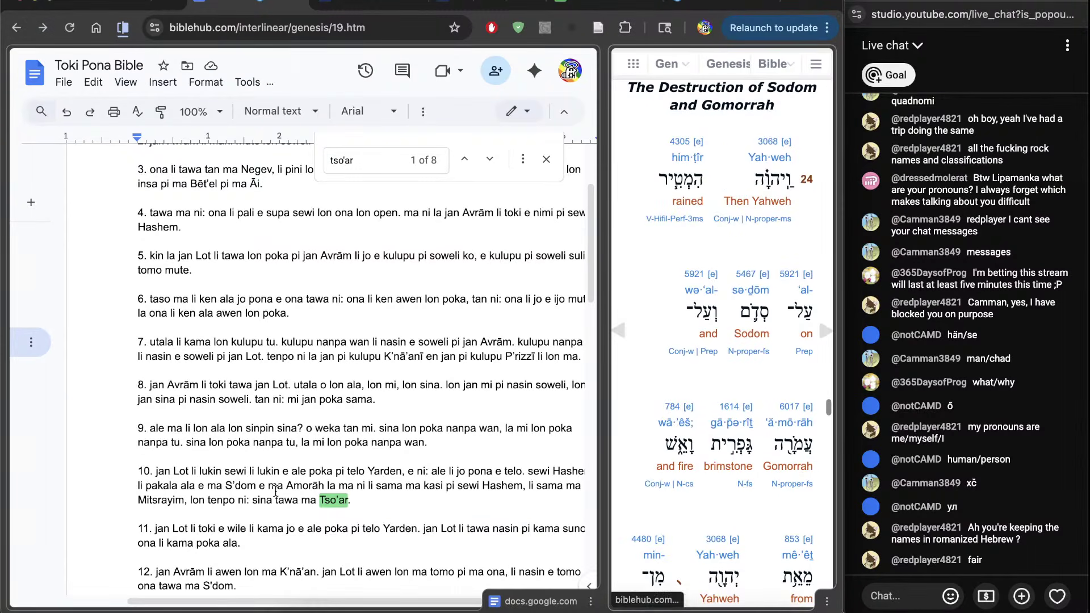
{"action": "left_click", "coordinate": [31, 342]}
{"action": "left_click", "coordinate": [139, 518]}
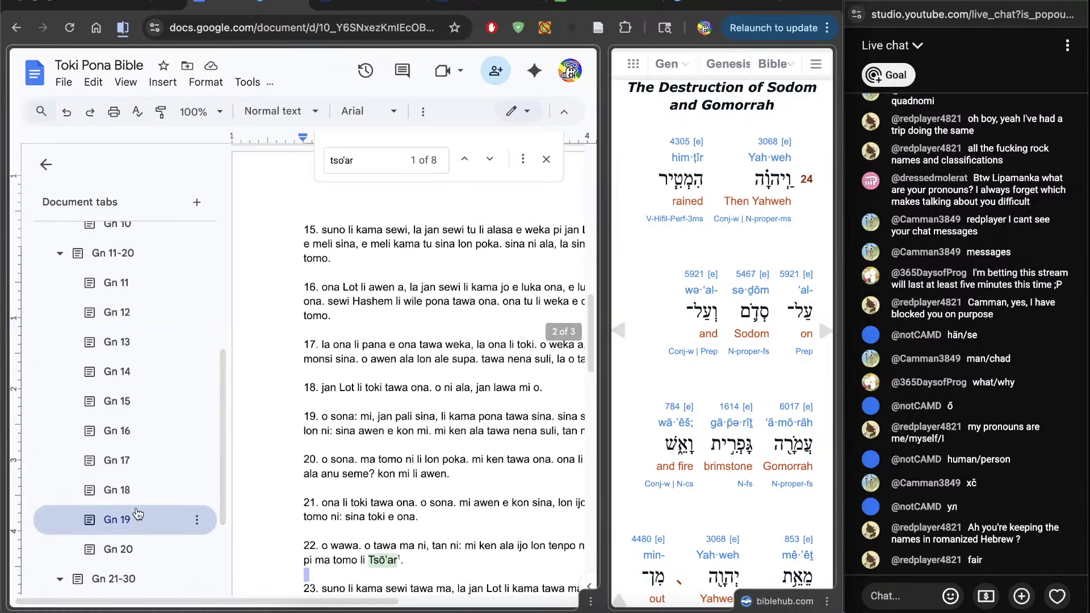
{"action": "scroll", "coordinate": [744, 327], "scroll_direction": "up", "scroll_amount": 3}
{"action": "scroll", "coordinate": [744, 322], "scroll_direction": "up", "scroll_amount": 2}
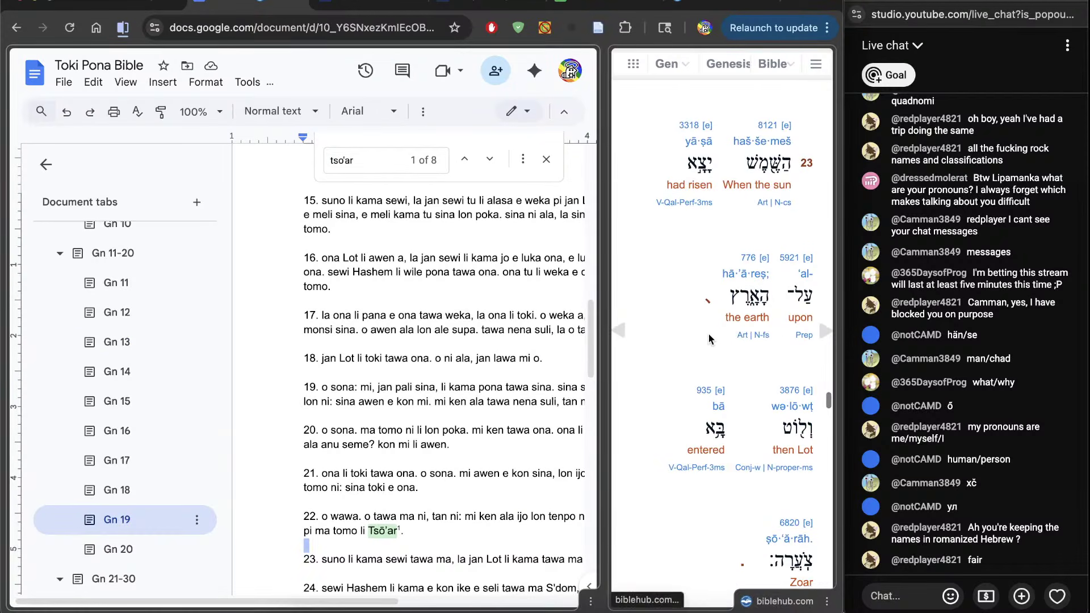
Find "zoar" in the Genesis 19 interlinear page and examine its Hebrew spellings in verses 22 and 23
{"action": "left_click", "coordinate": [696, 333]}
{"action": "key", "text": "ctrl+f"}
{"action": "scroll", "coordinate": [697, 332], "scroll_direction": "down", "scroll_amount": 4}
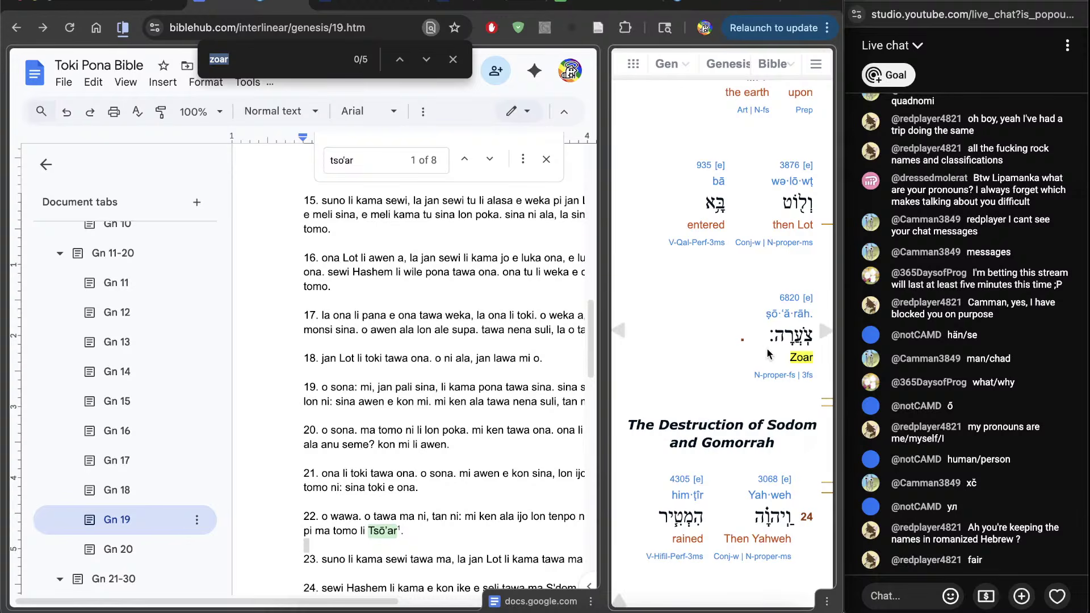
{"action": "scroll", "coordinate": [739, 336], "scroll_direction": "up", "scroll_amount": 2}
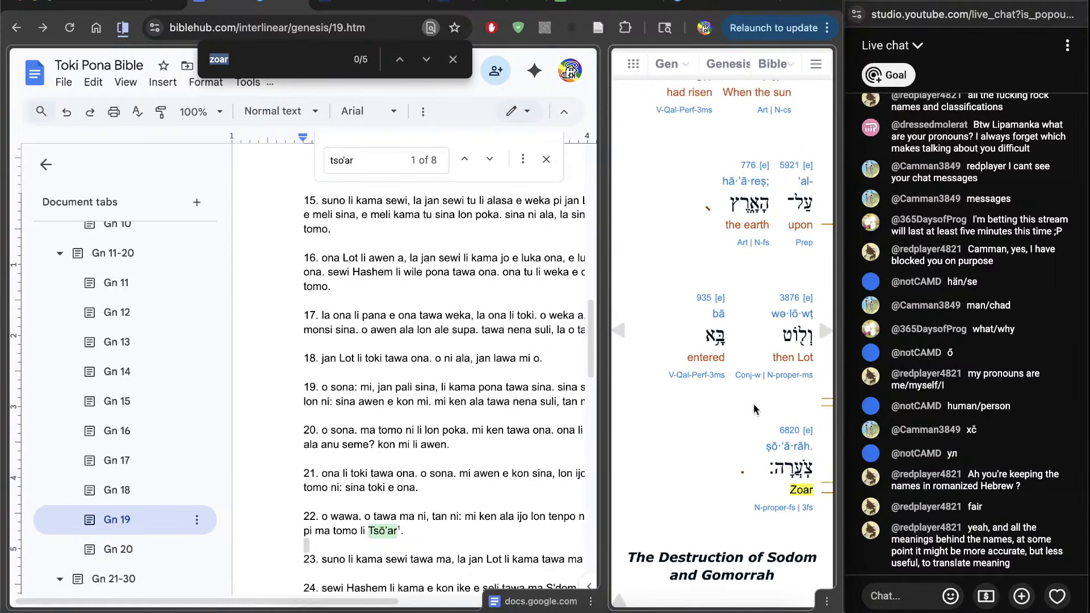
{"action": "scroll", "coordinate": [756, 408], "scroll_direction": "up", "scroll_amount": 5}
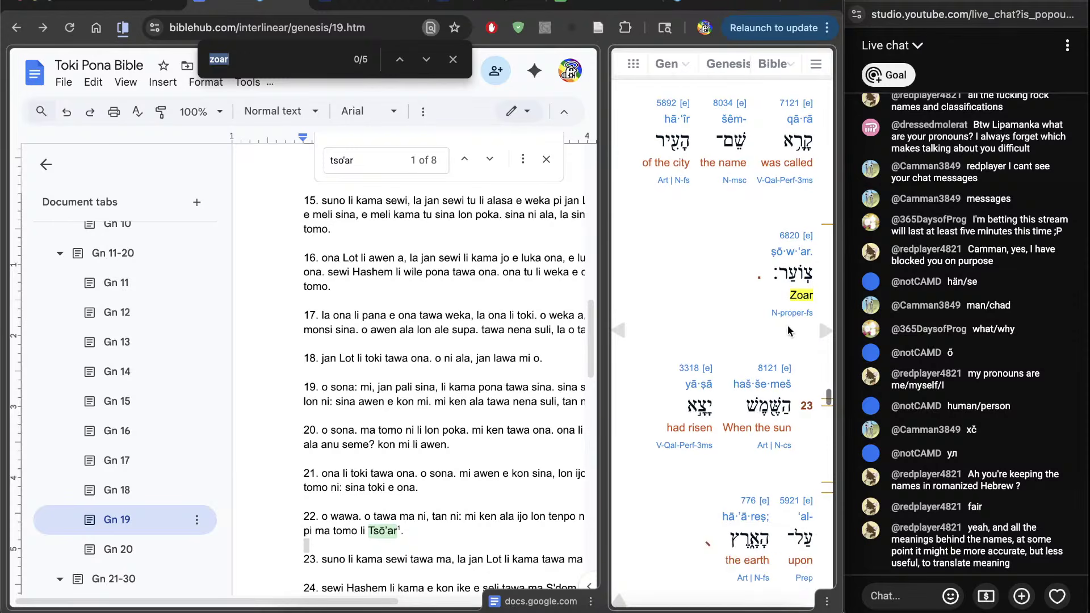
{"action": "double_click", "coordinate": [791, 274]}
{"action": "left_click", "coordinate": [807, 278]}
{"action": "double_click", "coordinate": [797, 275]}
{"action": "left_click", "coordinate": [650, 316]}
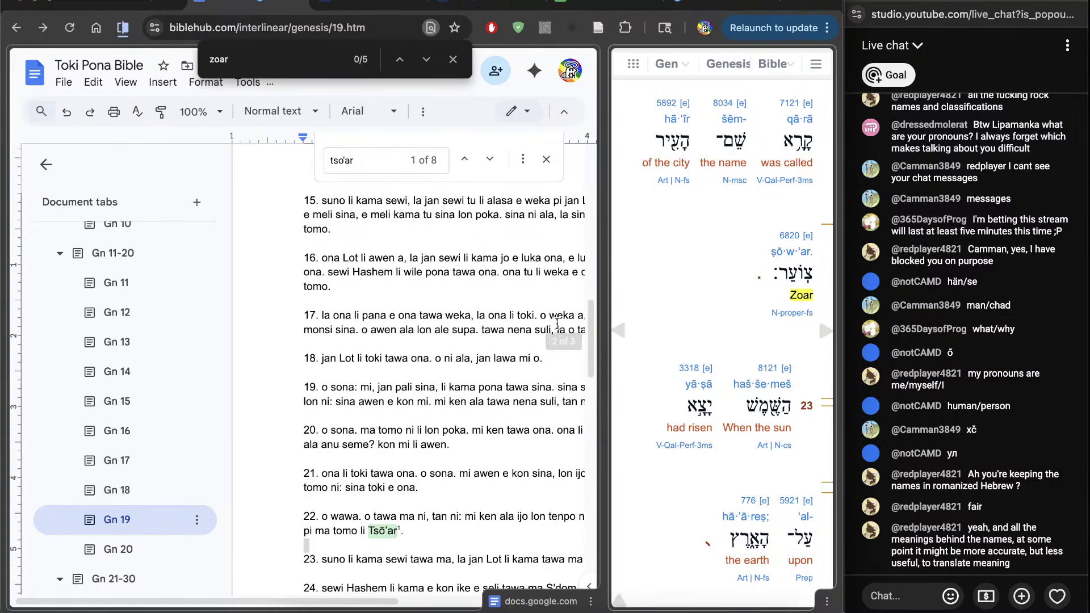
Hide the document tabs list and compare Zoar in verse 23 of the interlinear text with verse 23 of the translation
{"action": "key", "text": "ctrl+alt+a"}
{"action": "key", "text": "ctrl+alt+h"}
{"action": "scroll", "coordinate": [648, 427], "scroll_direction": "down", "scroll_amount": 8}
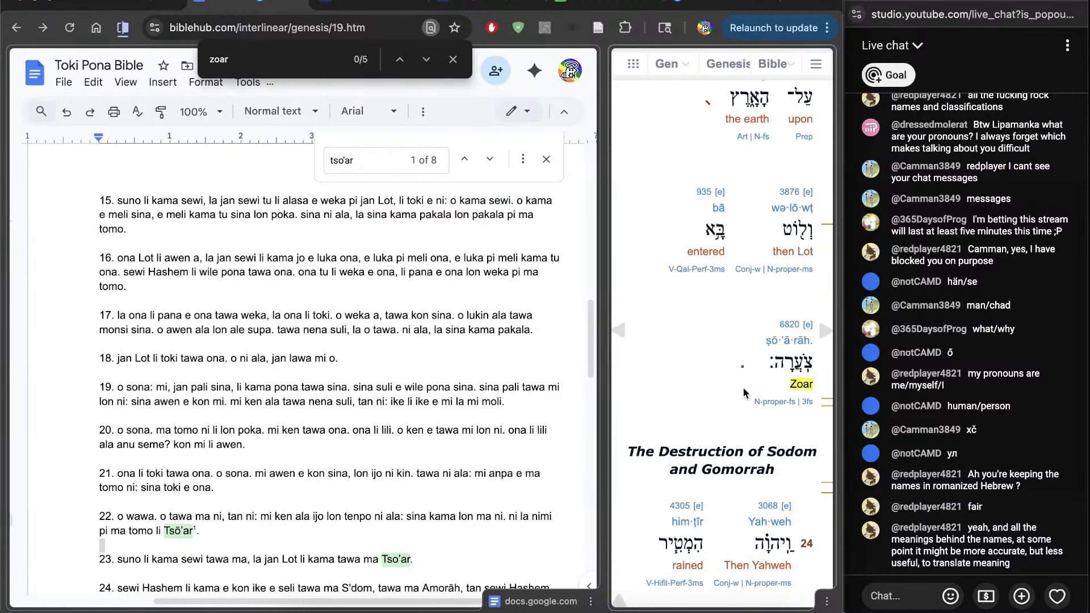
{"action": "double_click", "coordinate": [791, 366]}
{"action": "left_click", "coordinate": [782, 372]}
{"action": "mouse_move", "coordinate": [781, 364]}
{"action": "left_mouse_down"}
{"action": "mouse_move", "coordinate": [772, 364]}
{"action": "mouse_move", "coordinate": [783, 365]}
{"action": "left_mouse_up"}
{"action": "scroll", "coordinate": [418, 421], "scroll_direction": "down", "scroll_amount": 5}
{"action": "triple_click", "coordinate": [392, 385]}
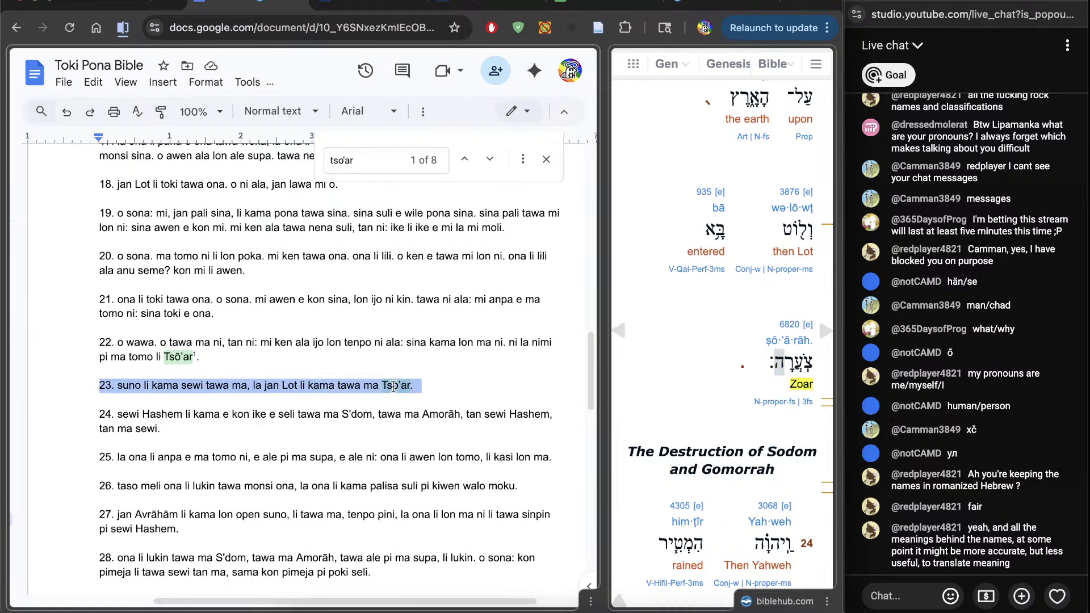
{"action": "left_click", "coordinate": [447, 370]}
Find "proper" in the Genesis 19 interlinear page from verse 24 onward
{"action": "scroll", "coordinate": [706, 381], "scroll_direction": "down", "scroll_amount": 10}
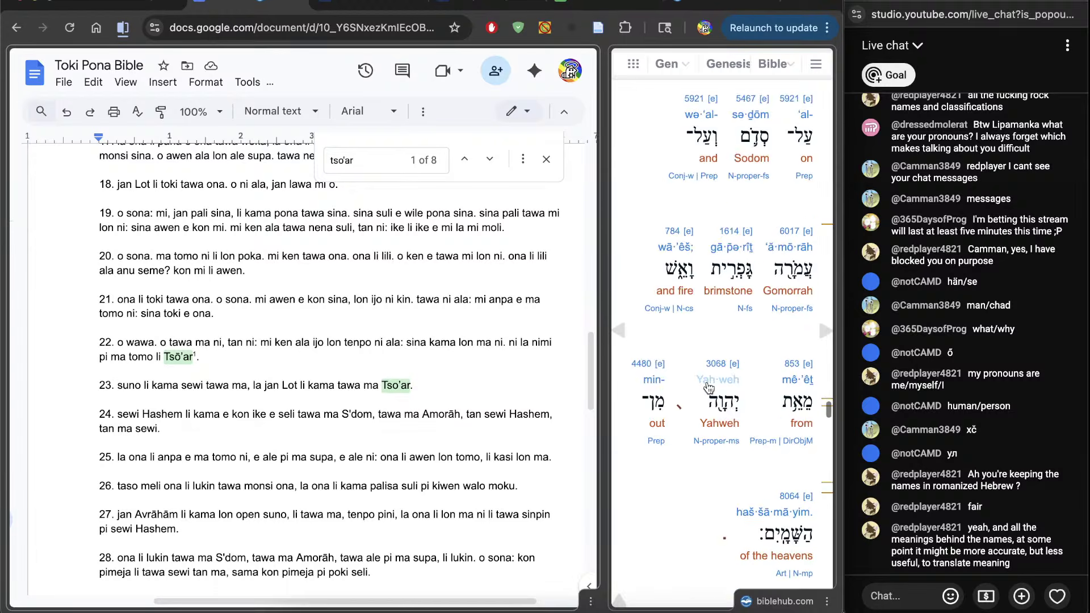
{"action": "left_click", "coordinate": [677, 448]}
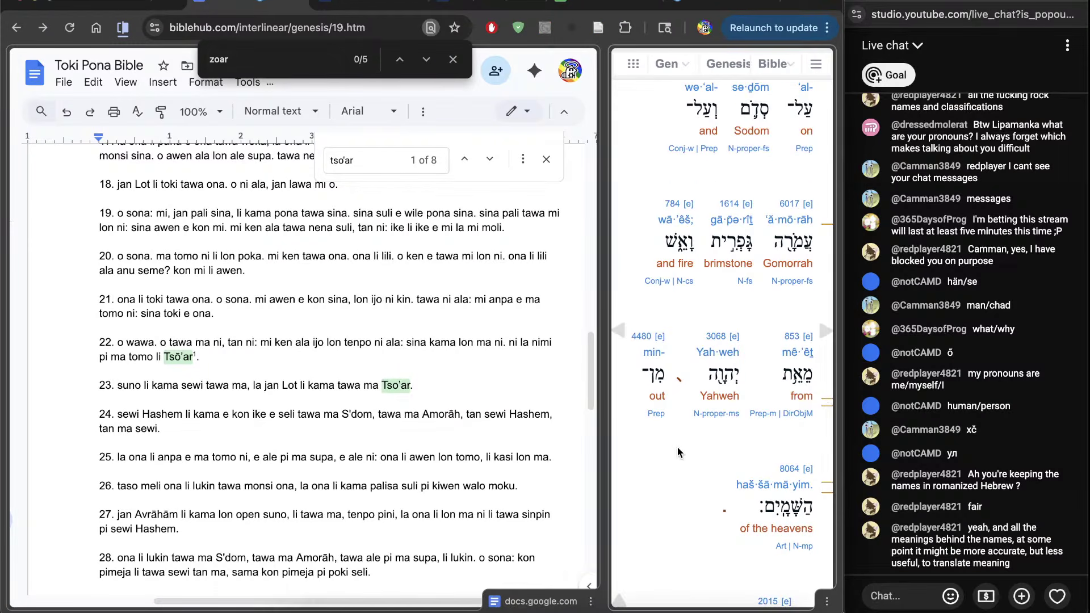
{"action": "double_click", "coordinate": [293, 58]}
{"action": "type", "text": "proper"}
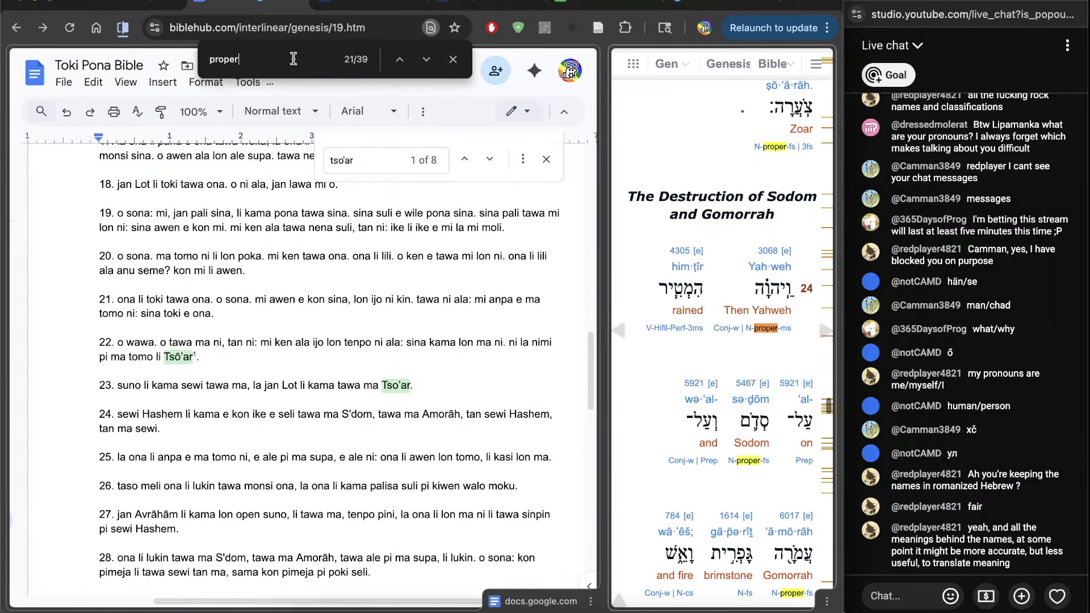
Examine the highlighted proper names in verses 23 to 29 of the Genesis 19 interlinear text
{"action": "scroll", "coordinate": [769, 314], "scroll_direction": "up", "scroll_amount": 3}
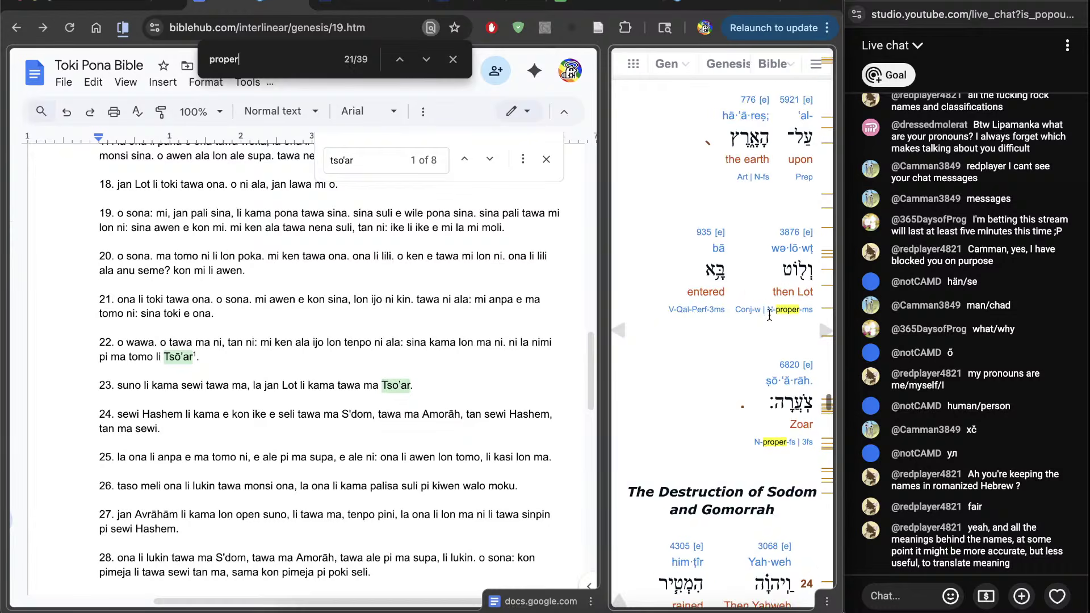
{"action": "scroll", "coordinate": [769, 315], "scroll_direction": "down", "scroll_amount": 5}
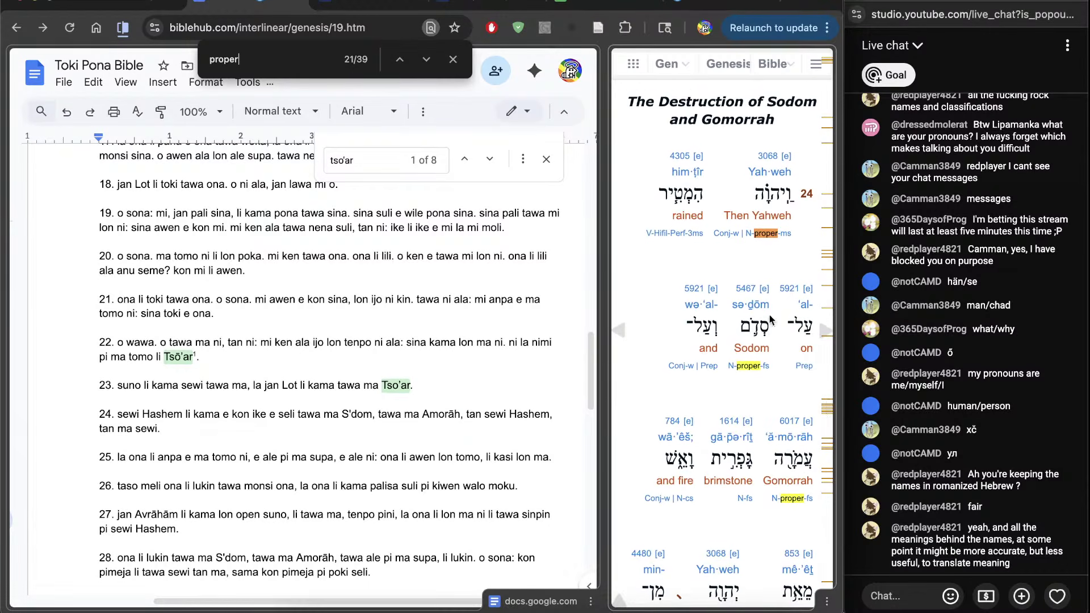
{"action": "scroll", "coordinate": [763, 325], "scroll_direction": "down", "scroll_amount": 5}
{"action": "scroll", "coordinate": [763, 325], "scroll_direction": "down", "scroll_amount": 15}
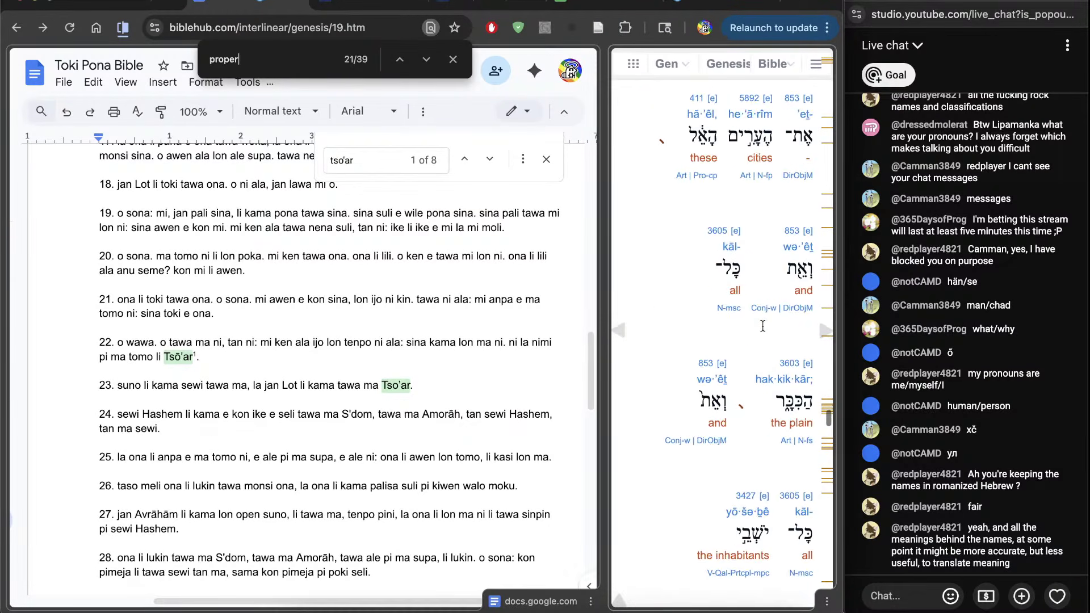
{"action": "scroll", "coordinate": [763, 326], "scroll_direction": "up", "scroll_amount": 15}
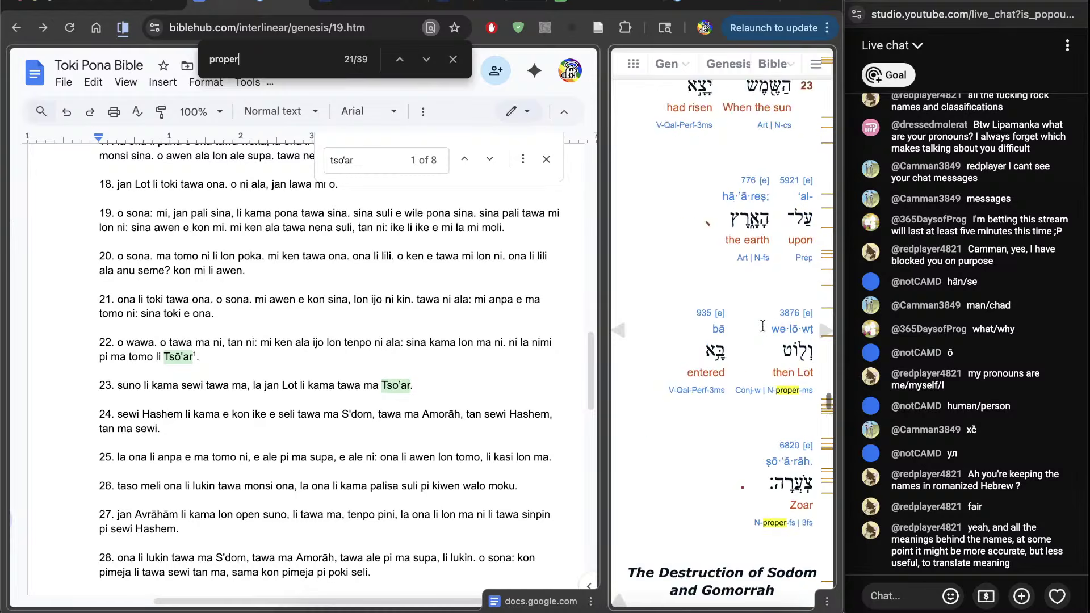
{"action": "scroll", "coordinate": [763, 325], "scroll_direction": "down", "scroll_amount": 13}
{"action": "scroll", "coordinate": [763, 325], "scroll_direction": "down", "scroll_amount": 15}
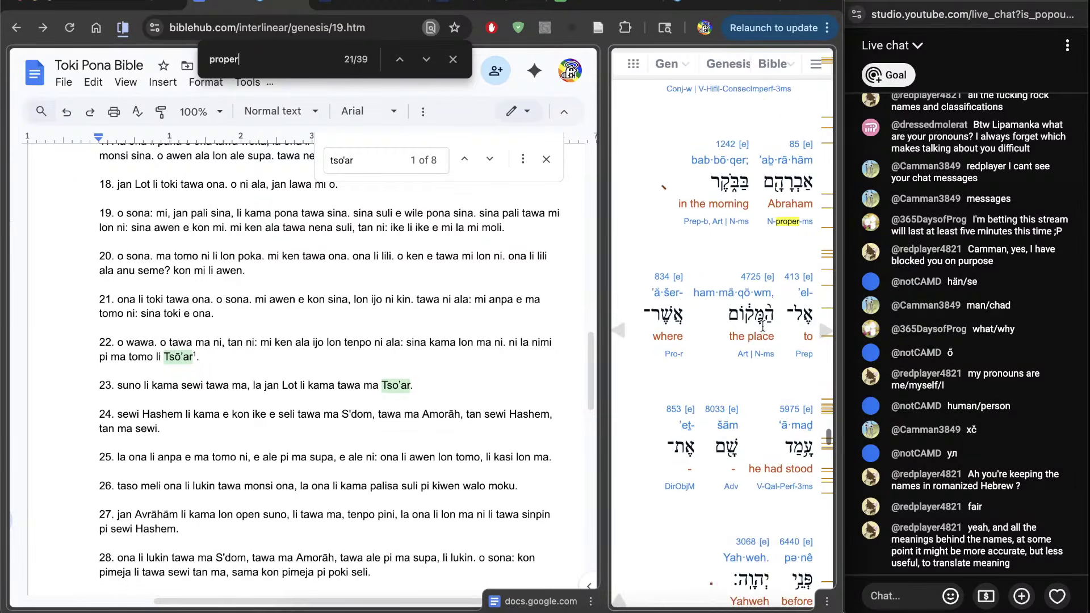
{"action": "scroll", "coordinate": [763, 326], "scroll_direction": "down", "scroll_amount": 8}
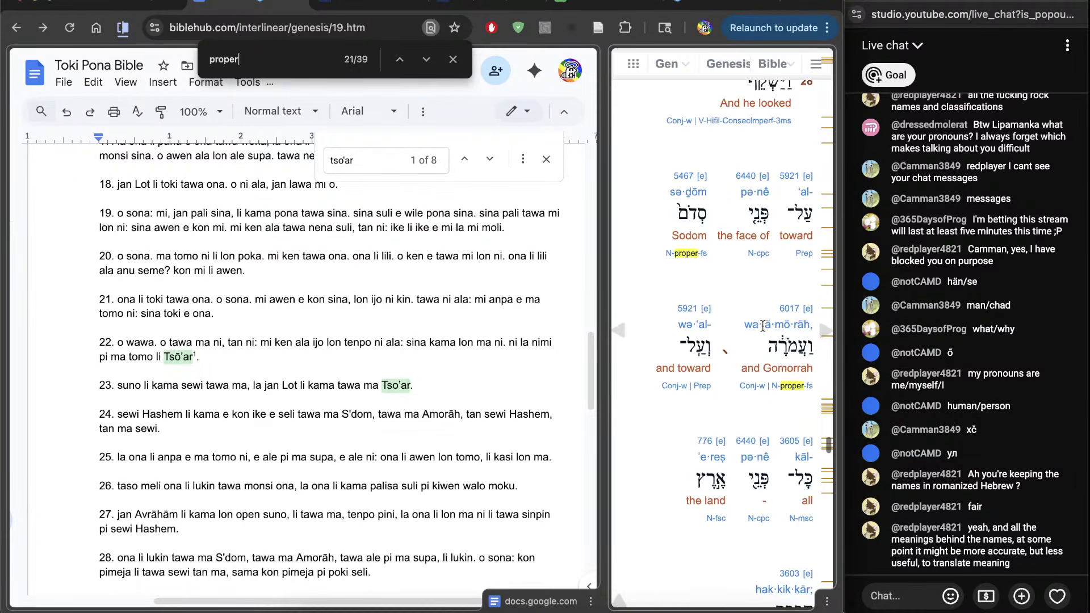
{"action": "scroll", "coordinate": [763, 326], "scroll_direction": "down", "scroll_amount": 7}
{"action": "scroll", "coordinate": [762, 325], "scroll_direction": "down", "scroll_amount": 10}
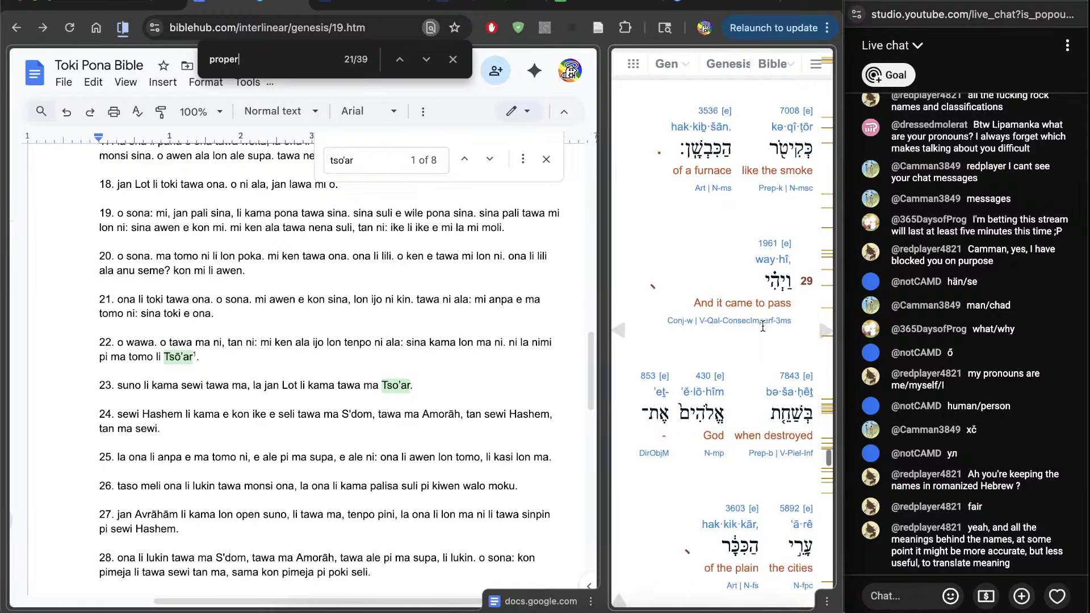
{"action": "scroll", "coordinate": [763, 326], "scroll_direction": "down", "scroll_amount": 10}
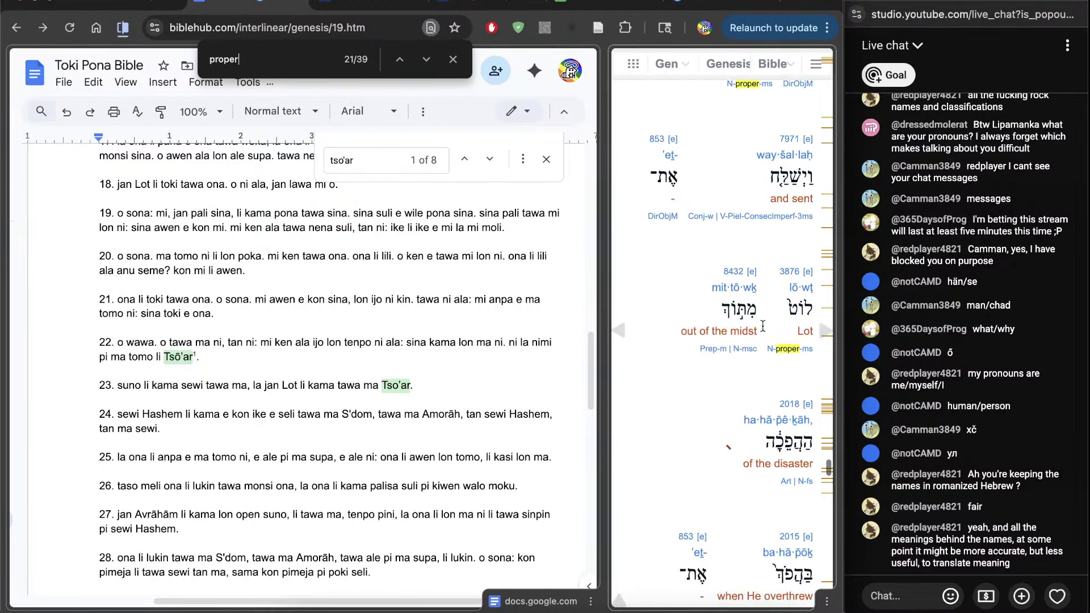
Check Zoar's Hebrew spelling in verse 30 of the interlinear text and correct the first Tso'ar in verse 30 to Tsō'ar
{"action": "scroll", "coordinate": [763, 326], "scroll_direction": "down", "scroll_amount": 3}
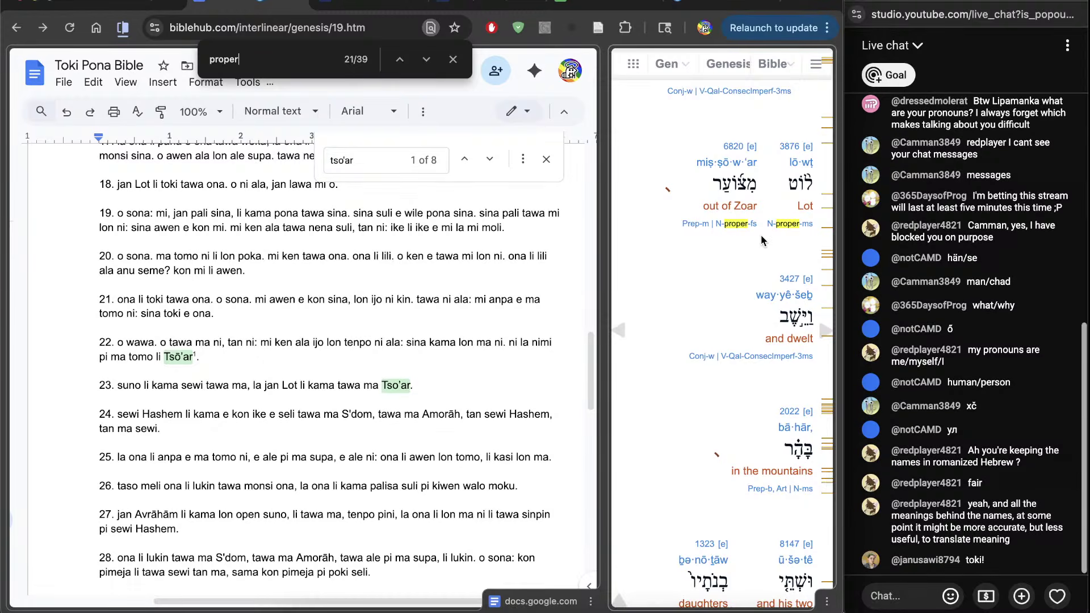
{"action": "double_click", "coordinate": [734, 182]}
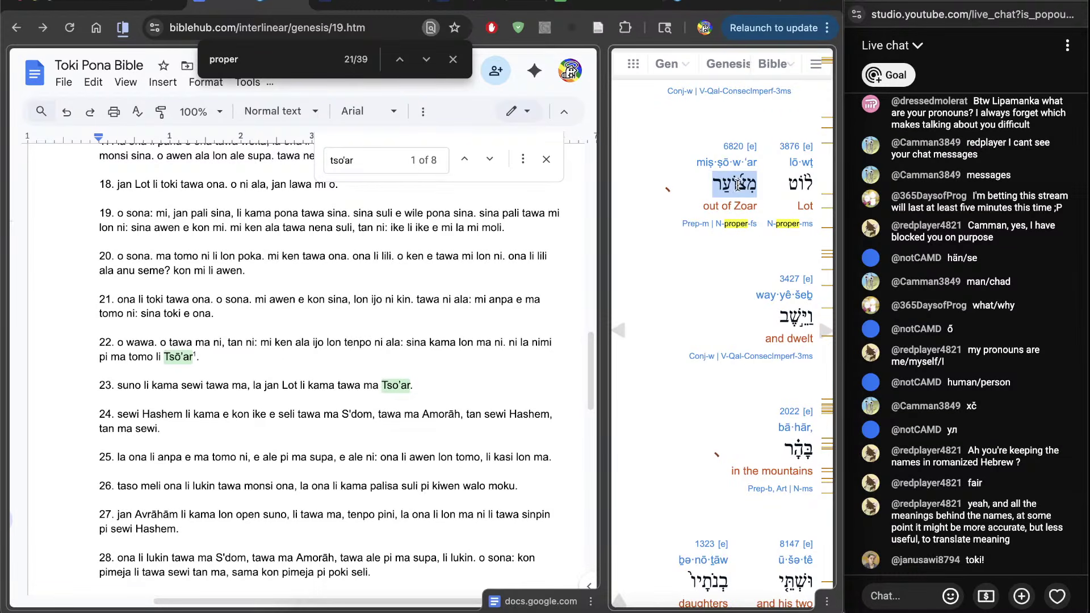
{"action": "left_click", "coordinate": [737, 185]}
{"action": "scroll", "coordinate": [738, 185], "scroll_direction": "up", "scroll_amount": 4}
{"action": "scroll", "coordinate": [433, 408], "scroll_direction": "down", "scroll_amount": 9}
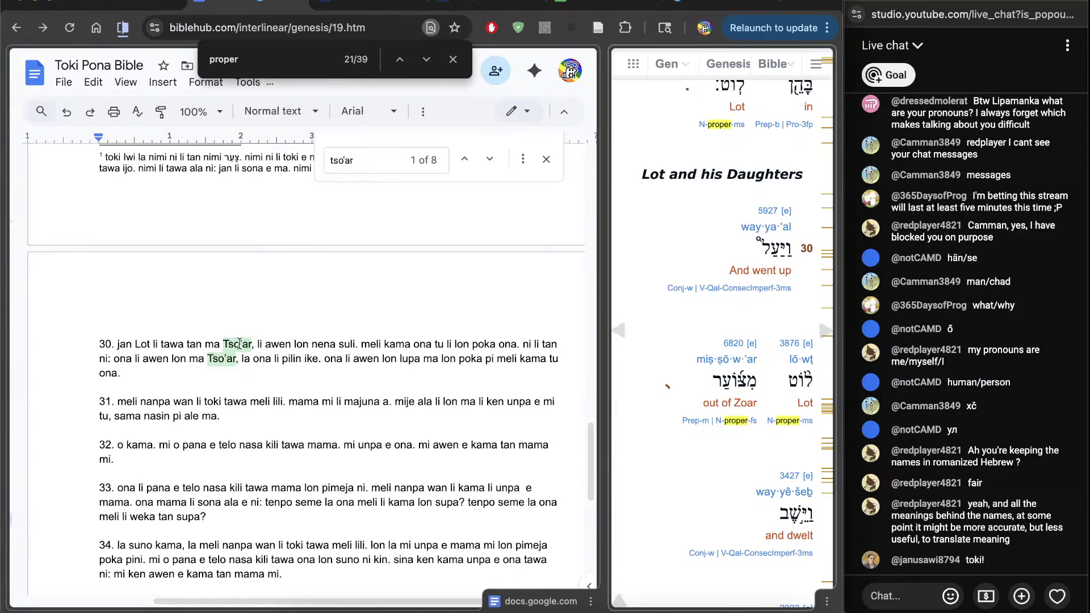
{"action": "double_click", "coordinate": [238, 344]}
{"action": "left_click", "coordinate": [238, 344]}
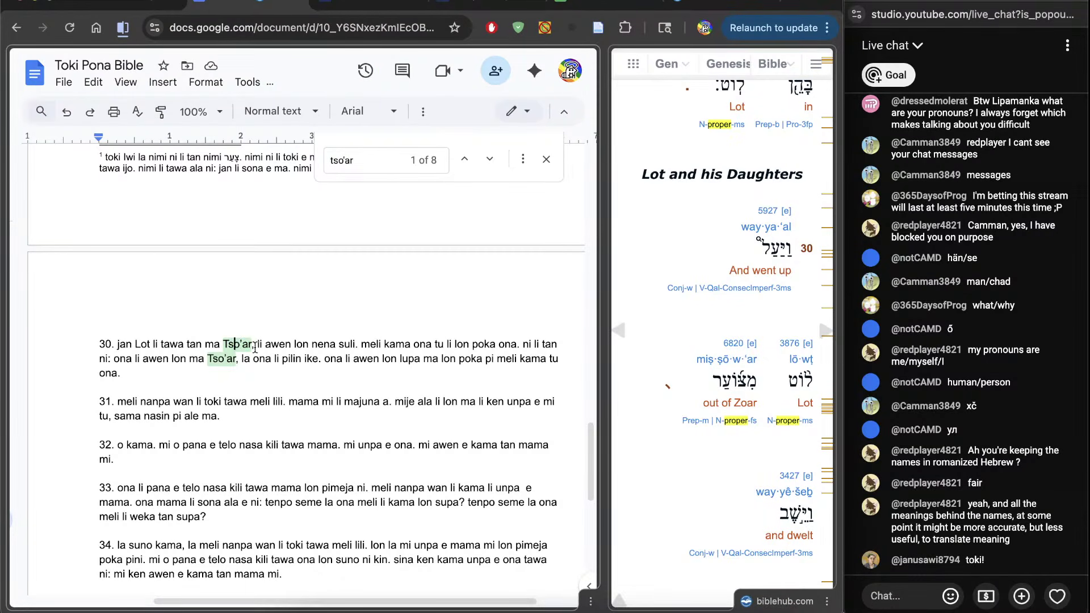
{"action": "key", "text": "BackSpace"}
{"action": "key", "text": "BackSpace"}
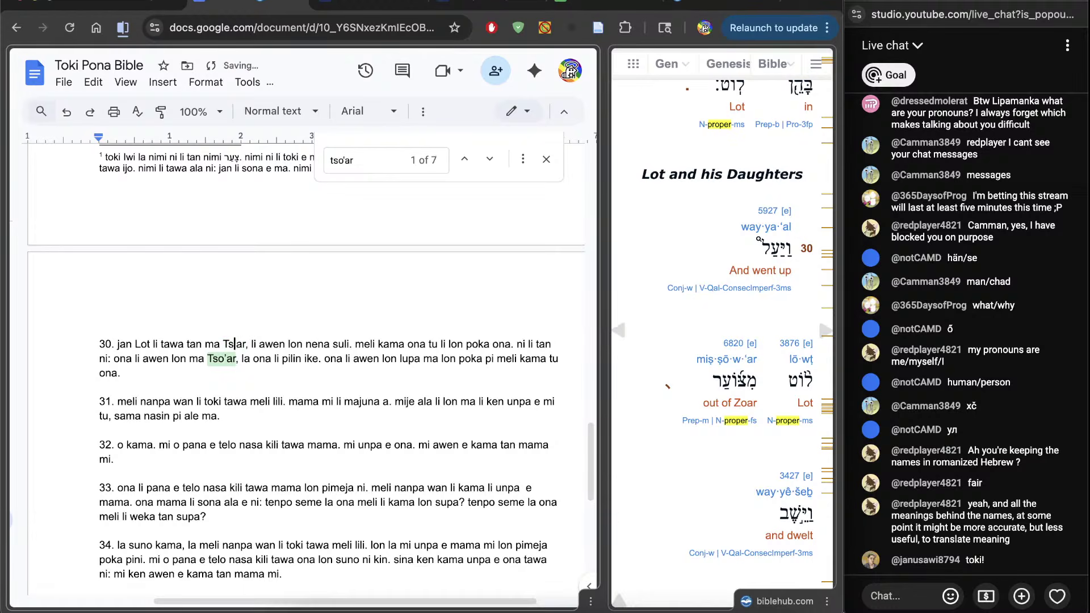
{"action": "type", "text": "ō"}
{"action": "scroll", "coordinate": [686, 455], "scroll_direction": "down", "scroll_amount": 4}
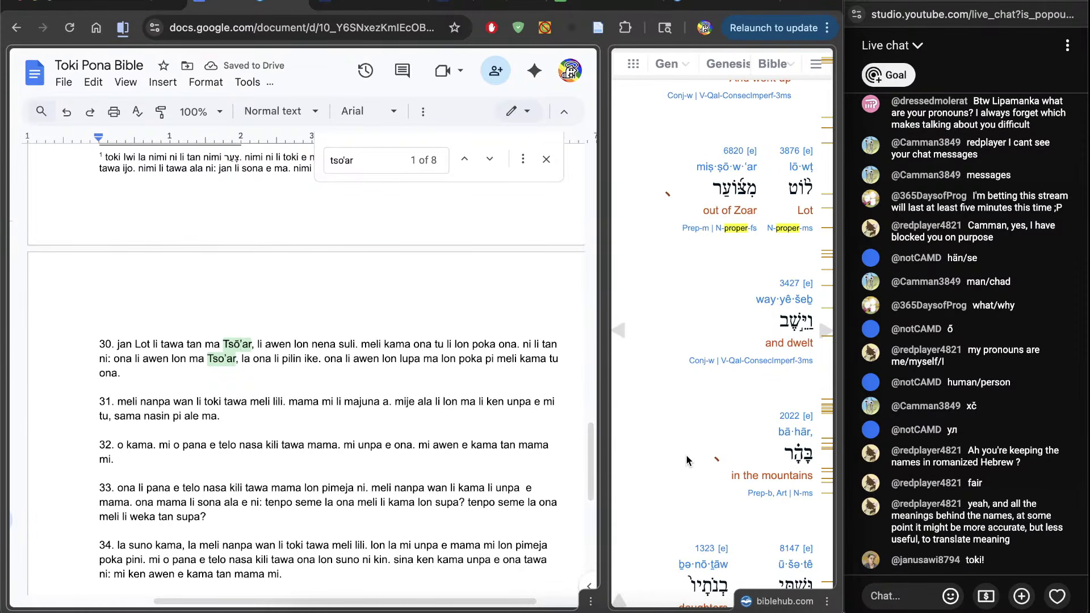
{"action": "type", "text": "'"}
Check the Hebrew for "in Zoar" in verse 30 and correct the verse's second Tso'ar to Tsō'ar
{"action": "scroll", "coordinate": [686, 451], "scroll_direction": "down", "scroll_amount": 10}
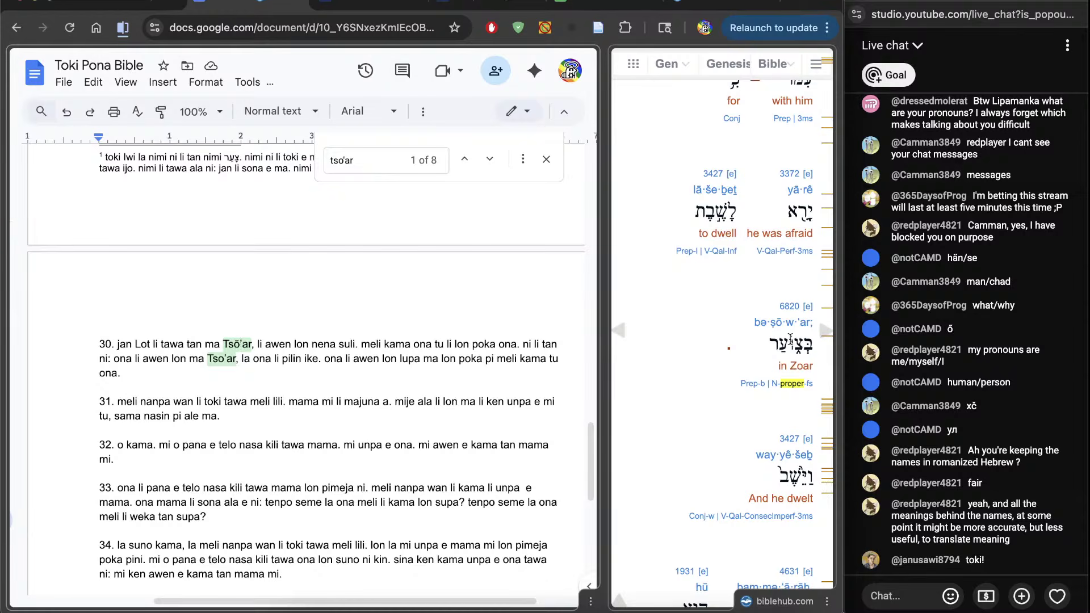
{"action": "scroll", "coordinate": [408, 389], "scroll_direction": "down", "scroll_amount": 1}
{"action": "scroll", "coordinate": [777, 343], "scroll_direction": "up", "scroll_amount": 10}
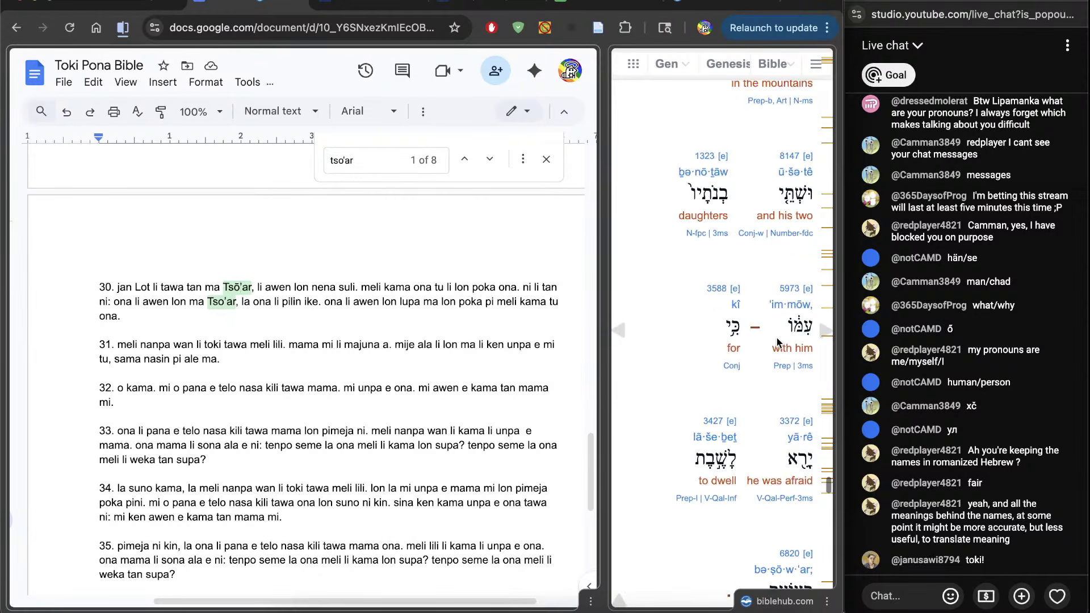
{"action": "scroll", "coordinate": [778, 342], "scroll_direction": "down", "scroll_amount": 10}
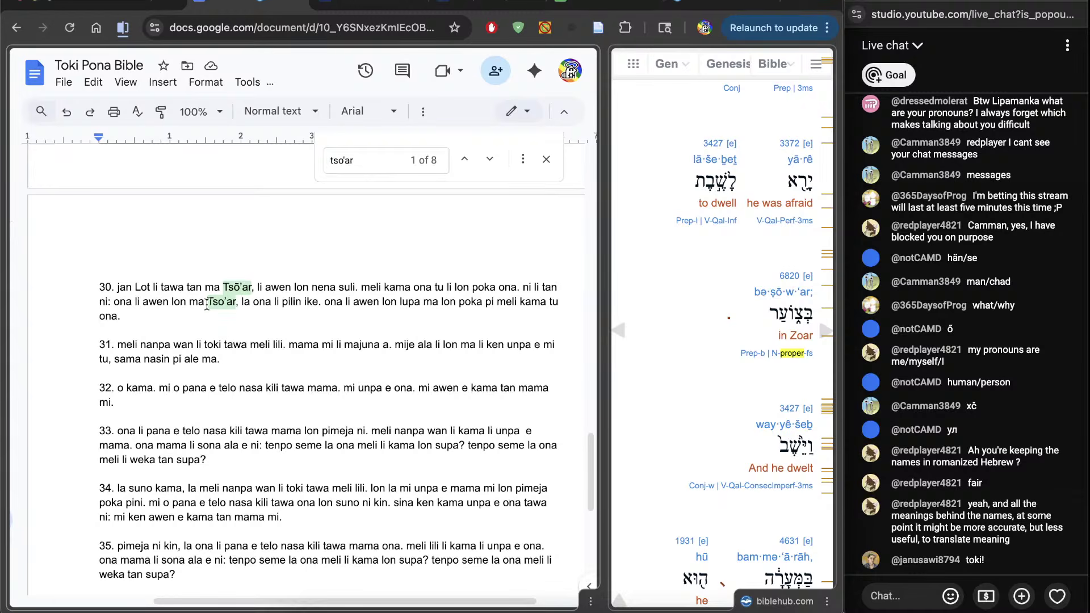
{"action": "key", "text": "BackSpace"}
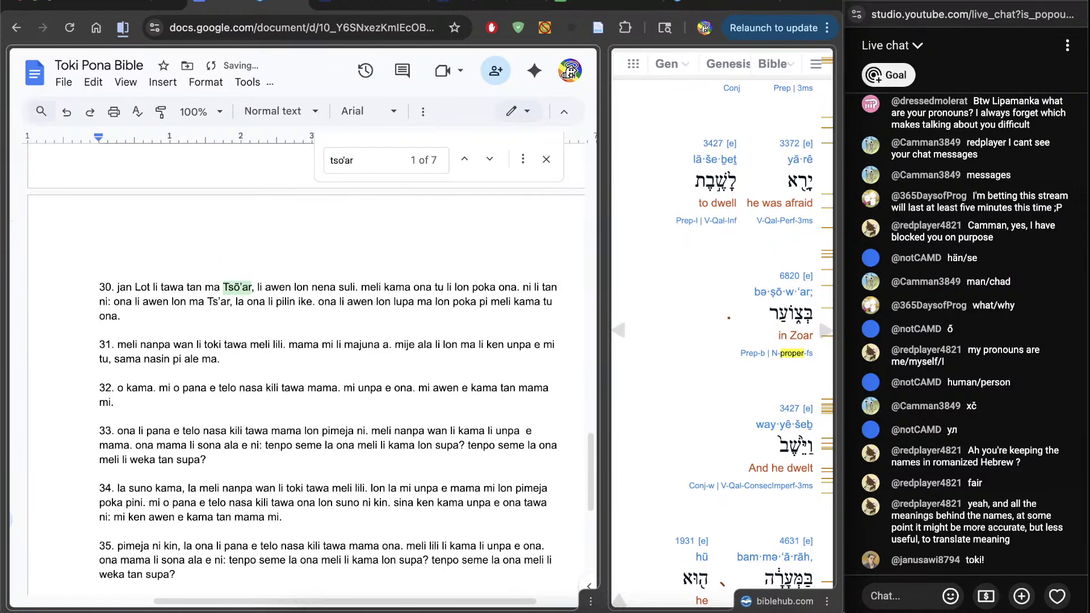
{"action": "type", "text": "ō"}
Look through the rest of the Genesis 19 interlinear text for proper names and open the Genesis 20 interlinear page
{"action": "scroll", "coordinate": [673, 377], "scroll_direction": "down", "scroll_amount": 3}
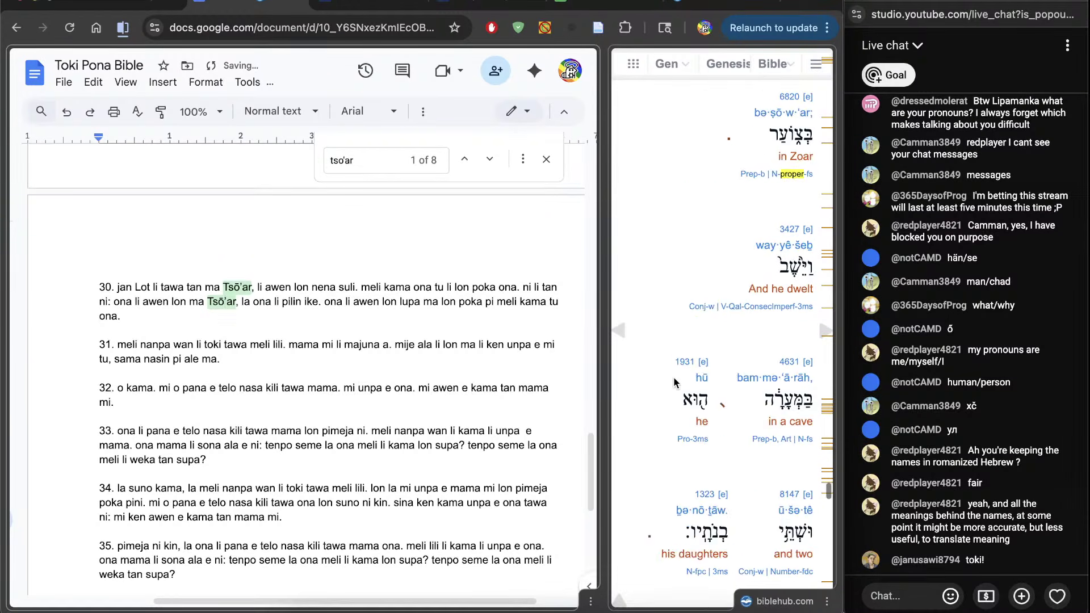
{"action": "scroll", "coordinate": [673, 376], "scroll_direction": "down", "scroll_amount": 10}
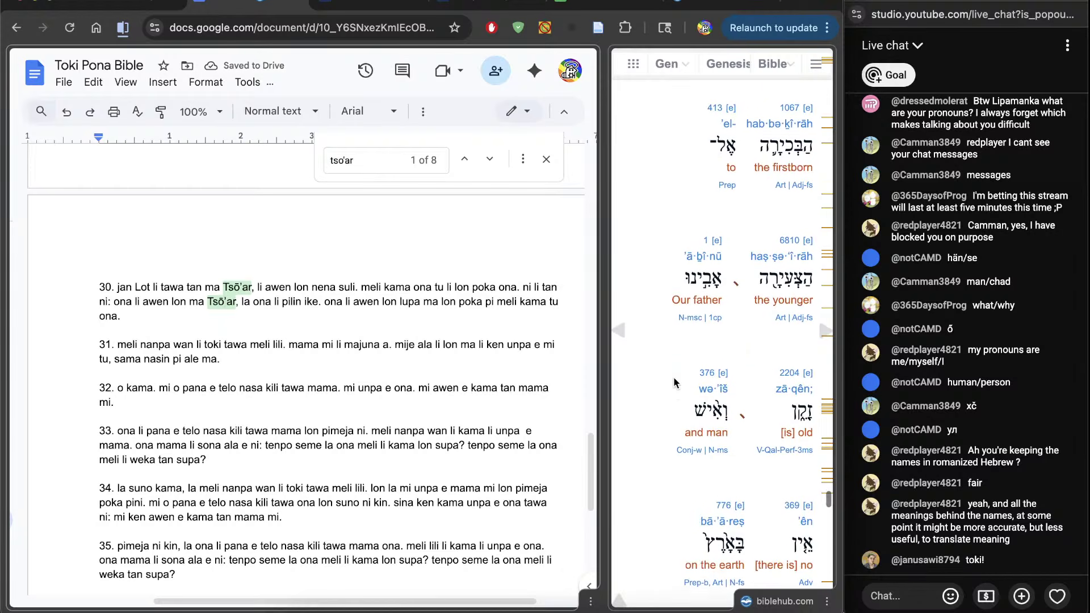
{"action": "scroll", "coordinate": [673, 376], "scroll_direction": "down", "scroll_amount": 10}
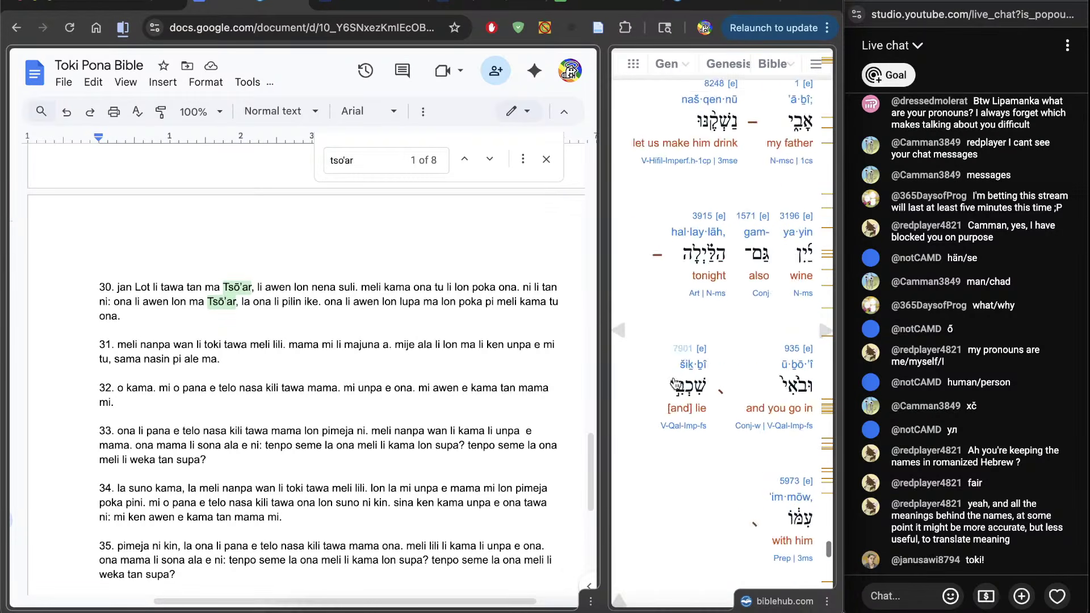
{"action": "scroll", "coordinate": [675, 384], "scroll_direction": "down", "scroll_amount": 10}
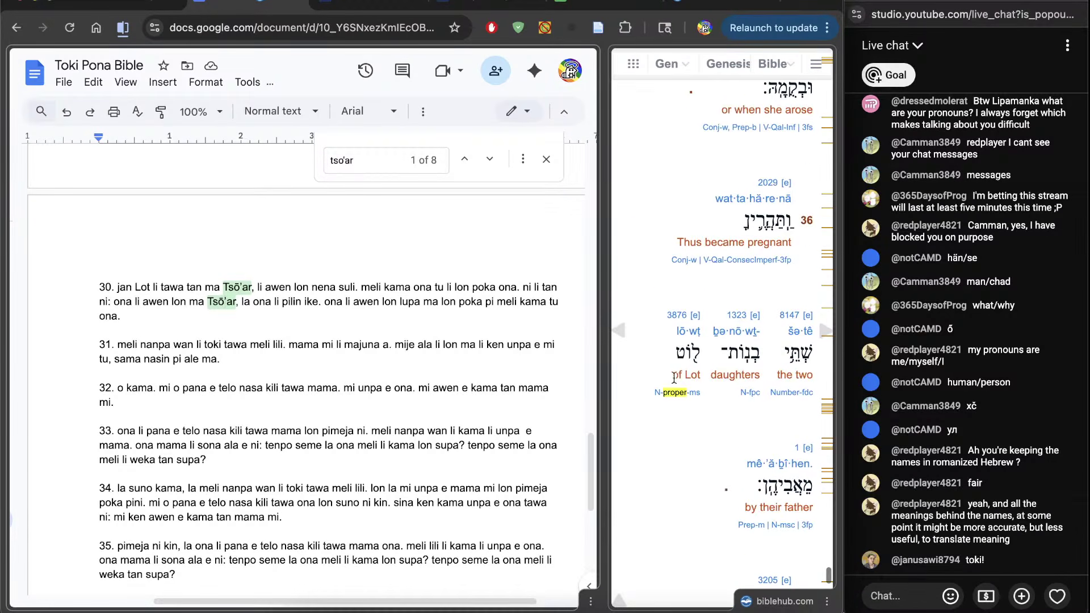
{"action": "scroll", "coordinate": [673, 377], "scroll_direction": "down", "scroll_amount": 6}
{"action": "left_click", "coordinate": [820, 331]}
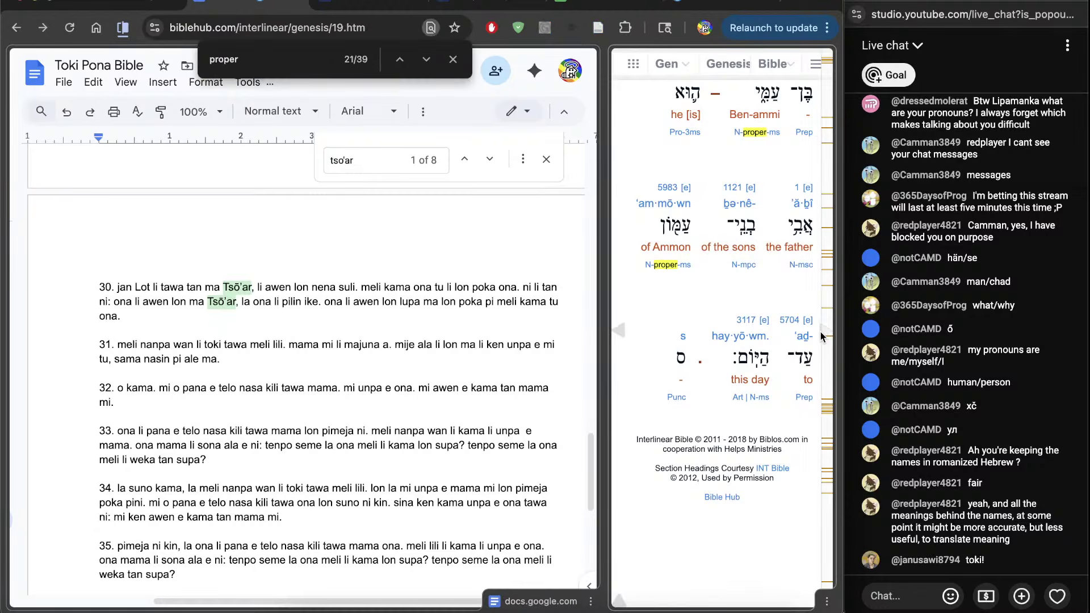
{"action": "left_click", "coordinate": [822, 333]}
Show the Gn 20 translation in the Toki Pona Bible document and close the document's tso'ar search
{"action": "scroll", "coordinate": [292, 332], "scroll_direction": "down", "scroll_amount": 1}
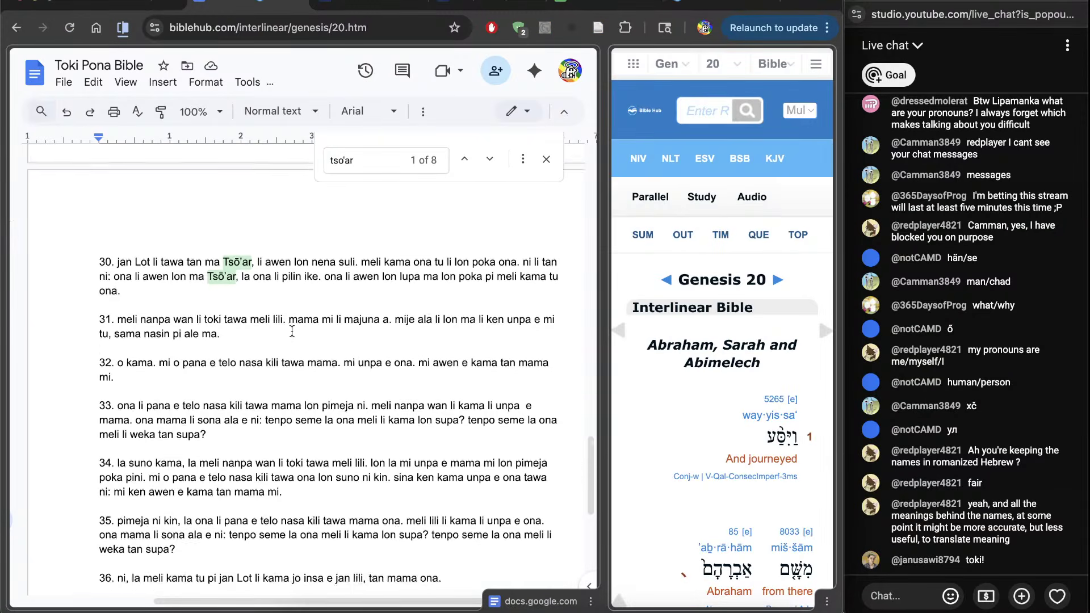
{"action": "scroll", "coordinate": [292, 332], "scroll_direction": "down", "scroll_amount": 7}
{"action": "left_click", "coordinate": [519, 575]}
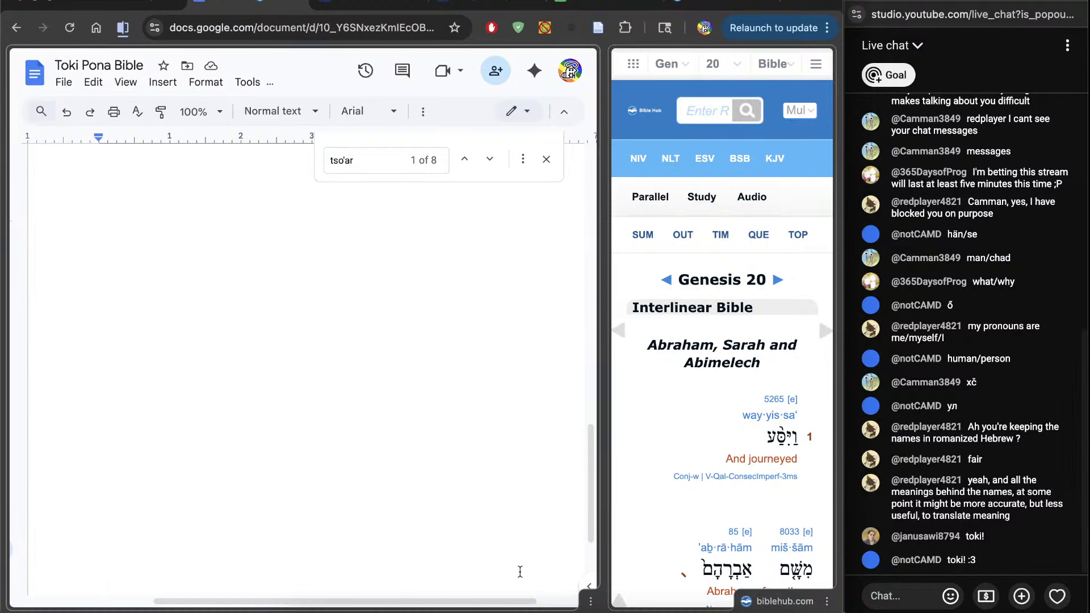
{"action": "scroll", "coordinate": [334, 352], "scroll_direction": "up", "scroll_amount": 1}
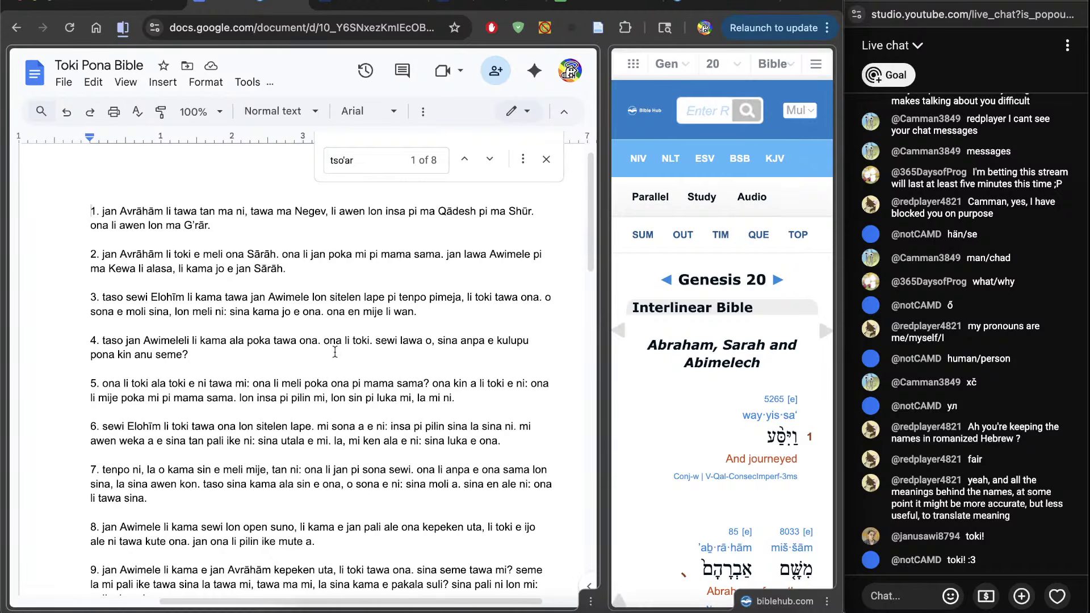
{"action": "left_click", "coordinate": [546, 159]}
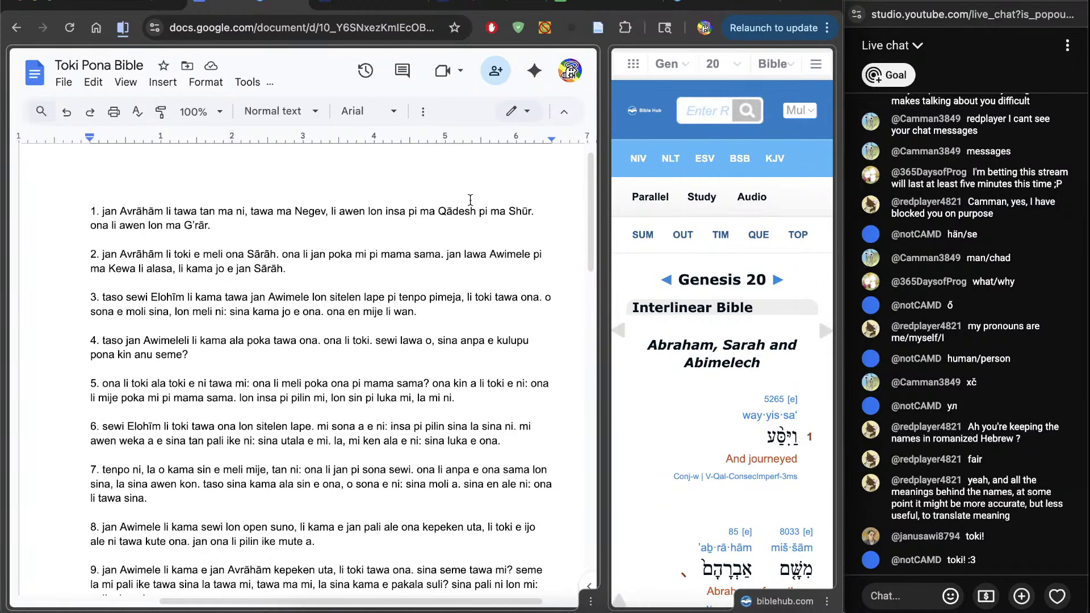
Find "proper" in the Genesis 20 interlinear page from verse 1 onward
{"action": "scroll", "coordinate": [665, 431], "scroll_direction": "down", "scroll_amount": 4}
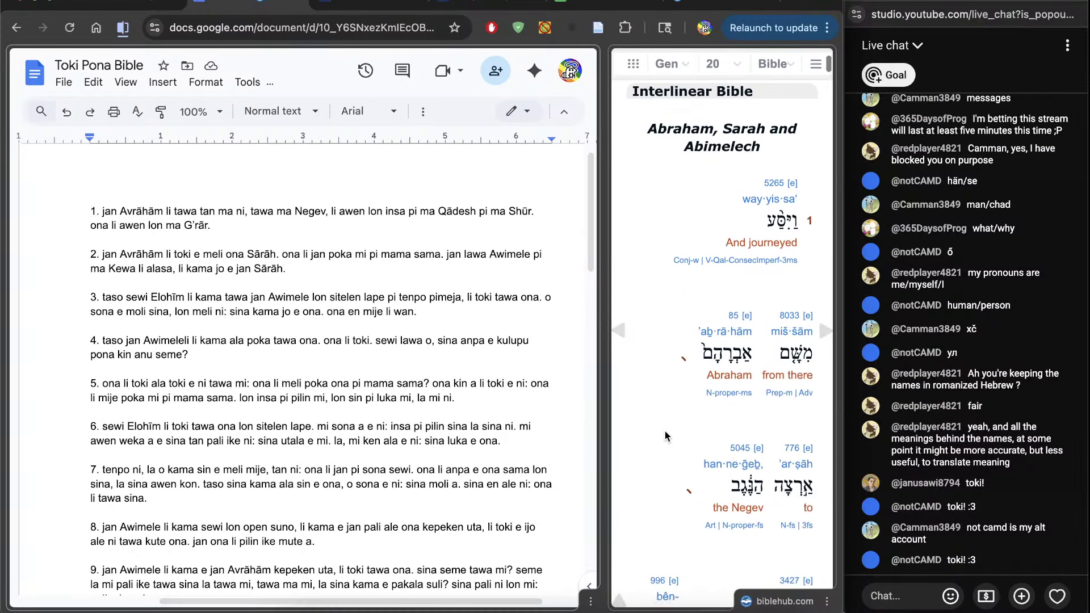
{"action": "scroll", "coordinate": [665, 431], "scroll_direction": "down", "scroll_amount": 6}
{"action": "left_click", "coordinate": [667, 539]}
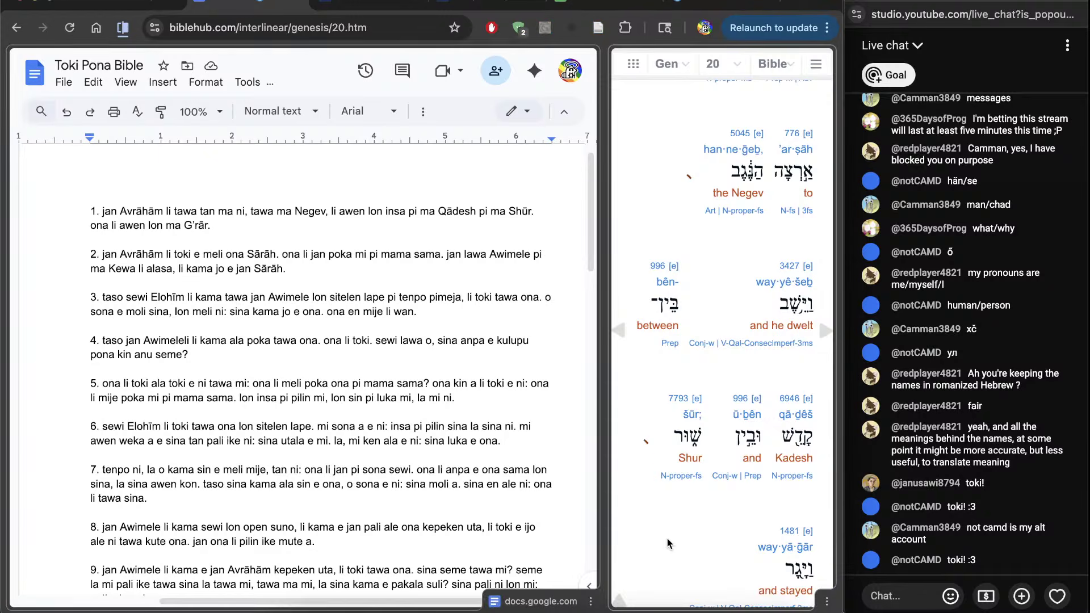
{"action": "key", "text": "super+f"}
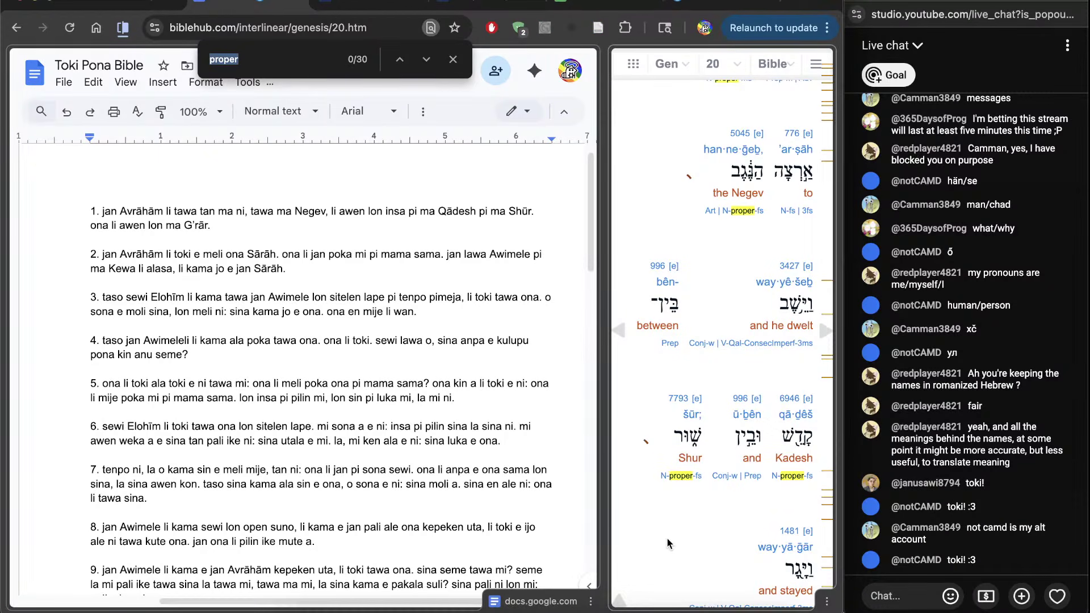
Compare the highlighted proper names in verse 1 of the Genesis 20 interlinear text with the Gn 20 translation
{"action": "scroll", "coordinate": [666, 538], "scroll_direction": "down", "scroll_amount": 1}
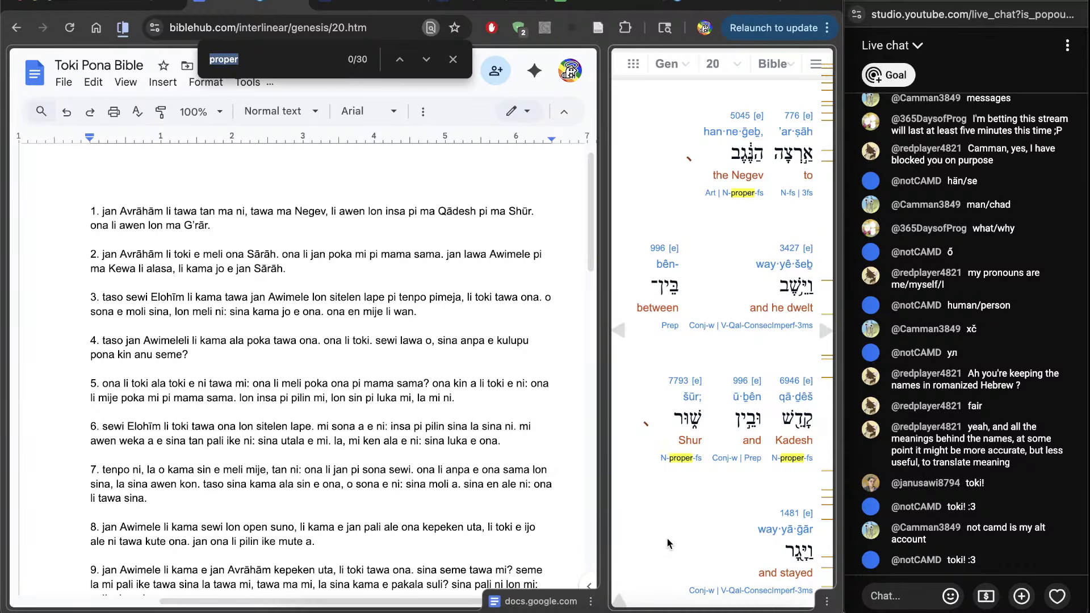
{"action": "scroll", "coordinate": [667, 539], "scroll_direction": "down", "scroll_amount": 1}
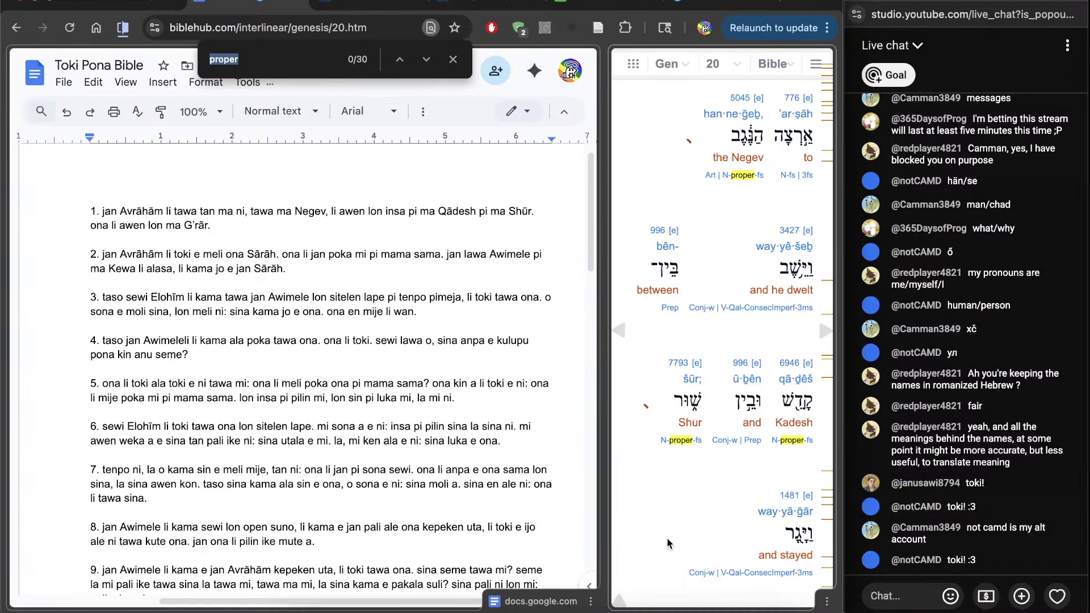
{"action": "scroll", "coordinate": [667, 538], "scroll_direction": "down", "scroll_amount": 5}
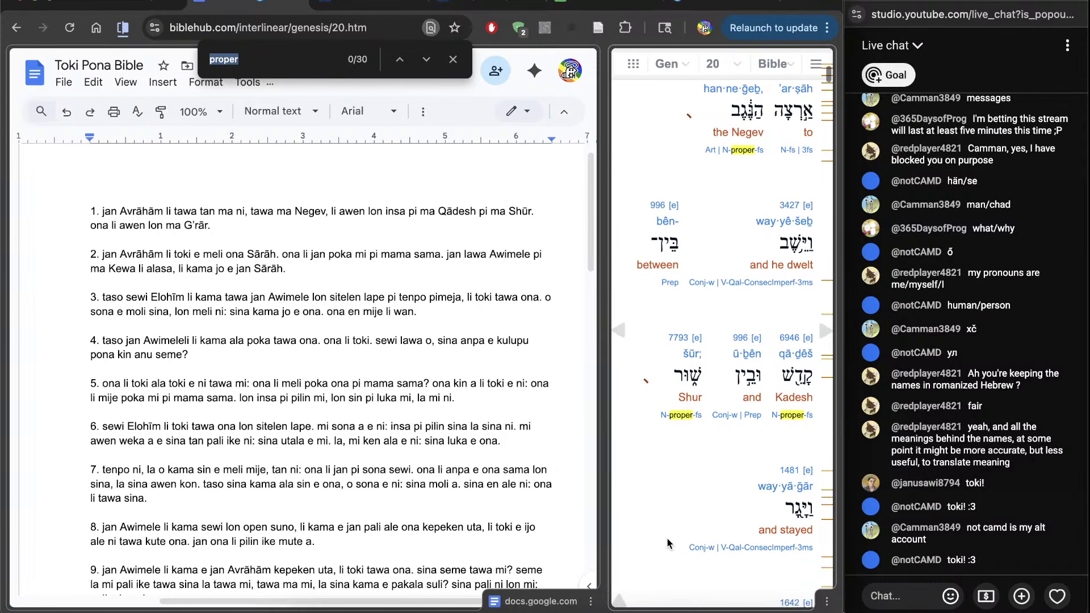
{"action": "scroll", "coordinate": [667, 538], "scroll_direction": "up", "scroll_amount": 5}
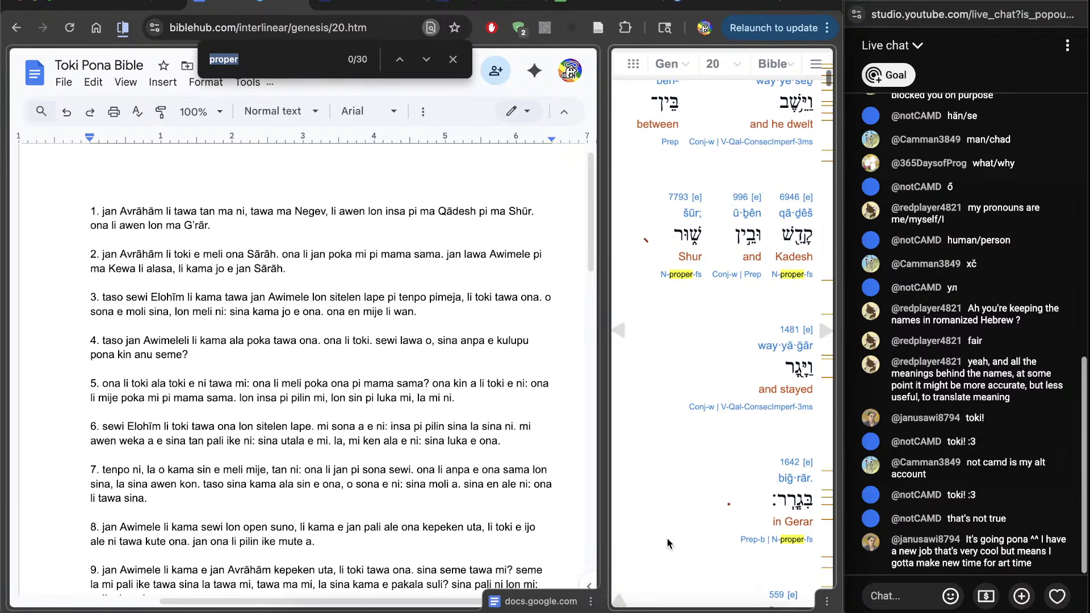
{"action": "scroll", "coordinate": [667, 538], "scroll_direction": "up", "scroll_amount": 4}
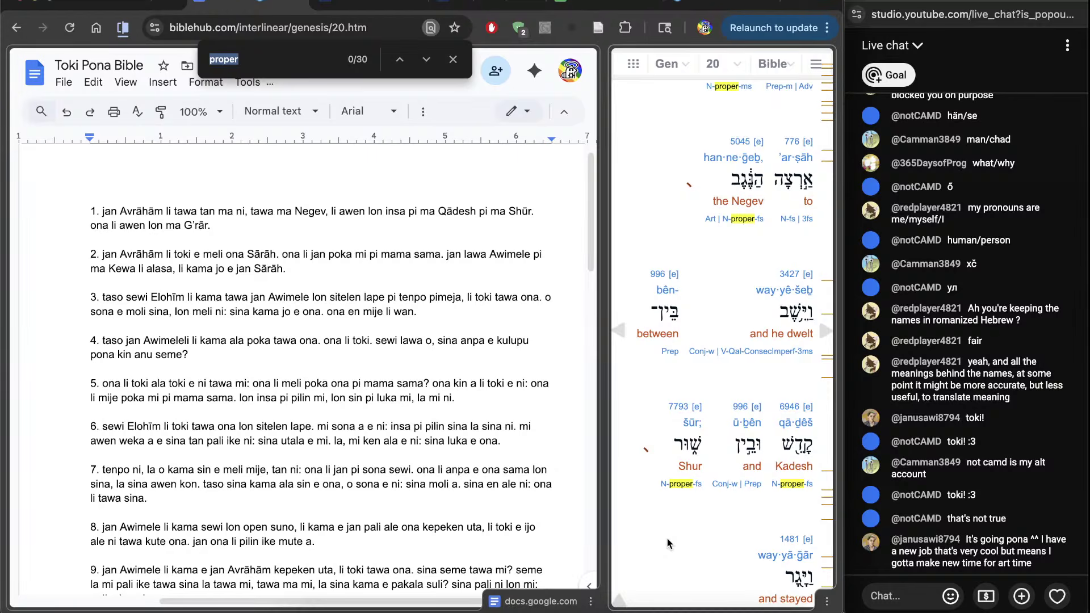
{"action": "scroll", "coordinate": [667, 539], "scroll_direction": "up", "scroll_amount": 5}
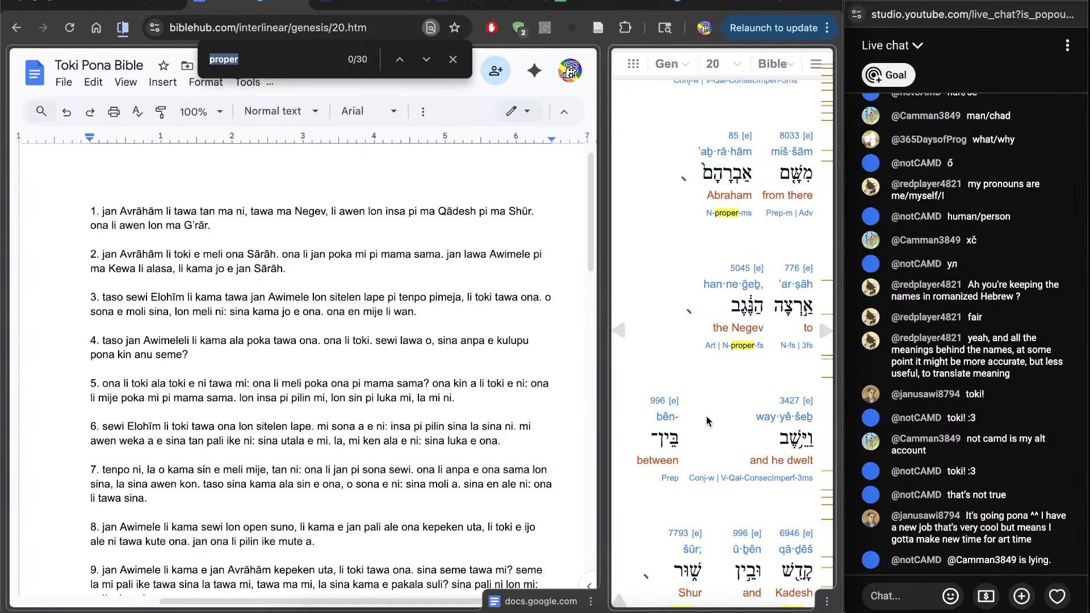
{"action": "scroll", "coordinate": [706, 417], "scroll_direction": "up", "scroll_amount": 5}
{"action": "scroll", "coordinate": [707, 417], "scroll_direction": "down", "scroll_amount": 6}
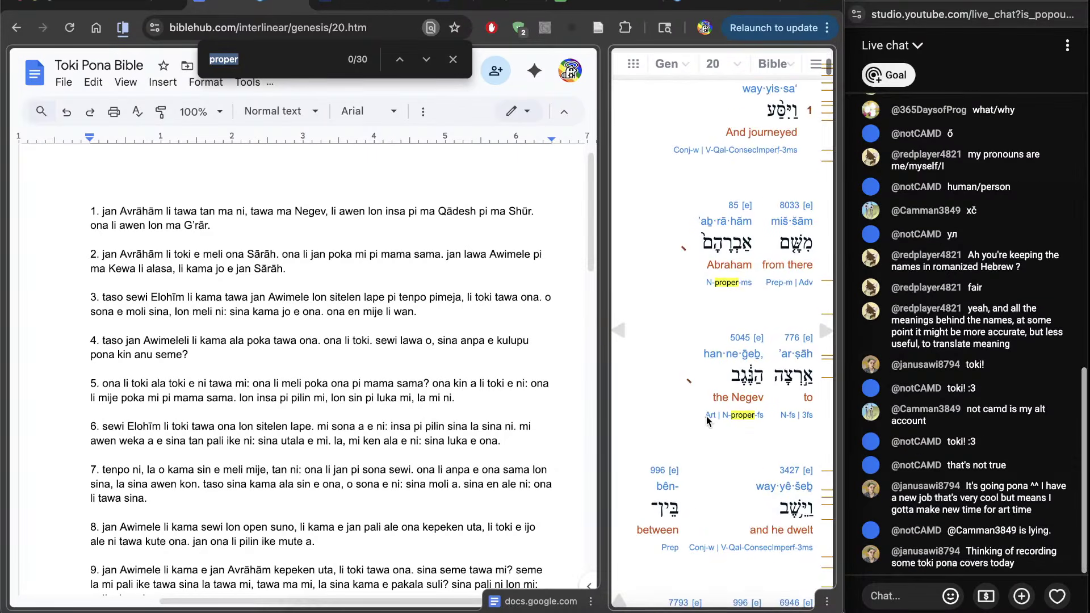
{"action": "scroll", "coordinate": [706, 420], "scroll_direction": "down", "scroll_amount": 1}
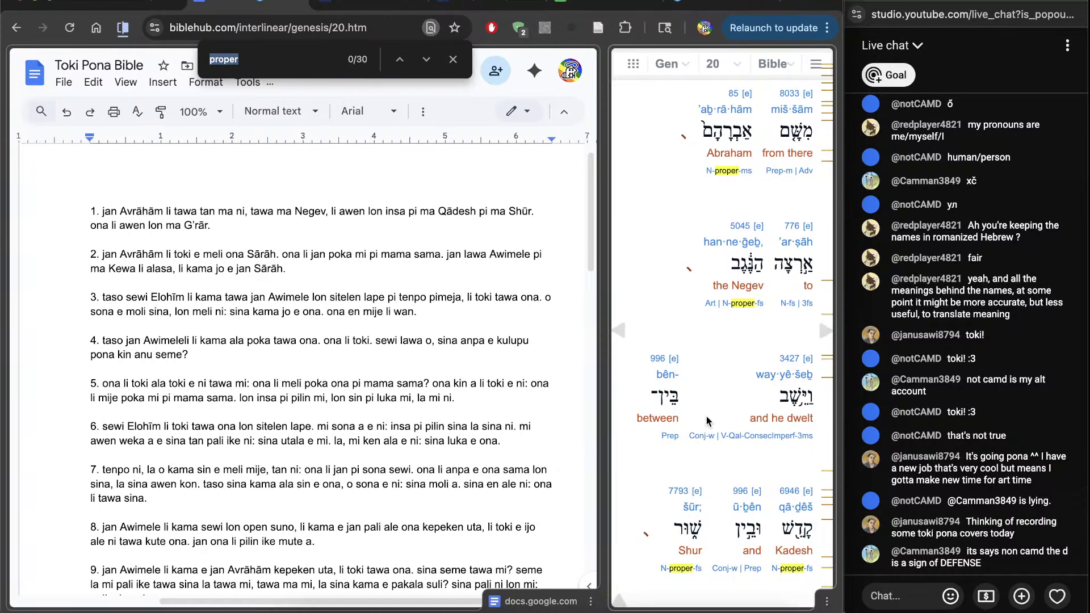
{"action": "scroll", "coordinate": [707, 417], "scroll_direction": "down", "scroll_amount": 1}
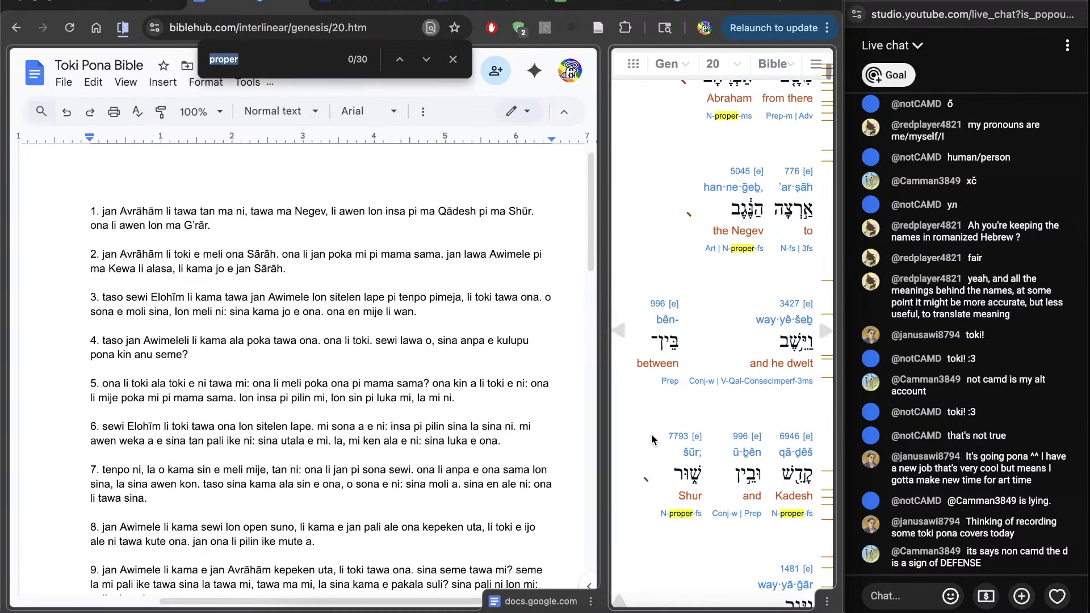
{"action": "scroll", "coordinate": [652, 433], "scroll_direction": "up", "scroll_amount": 3}
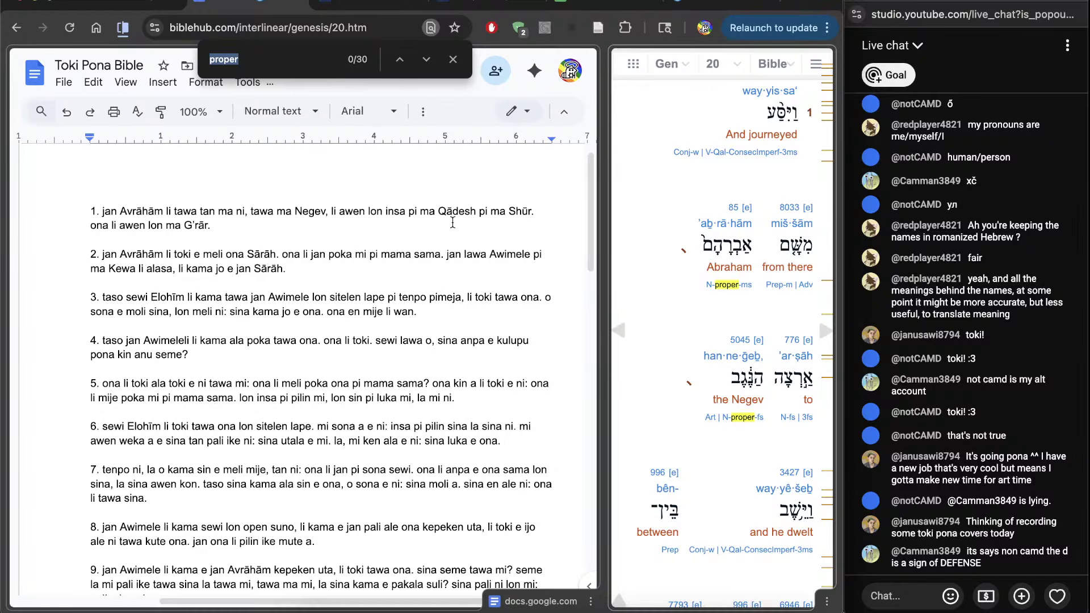
{"action": "scroll", "coordinate": [448, 222], "scroll_direction": "up", "scroll_amount": 1}
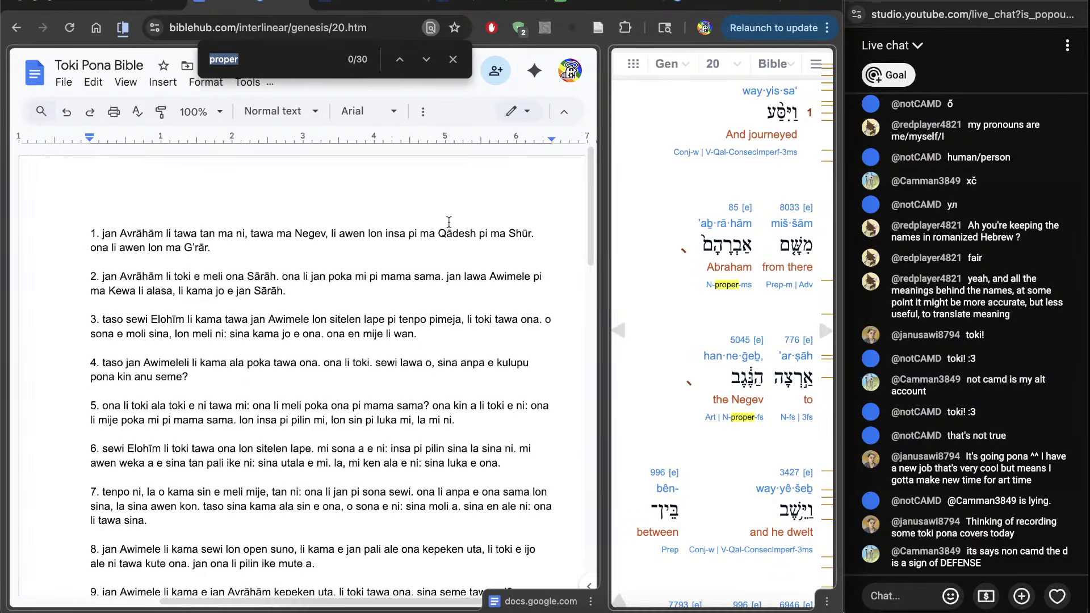
{"action": "scroll", "coordinate": [245, 389], "scroll_direction": "down", "scroll_amount": 8}
{"action": "scroll", "coordinate": [202, 412], "scroll_direction": "left", "scroll_amount": 3}
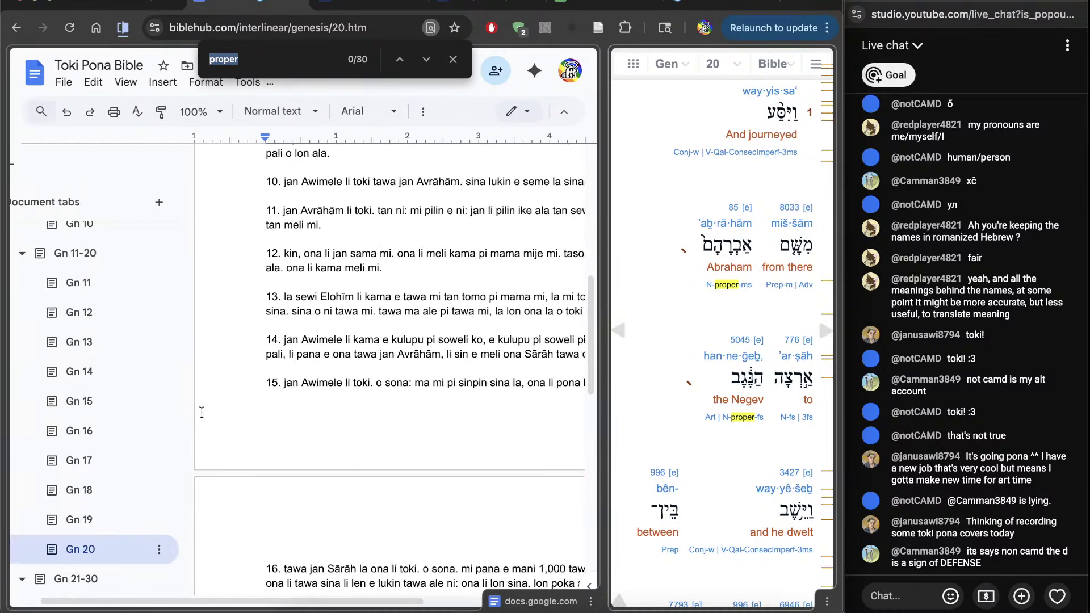
{"action": "scroll", "coordinate": [201, 412], "scroll_direction": "right", "scroll_amount": 4}
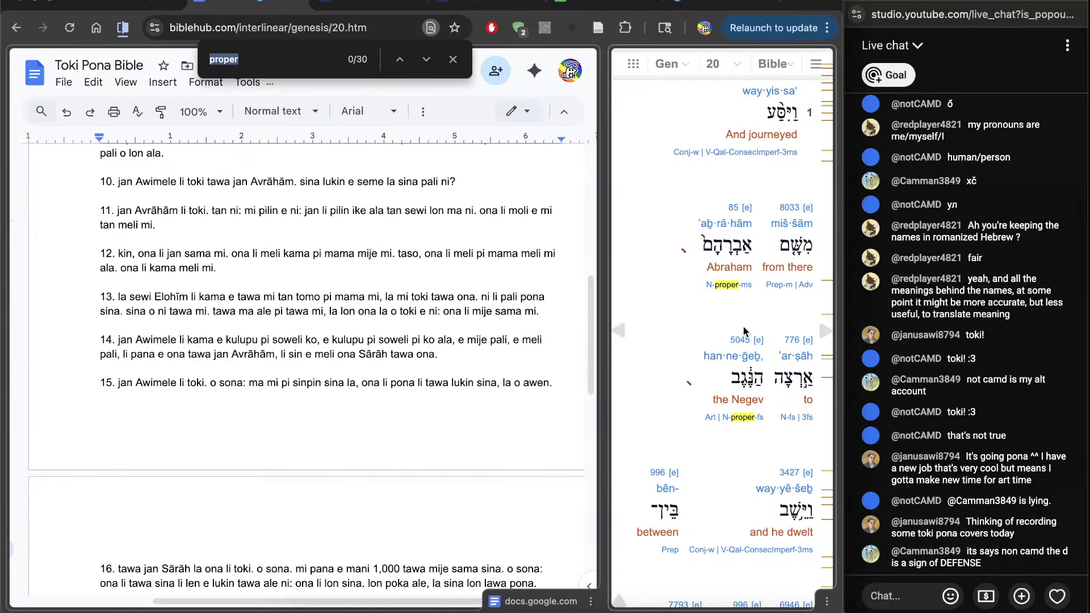
Check Negev, Qādesh, Shūr and G'rār in verse 1 of the Gn 20 translation against the interlinear text
{"action": "scroll", "coordinate": [325, 359], "scroll_direction": "up", "scroll_amount": 6}
{"action": "scroll", "coordinate": [326, 359], "scroll_direction": "up", "scroll_amount": 3}
{"action": "scroll", "coordinate": [325, 359], "scroll_direction": "right", "scroll_amount": 1}
{"action": "scroll", "coordinate": [746, 300], "scroll_direction": "up", "scroll_amount": 5}
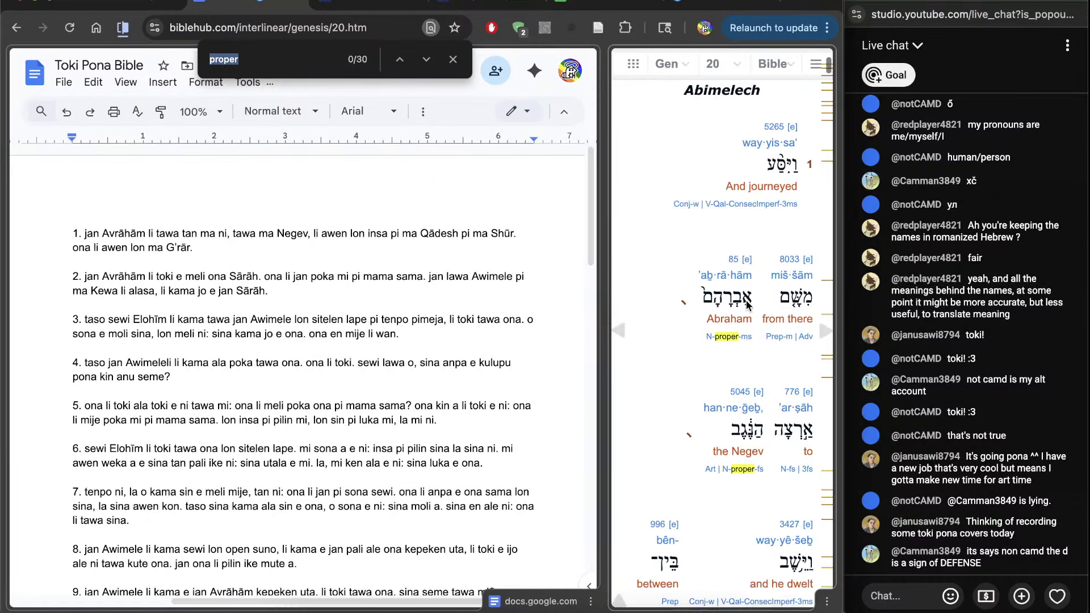
{"action": "scroll", "coordinate": [746, 300], "scroll_direction": "down", "scroll_amount": 4}
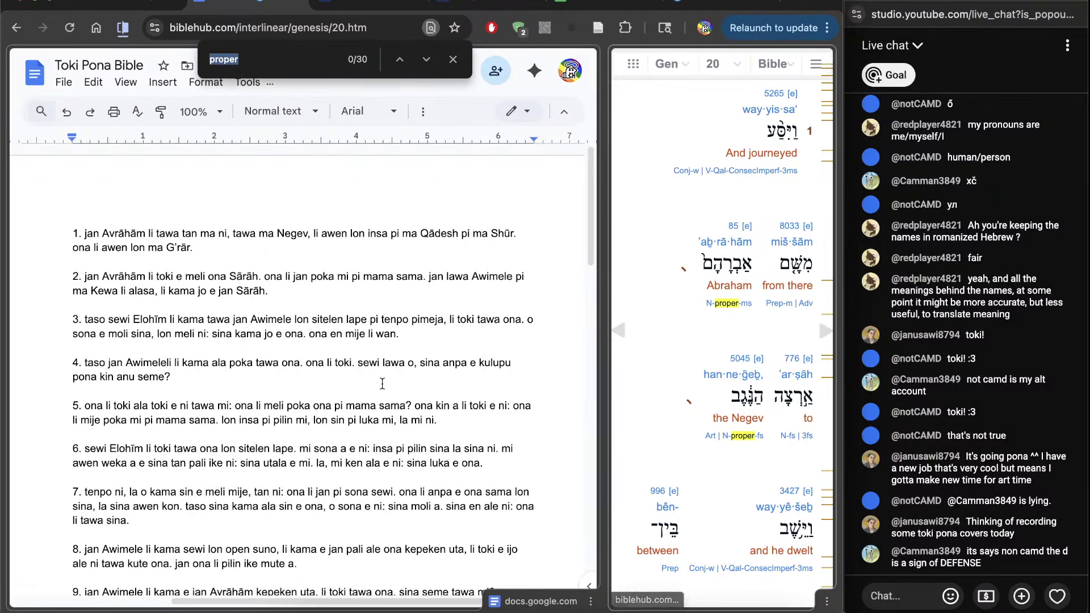
{"action": "double_click", "coordinate": [291, 236]}
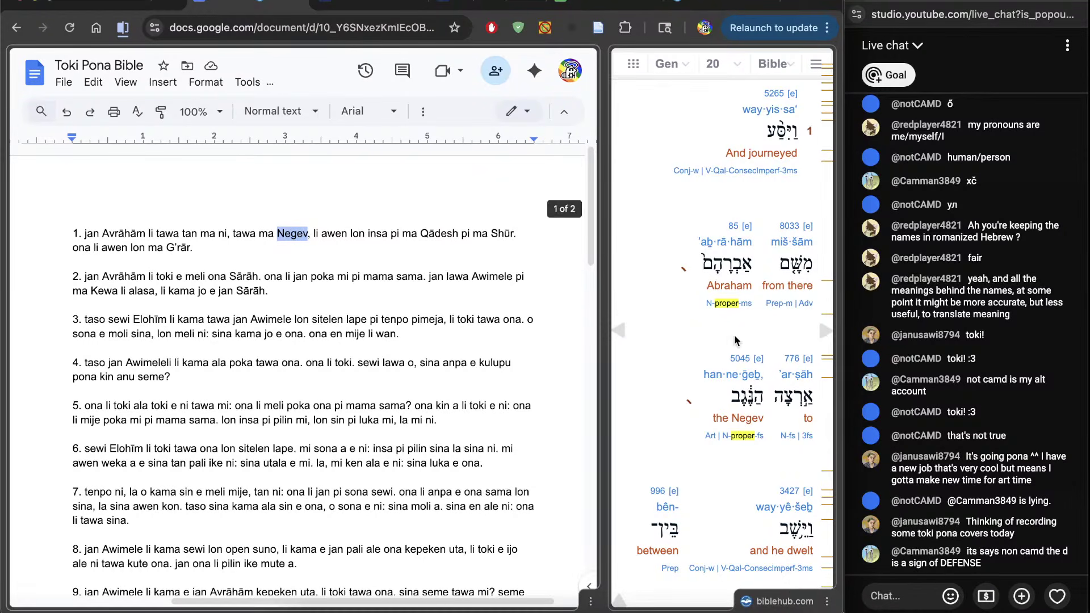
{"action": "scroll", "coordinate": [708, 441], "scroll_direction": "down", "scroll_amount": 4}
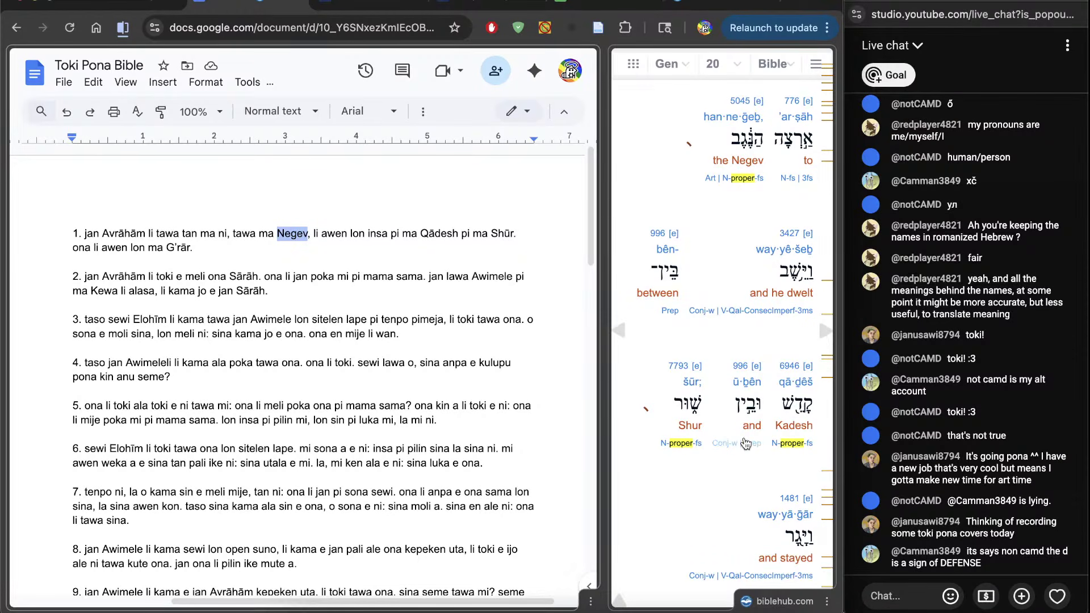
{"action": "scroll", "coordinate": [714, 463], "scroll_direction": "down", "scroll_amount": 4}
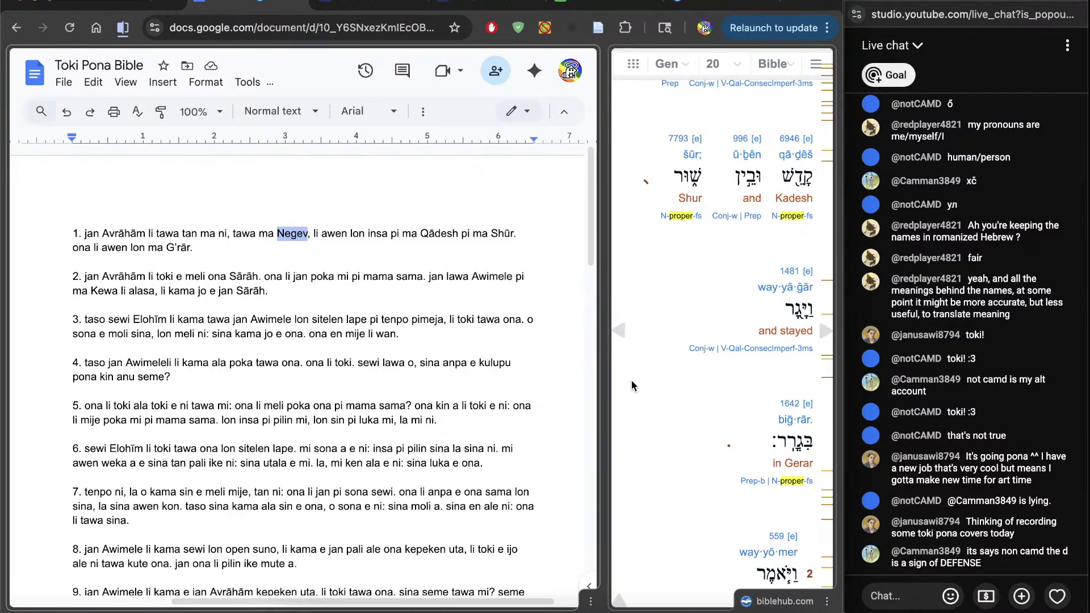
Replace the king's name Awimele with Avīmelekh in verse 2 of Gn 20, following the interlinear spelling
{"action": "left_click", "coordinate": [303, 276]}
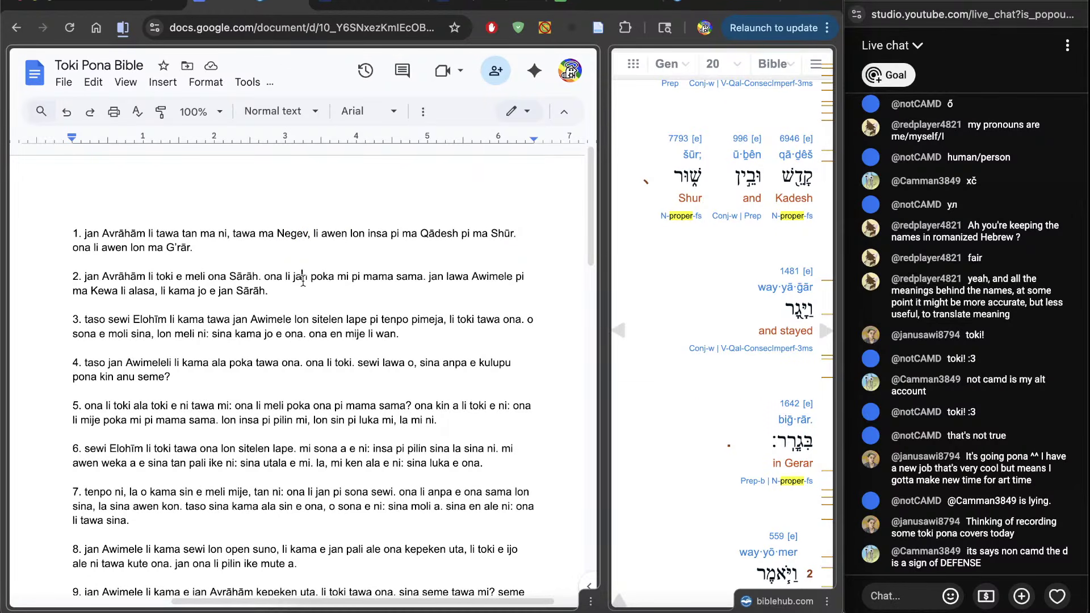
{"action": "double_click", "coordinate": [483, 277]}
{"action": "scroll", "coordinate": [657, 417], "scroll_direction": "down", "scroll_amount": 10}
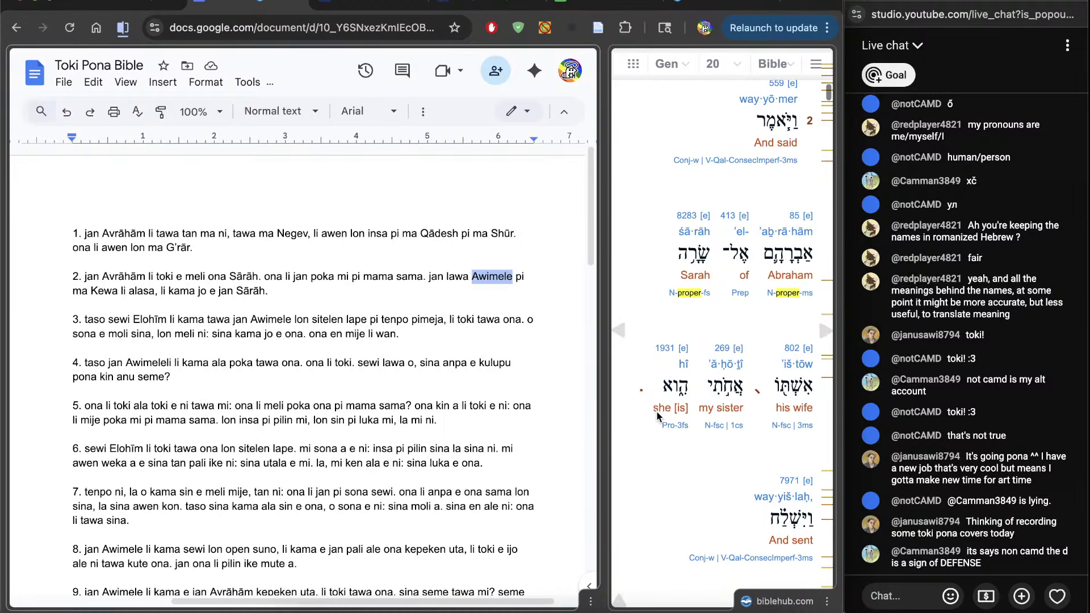
{"action": "scroll", "coordinate": [657, 417], "scroll_direction": "down", "scroll_amount": 3}
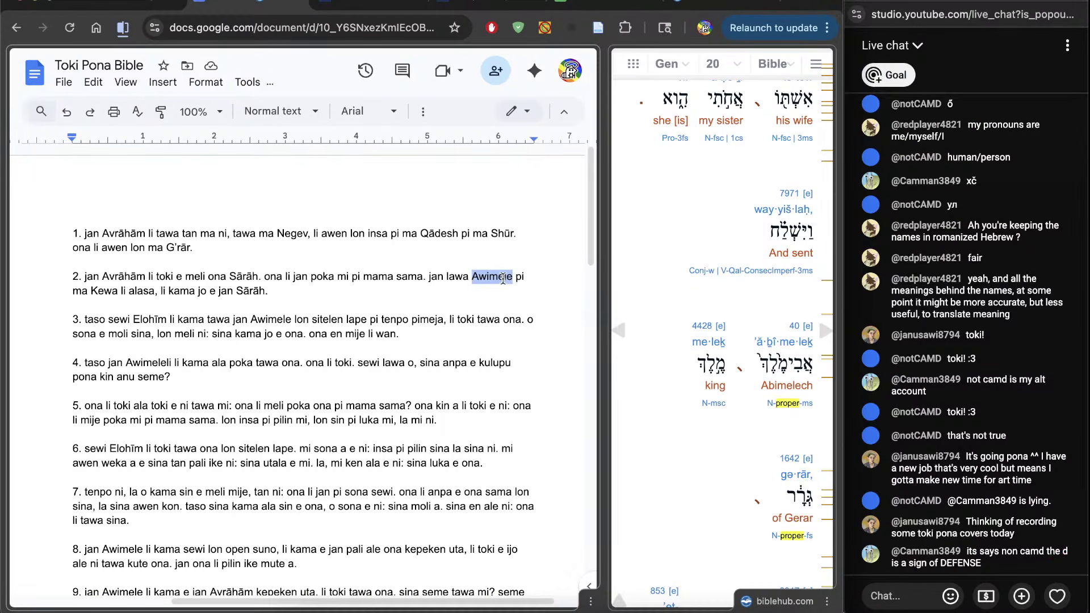
{"action": "key", "text": "BackSpace"}
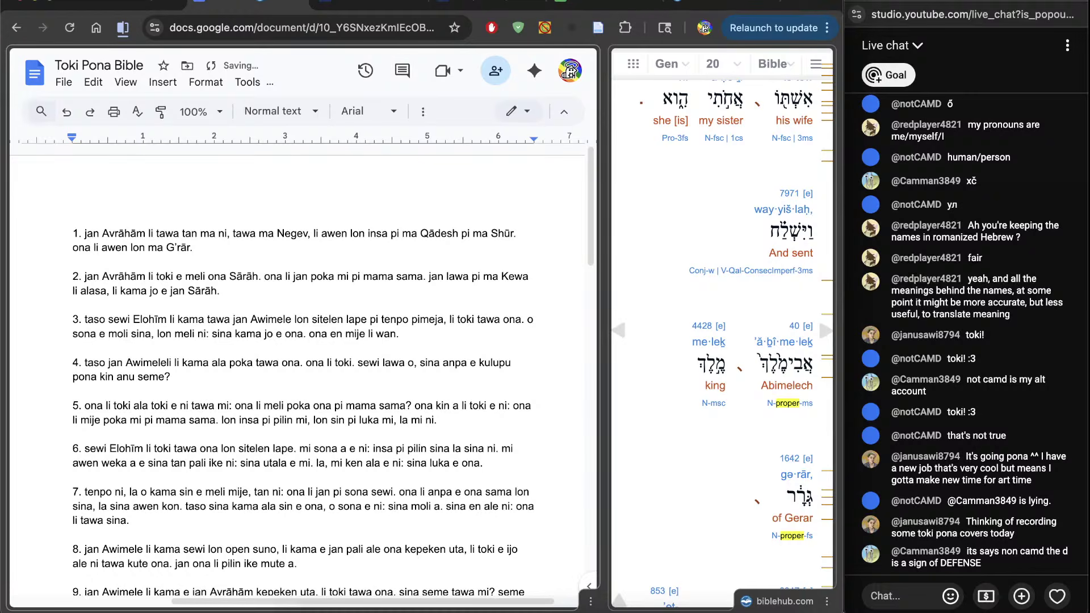
{"action": "type", "text": "A"}
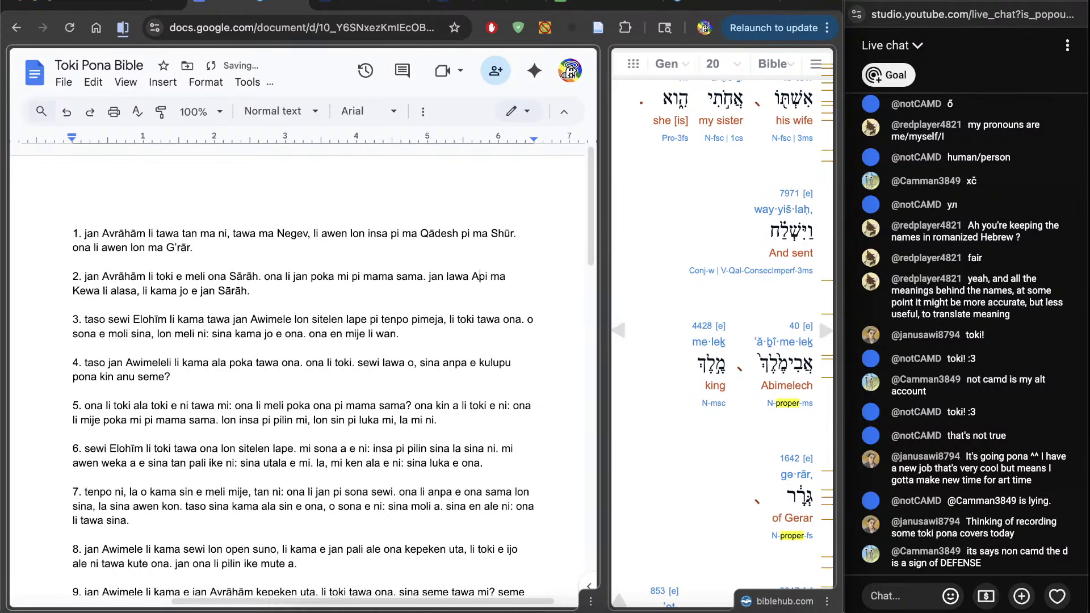
{"action": "type", "text": "vīmelekh pi"}
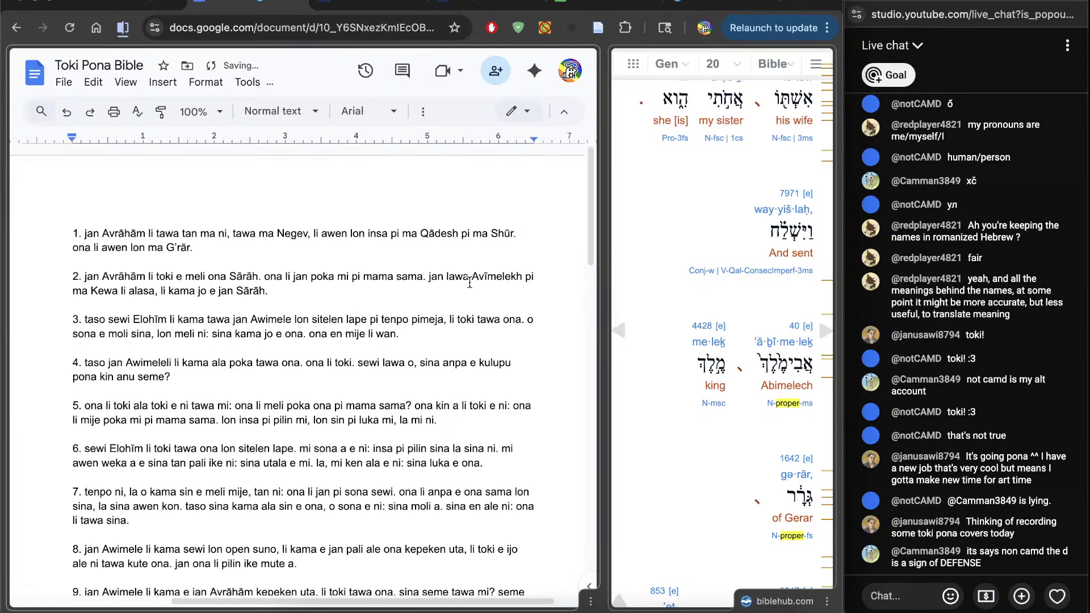
Replace the place name Kewa with G'rār in verse 2 of Gn 20, following the interlinear text
{"action": "scroll", "coordinate": [410, 430], "scroll_direction": "down", "scroll_amount": 3}
{"action": "scroll", "coordinate": [409, 430], "scroll_direction": "up", "scroll_amount": 2}
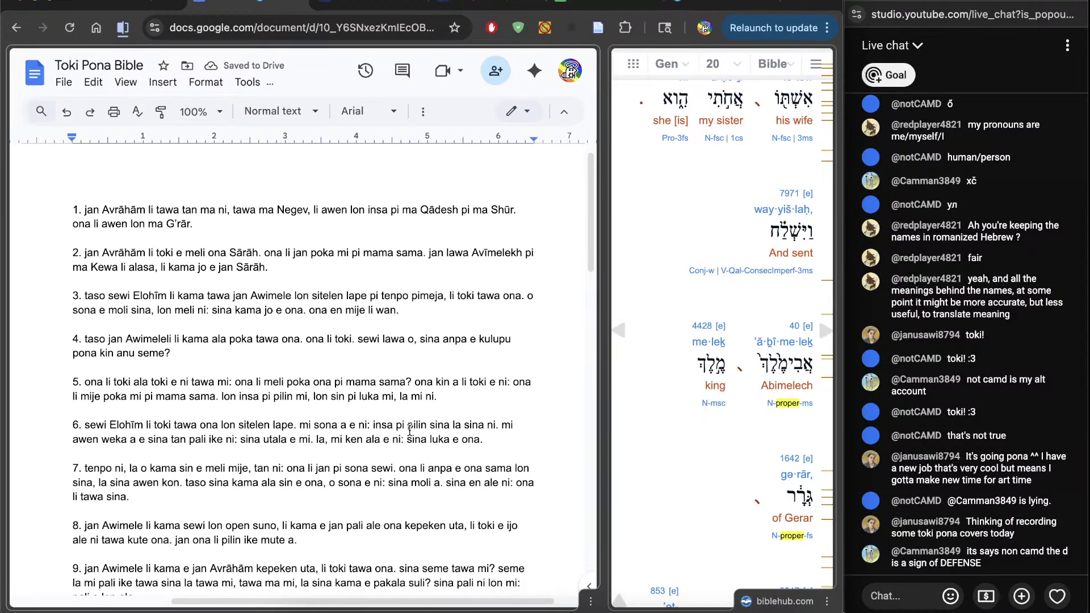
{"action": "scroll", "coordinate": [410, 430], "scroll_direction": "down", "scroll_amount": 3}
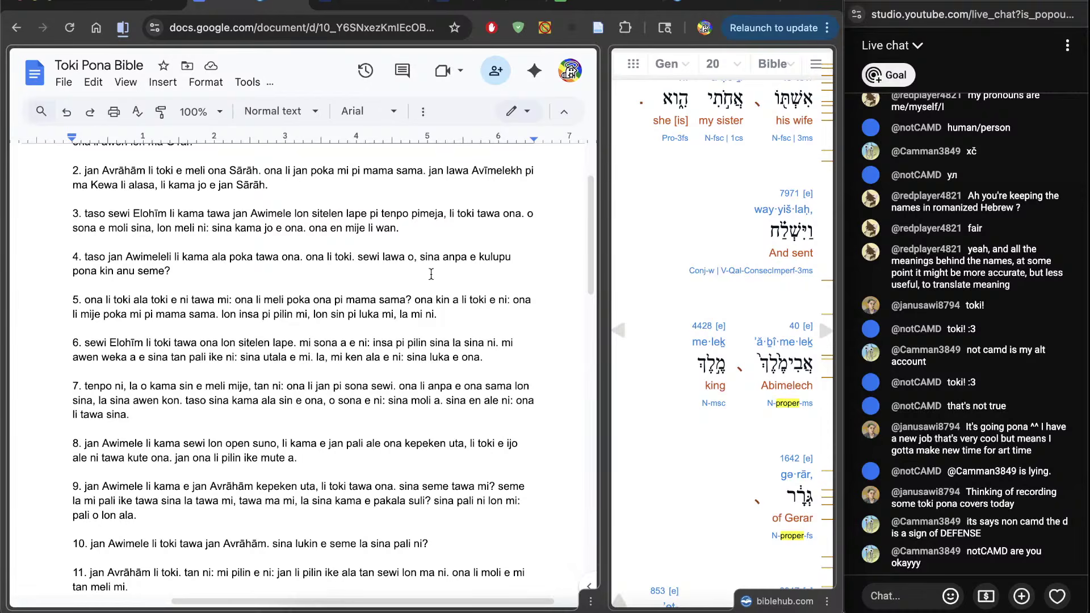
{"action": "scroll", "coordinate": [765, 407], "scroll_direction": "down", "scroll_amount": 5}
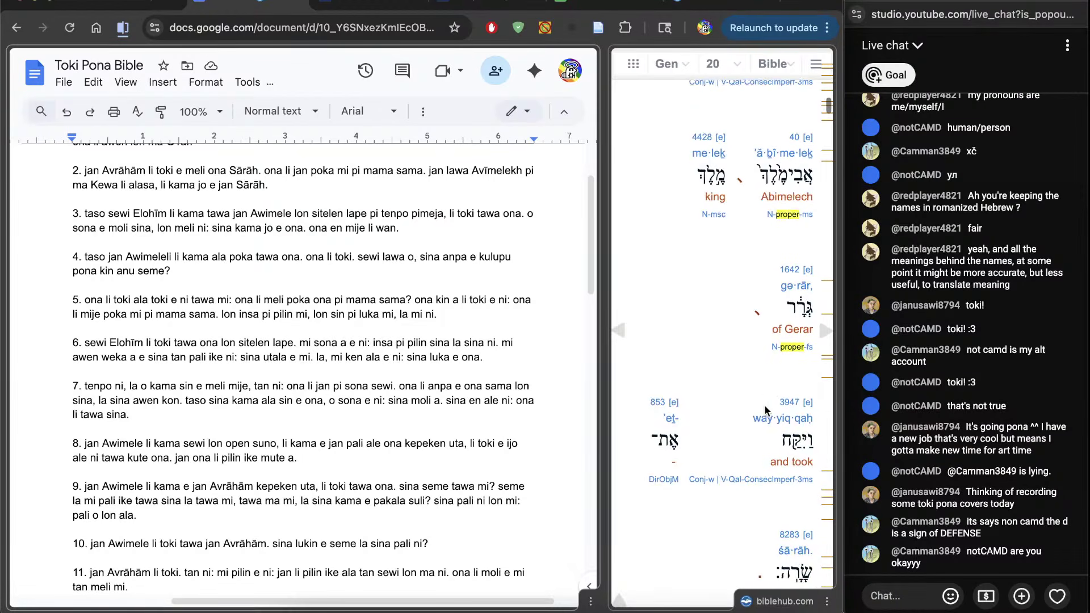
{"action": "double_click", "coordinate": [104, 186]}
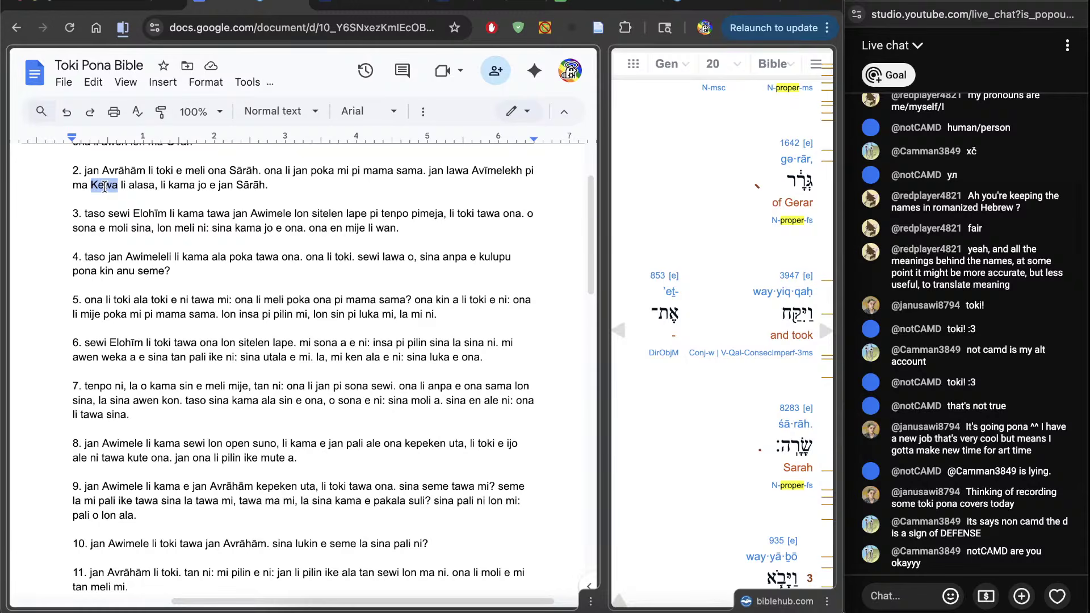
{"action": "type", "text": "G'"}
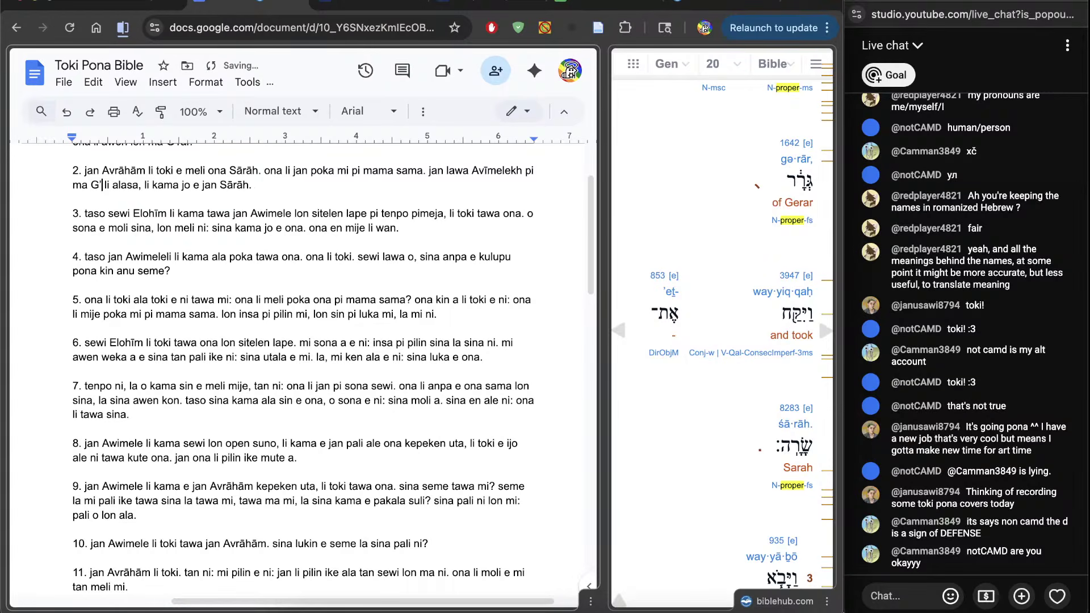
{"action": "type", "text": "rār"}
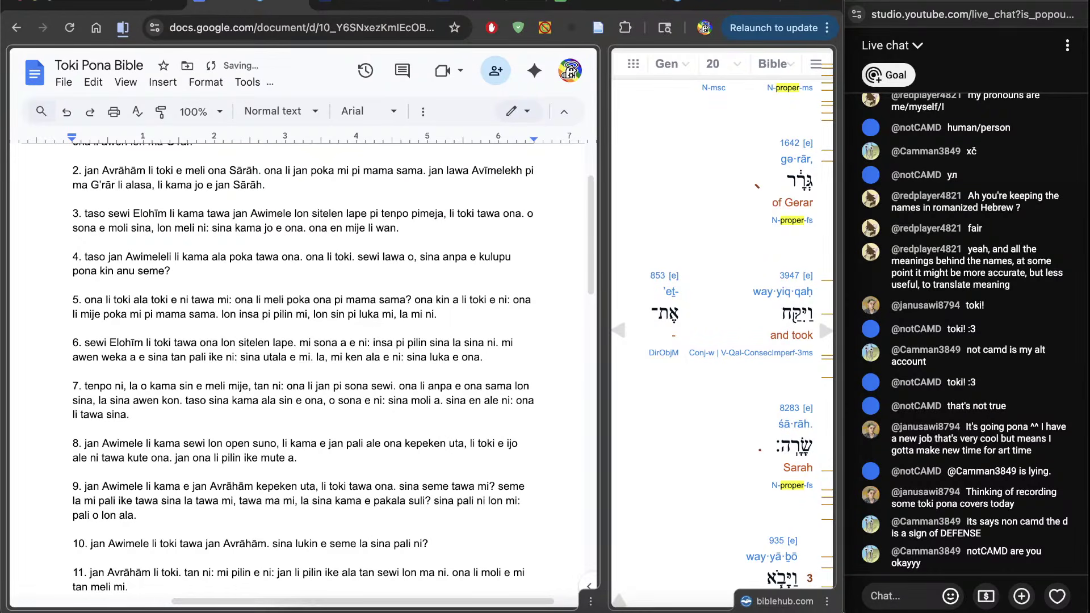
Review the romanization conventions in the document and return to the Gn 20 translation
{"action": "left_click", "coordinate": [24, 165]}
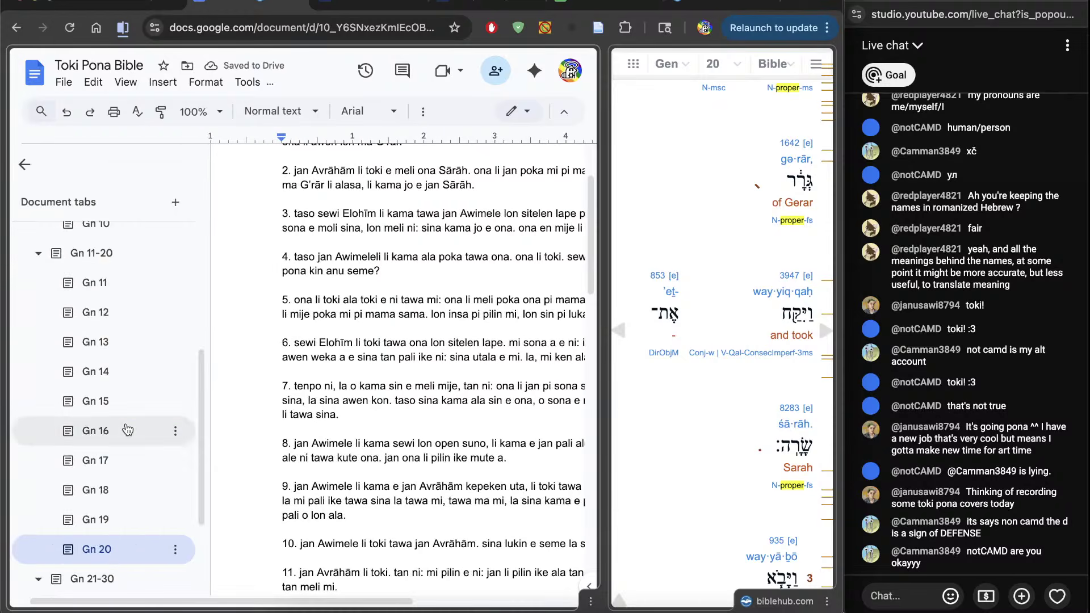
{"action": "scroll", "coordinate": [103, 397], "scroll_direction": "down", "scroll_amount": 3}
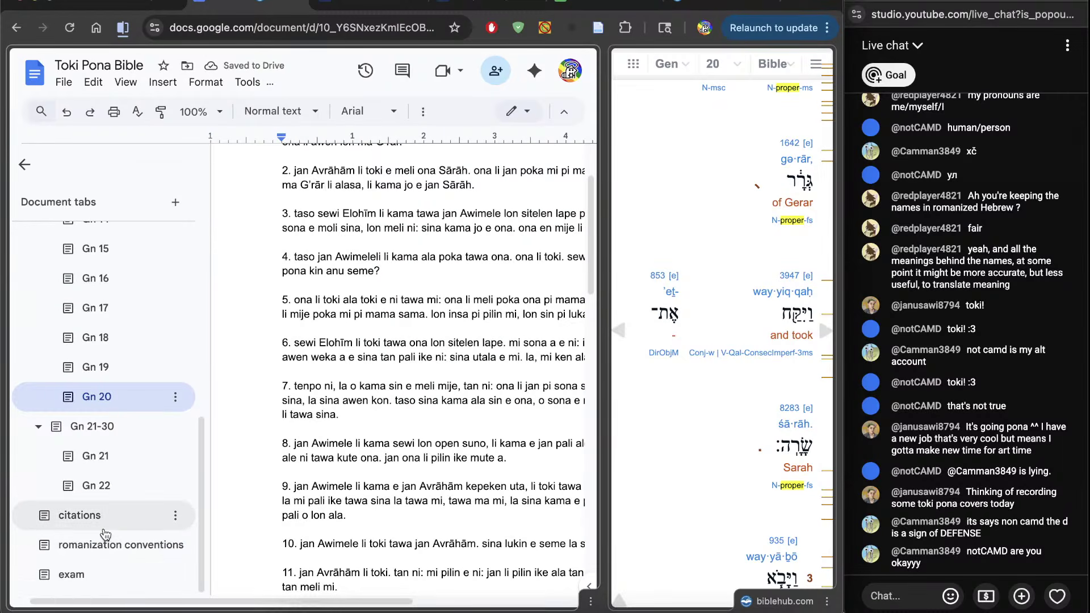
{"action": "left_click", "coordinate": [124, 546]}
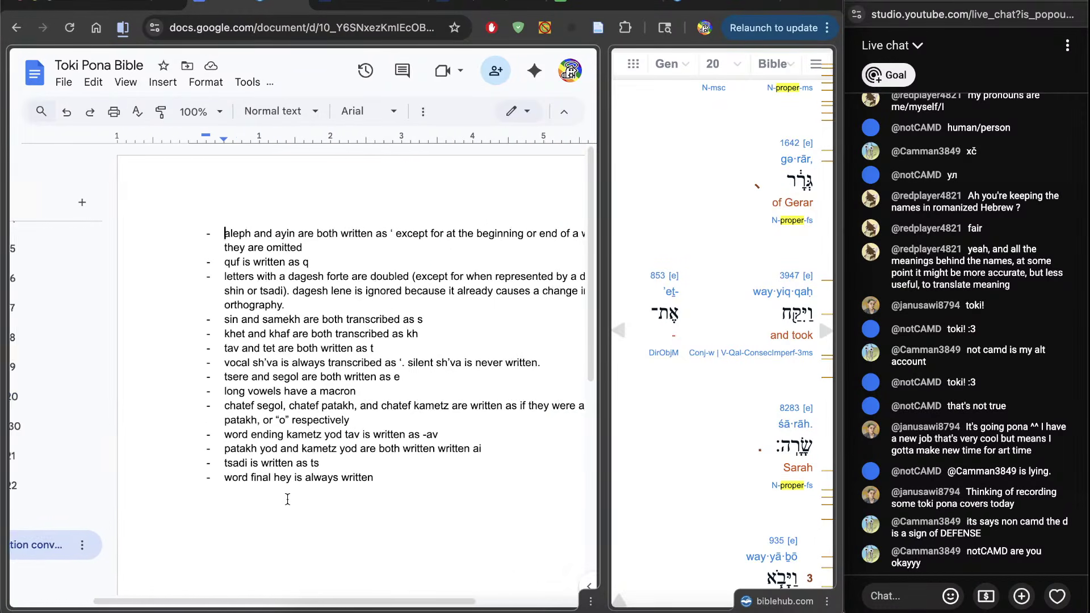
{"action": "left_click_drag", "start_coordinate": [380, 518], "coordinate": [99, 185]}
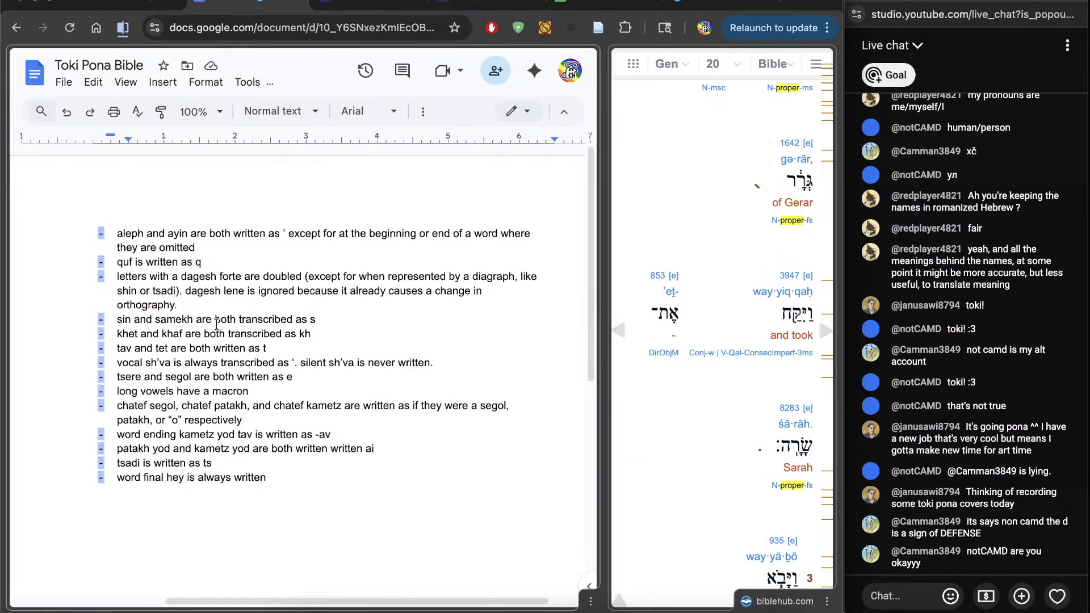
{"action": "left_click", "coordinate": [359, 480]}
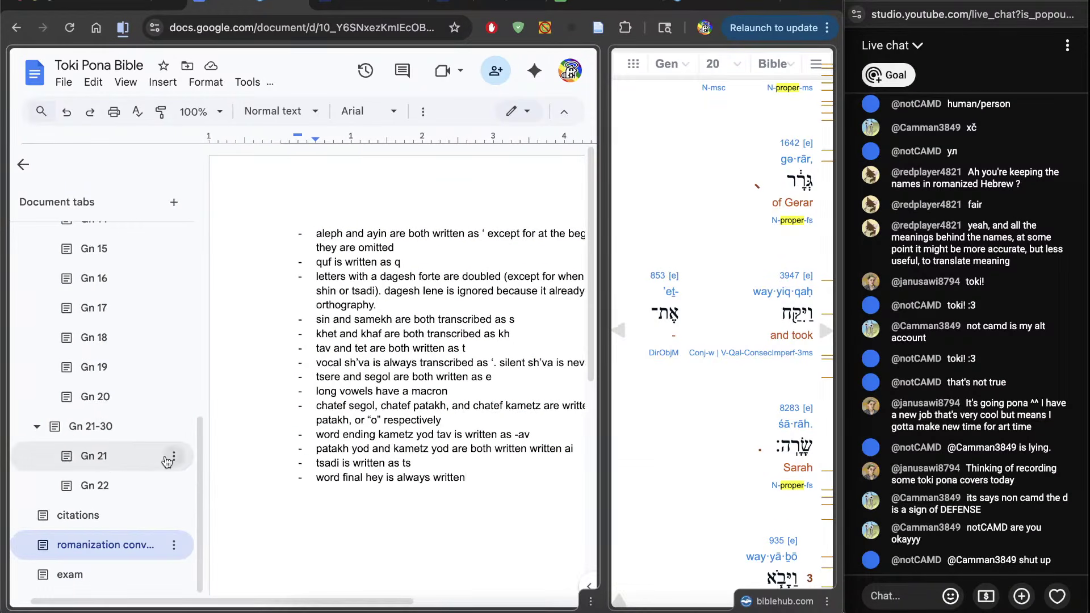
{"action": "left_click", "coordinate": [118, 488]}
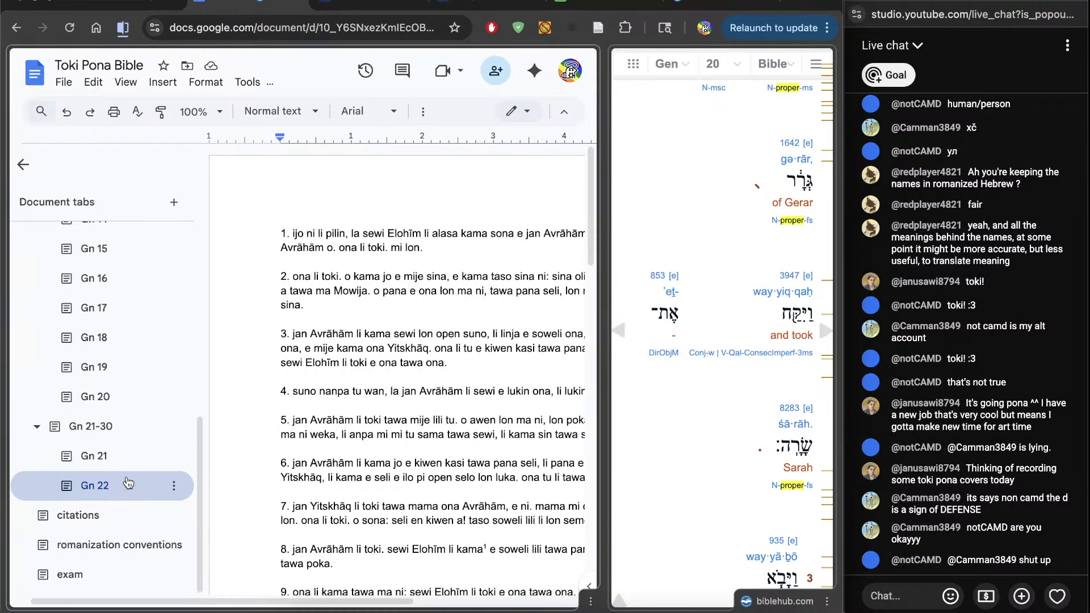
{"action": "left_click", "coordinate": [135, 400]}
{"action": "scroll", "coordinate": [393, 486], "scroll_direction": "down", "scroll_amount": 3}
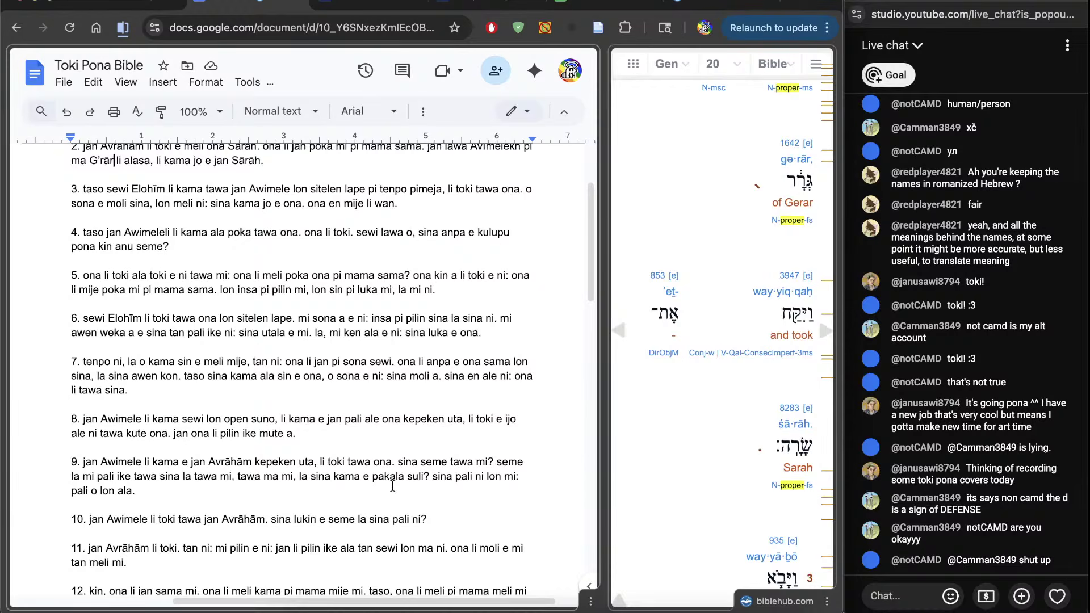
Copy Avīmelekh from verse 2 of Gn 20 and replace Awimele in verse 3 with it
{"action": "scroll", "coordinate": [398, 507], "scroll_direction": "up", "scroll_amount": 3}
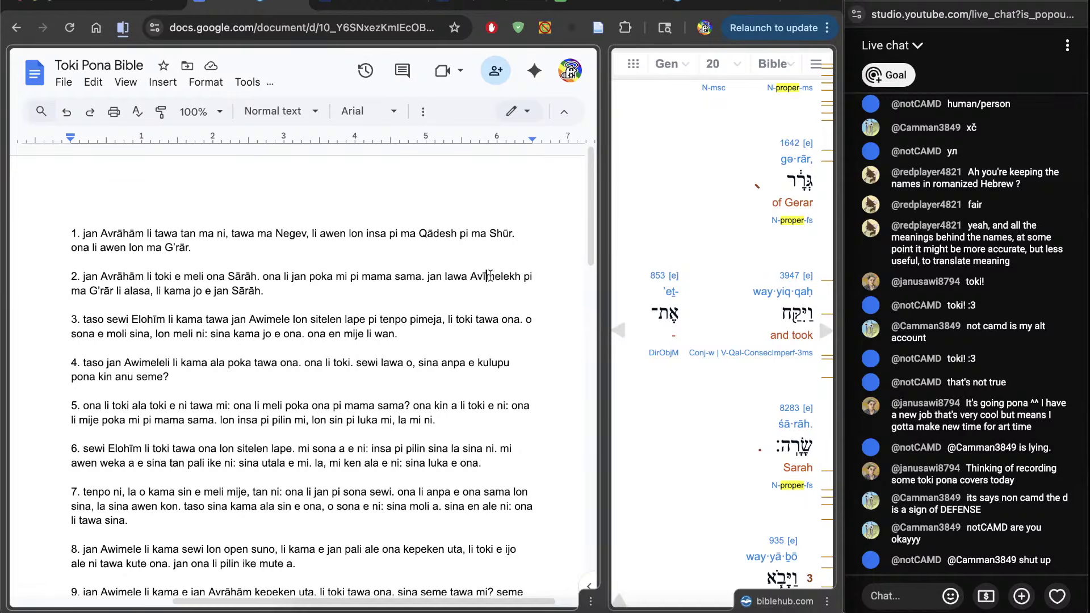
{"action": "double_click", "coordinate": [490, 276]}
{"action": "key", "text": "ctrl+c"}
{"action": "left_click", "coordinate": [274, 319]}
{"action": "double_click", "coordinate": [275, 318]}
{"action": "key", "text": "ctrl+v"}
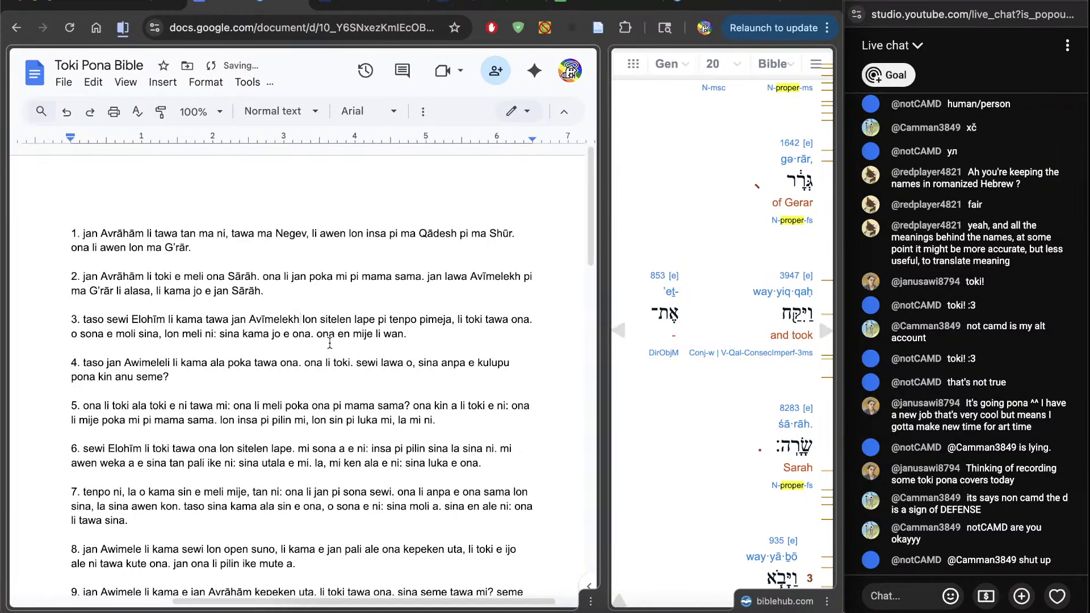
Check verses 3 and 4 of the interlinear text and replace Awimeleli in verse 4 of Gn 20 with Avīmelekh
{"action": "scroll", "coordinate": [687, 404], "scroll_direction": "down", "scroll_amount": 6}
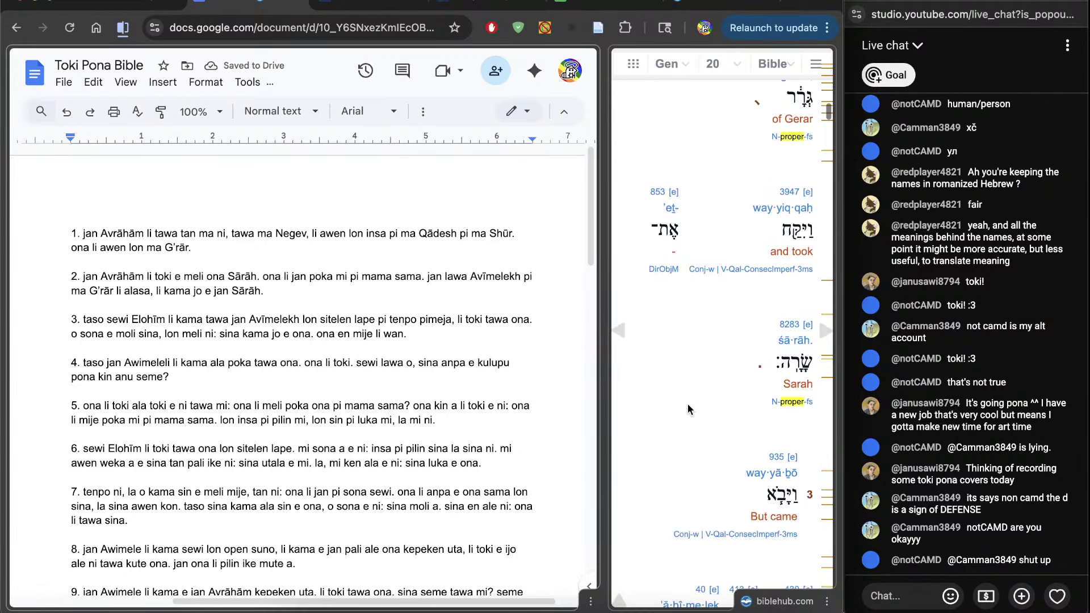
{"action": "scroll", "coordinate": [687, 404], "scroll_direction": "down", "scroll_amount": 8}
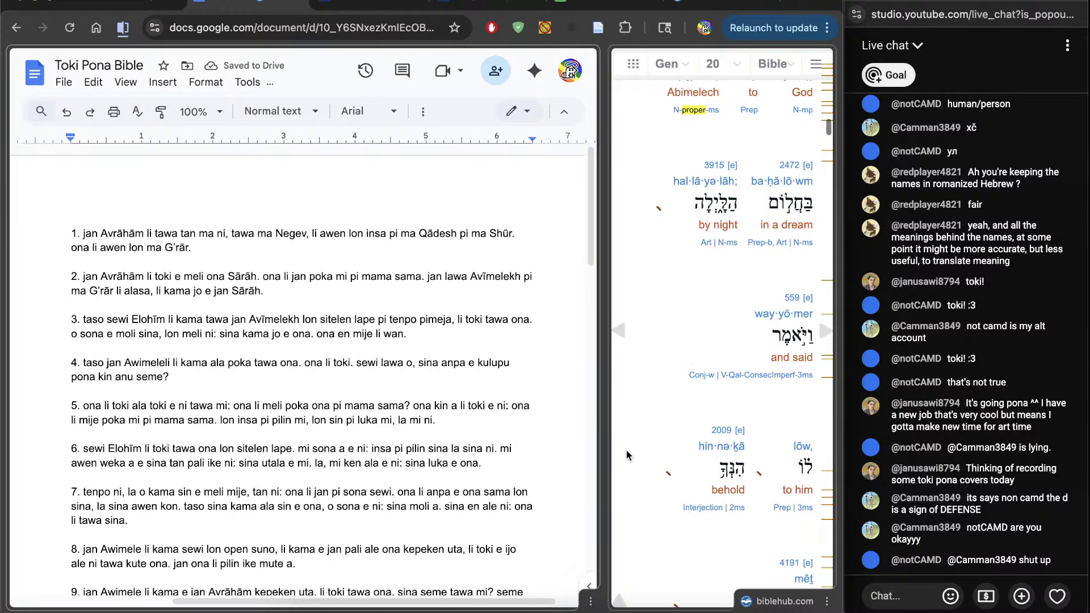
{"action": "scroll", "coordinate": [661, 460], "scroll_direction": "down", "scroll_amount": 4}
{"action": "scroll", "coordinate": [661, 465], "scroll_direction": "down", "scroll_amount": 2}
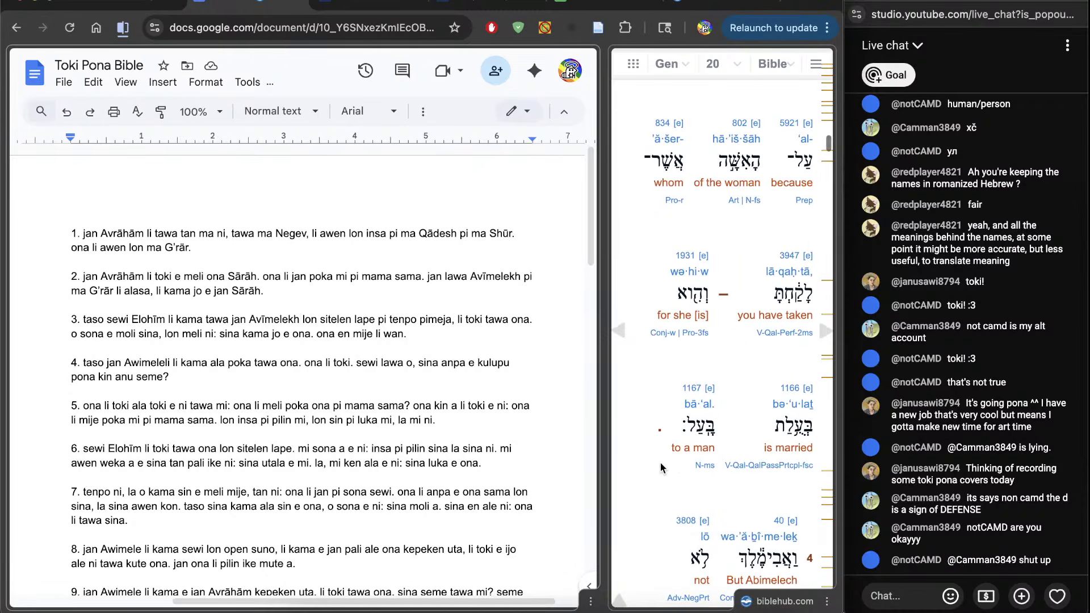
{"action": "scroll", "coordinate": [660, 462], "scroll_direction": "down", "scroll_amount": 6}
{"action": "scroll", "coordinate": [267, 447], "scroll_direction": "down", "scroll_amount": 1}
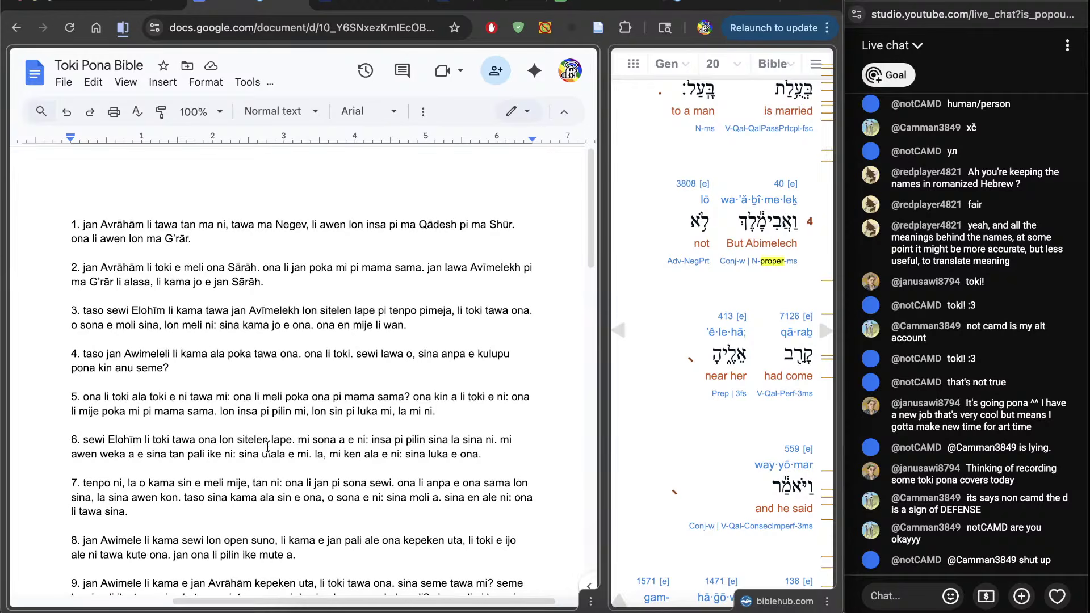
{"action": "double_click", "coordinate": [147, 354]}
{"action": "key", "text": "super+v"}
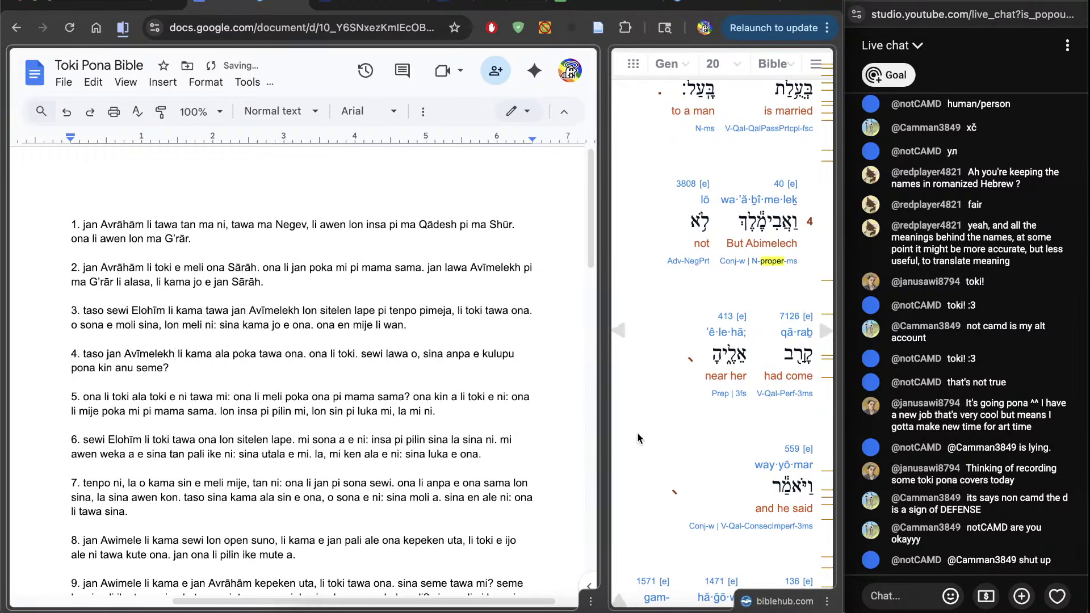
Examine the Hebrew proper name glossed as Lord in verse 4 of the interlinear text and select it
{"action": "scroll", "coordinate": [668, 500], "scroll_direction": "down", "scroll_amount": 7}
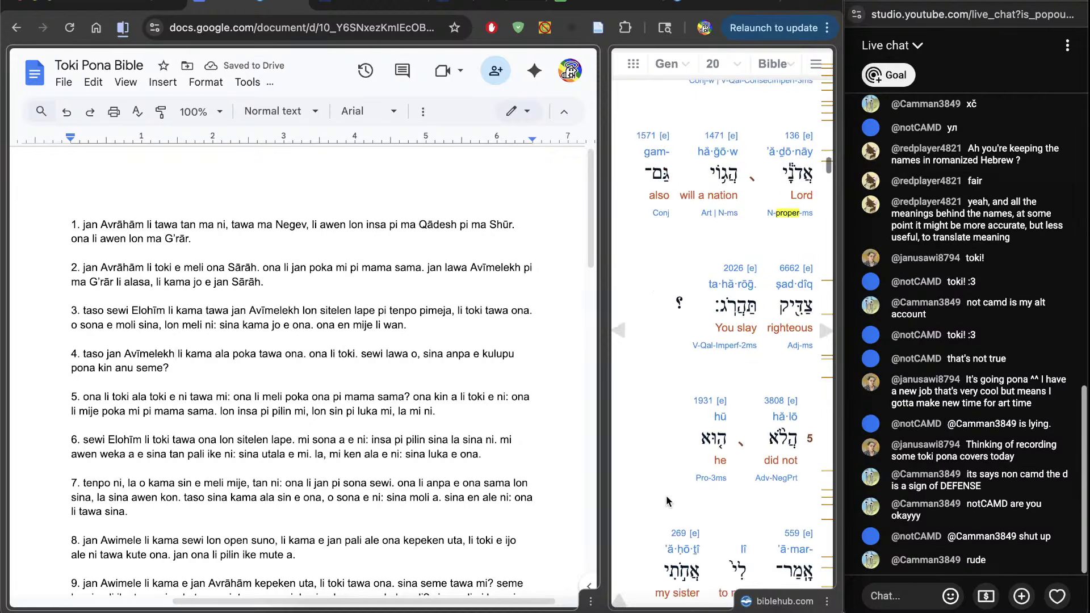
{"action": "scroll", "coordinate": [668, 500], "scroll_direction": "up", "scroll_amount": 1}
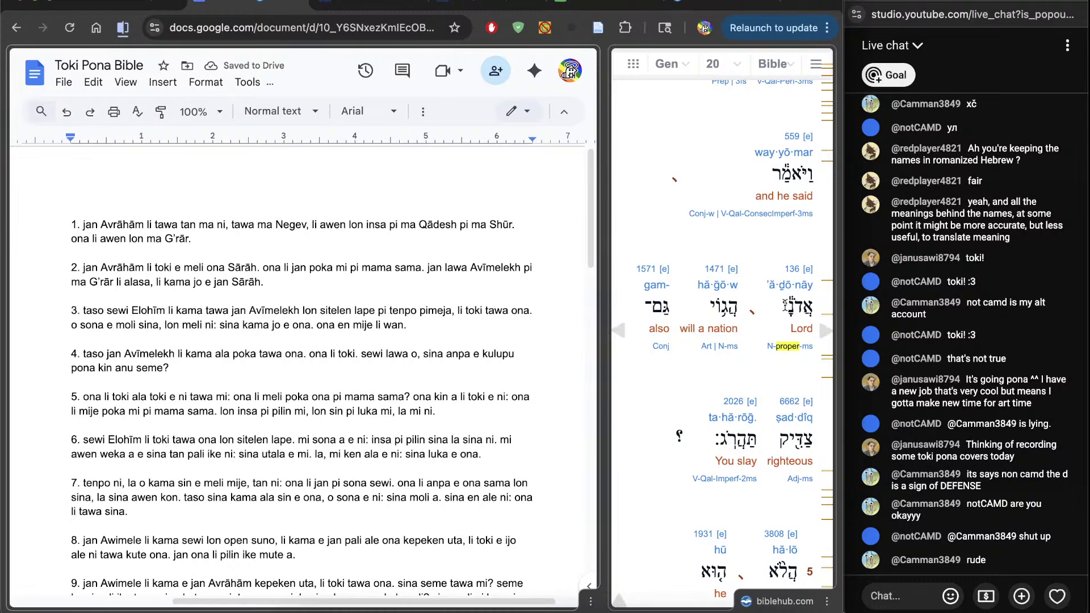
{"action": "scroll", "coordinate": [788, 306], "scroll_direction": "up", "scroll_amount": 2}
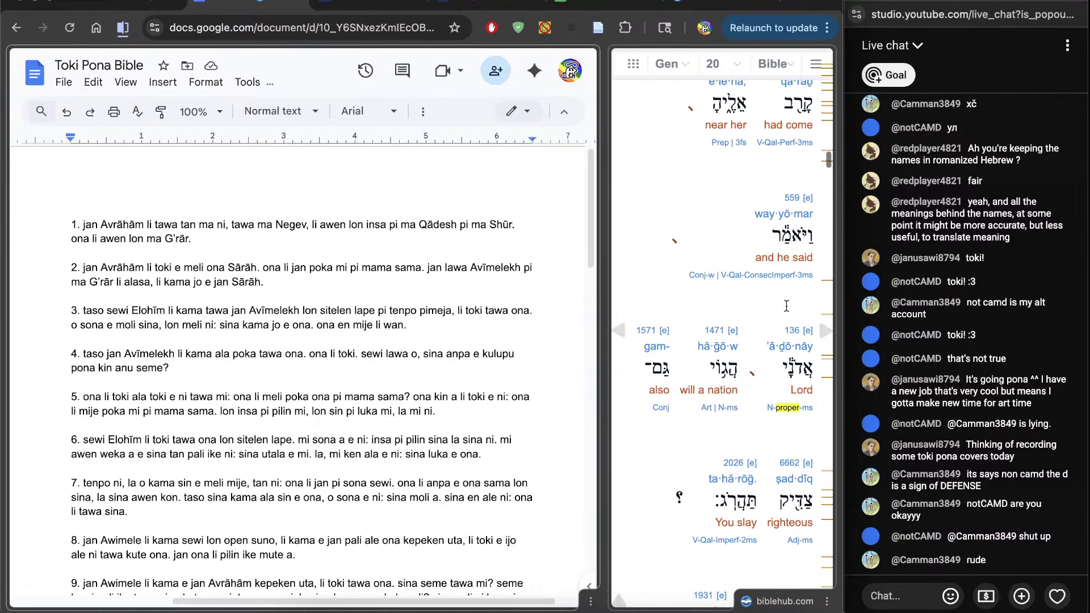
{"action": "double_click", "coordinate": [789, 391]}
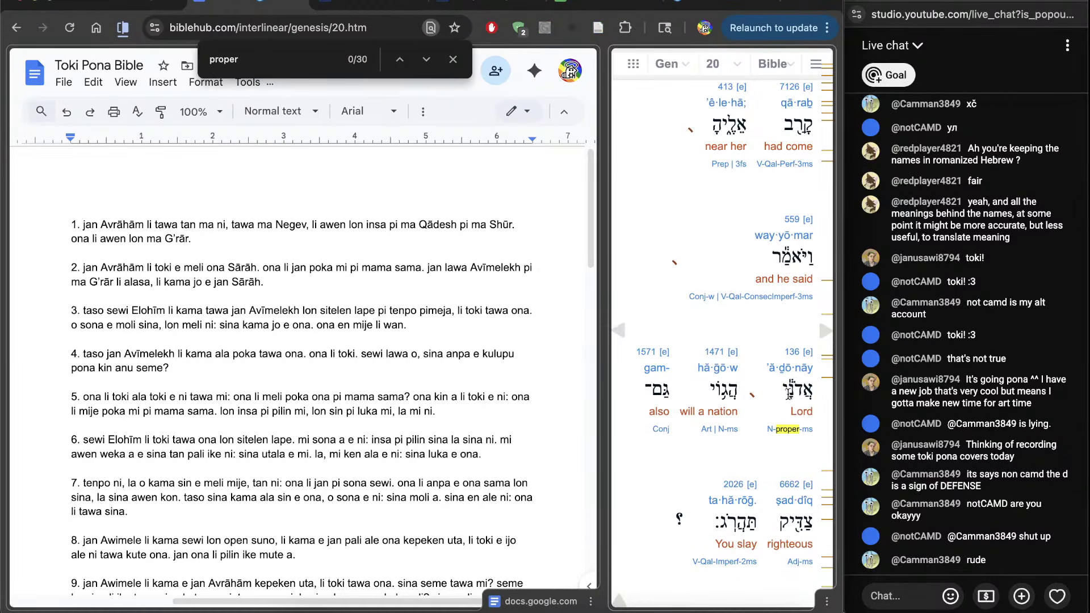
Insert the name Adonāi after sewi lawa in verse 4 of Gn 20, following the interlinear reading for Lord
{"action": "left_click", "coordinate": [662, 489]}
{"action": "key", "text": "Up"}
{"action": "key", "text": "Up"}
{"action": "key", "text": "Up"}
{"action": "key", "text": "Up"}
{"action": "key", "text": "Up"}
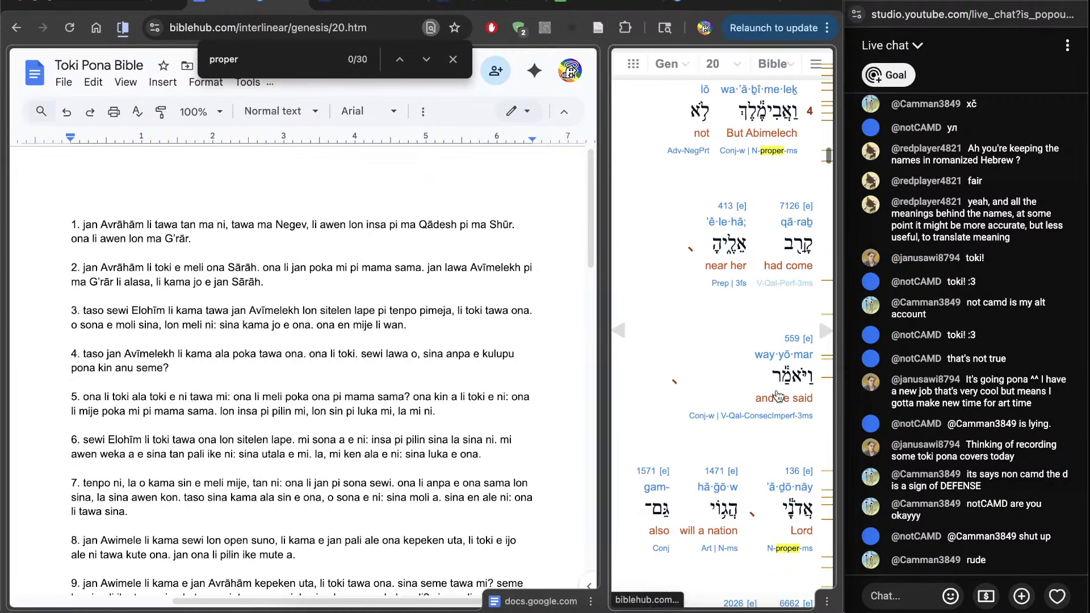
{"action": "left_click", "coordinate": [195, 385]}
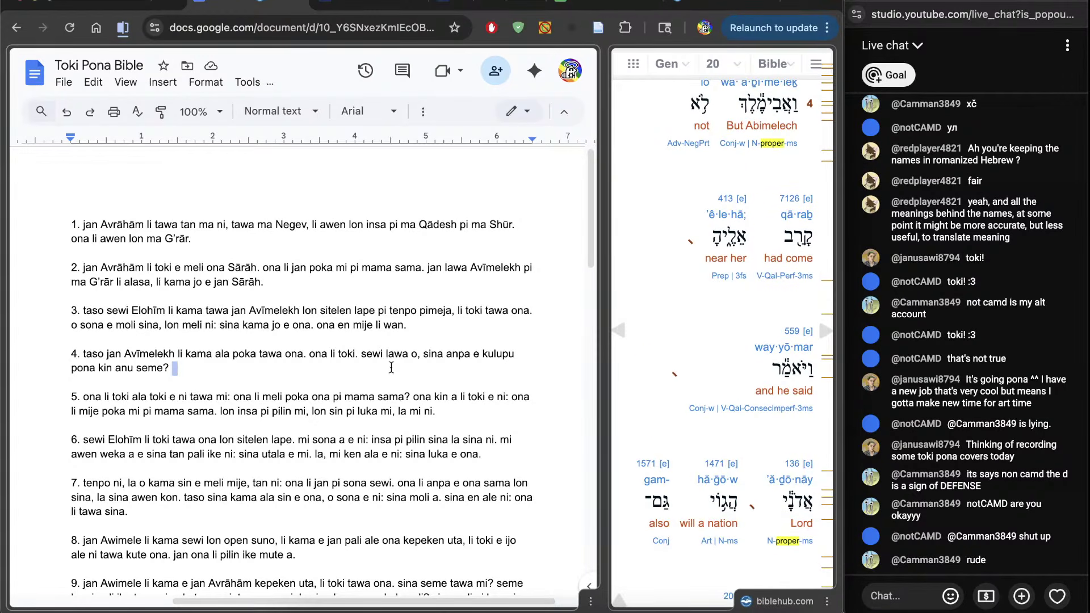
{"action": "left_click", "coordinate": [409, 354]}
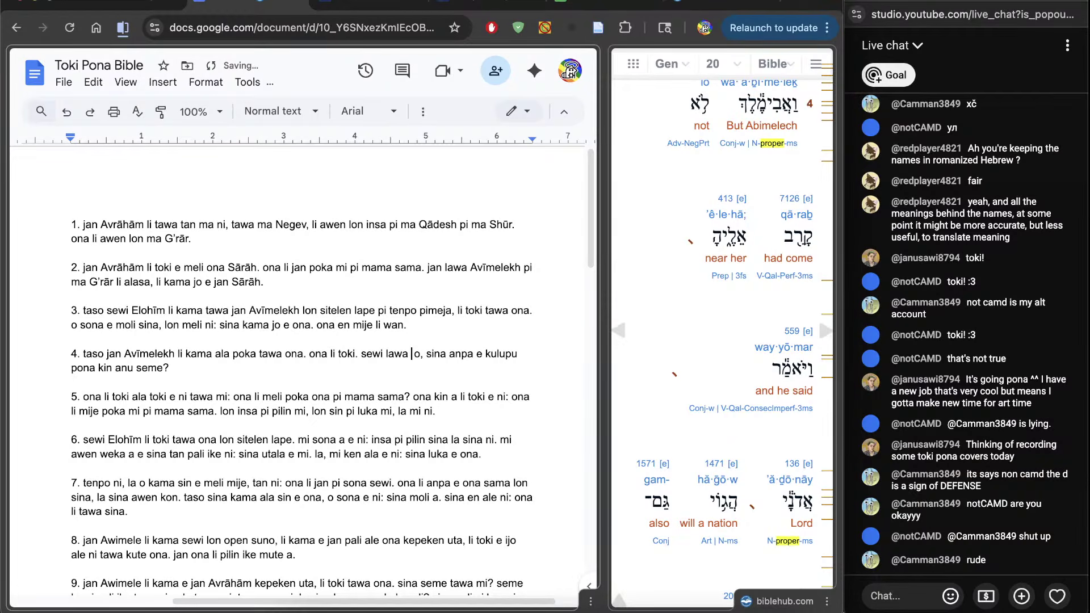
{"action": "type", "text": "Adonāi"}
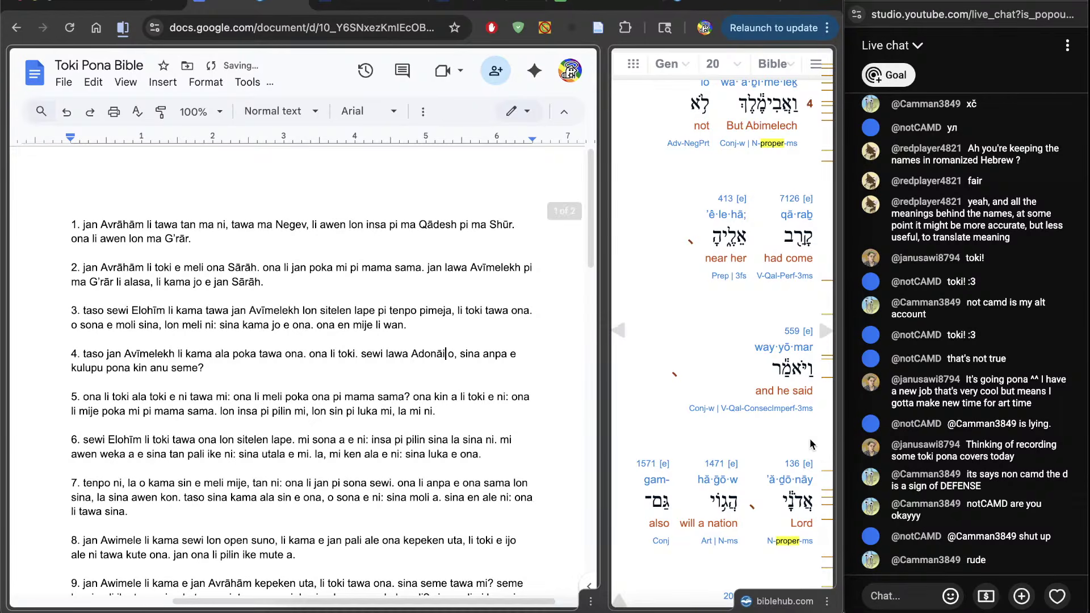
Find the next proper name in verse 8 of the interlinear text and replace Awimele in verse 8 of Gn 20 with Avīmelekh
{"action": "scroll", "coordinate": [811, 439], "scroll_direction": "down", "scroll_amount": 10}
{"action": "scroll", "coordinate": [811, 439], "scroll_direction": "down", "scroll_amount": 10}
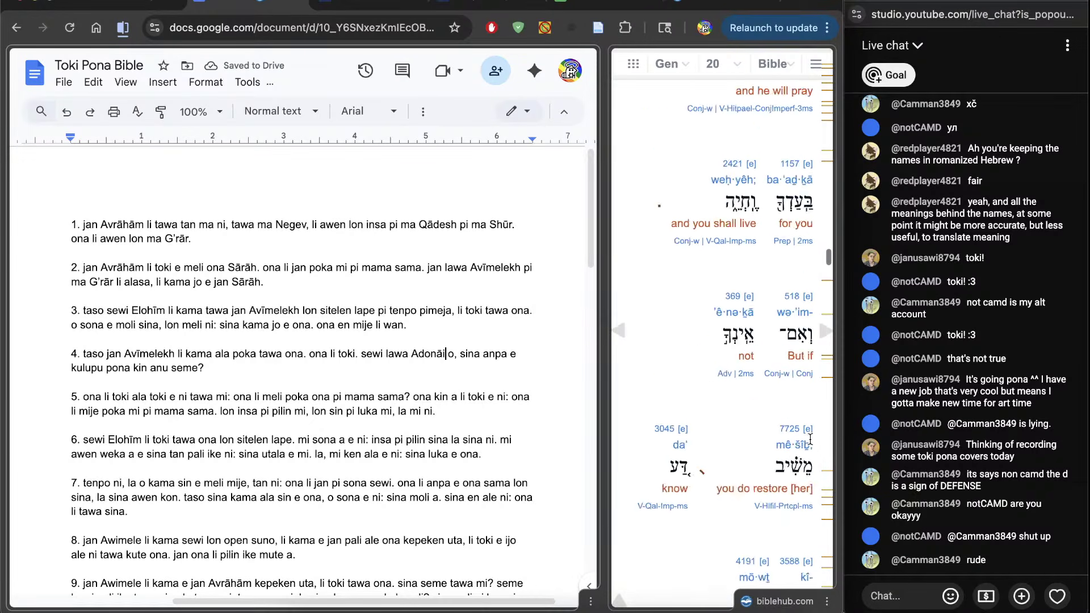
{"action": "scroll", "coordinate": [317, 372], "scroll_direction": "down", "scroll_amount": 5}
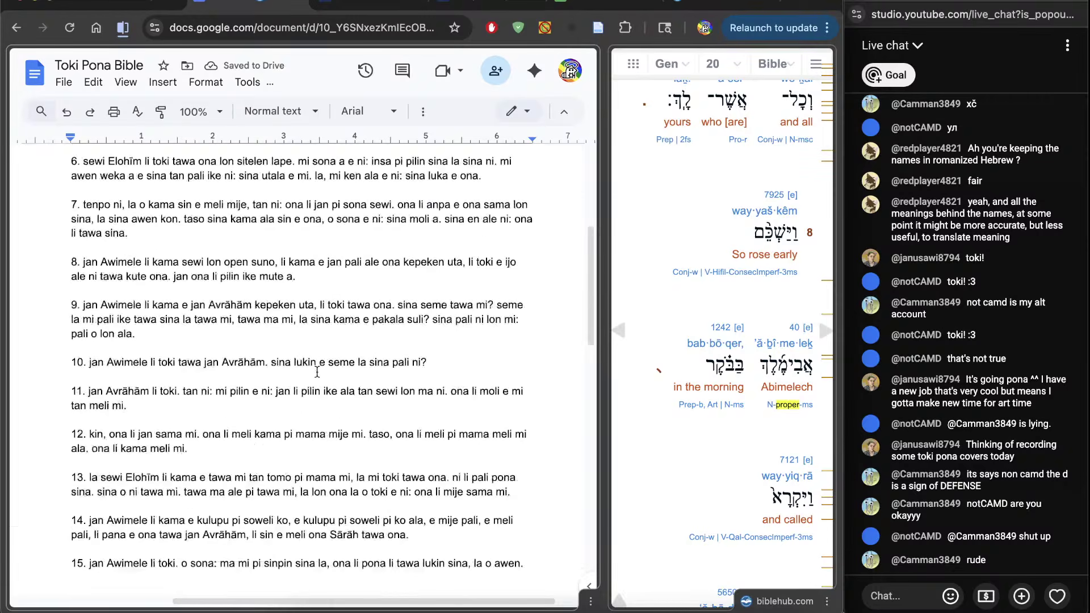
{"action": "scroll", "coordinate": [211, 387], "scroll_direction": "up", "scroll_amount": 2}
{"action": "double_click", "coordinate": [119, 385]}
{"action": "key", "text": "ctrl+v"}
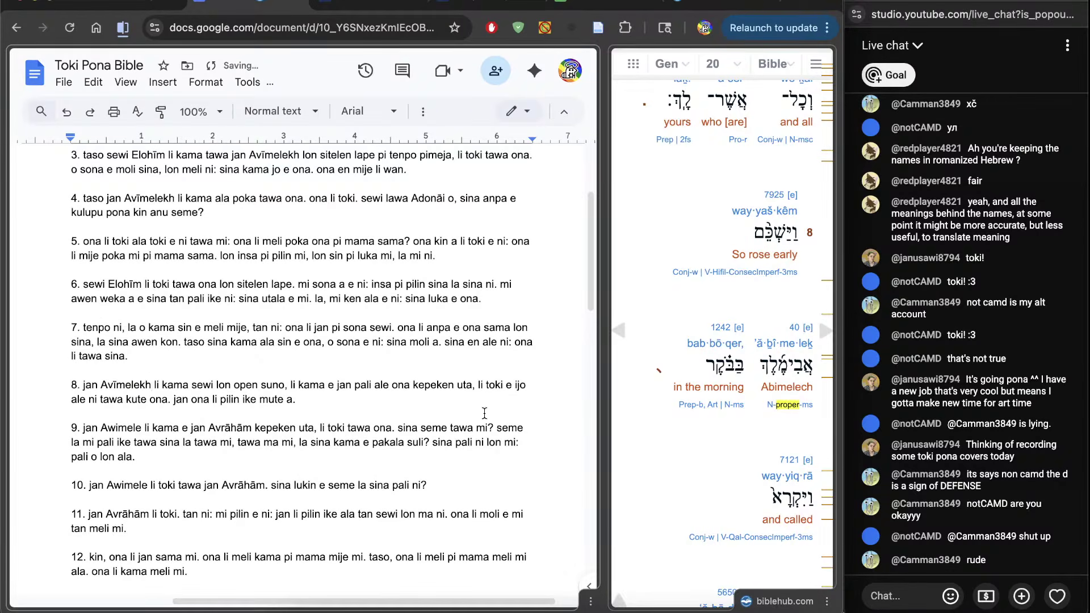
Check the proper names in verse 9 of the interlinear text and replace Awimele in verse 9 of Gn 20 with Avīmelekh
{"action": "scroll", "coordinate": [660, 480], "scroll_direction": "down", "scroll_amount": 3}
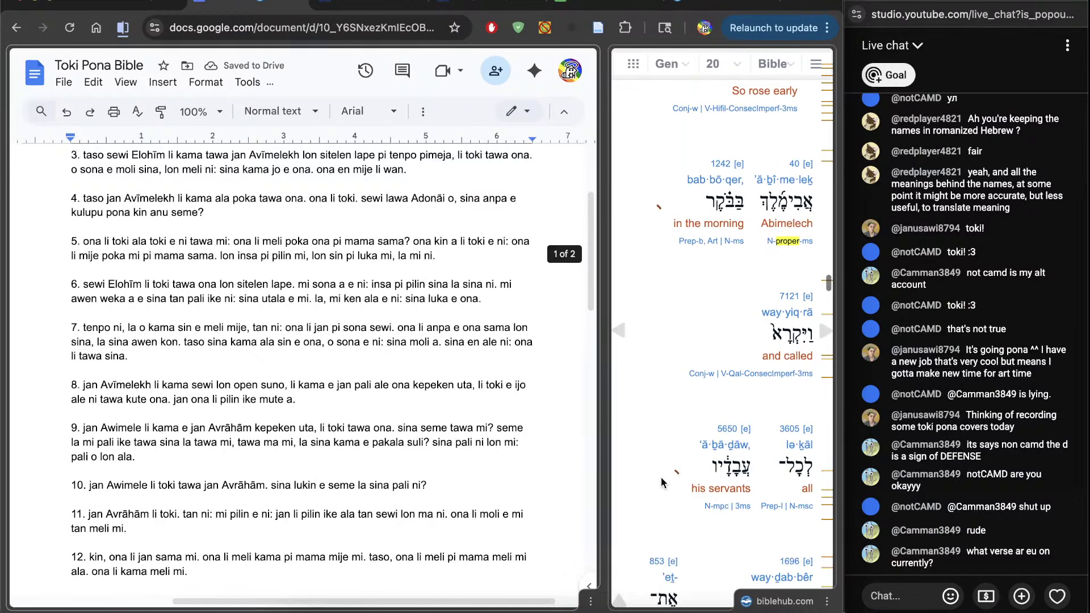
{"action": "scroll", "coordinate": [661, 480], "scroll_direction": "down", "scroll_amount": 1}
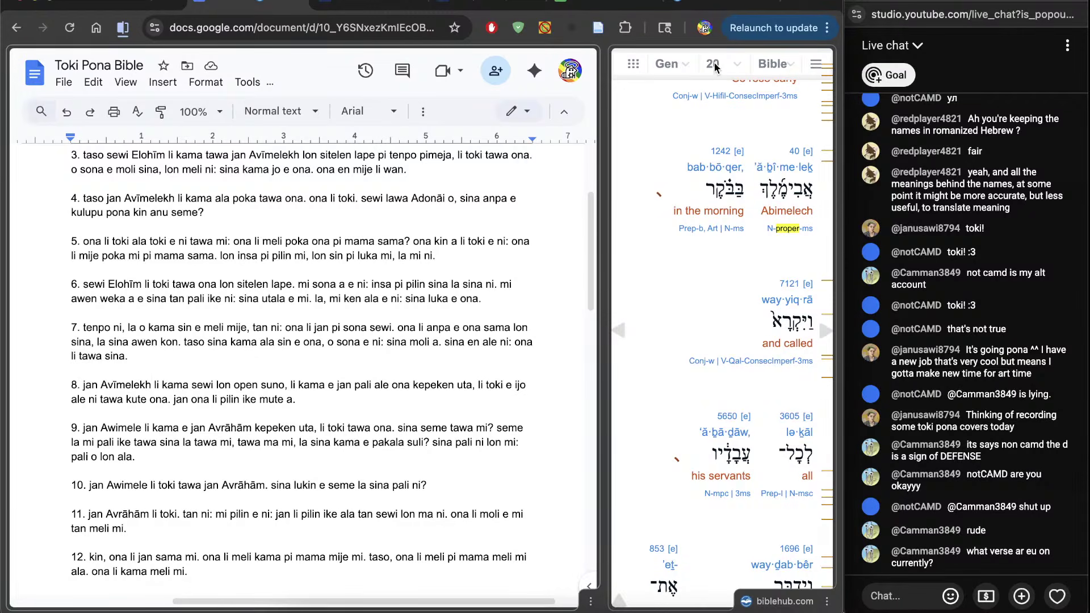
{"action": "triple_click", "coordinate": [92, 393]}
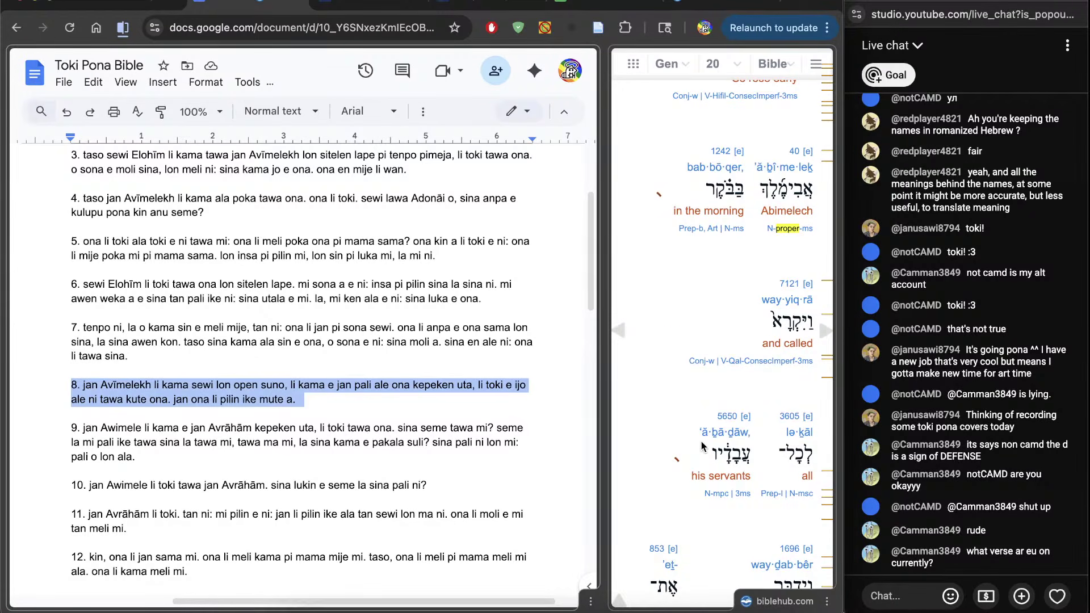
{"action": "scroll", "coordinate": [702, 447], "scroll_direction": "down", "scroll_amount": 10}
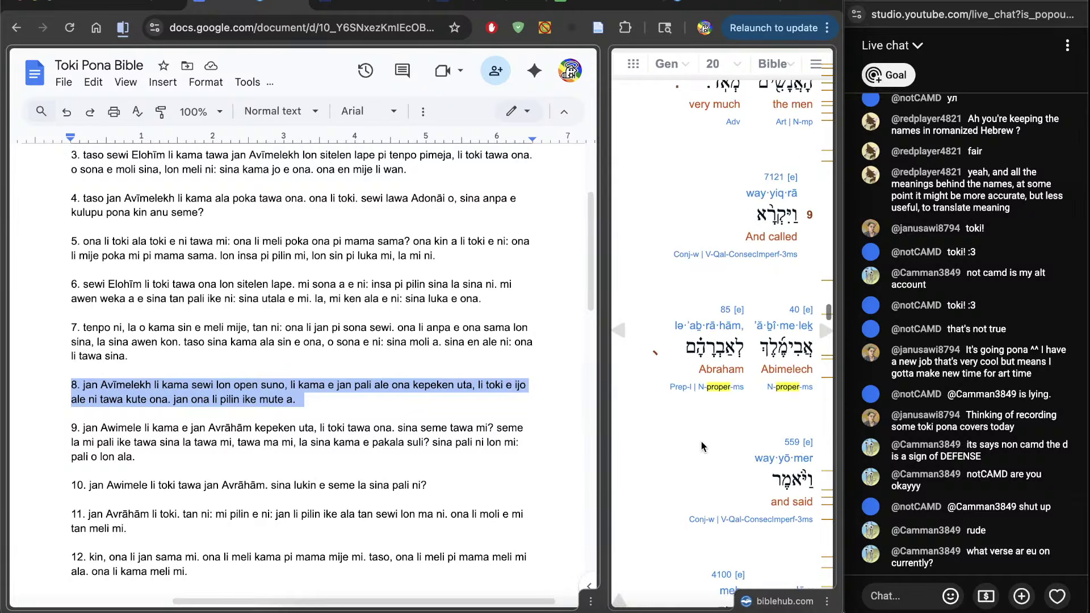
{"action": "scroll", "coordinate": [700, 441], "scroll_direction": "down", "scroll_amount": 2}
{"action": "scroll", "coordinate": [463, 345], "scroll_direction": "down", "scroll_amount": 3}
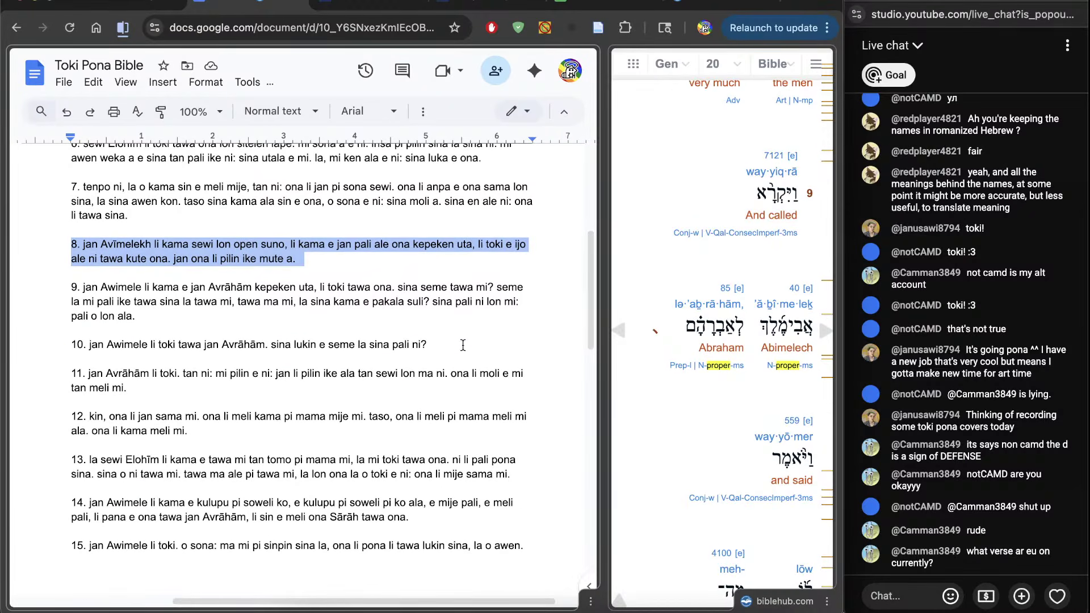
{"action": "double_click", "coordinate": [122, 288]}
{"action": "type", "text": "Avīmelekh"}
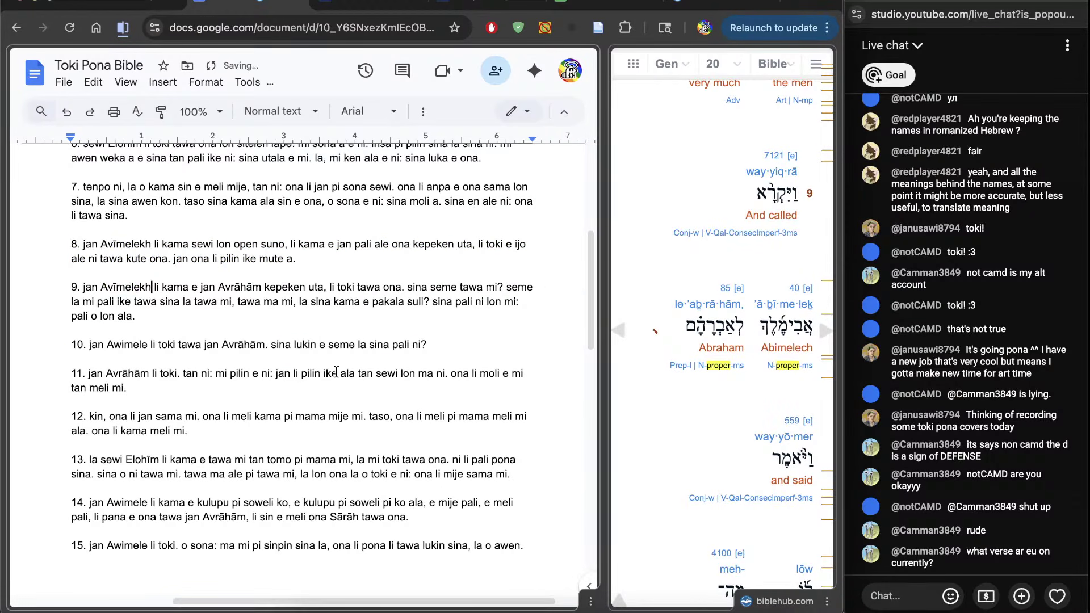
Compare verse 10 with the interlinear text and replace its Awimele with Avīmelekh
{"action": "scroll", "coordinate": [680, 390], "scroll_direction": "down", "scroll_amount": 10}
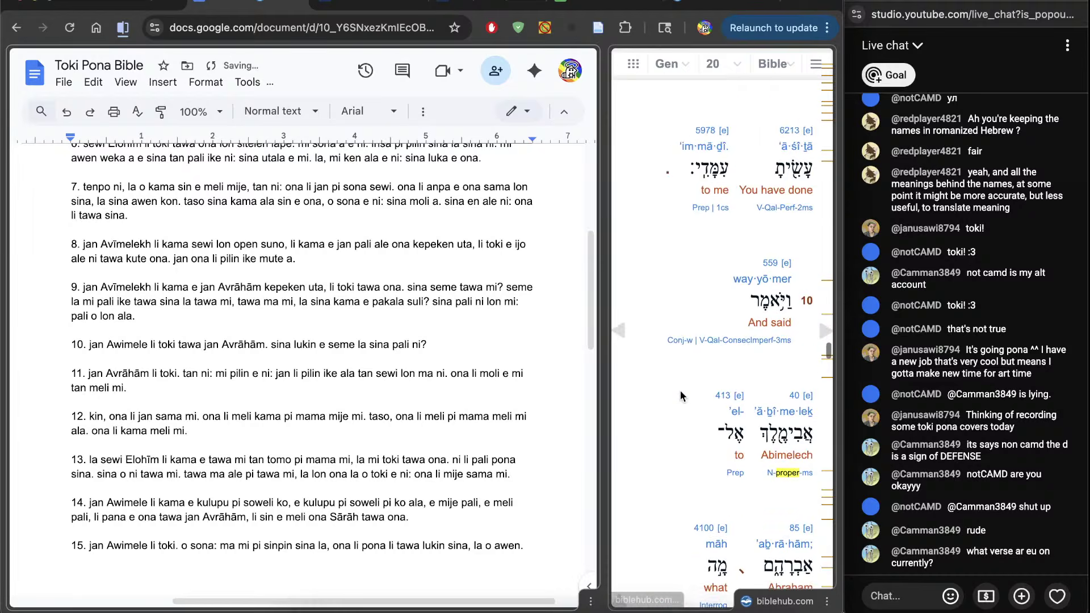
{"action": "scroll", "coordinate": [680, 390], "scroll_direction": "down", "scroll_amount": 1}
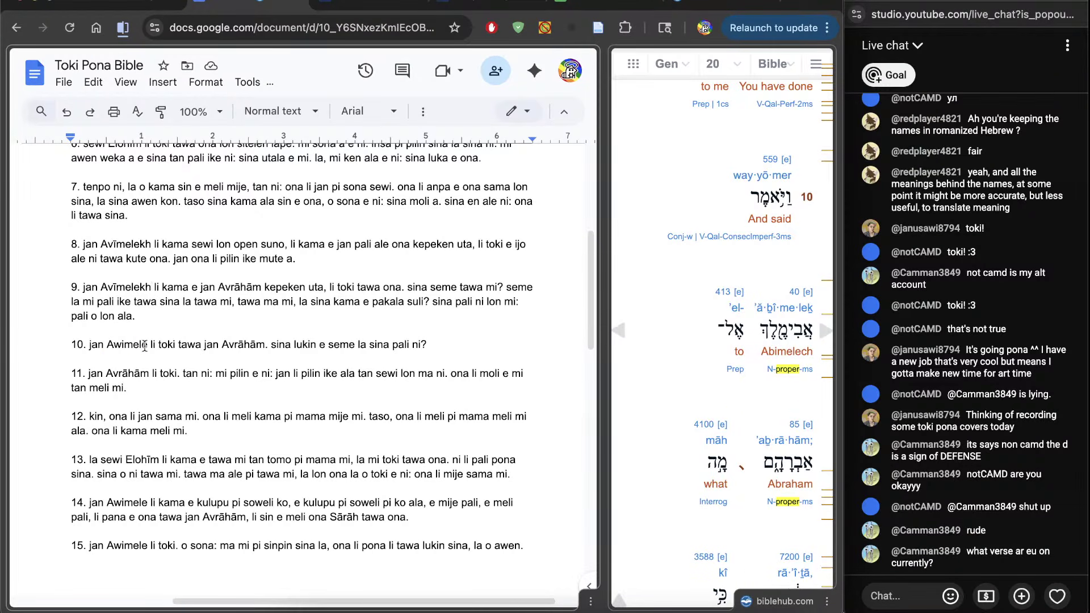
{"action": "type", "text": "Avīmelekh"}
Check the interlinear proper names from verse 11 through verse 14 and replace Awimele in verses 14 and 15 of Gn 20 with Avīmelekh
{"action": "scroll", "coordinate": [652, 498], "scroll_direction": "down", "scroll_amount": 6}
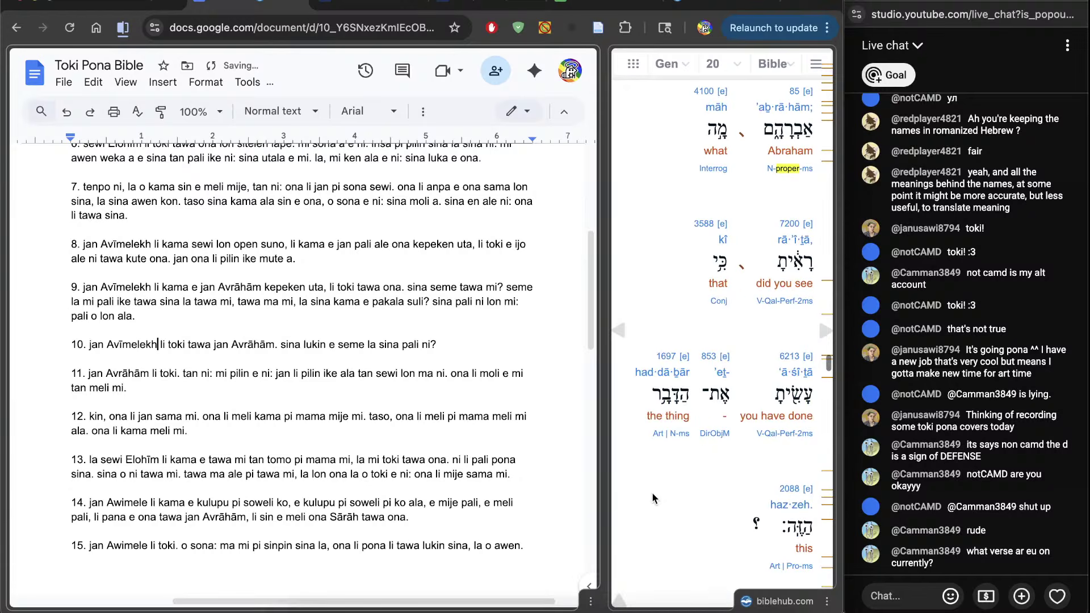
{"action": "scroll", "coordinate": [653, 498], "scroll_direction": "down", "scroll_amount": 7}
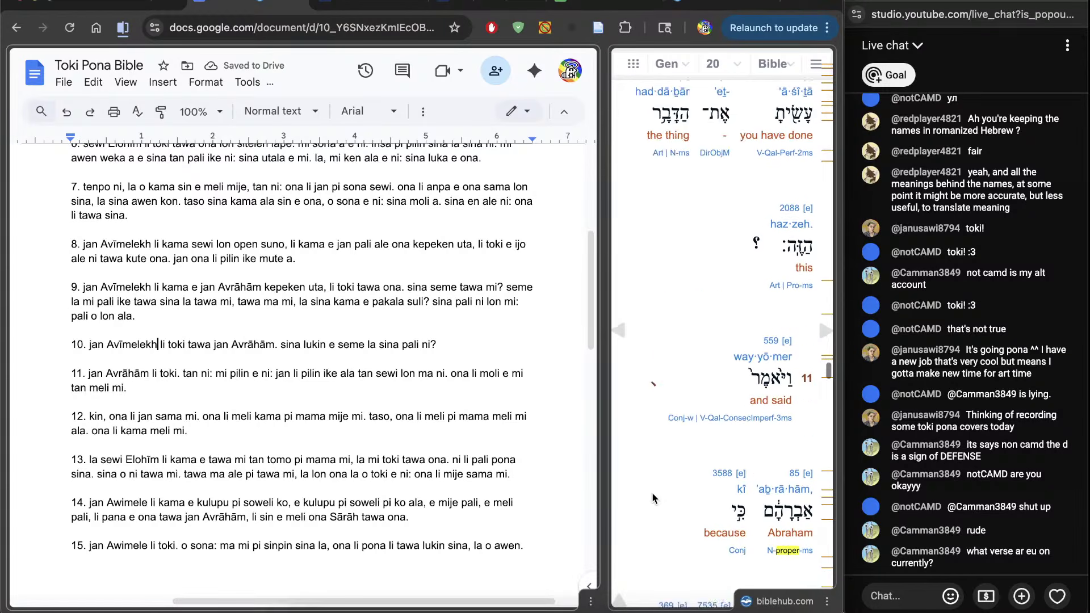
{"action": "scroll", "coordinate": [653, 498], "scroll_direction": "down", "scroll_amount": 8}
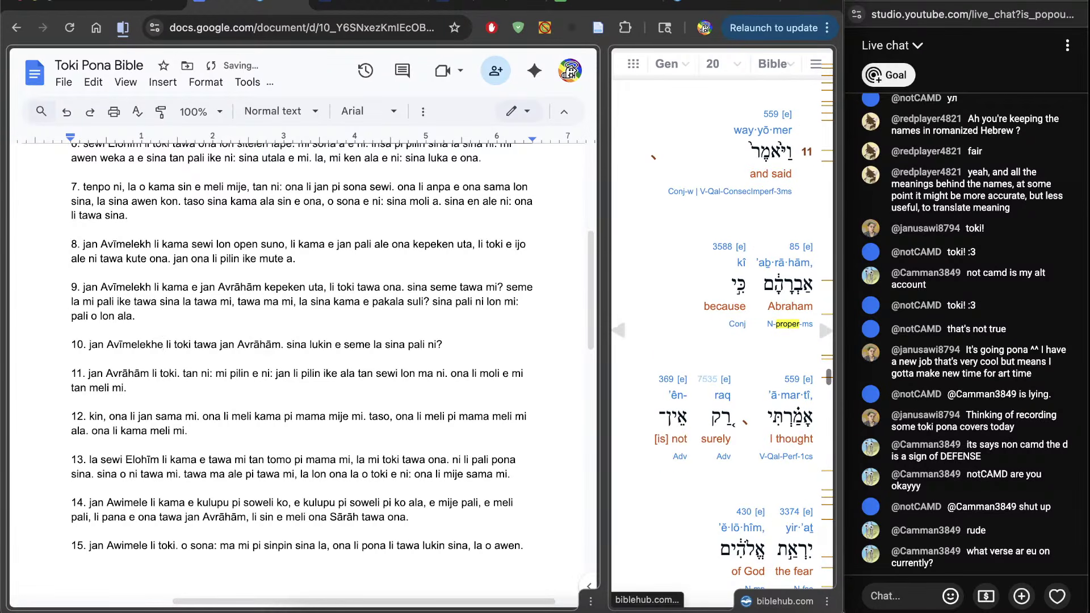
{"action": "scroll", "coordinate": [653, 498], "scroll_direction": "down", "scroll_amount": 10}
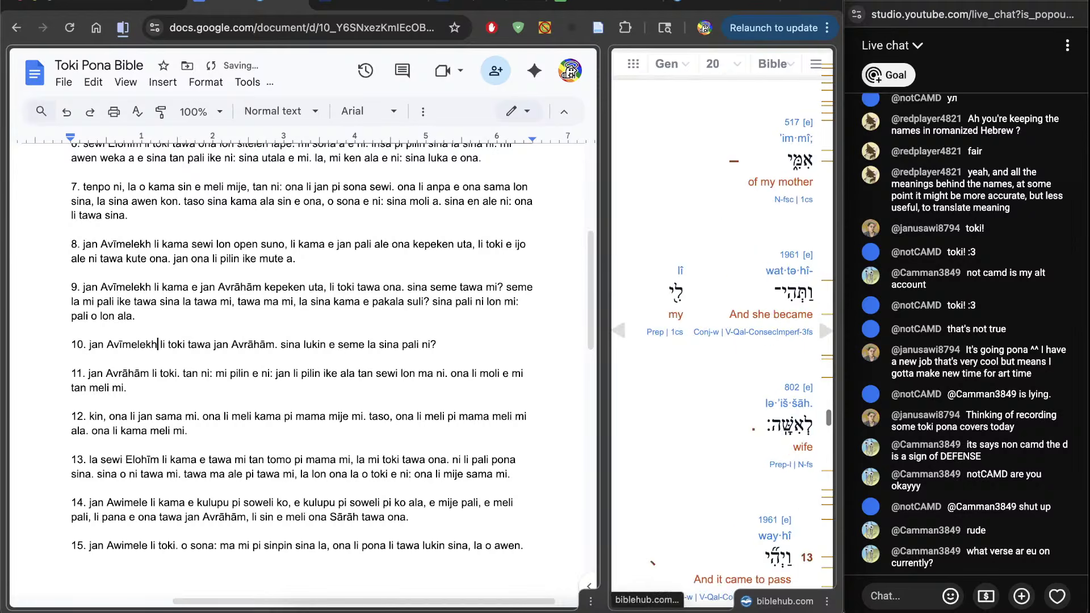
{"action": "scroll", "coordinate": [715, 341], "scroll_direction": "up", "scroll_amount": 2}
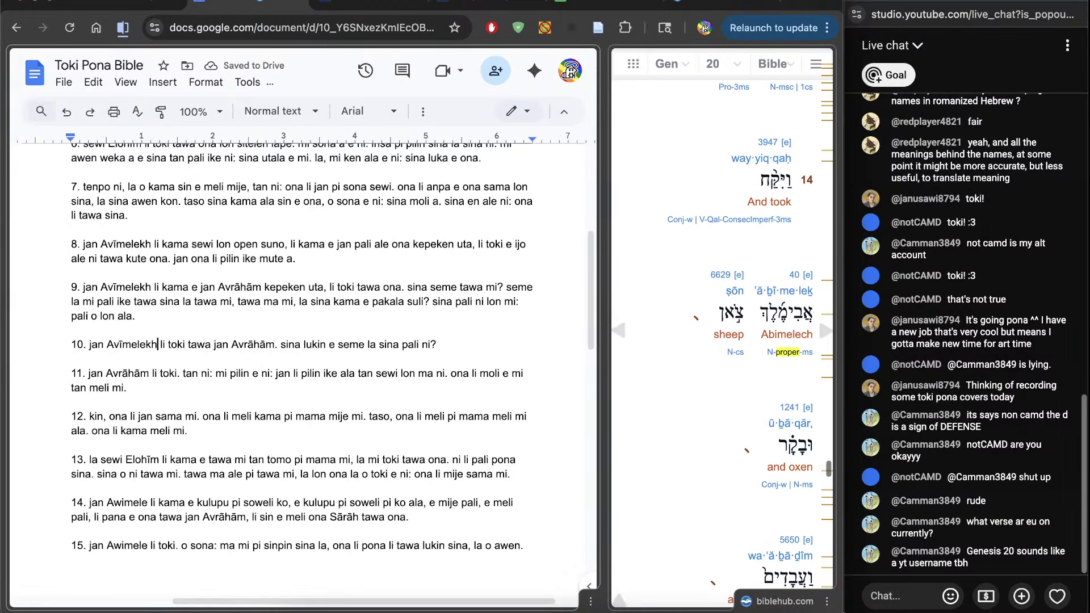
{"action": "scroll", "coordinate": [178, 359], "scroll_direction": "down", "scroll_amount": 3}
{"action": "double_click", "coordinate": [126, 358]}
{"action": "type", "text": "Avīmelekh"}
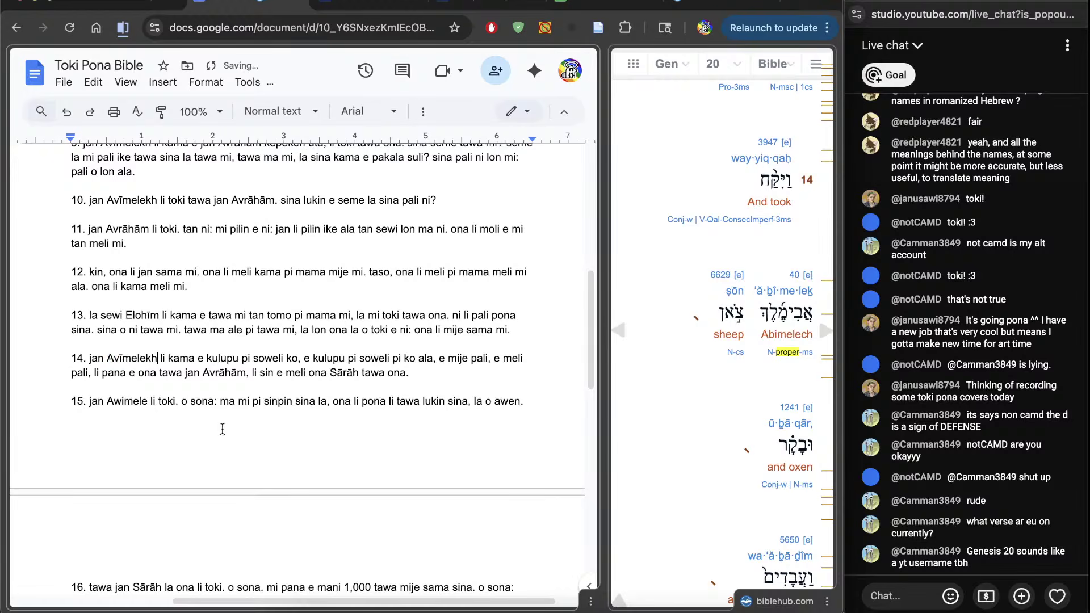
{"action": "double_click", "coordinate": [128, 401]}
{"action": "type", "text": "Avīmelekh"}
Check the interlinear proper names from verse 14 through verse 17 and replace Awimele in verse 17 of Gn 20 with Avīmelekh
{"action": "scroll", "coordinate": [736, 453], "scroll_direction": "down", "scroll_amount": 15}
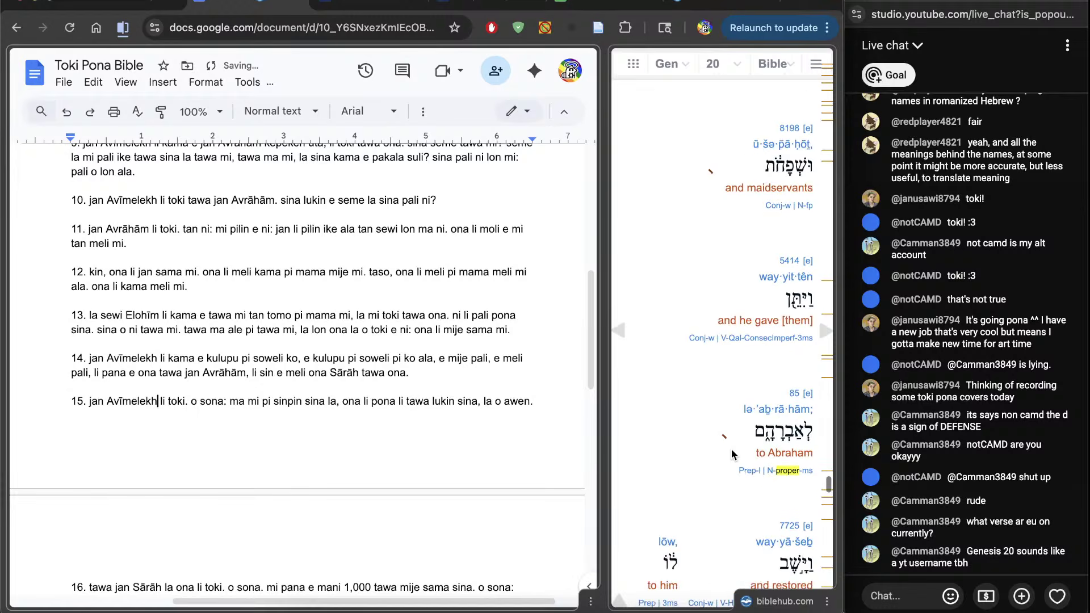
{"action": "scroll", "coordinate": [732, 454], "scroll_direction": "down", "scroll_amount": 15}
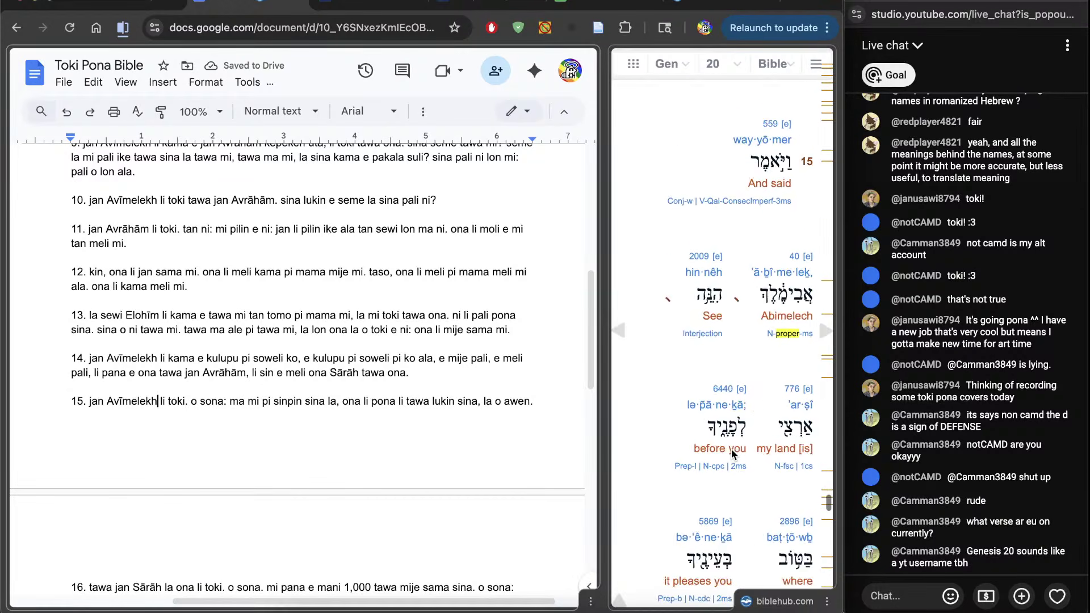
{"action": "scroll", "coordinate": [733, 454], "scroll_direction": "down", "scroll_amount": 10}
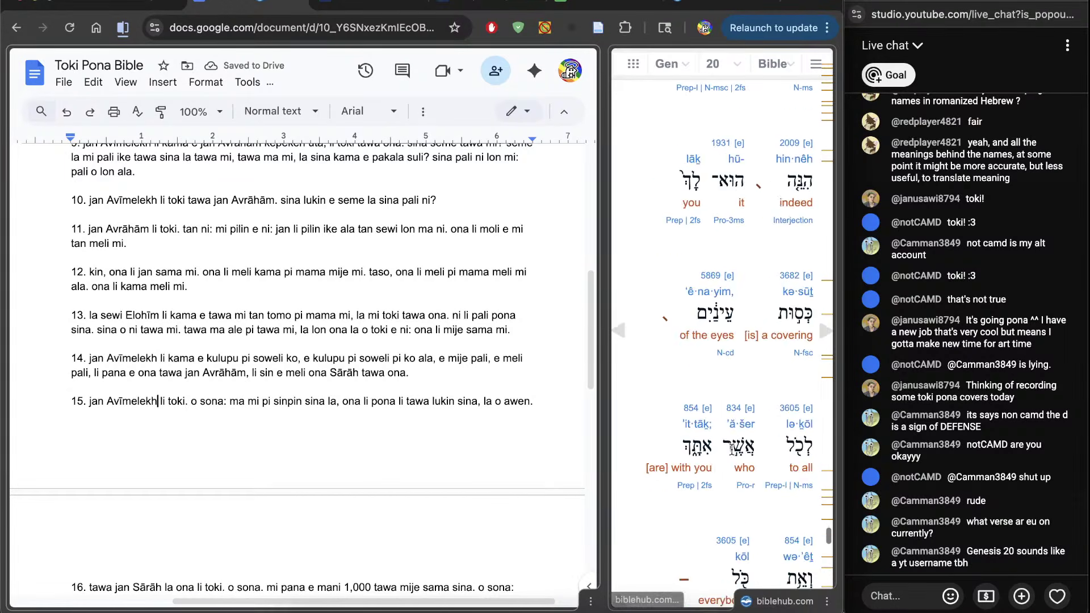
{"action": "scroll", "coordinate": [707, 476], "scroll_direction": "down", "scroll_amount": 10}
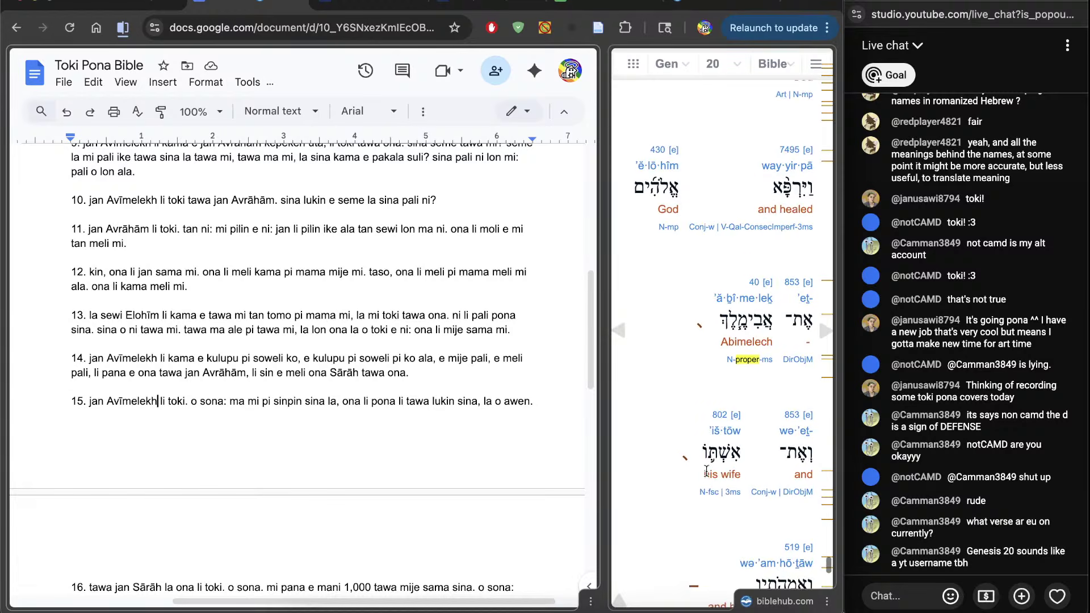
{"action": "scroll", "coordinate": [394, 489], "scroll_direction": "down", "scroll_amount": 3}
{"action": "scroll", "coordinate": [394, 489], "scroll_direction": "down", "scroll_amount": 6}
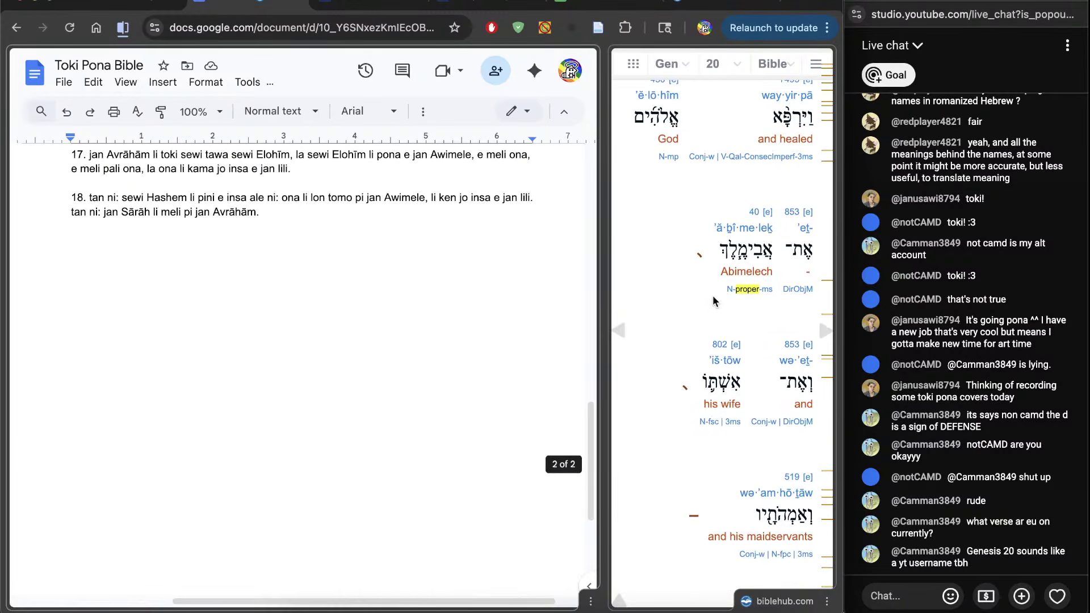
{"action": "scroll", "coordinate": [718, 289], "scroll_direction": "up", "scroll_amount": 10}
{"action": "scroll", "coordinate": [718, 290], "scroll_direction": "down", "scroll_amount": 5}
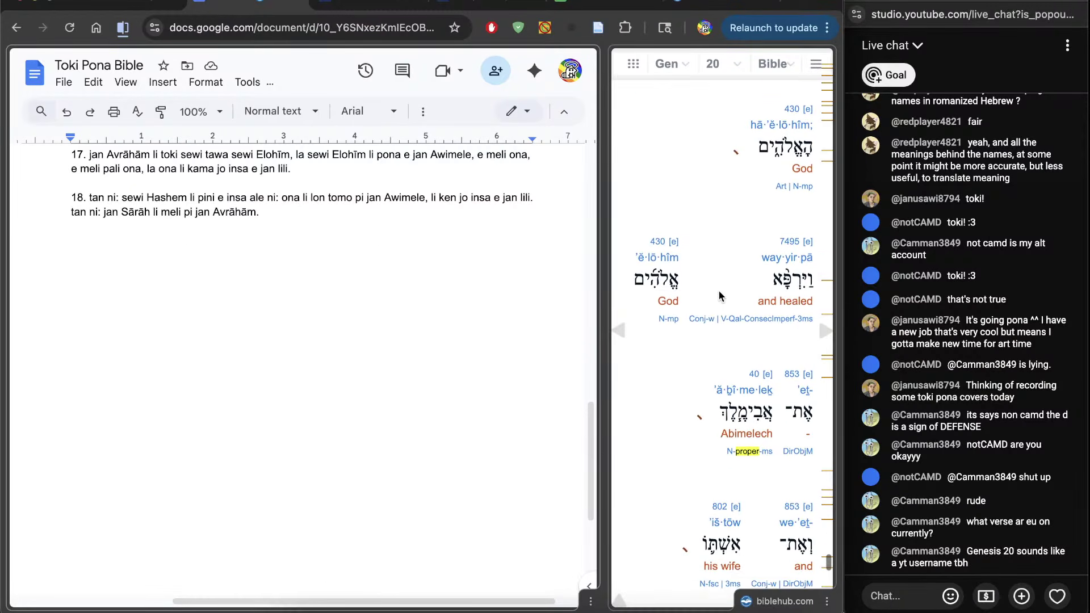
{"action": "scroll", "coordinate": [409, 345], "scroll_direction": "up", "scroll_amount": 3}
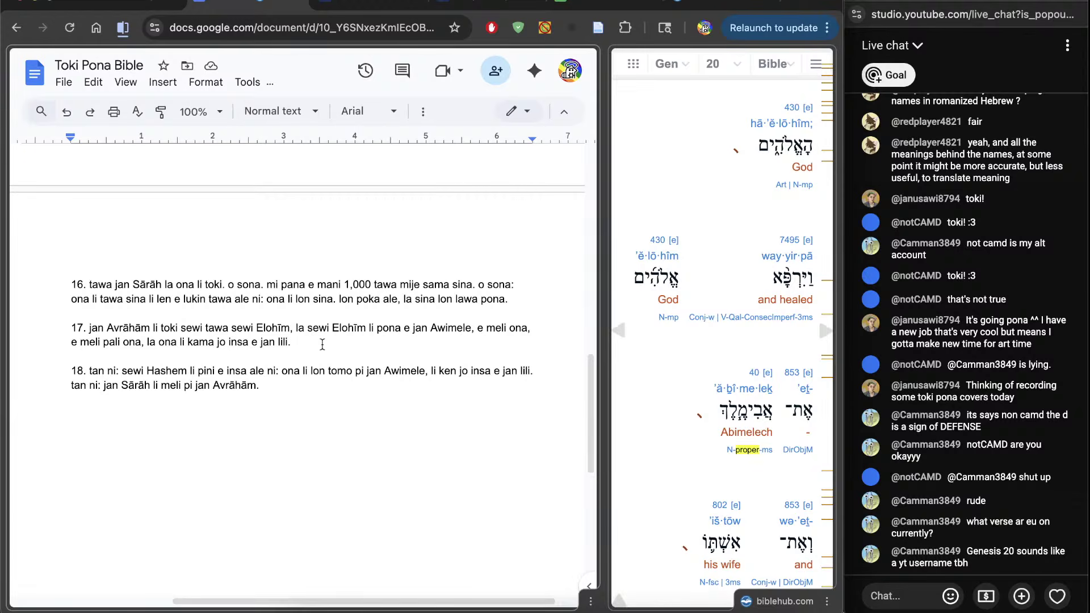
{"action": "double_click", "coordinate": [460, 330]}
{"action": "type", "text": "Avīmelekh"}
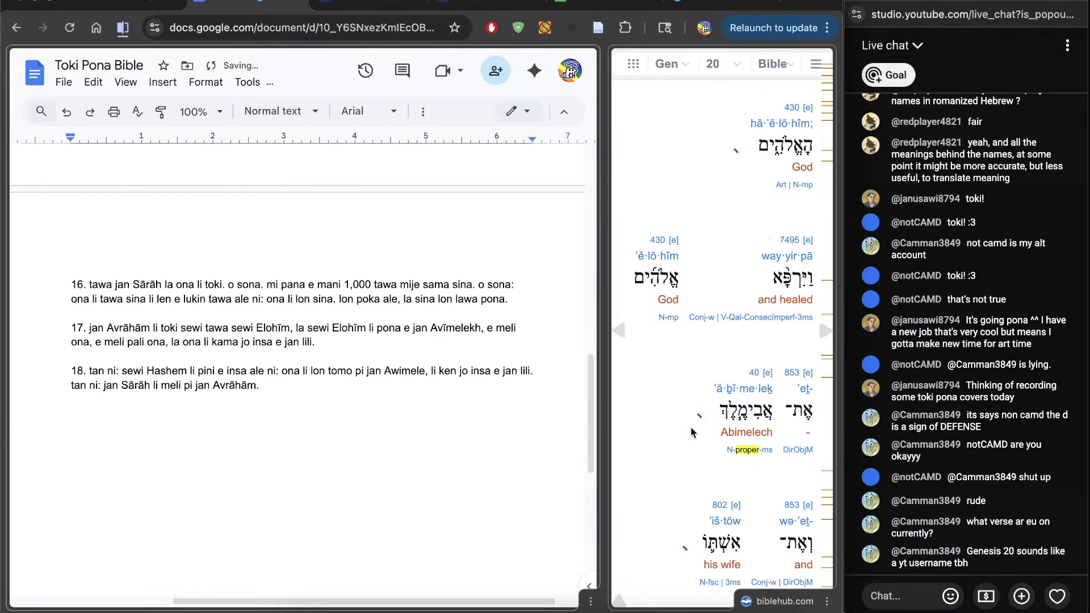
Check the proper names in verse 18 of the interlinear text and replace Awimele in verse 18 of Gn 20 with Avīmelekh
{"action": "scroll", "coordinate": [692, 432], "scroll_direction": "down", "scroll_amount": 20}
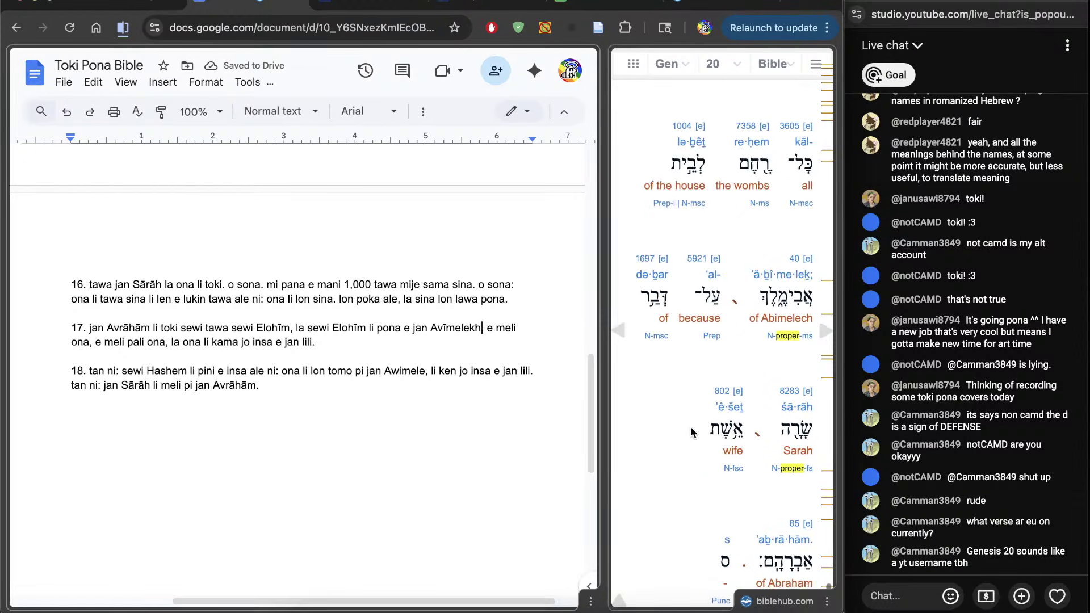
{"action": "scroll", "coordinate": [690, 427], "scroll_direction": "down", "scroll_amount": 2}
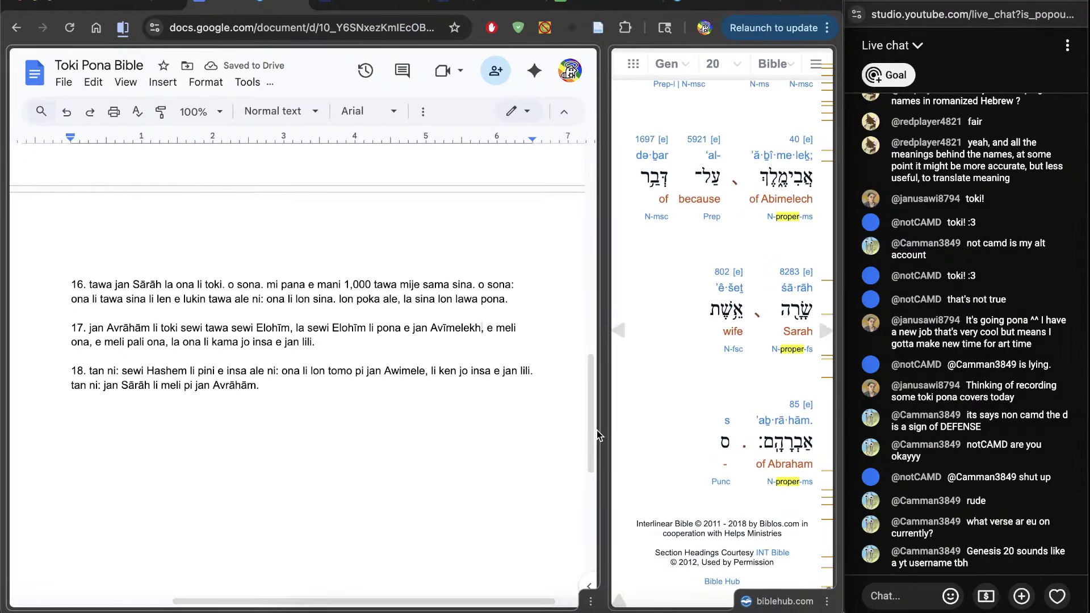
{"action": "double_click", "coordinate": [390, 372]}
{"action": "type", "text": "Avīmelekh"}
Go to the empty Gn 21-30 section of the document and open Genesis 21 in the interlinear Bible
{"action": "scroll", "coordinate": [655, 424], "scroll_direction": "down", "scroll_amount": 2}
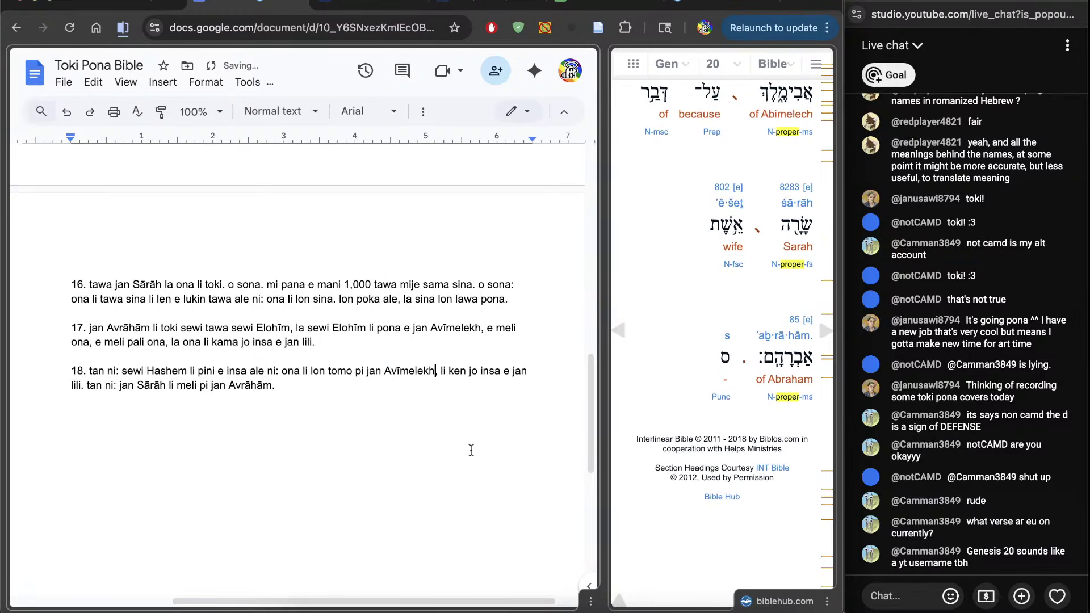
{"action": "scroll", "coordinate": [471, 449], "scroll_direction": "down", "scroll_amount": 5}
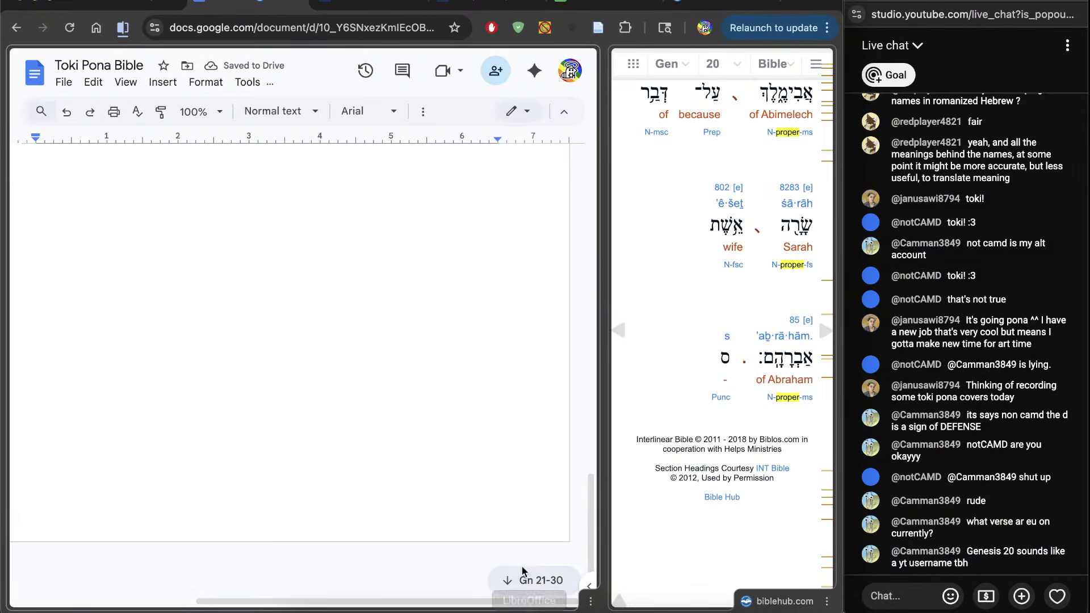
{"action": "left_click", "coordinate": [533, 582]}
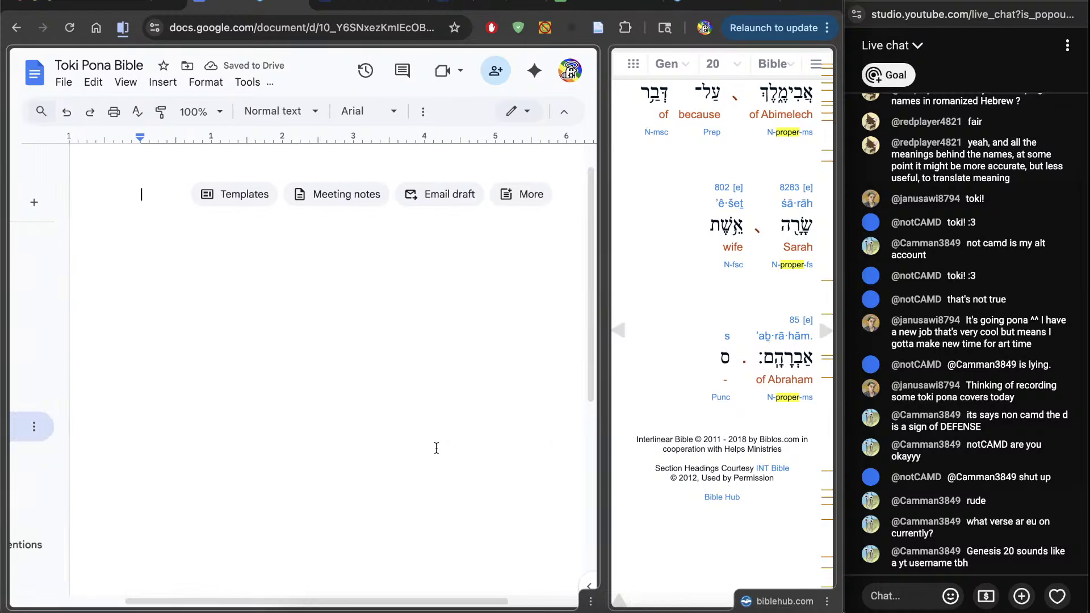
{"action": "left_click", "coordinate": [813, 338]}
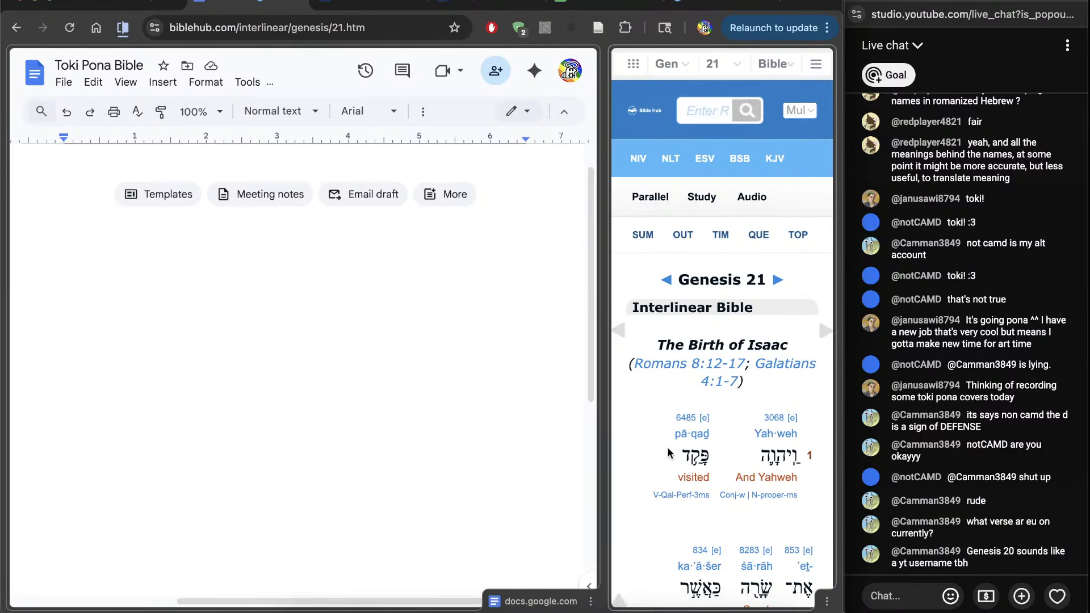
Find the occurrences of "proper" in the interlinear Genesis 21 and open Gn 21 in the Toki Pona Bible document
{"action": "left_click", "coordinate": [487, 439]}
{"action": "scroll", "coordinate": [692, 441], "scroll_direction": "down", "scroll_amount": 2}
{"action": "left_click", "coordinate": [646, 452]}
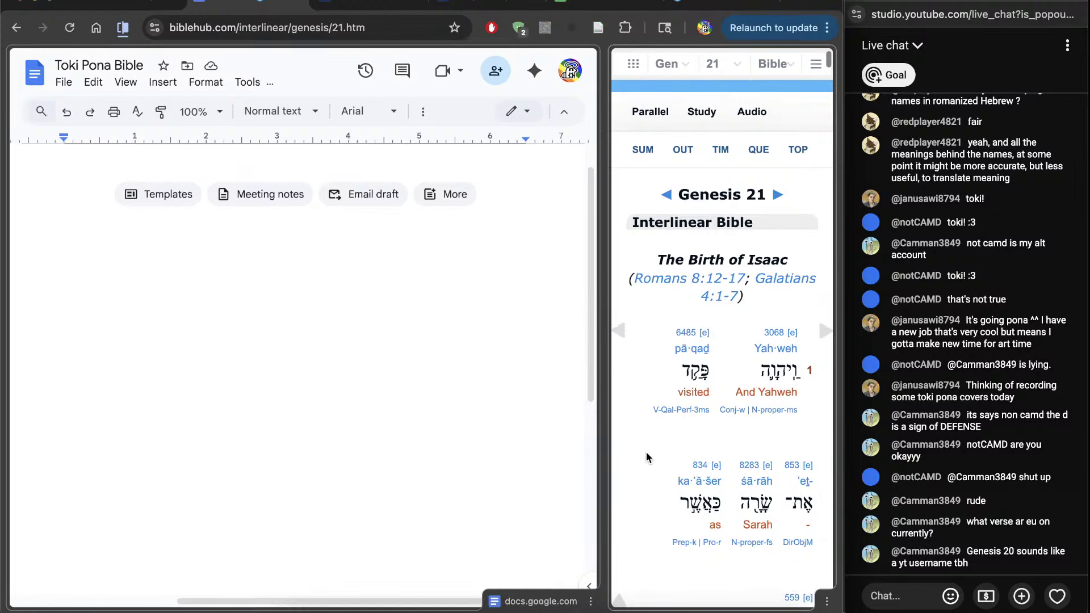
{"action": "key", "text": "ctrl+f"}
{"action": "scroll", "coordinate": [646, 452], "scroll_direction": "down", "scroll_amount": 3}
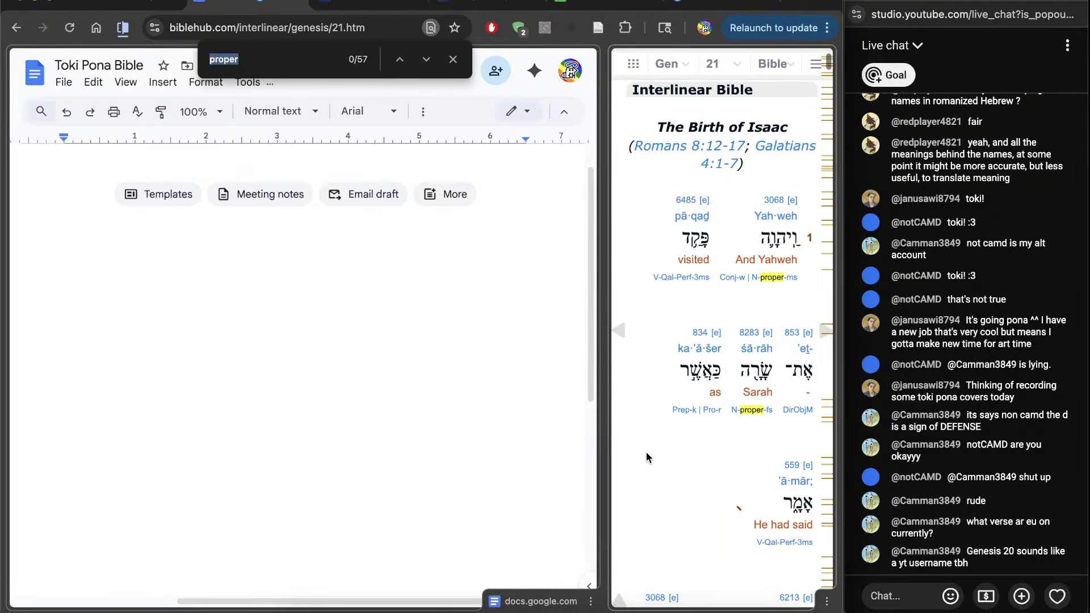
{"action": "left_click", "coordinate": [472, 424]}
{"action": "scroll", "coordinate": [672, 479], "scroll_direction": "down", "scroll_amount": 2}
{"action": "scroll", "coordinate": [671, 485], "scroll_direction": "down", "scroll_amount": 2}
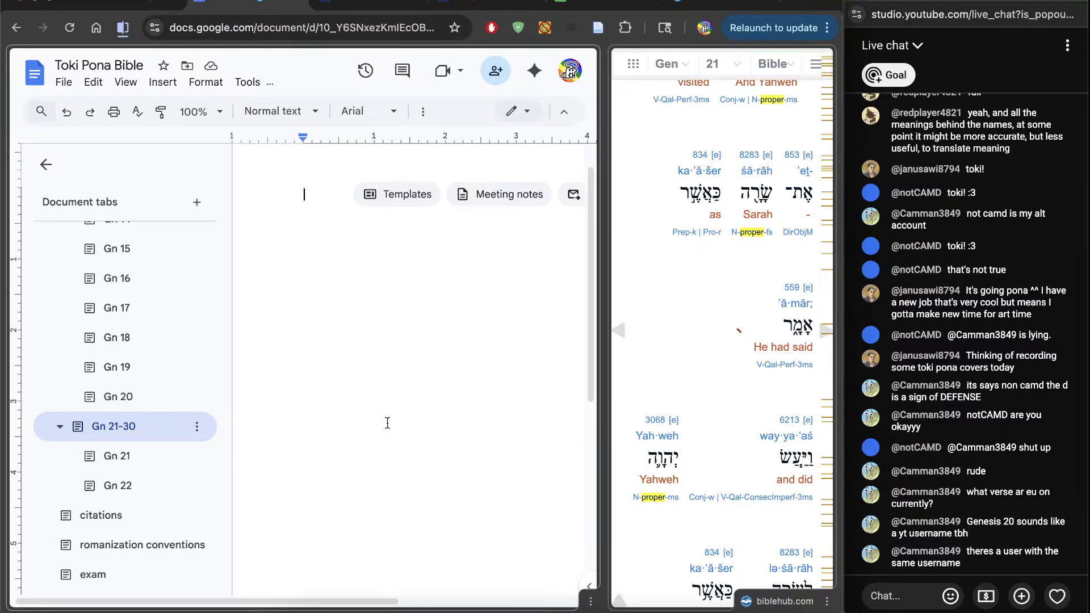
{"action": "left_click", "coordinate": [117, 456]}
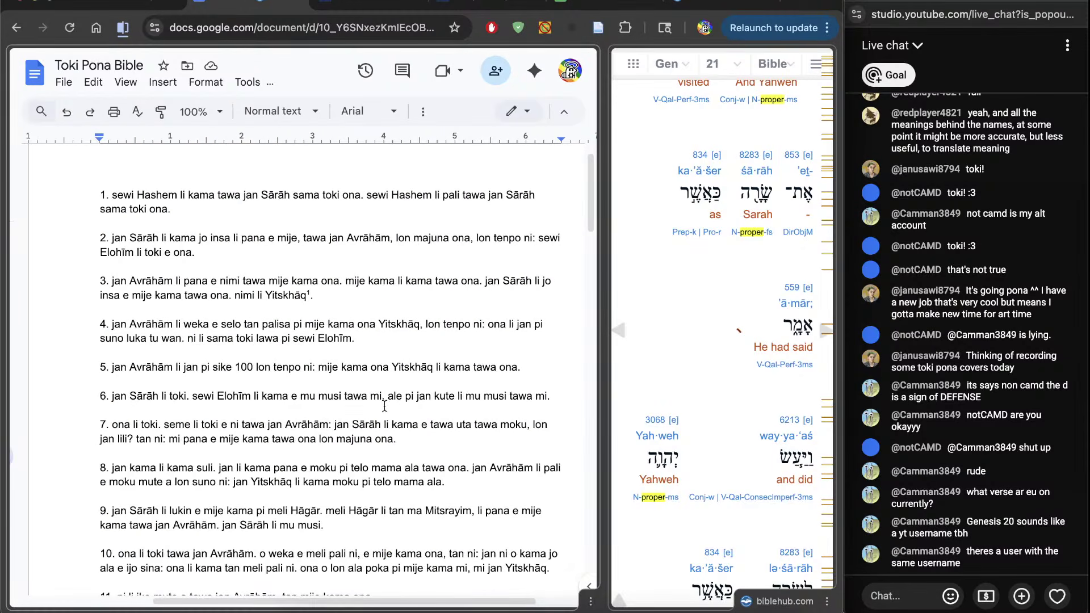
Check the interlinear proper names from verse 1 through verse 4 against the names in Gn 21
{"action": "scroll", "coordinate": [712, 402], "scroll_direction": "down", "scroll_amount": 2}
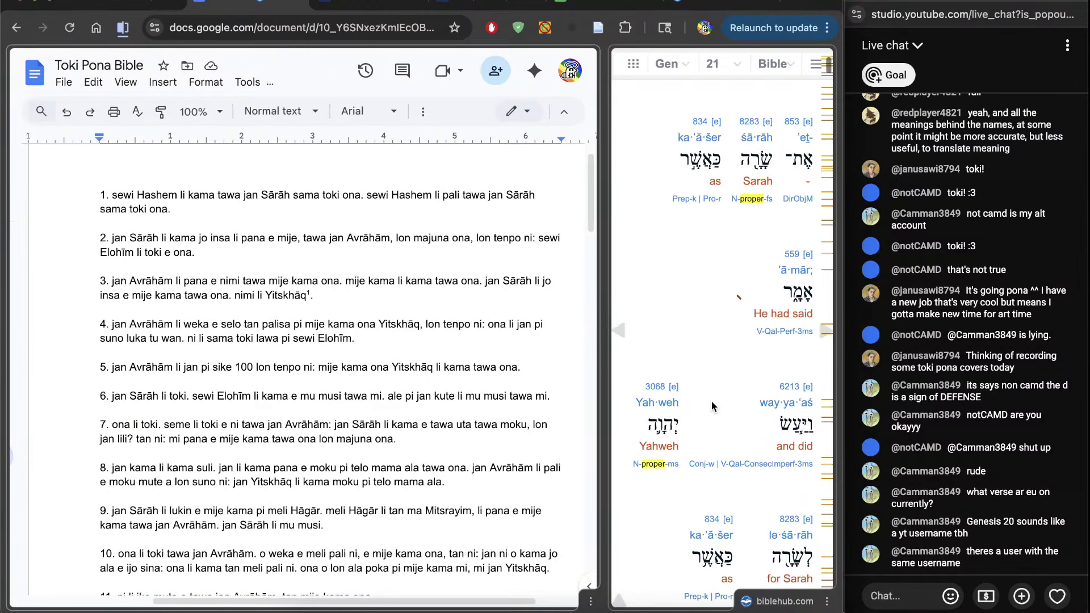
{"action": "scroll", "coordinate": [712, 404], "scroll_direction": "down", "scroll_amount": 1}
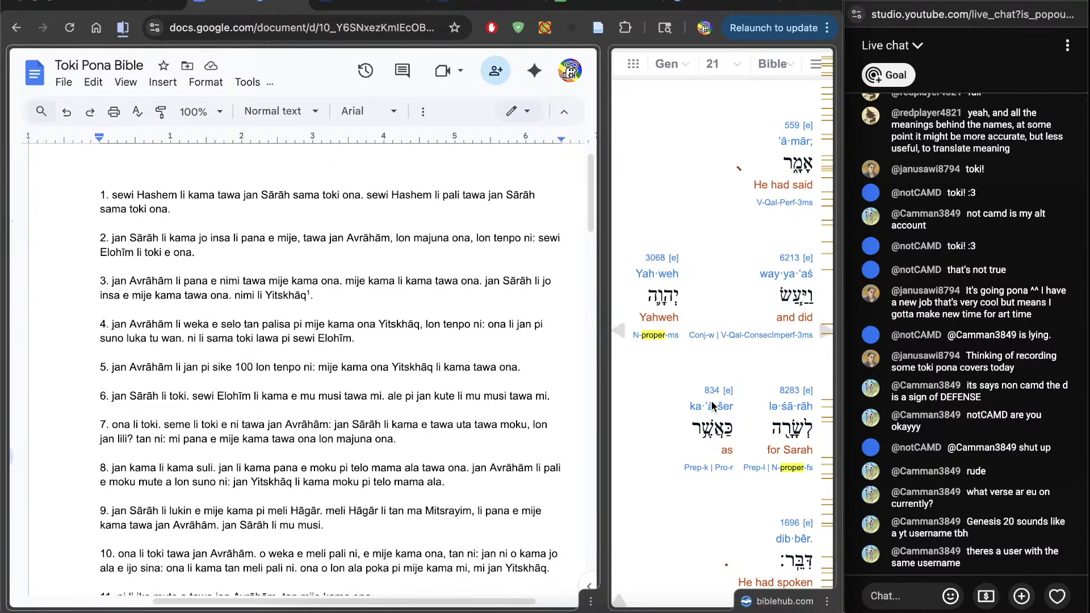
{"action": "scroll", "coordinate": [711, 401], "scroll_direction": "down", "scroll_amount": 3}
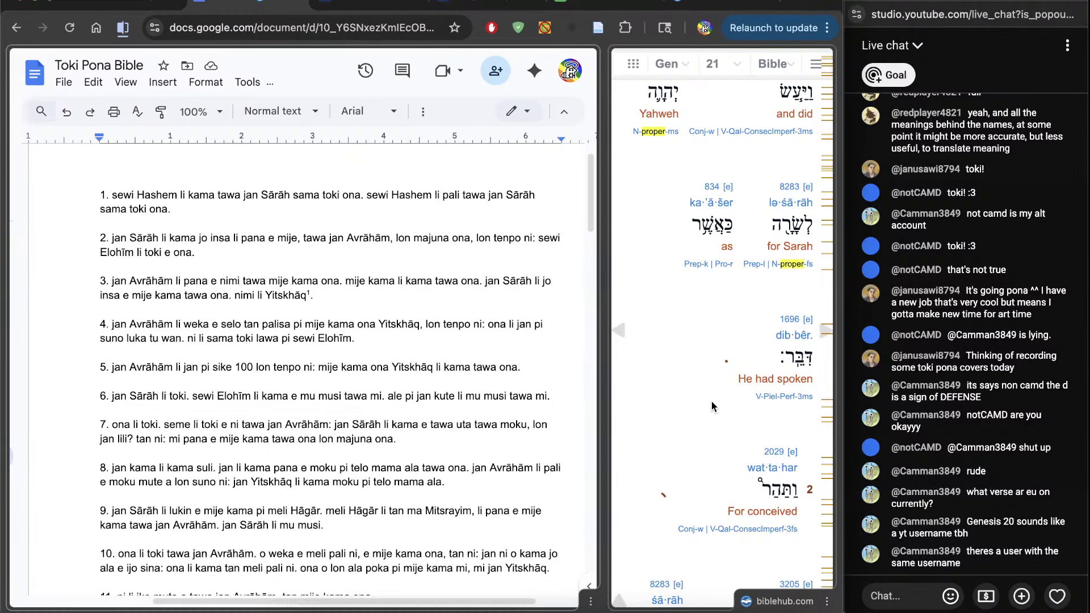
{"action": "scroll", "coordinate": [711, 400], "scroll_direction": "up", "scroll_amount": 3}
{"action": "scroll", "coordinate": [652, 455], "scroll_direction": "down", "scroll_amount": 5}
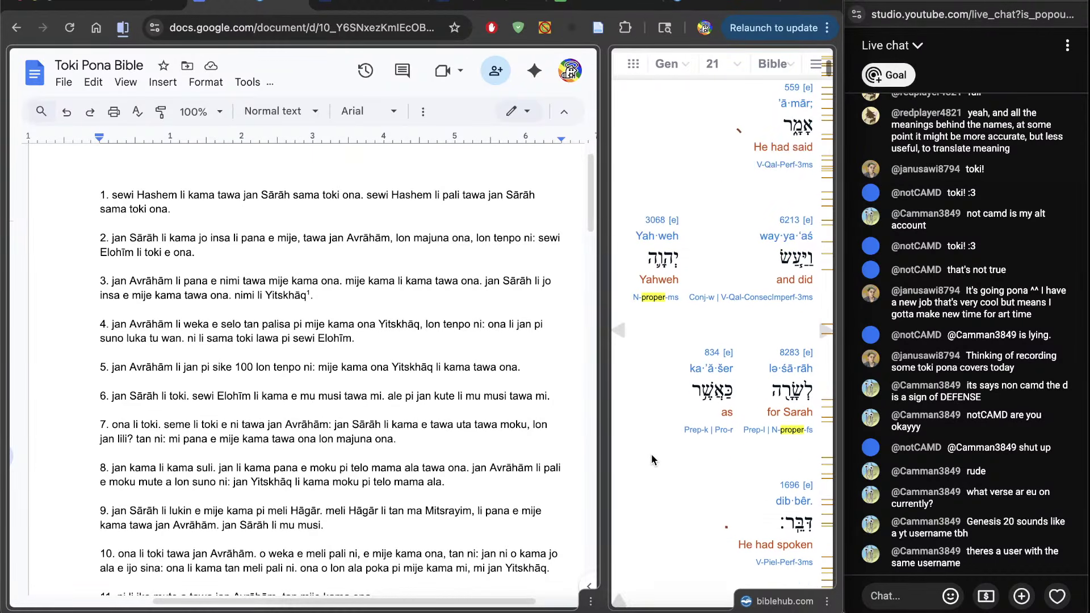
{"action": "scroll", "coordinate": [652, 454], "scroll_direction": "down", "scroll_amount": 6}
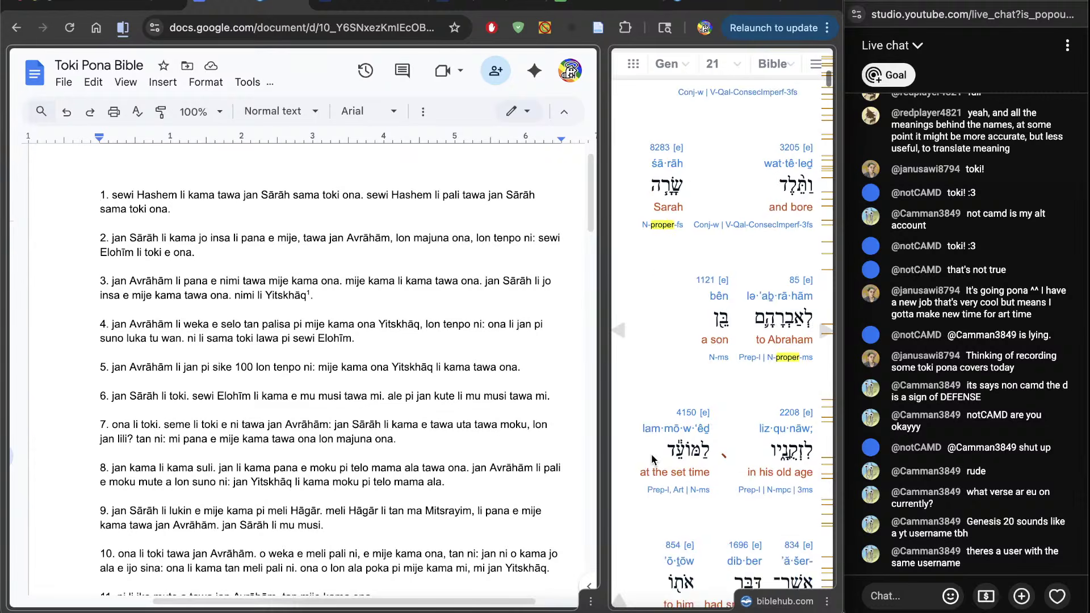
{"action": "scroll", "coordinate": [652, 454], "scroll_direction": "down", "scroll_amount": 7}
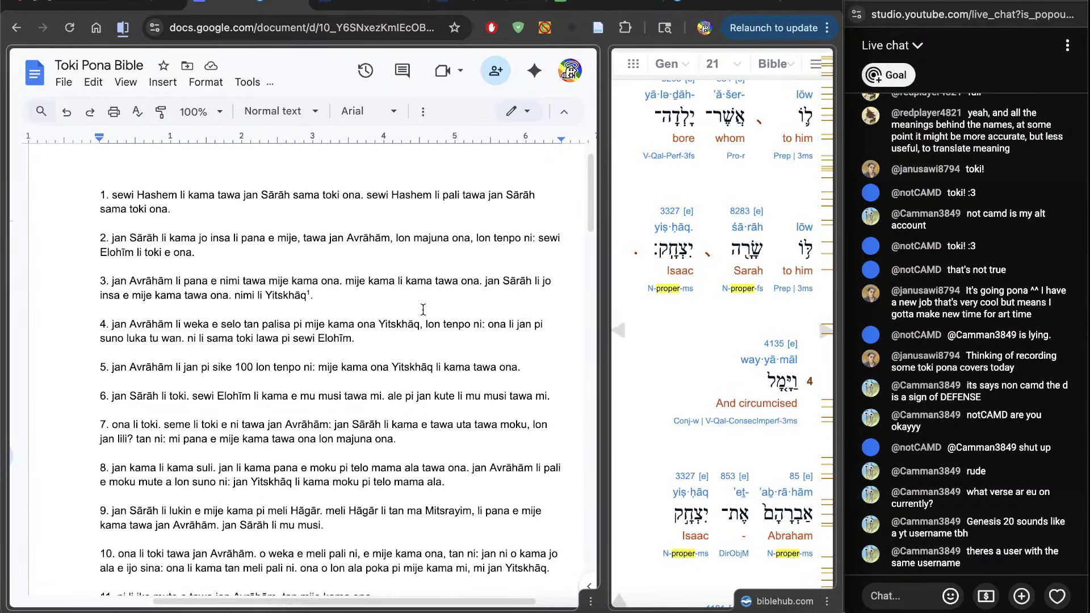
{"action": "key", "text": "ctrl+f"}
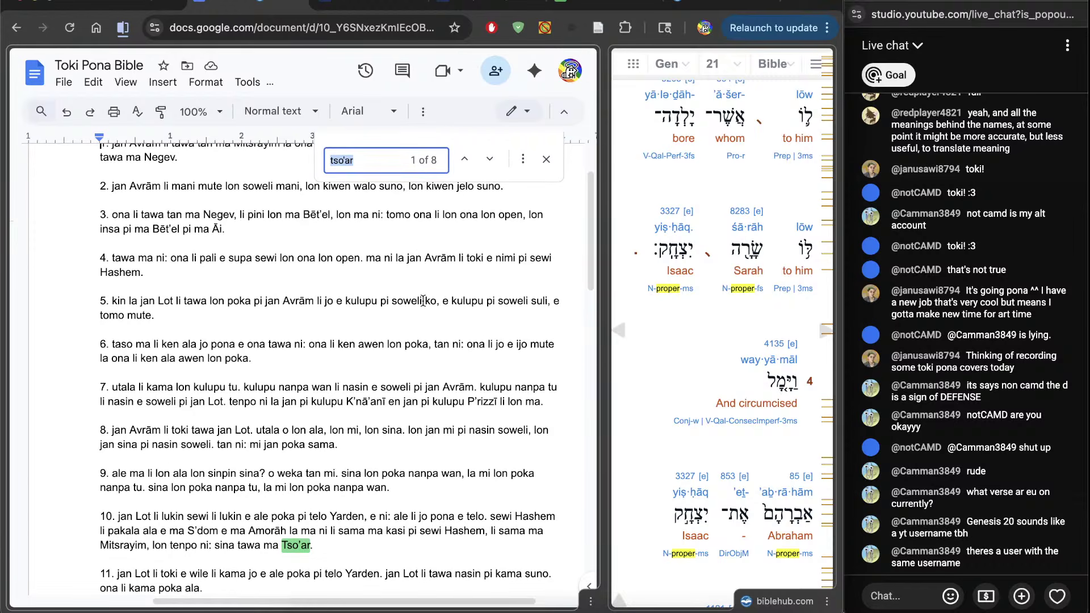
{"action": "scroll", "coordinate": [423, 301], "scroll_direction": "up", "scroll_amount": 3}
{"action": "key", "text": "Escape"}
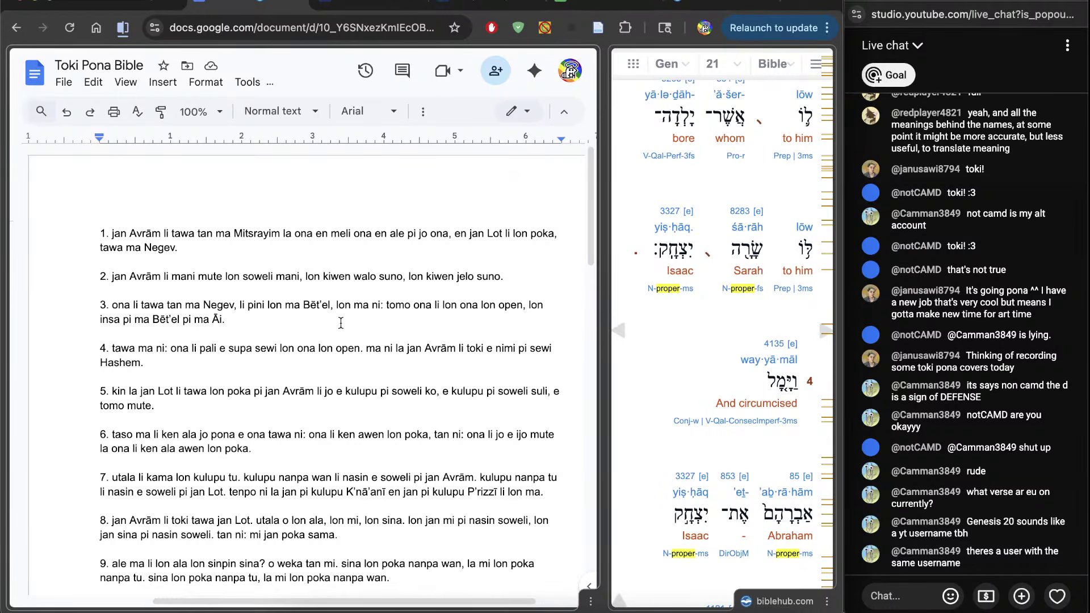
{"action": "left_click", "coordinate": [17, 165]}
{"action": "left_click", "coordinate": [87, 456]}
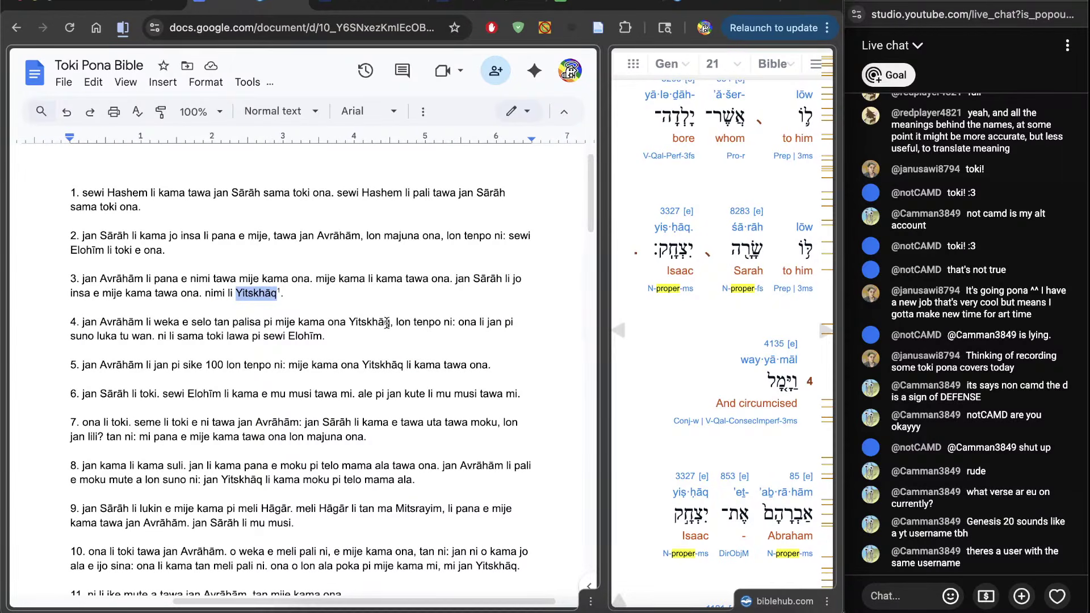
Check the interlinear proper names from verse 4 through verse 9 of Genesis 21
{"action": "scroll", "coordinate": [642, 373], "scroll_direction": "down", "scroll_amount": 5}
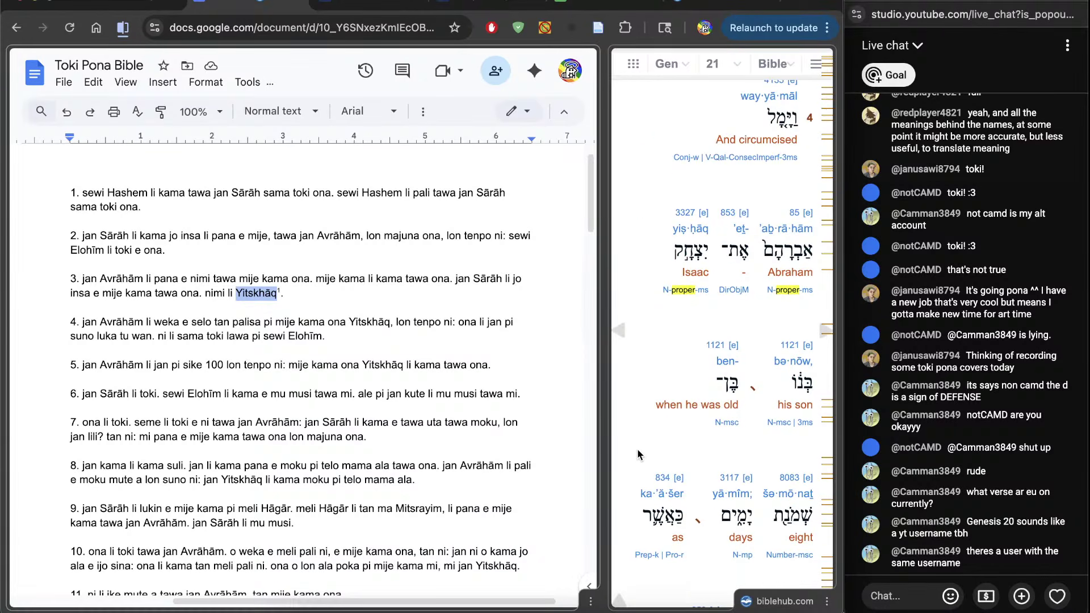
{"action": "scroll", "coordinate": [637, 452], "scroll_direction": "down", "scroll_amount": 5}
{"action": "scroll", "coordinate": [637, 453], "scroll_direction": "down", "scroll_amount": 5}
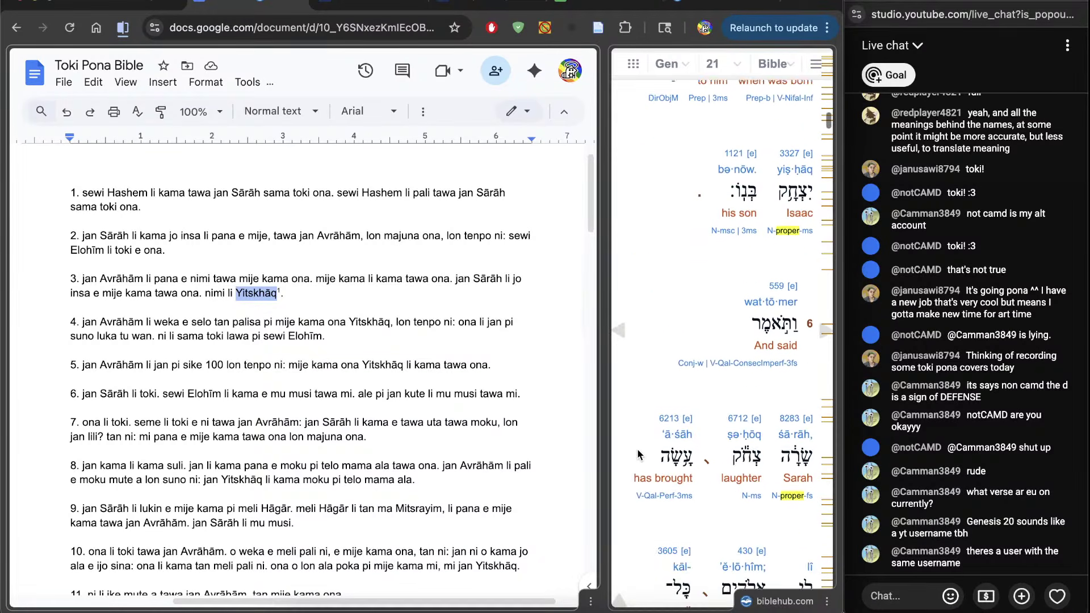
{"action": "scroll", "coordinate": [638, 449], "scroll_direction": "down", "scroll_amount": 5}
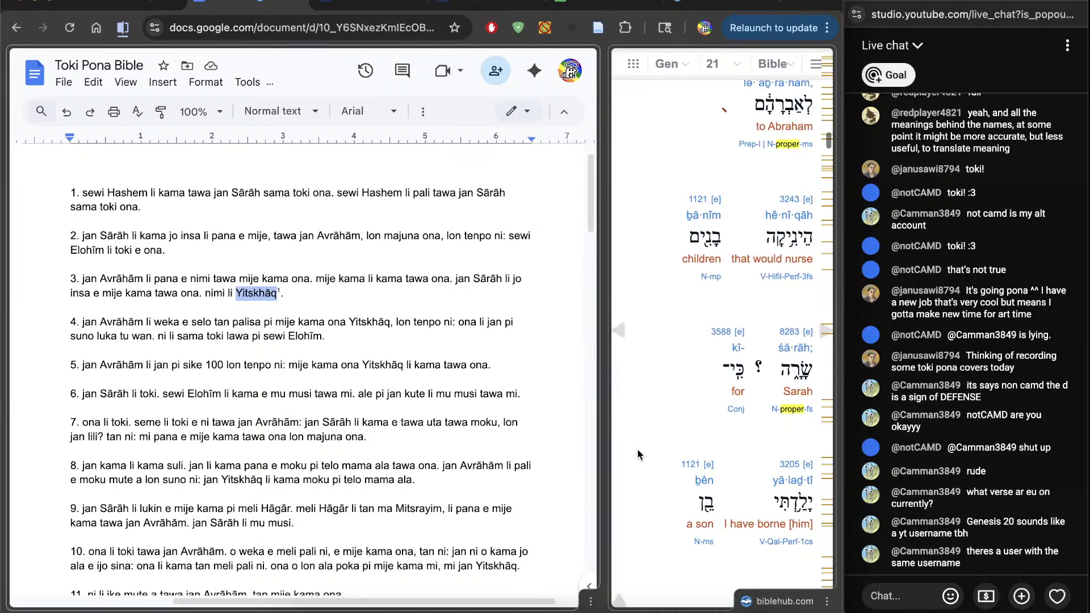
{"action": "scroll", "coordinate": [637, 449], "scroll_direction": "down", "scroll_amount": 5}
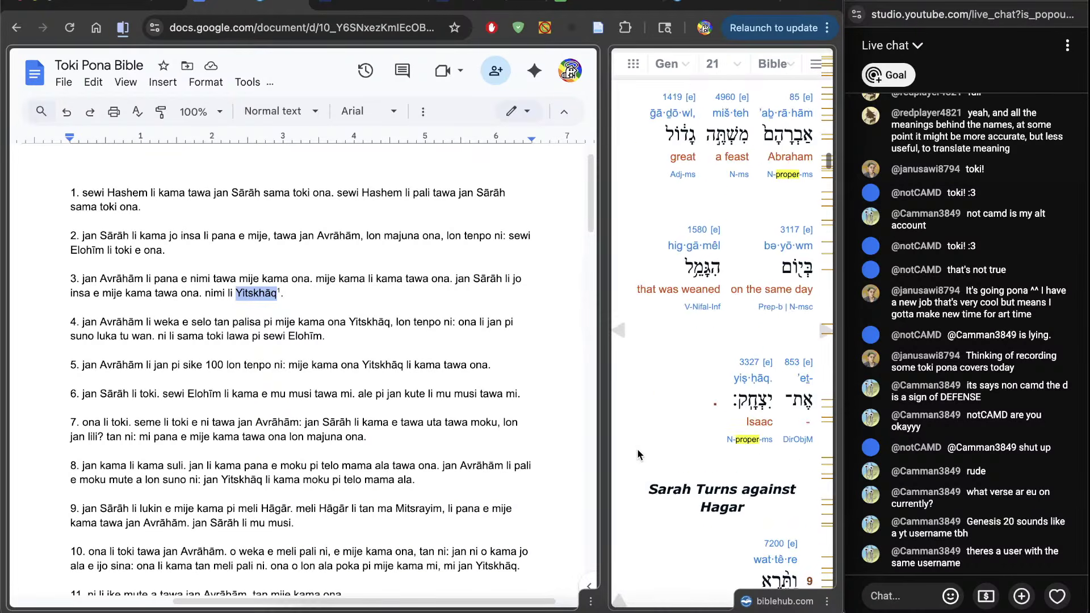
{"action": "scroll", "coordinate": [637, 449], "scroll_direction": "down", "scroll_amount": 5}
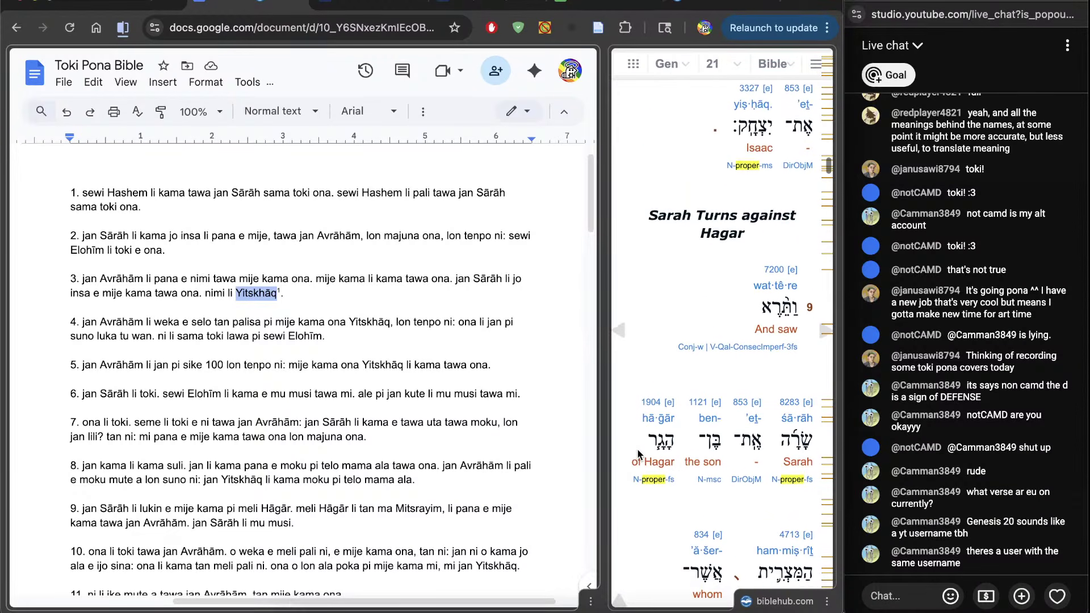
{"action": "scroll", "coordinate": [639, 453], "scroll_direction": "down", "scroll_amount": 4}
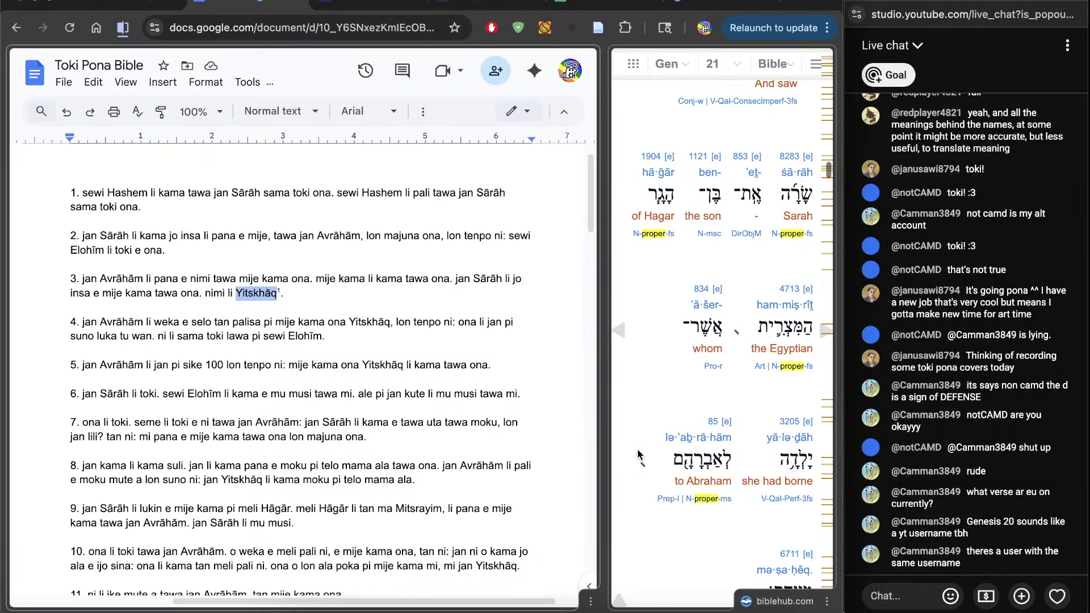
Compare the names in verse 9 of Gn 21, including Mitsrayim, with the interlinear text of the same verse
{"action": "scroll", "coordinate": [648, 263], "scroll_direction": "up", "scroll_amount": 2}
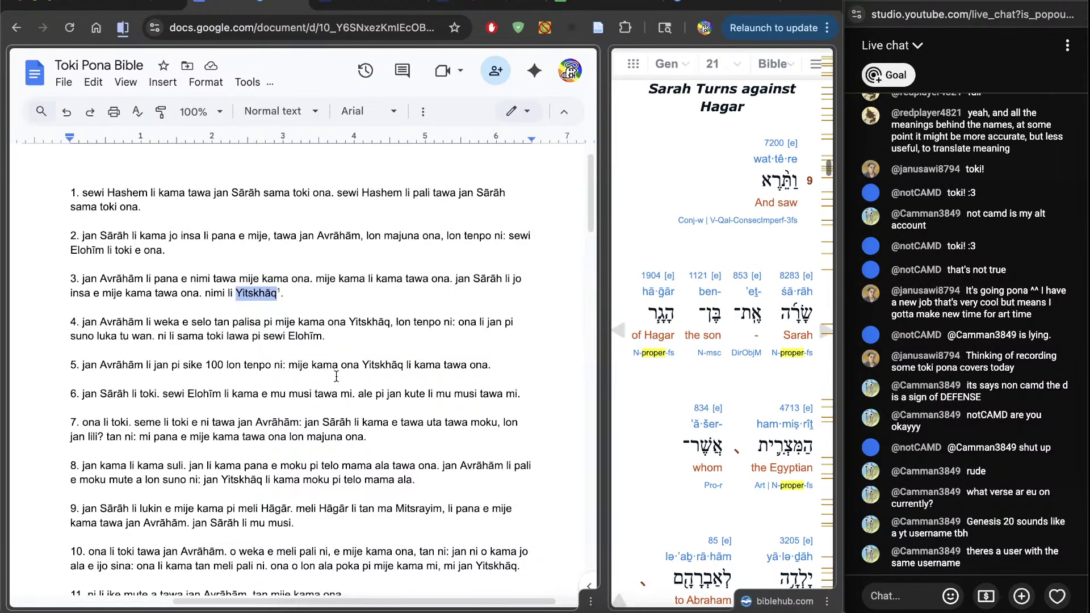
{"action": "scroll", "coordinate": [187, 437], "scroll_direction": "down", "scroll_amount": 1}
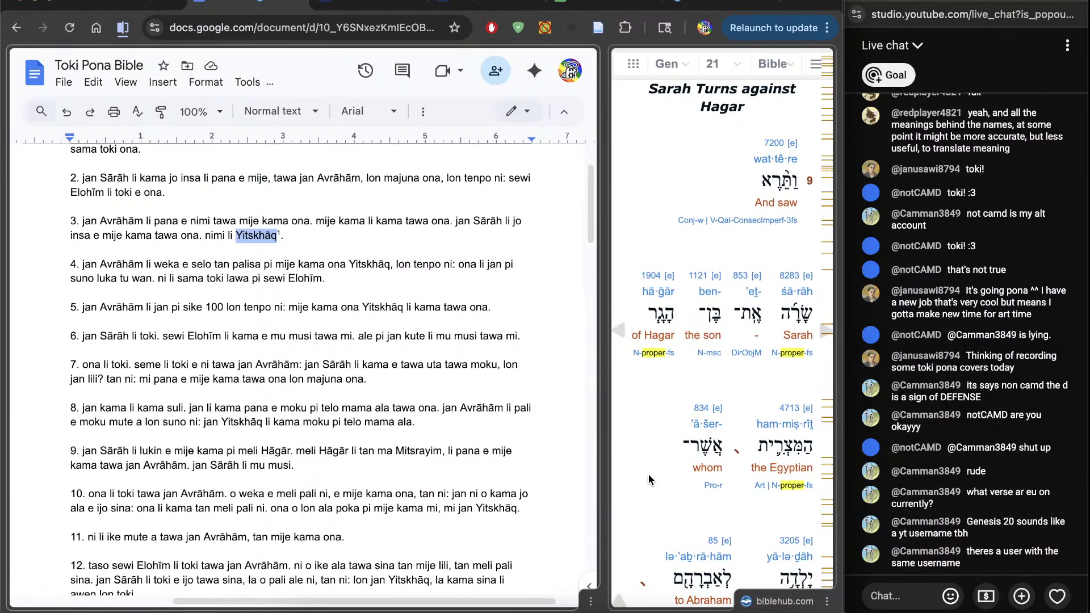
{"action": "scroll", "coordinate": [649, 475], "scroll_direction": "down", "scroll_amount": 4}
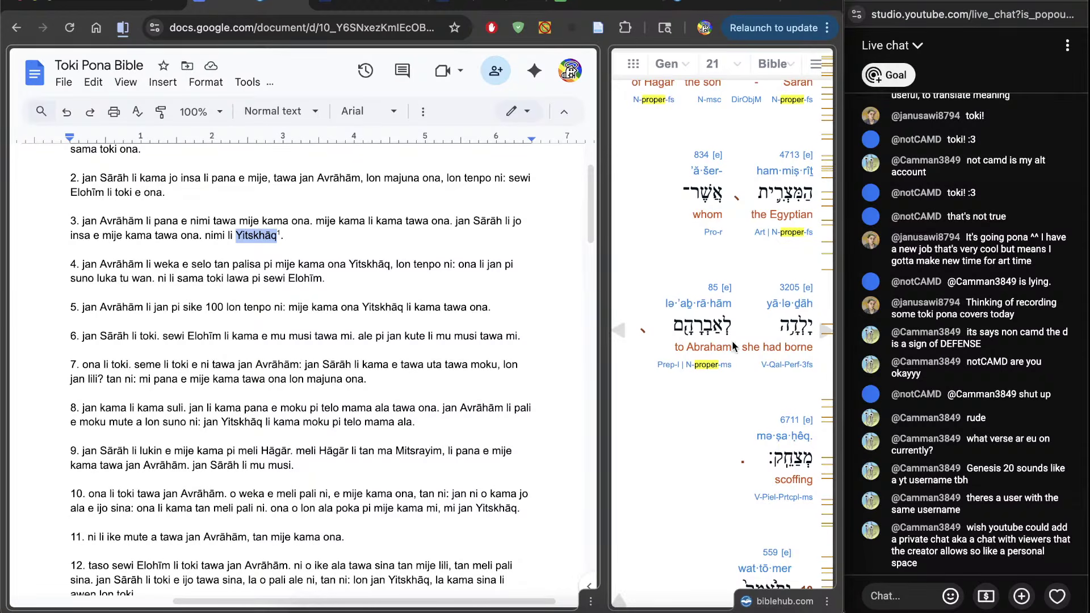
{"action": "scroll", "coordinate": [733, 344], "scroll_direction": "up", "scroll_amount": 3}
{"action": "scroll", "coordinate": [197, 359], "scroll_direction": "down", "scroll_amount": 1}
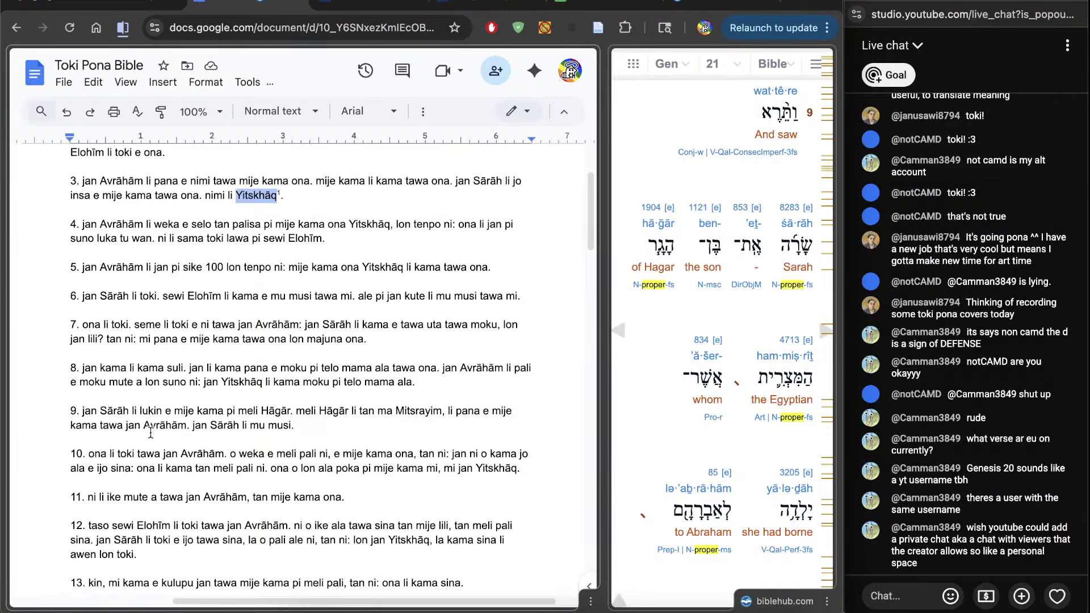
{"action": "left_click", "coordinate": [311, 421]}
{"action": "double_click", "coordinate": [403, 407]}
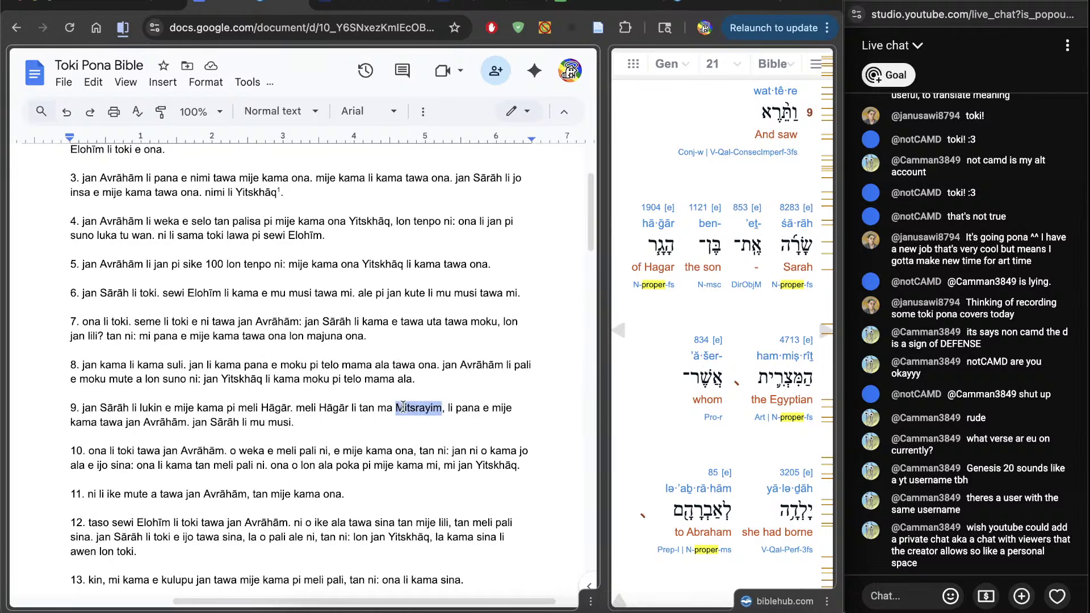
{"action": "left_click", "coordinate": [402, 429]}
{"action": "scroll", "coordinate": [402, 429], "scroll_direction": "down", "scroll_amount": 1}
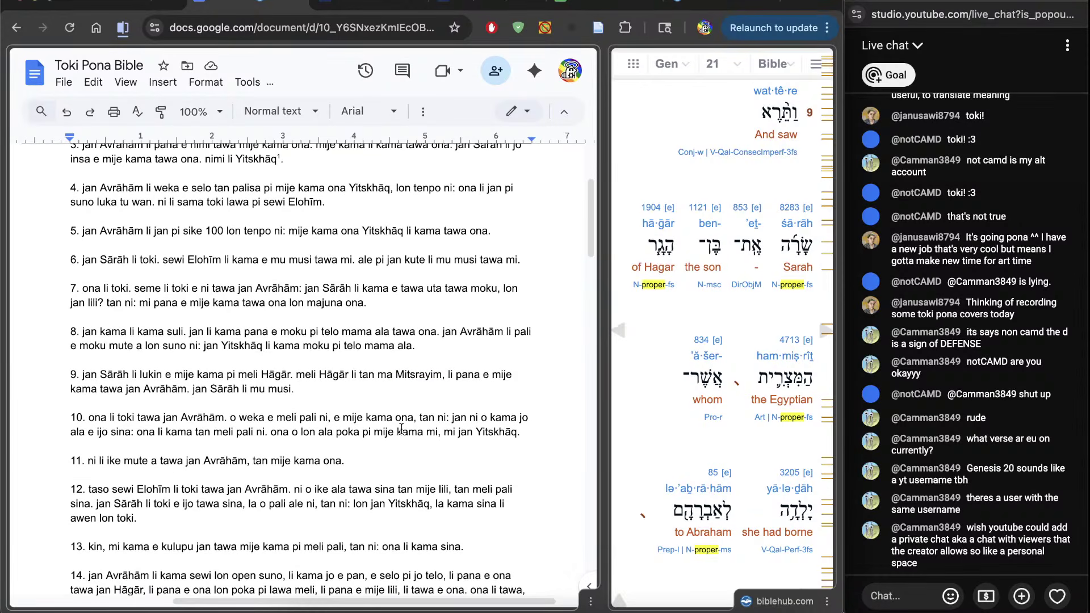
Check the interlinear proper names from verse 9 through verse 14 of Genesis 21 against the names in Gn 21
{"action": "scroll", "coordinate": [698, 434], "scroll_direction": "down", "scroll_amount": 5}
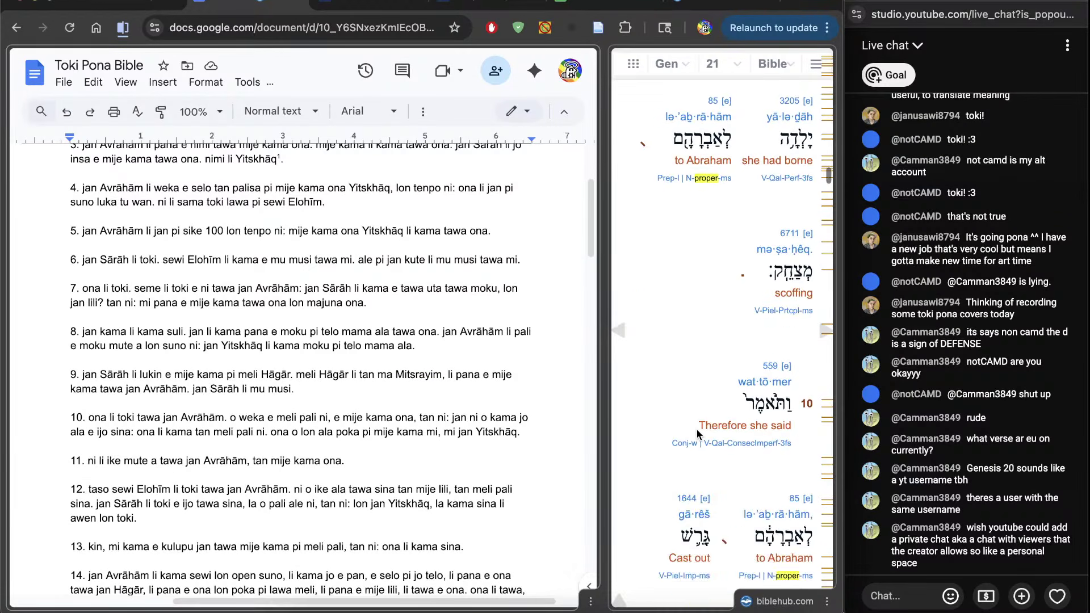
{"action": "scroll", "coordinate": [696, 428], "scroll_direction": "down", "scroll_amount": 10}
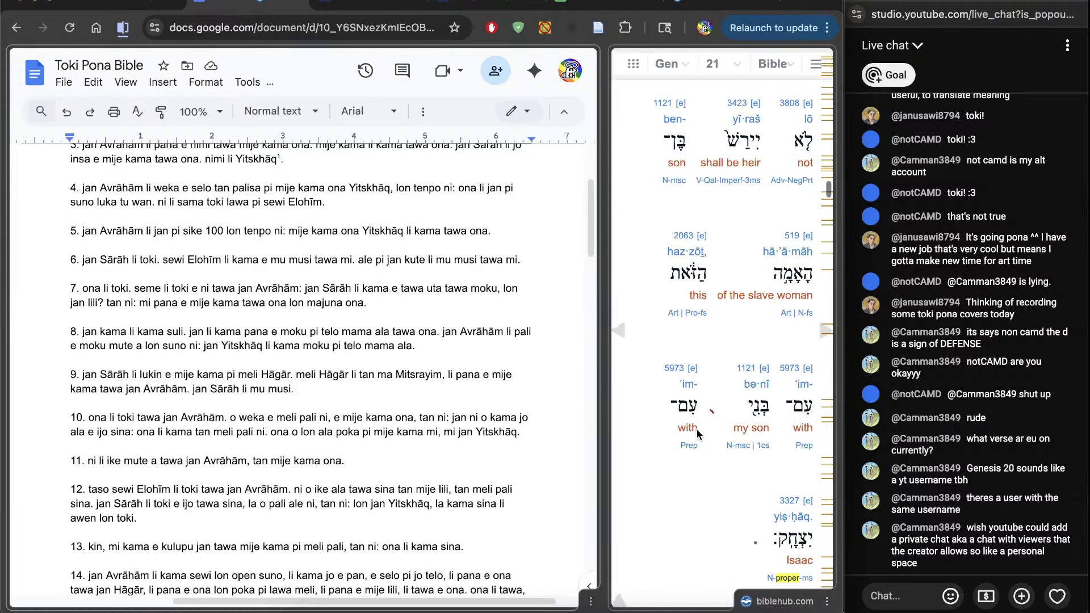
{"action": "scroll", "coordinate": [696, 428], "scroll_direction": "down", "scroll_amount": 10}
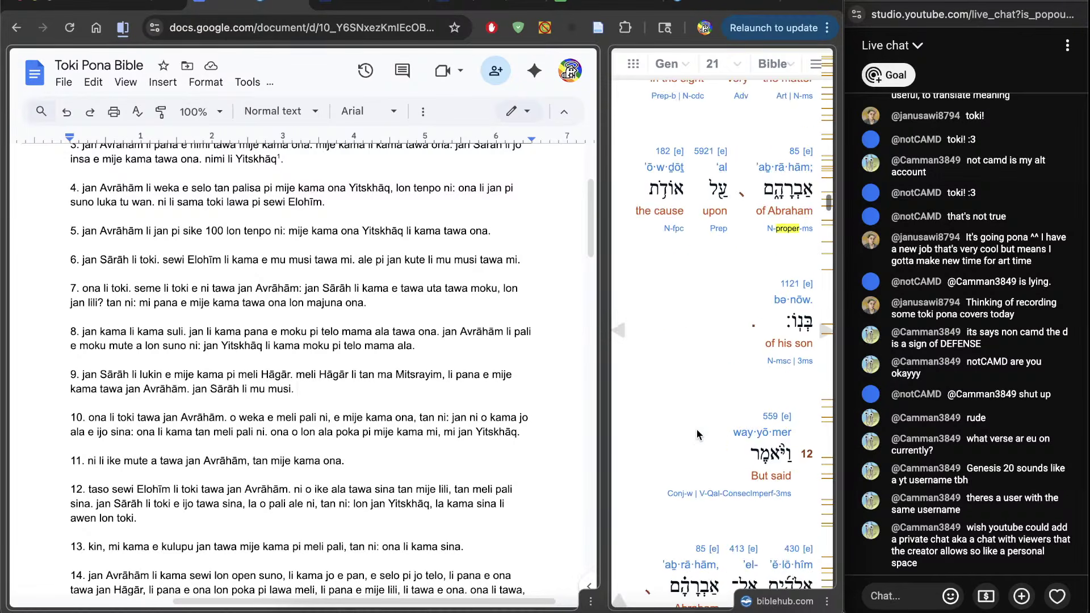
{"action": "scroll", "coordinate": [698, 435], "scroll_direction": "down", "scroll_amount": 10}
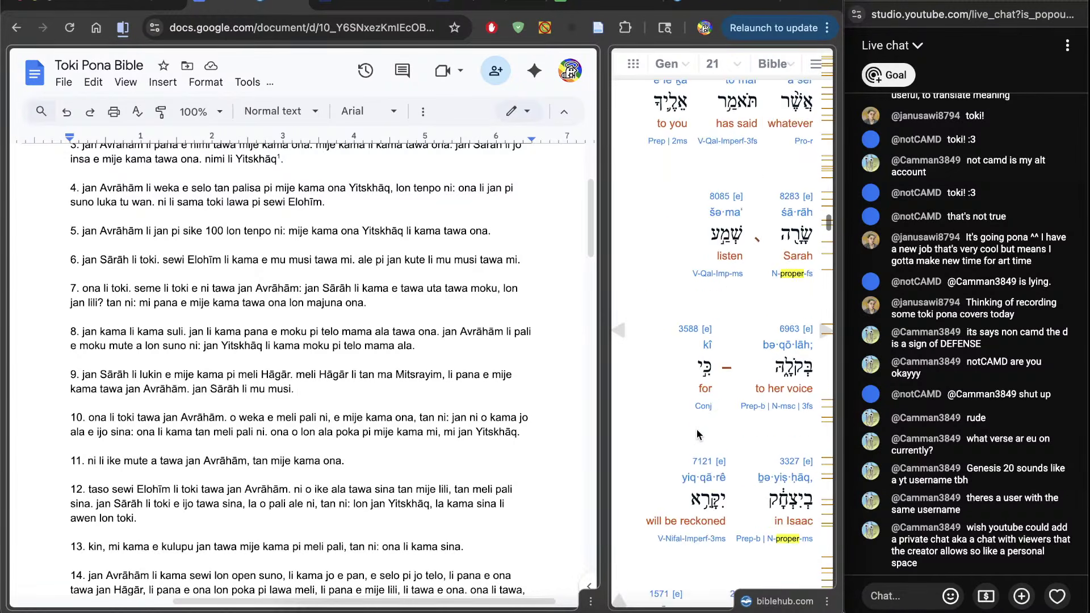
{"action": "scroll", "coordinate": [697, 435], "scroll_direction": "down", "scroll_amount": 5}
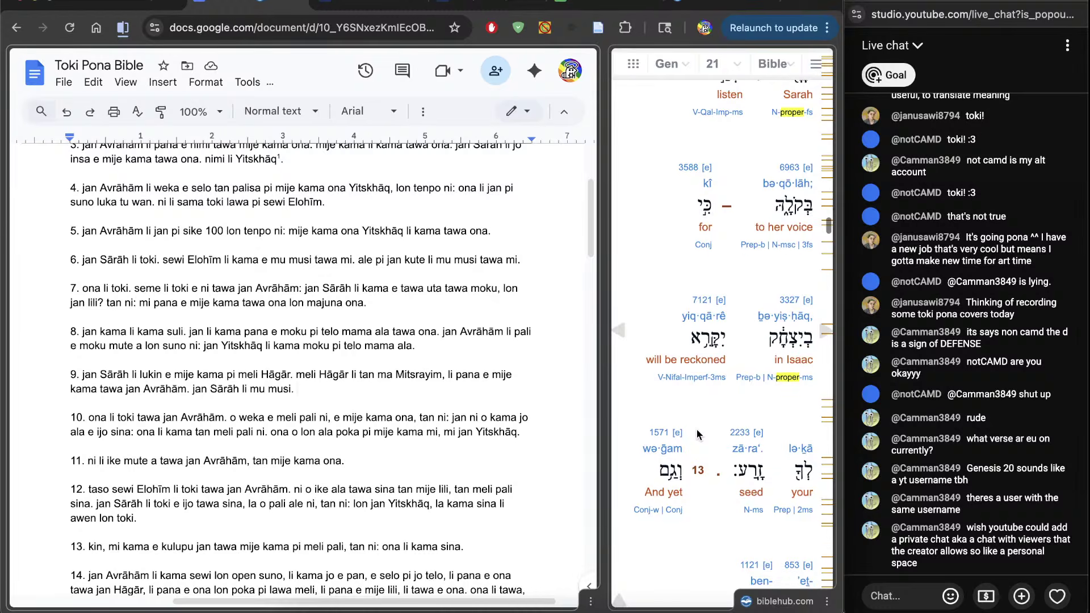
{"action": "scroll", "coordinate": [697, 435], "scroll_direction": "down", "scroll_amount": 10}
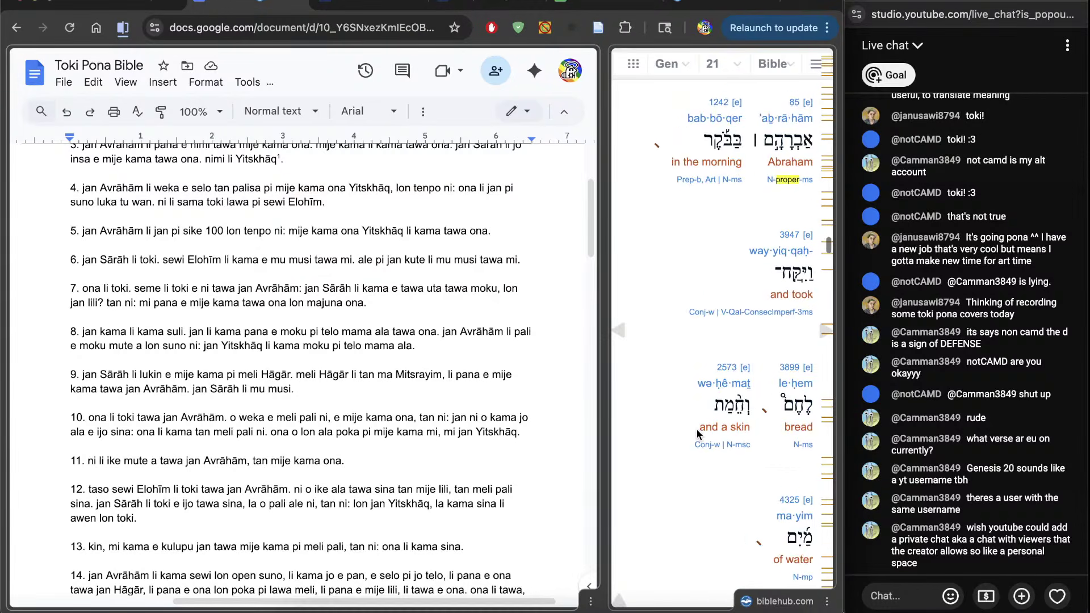
{"action": "scroll", "coordinate": [696, 428], "scroll_direction": "down", "scroll_amount": 10}
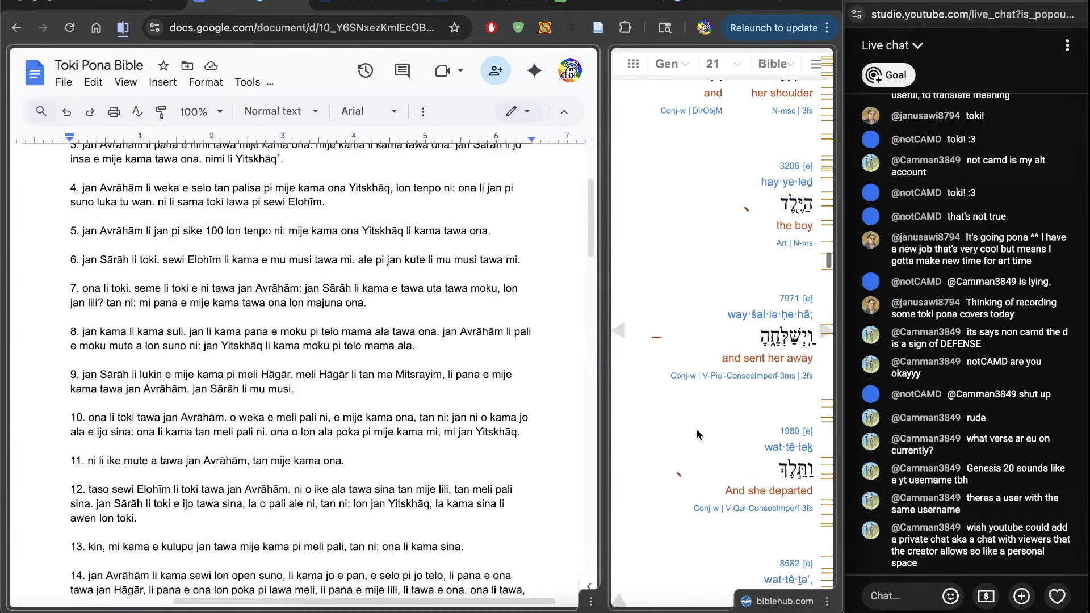
{"action": "scroll", "coordinate": [696, 428], "scroll_direction": "down", "scroll_amount": 2}
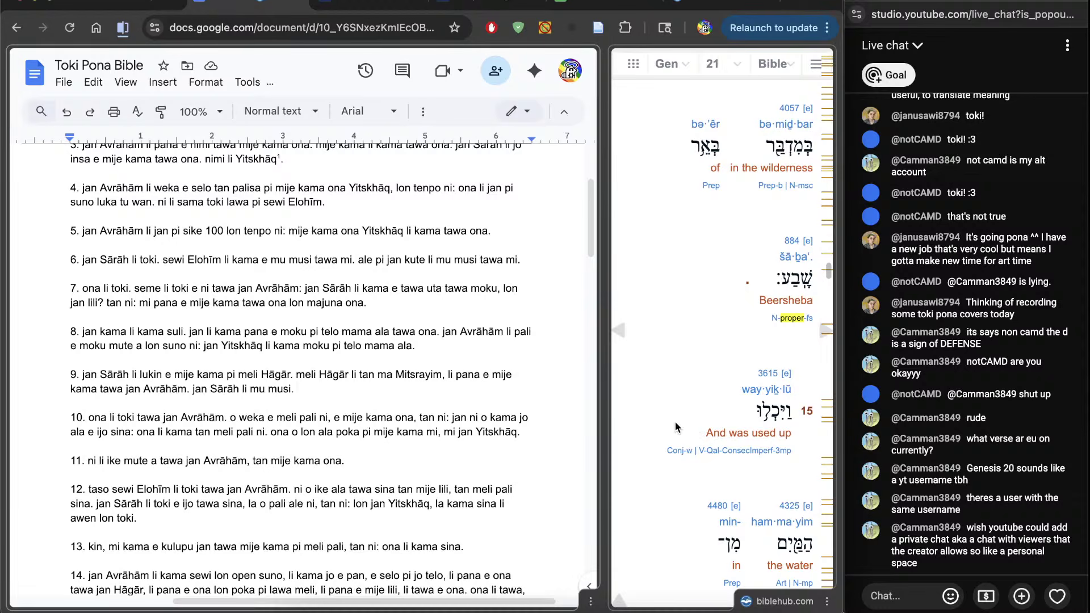
Replace the place name Pesawa in verse 14 of Gn 21 with B'er Shāva
{"action": "scroll", "coordinate": [471, 392], "scroll_direction": "down", "scroll_amount": 1}
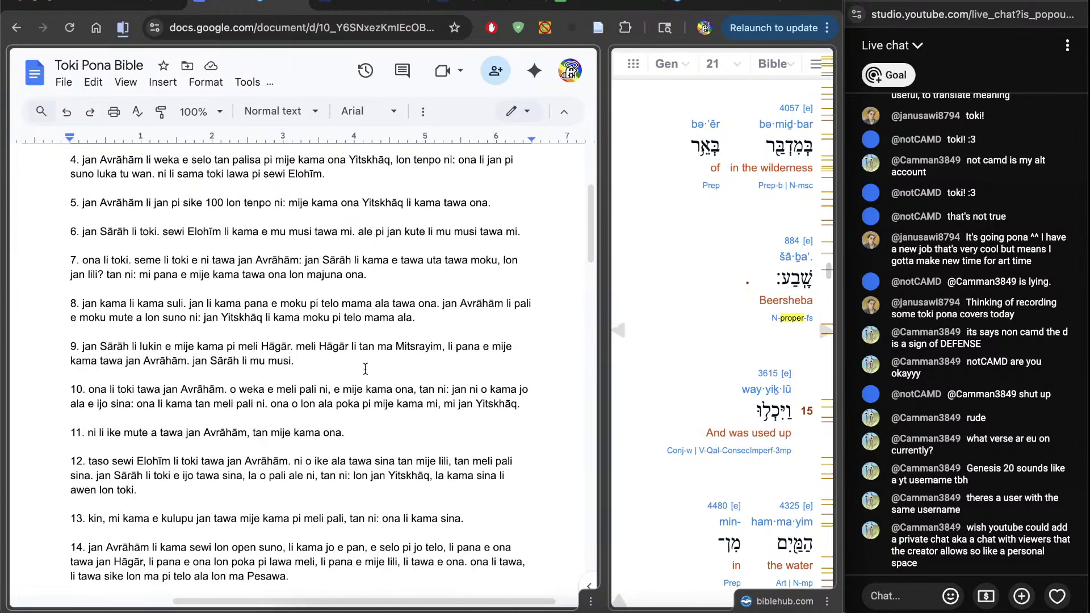
{"action": "scroll", "coordinate": [366, 369], "scroll_direction": "down", "scroll_amount": 3}
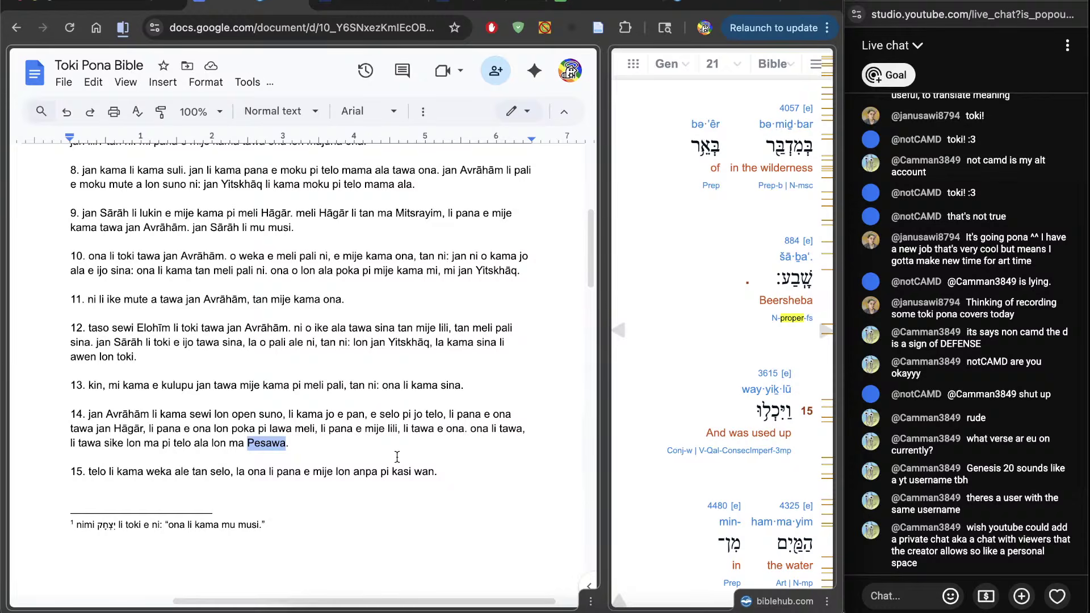
{"action": "type", "text": "B"}
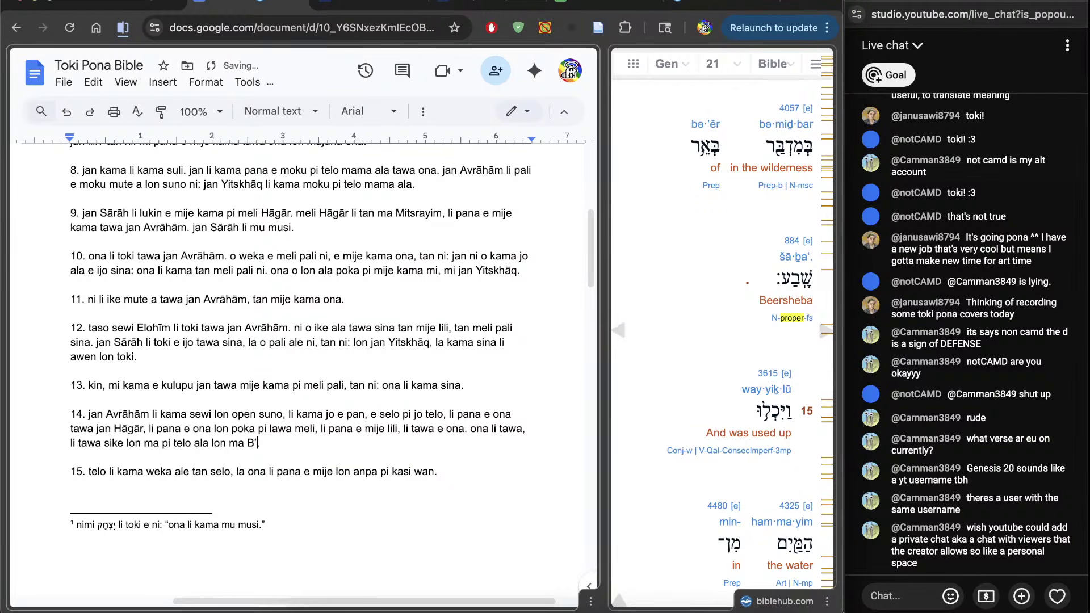
{"action": "type", "text": "er Shāva."}
Go through the interlinear names up to verse 21 and replace Pawan in verse 21 of Gn 21 with Pārān
{"action": "scroll", "coordinate": [760, 437], "scroll_direction": "down", "scroll_amount": 5}
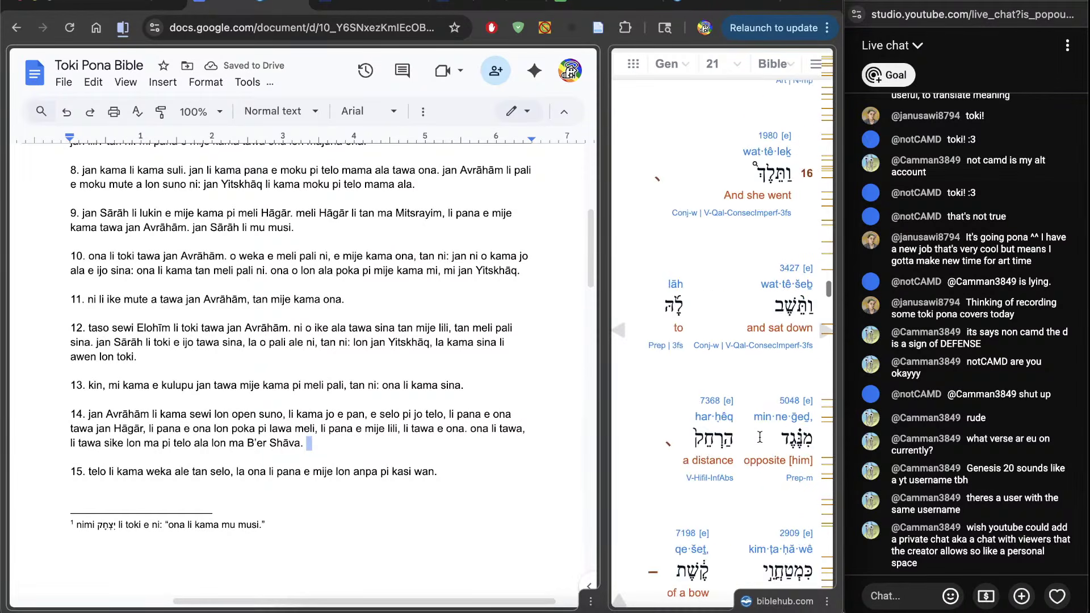
{"action": "scroll", "coordinate": [760, 437], "scroll_direction": "down", "scroll_amount": 10}
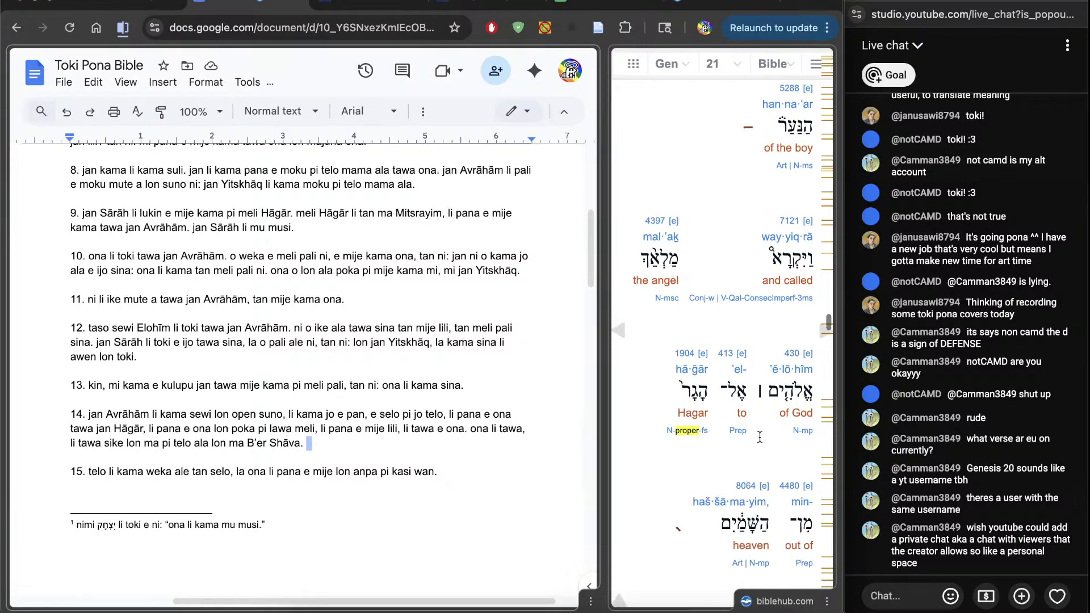
{"action": "scroll", "coordinate": [760, 437], "scroll_direction": "down", "scroll_amount": 10}
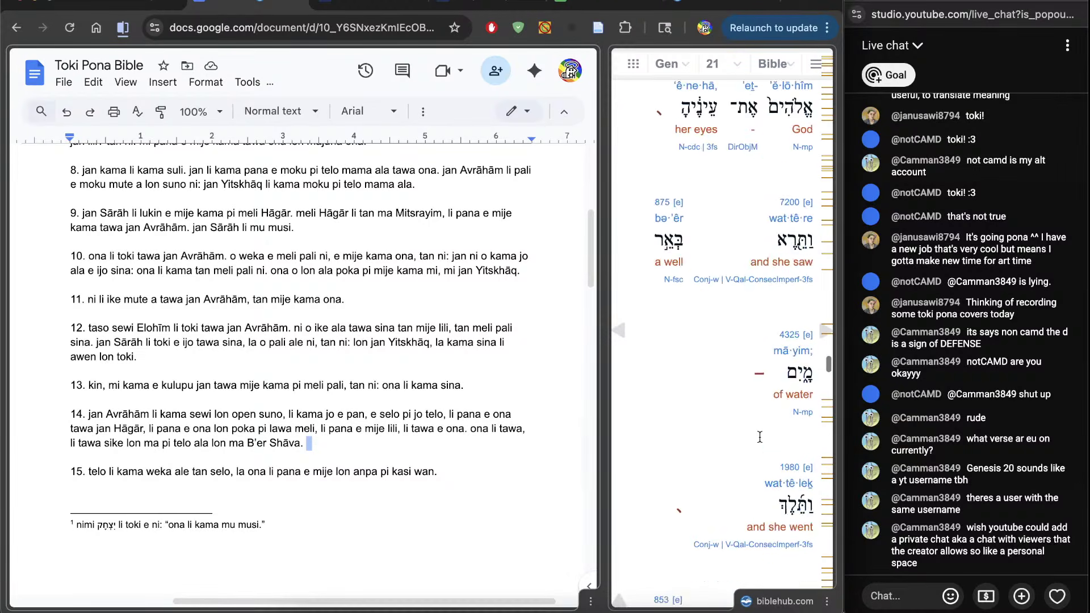
{"action": "scroll", "coordinate": [760, 437], "scroll_direction": "down", "scroll_amount": 10}
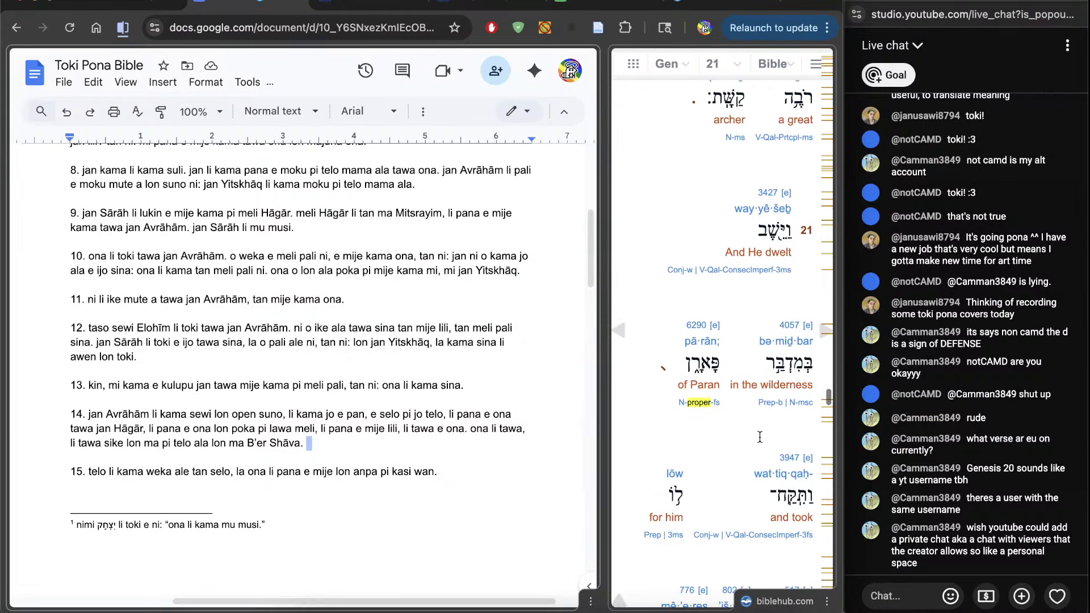
{"action": "scroll", "coordinate": [749, 358], "scroll_direction": "up", "scroll_amount": 1}
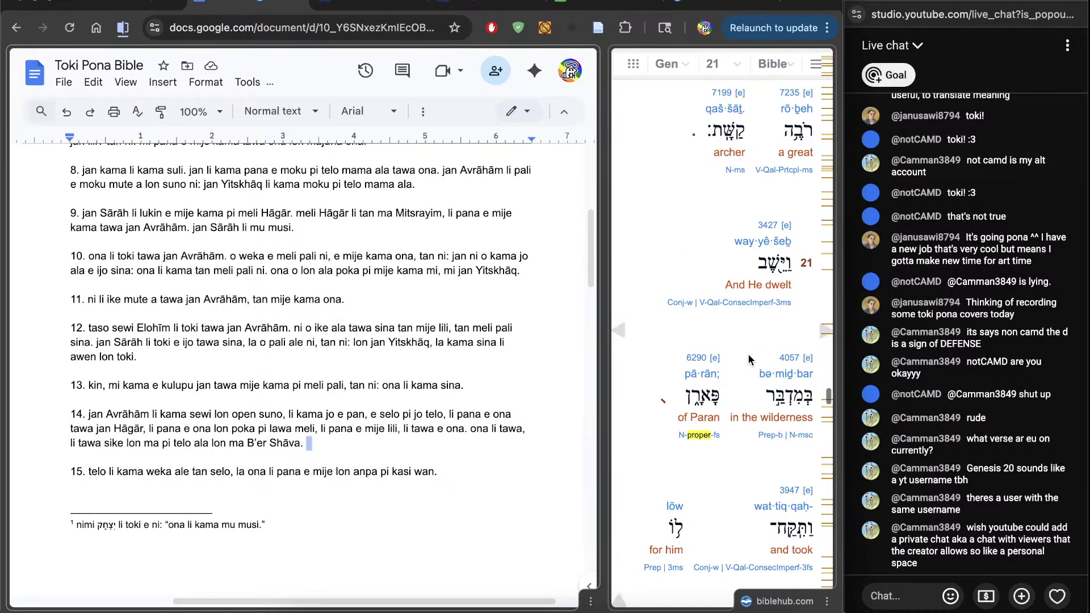
{"action": "scroll", "coordinate": [167, 447], "scroll_direction": "down", "scroll_amount": 8}
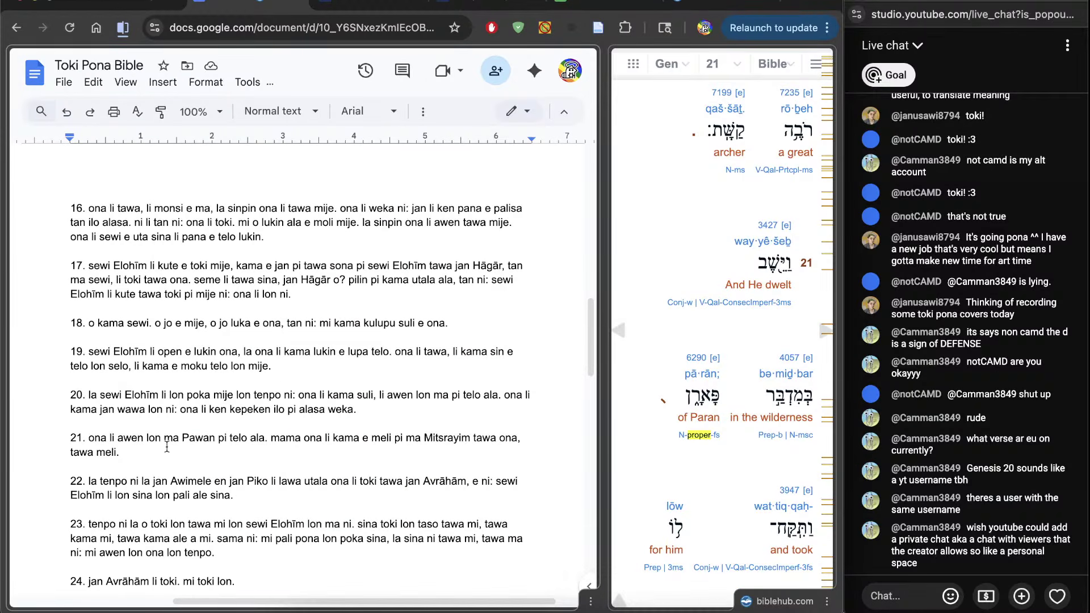
{"action": "double_click", "coordinate": [202, 440]}
{"action": "type", "text": "Pā"}
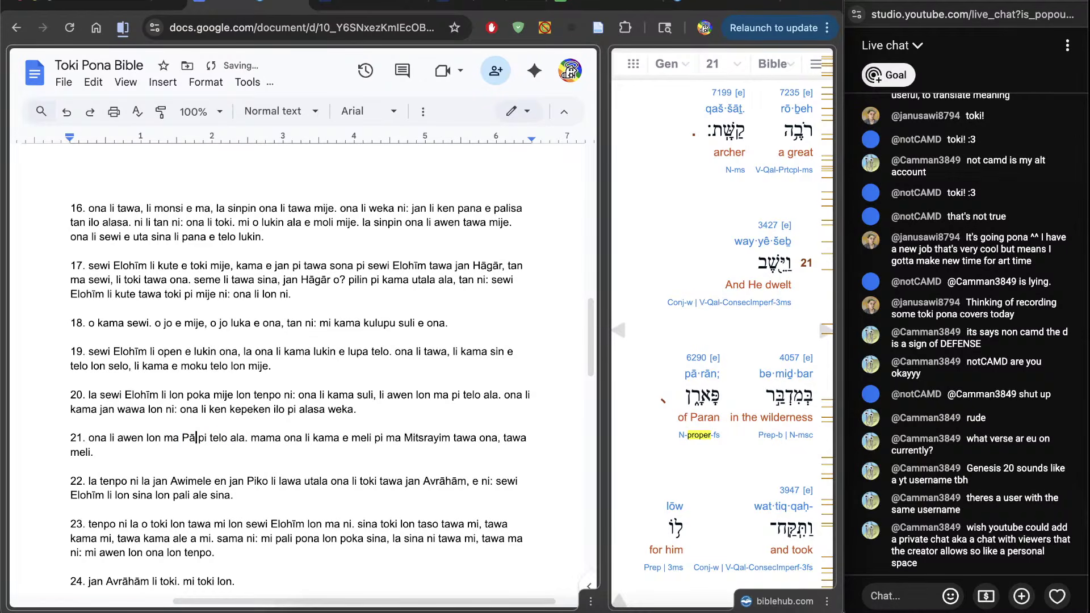
{"action": "type", "text": "r"}
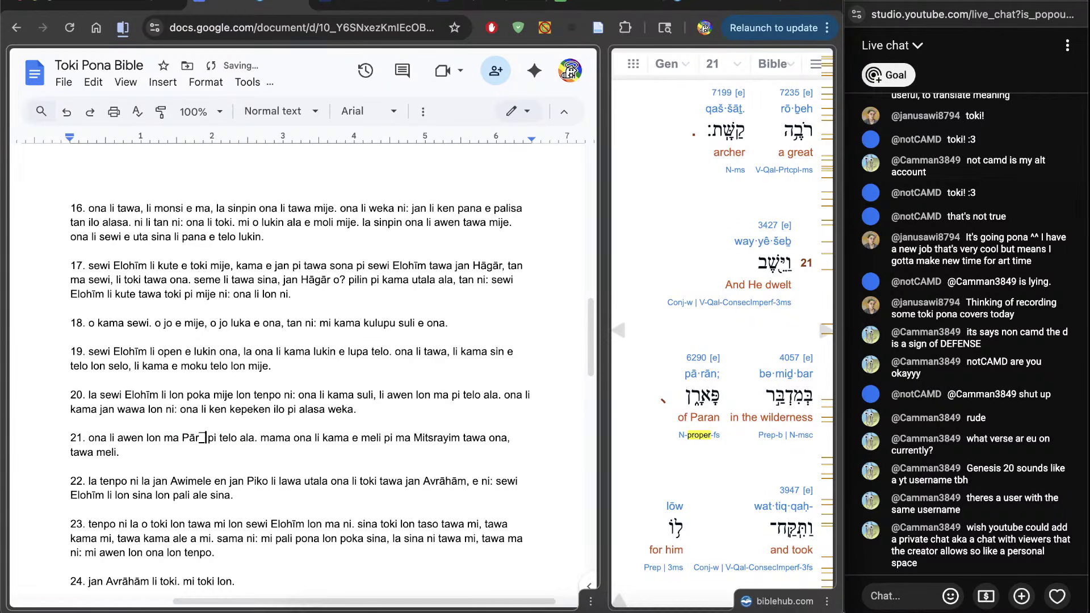
{"action": "type", "text": "ān"}
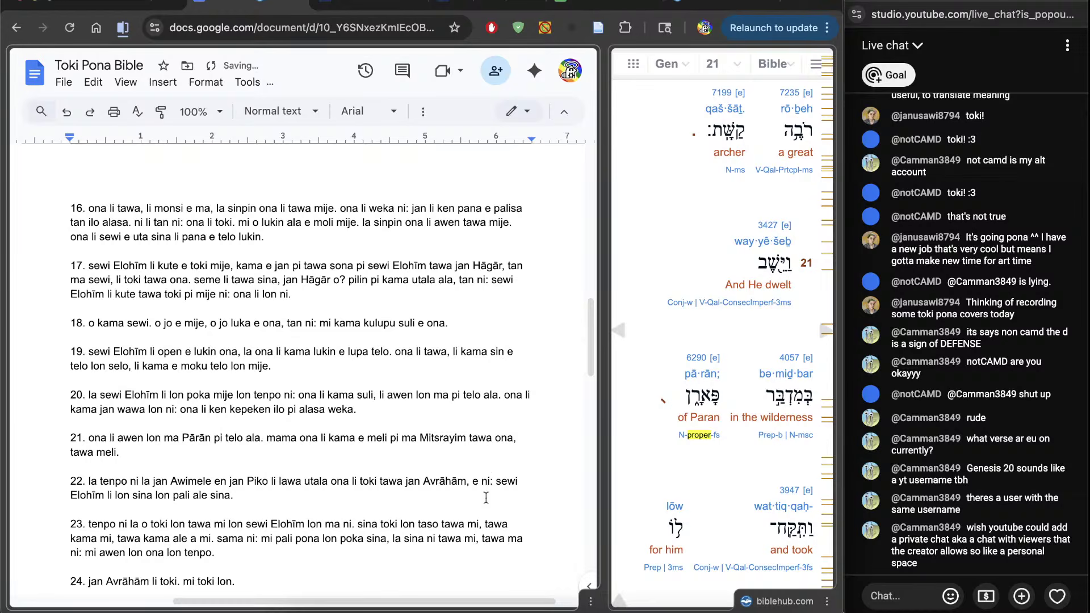
Replace the names Awimele and Piko in verse 22 of Gn 21 with Avīmelekh and Pīkhol, following the interlinear text
{"action": "scroll", "coordinate": [759, 461], "scroll_direction": "down", "scroll_amount": 10}
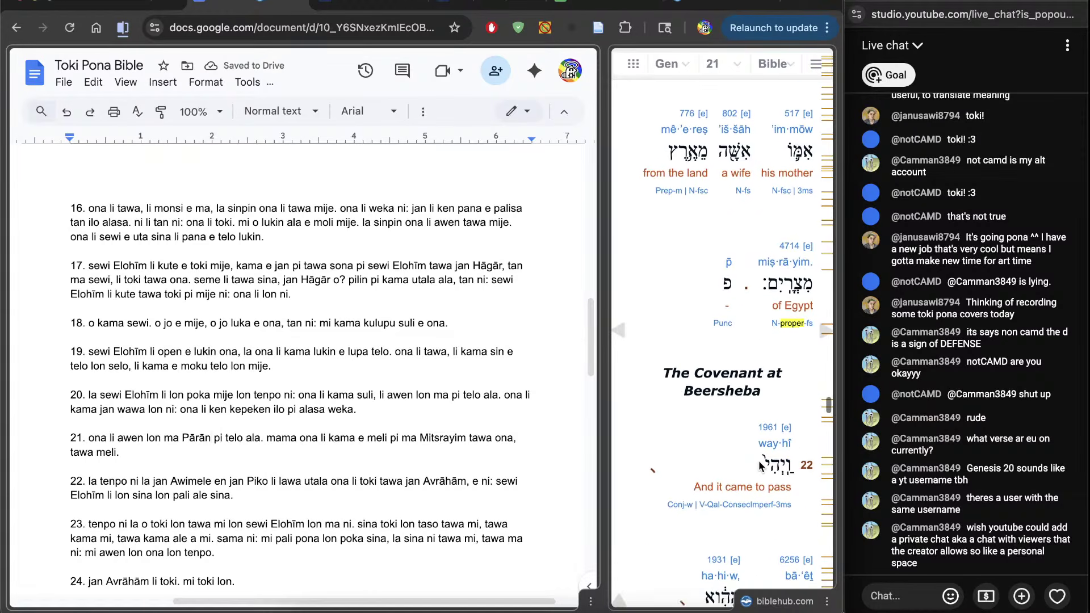
{"action": "scroll", "coordinate": [758, 461], "scroll_direction": "down", "scroll_amount": 3}
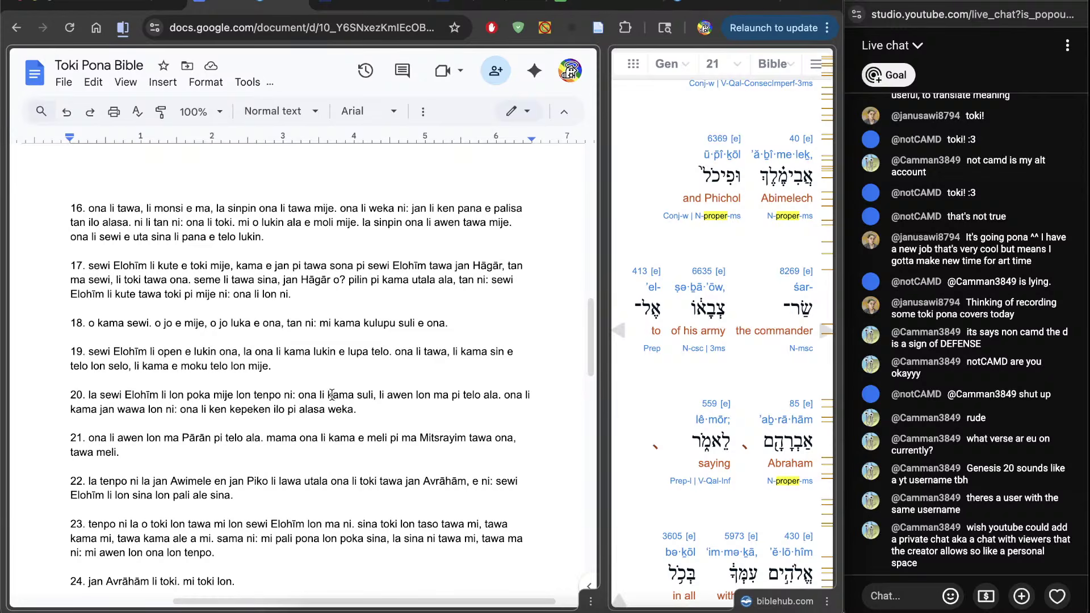
{"action": "double_click", "coordinate": [189, 481]}
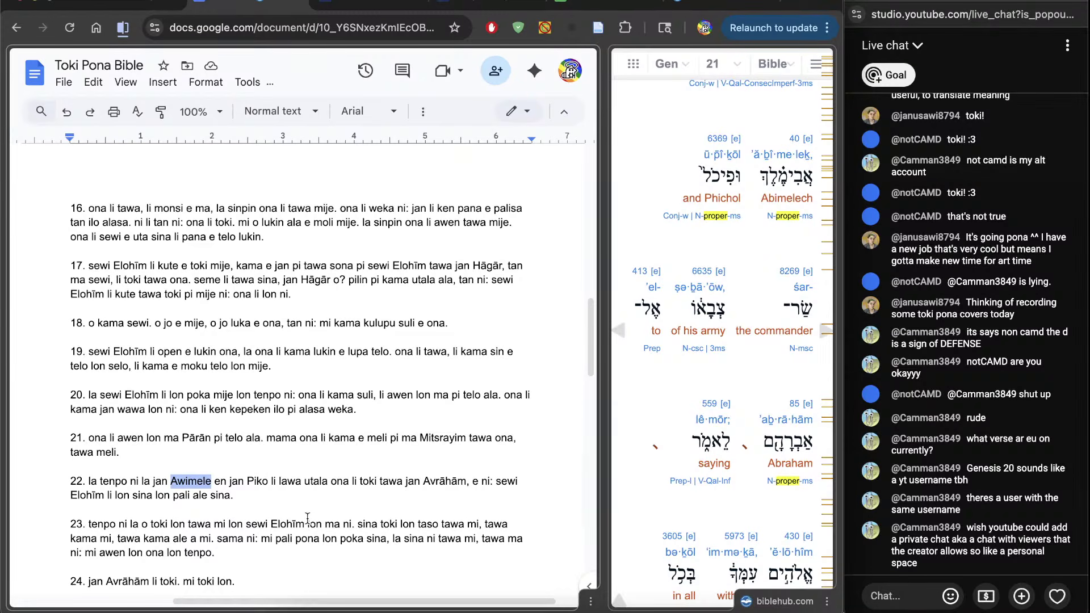
{"action": "type", "text": "Avīmelekh"}
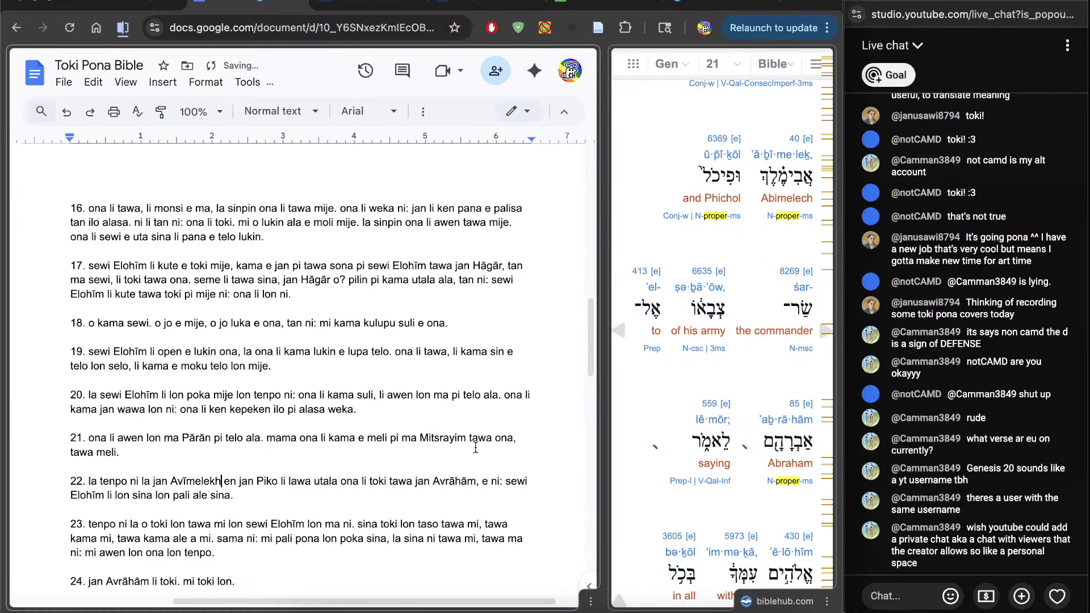
{"action": "double_click", "coordinate": [267, 481]}
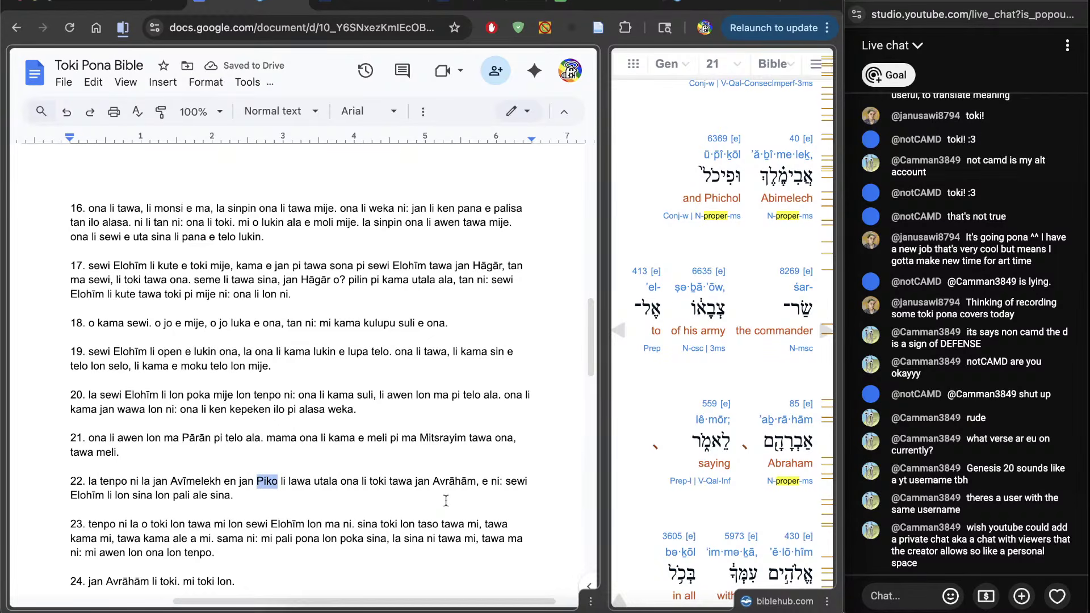
{"action": "type", "text": "P"}
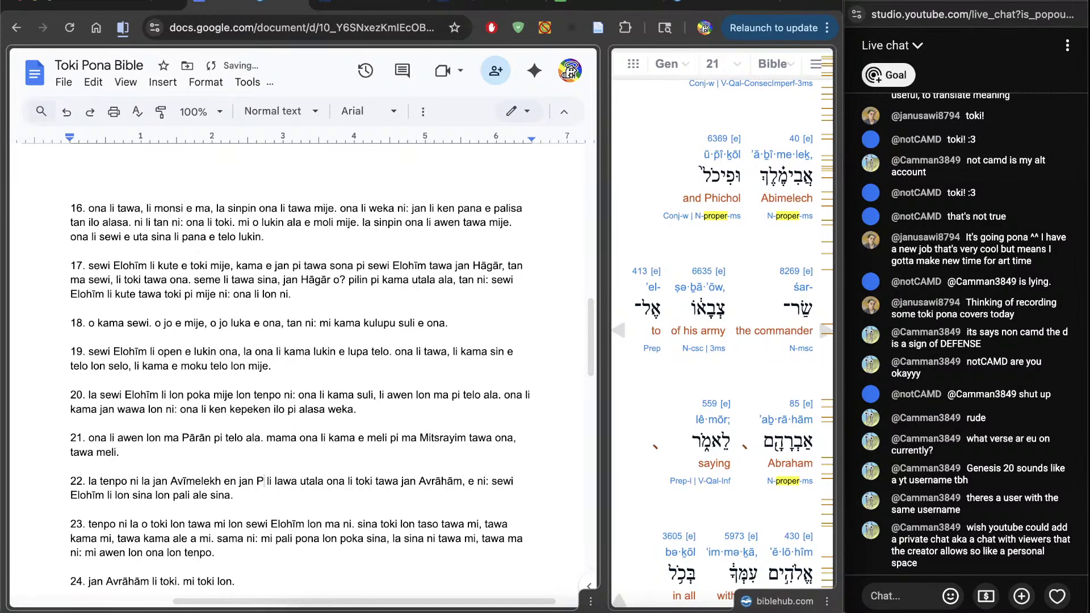
{"action": "type", "text": "īkh"}
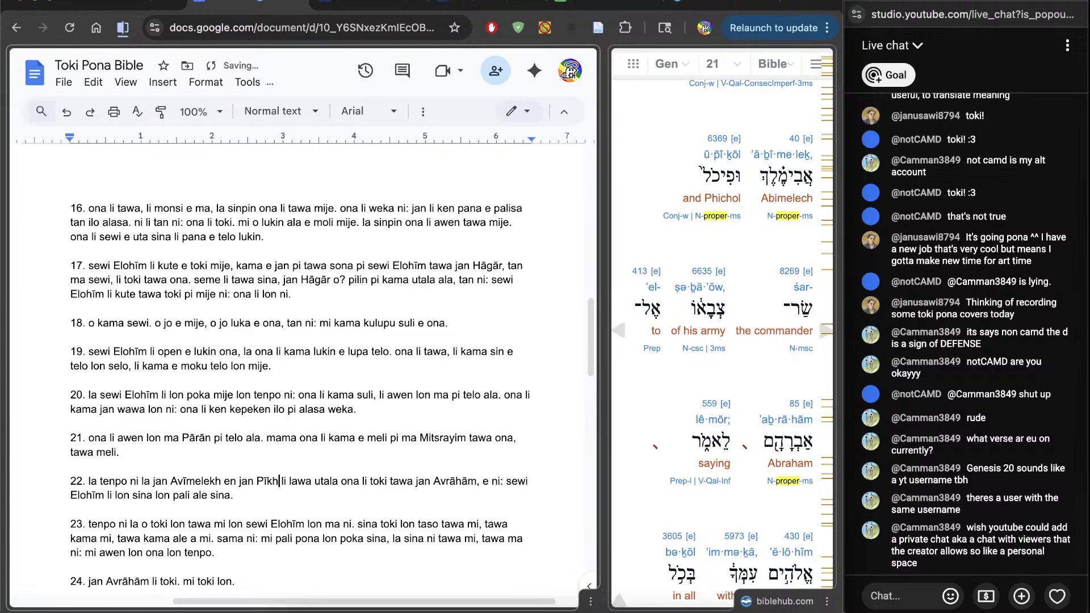
{"action": "type", "text": "ol"}
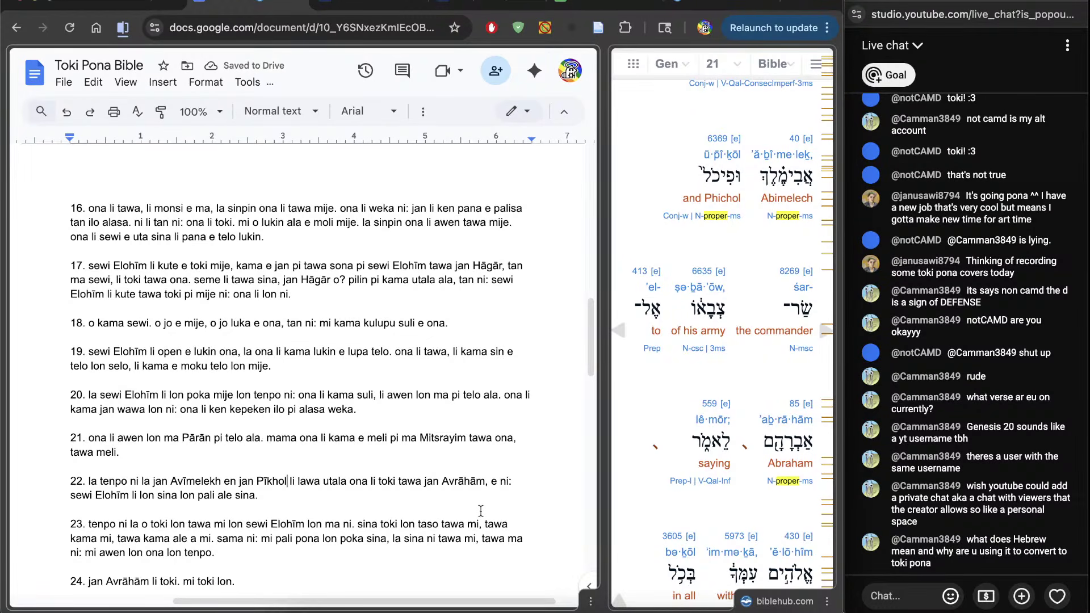
Check the interlinear proper names from verse 22 through verse 27 of Genesis 21
{"action": "scroll", "coordinate": [481, 511], "scroll_direction": "down", "scroll_amount": 2}
{"action": "scroll", "coordinate": [693, 462], "scroll_direction": "down", "scroll_amount": 1}
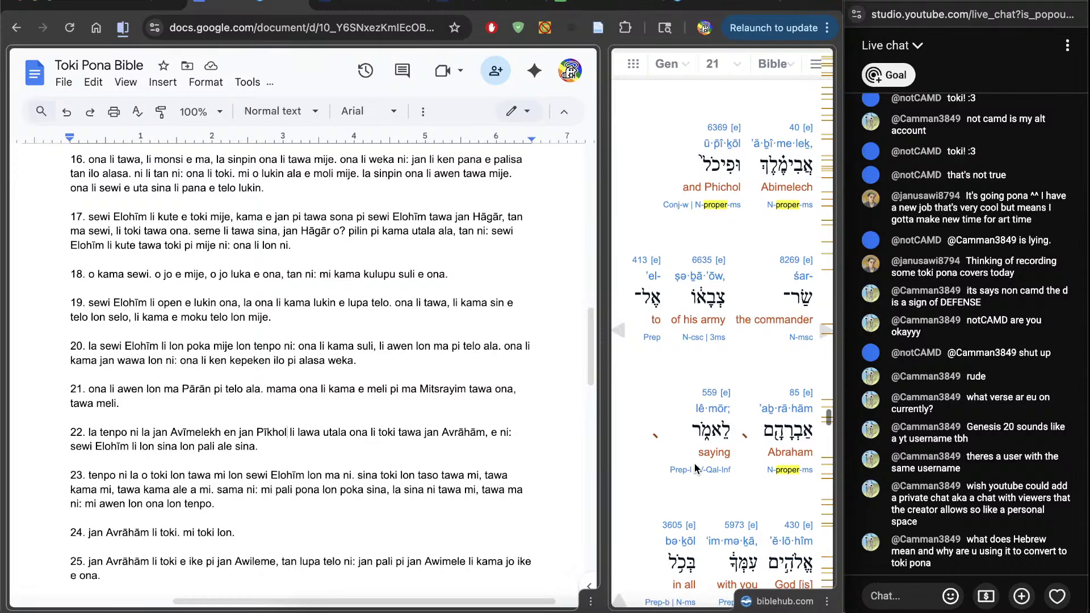
{"action": "scroll", "coordinate": [694, 462], "scroll_direction": "down", "scroll_amount": 5}
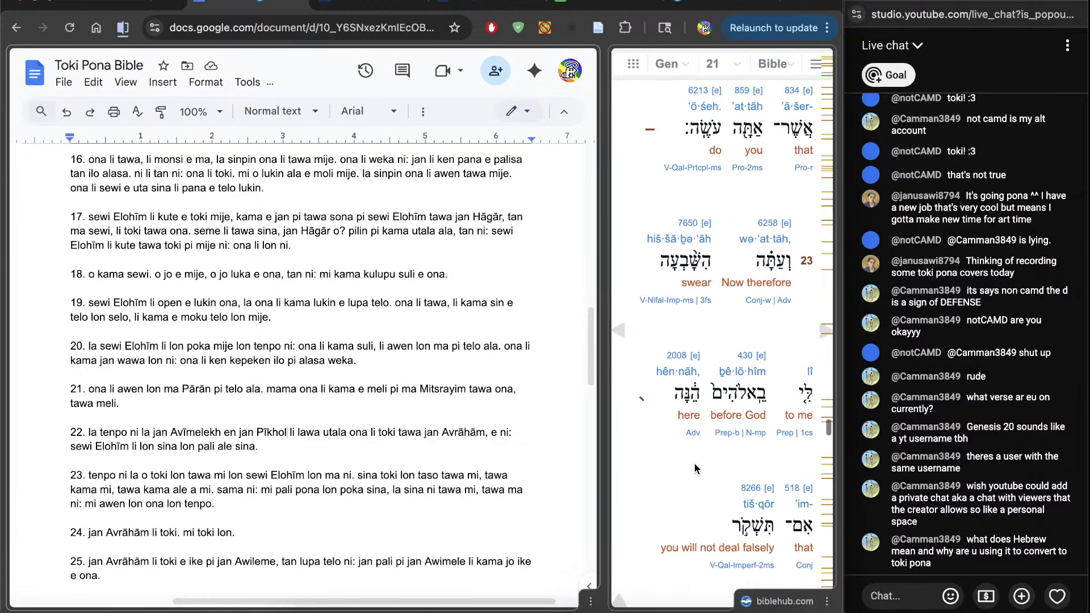
{"action": "scroll", "coordinate": [694, 464], "scroll_direction": "down", "scroll_amount": 10}
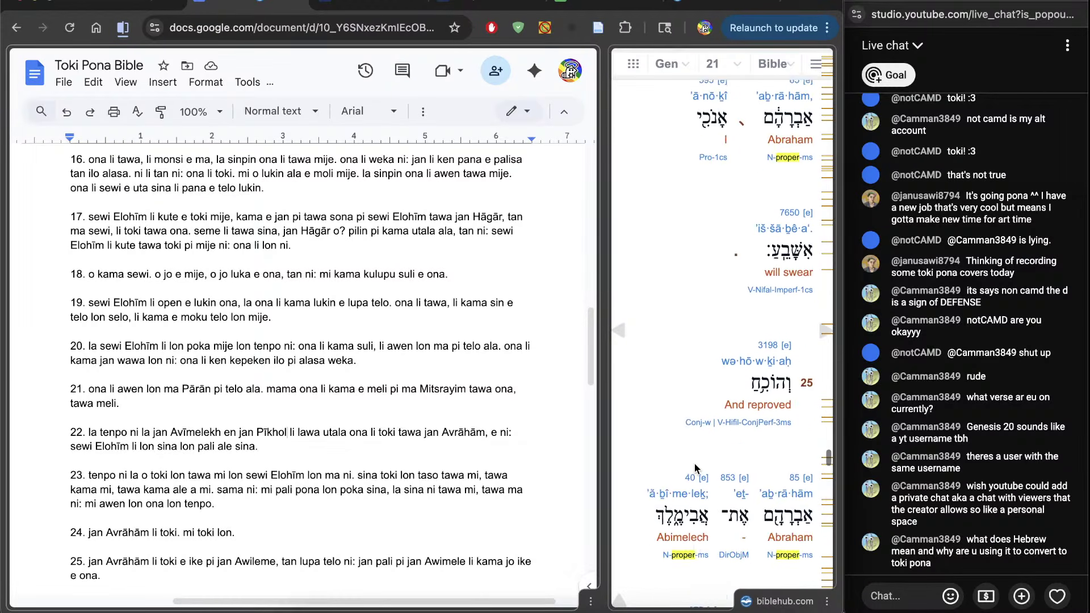
{"action": "scroll", "coordinate": [694, 462], "scroll_direction": "down", "scroll_amount": 8}
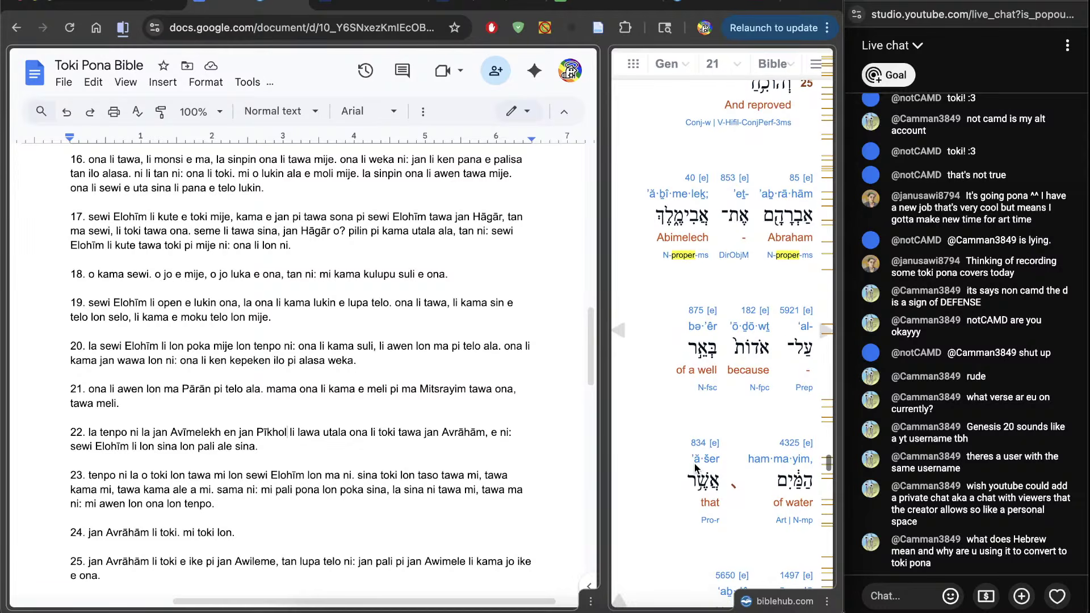
{"action": "scroll", "coordinate": [671, 502], "scroll_direction": "down", "scroll_amount": 10}
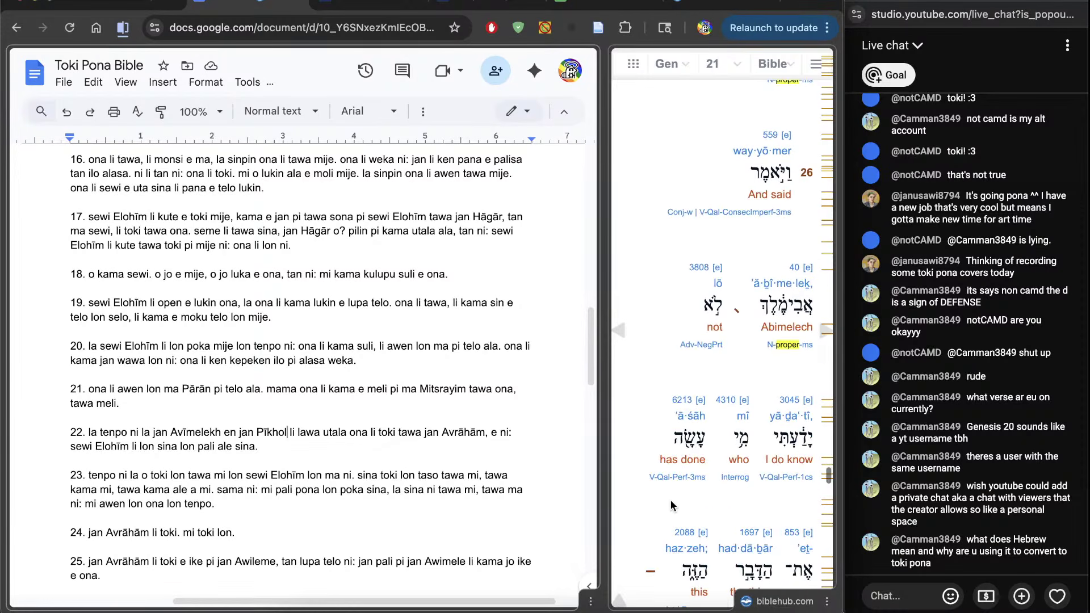
{"action": "scroll", "coordinate": [670, 502], "scroll_direction": "down", "scroll_amount": 10}
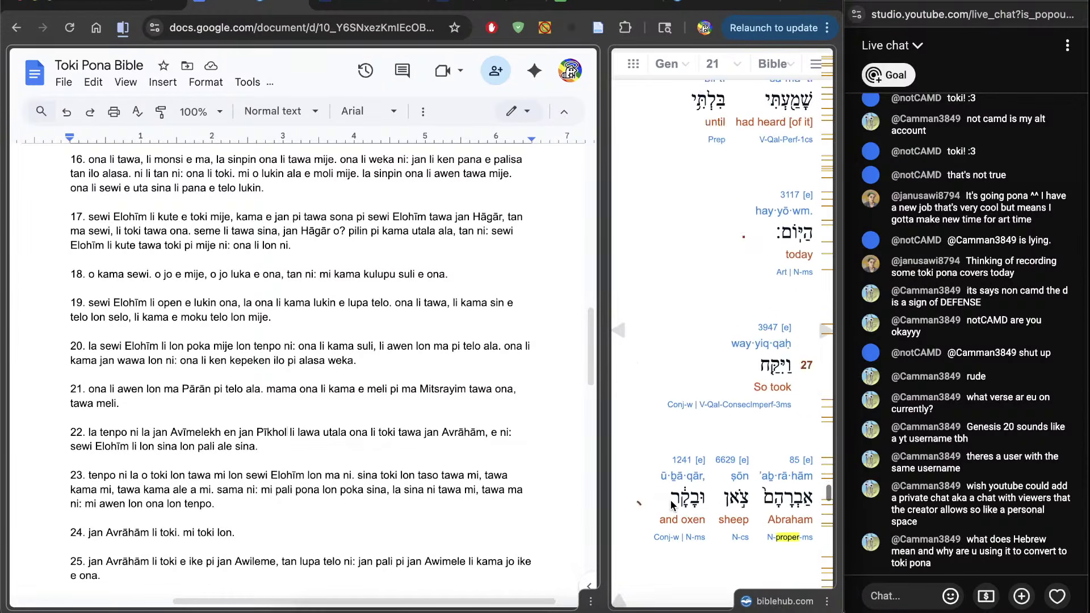
{"action": "scroll", "coordinate": [670, 500], "scroll_direction": "up", "scroll_amount": 10}
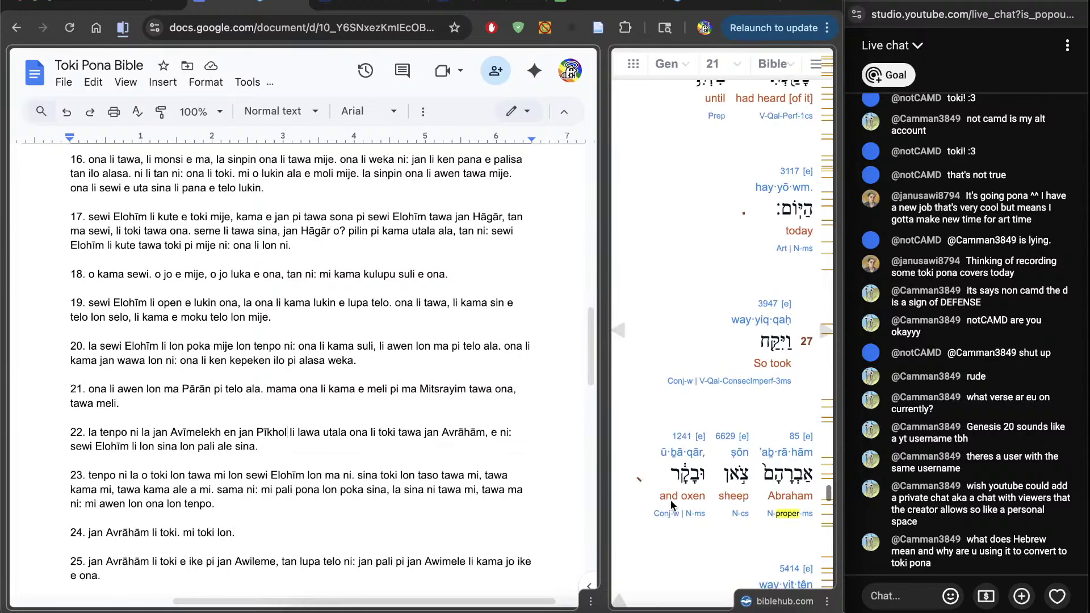
Replace both names Awileme and Awimele in verse 25 of Gn 21 with Avīmelekh, following the interlinear text
{"action": "scroll", "coordinate": [670, 509], "scroll_direction": "up", "scroll_amount": 5}
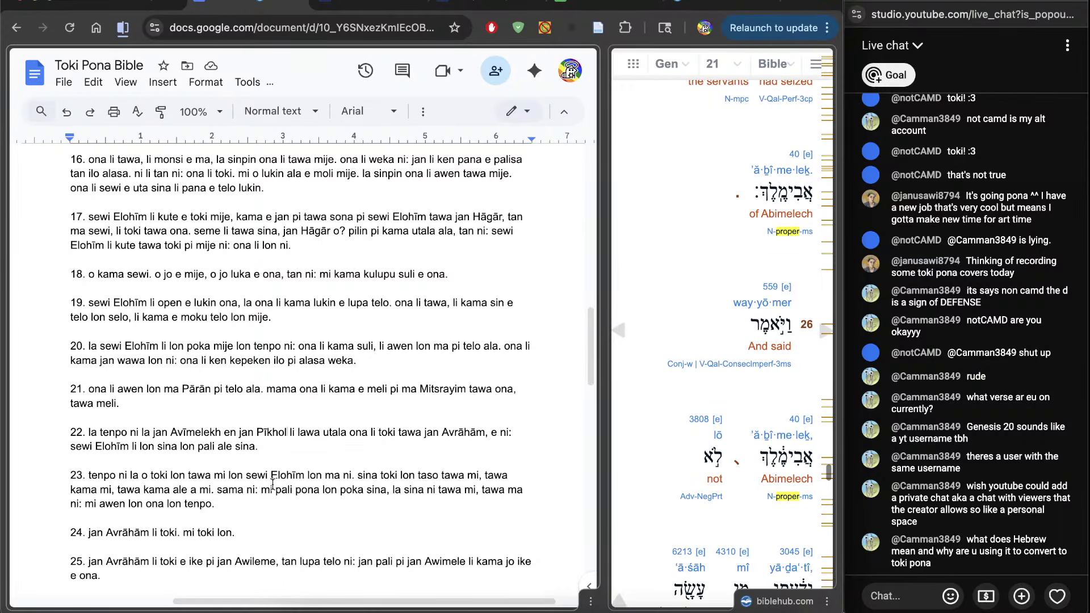
{"action": "scroll", "coordinate": [272, 483], "scroll_direction": "down", "scroll_amount": 3}
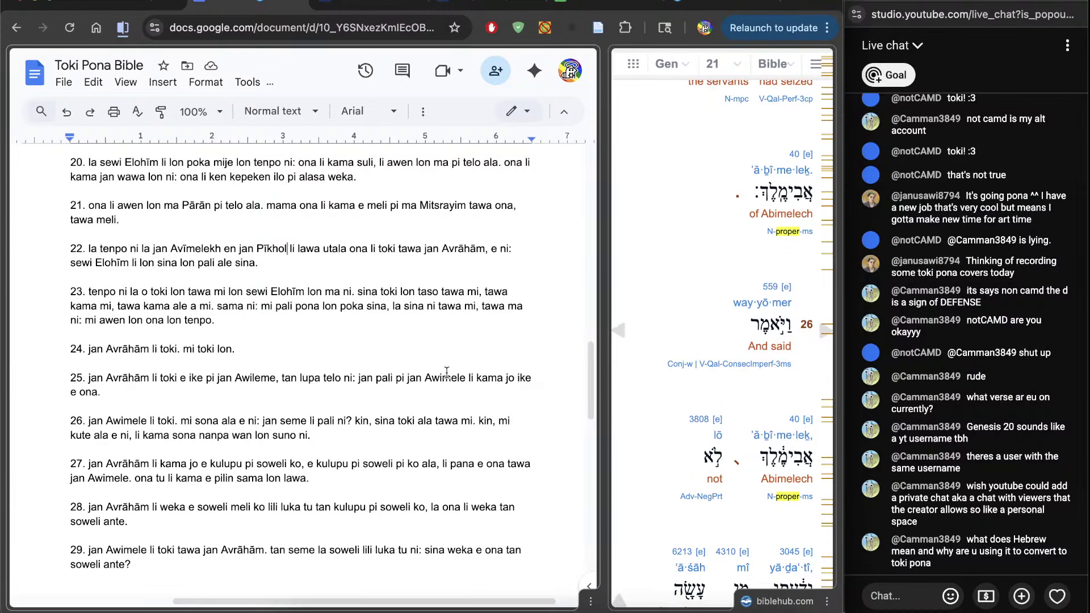
{"action": "double_click", "coordinate": [256, 377]}
{"action": "scroll", "coordinate": [748, 377], "scroll_direction": "up", "scroll_amount": 5}
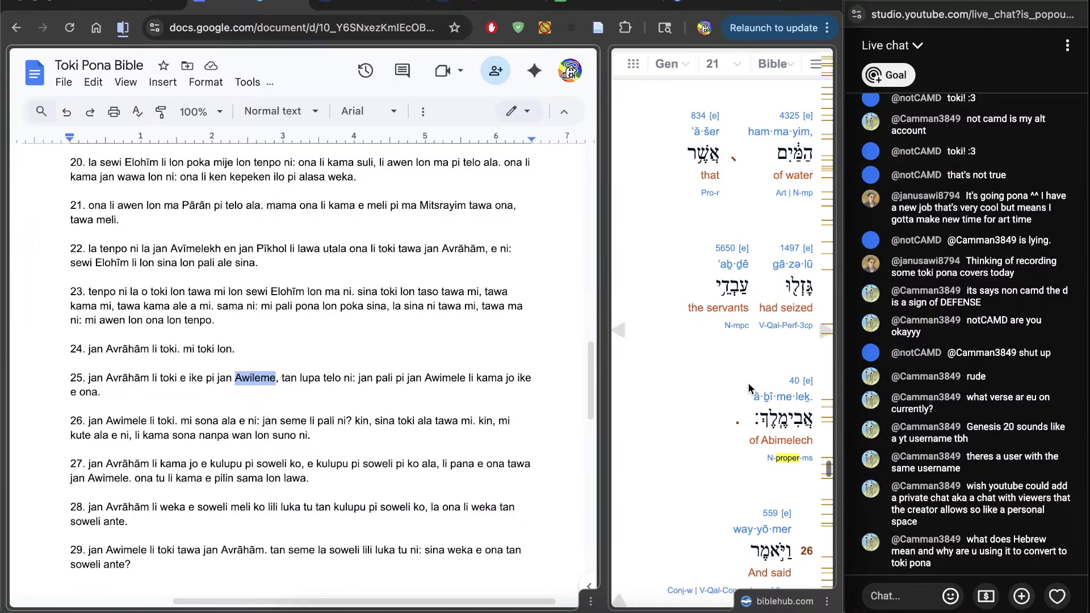
{"action": "type", "text": "Avīmelekh"}
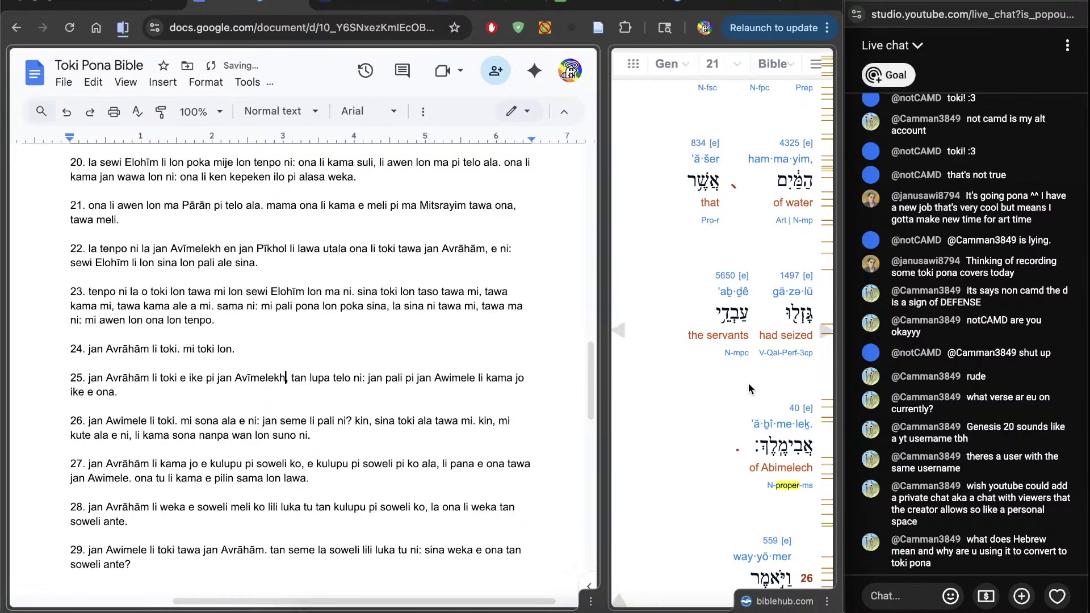
{"action": "scroll", "coordinate": [673, 376], "scroll_direction": "up", "scroll_amount": 5}
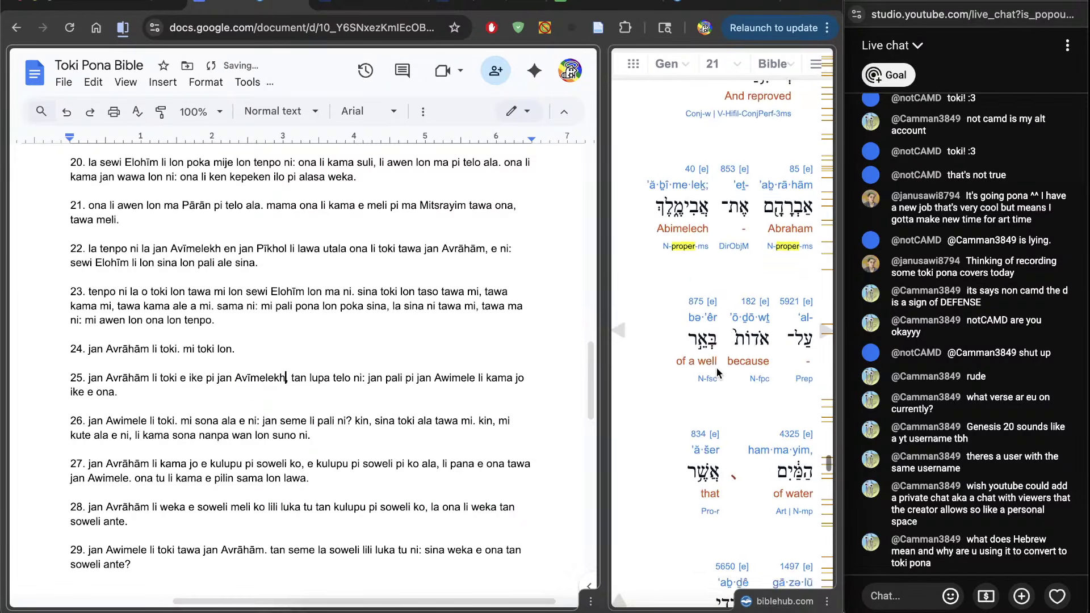
{"action": "double_click", "coordinate": [453, 378]}
{"action": "type", "text": "Avīmelekh"}
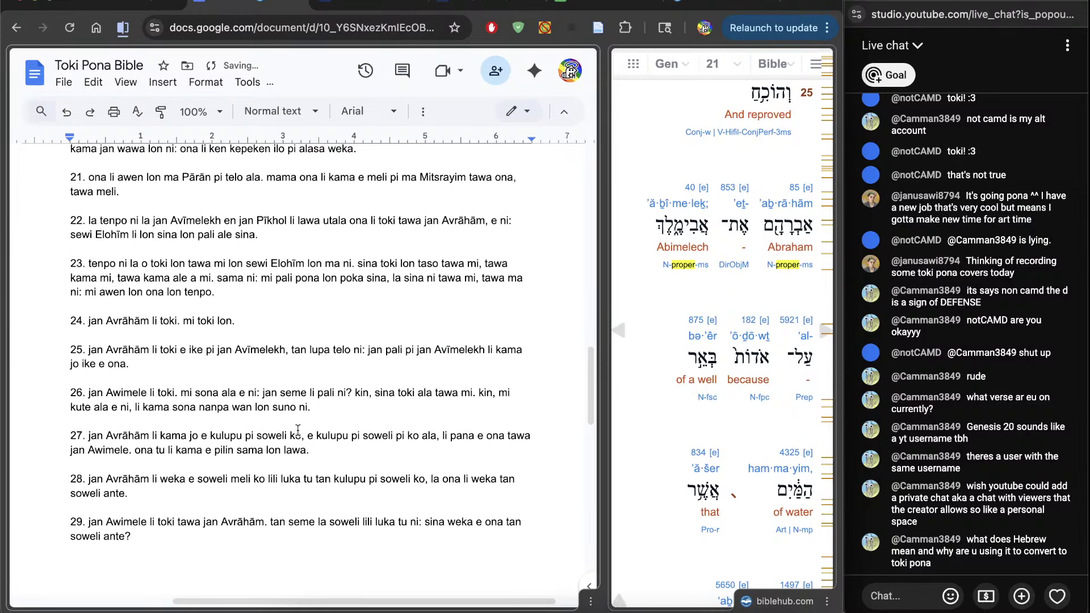
Replace the name Awimele at the start of verse 26 of Gn 21 with Avīmelekh
{"action": "scroll", "coordinate": [298, 430], "scroll_direction": "down", "scroll_amount": 1}
{"action": "double_click", "coordinate": [142, 388]}
{"action": "type", "text": "Avīmelekh"}
Compare the interlinear proper names from verse 25 through verse 27 of Genesis 21 with the translated verses
{"action": "scroll", "coordinate": [713, 472], "scroll_direction": "down", "scroll_amount": 8}
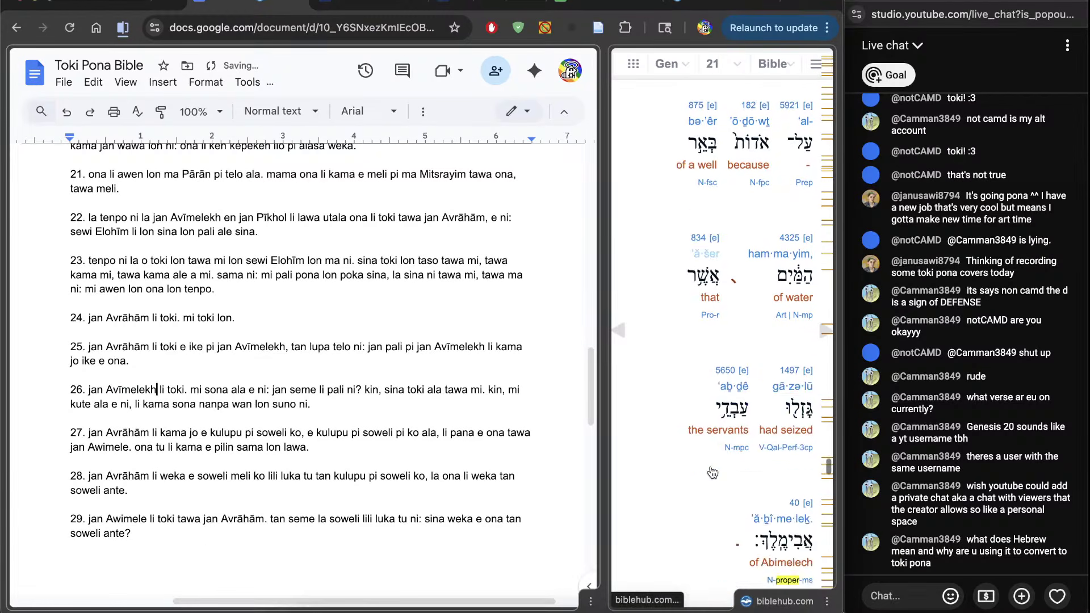
{"action": "scroll", "coordinate": [713, 472], "scroll_direction": "down", "scroll_amount": 5}
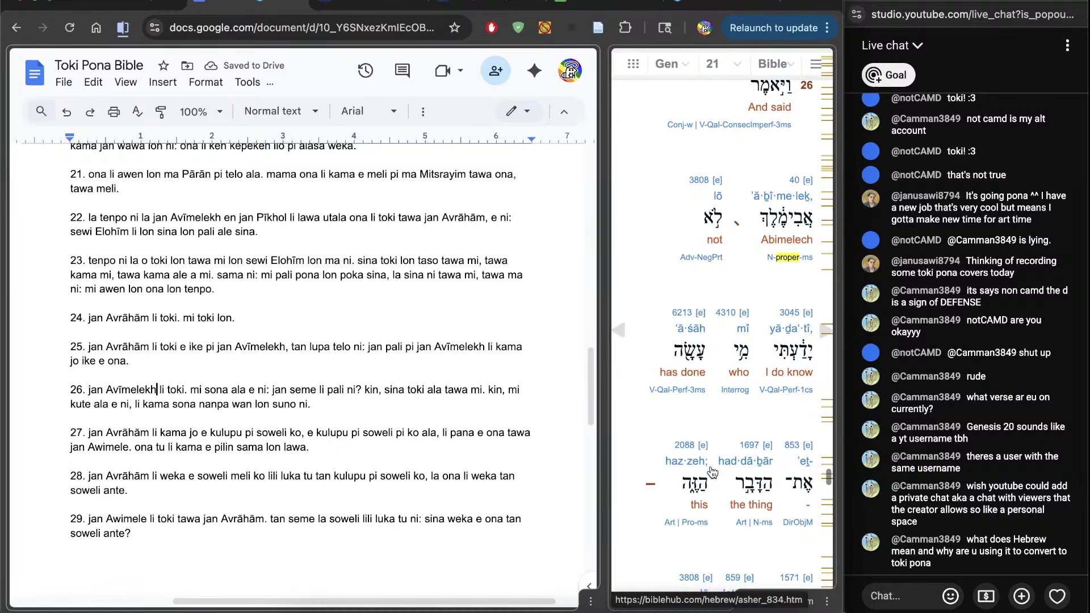
{"action": "scroll", "coordinate": [712, 472], "scroll_direction": "down", "scroll_amount": 5}
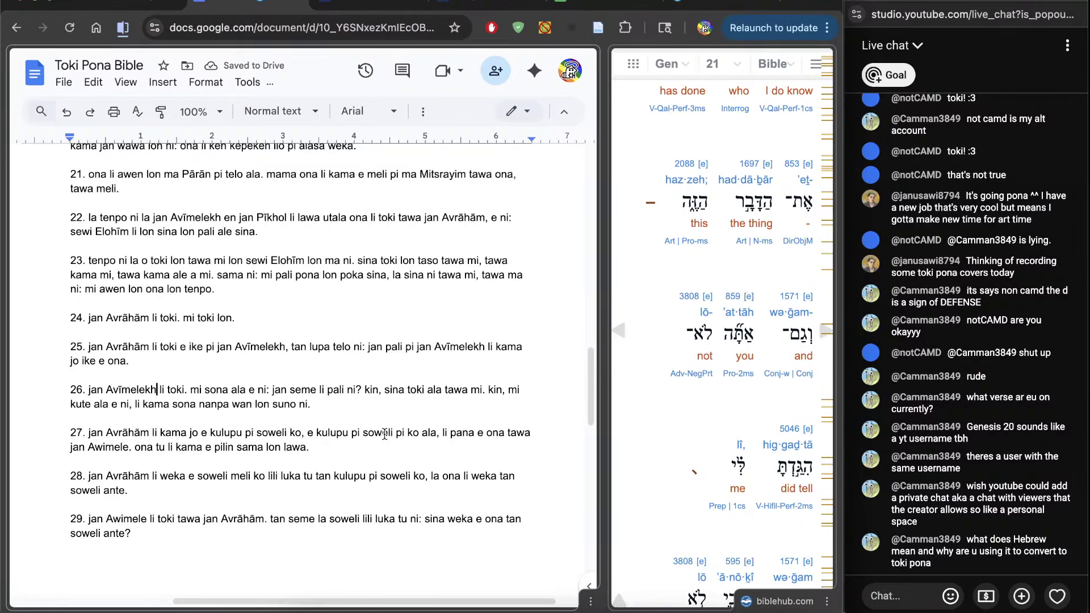
{"action": "scroll", "coordinate": [784, 486], "scroll_direction": "down", "scroll_amount": 6}
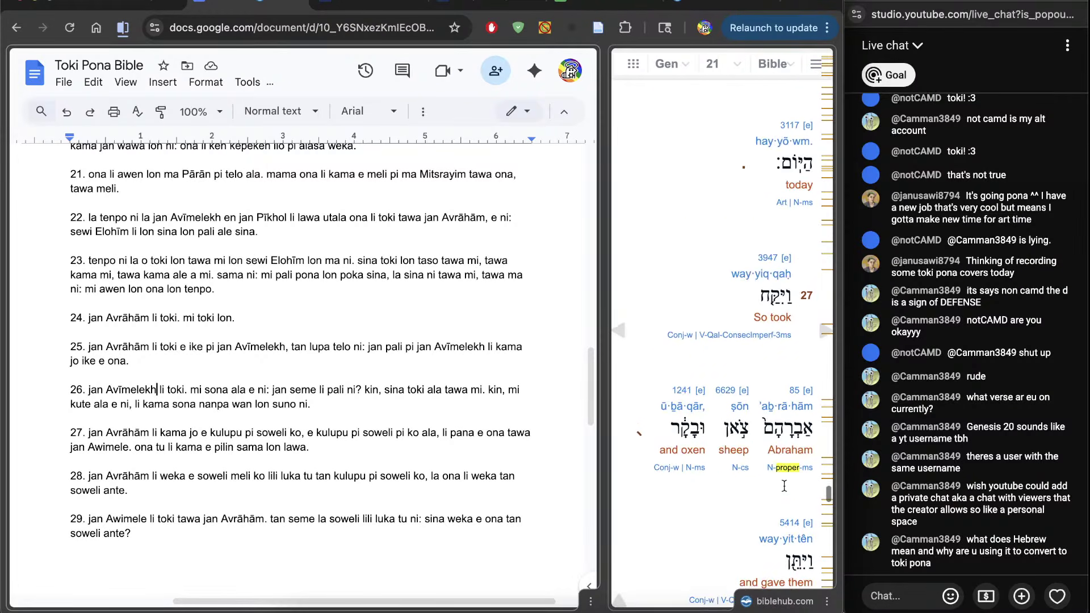
{"action": "scroll", "coordinate": [784, 486], "scroll_direction": "down", "scroll_amount": 5}
{"action": "scroll", "coordinate": [335, 458], "scroll_direction": "down", "scroll_amount": 2}
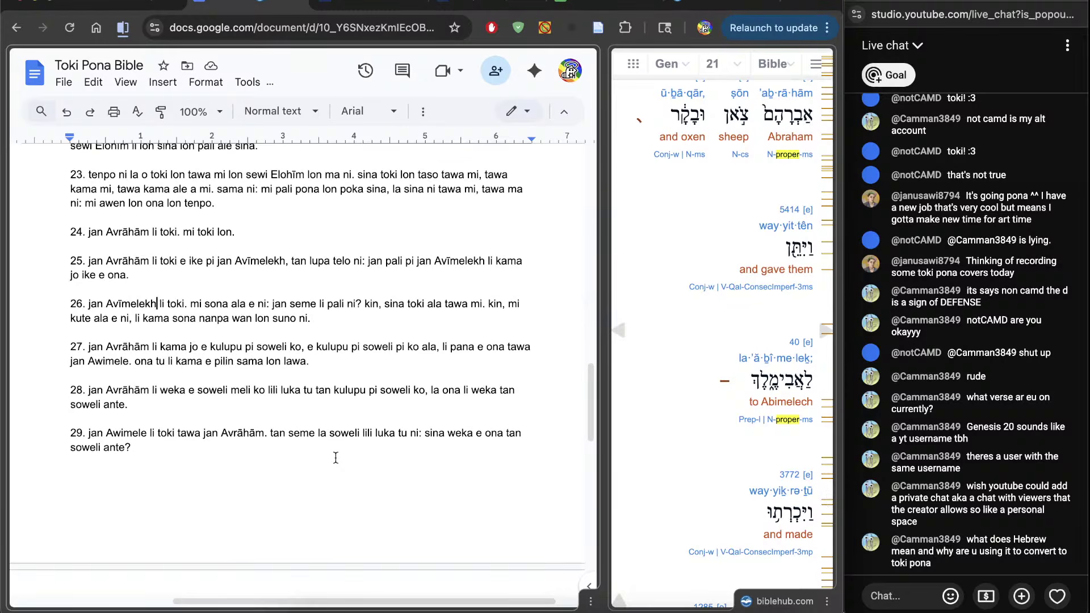
Respell the name "Awimele" as "Avīmelekh" in verses 29 and 27 of the Toki Pona text
{"action": "double_click", "coordinate": [124, 433]}
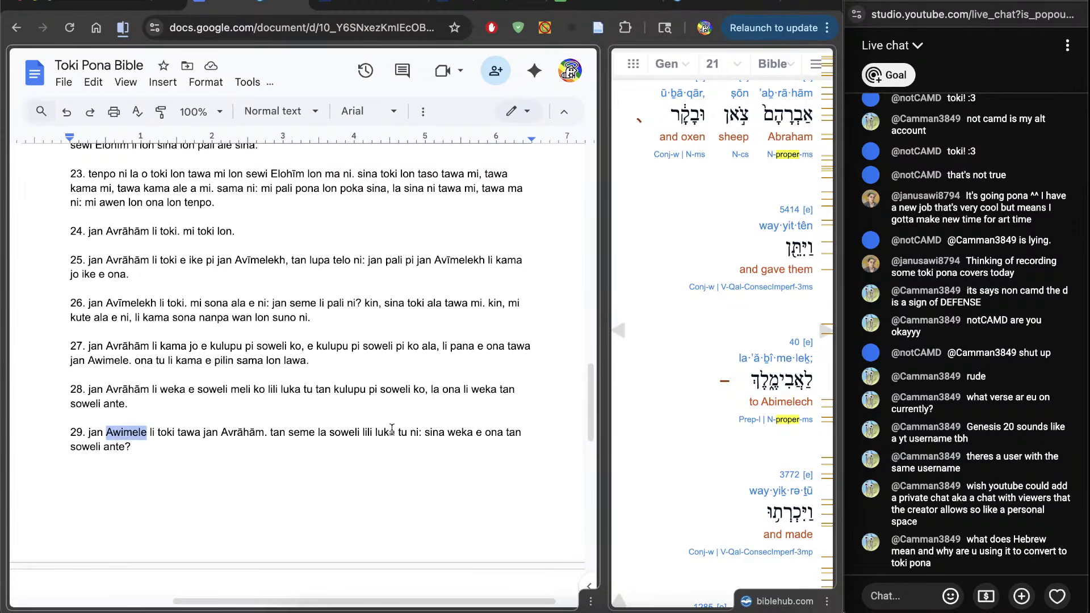
{"action": "type", "text": "Avīmelekh"}
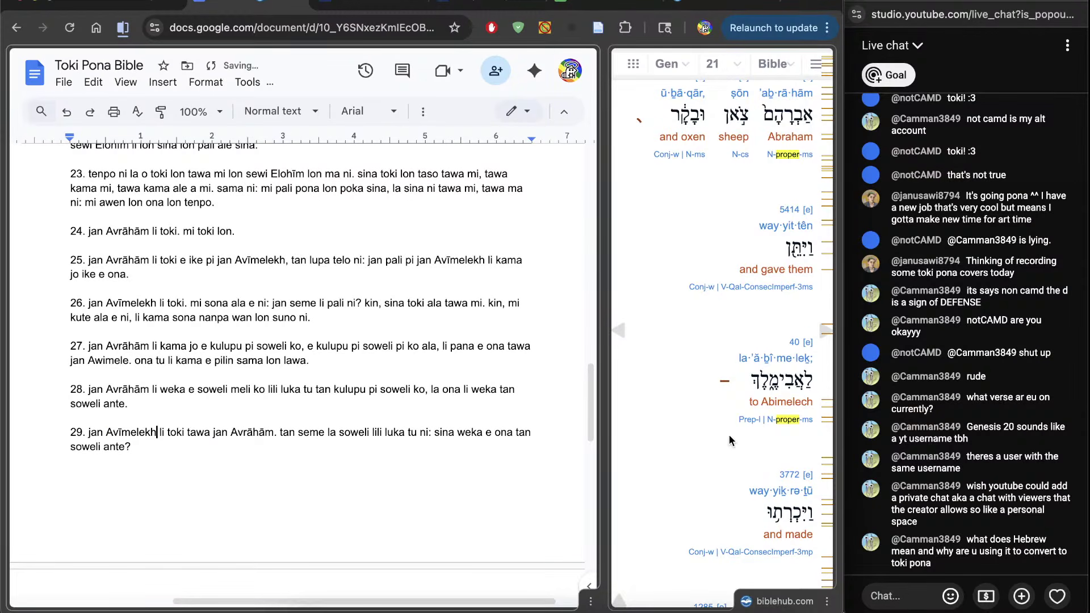
{"action": "scroll", "coordinate": [729, 437], "scroll_direction": "down", "scroll_amount": 4}
{"action": "scroll", "coordinate": [729, 435], "scroll_direction": "up", "scroll_amount": 3}
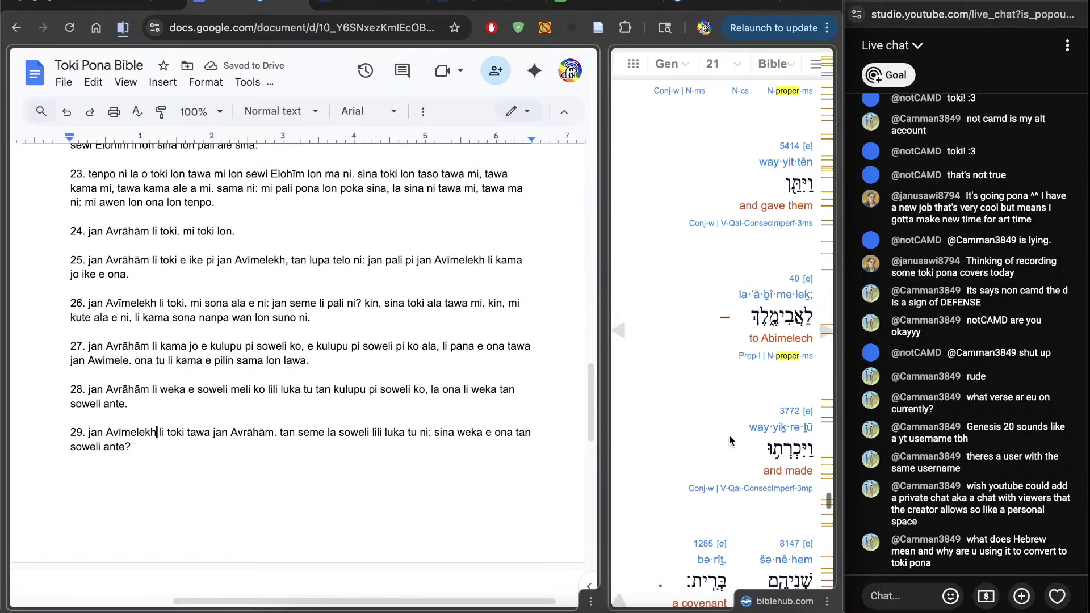
{"action": "scroll", "coordinate": [686, 418], "scroll_direction": "up", "scroll_amount": 4}
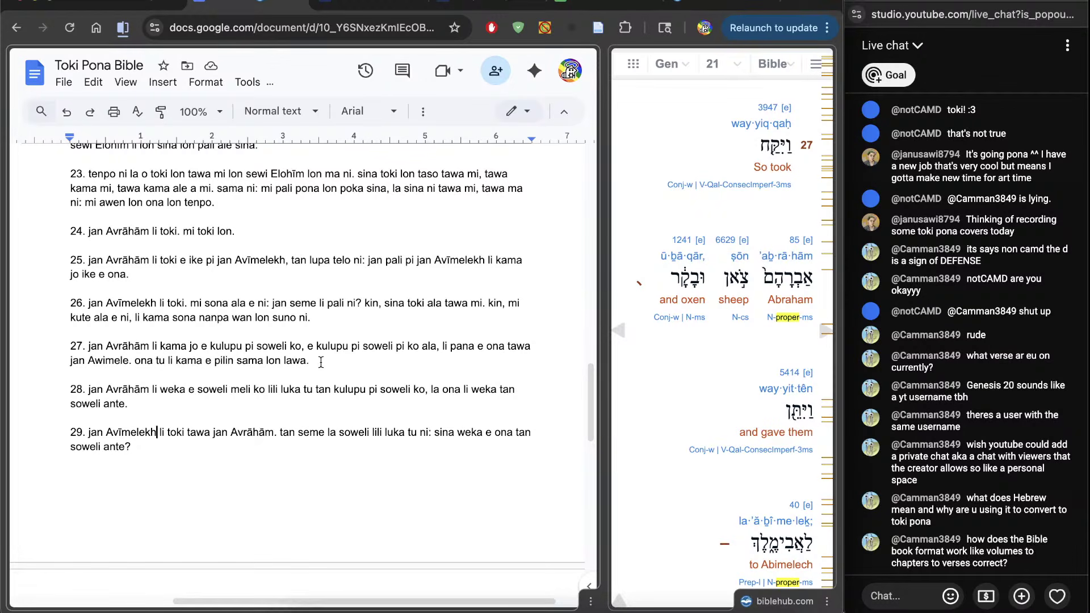
{"action": "scroll", "coordinate": [722, 322], "scroll_direction": "up", "scroll_amount": 1}
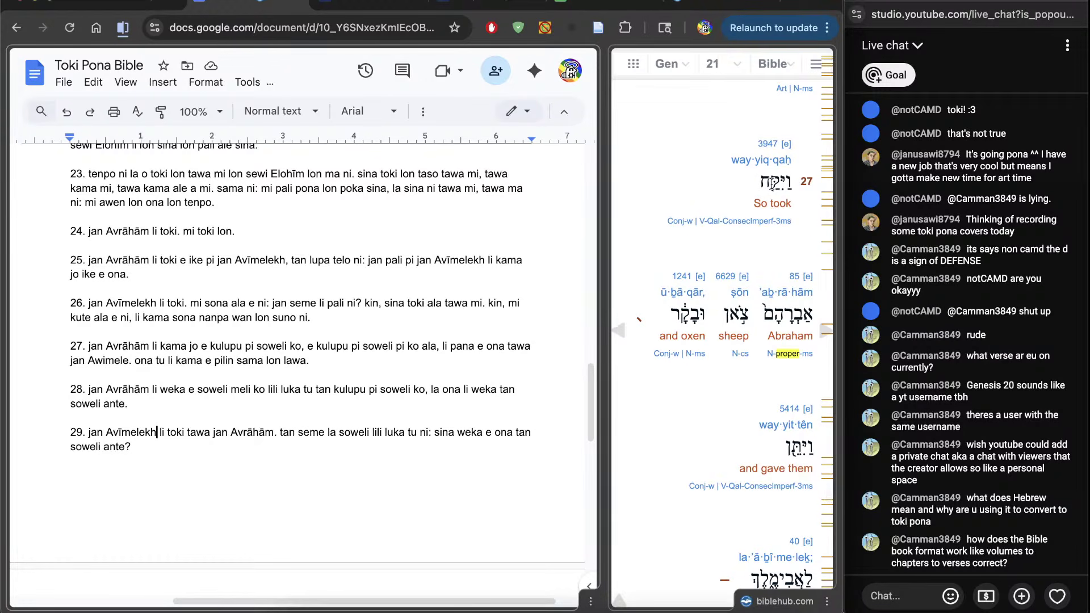
{"action": "scroll", "coordinate": [744, 341], "scroll_direction": "down", "scroll_amount": 2}
{"action": "scroll", "coordinate": [745, 341], "scroll_direction": "down", "scroll_amount": 5}
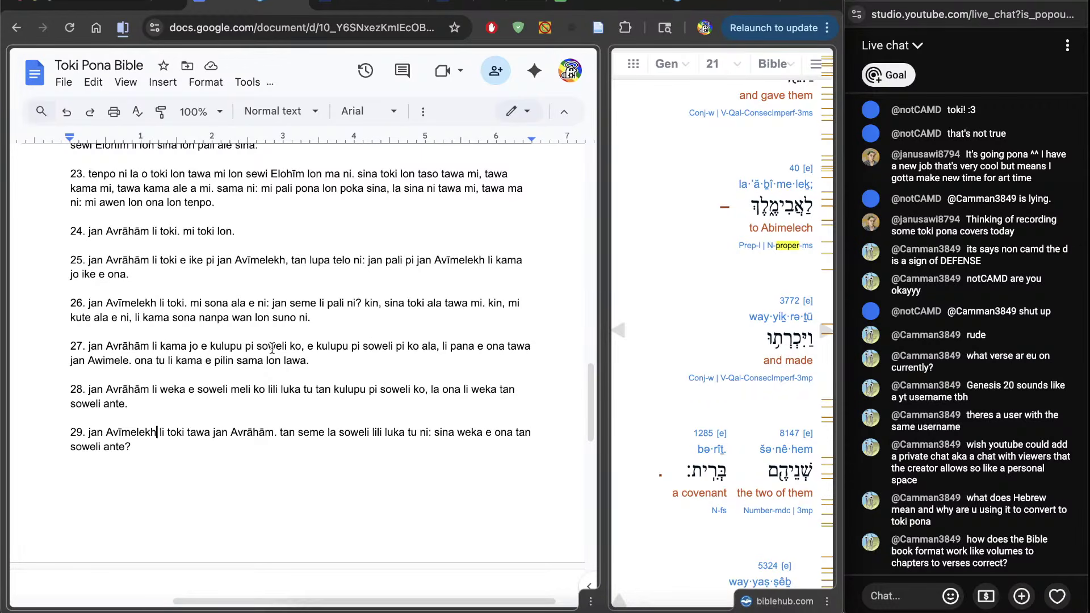
{"action": "double_click", "coordinate": [102, 361]}
{"action": "type", "text": "Avīmelekh"}
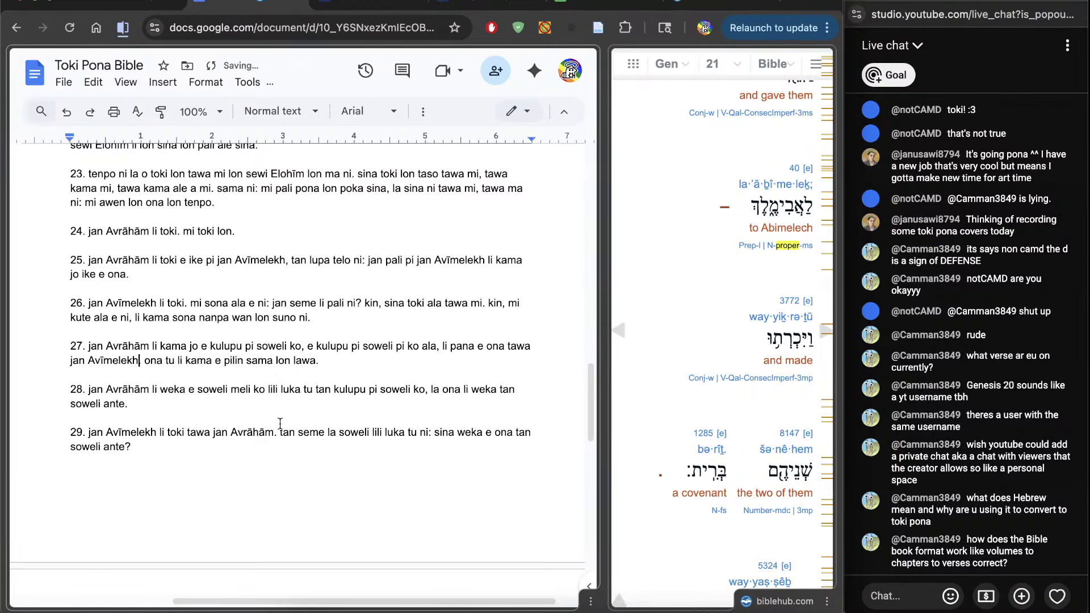
Check verses 28 to 30 of the translation against the Genesis 21 Hebrew interlinear for proper names
{"action": "scroll", "coordinate": [281, 485], "scroll_direction": "down", "scroll_amount": 2}
{"action": "scroll", "coordinate": [670, 428], "scroll_direction": "down", "scroll_amount": 10}
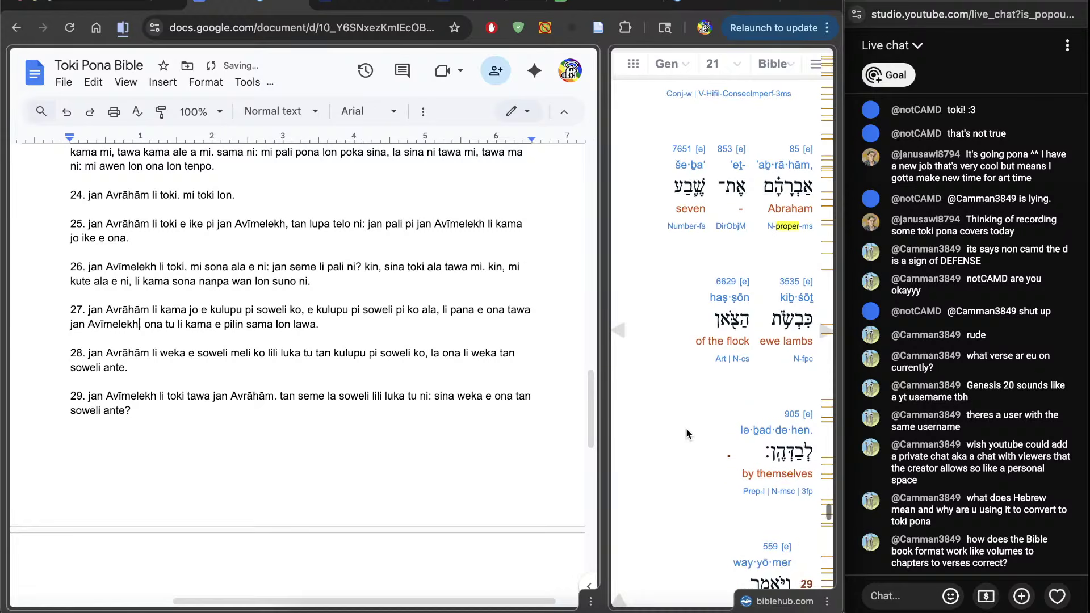
{"action": "scroll", "coordinate": [686, 428], "scroll_direction": "down", "scroll_amount": 7}
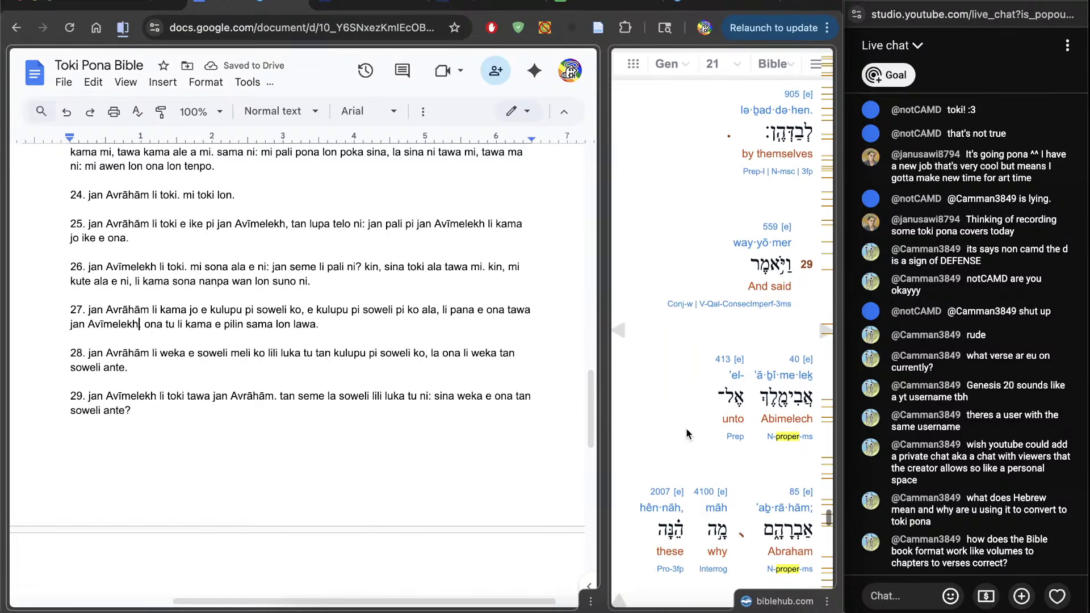
{"action": "scroll", "coordinate": [655, 434], "scroll_direction": "down", "scroll_amount": 4}
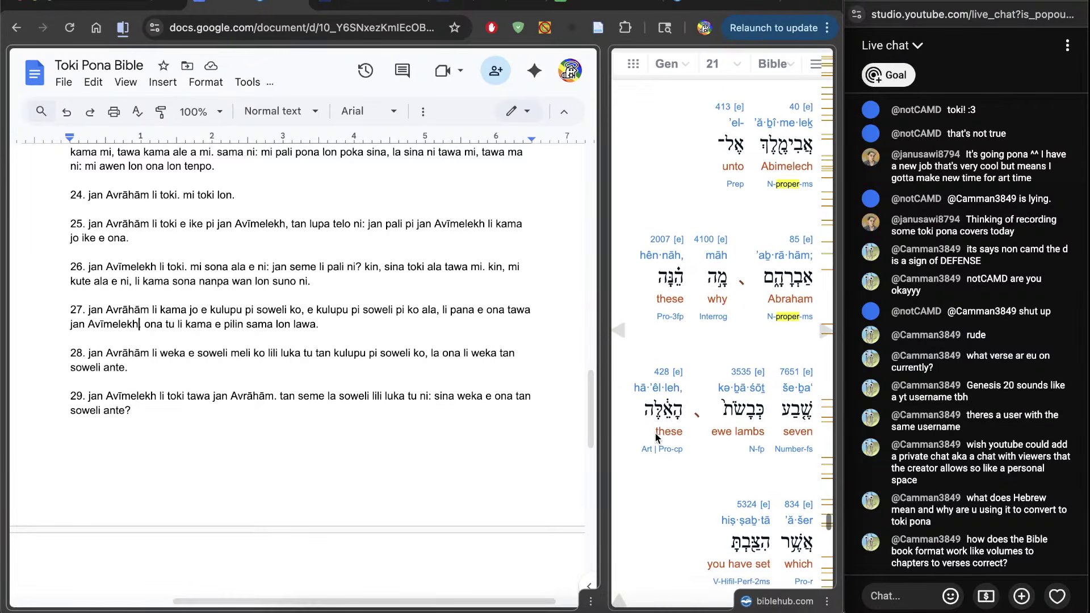
{"action": "scroll", "coordinate": [655, 434], "scroll_direction": "down", "scroll_amount": 3}
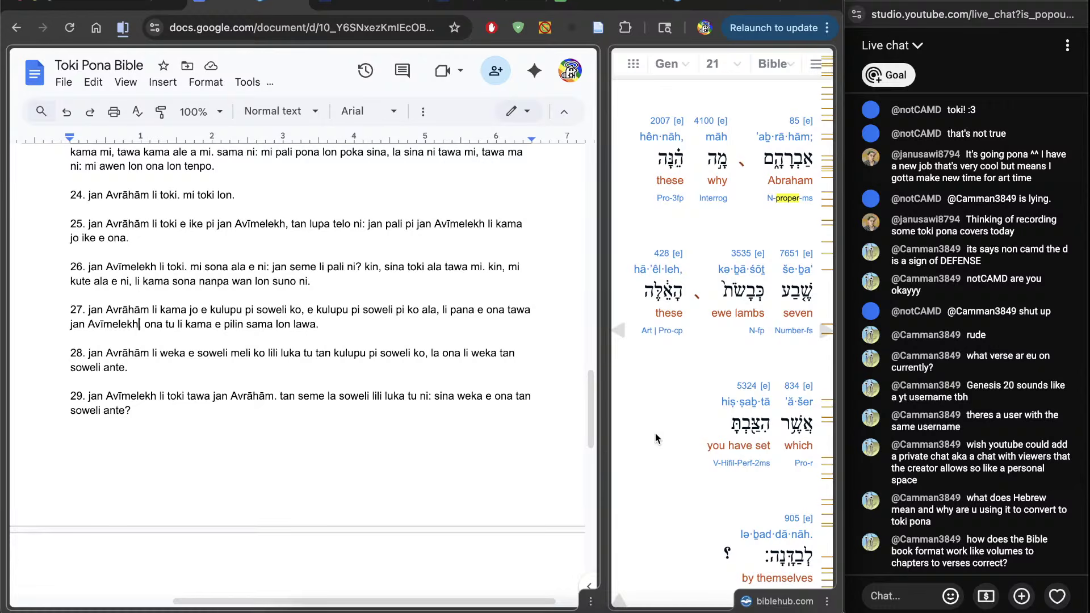
{"action": "scroll", "coordinate": [655, 433], "scroll_direction": "down", "scroll_amount": 5}
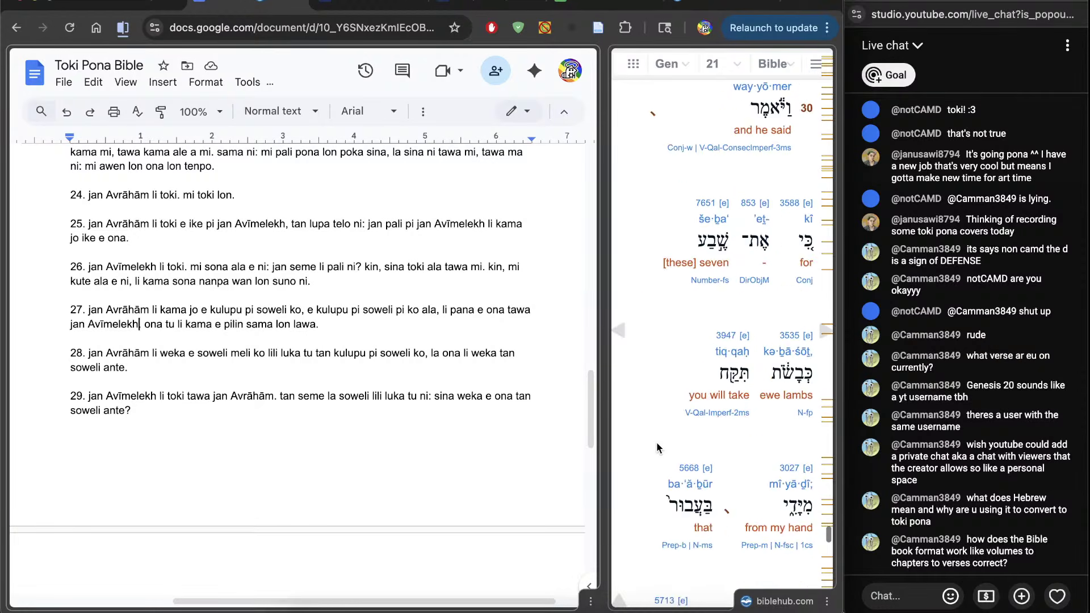
{"action": "scroll", "coordinate": [656, 446], "scroll_direction": "down", "scroll_amount": 10}
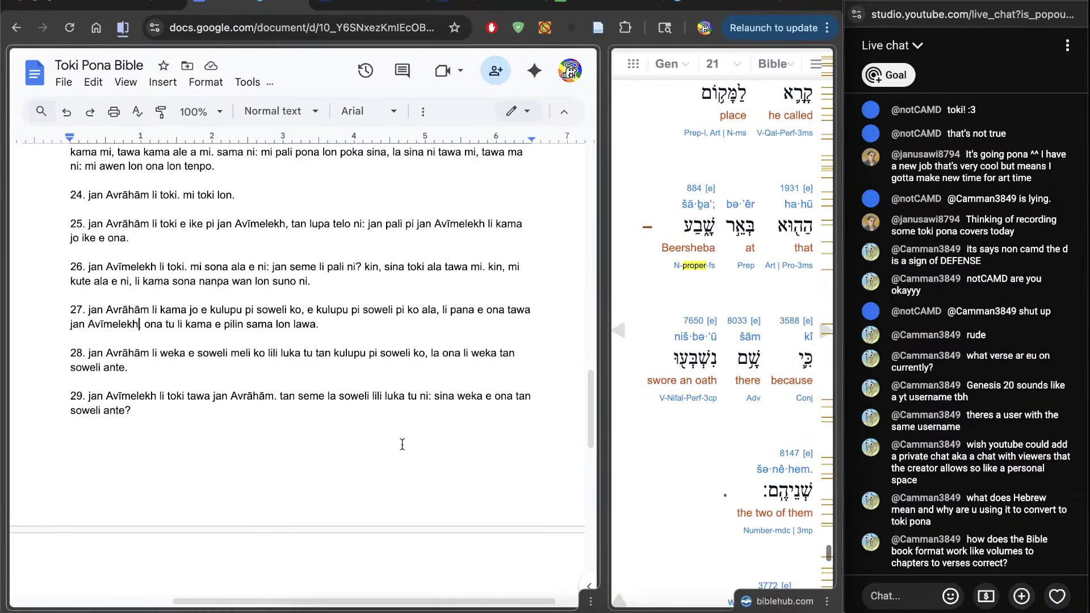
Replace the place name "Pesawa" in verse 31 with "B'er Shāva", following the Hebrew interlinear
{"action": "scroll", "coordinate": [402, 444], "scroll_direction": "down", "scroll_amount": 9}
{"action": "scroll", "coordinate": [402, 444], "scroll_direction": "up", "scroll_amount": 5}
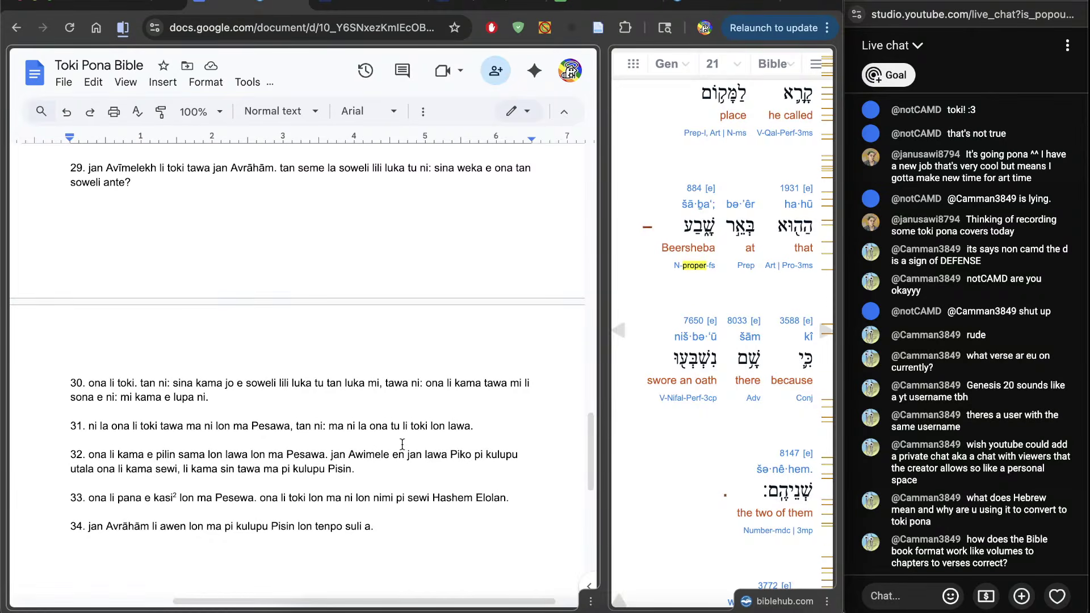
{"action": "scroll", "coordinate": [666, 307], "scroll_direction": "up", "scroll_amount": 7}
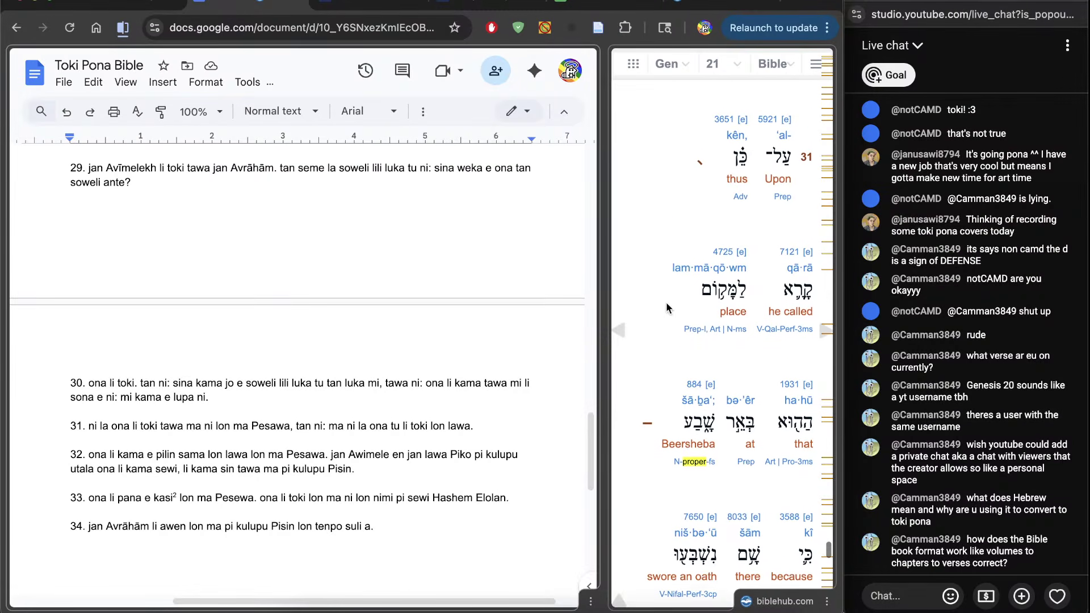
{"action": "scroll", "coordinate": [668, 307], "scroll_direction": "down", "scroll_amount": 1}
{"action": "double_click", "coordinate": [259, 427]}
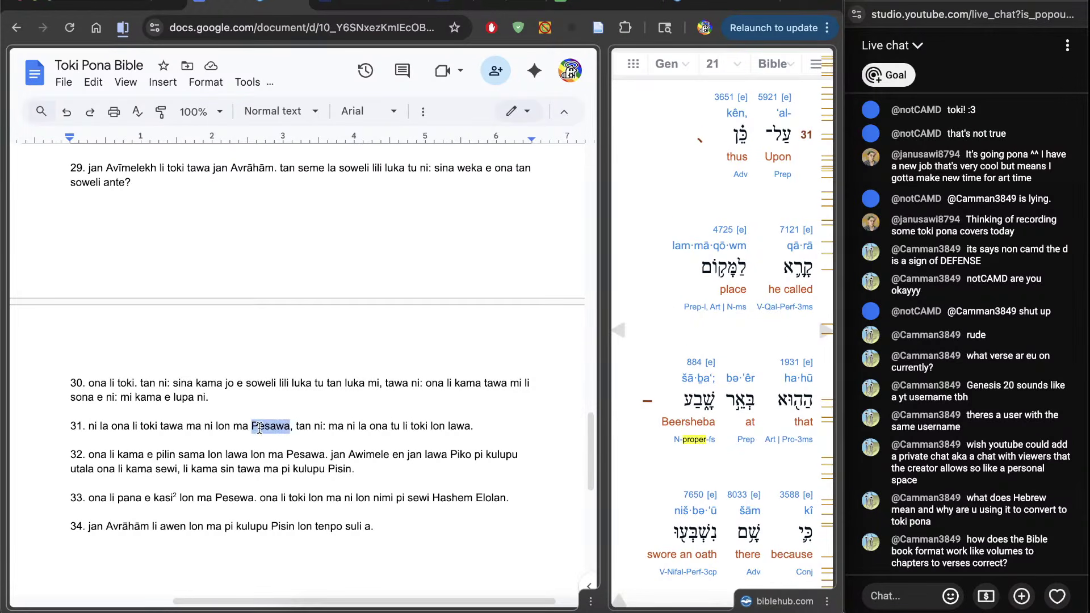
{"action": "scroll", "coordinate": [644, 457], "scroll_direction": "down", "scroll_amount": 1}
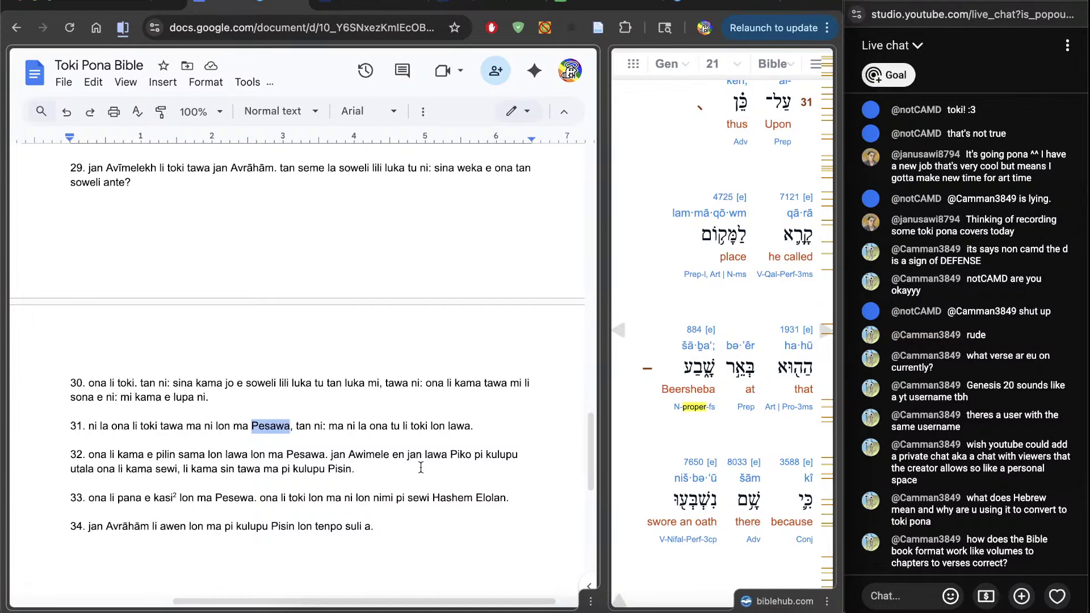
{"action": "type", "text": "B"}
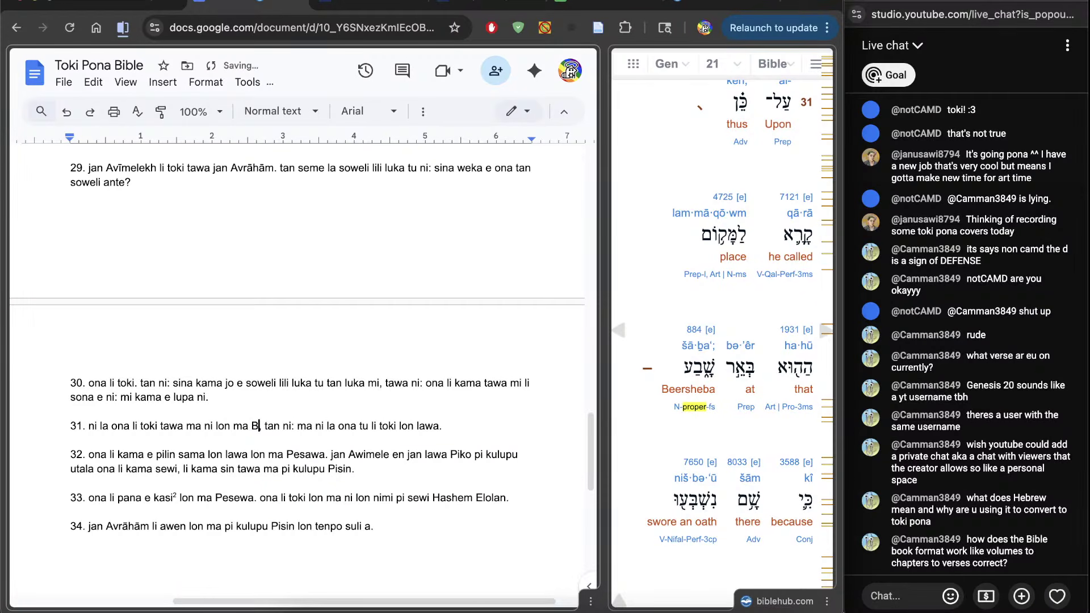
{"action": "type", "text": "'er"}
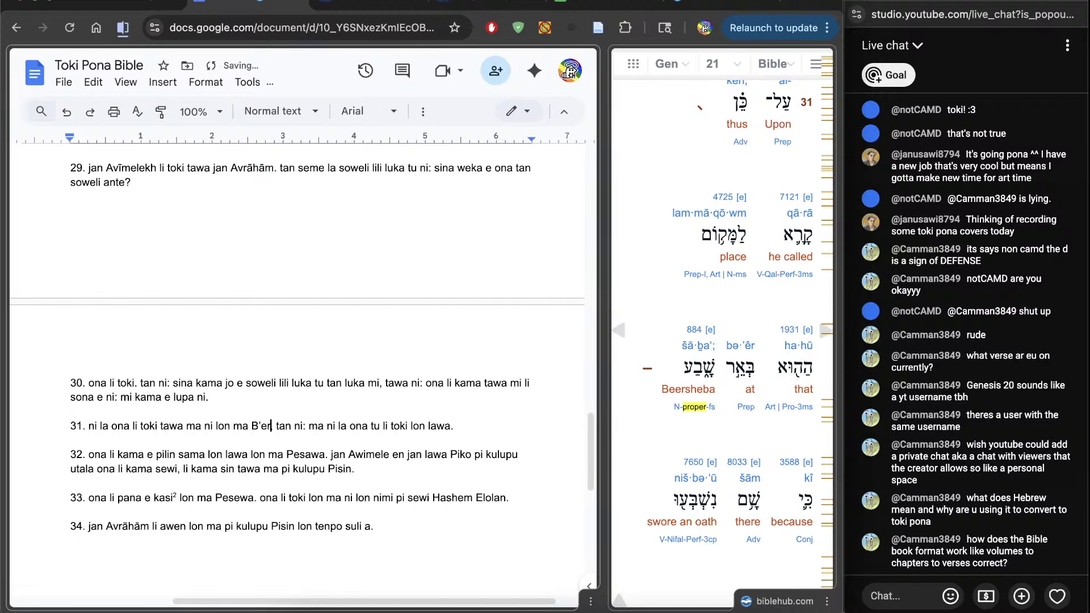
{"action": "type", "text": " Shāva"}
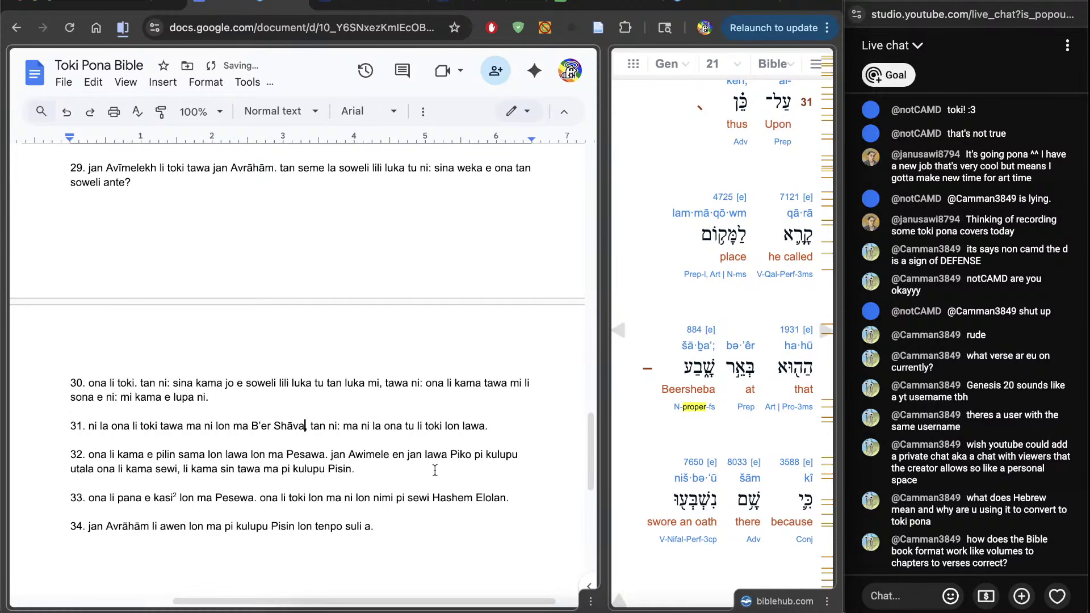
Change the place name "Pesawa" in verse 32 to "B'er Shāva", keeping the full stop after it
{"action": "scroll", "coordinate": [389, 487], "scroll_direction": "down", "scroll_amount": 2}
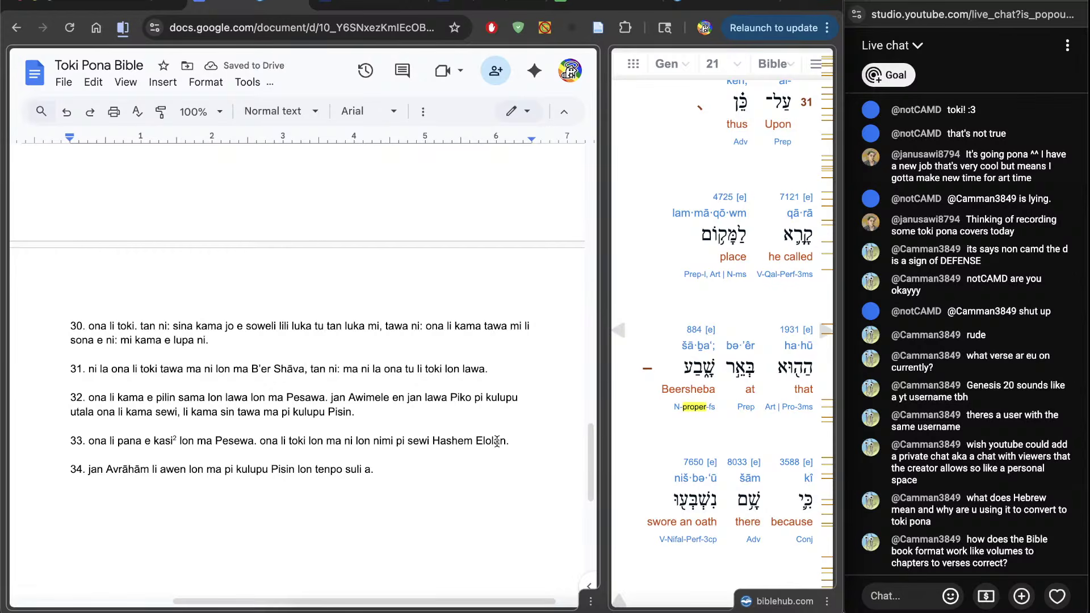
{"action": "scroll", "coordinate": [671, 435], "scroll_direction": "down", "scroll_amount": 2}
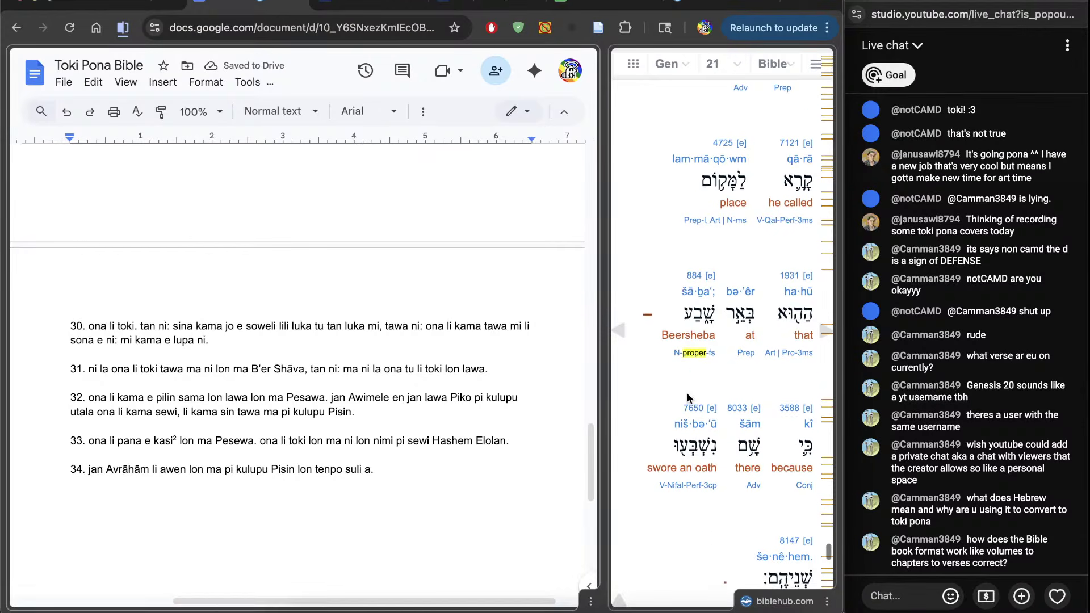
{"action": "scroll", "coordinate": [720, 380], "scroll_direction": "down", "scroll_amount": 10}
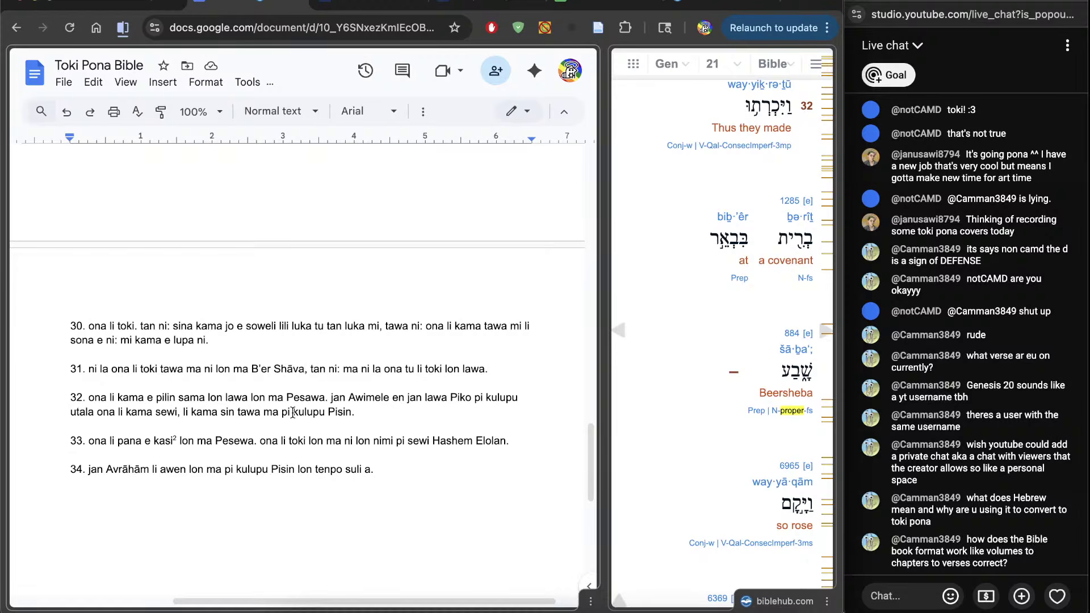
{"action": "double_click", "coordinate": [304, 397]}
{"action": "type", "text": "B'er"}
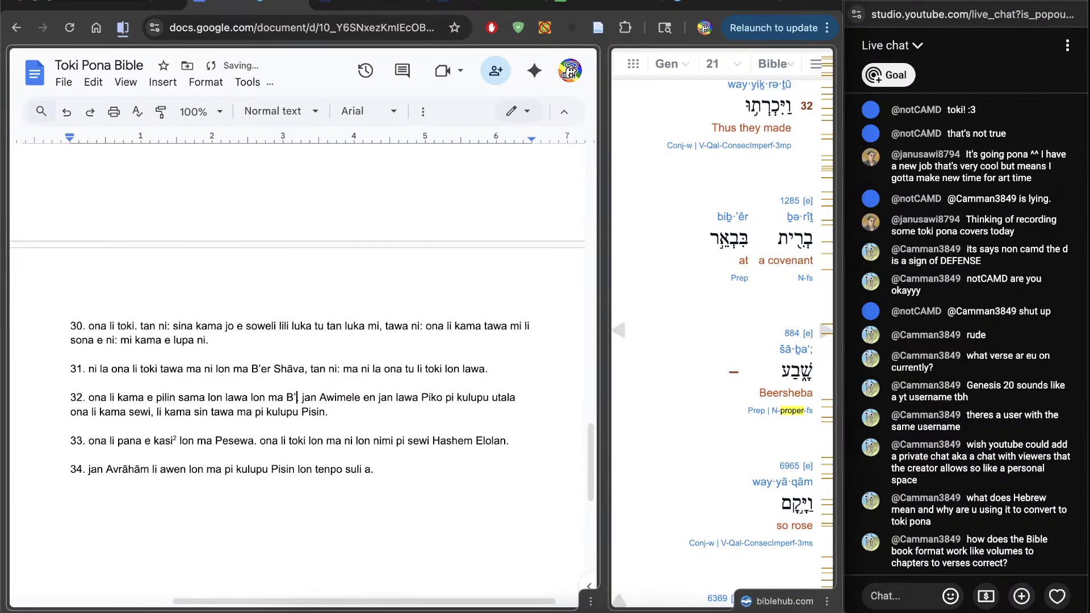
{"action": "type", "text": " Sh."}
{"action": "key", "text": "ctrl+a"}
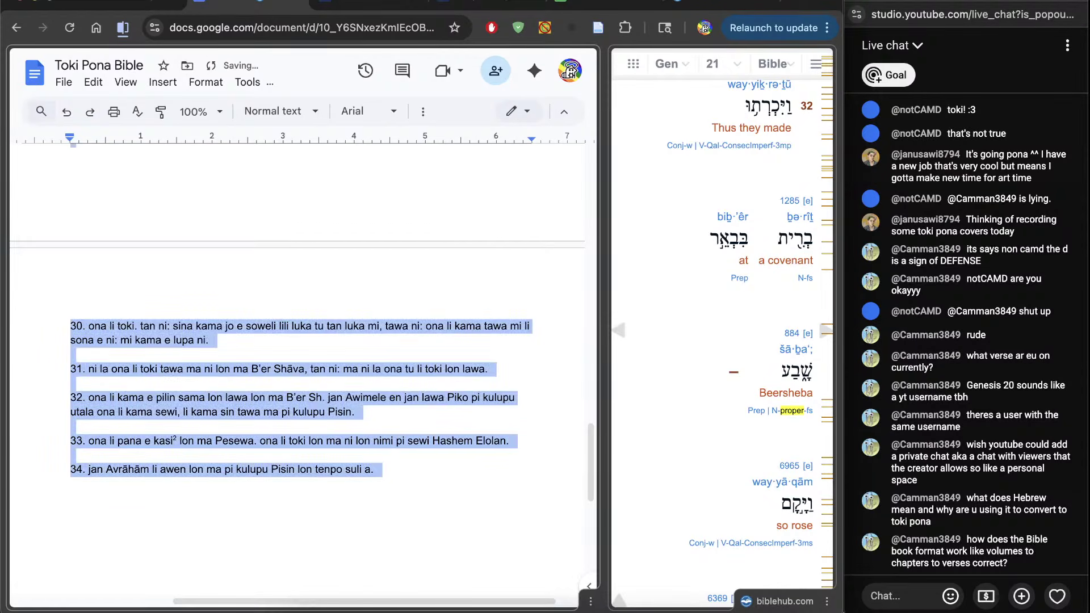
{"action": "left_click", "coordinate": [322, 398]}
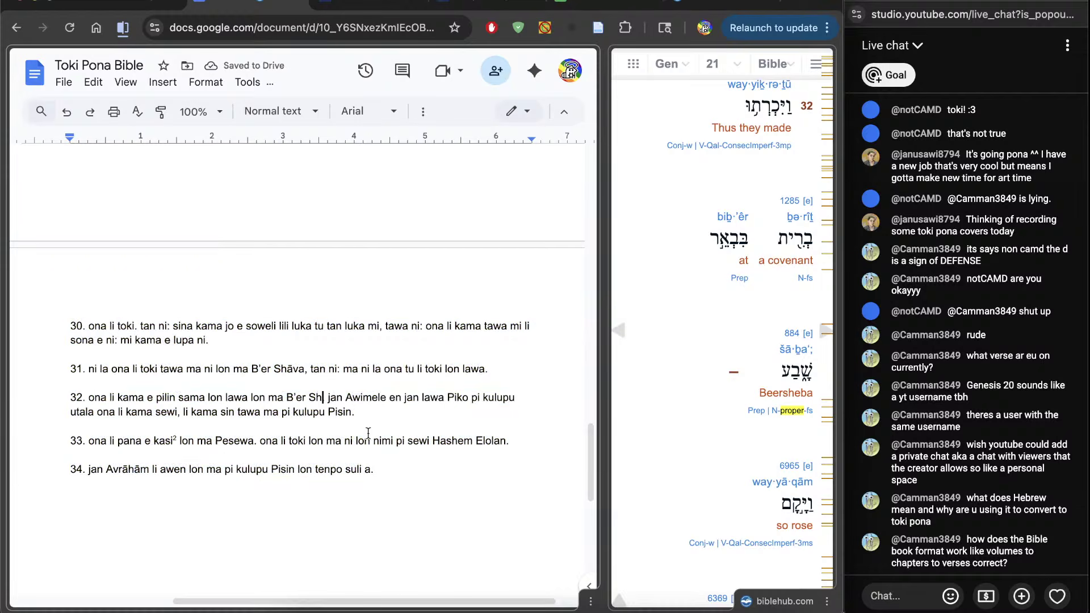
{"action": "type", "text": "āva"}
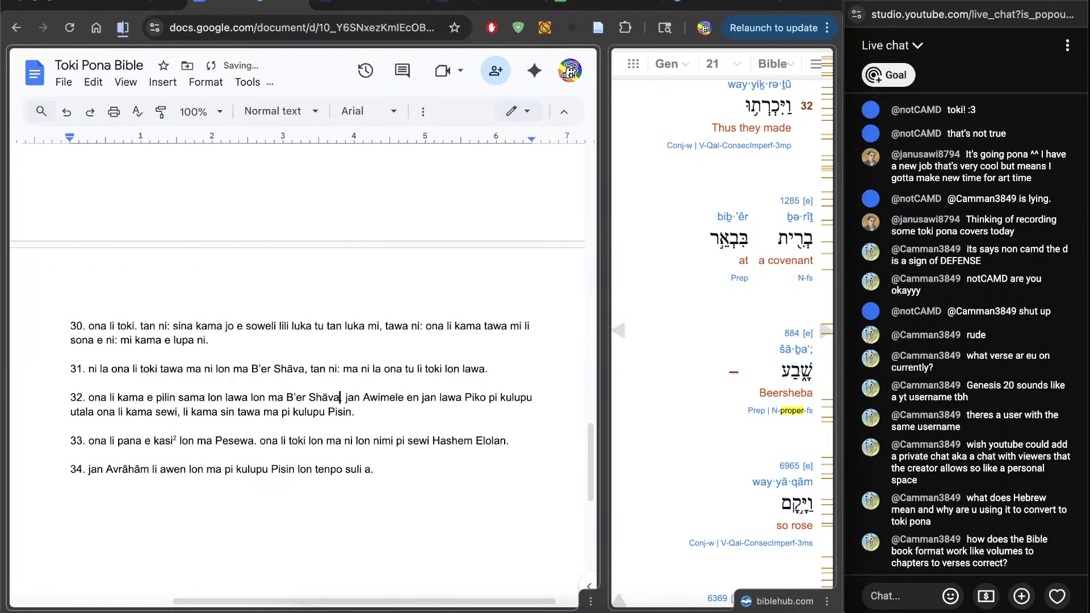
Respell the two personal names in verse 32 as "Avīmelekh" and "Pīkhol"
{"action": "scroll", "coordinate": [678, 496], "scroll_direction": "down", "scroll_amount": 5}
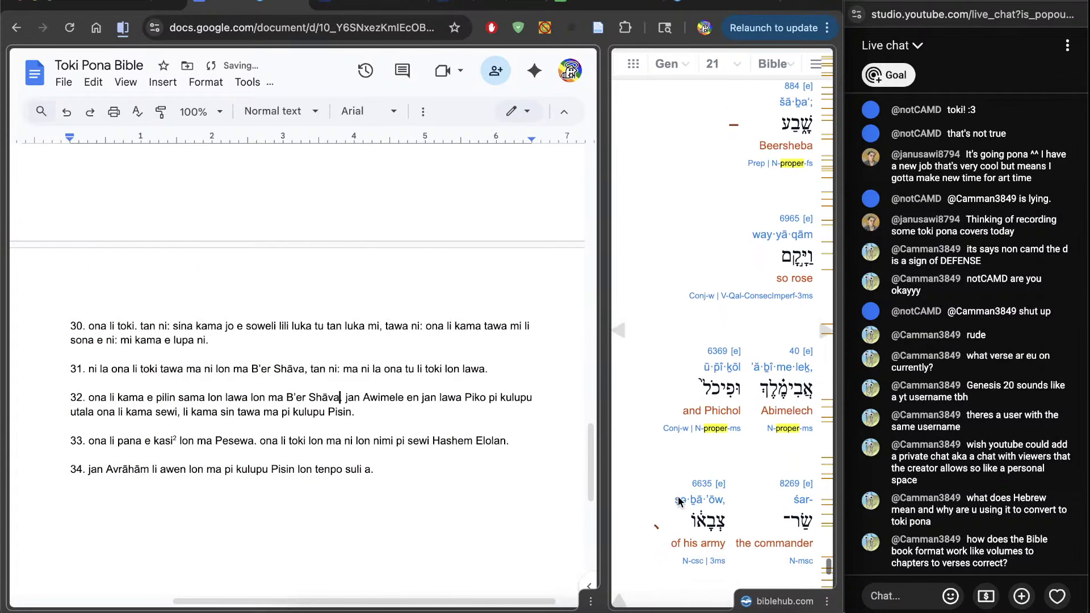
{"action": "left_click", "coordinate": [392, 389]}
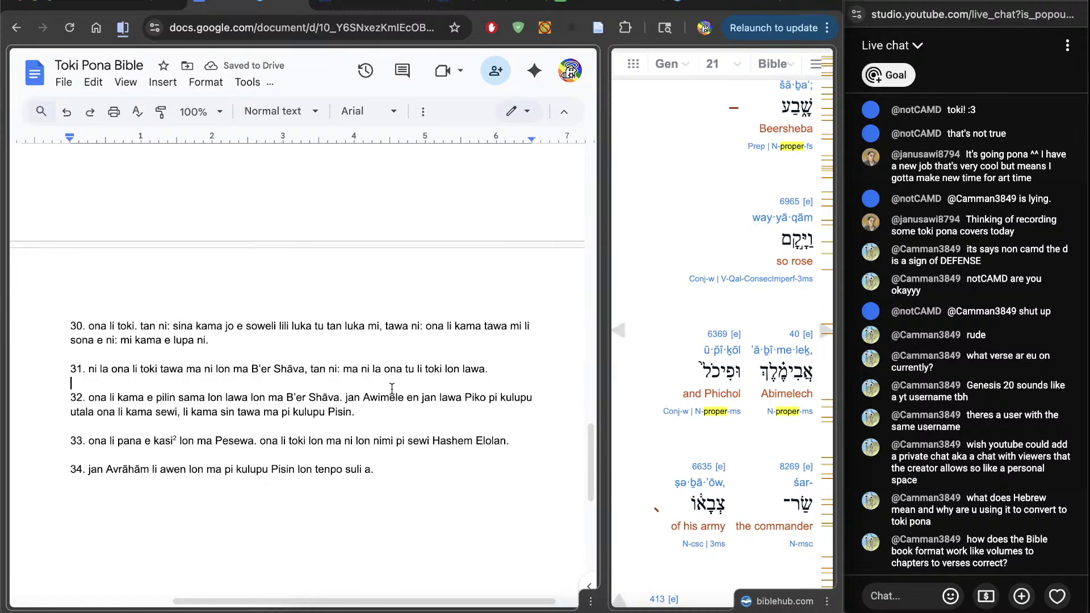
{"action": "double_click", "coordinate": [390, 397]}
{"action": "type", "text": "Avīmelekh"}
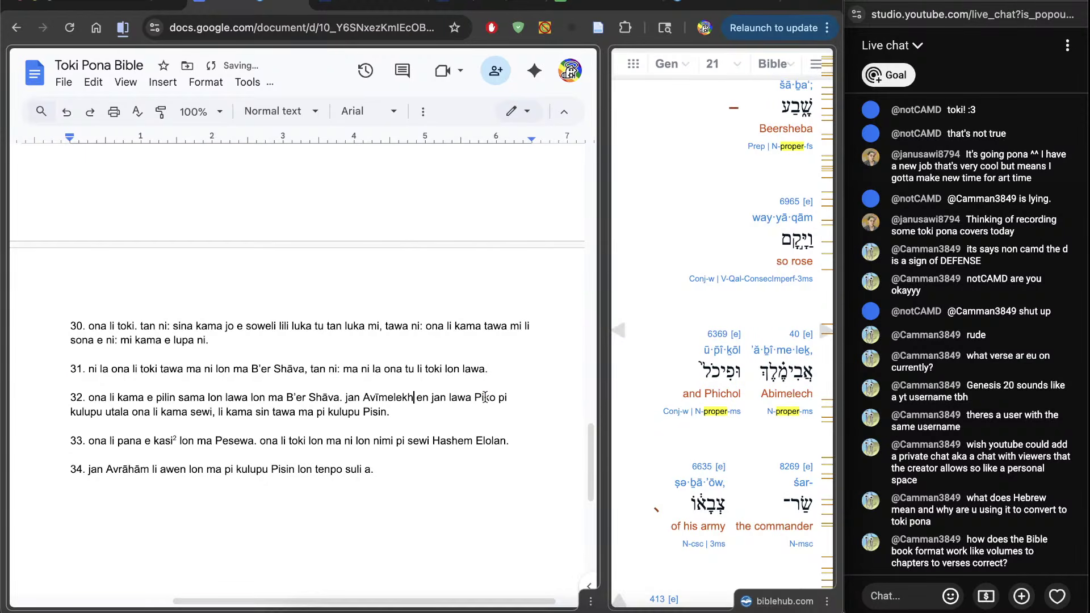
{"action": "double_click", "coordinate": [486, 397]}
{"action": "type", "text": "Pīkhol"}
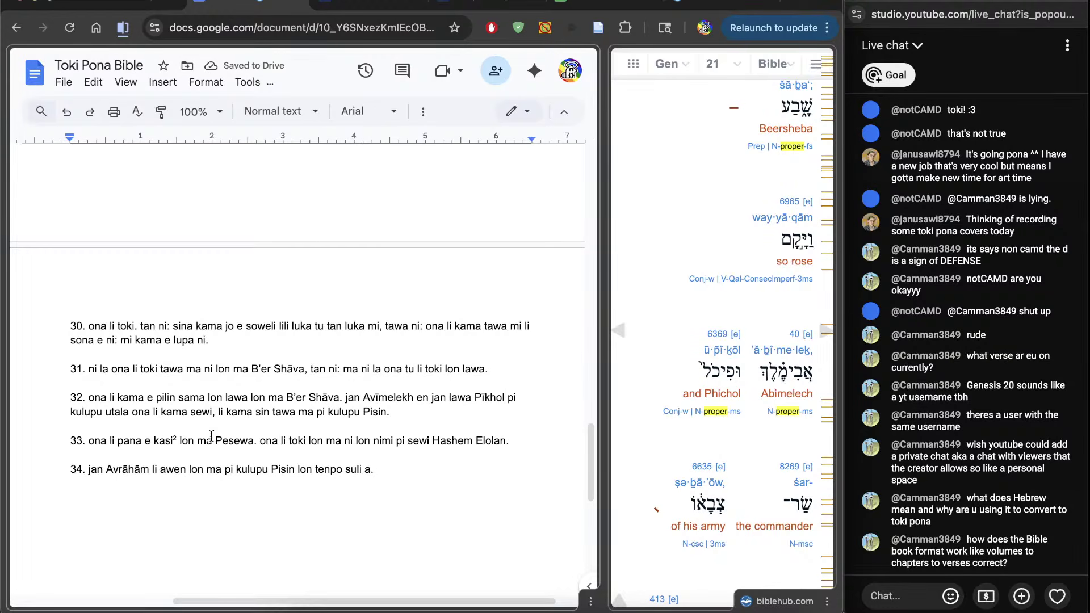
Replace the people's name "Pisin" at the end of verse 32 with "P'lishtīm"
{"action": "double_click", "coordinate": [386, 414]}
{"action": "scroll", "coordinate": [715, 462], "scroll_direction": "down", "scroll_amount": 6}
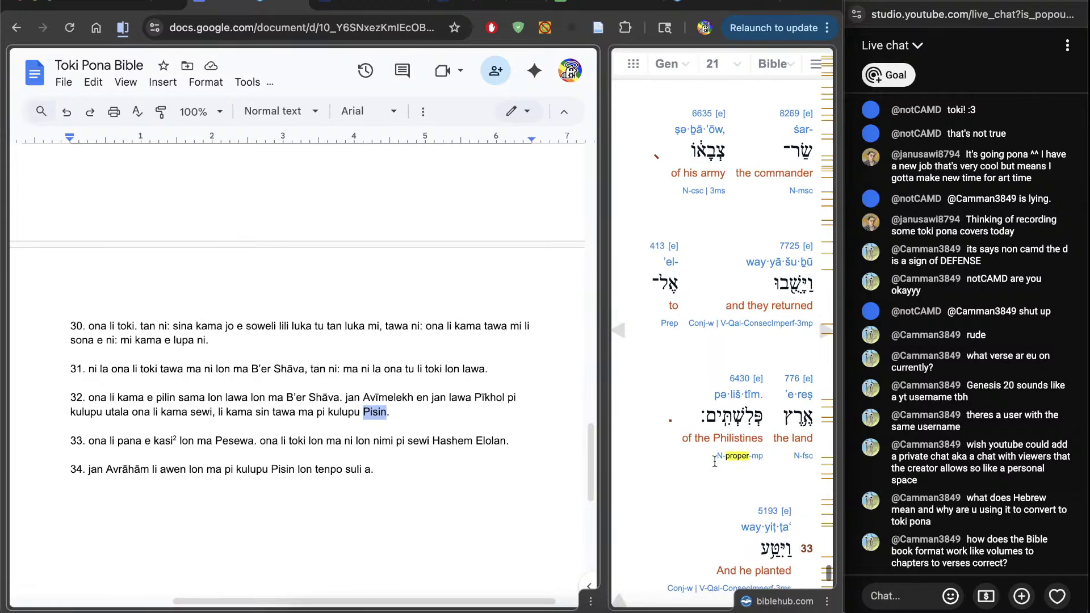
{"action": "scroll", "coordinate": [715, 462], "scroll_direction": "down", "scroll_amount": 1}
{"action": "type", "text": "P"}
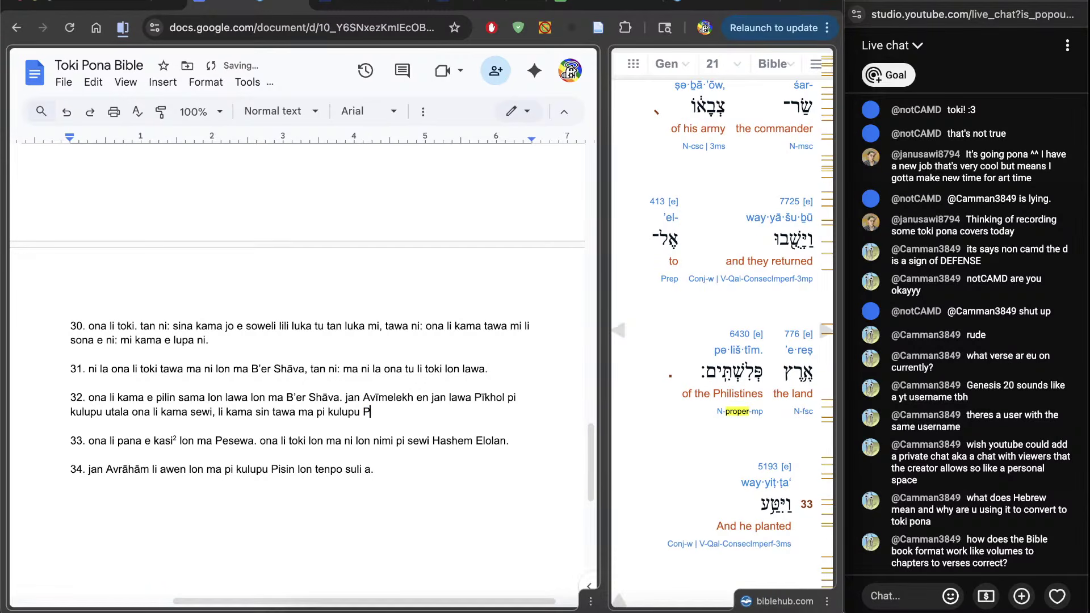
{"action": "type", "text": "'l"}
{"action": "type", "text": "ishtiīm"}
Replace the place name "Pesewa" in verse 33 with "B'er Shāva", keeping the full stop after it
{"action": "scroll", "coordinate": [728, 480], "scroll_direction": "down", "scroll_amount": 8}
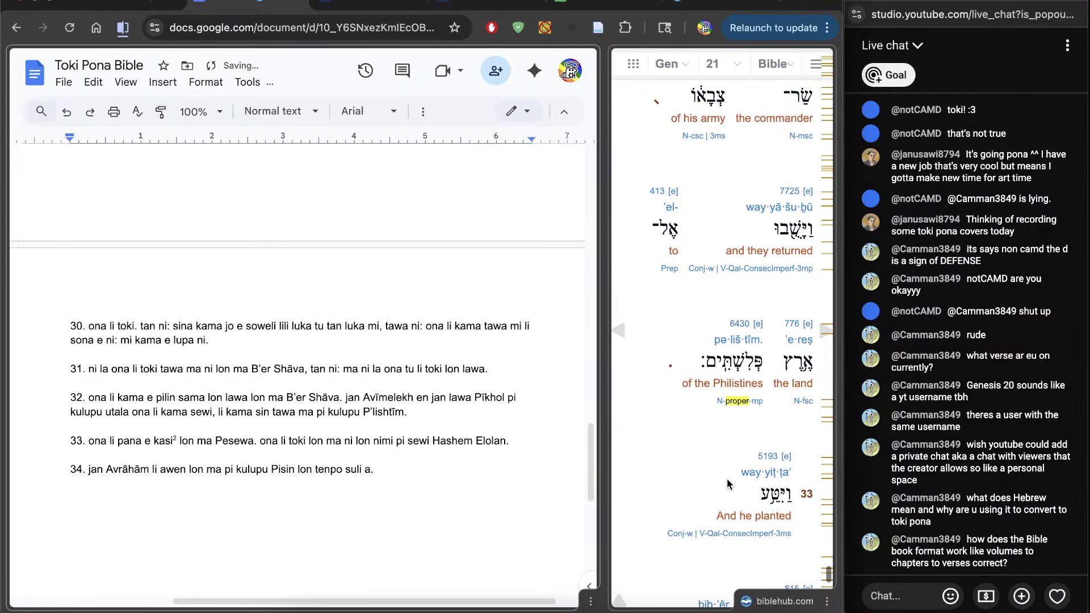
{"action": "double_click", "coordinate": [238, 441]}
{"action": "type", "text": "B'er"}
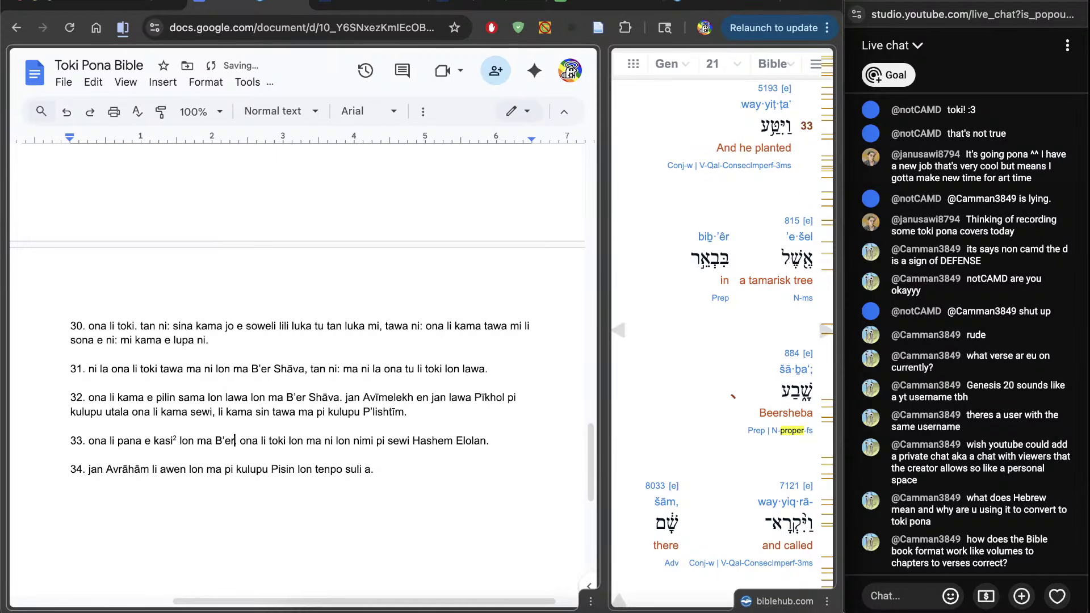
{"action": "type", "text": " Shāva."}
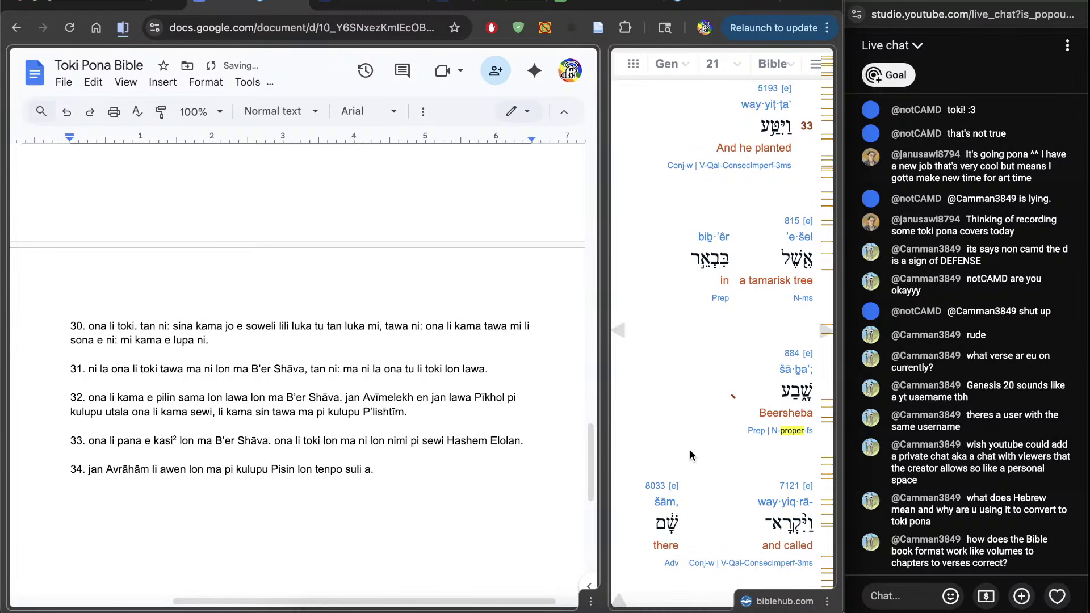
{"action": "scroll", "coordinate": [690, 450], "scroll_direction": "down", "scroll_amount": 5}
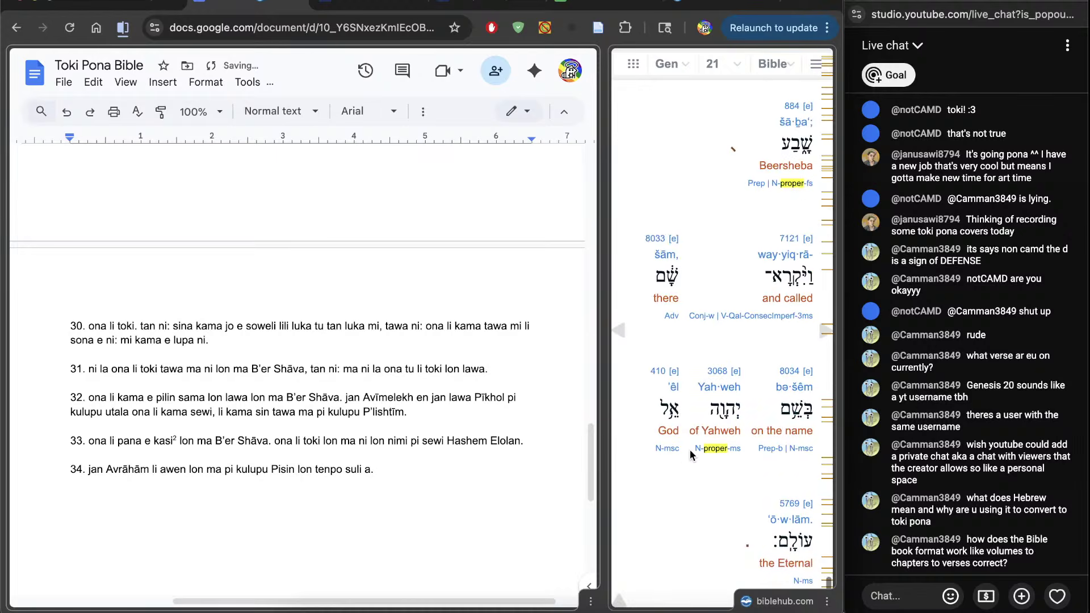
{"action": "type", "text": "."}
Respell the divine title "Elolan" at the end of verse 33 as "El Ōlām", following the Hebrew interlinear
{"action": "scroll", "coordinate": [691, 444], "scroll_direction": "down", "scroll_amount": 1}
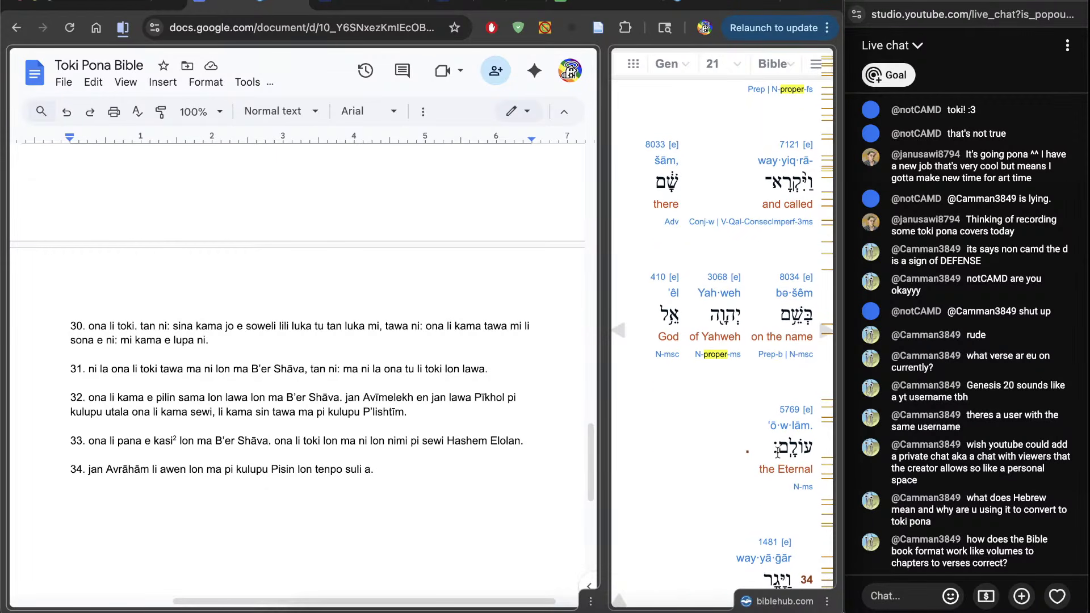
{"action": "scroll", "coordinate": [790, 457], "scroll_direction": "down", "scroll_amount": 1}
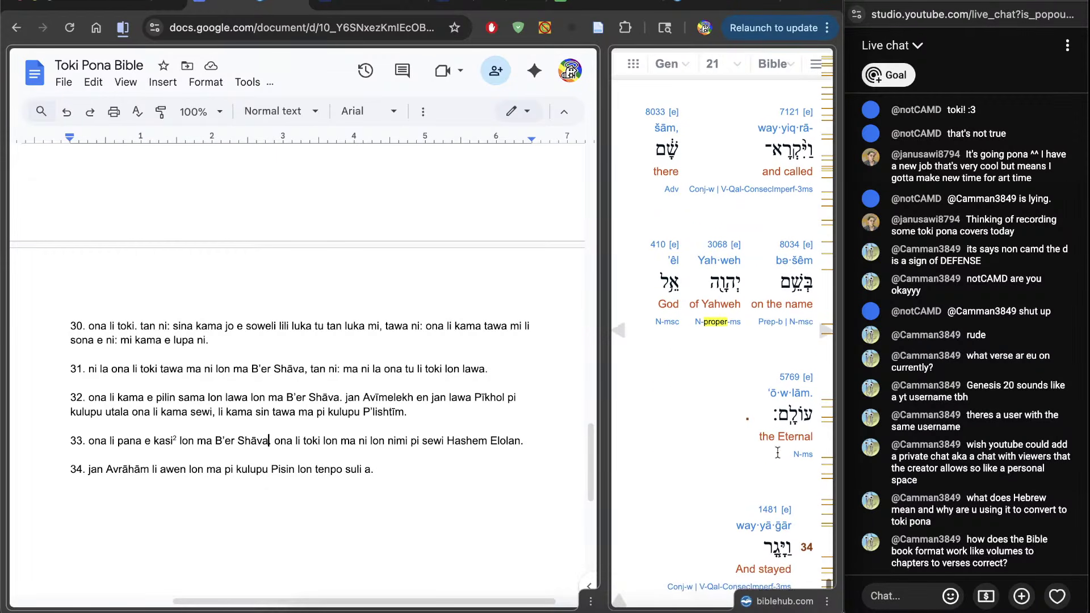
{"action": "double_click", "coordinate": [505, 442]}
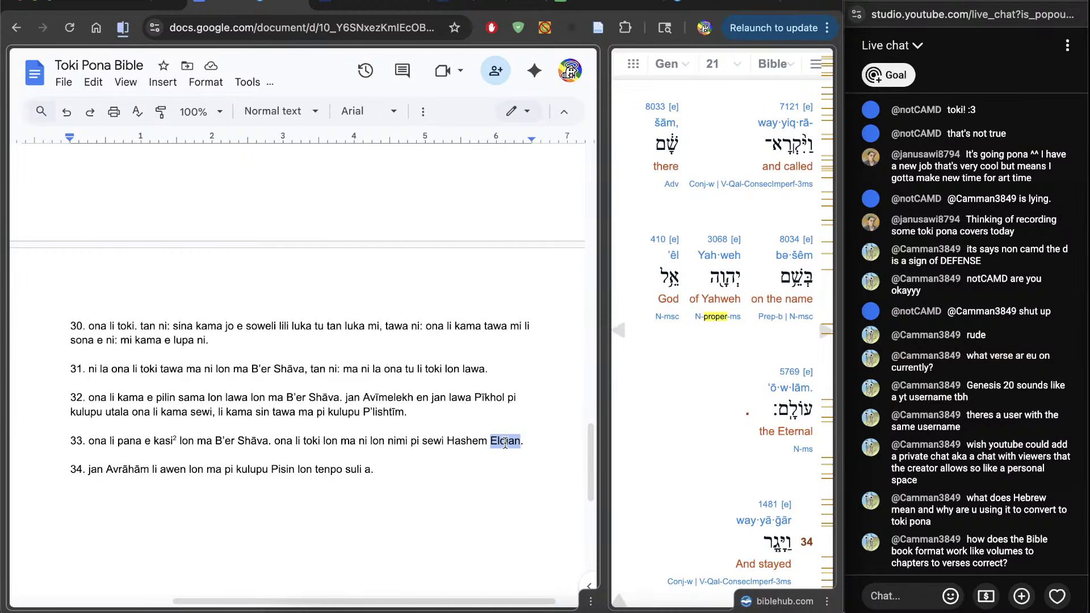
{"action": "type", "text": "E"}
{"action": "key", "text": "Delete"}
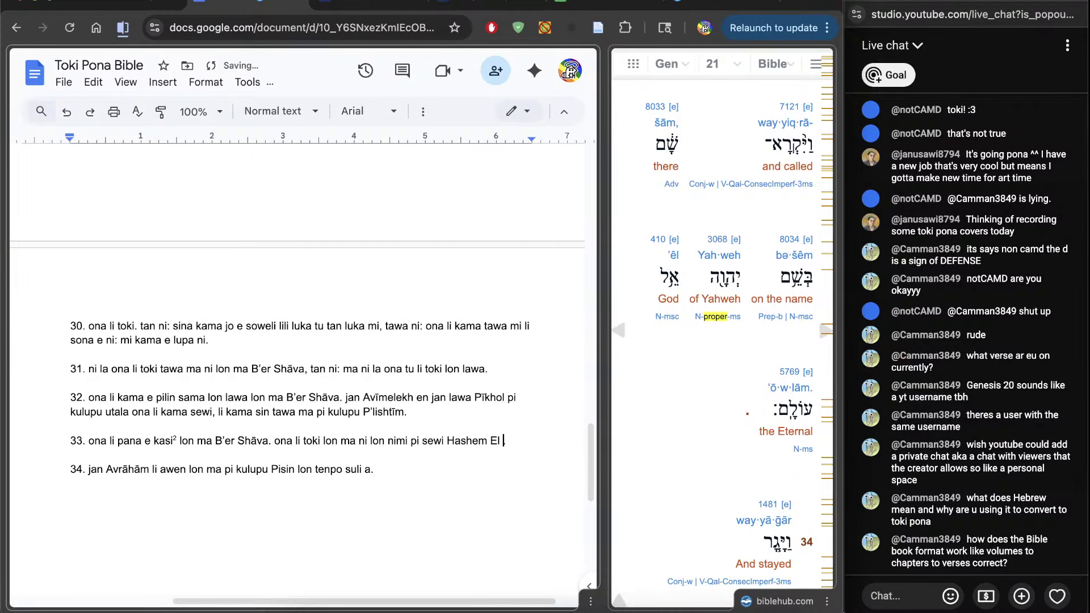
{"action": "type", "text": "l O."}
{"action": "key", "text": "BackSpace"}
{"action": "type", "text": "Ōlām"}
{"action": "double_click", "coordinate": [468, 442]}
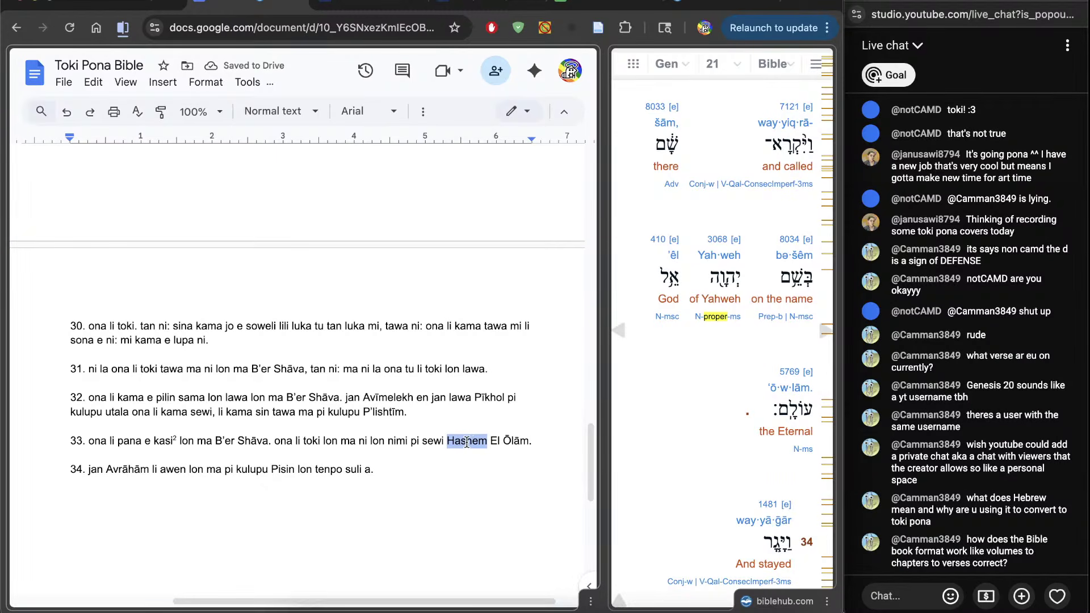
{"action": "left_click_drag", "start_coordinate": [490, 441], "coordinate": [513, 444]}
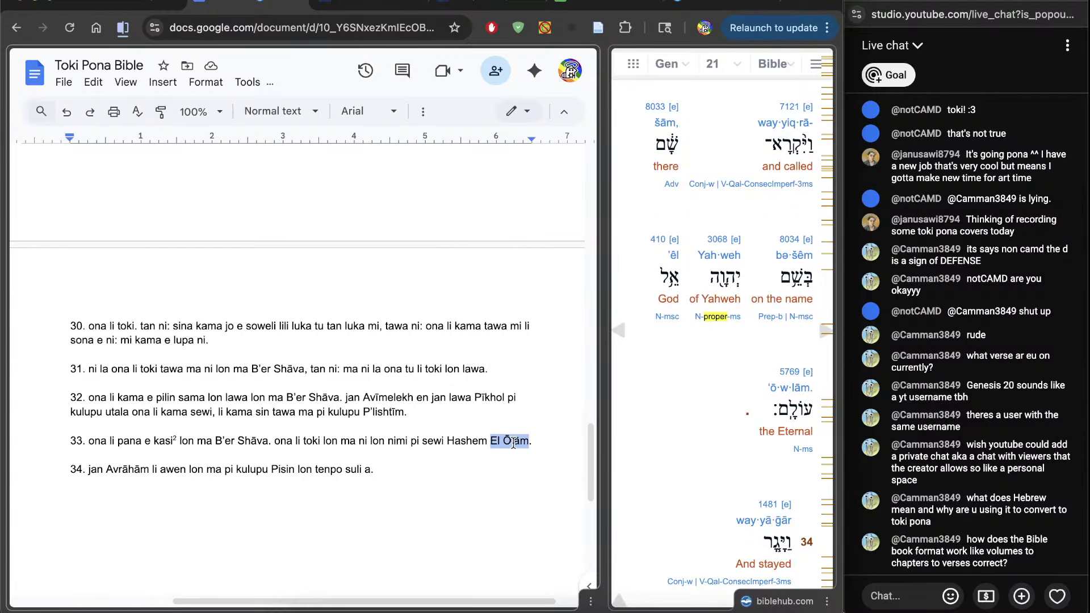
{"action": "left_click", "coordinate": [514, 442]}
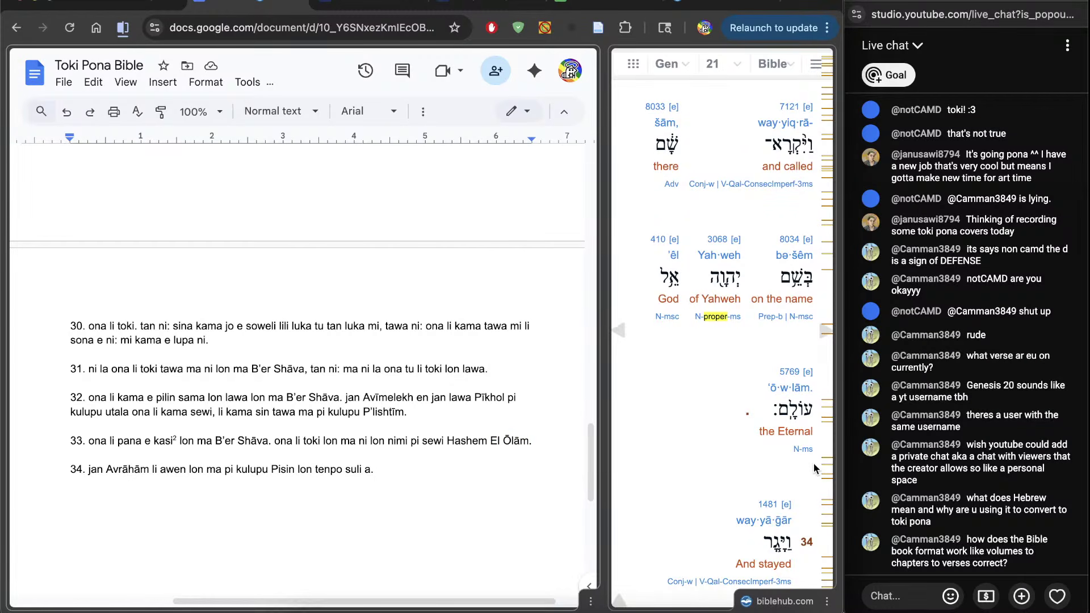
Replace the people's name "Pisin" in verse 34 with "P'lishtīm", following the Hebrew interlinear
{"action": "scroll", "coordinate": [628, 431], "scroll_direction": "down", "scroll_amount": 3}
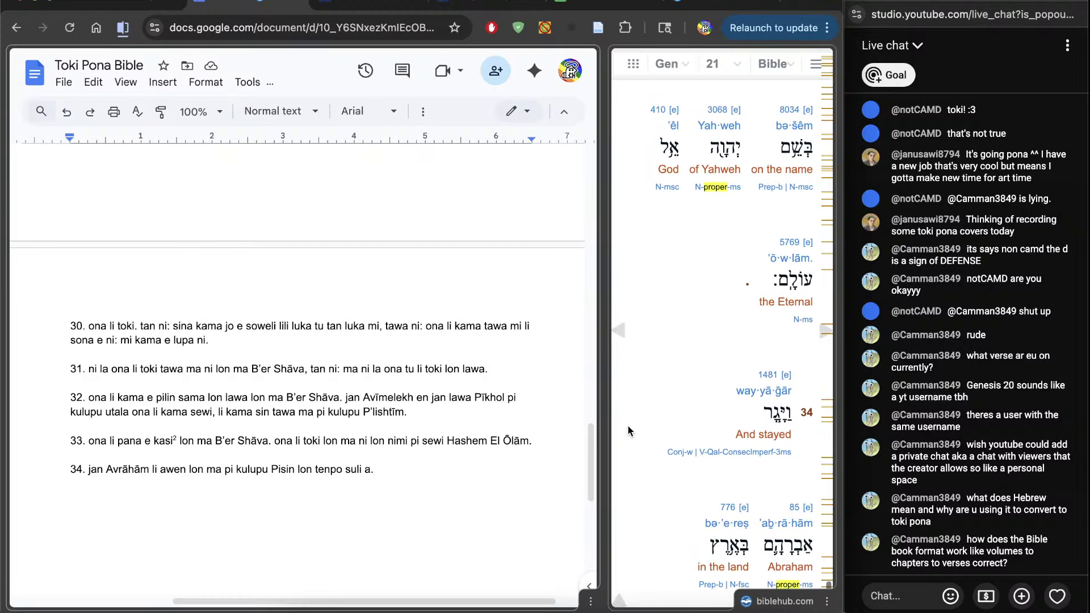
{"action": "scroll", "coordinate": [628, 426], "scroll_direction": "down", "scroll_amount": 1}
{"action": "scroll", "coordinate": [658, 388], "scroll_direction": "down", "scroll_amount": 3}
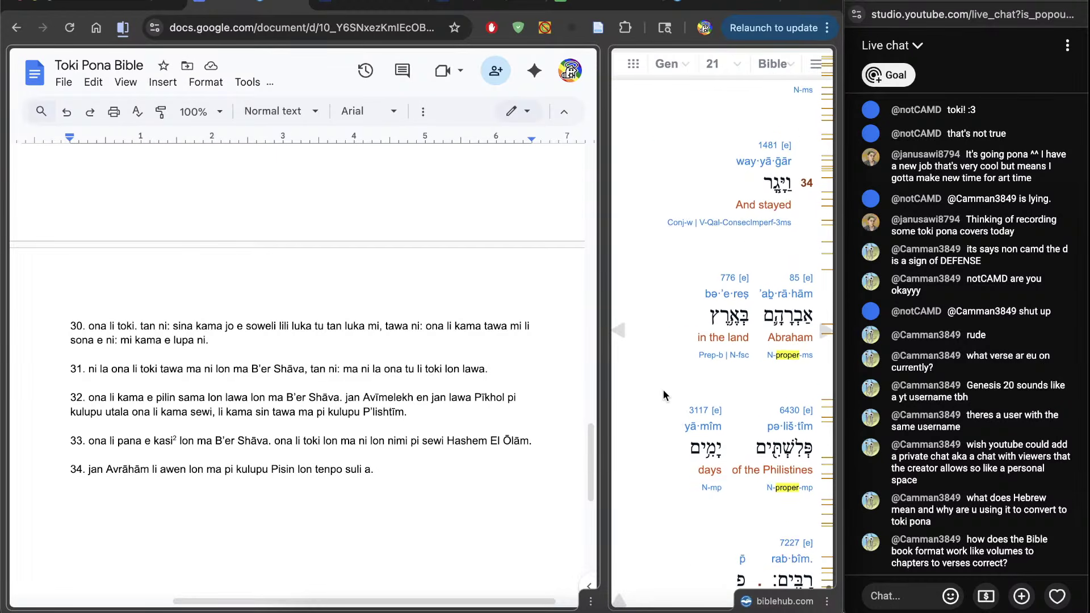
{"action": "scroll", "coordinate": [663, 390], "scroll_direction": "down", "scroll_amount": 2}
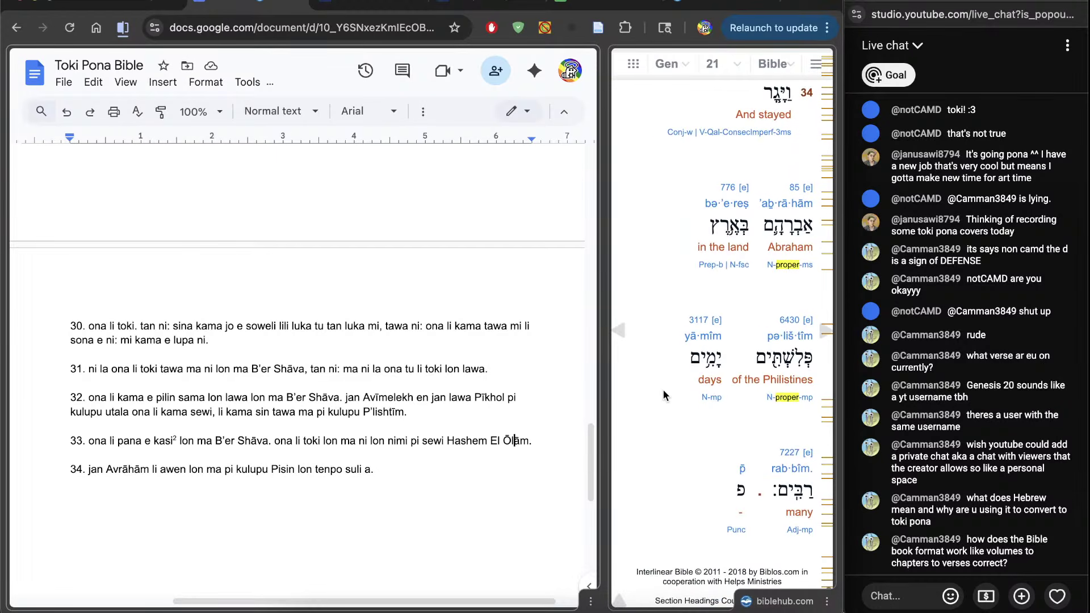
{"action": "double_click", "coordinate": [282, 472]}
{"action": "type", "text": "P'lish"}
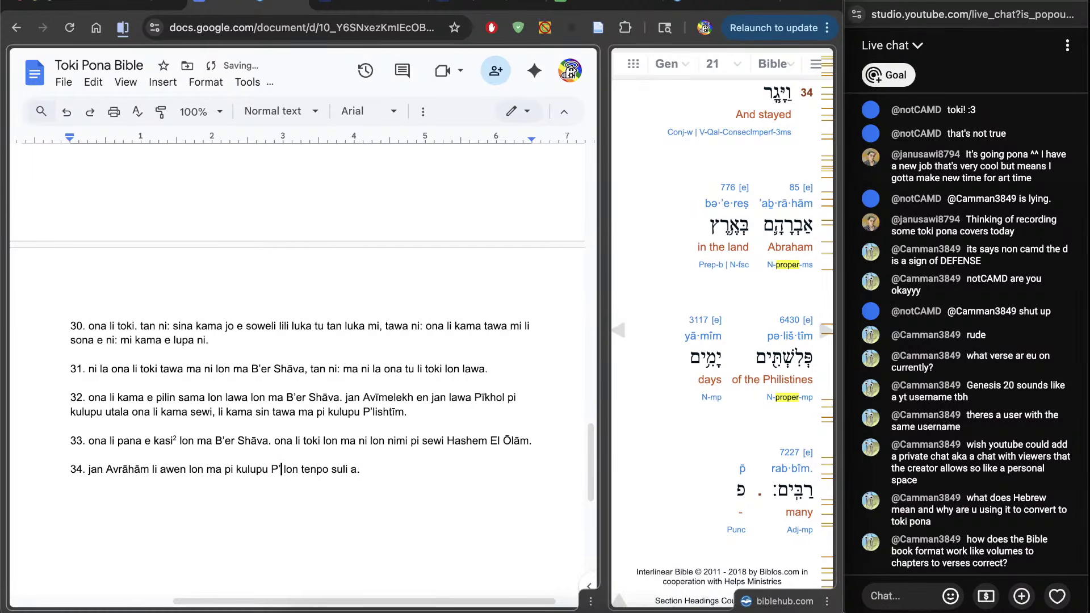
{"action": "type", "text": "tīm l"}
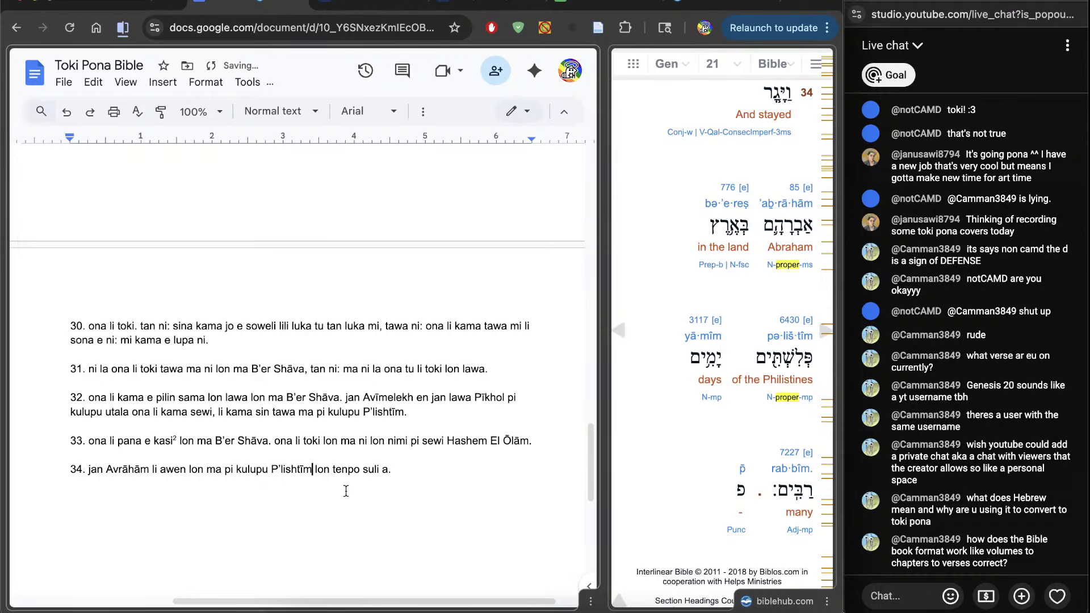
Move on to Genesis 22 in both the document and the interlinear, and highlight "proper" on the interlinear page
{"action": "scroll", "coordinate": [690, 455], "scroll_direction": "down", "scroll_amount": 3}
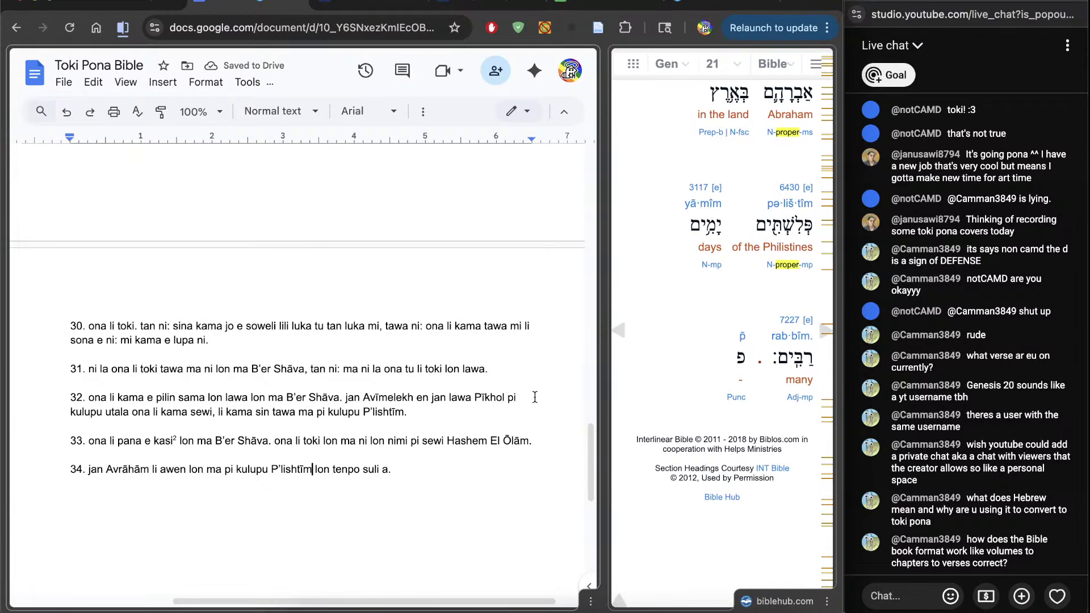
{"action": "scroll", "coordinate": [534, 397], "scroll_direction": "down", "scroll_amount": 5}
{"action": "key", "text": "super+Up"}
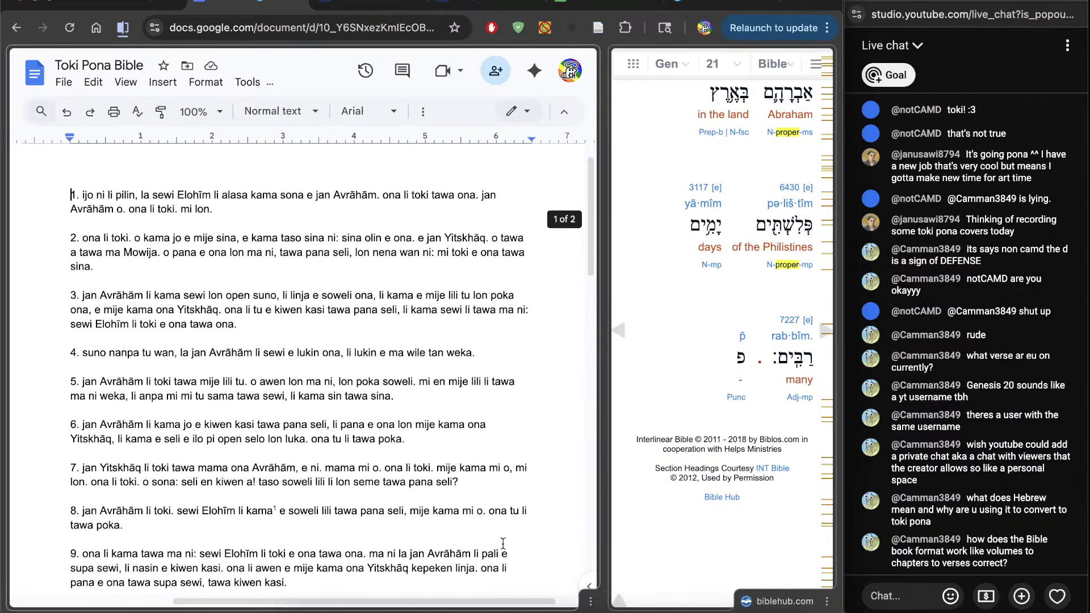
{"action": "left_click", "coordinate": [819, 333]}
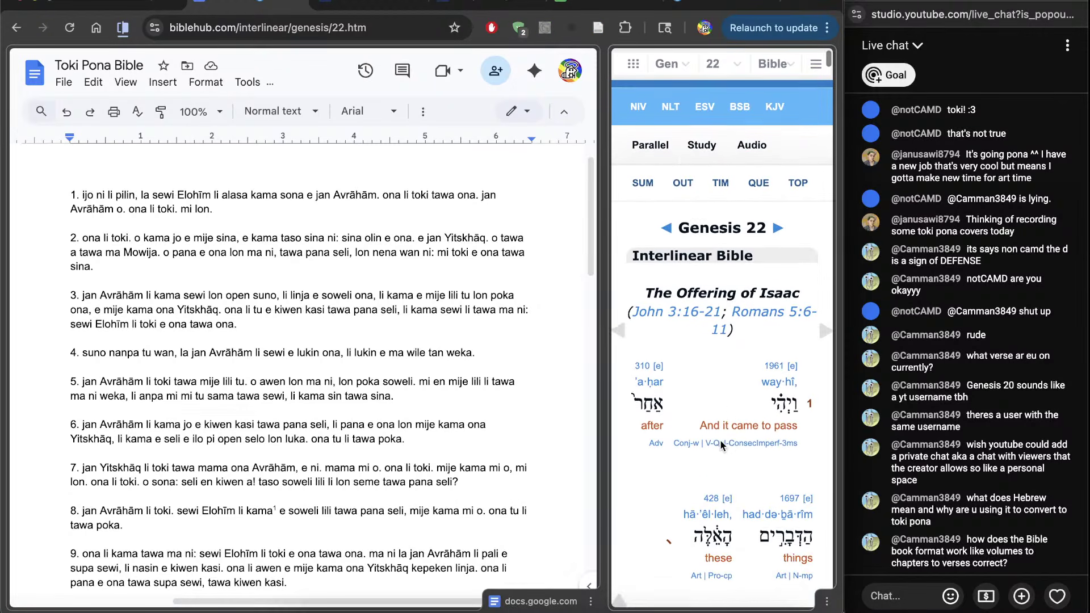
{"action": "key", "text": "super+f"}
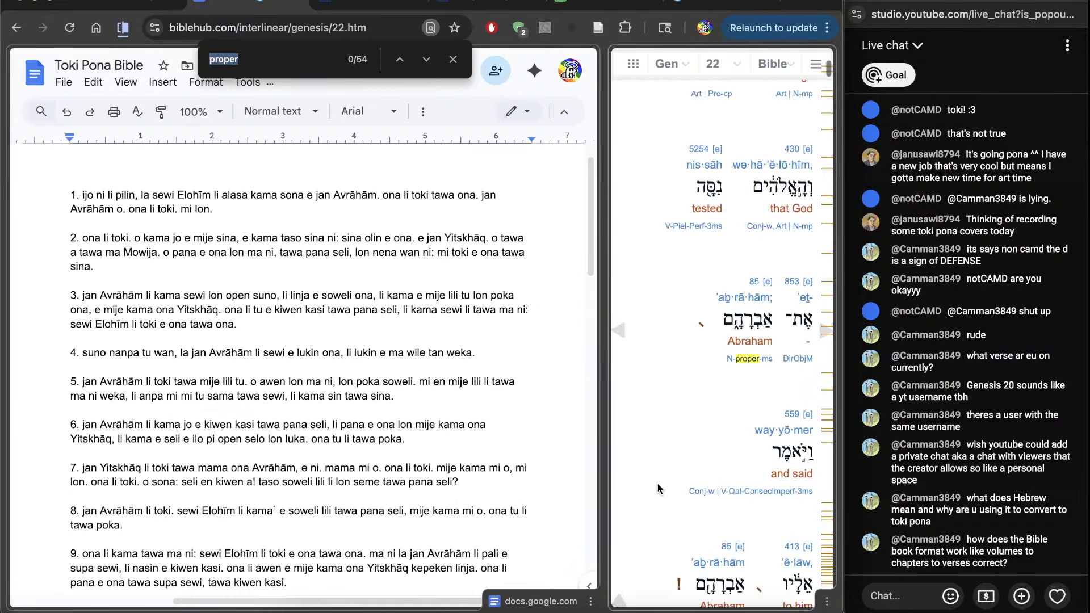
Replace the place name "Mowija" in verse 2 of Genesis 22 with "Moriyyāh", following the Hebrew interlinear
{"action": "scroll", "coordinate": [658, 489], "scroll_direction": "down", "scroll_amount": 15}
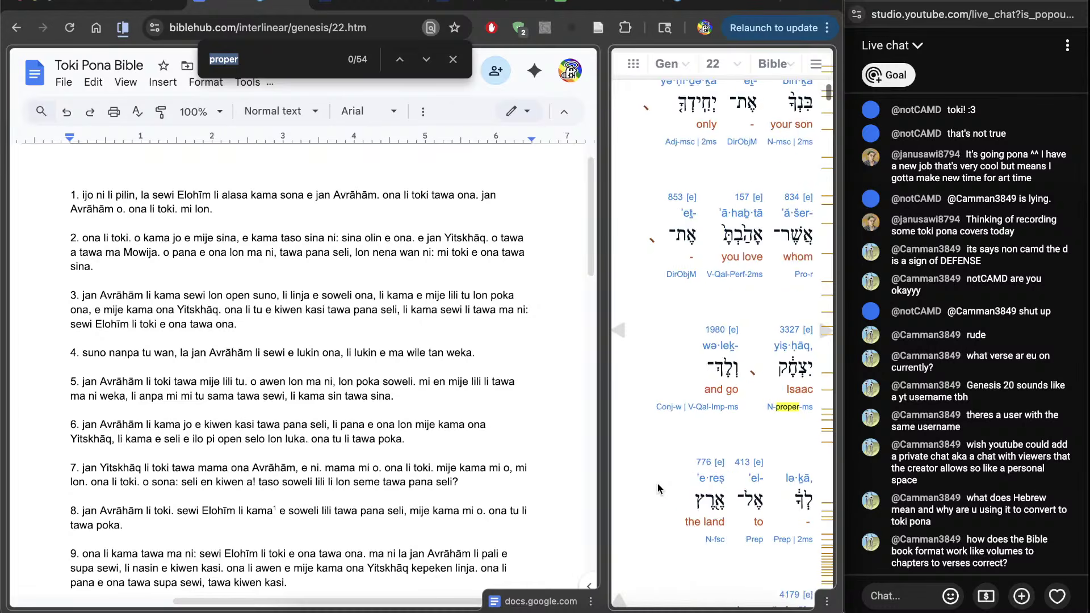
{"action": "scroll", "coordinate": [656, 482], "scroll_direction": "down", "scroll_amount": 7}
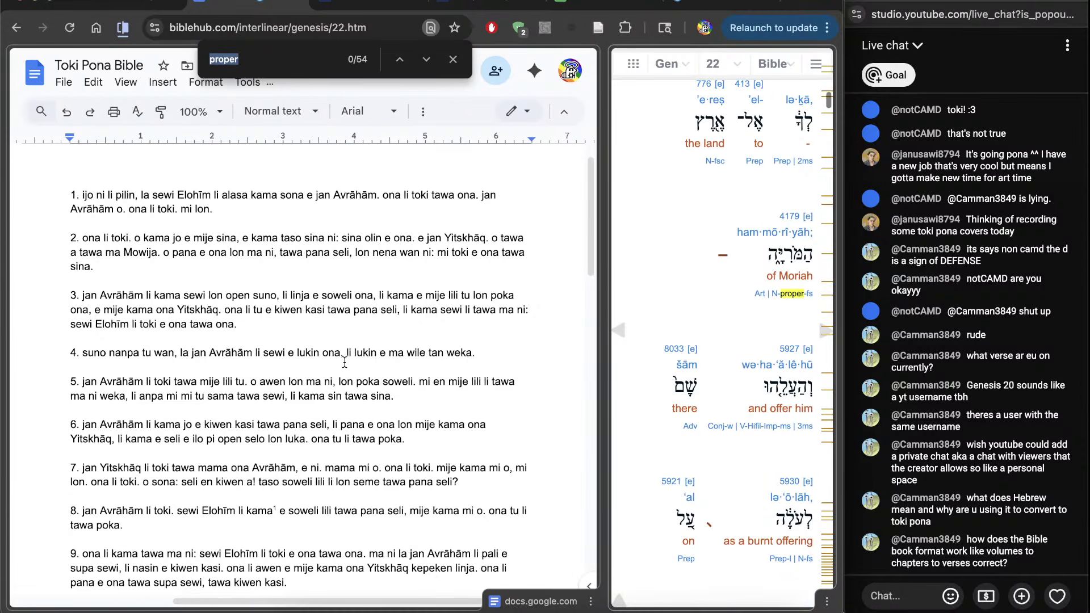
{"action": "scroll", "coordinate": [345, 362], "scroll_direction": "up", "scroll_amount": 1}
{"action": "scroll", "coordinate": [658, 314], "scroll_direction": "down", "scroll_amount": 7}
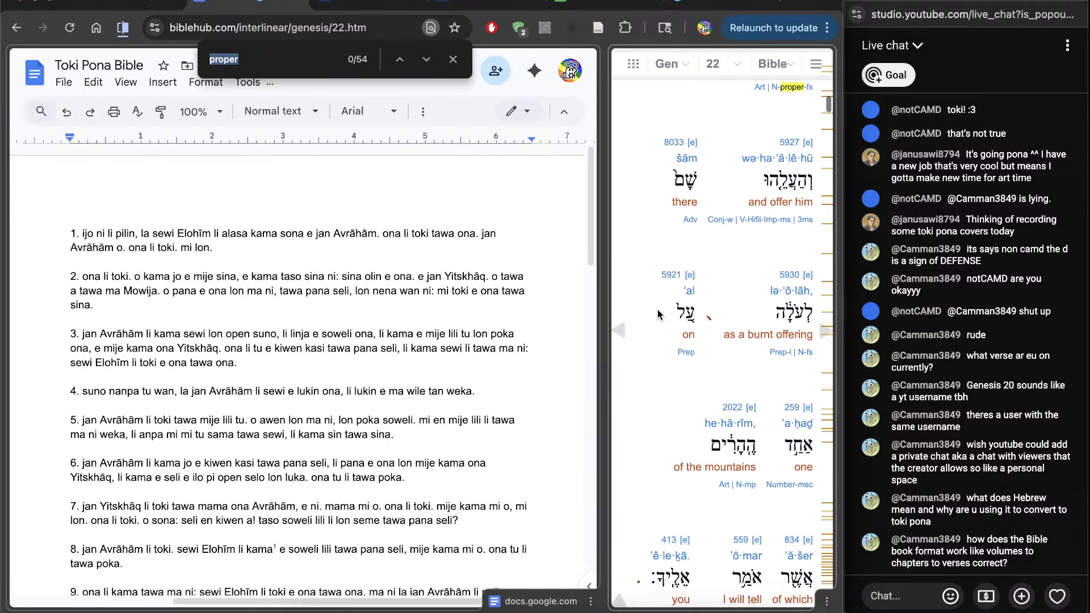
{"action": "scroll", "coordinate": [658, 314], "scroll_direction": "down", "scroll_amount": 5}
{"action": "scroll", "coordinate": [659, 314], "scroll_direction": "up", "scroll_amount": 4}
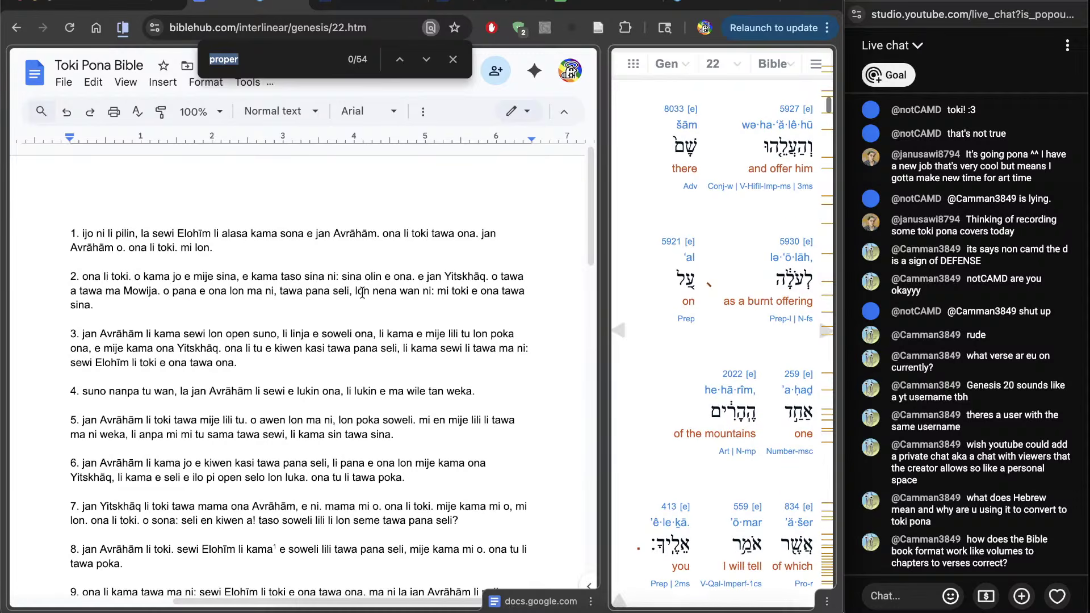
{"action": "scroll", "coordinate": [732, 324], "scroll_direction": "up", "scroll_amount": 5}
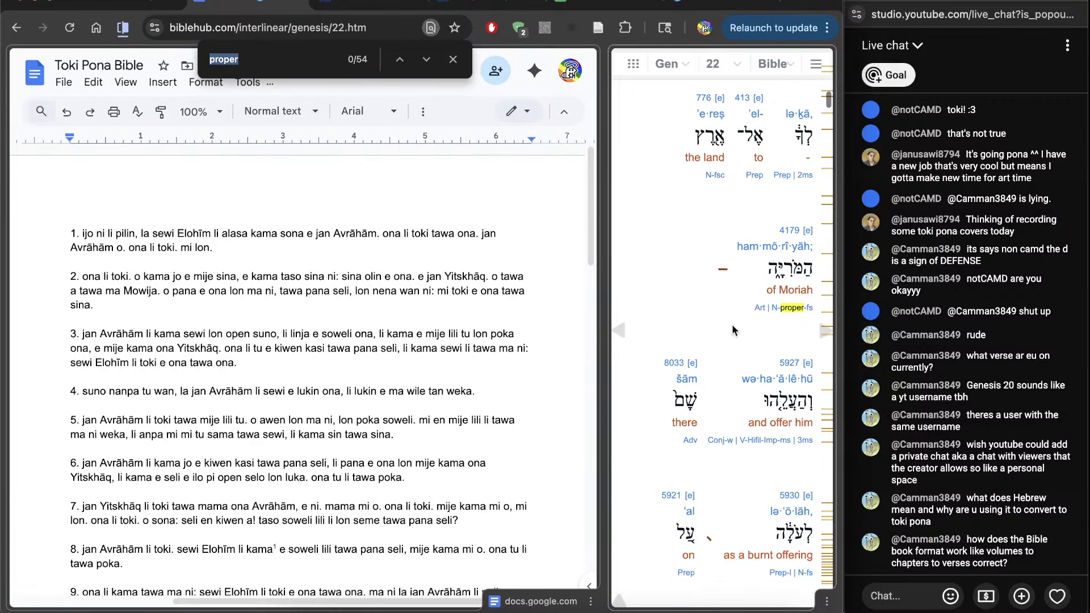
{"action": "left_click", "coordinate": [218, 308]}
{"action": "double_click", "coordinate": [146, 291]}
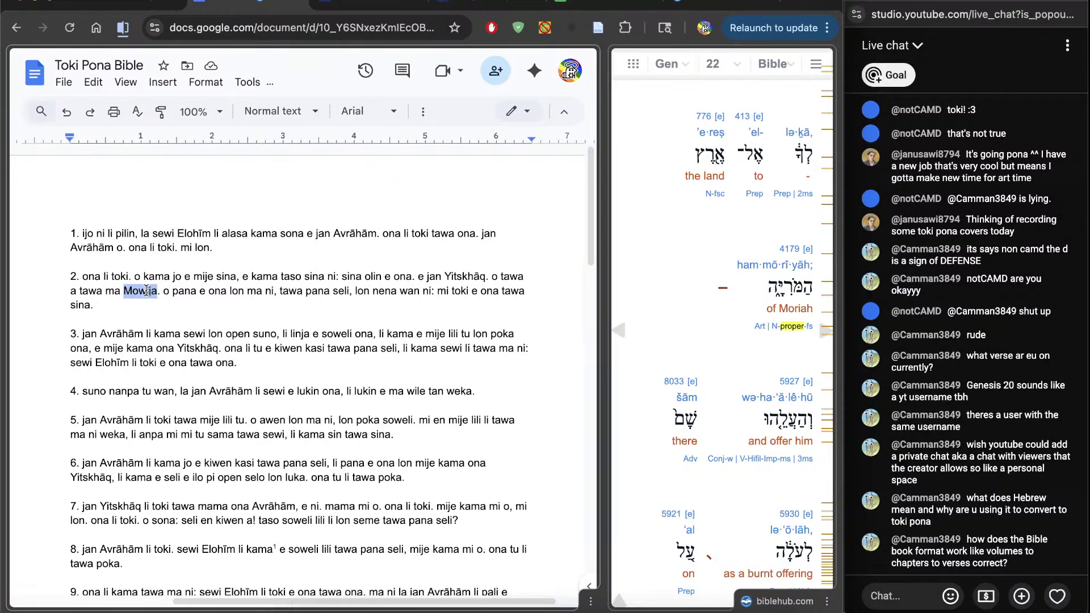
{"action": "type", "text": "Mo"}
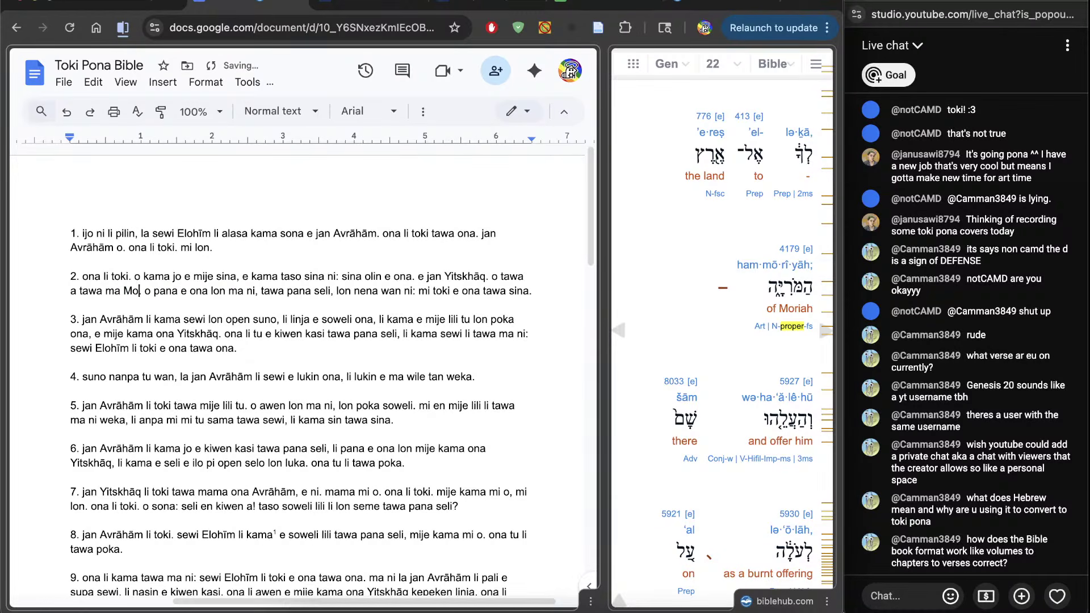
{"action": "type", "text": "r"}
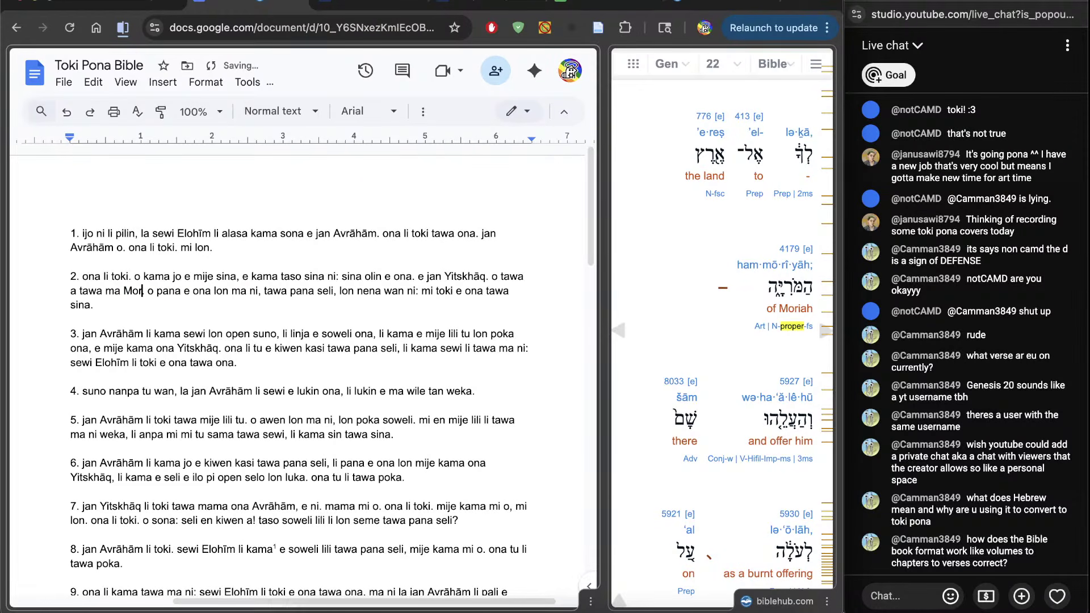
{"action": "type", "text": "iyya"}
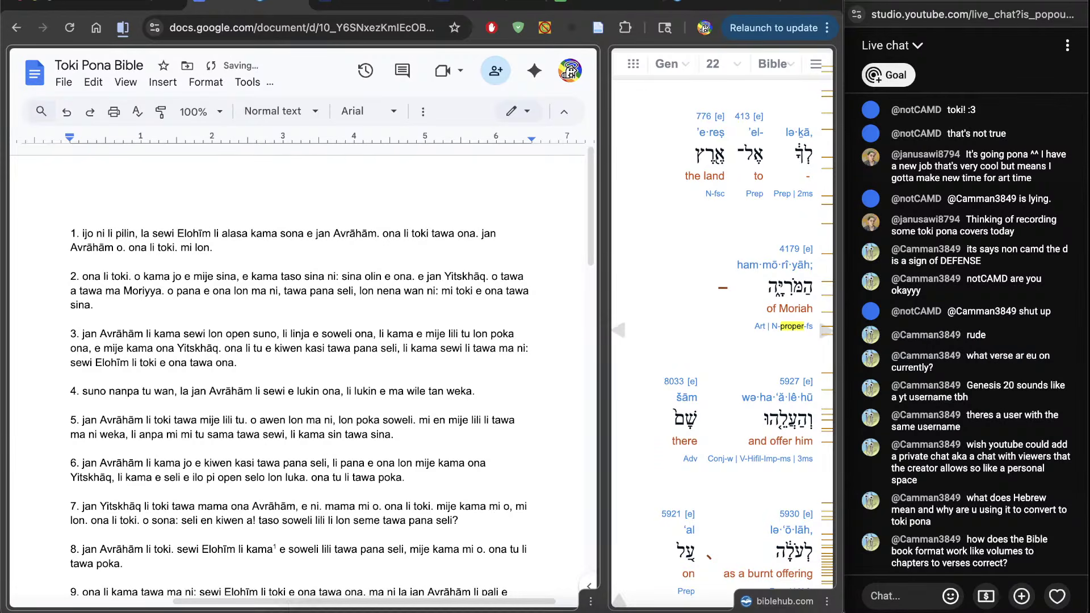
{"action": "key", "text": "BackSpace"}
{"action": "type", "text": "āh"}
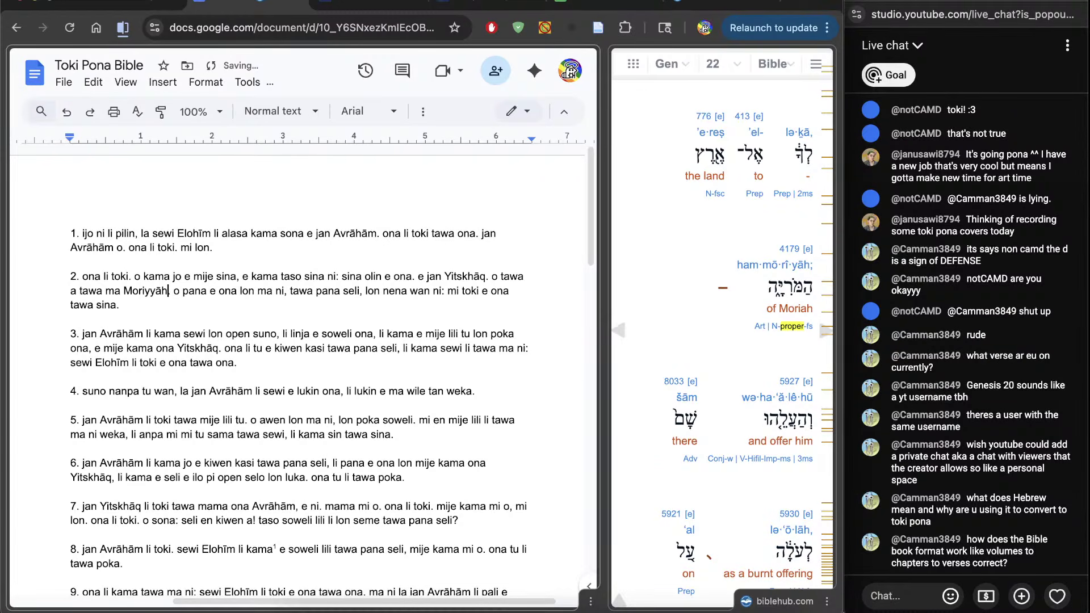
Check the Hebrew lexicon entry 4179 for Moriah from verse 2 of the interlinear, and return to the document
{"action": "left_click", "coordinate": [783, 284]}
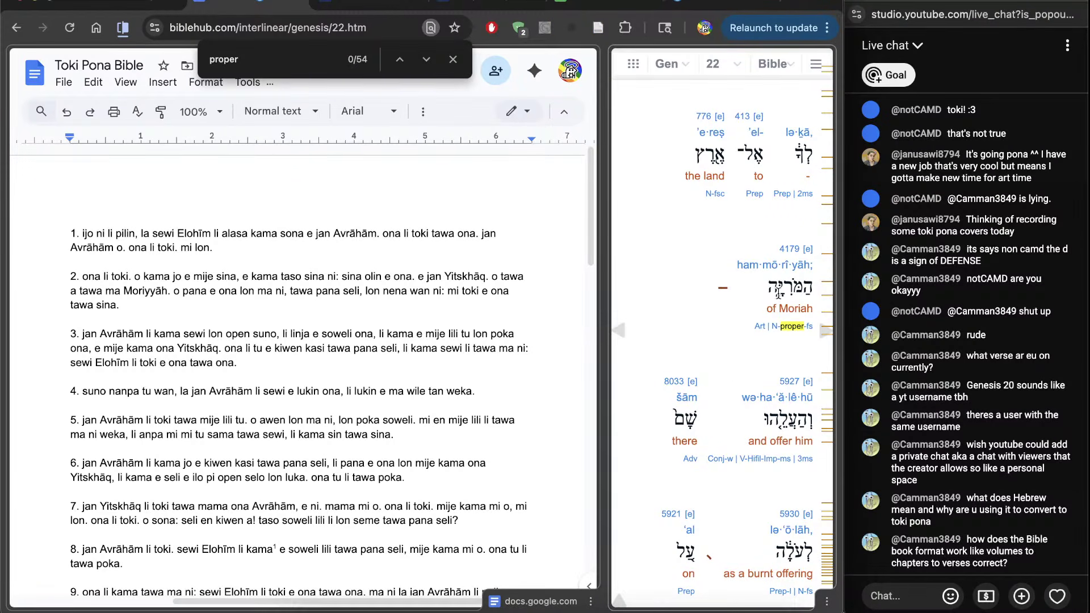
{"action": "left_click", "coordinate": [786, 253]}
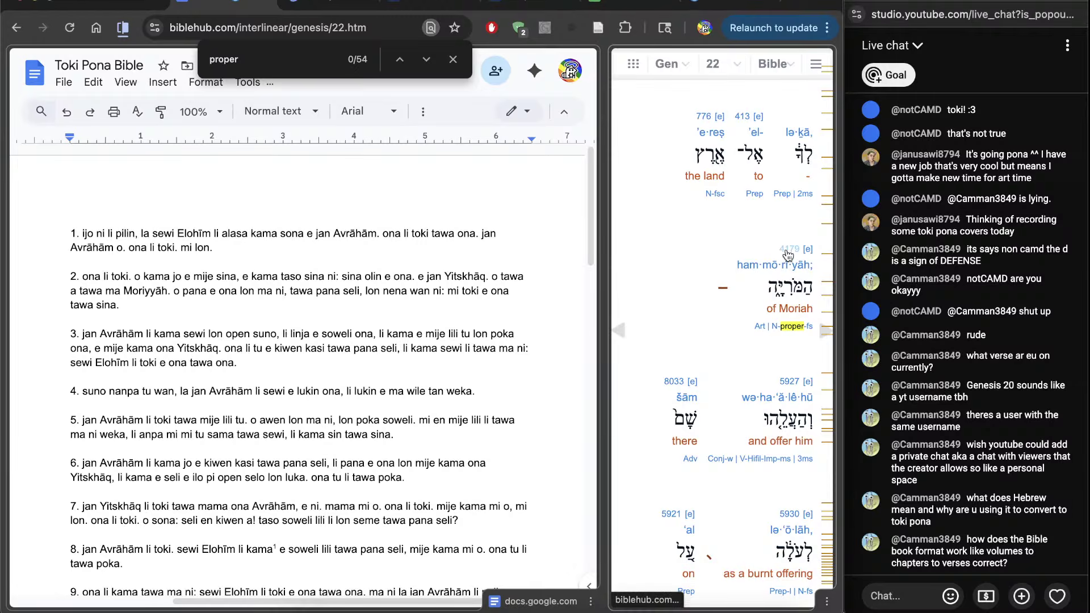
{"action": "scroll", "coordinate": [161, 266], "scroll_direction": "down", "scroll_amount": 8}
{"action": "scroll", "coordinate": [162, 265], "scroll_direction": "down", "scroll_amount": 5}
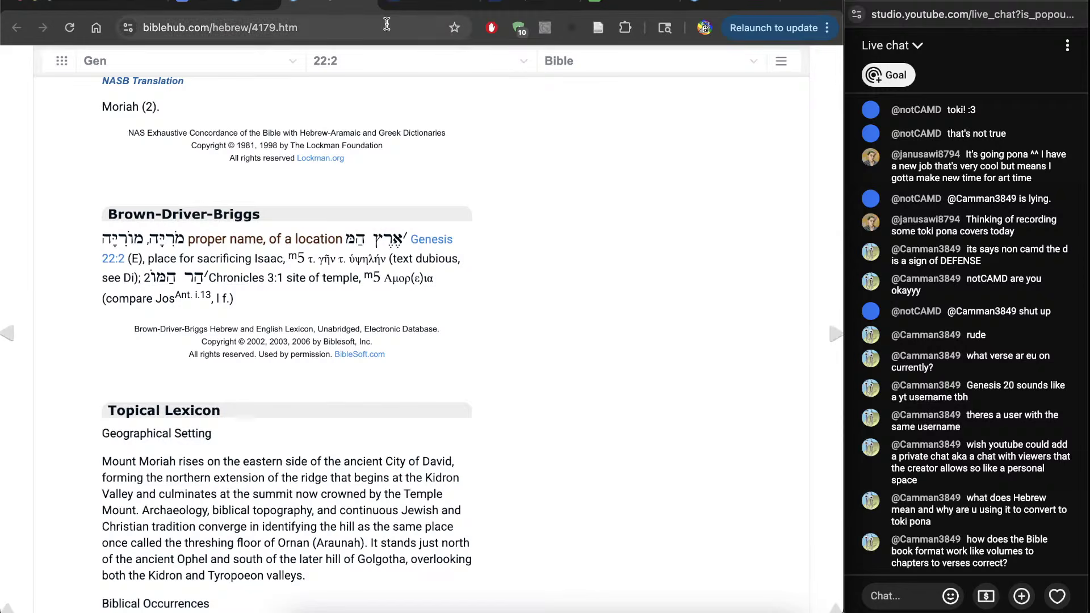
{"action": "key", "text": "super+w"}
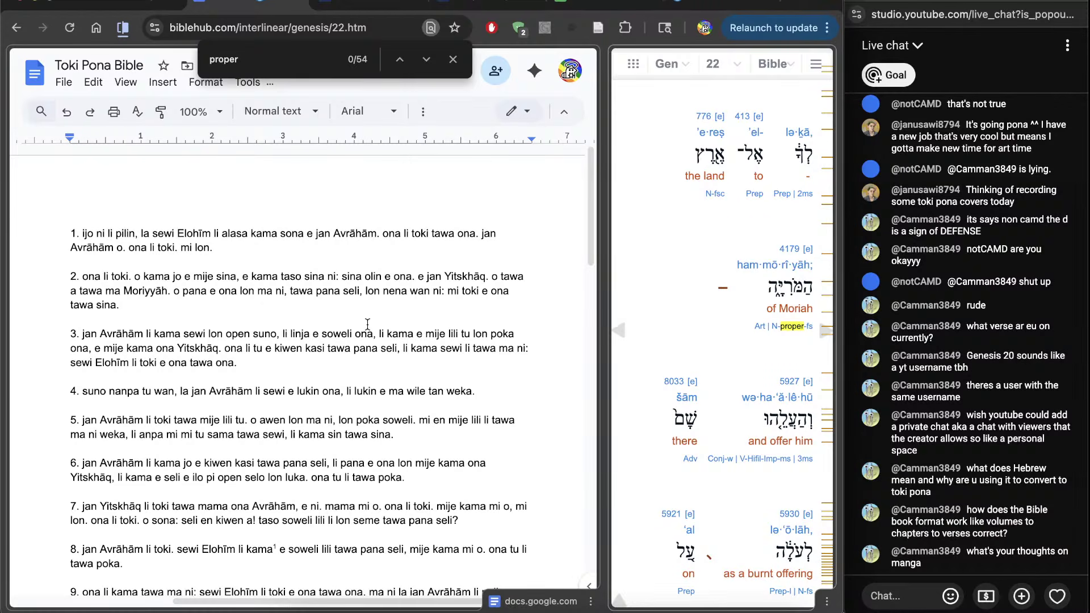
{"action": "left_click", "coordinate": [344, 288]}
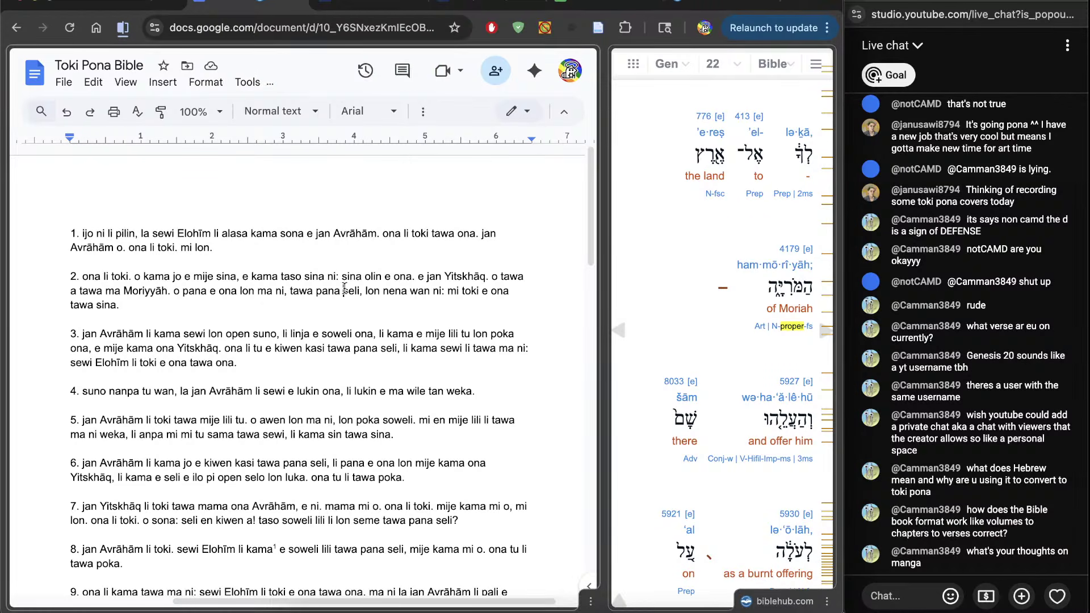
Scan verses 3 to 14 of the Genesis 22 interlinear for proper names and compare them with the document
{"action": "double_click", "coordinate": [138, 289]}
{"action": "scroll", "coordinate": [228, 338], "scroll_direction": "down", "scroll_amount": 1}
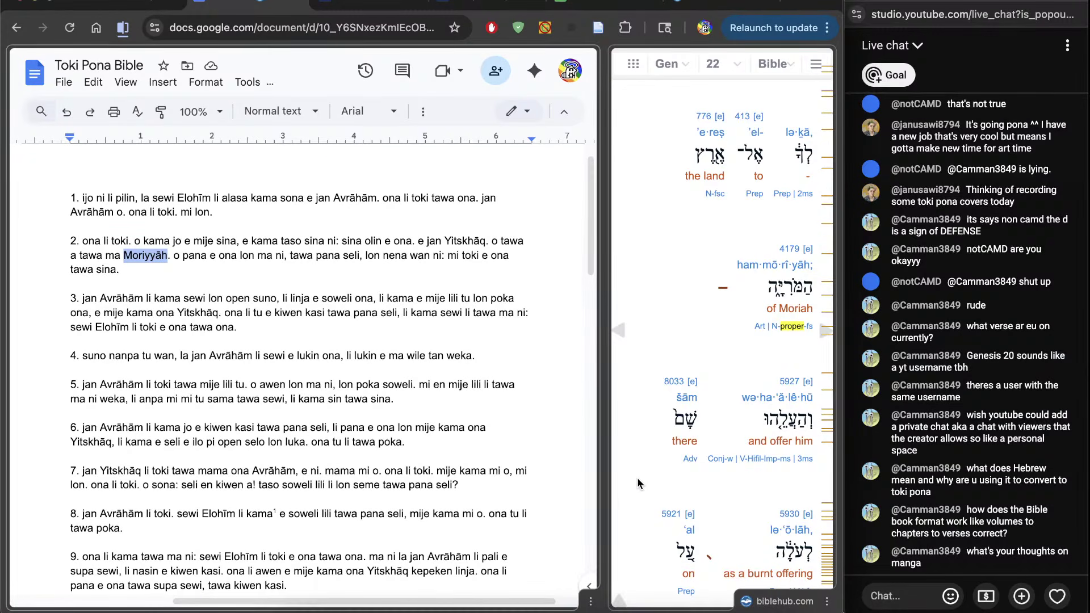
{"action": "scroll", "coordinate": [638, 483], "scroll_direction": "down", "scroll_amount": 10}
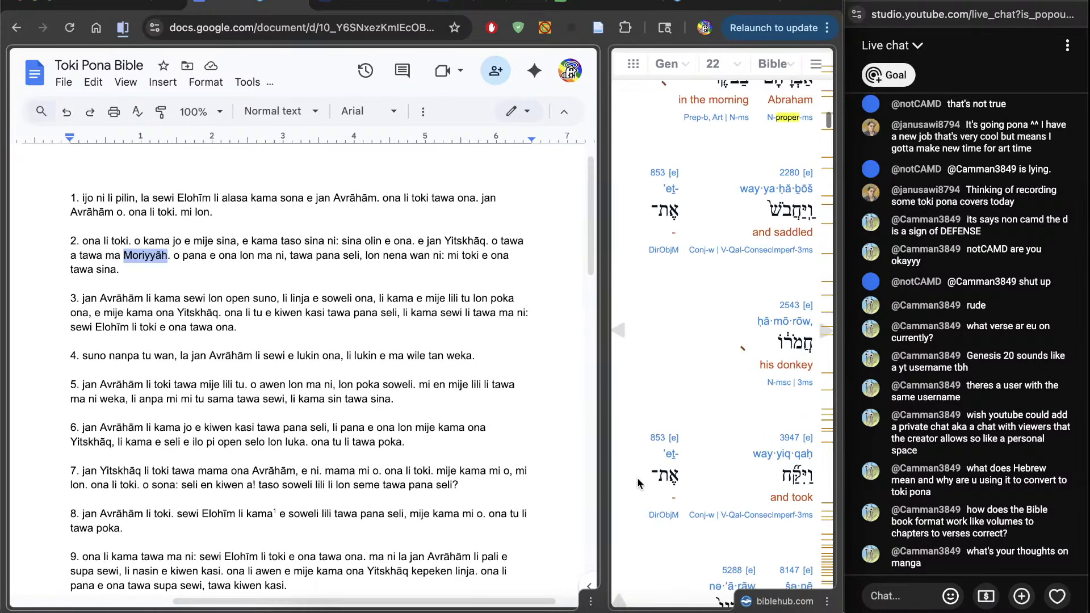
{"action": "scroll", "coordinate": [639, 482], "scroll_direction": "down", "scroll_amount": 10}
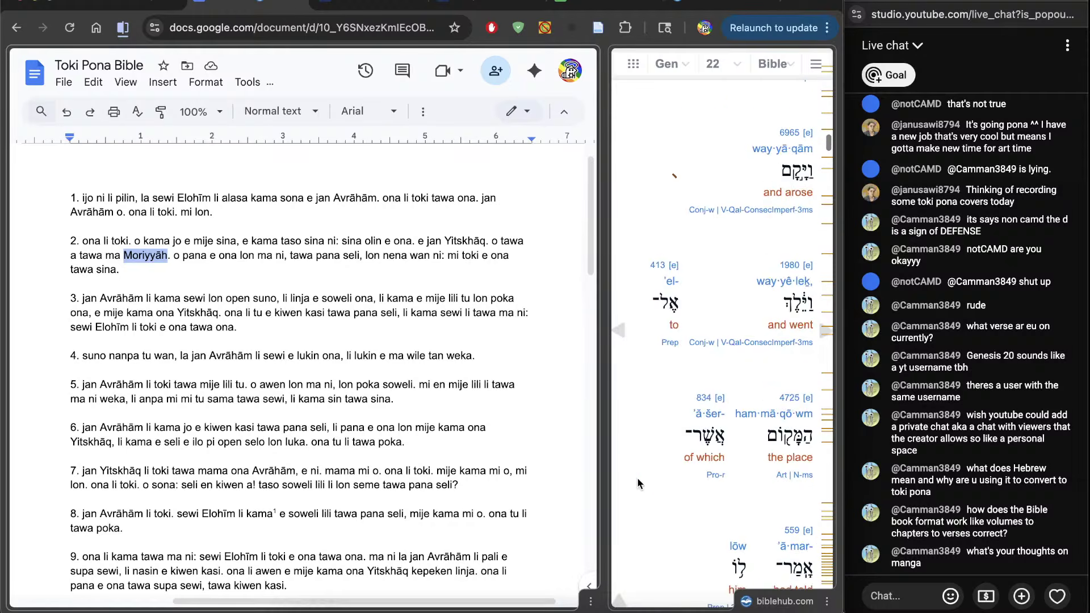
{"action": "scroll", "coordinate": [639, 483], "scroll_direction": "down", "scroll_amount": 10}
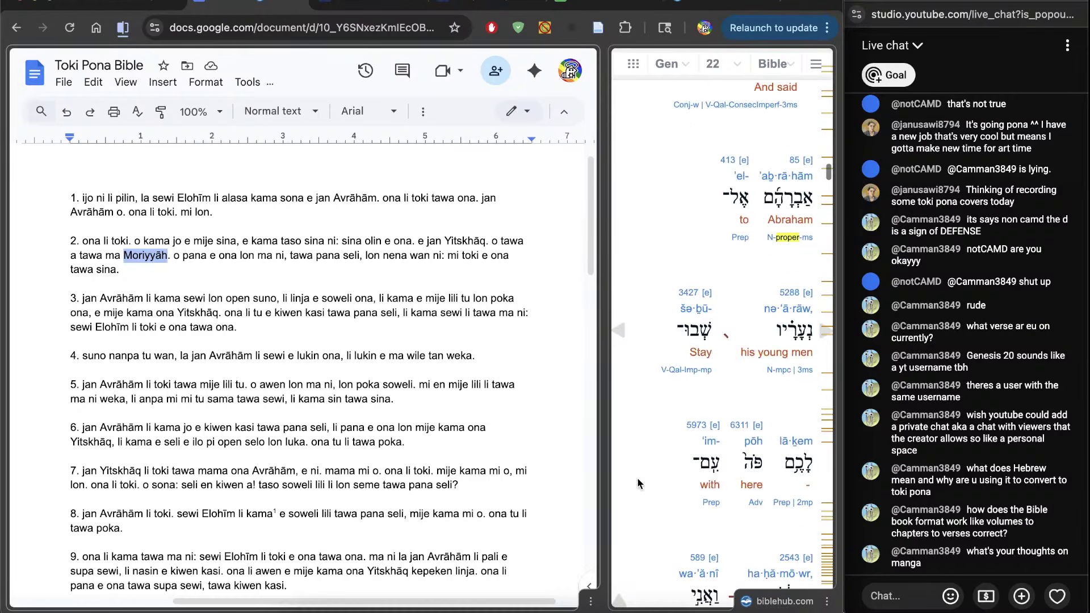
{"action": "scroll", "coordinate": [639, 484], "scroll_direction": "down", "scroll_amount": 10}
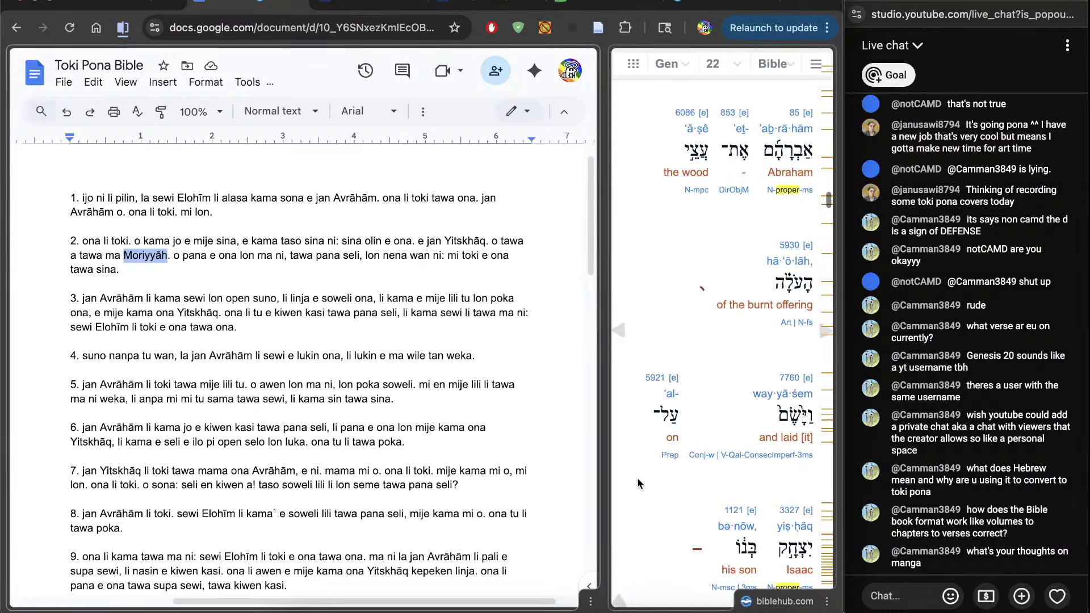
{"action": "scroll", "coordinate": [637, 483], "scroll_direction": "down", "scroll_amount": 10}
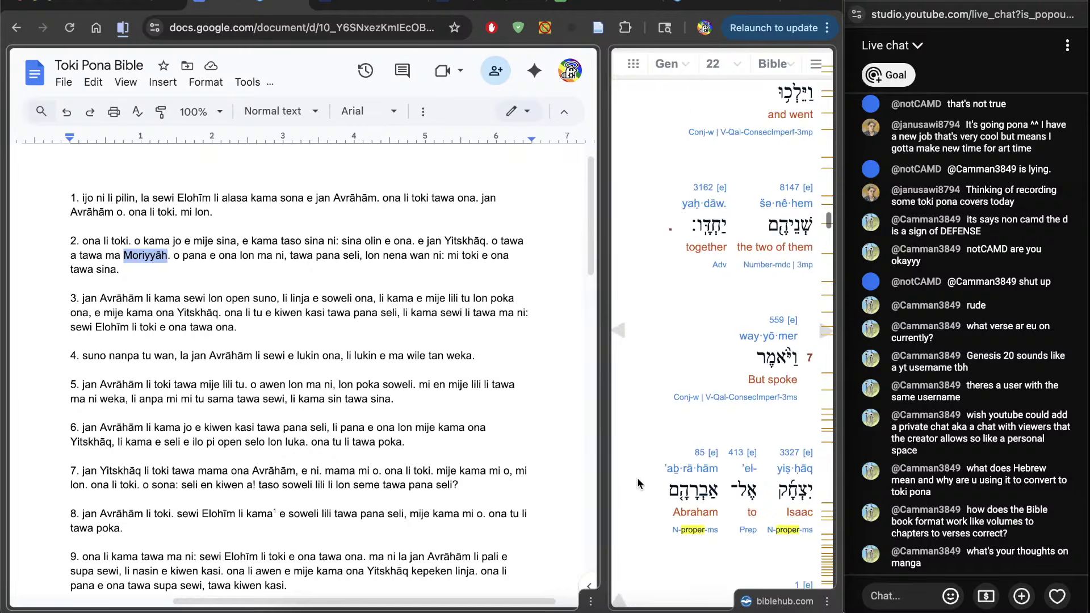
{"action": "scroll", "coordinate": [637, 484], "scroll_direction": "down", "scroll_amount": 10}
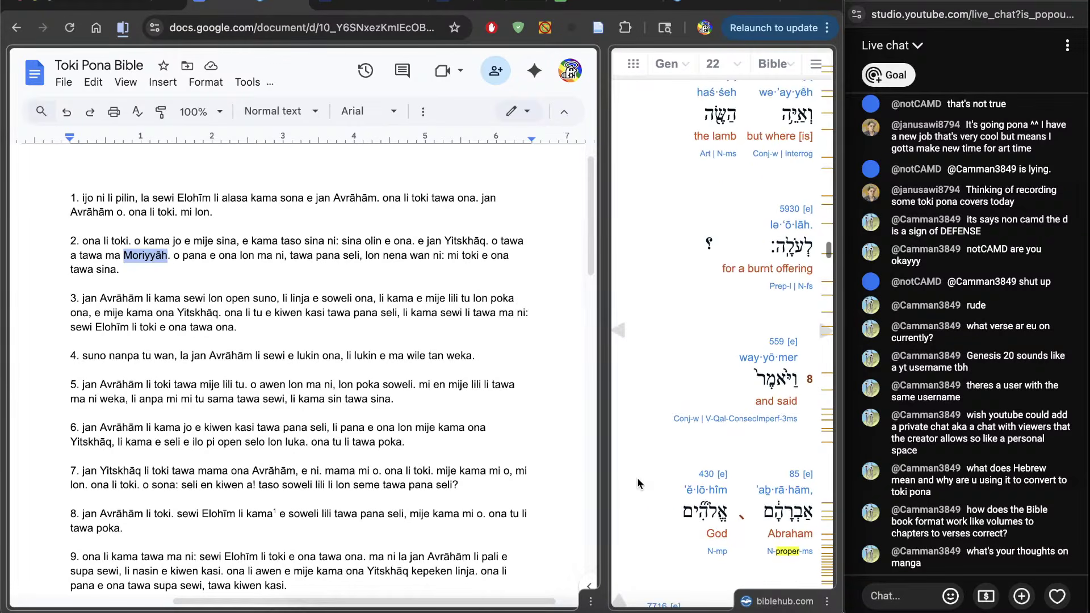
{"action": "scroll", "coordinate": [638, 483], "scroll_direction": "down", "scroll_amount": 10}
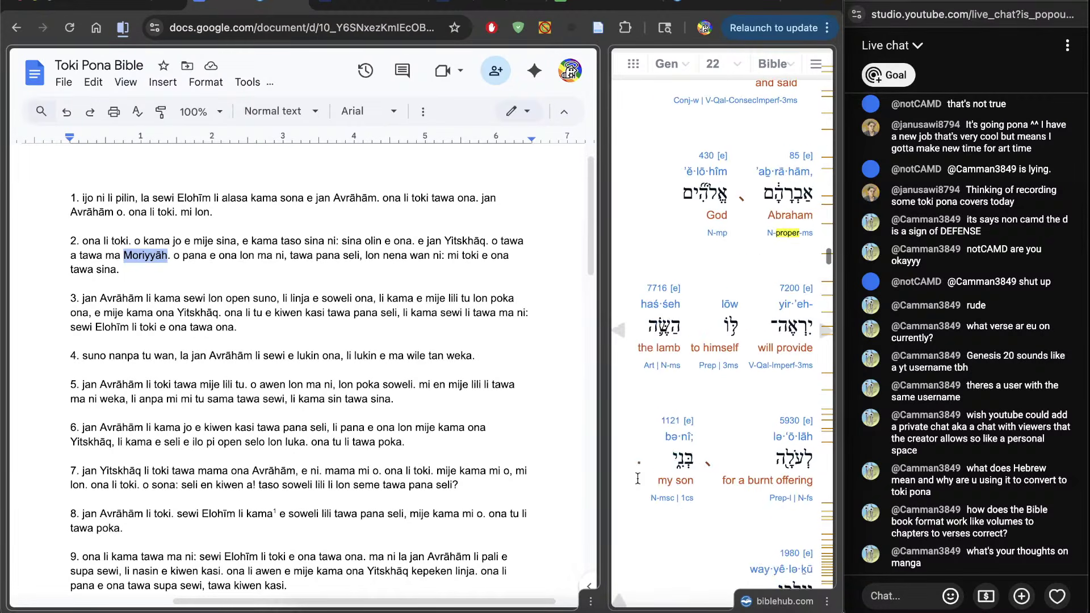
{"action": "scroll", "coordinate": [638, 479], "scroll_direction": "down", "scroll_amount": 10}
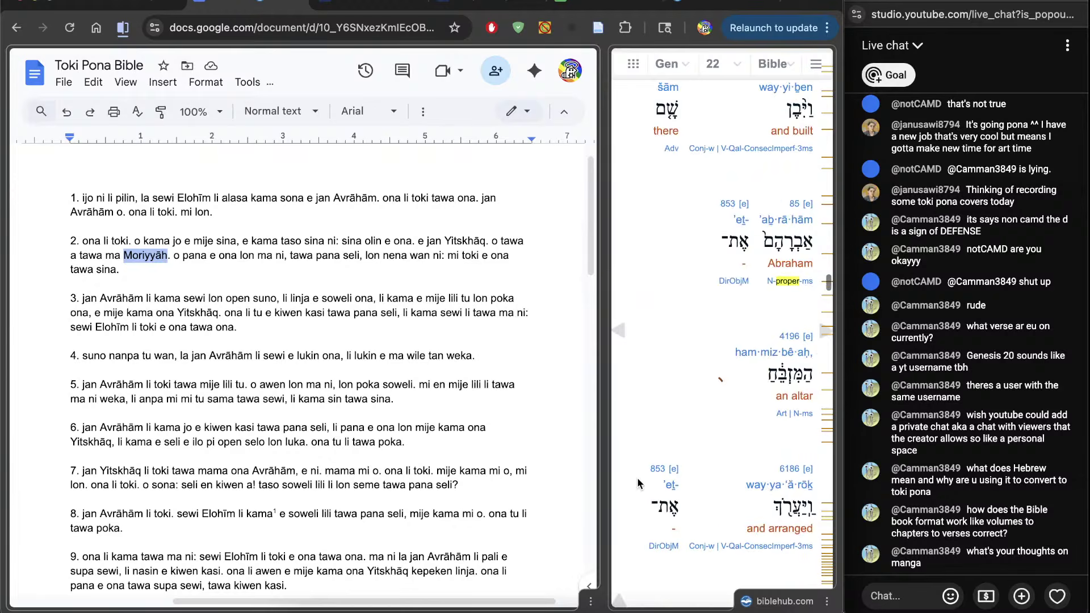
{"action": "scroll", "coordinate": [638, 483], "scroll_direction": "down", "scroll_amount": 10}
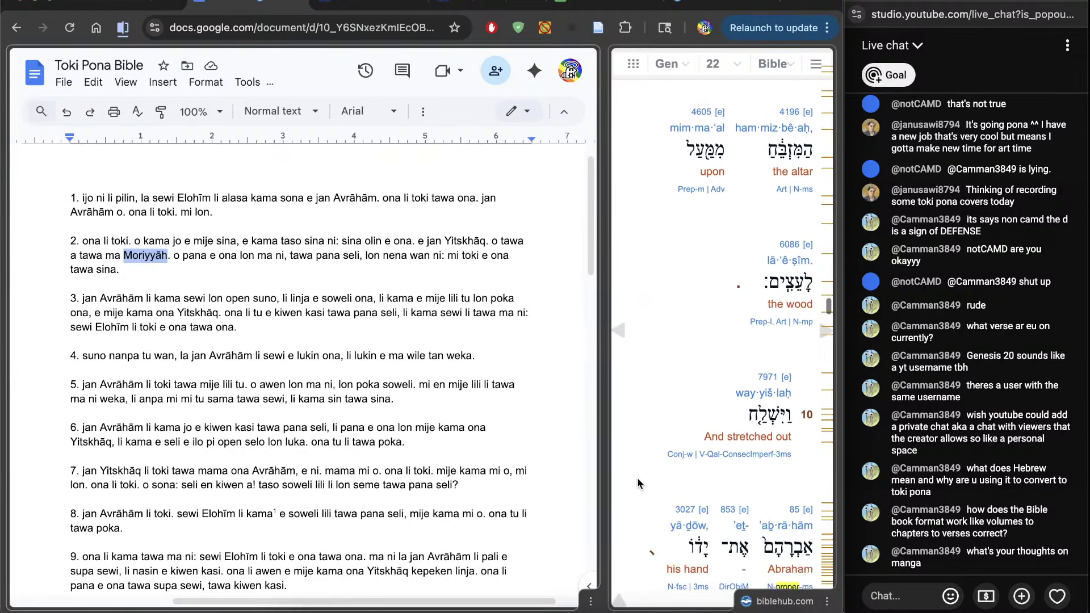
{"action": "scroll", "coordinate": [638, 479], "scroll_direction": "down", "scroll_amount": 10}
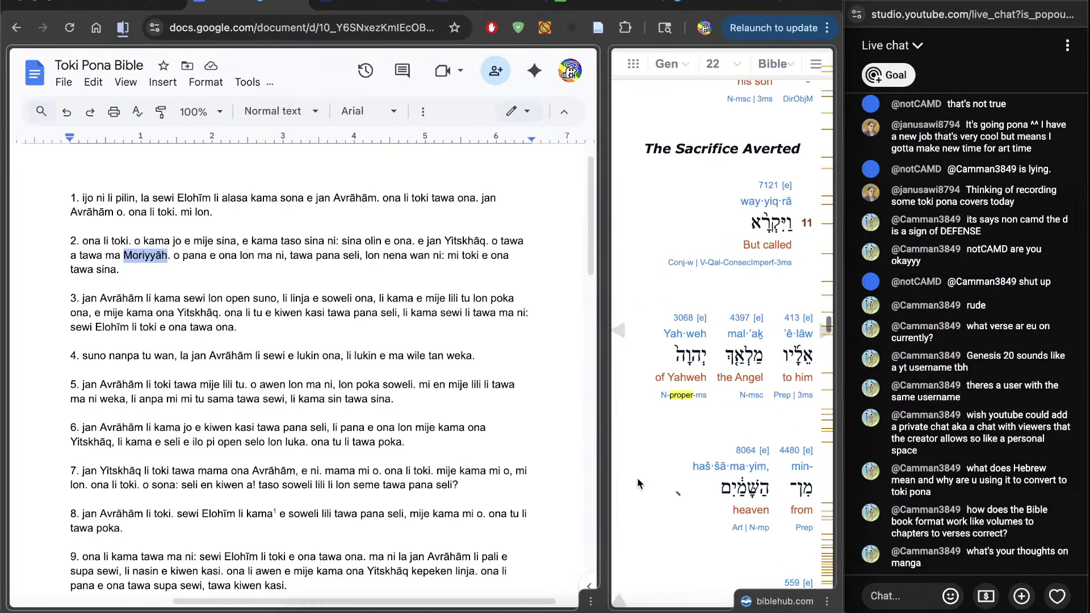
{"action": "scroll", "coordinate": [637, 483], "scroll_direction": "down", "scroll_amount": 10}
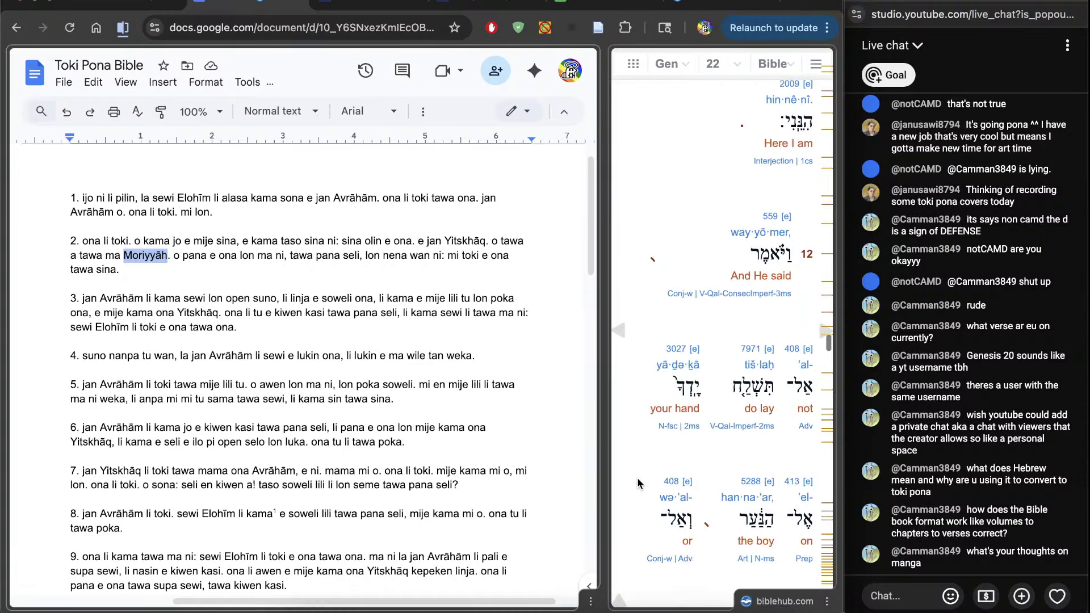
{"action": "scroll", "coordinate": [638, 483], "scroll_direction": "down", "scroll_amount": 10}
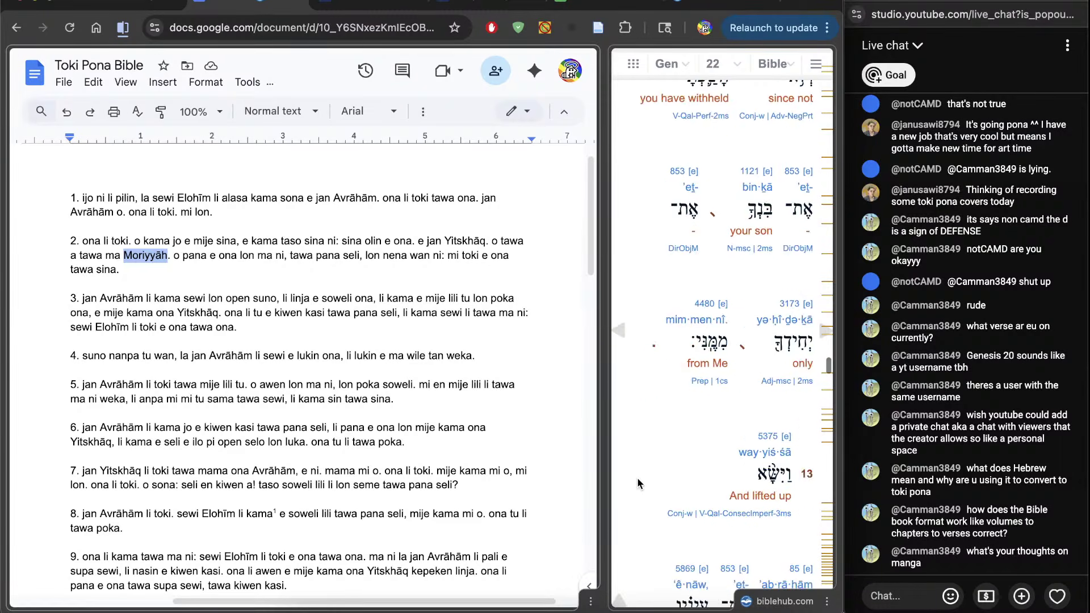
{"action": "scroll", "coordinate": [637, 478], "scroll_direction": "down", "scroll_amount": 8}
{"action": "scroll", "coordinate": [358, 543], "scroll_direction": "down", "scroll_amount": 6}
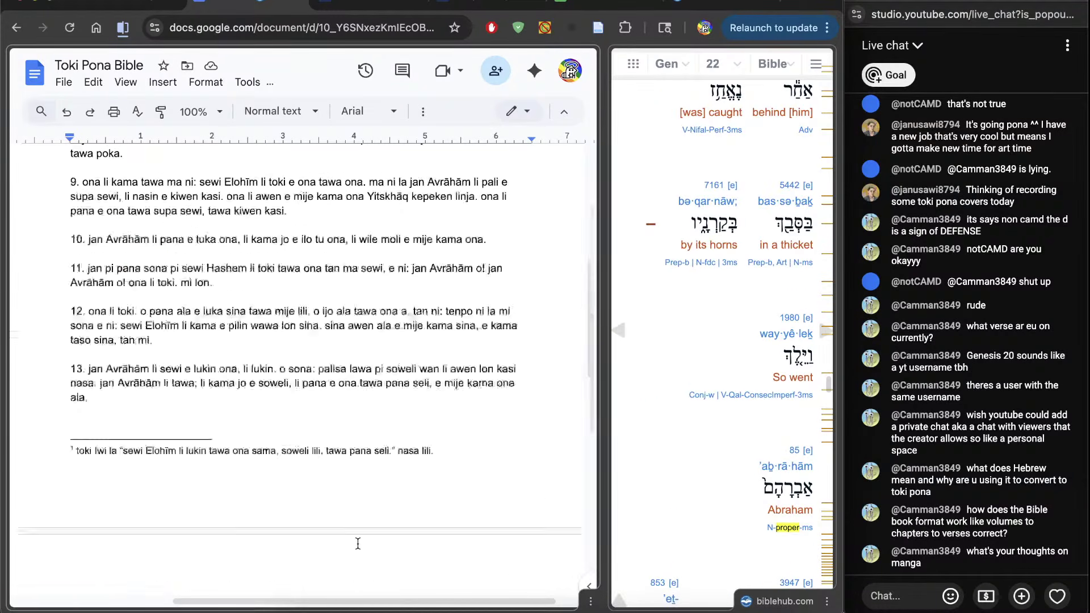
{"action": "scroll", "coordinate": [358, 544], "scroll_direction": "down", "scroll_amount": 10}
{"action": "scroll", "coordinate": [737, 492], "scroll_direction": "down", "scroll_amount": 1}
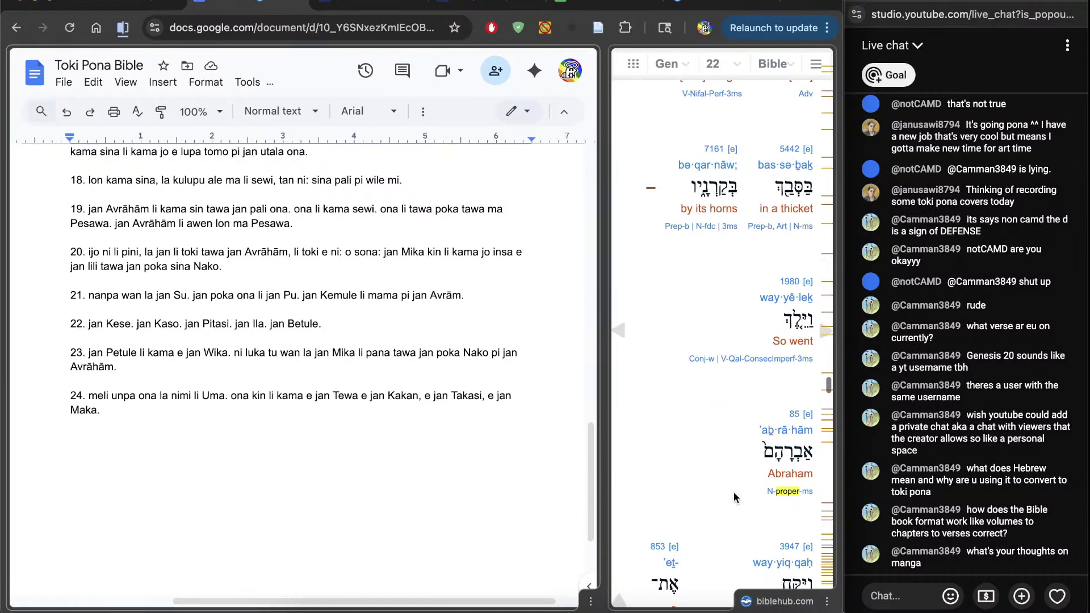
{"action": "scroll", "coordinate": [679, 478], "scroll_direction": "down", "scroll_amount": 5}
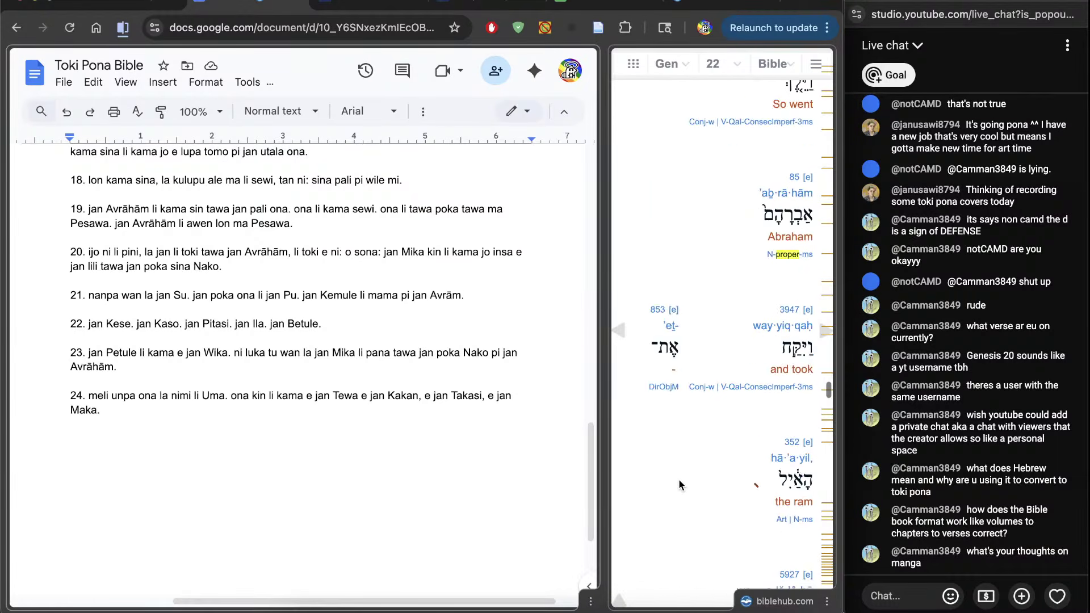
{"action": "scroll", "coordinate": [679, 479], "scroll_direction": "down", "scroll_amount": 12}
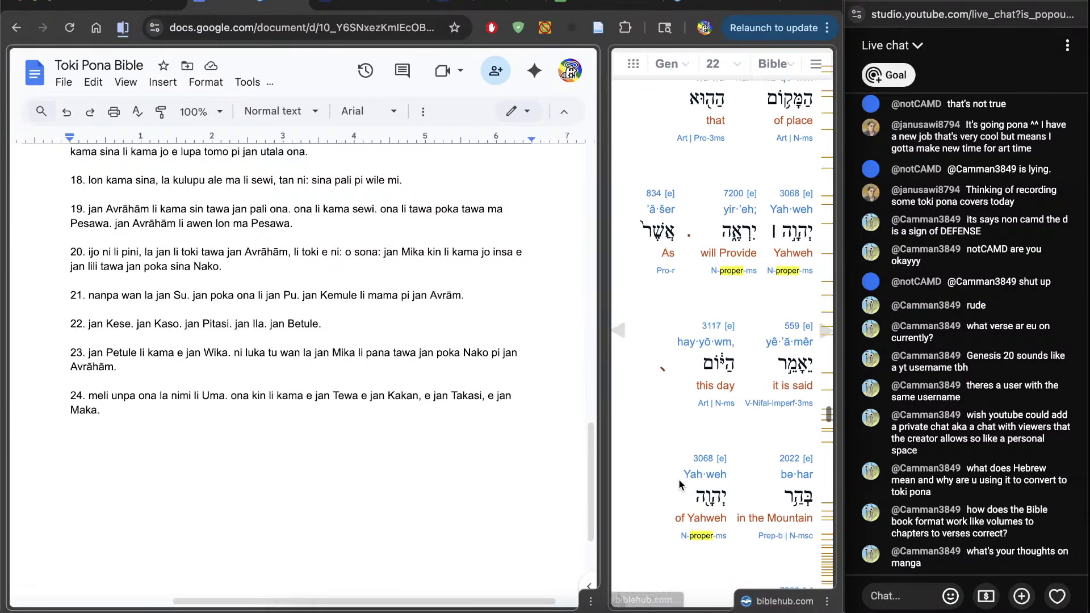
Replace the place name "Atona Iwe" in verse 14 with "Hashem Yir'eh", following the Hebrew interlinear and keeping the footnote mark
{"action": "scroll", "coordinate": [679, 479], "scroll_direction": "up", "scroll_amount": 5}
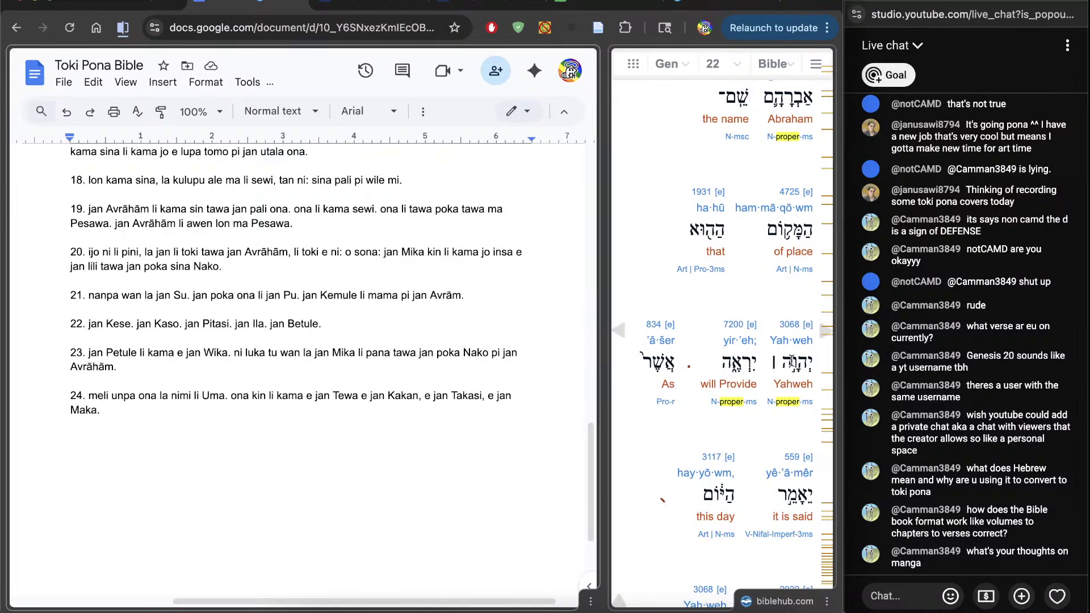
{"action": "scroll", "coordinate": [770, 365], "scroll_direction": "up", "scroll_amount": 1}
{"action": "scroll", "coordinate": [770, 365], "scroll_direction": "up", "scroll_amount": 7}
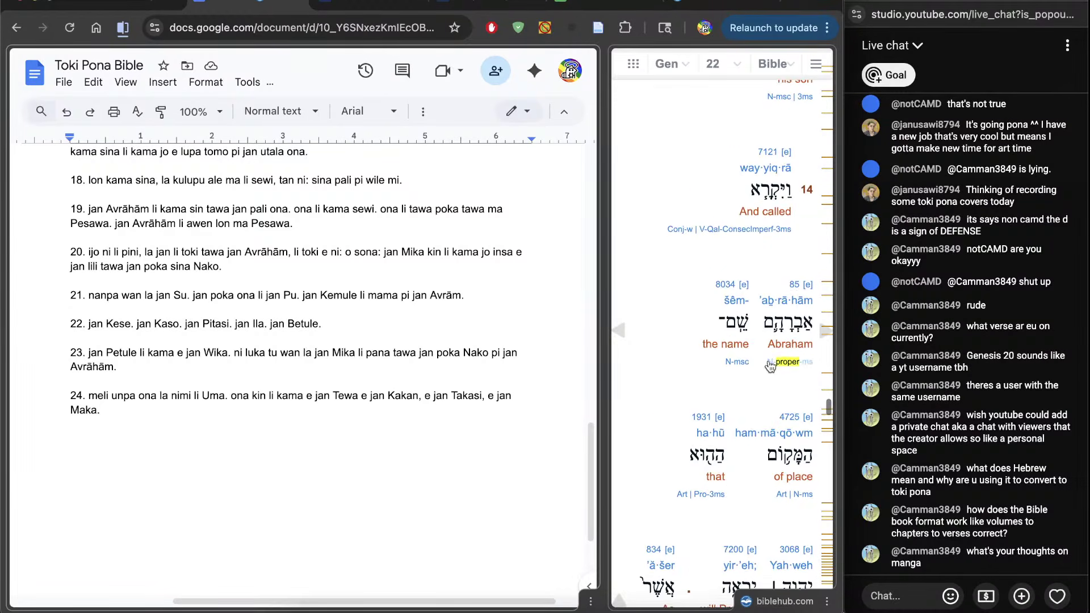
{"action": "scroll", "coordinate": [398, 334], "scroll_direction": "up", "scroll_amount": 6}
{"action": "scroll", "coordinate": [399, 334], "scroll_direction": "up", "scroll_amount": 2}
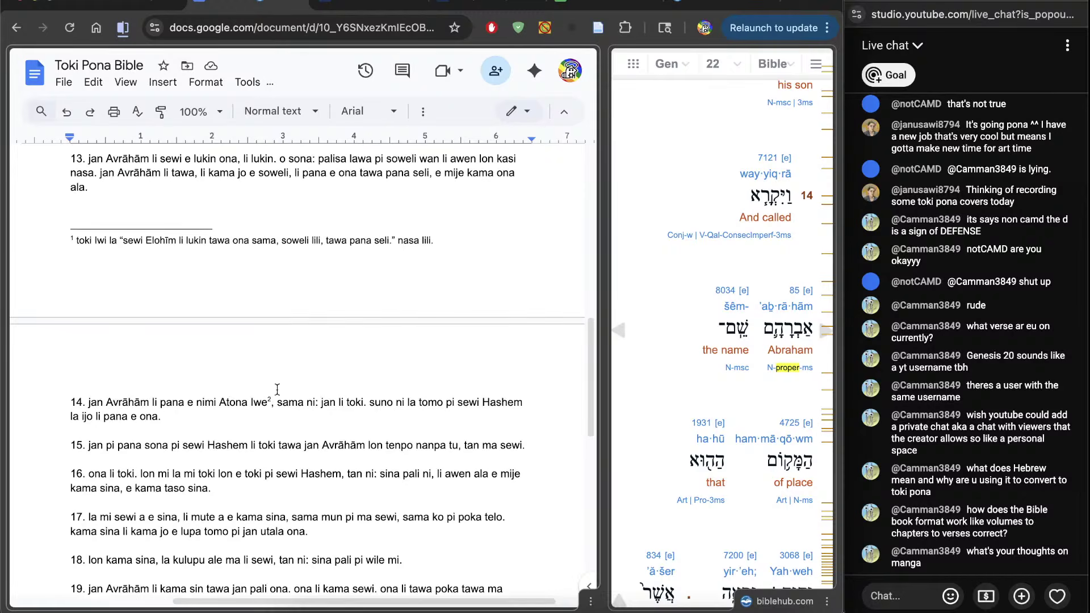
{"action": "double_click", "coordinate": [231, 403]}
{"action": "left_click_drag", "start_coordinate": [231, 402], "coordinate": [256, 402]}
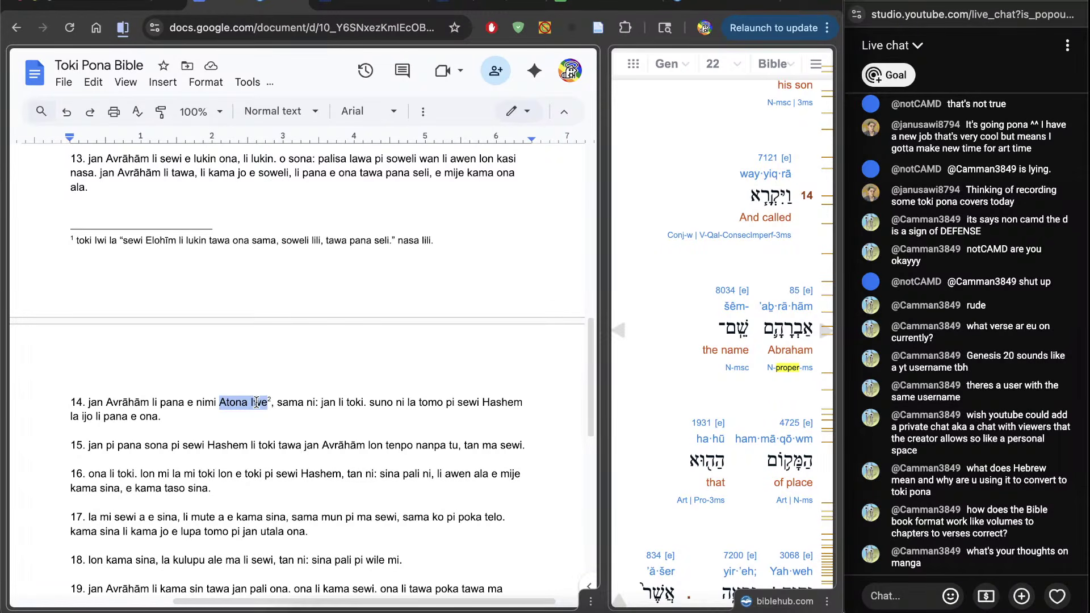
{"action": "scroll", "coordinate": [681, 469], "scroll_direction": "down", "scroll_amount": 4}
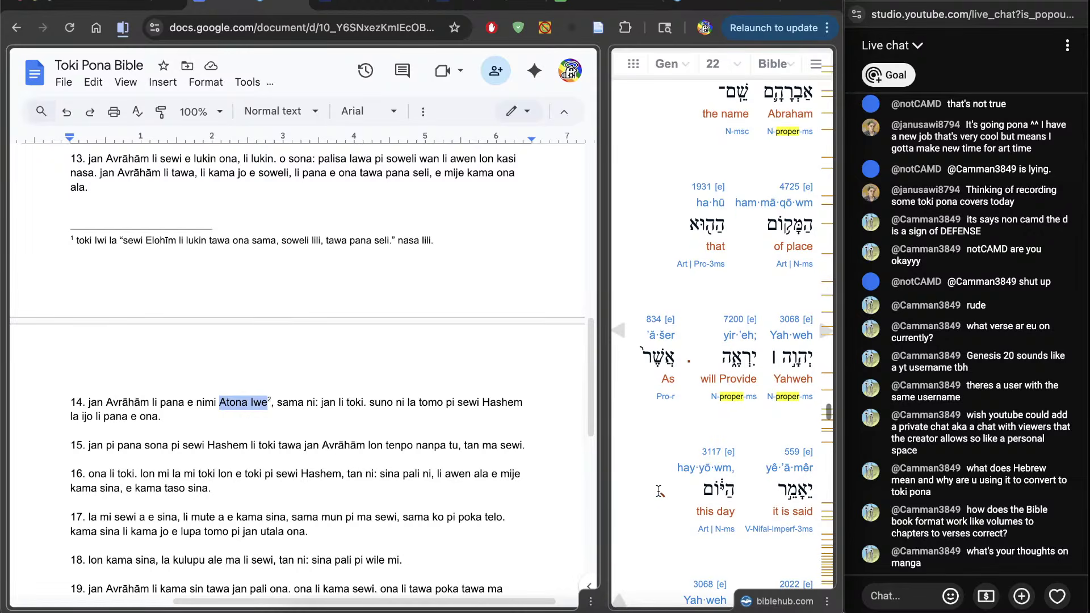
{"action": "type", "text": "hem "}
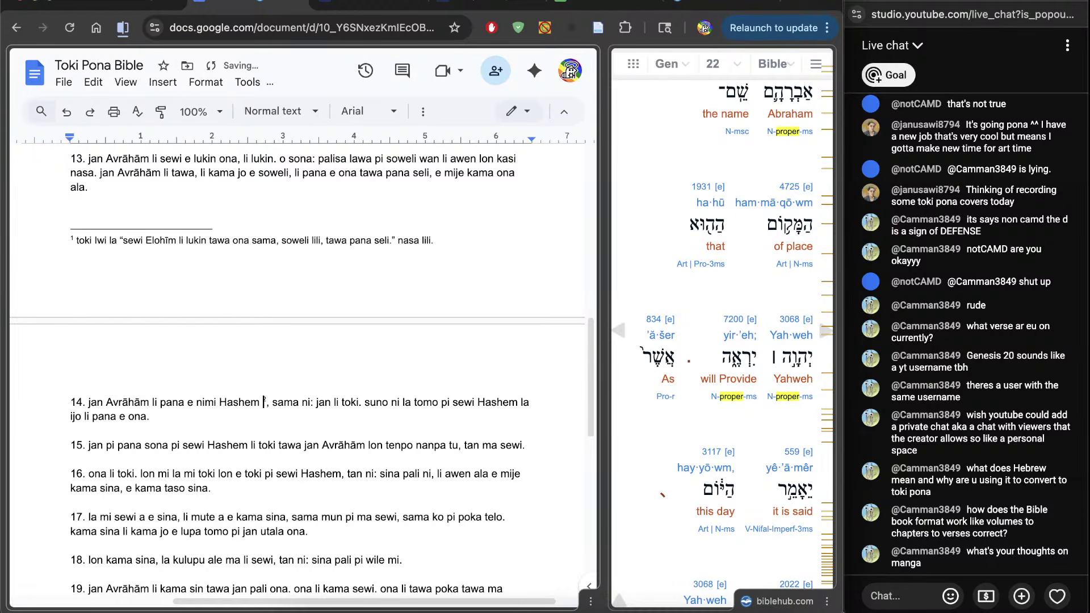
{"action": "type", "text": "Yi"}
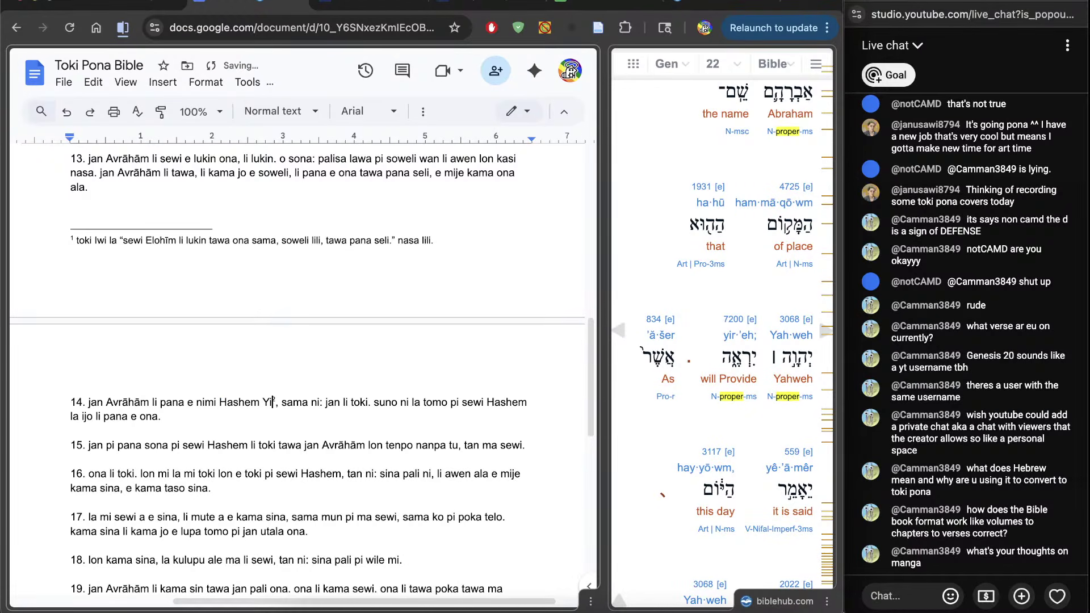
{"action": "type", "text": "r'"}
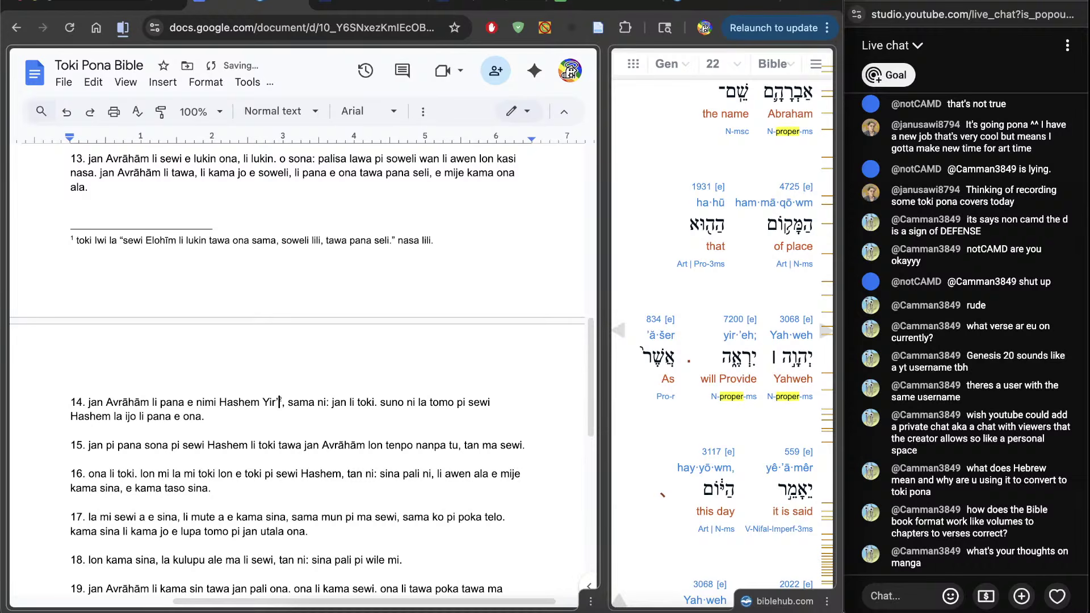
{"action": "type", "text": "eh"}
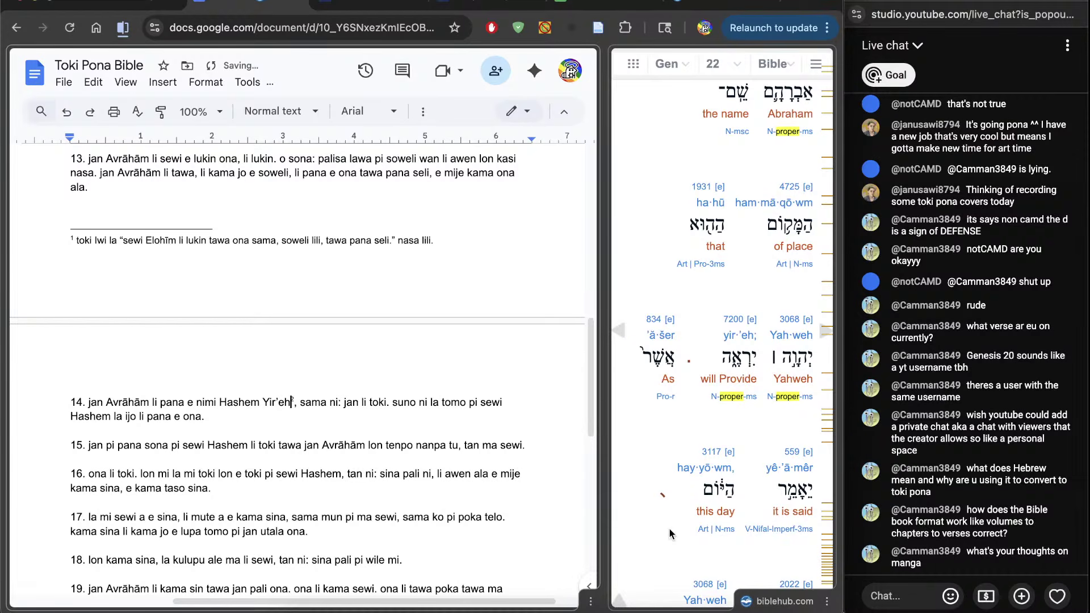
Check the new verse 14 place name against the explanation in footnote 2, and return to the verses
{"action": "left_click_drag", "start_coordinate": [290, 402], "coordinate": [244, 401]}
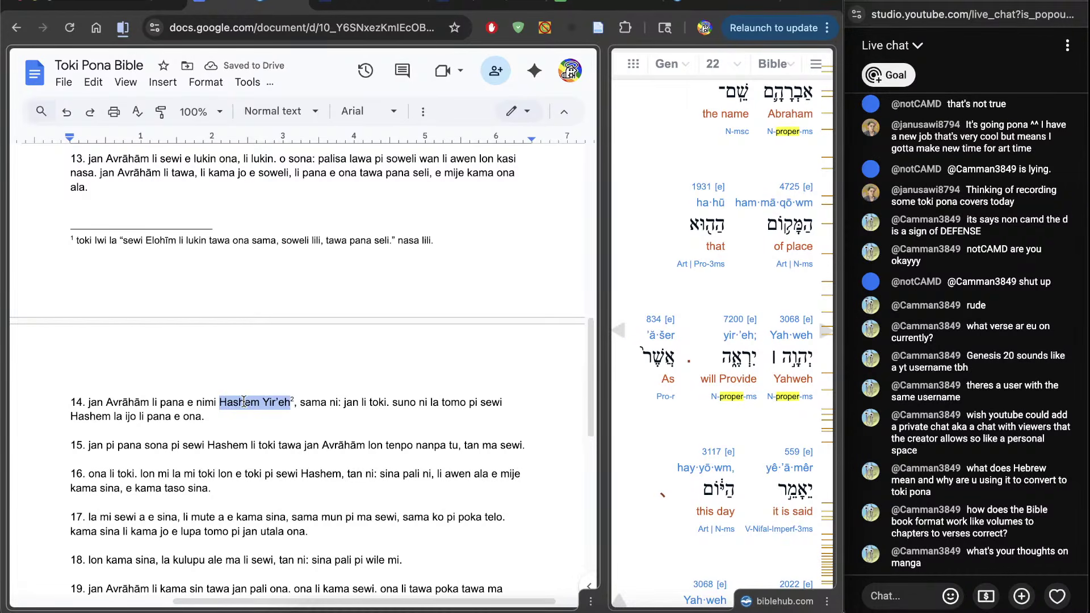
{"action": "scroll", "coordinate": [244, 401], "scroll_direction": "down", "scroll_amount": 10}
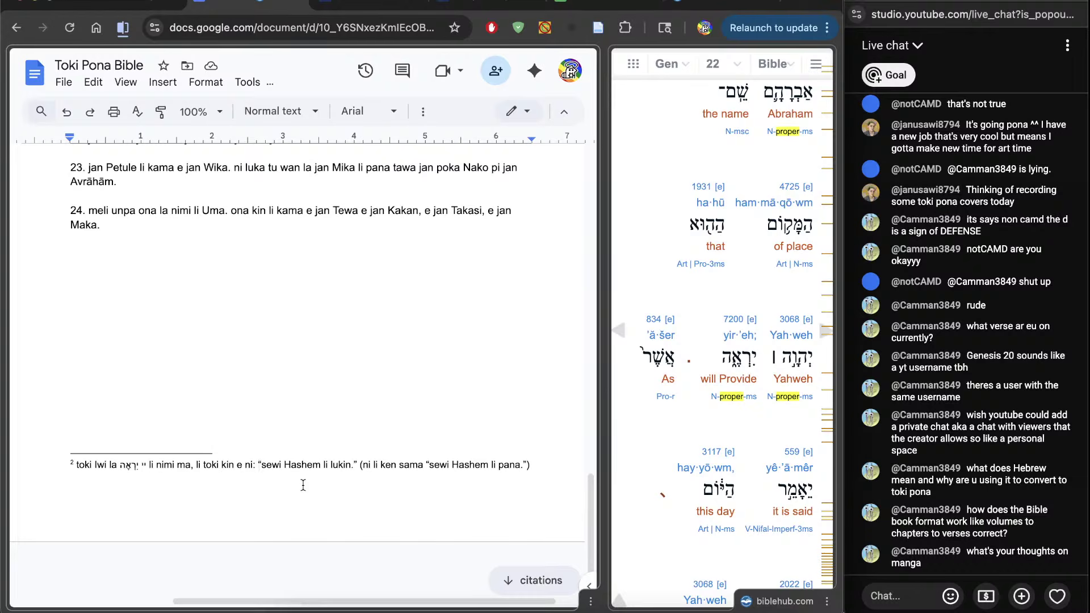
{"action": "triple_click", "coordinate": [321, 461]}
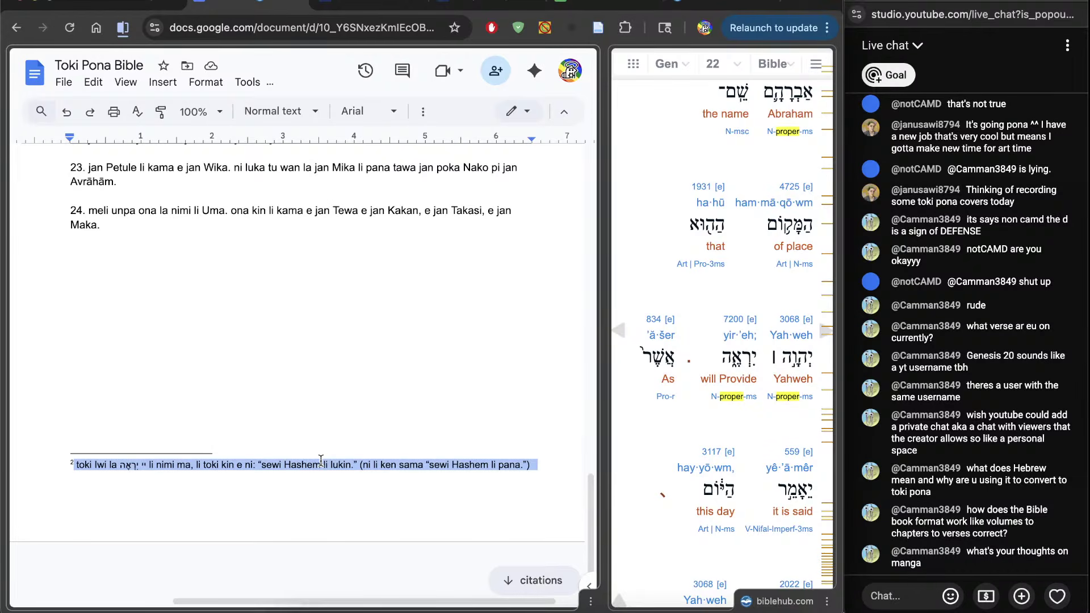
{"action": "left_click", "coordinate": [395, 327]}
{"action": "scroll", "coordinate": [395, 327], "scroll_direction": "up", "scroll_amount": 10}
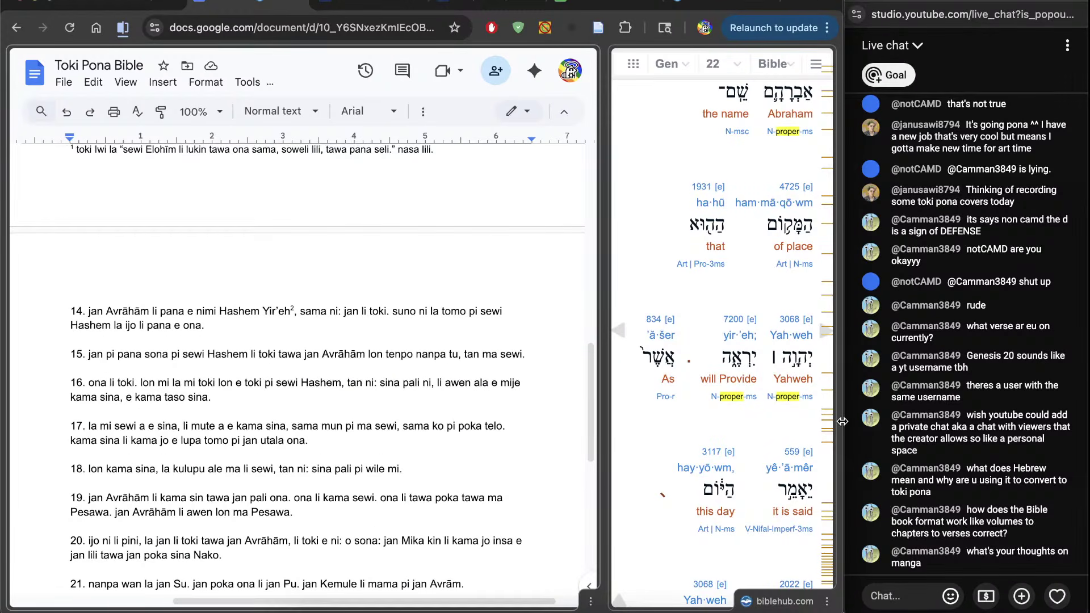
Scan verses 15 to 18 of the Genesis 22 interlinear for proper names and compare them with the document
{"action": "scroll", "coordinate": [768, 417], "scroll_direction": "down", "scroll_amount": 10}
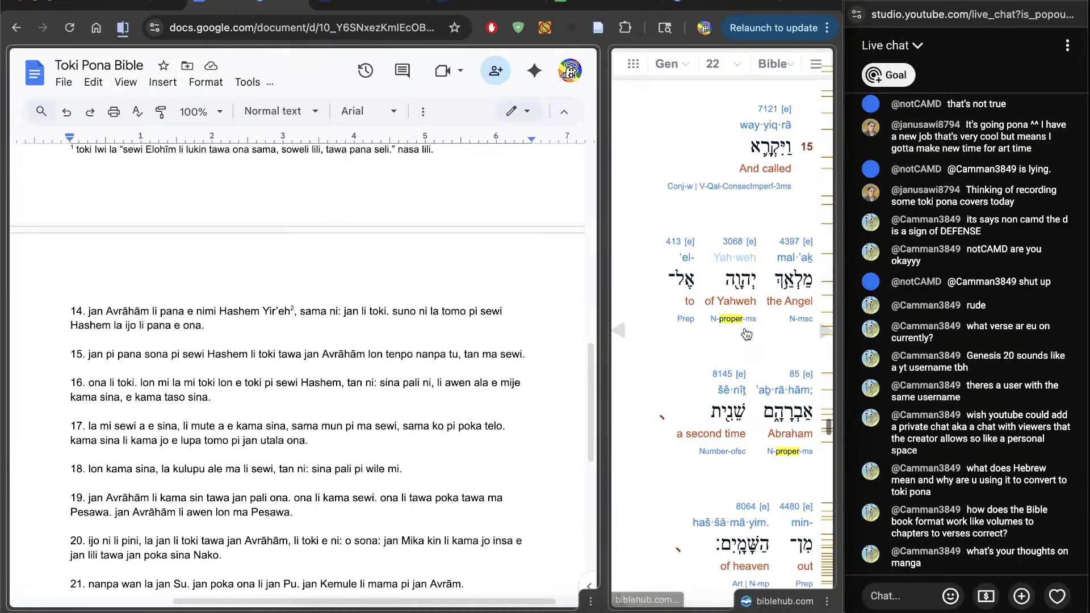
{"action": "scroll", "coordinate": [745, 332], "scroll_direction": "down", "scroll_amount": 10}
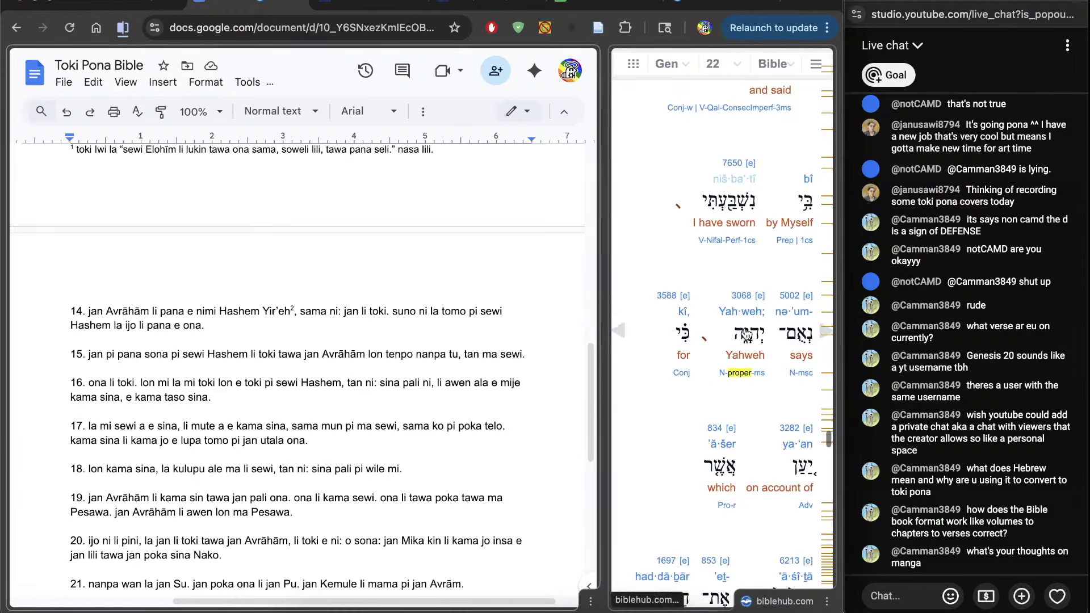
{"action": "scroll", "coordinate": [745, 333], "scroll_direction": "down", "scroll_amount": 10}
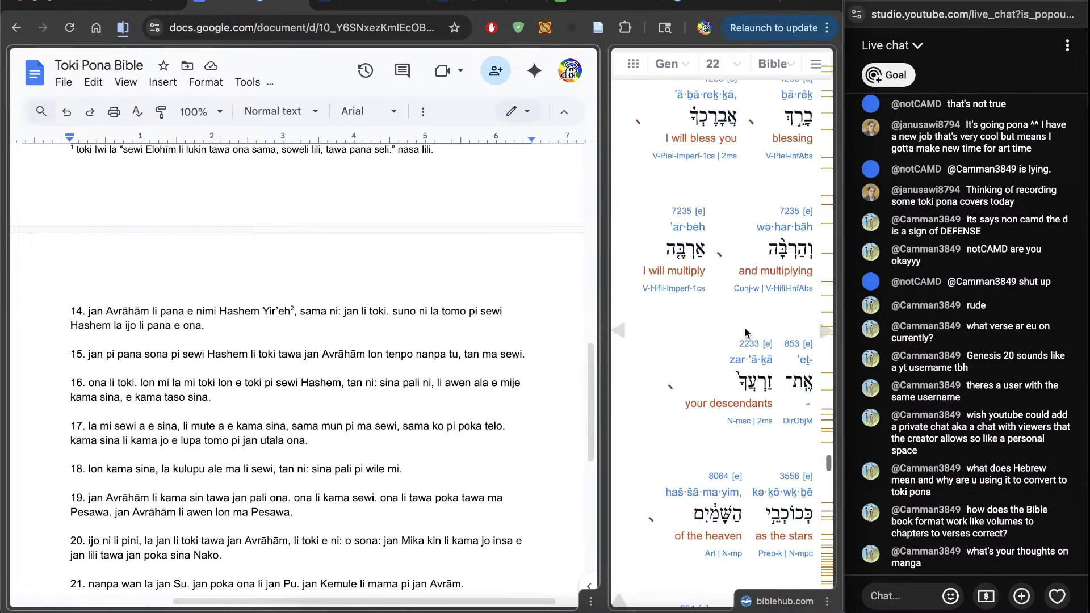
{"action": "scroll", "coordinate": [744, 327], "scroll_direction": "up", "scroll_amount": 10}
{"action": "scroll", "coordinate": [744, 327], "scroll_direction": "down", "scroll_amount": 5}
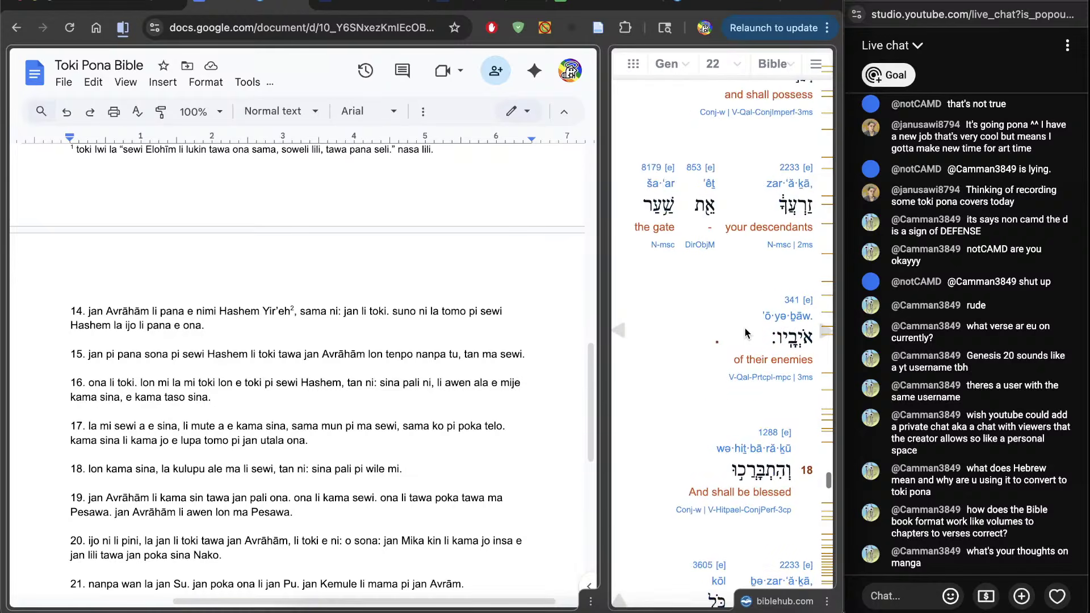
{"action": "scroll", "coordinate": [744, 327], "scroll_direction": "down", "scroll_amount": 10}
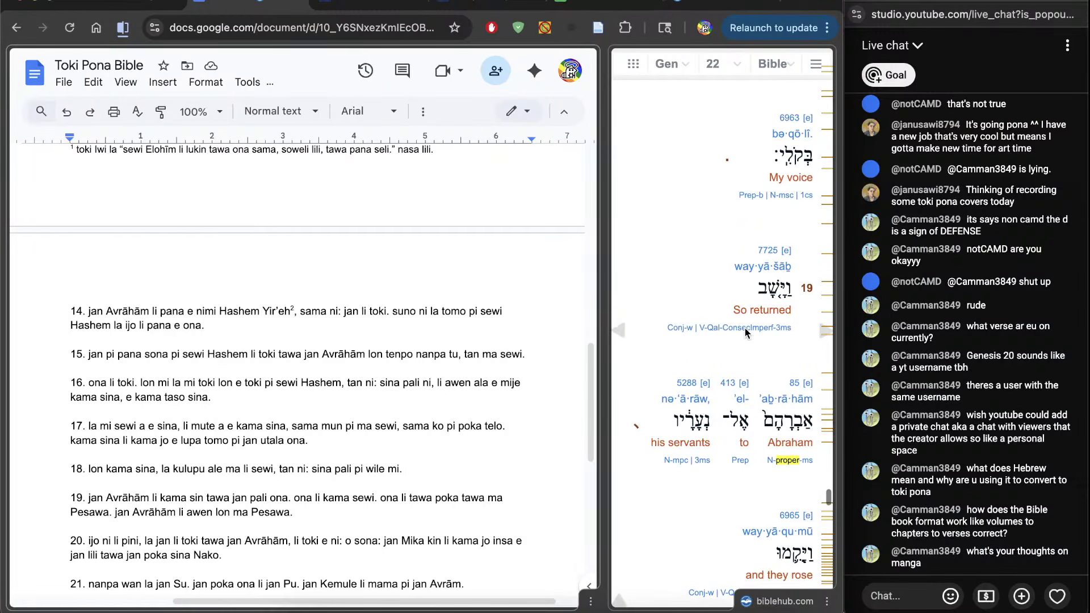
Replace the second "Pesawa" in verse 19 with "B'er Shāva", following the Hebrew for Beersheba in the interlinear
{"action": "scroll", "coordinate": [690, 358], "scroll_direction": "down", "scroll_amount": 5}
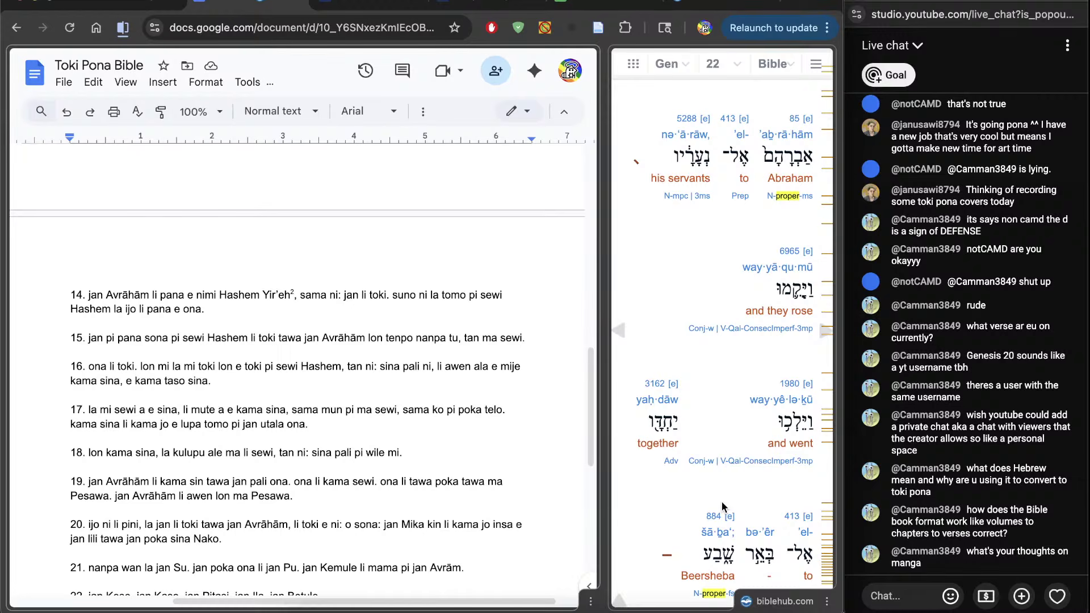
{"action": "scroll", "coordinate": [778, 466], "scroll_direction": "down", "scroll_amount": 3}
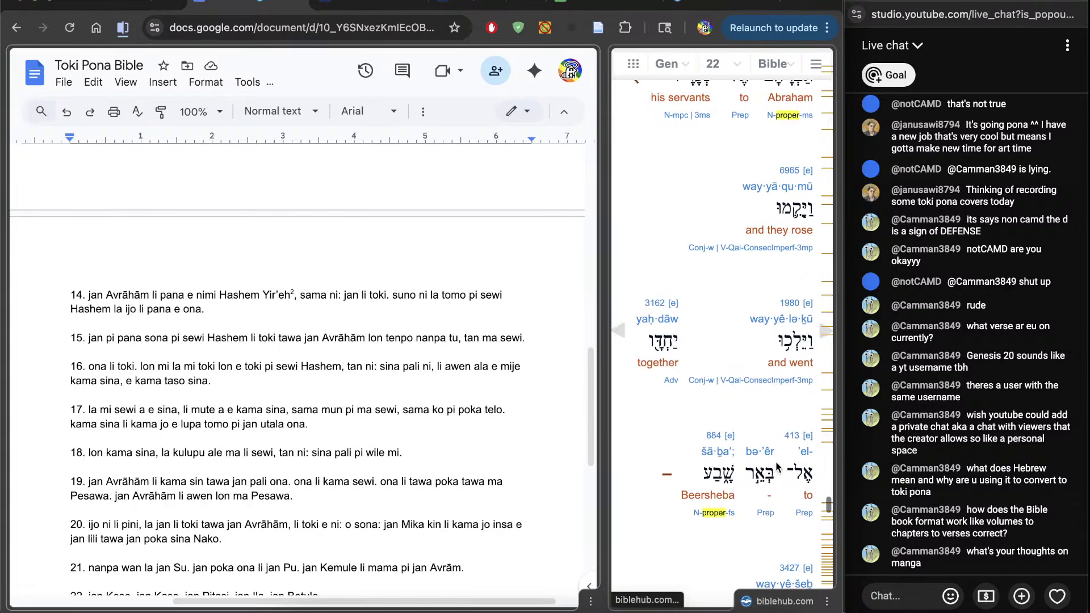
{"action": "scroll", "coordinate": [778, 467], "scroll_direction": "down", "scroll_amount": 6}
{"action": "double_click", "coordinate": [261, 496]}
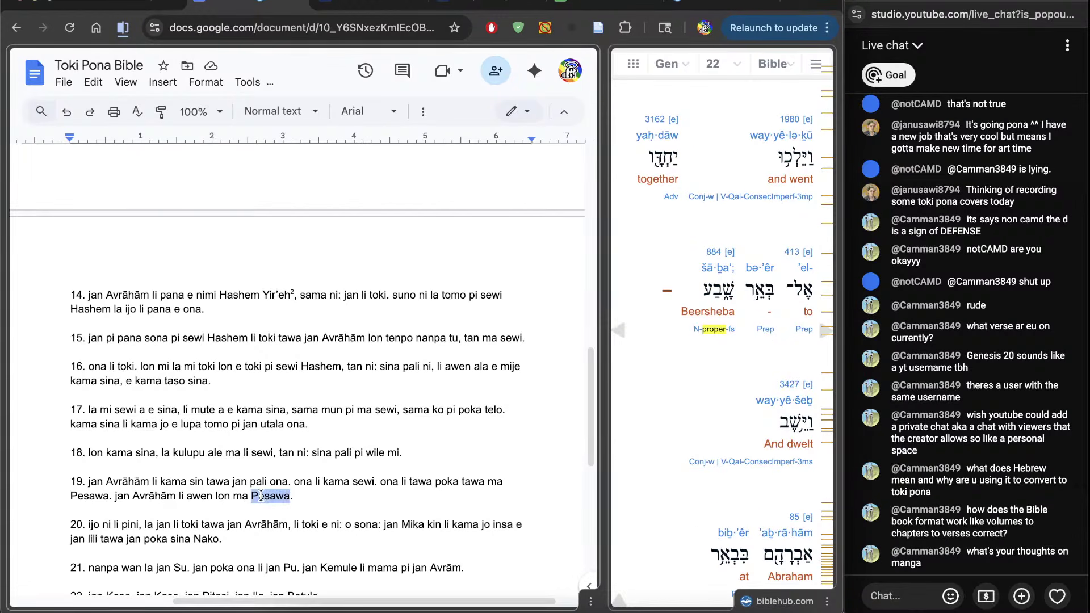
{"action": "type", "text": "B'er"}
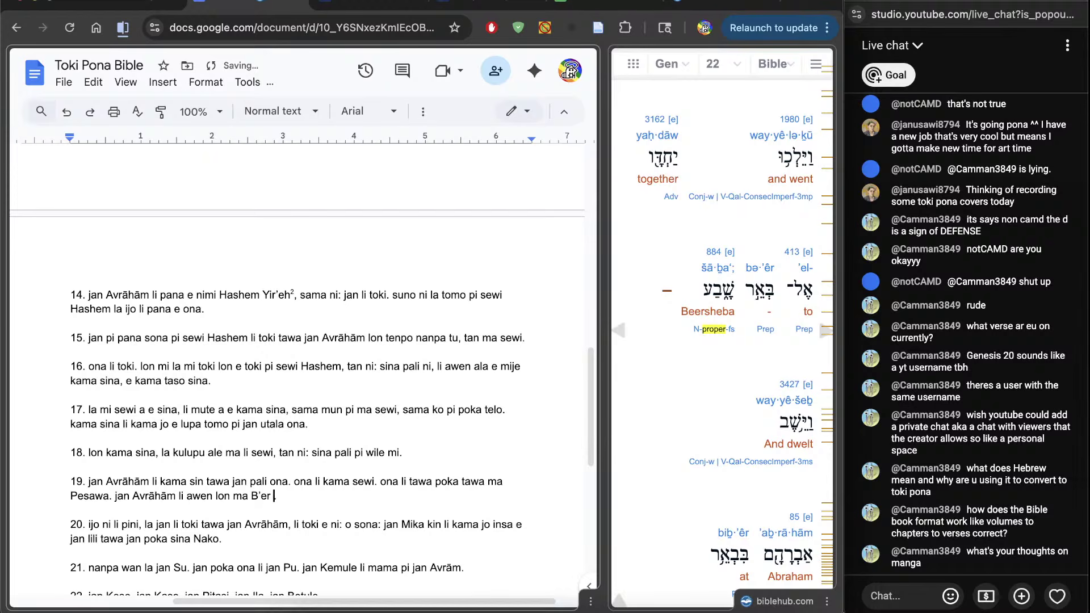
{"action": "type", "text": " Shāva."}
Check the second Beersheba in the interlinear's verse 19, and replace the remaining "Pesawa" in that verse with "B'er Shāva"
{"action": "scroll", "coordinate": [631, 490], "scroll_direction": "down", "scroll_amount": 3}
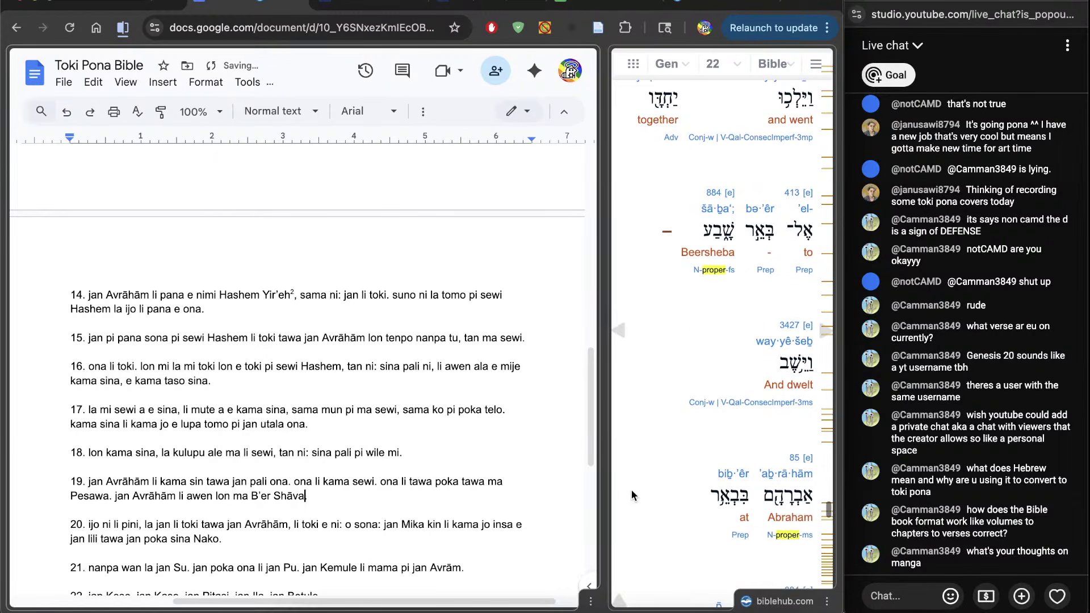
{"action": "scroll", "coordinate": [632, 494], "scroll_direction": "down", "scroll_amount": 6}
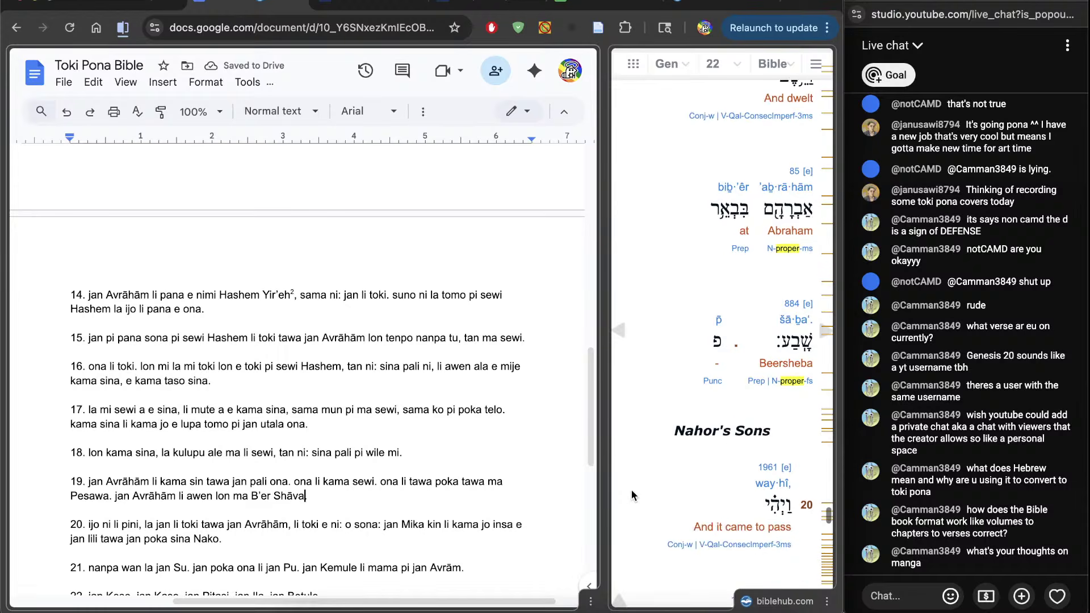
{"action": "scroll", "coordinate": [632, 493], "scroll_direction": "up", "scroll_amount": 2}
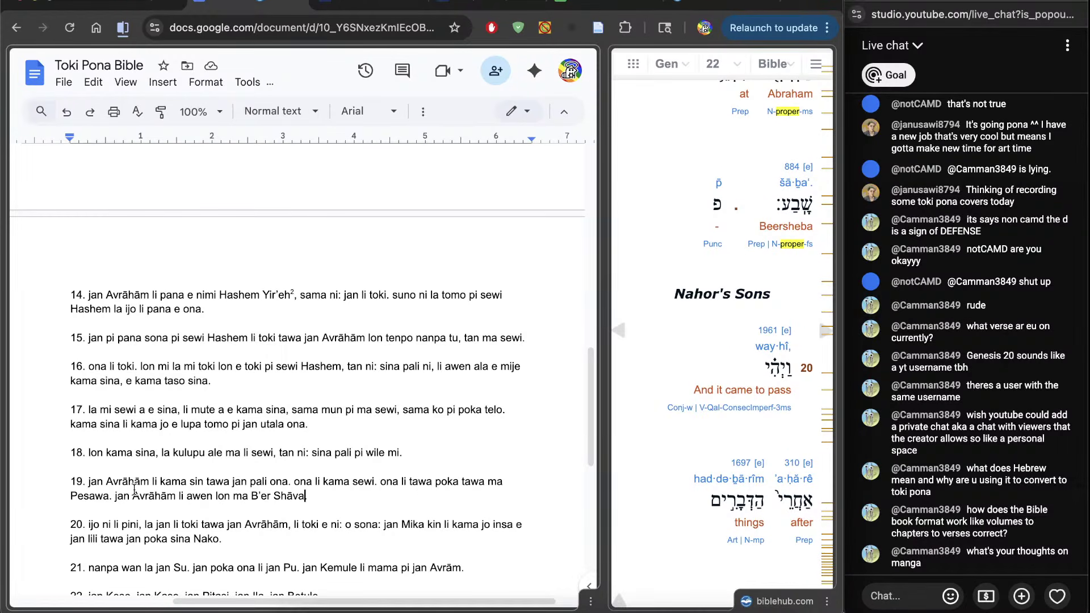
{"action": "left_click_drag", "start_coordinate": [112, 496], "coordinate": [70, 496]}
{"action": "type", "text": "B'e"}
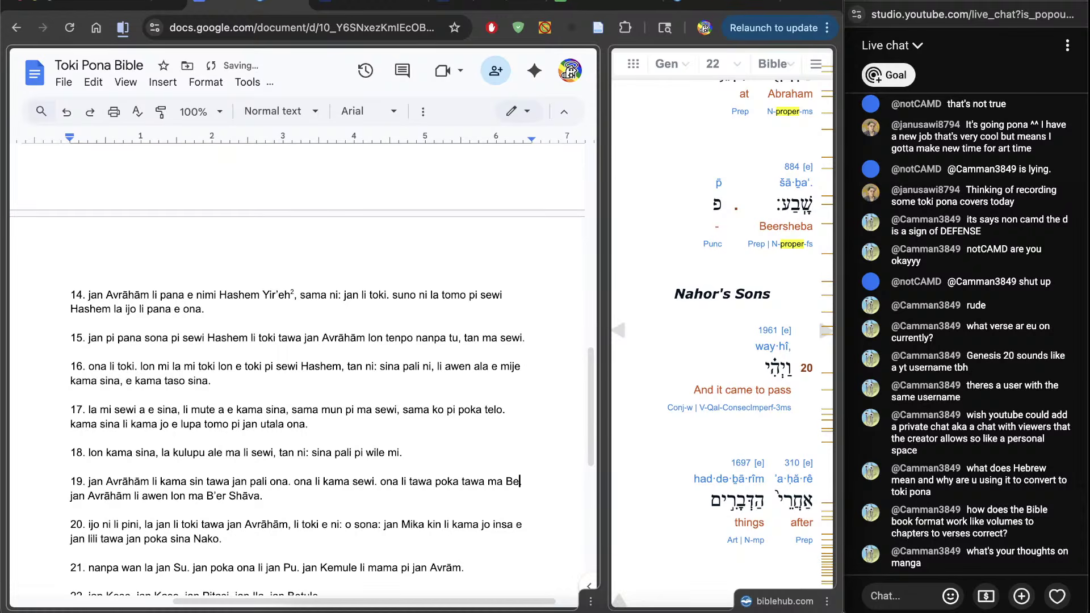
{"action": "key", "text": "BackSpace"}
{"action": "type", "text": "'er Sh"}
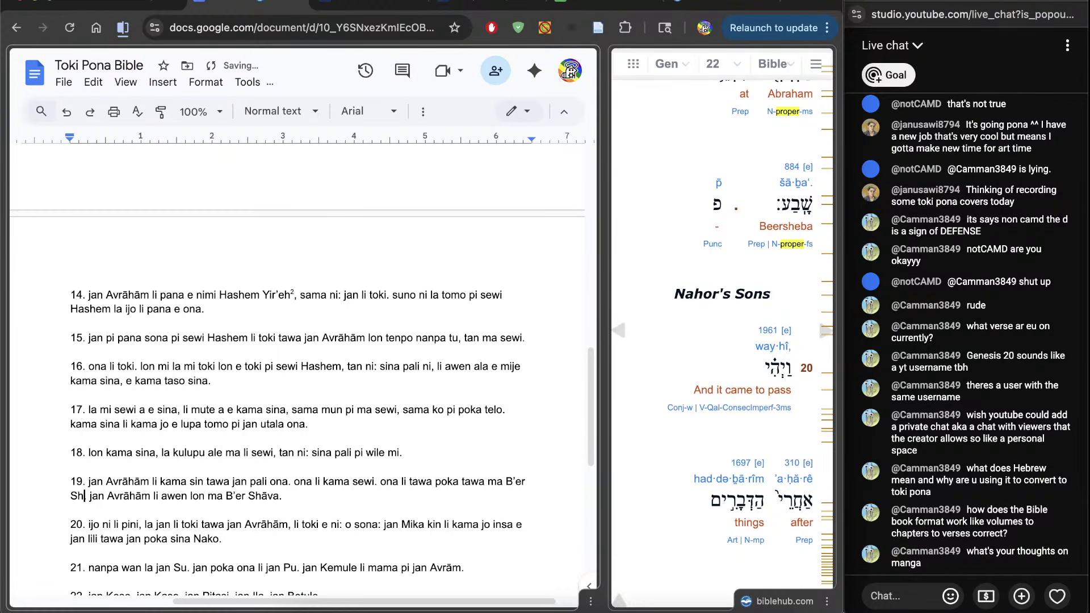
{"action": "type", "text": "āva"}
Find Milcah in verse 20 of the interlinear and replace "Mika" in the document's verse 20 with "Milkāh"
{"action": "scroll", "coordinate": [301, 369], "scroll_direction": "down", "scroll_amount": 3}
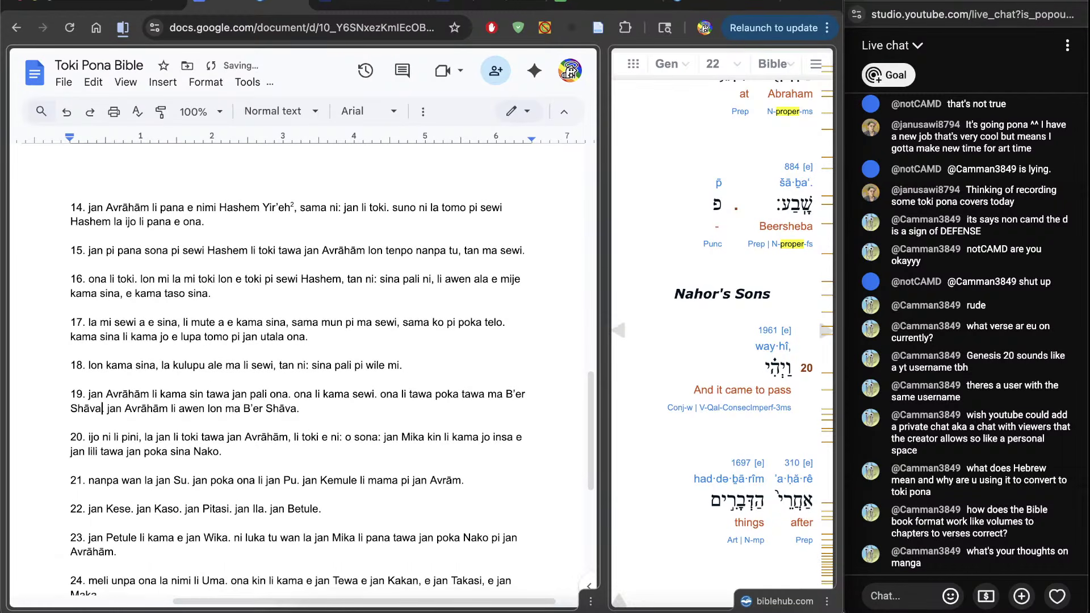
{"action": "scroll", "coordinate": [663, 431], "scroll_direction": "down", "scroll_amount": 10}
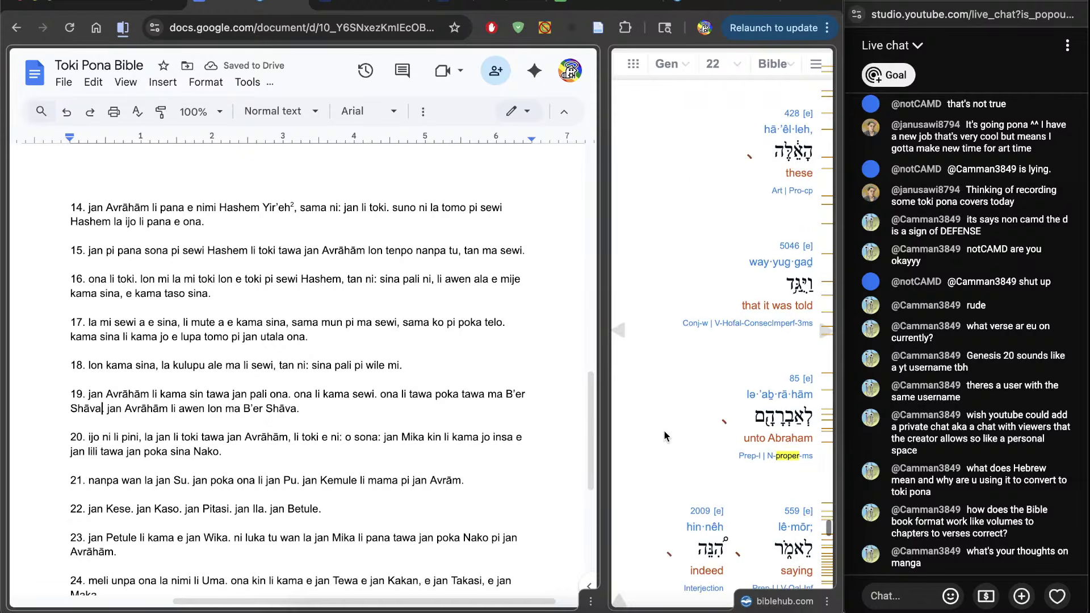
{"action": "scroll", "coordinate": [664, 431], "scroll_direction": "down", "scroll_amount": 5}
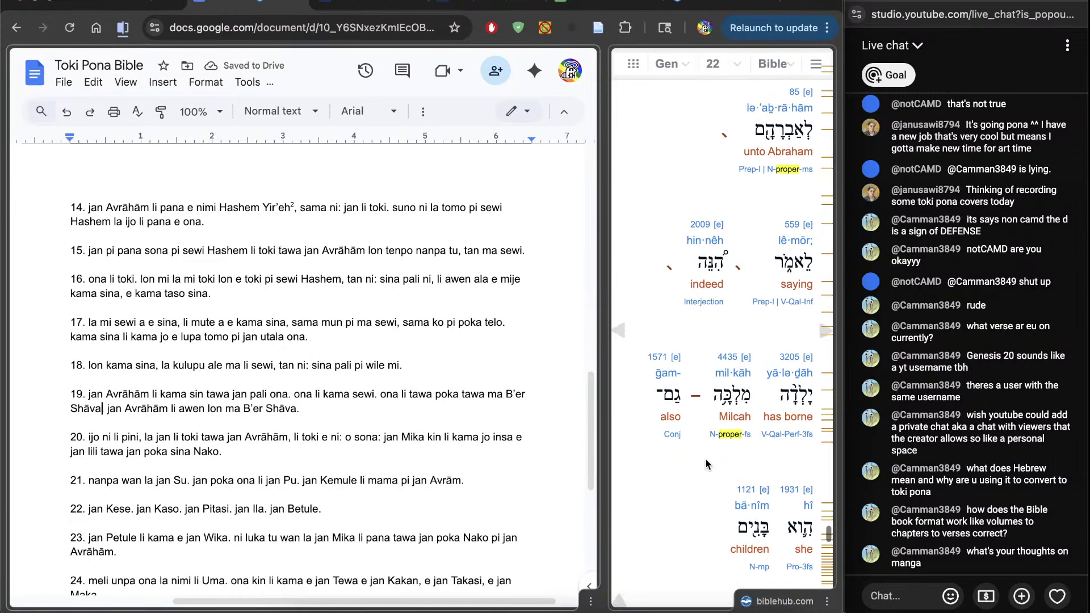
{"action": "scroll", "coordinate": [734, 354], "scroll_direction": "up", "scroll_amount": 3}
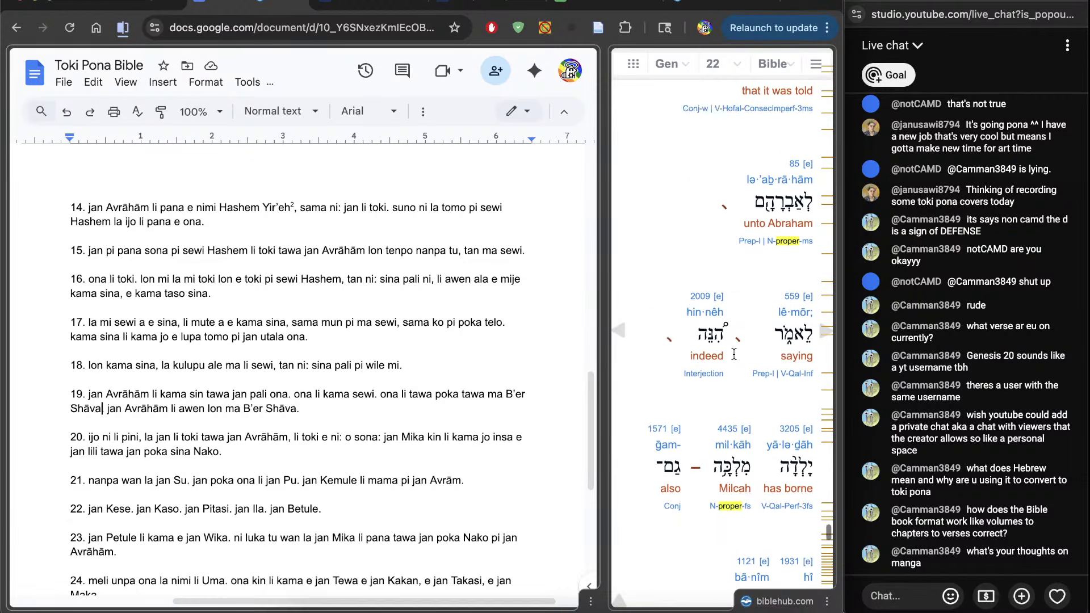
{"action": "scroll", "coordinate": [734, 353], "scroll_direction": "up", "scroll_amount": 12}
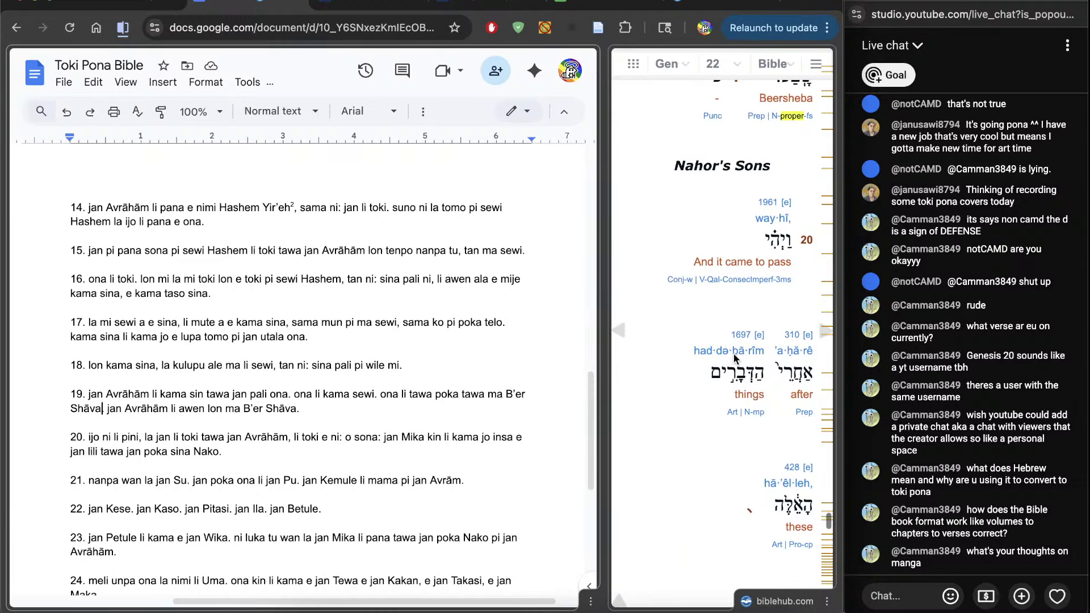
{"action": "scroll", "coordinate": [733, 355], "scroll_direction": "down", "scroll_amount": 10}
{"action": "scroll", "coordinate": [735, 358], "scroll_direction": "down", "scroll_amount": 5}
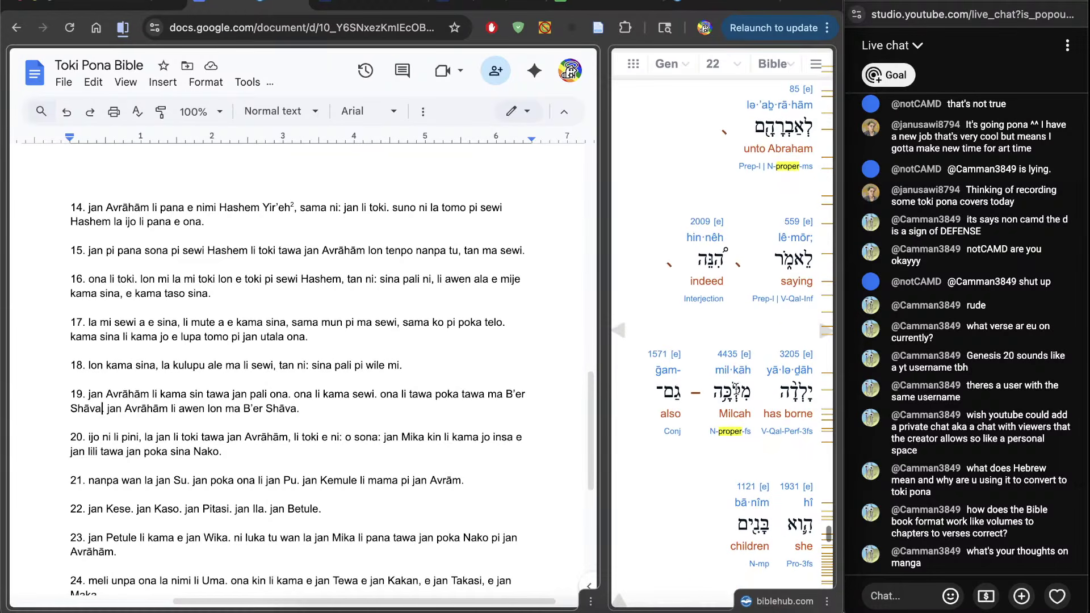
{"action": "scroll", "coordinate": [369, 363], "scroll_direction": "down", "scroll_amount": 1}
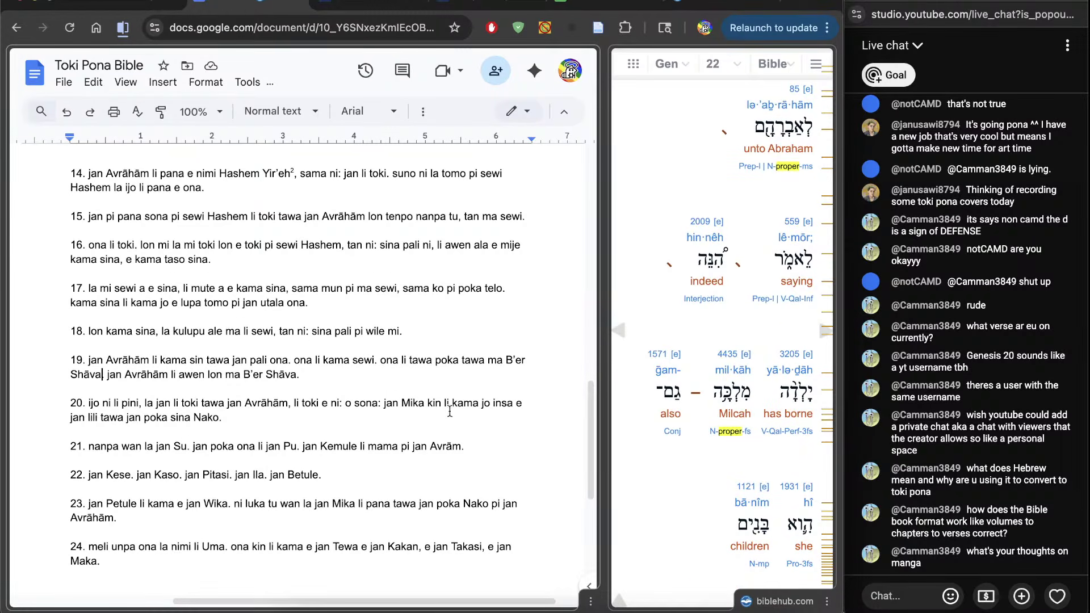
{"action": "double_click", "coordinate": [414, 402]}
{"action": "type", "text": "Mil"}
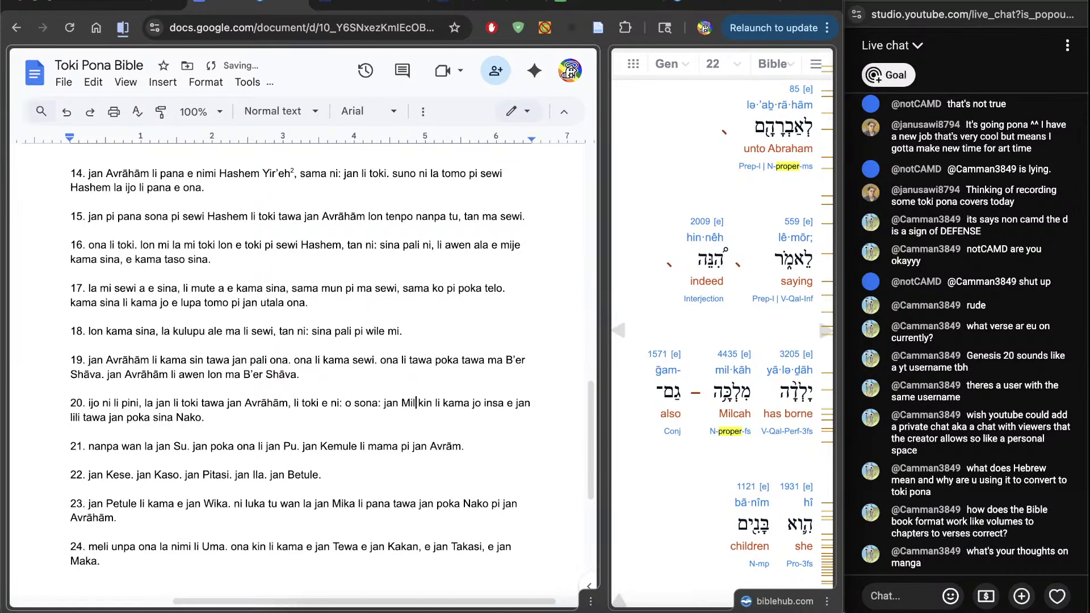
{"action": "type", "text": "k"}
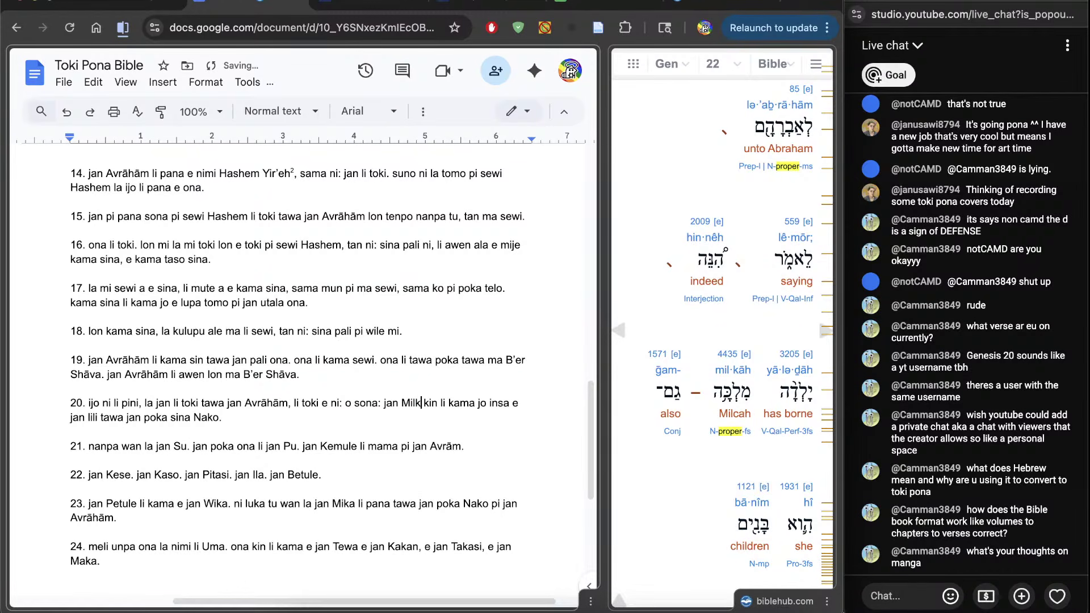
{"action": "type", "text": "āh"}
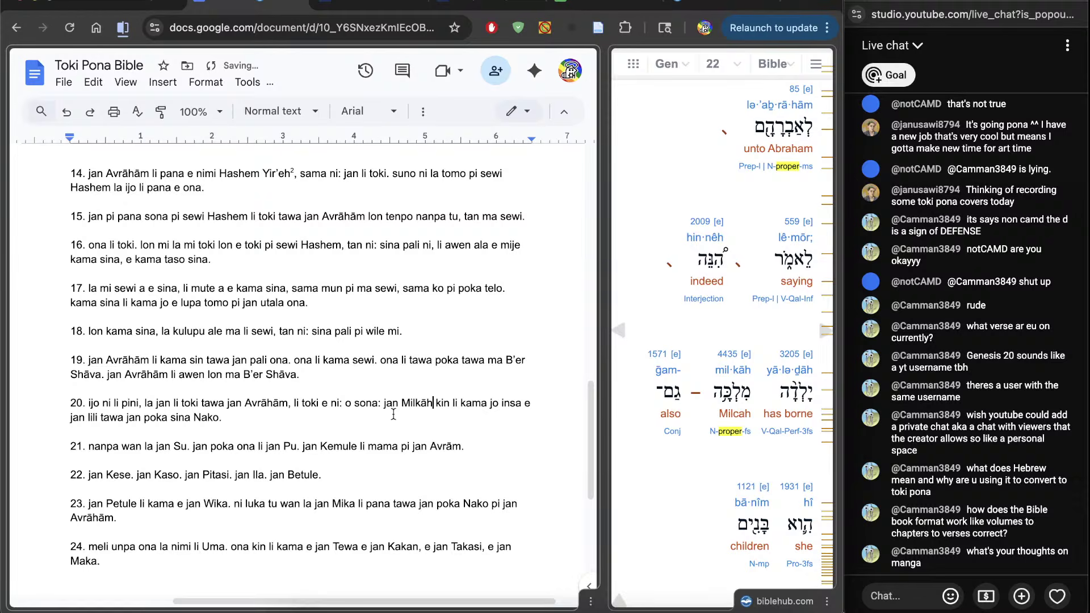
Replace "Nako" in verse 20 with "Nākhōr", following the interlinear's Hebrew for Nahor
{"action": "scroll", "coordinate": [717, 464], "scroll_direction": "down", "scroll_amount": 5}
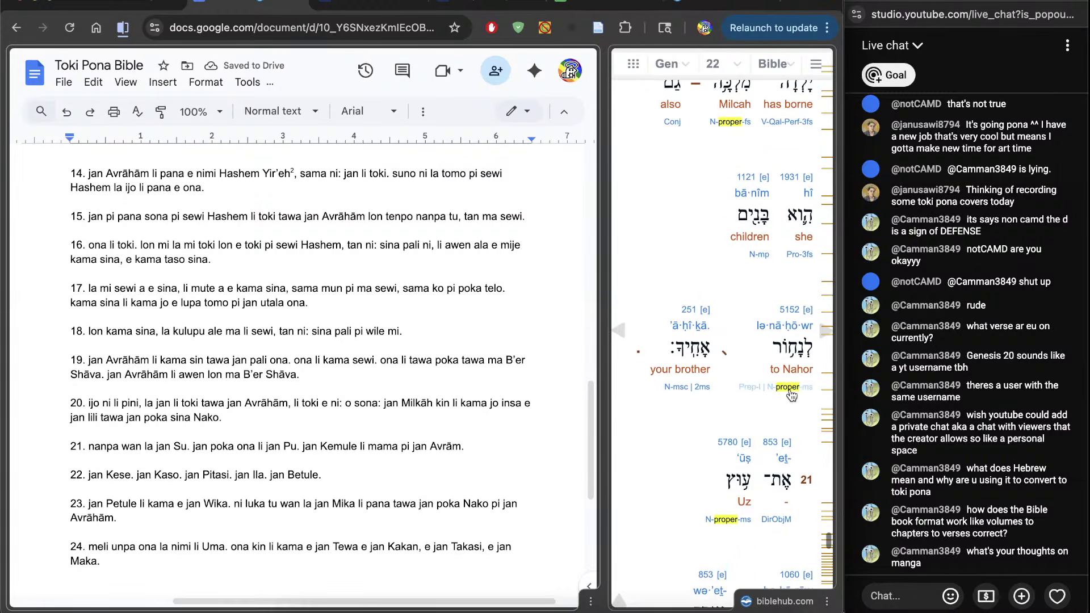
{"action": "double_click", "coordinate": [199, 418]}
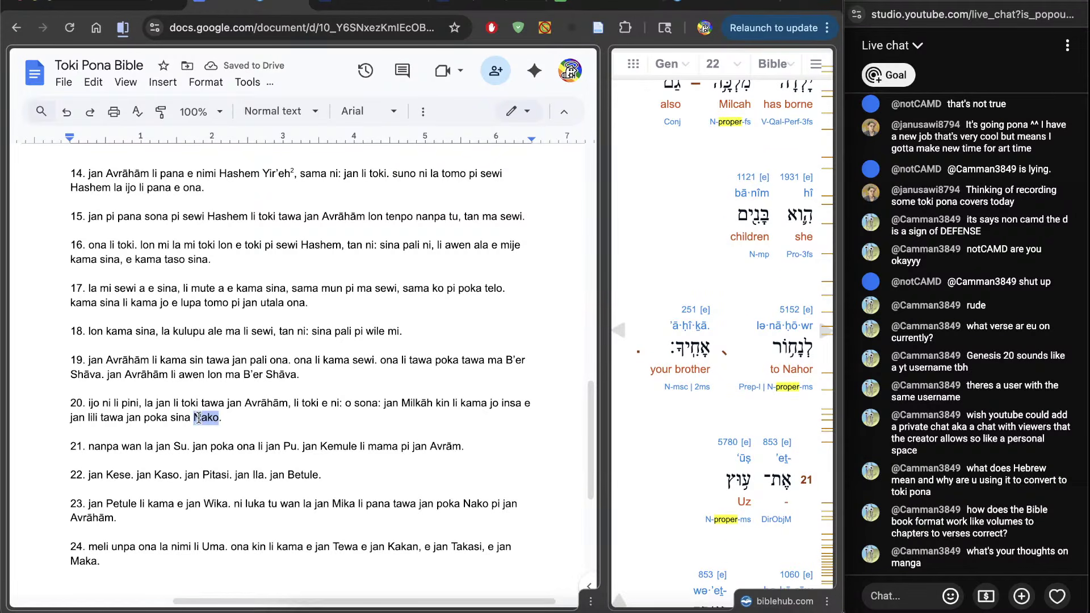
{"action": "type", "text": "N"}
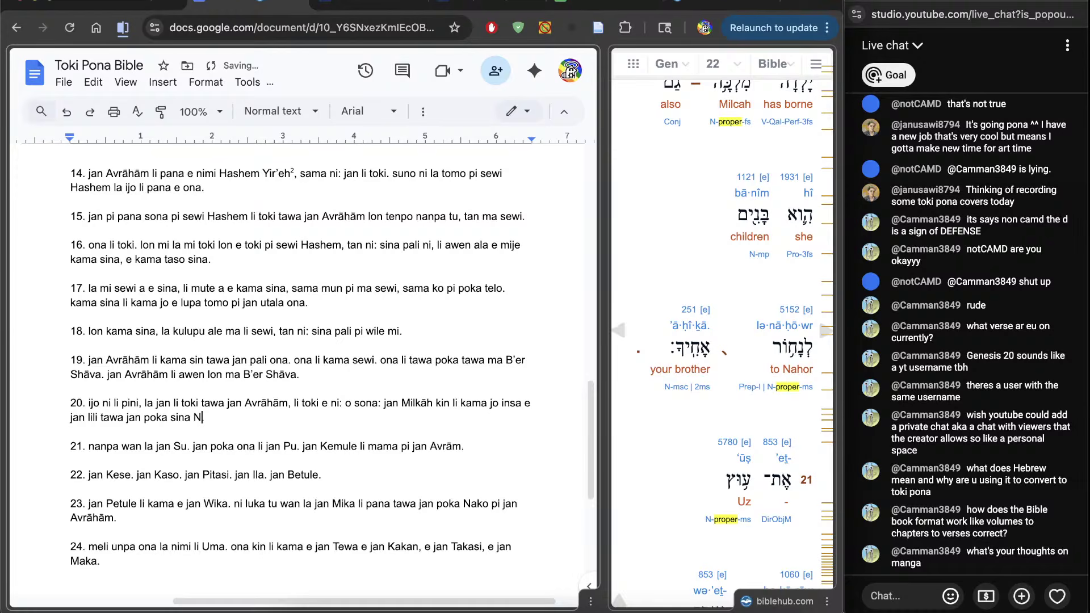
{"action": "type", "text": "ākhōr"}
Replace "Su" in verse 21 with "Ūts", following the interlinear's Hebrew for Uz and keeping the sentence's period
{"action": "scroll", "coordinate": [758, 487], "scroll_direction": "down", "scroll_amount": 3}
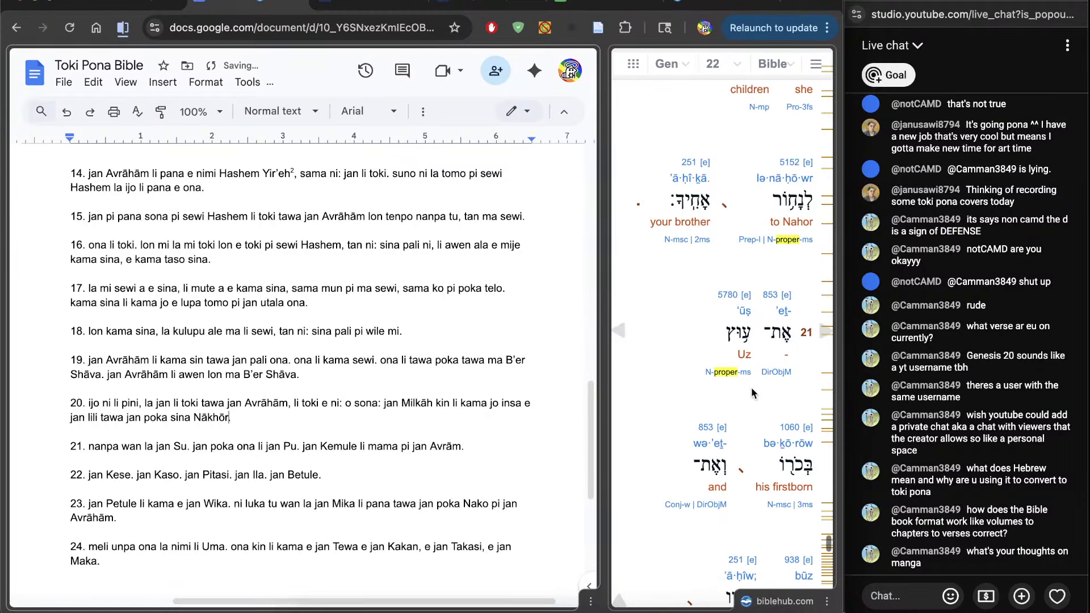
{"action": "scroll", "coordinate": [751, 388], "scroll_direction": "down", "scroll_amount": 1}
{"action": "double_click", "coordinate": [180, 447]}
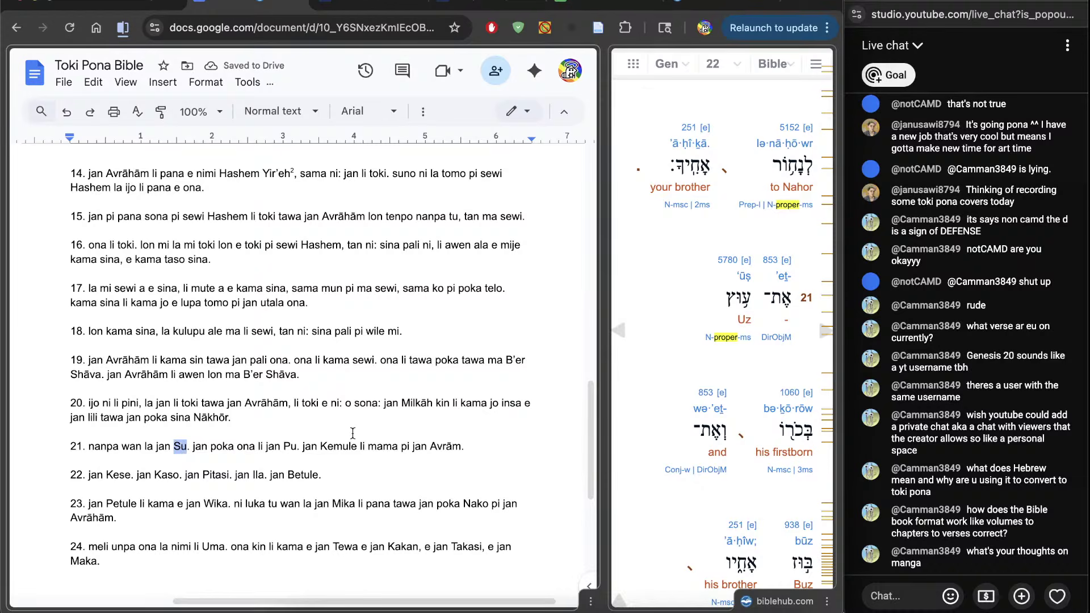
{"action": "key", "text": "BackSpace"}
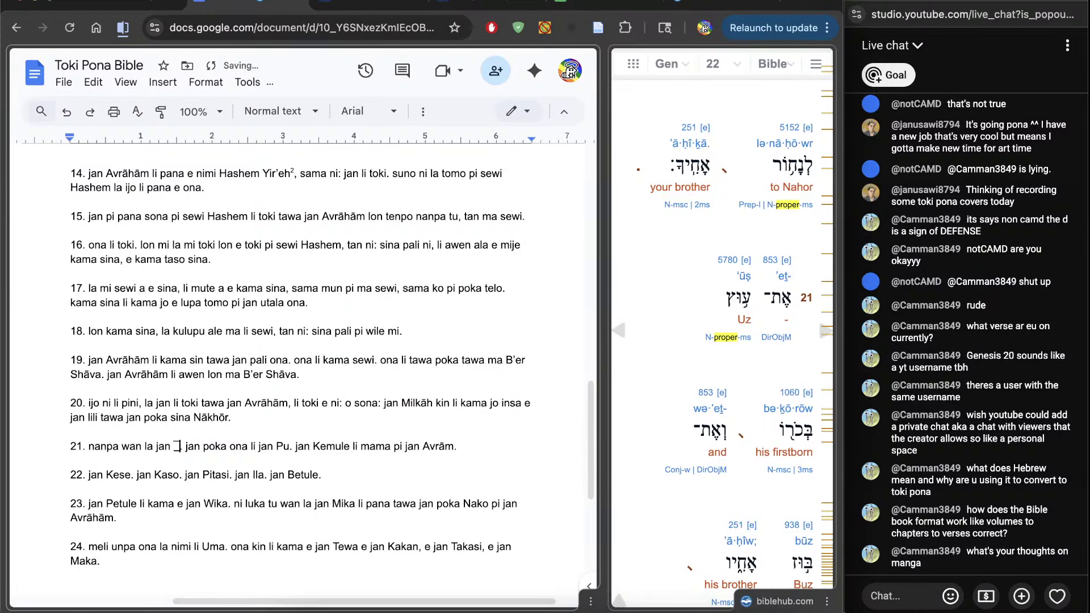
{"action": "key", "text": "Delete"}
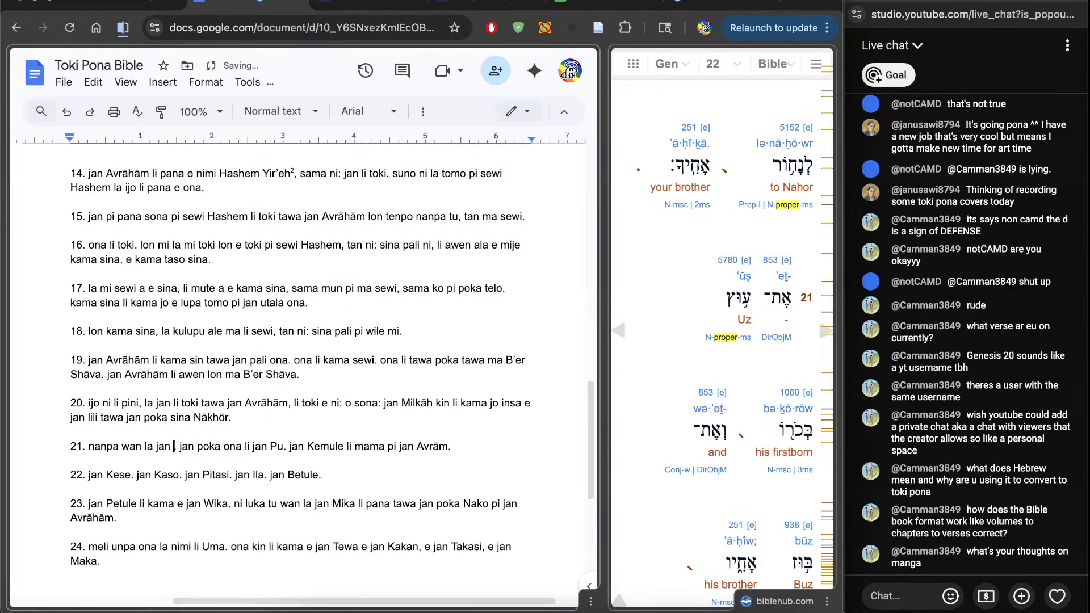
{"action": "type", "text": "Ūts"}
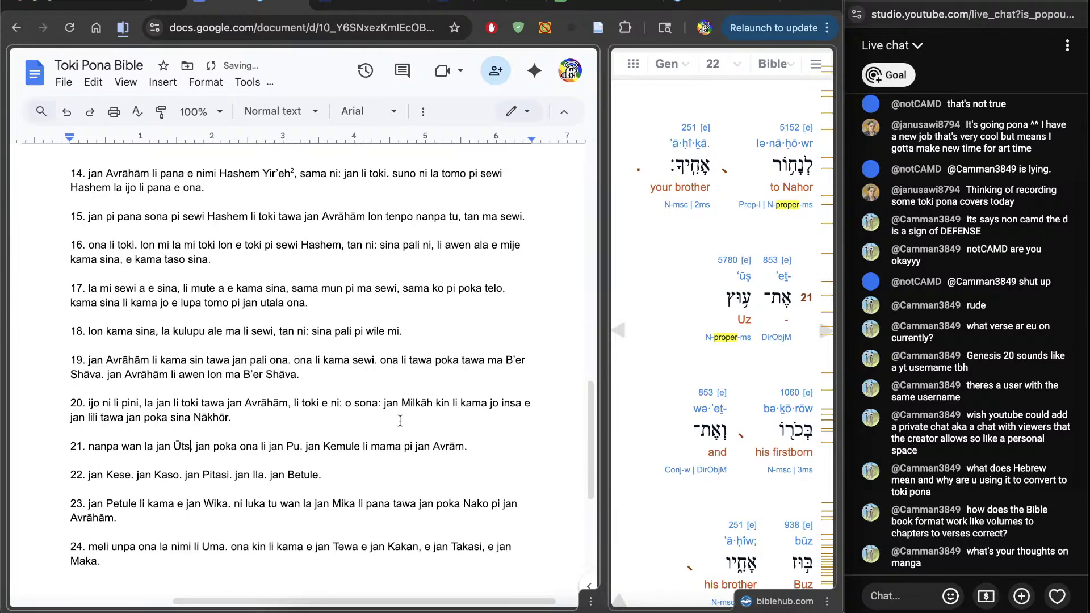
{"action": "type", "text": "."}
Replace "Pu" in verse 21 with "būz", following the interlinear's Hebrew for Buz
{"action": "scroll", "coordinate": [684, 502], "scroll_direction": "down", "scroll_amount": 5}
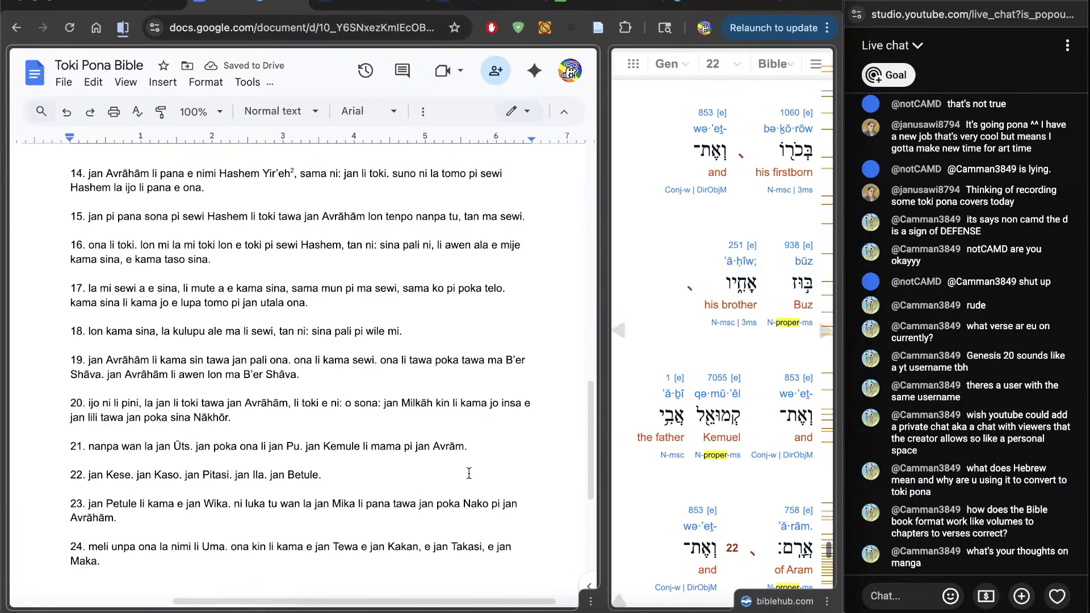
{"action": "double_click", "coordinate": [293, 447]}
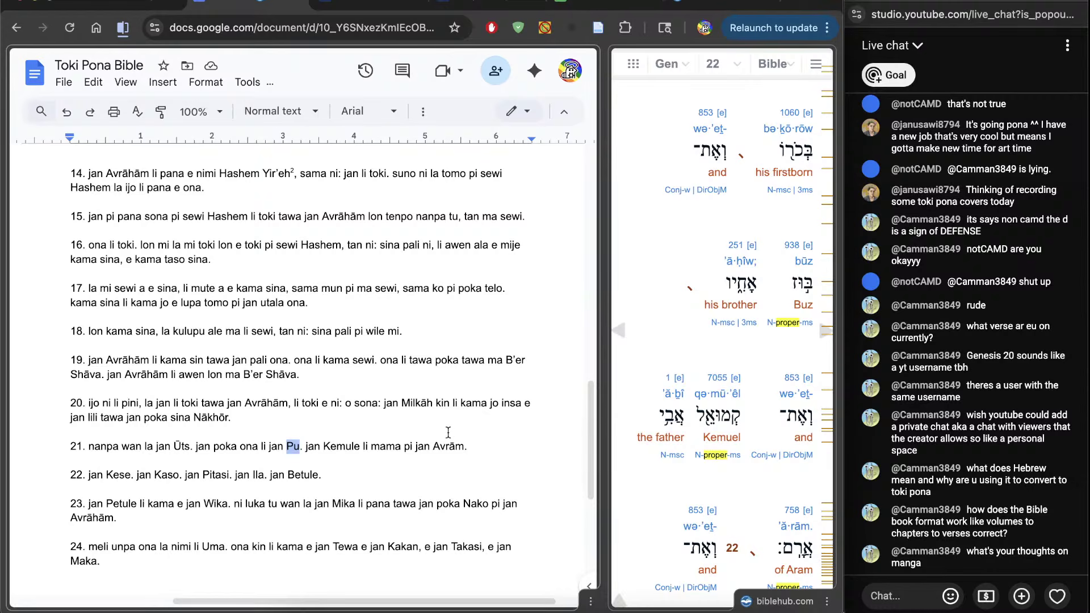
{"action": "type", "text": "bū"}
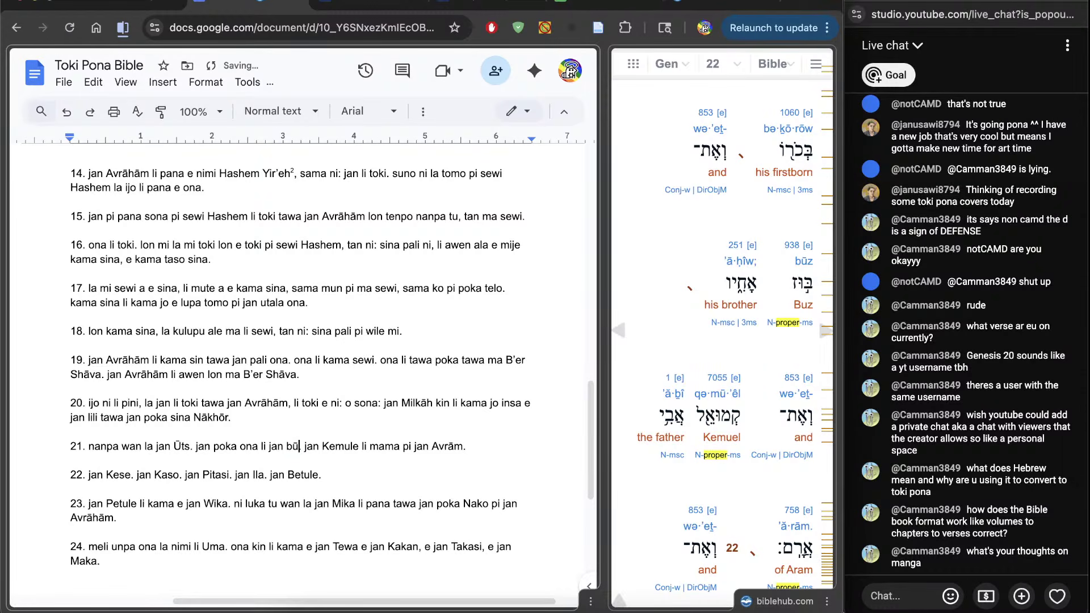
{"action": "type", "text": "z"}
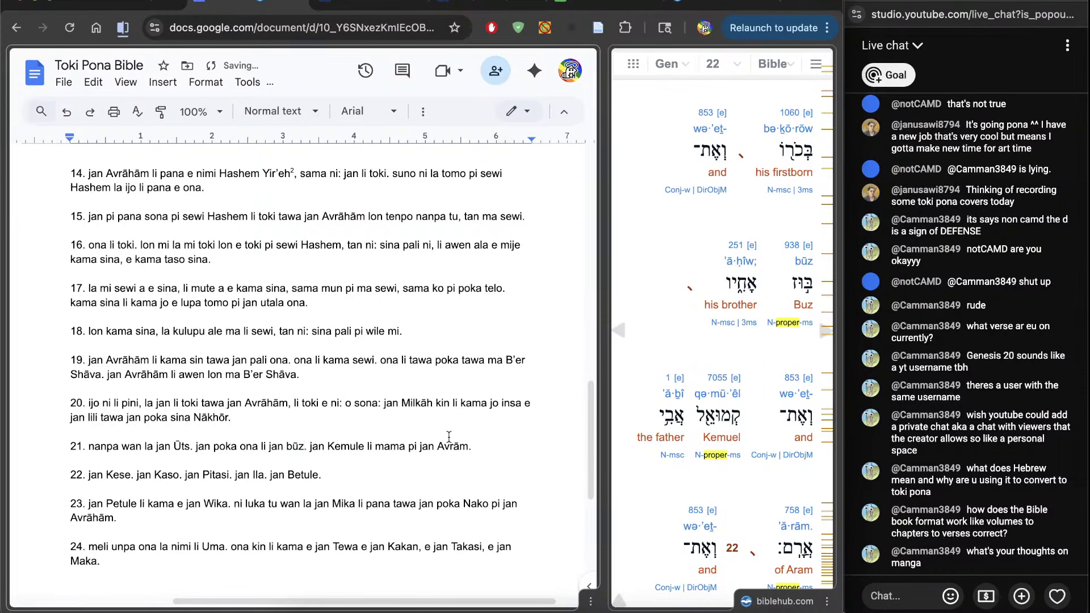
Replace "Kemule" in verse 21 with "Q'mū'el", following the interlinear's Hebrew for Kemuel
{"action": "double_click", "coordinate": [343, 446]}
{"action": "scroll", "coordinate": [756, 464], "scroll_direction": "down", "scroll_amount": 2}
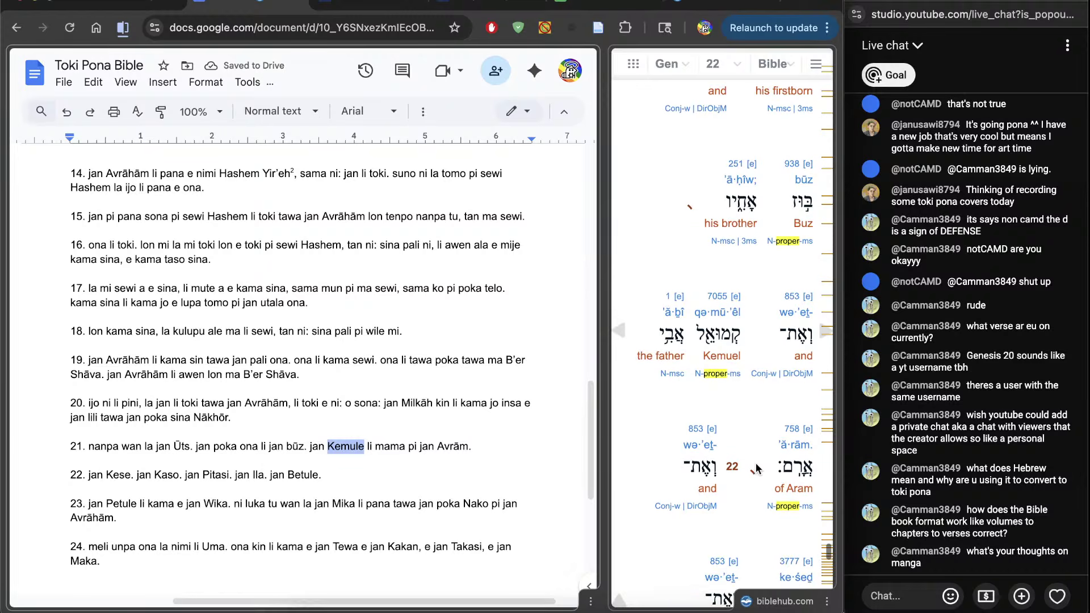
{"action": "type", "text": "Q"}
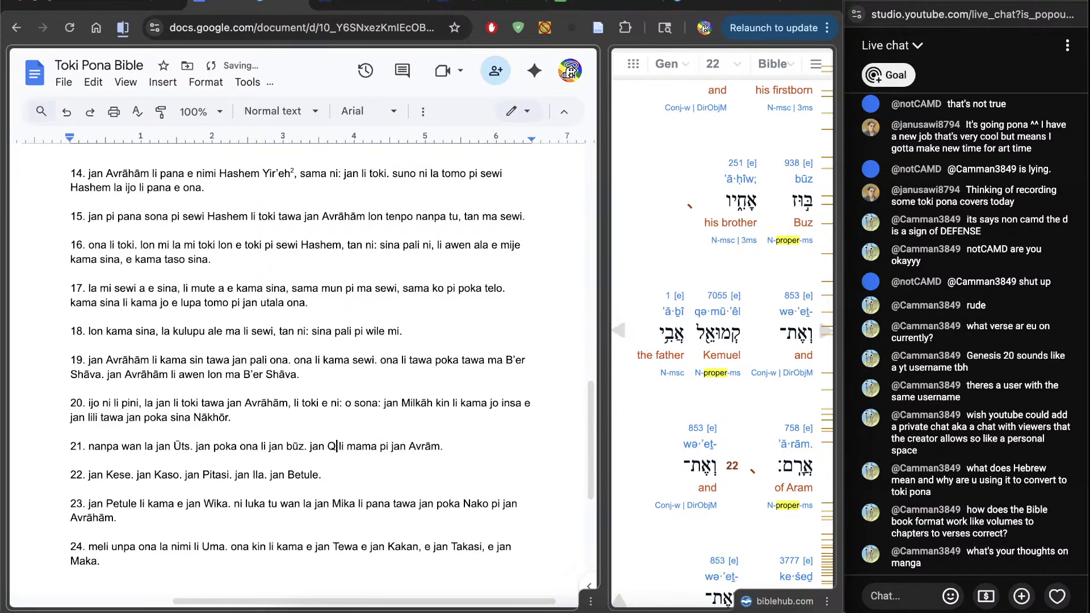
{"action": "type", "text": "'"}
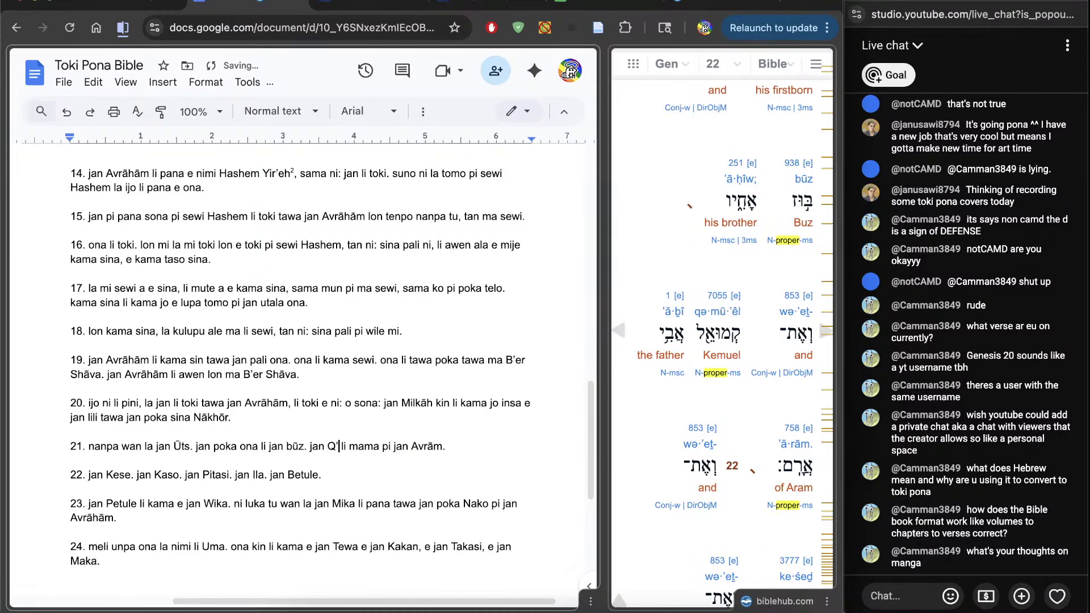
{"action": "type", "text": "mū"}
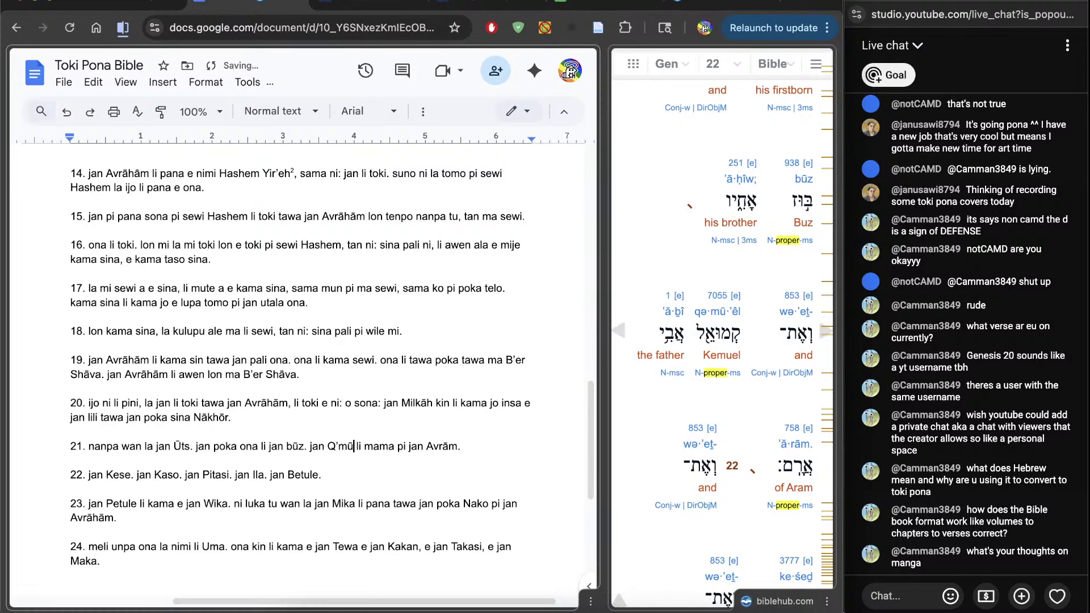
{"action": "type", "text": "'el"}
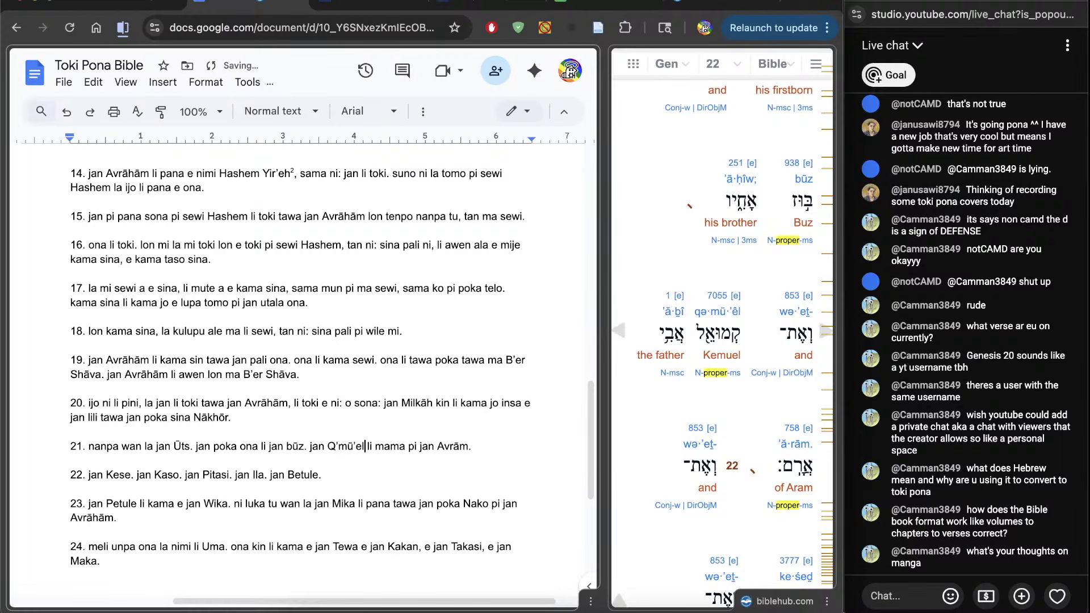
Check Aram in the interlinear and replace "Avrām" at the end of the document's verse 21 with "Arām"
{"action": "scroll", "coordinate": [557, 454], "scroll_direction": "down", "scroll_amount": 1}
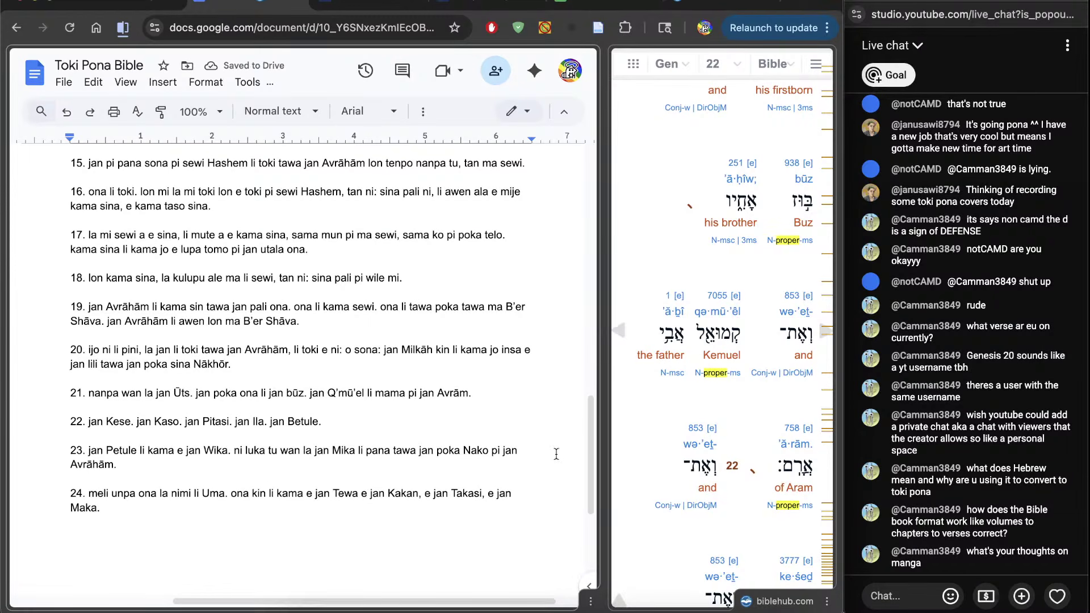
{"action": "double_click", "coordinate": [455, 394]}
{"action": "scroll", "coordinate": [697, 554], "scroll_direction": "down", "scroll_amount": 3}
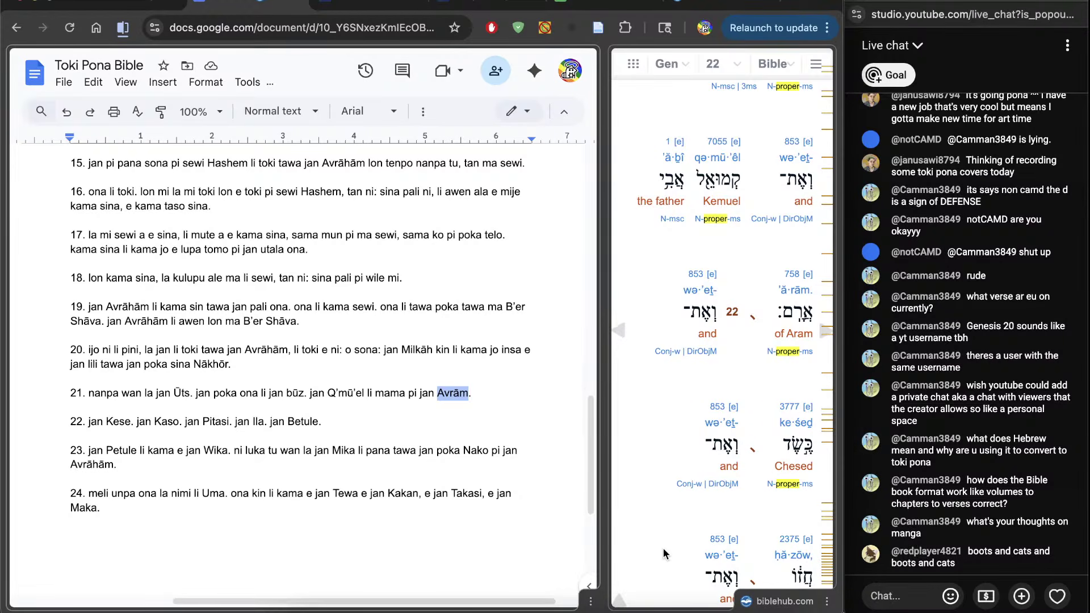
{"action": "type", "text": "Arām"}
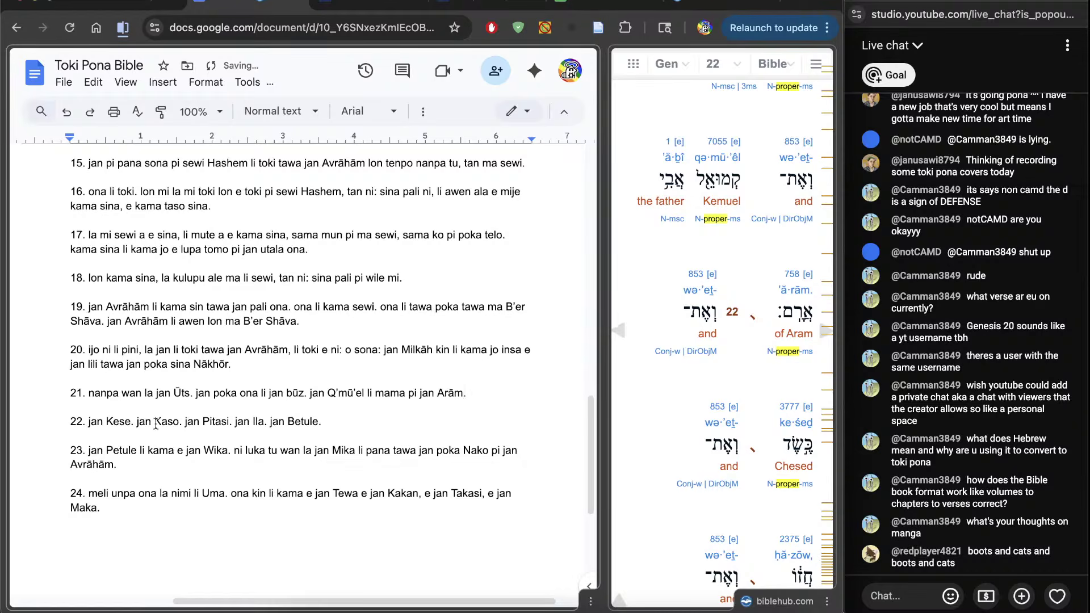
Replace "Kese" in verse 22 with "Kesed", following the interlinear's Hebrew for Chesed and capitalizing the initial K
{"action": "double_click", "coordinate": [118, 422]}
{"action": "scroll", "coordinate": [646, 531], "scroll_direction": "down", "scroll_amount": 2}
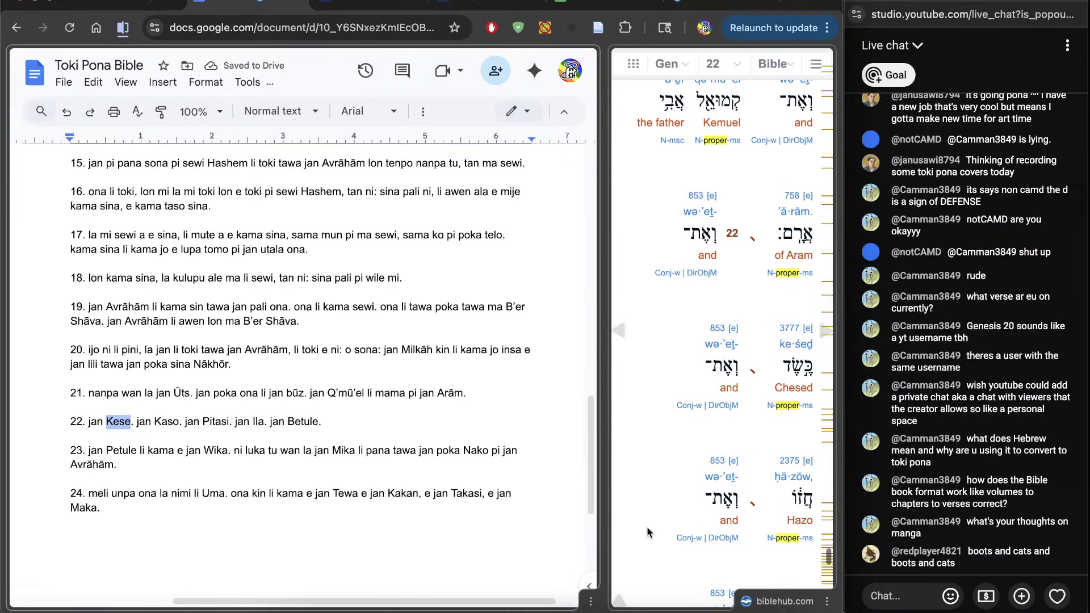
{"action": "type", "text": "k"}
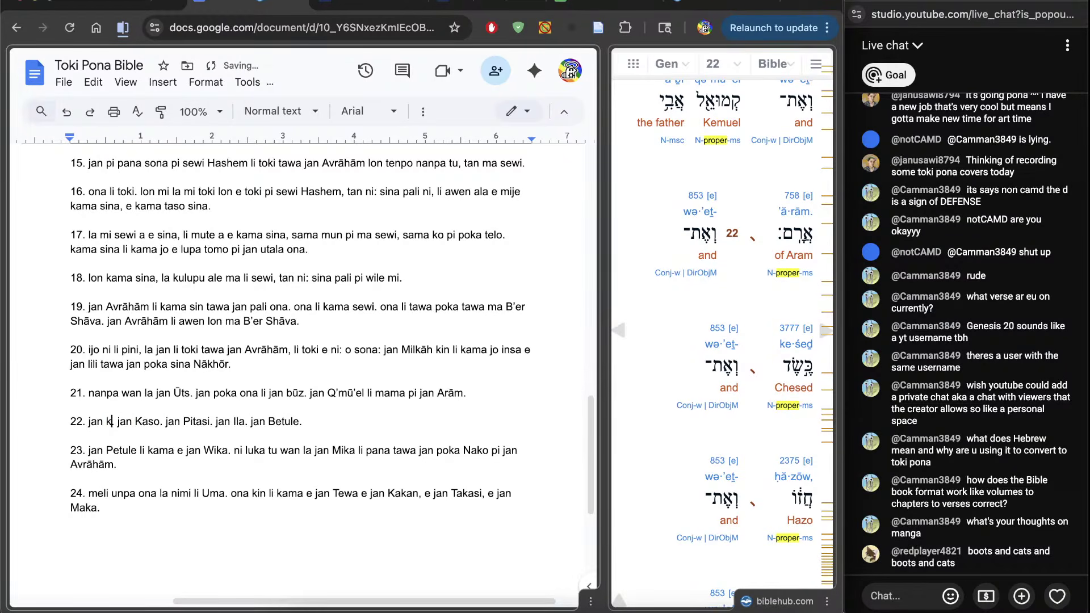
{"action": "type", "text": "esed."}
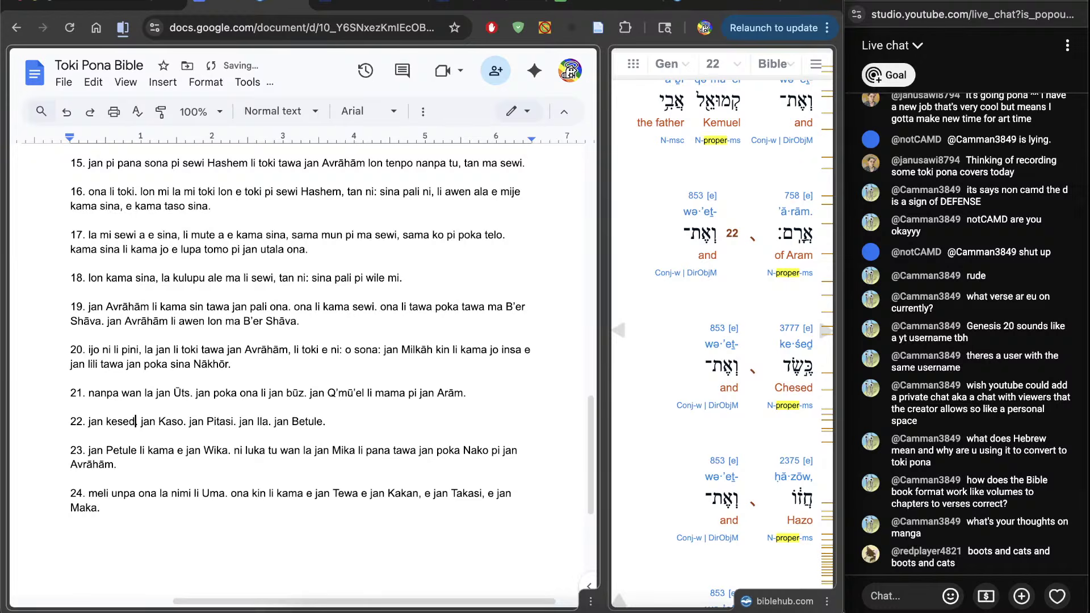
{"action": "left_click", "coordinate": [111, 421]}
{"action": "key", "text": "BackSpace"}
{"action": "type", "text": "K"}
Replace "Kaso" in verse 22 with "Khazō", following the interlinear's Hebrew for Hazo
{"action": "double_click", "coordinate": [176, 420]}
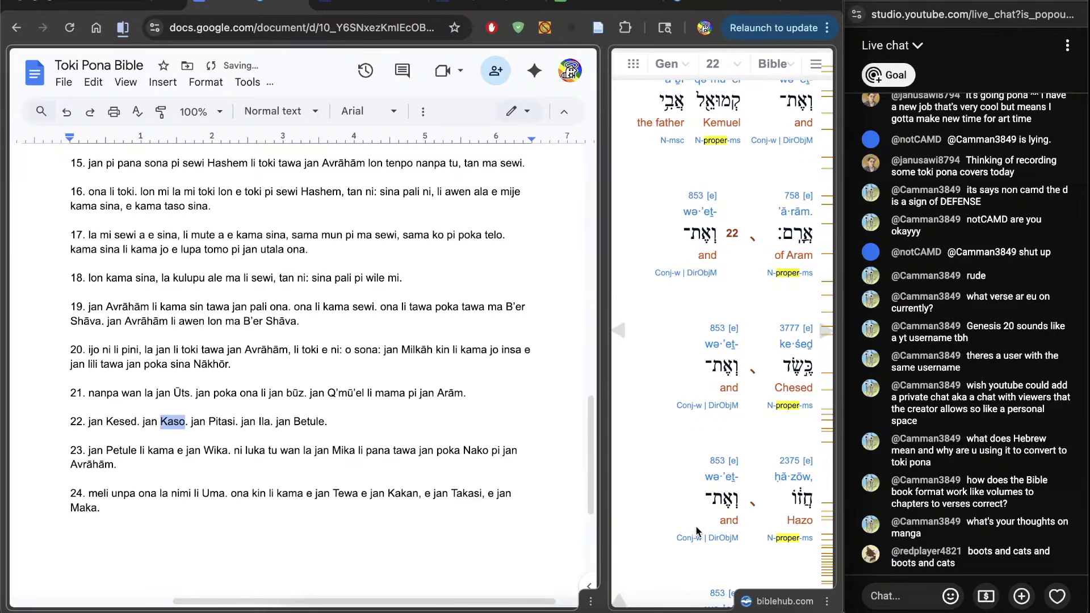
{"action": "scroll", "coordinate": [689, 528], "scroll_direction": "down", "scroll_amount": 3}
{"action": "type", "text": "Kh"}
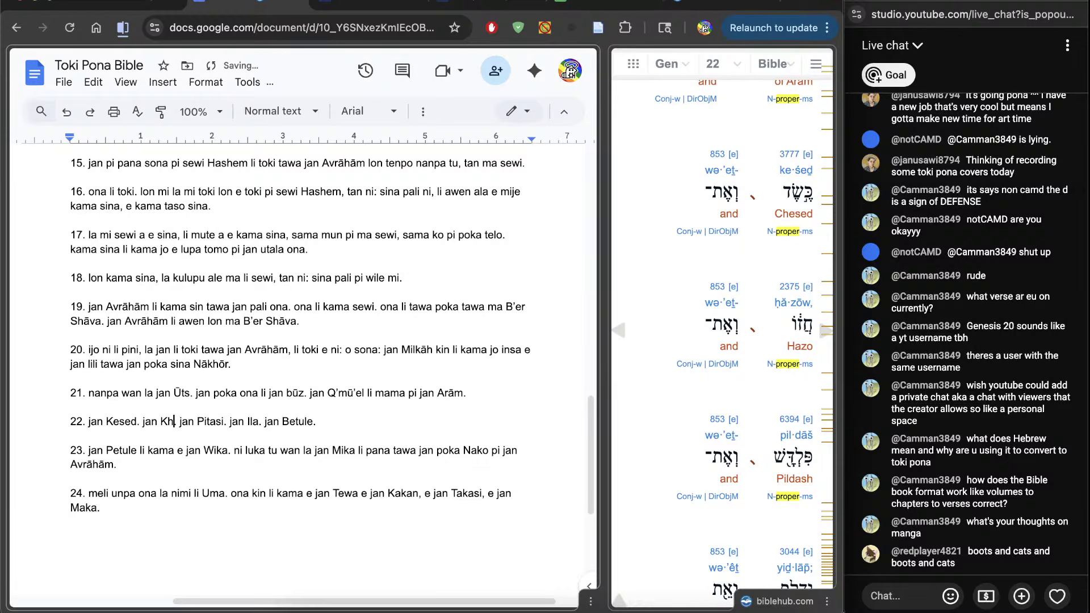
{"action": "type", "text": "azō."}
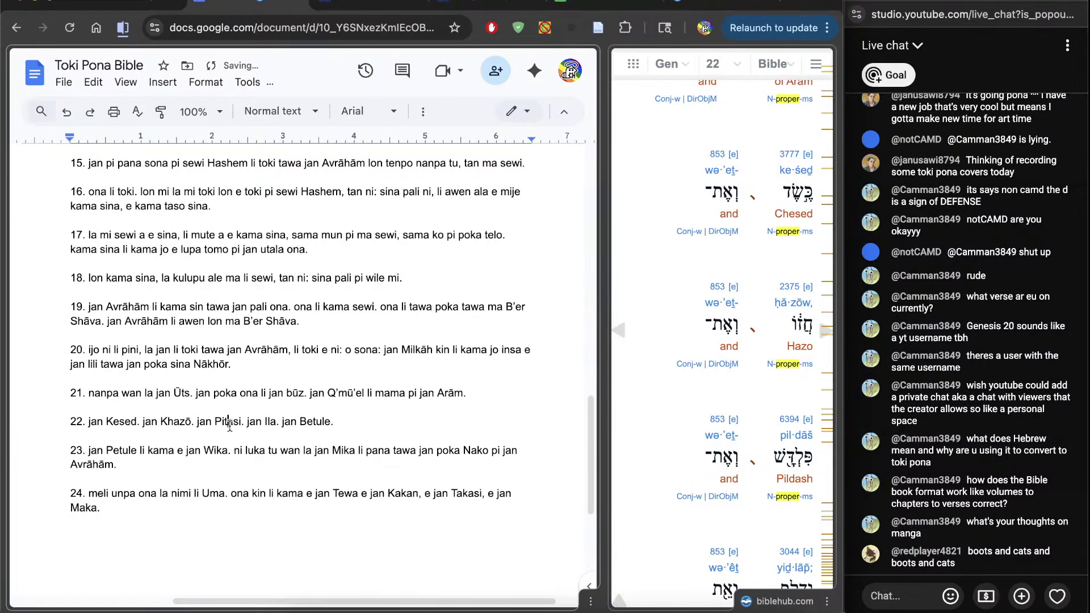
Replace "Pitasi" in verse 22 with "Pildāsh", following the interlinear's Hebrew for Pildash
{"action": "double_click", "coordinate": [229, 423]}
{"action": "scroll", "coordinate": [669, 519], "scroll_direction": "down", "scroll_amount": 3}
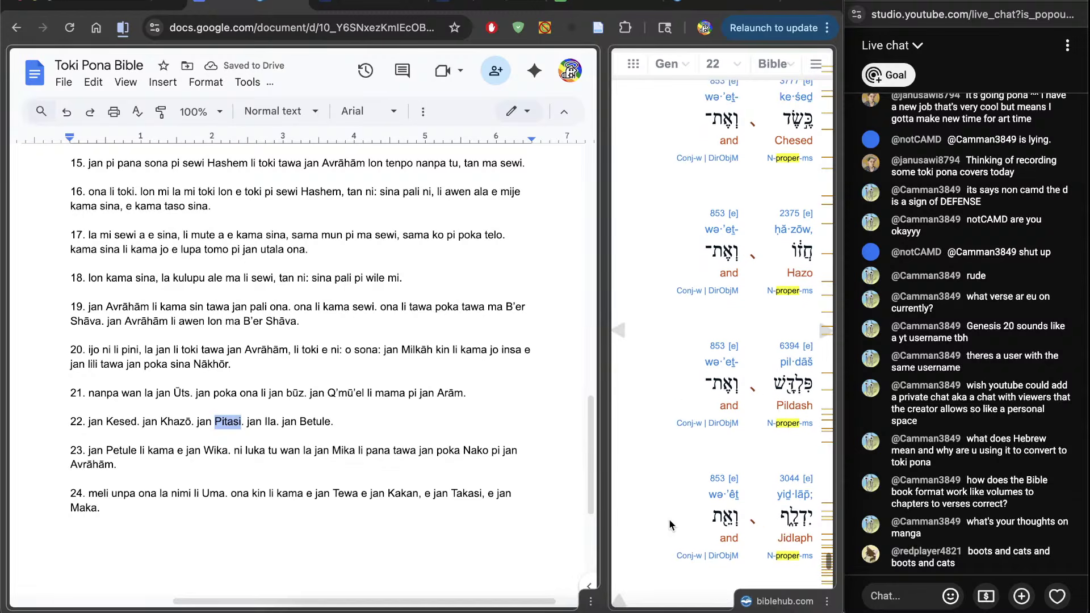
{"action": "type", "text": "Pil"}
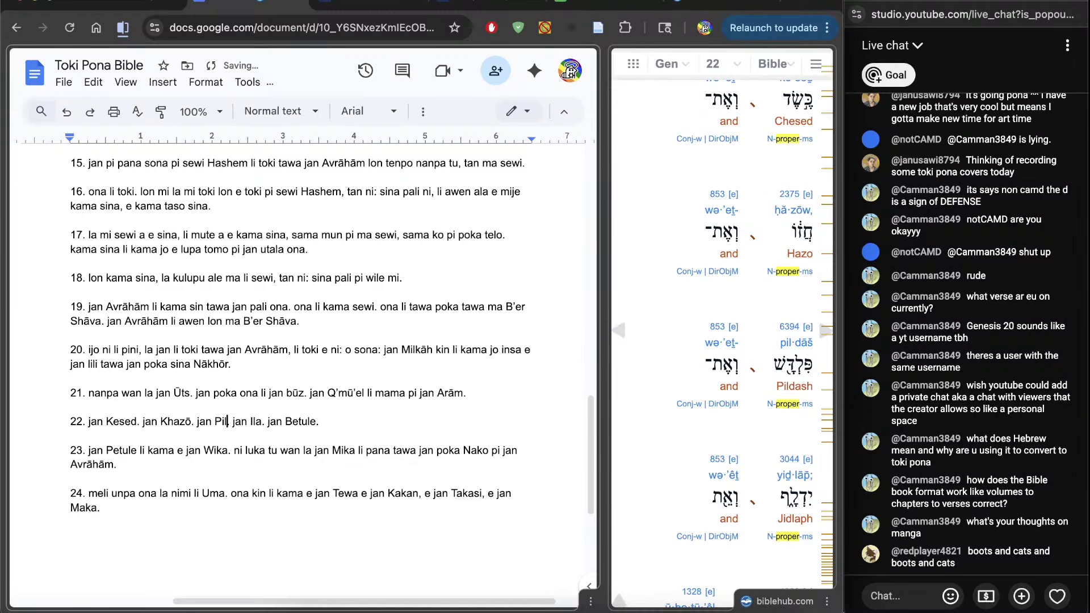
{"action": "type", "text": "d"}
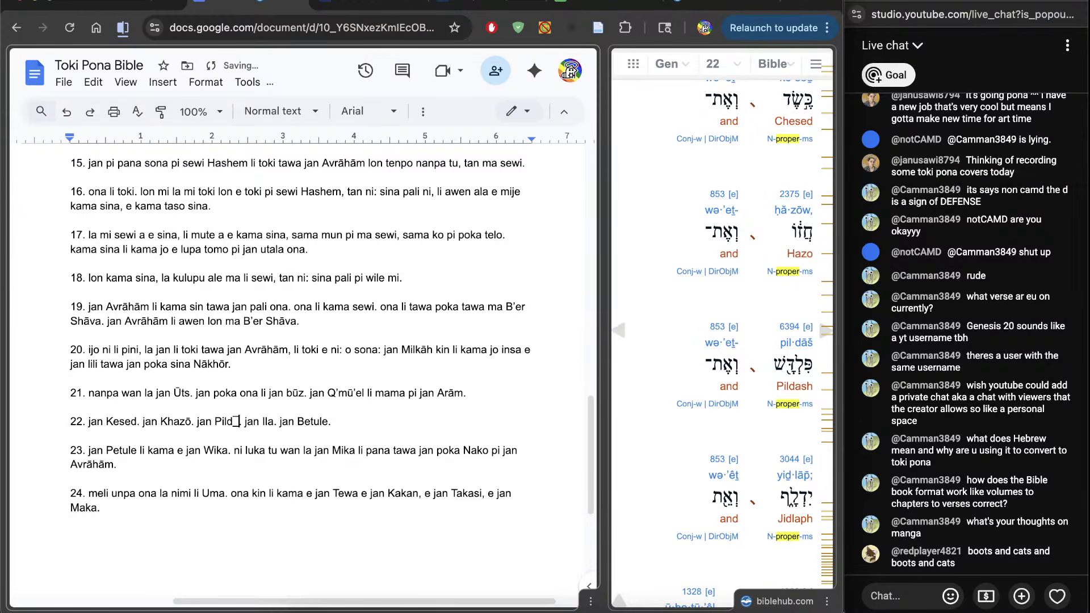
{"action": "type", "text": "āsh"}
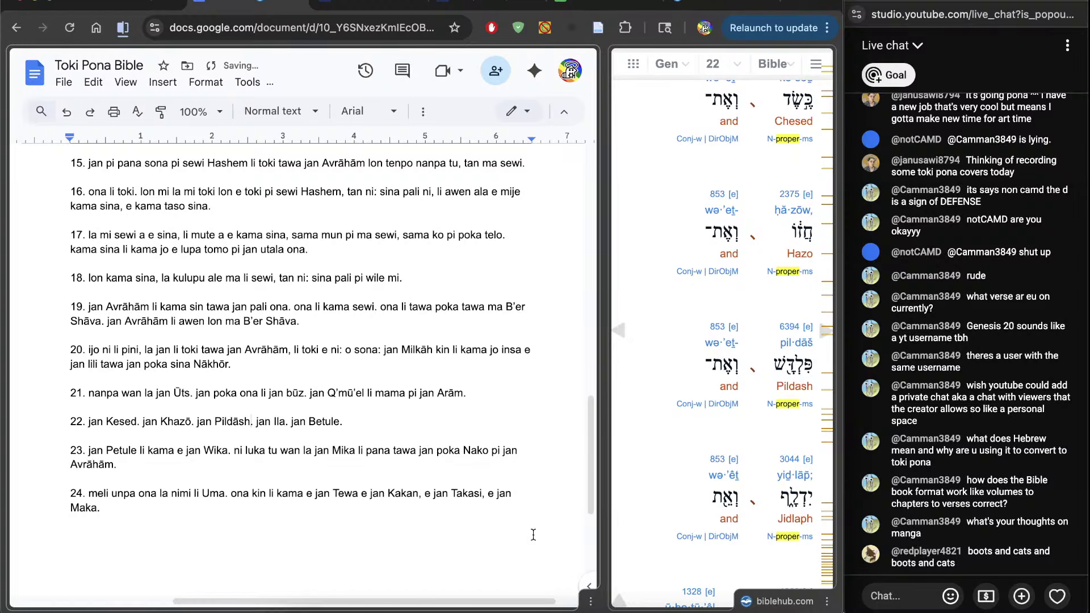
Replace "Ila" in verse 22 with "Yidlāf", following the interlinear's Hebrew for Jidlaph and keeping the period
{"action": "double_click", "coordinate": [279, 421]}
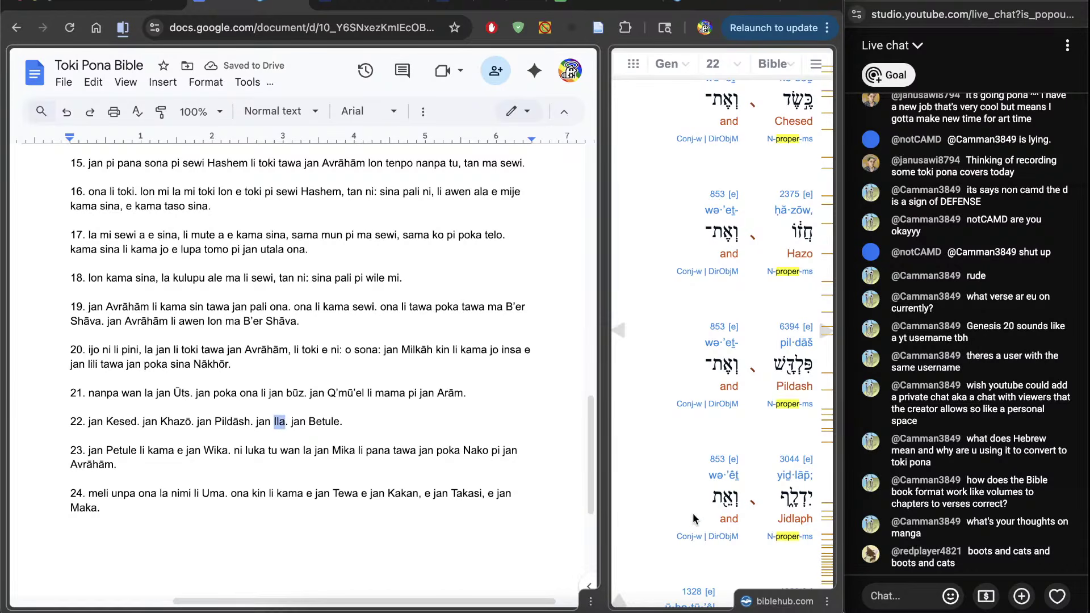
{"action": "scroll", "coordinate": [694, 519], "scroll_direction": "down", "scroll_amount": 3}
{"action": "type", "text": "Y"}
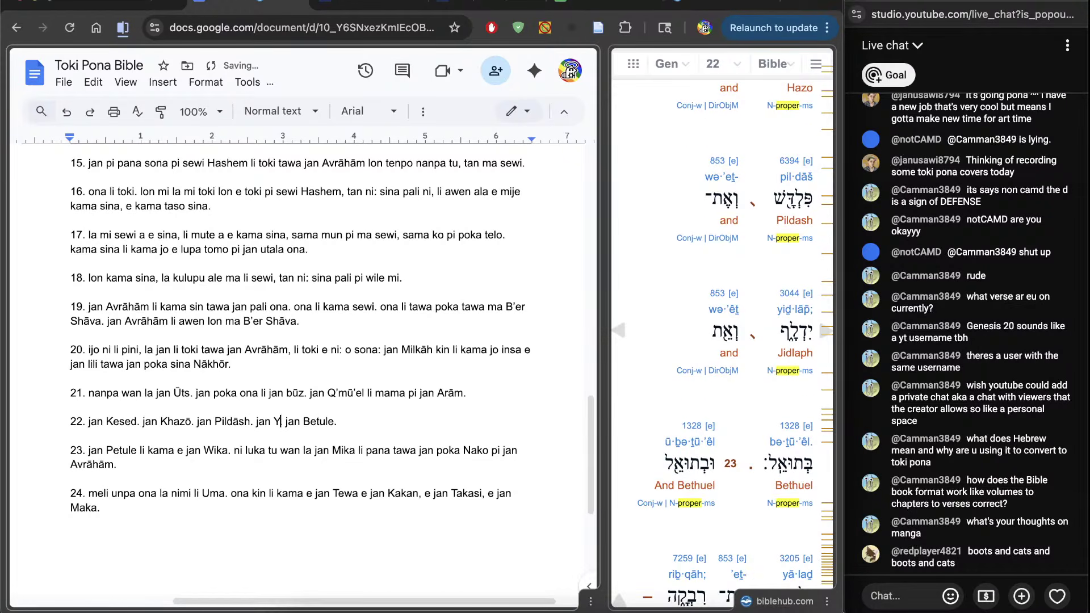
{"action": "type", "text": "idlāf"}
{"action": "scroll", "coordinate": [756, 443], "scroll_direction": "down", "scroll_amount": 1}
{"action": "type", "text": "."}
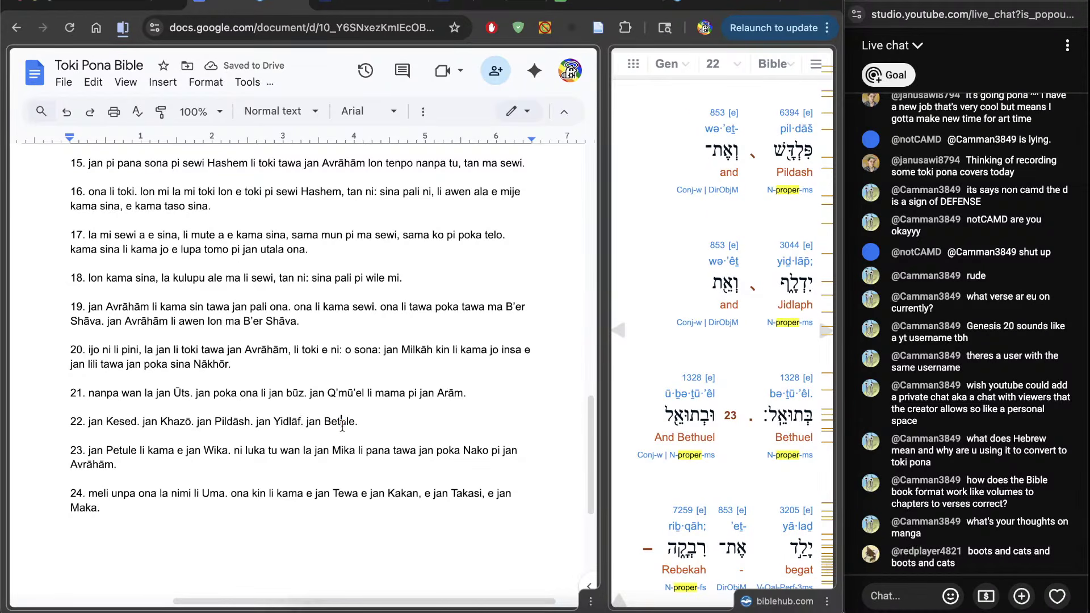
Replace "Betule" at the end of verse 22 with "B'tū'el", following the interlinear's Hebrew for Bethuel
{"action": "left_click_drag", "start_coordinate": [324, 421], "coordinate": [357, 421]}
{"action": "type", "text": "B'tu"}
{"action": "key", "text": "BackSpace"}
{"action": "key", "text": "alt+a"}
{"action": "type", "text": "ū'el"}
Replace "Petule" at the start of verse 23 with "B'tū'el", matching the spelling in verse 22
{"action": "scroll", "coordinate": [393, 437], "scroll_direction": "down", "scroll_amount": 1}
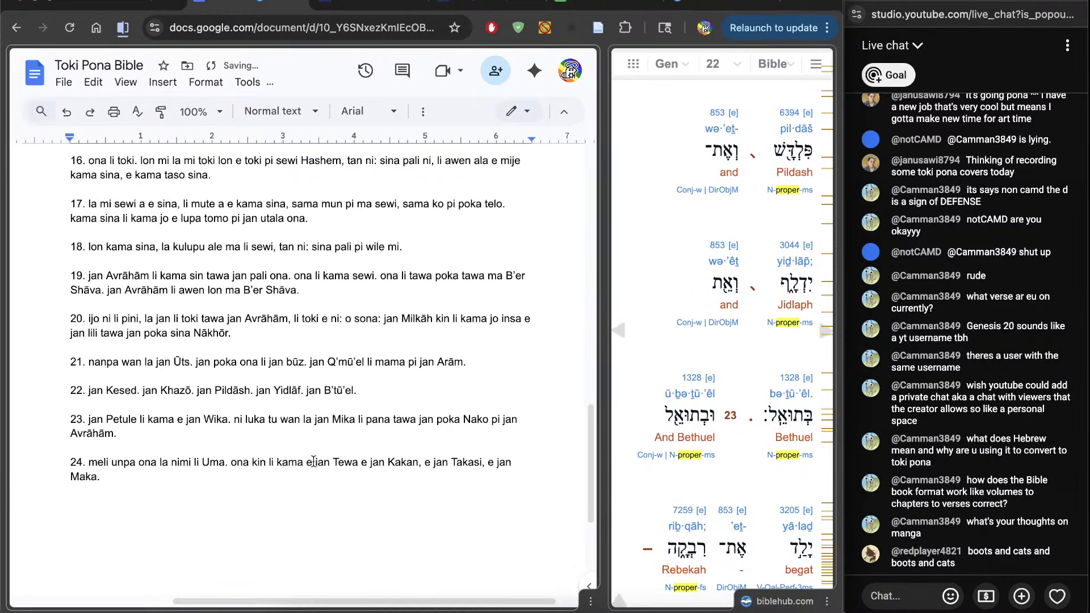
{"action": "double_click", "coordinate": [121, 419]}
{"action": "type", "text": "B"}
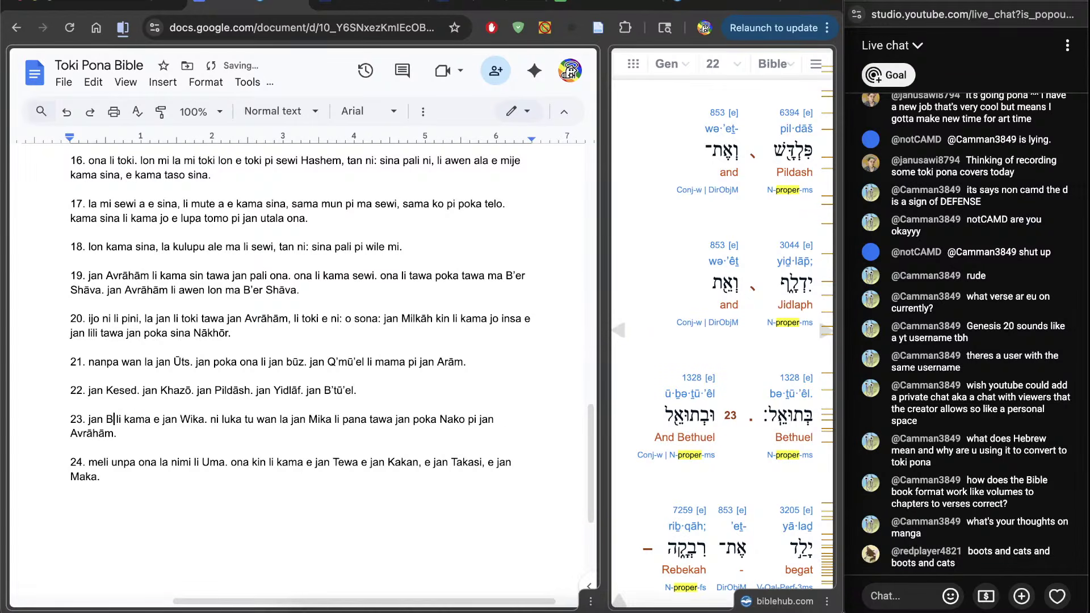
{"action": "type", "text": "'tū"}
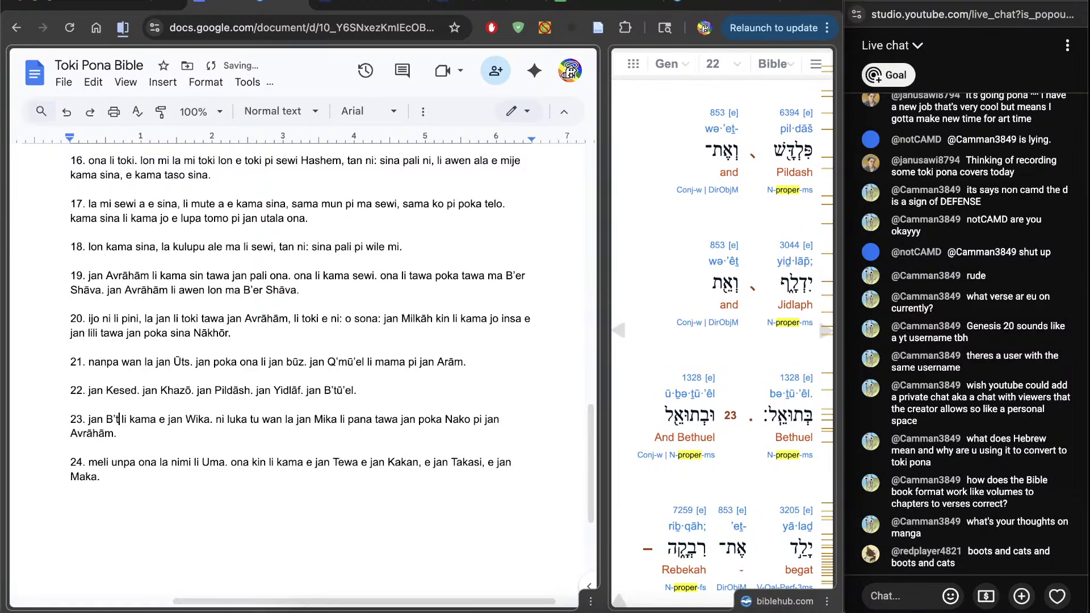
{"action": "type", "text": "'el"}
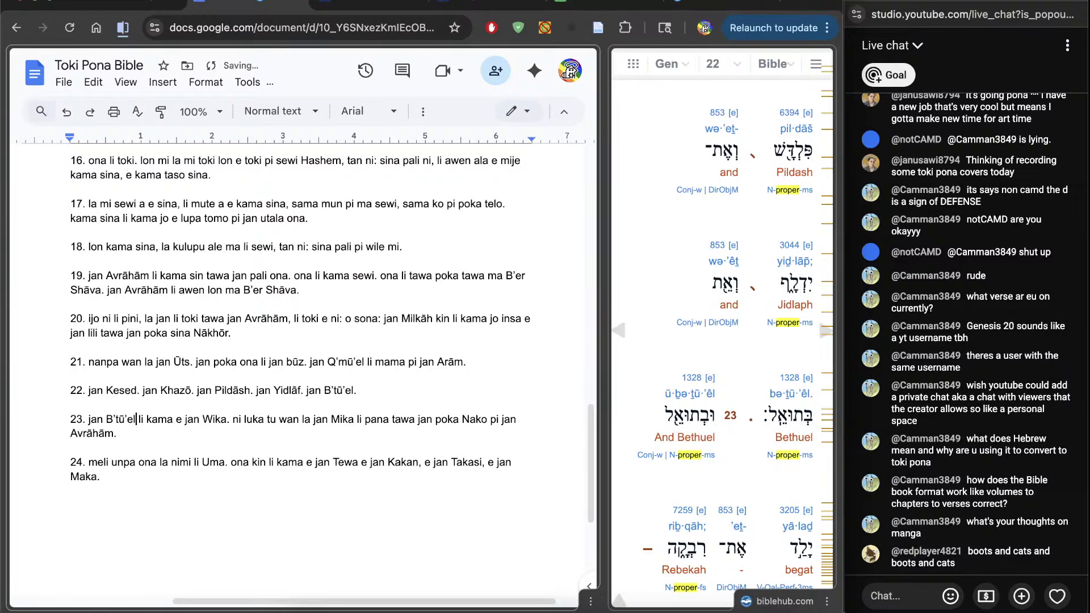
Find Rebekah in the interlinear's verse 23 and replace "Wika" in the document's verse 23 with "Rivqāh"
{"action": "double_click", "coordinate": [214, 420]}
{"action": "scroll", "coordinate": [660, 462], "scroll_direction": "down", "scroll_amount": 4}
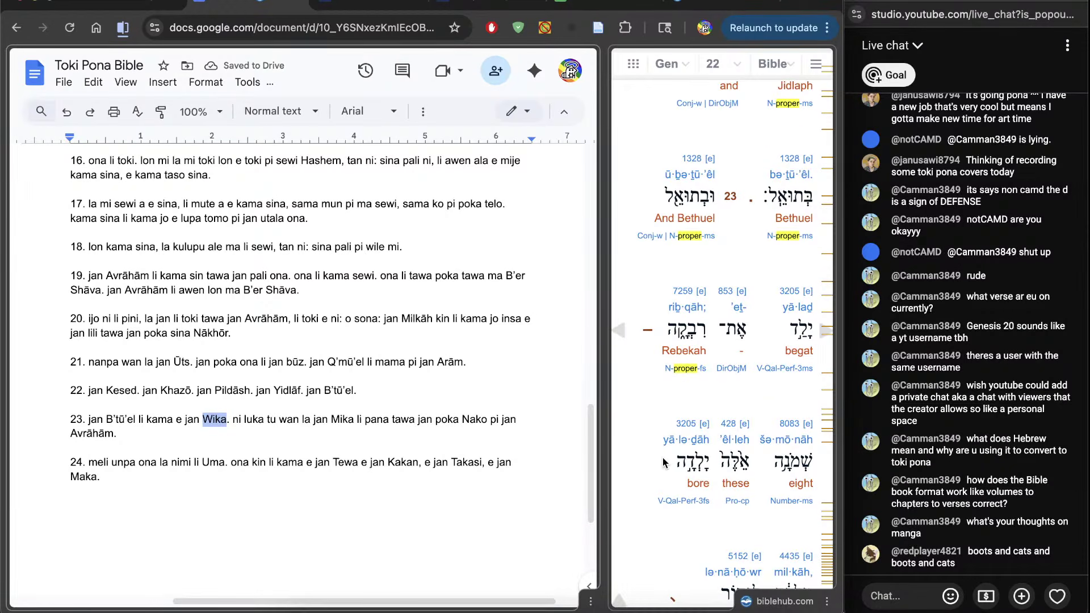
{"action": "type", "text": "R"}
{"action": "type", "text": "iv"}
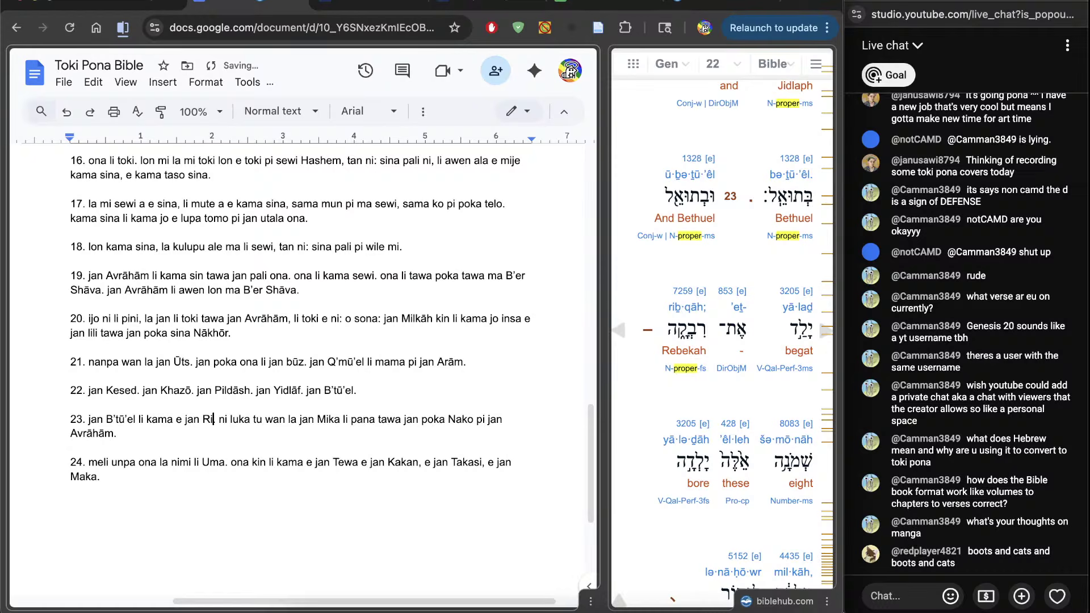
{"action": "type", "text": "qāh."}
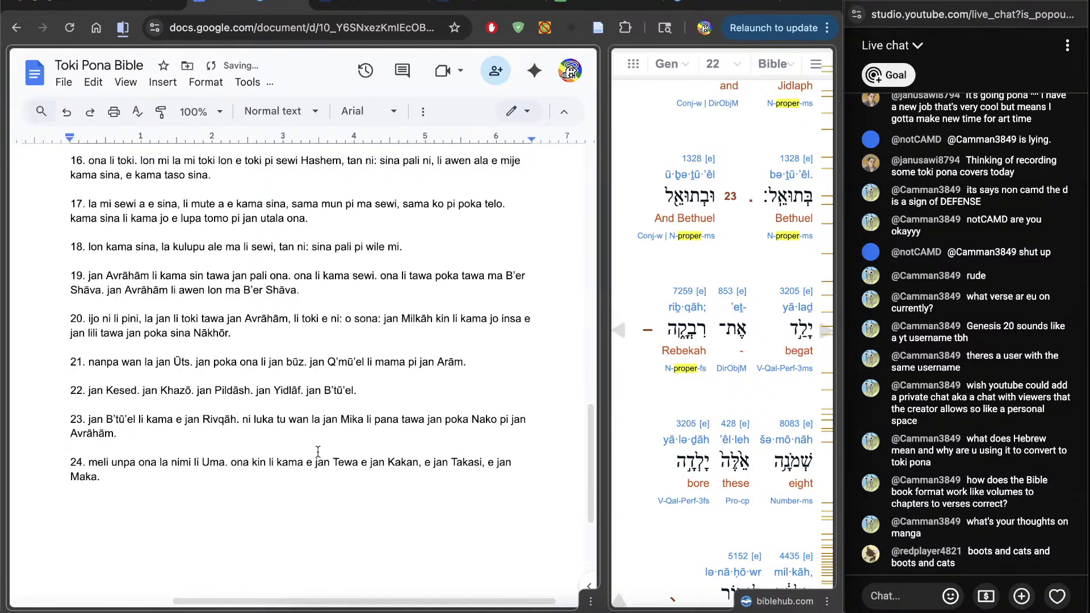
Replace "Mika" in verse 23 with "Milkāh", following the interlinear's Hebrew for Milcah
{"action": "scroll", "coordinate": [318, 451], "scroll_direction": "down", "scroll_amount": 1}
{"action": "scroll", "coordinate": [727, 492], "scroll_direction": "down", "scroll_amount": 5}
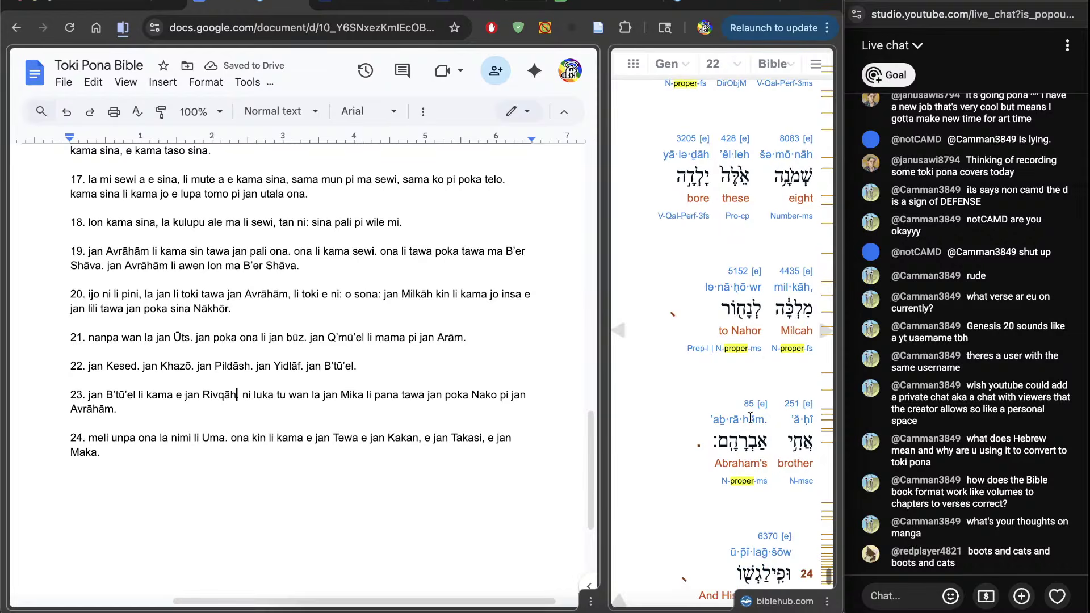
{"action": "double_click", "coordinate": [354, 396]}
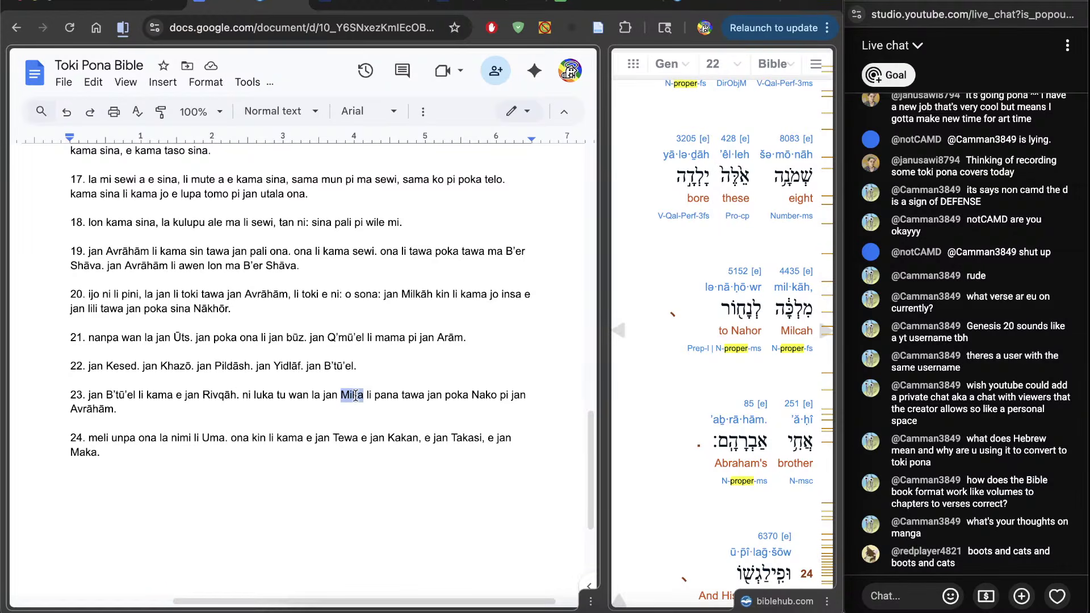
{"action": "type", "text": "Mil"}
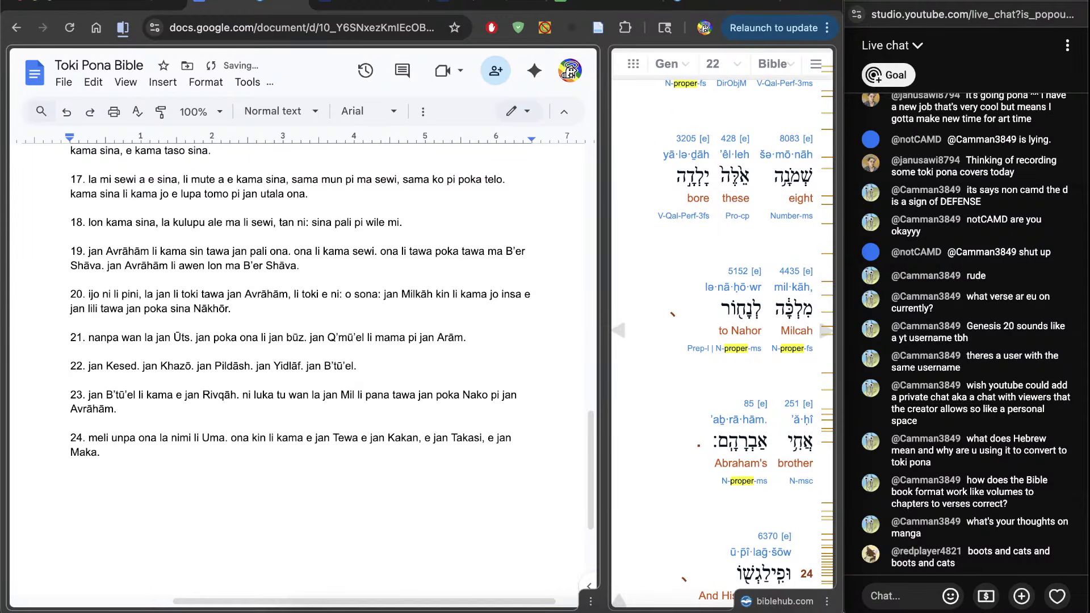
{"action": "type", "text": "kāh"}
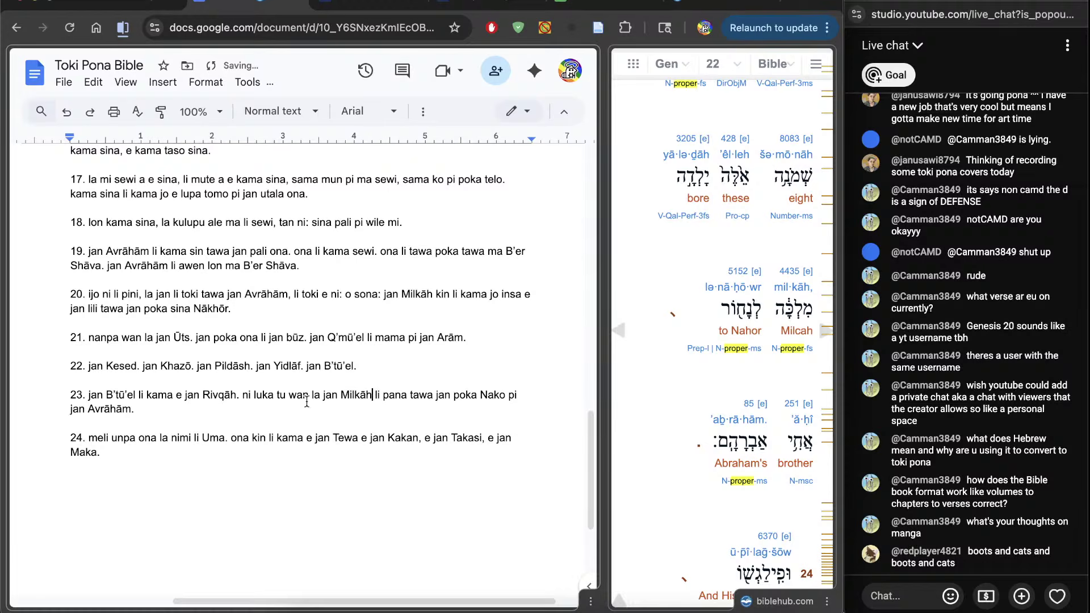
Replace "Nako" in verse 23 with "Nākhōr", matching the spelling in verse 20
{"action": "double_click", "coordinate": [491, 396]}
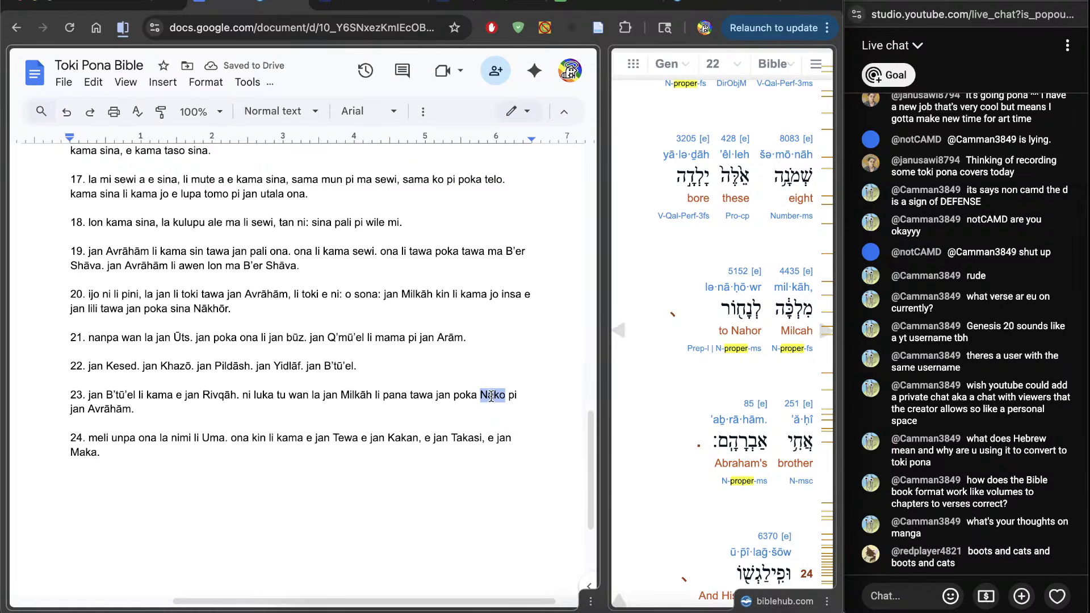
{"action": "type", "text": "N"}
{"action": "type", "text": "khōr"}
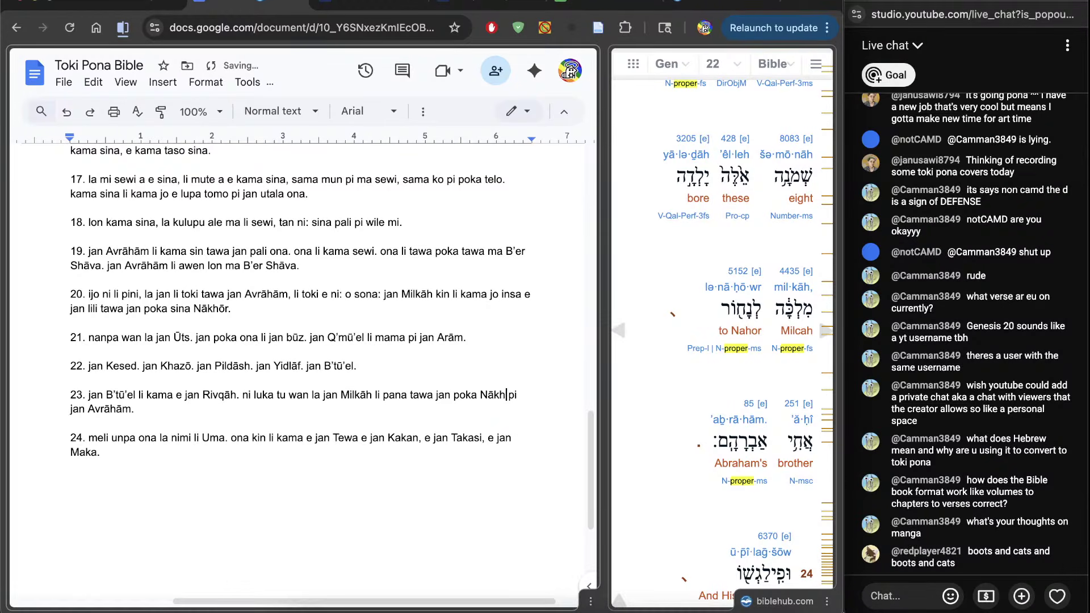
Find Reumah in the interlinear's verse 24 and replace "Uma" in the document's verse 24 with "R'ūmāh"
{"action": "scroll", "coordinate": [197, 436], "scroll_direction": "down", "scroll_amount": 1}
{"action": "scroll", "coordinate": [723, 437], "scroll_direction": "down", "scroll_amount": 4}
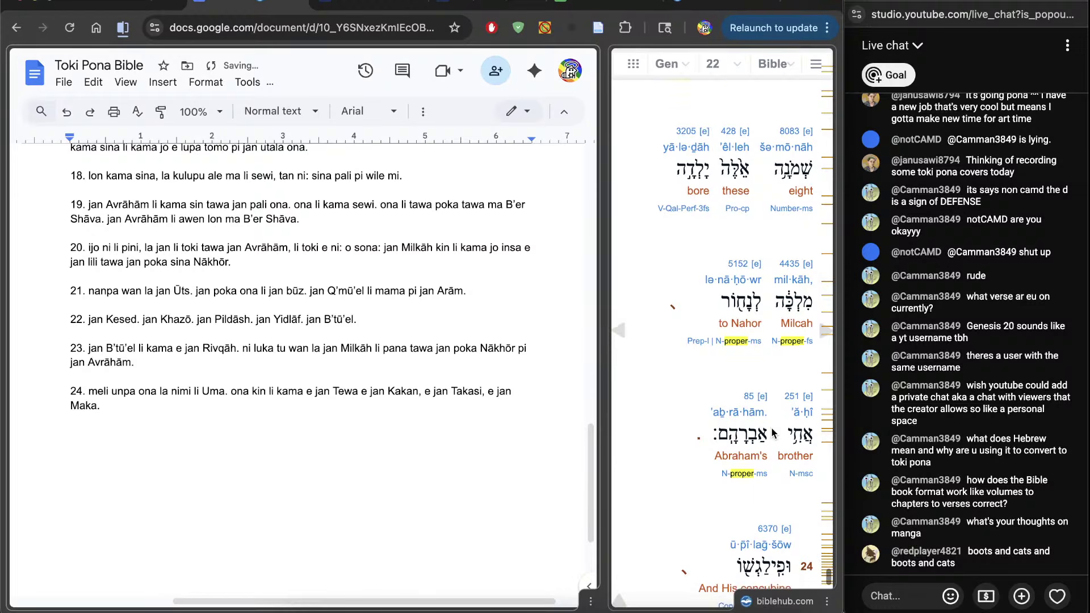
{"action": "scroll", "coordinate": [723, 437], "scroll_direction": "down", "scroll_amount": 1}
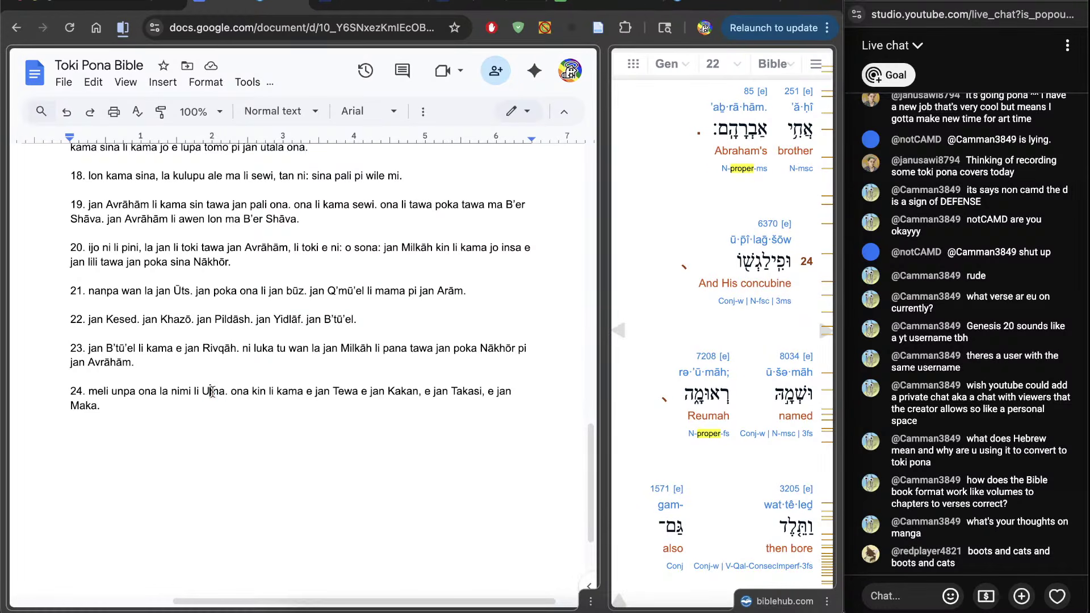
{"action": "left_click_drag", "start_coordinate": [203, 396], "coordinate": [226, 403]}
{"action": "type", "text": "R"}
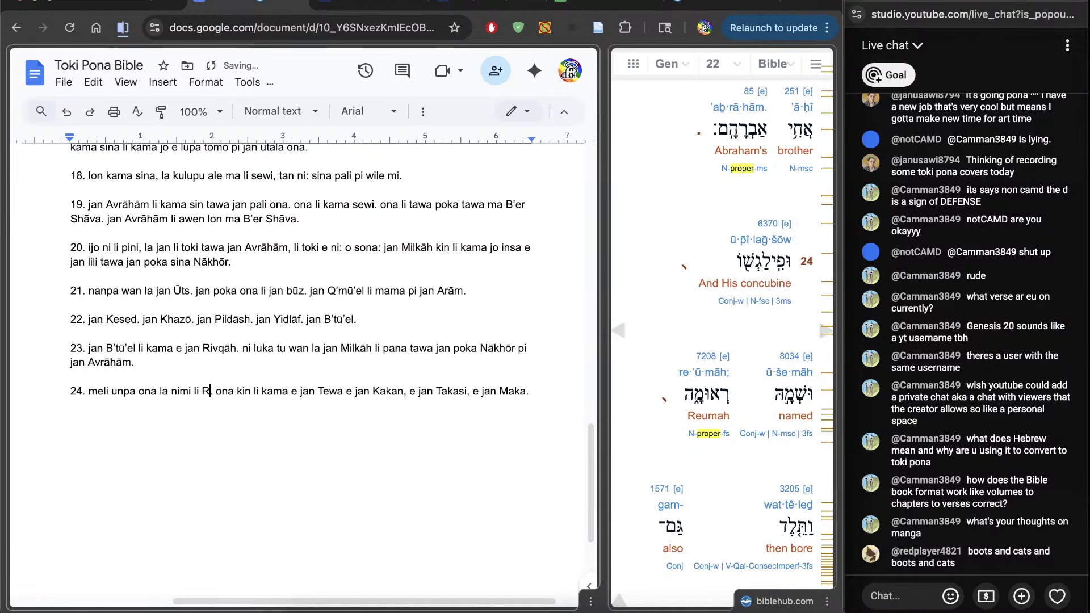
{"action": "type", "text": "'"}
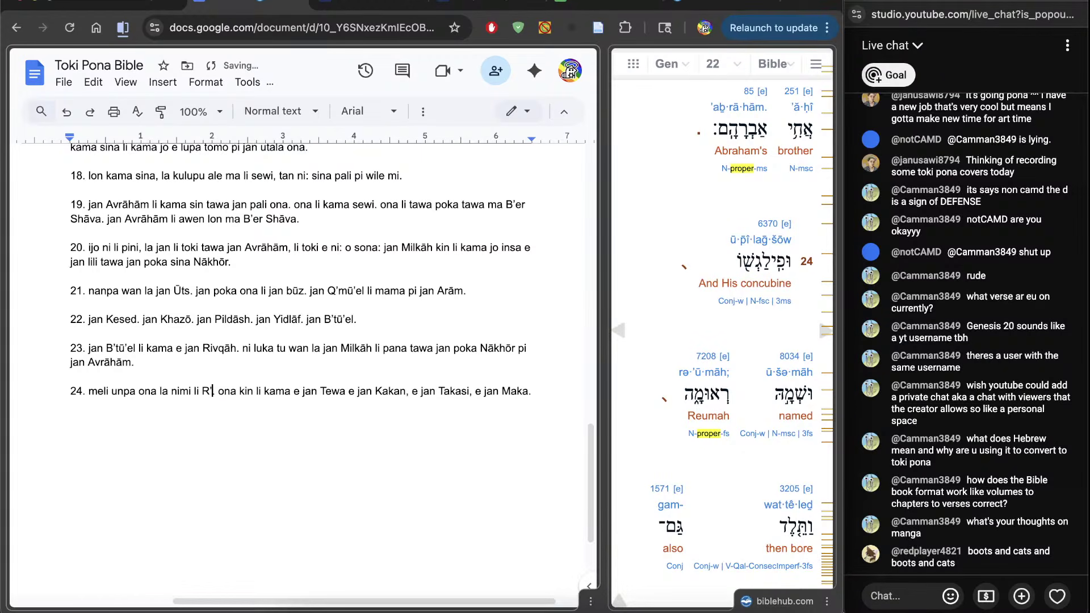
{"action": "type", "text": "ūm"}
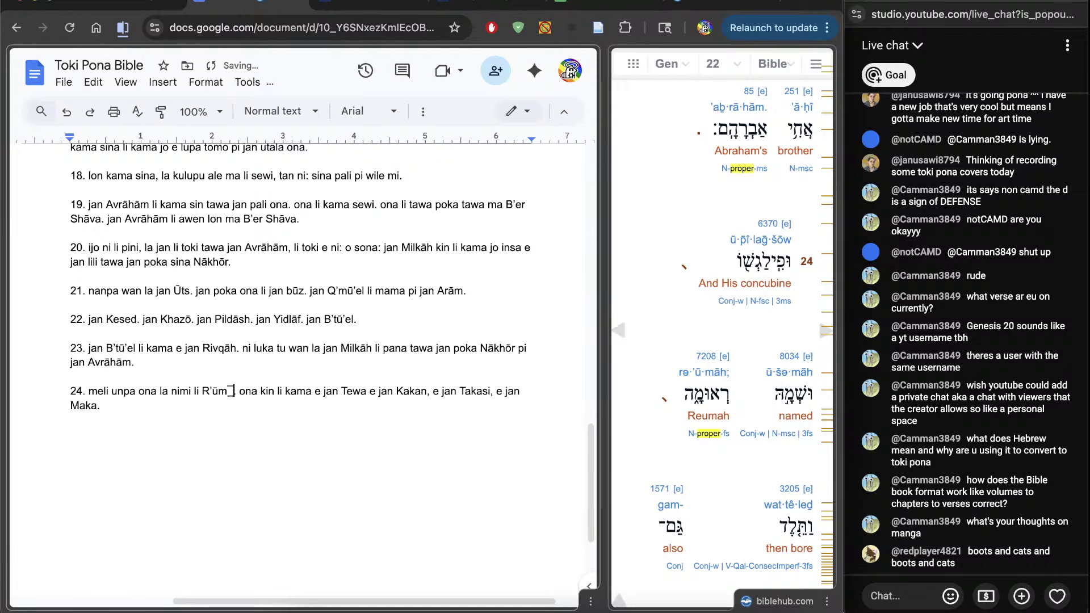
{"action": "type", "text": "āh"}
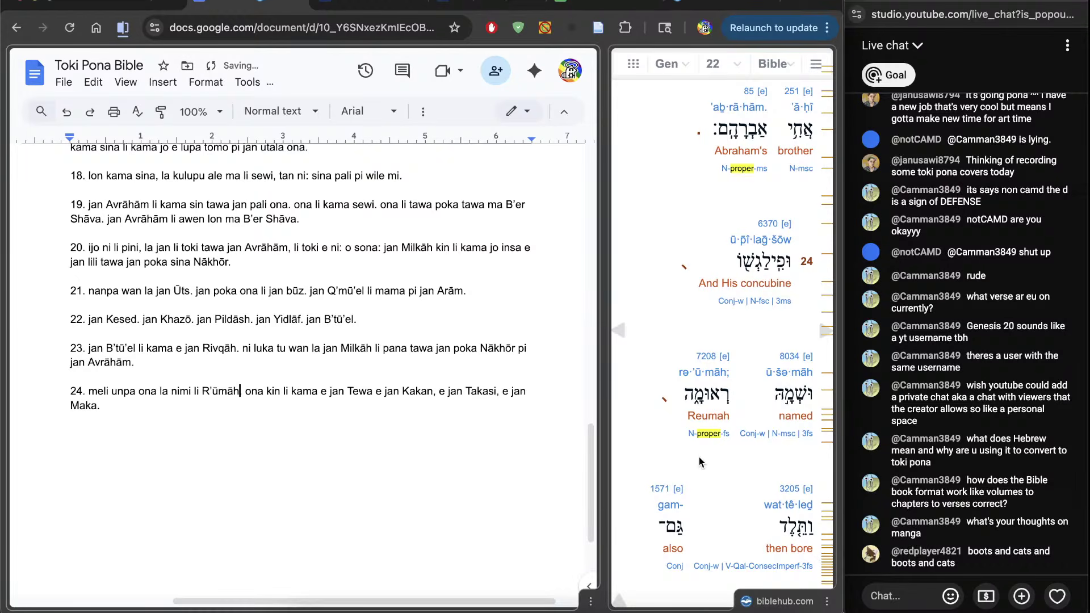
Replace "Tewa" in verse 24 with "Tevakh", following the interlinear's Hebrew for Tebah
{"action": "scroll", "coordinate": [700, 457], "scroll_direction": "down", "scroll_amount": 5}
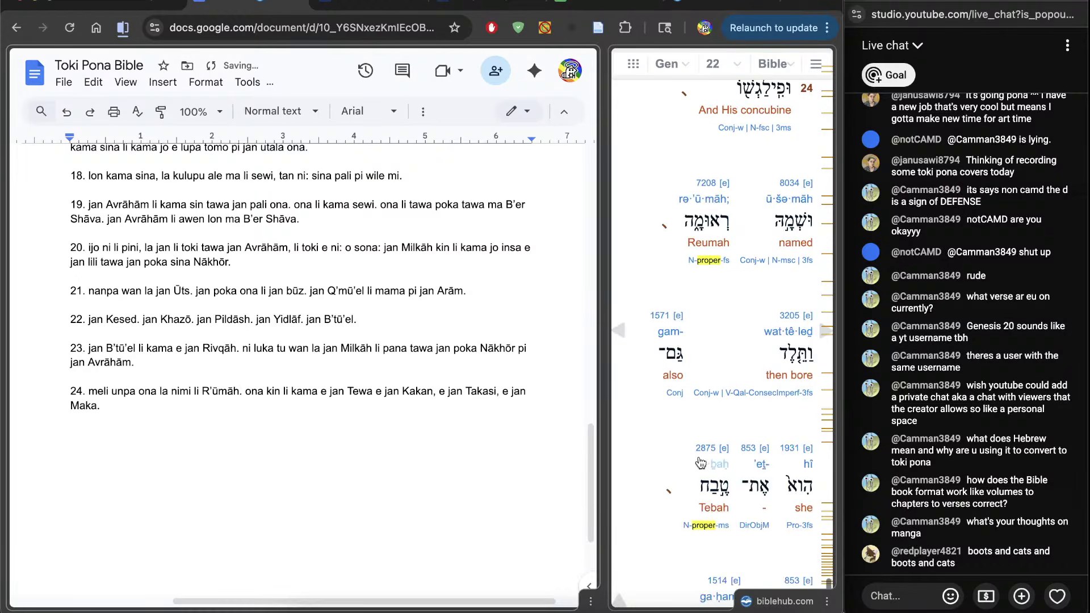
{"action": "double_click", "coordinate": [366, 392]}
{"action": "type", "text": "T"}
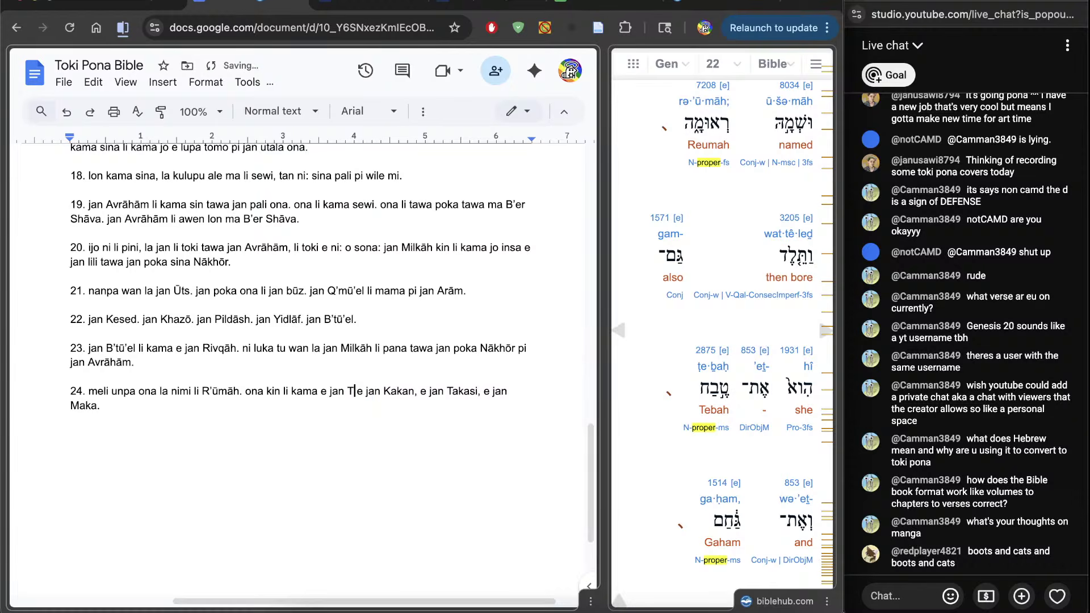
{"action": "type", "text": "evakh"}
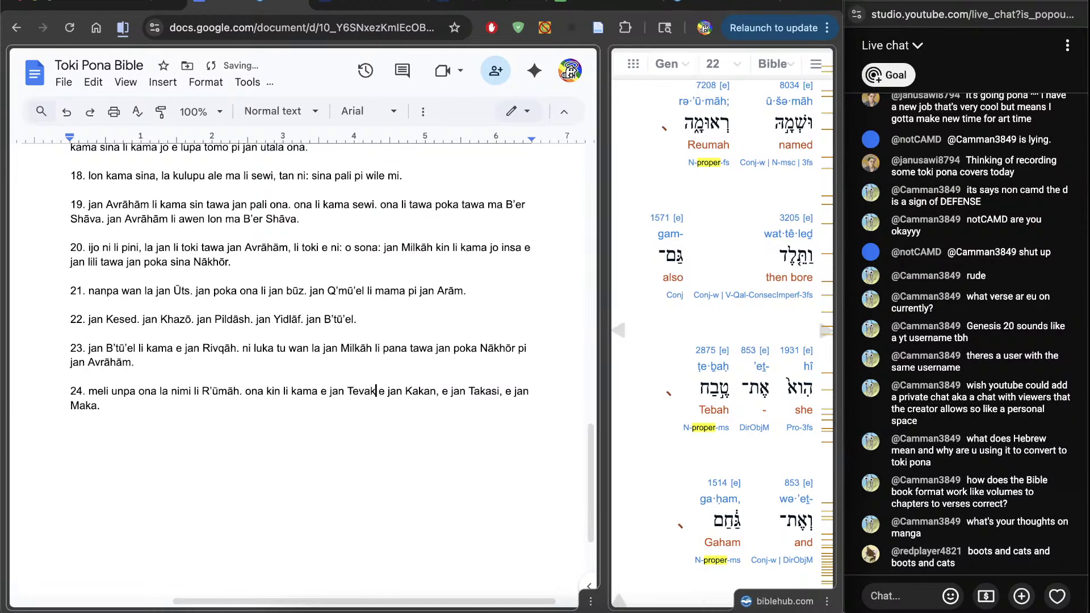
Replace "Kakan" in verse 24 with "Gakham", following the interlinear's Hebrew for Gaham and keeping the comma
{"action": "double_click", "coordinate": [426, 391]}
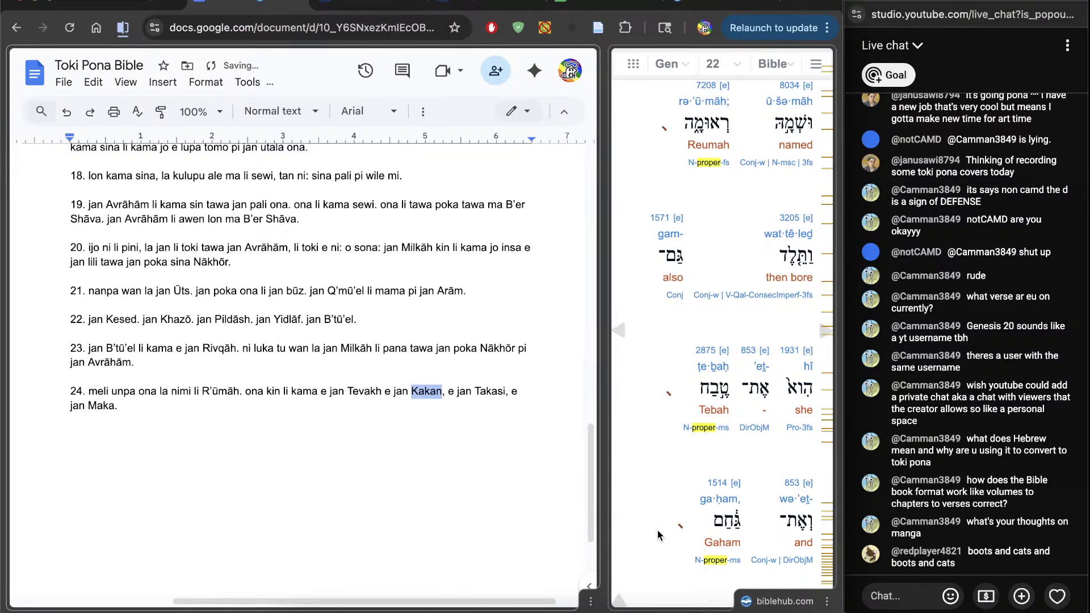
{"action": "scroll", "coordinate": [657, 535], "scroll_direction": "down", "scroll_amount": 1}
{"action": "scroll", "coordinate": [658, 534], "scroll_direction": "down", "scroll_amount": 3}
{"action": "type", "text": "G"}
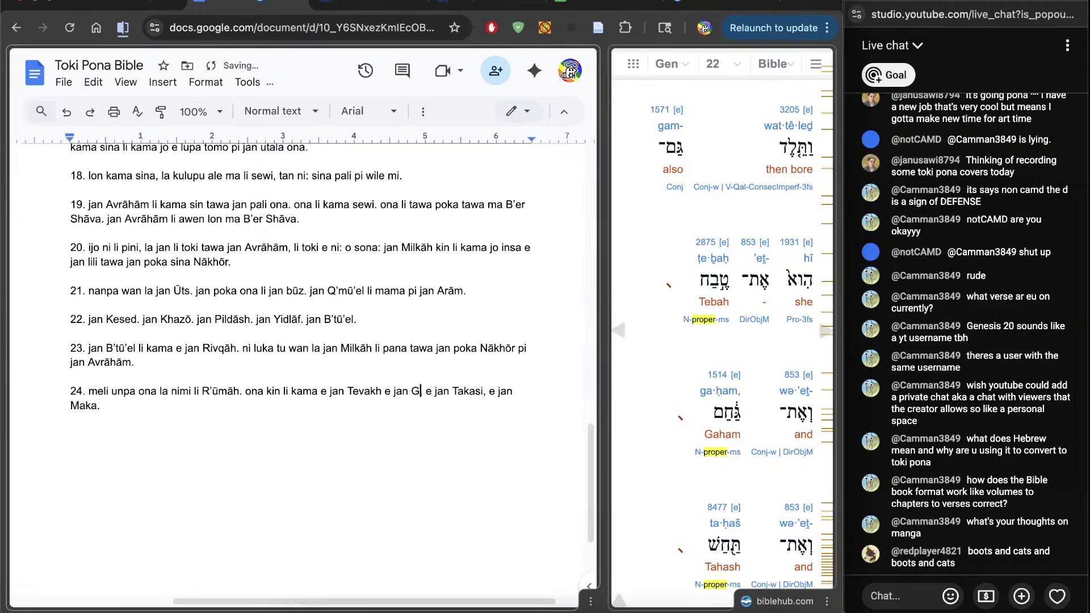
{"action": "type", "text": "akham"}
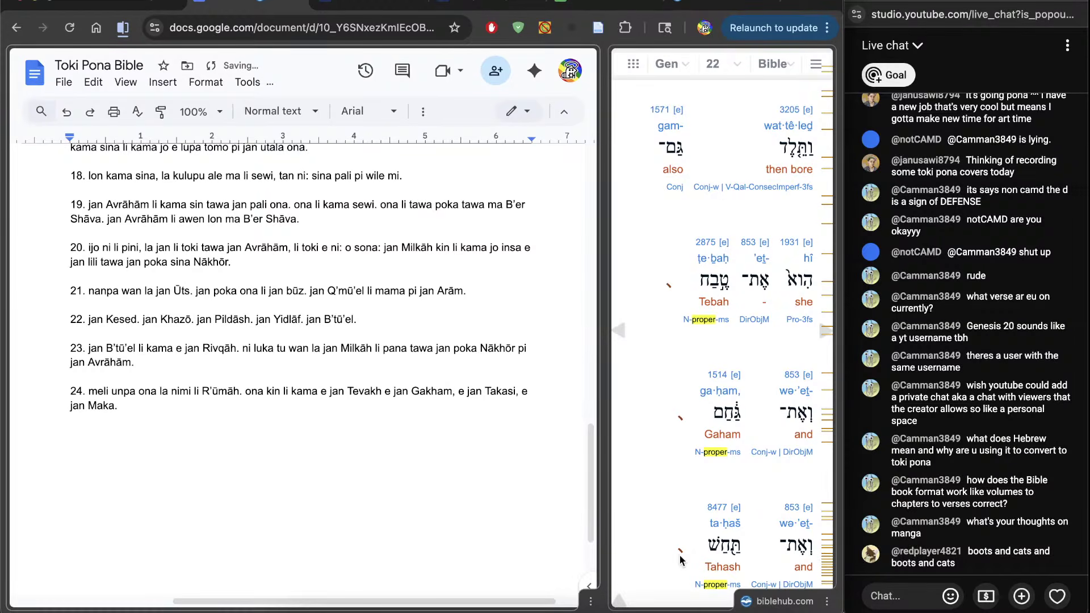
Replace "Takasi" in verse 24 with "Takhash", following the interlinear's Hebrew for Tahash and keeping the comma
{"action": "scroll", "coordinate": [639, 482], "scroll_direction": "down", "scroll_amount": 3}
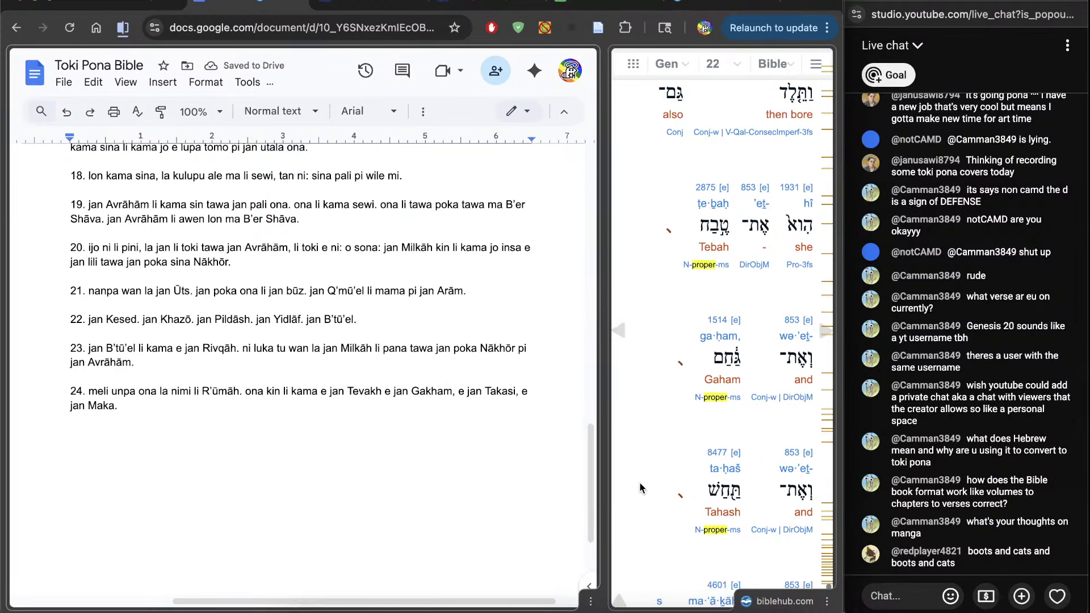
{"action": "double_click", "coordinate": [501, 390]}
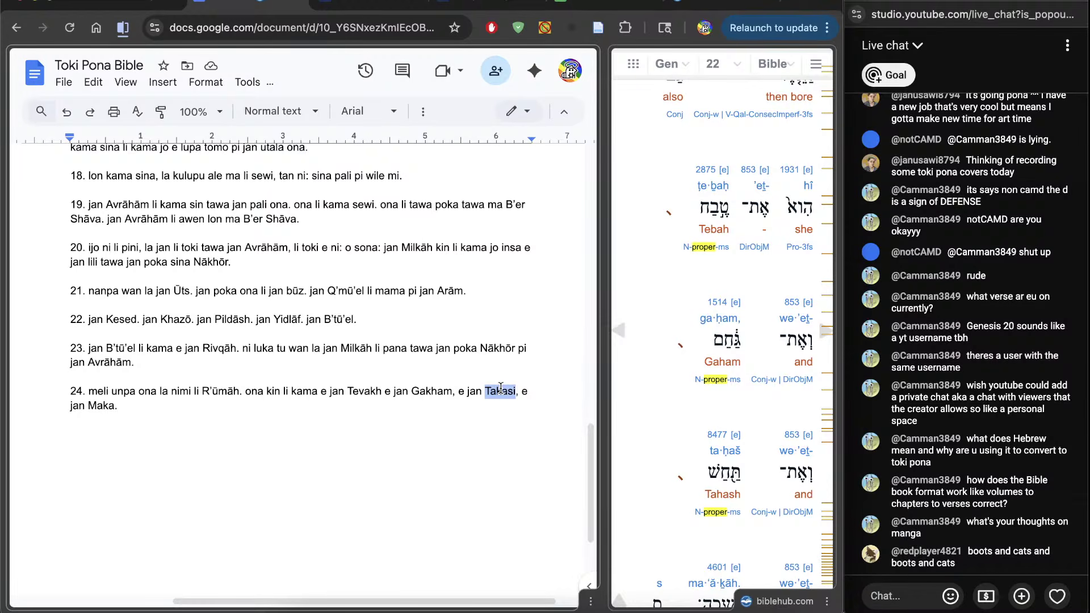
{"action": "type", "text": "Takhash"}
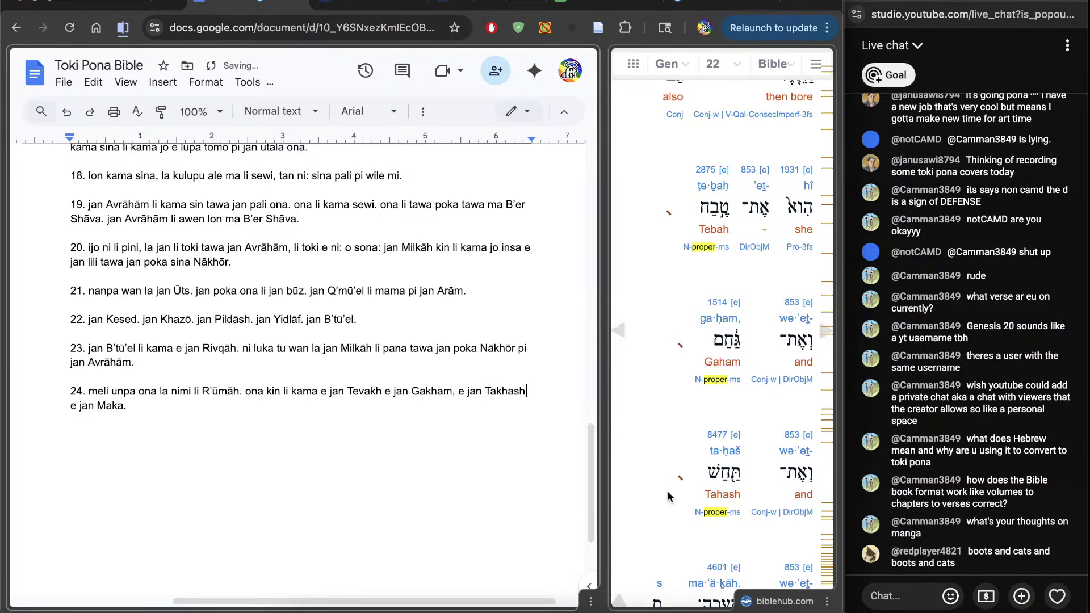
{"action": "scroll", "coordinate": [667, 491], "scroll_direction": "down", "scroll_amount": 4}
{"action": "type", "text": ","}
Replace "Maka" at the end of verse 24 with "Ma'akhāh", following the interlinear's Hebrew for Maachah
{"action": "double_click", "coordinate": [108, 406]}
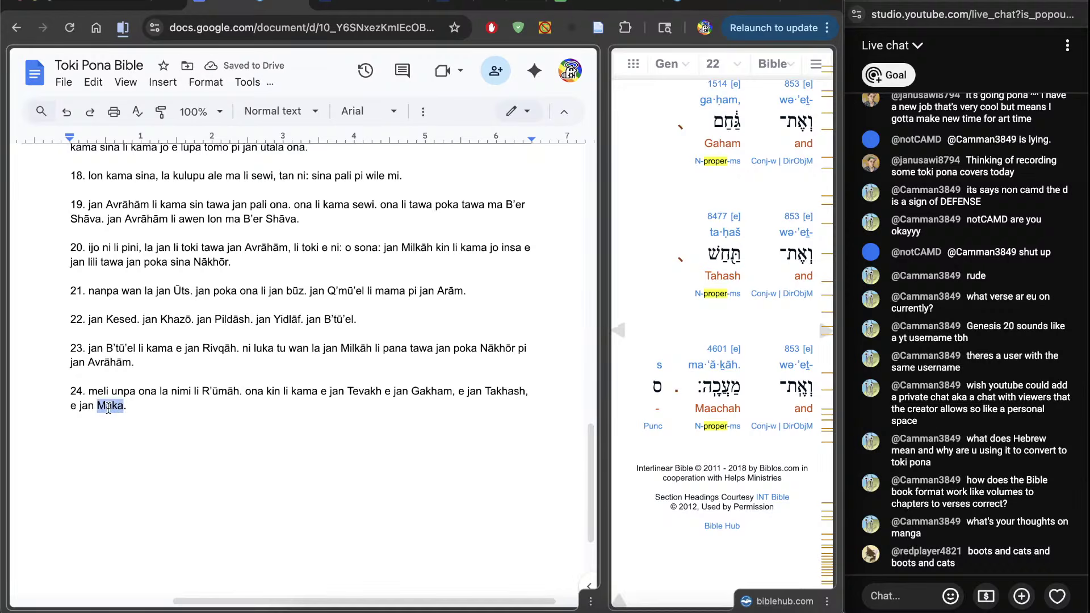
{"action": "scroll", "coordinate": [706, 440], "scroll_direction": "down", "scroll_amount": 1}
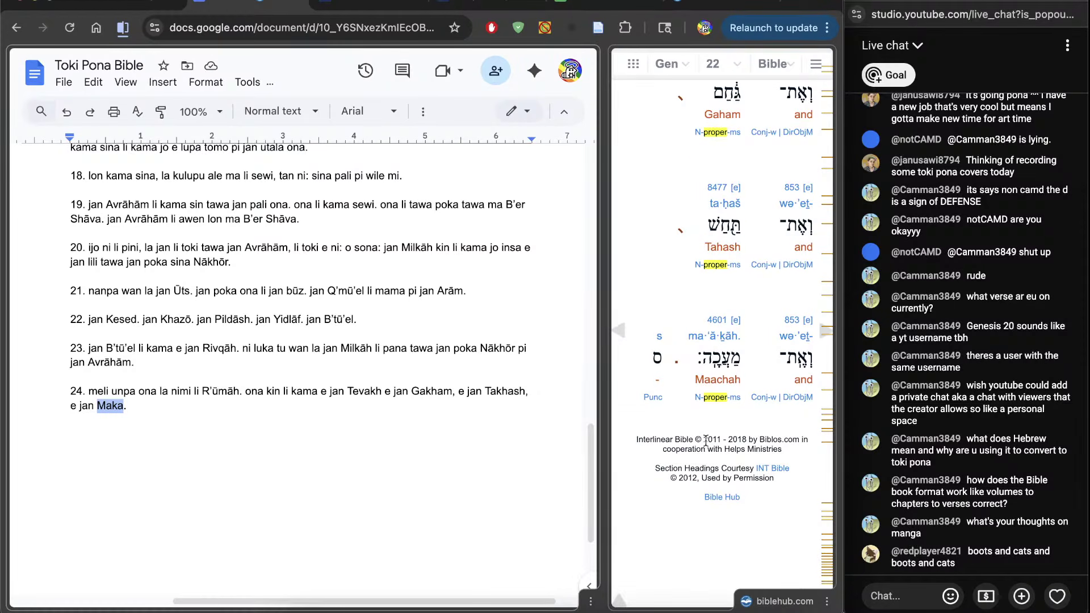
{"action": "type", "text": "M"}
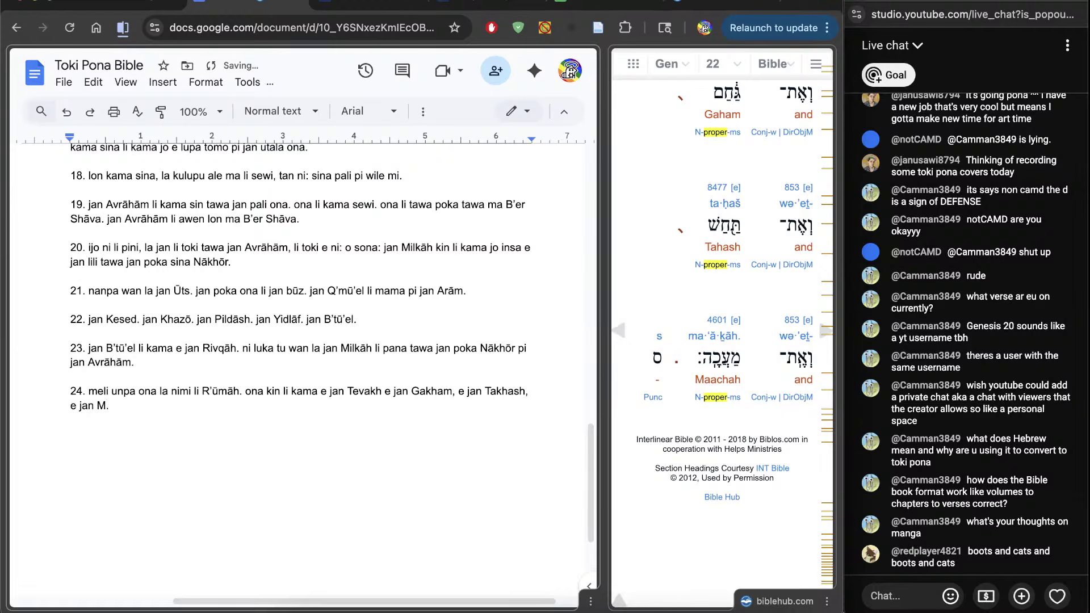
{"action": "type", "text": ".a'akhāh"}
Add a subtab named "Gn 23" under the "Gn 21-30" document tab, after "Gn 22"
{"action": "scroll", "coordinate": [339, 487], "scroll_direction": "down", "scroll_amount": 3}
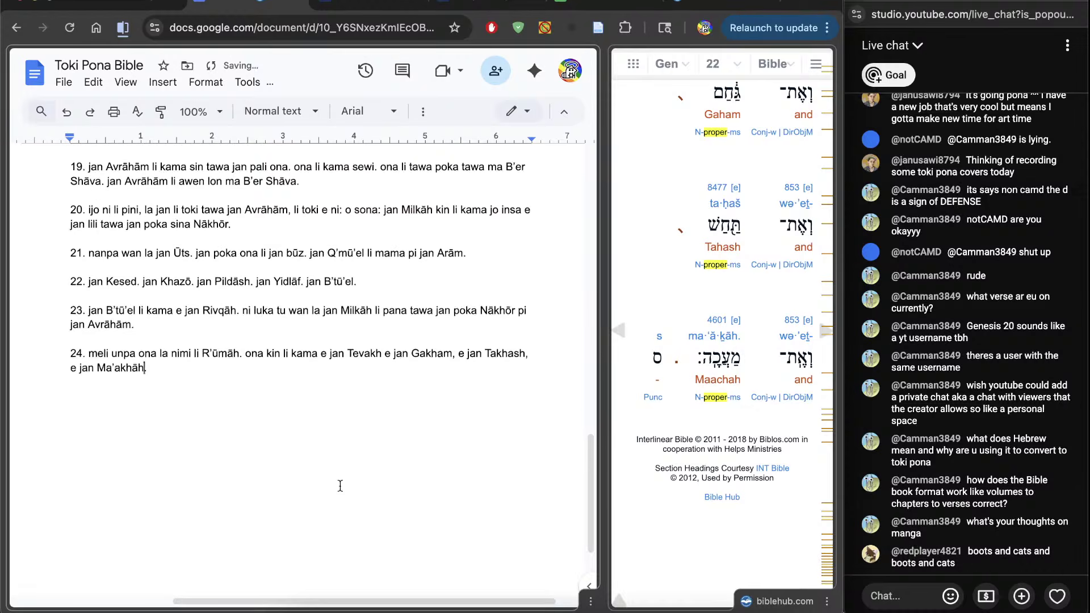
{"action": "scroll", "coordinate": [268, 424], "scroll_direction": "left", "scroll_amount": 4}
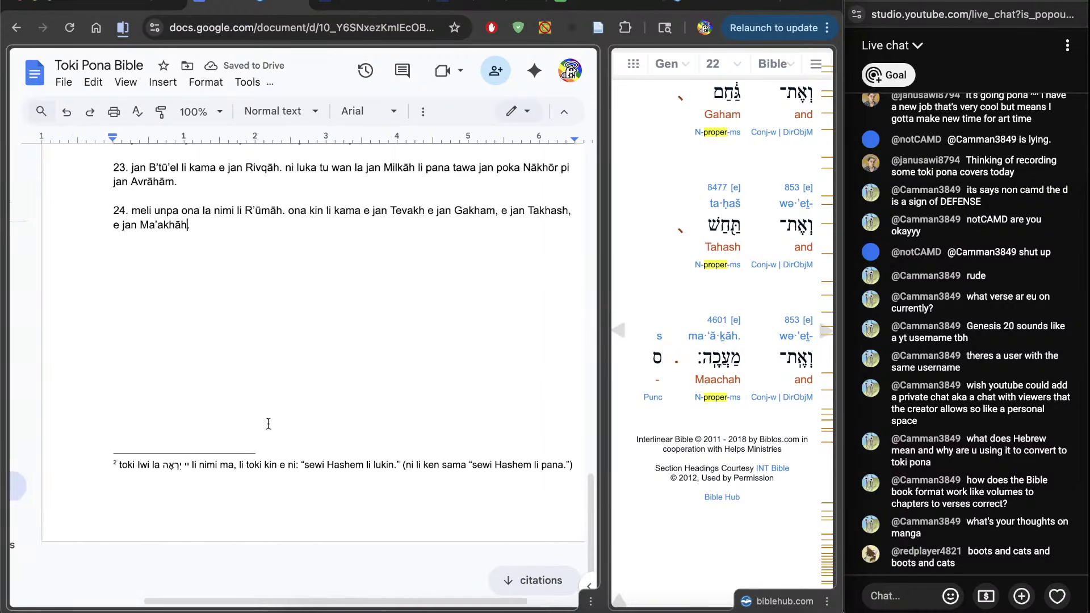
{"action": "scroll", "coordinate": [268, 423], "scroll_direction": "up", "scroll_amount": 1}
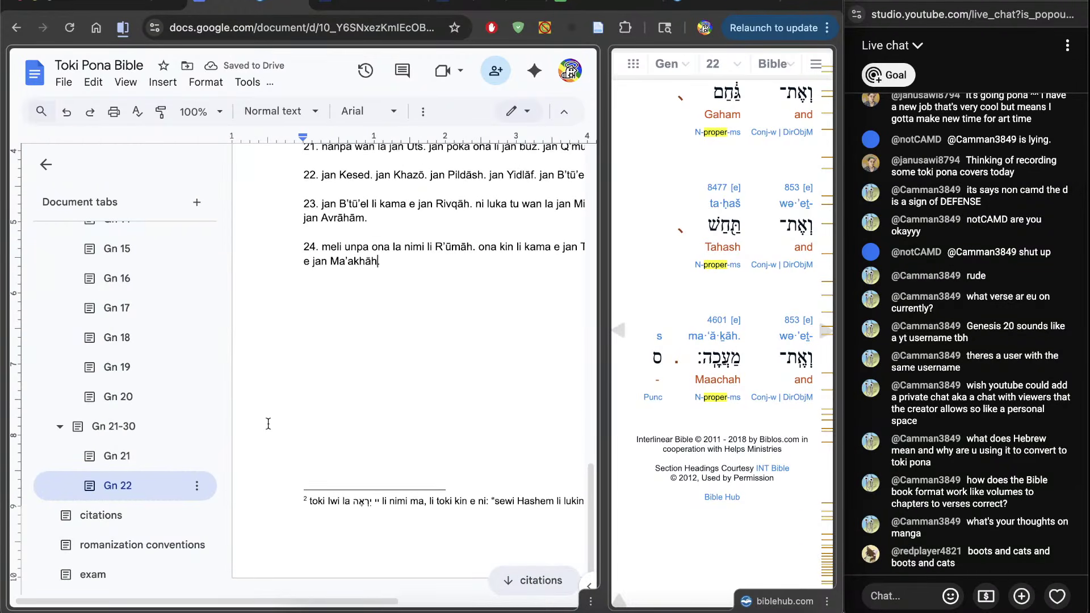
{"action": "right_click", "coordinate": [165, 431]}
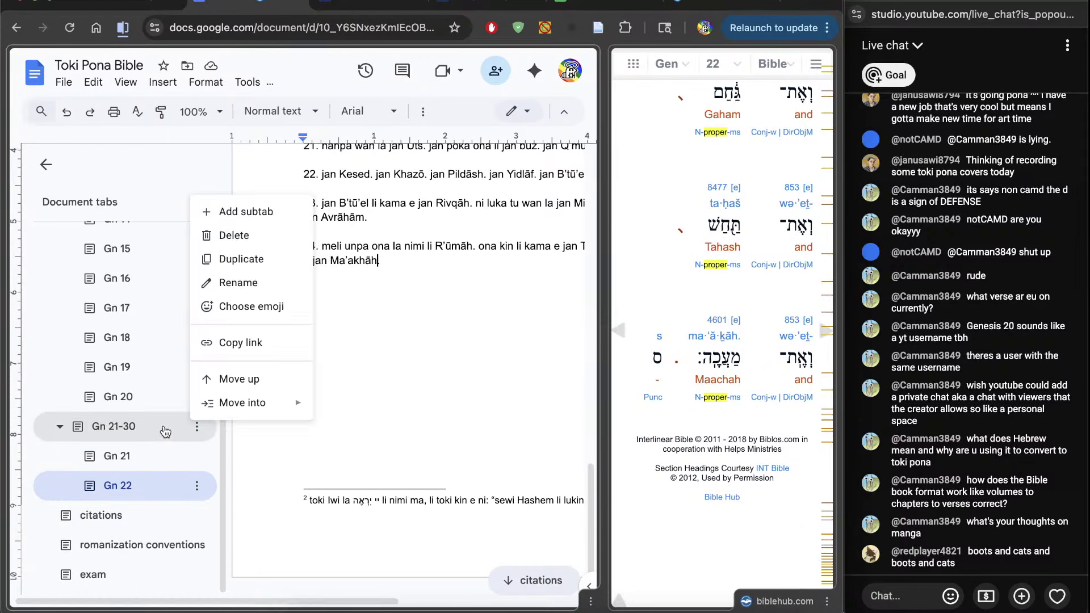
{"action": "left_click", "coordinate": [260, 220]}
{"action": "double_click", "coordinate": [122, 515]}
{"action": "type", "text": "G"}
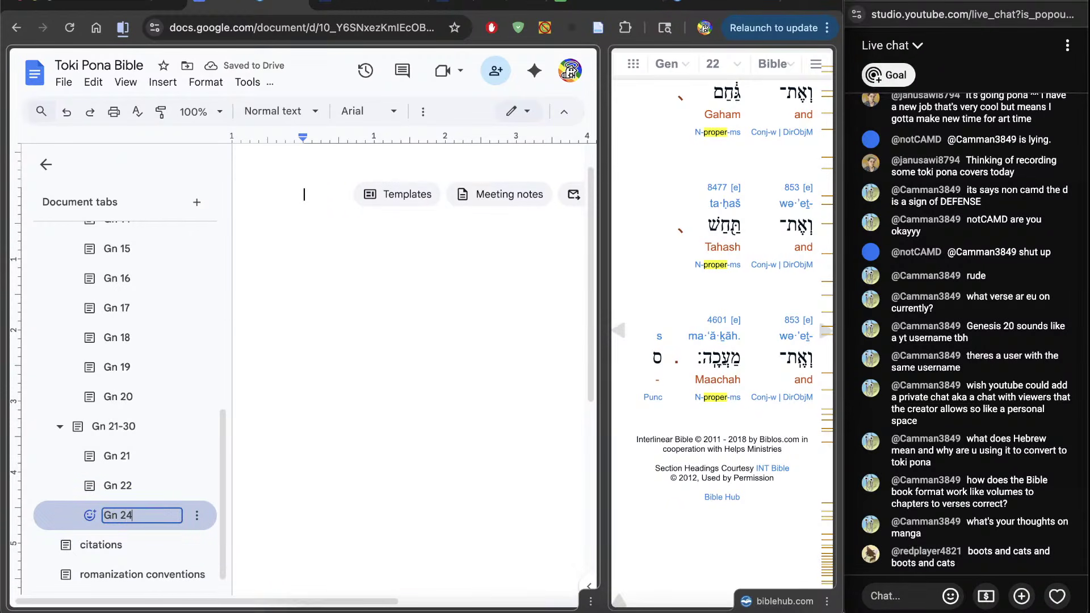
{"action": "type", "text": "n 23"}
{"action": "left_click", "coordinate": [429, 465]}
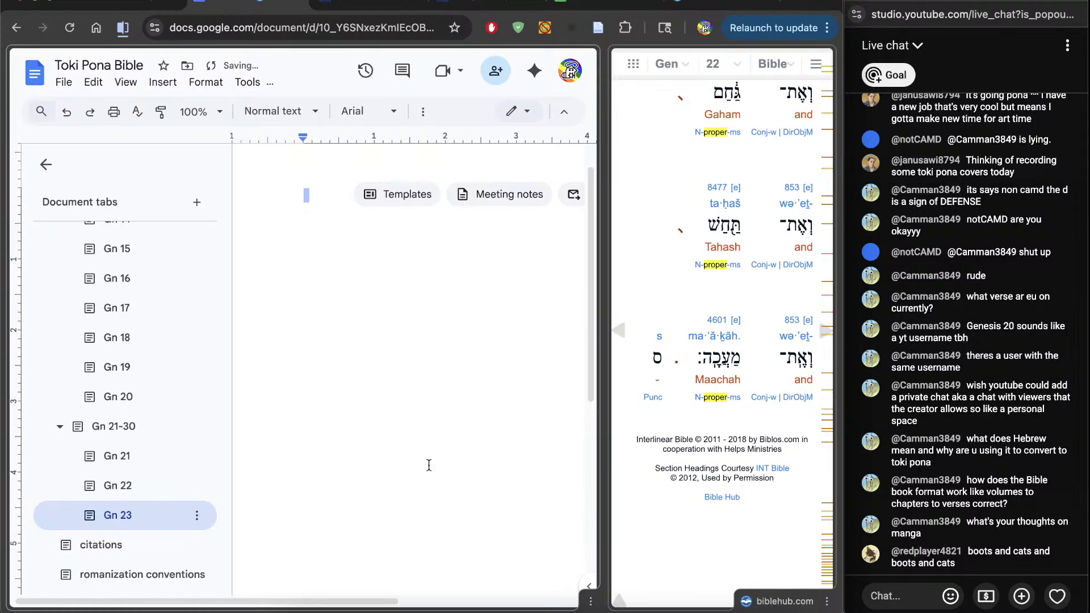
Advance the Bible Hub interlinear to Genesis 23 and bring its first verse into view
{"action": "left_click", "coordinate": [765, 523]}
{"action": "left_click", "coordinate": [826, 333]}
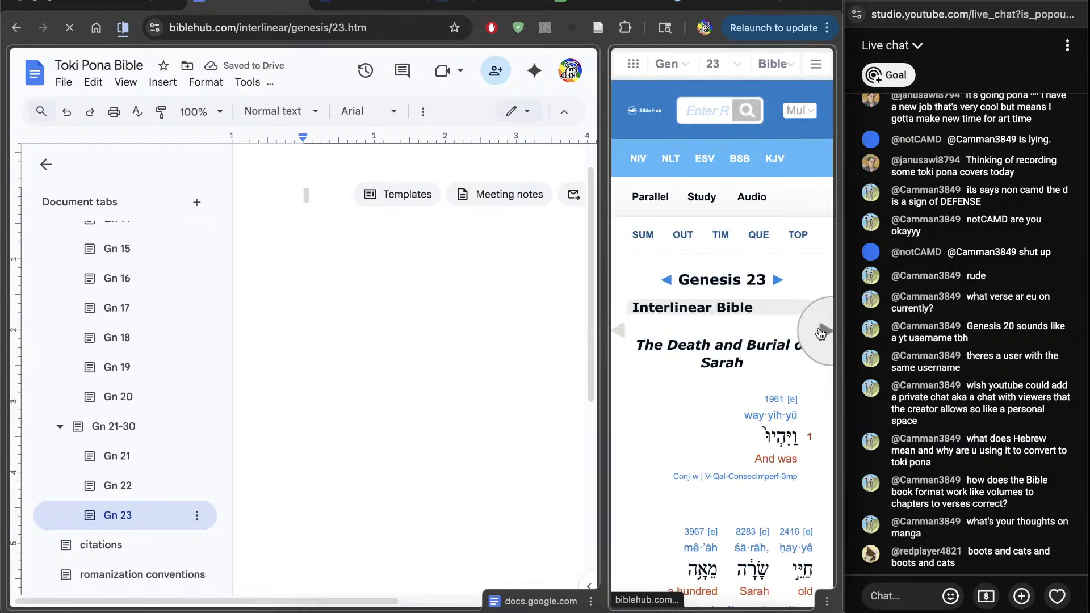
{"action": "scroll", "coordinate": [669, 413], "scroll_direction": "down", "scroll_amount": 1}
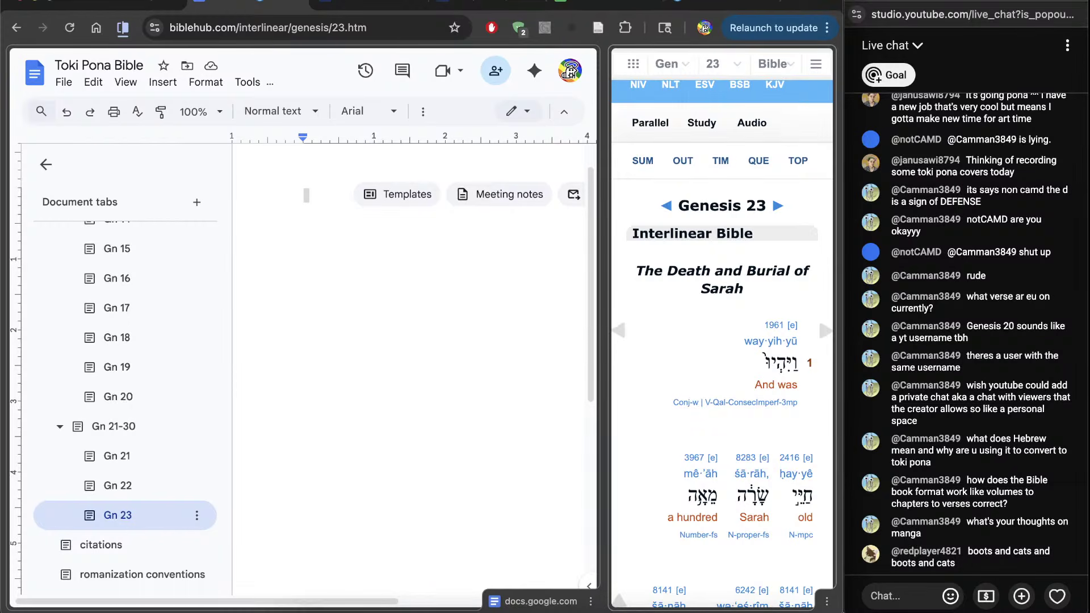
Switch to YouTube Studio and check the livestream's viewer activity and analytics
{"action": "left_click", "coordinate": [128, 2]}
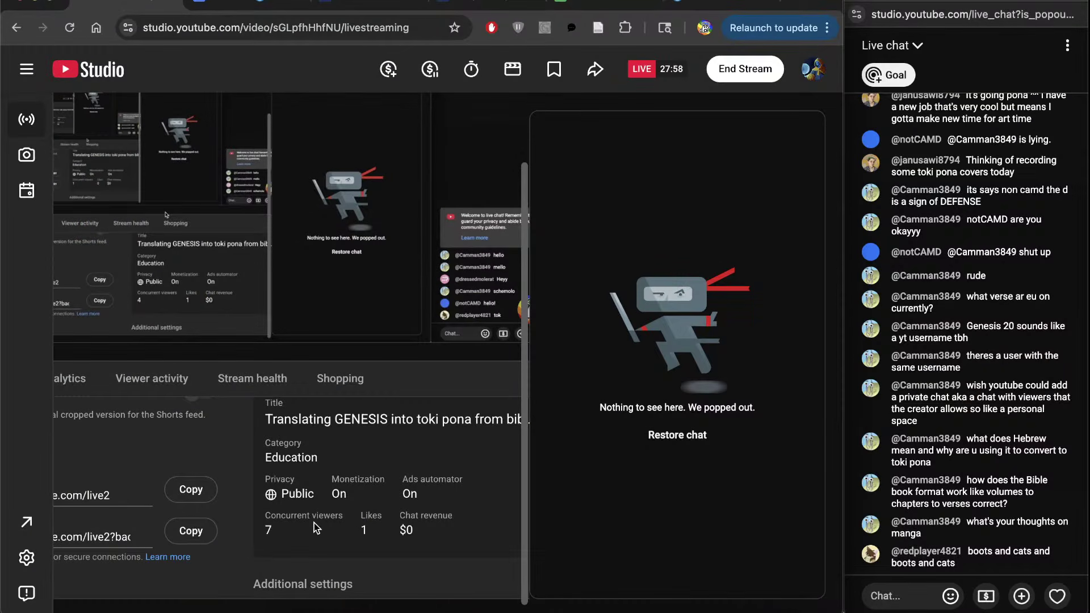
{"action": "left_click", "coordinate": [152, 380]}
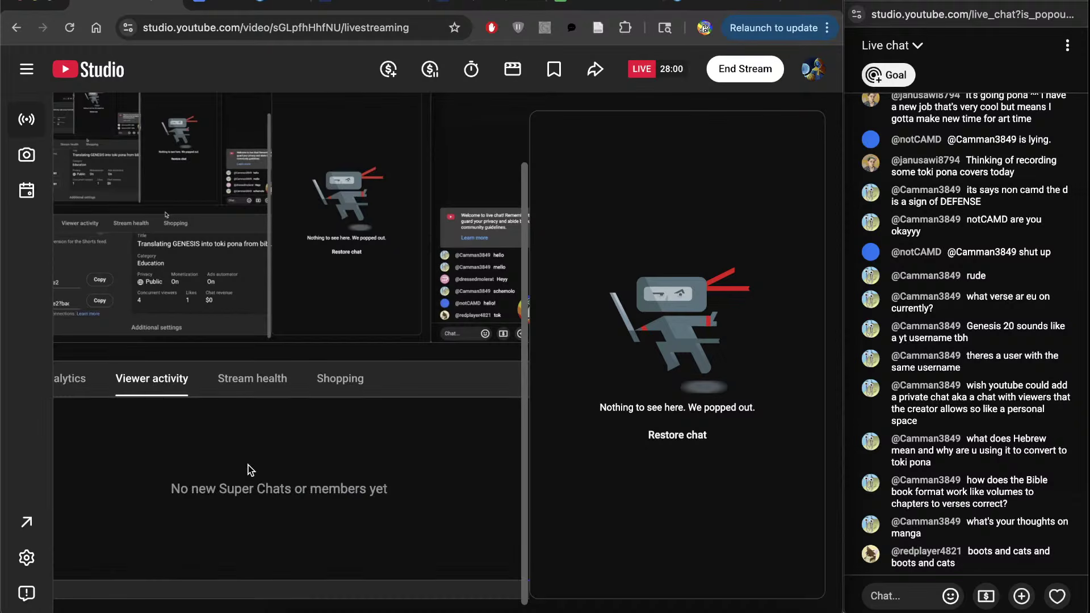
{"action": "left_click", "coordinate": [69, 379]}
{"action": "scroll", "coordinate": [324, 415], "scroll_direction": "right", "scroll_amount": 2}
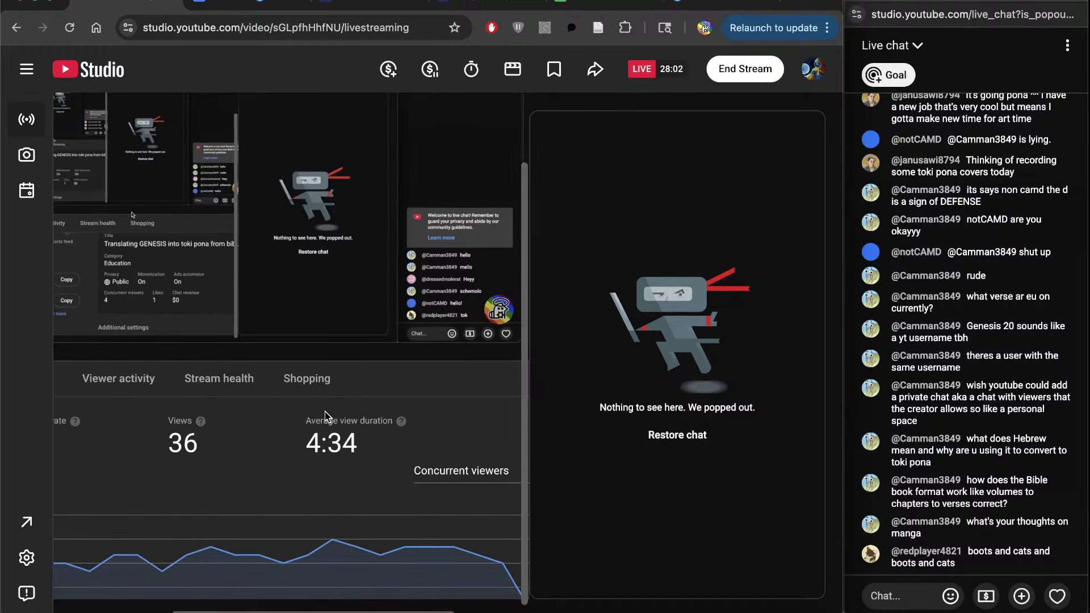
Inspect the livestream's concurrent viewers graph, including the most recent minutes
{"action": "scroll", "coordinate": [324, 411], "scroll_direction": "right", "scroll_amount": 3}
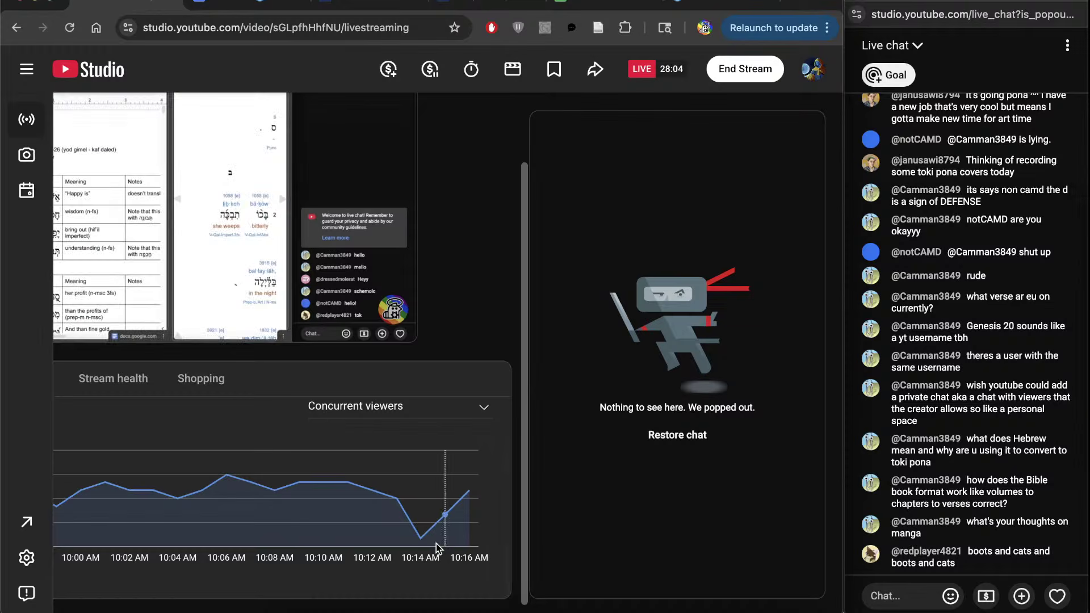
{"action": "mouse_move", "coordinate": [405, 506]}
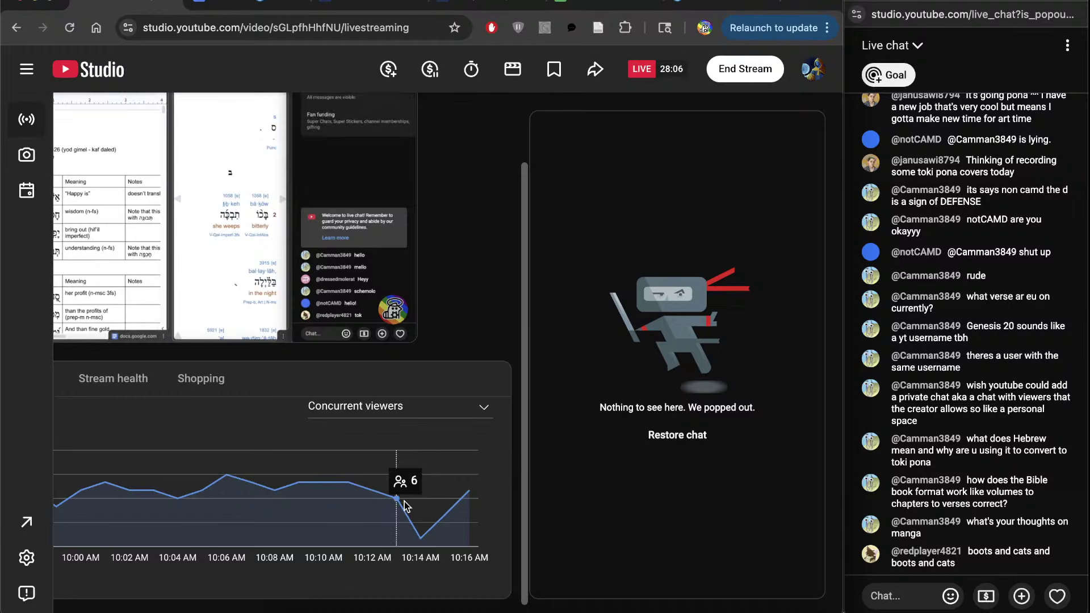
{"action": "scroll", "coordinate": [402, 482], "scroll_direction": "left", "scroll_amount": 3}
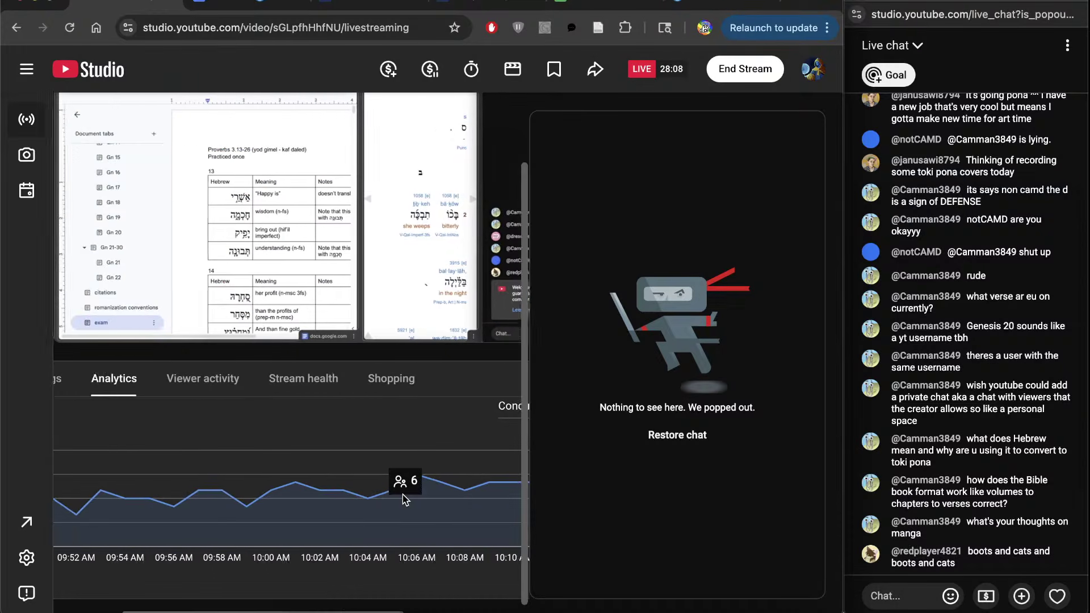
{"action": "scroll", "coordinate": [405, 494], "scroll_direction": "right", "scroll_amount": 3}
Switch back to the Toki Pona Bible document and begin the blank Gn 23 page with the verse number "1."
{"action": "left_click", "coordinate": [236, 5]}
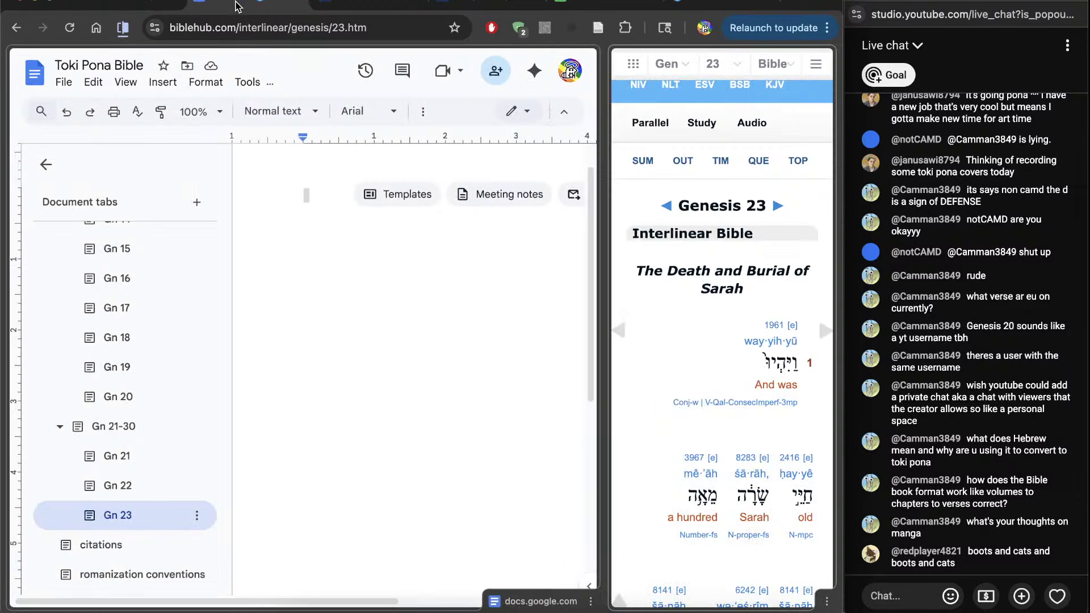
{"action": "type", "text": "1."}
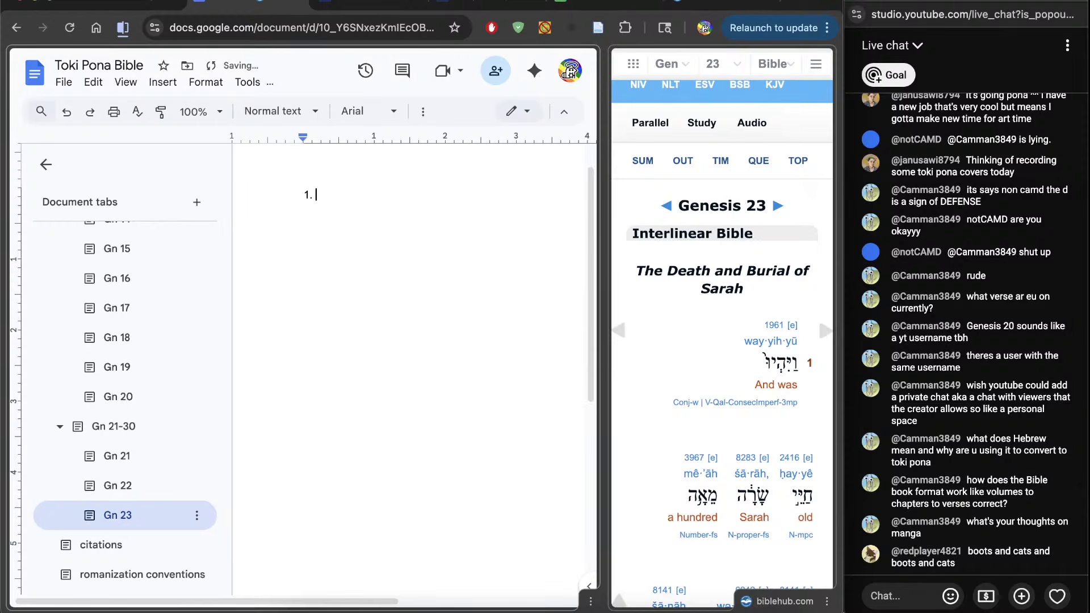
{"action": "scroll", "coordinate": [446, 443], "scroll_direction": "right", "scroll_amount": 3}
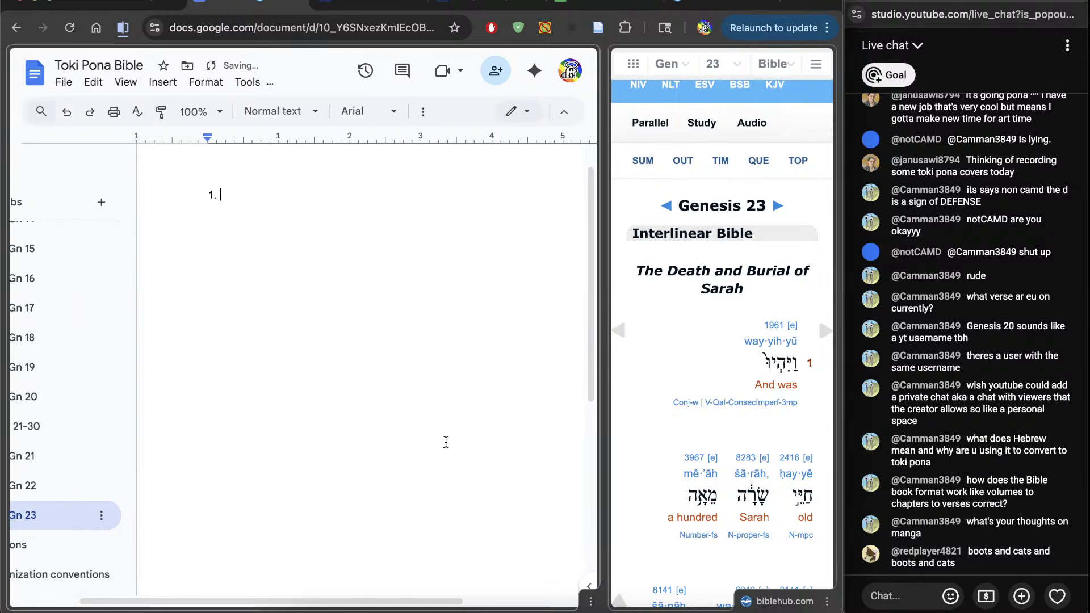
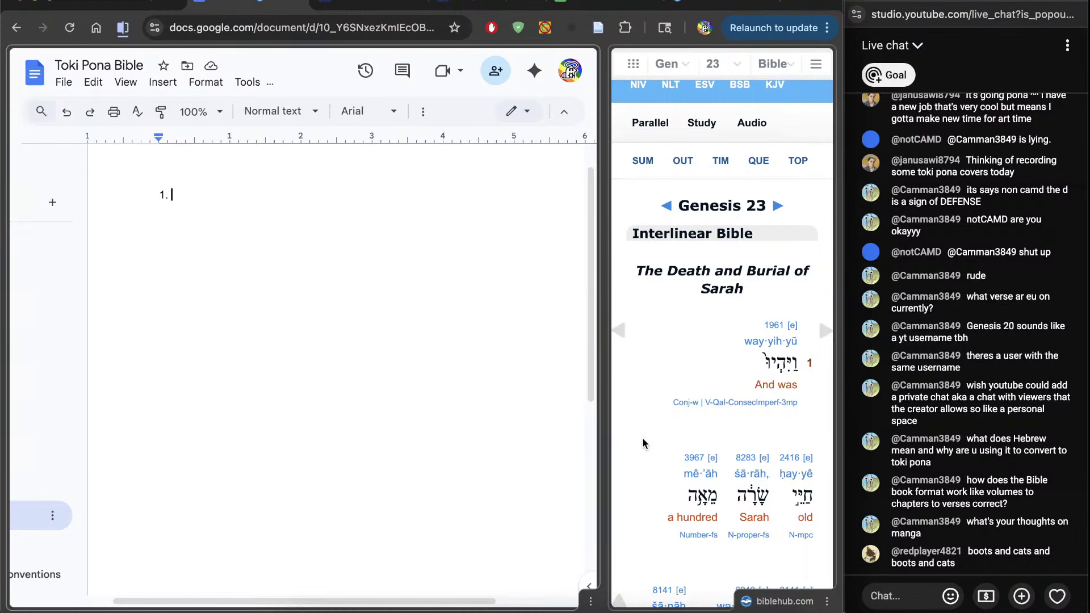
Look up the verse 1 Hebrew word glossed "old" in Bible Hub's Strong's 2416 entry, then return to the interlinear
{"action": "scroll", "coordinate": [640, 489], "scroll_direction": "down", "scroll_amount": 2}
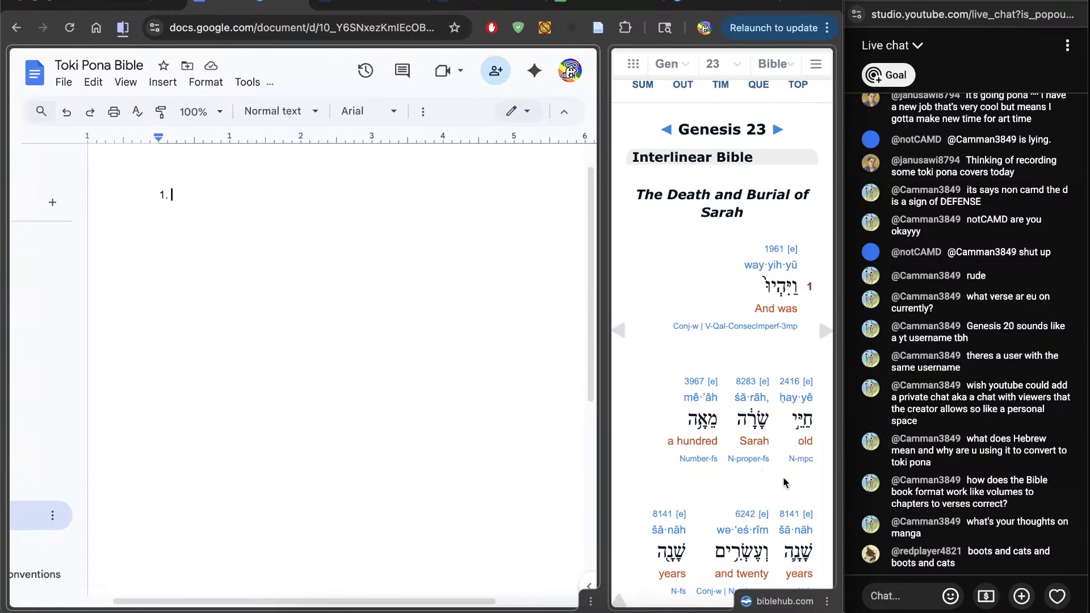
{"action": "left_click", "coordinate": [798, 416]}
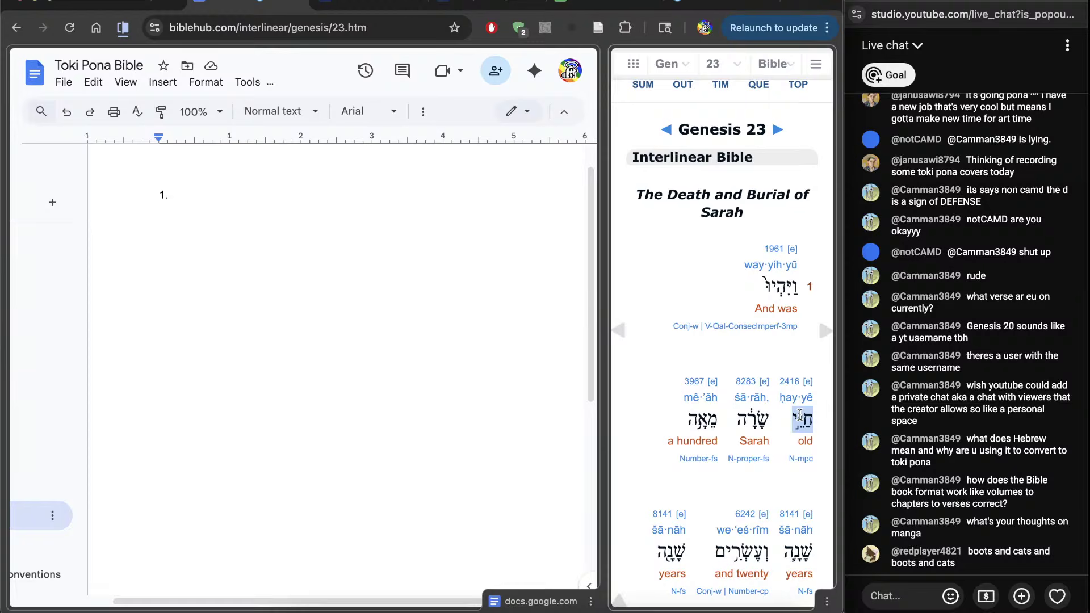
{"action": "double_click", "coordinate": [768, 286]}
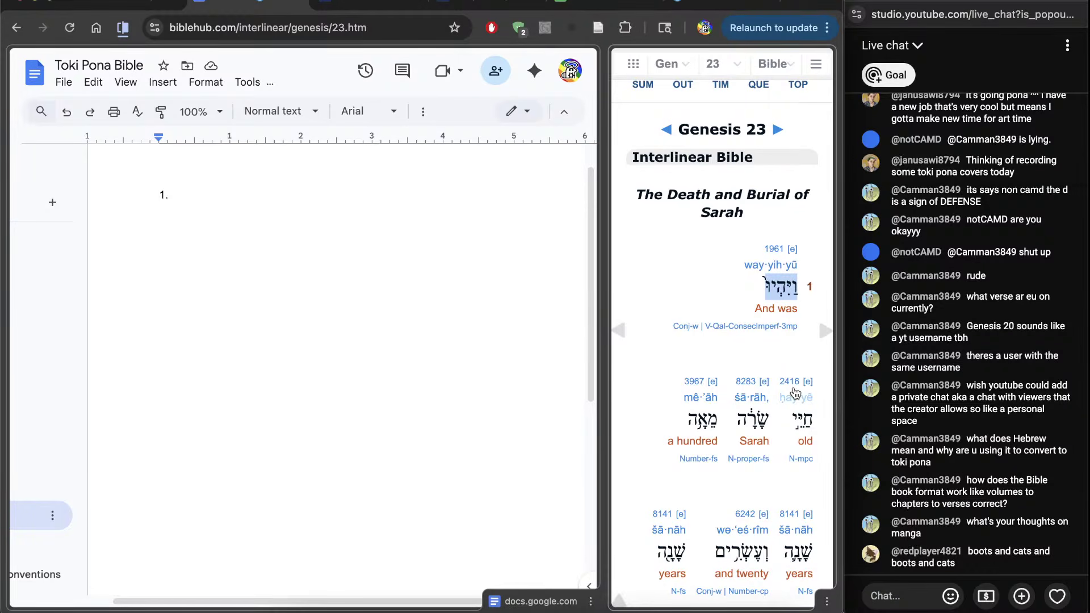
{"action": "double_click", "coordinate": [800, 423]}
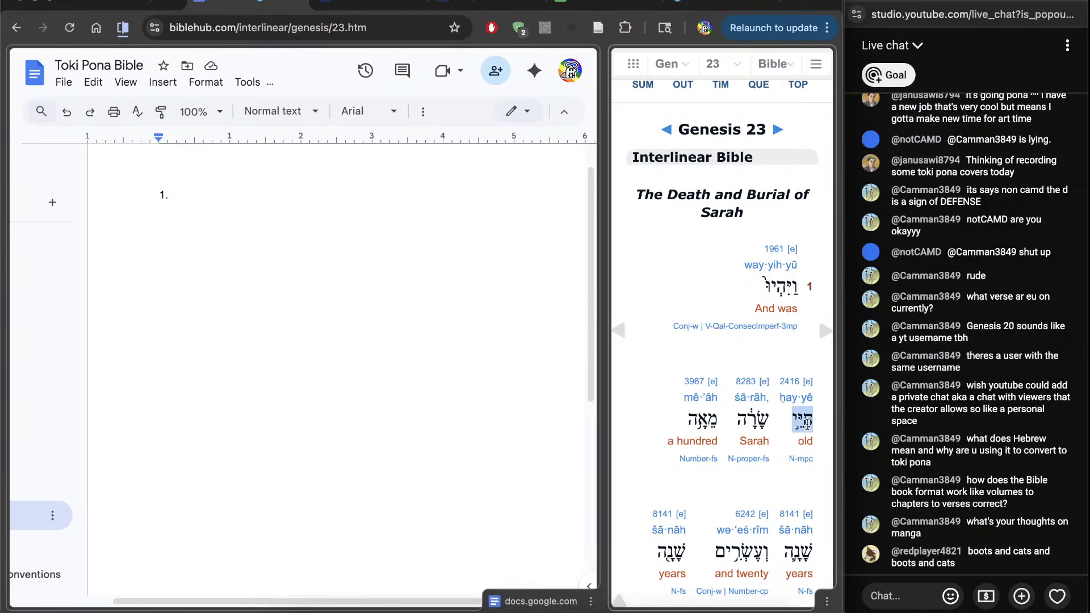
{"action": "left_click", "coordinate": [796, 422]}
{"action": "left_click", "coordinate": [801, 426]}
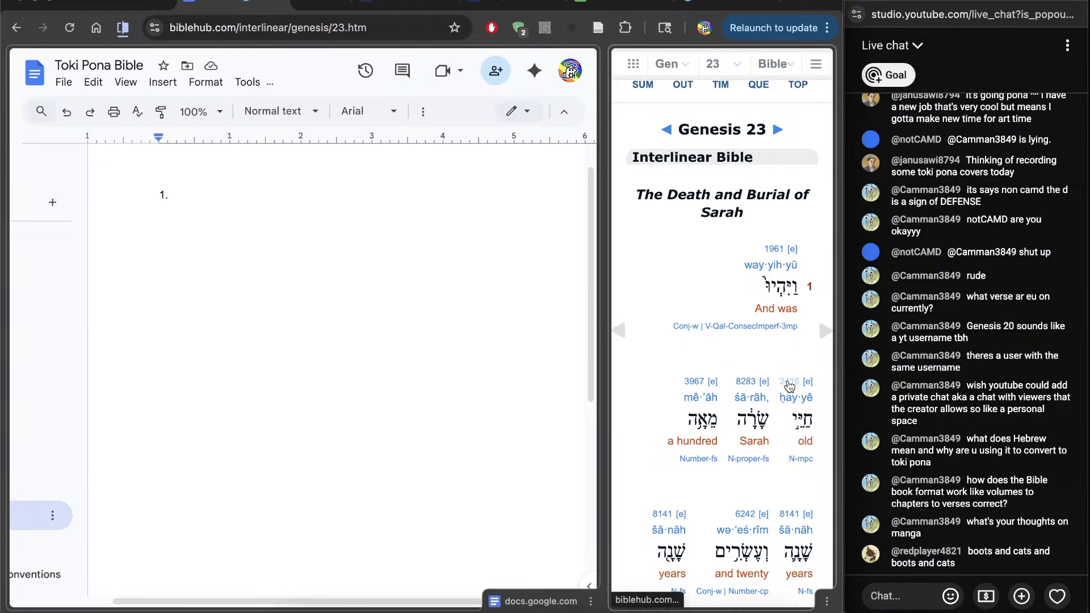
{"action": "scroll", "coordinate": [289, 375], "scroll_direction": "down", "scroll_amount": 4}
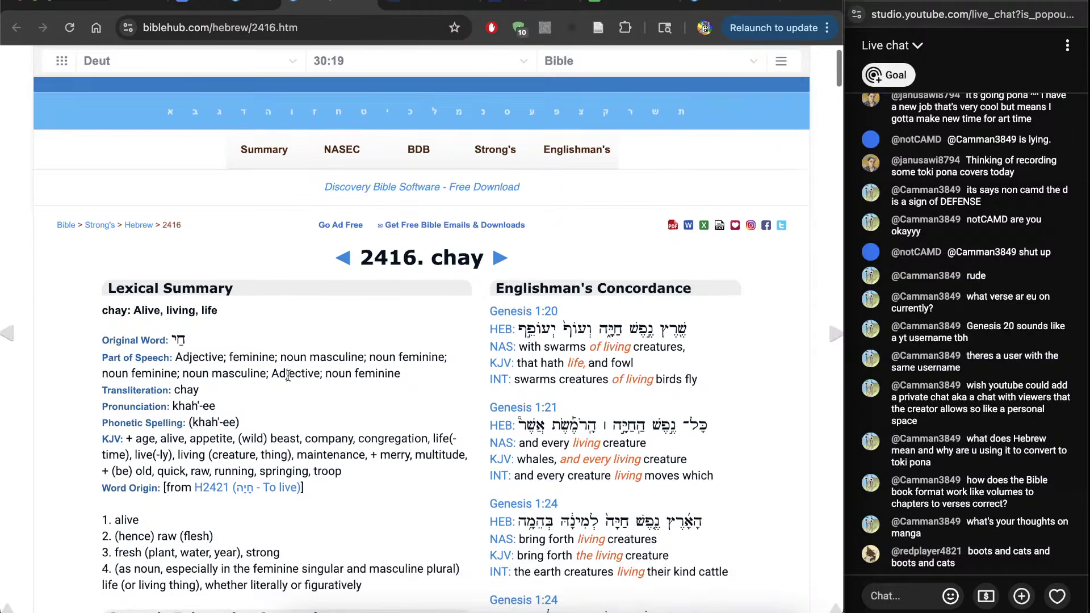
{"action": "scroll", "coordinate": [288, 375], "scroll_direction": "down", "scroll_amount": 5}
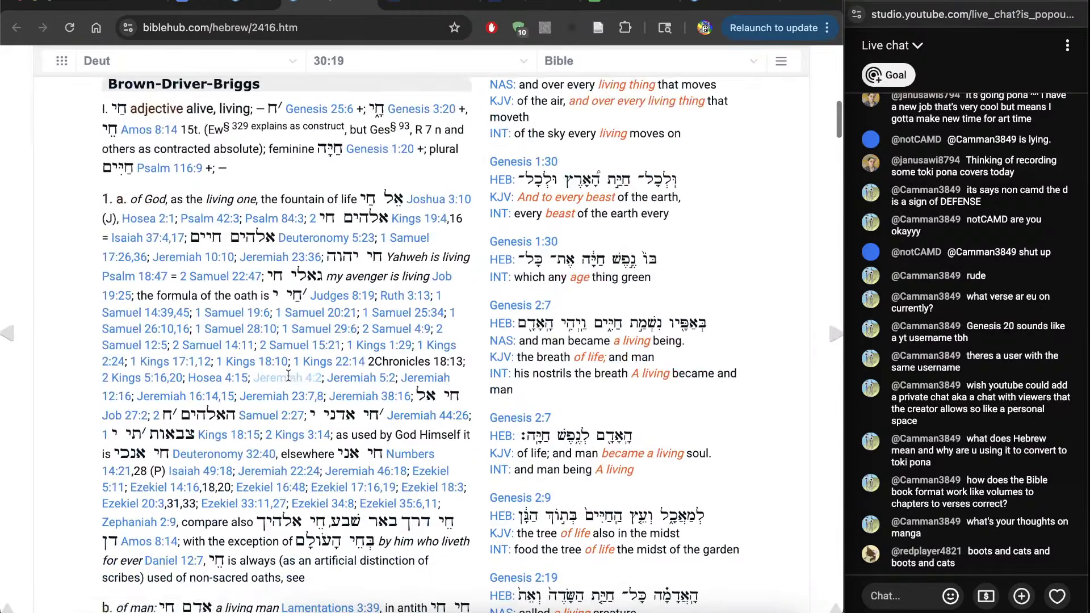
{"action": "key", "text": "ctrl+w"}
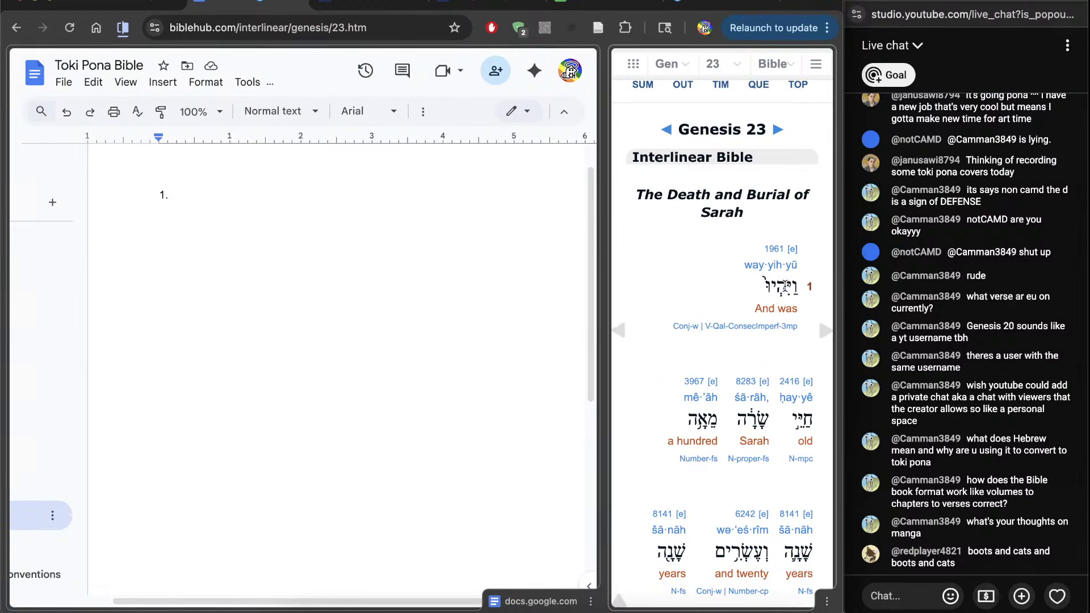
Check the opening Hebrew words of verse 1 and write "lon pi jan Sārāh" after the verse number
{"action": "double_click", "coordinate": [786, 287]}
{"action": "double_click", "coordinate": [802, 420]}
{"action": "left_click", "coordinate": [760, 423]}
{"action": "left_click", "coordinate": [465, 380]}
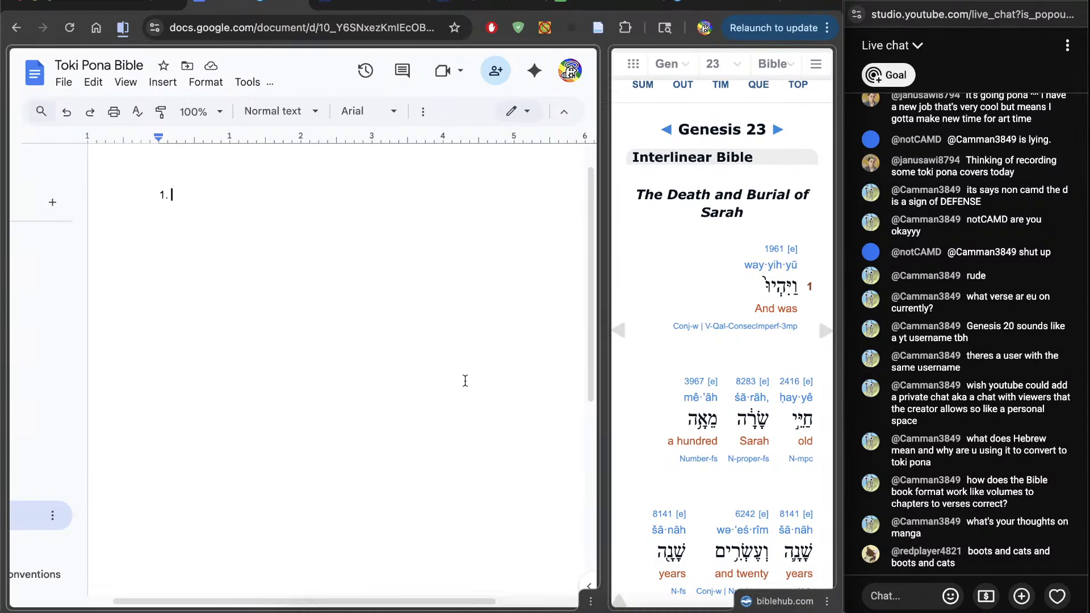
{"action": "type", "text": "lon pi jan Sārāh"}
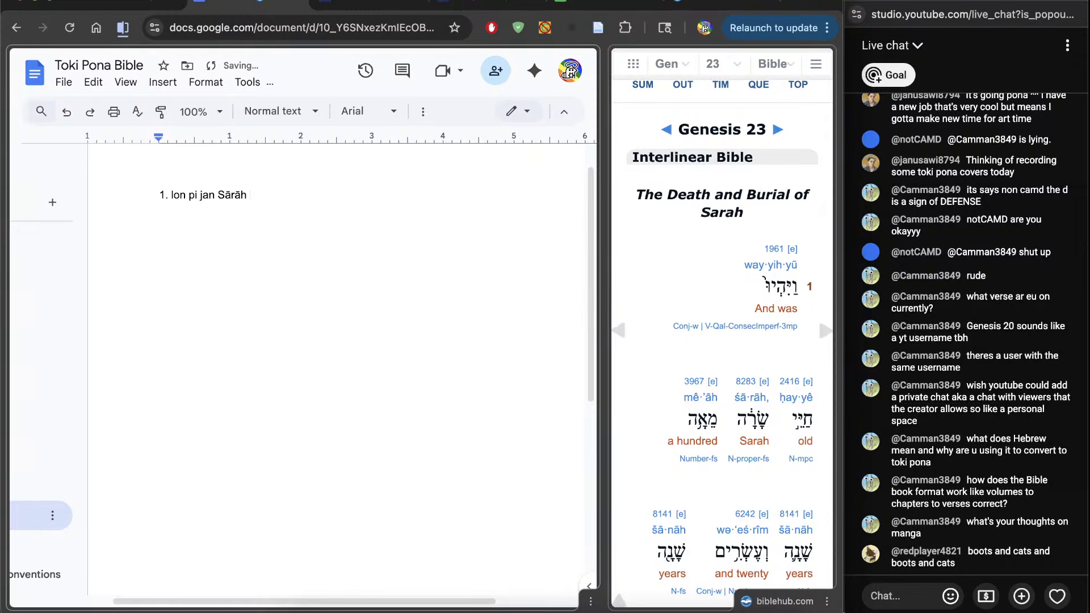
Complete verse 1's first sentence with "li sike 127.", following the interlinear's count of years
{"action": "type", "text": " li sike"}
{"action": "scroll", "coordinate": [658, 476], "scroll_direction": "down", "scroll_amount": 2}
{"action": "type", "text": "12"}
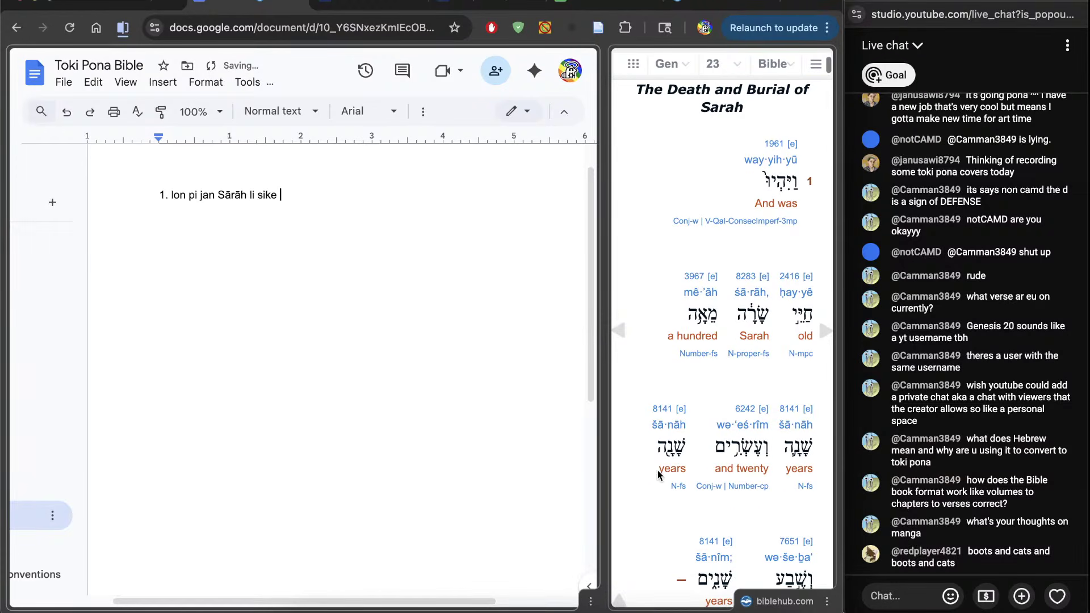
{"action": "type", "text": "0"}
{"action": "scroll", "coordinate": [732, 341], "scroll_direction": "down", "scroll_amount": 3}
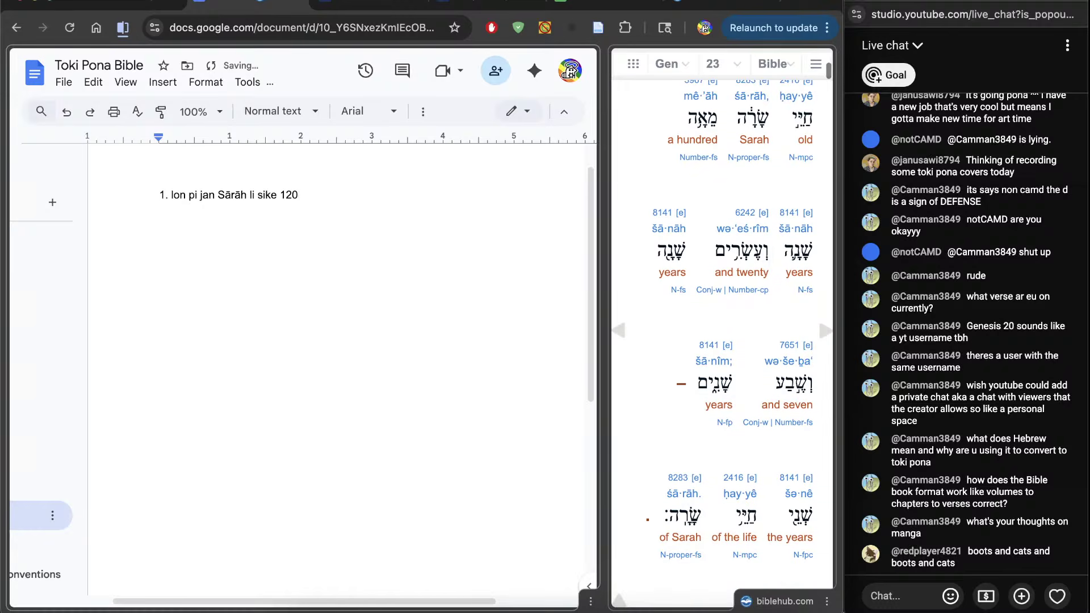
{"action": "key", "text": "BackSpace"}
{"action": "scroll", "coordinate": [722, 335], "scroll_direction": "down", "scroll_amount": 1}
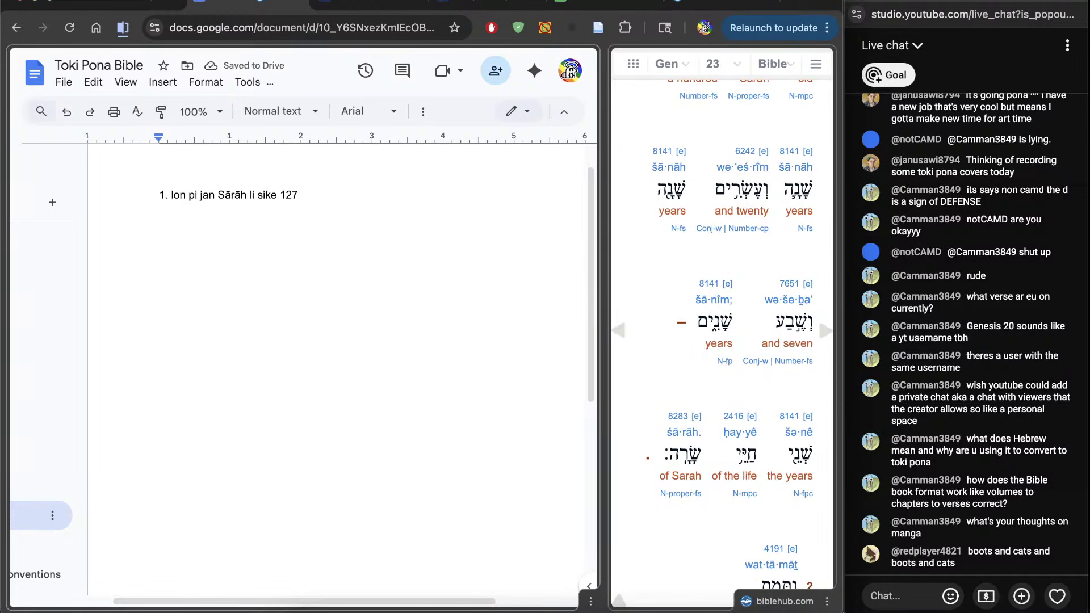
{"action": "type", "text": "7."}
Reread verse 1 in the interlinear and add its closing sentence "ni li sike lon pi jan Sārāh."
{"action": "scroll", "coordinate": [774, 436], "scroll_direction": "down", "scroll_amount": 1}
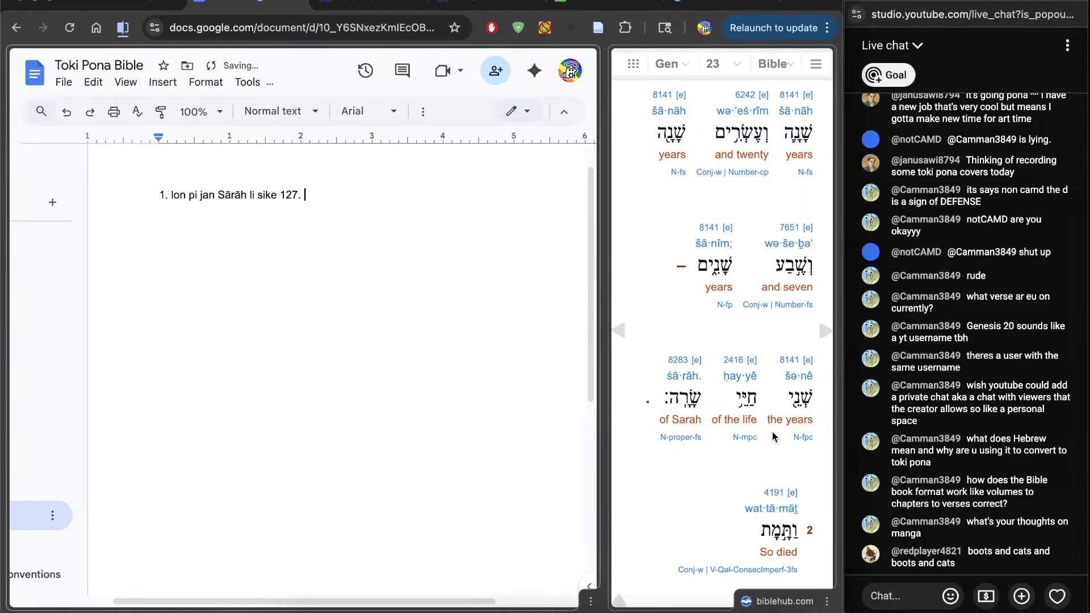
{"action": "scroll", "coordinate": [708, 437], "scroll_direction": "up", "scroll_amount": 4}
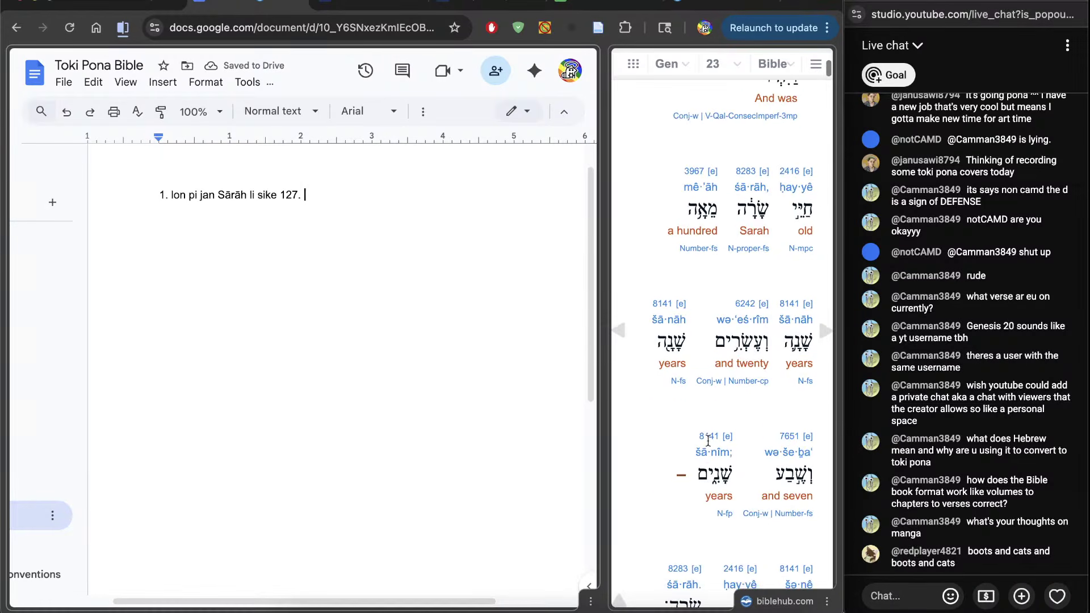
{"action": "scroll", "coordinate": [708, 440], "scroll_direction": "up", "scroll_amount": 1}
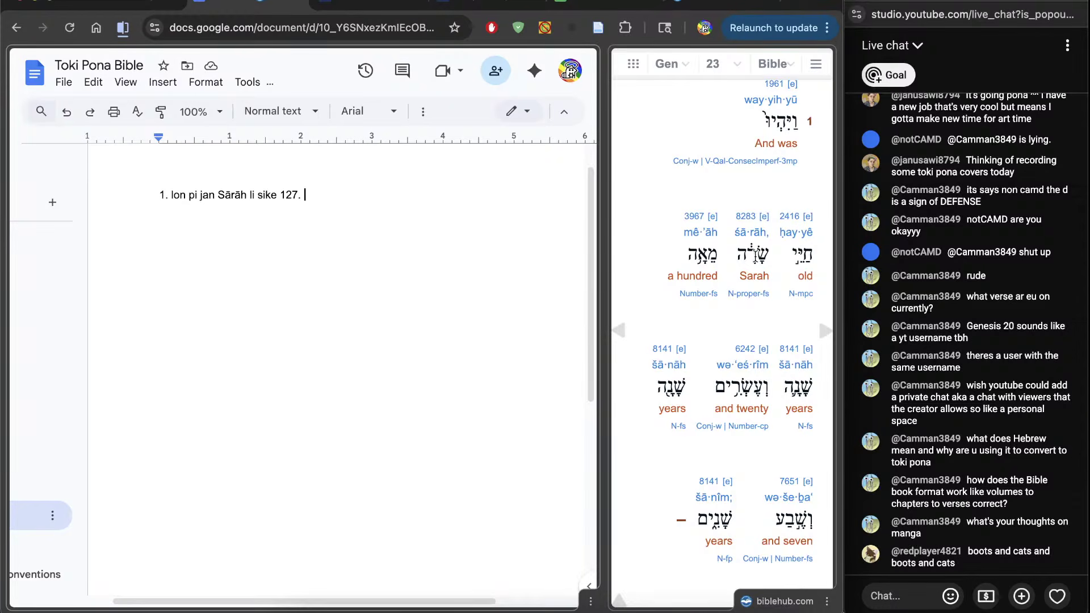
{"action": "scroll", "coordinate": [757, 264], "scroll_direction": "down", "scroll_amount": 4}
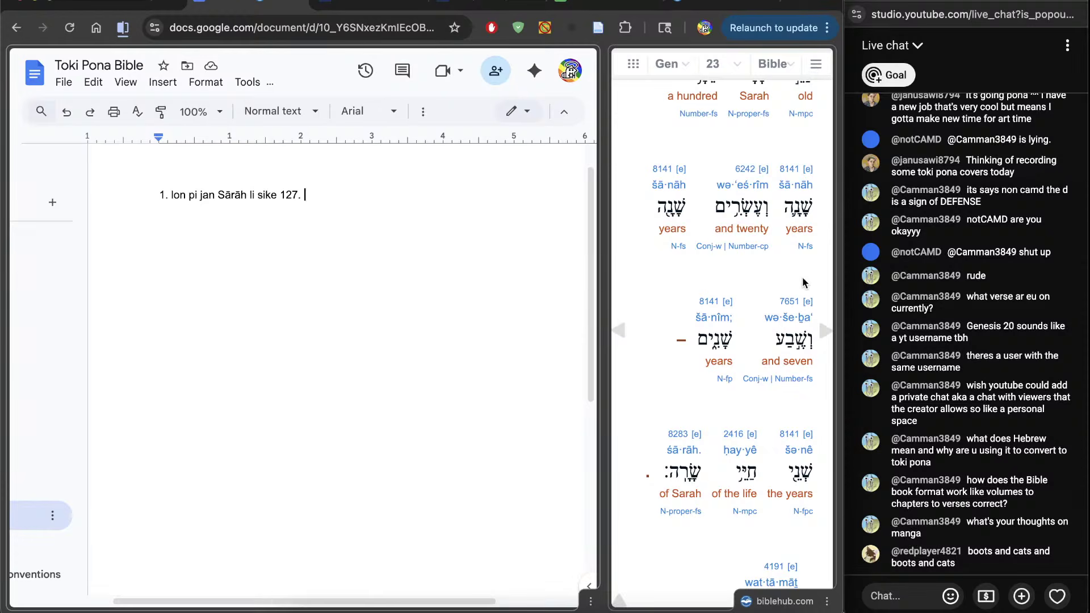
{"action": "scroll", "coordinate": [670, 472], "scroll_direction": "up", "scroll_amount": 5}
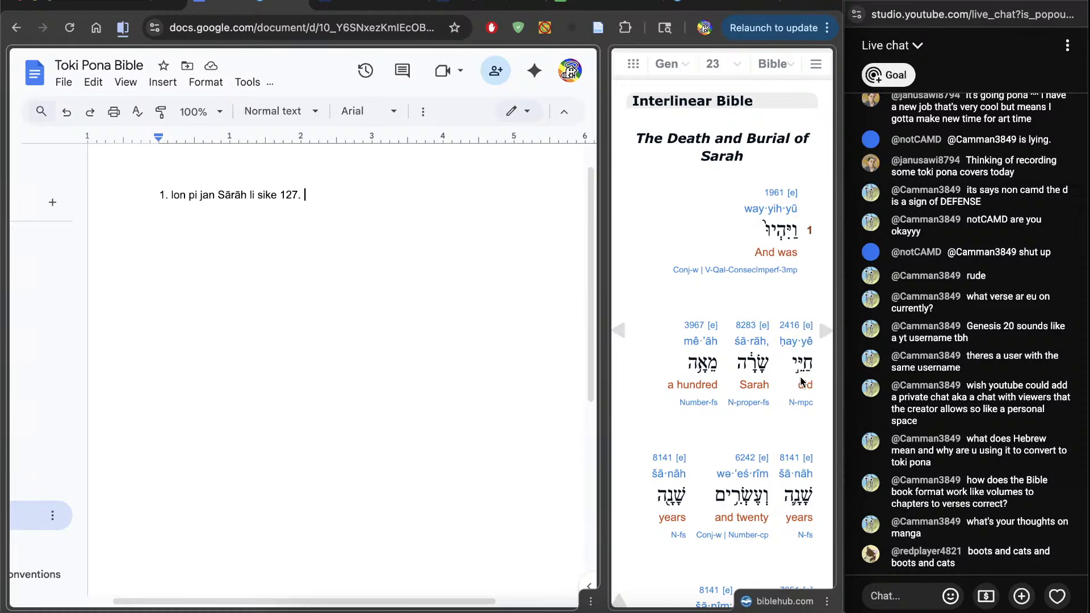
{"action": "scroll", "coordinate": [801, 500], "scroll_direction": "down", "scroll_amount": 8}
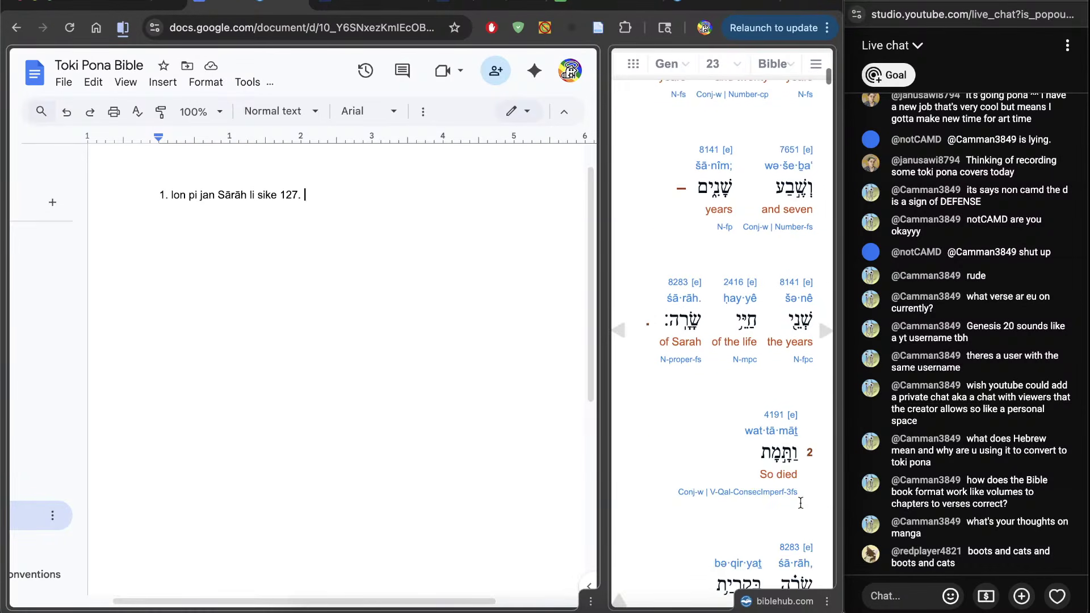
{"action": "scroll", "coordinate": [801, 503], "scroll_direction": "up", "scroll_amount": 2}
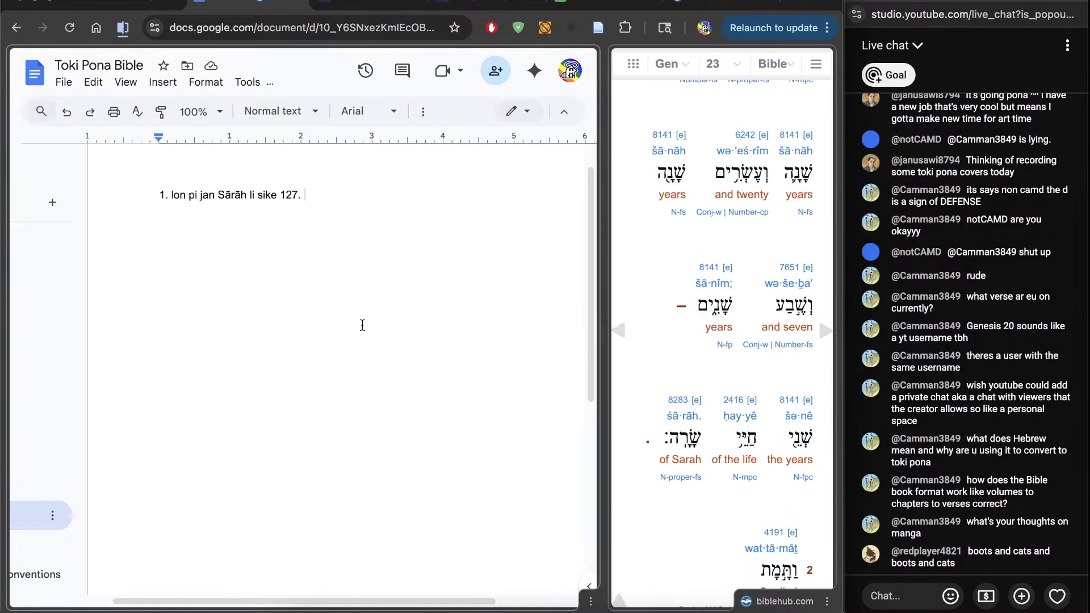
{"action": "type", "text": "ni li sike pi"}
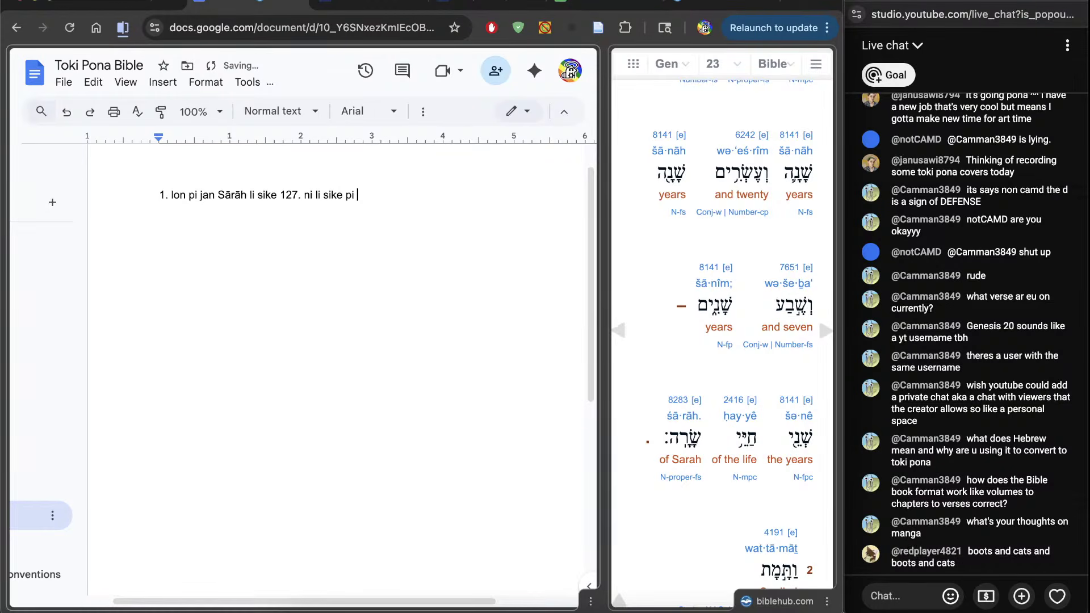
{"action": "type", "text": "lon pi jan Sārāh."}
Start verse 2 as a new numbered paragraph reading "2. la jan Sārāh li moli"
{"action": "scroll", "coordinate": [746, 536], "scroll_direction": "down", "scroll_amount": 5}
{"action": "key", "text": "Return"}
{"action": "key", "text": "Return"}
{"action": "type", "text": "2."}
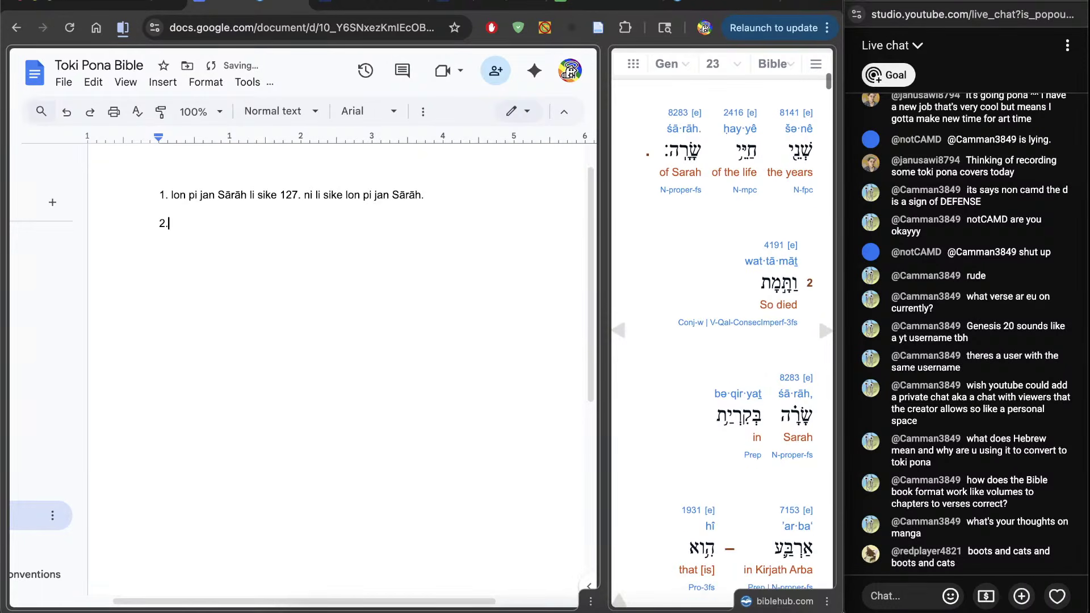
{"action": "type", "text": "jan A"}
{"action": "key", "text": "BackSpace"}
{"action": "type", "text": "SārāH"}
{"action": "key", "text": "BackSpace"}
{"action": "type", "text": "h li moli"}
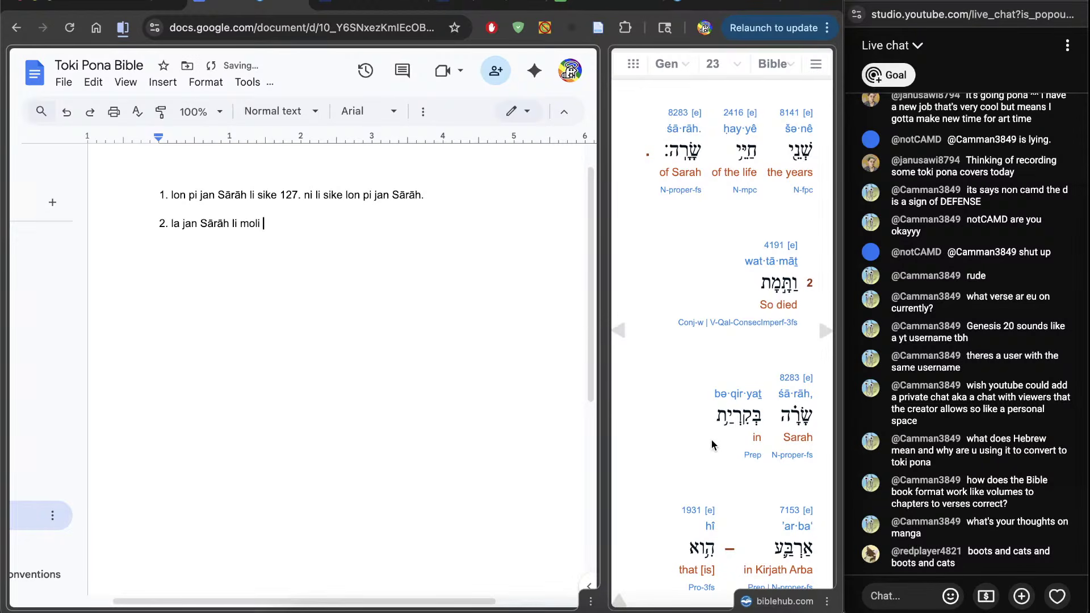
Continue verse 2 with the place of death, "lon ma Qiryat Arba.", based on the interlinear's Kirjath Arba
{"action": "scroll", "coordinate": [710, 441], "scroll_direction": "down", "scroll_amount": 1}
{"action": "scroll", "coordinate": [710, 443], "scroll_direction": "down", "scroll_amount": 1}
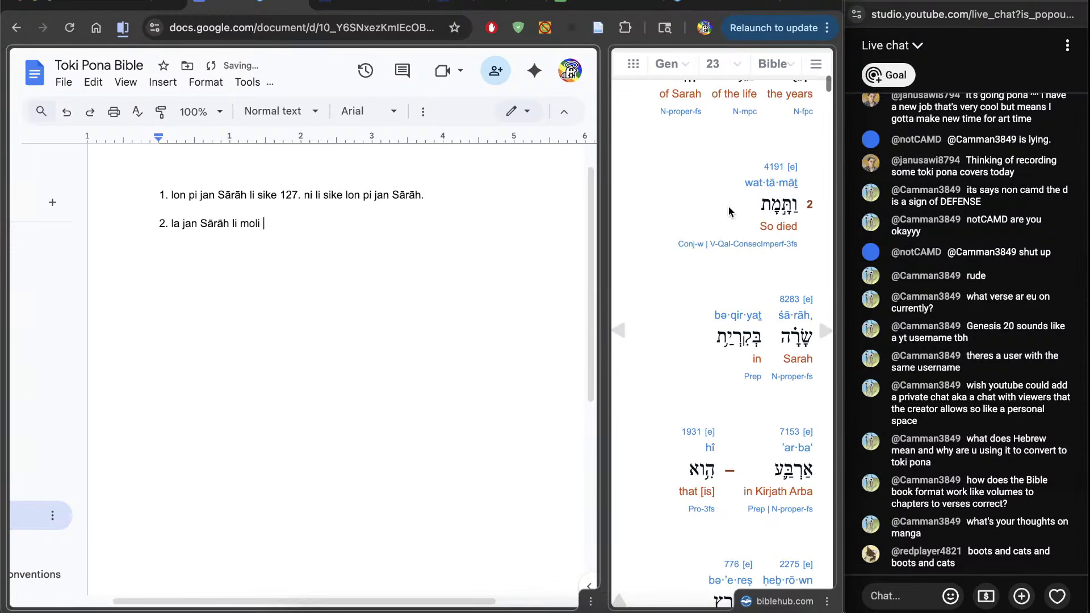
{"action": "scroll", "coordinate": [651, 468], "scroll_direction": "down", "scroll_amount": 1}
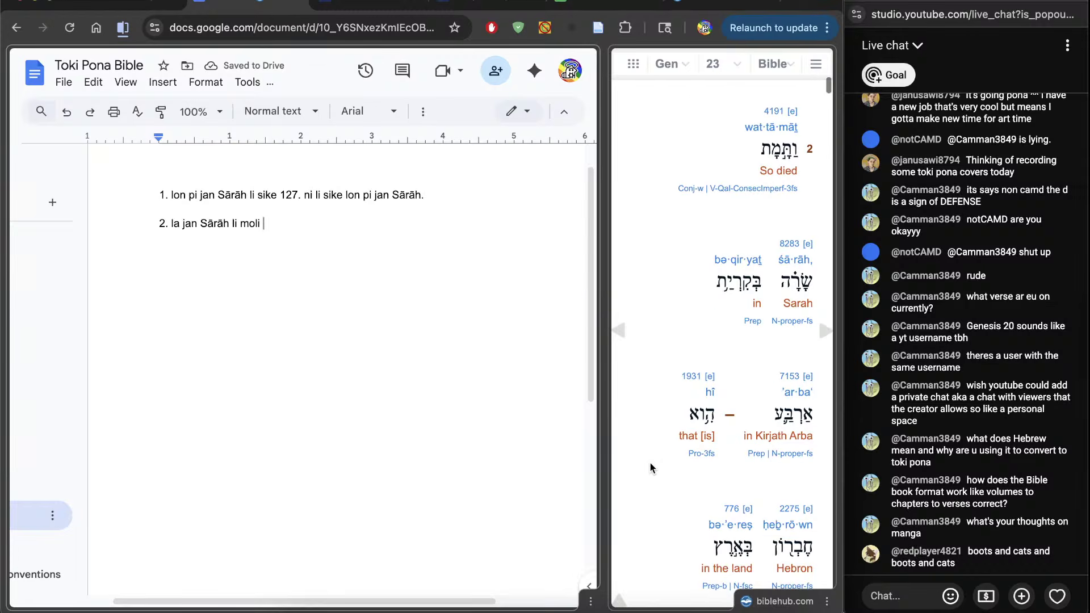
{"action": "type", "text": "lon"}
{"action": "type", "text": "ma "}
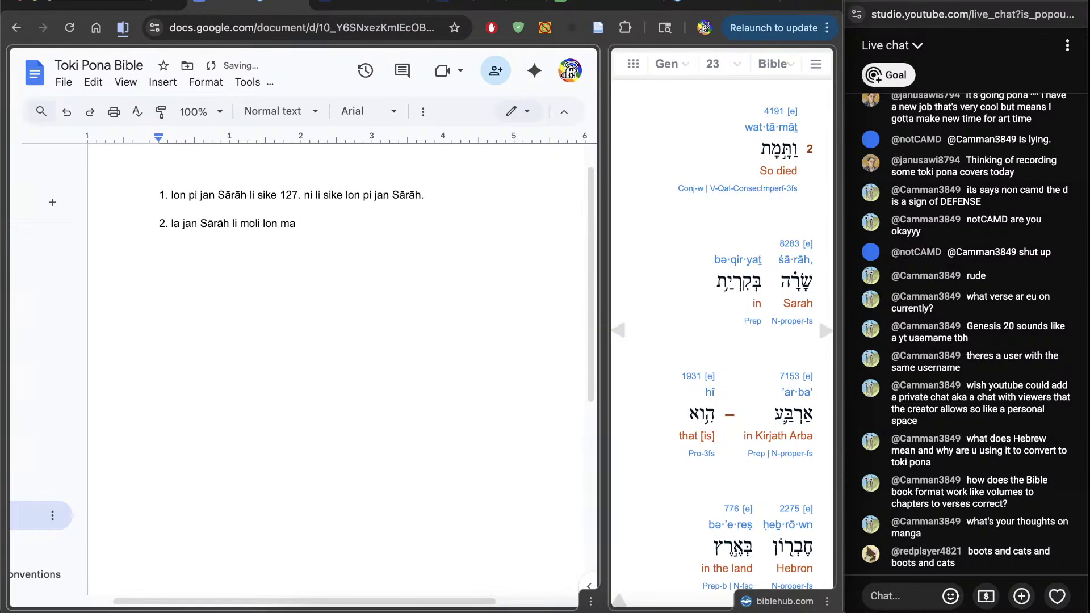
{"action": "type", "text": "Qiryat Arba."}
Read the interlinear's "that is Hebron in the land of Canaan" and begin verse 2's second sentence with "ona li ma"
{"action": "scroll", "coordinate": [691, 468], "scroll_direction": "down", "scroll_amount": 2}
{"action": "scroll", "coordinate": [668, 486], "scroll_direction": "down", "scroll_amount": 3}
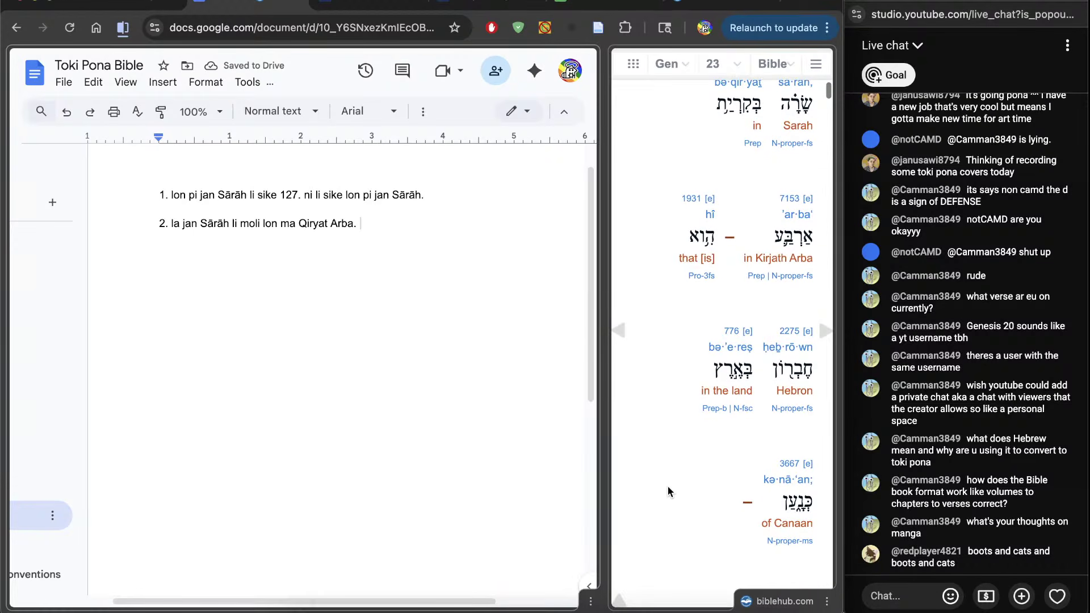
{"action": "double_click", "coordinate": [701, 238]}
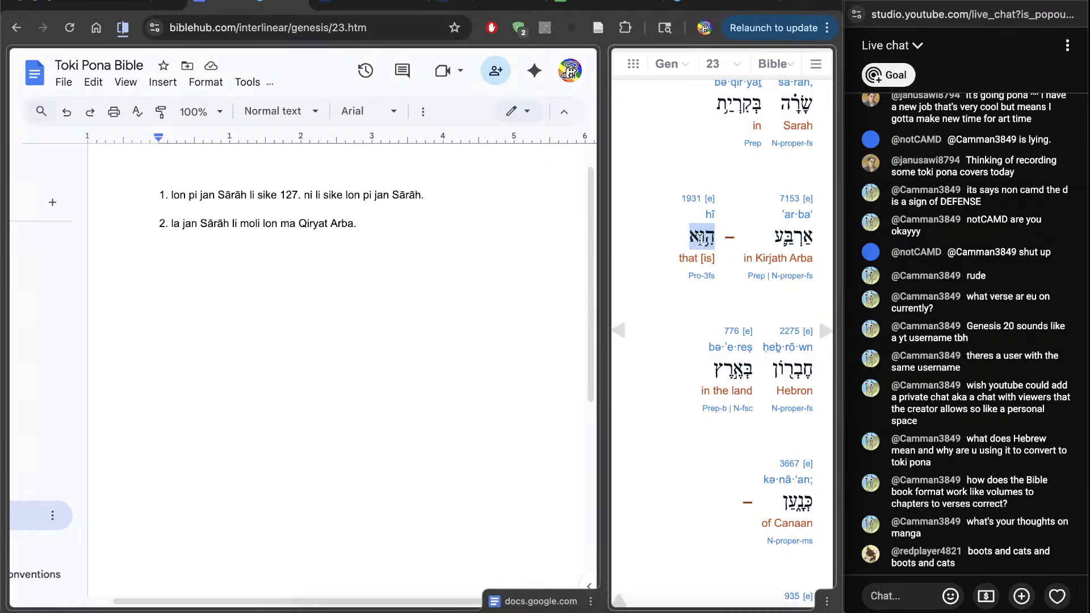
{"action": "double_click", "coordinate": [780, 368]}
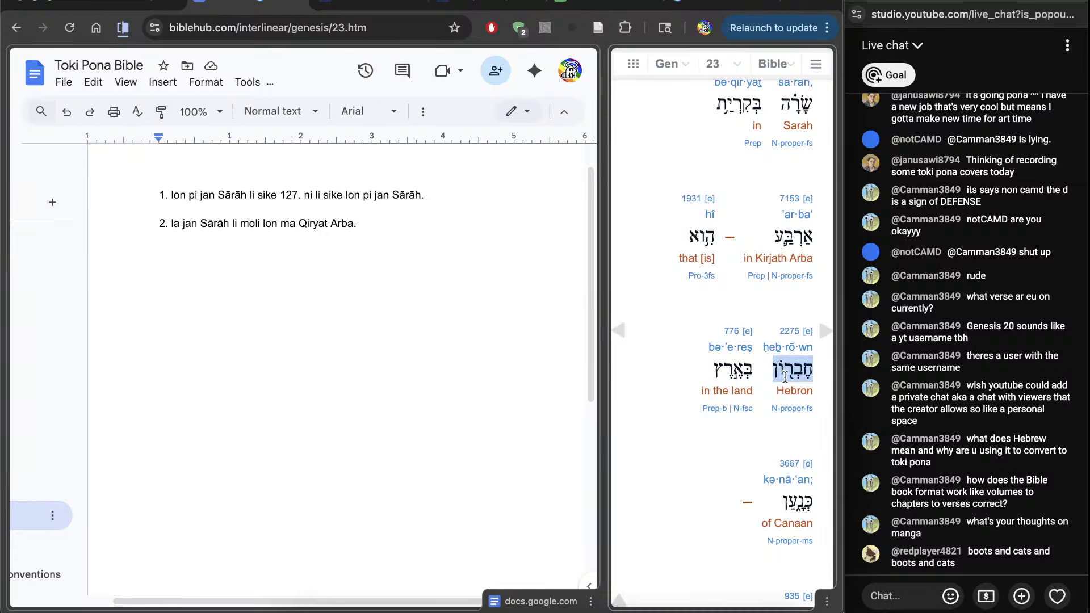
{"action": "left_click", "coordinate": [771, 376]}
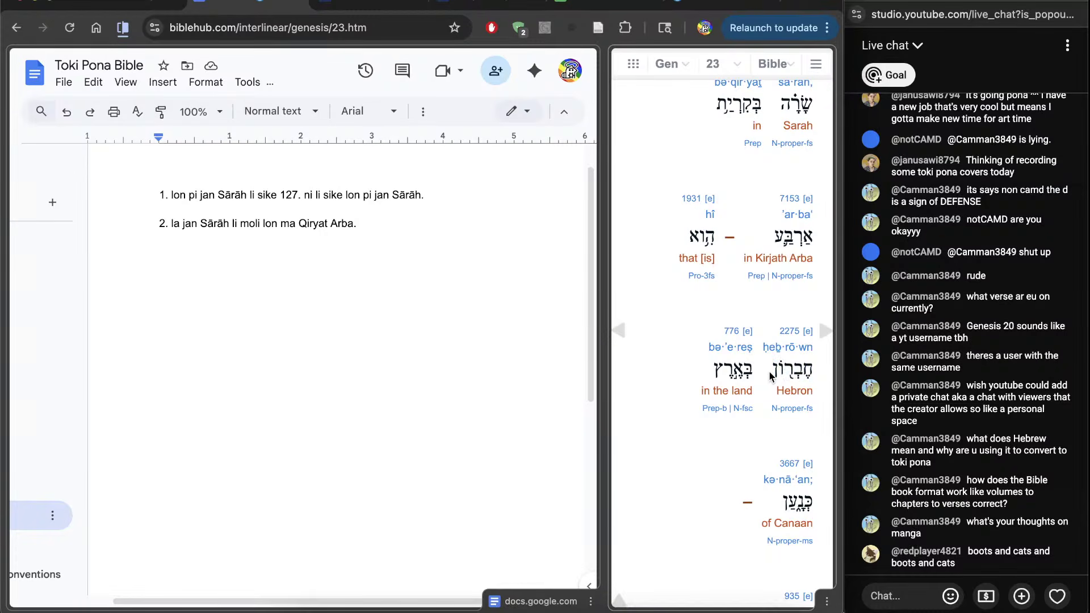
{"action": "left_click", "coordinate": [472, 355]}
{"action": "type", "text": "ona li ma "}
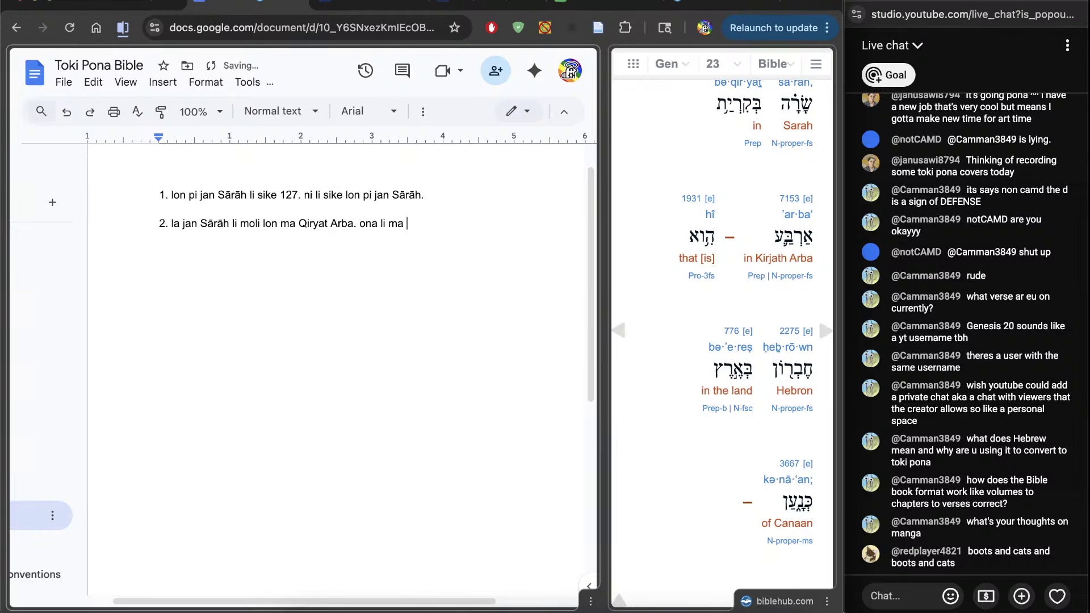
Complete verse 2's second sentence with "Khevrōn lon ma K'nā'an."
{"action": "type", "text": "Khevrōn lon ma K'nā'"}
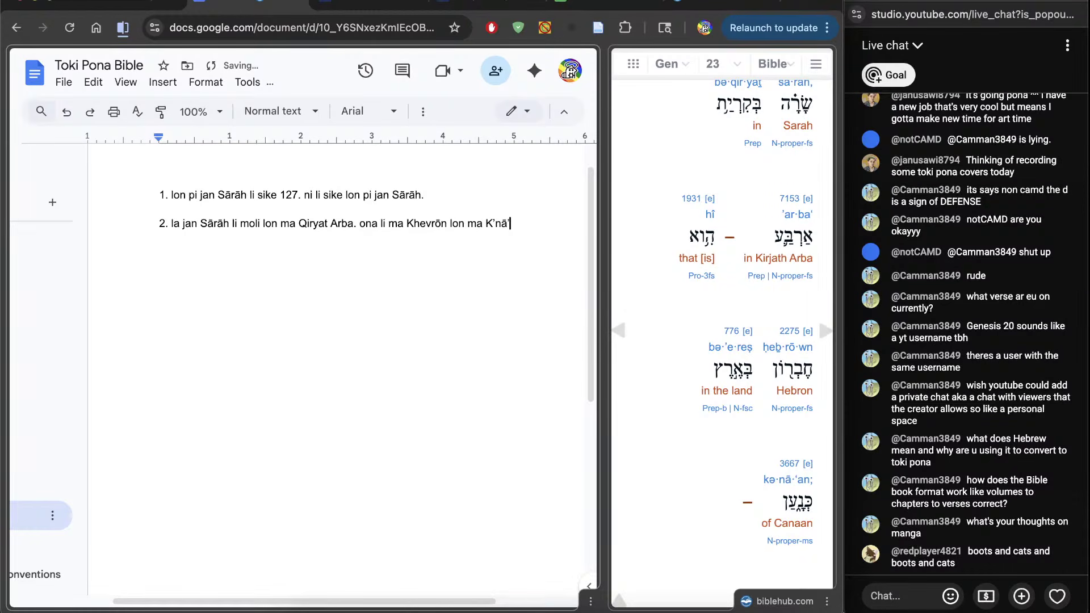
{"action": "type", "text": "an"}
{"action": "left_click", "coordinate": [503, 236]}
{"action": "double_click", "coordinate": [504, 237]}
{"action": "left_click", "coordinate": [523, 252]}
{"action": "scroll", "coordinate": [680, 461], "scroll_direction": "down", "scroll_amount": 3}
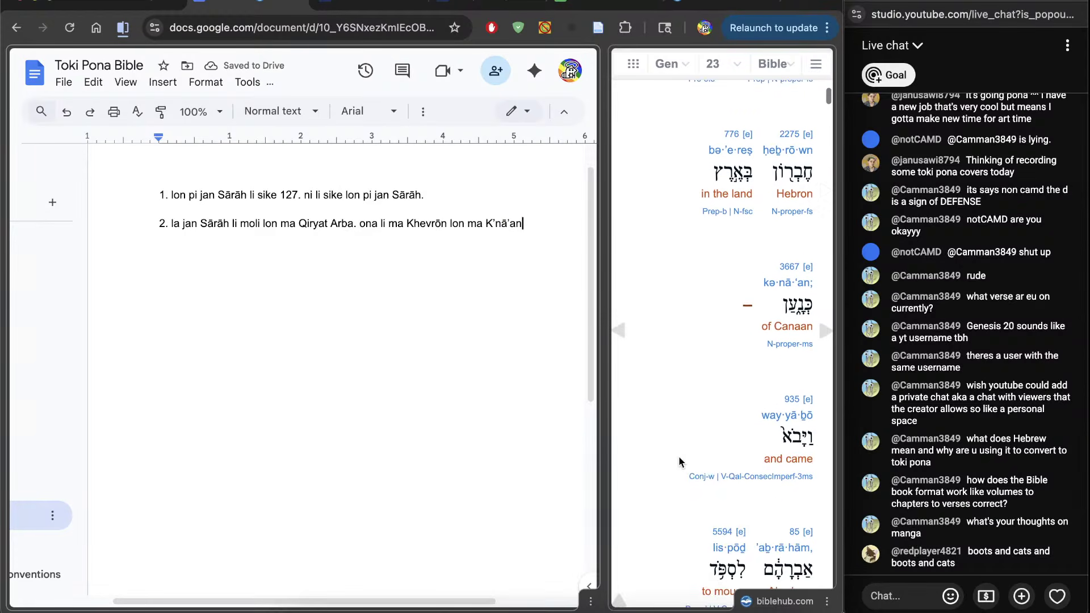
{"action": "type", "text": "."}
Begin verse 2's third sentence with "jan Avrāhām li kama tawa ni:", following the interlinear's "and came Abraham"
{"action": "scroll", "coordinate": [680, 461], "scroll_direction": "up", "scroll_amount": 2}
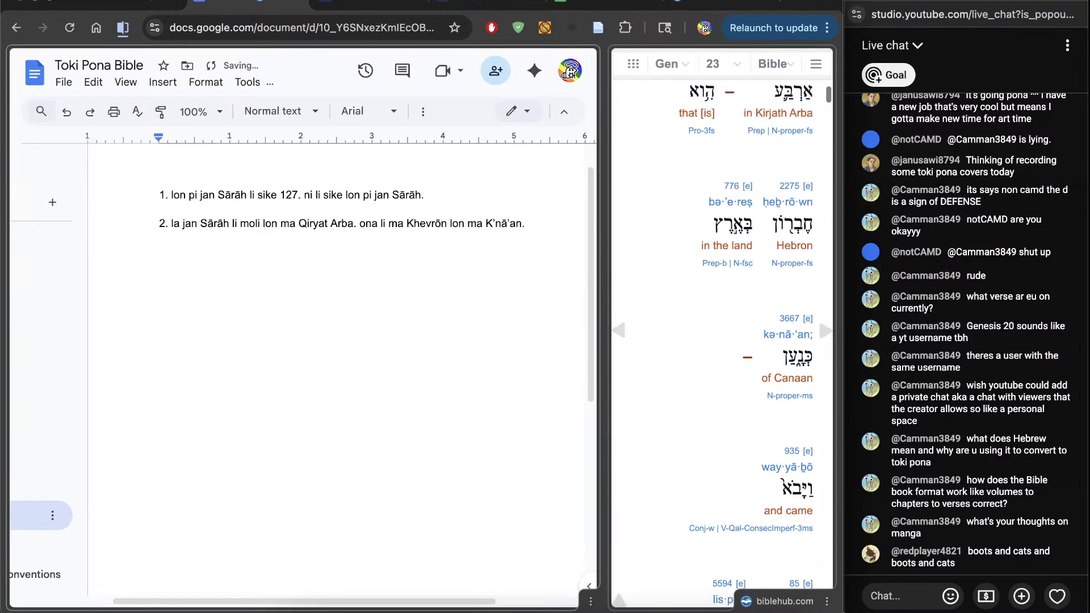
{"action": "scroll", "coordinate": [679, 461], "scroll_direction": "down", "scroll_amount": 10}
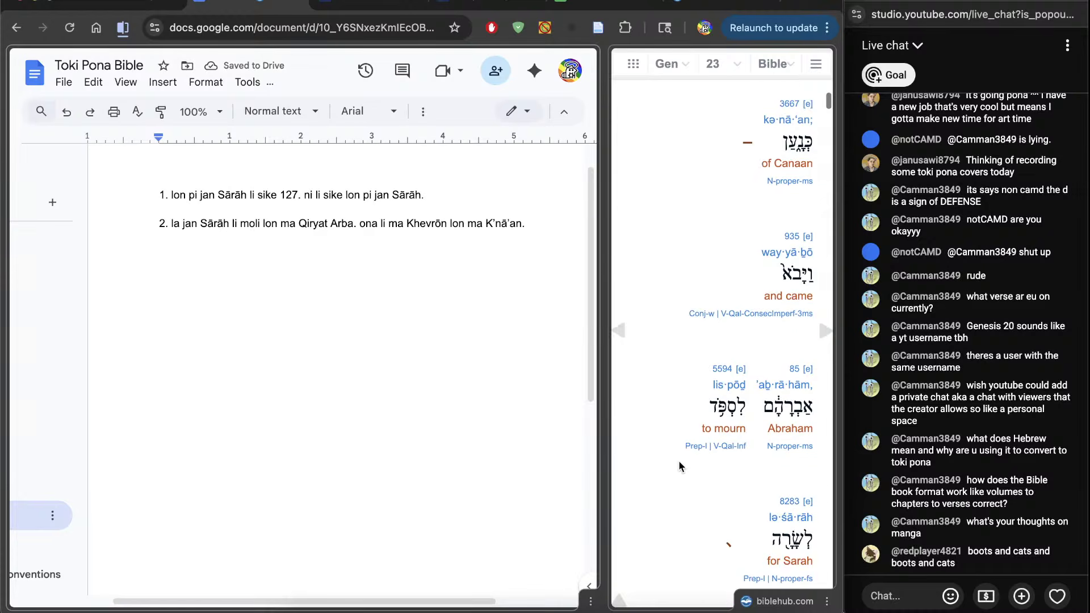
{"action": "scroll", "coordinate": [679, 461], "scroll_direction": "down", "scroll_amount": 2}
{"action": "type", "text": "ja"}
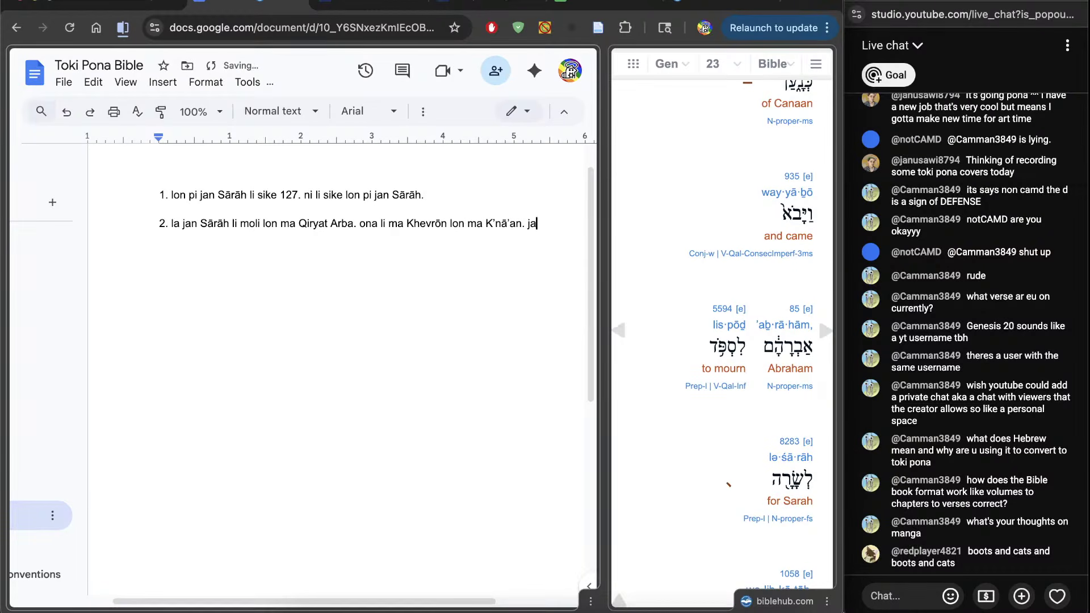
{"action": "type", "text": "n Avrāhām"}
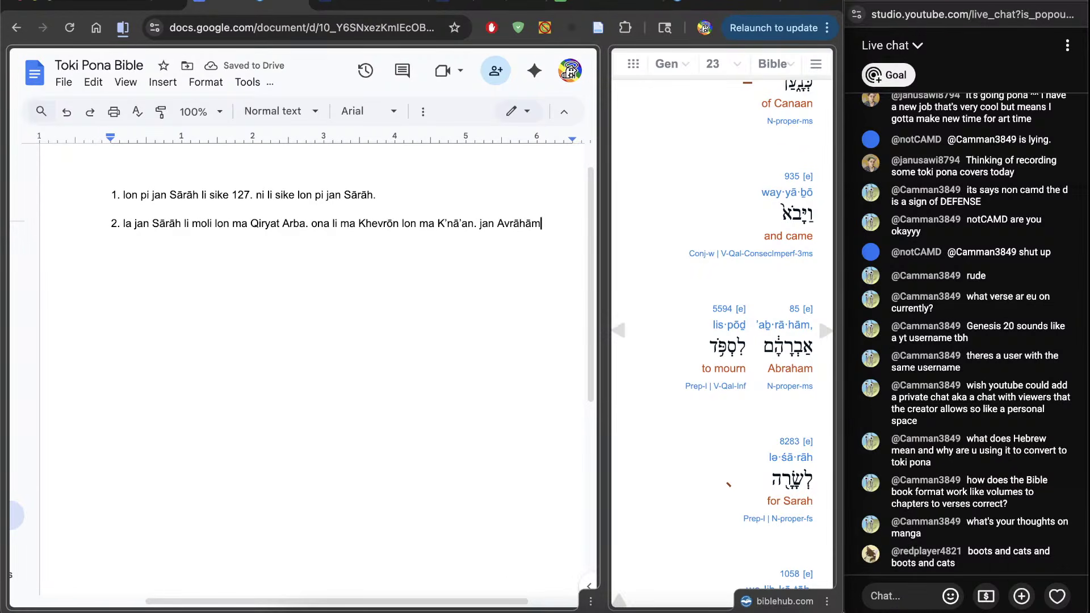
{"action": "type", "text": " li kama,"}
{"action": "key", "text": "BackSpace"}
{"action": "key", "text": "BackSpace"}
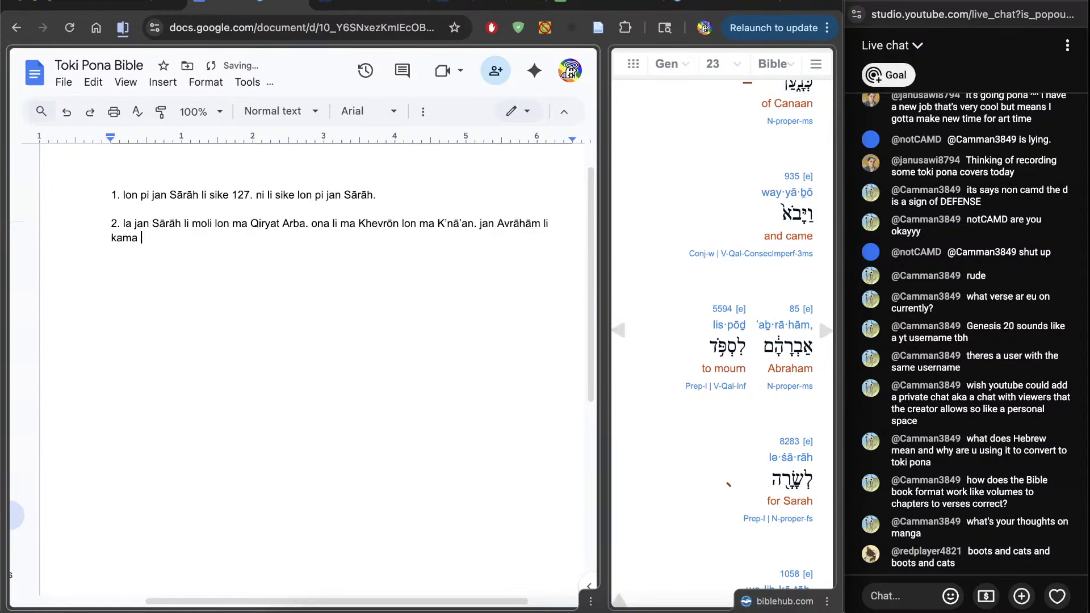
{"action": "type", "text": "tawa ni:"}
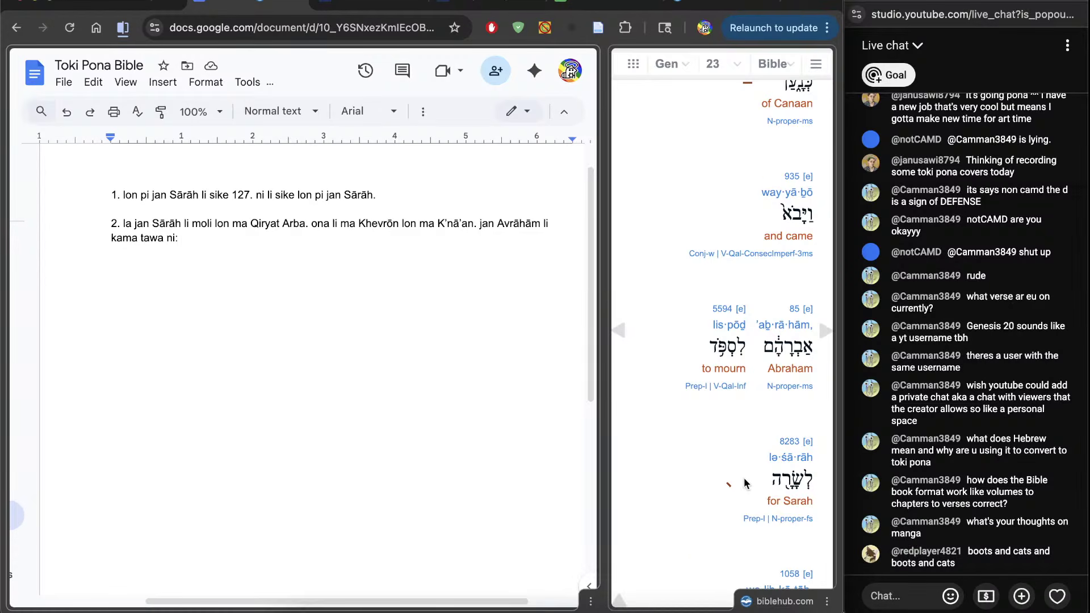
Reword the clause about mourning so the third sentence of verse 2 ends with "tawa ni: ona li pilin ike."
{"action": "scroll", "coordinate": [680, 461], "scroll_direction": "down", "scroll_amount": 3}
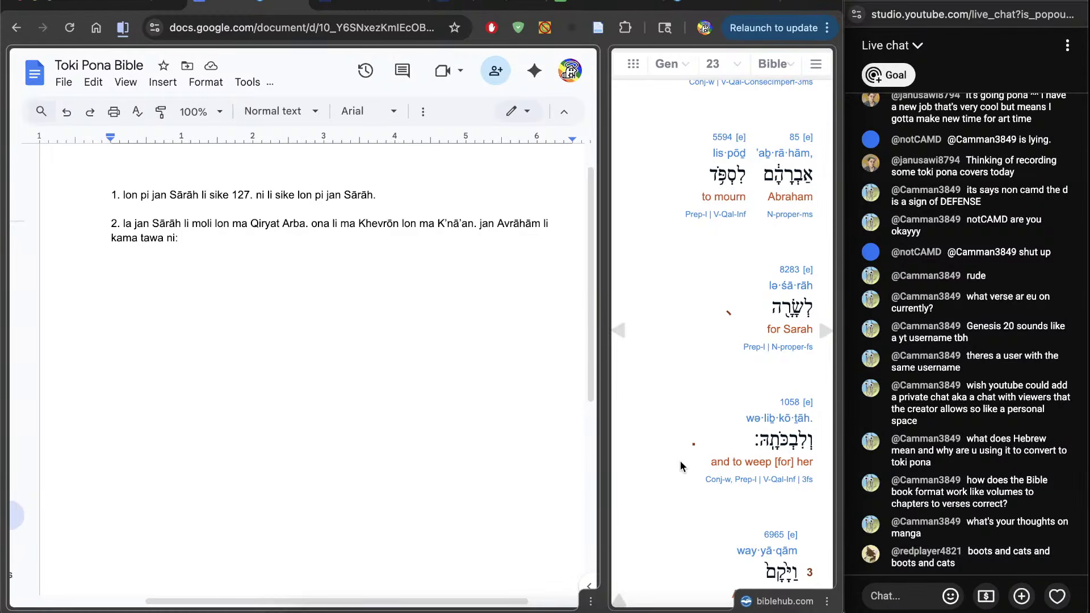
{"action": "key", "text": "BackSpace"}
{"action": "key", "text": "BackSpace"}
{"action": "key", "text": "BackSpace"}
{"action": "key", "text": "BackSpace"}
{"action": "type", "text": "pilin ike."}
{"action": "left_click", "coordinate": [160, 240]}
{"action": "type", "text": "ni: ona li"}
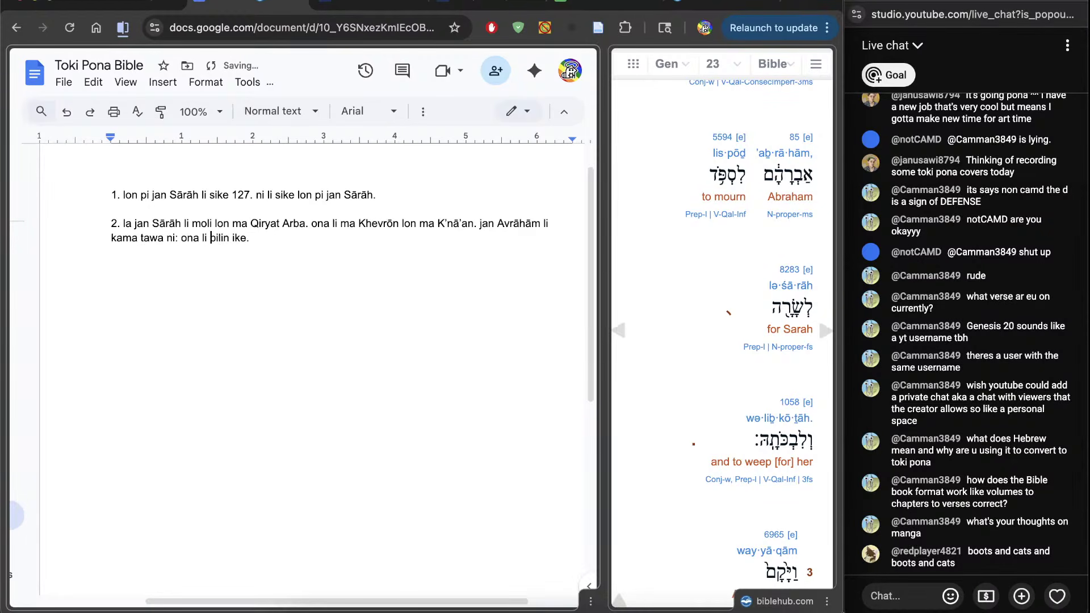
Extend verse 2's ending after "pilin ike" with "tawa jan Sārāh, li pana e telo lukin tawa ona."
{"action": "left_click", "coordinate": [247, 246]}
{"action": "key", "text": "BackSpace"}
{"action": "type", "text": "tawa jan Sārāh."}
{"action": "scroll", "coordinate": [676, 474], "scroll_direction": "down", "scroll_amount": 2}
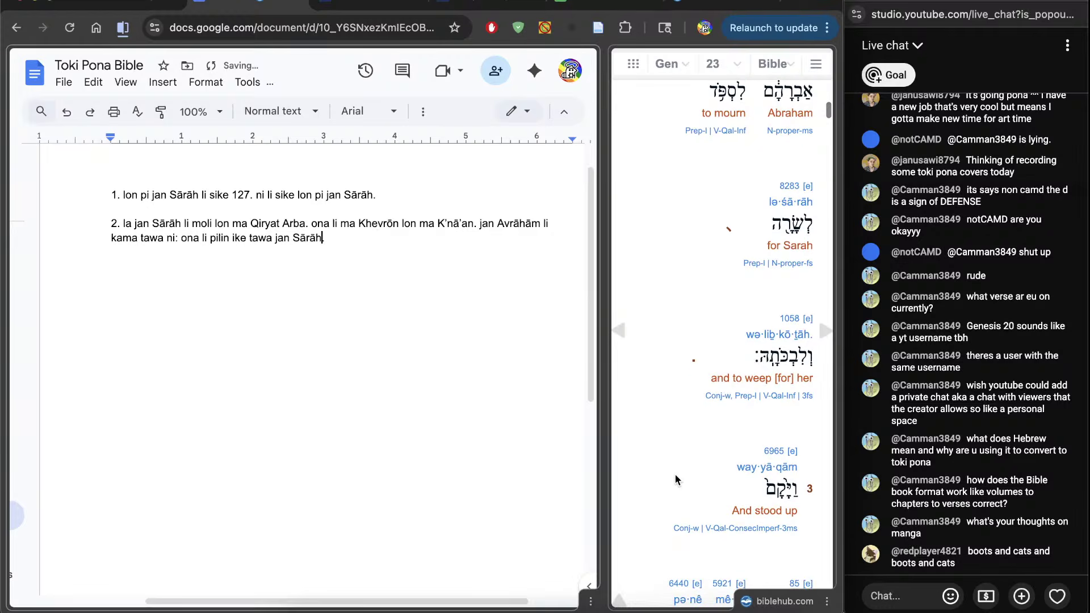
{"action": "key", "text": "BackSpace"}
{"action": "type", "text": ", li pana e telo lukin "}
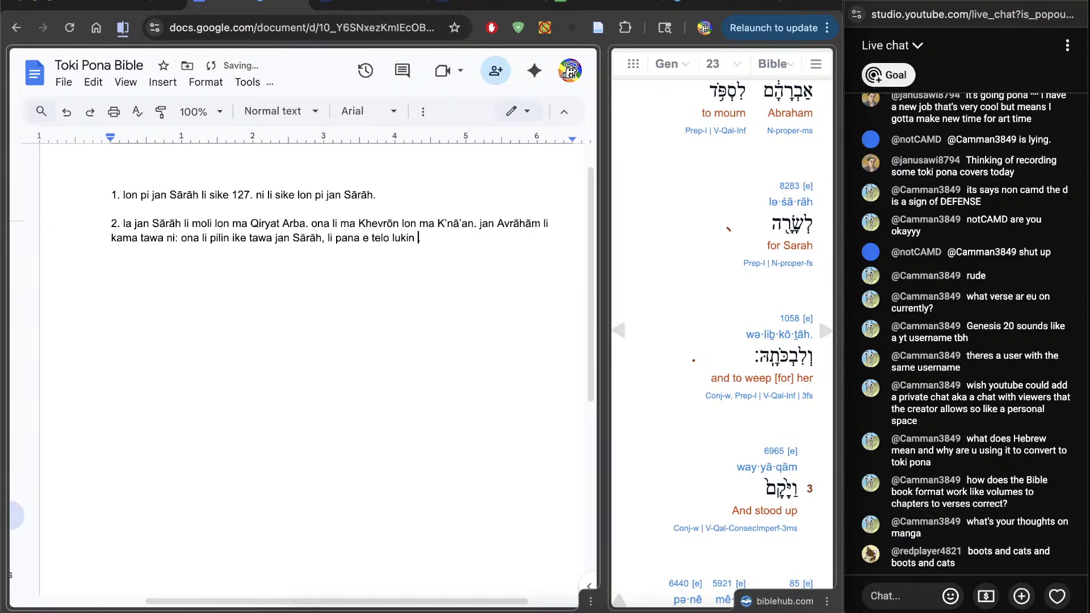
{"action": "type", "text": "tawa ona."}
Look up the Hebrew verb behind "to weep" in Strong's entry 1058, then return to the interlinear
{"action": "left_click", "coordinate": [776, 355]}
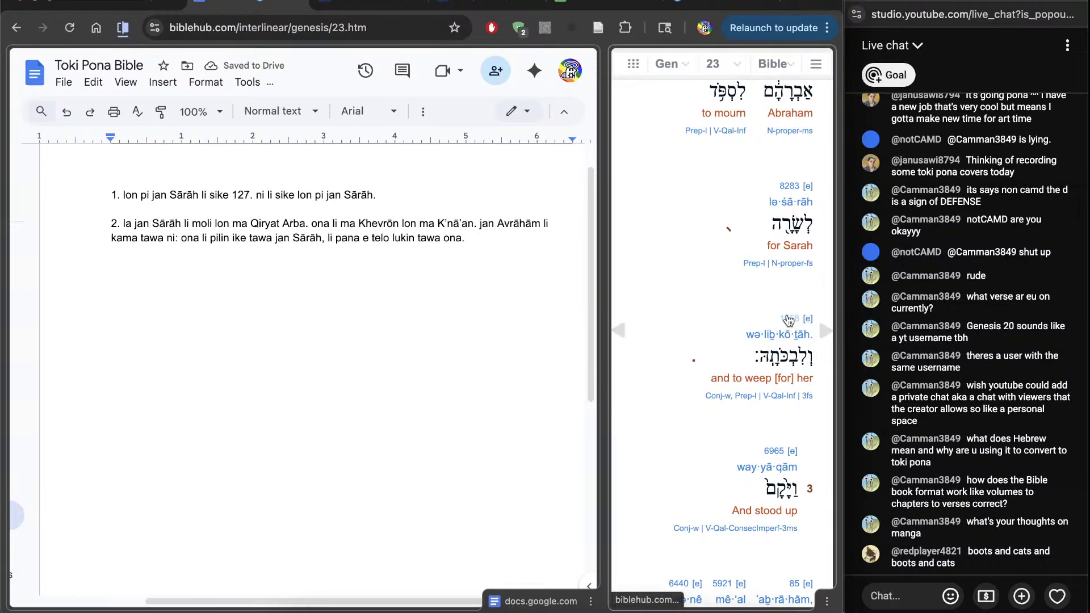
{"action": "left_click", "coordinate": [788, 321]}
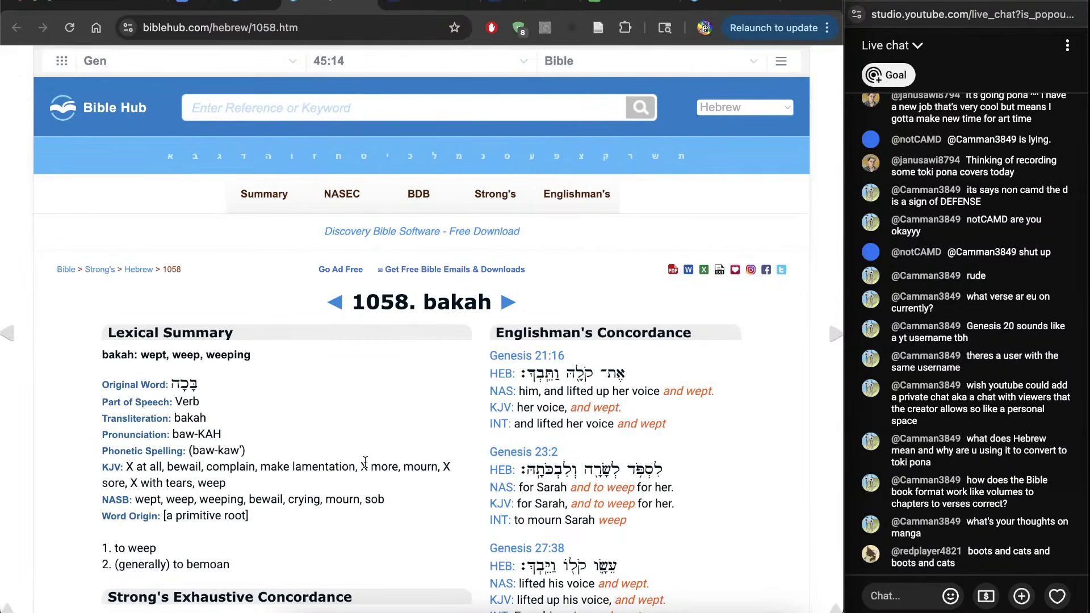
{"action": "scroll", "coordinate": [366, 466], "scroll_direction": "down", "scroll_amount": 13}
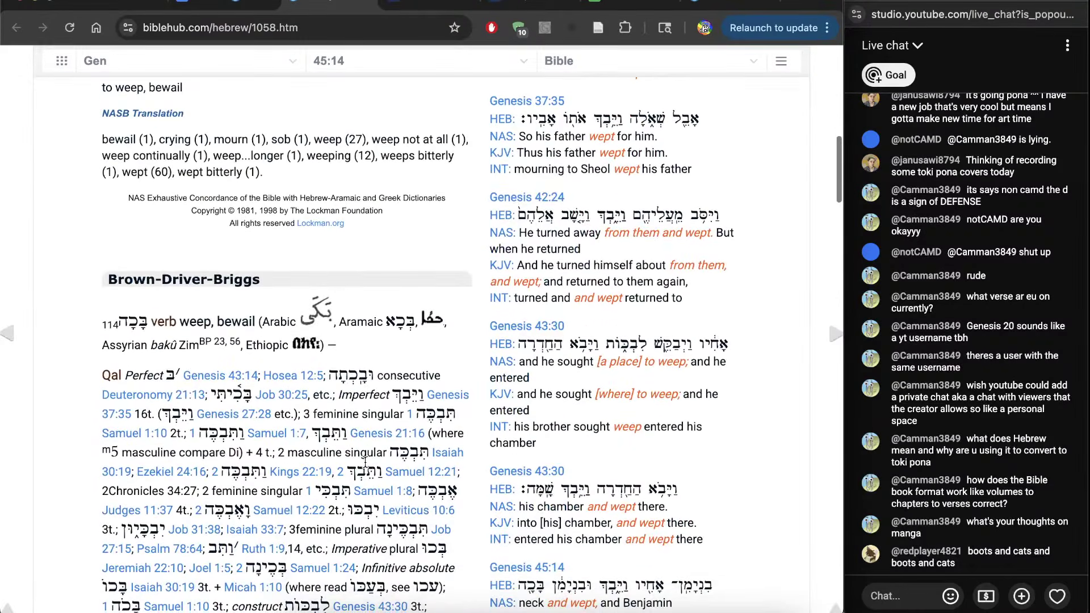
{"action": "key", "text": "super+w"}
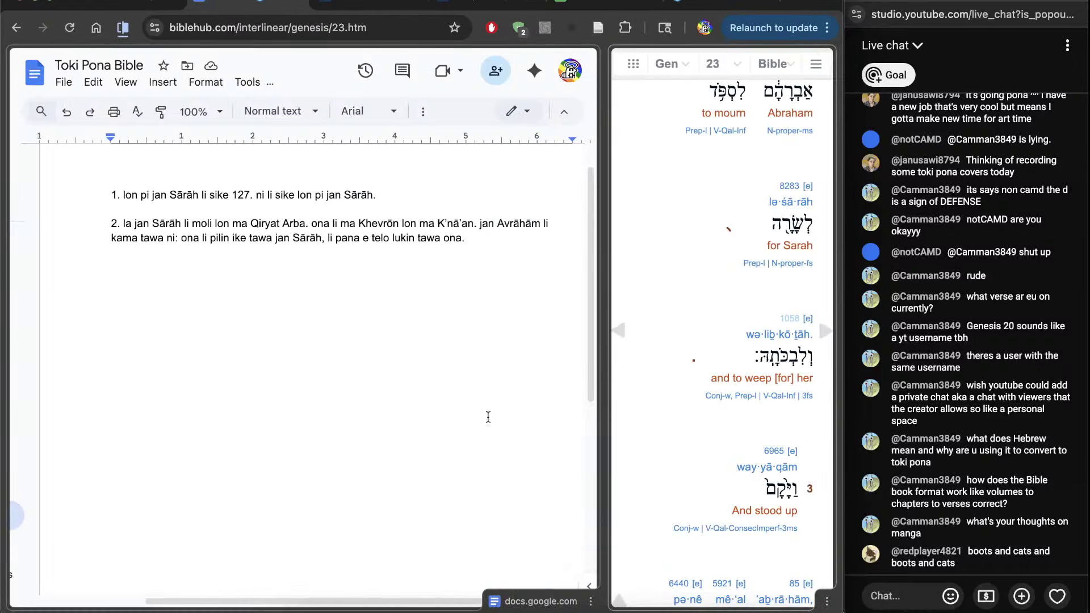
{"action": "double_click", "coordinate": [769, 359]}
{"action": "left_click", "coordinate": [765, 358]}
Start a new paragraph numbered "3." below verse 2 and bring up verse 3 in the interlinear
{"action": "scroll", "coordinate": [682, 431], "scroll_direction": "down", "scroll_amount": 2}
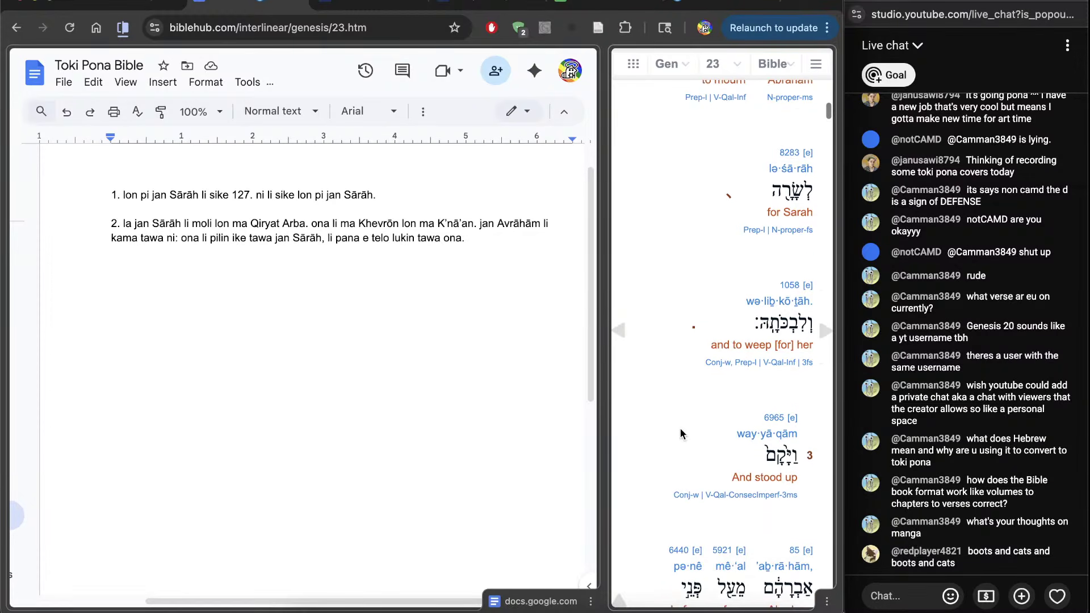
{"action": "left_click", "coordinate": [520, 396]}
{"action": "key", "text": "Return"}
{"action": "key", "text": "Return"}
{"action": "type", "text": "3"}
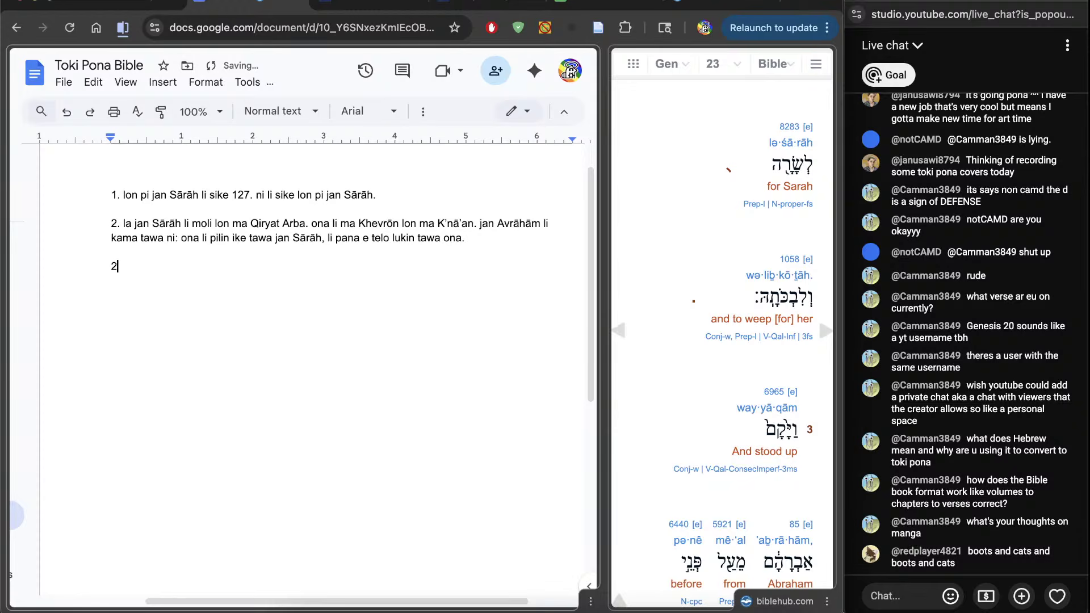
{"action": "type", "text": "."}
{"action": "scroll", "coordinate": [649, 482], "scroll_direction": "down", "scroll_amount": 3}
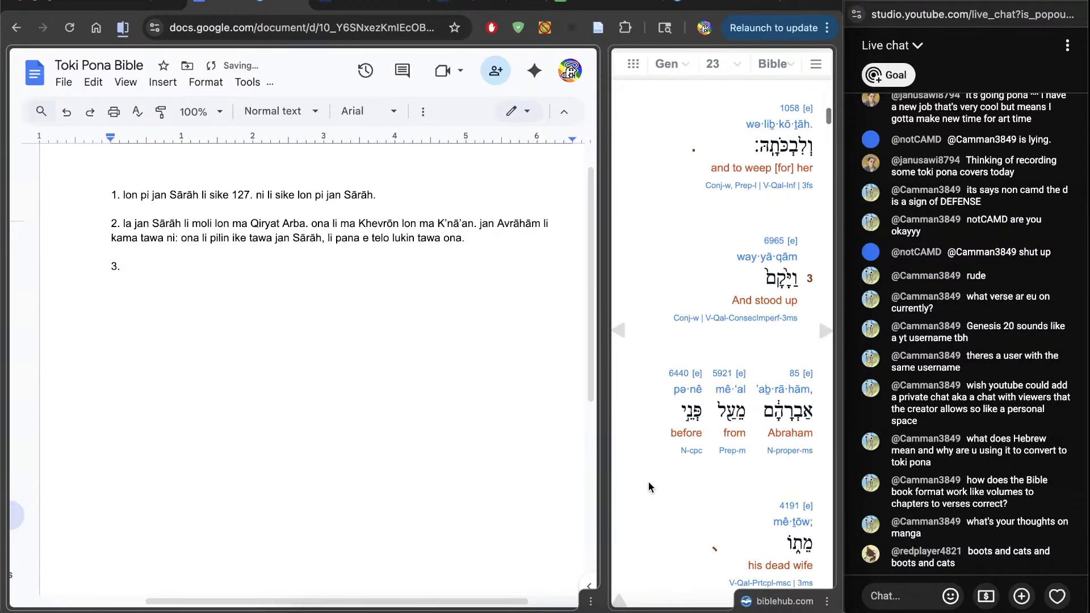
{"action": "type", "text": "ona li kama"}
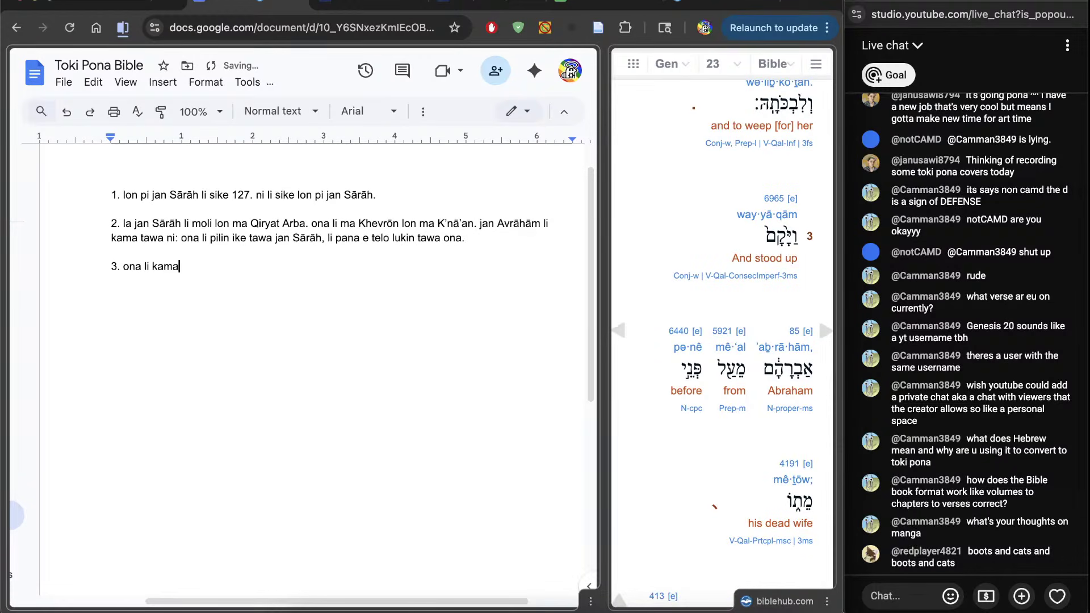
{"action": "key", "text": "BackSpace"}
{"action": "key", "text": "BackSpace"}
{"action": "key", "text": "BackSpace"}
{"action": "key", "text": "BackSpace"}
{"action": "key", "text": "BackSpace"}
{"action": "key", "text": "BackSpace"}
{"action": "key", "text": "BackSpace"}
Open verse 3 with "jan Avrāhām li kama sewi tan sinpin pi meli"
{"action": "type", "text": "jan Avrāhām li kama sewi tan s"}
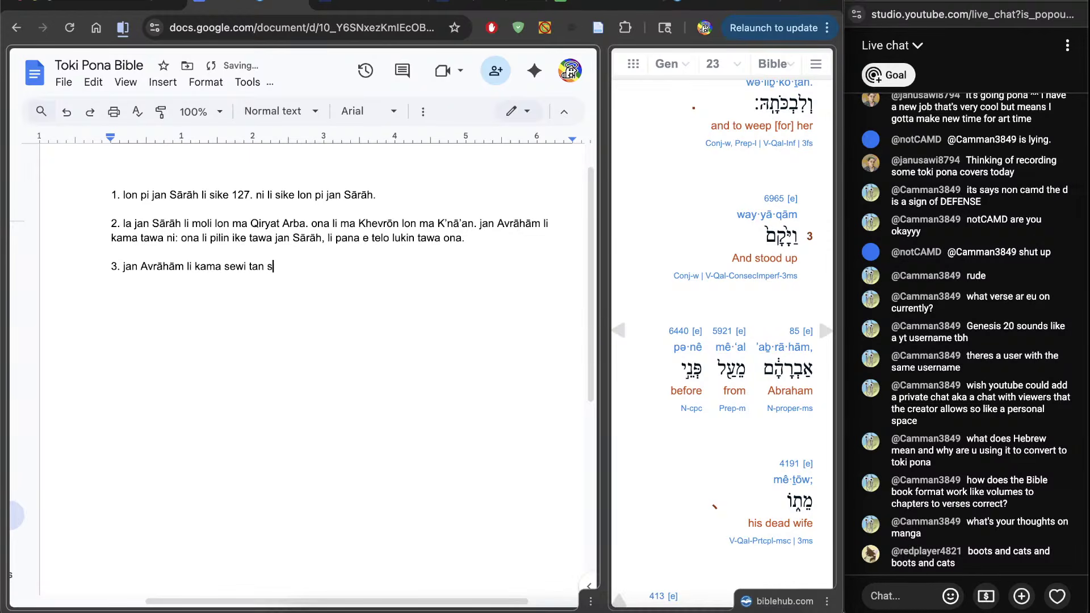
{"action": "type", "text": "inpin pi meli"}
{"action": "scroll", "coordinate": [697, 534], "scroll_direction": "down", "scroll_amount": 3}
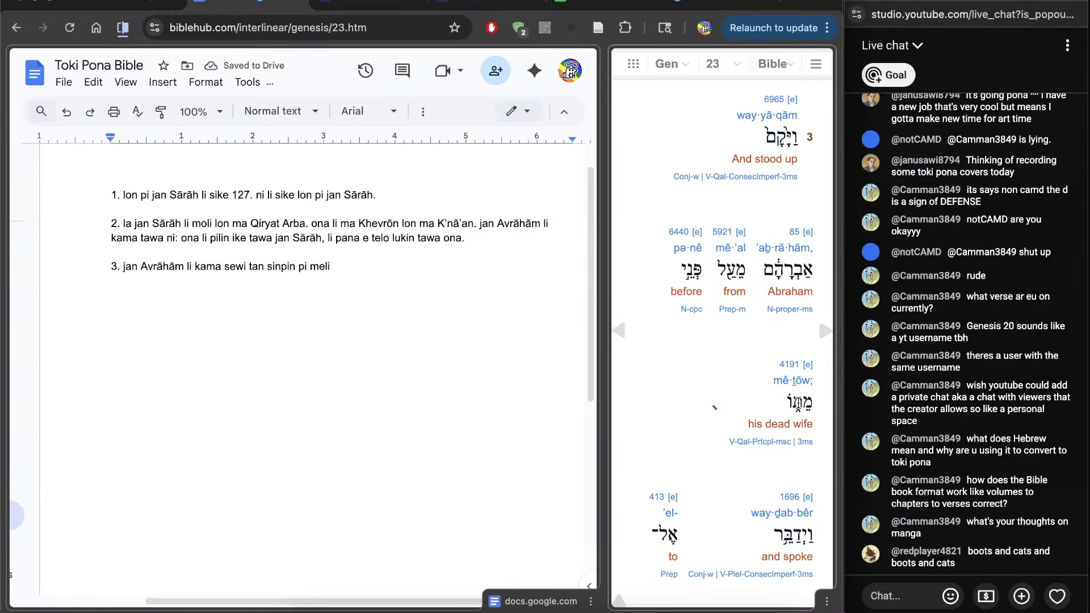
Replace "meli" in verse 3 with "jan moli ona", based on the Hebrew word for "his dead wife"
{"action": "double_click", "coordinate": [798, 403]}
{"action": "left_click", "coordinate": [402, 309]}
{"action": "key", "text": "BackSpace"}
{"action": "key", "text": "BackSpace"}
{"action": "key", "text": "BackSpace"}
{"action": "key", "text": "BackSpace"}
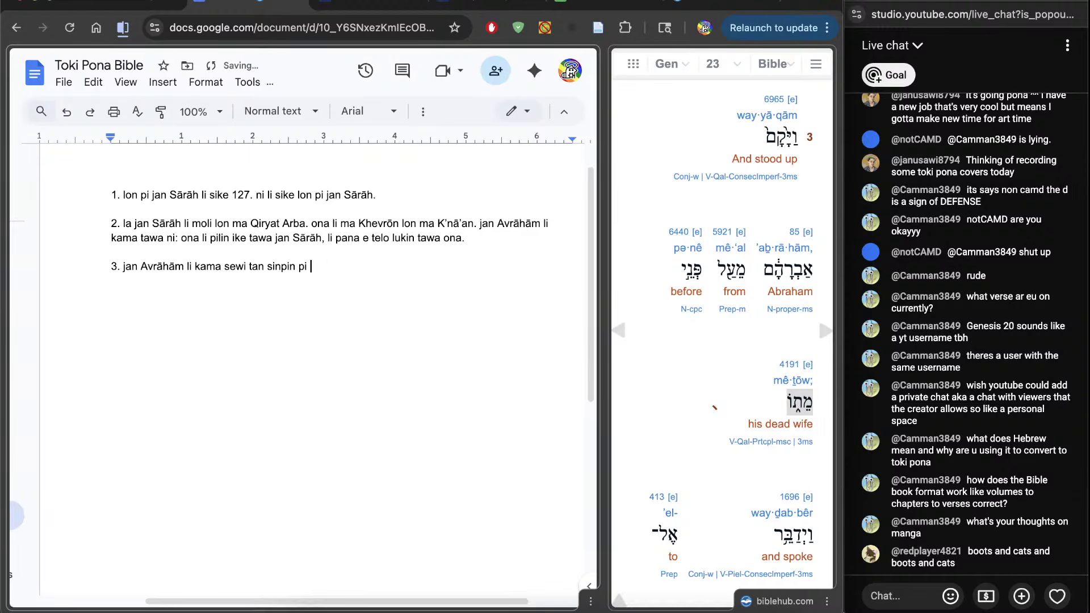
{"action": "type", "text": "j"}
{"action": "key", "text": "BackSpace"}
{"action": "type", "text": "moli ona"}
Check the grammatical parsing of the Hebrew word for "his dead wife" against the word "jan" in verse 3
{"action": "scroll", "coordinate": [679, 430], "scroll_direction": "down", "scroll_amount": 3}
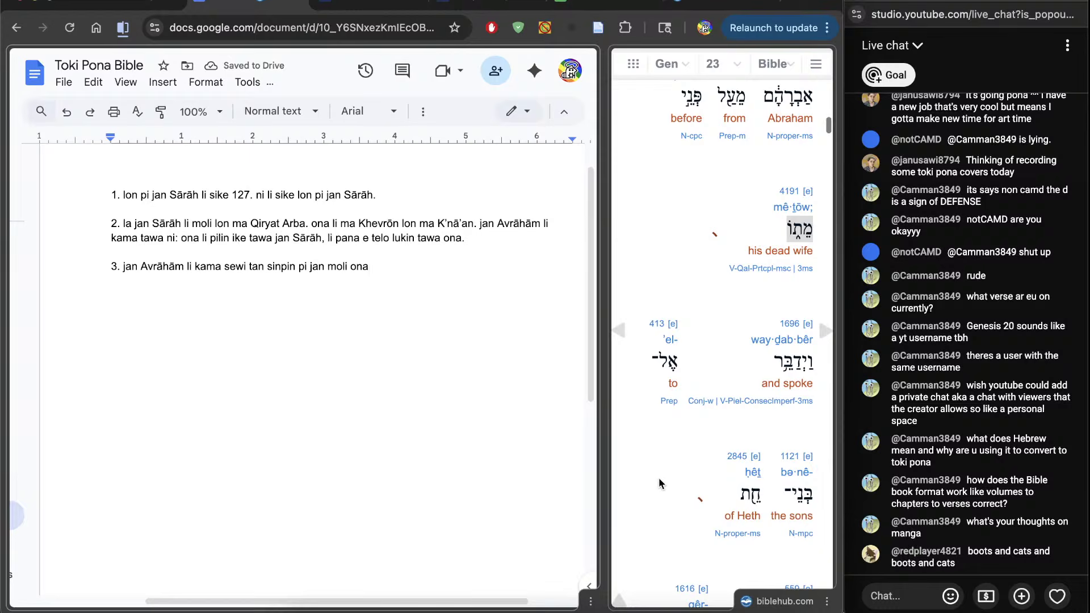
{"action": "left_click", "coordinate": [659, 478]}
{"action": "left_click", "coordinate": [315, 268]}
{"action": "double_click", "coordinate": [315, 268]}
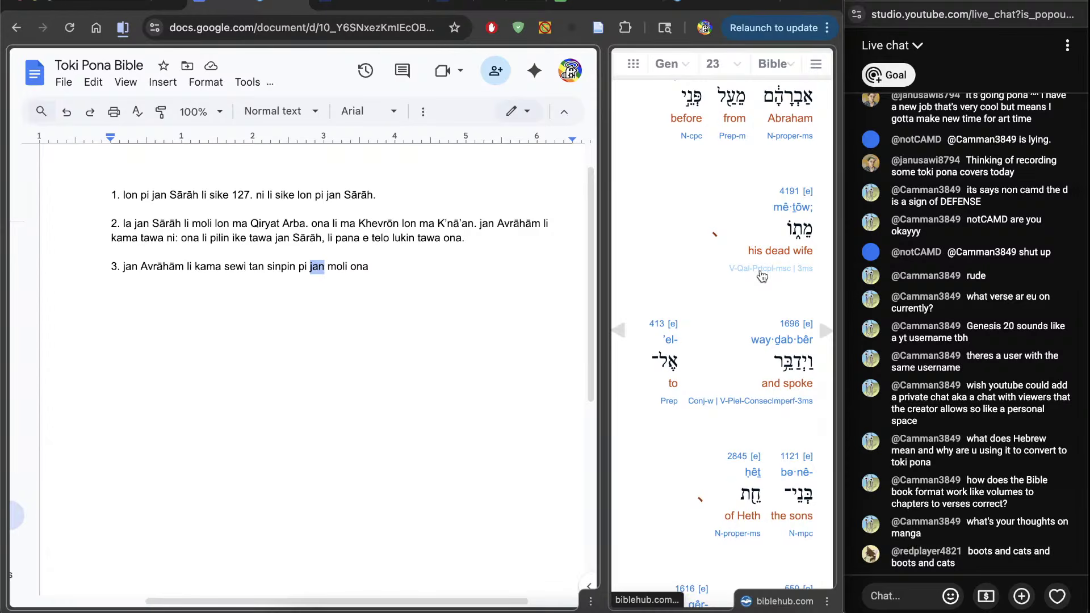
{"action": "mouse_move", "coordinate": [762, 277]}
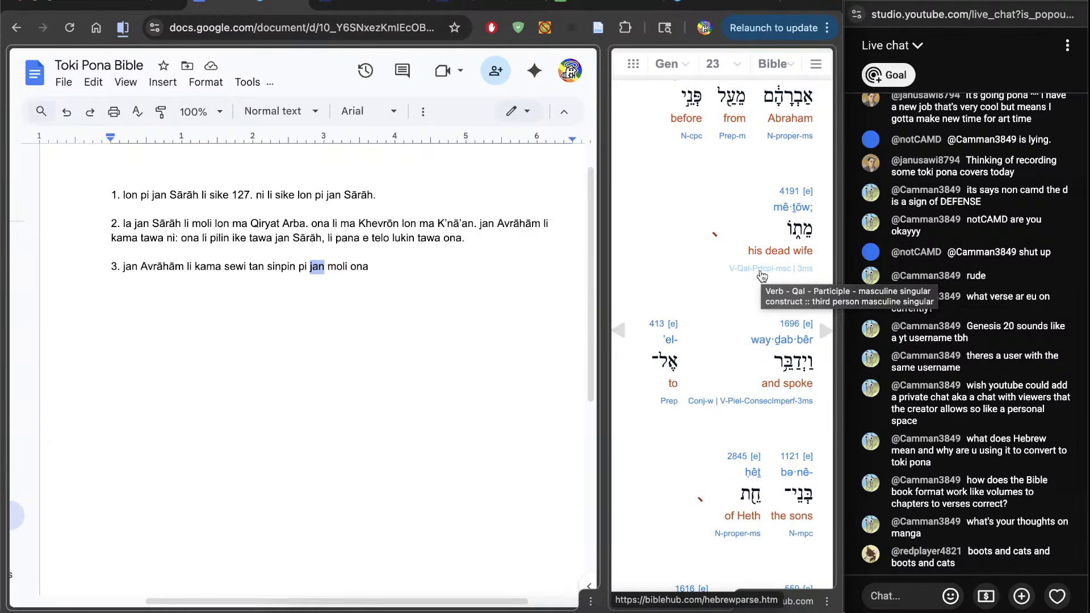
{"action": "left_click", "coordinate": [798, 230]}
{"action": "double_click", "coordinate": [798, 230]}
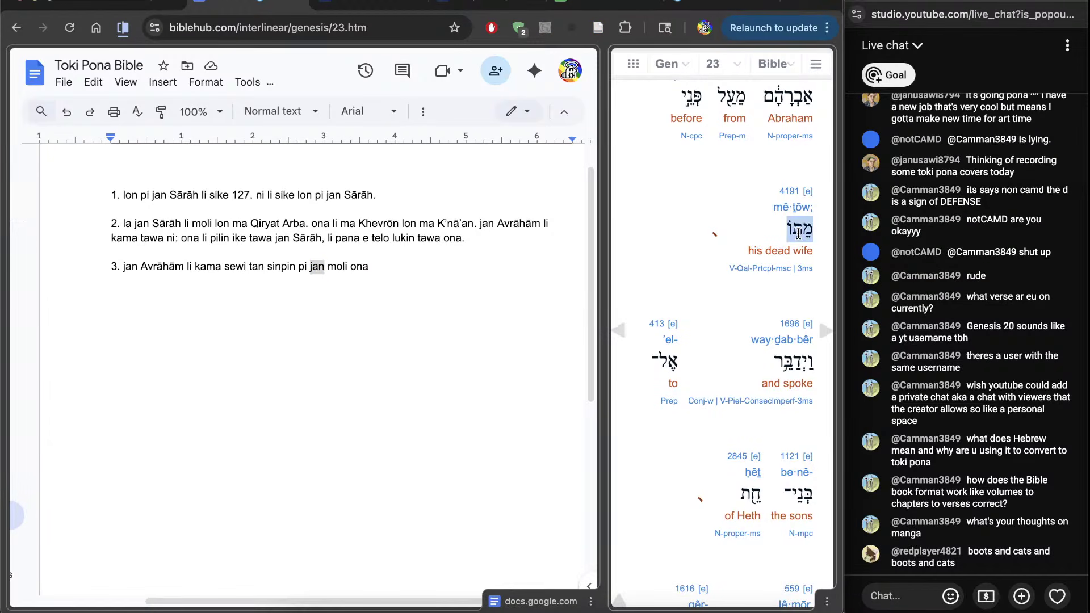
{"action": "left_click", "coordinate": [798, 232]}
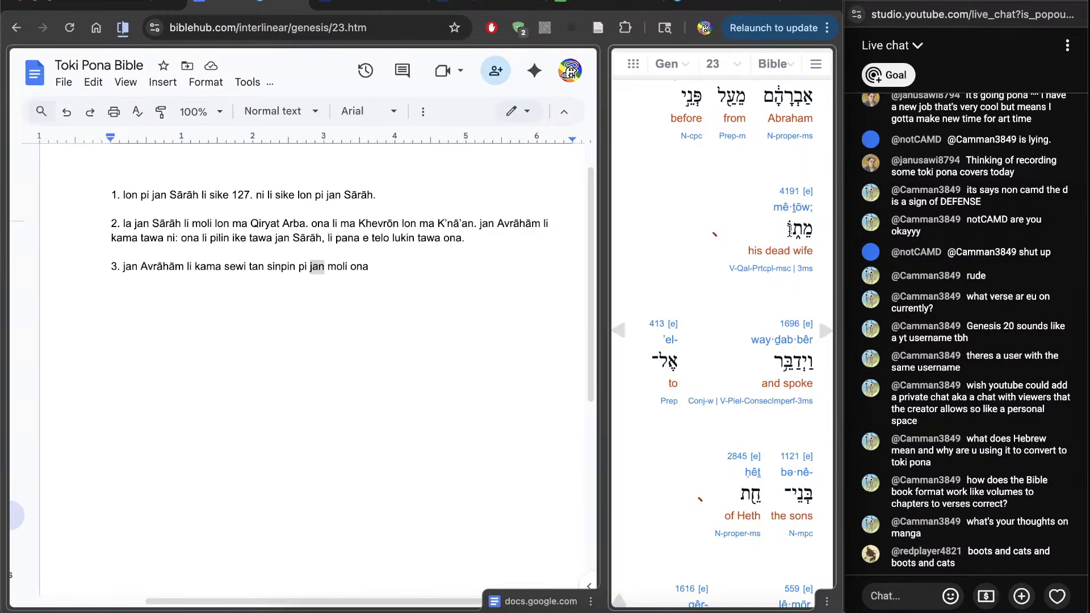
Continue verse 3 after "jan moli ona" with ", li toki tawa jan kama pi"
{"action": "left_click", "coordinate": [401, 317]}
{"action": "type", "text": ","}
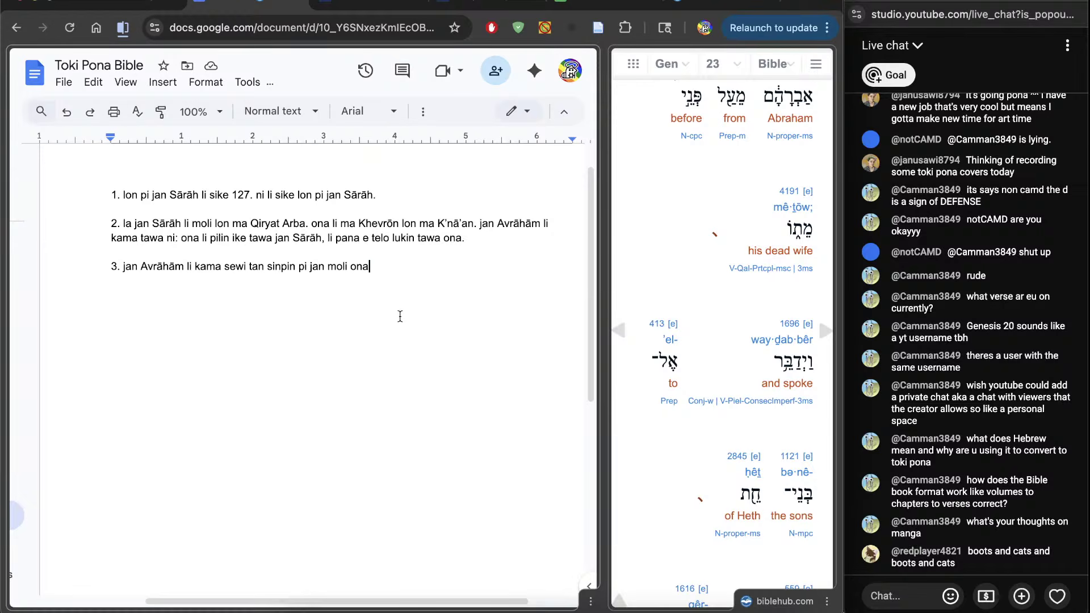
{"action": "type", "text": " li toki tawa "}
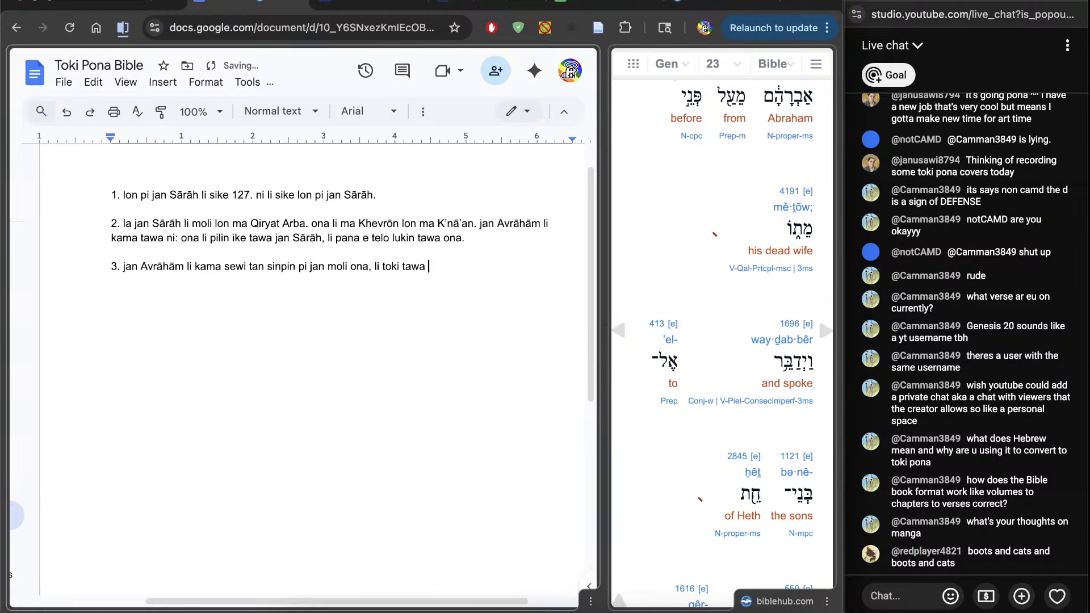
{"action": "type", "text": "jan kama pi"}
Look up the lexicon entry for "of Heth" and add "jan Khet." to verse 3
{"action": "left_click", "coordinate": [738, 457]}
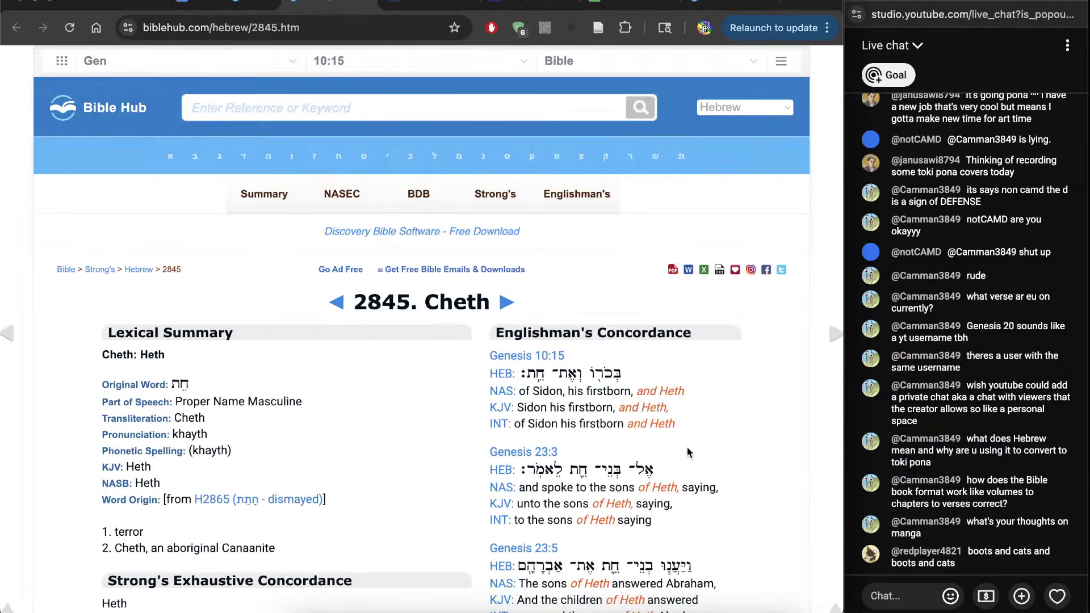
{"action": "scroll", "coordinate": [399, 396], "scroll_direction": "down", "scroll_amount": 12}
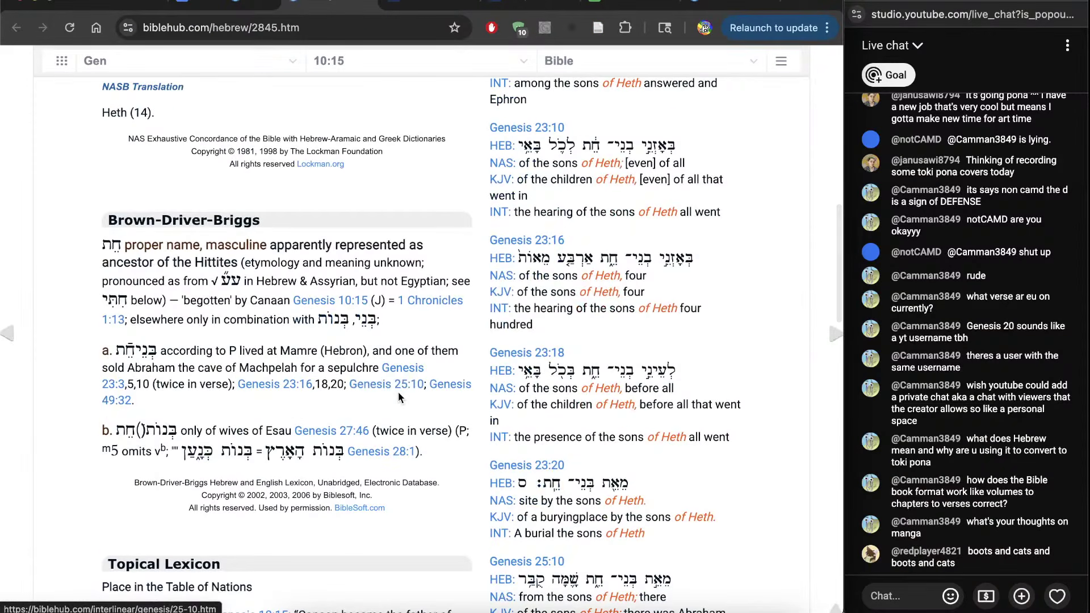
{"action": "scroll", "coordinate": [401, 398], "scroll_direction": "up", "scroll_amount": 1}
{"action": "key", "text": "super+w"}
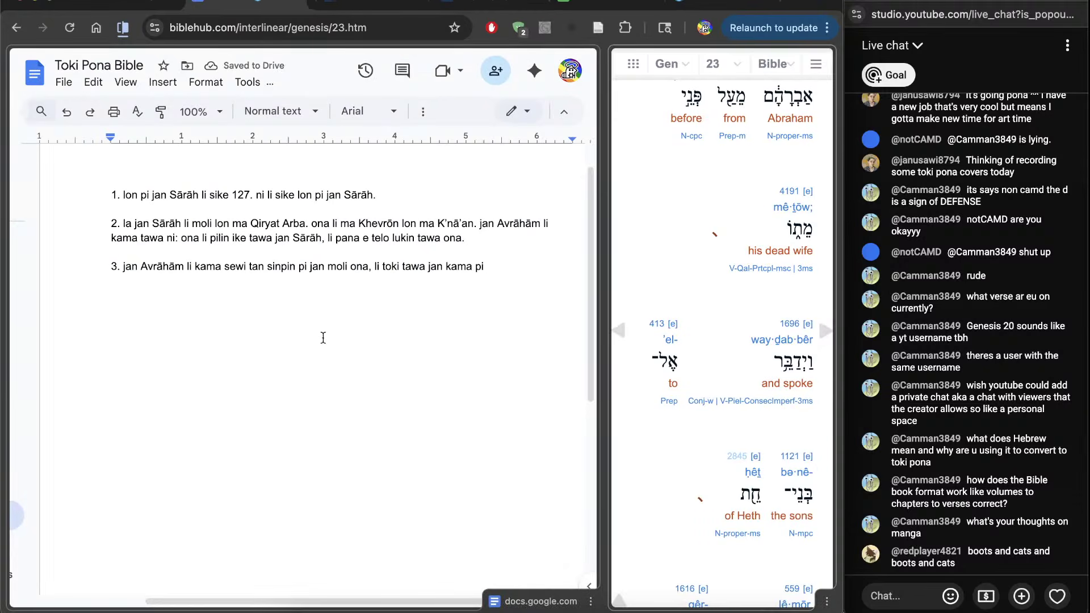
{"action": "left_click", "coordinate": [529, 336]}
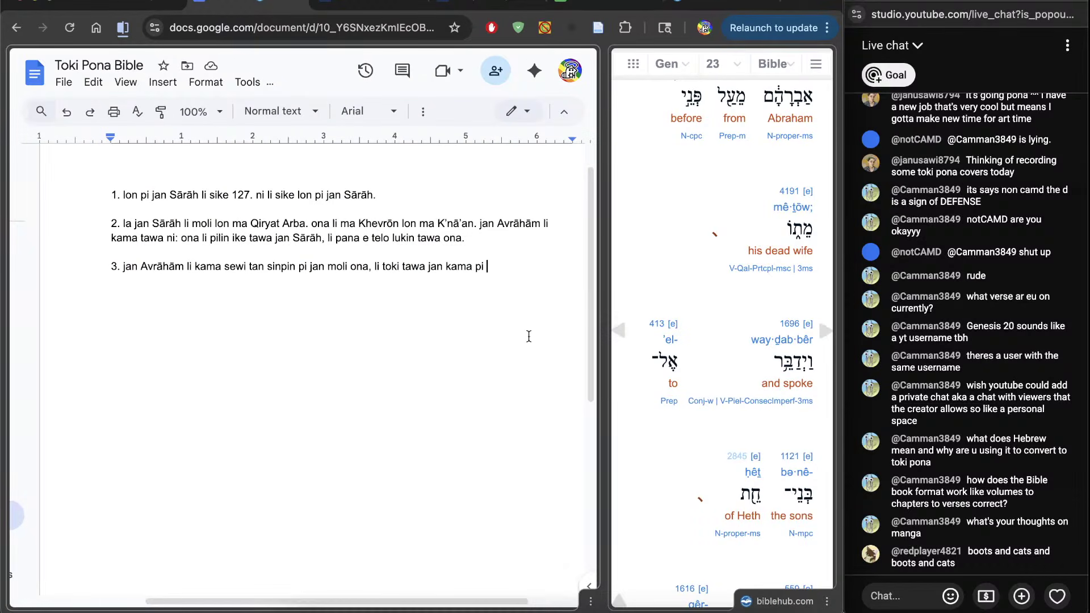
{"action": "type", "text": "jan Khet."}
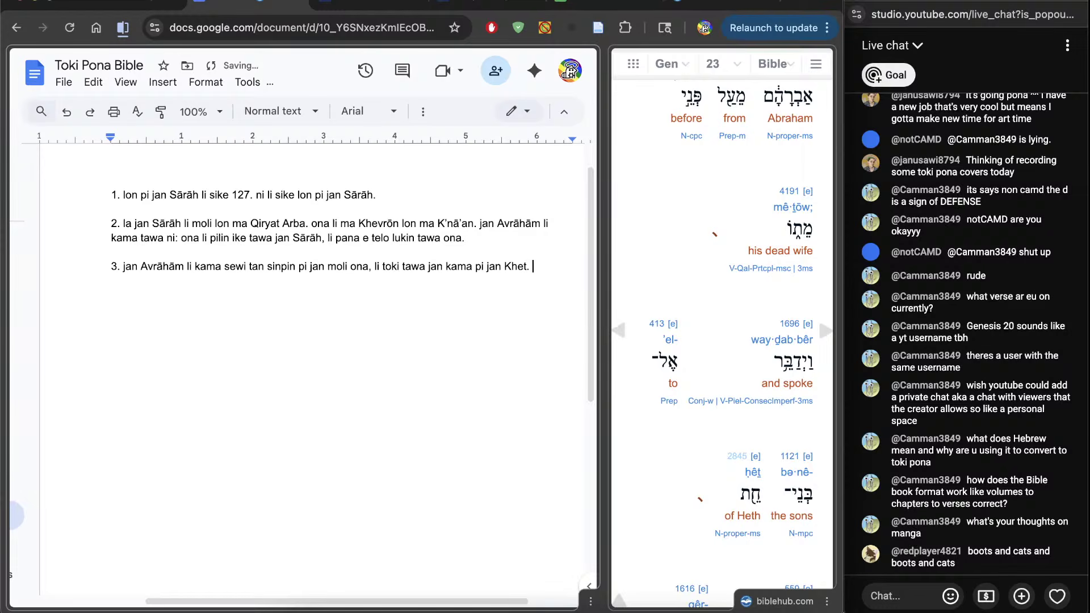
Replace the full stop after "Khet" with ", li toki e ni:" and start a new paragraph numbered "4."
{"action": "scroll", "coordinate": [678, 464], "scroll_direction": "down", "scroll_amount": 6}
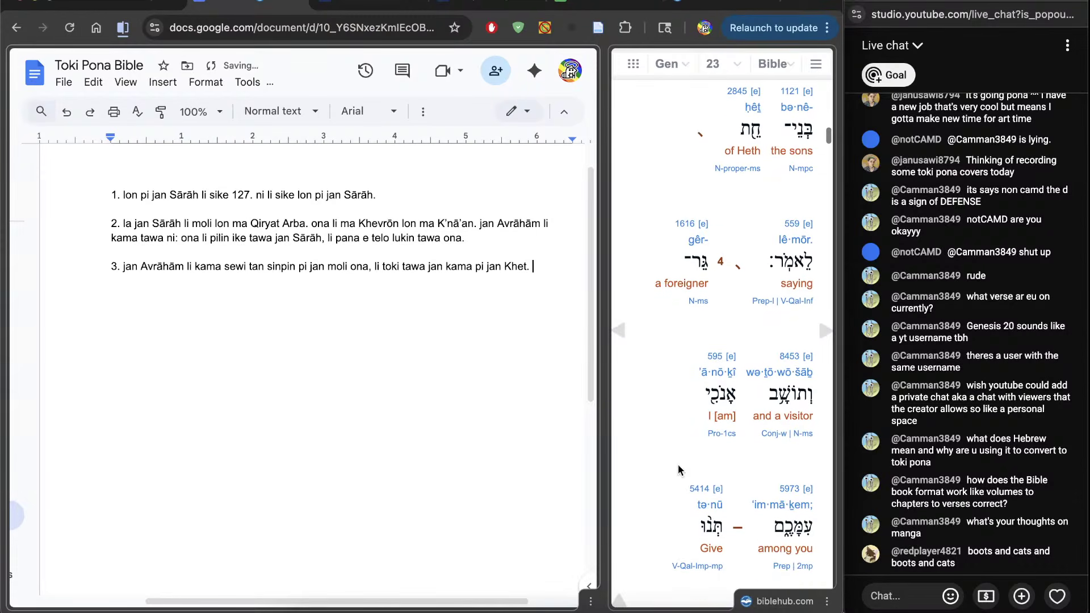
{"action": "key", "text": "BackSpace"}
{"action": "key", "text": "BackSpace"}
{"action": "type", "text": ", li toki "}
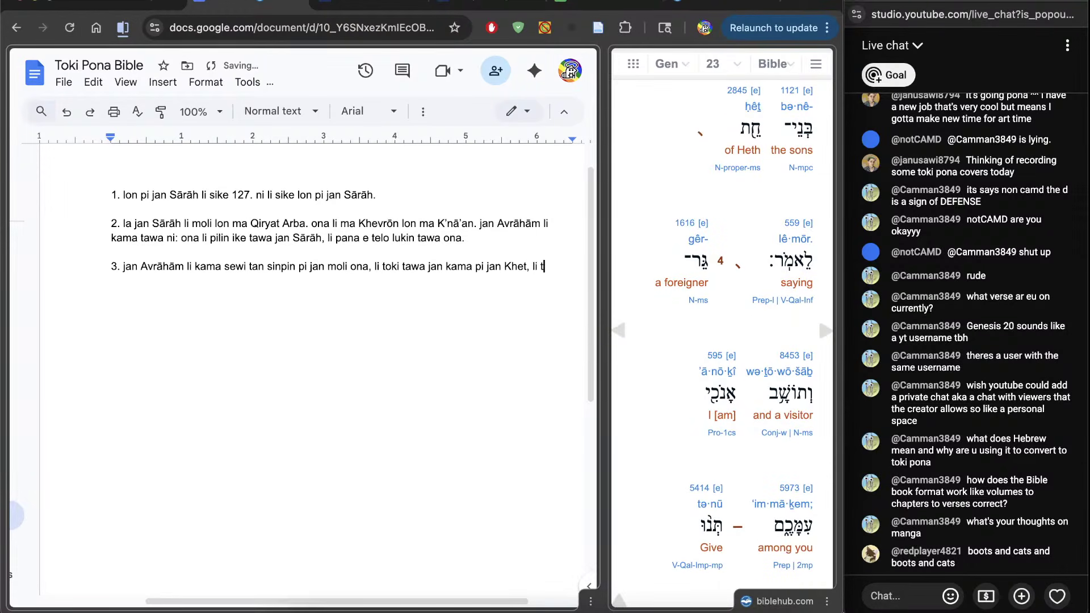
{"action": "type", "text": "e ni:"}
{"action": "key", "text": "Return"}
{"action": "key", "text": "Return"}
{"action": "type", "text": "4."}
Look up the lexicon entry for "a foreigner" and open verse 4 with "mi tan ma ante"
{"action": "left_click", "coordinate": [686, 224]}
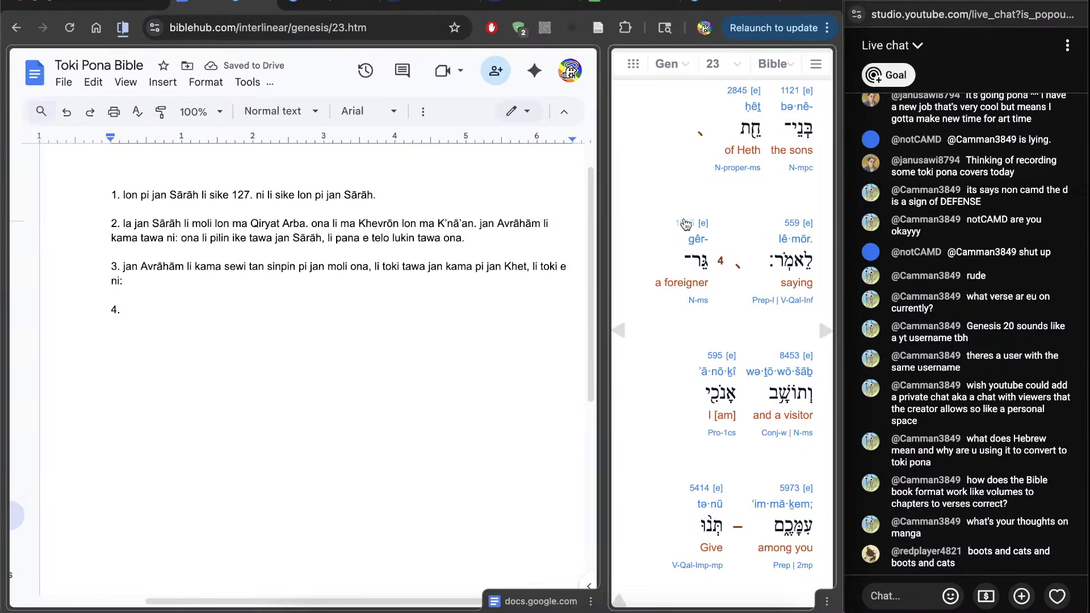
{"action": "left_click", "coordinate": [685, 224]}
{"action": "scroll", "coordinate": [384, 442], "scroll_direction": "down", "scroll_amount": 8}
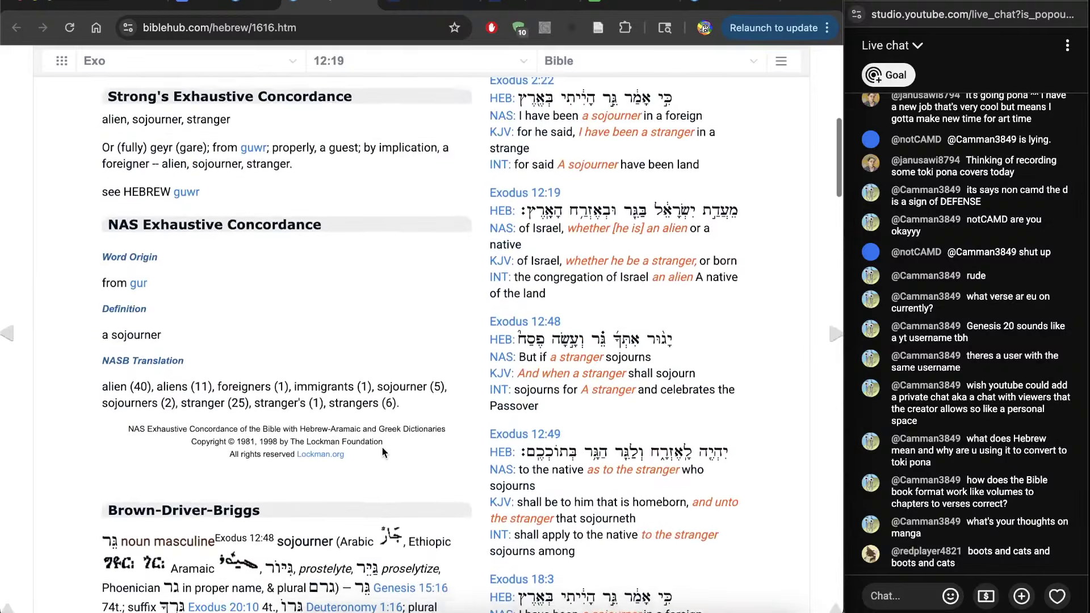
{"action": "scroll", "coordinate": [383, 447], "scroll_direction": "down", "scroll_amount": 7}
{"action": "key", "text": "super+bracketleft"}
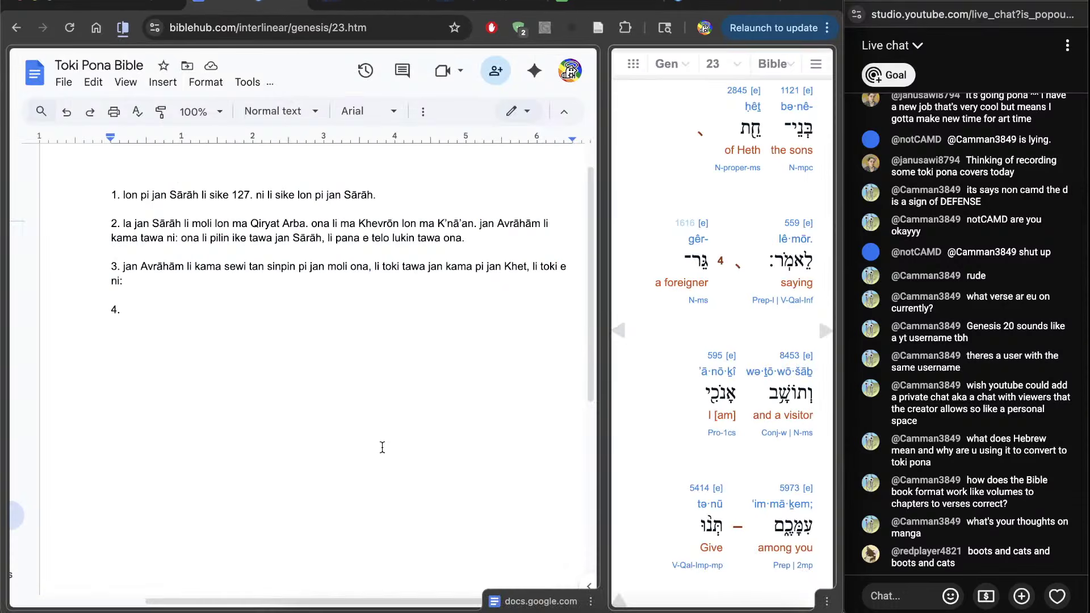
{"action": "left_click", "coordinate": [440, 385]}
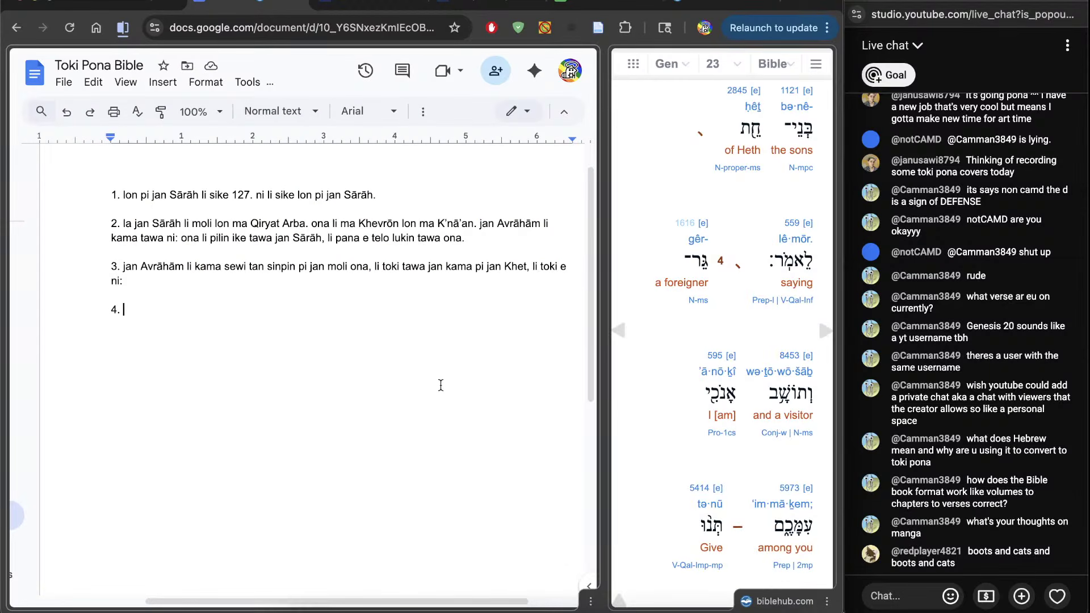
{"action": "type", "text": "mi tan ma ante"}
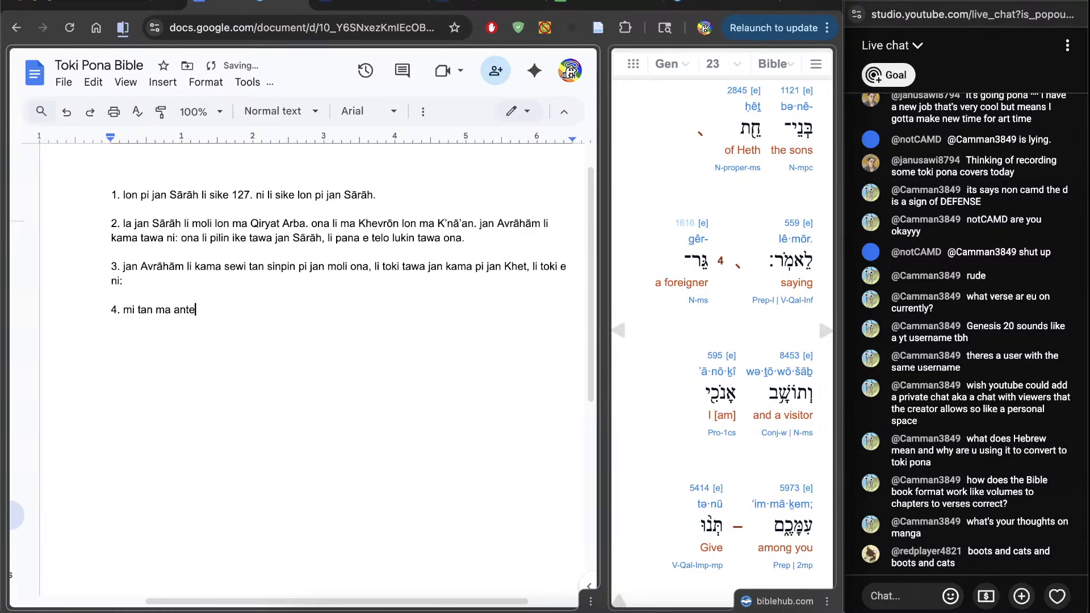
Continue verse 4 with ", li awen lon sina lon tenpo ni."
{"action": "type", "text": ", li awen lon ma"}
{"action": "key", "text": "BackSpace"}
{"action": "key", "text": "BackSpace"}
{"action": "key", "text": "BackSpace"}
{"action": "type", "text": "sina lon tenpo ni."}
Compare the phrase "tan ma ante" in verse 4 with the Hebrew word for "a foreigner" in the interlinear
{"action": "scroll", "coordinate": [691, 451], "scroll_direction": "down", "scroll_amount": 2}
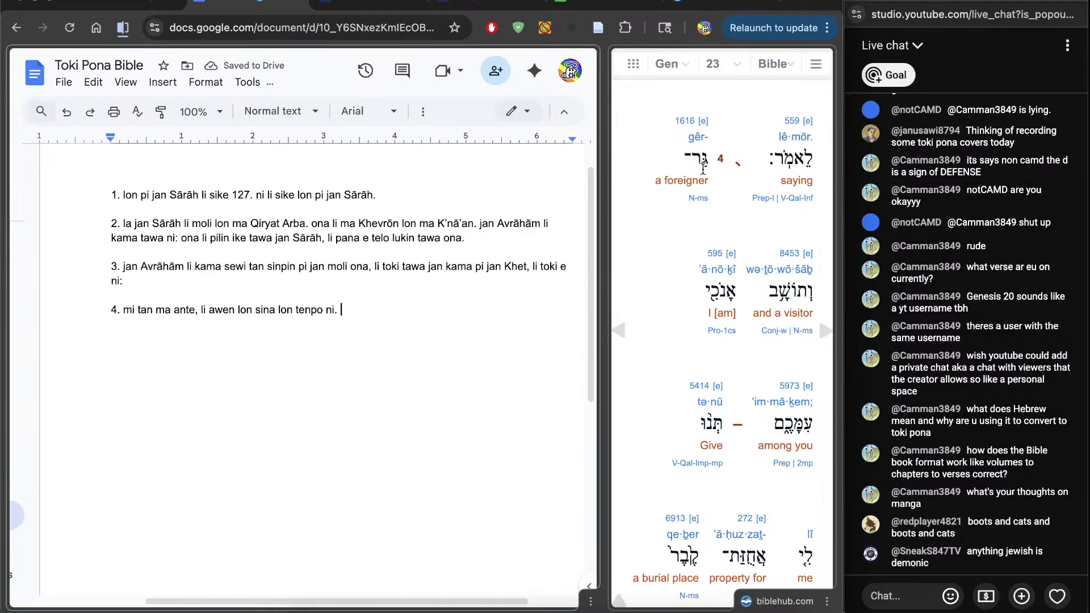
{"action": "left_click", "coordinate": [699, 170]}
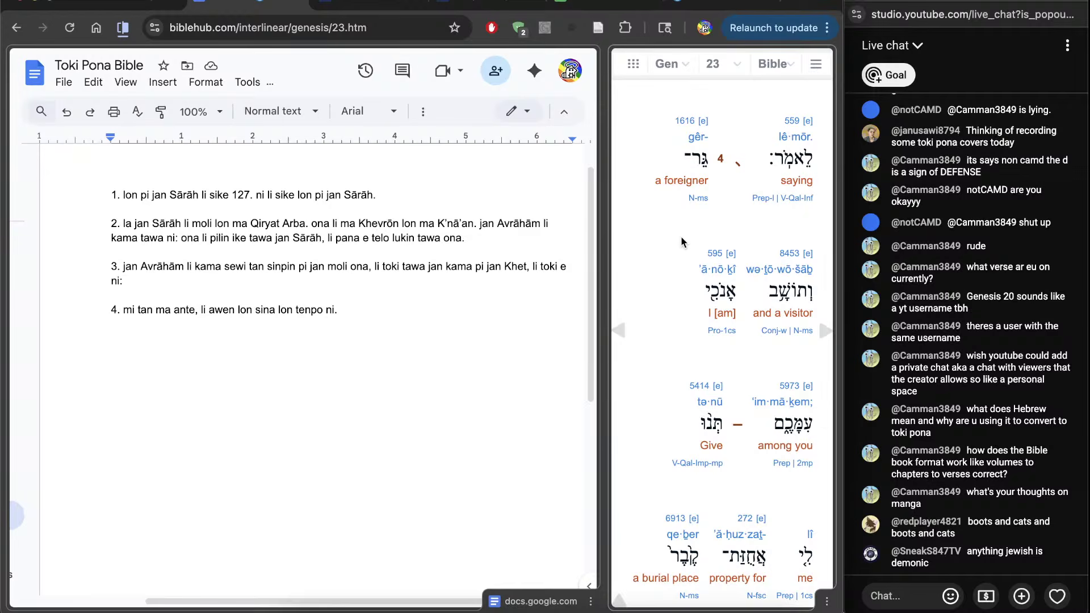
{"action": "left_click", "coordinate": [453, 322]}
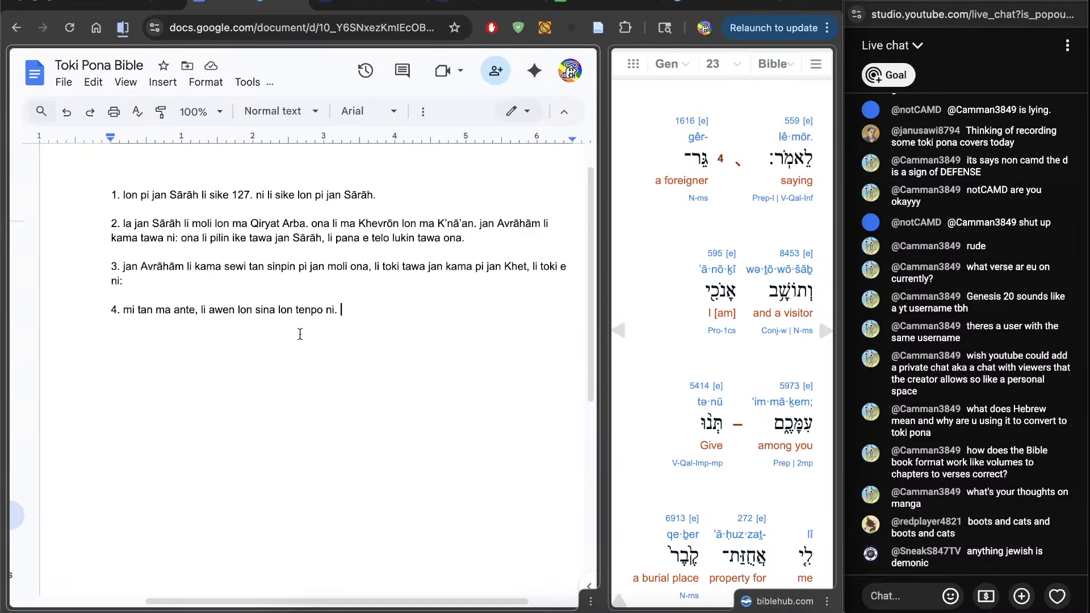
{"action": "double_click", "coordinate": [143, 317]}
{"action": "left_click_drag", "start_coordinate": [143, 320], "coordinate": [185, 322]}
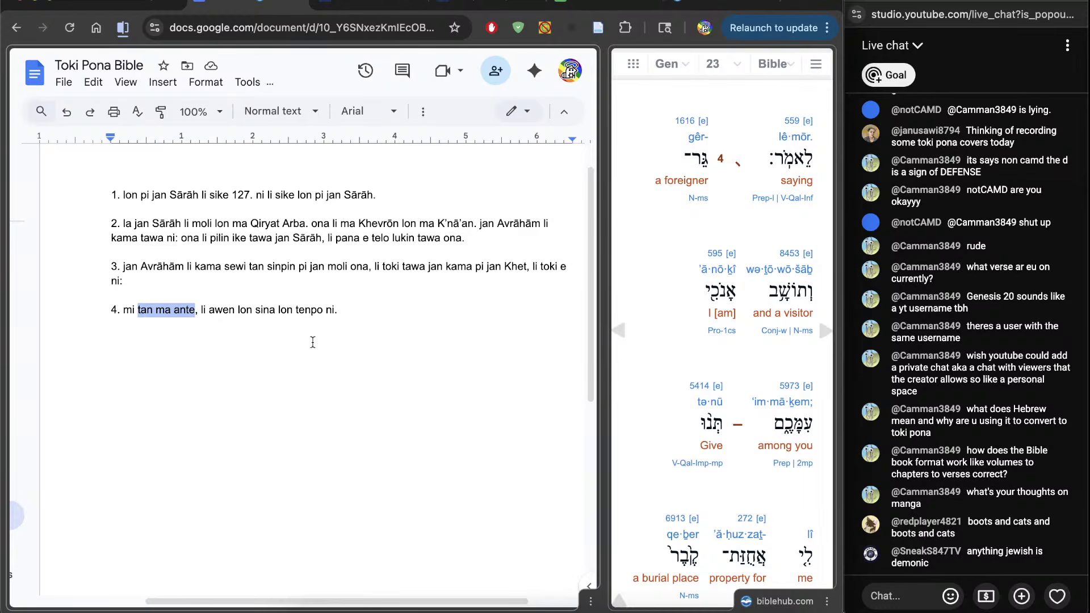
{"action": "left_click", "coordinate": [371, 351]}
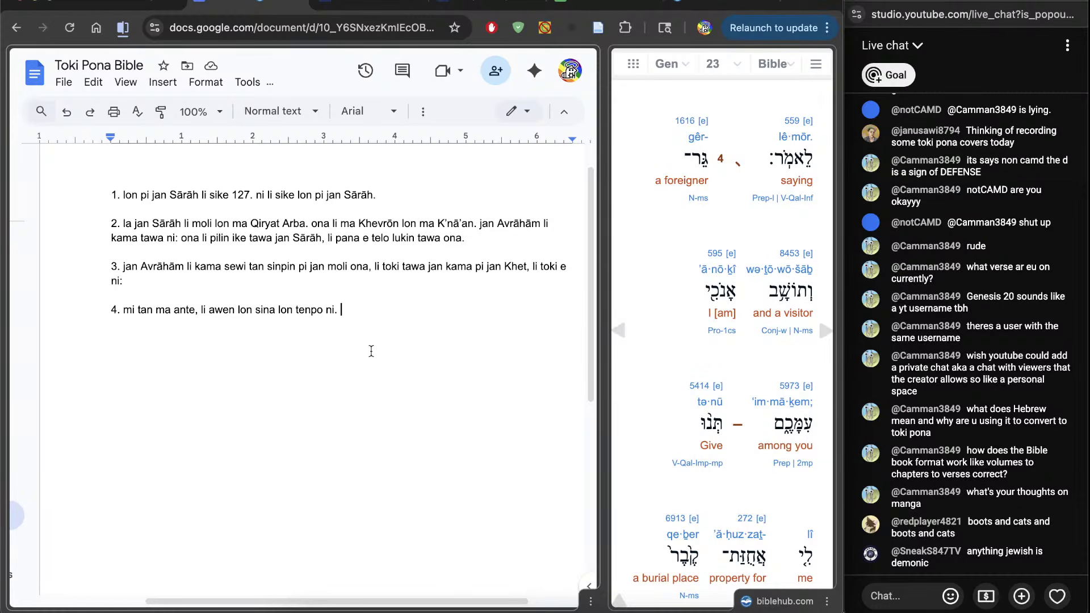
Read the lexicon entry for the Hebrew word glossed "and a visitor" in verse 4
{"action": "scroll", "coordinate": [770, 156], "scroll_direction": "down", "scroll_amount": 3}
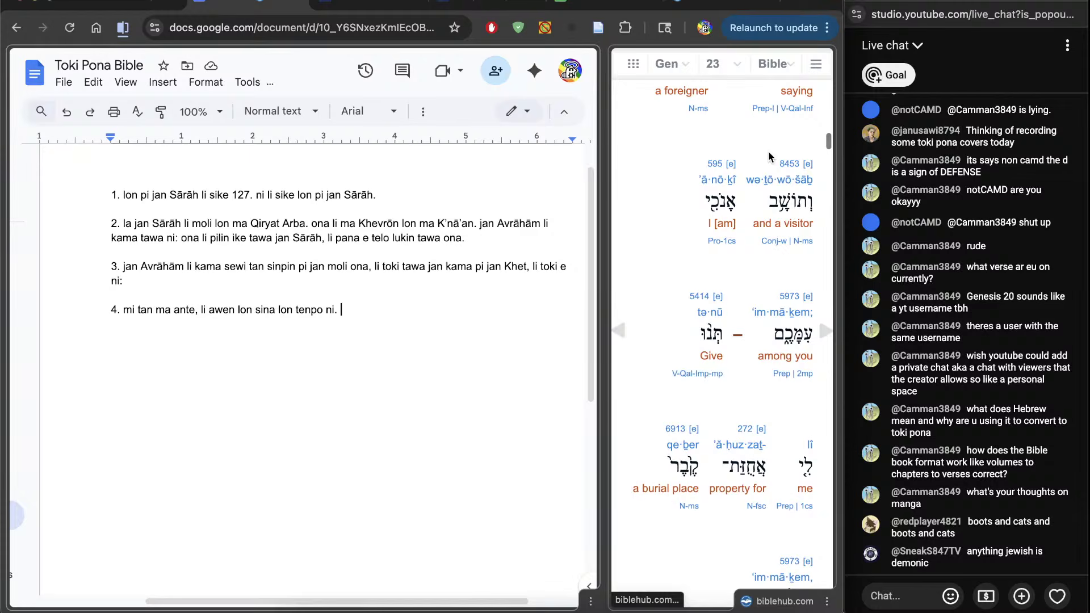
{"action": "left_click", "coordinate": [789, 164]}
{"action": "left_click", "coordinate": [332, 14]}
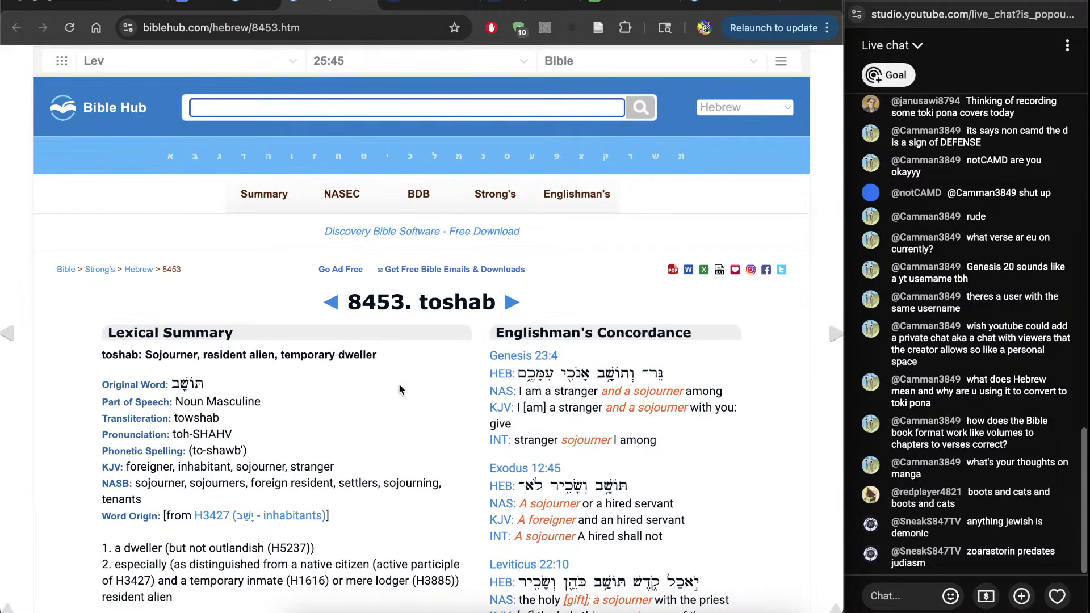
{"action": "key", "text": "ctrl+w"}
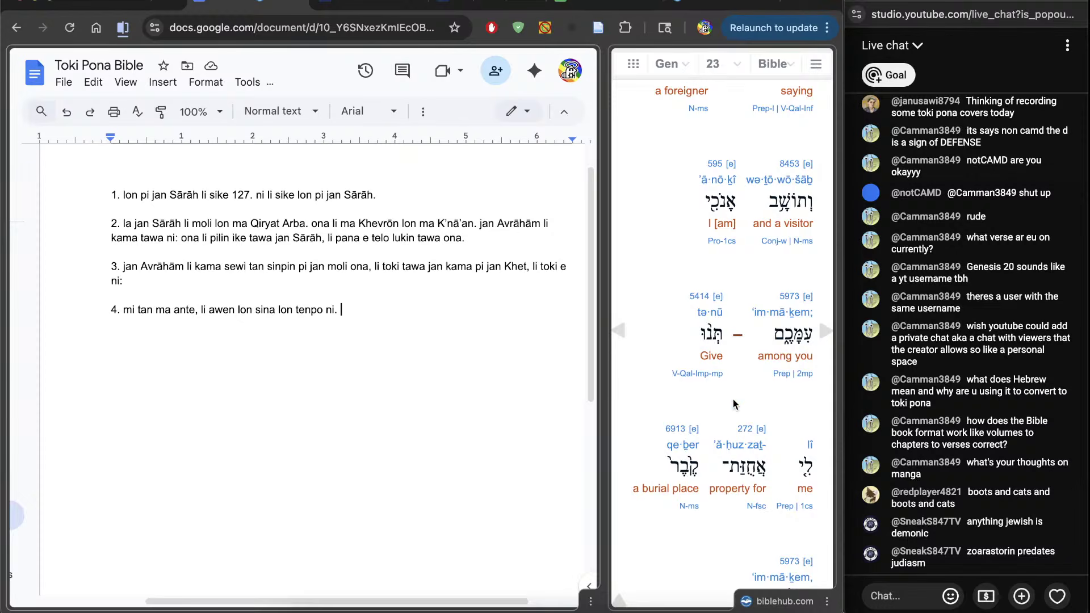
Begin the second sentence of verse 4 with "o pana e", following the Hebrew word for "Give"
{"action": "scroll", "coordinate": [734, 399], "scroll_direction": "down", "scroll_amount": 2}
{"action": "scroll", "coordinate": [696, 499], "scroll_direction": "down", "scroll_amount": 2}
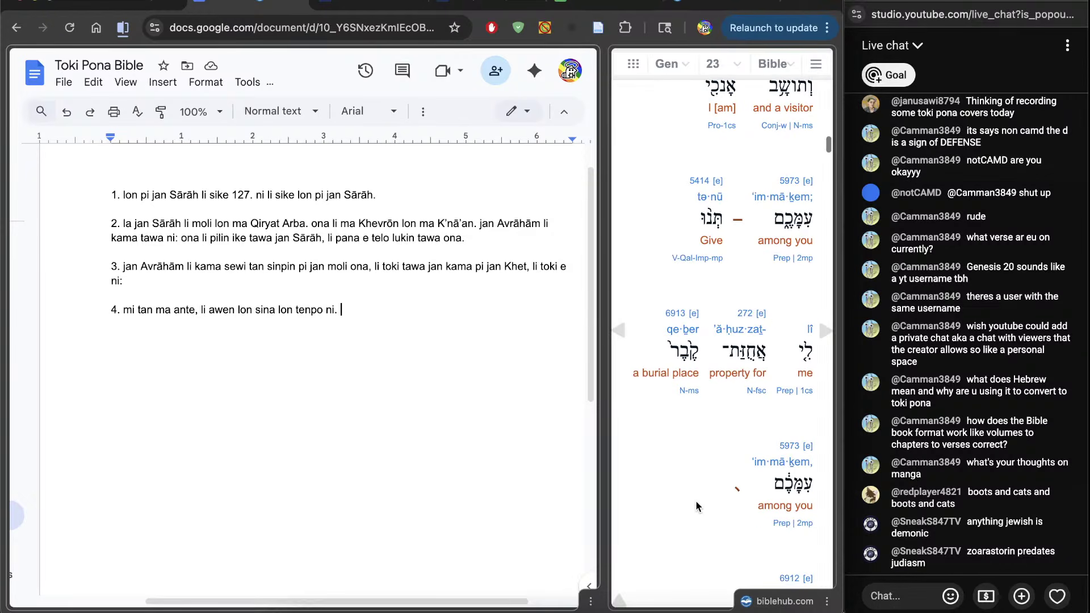
{"action": "type", "text": "o pana e"}
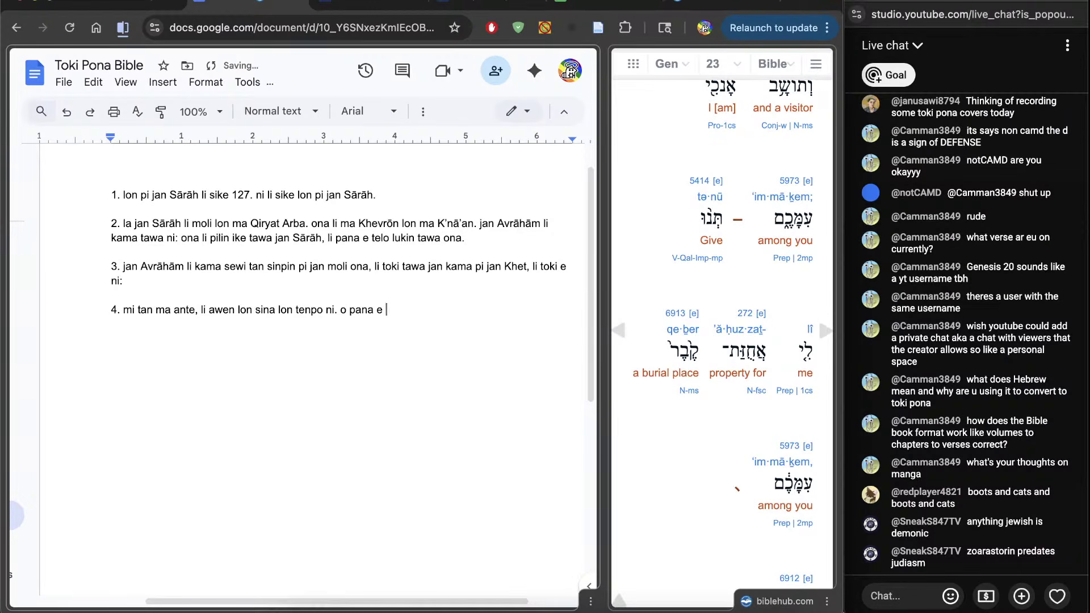
Study the lexicon entry for "property for" and add "jo" after "o pana e" in verse 4
{"action": "left_click", "coordinate": [746, 303]}
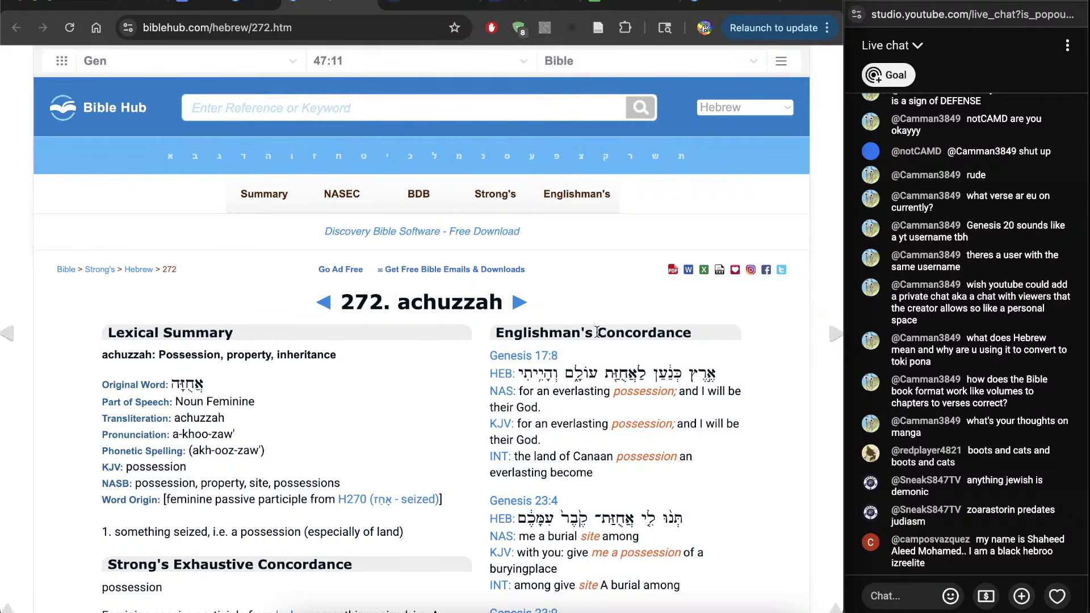
{"action": "scroll", "coordinate": [434, 540], "scroll_direction": "down", "scroll_amount": 2}
{"action": "scroll", "coordinate": [434, 541], "scroll_direction": "down", "scroll_amount": 4}
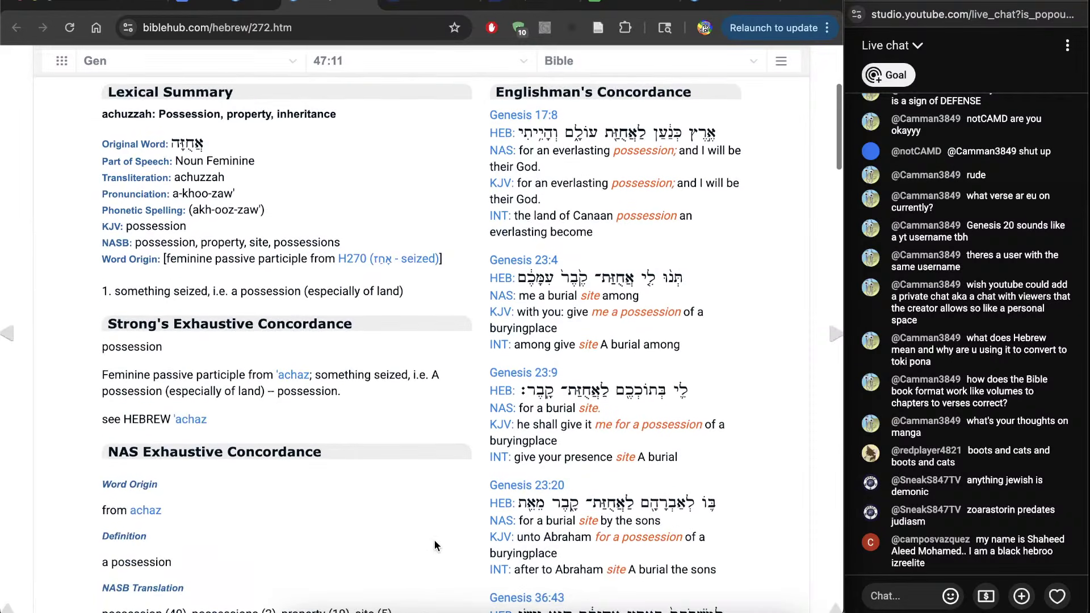
{"action": "scroll", "coordinate": [435, 540], "scroll_direction": "down", "scroll_amount": 4}
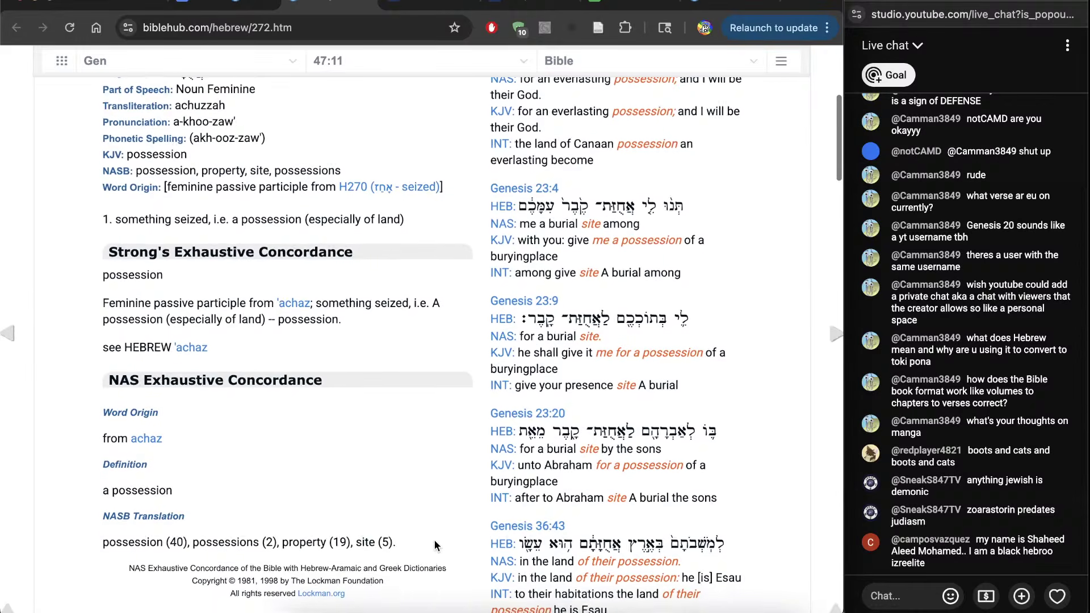
{"action": "scroll", "coordinate": [436, 545], "scroll_direction": "down", "scroll_amount": 4}
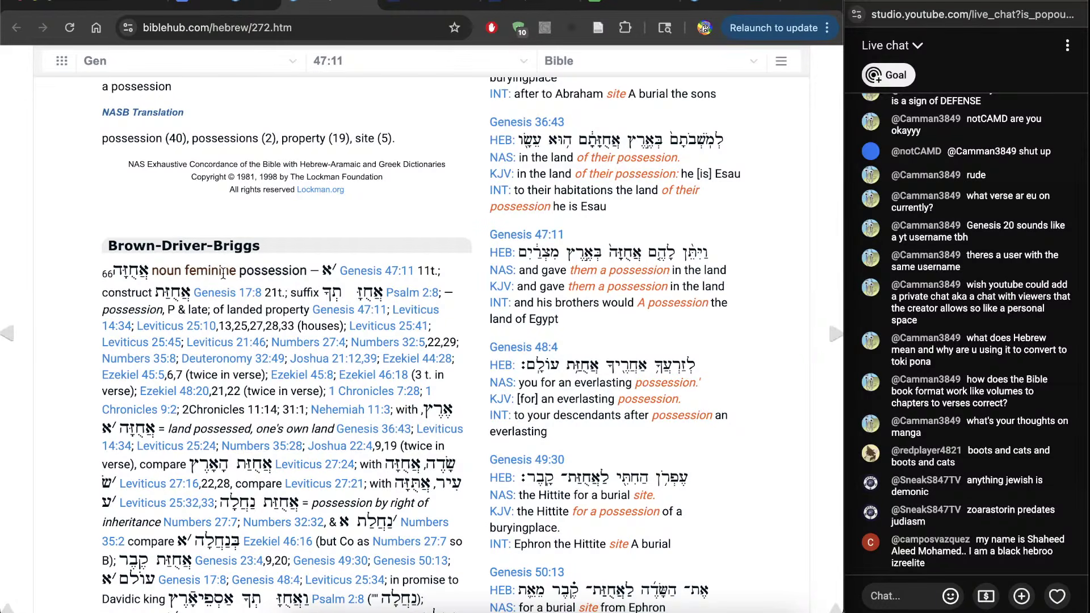
{"action": "scroll", "coordinate": [223, 274], "scroll_direction": "down", "scroll_amount": 3}
{"action": "scroll", "coordinate": [223, 274], "scroll_direction": "up", "scroll_amount": 2}
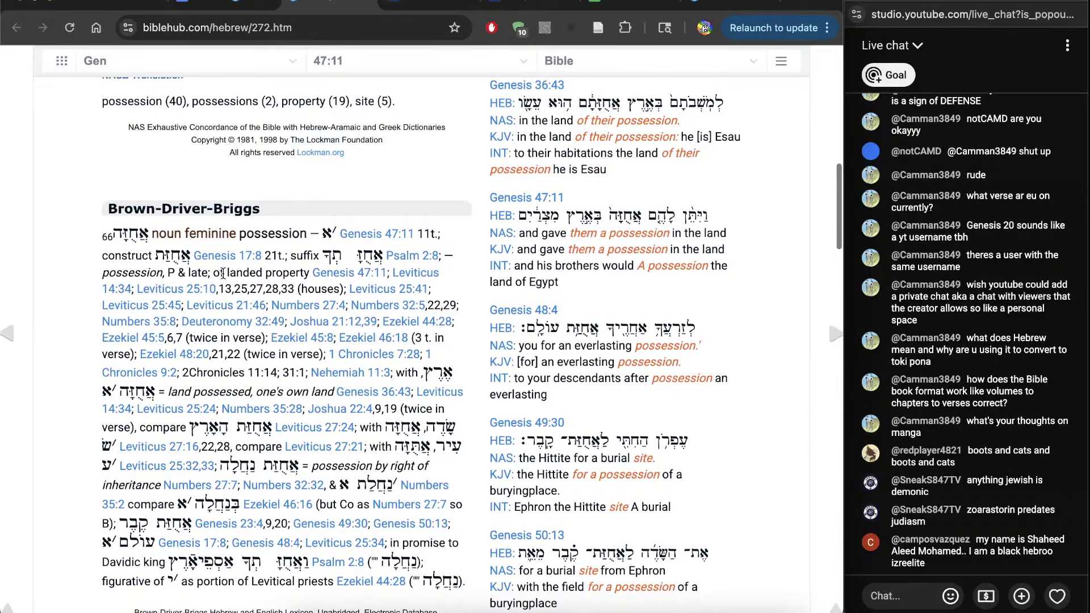
{"action": "key", "text": "super+grave"}
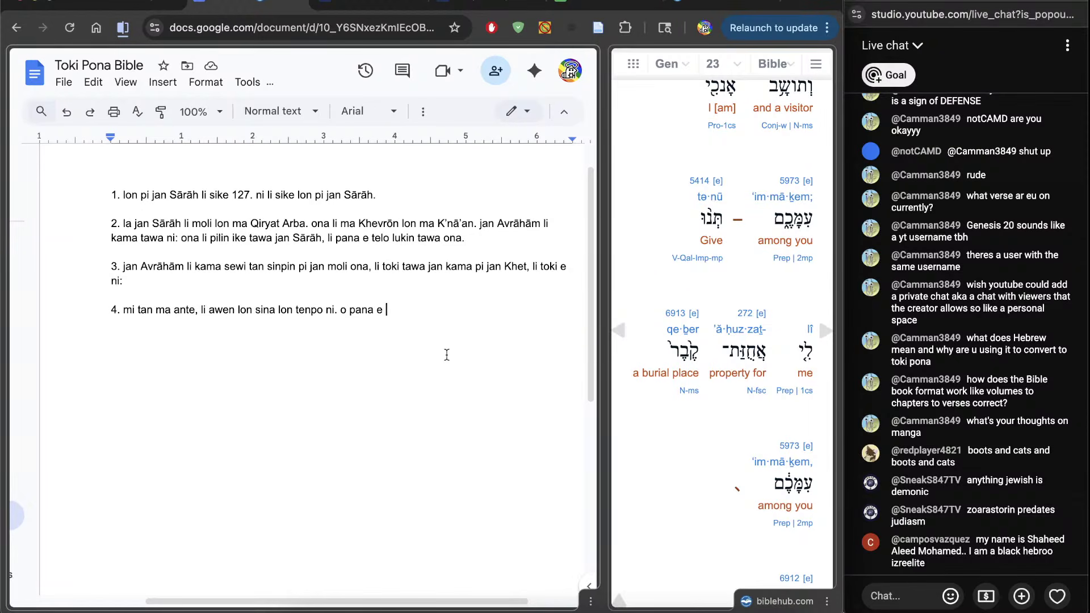
{"action": "type", "text": "jo"}
Read the lexicon entry for the Hebrew word glossed "a burial place" in verse 4
{"action": "left_click", "coordinate": [676, 313]}
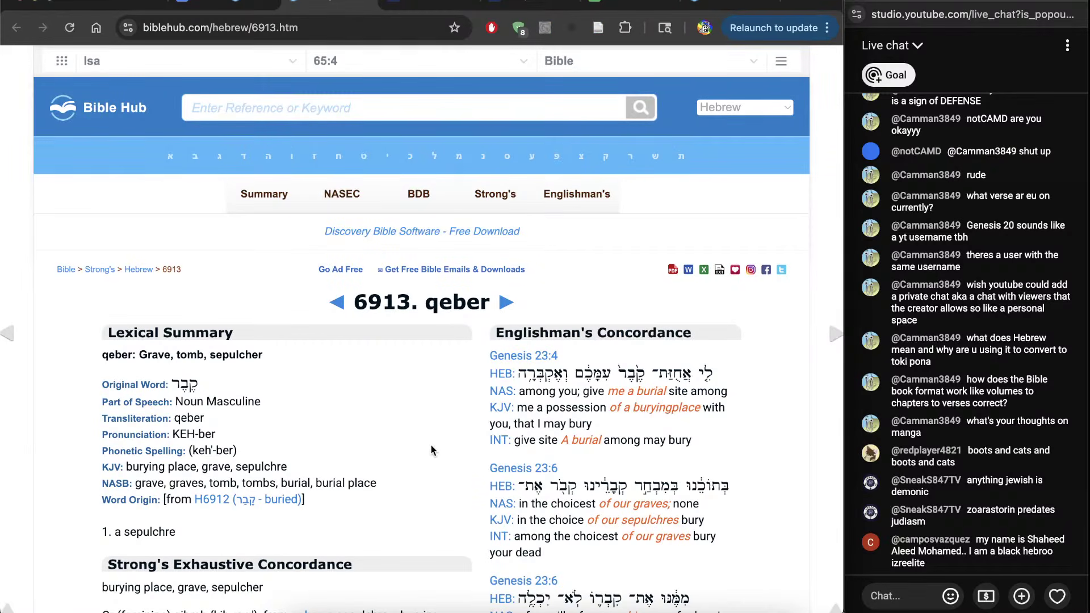
{"action": "scroll", "coordinate": [414, 479], "scroll_direction": "down", "scroll_amount": 4}
{"action": "scroll", "coordinate": [411, 477], "scroll_direction": "down", "scroll_amount": 6}
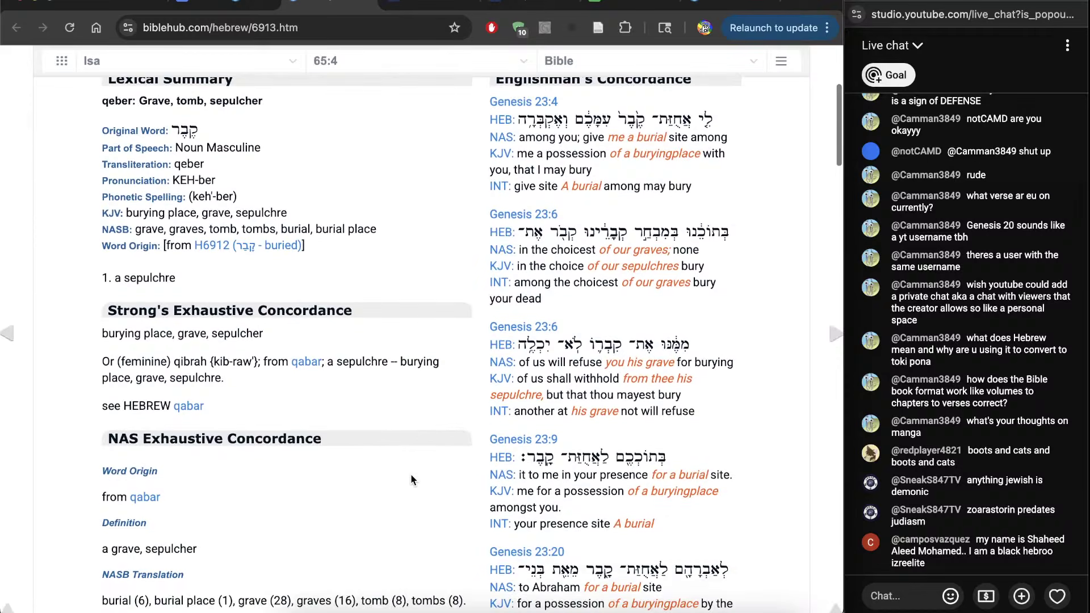
{"action": "scroll", "coordinate": [412, 481], "scroll_direction": "down", "scroll_amount": 1}
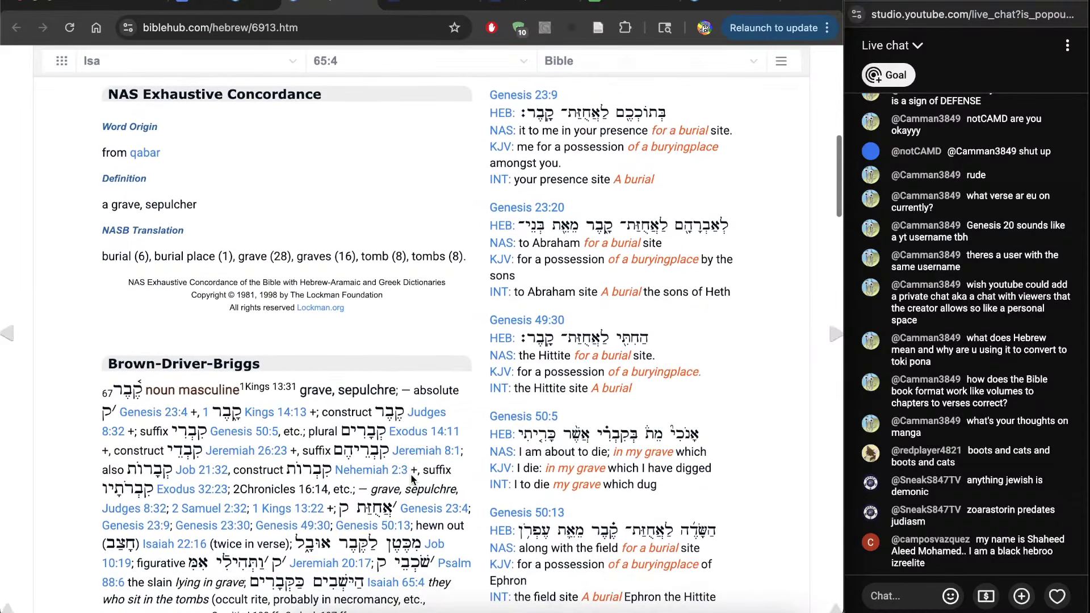
{"action": "key", "text": "super+w"}
Finish the second sentence of verse 4 in the document with "pi lupa moli jan lon poka sina."
{"action": "left_click", "coordinate": [414, 364]}
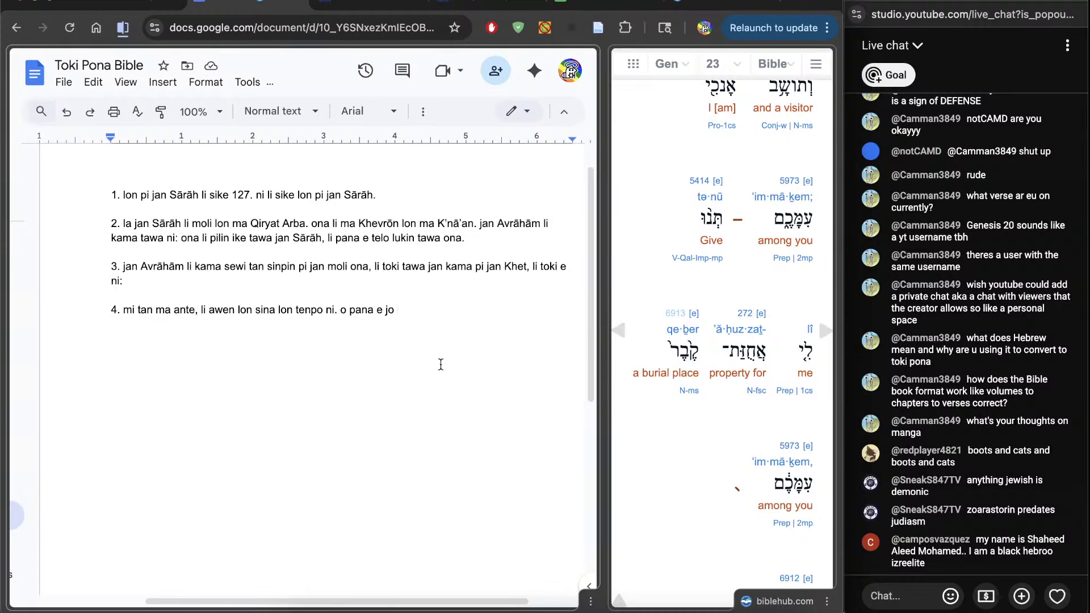
{"action": "type", "text": "pi"}
{"action": "type", "text": " lupa jan"}
{"action": "key", "text": "BackSpace"}
{"action": "key", "text": "BackSpace"}
{"action": "key", "text": "BackSpace"}
{"action": "type", "text": "mol"}
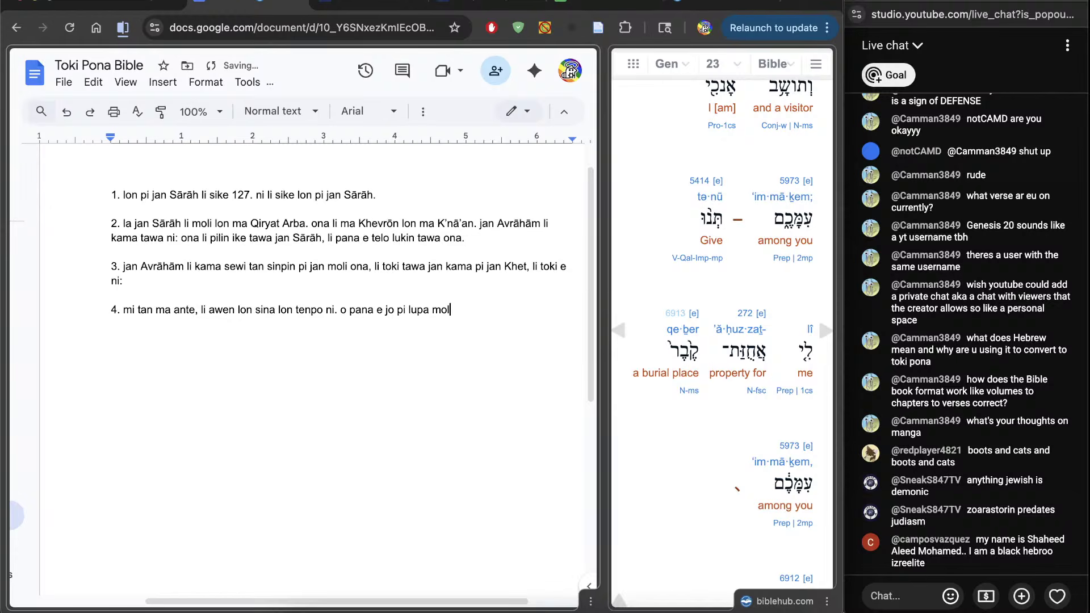
{"action": "type", "text": "i jan."}
{"action": "key", "text": "BackSpace"}
{"action": "type", "text": "lon poka sina."}
Compare the two Hebrew words glossed "among you" in verse 4 and find the words that follow them in the interlinear
{"action": "left_click", "coordinate": [768, 230]}
{"action": "double_click", "coordinate": [785, 224]}
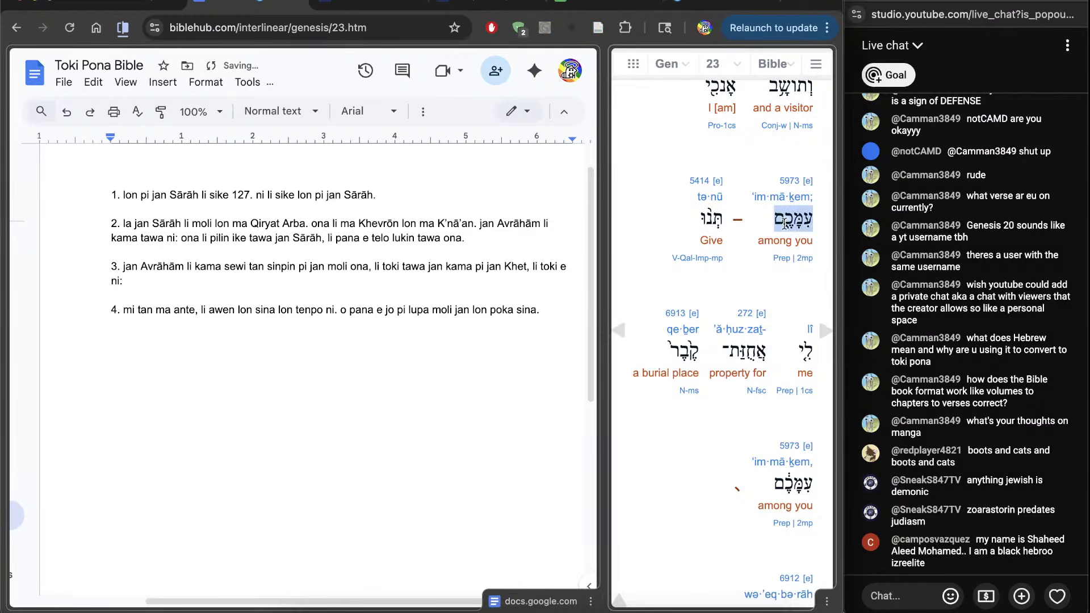
{"action": "double_click", "coordinate": [777, 486]}
{"action": "scroll", "coordinate": [777, 494], "scroll_direction": "down", "scroll_amount": 3}
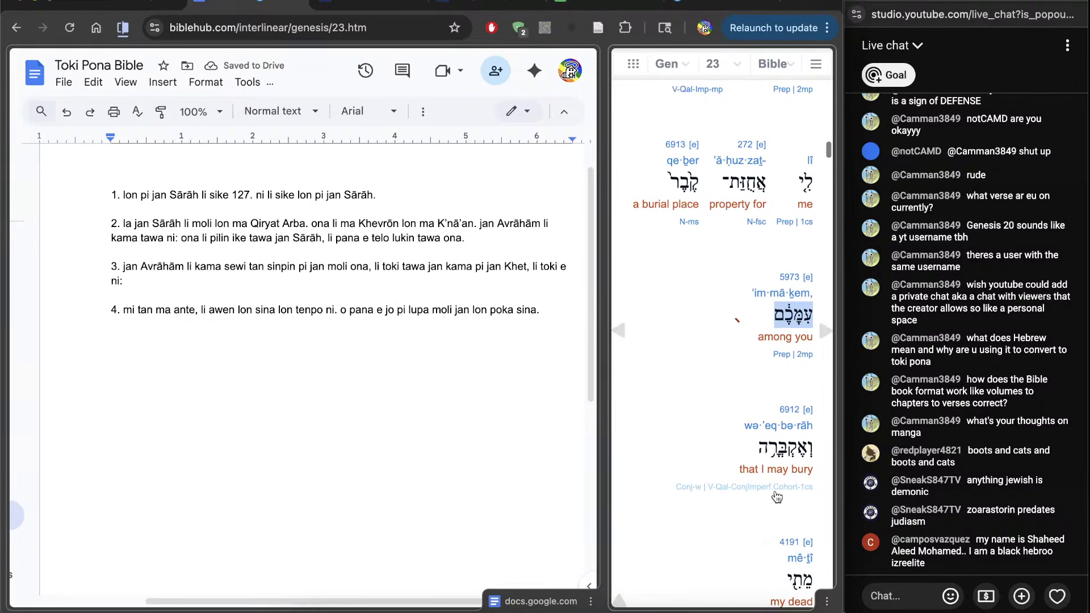
{"action": "left_click", "coordinate": [755, 344]}
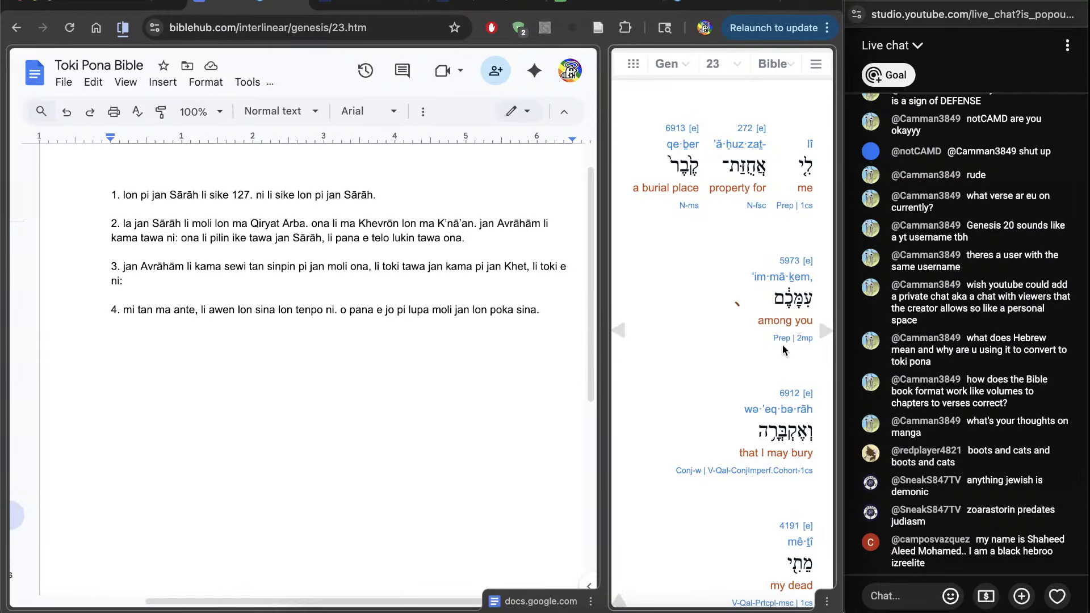
{"action": "scroll", "coordinate": [783, 346], "scroll_direction": "down", "scroll_amount": 2}
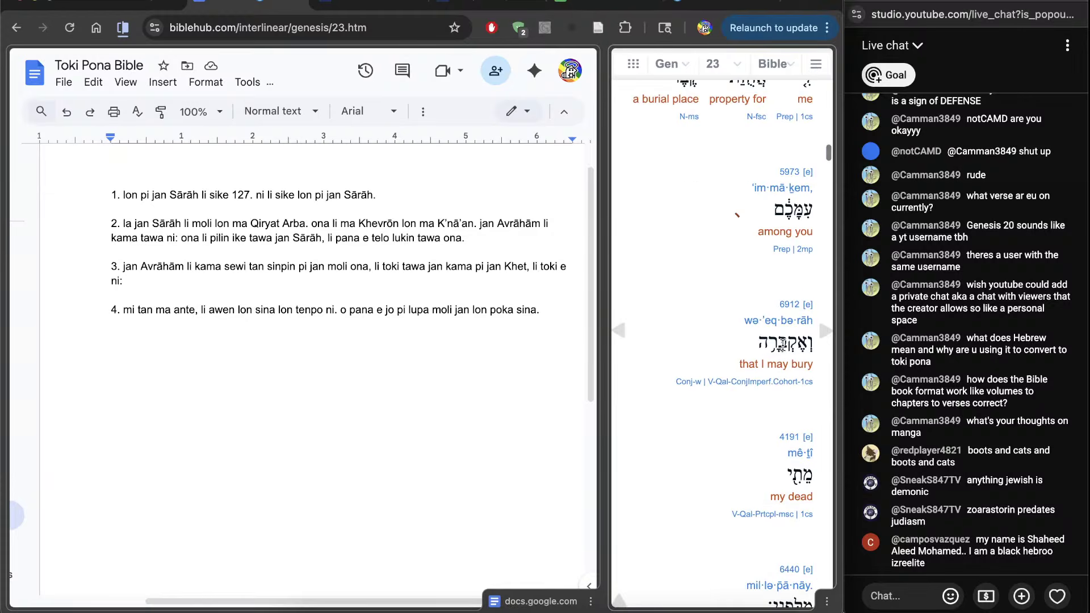
Start a third sentence in verse 4 with "mi ken", following the Hebrew word for "that I may bury"
{"action": "left_click", "coordinate": [516, 372]}
{"action": "left_click", "coordinate": [550, 385]}
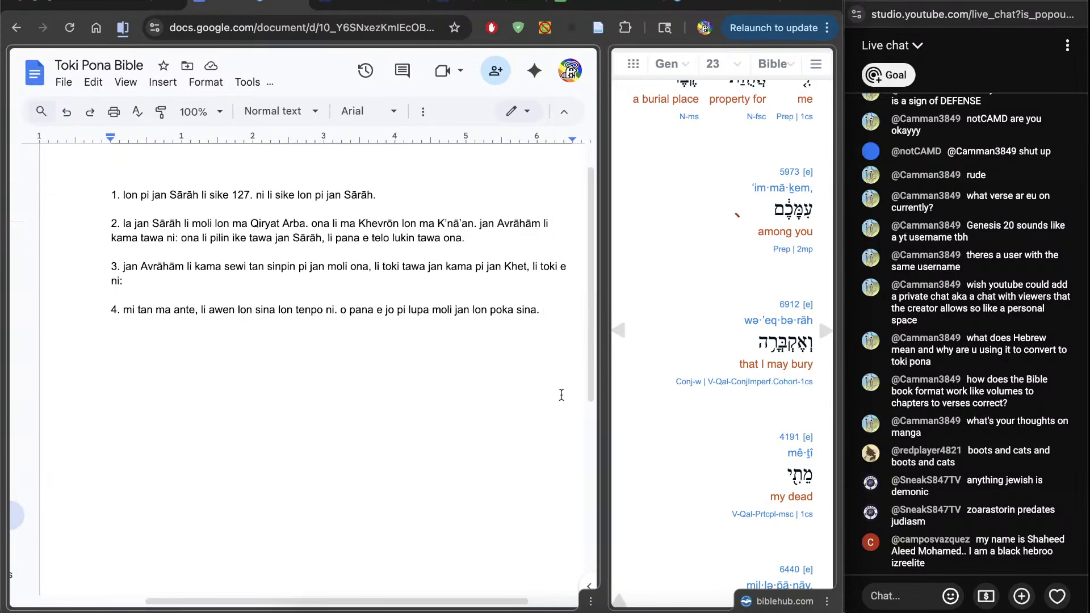
{"action": "key", "text": "BackSpace"}
{"action": "type", "text": ", tan"}
{"action": "key", "text": "BackSpace"}
{"action": "key", "text": "BackSpace"}
{"action": "key", "text": "BackSpace"}
{"action": "key", "text": "BackSpace"}
{"action": "key", "text": "BackSpace"}
{"action": "type", "text": ". mi ken"}
{"action": "scroll", "coordinate": [307, 341], "scroll_direction": "down", "scroll_amount": 3}
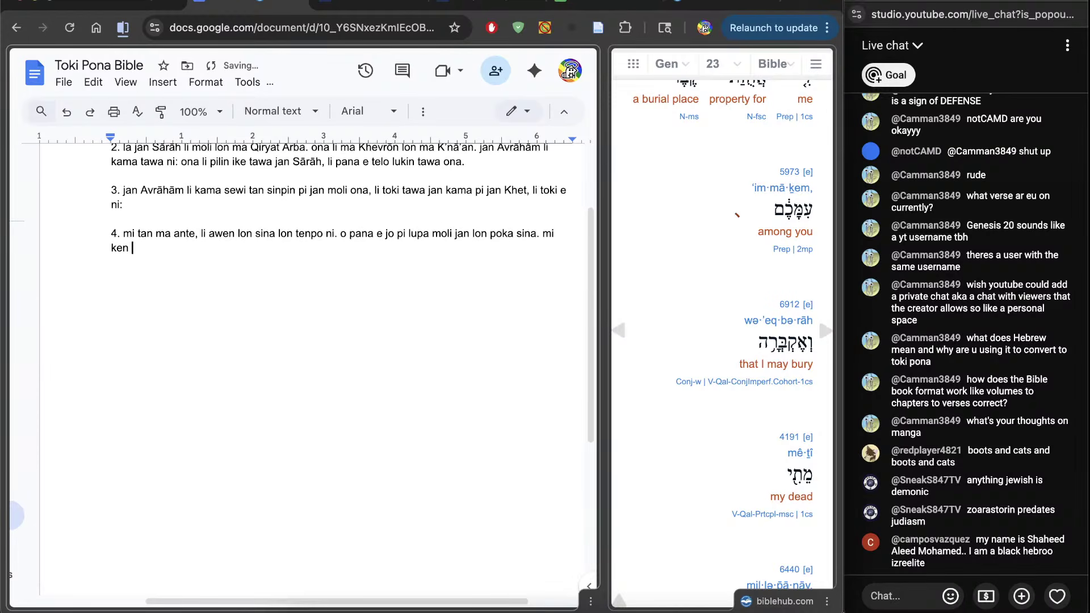
{"action": "scroll", "coordinate": [300, 368], "scroll_direction": "up", "scroll_amount": 1}
{"action": "scroll", "coordinate": [299, 368], "scroll_direction": "right", "scroll_amount": 1}
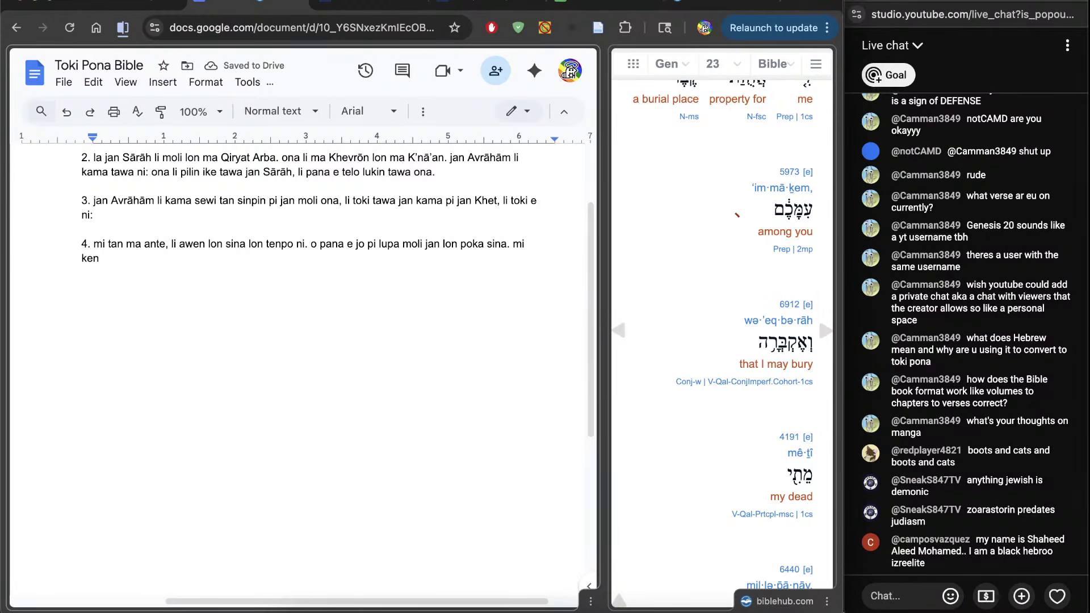
Complete the third sentence of verse 4 after "mi ken" with "ma e moli mi tan sinpin mi."
{"action": "type", "text": "ma"}
{"action": "scroll", "coordinate": [721, 340], "scroll_direction": "down", "scroll_amount": 2}
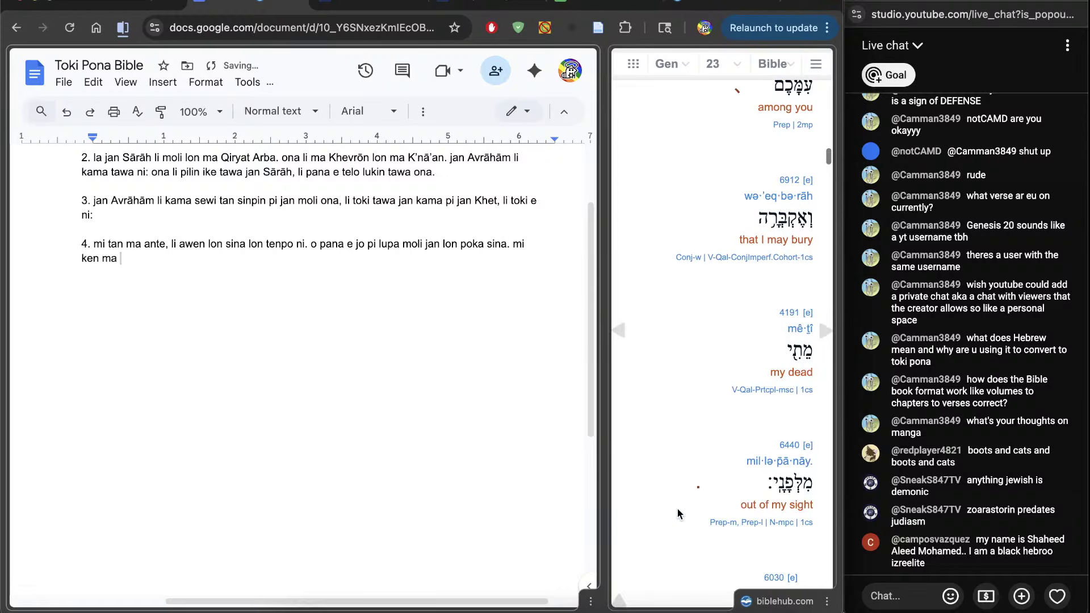
{"action": "type", "text": "e moli mi tan s"}
{"action": "key", "text": "BackSpace"}
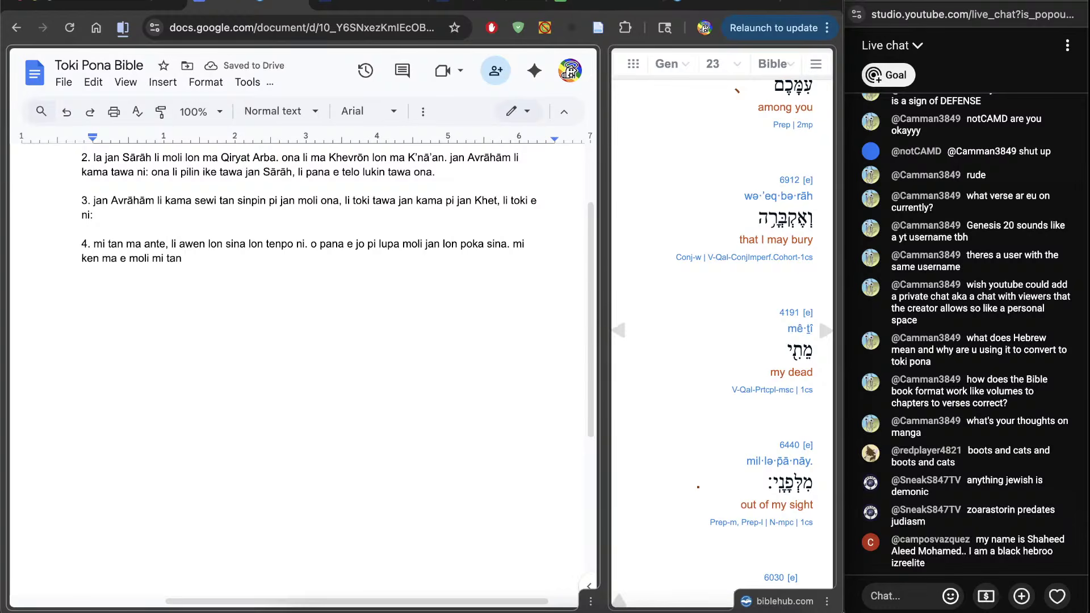
{"action": "type", "text": "sinpin mi."}
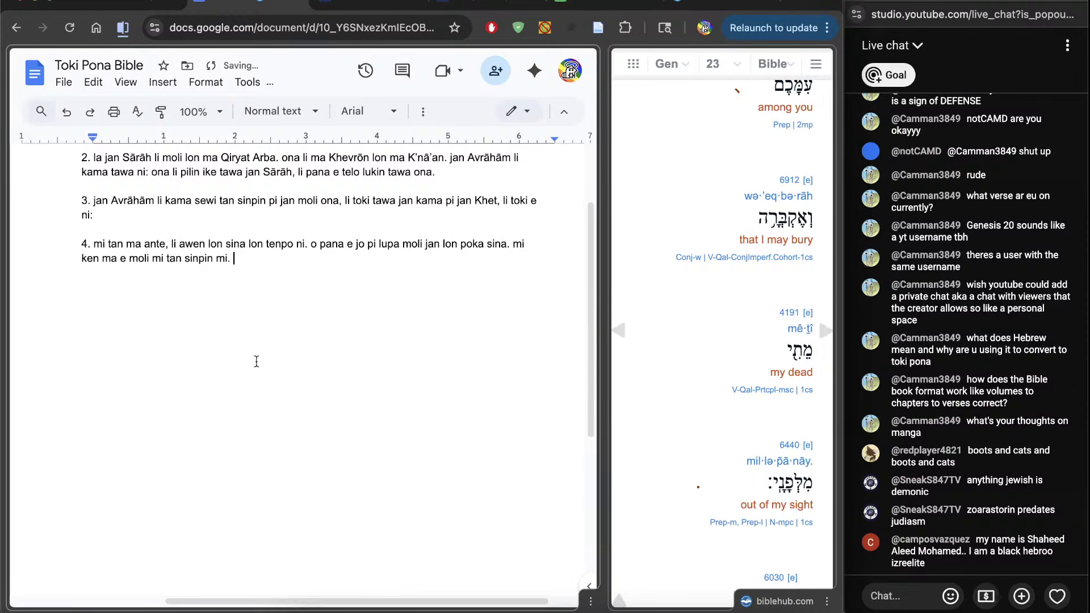
Insert "weka" before "ma" in the last sentence of verse 4 and reread the rest of the sentence
{"action": "left_click", "coordinate": [102, 258]}
{"action": "type", "text": "weka"}
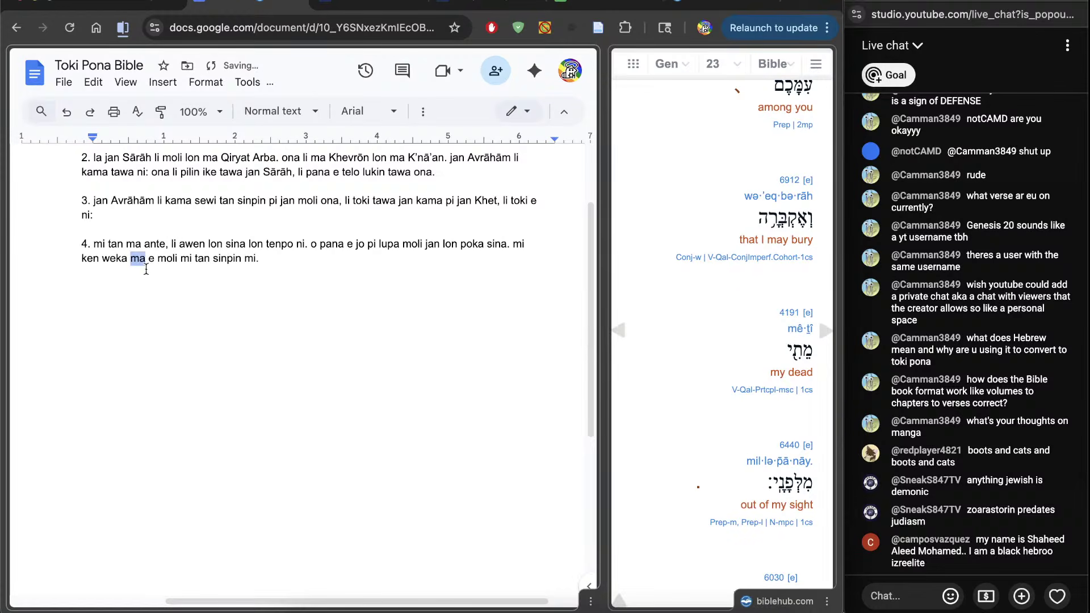
{"action": "left_click", "coordinate": [166, 262]}
{"action": "double_click", "coordinate": [167, 264]}
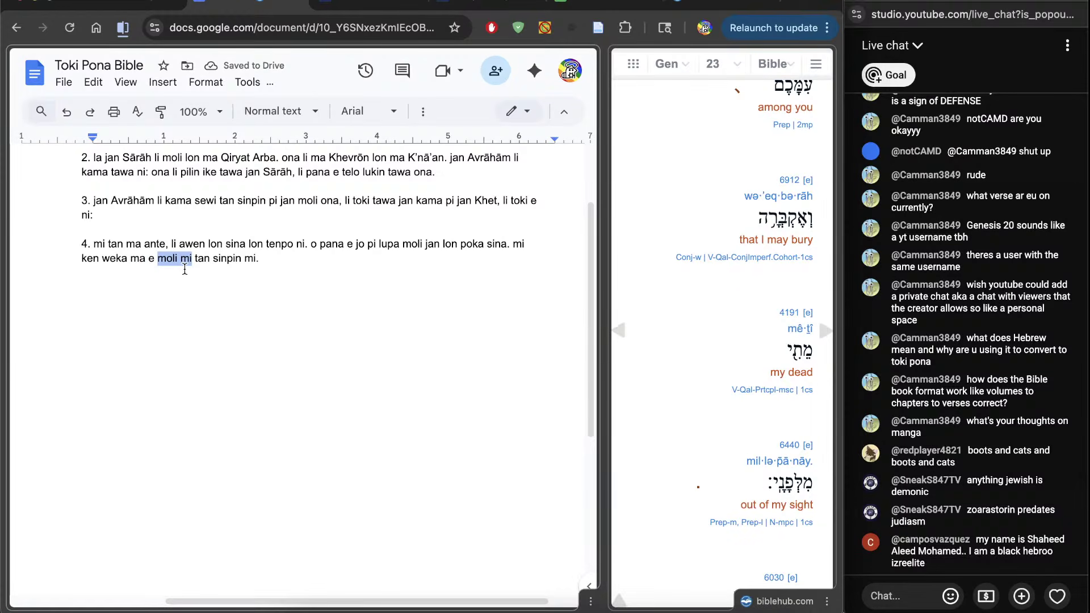
{"action": "left_click_drag", "start_coordinate": [195, 262], "coordinate": [269, 270]}
{"action": "left_click", "coordinate": [300, 271]}
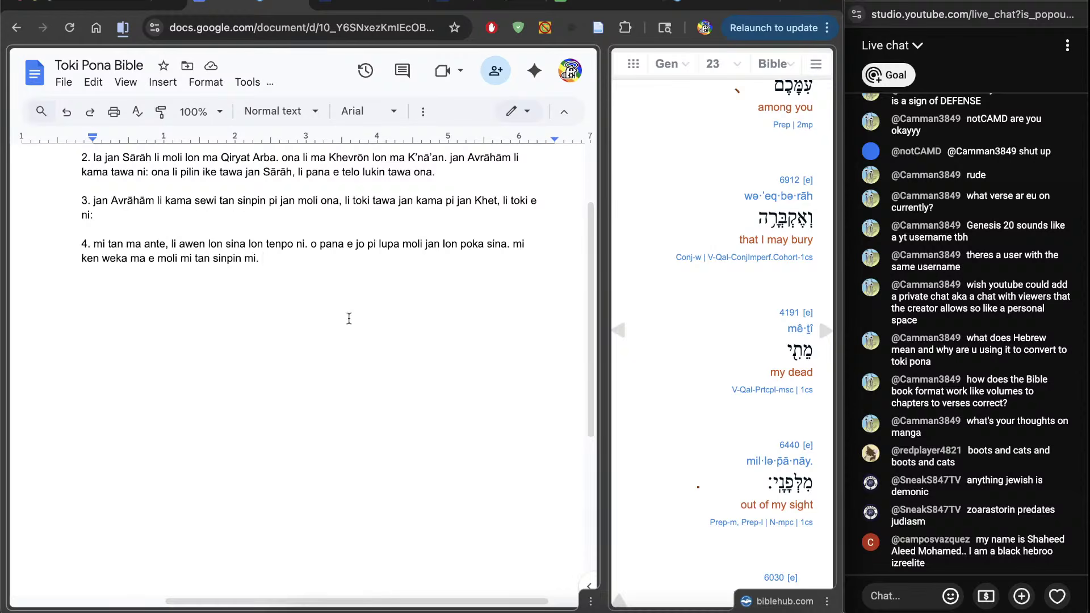
Begin verse 5 in a new paragraph with "5. jan kama pi jan Khet li toki tawa jan Avrāhām, e ni"
{"action": "scroll", "coordinate": [754, 336], "scroll_direction": "down", "scroll_amount": 5}
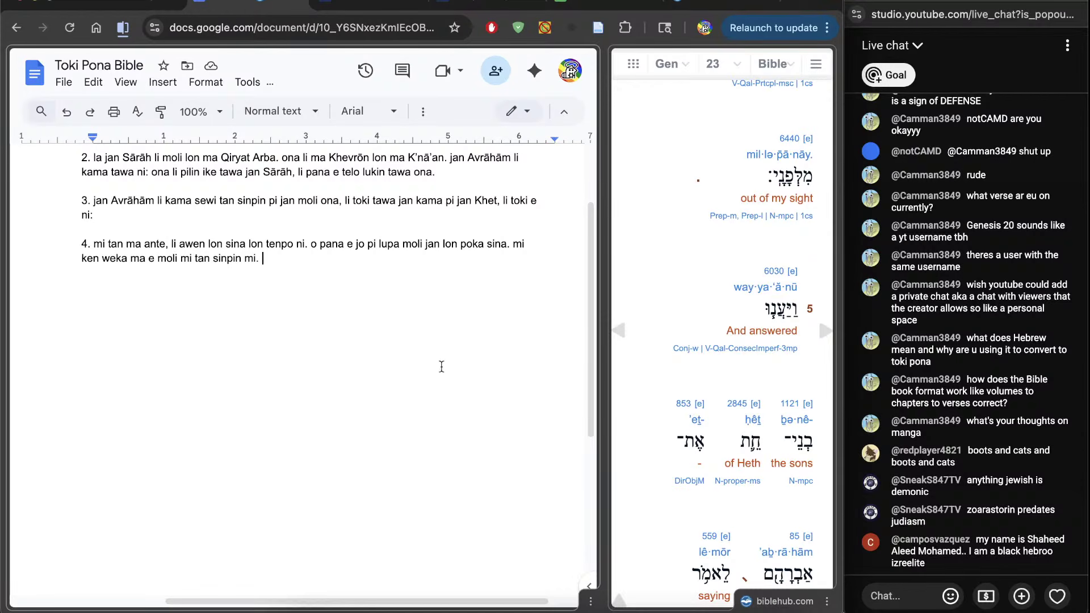
{"action": "key", "text": "Return"}
{"action": "type", "text": "5. jan kama pi jan"}
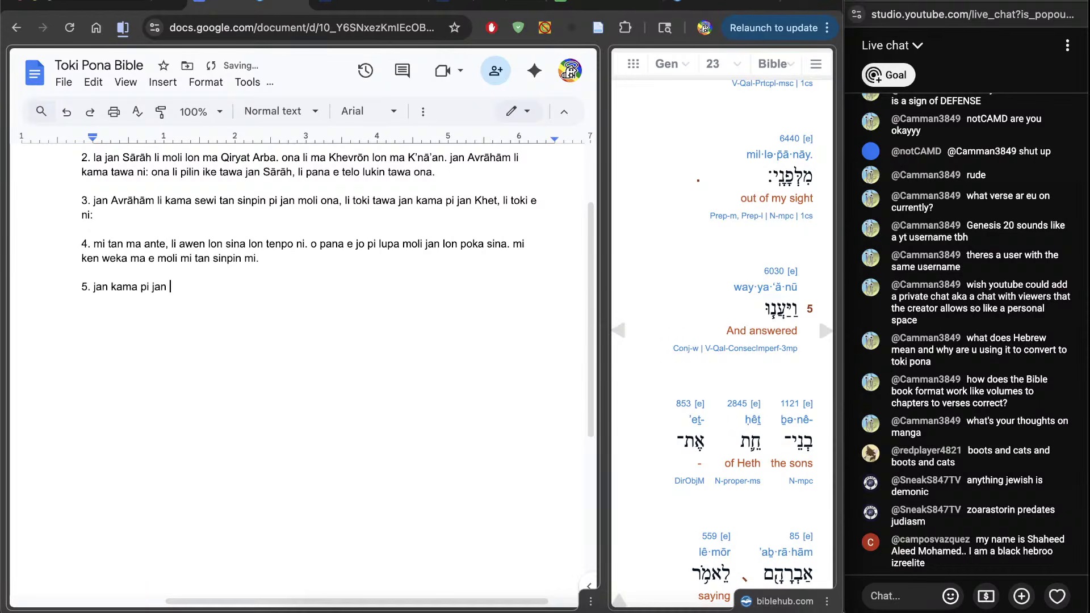
{"action": "type", "text": " Khet li"}
{"action": "scroll", "coordinate": [660, 450], "scroll_direction": "down", "scroll_amount": 5}
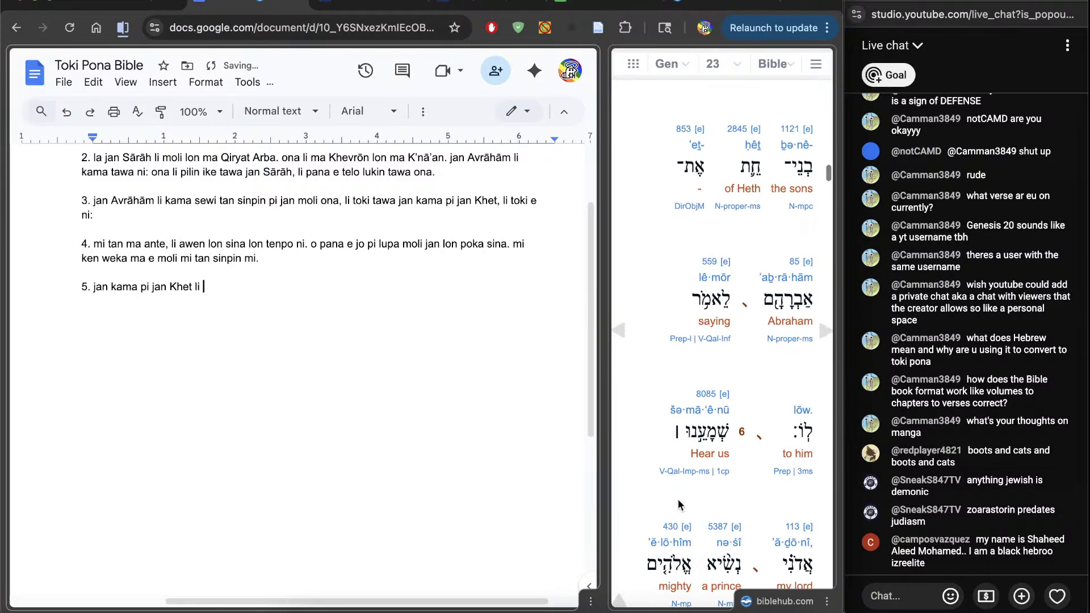
{"action": "type", "text": "toki"}
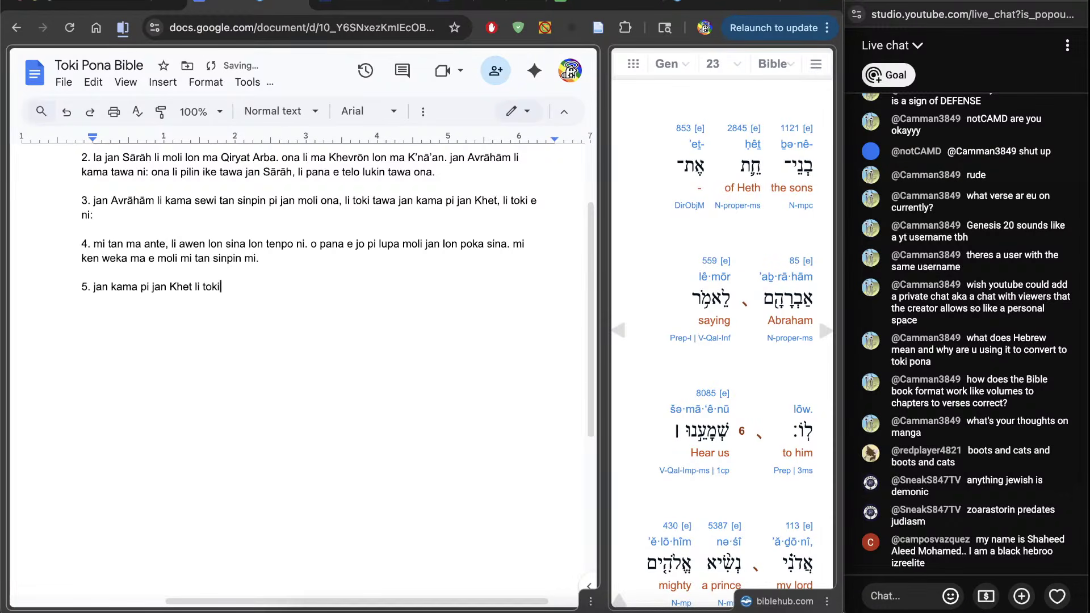
{"action": "scroll", "coordinate": [722, 341], "scroll_direction": "up", "scroll_amount": 2}
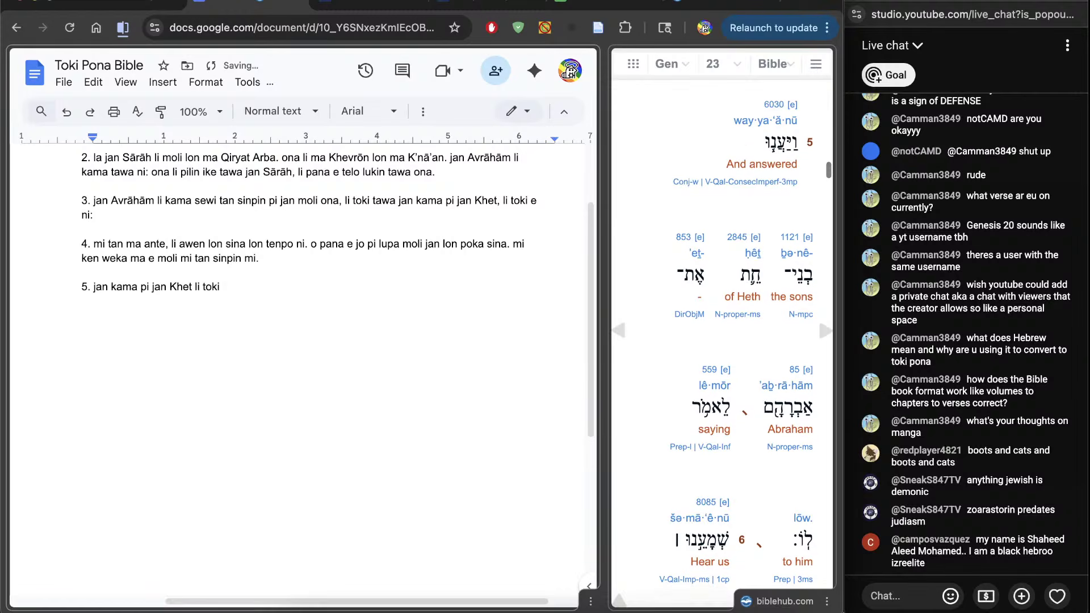
{"action": "scroll", "coordinate": [736, 331], "scroll_direction": "down", "scroll_amount": 2}
{"action": "type", "text": "tawa ja"}
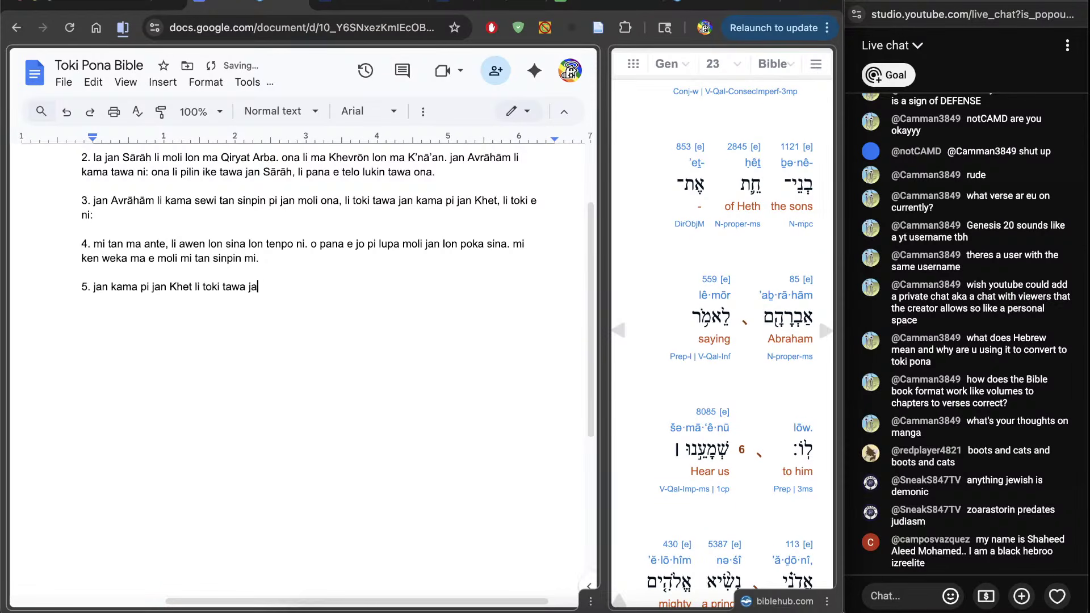
{"action": "type", "text": "n Avrāhām, e ni"}
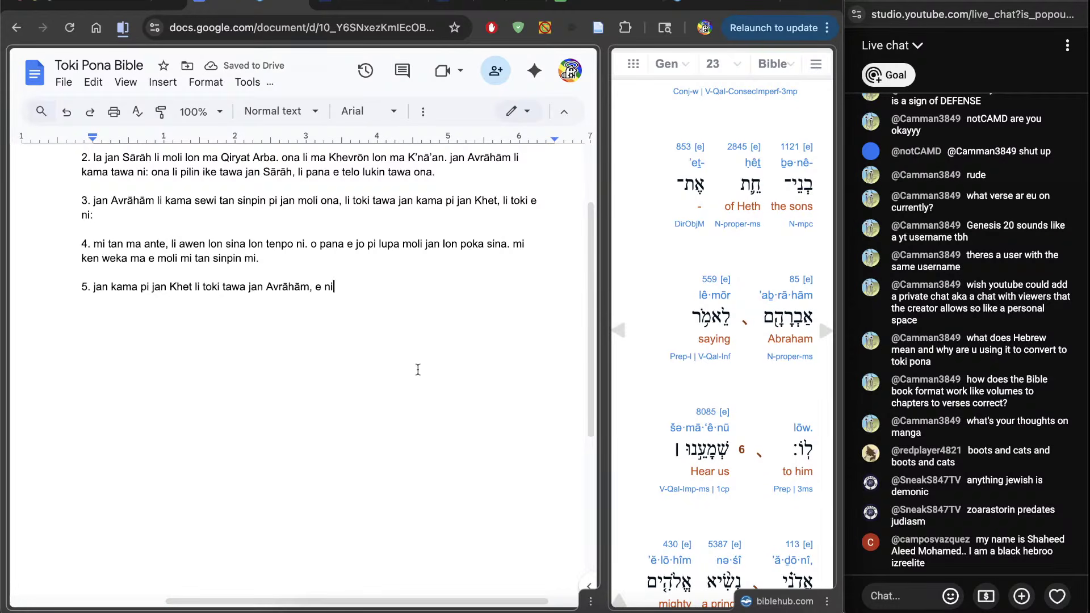
Replace the trailing "e ni" in verse 5 with "li toki e ni tawa ona:"
{"action": "left_click_drag", "start_coordinate": [335, 288], "coordinate": [314, 287]}
{"action": "type", "text": "li toki e ni taw"}
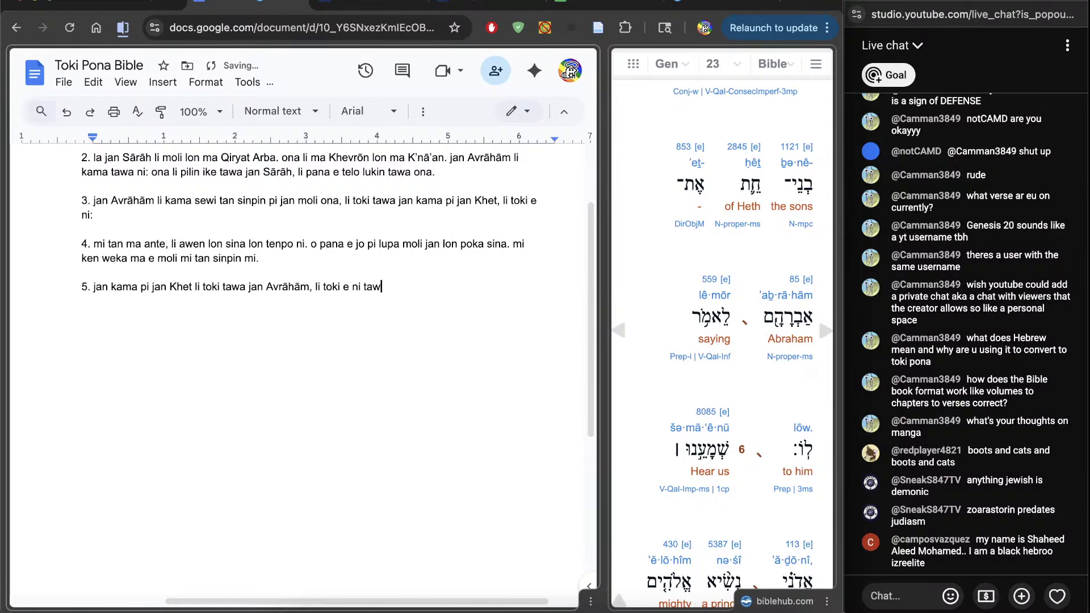
{"action": "type", "text": "a ona"}
{"action": "key", "text": "BackSpace"}
{"action": "key", "text": "BackSpace"}
{"action": "key", "text": "BackSpace"}
{"action": "key", "text": "BackSpace"}
{"action": "type", "text": "ona: "}
Begin verse 6 in a new paragraph with "6. o kute e mi. lawa mi o, sina"
{"action": "type", "text": "6. o kute e m"}
{"action": "type", "text": "i."}
{"action": "scroll", "coordinate": [671, 370], "scroll_direction": "down", "scroll_amount": 5}
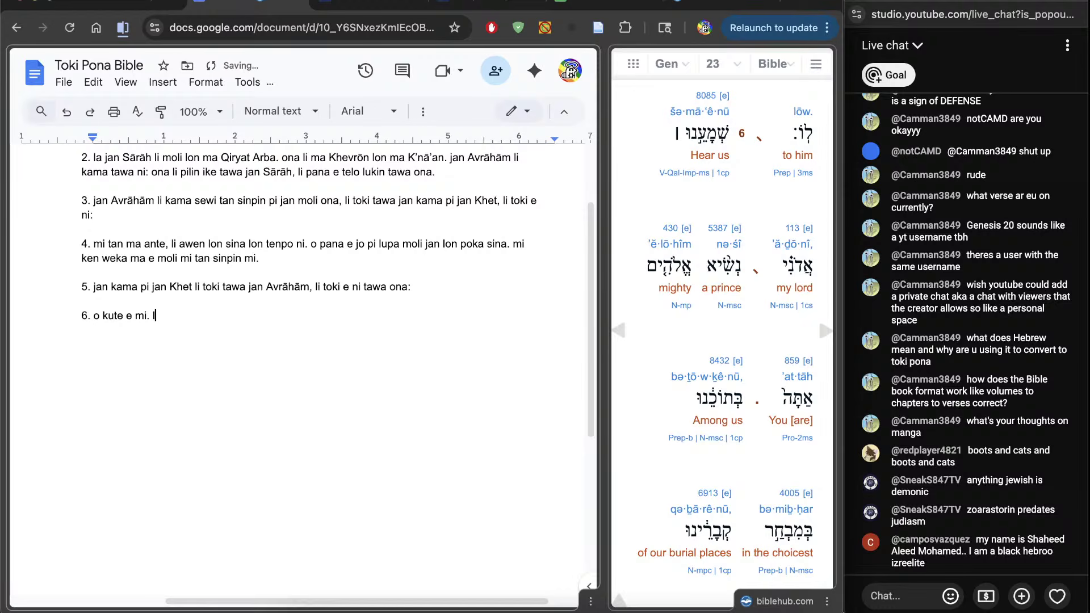
{"action": "type", "text": "lawa mi o, sina"}
Read the lexicon entry for the Hebrew word glossed "a prince" in verse 6
{"action": "left_click", "coordinate": [722, 231]}
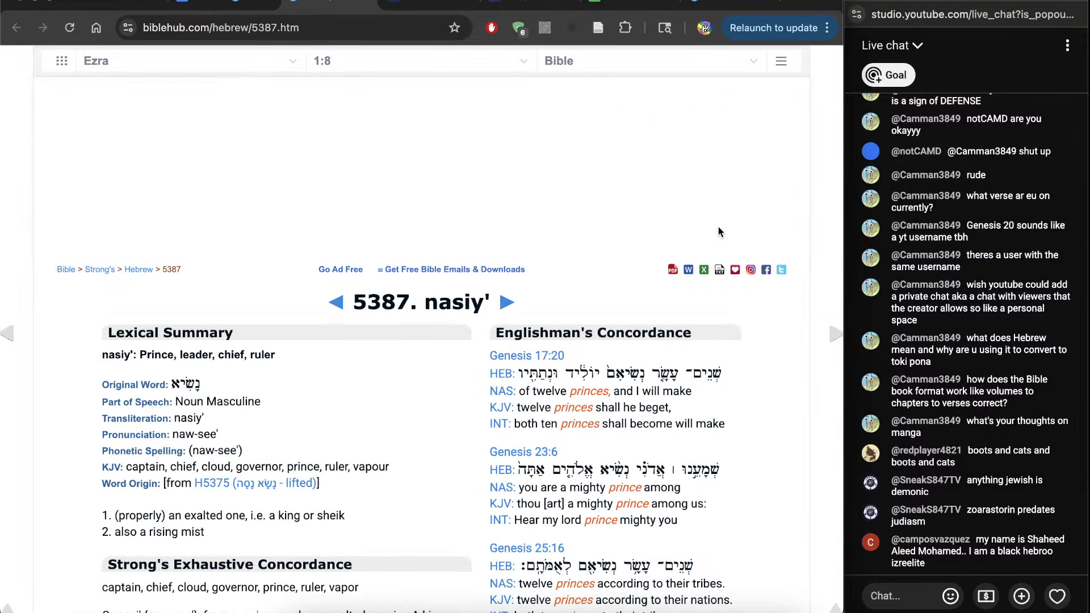
{"action": "scroll", "coordinate": [316, 349], "scroll_direction": "down", "scroll_amount": 6}
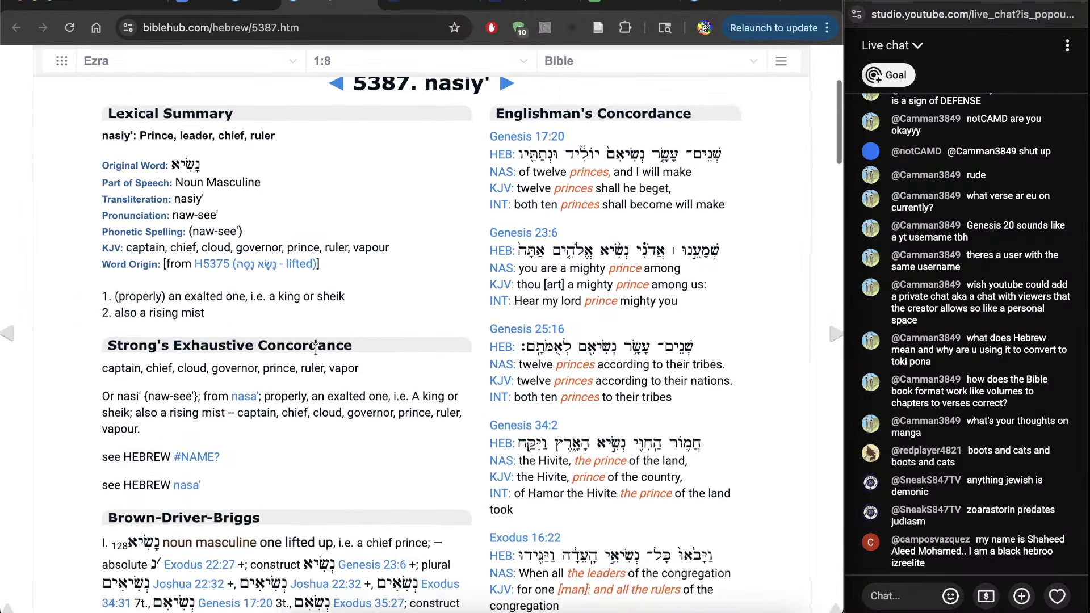
{"action": "scroll", "coordinate": [316, 350], "scroll_direction": "down", "scroll_amount": 4}
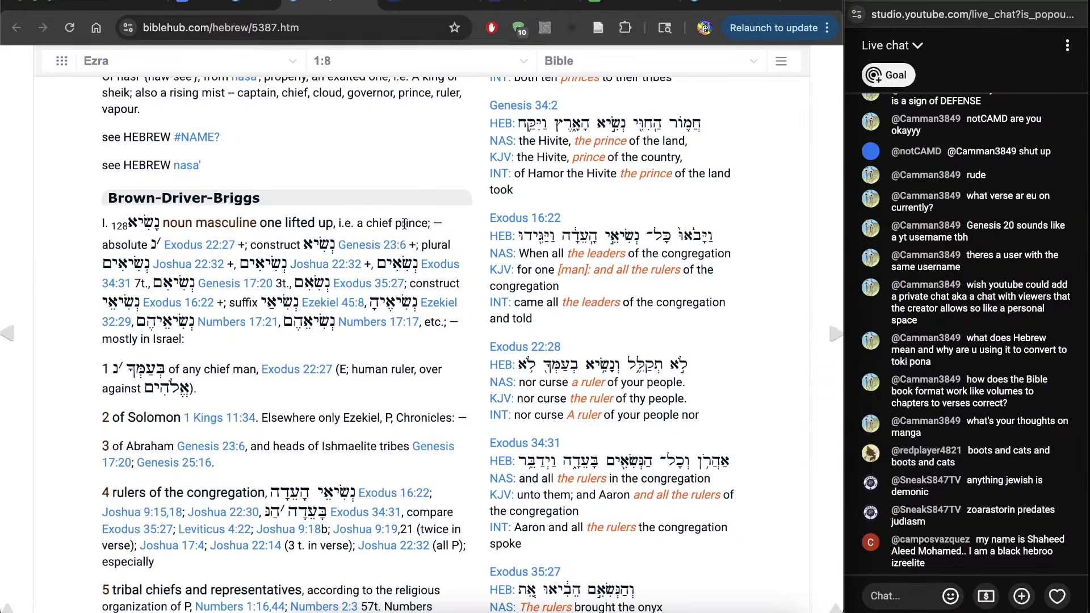
{"action": "scroll", "coordinate": [404, 223], "scroll_direction": "down", "scroll_amount": 2}
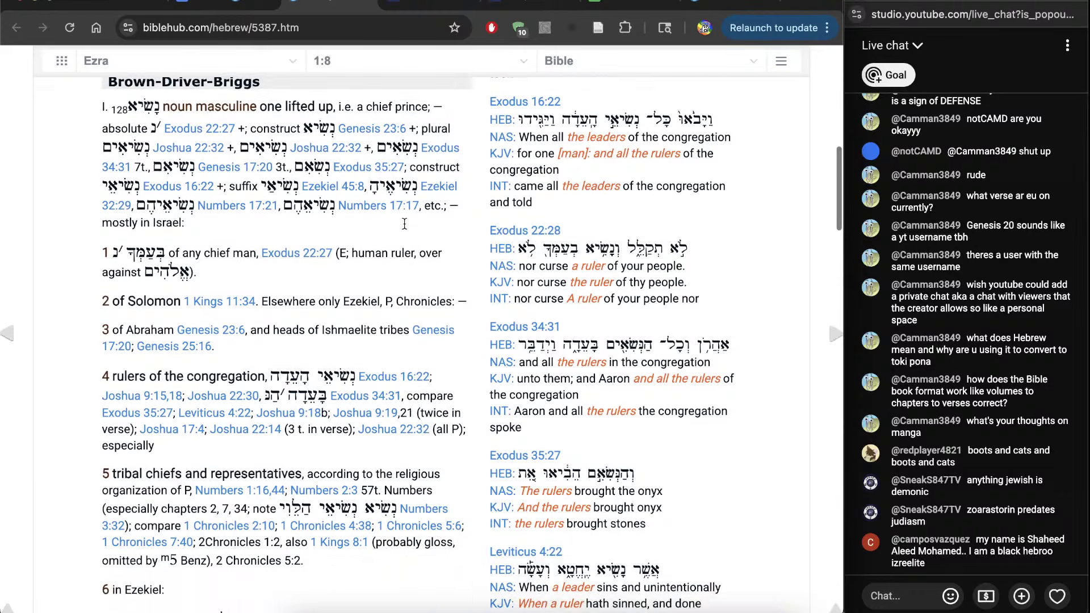
{"action": "scroll", "coordinate": [404, 223], "scroll_direction": "down", "scroll_amount": 1}
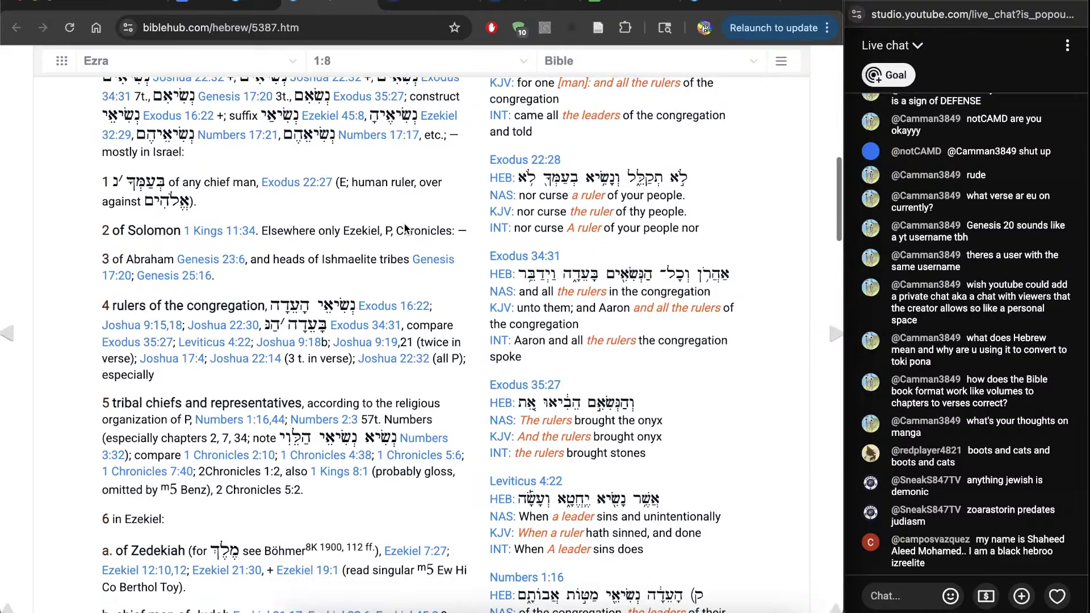
{"action": "scroll", "coordinate": [406, 229], "scroll_direction": "down", "scroll_amount": 2}
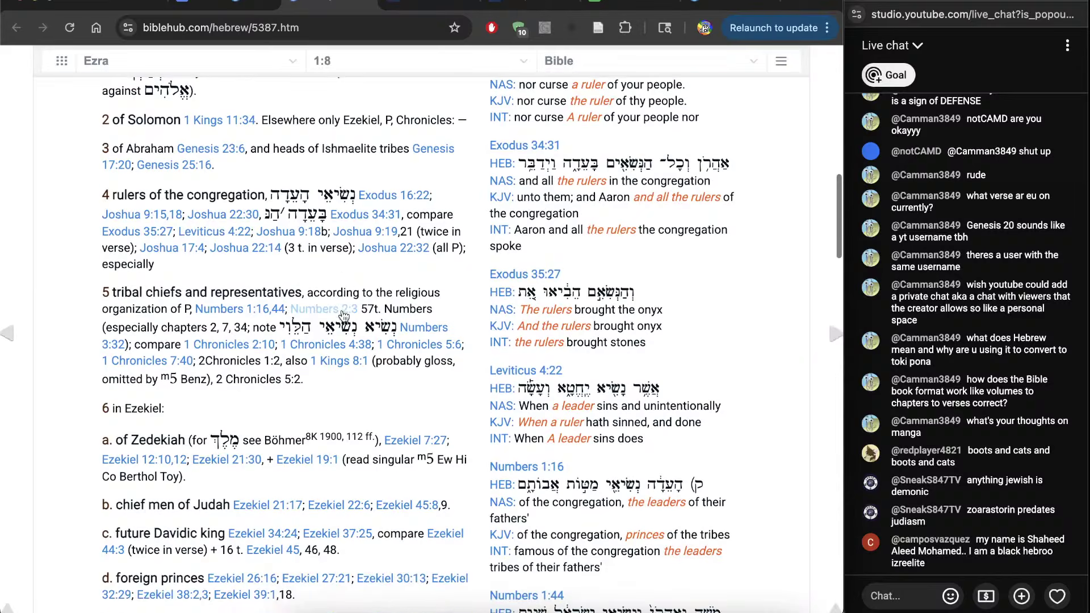
{"action": "key", "text": "super+grave"}
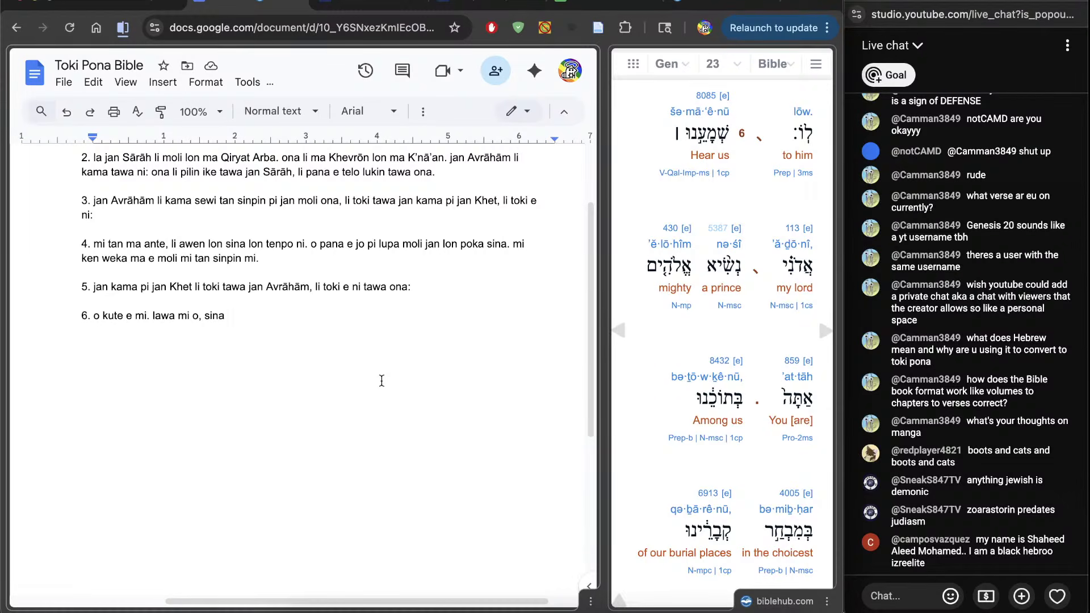
Examine the Hebrew words glossed "mighty" and "a prince" in verse 6 of the interlinear
{"action": "double_click", "coordinate": [677, 265]}
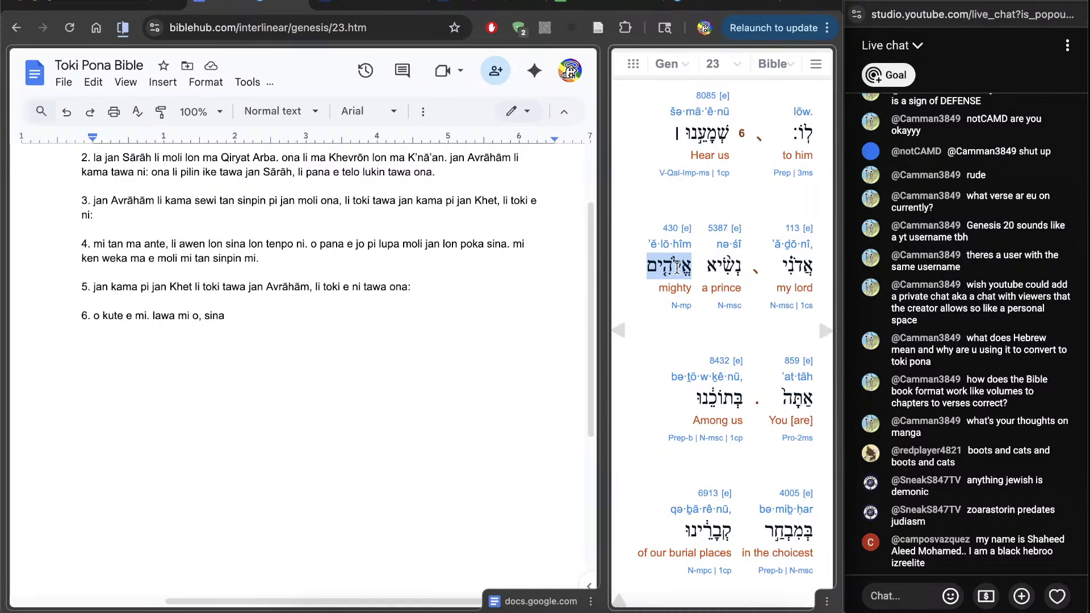
{"action": "left_click", "coordinate": [676, 267]}
{"action": "double_click", "coordinate": [673, 265]}
{"action": "double_click", "coordinate": [724, 274]}
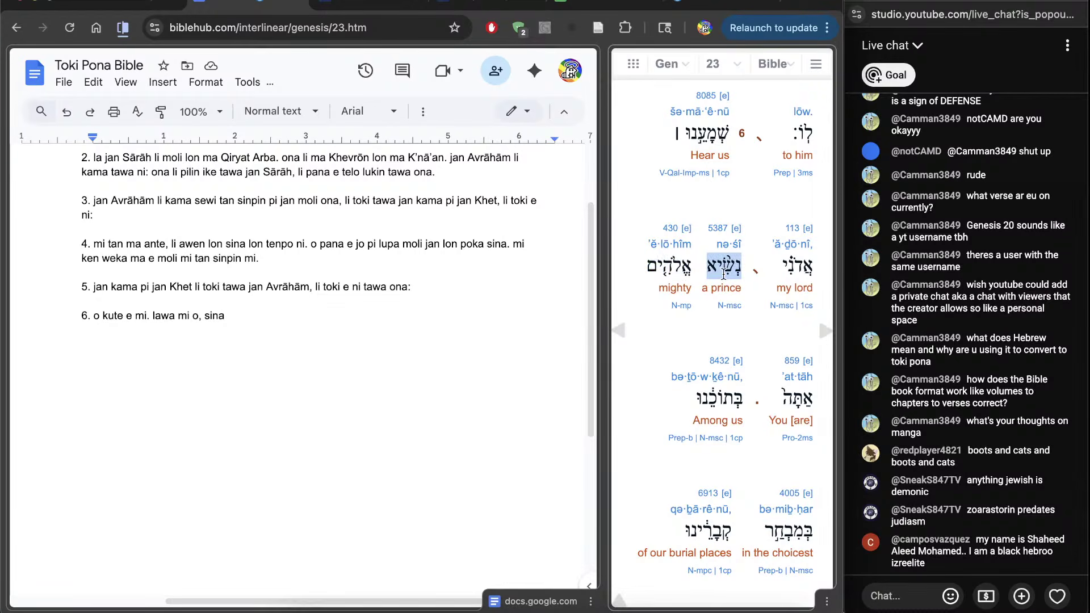
{"action": "double_click", "coordinate": [680, 271]}
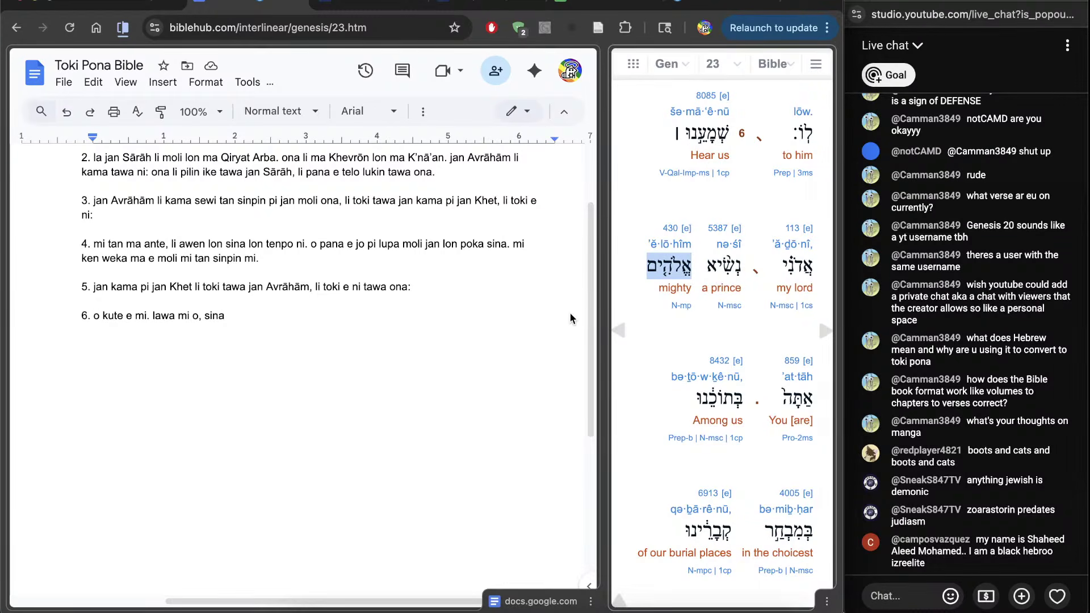
Continue verse 6 after "sina" with "lawa pi sewi Elohīm."
{"action": "left_click", "coordinate": [384, 353]}
{"action": "type", "text": "lawa pi"}
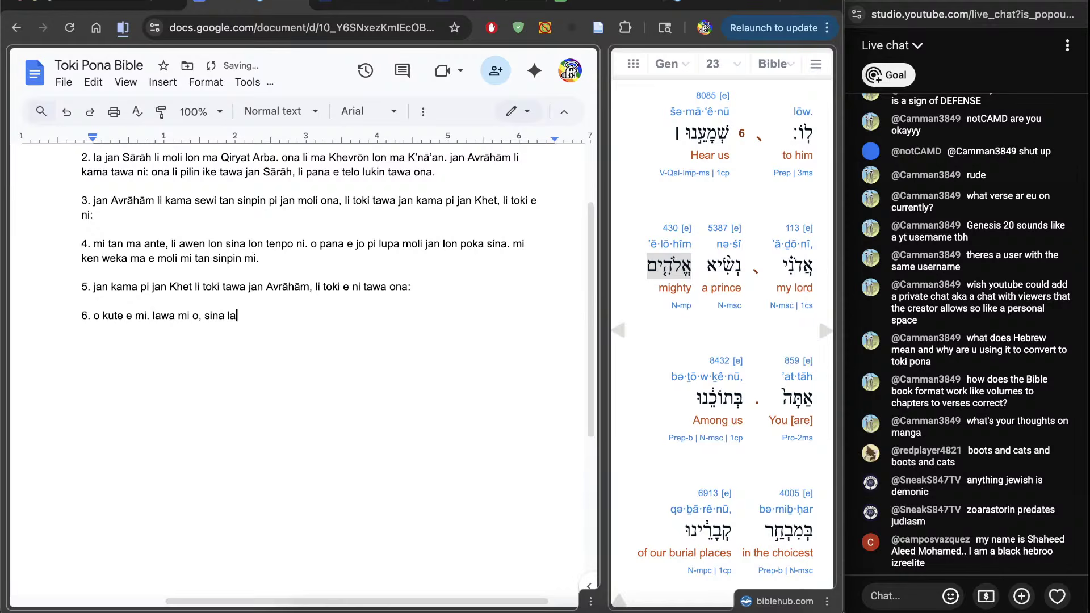
{"action": "type", "text": " sewi Eloh"}
{"action": "key", "text": "ctrl+Return"}
{"action": "key", "text": "ctrl+z"}
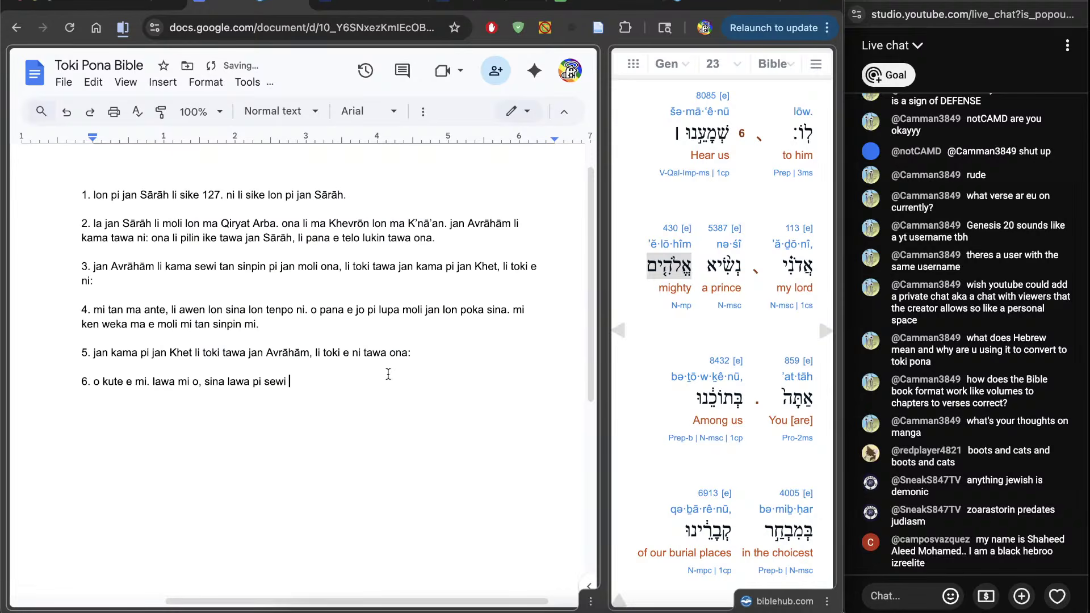
{"action": "type", "text": "Elohīm."}
Read ahead in verse 6 of the interlinear, check the lexicon entry for the word glossed "Among us", and return to the interlinear
{"action": "scroll", "coordinate": [633, 475], "scroll_direction": "down", "scroll_amount": 3}
{"action": "scroll", "coordinate": [632, 469], "scroll_direction": "down", "scroll_amount": 2}
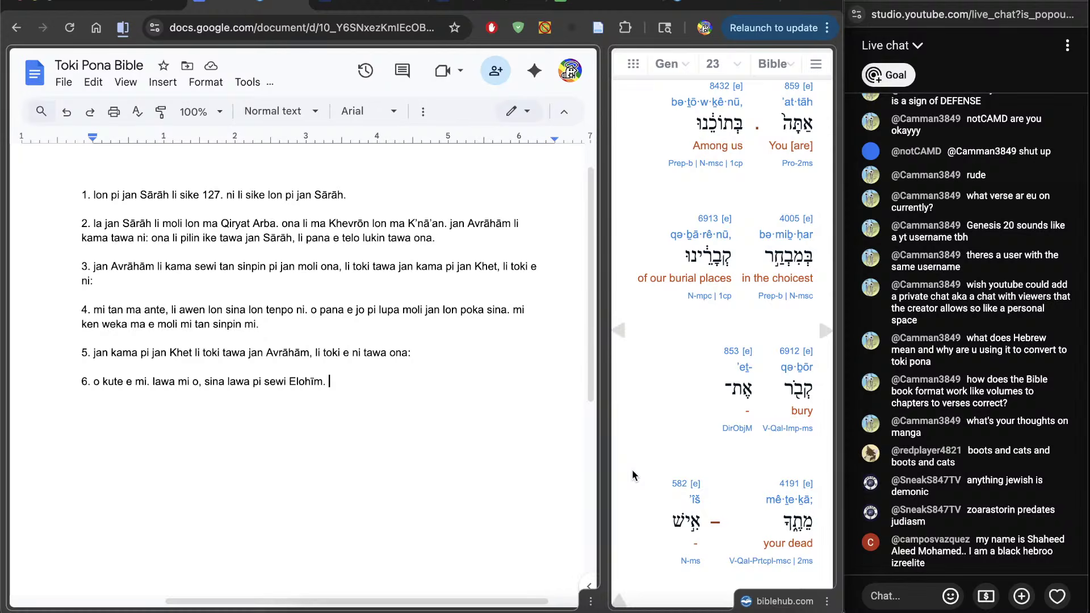
{"action": "scroll", "coordinate": [632, 469], "scroll_direction": "down", "scroll_amount": 1}
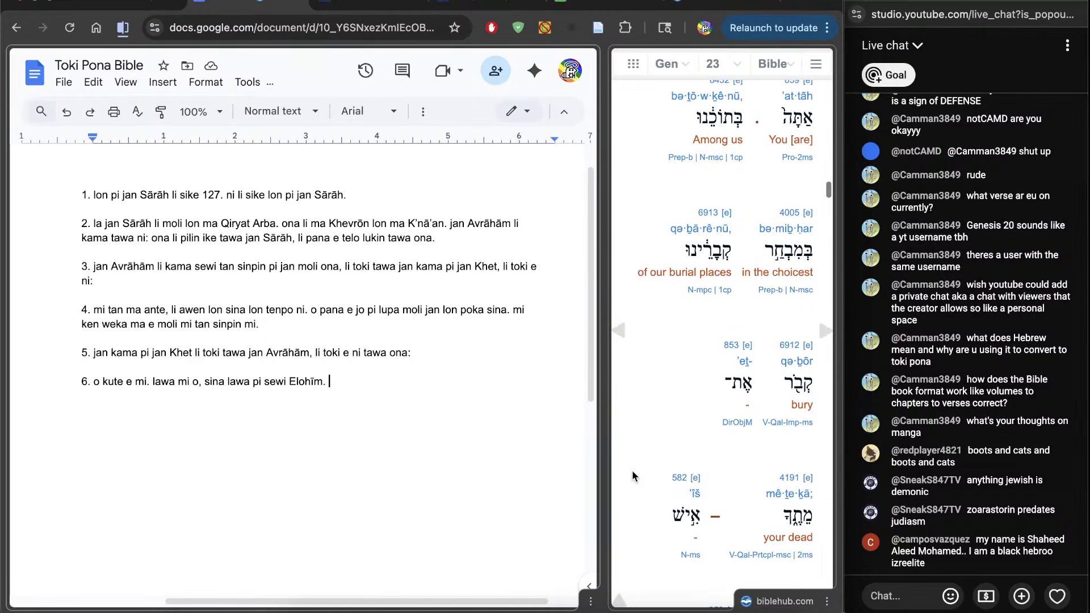
{"action": "scroll", "coordinate": [699, 346], "scroll_direction": "up", "scroll_amount": 2}
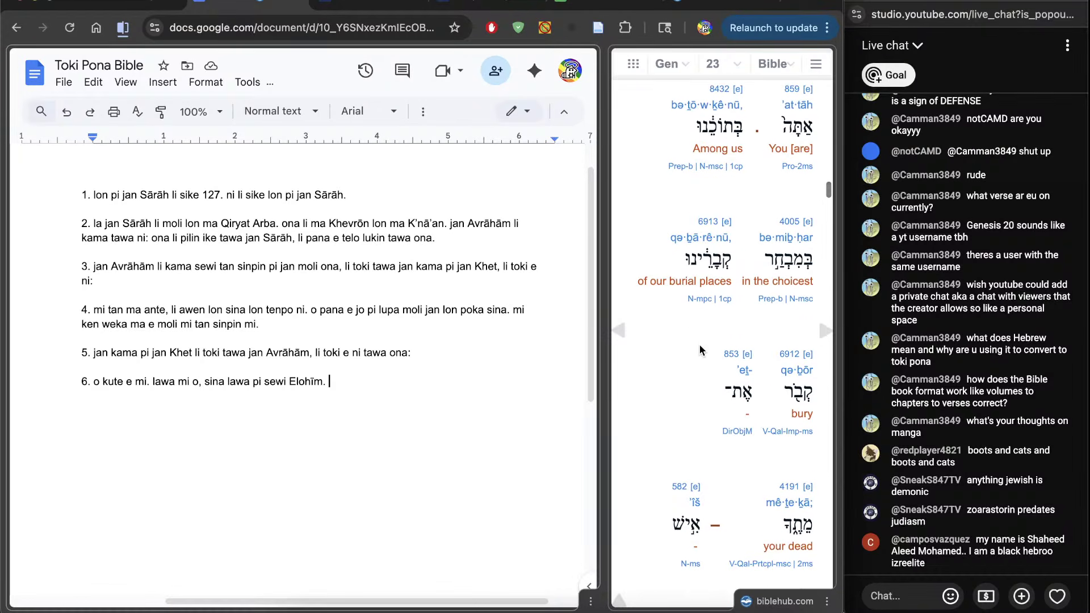
{"action": "left_click", "coordinate": [739, 160]}
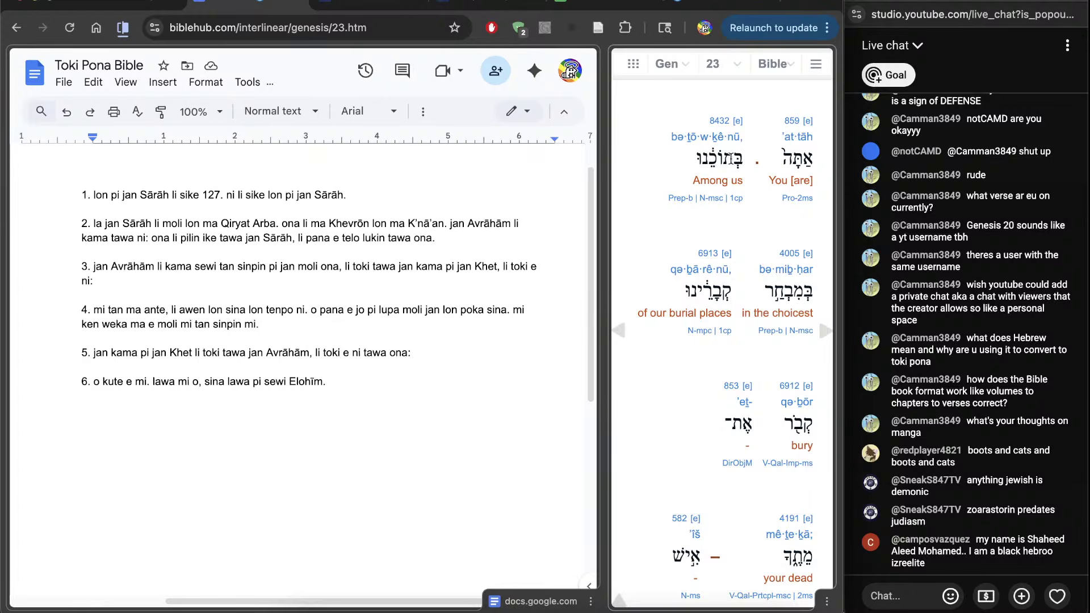
{"action": "triple_click", "coordinate": [723, 182]}
{"action": "left_click", "coordinate": [723, 173]}
{"action": "left_click", "coordinate": [720, 121]}
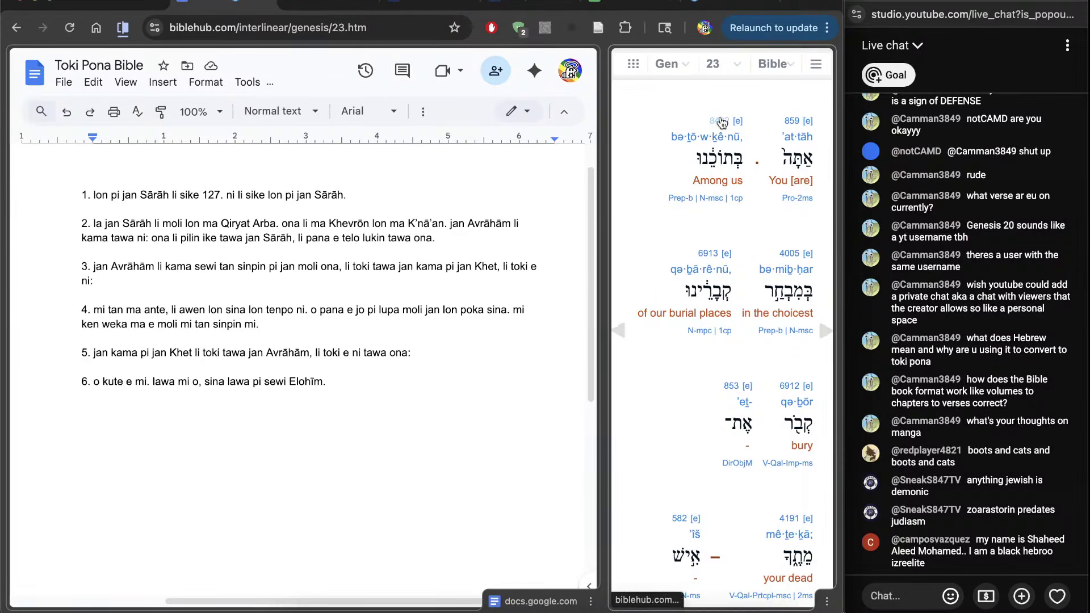
{"action": "key", "text": "super+bracketleft"}
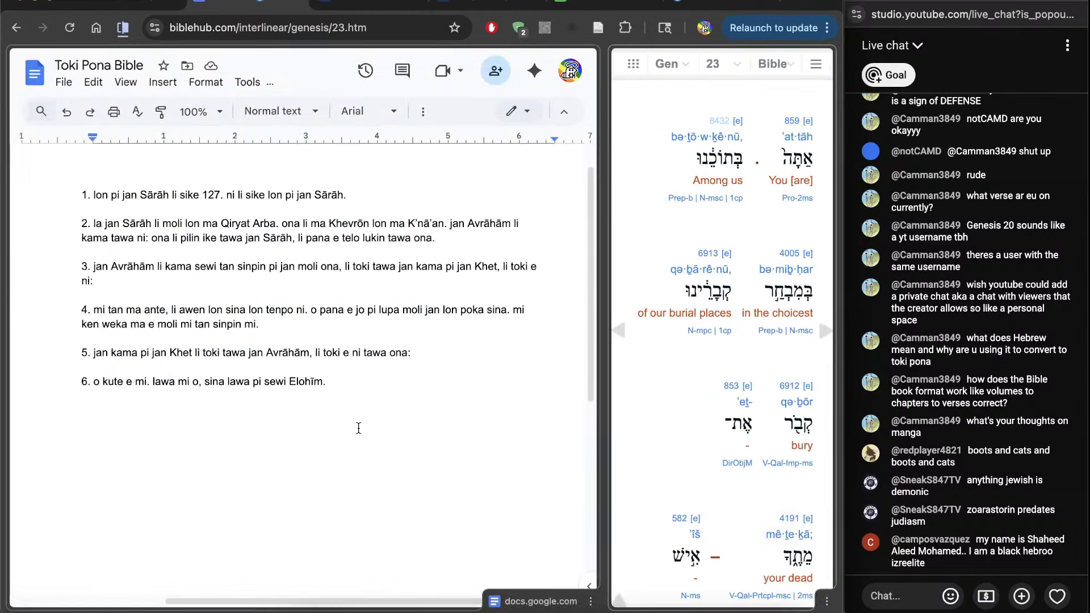
Extend verse 6 after "Elohīm." with "lon insa pi ma mi, la"
{"action": "left_click", "coordinate": [395, 431]}
{"action": "type", "text": "lon ins"}
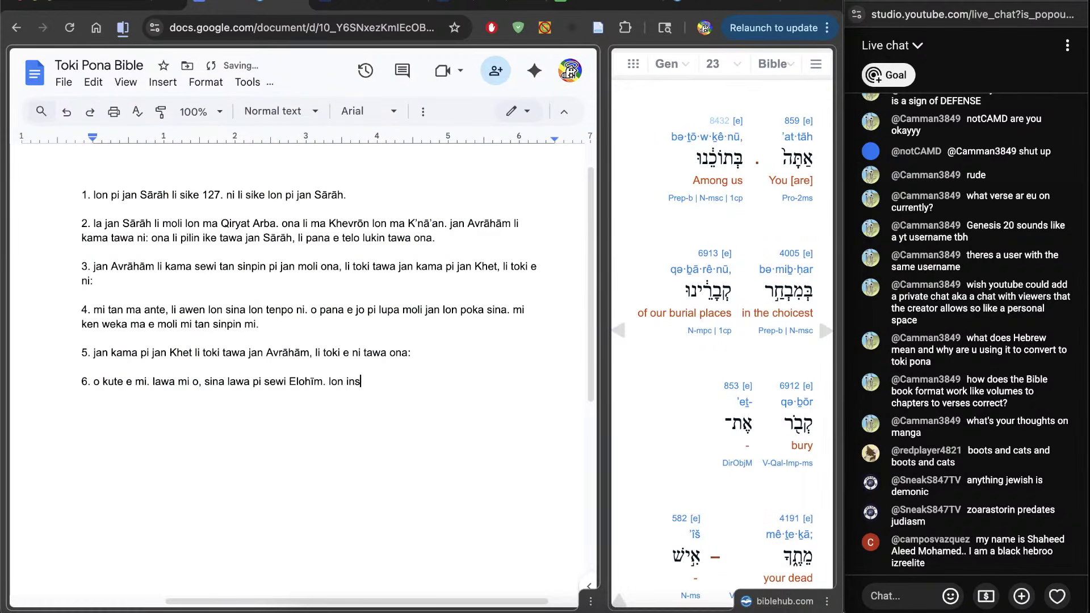
{"action": "type", "text": "a"}
{"action": "type", "text": "pi ma mi, la"}
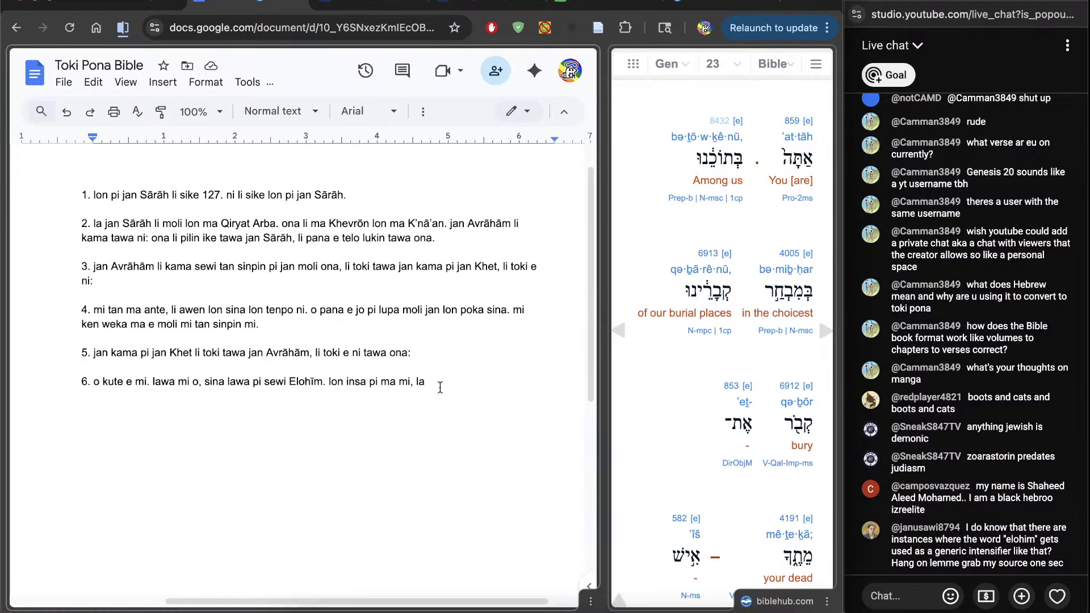
Re-examine the Hebrew word glossed "mighty" in verse 6 of the interlinear
{"action": "scroll", "coordinate": [659, 342], "scroll_direction": "up", "scroll_amount": 5}
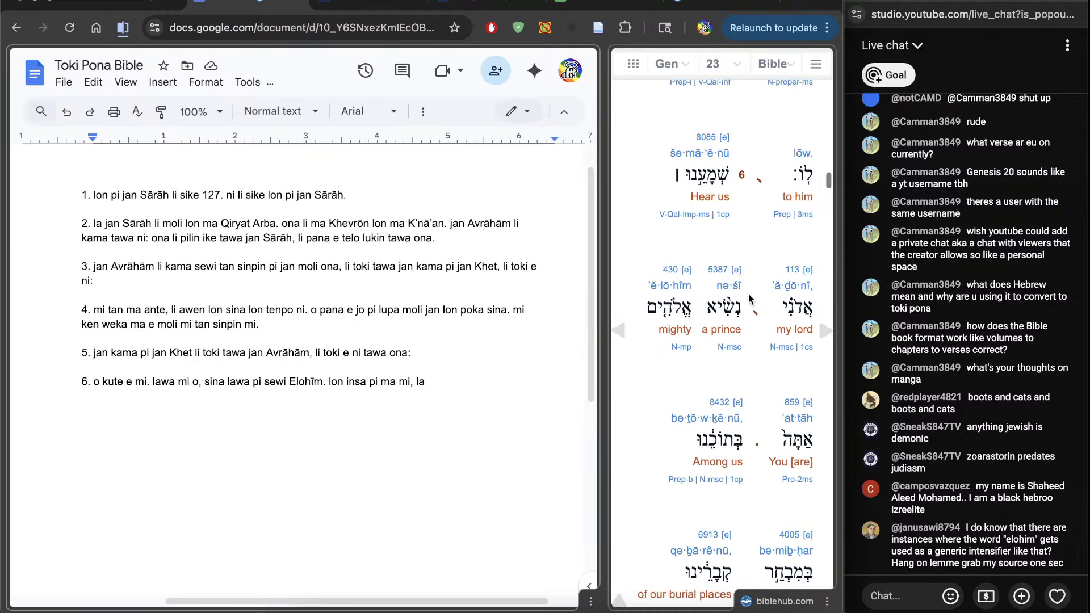
{"action": "left_click", "coordinate": [663, 316]}
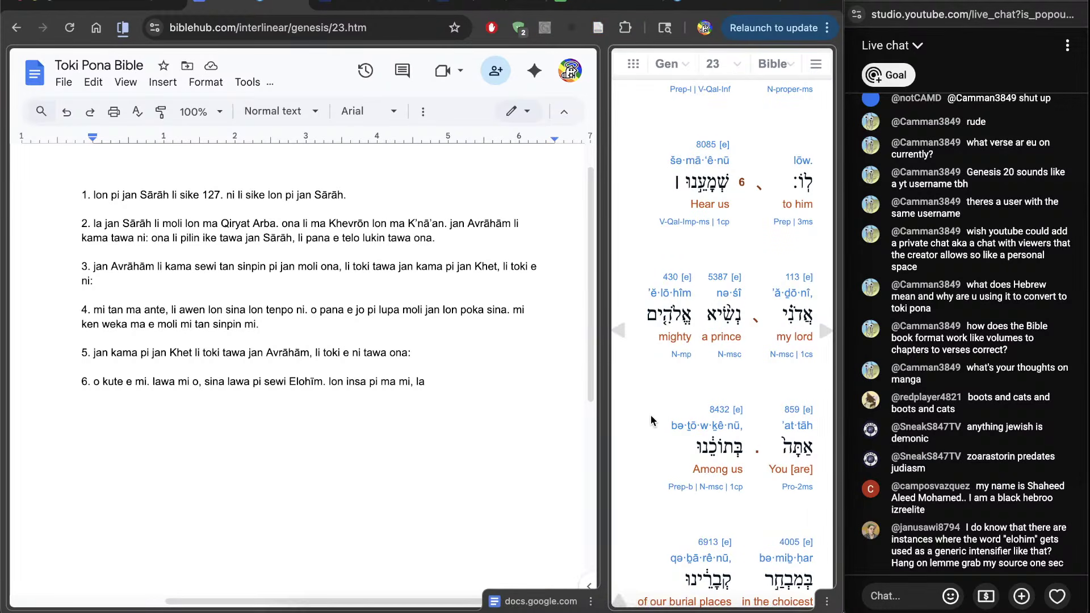
{"action": "scroll", "coordinate": [650, 415], "scroll_direction": "down", "scroll_amount": 2}
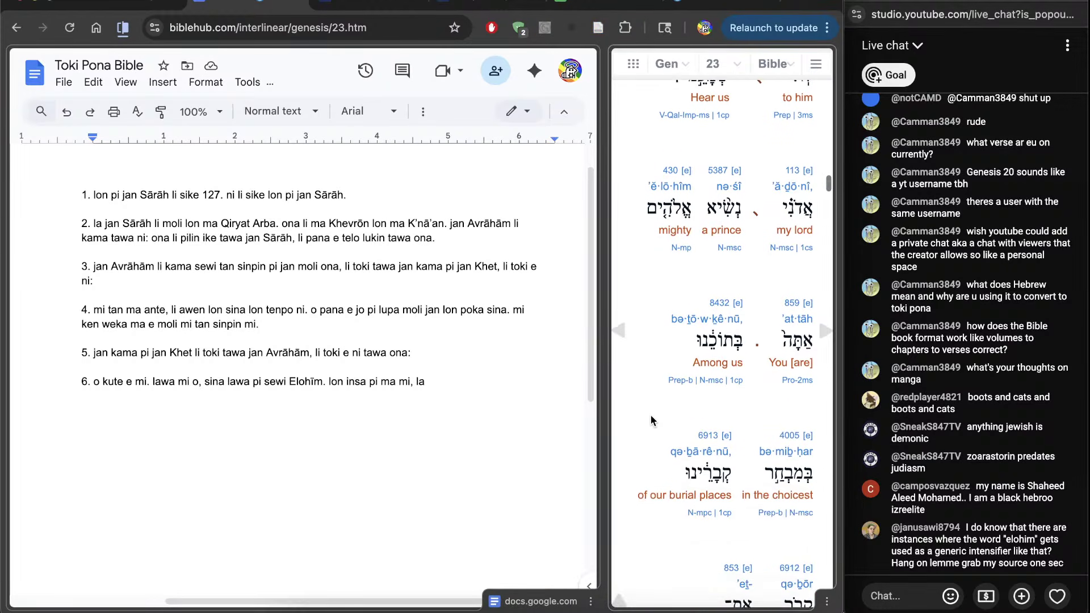
{"action": "double_click", "coordinate": [670, 206]}
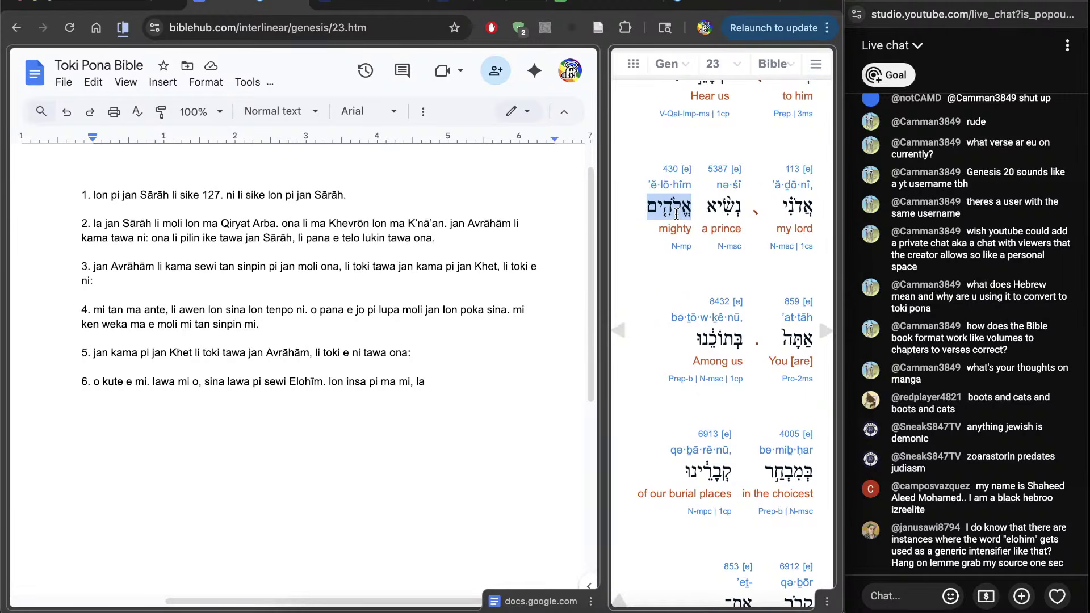
Open the Strong's 430 entry for the word glossed "mighty" in Genesis 23:6 and skim its Brown-Driver-Briggs definitions
{"action": "left_click", "coordinate": [670, 169]}
{"action": "scroll", "coordinate": [200, 444], "scroll_direction": "down", "scroll_amount": 10}
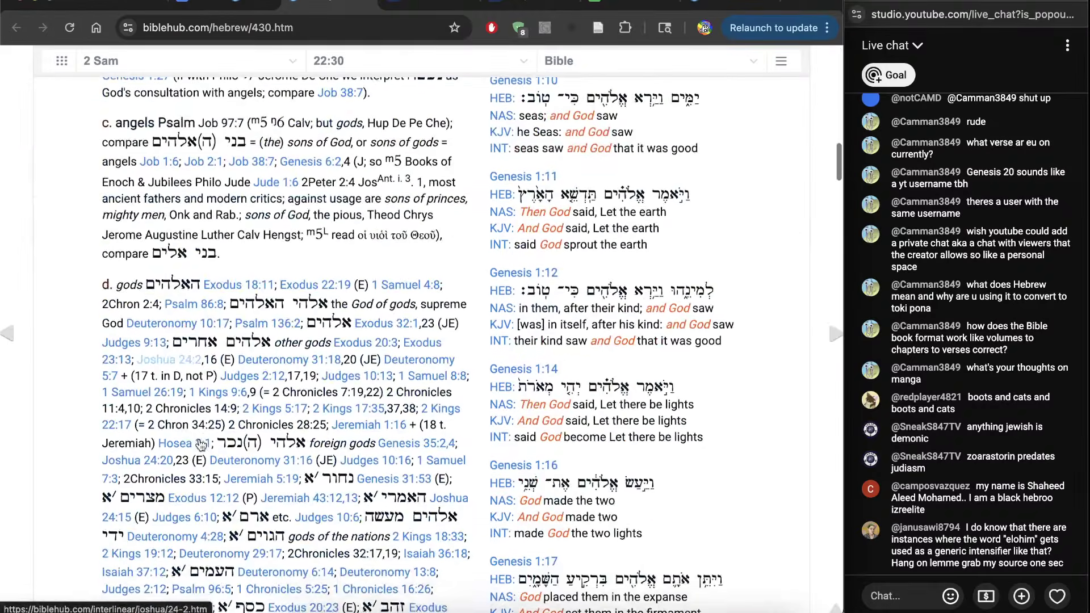
{"action": "scroll", "coordinate": [200, 445], "scroll_direction": "up", "scroll_amount": 5}
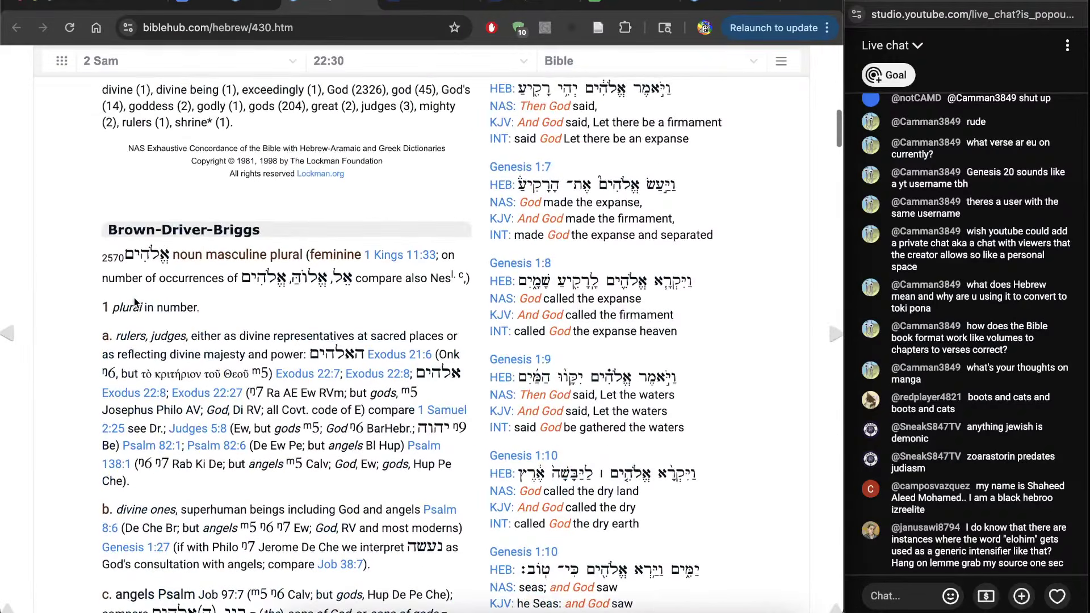
{"action": "scroll", "coordinate": [134, 298], "scroll_direction": "down", "scroll_amount": 10}
Search the elohim entry for "genesis 23", check the Genesis 23 interlinear tab, and broaden the search to "genesis"
{"action": "key", "text": "ctrl+f"}
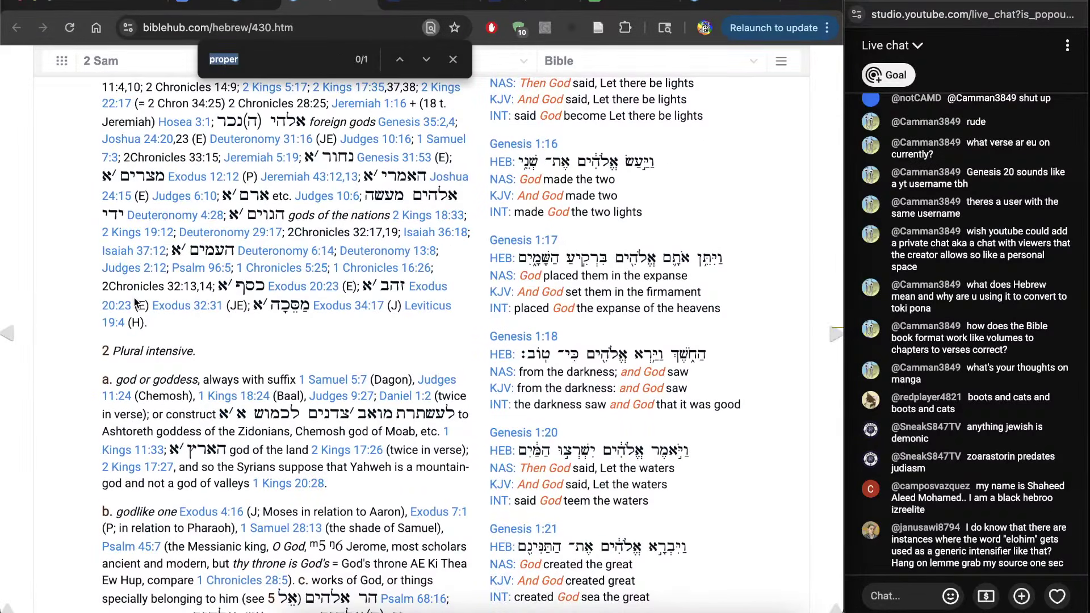
{"action": "key", "text": "alt+Left"}
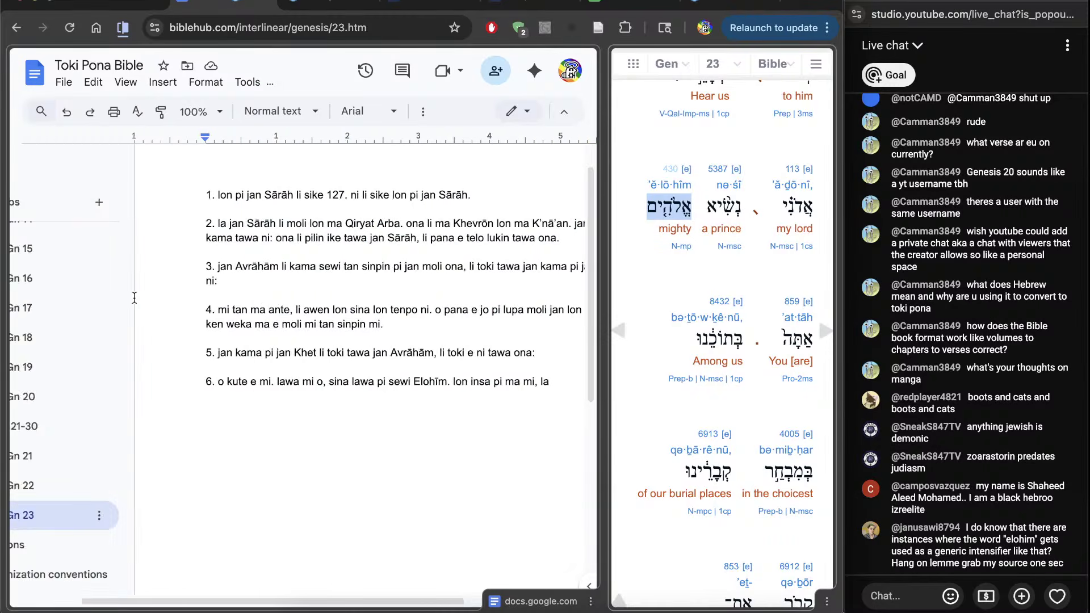
{"action": "key", "text": "ctrl+Tab"}
{"action": "type", "text": "genesis 23"}
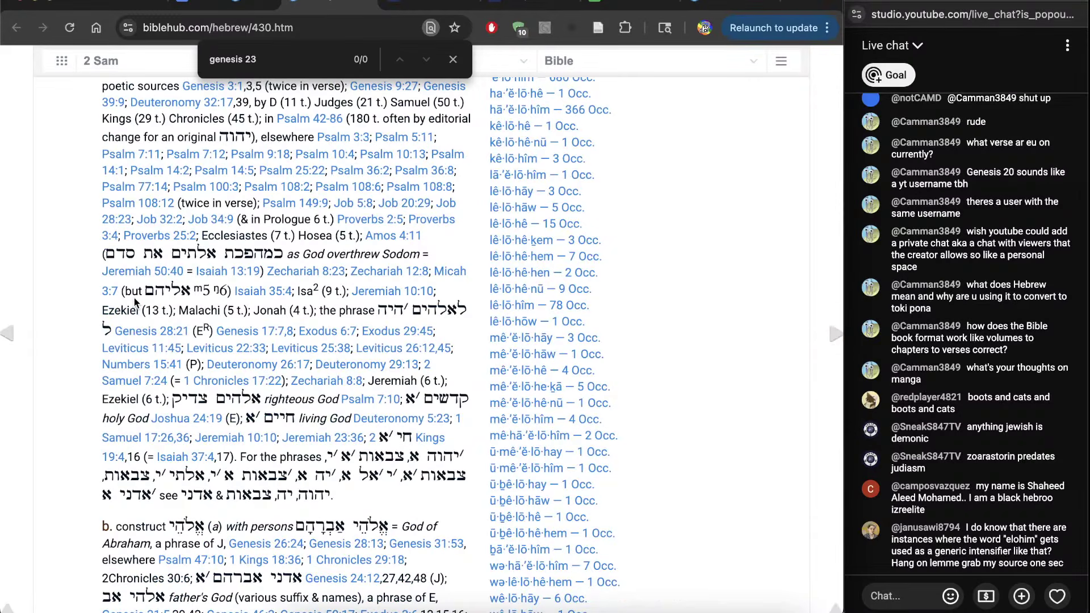
{"action": "key", "text": "ctrl+shift+Tab"}
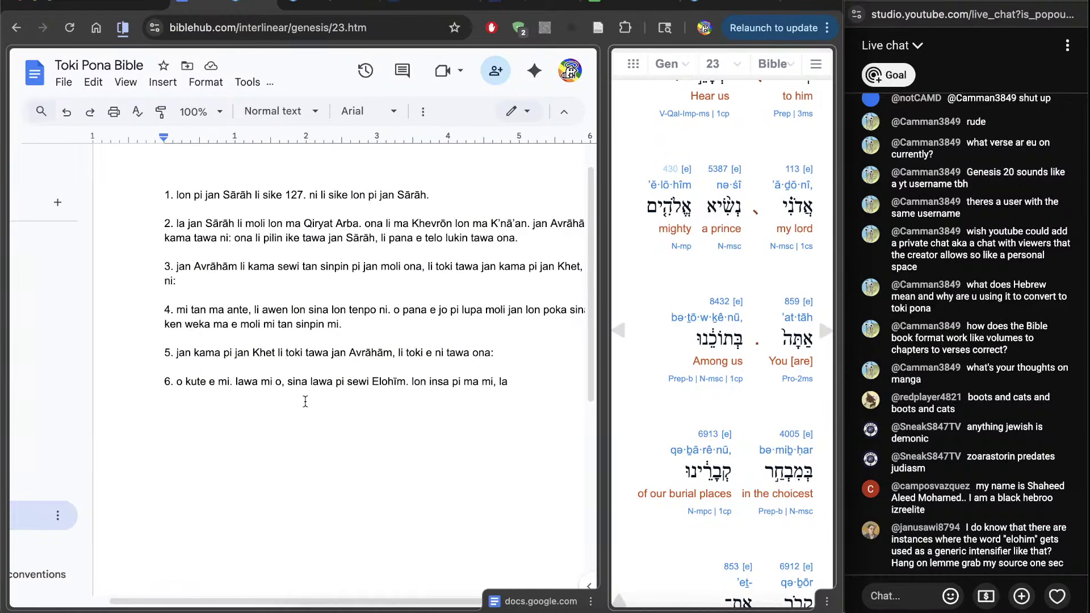
{"action": "key", "text": "ctrl+Tab"}
{"action": "key", "text": "BackSpace"}
{"action": "key", "text": "BackSpace"}
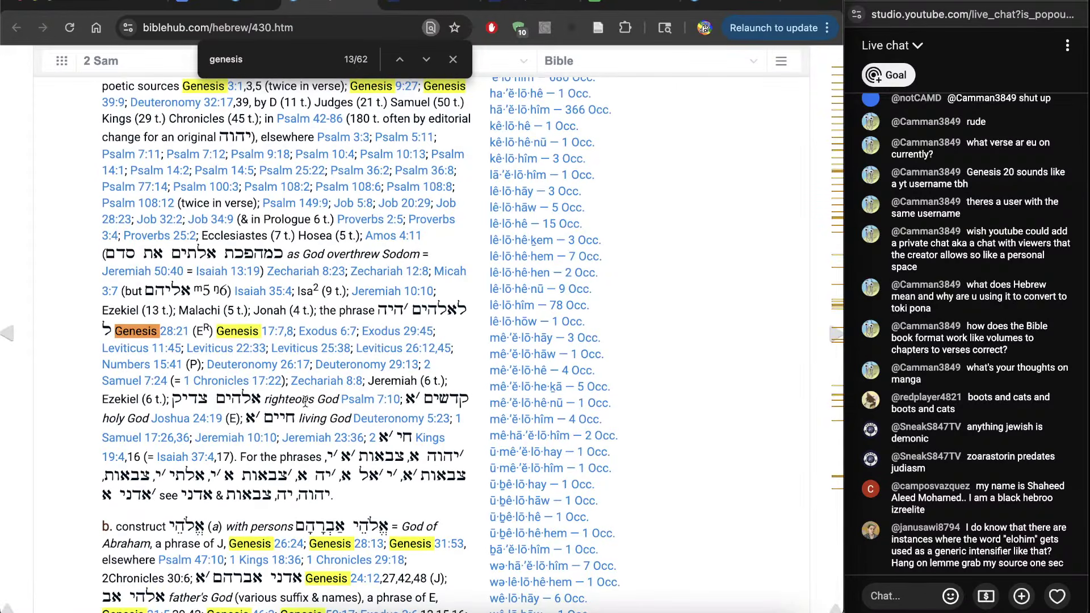
{"action": "scroll", "coordinate": [305, 401], "scroll_direction": "down", "scroll_amount": 5}
{"action": "key", "text": "Escape"}
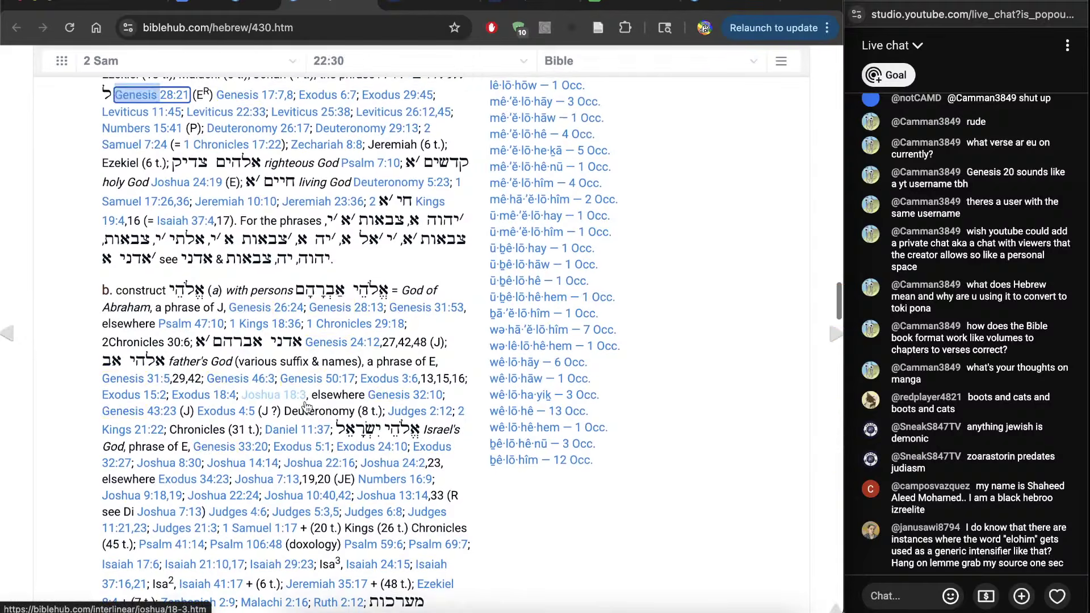
Search the elohim entry for "intens" and examine the plural intensive section and the definitions before it
{"action": "key", "text": "ctrl+f"}
{"action": "type", "text": "intens"}
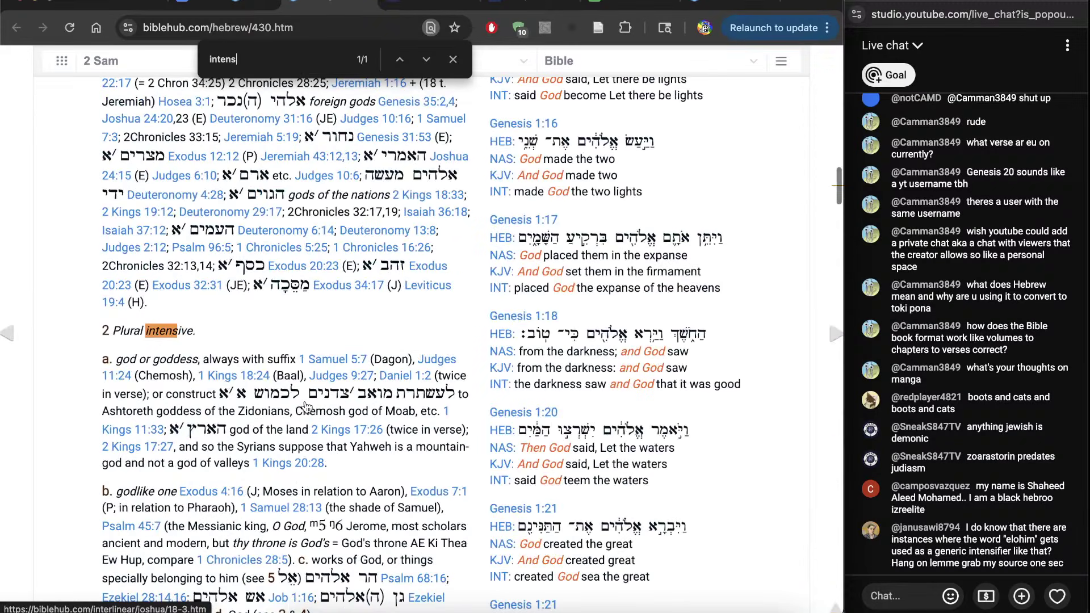
{"action": "scroll", "coordinate": [307, 406], "scroll_direction": "up", "scroll_amount": 1}
{"action": "key", "text": "Escape"}
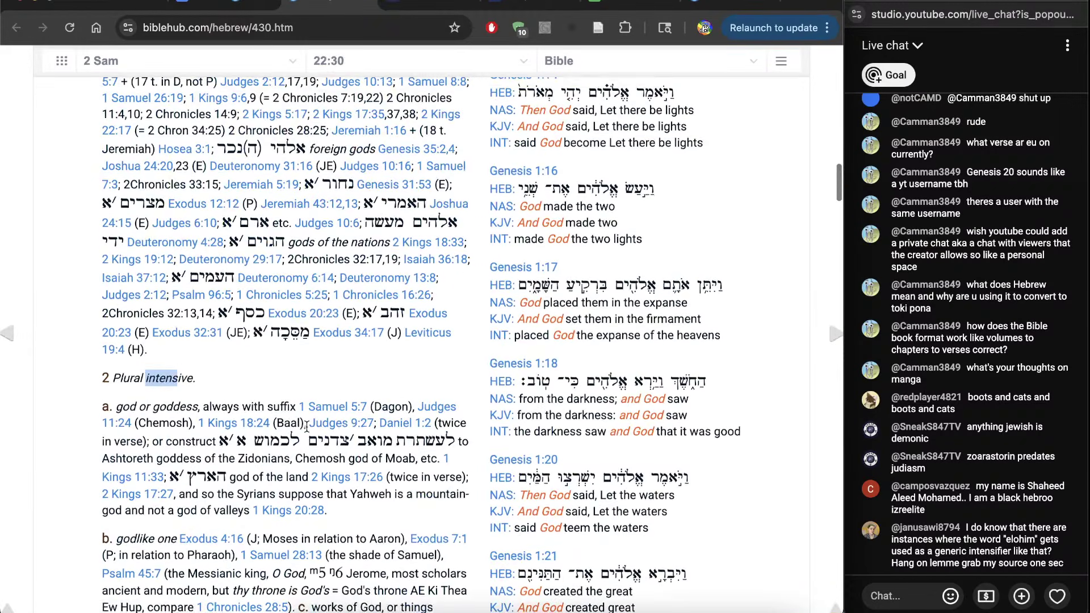
{"action": "scroll", "coordinate": [320, 389], "scroll_direction": "up", "scroll_amount": 2}
{"action": "scroll", "coordinate": [321, 390], "scroll_direction": "up", "scroll_amount": 6}
Search the elohim entry for "genesis 24" and "genesis 23", and look over the listed verse citations
{"action": "key", "text": "ctrl+f"}
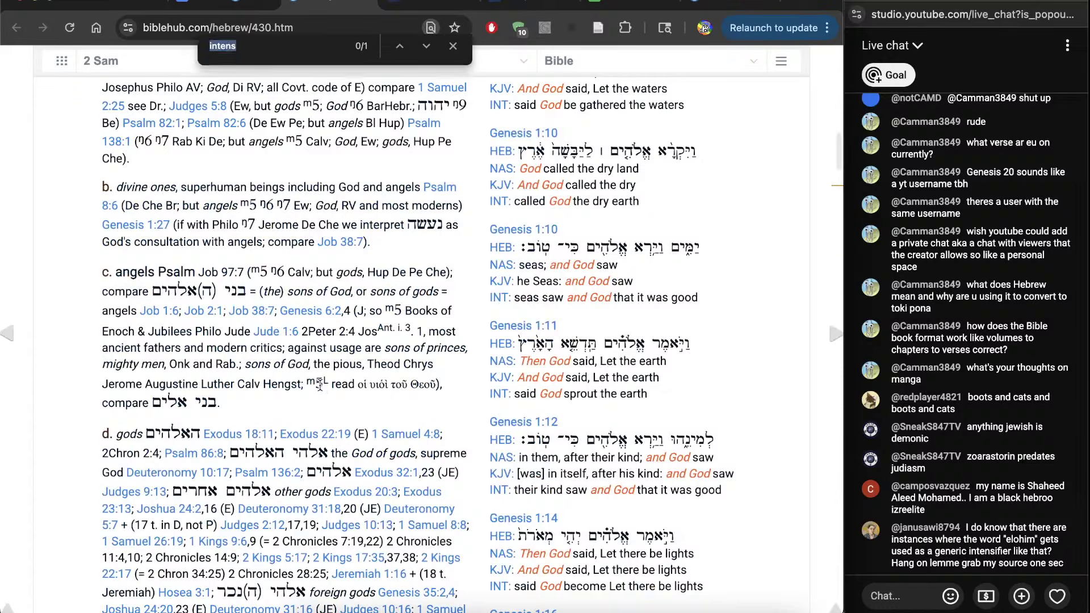
{"action": "type", "text": "genesis 24"}
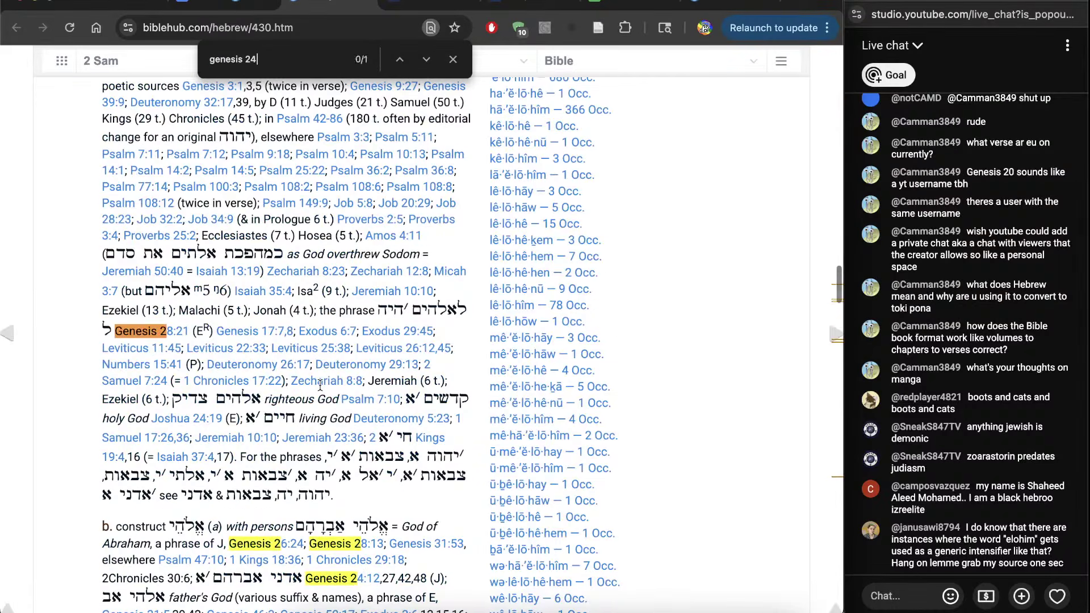
{"action": "key", "text": "BackSpace"}
{"action": "type", "text": "2"}
{"action": "scroll", "coordinate": [321, 385], "scroll_direction": "down", "scroll_amount": 20}
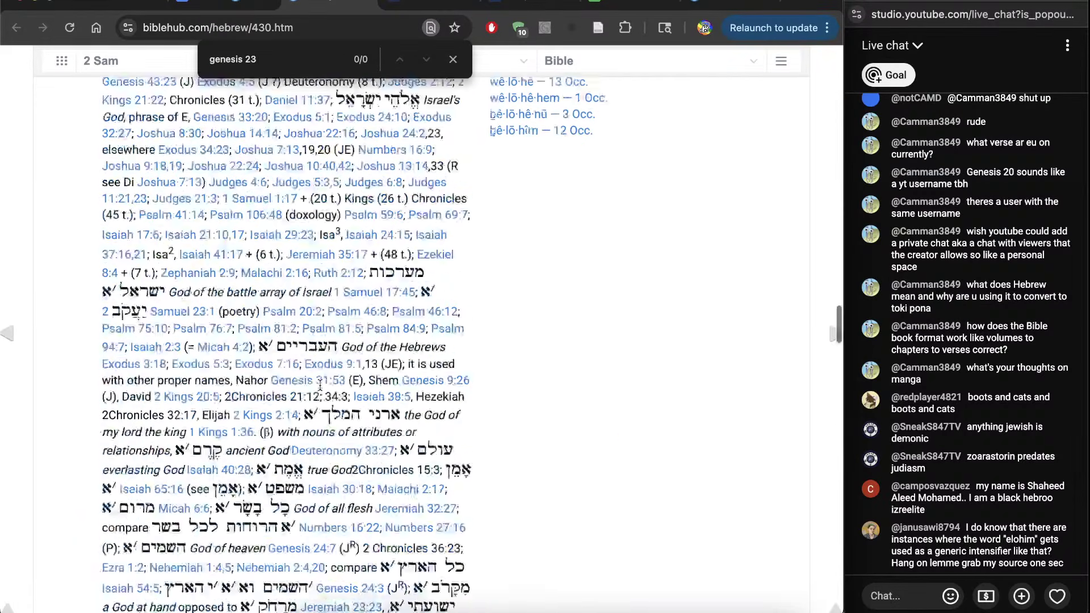
{"action": "scroll", "coordinate": [321, 385], "scroll_direction": "up", "scroll_amount": 10}
{"action": "scroll", "coordinate": [321, 384], "scroll_direction": "up", "scroll_amount": 15}
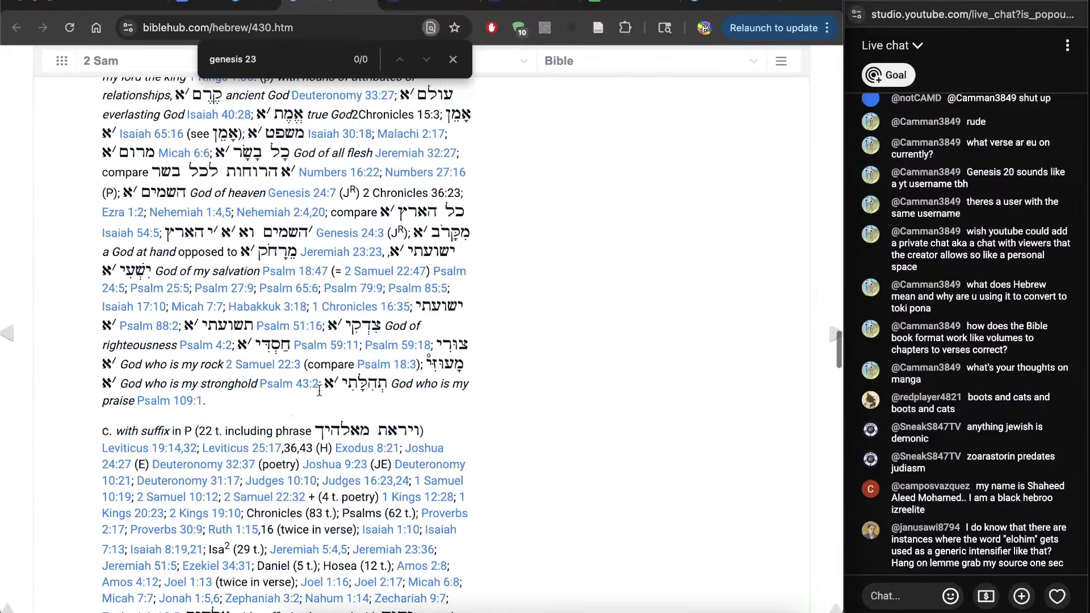
{"action": "scroll", "coordinate": [307, 397], "scroll_direction": "up", "scroll_amount": 20}
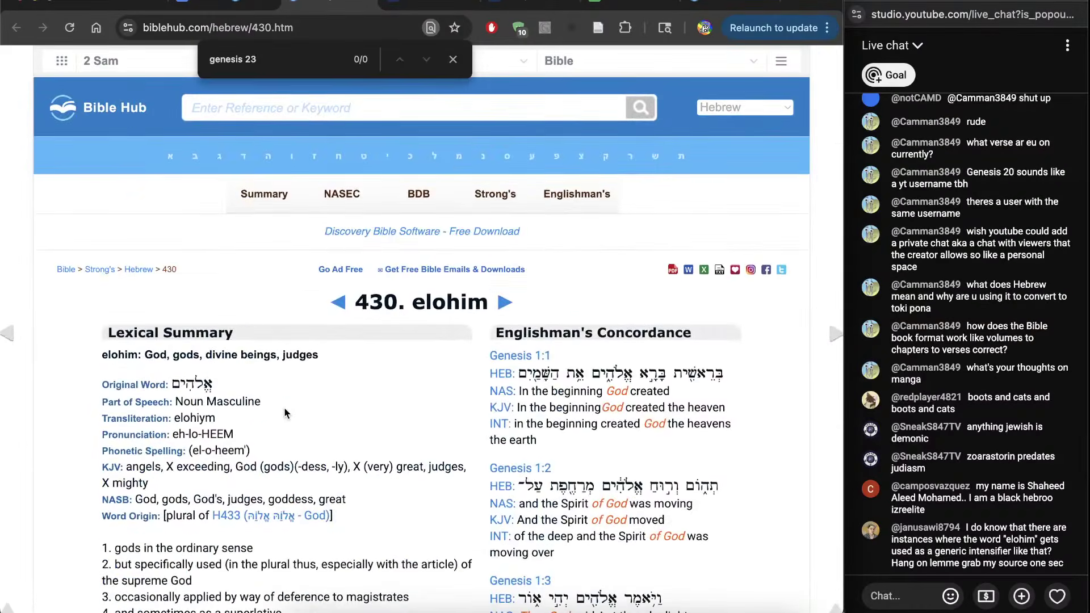
Read through the Brown-Driver-Briggs senses and citations of elohim down to the Topical Lexicon, and close the page search
{"action": "scroll", "coordinate": [285, 413], "scroll_direction": "down", "scroll_amount": 12}
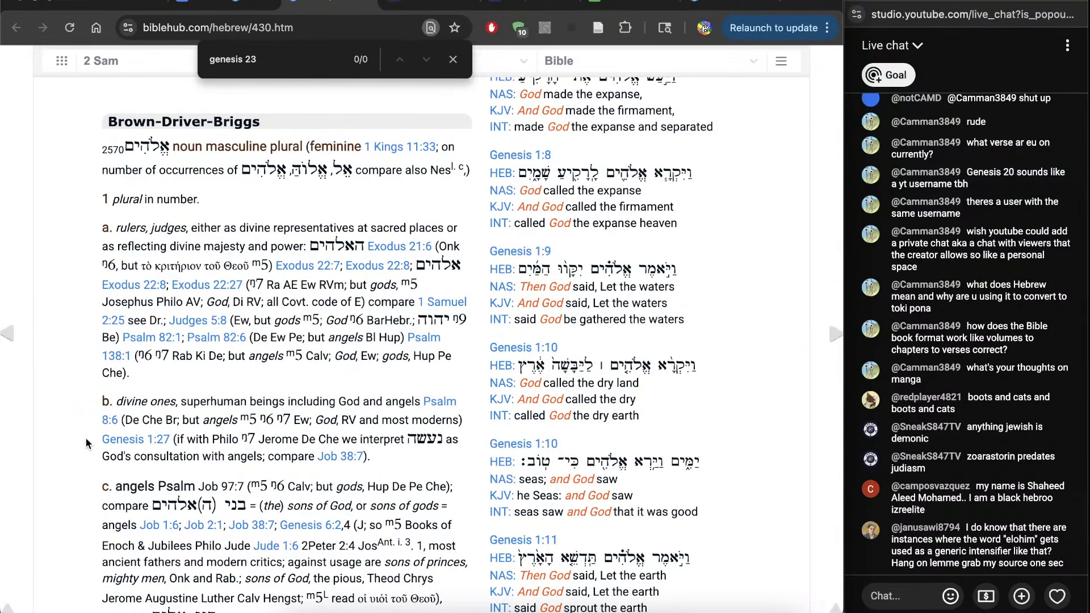
{"action": "scroll", "coordinate": [86, 443], "scroll_direction": "down", "scroll_amount": 4}
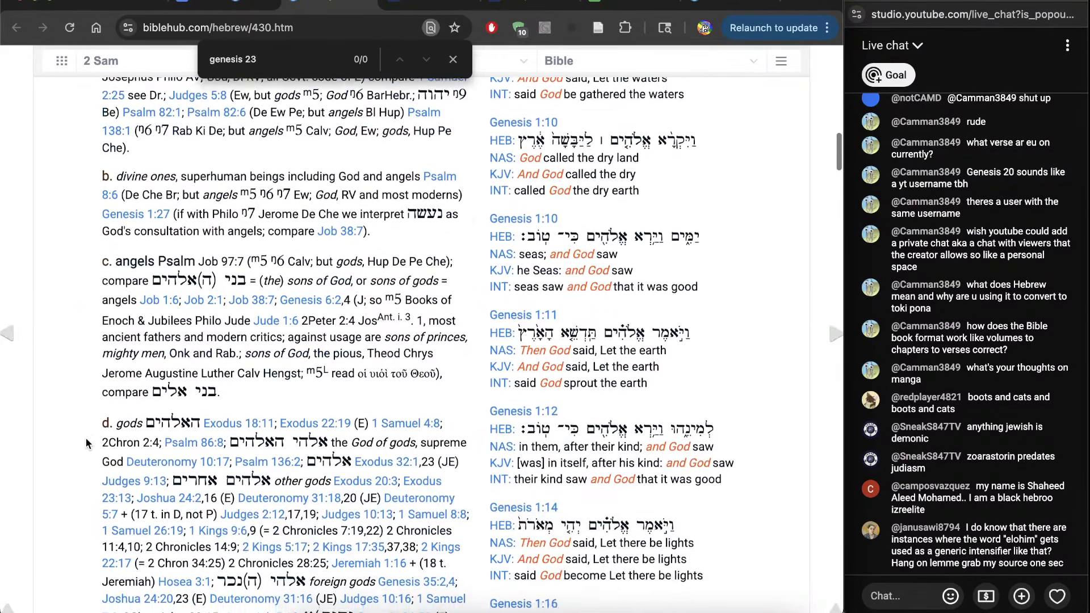
{"action": "scroll", "coordinate": [86, 443], "scroll_direction": "down", "scroll_amount": 1}
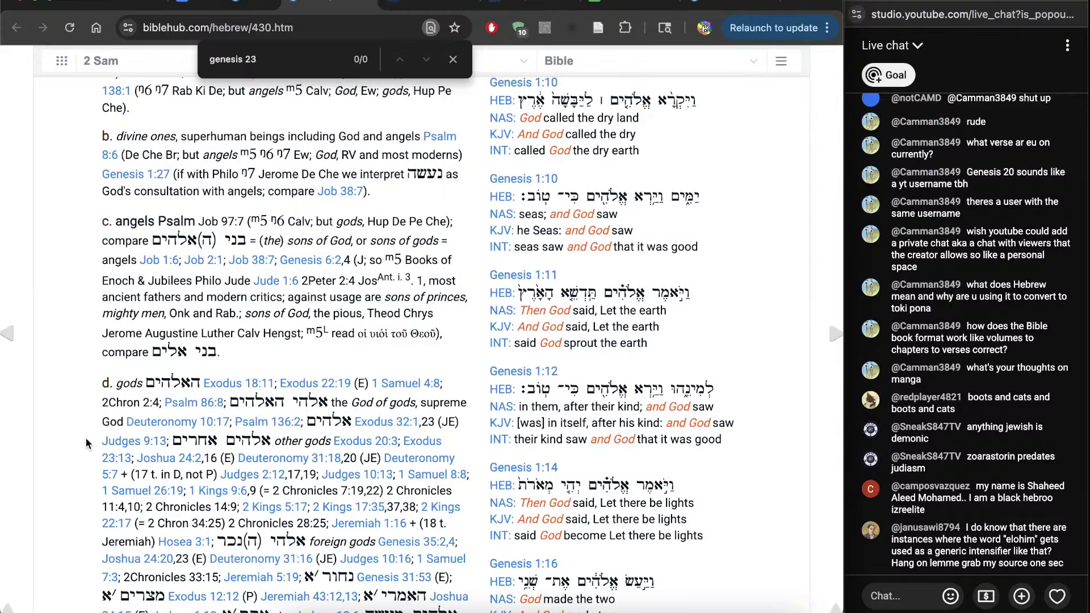
{"action": "scroll", "coordinate": [86, 442], "scroll_direction": "down", "scroll_amount": 15}
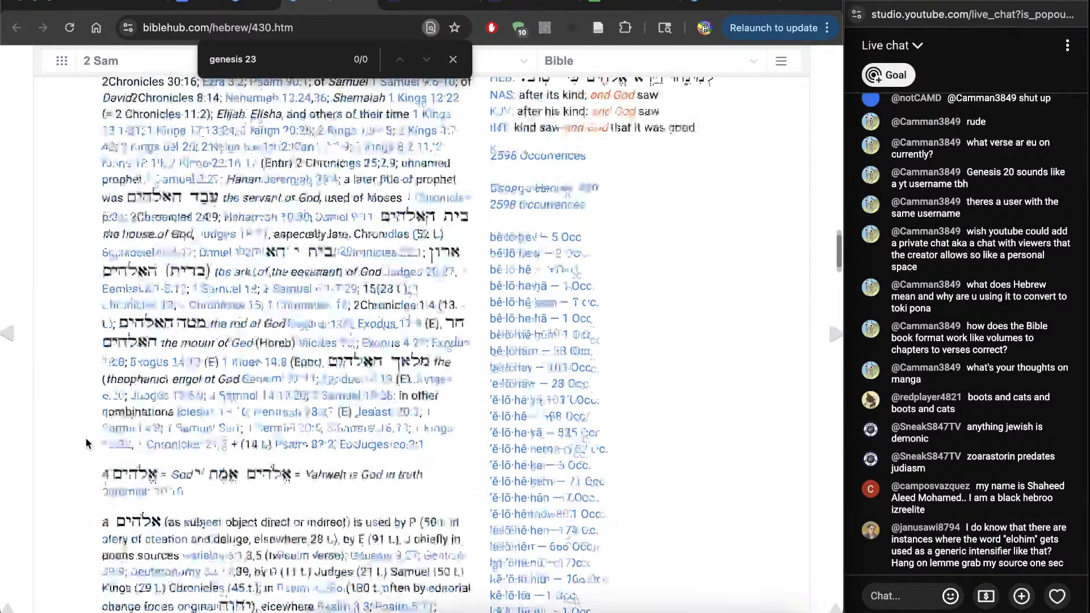
{"action": "scroll", "coordinate": [87, 443], "scroll_direction": "down", "scroll_amount": 6}
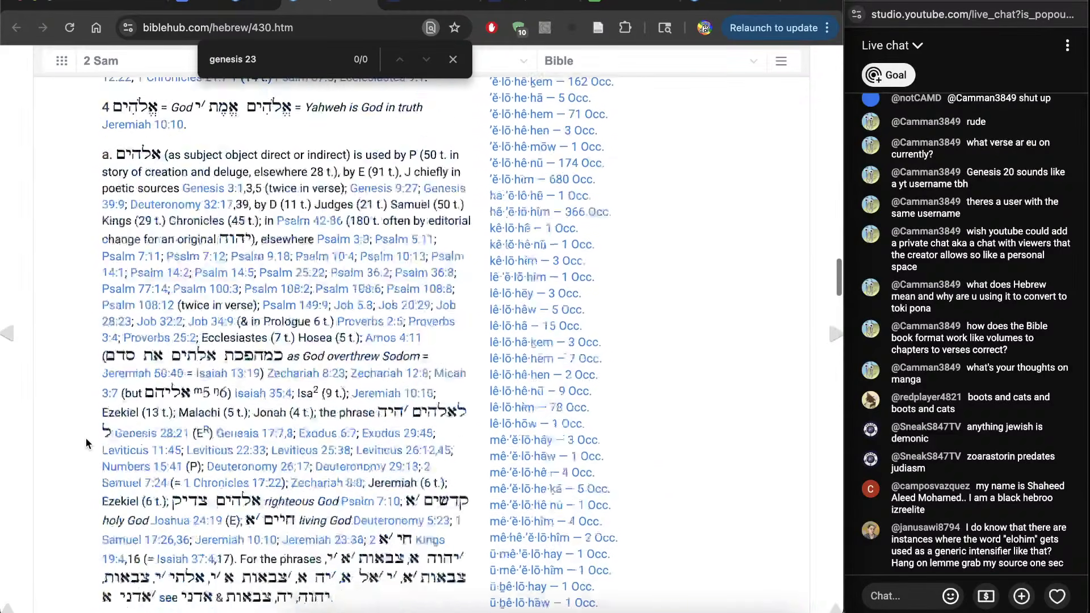
{"action": "scroll", "coordinate": [87, 443], "scroll_direction": "down", "scroll_amount": 8}
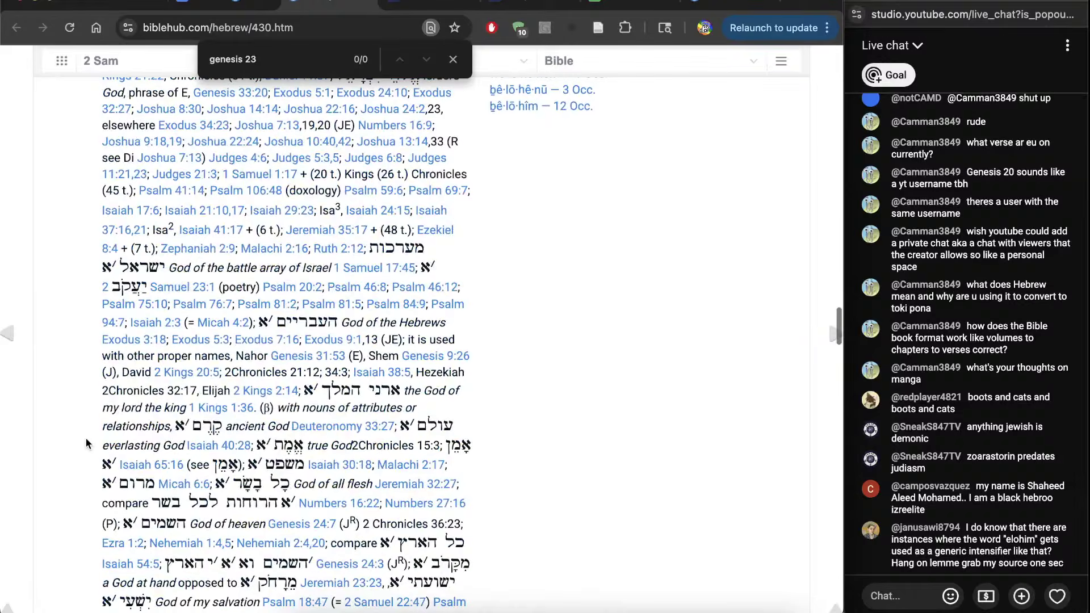
{"action": "scroll", "coordinate": [87, 443], "scroll_direction": "down", "scroll_amount": 10}
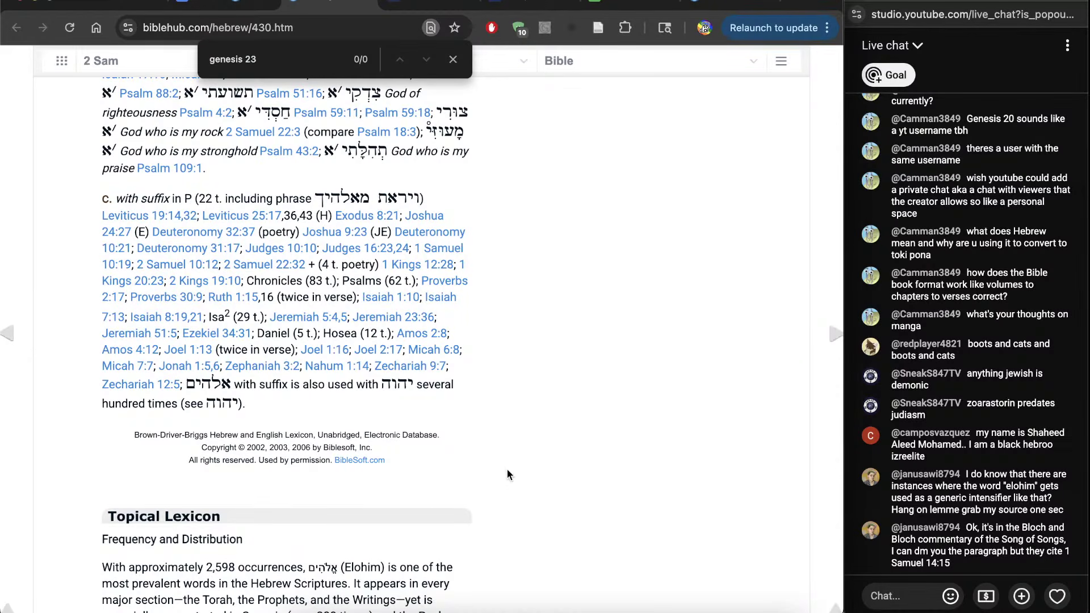
{"action": "scroll", "coordinate": [386, 489], "scroll_direction": "down", "scroll_amount": 4}
{"action": "scroll", "coordinate": [387, 488], "scroll_direction": "up", "scroll_amount": 2}
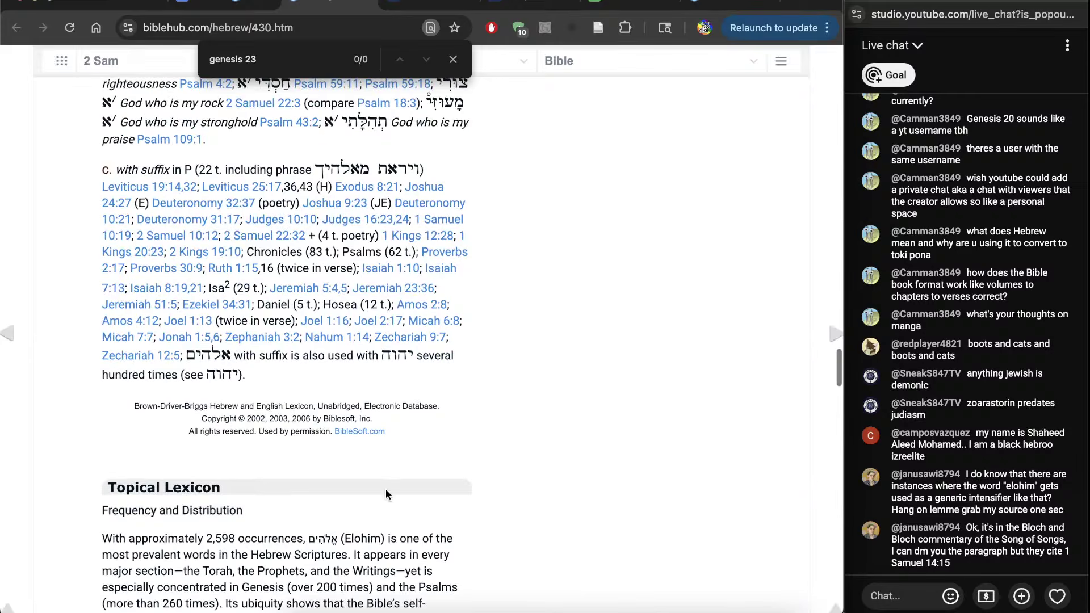
{"action": "scroll", "coordinate": [386, 494], "scroll_direction": "up", "scroll_amount": 15}
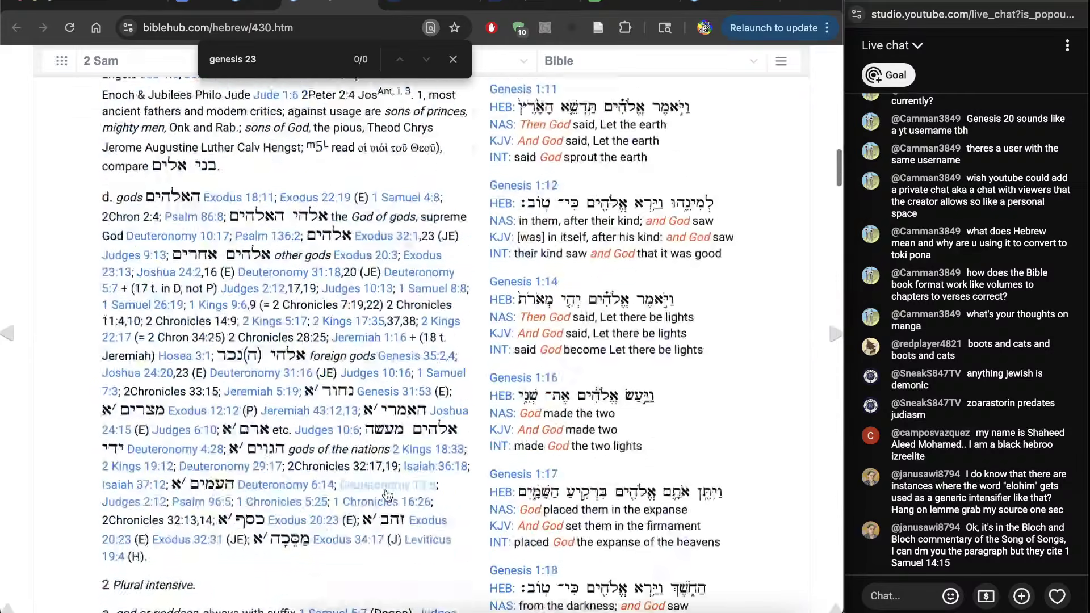
{"action": "scroll", "coordinate": [388, 496], "scroll_direction": "up", "scroll_amount": 10}
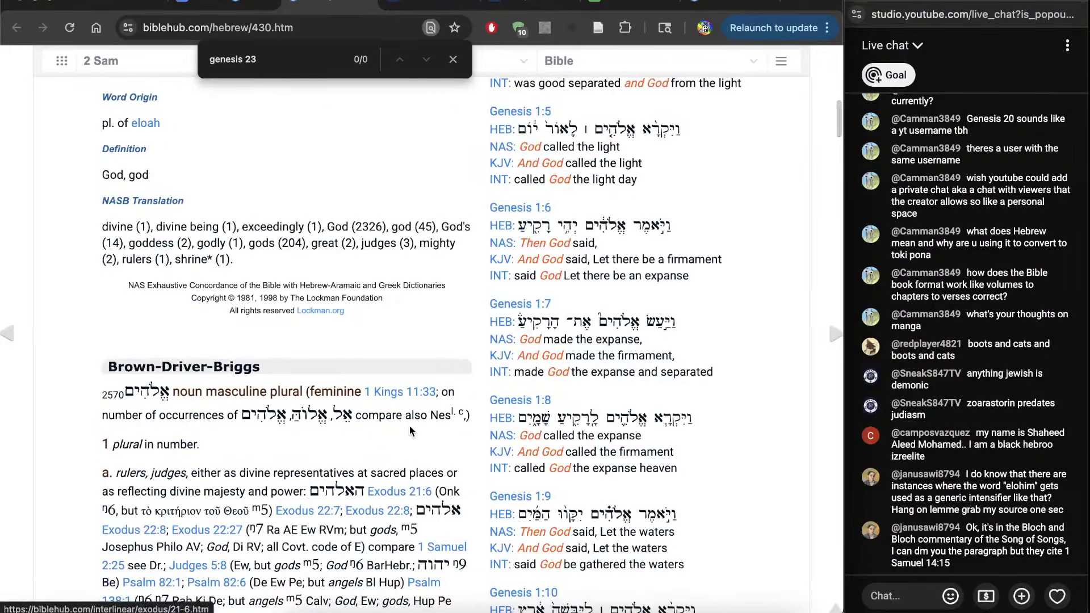
{"action": "scroll", "coordinate": [398, 423], "scroll_direction": "down", "scroll_amount": 8}
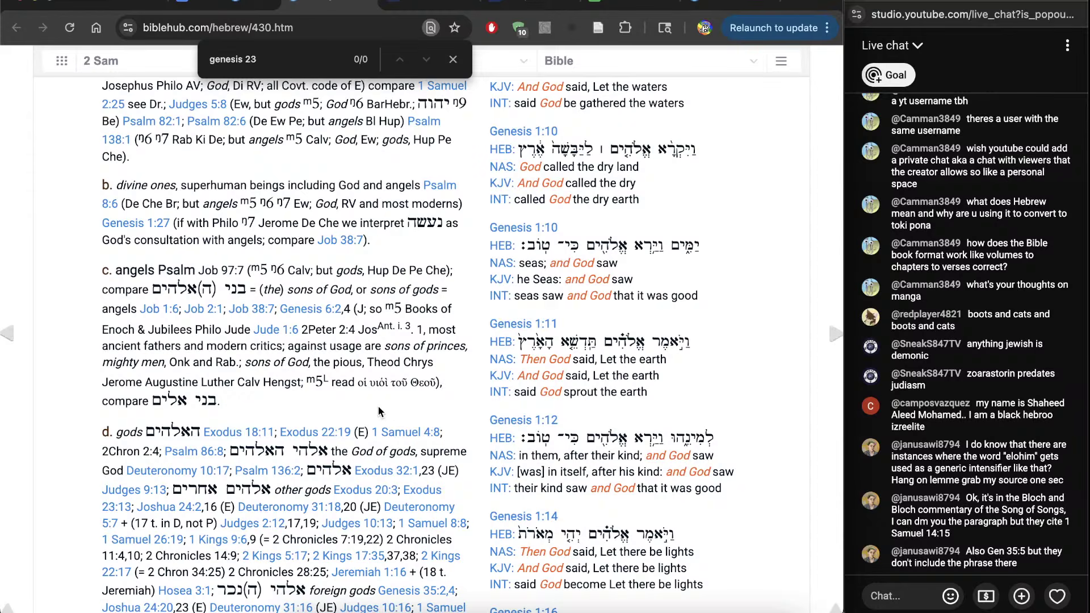
{"action": "scroll", "coordinate": [473, 135], "scroll_direction": "up", "scroll_amount": 3}
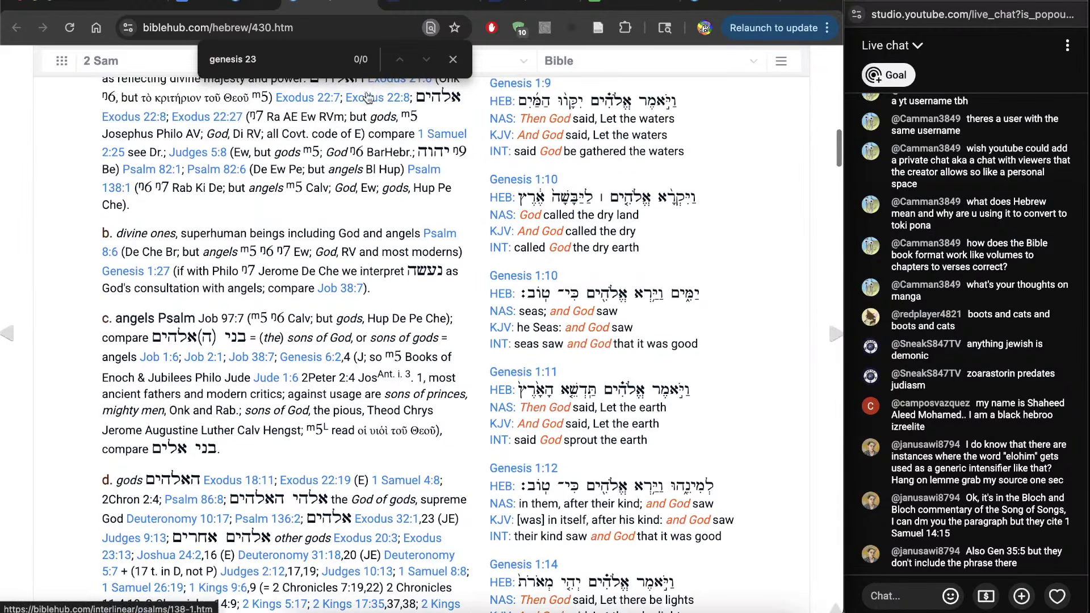
{"action": "scroll", "coordinate": [473, 135], "scroll_direction": "up", "scroll_amount": 5}
{"action": "left_click", "coordinate": [452, 59]}
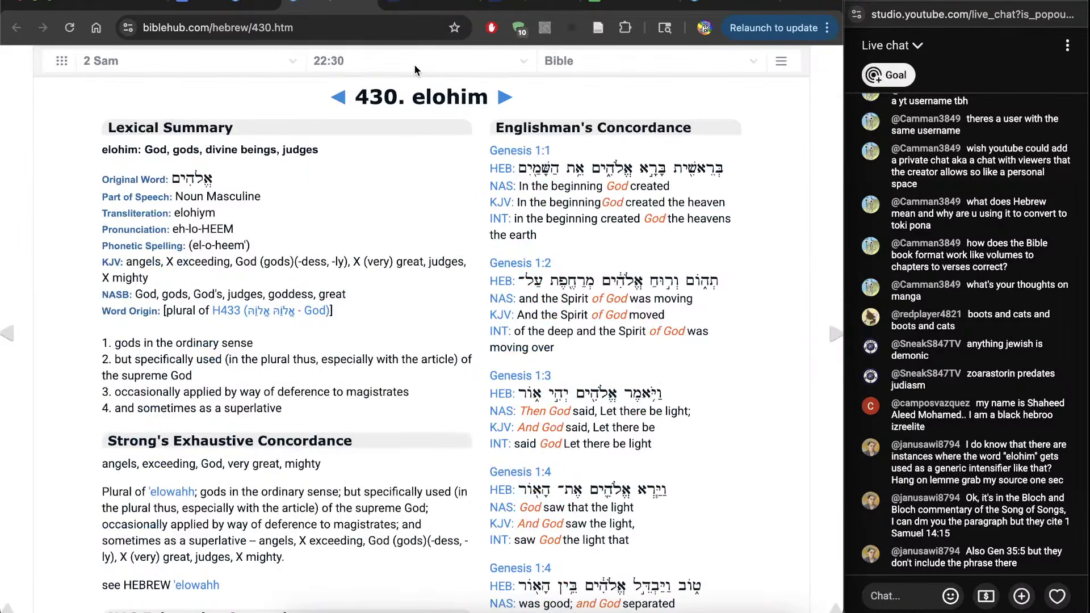
{"action": "scroll", "coordinate": [388, 185], "scroll_direction": "up", "scroll_amount": 4}
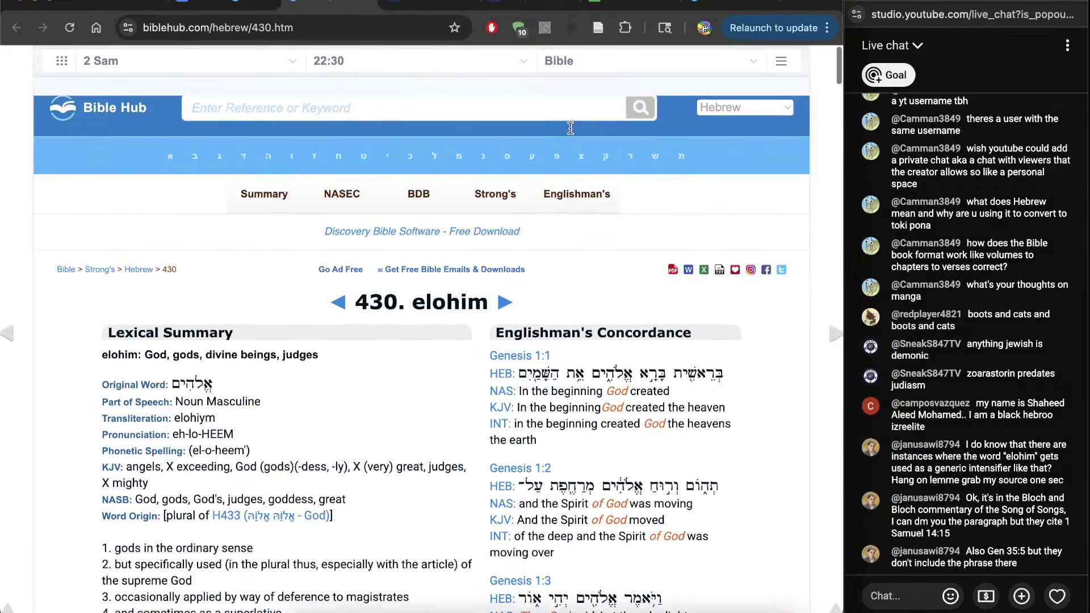
Open the interlinear page for Genesis 35:5 and select the Hebrew word glossed "of God"
{"action": "left_click", "coordinate": [236, 60]}
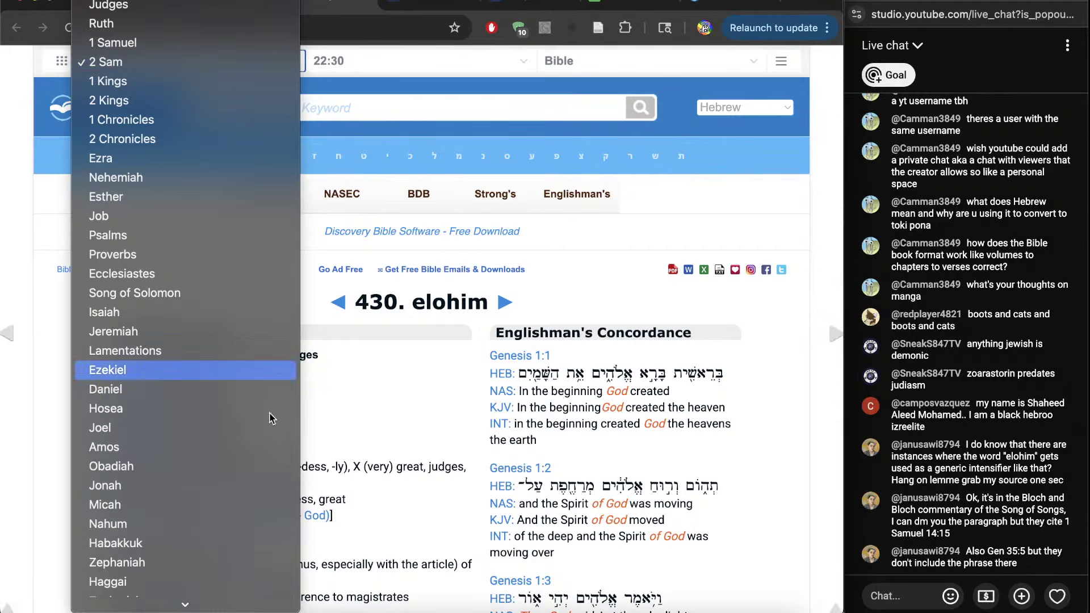
{"action": "left_click", "coordinate": [238, 8]}
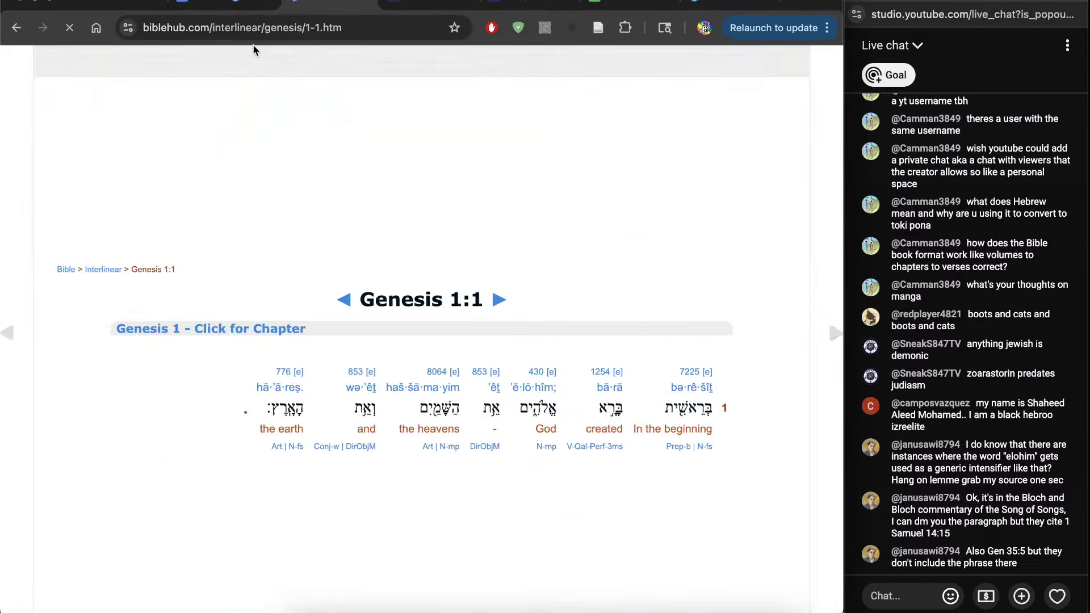
{"action": "left_click", "coordinate": [316, 27]}
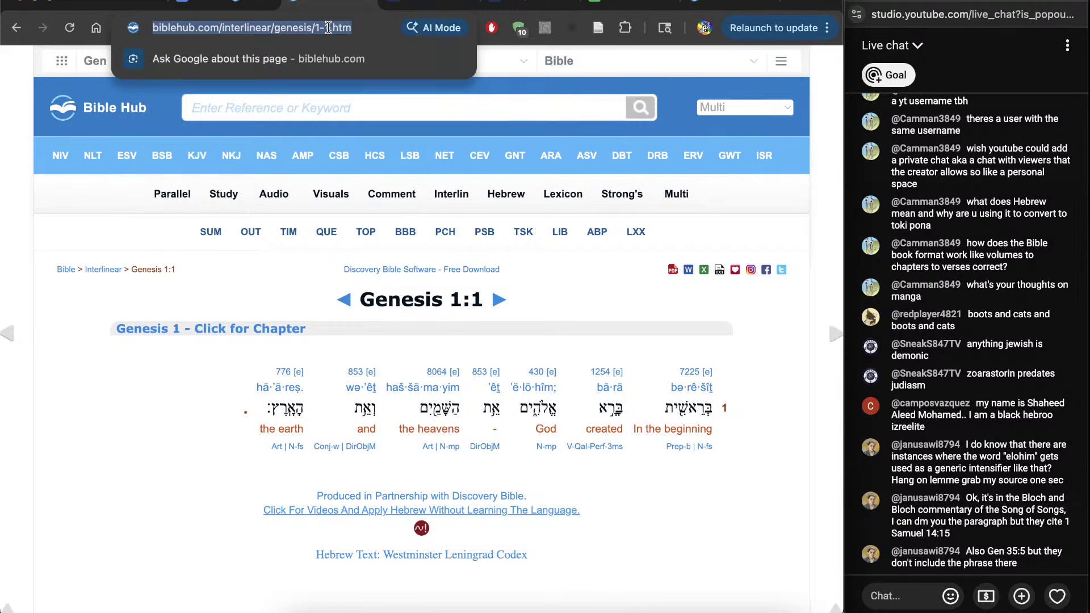
{"action": "left_click", "coordinate": [330, 28]}
{"action": "key", "text": "BackSpace"}
{"action": "key", "text": "BackSpace"}
{"action": "key", "text": "BackSpace"}
{"action": "type", "text": "35-"}
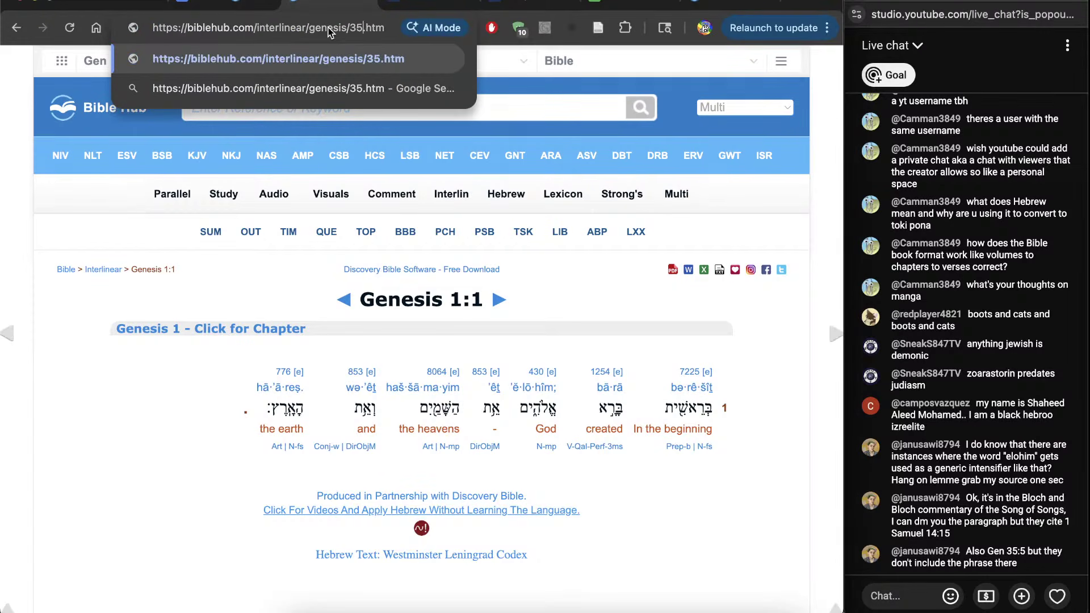
{"action": "type", "text": "5"}
{"action": "key", "text": "Return"}
{"action": "scroll", "coordinate": [233, 297], "scroll_direction": "down", "scroll_amount": 3}
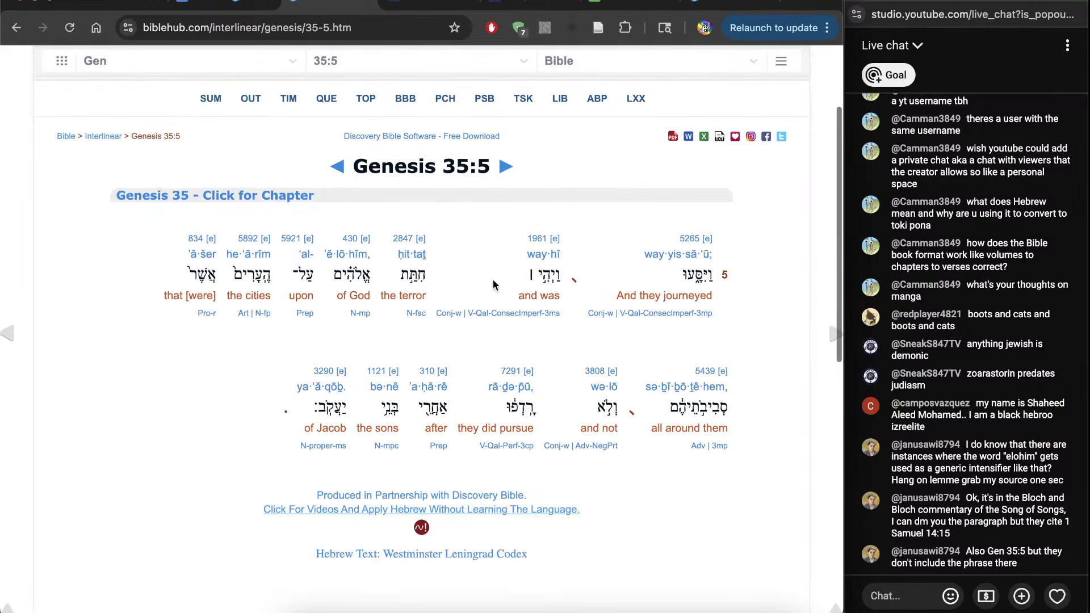
{"action": "double_click", "coordinate": [352, 274]}
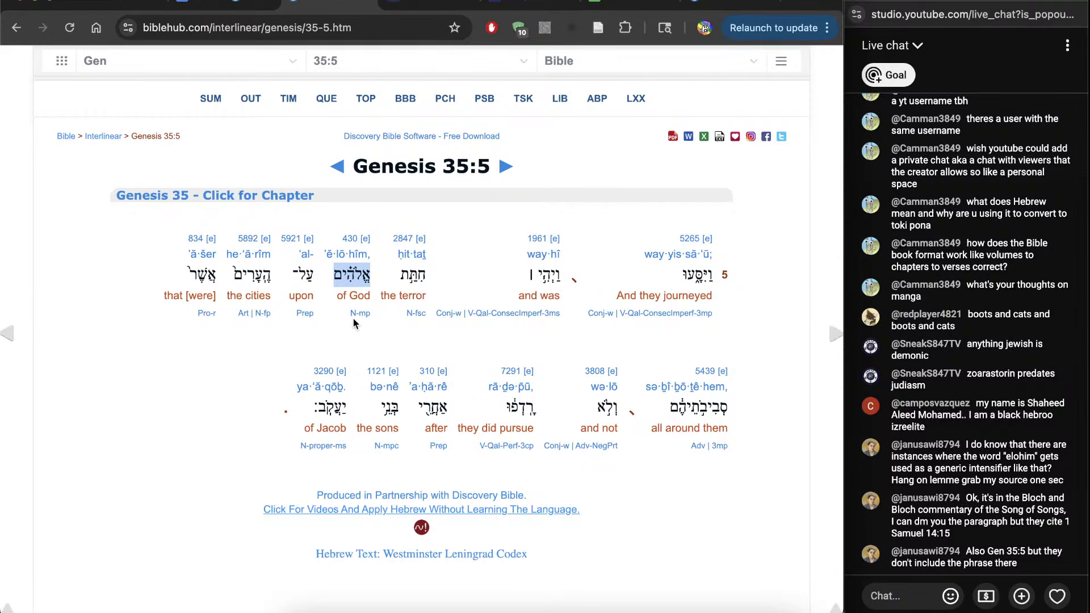
Return to the Toki Pona Bible document and place the cursor at the end of verse 6
{"action": "left_click", "coordinate": [394, 343]}
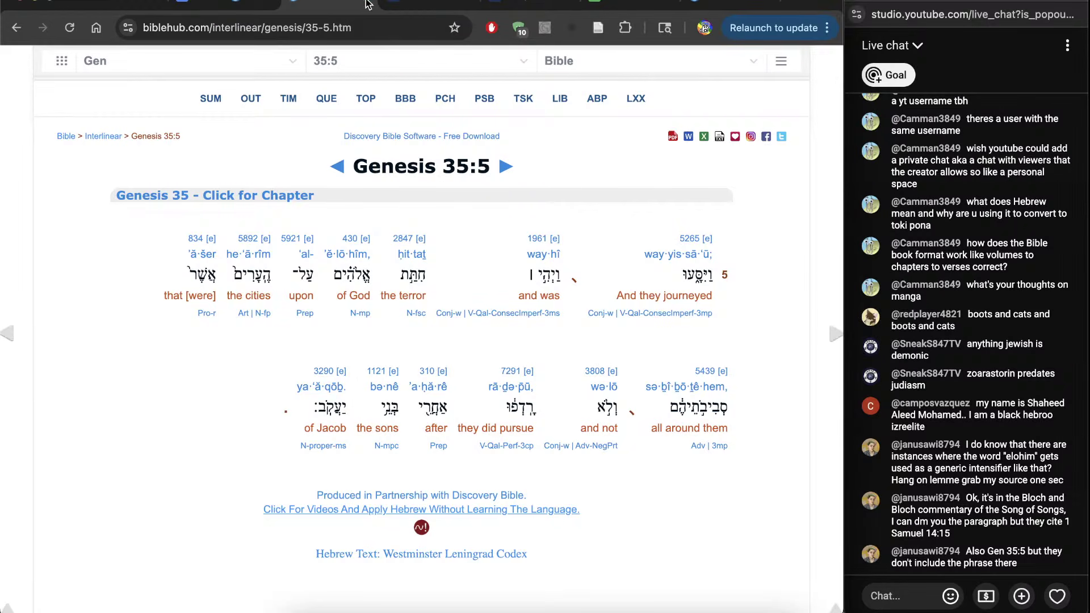
{"action": "left_click", "coordinate": [400, 7]}
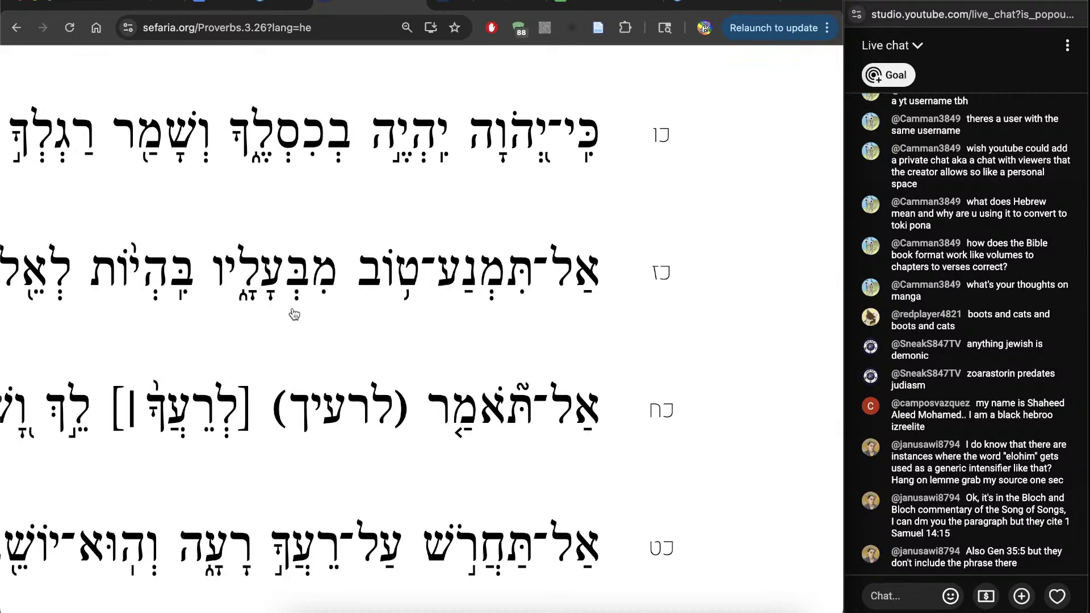
{"action": "key", "text": "ctrl+shift+Tab"}
{"action": "scroll", "coordinate": [390, 379], "scroll_direction": "down", "scroll_amount": 1}
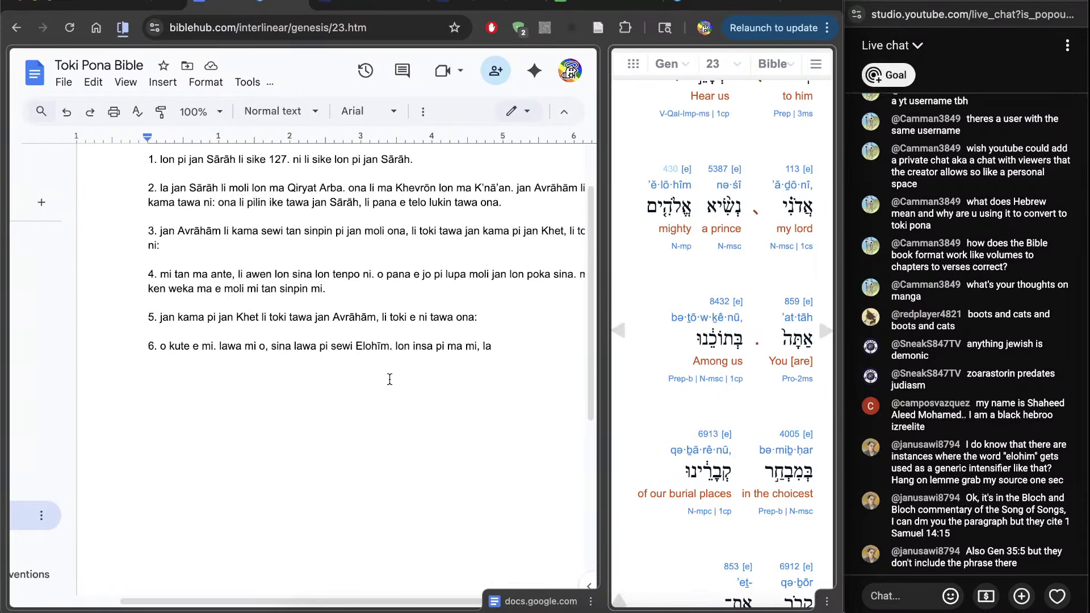
{"action": "scroll", "coordinate": [390, 380], "scroll_direction": "right", "scroll_amount": 3}
{"action": "left_click", "coordinate": [449, 376]}
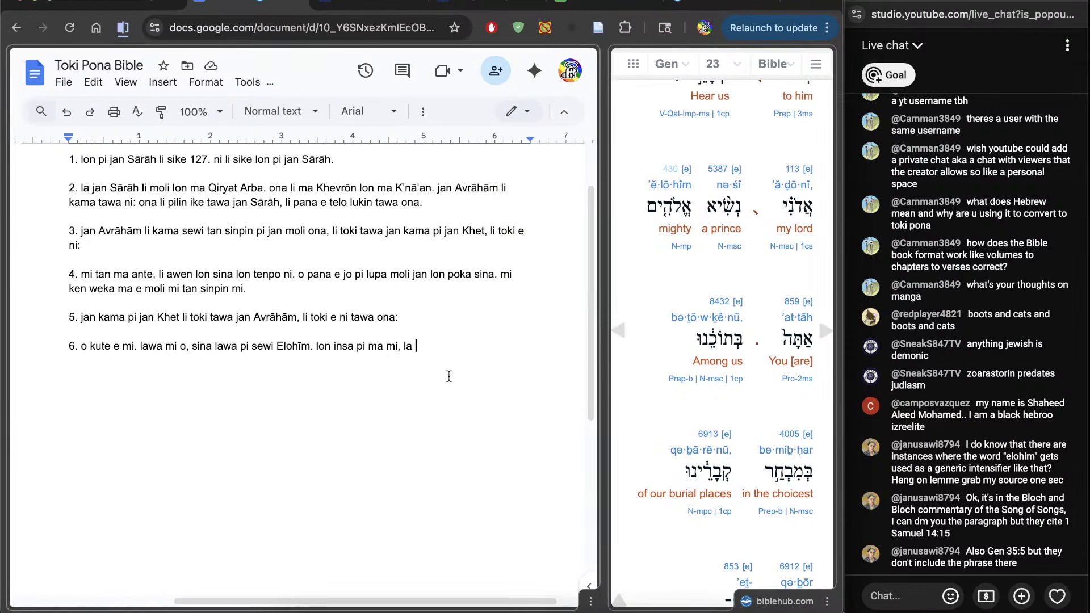
Review the phrase "sina lawa pi sewi Elohīm" in verse 6 and the corresponding words in the Genesis 23 interlinear
{"action": "double_click", "coordinate": [296, 364]}
{"action": "left_click_drag", "start_coordinate": [296, 363], "coordinate": [194, 368]}
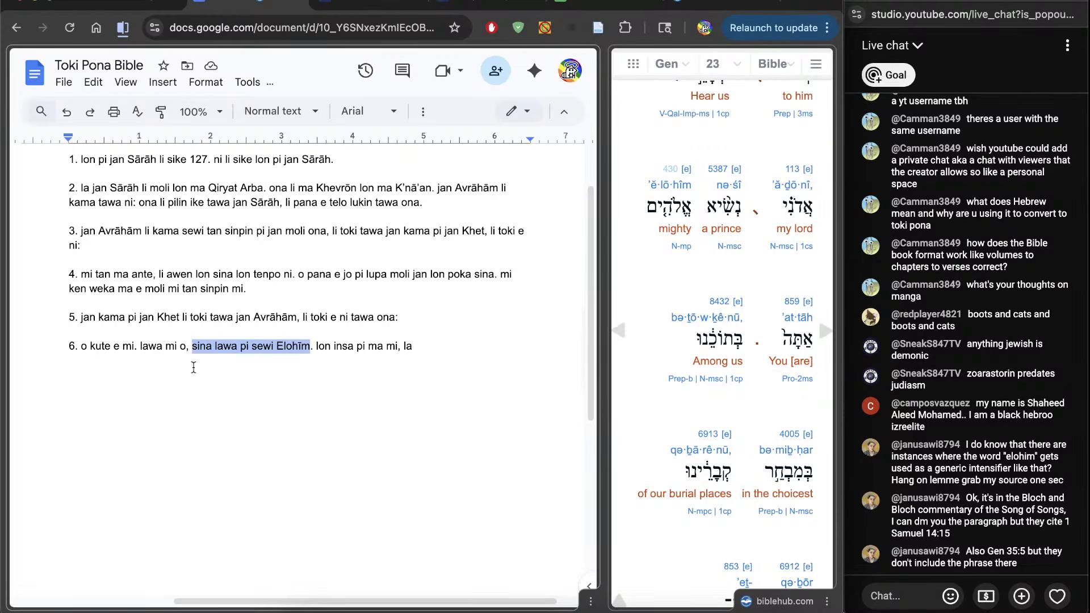
{"action": "left_click", "coordinate": [265, 375]}
{"action": "left_click_drag", "start_coordinate": [297, 375], "coordinate": [300, 375]}
{"action": "left_click", "coordinate": [308, 375]}
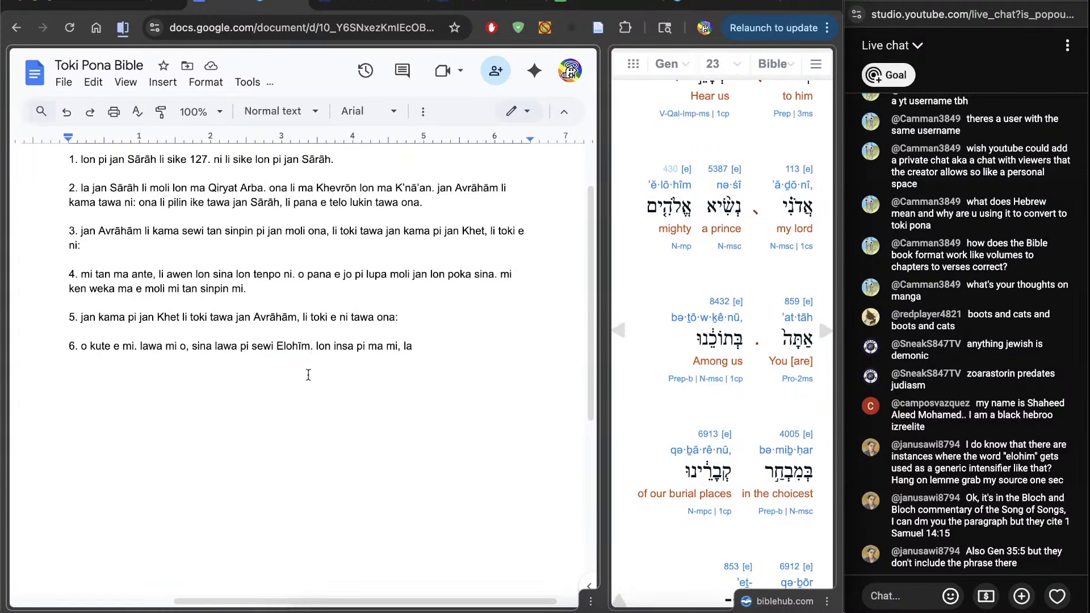
{"action": "scroll", "coordinate": [309, 375], "scroll_direction": "down", "scroll_amount": 3}
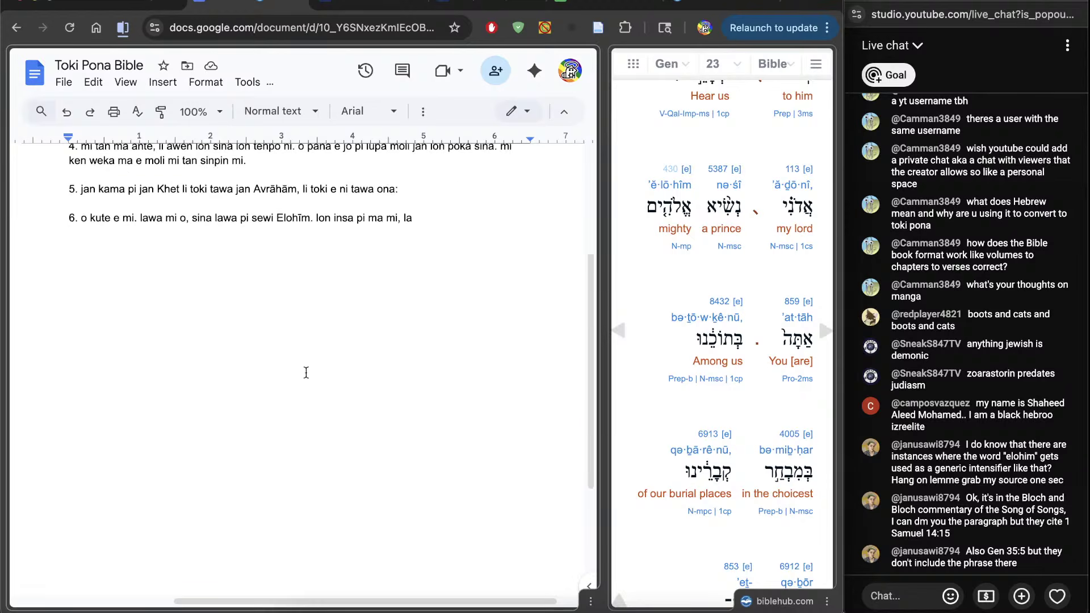
{"action": "scroll", "coordinate": [308, 372], "scroll_direction": "up", "scroll_amount": 2}
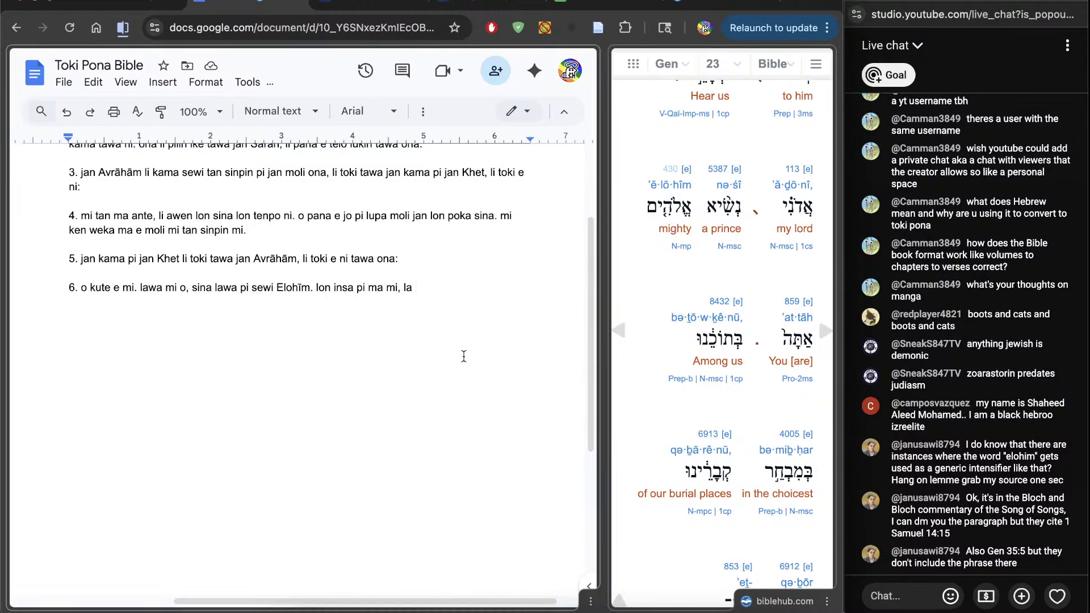
{"action": "scroll", "coordinate": [643, 427], "scroll_direction": "down", "scroll_amount": 2}
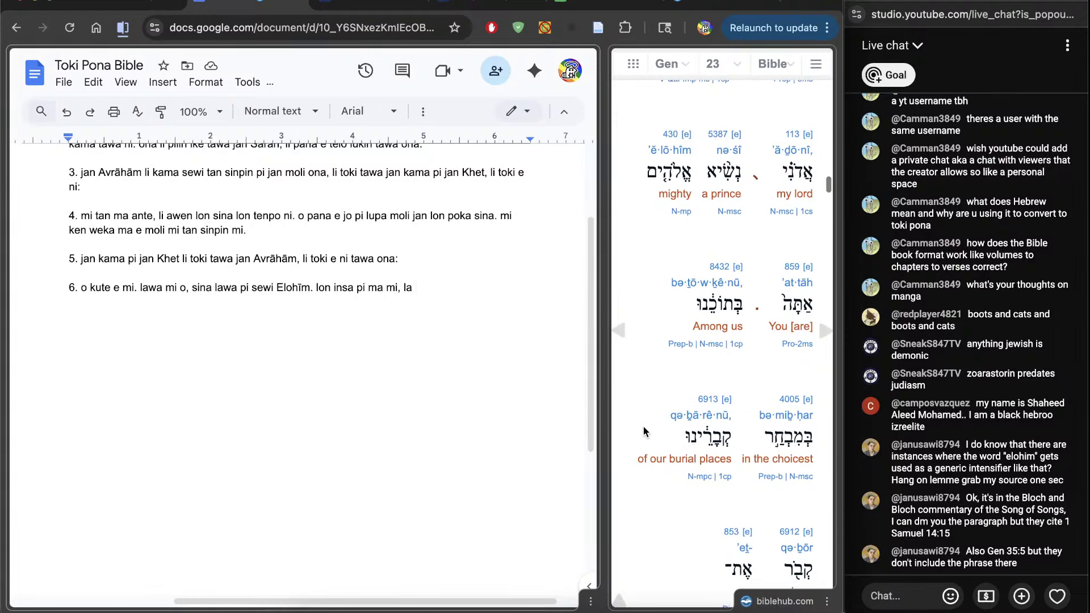
{"action": "scroll", "coordinate": [642, 427], "scroll_direction": "up", "scroll_amount": 1}
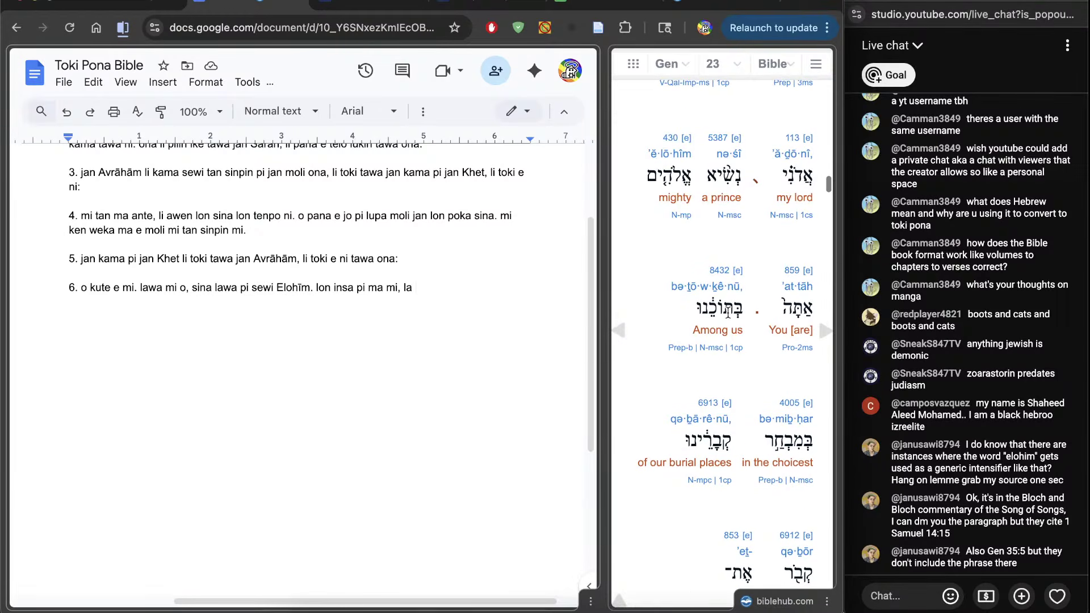
Look up the Strong's 4005 entry for the Hebrew word glossed "in the choicest", read its definitions, and close it
{"action": "double_click", "coordinate": [753, 317]}
{"action": "scroll", "coordinate": [758, 306], "scroll_direction": "down", "scroll_amount": 3}
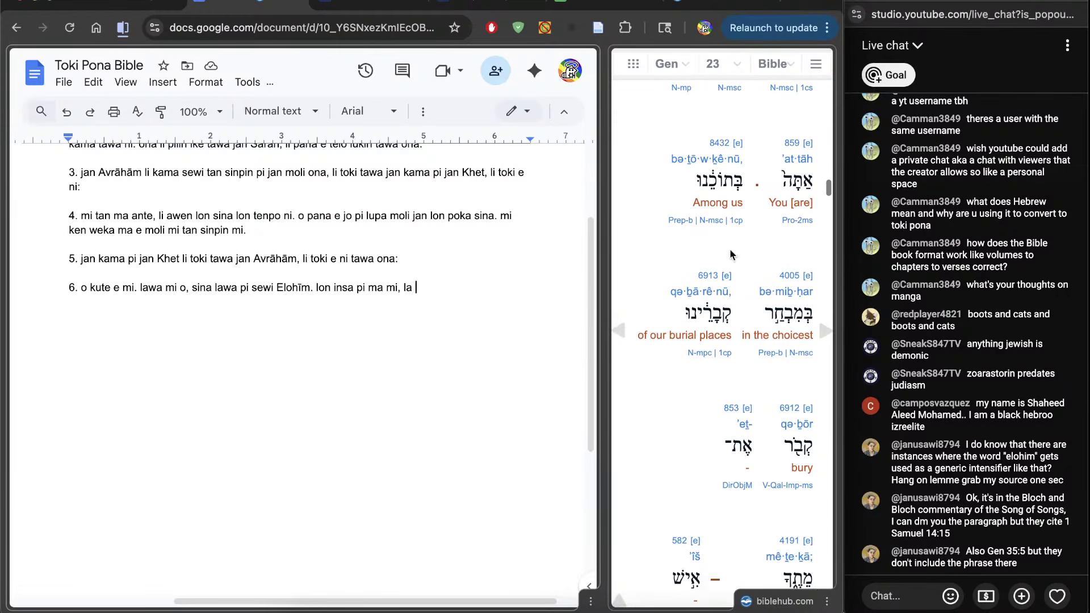
{"action": "double_click", "coordinate": [782, 319]}
{"action": "left_click", "coordinate": [786, 277]}
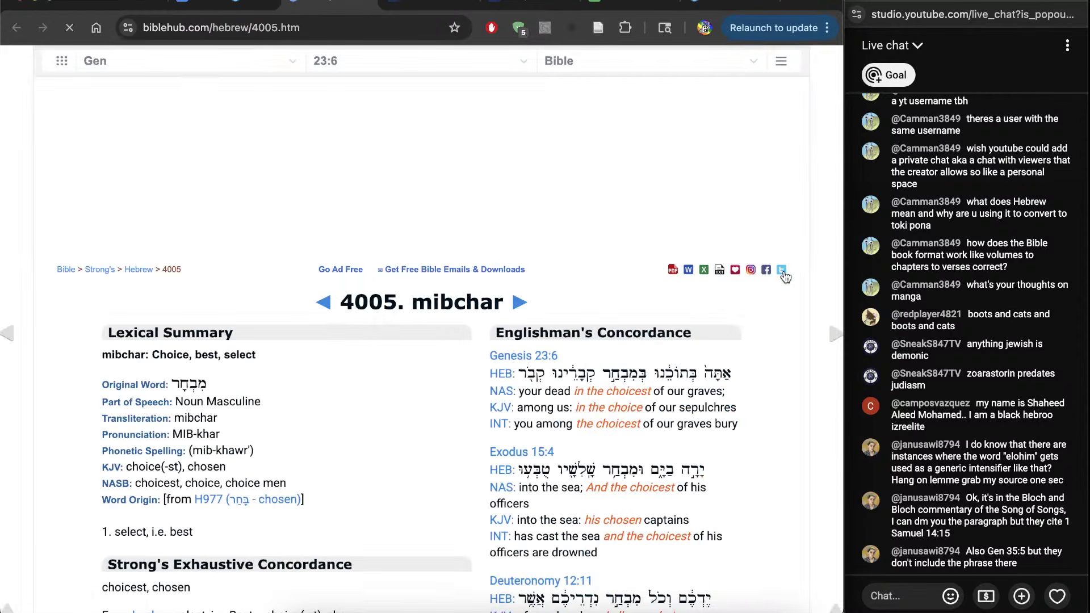
{"action": "scroll", "coordinate": [377, 458], "scroll_direction": "down", "scroll_amount": 2}
{"action": "scroll", "coordinate": [378, 463], "scroll_direction": "down", "scroll_amount": 10}
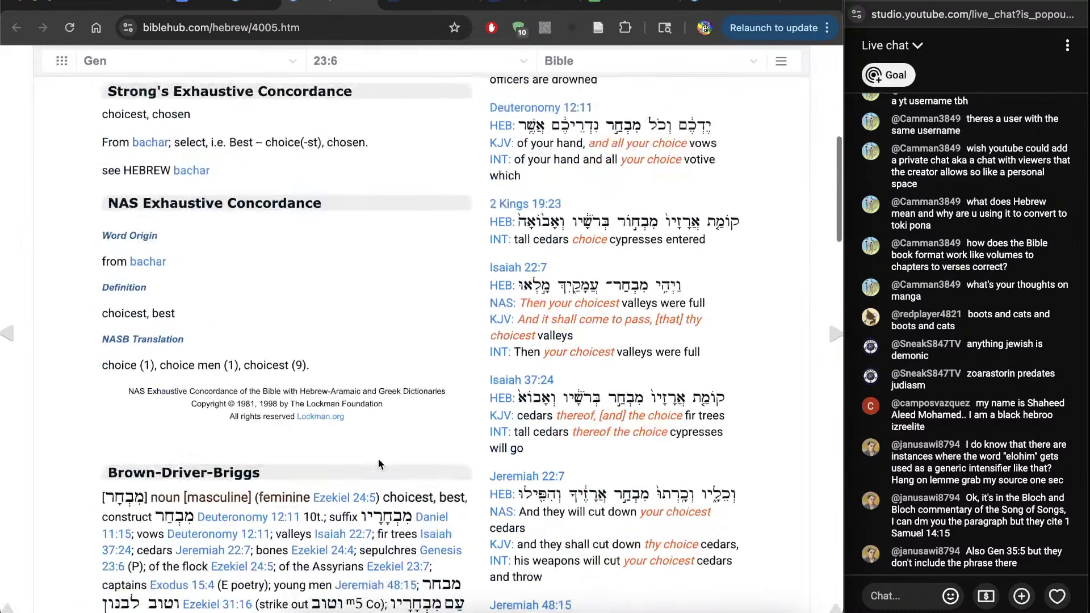
{"action": "key", "text": "ctrl+w"}
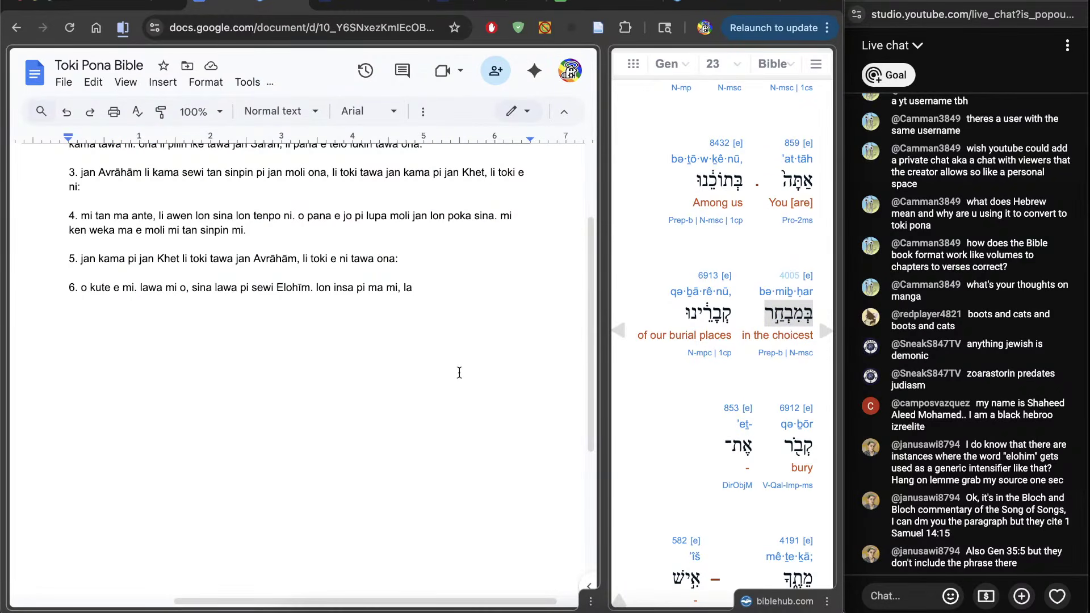
Continue verse 6 with "nanpa wan pi lupa moli jan la o pana ma e moli sina."
{"action": "type", "text": "nanpa wan pi"}
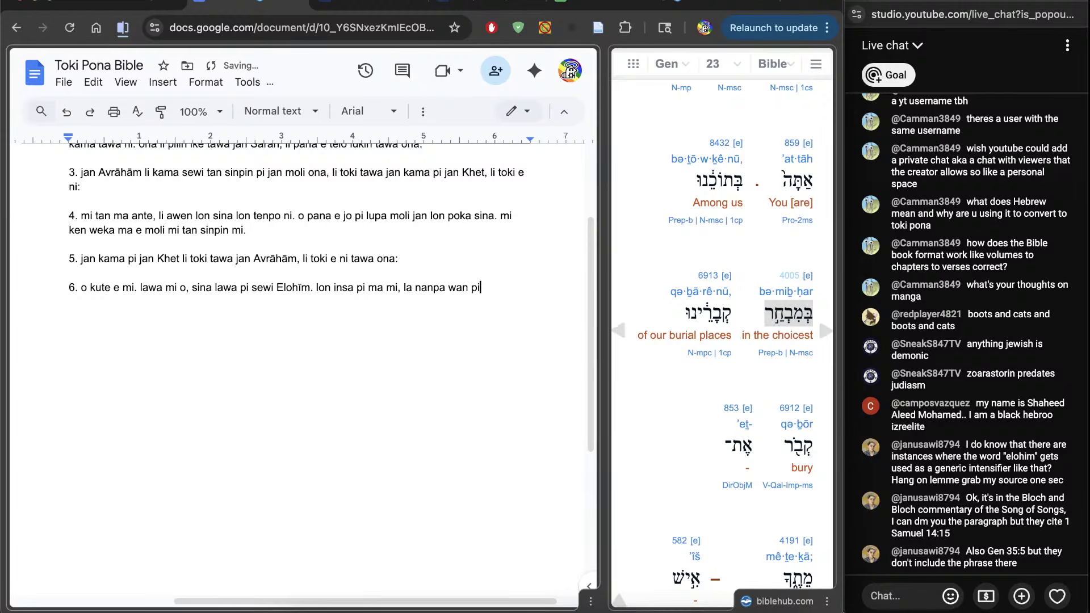
{"action": "type", "text": " lupa moli jan la o"}
{"action": "scroll", "coordinate": [690, 530], "scroll_direction": "down", "scroll_amount": 3}
{"action": "type", "text": "pana "}
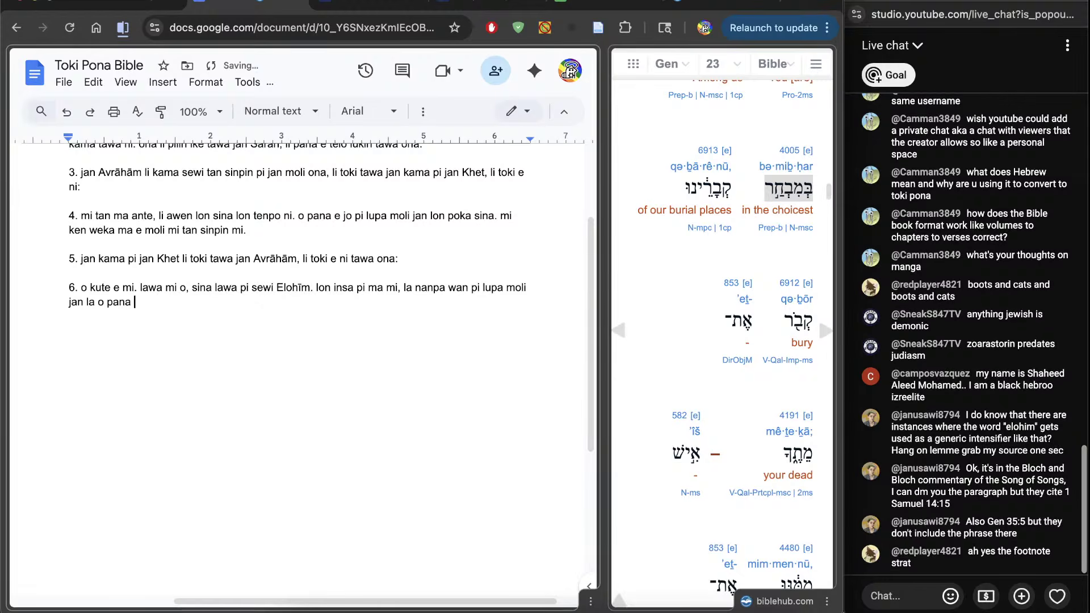
{"action": "type", "text": "ma e moli sina"}
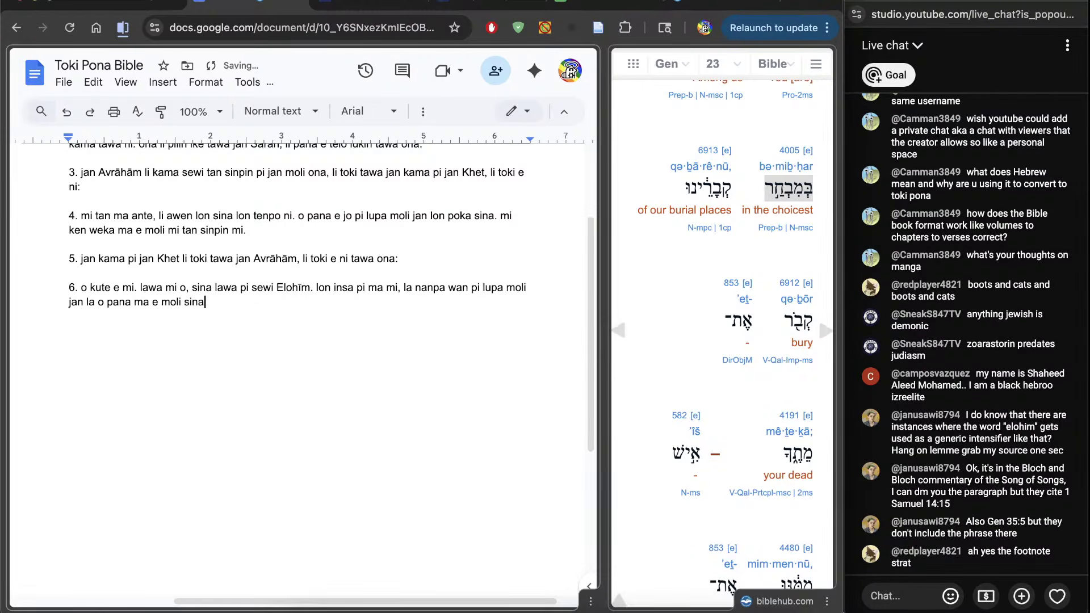
{"action": "scroll", "coordinate": [663, 504], "scroll_direction": "down", "scroll_amount": 3}
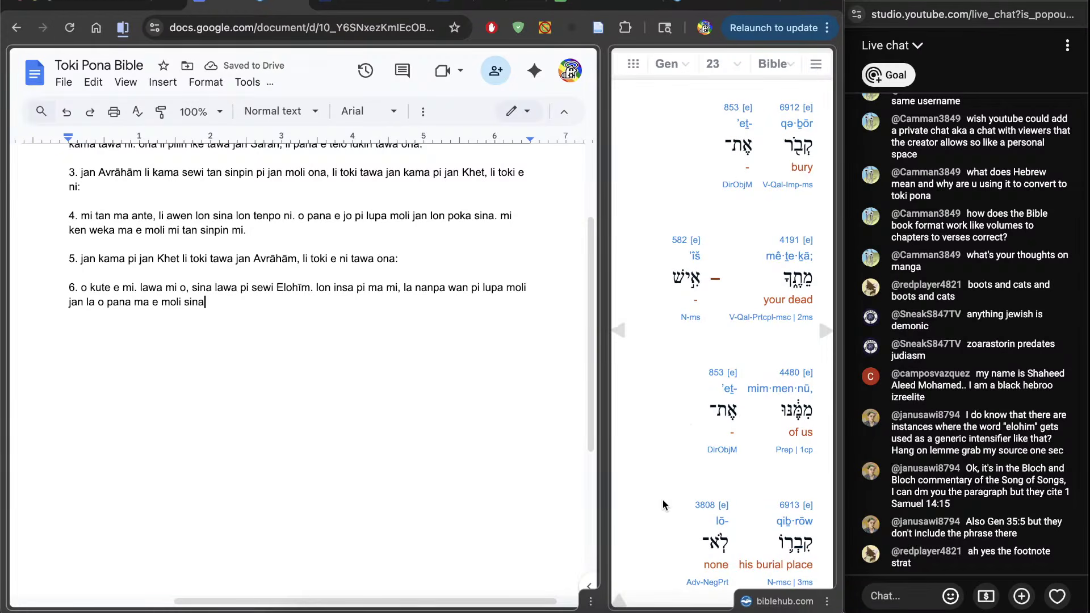
{"action": "type", "text": "."}
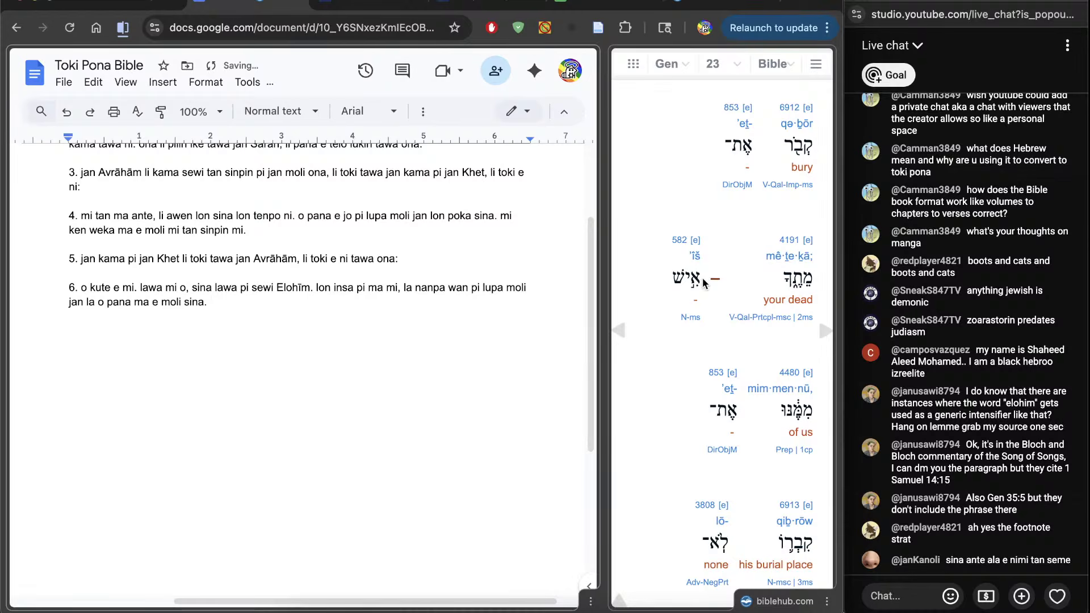
Examine the unglossed Hebrew word 'îš and the word glossed "of us" in the verse 6 interlinear
{"action": "scroll", "coordinate": [688, 278], "scroll_direction": "down", "scroll_amount": 1}
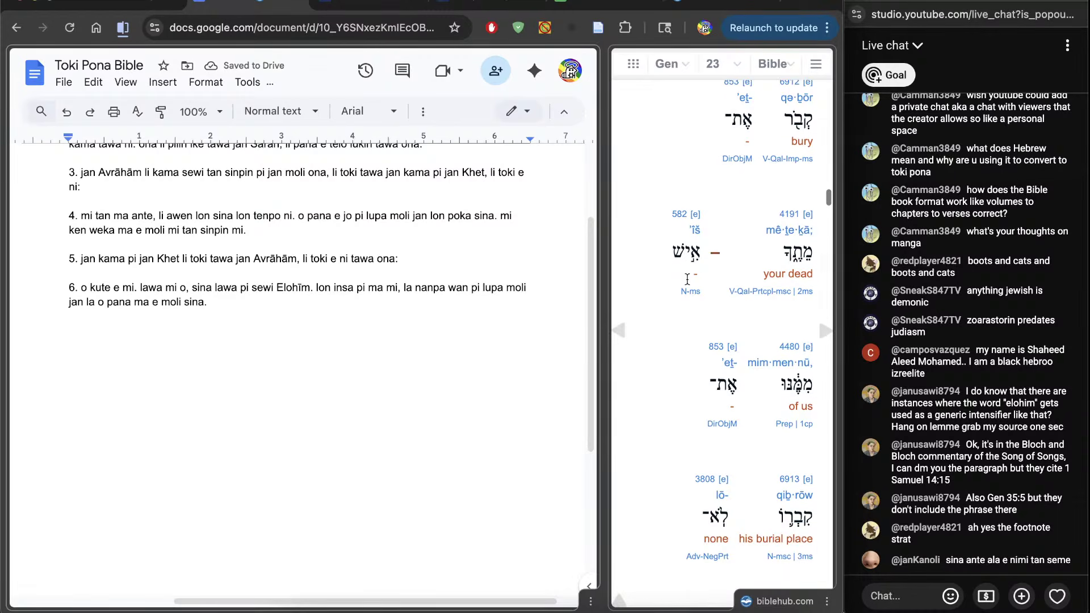
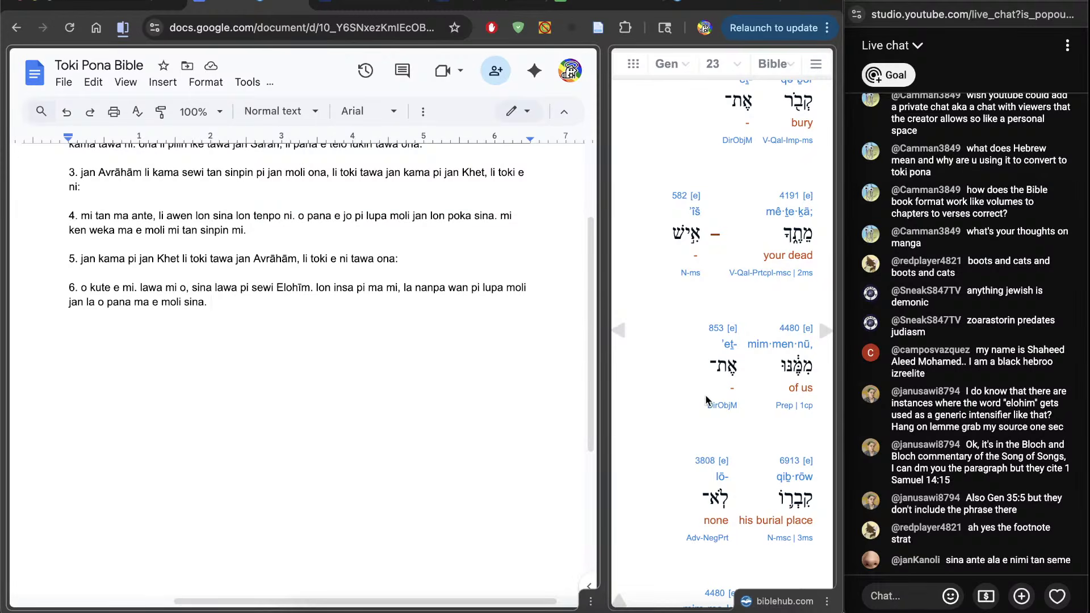
{"action": "double_click", "coordinate": [679, 232]}
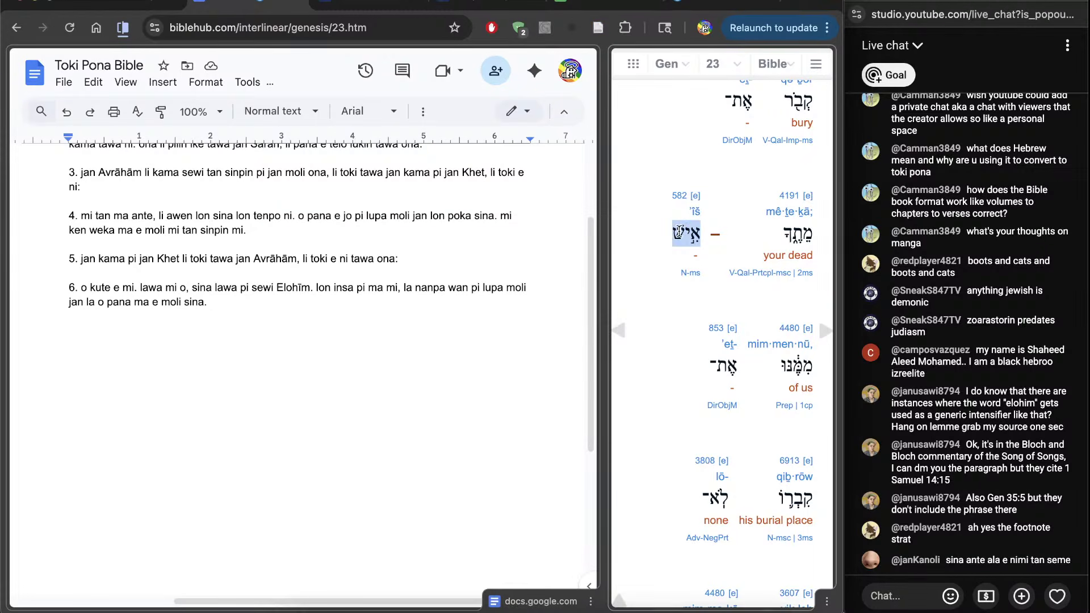
{"action": "left_click", "coordinate": [777, 376]}
{"action": "scroll", "coordinate": [778, 376], "scroll_direction": "down", "scroll_amount": 2}
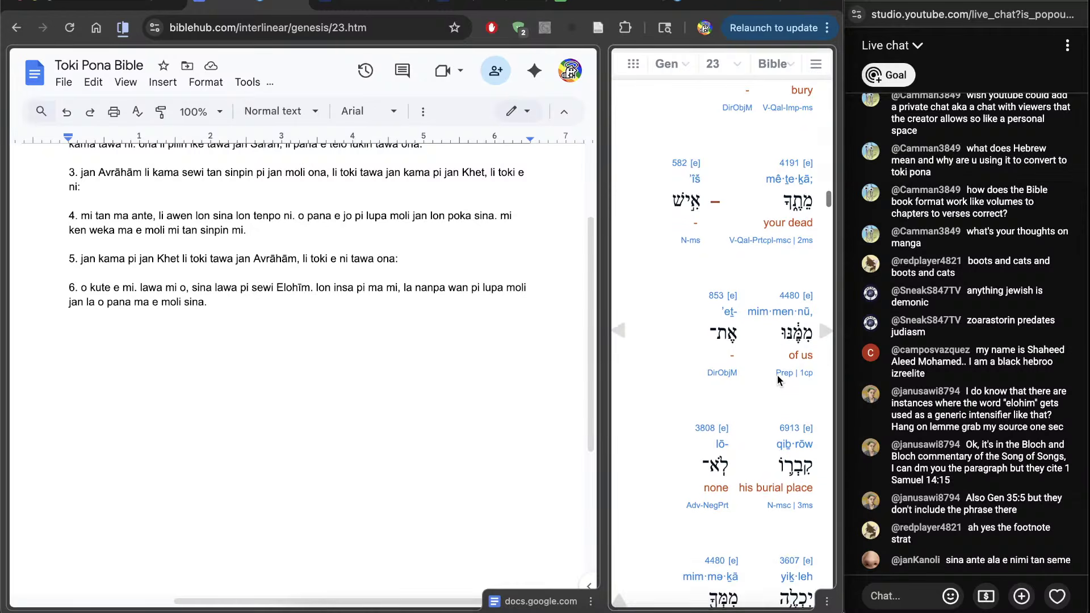
{"action": "scroll", "coordinate": [777, 376], "scroll_direction": "up", "scroll_amount": 1}
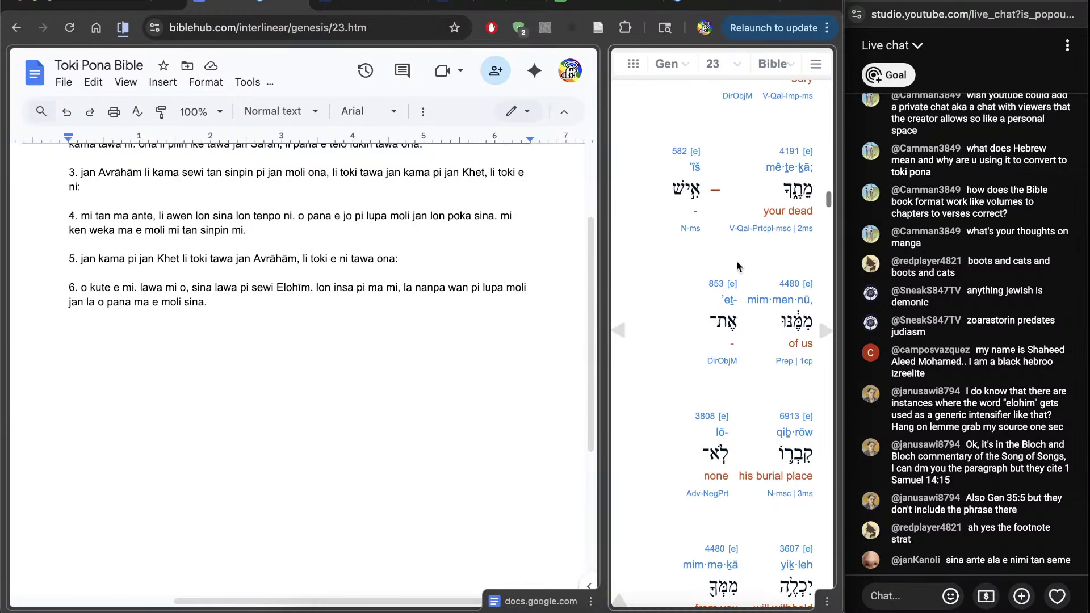
{"action": "double_click", "coordinate": [687, 191]}
{"action": "left_click", "coordinate": [685, 192]}
{"action": "double_click", "coordinate": [683, 193]}
{"action": "double_click", "coordinate": [791, 319]}
Add the sentence "jan ale pi kulupu mi li weka ala e ma moli ona tan sina." to verse 6
{"action": "left_click", "coordinate": [419, 361]}
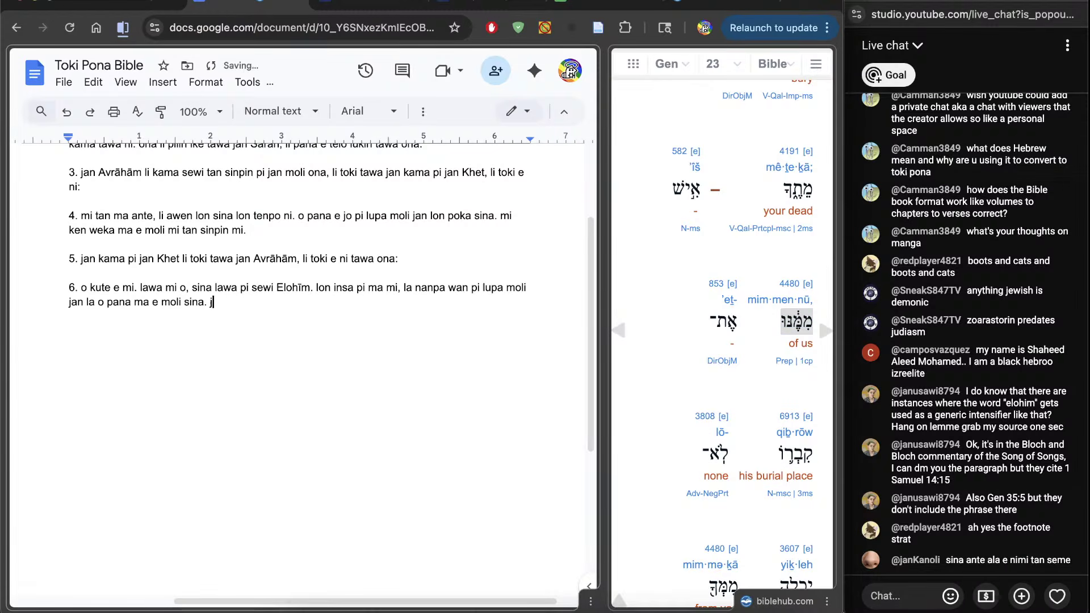
{"action": "type", "text": "jan ale pi kulupu"}
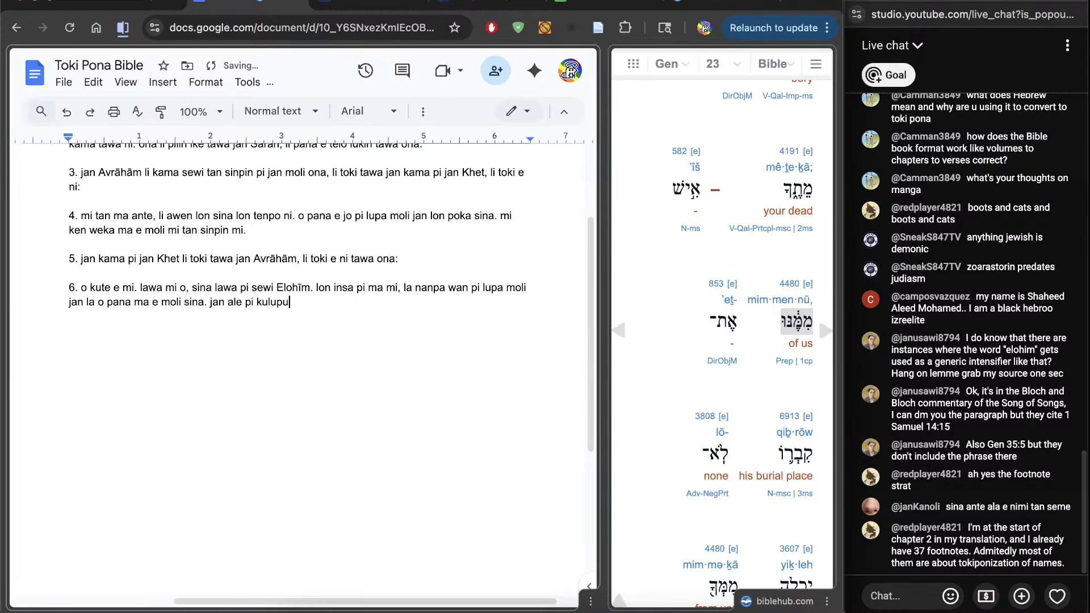
{"action": "type", "text": " mi, la"}
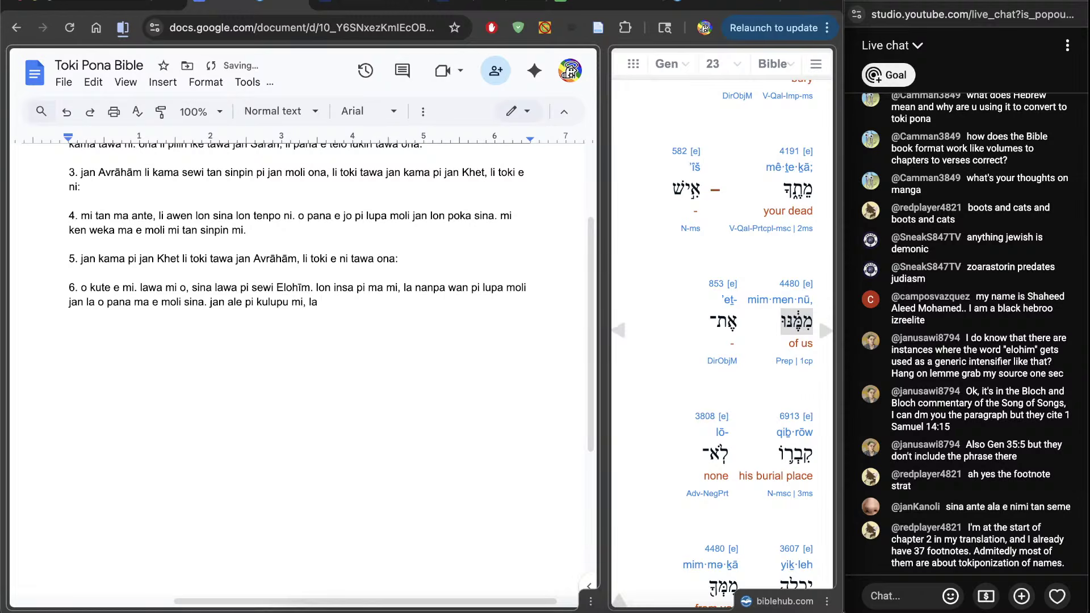
{"action": "scroll", "coordinate": [652, 475], "scroll_direction": "down", "scroll_amount": 1}
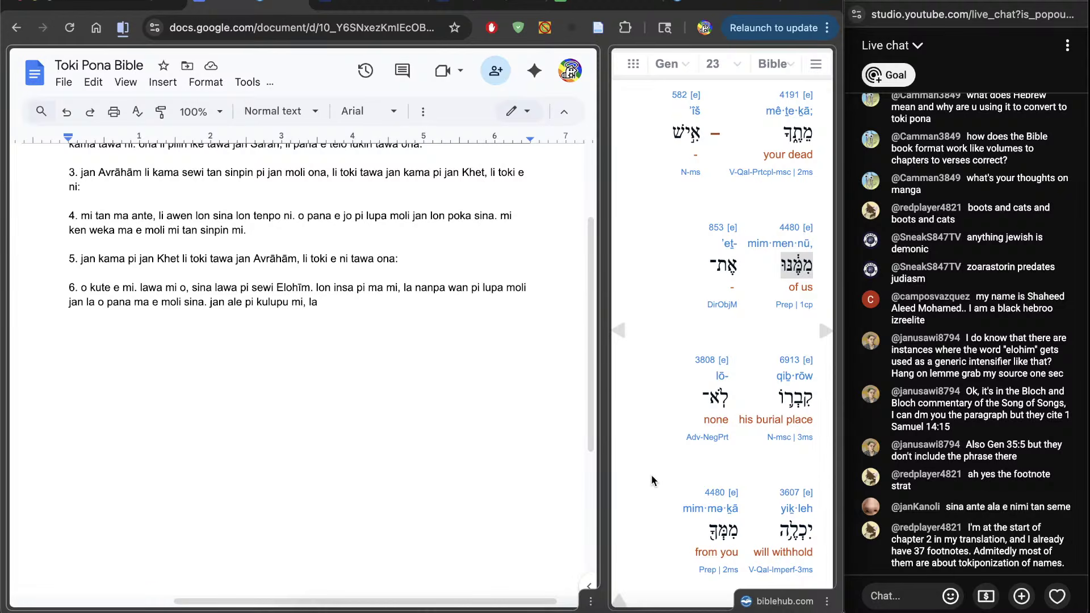
{"action": "key", "text": "BackSpace"}
{"action": "key", "text": "BackSpace"}
{"action": "key", "text": "BackSpace"}
{"action": "key", "text": "BackSpace"}
{"action": "type", "text": "li weka ala e m"}
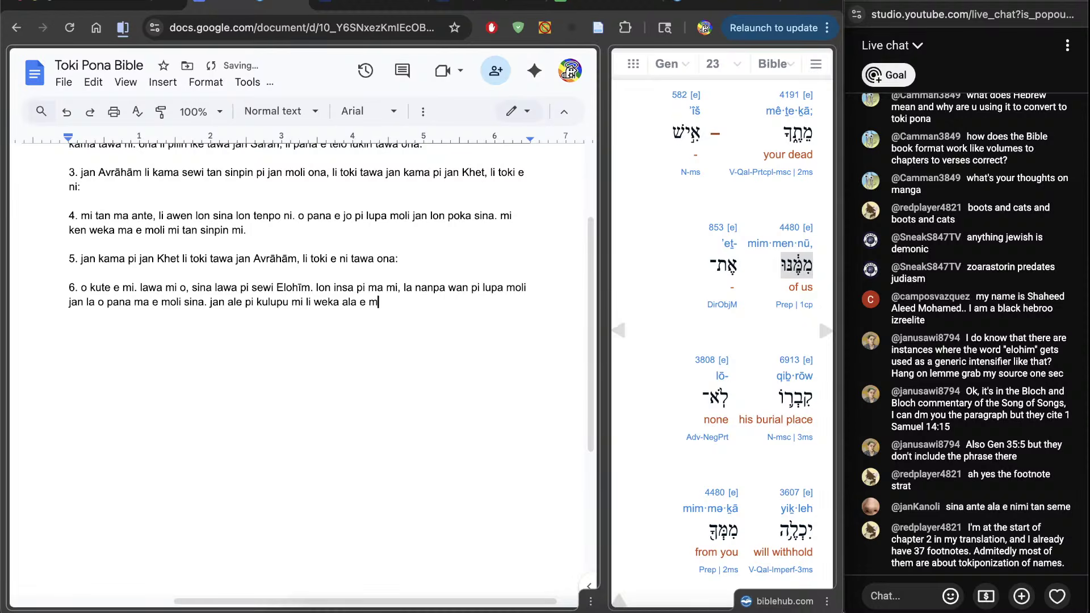
{"action": "type", "text": "a moli ona tan sina."}
Replace the final period of verse 6 with the clause ", tawa ni: sina ken weka ma e moli sina."
{"action": "scroll", "coordinate": [690, 448], "scroll_direction": "down", "scroll_amount": 6}
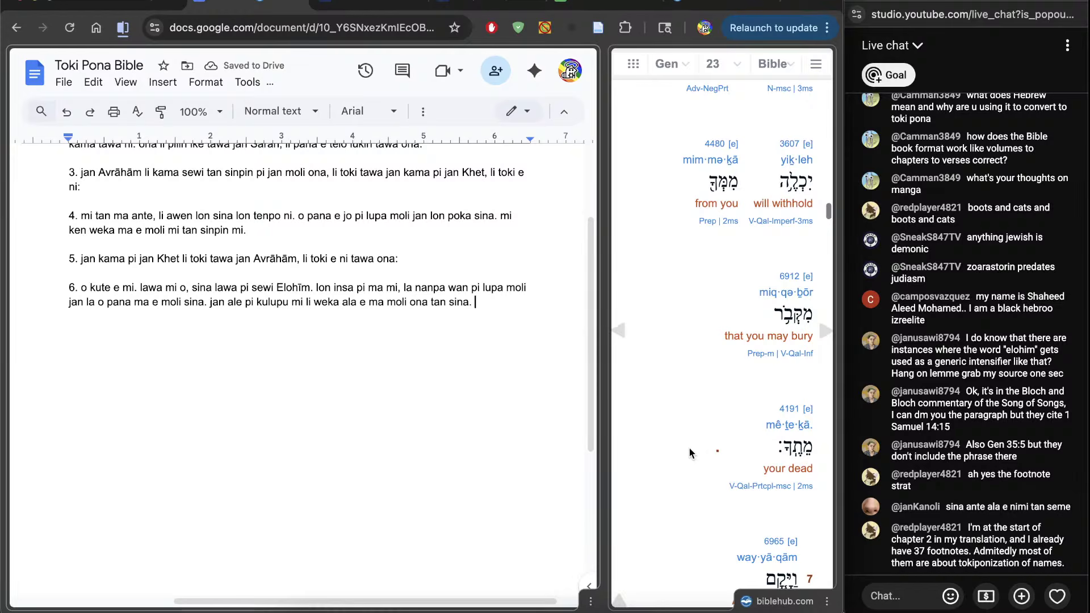
{"action": "key", "text": "BackSpace"}
{"action": "type", "text": ", taw"}
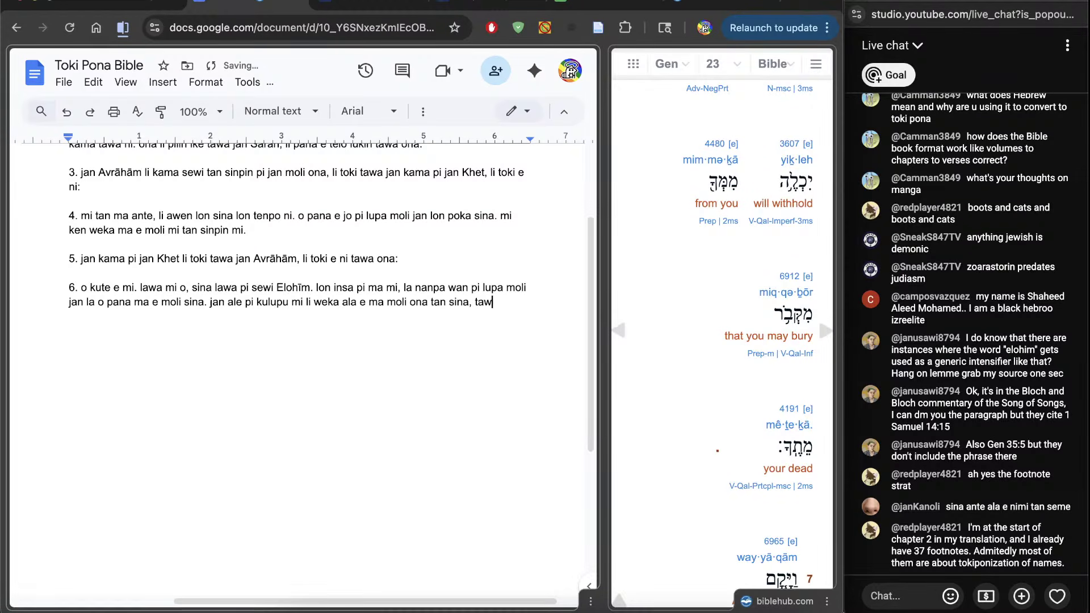
{"action": "type", "text": "a ni: sina ken m"}
{"action": "key", "text": "BackSpace"}
{"action": "type", "text": "weka ma e "}
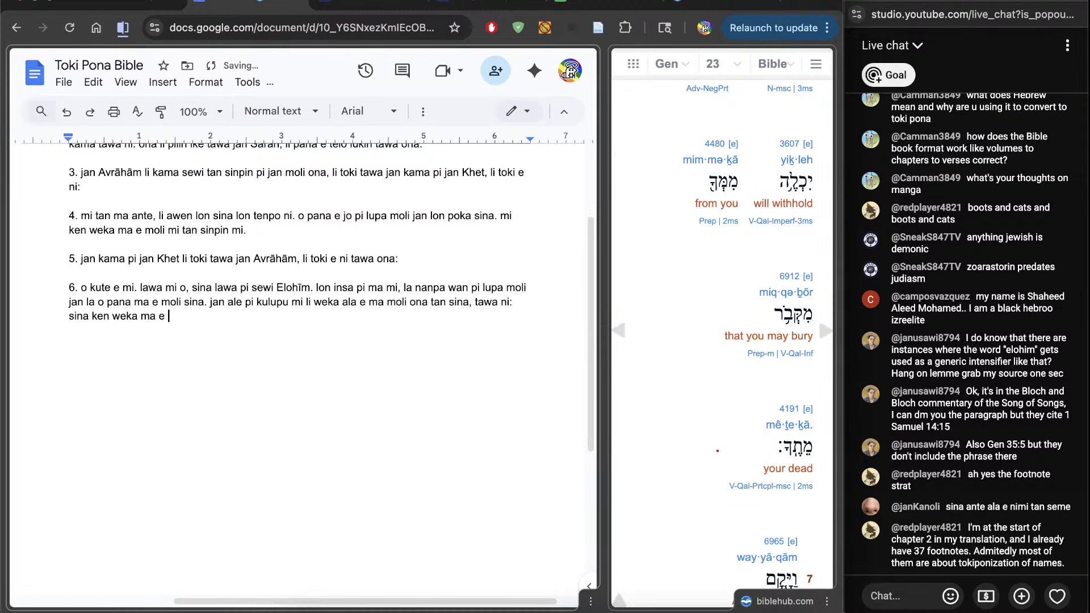
{"action": "type", "text": "moli sina."}
Start verse 7 below verse 6 with "7. jan Avrāhām li kama sewi,"
{"action": "scroll", "coordinate": [712, 482], "scroll_direction": "down", "scroll_amount": 7}
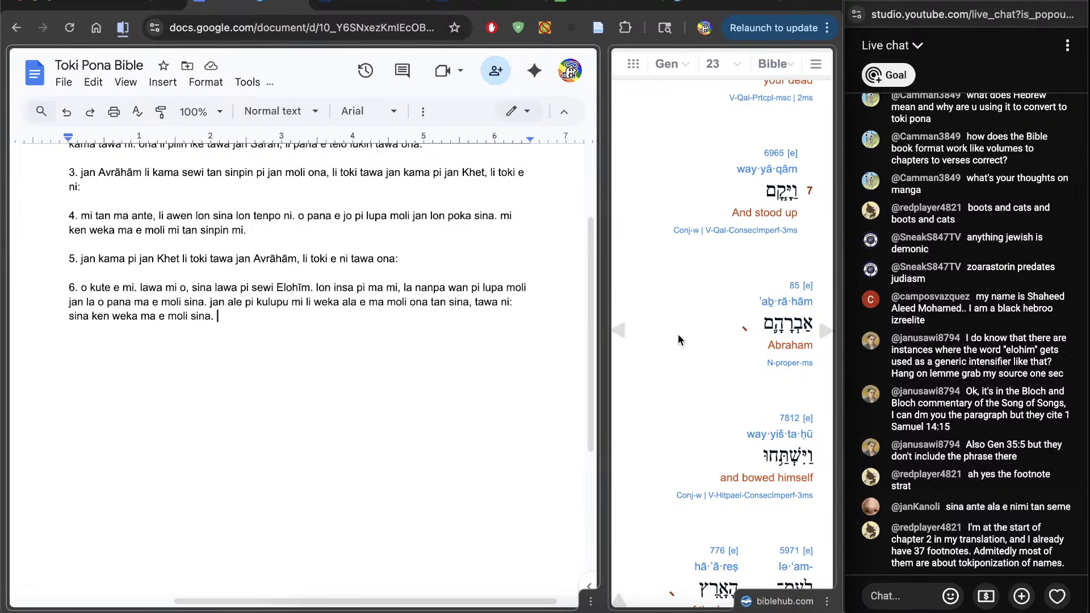
{"action": "scroll", "coordinate": [675, 343], "scroll_direction": "down", "scroll_amount": 2}
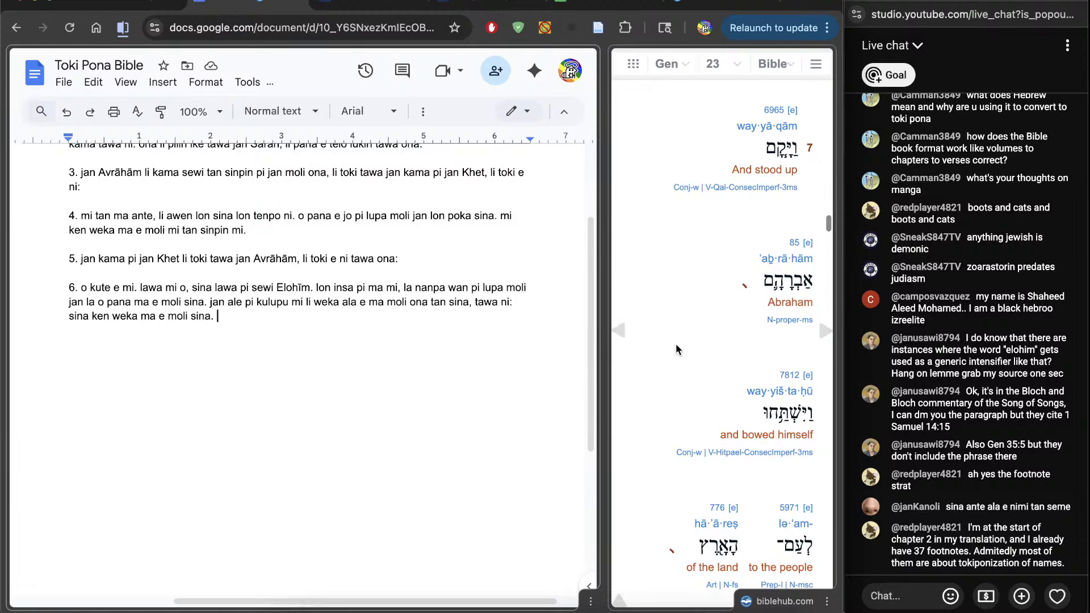
{"action": "left_click", "coordinate": [347, 426]}
{"action": "key", "text": "Return"}
{"action": "key", "text": "Return"}
{"action": "type", "text": "7. jan A"}
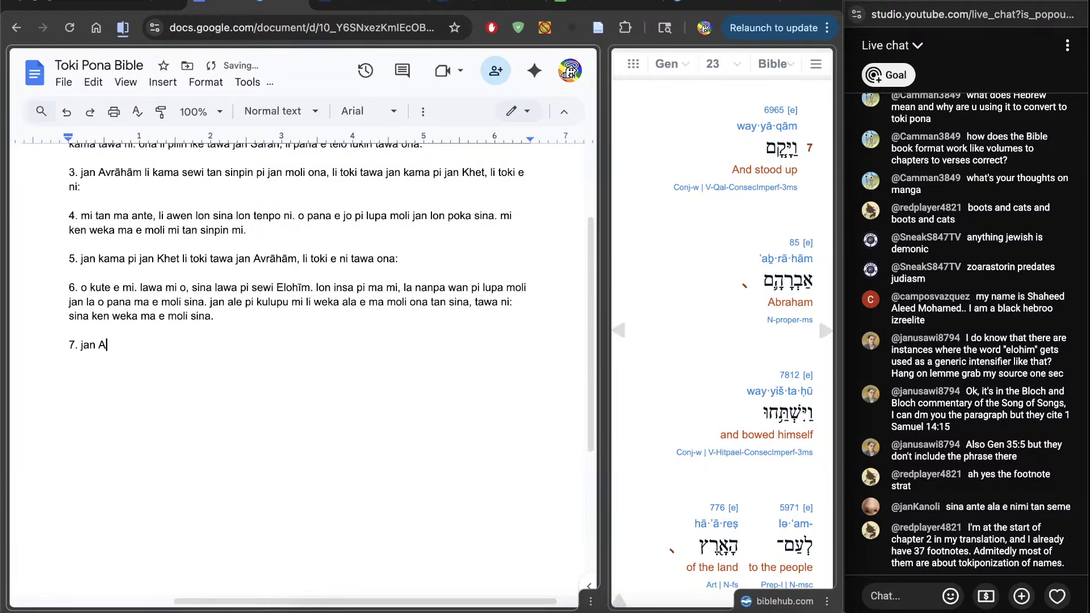
{"action": "type", "text": "vrāh"}
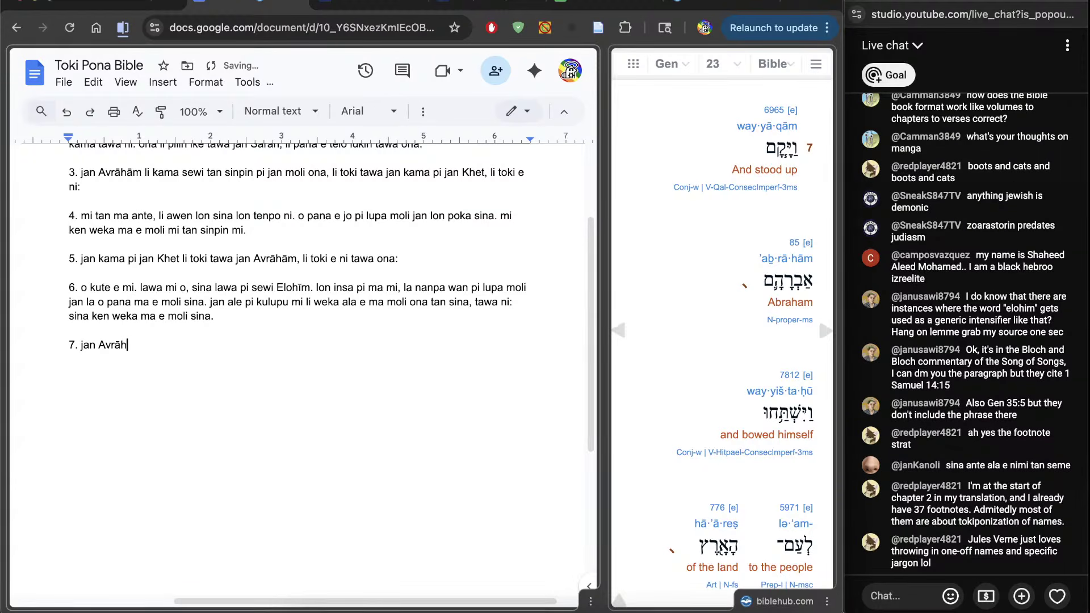
{"action": "type", "text": "ām li kama sewi,"}
Complete verse 7 with "li anpa e ona sama tawa kulupu pi ma ni, jan kama pi jan Khet."
{"action": "scroll", "coordinate": [659, 437], "scroll_direction": "down", "scroll_amount": 4}
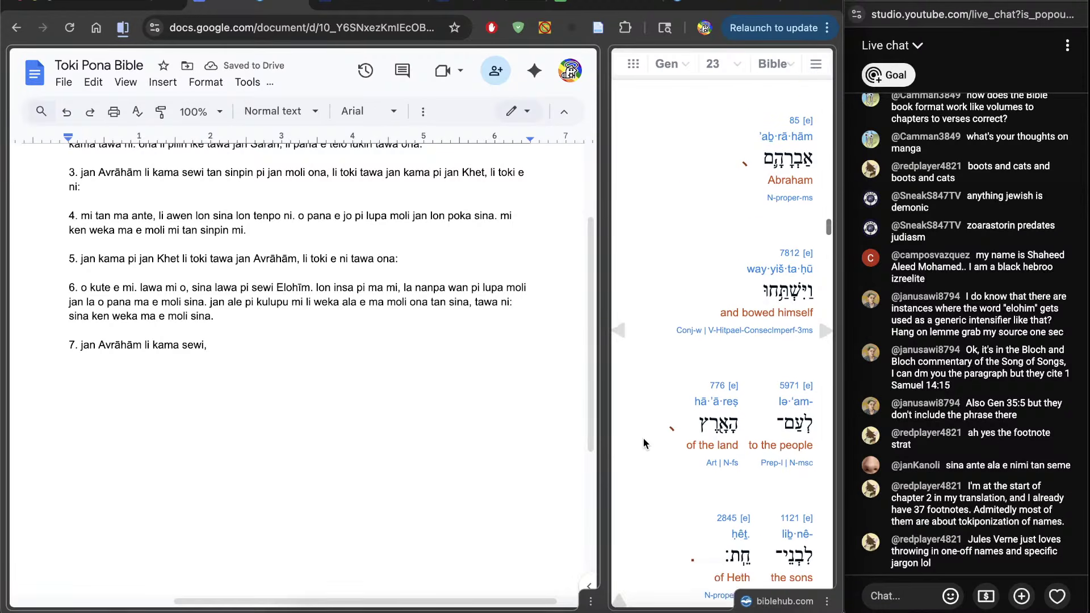
{"action": "scroll", "coordinate": [643, 440], "scroll_direction": "down", "scroll_amount": 2}
{"action": "type", "text": "li awen"}
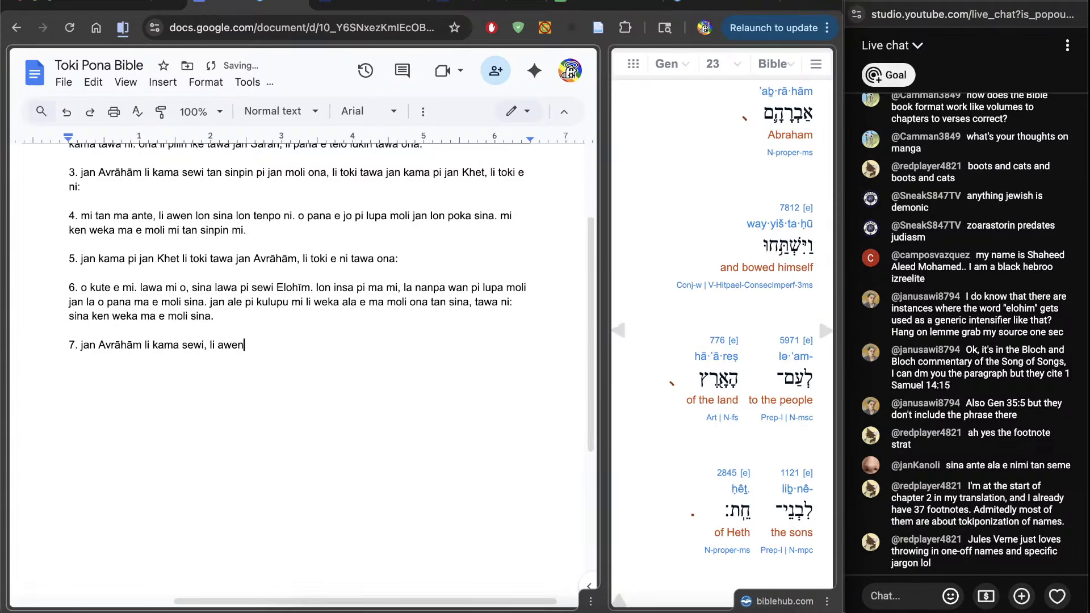
{"action": "key", "text": "BackSpace"}
{"action": "key", "text": "BackSpace"}
{"action": "key", "text": "BackSpace"}
{"action": "key", "text": "BackSpace"}
{"action": "type", "text": "anpa e ona sama tawa kulupu p"}
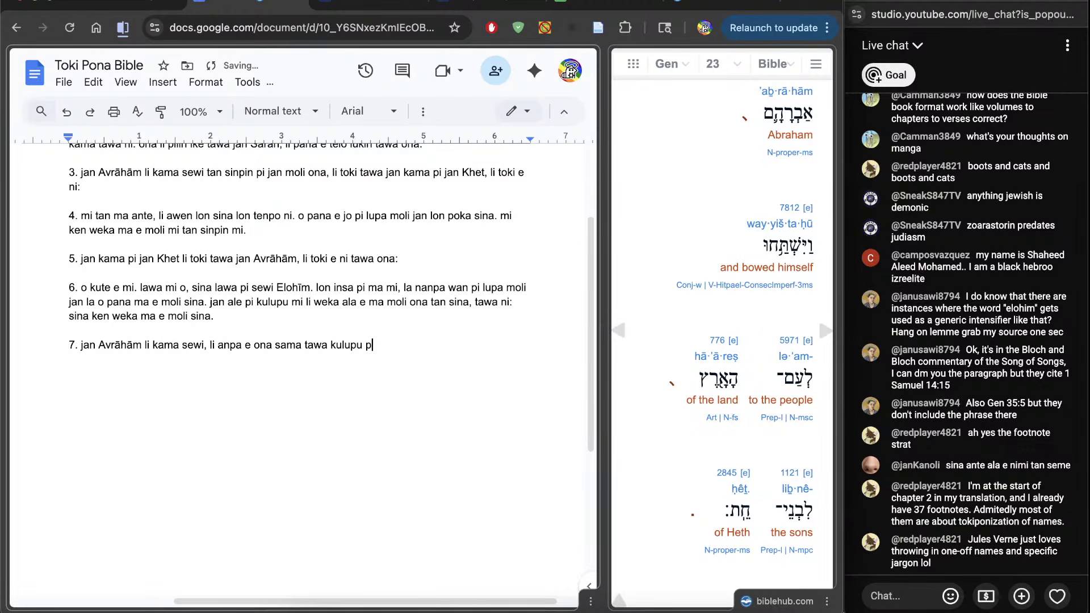
{"action": "type", "text": "i ma ni, t"}
{"action": "key", "text": "BackSpace"}
{"action": "type", "text": "jn"}
{"action": "key", "text": "BackSpace"}
{"action": "key", "text": "BackSpace"}
{"action": "type", "text": "jan kama pi jan Khet."}
Start verse 8 in a new paragraph with "8. ona li toki tawa ona, e ni:"
{"action": "key", "text": "Return"}
{"action": "type", "text": "8"}
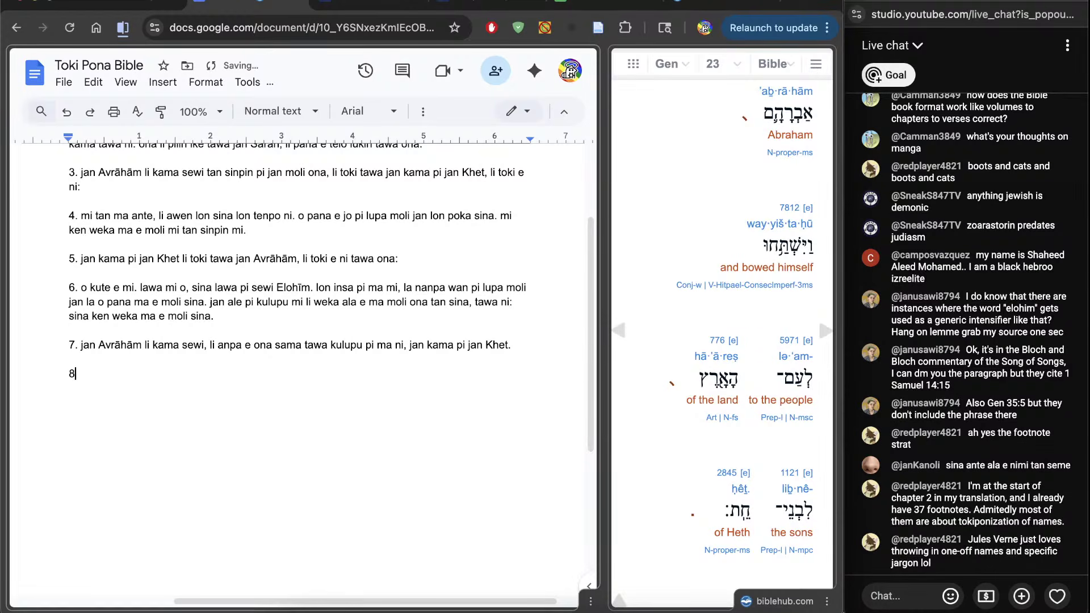
{"action": "scroll", "coordinate": [708, 498], "scroll_direction": "down", "scroll_amount": 10}
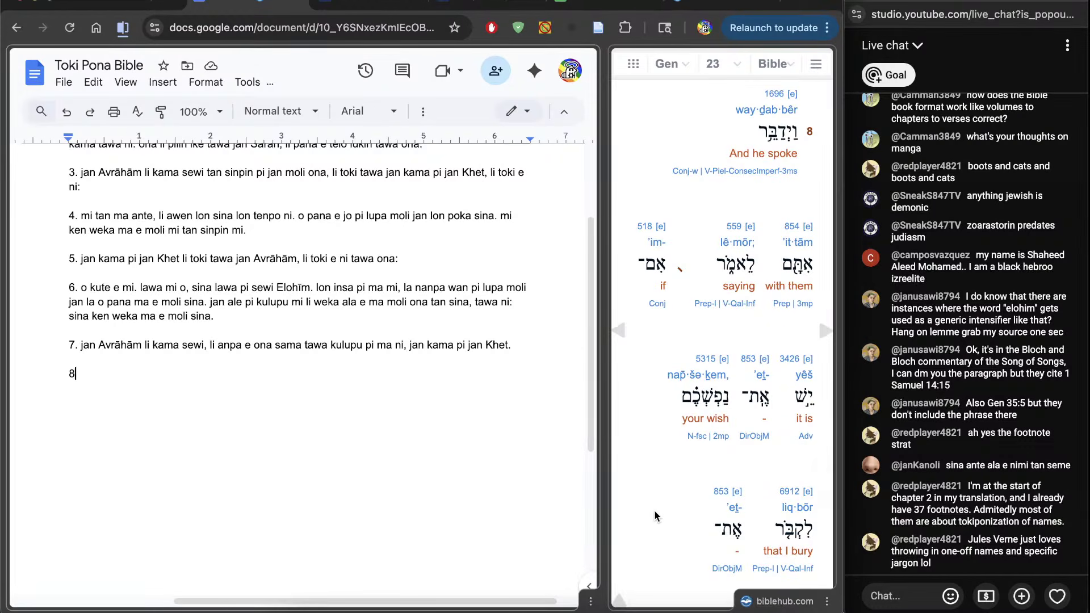
{"action": "type", "text": "ona li toki tawa ona"}
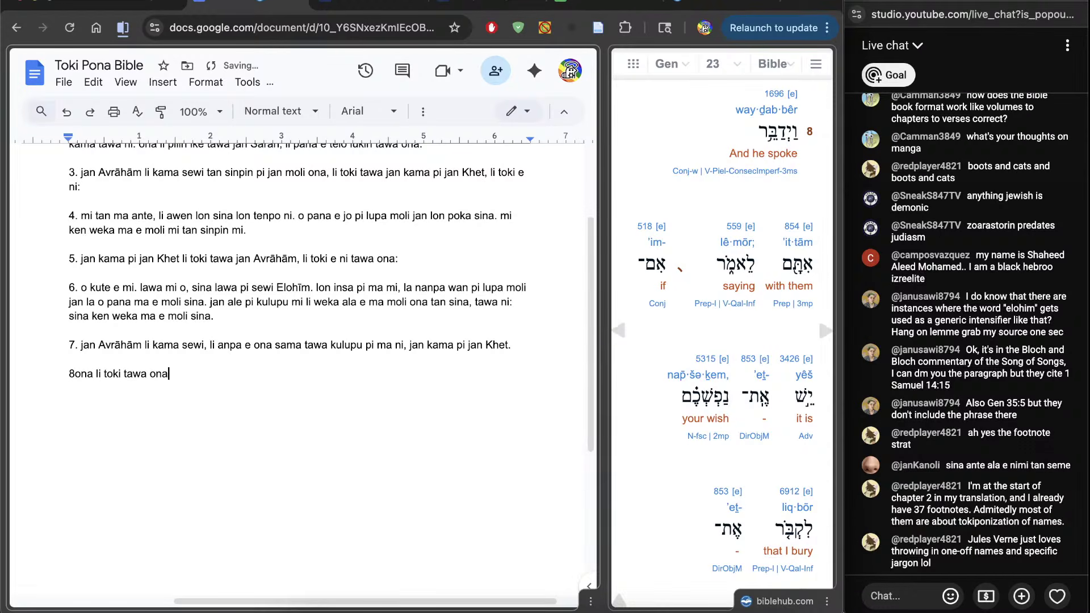
{"action": "type", "text": ","}
{"action": "key", "text": "Return"}
{"action": "key", "text": "Up"}
{"action": "key", "text": "Right"}
{"action": "type", "text": "."}
{"action": "key", "text": "End"}
{"action": "type", "text": "e ni"}
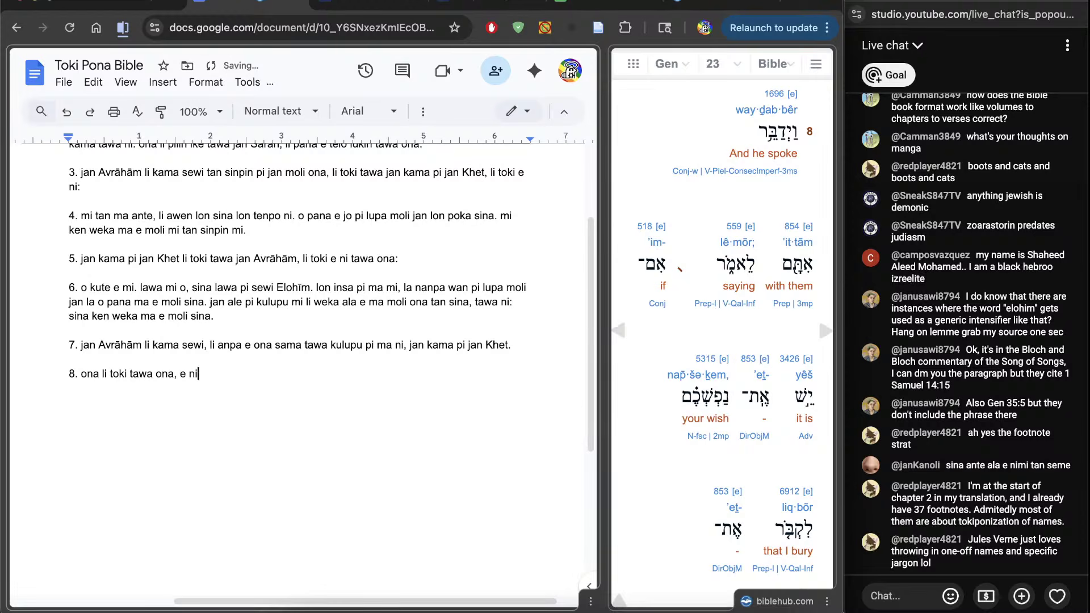
{"action": "type", "text": ":"}
Examine the Hebrew words 'eṯ and nap̄šəḵem in verse 8, and reread the phrase "sina lawa pi sewi Elohīm" in verse 6
{"action": "scroll", "coordinate": [652, 448], "scroll_direction": "down", "scroll_amount": 2}
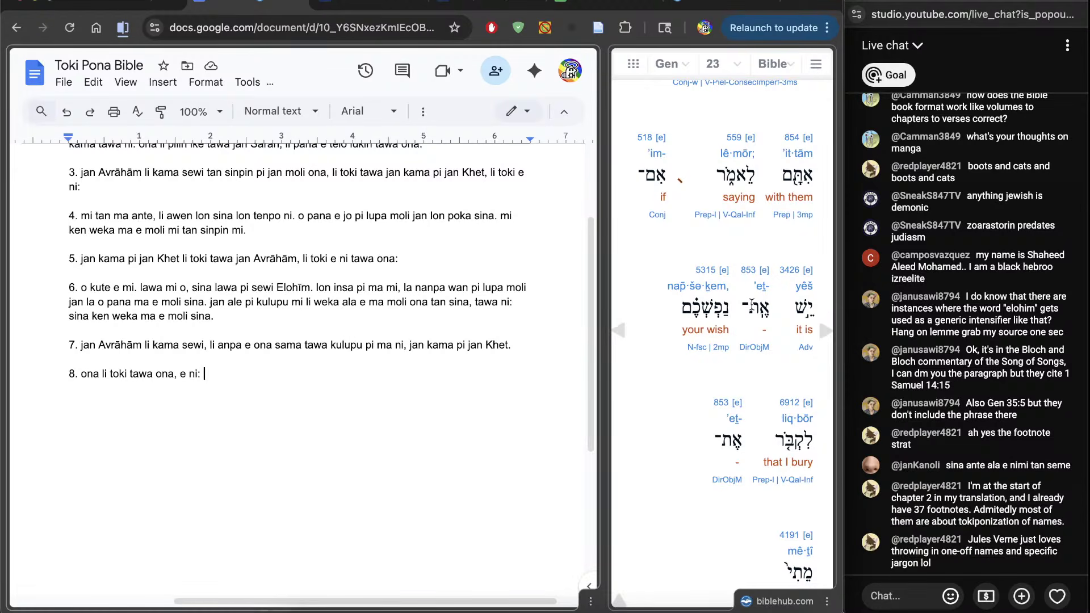
{"action": "left_click_drag", "start_coordinate": [752, 306], "coordinate": [724, 307]}
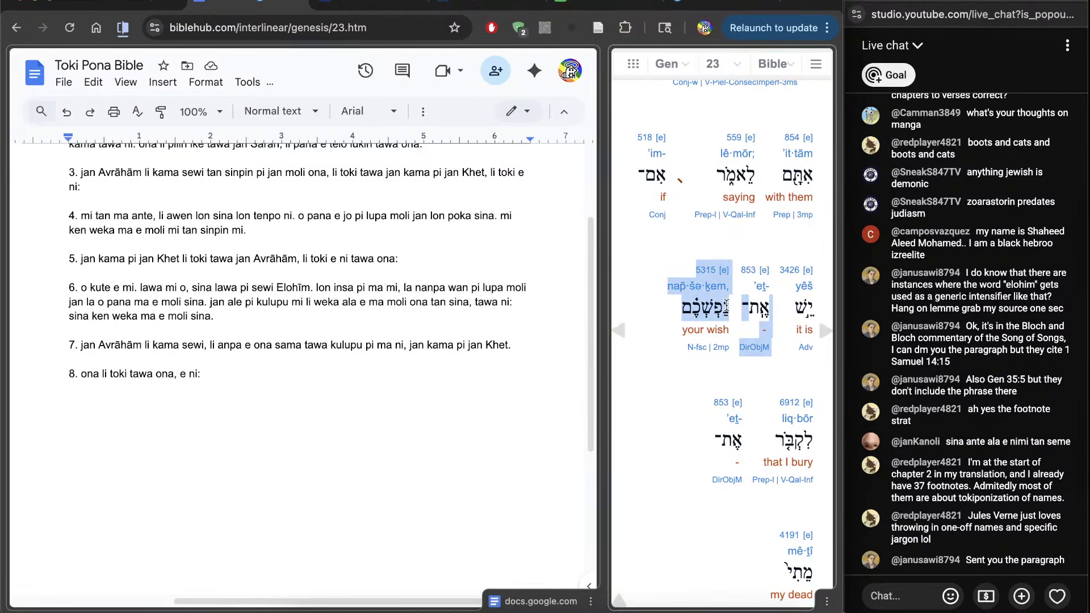
{"action": "left_click", "coordinate": [706, 308]}
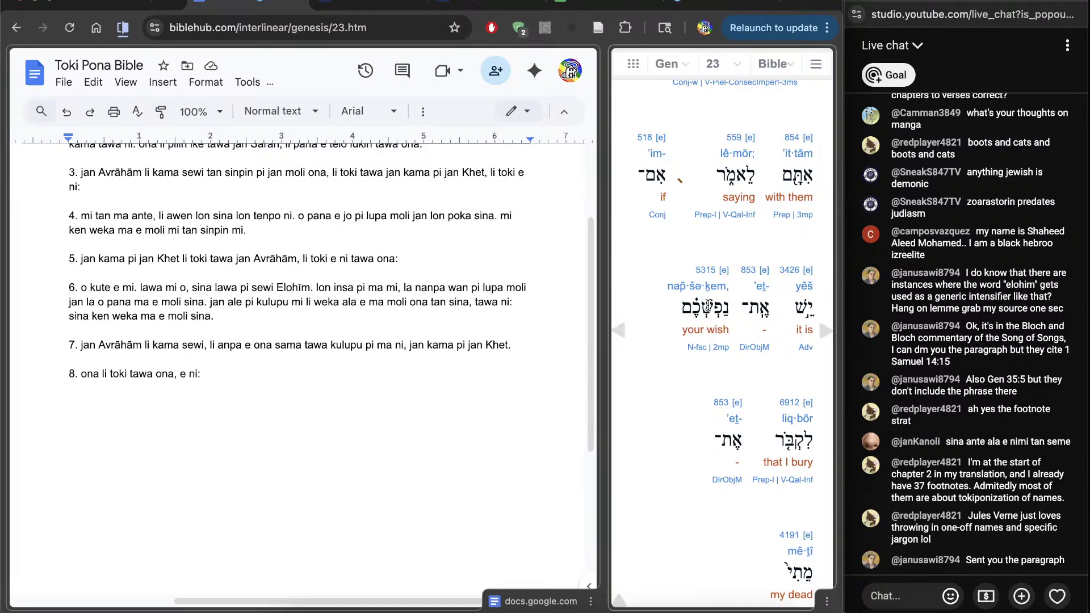
{"action": "double_click", "coordinate": [761, 313]}
{"action": "double_click", "coordinate": [705, 310]}
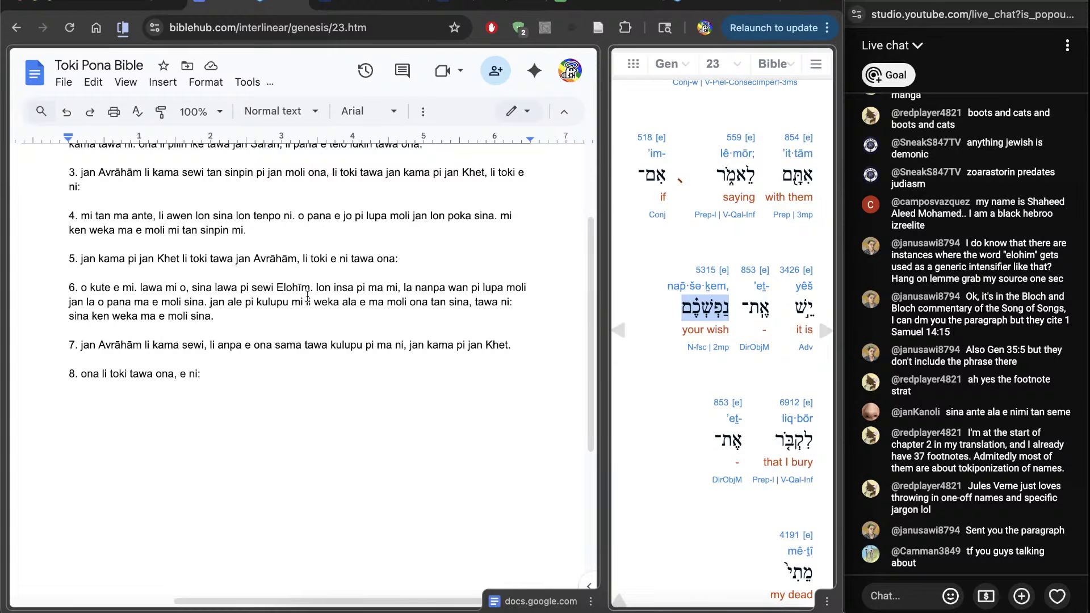
{"action": "left_click", "coordinate": [310, 293]}
{"action": "left_click_drag", "start_coordinate": [351, 368], "coordinate": [354, 398]}
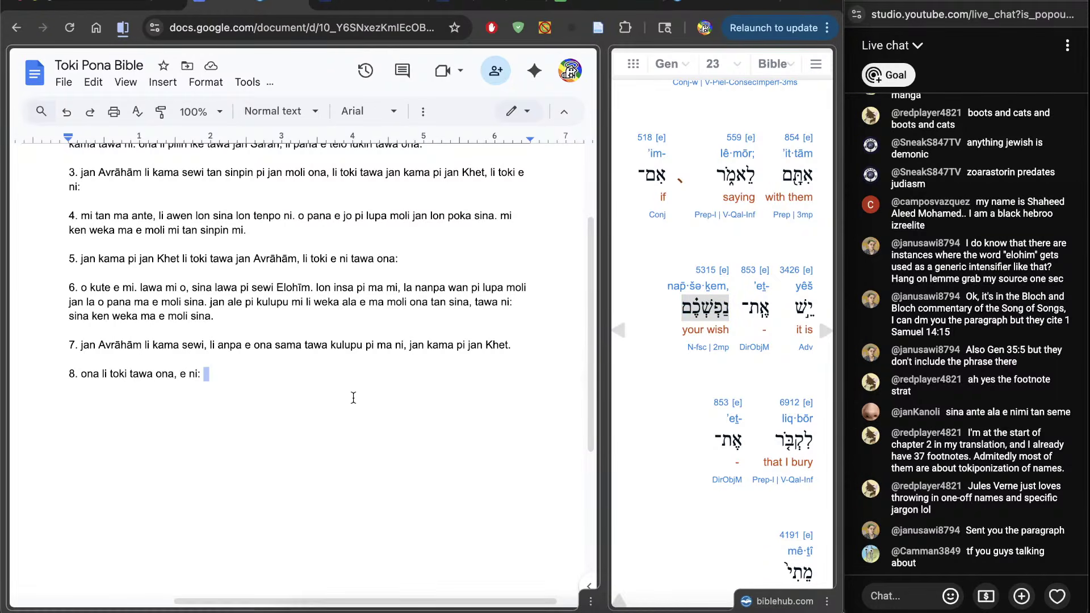
{"action": "left_click_drag", "start_coordinate": [310, 288], "coordinate": [202, 283]}
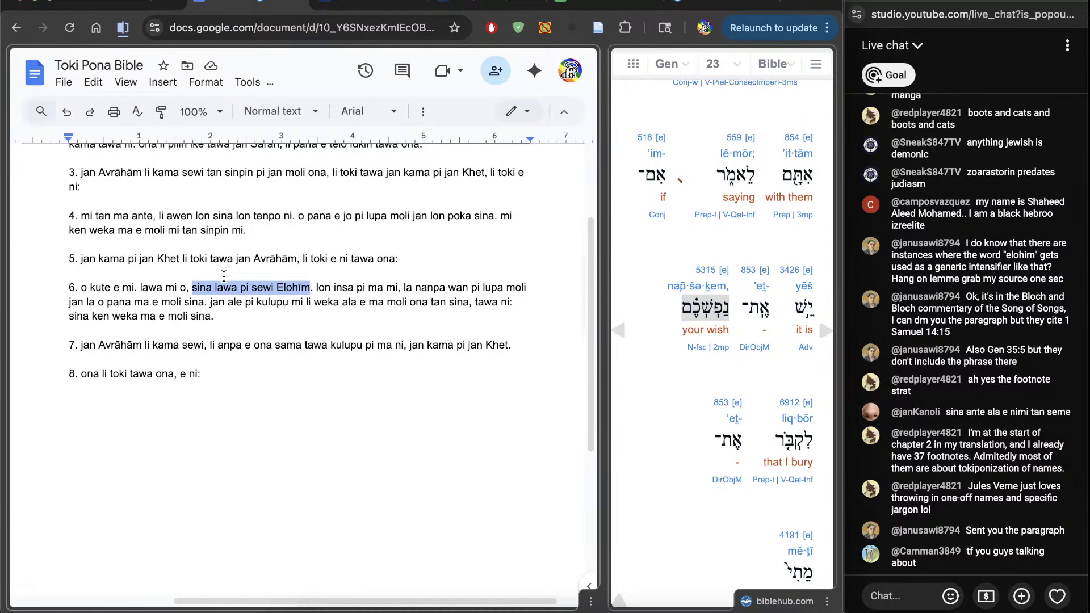
{"action": "left_click", "coordinate": [307, 505]}
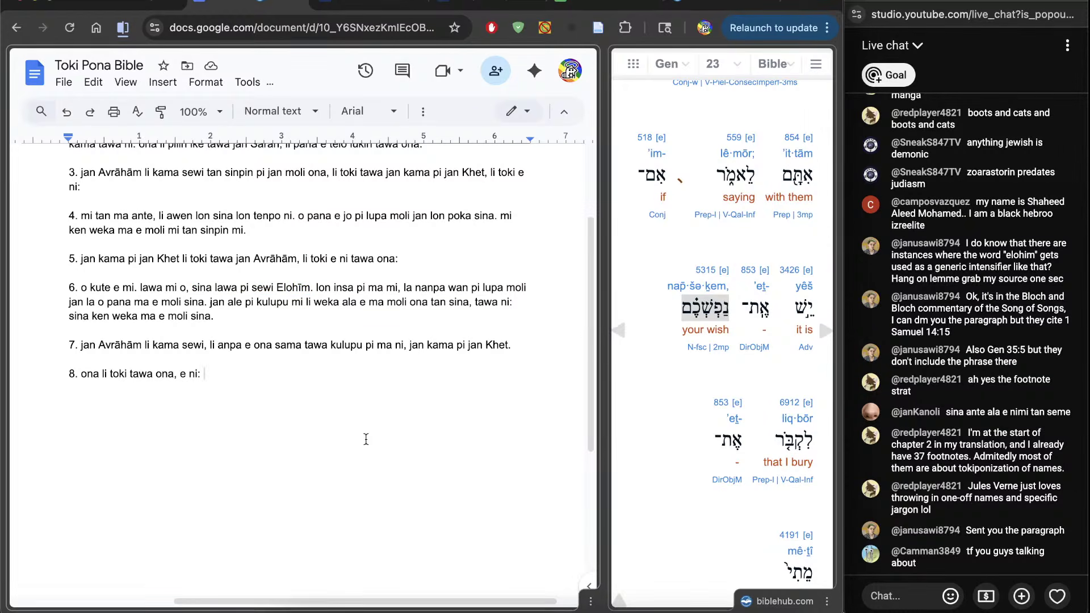
Compare the verse 8 interlinear words glossed "it is" and "your wish" with the unglossed object marker between them
{"action": "left_click", "coordinate": [657, 363]}
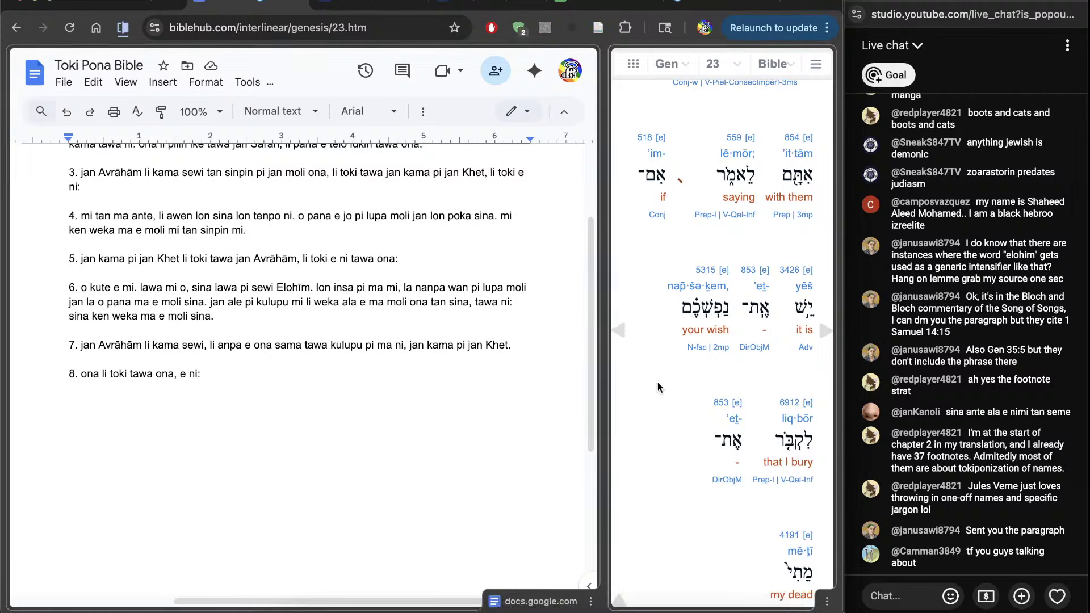
{"action": "left_click", "coordinate": [427, 387]}
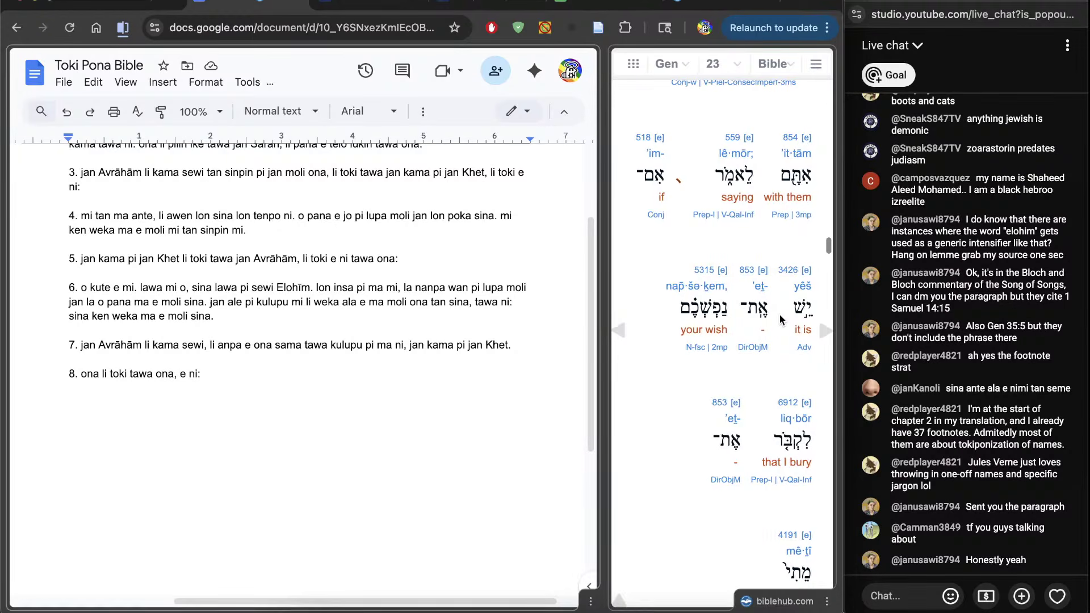
{"action": "scroll", "coordinate": [785, 310], "scroll_direction": "down", "scroll_amount": 1}
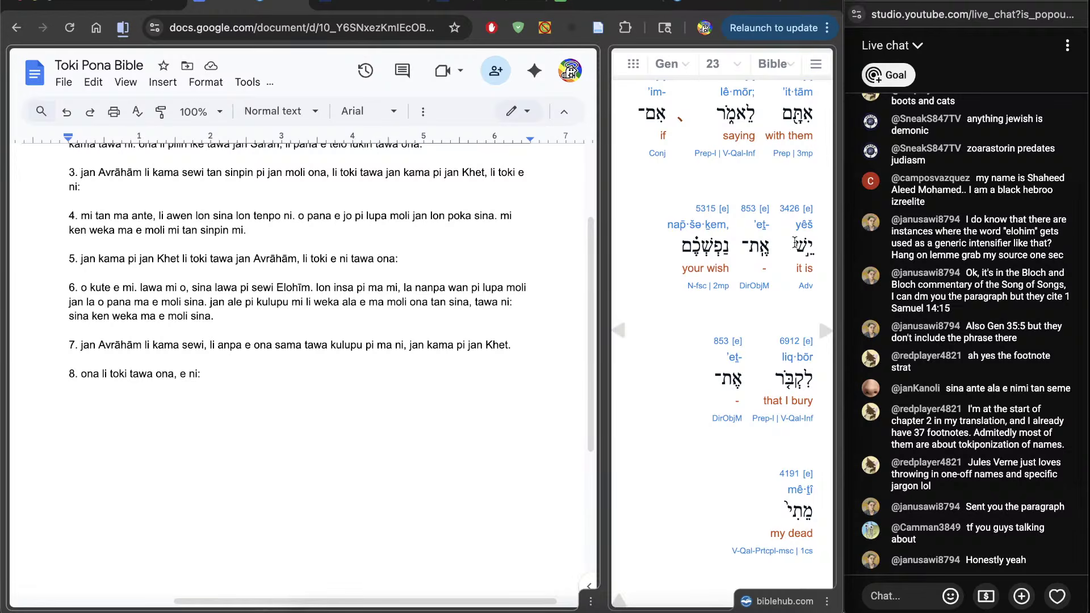
{"action": "left_click", "coordinate": [758, 246]}
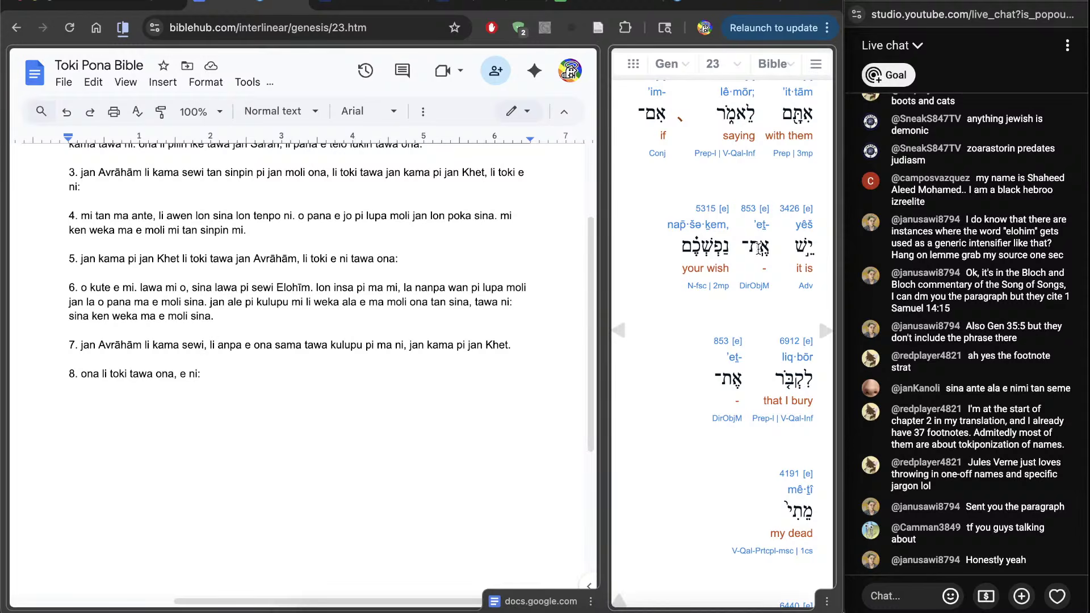
{"action": "double_click", "coordinate": [689, 248]}
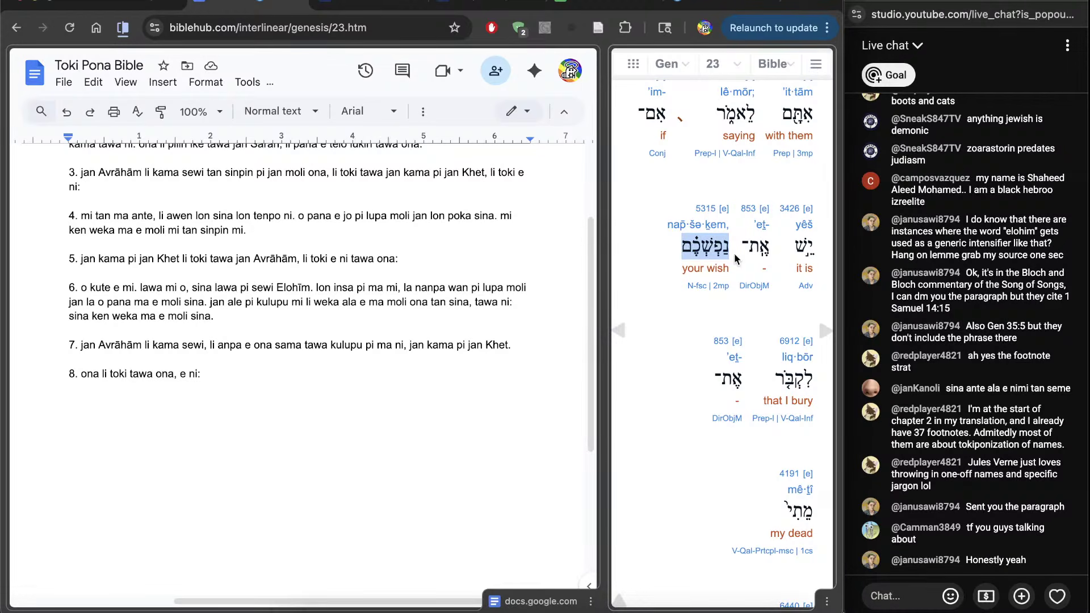
{"action": "double_click", "coordinate": [797, 248]}
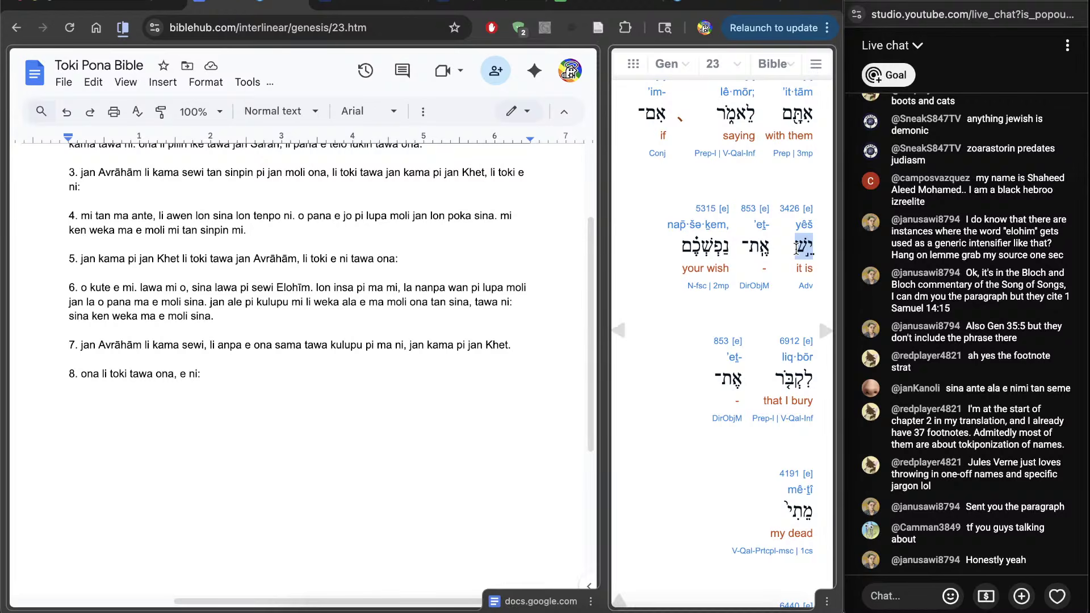
{"action": "double_click", "coordinate": [759, 249]}
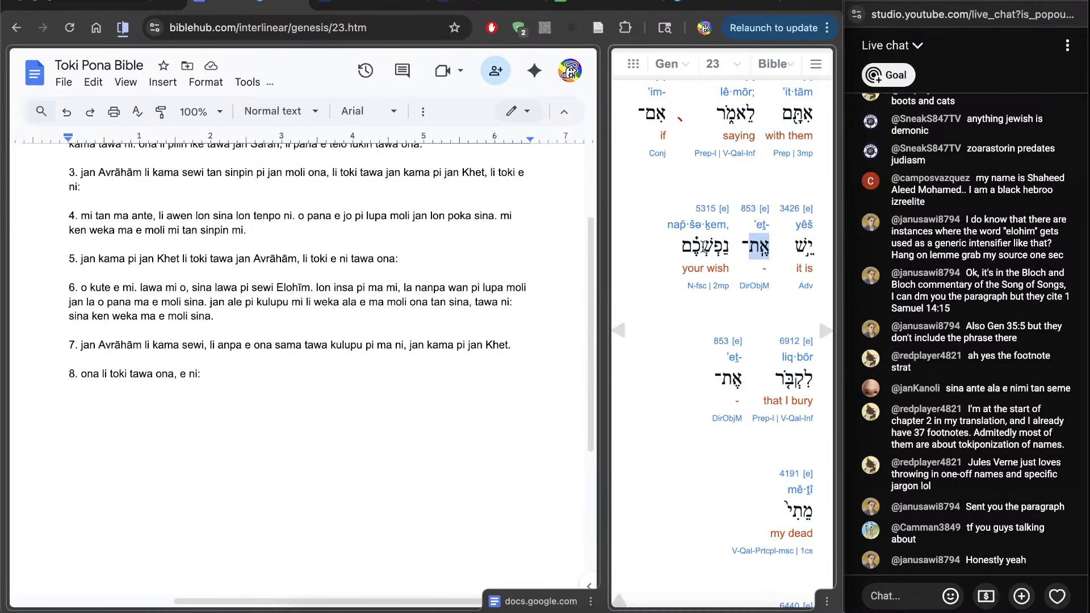
{"action": "double_click", "coordinate": [704, 249]}
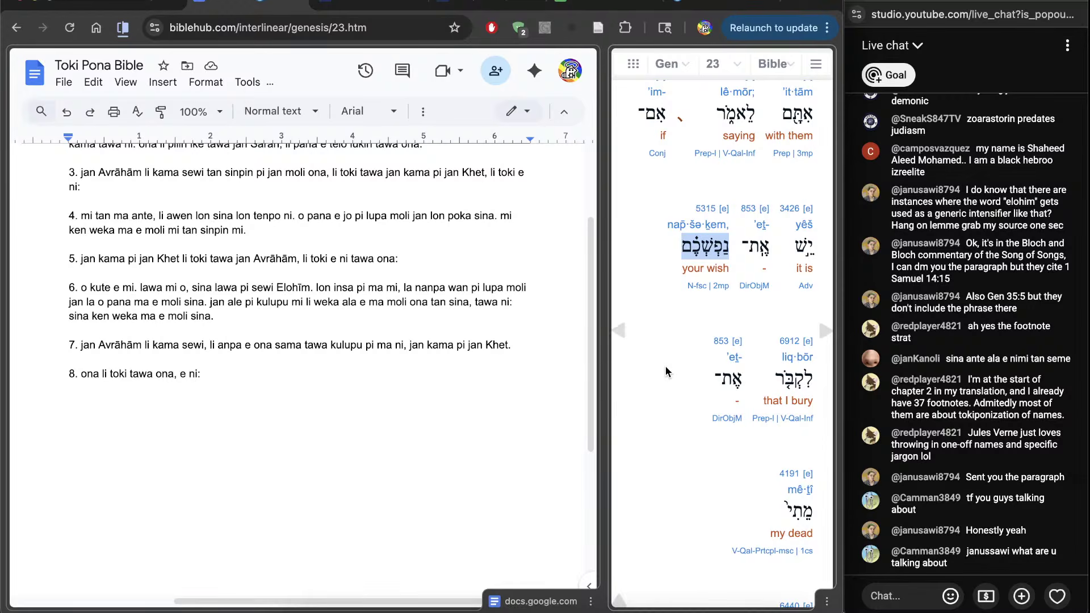
{"action": "left_click", "coordinate": [286, 433]}
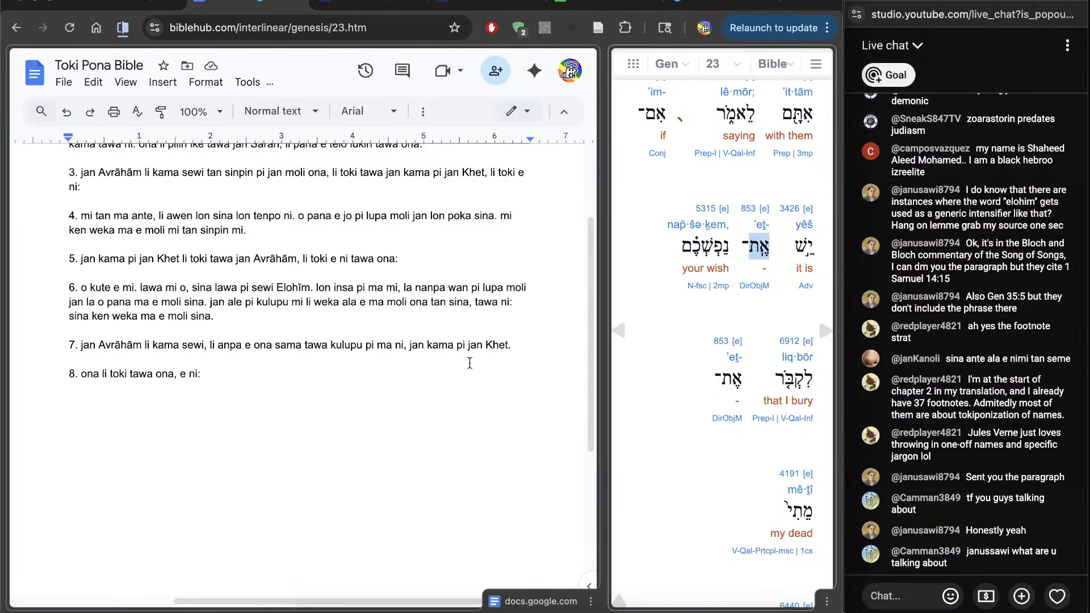
{"action": "left_click", "coordinate": [316, 480]}
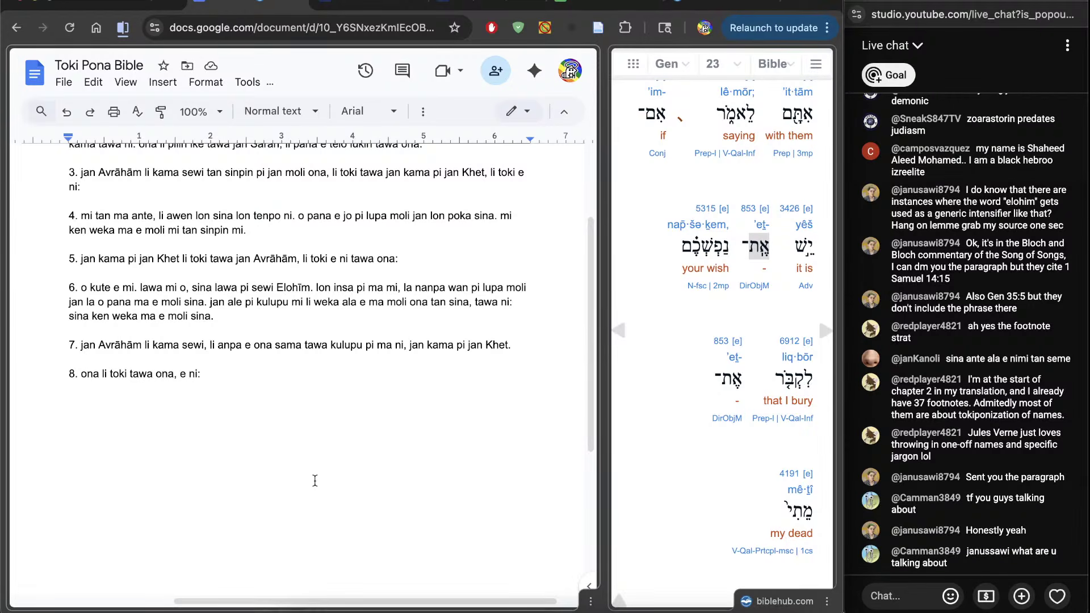
{"action": "scroll", "coordinate": [712, 315], "scroll_direction": "up", "scroll_amount": 2}
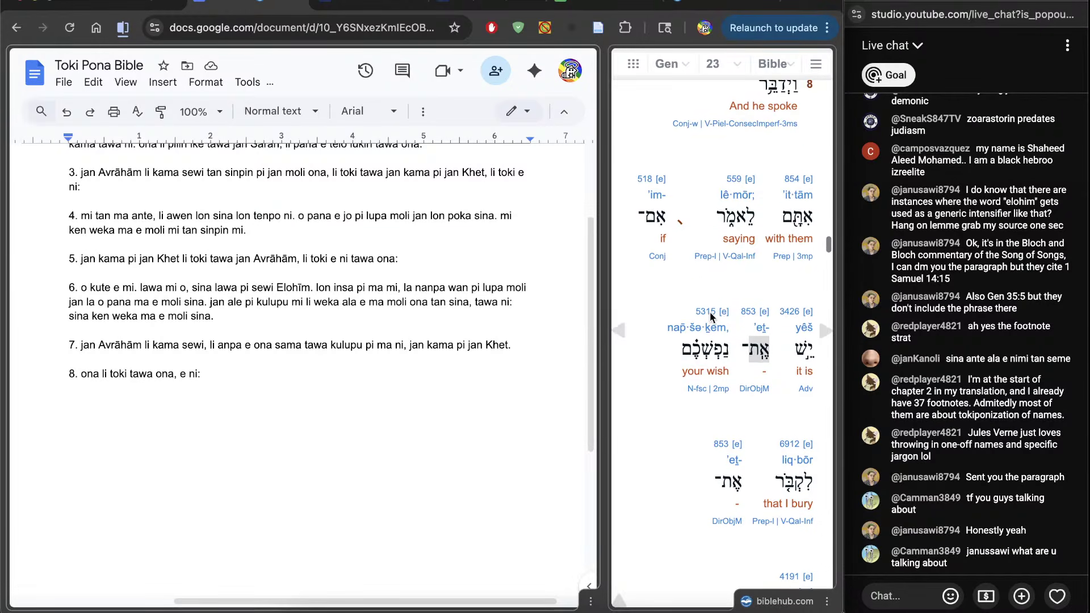
{"action": "scroll", "coordinate": [710, 315], "scroll_direction": "down", "scroll_amount": 2}
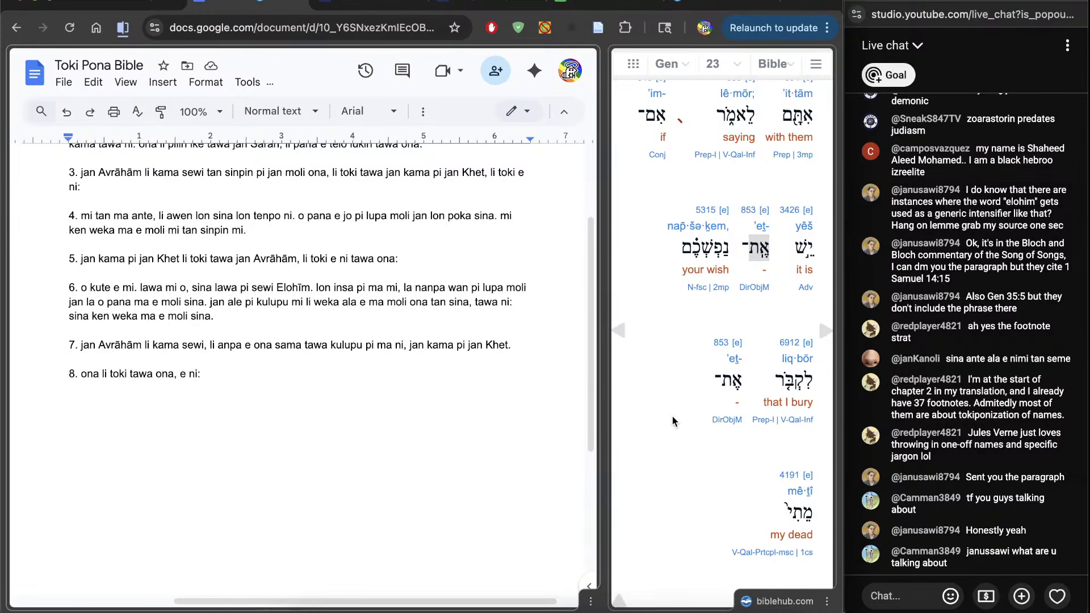
Continue verse 8 with "wile sina li ni, la mi weka ma e moli sina"
{"action": "type", "text": "wile sina li "}
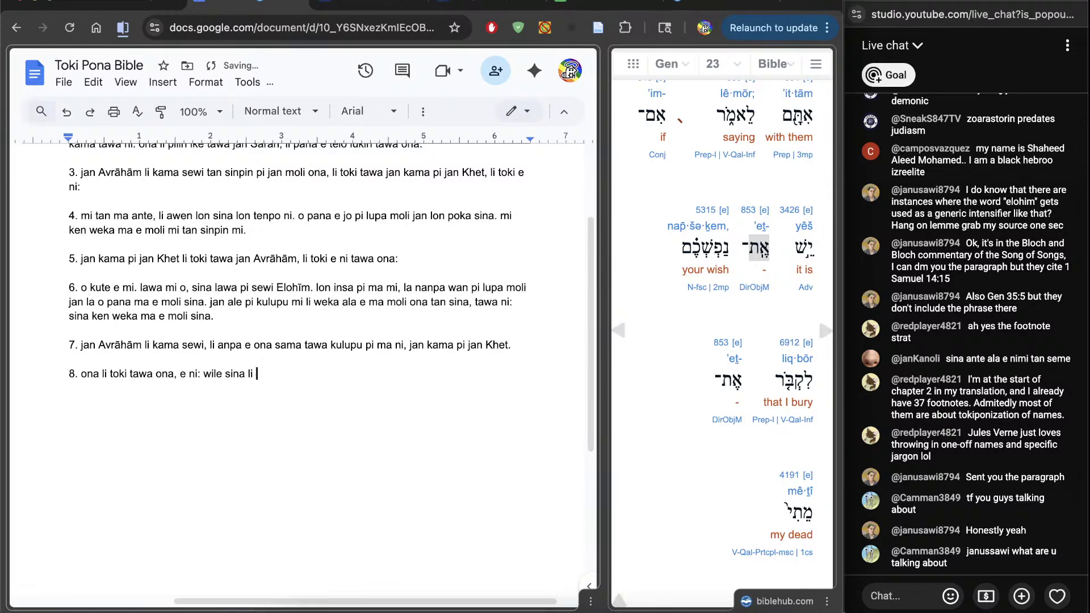
{"action": "type", "text": "ni, la mi m"}
{"action": "key", "text": "BackSpace"}
{"action": "type", "text": "weka ma e mi"}
{"action": "key", "text": "BackSpace"}
{"action": "type", "text": "oli sina"}
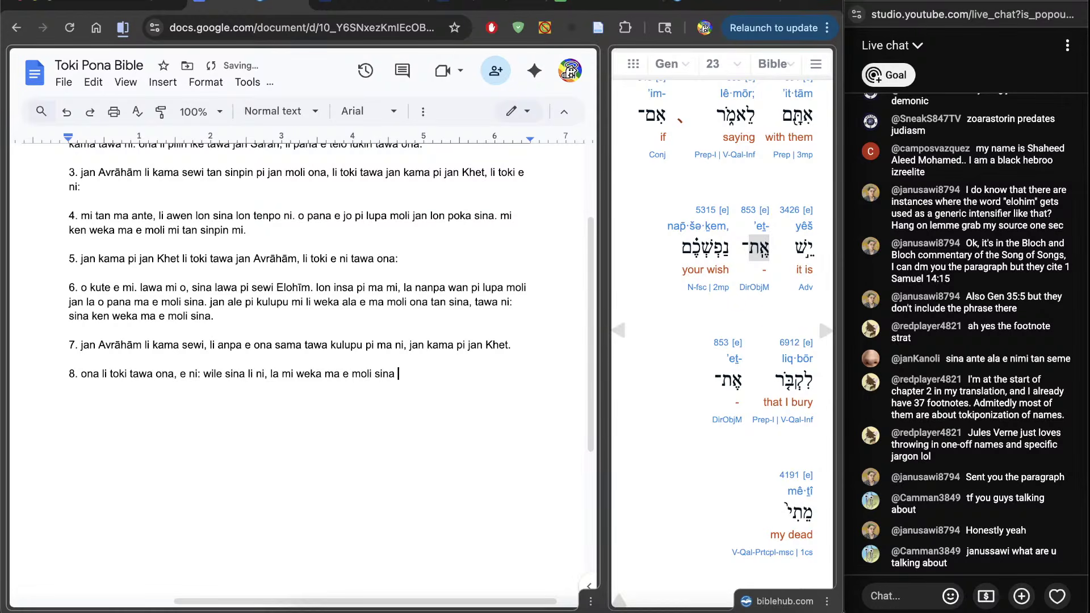
Extend verse 8 with "tan sinpin mi" to render the Hebrew phrase glossed "out of my sight"
{"action": "scroll", "coordinate": [652, 435], "scroll_direction": "down", "scroll_amount": 5}
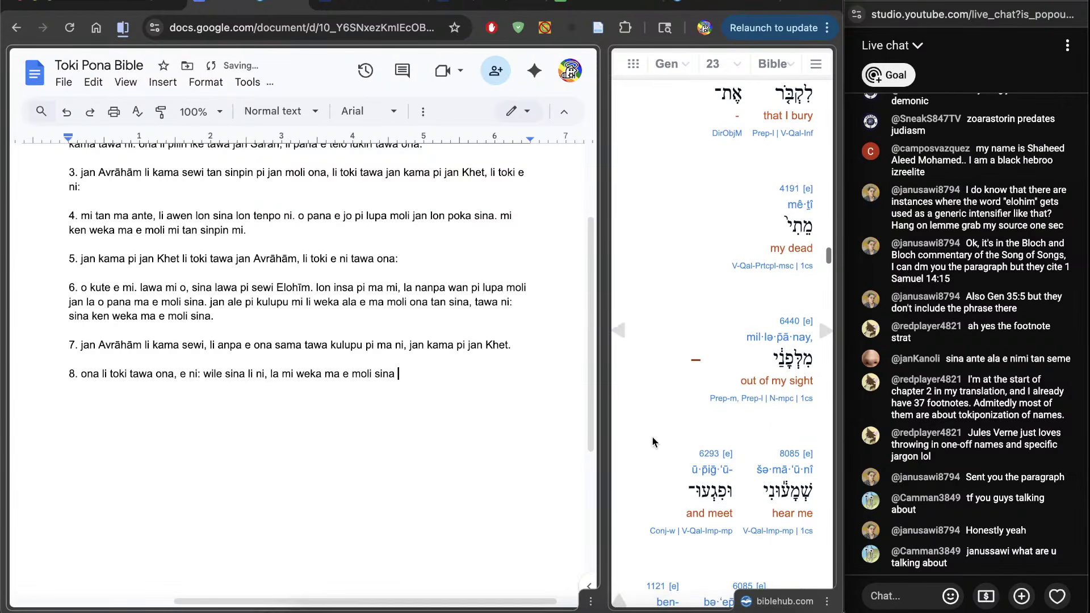
{"action": "type", "text": "tan"}
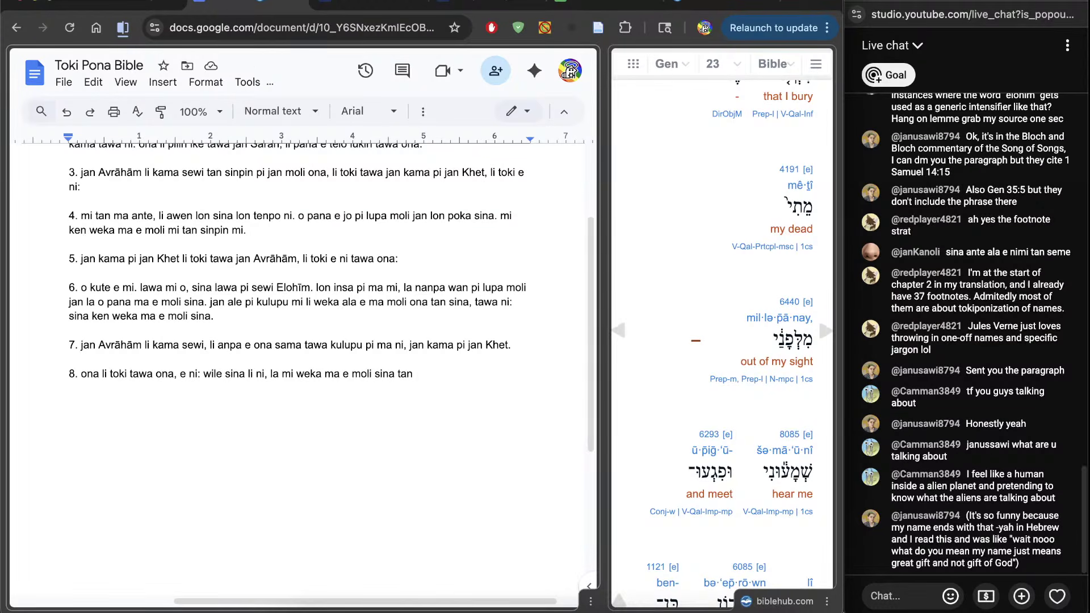
{"action": "type", "text": "sinpin mi"}
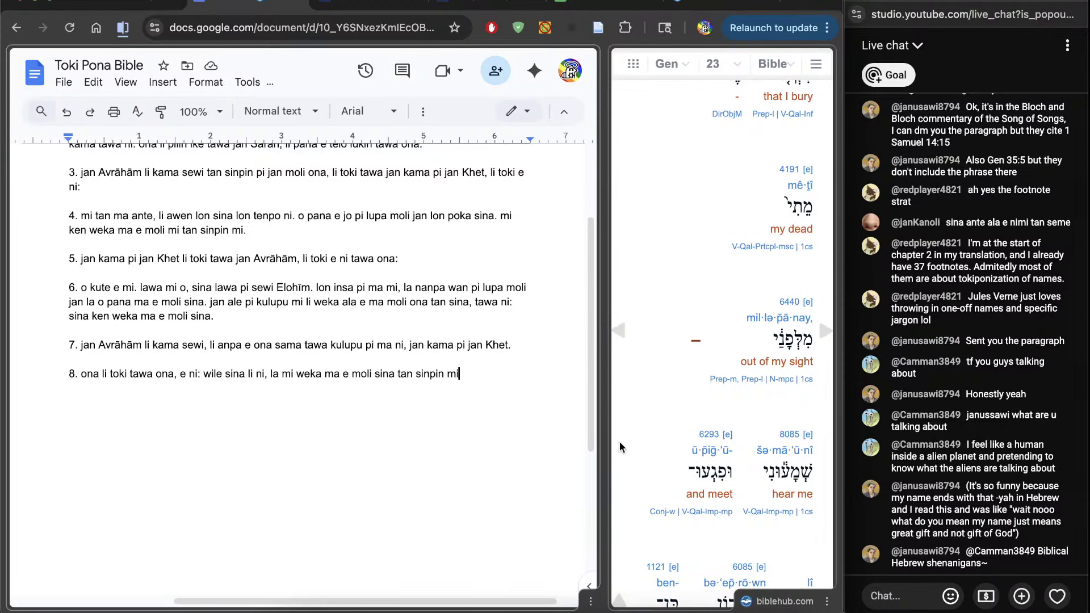
Close the current sentence of verse 8 and add "o kute e mi." to render the Hebrew word glossed "hear me"
{"action": "scroll", "coordinate": [644, 403], "scroll_direction": "down", "scroll_amount": 2}
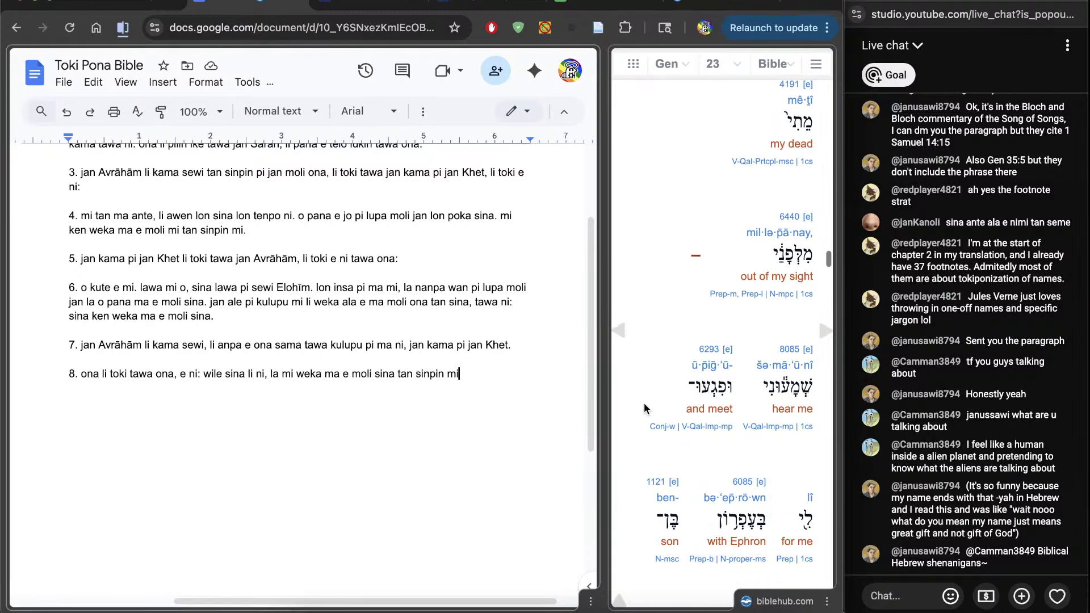
{"action": "type", "text": ". o kute e mi."}
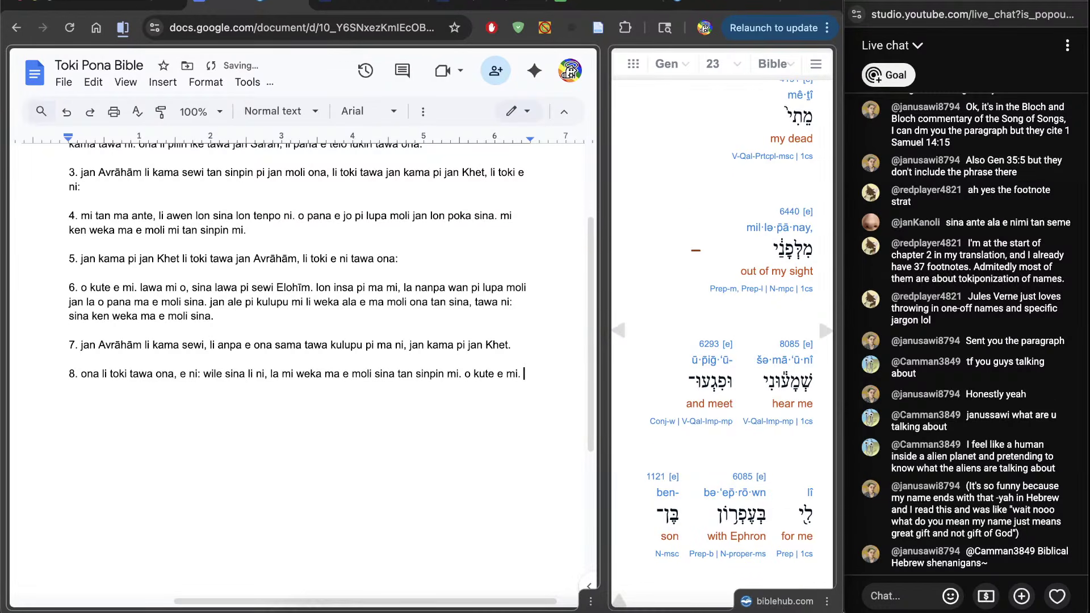
Look up Strong's entry 6293 for the verse 8 word glossed "and meet" and skim its Brown-Driver-Briggs definitions
{"action": "scroll", "coordinate": [710, 318], "scroll_direction": "down", "scroll_amount": 1}
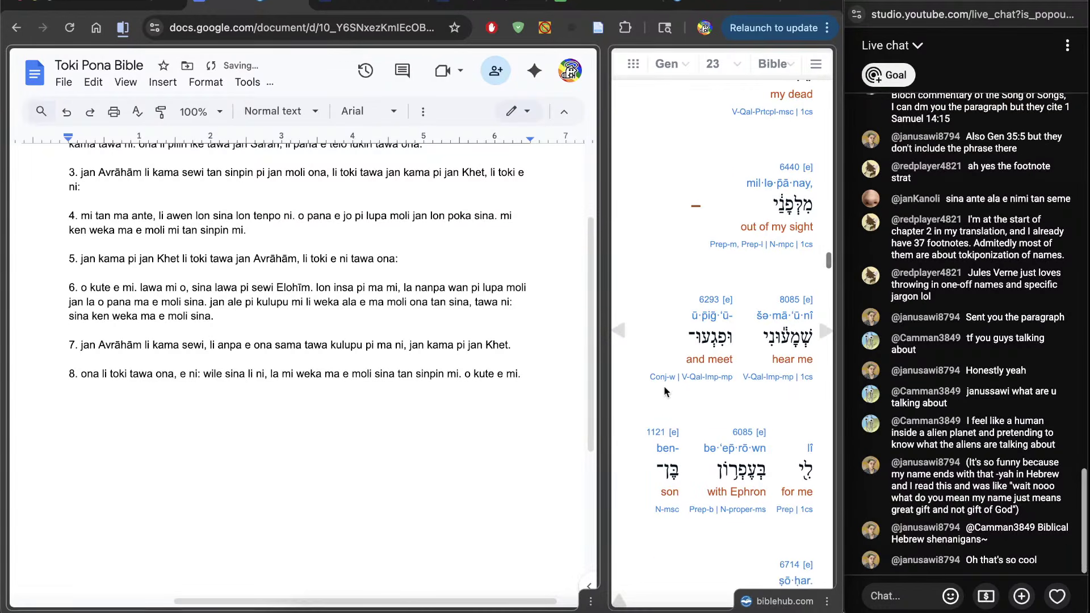
{"action": "left_click", "coordinate": [708, 300]}
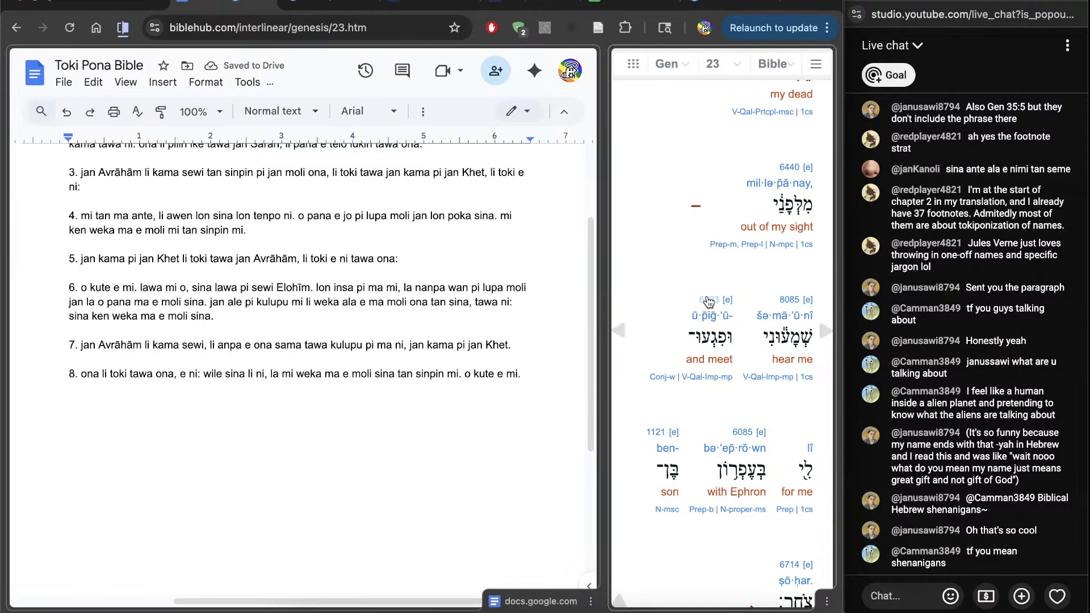
{"action": "left_click", "coordinate": [708, 300]}
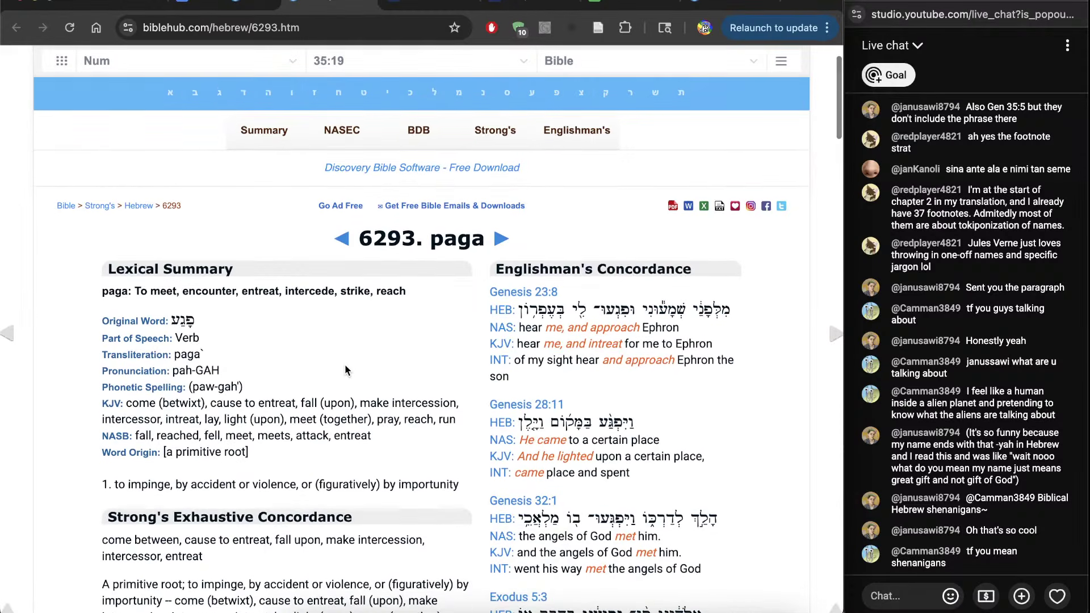
{"action": "scroll", "coordinate": [345, 367], "scroll_direction": "down", "scroll_amount": 10}
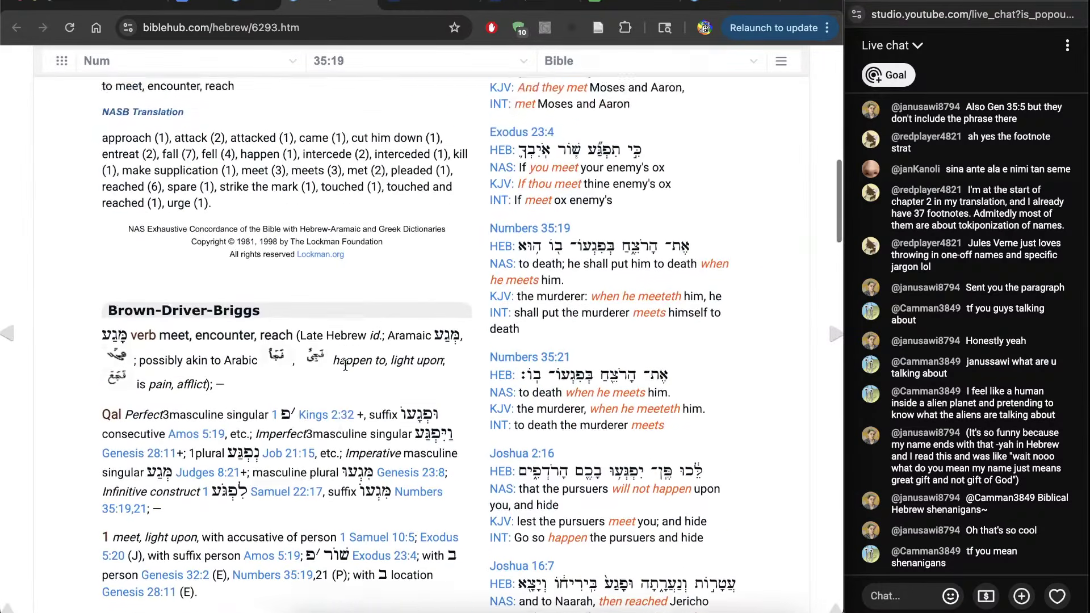
{"action": "scroll", "coordinate": [345, 366], "scroll_direction": "down", "scroll_amount": 3}
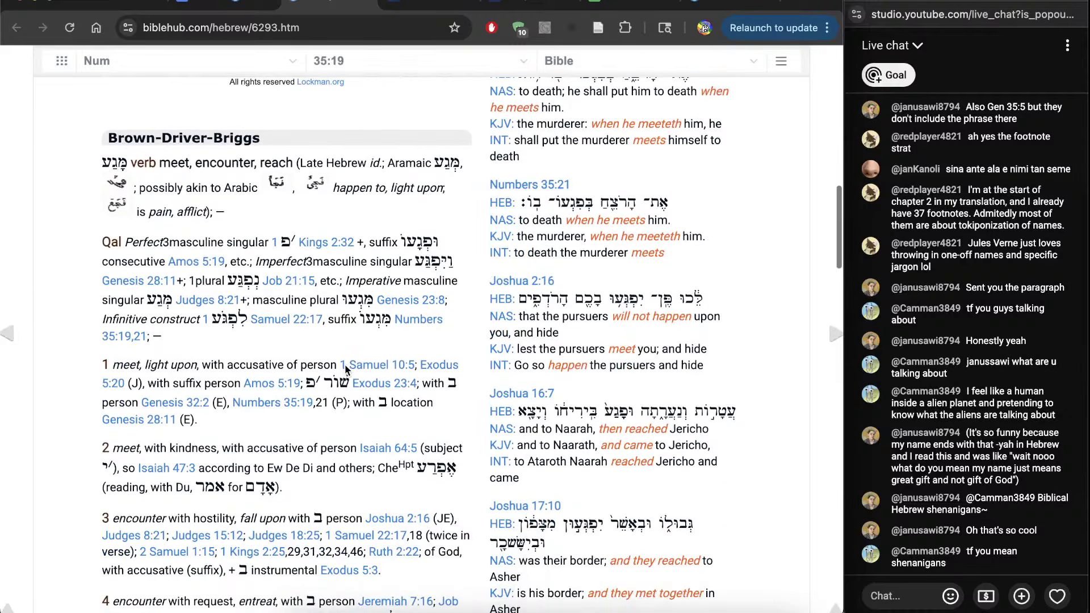
{"action": "key", "text": "super+bracketleft"}
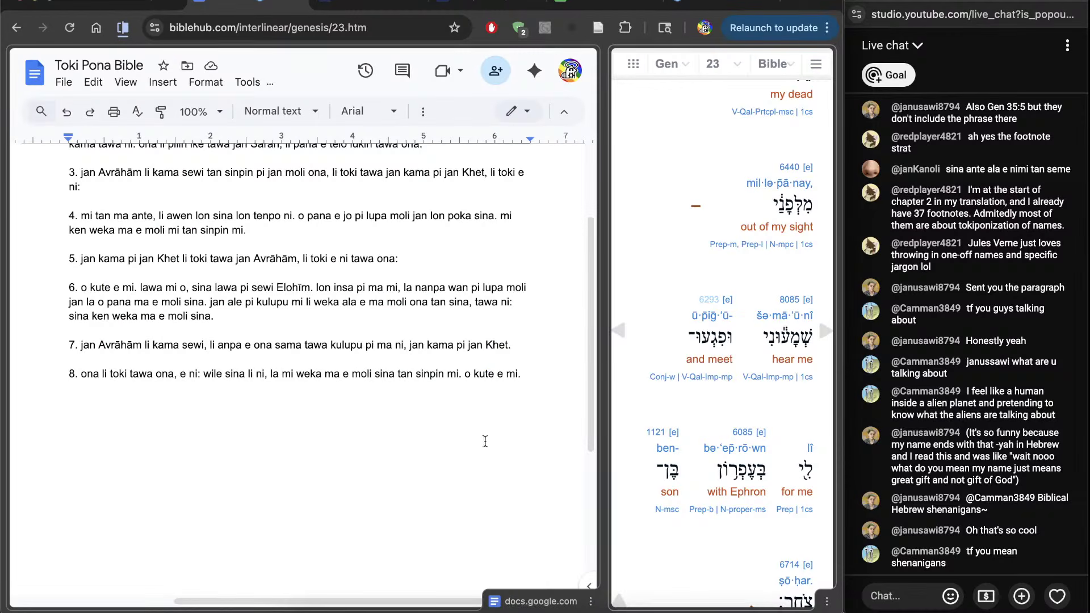
Continue verse 8 in the document with "o kama"
{"action": "left_click", "coordinate": [520, 443]}
{"action": "type", "text": "o kama"}
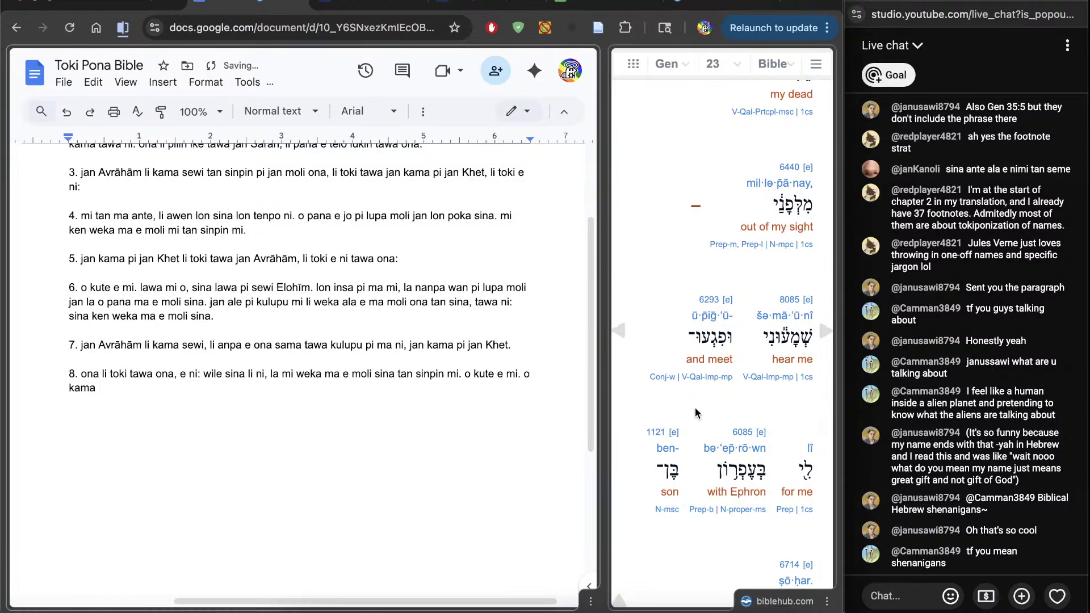
Reopen the Strong's 6293 entry from the interlinear and review its lexical summary and concordance renderings of Genesis 23:8
{"action": "scroll", "coordinate": [695, 407], "scroll_direction": "down", "scroll_amount": 1}
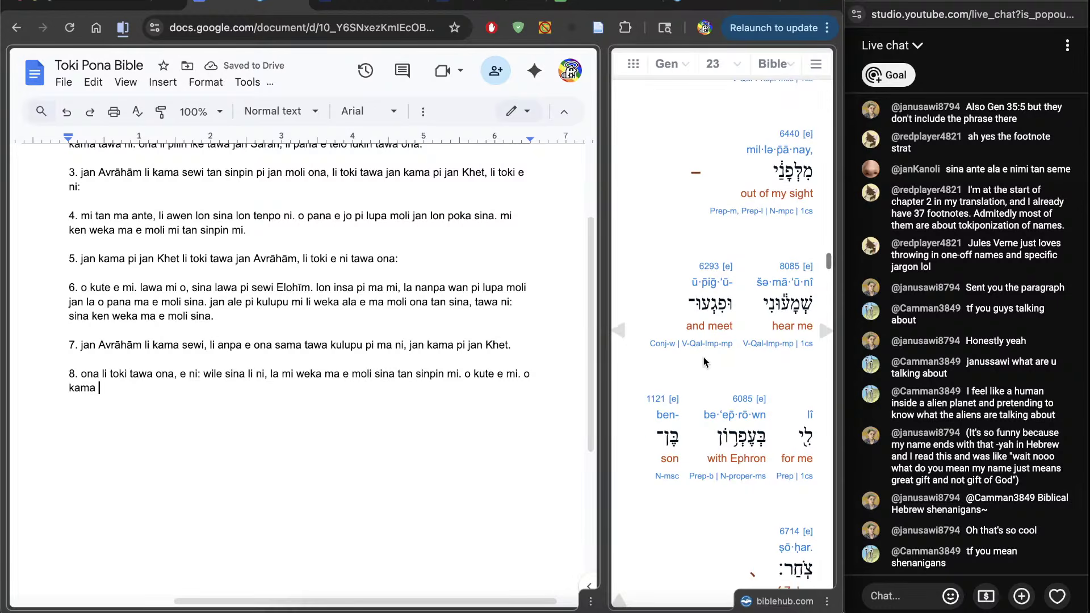
{"action": "left_click", "coordinate": [706, 270]}
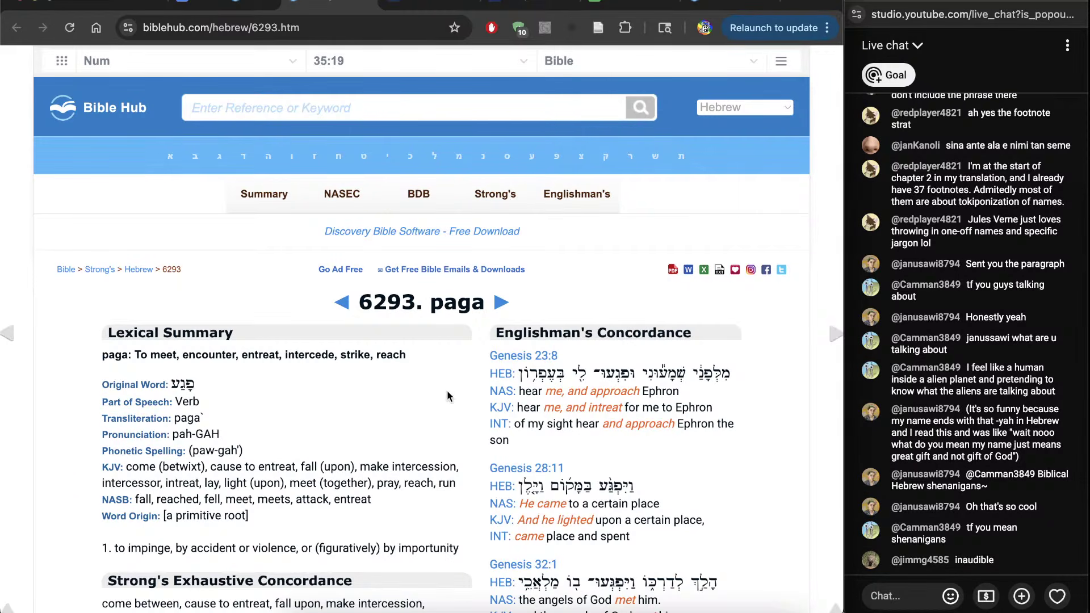
{"action": "scroll", "coordinate": [478, 446], "scroll_direction": "down", "scroll_amount": 1}
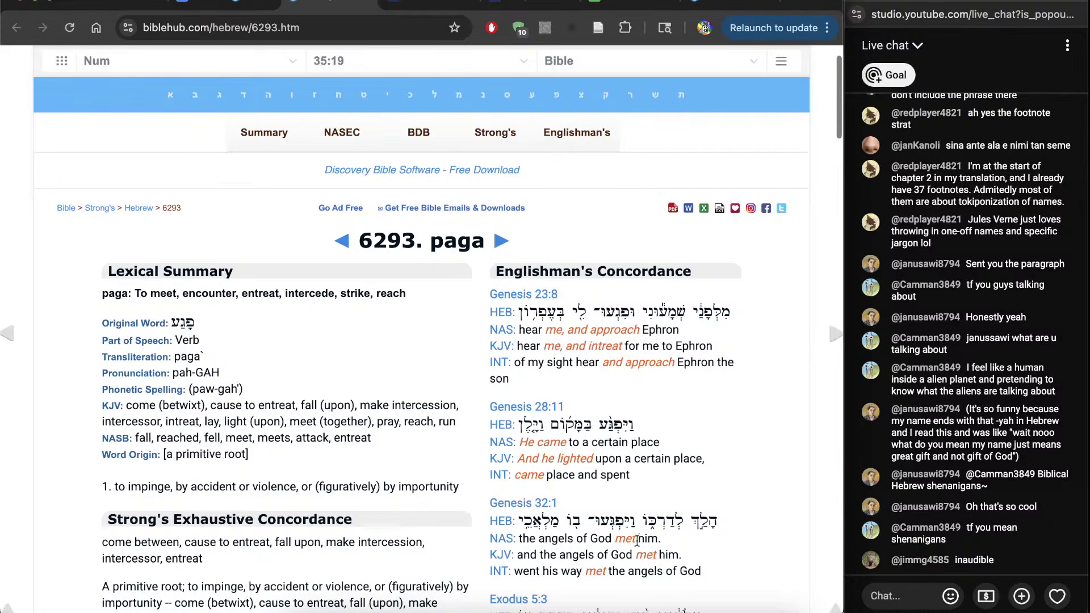
Switch to OBS to check the microphone level in the audio mixer, and return to the paga entry in Chrome
{"action": "left_click", "coordinate": [720, 592]}
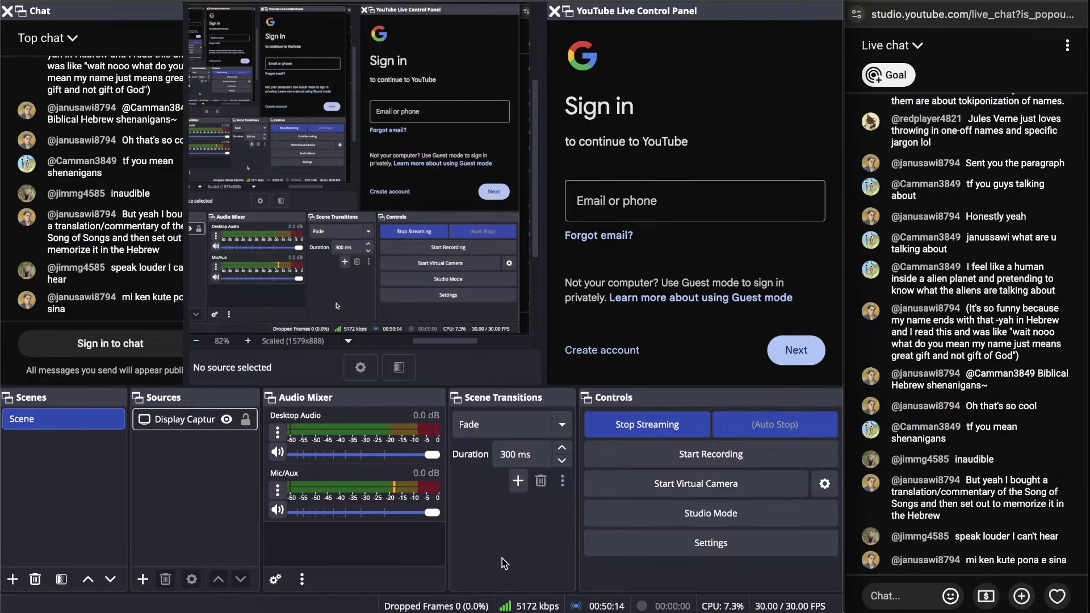
{"action": "mouse_move", "coordinate": [448, 605]}
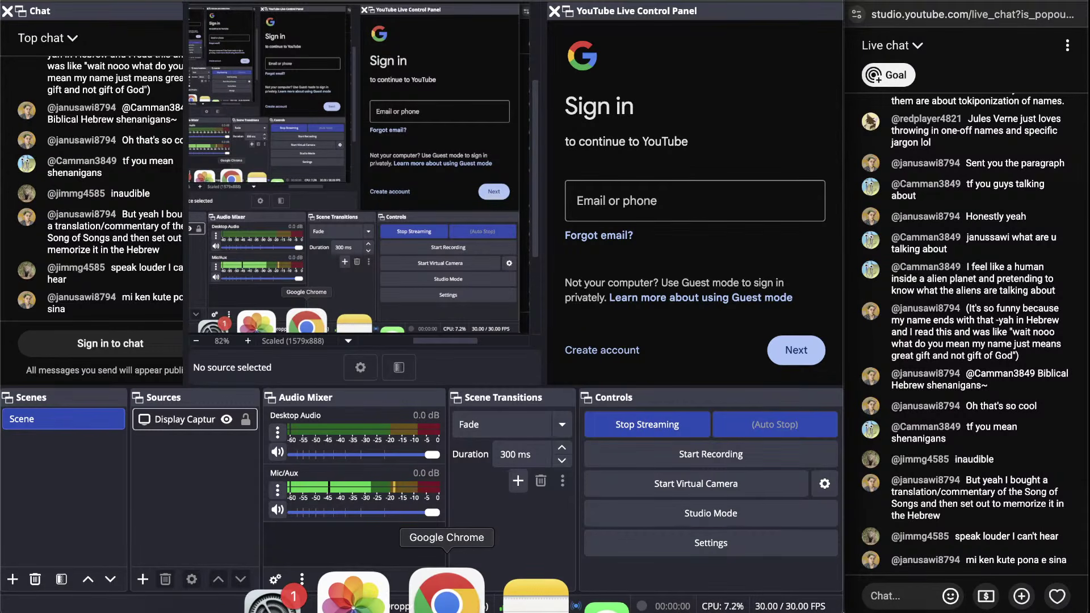
{"action": "left_click", "coordinate": [447, 599]}
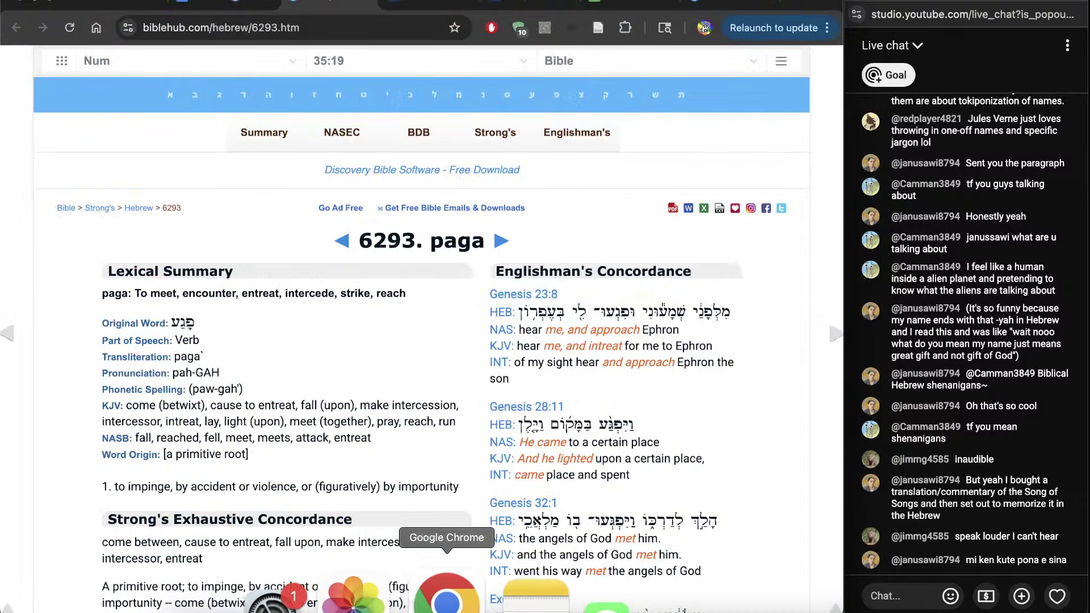
Read the Brown-Driver-Briggs article on paga, comparing its numbered Qal and Hiph'il senses
{"action": "scroll", "coordinate": [445, 371], "scroll_direction": "down", "scroll_amount": 10}
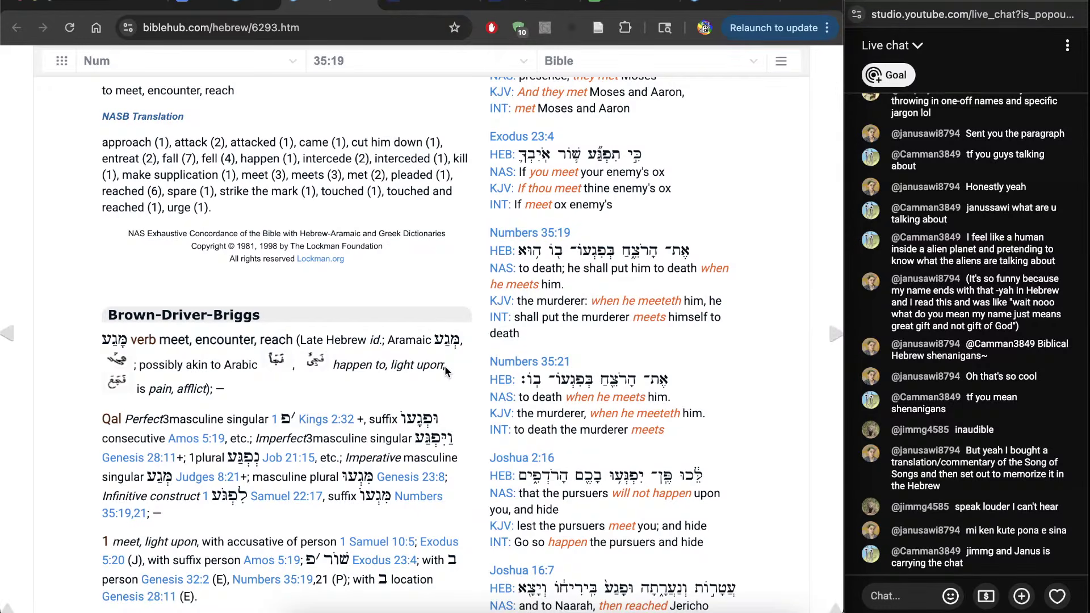
{"action": "scroll", "coordinate": [444, 365], "scroll_direction": "down", "scroll_amount": 4}
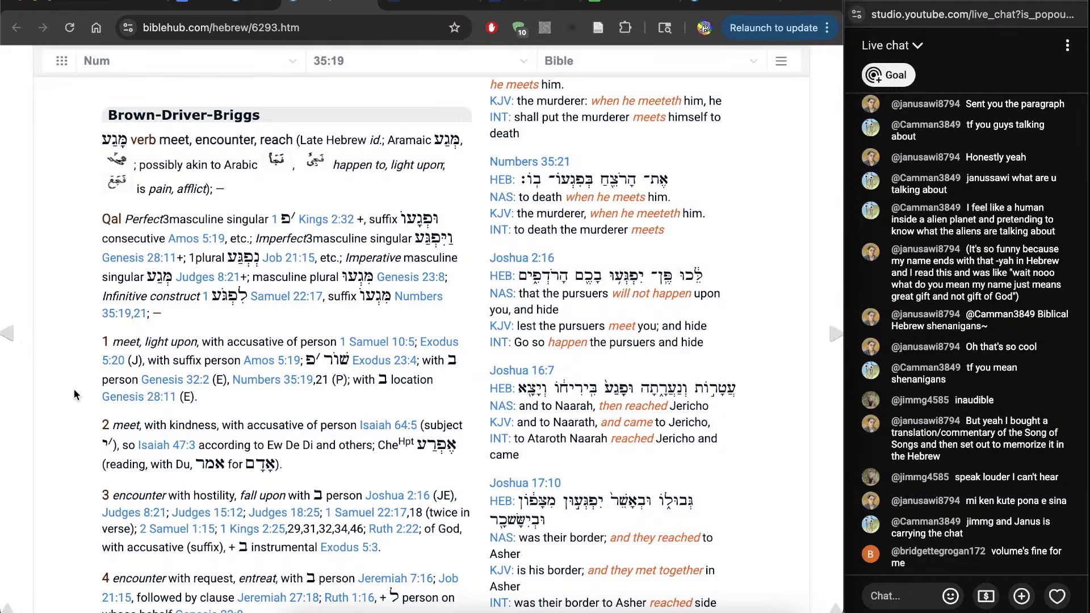
{"action": "key", "text": "ctrl+a"}
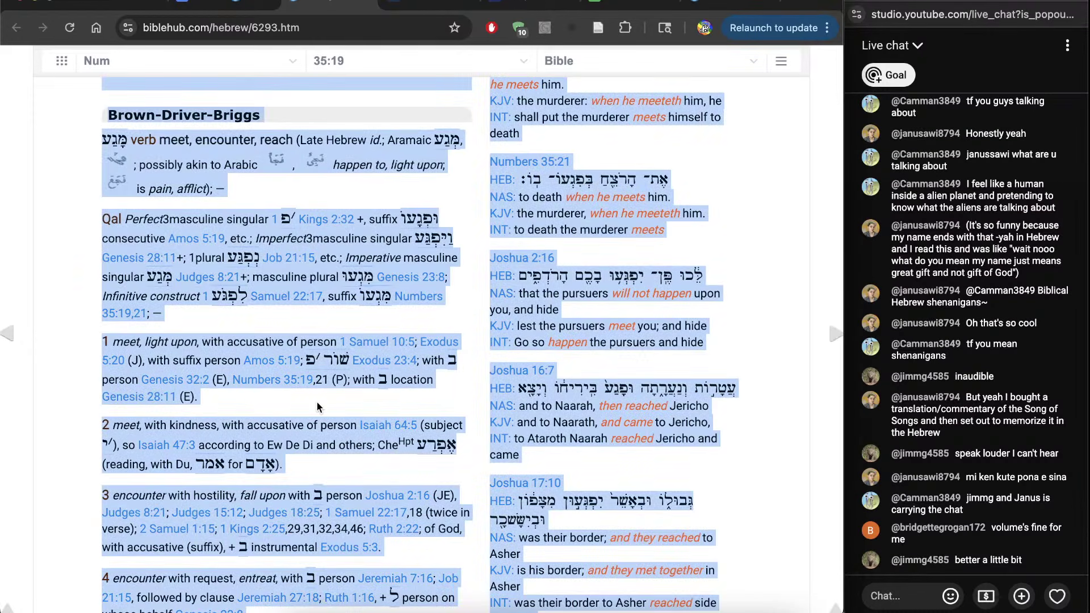
{"action": "left_click", "coordinate": [317, 407]}
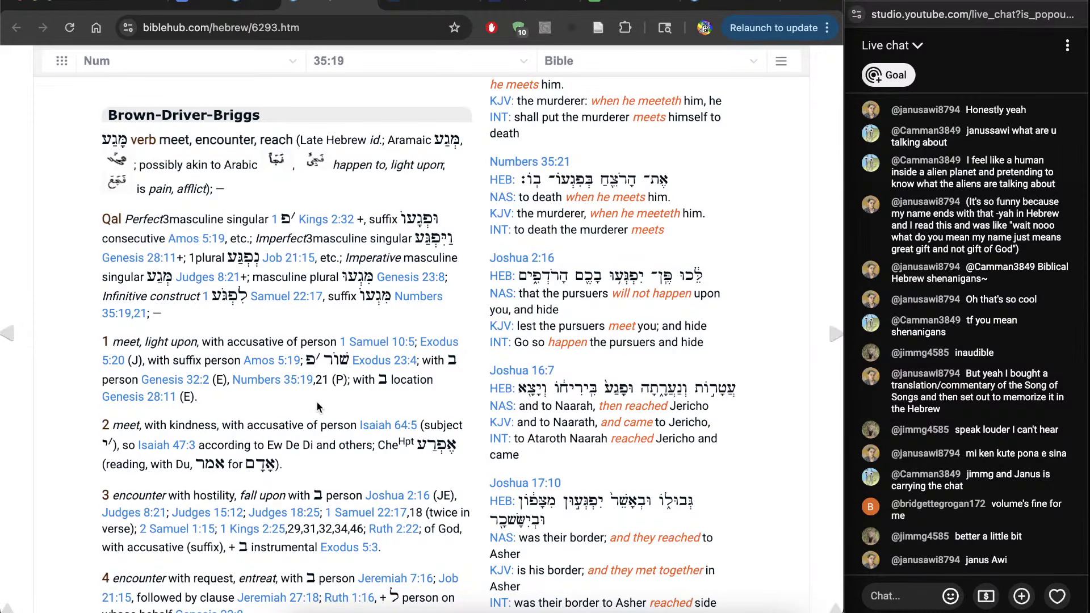
{"action": "scroll", "coordinate": [317, 402], "scroll_direction": "down", "scroll_amount": 9}
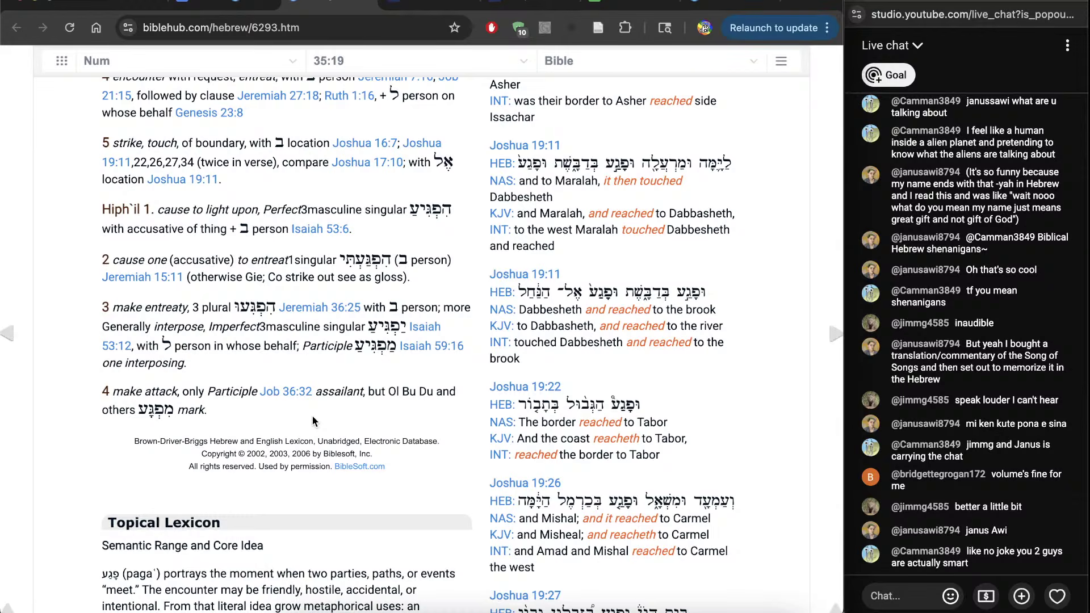
{"action": "scroll", "coordinate": [314, 420], "scroll_direction": "up", "scroll_amount": 7}
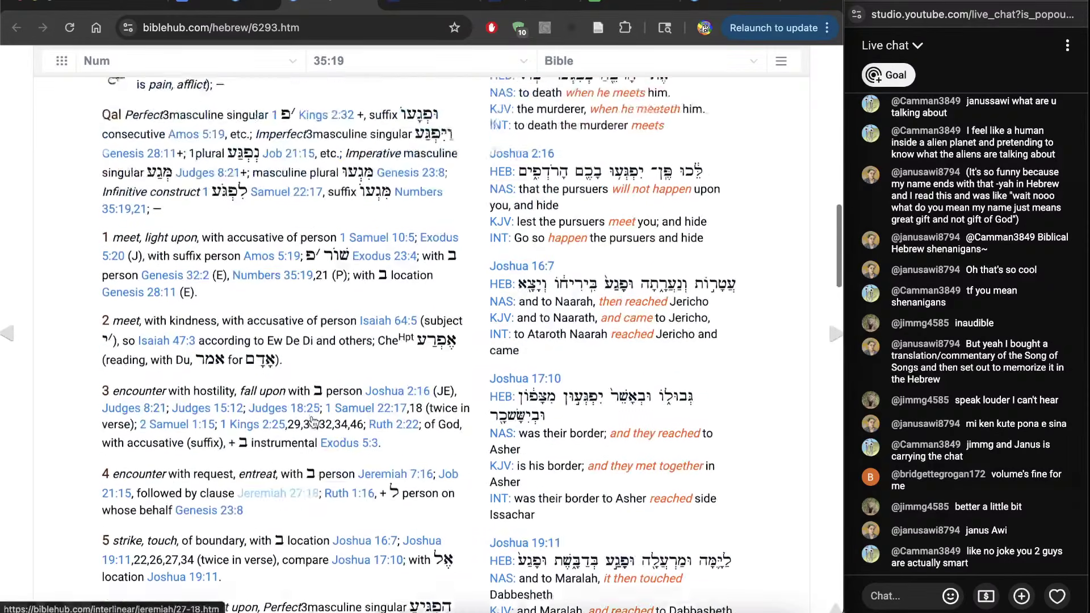
{"action": "scroll", "coordinate": [314, 420], "scroll_direction": "up", "scroll_amount": 4}
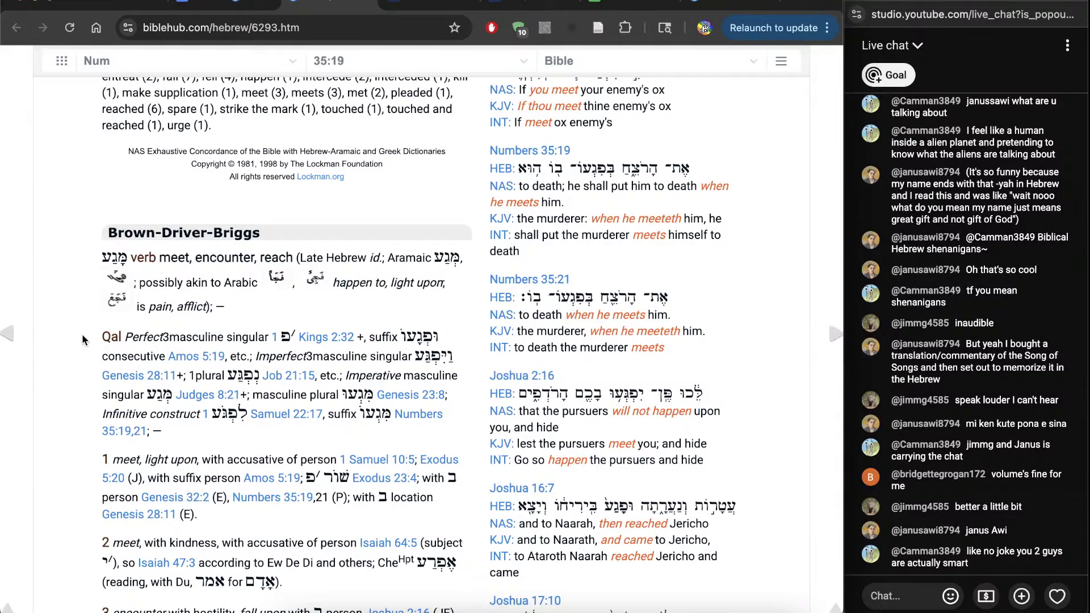
Return to the Toki Pona Bible document and begin the word after "o kama" in verse 8 with "l"
{"action": "key", "text": "ctrl+shift+Tab"}
{"action": "left_click", "coordinate": [203, 419]}
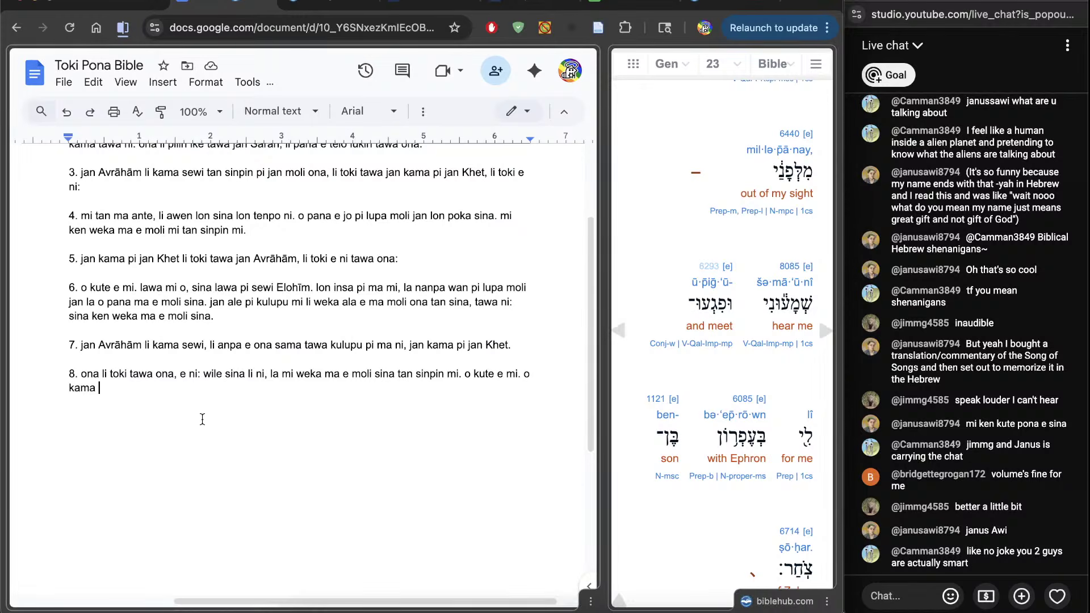
{"action": "type", "text": "l"}
{"action": "left_click", "coordinate": [717, 372]}
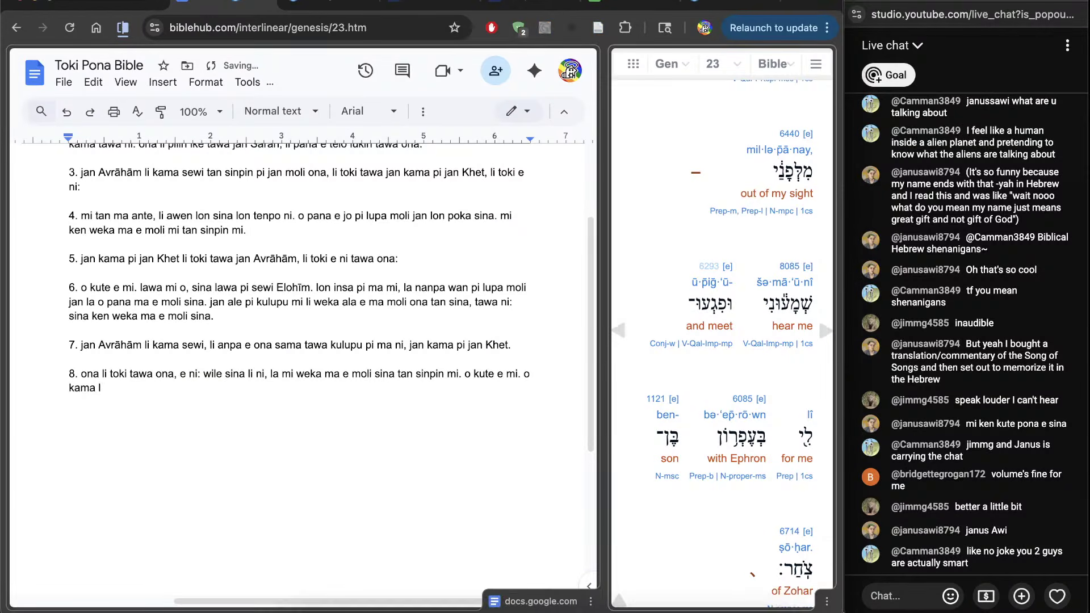
Search the Strong's 6293 page for "genesis 23" and step through the matches to examine the sense cited for verse 8
{"action": "key", "text": "ctrl+Tab"}
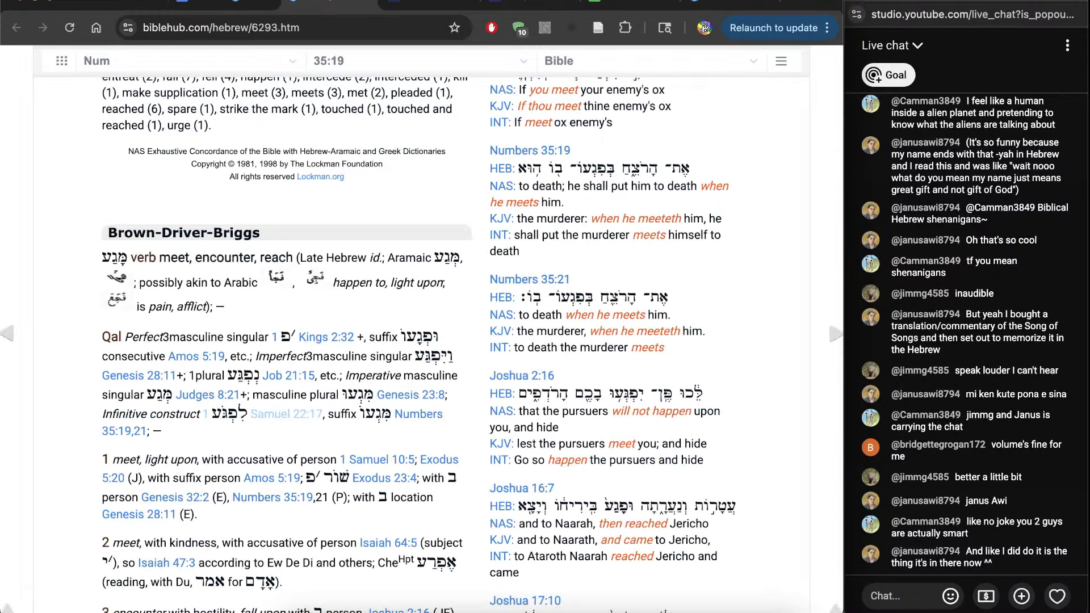
{"action": "key", "text": "ctrl+f"}
{"action": "type", "text": "genesi"}
{"action": "type", "text": "s 2"}
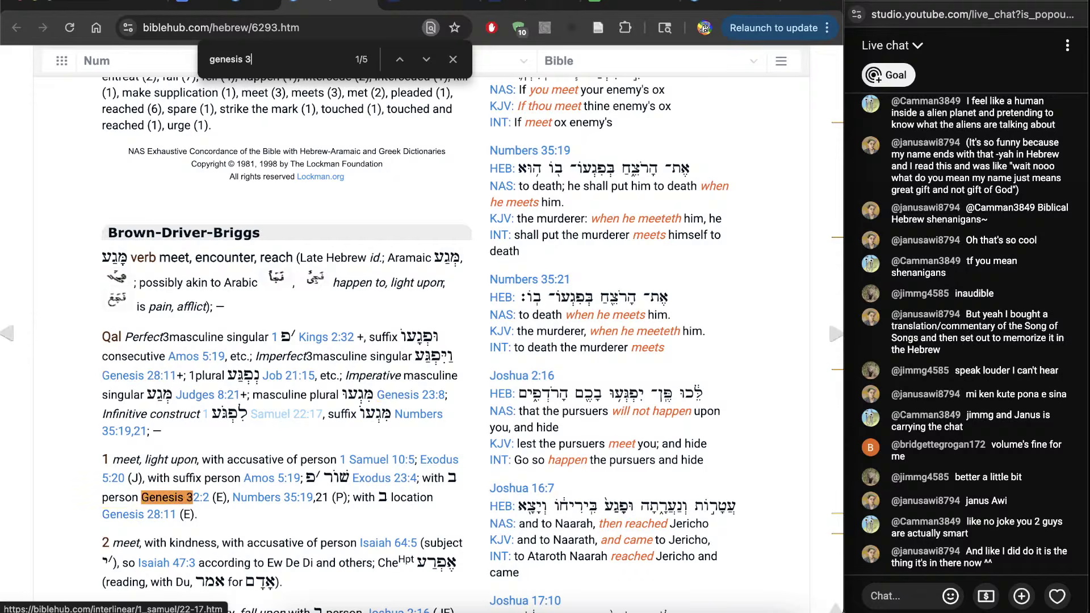
{"action": "type", "text": "3"}
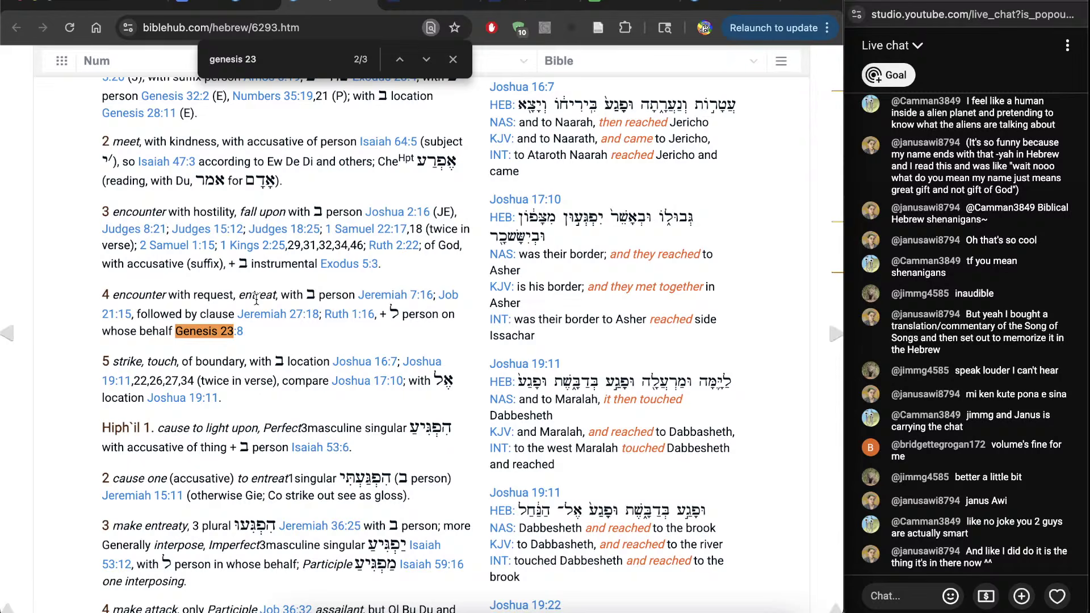
{"action": "key", "text": "Return"}
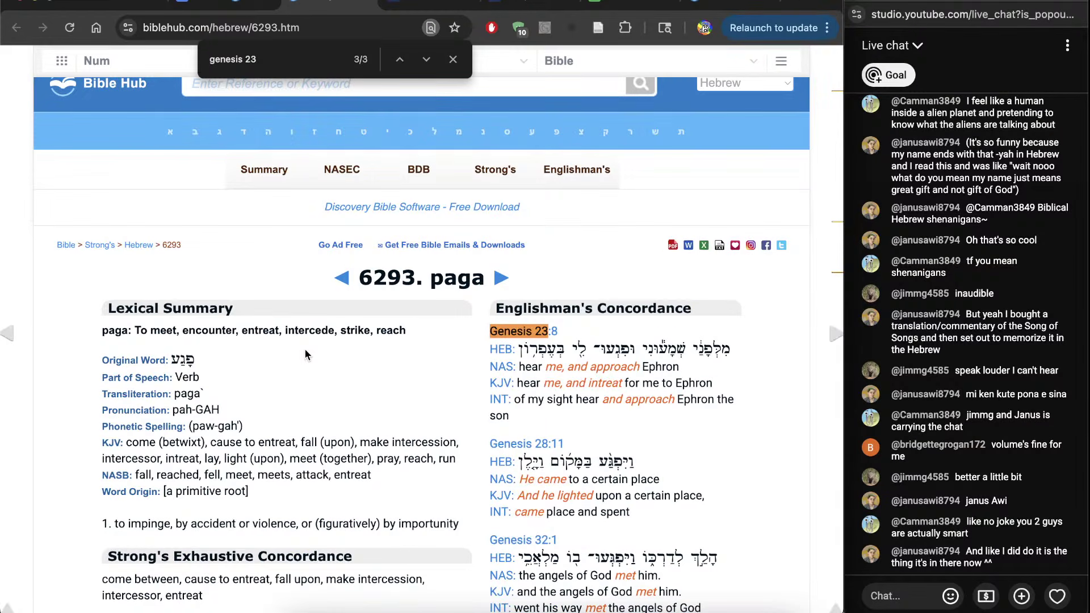
{"action": "key", "text": "Return"}
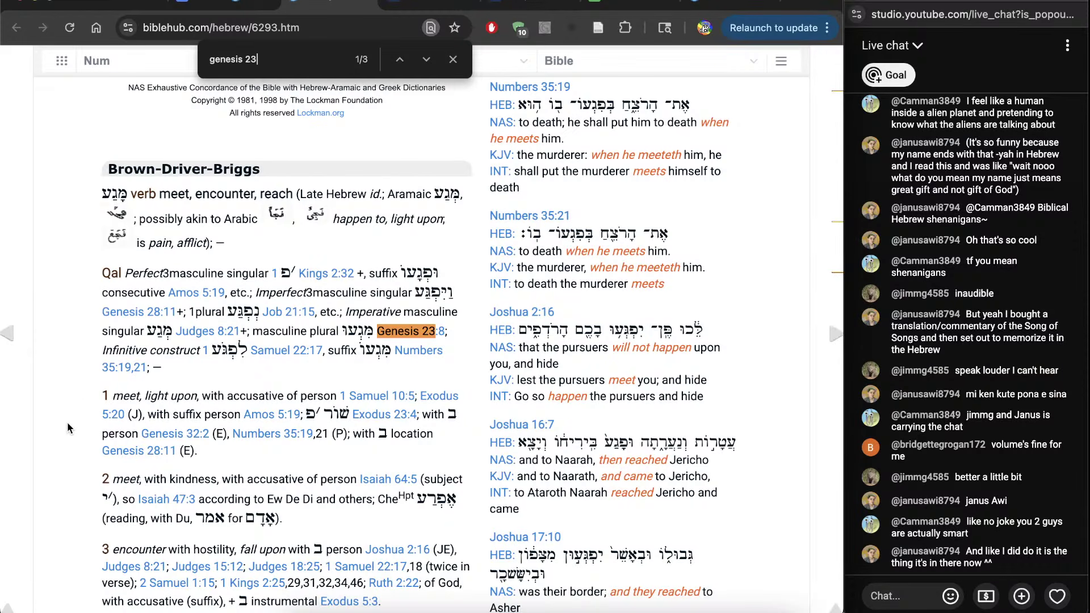
{"action": "key", "text": "Return"}
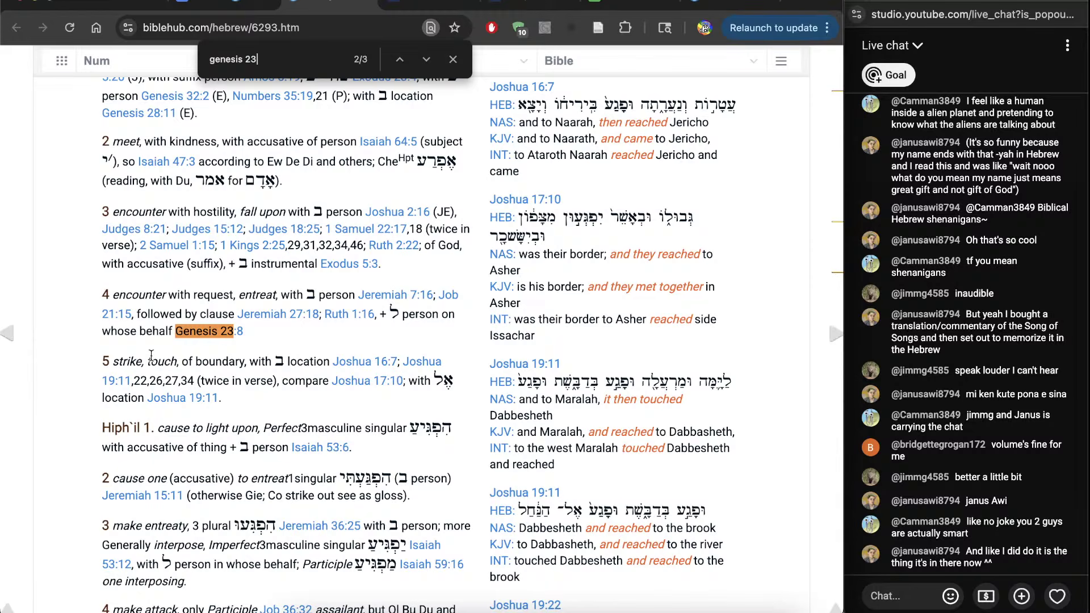
Look up the dictionary definition of "entreat" in sense 4 of the paga entry, and dismiss it
{"action": "left_click", "coordinate": [256, 297]}
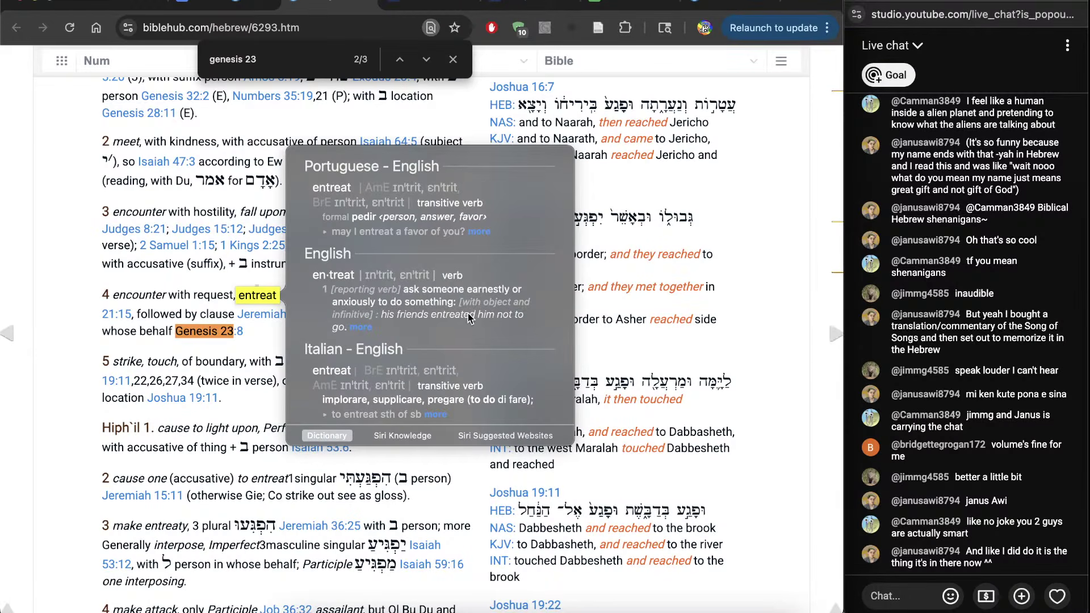
{"action": "left_click", "coordinate": [236, 385]}
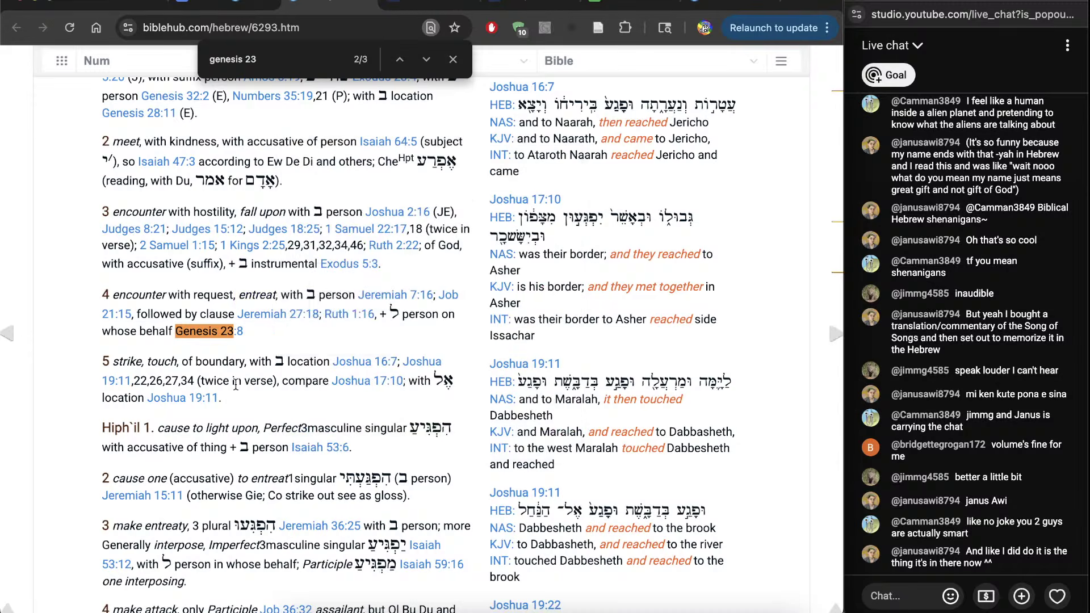
Return to the Toki Pona Bible document and complete the word after "o kama" in verse 8 as "lon"
{"action": "key", "text": "ctrl+shift+Tab"}
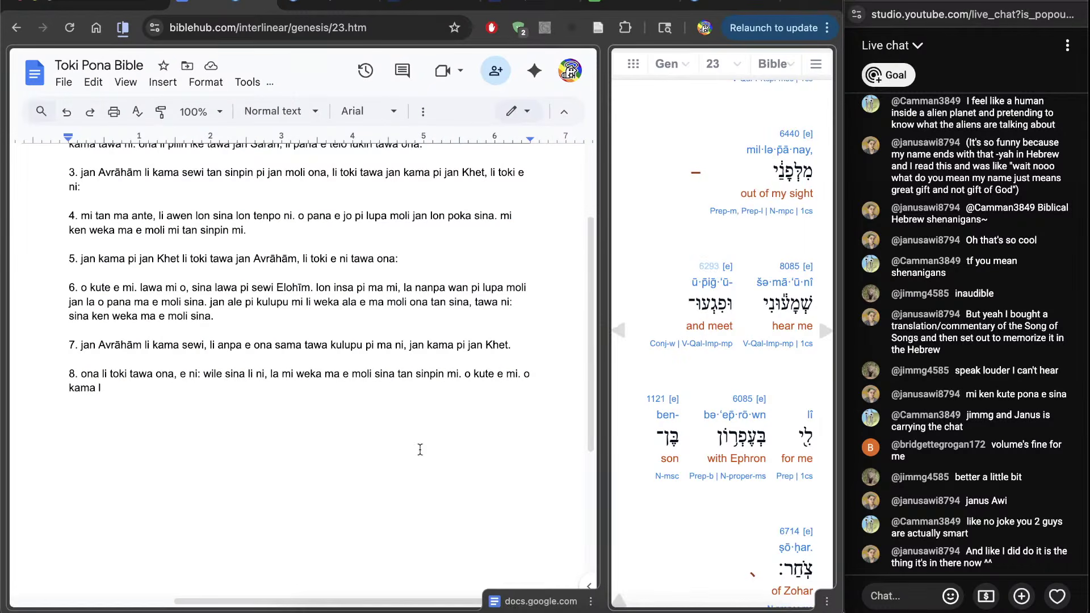
{"action": "scroll", "coordinate": [777, 531], "scroll_direction": "down", "scroll_amount": 2}
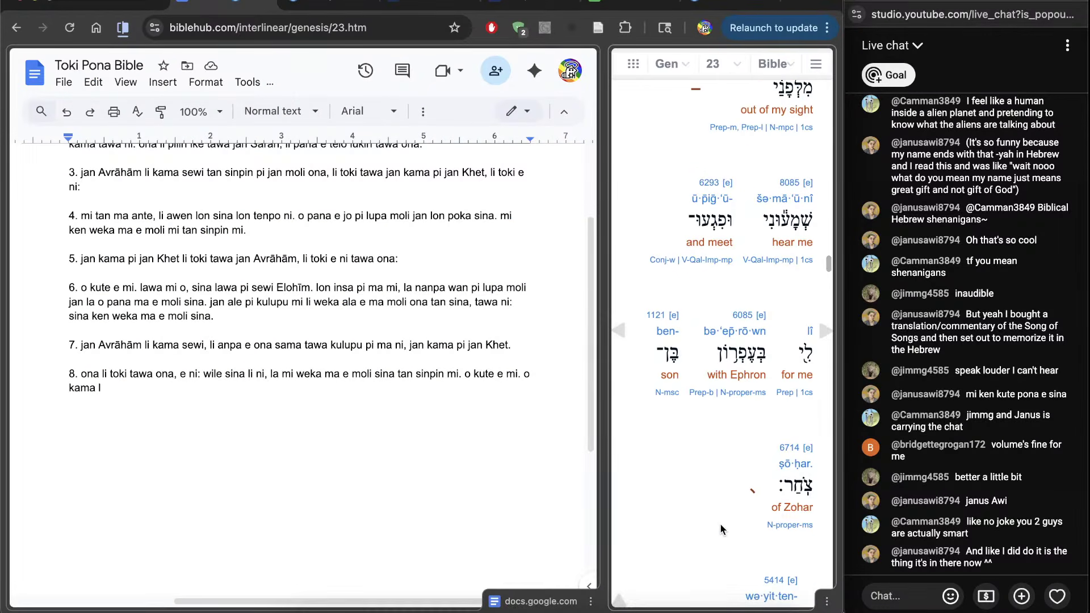
{"action": "scroll", "coordinate": [723, 528], "scroll_direction": "down", "scroll_amount": 2}
{"action": "left_click", "coordinate": [416, 492]}
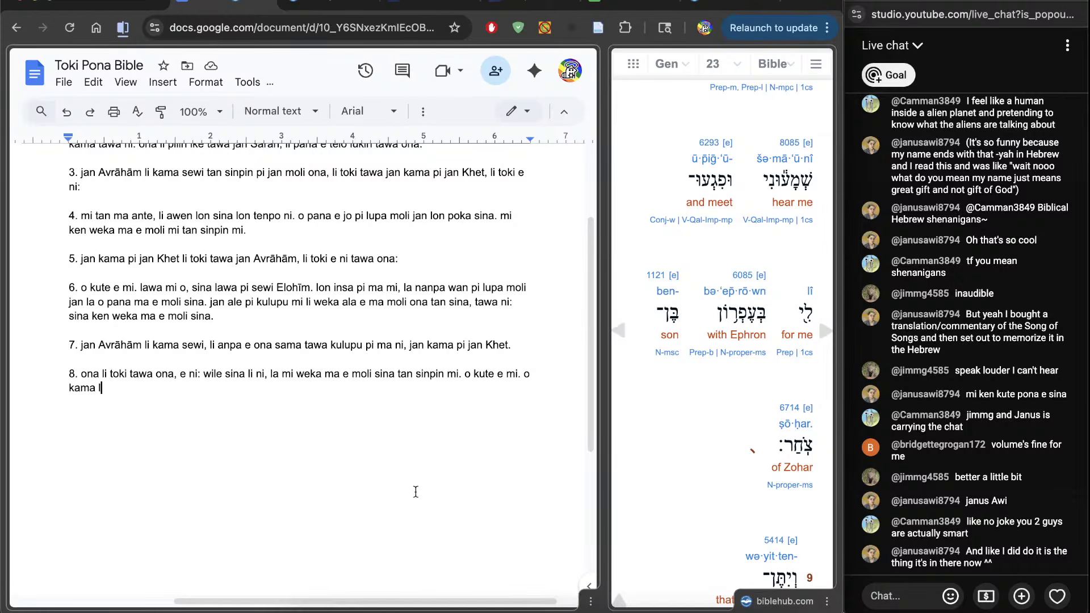
{"action": "type", "text": "on"}
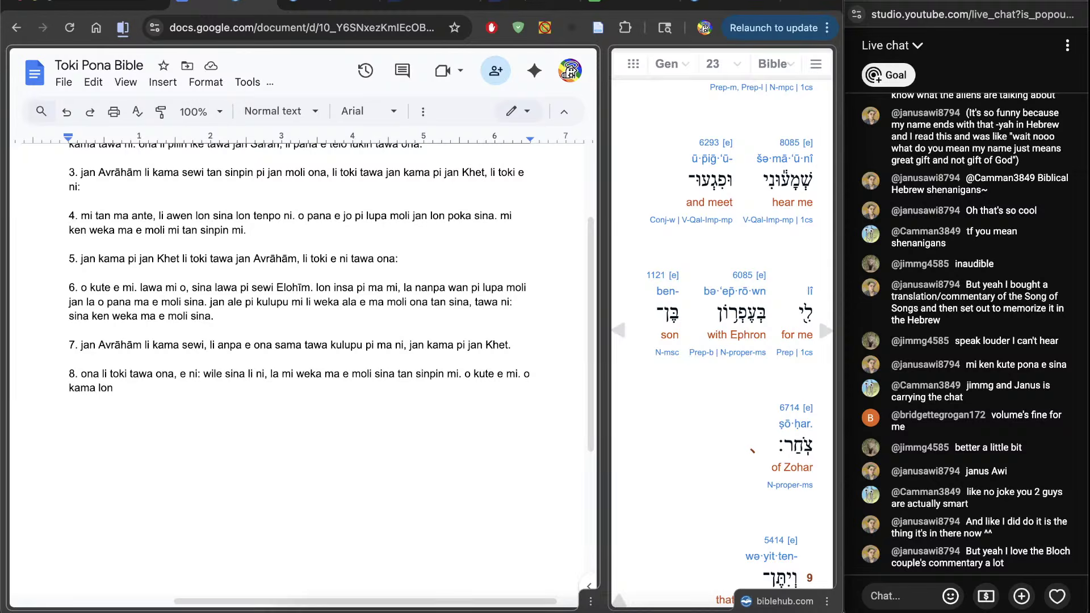
Reread sense 4 of the Strong's 6293 entry, cited for Genesis 23:8, and go back to the translation document
{"action": "key", "text": "ctrl+Tab"}
{"action": "key", "text": "ctrl+Tab"}
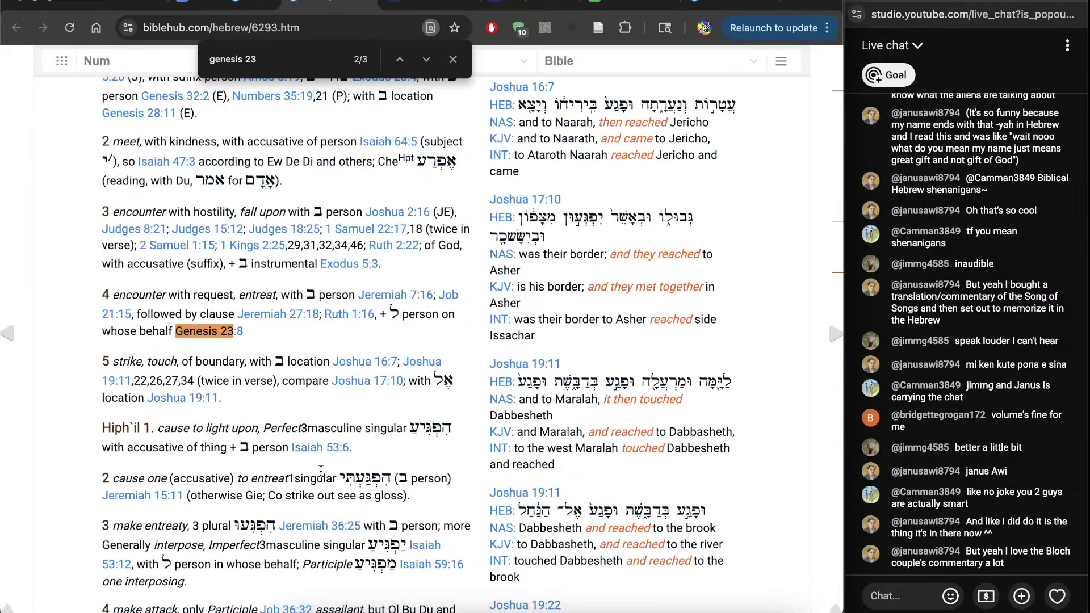
{"action": "scroll", "coordinate": [385, 341], "scroll_direction": "up", "scroll_amount": 3}
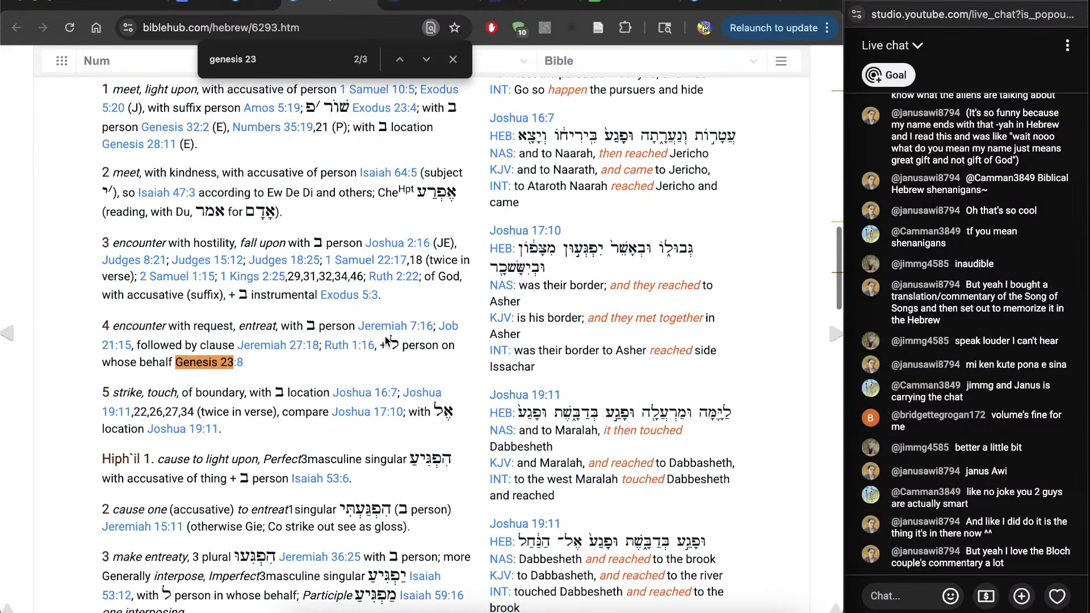
{"action": "scroll", "coordinate": [364, 378], "scroll_direction": "down", "scroll_amount": 1}
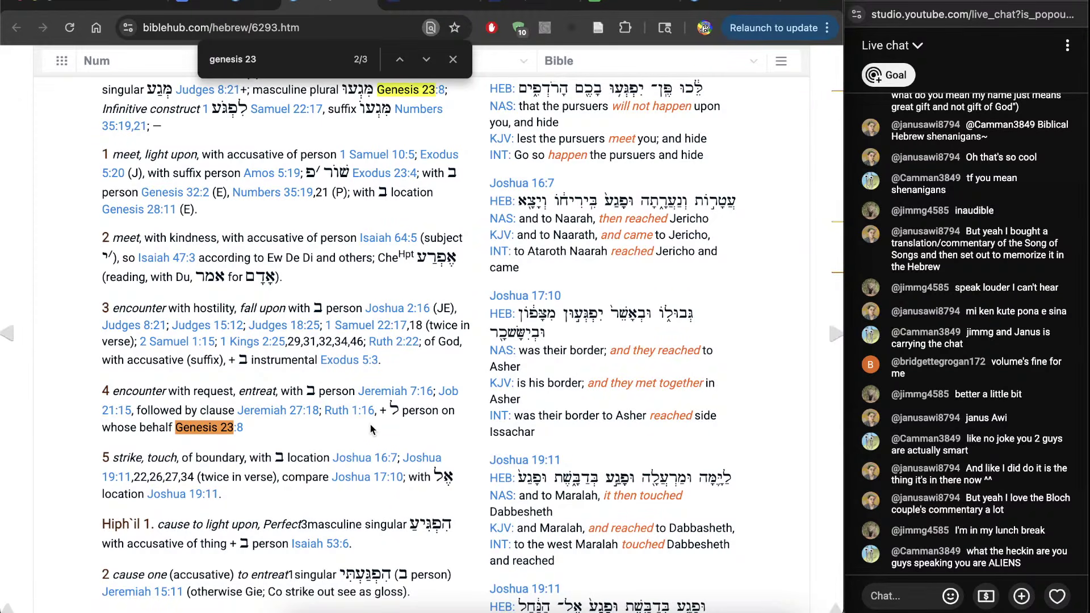
{"action": "key", "text": "ctrl+Tab"}
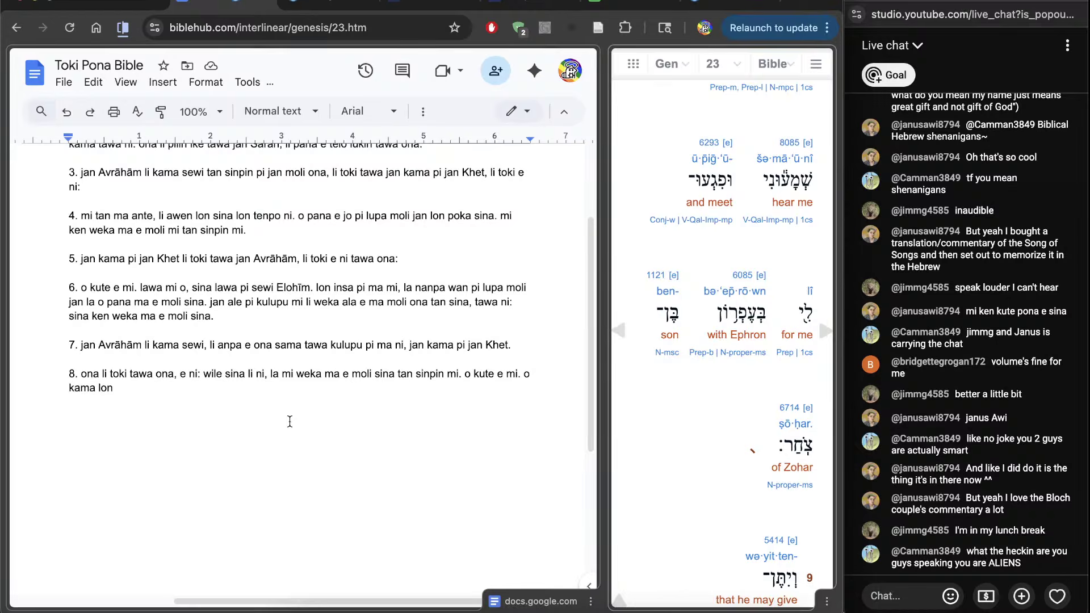
{"action": "key", "text": "ctrl+Tab"}
{"action": "key", "text": "ctrl+shift+Tab"}
Check the Hebrew word glossed "and meet" in the interlinear and continue verse 8 with "poka mi" after "o kama lon"
{"action": "double_click", "coordinate": [702, 187]}
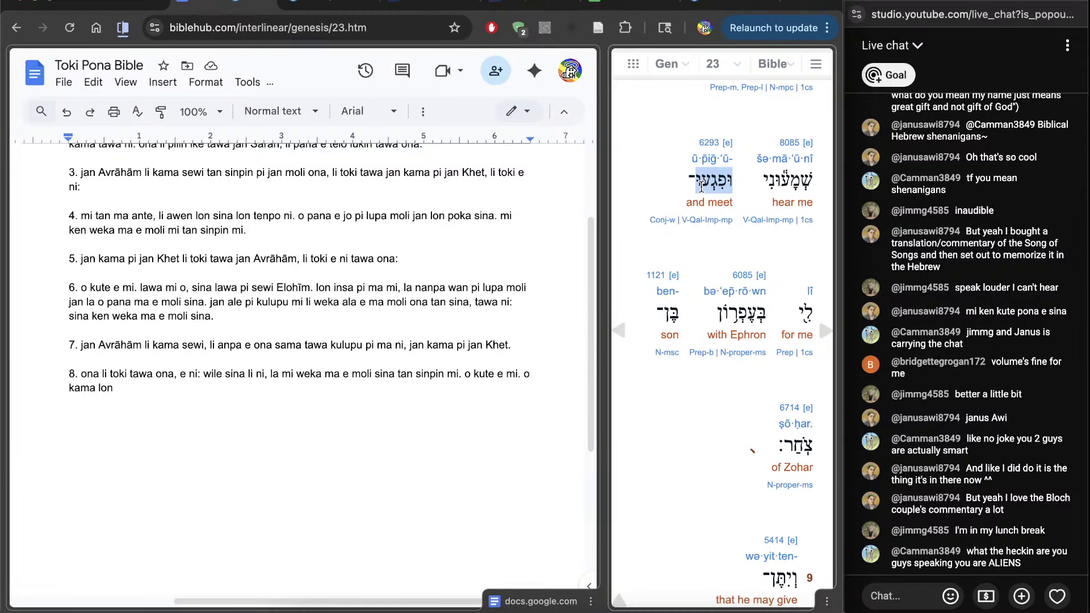
{"action": "left_click", "coordinate": [701, 186]}
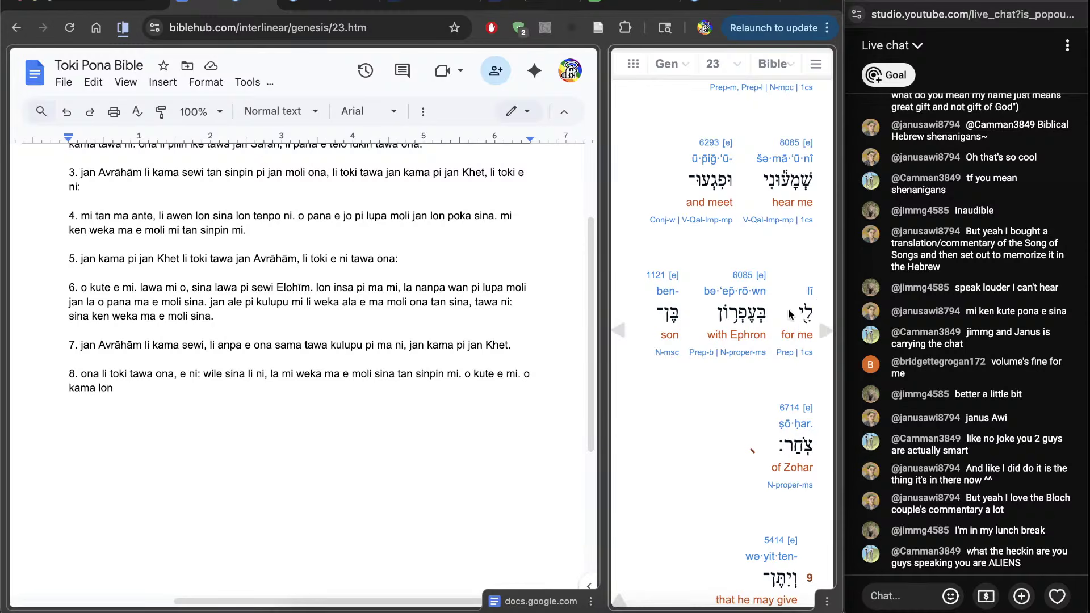
{"action": "left_click", "coordinate": [381, 423]}
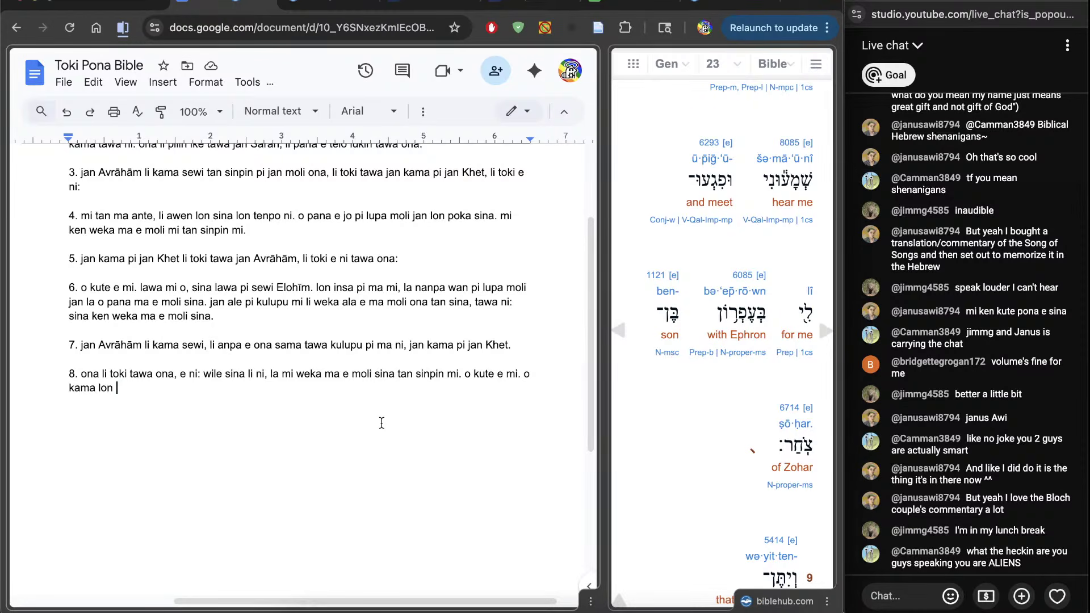
{"action": "type", "text": "poka mi"}
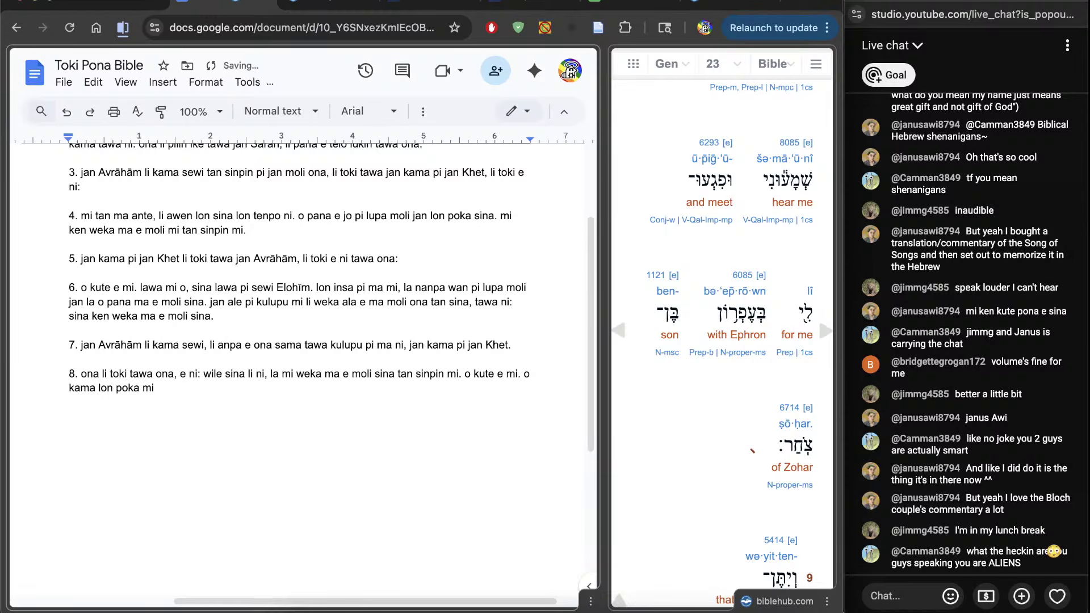
Open the Strong's 6085 entry for Ephron from the interlinear, read its Brown-Driver-Briggs article, and return to the document
{"action": "left_click", "coordinate": [782, 394]}
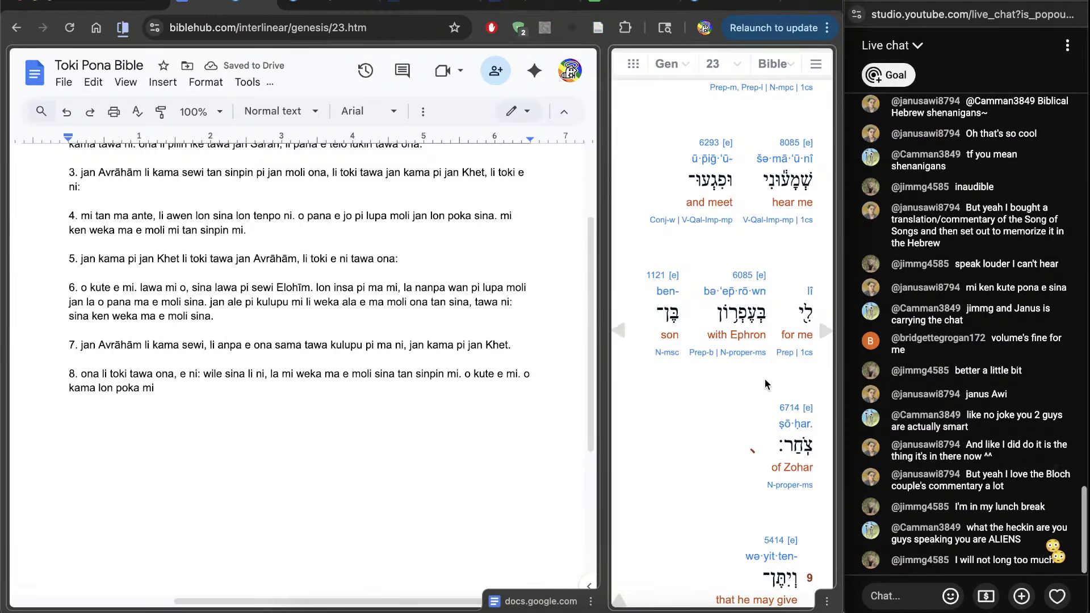
{"action": "left_click", "coordinate": [740, 276]}
{"action": "key", "text": "ctrl+f"}
{"action": "key", "text": "super+bracketleft"}
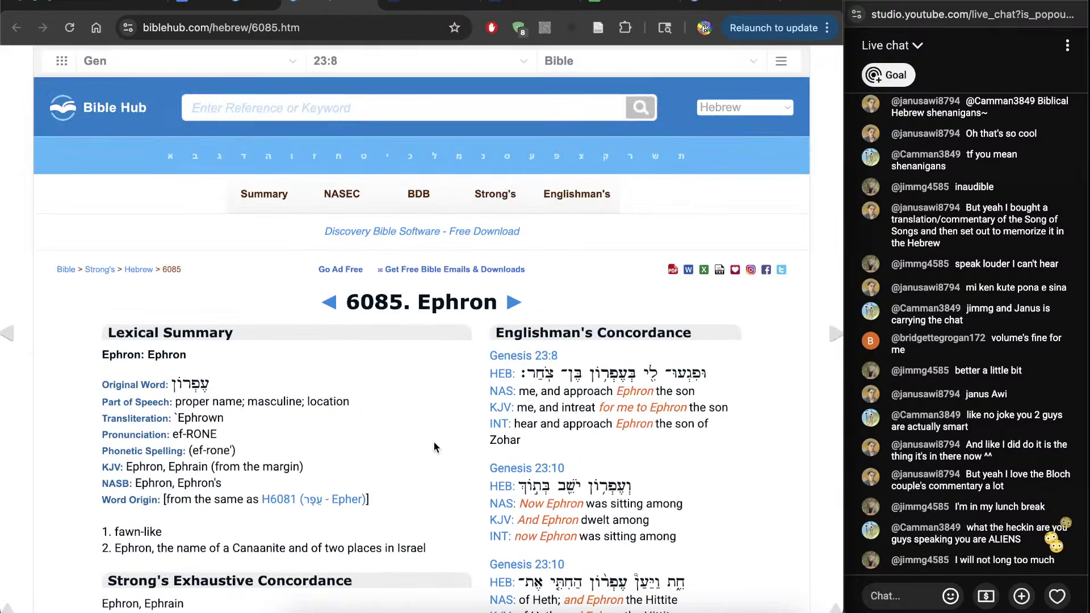
{"action": "scroll", "coordinate": [434, 447], "scroll_direction": "down", "scroll_amount": 10}
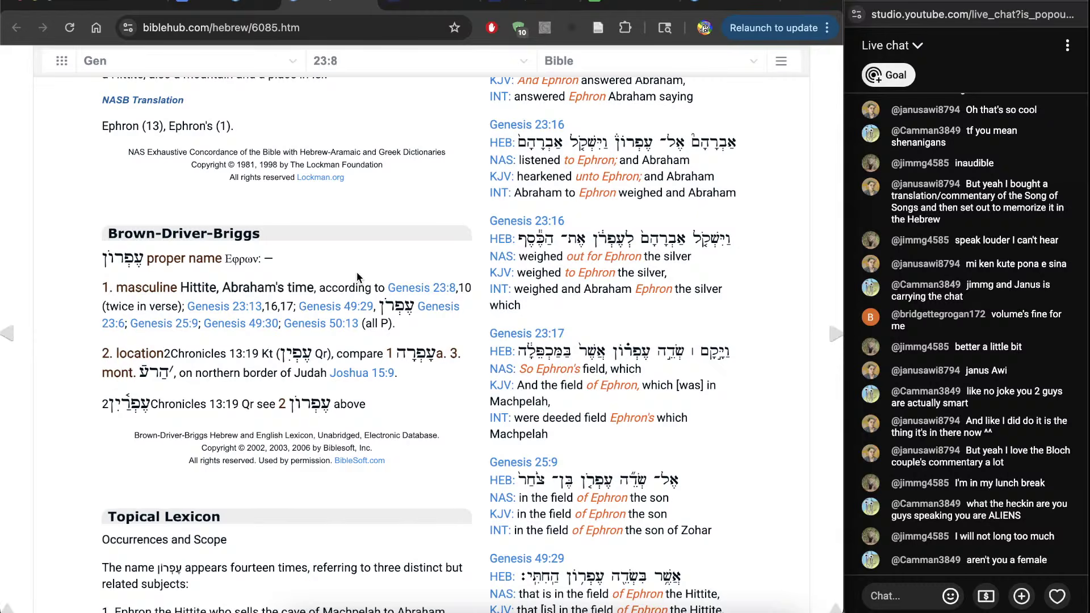
{"action": "key", "text": "ctrl+Tab"}
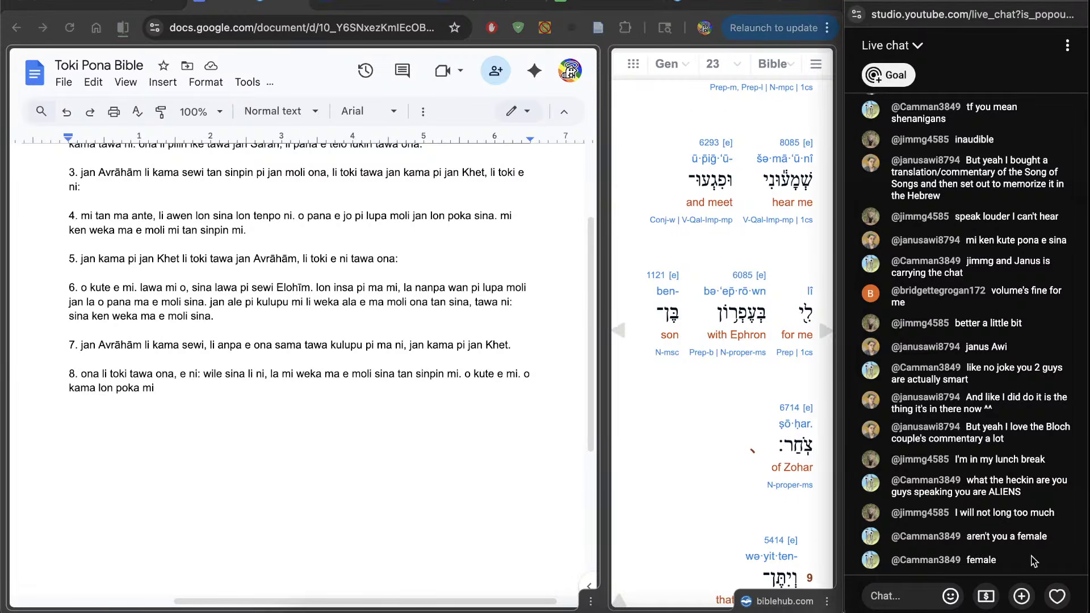
Put the author of the latest live chat message in timeout for 24 hours
{"action": "left_click", "coordinate": [1076, 560]}
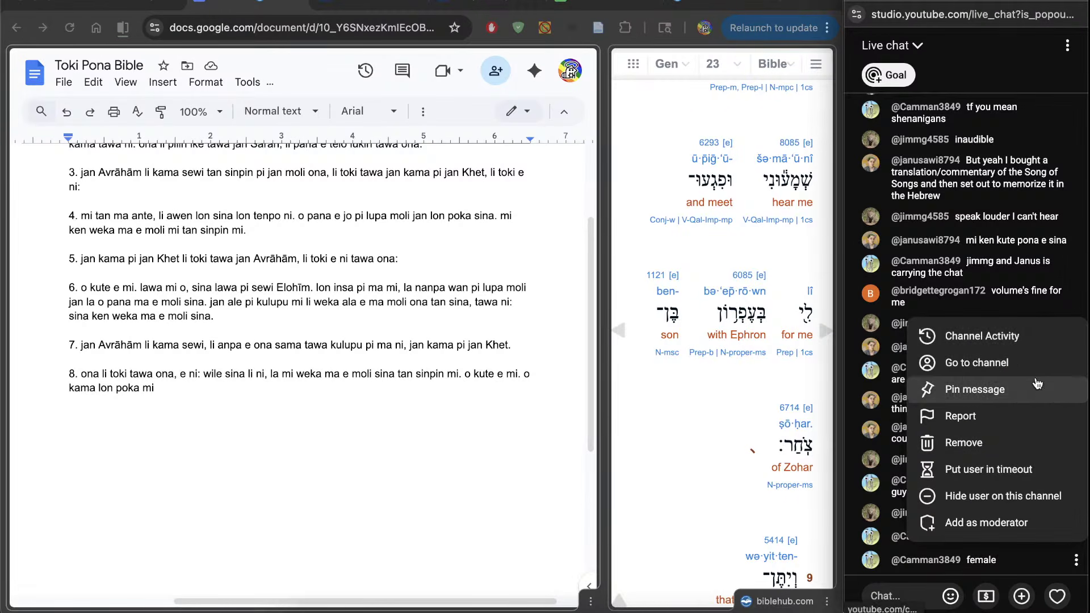
{"action": "left_click", "coordinate": [1029, 475]}
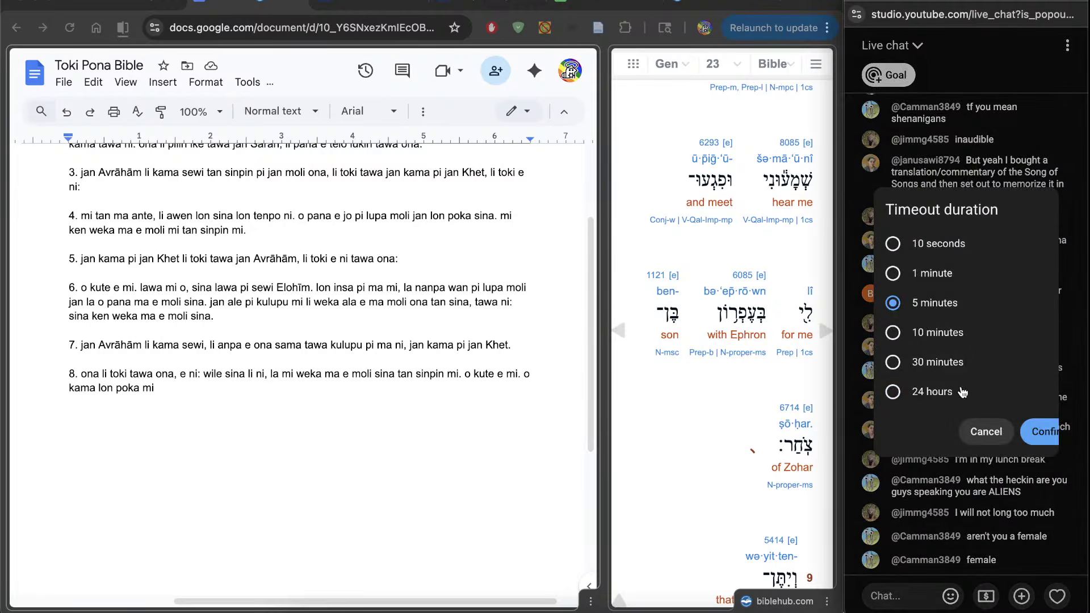
{"action": "left_click", "coordinate": [945, 392]}
{"action": "left_click", "coordinate": [1044, 433]}
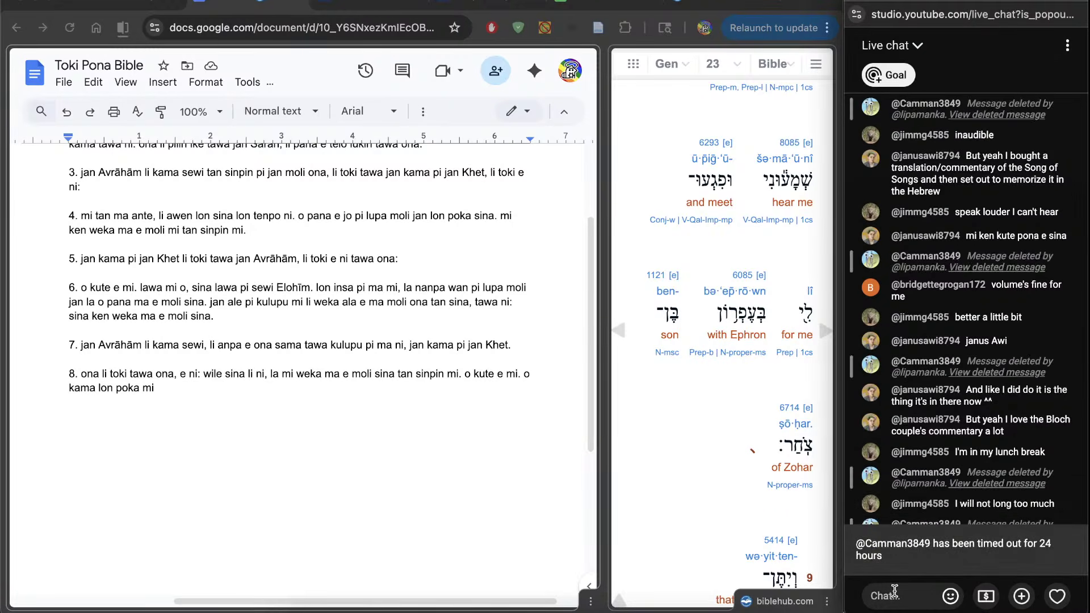
Continue verse 8 after "poka mi" with "lon jan Efrōn, jan kama pi jan Tsokhar"
{"action": "left_click", "coordinate": [362, 433]}
{"action": "scroll", "coordinate": [326, 481], "scroll_direction": "down", "scroll_amount": 3}
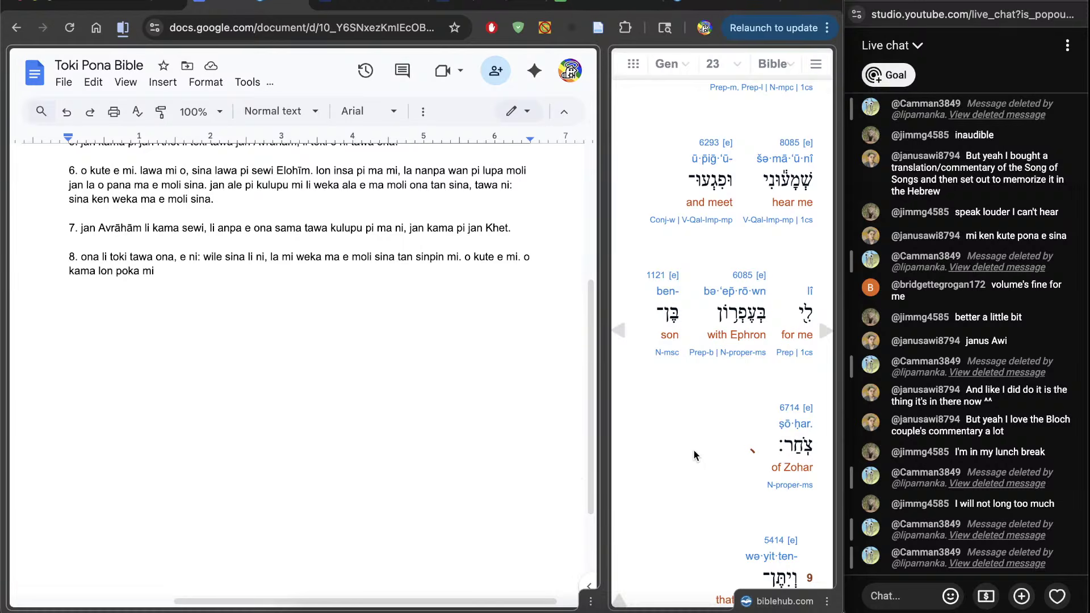
{"action": "scroll", "coordinate": [694, 454], "scroll_direction": "down", "scroll_amount": 1}
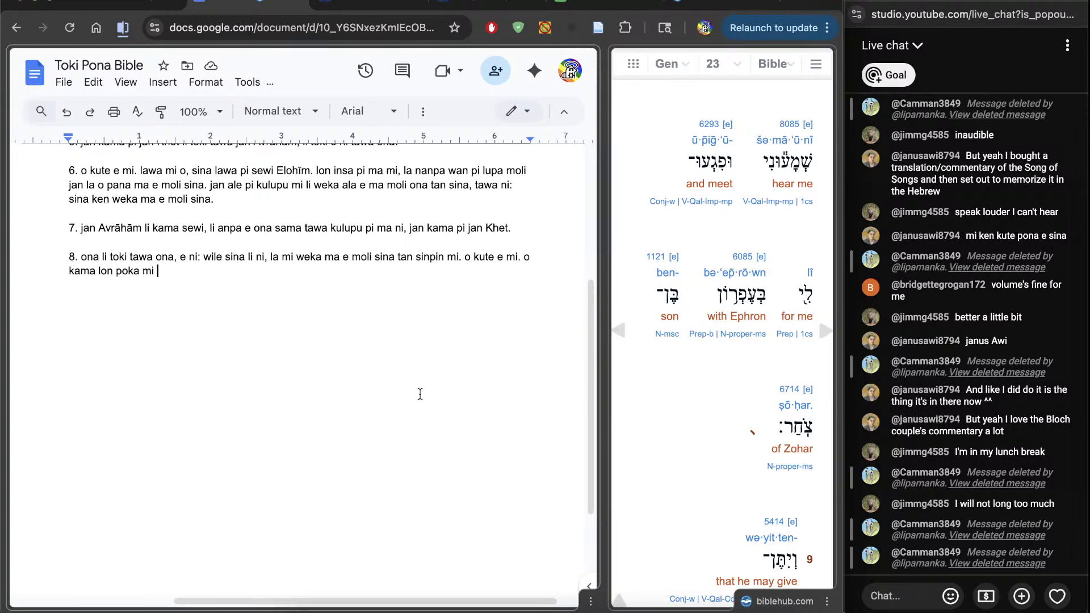
{"action": "type", "text": "lon jan Efrōn"}
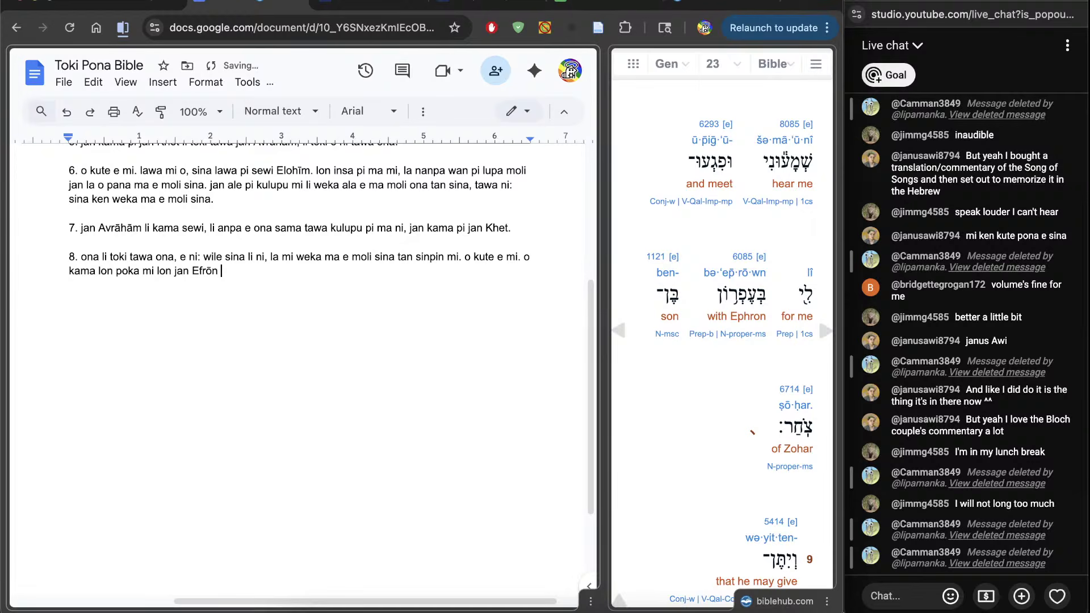
{"action": "key", "text": "BackSpace"}
{"action": "type", "text": ","}
{"action": "type", "text": "jan kama pi "}
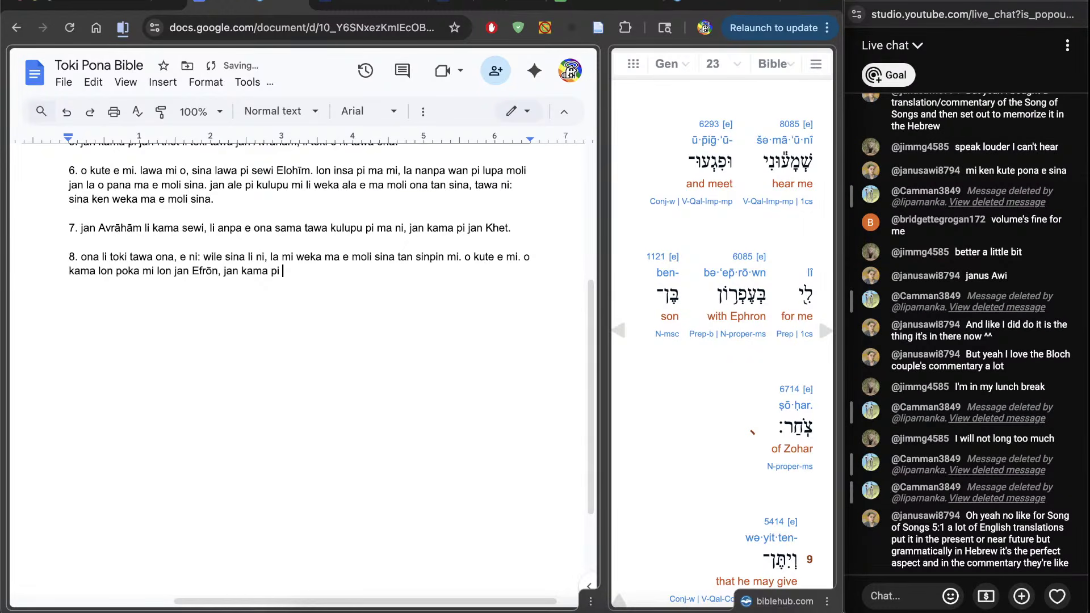
{"action": "type", "text": "jan Tsokhar"}
Open the Strong's 6714 entry for Tsochar, read its Brown-Driver-Briggs article, and close it to return to the document
{"action": "left_click", "coordinate": [786, 391]}
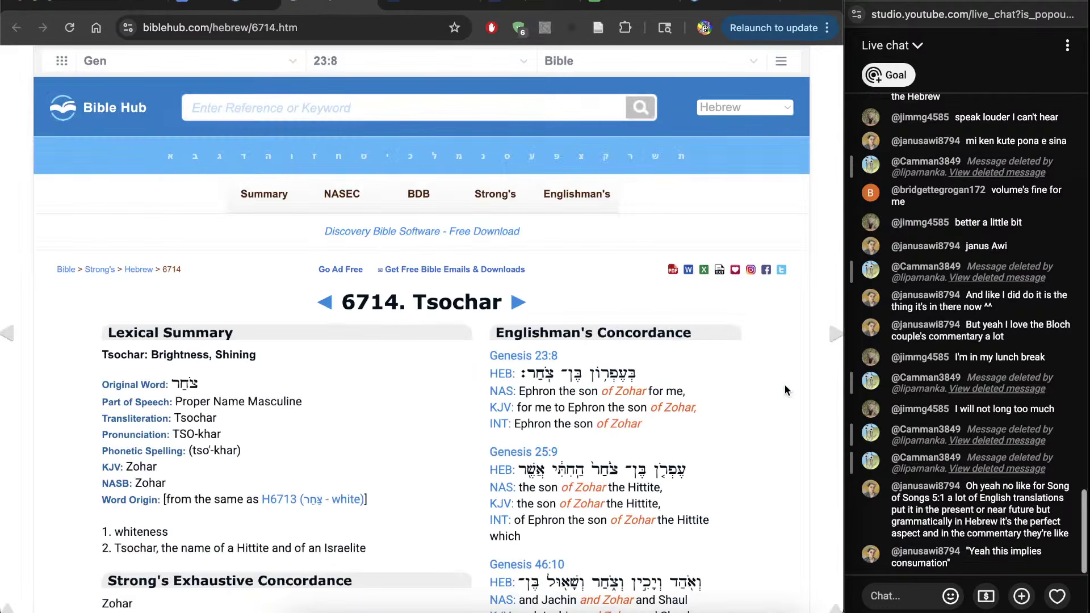
{"action": "scroll", "coordinate": [341, 525], "scroll_direction": "down", "scroll_amount": 10}
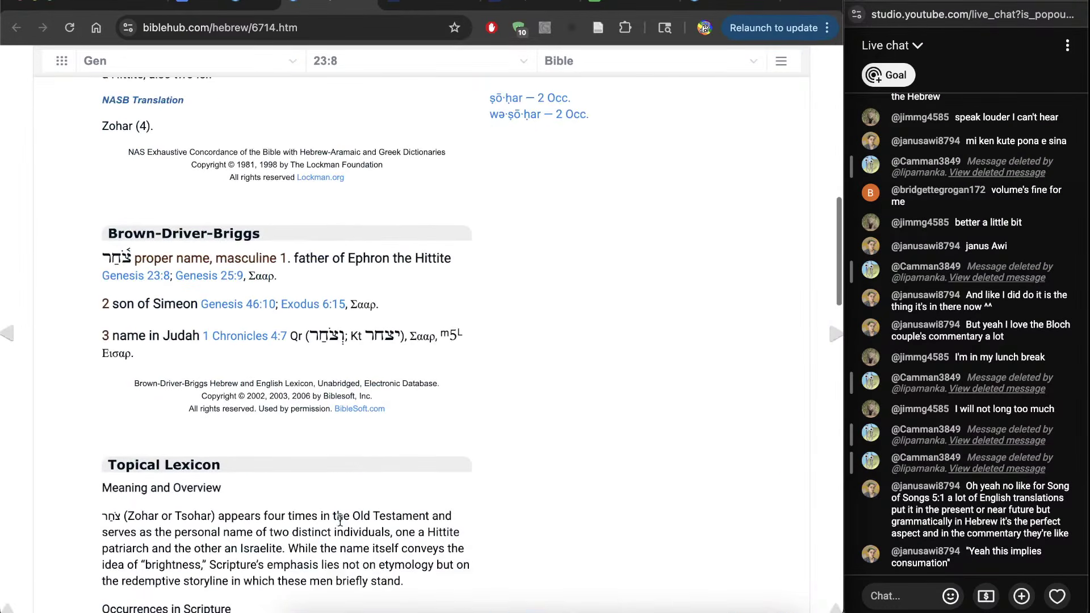
{"action": "triple_click", "coordinate": [423, 273]}
{"action": "left_click", "coordinate": [423, 272]}
{"action": "key", "text": "super+w"}
{"action": "left_click", "coordinate": [502, 311]}
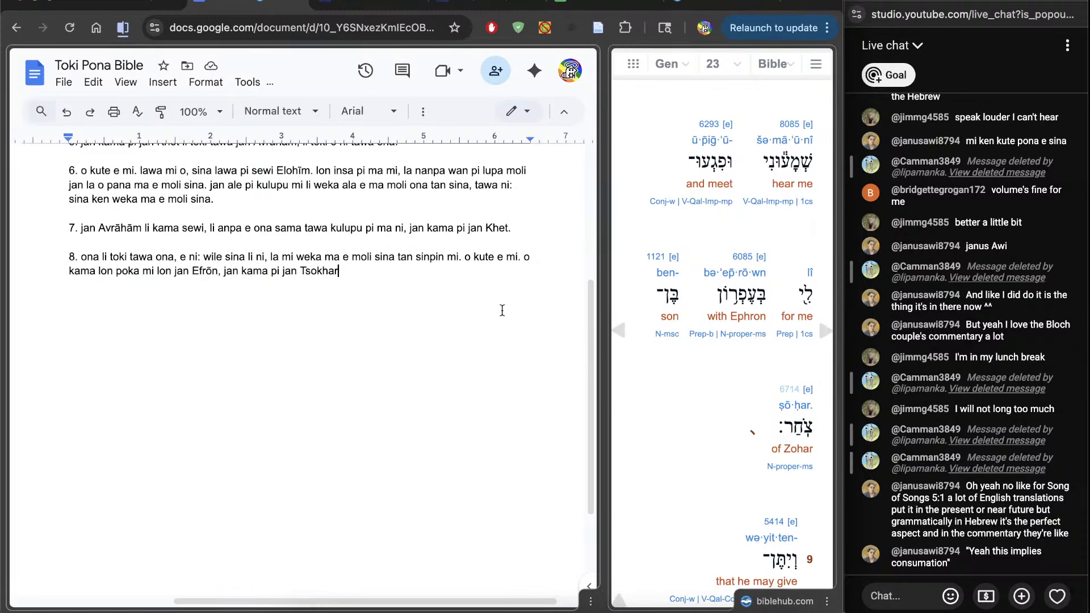
In verse 8, add a comma after "poka mi", insert "poka pi" before "jan Efrōn", and end the sentence with a period
{"action": "left_click", "coordinate": [154, 270]}
{"action": "type", "text": ","}
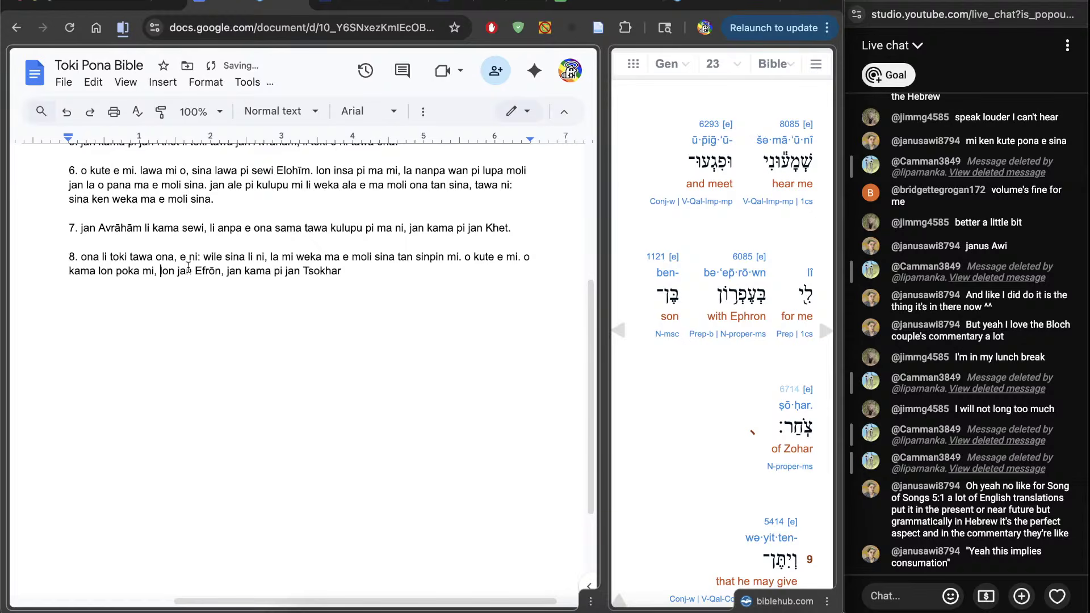
{"action": "left_click", "coordinate": [175, 277]}
{"action": "type", "text": "poka pi"}
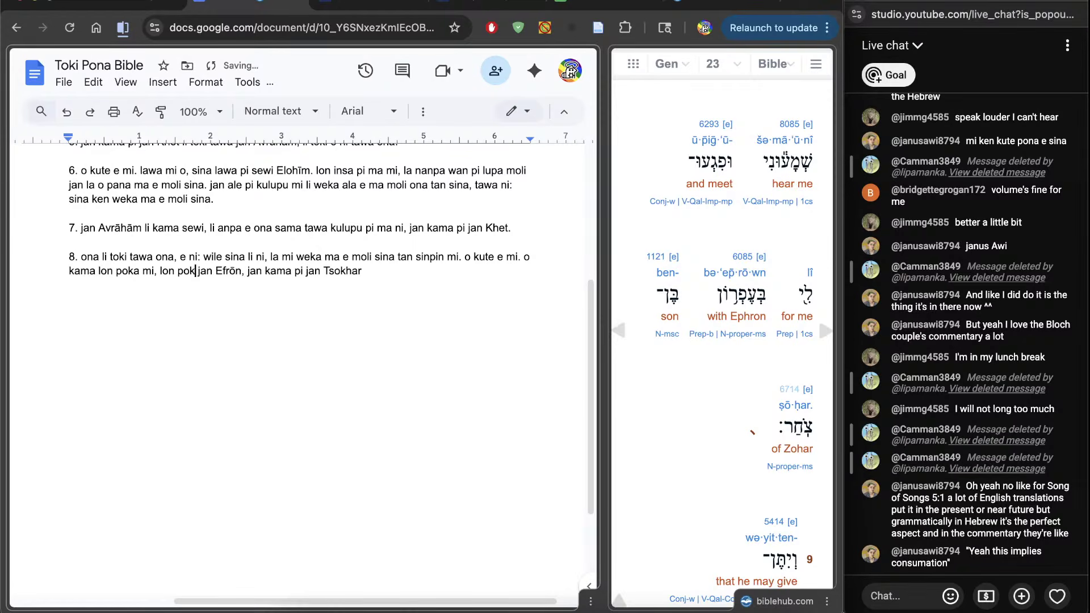
{"action": "key", "text": "End"}
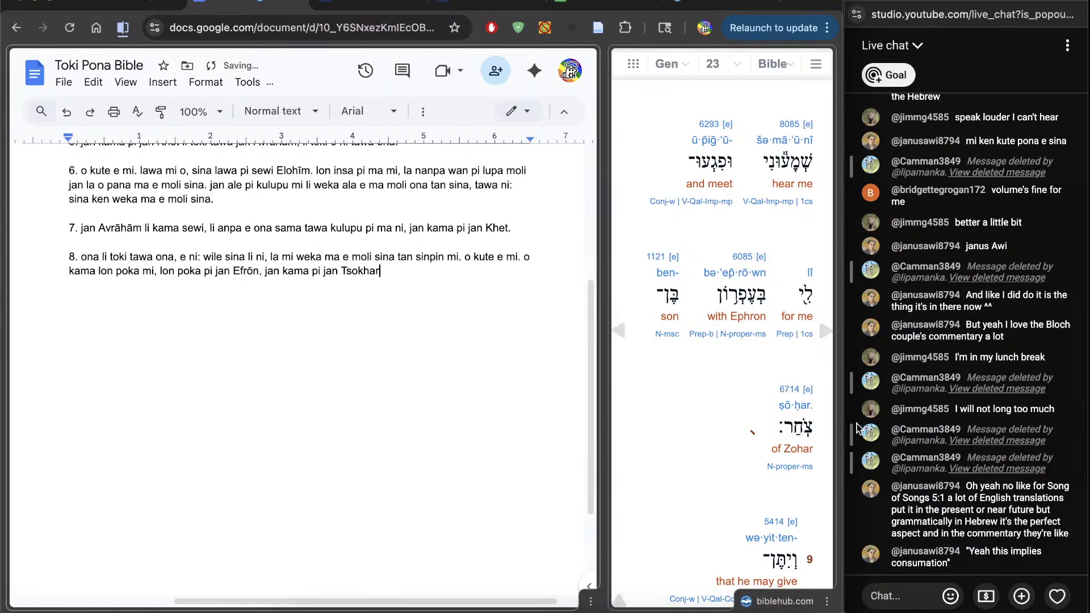
{"action": "type", "text": "."}
Look up "consumation" from the live chat message in the dictionary, and dismiss the definition
{"action": "key", "text": "ctrl+super+d"}
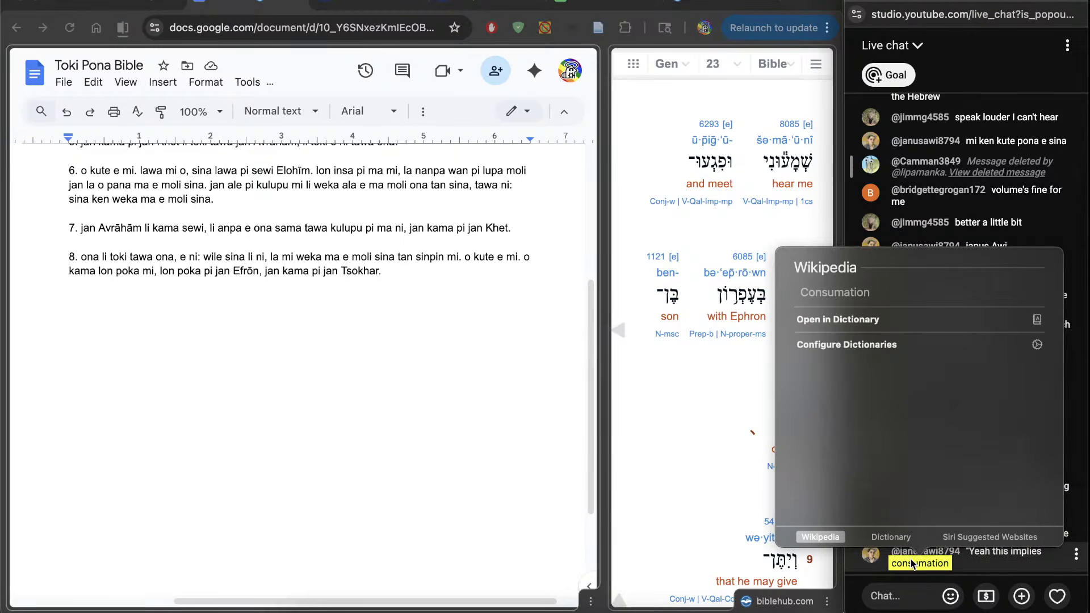
{"action": "left_click", "coordinate": [891, 537]}
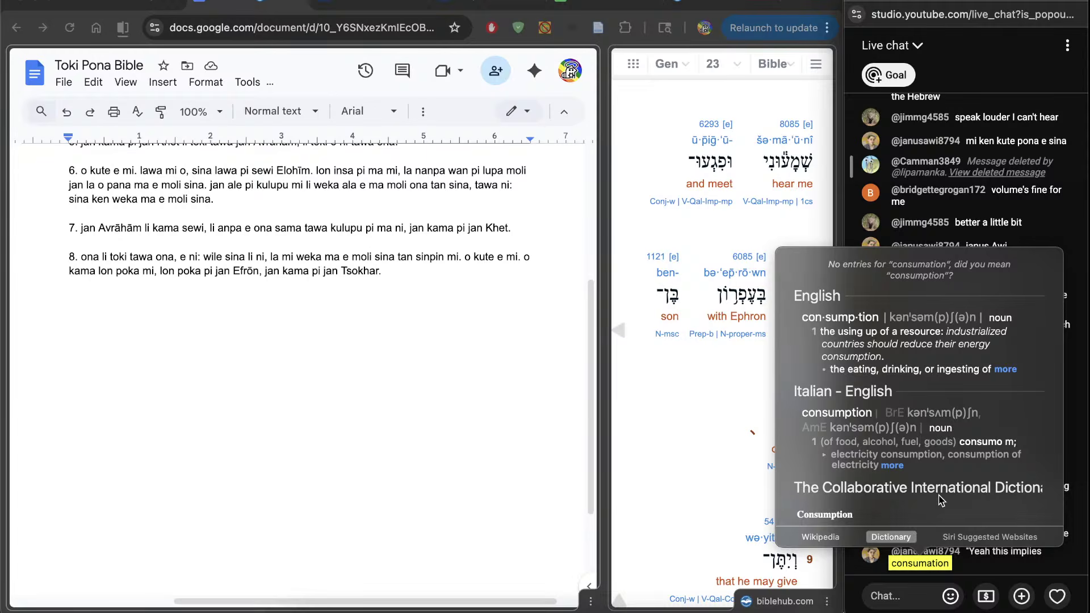
{"action": "left_click", "coordinate": [908, 596]}
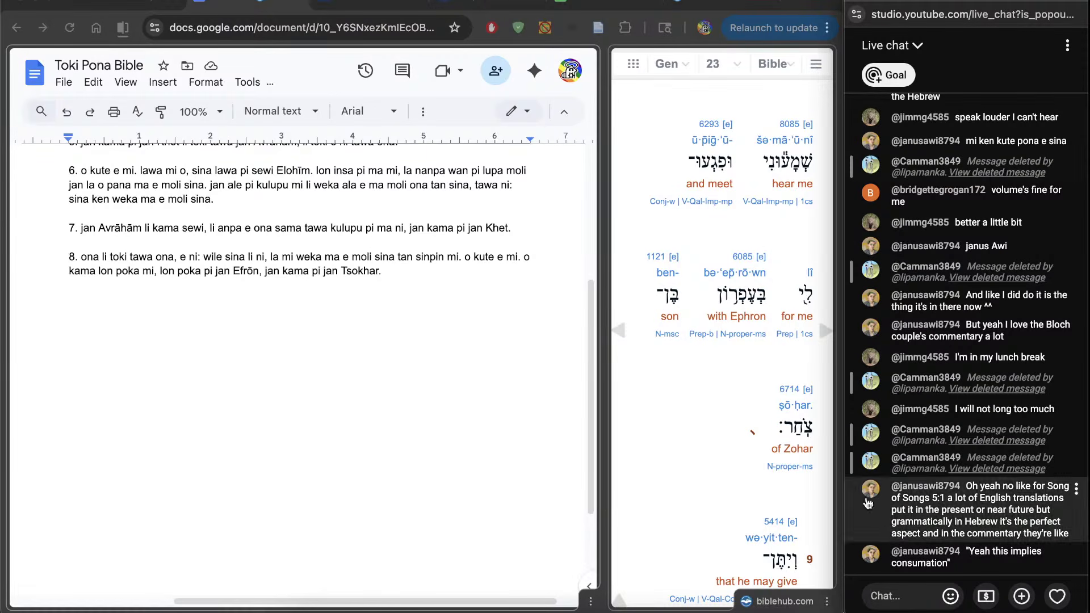
Search Google for "consumation" in a new tab, read the definition, and close the tab
{"action": "left_click", "coordinate": [800, 5]}
{"action": "key", "text": "super+t"}
{"action": "type", "text": "consumation"}
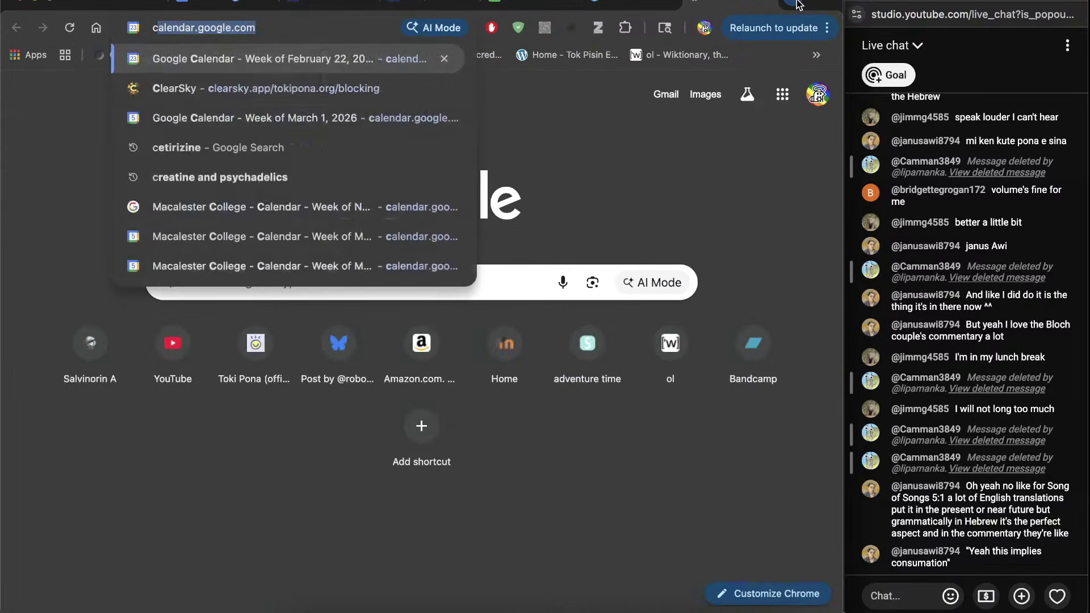
{"action": "key", "text": "Return"}
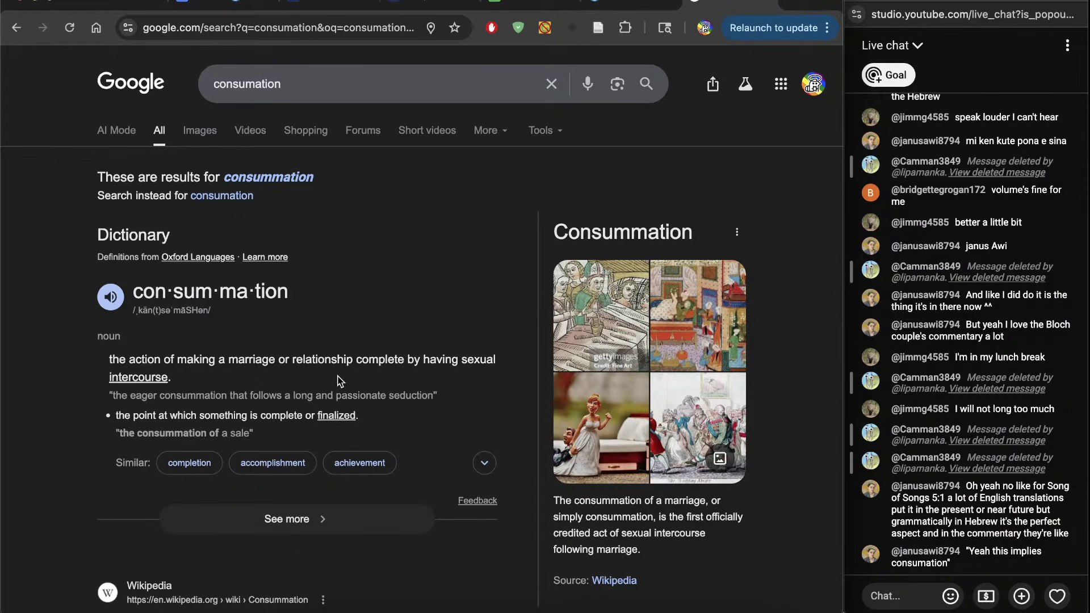
{"action": "key", "text": "super+w"}
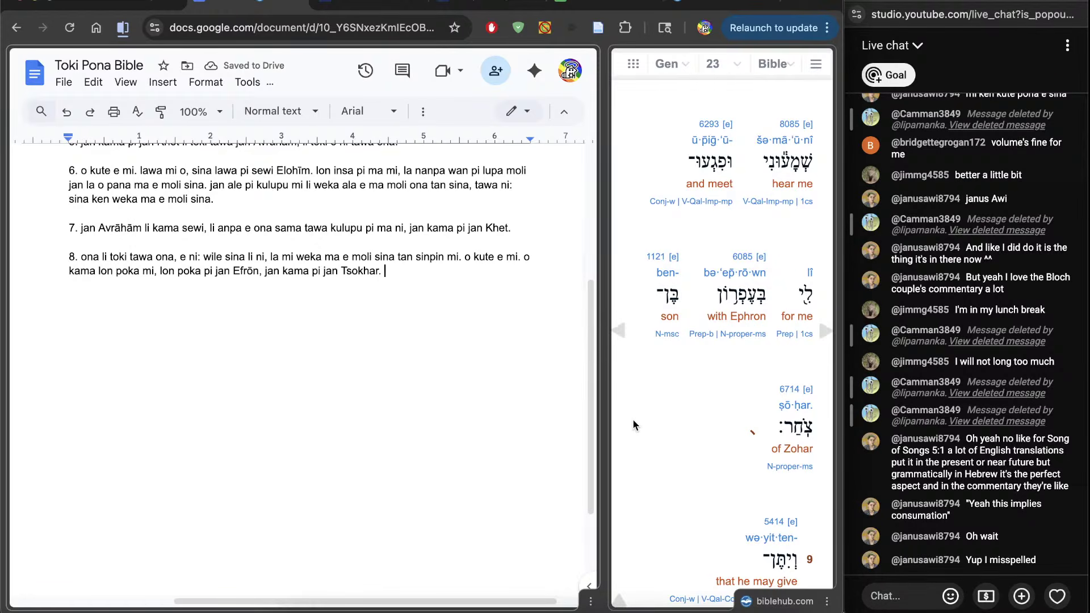
Start a new paragraph below verse 8 with the verse number "9."
{"action": "scroll", "coordinate": [633, 424], "scroll_direction": "down", "scroll_amount": 3}
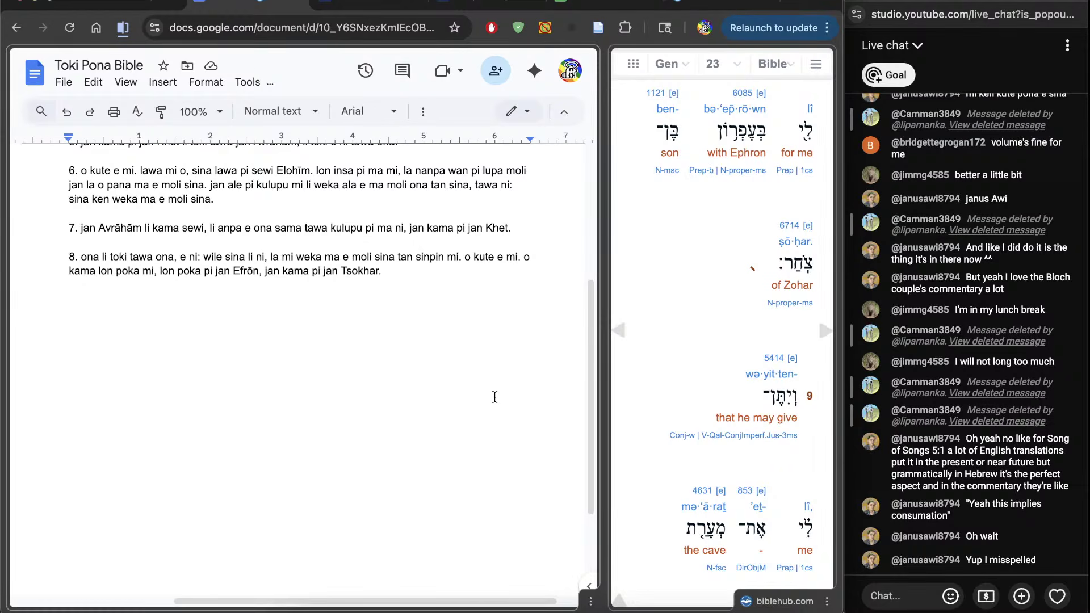
{"action": "key", "text": "Return"}
{"action": "key", "text": "Return"}
{"action": "type", "text": "9"}
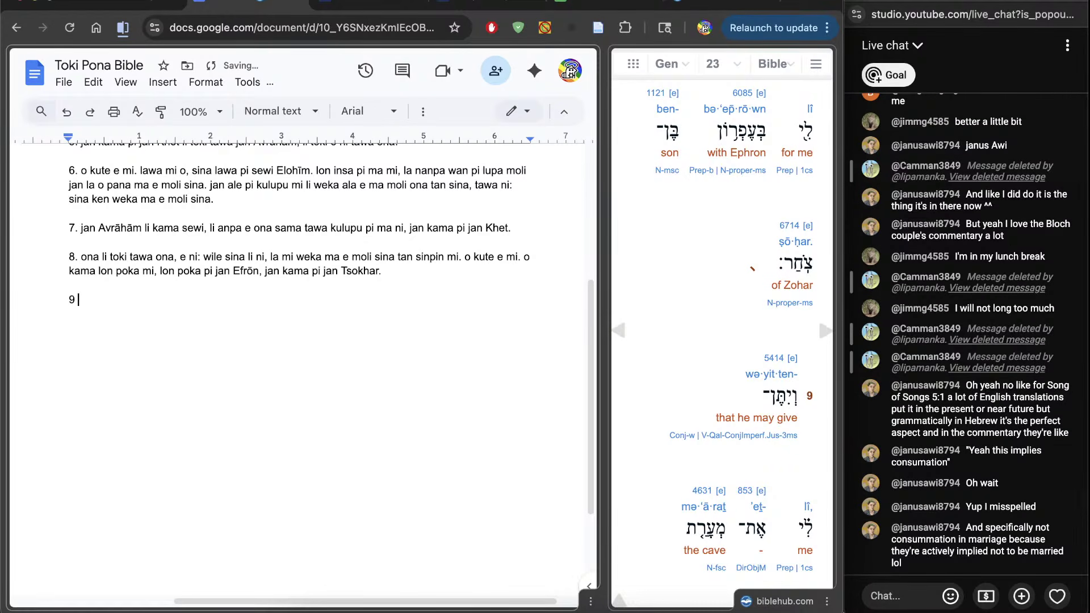
{"action": "key", "text": "BackSpace"}
{"action": "type", "text": "."}
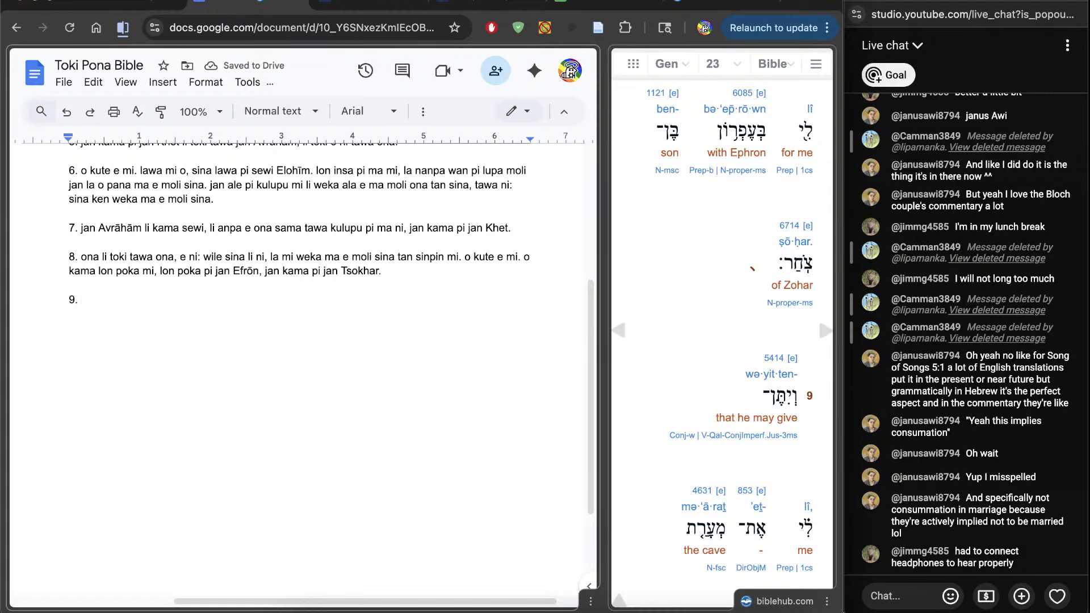
Check the grammatical parsing of the opening Hebrew verb of verse 9 in the interlinear, and return to the document
{"action": "scroll", "coordinate": [642, 475], "scroll_direction": "down", "scroll_amount": 3}
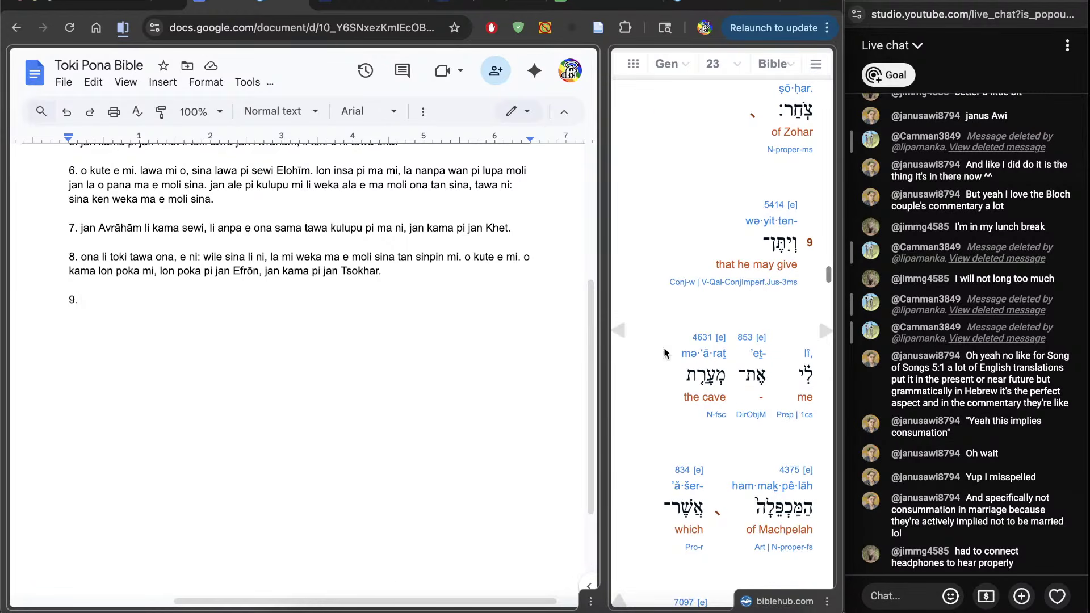
{"action": "scroll", "coordinate": [659, 254], "scroll_direction": "down", "scroll_amount": 1}
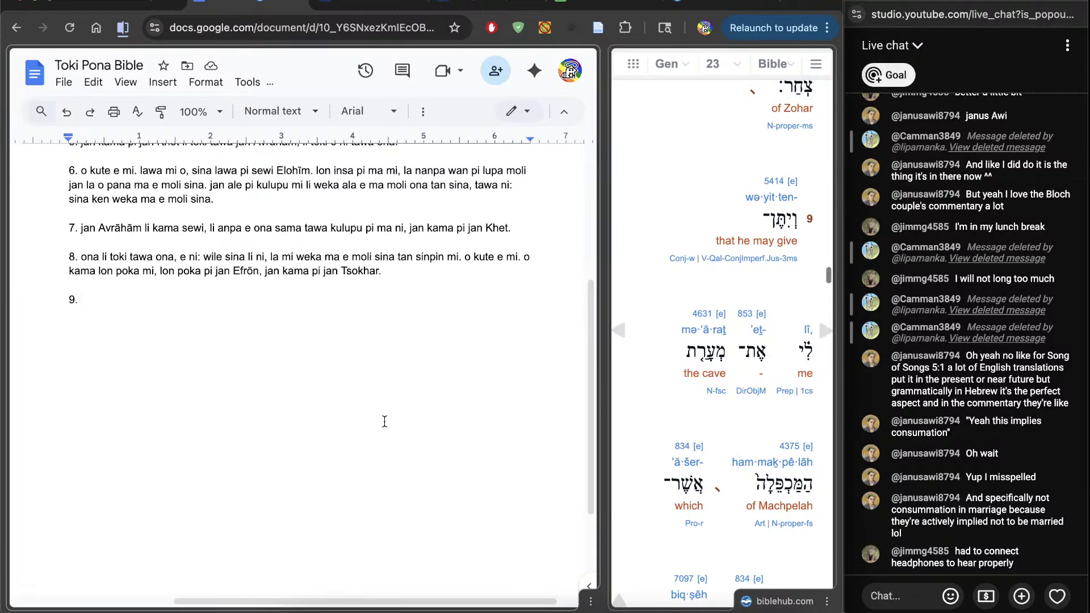
{"action": "left_click_drag", "start_coordinate": [716, 241], "coordinate": [776, 209]}
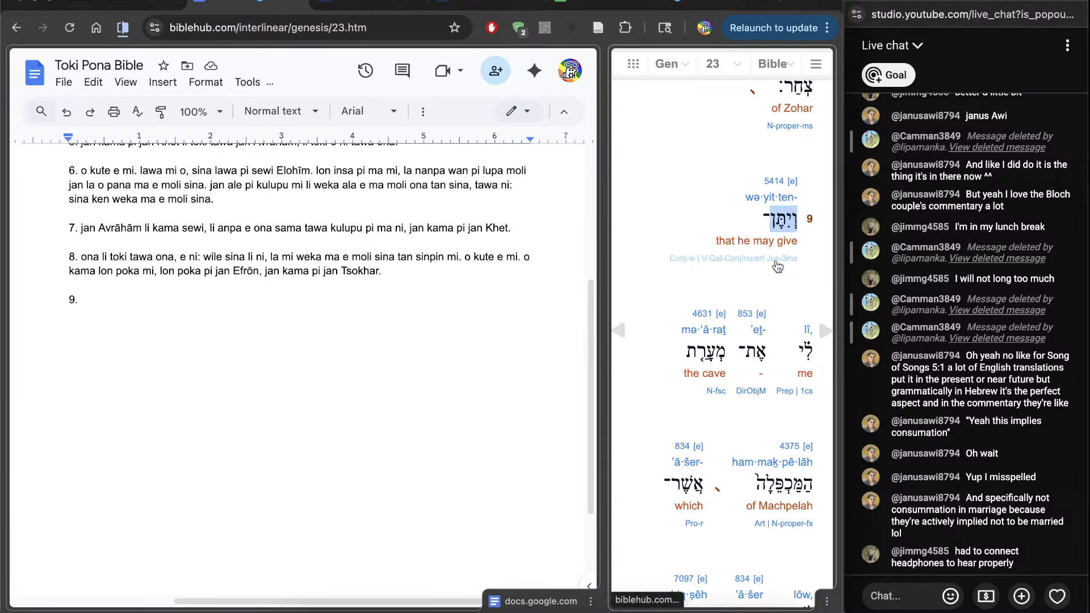
{"action": "mouse_move", "coordinate": [778, 267]}
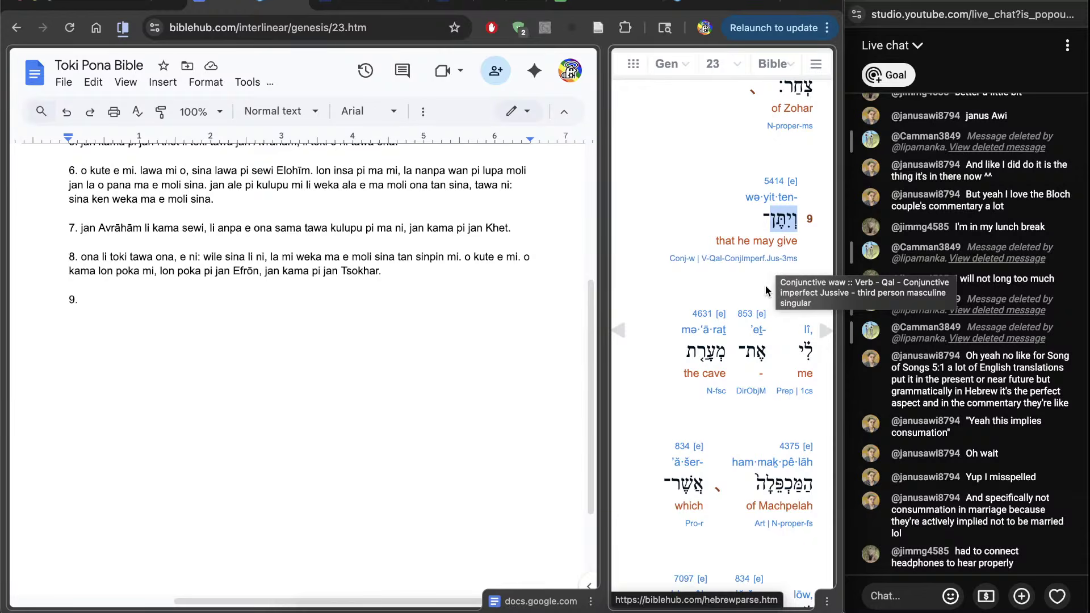
{"action": "left_click", "coordinate": [338, 508]}
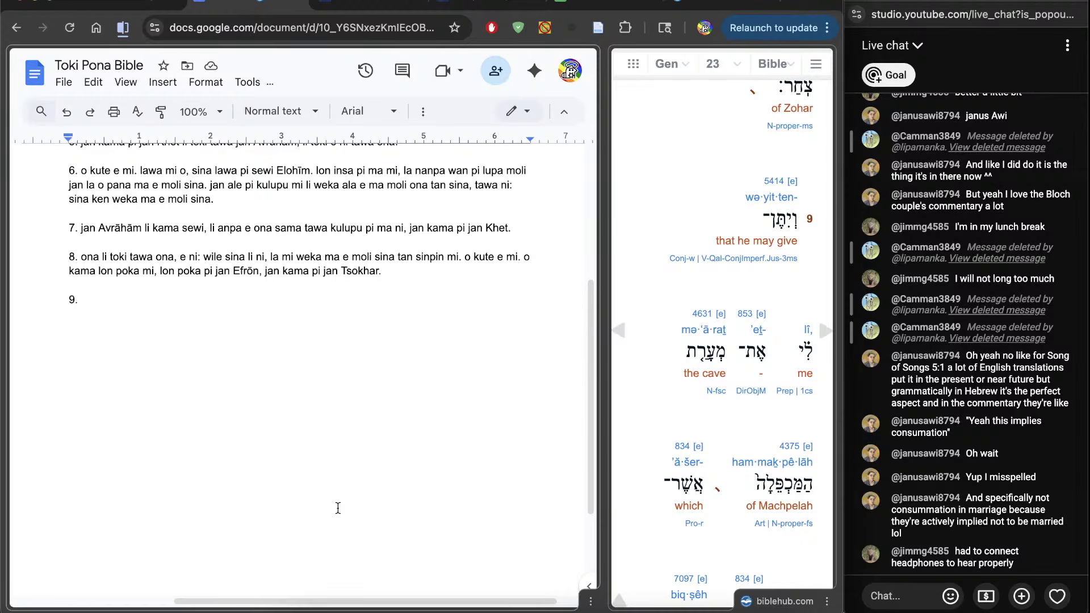
Write "ona o pana e lupa Makhpelāh tawa mi" as the opening of verse 9
{"action": "type", "text": "ona o panna"}
{"action": "key", "text": "BackSpace"}
{"action": "key", "text": "BackSpace"}
{"action": "key", "text": "BackSpace"}
{"action": "type", "text": "a "}
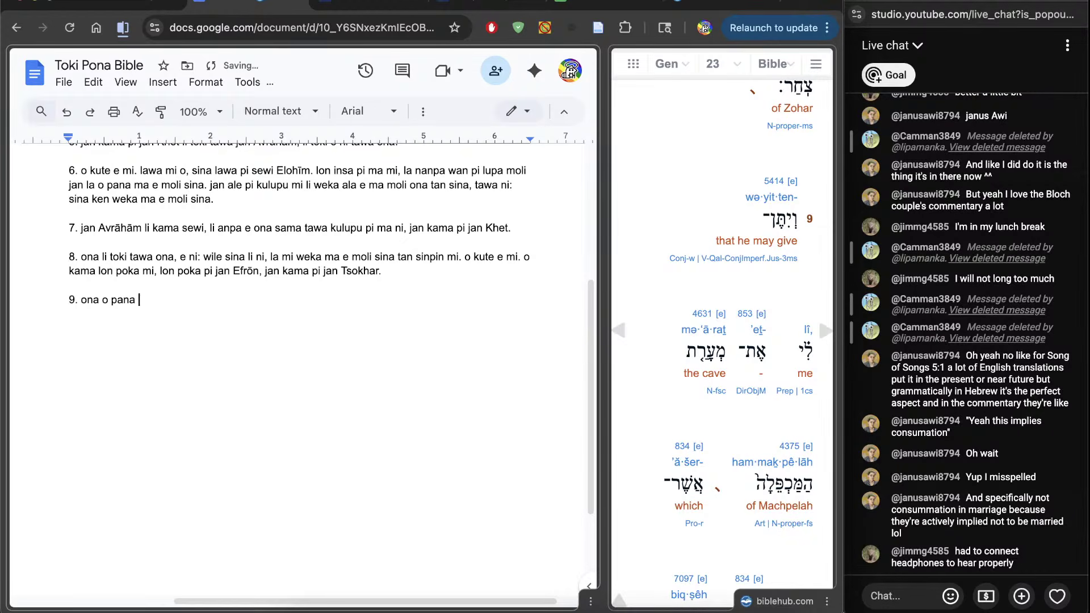
{"action": "type", "text": "e lupa"}
{"action": "scroll", "coordinate": [655, 446], "scroll_direction": "down", "scroll_amount": 2}
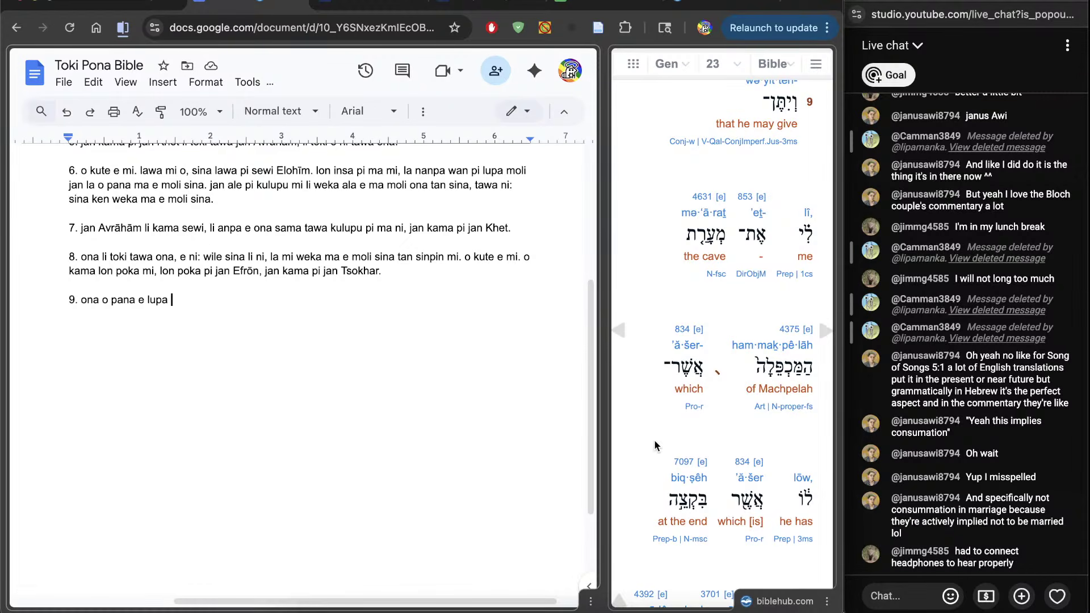
{"action": "type", "text": "Makh"}
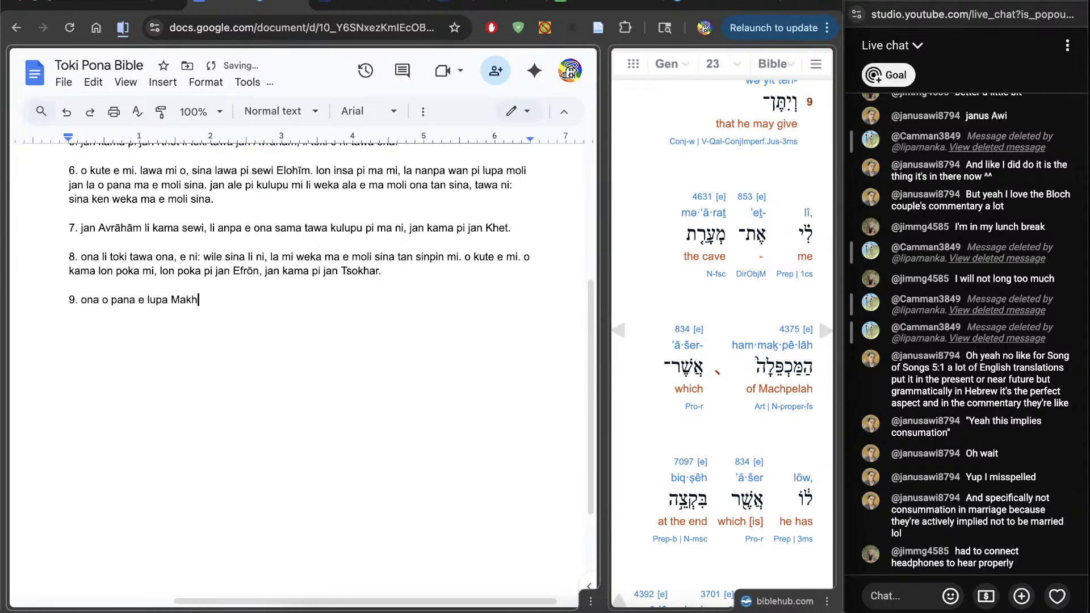
{"action": "type", "text": "pelāh tawa mi"}
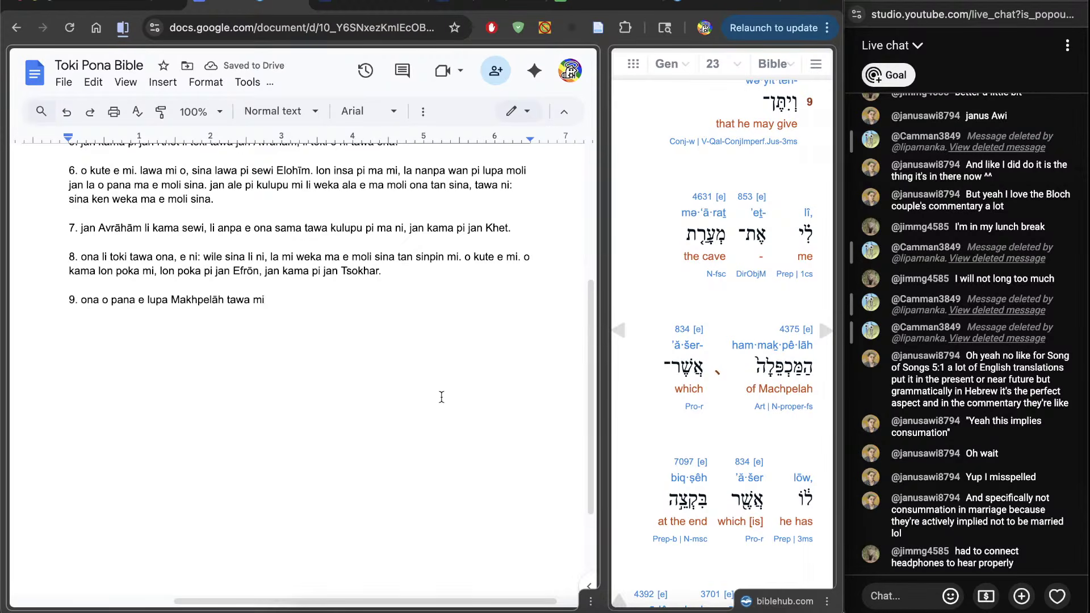
Move "tawa mi" in verse 9 to directly after "pana", and remove the leftover trailing space
{"action": "left_click", "coordinate": [226, 305], "text": "shift"}
{"action": "key", "text": "super+x"}
{"action": "left_click", "coordinate": [138, 304]}
{"action": "key", "text": "super+v"}
{"action": "double_click", "coordinate": [343, 347]}
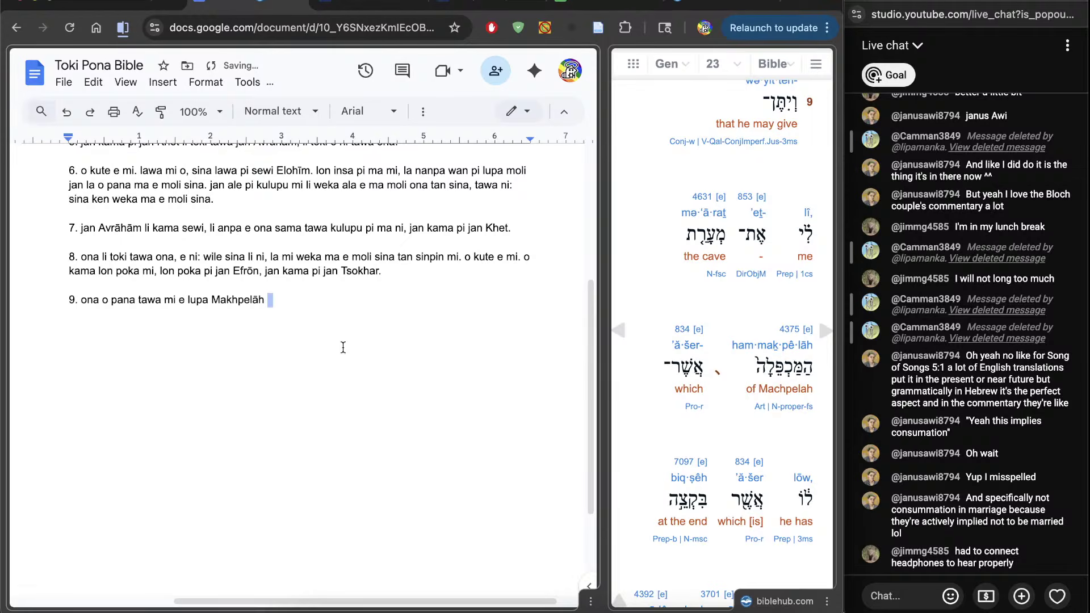
{"action": "key", "text": "BackSpace"}
End the verse 9 clause after "Makhpelāh" with a period, and continue with "ona li jo e lupa. lupa li lon"
{"action": "scroll", "coordinate": [636, 482], "scroll_direction": "down", "scroll_amount": 3}
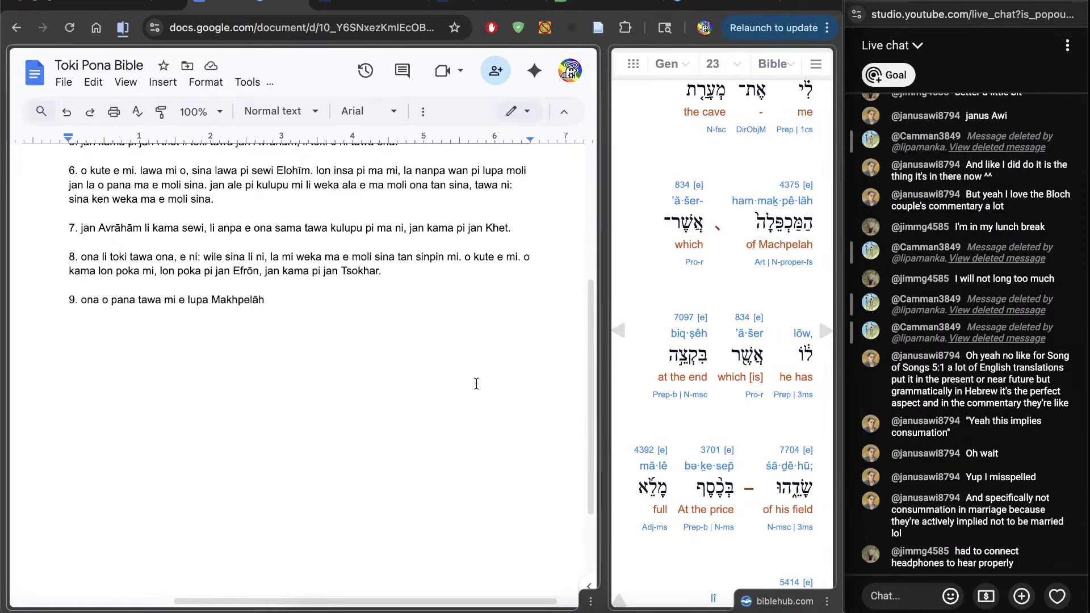
{"action": "type", "text": "ni: ona"}
{"action": "key", "text": "BackSpace"}
{"action": "key", "text": "BackSpace"}
{"action": "key", "text": "BackSpace"}
{"action": "key", "text": "BackSpace"}
{"action": "key", "text": "BackSpace"}
{"action": "key", "text": "BackSpace"}
{"action": "key", "text": "BackSpace"}
{"action": "key", "text": "BackSpace"}
{"action": "type", "text": ". ona li jo e l"}
{"action": "type", "text": "upa"}
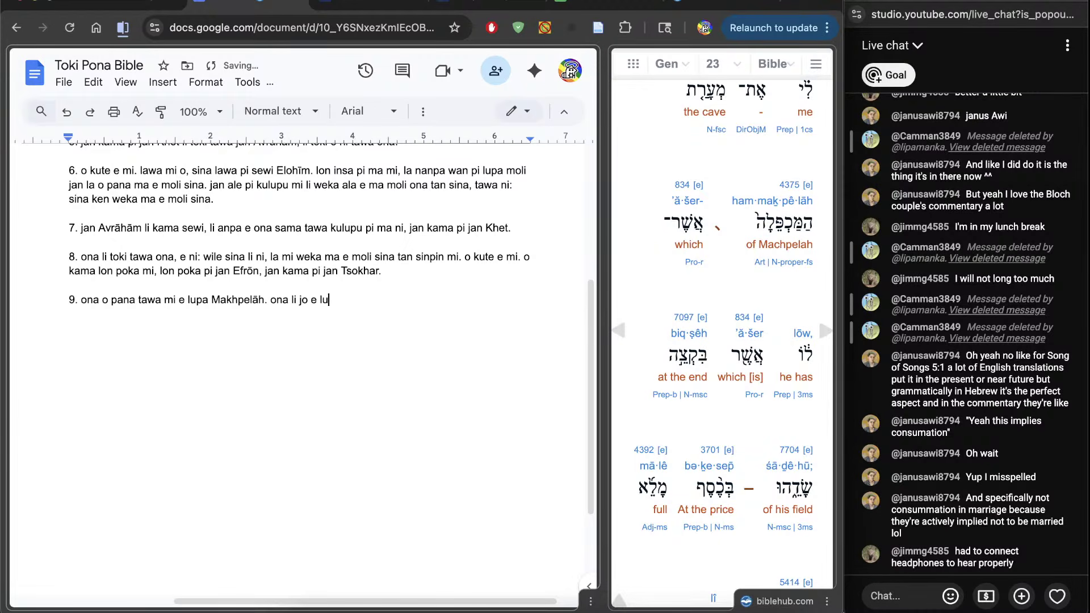
{"action": "type", "text": ". lupa li lon"}
Open the Strong's 7097 entry for the word "at the end", and close it to return to the document
{"action": "scroll", "coordinate": [668, 466], "scroll_direction": "down", "scroll_amount": 3}
{"action": "left_click", "coordinate": [685, 230]}
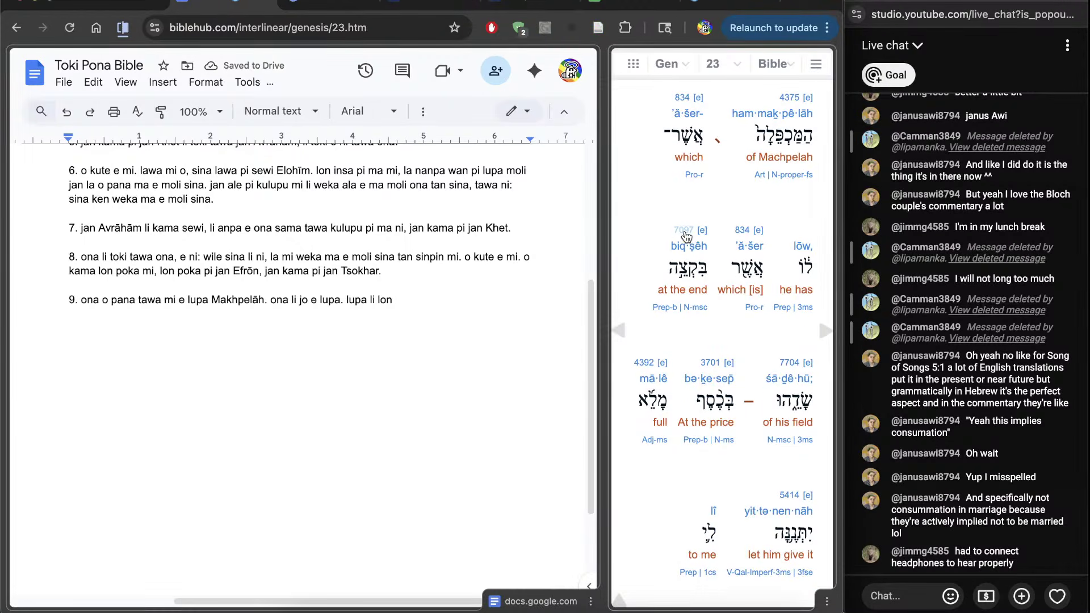
{"action": "key", "text": "ctrl+w"}
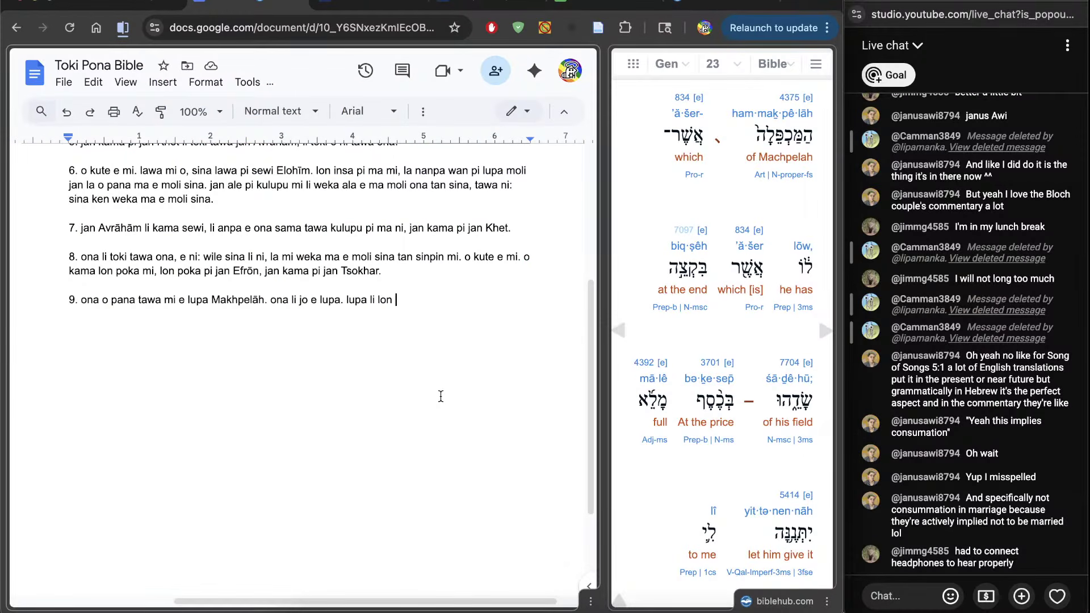
Complete the verse 9 sentence with "selo pi ma ona." and begin the next one with "lon"
{"action": "type", "text": "selo"}
{"action": "scroll", "coordinate": [652, 506], "scroll_direction": "down", "scroll_amount": 1}
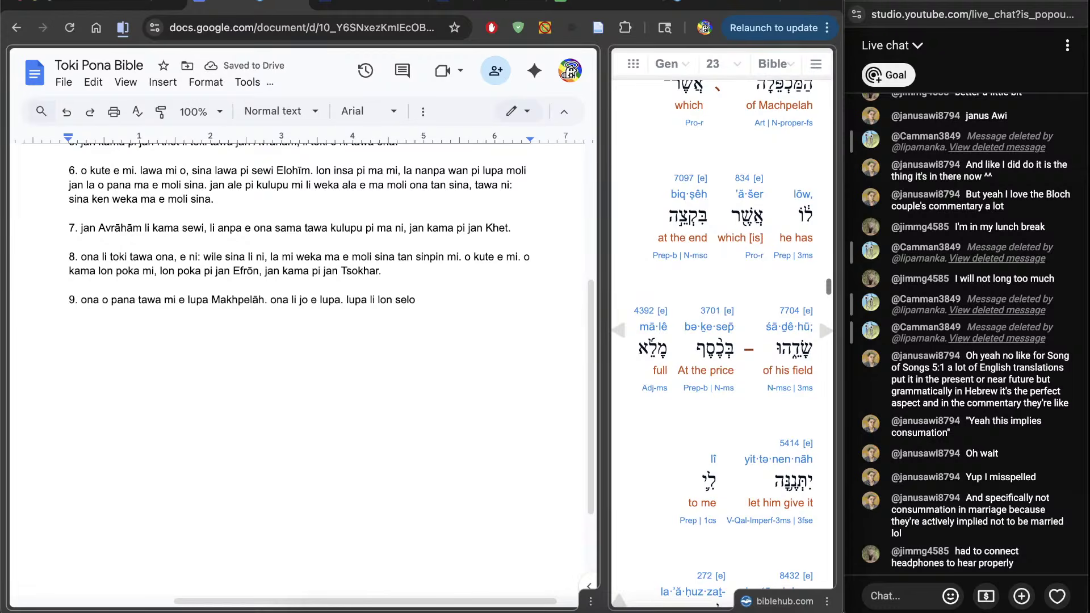
{"action": "type", "text": "pi ma ona"}
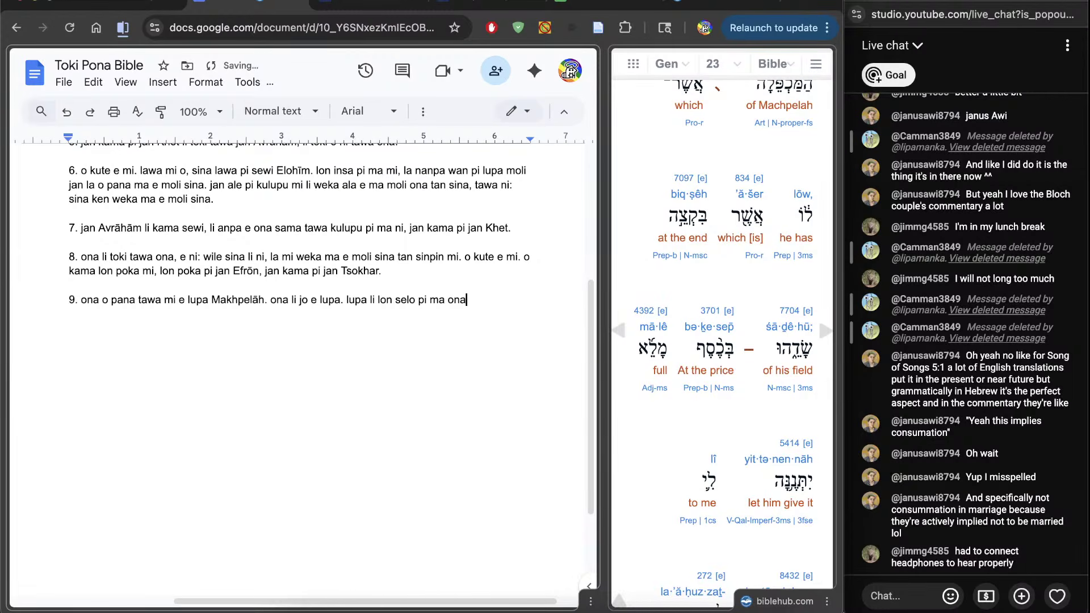
{"action": "type", "text": "."}
{"action": "scroll", "coordinate": [724, 335], "scroll_direction": "down", "scroll_amount": 2}
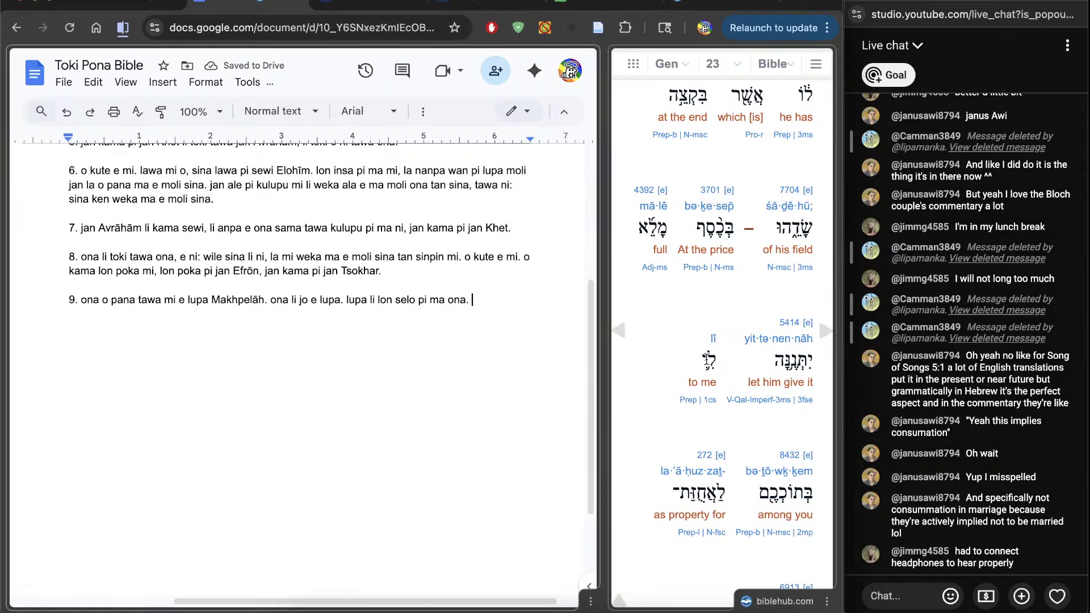
{"action": "type", "text": "lon"}
Open the Strong's 4392 entry for male, and heart the R$5.00 message in the live chat
{"action": "left_click", "coordinate": [644, 193]}
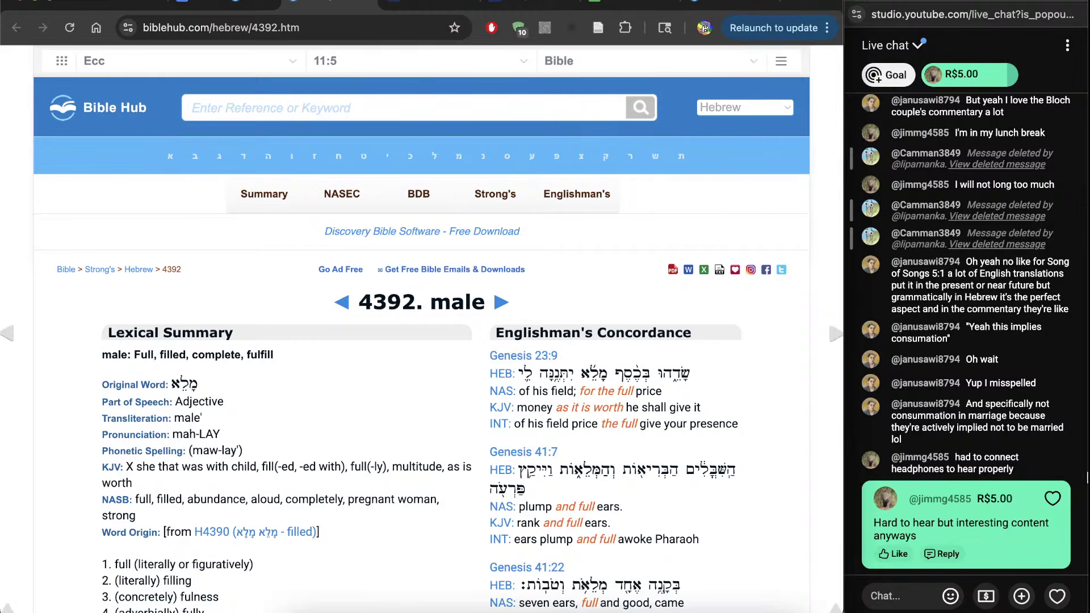
{"action": "left_click", "coordinate": [1052, 500]}
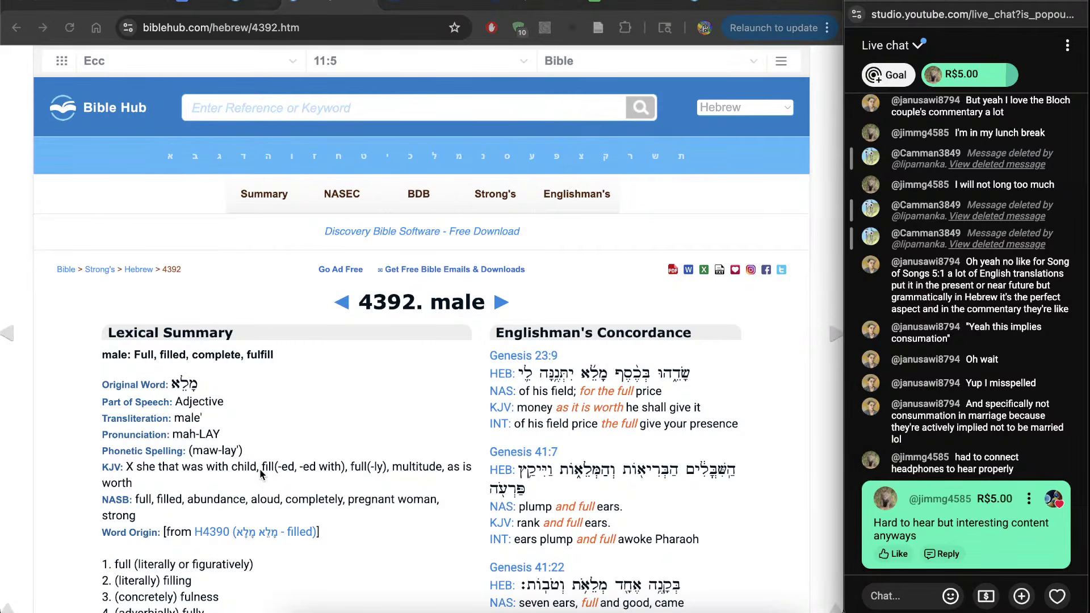
Read the Strong's 4392 entry down to its Brown-Driver-Briggs article, and close it to return to the document
{"action": "left_click", "coordinate": [292, 404]}
{"action": "scroll", "coordinate": [337, 414], "scroll_direction": "down", "scroll_amount": 5}
{"action": "scroll", "coordinate": [336, 414], "scroll_direction": "down", "scroll_amount": 3}
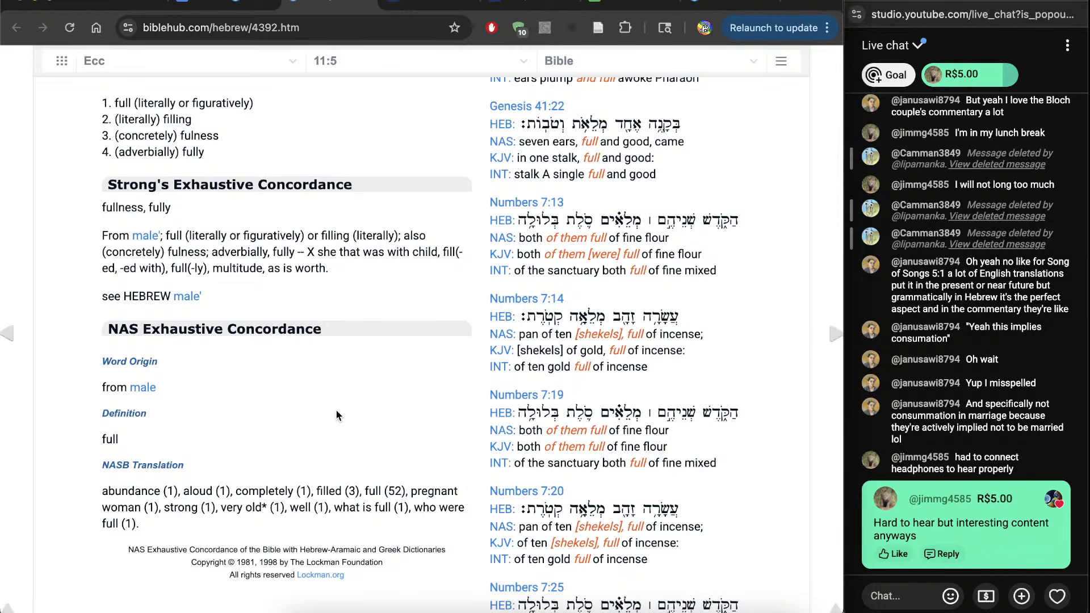
{"action": "scroll", "coordinate": [335, 409], "scroll_direction": "up", "scroll_amount": 7}
{"action": "scroll", "coordinate": [336, 415], "scroll_direction": "down", "scroll_amount": 11}
{"action": "scroll", "coordinate": [336, 415], "scroll_direction": "down", "scroll_amount": 3}
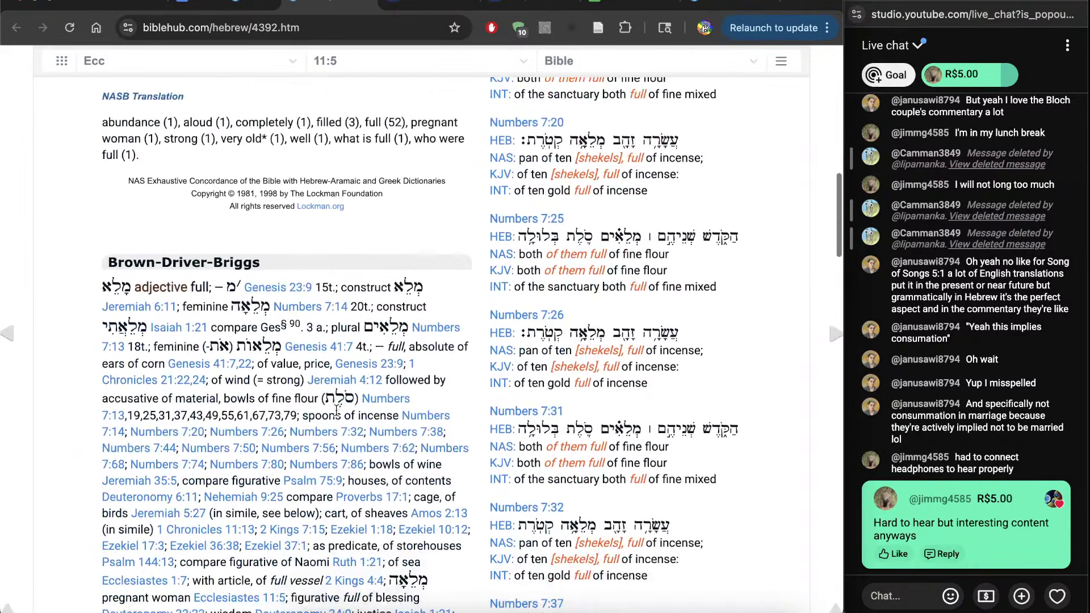
{"action": "key", "text": "super+w"}
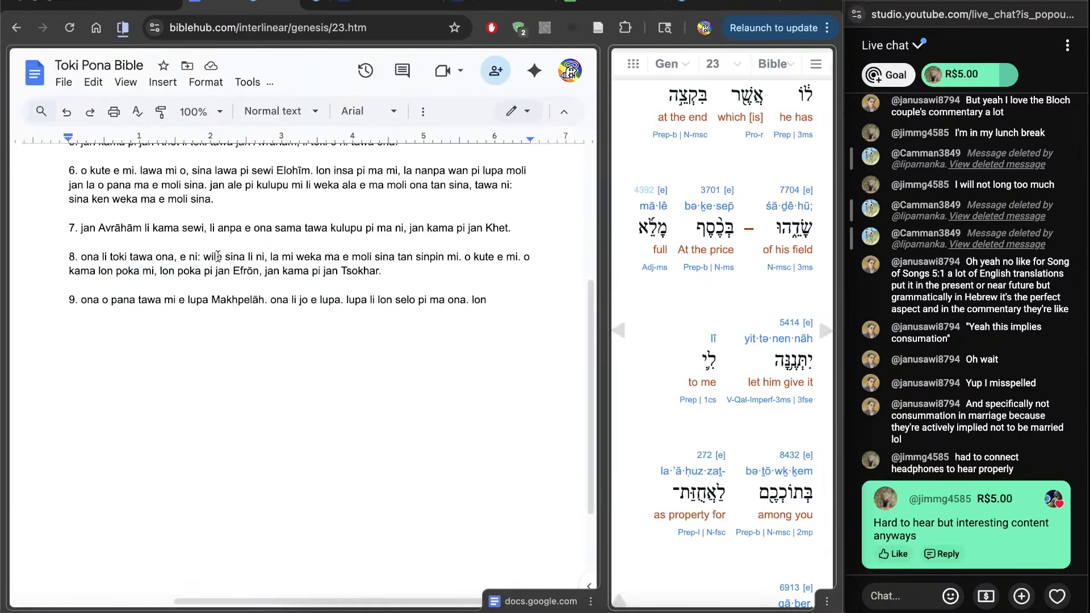
Continue verse 9 after "lon" with "mani ale, la ona o pana e lupa tawa mi"
{"action": "left_click", "coordinate": [488, 358]}
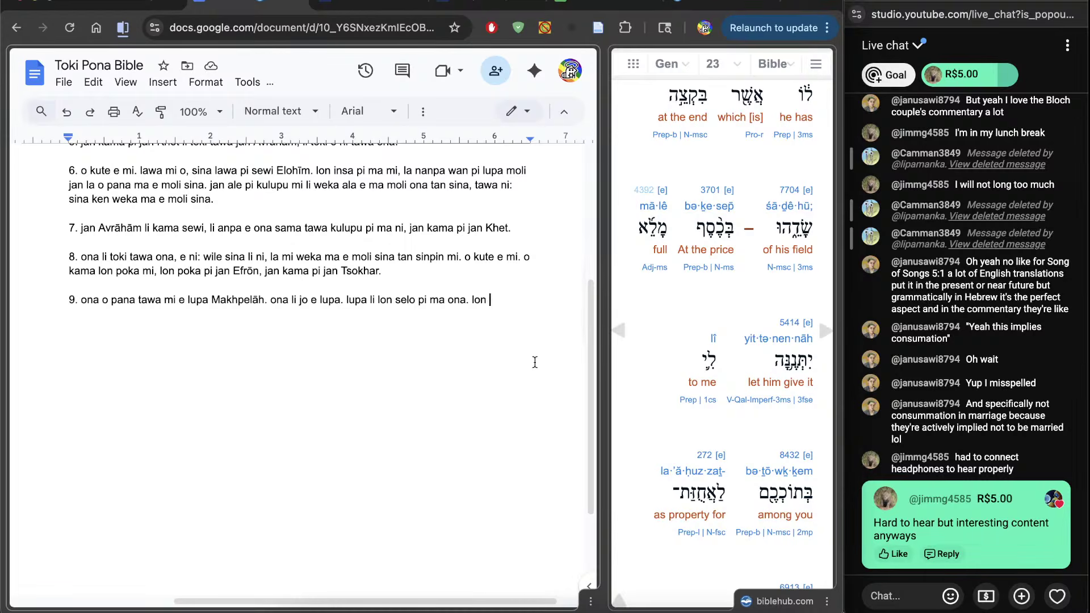
{"action": "type", "text": "mani ale"}
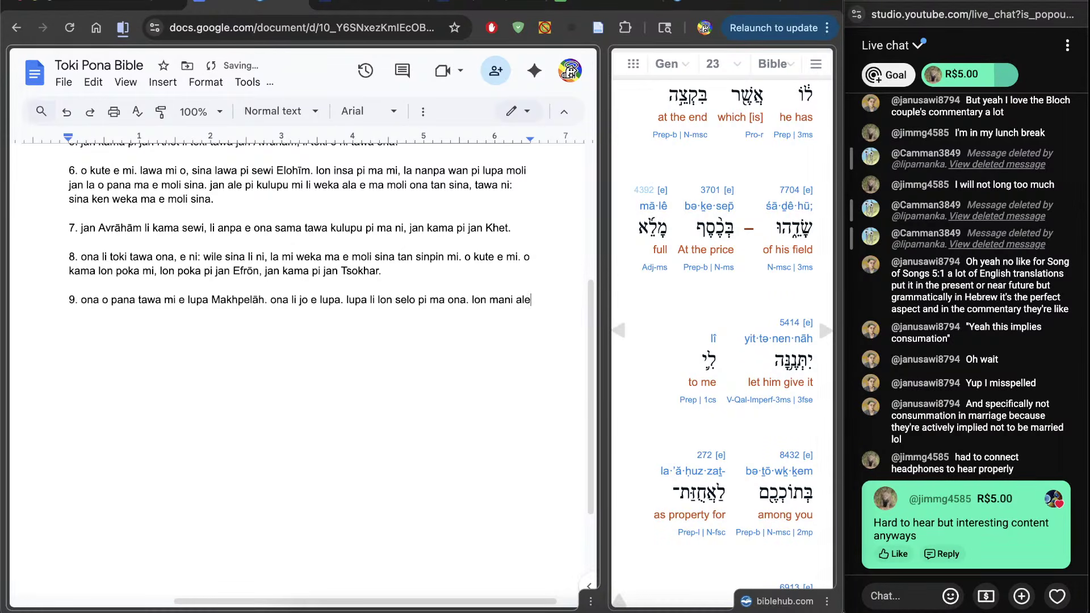
{"action": "type", "text": ", la ona o pana"}
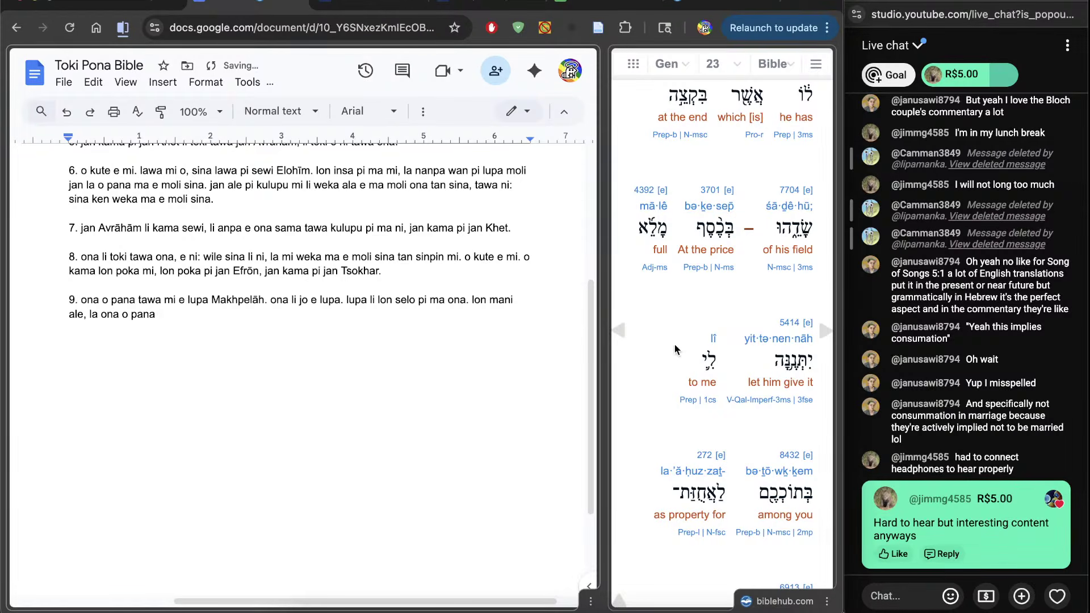
{"action": "type", "text": " e lupa tawa mi"}
Extend verse 9 with ", lon insa pi kulupu sina, tawa ni: mi jo e ona", following the interlinear
{"action": "scroll", "coordinate": [669, 492], "scroll_direction": "down", "scroll_amount": 3}
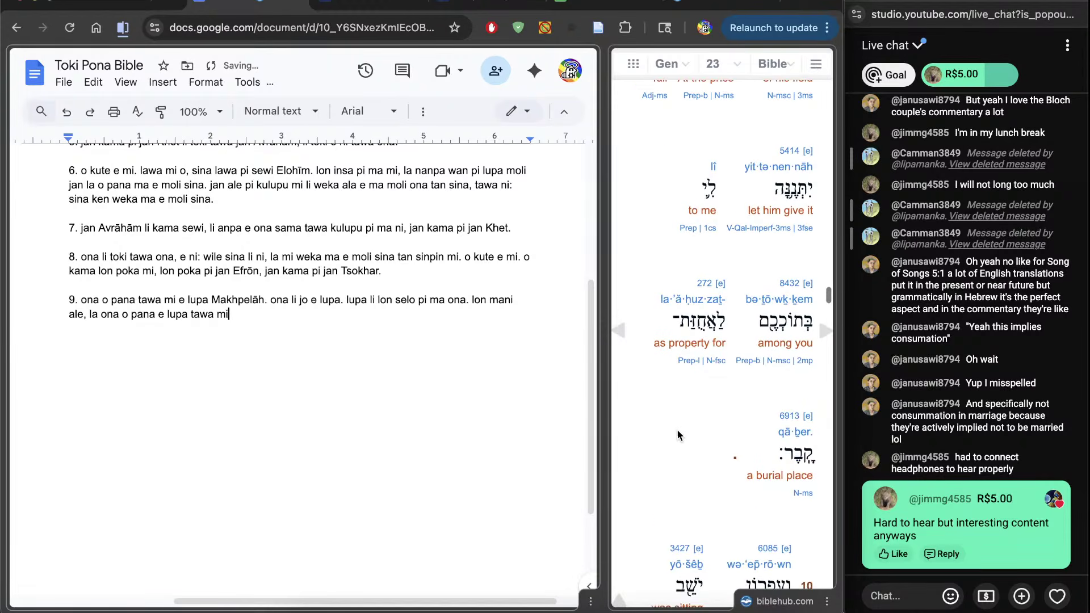
{"action": "scroll", "coordinate": [670, 448], "scroll_direction": "down", "scroll_amount": 1}
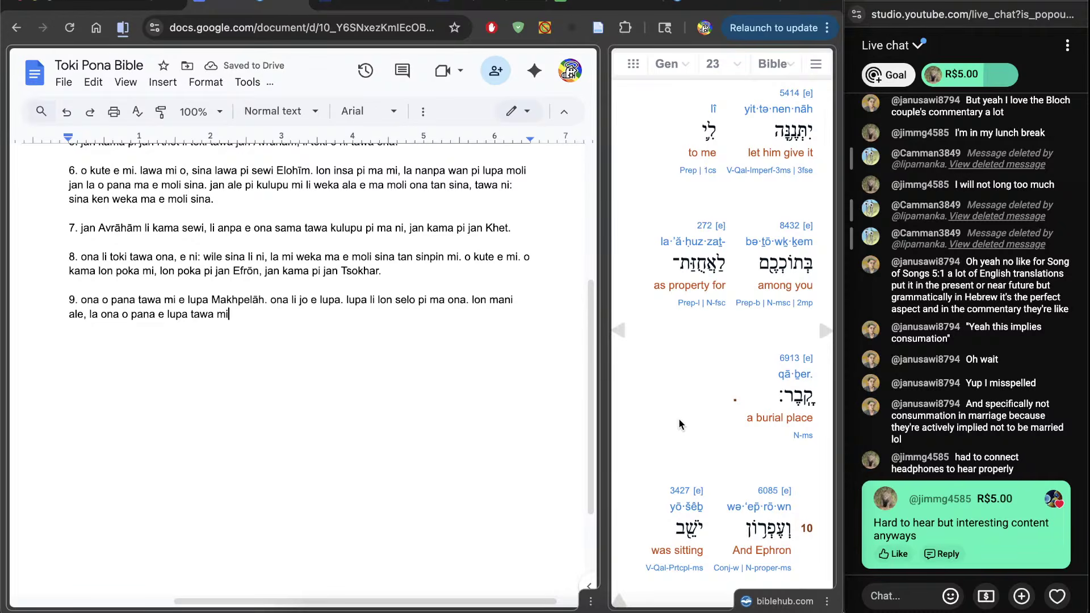
{"action": "type", "text": ", lon insa pi kulupu "}
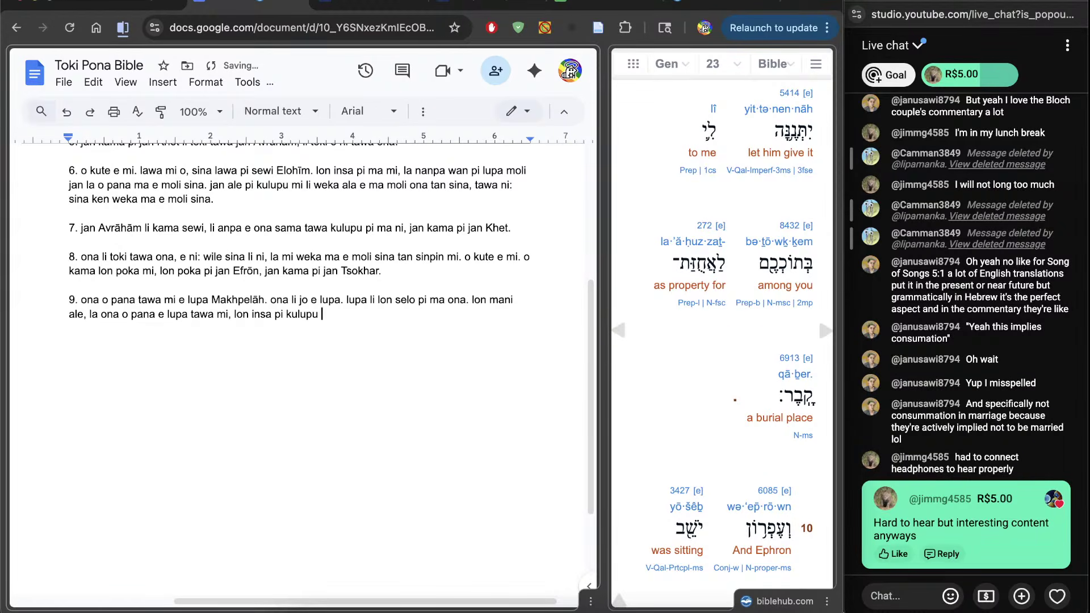
{"action": "type", "text": "sina, tawa ni: mi jo e ona"}
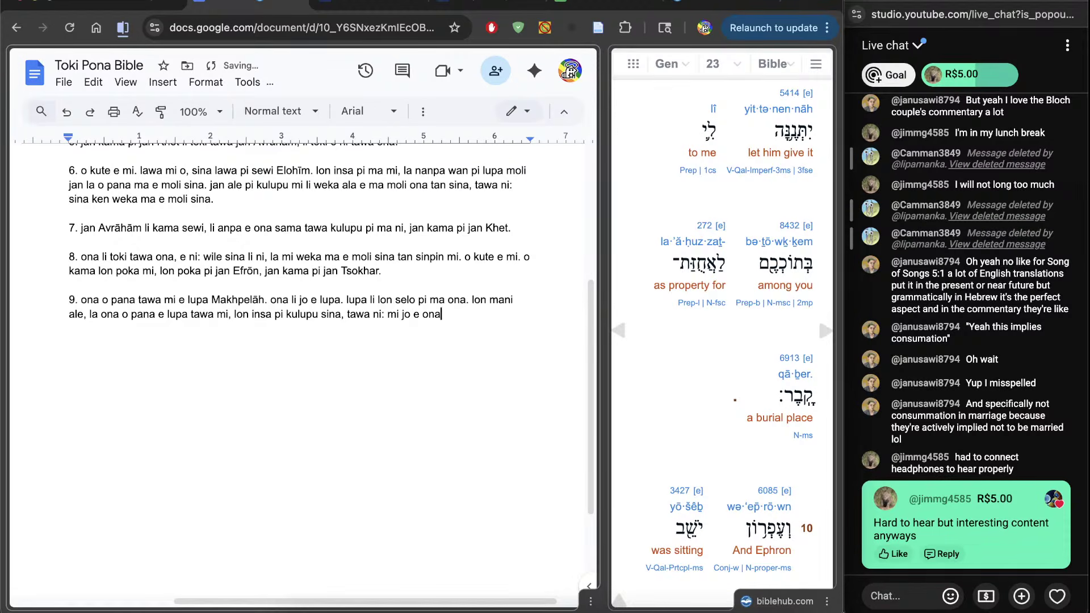
Finish verse 9 with ", li ken weka ma e moli."
{"action": "type", "text": ", li ken pana ma e"}
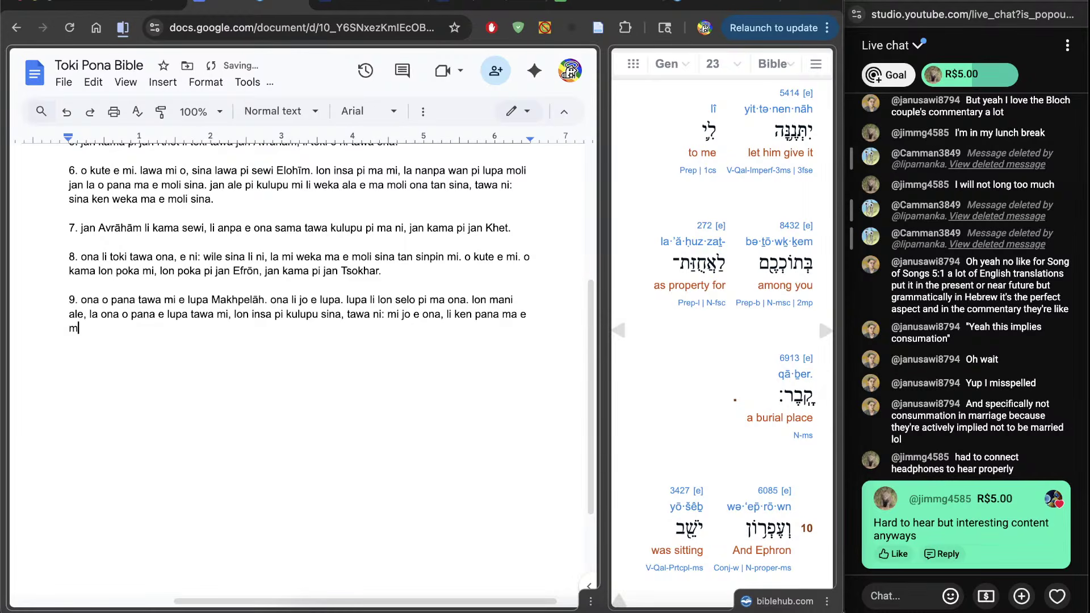
{"action": "key", "text": "BackSpace"}
{"action": "key", "text": "BackSpace"}
{"action": "key", "text": "BackSpace"}
{"action": "key", "text": "BackSpace"}
{"action": "key", "text": "BackSpace"}
{"action": "key", "text": "BackSpace"}
{"action": "key", "text": "BackSpace"}
{"action": "key", "text": "BackSpace"}
{"action": "key", "text": "BackSpace"}
{"action": "key", "text": "BackSpace"}
{"action": "type", "text": "weka ma e moli mi"}
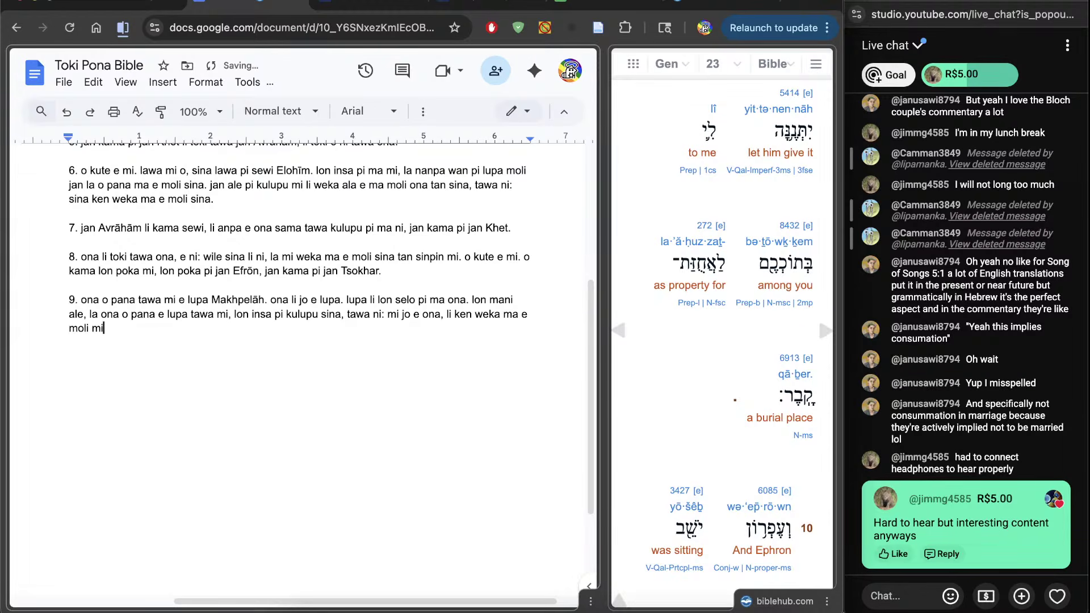
{"action": "key", "text": "BackSpace"}
{"action": "key", "text": "BackSpace"}
{"action": "key", "text": "BackSpace"}
{"action": "type", "text": "."}
Start a new paragraph numbered "10." below verse 9, and read the opening words of verse 10 in the interlinear
{"action": "scroll", "coordinate": [680, 464], "scroll_direction": "down", "scroll_amount": 1}
{"action": "key", "text": "Return"}
{"action": "key", "text": "Return"}
{"action": "type", "text": "10"}
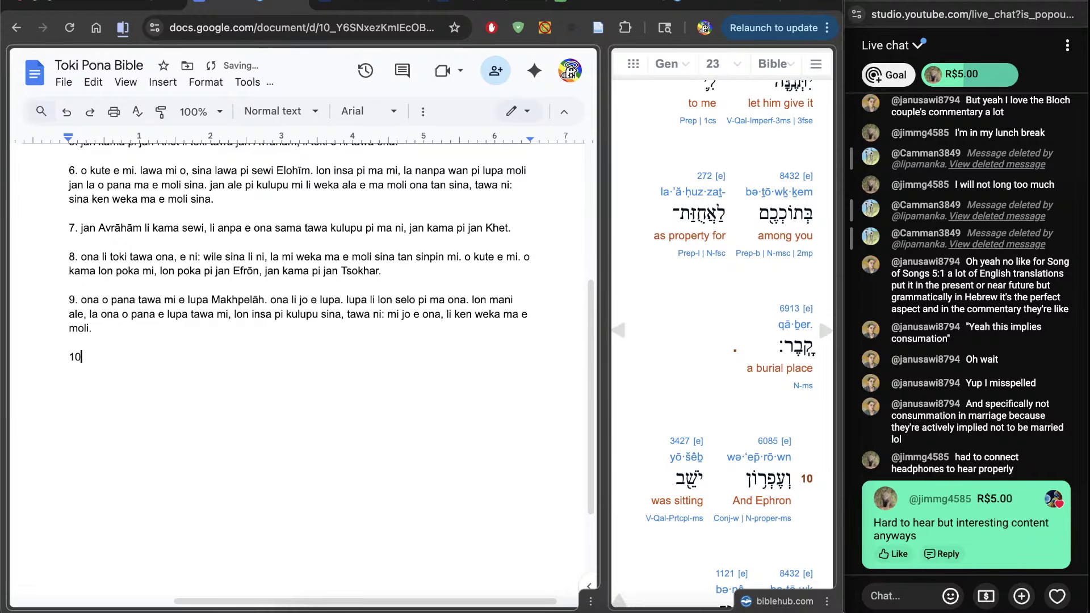
{"action": "type", "text": "."}
{"action": "scroll", "coordinate": [635, 463], "scroll_direction": "down", "scroll_amount": 2}
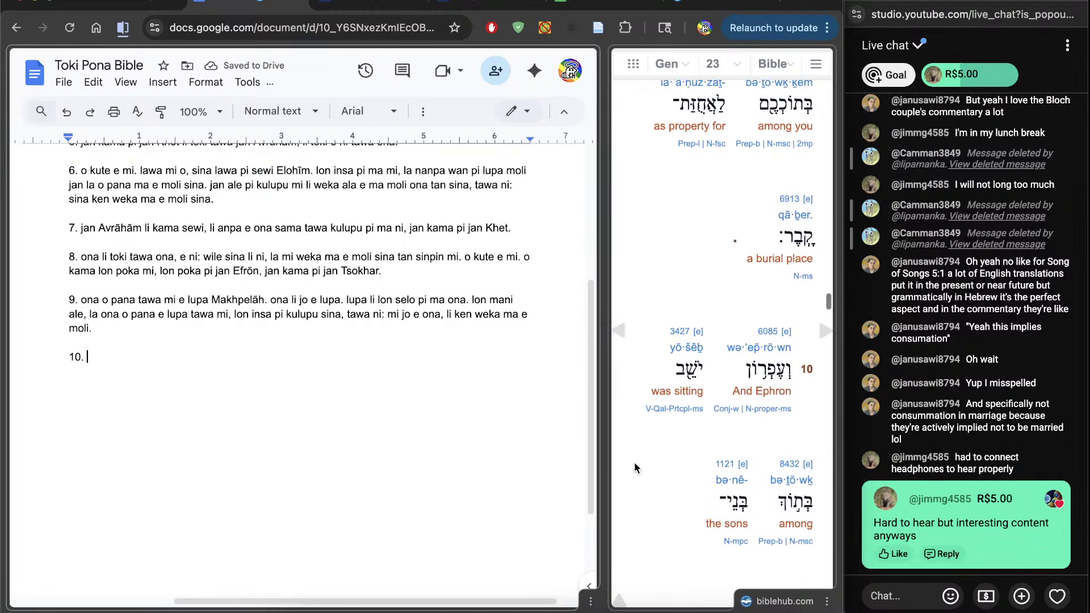
{"action": "scroll", "coordinate": [635, 463], "scroll_direction": "down", "scroll_amount": 3}
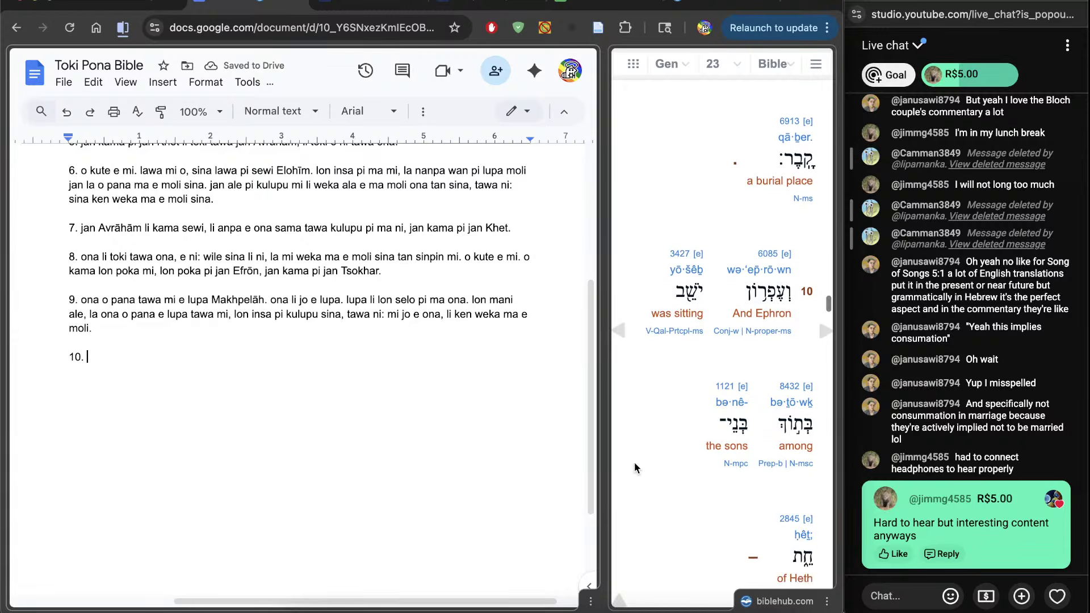
{"action": "scroll", "coordinate": [635, 463], "scroll_direction": "up", "scroll_amount": 2}
{"action": "scroll", "coordinate": [635, 463], "scroll_direction": "up", "scroll_amount": 1}
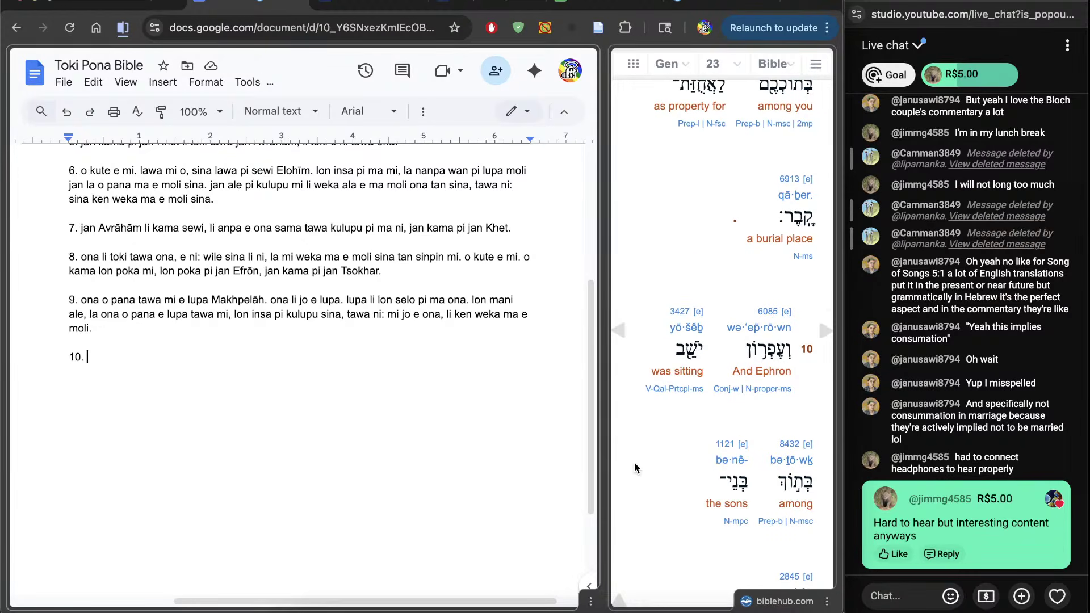
{"action": "scroll", "coordinate": [635, 462], "scroll_direction": "down", "scroll_amount": 3}
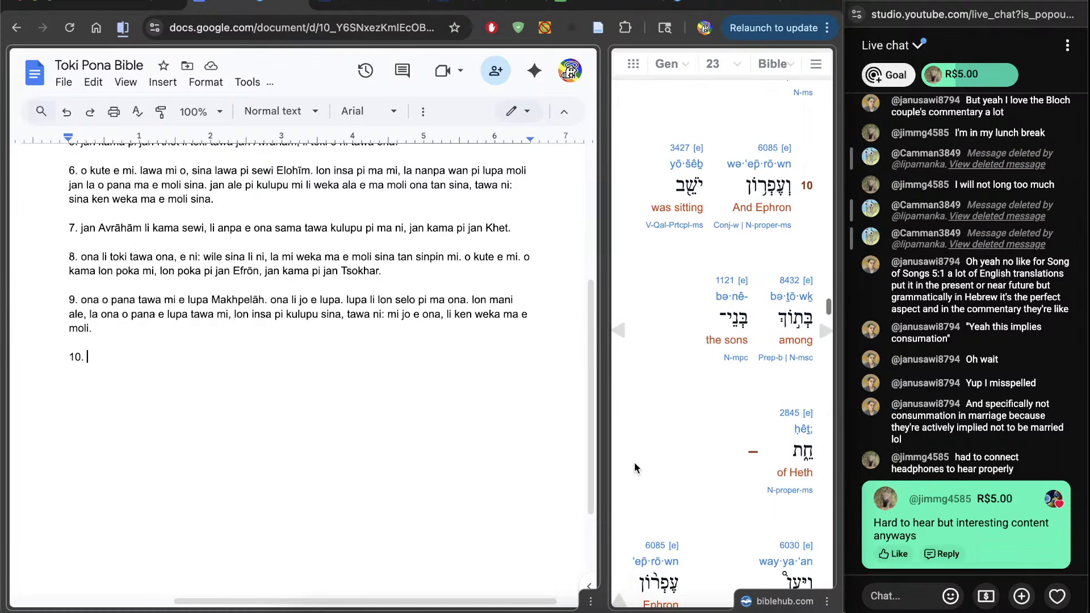
Begin verse 10 with "jan Efrōn li awen lon", checking the Strong's 3427 entry for "was sitting"
{"action": "type", "text": "jan E"}
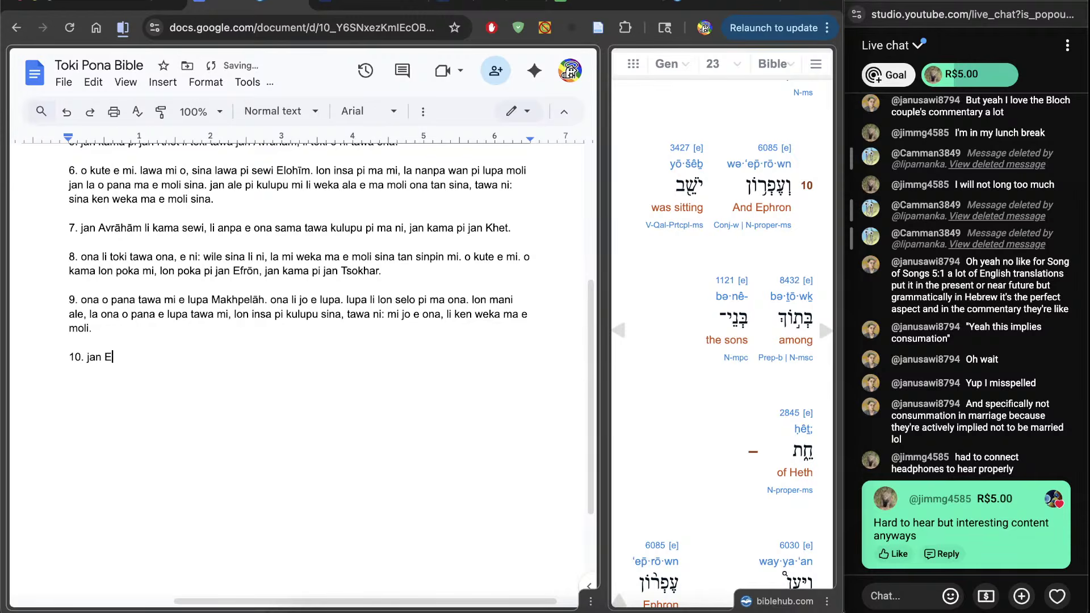
{"action": "type", "text": "frōn"}
{"action": "scroll", "coordinate": [676, 452], "scroll_direction": "down", "scroll_amount": 1}
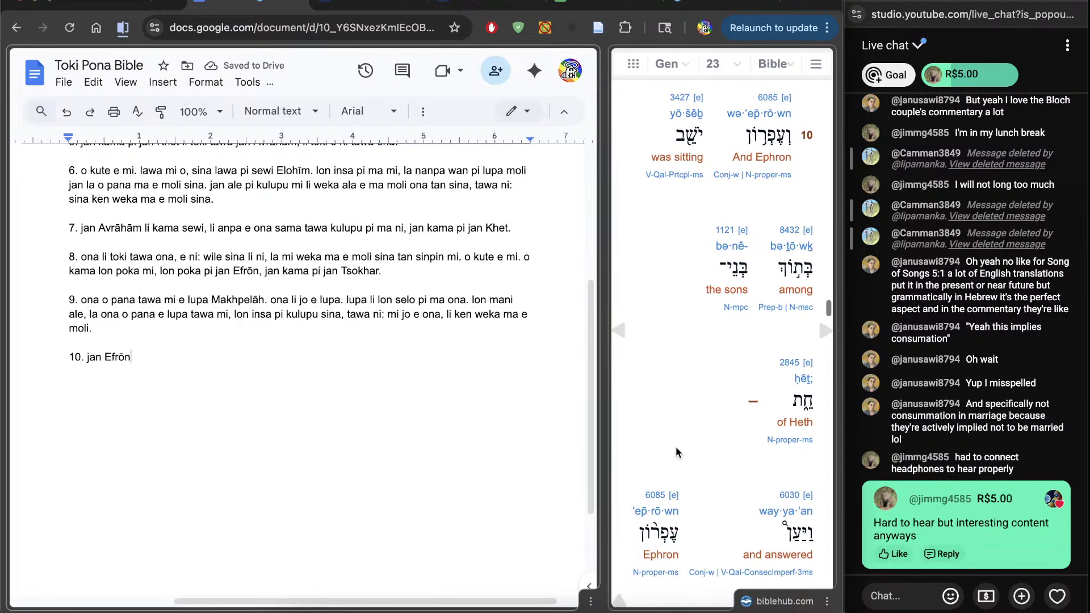
{"action": "type", "text": "li"}
{"action": "scroll", "coordinate": [682, 144], "scroll_direction": "up", "scroll_amount": 1}
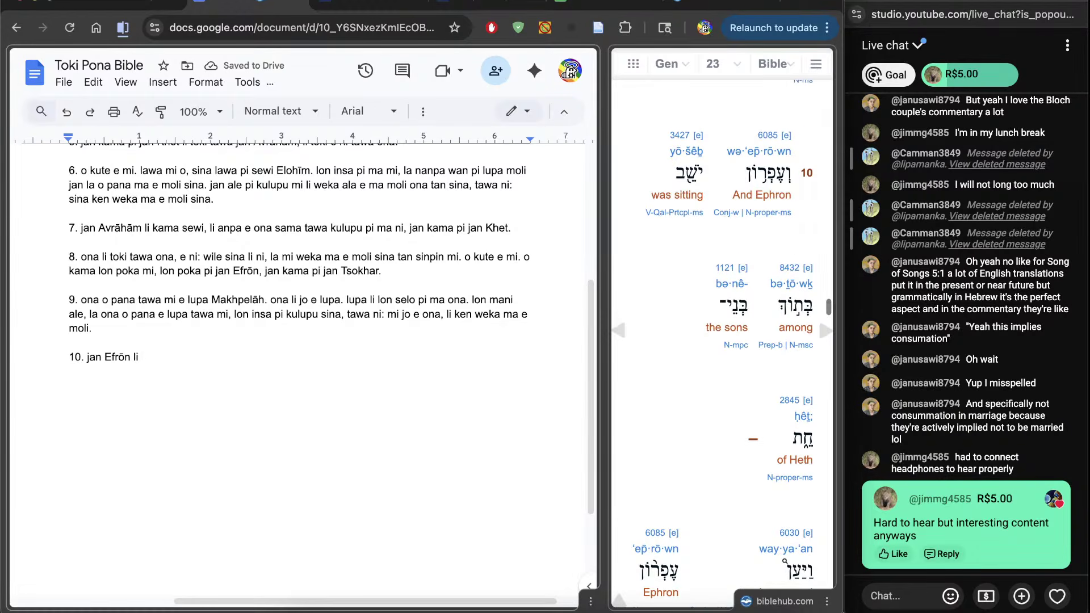
{"action": "left_click", "coordinate": [681, 138]}
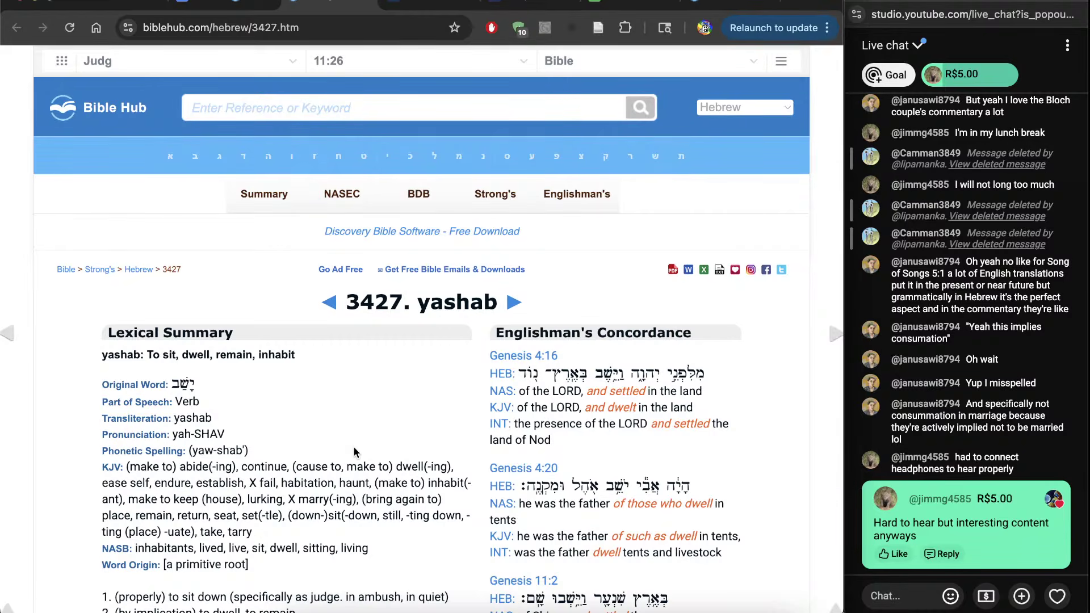
{"action": "key", "text": "ctrl+w"}
{"action": "type", "text": "awen lon"}
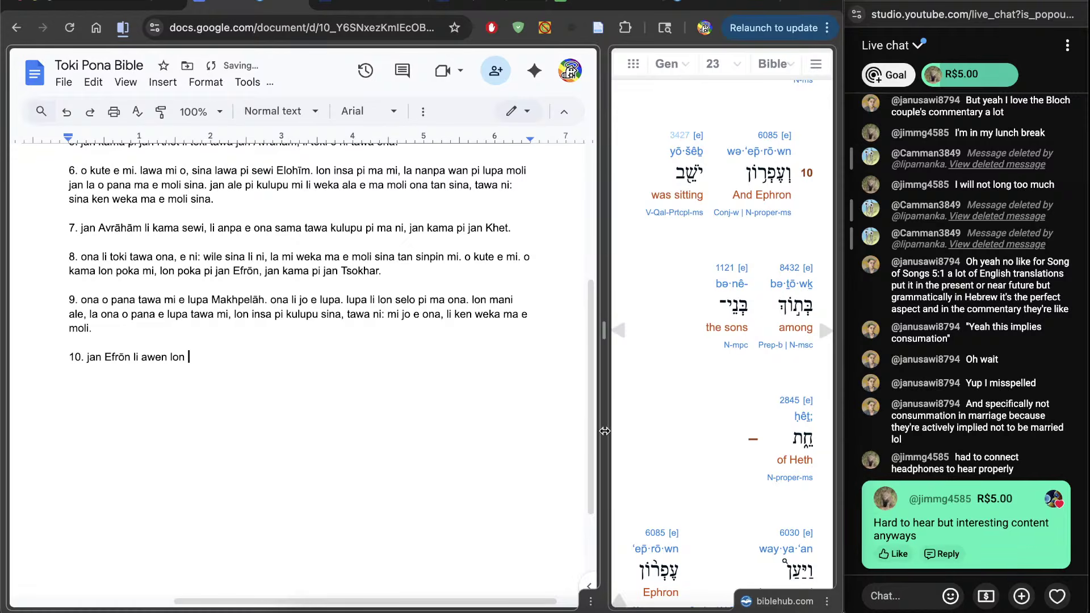
Check the Strong's 8432 entry for "among" in verse 10, and return to the document
{"action": "left_click", "coordinate": [787, 275]}
{"action": "left_click", "coordinate": [787, 275]}
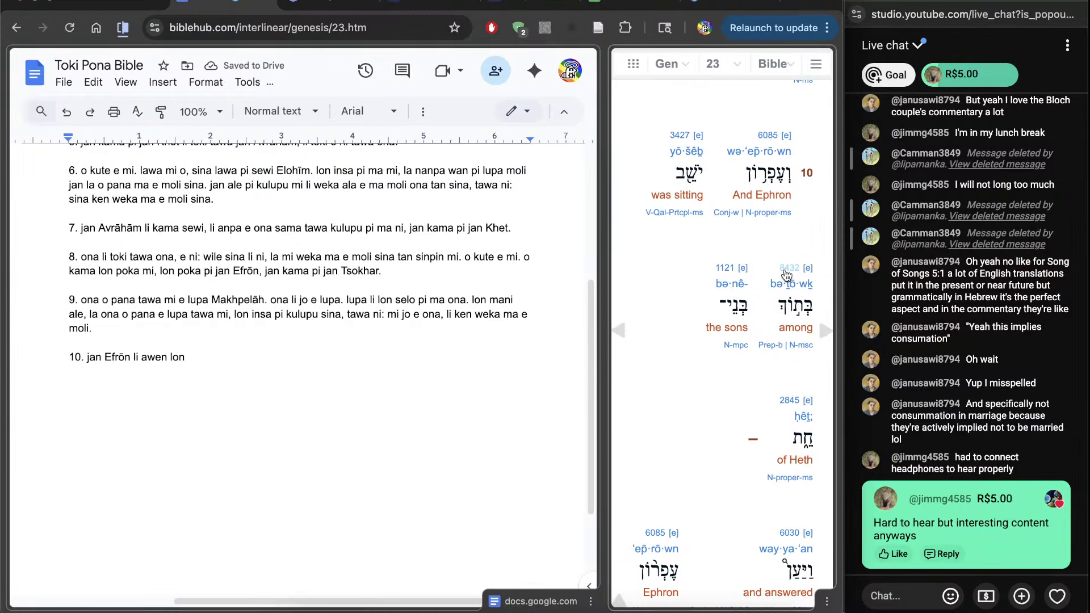
{"action": "key", "text": "ctrl+w"}
{"action": "left_click", "coordinate": [369, 465]}
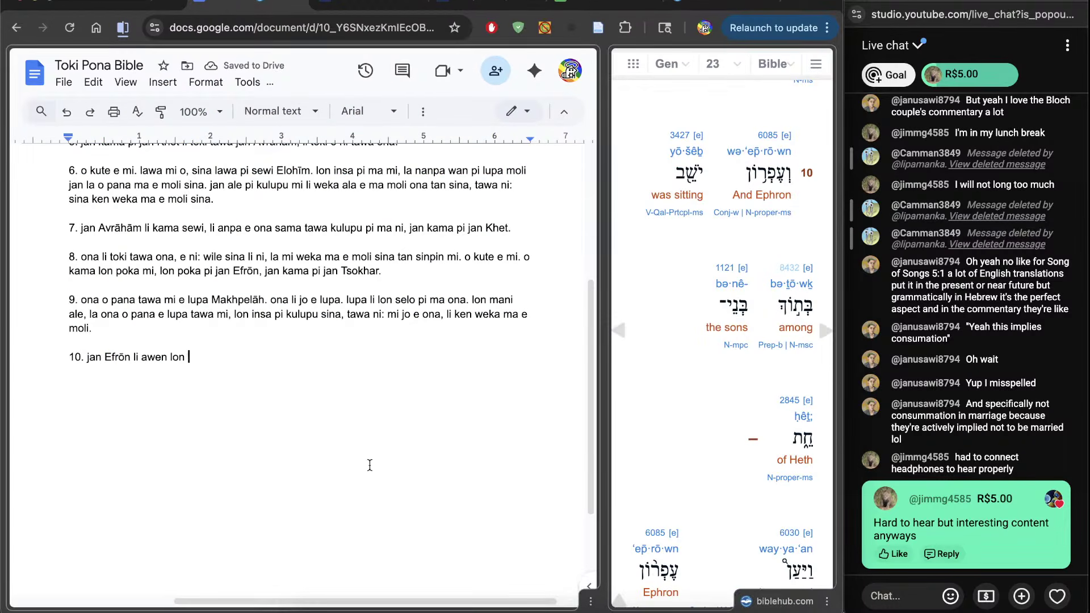
{"action": "type", "text": "insa pi k"}
{"action": "key", "text": "BackSpace"}
{"action": "key", "text": "BackSpace"}
{"action": "key", "text": "BackSpace"}
{"action": "type", "text": "pi kulupu"}
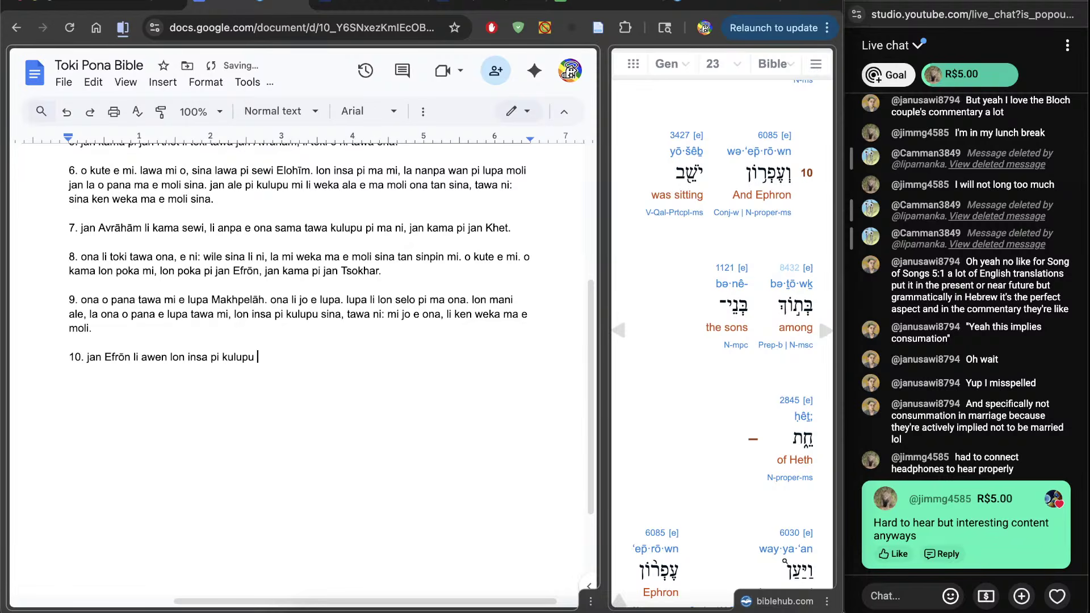
{"action": "key", "text": "BackSpace"}
{"action": "key", "text": "BackSpace"}
{"action": "key", "text": "BackSpace"}
{"action": "key", "text": "BackSpace"}
{"action": "key", "text": "BackSpace"}
{"action": "key", "text": "BackSpace"}
{"action": "key", "text": "BackSpace"}
{"action": "key", "text": "BackSpace"}
{"action": "key", "text": "BackSpace"}
{"action": "key", "text": "BackSpace"}
{"action": "key", "text": "BackSpace"}
{"action": "key", "text": "BackSpace"}
{"action": "key", "text": "BackSpace"}
{"action": "key", "text": "BackSpace"}
{"action": "key", "text": "BackSpace"}
Continue verse 10 after "lon" with "kulupu ni: ona li kama tan jan Khet."
{"action": "type", "text": "kulupu ni: ona li kama tan jan Khet."}
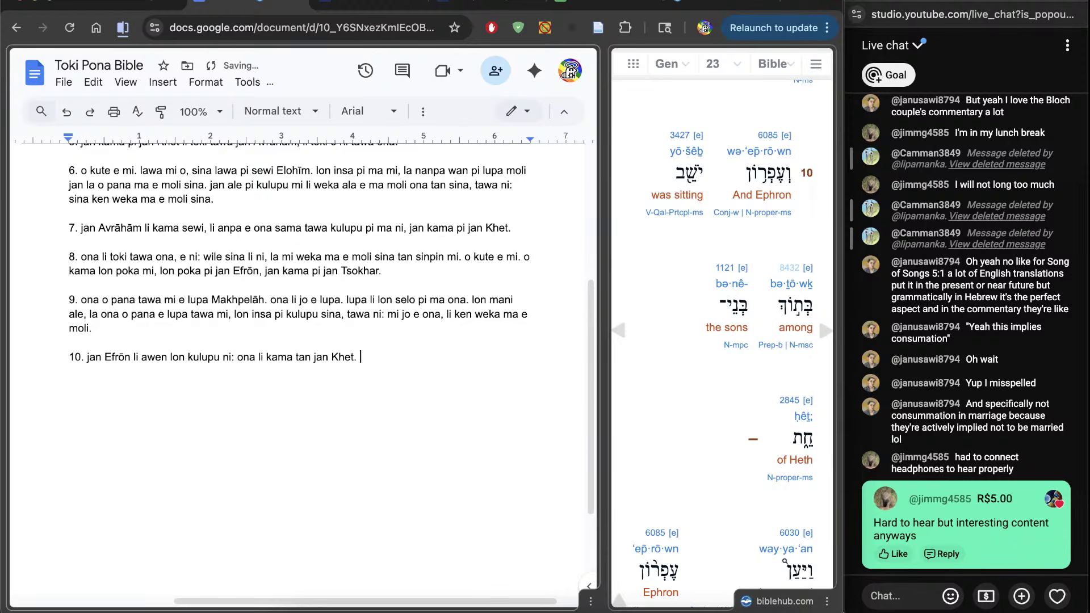
{"action": "scroll", "coordinate": [663, 401], "scroll_direction": "down", "scroll_amount": 5}
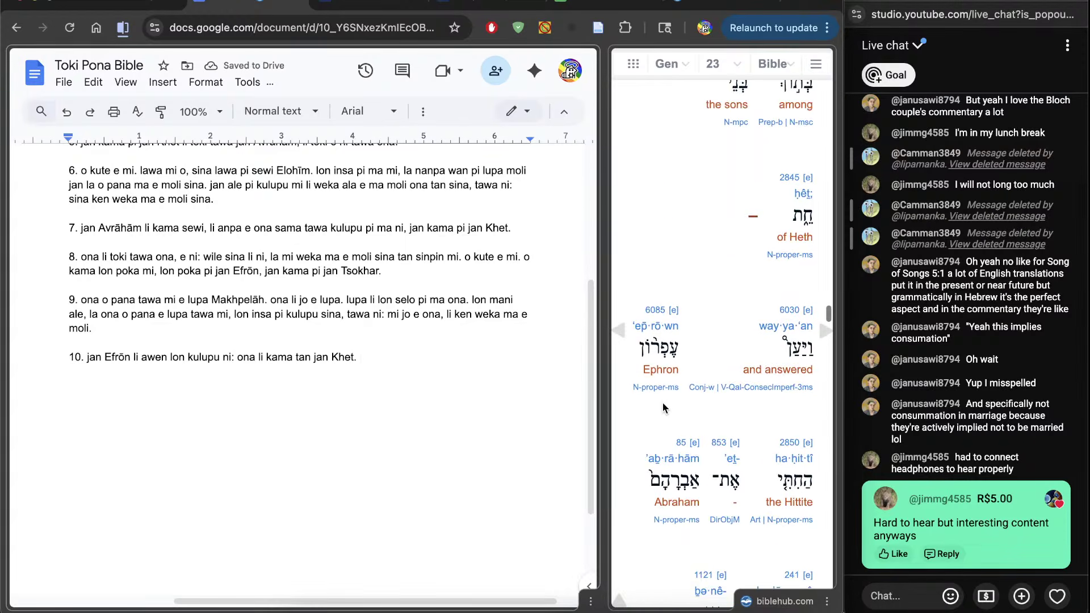
{"action": "scroll", "coordinate": [629, 534], "scroll_direction": "down", "scroll_amount": 1}
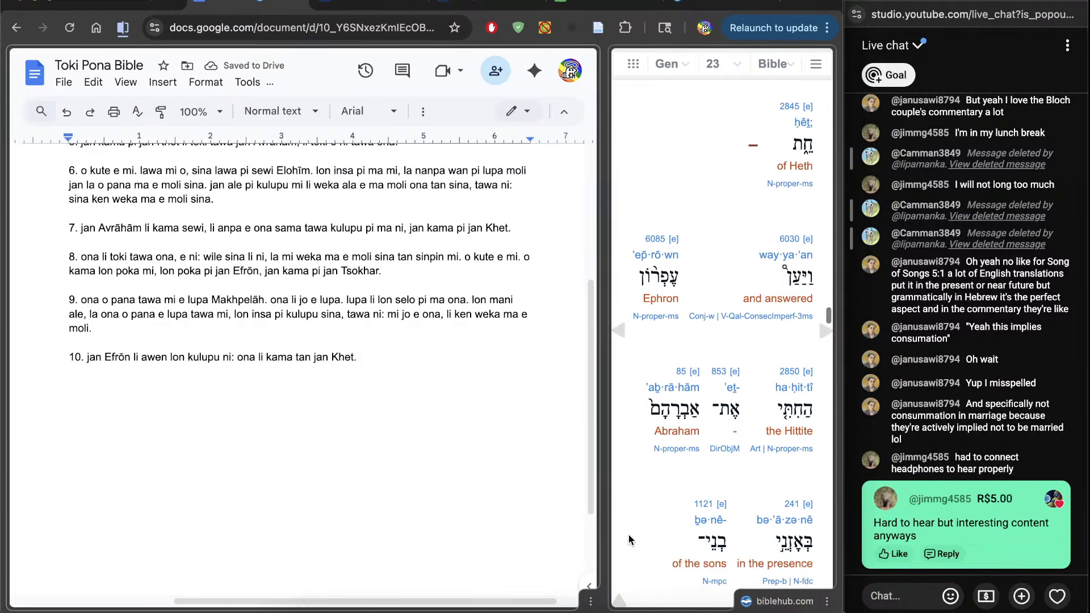
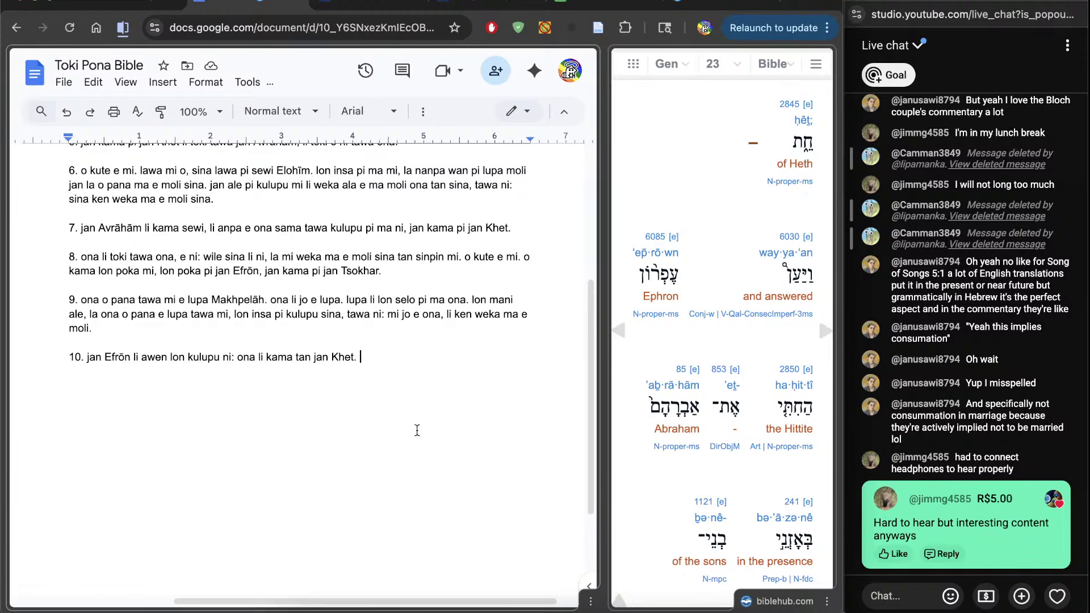
Start the second sentence of verse 10 with "jan Efrōn pi kulupu Khittī"
{"action": "type", "text": "jan Efro"}
{"action": "key", "text": "BackSpace"}
{"action": "type", "text": "ōn l"}
{"action": "type", "text": "i ka"}
{"action": "key", "text": "BackSpace"}
{"action": "key", "text": "BackSpace"}
{"action": "key", "text": "BackSpace"}
{"action": "key", "text": "BackSpace"}
{"action": "key", "text": "BackSpace"}
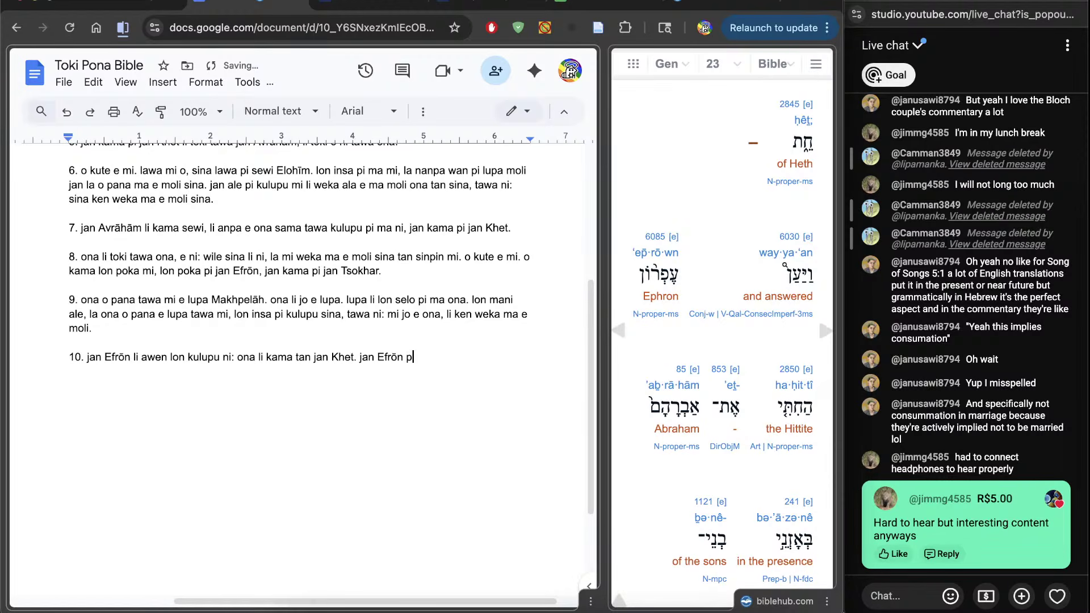
{"action": "type", "text": "pi kulupu Khittī"}
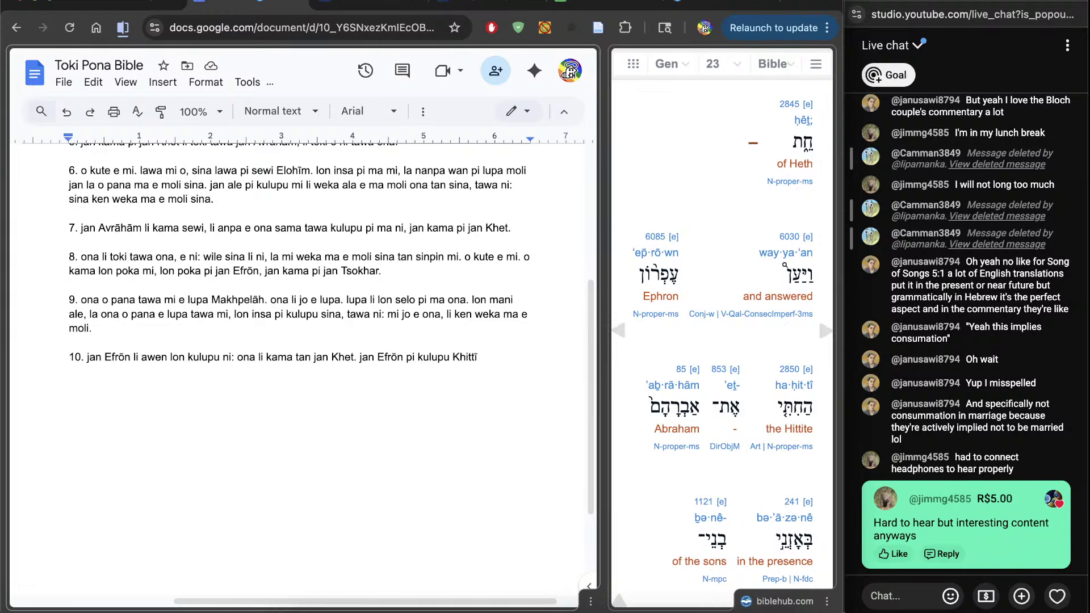
Continue the second sentence of verse 10 with "li toki tawa jan Avrāhām lon"
{"action": "type", "text": "li toki"}
{"action": "scroll", "coordinate": [656, 547], "scroll_direction": "down", "scroll_amount": 3}
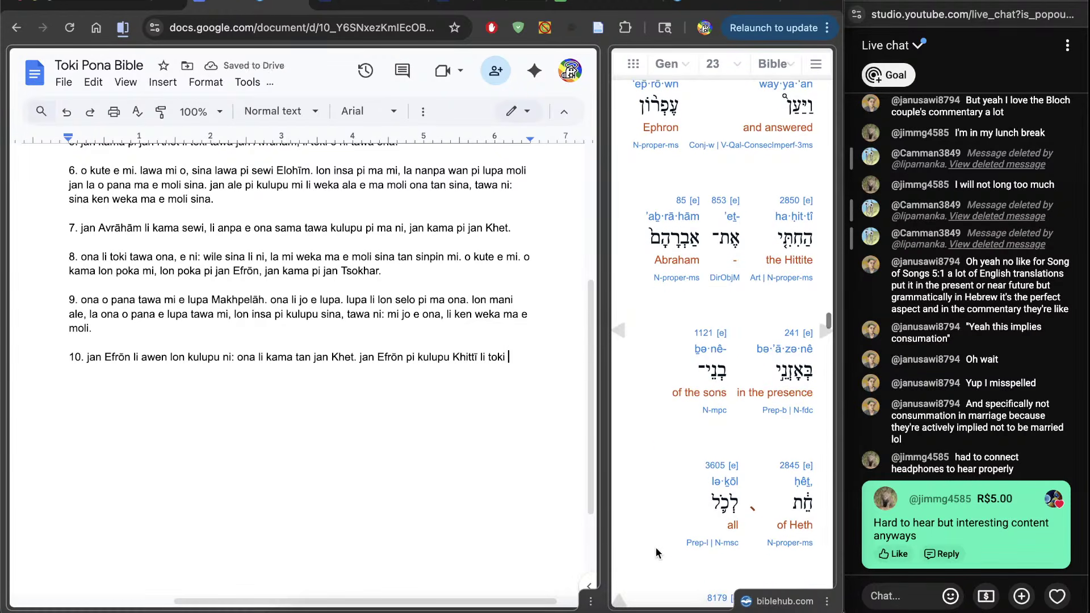
{"action": "type", "text": "tawa "}
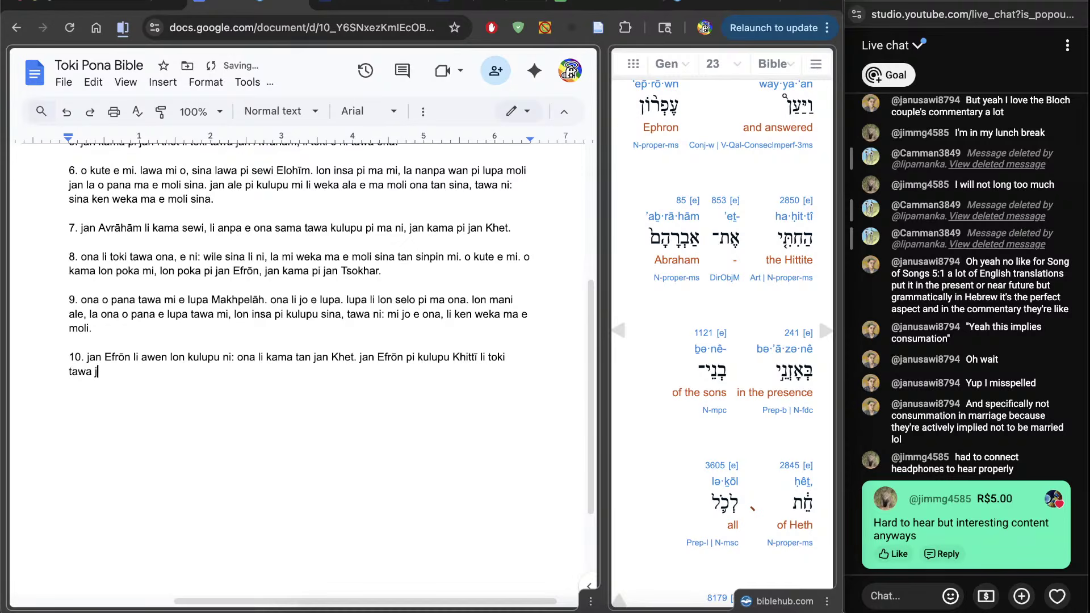
{"action": "type", "text": "jan Avrāhām lon"}
Look up the Strong's 241 entry for "in the presence" in verse 10, and close it to return to the document
{"action": "left_click", "coordinate": [789, 377]}
{"action": "scroll", "coordinate": [789, 341], "scroll_direction": "down", "scroll_amount": 2}
{"action": "double_click", "coordinate": [789, 256]}
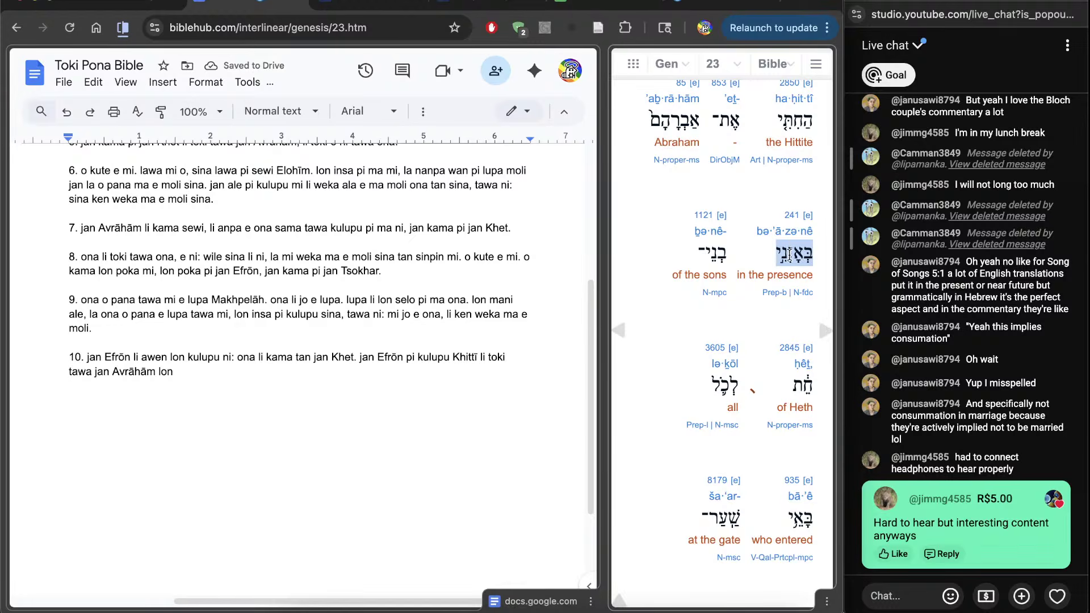
{"action": "left_click", "coordinate": [788, 218]}
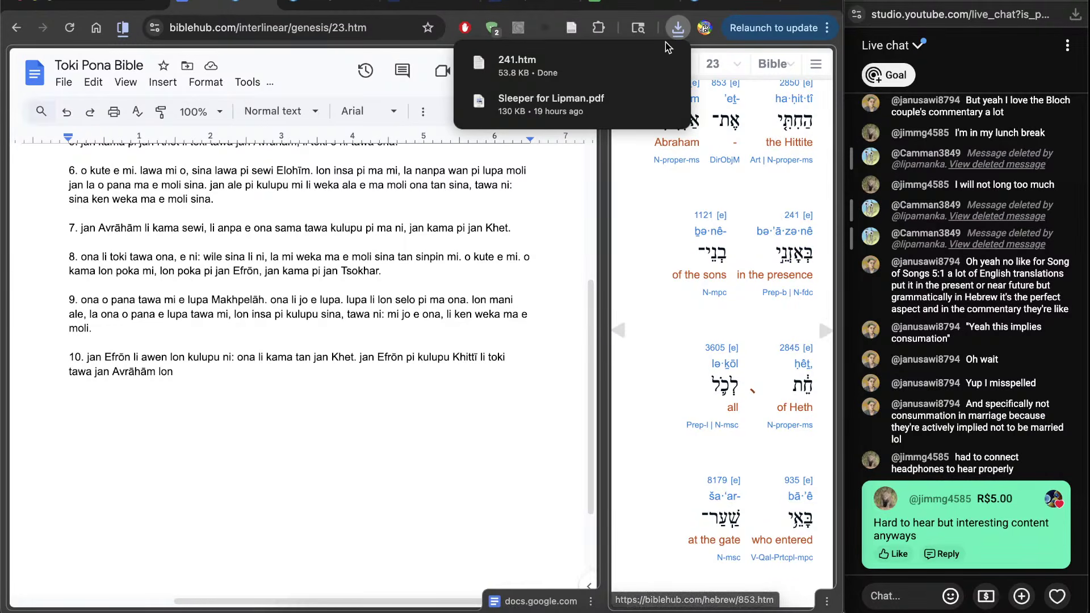
{"action": "left_click", "coordinate": [679, 29]}
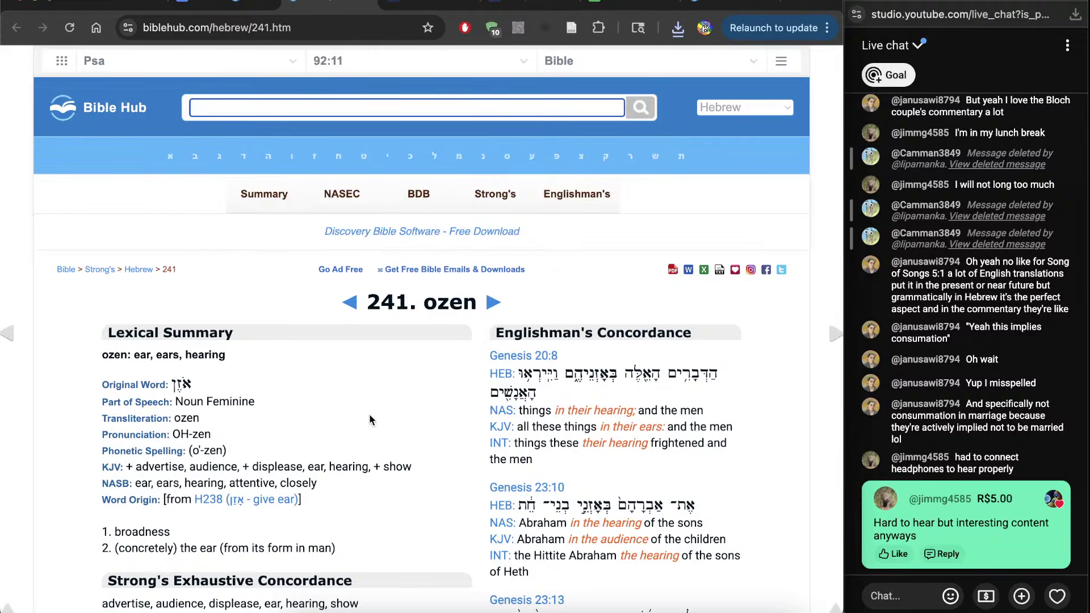
{"action": "key", "text": "ctrl+w"}
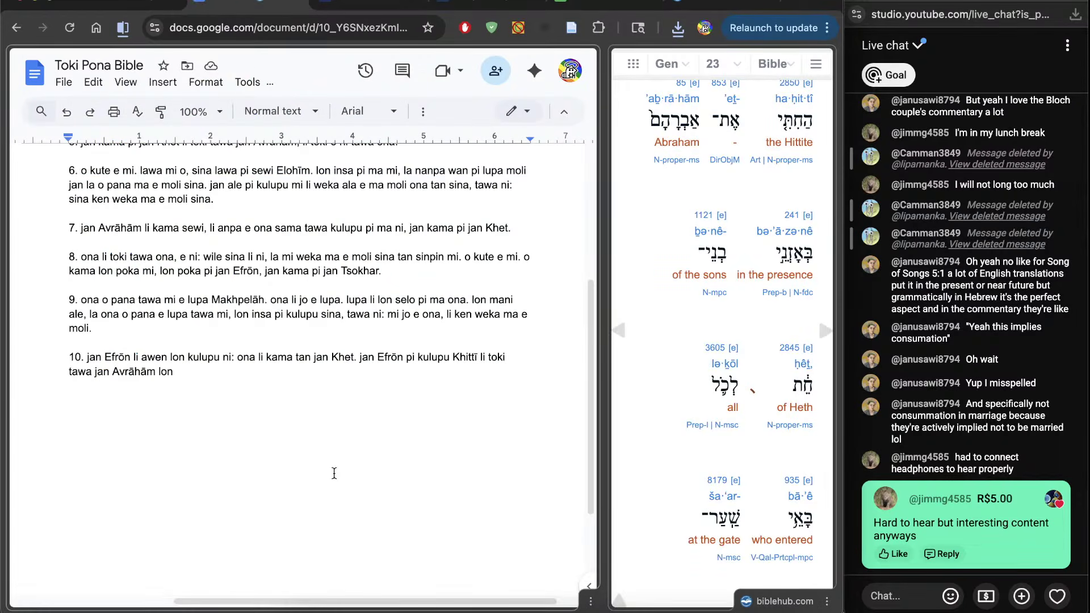
Extend verse 10 with "kute pi jan kama pi jan Khet, tawa ale ni: ona li kama"
{"action": "type", "text": "kute pi jan kama pi jan Khet"}
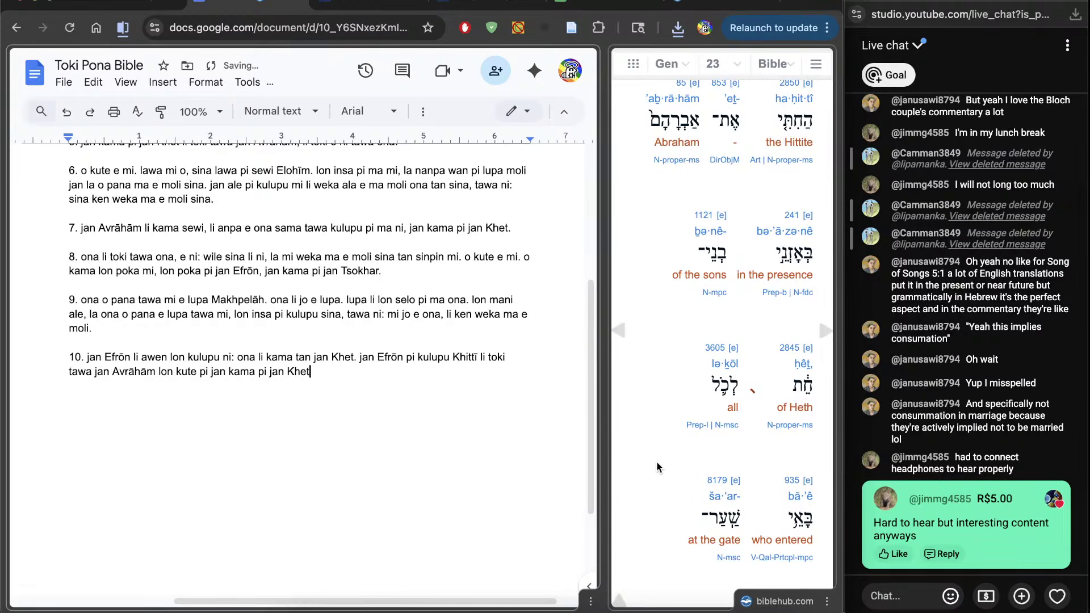
{"action": "type", "text": ", tawa ale ni"}
{"action": "scroll", "coordinate": [744, 340], "scroll_direction": "down", "scroll_amount": 6}
{"action": "type", "text": ": ona li kama"}
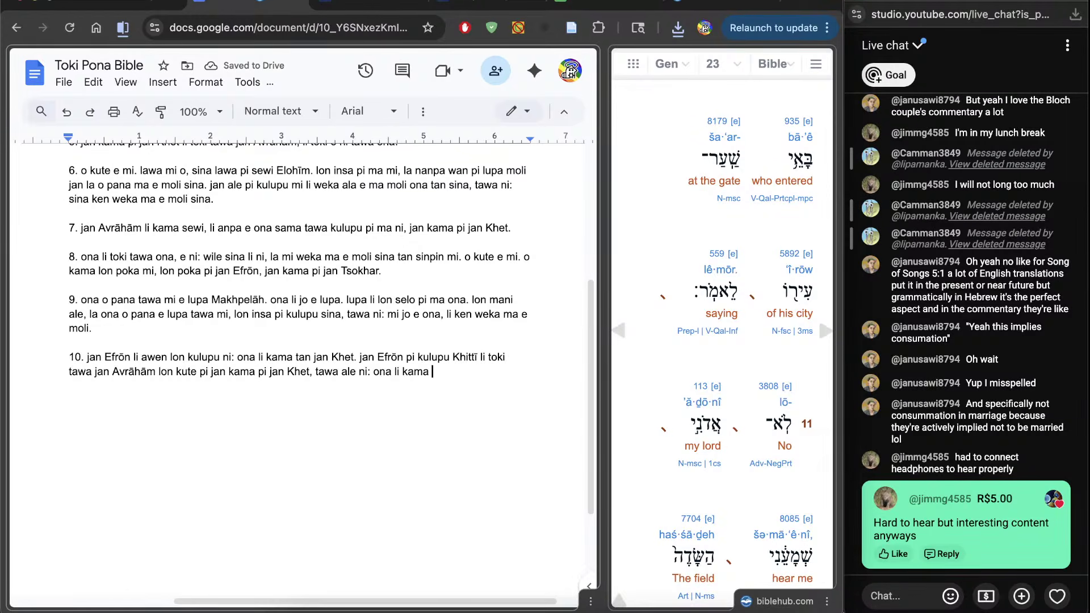
Finish verse 10 with "lon lupa mi pi ma tomo. ona li toki e ni."
{"action": "type", "text": "lon lupa mi pma"}
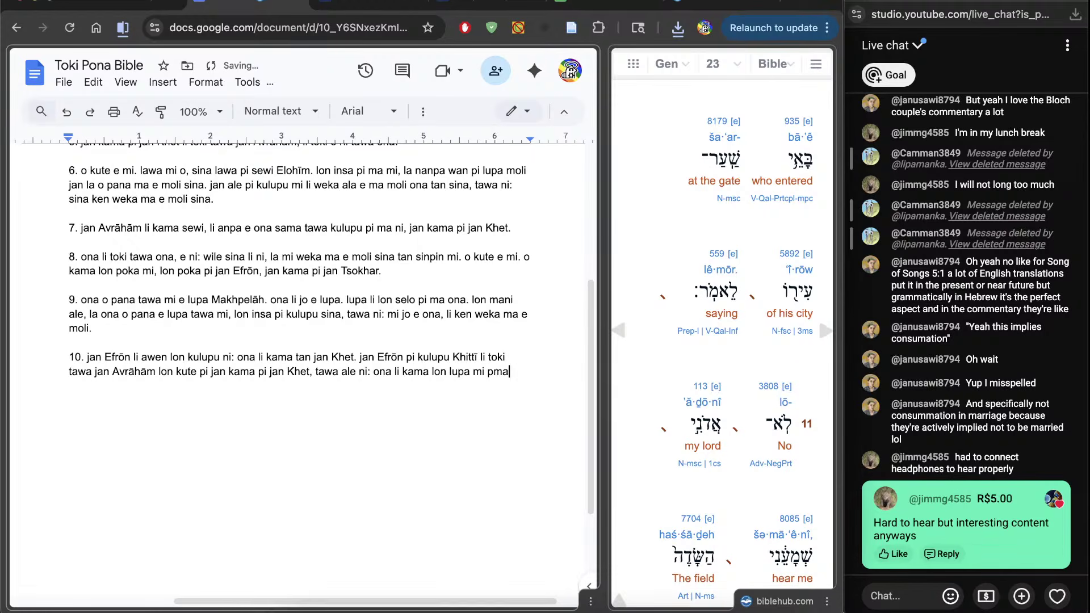
{"action": "key", "text": "BackSpace"}
{"action": "key", "text": "BackSpace"}
{"action": "type", "text": "i ma tomo. ona li toki e ni."}
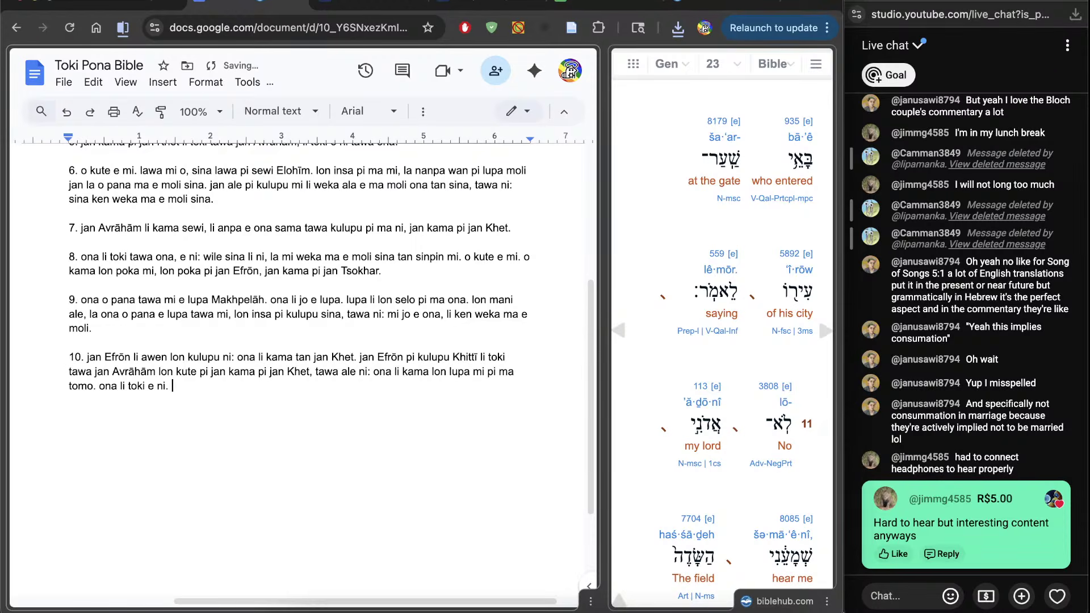
Start a new paragraph numbered "11." and begin the verse with "ala a, lawa mi o."
{"action": "key", "text": "Return"}
{"action": "key", "text": "Return"}
{"action": "type", "text": "11."}
{"action": "scroll", "coordinate": [615, 465], "scroll_direction": "down", "scroll_amount": 5}
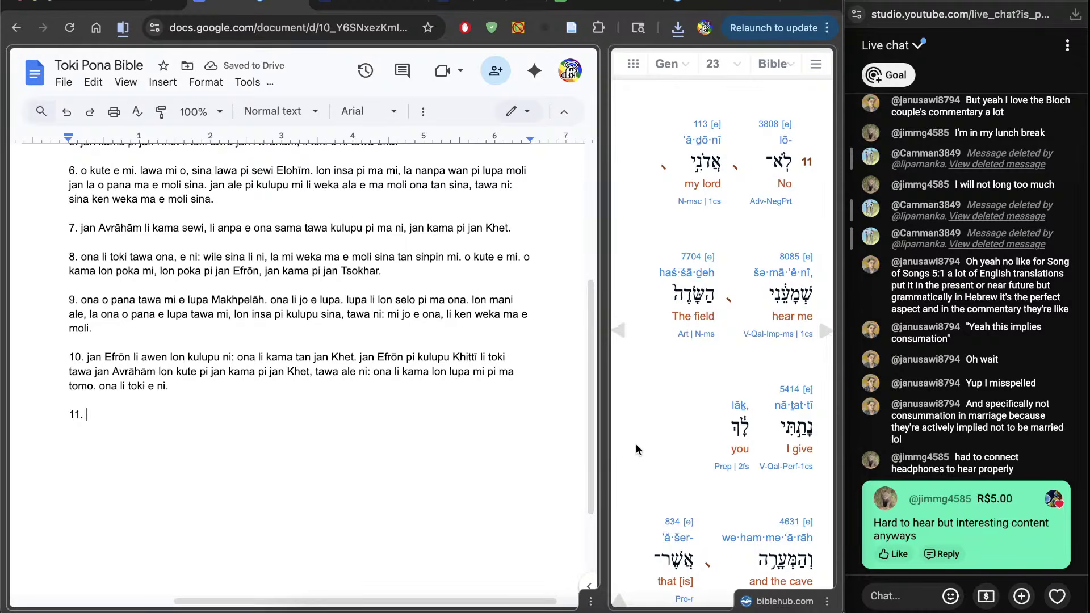
{"action": "type", "text": "ala a, lawa mi o. "}
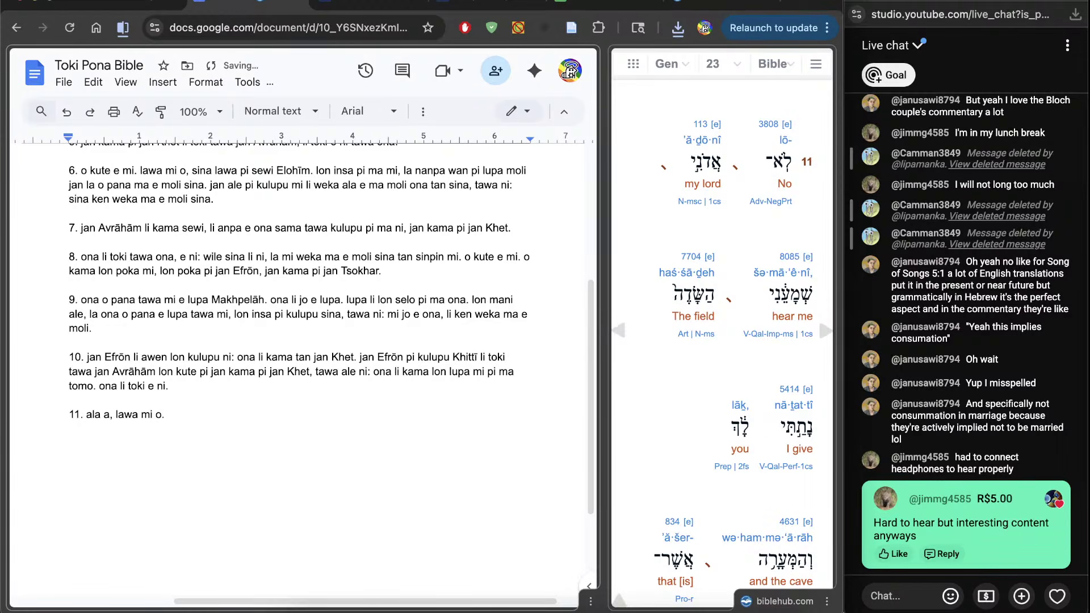
Extend verse 11 with "o kute e mi. mi pana e ma tawa sina, e lupa ona tawa sina."
{"action": "type", "text": "o kute e mi."}
{"action": "scroll", "coordinate": [744, 341], "scroll_direction": "down", "scroll_amount": 3}
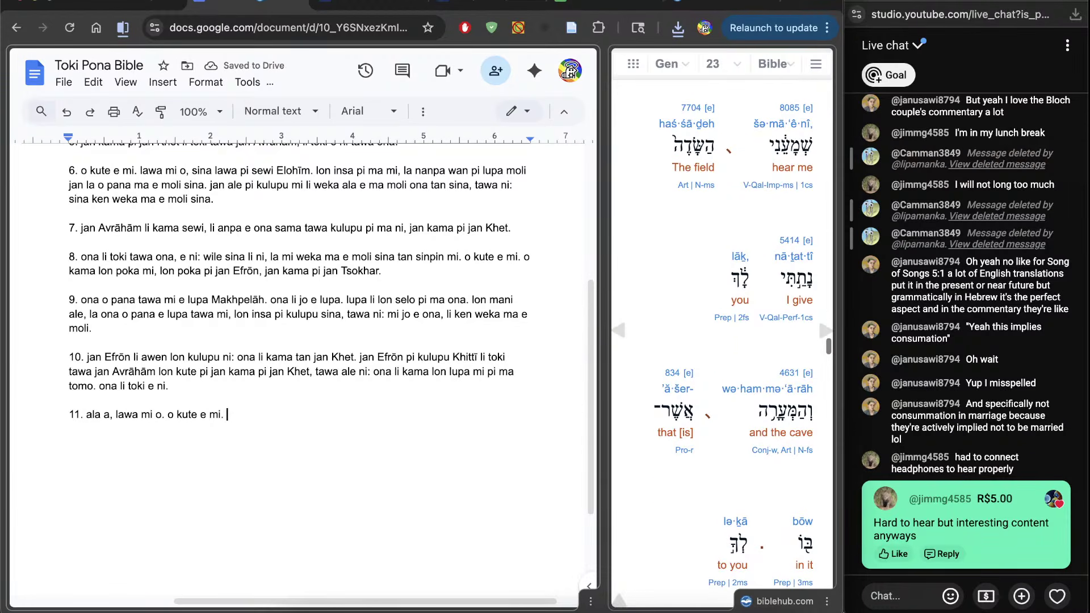
{"action": "type", "text": "mi pana e ma tawa sina, e"}
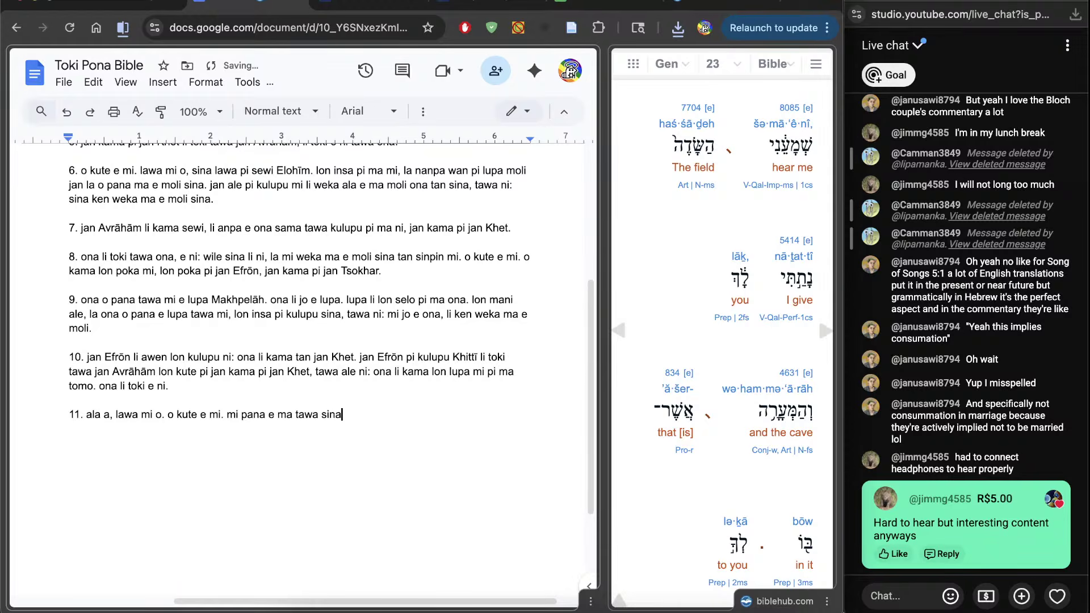
{"action": "scroll", "coordinate": [732, 341], "scroll_direction": "down", "scroll_amount": 2}
{"action": "type", "text": "lupa "}
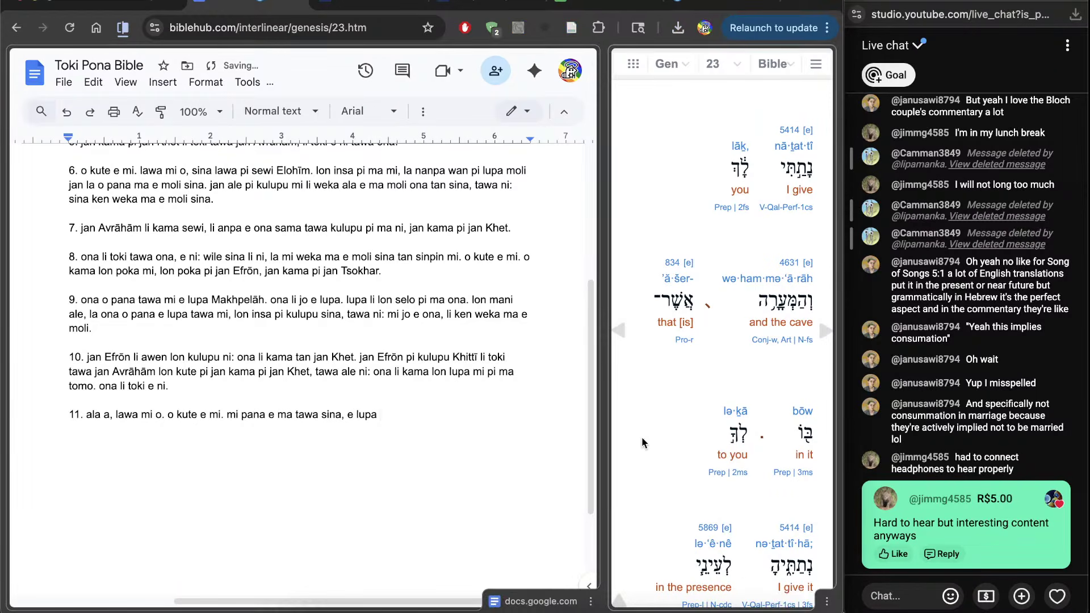
{"action": "type", "text": "ona "}
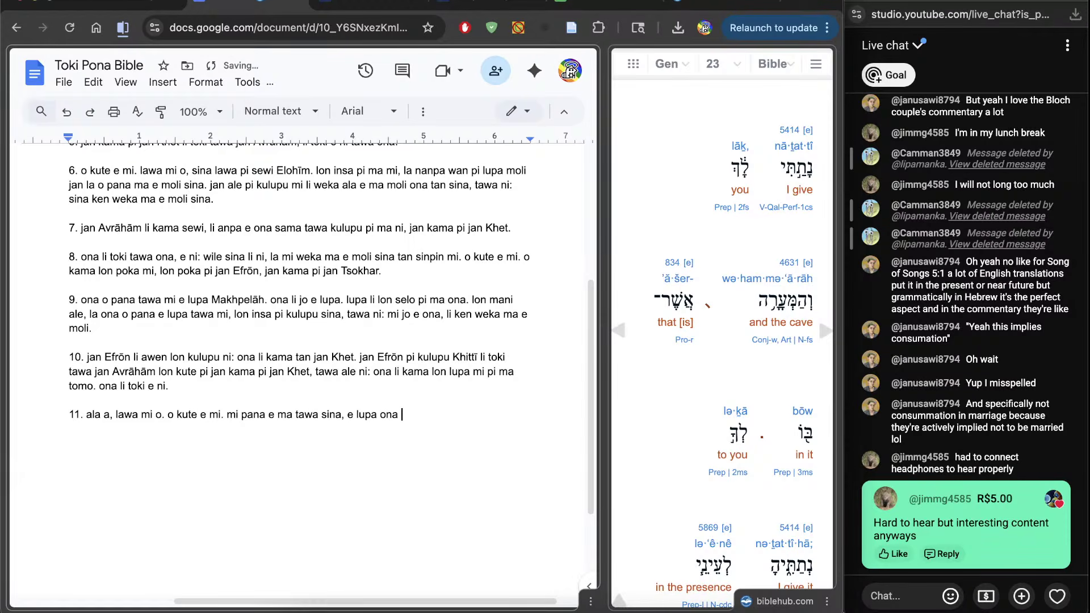
{"action": "type", "text": "tawa sina."}
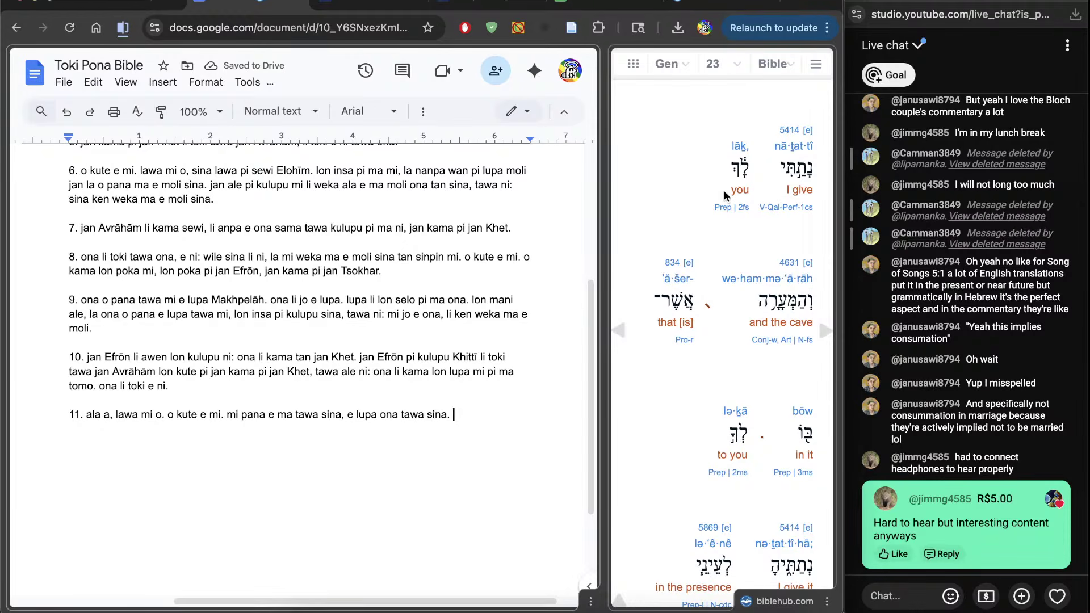
Compare the Hebrew forms glossed "you" and "to you" around "I give" and "and the cave" in verse 11 of the interlinear
{"action": "double_click", "coordinate": [738, 170]}
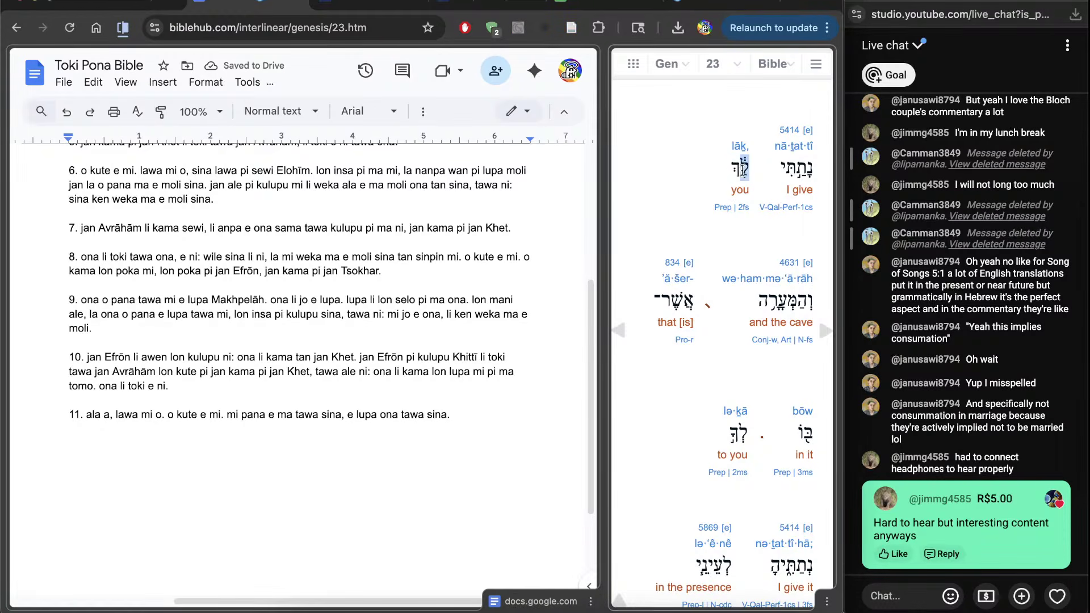
{"action": "left_click_drag", "start_coordinate": [744, 170], "coordinate": [732, 171]}
{"action": "double_click", "coordinate": [737, 433]}
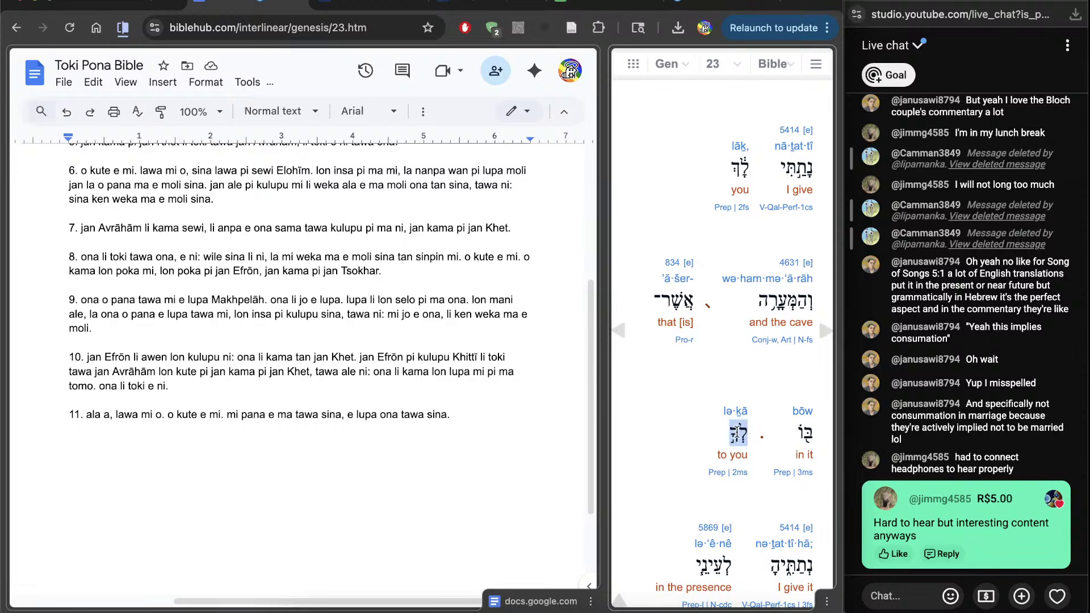
{"action": "left_click", "coordinate": [741, 369]}
{"action": "left_click_drag", "start_coordinate": [751, 166], "coordinate": [743, 166]}
{"action": "left_click", "coordinate": [743, 166]}
{"action": "double_click", "coordinate": [768, 304]}
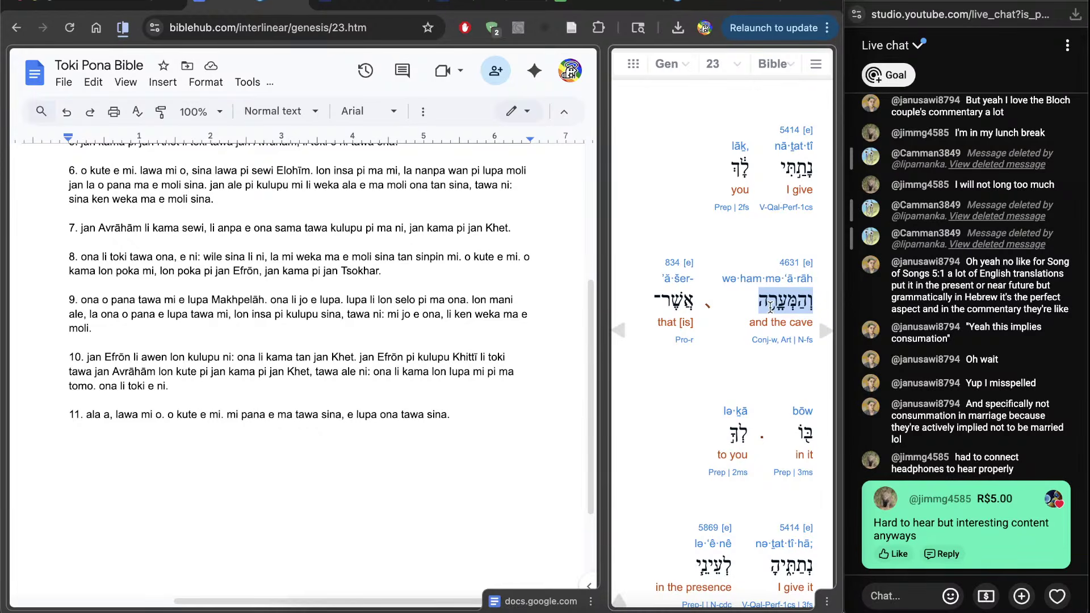
{"action": "scroll", "coordinate": [775, 250], "scroll_direction": "up", "scroll_amount": 2}
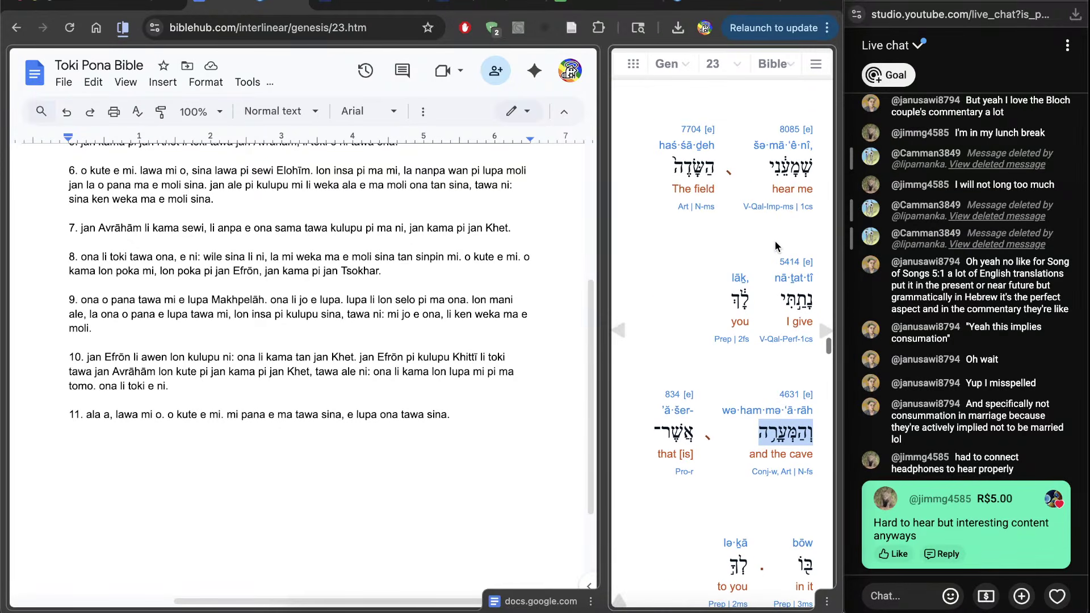
{"action": "left_click", "coordinate": [724, 248]}
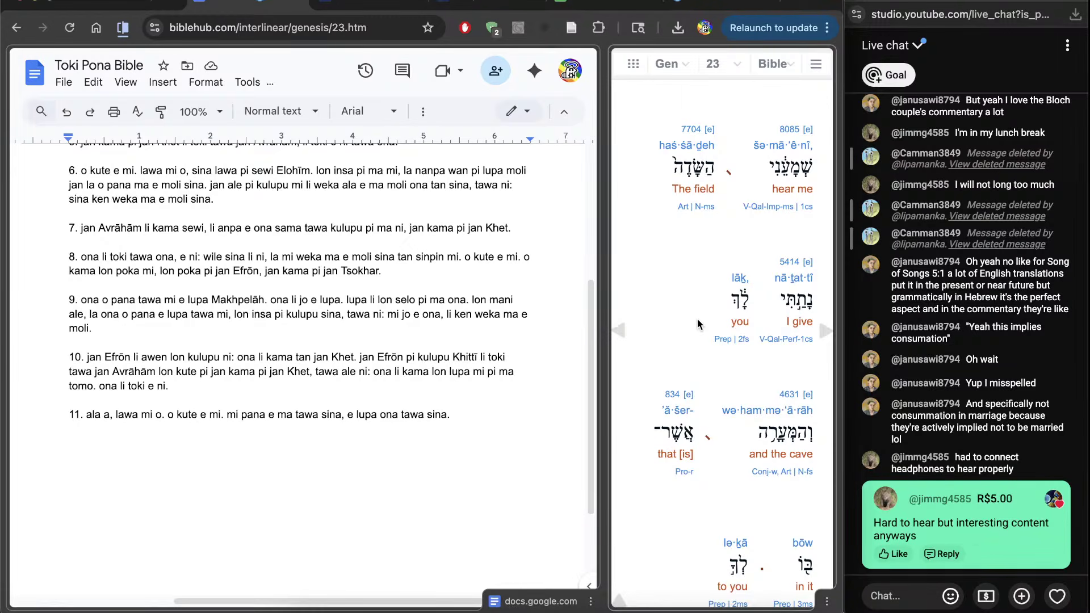
{"action": "scroll", "coordinate": [698, 318], "scroll_direction": "down", "scroll_amount": 1}
{"action": "double_click", "coordinate": [741, 284]}
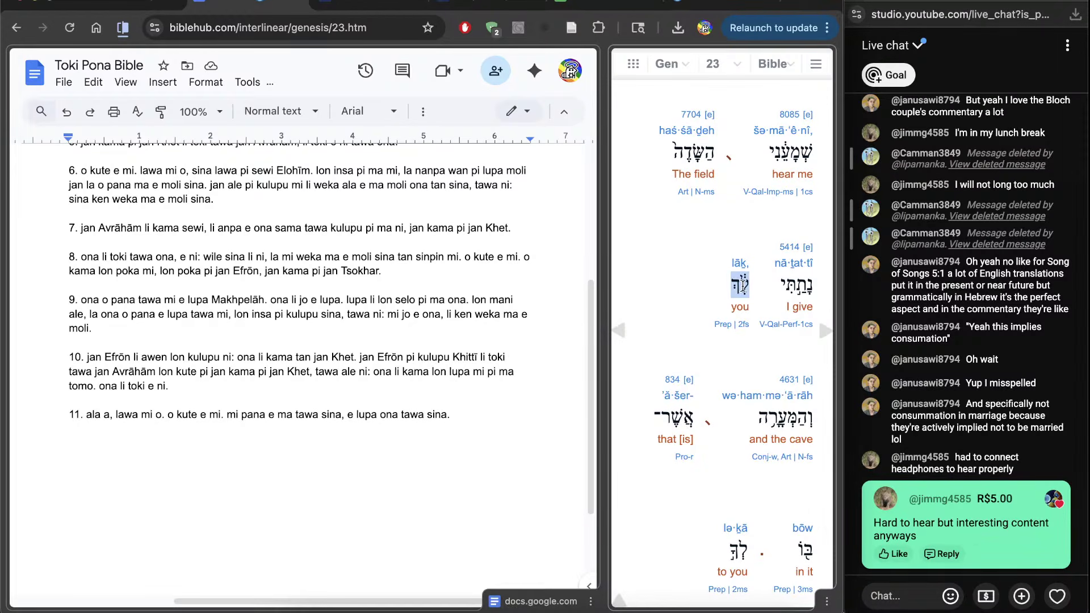
{"action": "left_click", "coordinate": [710, 291]}
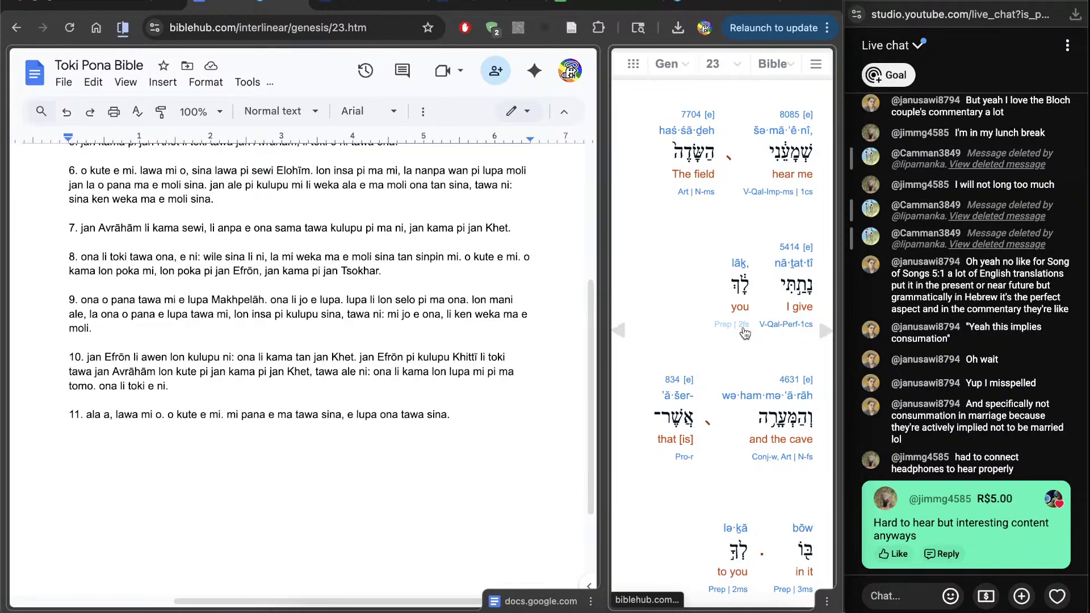
{"action": "scroll", "coordinate": [724, 495], "scroll_direction": "down", "scroll_amount": 3}
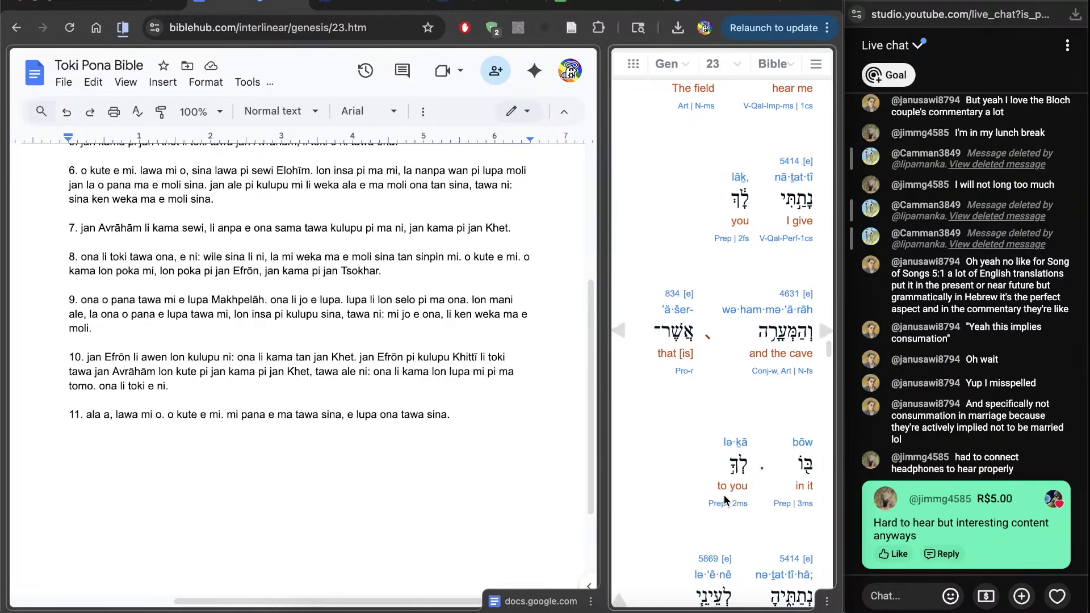
Read the rest of verse 11 in the interlinear and review the drafted verses in the document
{"action": "left_click", "coordinate": [543, 468]}
{"action": "scroll", "coordinate": [543, 467], "scroll_direction": "down", "scroll_amount": 2}
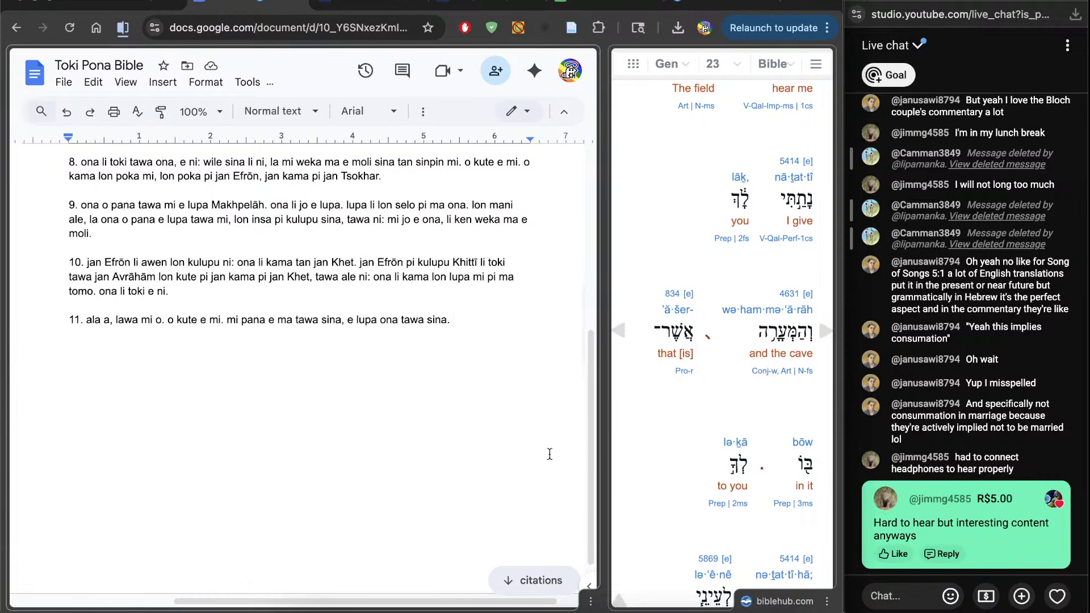
{"action": "scroll", "coordinate": [635, 466], "scroll_direction": "down", "scroll_amount": 2}
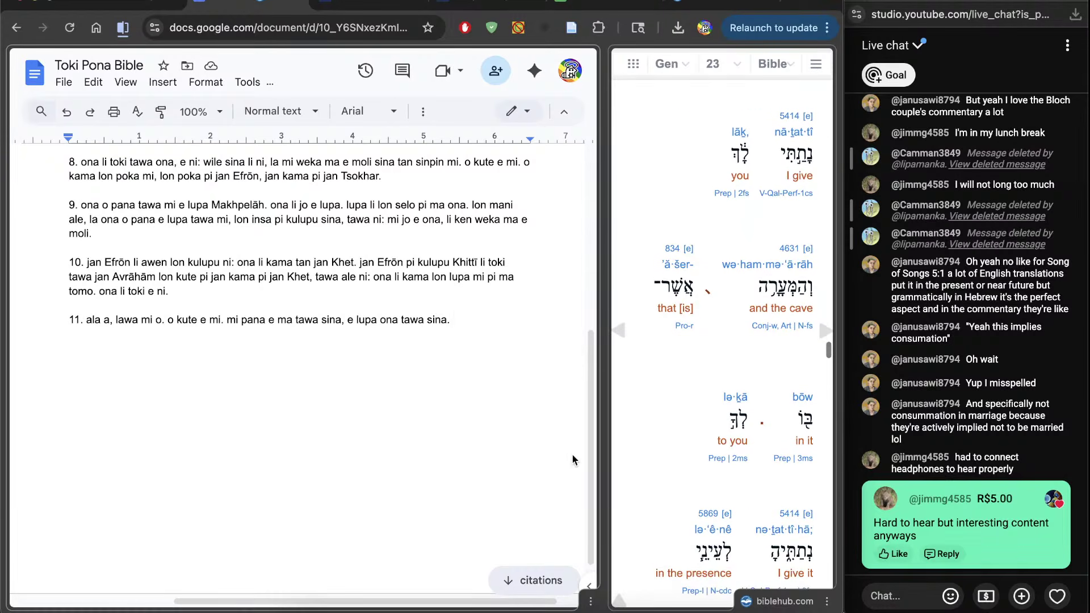
{"action": "scroll", "coordinate": [673, 465], "scroll_direction": "down", "scroll_amount": 4}
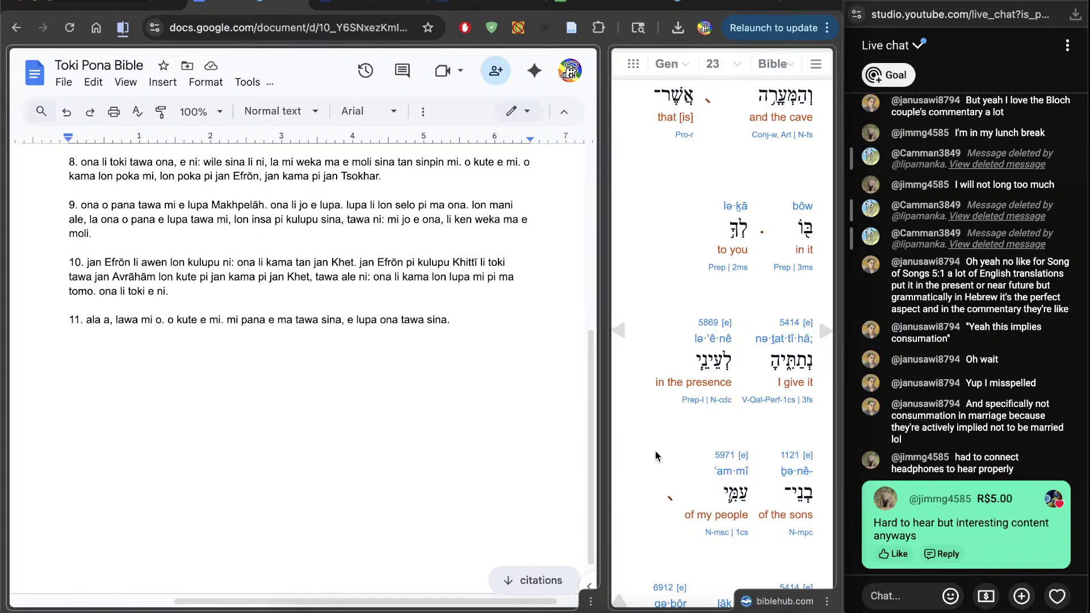
{"action": "scroll", "coordinate": [655, 451], "scroll_direction": "down", "scroll_amount": 1}
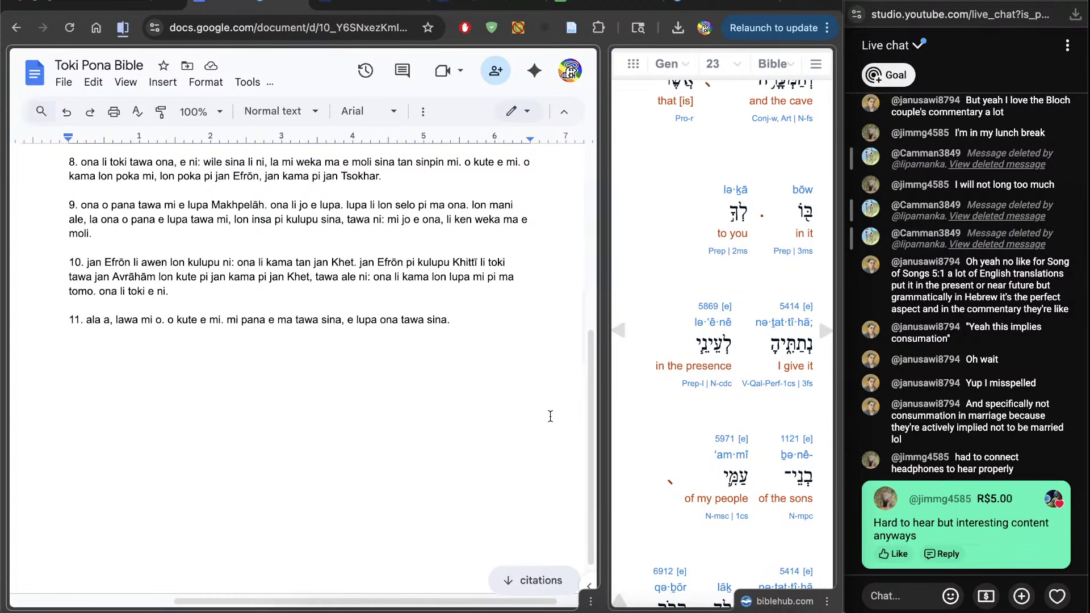
{"action": "scroll", "coordinate": [548, 418], "scroll_direction": "up", "scroll_amount": 2}
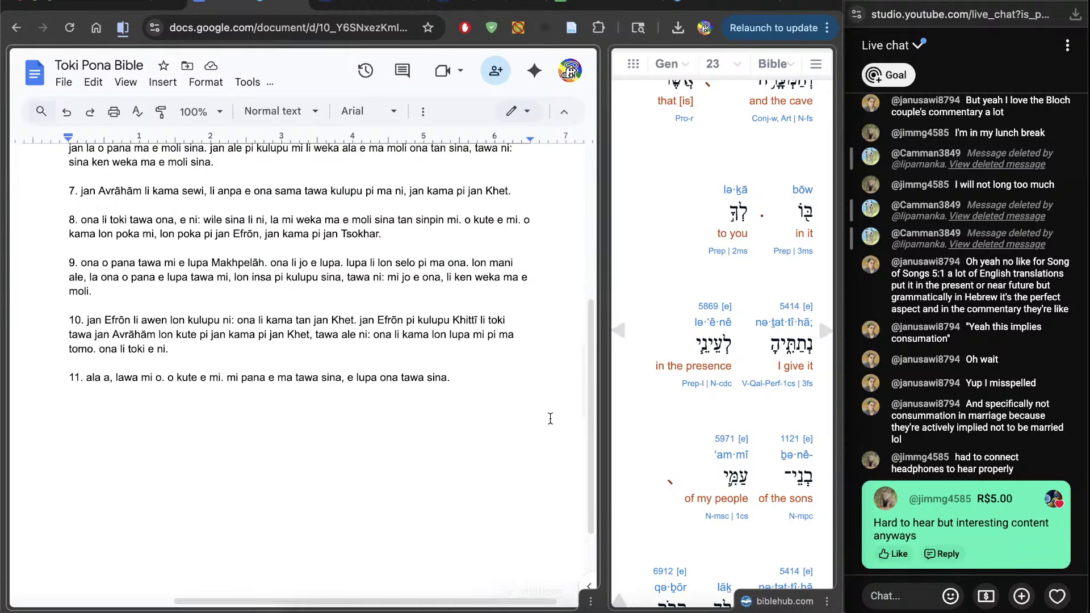
{"action": "scroll", "coordinate": [549, 418], "scroll_direction": "down", "scroll_amount": 3}
{"action": "scroll", "coordinate": [528, 413], "scroll_direction": "up", "scroll_amount": 1}
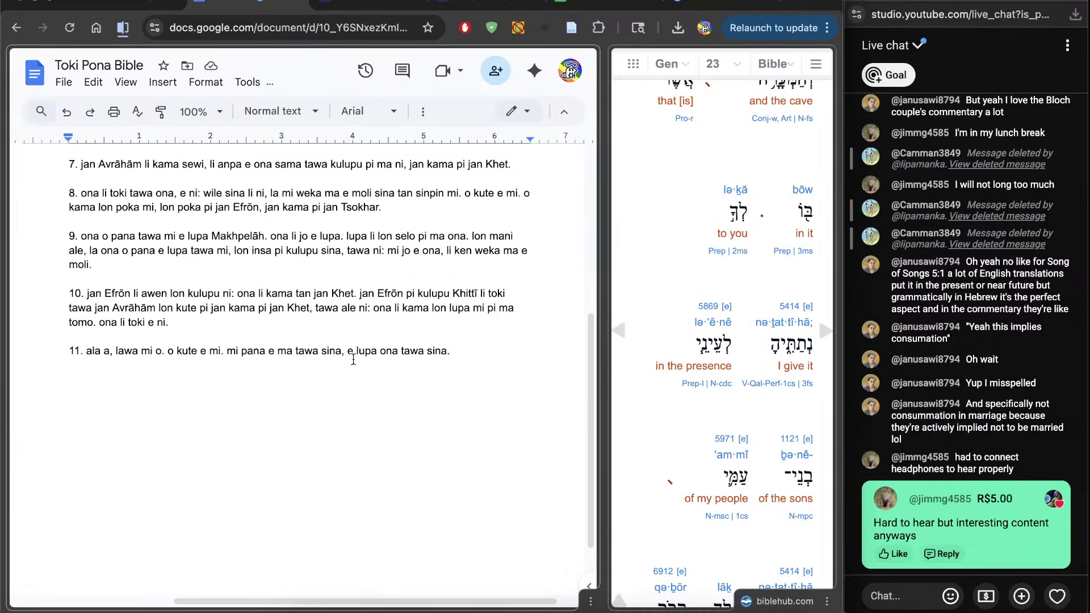
{"action": "key", "text": "BackSpace"}
{"action": "key", "text": "BackSpace"}
{"action": "key", "text": "BackSpace"}
{"action": "key", "text": "BackSpace"}
{"action": "type", "text": "."}
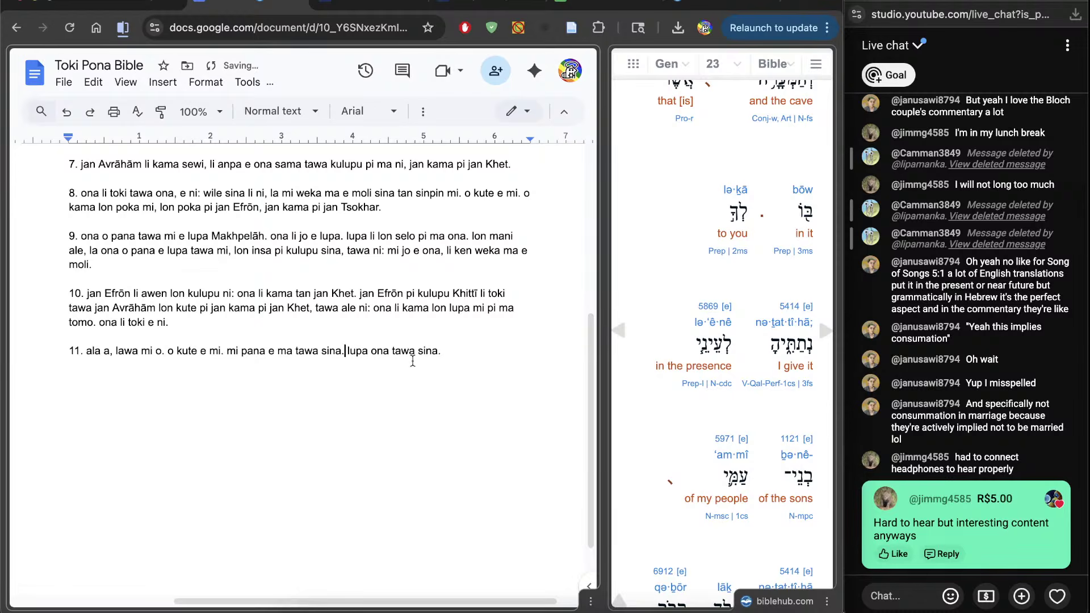
{"action": "left_click", "coordinate": [393, 358]}
{"action": "type", "text": "la"}
{"action": "key", "text": "BackSpace"}
{"action": "key", "text": "BackSpace"}
{"action": "key", "text": "alt+Left"}
{"action": "key", "text": "alt+Left"}
{"action": "key", "text": "BackSpace"}
{"action": "key", "text": "BackSpace"}
{"action": "type", "text": ", e"}
{"action": "key", "text": "End"}
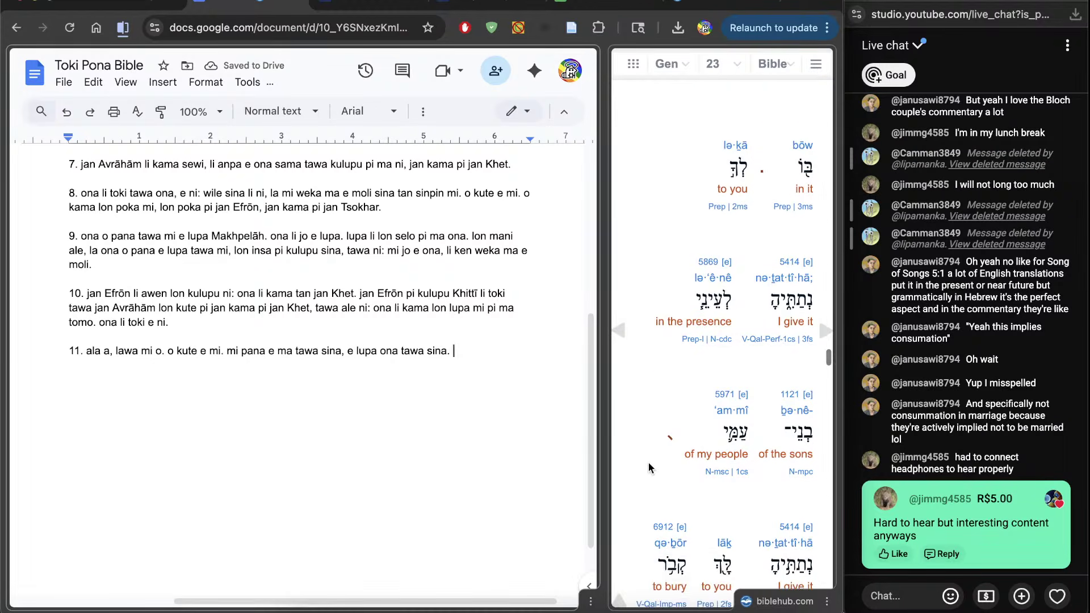
Continue verse 11 with "lon lukin pi jan kama pi kulupu mi, la mi pana"
{"action": "scroll", "coordinate": [648, 464], "scroll_direction": "down", "scroll_amount": 4}
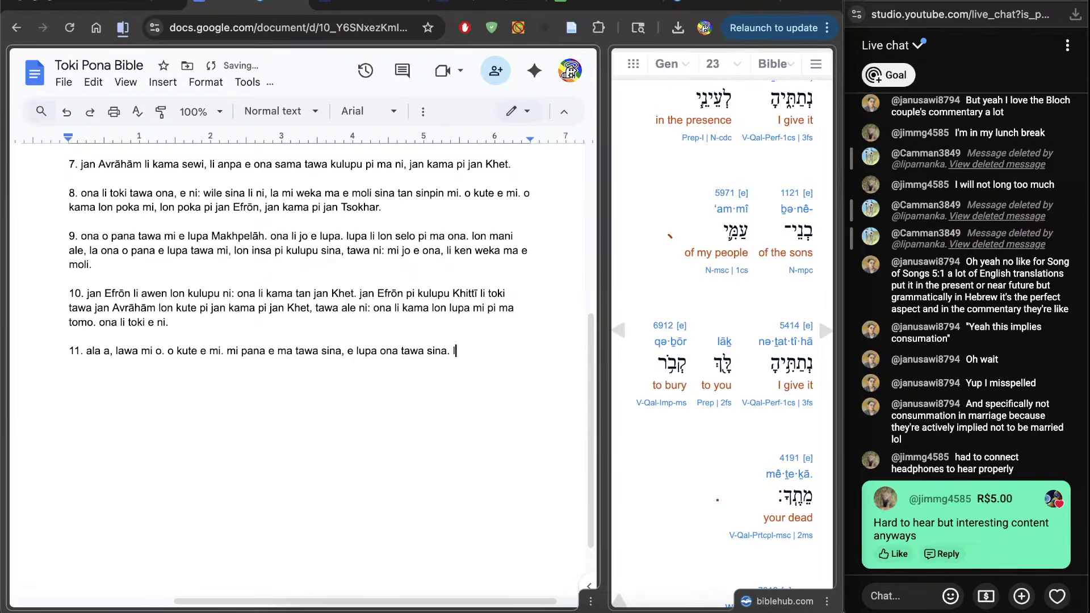
{"action": "type", "text": "lon lukin pi jan kama"}
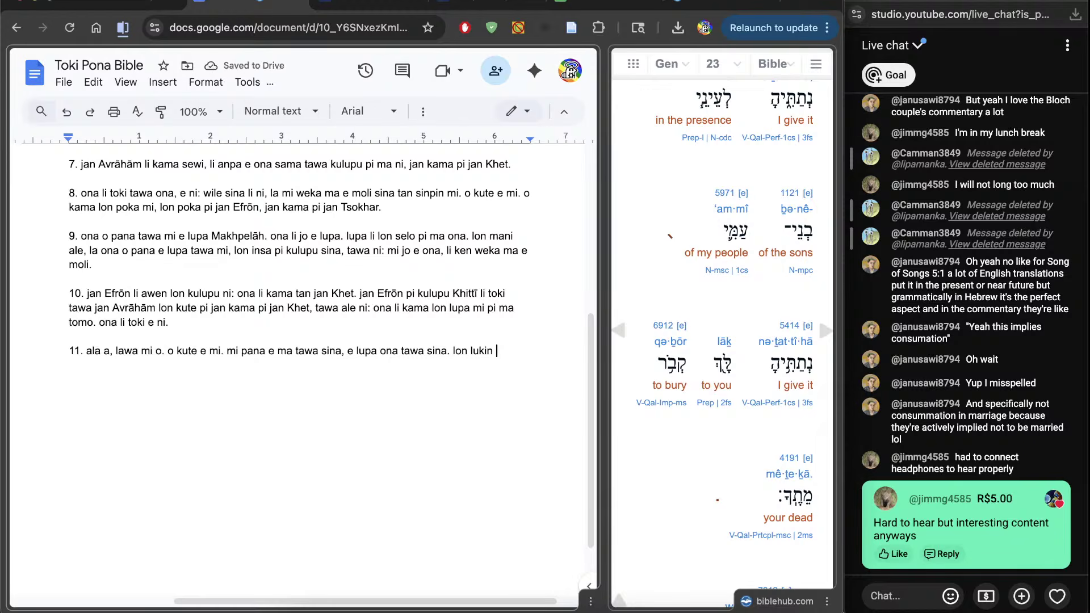
{"action": "type", "text": " p"}
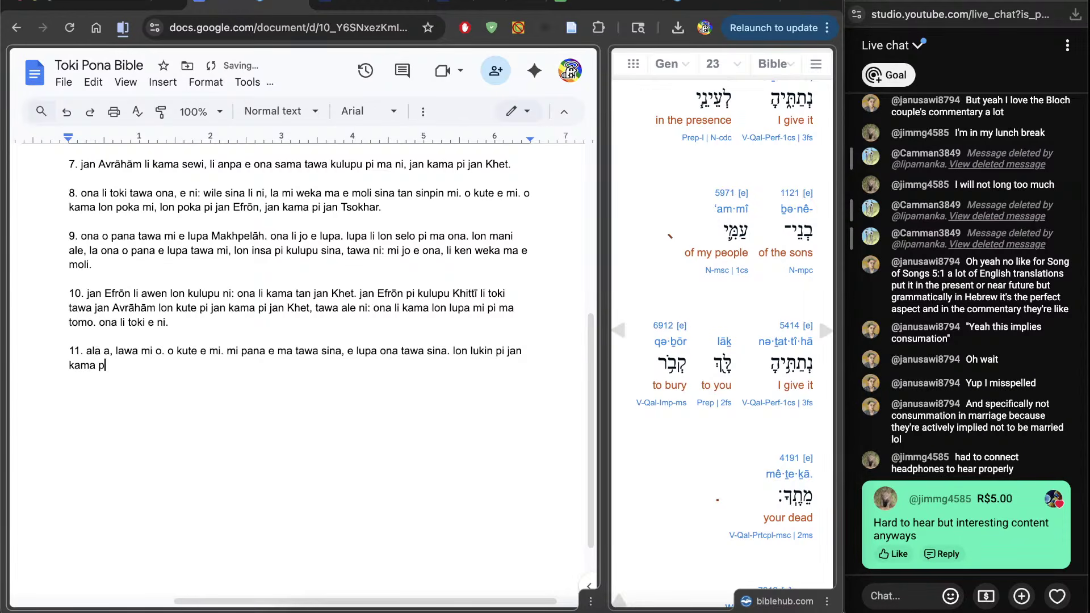
{"action": "type", "text": "i kulupu mi, la mi pana t"}
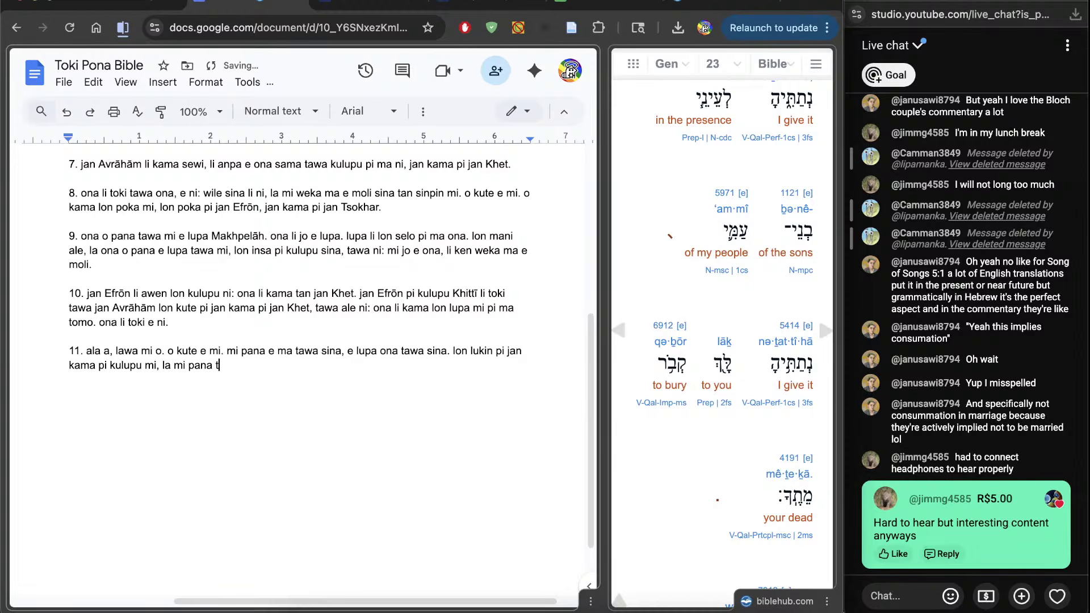
Finish verse 11 with "e ona tawa sina tawa ni: sina ken weka ma e moli sina."
{"action": "key", "text": "BackSpace"}
{"action": "type", "text": "e ona tawa sina tawa ni: sina ken"}
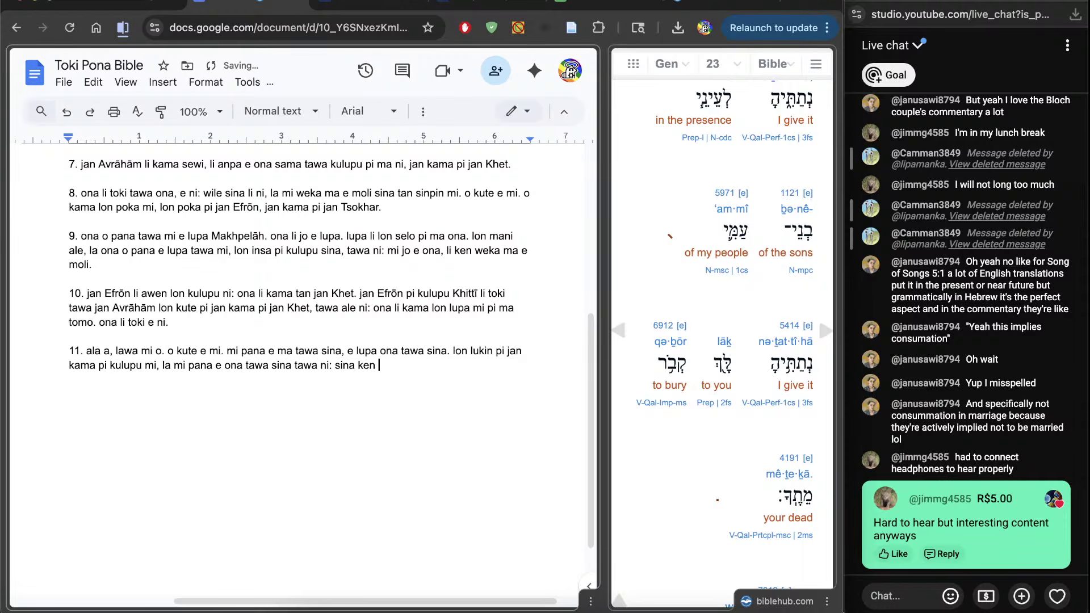
{"action": "type", "text": " weka ma e moli sina."}
Switch to OBS to check the live stream's status and audio levels
{"action": "scroll", "coordinate": [301, 352], "scroll_direction": "down", "scroll_amount": 1}
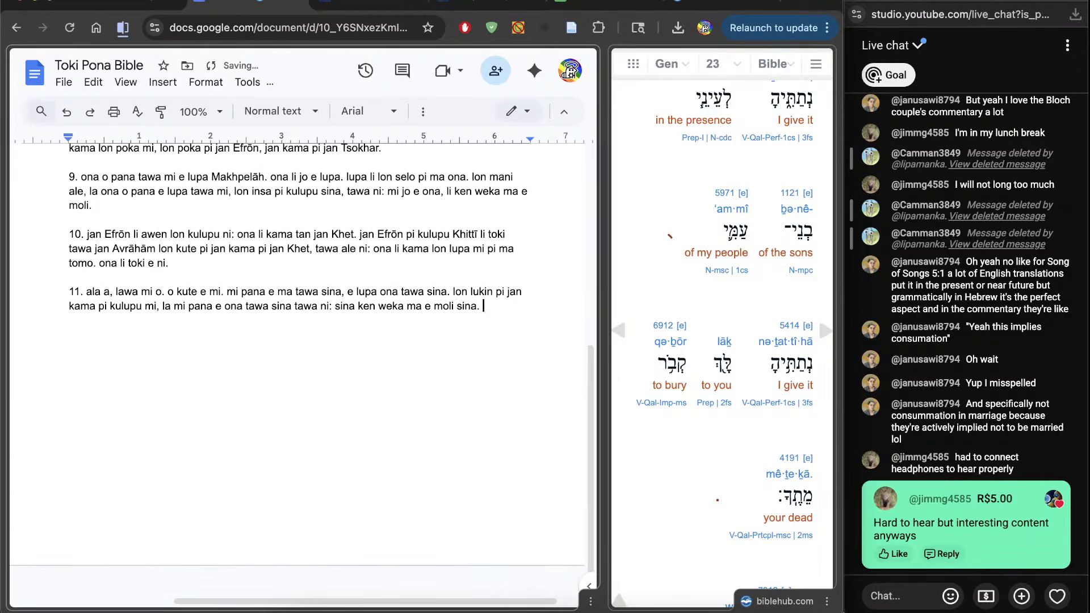
{"action": "scroll", "coordinate": [697, 469], "scroll_direction": "down", "scroll_amount": 4}
{"action": "scroll", "coordinate": [697, 475], "scroll_direction": "down", "scroll_amount": 1}
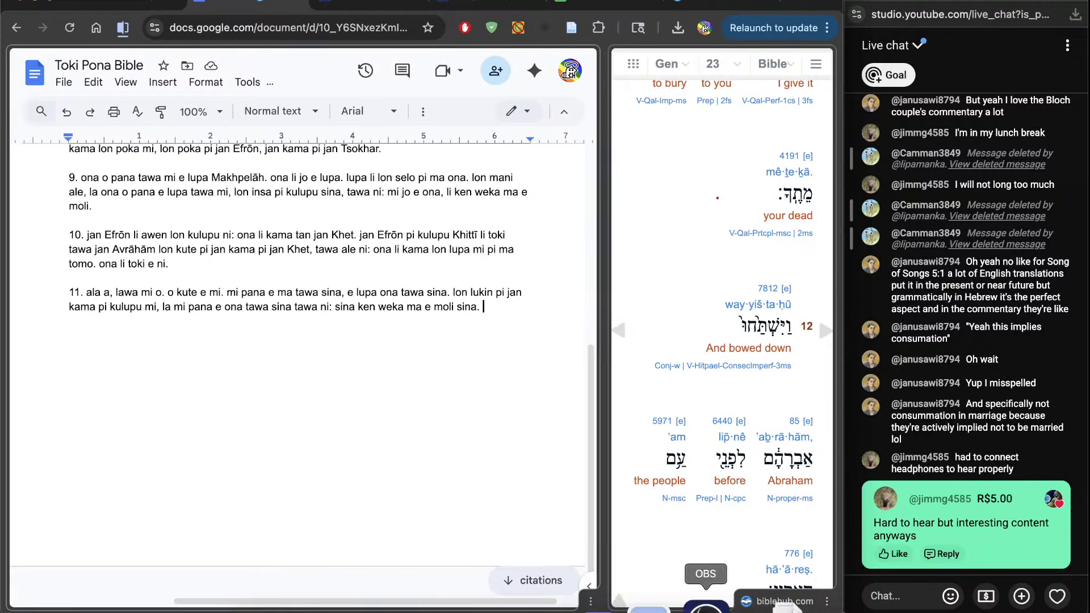
{"action": "left_click", "coordinate": [704, 594]}
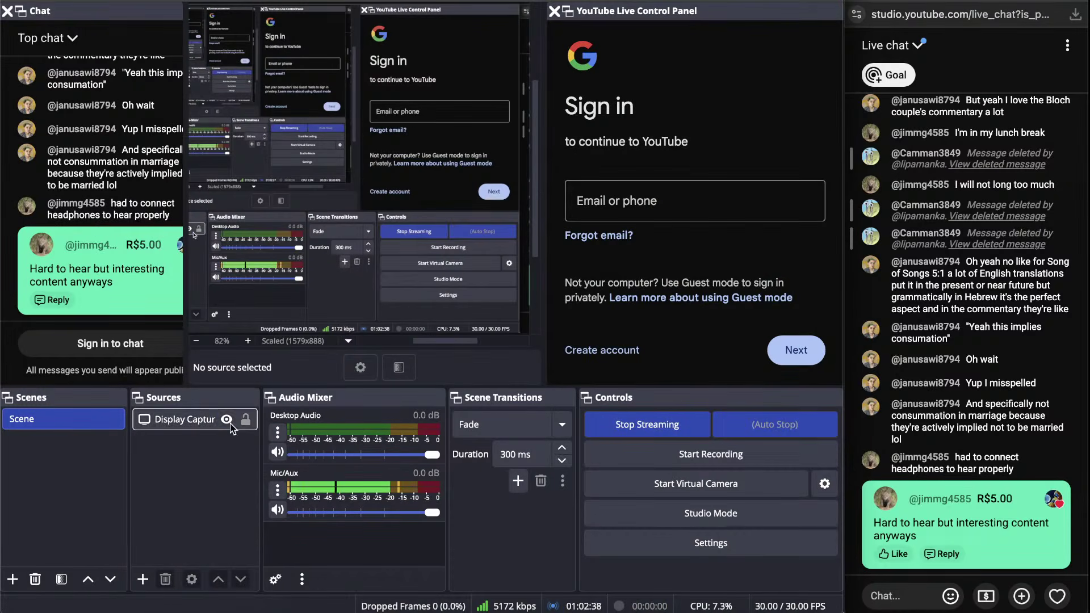
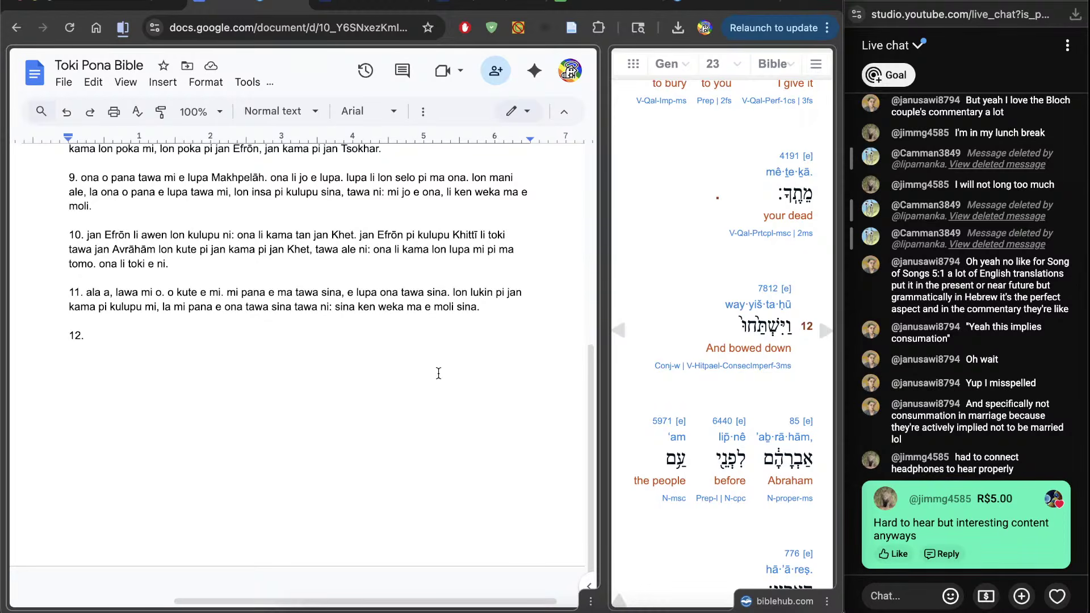
Write verse 12 as "jan Avrāhām li anpa e ona sama lon sinpin pi kulupu ma."
{"action": "type", "text": "jan Avrāhām li"}
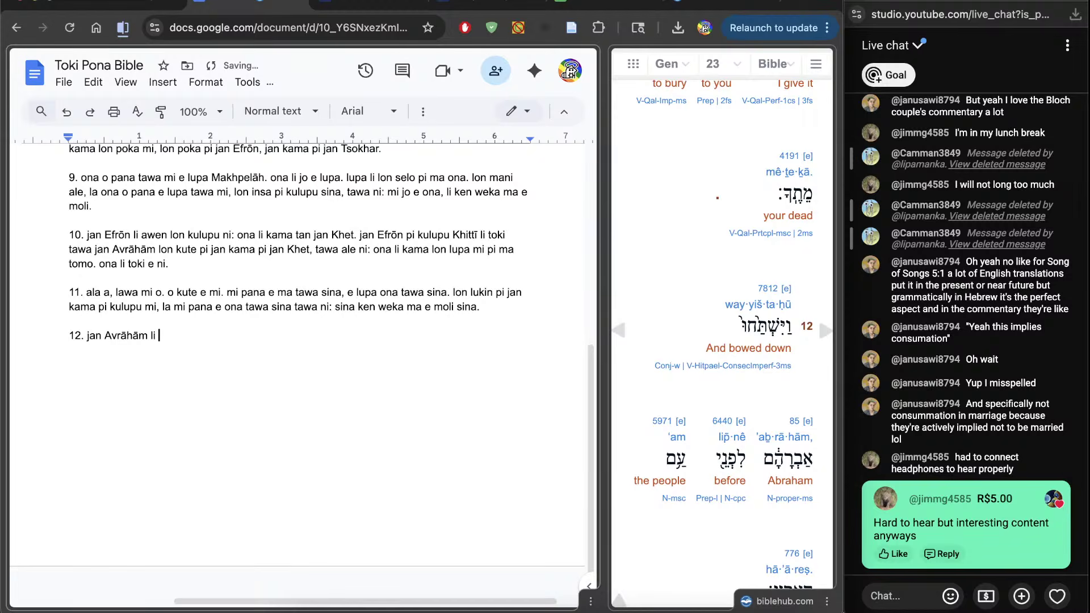
{"action": "type", "text": " anpa e ona sama lon "}
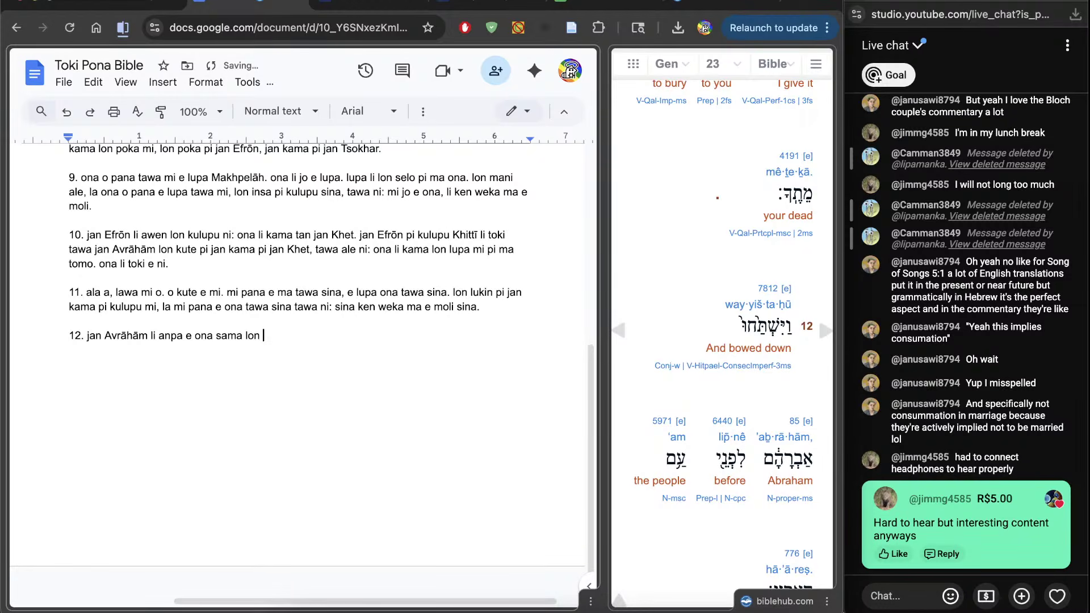
{"action": "type", "text": "sinpin pi kulupu"}
{"action": "scroll", "coordinate": [691, 511], "scroll_direction": "down", "scroll_amount": 4}
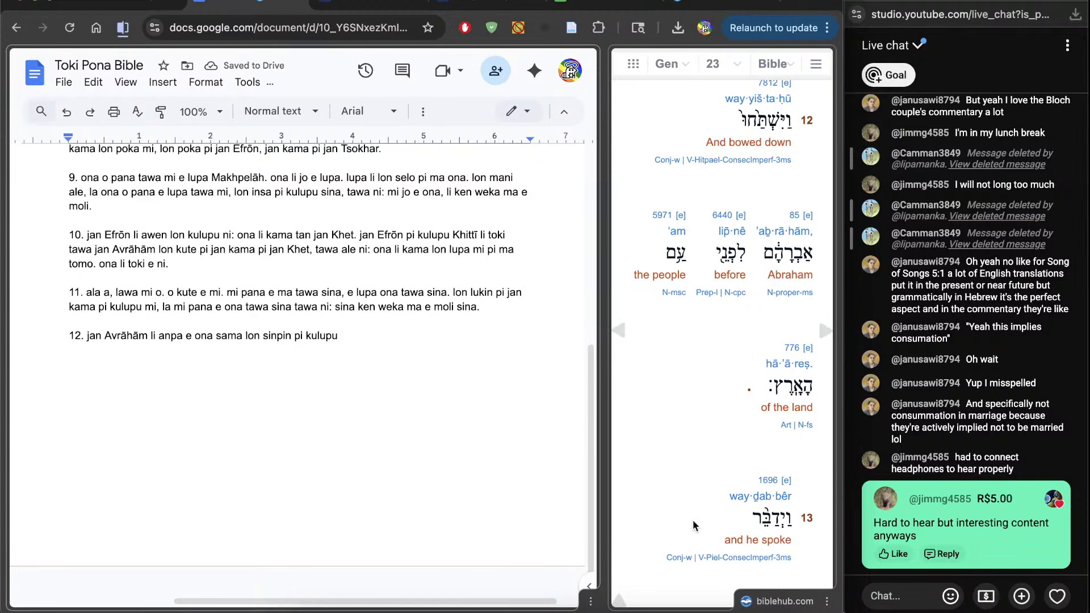
{"action": "type", "text": "ma."}
Begin verse 13 with "ona li toki tawa jan Efrōn, lon kute pi kulupu ma, e ni: taso,"
{"action": "key", "text": "Return"}
{"action": "type", "text": "13"}
{"action": "scroll", "coordinate": [659, 507], "scroll_direction": "down", "scroll_amount": 4}
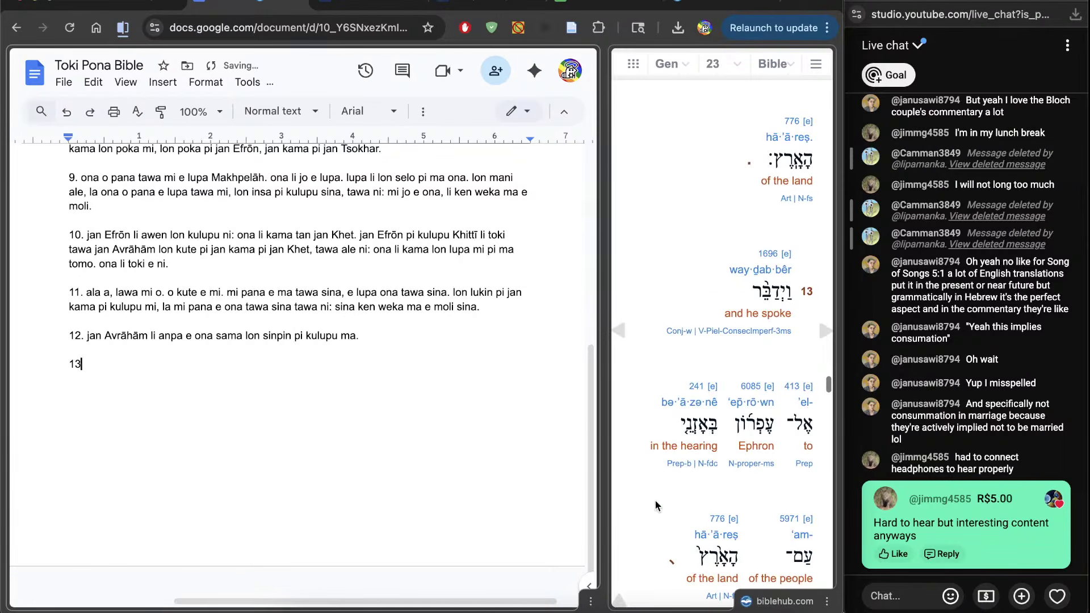
{"action": "type", "text": ". ona li toki tawa jan Ef"}
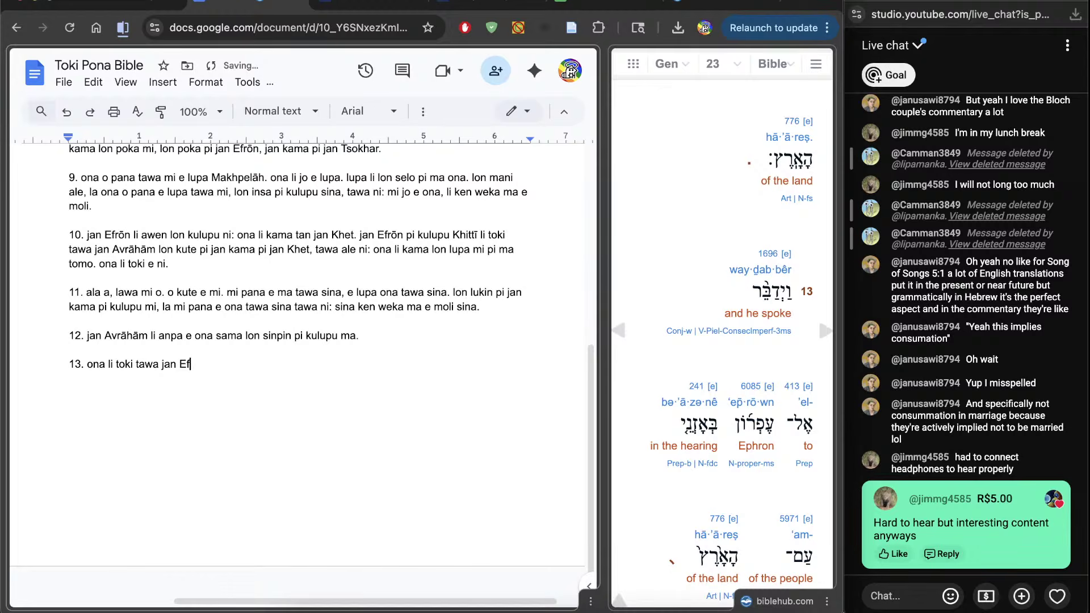
{"action": "type", "text": "rōn"}
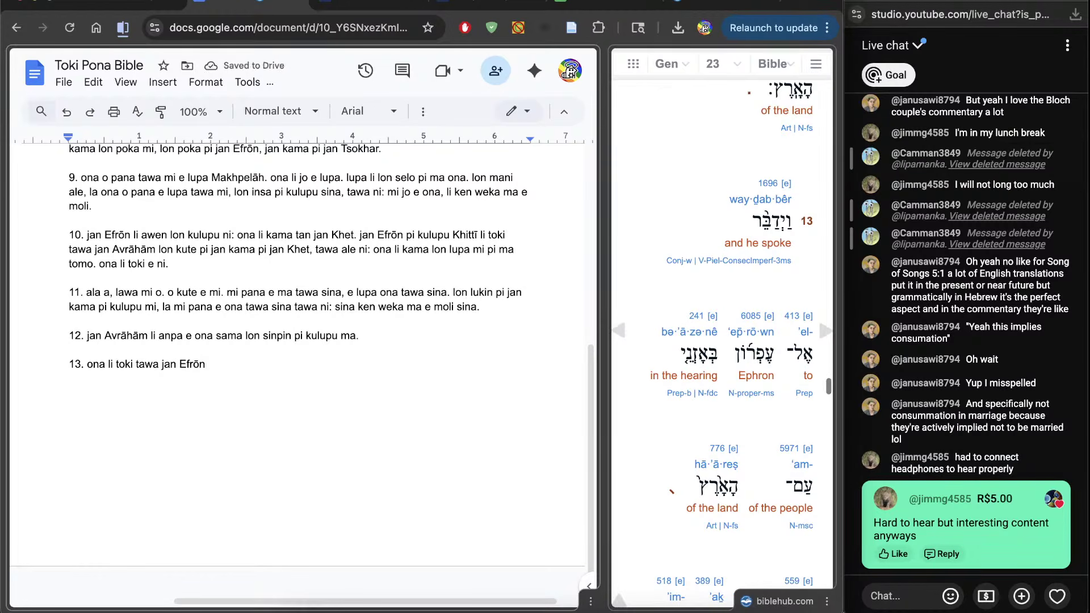
{"action": "type", "text": ", lon kute "}
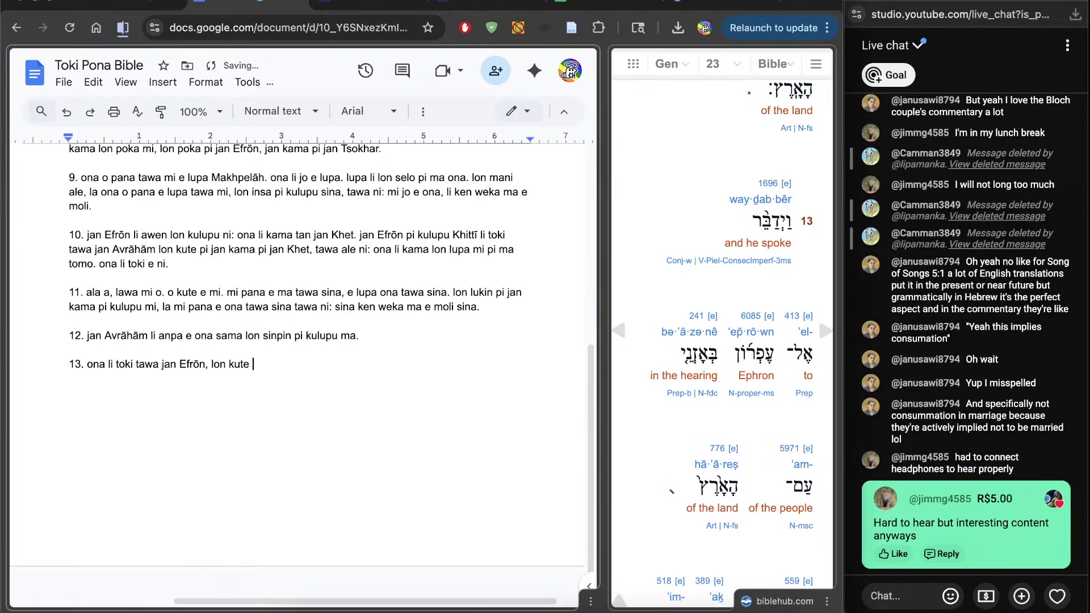
{"action": "type", "text": "pi kulupu ma, "}
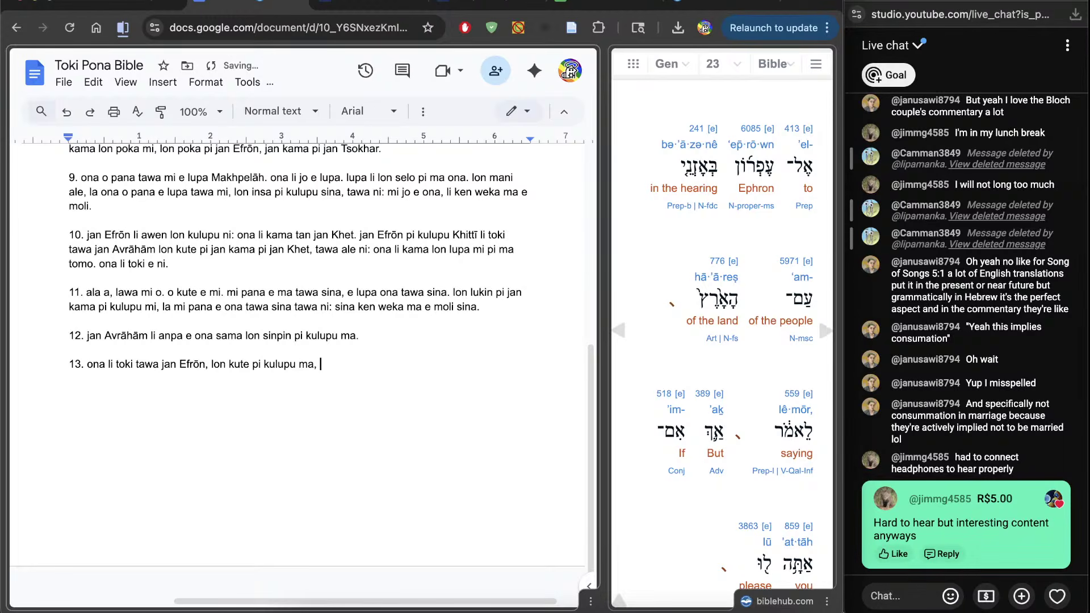
{"action": "type", "text": "e ni: taso,"}
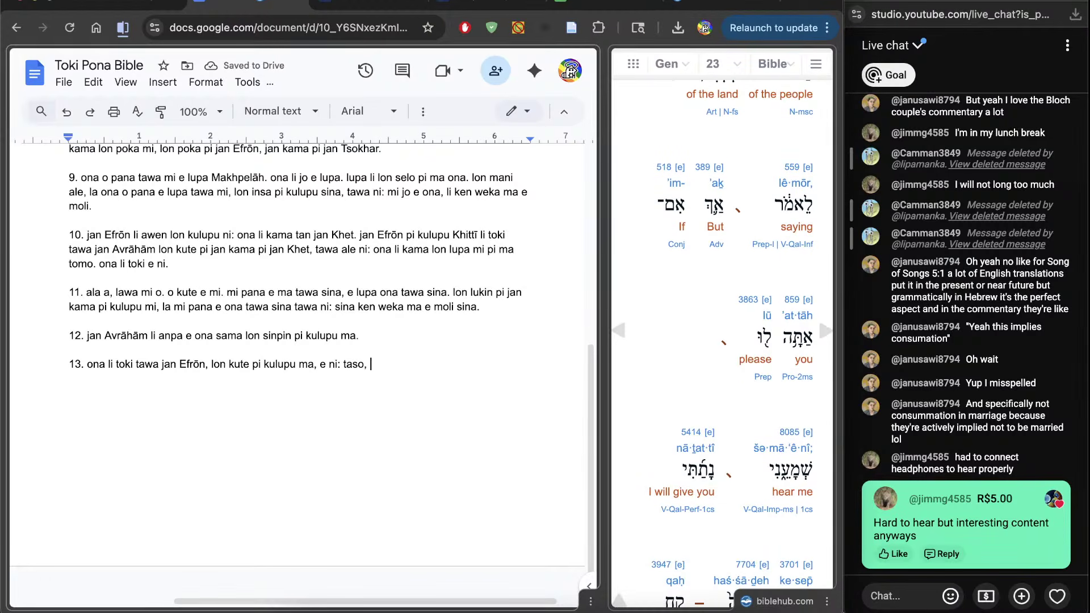
Look up the Hebrew word lū in verse 13 in the Strong's 3863 entry and examine its Genesis 23 references in Brown-Driver-Briggs
{"action": "left_click", "coordinate": [676, 206]}
{"action": "double_click", "coordinate": [784, 338]}
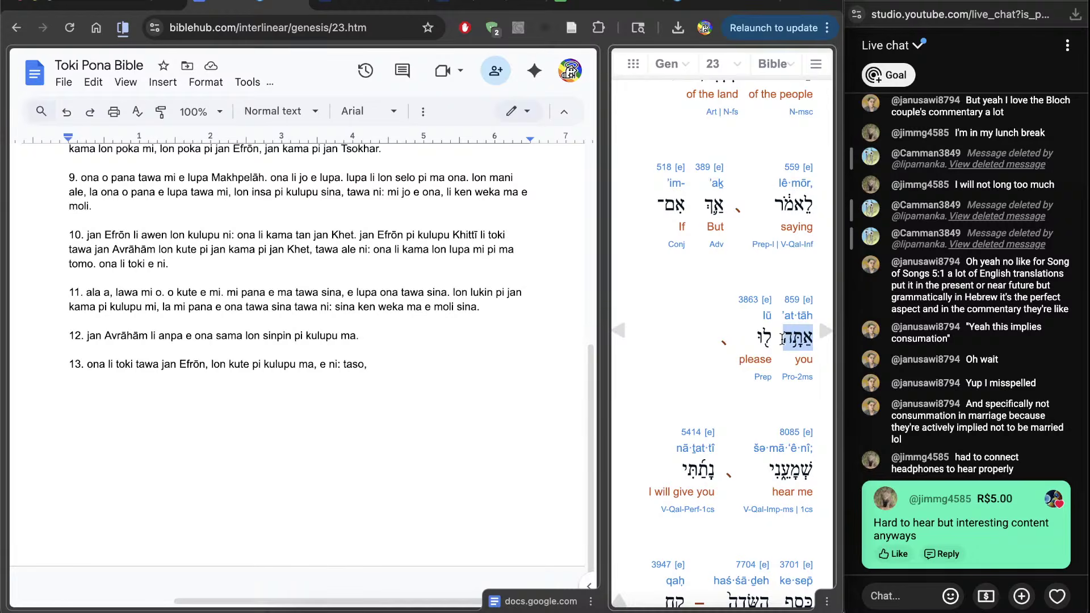
{"action": "double_click", "coordinate": [764, 338]}
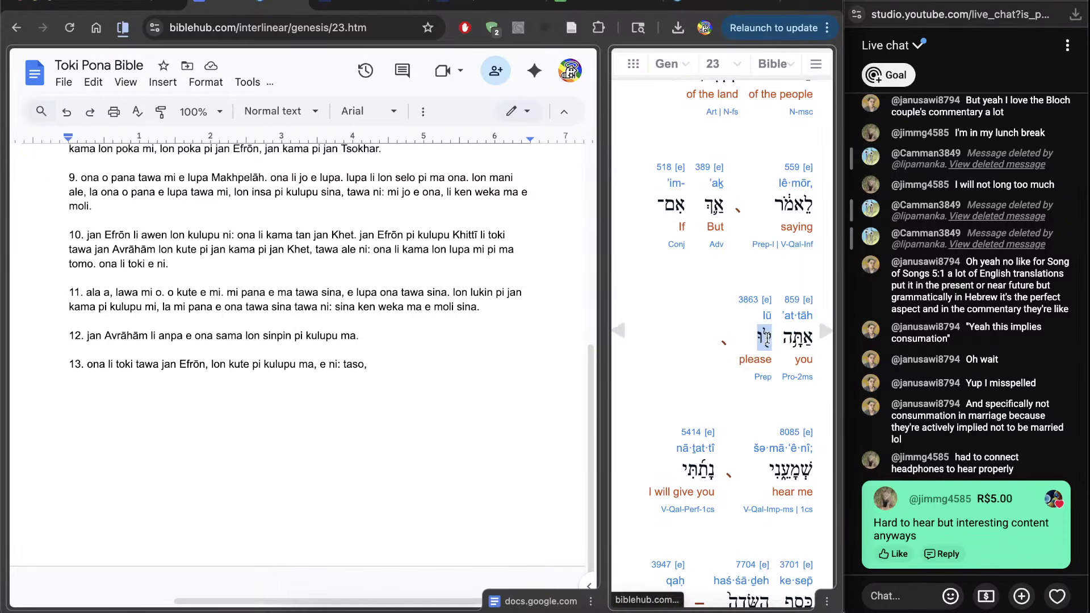
{"action": "left_click", "coordinate": [750, 300]}
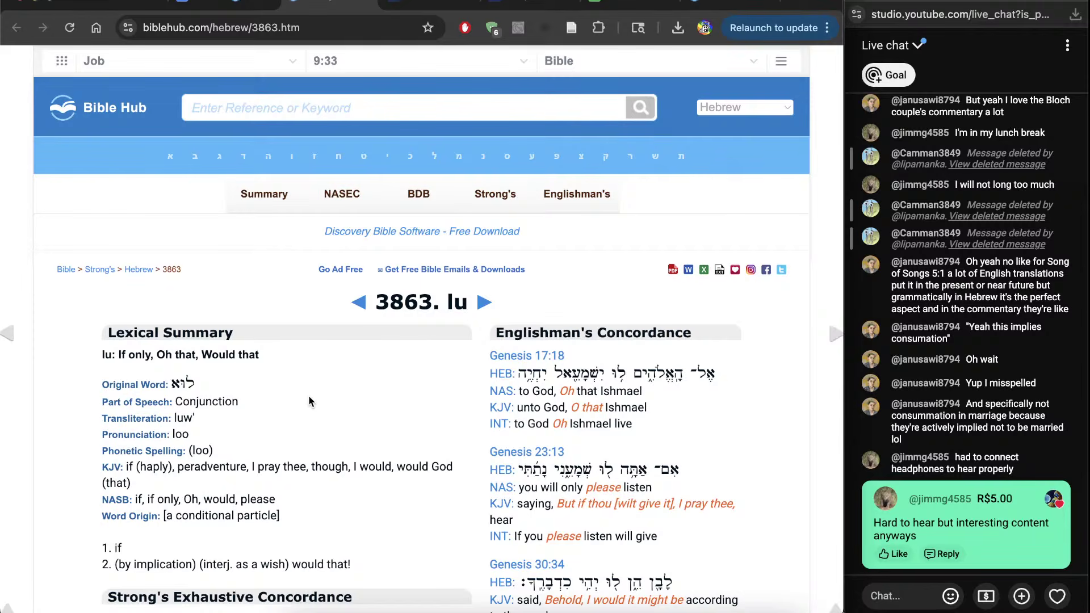
{"action": "scroll", "coordinate": [308, 395], "scroll_direction": "down", "scroll_amount": 12}
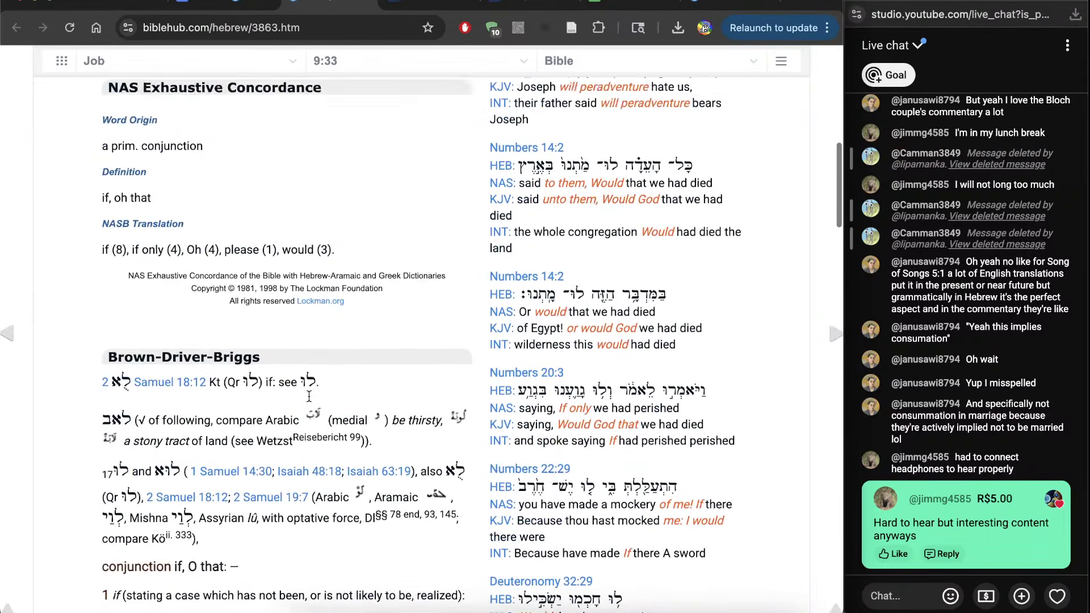
{"action": "scroll", "coordinate": [182, 369], "scroll_direction": "down", "scroll_amount": 3}
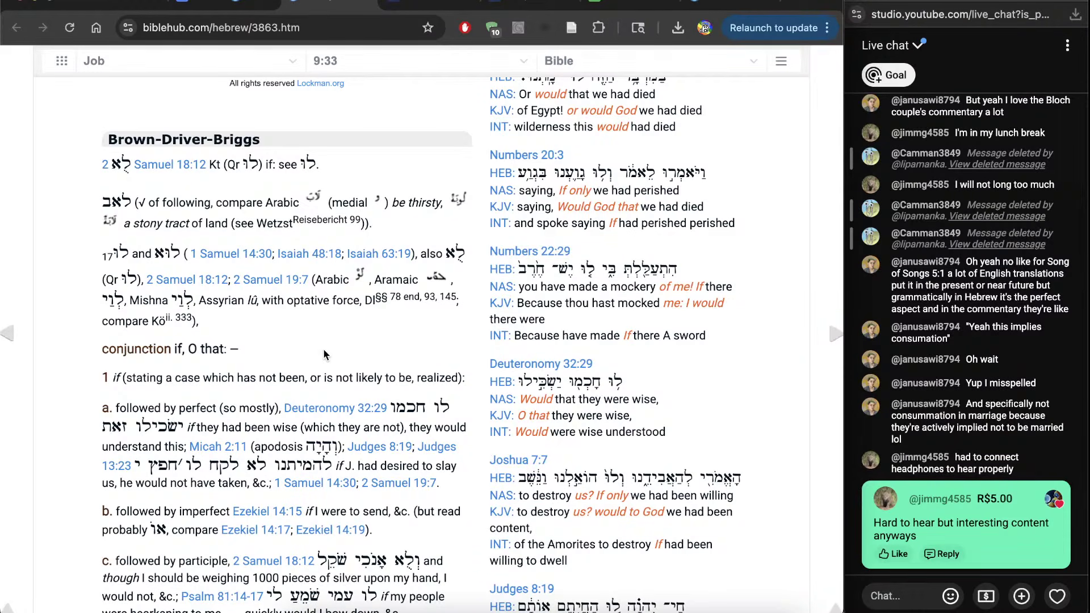
{"action": "scroll", "coordinate": [325, 355], "scroll_direction": "down", "scroll_amount": 7}
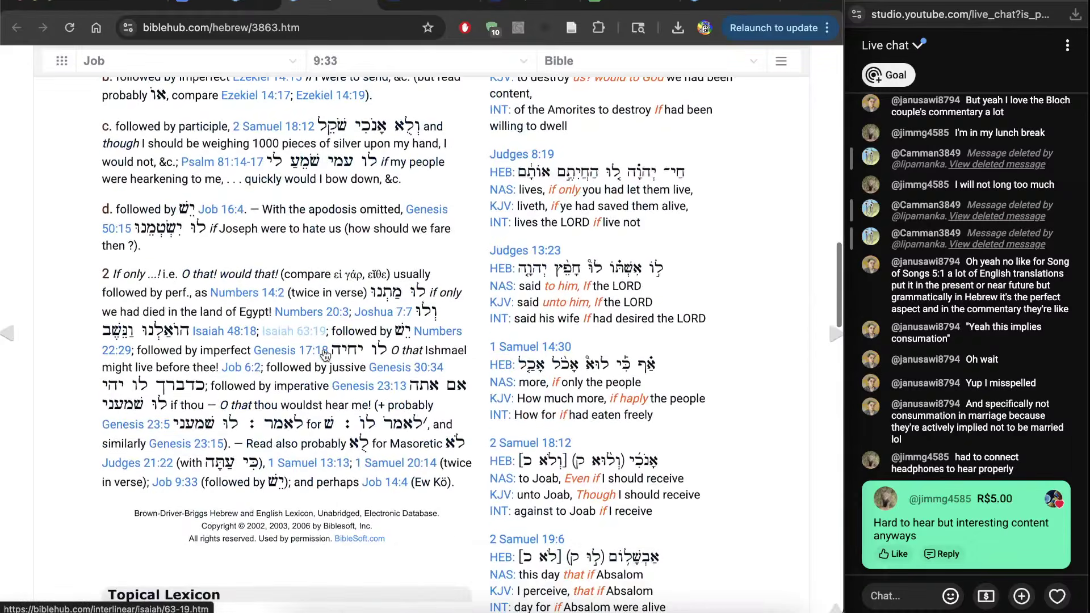
{"action": "key", "text": "ctrl+f"}
{"action": "scroll", "coordinate": [325, 355], "scroll_direction": "down", "scroll_amount": 1}
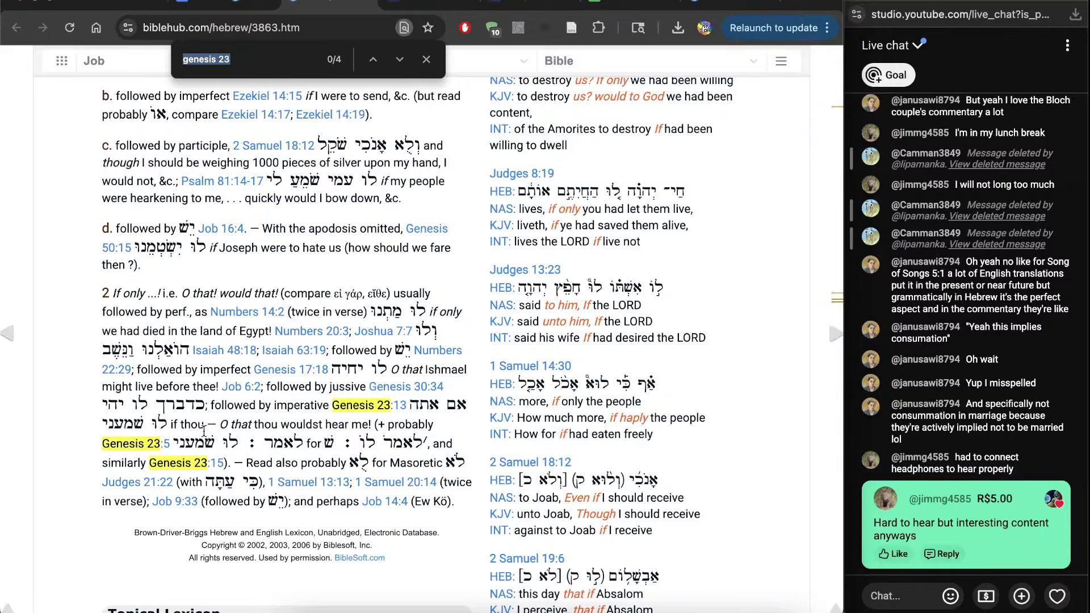
{"action": "key", "text": "ctrl+shift+Tab"}
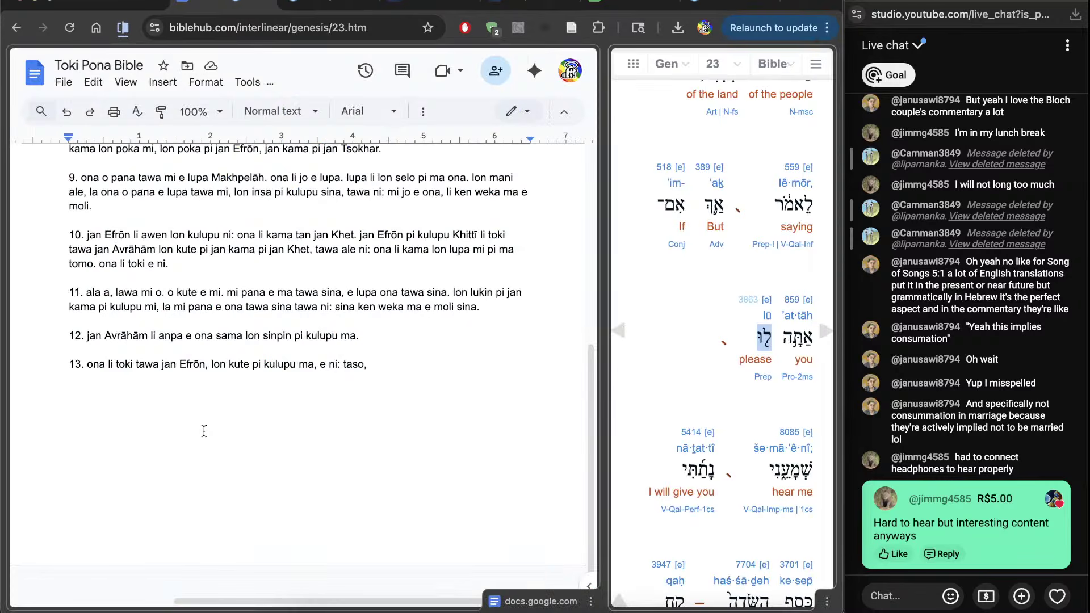
{"action": "left_click", "coordinate": [366, 425]}
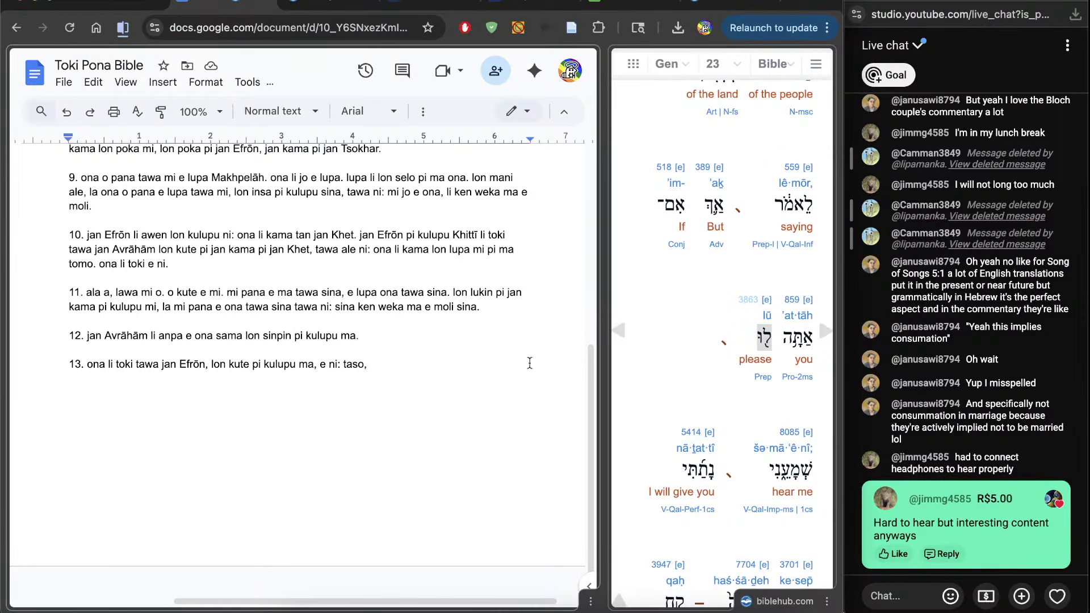
{"action": "left_click", "coordinate": [692, 341]}
{"action": "left_click", "coordinate": [526, 419]}
{"action": "type", "text": "sina "}
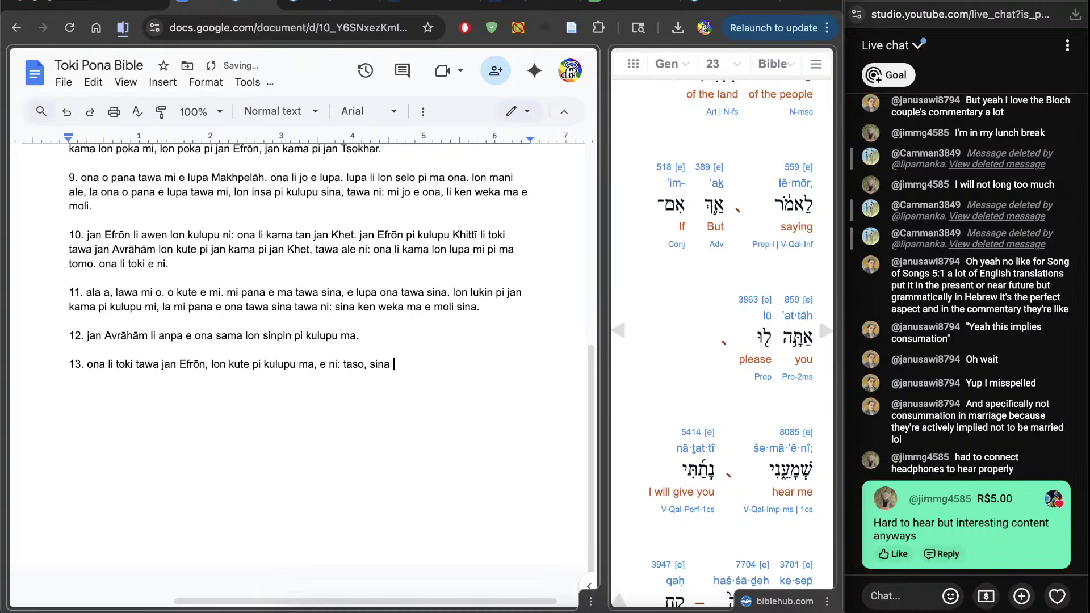
{"action": "type", "text": "kute e mi, la"}
{"action": "scroll", "coordinate": [640, 503], "scroll_direction": "down", "scroll_amount": 4}
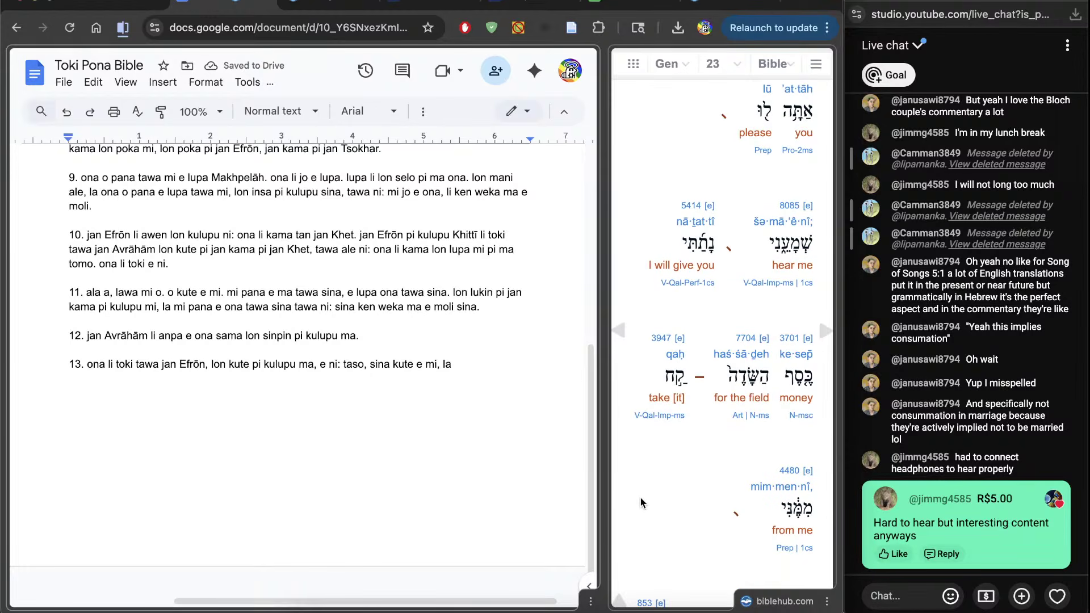
{"action": "type", "text": "mi"}
{"action": "key", "text": "ctrl+Left"}
{"action": "key", "text": "ctrl+Left"}
{"action": "key", "text": "ctrl+Left"}
{"action": "key", "text": "ctrl+Left"}
{"action": "key", "text": "ctrl+Left"}
{"action": "key", "text": "ctrl+Left"}
{"action": "key", "text": "shift+End"}
Continue verse 13 after "taso," with "o kute e mi. mi pana e mani tawa sina, tawa ma. o kama jo tan mi."
{"action": "type", "text": "o "}
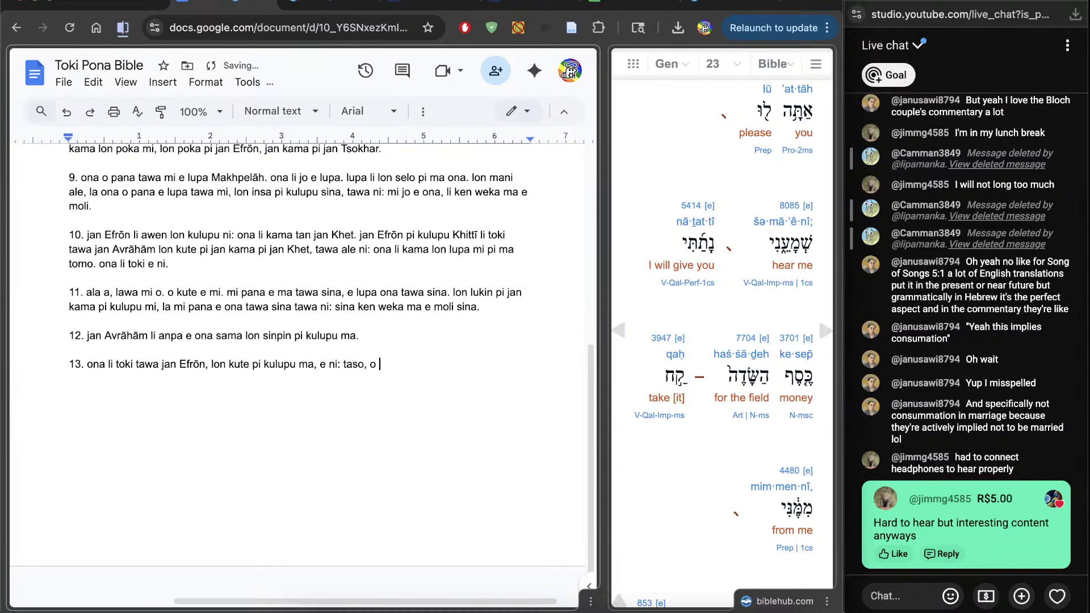
{"action": "type", "text": "kute e mi. mi pana e mani tawa sina"}
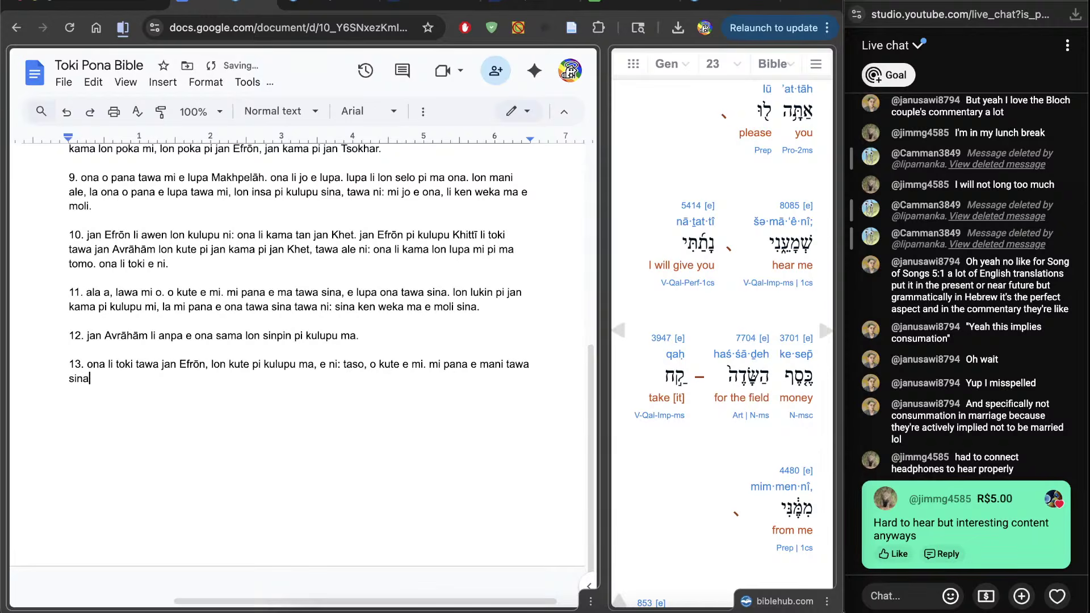
{"action": "type", "text": " t"}
{"action": "key", "text": "BackSpace"}
{"action": "key", "text": "BackSpace"}
{"action": "type", "text": ", tawa ma. o kama jo e ona tan mi."}
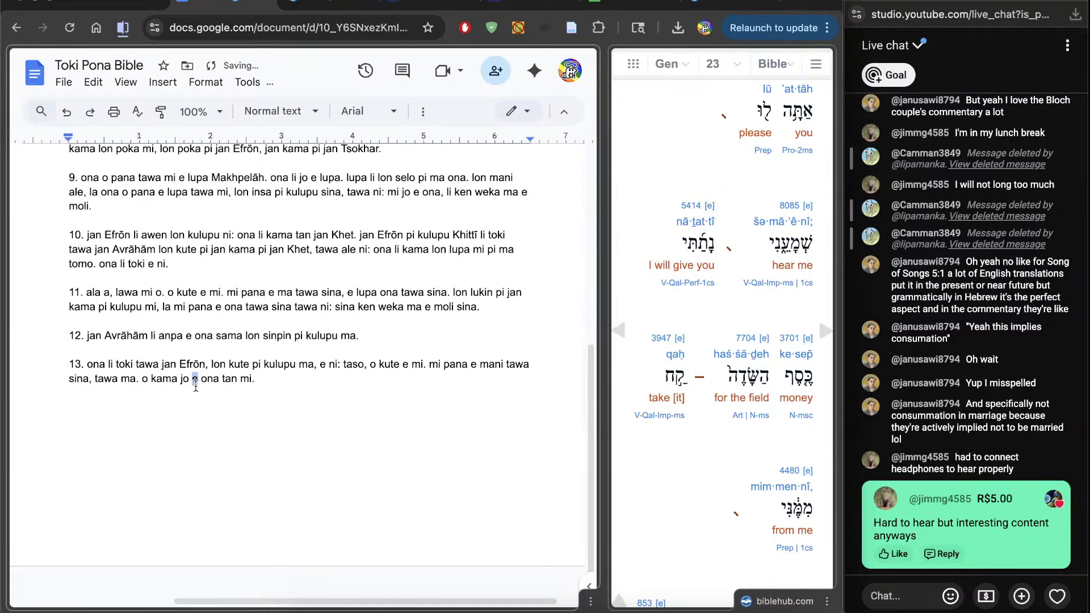
{"action": "left_click_drag", "start_coordinate": [193, 379], "coordinate": [221, 379]}
{"action": "key", "text": "BackSpace"}
{"action": "left_click", "coordinate": [290, 406]}
Finish verse 13 with "mi weka ma e moli mi lon ma ni."
{"action": "scroll", "coordinate": [627, 465], "scroll_direction": "down", "scroll_amount": 5}
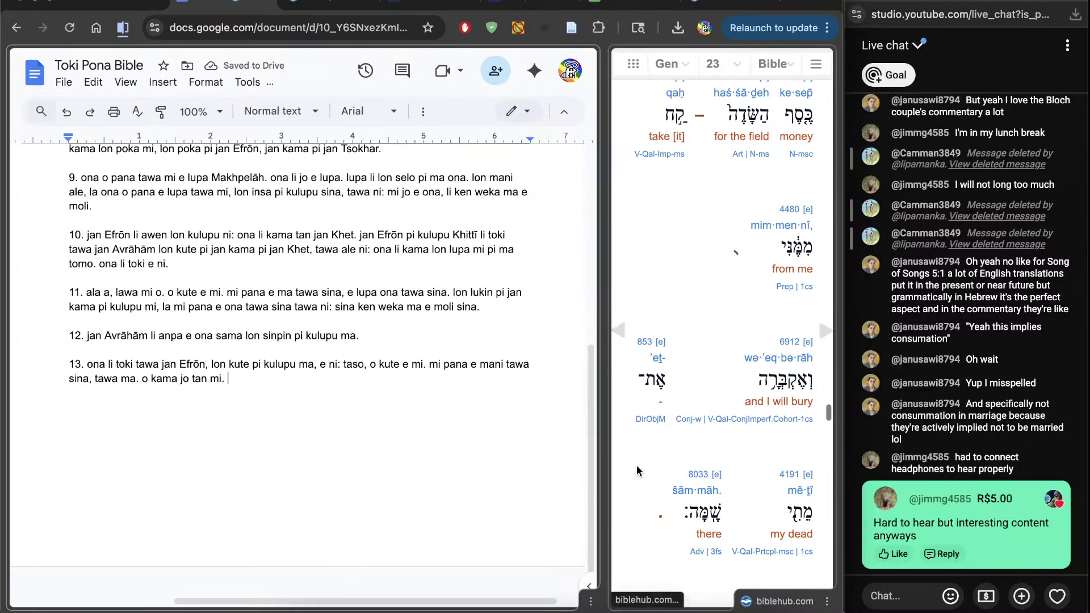
{"action": "scroll", "coordinate": [637, 466], "scroll_direction": "down", "scroll_amount": 2}
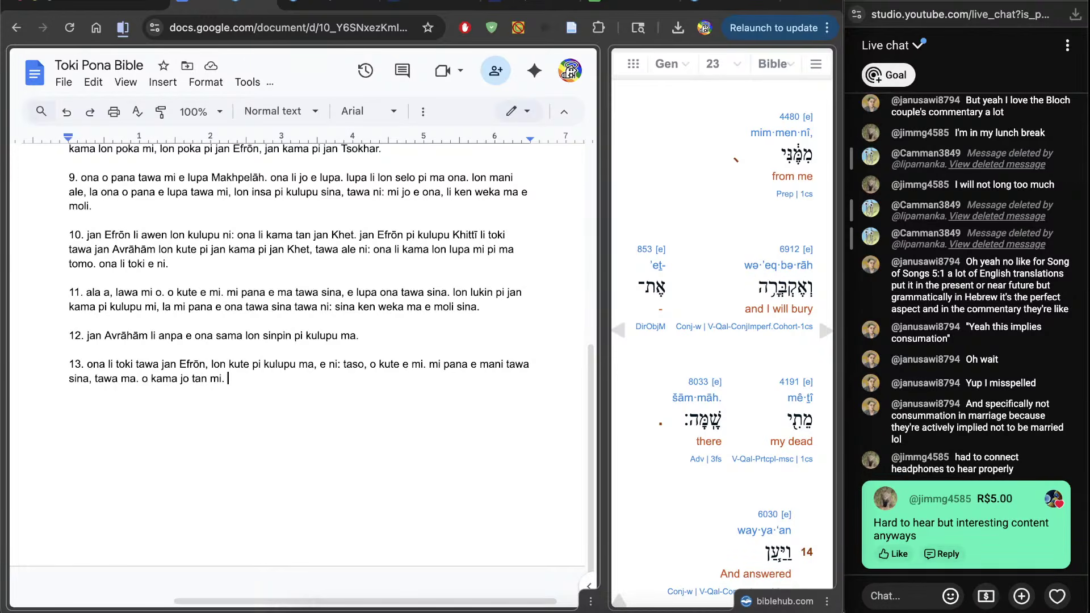
{"action": "type", "text": "mi pana"}
{"action": "key", "text": "BackSpace"}
{"action": "key", "text": "BackSpace"}
{"action": "key", "text": "BackSpace"}
{"action": "key", "text": "BackSpace"}
{"action": "key", "text": "BackSpace"}
{"action": "type", "text": "weka ma e mo"}
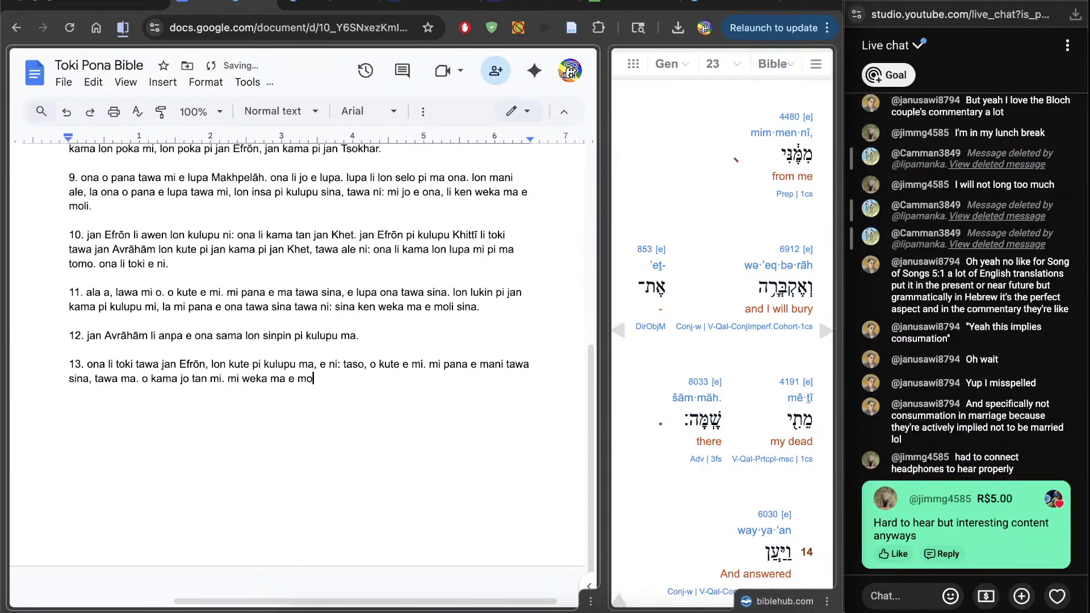
{"action": "type", "text": "li mi lon ma ni."}
Write verse 14 as "jan Efrōn li toki tawa jan Avrāhām, li toki e ni tawa ona:" in a new paragraph
{"action": "key", "text": "Return"}
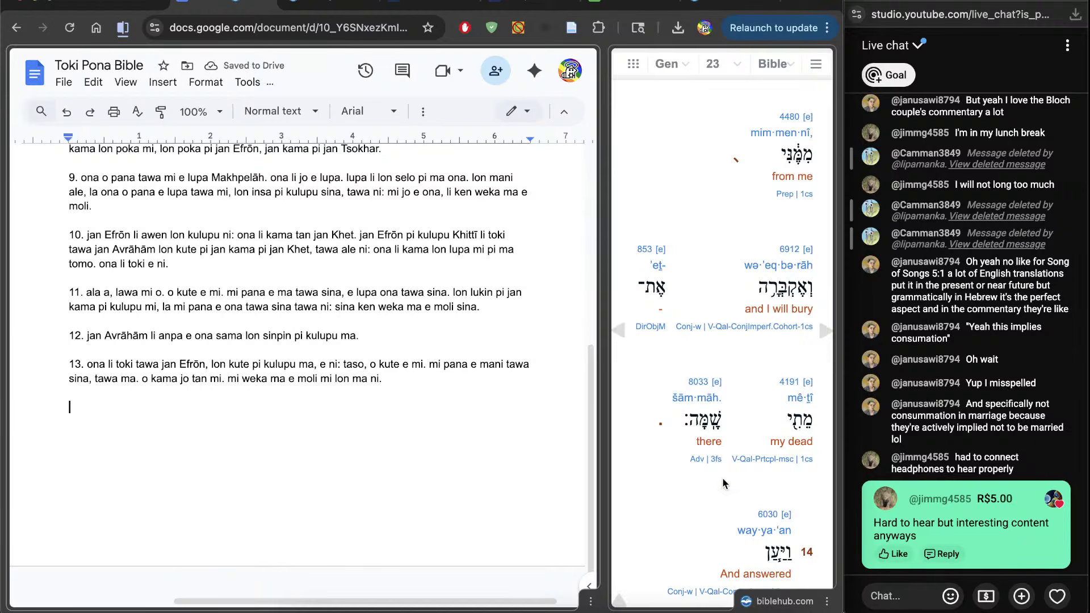
{"action": "scroll", "coordinate": [718, 482], "scroll_direction": "down", "scroll_amount": 5}
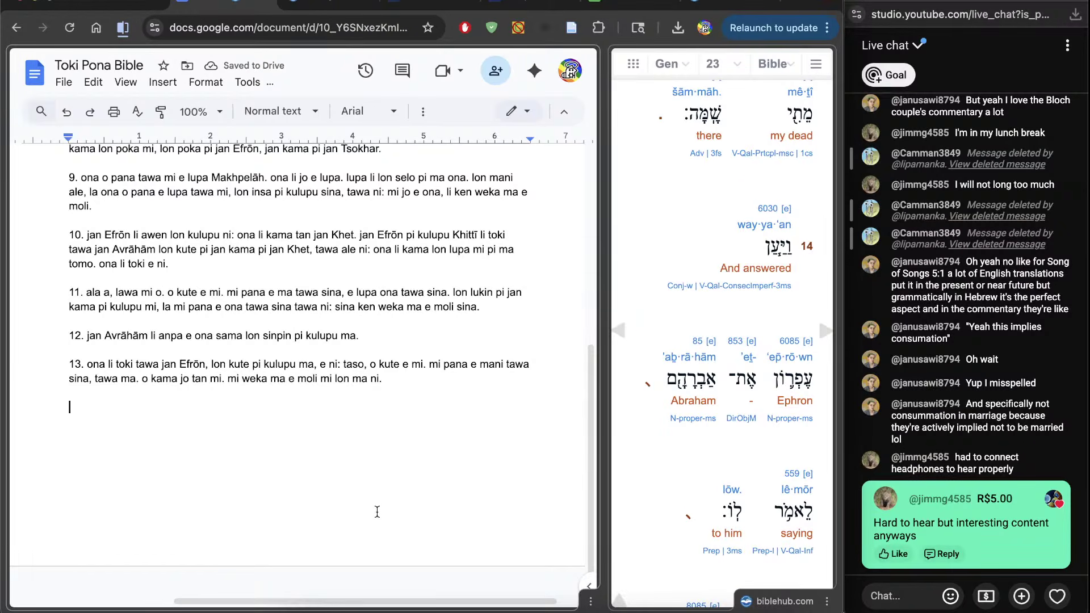
{"action": "type", "text": "14. jan Efr"}
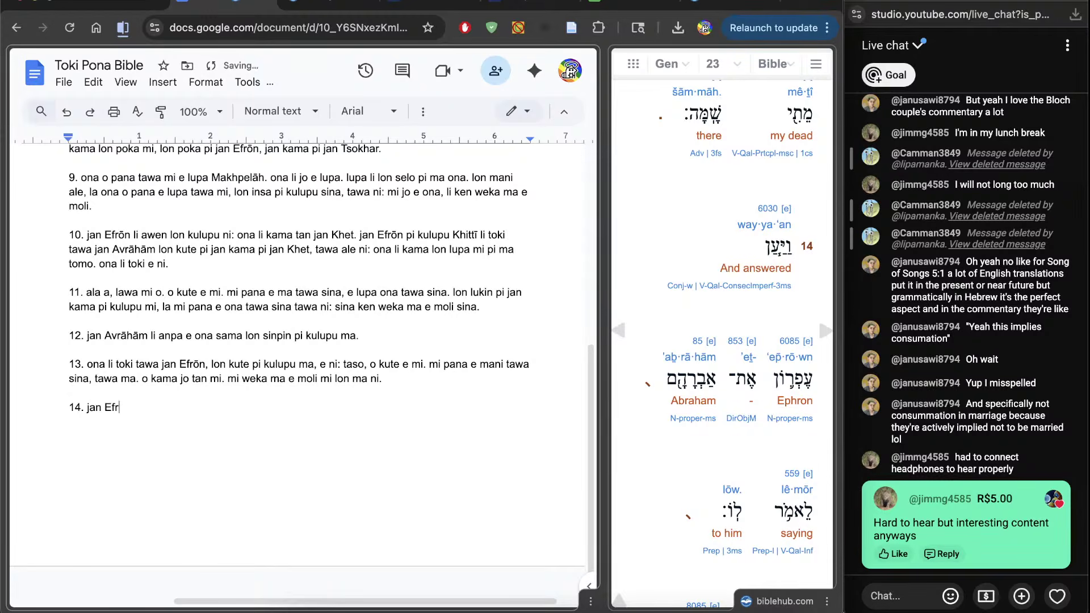
{"action": "type", "text": "ōn"}
{"action": "scroll", "coordinate": [413, 529], "scroll_direction": "down", "scroll_amount": 1}
{"action": "type", "text": "o"}
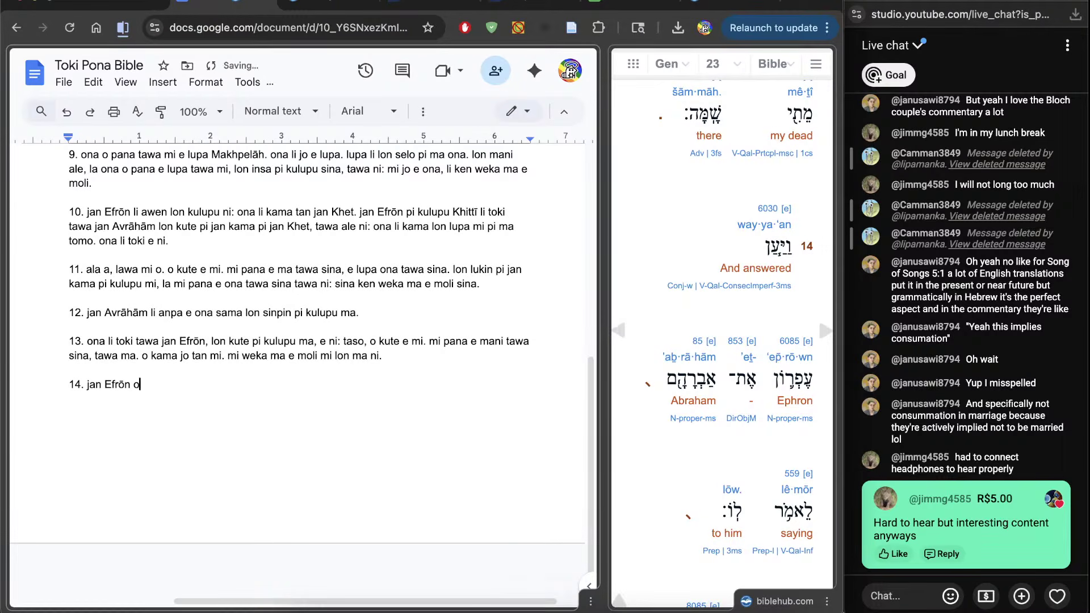
{"action": "key", "text": "BackSpace"}
{"action": "type", "text": "li toki tawa jan Avrāh"}
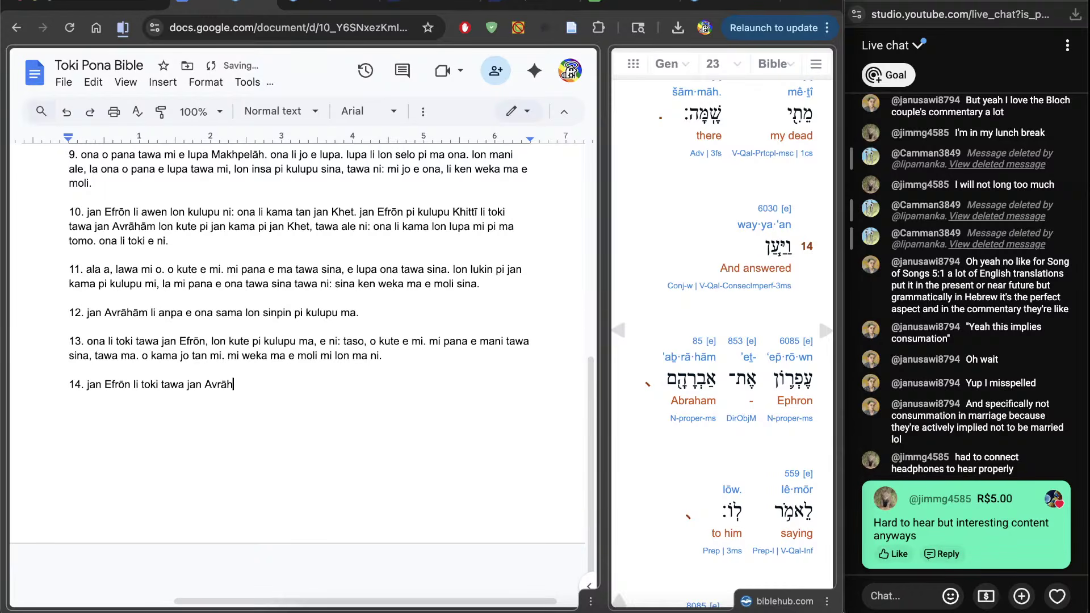
{"action": "type", "text": "ām, li toki e ni tawa ona:"}
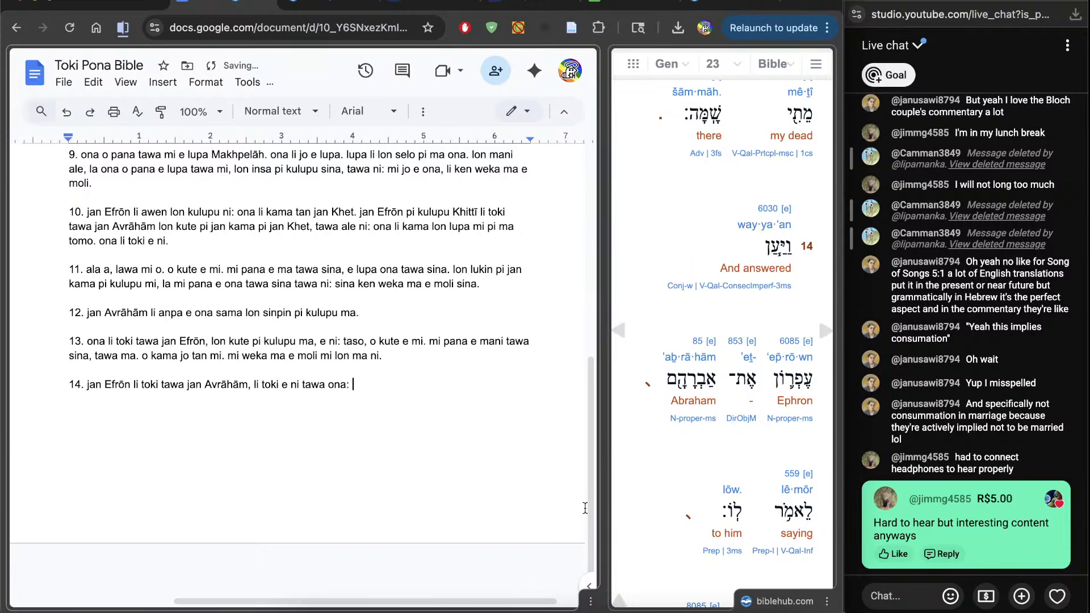
Begin verse 15 in a new paragraph with "lawa mi o kute e mi."
{"action": "scroll", "coordinate": [663, 530], "scroll_direction": "down", "scroll_amount": 5}
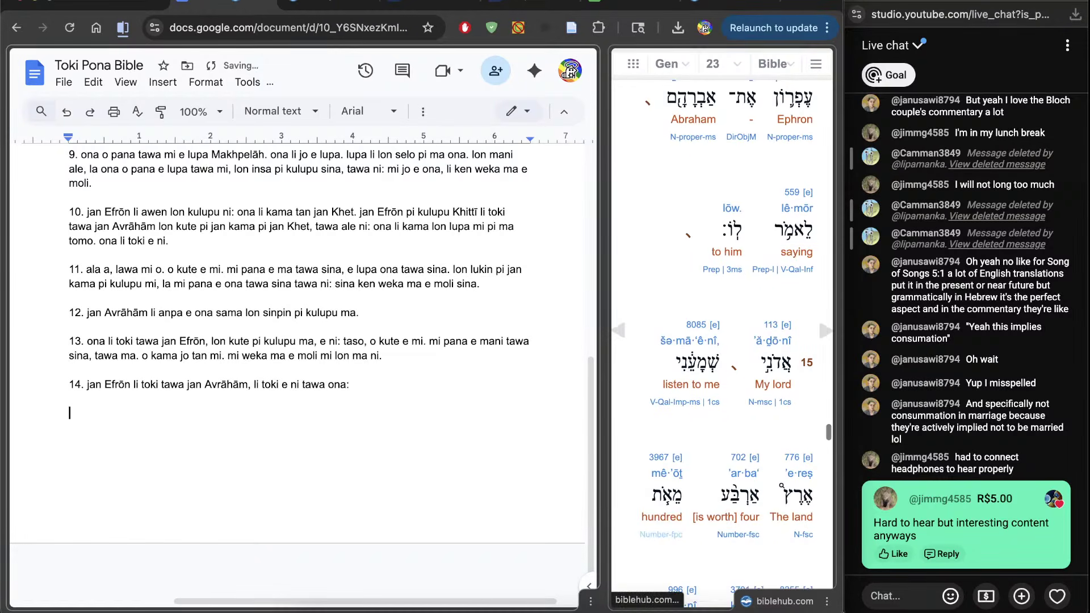
{"action": "key", "text": "Return"}
{"action": "type", "text": "15. sewi mi"}
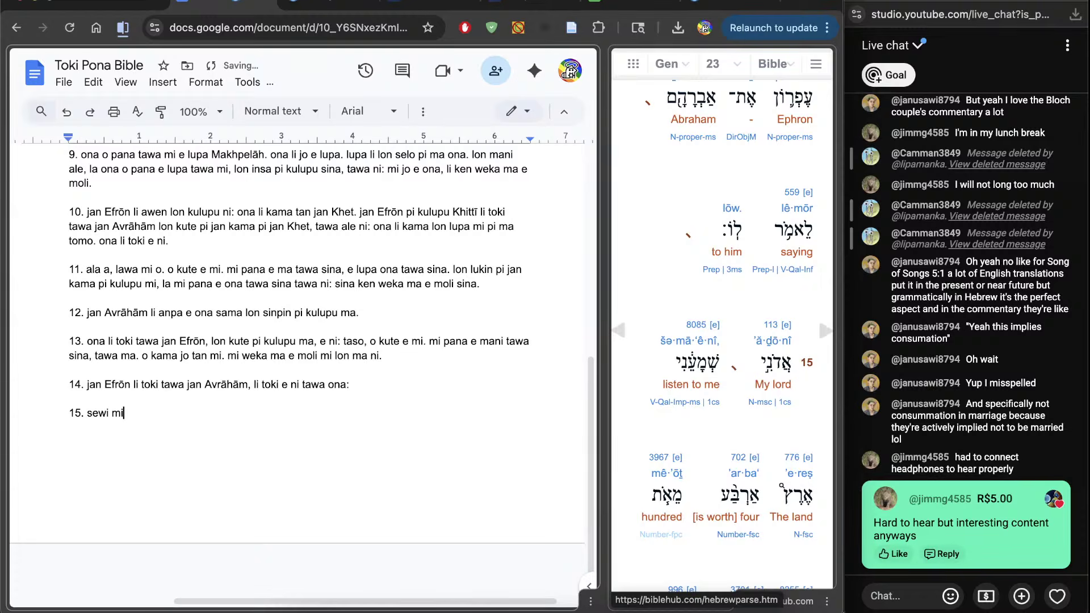
{"action": "key", "text": "BackSpace"}
{"action": "key", "text": "BackSpace"}
{"action": "key", "text": "BackSpace"}
{"action": "key", "text": "BackSpace"}
{"action": "key", "text": "BackSpace"}
{"action": "key", "text": "BackSpace"}
{"action": "key", "text": "BackSpace"}
{"action": "type", "text": "lawa mi o kute e mi"}
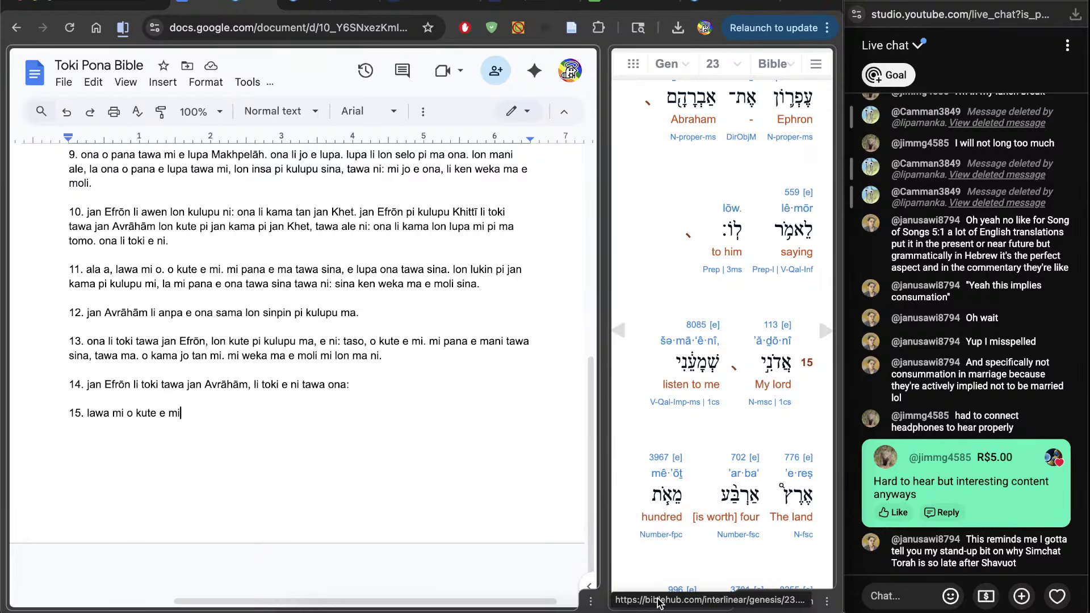
{"action": "scroll", "coordinate": [624, 524], "scroll_direction": "down", "scroll_amount": 2}
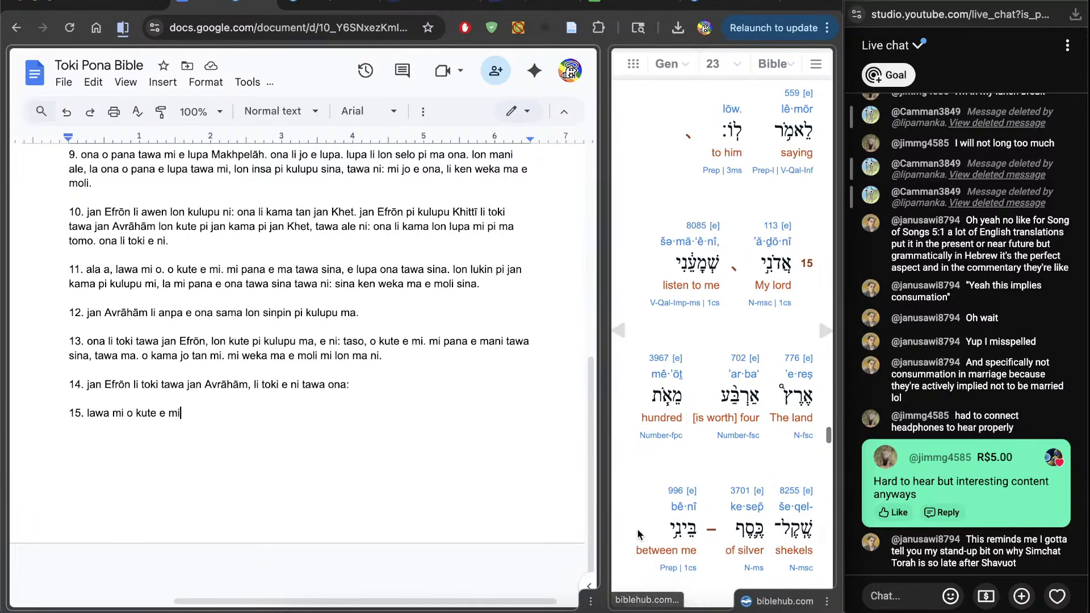
{"action": "scroll", "coordinate": [638, 537], "scroll_direction": "down", "scroll_amount": 1}
{"action": "type", "text": "."}
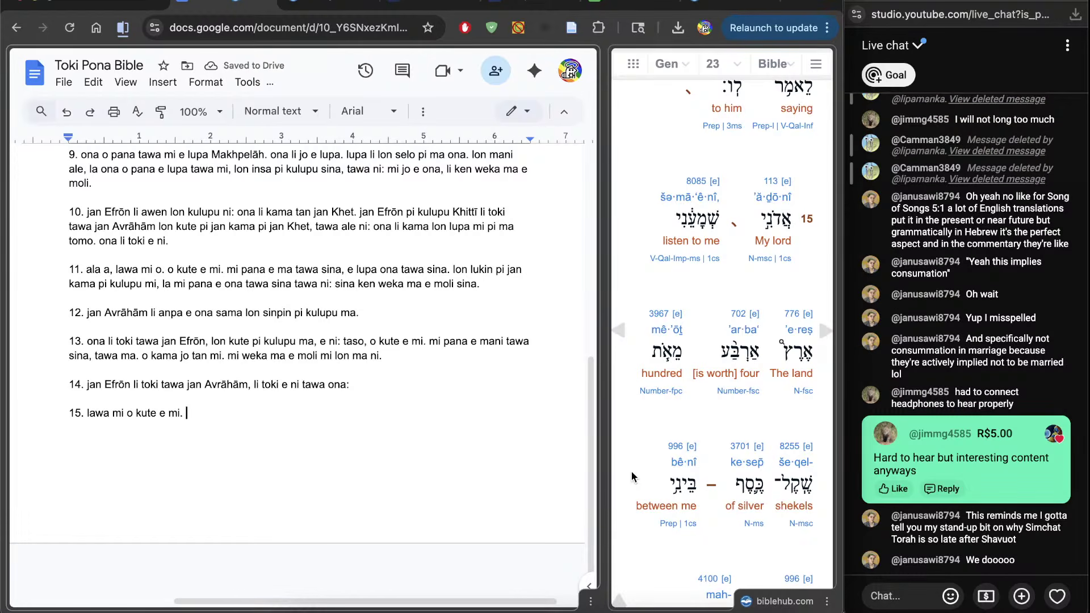
{"action": "scroll", "coordinate": [632, 472], "scroll_direction": "down", "scroll_amount": 2}
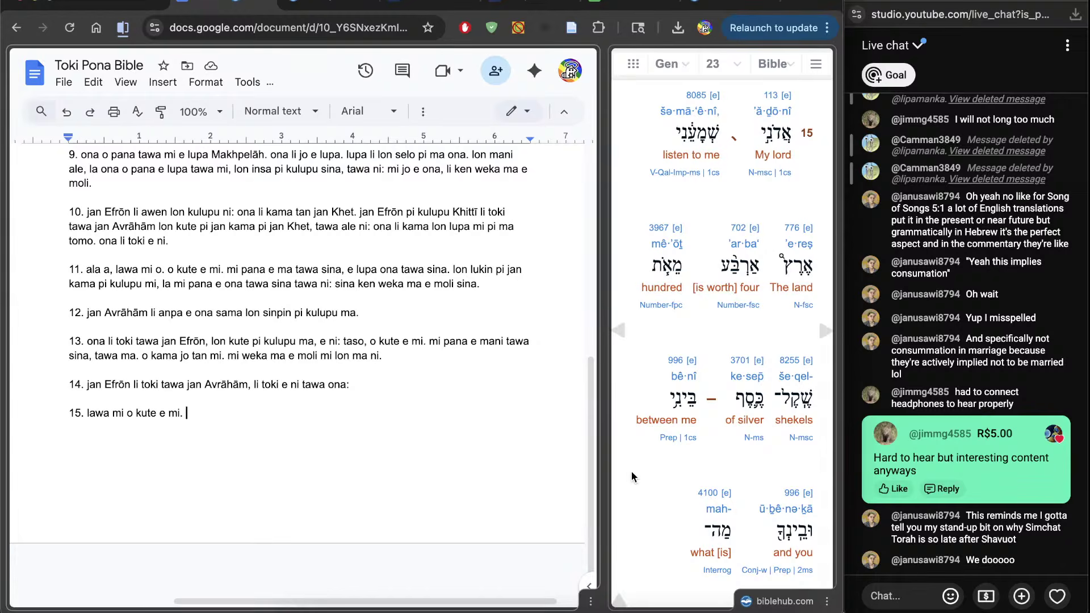
Continue verse 15 with "ma li mani 400."
{"action": "type", "text": "ma "}
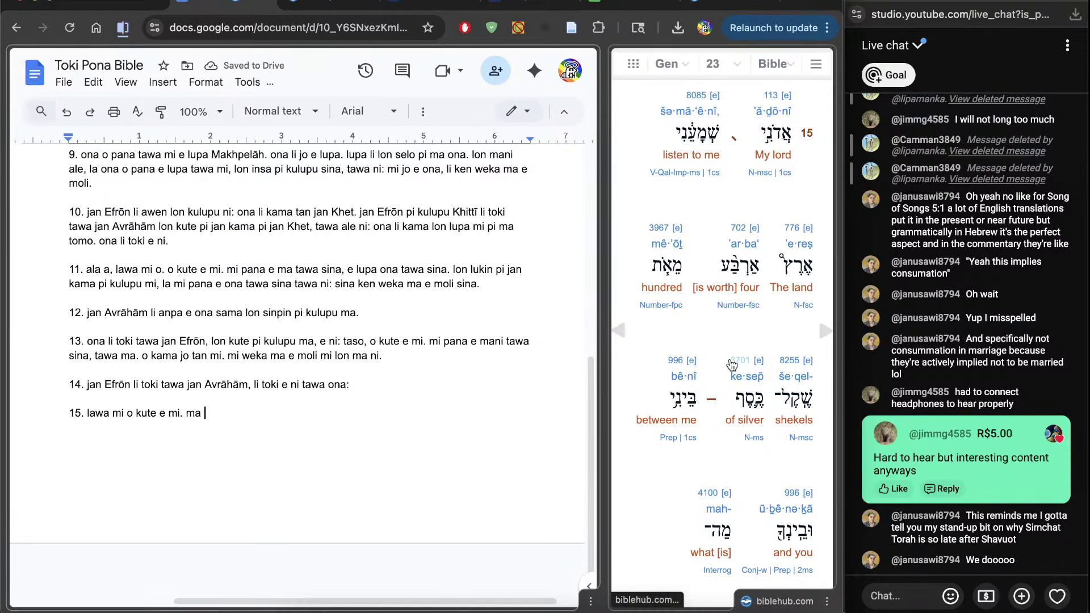
{"action": "type", "text": "li mani "}
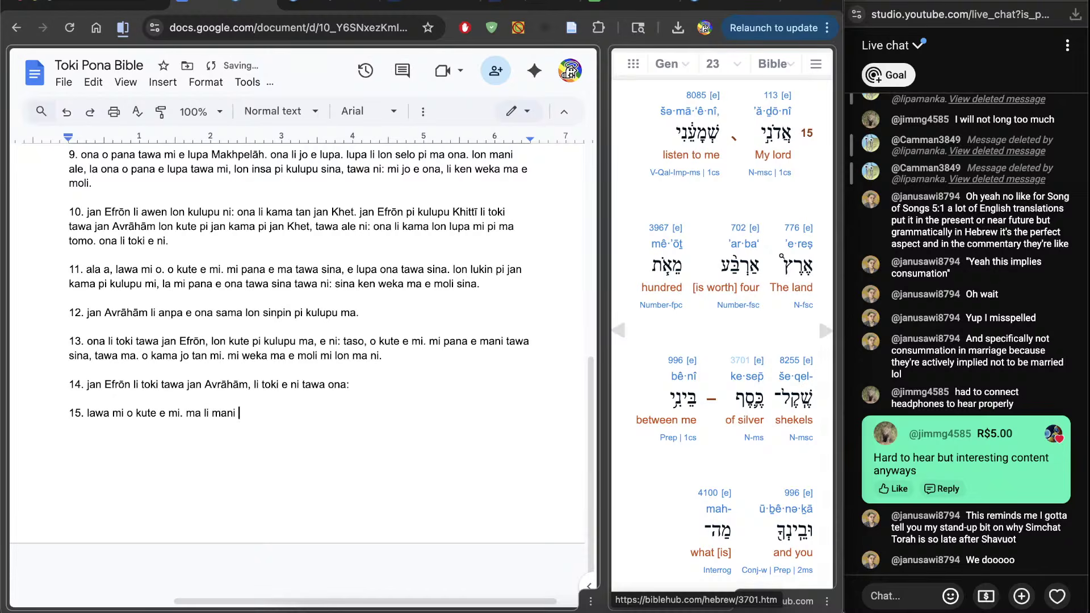
{"action": "type", "text": "400."}
Check the Hebrew word for "shekels" in verse 15 against the drafted "mani 400"
{"action": "double_click", "coordinate": [796, 402]}
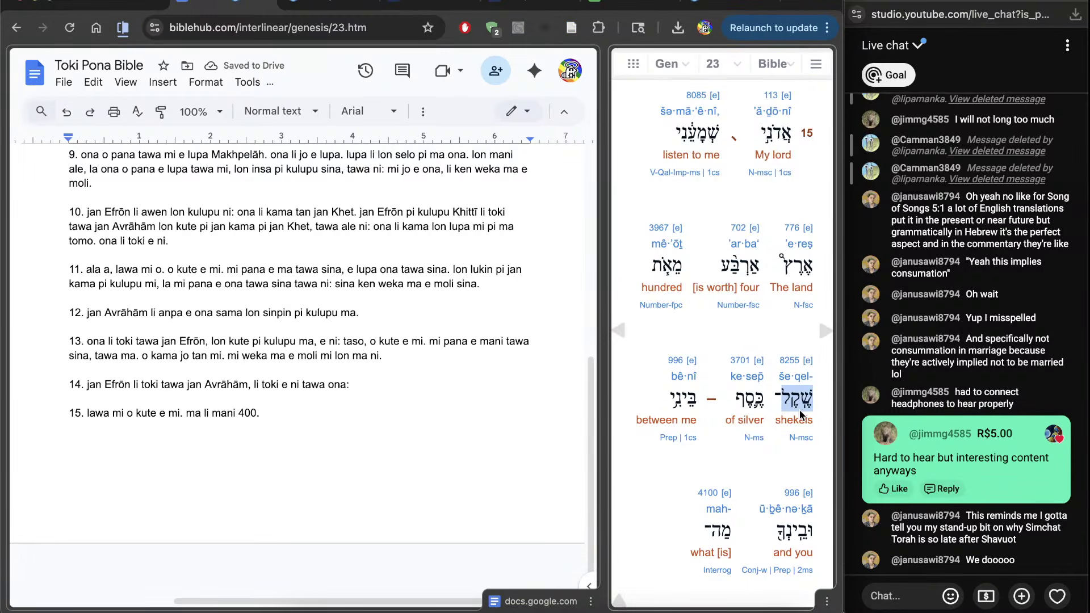
{"action": "left_click", "coordinate": [802, 415]}
{"action": "double_click", "coordinate": [796, 402]}
{"action": "left_click", "coordinate": [796, 404]}
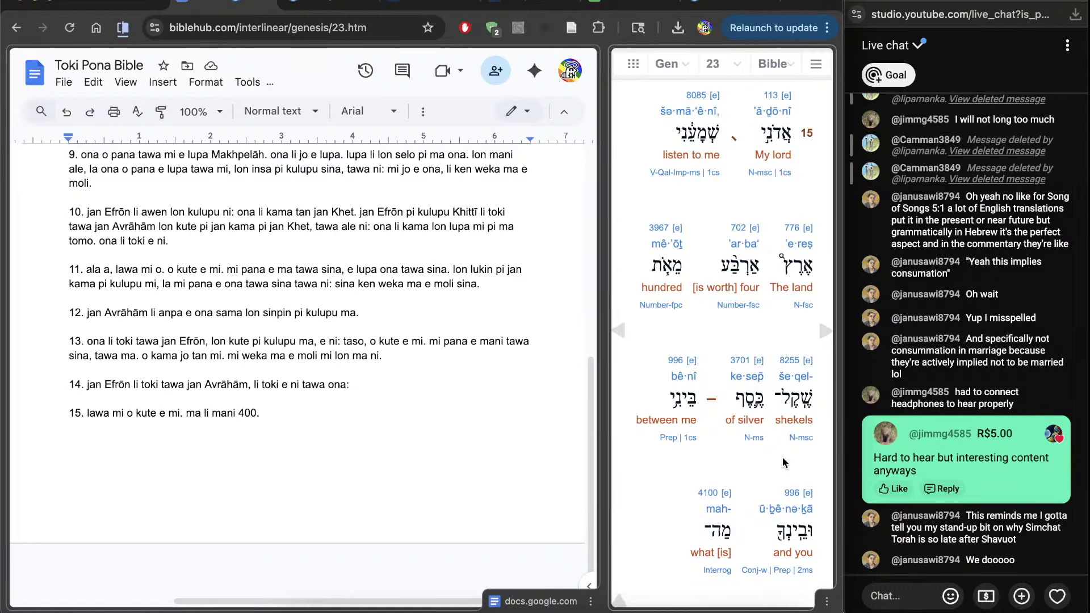
{"action": "left_click", "coordinate": [360, 459]}
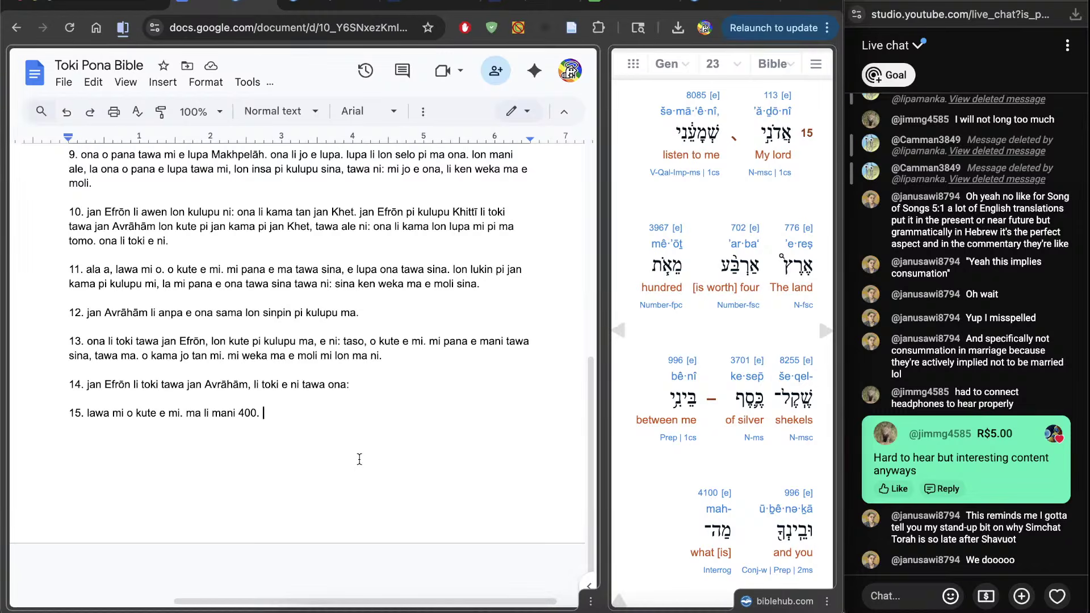
{"action": "key", "text": "Left"}
{"action": "key", "text": "ctrl+shift+Left"}
{"action": "key", "text": "ctrl+shift+Left"}
{"action": "key", "text": "End"}
{"action": "left_click", "coordinate": [653, 461]}
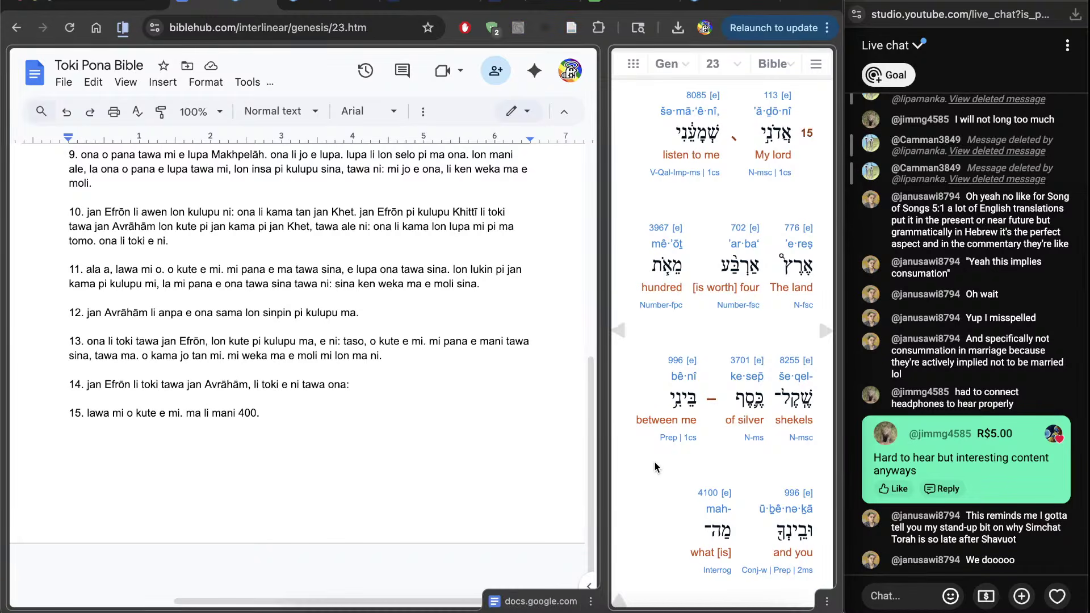
Extend the price sentence in verse 15 to read "ma li mani 400, lon mi, lon sina kin."
{"action": "left_click", "coordinate": [367, 464]}
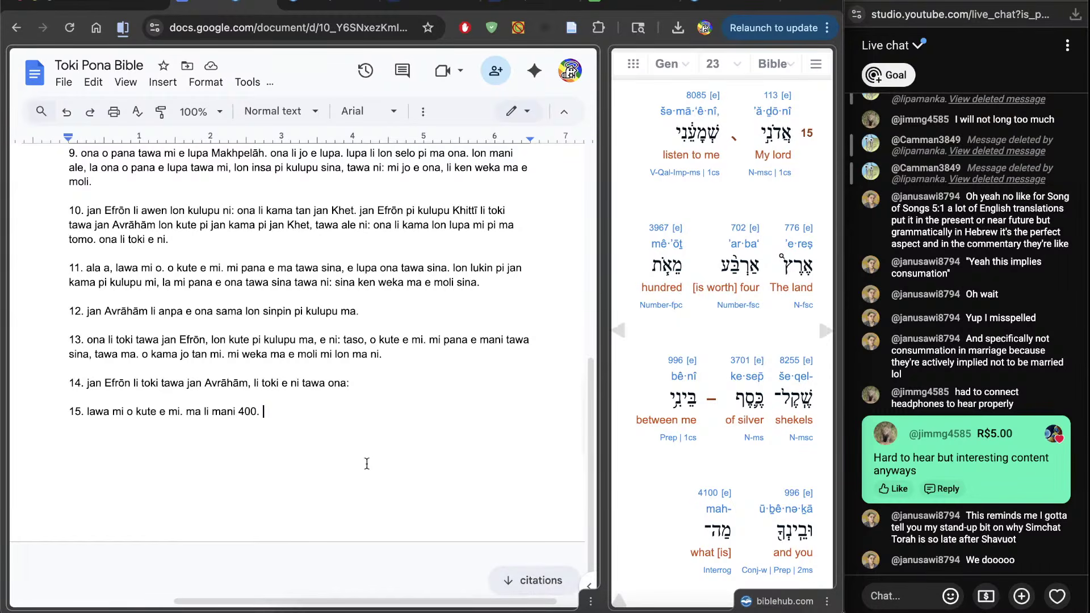
{"action": "key", "text": "BackSpace"}
{"action": "key", "text": "BackSpace"}
{"action": "type", "text": ", lon"}
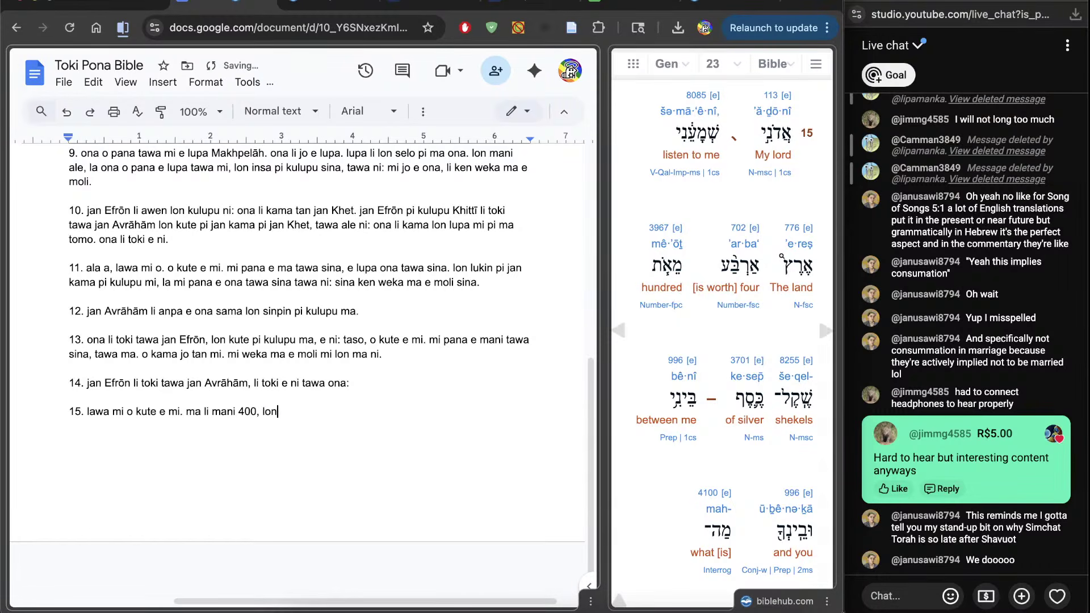
{"action": "type", "text": " mi, lon sina"}
{"action": "key", "text": "BackSpace"}
{"action": "type", "text": "a kin."}
Finish verse 15 with "ni li seme? o weka ma e moli sina."
{"action": "scroll", "coordinate": [676, 544], "scroll_direction": "down", "scroll_amount": 5}
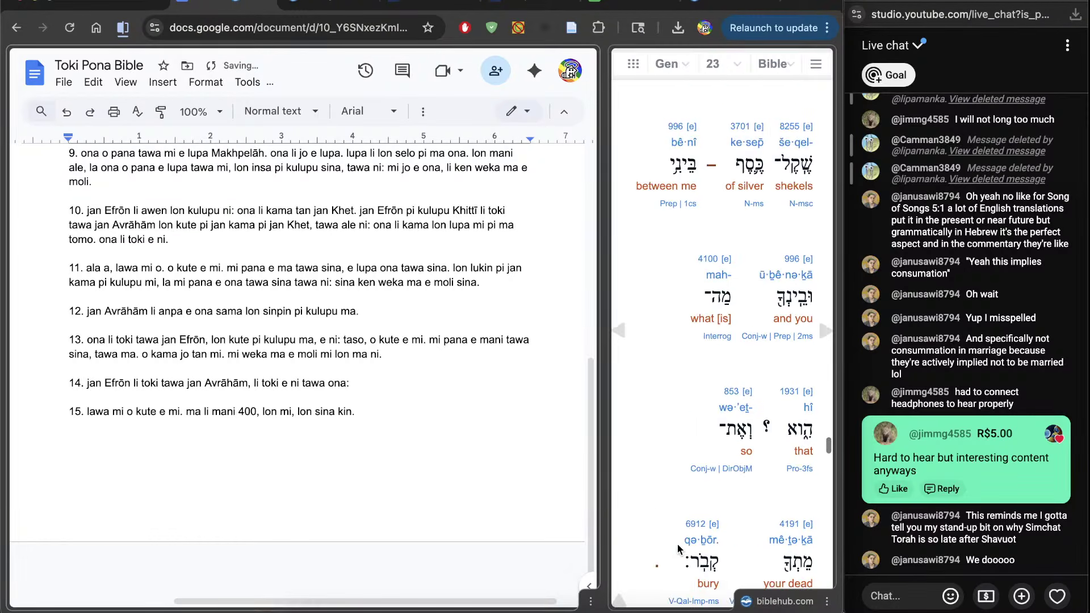
{"action": "type", "text": "ni li seme?"}
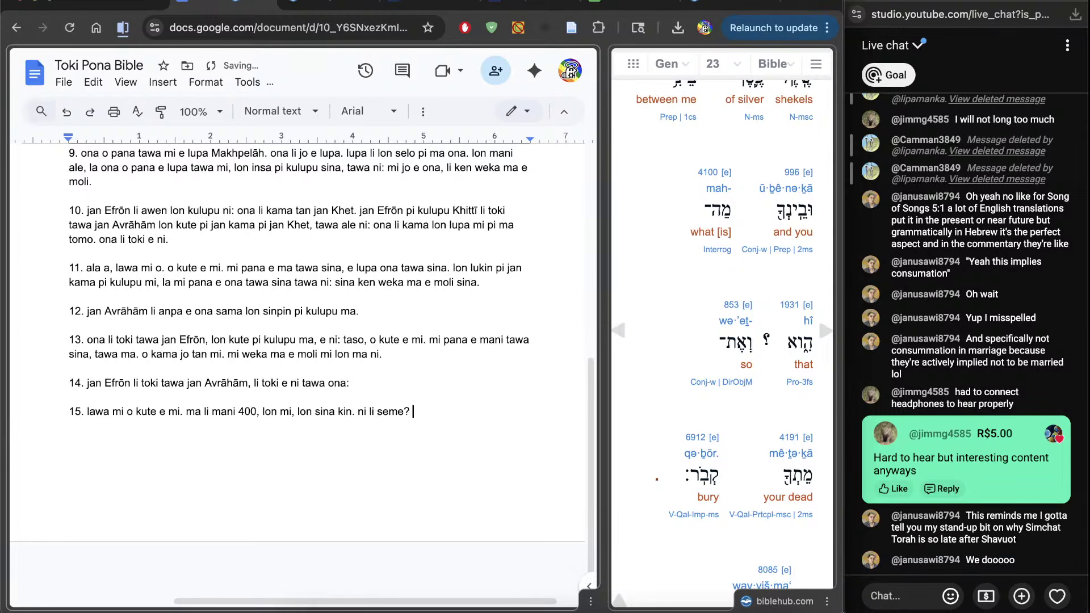
{"action": "scroll", "coordinate": [734, 336], "scroll_direction": "down", "scroll_amount": 1}
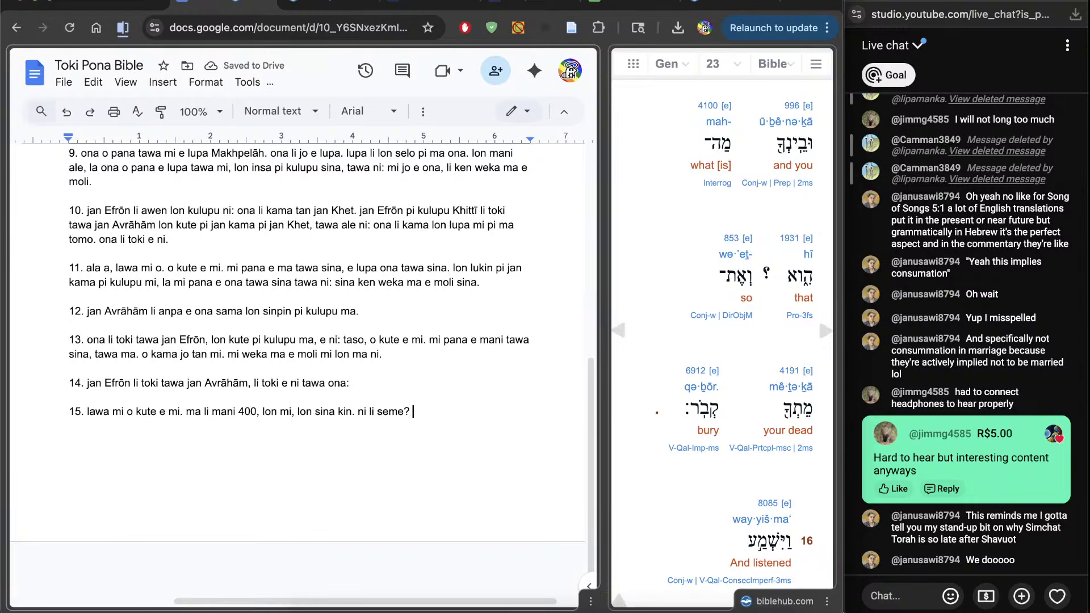
{"action": "type", "text": "o weka ma e moli s"}
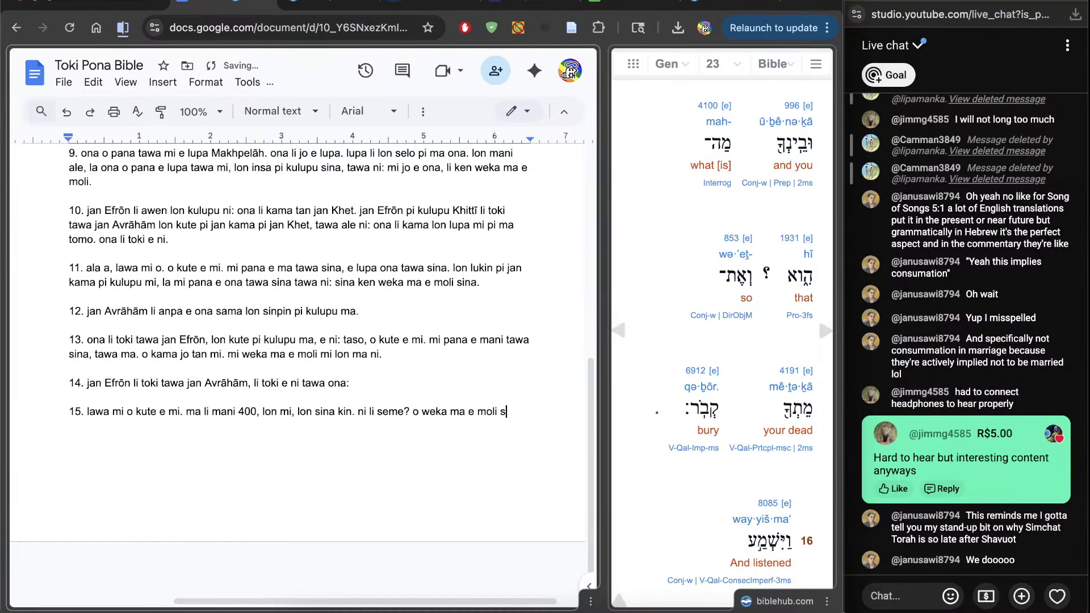
{"action": "type", "text": "ina."}
Begin verse 16 in a new paragraph with "16. jan Avrāhām li kute"
{"action": "key", "text": "Return"}
{"action": "key", "text": "Return"}
{"action": "type", "text": "16"}
{"action": "scroll", "coordinate": [721, 341], "scroll_direction": "down", "scroll_amount": 2}
{"action": "scroll", "coordinate": [722, 341], "scroll_direction": "down", "scroll_amount": 2}
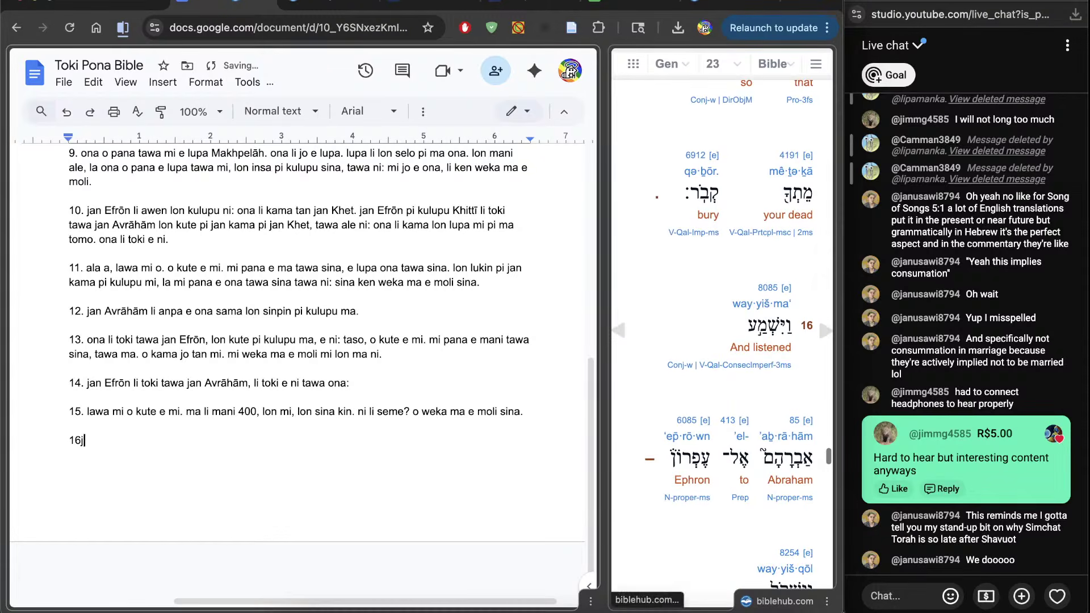
{"action": "type", "text": ". ja"}
{"action": "key", "text": "BackSpace"}
{"action": "key", "text": "BackSpace"}
{"action": "key", "text": "BackSpace"}
{"action": "key", "text": "BackSpace"}
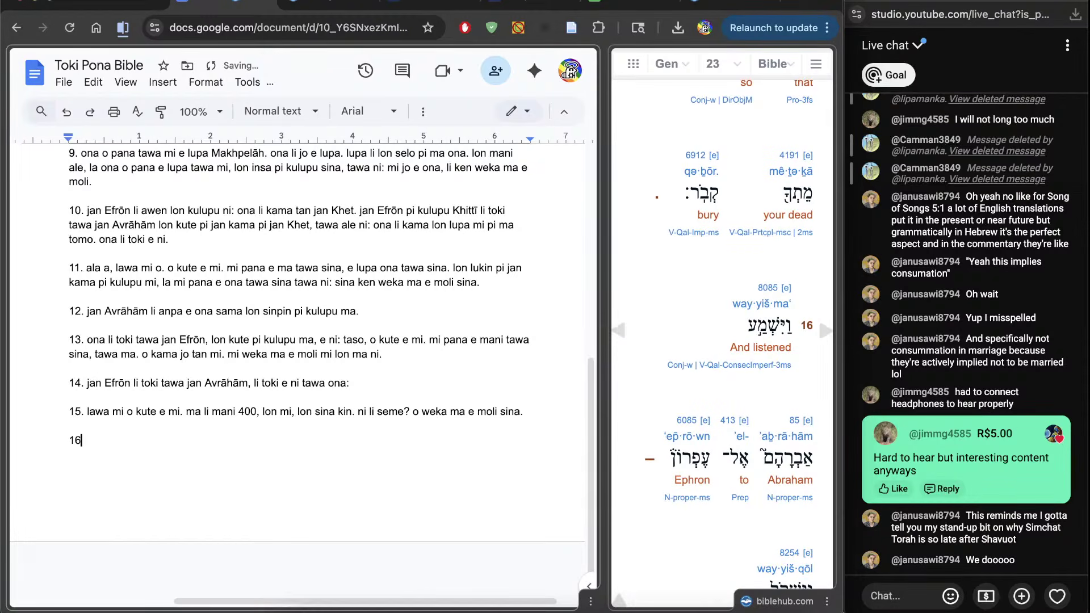
{"action": "type", "text": ". ja"}
{"action": "key", "text": "BackSpace"}
{"action": "key", "text": "BackSpace"}
{"action": "key", "text": "BackSpace"}
{"action": "key", "text": "BackSpace"}
{"action": "type", "text": ". jan Avrāhām li kute e"}
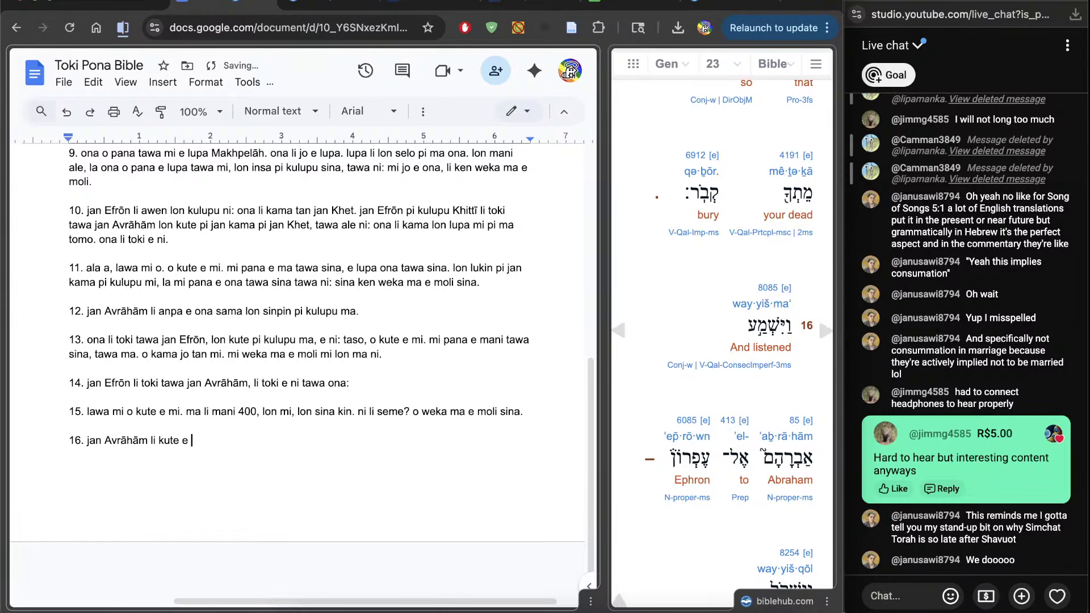
Continue verse 16 after "li kute" with "tawa jan Efrōn. jan Avrāhām li"
{"action": "key", "text": "BackSpace"}
{"action": "key", "text": "BackSpace"}
{"action": "type", "text": "tawa jan"}
{"action": "scroll", "coordinate": [728, 543], "scroll_direction": "down", "scroll_amount": 2}
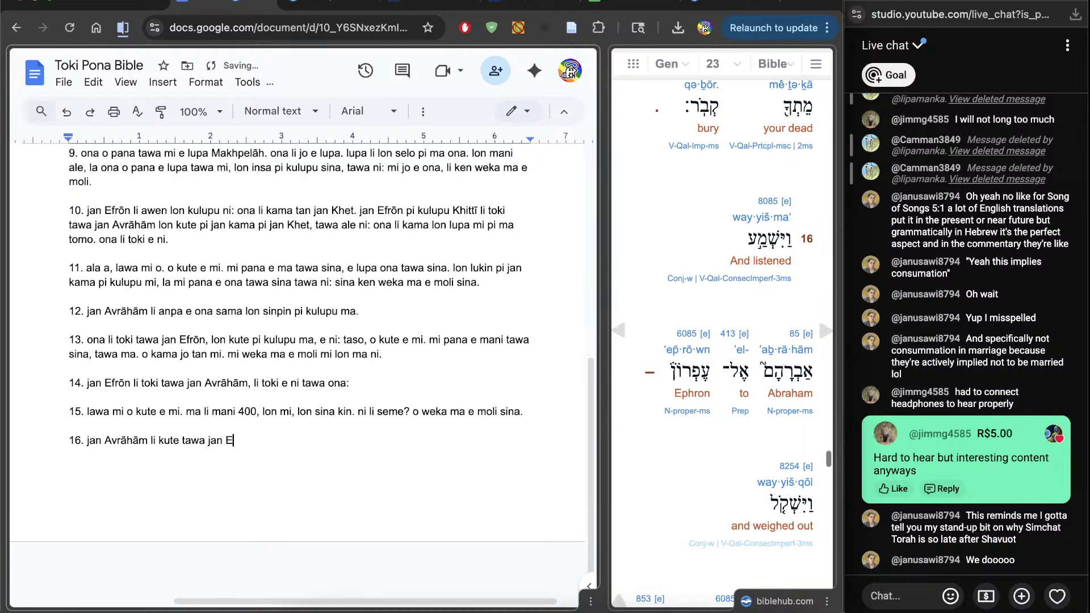
{"action": "type", "text": "Efrōn"}
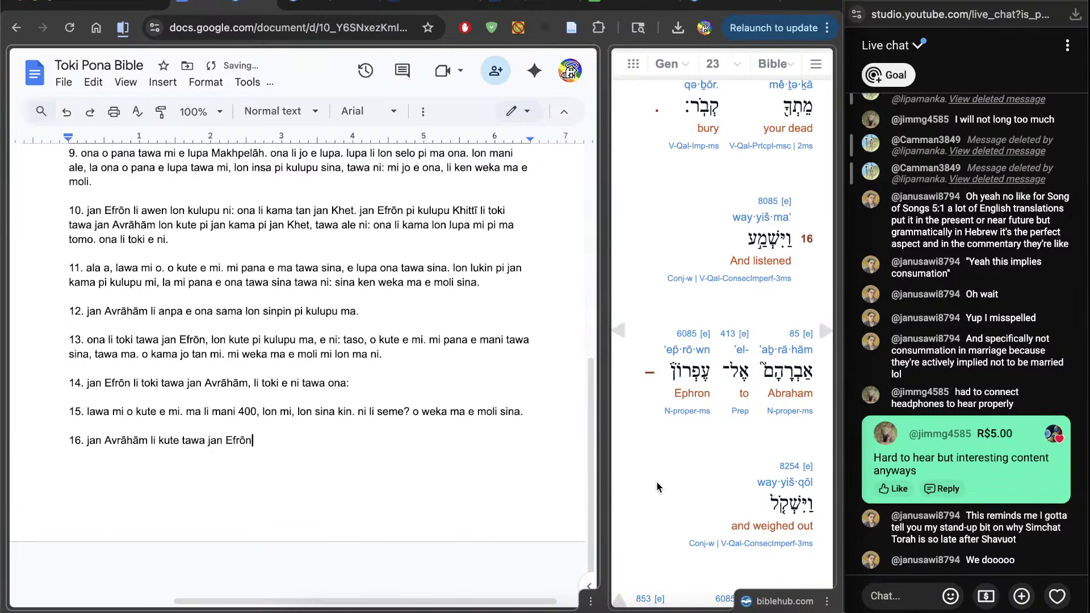
{"action": "scroll", "coordinate": [667, 482], "scroll_direction": "down", "scroll_amount": 5}
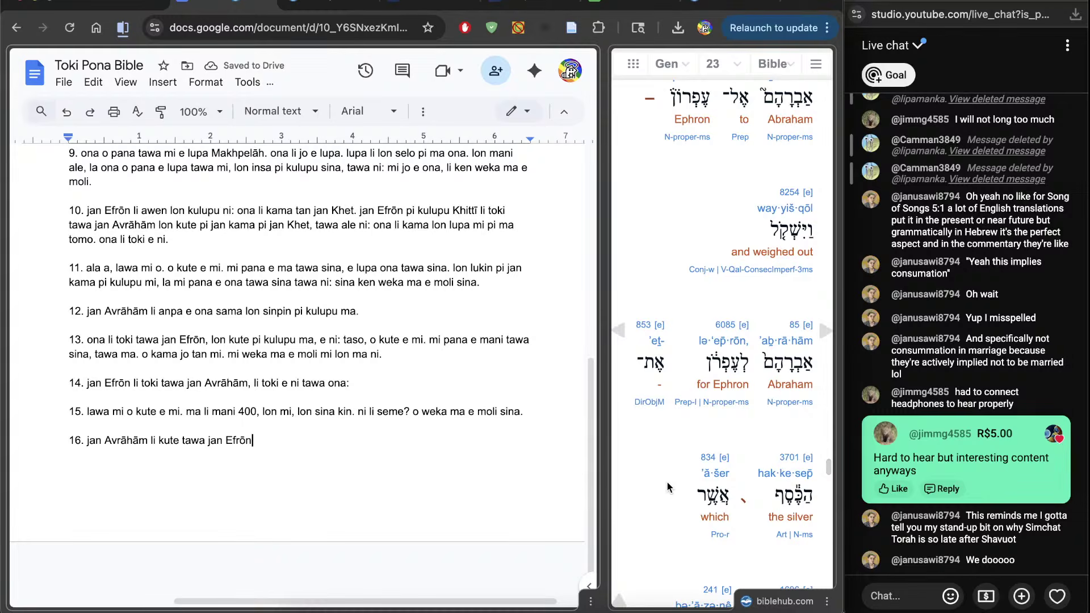
{"action": "type", "text": ". jan "}
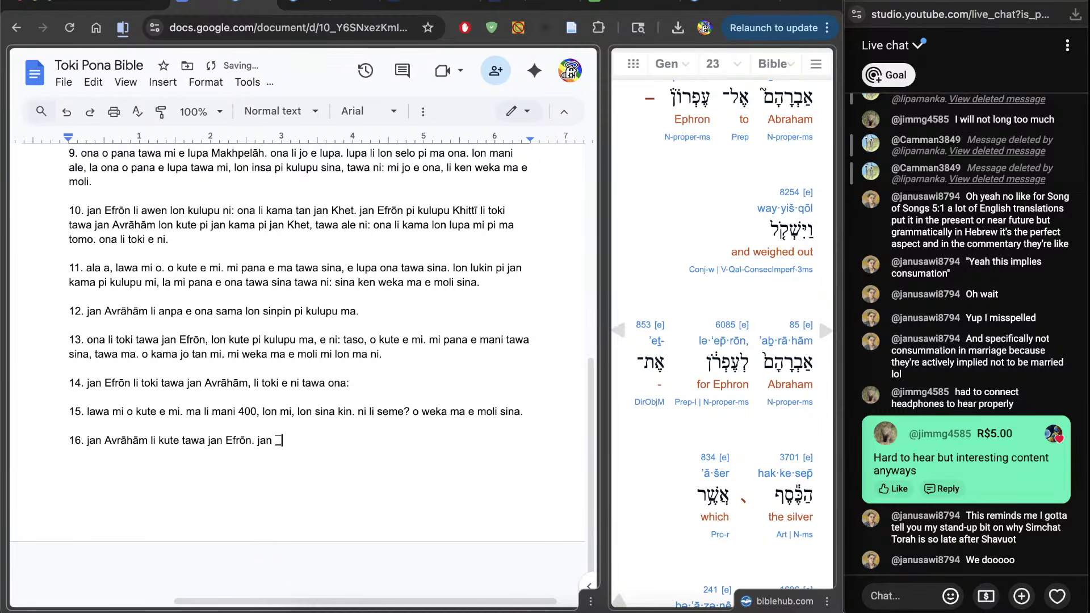
{"action": "type", "text": "Avrāhām li"}
Open the Bible Hub entry for 8254, the verb "weighed out", and read its Brown-Driver-Briggs senses
{"action": "left_click", "coordinate": [790, 195]}
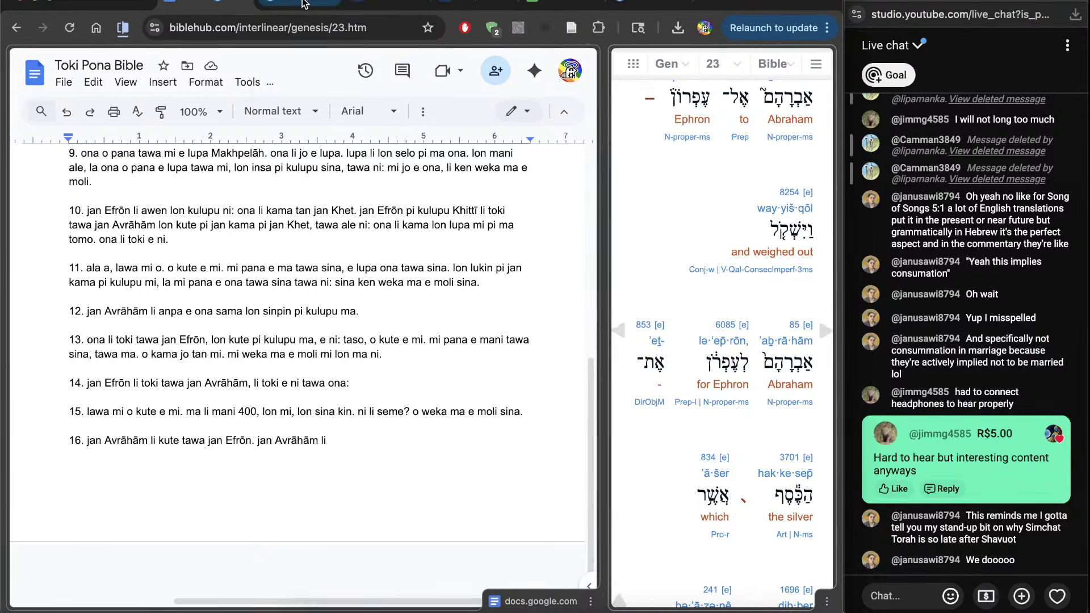
{"action": "left_click", "coordinate": [301, 3]}
{"action": "scroll", "coordinate": [206, 173], "scroll_direction": "down", "scroll_amount": 10}
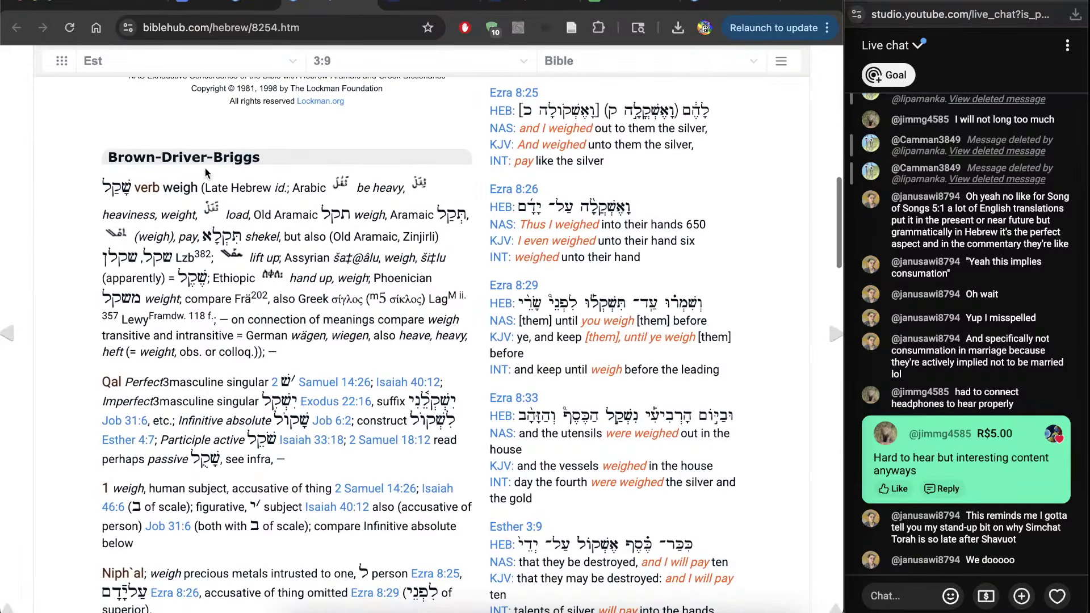
{"action": "scroll", "coordinate": [206, 173], "scroll_direction": "down", "scroll_amount": 2}
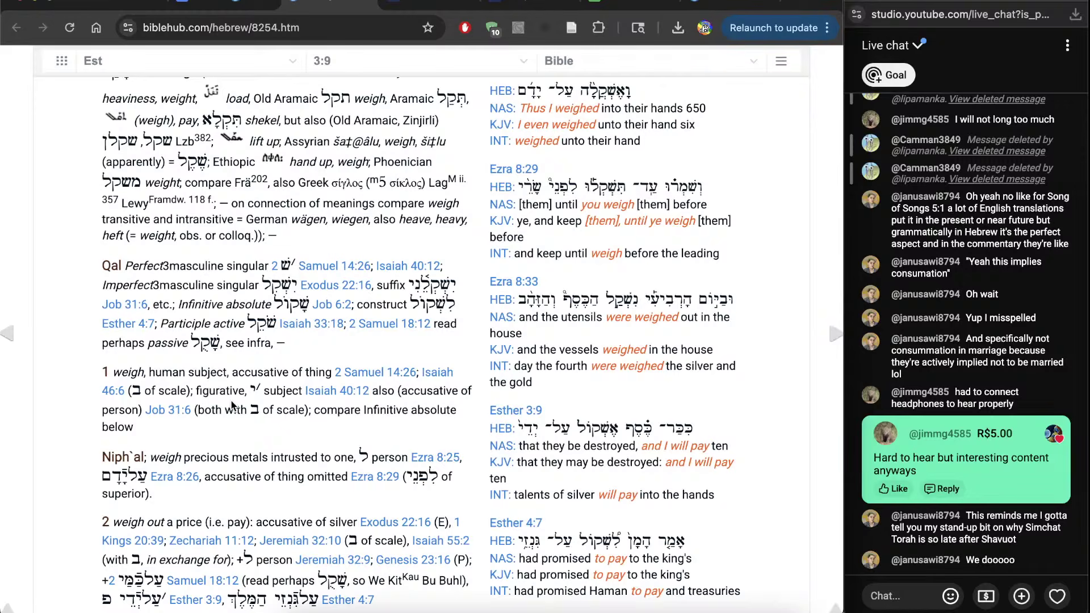
{"action": "scroll", "coordinate": [62, 437], "scroll_direction": "down", "scroll_amount": 3}
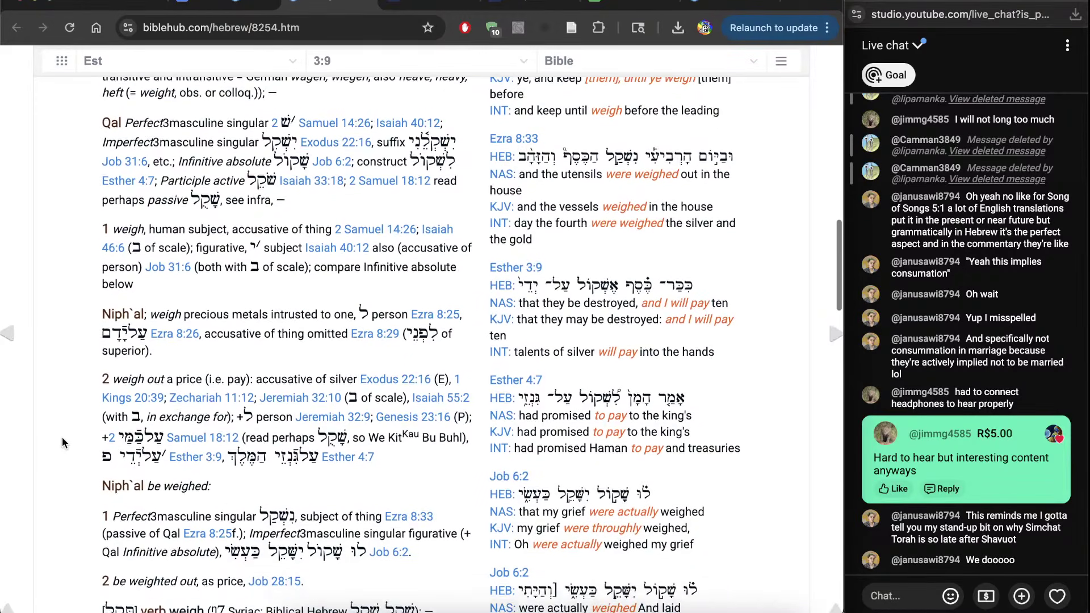
{"action": "scroll", "coordinate": [80, 482], "scroll_direction": "down", "scroll_amount": 3}
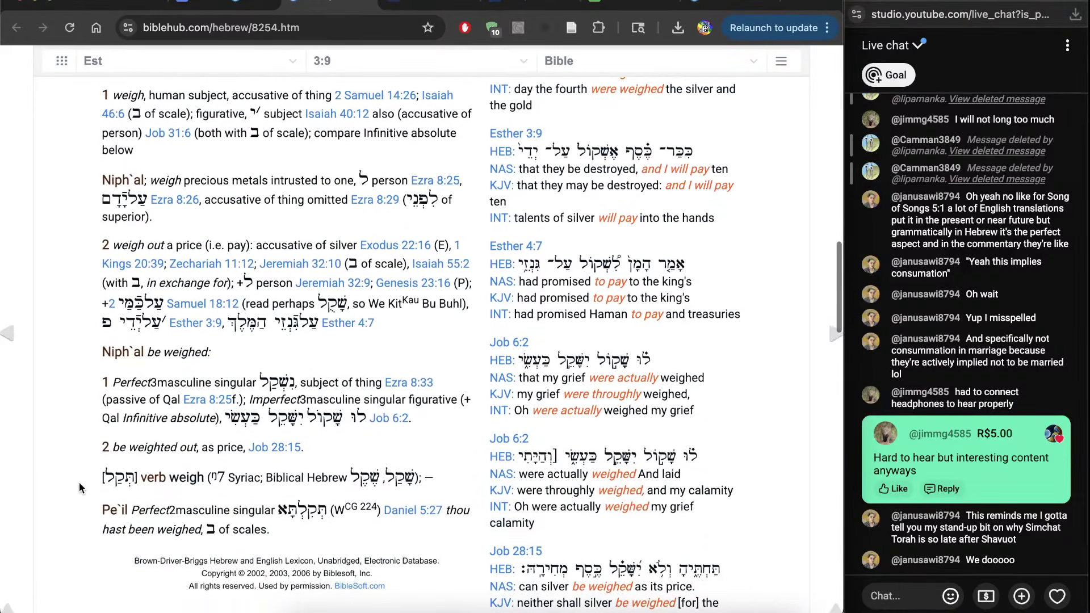
{"action": "key", "text": "ctrl+shift+Tab"}
Continue the second sentence of verse 16 with "alasa e mani wile"
{"action": "left_click", "coordinate": [403, 479]}
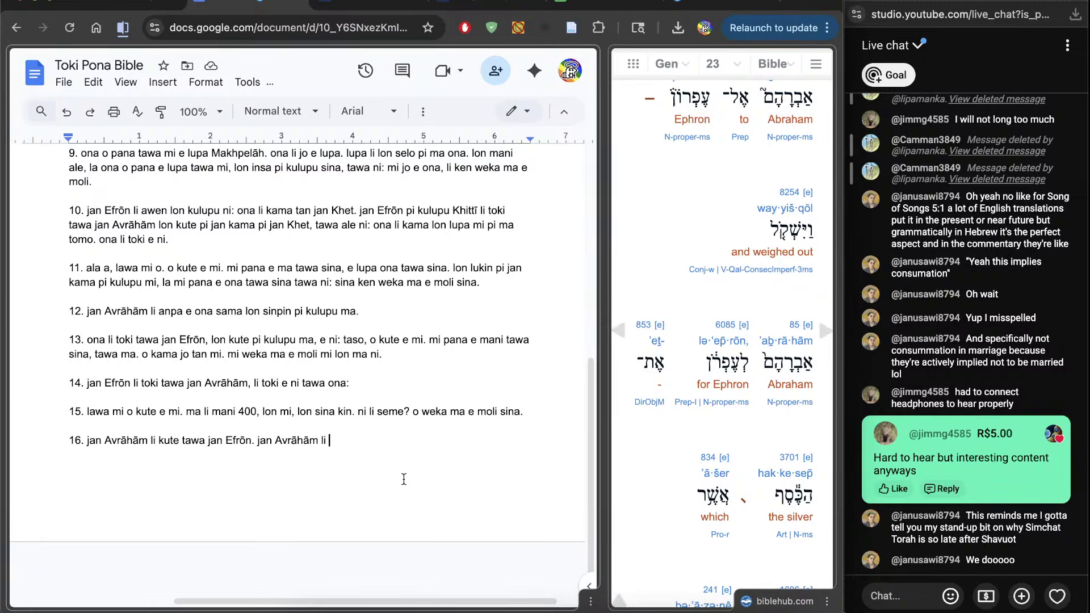
{"action": "type", "text": "alasa e mani m"}
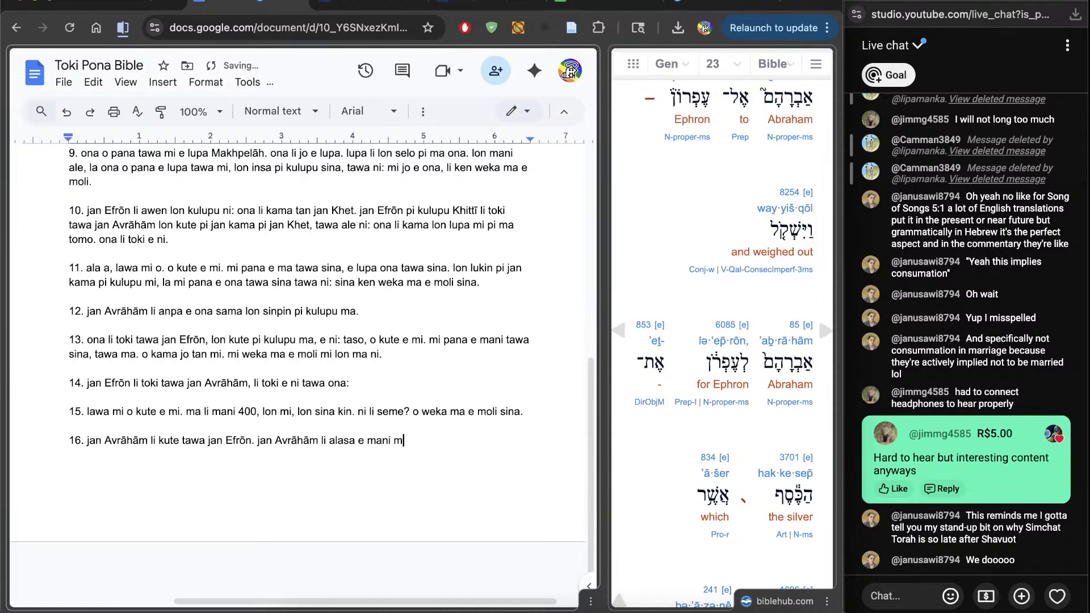
{"action": "key", "text": "BackSpace"}
{"action": "type", "text": "wile,"}
Complete the second sentence of verse 16 with "ni: ona li toki lon kute pi jan kama pi jan Khet."
{"action": "scroll", "coordinate": [718, 457], "scroll_direction": "down", "scroll_amount": 5}
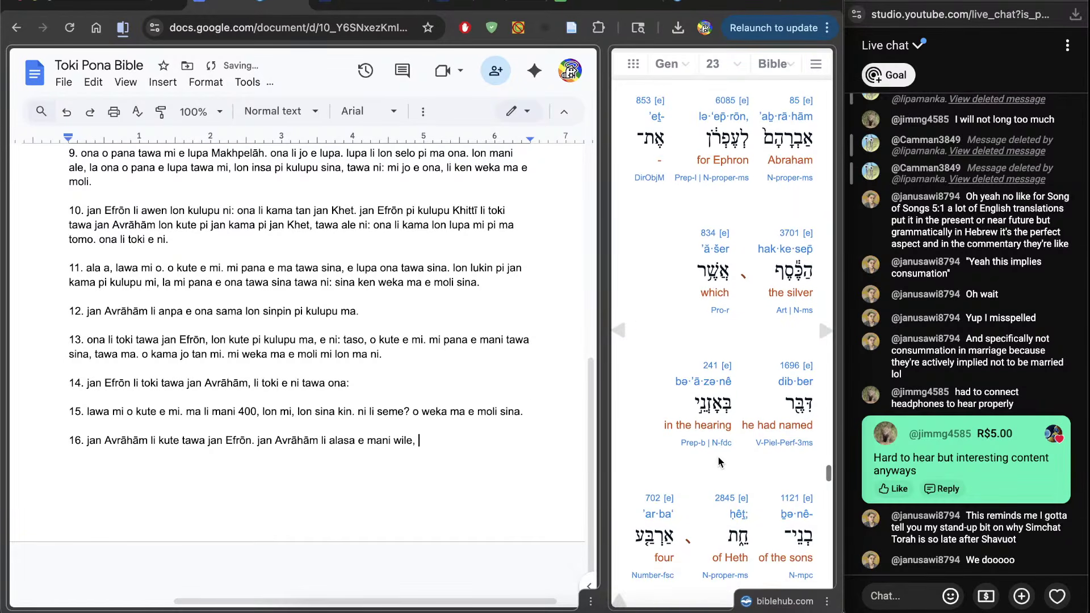
{"action": "scroll", "coordinate": [647, 448], "scroll_direction": "down", "scroll_amount": 1}
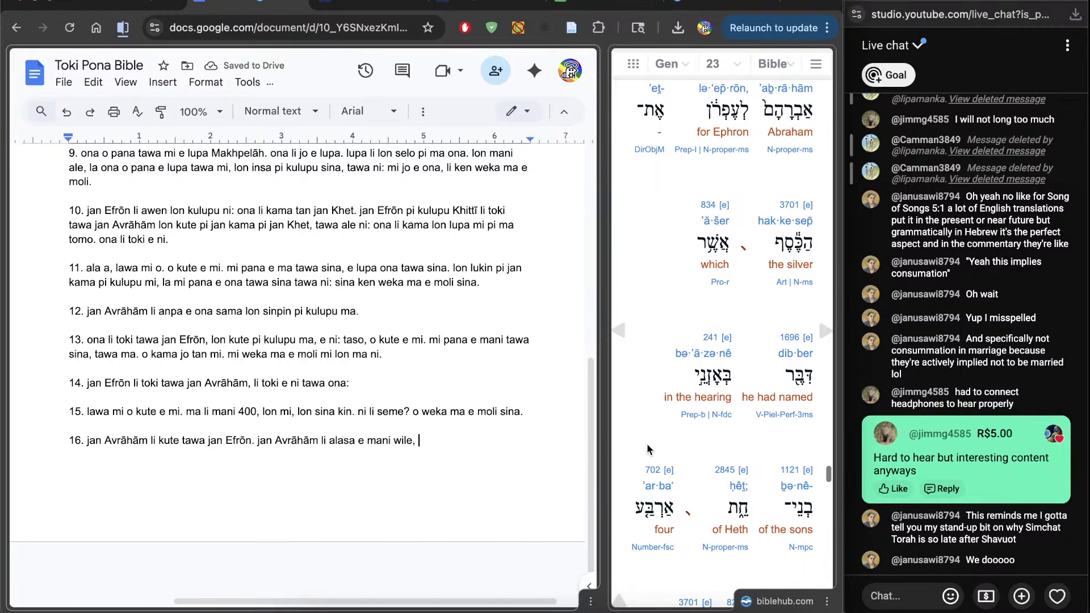
{"action": "key", "text": "BackSpace"}
{"action": "key", "text": "BackSpace"}
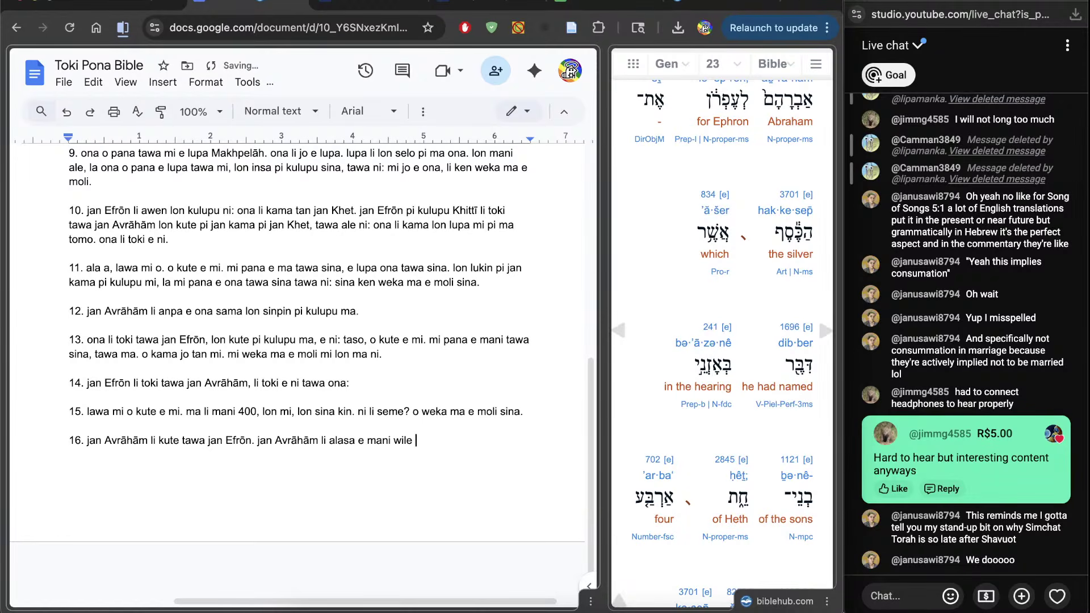
{"action": "type", "text": "ni: ona li"}
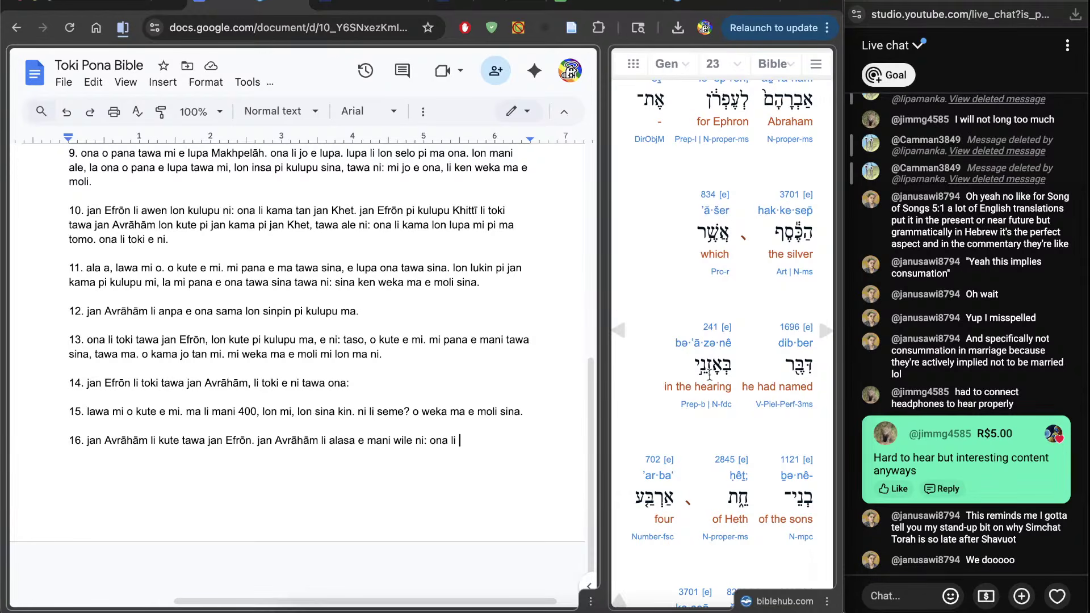
{"action": "type", "text": "toki lon kute "}
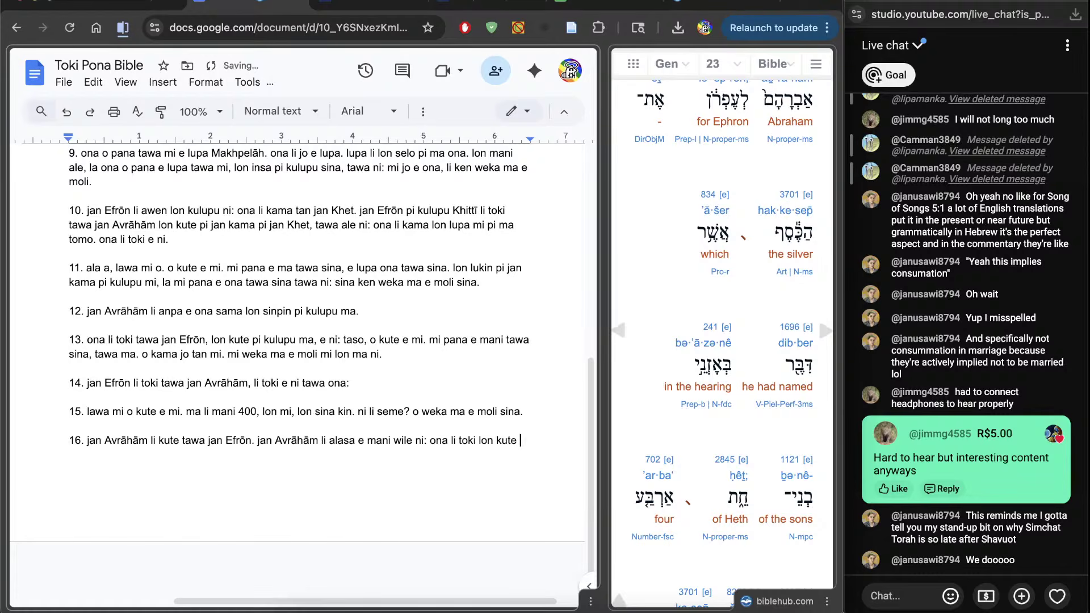
{"action": "type", "text": "pi jan kama pi jan Khet."}
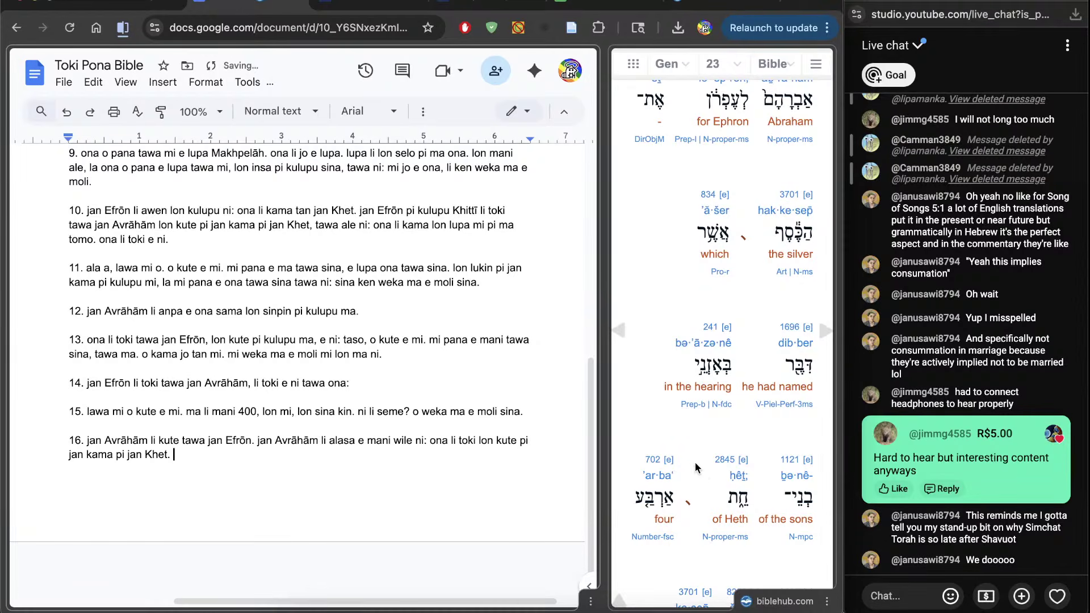
Start the third sentence of verse 16 with "mani 400 li lon nasin"
{"action": "scroll", "coordinate": [700, 466], "scroll_direction": "down", "scroll_amount": 3}
{"action": "scroll", "coordinate": [701, 471], "scroll_direction": "down", "scroll_amount": 1}
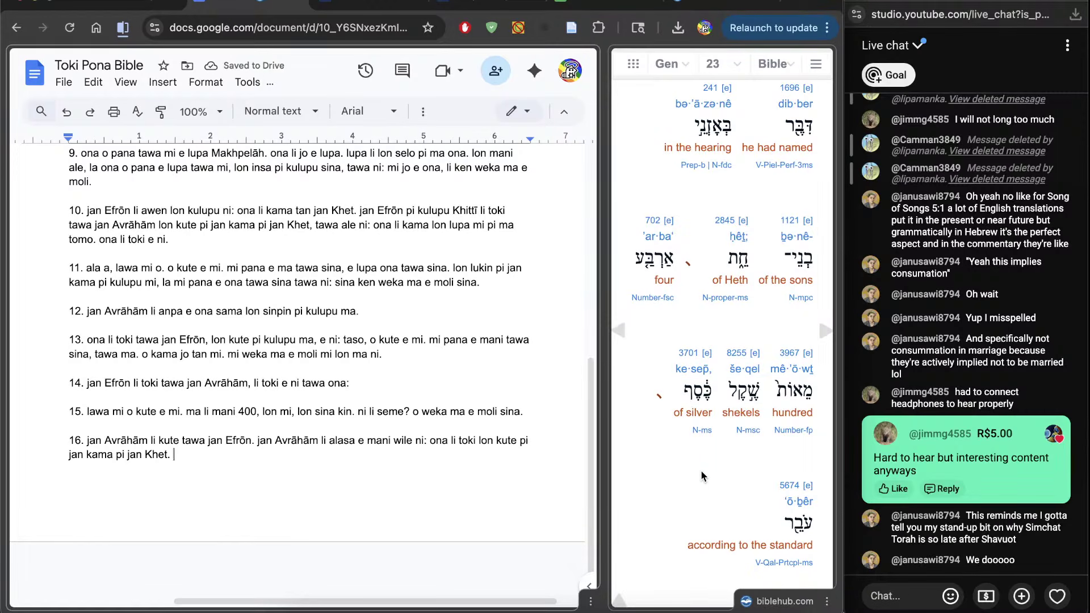
{"action": "scroll", "coordinate": [702, 475], "scroll_direction": "down", "scroll_amount": 2}
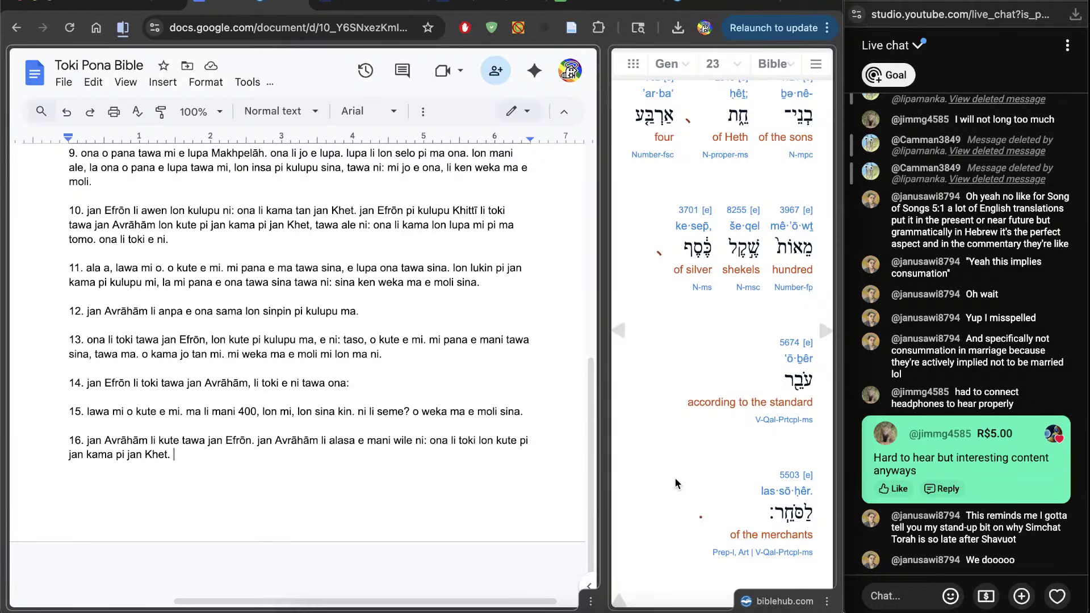
{"action": "type", "text": "400"}
{"action": "key", "text": "BackSpace"}
{"action": "key", "text": "BackSpace"}
{"action": "key", "text": "BackSpace"}
{"action": "type", "text": "mani 400"}
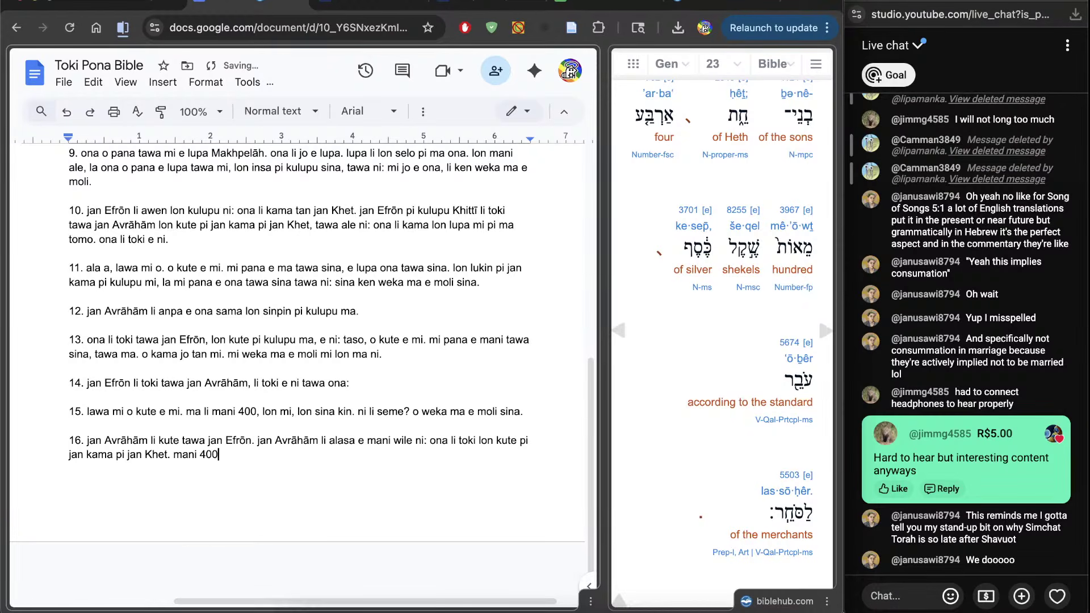
{"action": "type", "text": " li lon nasin"}
Consult the Brown-Driver-Briggs senses in the Bible Hub entry for 5674, "according to the standard", and close the entry
{"action": "left_click", "coordinate": [340, 4]}
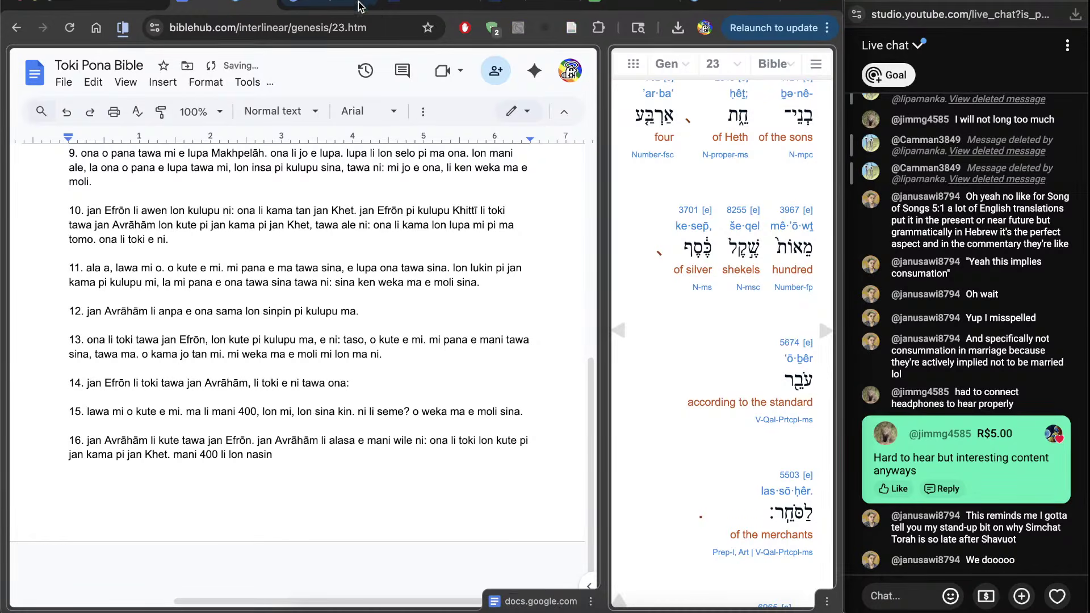
{"action": "scroll", "coordinate": [325, 438], "scroll_direction": "down", "scroll_amount": 15}
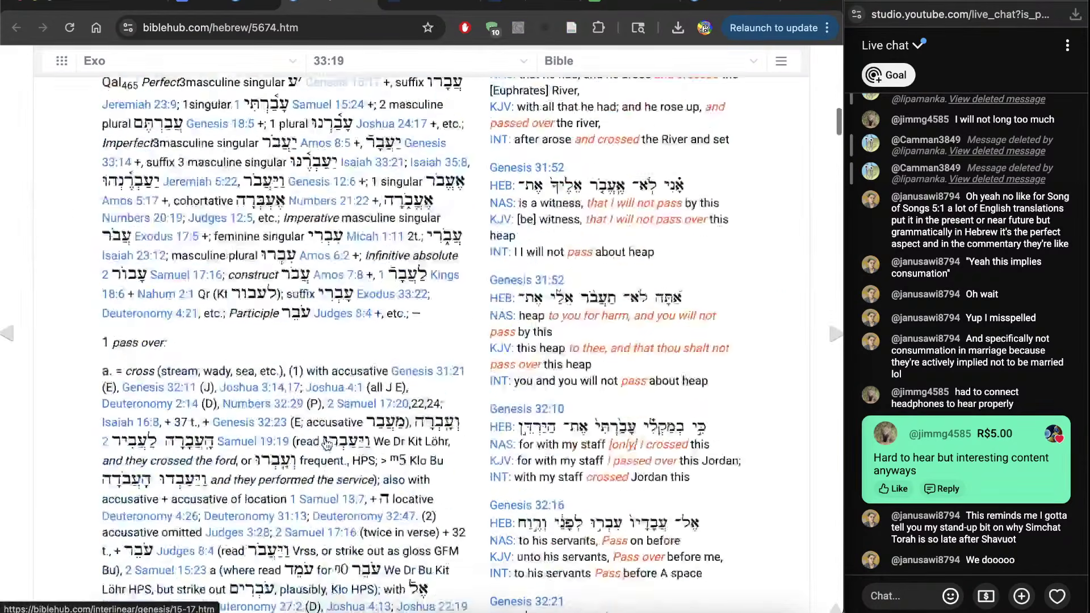
{"action": "scroll", "coordinate": [325, 438], "scroll_direction": "up", "scroll_amount": 5}
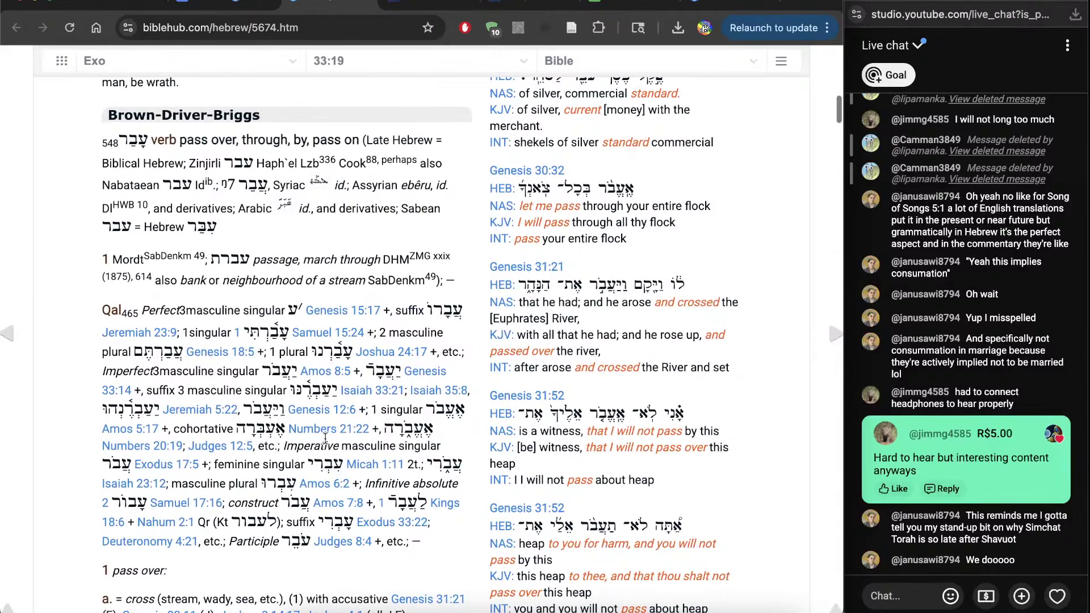
{"action": "key", "text": "super+w"}
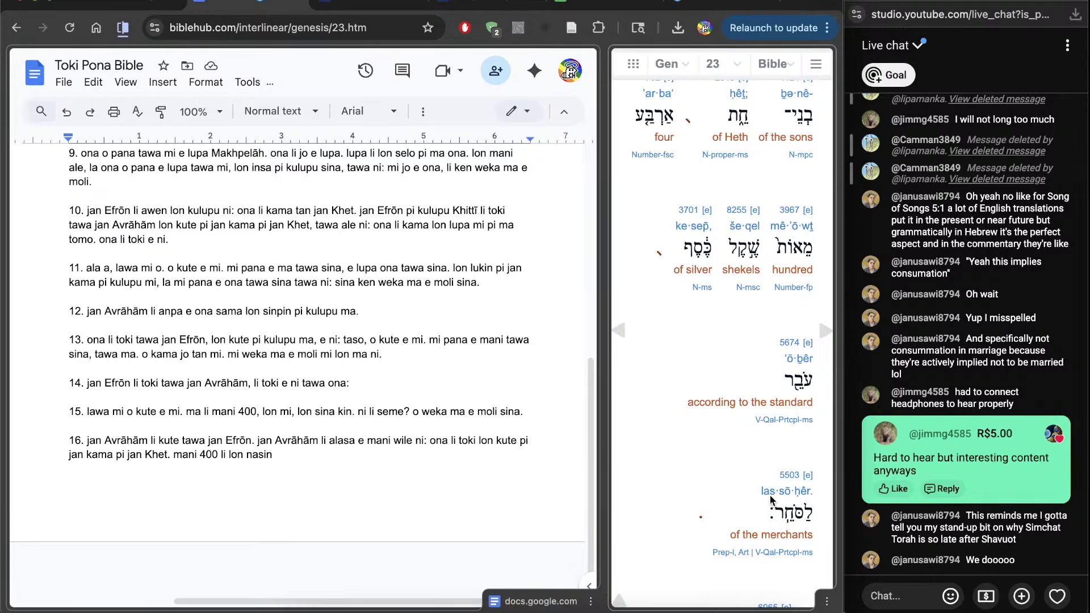
Check the Bible Hub entry for 5503, "of the merchants", and finish verse 16 with "pi jan esun."
{"action": "left_click", "coordinate": [789, 476]}
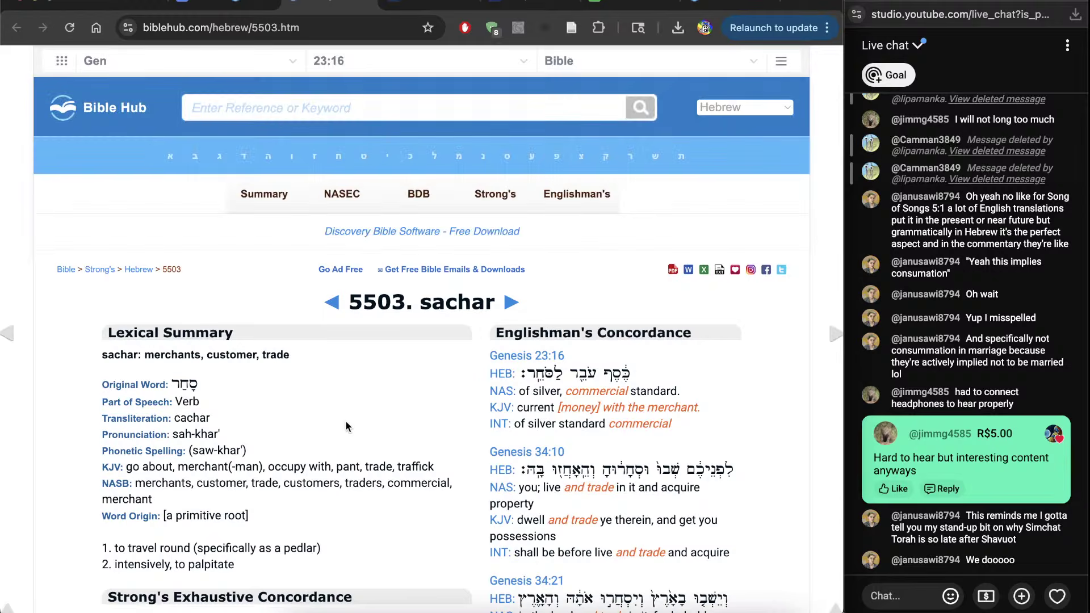
{"action": "key", "text": "ctrl+w"}
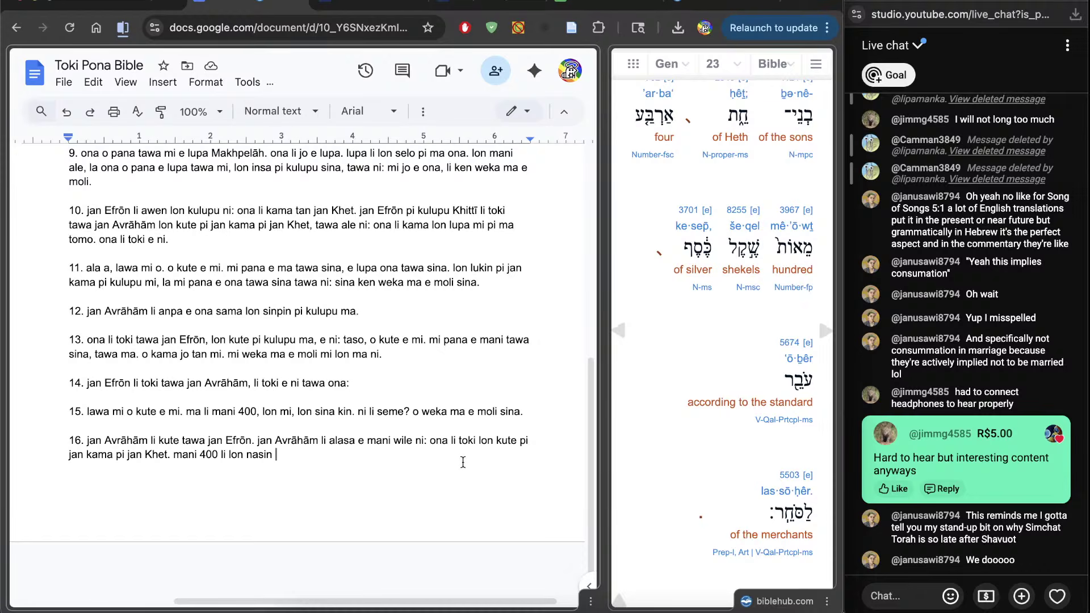
{"action": "type", "text": "pi jan esun."}
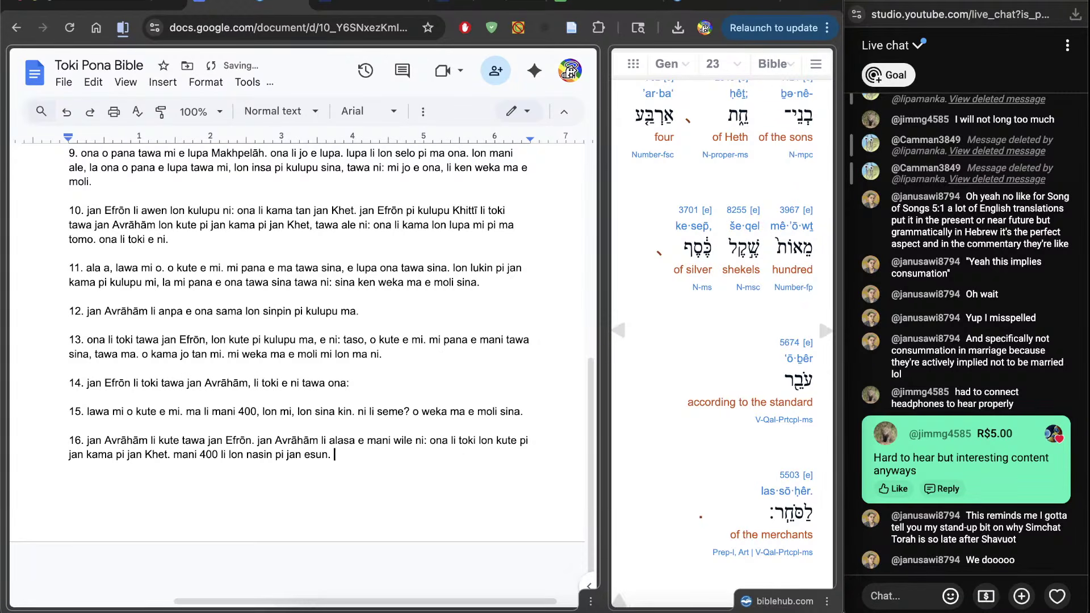
{"action": "scroll", "coordinate": [696, 479], "scroll_direction": "down", "scroll_amount": 5}
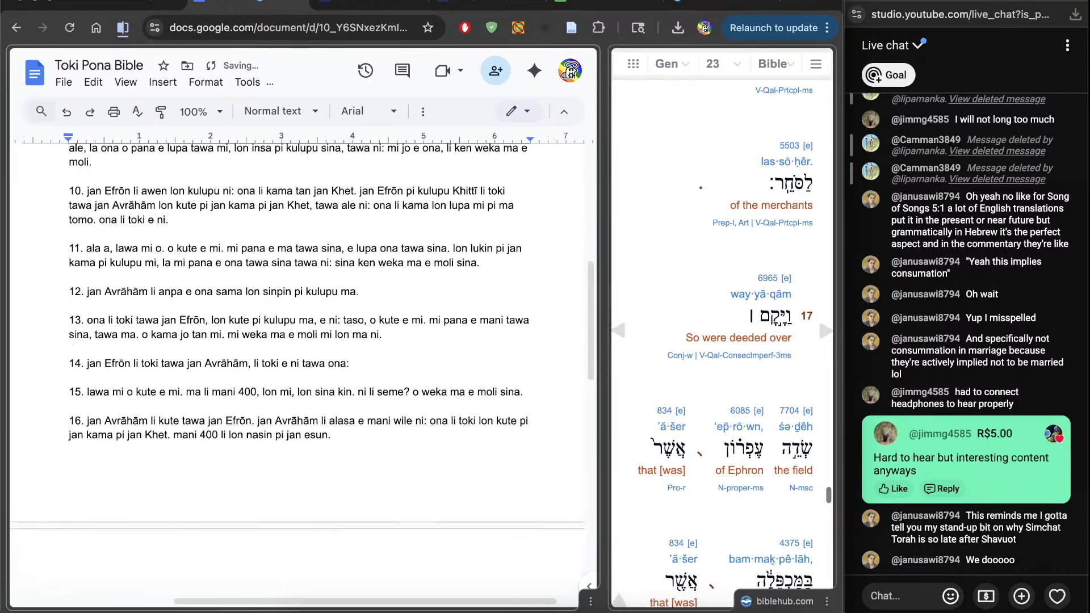
Begin a new verse numbered "17." after verse 16 and bring Genesis 23:17 into view in the interlinear text
{"action": "key", "text": "ctrl+Return"}
{"action": "type", "text": "17."}
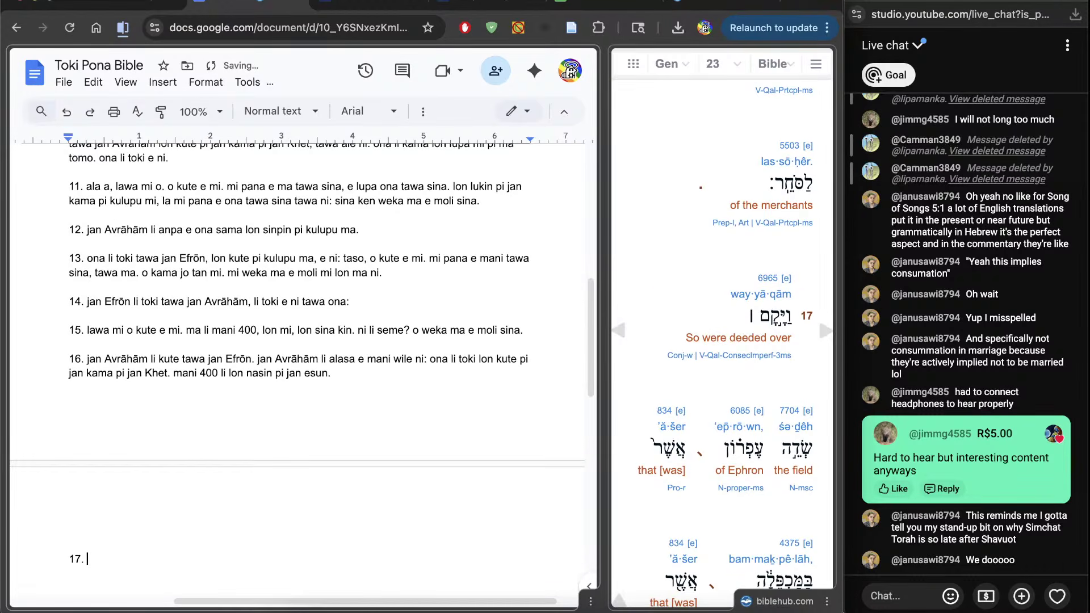
{"action": "scroll", "coordinate": [735, 348], "scroll_direction": "down", "scroll_amount": 3}
{"action": "scroll", "coordinate": [650, 526], "scroll_direction": "down", "scroll_amount": 1}
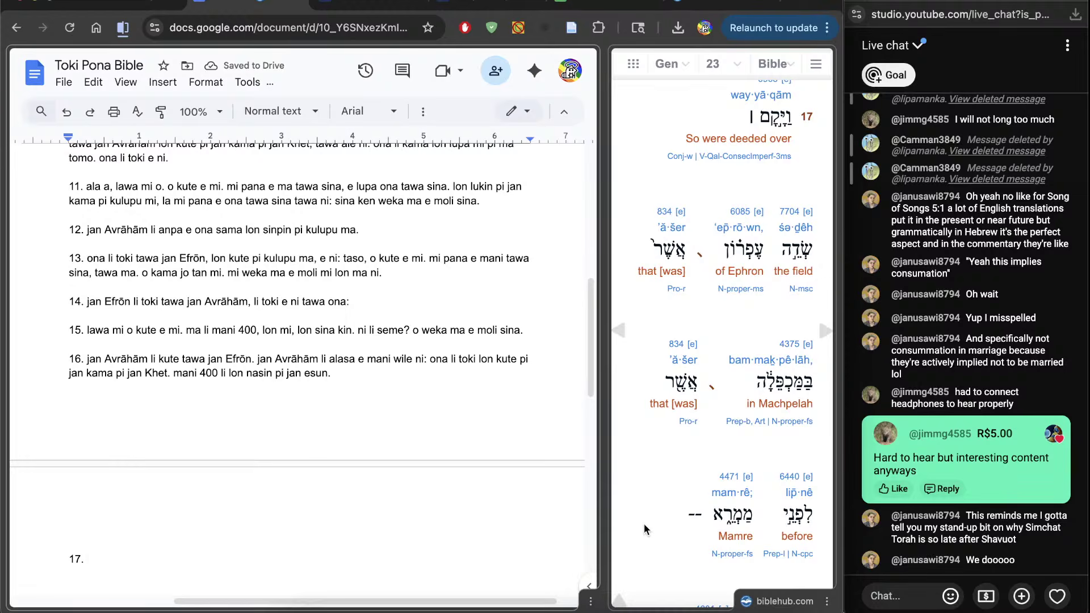
{"action": "scroll", "coordinate": [644, 523], "scroll_direction": "down", "scroll_amount": 1}
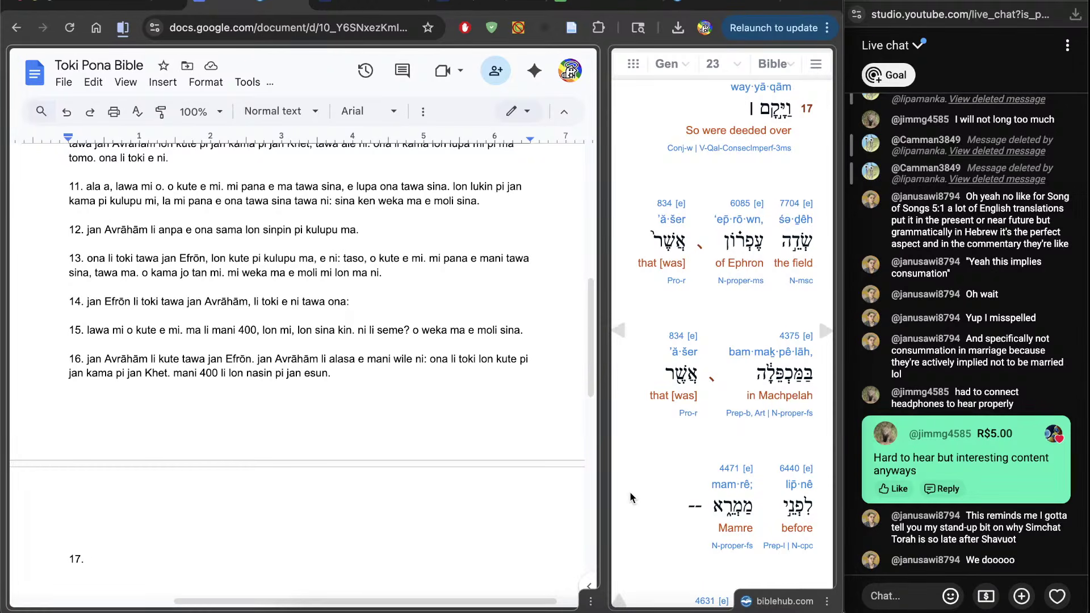
Open the lexicon entry for Hebrew word 6965 (qum), the first word of verse 17, and search it for "genesis 23"
{"action": "scroll", "coordinate": [763, 94], "scroll_direction": "up", "scroll_amount": 1}
{"action": "left_click", "coordinate": [766, 99]}
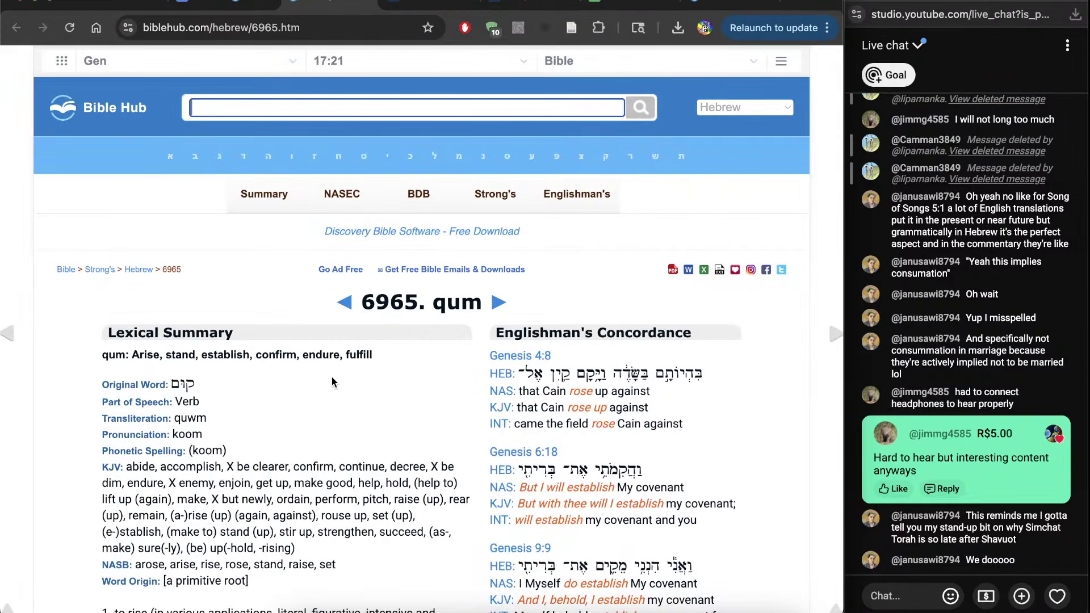
{"action": "key", "text": "ctrl+w"}
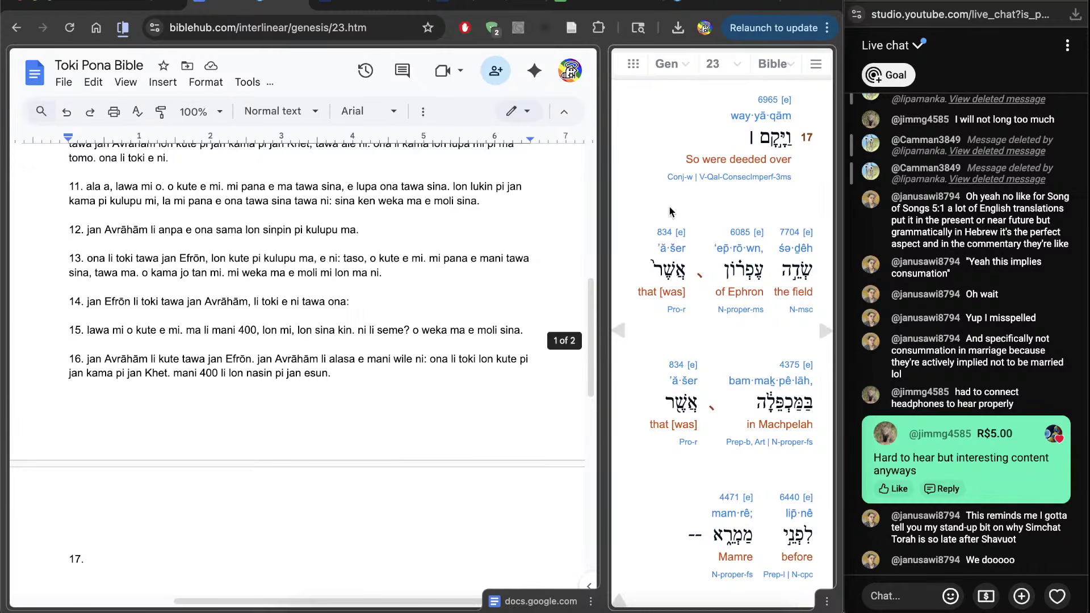
{"action": "middle_click", "coordinate": [768, 100]}
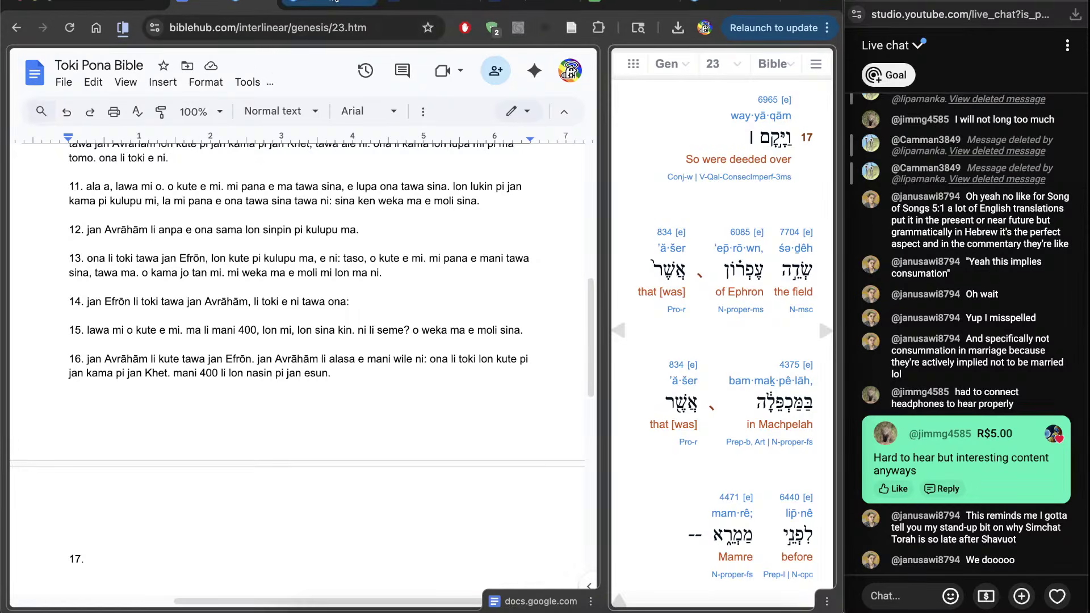
{"action": "left_click", "coordinate": [335, 5]}
{"action": "key", "text": "ctrl+f"}
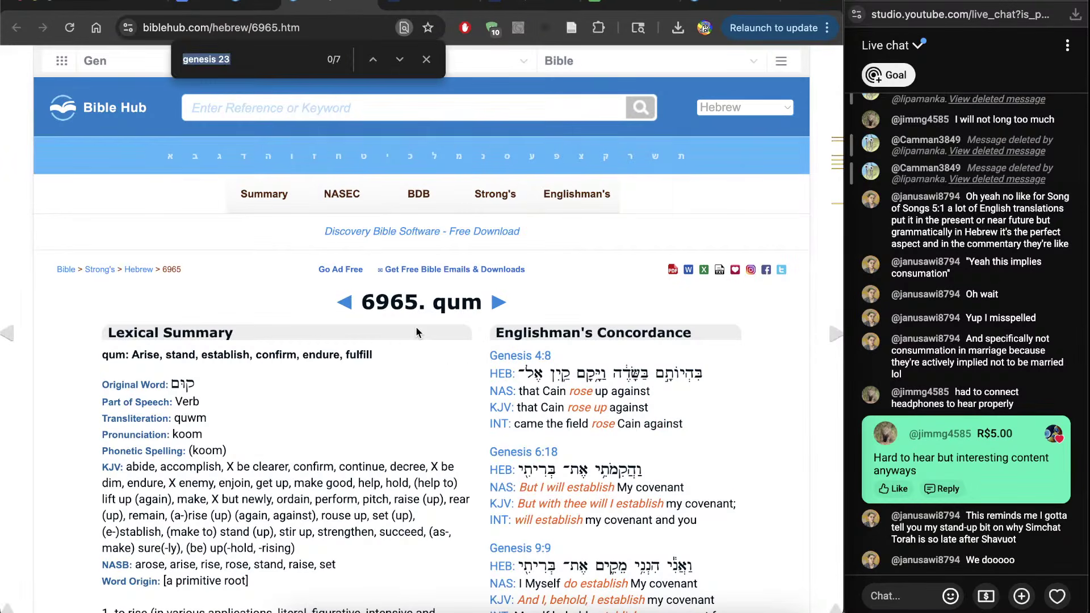
{"action": "key", "text": "Return"}
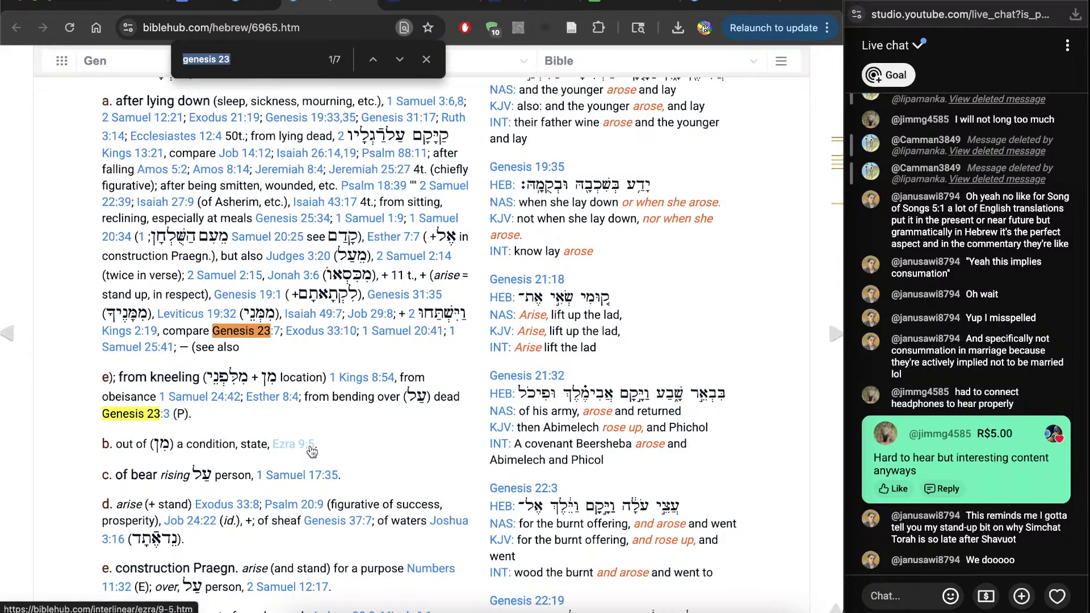
Go through the "genesis 23" matches in the qum entry and read the sense listed for Genesis 23:17
{"action": "scroll", "coordinate": [312, 452], "scroll_direction": "up", "scroll_amount": 1}
{"action": "scroll", "coordinate": [247, 469], "scroll_direction": "down", "scroll_amount": 2}
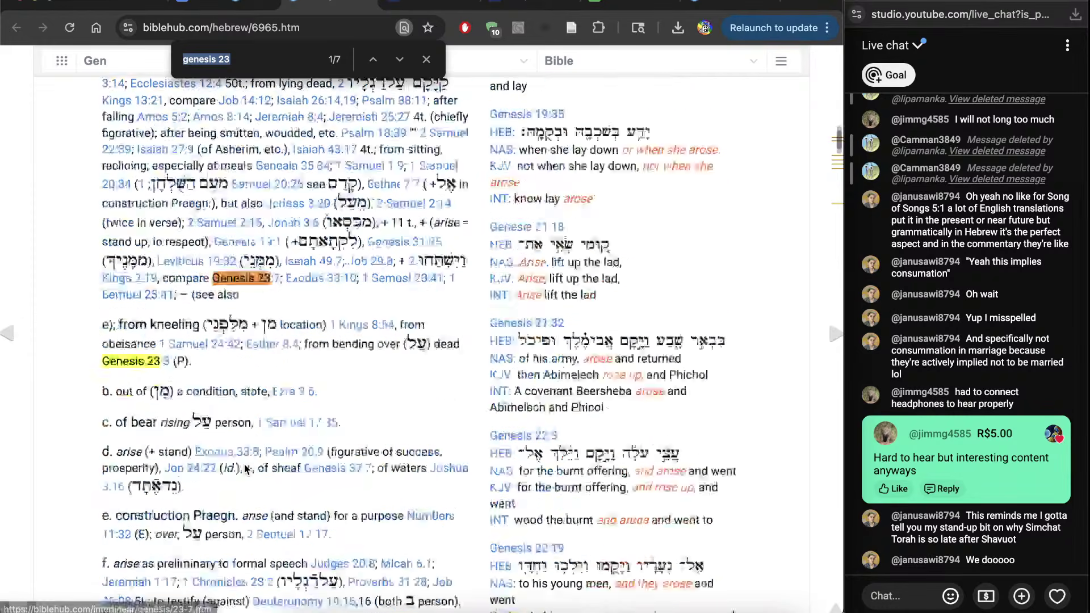
{"action": "scroll", "coordinate": [247, 469], "scroll_direction": "down", "scroll_amount": 15}
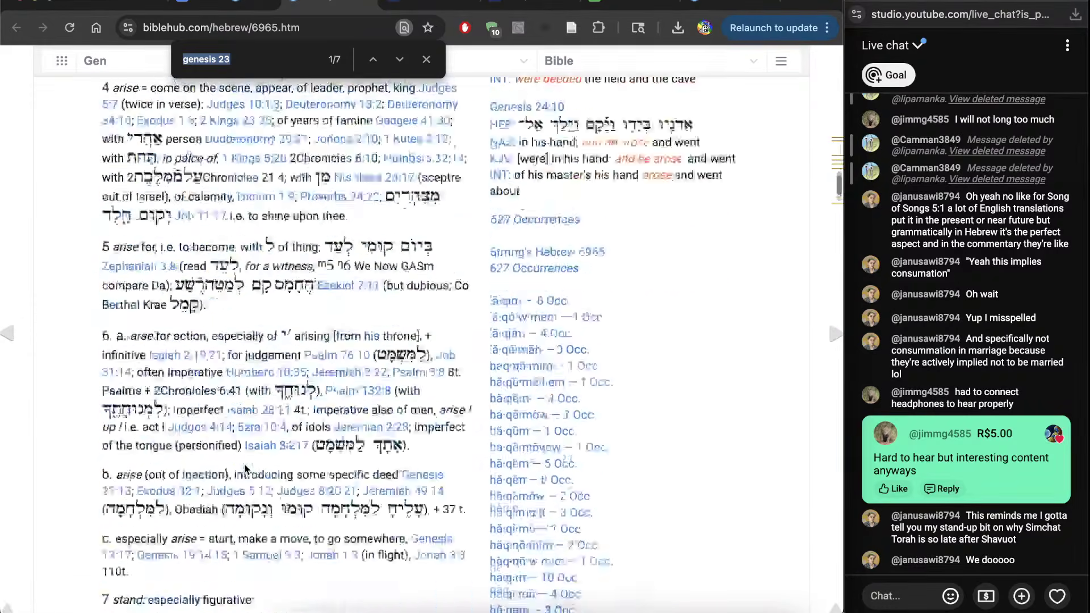
{"action": "key", "text": "Return"}
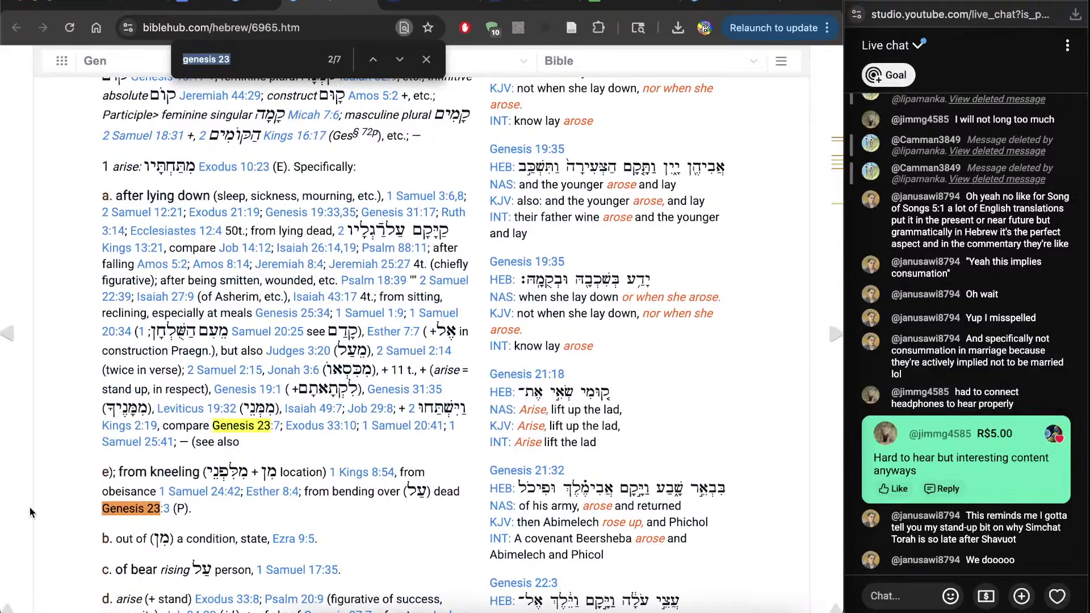
{"action": "key", "text": "ctrl+shift+Tab"}
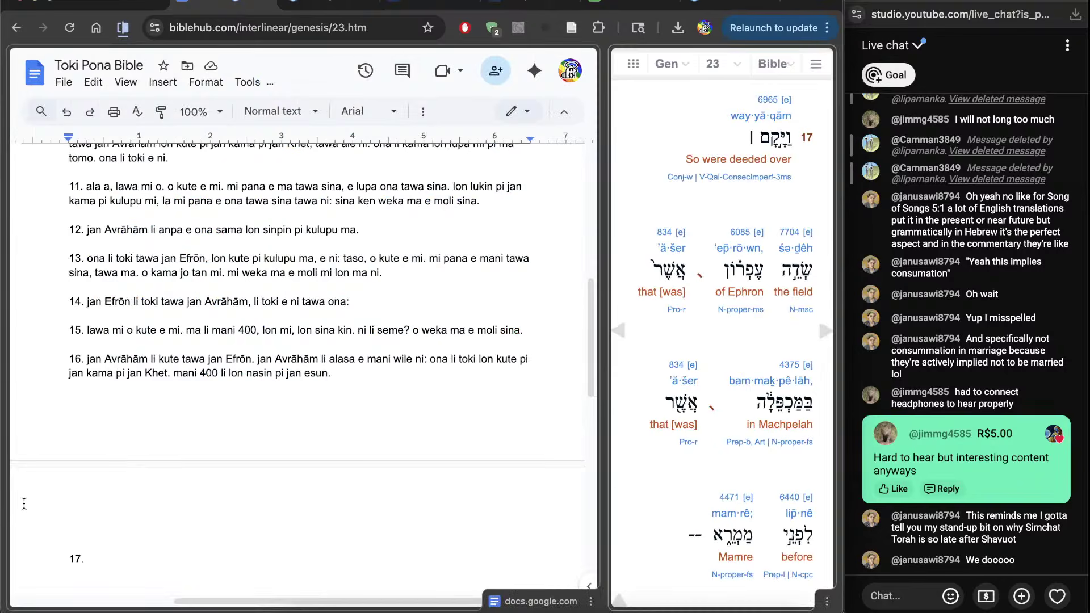
{"action": "key", "text": "ctrl+Tab"}
{"action": "key", "text": "Return"}
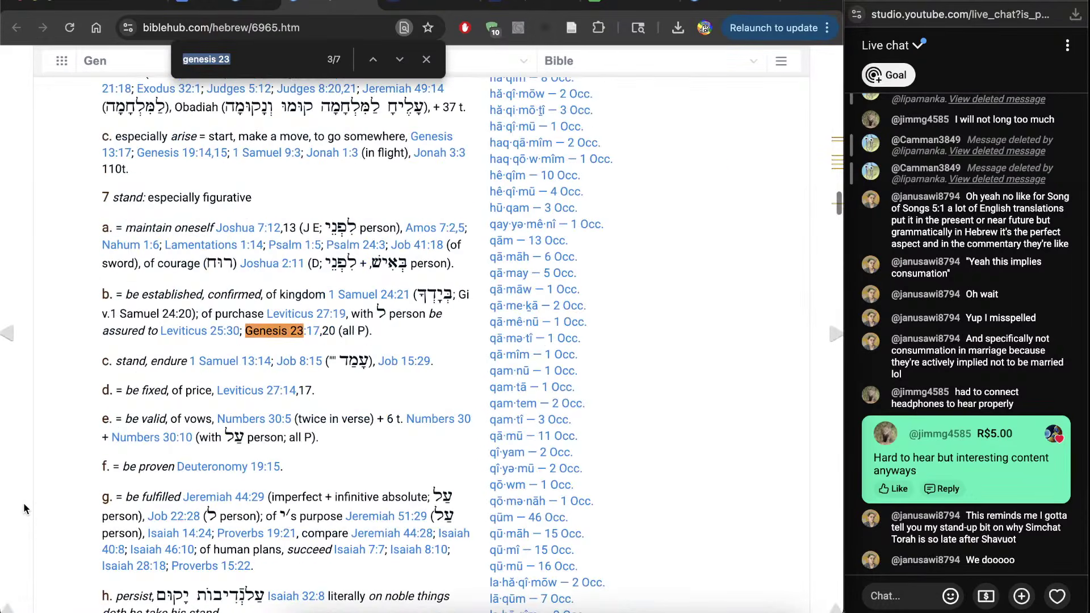
{"action": "scroll", "coordinate": [23, 502], "scroll_direction": "up", "scroll_amount": 3}
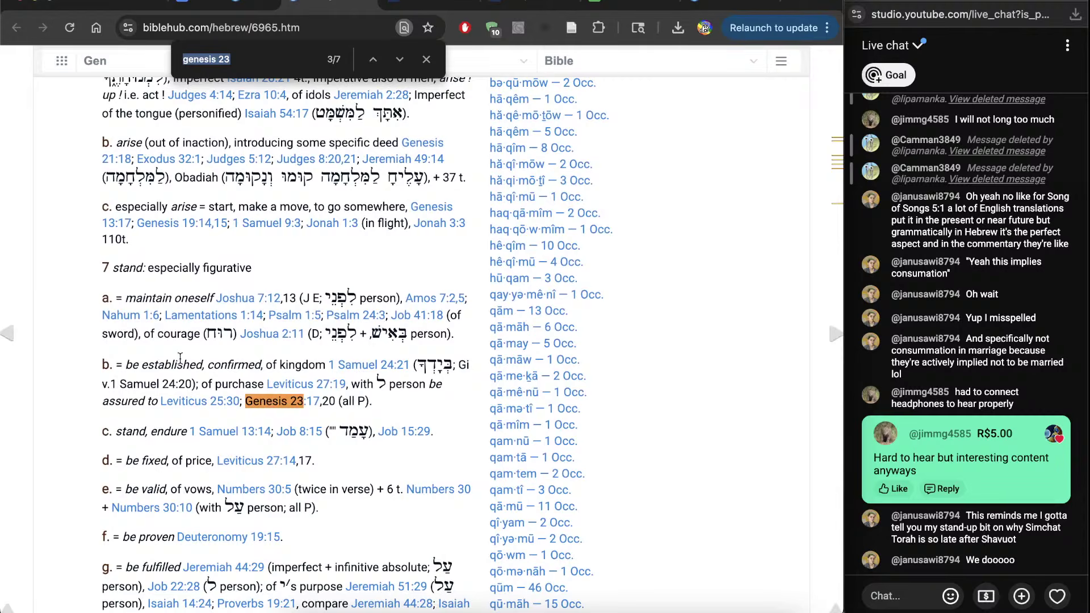
{"action": "scroll", "coordinate": [180, 359], "scroll_direction": "up", "scroll_amount": 1}
{"action": "key", "text": "ctrl+shift+Tab"}
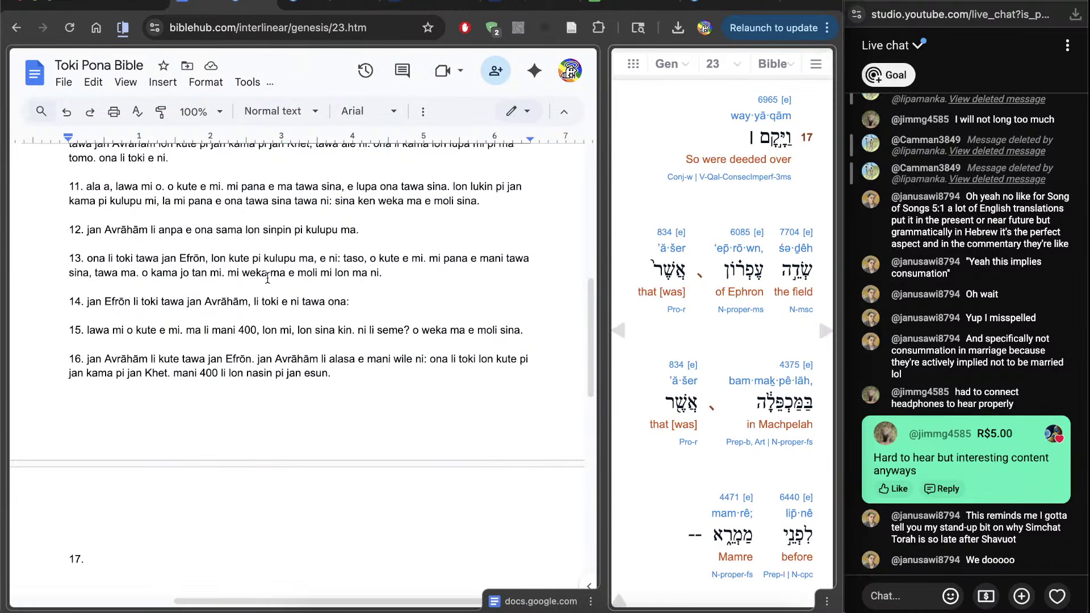
Start the translation of verse 17 with "ma pi jan Efrōn li kama"
{"action": "scroll", "coordinate": [287, 426], "scroll_direction": "down", "scroll_amount": 3}
{"action": "left_click", "coordinate": [292, 475]}
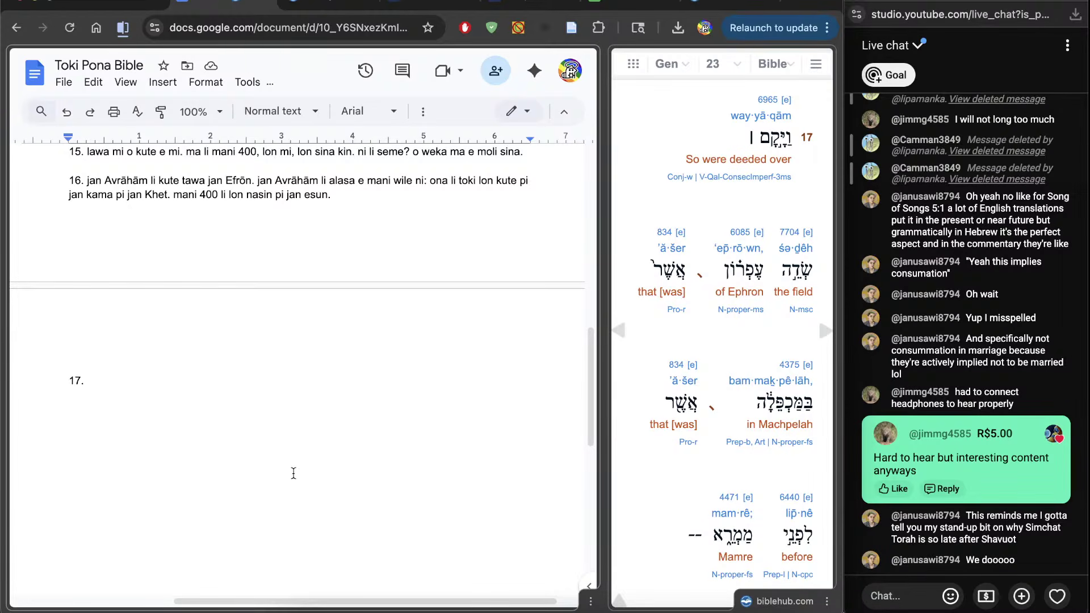
{"action": "type", "text": "ma pi jan Ef"}
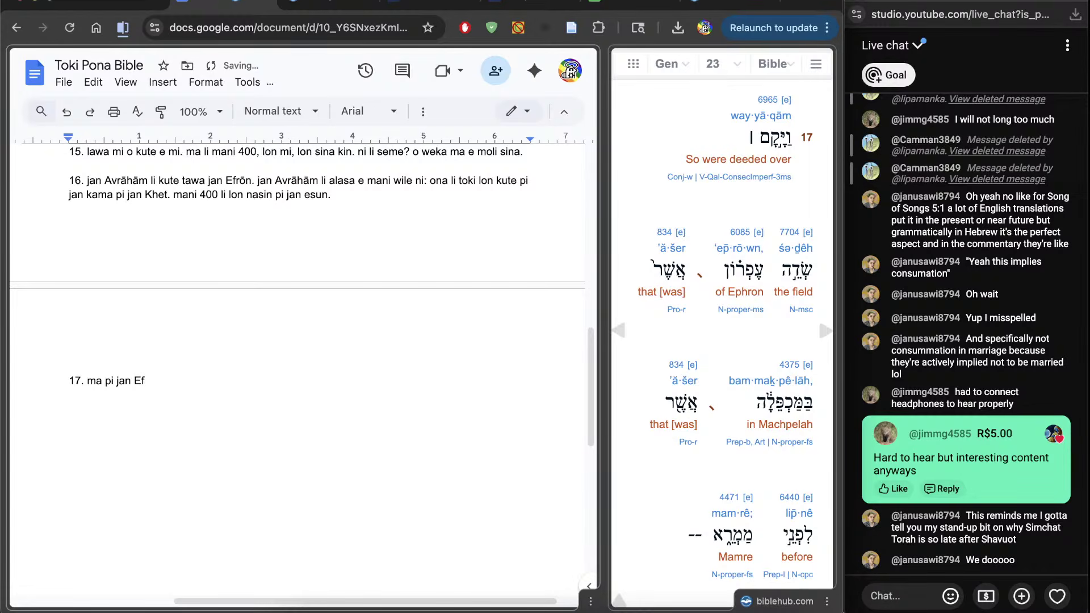
{"action": "type", "text": "r"}
{"action": "key", "text": "super+a"}
{"action": "left_click", "coordinate": [297, 482]}
{"action": "type", "text": "ōn li kama"}
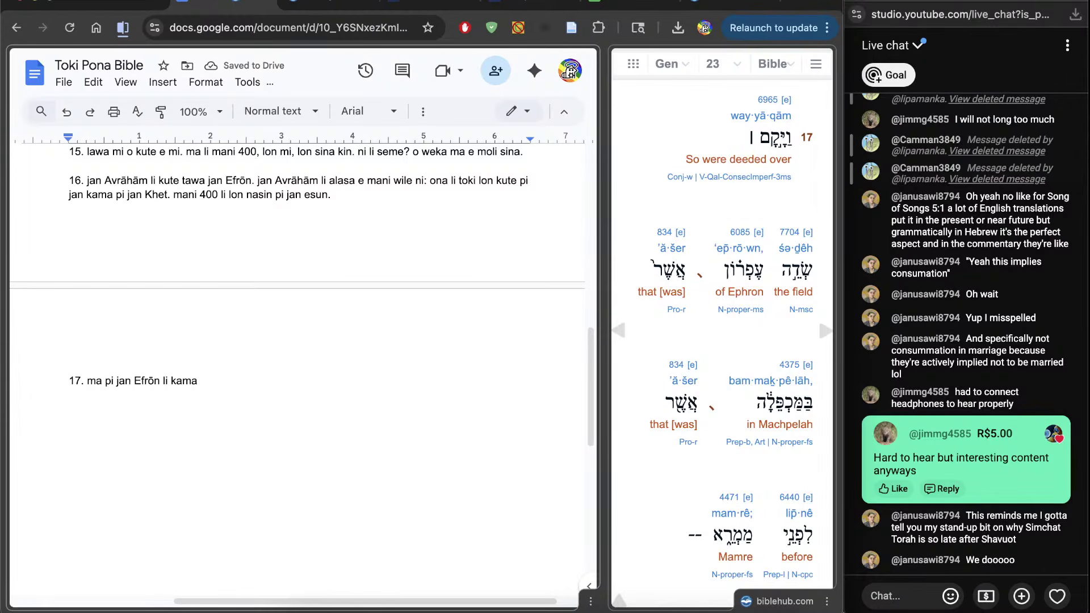
Replace the word "kama" in verse 17 with "lon ma Makhpelāh"
{"action": "key", "text": "BackSpace"}
{"action": "key", "text": "BackSpace"}
{"action": "key", "text": "BackSpace"}
{"action": "key", "text": "BackSpace"}
{"action": "key", "text": "BackSpace"}
{"action": "type", "text": "lon ma"}
{"action": "type", "text": "Makhp"}
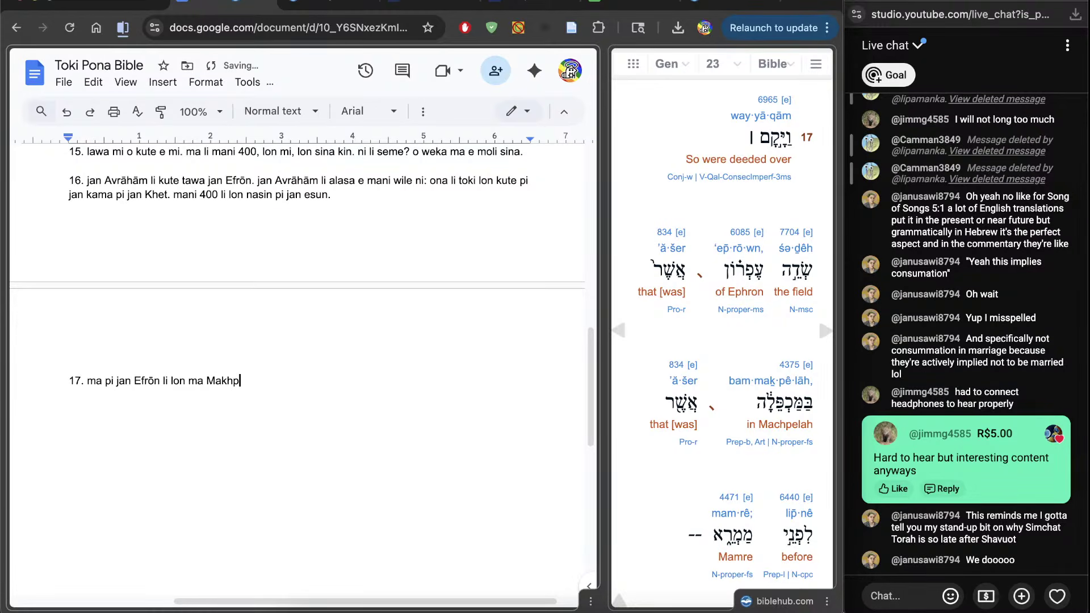
{"action": "type", "text": "elāh"}
Continue verse 17 after "Makhpelāh" with ", lon sinpin pi ma Mamre"
{"action": "scroll", "coordinate": [624, 525], "scroll_direction": "down", "scroll_amount": 1}
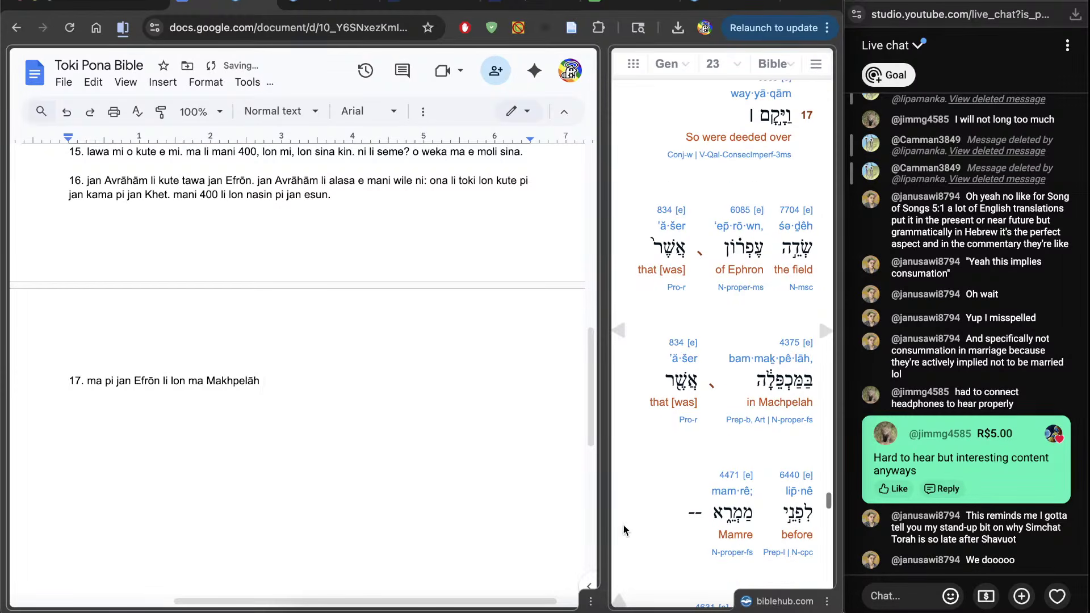
{"action": "key", "text": "BackSpace"}
{"action": "type", "text": ", lon sinpin pi ma M"}
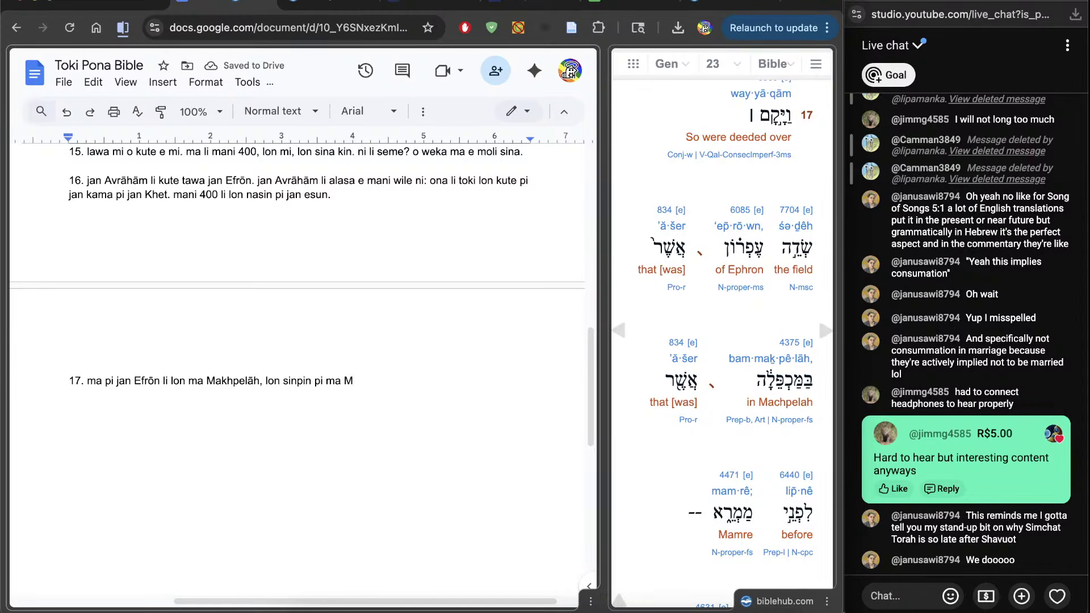
{"action": "type", "text": "amre"}
Look up Mamre (4471) in the Hebrew lexicon, read its Brown-Driver-Briggs entry, and close the page
{"action": "left_click", "coordinate": [720, 463]}
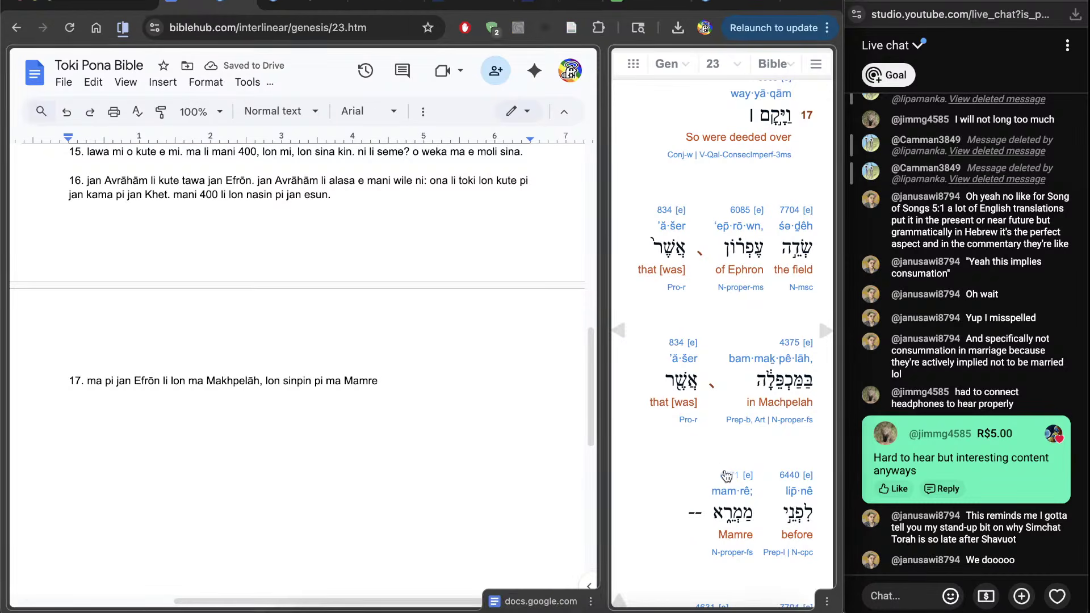
{"action": "left_click", "coordinate": [331, 2]}
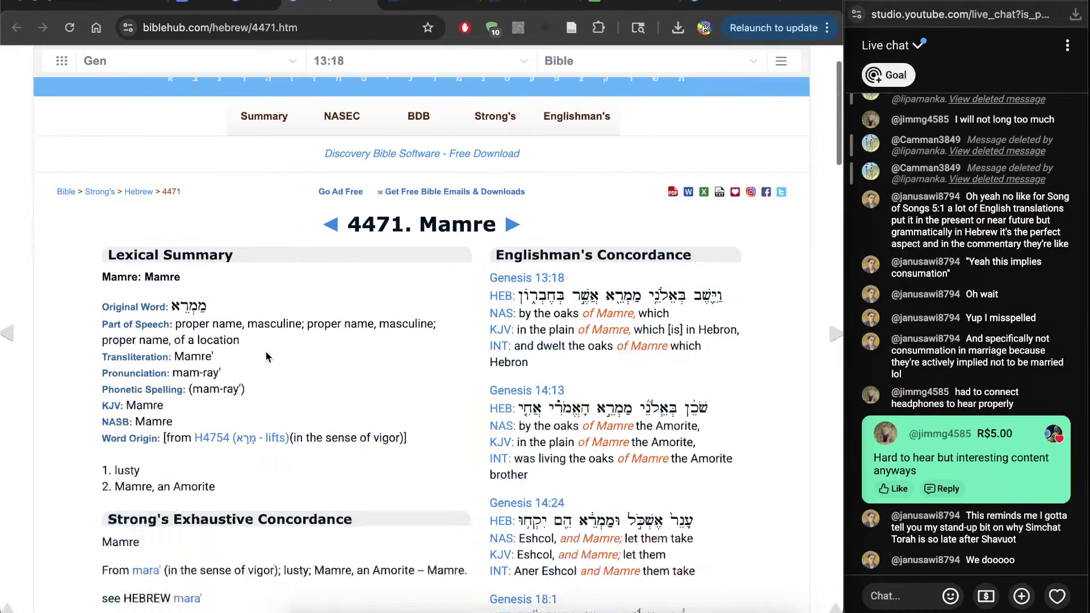
{"action": "scroll", "coordinate": [266, 357], "scroll_direction": "down", "scroll_amount": 10}
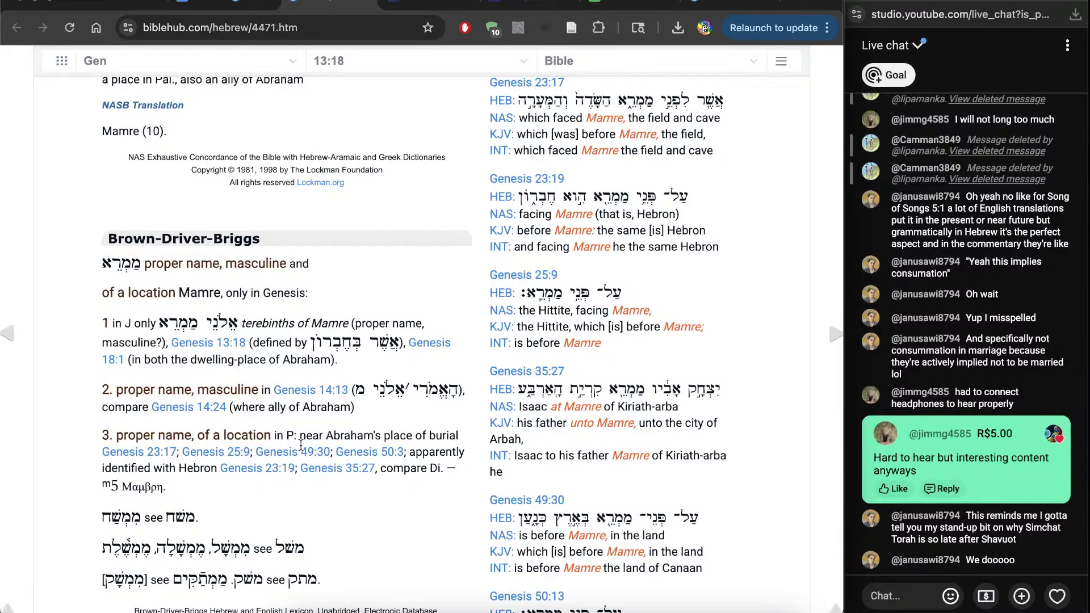
{"action": "scroll", "coordinate": [359, 489], "scroll_direction": "down", "scroll_amount": 1}
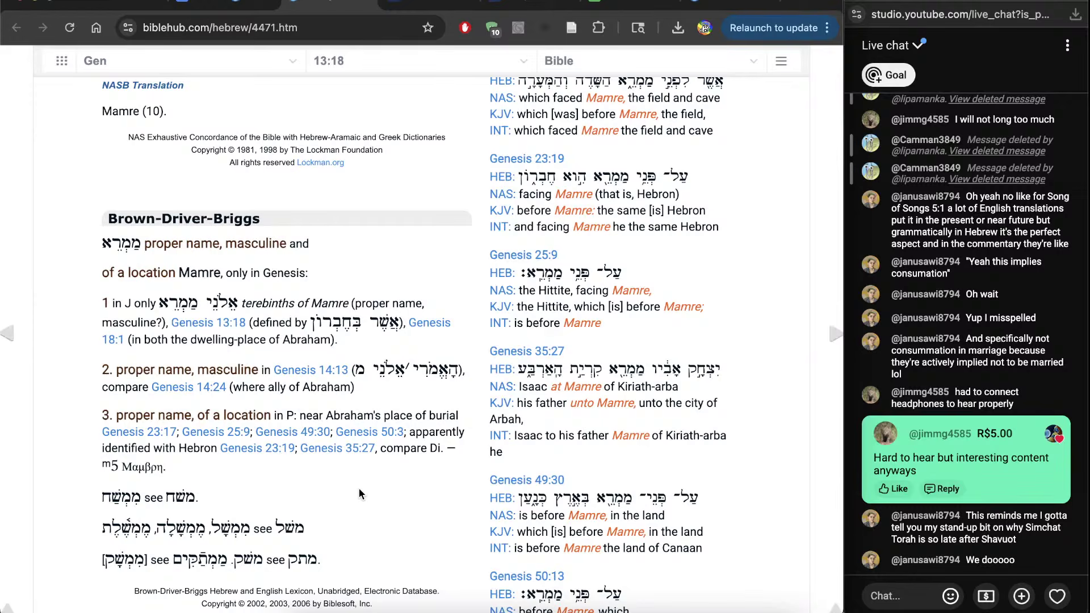
{"action": "key", "text": "ctrl+w"}
Look up Machpelah (4375) in the Hebrew lexicon, read its Brown-Driver-Briggs entry, and close the page
{"action": "scroll", "coordinate": [778, 353], "scroll_direction": "up", "scroll_amount": 1}
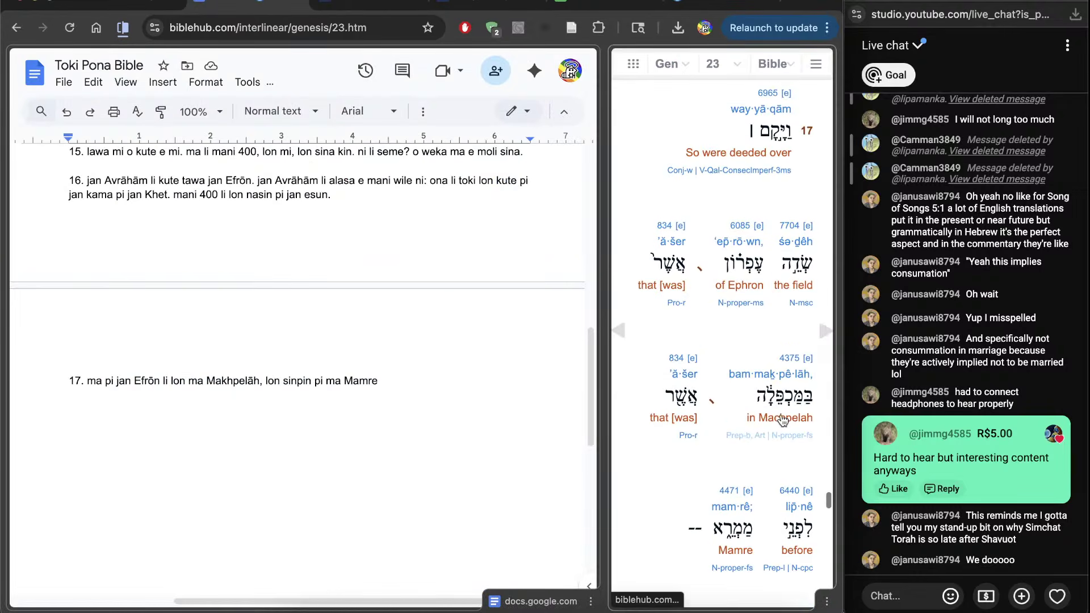
{"action": "left_click", "coordinate": [784, 358]}
{"action": "scroll", "coordinate": [328, 376], "scroll_direction": "down", "scroll_amount": 6}
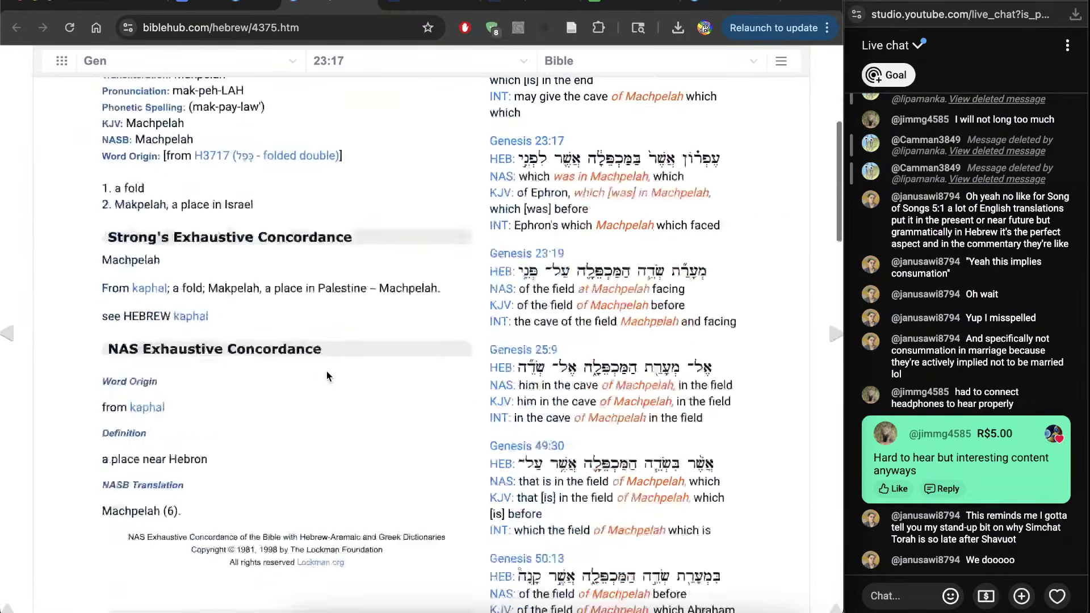
{"action": "scroll", "coordinate": [328, 376], "scroll_direction": "down", "scroll_amount": 5}
{"action": "triple_click", "coordinate": [320, 355]}
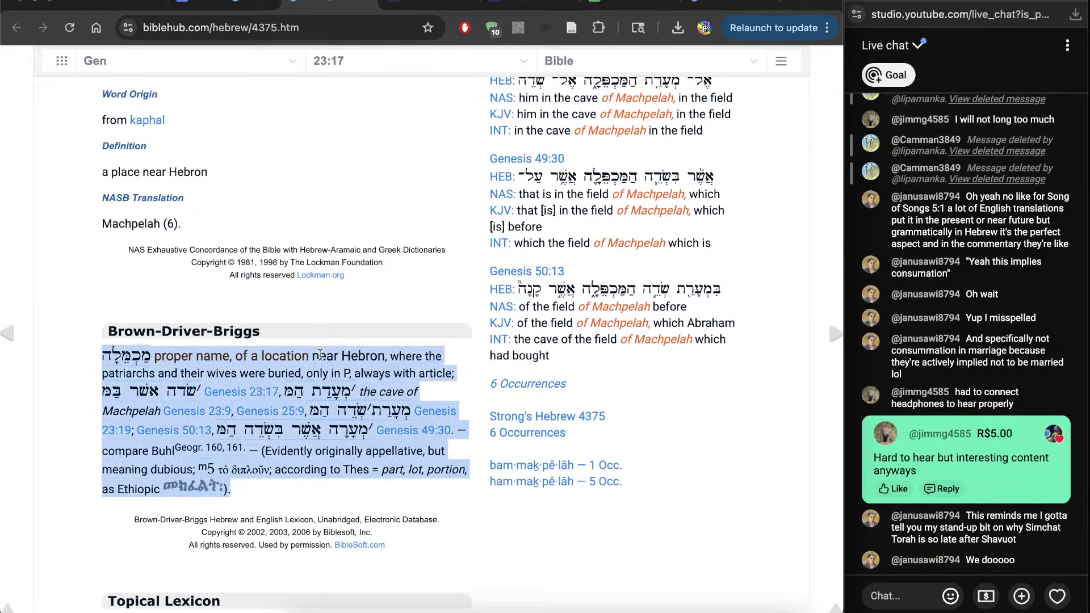
{"action": "left_click", "coordinate": [320, 355]}
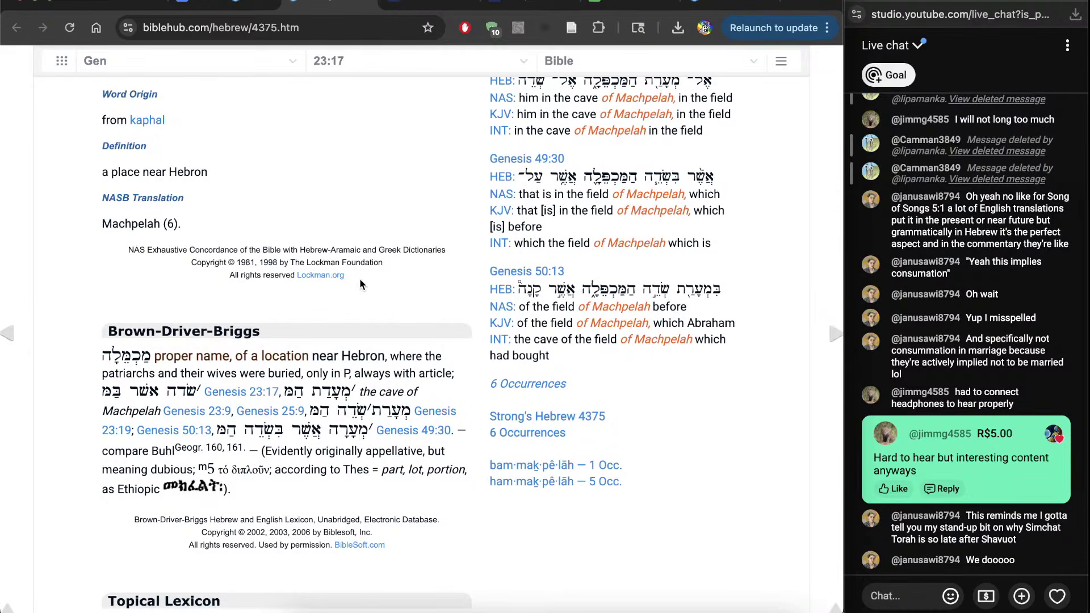
{"action": "key", "text": "ctrl+w"}
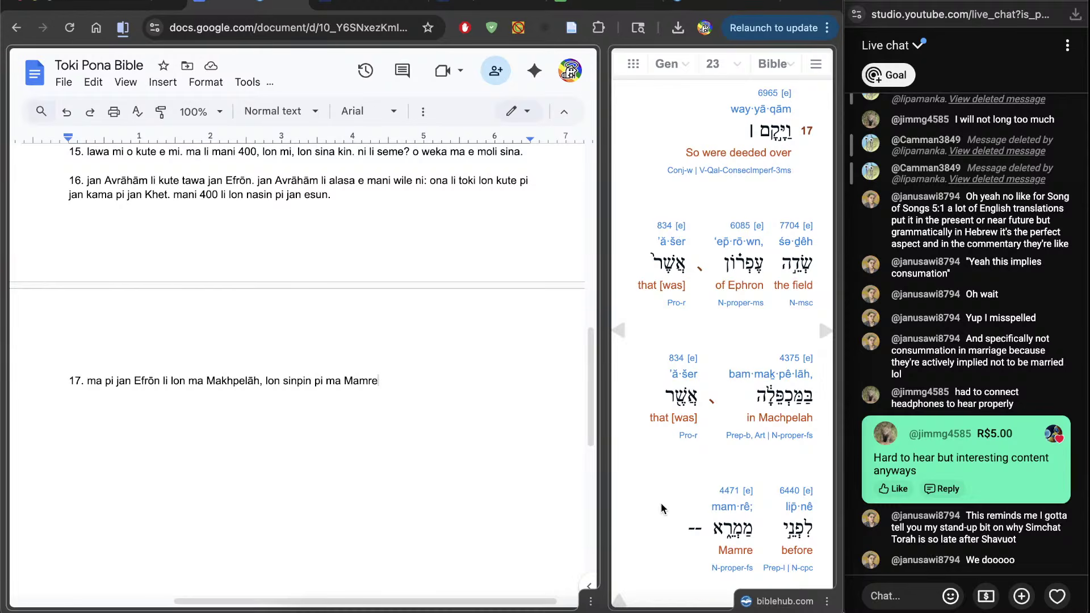
Continue verse 17 after "Mamre" with ". ma en lupa ona en kasi ale ma"
{"action": "scroll", "coordinate": [658, 511], "scroll_direction": "down", "scroll_amount": 5}
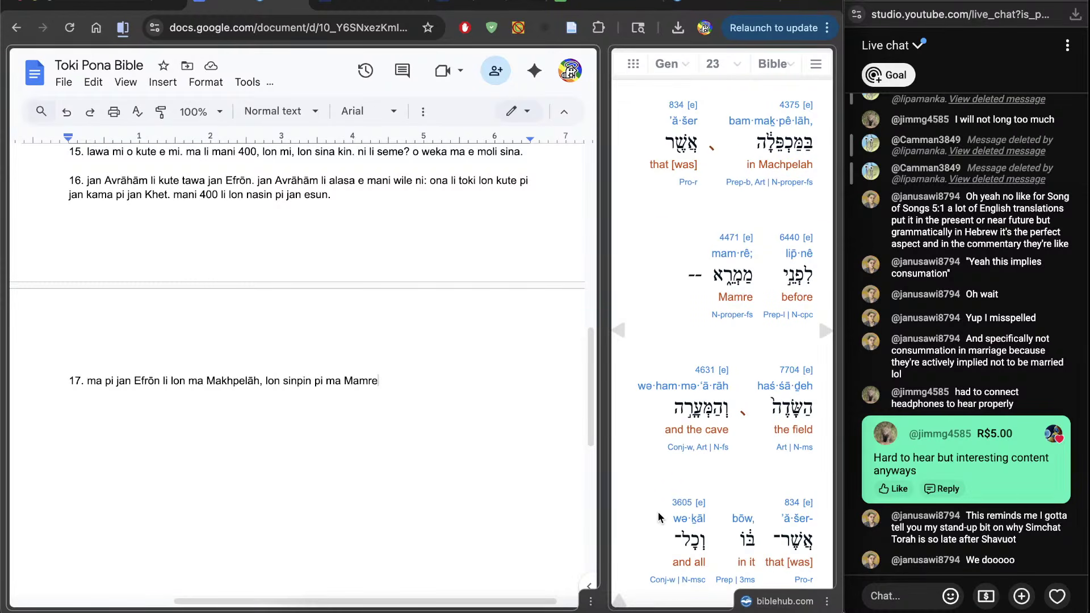
{"action": "type", "text": ". ma en lupa"}
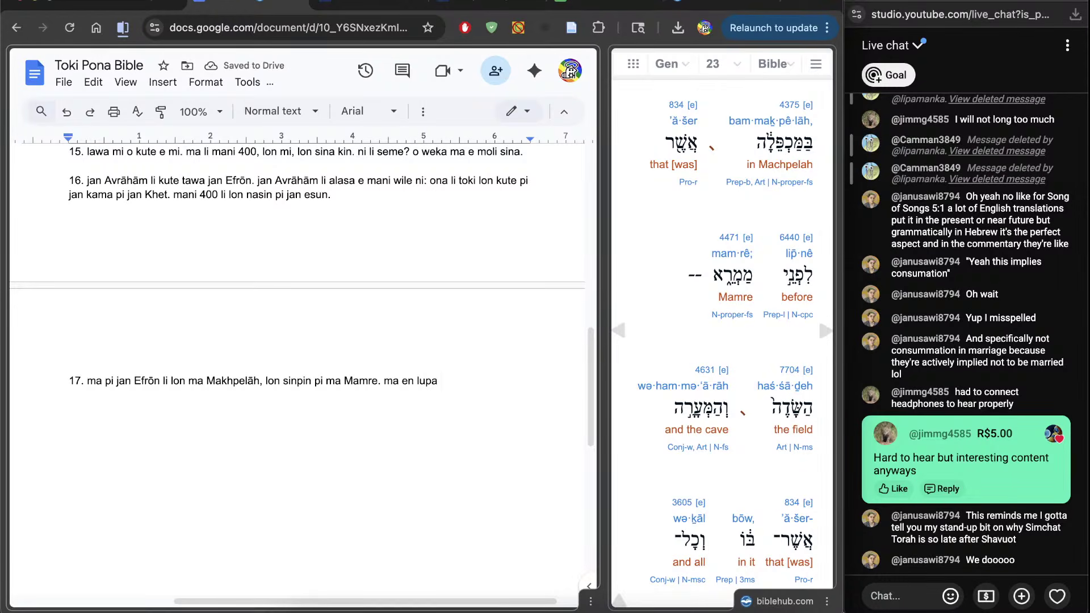
{"action": "type", "text": " ona"}
{"action": "scroll", "coordinate": [708, 543], "scroll_direction": "down", "scroll_amount": 5}
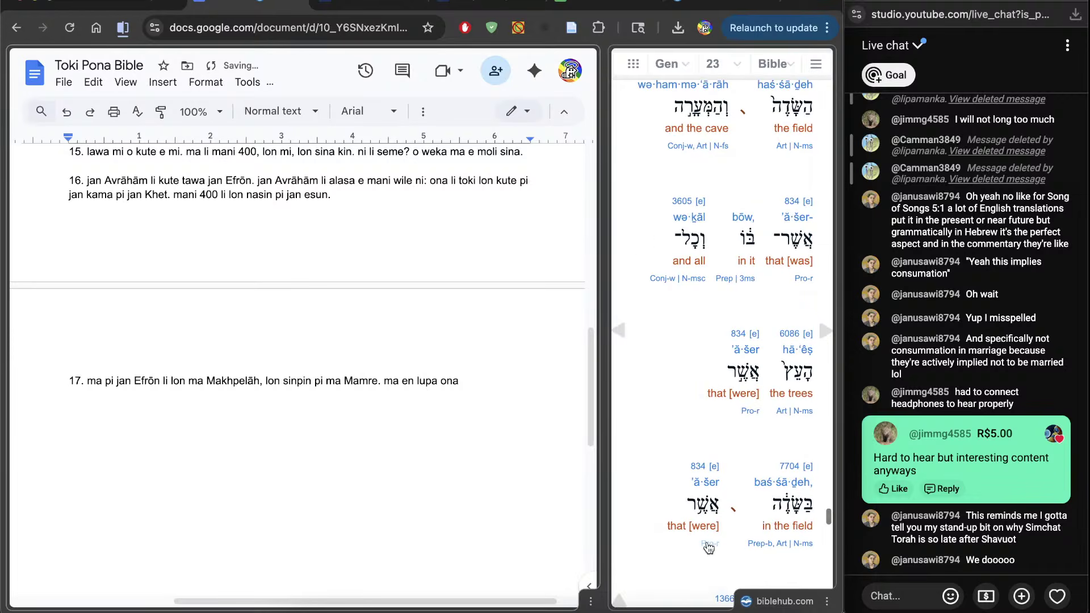
{"action": "type", "text": "en kasi ale ma"}
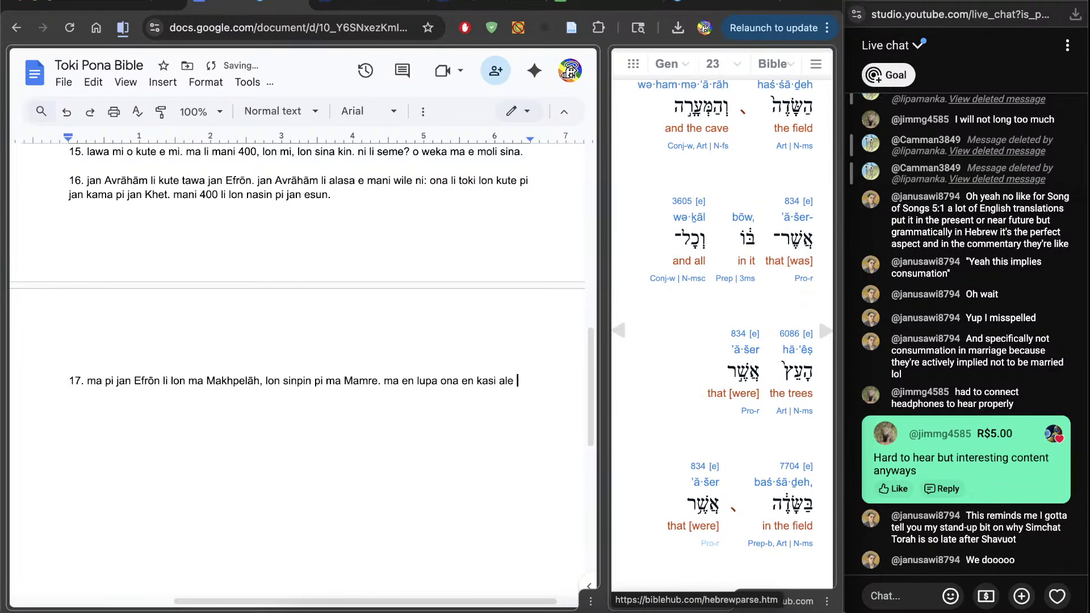
Finish verse 17 with ", lon ale selo, lon sike." and check it against the Hebrew word for "around" in the interlinear
{"action": "scroll", "coordinate": [721, 340], "scroll_direction": "down", "scroll_amount": 2}
{"action": "scroll", "coordinate": [647, 483], "scroll_direction": "down", "scroll_amount": 3}
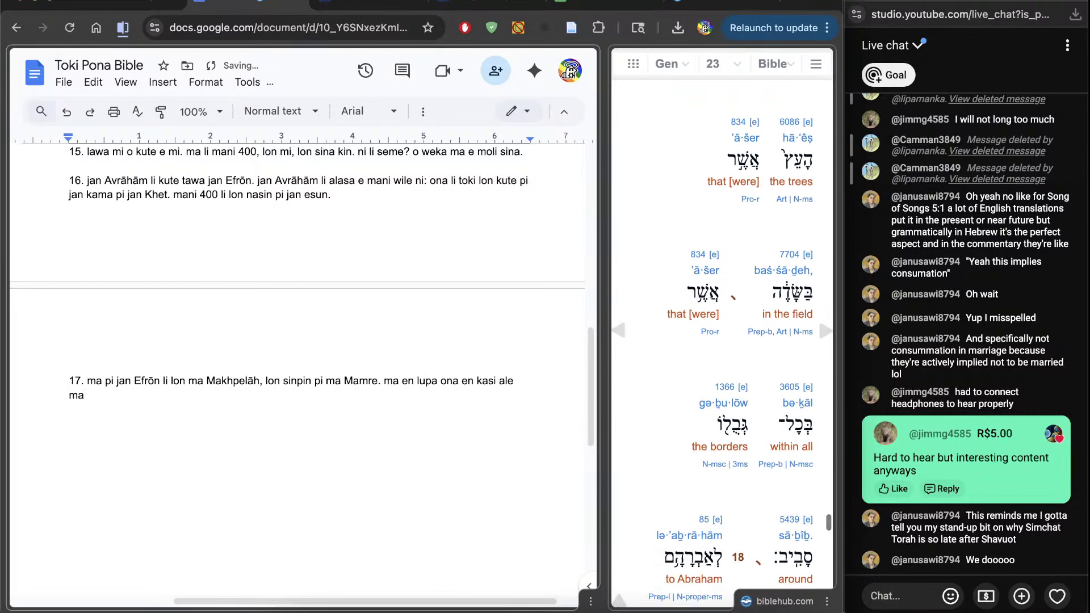
{"action": "scroll", "coordinate": [647, 500], "scroll_direction": "down", "scroll_amount": 1}
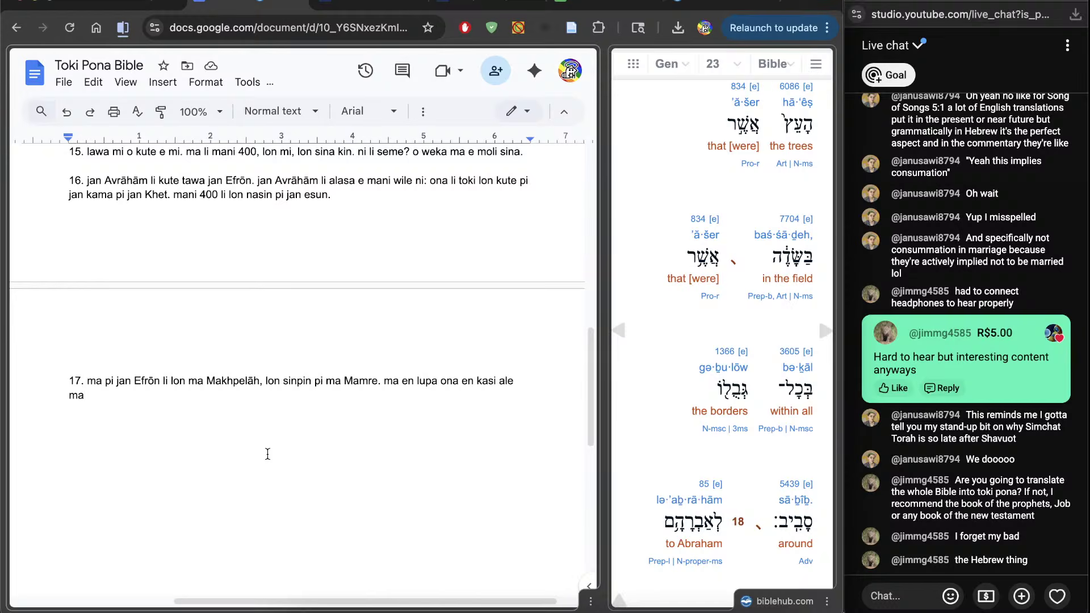
{"action": "type", "text": ", lon ale selo"}
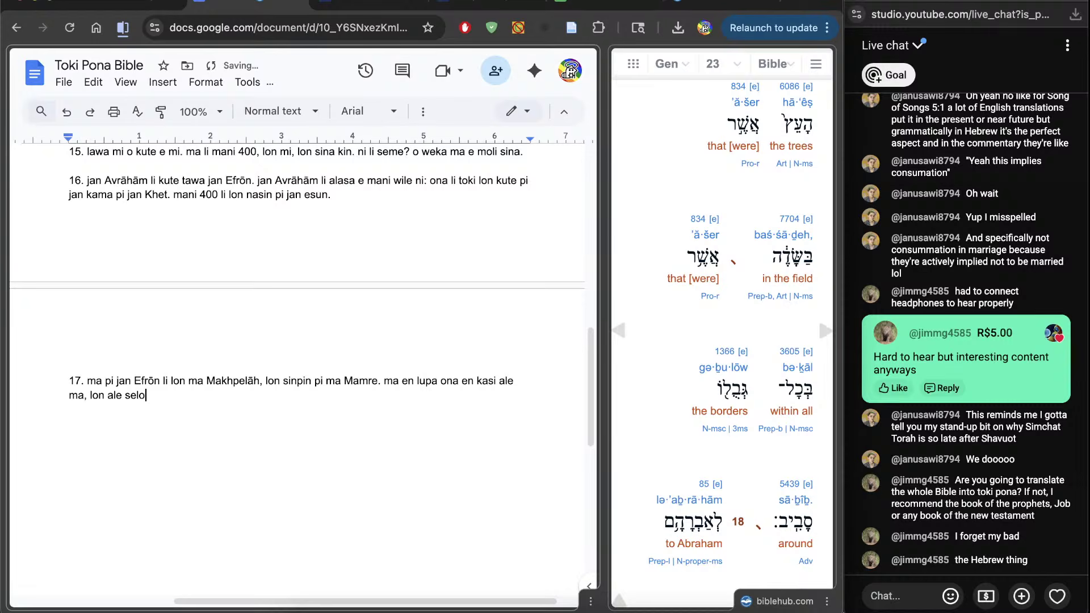
{"action": "type", "text": ", lon sike."}
{"action": "double_click", "coordinate": [787, 520]}
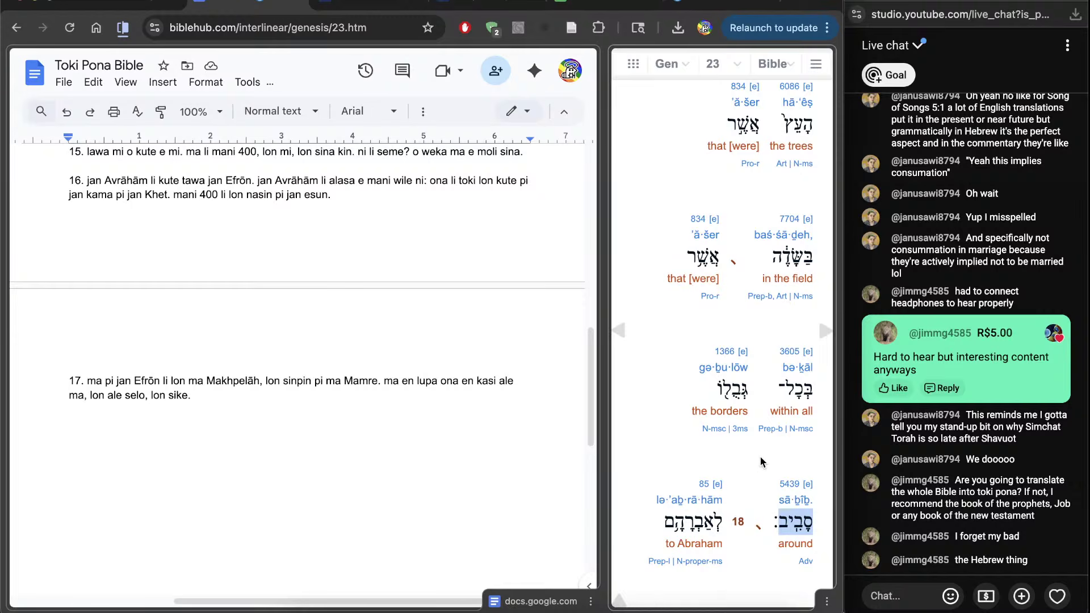
Start a new paragraph numbered "18." below verse 17
{"action": "scroll", "coordinate": [760, 455], "scroll_direction": "down", "scroll_amount": 1}
{"action": "left_click", "coordinate": [465, 445]}
{"action": "scroll", "coordinate": [463, 440], "scroll_direction": "down", "scroll_amount": 1}
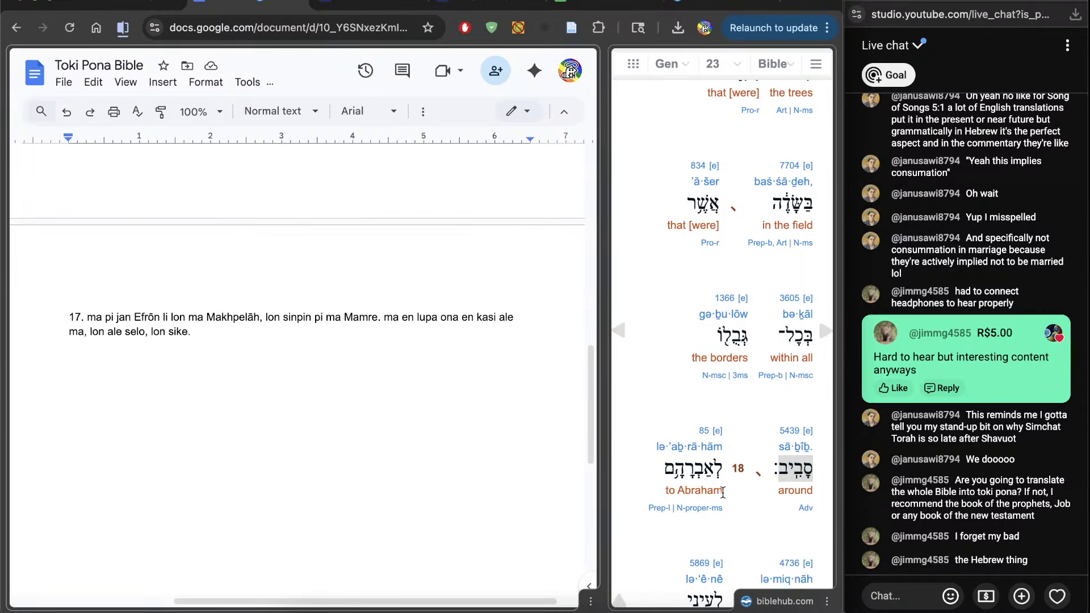
{"action": "left_click", "coordinate": [759, 525]}
{"action": "left_click", "coordinate": [391, 429]}
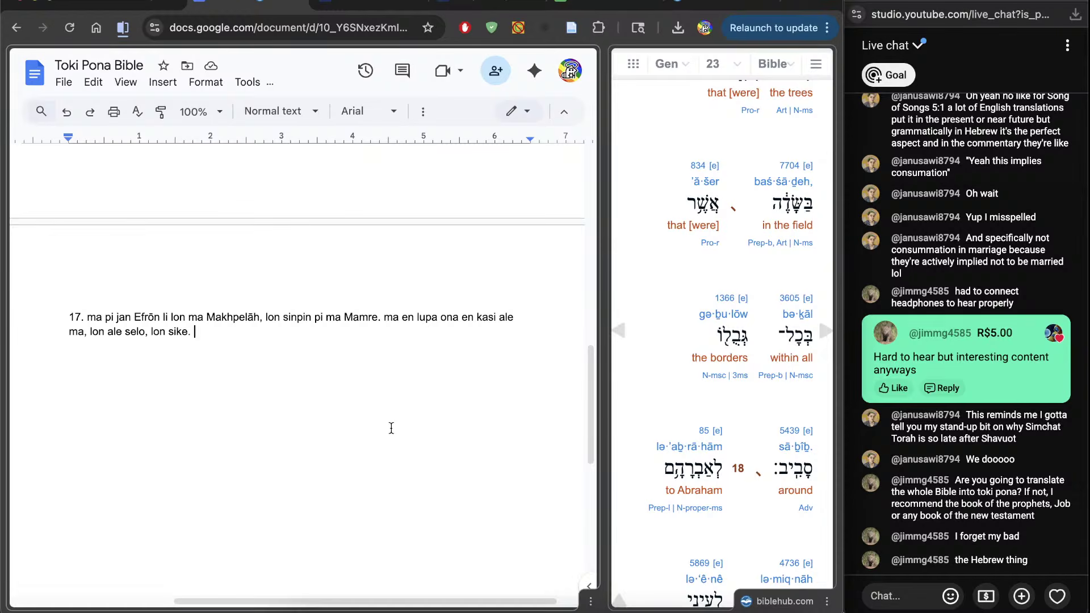
{"action": "key", "text": "Return"}
{"action": "type", "text": "18."}
Begin verse 18 with "tawa jan Avrāhām tawa jo, tawa lukin pi jan kama pi jan Khet,"
{"action": "scroll", "coordinate": [295, 284], "scroll_direction": "down", "scroll_amount": 1}
{"action": "scroll", "coordinate": [654, 519], "scroll_direction": "down", "scroll_amount": 3}
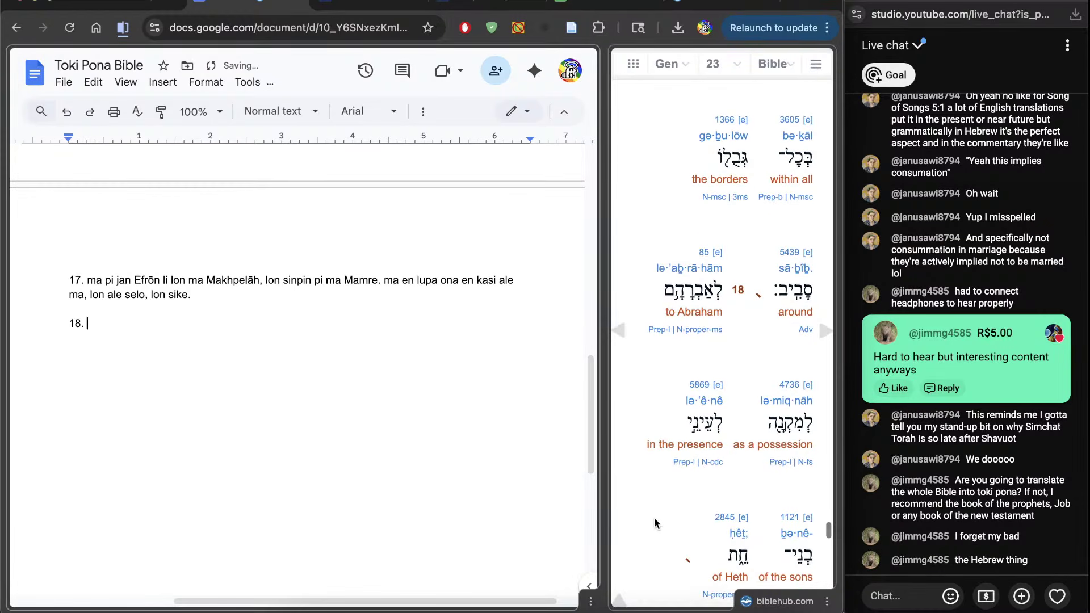
{"action": "scroll", "coordinate": [654, 517], "scroll_direction": "down", "scroll_amount": 2}
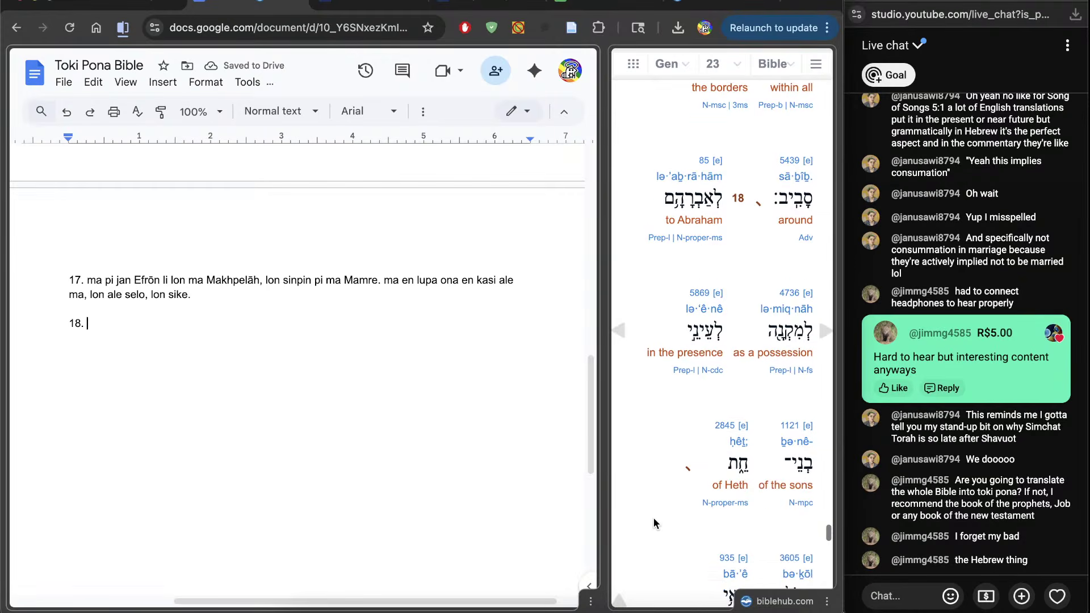
{"action": "scroll", "coordinate": [653, 518], "scroll_direction": "up", "scroll_amount": 1}
{"action": "type", "text": "tawa jan "}
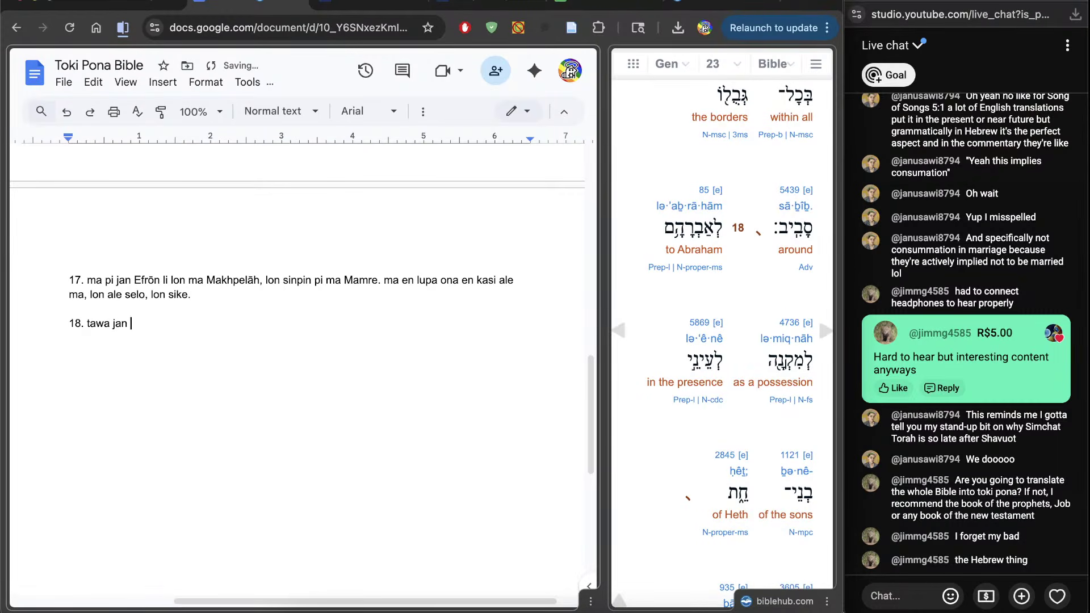
{"action": "type", "text": "Avrāhām tawa jo, tawa lukin "}
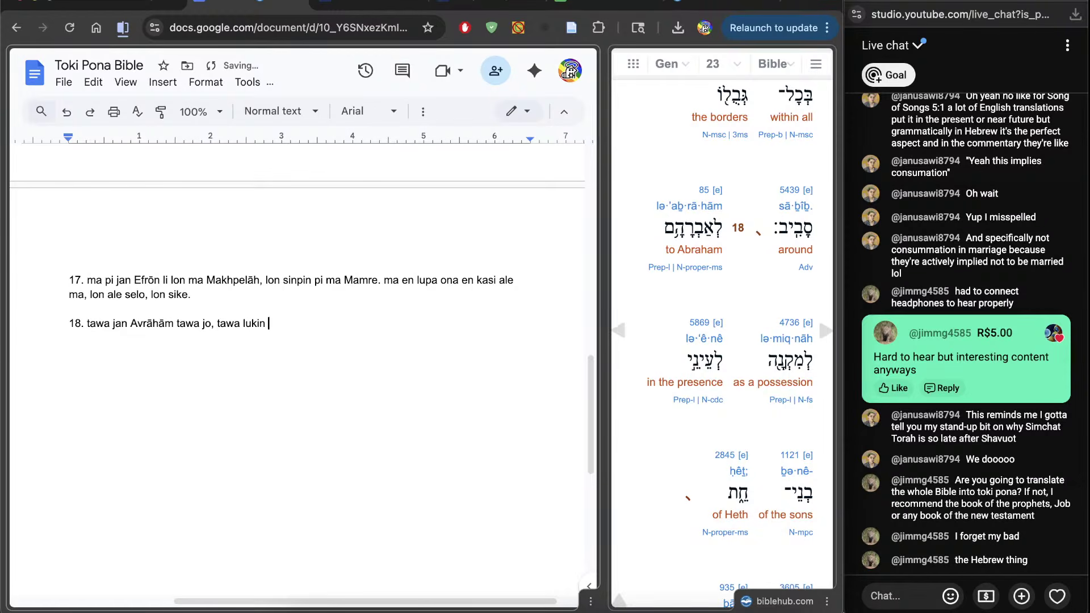
{"action": "type", "text": "pi jan kama pi jan Khet,"}
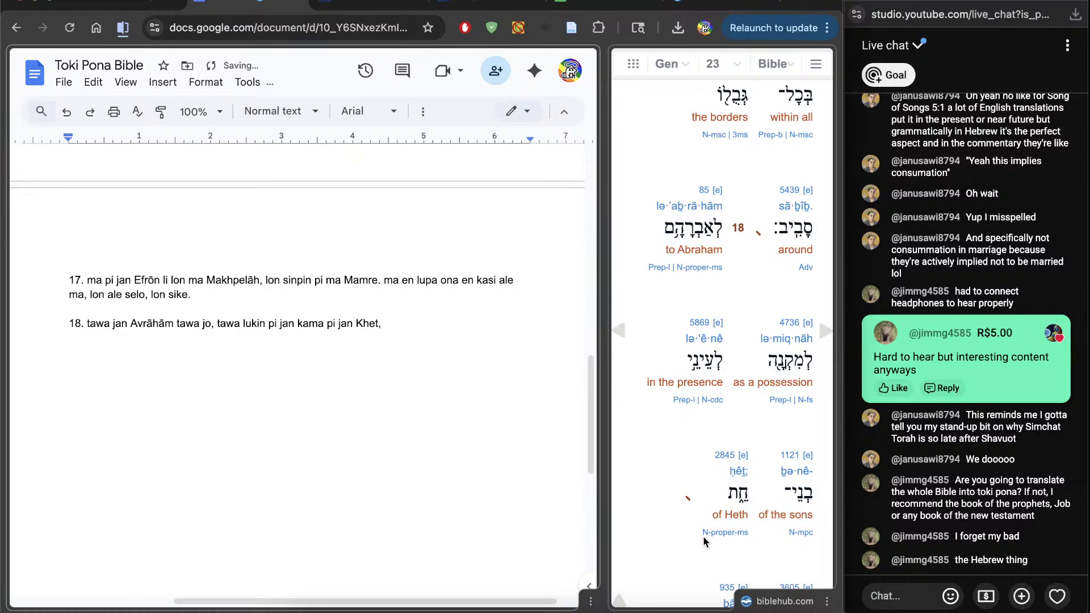
Complete verse 18 with "lon ale ni: ona li kama tawa lupa pi ma tomo ona."
{"action": "scroll", "coordinate": [656, 513], "scroll_direction": "down", "scroll_amount": 5}
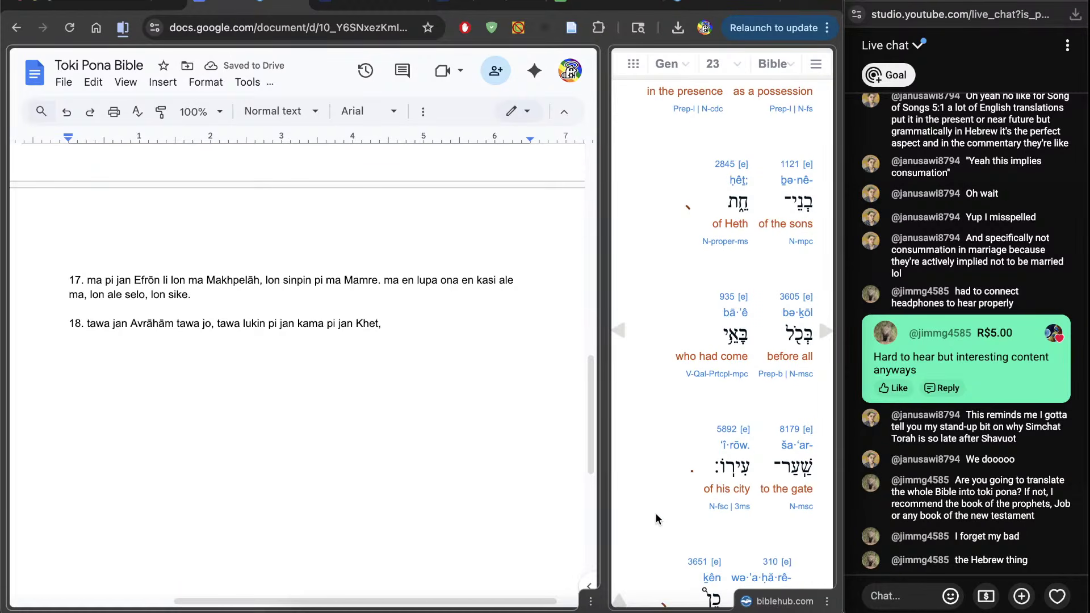
{"action": "type", "text": "lon ale ni: ona li kama "}
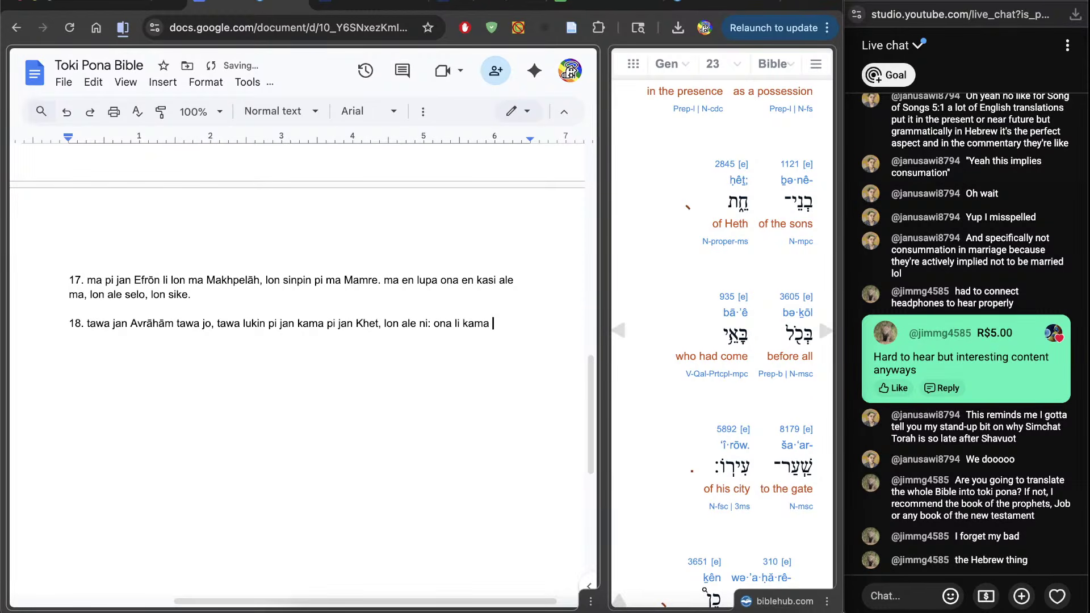
{"action": "type", "text": "tawa lupa pi ma tomo ona."}
Start a new paragraph numbered "19." below verse 18
{"action": "scroll", "coordinate": [699, 494], "scroll_direction": "down", "scroll_amount": 5}
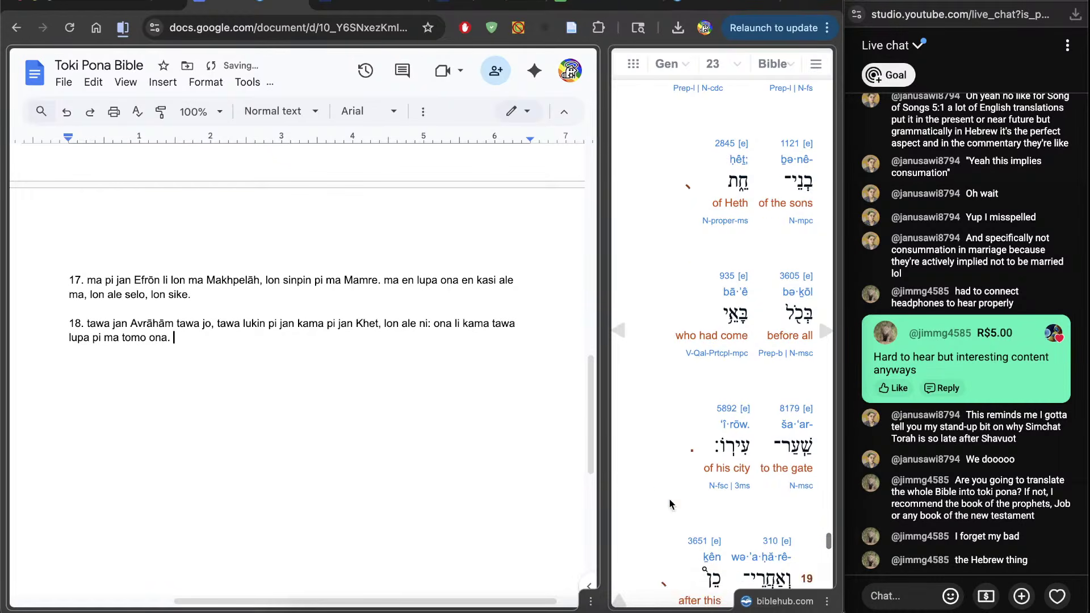
{"action": "key", "text": "Return"}
{"action": "key", "text": "Return"}
{"action": "type", "text": "19."}
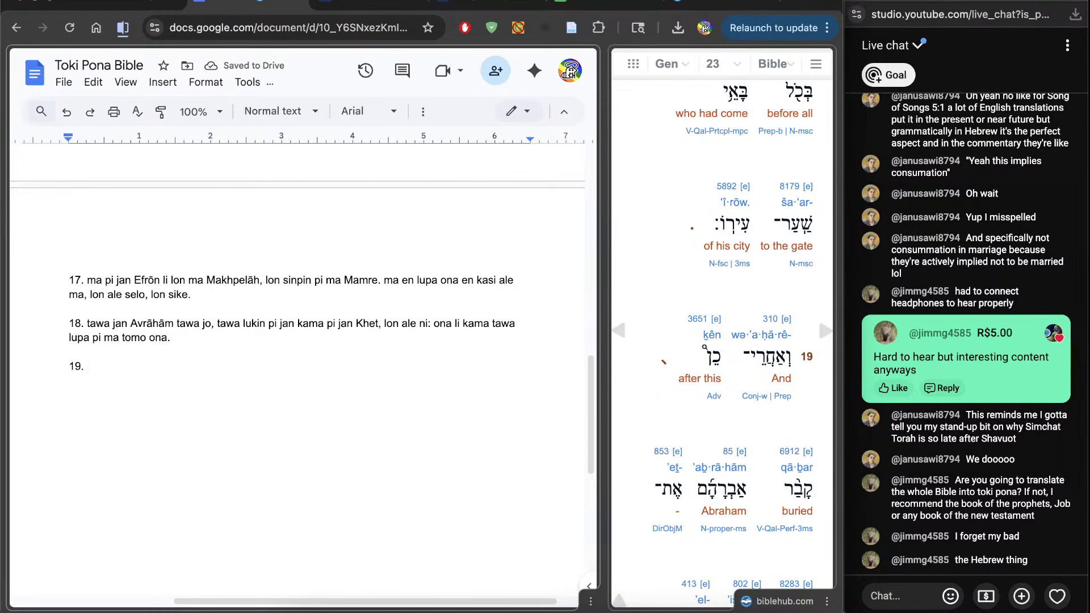
Look up ken (3651) in the Hebrew lexicon, close the page, and begin verse 19 with "ni li pini"
{"action": "scroll", "coordinate": [639, 461], "scroll_direction": "down", "scroll_amount": 2}
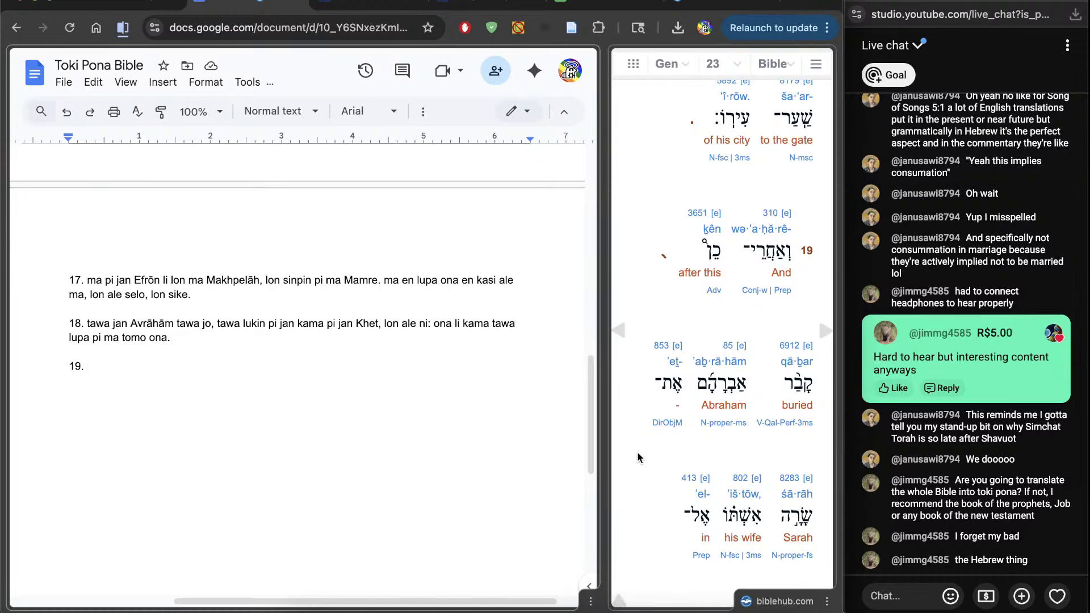
{"action": "left_click", "coordinate": [704, 224]}
{"action": "left_click", "coordinate": [375, 16]}
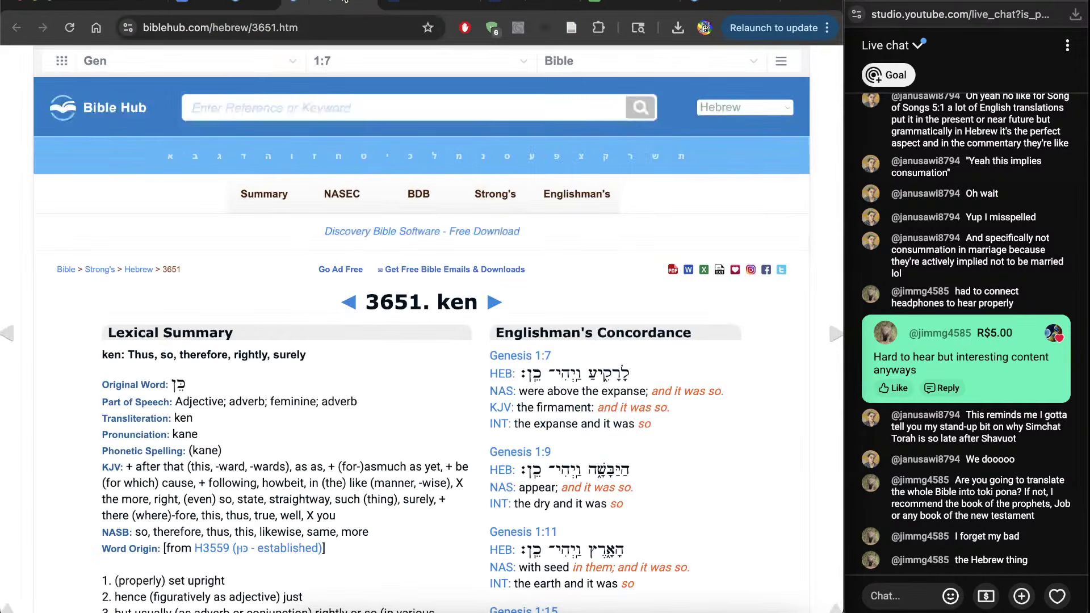
{"action": "key", "text": "ctrl+w"}
{"action": "left_click", "coordinate": [290, 432]}
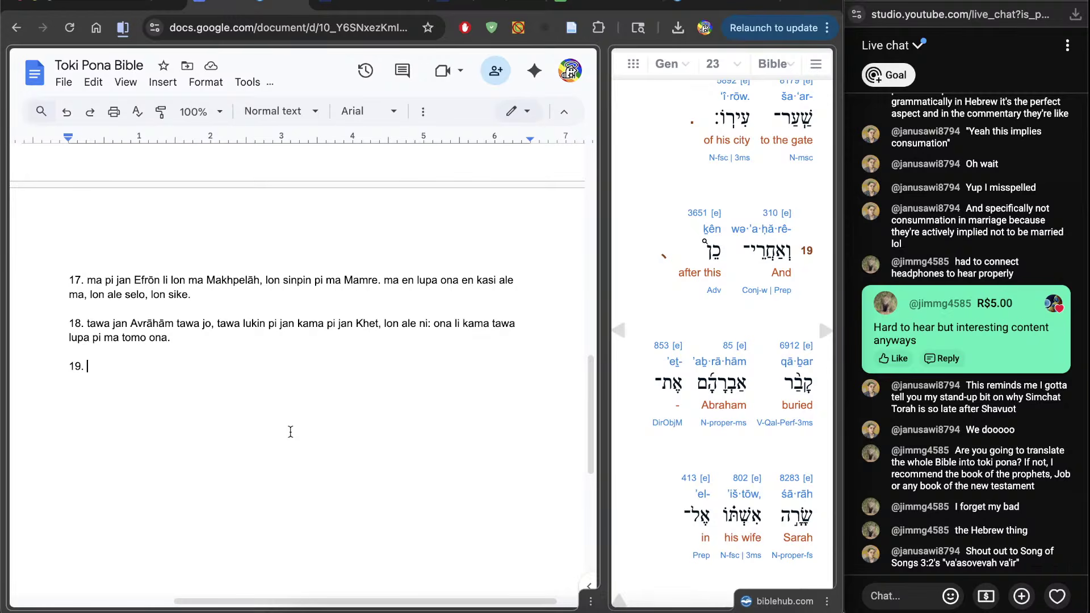
{"action": "type", "text": "ni li pini"}
Open the document's "exam" section and find the Song of Songs 3.1-5 vocabulary tables
{"action": "scroll", "coordinate": [113, 432], "scroll_direction": "left", "scroll_amount": 5}
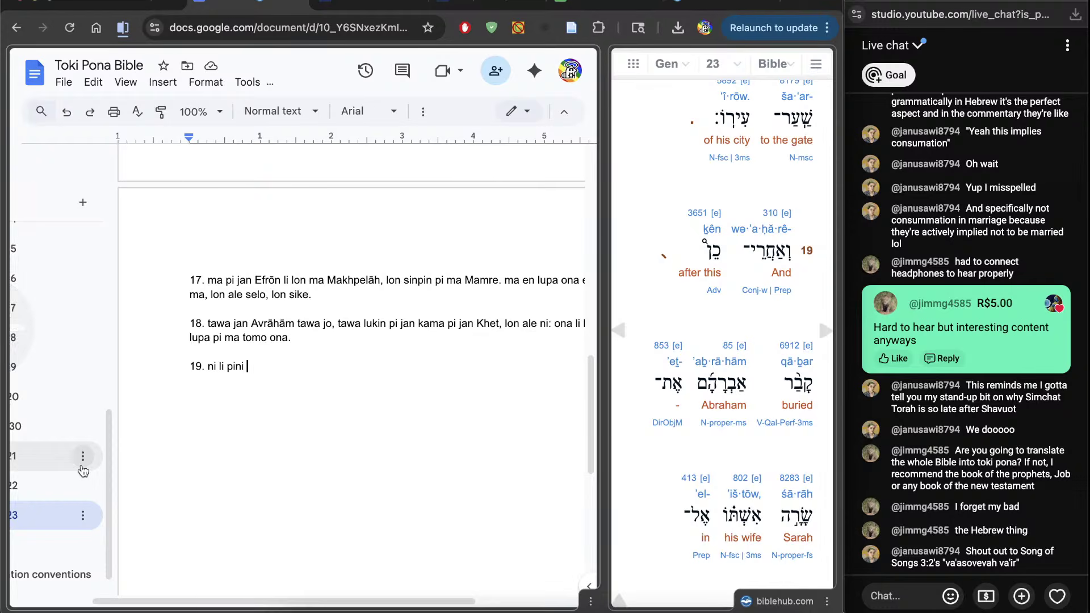
{"action": "scroll", "coordinate": [83, 472], "scroll_direction": "left", "scroll_amount": 5}
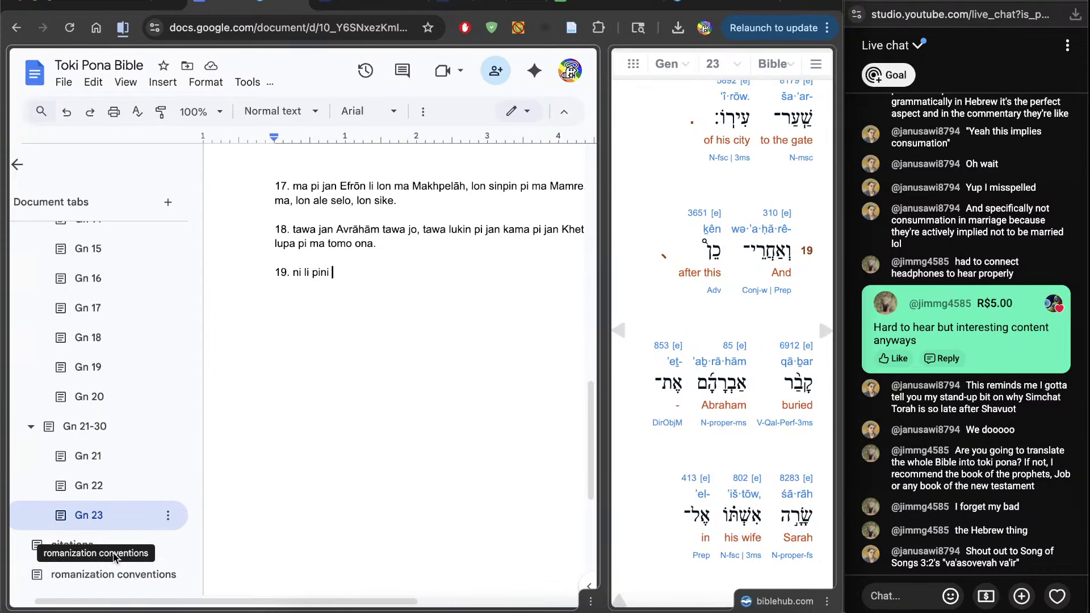
{"action": "scroll", "coordinate": [123, 576], "scroll_direction": "down", "scroll_amount": 1}
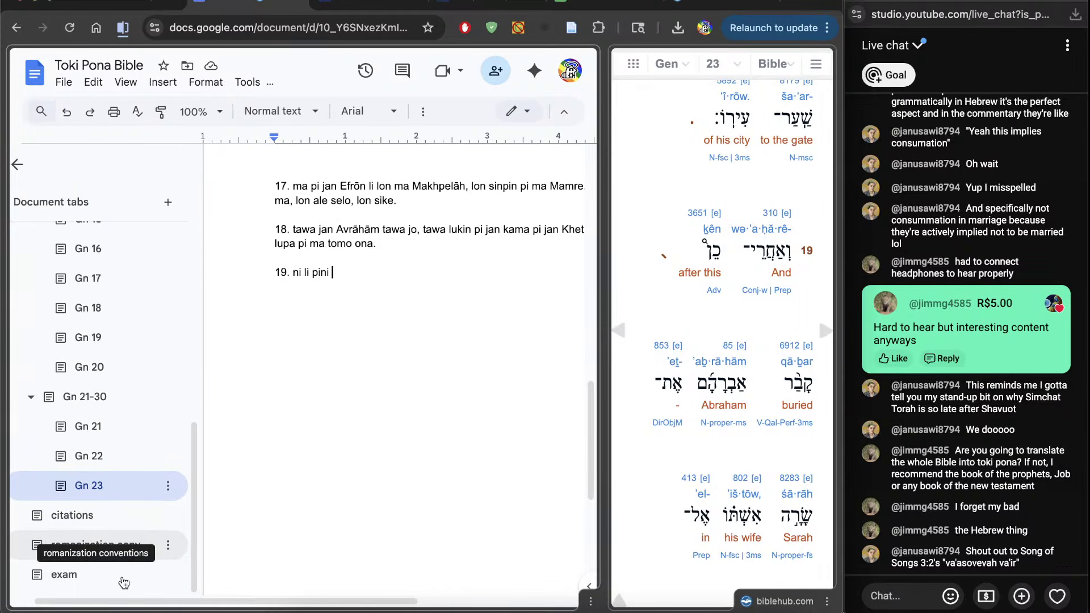
{"action": "left_click", "coordinate": [85, 575]}
{"action": "scroll", "coordinate": [282, 446], "scroll_direction": "down", "scroll_amount": 20}
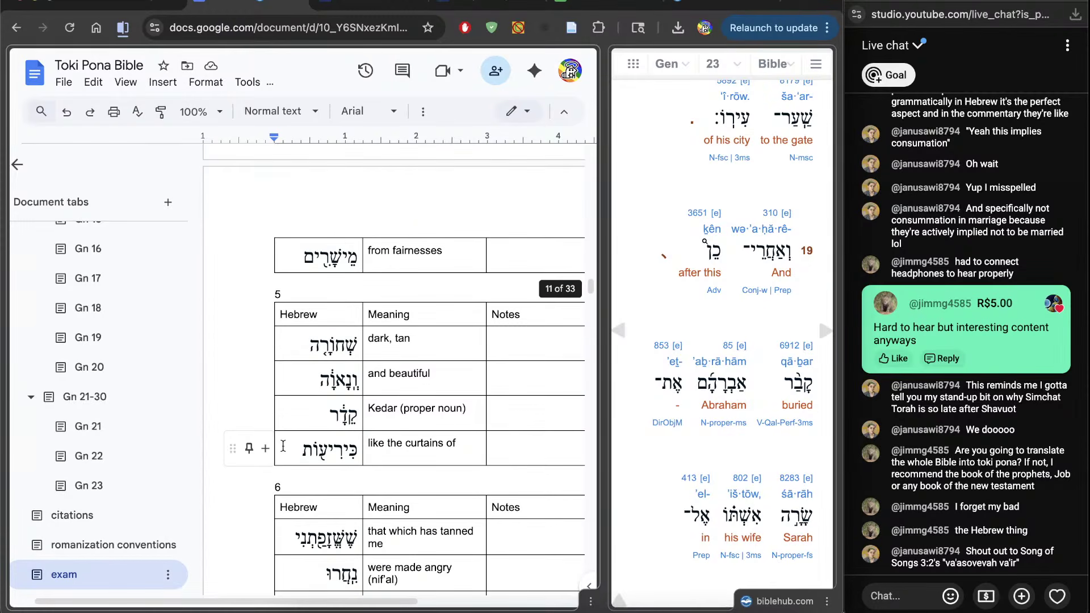
{"action": "scroll", "coordinate": [283, 446], "scroll_direction": "down", "scroll_amount": 15}
{"action": "scroll", "coordinate": [282, 446], "scroll_direction": "up", "scroll_amount": 5}
{"action": "scroll", "coordinate": [283, 445], "scroll_direction": "down", "scroll_amount": 5}
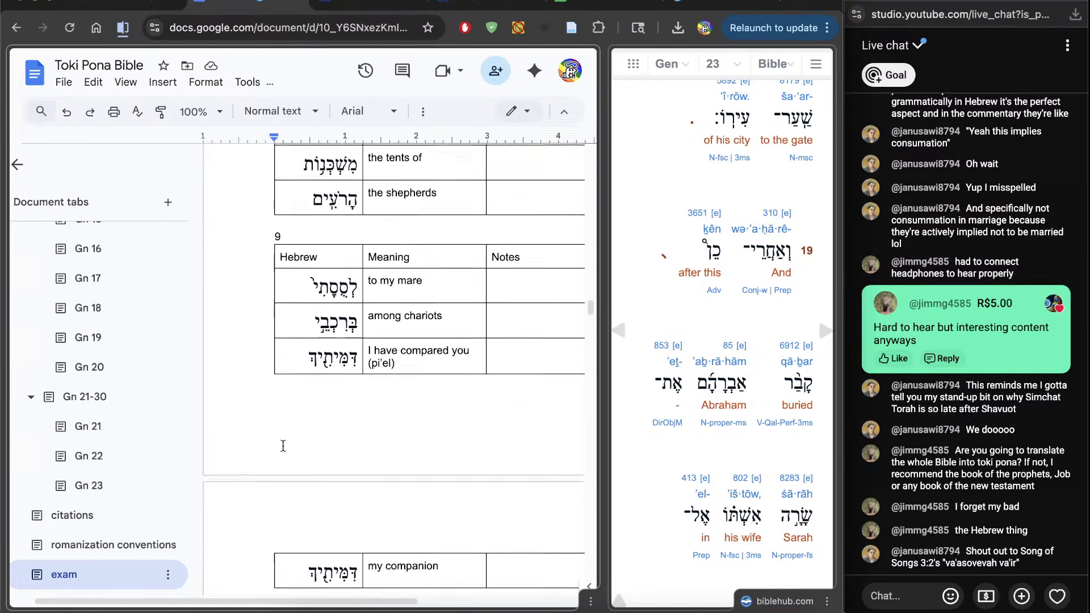
{"action": "scroll", "coordinate": [283, 446], "scroll_direction": "down", "scroll_amount": 15}
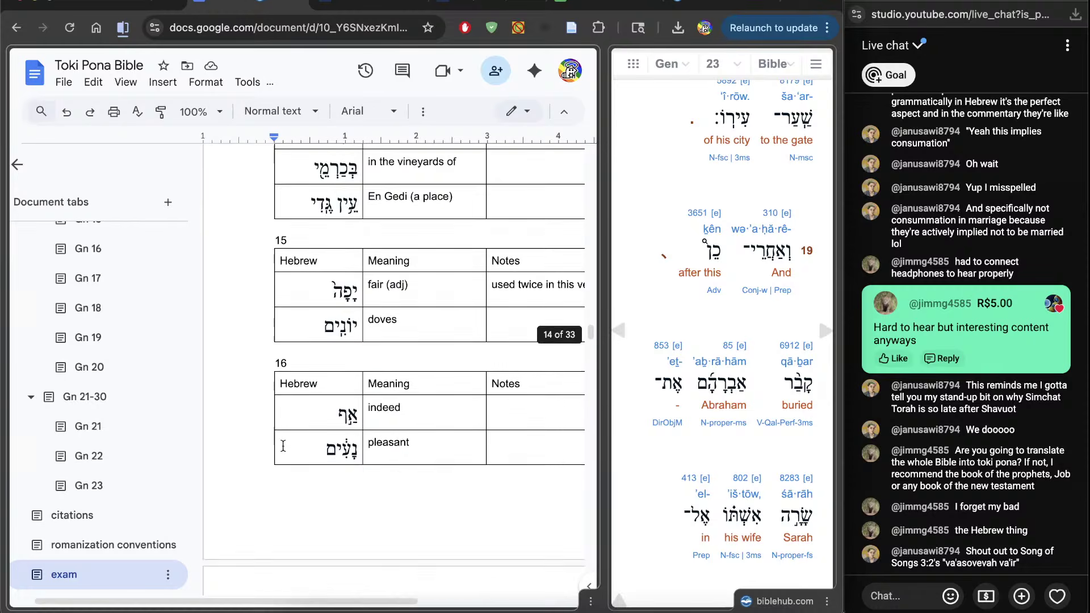
{"action": "scroll", "coordinate": [283, 446], "scroll_direction": "down", "scroll_amount": 15}
{"action": "scroll", "coordinate": [282, 446], "scroll_direction": "right", "scroll_amount": 1}
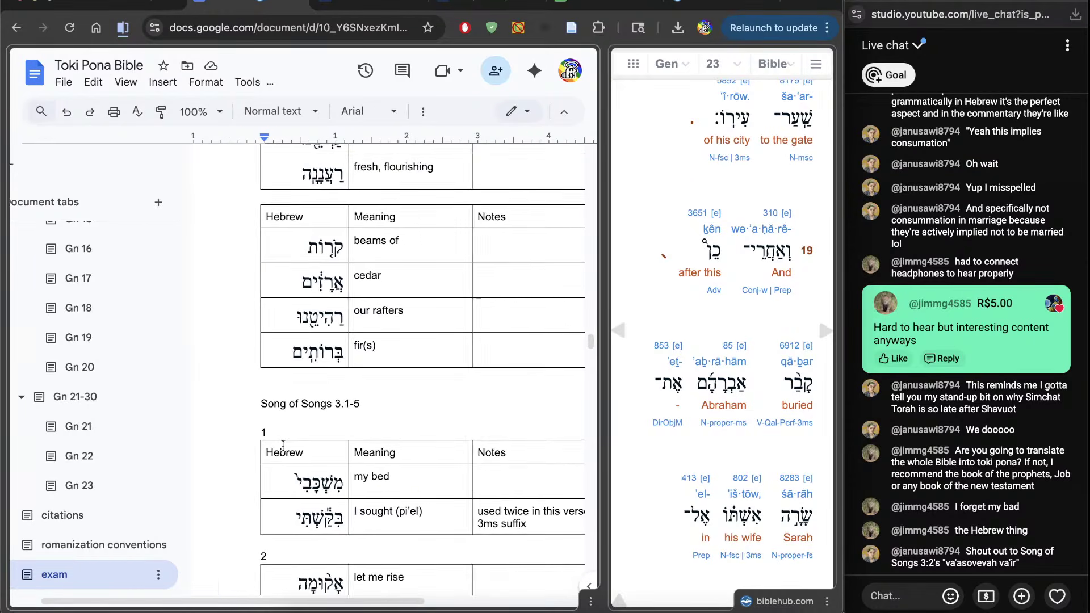
{"action": "scroll", "coordinate": [283, 446], "scroll_direction": "right", "scroll_amount": 4}
{"action": "scroll", "coordinate": [283, 446], "scroll_direction": "down", "scroll_amount": 4}
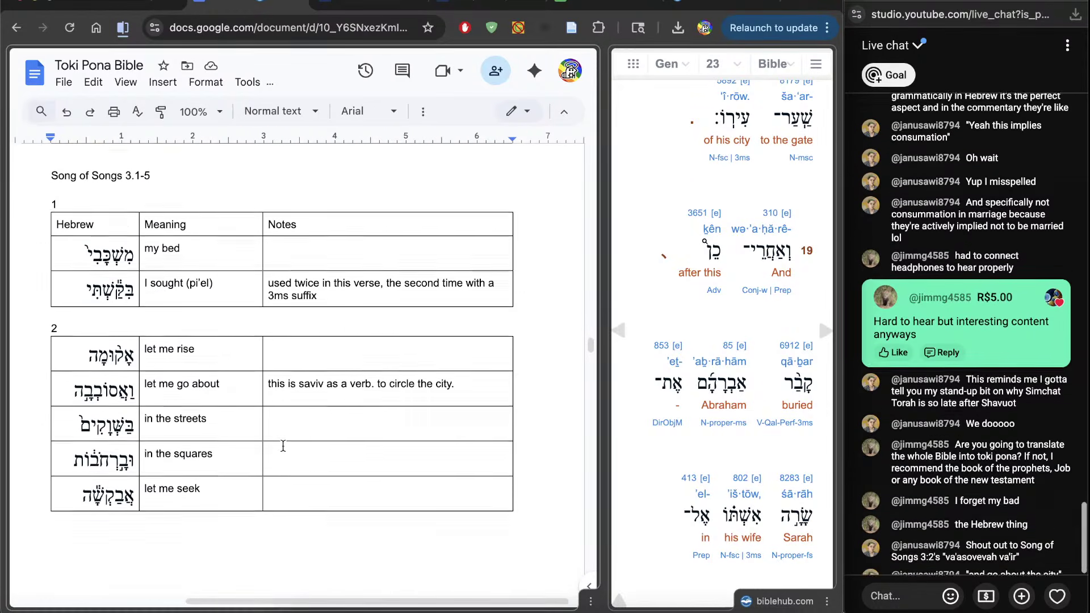
{"action": "scroll", "coordinate": [283, 445], "scroll_direction": "down", "scroll_amount": 1}
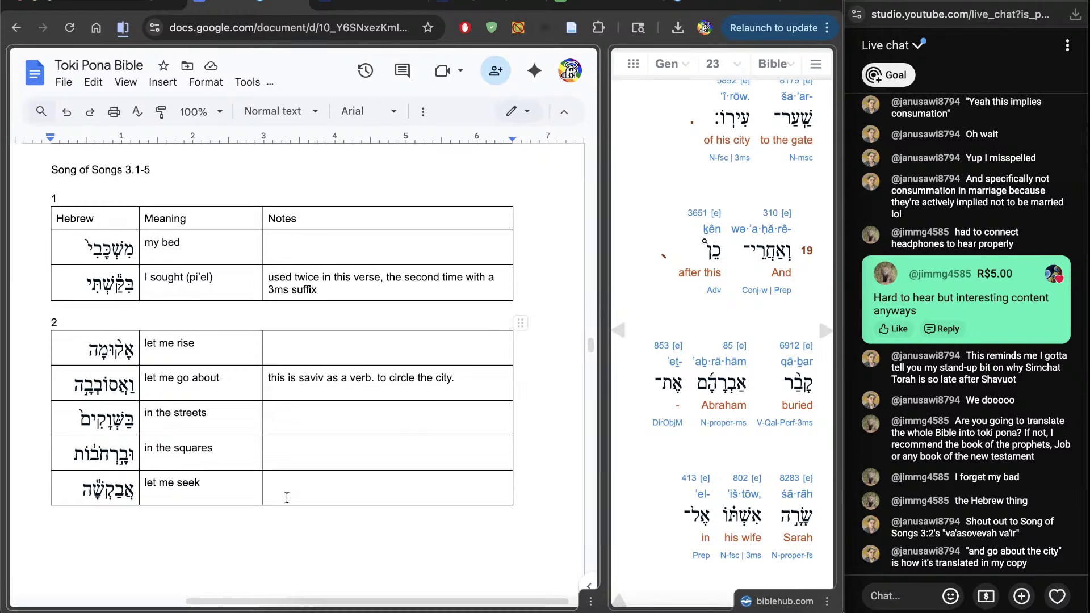
Examine the Hebrew word for "let me go about" and its note in the verse 2 table of Song of Songs 3
{"action": "scroll", "coordinate": [286, 498], "scroll_direction": "up", "scroll_amount": 1}
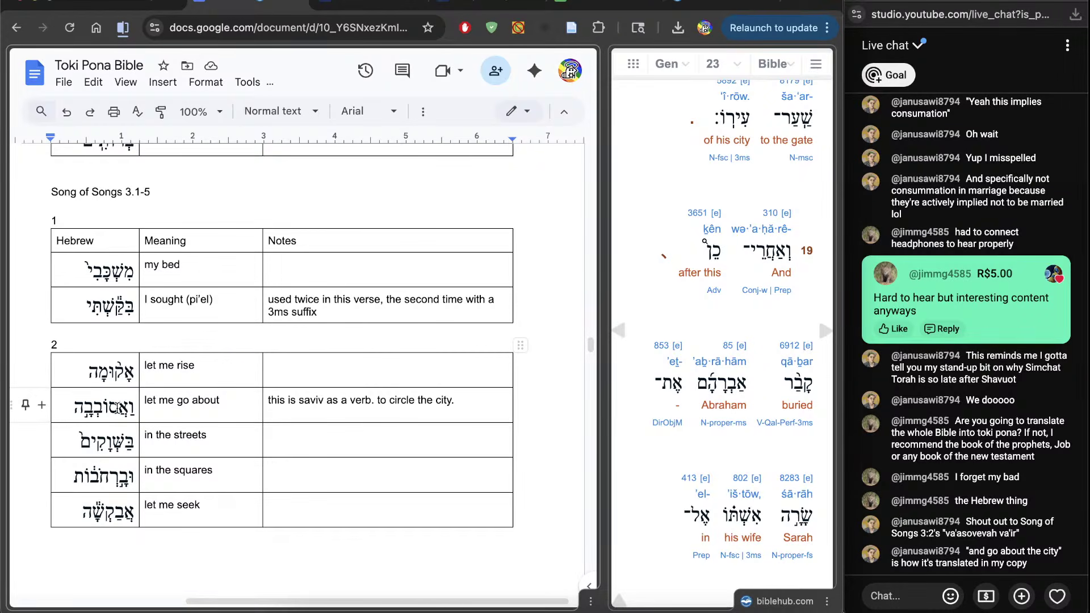
{"action": "double_click", "coordinate": [116, 408]}
{"action": "triple_click", "coordinate": [358, 412]}
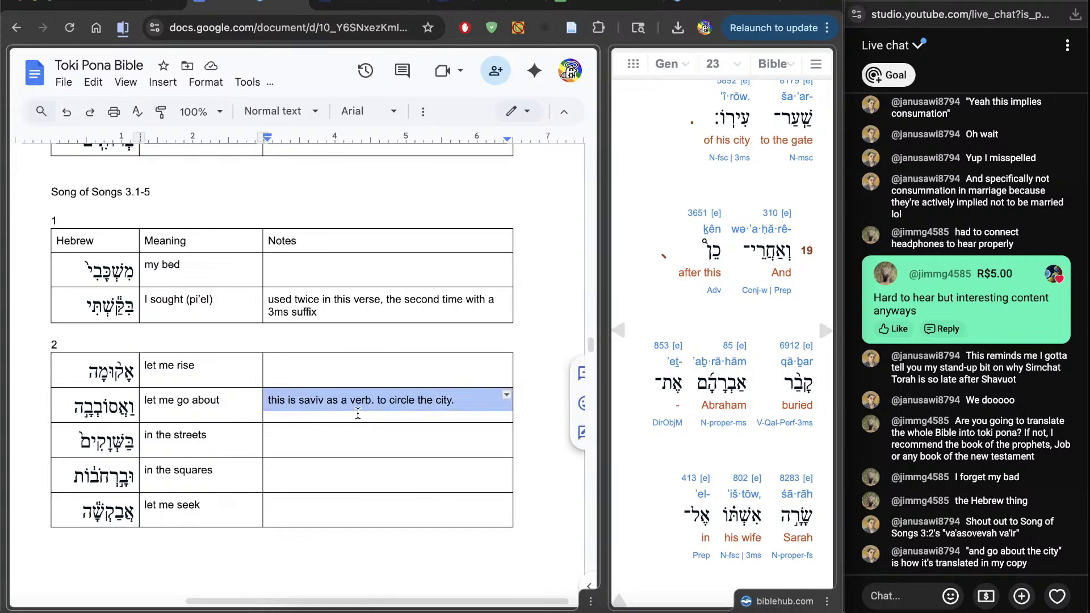
{"action": "left_click", "coordinate": [330, 463]}
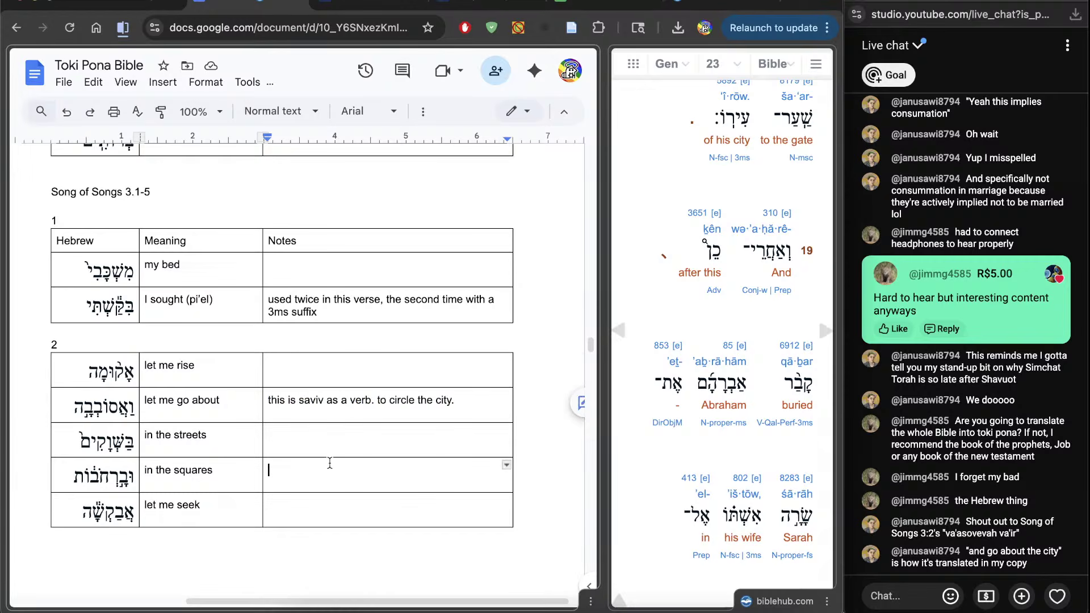
{"action": "double_click", "coordinate": [132, 402]}
{"action": "left_click", "coordinate": [270, 434]}
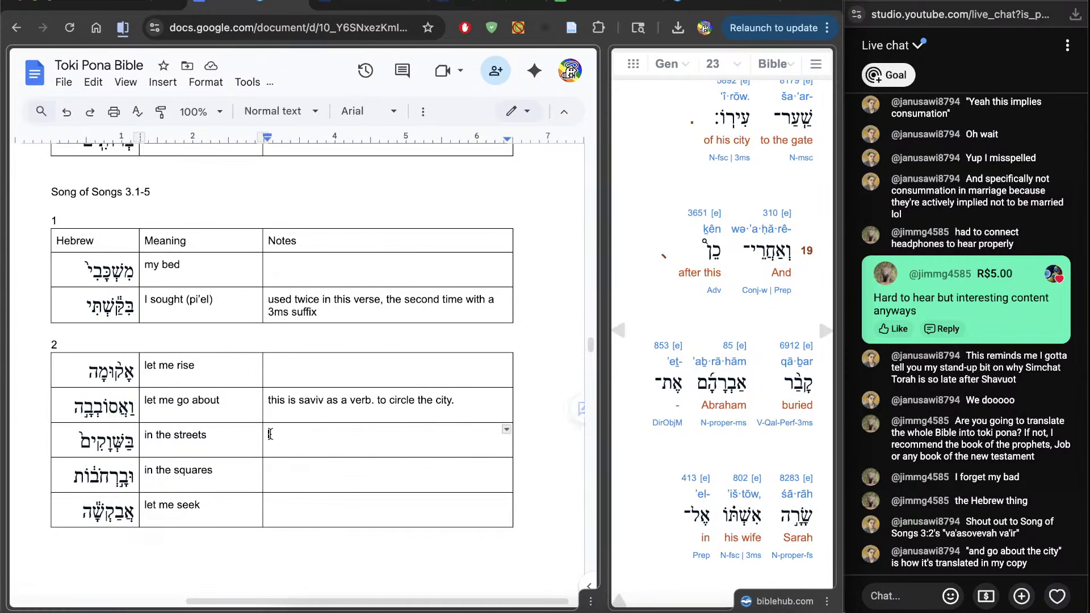
Highlight "saviv" in the note for "let me go about" and return to the Gn 23 section
{"action": "double_click", "coordinate": [311, 400]}
{"action": "scroll", "coordinate": [364, 434], "scroll_direction": "left", "scroll_amount": 2}
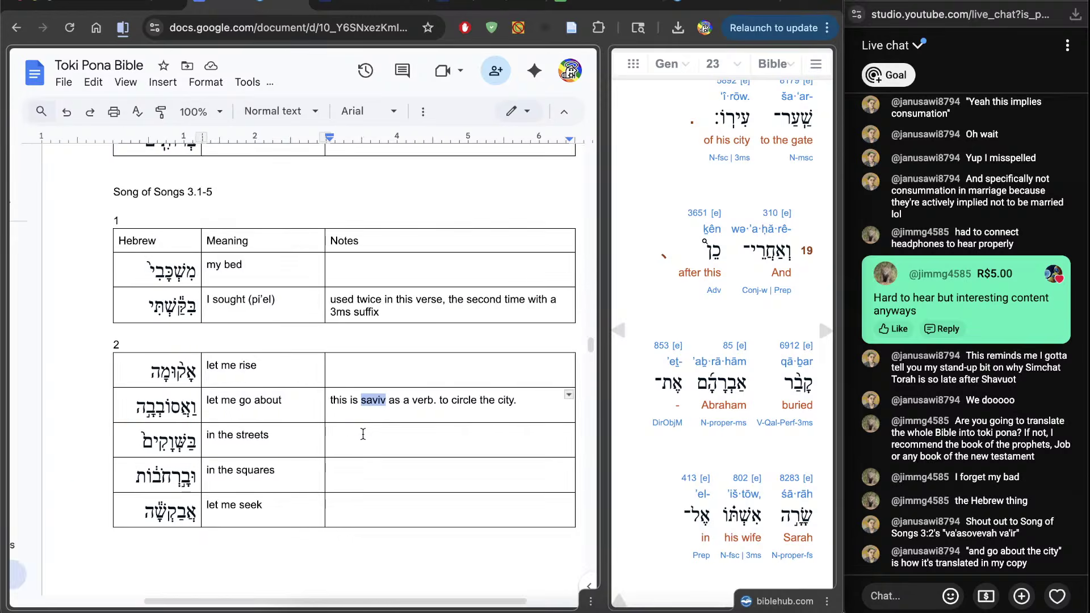
{"action": "left_click", "coordinate": [17, 575]}
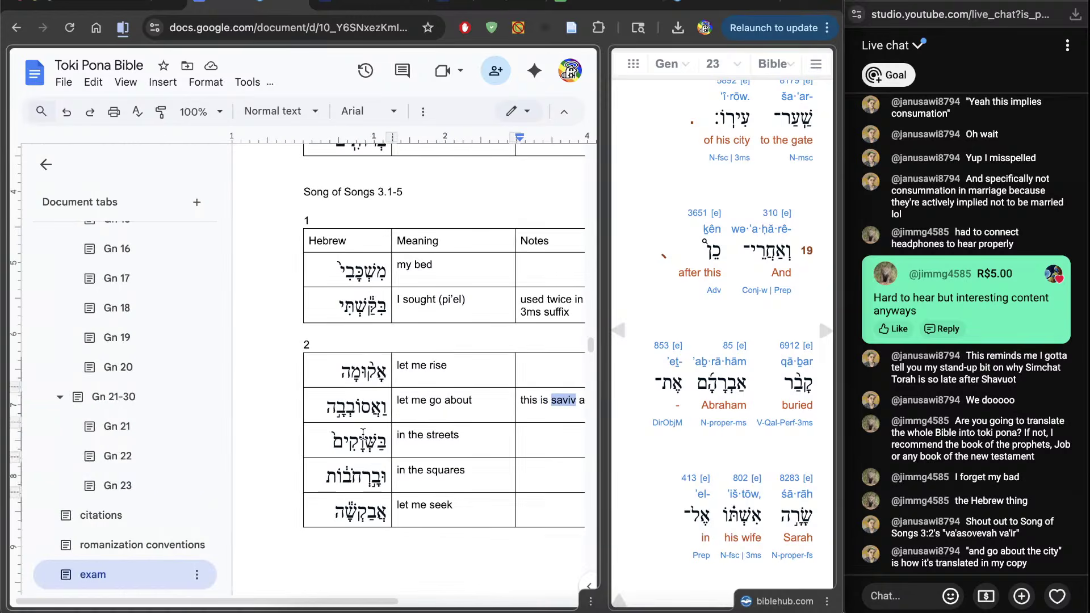
{"action": "left_click", "coordinate": [133, 487]}
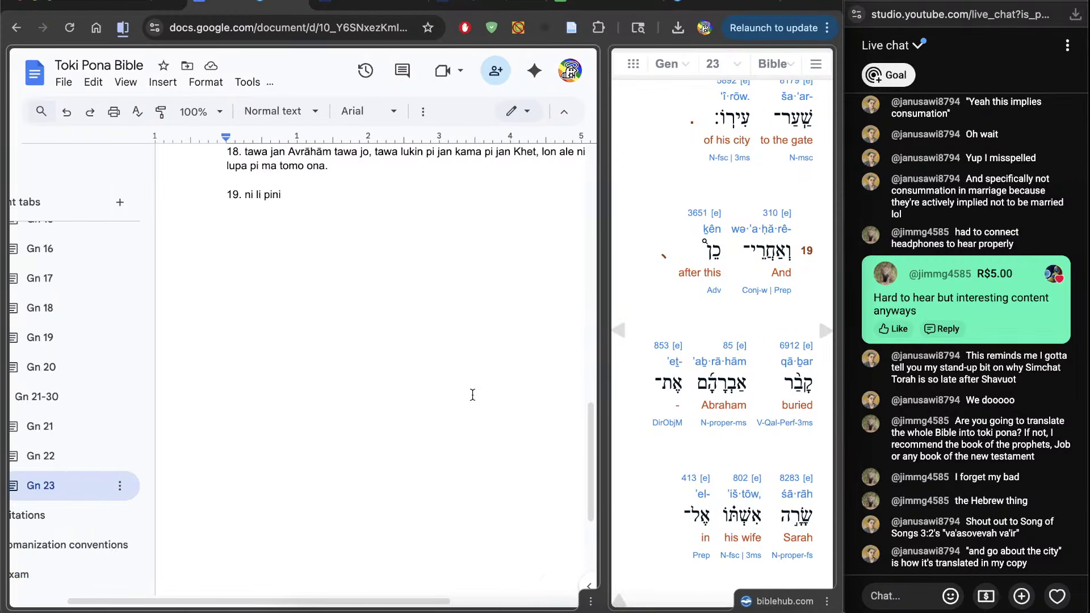
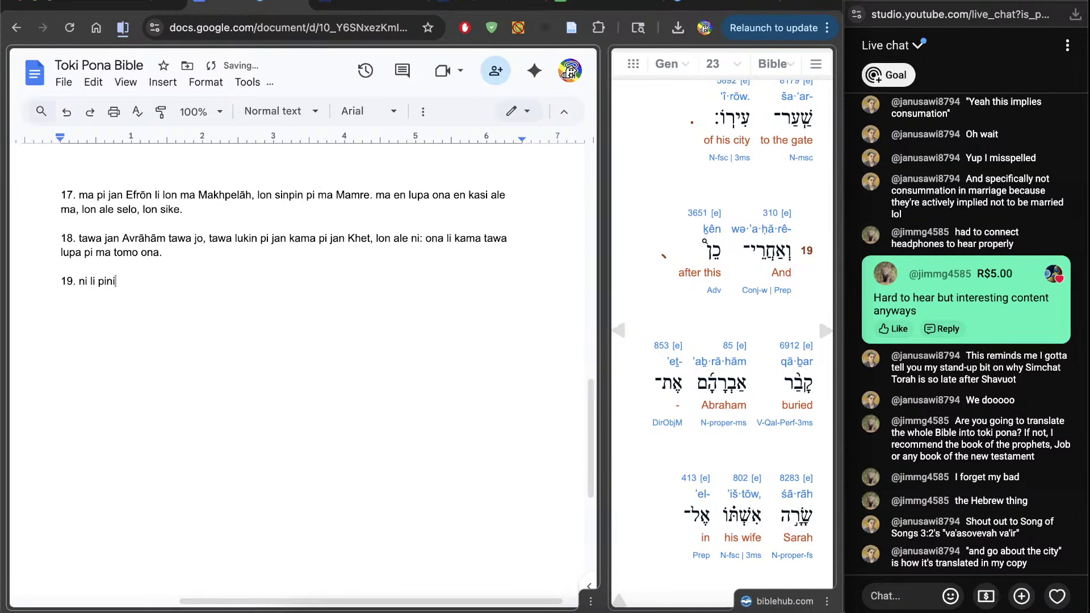
Continue verse 19 after "ni li pini" with ", la jan Avrāhām li weka ma e meli ona Sārāh, tawa lupa pi ma Makhpelāh"
{"action": "type", "text": "la jan A"}
{"action": "type", "text": "vrāhām li weka m"}
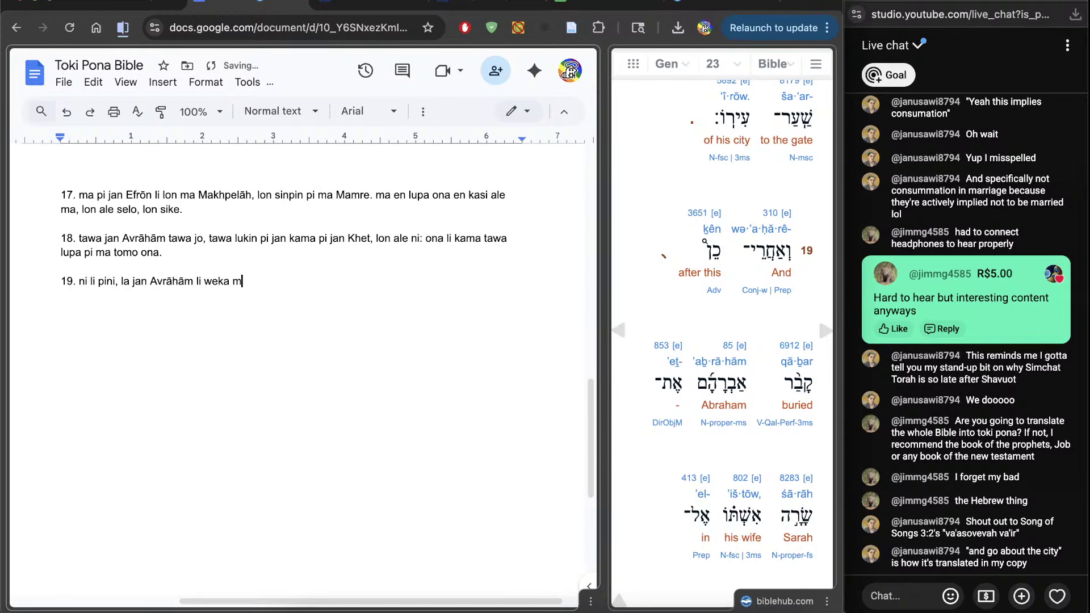
{"action": "type", "text": "a e meli ona Sārāh"}
{"action": "scroll", "coordinate": [665, 472], "scroll_direction": "down", "scroll_amount": 5}
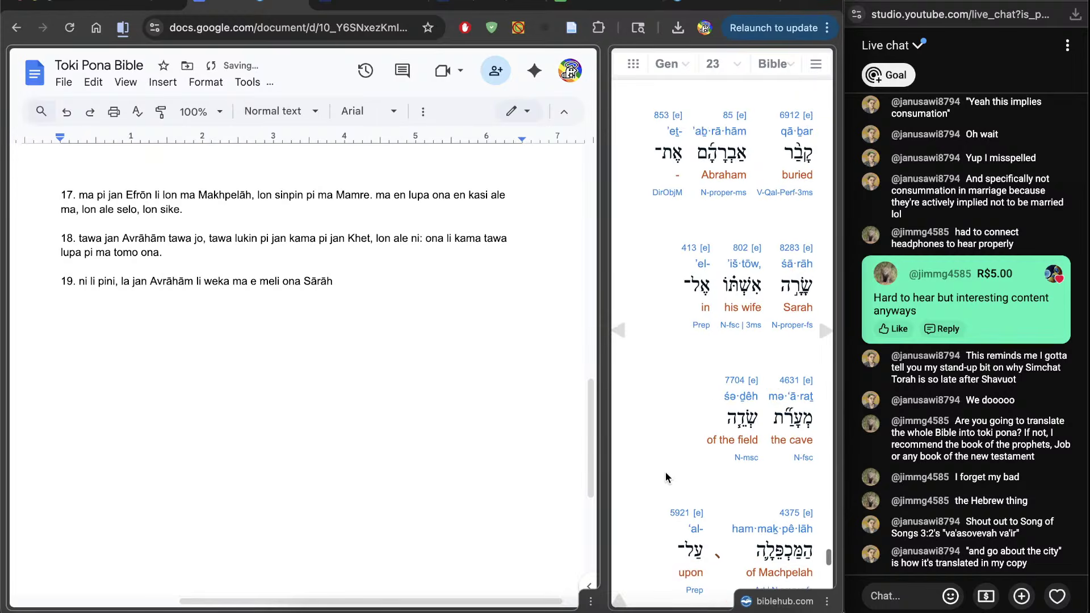
{"action": "type", "text": ", tawa lu"}
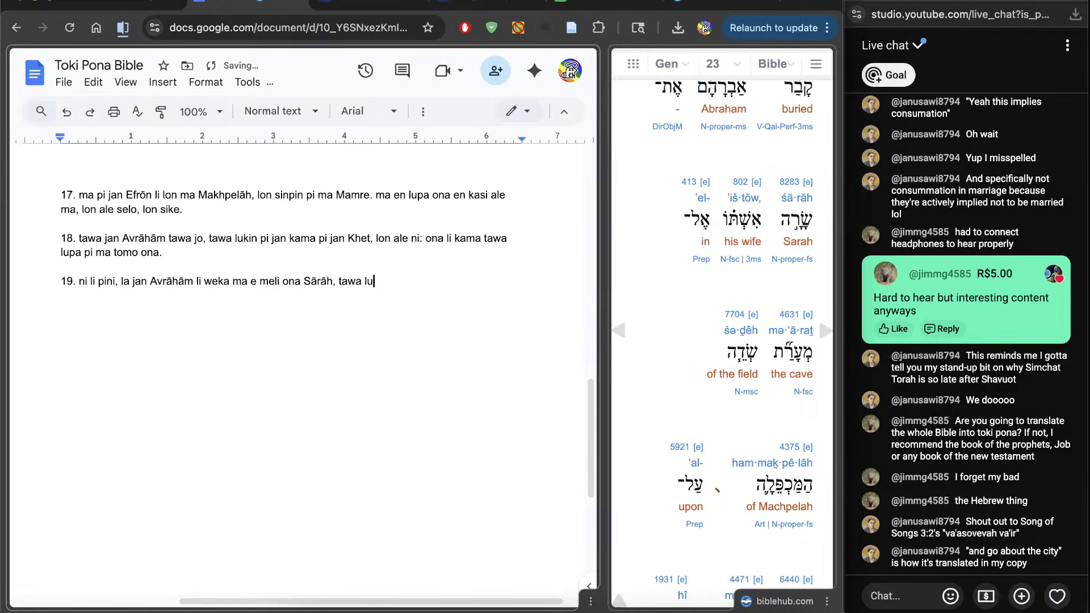
{"action": "type", "text": "pa pi ma Makhpelāh"}
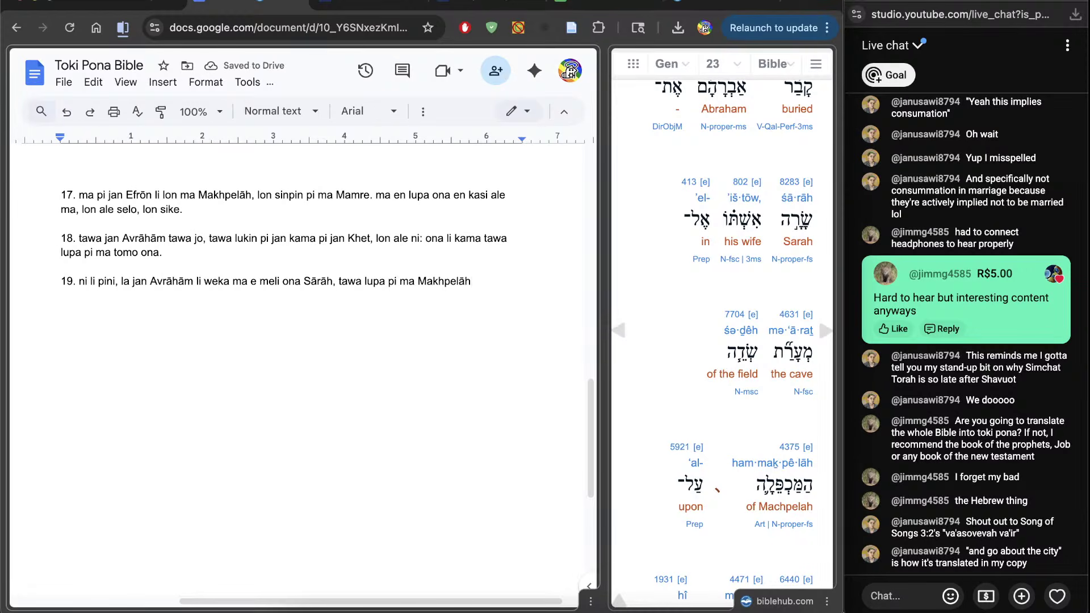
Finish verse 19 with ", lon ma Mamre ni: ona li ma Khevrōn lon ma K'nā'an."
{"action": "scroll", "coordinate": [714, 500], "scroll_direction": "down", "scroll_amount": 4}
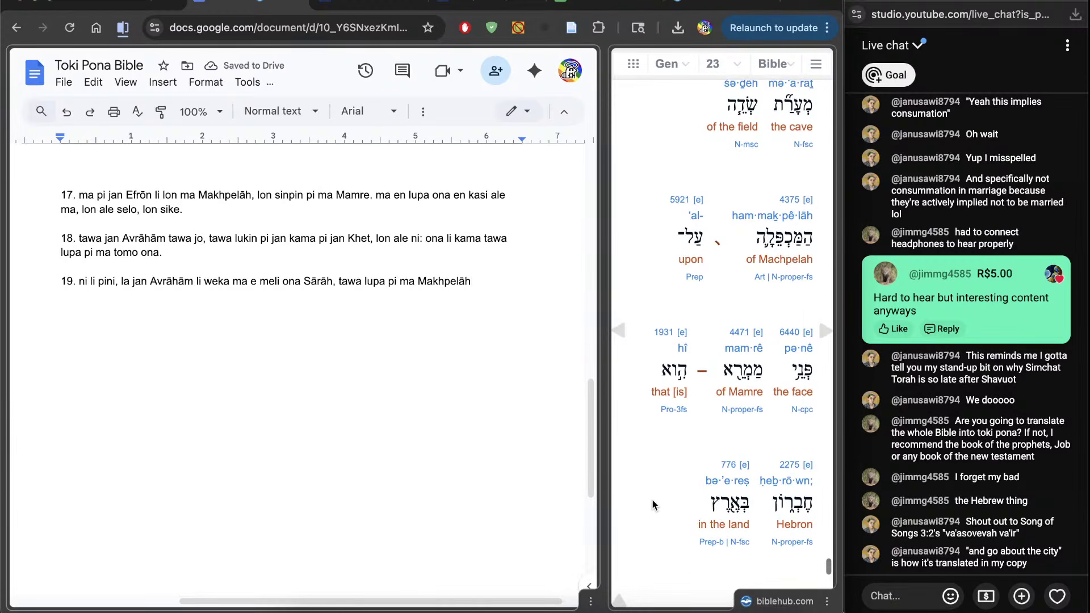
{"action": "type", "text": "lāh, lon ma "}
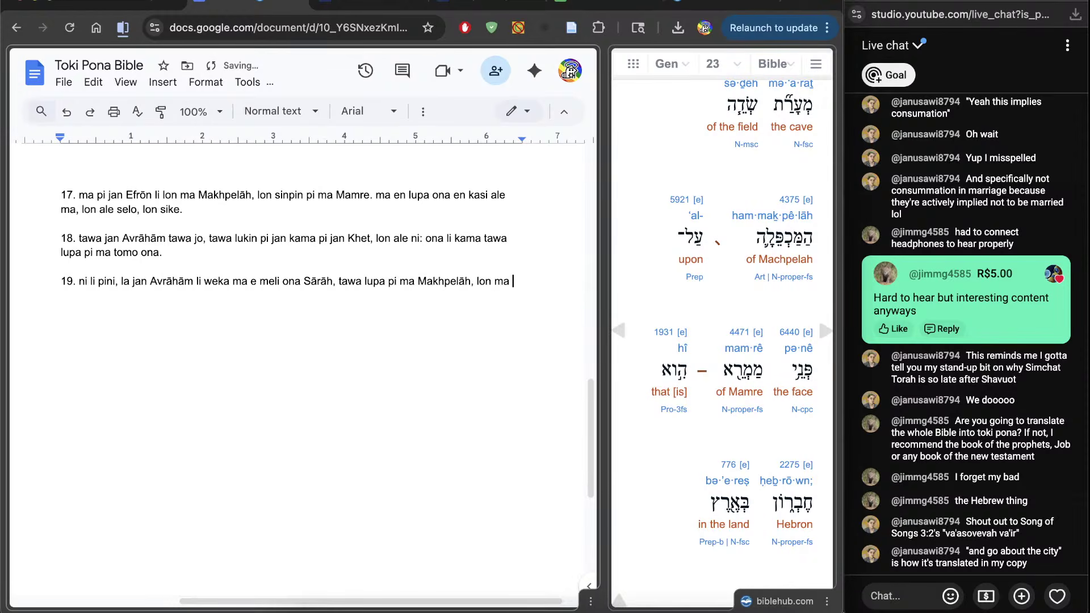
{"action": "type", "text": "Mamre."}
{"action": "scroll", "coordinate": [649, 536], "scroll_direction": "down", "scroll_amount": 3}
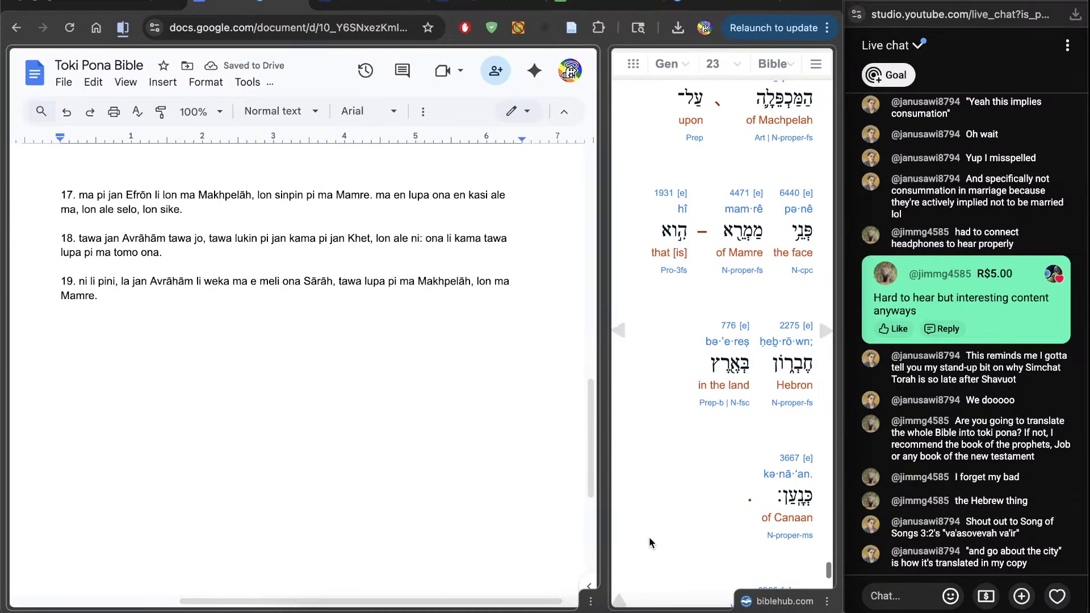
{"action": "key", "text": "BackSpace"}
{"action": "type", "text": "ni: ona l"}
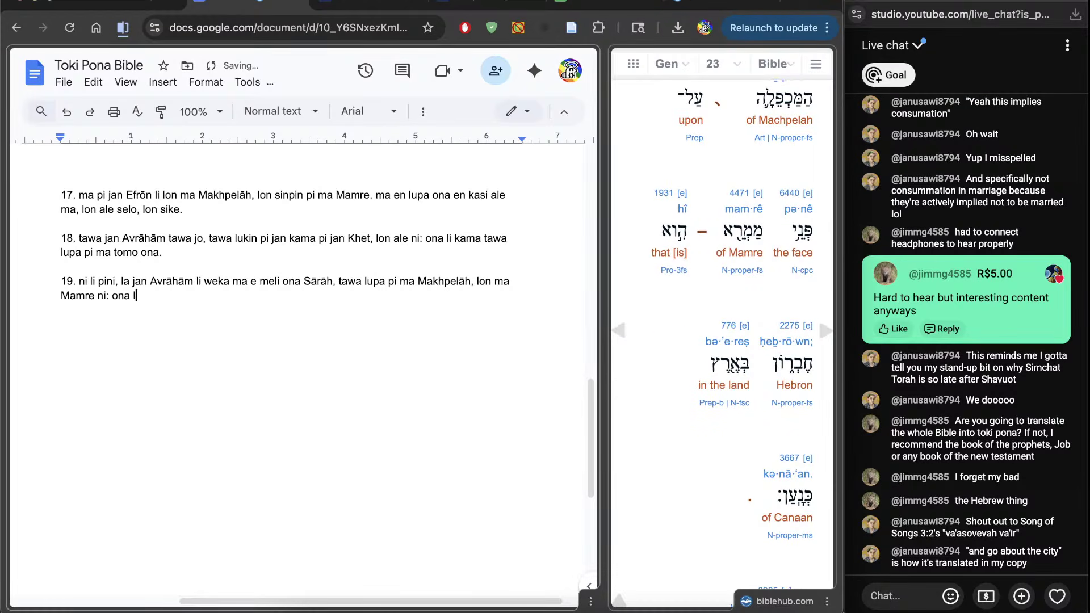
{"action": "type", "text": "i ma Khevrōn "}
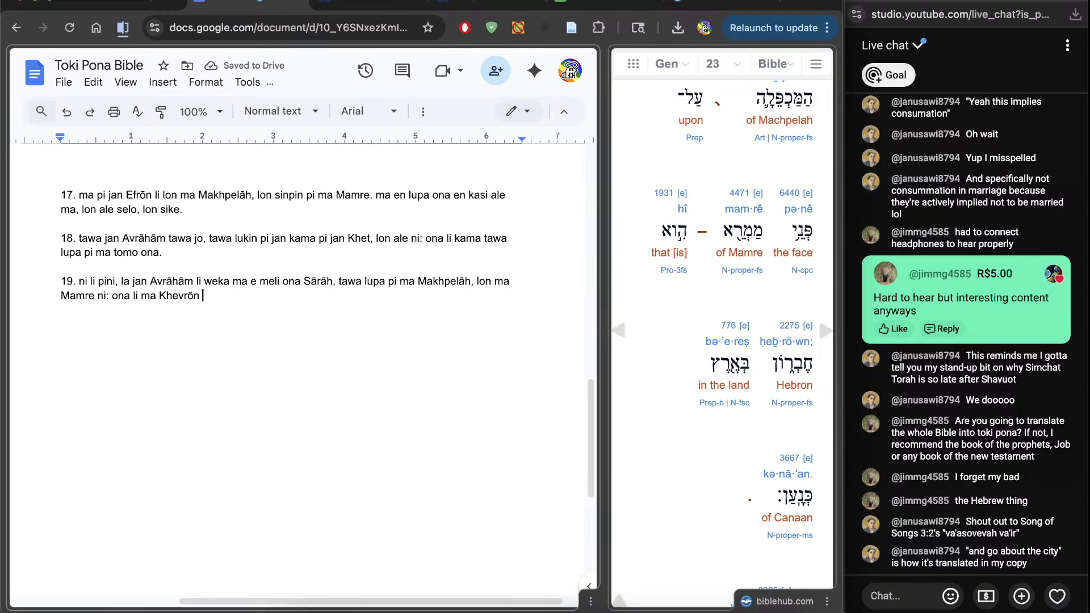
{"action": "type", "text": "lon ma K’nā"}
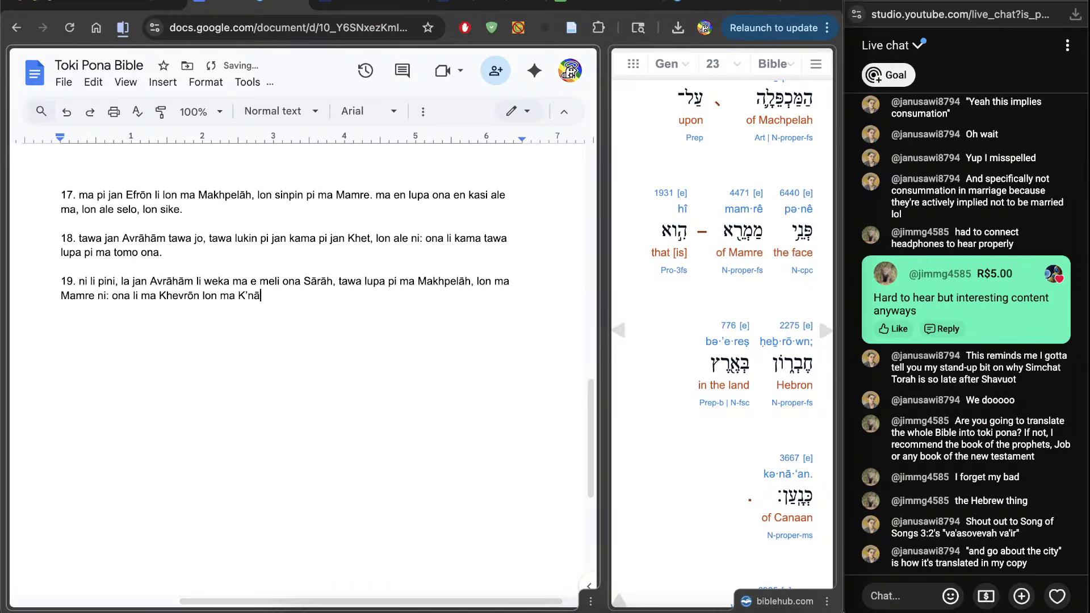
{"action": "type", "text": "K'nā'an."}
Preview verse 20 in the Hebrew interlinear and start a new paragraph numbered "20." below verse 19
{"action": "scroll", "coordinate": [636, 496], "scroll_direction": "down", "scroll_amount": 8}
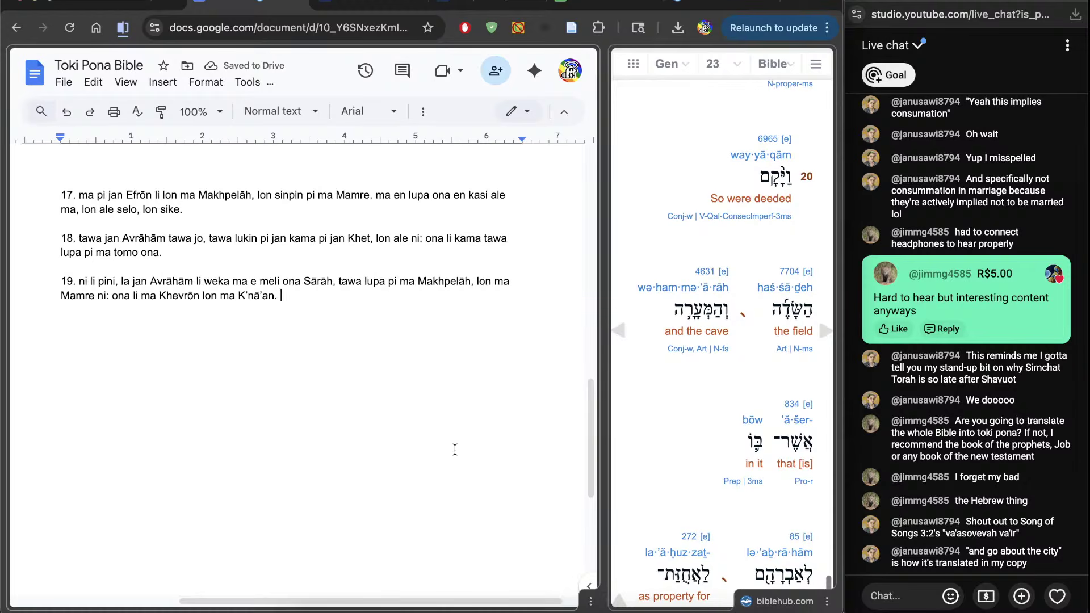
{"action": "scroll", "coordinate": [717, 435], "scroll_direction": "down", "scroll_amount": 6}
{"action": "scroll", "coordinate": [717, 435], "scroll_direction": "down", "scroll_amount": 4}
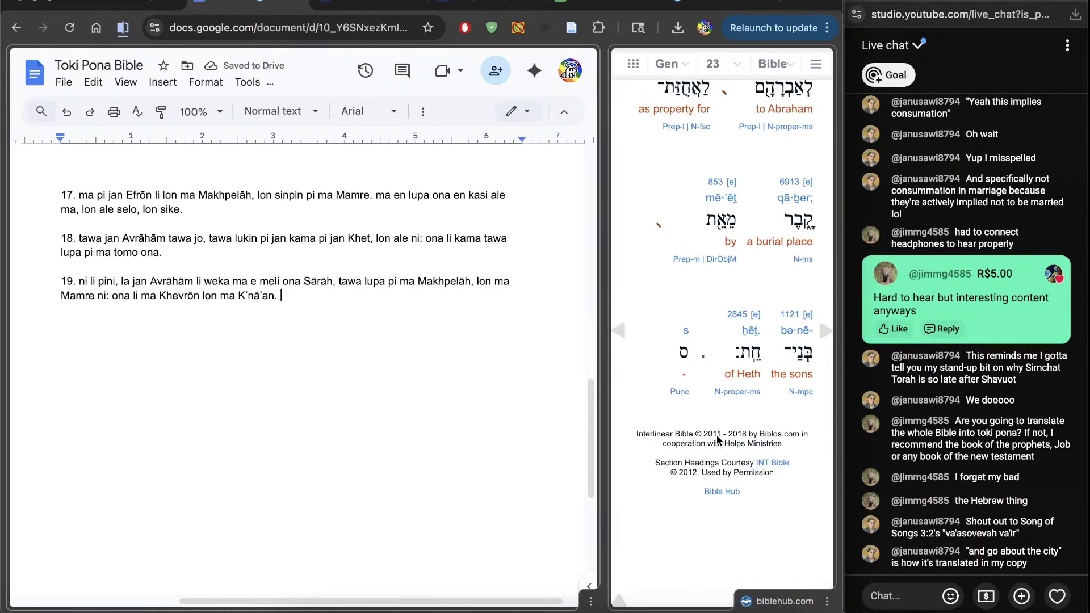
{"action": "scroll", "coordinate": [717, 435], "scroll_direction": "up", "scroll_amount": 12}
{"action": "left_click", "coordinate": [427, 440]}
{"action": "key", "text": "Return"}
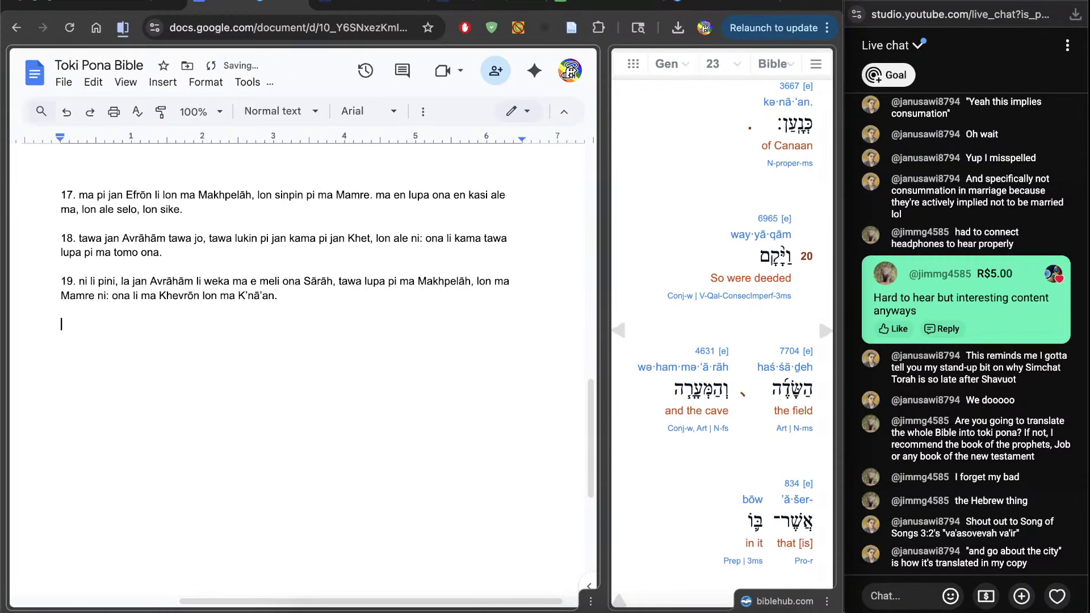
{"action": "type", "text": "20."}
{"action": "scroll", "coordinate": [312, 369], "scroll_direction": "left", "scroll_amount": 2}
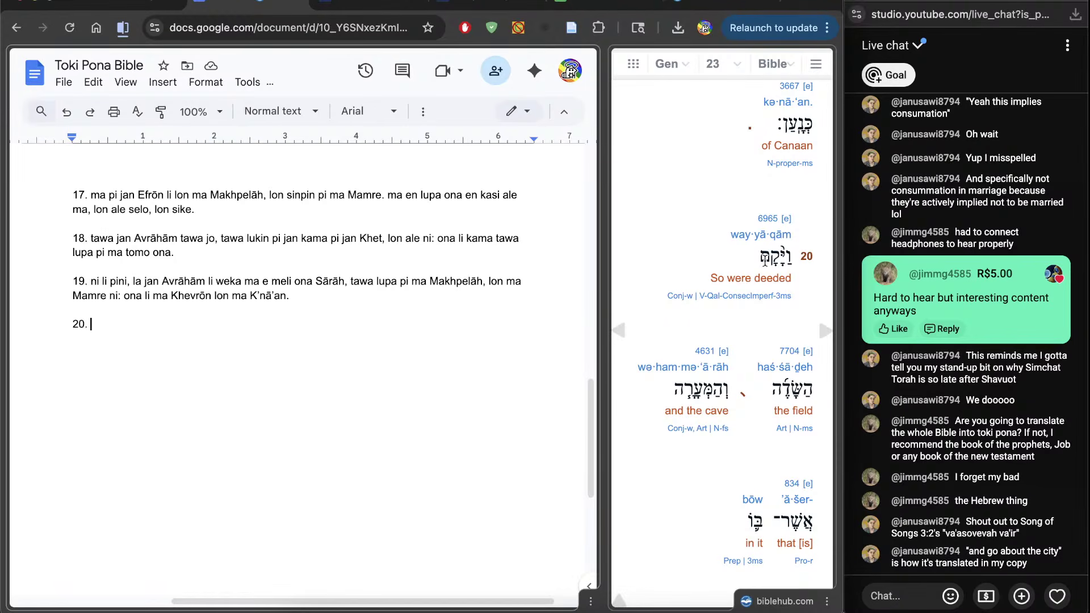
Check the opening Hebrew verb of verse 20 and begin its translation with "ma en lupa ona li tawa lawa pi jan Avrāhām"
{"action": "left_click", "coordinate": [767, 263]}
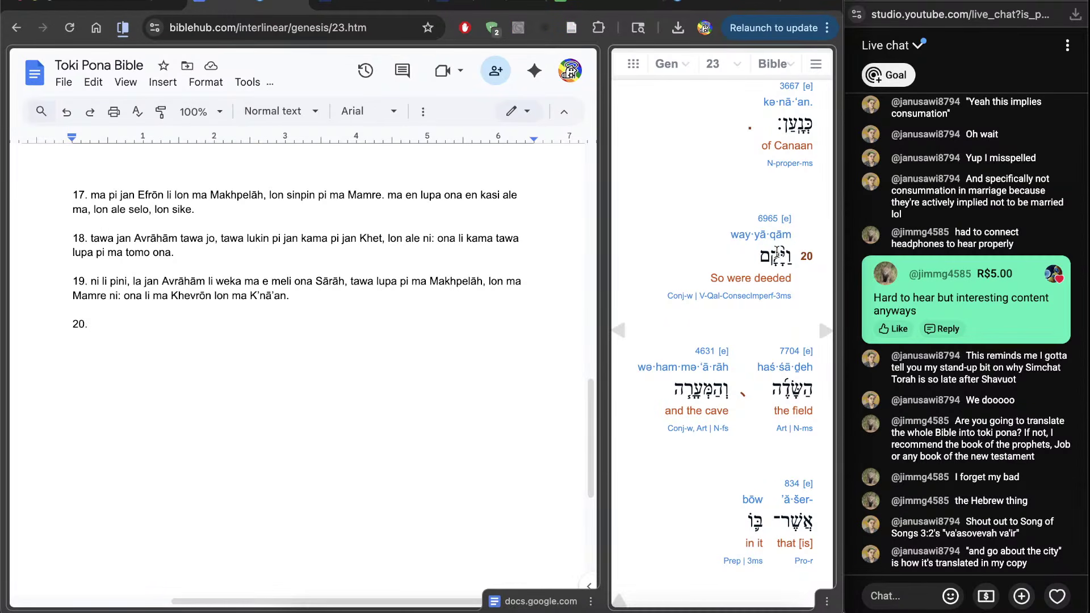
{"action": "double_click", "coordinate": [768, 262]}
{"action": "left_click", "coordinate": [734, 308]}
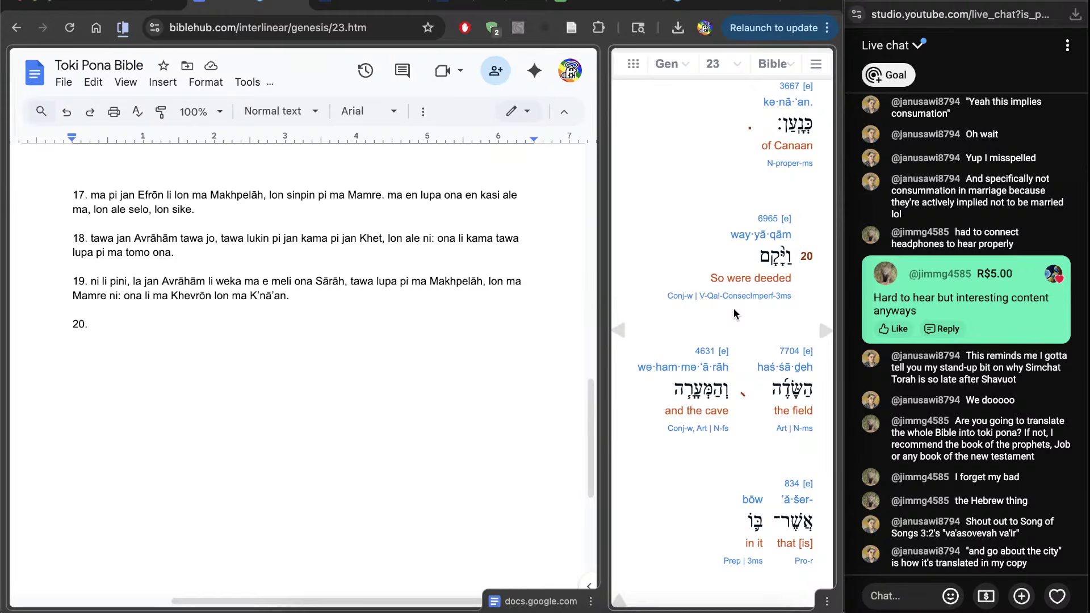
{"action": "left_click", "coordinate": [390, 380]}
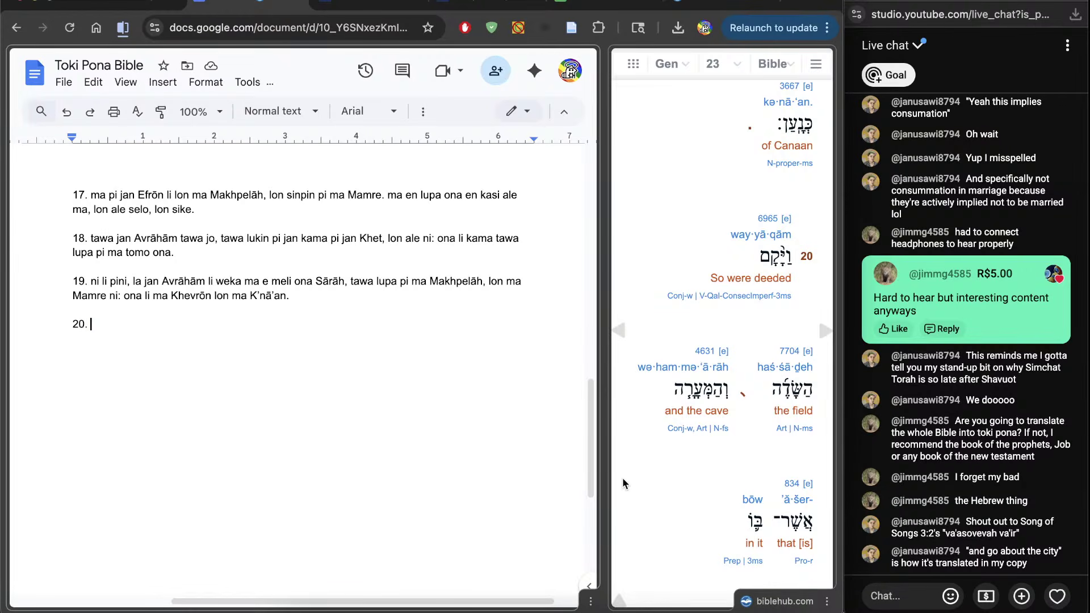
{"action": "scroll", "coordinate": [653, 482], "scroll_direction": "down", "scroll_amount": 1}
{"action": "type", "text": "ma en lupa "}
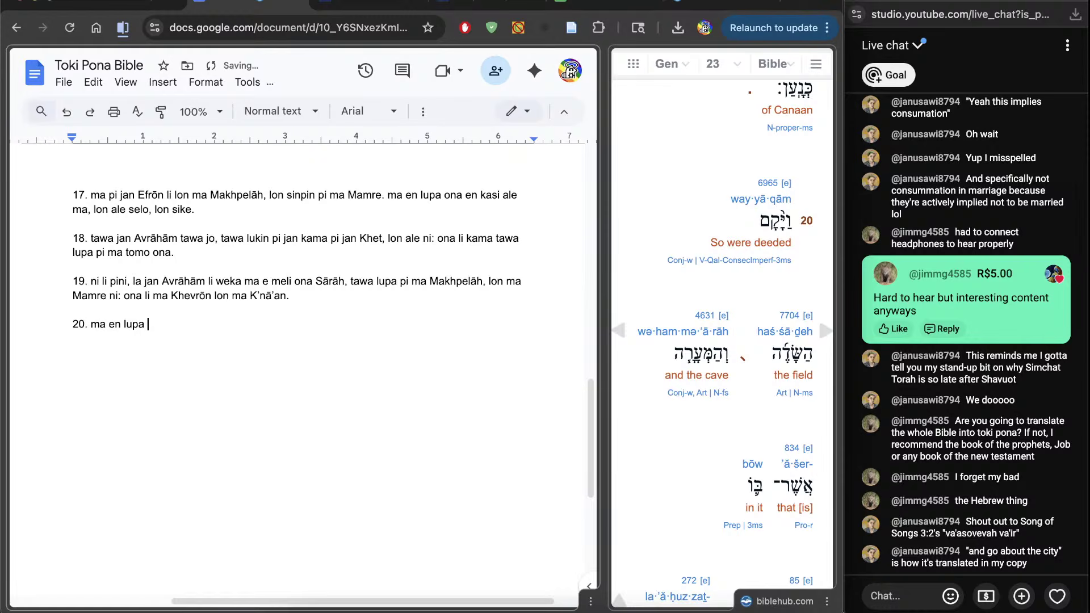
{"action": "type", "text": "ona"}
{"action": "scroll", "coordinate": [721, 341], "scroll_direction": "down", "scroll_amount": 3}
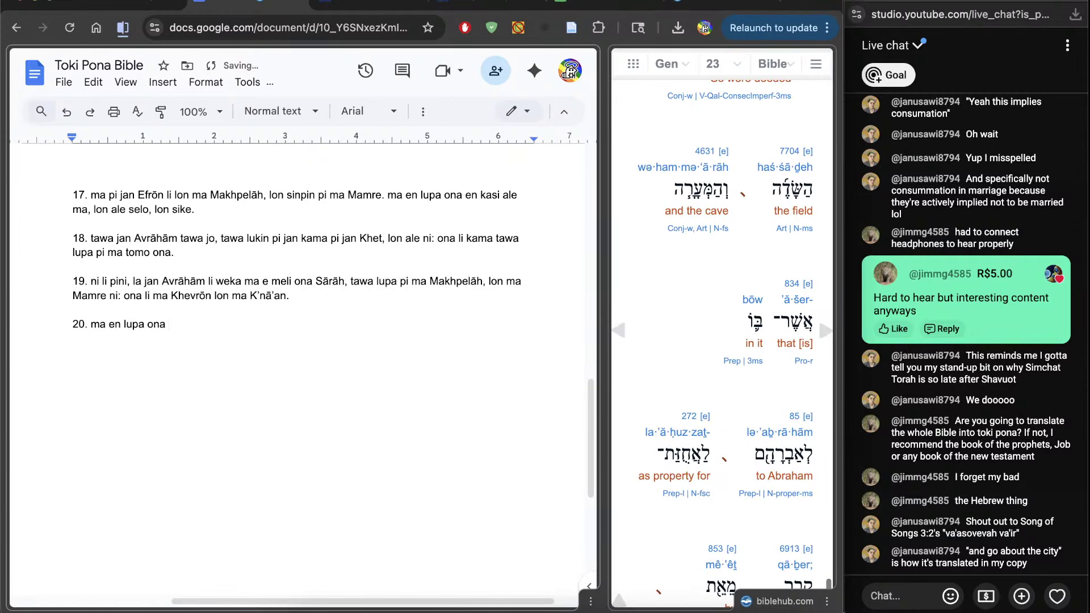
{"action": "type", "text": "l"}
{"action": "type", "text": "i tawa lawa pi jan A"}
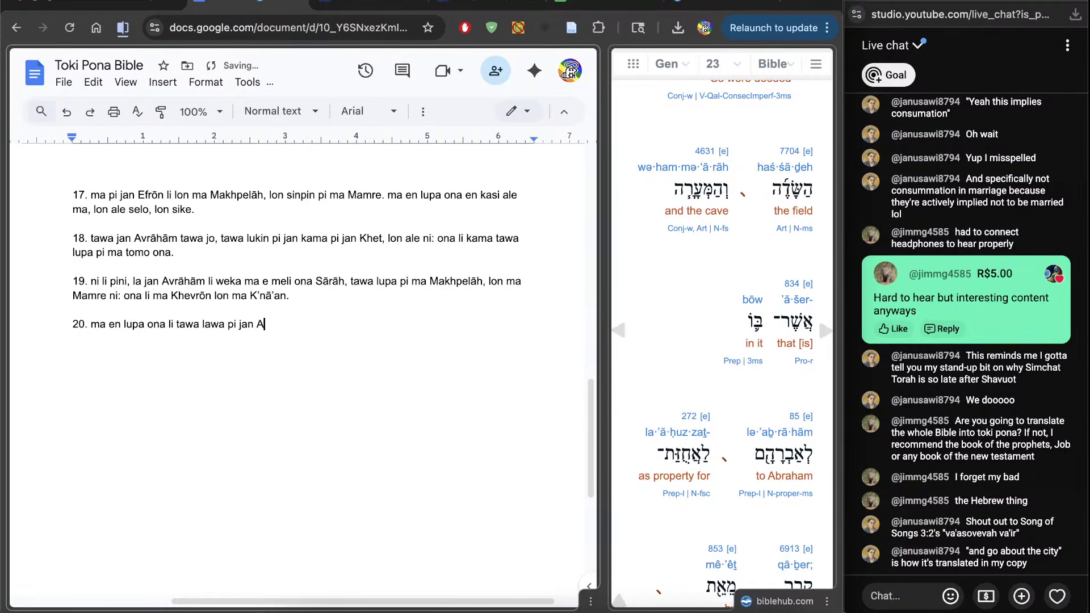
{"action": "type", "text": "vrāhām"}
Complete verse 20 with ", tawa jo pi ma moli, tan jan kama pi jan Khet."
{"action": "scroll", "coordinate": [694, 503], "scroll_direction": "down", "scroll_amount": 3}
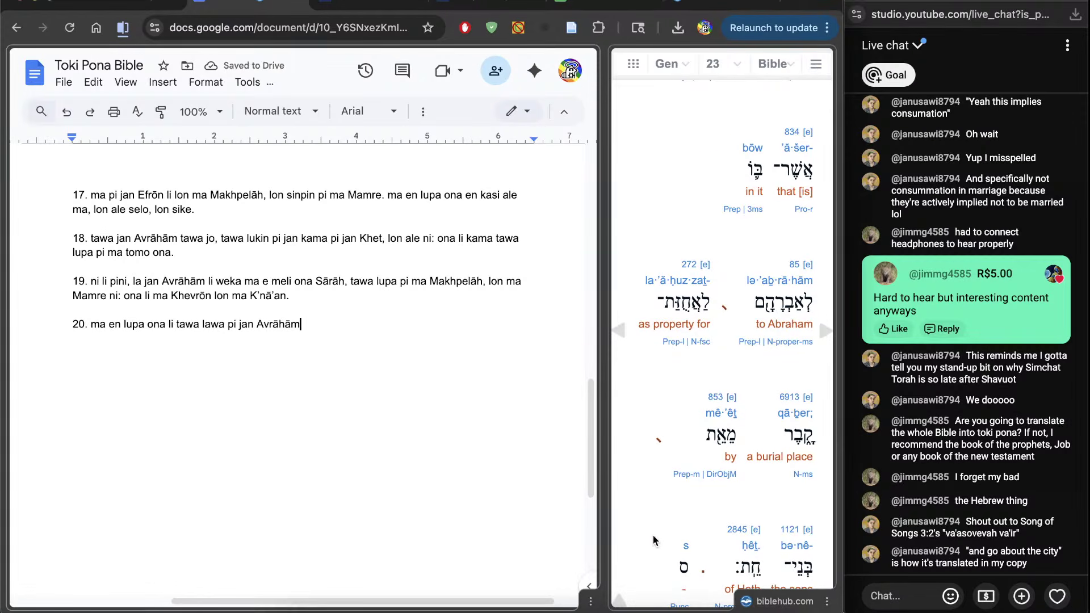
{"action": "type", "text": ", tawa jo pi ma moli"}
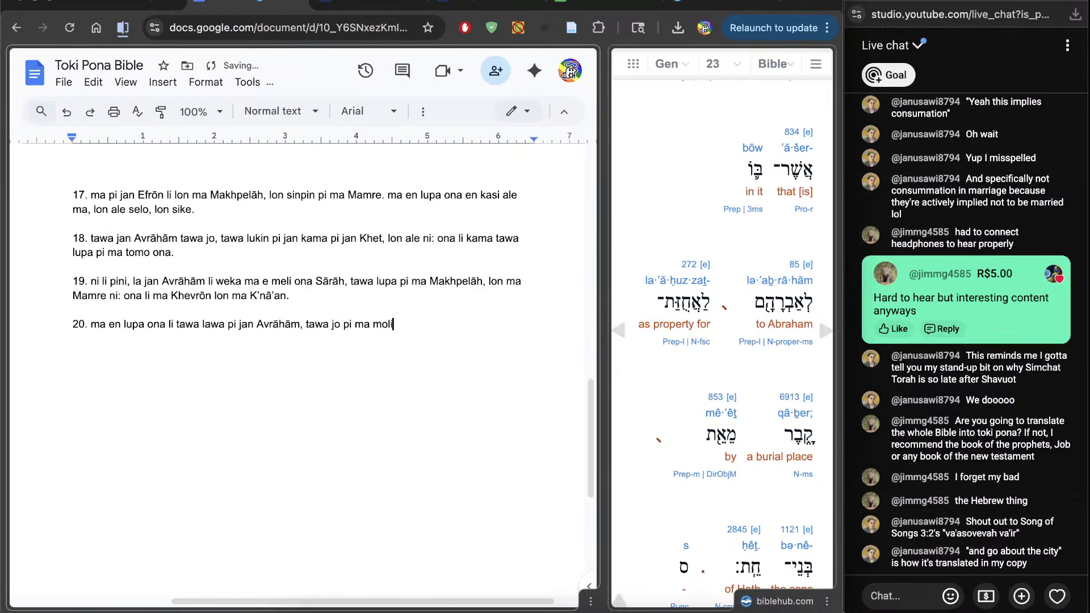
{"action": "scroll", "coordinate": [721, 340], "scroll_direction": "down", "scroll_amount": 3}
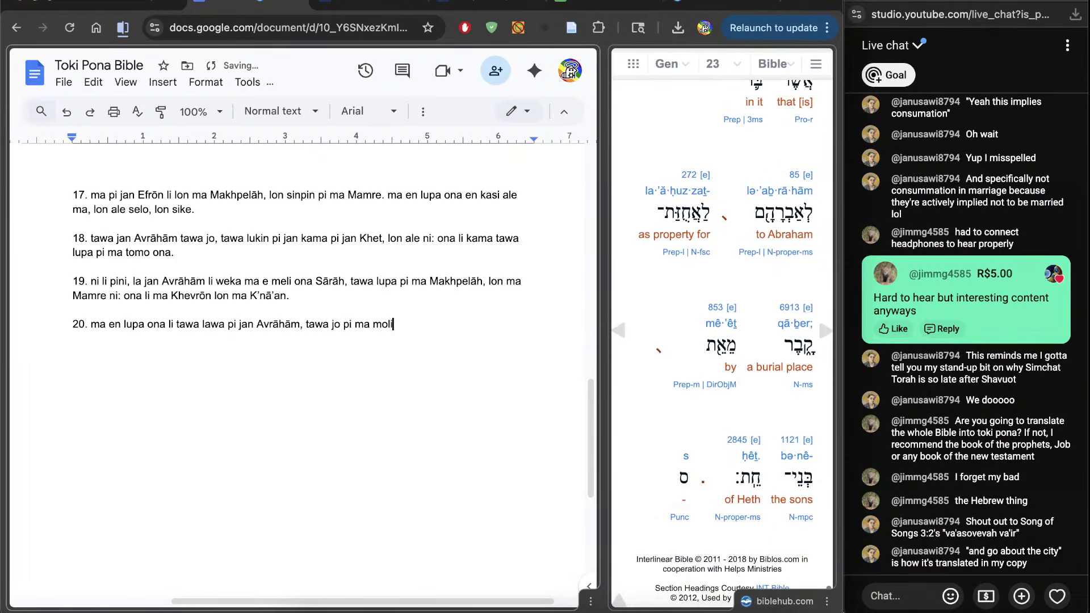
{"action": "type", "text": "i"}
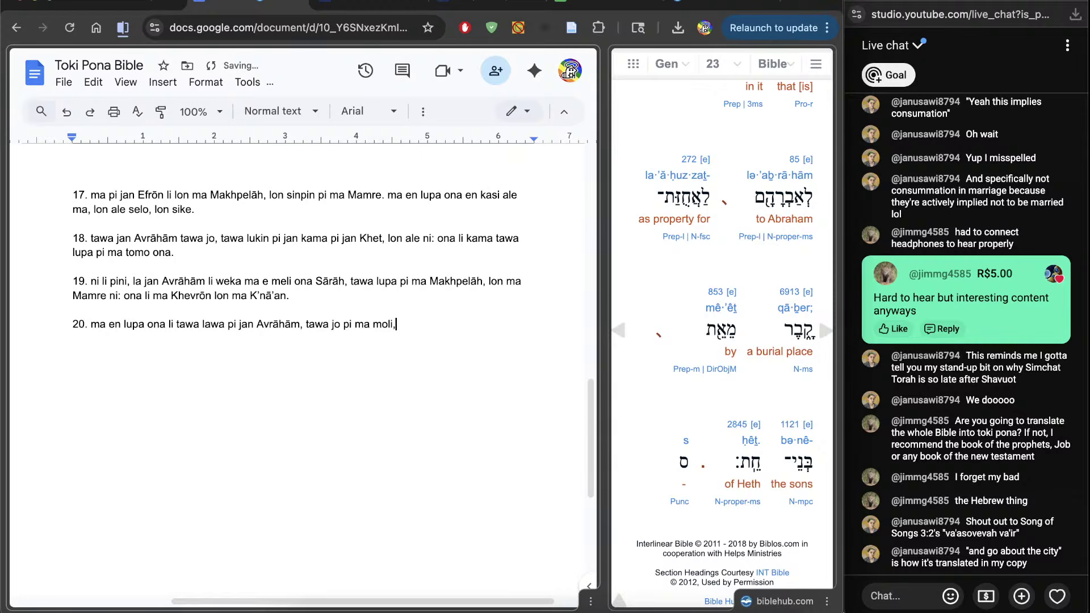
{"action": "type", "text": ", tan jan kama pi jan Khet."}
Add a new subtab under the "Gn 21-30" group of the document
{"action": "scroll", "coordinate": [513, 446], "scroll_direction": "down", "scroll_amount": 1}
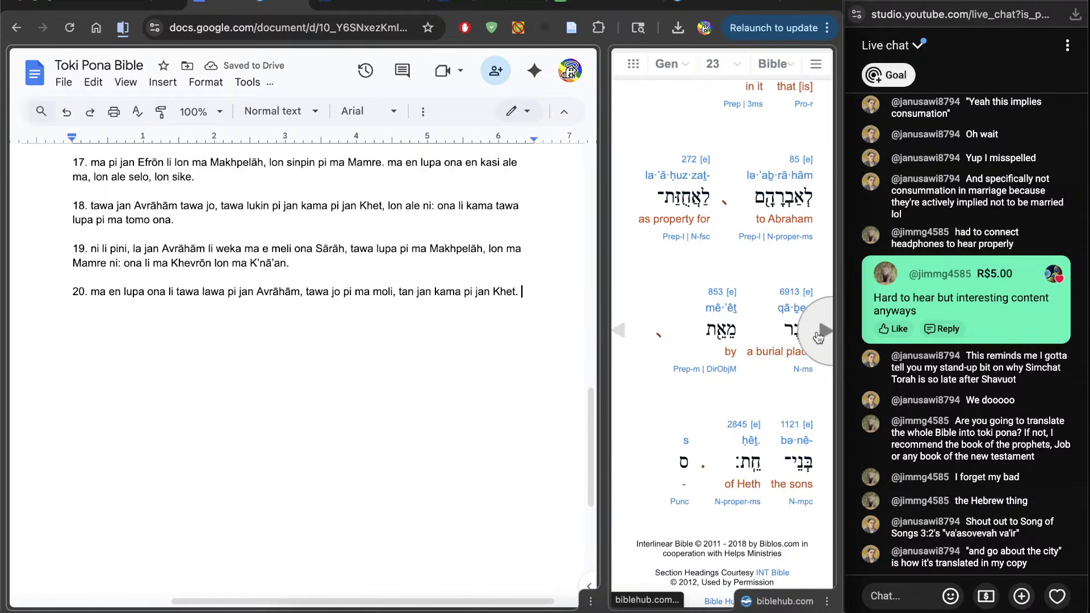
{"action": "key", "text": "ctrl+alt+a"}
{"action": "key", "text": "ctrl+alt+h"}
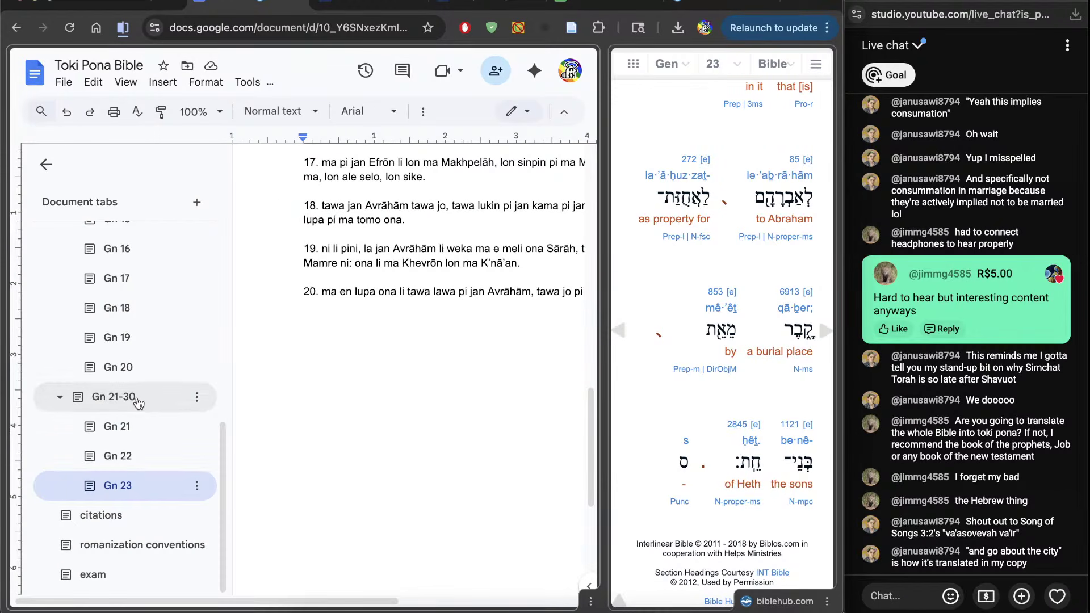
{"action": "left_click", "coordinate": [197, 397]}
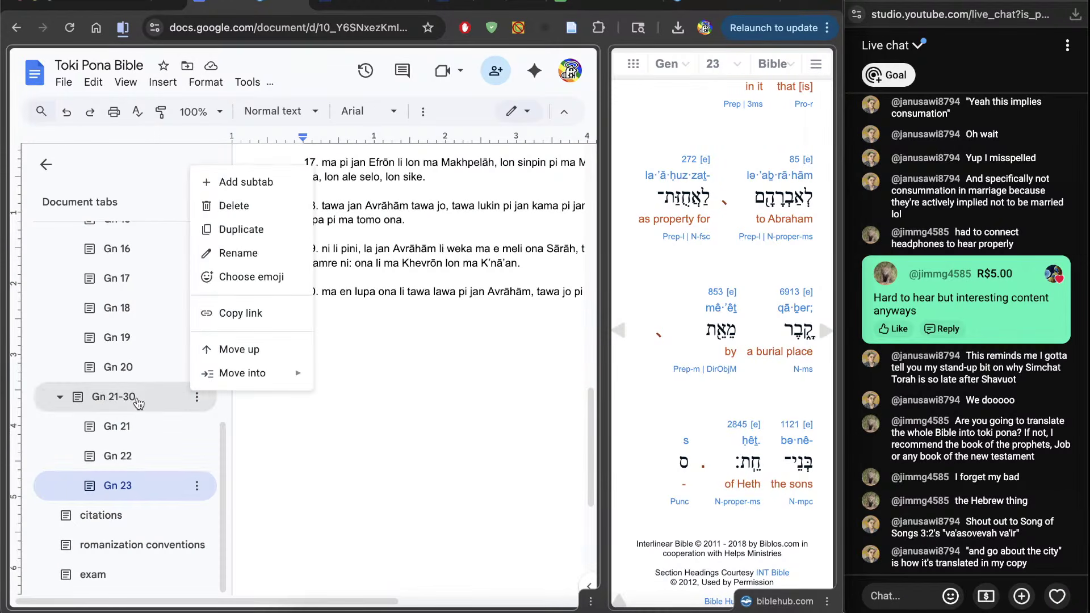
{"action": "left_click", "coordinate": [252, 182]}
Open the Gn 5 section and read through its verses down to verse 32
{"action": "scroll", "coordinate": [140, 391], "scroll_direction": "up", "scroll_amount": 9}
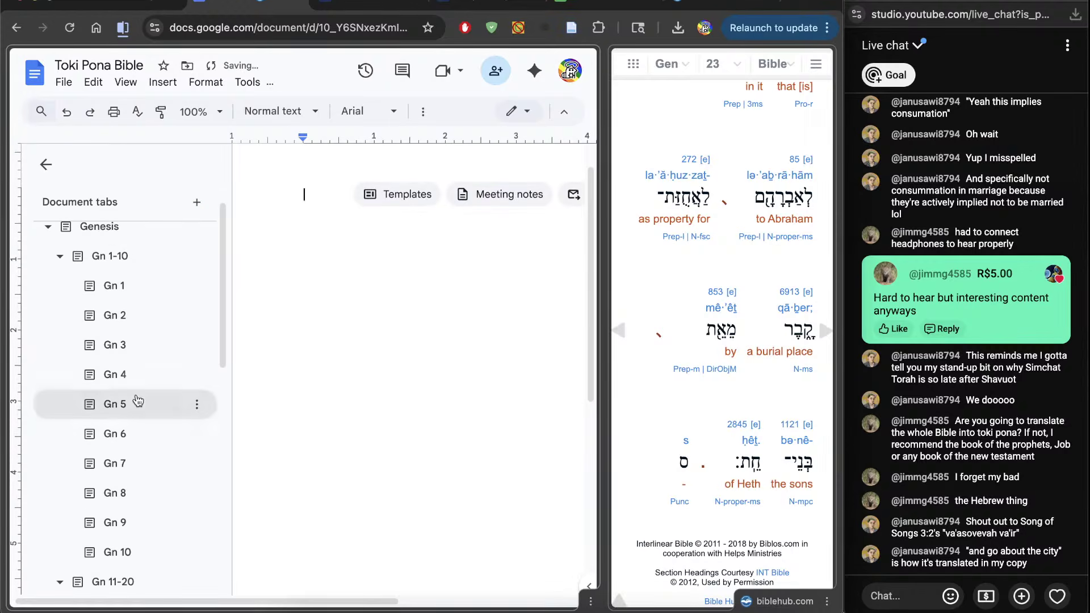
{"action": "left_click", "coordinate": [115, 404]}
{"action": "scroll", "coordinate": [369, 350], "scroll_direction": "down", "scroll_amount": 2}
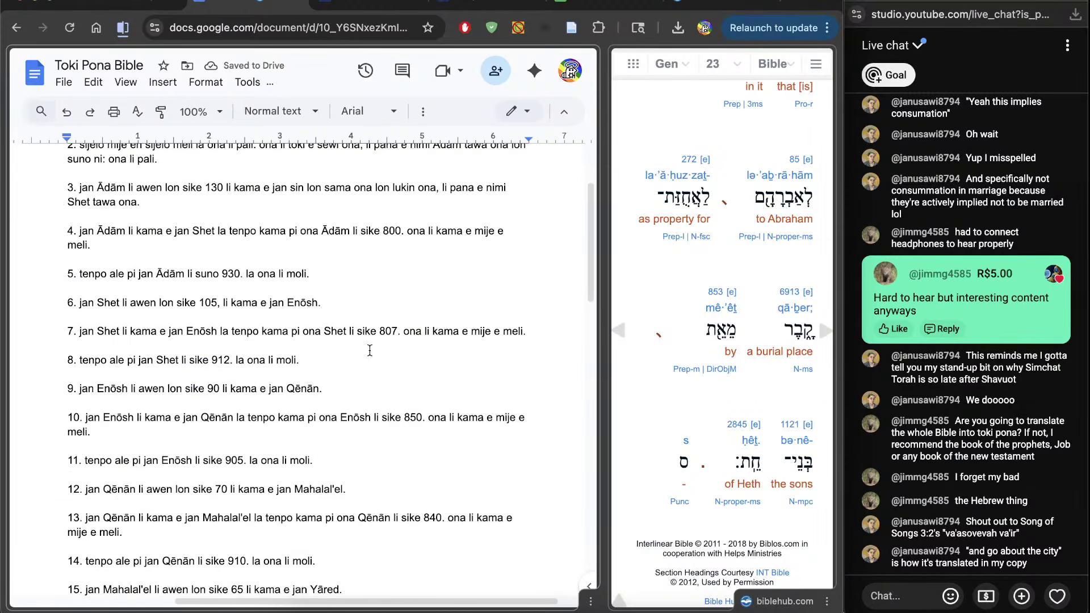
{"action": "scroll", "coordinate": [370, 350], "scroll_direction": "down", "scroll_amount": 3}
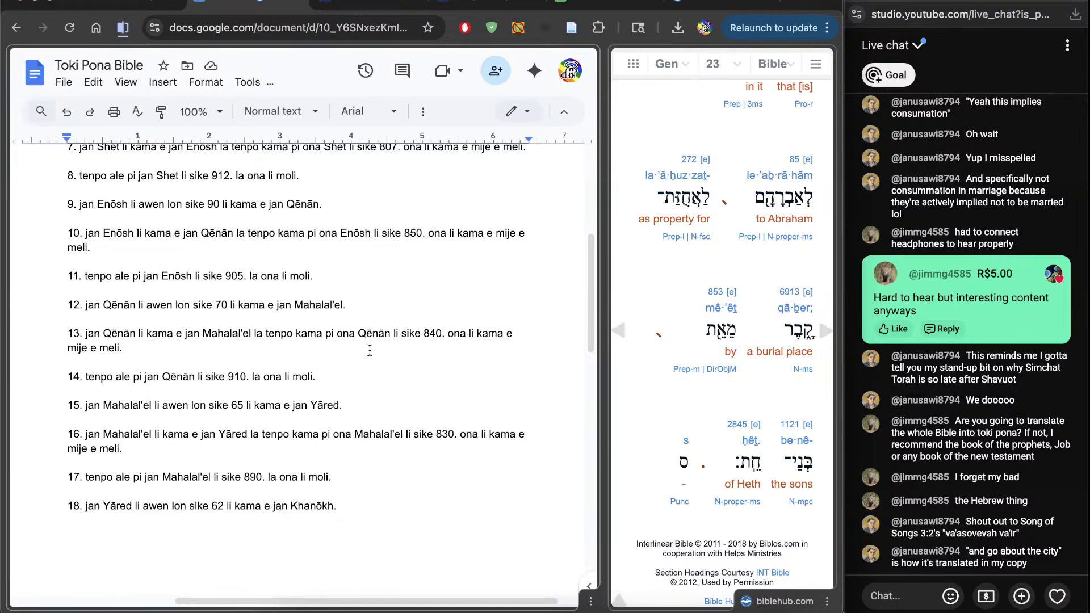
{"action": "left_click_drag", "start_coordinate": [68, 228], "coordinate": [360, 477]}
{"action": "left_click", "coordinate": [359, 478]}
{"action": "scroll", "coordinate": [358, 478], "scroll_direction": "down", "scroll_amount": 7}
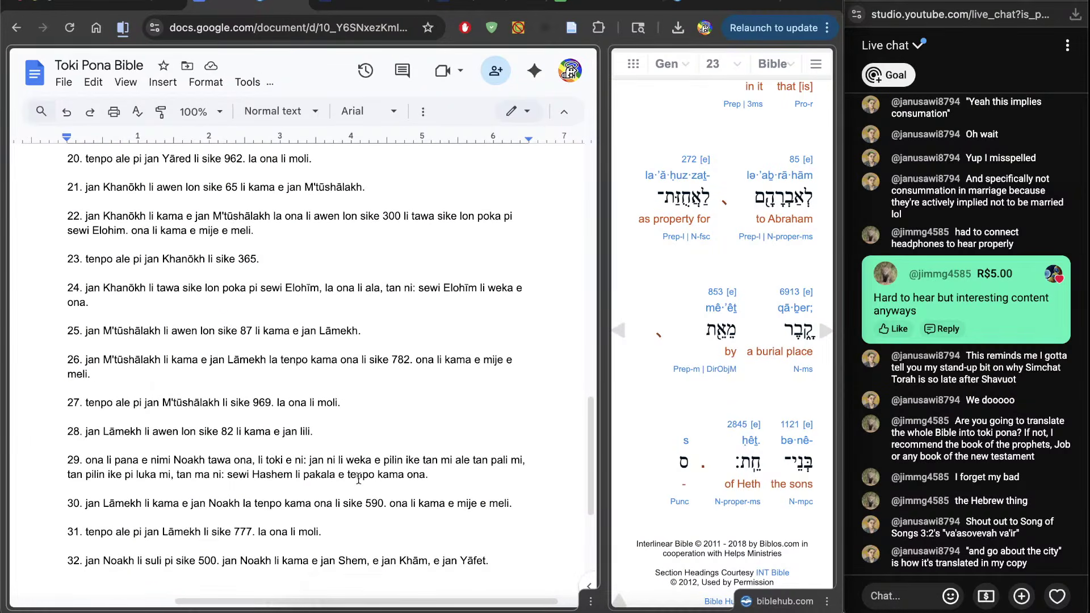
Rename the empty subtab below Gn 23 in the "Gn 21-30" group as "Gn 24"
{"action": "scroll", "coordinate": [358, 479], "scroll_direction": "down", "scroll_amount": 1}
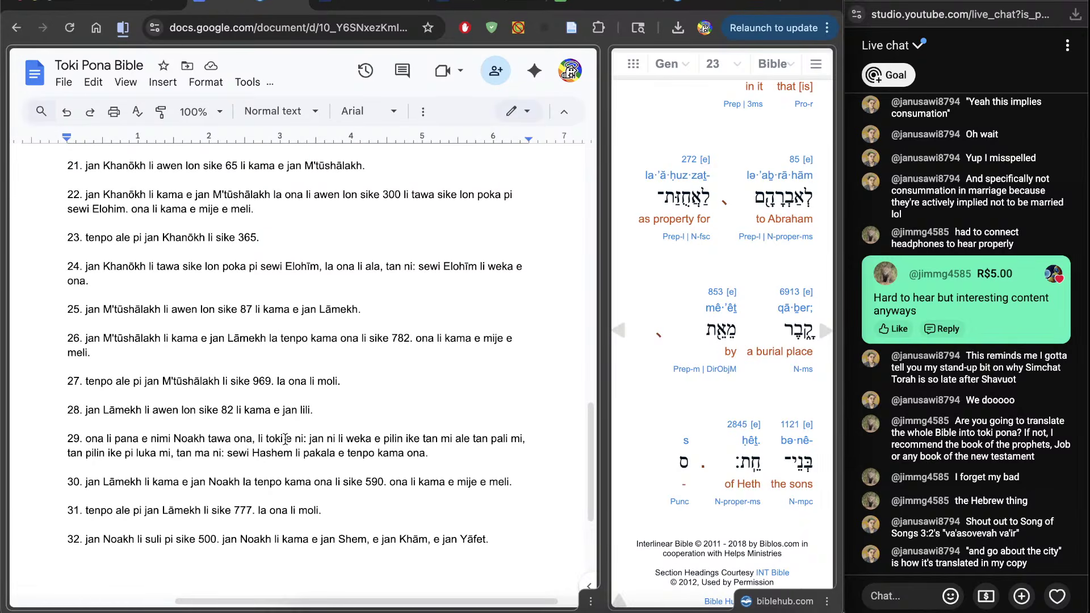
{"action": "scroll", "coordinate": [267, 440], "scroll_direction": "up", "scroll_amount": 3}
{"action": "key", "text": "ctrl+alt+a"}
{"action": "key", "text": "ctrl+alt+h"}
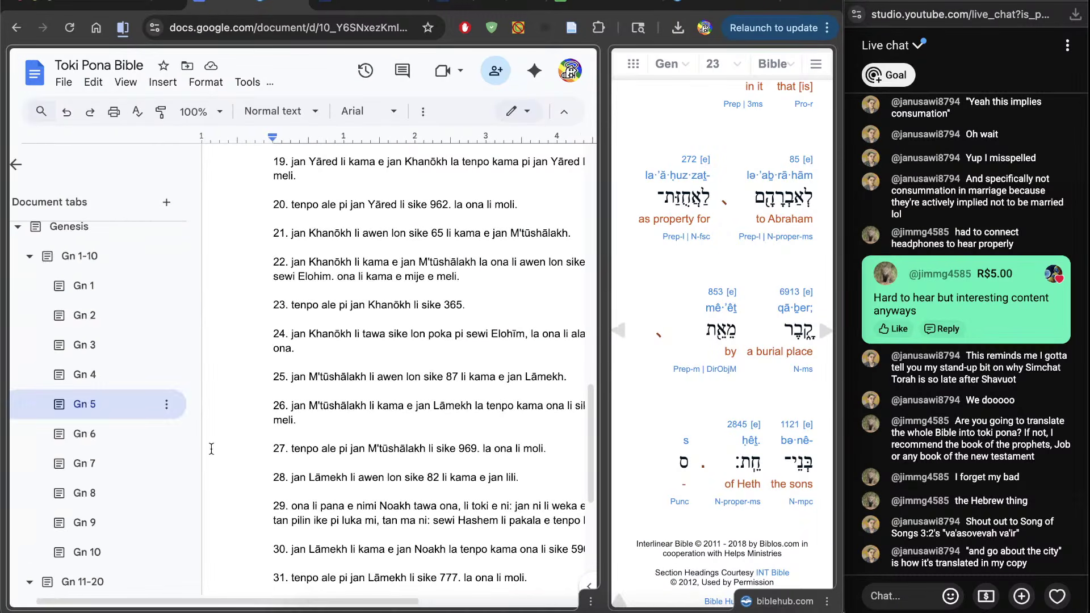
{"action": "scroll", "coordinate": [170, 448], "scroll_direction": "down", "scroll_amount": 10}
{"action": "left_click", "coordinate": [123, 484]}
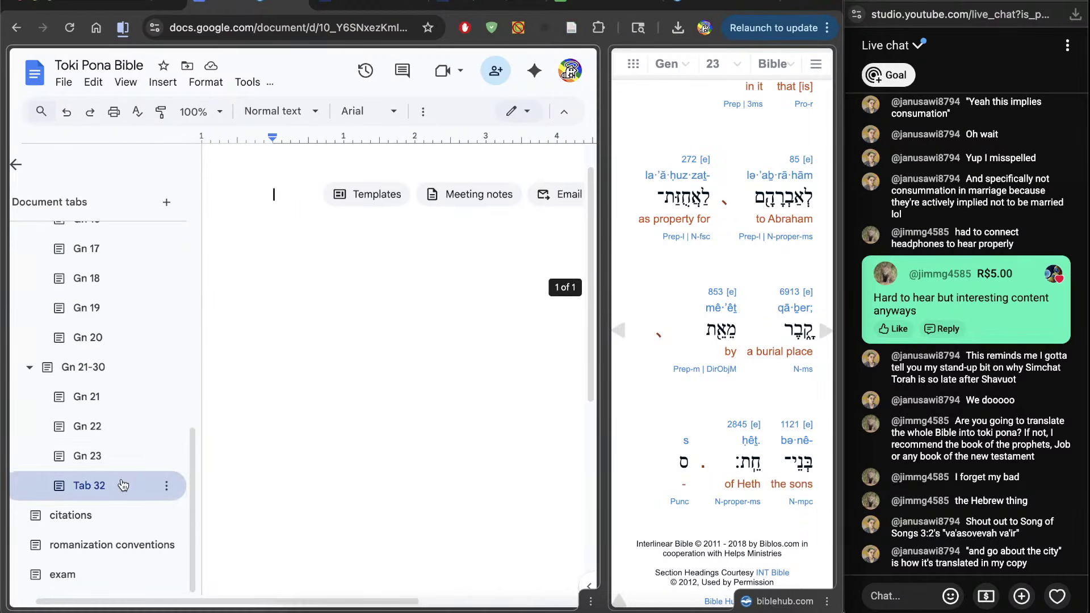
{"action": "left_click", "coordinate": [142, 456]}
{"action": "scroll", "coordinate": [343, 374], "scroll_direction": "down", "scroll_amount": 2}
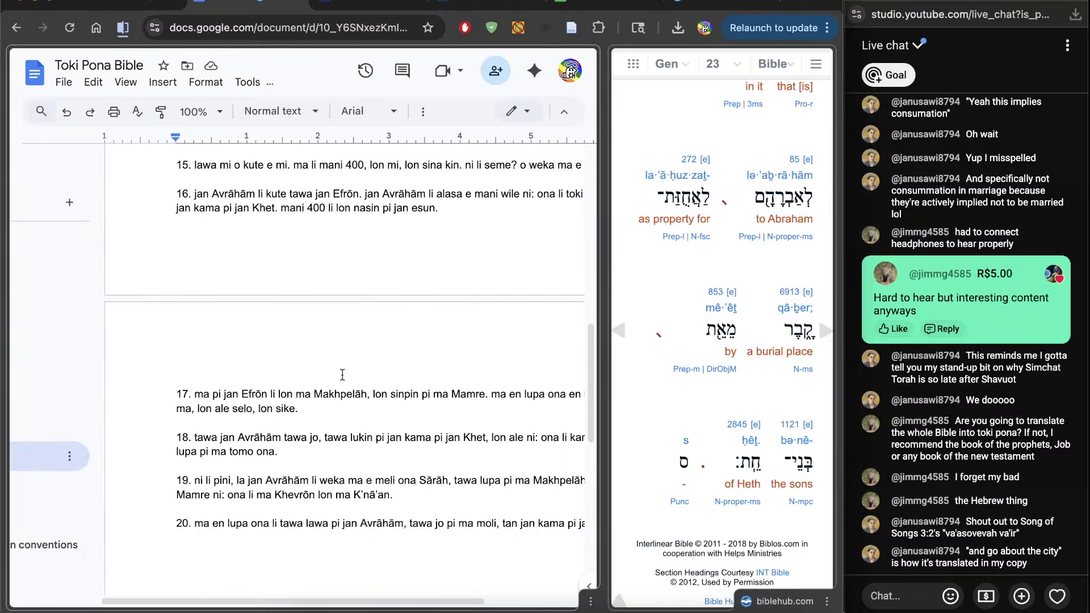
{"action": "double_click", "coordinate": [57, 486]}
{"action": "type", "text": "Gn 24"}
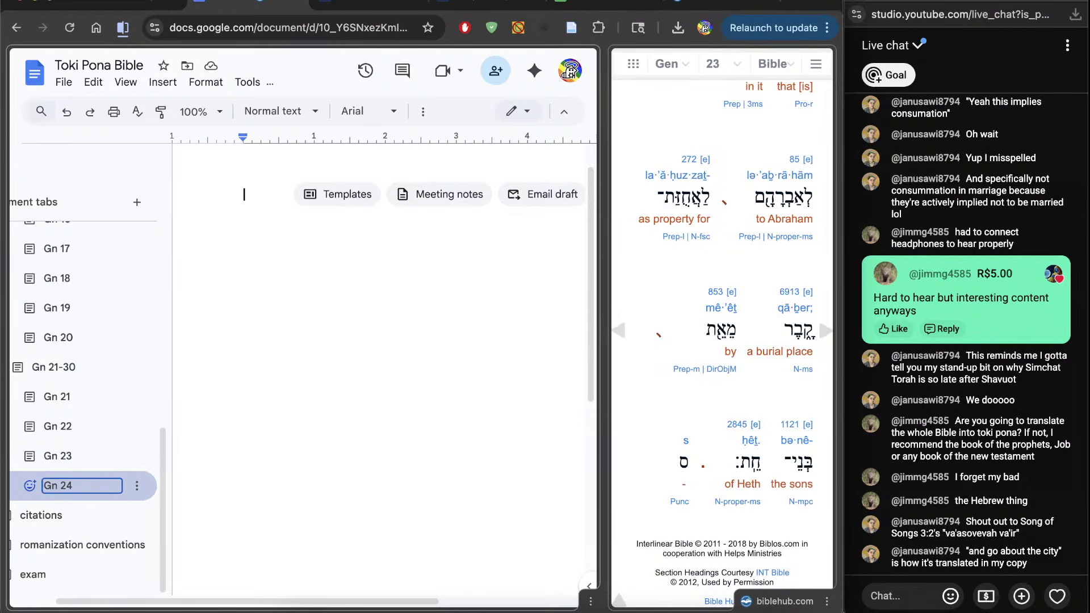
{"action": "key", "text": "Return"}
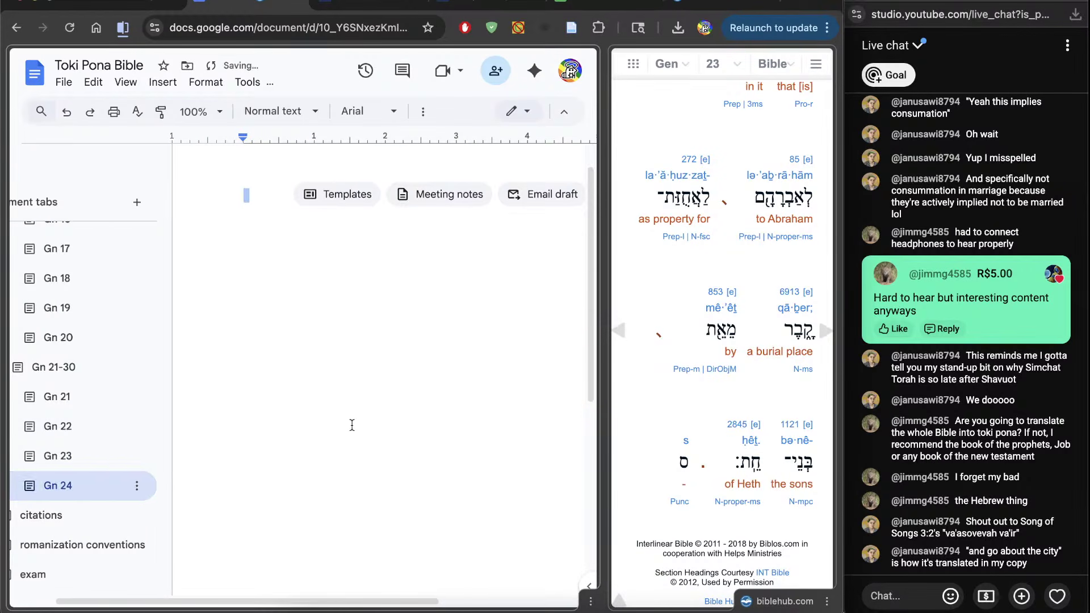
Enter verse number 1 in the Gn 24 section and open Genesis 24 in the interlinear Bible at its first verse
{"action": "type", "text": "1."}
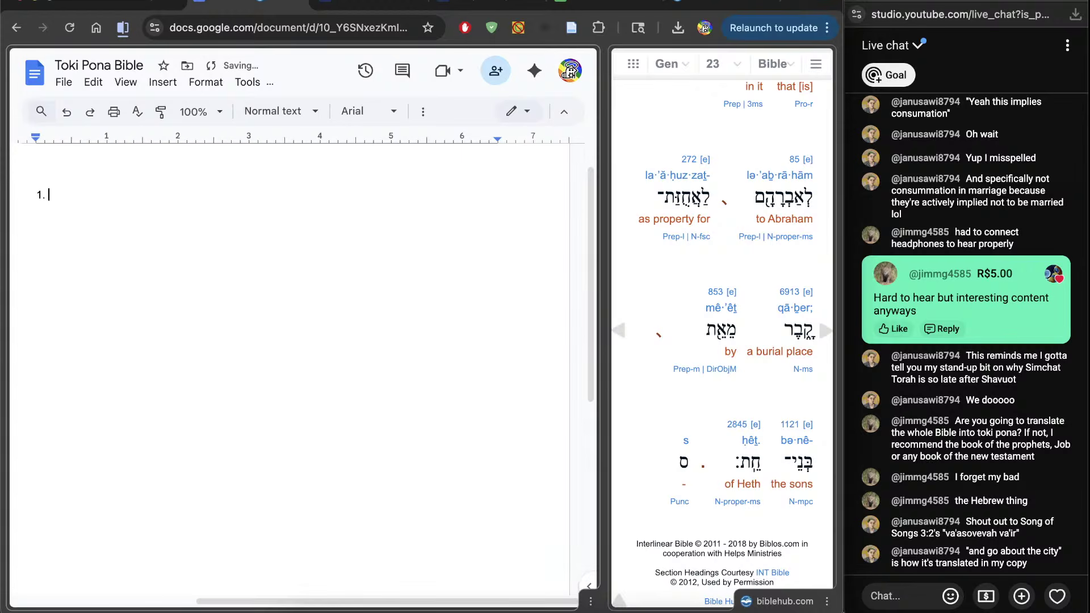
{"action": "left_click", "coordinate": [824, 331]}
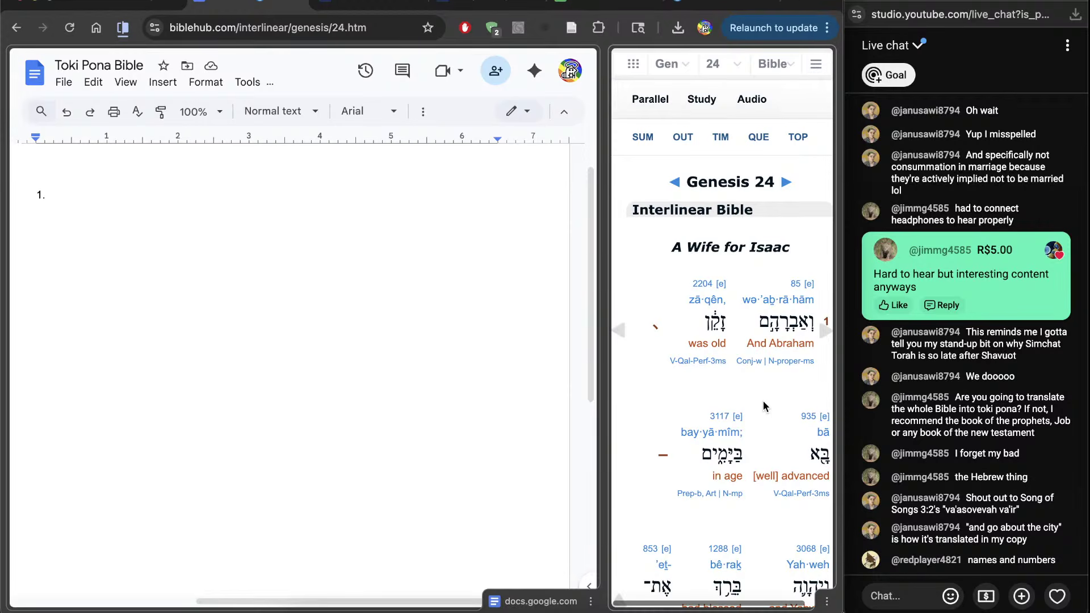
{"action": "scroll", "coordinate": [763, 401], "scroll_direction": "down", "scroll_amount": 1}
{"action": "scroll", "coordinate": [763, 401], "scroll_direction": "down", "scroll_amount": 1}
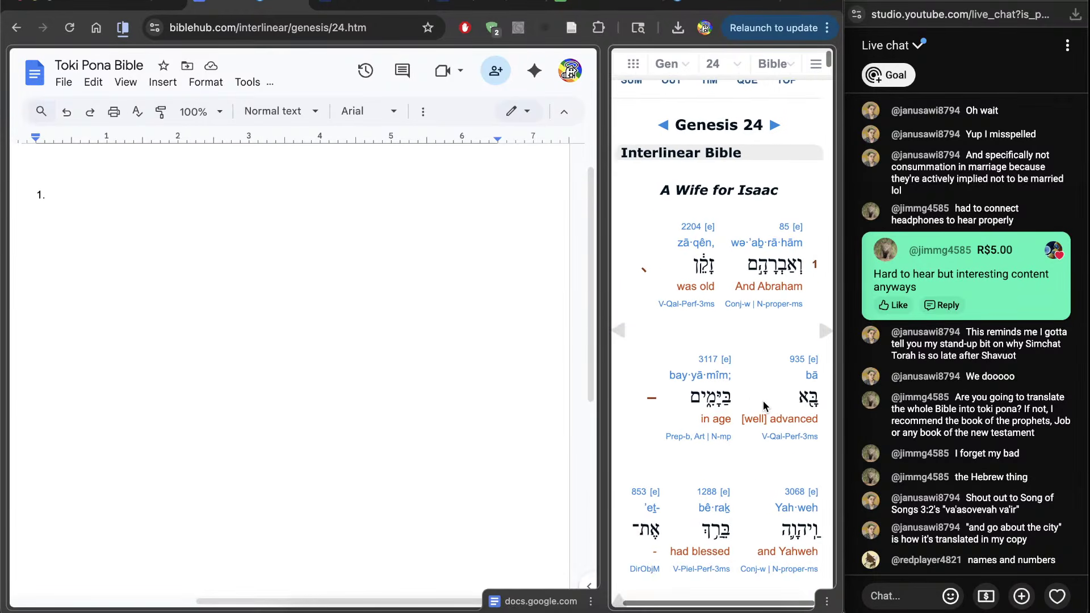
{"action": "scroll", "coordinate": [763, 401], "scroll_direction": "right", "scroll_amount": 1}
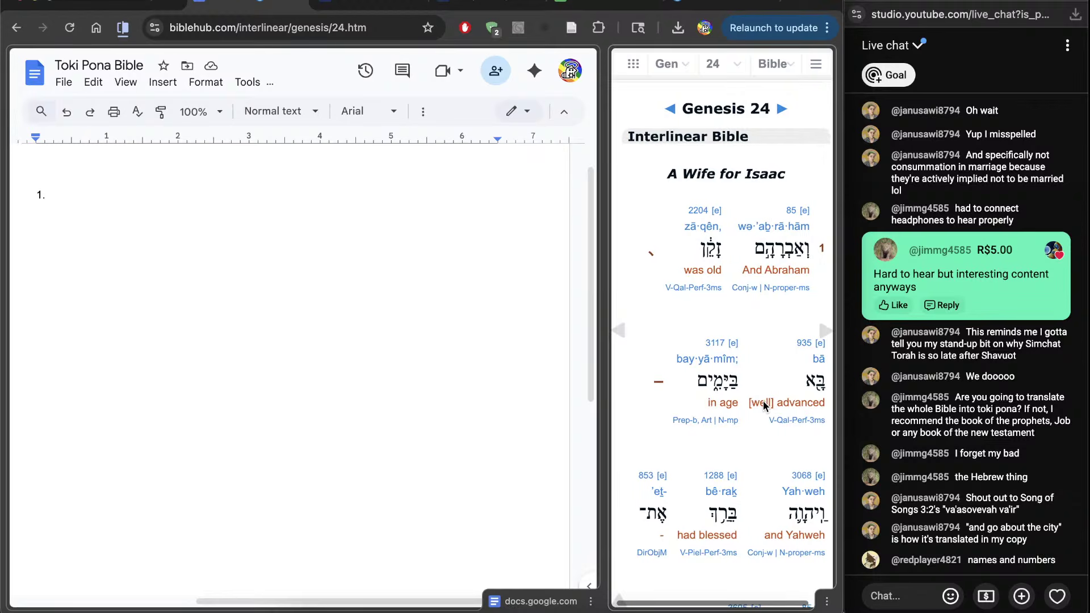
{"action": "scroll", "coordinate": [763, 402], "scroll_direction": "down", "scroll_amount": 2}
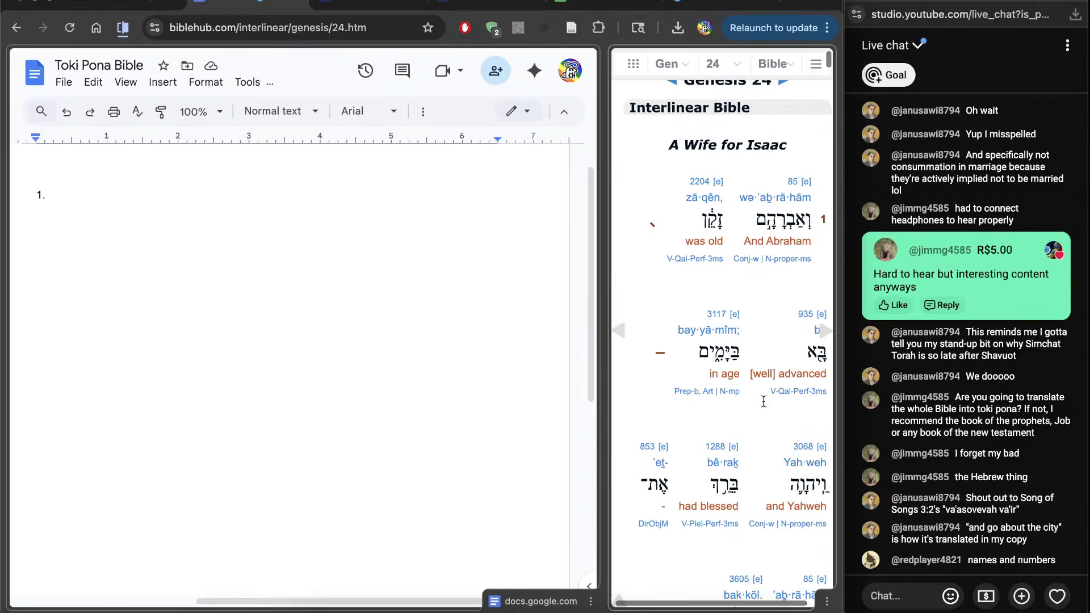
Begin the translation of verse 1 with "jan Avrāhām li majuna a, li kama a lon tenpo. sewi"
{"action": "left_click", "coordinate": [392, 356]}
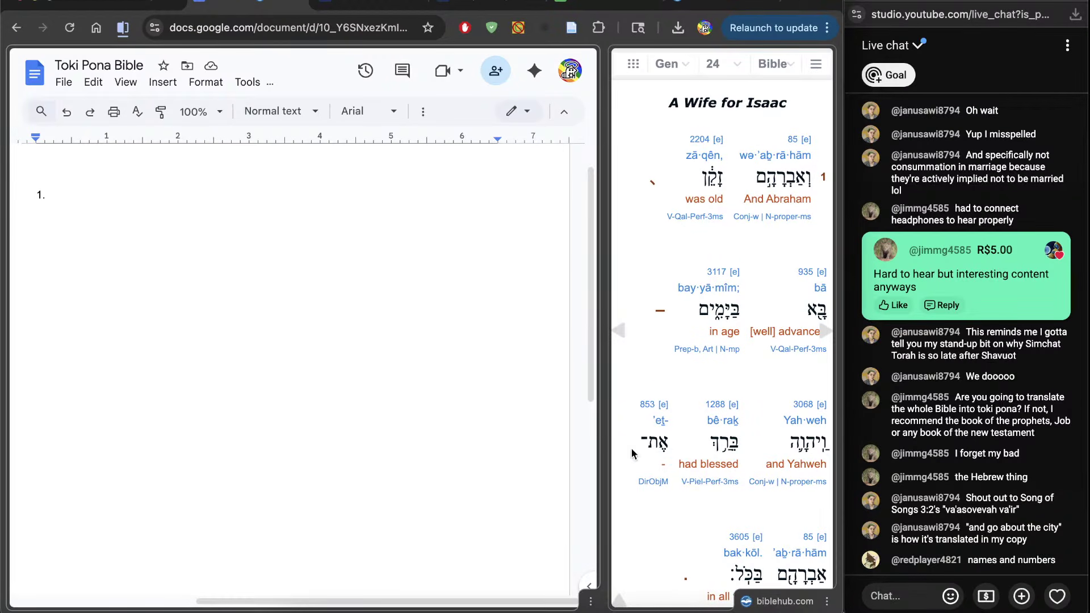
{"action": "scroll", "coordinate": [627, 515], "scroll_direction": "down", "scroll_amount": 2}
{"action": "type", "text": "jan"}
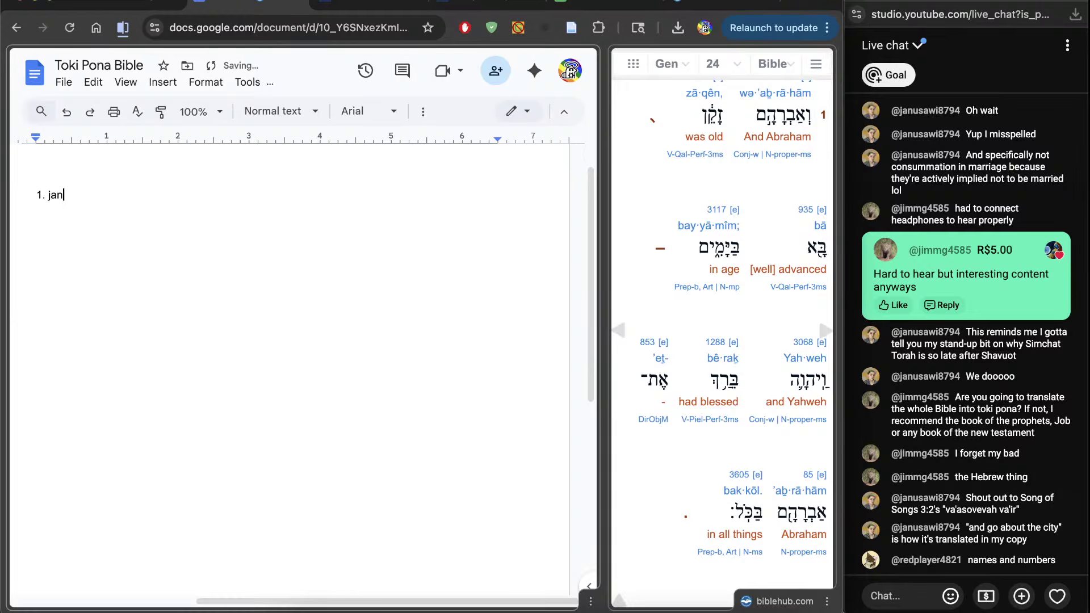
{"action": "type", "text": " Avrā"}
{"action": "type", "text": "li majuna a"}
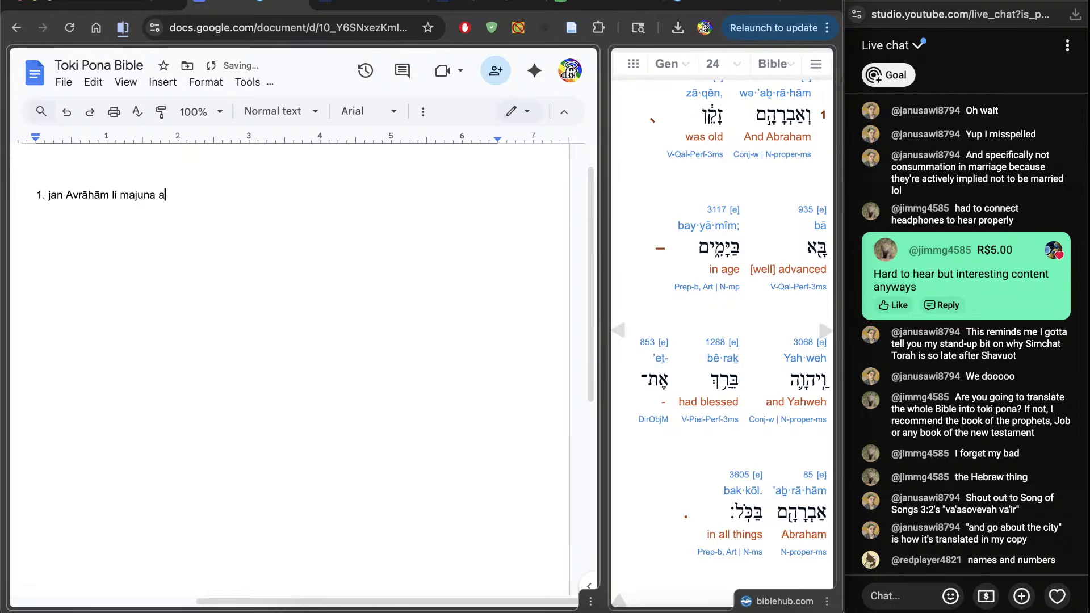
{"action": "type", "text": ", li kama lon"}
{"action": "key", "text": "BackSpace"}
{"action": "key", "text": "BackSpace"}
{"action": "key", "text": "BackSpace"}
{"action": "key", "text": "BackSpace"}
{"action": "type", "text": "a lon tenpo. sewi "}
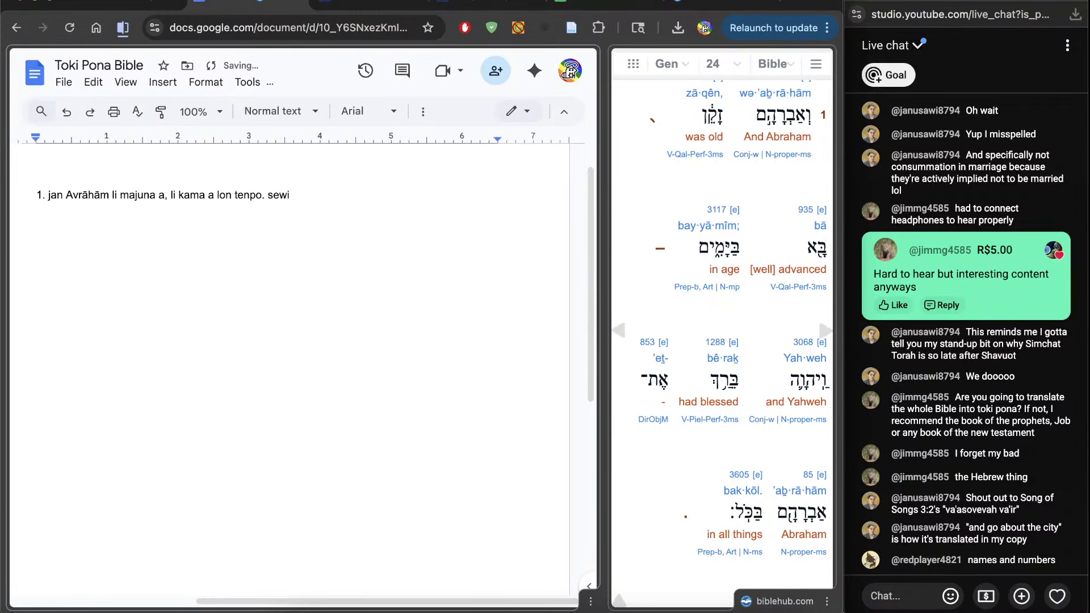
Complete verse 1 with "Hashem li sewi e jan Avrāhām lon ale." and start verse 2 as a new numbered paragraph
{"action": "type", "text": "Hashem li sewi e jan Avrāhām"}
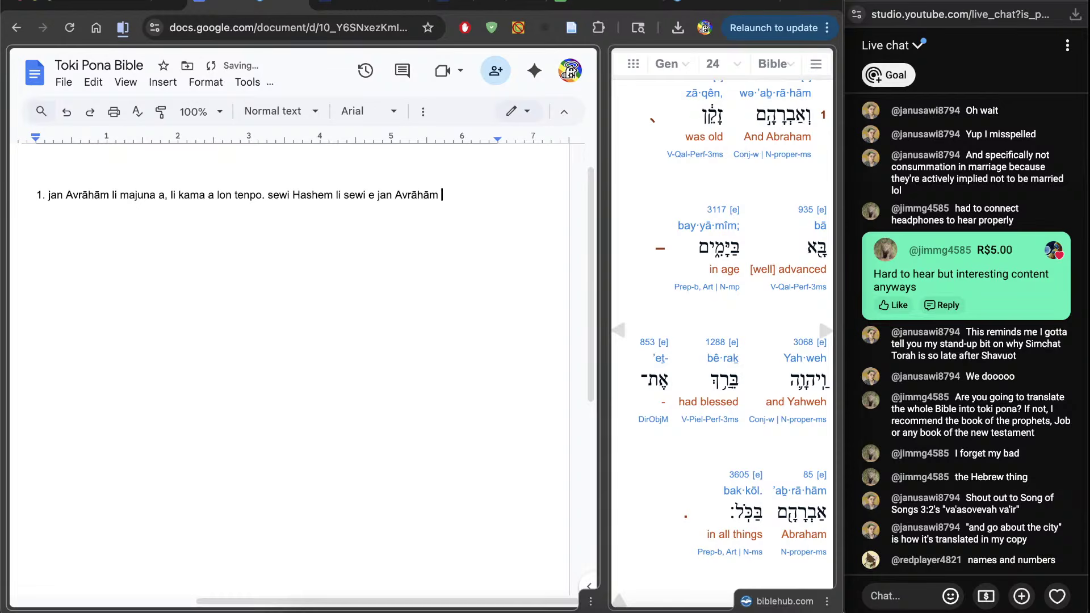
{"action": "type", "text": " lon ale."}
{"action": "scroll", "coordinate": [635, 547], "scroll_direction": "down", "scroll_amount": 1}
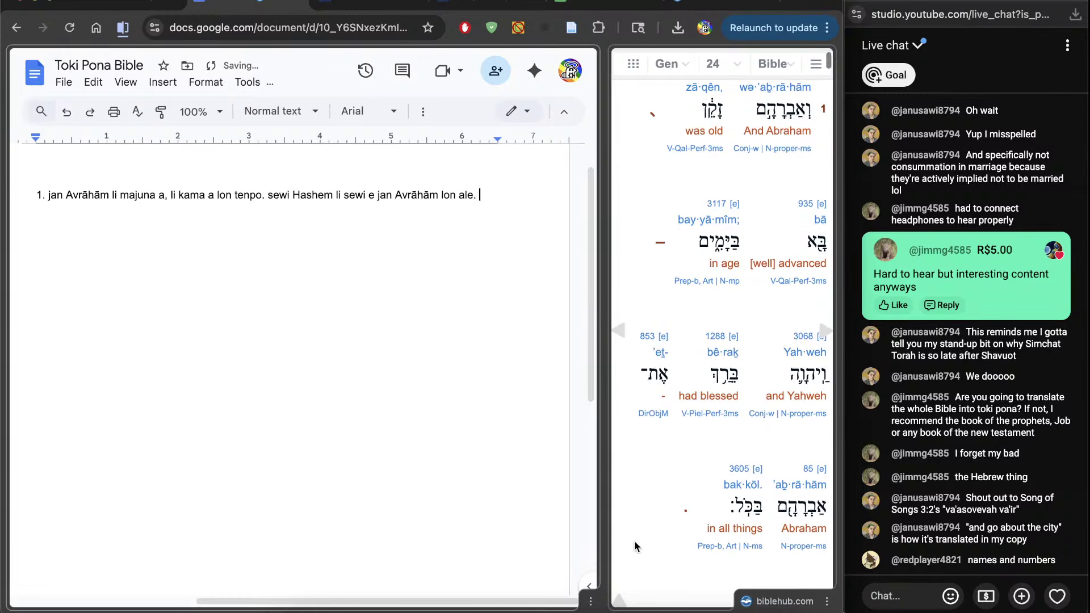
{"action": "scroll", "coordinate": [635, 546], "scroll_direction": "down", "scroll_amount": 1}
{"action": "key", "text": "Return"}
{"action": "scroll", "coordinate": [424, 451], "scroll_direction": "up", "scroll_amount": 1}
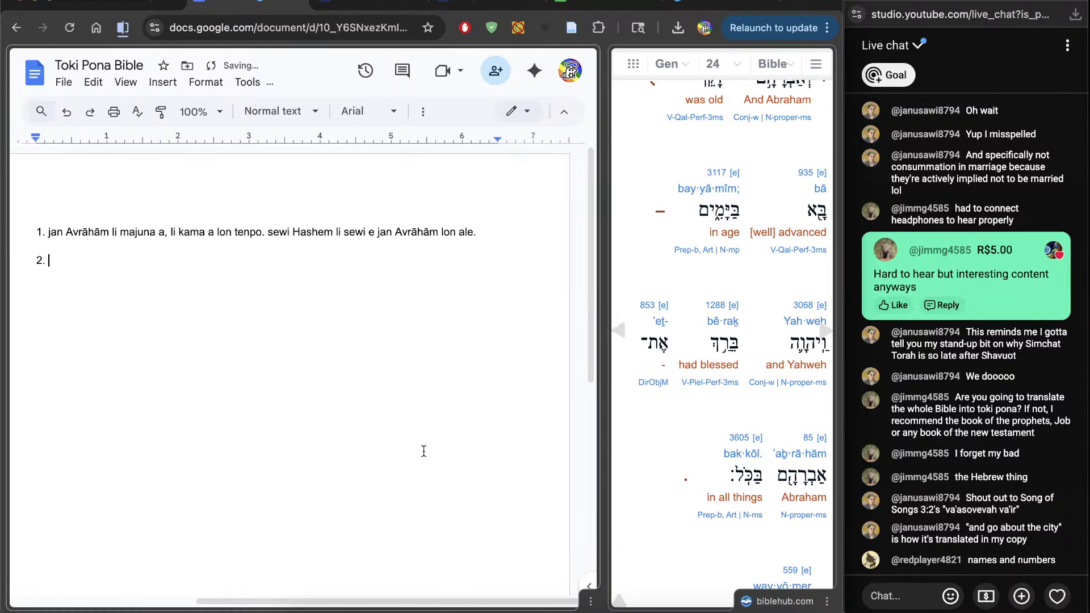
{"action": "scroll", "coordinate": [423, 450], "scroll_direction": "left", "scroll_amount": 2}
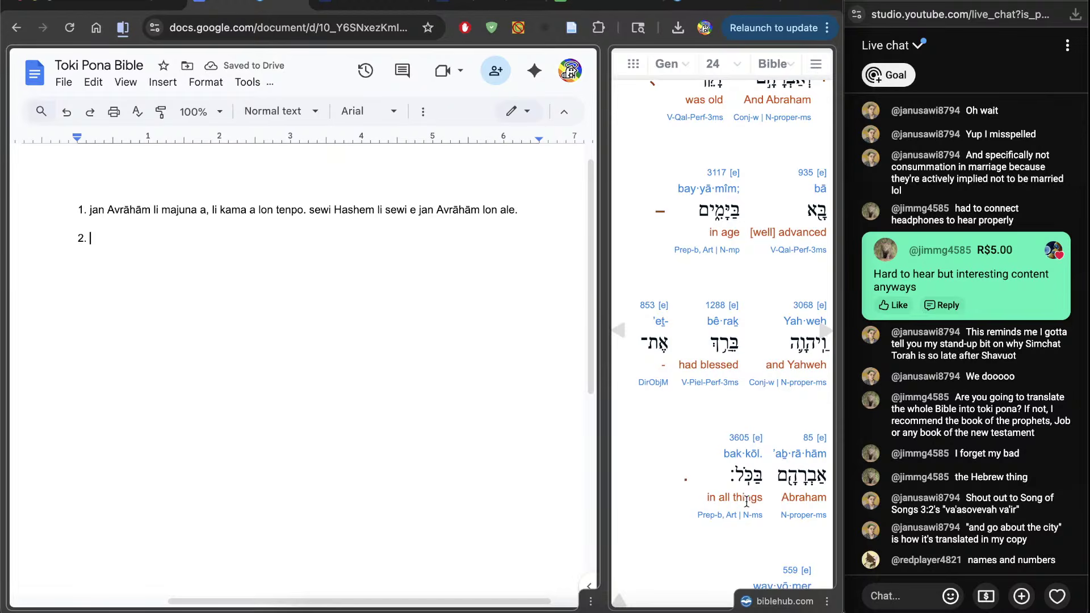
Begin verse 2 with "jan Avrāhām li toki tawa jan pali ona pi majuna nanpa wan lon tomo"
{"action": "scroll", "coordinate": [669, 525], "scroll_direction": "down", "scroll_amount": 6}
{"action": "scroll", "coordinate": [669, 525], "scroll_direction": "down", "scroll_amount": 3}
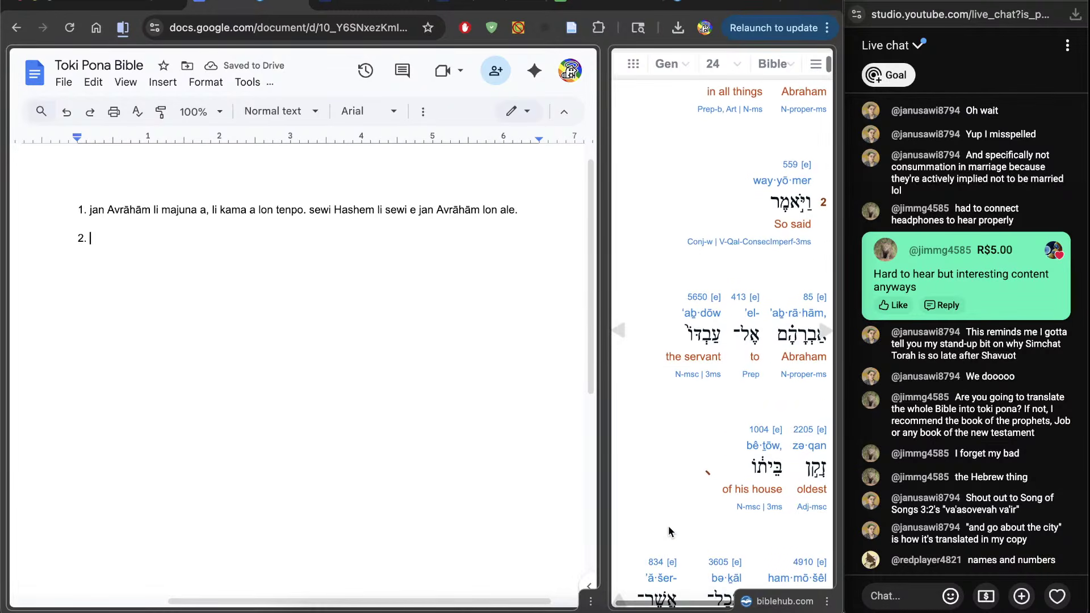
{"action": "type", "text": "jan"}
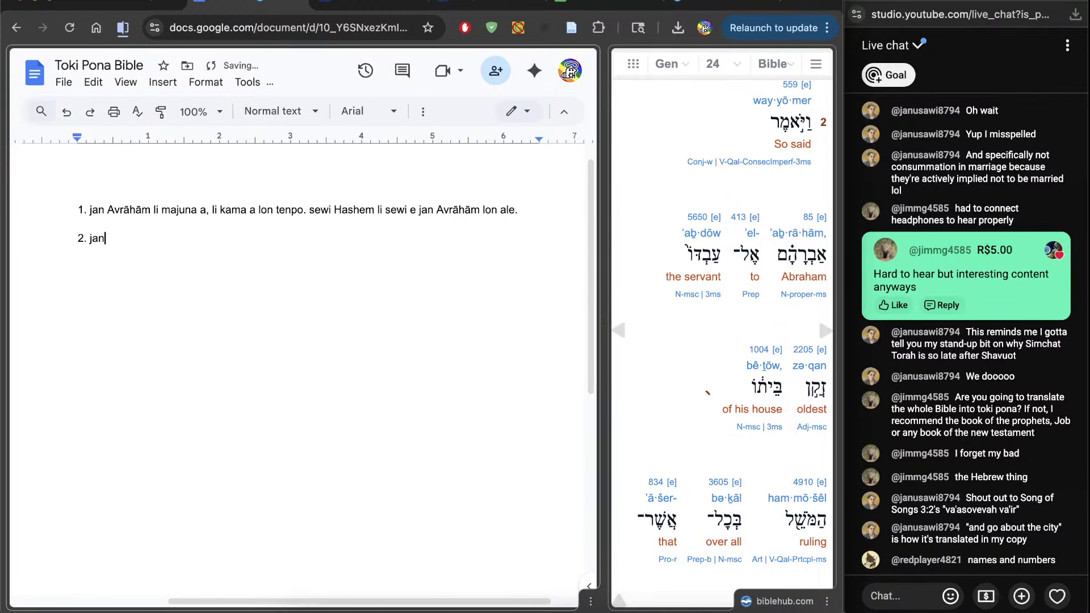
{"action": "type", "text": " Avrāhām li toki tawa jan pali ona"}
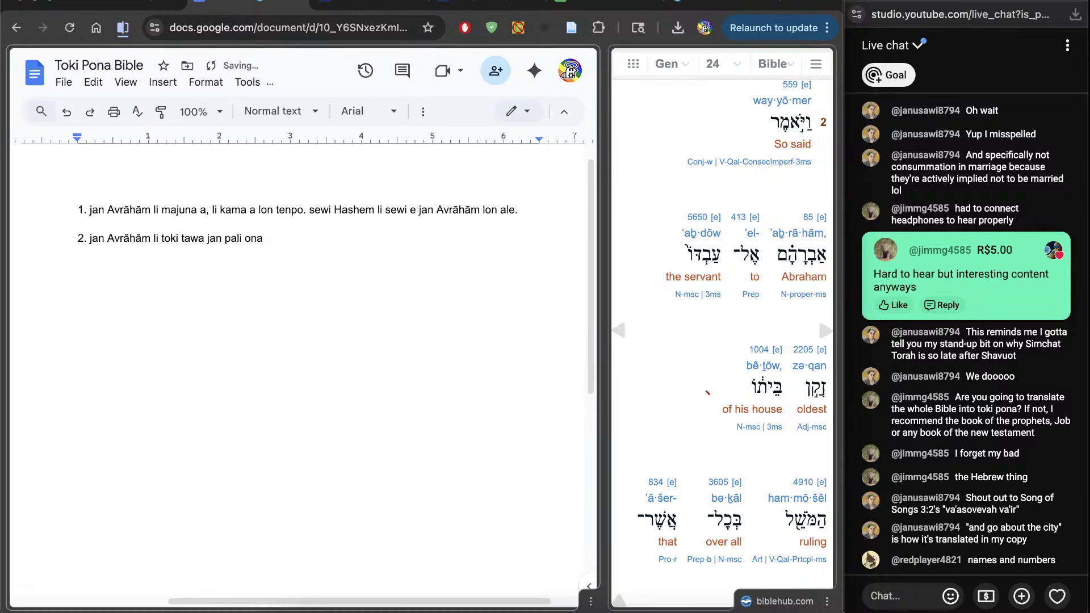
{"action": "type", "text": " pi majuna nanpa wan l"}
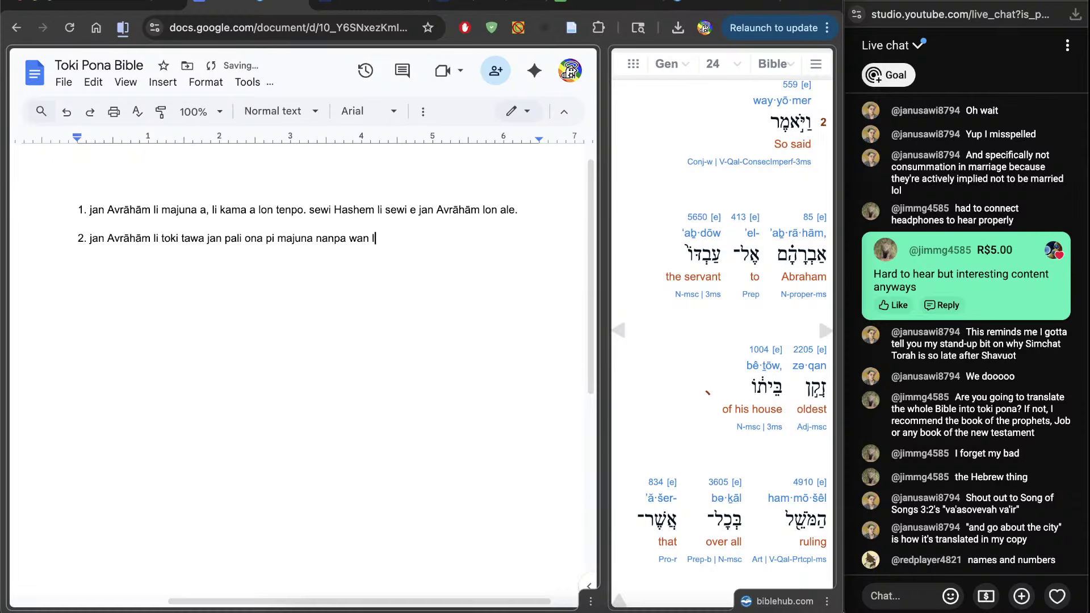
{"action": "type", "text": "on tomo"}
{"action": "scroll", "coordinate": [652, 437], "scroll_direction": "down", "scroll_amount": 4}
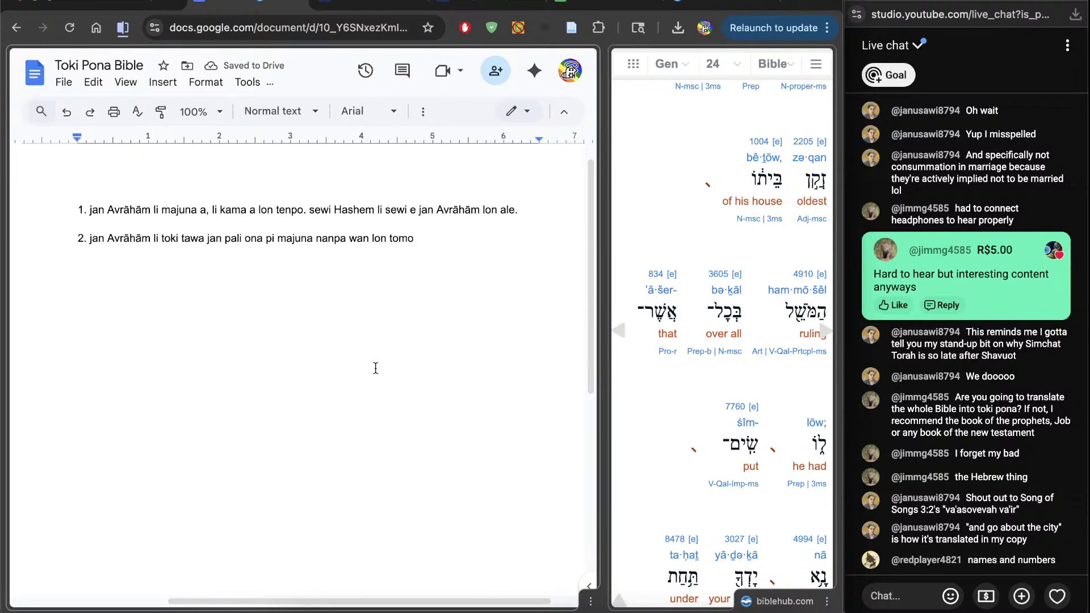
Replace "pi majuna nanpa wan lon tomo" in verse 2 with "ni: ona li majuna nanpa wan lon tomo, li lawa e ale"
{"action": "left_click", "coordinate": [266, 238]}
{"action": "key", "text": "shift+End"}
{"action": "key", "text": "BackSpace"}
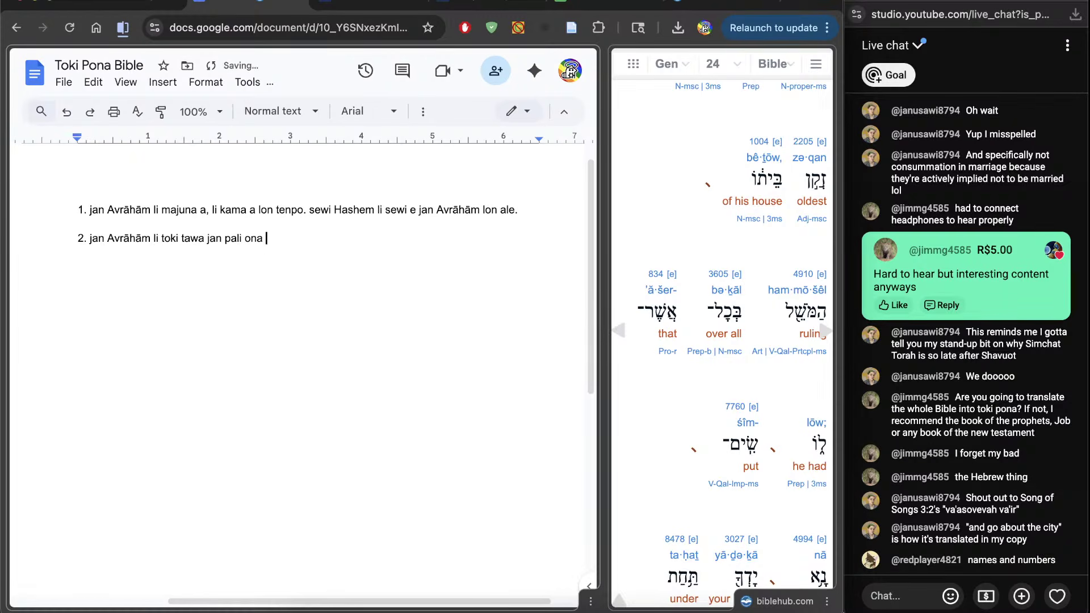
{"action": "type", "text": "ni: ona li majuna nanpa wan lon "}
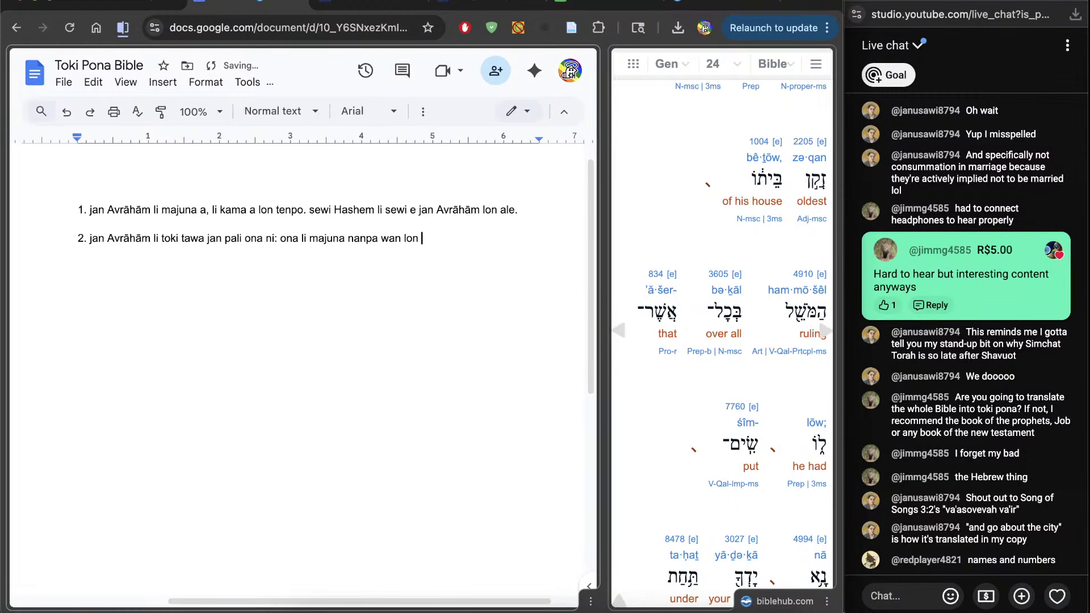
{"action": "type", "text": "tomo, li lawa e ale"}
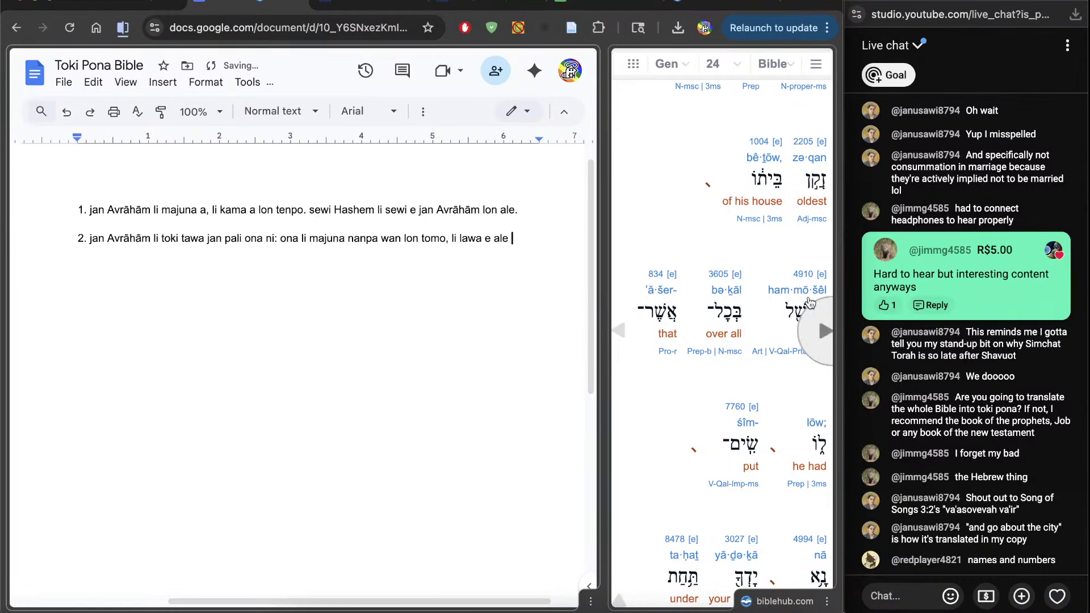
Look up the Hebrew word translated "ruling" (Strong's 4910) and read its definition and concordance entries
{"action": "left_click", "coordinate": [805, 262]}
{"action": "left_click", "coordinate": [343, 10]}
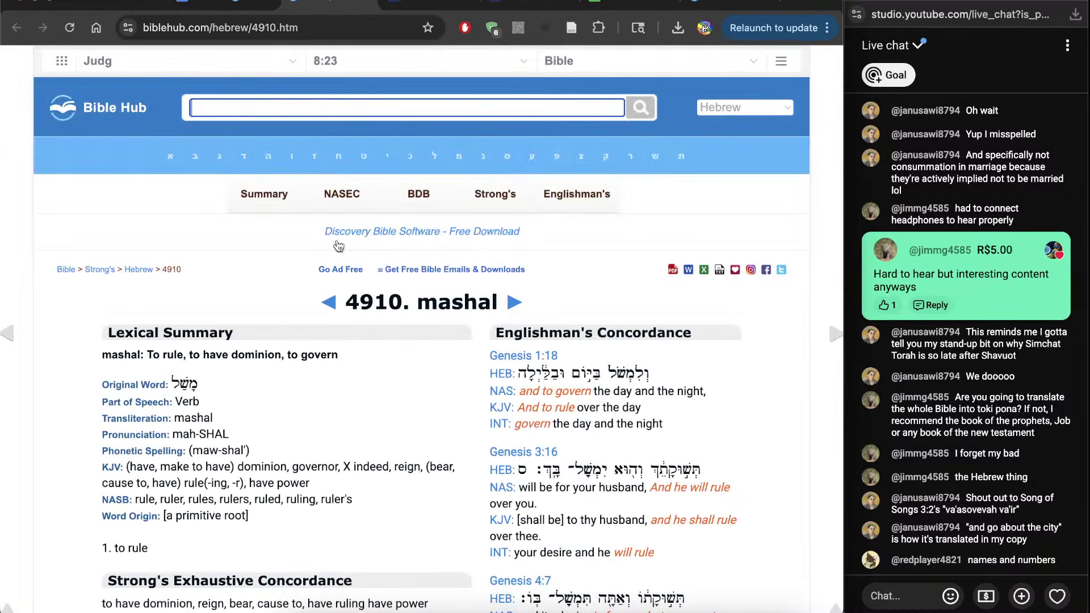
{"action": "scroll", "coordinate": [334, 287], "scroll_direction": "down", "scroll_amount": 5}
{"action": "scroll", "coordinate": [334, 288], "scroll_direction": "down", "scroll_amount": 5}
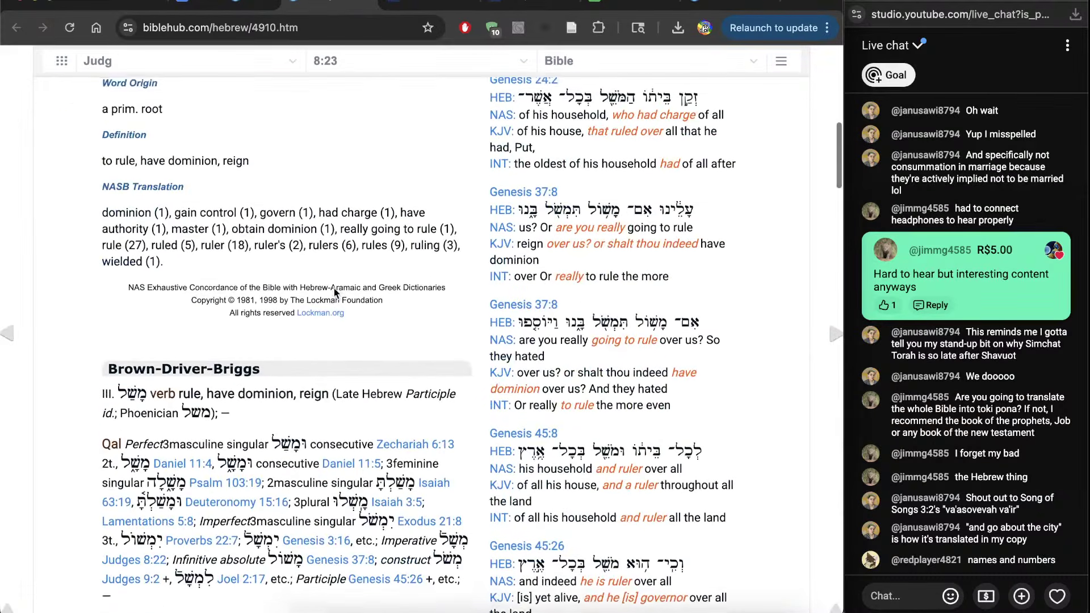
{"action": "key", "text": "ctrl+shift+Tab"}
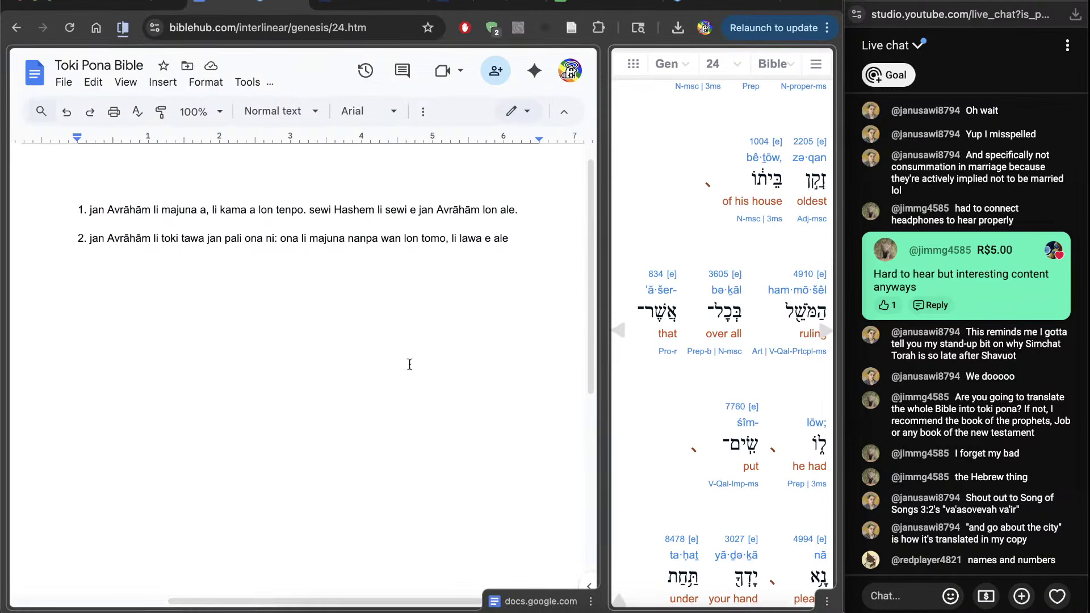
Finish the sentence about the servant in verse 2 by adding "pi jo ona."
{"action": "left_click", "coordinate": [557, 393]}
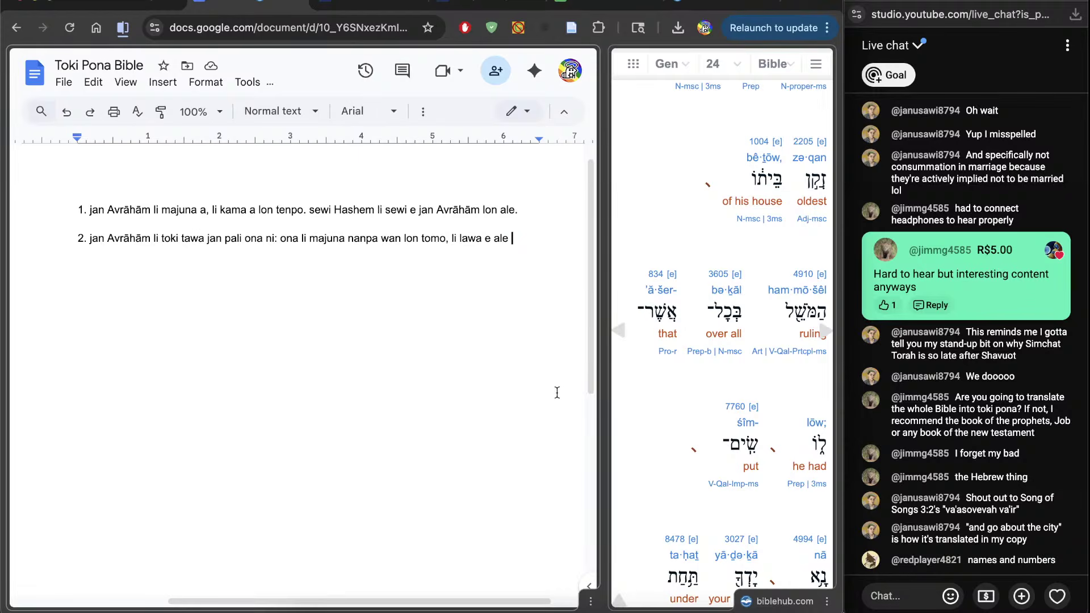
{"action": "scroll", "coordinate": [658, 467], "scroll_direction": "down", "scroll_amount": 1}
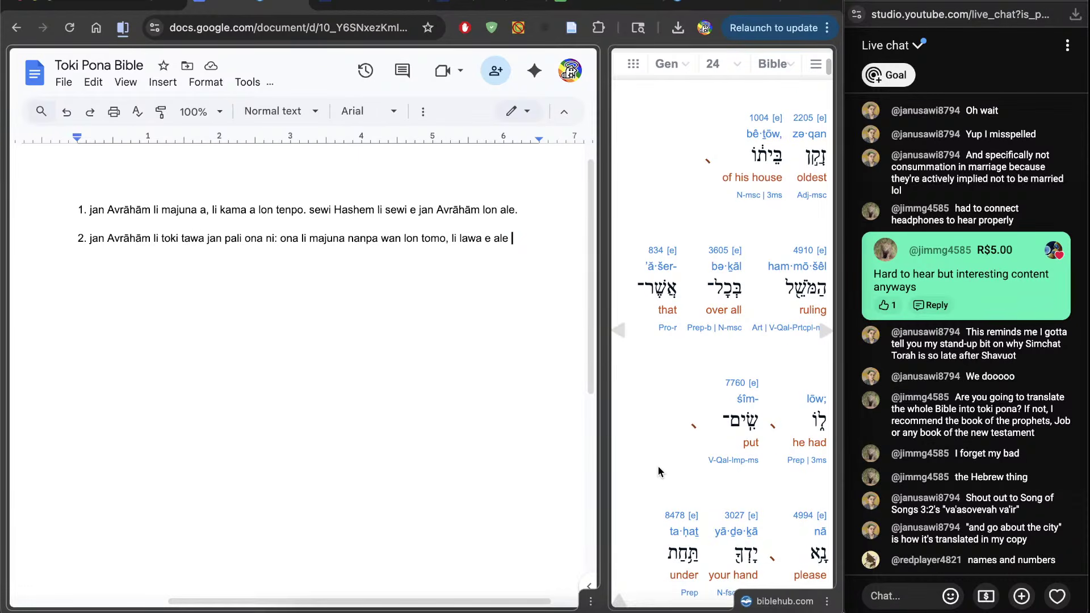
{"action": "type", "text": "pi jo ona"}
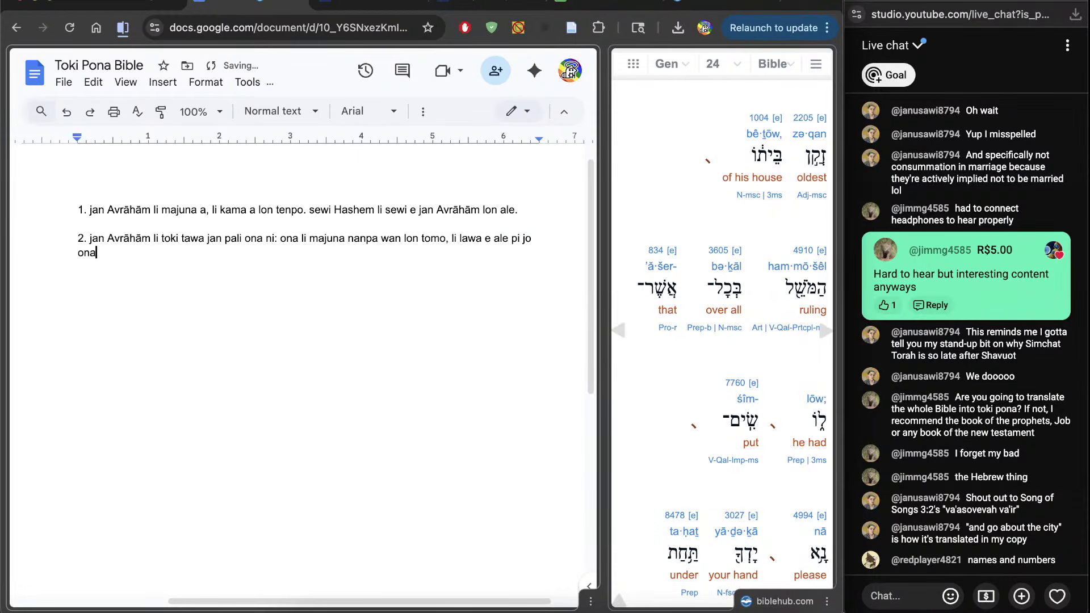
{"action": "type", "text": "."}
Continue verse 2 with "o pana e luka sina tawa anpa pi", based on the Hebrew for "put please your hand under"
{"action": "scroll", "coordinate": [721, 341], "scroll_direction": "down", "scroll_amount": 4}
{"action": "type", "text": "o"}
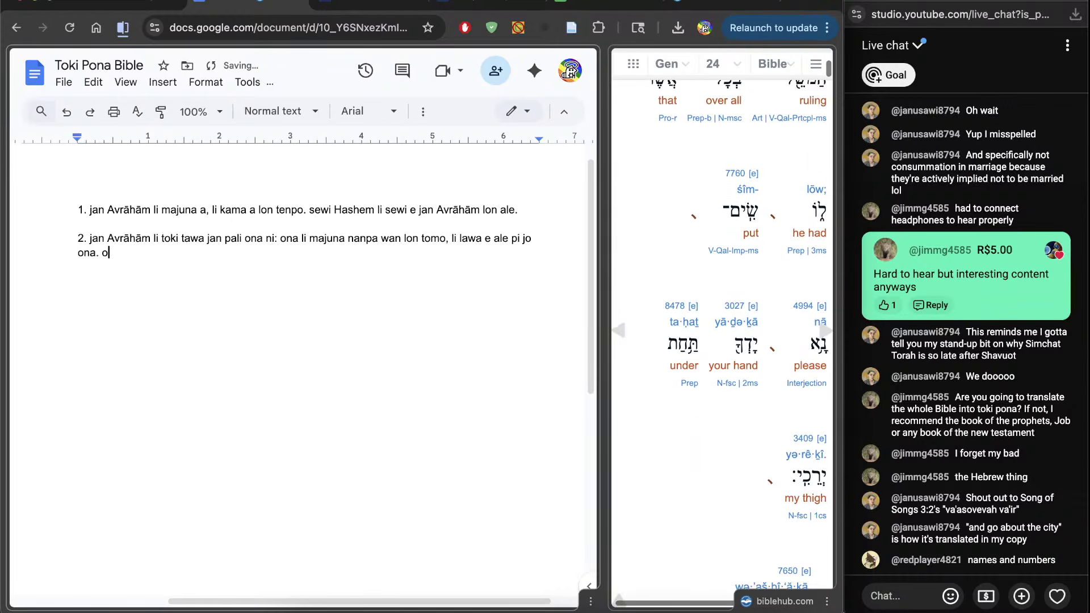
{"action": "type", "text": " pana e luk"}
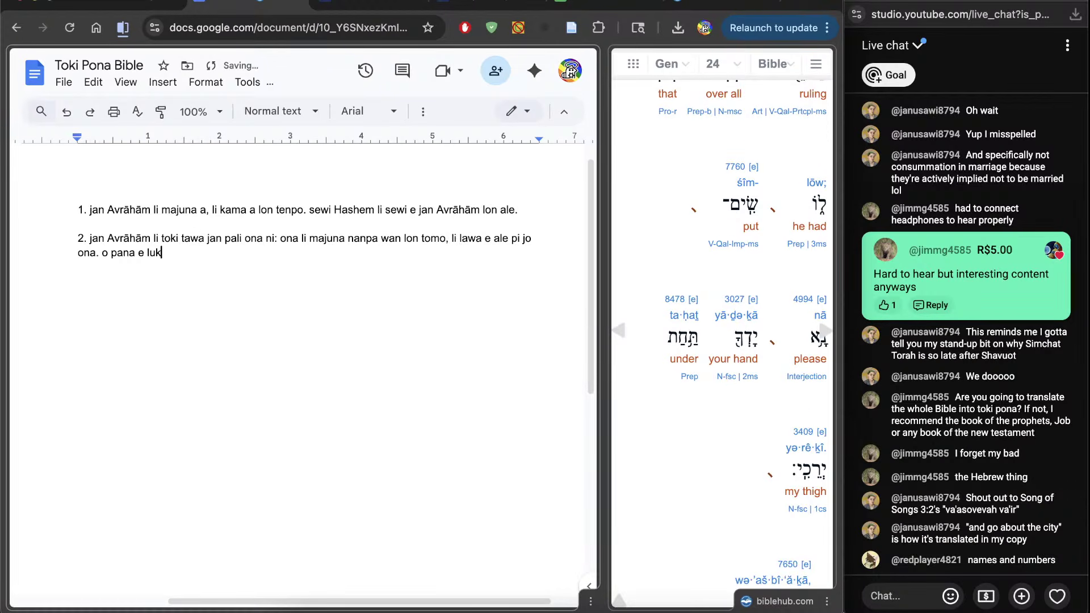
{"action": "type", "text": "a sina tawa"}
{"action": "key", "text": "BackSpace"}
{"action": "key", "text": "BackSpace"}
{"action": "key", "text": "BackSpace"}
{"action": "key", "text": "BackSpace"}
{"action": "type", "text": "tawa anpa pi"}
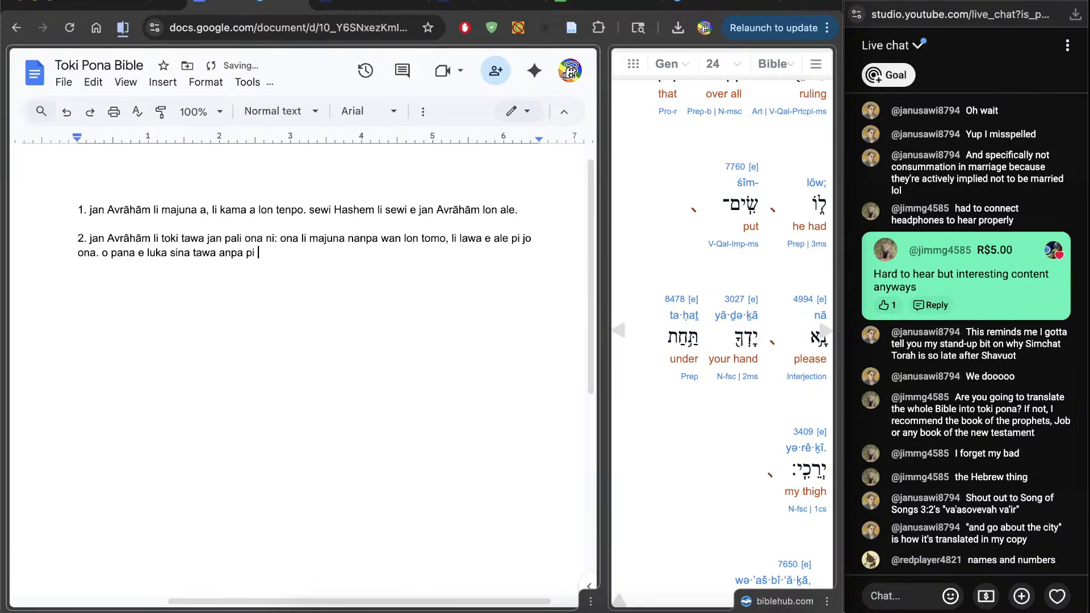
Look up the Hebrew word translated "my thigh" (Strong's 3409) and read its definitions and concordance entries
{"action": "left_click", "coordinate": [809, 427]}
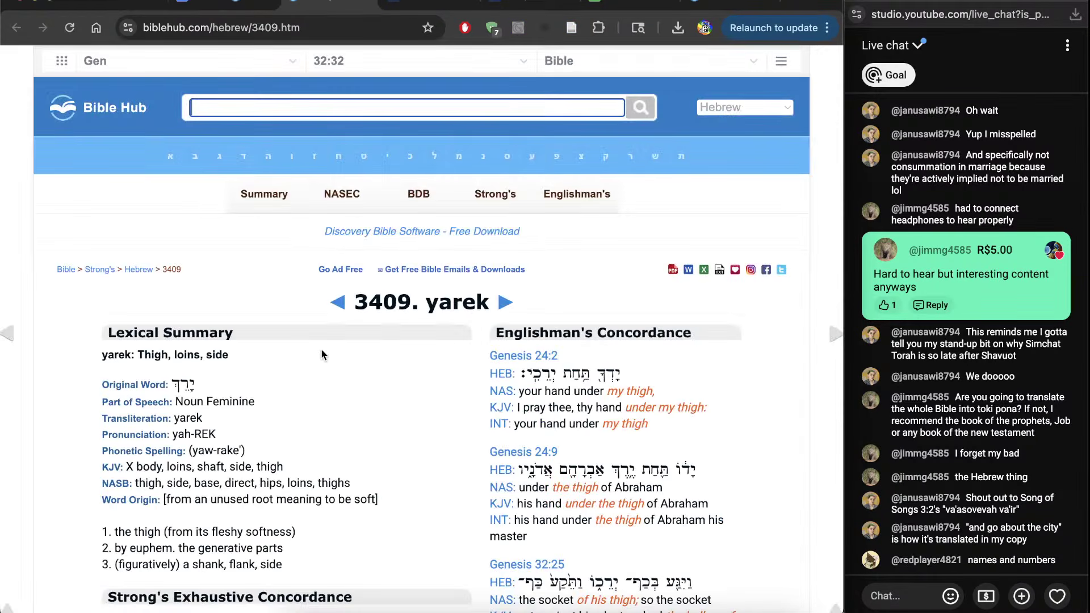
{"action": "scroll", "coordinate": [322, 355], "scroll_direction": "down", "scroll_amount": 10}
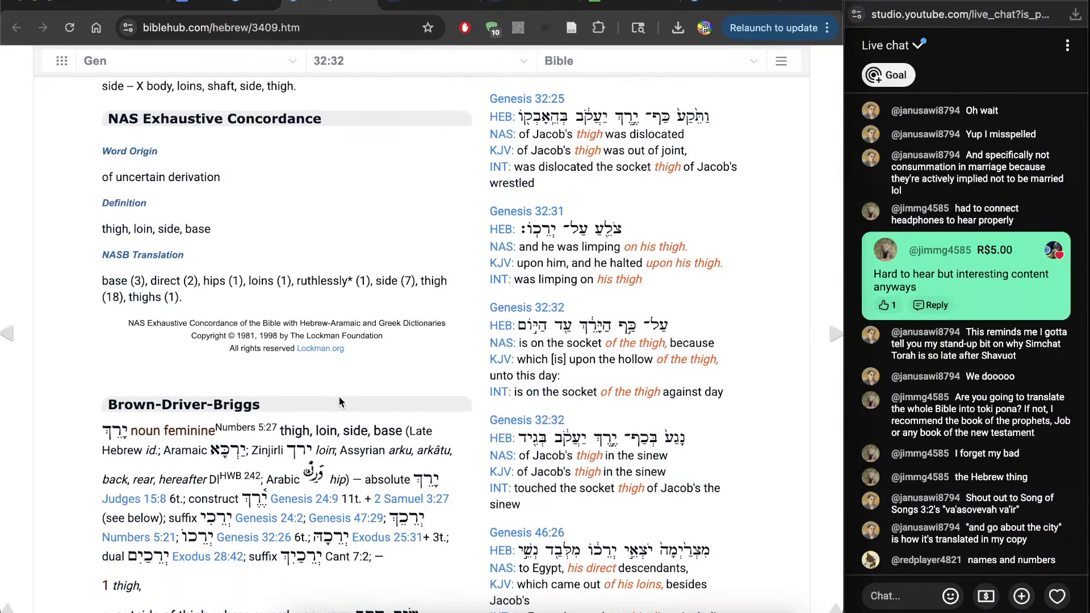
{"action": "scroll", "coordinate": [339, 402], "scroll_direction": "down", "scroll_amount": 1}
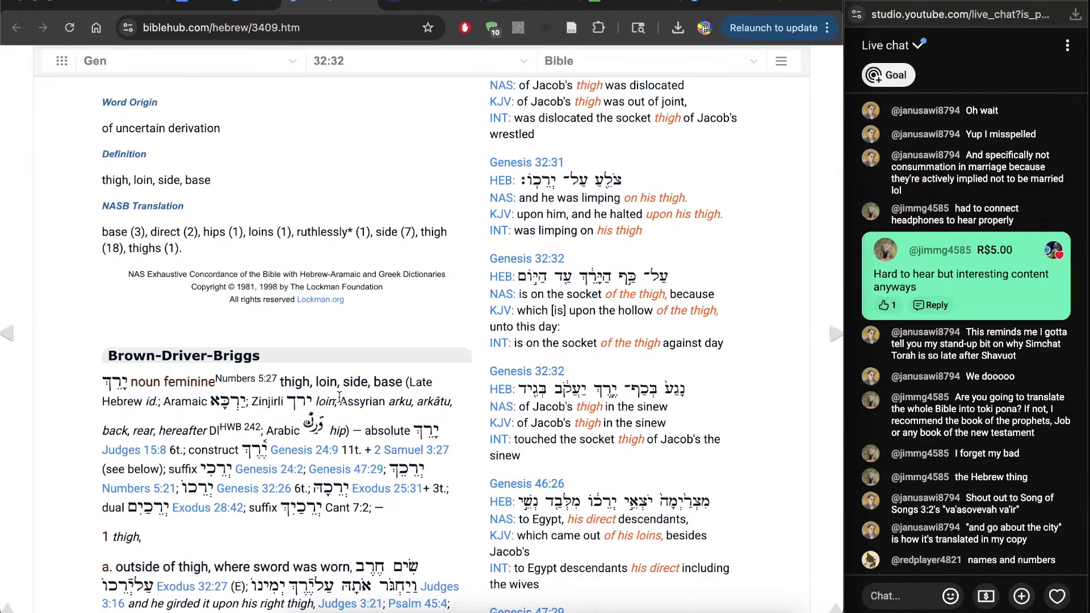
{"action": "key", "text": "ctrl+Tab"}
Complete verse 2 with "noka mi." and start verse 3 as a new numbered paragraph
{"action": "left_click", "coordinate": [366, 392]}
{"action": "type", "text": "no"}
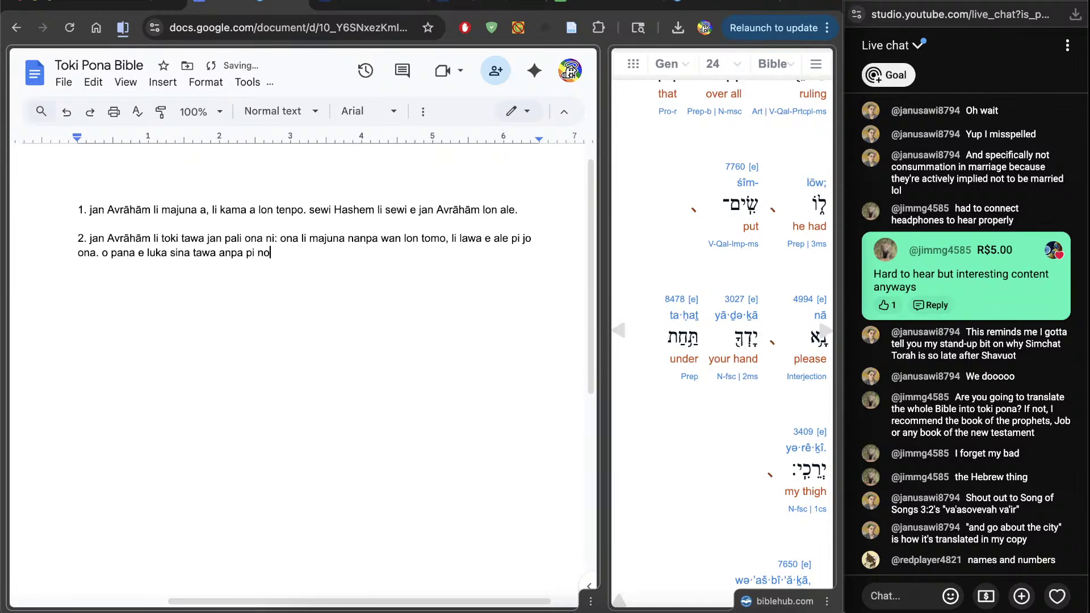
{"action": "type", "text": "ka mi."}
{"action": "scroll", "coordinate": [679, 473], "scroll_direction": "down", "scroll_amount": 5}
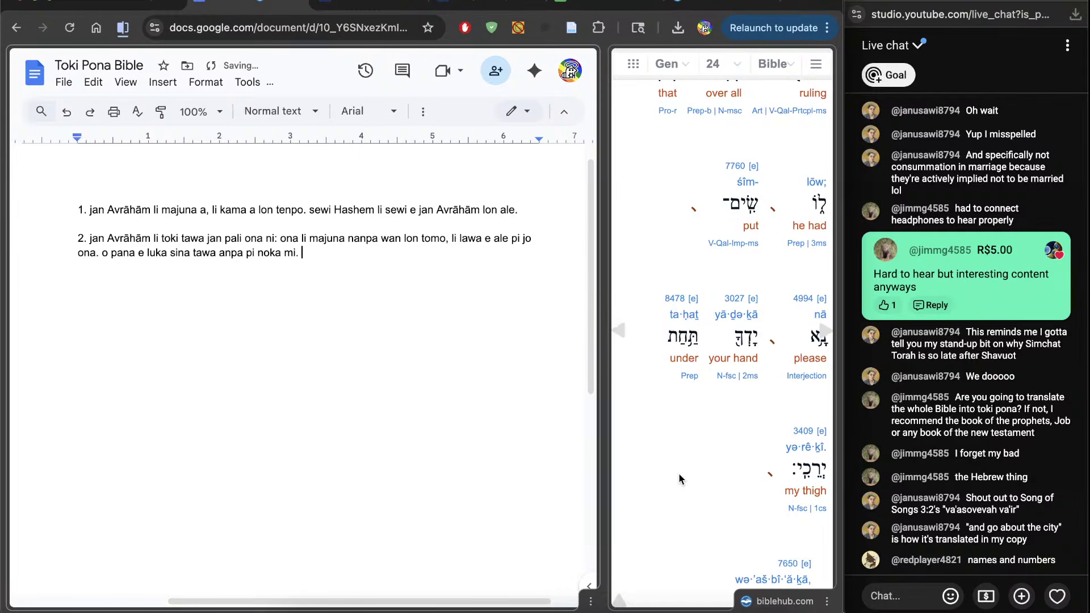
{"action": "key", "text": "Return"}
{"action": "type", "text": "3."}
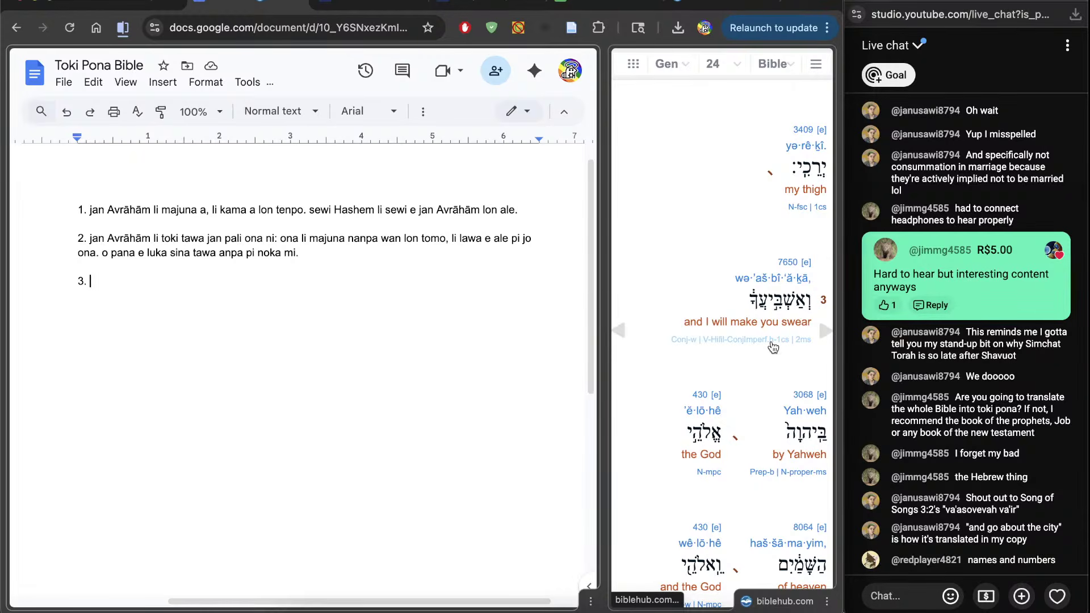
Check the parsing of "and I will make you swear" and begin verse 3 with "mi kama e ni: sina toki lon, lon sewi Hashem"
{"action": "mouse_move", "coordinate": [773, 346]}
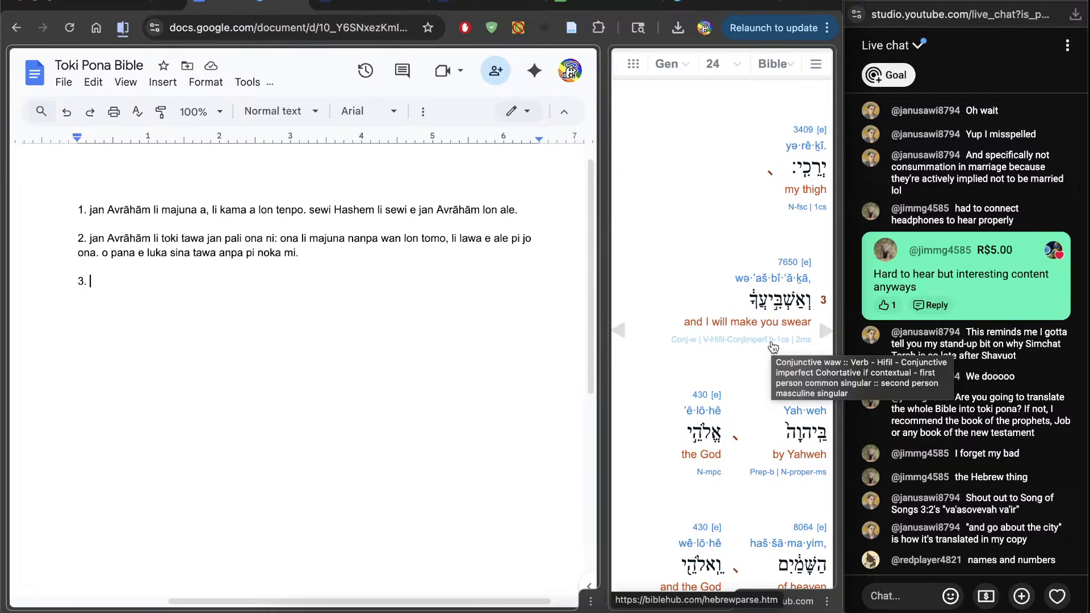
{"action": "double_click", "coordinate": [789, 306]}
{"action": "left_click", "coordinate": [788, 307]}
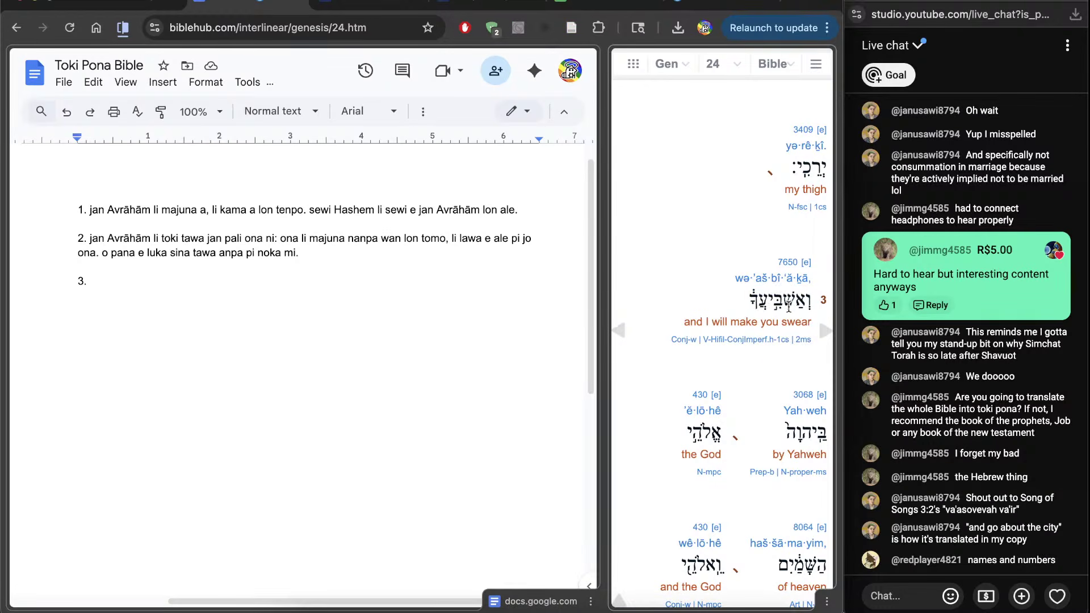
{"action": "left_click", "coordinate": [435, 380]}
{"action": "type", "text": "mi "}
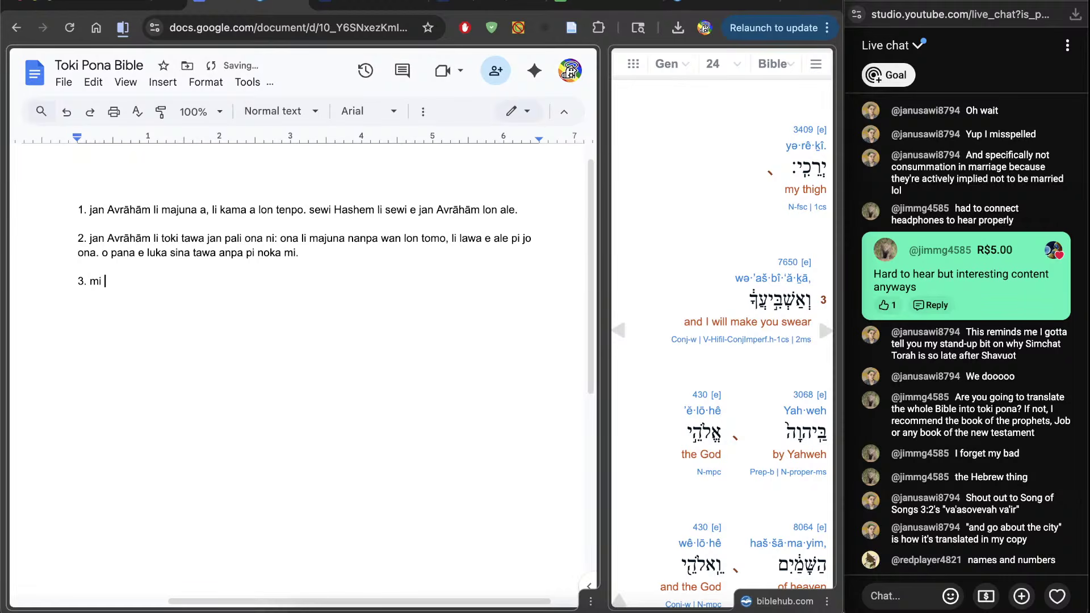
{"action": "type", "text": "kama e ni: sina toki lon tawa m"}
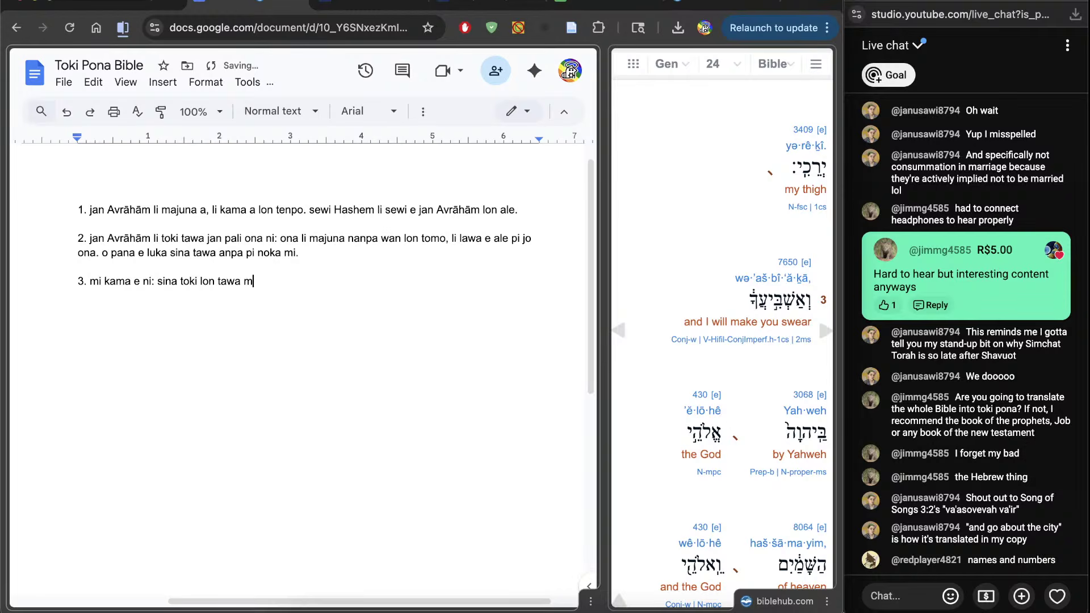
{"action": "key", "text": "BackSpace"}
{"action": "key", "text": "BackSpace"}
{"action": "key", "text": "BackSpace"}
{"action": "key", "text": "BackSpace"}
{"action": "key", "text": "BackSpace"}
{"action": "key", "text": "BackSpace"}
{"action": "key", "text": "BackSpace"}
{"action": "type", "text": ", lon sewi Hashem"}
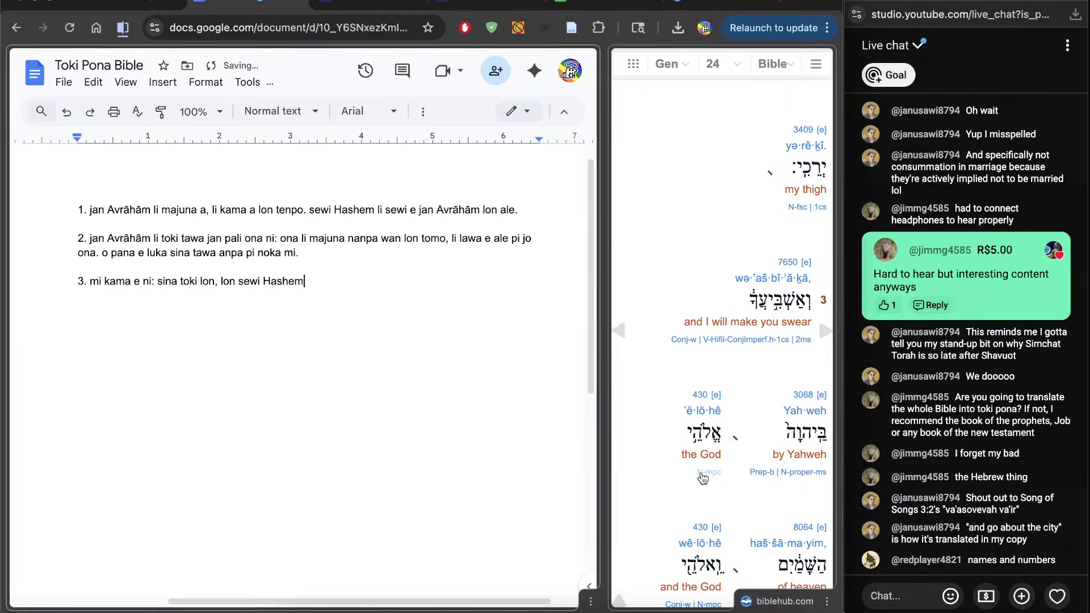
Extend verse 3 with ", sewi Elohē Hashāmayim pi ma sewi.", capitalizing "Hashāmayim"
{"action": "scroll", "coordinate": [669, 492], "scroll_direction": "down", "scroll_amount": 3}
{"action": "scroll", "coordinate": [648, 522], "scroll_direction": "down", "scroll_amount": 1}
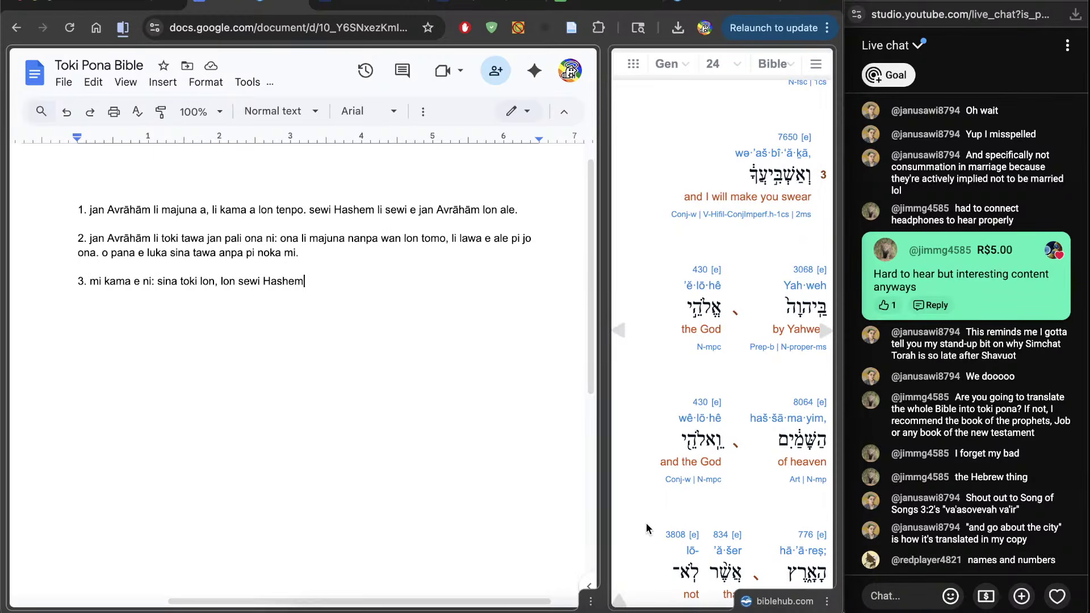
{"action": "type", "text": ", sewi Elohē"}
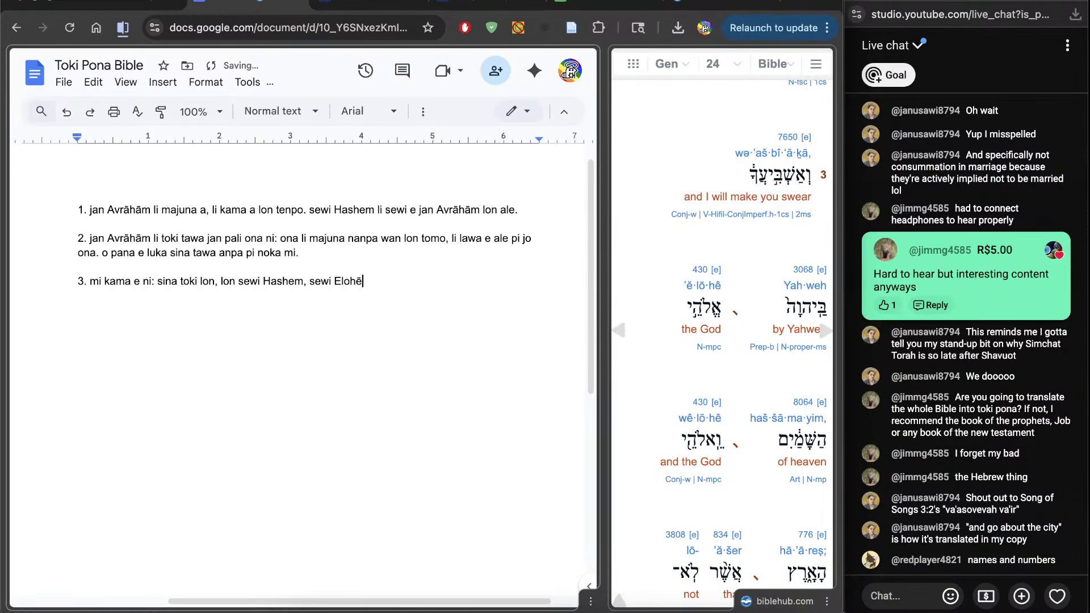
{"action": "type", "text": " hashāmayim"}
{"action": "left_click", "coordinate": [366, 281]}
{"action": "key", "text": "Delete"}
{"action": "type", "text": "H"}
{"action": "left_click", "coordinate": [487, 312]}
{"action": "type", "text": "pi ma sewi."}
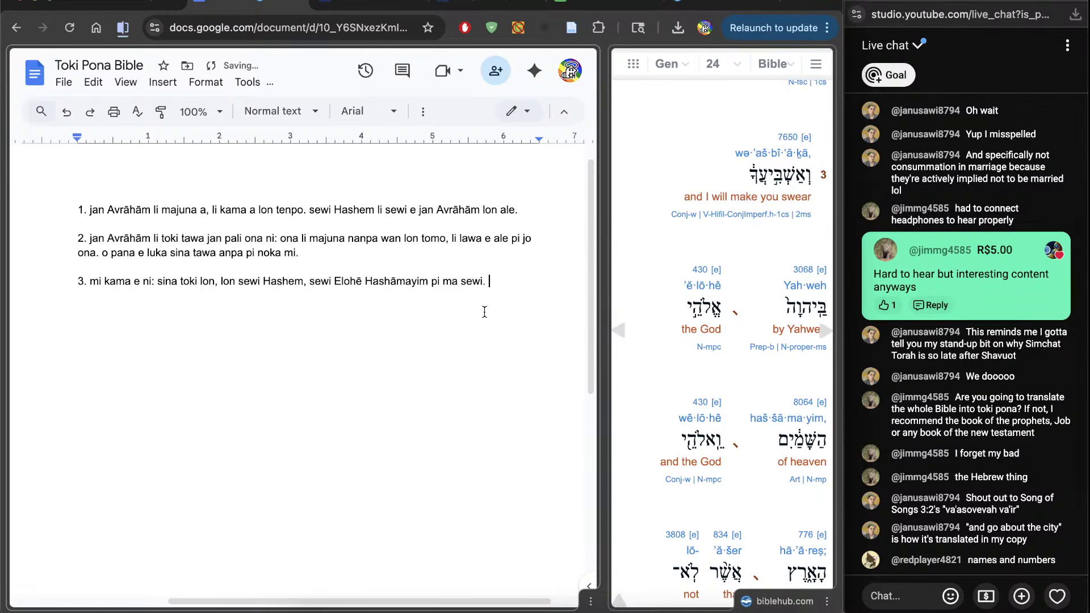
Change the period after "pi ma sewi" in verse 3 to a comma and insert "tawa" before "sewi Elohē Hashāmayim"
{"action": "left_click_drag", "start_coordinate": [488, 283], "coordinate": [507, 340]}
{"action": "scroll", "coordinate": [655, 435], "scroll_direction": "down", "scroll_amount": 3}
{"action": "left_click", "coordinate": [550, 344]}
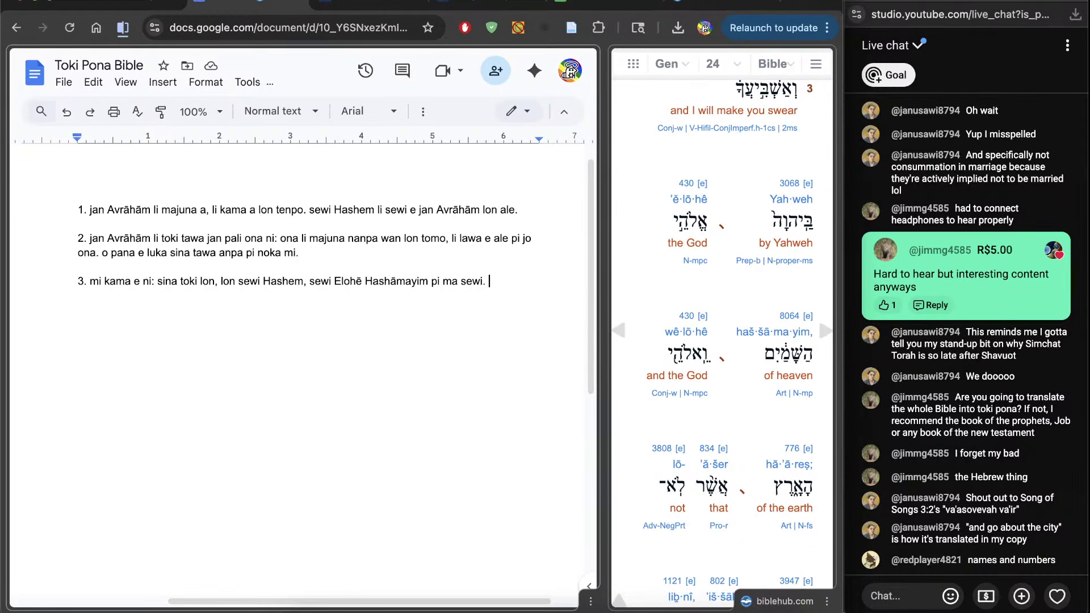
{"action": "key", "text": "BackSpace"}
{"action": "key", "text": "BackSpace"}
{"action": "left_click", "coordinate": [307, 282]}
{"action": "type", "text": "tawa"}
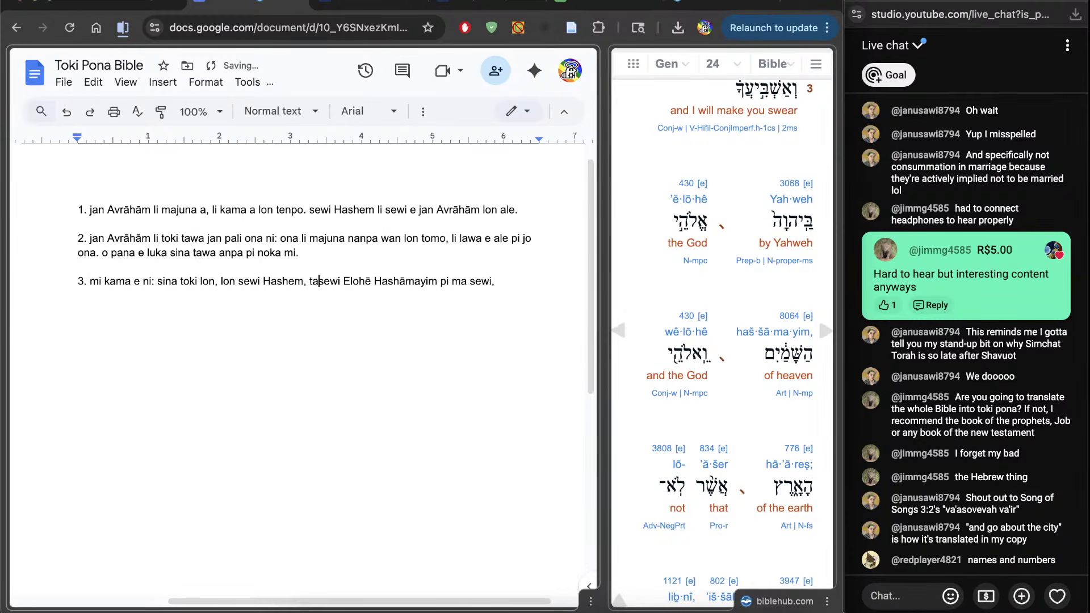
Add "tawa sewi Elohē Hā’ārets" to the end of verse 3
{"action": "left_click", "coordinate": [555, 344]}
{"action": "type", "text": "tawa s"}
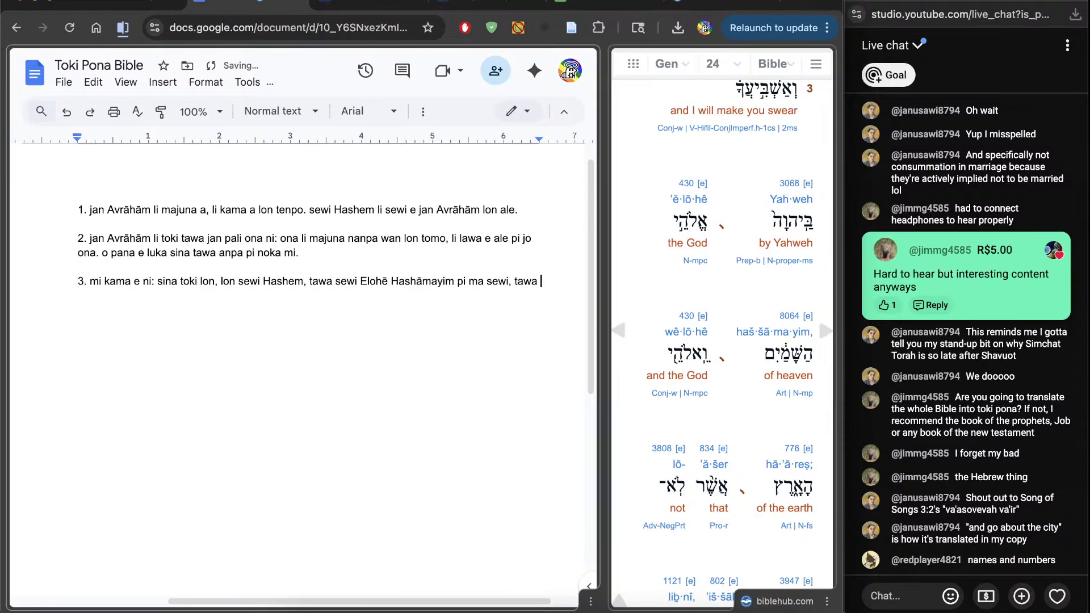
{"action": "type", "text": "ewi Elohē "}
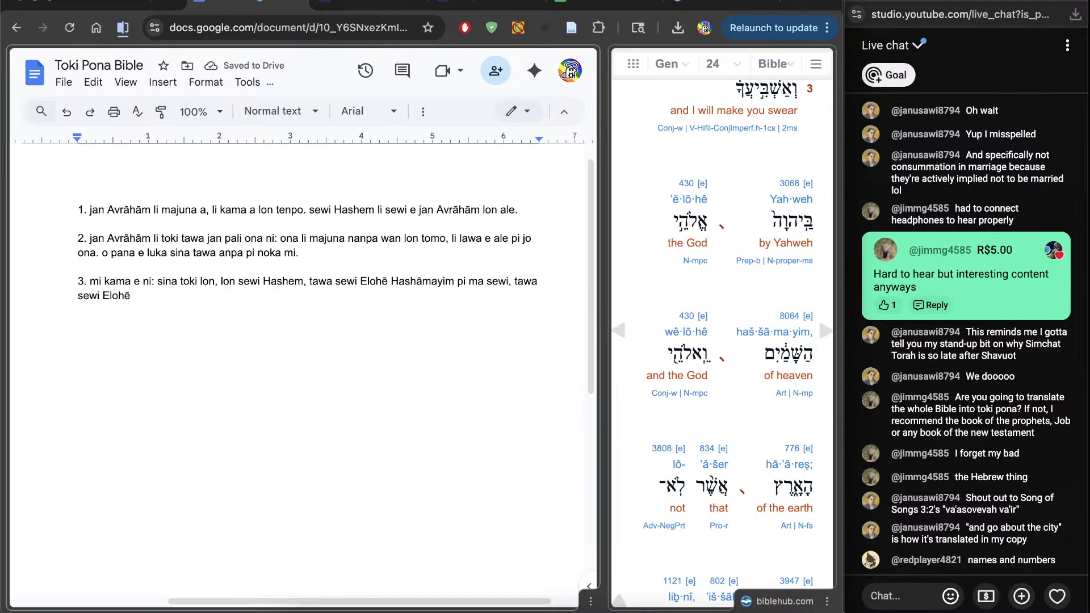
{"action": "type", "text": "hā"}
{"action": "key", "text": "BackSpace"}
{"action": "key", "text": "BackSpace"}
{"action": "type", "text": "Hā’ārets"}
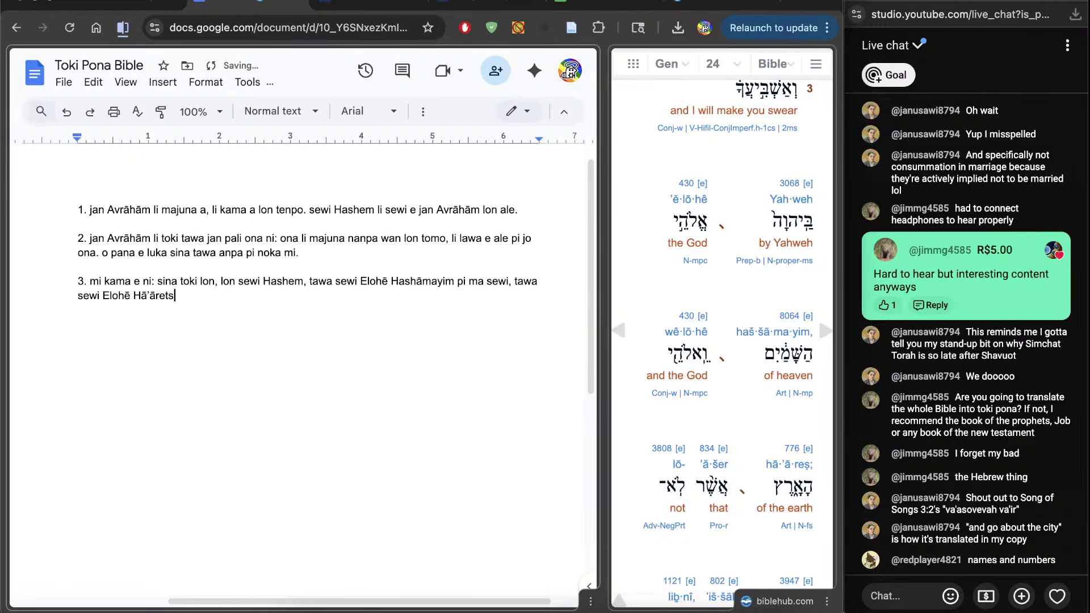
Add "ma" after "Hā’ārets" in verse 3 and end the sentence with a period
{"action": "type", "text": " ma"}
{"action": "scroll", "coordinate": [779, 396], "scroll_direction": "down", "scroll_amount": 3}
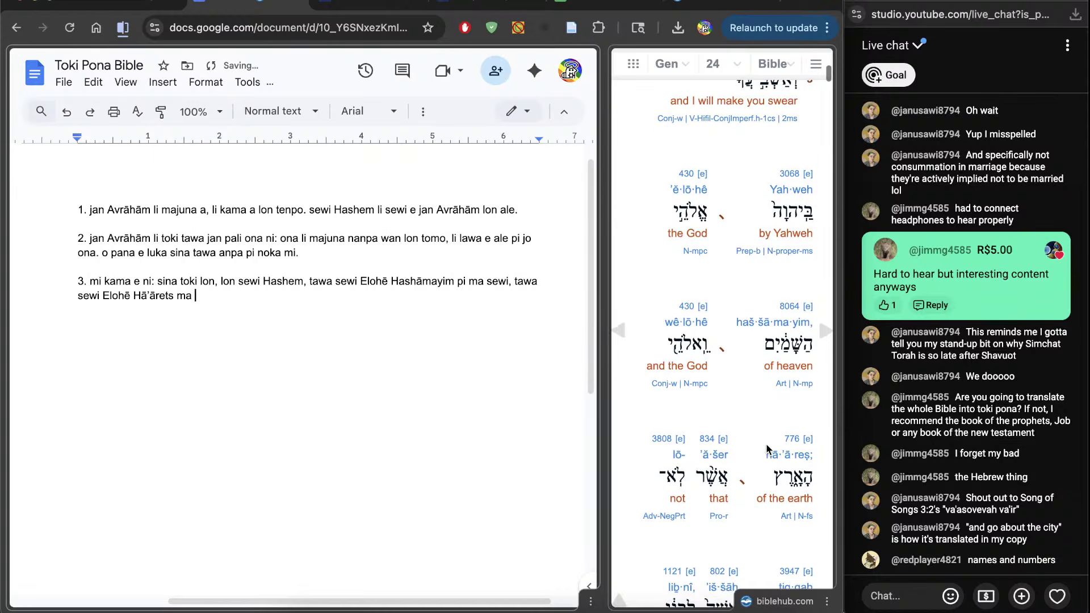
{"action": "type", "text": ","}
{"action": "scroll", "coordinate": [728, 324], "scroll_direction": "down", "scroll_amount": 2}
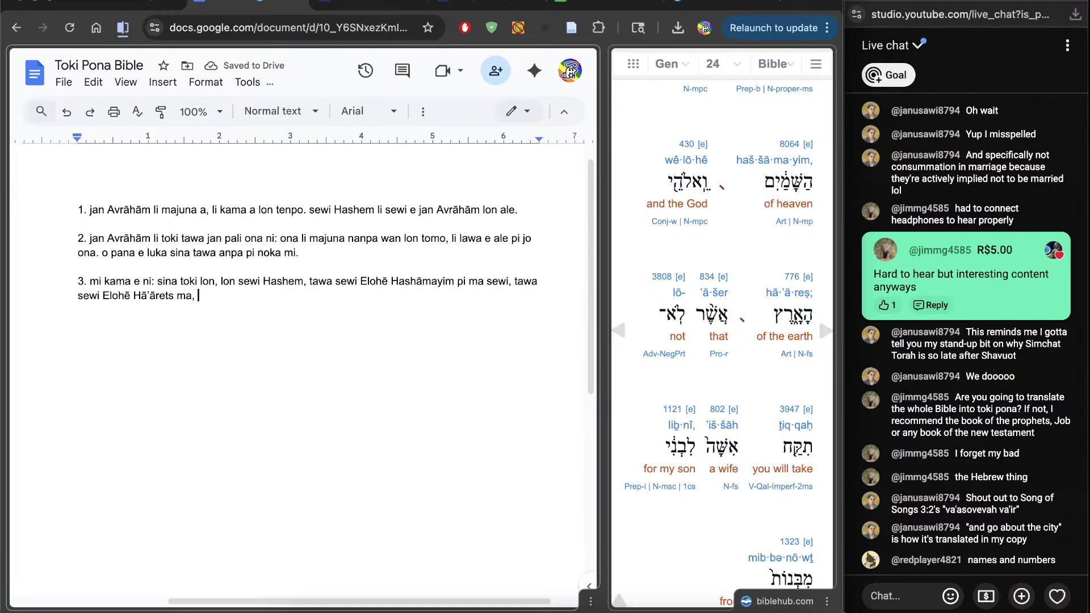
{"action": "key", "text": "BackSpace"}
{"action": "key", "text": "BackSpace"}
{"action": "scroll", "coordinate": [721, 335], "scroll_direction": "down", "scroll_amount": 3}
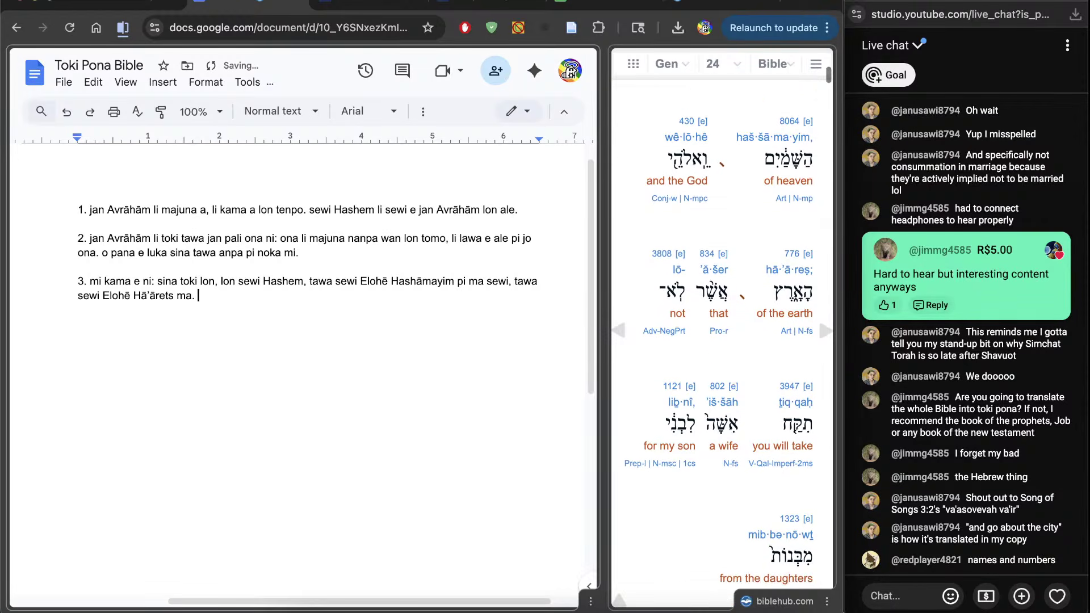
Continue verse 3 with "sina kama ala e meli tawa jan kama mi", based on the Hebrew for not taking a wife for my son
{"action": "type", "text": "sina kama"}
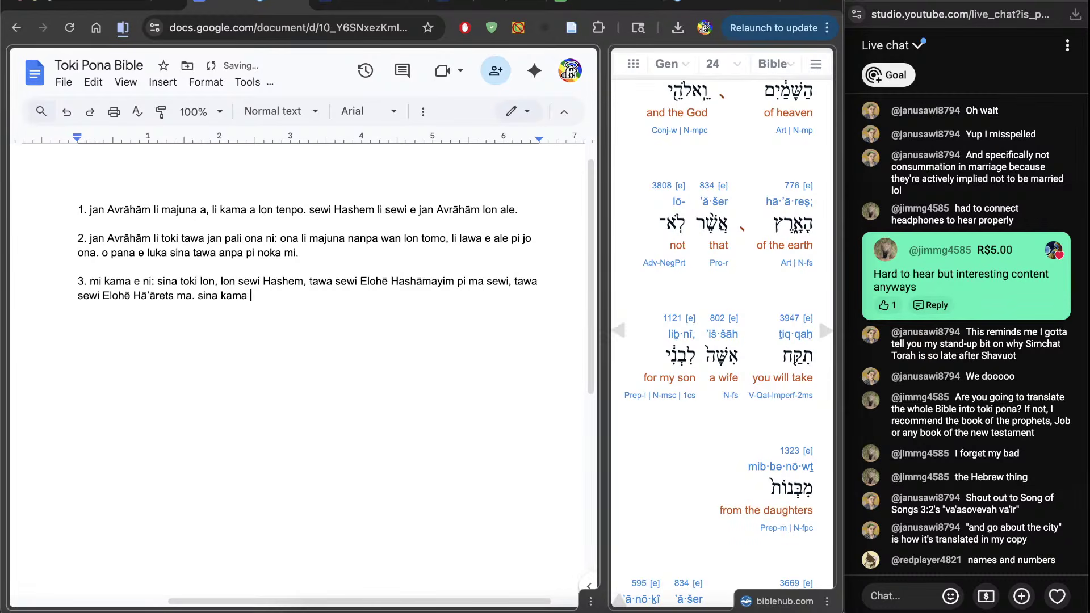
{"action": "scroll", "coordinate": [721, 335], "scroll_direction": "down", "scroll_amount": 2}
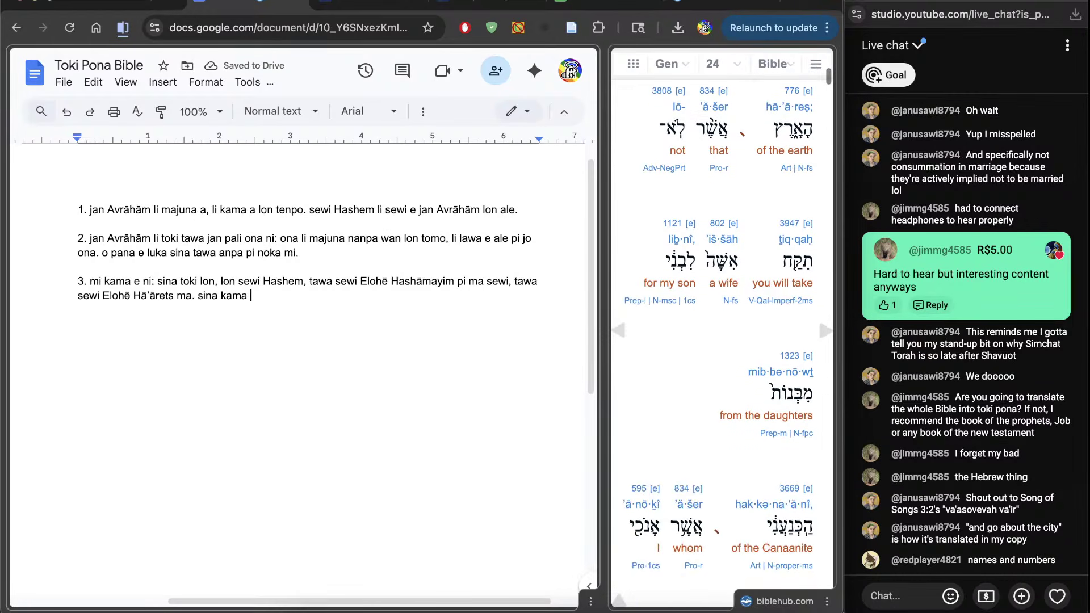
{"action": "scroll", "coordinate": [721, 335], "scroll_direction": "up", "scroll_amount": 2}
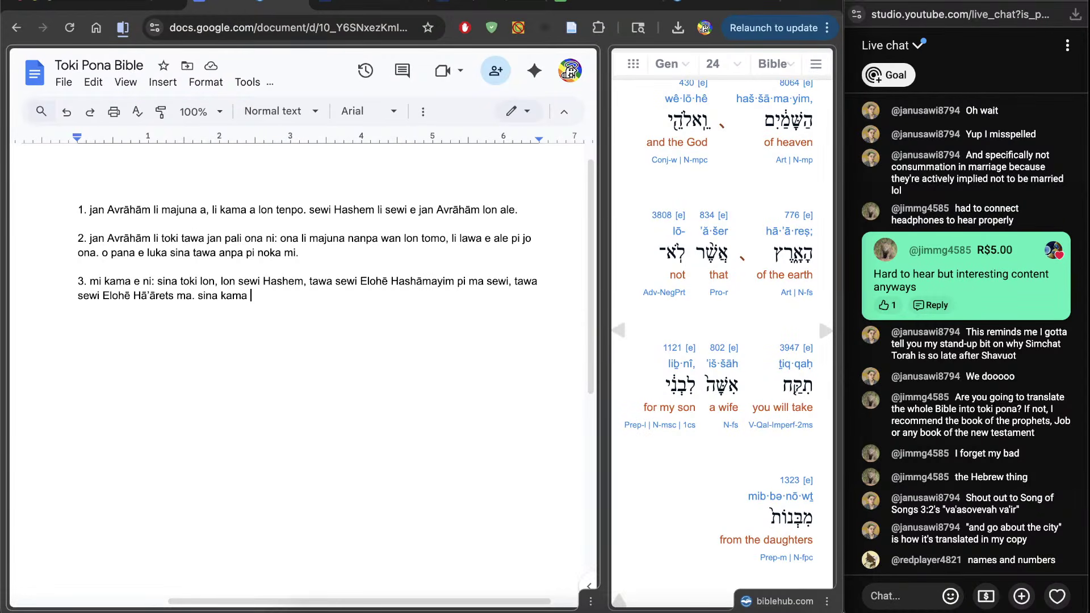
{"action": "type", "text": "ala e meli tawa jan kama mi"}
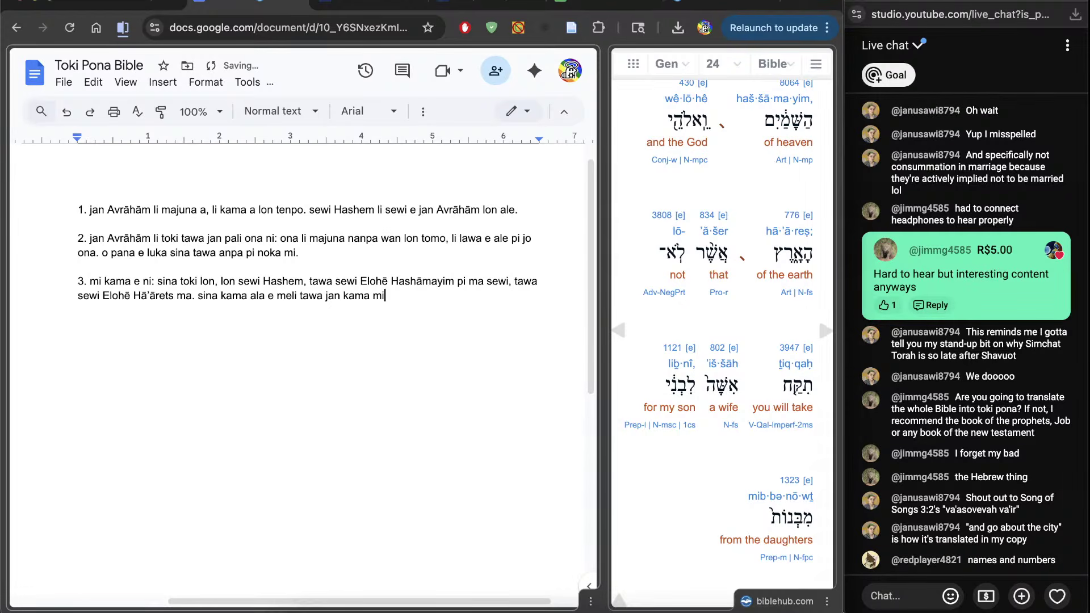
Add ", tan meli pi kulupu K’na’anī" to verse 3 for "from the daughters of the Canaanite"
{"action": "type", "text": ", tan meli pi kulupu"}
{"action": "scroll", "coordinate": [710, 479], "scroll_direction": "down", "scroll_amount": 5}
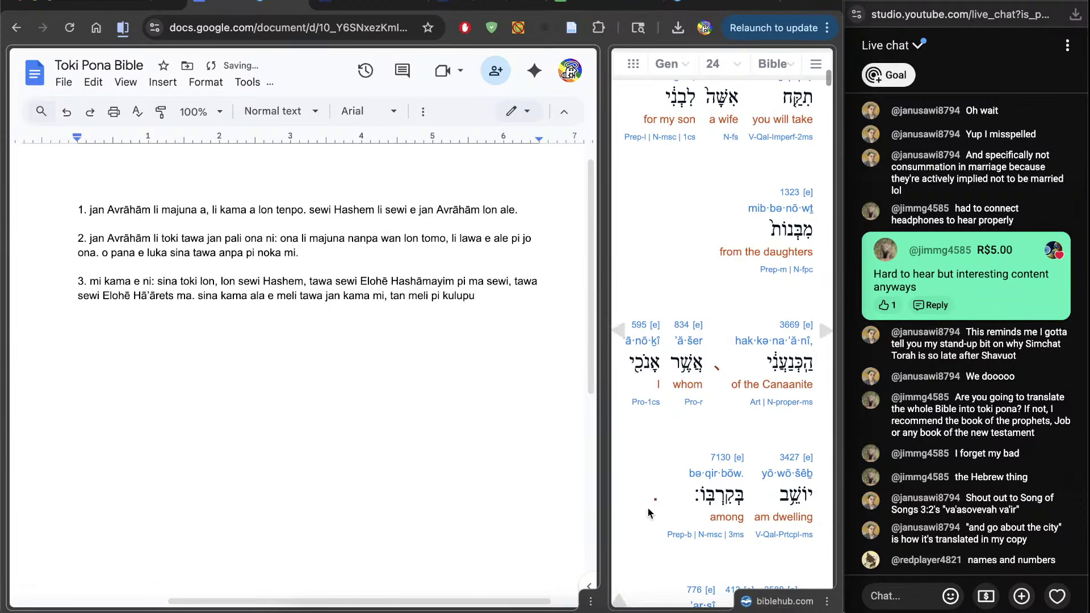
{"action": "type", "text": "K'"}
{"action": "type", "text": "n"}
{"action": "type", "text": "a"}
{"action": "type", "text": "'anī"}
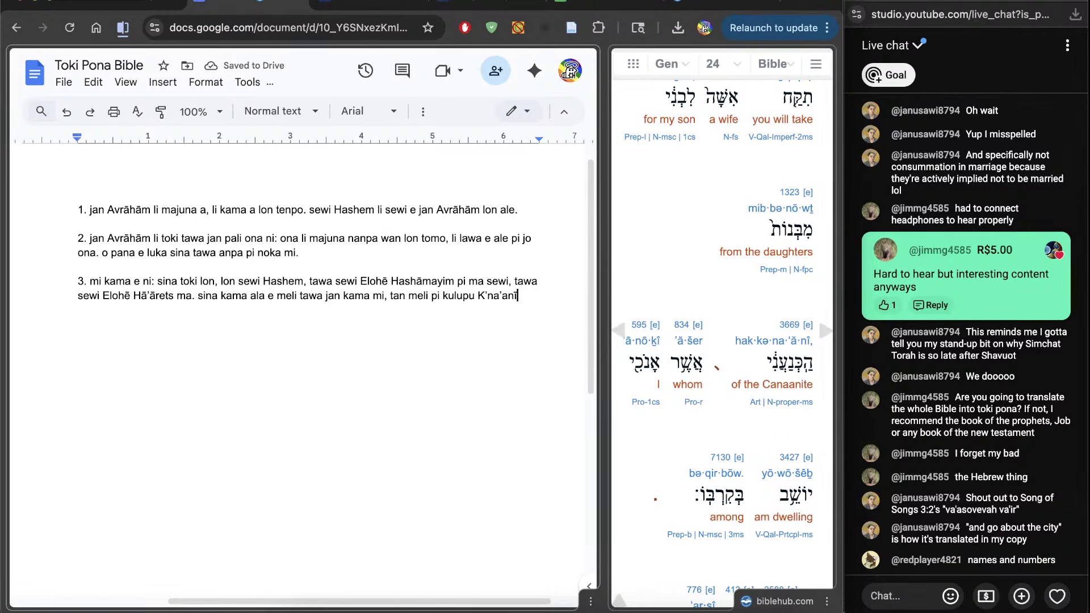
{"action": "scroll", "coordinate": [722, 341], "scroll_direction": "down", "scroll_amount": 1}
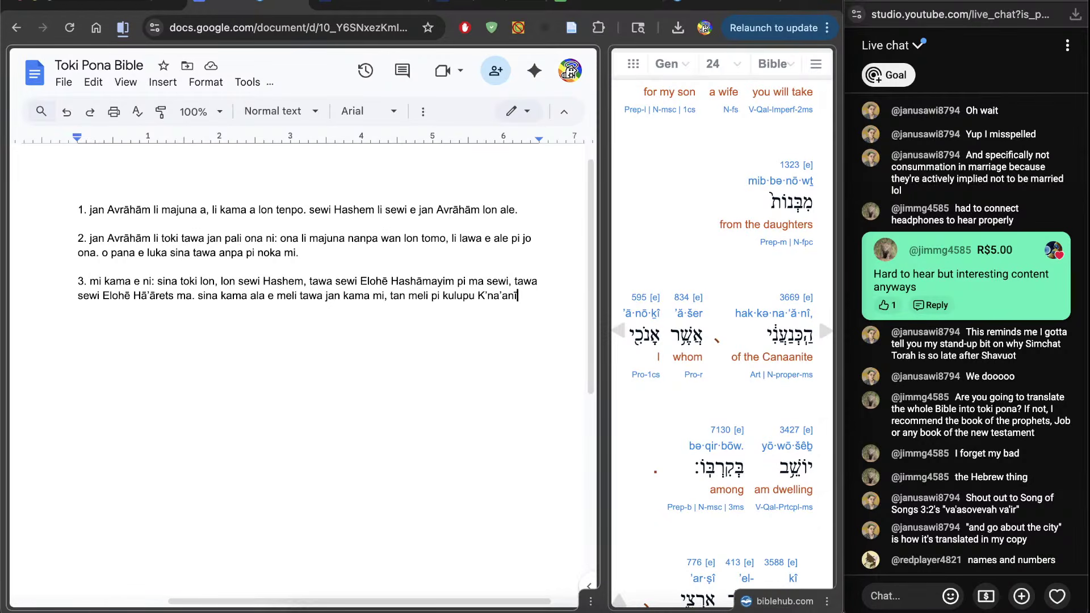
Continue verse 3 after "K’na’anī" with "ni: mi awen lon ona."
{"action": "type", "text": "ni: mi awen"}
{"action": "type", "text": " lon ona."}
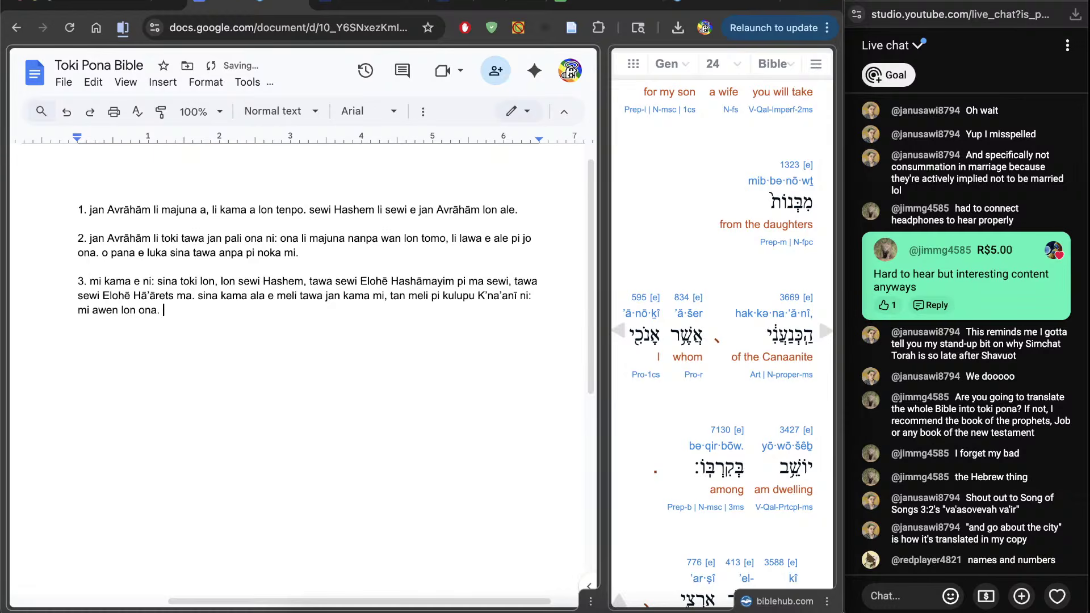
{"action": "scroll", "coordinate": [723, 341], "scroll_direction": "down", "scroll_amount": 3}
{"action": "scroll", "coordinate": [676, 397], "scroll_direction": "down", "scroll_amount": 3}
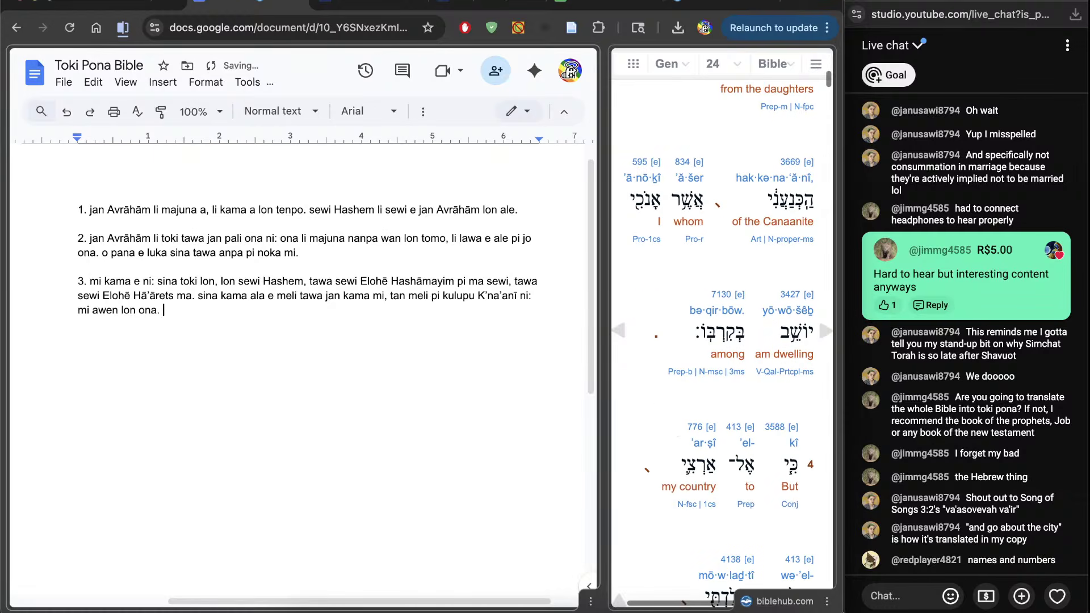
Look up the Hebrew word for "among" (Strong's 7130) and insert "insa" before "ona" at the end of verse 3
{"action": "left_click", "coordinate": [723, 297]}
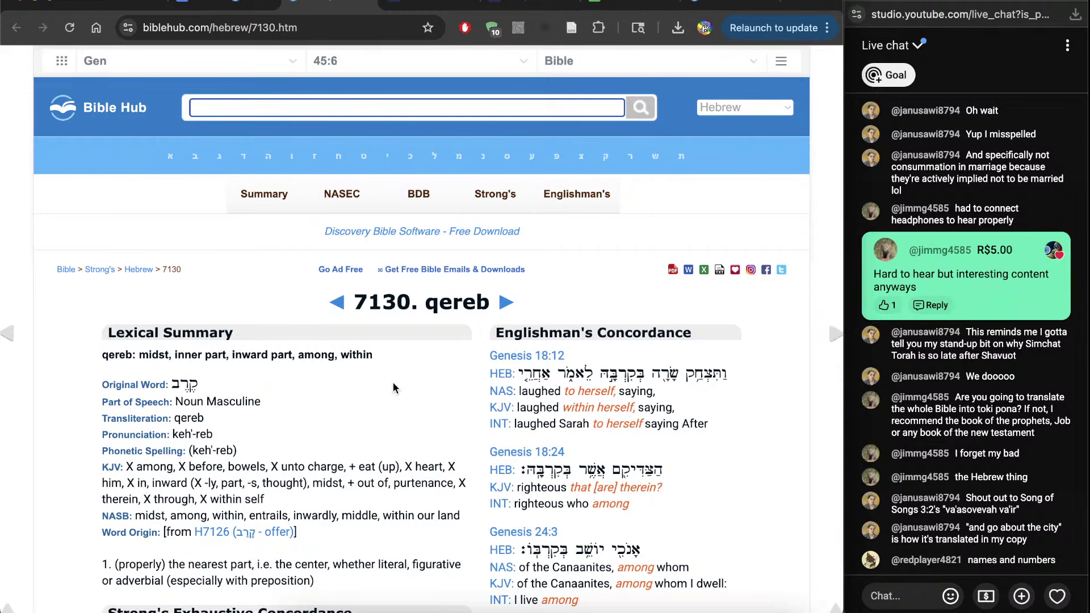
{"action": "key", "text": "super+bracketleft"}
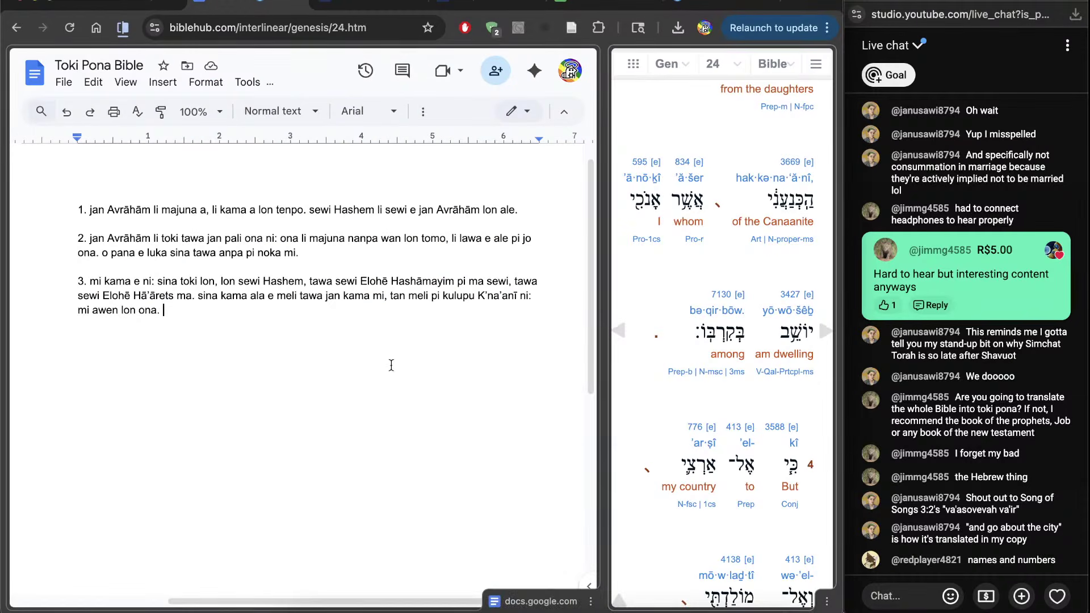
{"action": "left_click", "coordinate": [142, 318]}
{"action": "type", "text": "insa"}
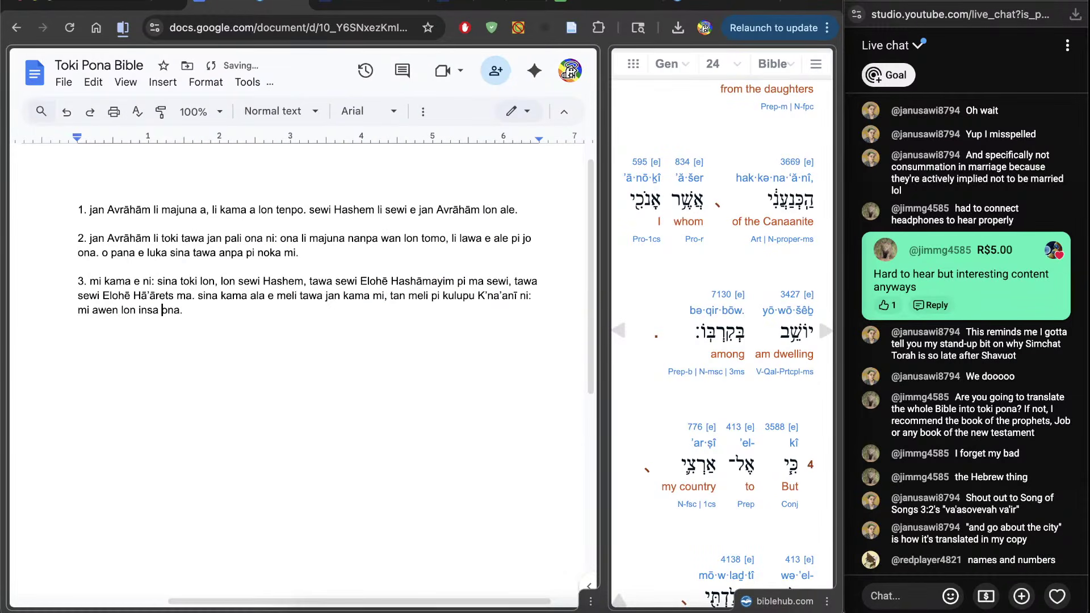
Start verse 4 as a new numbered paragraph with "tawa ma mi" for "to my country"
{"action": "key", "text": "Return"}
{"action": "key", "text": "Return"}
{"action": "type", "text": "4."}
{"action": "scroll", "coordinate": [721, 340], "scroll_direction": "down", "scroll_amount": 4}
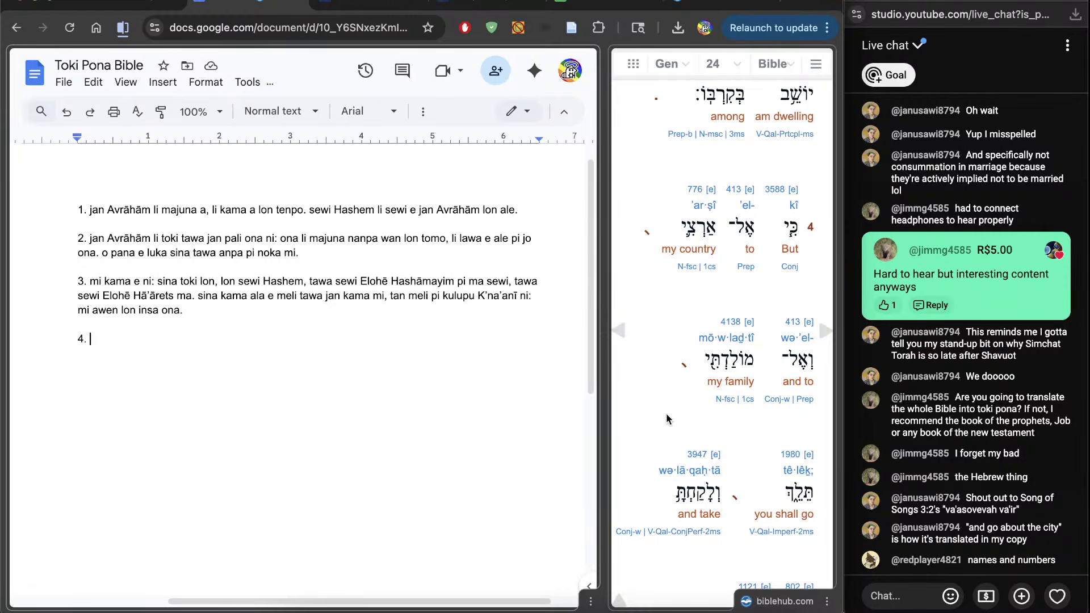
{"action": "type", "text": "t"}
{"action": "key", "text": "BackSpace"}
{"action": "type", "text": "ta"}
{"action": "key", "text": "BackSpace"}
{"action": "key", "text": "BackSpace"}
{"action": "type", "text": "tawa ma mi"}
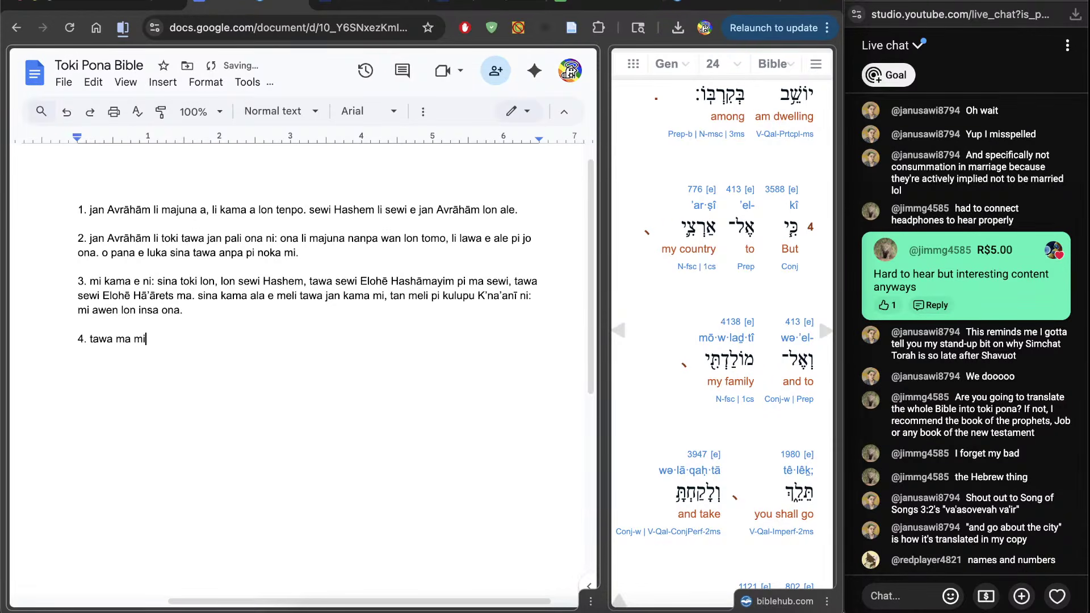
Continue verse 4 with ", tawa kulupu mi, la sina tawa, li kama jo e meli tawa mije kama mi"
{"action": "type", "text": ", tawa kulupu mi, la sina"}
{"action": "scroll", "coordinate": [630, 443], "scroll_direction": "down", "scroll_amount": 4}
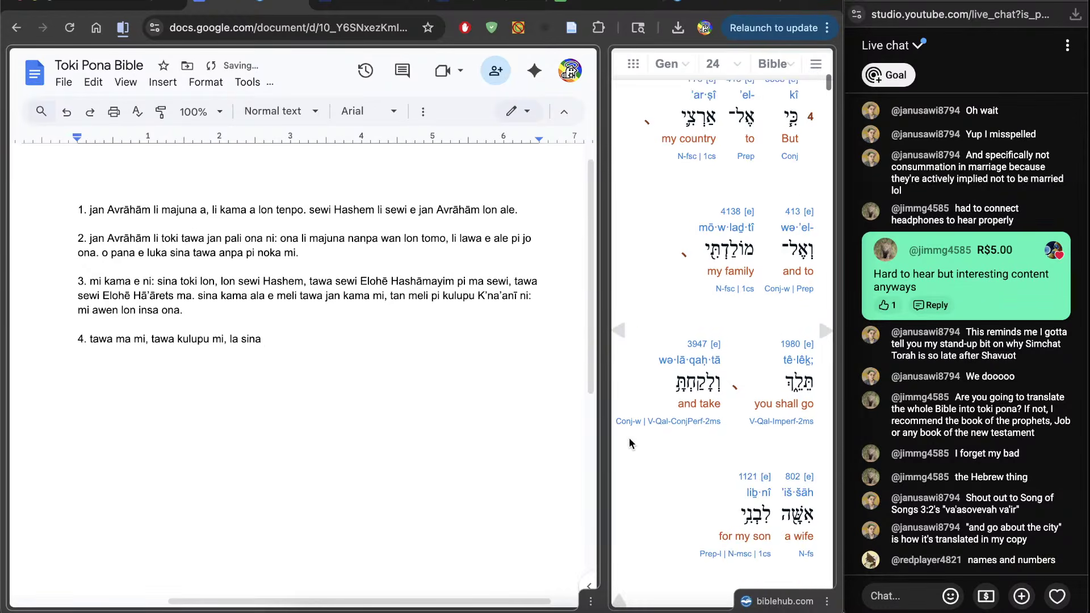
{"action": "type", "text": "tawa, "}
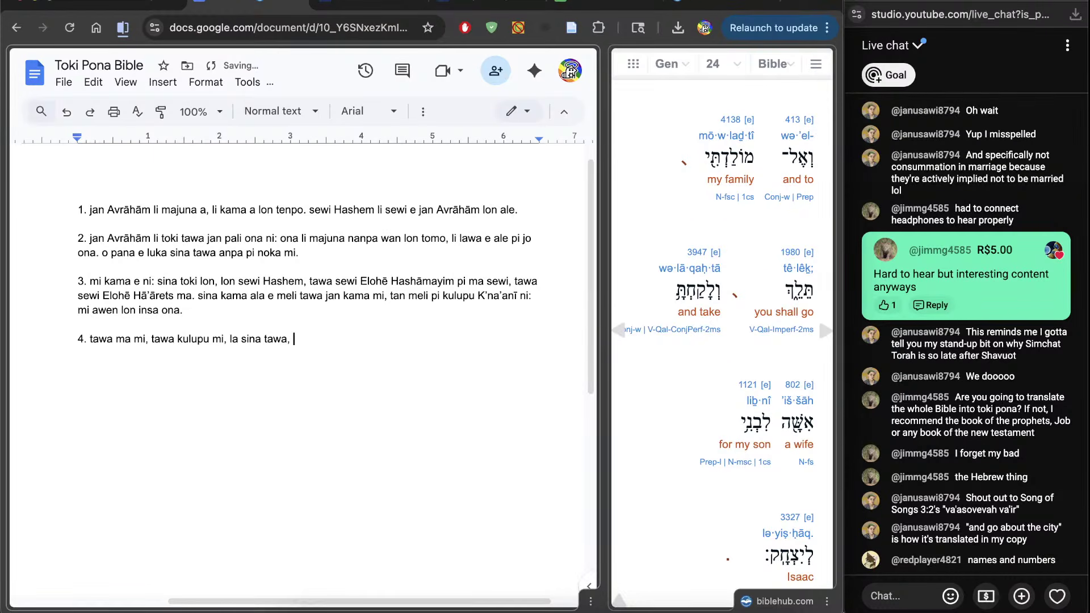
{"action": "type", "text": "li kama jo e meli tawa mij"}
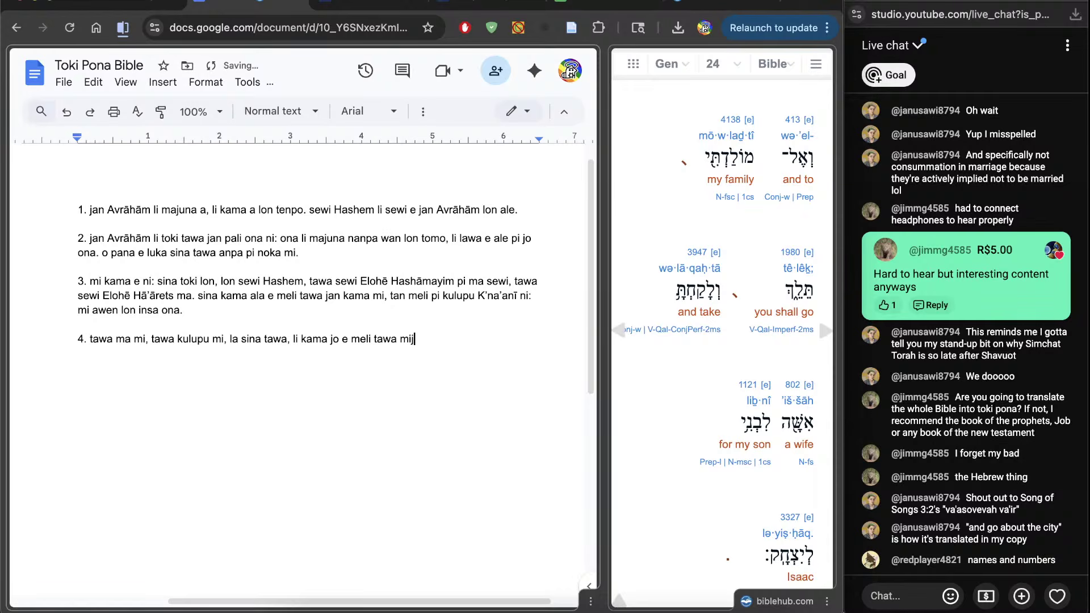
{"action": "type", "text": "e kama mi"}
Replace "jan" with "mije" in the phrase "tawa jan kama mi" in verse 3
{"action": "double_click", "coordinate": [333, 295]}
{"action": "type", "text": "mije"}
{"action": "left_click", "coordinate": [446, 366]}
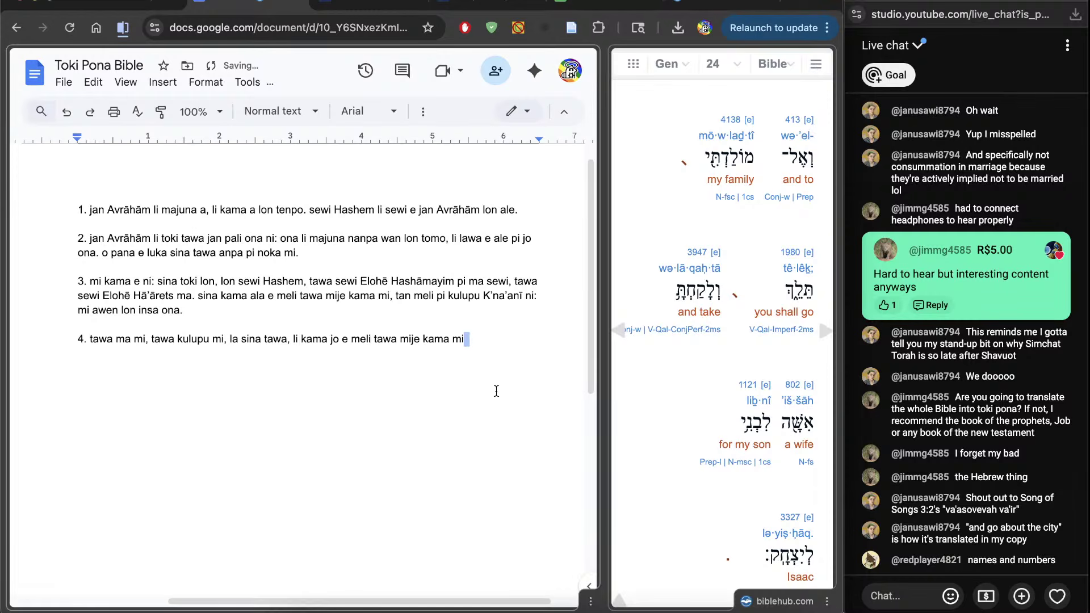
Finish verse 4 with the name "Yitskhāq" and a period
{"action": "scroll", "coordinate": [668, 526], "scroll_direction": "down", "scroll_amount": 2}
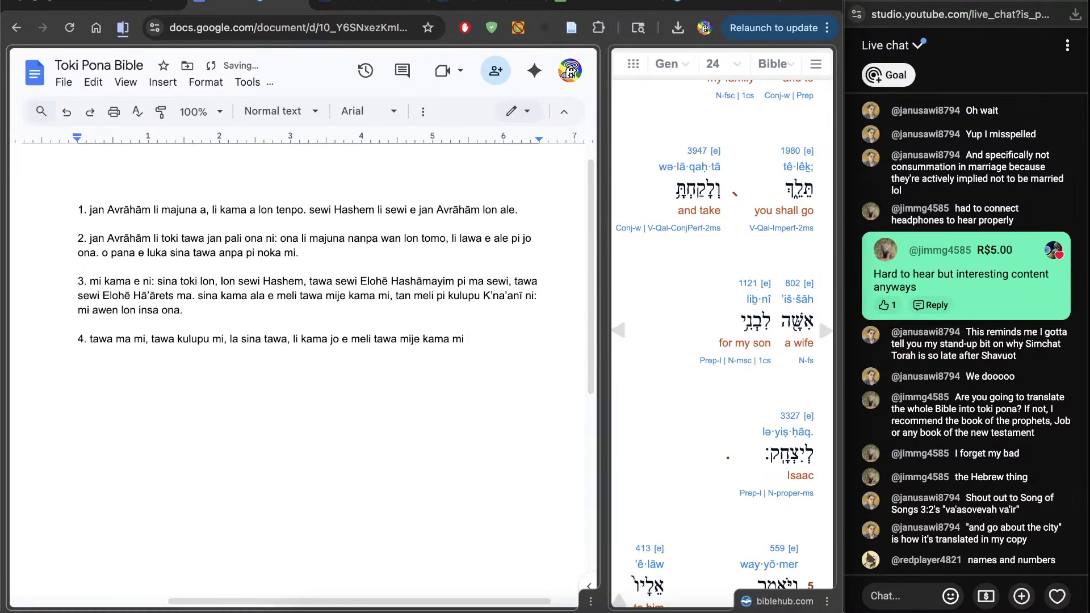
{"action": "type", "text": "Yitskhāq"}
{"action": "scroll", "coordinate": [714, 348], "scroll_direction": "down", "scroll_amount": 3}
{"action": "type", "text": "."}
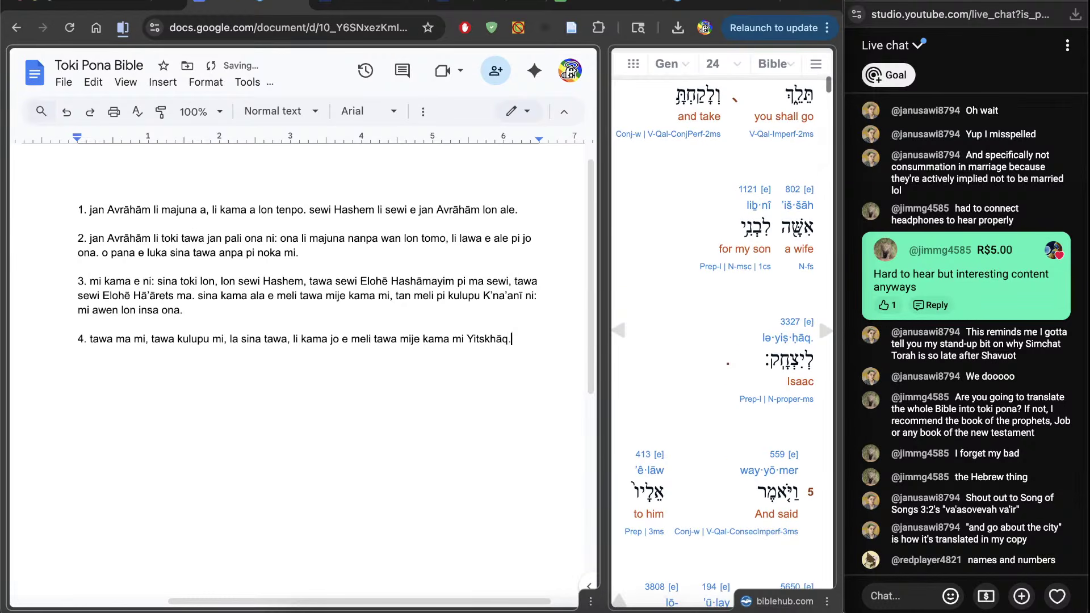
Start verse 5 as a new numbered paragraph with "jan pali li toki tawa ona."
{"action": "key", "text": "Return"}
{"action": "type", "text": "5."}
{"action": "scroll", "coordinate": [721, 480], "scroll_direction": "down", "scroll_amount": 5}
{"action": "scroll", "coordinate": [721, 478], "scroll_direction": "down", "scroll_amount": 4}
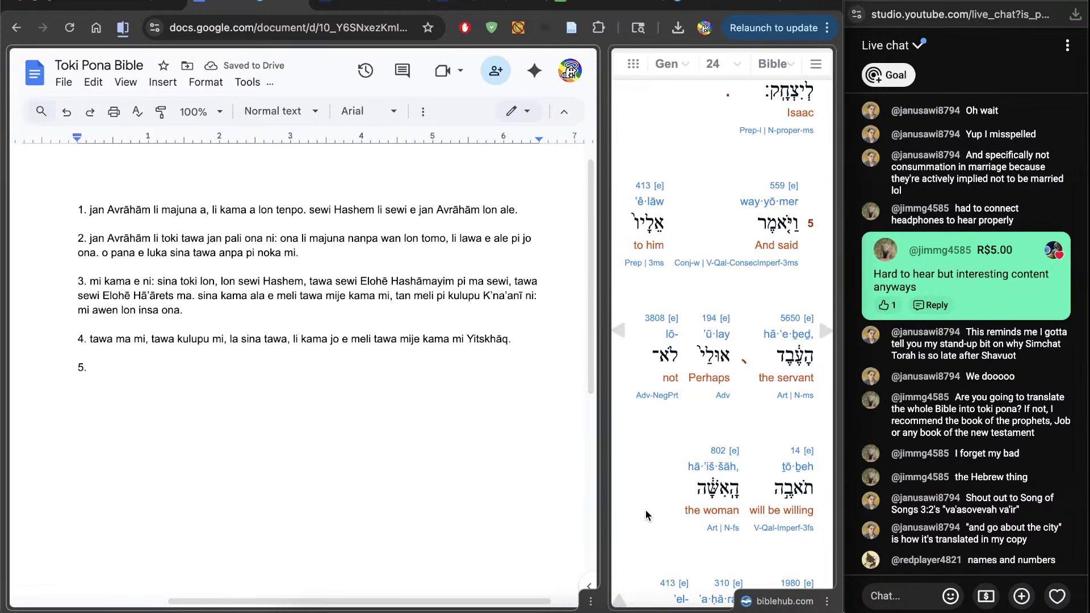
{"action": "type", "text": "jan pali li toki "}
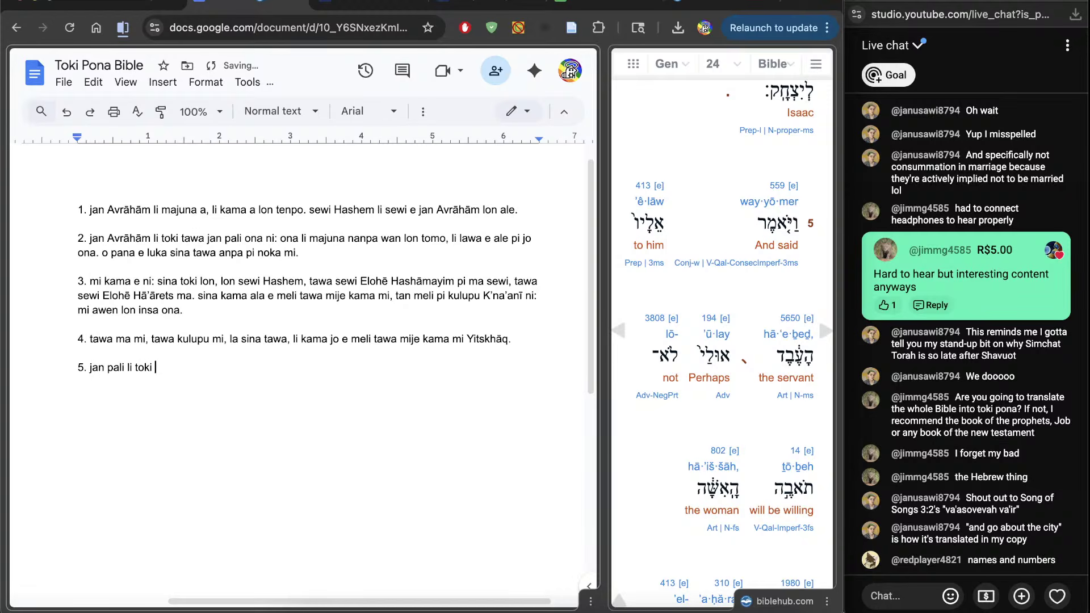
{"action": "type", "text": "tawa ona"}
{"action": "key", "text": "BackSpace"}
{"action": "type", "text": "."}
Check the lexicon entry for the Hebrew "Perhaps" (Strong's 194) and add "ken la meli li wile ala" to verse 5
{"action": "left_click", "coordinate": [709, 311]}
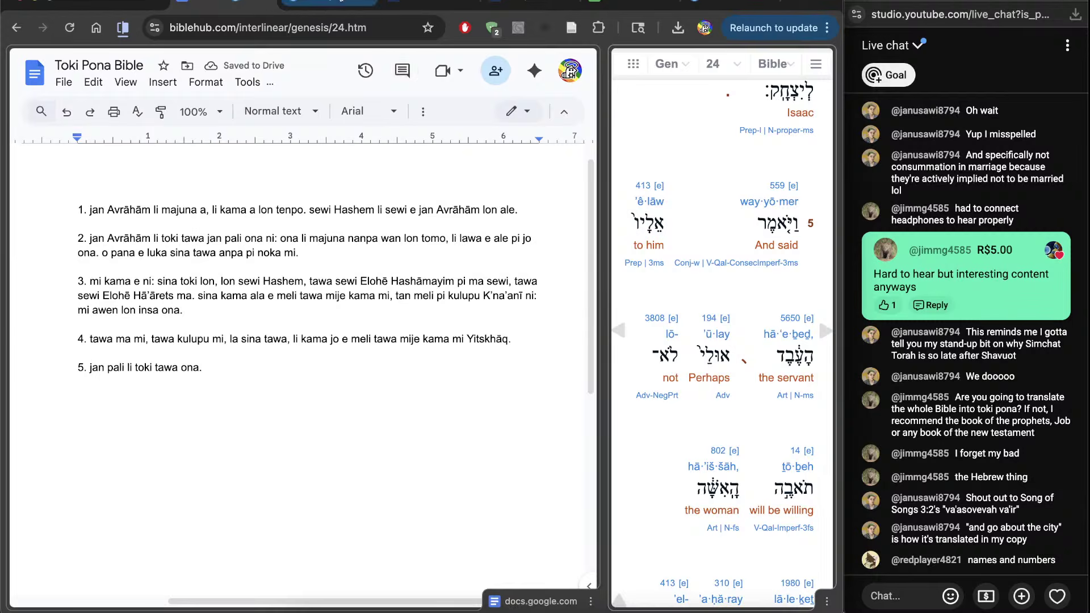
{"action": "scroll", "coordinate": [381, 420], "scroll_direction": "down", "scroll_amount": 12}
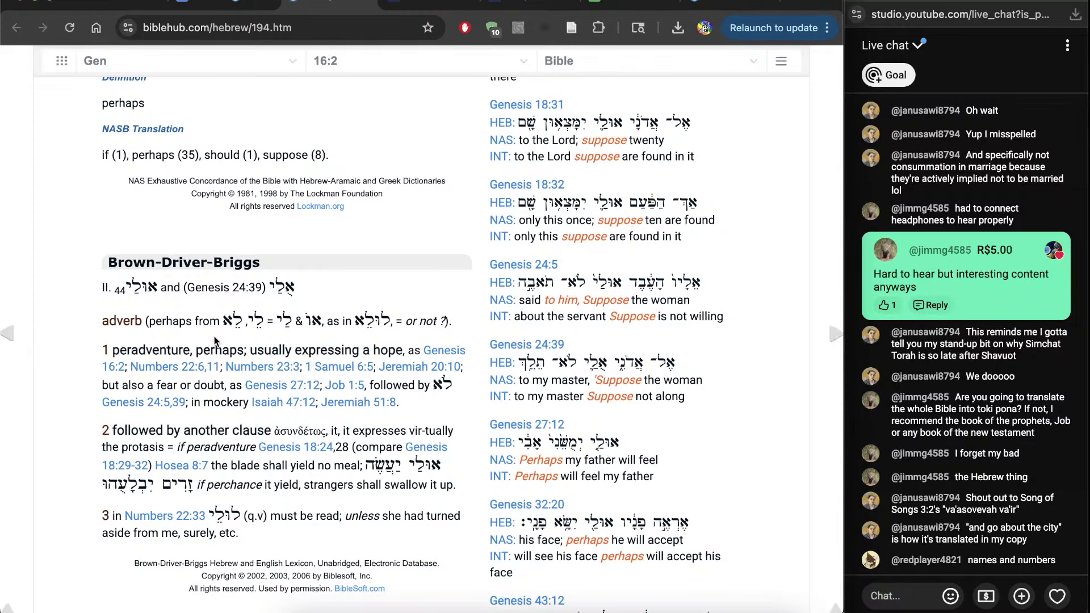
{"action": "key", "text": "ctrl+shift+Tab"}
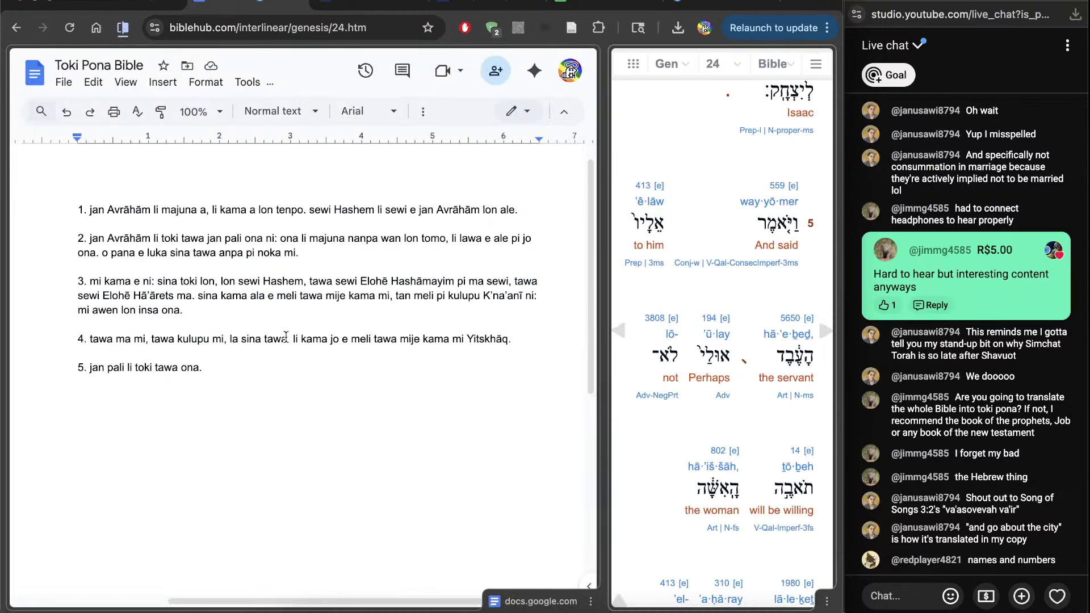
{"action": "type", "text": "ken la "}
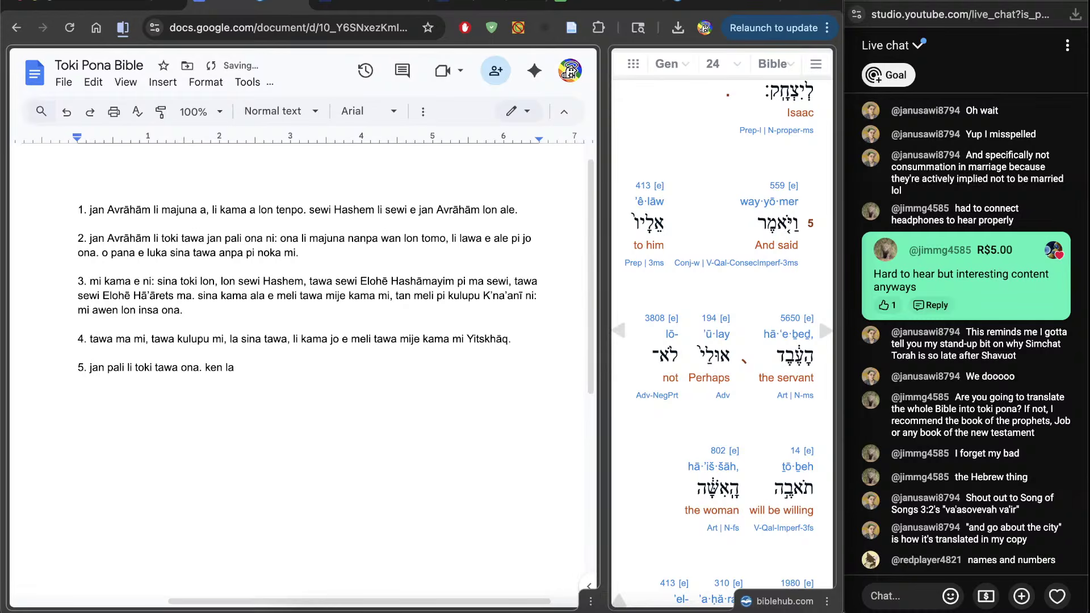
{"action": "type", "text": "meli li wile ala"}
Check the lexicon entry for the Hebrew "will be willing" (Strong's 14), and return to verse 5 in the document
{"action": "scroll", "coordinate": [660, 484], "scroll_direction": "down", "scroll_amount": 4}
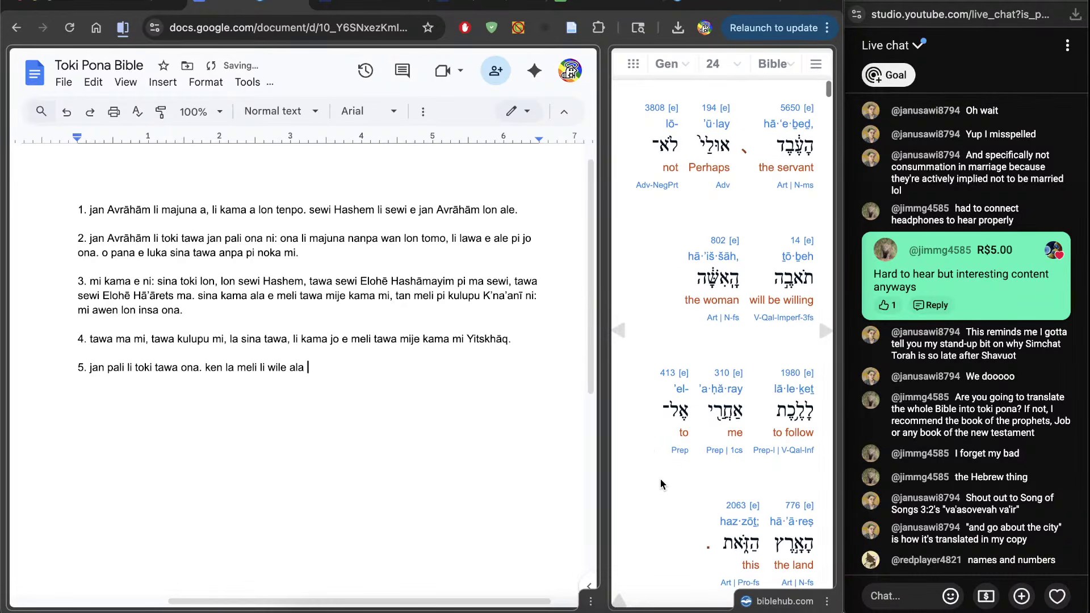
{"action": "left_click", "coordinate": [682, 216]}
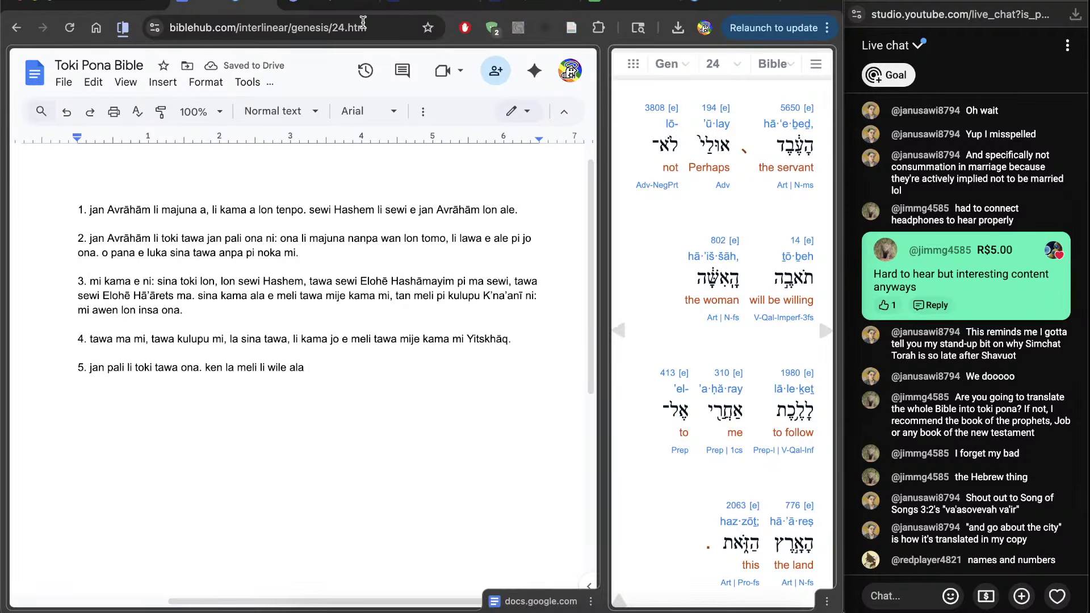
{"action": "left_click", "coordinate": [352, 4]}
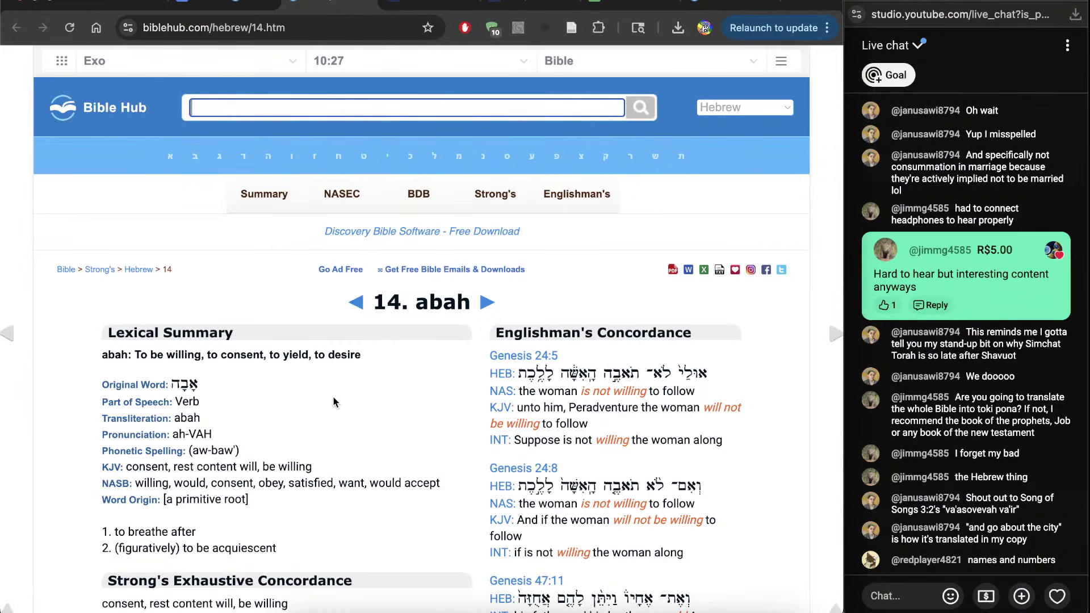
{"action": "key", "text": "ctrl+w"}
{"action": "left_click", "coordinate": [348, 413]}
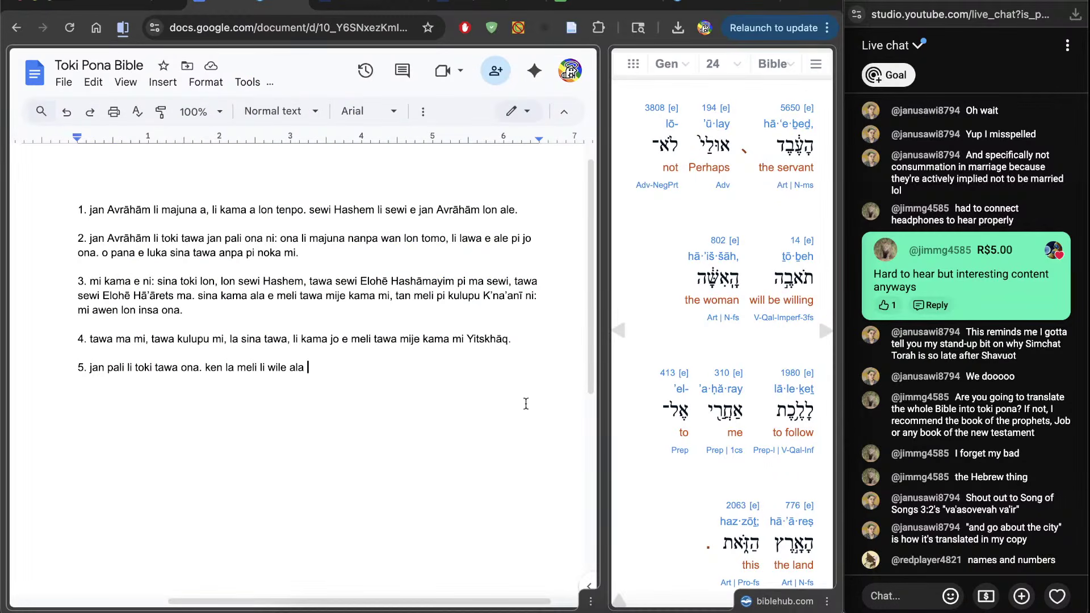
Add "tawa lon monsi mi tawa ma ni." to verse 5 for following me to this land
{"action": "scroll", "coordinate": [641, 482], "scroll_direction": "down", "scroll_amount": 2}
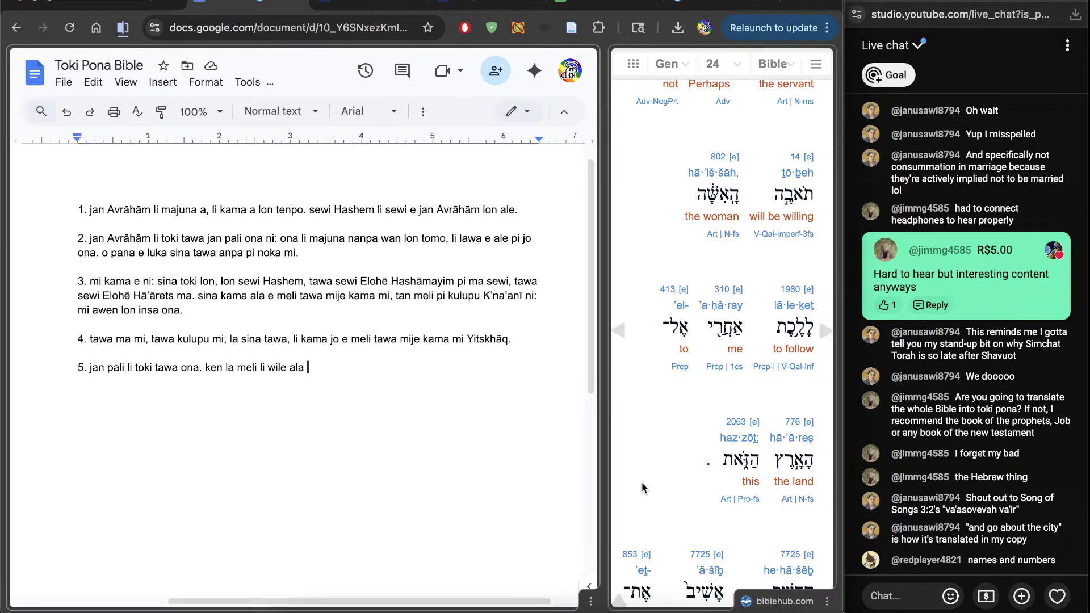
{"action": "type", "text": "tawa lon mons"}
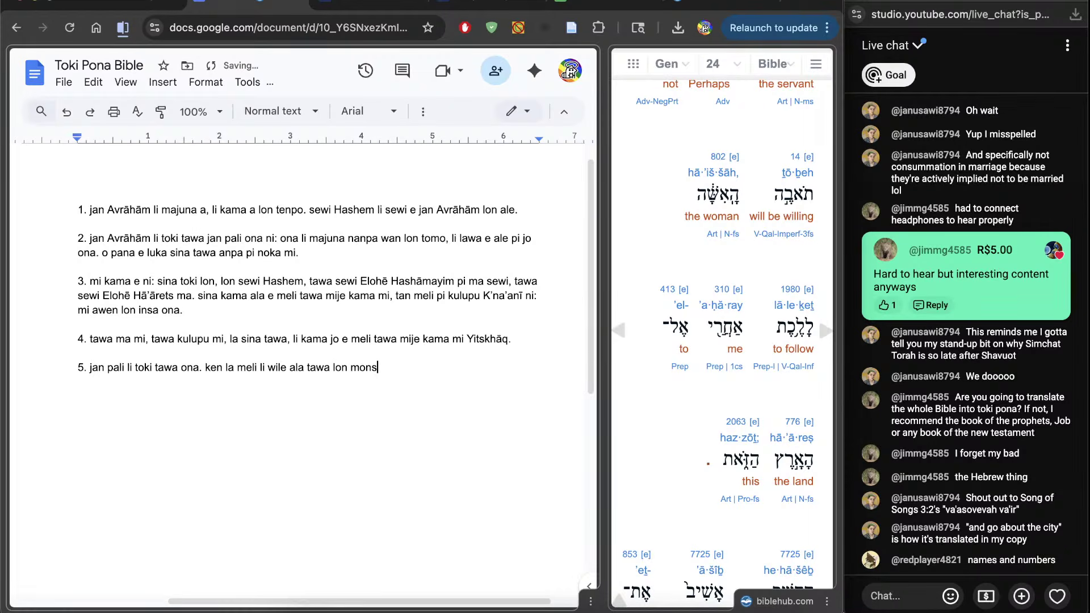
{"action": "type", "text": "i mi tawa mi a ni."}
{"action": "scroll", "coordinate": [721, 341], "scroll_direction": "down", "scroll_amount": 1}
{"action": "scroll", "coordinate": [718, 340], "scroll_direction": "down", "scroll_amount": 5}
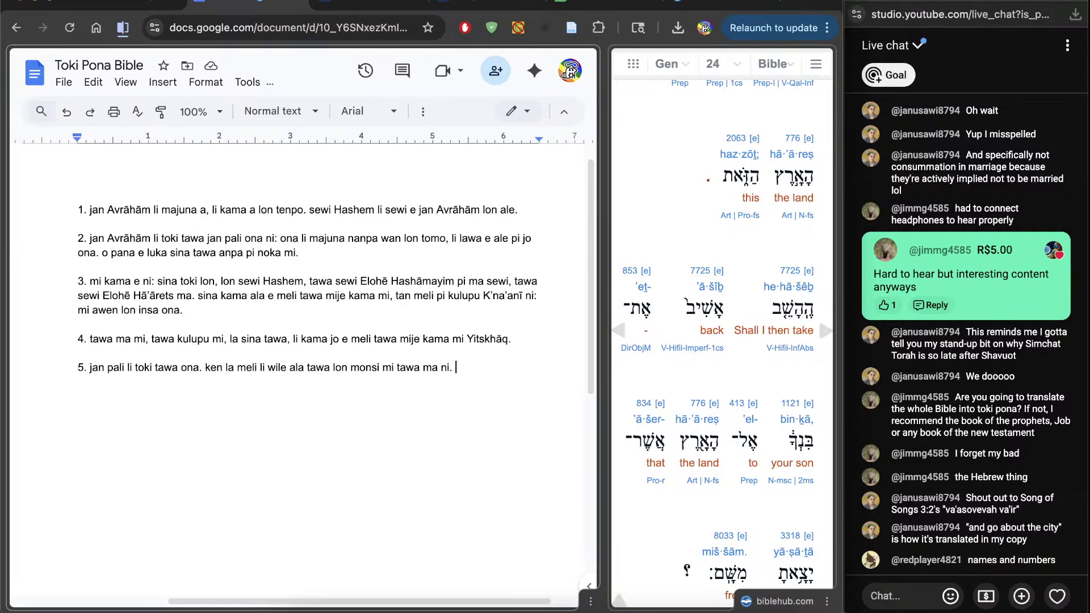
Continue verse 5 with "mi o pana sin a e mije kama sina" for taking your son back
{"action": "type", "text": "mi o"}
{"action": "scroll", "coordinate": [652, 494], "scroll_direction": "down", "scroll_amount": 1}
{"action": "type", "text": "pana sin e"}
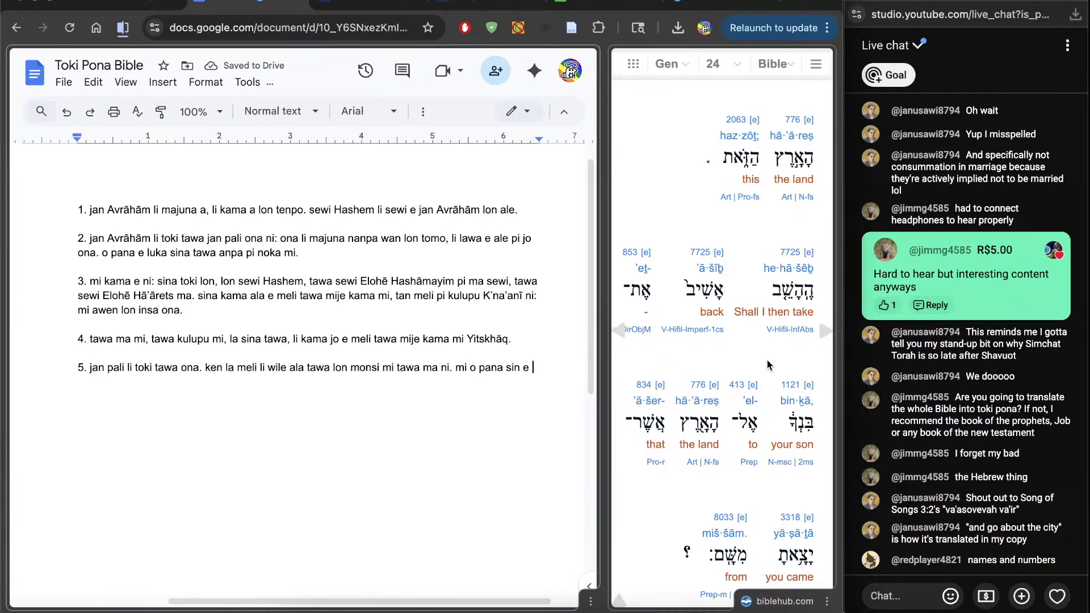
{"action": "scroll", "coordinate": [780, 351], "scroll_direction": "right", "scroll_amount": 1}
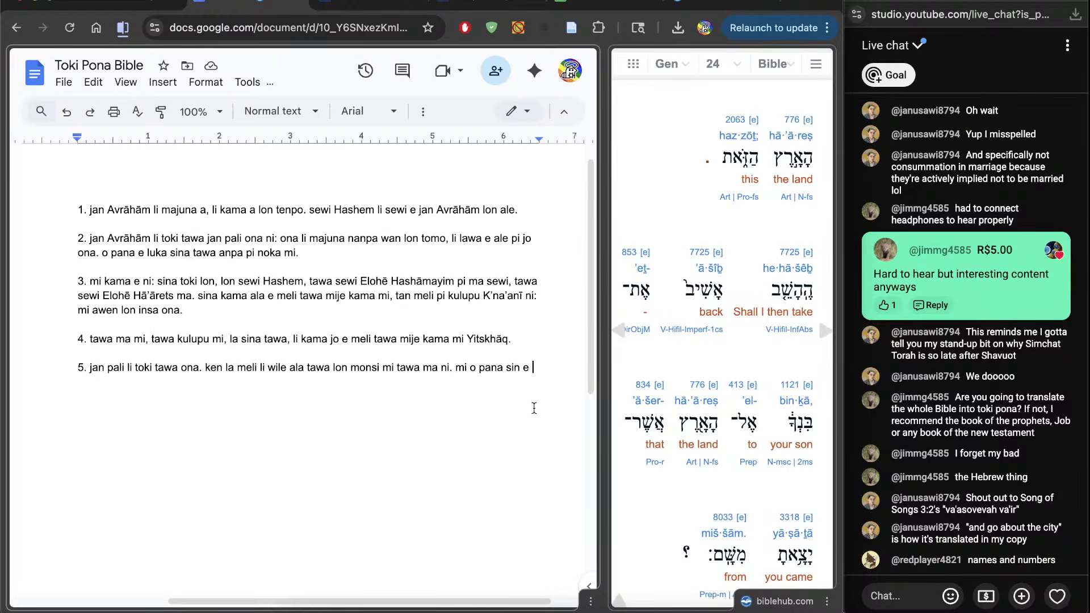
{"action": "type", "text": "e mije kama sina "}
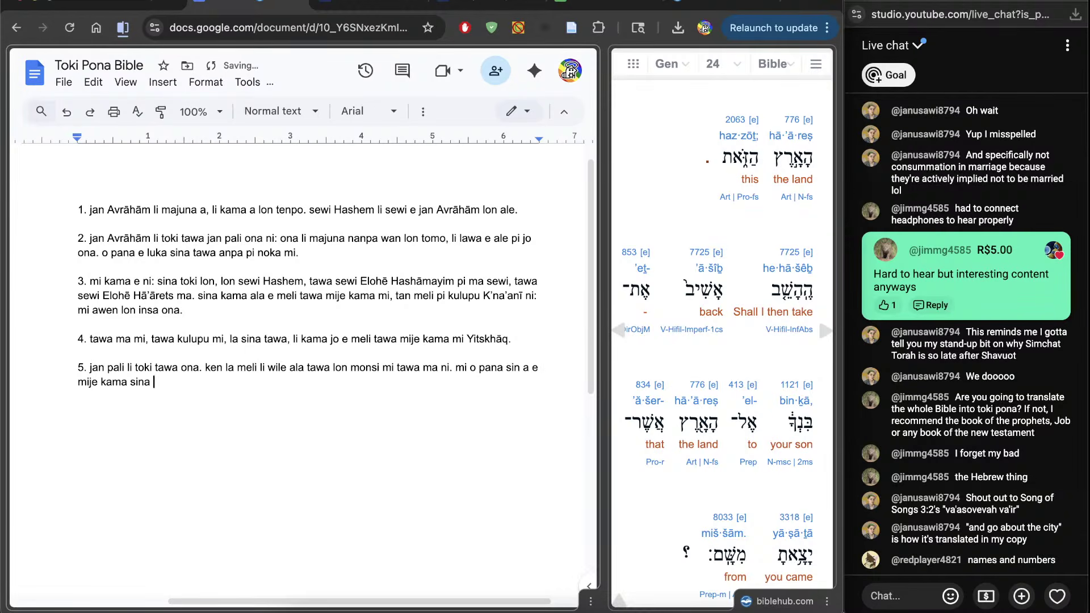
Finish verse 5 with "tawa ma ni: sina kama tan ona, anu seme?"
{"action": "type", "text": "tawa ma "}
{"action": "type", "text": "ni: sina kama t"}
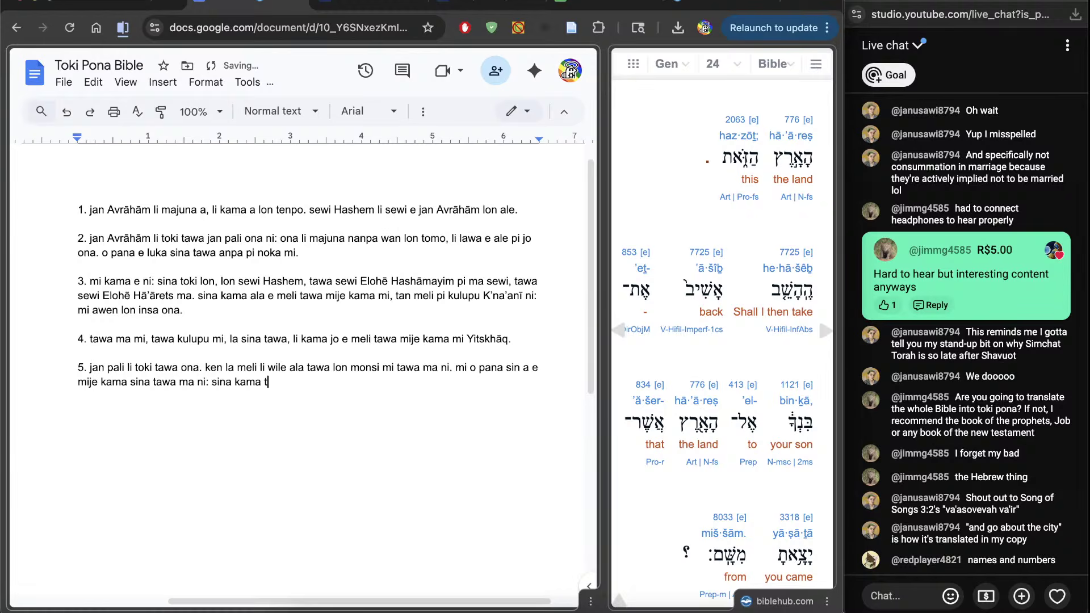
{"action": "type", "text": "an ona. anu seme"}
{"action": "left_click", "coordinate": [308, 384]}
{"action": "key", "text": "BackSpace"}
{"action": "key", "text": "BackSpace"}
{"action": "type", "text": ","}
Start verse 6 as a new numbered paragraph with "jan Avrāhām li toki tawa ona."
{"action": "scroll", "coordinate": [724, 499], "scroll_direction": "down", "scroll_amount": 6}
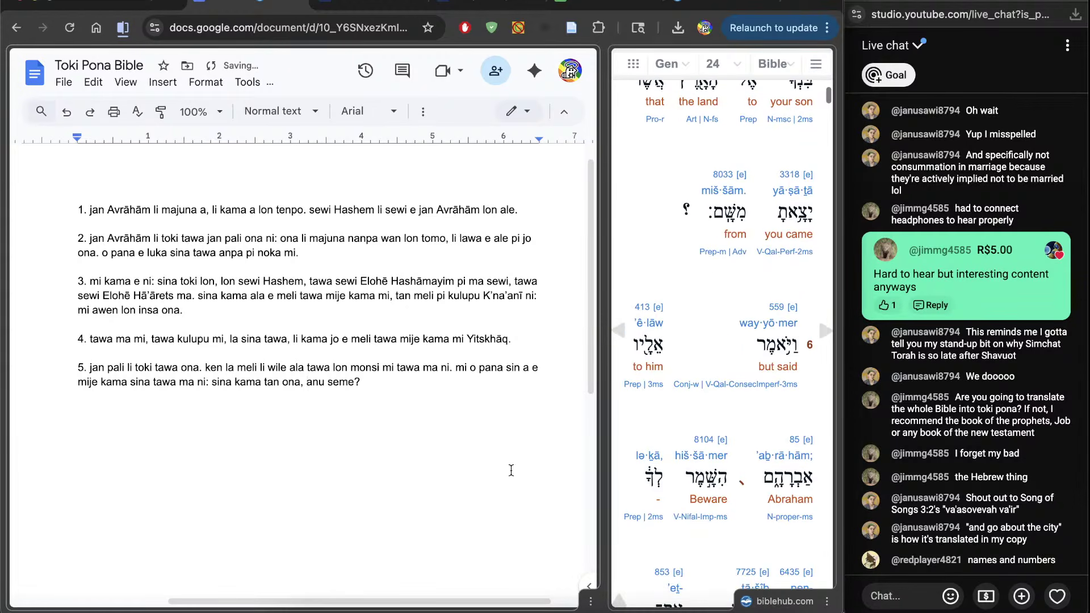
{"action": "key", "text": "End"}
{"action": "key", "text": "Return"}
{"action": "key", "text": "Return"}
{"action": "type", "text": "5"}
{"action": "scroll", "coordinate": [725, 448], "scroll_direction": "down", "scroll_amount": 2}
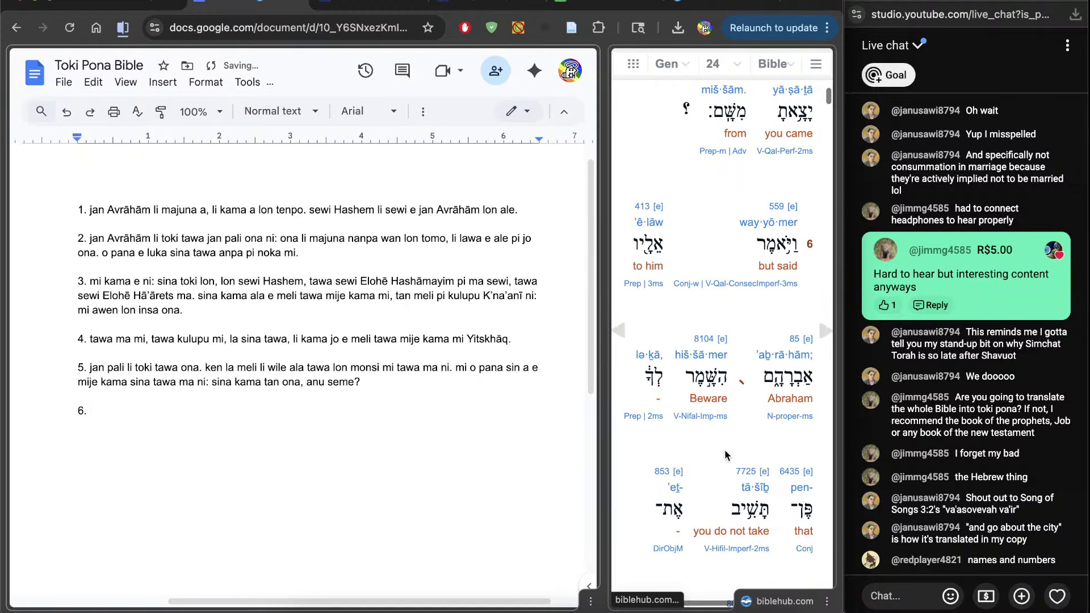
{"action": "type", "text": "jan Avr"}
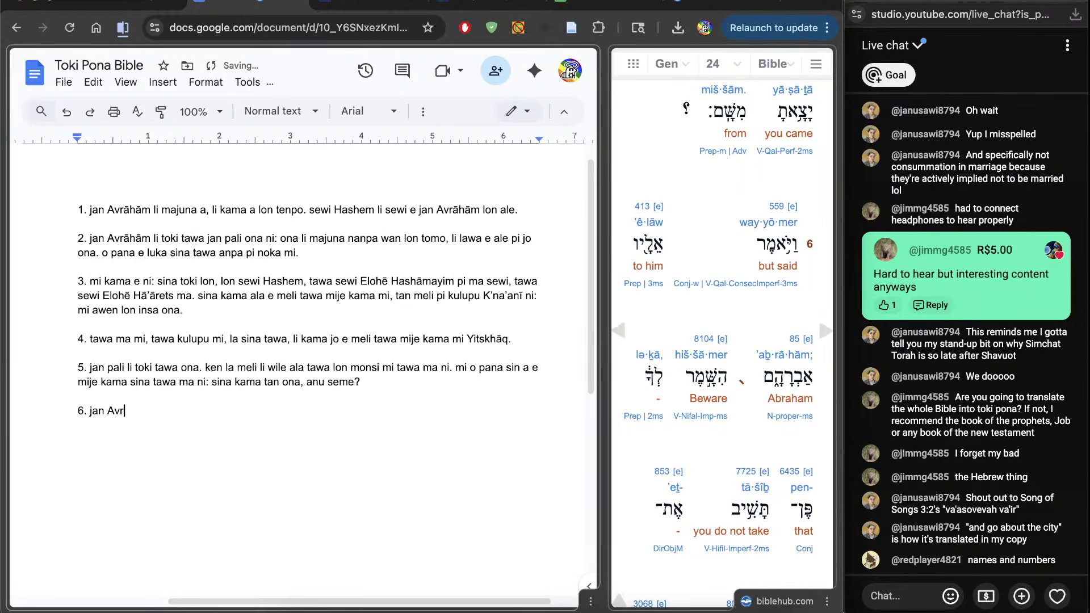
{"action": "type", "text": "āhām li toki tawa ona."}
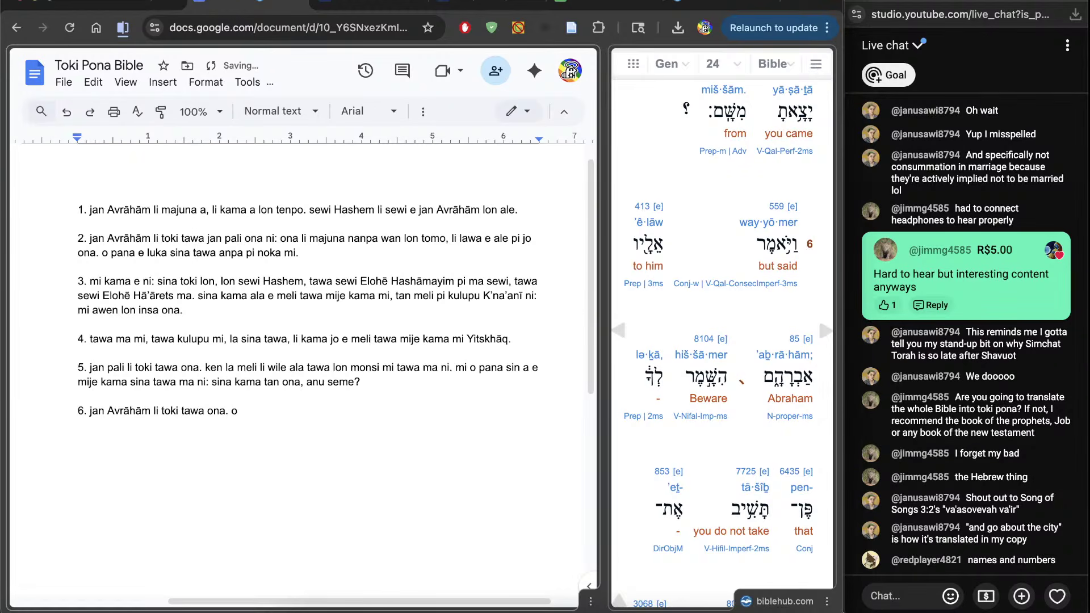
Add "o awen e sina." to verse 6 and select the Hebrew word for "Beware" in the interlinear text
{"action": "type", "text": " o awen e sina."}
{"action": "left_click_drag", "start_coordinate": [704, 377], "coordinate": [655, 377]}
{"action": "double_click", "coordinate": [707, 378]}
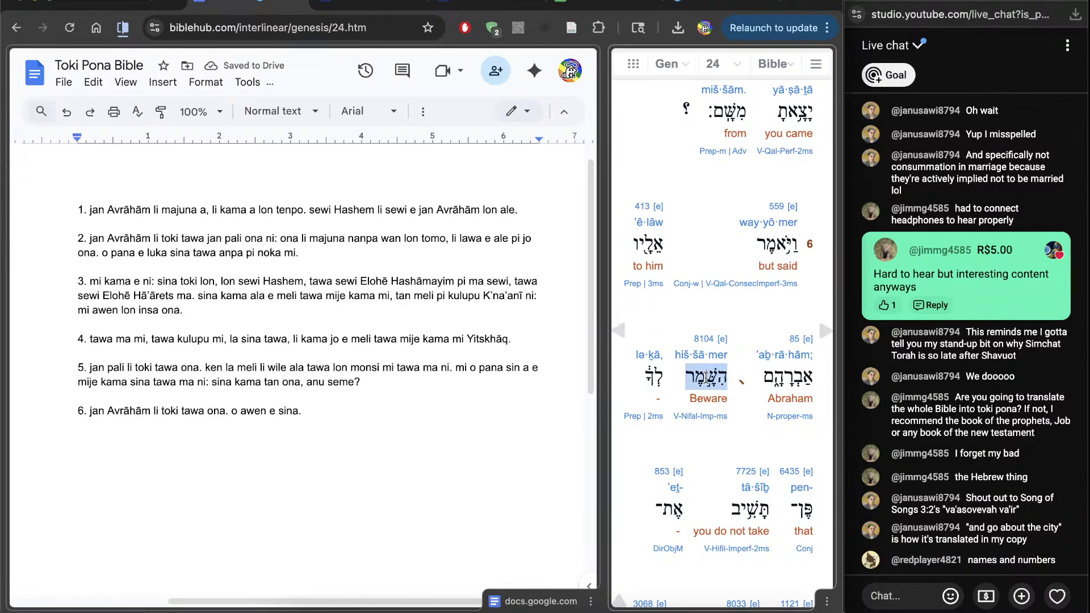
Finish verse 6 with "sina ni ala, la sina kama e mije kama mi lon ma ni."
{"action": "left_click", "coordinate": [665, 378]}
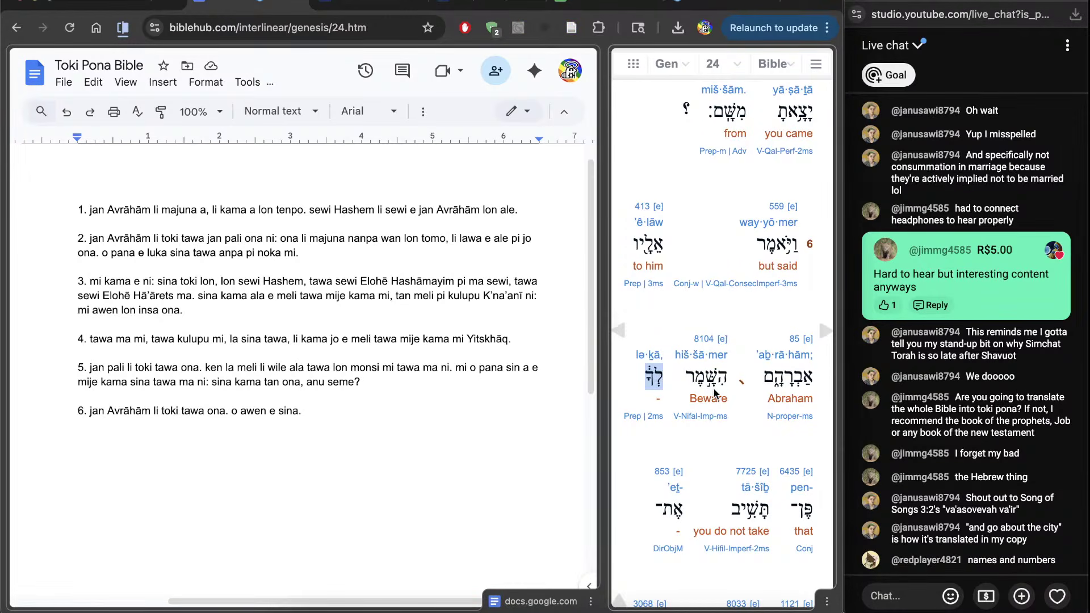
{"action": "scroll", "coordinate": [714, 392], "scroll_direction": "down", "scroll_amount": 1}
{"action": "scroll", "coordinate": [714, 389], "scroll_direction": "down", "scroll_amount": 3}
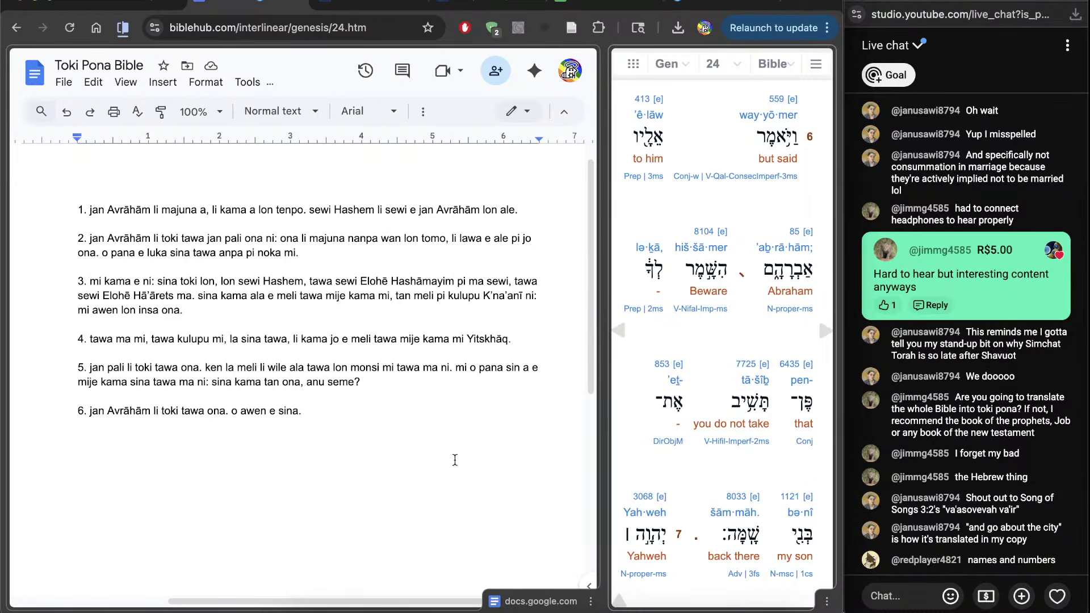
{"action": "scroll", "coordinate": [770, 452], "scroll_direction": "down", "scroll_amount": 2}
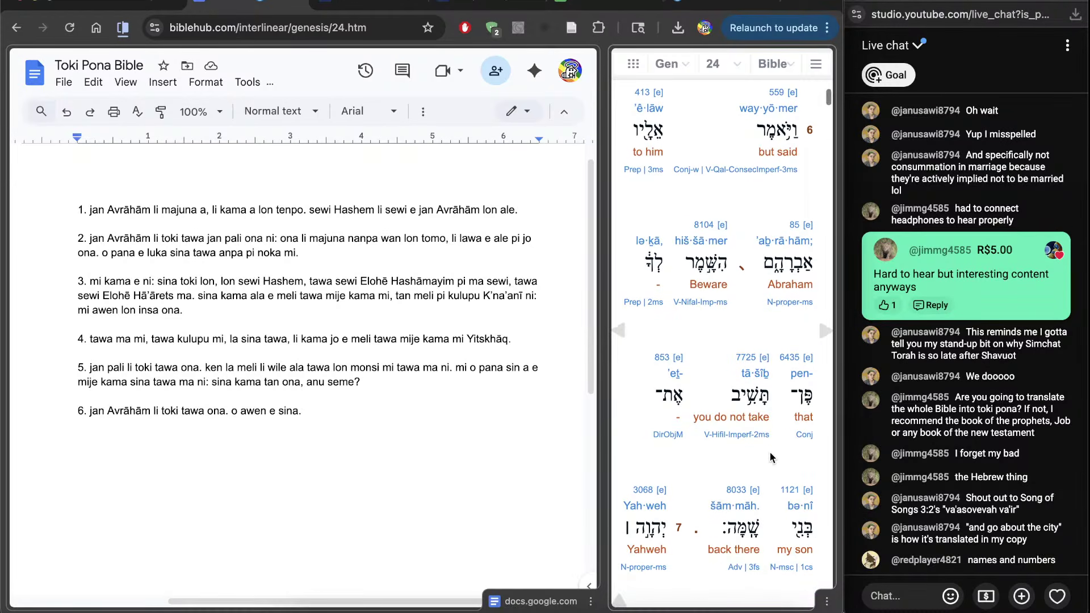
{"action": "left_click", "coordinate": [506, 449]}
{"action": "type", "text": "sina ni ala, "}
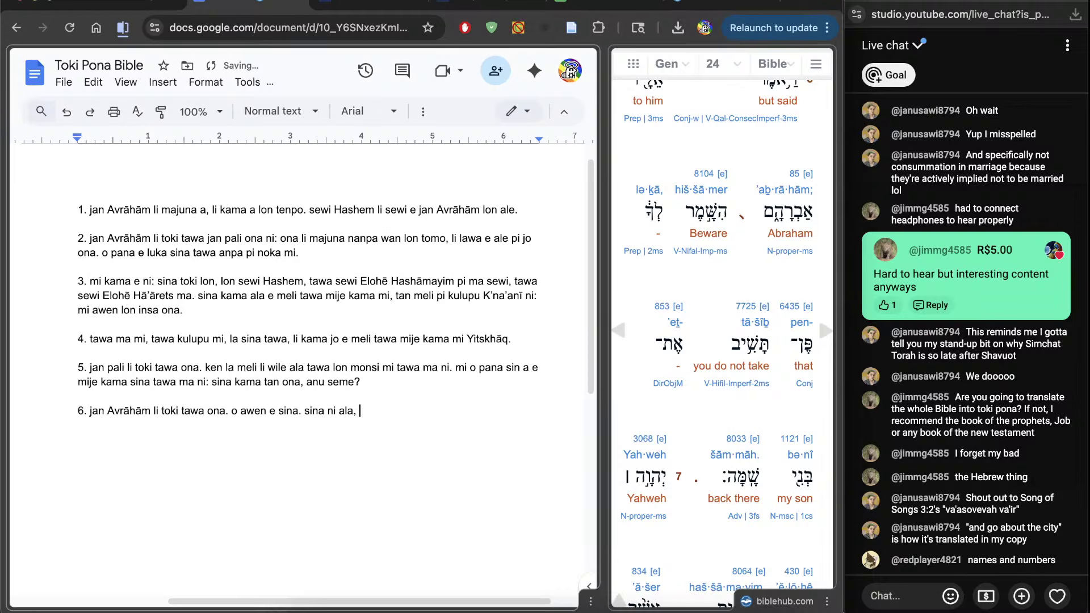
{"action": "type", "text": "la sina kama e mije k"}
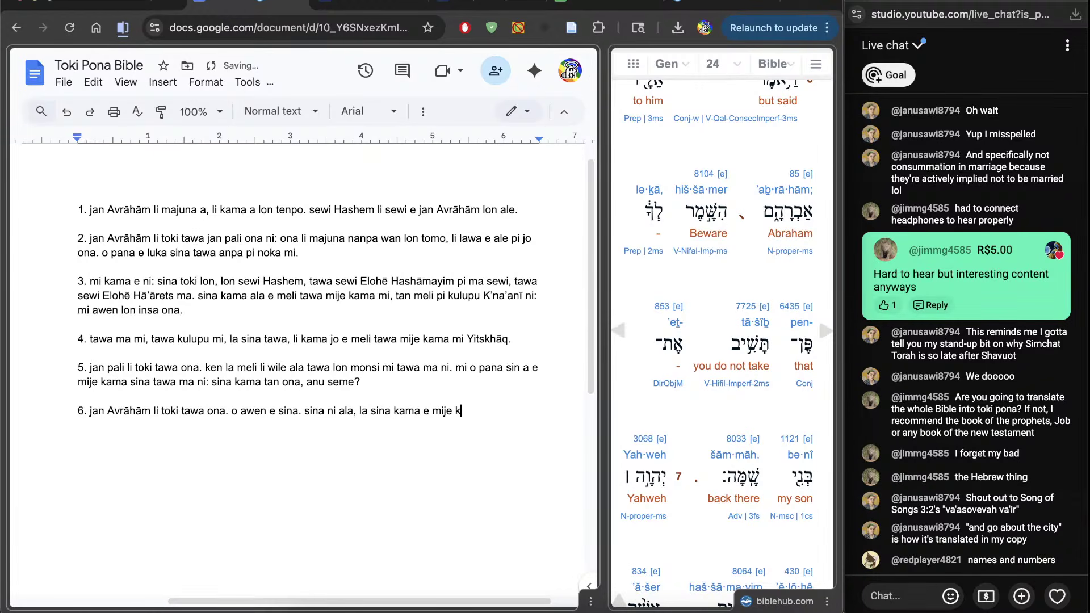
{"action": "type", "text": "ama mi lon ma ni"}
Start verse 7 as a new numbered paragraph with "sewi Hashem Elohē Hashāmayim pi ma sewi"
{"action": "scroll", "coordinate": [335, 310], "scroll_direction": "down", "scroll_amount": 1}
{"action": "type", "text": "s"}
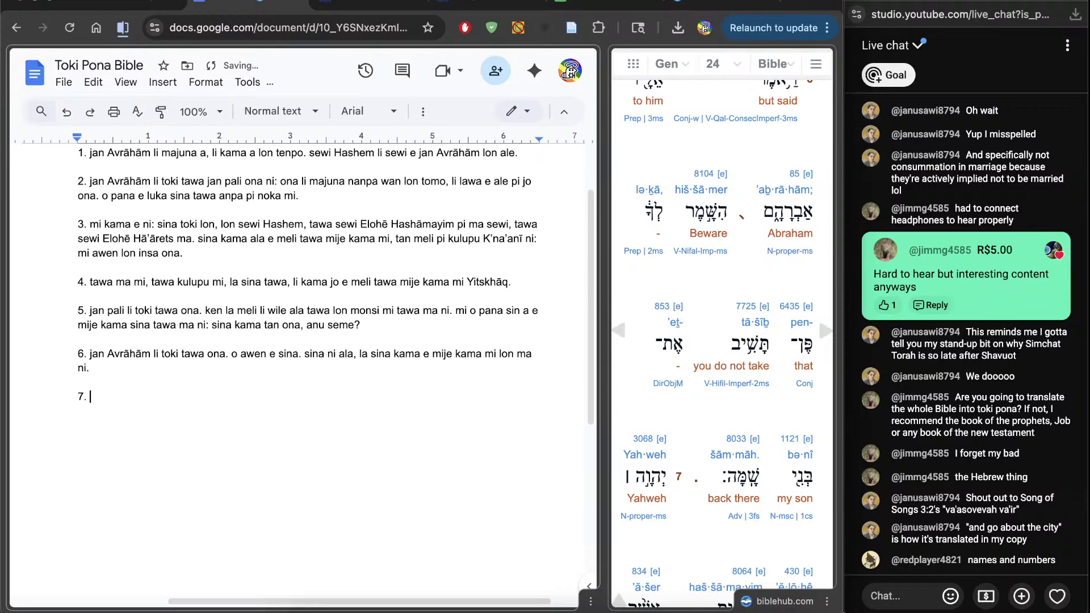
{"action": "scroll", "coordinate": [697, 528], "scroll_direction": "down", "scroll_amount": 5}
{"action": "type", "text": "ewi H"}
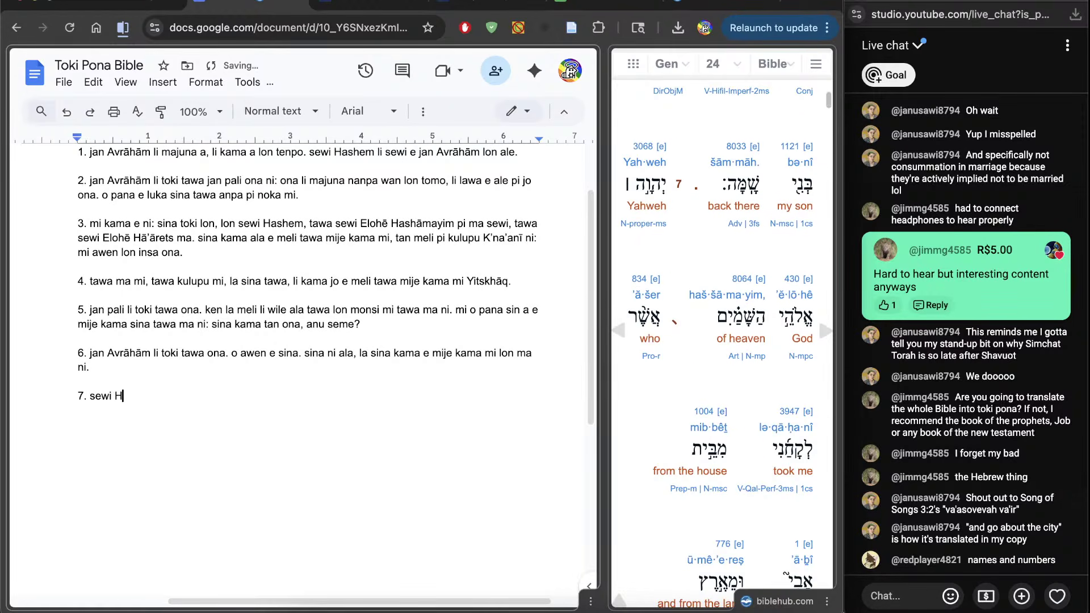
{"action": "type", "text": "ashem Eloh"}
{"action": "type", "text": "ē Hashāmayim"}
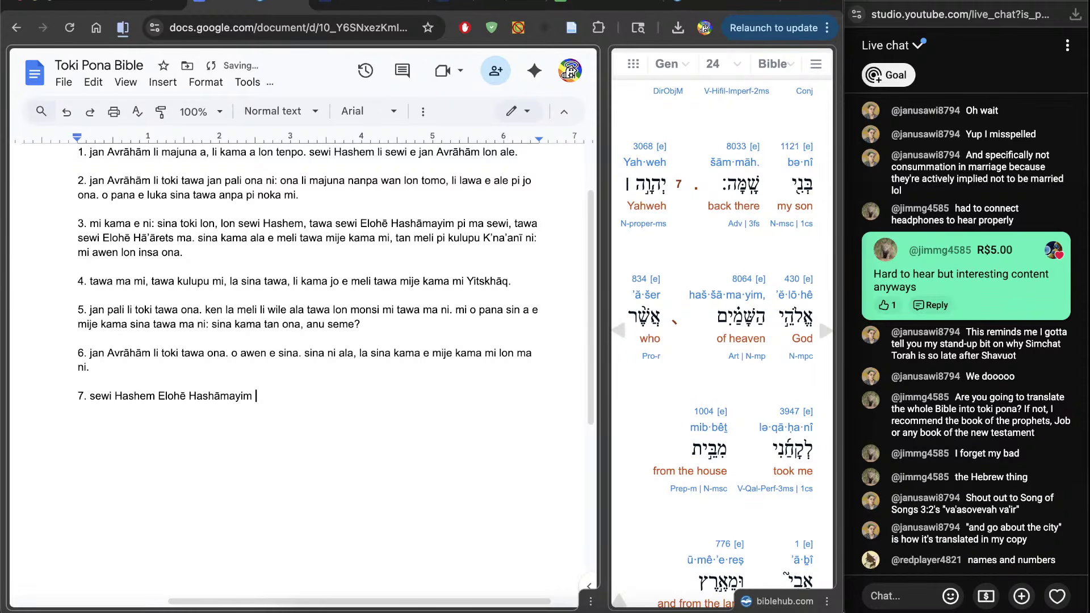
{"action": "type", "text": " pi ma sewi"}
Continue verse 7 with "li kama e mi tan tomo pi mama mi, tan" for being taken from the father's house
{"action": "scroll", "coordinate": [659, 513], "scroll_direction": "down", "scroll_amount": 2}
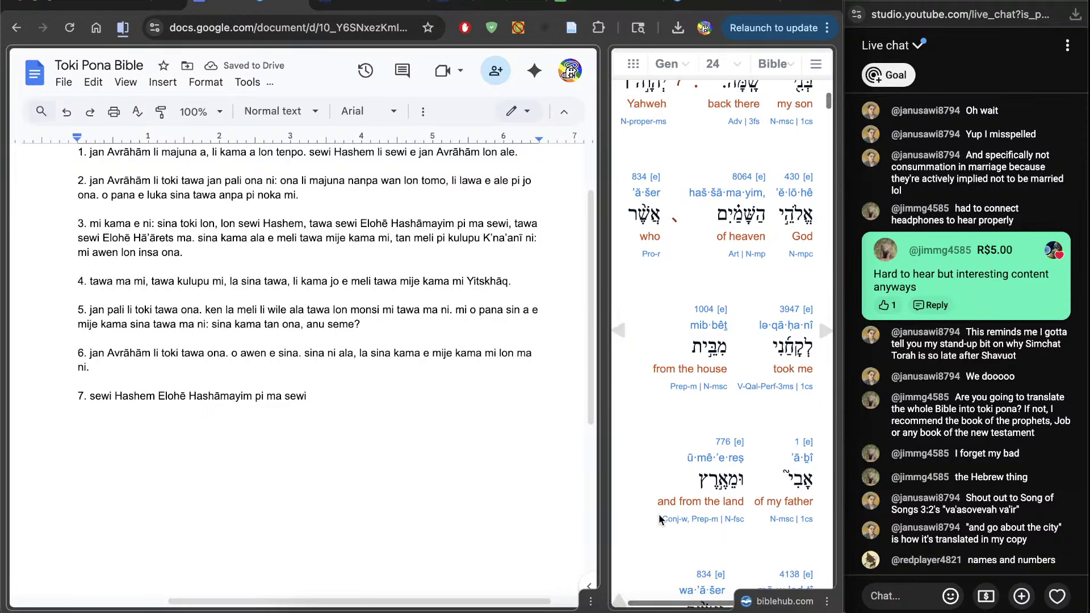
{"action": "type", "text": "li k"}
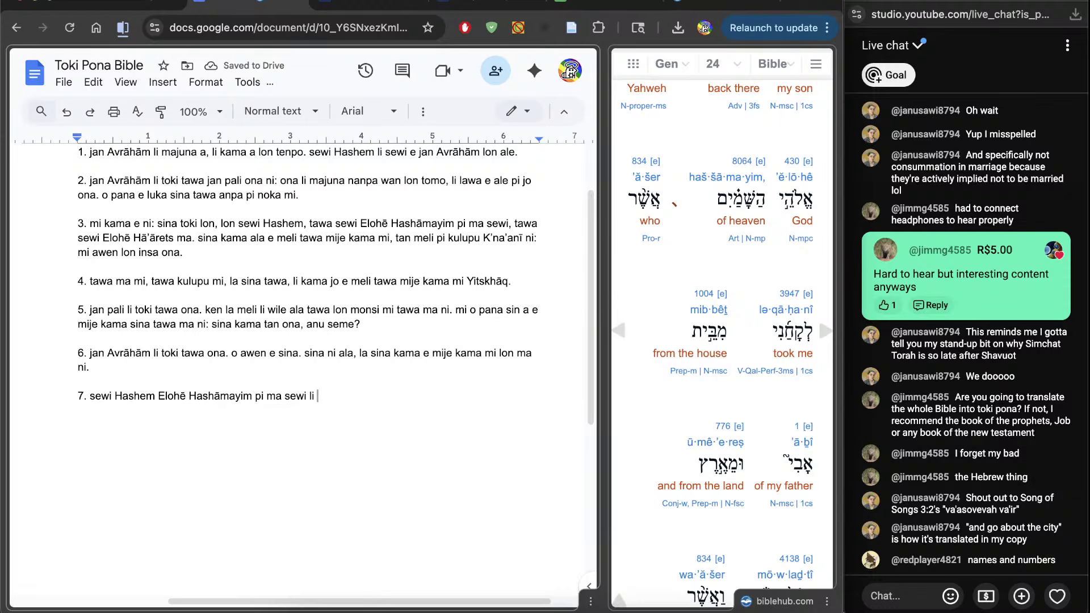
{"action": "type", "text": "kama e mi "}
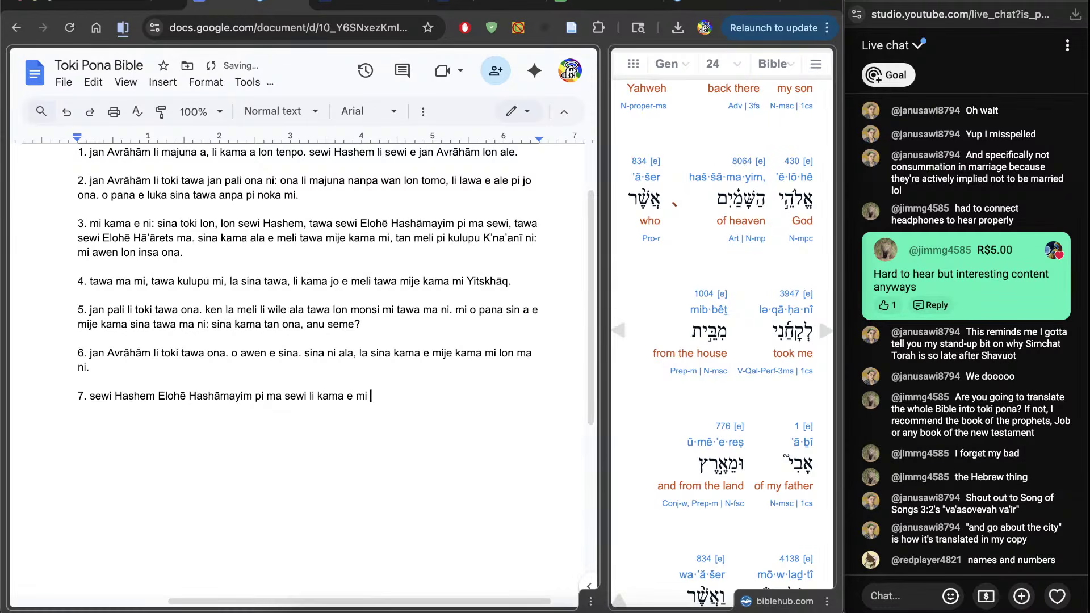
{"action": "type", "text": "tan tomo pi mama mi, tan"}
Add "ma pi kulupu mi" to verse 7 for the land of my family
{"action": "scroll", "coordinate": [721, 341], "scroll_direction": "down", "scroll_amount": 3}
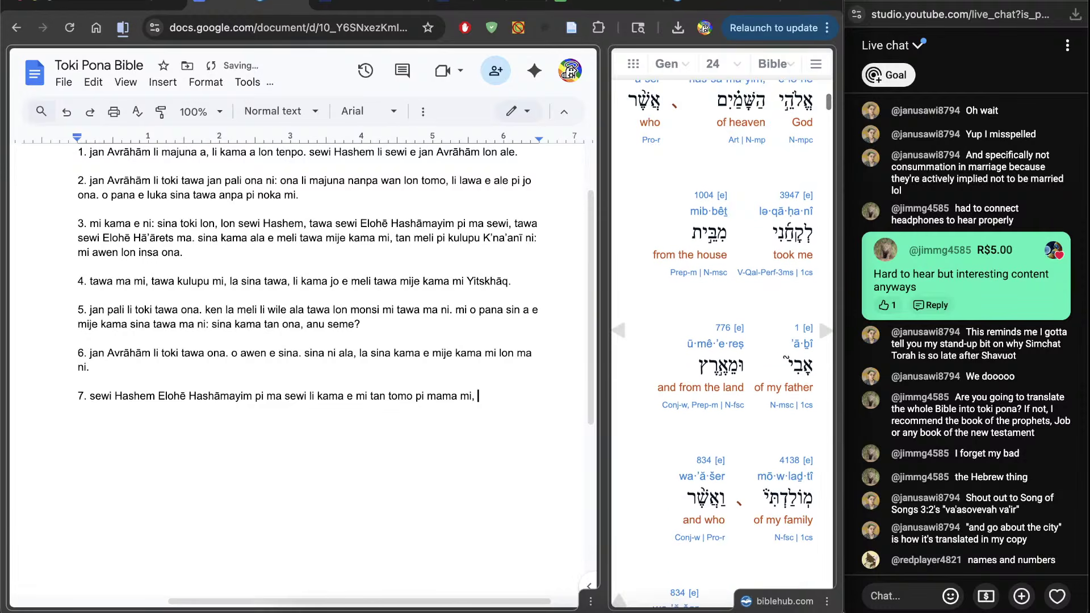
{"action": "type", "text": "ma pi mama"}
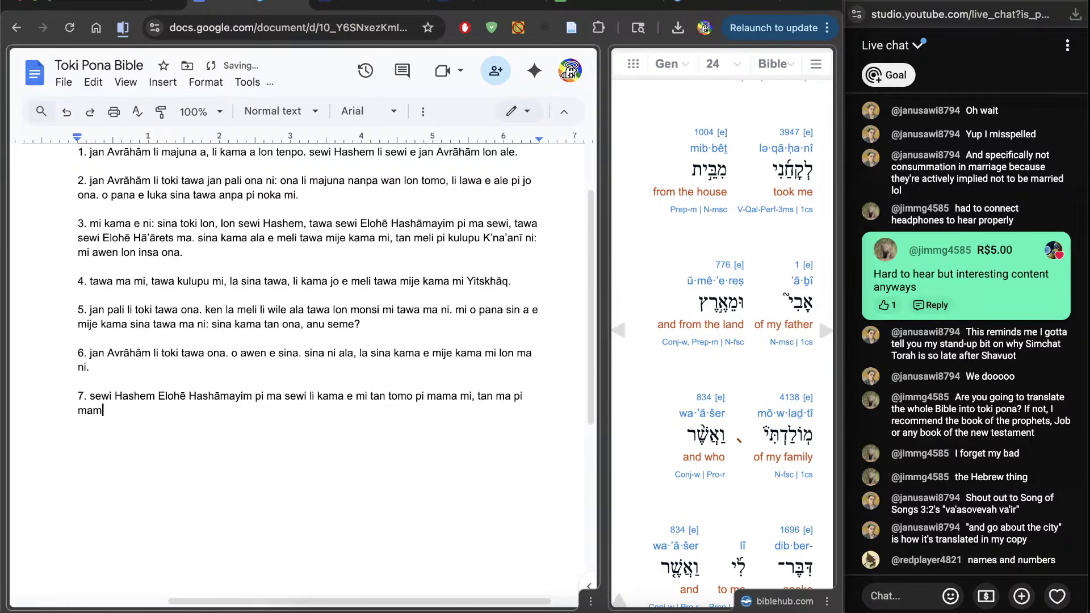
{"action": "key", "text": "BackSpace"}
{"action": "key", "text": "BackSpace"}
{"action": "key", "text": "BackSpace"}
{"action": "type", "text": "kulupu m"}
{"action": "scroll", "coordinate": [722, 341], "scroll_direction": "down", "scroll_amount": 3}
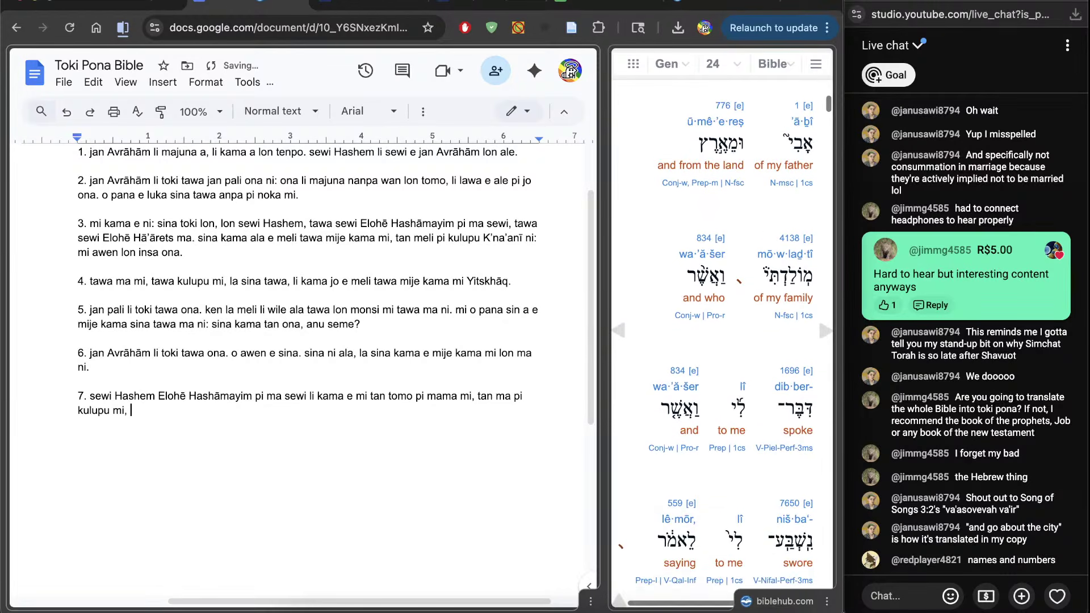
Continue verse 7 with "li toki tawa mi li toki lon e ni tawa mi:" for God speaking and swearing
{"action": "type", "text": "i, li toki tawa mi li"}
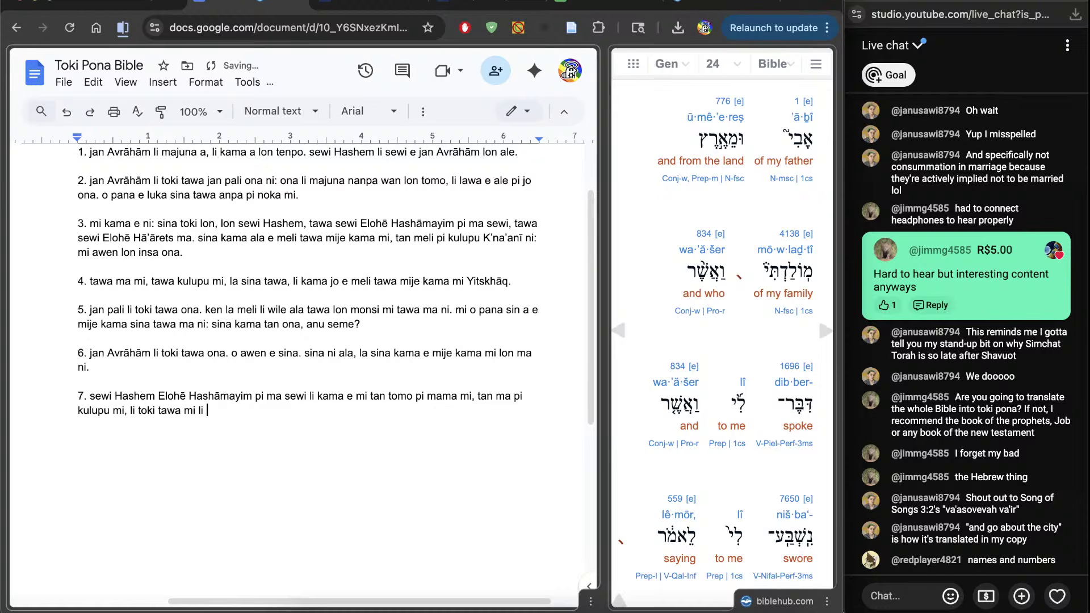
{"action": "scroll", "coordinate": [645, 506], "scroll_direction": "down", "scroll_amount": 3}
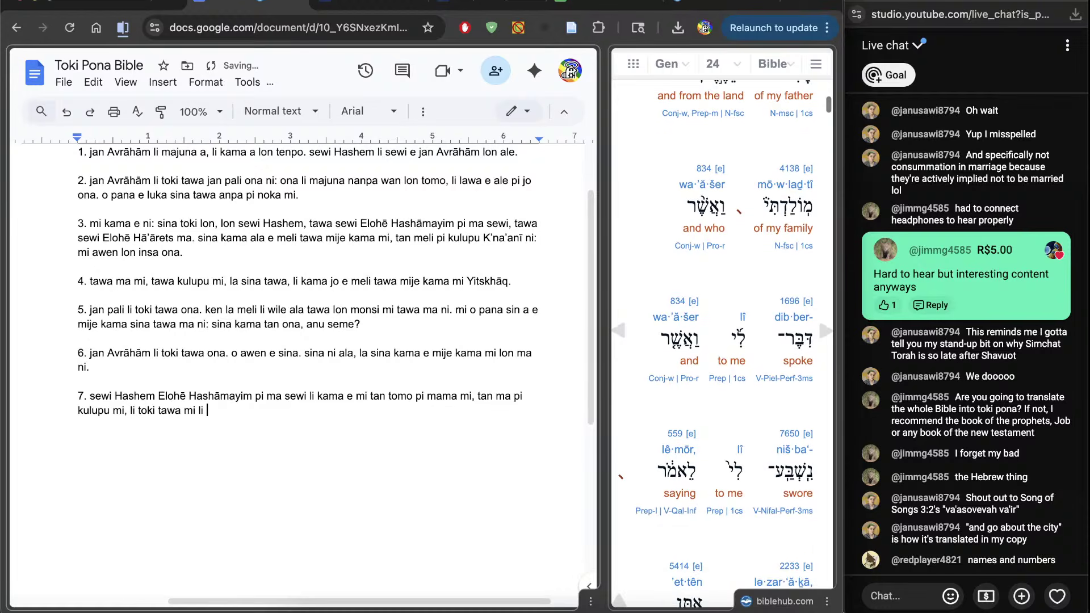
{"action": "type", "text": "i toki "}
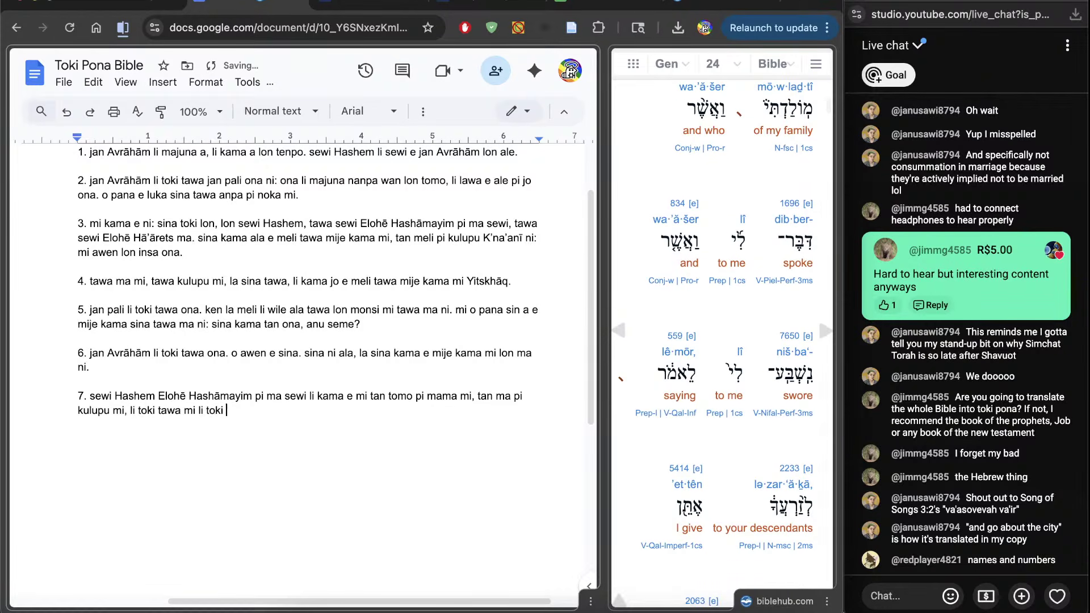
{"action": "type", "text": "lon e ni tawa mi:"}
{"action": "scroll", "coordinate": [633, 513], "scroll_direction": "down", "scroll_amount": 3}
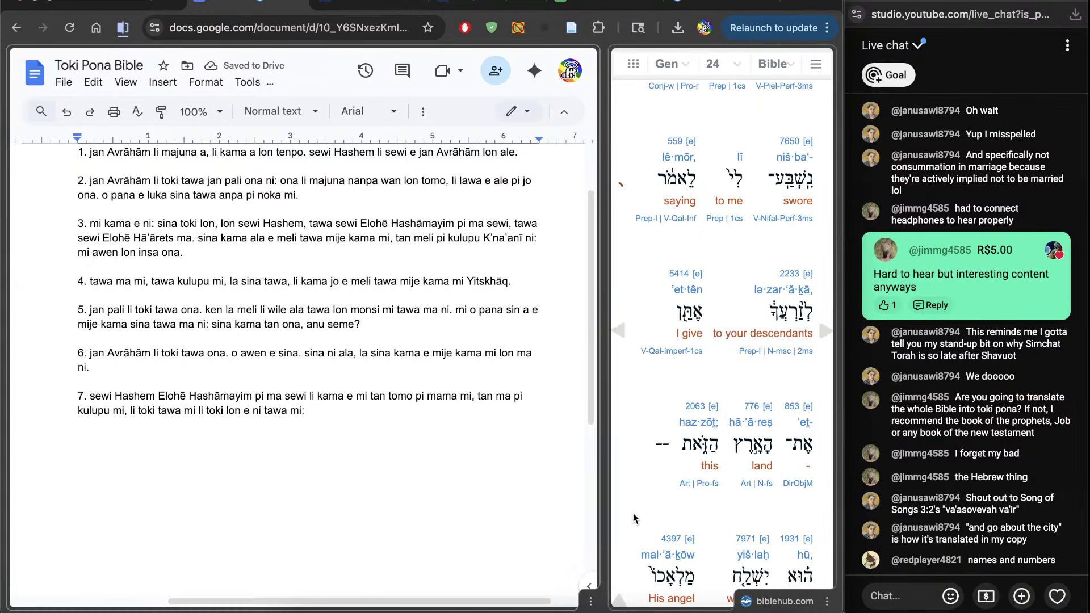
Add the promise "tawa kama sina, la mi pana e ma ni." to verse 7
{"action": "type", "text": "i: tawa kama sina, "}
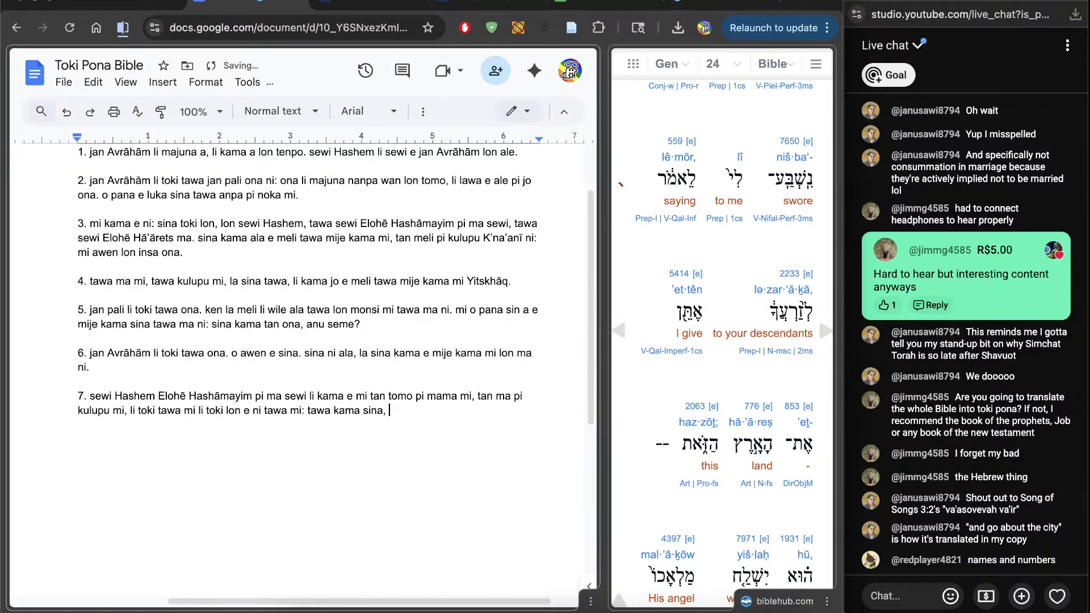
{"action": "type", "text": "la mi pana e ma ni"}
{"action": "scroll", "coordinate": [726, 570], "scroll_direction": "down", "scroll_amount": 3}
{"action": "type", "text": "."}
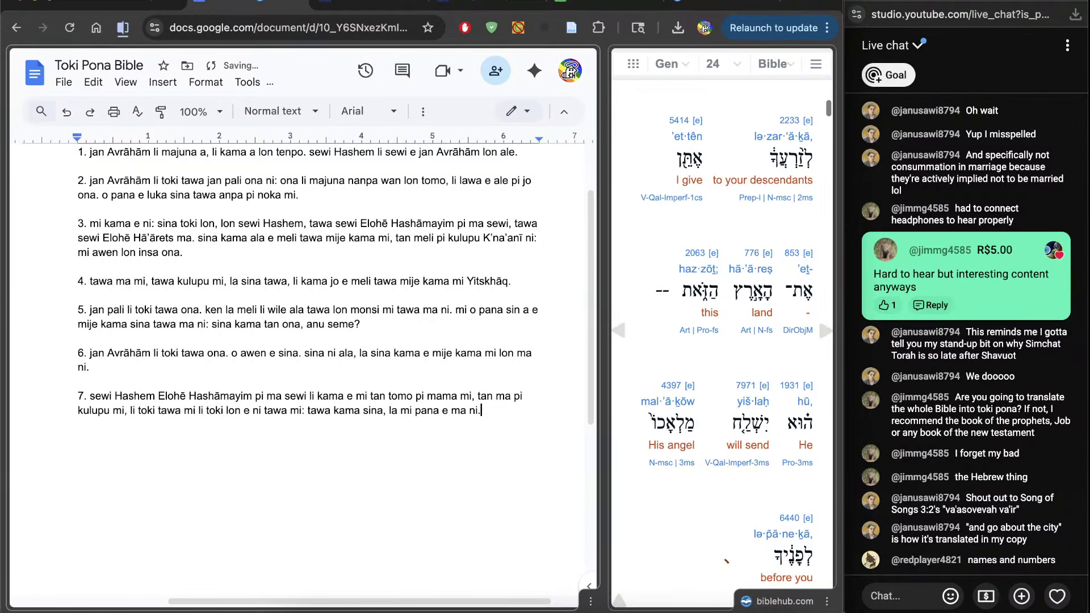
Add the sentence "ona li pana e jan ona pi pana sona tawa sinpin sina." to verse 7
{"action": "type", "text": " ona li pana e"}
{"action": "scroll", "coordinate": [634, 515], "scroll_direction": "down", "scroll_amount": 3}
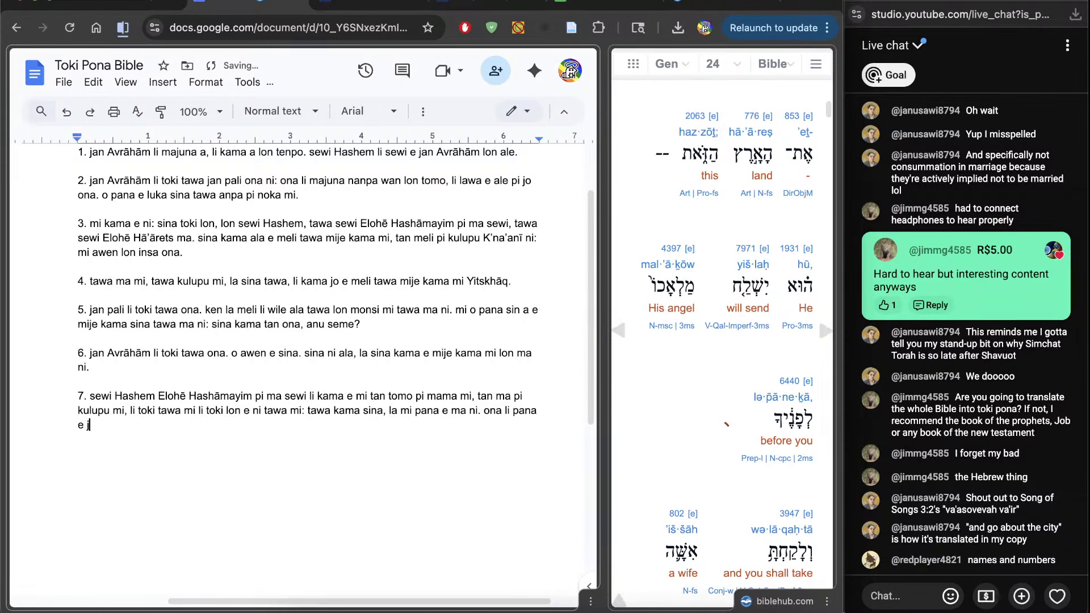
{"action": "type", "text": "jan ona pi pana sona lo"}
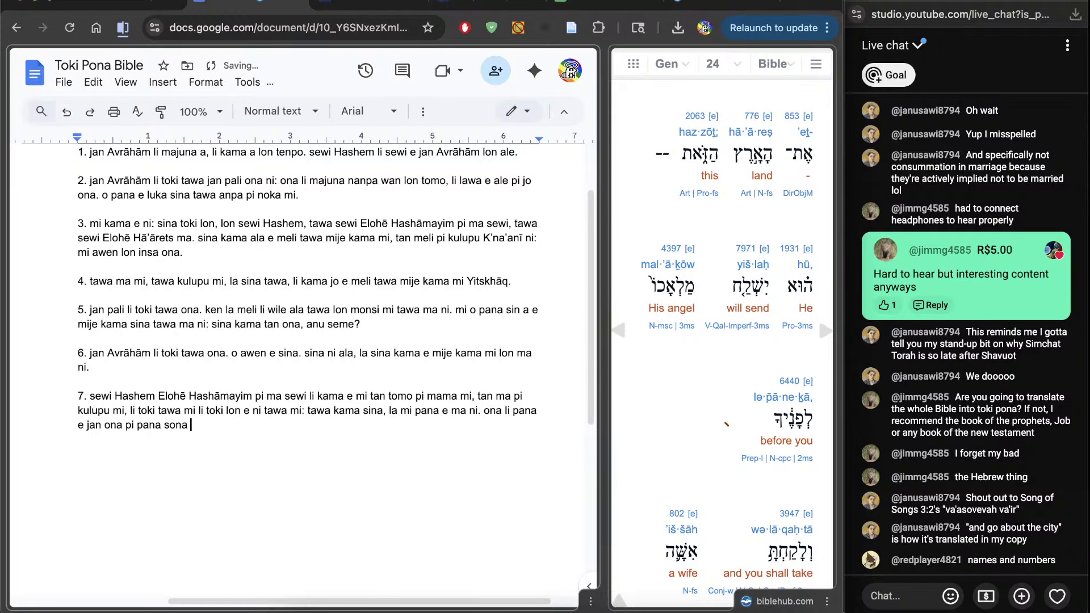
{"action": "key", "text": "BackSpace"}
{"action": "type", "text": "tawa sinpin sina."}
Finish verse 7 with "sina kama e meli tawa mije kama mi, tan ma ni."
{"action": "scroll", "coordinate": [721, 341], "scroll_direction": "down", "scroll_amount": 6}
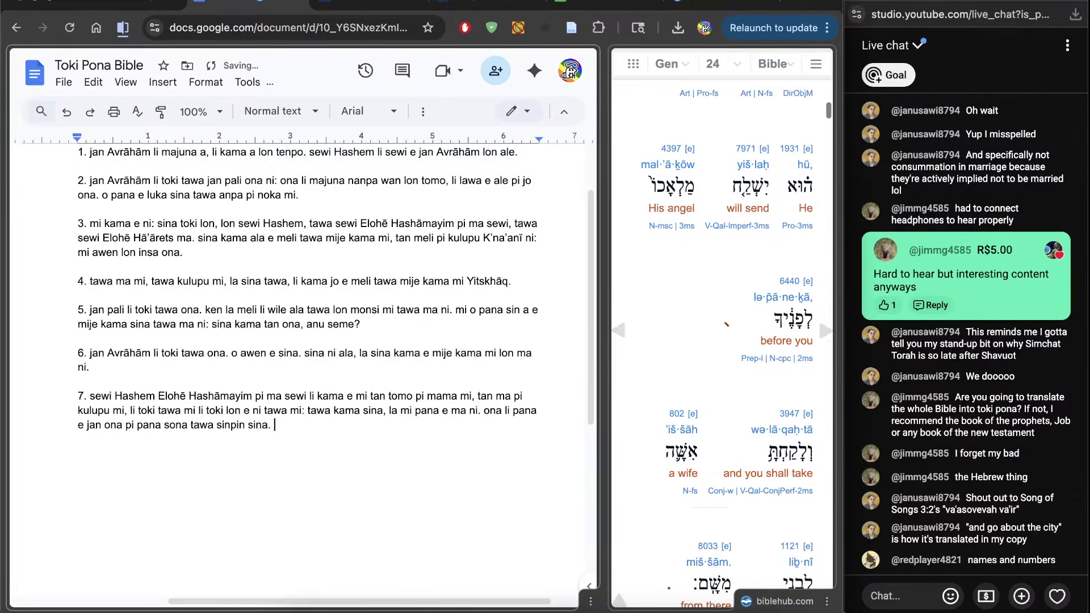
{"action": "scroll", "coordinate": [722, 341], "scroll_direction": "down", "scroll_amount": 1}
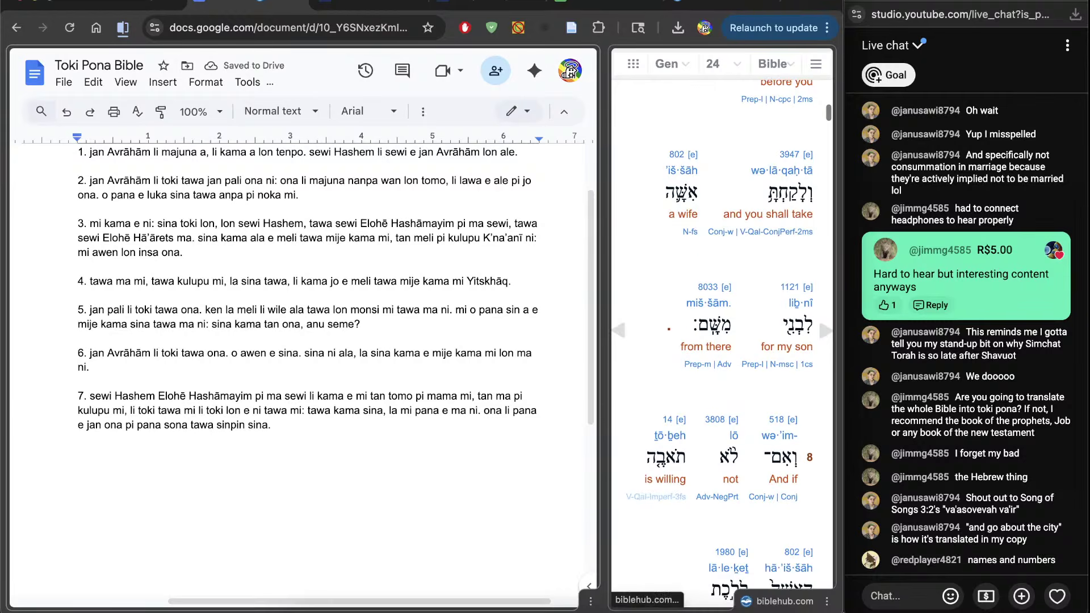
{"action": "scroll", "coordinate": [721, 341], "scroll_direction": "down", "scroll_amount": 1}
{"action": "type", "text": ". "}
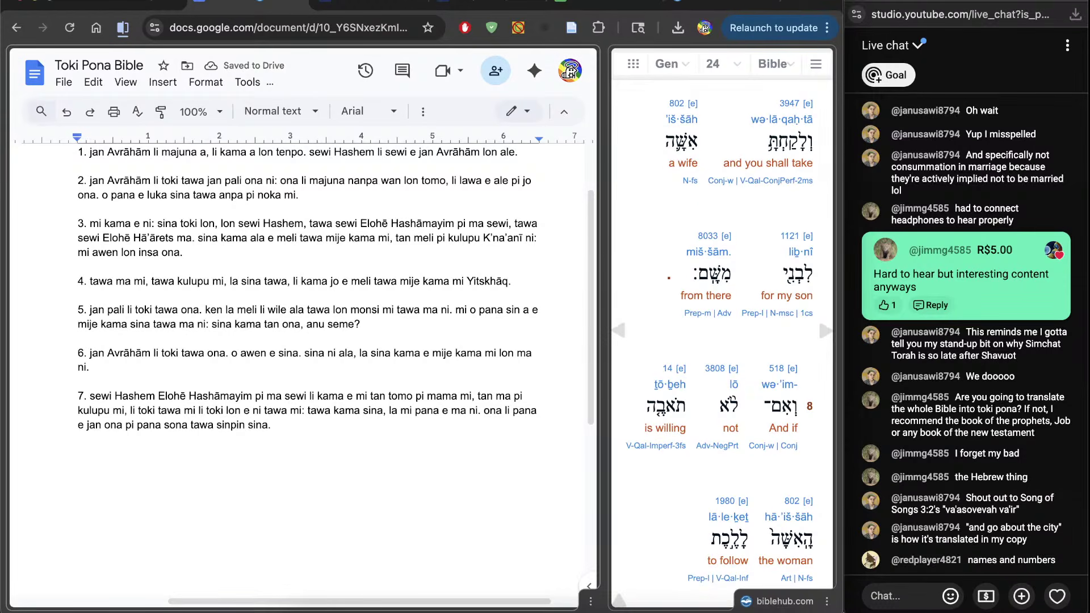
{"action": "type", "text": "sina kama e meli tawa"}
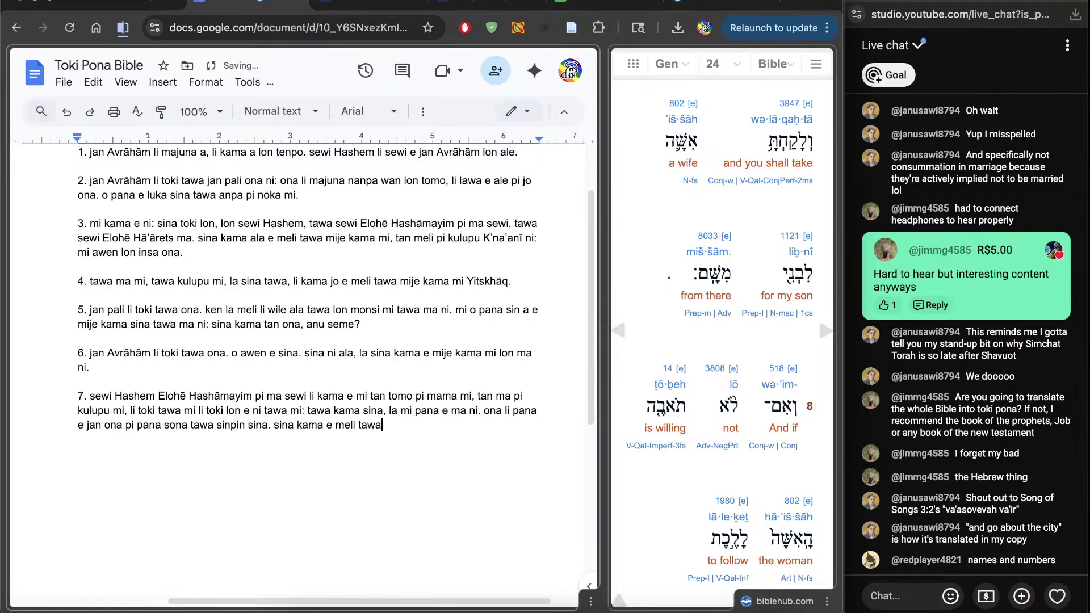
{"action": "type", "text": " mije kama mi, tan ma ni."}
Start verse 8 as a new numbered paragraph with "meli li wile ala kama lon monsi sina"
{"action": "key", "text": "Return"}
{"action": "key", "text": "Return"}
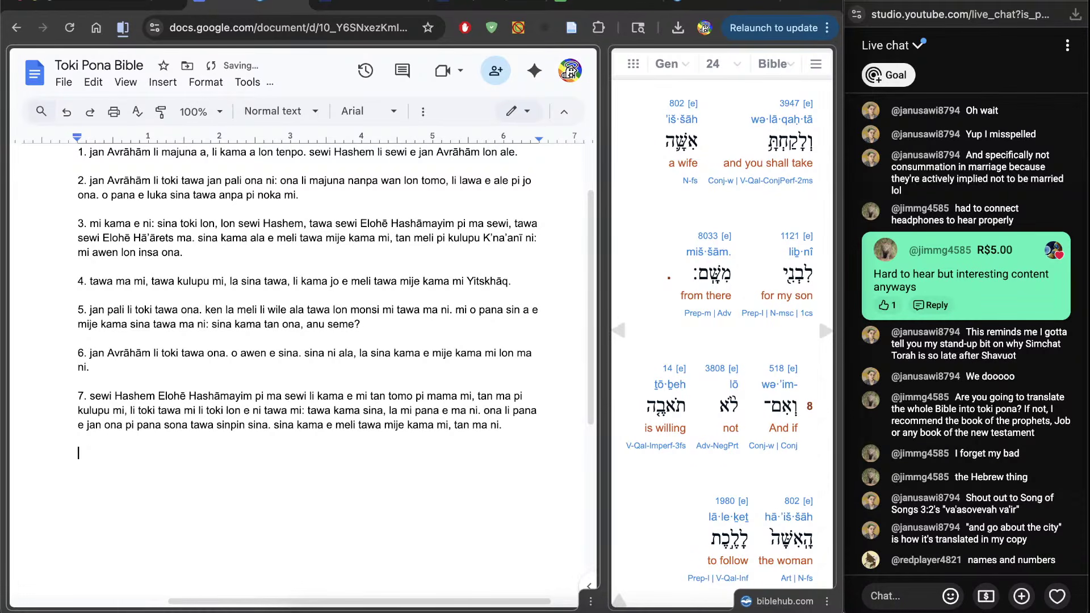
{"action": "type", "text": "8."}
{"action": "scroll", "coordinate": [720, 341], "scroll_direction": "down", "scroll_amount": 5}
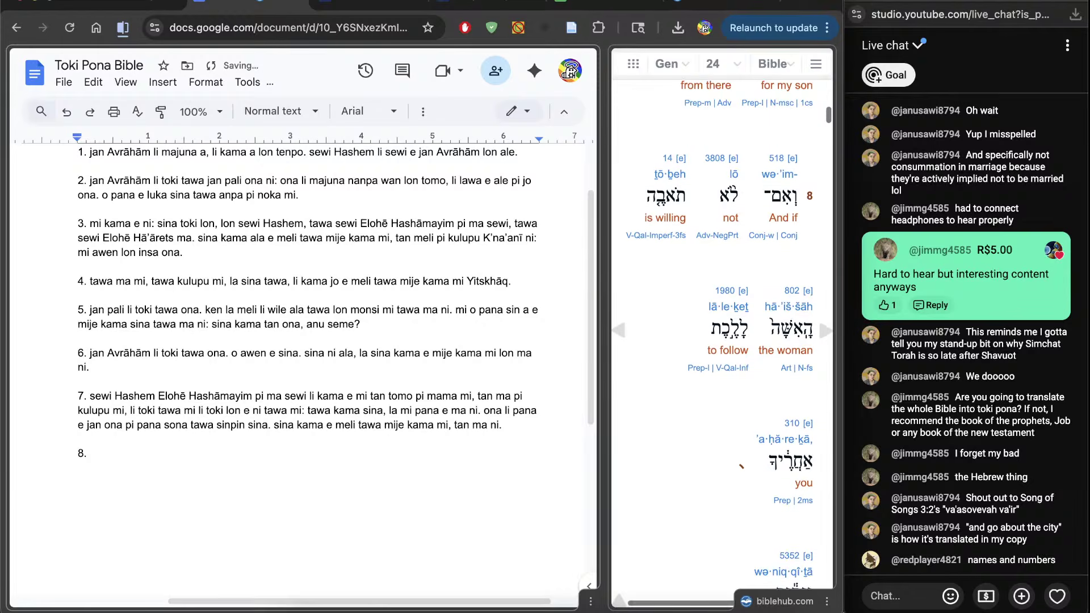
{"action": "scroll", "coordinate": [719, 341], "scroll_direction": "down", "scroll_amount": 2}
{"action": "type", "text": "meli li "}
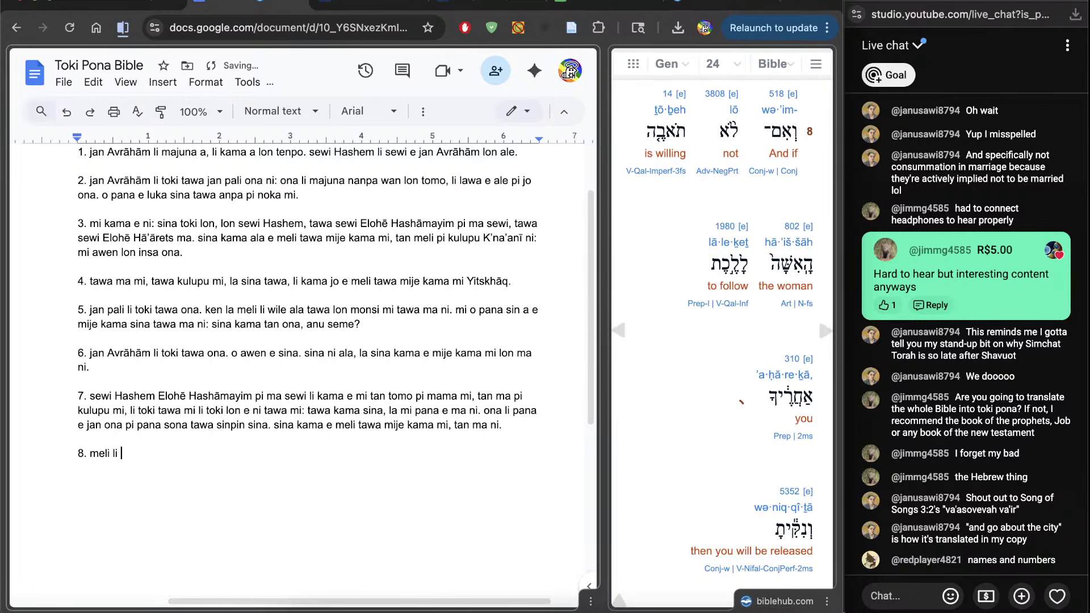
{"action": "type", "text": "wile ala kama lon monsi sina"}
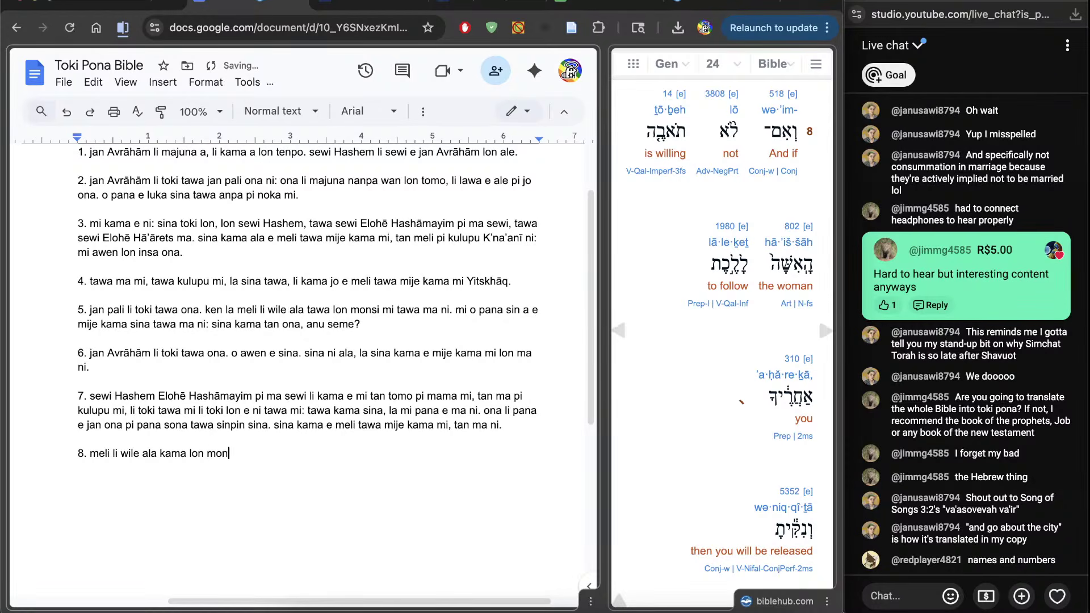
Replace "kama" with "tawa" in verse 8 and add a comma after "sina"
{"action": "double_click", "coordinate": [173, 454]}
{"action": "type", "text": "tawa"}
{"action": "left_click", "coordinate": [321, 473]}
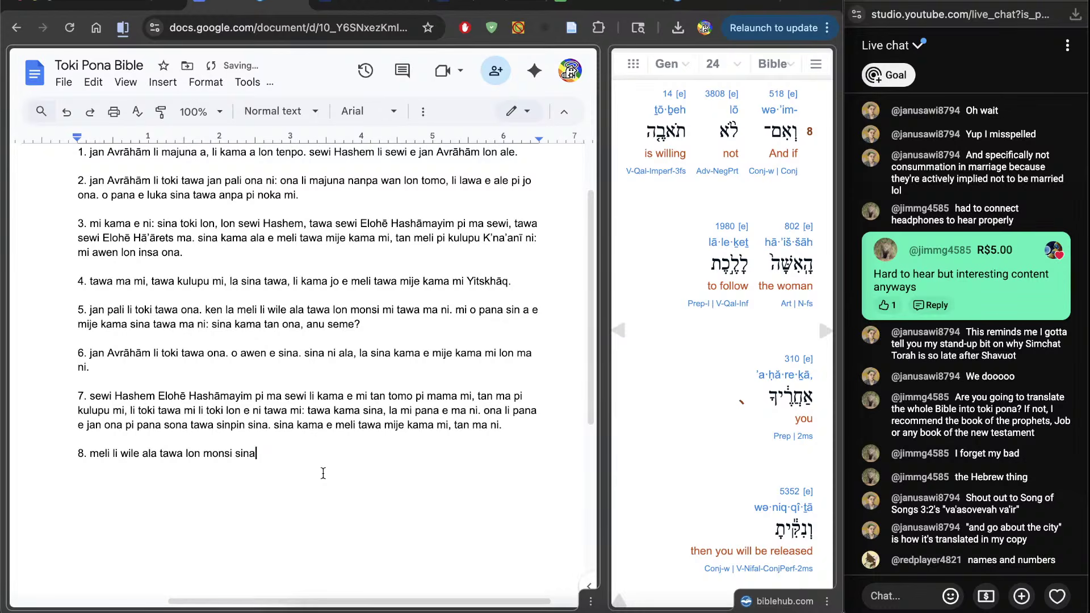
{"action": "scroll", "coordinate": [646, 482], "scroll_direction": "down", "scroll_amount": 4}
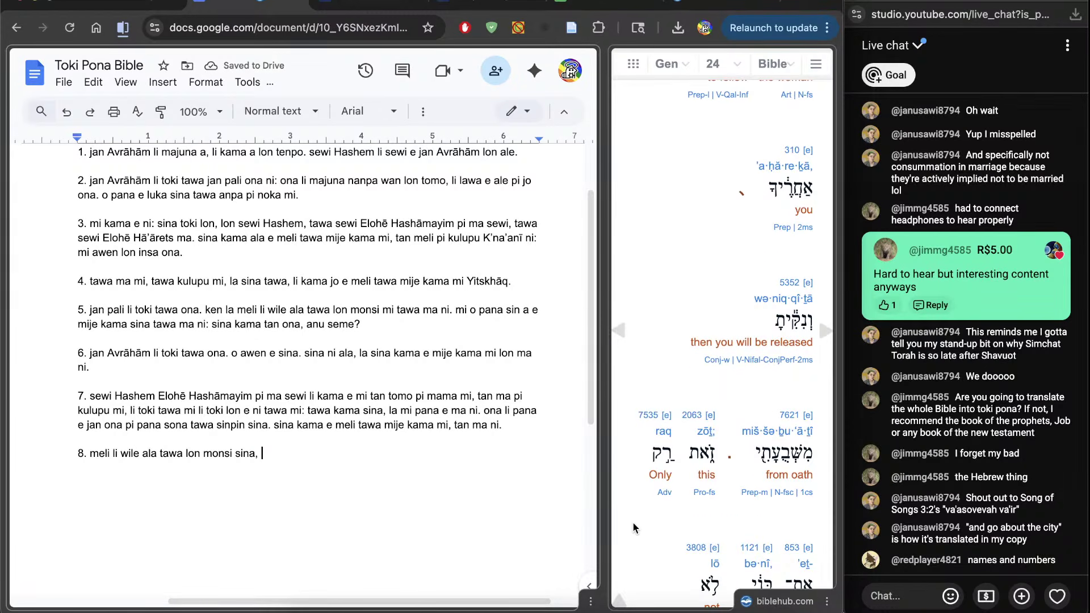
Look up the definition of Hebrew word 5352, "then you will be released", and return to the translation document
{"action": "left_click", "coordinate": [790, 288]}
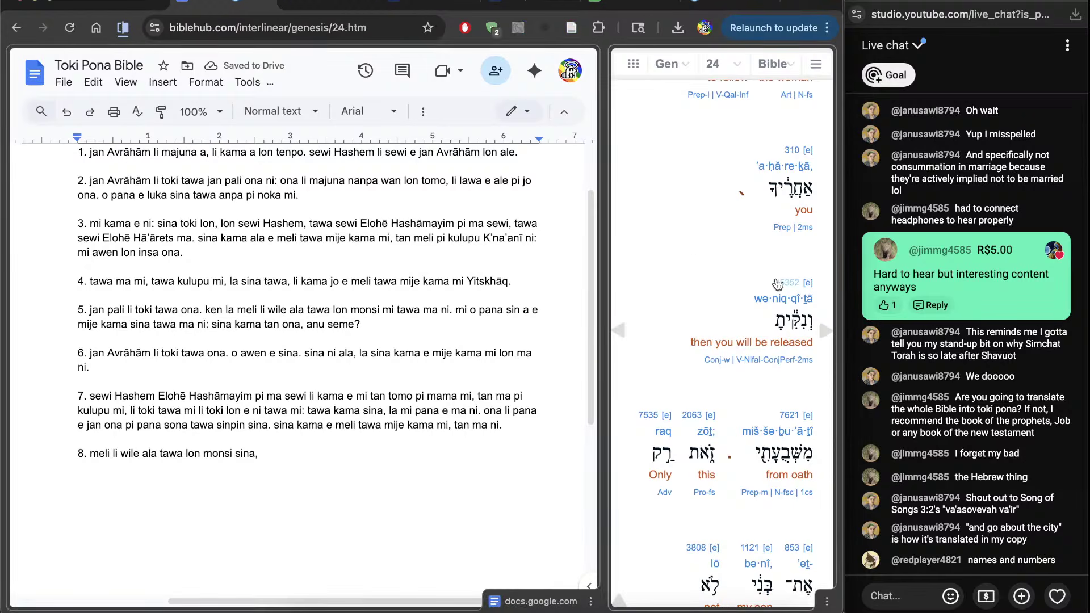
{"action": "left_click", "coordinate": [324, 7]}
{"action": "scroll", "coordinate": [336, 443], "scroll_direction": "down", "scroll_amount": 10}
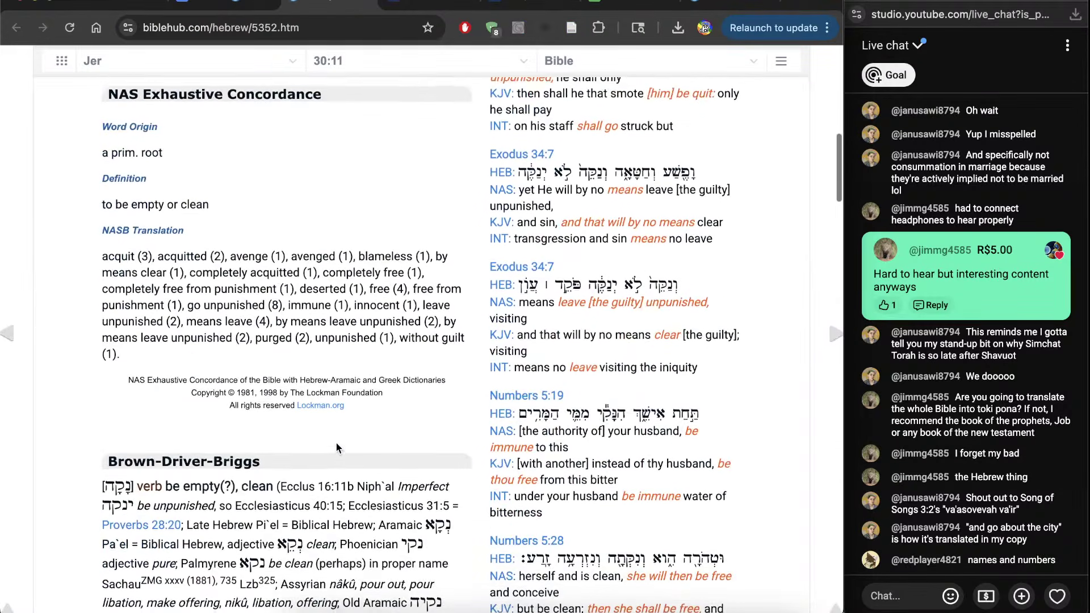
{"action": "key", "text": "ctrl+shift+Tab"}
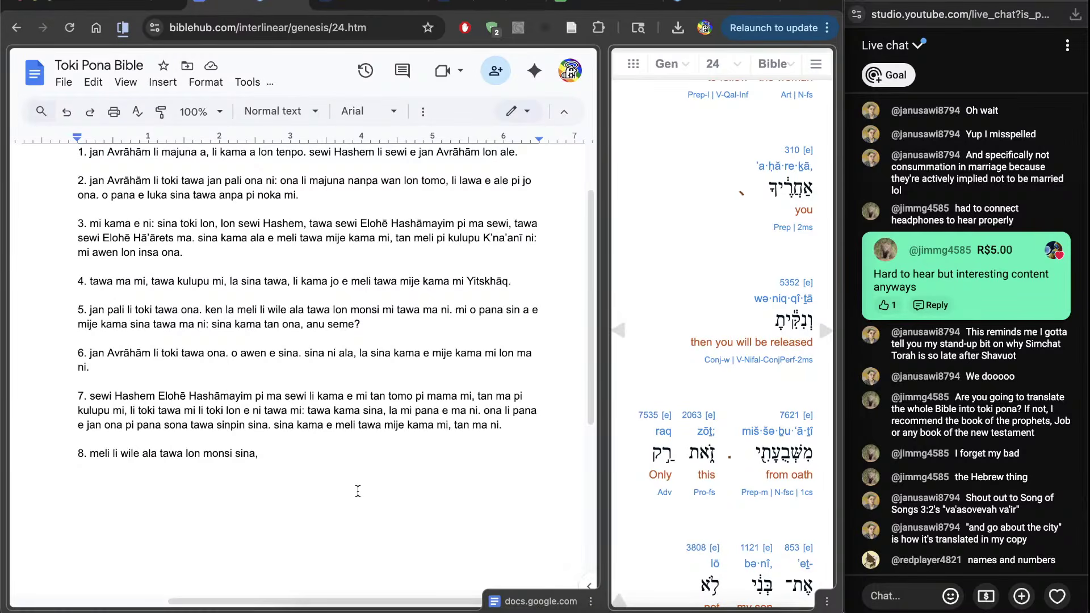
Continue verse 8 with "la sina kama weka tan"
{"action": "type", "text": "la "}
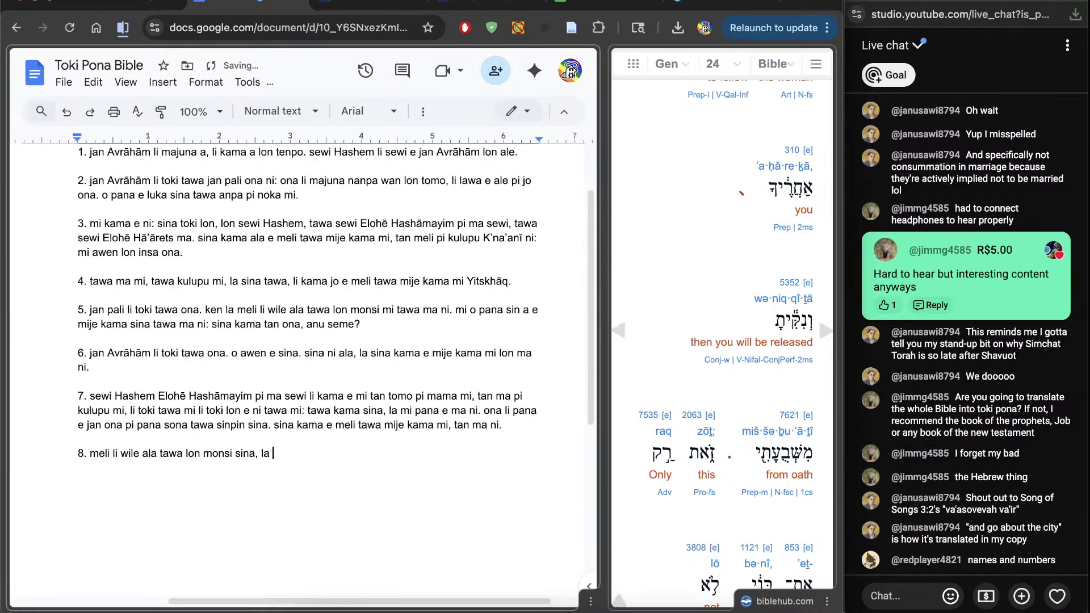
{"action": "type", "text": "sina kama weka tan"}
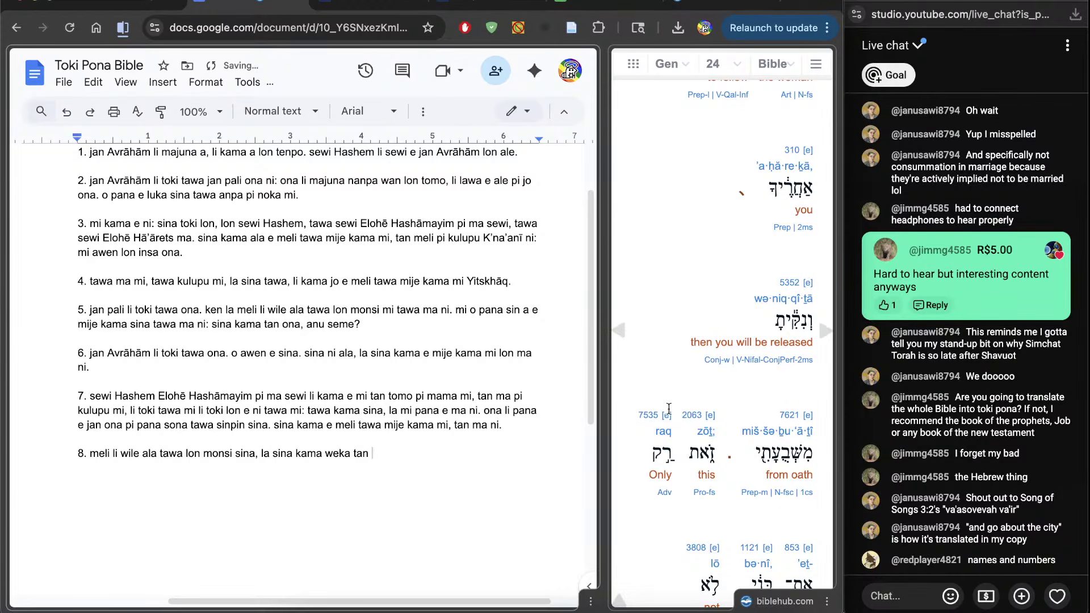
Look up the definition of Hebrew word 7621, "from oath", and return to the end of verse 8 in the translation document
{"action": "left_click", "coordinate": [790, 418]}
{"action": "left_click", "coordinate": [348, 5]}
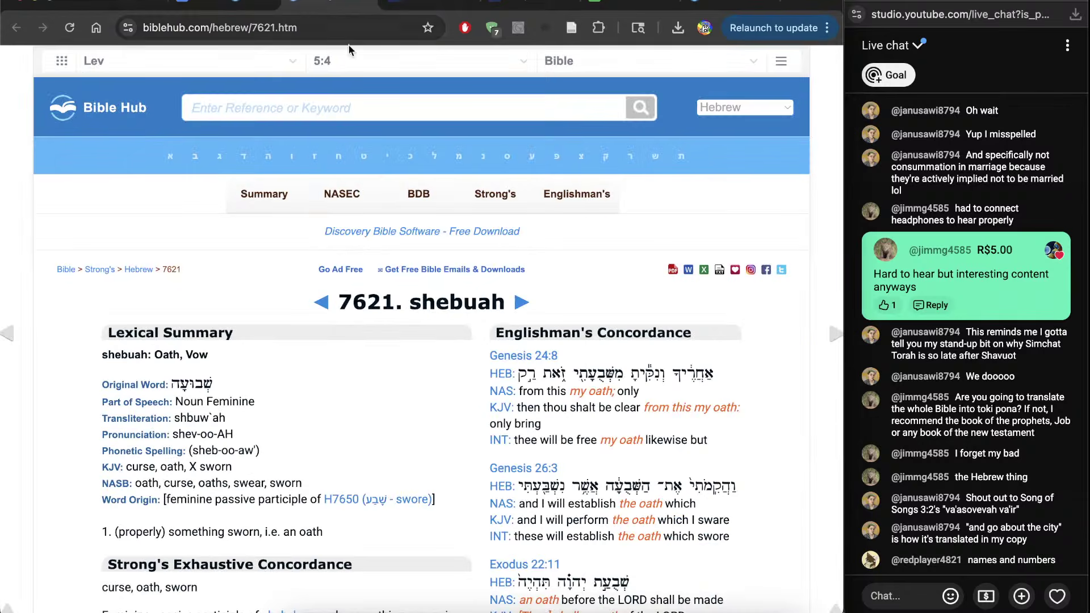
{"action": "scroll", "coordinate": [438, 397], "scroll_direction": "down", "scroll_amount": 5}
{"action": "scroll", "coordinate": [438, 397], "scroll_direction": "down", "scroll_amount": 1}
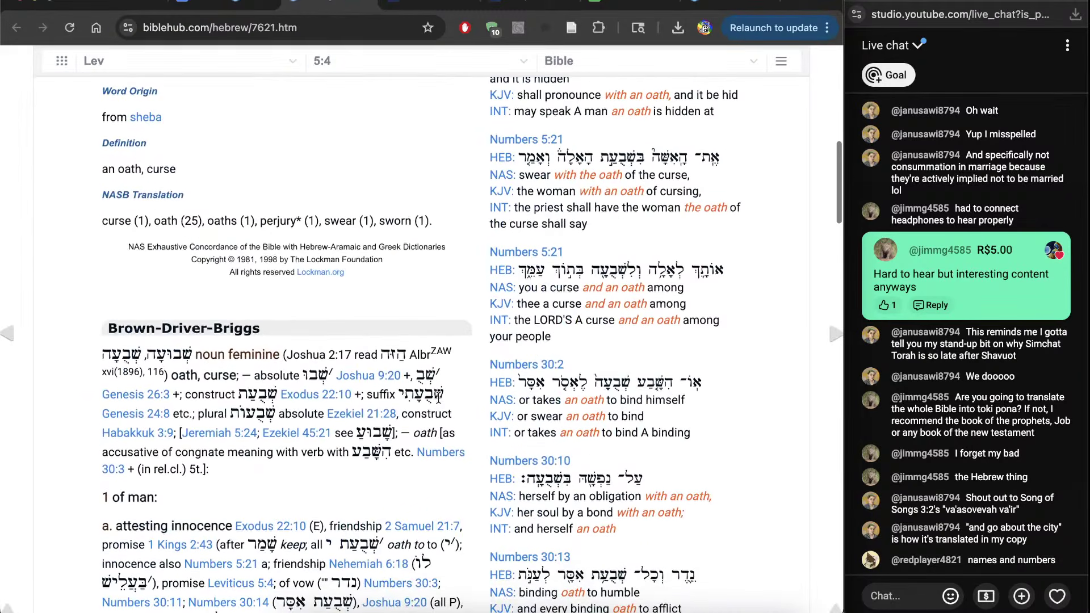
{"action": "key", "text": "super+w"}
{"action": "left_click", "coordinate": [465, 480]}
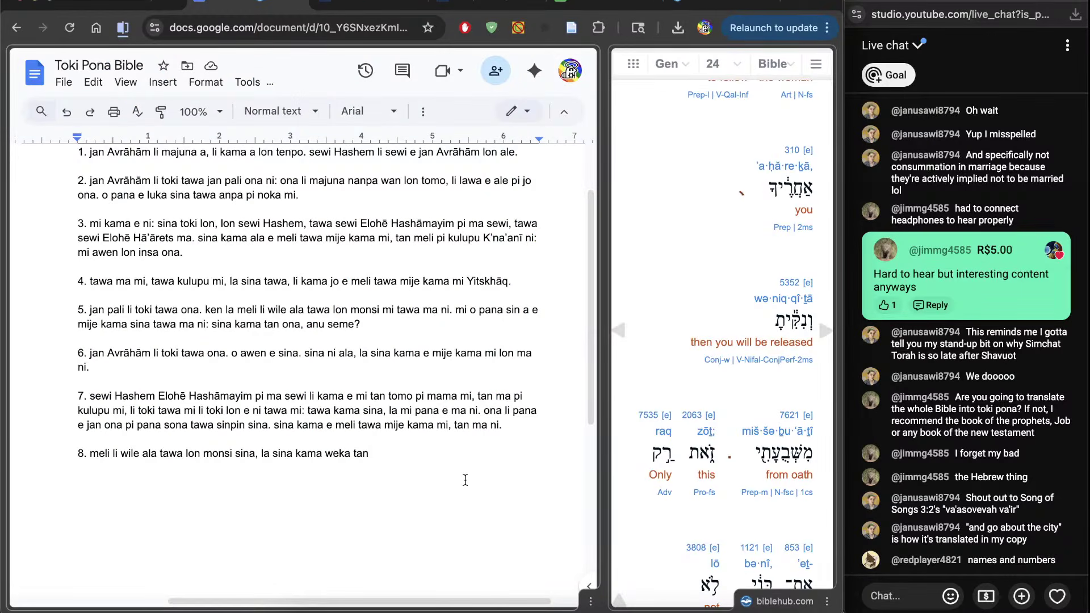
Finish verse 8 with "toki lon ni. taso o kama ala e mije kama mi tawa ma ni."
{"action": "type", "text": "toki lon ni."}
{"action": "scroll", "coordinate": [619, 482], "scroll_direction": "down", "scroll_amount": 4}
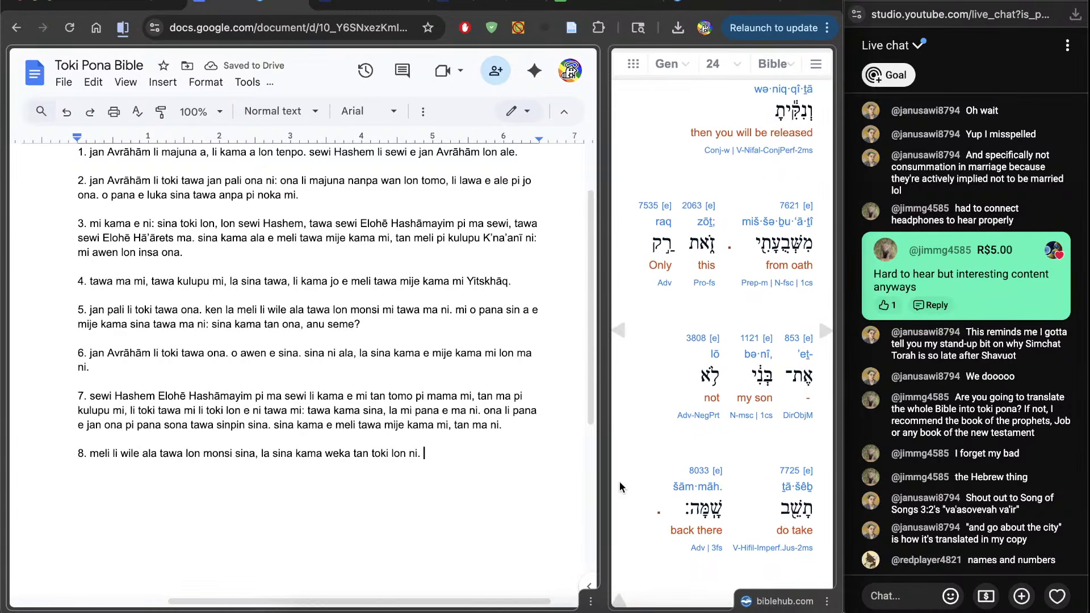
{"action": "scroll", "coordinate": [619, 481], "scroll_direction": "down", "scroll_amount": 1}
{"action": "scroll", "coordinate": [619, 481], "scroll_direction": "up", "scroll_amount": 1}
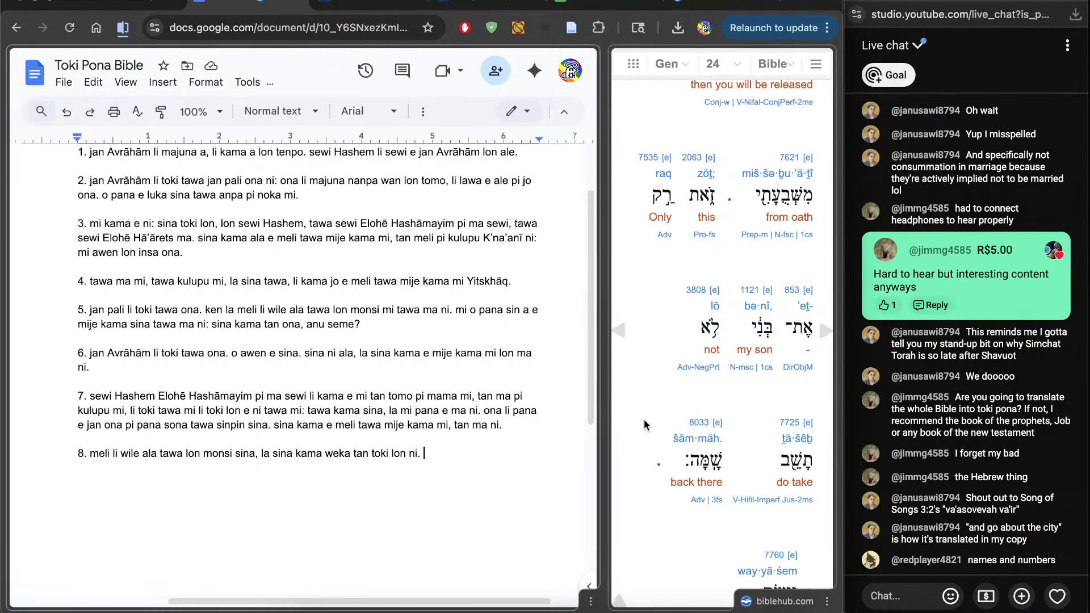
{"action": "type", "text": "taso o k"}
{"action": "type", "text": "a"}
{"action": "key", "text": "BackSpace"}
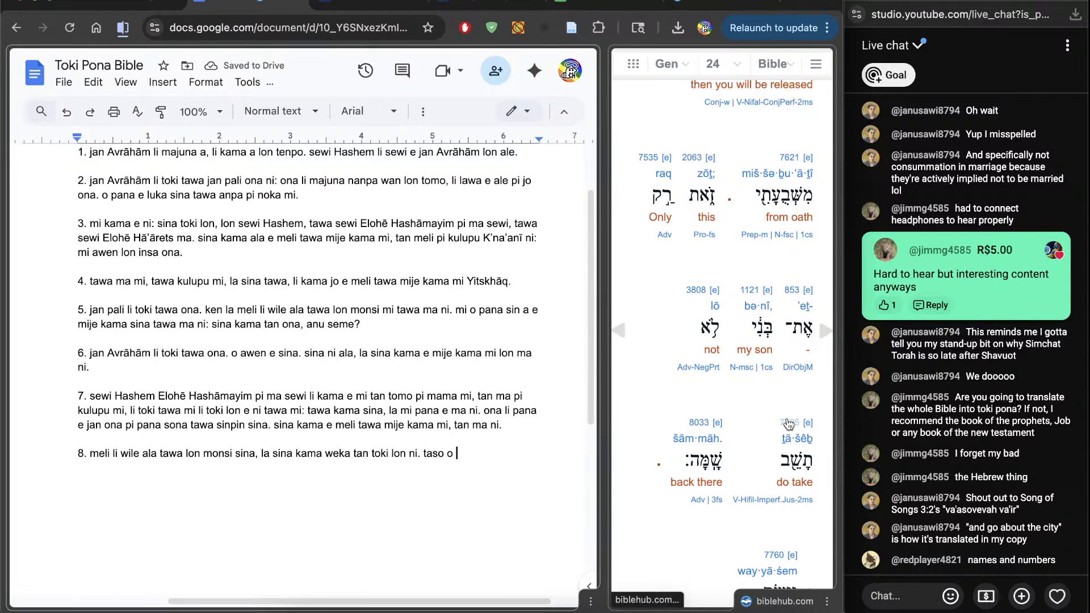
{"action": "type", "text": "kama "}
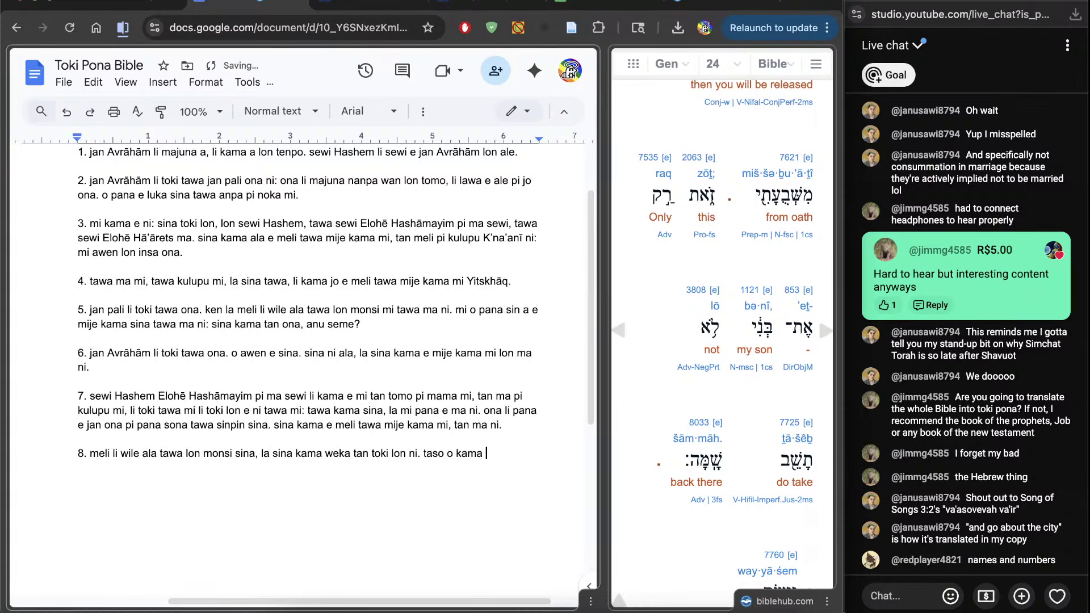
{"action": "type", "text": "ala e mije kama mi tawa "}
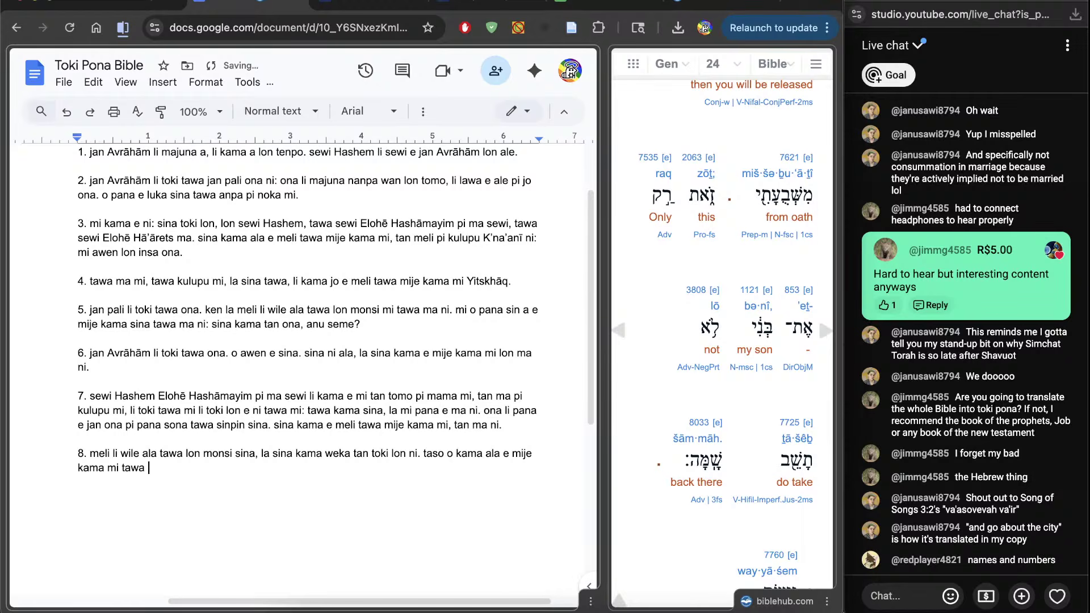
{"action": "type", "text": "ma ni."}
Start verse 9 as a new paragraph: "jan pali li pnaa e luka ona lon anpa pi noka pi jan Avrāhām, jan lawa ona."
{"action": "scroll", "coordinate": [717, 431], "scroll_direction": "down", "scroll_amount": 6}
{"action": "key", "text": "Return"}
{"action": "type", "text": "9"}
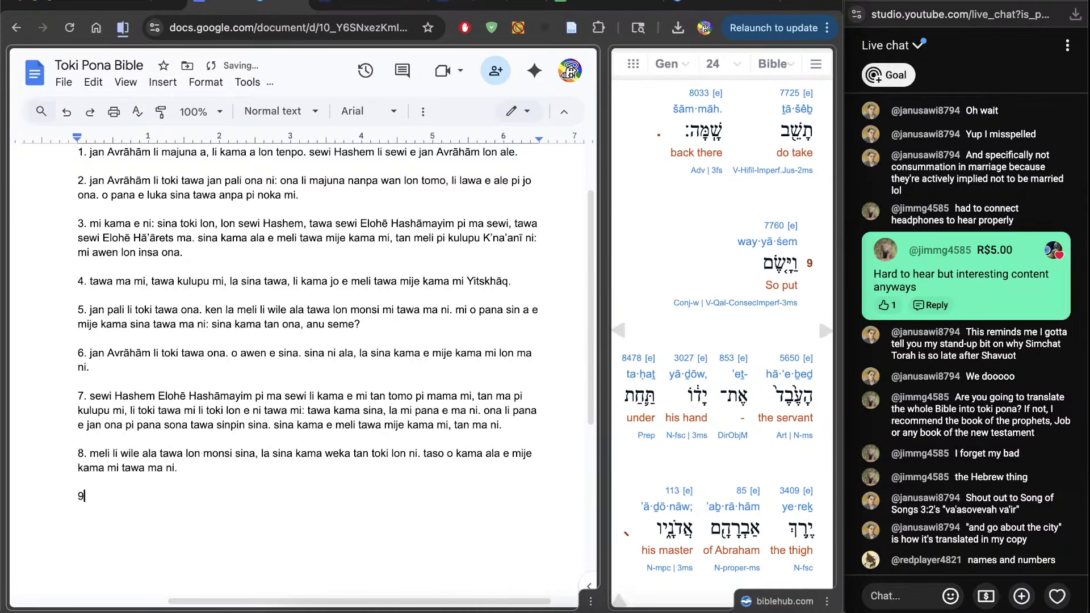
{"action": "type", "text": "."}
{"action": "scroll", "coordinate": [717, 341], "scroll_direction": "down", "scroll_amount": 1}
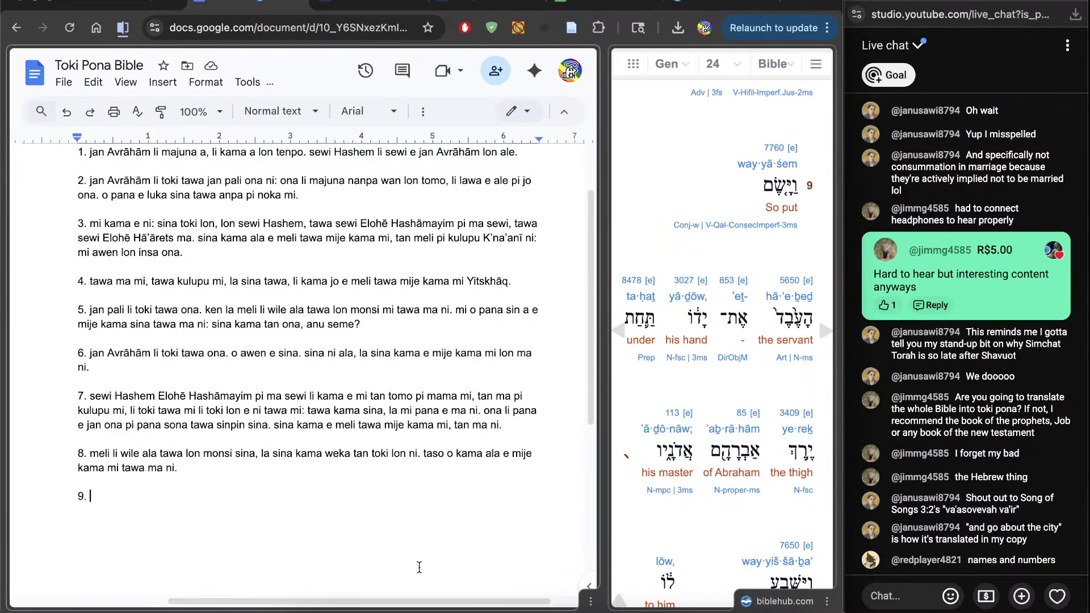
{"action": "type", "text": "jan pali li pnaa "}
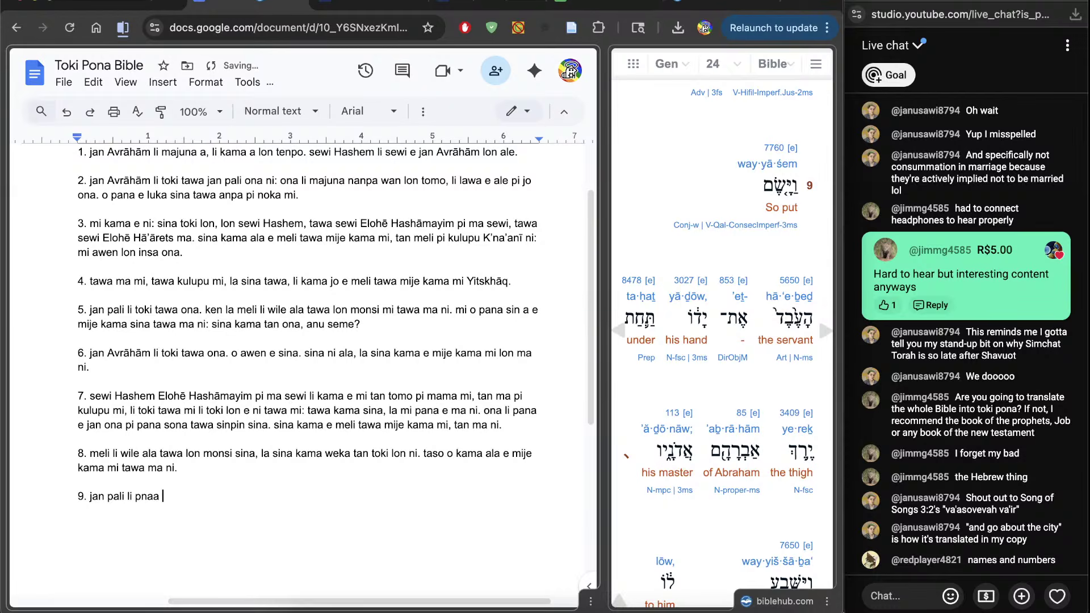
{"action": "type", "text": "e luka ona lon anpa pi noka"}
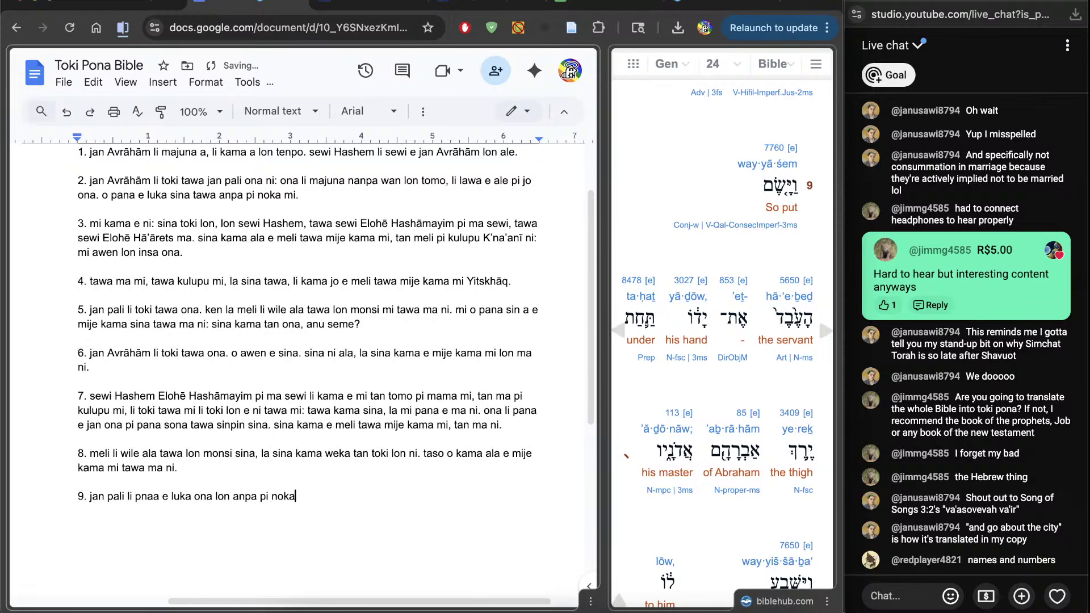
{"action": "type", "text": " pi jan Avrāhām"}
{"action": "scroll", "coordinate": [392, 539], "scroll_direction": "down", "scroll_amount": 1}
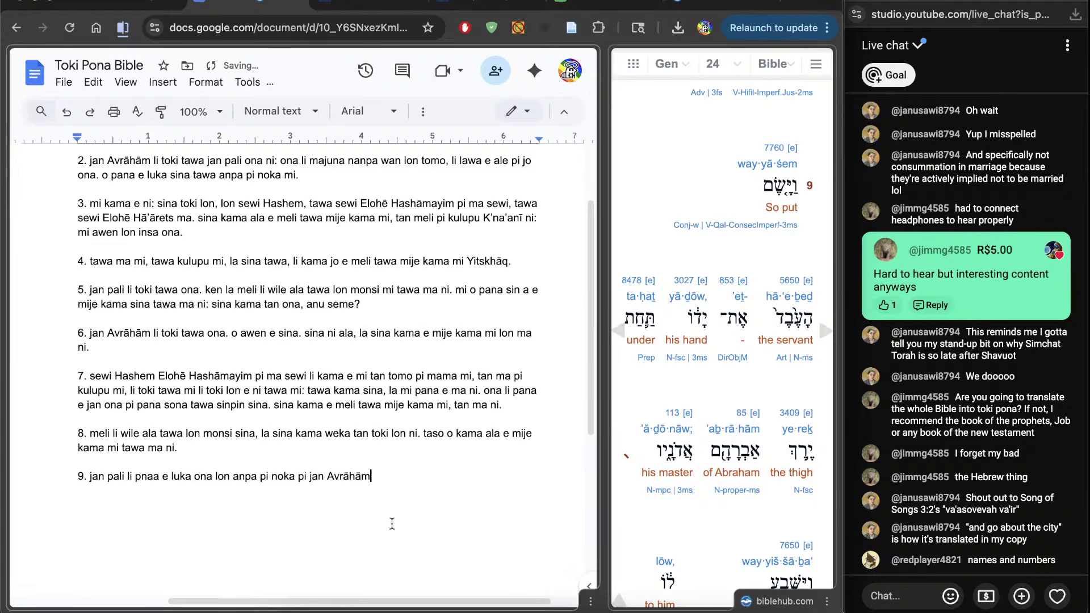
{"action": "type", "text": ", jan l"}
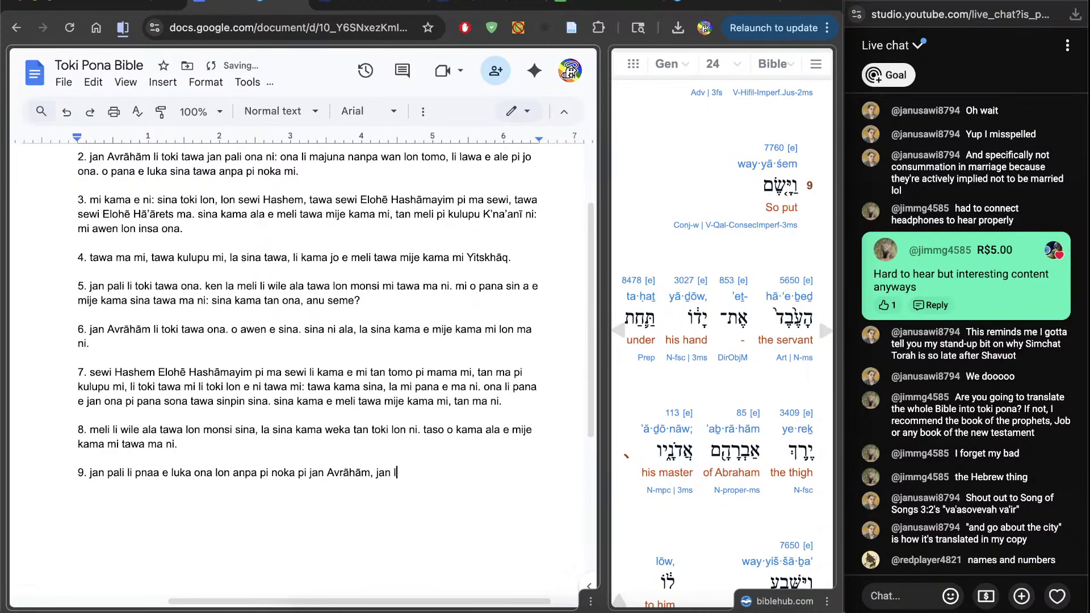
{"action": "type", "text": "awa ona."}
{"action": "scroll", "coordinate": [343, 489], "scroll_direction": "down", "scroll_amount": 1}
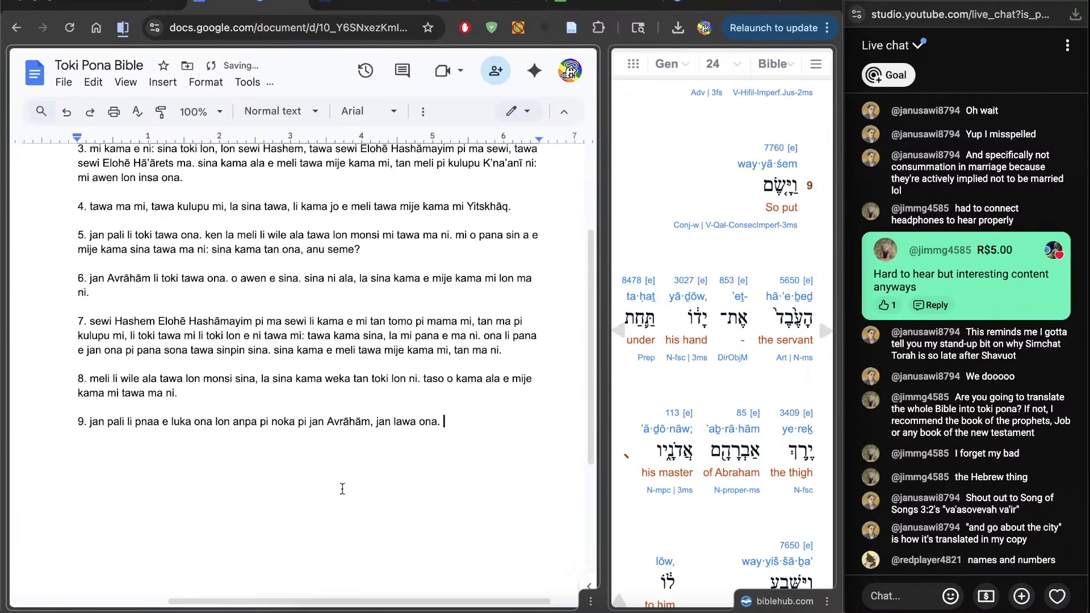
{"action": "left_click_drag", "start_coordinate": [474, 462], "coordinate": [368, 451]}
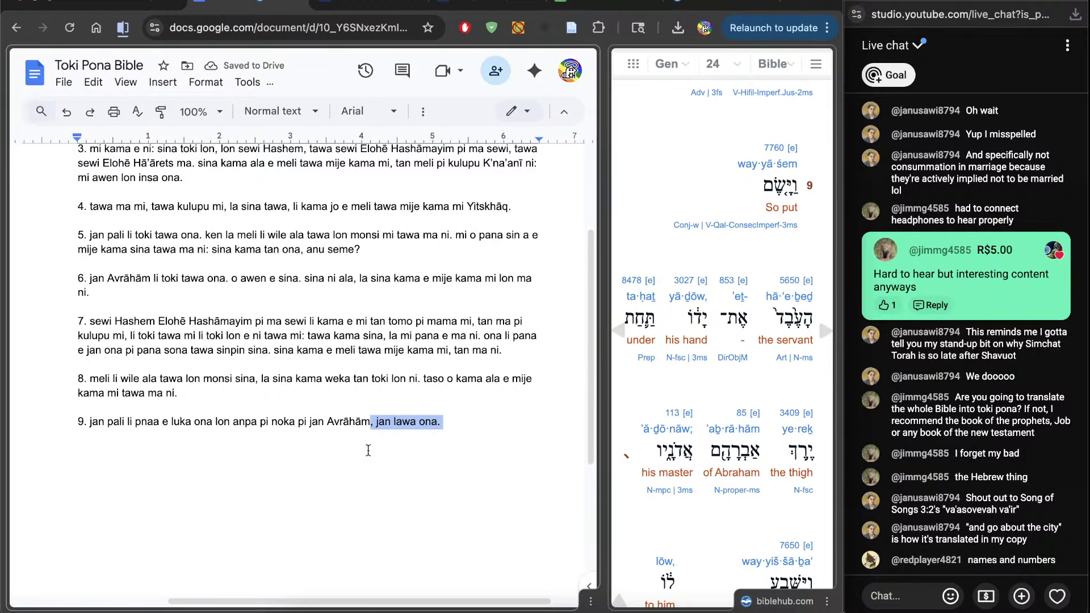
{"action": "double_click", "coordinate": [383, 433]}
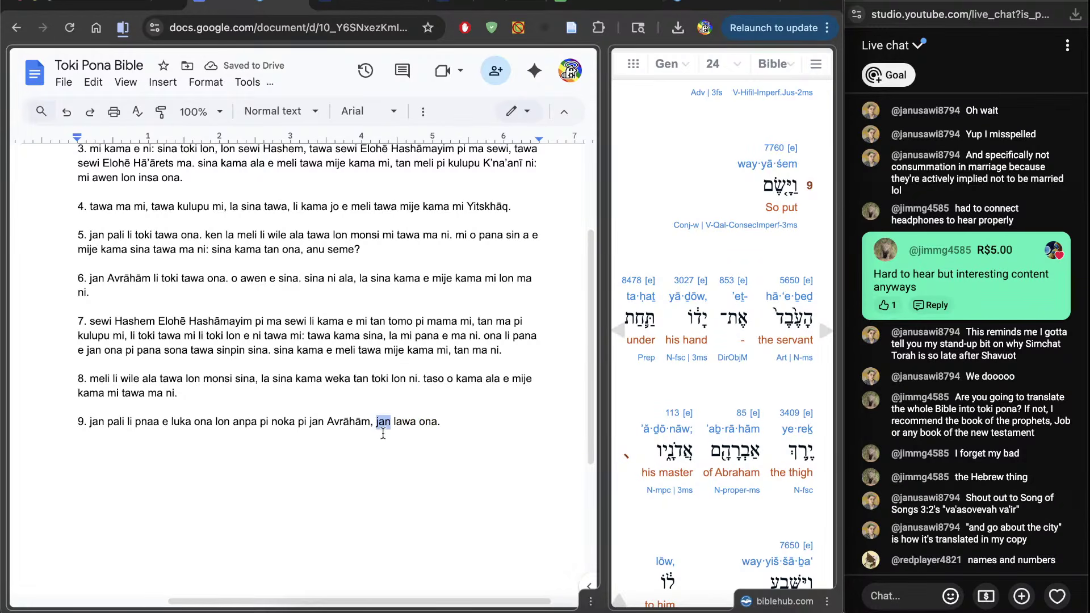
{"action": "mouse_move", "coordinate": [383, 434]}
{"action": "left_mouse_down"}
{"action": "mouse_move", "coordinate": [434, 435]}
{"action": "mouse_move", "coordinate": [374, 432]}
{"action": "left_mouse_up"}
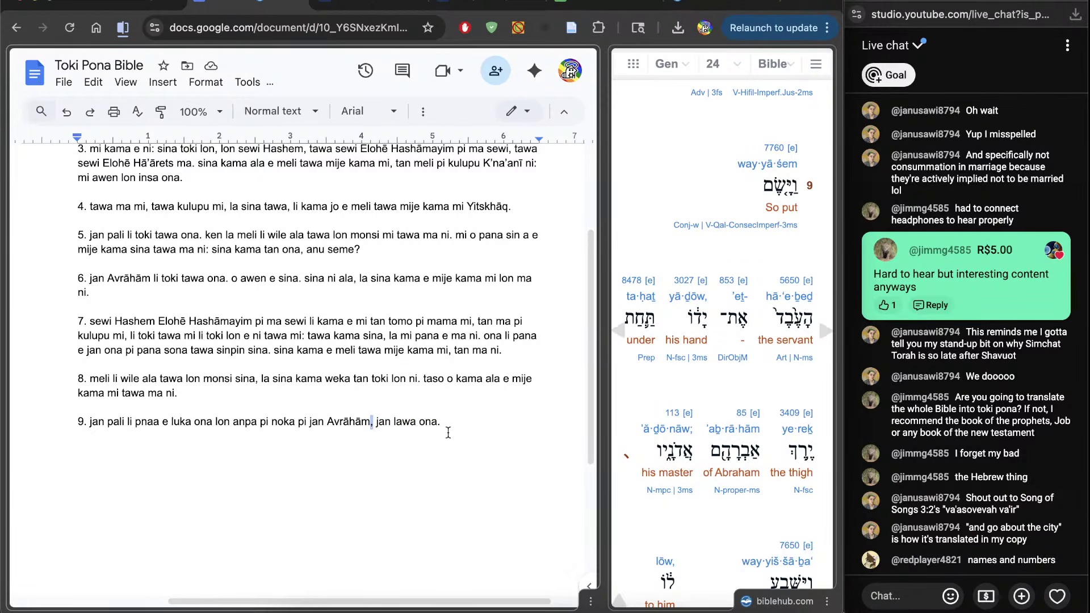
{"action": "left_click_drag", "start_coordinate": [467, 434], "coordinate": [310, 434]}
Finish verse 9 with the sentence "ona li toki lon tawa ona lon ijo ni."
{"action": "left_click", "coordinate": [487, 450]}
{"action": "scroll", "coordinate": [675, 517], "scroll_direction": "down", "scroll_amount": 3}
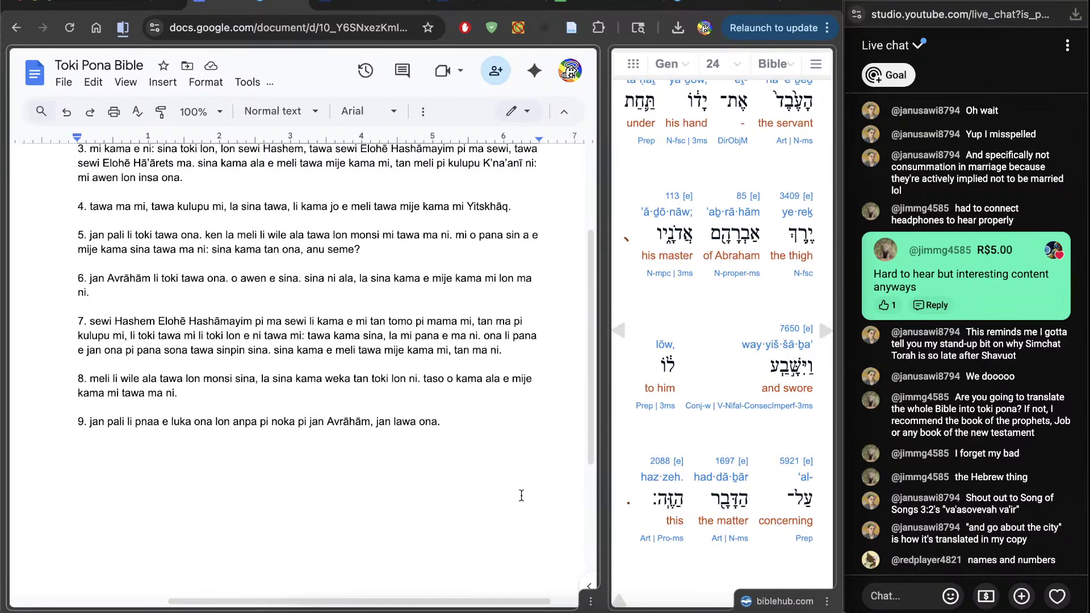
{"action": "type", "text": "ona li toki lon tawa ona"}
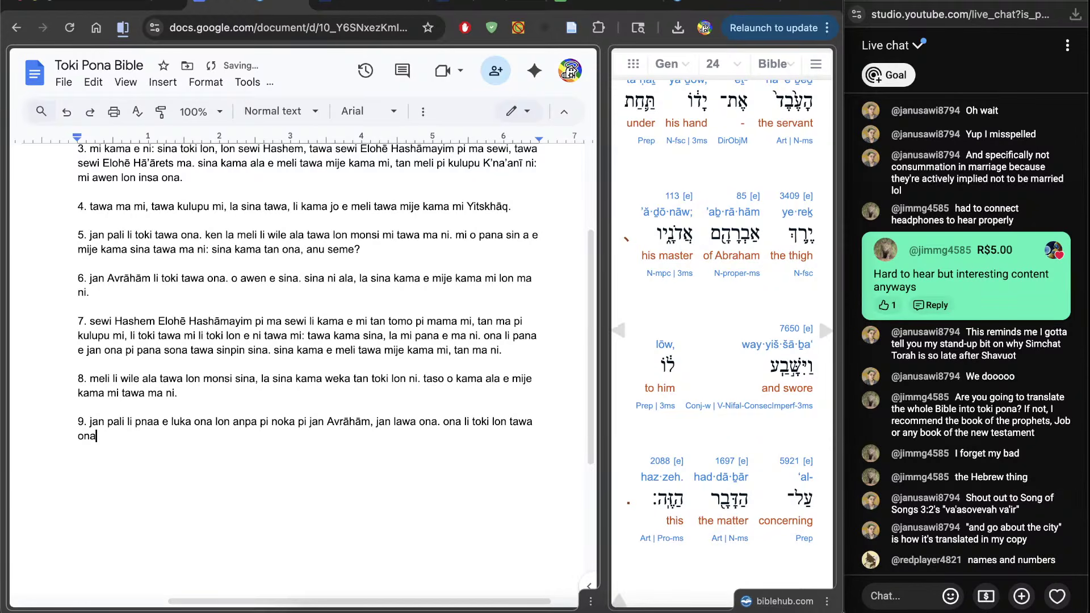
{"action": "type", "text": " lon ijo ni."}
Start verse 10 as a new numbered paragraph with "jan pali li kama e soweli"
{"action": "scroll", "coordinate": [330, 312], "scroll_direction": "down", "scroll_amount": 1}
{"action": "key", "text": "Return"}
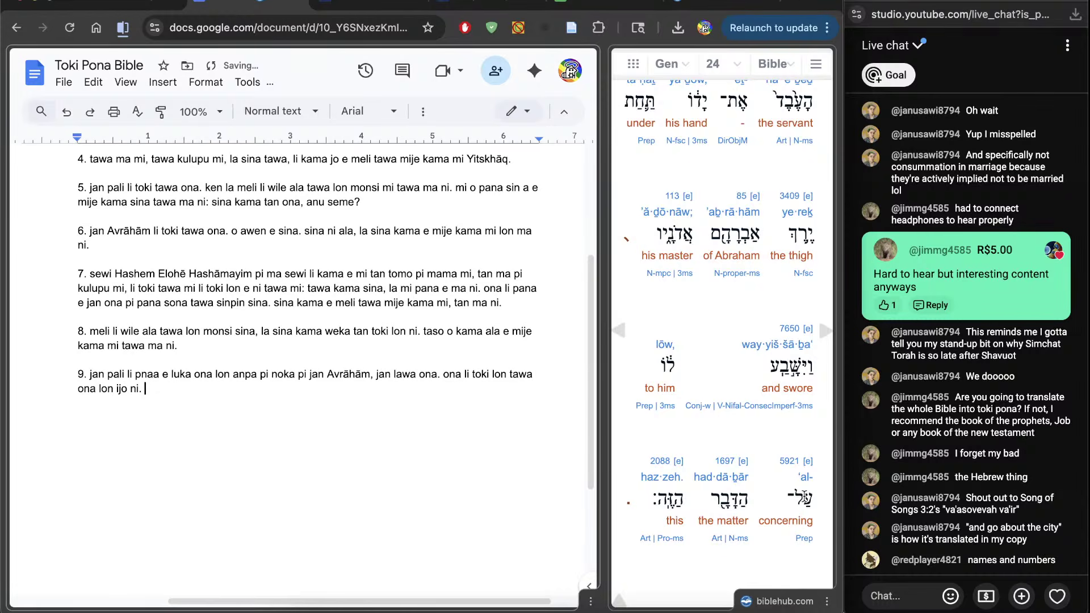
{"action": "scroll", "coordinate": [721, 335], "scroll_direction": "down", "scroll_amount": 6}
{"action": "type", "text": "10"}
{"action": "key", "text": "BackSpace"}
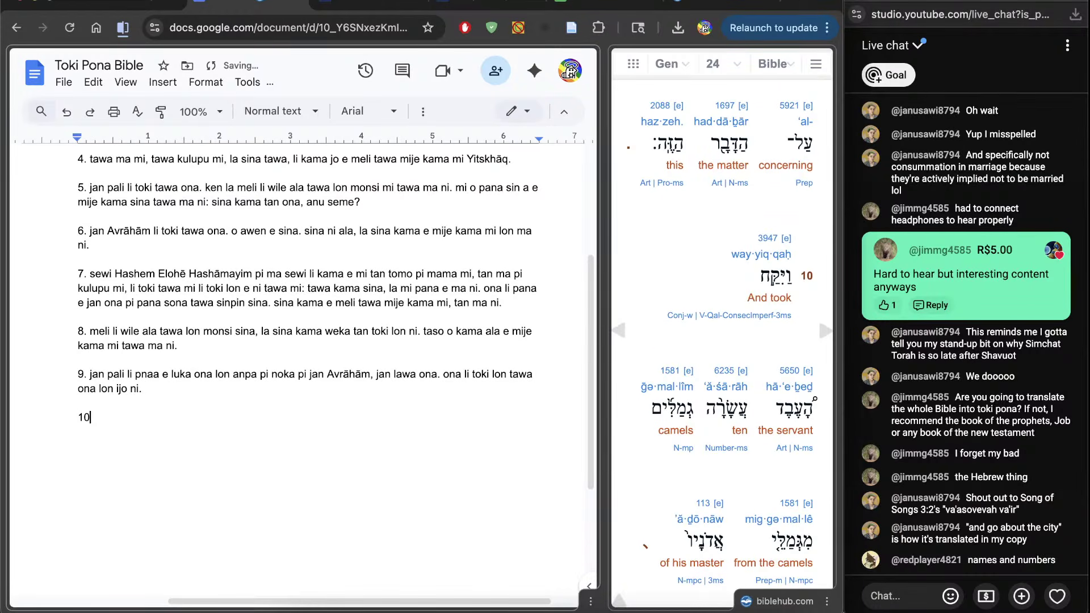
{"action": "type", "text": ". jan pali li kama e"}
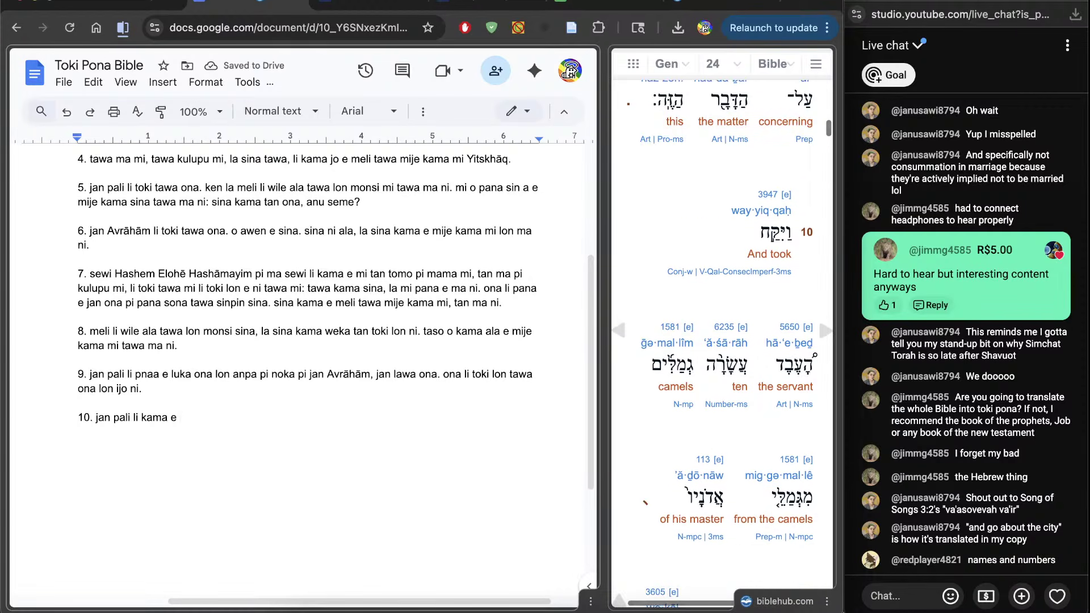
{"action": "scroll", "coordinate": [730, 341], "scroll_direction": "down", "scroll_amount": 4}
{"action": "type", "text": "soweli"}
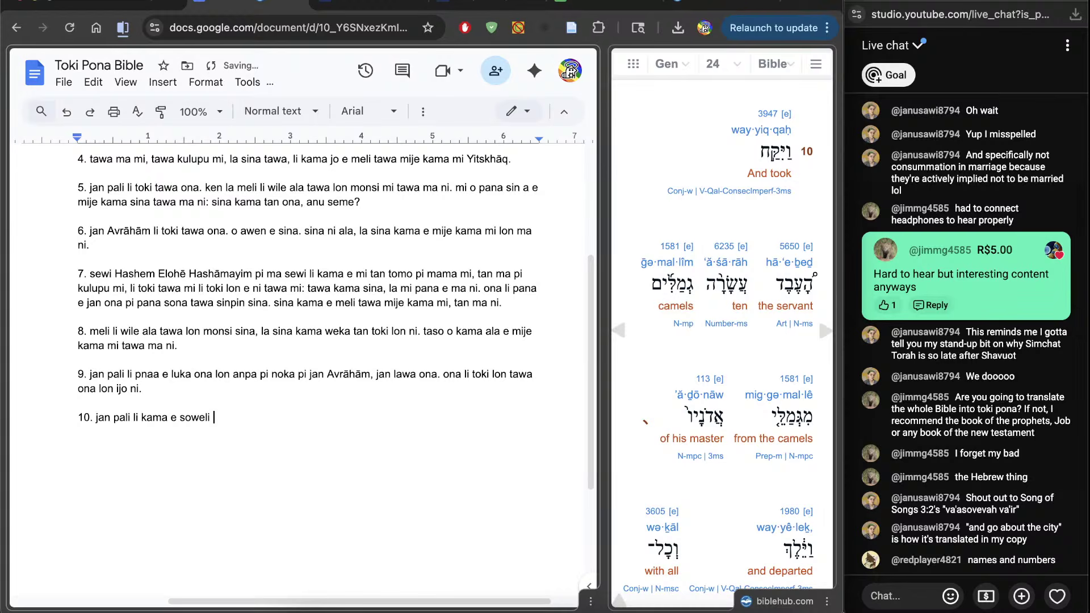
Extend verse 10 with "luka luka pi nena monsi" to describe the ten camels
{"action": "type", "text": " nena"}
{"action": "key", "text": "BackSpace"}
{"action": "key", "text": "BackSpace"}
{"action": "key", "text": "BackSpace"}
{"action": "key", "text": "BackSpace"}
{"action": "key", "text": "BackSpace"}
{"action": "type", "text": "10"}
{"action": "key", "text": "BackSpace"}
{"action": "key", "text": "BackSpace"}
{"action": "type", "text": "luka luka pi nena monsi"}
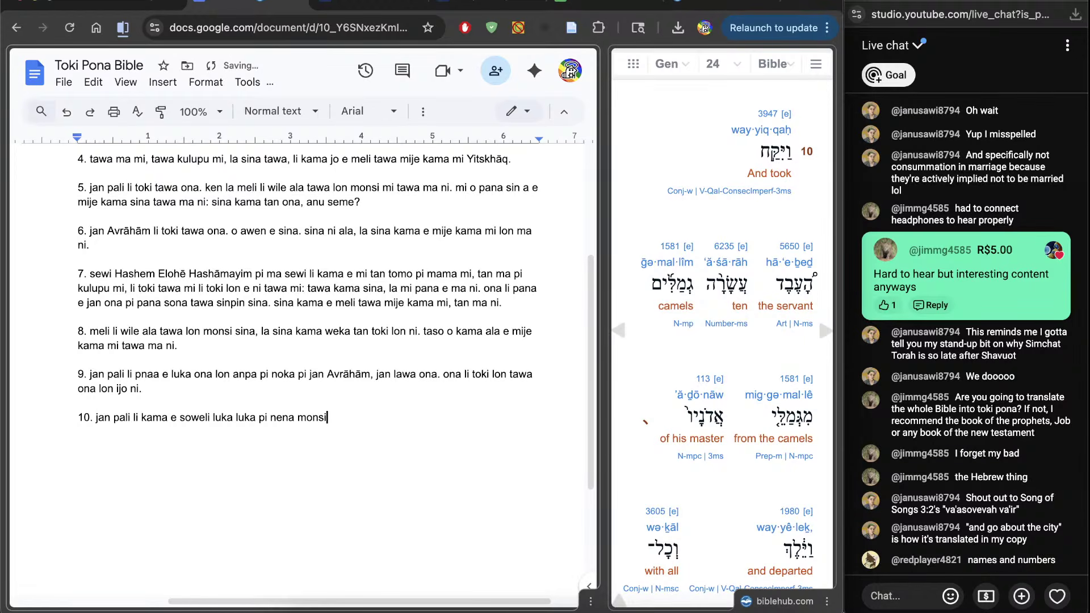
Continue verse 10 with "tan soweli nena pi jan lawa ona,"
{"action": "type", "text": " tan soweli "}
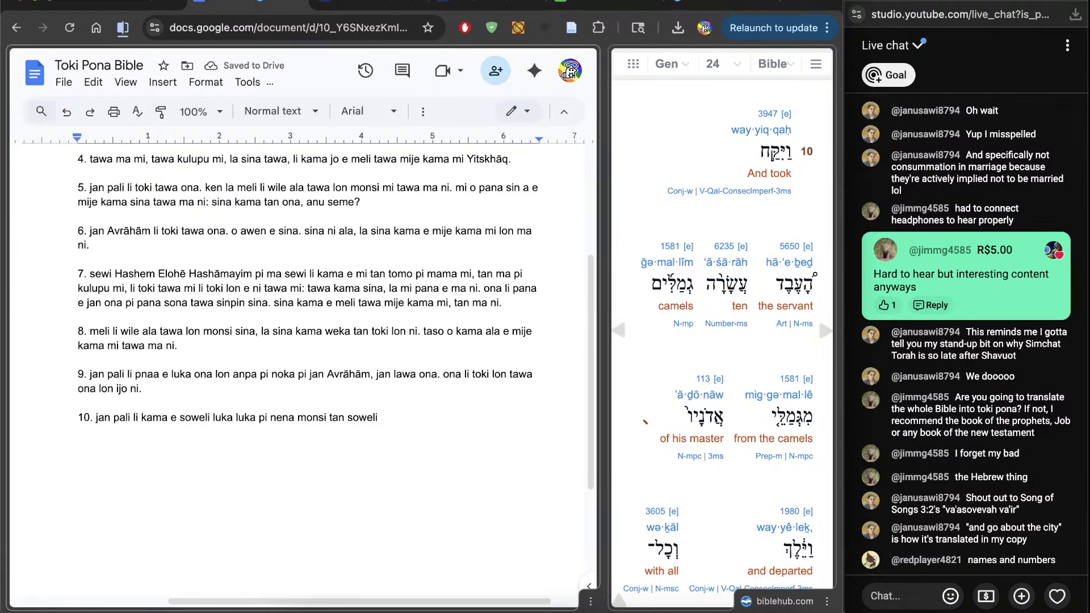
{"action": "type", "text": "nena pi"}
{"action": "scroll", "coordinate": [728, 341], "scroll_direction": "down", "scroll_amount": 3}
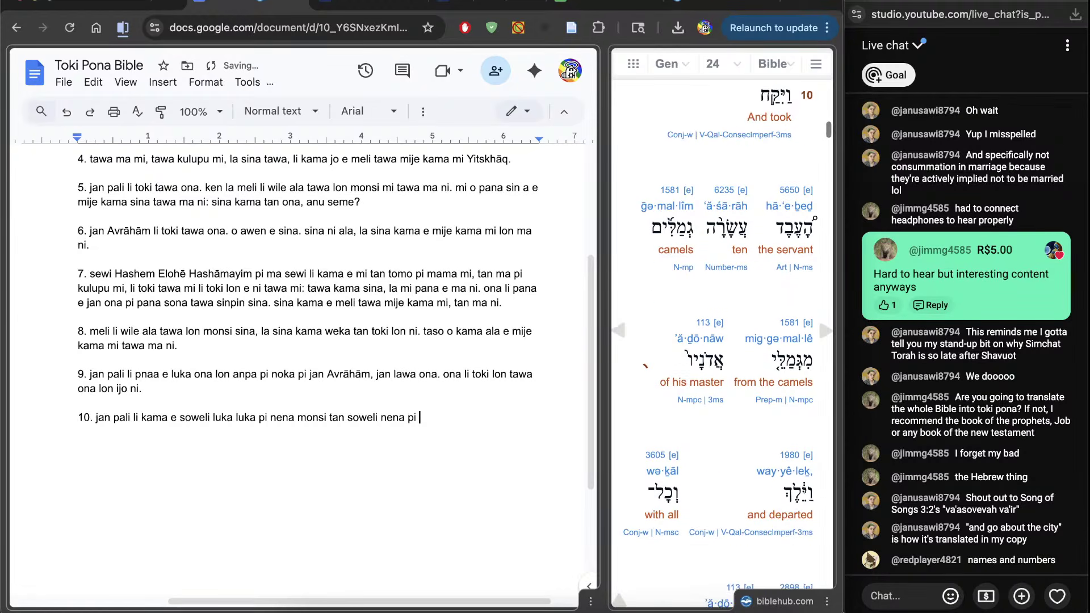
{"action": "type", "text": "i jan lawa"}
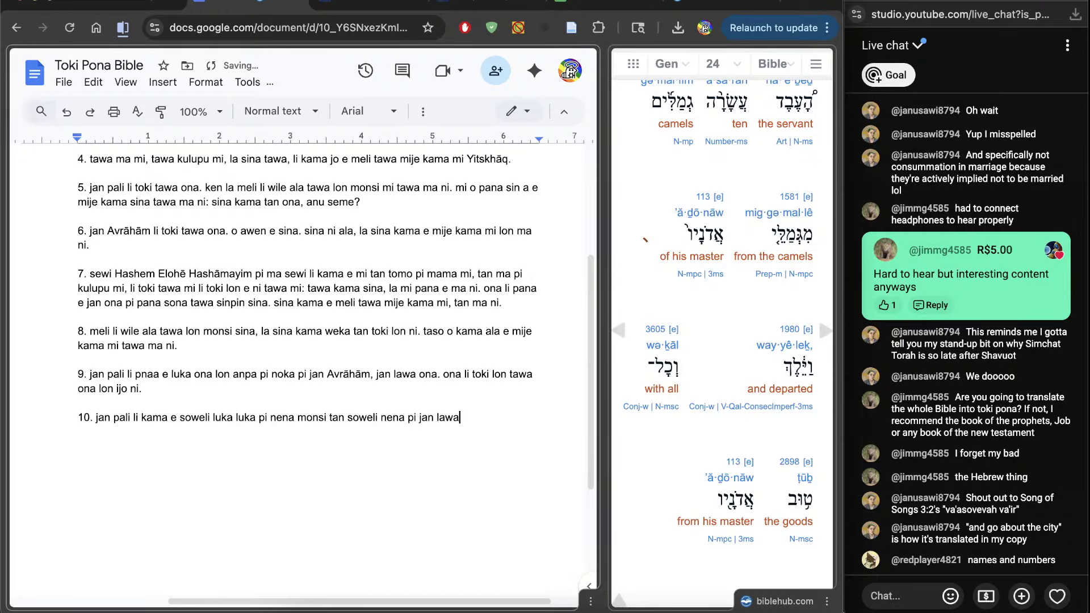
{"action": "type", "text": " ona, "}
Complete the first sentence of verse 10 with "li tawa, li jo e ale pona pi jan lawa ona lon luka ona."
{"action": "type", "text": "li "}
{"action": "type", "text": "wek"}
{"action": "key", "text": "BackSpace"}
{"action": "key", "text": "BackSpace"}
{"action": "key", "text": "BackSpace"}
{"action": "type", "text": "tawa, li jo e ale "}
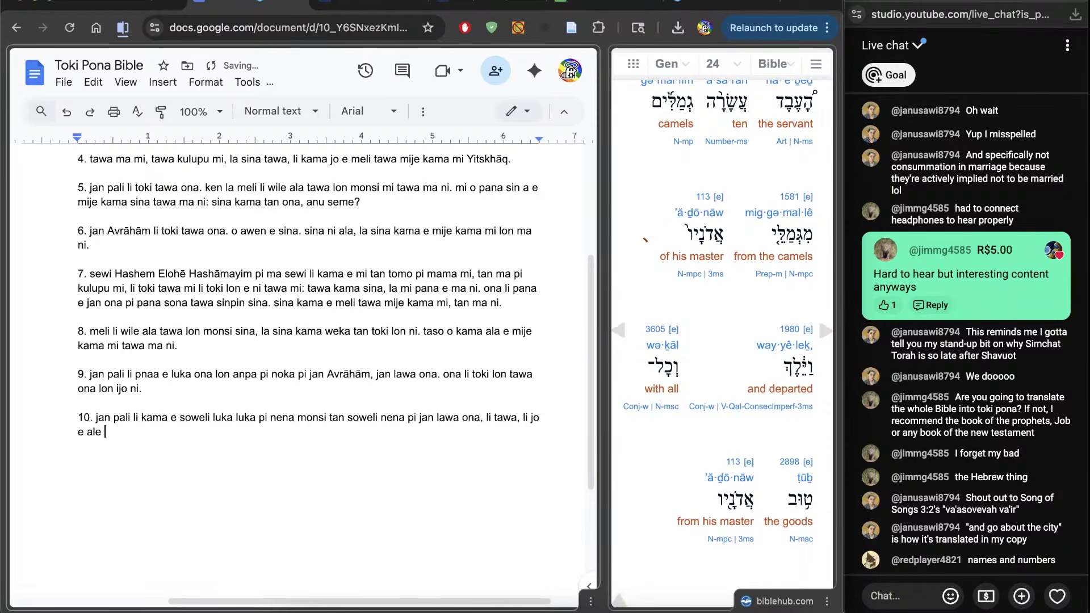
{"action": "type", "text": "pona pi jan lawa ona."}
{"action": "scroll", "coordinate": [719, 335], "scroll_direction": "down", "scroll_amount": 2}
{"action": "scroll", "coordinate": [719, 335], "scroll_direction": "down", "scroll_amount": 4}
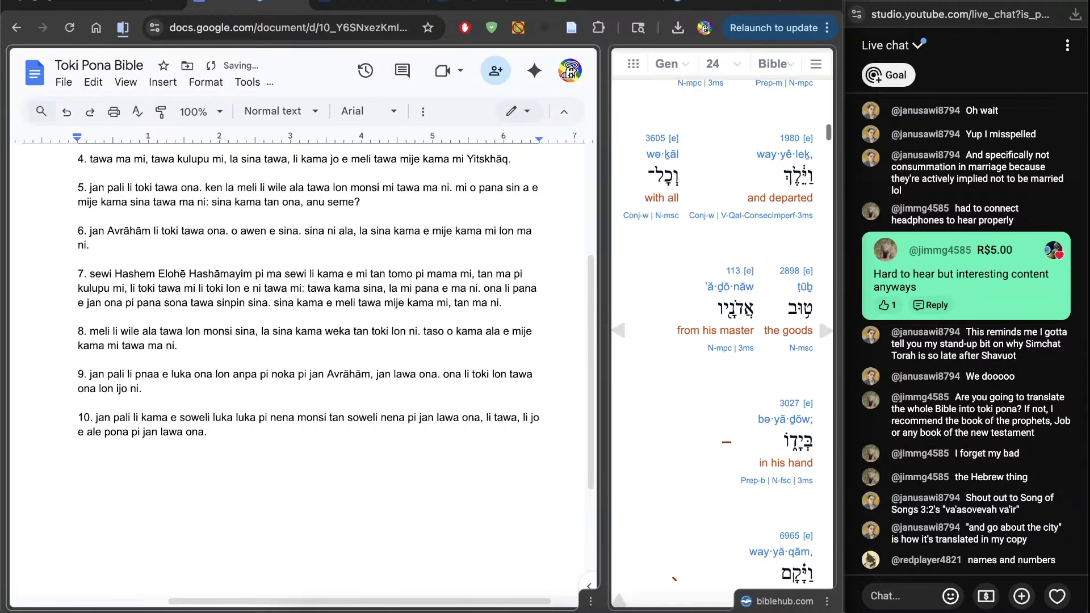
{"action": "key", "text": "BackSpace"}
{"action": "key", "text": "BackSpace"}
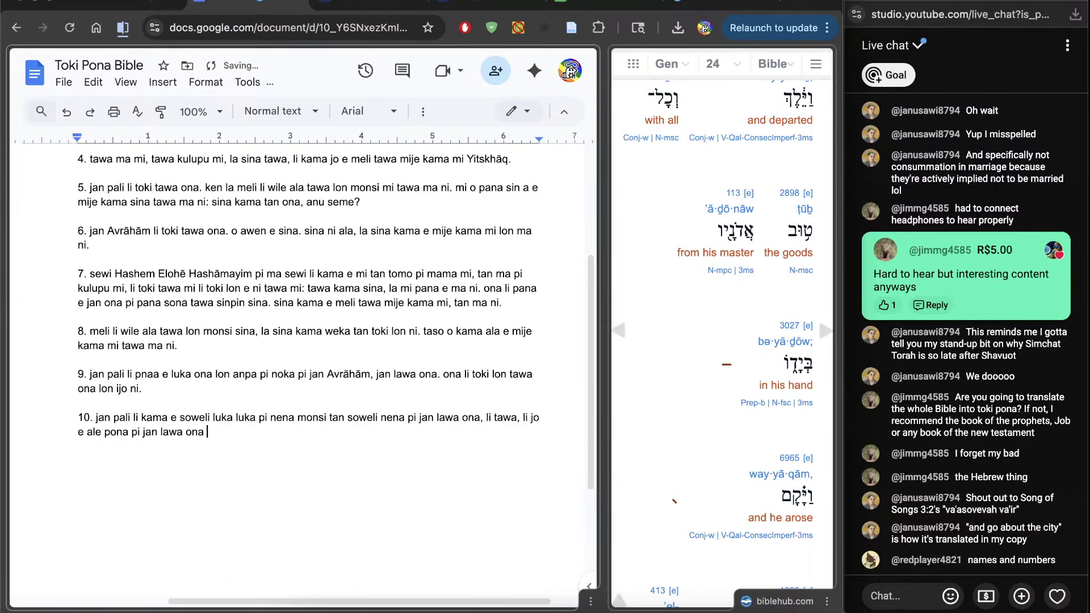
{"action": "type", "text": "lon luka ona."}
Finish verse 10 with the sentence "ona li kama sewi li tawa ma Aram Naharayim, tawa ma tomo Nākhōr."
{"action": "scroll", "coordinate": [719, 335], "scroll_direction": "down", "scroll_amount": 5}
{"action": "type", "text": "ona li "}
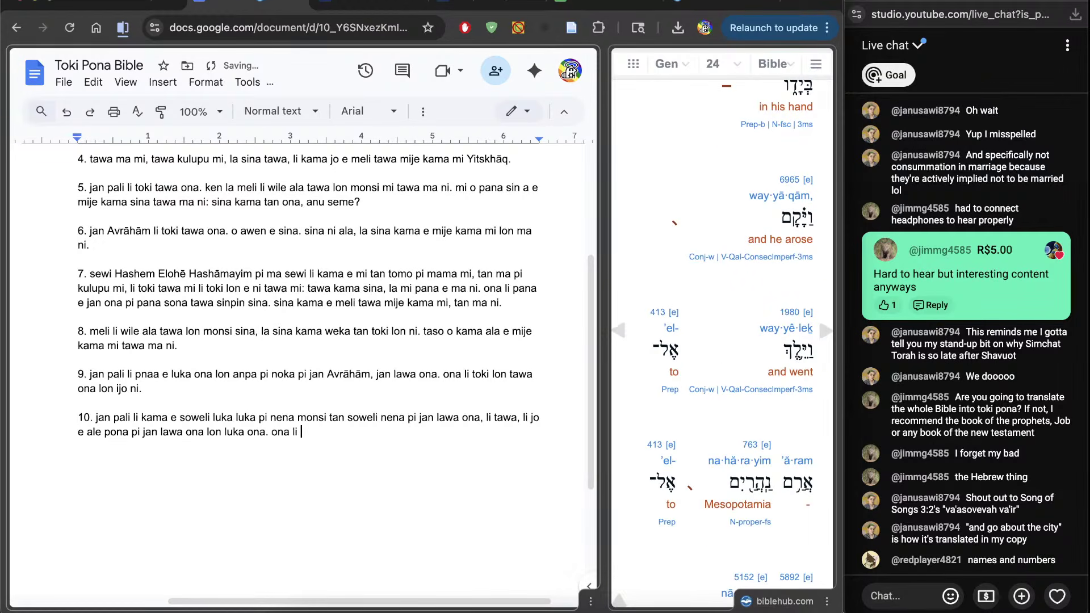
{"action": "type", "text": "kama sewi li tawa ma A"}
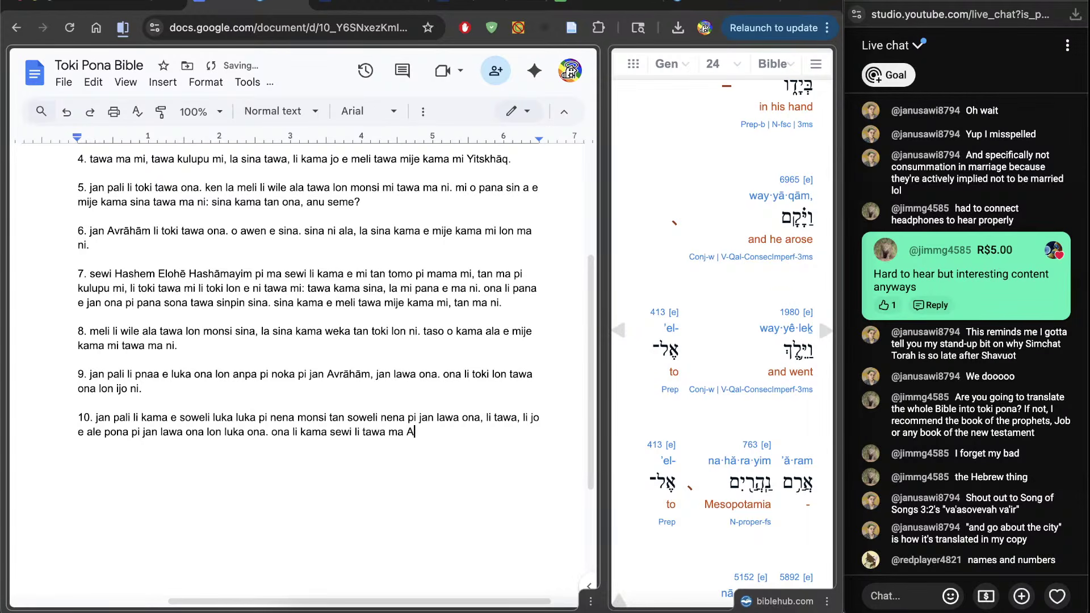
{"action": "type", "text": "ram ANaharayim,"}
{"action": "scroll", "coordinate": [819, 486], "scroll_direction": "down", "scroll_amount": 3}
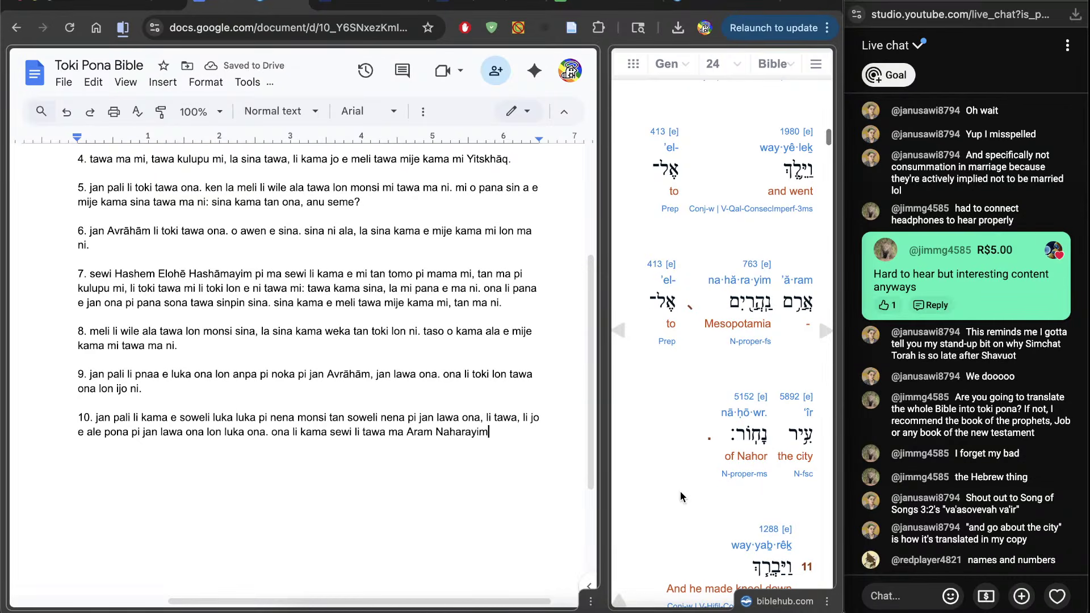
{"action": "type", "text": "tawa "}
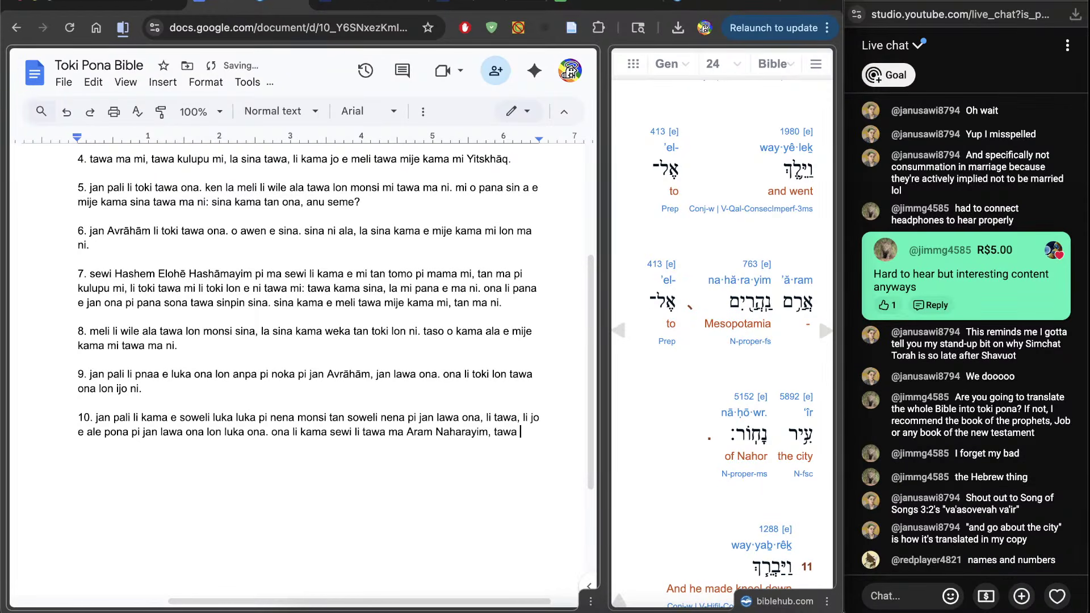
{"action": "type", "text": "ma tomo Nākhōr."}
Start a new paragraph below verse 10, numbered 11
{"action": "key", "text": "Return"}
{"action": "key", "text": "Return"}
{"action": "type", "text": "1"}
Check the livestream's concurrent viewers graph in YouTube Studio and return to the Toki Pona Bible document
{"action": "left_click", "coordinate": [113, 4]}
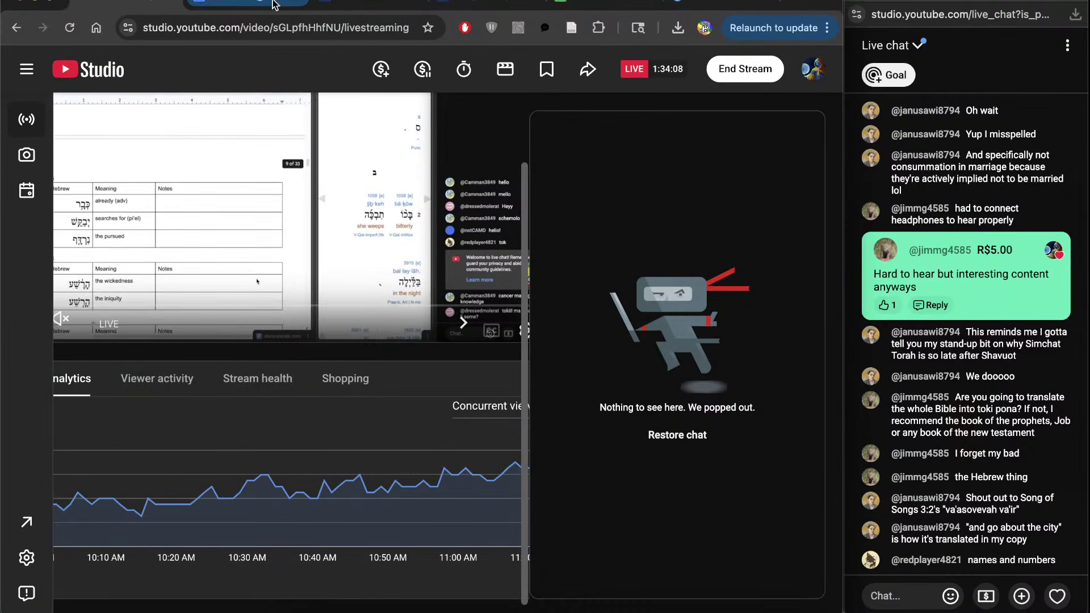
{"action": "scroll", "coordinate": [432, 394], "scroll_direction": "right", "scroll_amount": 5}
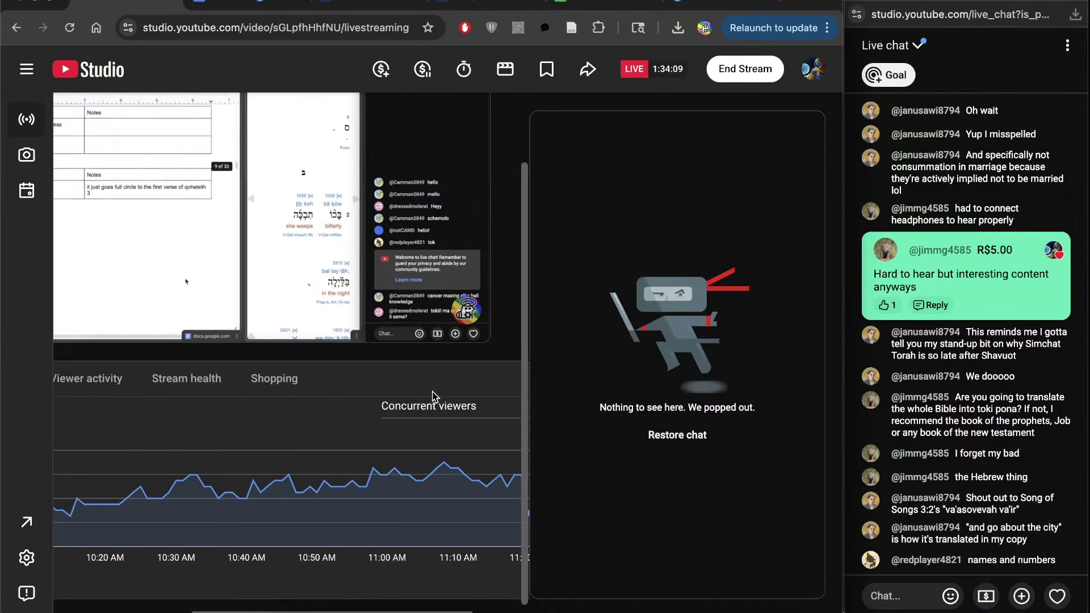
{"action": "left_click", "coordinate": [218, 9]}
Look up the Hebrew verb that opens verse 11, Strong's number 1288, in the Bible Hub lexicon and close the entry
{"action": "scroll", "coordinate": [365, 530], "scroll_direction": "down", "scroll_amount": 1}
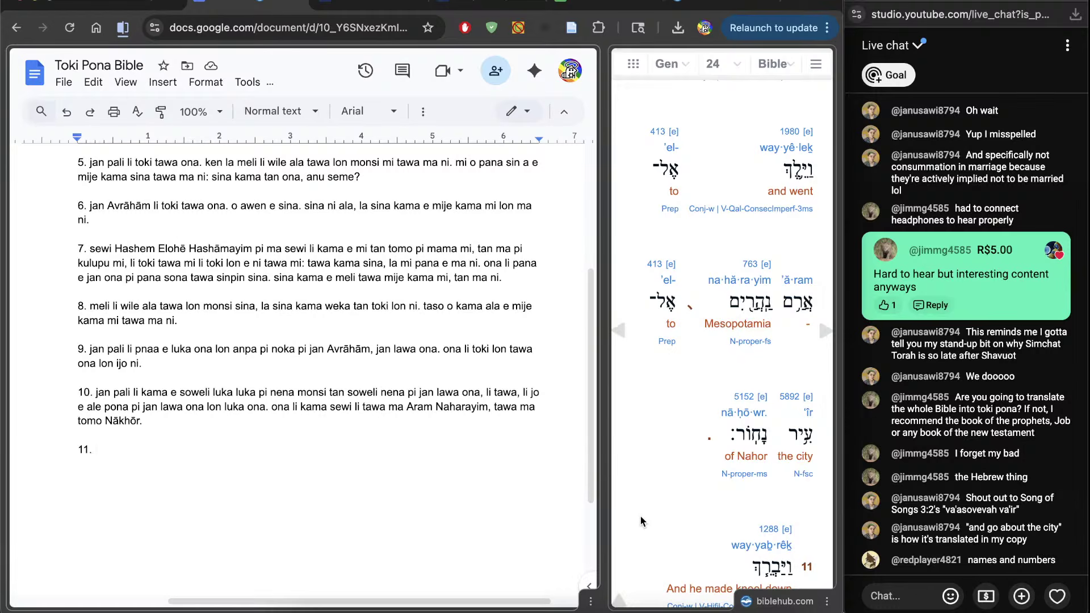
{"action": "scroll", "coordinate": [641, 518], "scroll_direction": "down", "scroll_amount": 4}
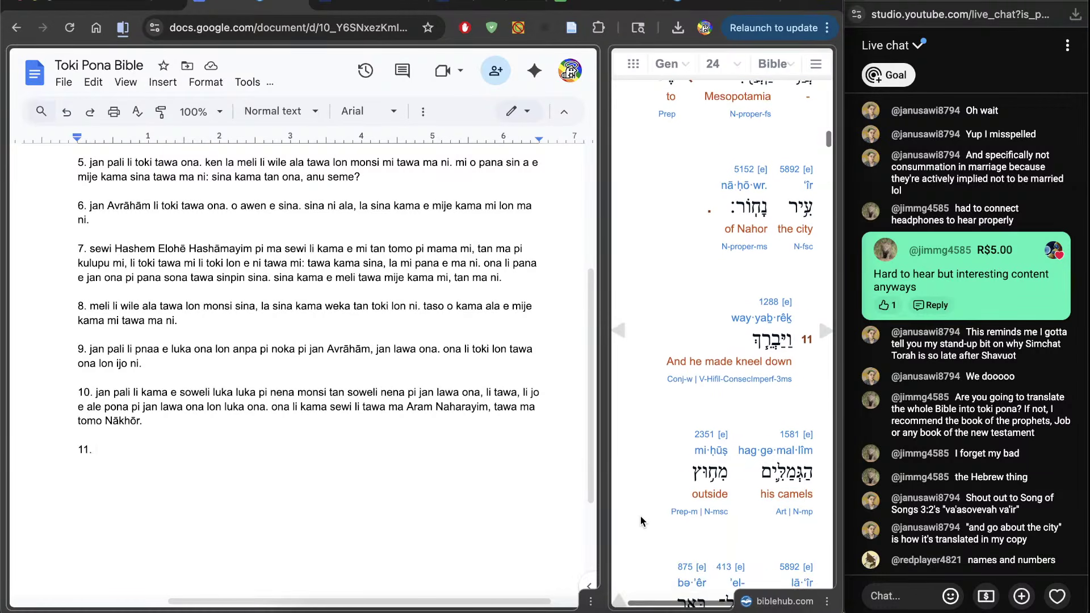
{"action": "scroll", "coordinate": [640, 517], "scroll_direction": "down", "scroll_amount": 3}
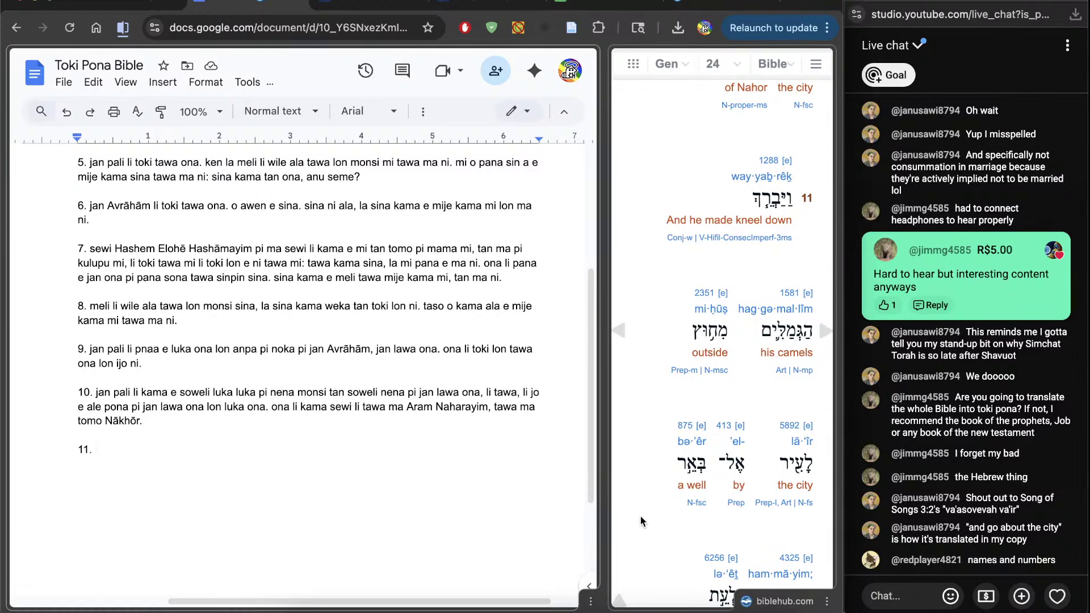
{"action": "left_click", "coordinate": [769, 161]}
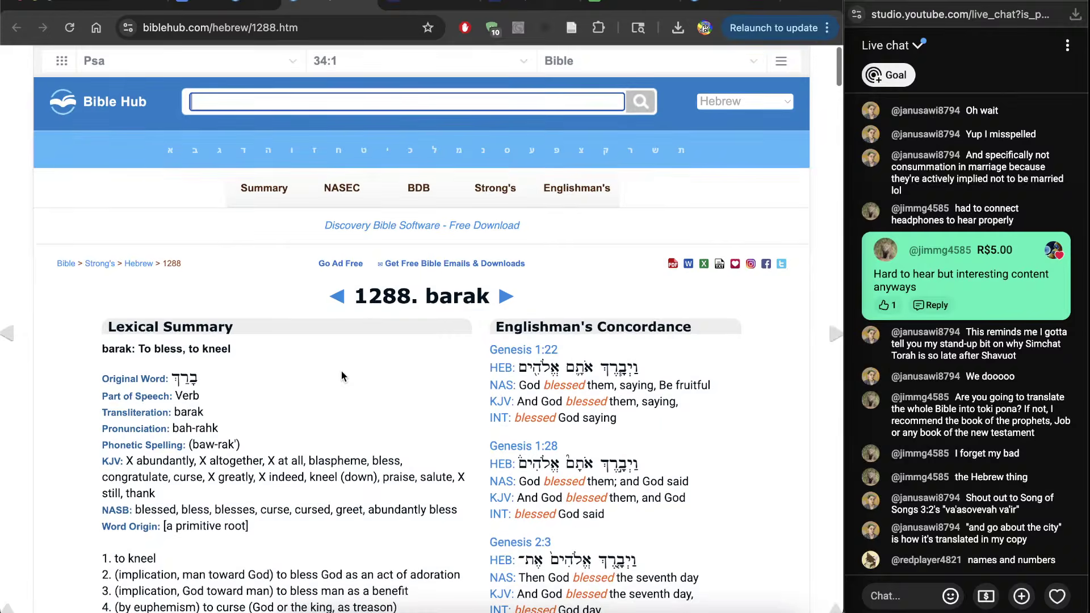
{"action": "key", "text": "ctrl+w"}
Begin verse 11 with "ona li anpa e soweli ona lon weka pi ma tomo,"
{"action": "left_click", "coordinate": [341, 500]}
{"action": "type", "text": "ona l"}
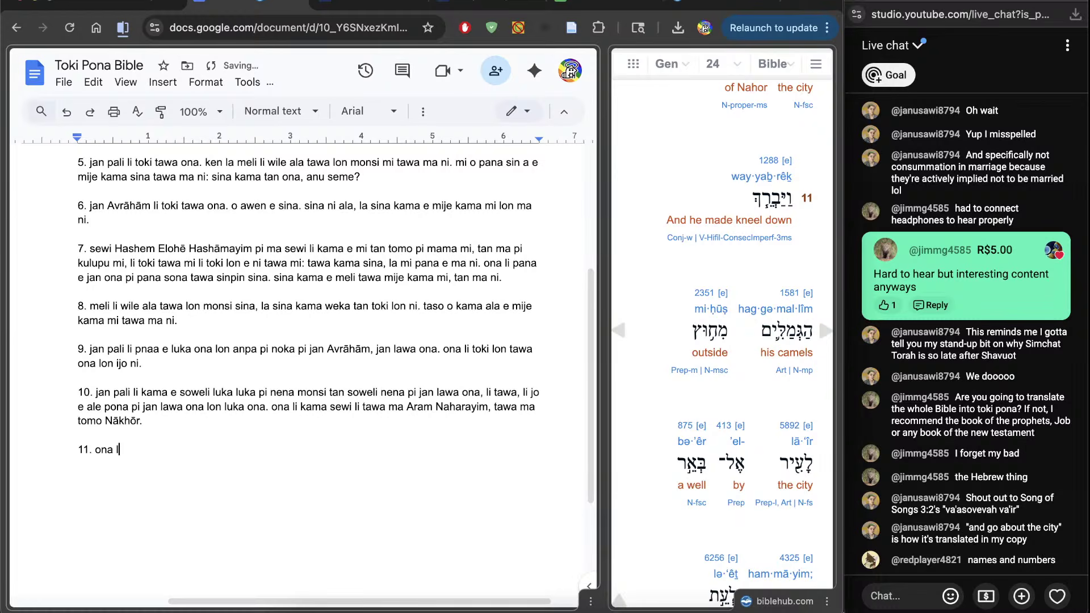
{"action": "type", "text": "i anpa e soweli ona l"}
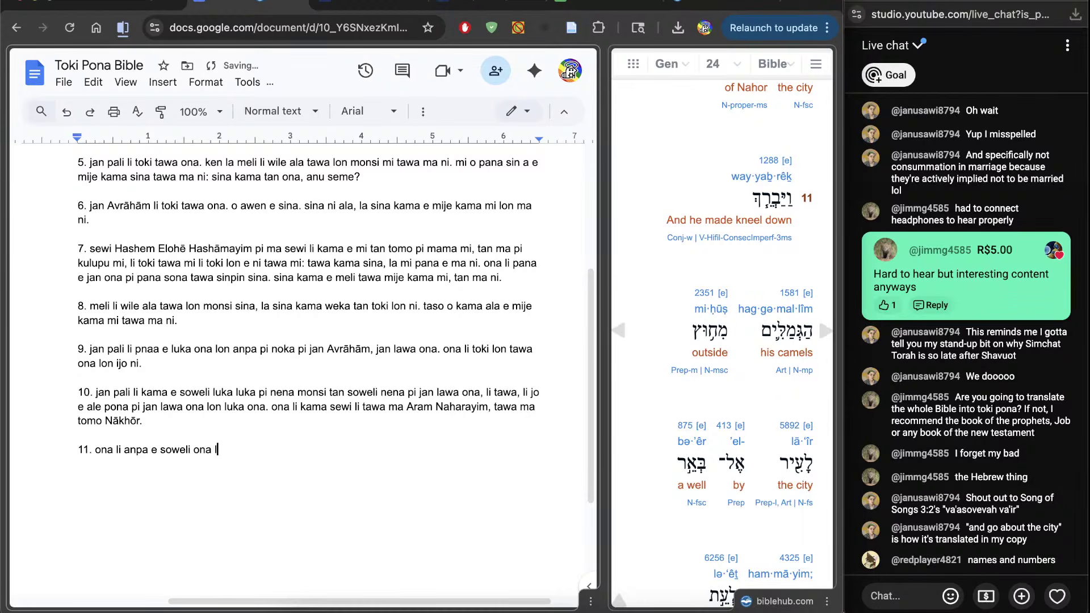
{"action": "type", "text": "on weka pi ma t"}
{"action": "type", "text": "omo,"}
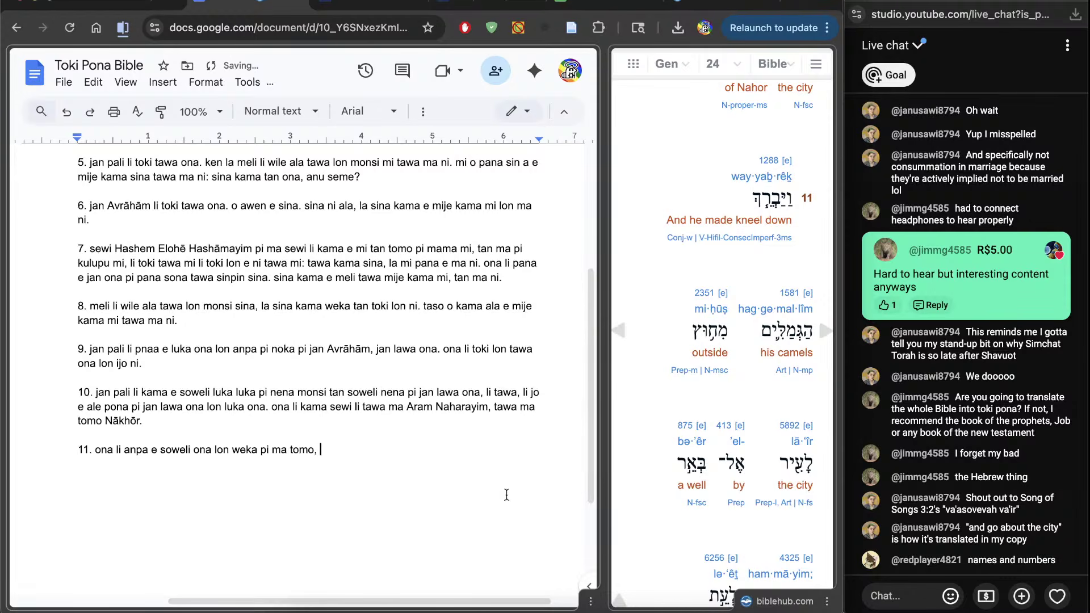
Continue verse 11 with "lon poka pi lupa telo." to place the camels beside the well
{"action": "scroll", "coordinate": [660, 498], "scroll_direction": "down", "scroll_amount": 3}
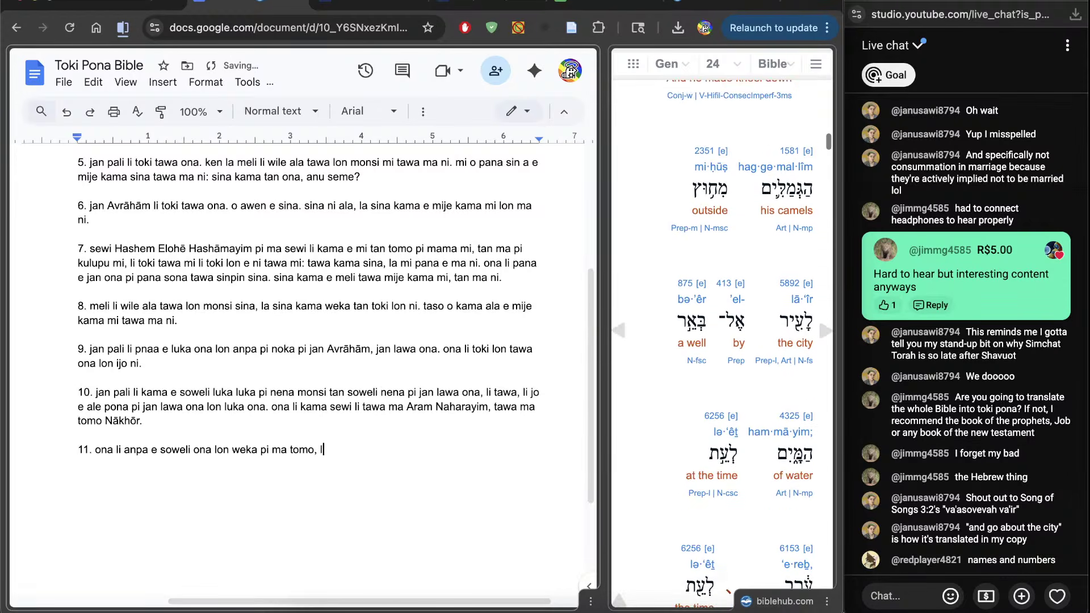
{"action": "type", "text": "lon poka "}
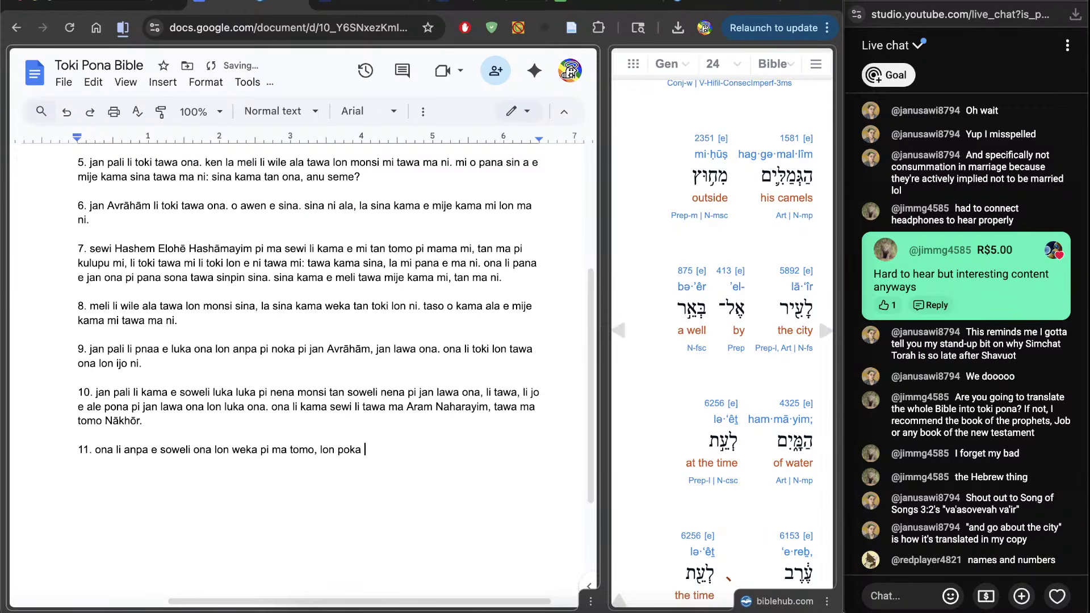
{"action": "type", "text": "pi lupa telo"}
{"action": "scroll", "coordinate": [722, 341], "scroll_direction": "down", "scroll_amount": 3}
{"action": "type", "text": ". "}
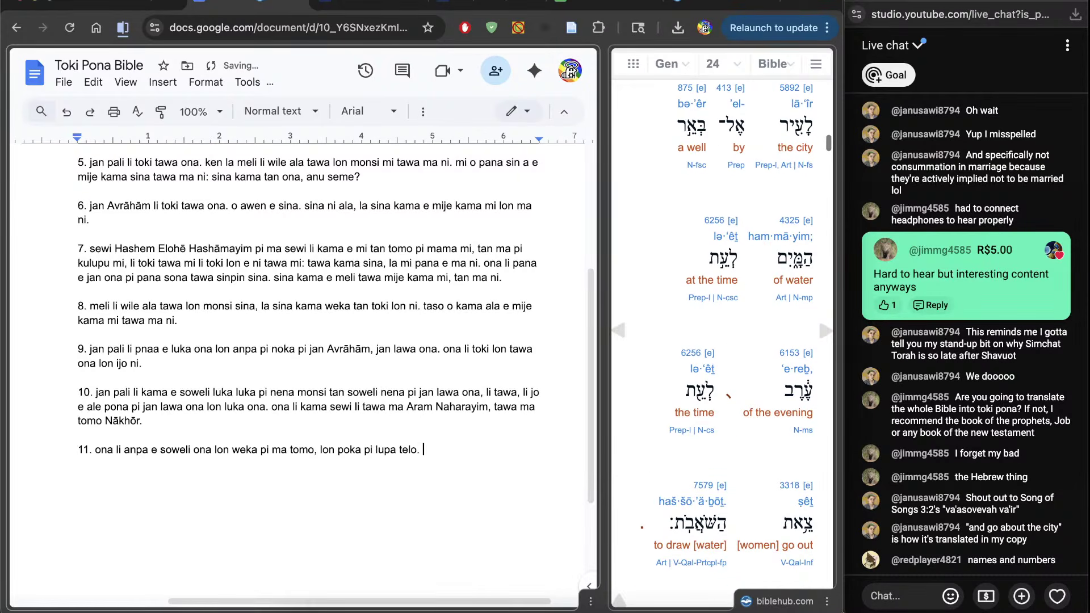
Add "suno li kama weka," to verse 11 for the evening and check the wording that follows in the interlinear text
{"action": "type", "text": "suno li kama weka,"}
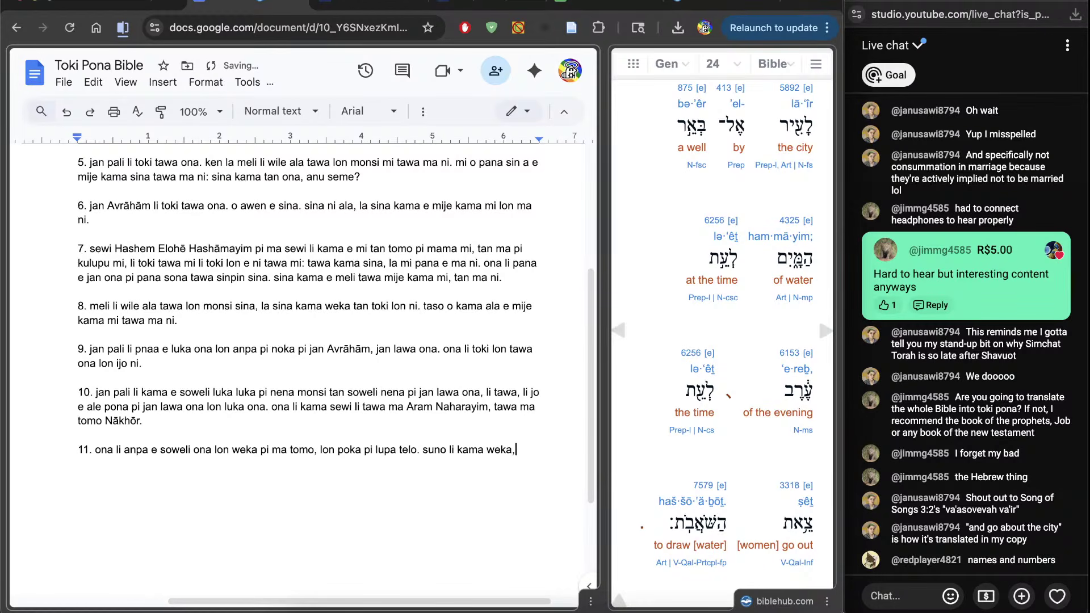
{"action": "scroll", "coordinate": [646, 497], "scroll_direction": "down", "scroll_amount": 5}
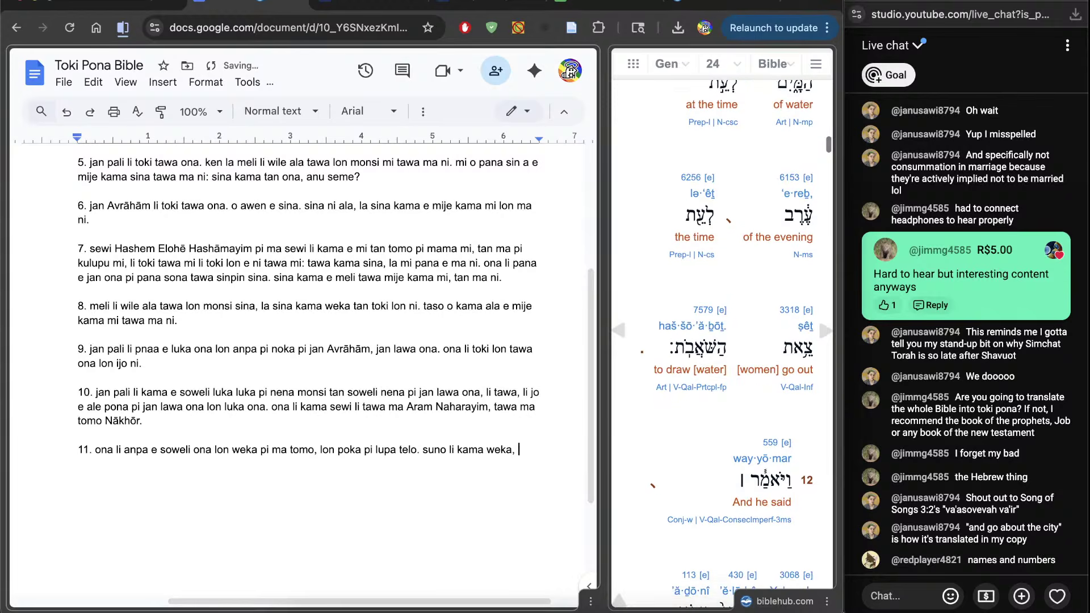
{"action": "scroll", "coordinate": [652, 462], "scroll_direction": "up", "scroll_amount": 1}
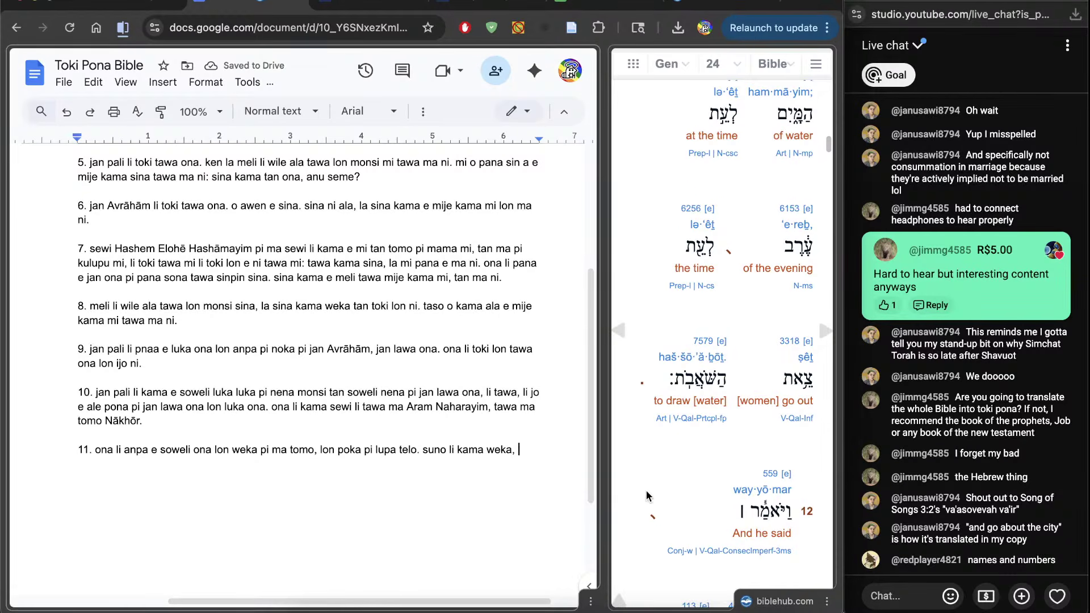
{"action": "scroll", "coordinate": [464, 501], "scroll_direction": "up", "scroll_amount": 1}
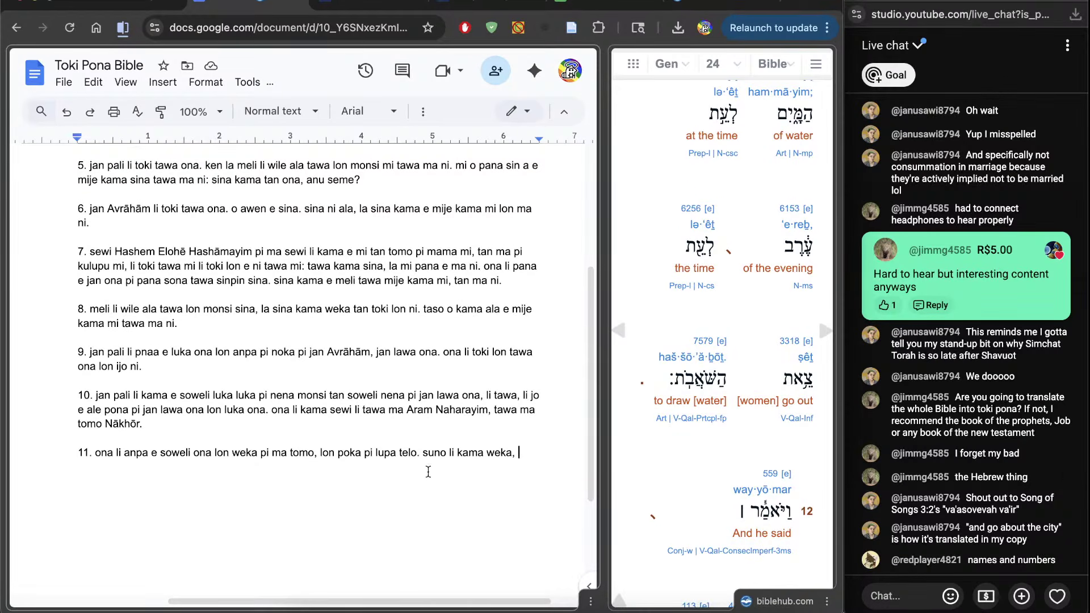
Replace the full stop after "lupa telo" in verse 11 with ", lon tenpo ni:"
{"action": "key", "text": "BackSpace"}
{"action": "key", "text": "BackSpace"}
{"action": "type", "text": ", lon tenpo ni"}
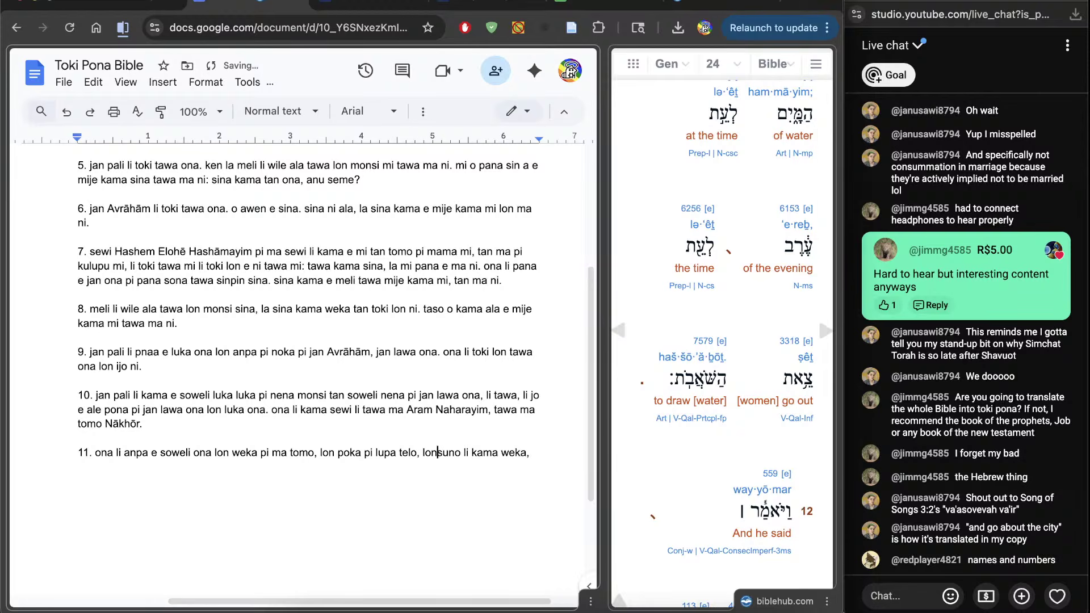
{"action": "type", "text": ":"}
{"action": "left_click", "coordinate": [392, 506]}
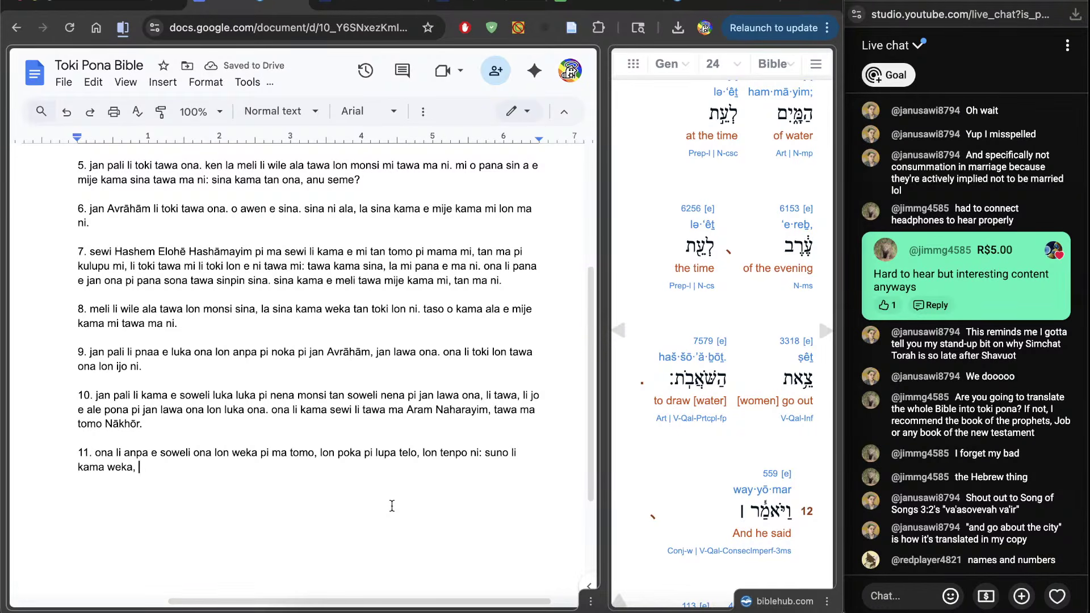
Complete verse 11 with "meli li tawa weka li kama jo telo." after "suno li kama weka,"
{"action": "key", "text": "BackSpace"}
{"action": "key", "text": "BackSpace"}
{"action": "type", "text": ", mel"}
{"action": "type", "text": "i li tawa"}
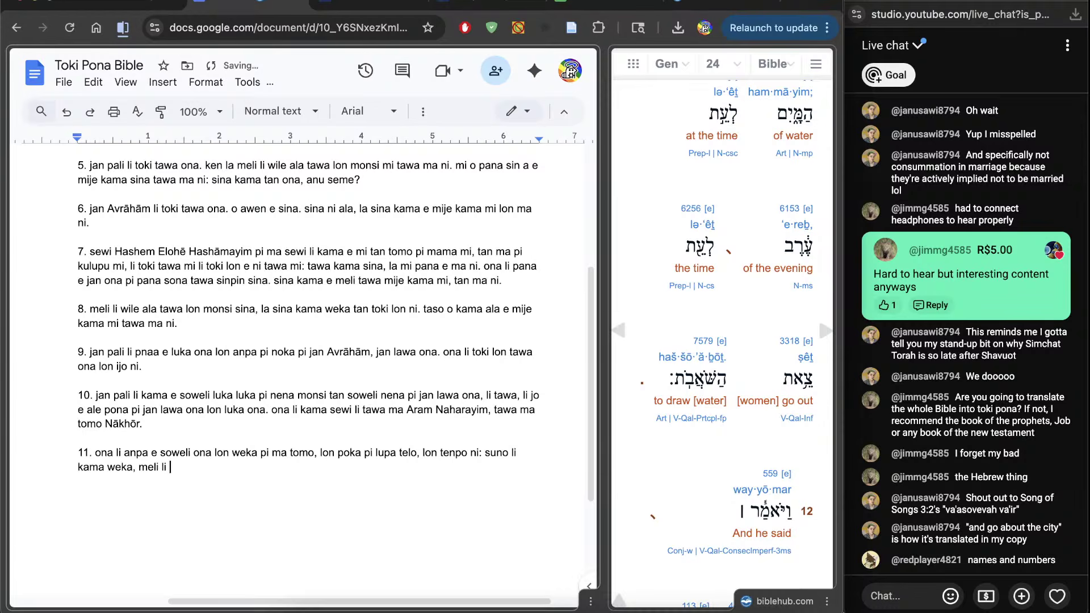
{"action": "type", "text": " weka li kama jo"}
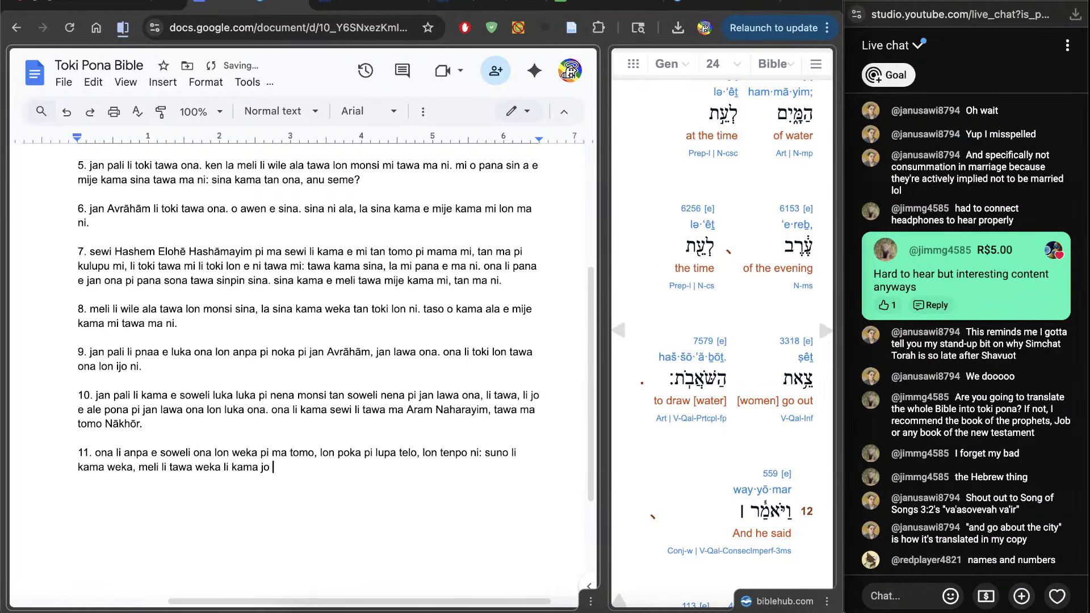
{"action": "type", "text": " telo."}
Look up the Hebrew verb for drawing water, Strong's number 7579, in Bible Hub and return to the document
{"action": "left_click", "coordinate": [709, 341]}
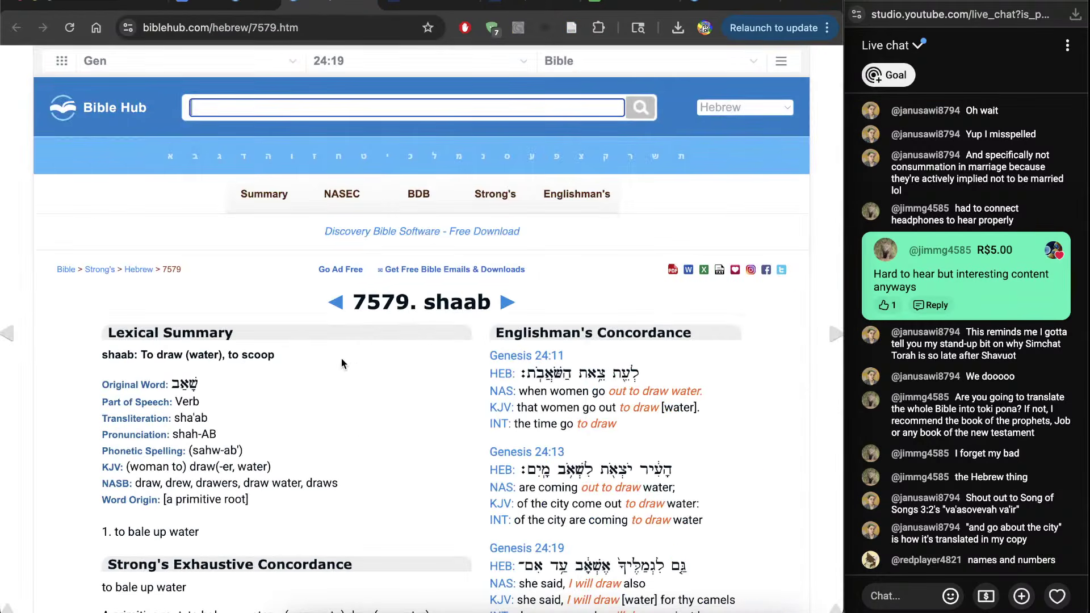
{"action": "scroll", "coordinate": [359, 442], "scroll_direction": "down", "scroll_amount": 10}
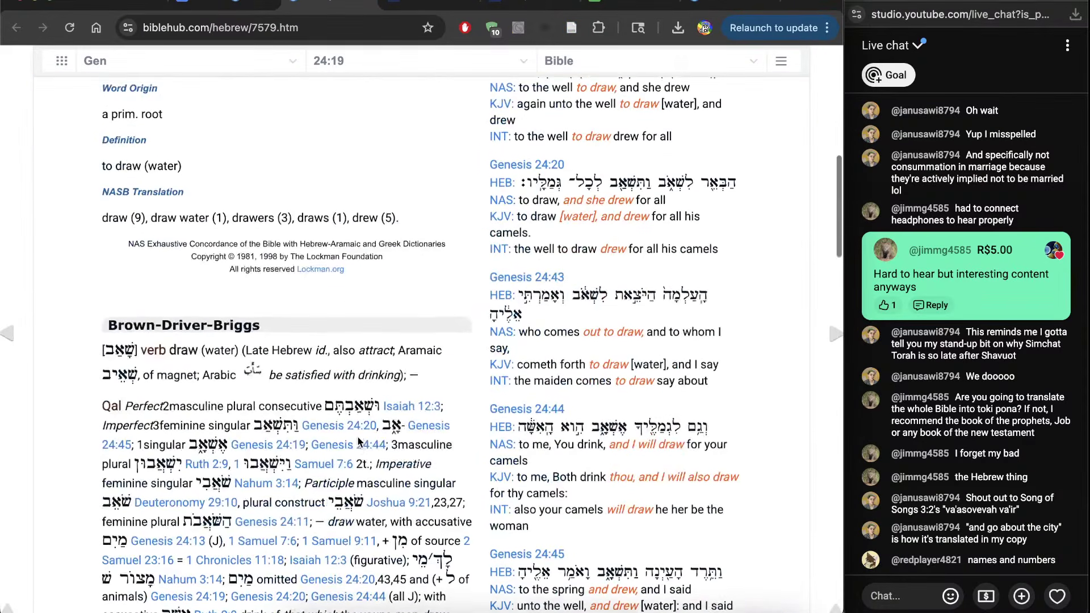
{"action": "scroll", "coordinate": [359, 443], "scroll_direction": "down", "scroll_amount": 3}
{"action": "key", "text": "alt+Left"}
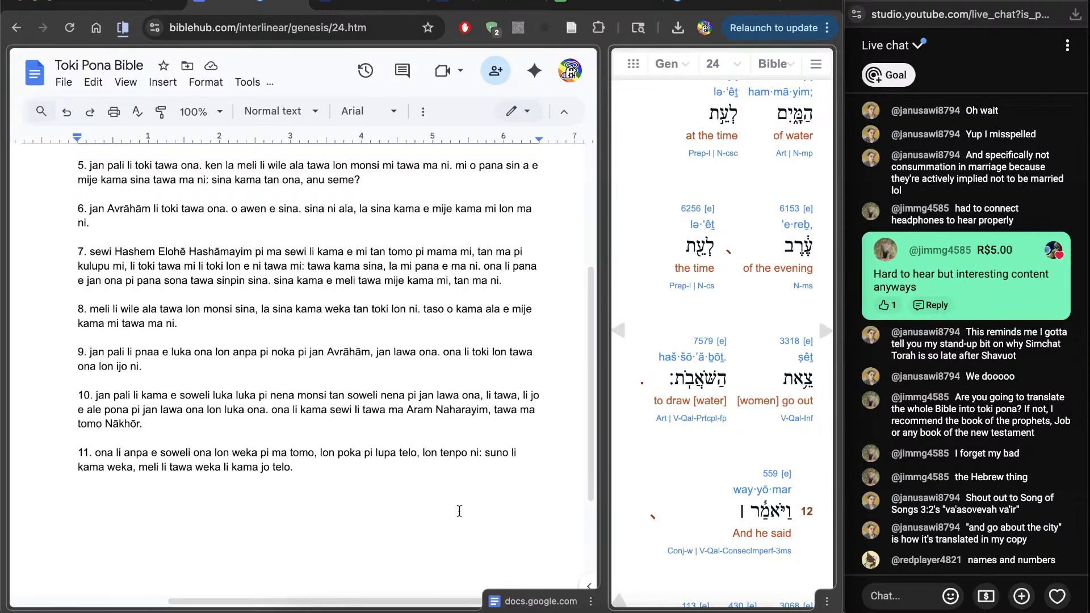
Start verse 12 as a new numbered paragraph with "sewi Hashem Elo"
{"action": "scroll", "coordinate": [732, 477], "scroll_direction": "down", "scroll_amount": 5}
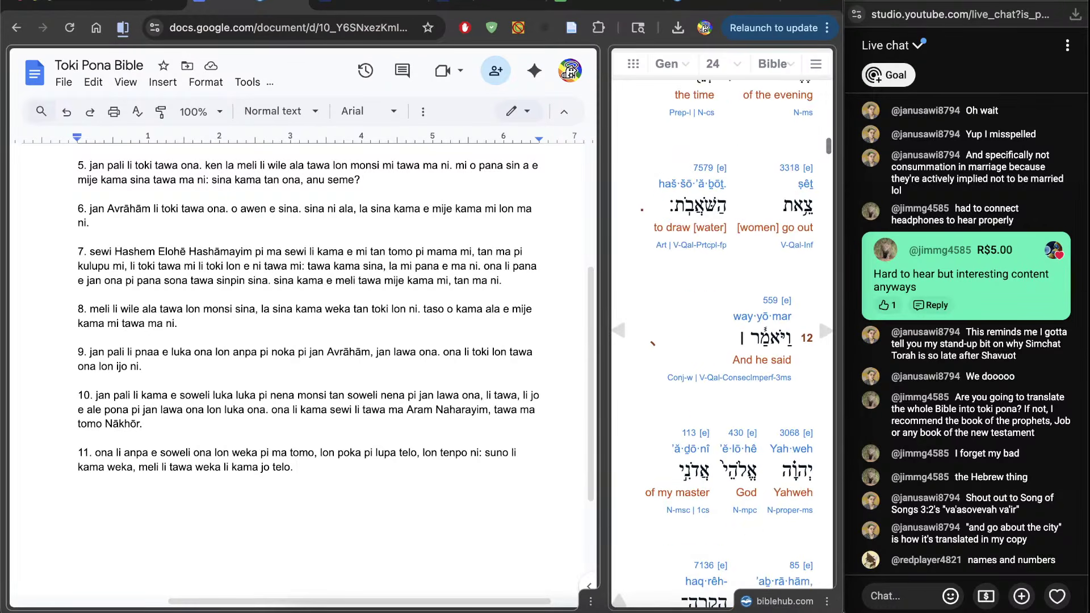
{"action": "key", "text": "Return"}
{"action": "key", "text": "Return"}
{"action": "type", "text": "12."}
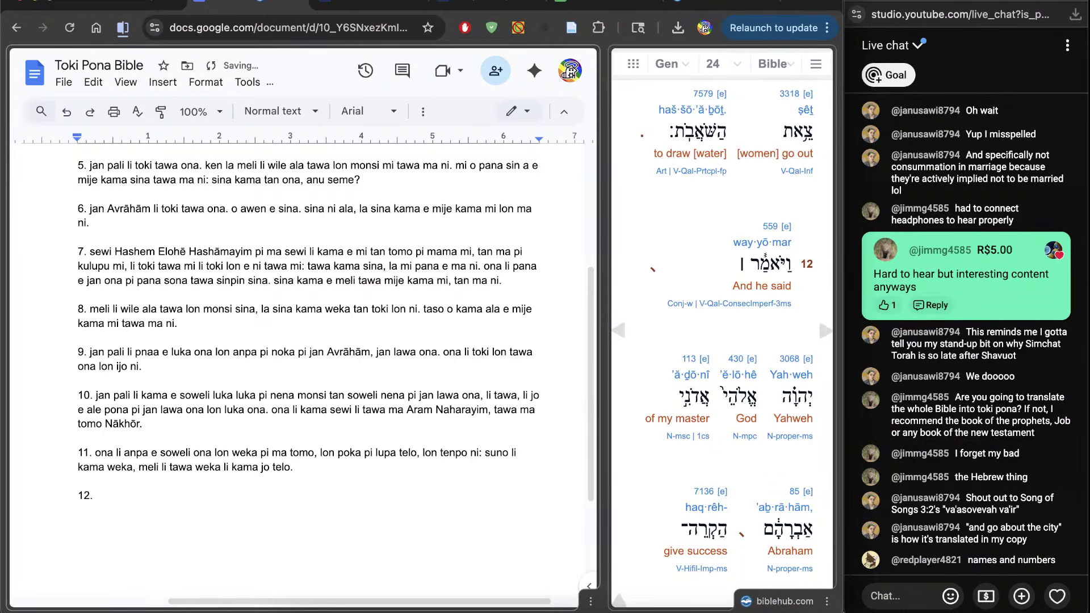
{"action": "type", "text": " sewi Hashem Elo"}
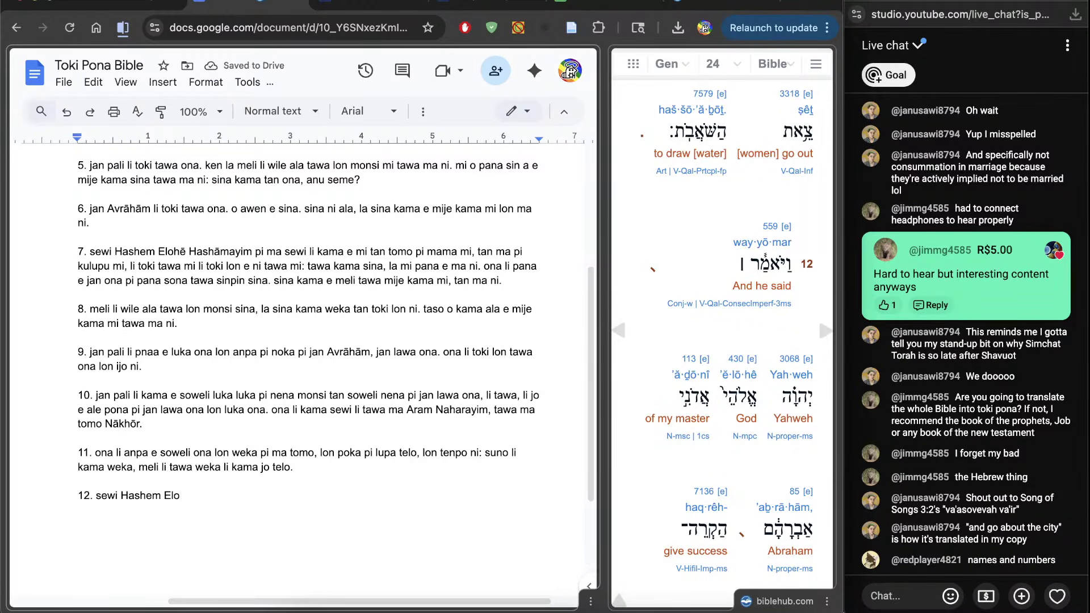
Insert "ona li toki." before "sewi Hashem Elo" at the beginning of verse 12
{"action": "left_click", "coordinate": [95, 495]}
{"action": "type", "text": "ona li toki"}
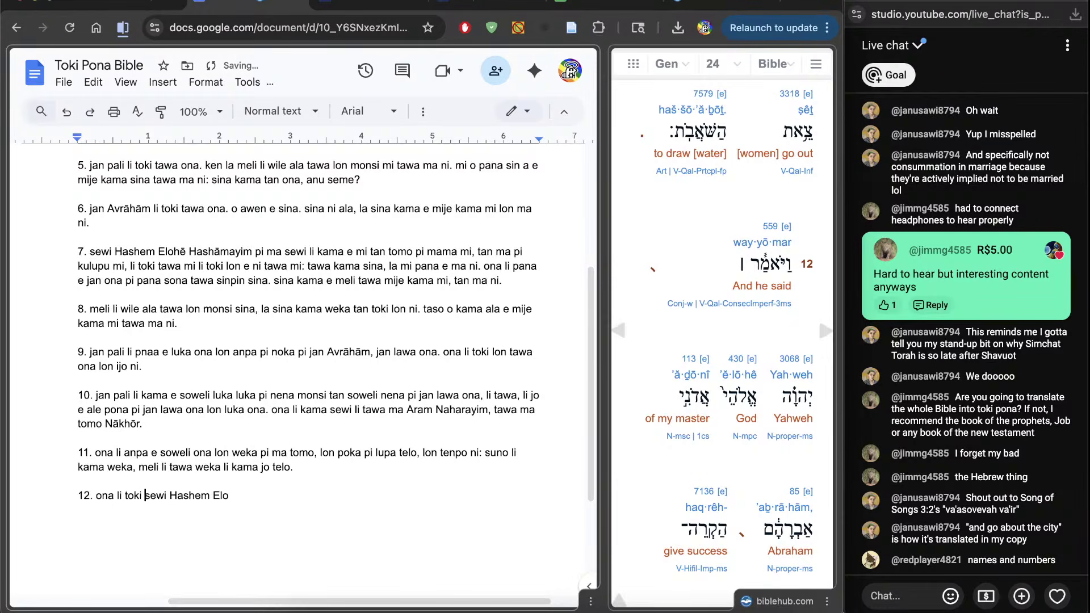
{"action": "type", "text": "."}
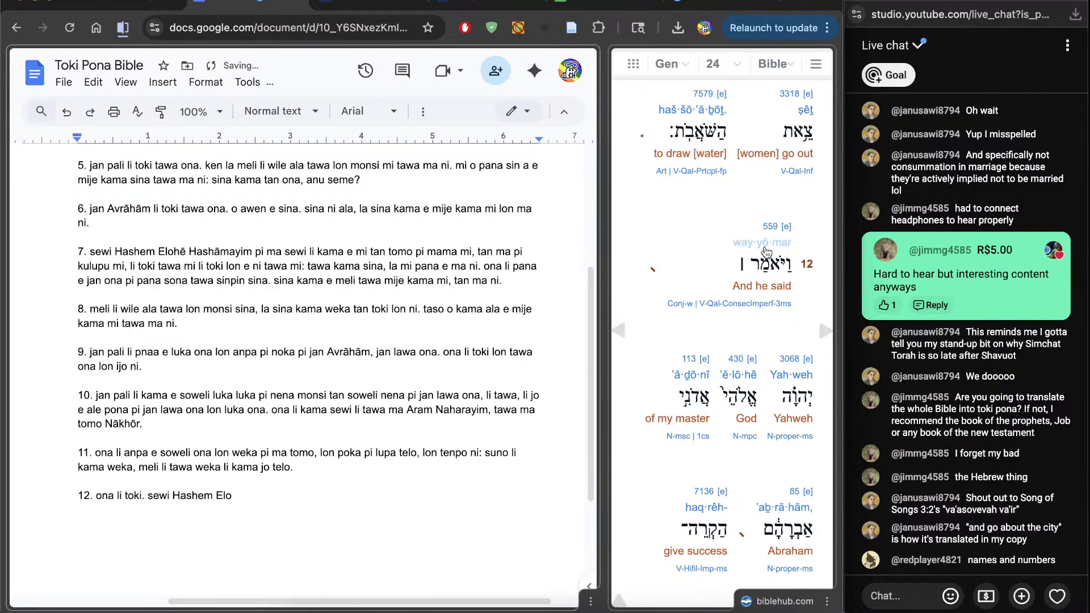
Examine the accent mark over the Hebrew word for "And he said" in verse 12, enlarged in the interlinear text
{"action": "left_click_drag", "start_coordinate": [772, 265], "coordinate": [764, 267]}
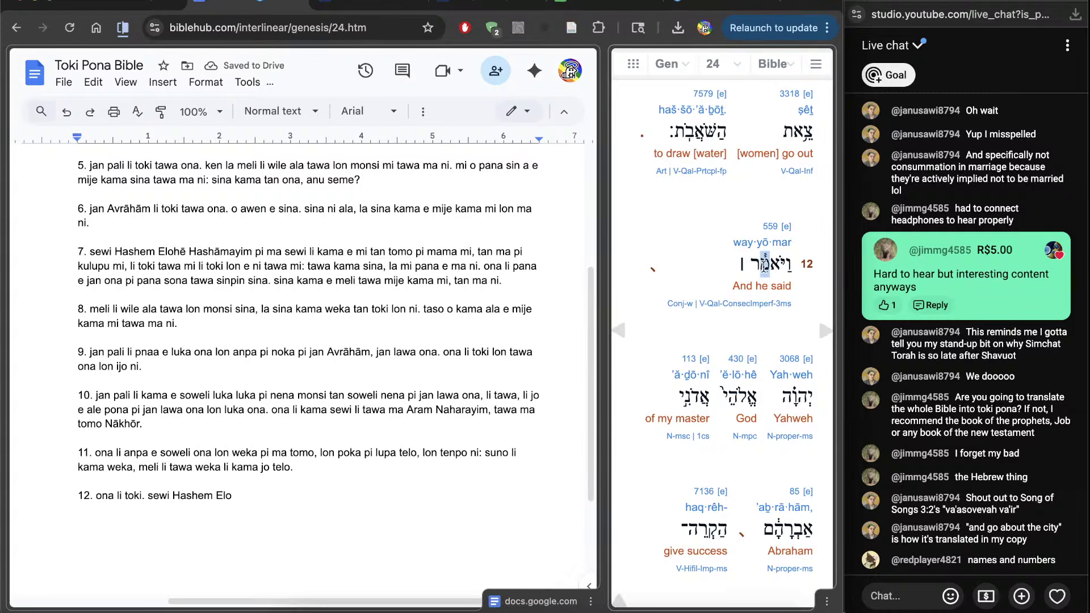
{"action": "scroll", "coordinate": [772, 262], "scroll_direction": "up", "scroll_amount": 5}
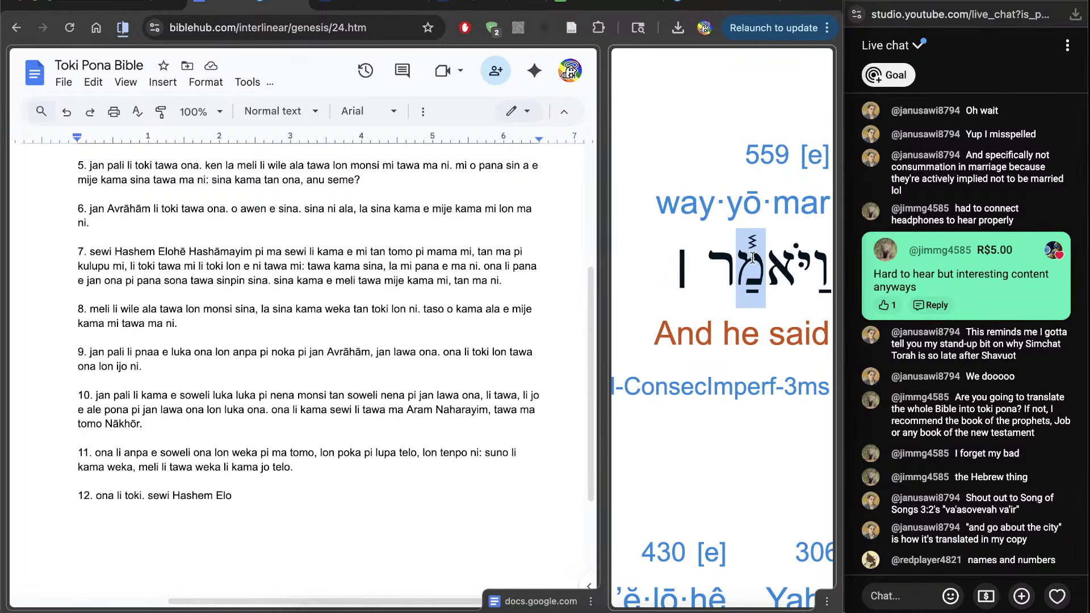
{"action": "left_click", "coordinate": [762, 268]}
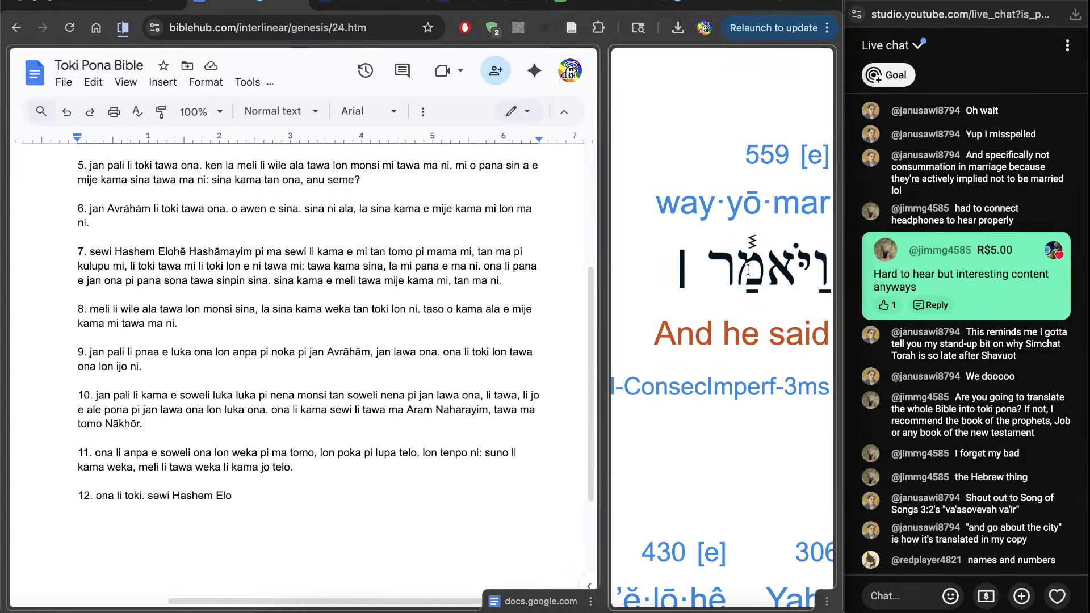
Continue verse 12 by completing "Elohē" and adding "pi jan lawa mi Avrāhām o"
{"action": "scroll", "coordinate": [760, 270], "scroll_direction": "down", "scroll_amount": 5}
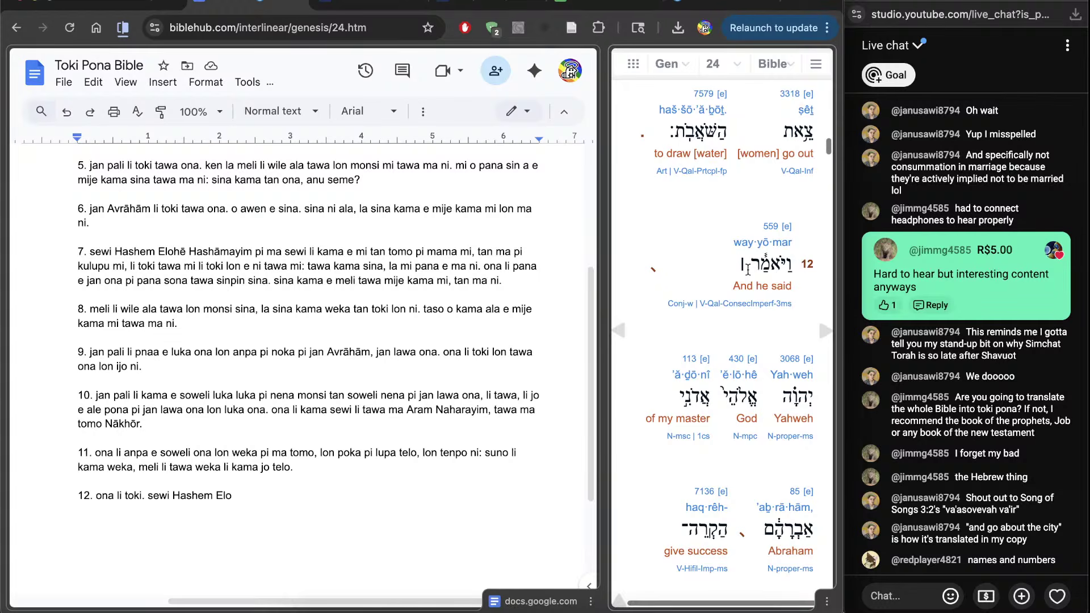
{"action": "scroll", "coordinate": [769, 241], "scroll_direction": "down", "scroll_amount": 1}
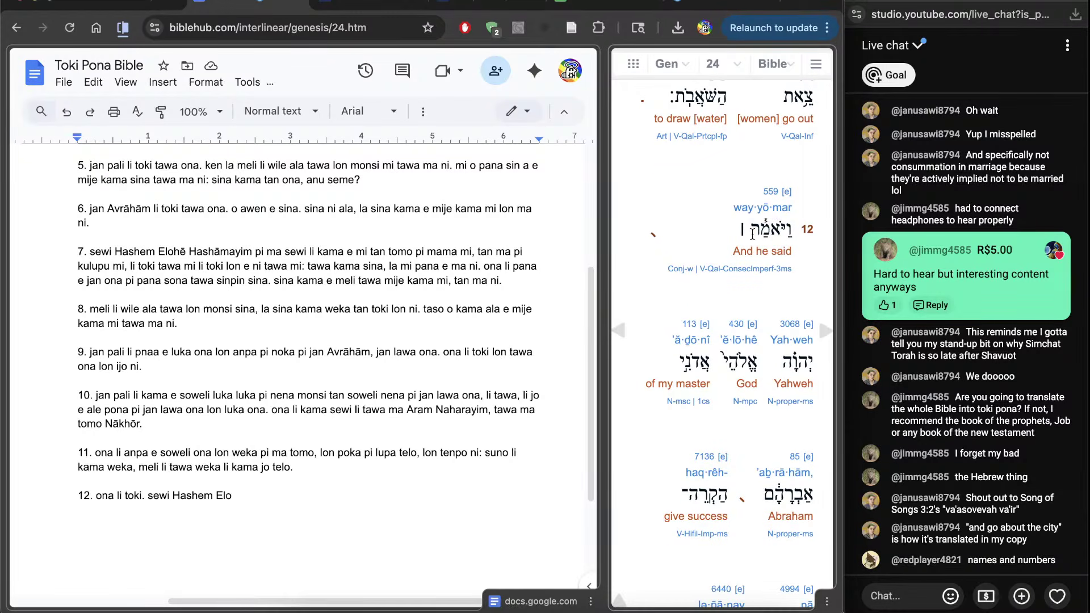
{"action": "left_click", "coordinate": [443, 499]}
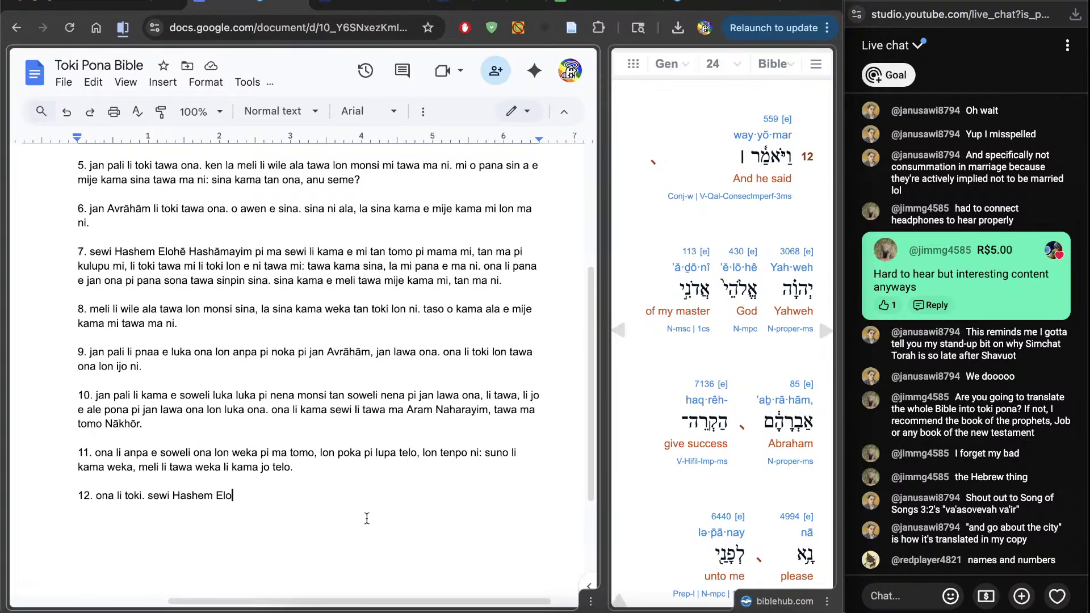
{"action": "type", "text": "hē pi jan lawa mi "}
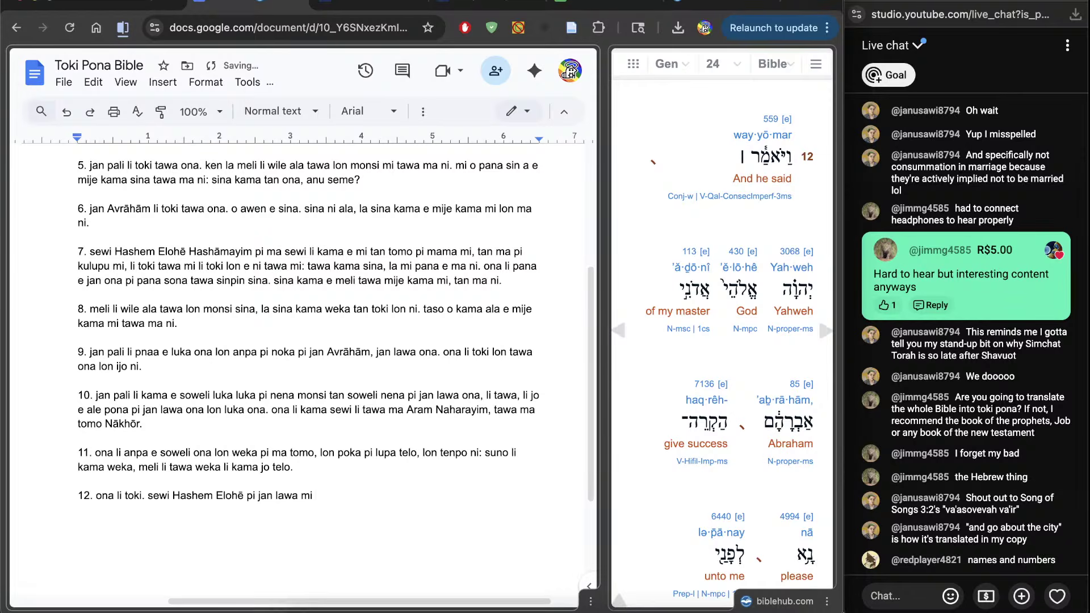
{"action": "type", "text": "Avrāhām o"}
{"action": "scroll", "coordinate": [680, 475], "scroll_direction": "down", "scroll_amount": 5}
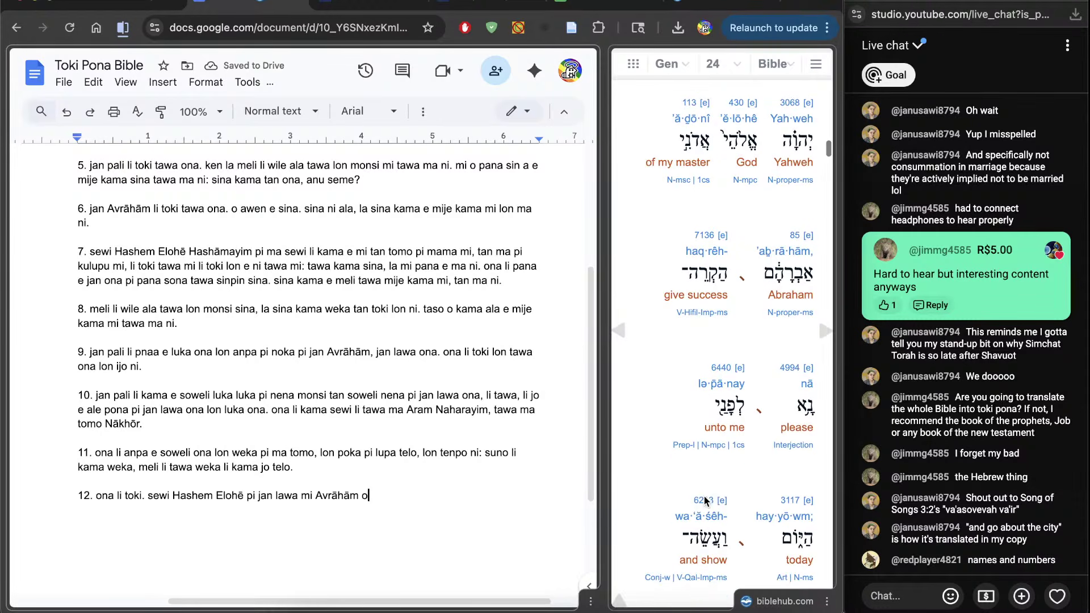
{"action": "type", "text": "o p"}
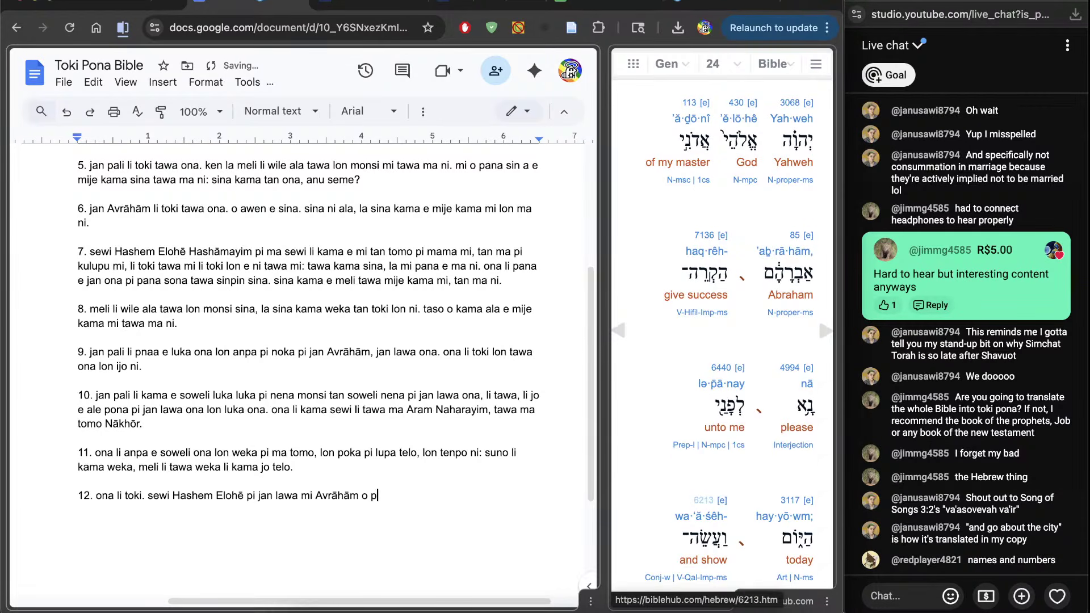
{"action": "key", "text": "BackSpace"}
Look up the Hebrew verb translated "give success", Strong's number 7136, in Bible Hub, read its Brown-Driver-Briggs entry and return to the document
{"action": "left_click", "coordinate": [669, 229]}
{"action": "left_click", "coordinate": [705, 235]}
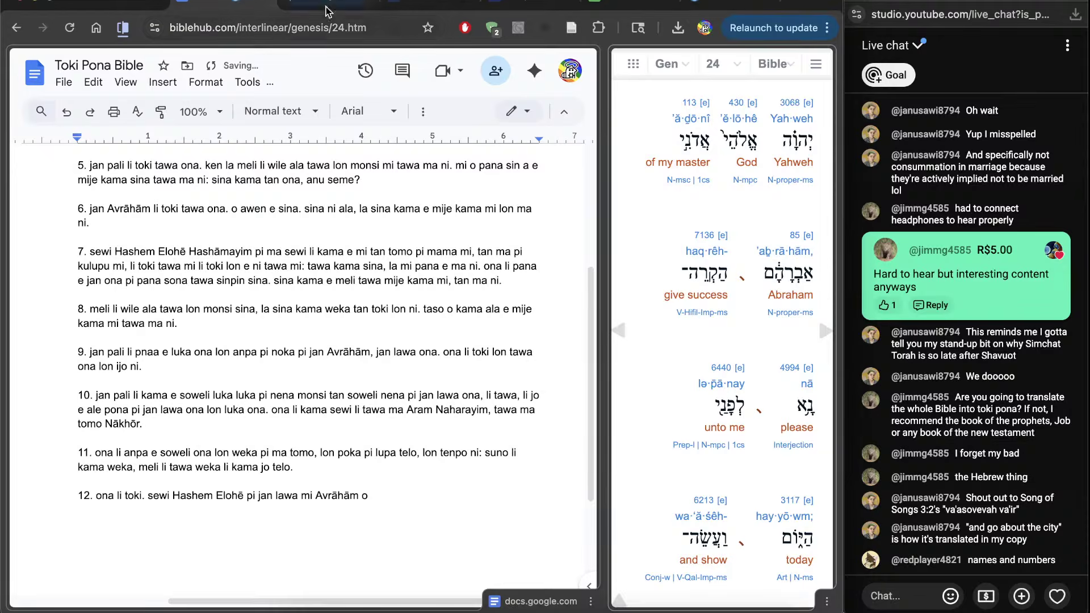
{"action": "scroll", "coordinate": [443, 458], "scroll_direction": "down", "scroll_amount": 12}
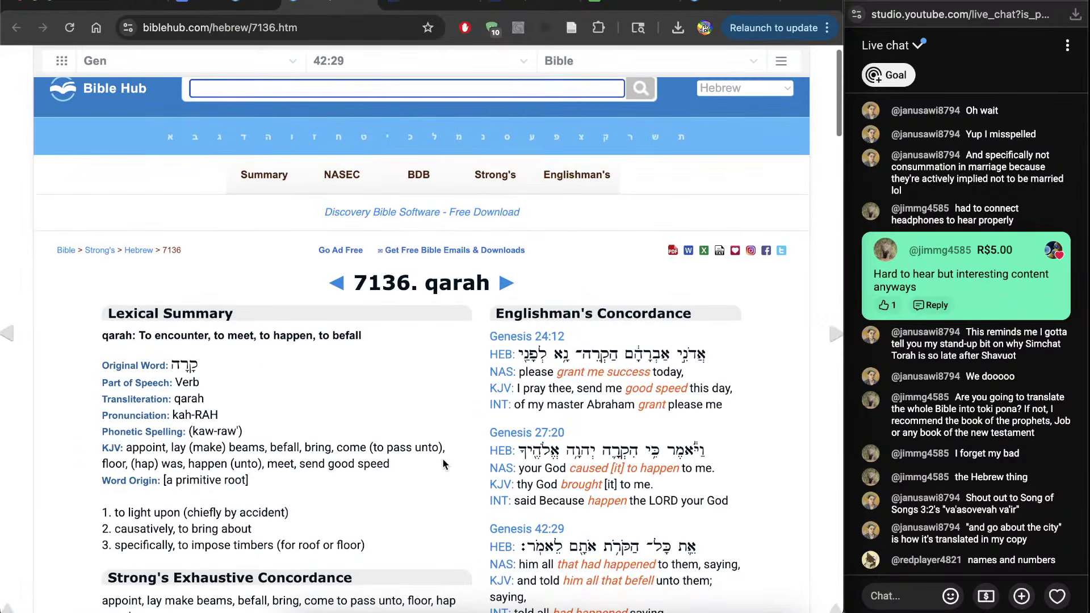
{"action": "scroll", "coordinate": [443, 464], "scroll_direction": "up", "scroll_amount": 5}
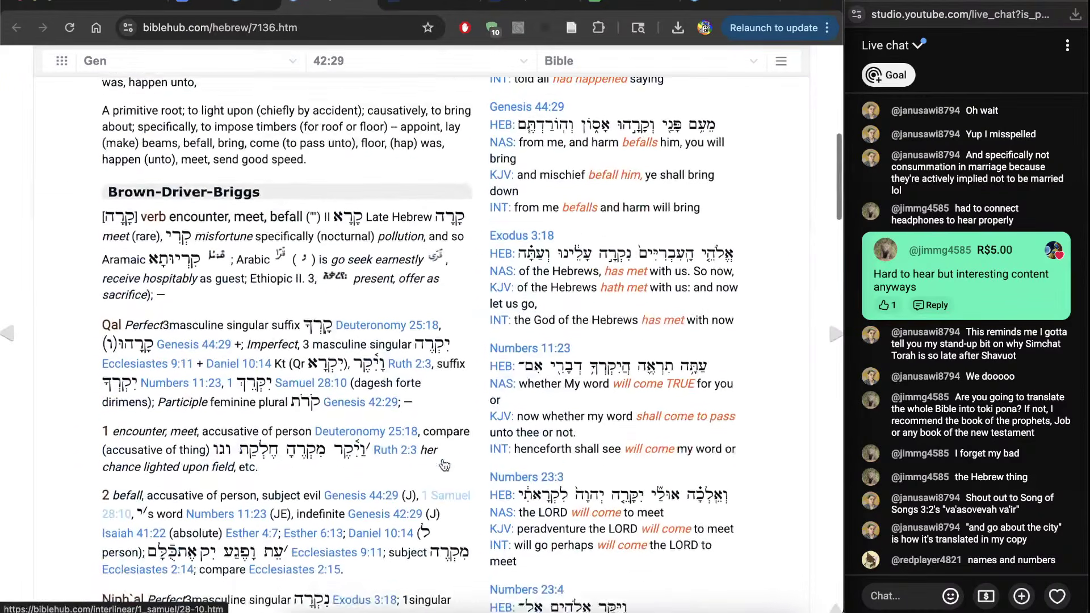
{"action": "key", "text": "super+bracketleft"}
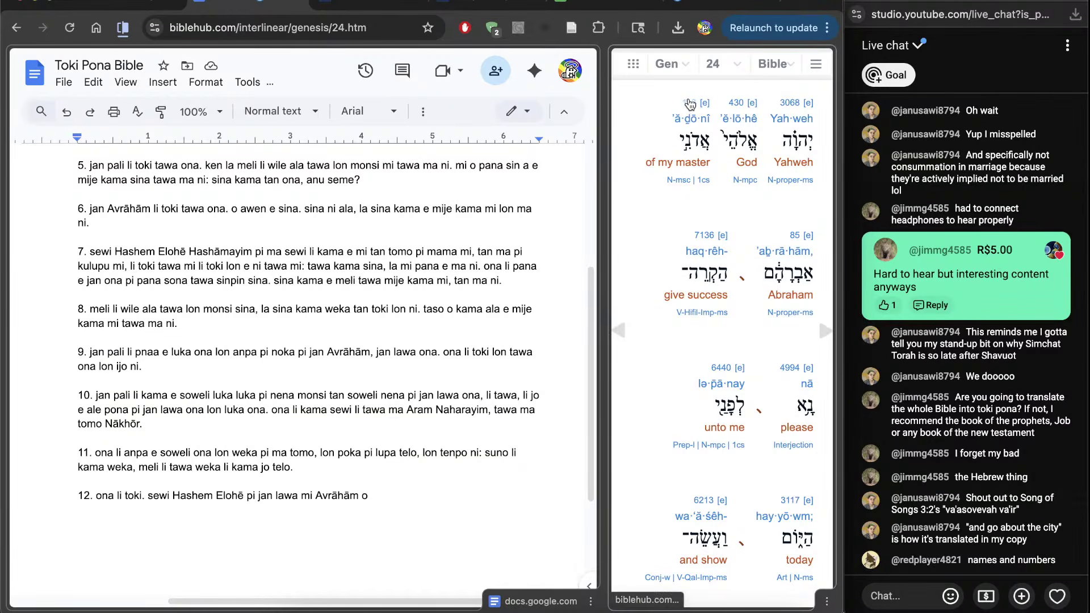
{"action": "left_click", "coordinate": [346, 8]}
{"action": "scroll", "coordinate": [470, 362], "scroll_direction": "down", "scroll_amount": 10}
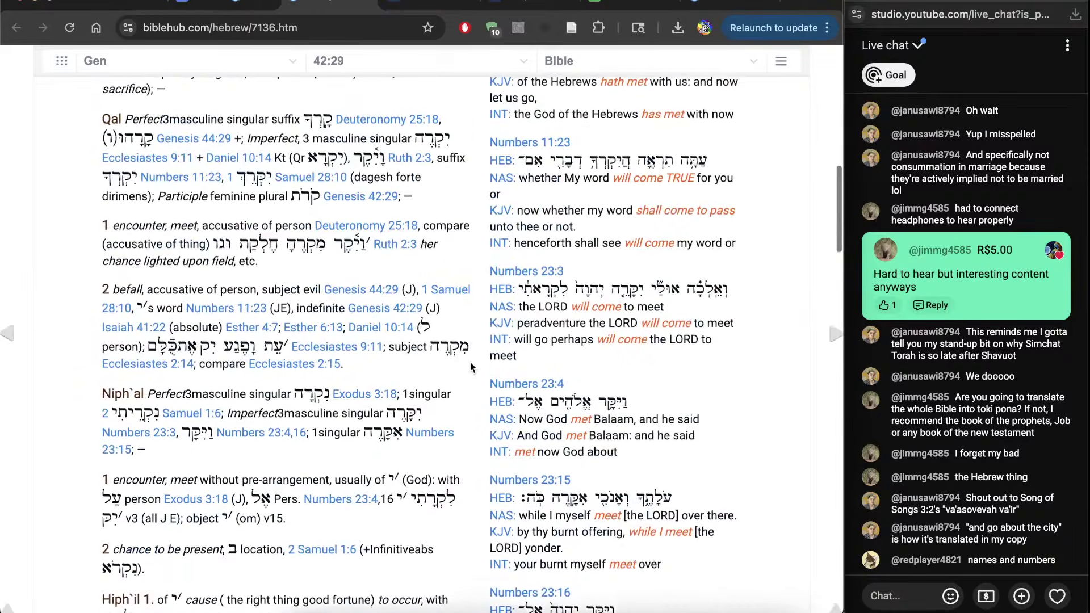
{"action": "scroll", "coordinate": [470, 366], "scroll_direction": "up", "scroll_amount": 5}
{"action": "scroll", "coordinate": [470, 366], "scroll_direction": "down", "scroll_amount": 4}
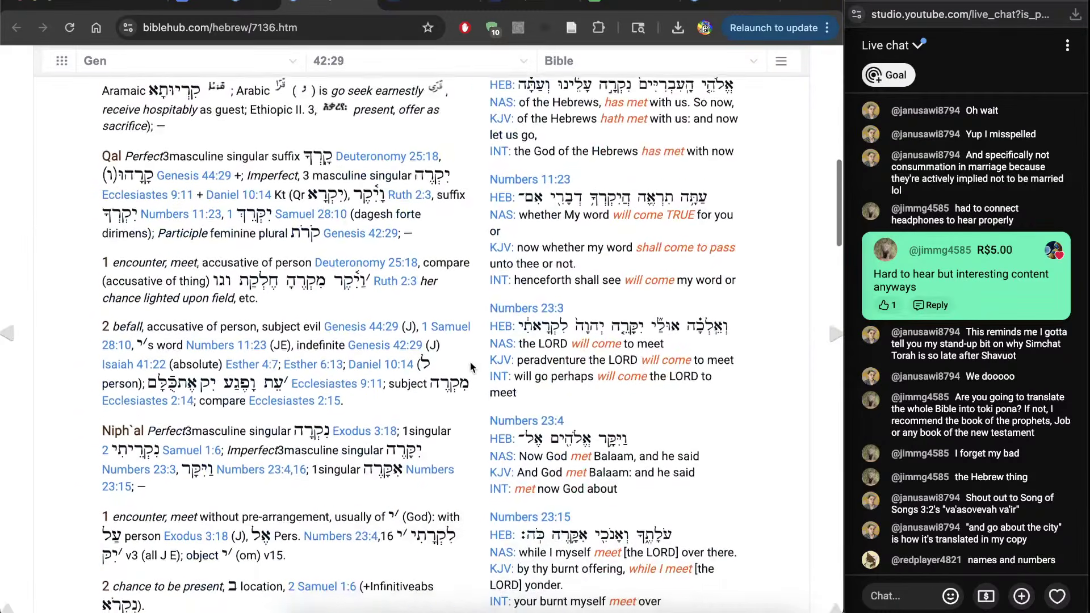
{"action": "scroll", "coordinate": [470, 363], "scroll_direction": "down", "scroll_amount": 6}
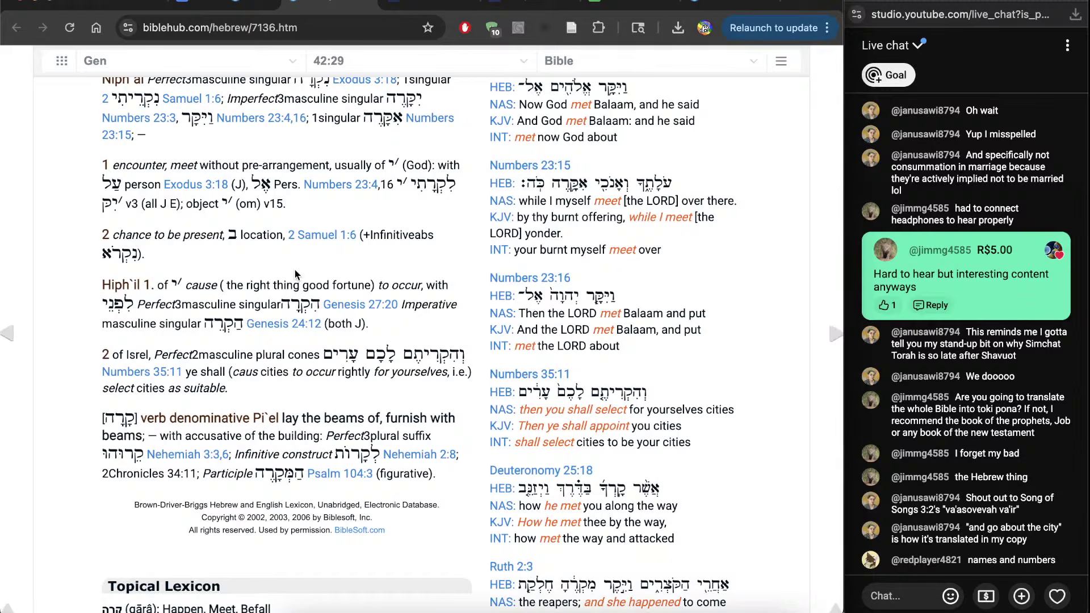
{"action": "key", "text": "ctrl+shift+Tab"}
Continue verse 12 after "Avrāhām o" with "kama e ijo lon sinpin mi lon suno ni. o pana"
{"action": "left_click", "coordinate": [426, 511]}
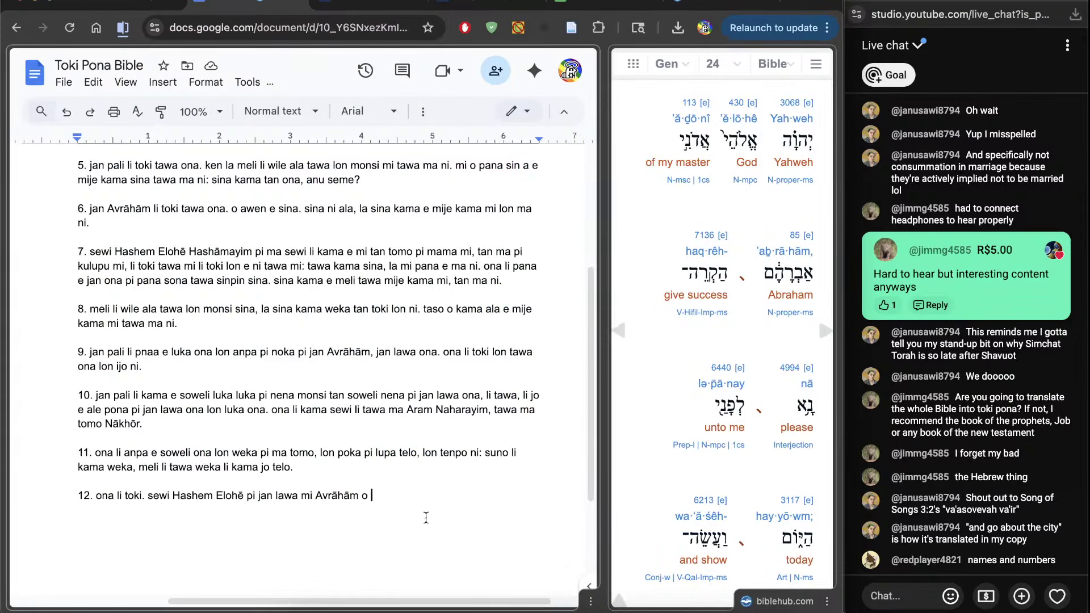
{"action": "type", "text": "kama e "}
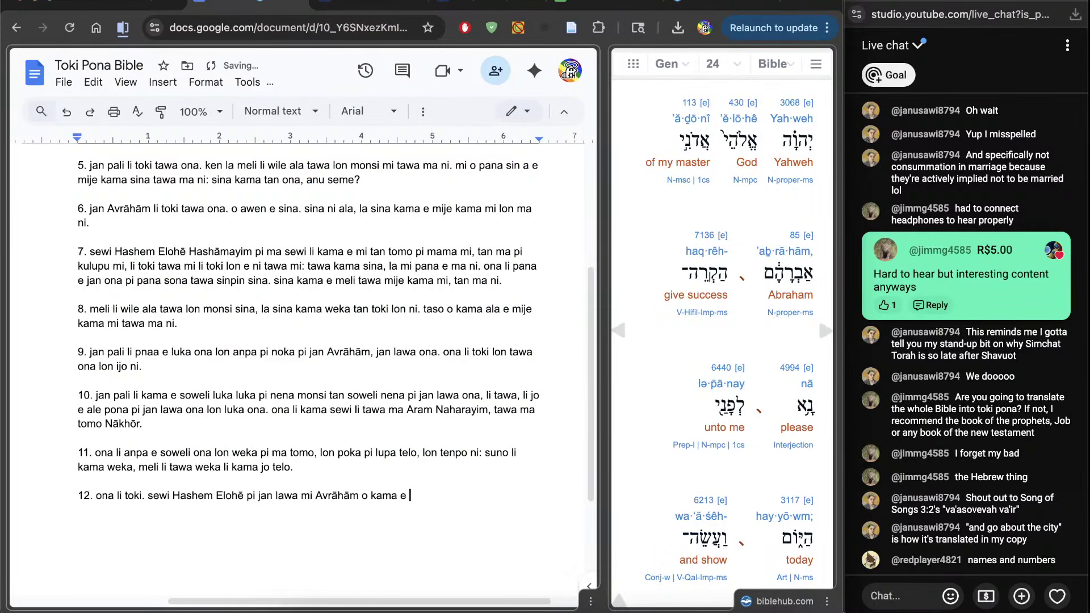
{"action": "type", "text": "ijo jo lon sinpin mi"}
{"action": "scroll", "coordinate": [671, 493], "scroll_direction": "down", "scroll_amount": 3}
{"action": "type", "text": "lon"}
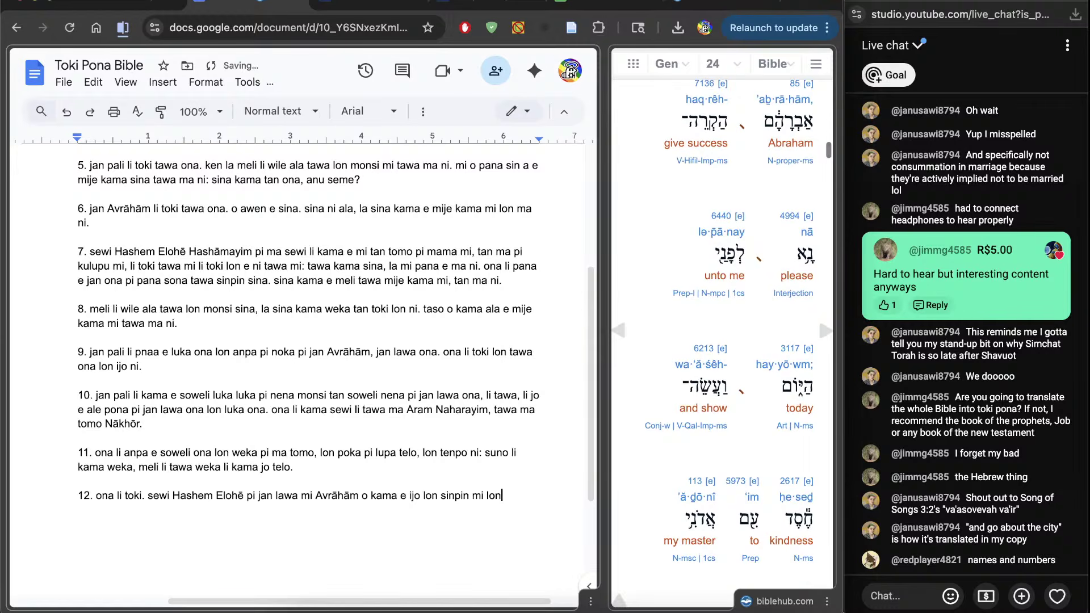
{"action": "type", "text": " suno ni. o pana e"}
Replace "pana" in verse 12 with "pali e pona lon jan lawa mi Avrāhām." to finish the verse
{"action": "scroll", "coordinate": [738, 341], "scroll_direction": "down", "scroll_amount": 3}
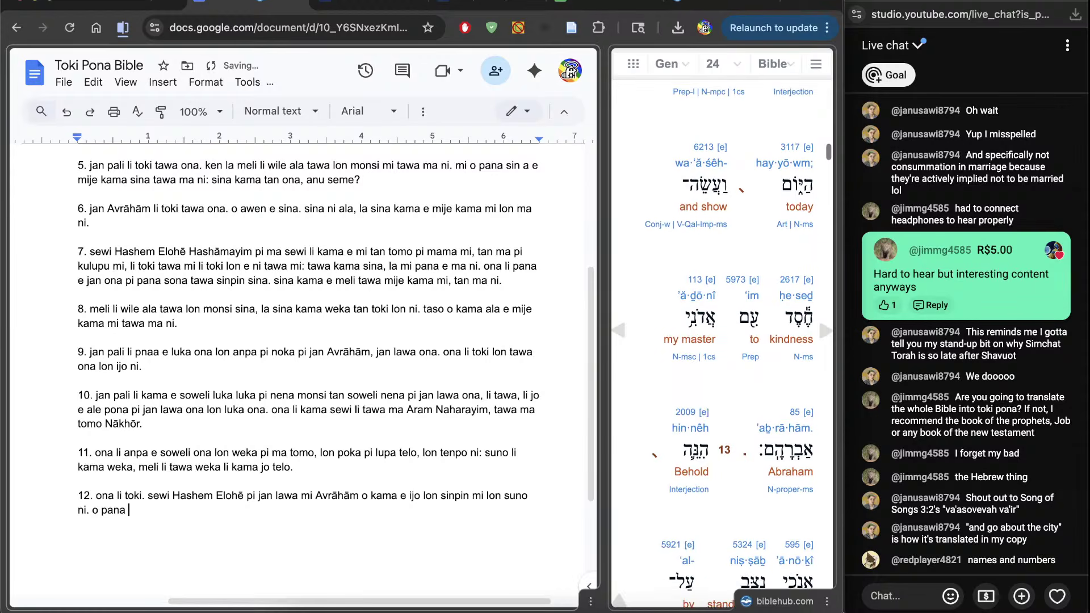
{"action": "key", "text": "BackSpace"}
{"action": "key", "text": "BackSpace"}
{"action": "key", "text": "BackSpace"}
{"action": "key", "text": "BackSpace"}
{"action": "key", "text": "BackSpace"}
{"action": "type", "text": "pal"}
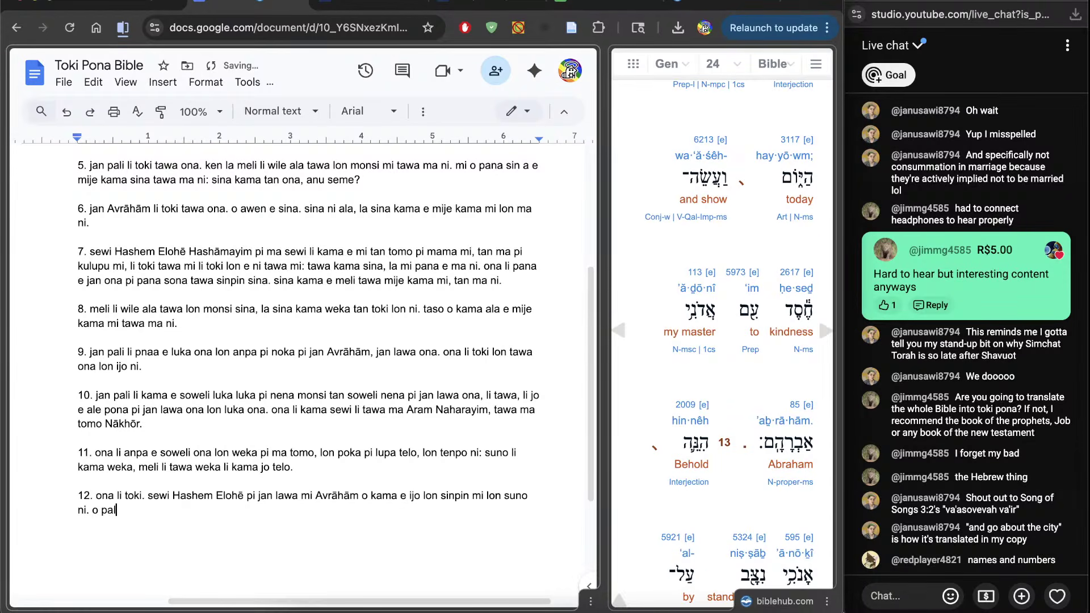
{"action": "type", "text": "i e ona"}
{"action": "key", "text": "BackSpace"}
{"action": "key", "text": "BackSpace"}
{"action": "key", "text": "BackSpace"}
{"action": "type", "text": "pona lon jan lawa mi Avr"}
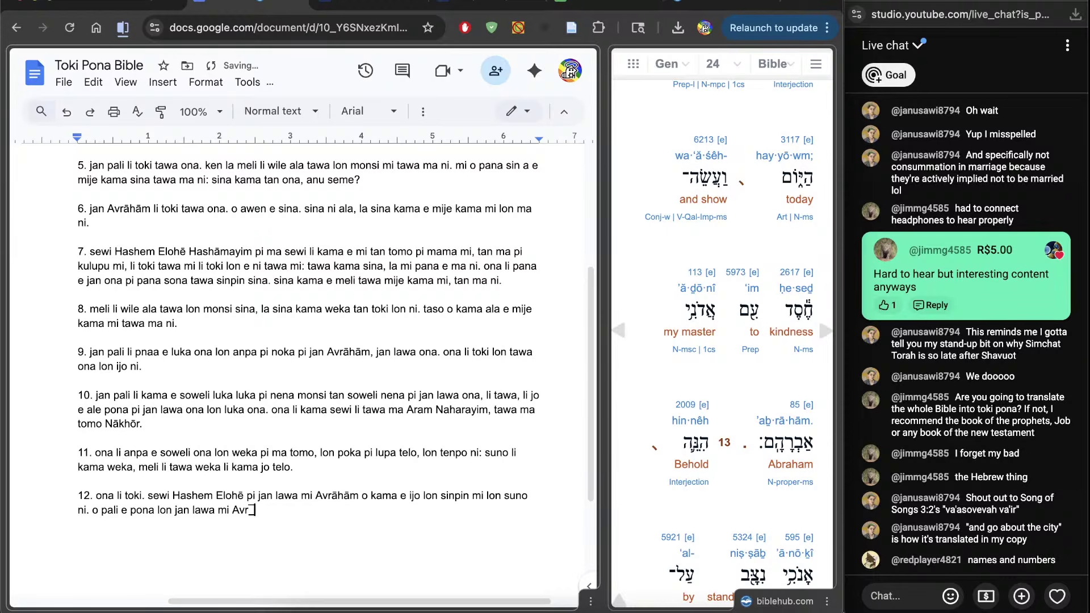
{"action": "type", "text": "āhām"}
{"action": "scroll", "coordinate": [722, 341], "scroll_direction": "down", "scroll_amount": 2}
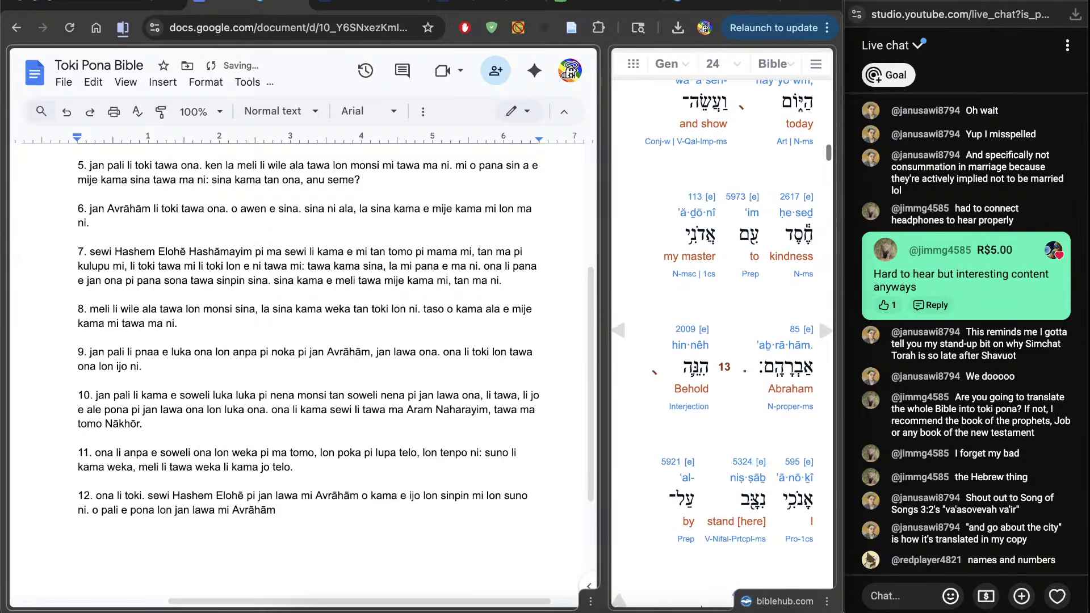
{"action": "type", "text": "."}
Start verse 13 as a new numbered paragraph with "o sona. mi"
{"action": "key", "text": "Return"}
{"action": "key", "text": "Return"}
{"action": "type", "text": "13. o"}
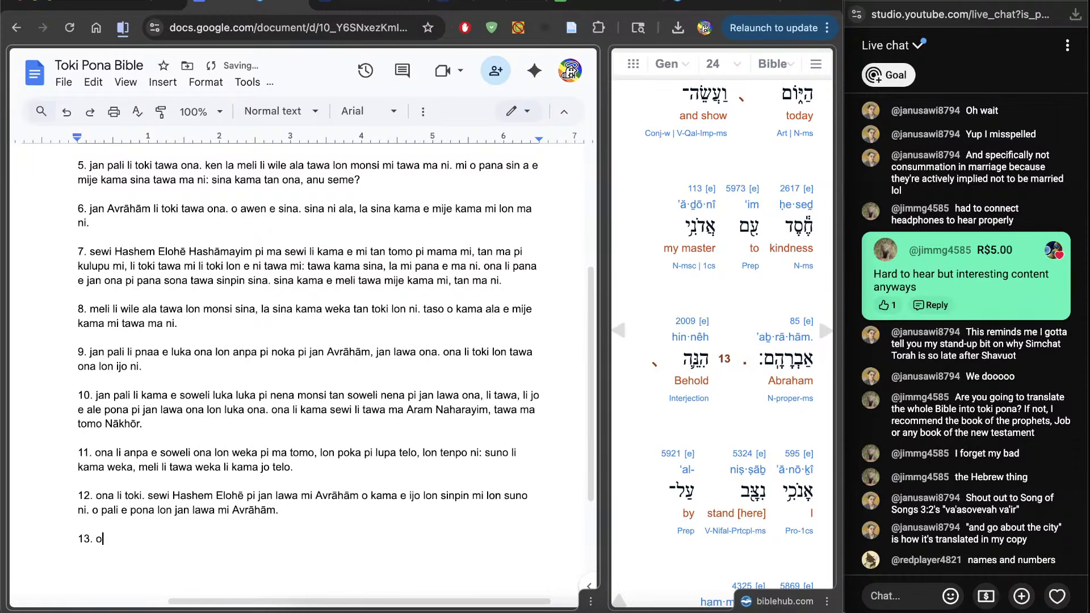
{"action": "type", "text": " sona."}
{"action": "scroll", "coordinate": [721, 341], "scroll_direction": "down", "scroll_amount": 5}
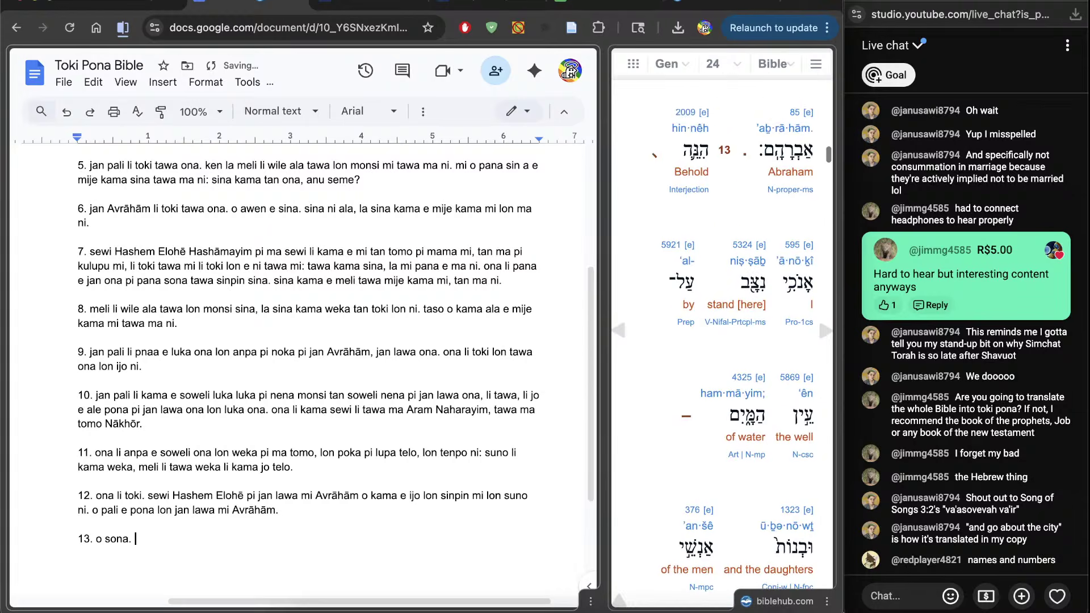
{"action": "type", "text": ". mi"}
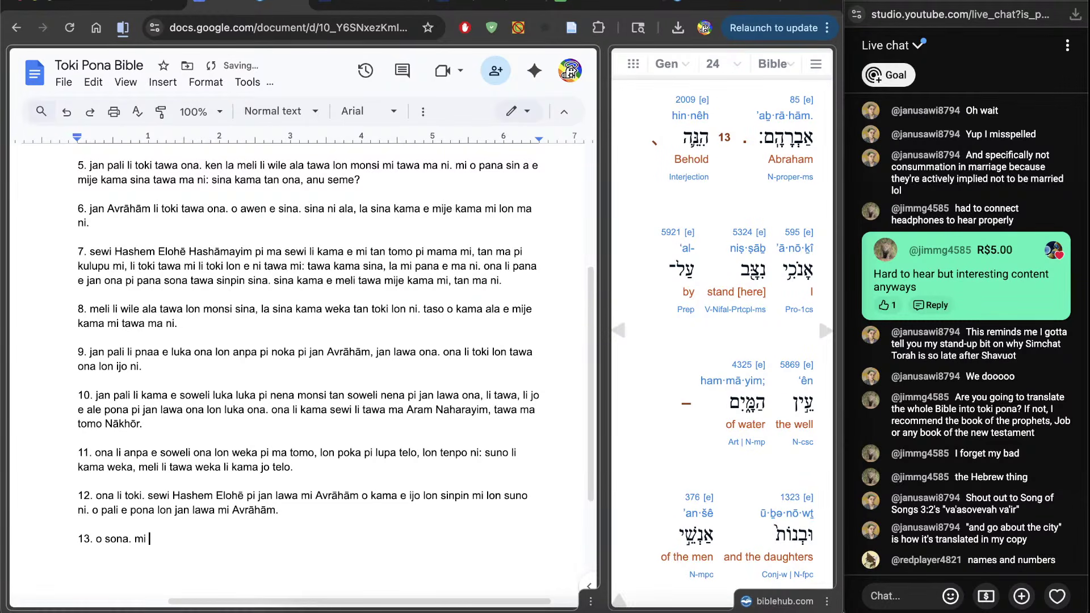
Look up the Hebrew verb for "stand", Strong's number 5324, in Bible Hub, read its lexicon entries and return to the document
{"action": "left_click", "coordinate": [744, 248]}
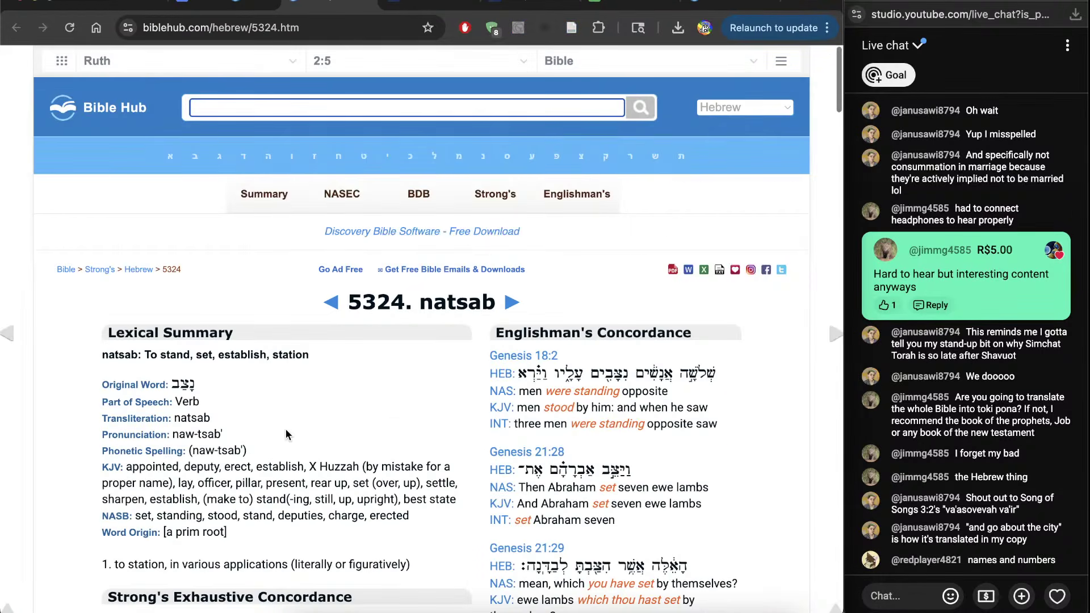
{"action": "scroll", "coordinate": [287, 434], "scroll_direction": "down", "scroll_amount": 8}
{"action": "scroll", "coordinate": [287, 434], "scroll_direction": "down", "scroll_amount": 9}
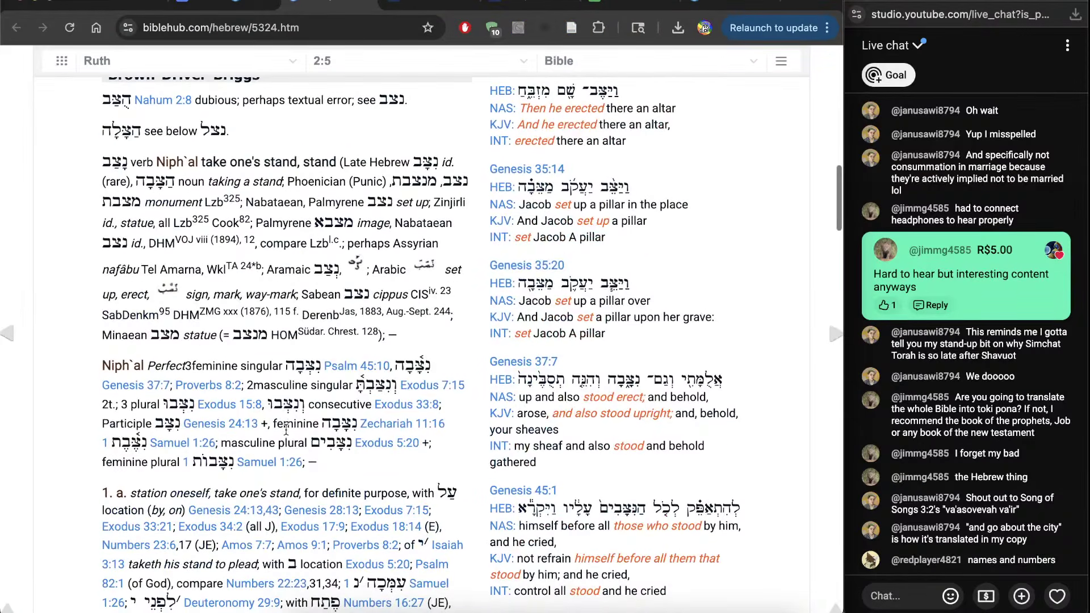
{"action": "scroll", "coordinate": [271, 429], "scroll_direction": "down", "scroll_amount": 10}
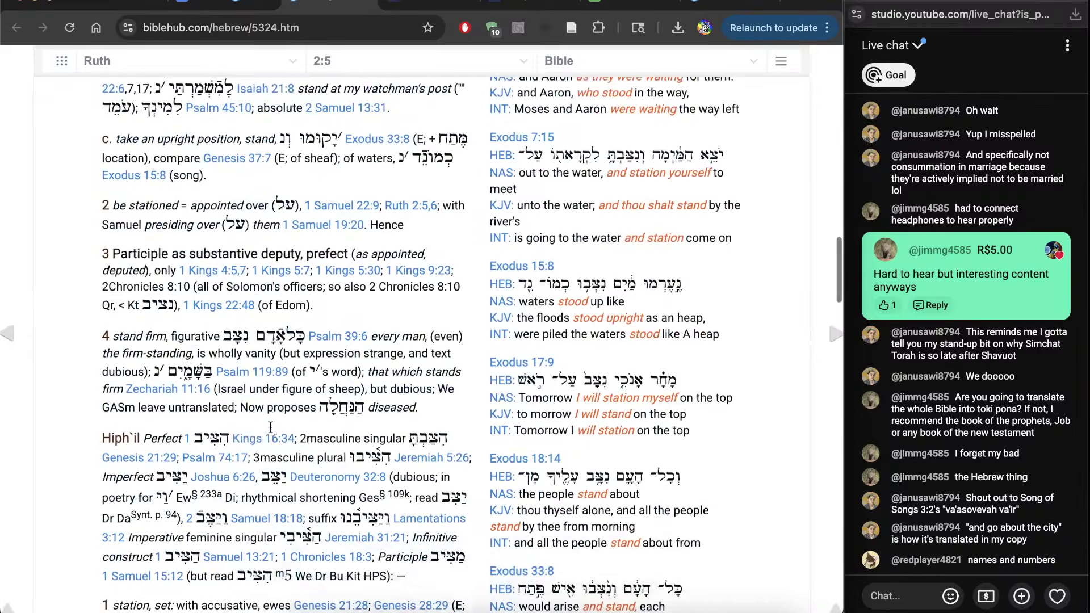
{"action": "scroll", "coordinate": [272, 430], "scroll_direction": "down", "scroll_amount": 9}
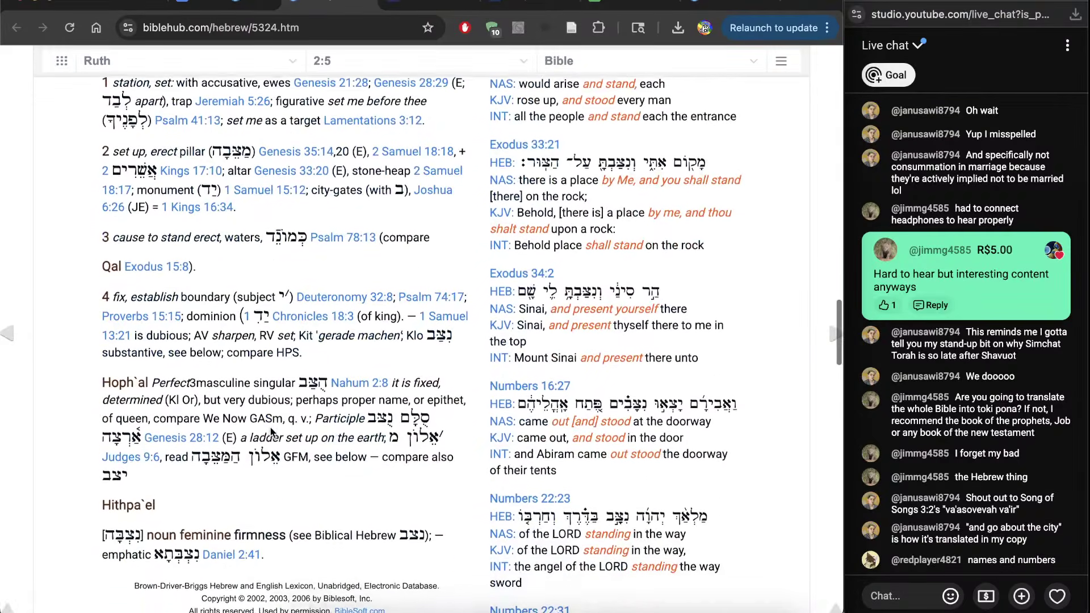
{"action": "scroll", "coordinate": [223, 316], "scroll_direction": "up", "scroll_amount": 20}
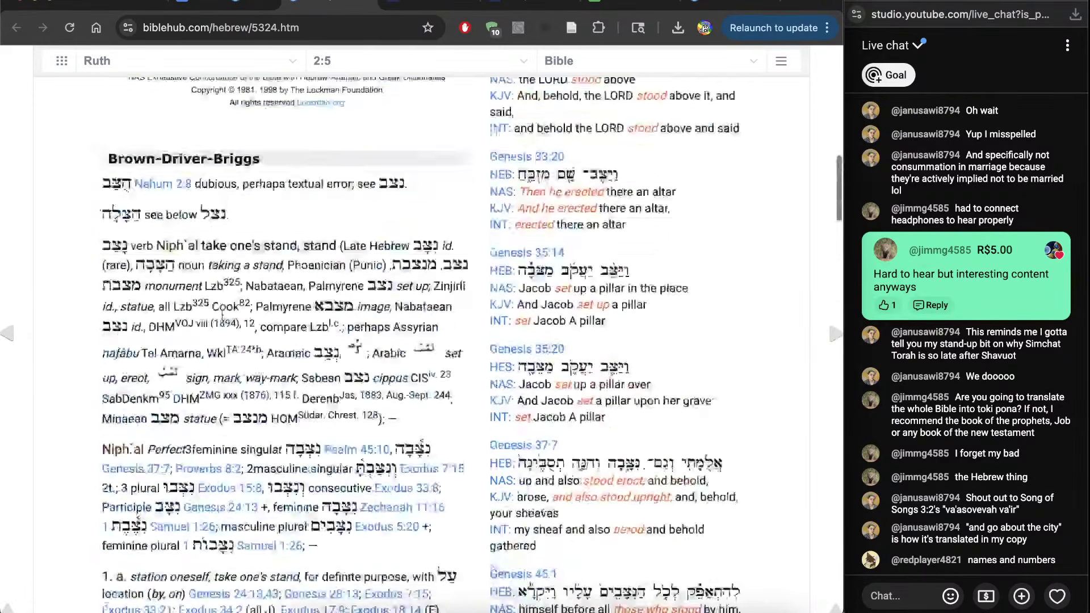
{"action": "scroll", "coordinate": [223, 315], "scroll_direction": "down", "scroll_amount": 3}
{"action": "key", "text": "ctrl+shift+Tab"}
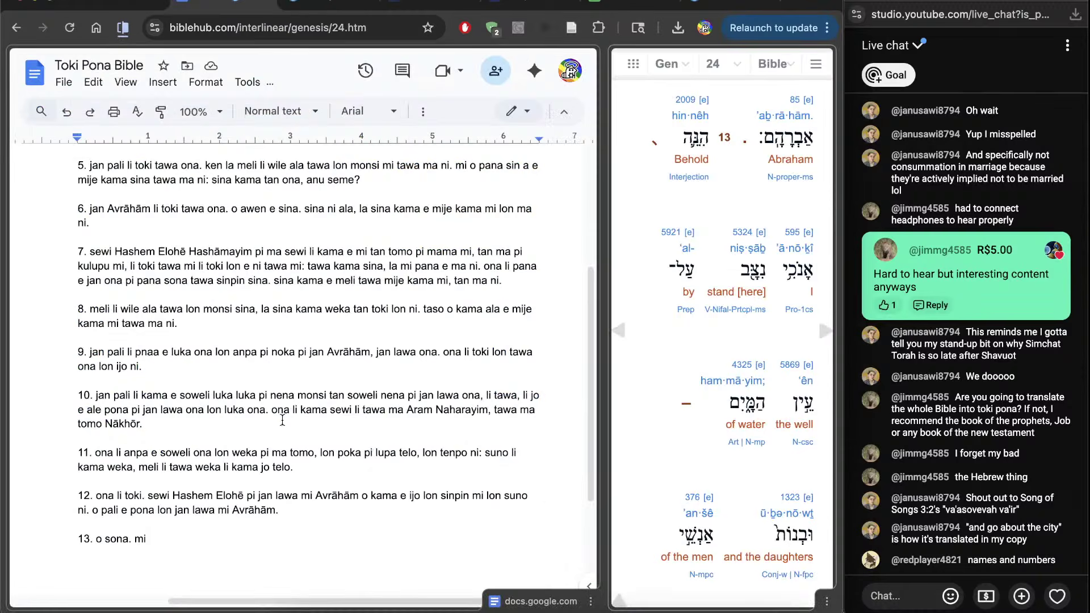
Continue verse 13 after "mi" with "lon poka pi lupa telo."
{"action": "left_click", "coordinate": [347, 553]}
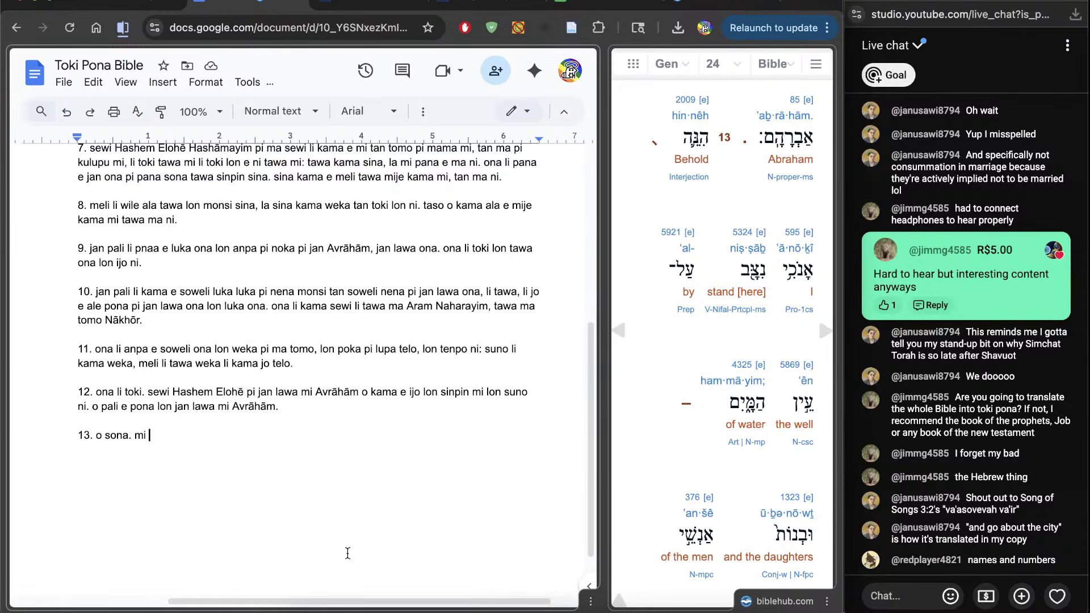
{"action": "type", "text": "lon"}
{"action": "type", "text": "poka p"}
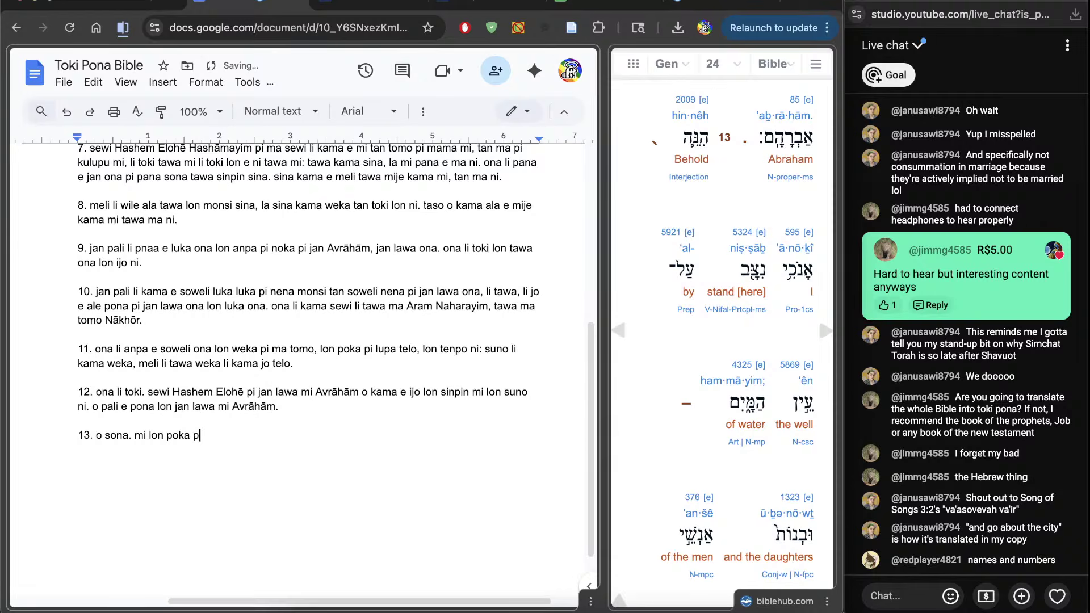
{"action": "type", "text": "i lupa telo."}
{"action": "scroll", "coordinate": [661, 483], "scroll_direction": "down", "scroll_amount": 4}
{"action": "scroll", "coordinate": [661, 483], "scroll_direction": "down", "scroll_amount": 2}
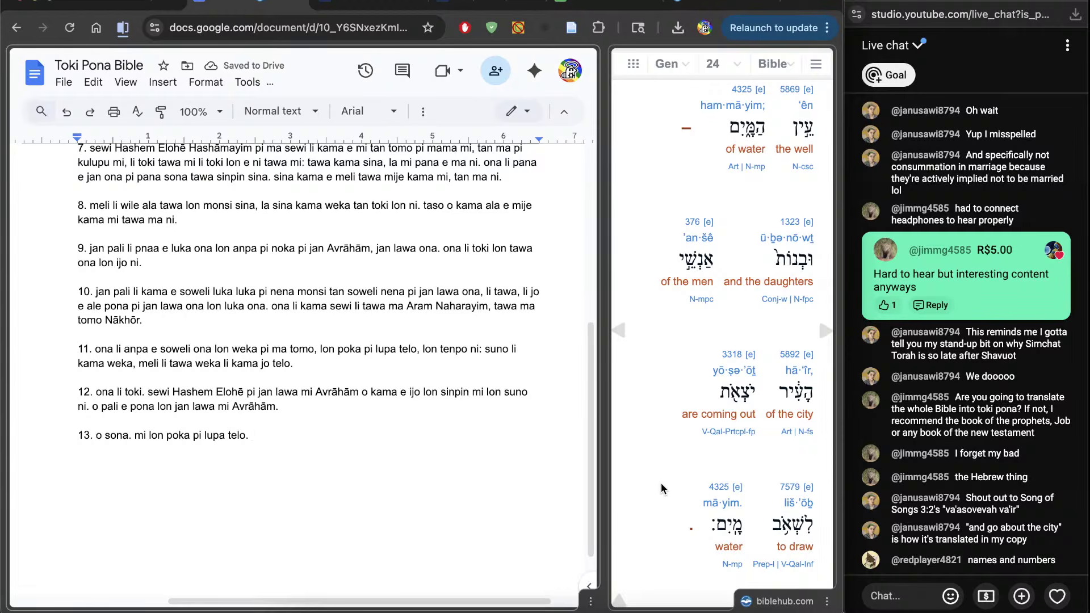
Finish verse 13 with the sentence "meli kama pi jan ma li kama li wile kama jo telo."
{"action": "type", "text": "meli kama pi jan"}
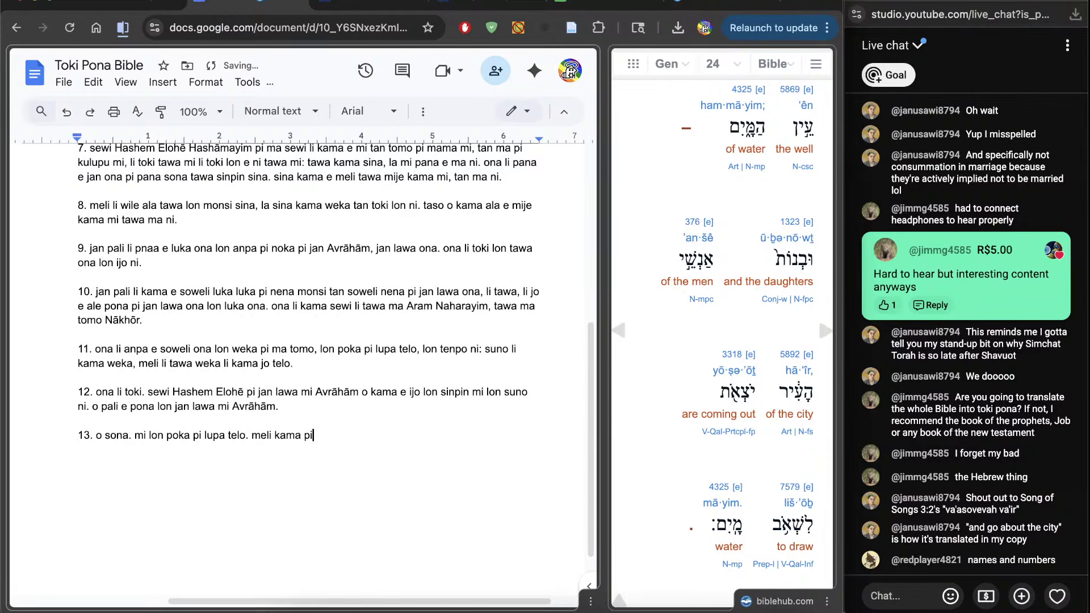
{"action": "key", "text": "BackSpace"}
{"action": "key", "text": "BackSpace"}
{"action": "key", "text": "BackSpace"}
{"action": "type", "text": "jan ma li kama"}
{"action": "scroll", "coordinate": [738, 341], "scroll_direction": "down", "scroll_amount": 5}
{"action": "type", "text": "li w"}
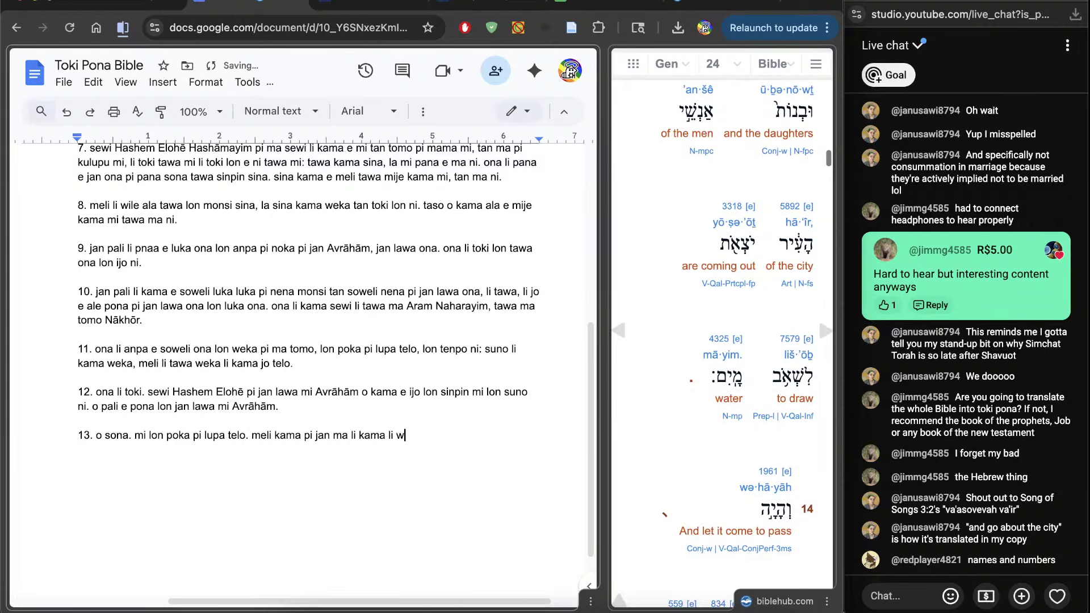
{"action": "type", "text": "ile kama jo "}
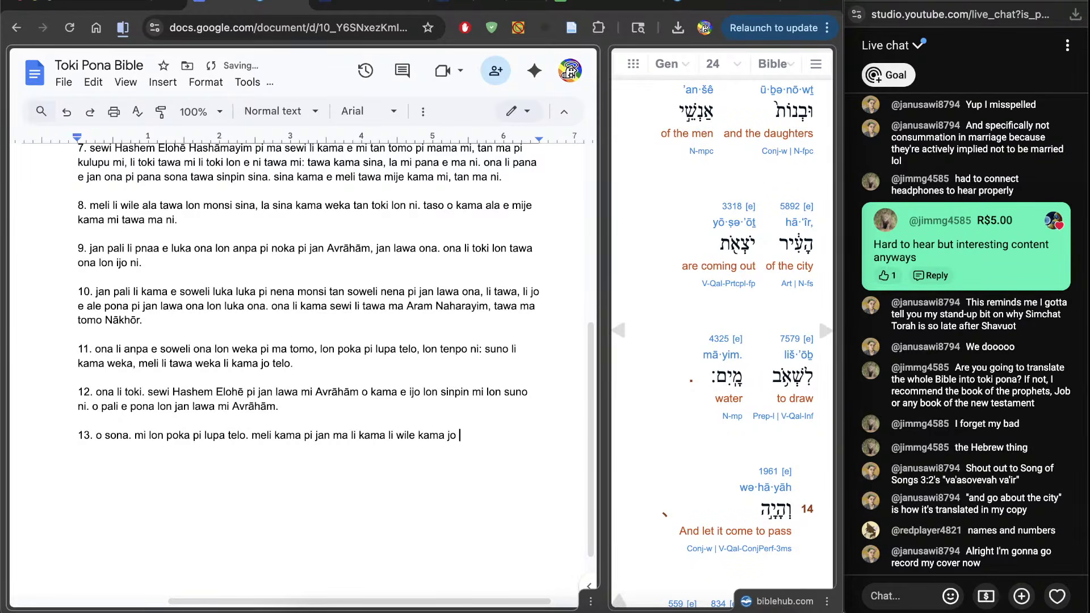
{"action": "type", "text": "telo."}
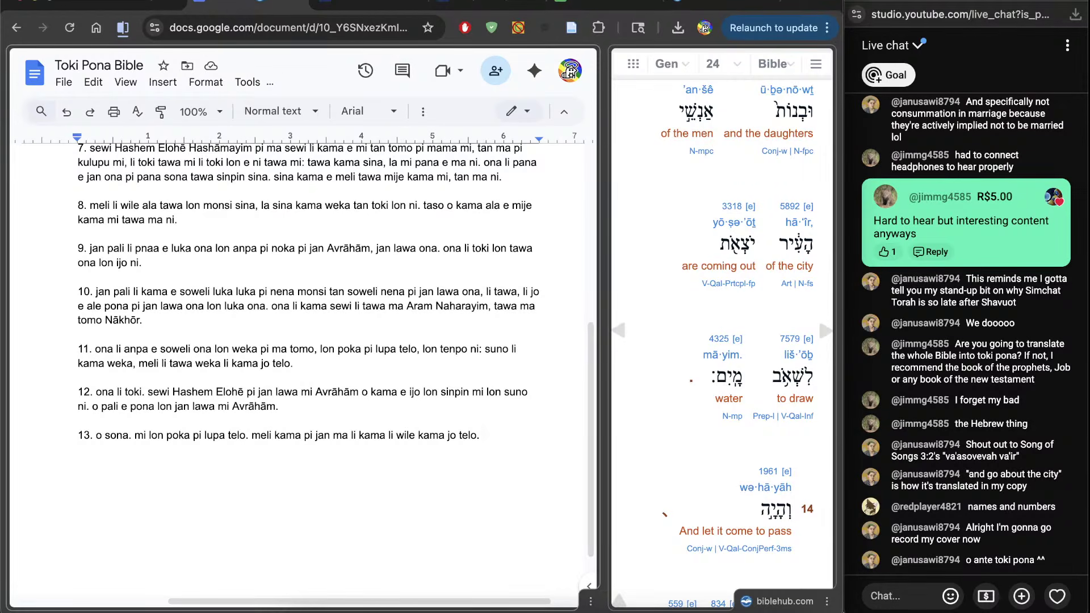
Start verse 14 as a new numbered paragraph beginning with "la", following the interlinear text of the verse
{"action": "key", "text": "Return"}
{"action": "key", "text": "Return"}
{"action": "type", "text": "14."}
{"action": "scroll", "coordinate": [658, 444], "scroll_direction": "down", "scroll_amount": 4}
{"action": "scroll", "coordinate": [632, 502], "scroll_direction": "down", "scroll_amount": 1}
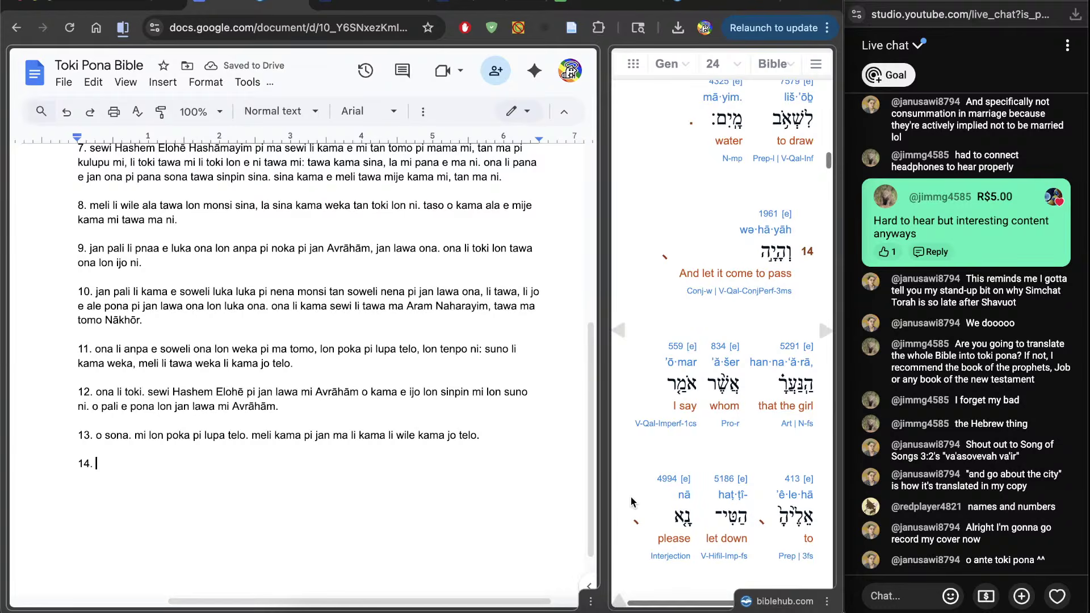
{"action": "type", "text": "la"}
Read through the Hebrew interlinear wording of Genesis 24:14, from the request for the pitcher to the appointed servant
{"action": "scroll", "coordinate": [631, 497], "scroll_direction": "down", "scroll_amount": 2}
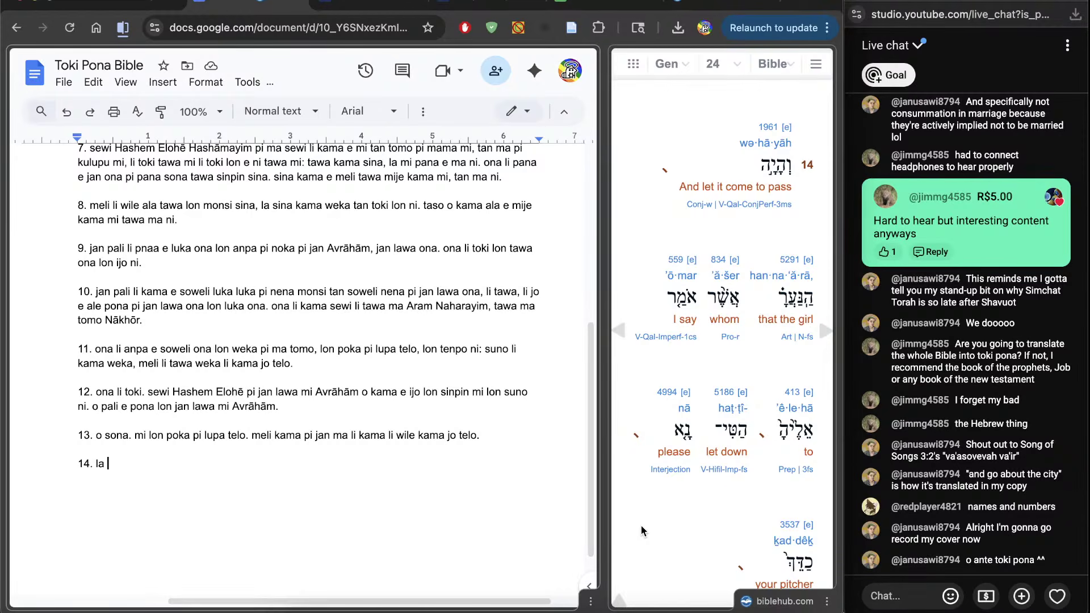
{"action": "scroll", "coordinate": [641, 526], "scroll_direction": "down", "scroll_amount": 2}
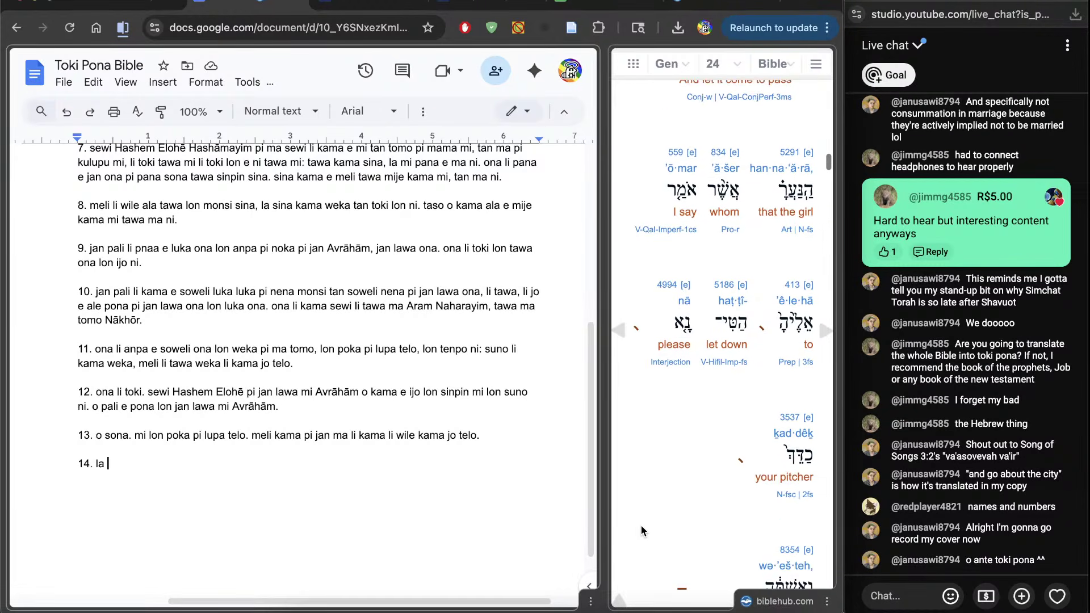
{"action": "scroll", "coordinate": [642, 526], "scroll_direction": "down", "scroll_amount": 5}
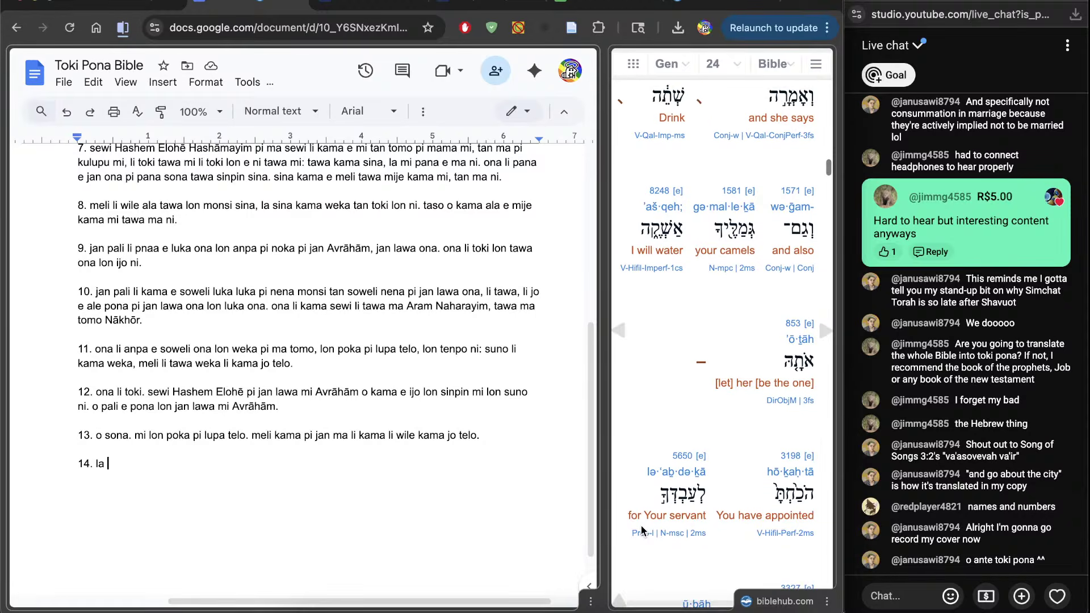
{"action": "scroll", "coordinate": [642, 526], "scroll_direction": "up", "scroll_amount": 1}
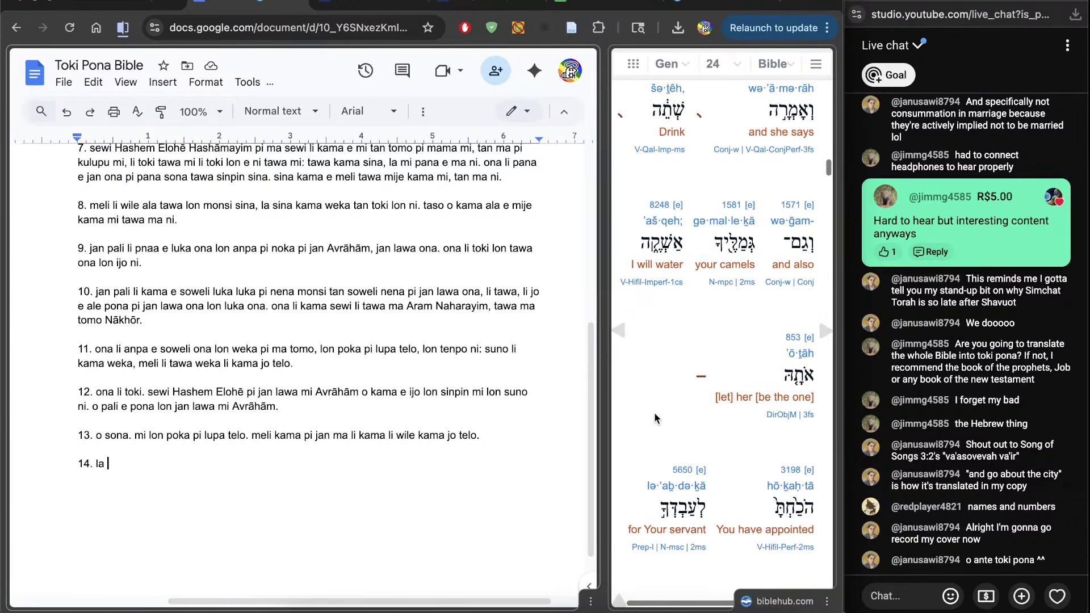
Continue verse 14 of the translation with "ni o kama: mi toki e ni tawa meli. o", following the interlinear Genesis 24 text
{"action": "scroll", "coordinate": [655, 420], "scroll_direction": "up", "scroll_amount": 6}
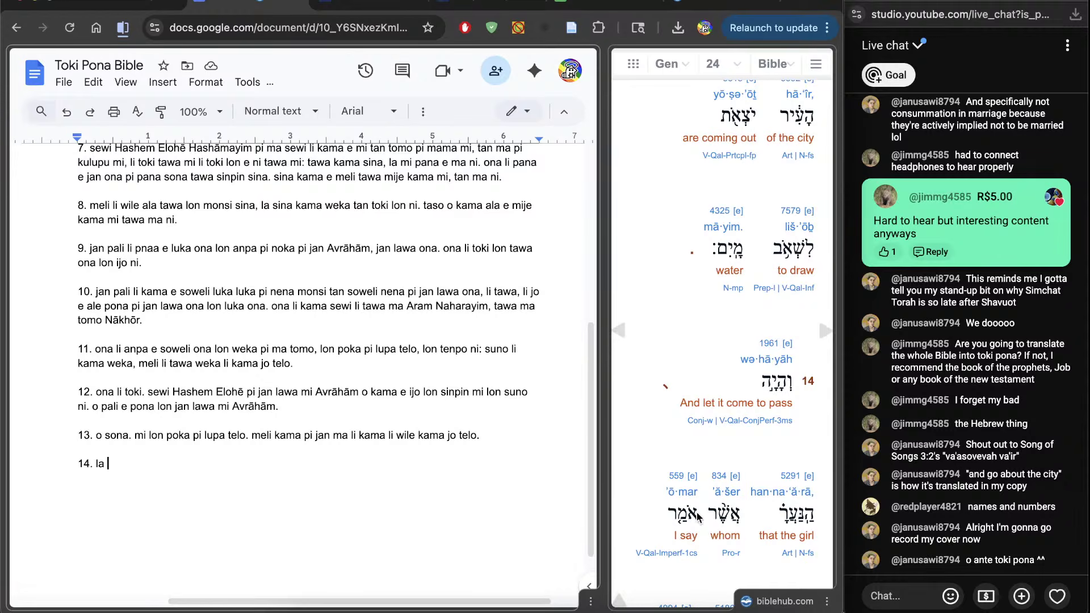
{"action": "scroll", "coordinate": [688, 328], "scroll_direction": "up", "scroll_amount": 5}
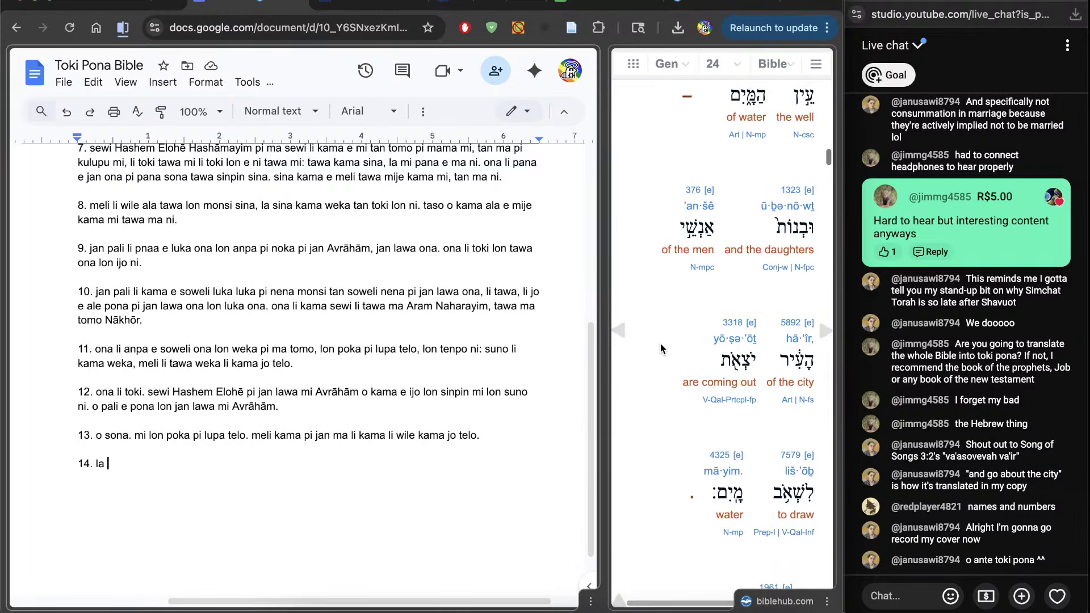
{"action": "scroll", "coordinate": [659, 343], "scroll_direction": "down", "scroll_amount": 8}
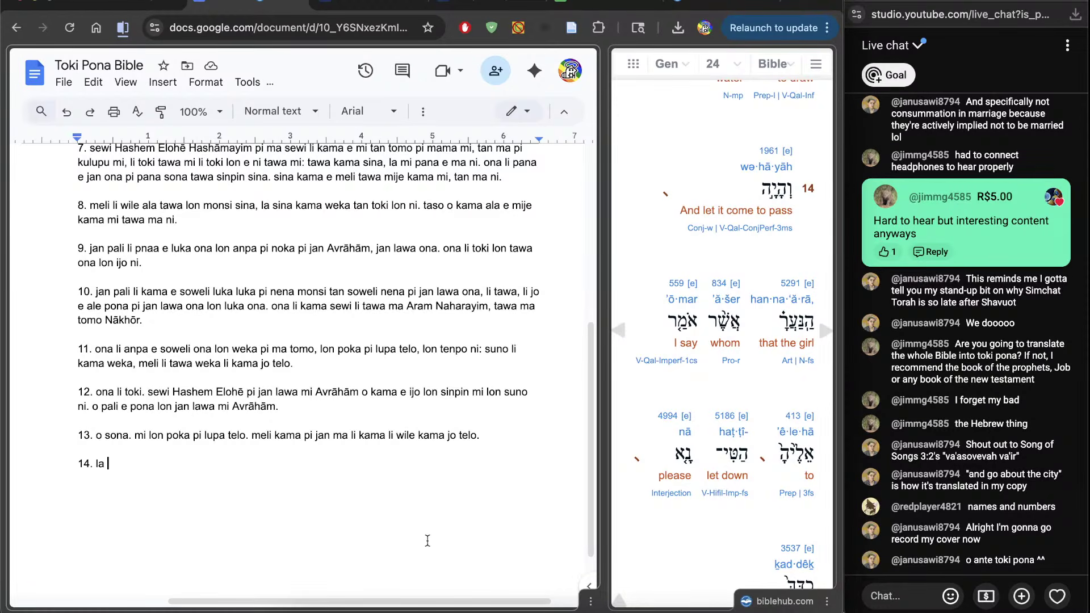
{"action": "scroll", "coordinate": [427, 541], "scroll_direction": "down", "scroll_amount": 2}
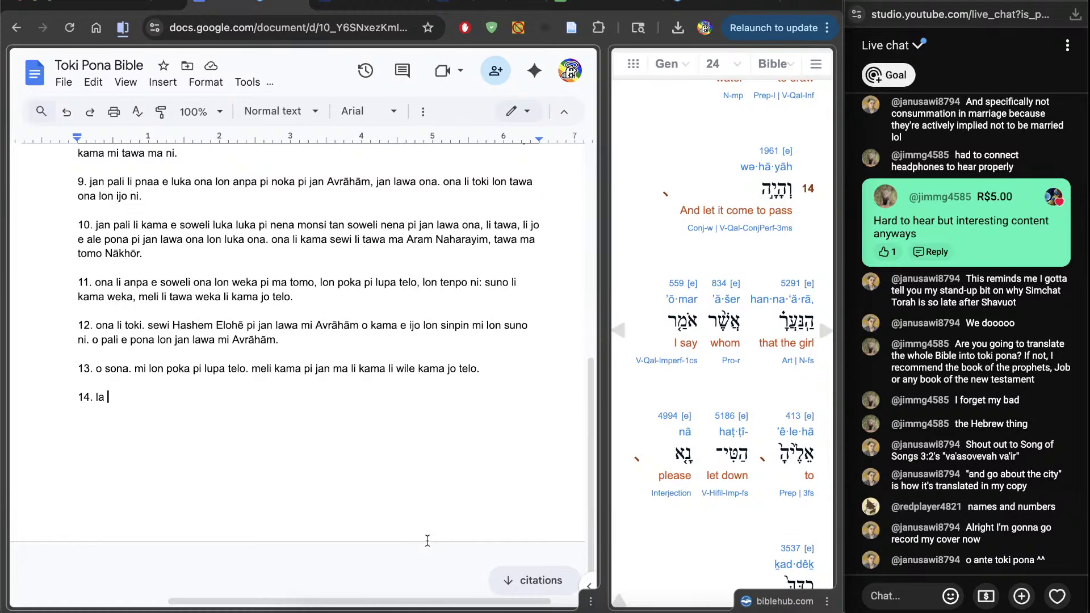
{"action": "type", "text": "ni o "}
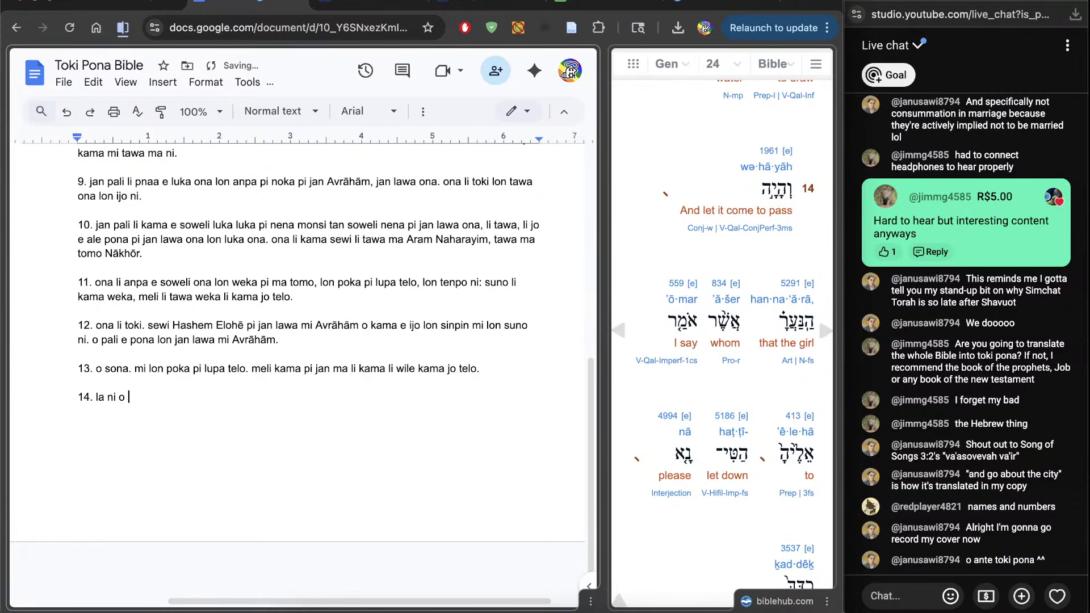
{"action": "type", "text": "kama: mi toki e ni tawa meli"}
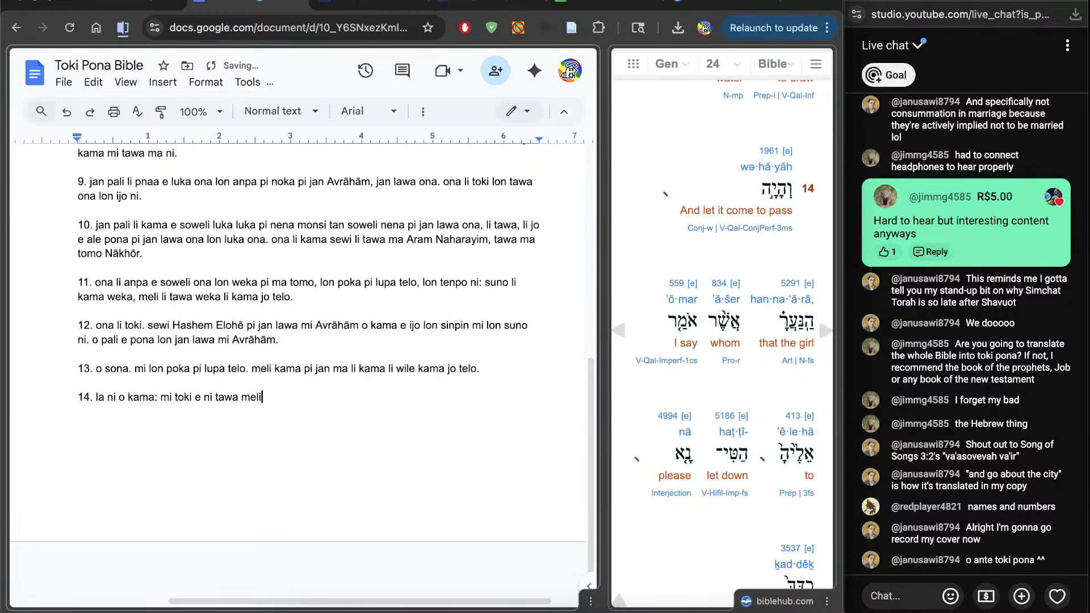
{"action": "type", "text": ". o"}
Look up the lexicon entry for the Hebrew word glossed "let down" in verse 14, and return to the translation document
{"action": "left_click", "coordinate": [729, 420]}
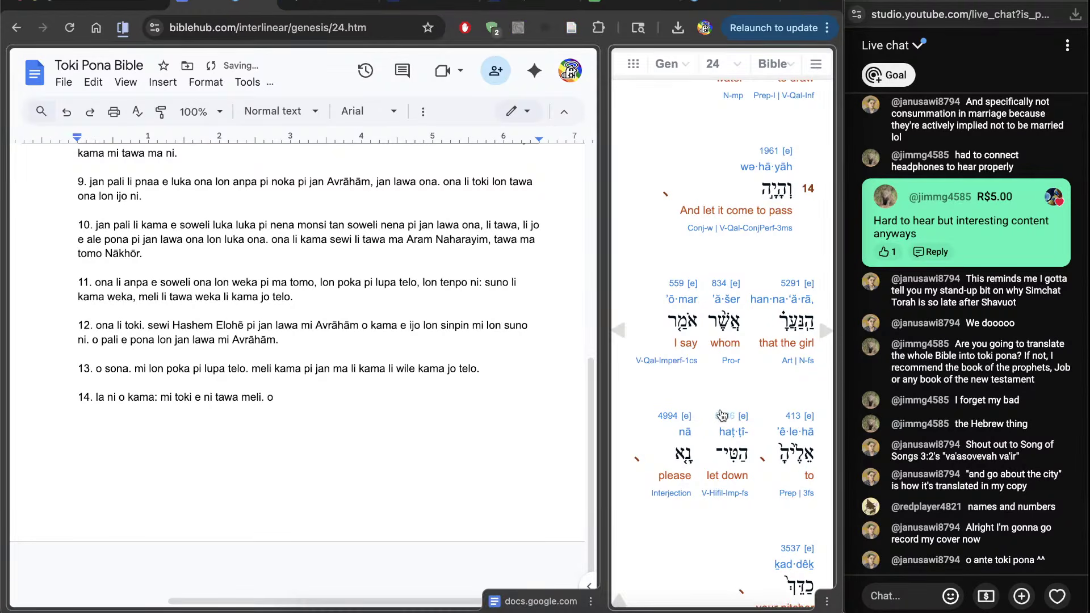
{"action": "left_click", "coordinate": [339, 2]}
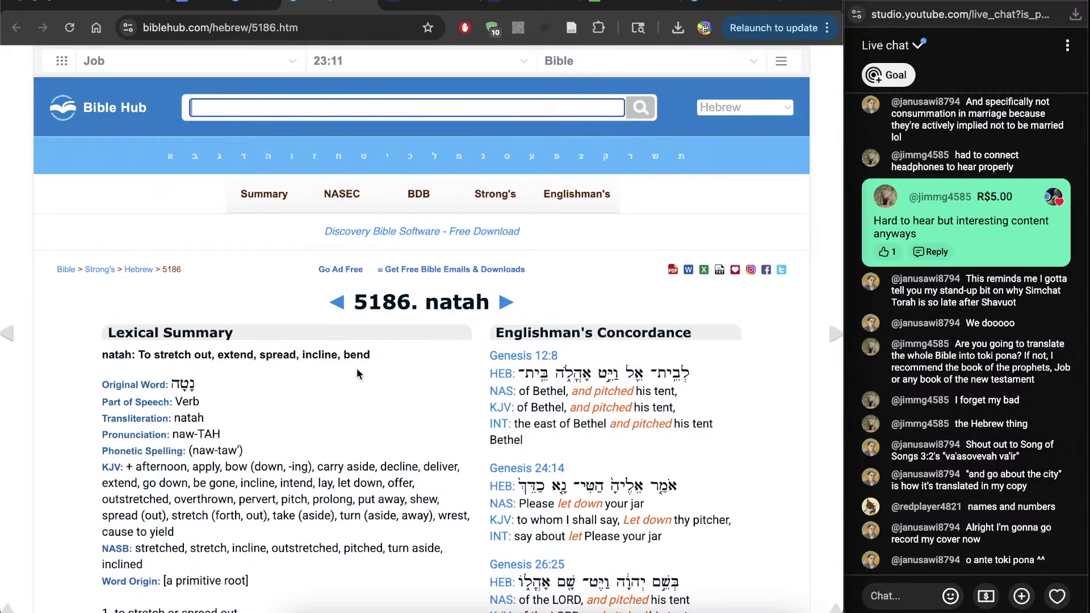
{"action": "scroll", "coordinate": [357, 374], "scroll_direction": "down", "scroll_amount": 1}
{"action": "key", "text": "super+w"}
{"action": "left_click", "coordinate": [357, 415]}
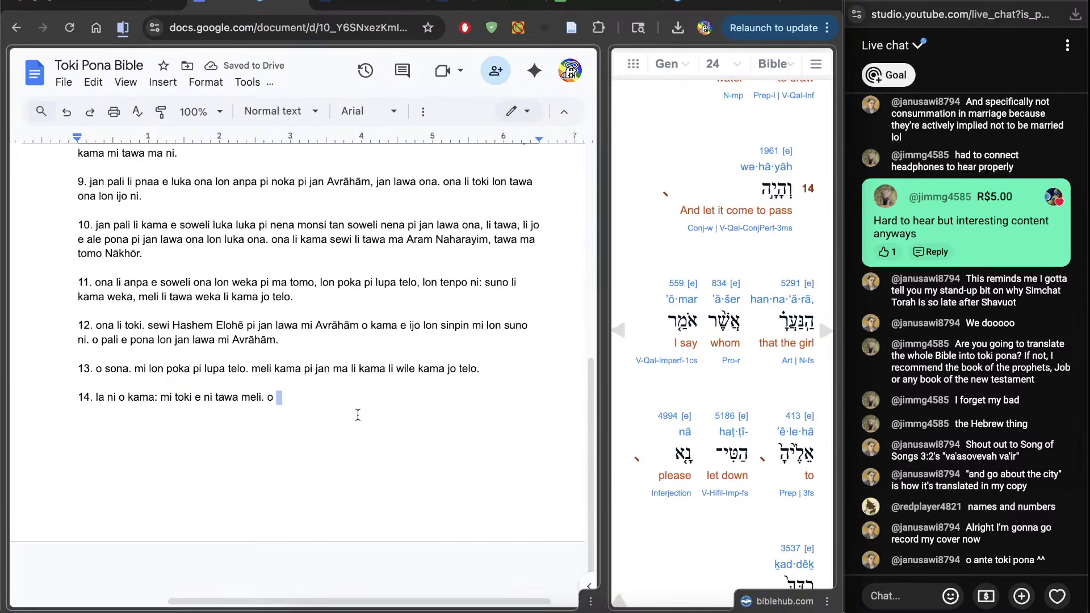
Continue verse 14 with "pana e poki telo sina la mi ken moku e telo. ona li toki e ni: o moku."
{"action": "type", "text": "pana e"}
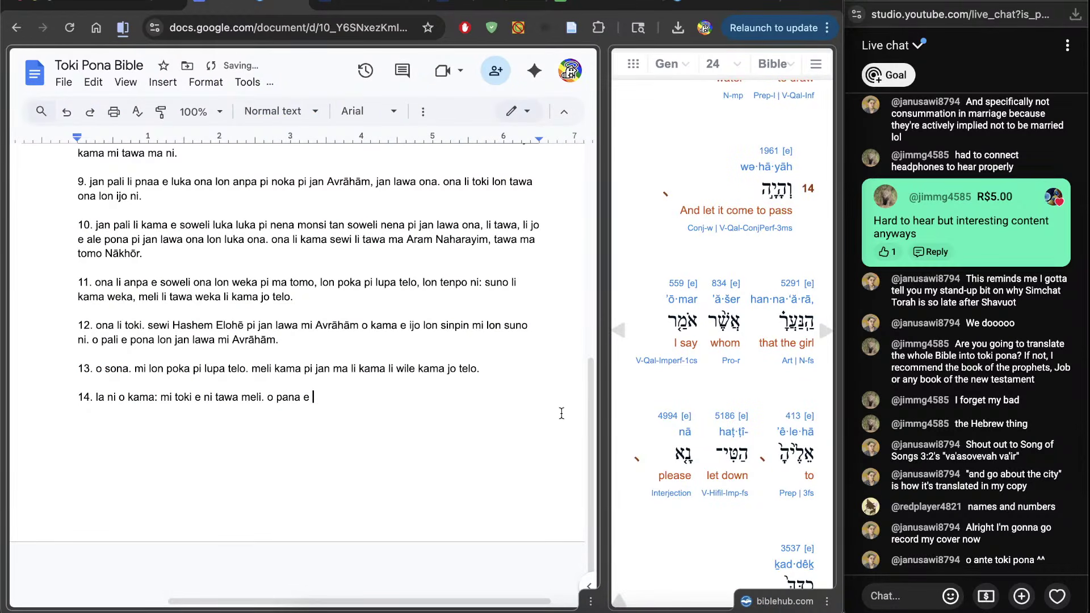
{"action": "scroll", "coordinate": [675, 498], "scroll_direction": "down", "scroll_amount": 1}
{"action": "scroll", "coordinate": [674, 494], "scroll_direction": "down", "scroll_amount": 5}
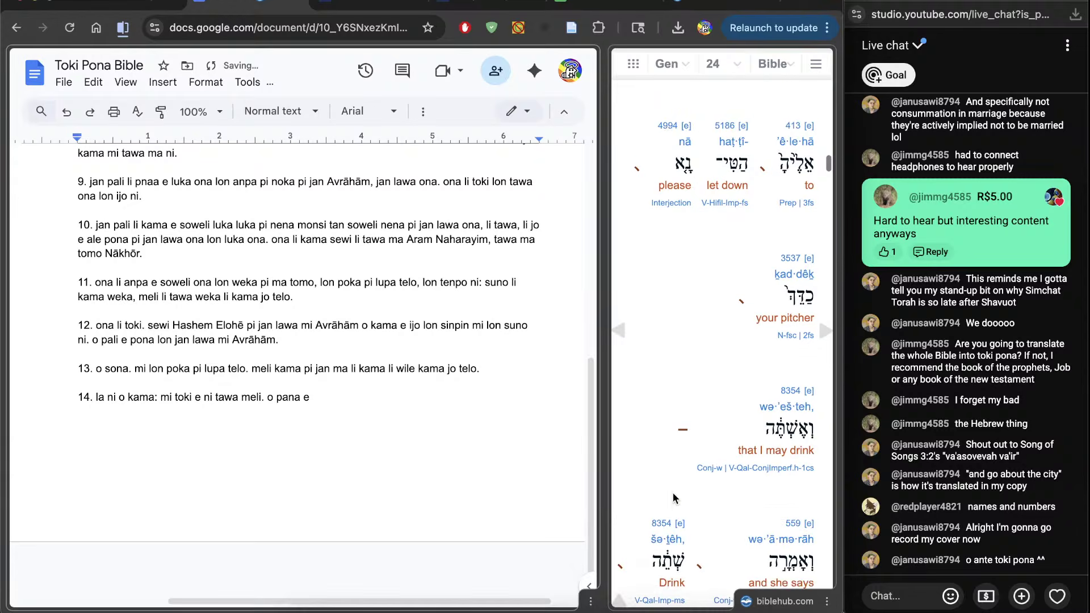
{"action": "type", "text": "poki telo sina"}
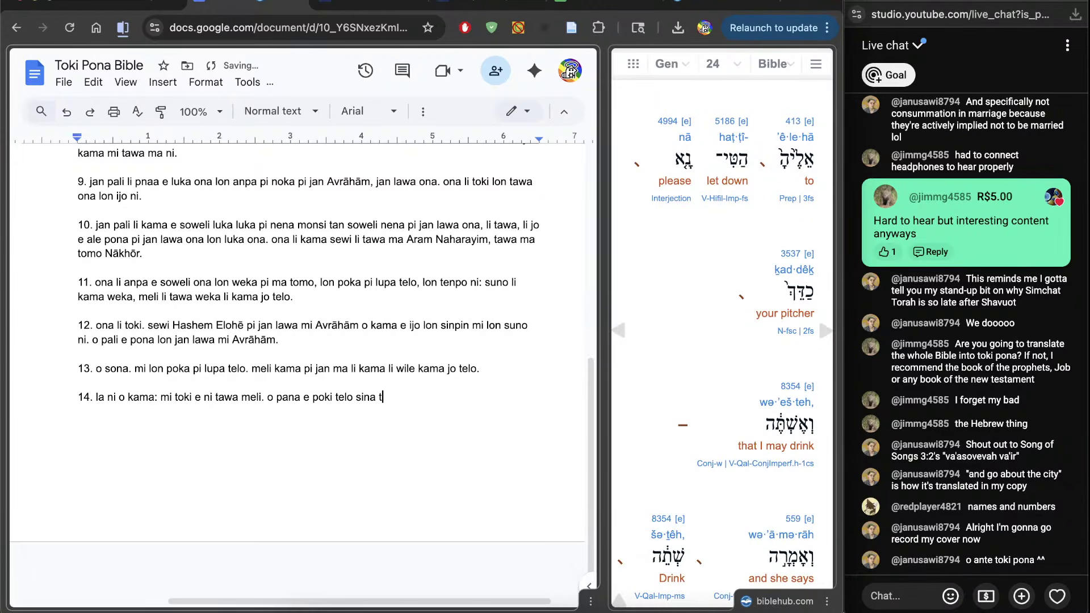
{"action": "type", "text": " tawa"}
{"action": "key", "text": "ctrl+BackSpace"}
{"action": "type", "text": "la mi ken moku e telo. ona li t"}
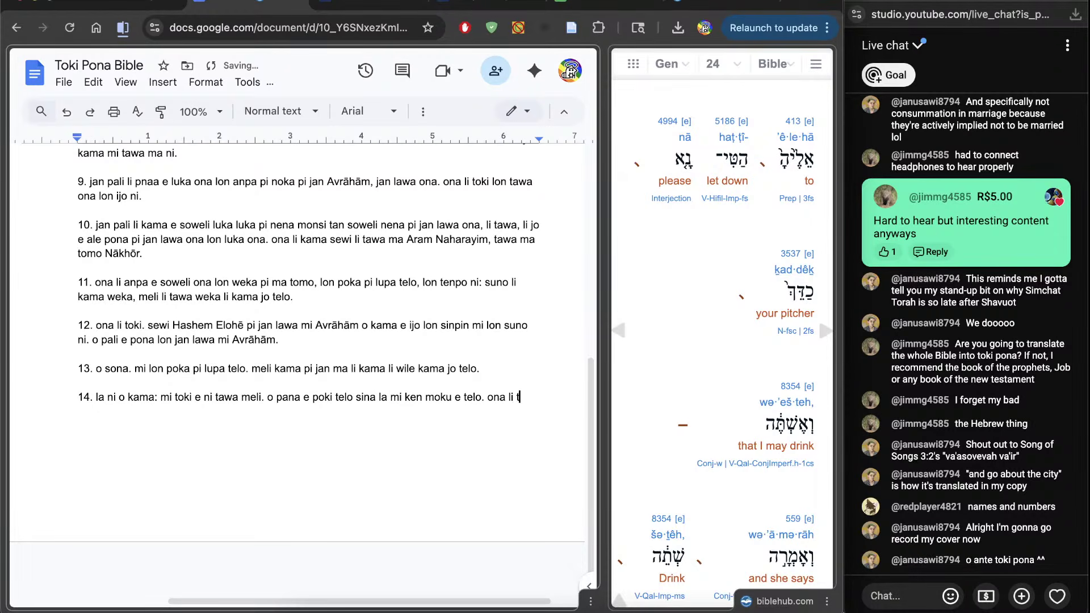
{"action": "type", "text": "oki e ni: o moku."}
Add the camel-watering sentence "soweli sina kin la mi pana e telo." to verse 14
{"action": "scroll", "coordinate": [721, 329], "scroll_direction": "down", "scroll_amount": 5}
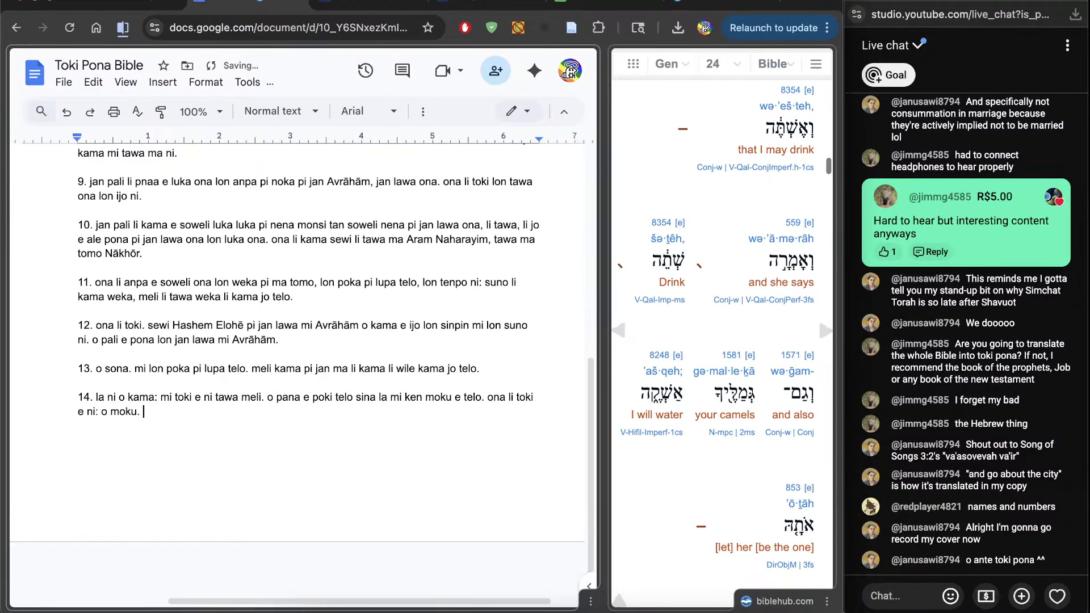
{"action": "scroll", "coordinate": [717, 346], "scroll_direction": "down", "scroll_amount": 3}
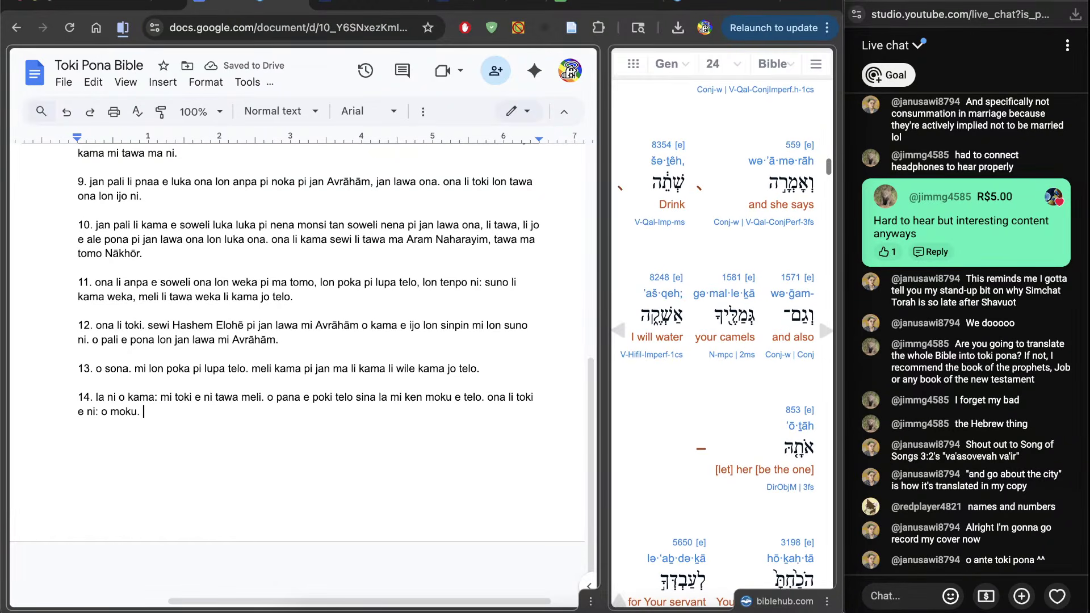
{"action": "type", "text": "soweli s"}
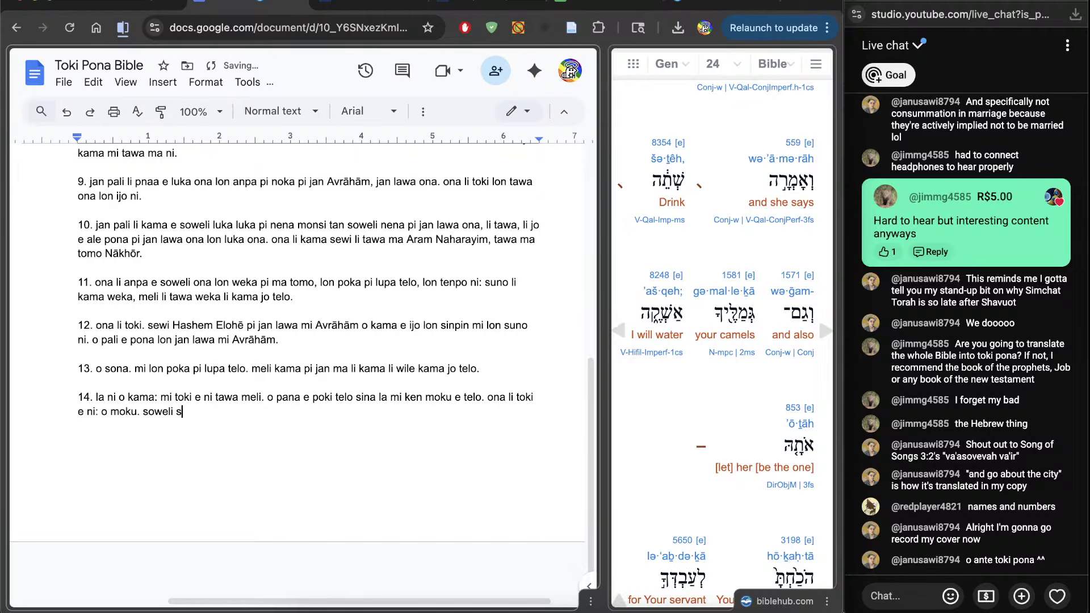
{"action": "type", "text": "ina kin la mi pana e telo."}
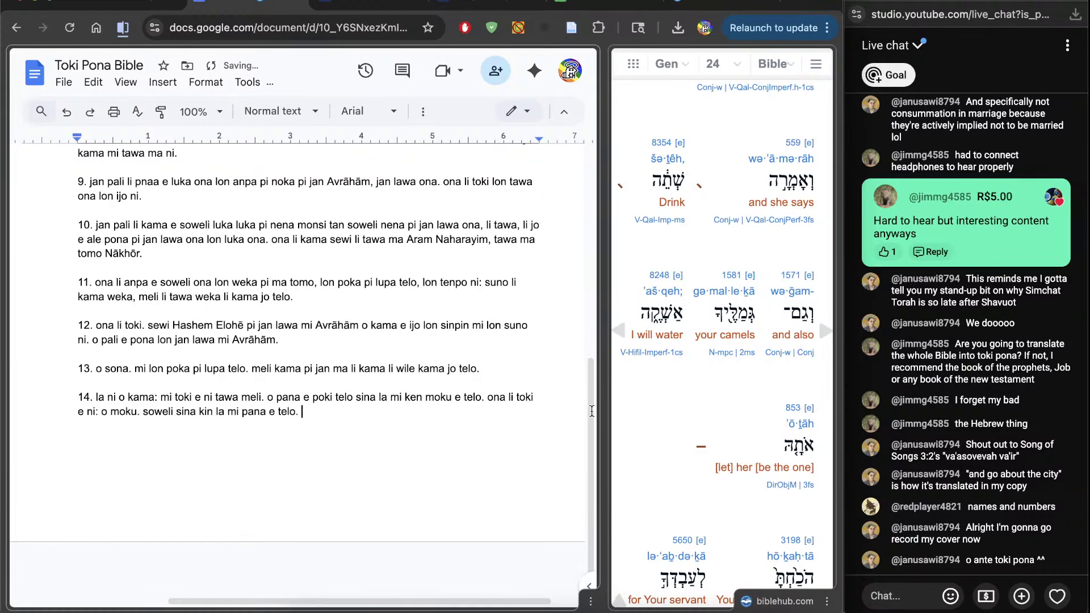
Begin the sentence about the appointed girl in verse 14 with "meli ni o"
{"action": "scroll", "coordinate": [666, 446], "scroll_direction": "down", "scroll_amount": 4}
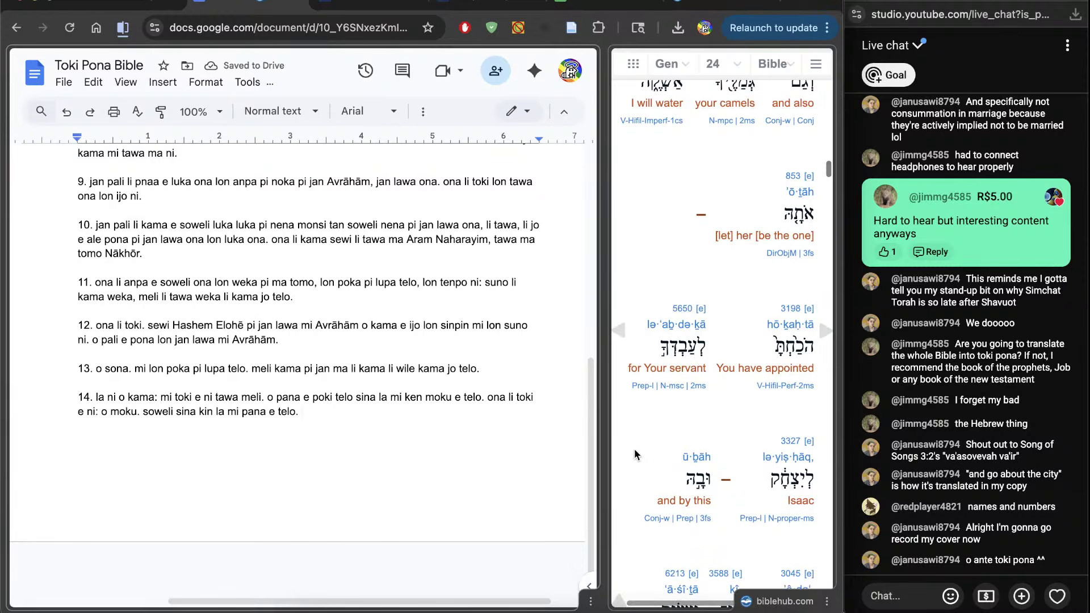
{"action": "type", "text": "ona o"}
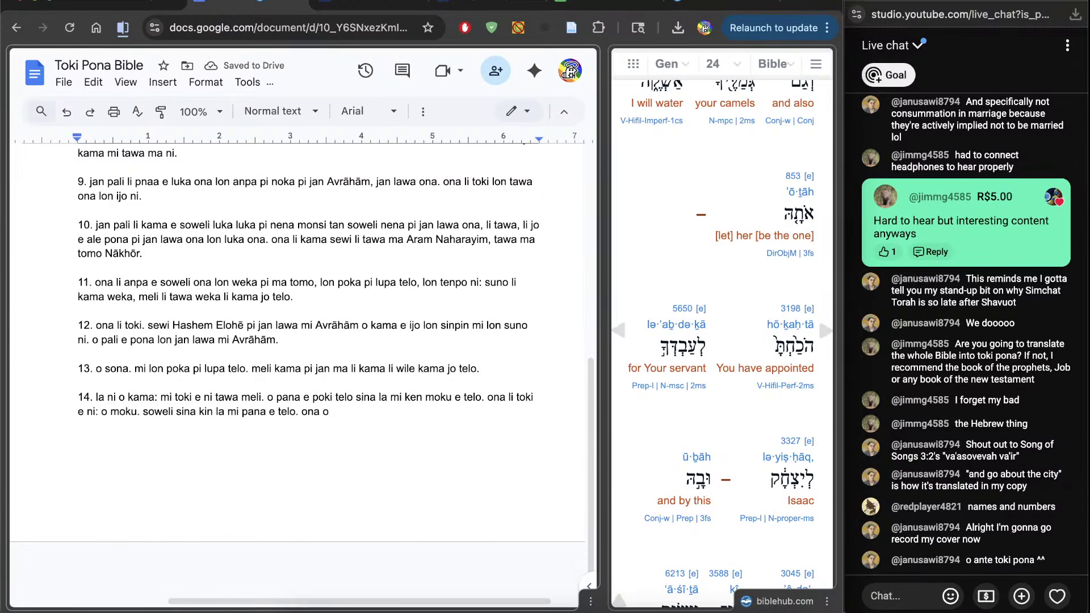
{"action": "key", "text": "BackSpace"}
{"action": "key", "text": "BackSpace"}
{"action": "key", "text": "BackSpace"}
{"action": "key", "text": "BackSpace"}
{"action": "key", "text": "BackSpace"}
{"action": "type", "text": "meli ni o"}
{"action": "key", "text": "BackSpace"}
{"action": "key", "text": "BackSpace"}
{"action": "type", "text": "o"}
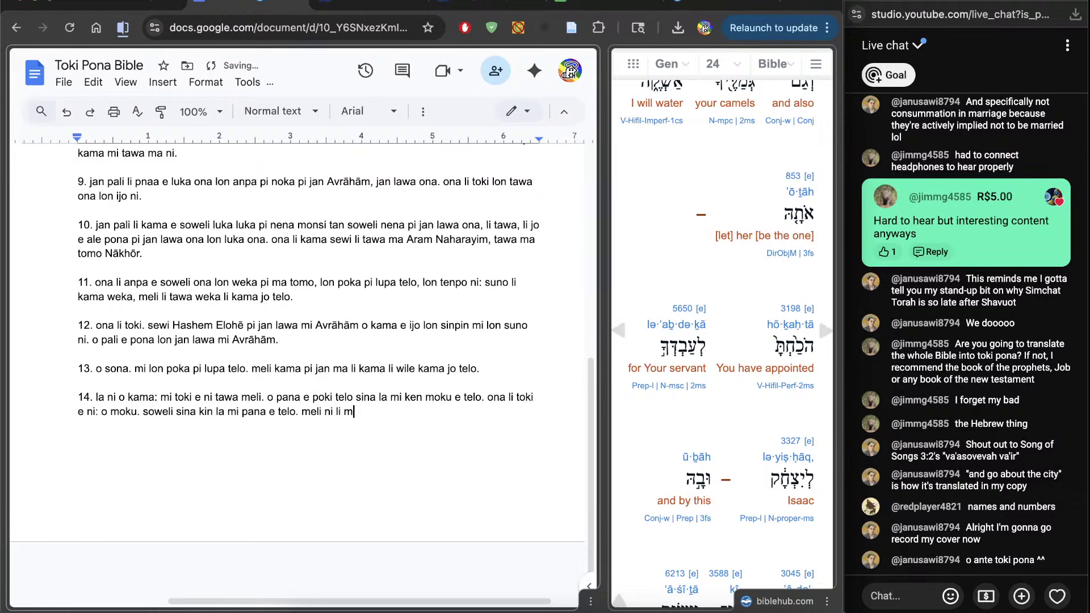
Extend the unfinished sentence in verse 14 with "meli ni: sina pana tawa"
{"action": "type", "text": " meli ni: isna"}
{"action": "key", "text": "BackSpace"}
{"action": "key", "text": "BackSpace"}
{"action": "key", "text": "BackSpace"}
{"action": "key", "text": "BackSpace"}
{"action": "key", "text": "BackSpace"}
{"action": "key", "text": "BackSpace"}
{"action": "key", "text": "BackSpace"}
{"action": "key", "text": "BackSpace"}
{"action": "key", "text": "BackSpace"}
{"action": "type", "text": "ni: sina pana tawa"}
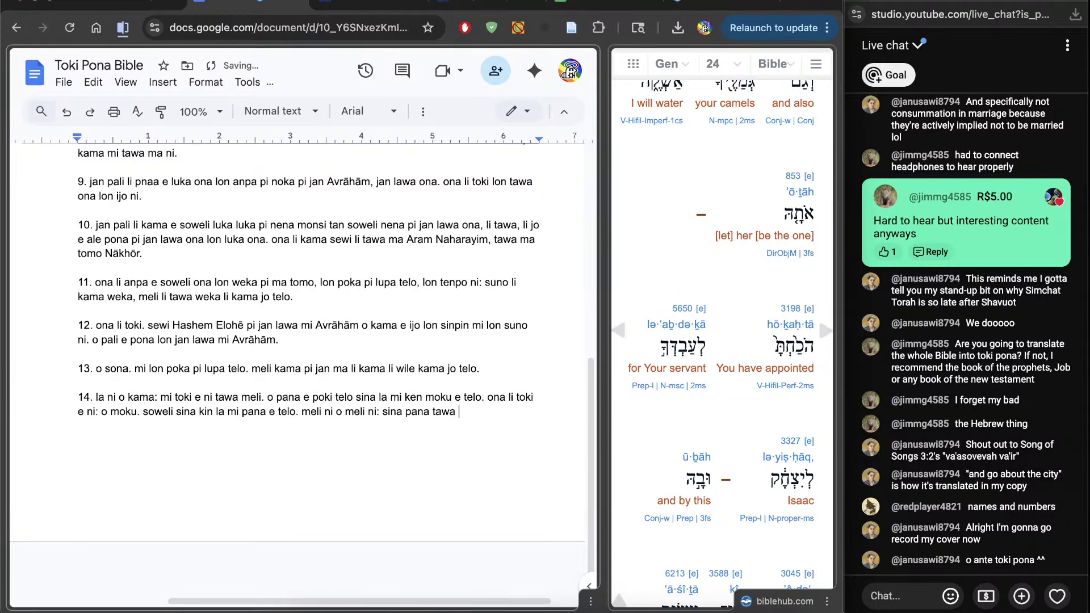
Replace the trailing "tawa" in verse 14 with "e ona tawa jan pali sina, tawa jan Yitskhāq."
{"action": "key", "text": "BackSpace"}
{"action": "key", "text": "BackSpace"}
{"action": "key", "text": "BackSpace"}
{"action": "key", "text": "BackSpace"}
{"action": "key", "text": "BackSpace"}
{"action": "type", "text": "e ona tawa jan pali sina"}
{"action": "scroll", "coordinate": [660, 453], "scroll_direction": "down", "scroll_amount": 3}
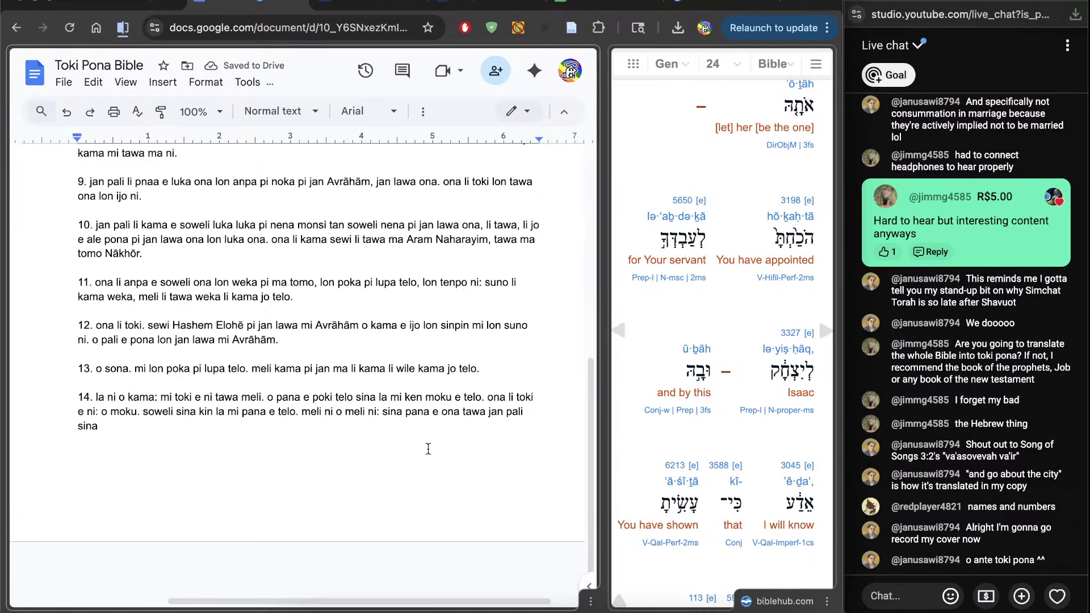
{"action": "key", "text": "BackSpace"}
{"action": "type", "text": ", tawa jan Yi"}
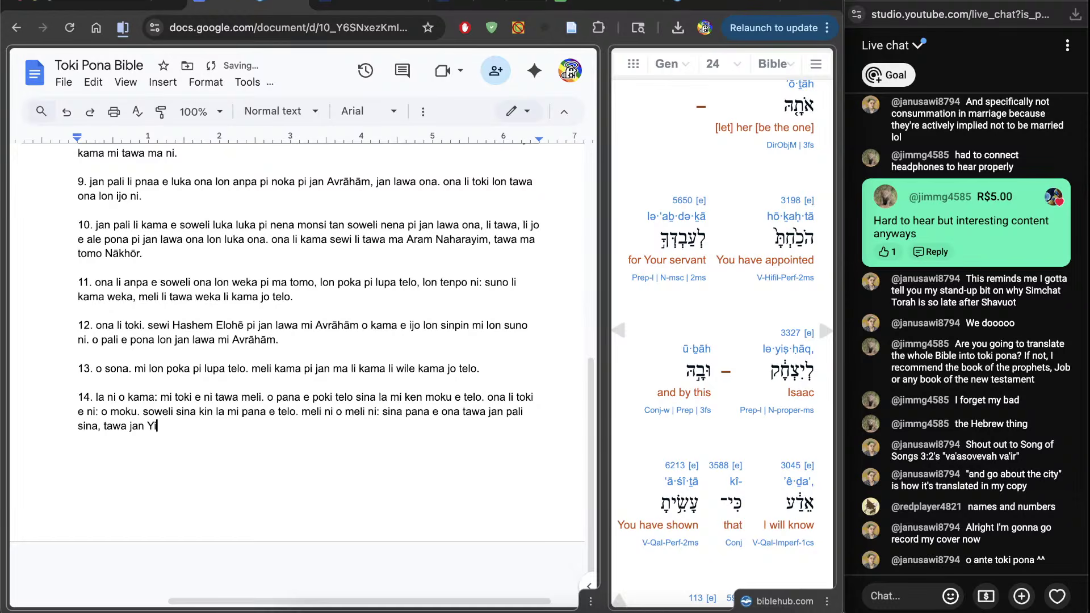
{"action": "type", "text": "tskhāq."}
Finish verse 14 with "ni la mi sona e ni: sina pali e pona lon jan lawa mi."
{"action": "scroll", "coordinate": [642, 447], "scroll_direction": "down", "scroll_amount": 5}
{"action": "scroll", "coordinate": [641, 448], "scroll_direction": "up", "scroll_amount": 3}
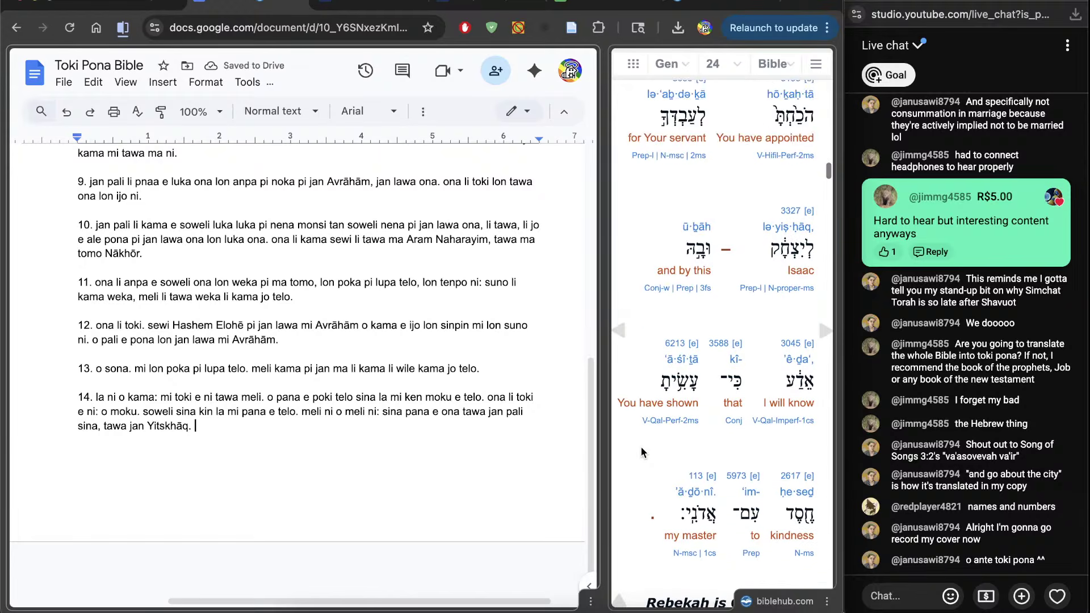
{"action": "scroll", "coordinate": [641, 448], "scroll_direction": "down", "scroll_amount": 1}
{"action": "type", "text": ". "}
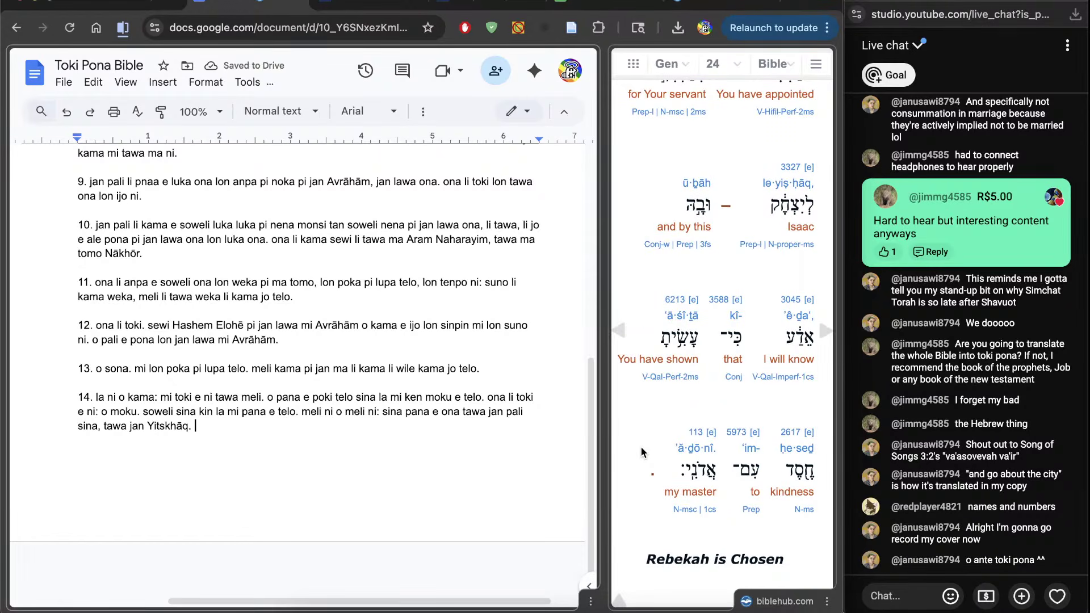
{"action": "type", "text": "ni"}
{"action": "type", "text": "la mi sona e ni"}
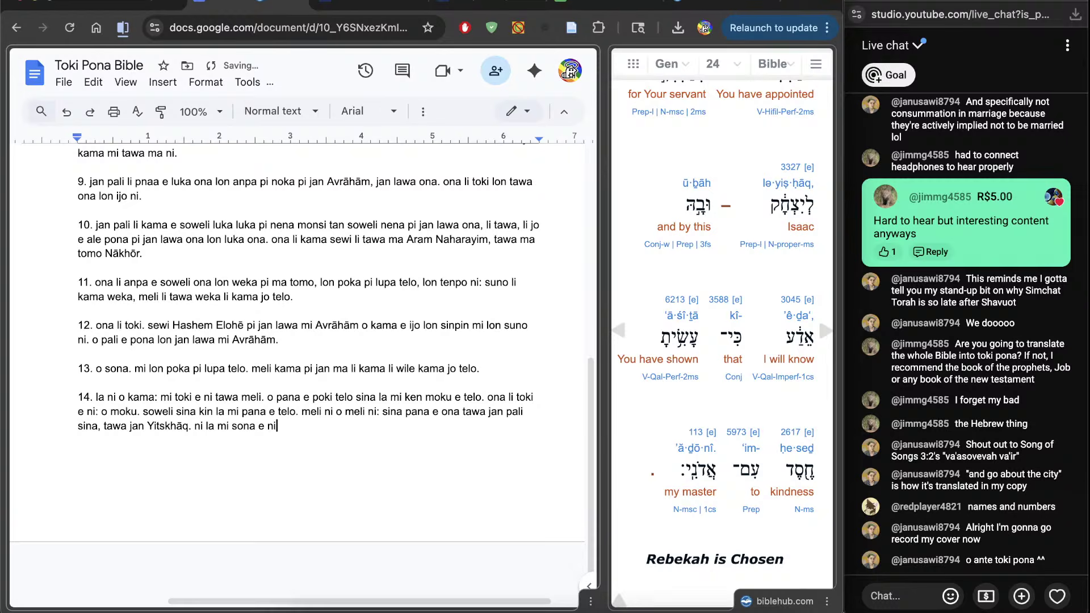
{"action": "type", "text": ": sina pali e pona lon jan lawa mi."}
Start verse 15 in a new paragraph below verse 14 with "15. la", following the interlinear text
{"action": "key", "text": "Return"}
{"action": "key", "text": "Return"}
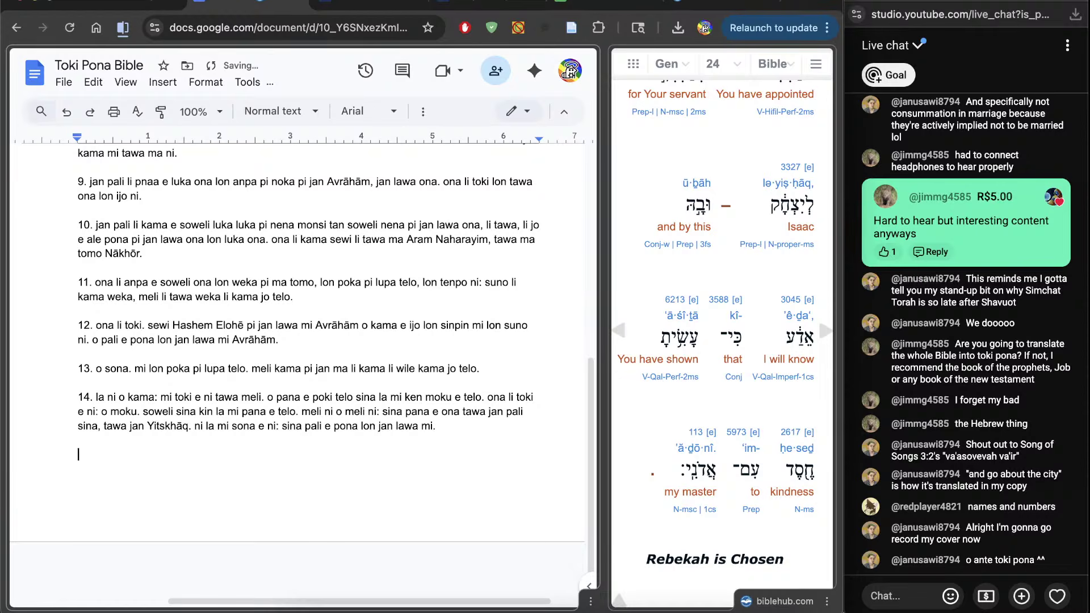
{"action": "type", "text": "15."}
{"action": "scroll", "coordinate": [462, 420], "scroll_direction": "up", "scroll_amount": 10}
{"action": "scroll", "coordinate": [462, 420], "scroll_direction": "down", "scroll_amount": 10}
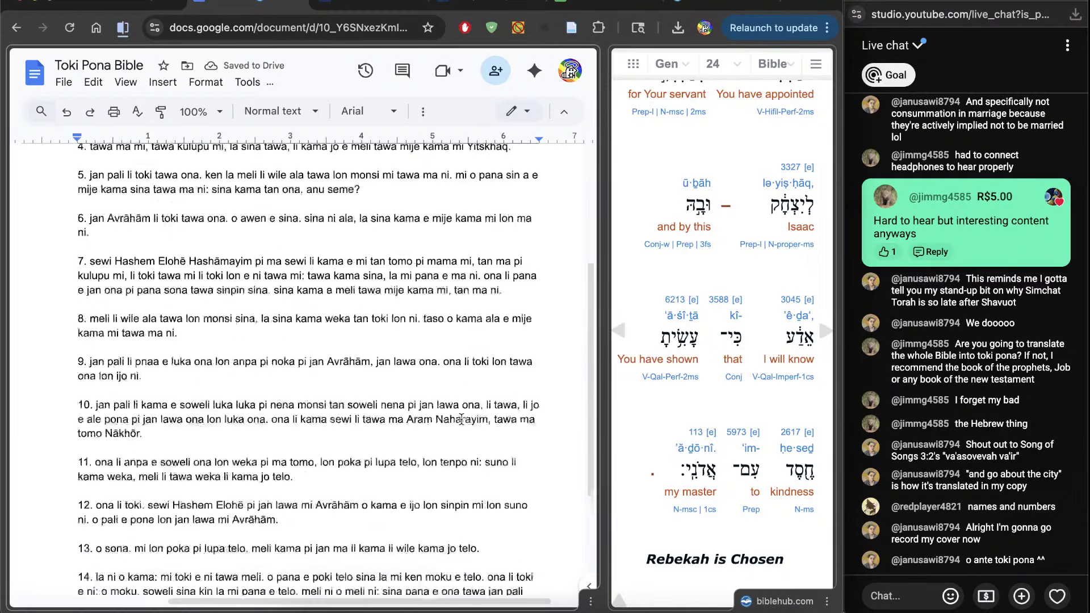
{"action": "scroll", "coordinate": [704, 530], "scroll_direction": "down", "scroll_amount": 4}
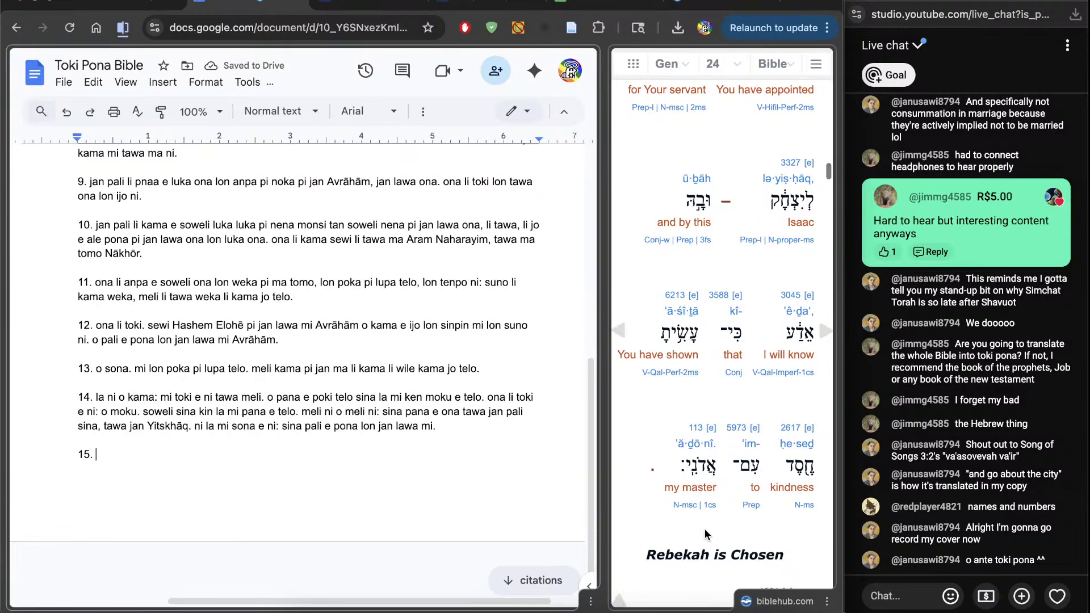
{"action": "scroll", "coordinate": [704, 529], "scroll_direction": "down", "scroll_amount": 5}
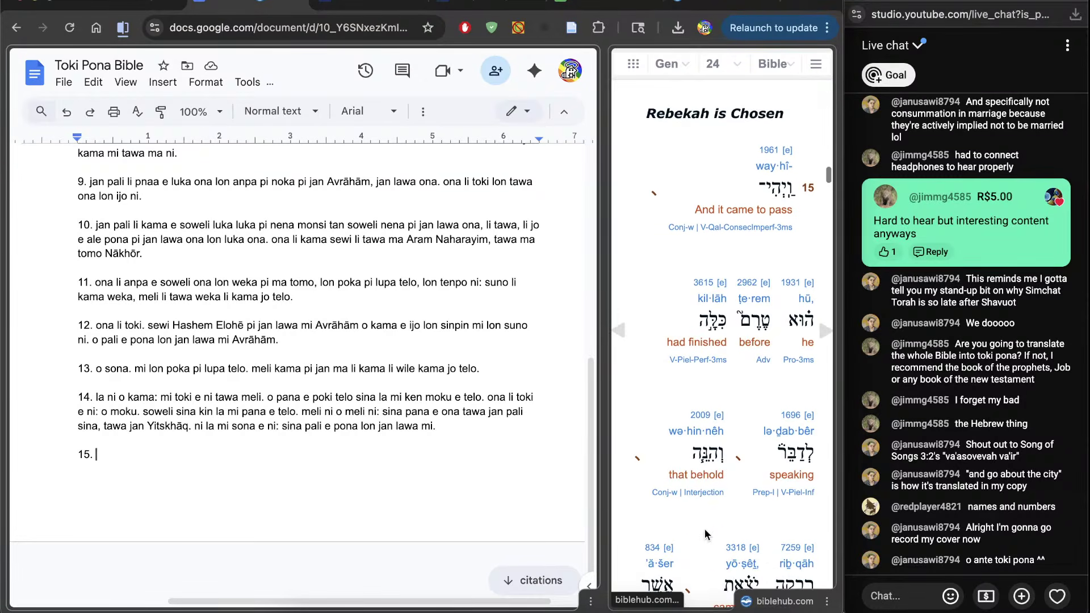
{"action": "scroll", "coordinate": [706, 534], "scroll_direction": "up", "scroll_amount": 1}
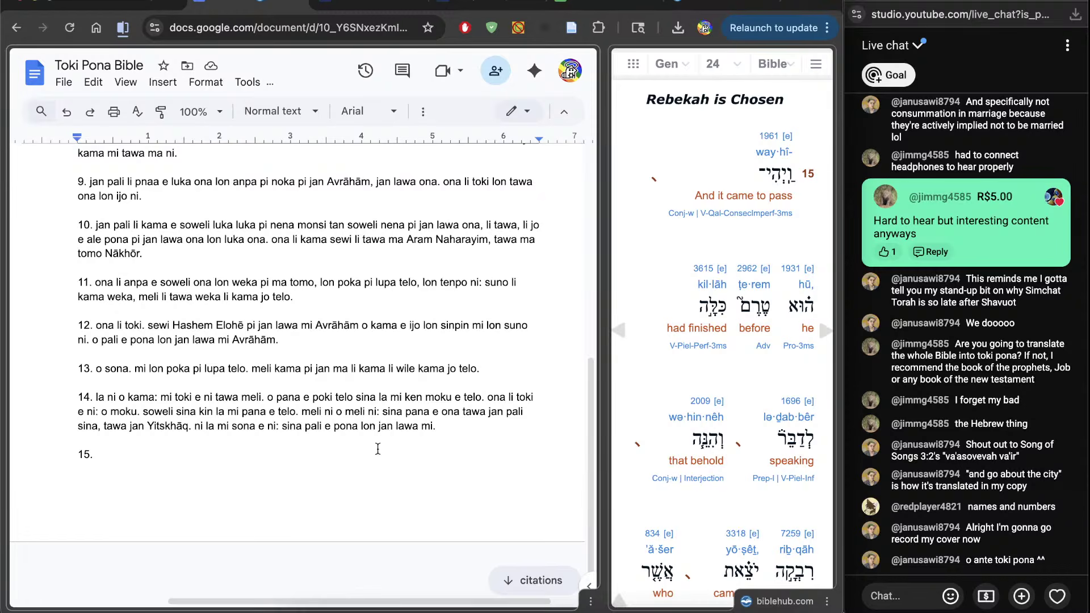
{"action": "scroll", "coordinate": [378, 448], "scroll_direction": "right", "scroll_amount": 3}
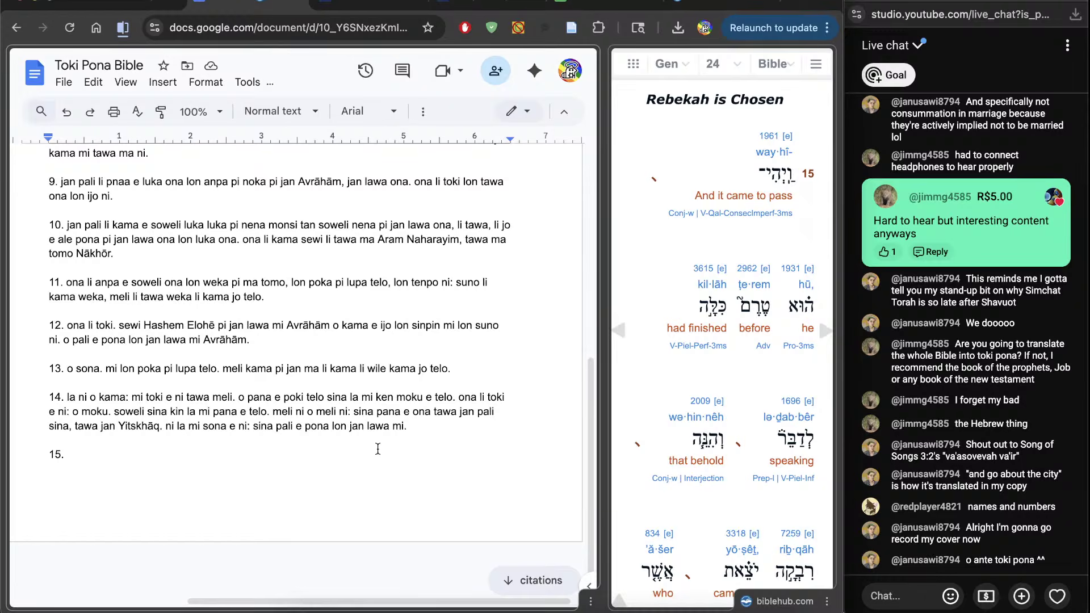
{"action": "type", "text": "la"}
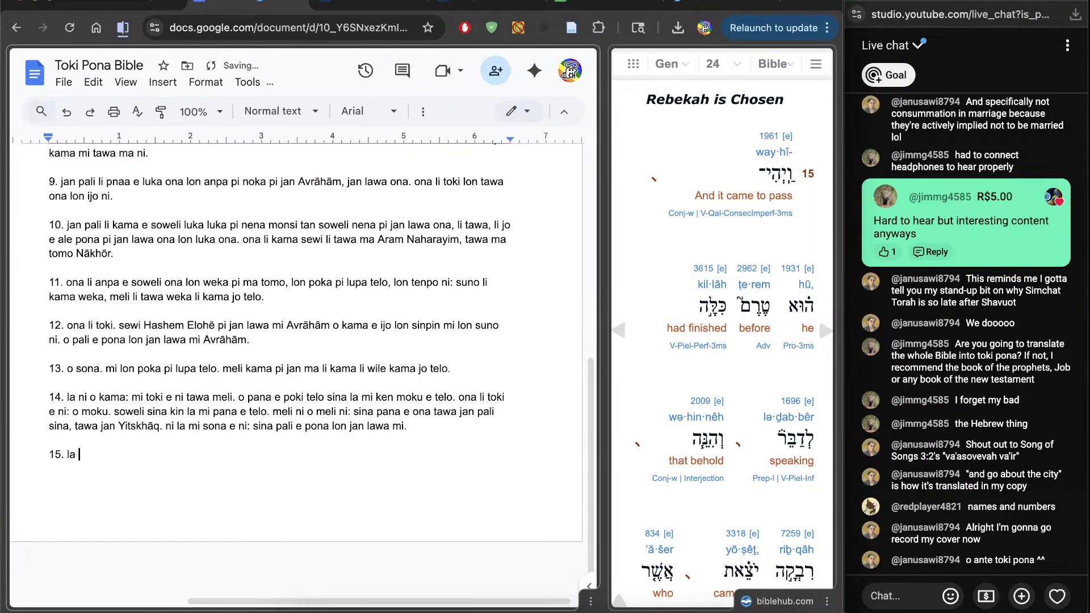
Look up the lexicon entry for the Hebrew word glossed "before" in verse 15, and return to the translation document
{"action": "left_click", "coordinate": [748, 278]}
{"action": "left_click", "coordinate": [364, 5]}
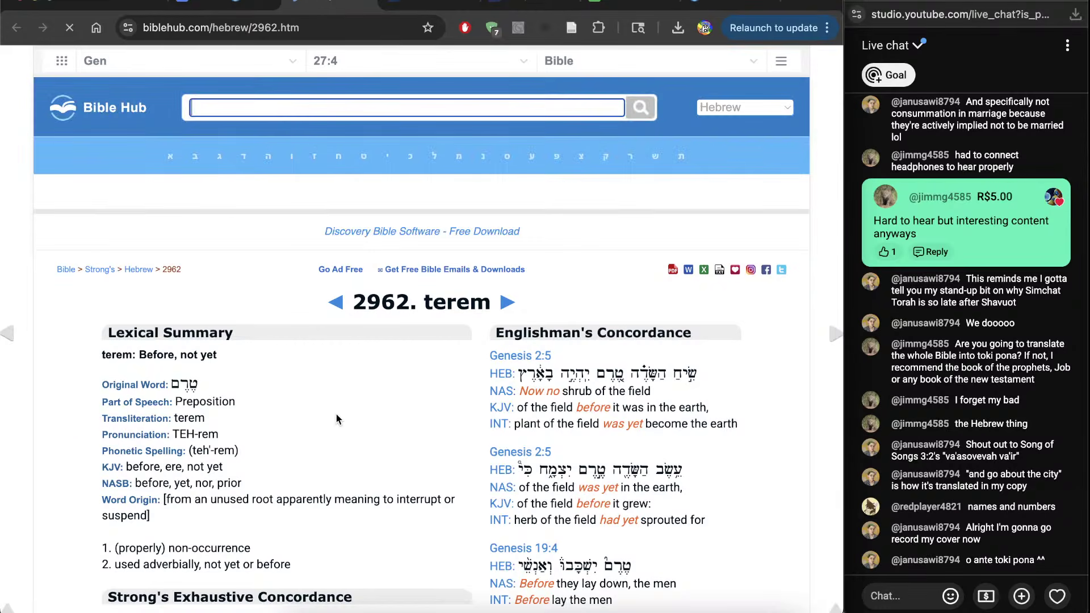
{"action": "scroll", "coordinate": [336, 420], "scroll_direction": "down", "scroll_amount": 5}
{"action": "key", "text": "ctrl+w"}
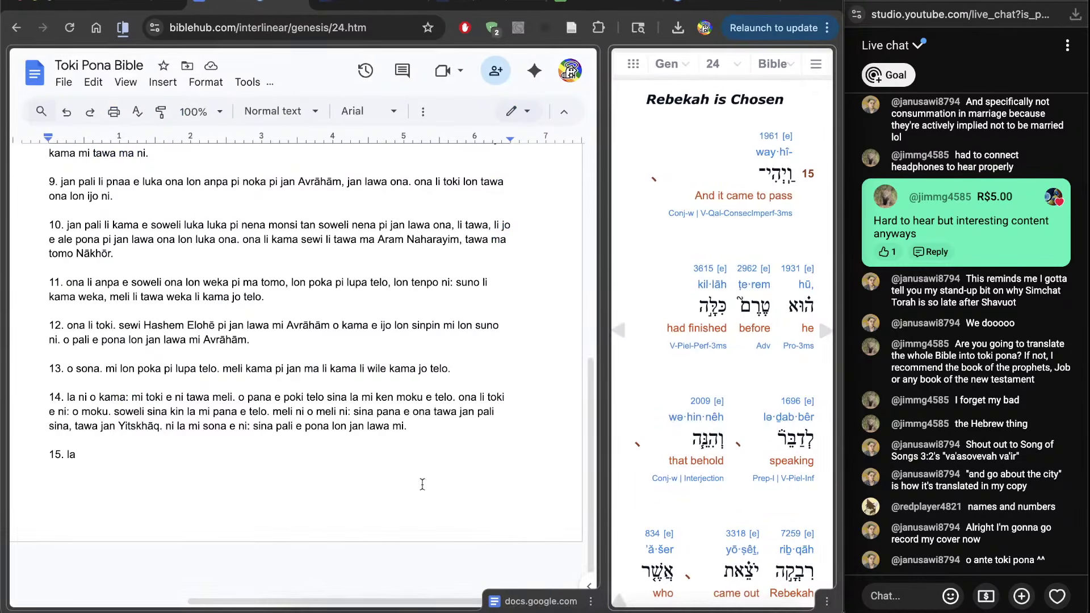
Continue verse 15 with "ona li pini ala e toki, la o sona e ni: jan Rivqāh li kama."
{"action": "left_click", "coordinate": [387, 497]}
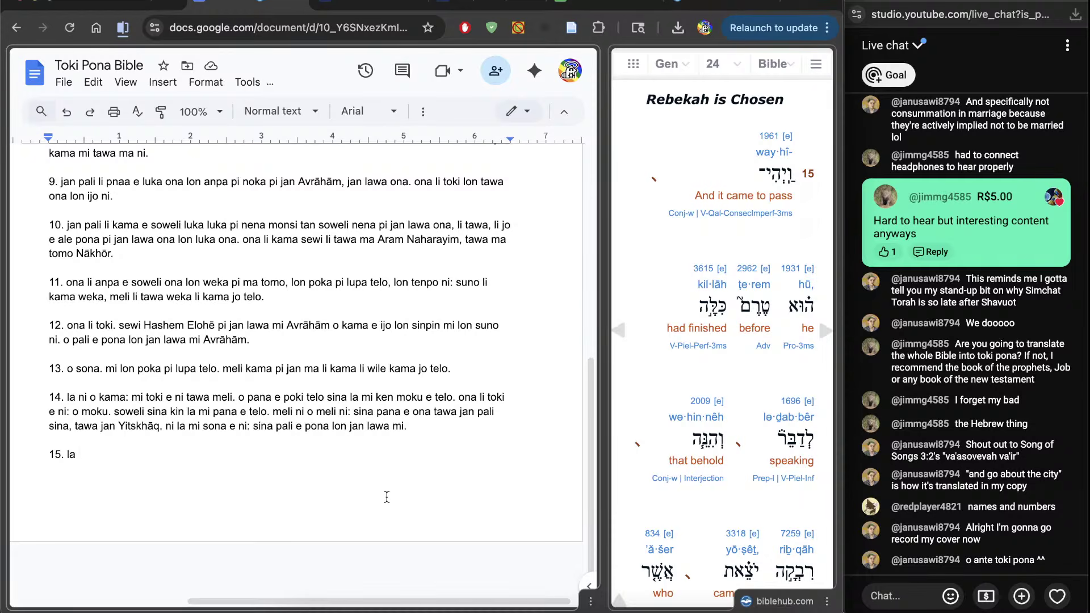
{"action": "type", "text": "ona li pini ala e toki,"}
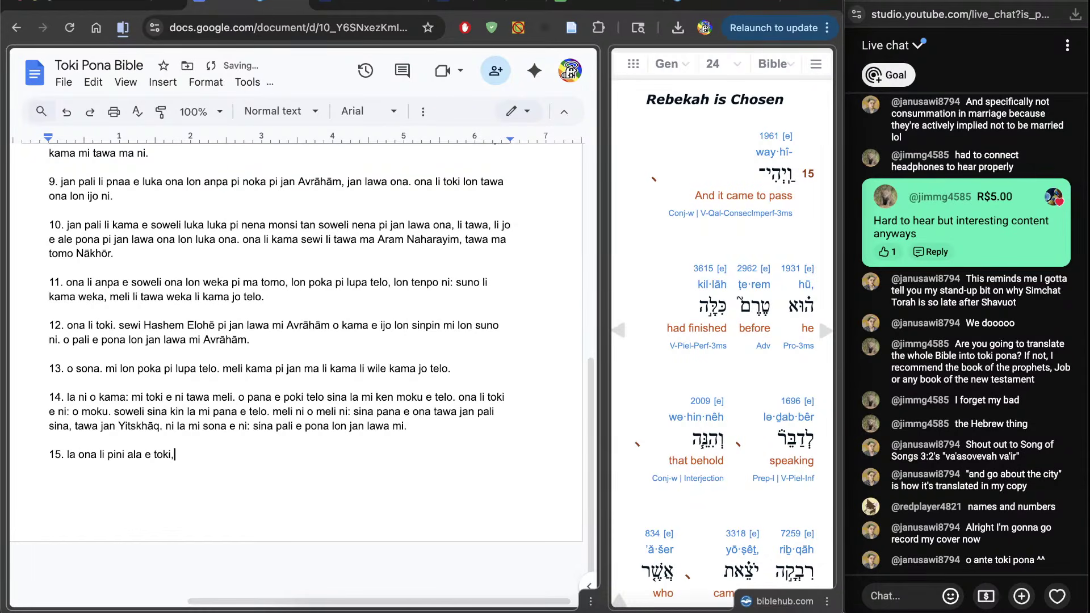
{"action": "type", "text": " la o sona e ni: jan"}
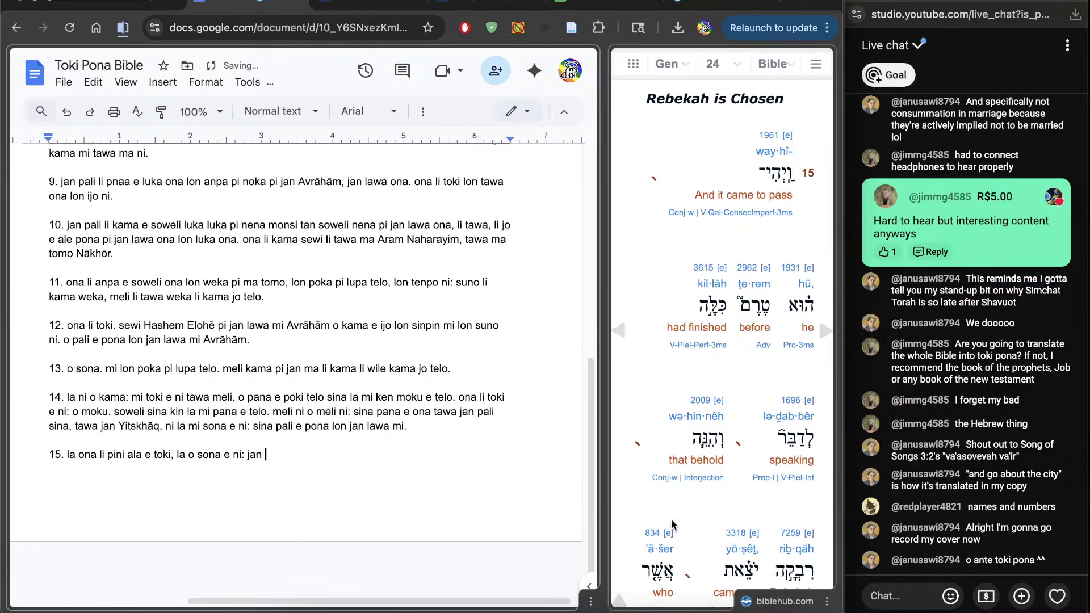
{"action": "scroll", "coordinate": [671, 519], "scroll_direction": "down", "scroll_amount": 4}
{"action": "type", "text": "Riv"}
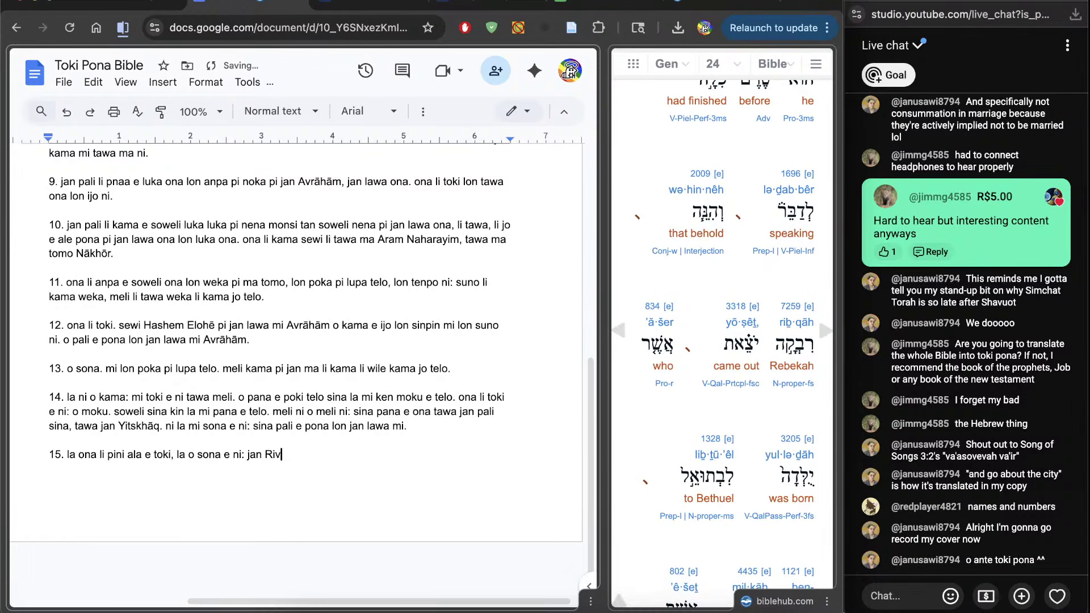
{"action": "type", "text": "qāh"}
{"action": "scroll", "coordinate": [631, 496], "scroll_direction": "down", "scroll_amount": 2}
{"action": "type", "text": "li kama. ona li kama tawa jan B’tū’el"}
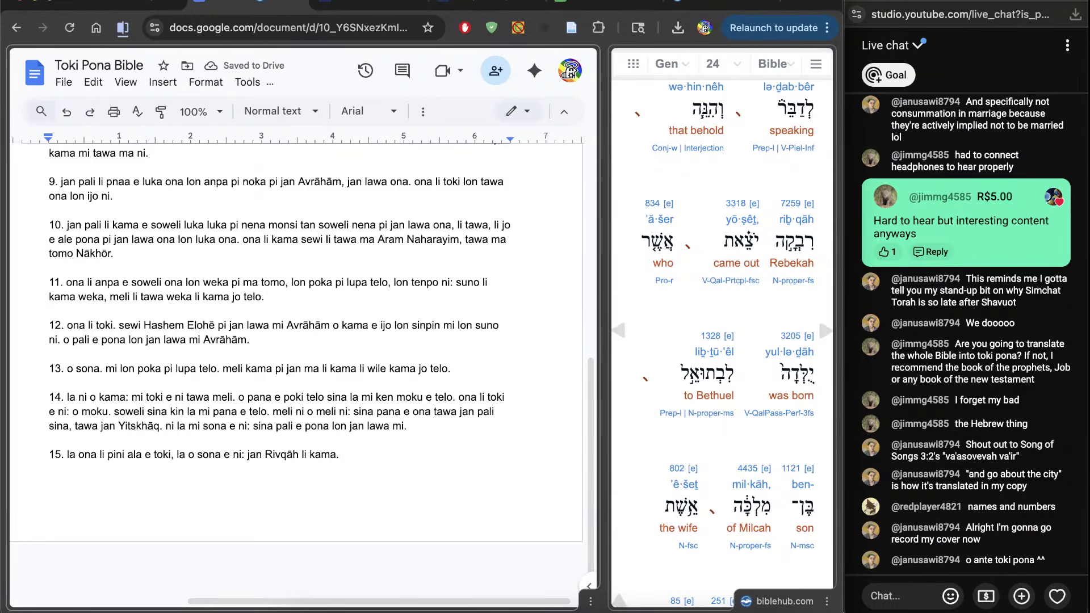
Add "ona li kama tawa jan B’tū’el" to verse 15 for the phrase "was born to Bethuel"
{"action": "type", "text": "ona li"}
{"action": "type", "text": " kama taw"}
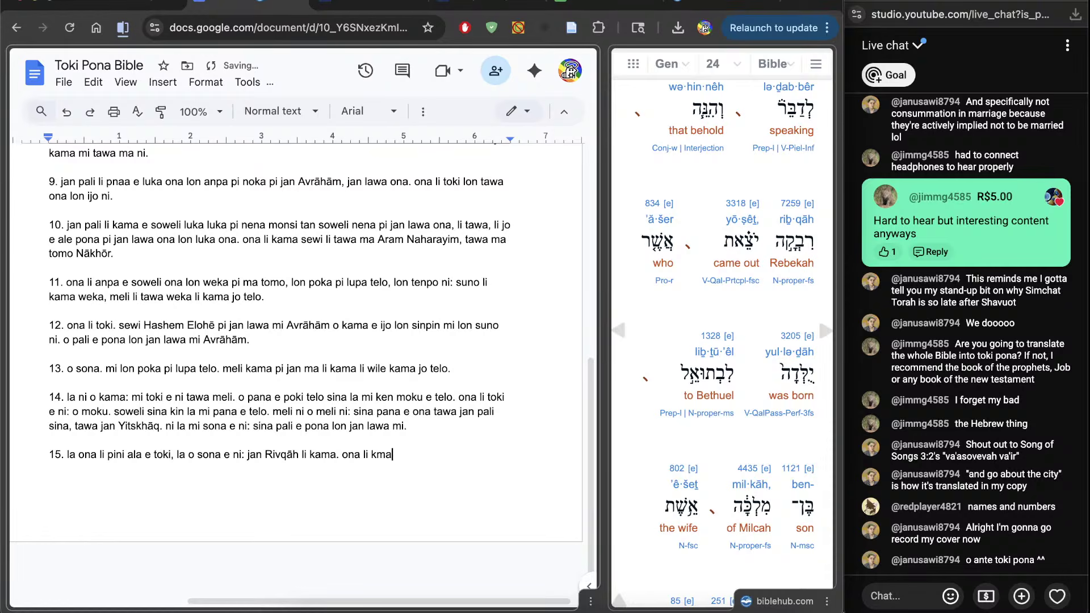
{"action": "type", "text": "a jan B"}
{"action": "type", "text": "'t"}
{"action": "type", "text": "ū"}
{"action": "type", "text": "'el"}
Continue verse 15 after "B’tū’el" with "ni: ona li kama tawa jan Milkāh ni: ona li meli pi jan"
{"action": "scroll", "coordinate": [722, 341], "scroll_direction": "down", "scroll_amount": 2}
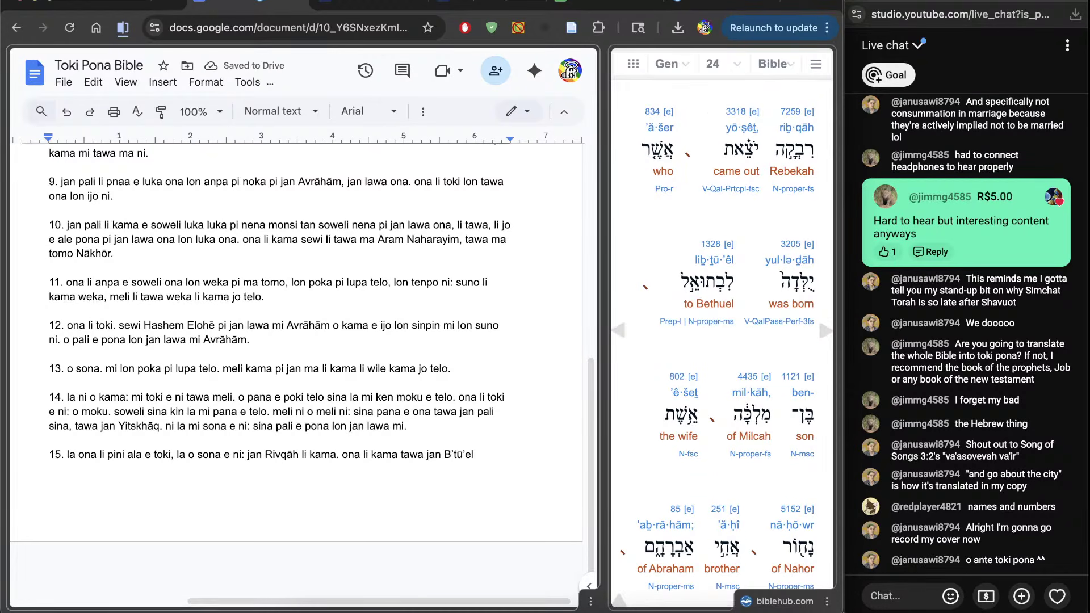
{"action": "type", "text": ","}
{"action": "key", "text": "BackSpace"}
{"action": "type", "text": "ni: ona li kama tawa "}
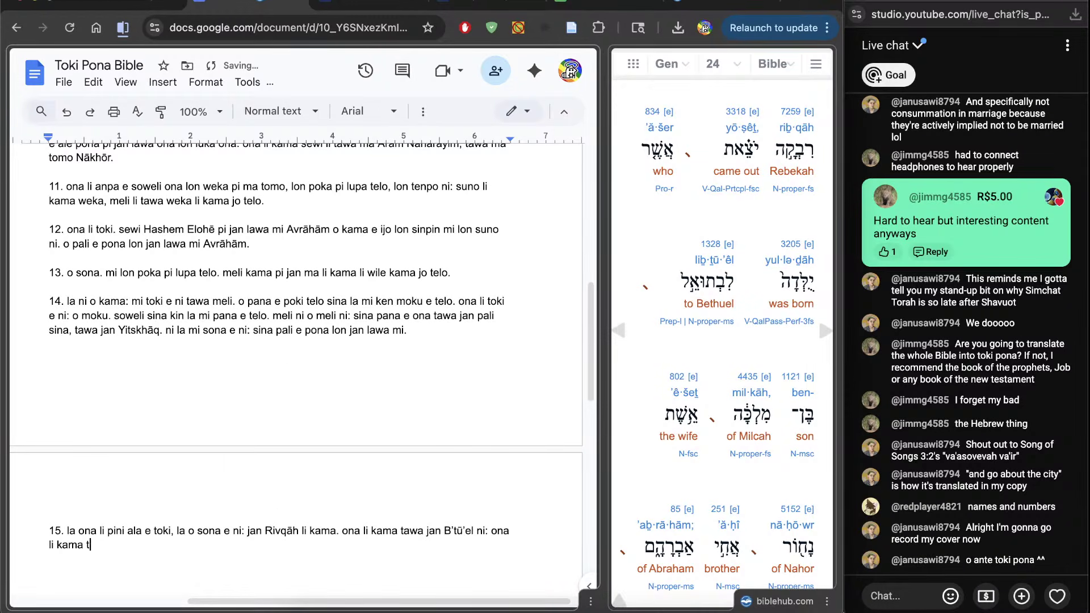
{"action": "type", "text": "jan"}
{"action": "scroll", "coordinate": [660, 468], "scroll_direction": "down", "scroll_amount": 2}
{"action": "scroll", "coordinate": [660, 468], "scroll_direction": "down", "scroll_amount": 3}
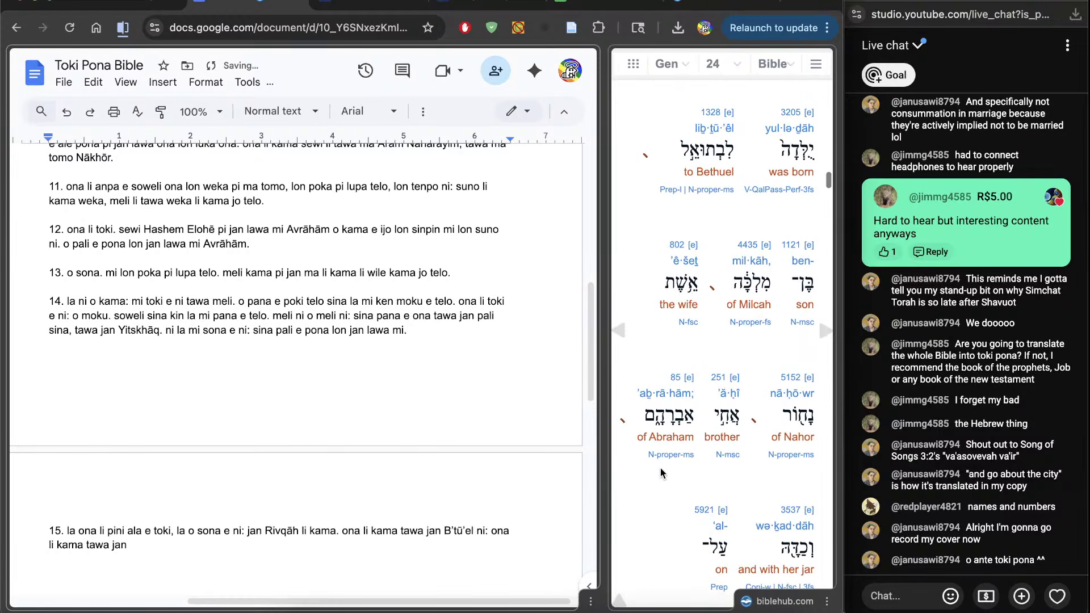
{"action": "type", "text": "Milkāh ni: ona li meli pi jan"}
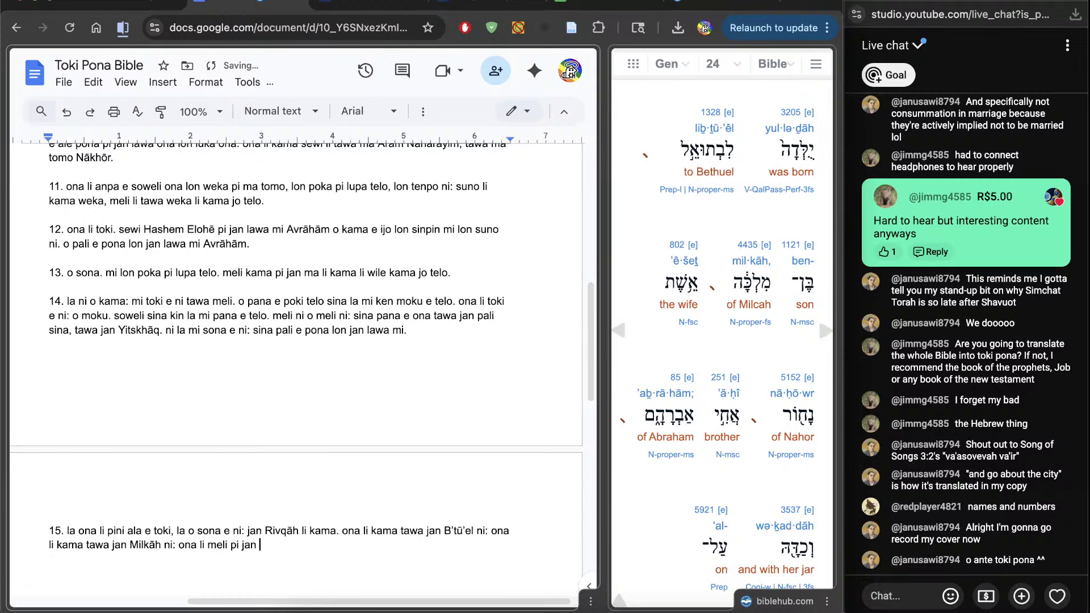
Complete the sentence in verse 15 with "Nākhōr ni: ona en jan Avrāhām li jo e amam sama."
{"action": "scroll", "coordinate": [721, 335], "scroll_direction": "down", "scroll_amount": 1}
{"action": "type", "text": "N"}
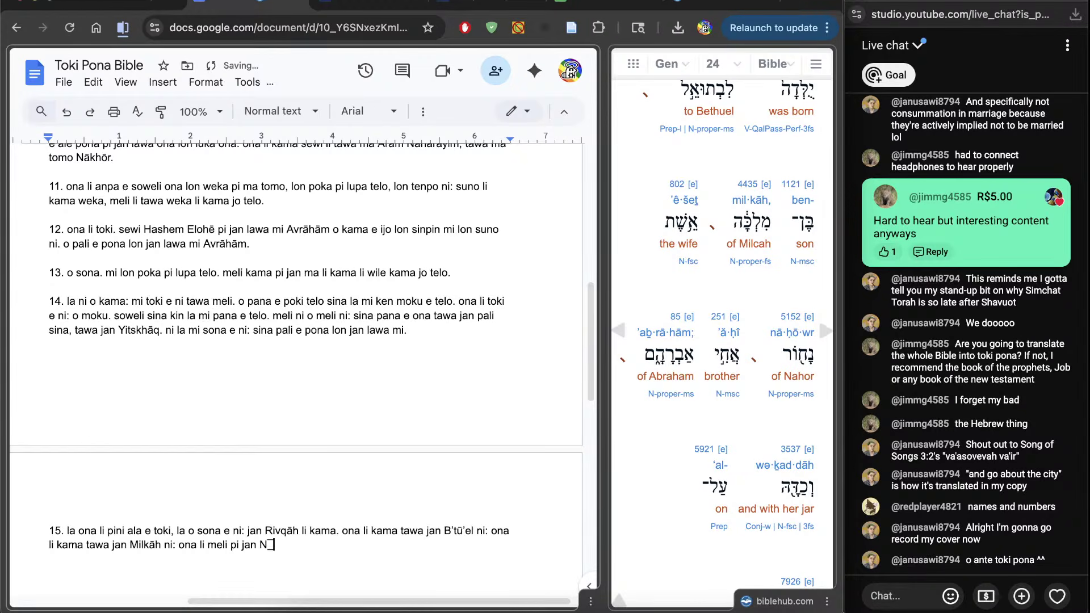
{"action": "type", "text": "ākhōr ni: ona en jan A"}
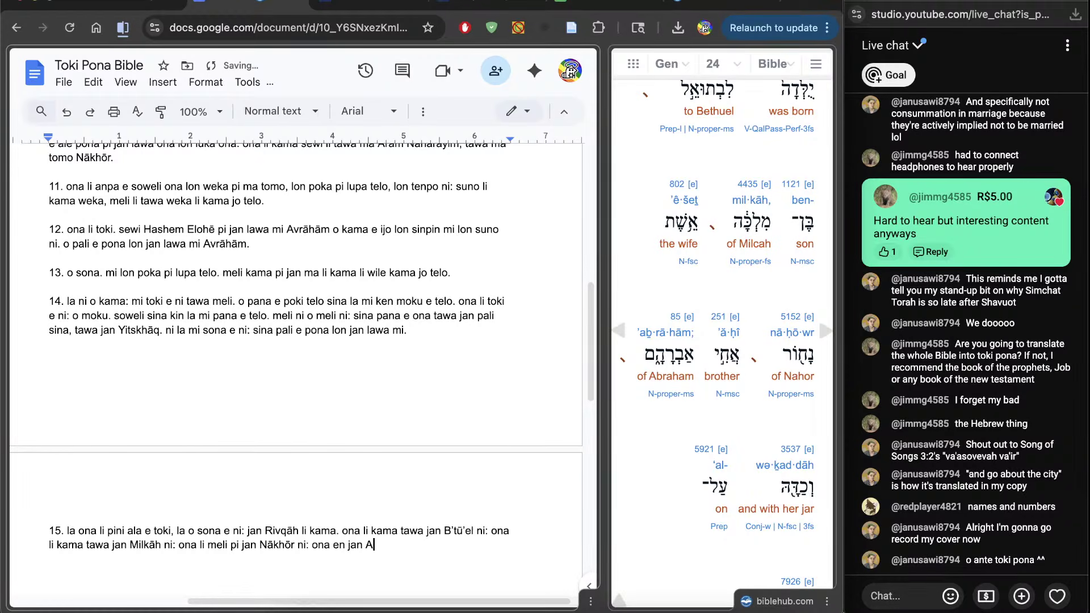
{"action": "type", "text": "vrāhām li jo e amam sama."}
Finish verse 15 with "ona Rivqāh li jo e poki lon poka lawa." and start a new paragraph below it
{"action": "scroll", "coordinate": [661, 465], "scroll_direction": "down", "scroll_amount": 5}
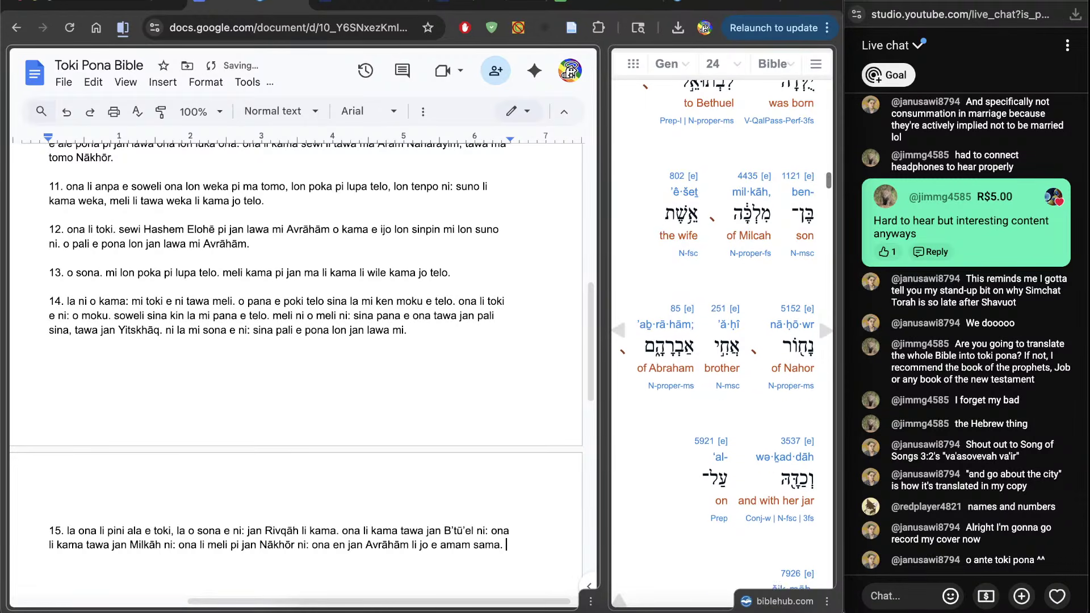
{"action": "scroll", "coordinate": [660, 461], "scroll_direction": "down", "scroll_amount": 1}
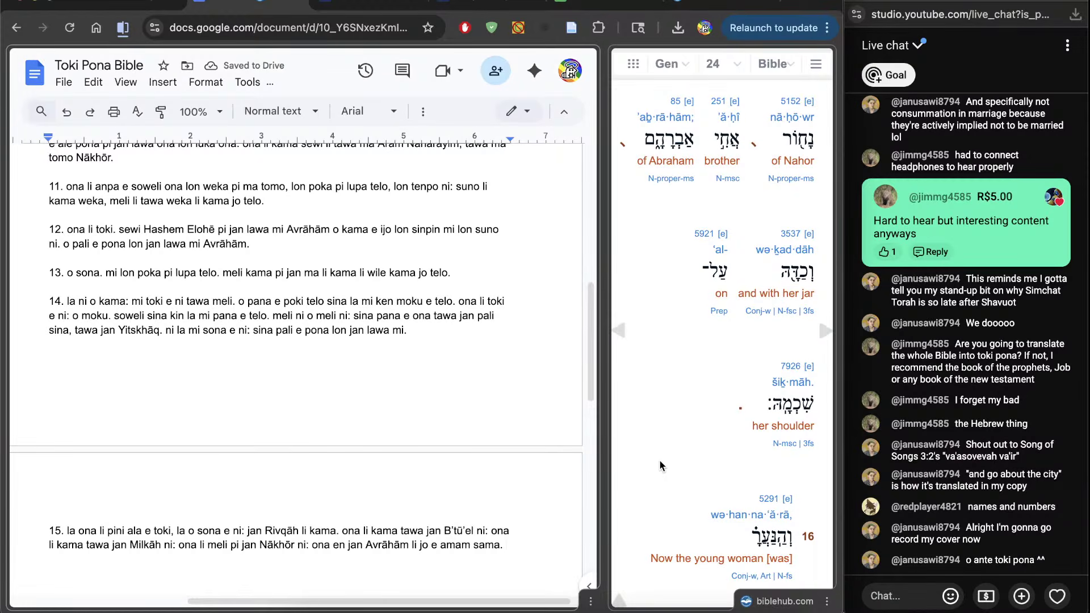
{"action": "type", "text": "ona Rivq"}
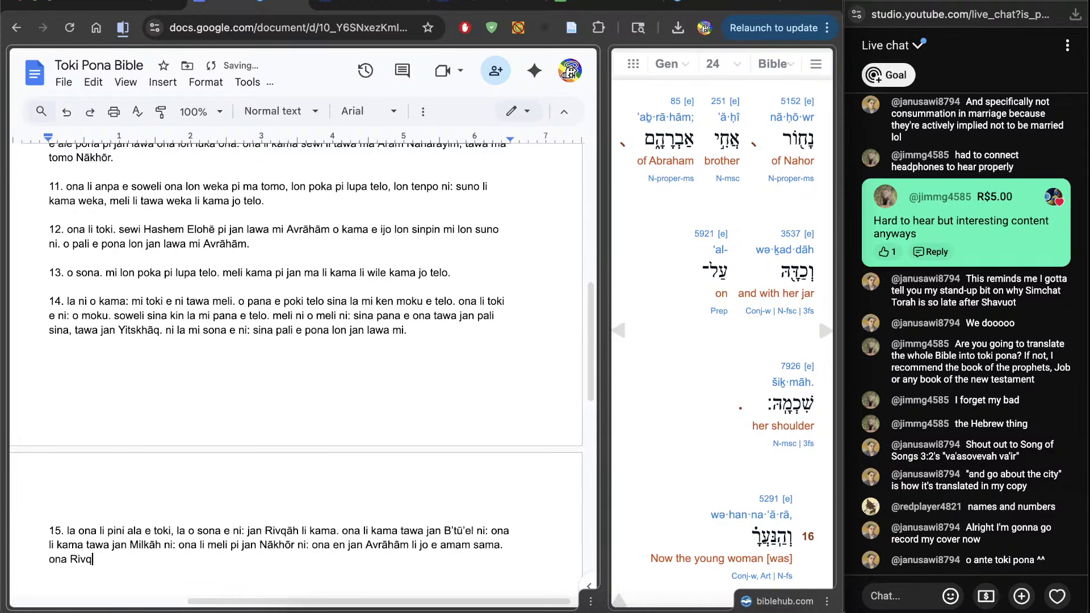
{"action": "type", "text": "āh li jo e poki lon"}
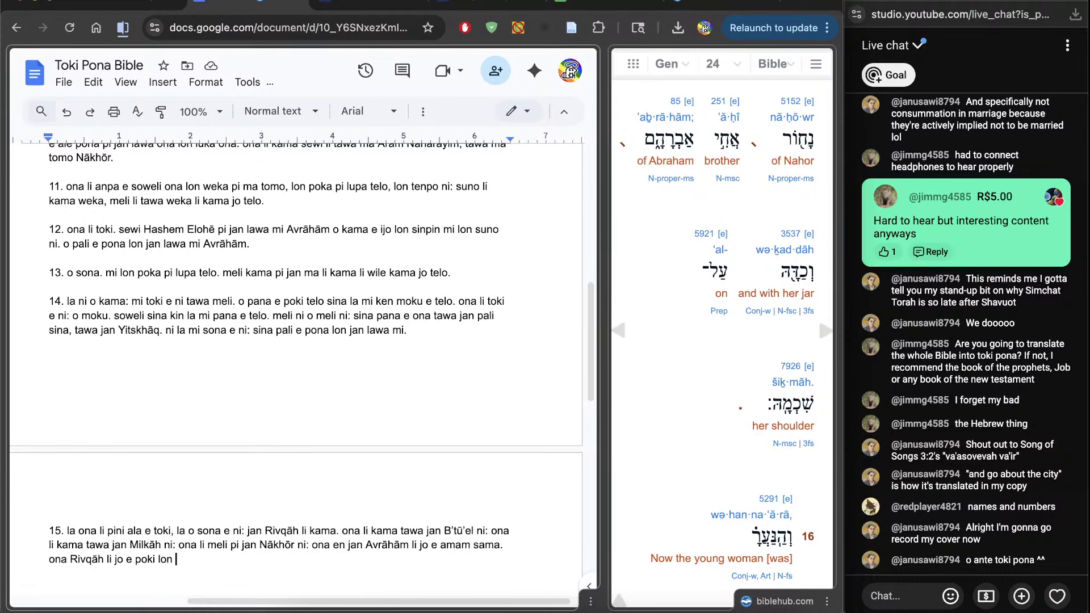
{"action": "type", "text": "poka lawa."}
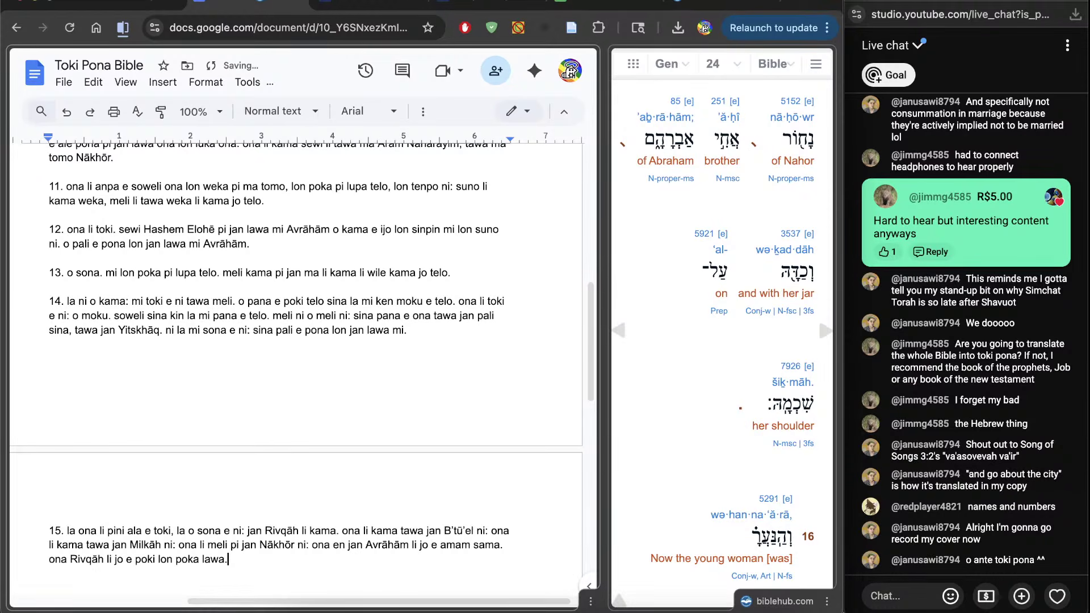
{"action": "scroll", "coordinate": [721, 340], "scroll_direction": "down", "scroll_amount": 1}
{"action": "scroll", "coordinate": [721, 340], "scroll_direction": "down", "scroll_amount": 3}
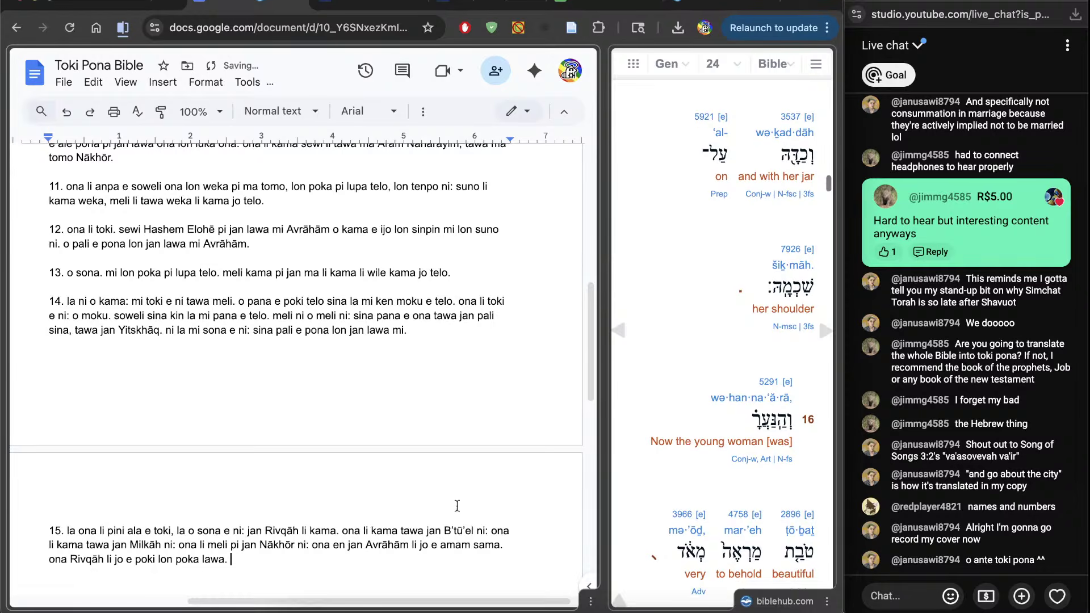
{"action": "scroll", "coordinate": [446, 508], "scroll_direction": "down", "scroll_amount": 4}
{"action": "scroll", "coordinate": [447, 508], "scroll_direction": "down", "scroll_amount": 2}
{"action": "key", "text": "Return"}
{"action": "key", "text": "Return"}
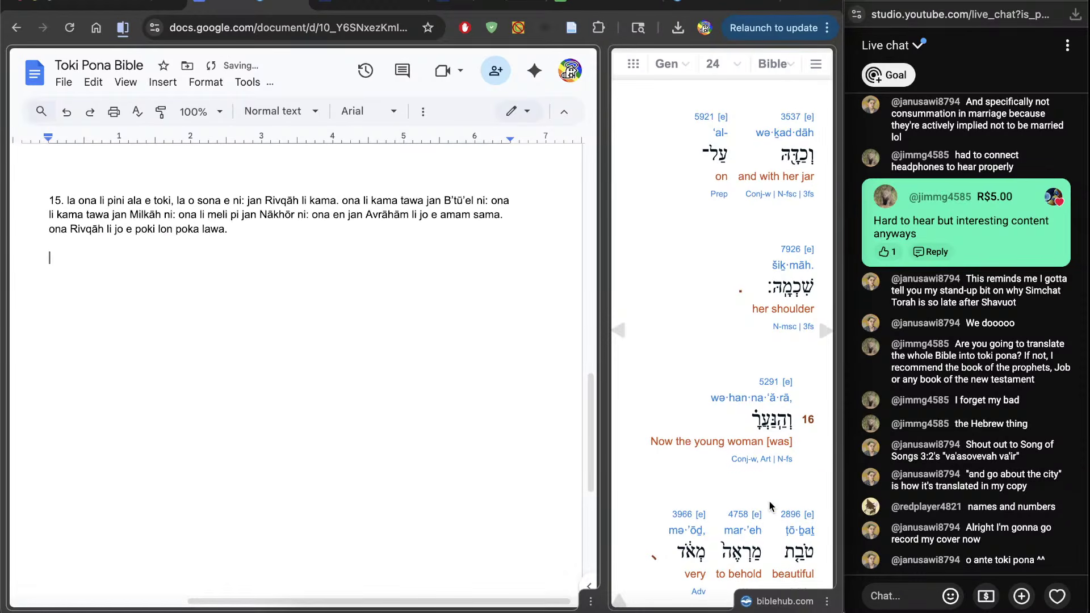
Look through the rest of Genesis 24 in the interlinear text to its end, and return to verse 16
{"action": "scroll", "coordinate": [780, 500], "scroll_direction": "down", "scroll_amount": 3}
{"action": "scroll", "coordinate": [780, 500], "scroll_direction": "down", "scroll_amount": 15}
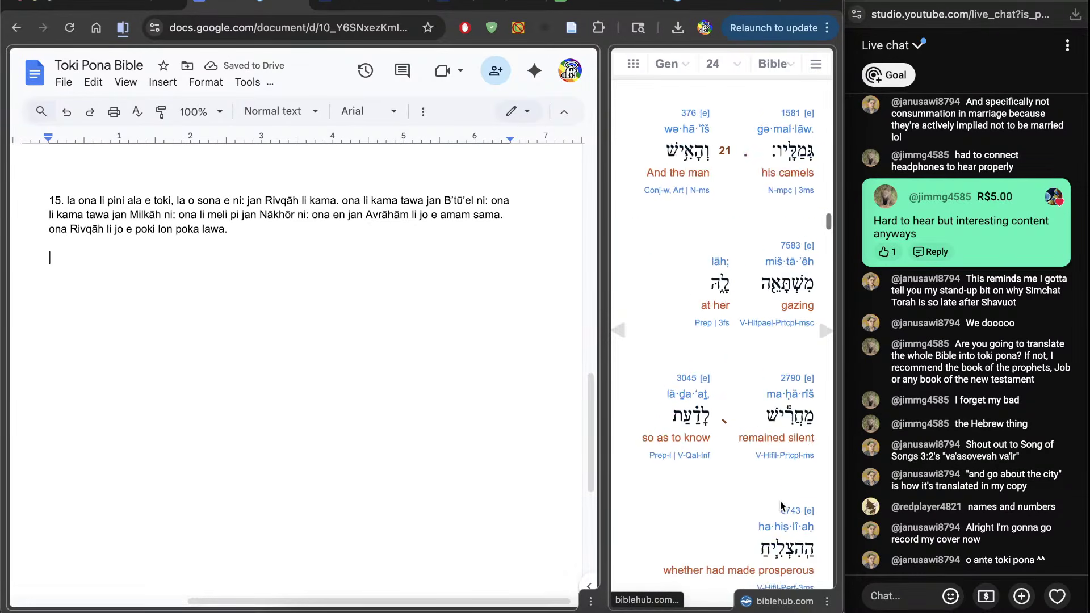
{"action": "scroll", "coordinate": [781, 501], "scroll_direction": "down", "scroll_amount": 20}
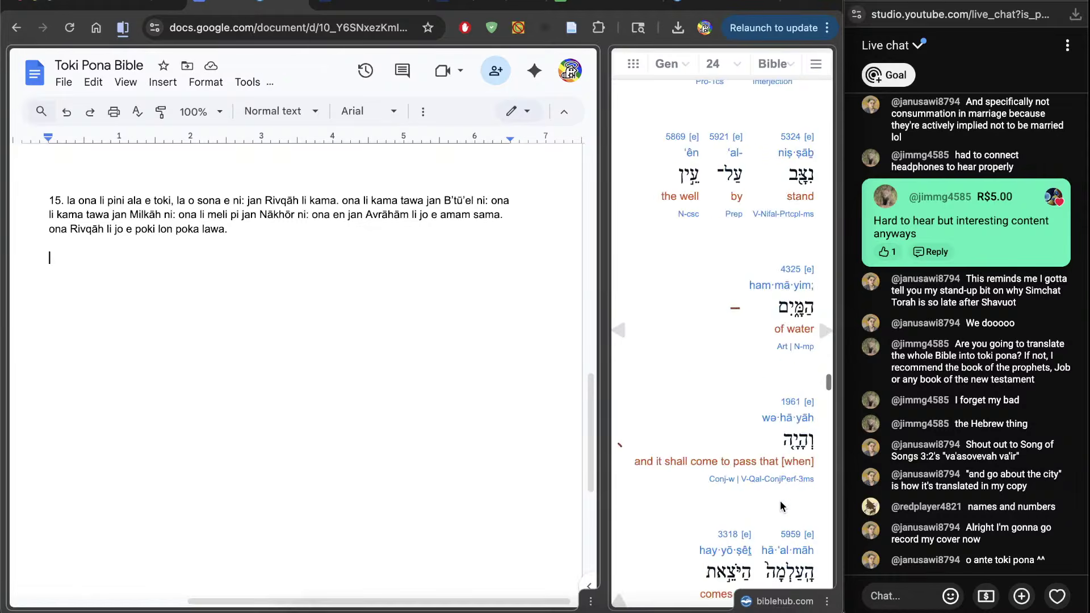
{"action": "scroll", "coordinate": [780, 501], "scroll_direction": "down", "scroll_amount": 20}
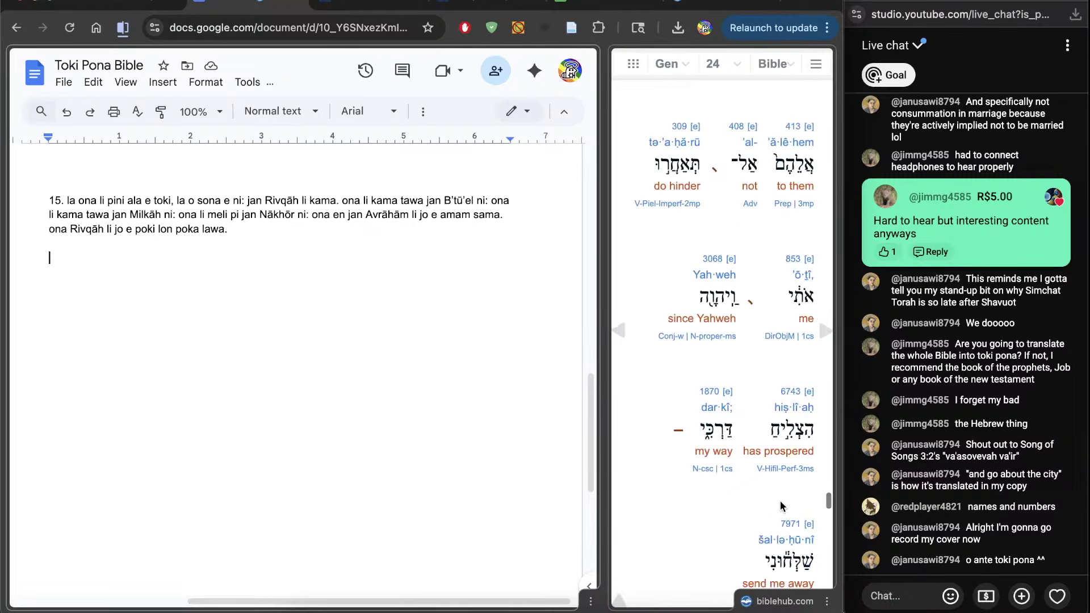
{"action": "scroll", "coordinate": [780, 501], "scroll_direction": "down", "scroll_amount": 10}
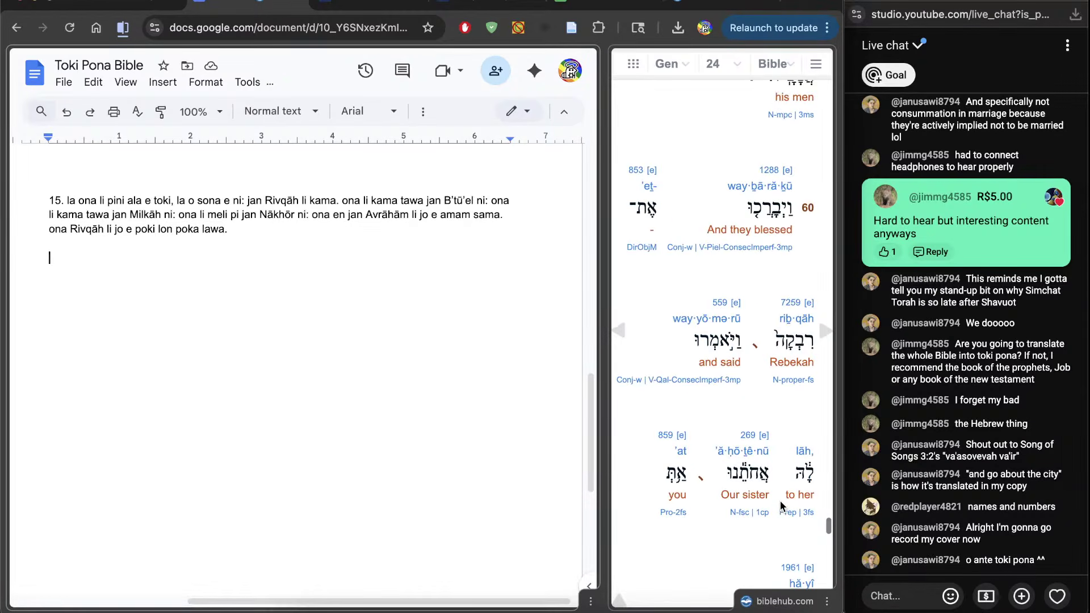
{"action": "scroll", "coordinate": [780, 501], "scroll_direction": "down", "scroll_amount": 10}
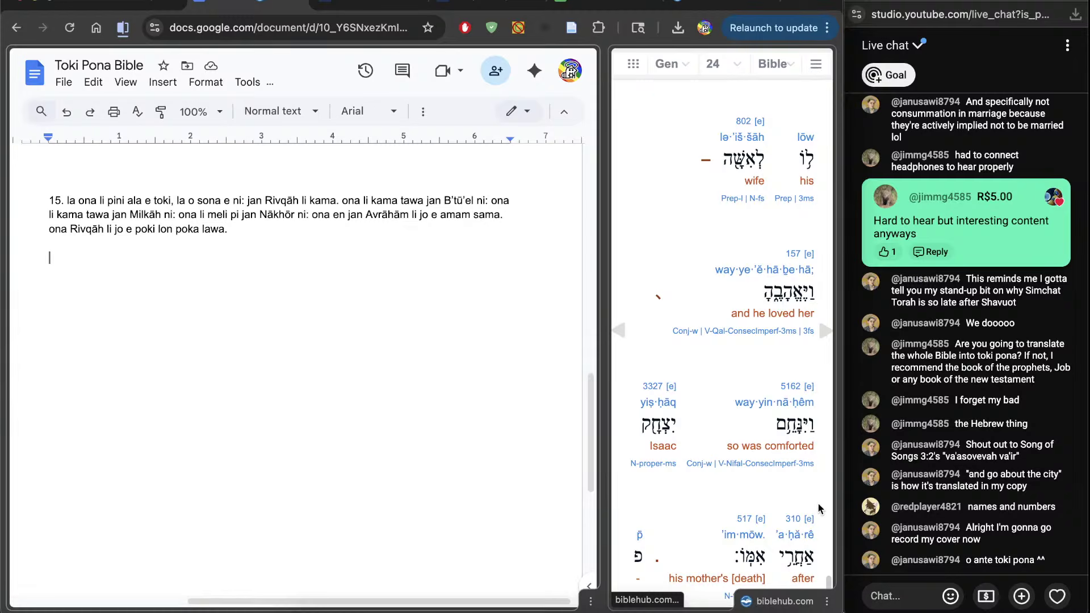
{"action": "left_click_drag", "start_coordinate": [828, 561], "coordinate": [834, 190]}
{"action": "scroll", "coordinate": [737, 238], "scroll_direction": "up", "scroll_amount": 5}
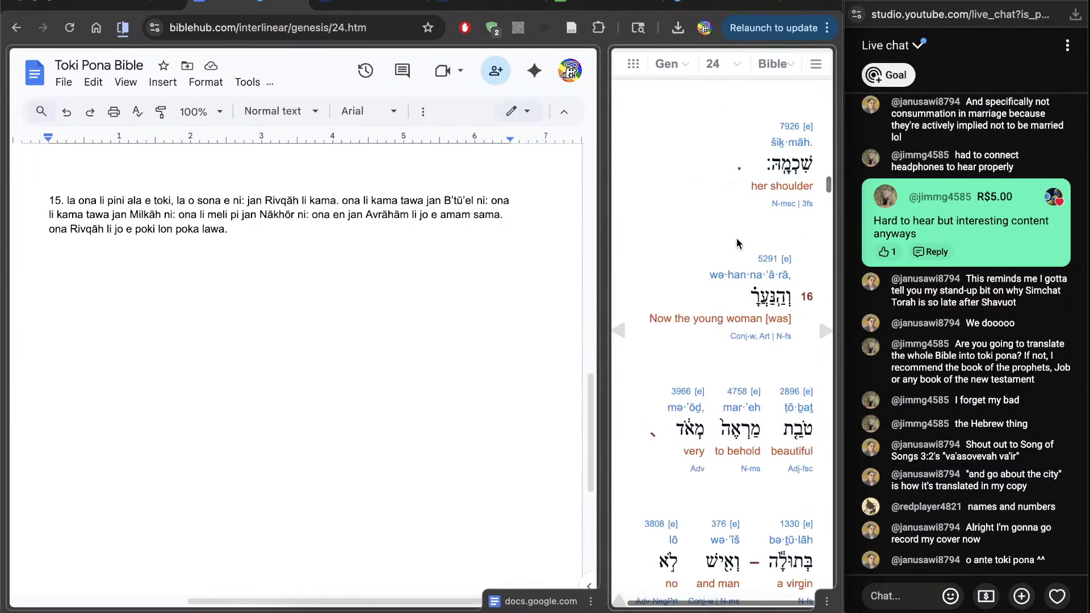
{"action": "scroll", "coordinate": [737, 242], "scroll_direction": "up", "scroll_amount": 5}
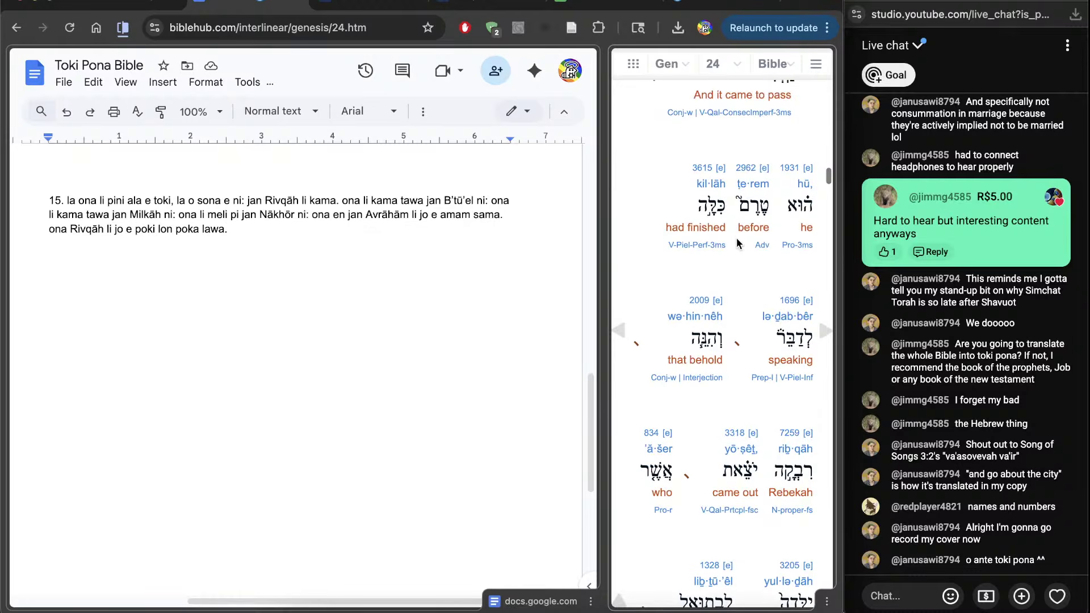
{"action": "scroll", "coordinate": [719, 348], "scroll_direction": "down", "scroll_amount": 8}
{"action": "scroll", "coordinate": [718, 348], "scroll_direction": "down", "scroll_amount": 10}
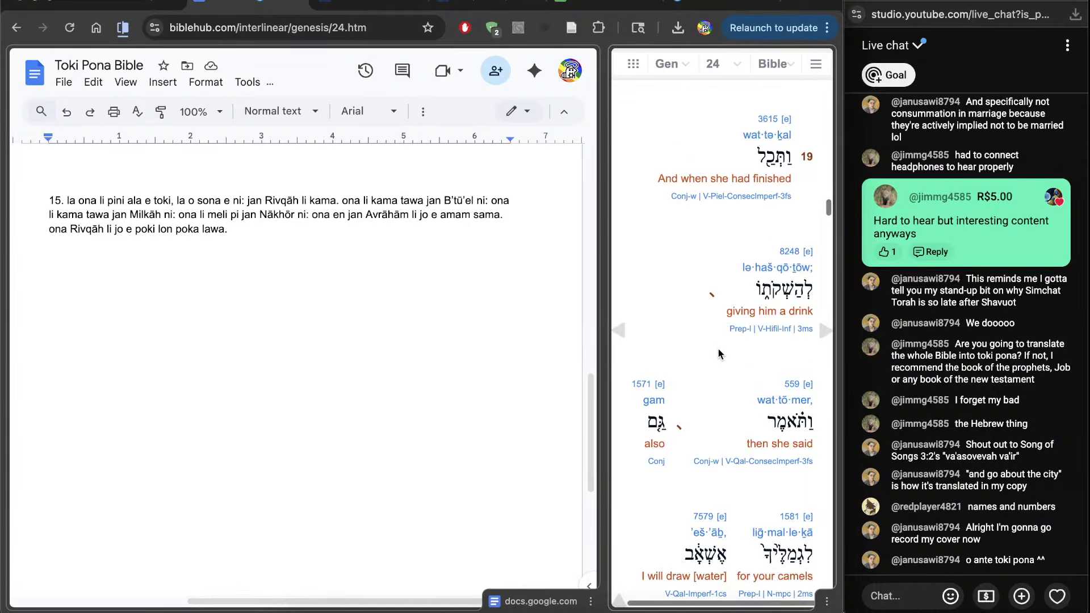
{"action": "scroll", "coordinate": [718, 349], "scroll_direction": "up", "scroll_amount": 5}
{"action": "scroll", "coordinate": [717, 348], "scroll_direction": "up", "scroll_amount": 15}
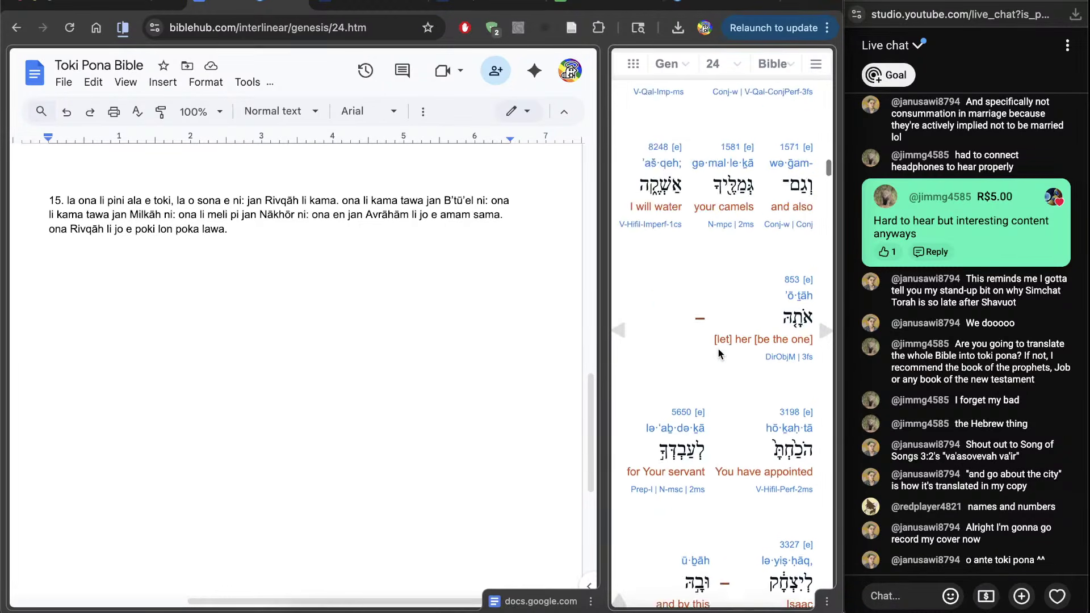
{"action": "scroll", "coordinate": [718, 349], "scroll_direction": "up", "scroll_amount": 8}
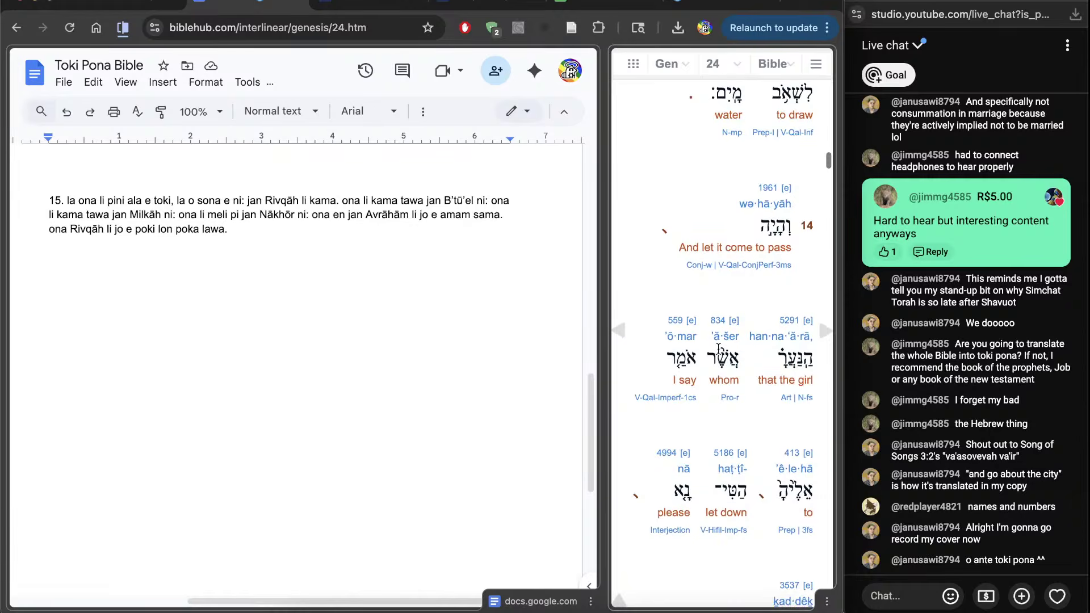
{"action": "scroll", "coordinate": [718, 348], "scroll_direction": "down", "scroll_amount": 5}
{"action": "scroll", "coordinate": [718, 348], "scroll_direction": "down", "scroll_amount": 15}
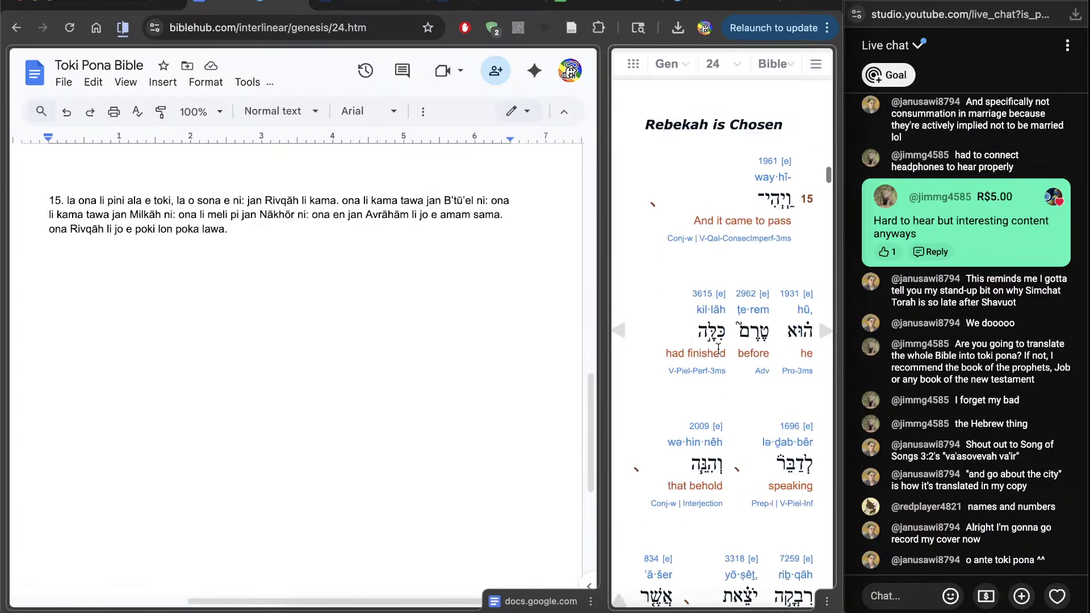
{"action": "scroll", "coordinate": [718, 349], "scroll_direction": "down", "scroll_amount": 2}
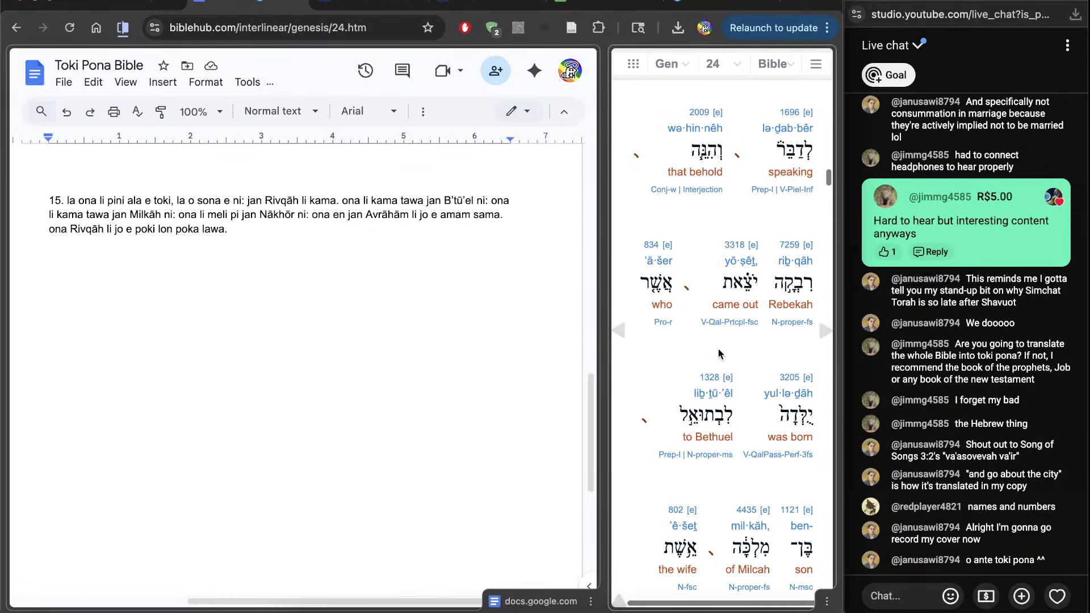
{"action": "scroll", "coordinate": [717, 349], "scroll_direction": "down", "scroll_amount": 12}
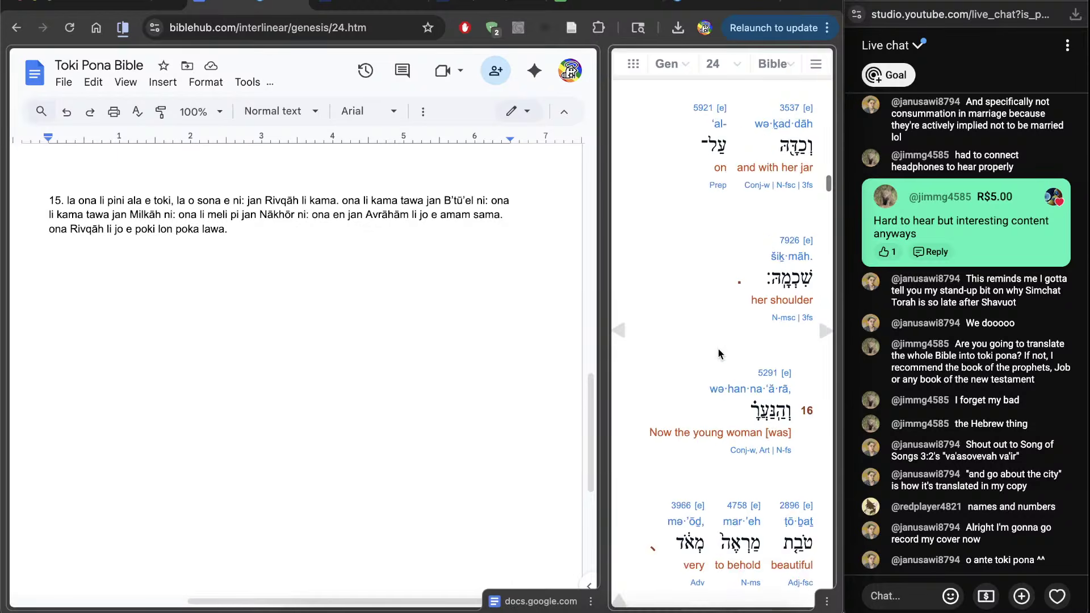
Start verse 16 below verse 15 with "meli ni li pona tan lawa a"
{"action": "left_click", "coordinate": [406, 417]}
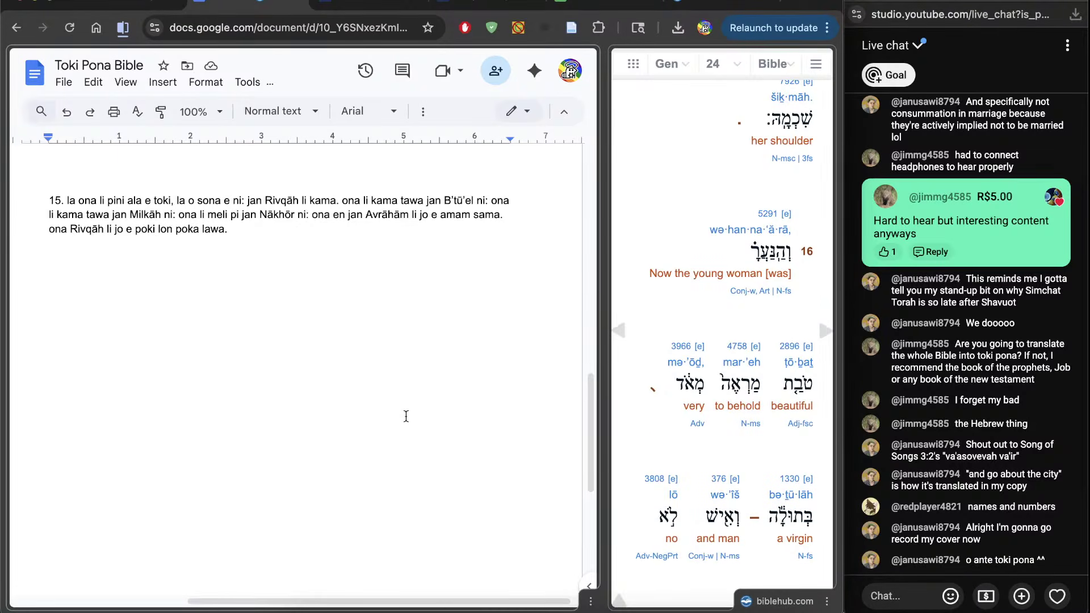
{"action": "type", "text": "16."}
{"action": "type", "text": "meli ni"}
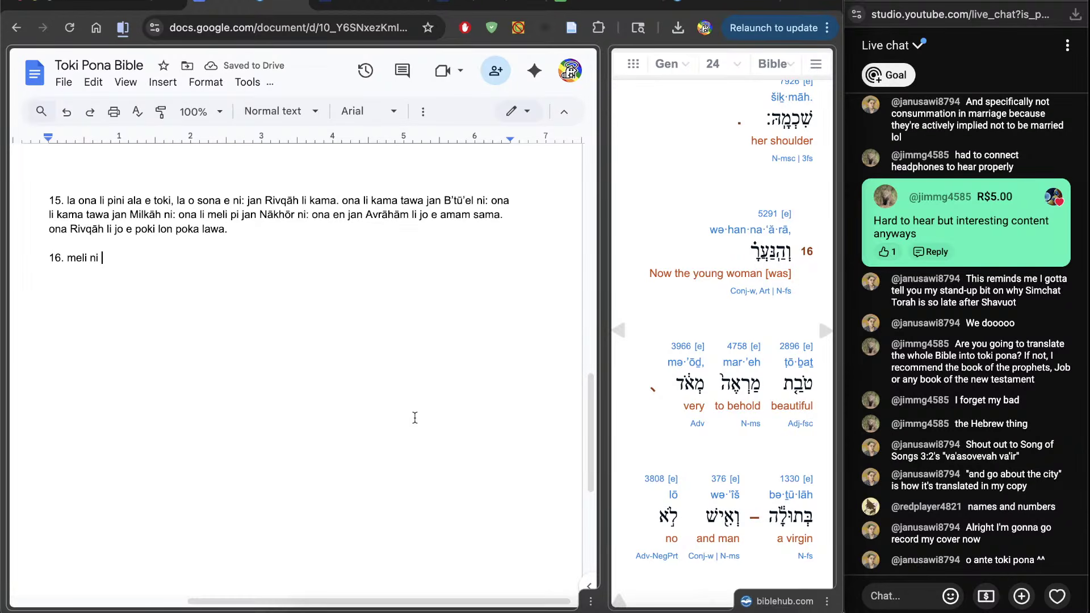
{"action": "type", "text": "li pona"}
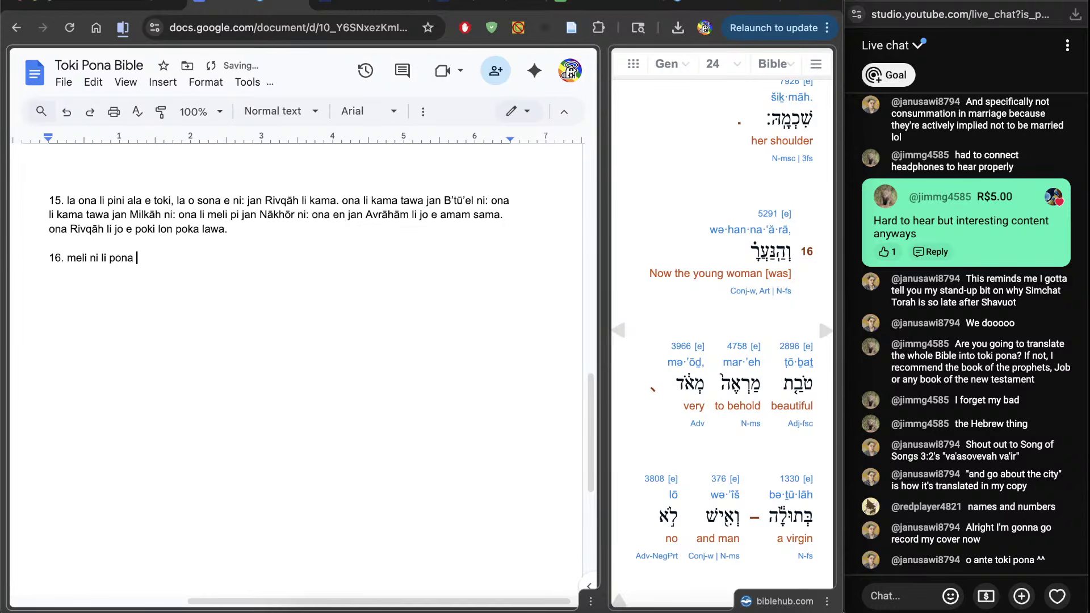
{"action": "type", "text": "tan lawa a"}
Look up the lexicon entry for the verse 16 word "mar·’eh" (4758) and return to the document
{"action": "left_click", "coordinate": [740, 349]}
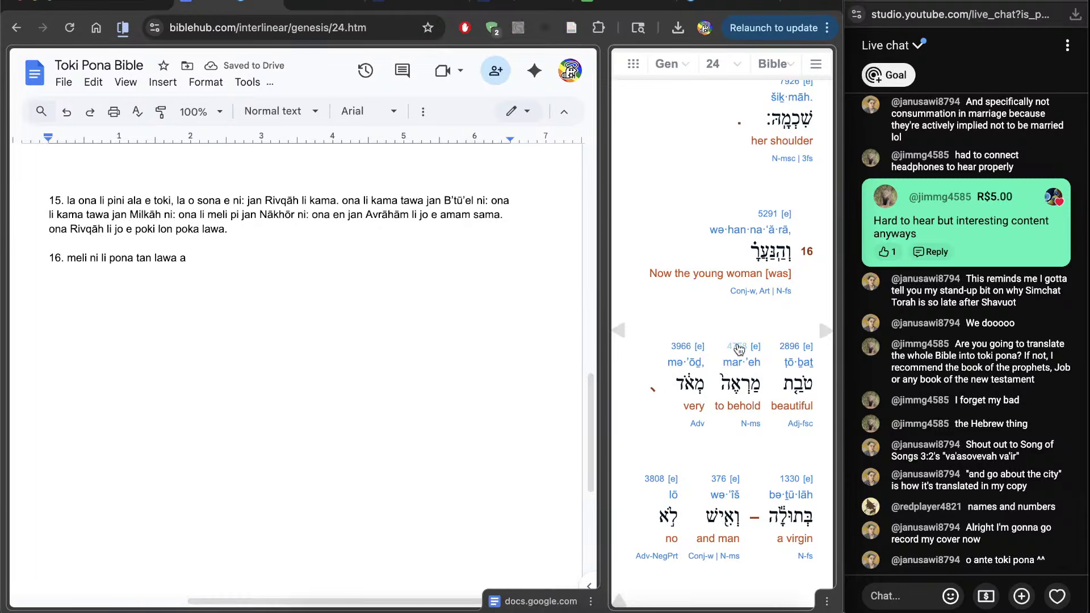
{"action": "left_click", "coordinate": [740, 348]}
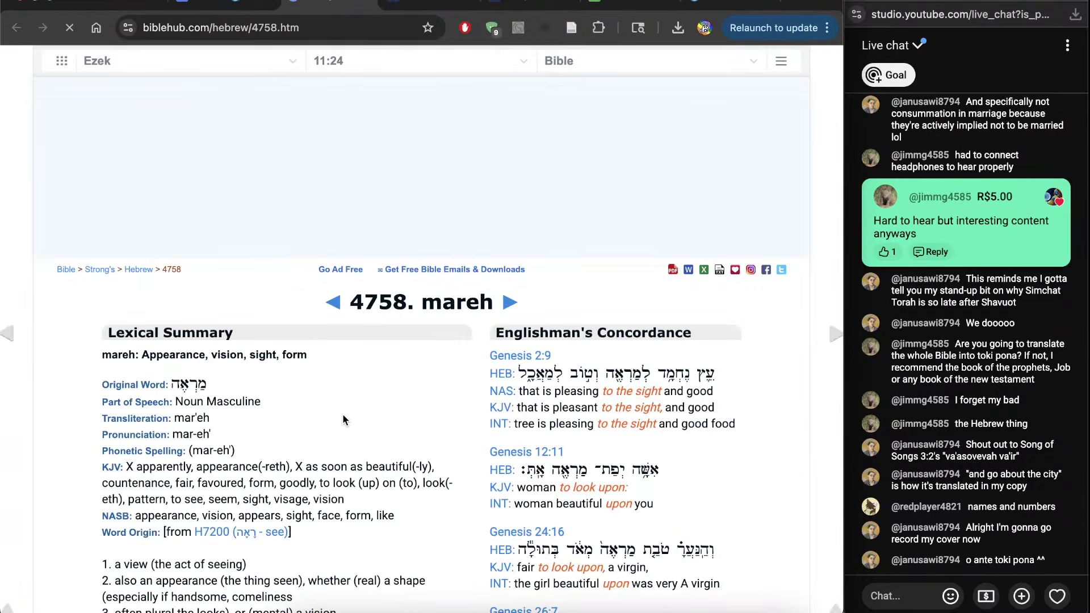
{"action": "key", "text": "super+w"}
Replace "tan lawa a" in verse 16 with "tawa lukin" and insert "mute" after "pona"
{"action": "left_click", "coordinate": [368, 346]}
{"action": "key", "text": "BackSpace"}
{"action": "key", "text": "BackSpace"}
{"action": "key", "text": "BackSpace"}
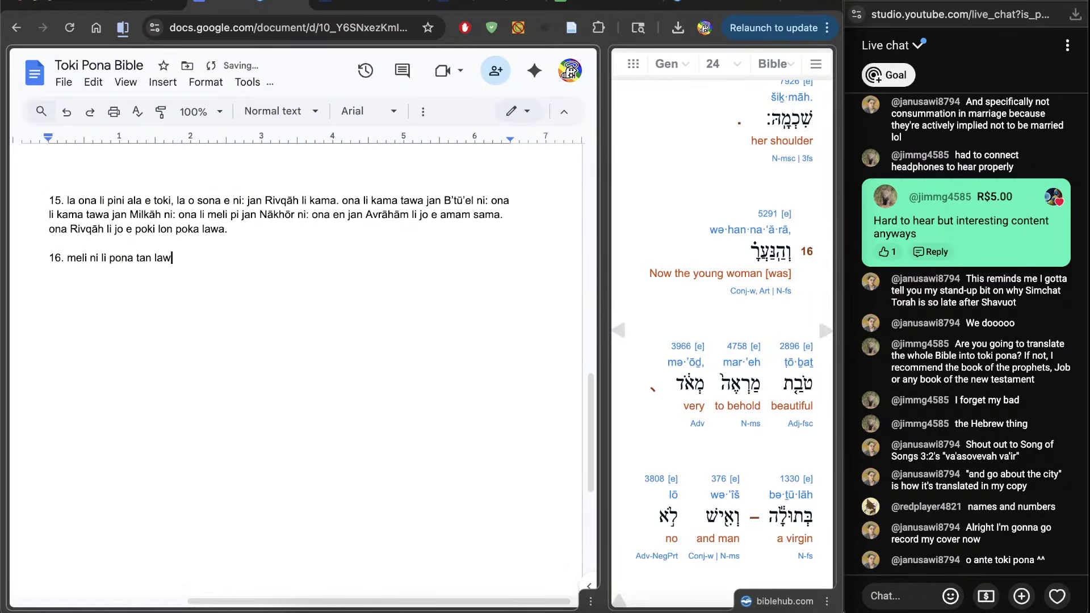
{"action": "key", "text": "BackSpace"}
{"action": "key", "text": "BackSpace"}
{"action": "key", "text": "BackSpace"}
{"action": "key", "text": "BackSpace"}
{"action": "key", "text": "BackSpace"}
{"action": "key", "text": "BackSpace"}
{"action": "key", "text": "BackSpace"}
{"action": "type", "text": "tawa lukin"}
{"action": "left_click", "coordinate": [139, 266]}
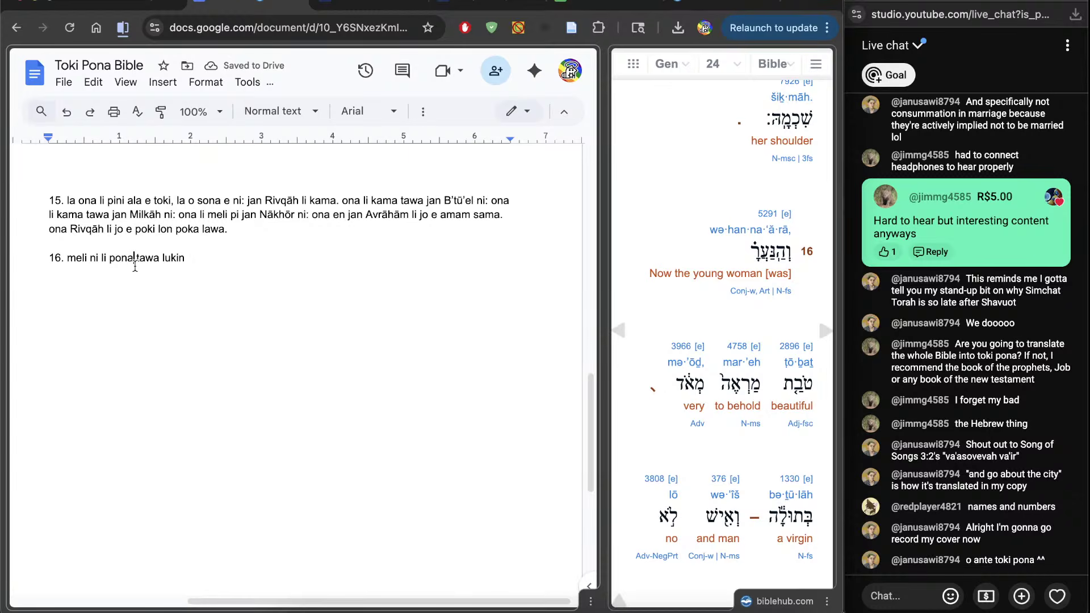
{"action": "type", "text": "mute"}
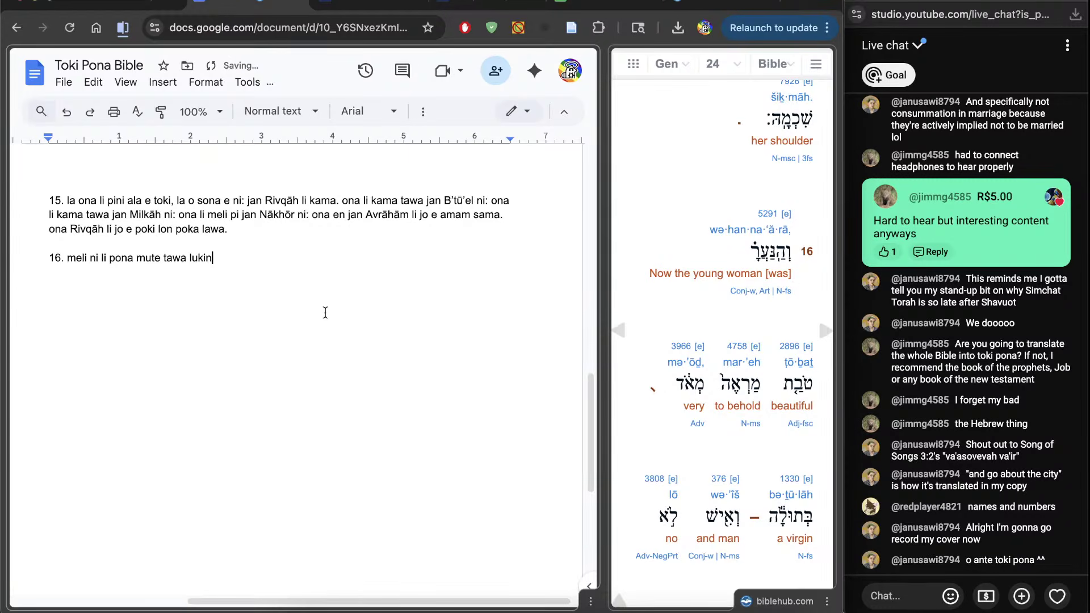
Check the lexicon entry for "bethulah" (1330) and continue verse 16 with ", li unpa ala. mije li unpa ala e ona."
{"action": "scroll", "coordinate": [660, 414], "scroll_direction": "down", "scroll_amount": 3}
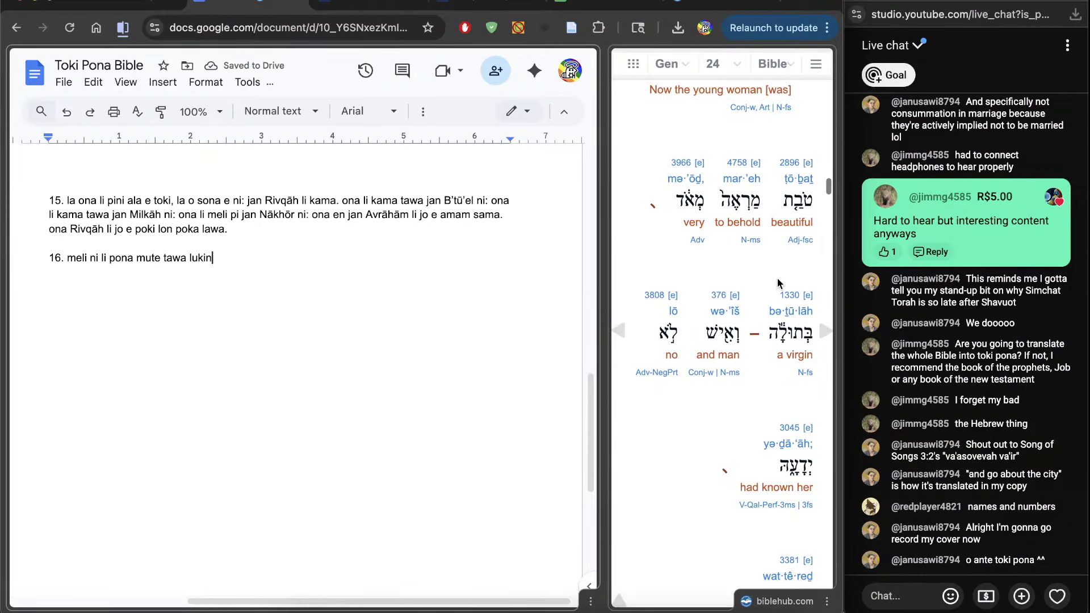
{"action": "left_click", "coordinate": [786, 294]}
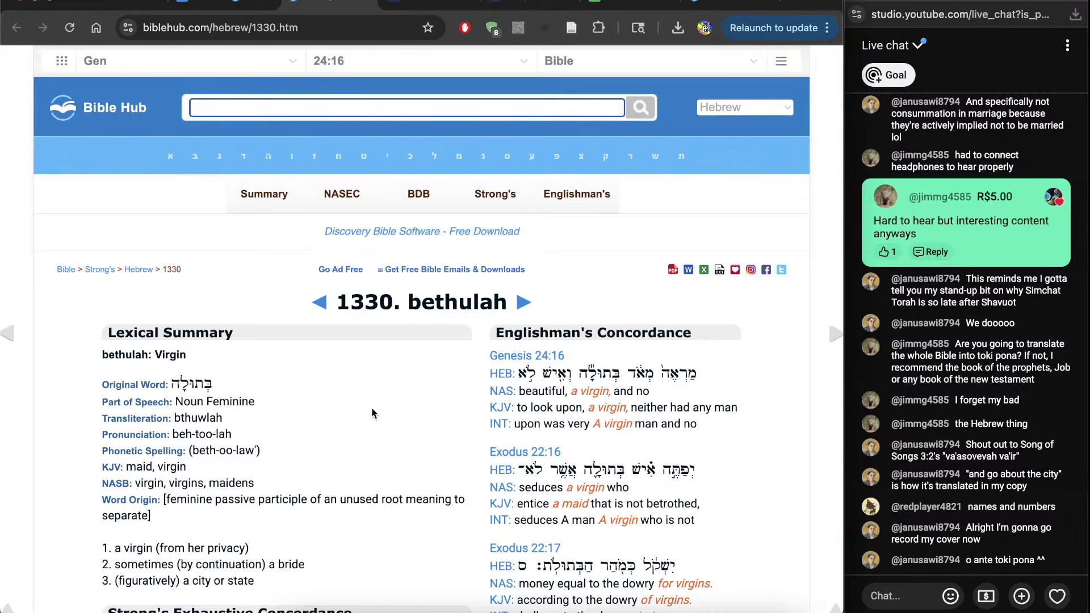
{"action": "key", "text": "super+bracketleft"}
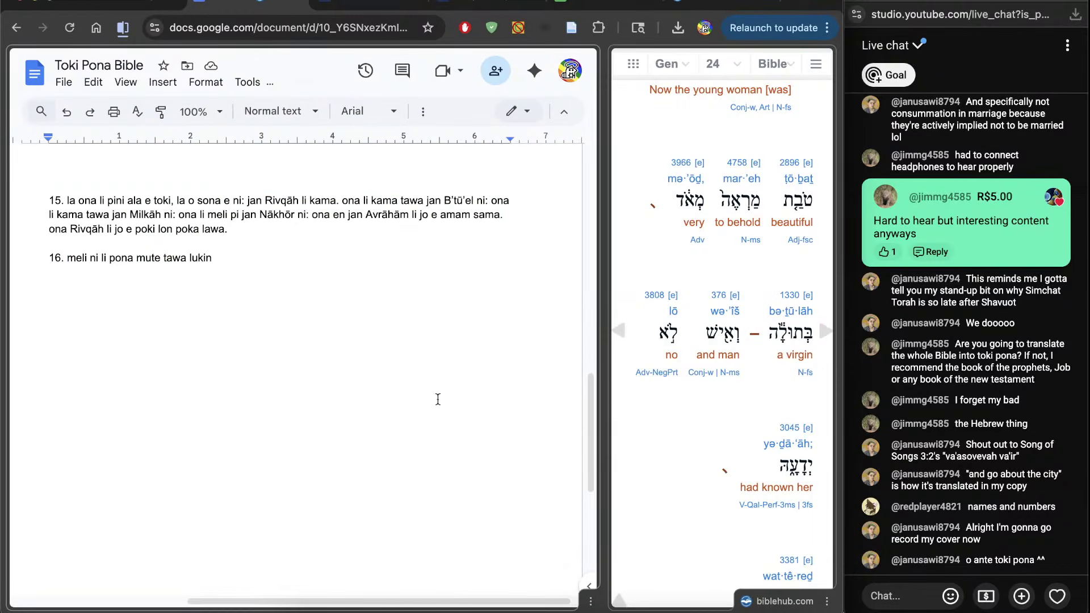
{"action": "type", "text": ", li unpa ala"}
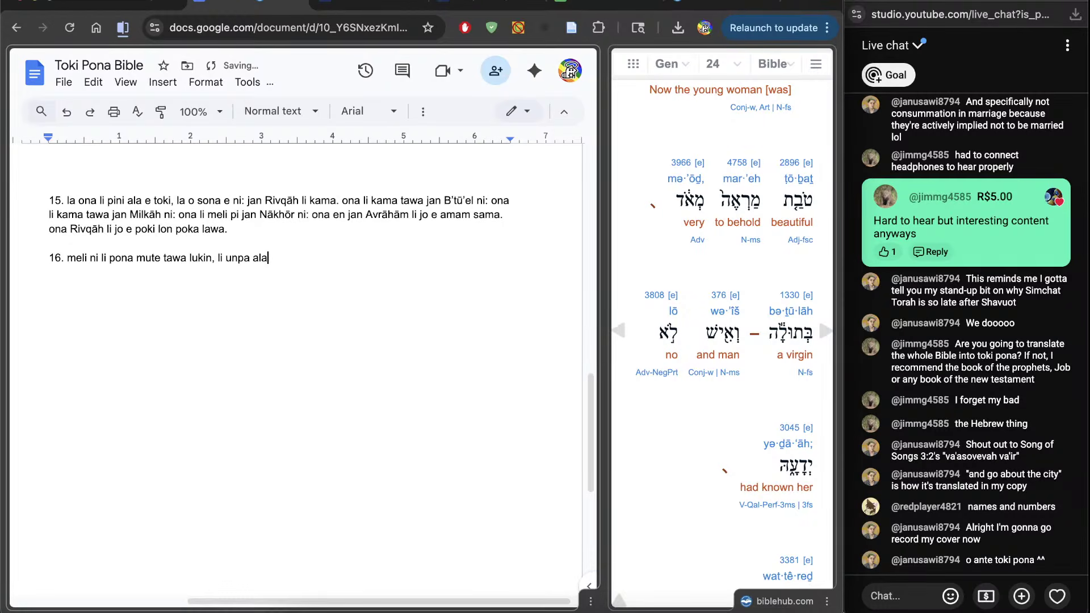
{"action": "type", "text": ". mije li unpa ala e ona."}
Finish verse 16 with "ona li tawa lupa telo, li pana e telo tawa poki ona, li kama sewi."
{"action": "scroll", "coordinate": [686, 500], "scroll_direction": "down", "scroll_amount": 5}
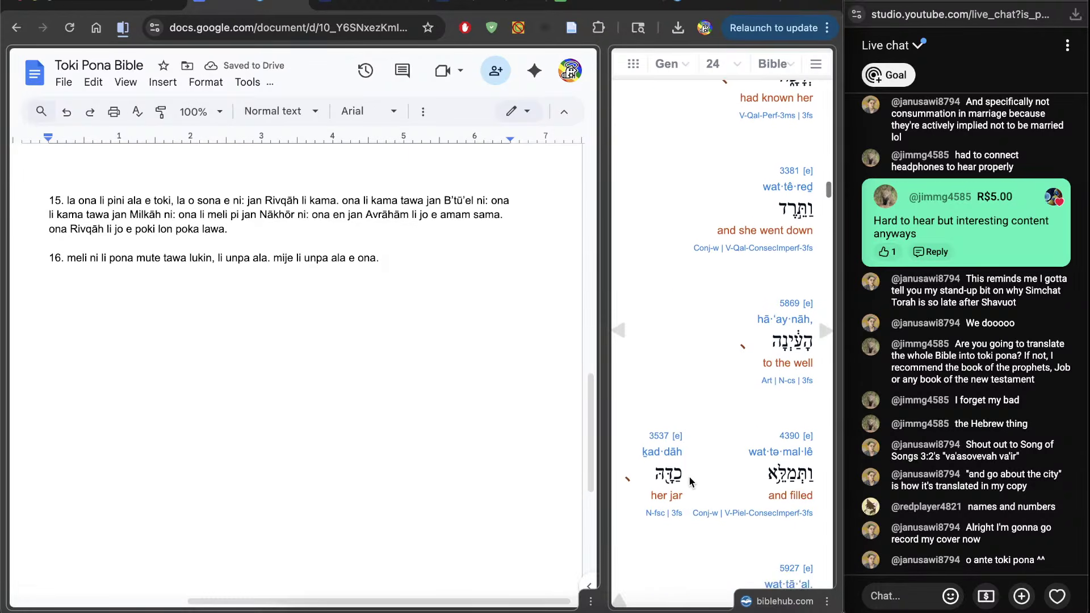
{"action": "type", "text": "ona li tawa"}
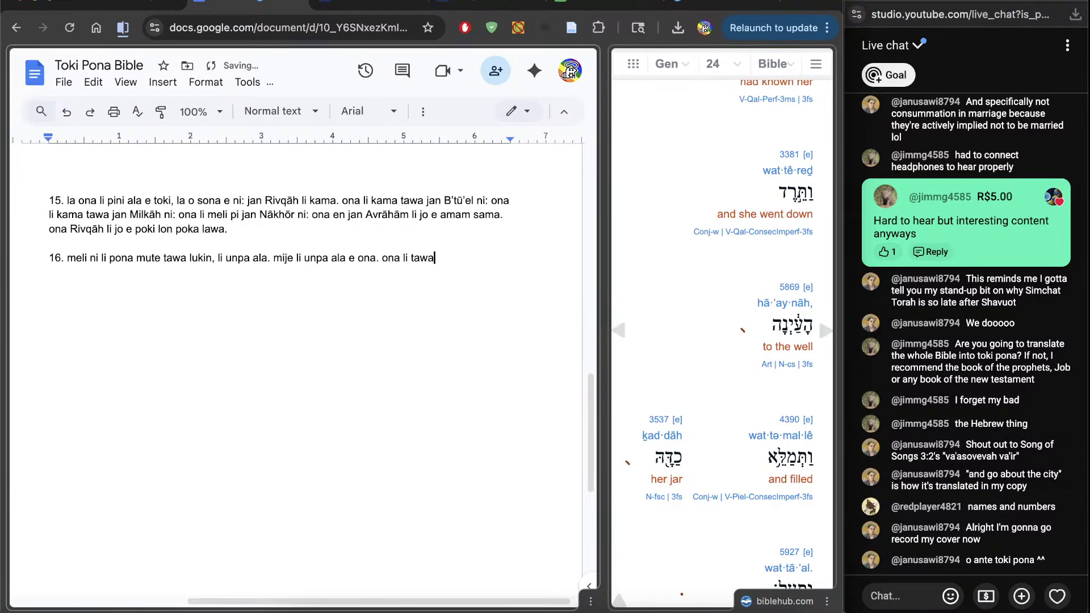
{"action": "type", "text": " lupa telo, li"}
{"action": "scroll", "coordinate": [656, 493], "scroll_direction": "down", "scroll_amount": 3}
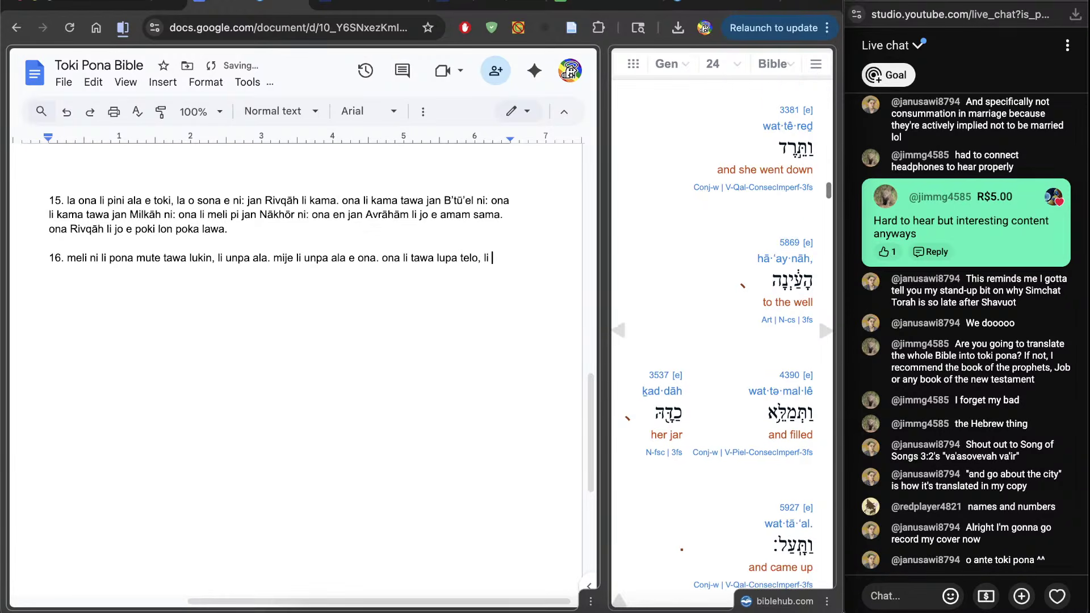
{"action": "type", "text": "li pana "}
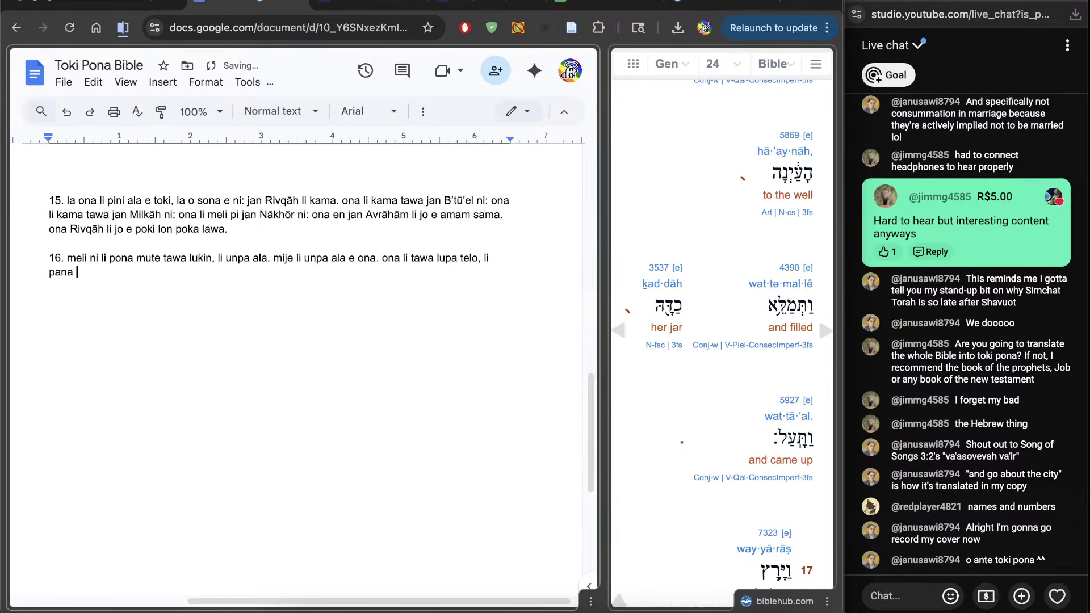
{"action": "type", "text": "e telo tawa poki ona, li kama"}
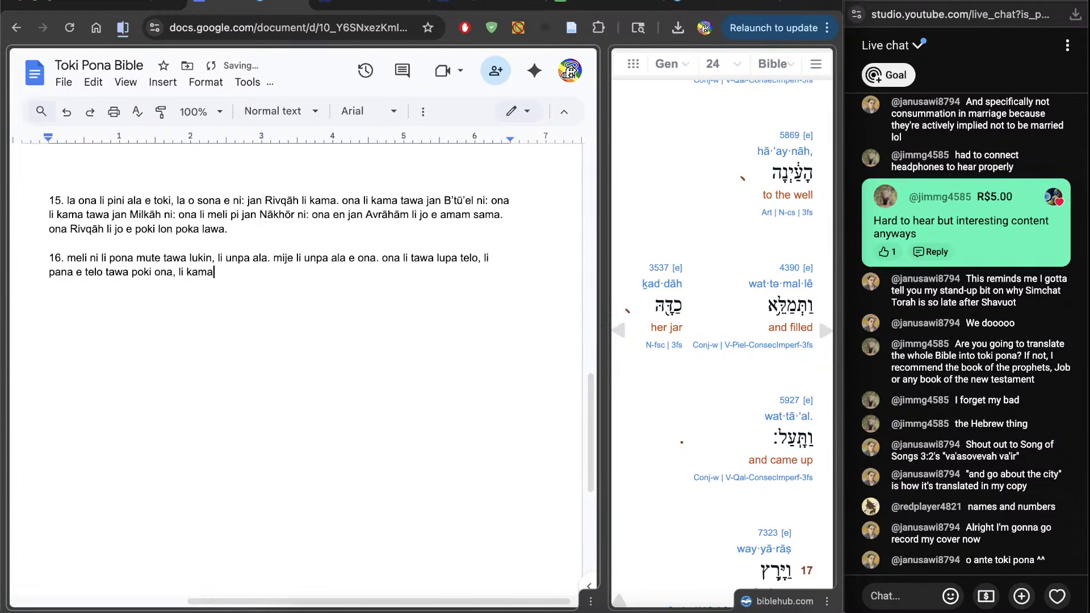
{"action": "type", "text": " sewi."}
Recheck "and she went down" in the interlinear text and insert "anpa tawa" before "lupa telo" in verse 16
{"action": "scroll", "coordinate": [721, 341], "scroll_direction": "up", "scroll_amount": 4}
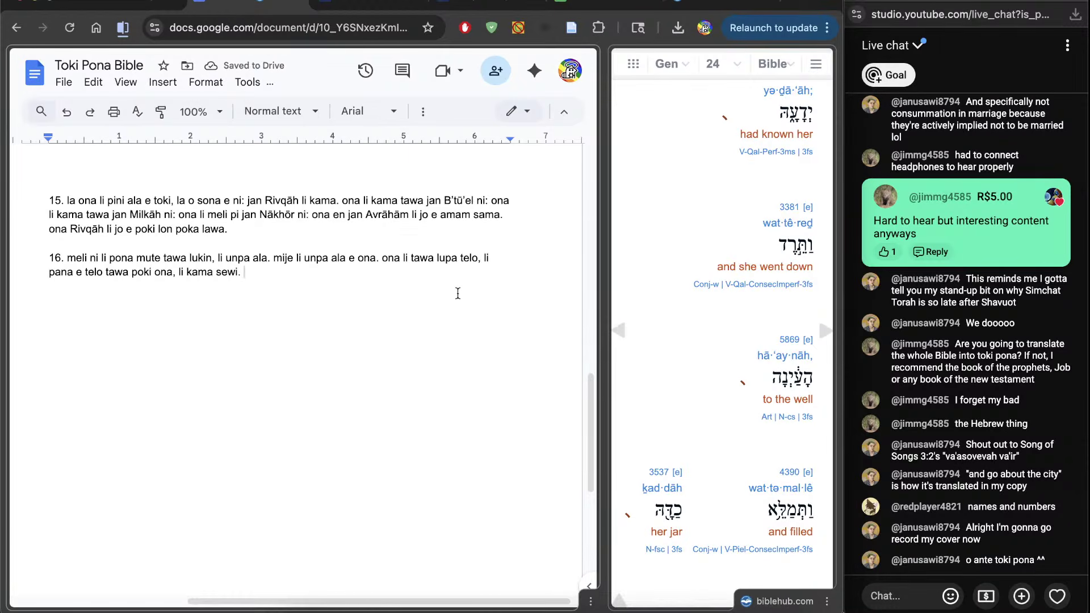
{"action": "left_click", "coordinate": [434, 258]}
{"action": "type", "text": "anpa t"}
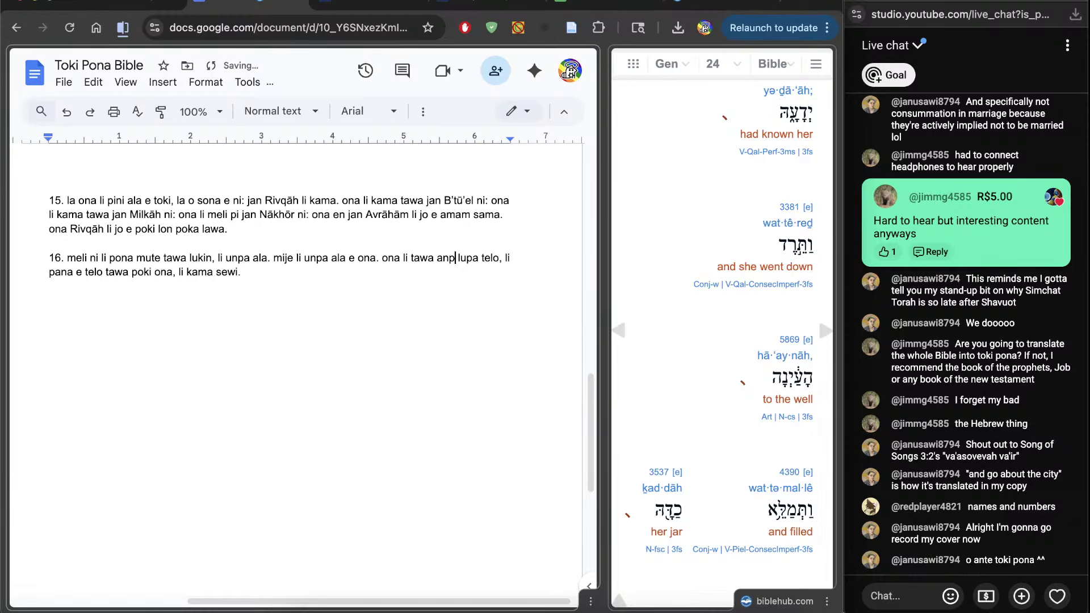
{"action": "type", "text": "awa"}
{"action": "left_click", "coordinate": [435, 314]}
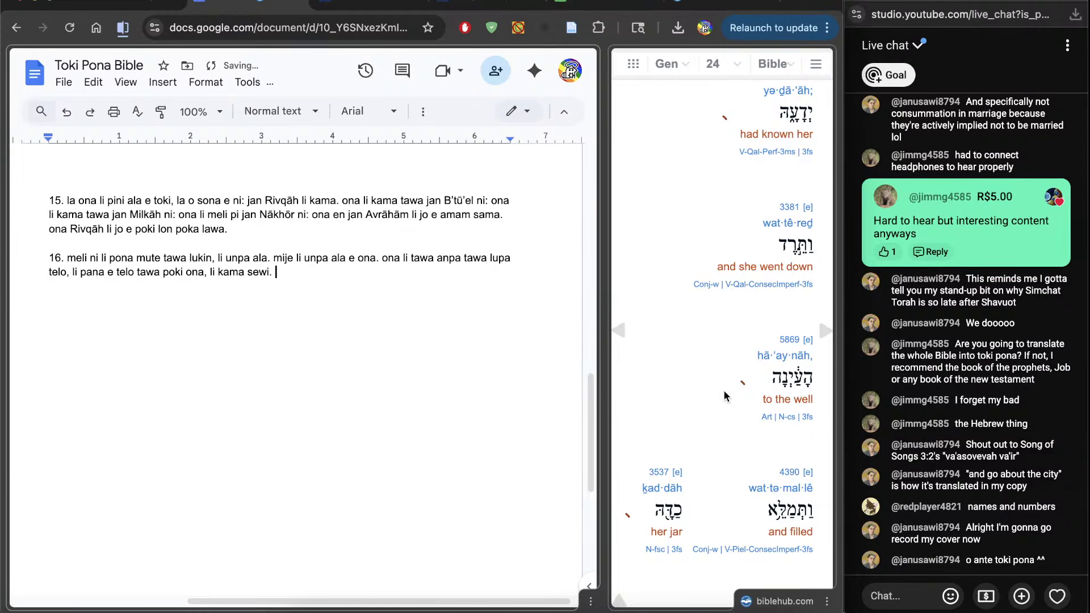
Start verse 17 in a new paragraph with "jan pali li tawa wawa tawa ona, li wile kama lon poka ona."
{"action": "scroll", "coordinate": [724, 390], "scroll_direction": "down", "scroll_amount": 7}
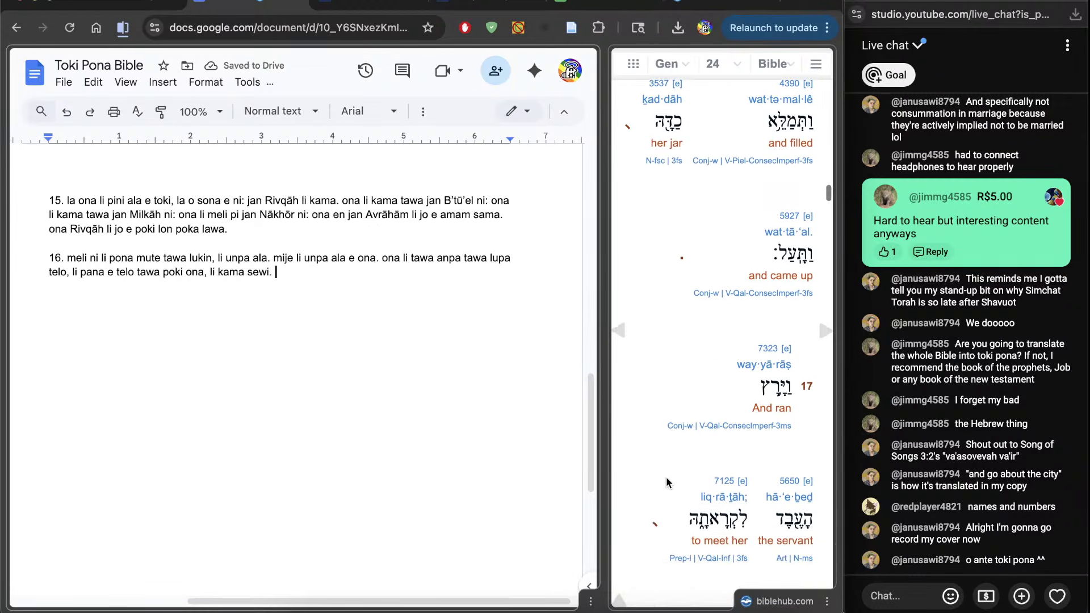
{"action": "scroll", "coordinate": [666, 476], "scroll_direction": "down", "scroll_amount": 2}
{"action": "key", "text": "Return"}
{"action": "key", "text": "Return"}
{"action": "type", "text": "17"}
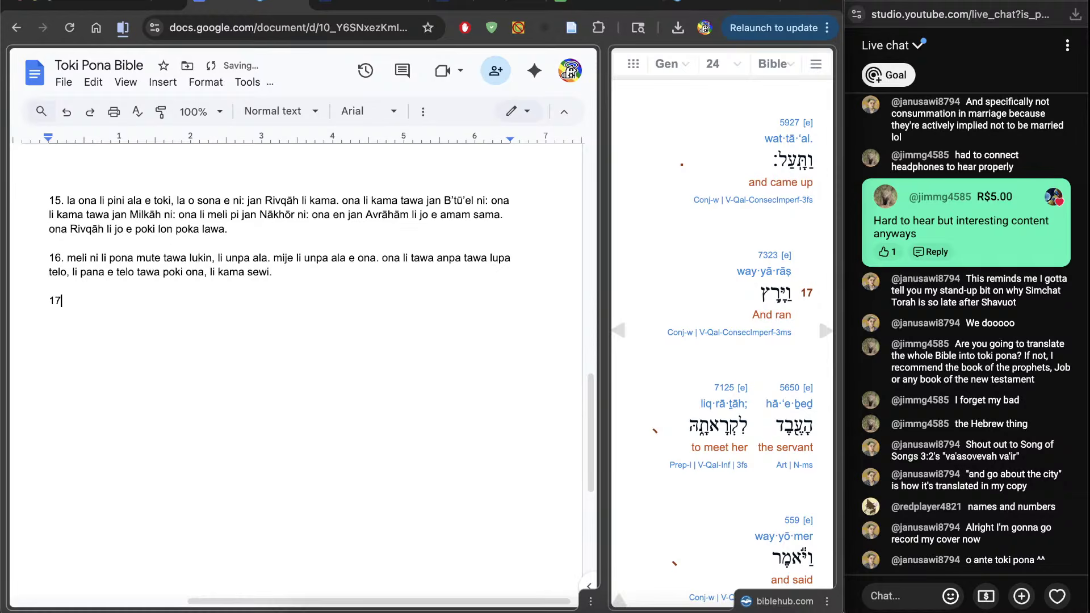
{"action": "type", "text": ". jan pali li tawa wawa tawa ona"}
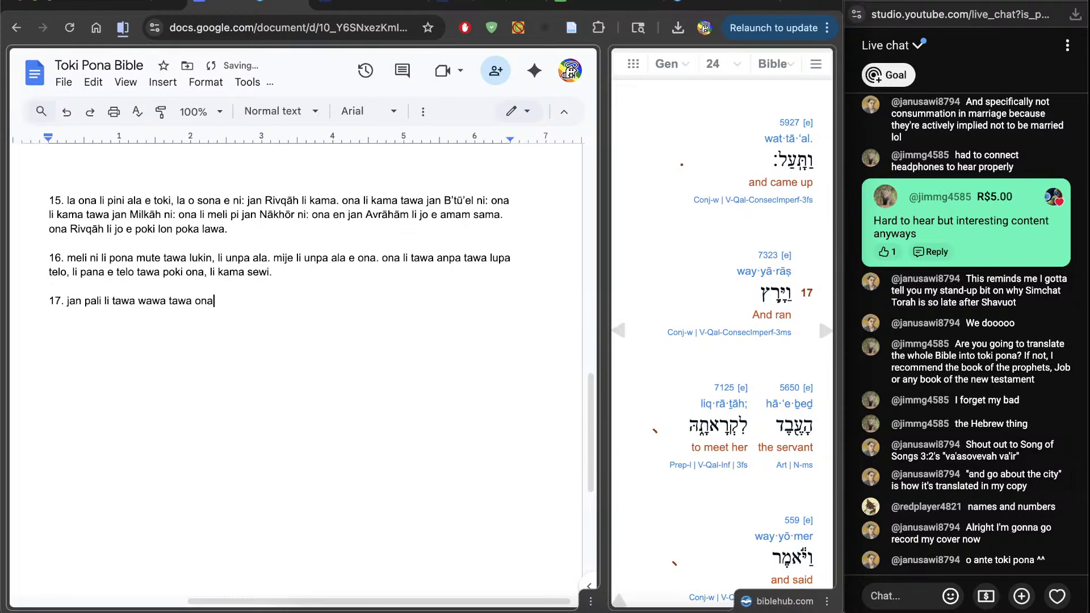
{"action": "type", "text": ", li wile kama lon poka ona."}
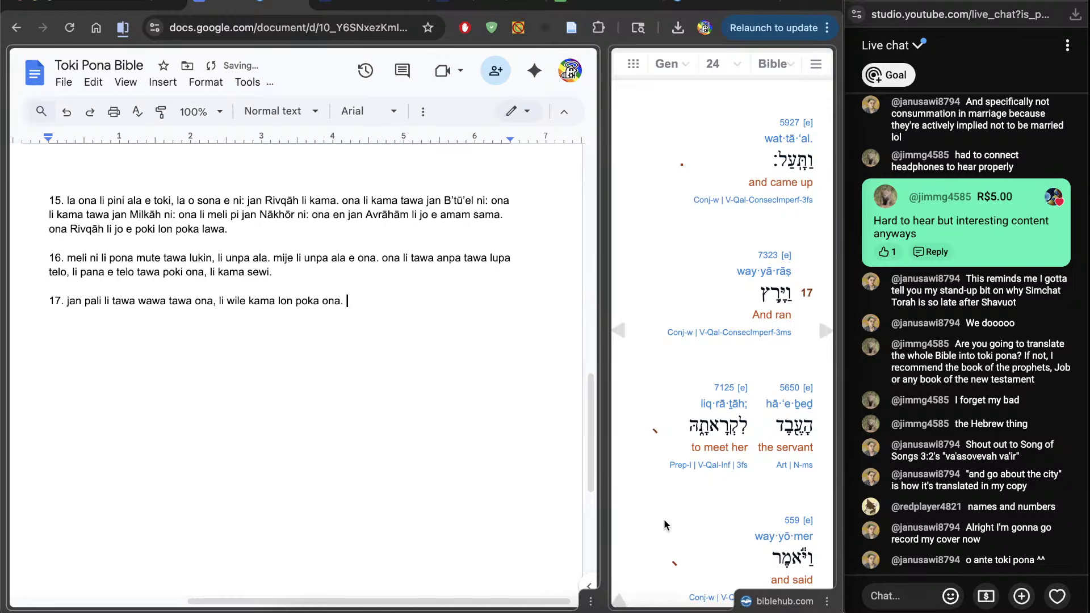
Complete verse 17 with "ona li toki. o pana e telo lili tan poki sina tawa mi."
{"action": "scroll", "coordinate": [663, 519], "scroll_direction": "down", "scroll_amount": 6}
{"action": "type", "text": ". ona li toki"}
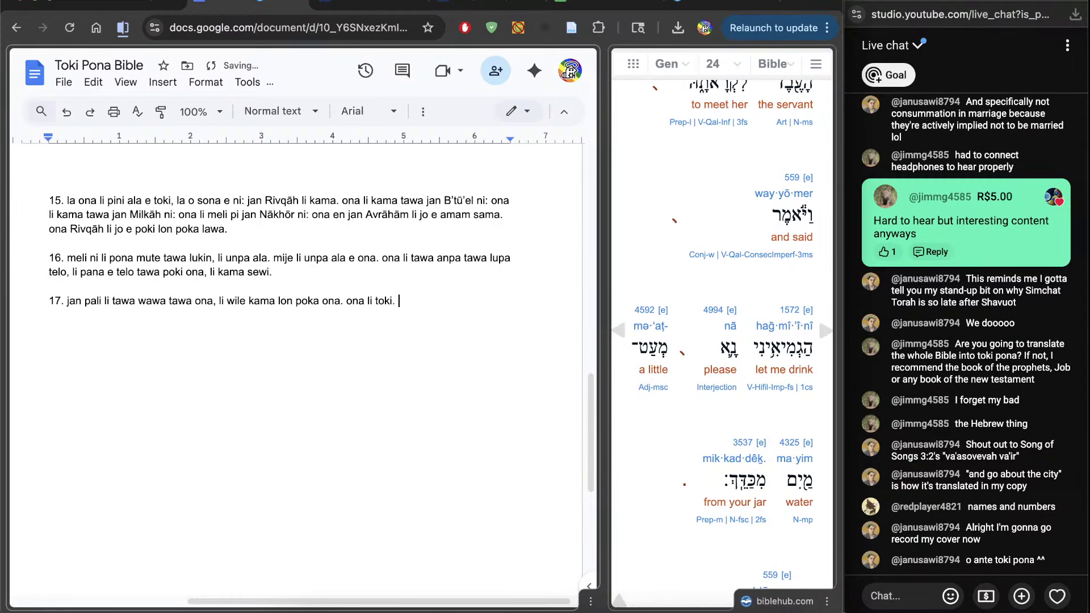
{"action": "type", "text": ". o k"}
{"action": "key", "text": "BackSpace"}
{"action": "type", "text": "pana e telo lili tan poki "}
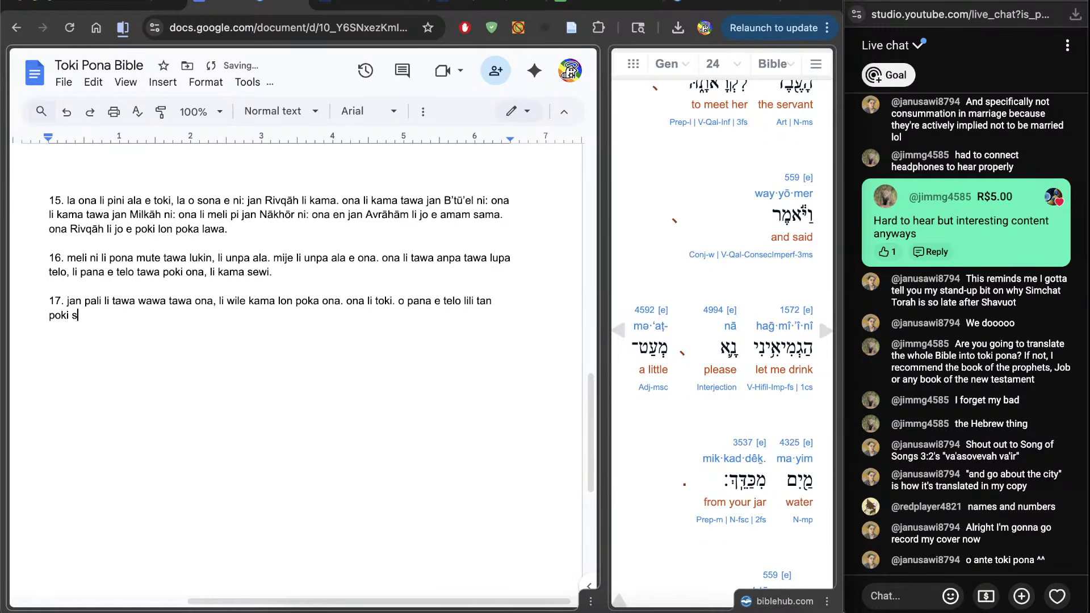
{"action": "type", "text": "sina tawa mi."}
Add commas after "poki sina" and "telo lili" in verse 17
{"action": "left_click", "coordinate": [95, 315]}
{"action": "type", "text": ","}
{"action": "left_click", "coordinate": [474, 301]}
{"action": "type", "text": ","}
Start verse 18 in a new paragraph with "ona li toki. o moku, jan sewi mi o."
{"action": "scroll", "coordinate": [713, 421], "scroll_direction": "down", "scroll_amount": 6}
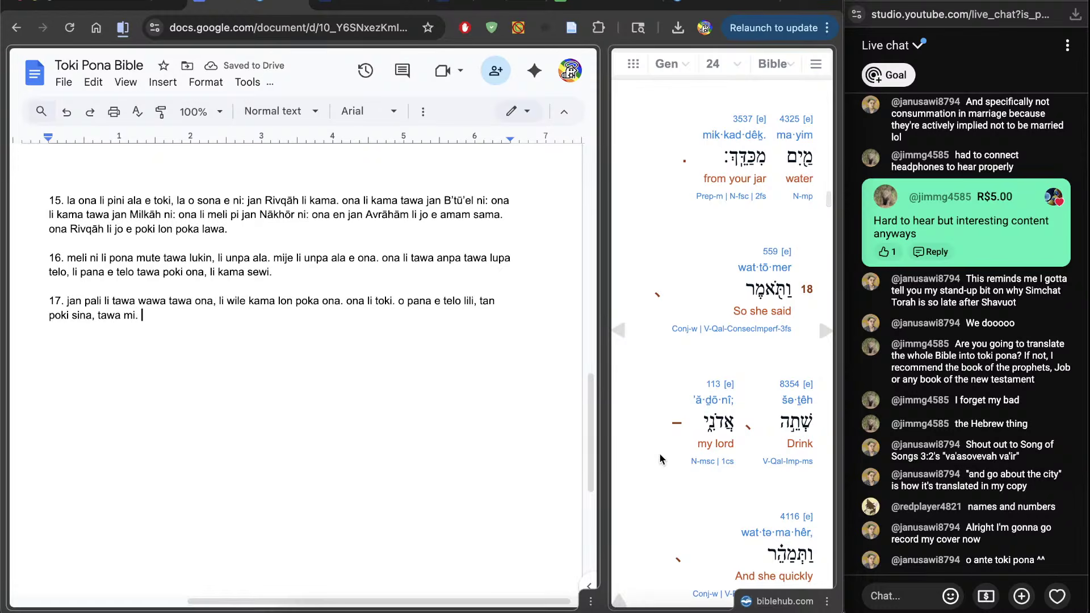
{"action": "key", "text": "super+Down"}
{"action": "key", "text": "Return"}
{"action": "type", "text": "18. ona li tok"}
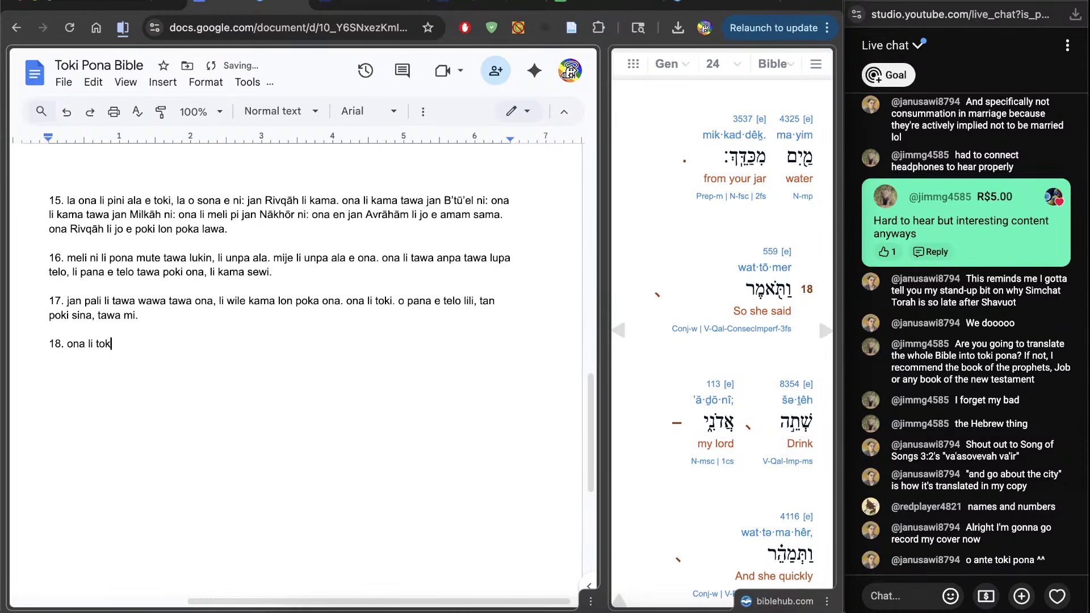
{"action": "type", "text": "i. o moku, jan sewi mi o."}
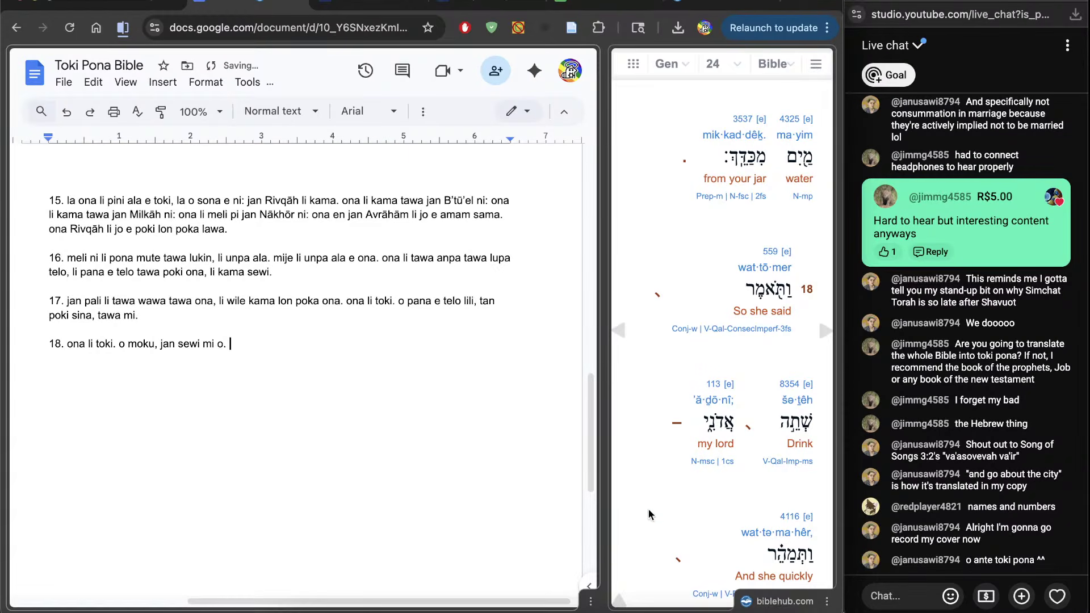
Finish verse 18 with "ona li anpa e poki telo ona tawa luka, li pana e telo tawa ona." and number the next paragraph 19
{"action": "scroll", "coordinate": [648, 510], "scroll_direction": "down", "scroll_amount": 6}
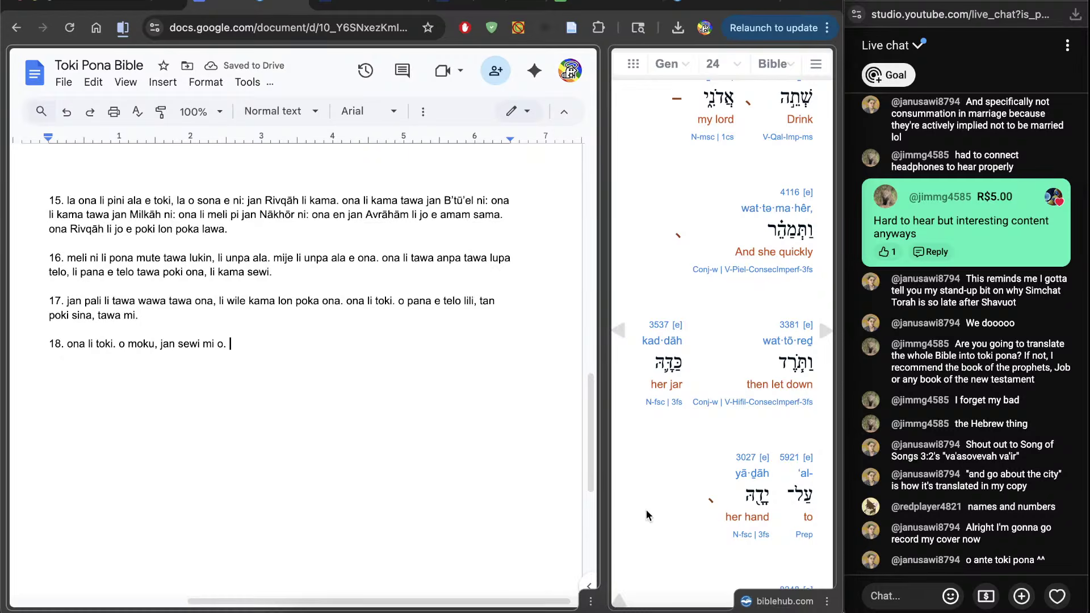
{"action": "type", "text": "ona li anpa e"}
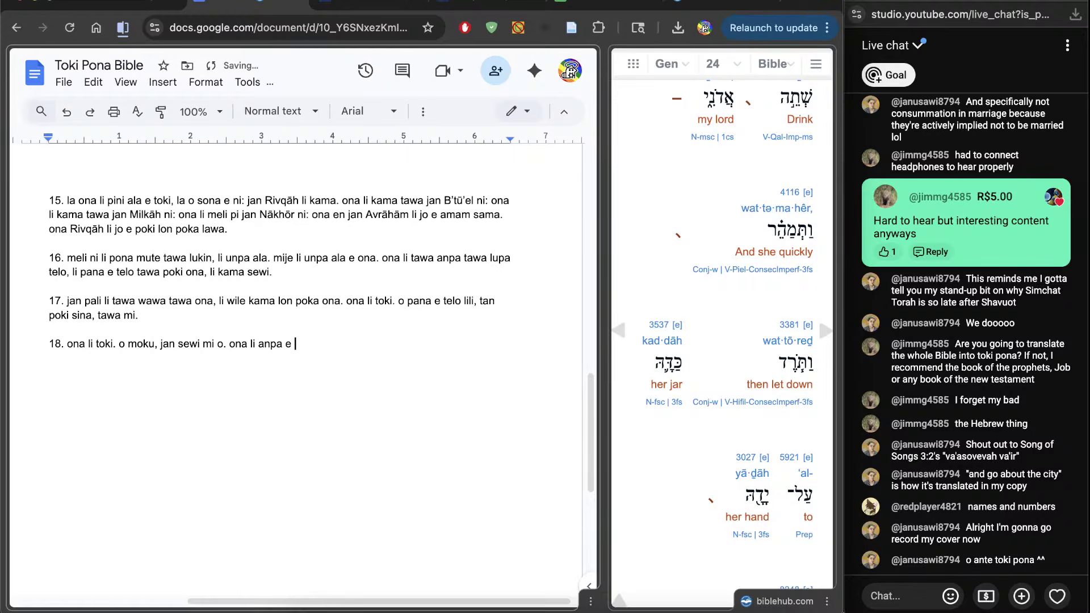
{"action": "type", "text": " poki telo ona tawa luka"}
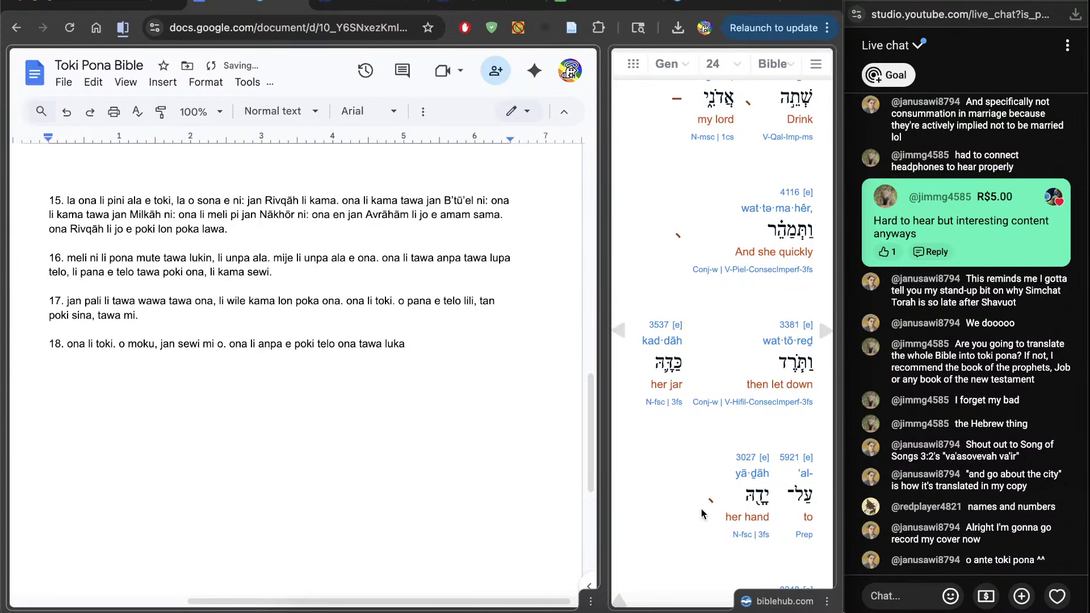
{"action": "scroll", "coordinate": [622, 492], "scroll_direction": "down", "scroll_amount": 4}
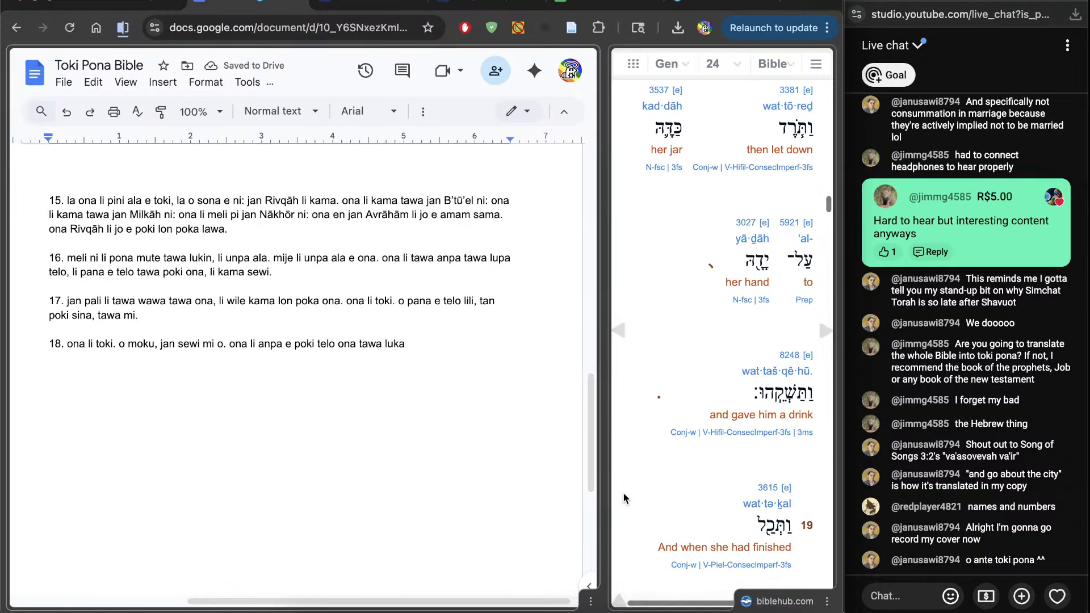
{"action": "type", "text": ","}
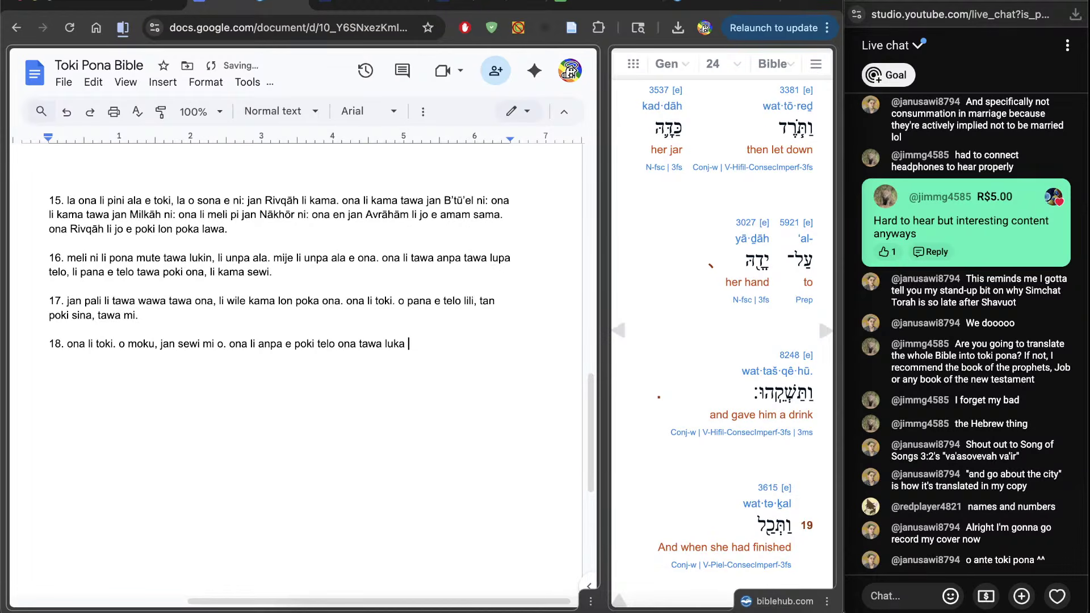
{"action": "type", "text": " li pana"}
{"action": "type", "text": " e telo tawa ona. "}
{"action": "type", "text": "19."}
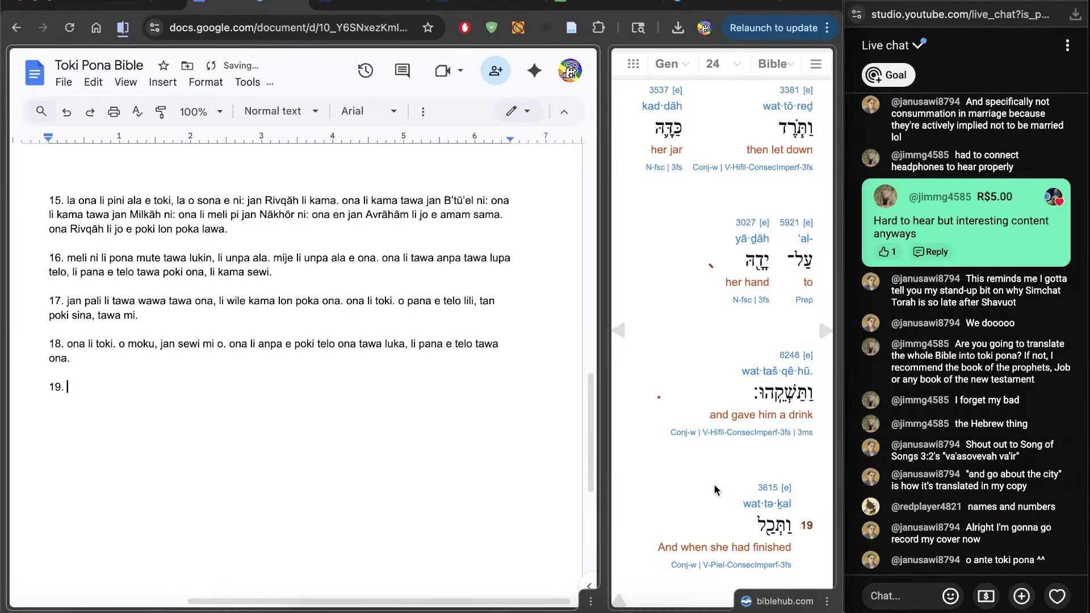
Start verse 19 with "ona li pini e pana telo, la ona li toki."
{"action": "scroll", "coordinate": [638, 499], "scroll_direction": "down", "scroll_amount": 3}
{"action": "type", "text": "o"}
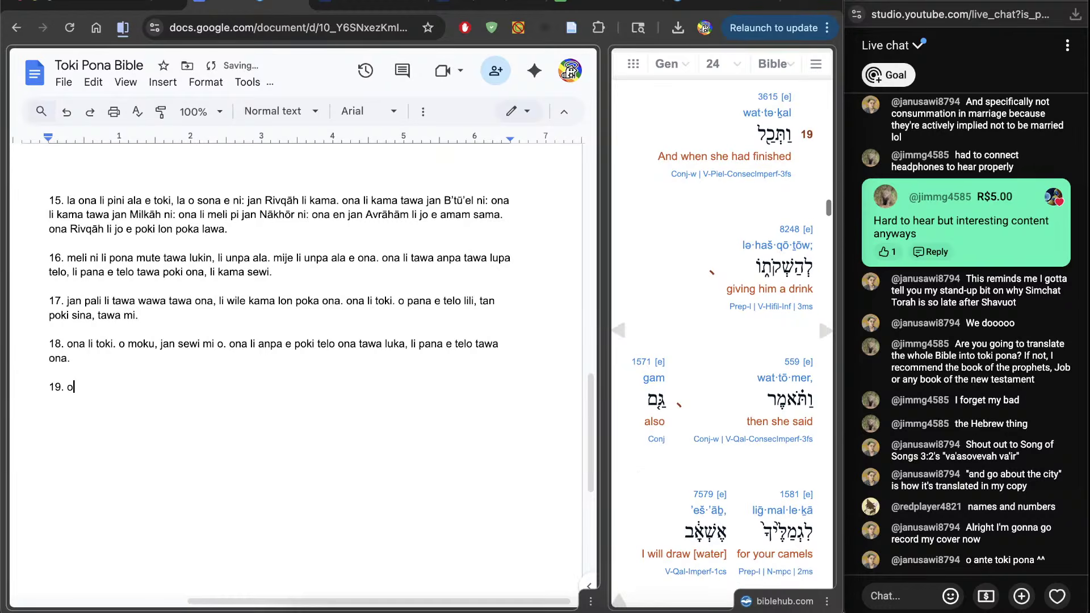
{"action": "type", "text": "na li pini"}
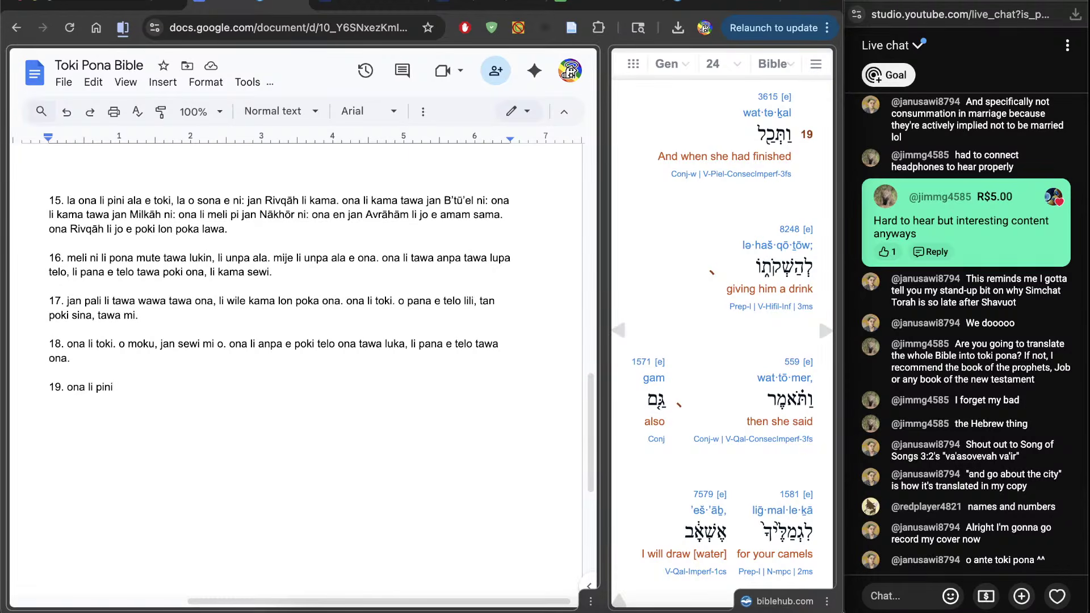
{"action": "type", "text": "e pana telo"}
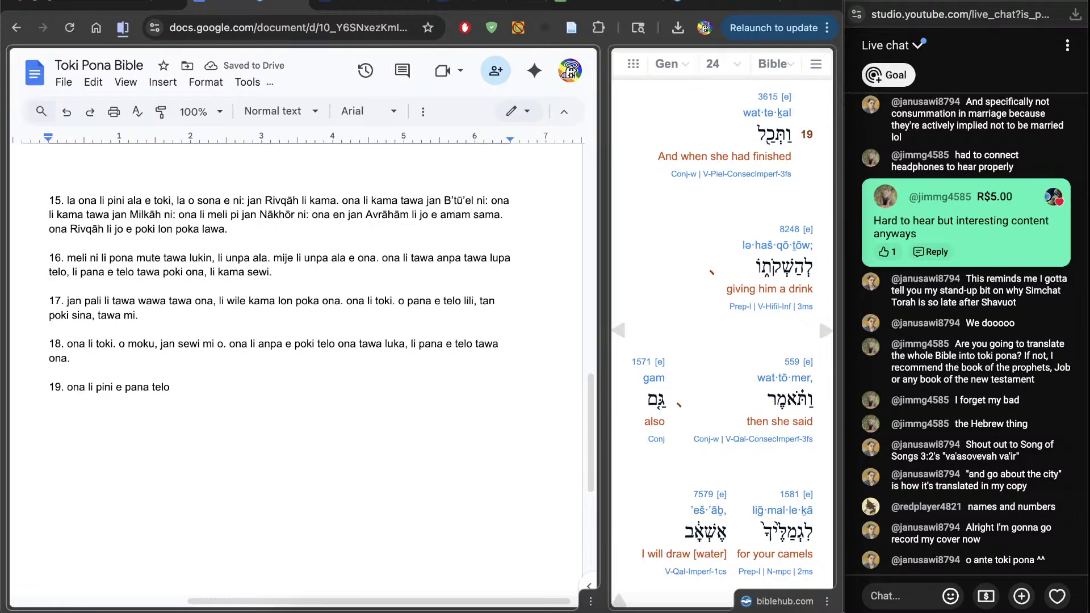
{"action": "key", "text": "BackSpace"}
{"action": "type", "text": ", tl"}
{"action": "type", "text": "la ona li toki."}
Continue verse 19 with "mi kama e telo tawa soweli sina kin."
{"action": "scroll", "coordinate": [735, 331], "scroll_direction": "down", "scroll_amount": 1}
{"action": "scroll", "coordinate": [722, 329], "scroll_direction": "down", "scroll_amount": 3}
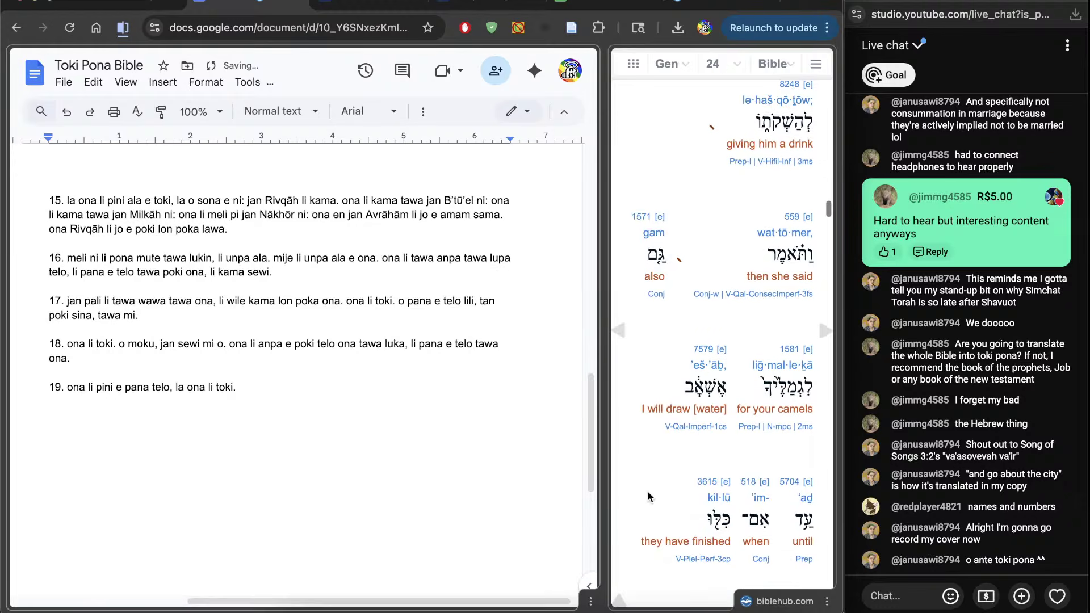
{"action": "type", "text": "mi kama e telo taw"}
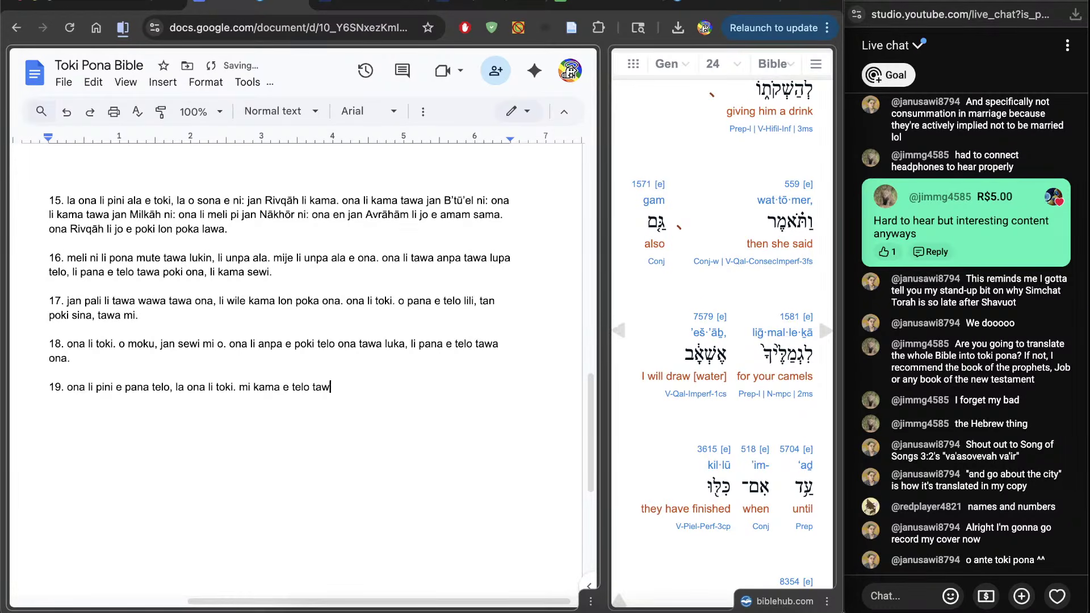
{"action": "type", "text": "a soweli sina kin."}
{"action": "scroll", "coordinate": [722, 340], "scroll_direction": "down", "scroll_amount": 4}
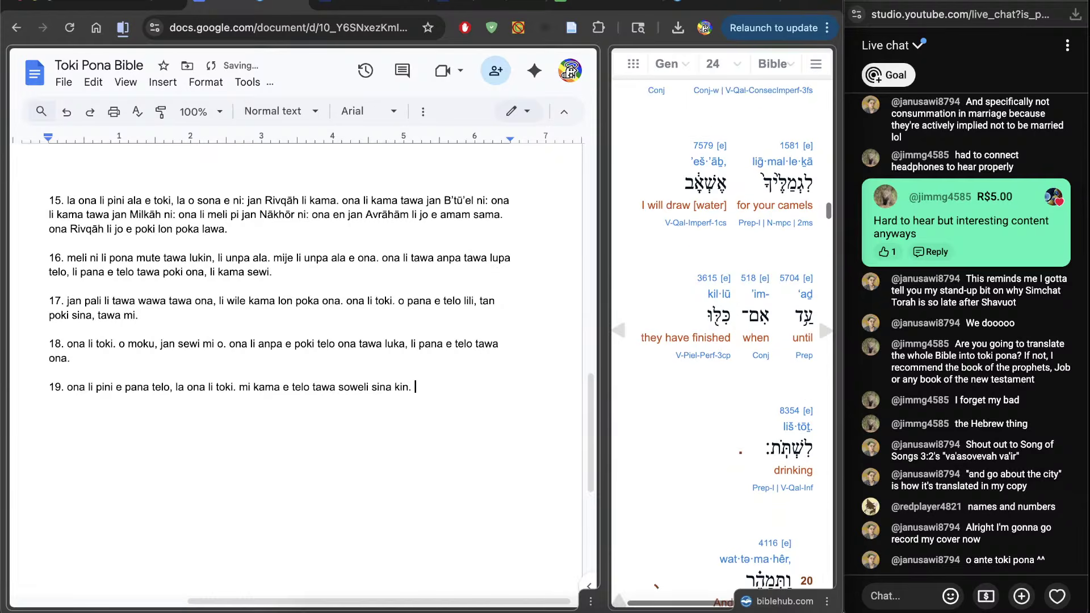
Extend verse 19's last sentence after a comma with "lon tenpo ni: ona li pini ala e moku telo ona."
{"action": "key", "text": "BackSpace"}
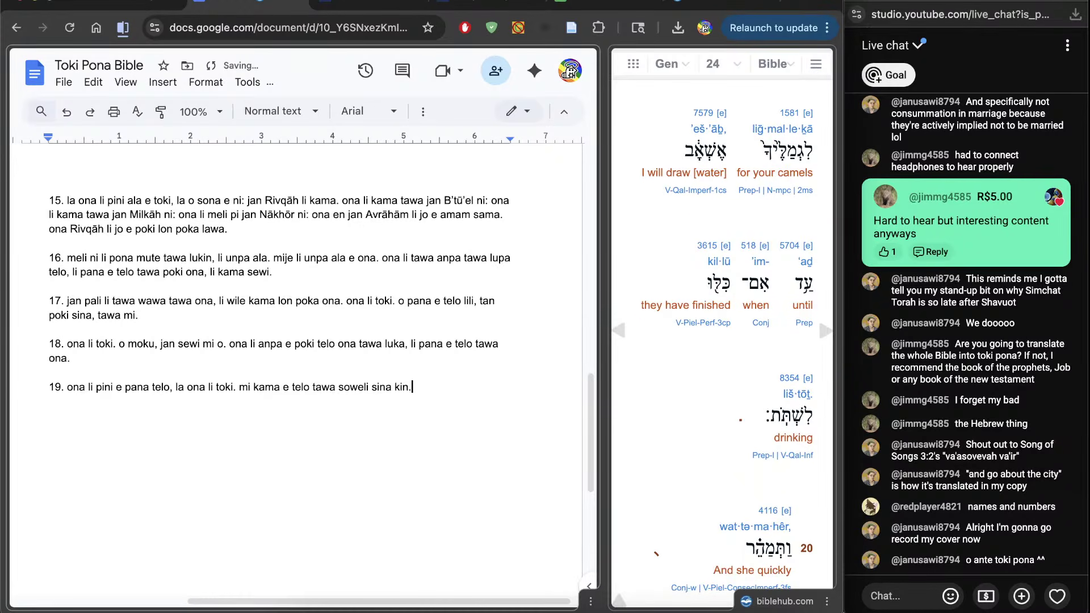
{"action": "type", "text": "lon tenpo ni: ona li pini"}
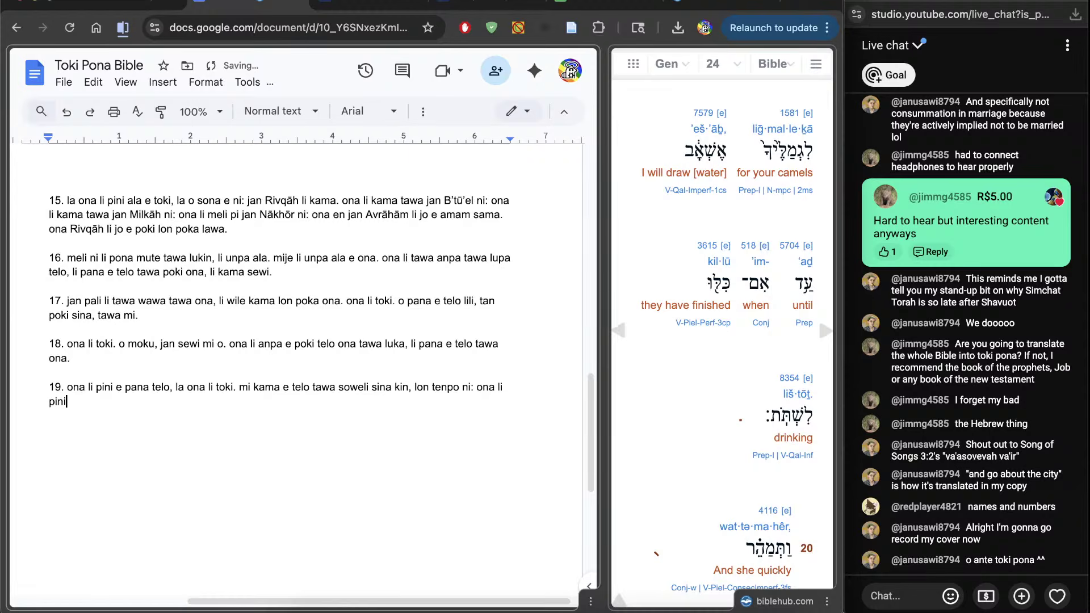
{"action": "type", "text": " ala e moku telo ona."}
{"action": "scroll", "coordinate": [721, 341], "scroll_direction": "down", "scroll_amount": 4}
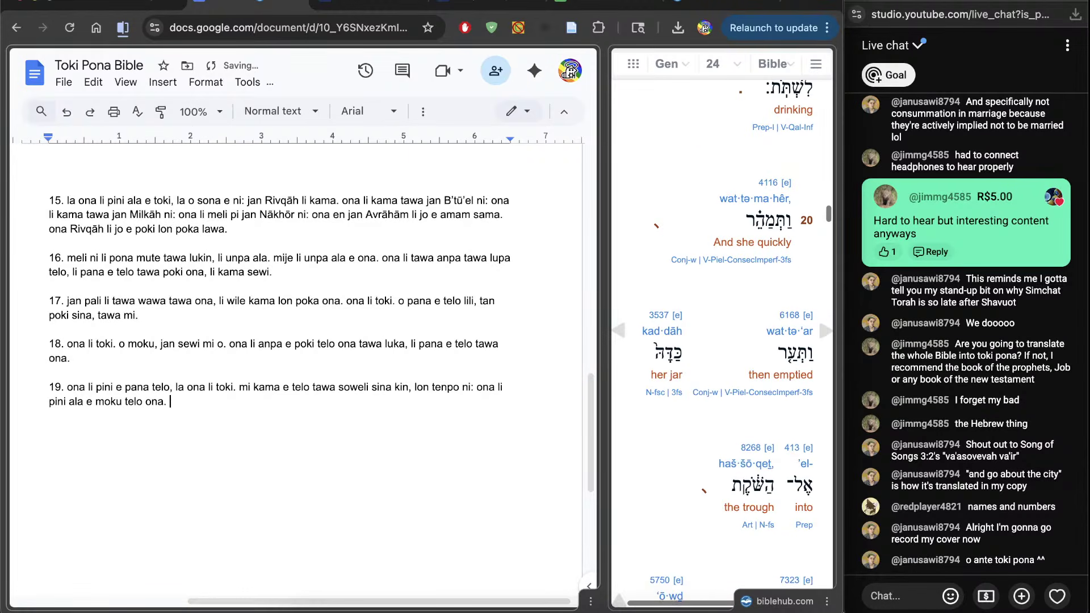
Number a new paragraph 20 and begin the verse with "ona li"
{"action": "key", "text": "Return"}
{"action": "key", "text": "Return"}
{"action": "type", "text": "20. "}
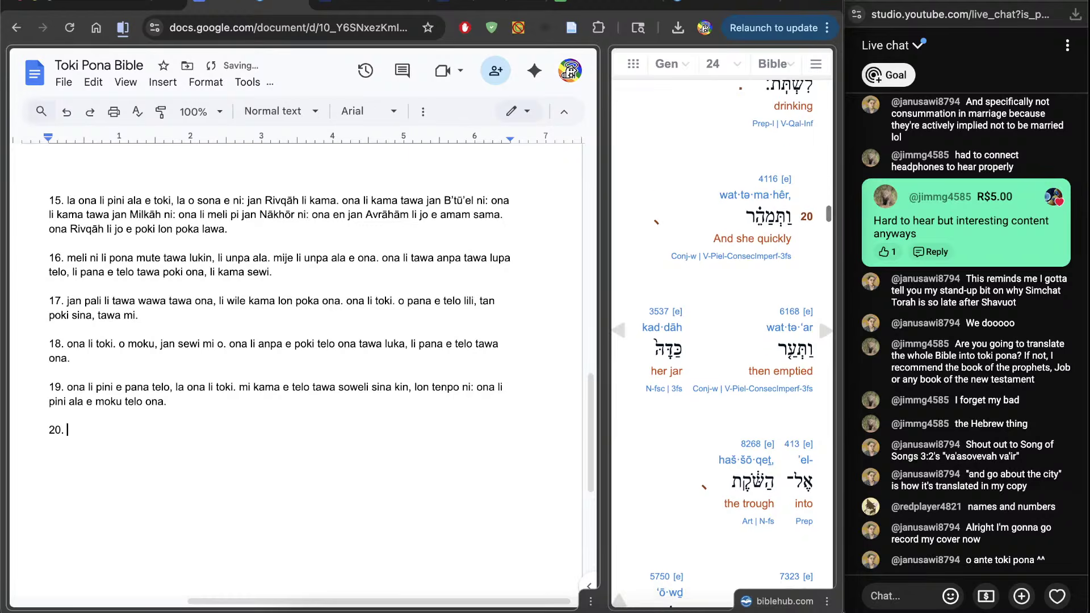
{"action": "type", "text": "ona li"}
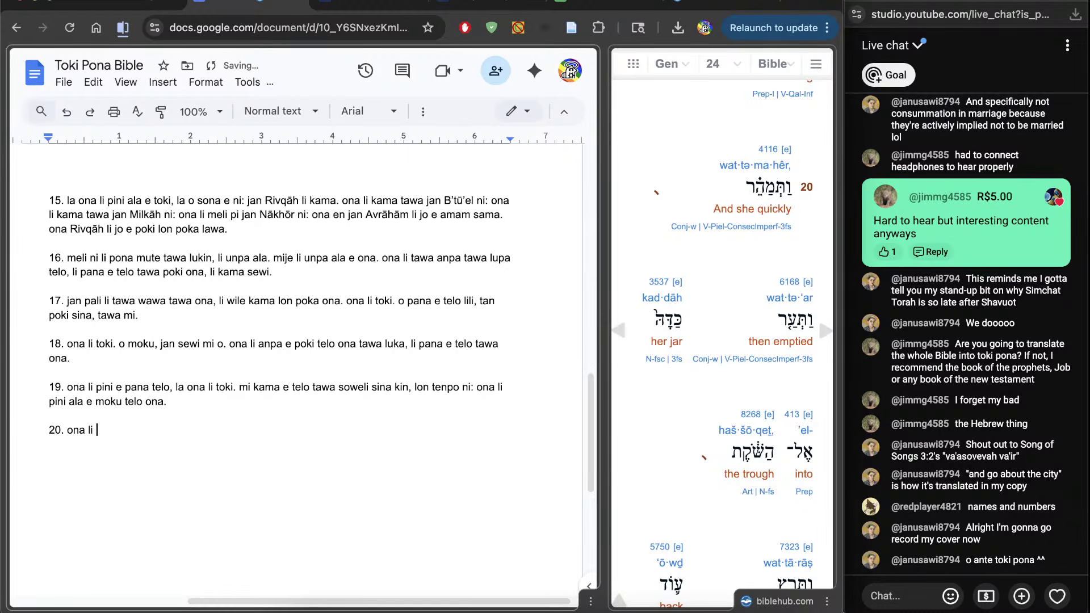
Look up the Strong's entry for "And she quickly" in verse 18 of the interlinear and return to the document
{"action": "scroll", "coordinate": [714, 298], "scroll_direction": "up", "scroll_amount": 4}
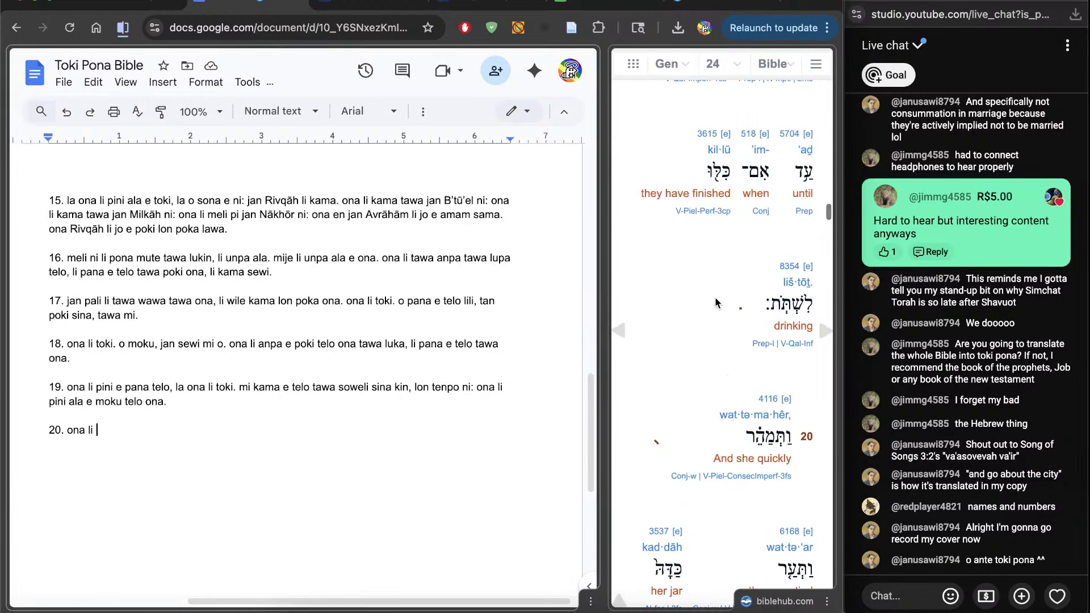
{"action": "scroll", "coordinate": [753, 444], "scroll_direction": "up", "scroll_amount": 10}
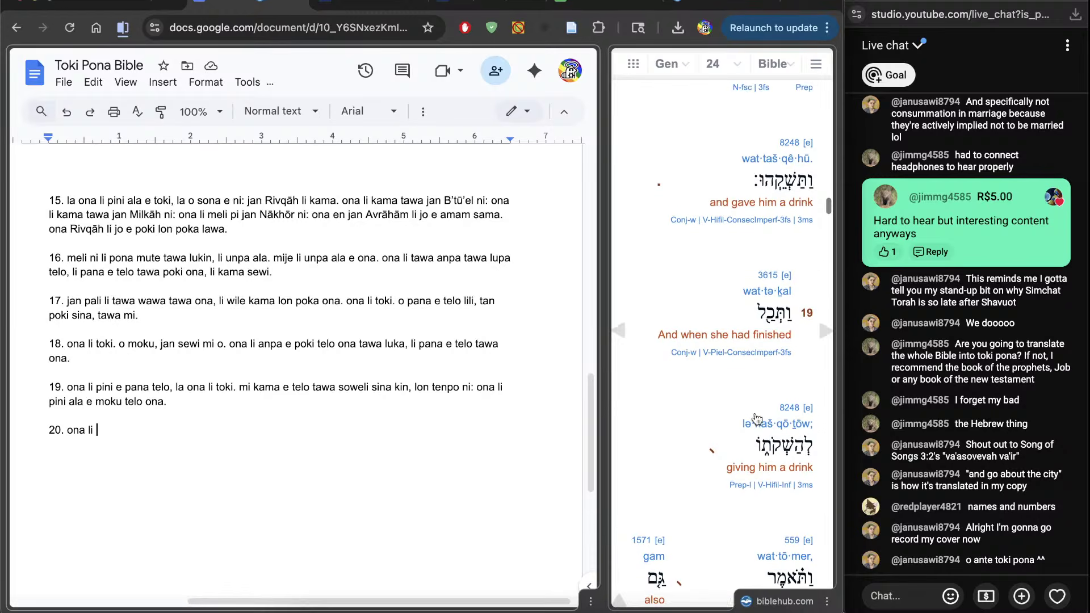
{"action": "scroll", "coordinate": [753, 445], "scroll_direction": "down", "scroll_amount": 1}
{"action": "type", "text": "w"}
{"action": "scroll", "coordinate": [789, 276], "scroll_direction": "up", "scroll_amount": 10}
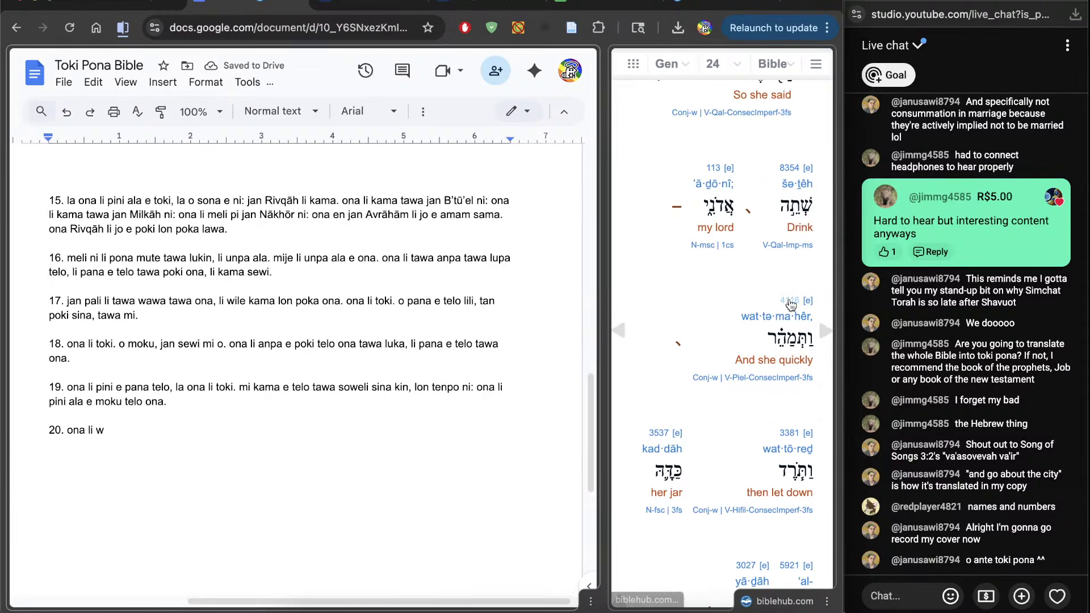
{"action": "left_click", "coordinate": [791, 301]}
{"action": "left_click", "coordinate": [335, 3]}
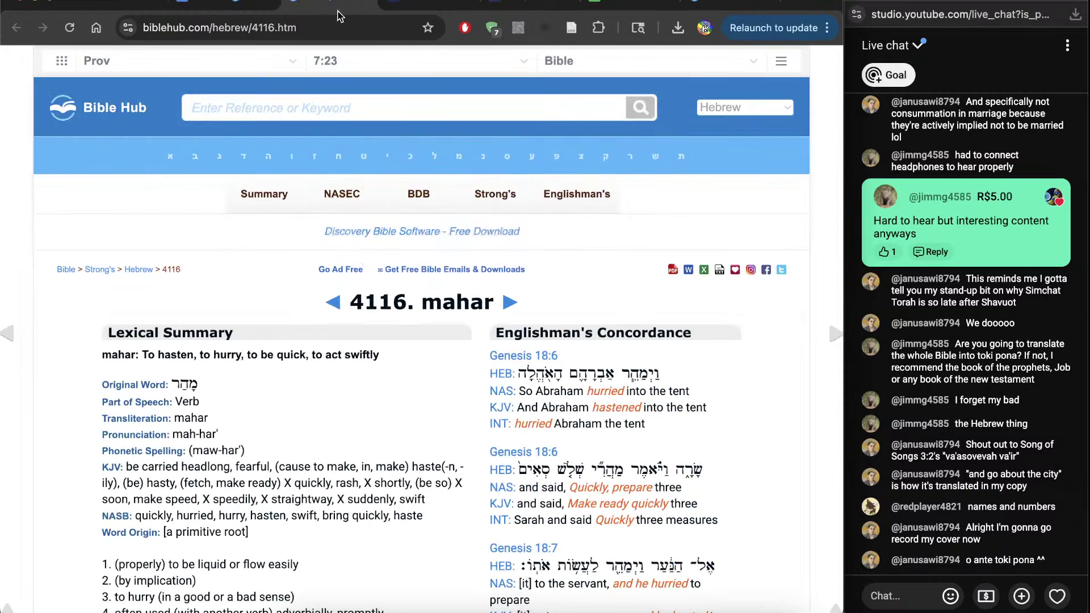
{"action": "scroll", "coordinate": [356, 366], "scroll_direction": "down", "scroll_amount": 3}
{"action": "scroll", "coordinate": [356, 365], "scroll_direction": "down", "scroll_amount": 3}
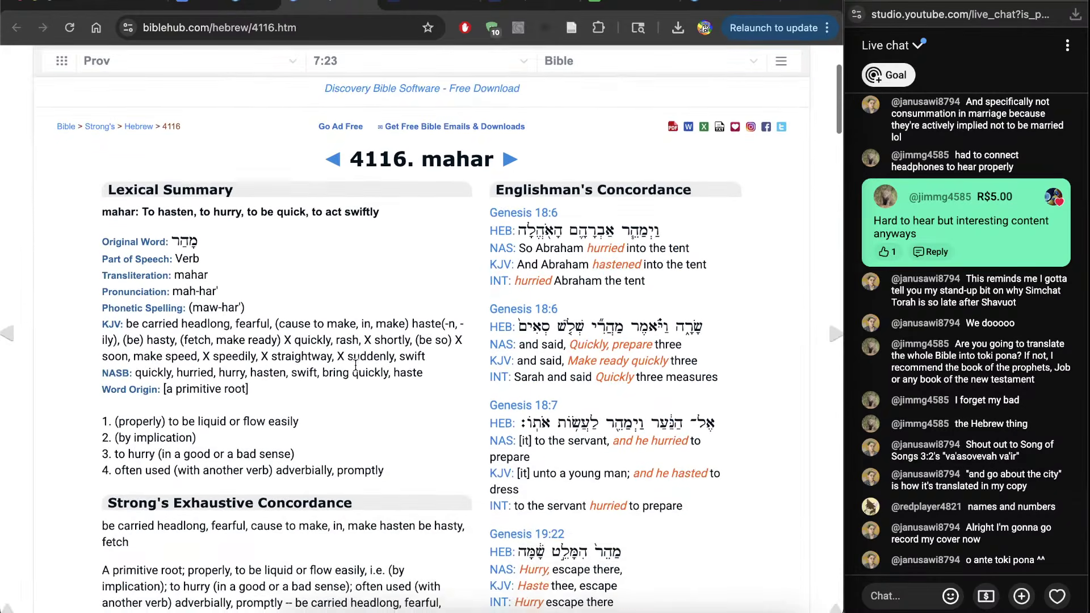
{"action": "key", "text": "ctrl+shift+Tab"}
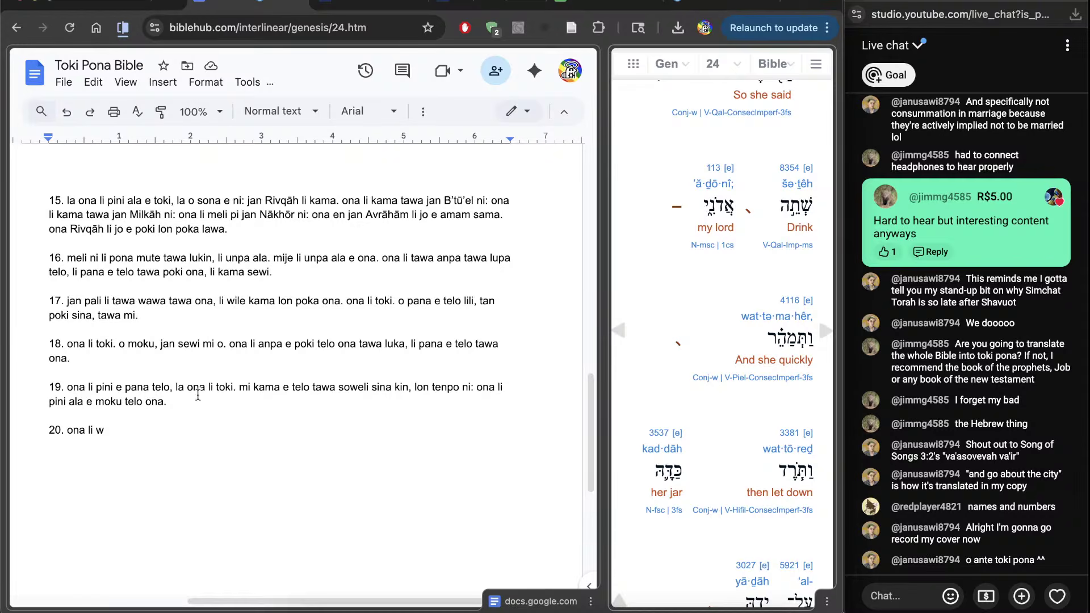
Insert "wawa" after "ona li anpa" in verse 18
{"action": "left_click", "coordinate": [281, 389]}
{"action": "left_click", "coordinate": [282, 344]}
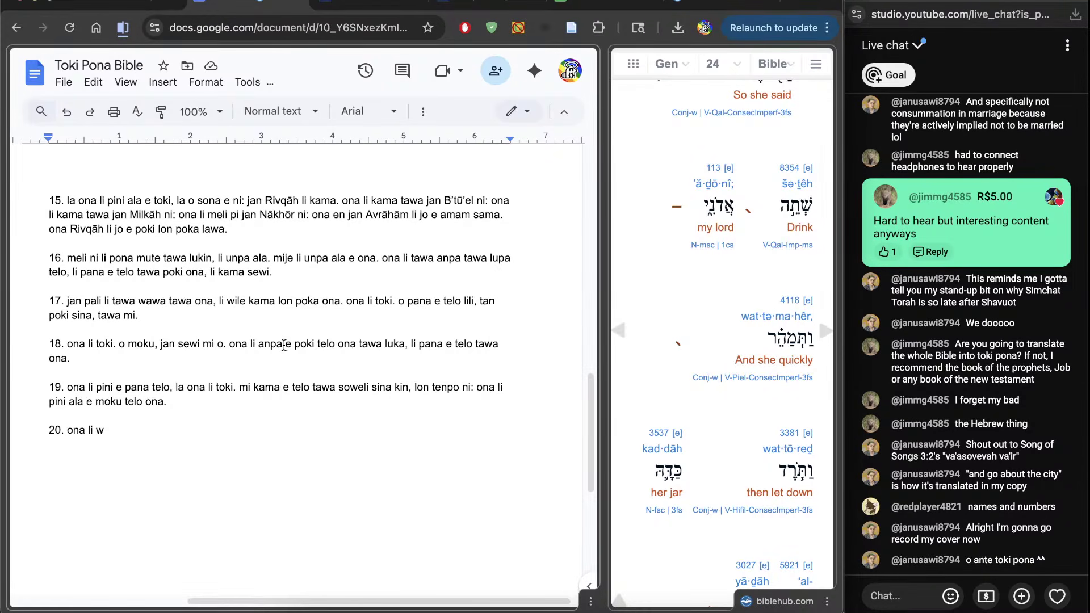
{"action": "type", "text": "wawa"}
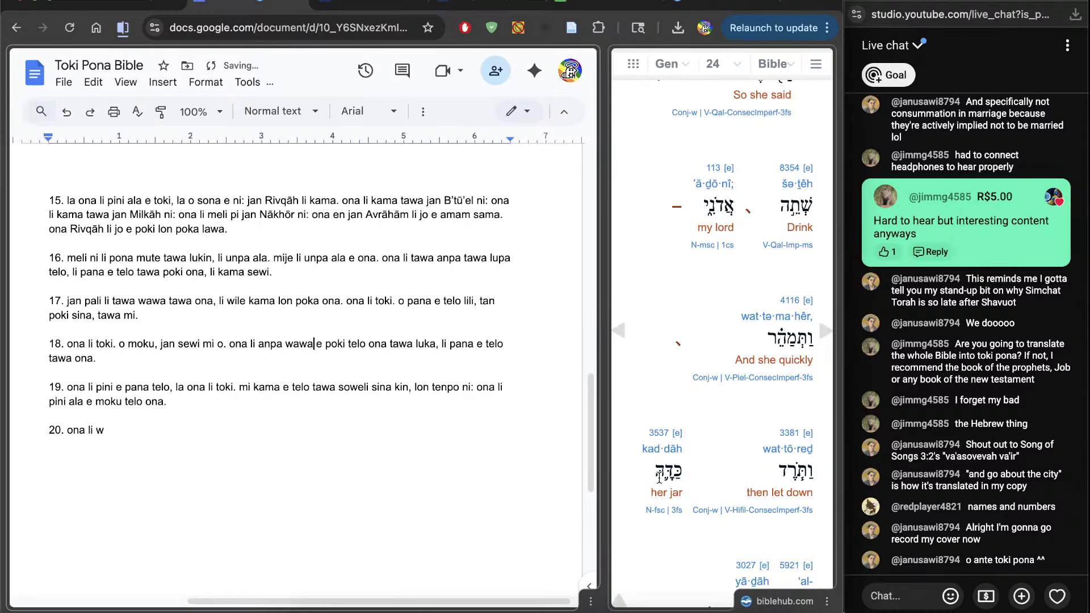
Continue verse 20 after "ona li" with "weka wawa ale e telo tan poki ona tawa"
{"action": "scroll", "coordinate": [658, 477], "scroll_direction": "down", "scroll_amount": 5}
{"action": "scroll", "coordinate": [659, 476], "scroll_direction": "down", "scroll_amount": 5}
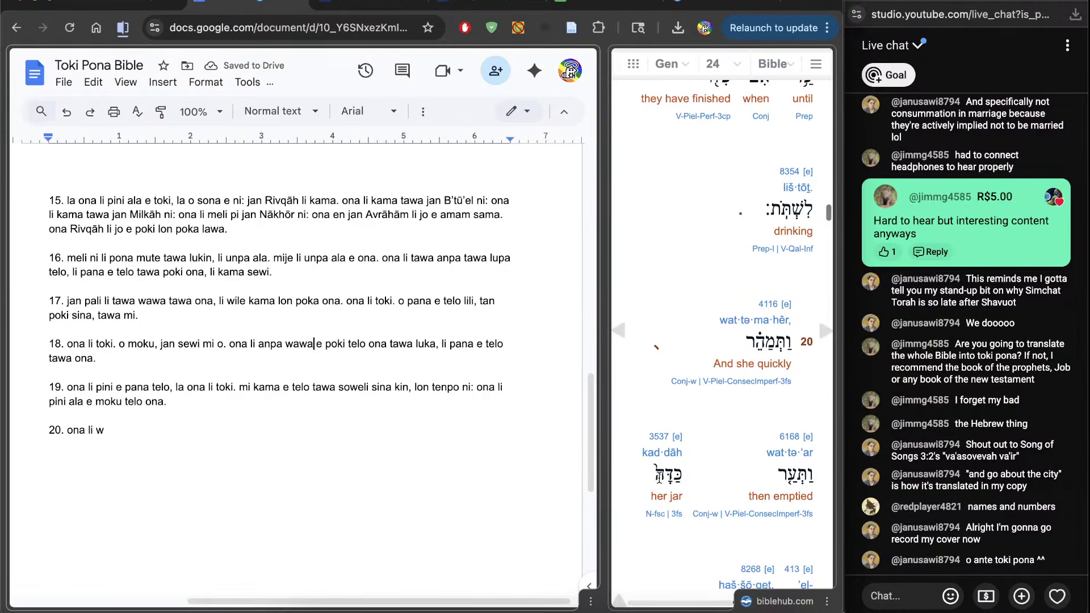
{"action": "key", "text": "BackSpace"}
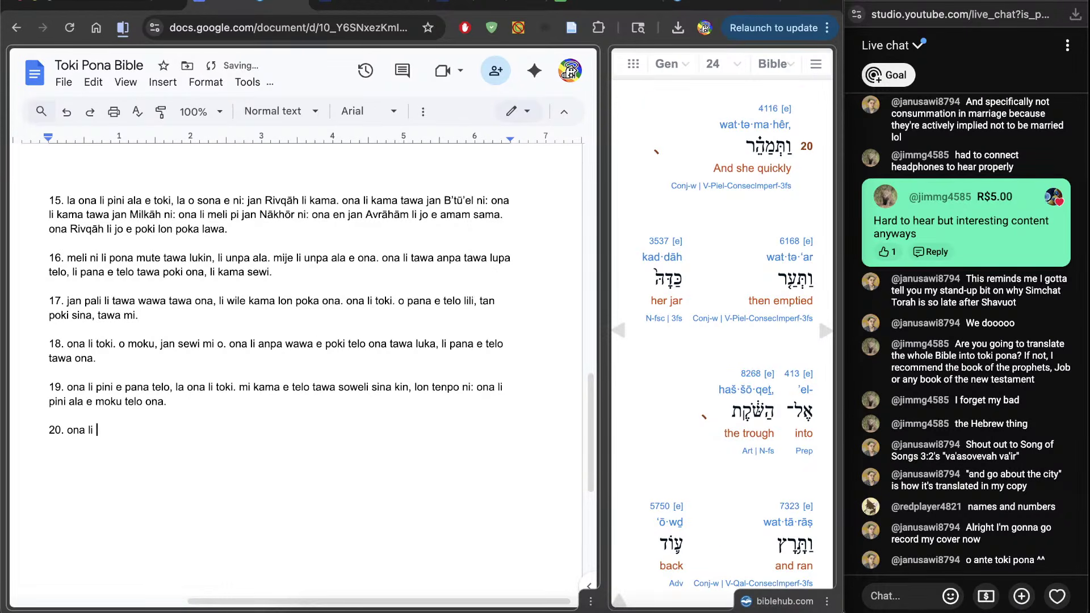
{"action": "type", "text": "weka ale e telo"}
{"action": "left_click", "coordinate": [127, 448]}
{"action": "type", "text": "wawa"}
{"action": "key", "text": "End"}
{"action": "type", "text": "ta"}
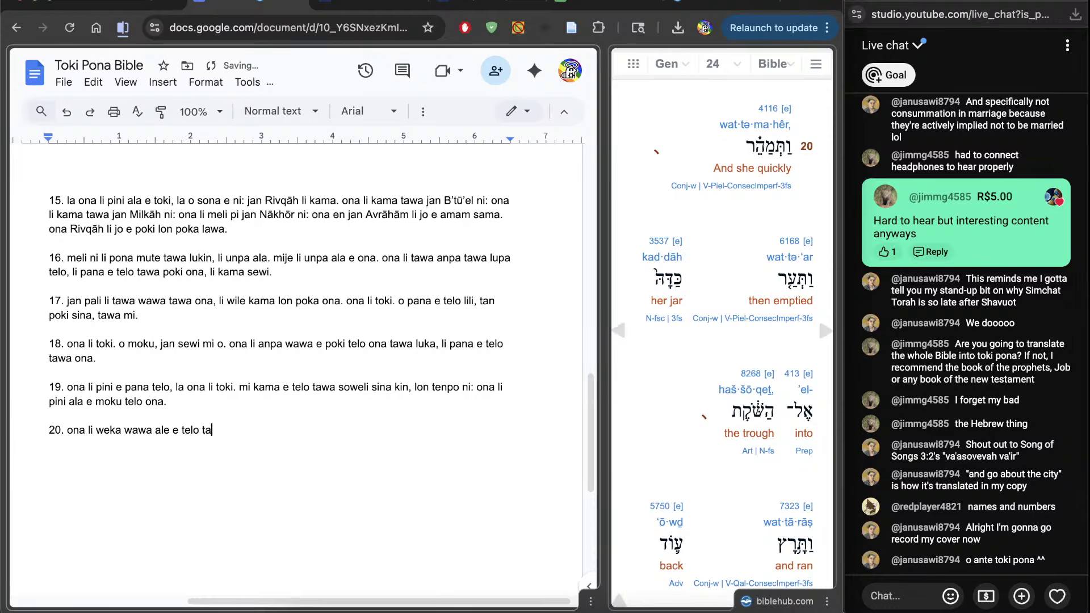
{"action": "type", "text": "n poik"}
{"action": "key", "text": "BackSpace"}
{"action": "key", "text": "BackSpace"}
{"action": "type", "text": "ki ona tawa"}
Complete verse 20's first sentence with "poki ni: soweli li moku e telo tan ona." and begin the next with "ona"
{"action": "scroll", "coordinate": [295, 324], "scroll_direction": "down", "scroll_amount": 1}
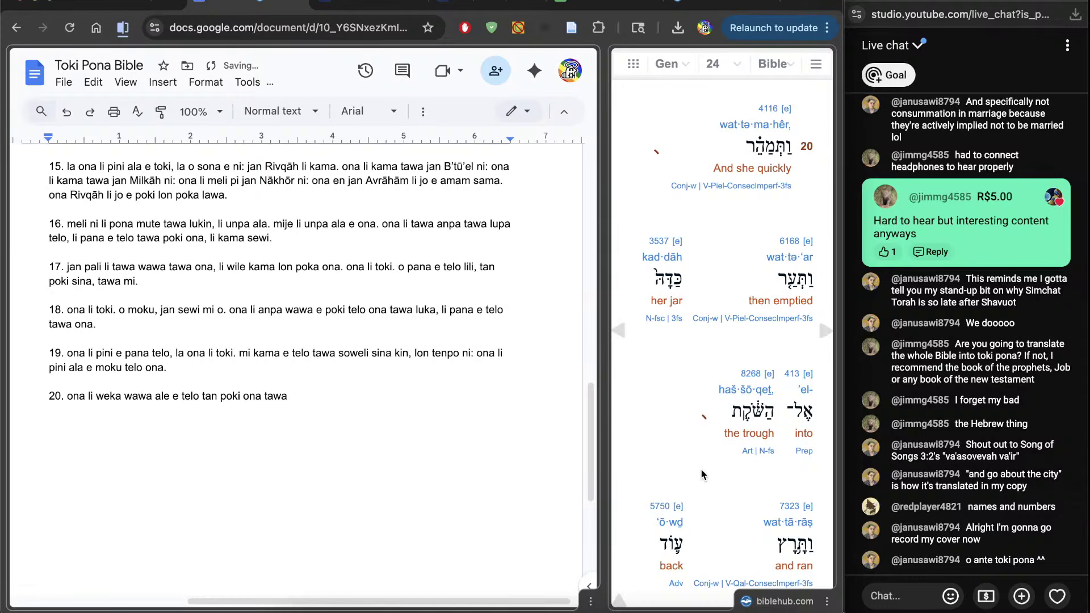
{"action": "scroll", "coordinate": [722, 340], "scroll_direction": "down", "scroll_amount": 3}
{"action": "type", "text": "poki "}
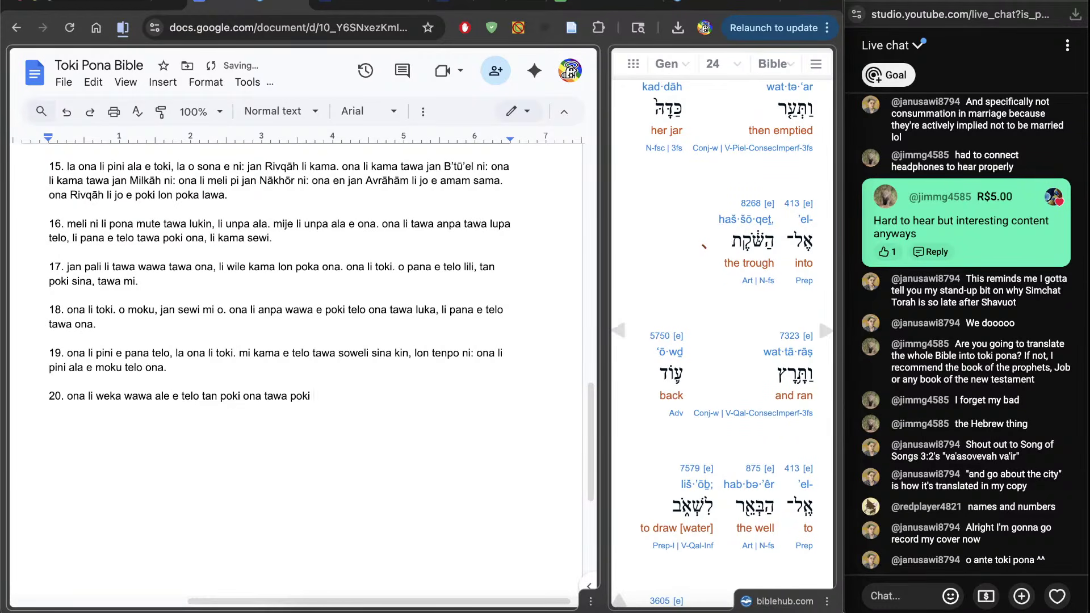
{"action": "type", "text": "ni: sowle"}
{"action": "key", "text": "BackSpace"}
{"action": "key", "text": "BackSpace"}
{"action": "type", "text": "eli li moku e telo tan ona. ona"}
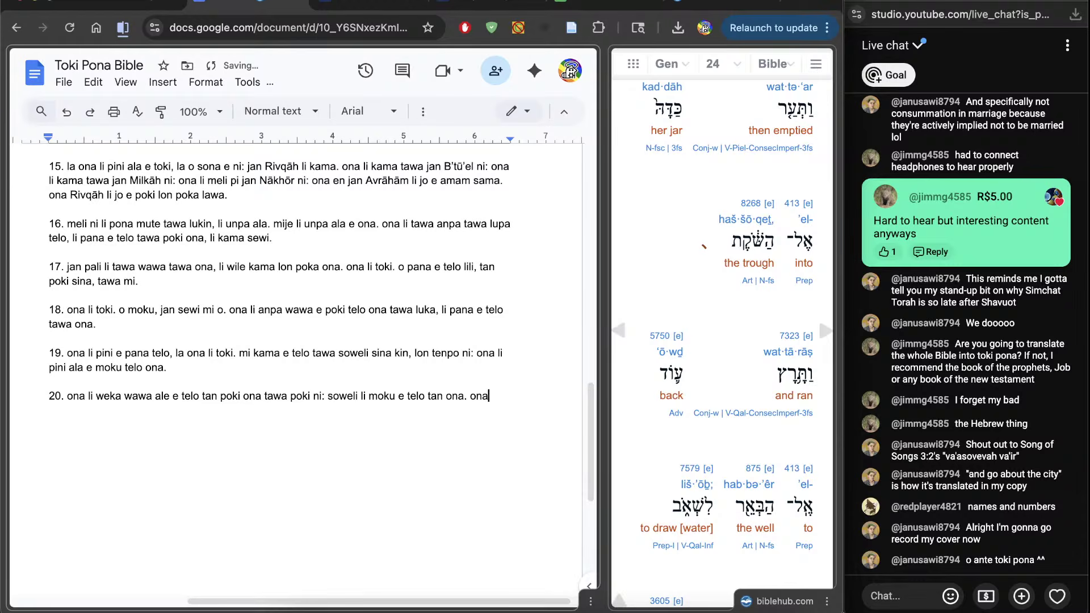
Continue verse 20 with "li tawa wawa sin tawa lupa telo, tawa kama jo telo, li kama"
{"action": "type", "text": " li tawa wawa"}
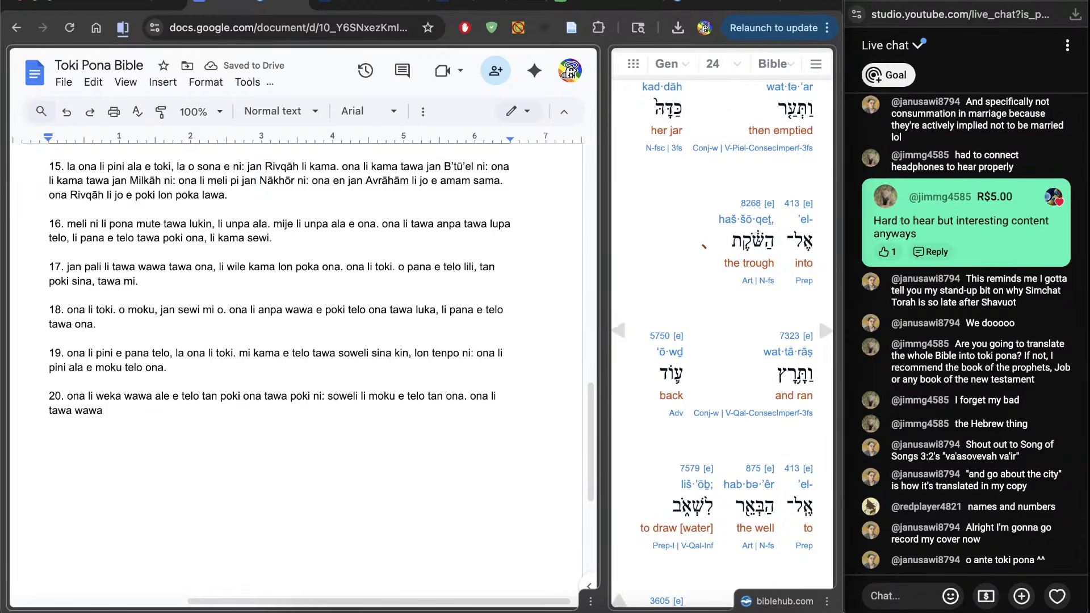
{"action": "type", "text": " sin tawa"}
{"action": "scroll", "coordinate": [736, 341], "scroll_direction": "down", "scroll_amount": 1}
{"action": "type", "text": "lupa telo"}
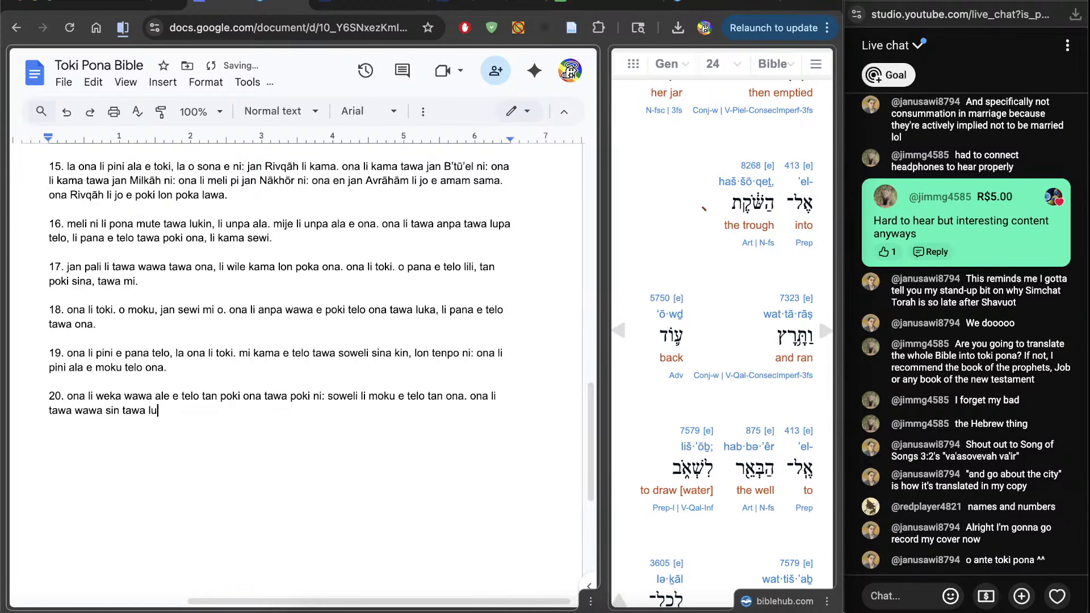
{"action": "scroll", "coordinate": [722, 341], "scroll_direction": "down", "scroll_amount": 3}
{"action": "key", "text": "BackSpace"}
{"action": "key", "text": "BackSpace"}
{"action": "key", "text": "BackSpace"}
{"action": "key", "text": "BackSpace"}
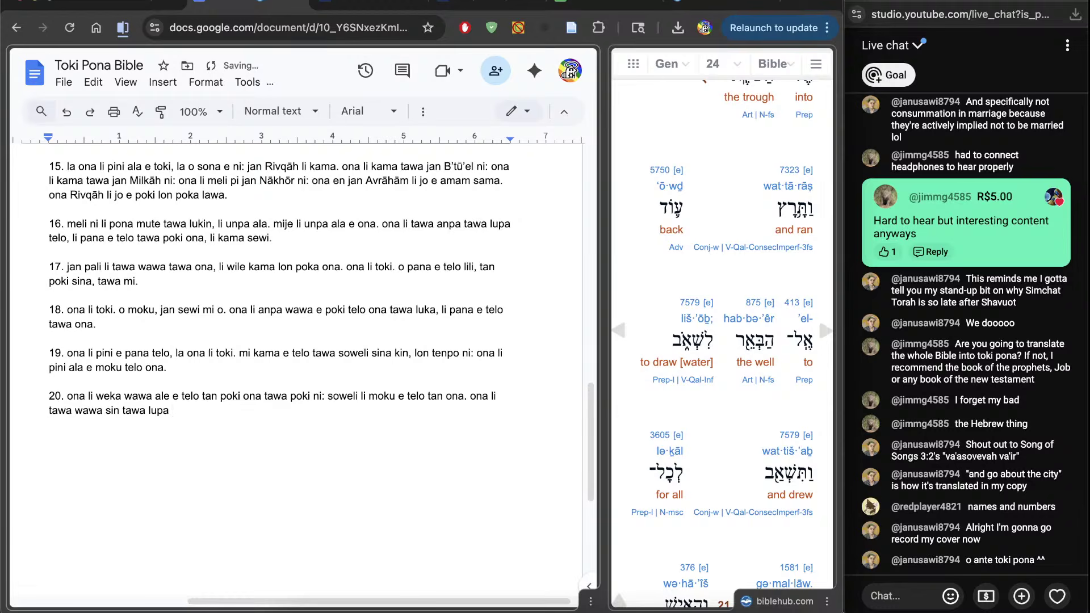
{"action": "type", "text": "telo, tawa kama jo telo, li kama"}
Finish verse 20 with "jo telo tawa soweli ale ona." and start paragraph 21 with "jan li lukin a e ona"
{"action": "scroll", "coordinate": [721, 341], "scroll_direction": "down", "scroll_amount": 6}
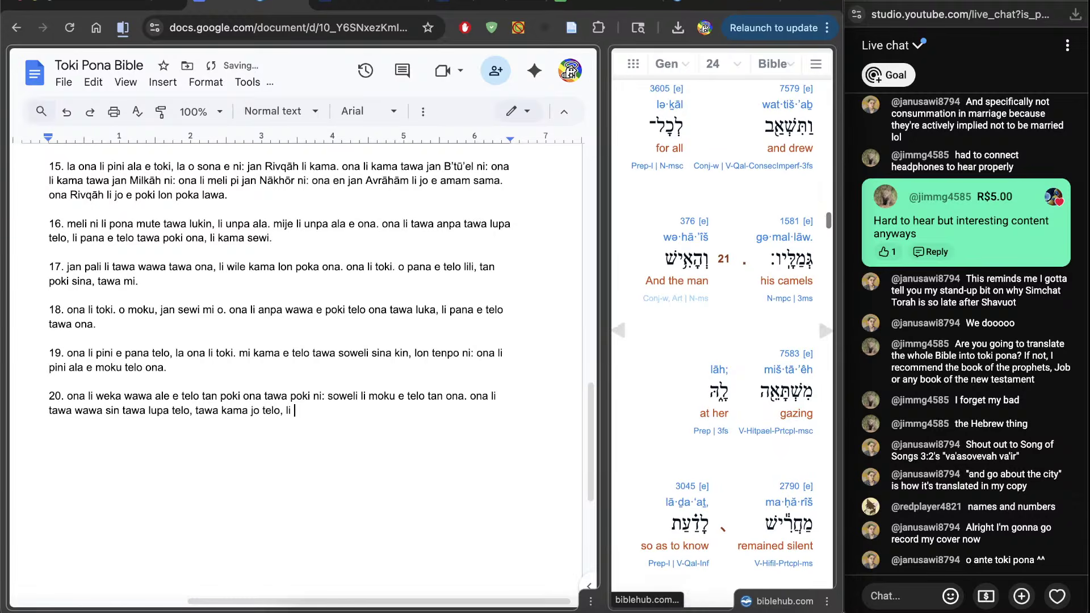
{"action": "type", "text": "jo "}
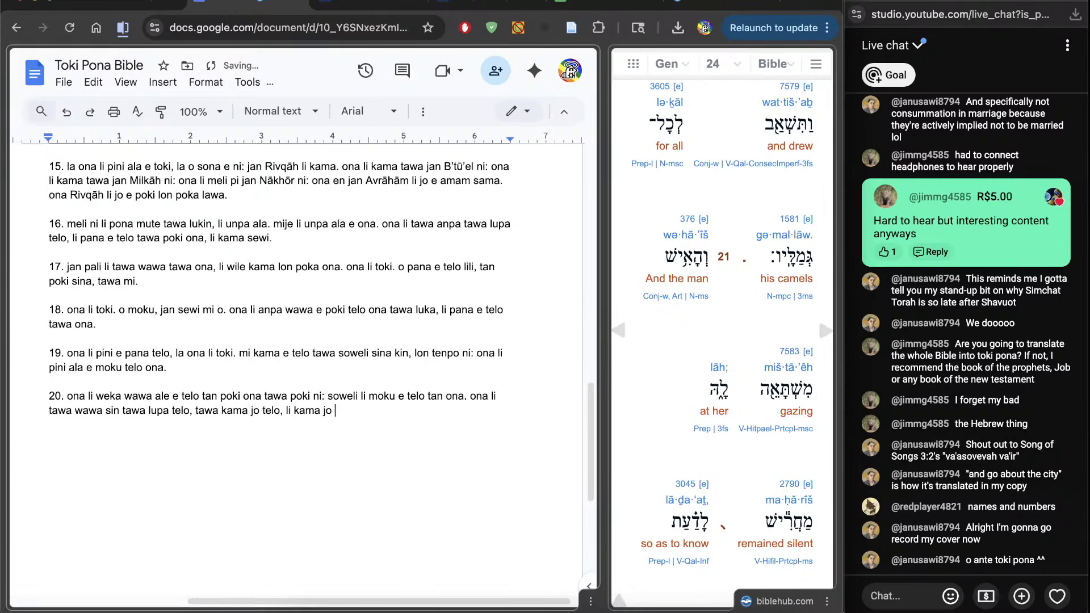
{"action": "type", "text": "telo tawa soweli ale "}
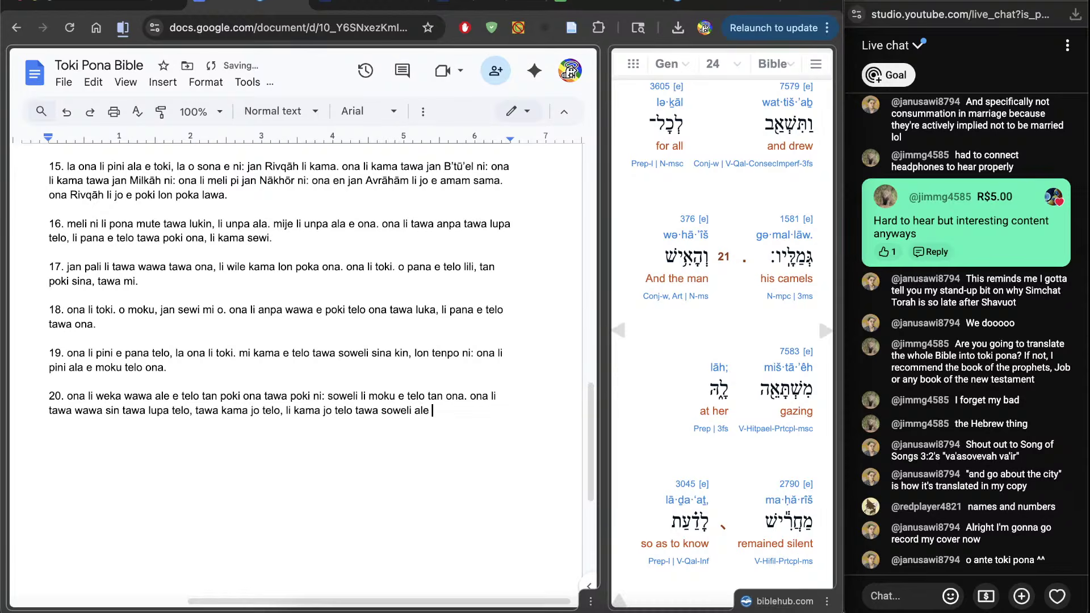
{"action": "type", "text": "ona. 21. jan li lukin a e ona"}
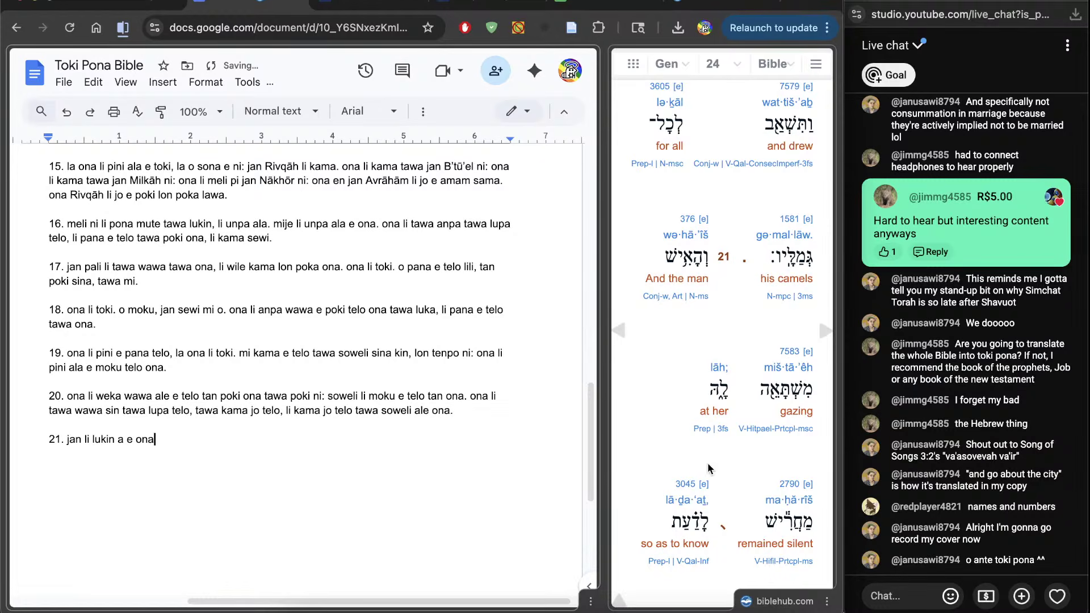
Look up the Strong's entry for "gazing" in verse 21, then close it
{"action": "left_click", "coordinate": [791, 352]}
{"action": "left_click", "coordinate": [341, 5]}
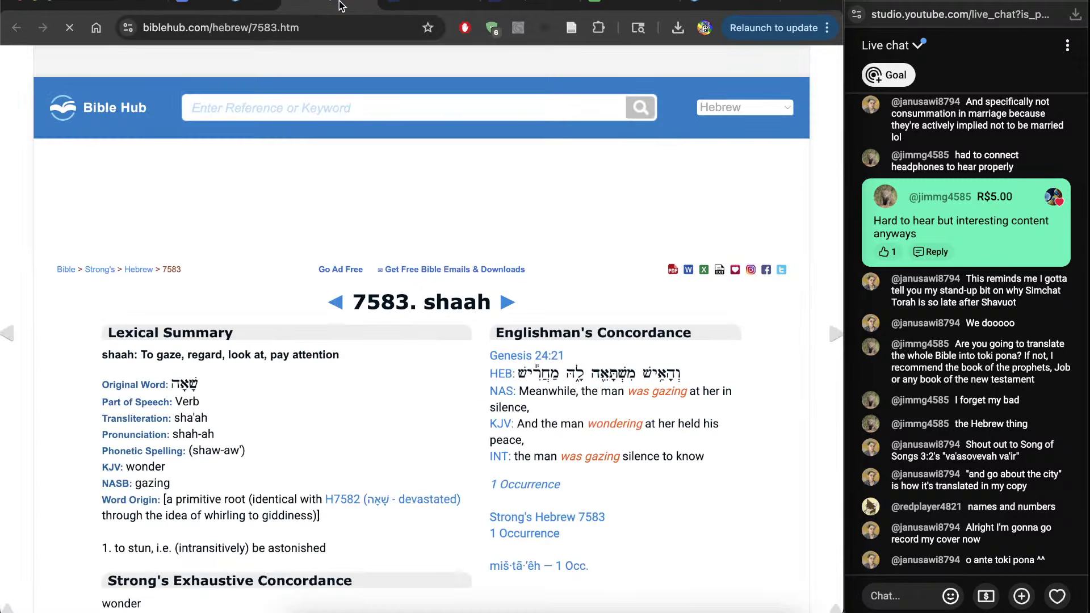
{"action": "key", "text": "ctrl+w"}
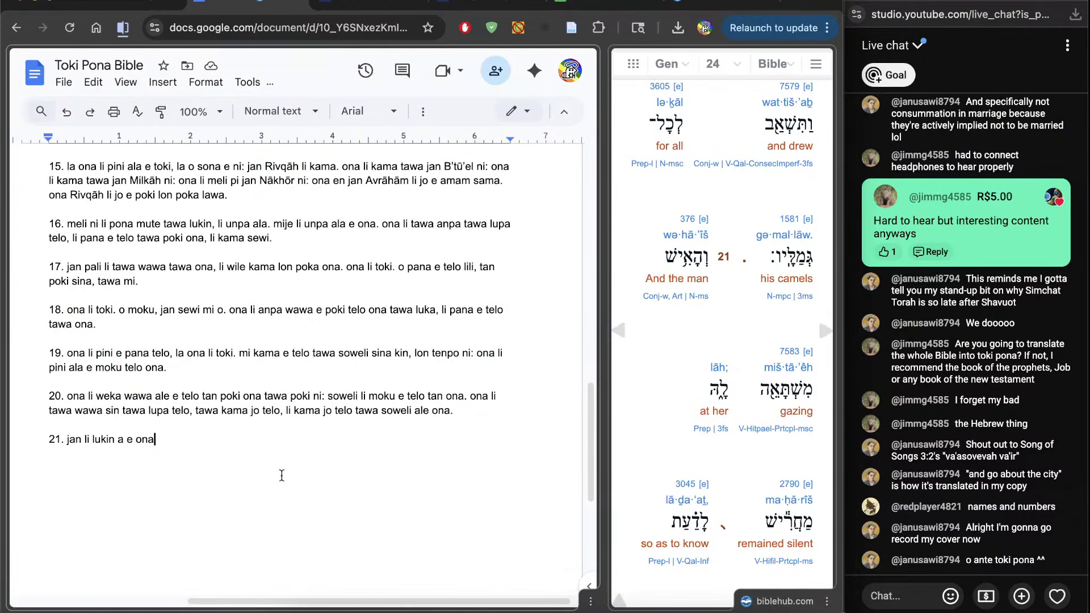
Replace "e ona" at the end of verse 21 with "tawa ona."
{"action": "key", "text": "BackSpace"}
{"action": "key", "text": "BackSpace"}
{"action": "key", "text": "BackSpace"}
{"action": "key", "text": "BackSpace"}
{"action": "key", "text": "BackSpace"}
{"action": "type", "text": "tawa ona."}
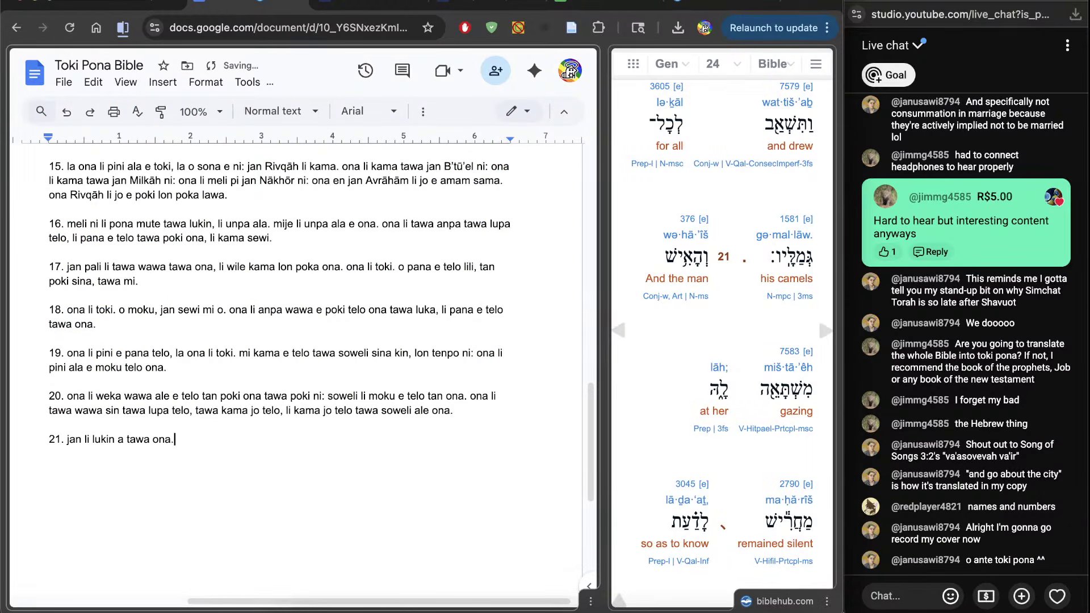
Look up the Strong's entry for "remained silent" in verse 21 and examine its Brown-Driver-Briggs section
{"action": "scroll", "coordinate": [659, 495], "scroll_direction": "down", "scroll_amount": 3}
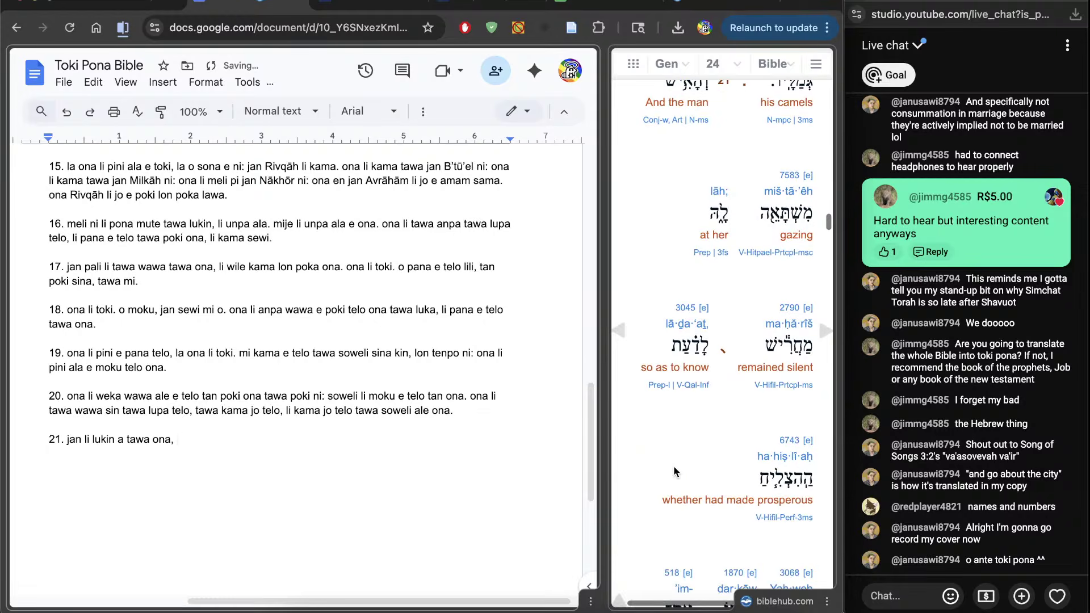
{"action": "left_click", "coordinate": [784, 310]}
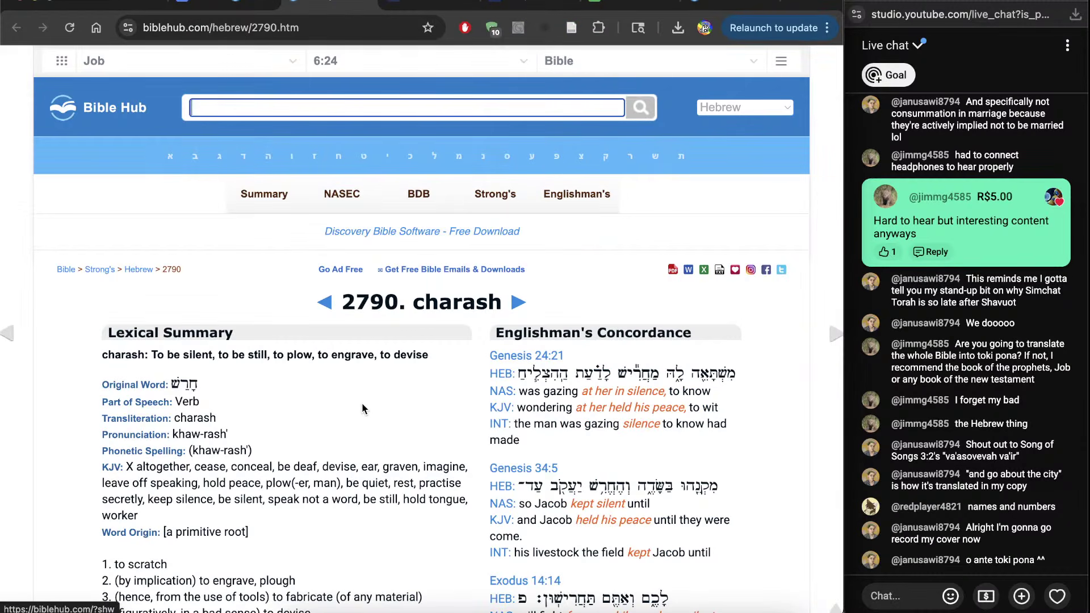
{"action": "scroll", "coordinate": [363, 403], "scroll_direction": "down", "scroll_amount": 15}
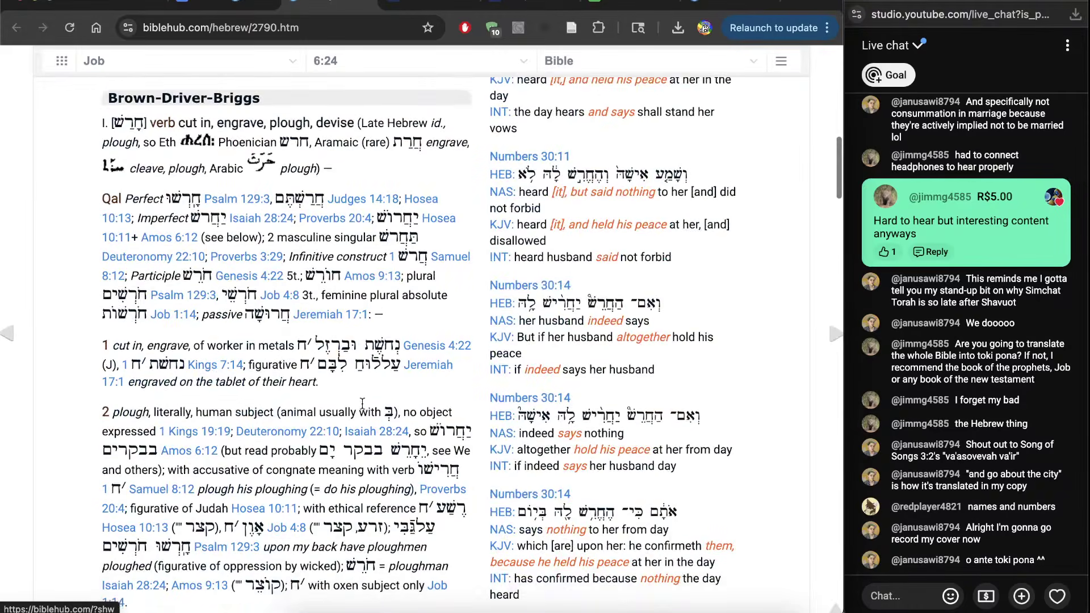
{"action": "scroll", "coordinate": [337, 212], "scroll_direction": "up", "scroll_amount": 1}
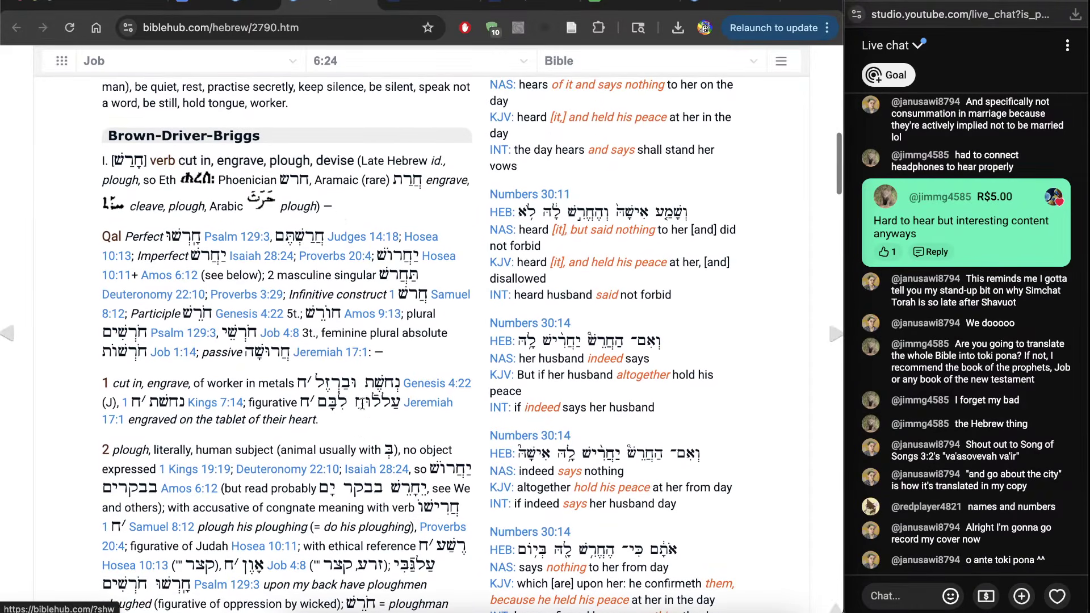
{"action": "key", "text": "ctrl+shift+Tab"}
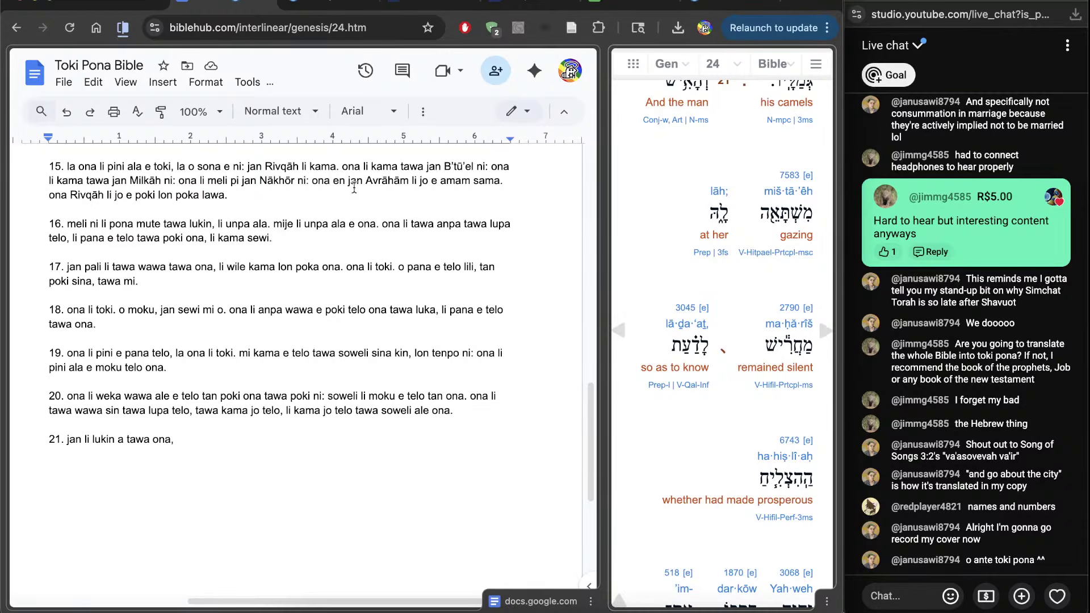
Find the Hiph'il section in the "remained silent" entry and read its senses, then return to the translation document
{"action": "key", "text": "ctrl+Tab"}
{"action": "key", "text": "ctrl+f"}
{"action": "type", "text": "hif'i"}
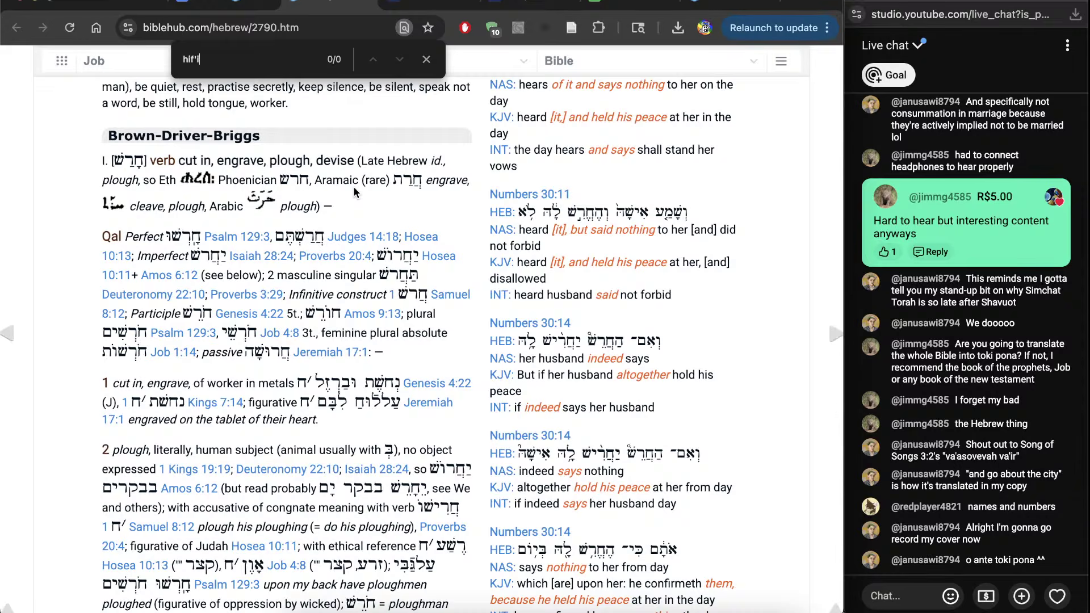
{"action": "key", "text": "Escape"}
{"action": "scroll", "coordinate": [353, 187], "scroll_direction": "down", "scroll_amount": 20}
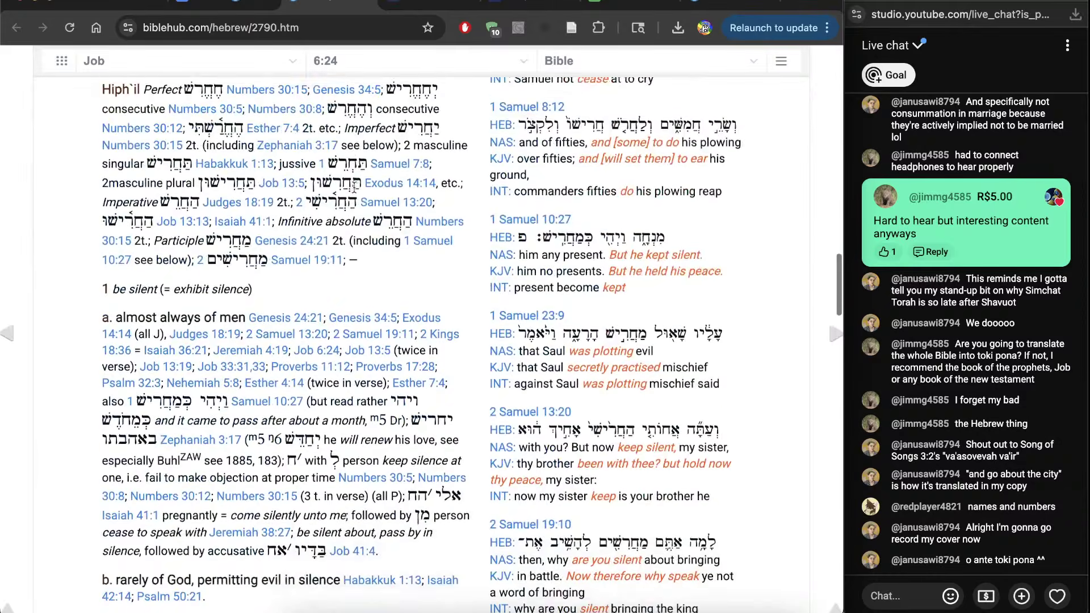
{"action": "scroll", "coordinate": [353, 186], "scroll_direction": "up", "scroll_amount": 3}
{"action": "scroll", "coordinate": [271, 309], "scroll_direction": "down", "scroll_amount": 8}
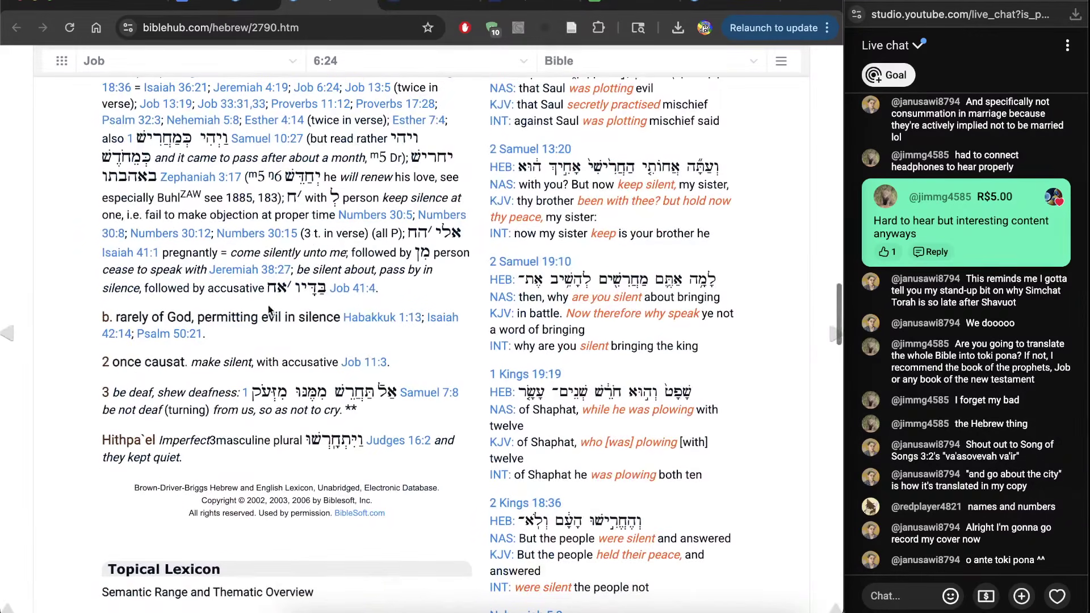
{"action": "scroll", "coordinate": [226, 389], "scroll_direction": "up", "scroll_amount": 5}
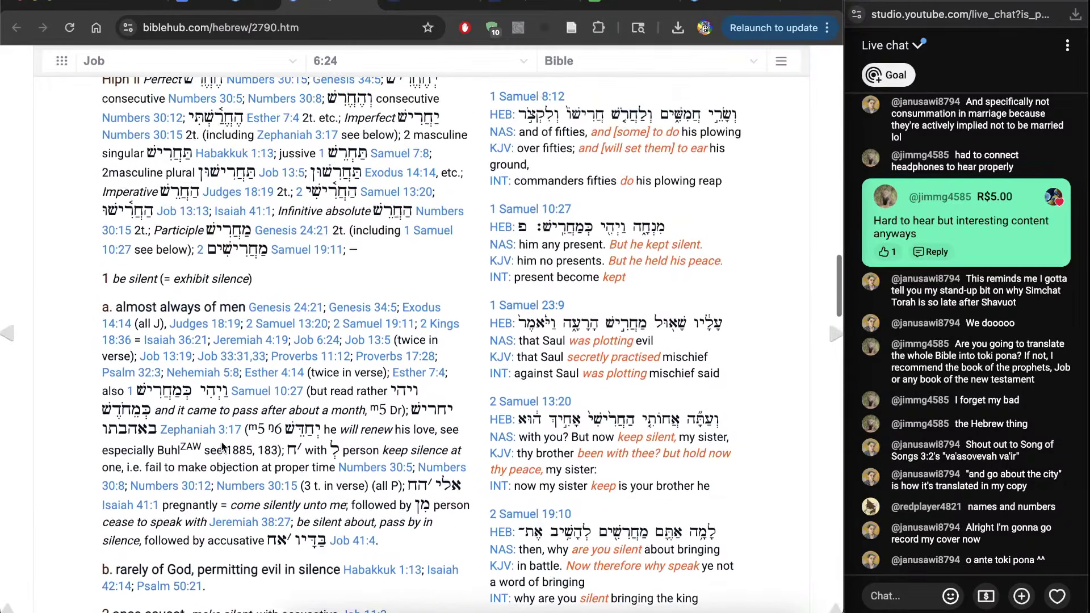
{"action": "scroll", "coordinate": [223, 447], "scroll_direction": "up", "scroll_amount": 4}
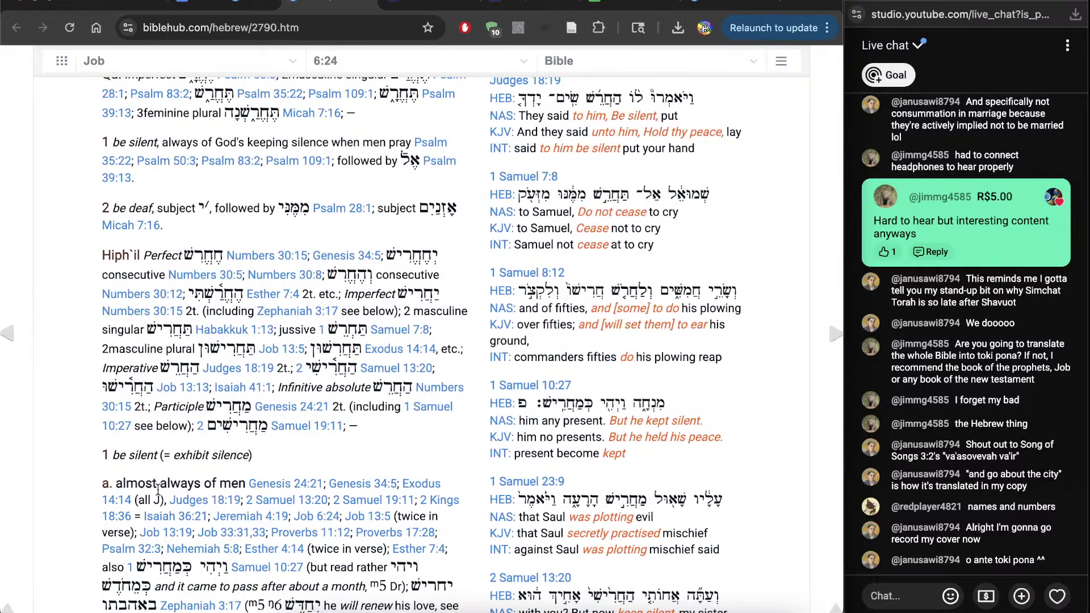
{"action": "key", "text": "ctrl+shift+Tab"}
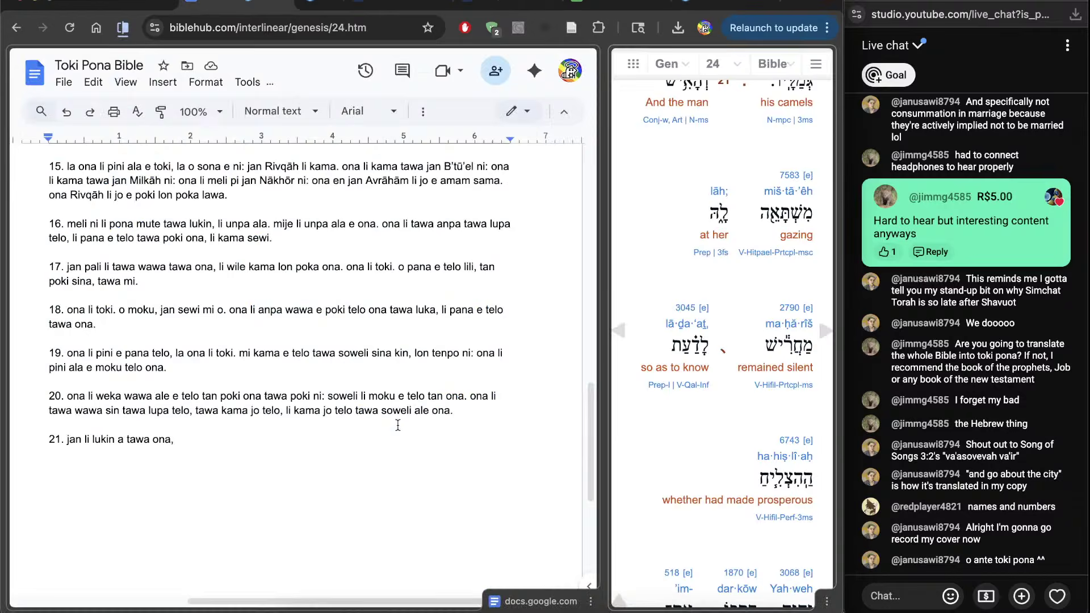
Continue verse 21 with "li toki ala, tawa sona ni: sewi Hashem li"
{"action": "left_click", "coordinate": [325, 470]}
{"action": "type", "text": "li"}
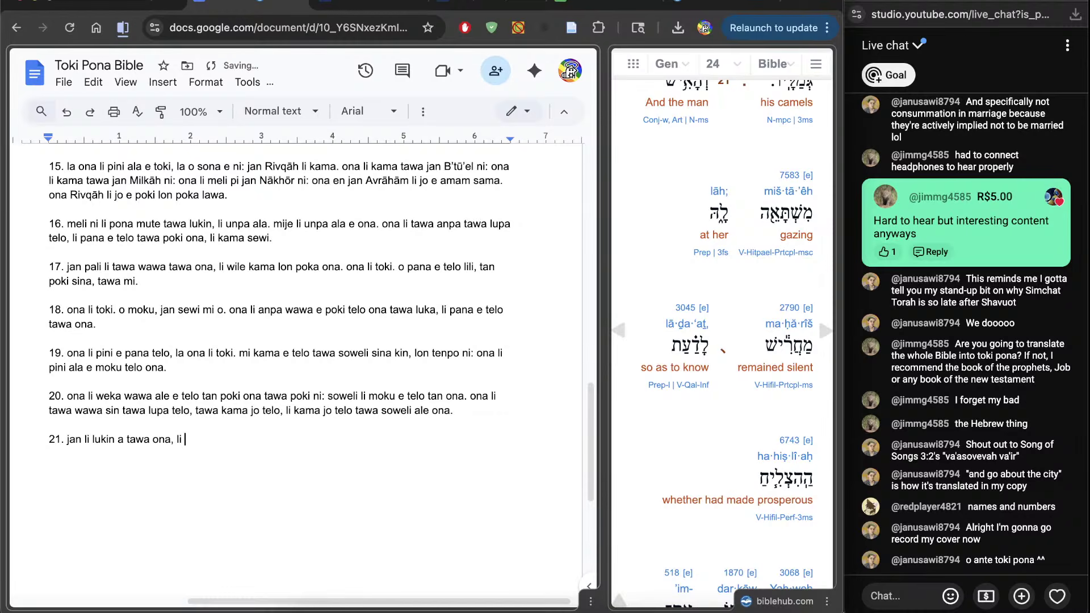
{"action": "type", "text": " toki ala, tawa sona ni:"}
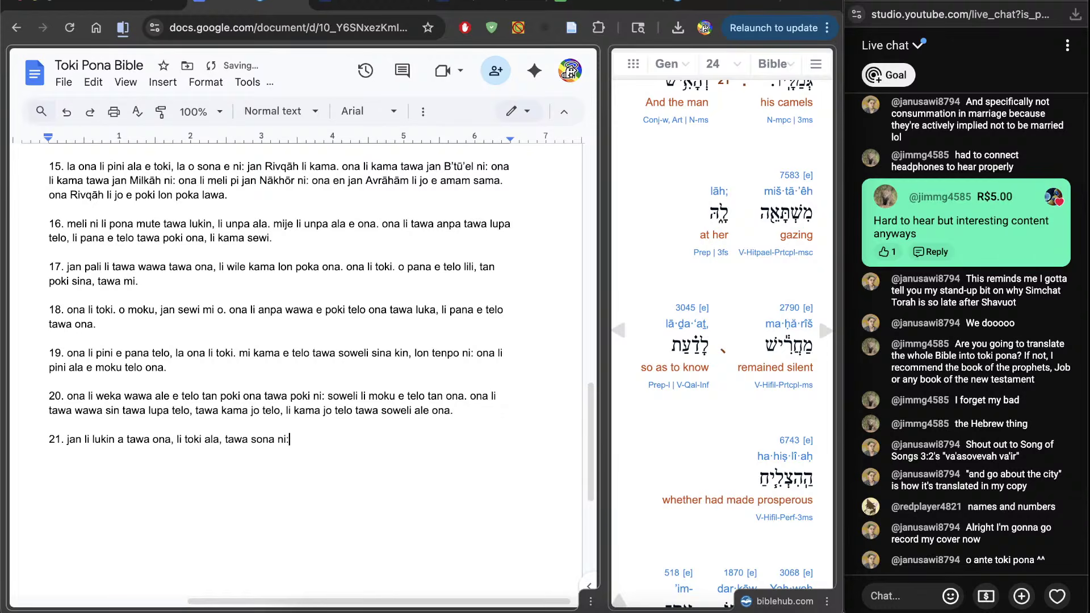
{"action": "scroll", "coordinate": [629, 472], "scroll_direction": "down", "scroll_amount": 3}
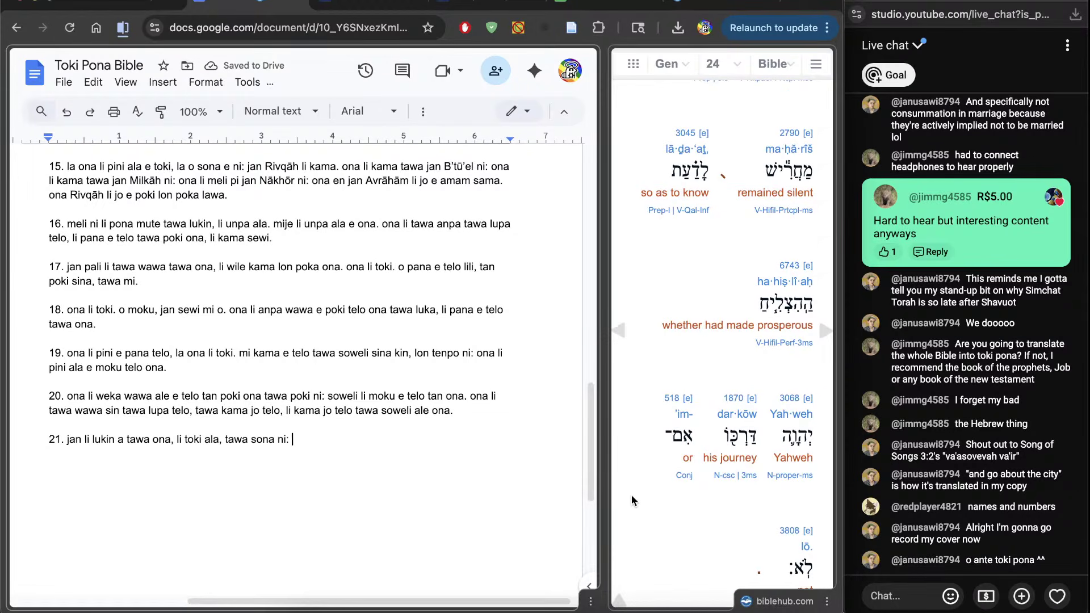
{"action": "type", "text": "i: sewi Ha"}
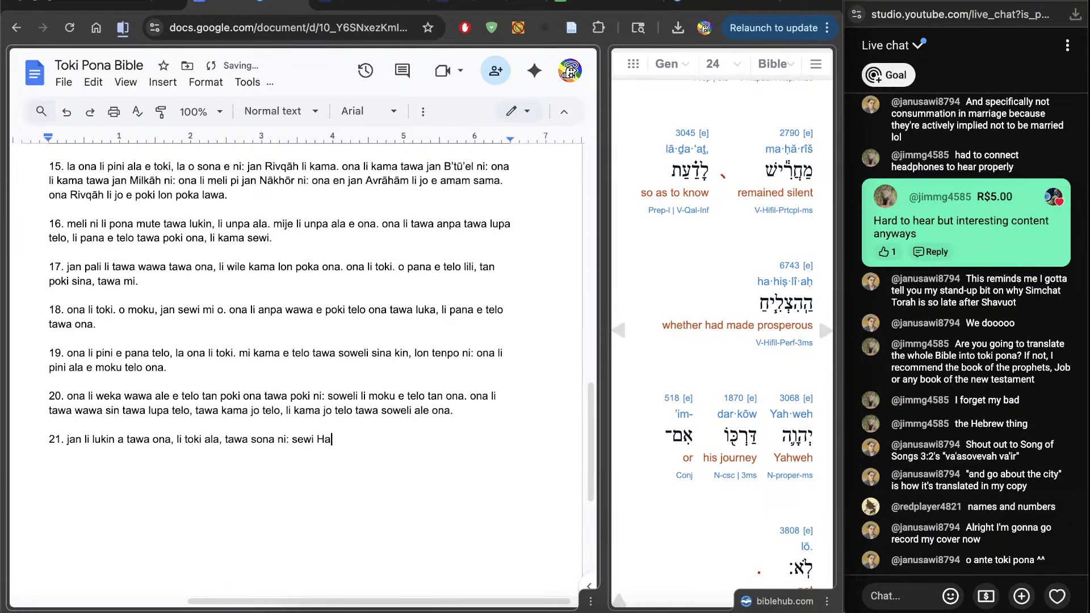
{"action": "type", "text": "shem li"}
Check the Strong's entry for "whether had made prosperous" and continue verse 21 with "pona e"
{"action": "left_click", "coordinate": [784, 265]}
{"action": "left_click", "coordinate": [337, 4]}
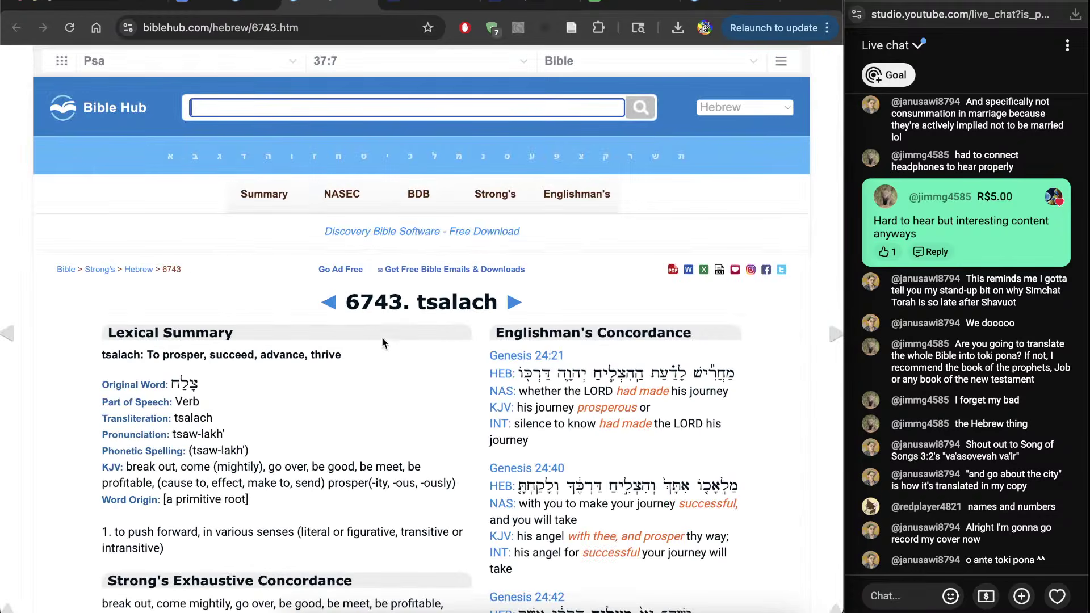
{"action": "scroll", "coordinate": [400, 480], "scroll_direction": "down", "scroll_amount": 3}
{"action": "key", "text": "ctrl+shift+Tab"}
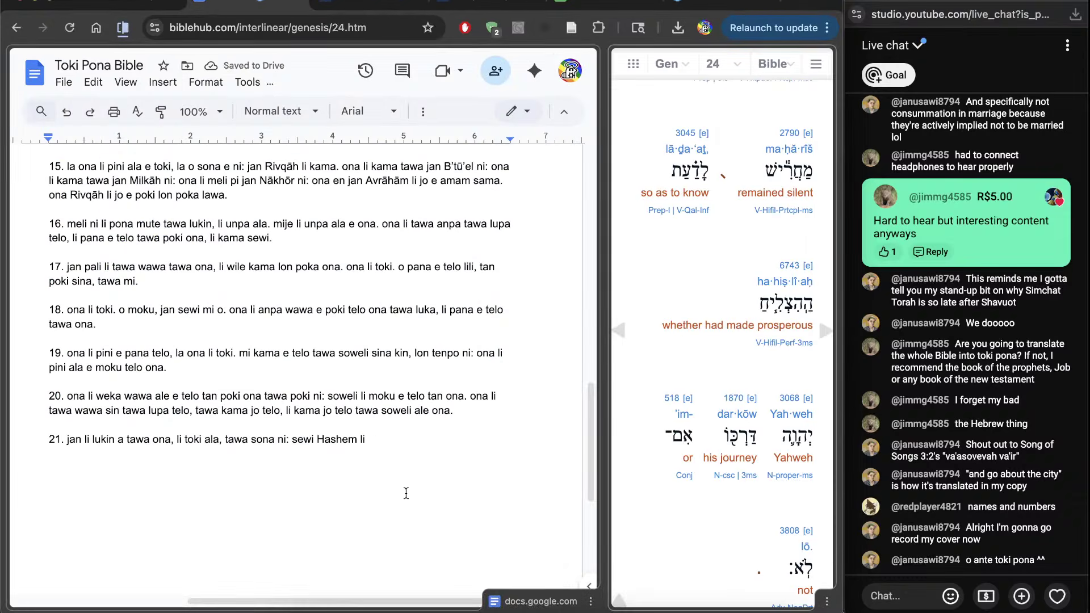
{"action": "left_click", "coordinate": [404, 492]}
{"action": "type", "text": "pona e"}
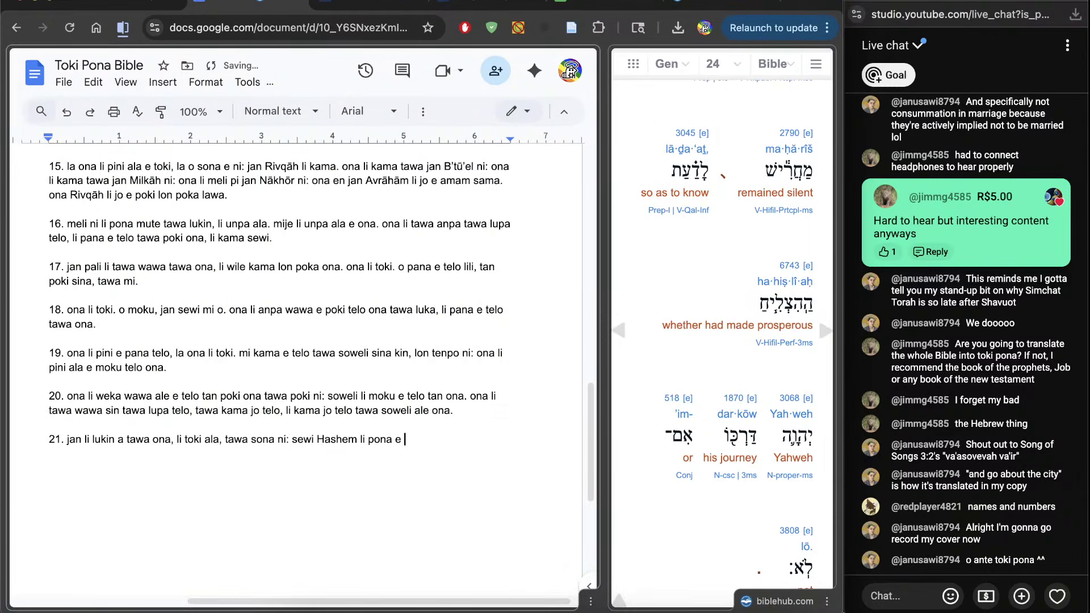
Check the Strong's entry for "his journey" and finish verse 21 with "nasin ona, anu seme?"
{"action": "left_click", "coordinate": [734, 402]}
{"action": "left_click", "coordinate": [299, 3]}
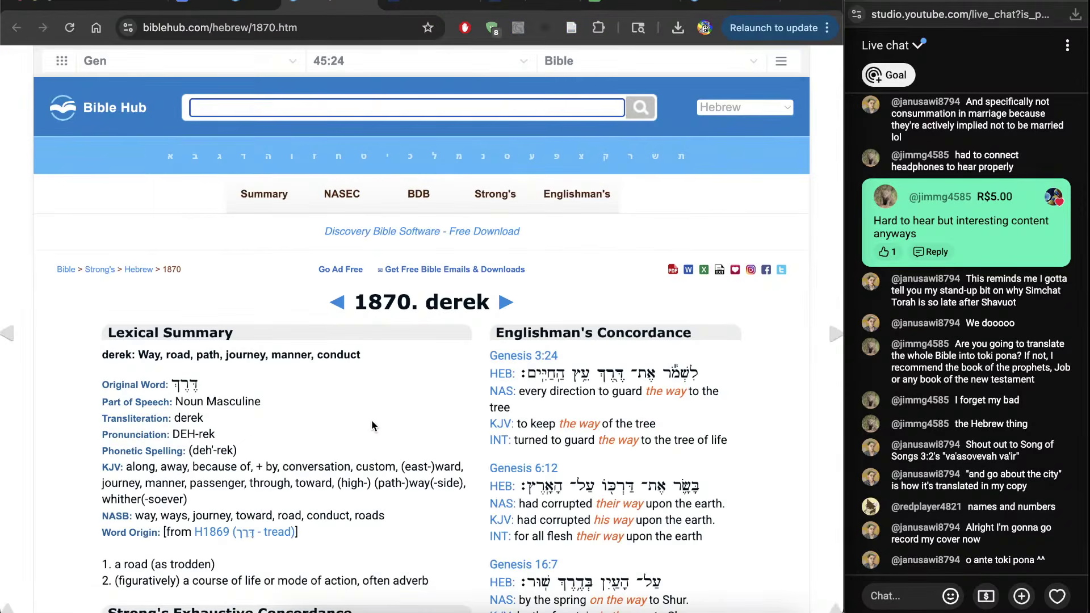
{"action": "key", "text": "ctrl+shift+Tab"}
{"action": "left_click", "coordinate": [503, 505]}
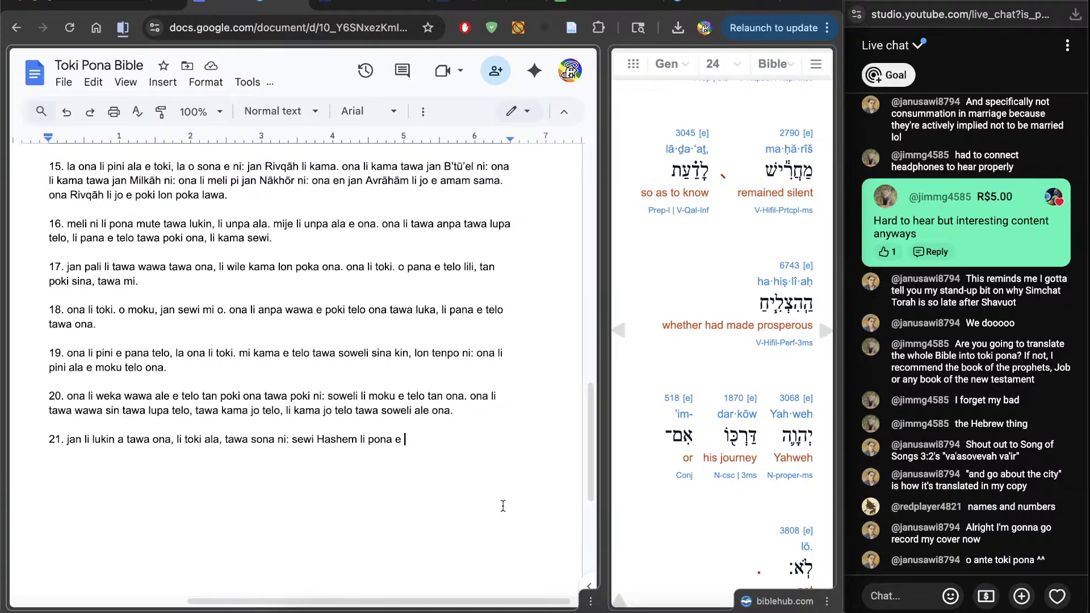
{"action": "type", "text": "nasin ona, "}
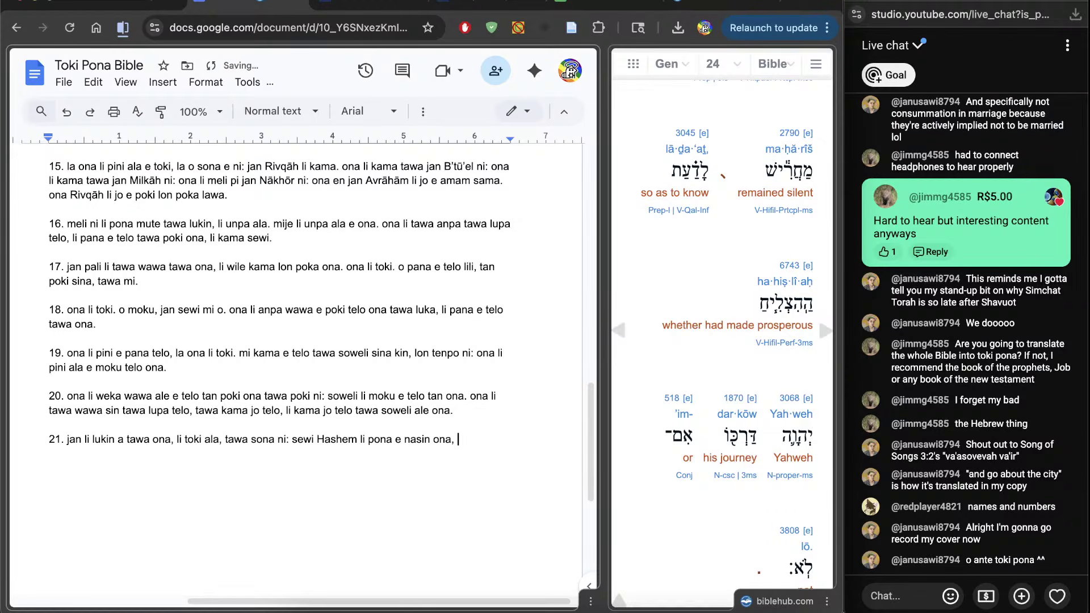
{"action": "type", "text": "anu seme?"}
Start paragraph 22 with "la soweli li pini e moku telo ona, la"
{"action": "scroll", "coordinate": [703, 542], "scroll_direction": "down", "scroll_amount": 2}
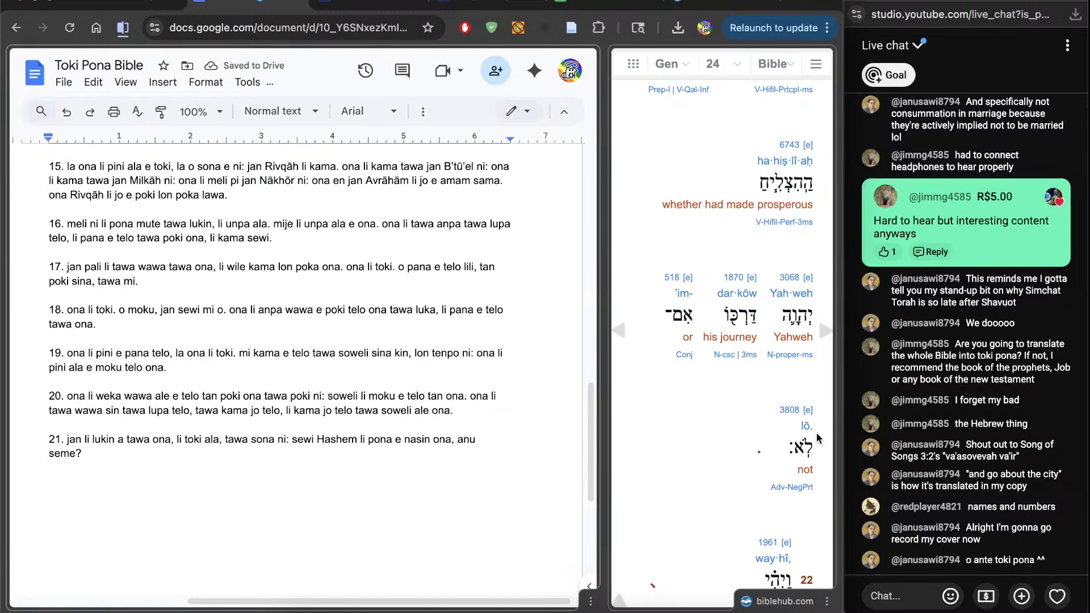
{"action": "left_click", "coordinate": [678, 310]}
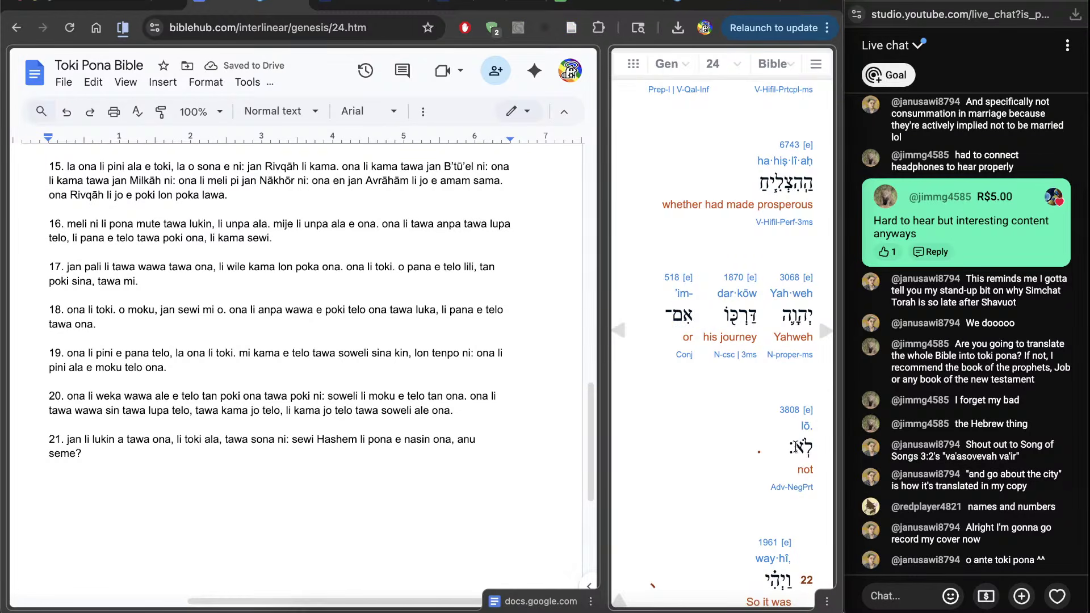
{"action": "scroll", "coordinate": [640, 534], "scroll_direction": "down", "scroll_amount": 3}
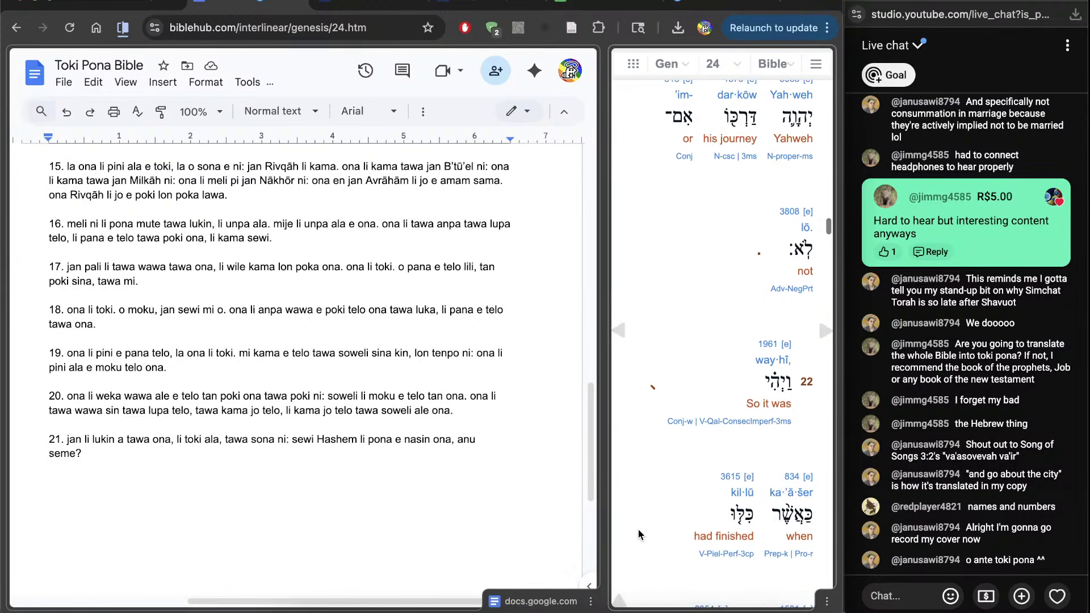
{"action": "scroll", "coordinate": [639, 535], "scroll_direction": "down", "scroll_amount": 1}
{"action": "left_click", "coordinate": [370, 497]}
{"action": "key", "text": "Return"}
{"action": "type", "text": "22. "}
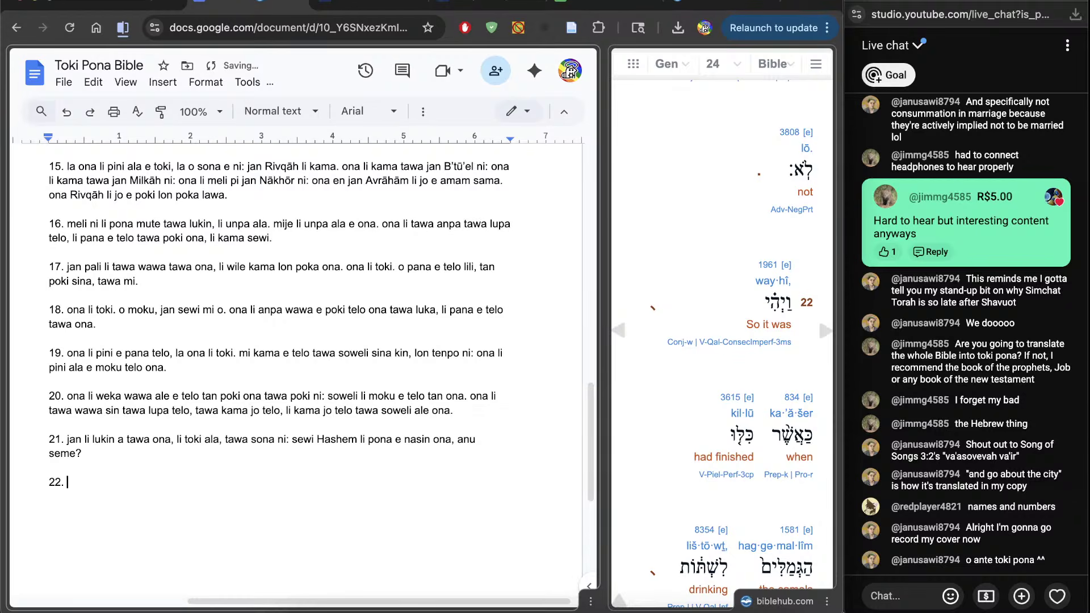
{"action": "type", "text": "la"}
{"action": "scroll", "coordinate": [710, 340], "scroll_direction": "down", "scroll_amount": 1}
{"action": "type", "text": "sow"}
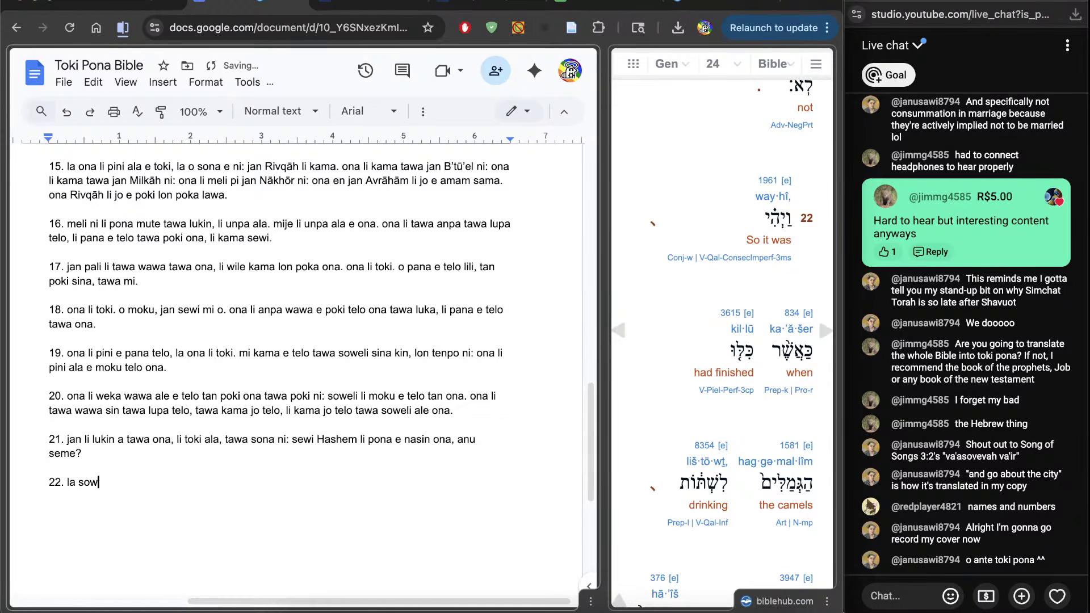
{"action": "type", "text": "eli li pini e moku telo ona"}
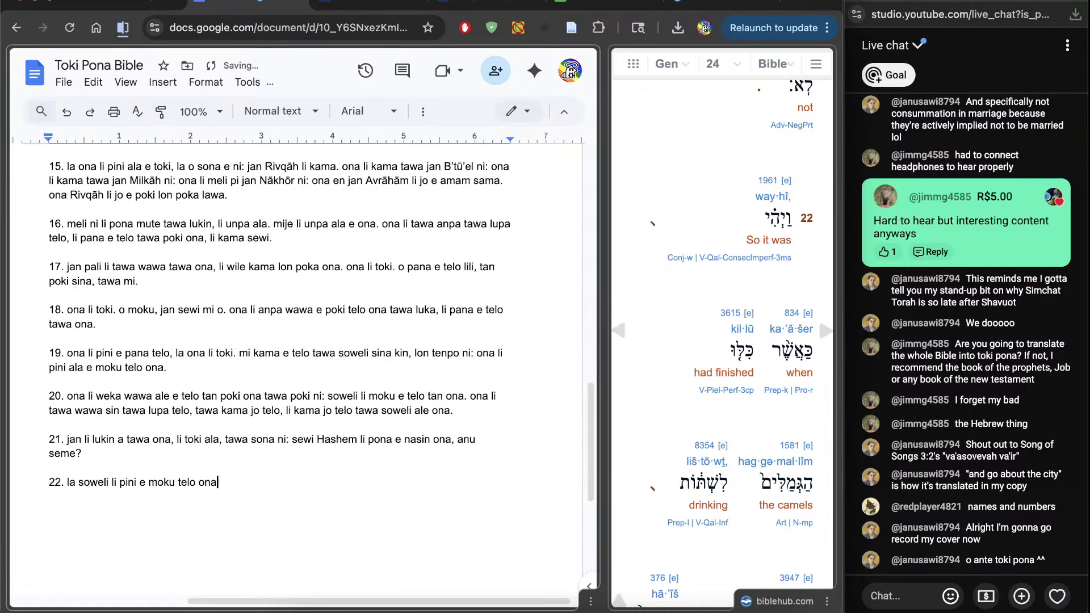
{"action": "type", "text": ", la"}
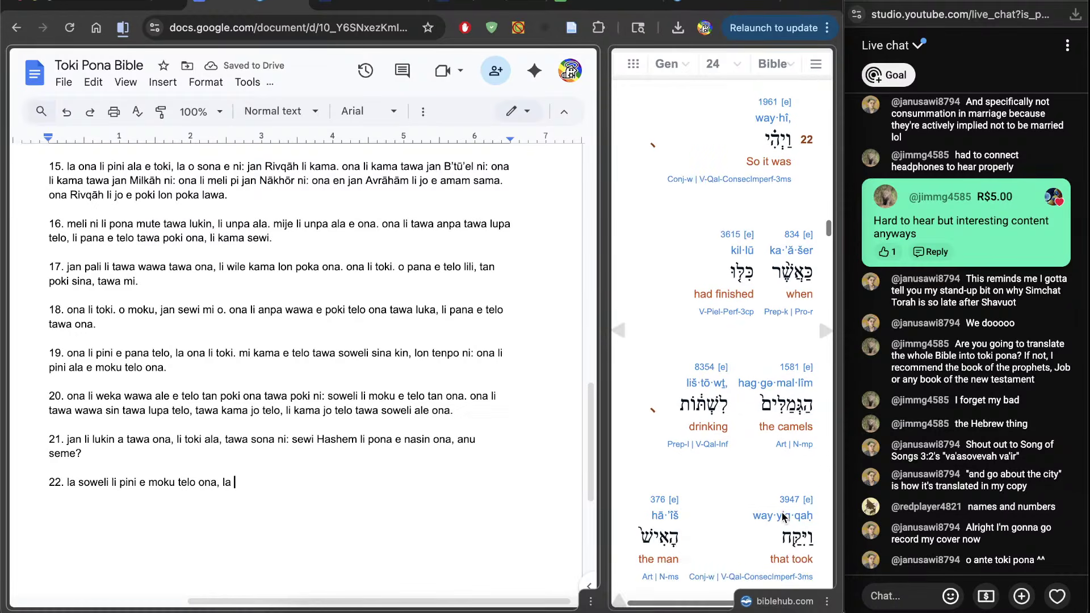
Continue verse 22 with "jan li kama e sike luka pi kiwen jelo, e"
{"action": "scroll", "coordinate": [782, 512], "scroll_direction": "down", "scroll_amount": 3}
{"action": "scroll", "coordinate": [782, 512], "scroll_direction": "down", "scroll_amount": 1}
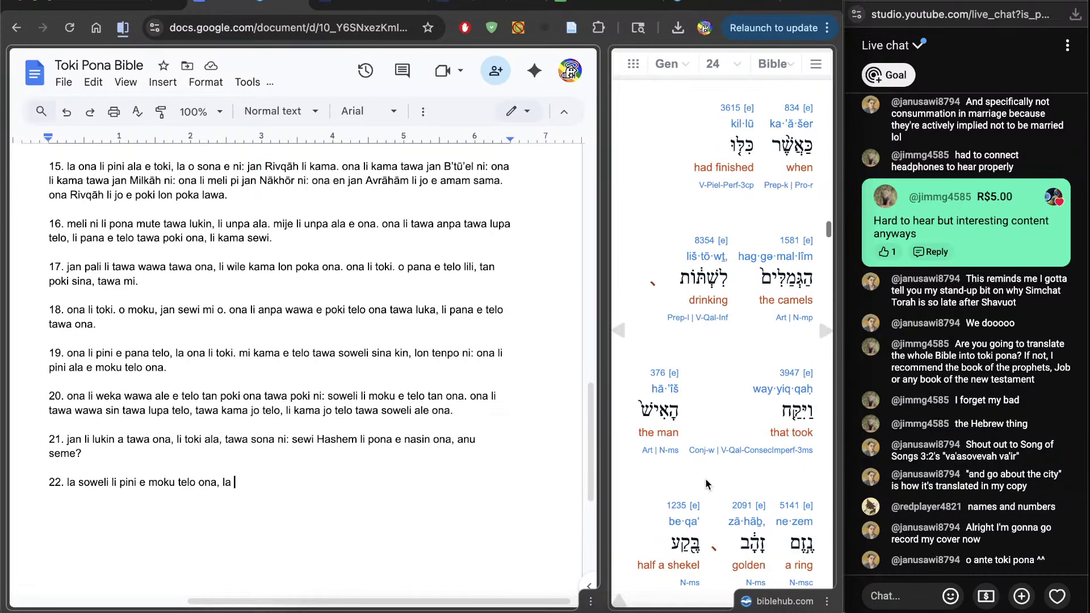
{"action": "scroll", "coordinate": [700, 477], "scroll_direction": "down", "scroll_amount": 1}
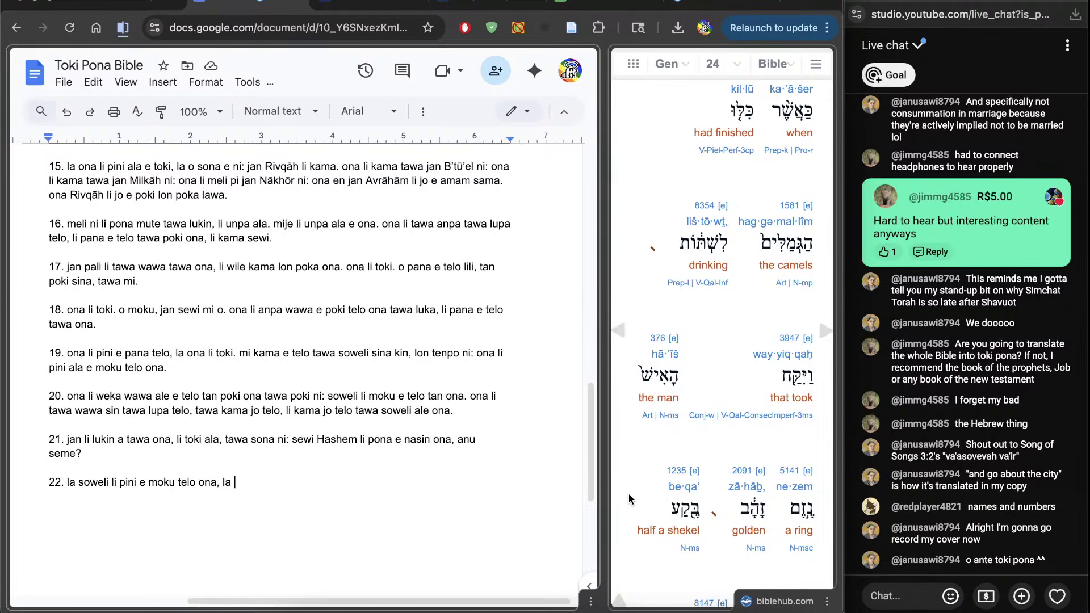
{"action": "type", "text": "jan li kama"}
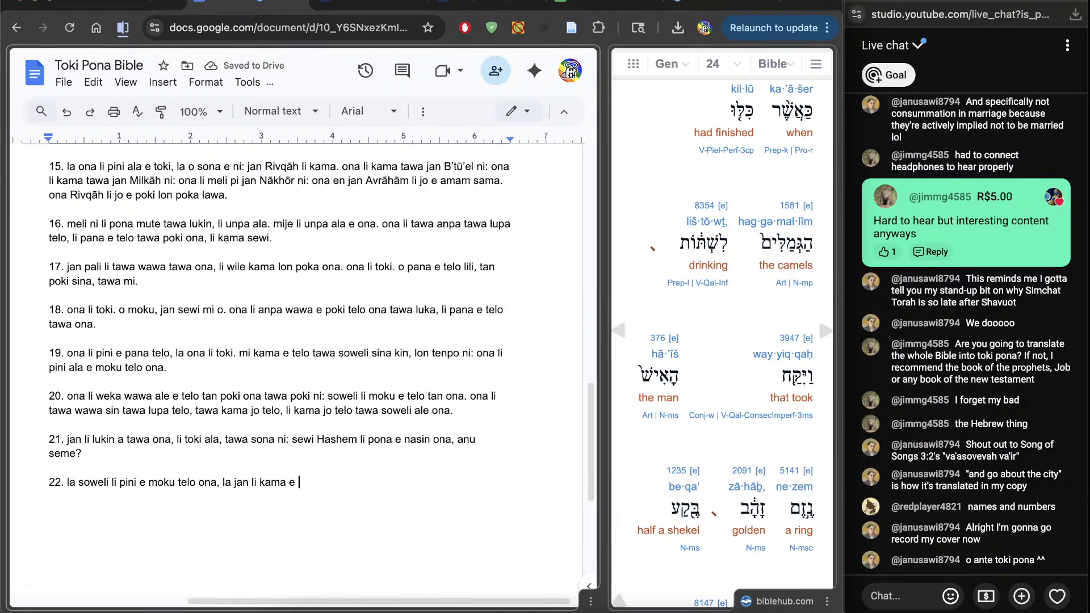
{"action": "type", "text": "e sike luka pi kiwen j"}
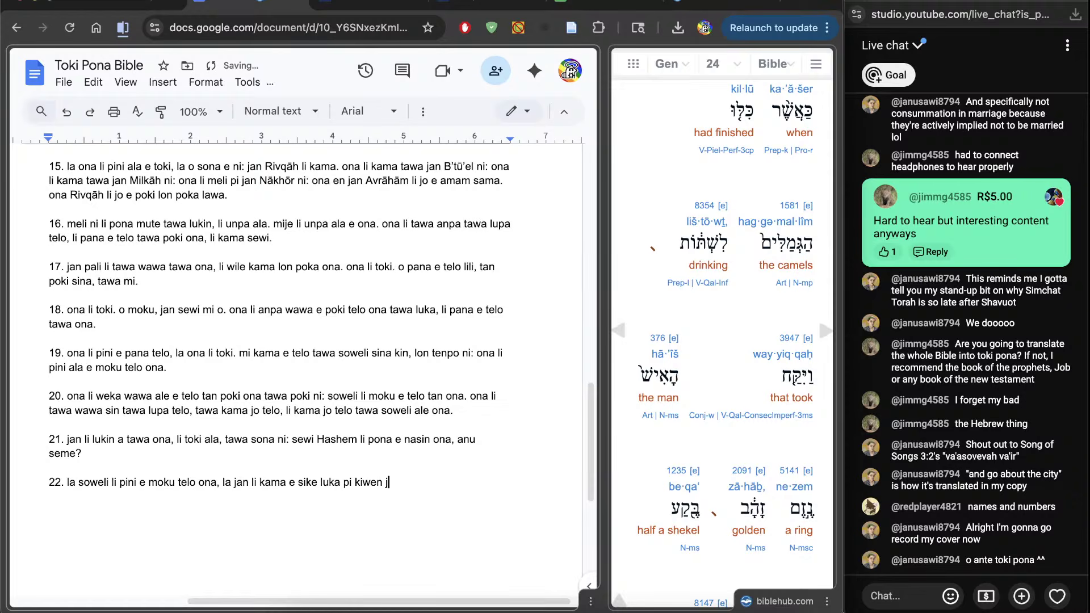
{"action": "type", "text": "elo,"}
{"action": "scroll", "coordinate": [635, 486], "scroll_direction": "down", "scroll_amount": 5}
{"action": "type", "text": "elo, e"}
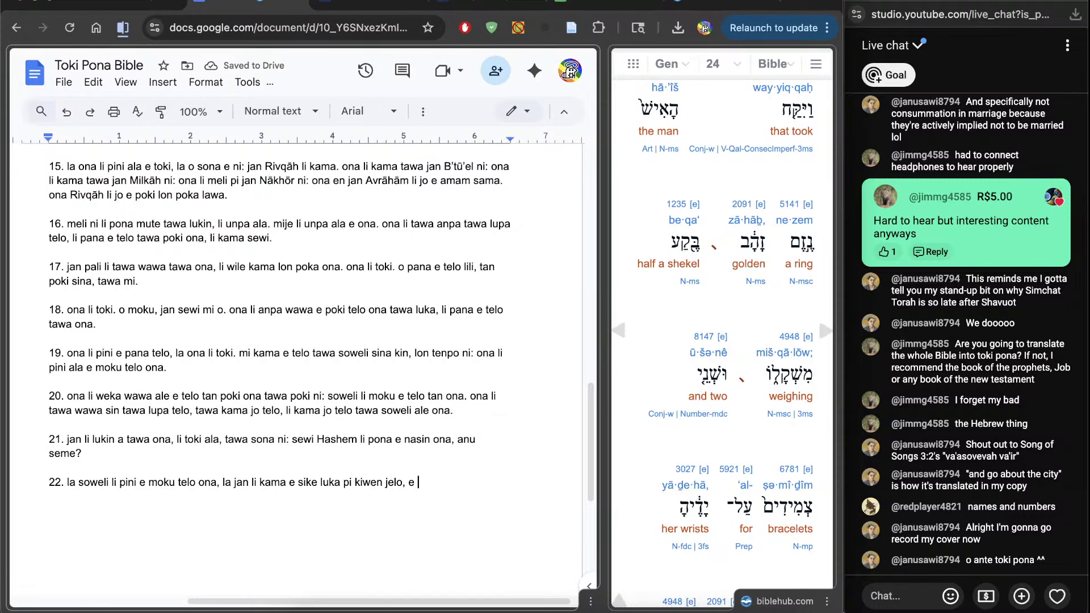
Check the Strong's entry for "weighing" in verse 22
{"action": "left_click", "coordinate": [779, 331]}
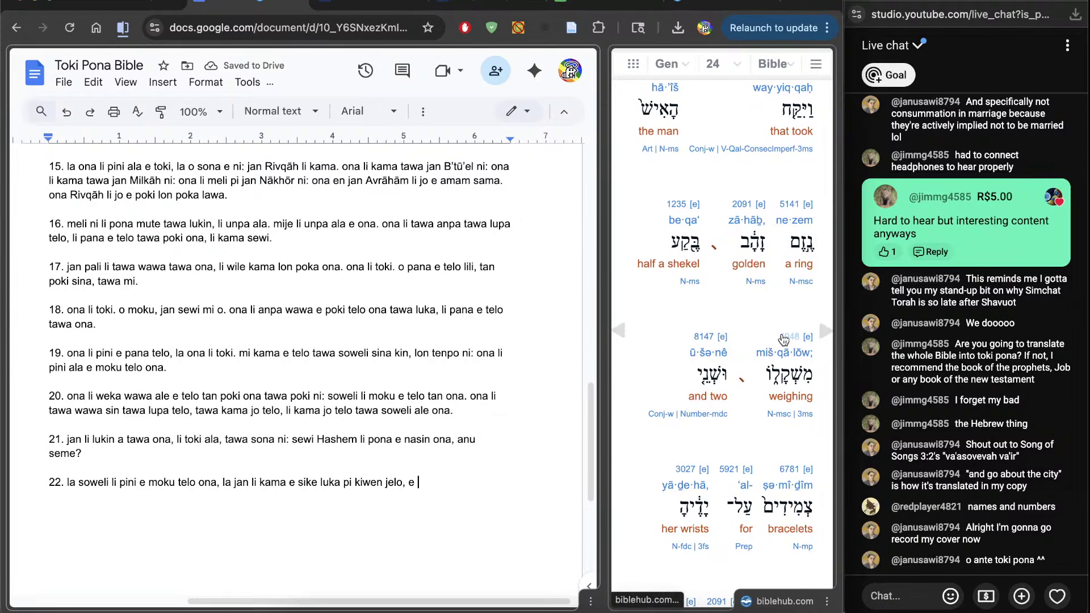
{"action": "left_click", "coordinate": [335, 5]}
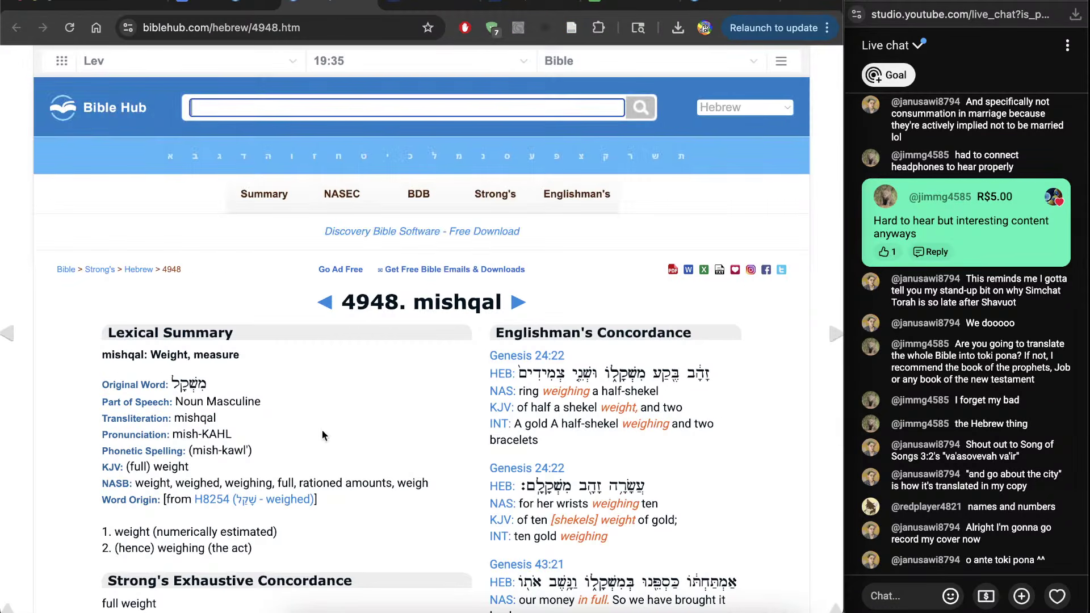
{"action": "scroll", "coordinate": [407, 453], "scroll_direction": "down", "scroll_amount": 3}
{"action": "key", "text": "ctrl+w"}
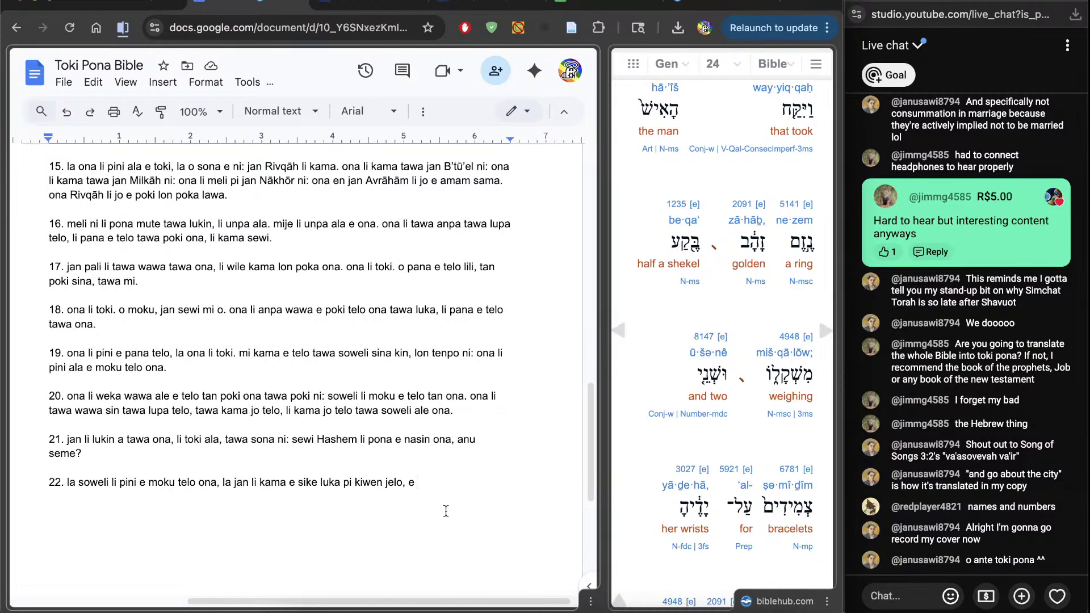
Replace the trailing ", e" of verse 22 with "ni: suli ona li sama ni: sina tu e sike mani wan."
{"action": "key", "text": "BackSpace"}
{"action": "key", "text": "BackSpace"}
{"action": "type", "text": "suli ona li sama"}
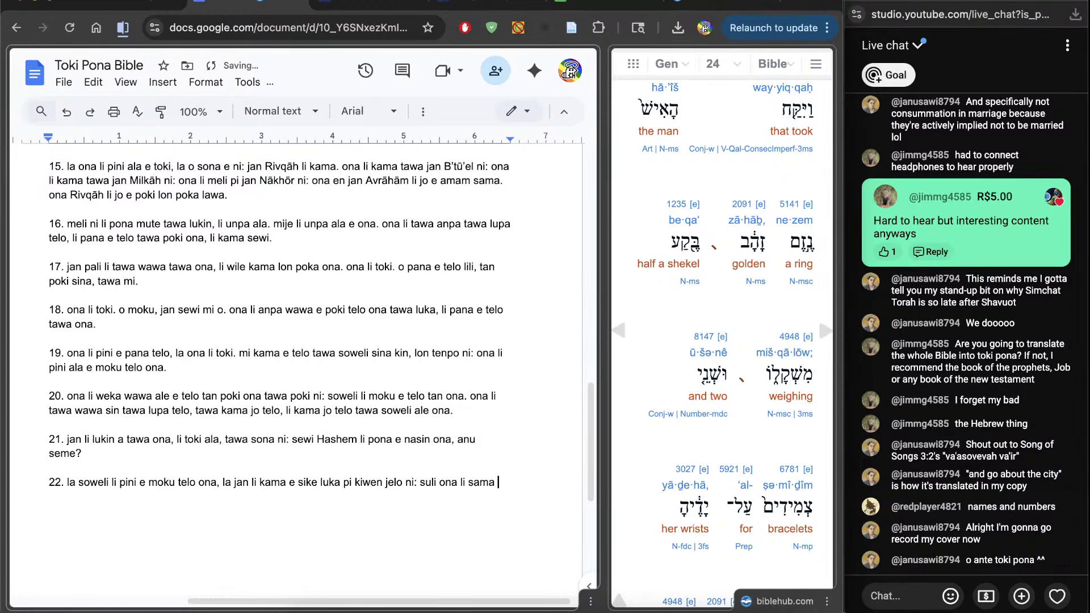
{"action": "type", "text": "ni: sina tu e w"}
{"action": "key", "text": "BackSpace"}
{"action": "type", "text": "sike mani wan."}
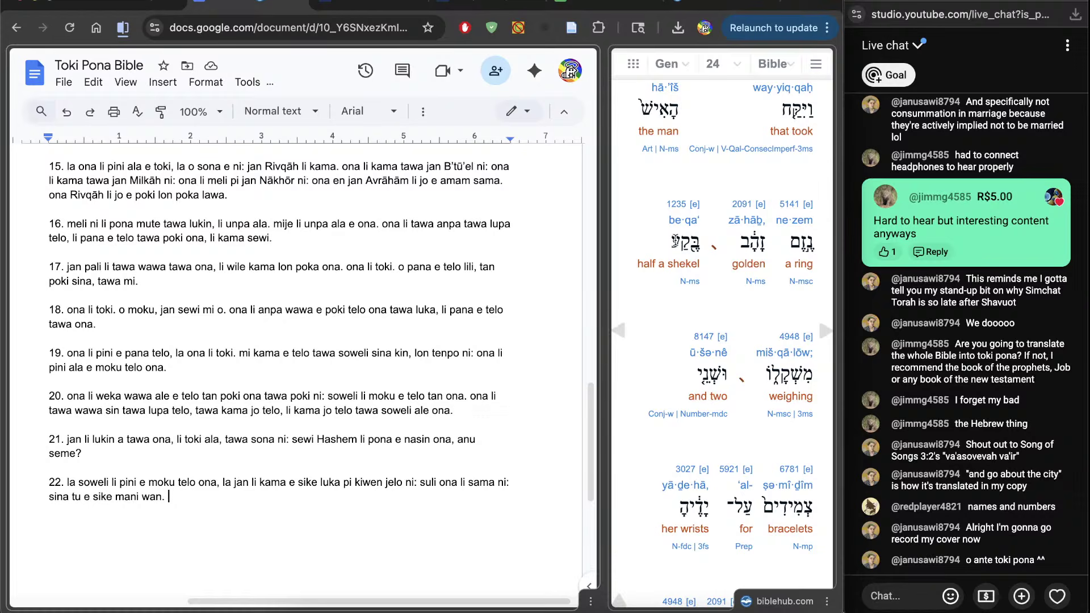
Continue verse 22 with "jan li kama jo e sike" and insert "lili" before "luka" in the phrase about the golden ring
{"action": "scroll", "coordinate": [721, 341], "scroll_direction": "down", "scroll_amount": 2}
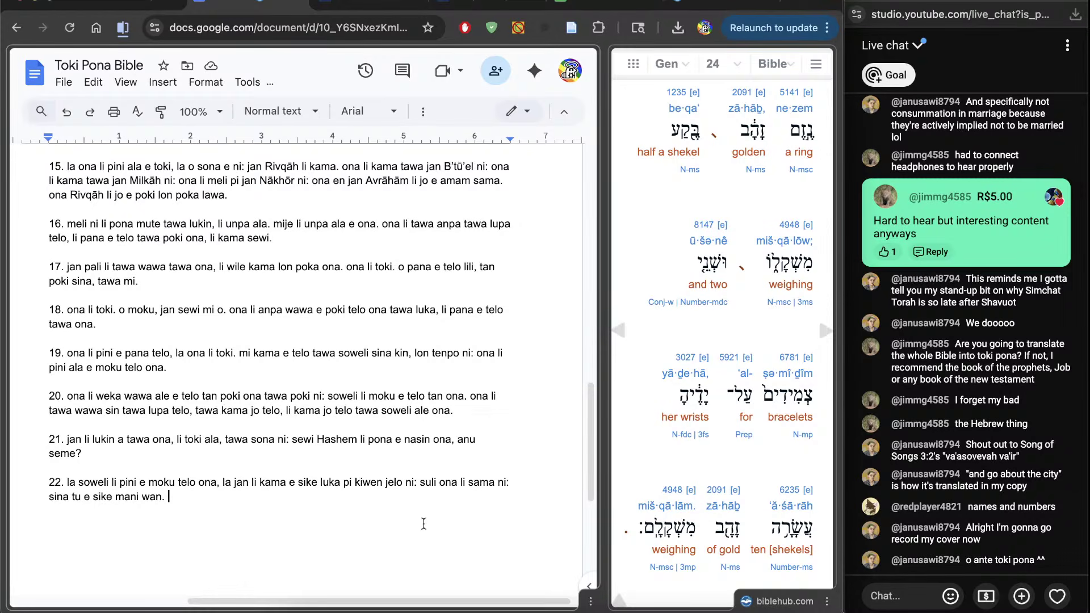
{"action": "scroll", "coordinate": [699, 340], "scroll_direction": "up", "scroll_amount": 6}
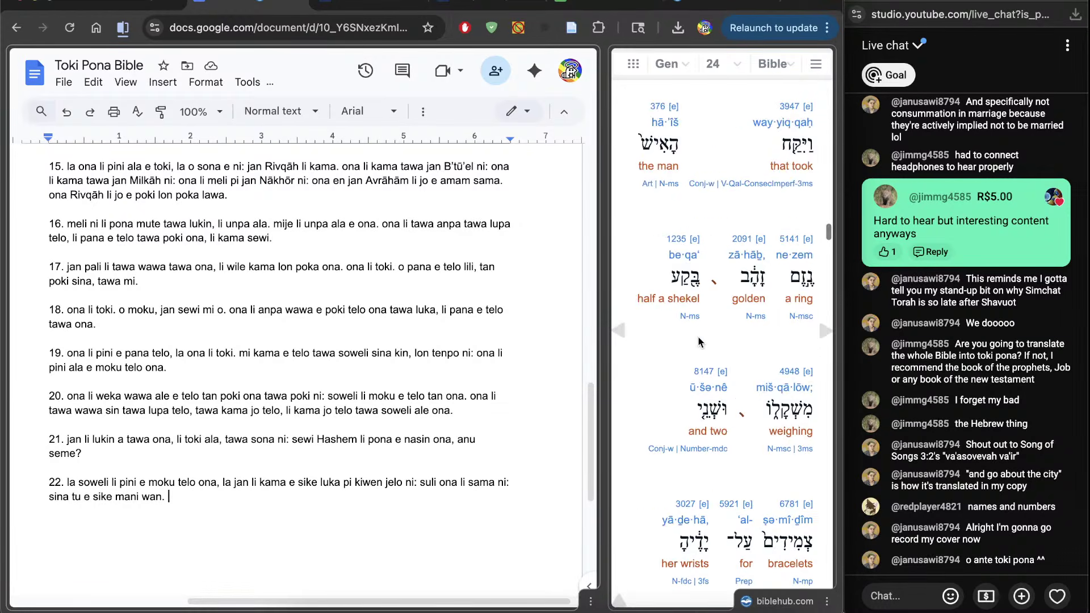
{"action": "scroll", "coordinate": [698, 341], "scroll_direction": "down", "scroll_amount": 5}
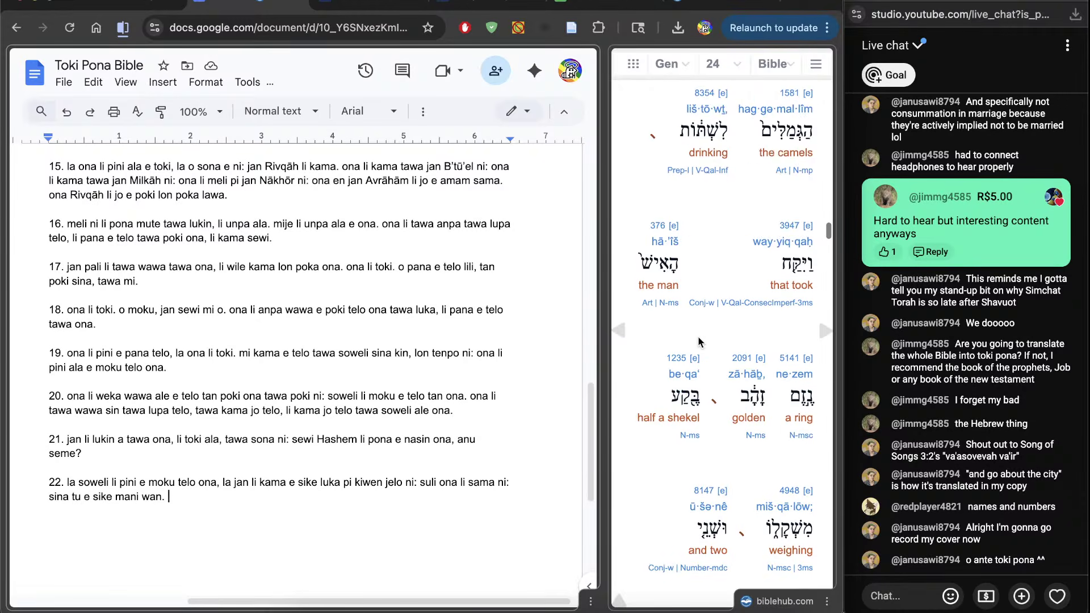
{"action": "scroll", "coordinate": [663, 453], "scroll_direction": "down", "scroll_amount": 4}
{"action": "type", "text": "j"}
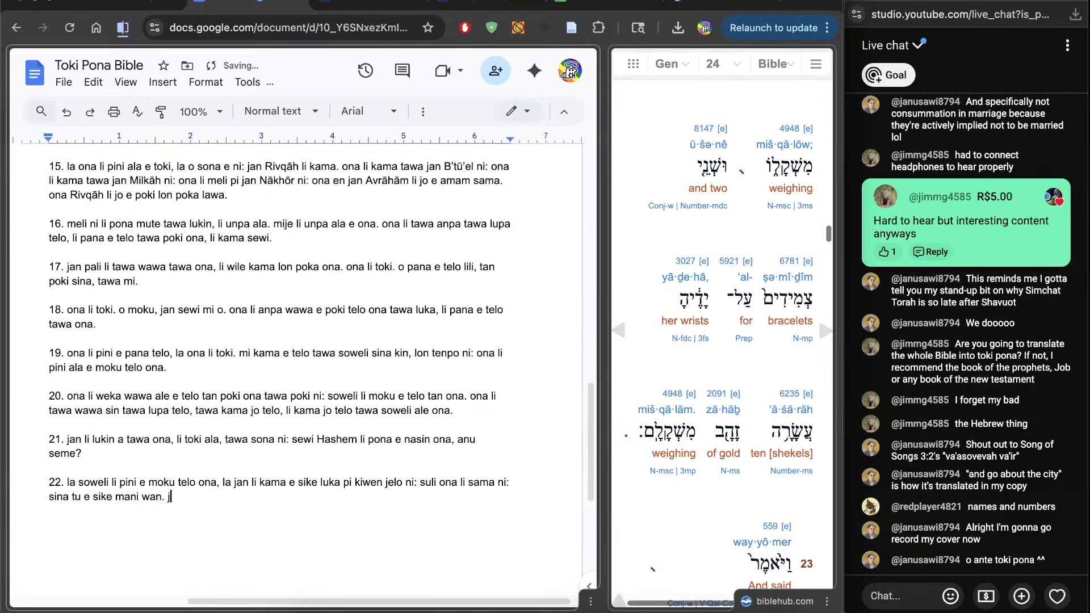
{"action": "type", "text": "an li kama"}
{"action": "key", "text": "BackSpace"}
{"action": "type", "text": "ma"}
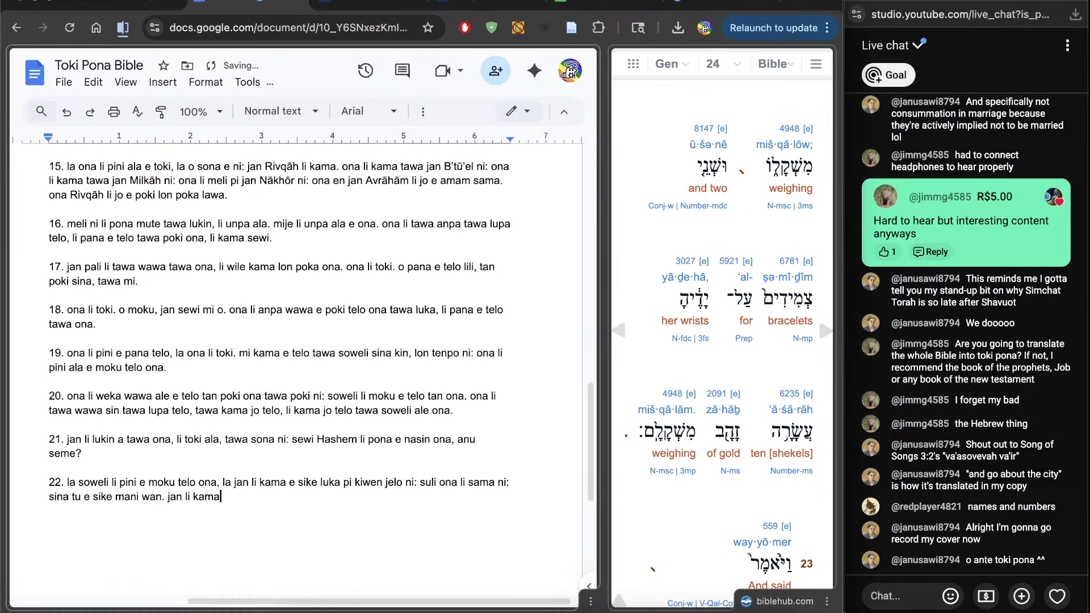
{"action": "type", "text": " jo e sike"}
{"action": "left_click", "coordinate": [322, 482]}
{"action": "type", "text": "lili l"}
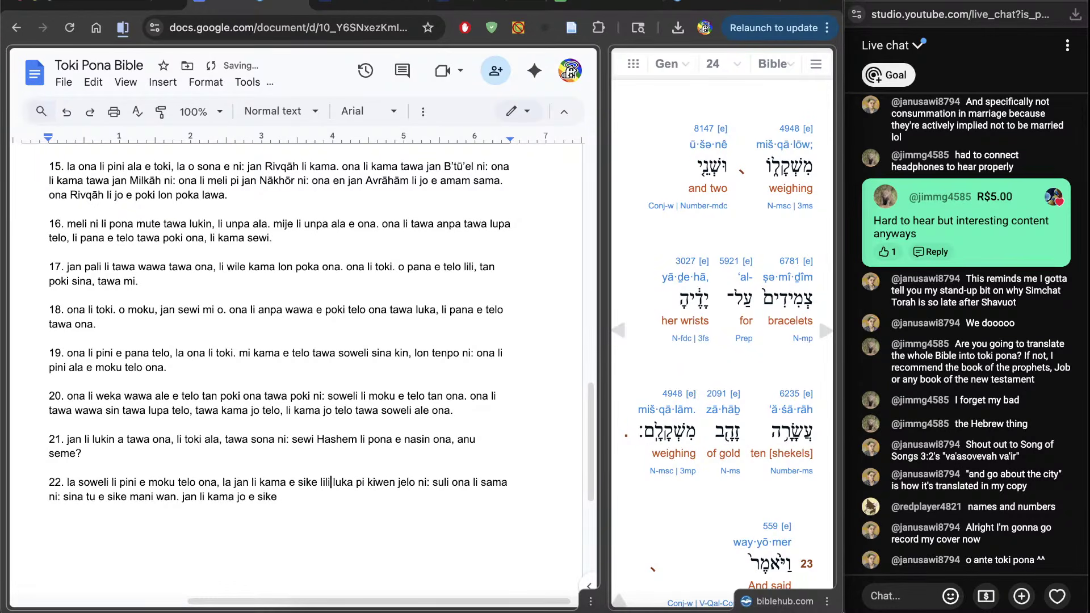
Finish verse 22 with "suli luka ni: suli ona li sama mani jelo luka luka."
{"action": "left_click", "coordinate": [348, 554]}
{"action": "type", "text": "suli luka ni: suli ona li sama"}
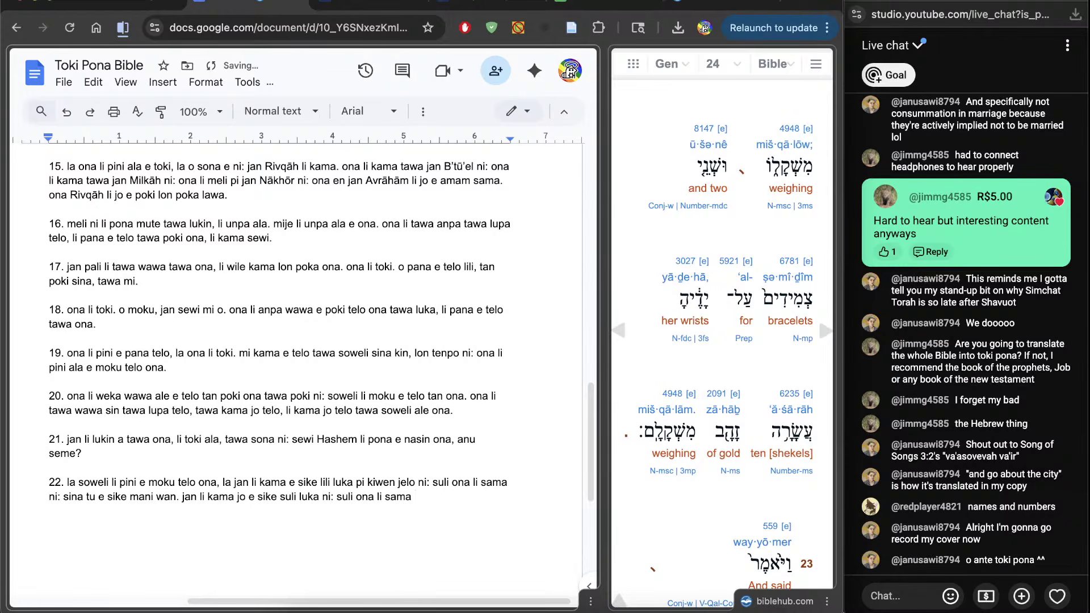
{"action": "type", "text": " ma"}
{"action": "type", "text": "li wawa"}
{"action": "key", "text": "BackSpace"}
{"action": "key", "text": "BackSpace"}
{"action": "key", "text": "BackSpace"}
{"action": "key", "text": "BackSpace"}
{"action": "type", "text": "ni jelo 10."}
{"action": "key", "text": "BackSpace"}
{"action": "key", "text": "BackSpace"}
{"action": "key", "text": "BackSpace"}
{"action": "key", "text": "BackSpace"}
{"action": "type", "text": "luka luka."}
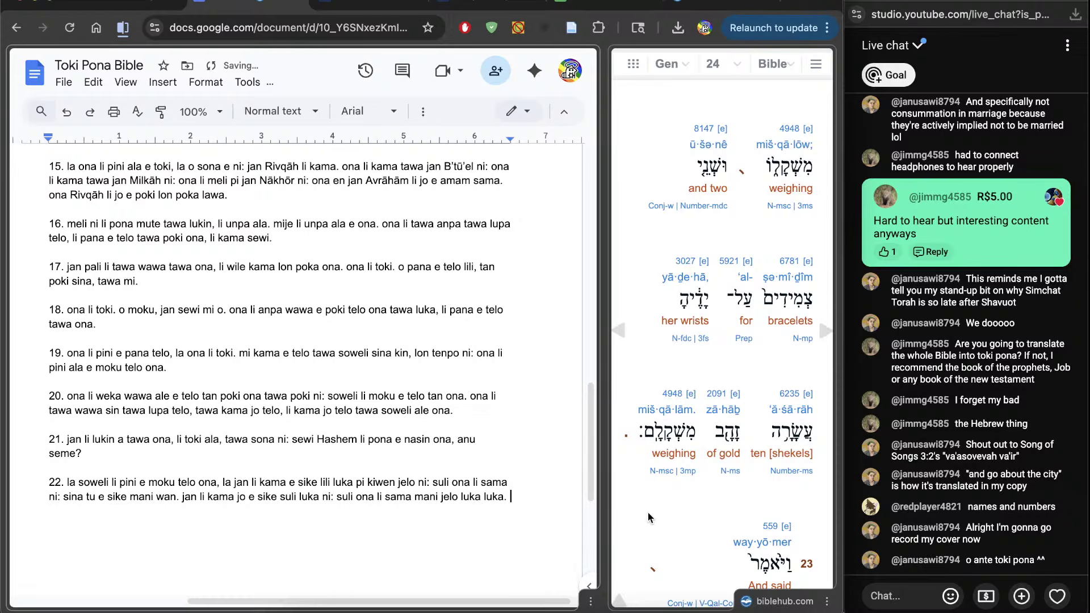
{"action": "scroll", "coordinate": [651, 529], "scroll_direction": "down", "scroll_amount": 5}
{"action": "triple_click", "coordinate": [498, 519]}
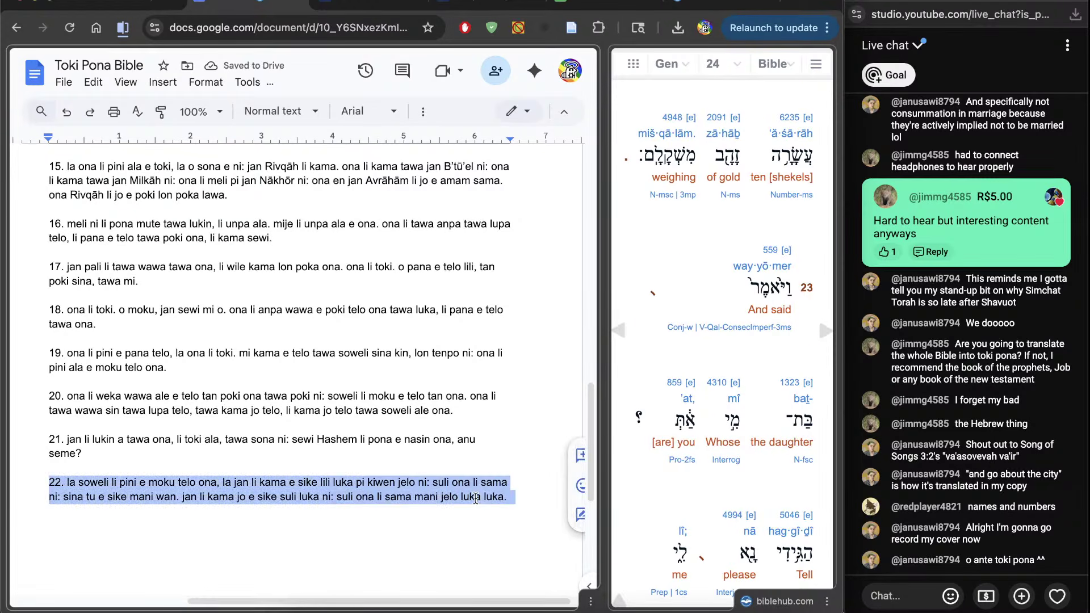
{"action": "left_click", "coordinate": [519, 516]}
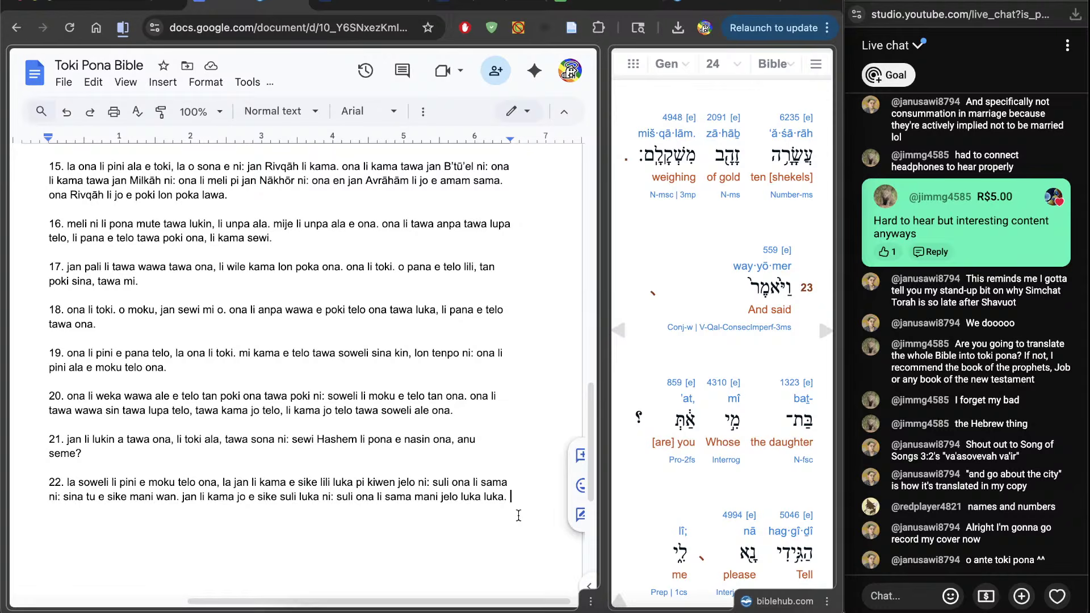
Search the web in a new page for "gold shekel vs silver shekel"
{"action": "left_click", "coordinate": [795, 3]}
{"action": "type", "text": "f"}
{"action": "key", "text": "BackSpace"}
{"action": "key", "text": "BackSpace"}
{"action": "type", "text": "gold s"}
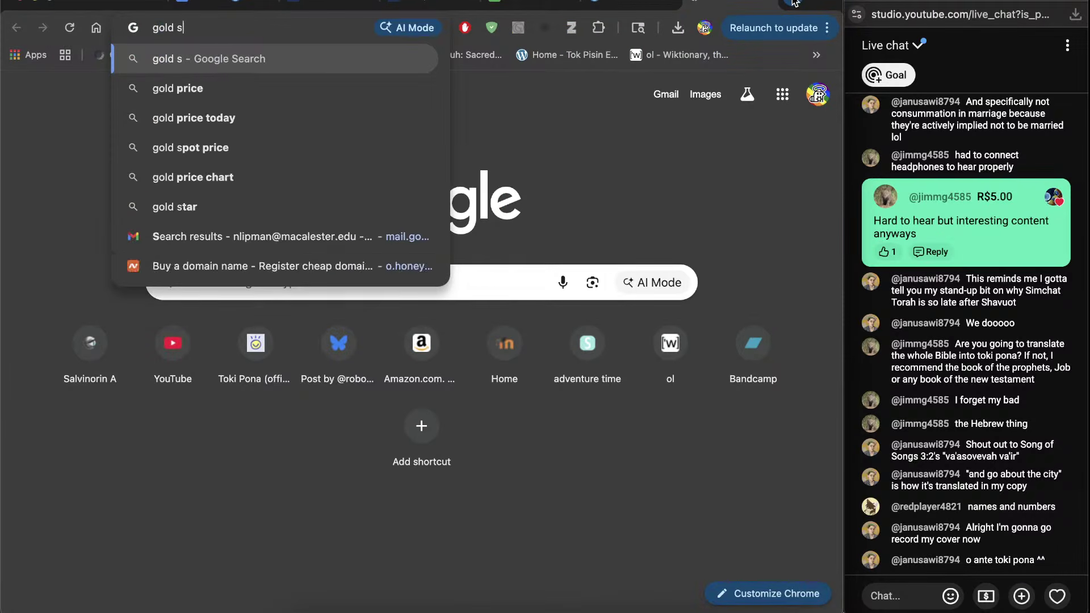
{"action": "type", "text": "heckel vs "}
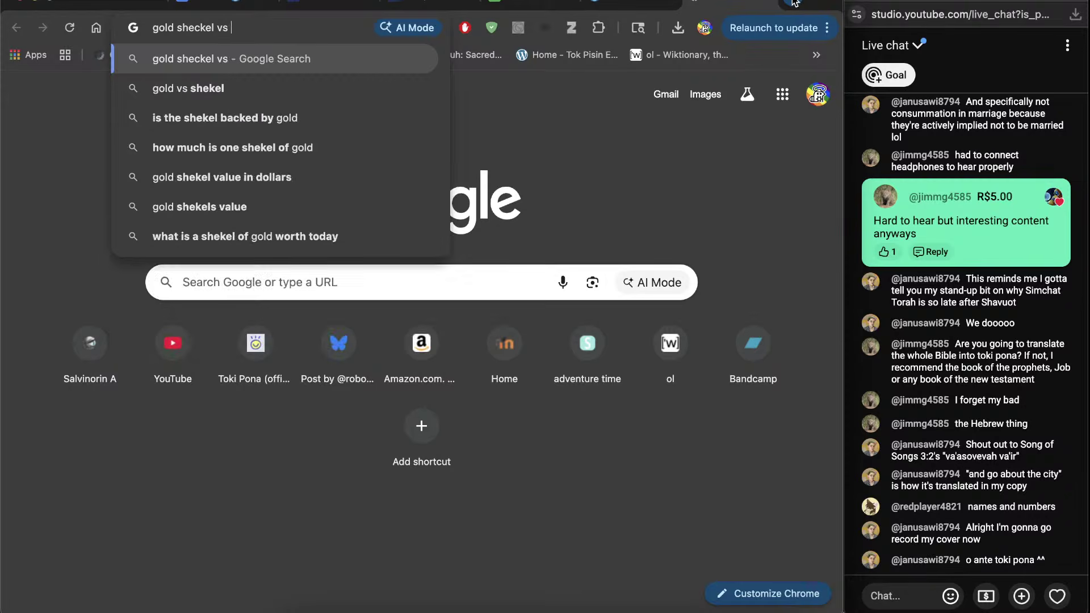
{"action": "type", "text": "silver shekel"}
{"action": "key", "text": "Return"}
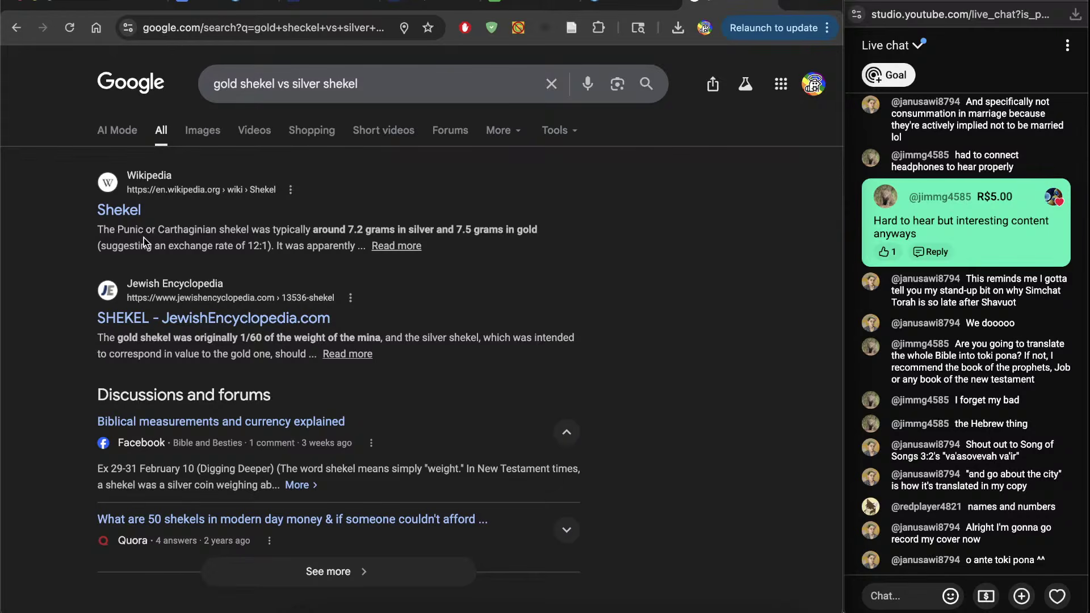
Open the Wikipedia article on the shekel and look through its mentions of "gold"
{"action": "left_click", "coordinate": [115, 212]}
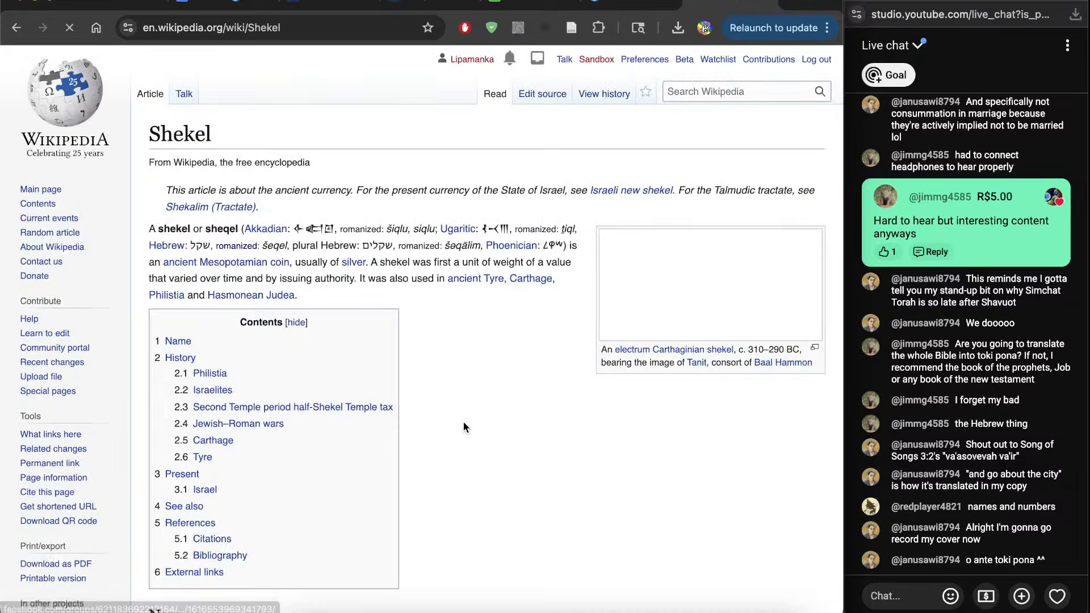
{"action": "scroll", "coordinate": [463, 420], "scroll_direction": "down", "scroll_amount": 2}
{"action": "scroll", "coordinate": [463, 422], "scroll_direction": "down", "scroll_amount": 8}
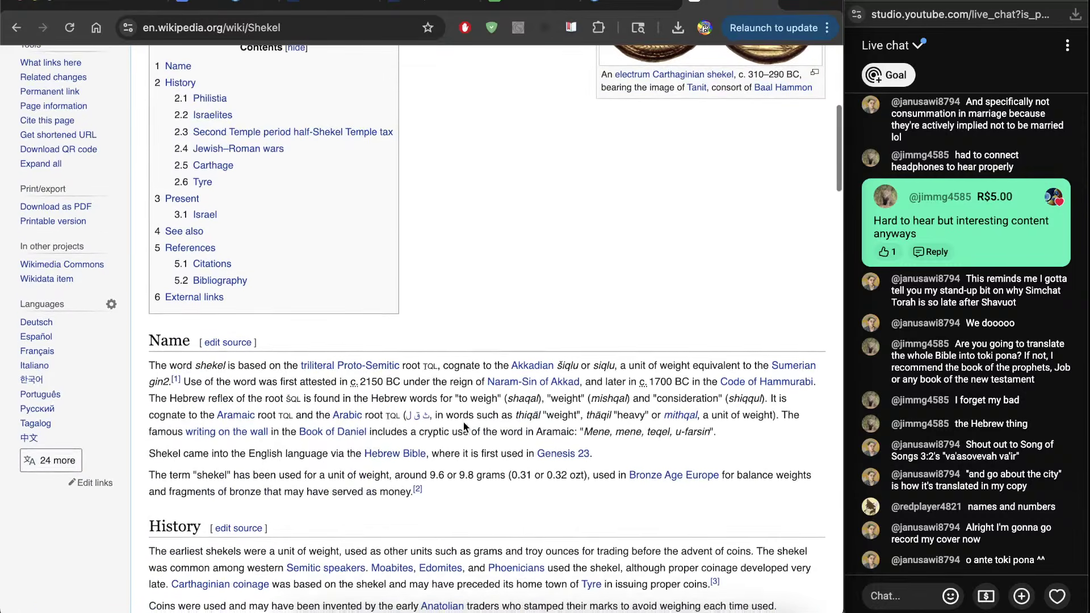
{"action": "key", "text": "ctrl+f"}
{"action": "type", "text": "gold"}
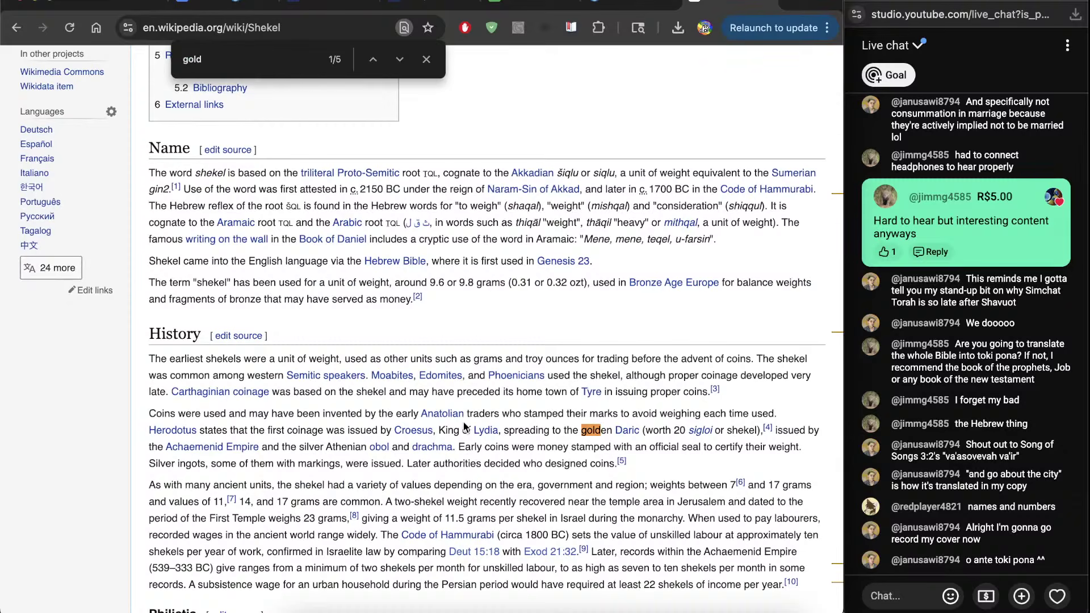
{"action": "scroll", "coordinate": [464, 426], "scroll_direction": "down", "scroll_amount": 3}
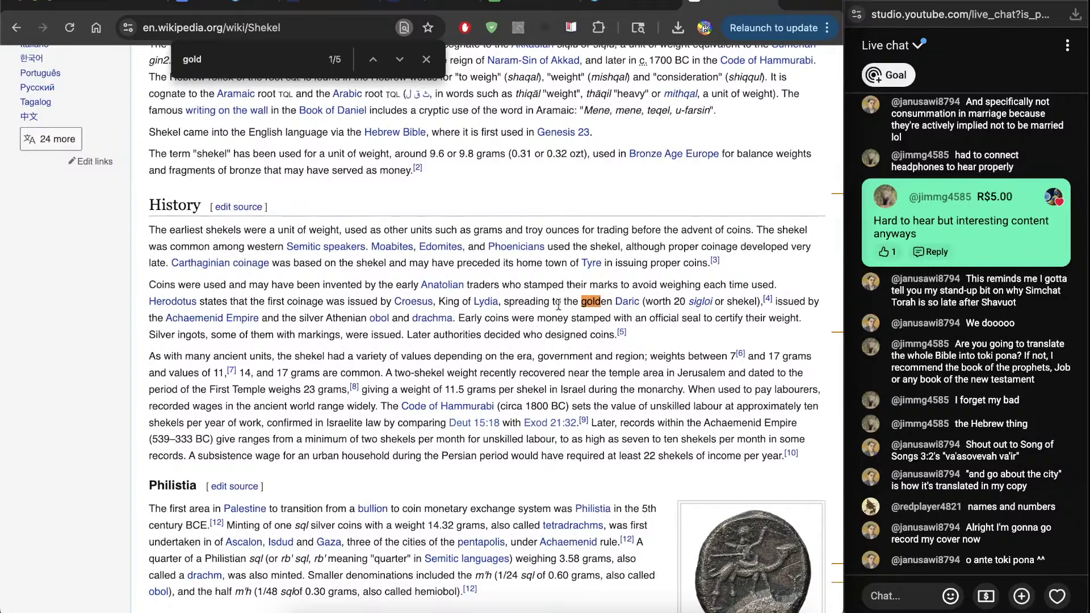
{"action": "scroll", "coordinate": [542, 339], "scroll_direction": "down", "scroll_amount": 8}
{"action": "scroll", "coordinate": [542, 339], "scroll_direction": "down", "scroll_amount": 6}
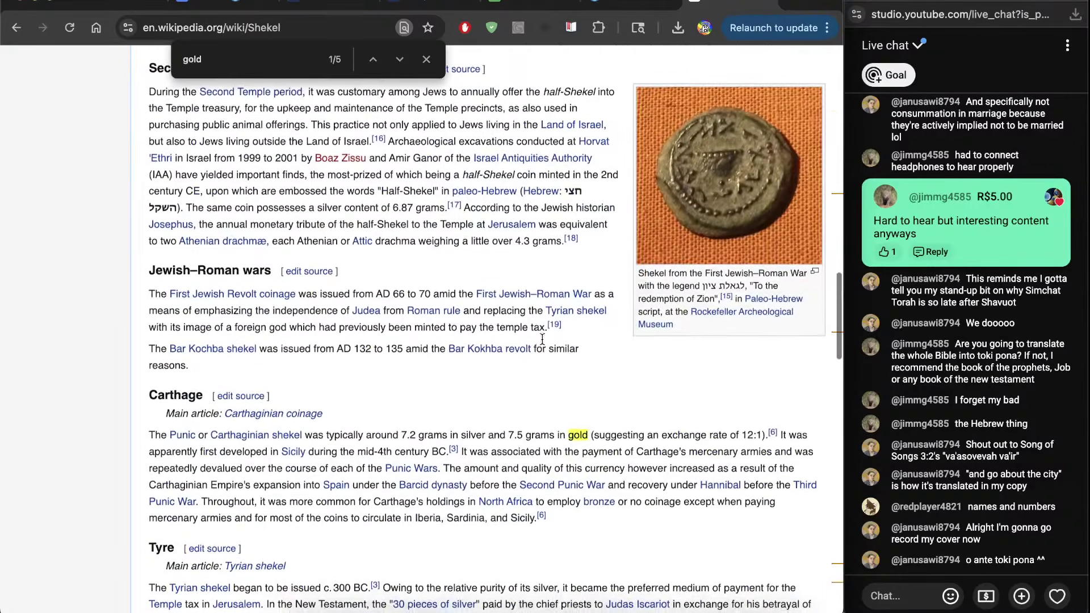
{"action": "scroll", "coordinate": [542, 339], "scroll_direction": "down", "scroll_amount": 20}
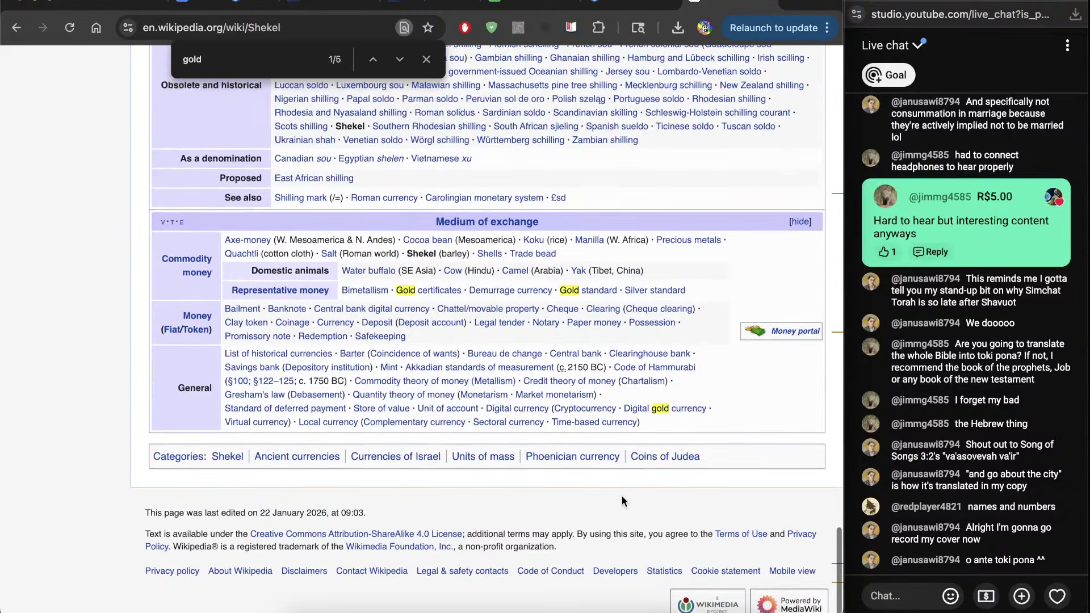
Look for "silver" in the shekel article, then close it and return to the translation document
{"action": "key", "text": "BackSpace"}
{"action": "key", "text": "BackSpace"}
{"action": "key", "text": "BackSpace"}
{"action": "key", "text": "BackSpace"}
{"action": "type", "text": "silver"}
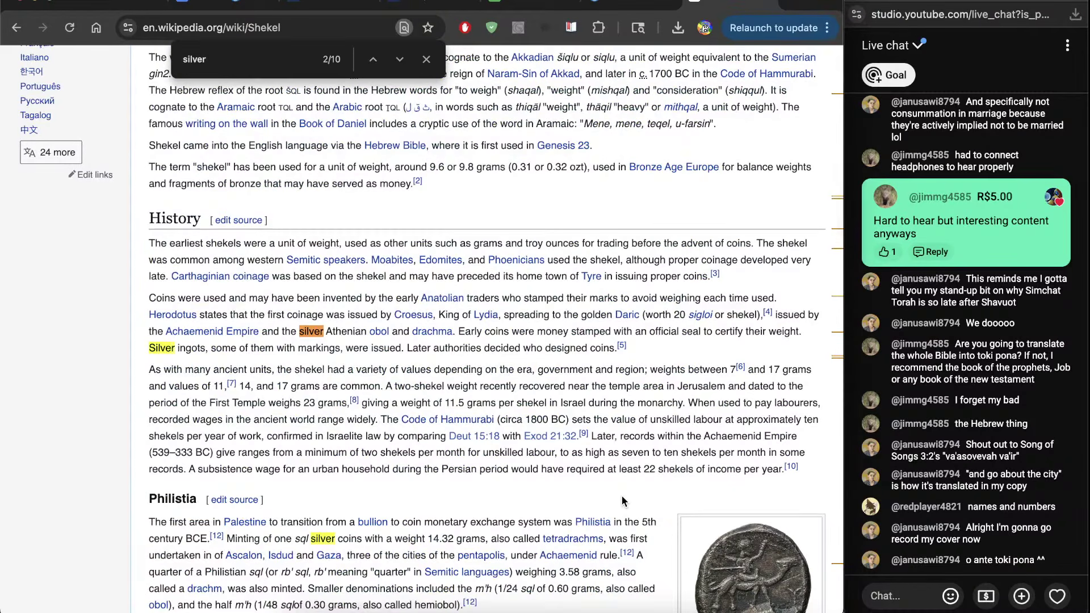
{"action": "key", "text": "Escape"}
{"action": "key", "text": "super+w"}
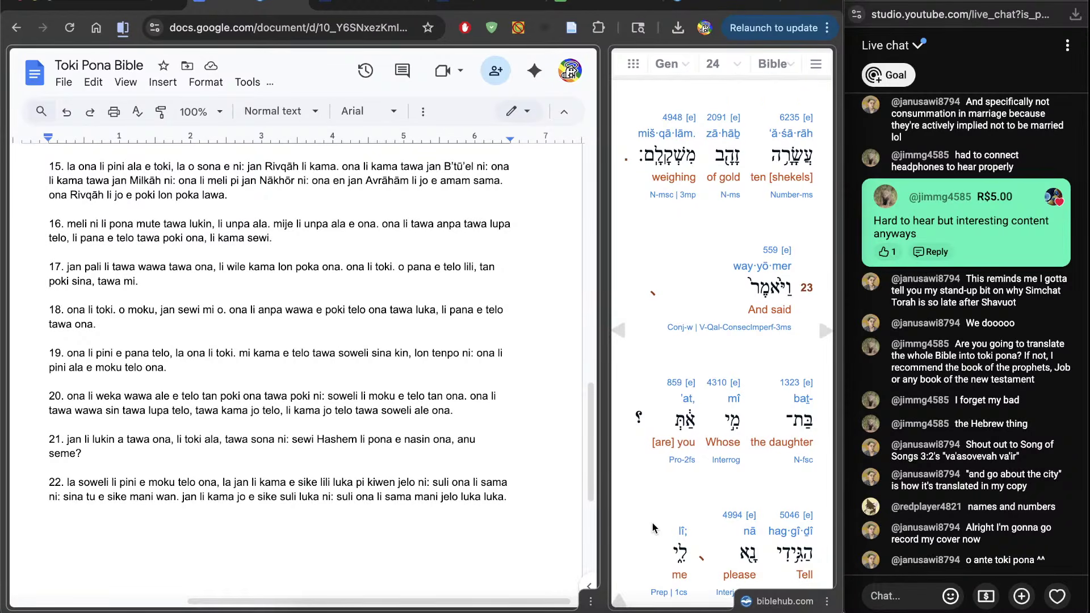
Start paragraph 23 with "ona li toki. sina meli kama pi jan seme? o toki e ni tawa mi."
{"action": "scroll", "coordinate": [653, 528], "scroll_direction": "down", "scroll_amount": 2}
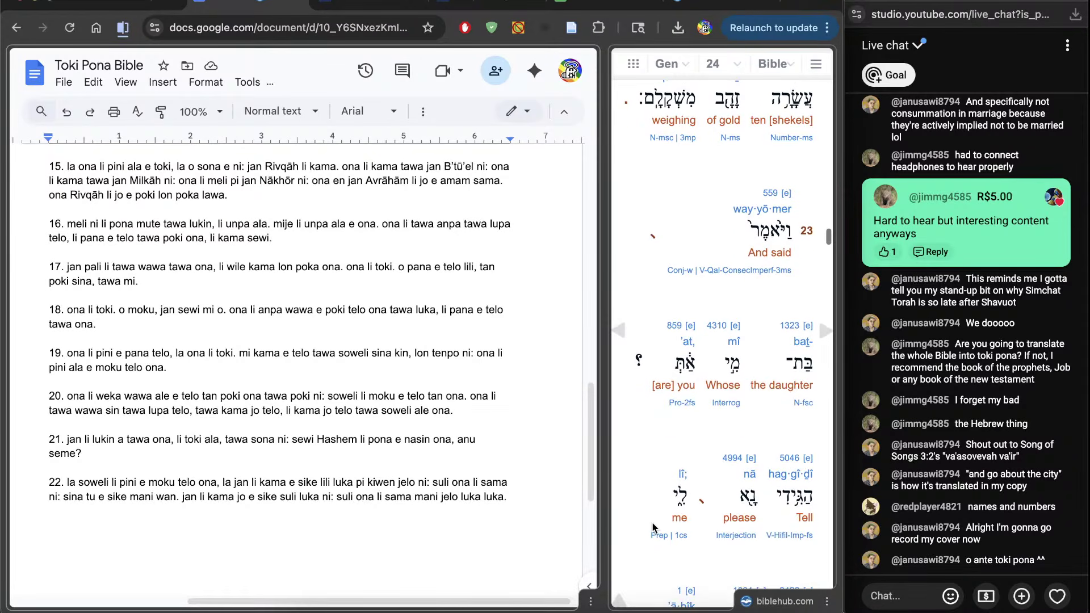
{"action": "key", "text": "Return"}
{"action": "type", "text": "23. me"}
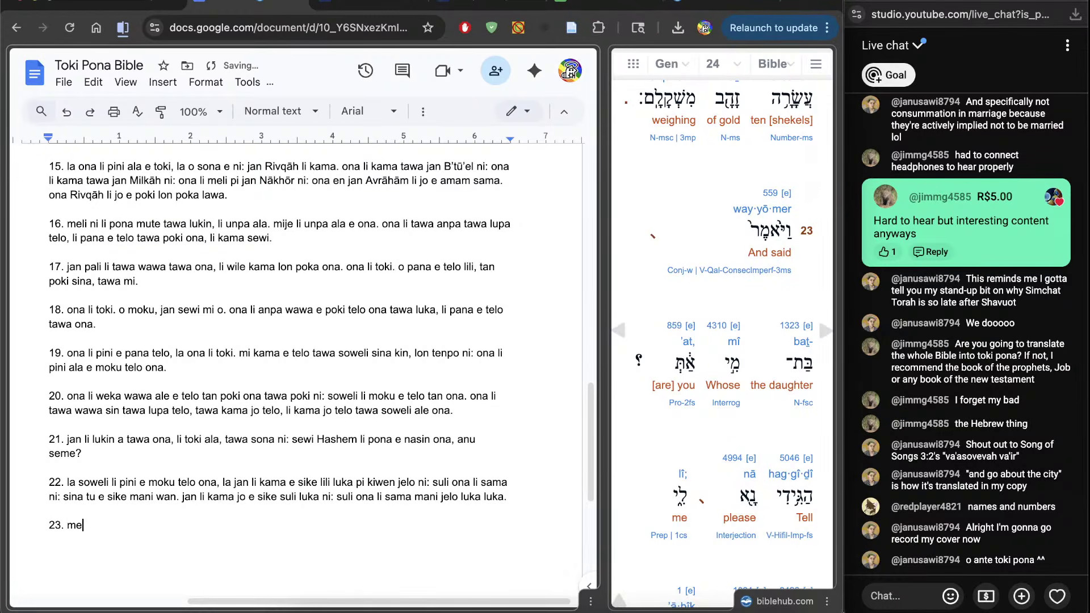
{"action": "key", "text": "BackSpace"}
{"action": "key", "text": "BackSpace"}
{"action": "type", "text": "ona li toki. sina meli kama p"}
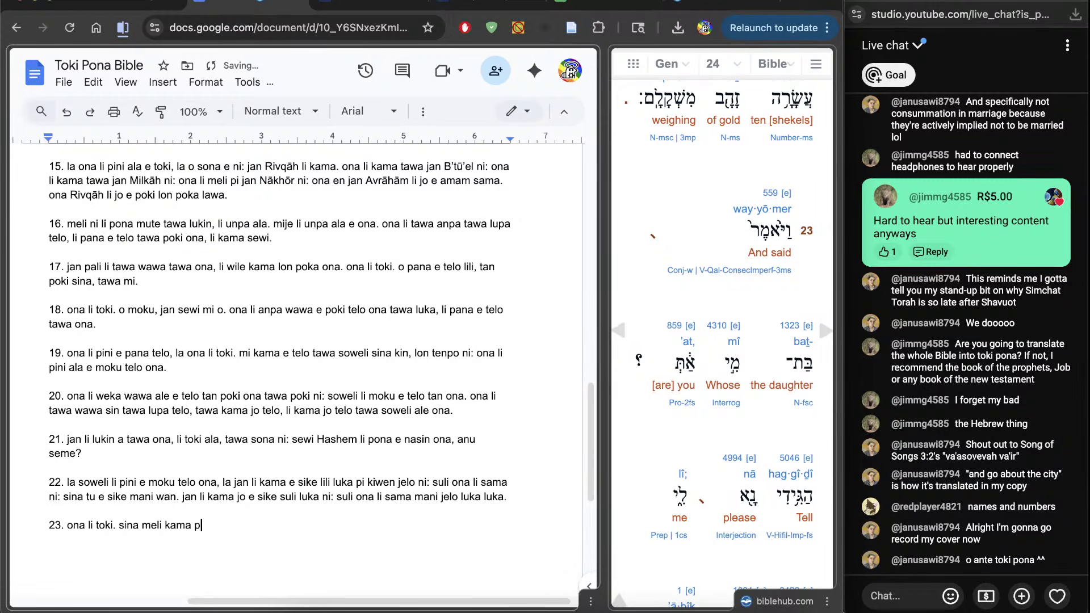
{"action": "type", "text": "i jan seme? o toki e ni tawa"}
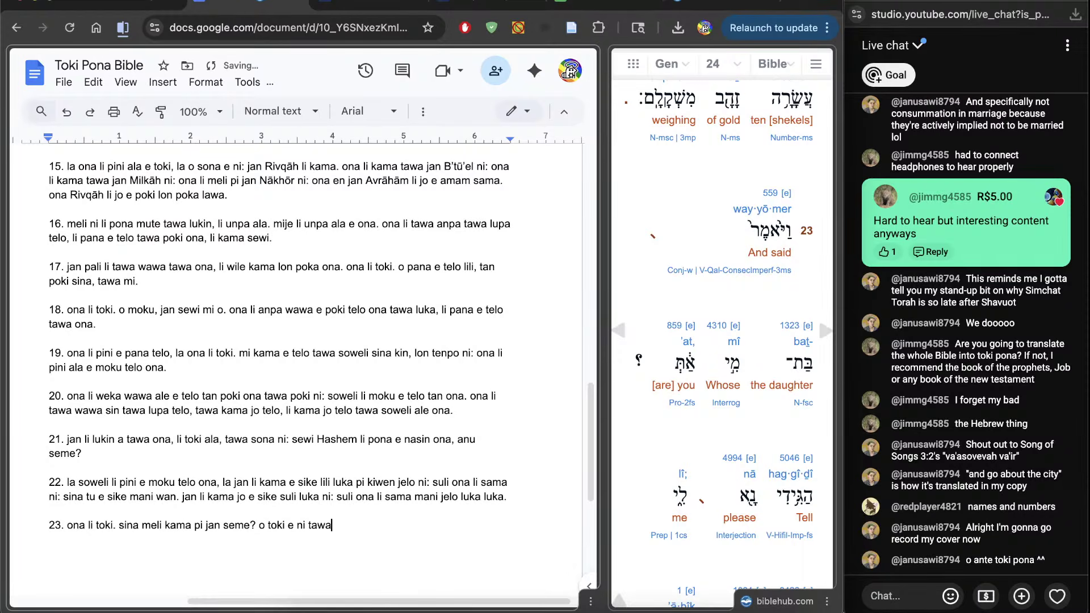
{"action": "type", "text": " mi."}
Finish paragraph 23 with "tomo ni li lon ala lon tomo pi mama sina: mi ken lape lon ona?"
{"action": "scroll", "coordinate": [306, 341], "scroll_direction": "down", "scroll_amount": 1}
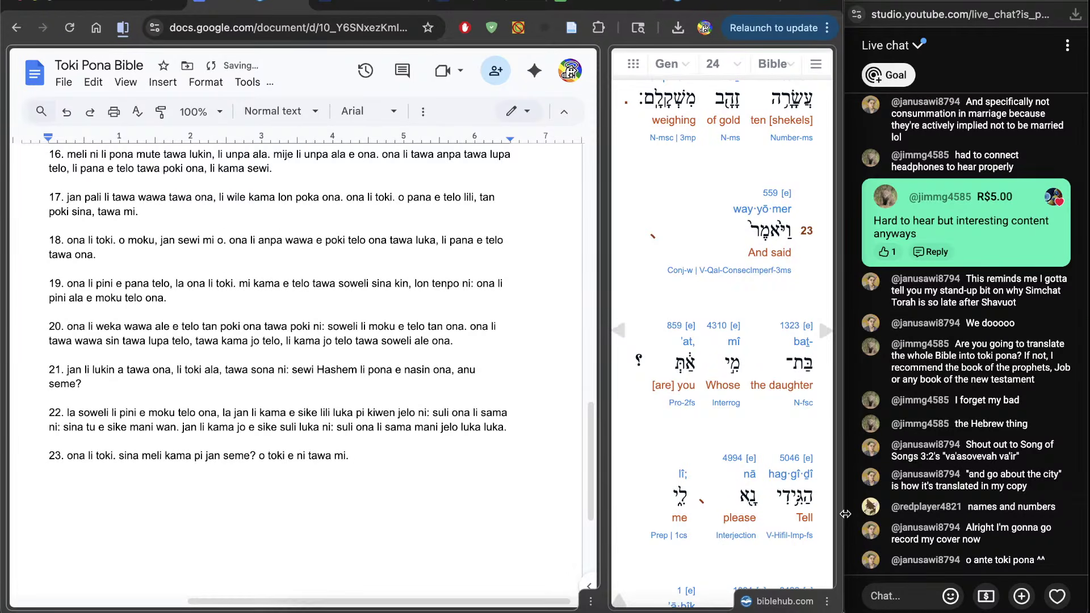
{"action": "scroll", "coordinate": [772, 502], "scroll_direction": "down", "scroll_amount": 6}
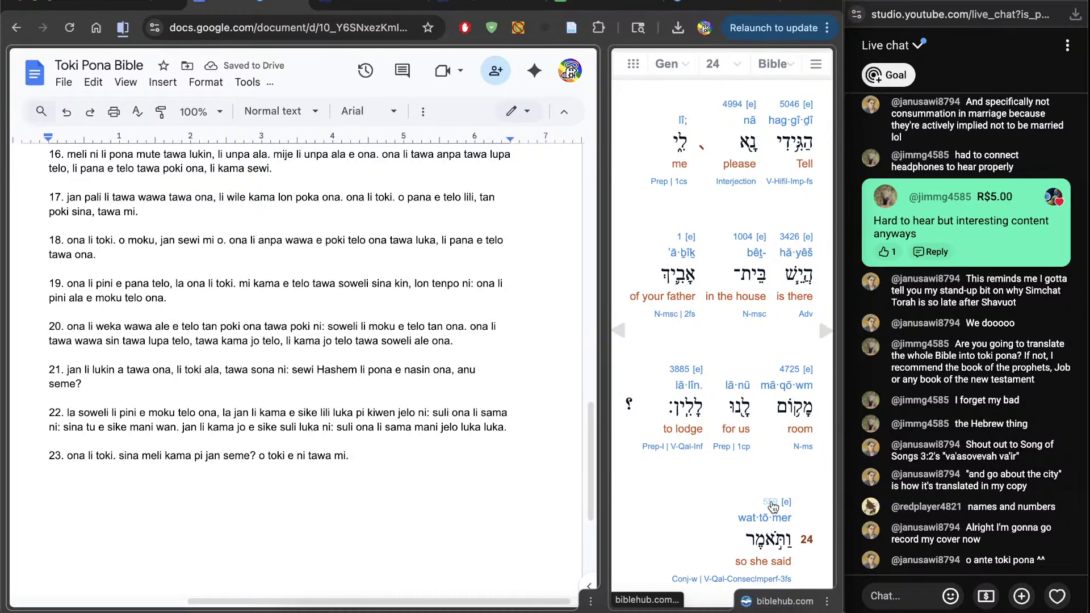
{"action": "mouse_move", "coordinate": [772, 505]}
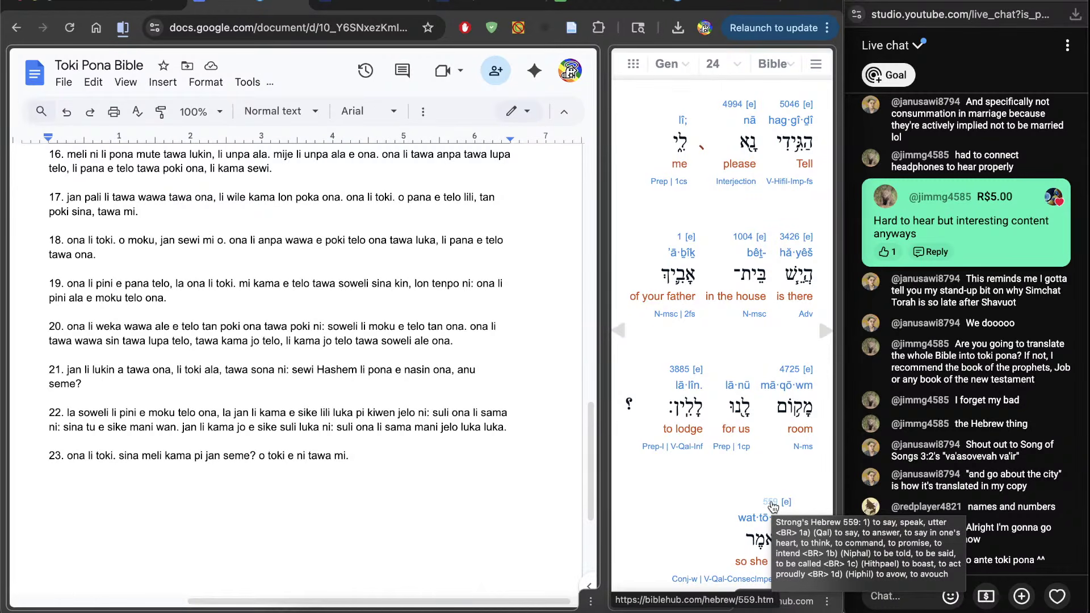
{"action": "scroll", "coordinate": [643, 516], "scroll_direction": "down", "scroll_amount": 1}
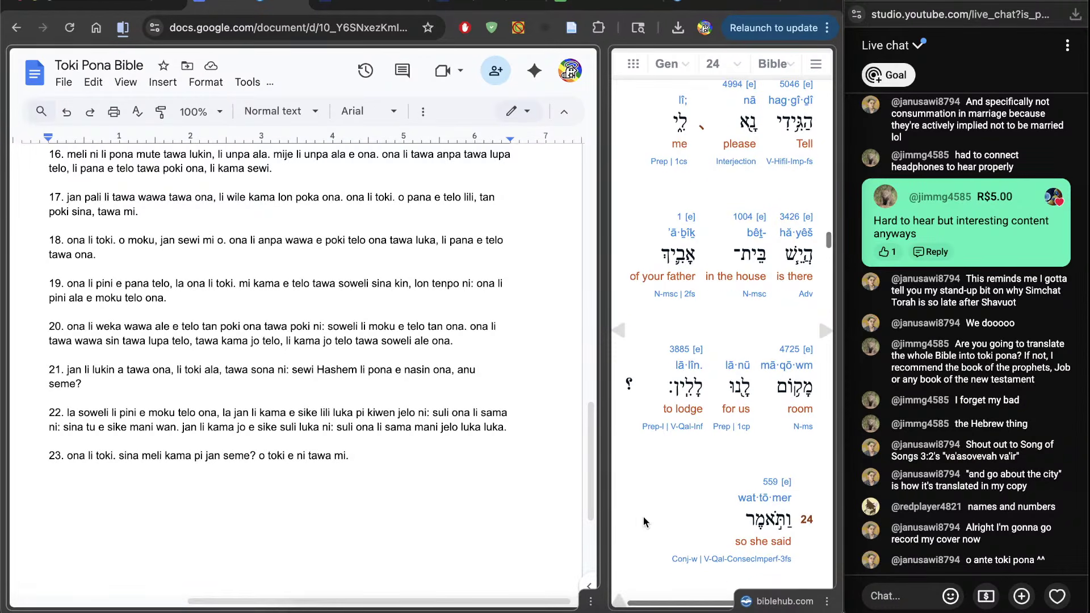
{"action": "type", "text": "tom"}
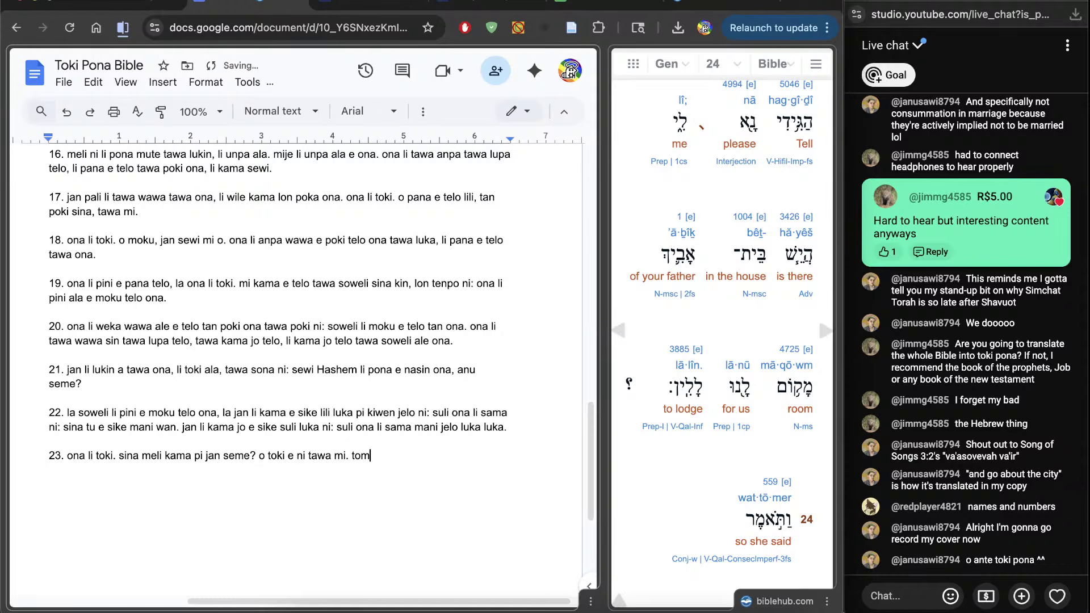
{"action": "type", "text": "o ni li lon ala lon tomo pi mama sina"}
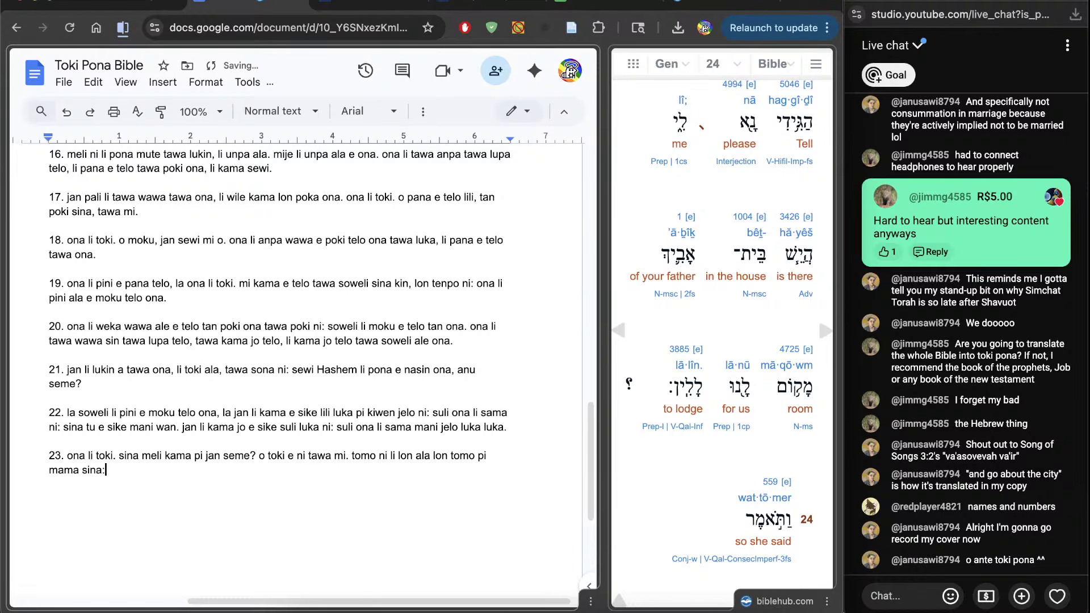
{"action": "type", "text": ": mi ken"}
{"action": "type", "text": " lape lon ona? "}
Start paragraph 24 with "ona li toki tawa ona. mi meli kama pi jan B'tū'el."
{"action": "type", "text": "24"}
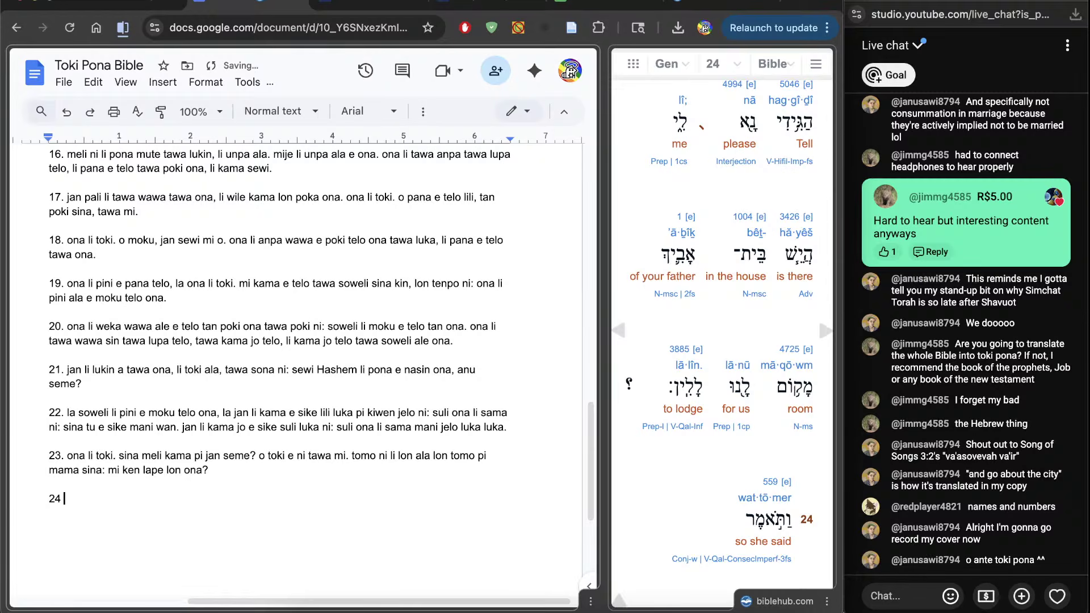
{"action": "type", "text": ". ona lli toki."}
{"action": "scroll", "coordinate": [651, 396], "scroll_direction": "down", "scroll_amount": 8}
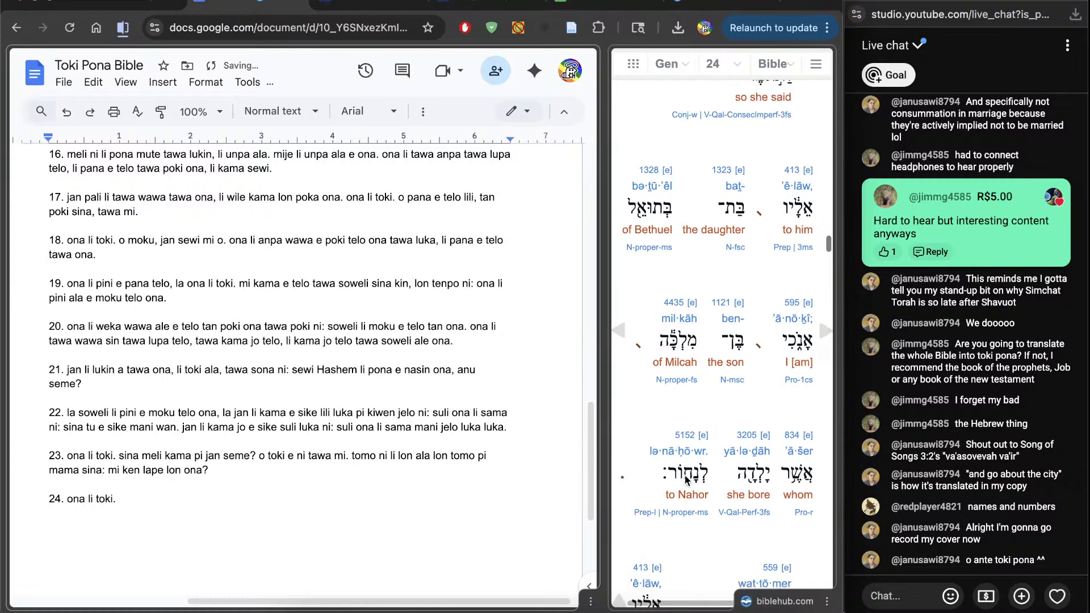
{"action": "type", "text": "."}
{"action": "key", "text": "BackSpace"}
{"action": "key", "text": "BackSpace"}
{"action": "type", "text": "tawa"}
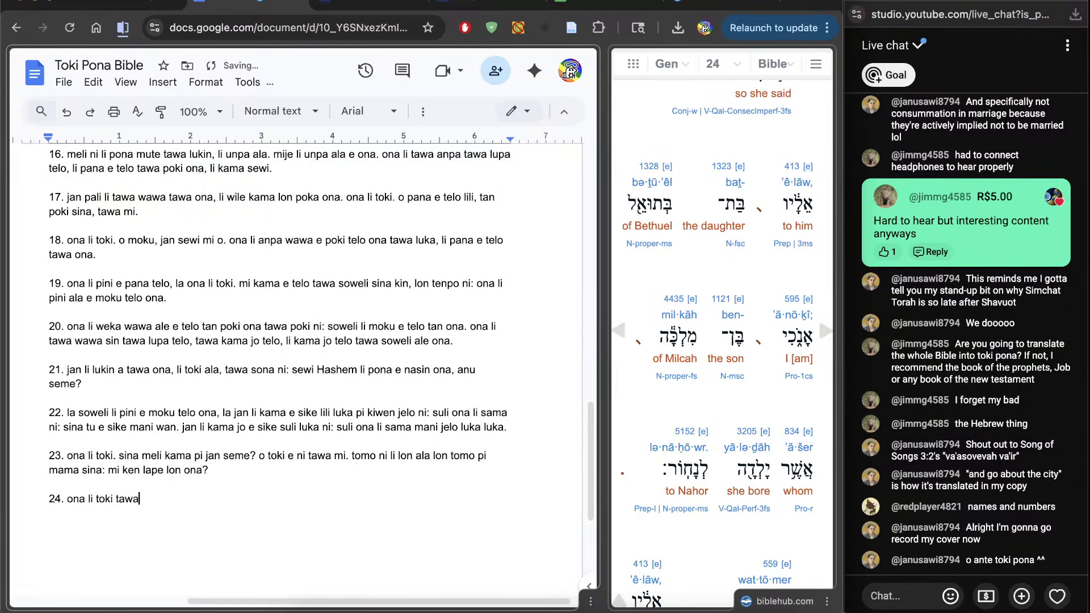
{"action": "type", "text": " ona. mi meli kama pi jan B"}
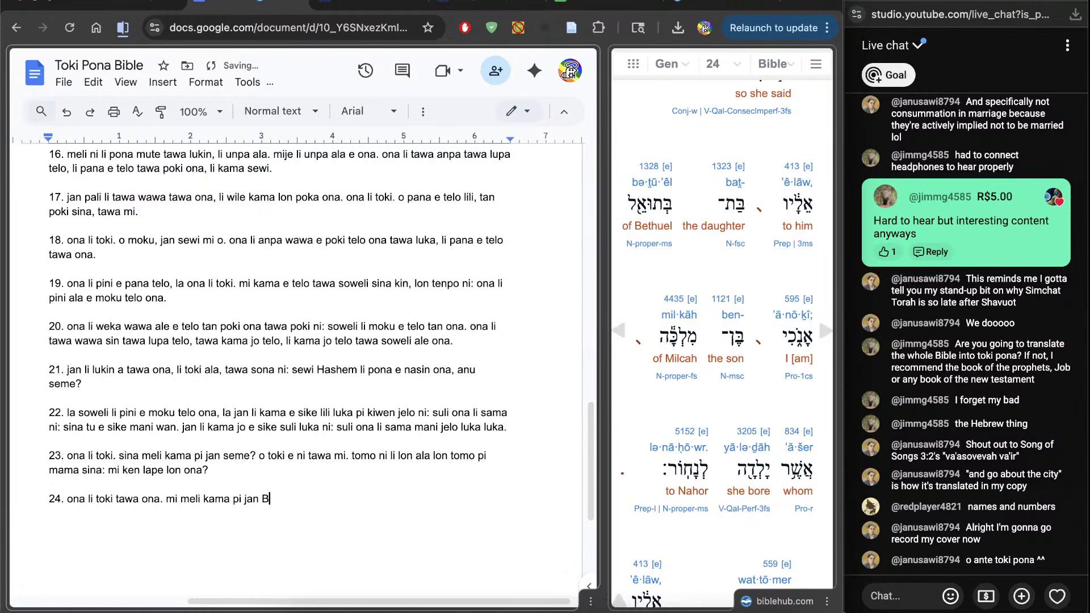
{"action": "type", "text": "'t"}
{"action": "key", "text": "alt+a"}
{"action": "scroll", "coordinate": [718, 340], "scroll_direction": "down", "scroll_amount": 3}
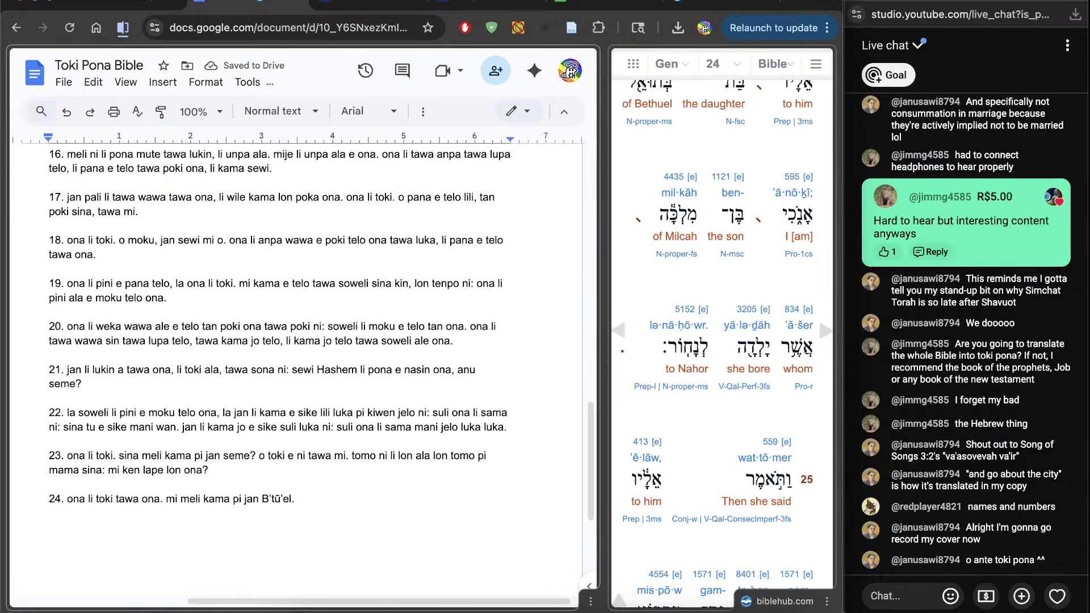
Continue the sentence in paragraph 24 after "B'tū'el" with "ni: ona li mije kama pi jan Milkāh"
{"action": "key", "text": "BackSpace"}
{"action": "type", "text": "ni: ona li kama "}
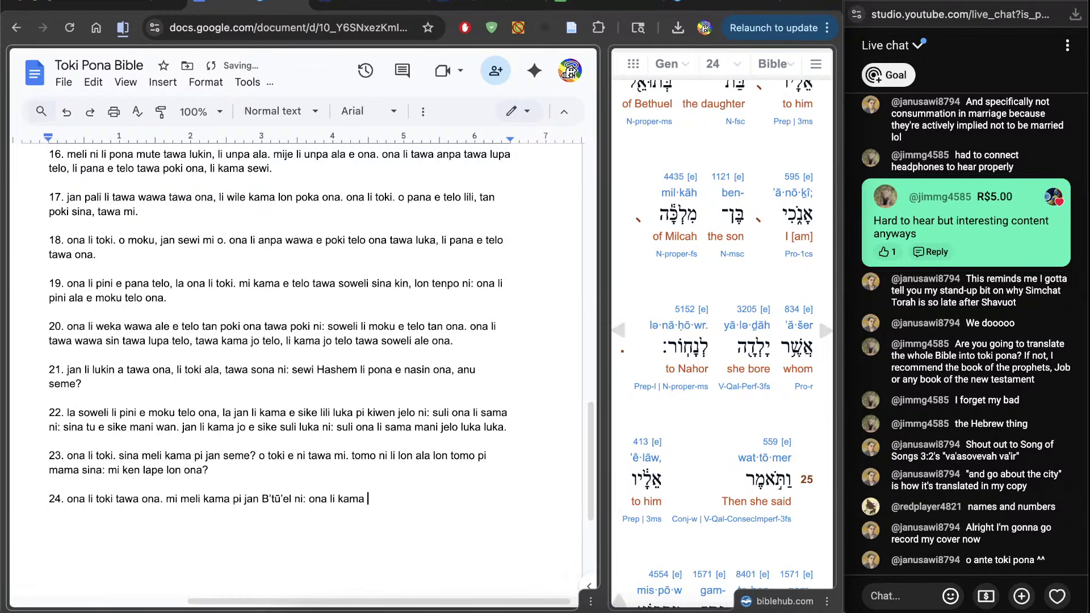
{"action": "type", "text": "tawa"}
{"action": "key", "text": "BackSpace"}
{"action": "type", "text": "n"}
{"action": "key", "text": "BackSpace"}
{"action": "key", "text": "BackSpace"}
{"action": "key", "text": "BackSpace"}
{"action": "key", "text": "BackSpace"}
{"action": "key", "text": "BackSpace"}
{"action": "key", "text": "BackSpace"}
{"action": "key", "text": "BackSpace"}
{"action": "key", "text": "BackSpace"}
{"action": "type", "text": "mije kama pi jan Milkāh ni: ona li"}
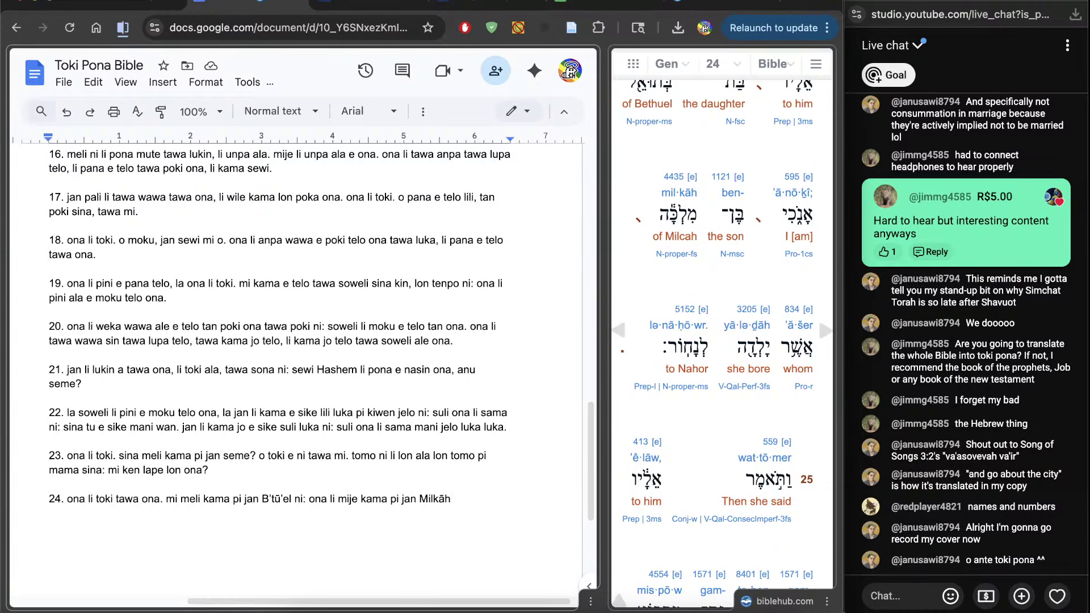
Complete paragraph 24 with "ni: ona li pana jan tawa jan Nākhōr."
{"action": "type", "text": "."}
{"action": "type", "text": "ni: ona li pan"}
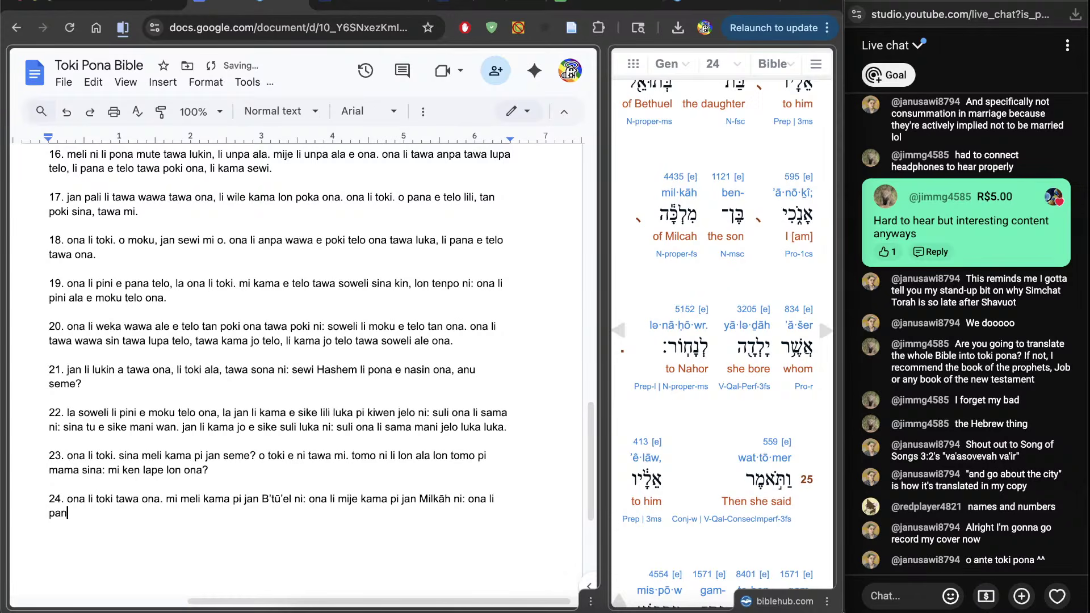
{"action": "type", "text": "a jan tawa jan Nākhōr"}
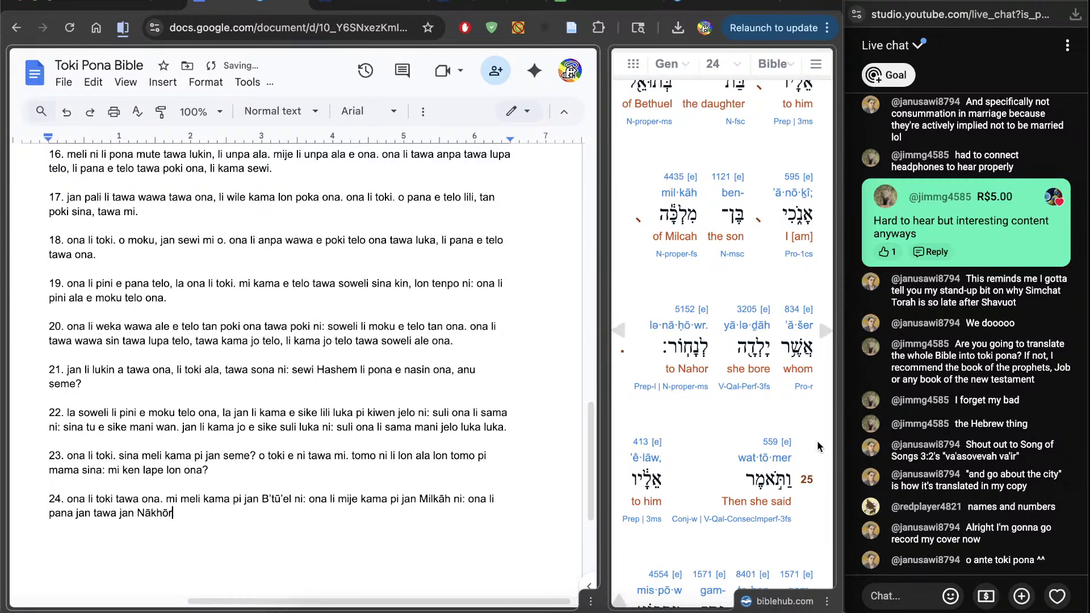
{"action": "type", "text": "."}
Start paragraph 25 with "ona li toki tawa ona. kasi supa", following verse 25 of the interlinear text
{"action": "key", "text": "Return"}
{"action": "type", "text": "25"}
{"action": "scroll", "coordinate": [721, 341], "scroll_direction": "down", "scroll_amount": 3}
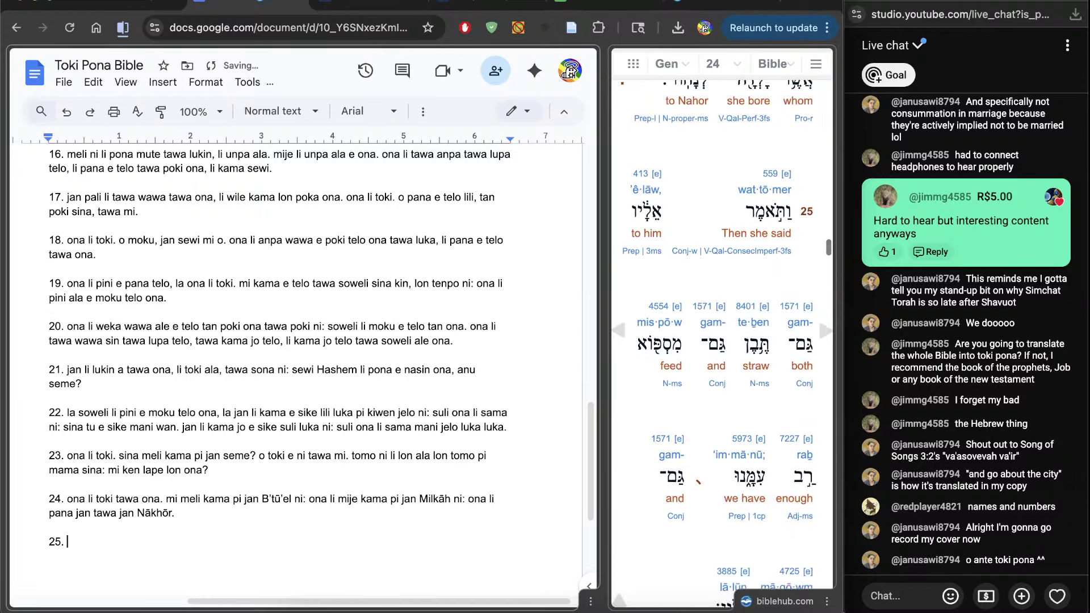
{"action": "type", "text": "ona l"}
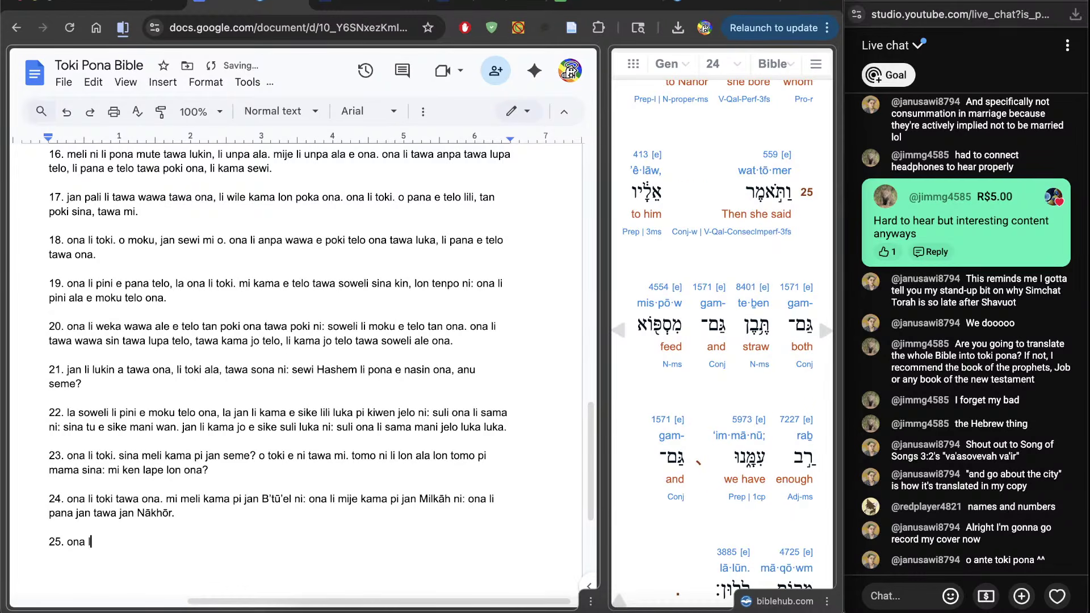
{"action": "type", "text": "i toki tawa ona."}
{"action": "scroll", "coordinate": [655, 494], "scroll_direction": "down", "scroll_amount": 2}
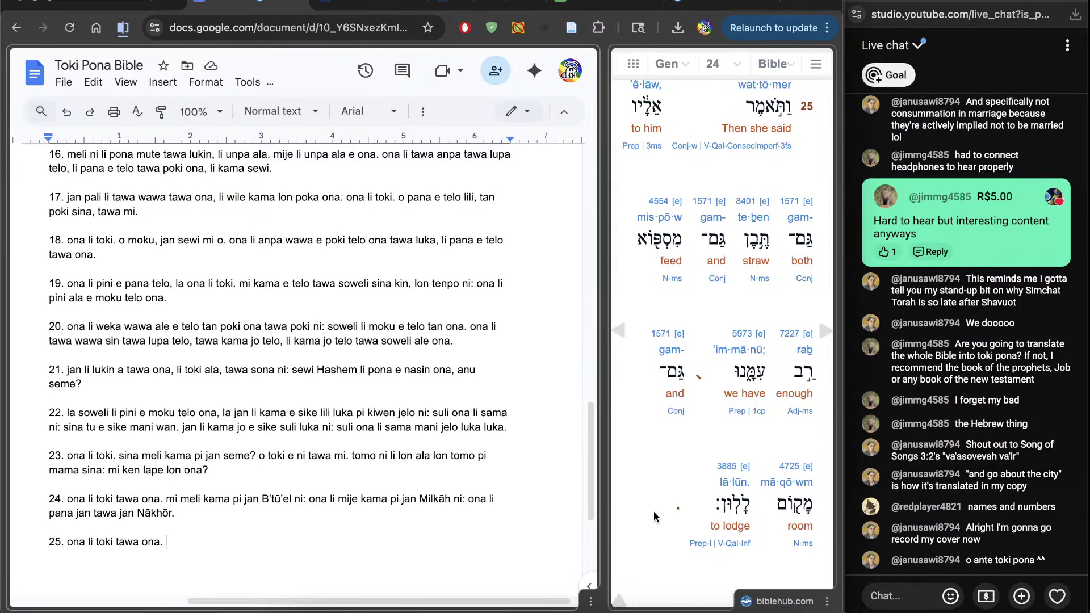
{"action": "type", "text": "kasi supa"}
Look up the Strong's entry for the Hebrew word for "straw" (8401, teben), read its definitions and close it
{"action": "left_click", "coordinate": [741, 208]}
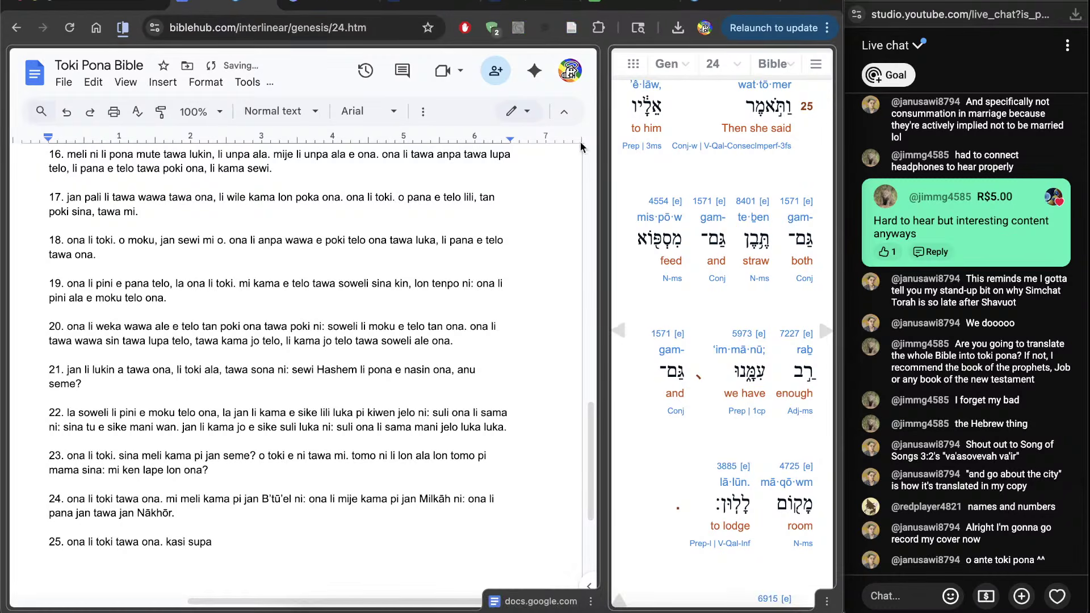
{"action": "scroll", "coordinate": [325, 438], "scroll_direction": "down", "scroll_amount": 7}
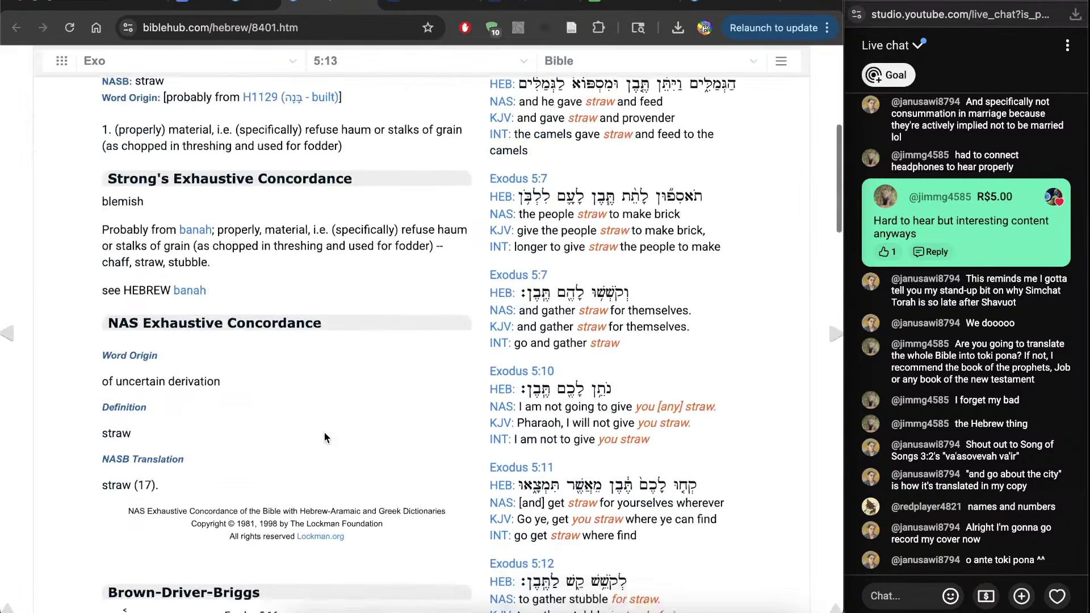
{"action": "scroll", "coordinate": [324, 437], "scroll_direction": "down", "scroll_amount": 5}
{"action": "scroll", "coordinate": [343, 326], "scroll_direction": "up", "scroll_amount": 10}
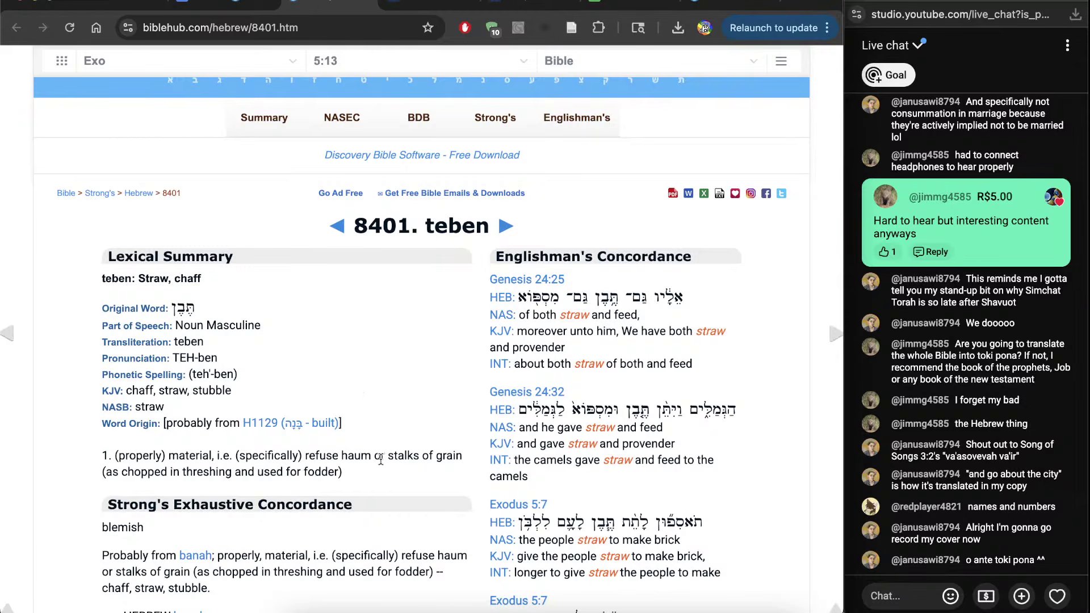
{"action": "scroll", "coordinate": [416, 550], "scroll_direction": "down", "scroll_amount": 3}
{"action": "key", "text": "super+w"}
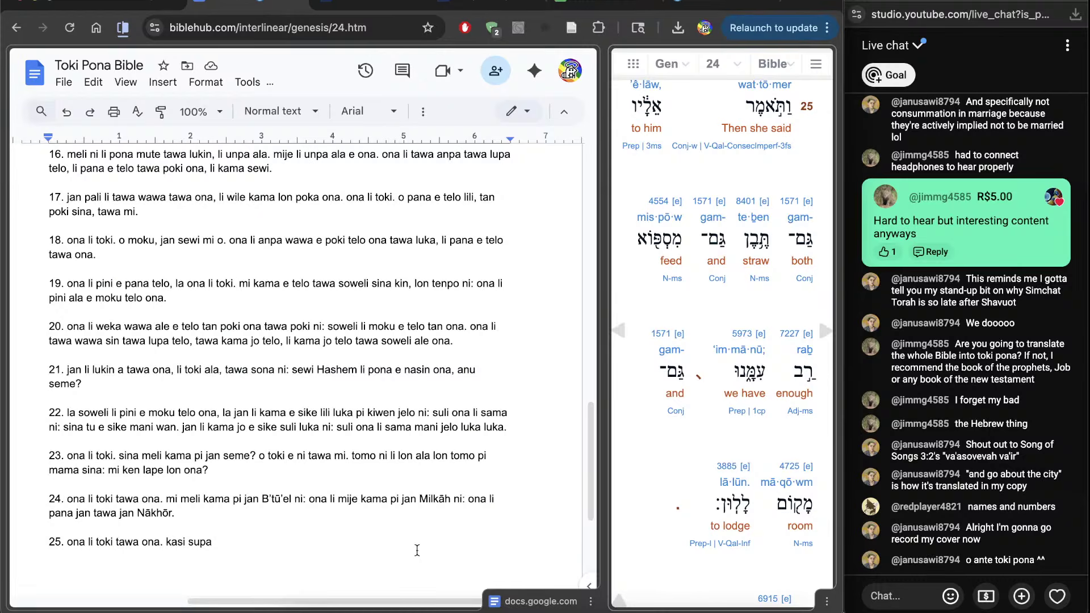
Replace "kasi supa" in paragraph 25 with "mi jo e palisa mute e moku mute, e tomo lape kin."
{"action": "left_click_drag", "start_coordinate": [403, 551], "coordinate": [166, 544]}
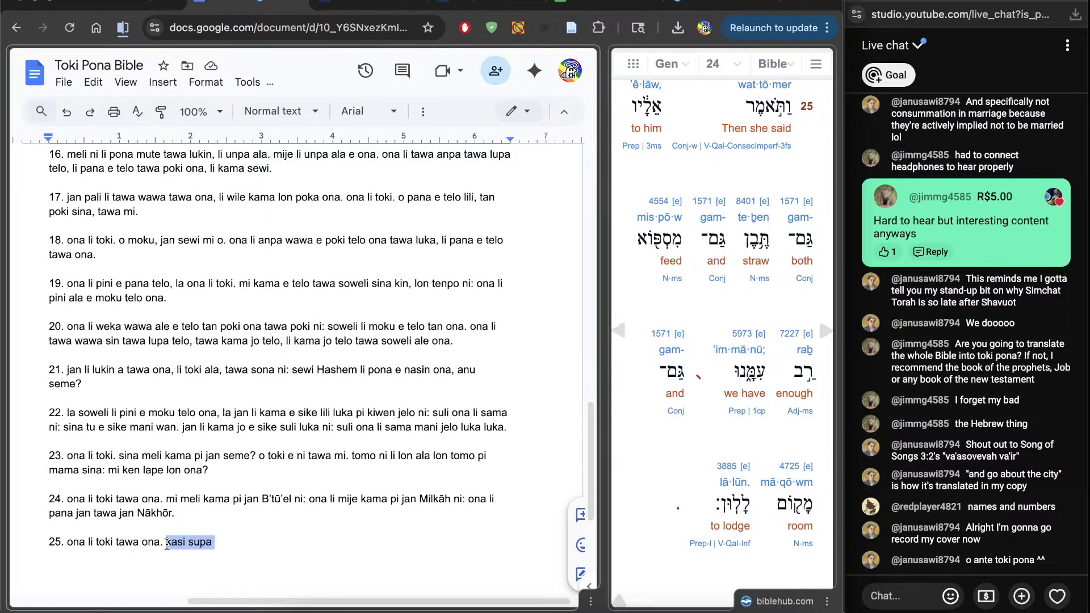
{"action": "type", "text": "palisa en "}
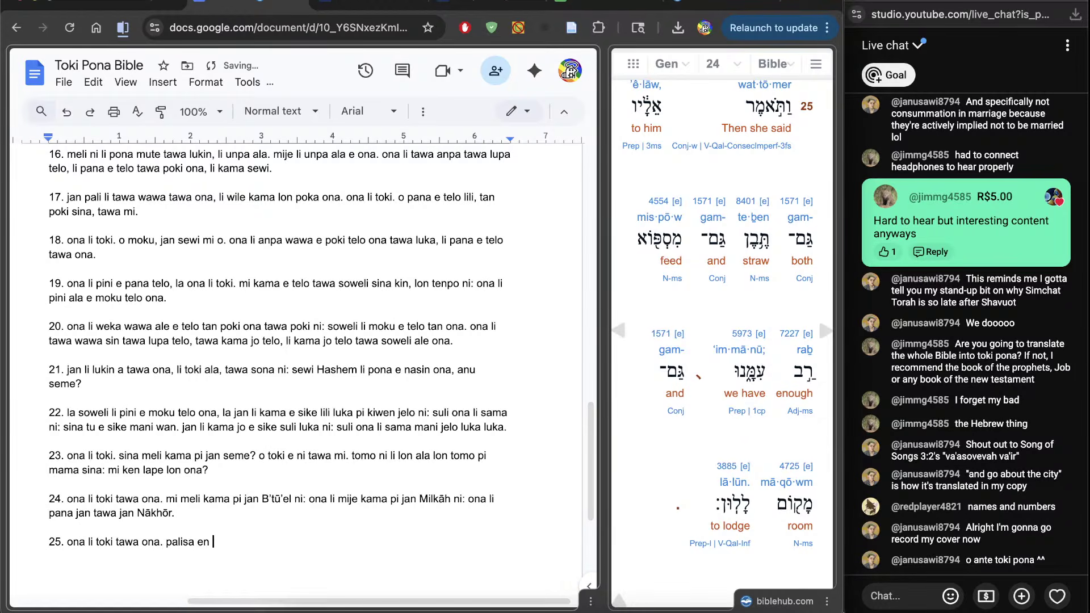
{"action": "type", "text": "moku la mi jo"}
{"action": "left_click_drag", "start_coordinate": [171, 554], "coordinate": [278, 544]}
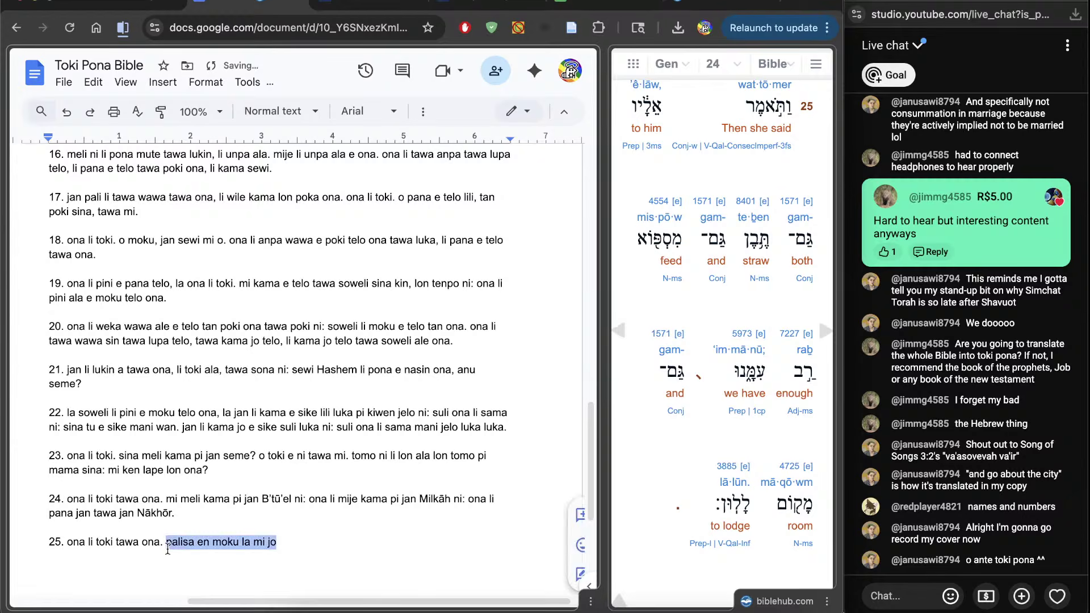
{"action": "type", "text": "mi jo e palis"}
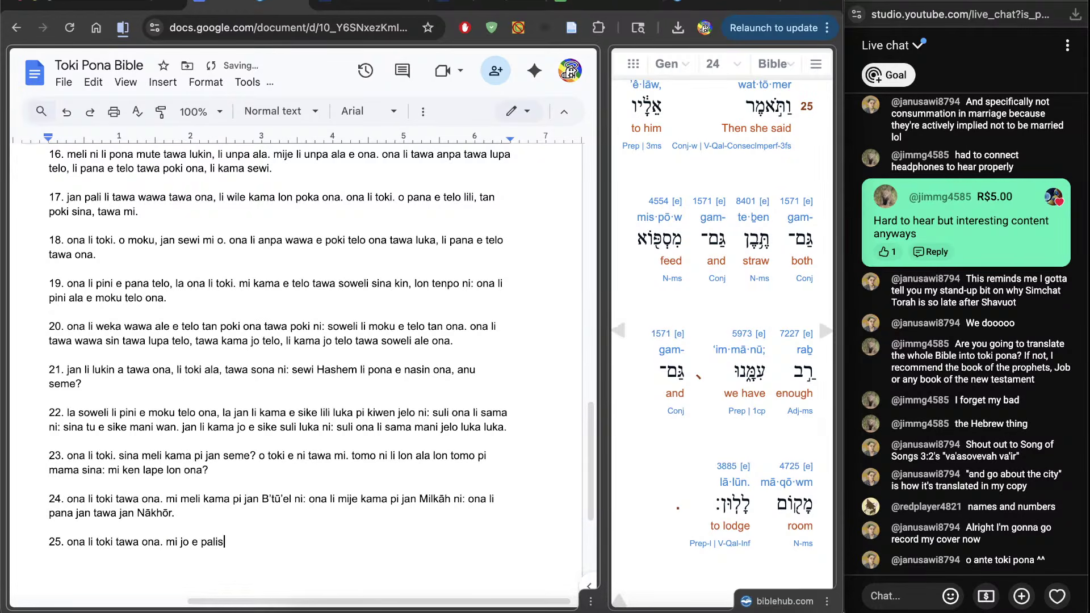
{"action": "type", "text": "a mute e moku mute"}
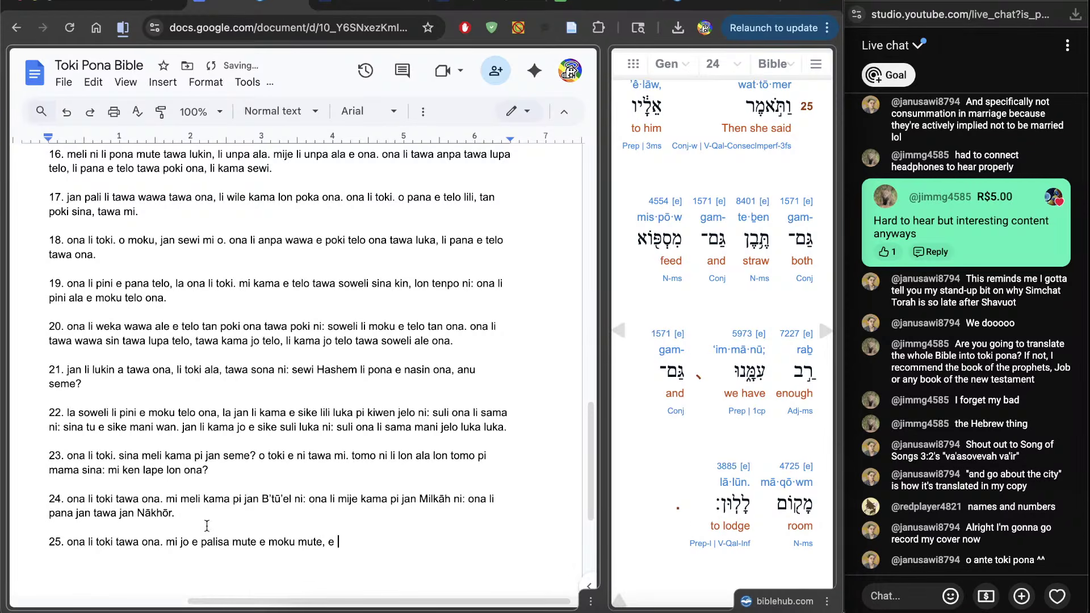
{"action": "type", "text": ", e"}
{"action": "scroll", "coordinate": [682, 517], "scroll_direction": "down", "scroll_amount": 3}
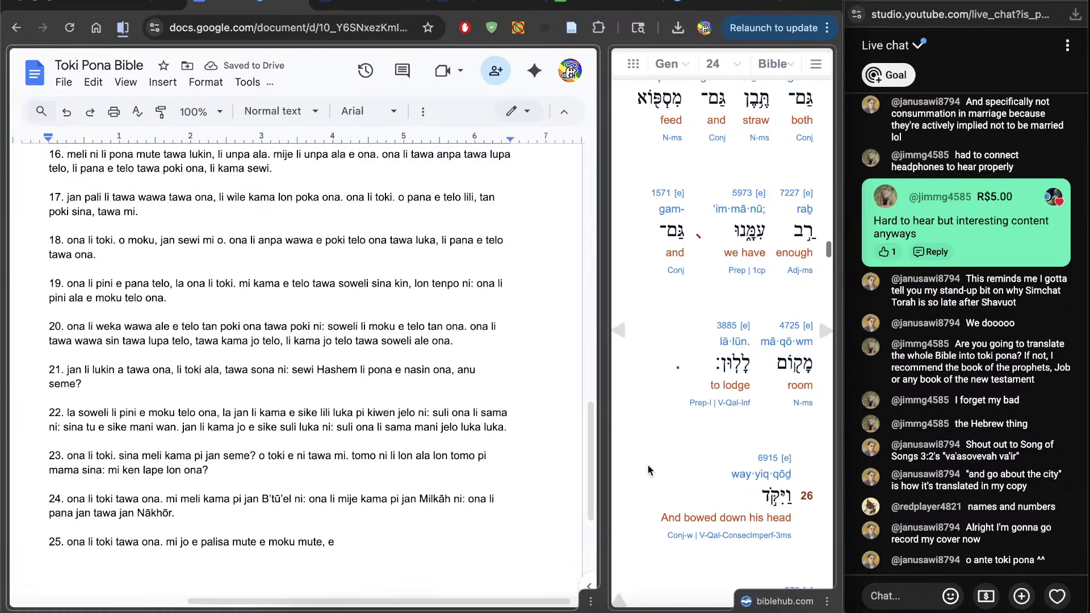
{"action": "type", "text": "tomo lape"}
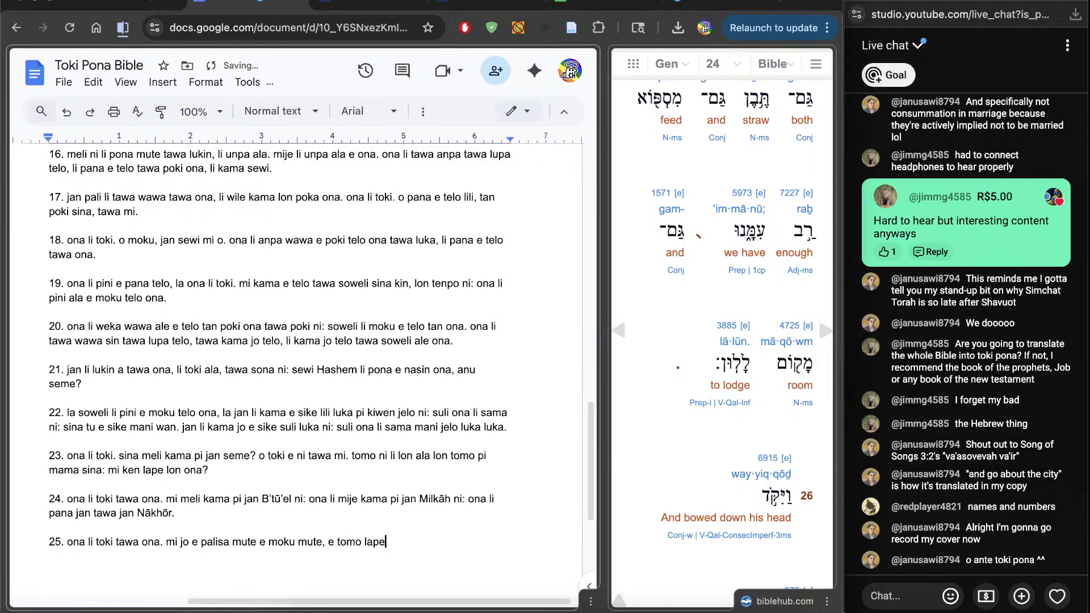
{"action": "type", "text": " kin."}
Add paragraph 26, beginning with "ona li anpa e"
{"action": "key", "text": "Return"}
{"action": "key", "text": "Return"}
{"action": "type", "text": "26. ona li anpa e"}
Check the Strong's entry for "bowed down his head" (6915, qadad) and close it
{"action": "left_click", "coordinate": [764, 458], "text": "super"}
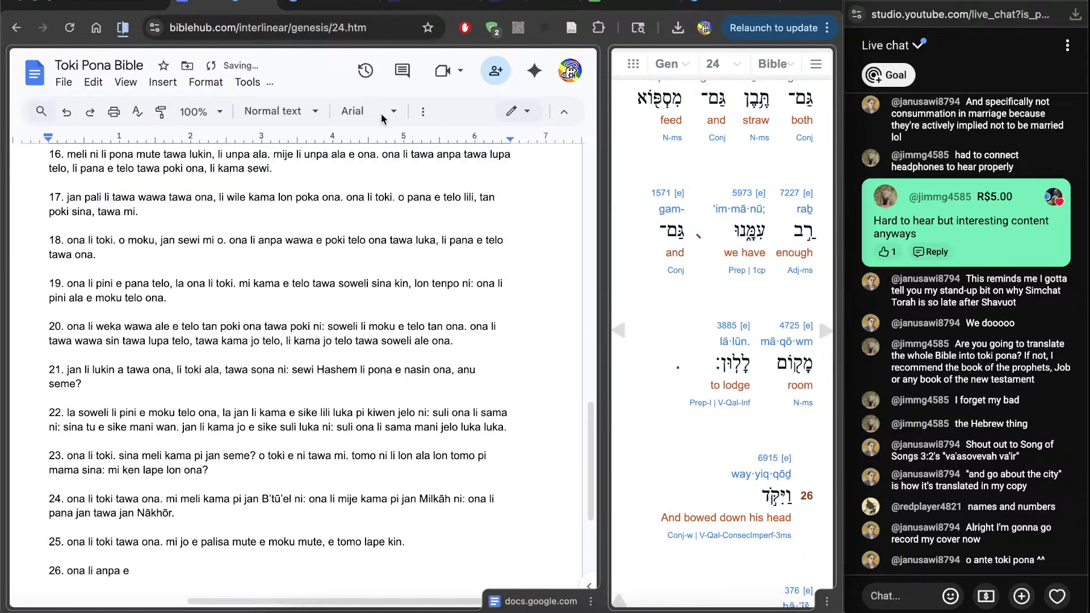
{"action": "left_click", "coordinate": [329, 3]}
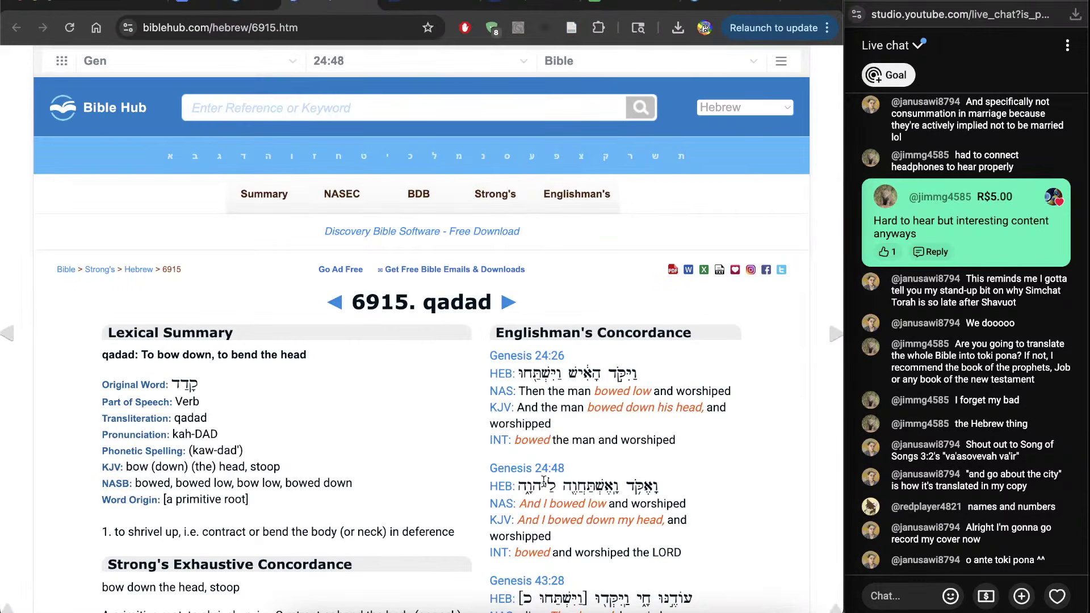
{"action": "key", "text": "super+w"}
Complete the clause in paragraph 26 with "lawa ona" and change its subject to "mije", giving "mije li anpa e lawa ona"
{"action": "scroll", "coordinate": [652, 482], "scroll_direction": "down", "scroll_amount": 5}
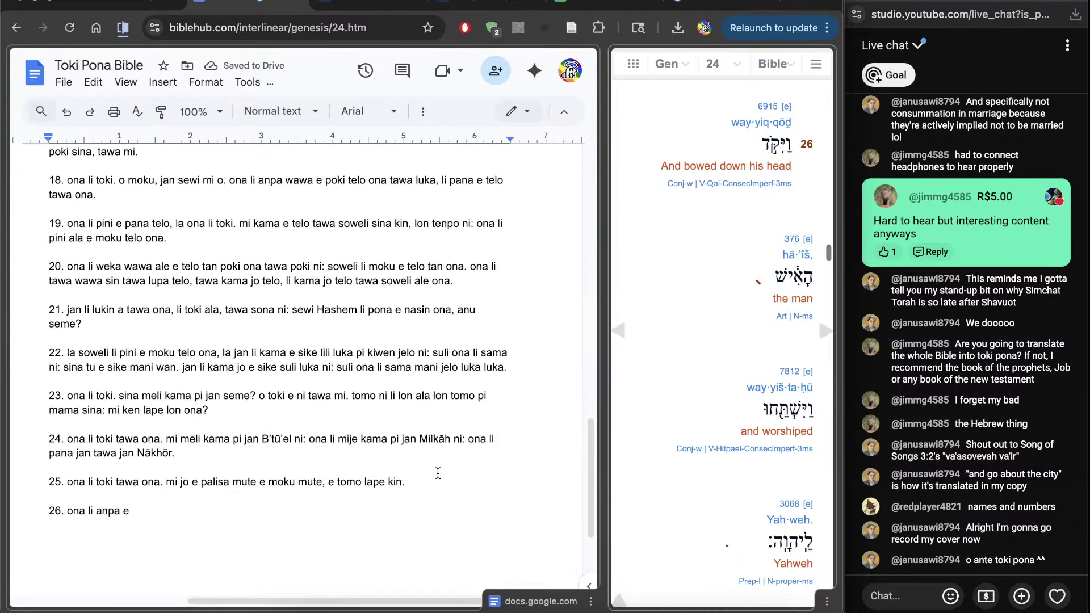
{"action": "scroll", "coordinate": [438, 473], "scroll_direction": "down", "scroll_amount": 2}
{"action": "left_click", "coordinate": [437, 473]}
{"action": "type", "text": "la"}
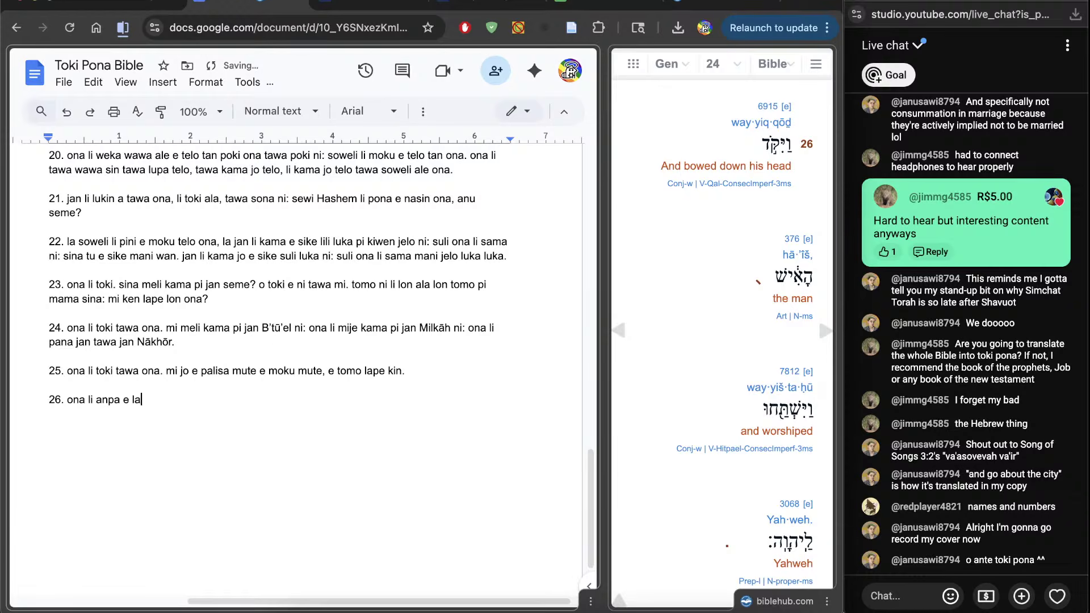
{"action": "key", "text": "BackSpace"}
{"action": "key", "text": "BackSpace"}
{"action": "type", "text": "lawa ona"}
{"action": "double_click", "coordinate": [77, 400]}
{"action": "type", "text": "mije"}
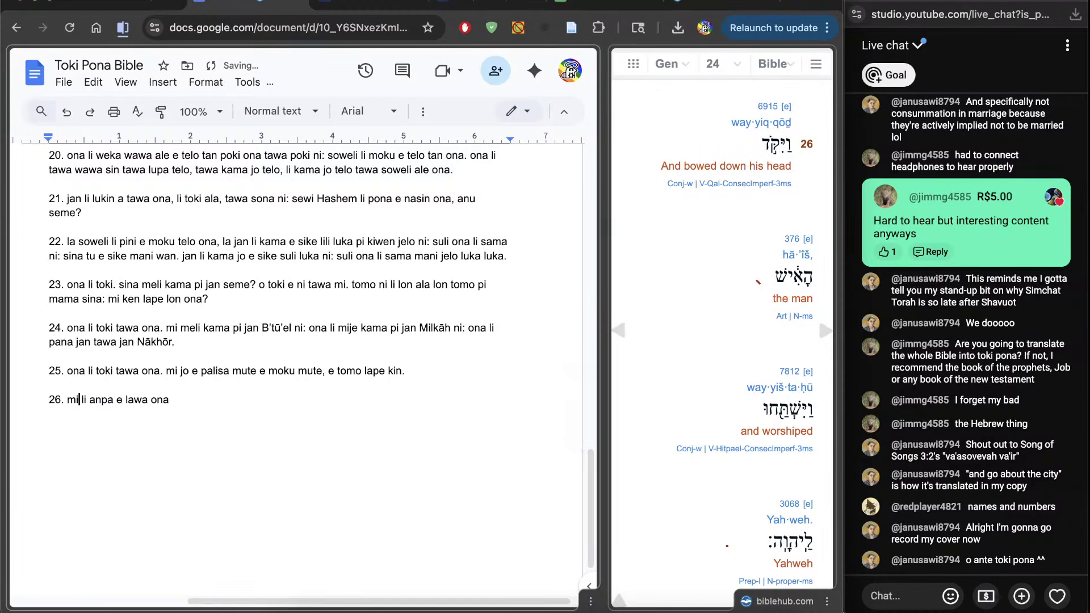
{"action": "key", "text": "End"}
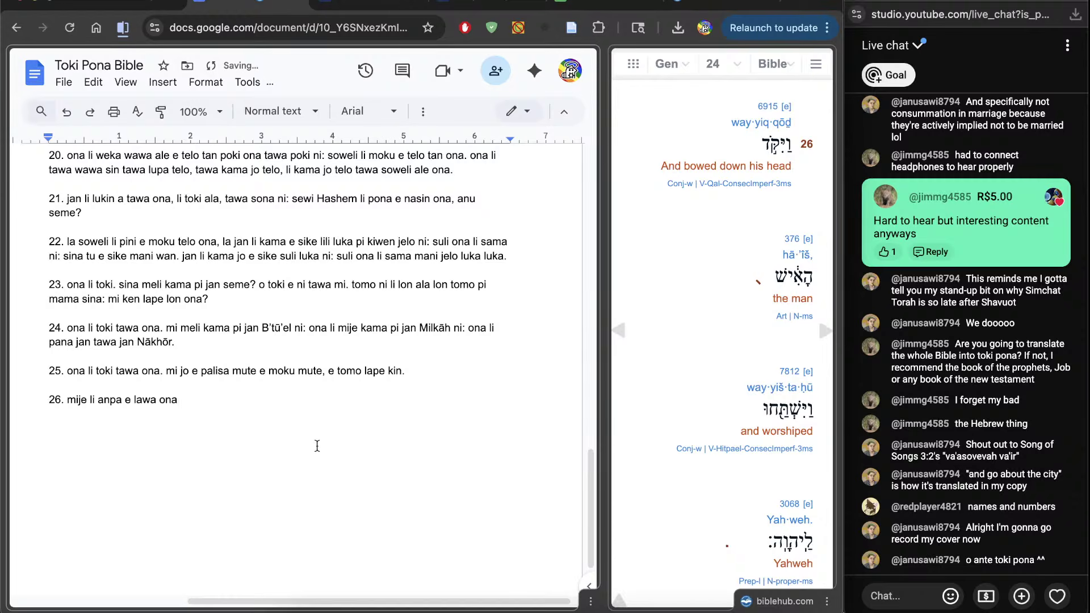
Check the Strong's entry for "and worshiped" (7812, shachah) and complete paragraph 26 with ", li anpa e ona sama tawa sewi Hashem."
{"action": "type", "text": ", li"}
{"action": "left_click", "coordinate": [791, 371], "text": "super"}
{"action": "left_click", "coordinate": [316, 5]}
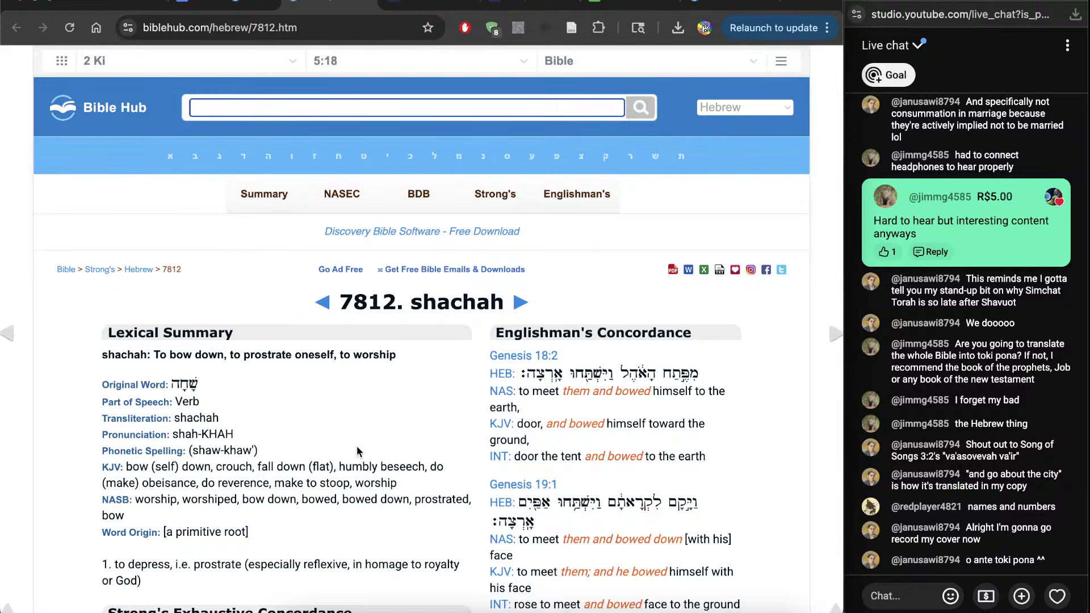
{"action": "key", "text": "ctrl+w"}
{"action": "left_click", "coordinate": [364, 493]}
{"action": "type", "text": "i anpa e "}
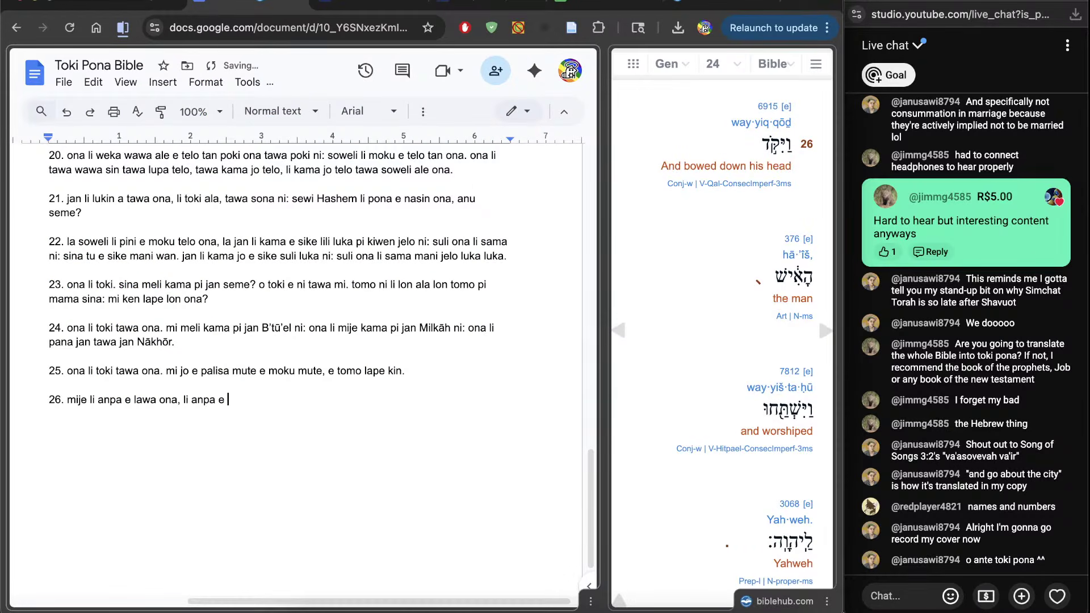
{"action": "type", "text": "ona sama tawa sewi Hashem."}
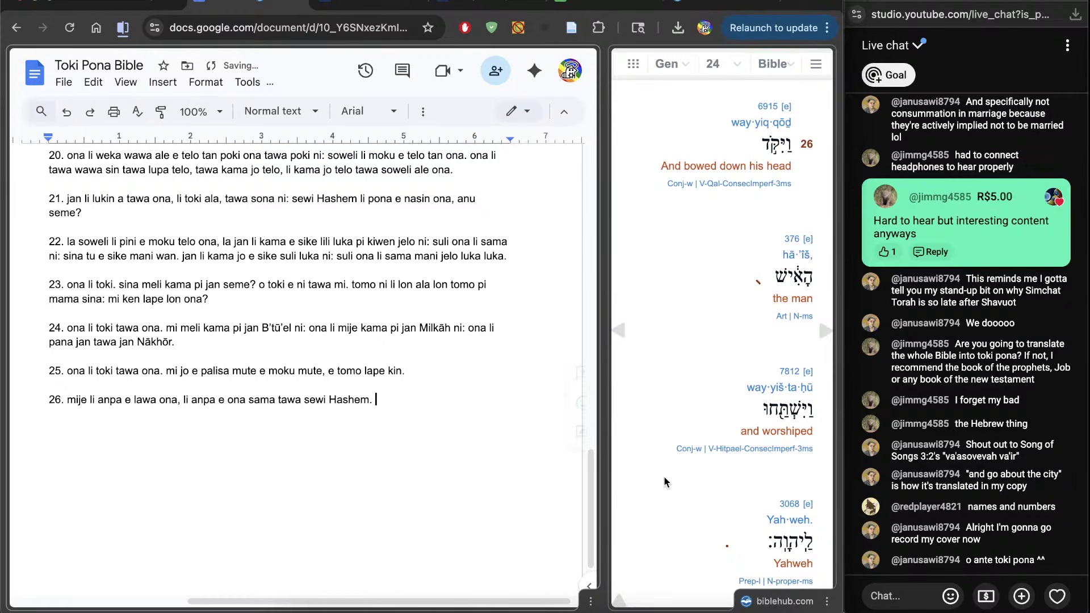
Add paragraph 27, beginning with "ona li toki. sewi Hashem Elohē pi jan lawa mi Avrāhām o sewi"
{"action": "scroll", "coordinate": [663, 475], "scroll_direction": "down", "scroll_amount": 5}
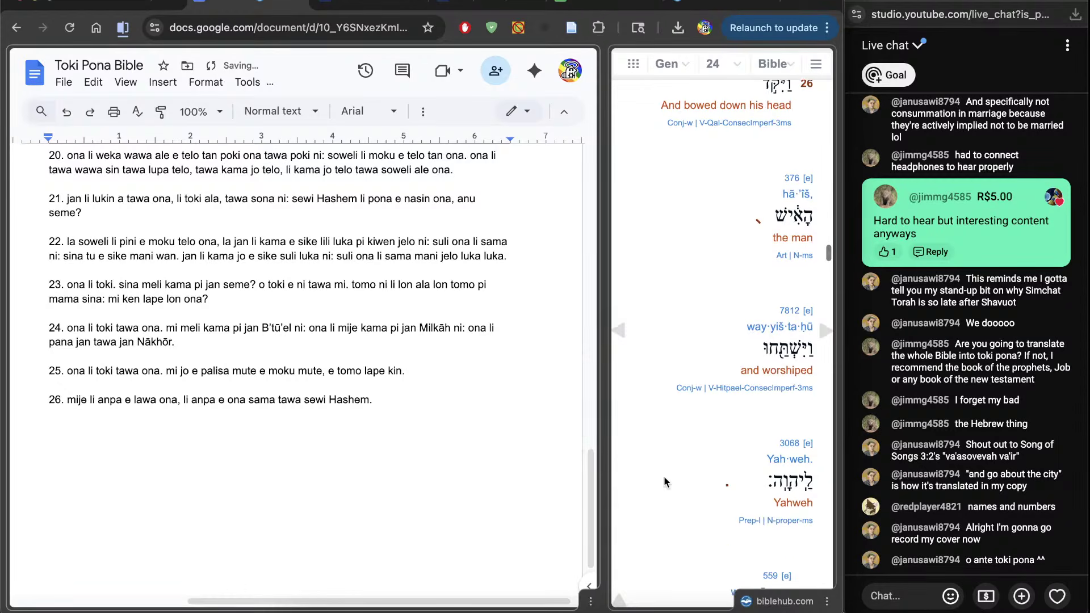
{"action": "scroll", "coordinate": [664, 477], "scroll_direction": "down", "scroll_amount": 5}
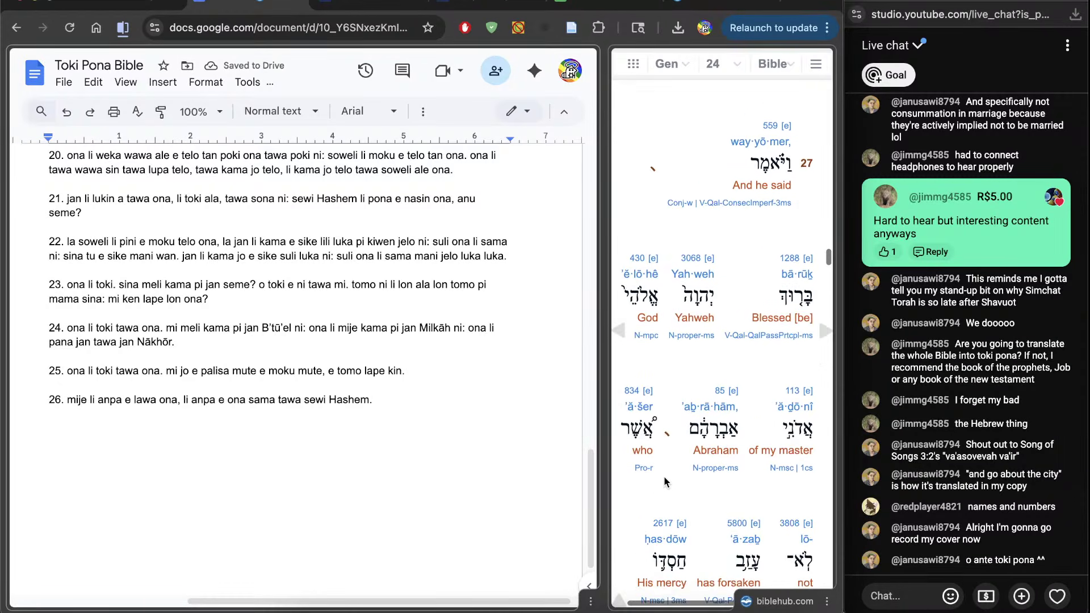
{"action": "key", "text": "Return"}
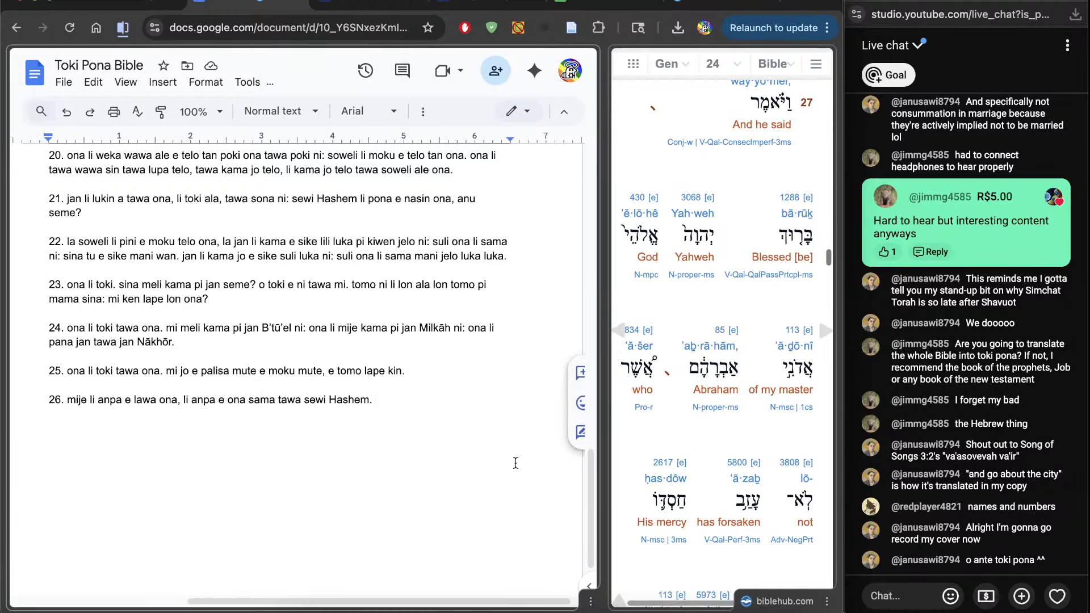
{"action": "type", "text": "27"}
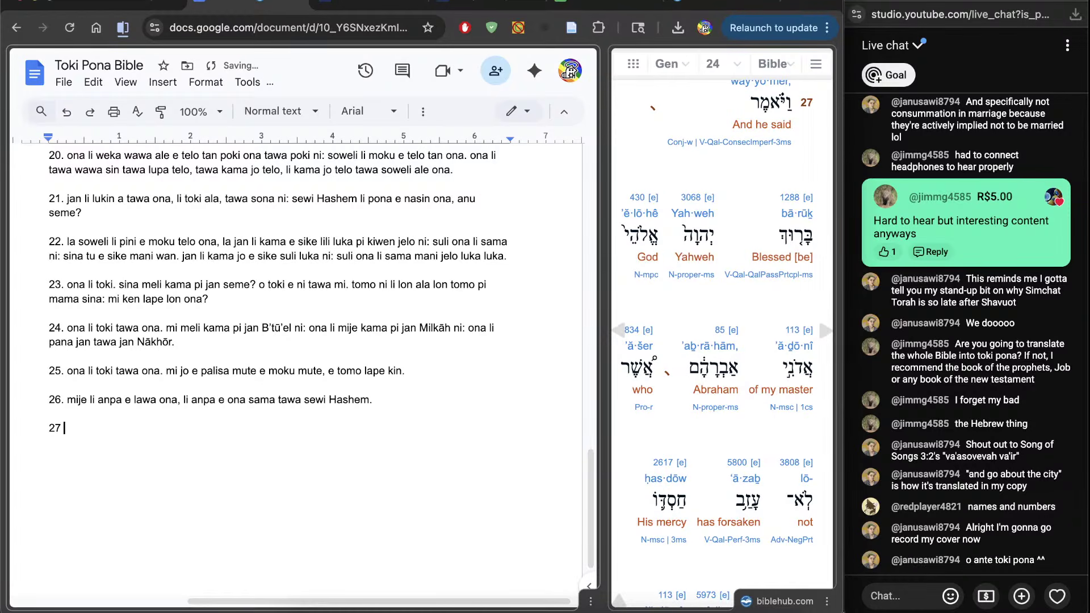
{"action": "type", "text": ". ona li toki. sewi Hashem"}
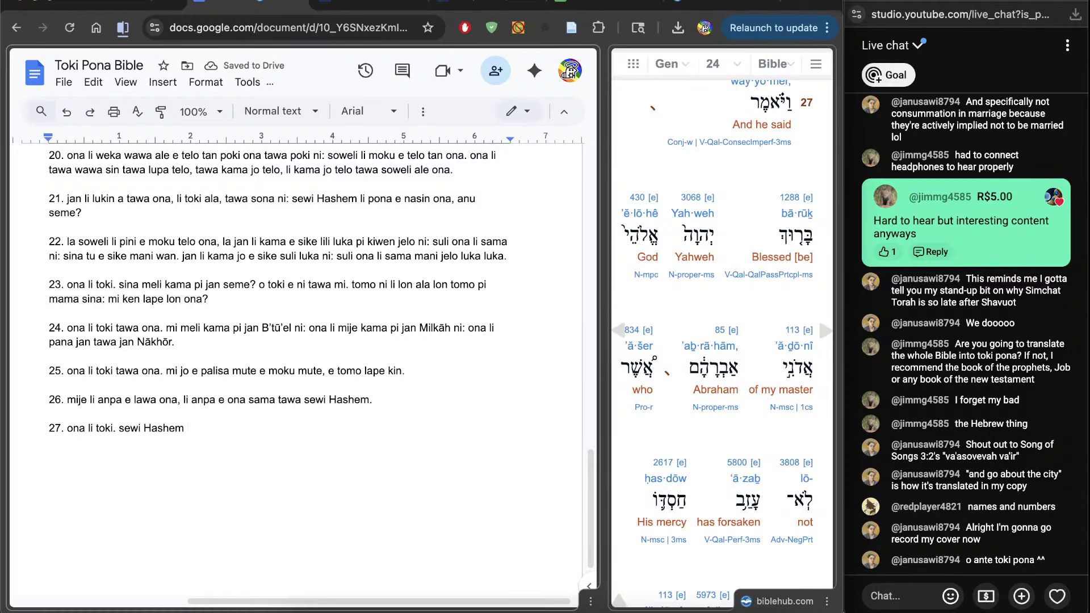
{"action": "type", "text": "Elohē pi "}
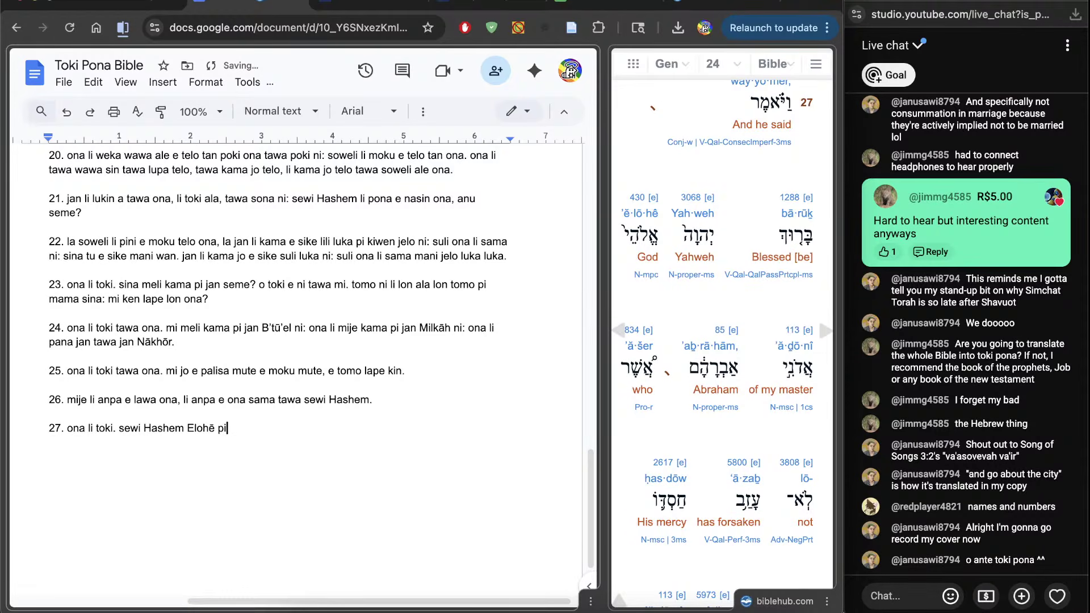
{"action": "type", "text": "jan lawa mi Avrāhām o "}
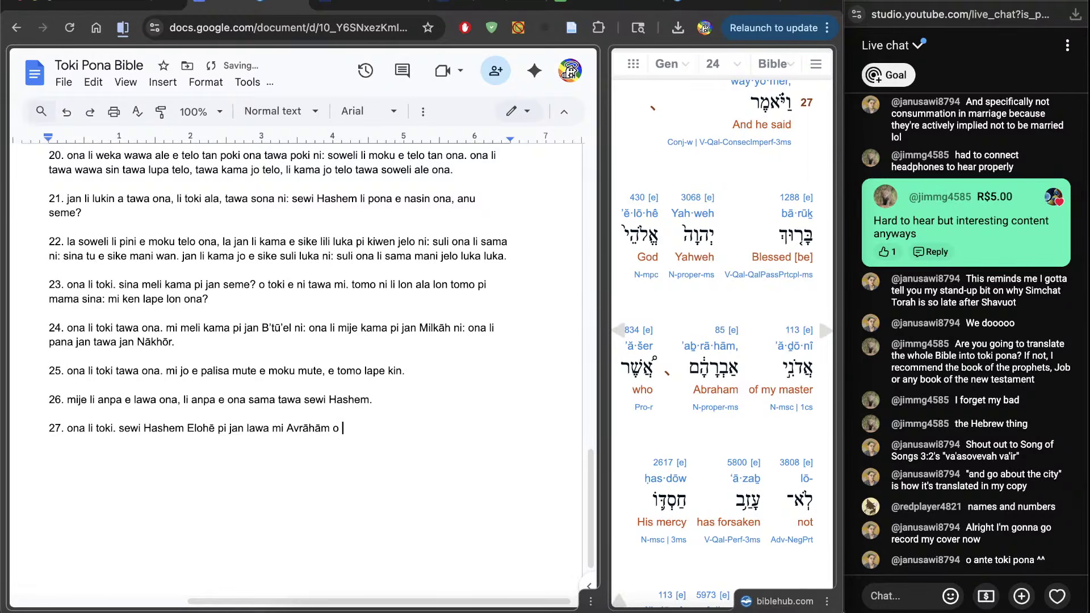
{"action": "type", "text": "sewi"}
Continue paragraph 27 with the sentence "ona li weka ala e wile pona ona, e lon ona, tawa jan lawa mi."
{"action": "scroll", "coordinate": [779, 371], "scroll_direction": "down", "scroll_amount": 2}
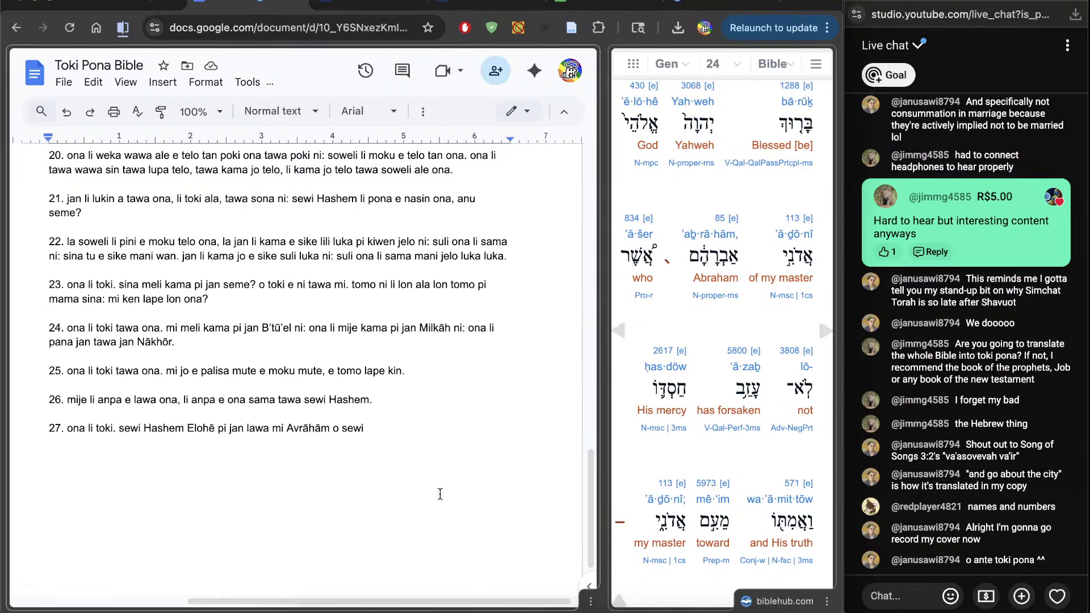
{"action": "type", "text": "ona li"}
{"action": "scroll", "coordinate": [637, 452], "scroll_direction": "down", "scroll_amount": 4}
{"action": "type", "text": "weka a"}
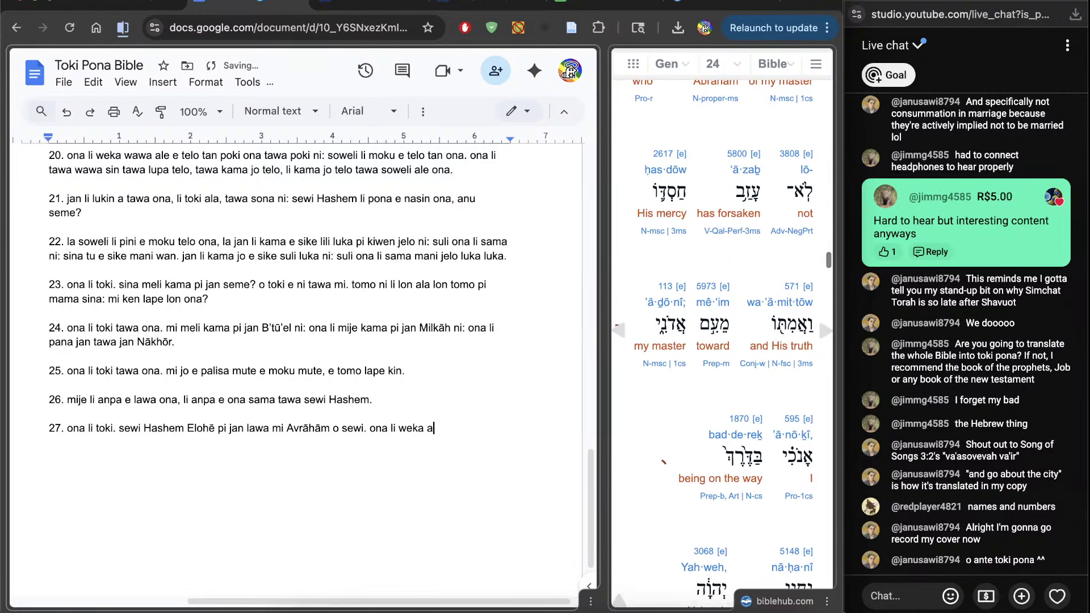
{"action": "type", "text": "la e wile pona ona, e lon ona, "}
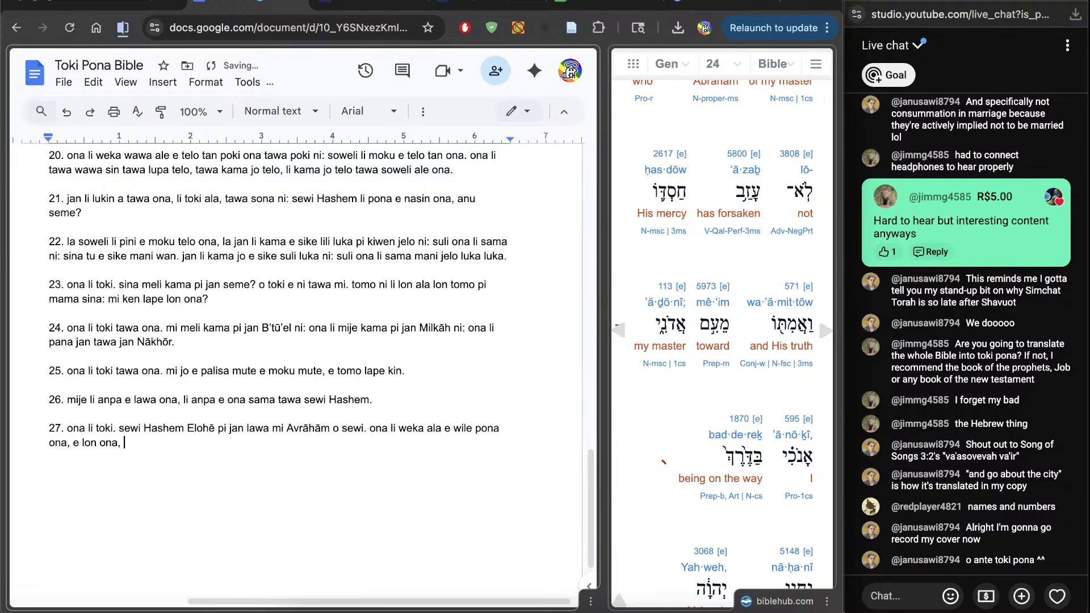
{"action": "type", "text": "tawa jan lawa mi."}
Finish paragraph 27 with "mi lon nasin la sewi Hashem li pana e mi tawa tomo ni: jan sama pi jan lawa mi li jo e ona."
{"action": "scroll", "coordinate": [669, 484], "scroll_direction": "down", "scroll_amount": 5}
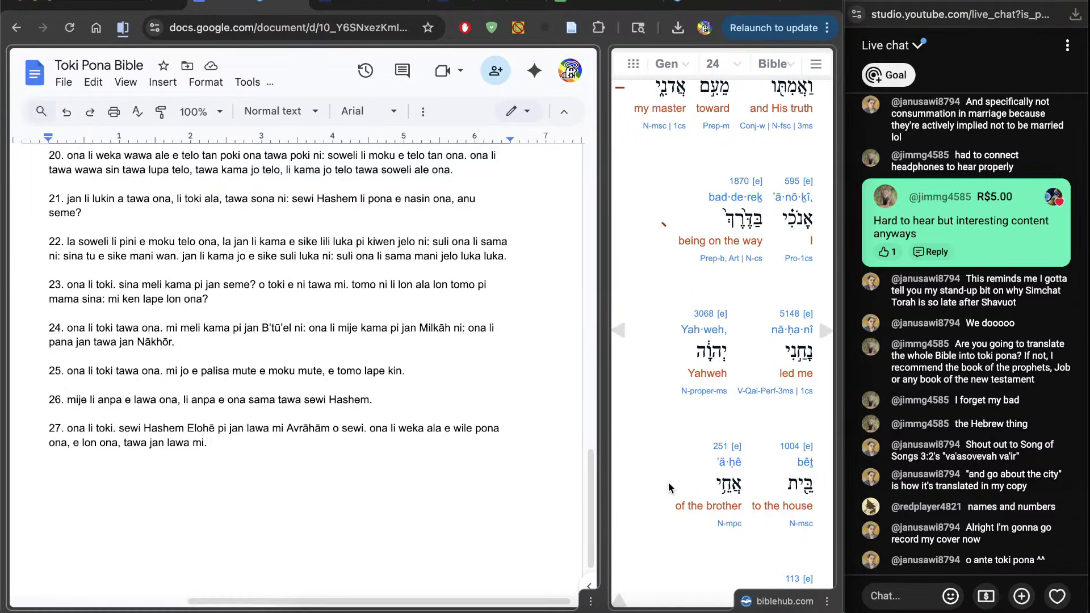
{"action": "type", "text": "mi lon nasin "}
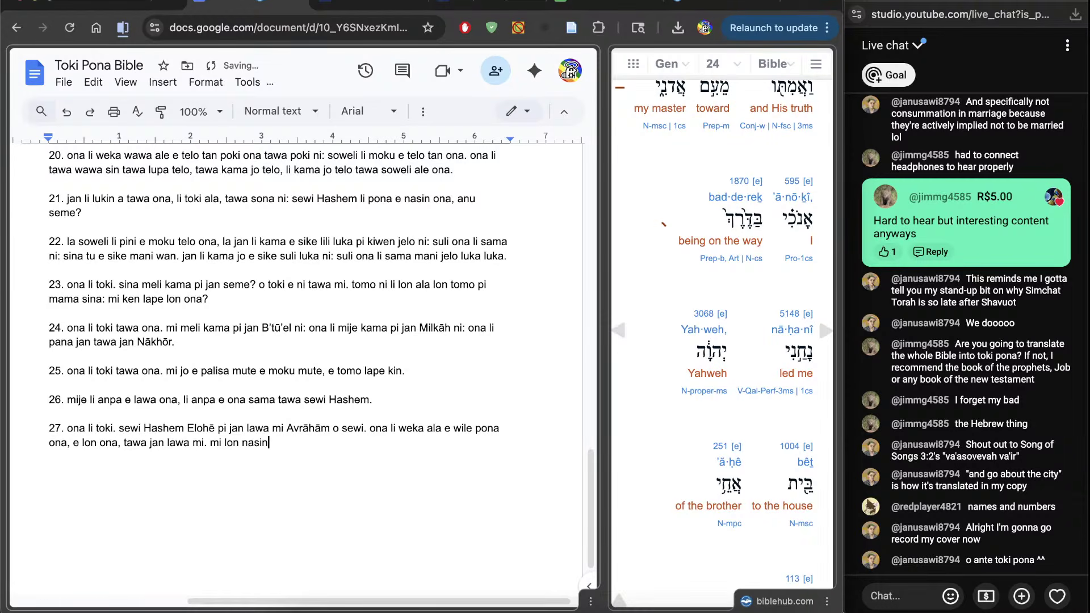
{"action": "type", "text": "la sewi Hashem li pana e mi tawa tomo"}
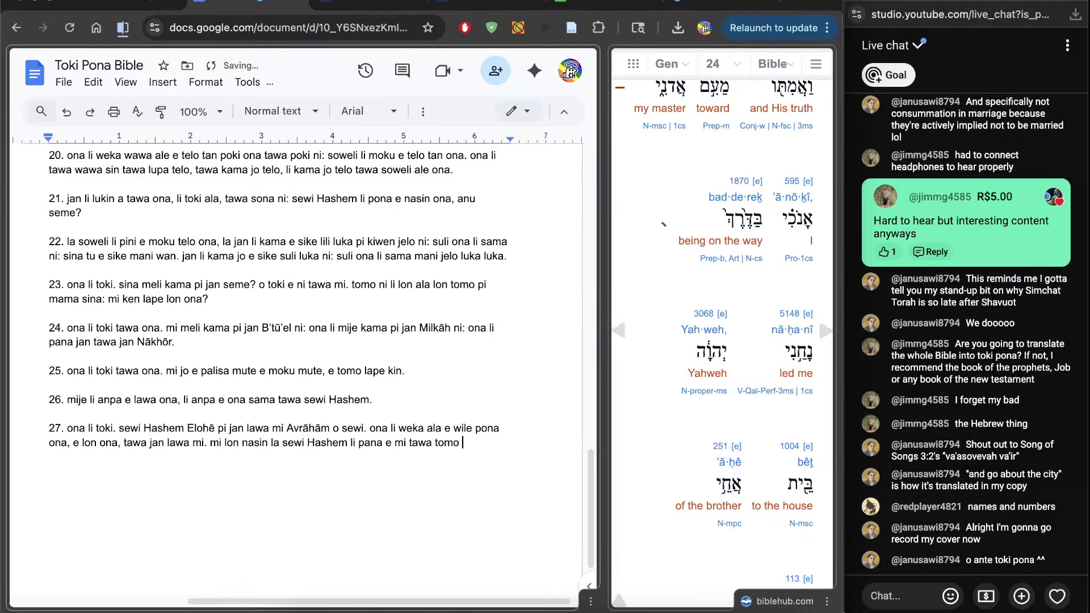
{"action": "scroll", "coordinate": [721, 341], "scroll_direction": "down", "scroll_amount": 3}
{"action": "scroll", "coordinate": [659, 477], "scroll_direction": "down", "scroll_amount": 2}
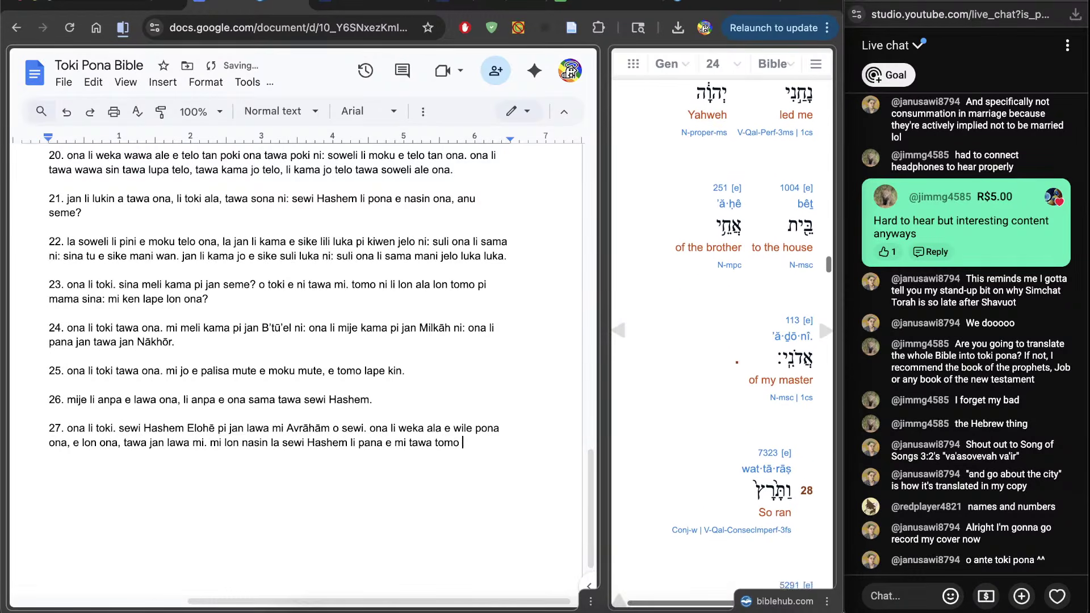
{"action": "type", "text": "ni: "}
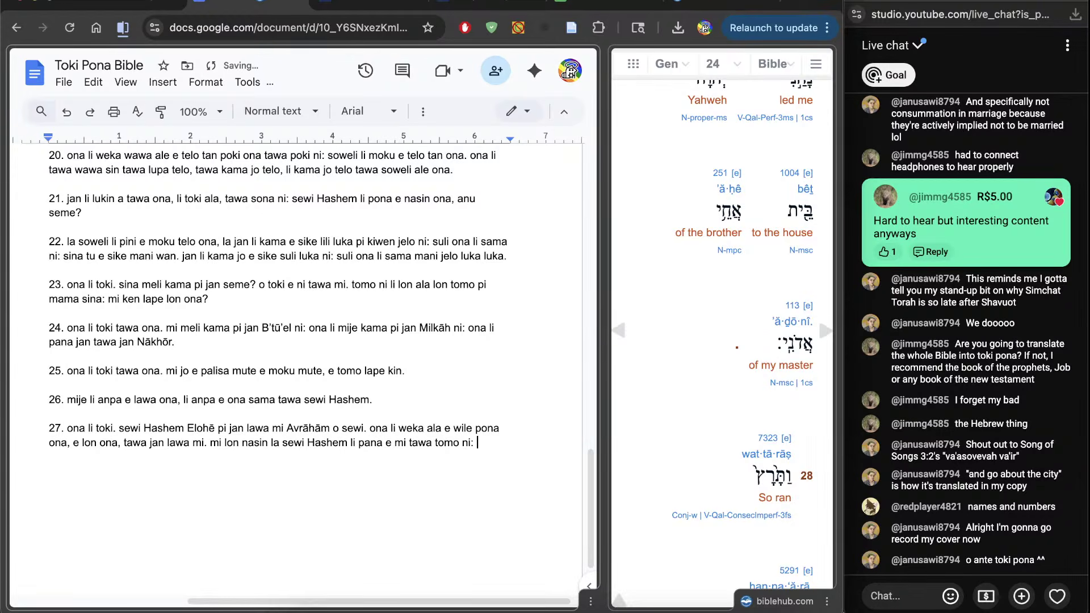
{"action": "type", "text": "jan sama pi jan law"}
{"action": "type", "text": "a mi li jo e ona."}
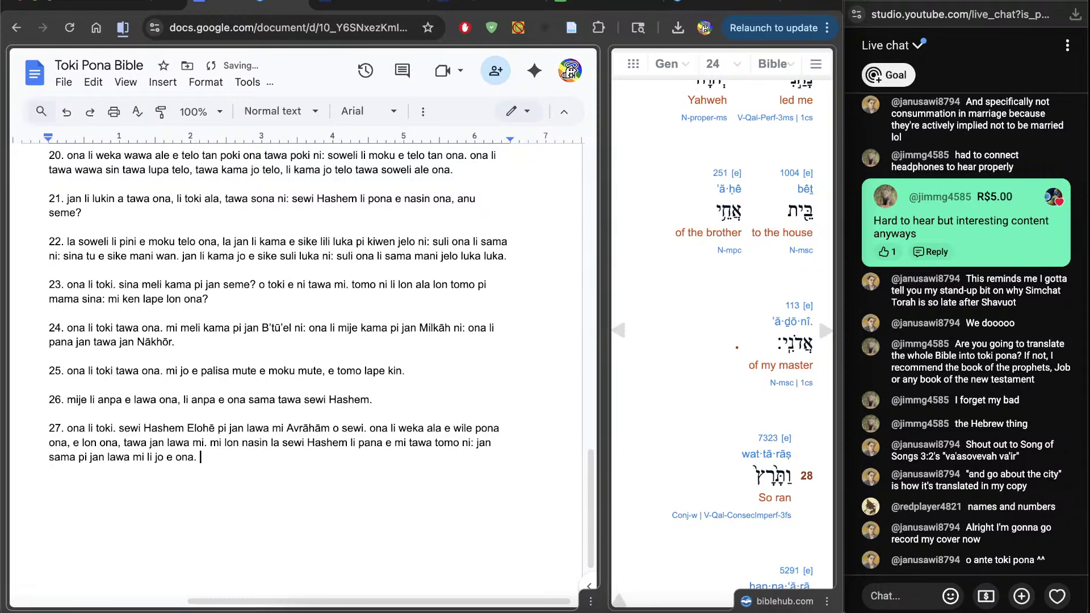
Add paragraph 28, reading "meli li tawa wawa li toki e ijo ni tawa tomo pi mama ona."
{"action": "scroll", "coordinate": [662, 448], "scroll_direction": "down", "scroll_amount": 4}
{"action": "key", "text": "Return"}
{"action": "key", "text": "Return"}
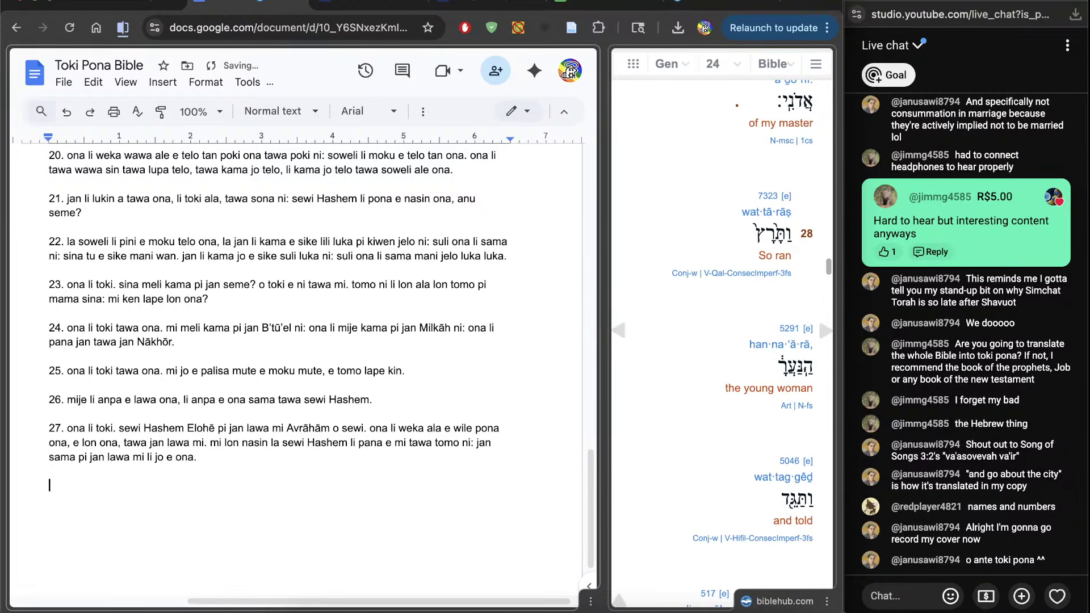
{"action": "type", "text": "28."}
{"action": "scroll", "coordinate": [652, 462], "scroll_direction": "down", "scroll_amount": 1}
{"action": "type", "text": "me"}
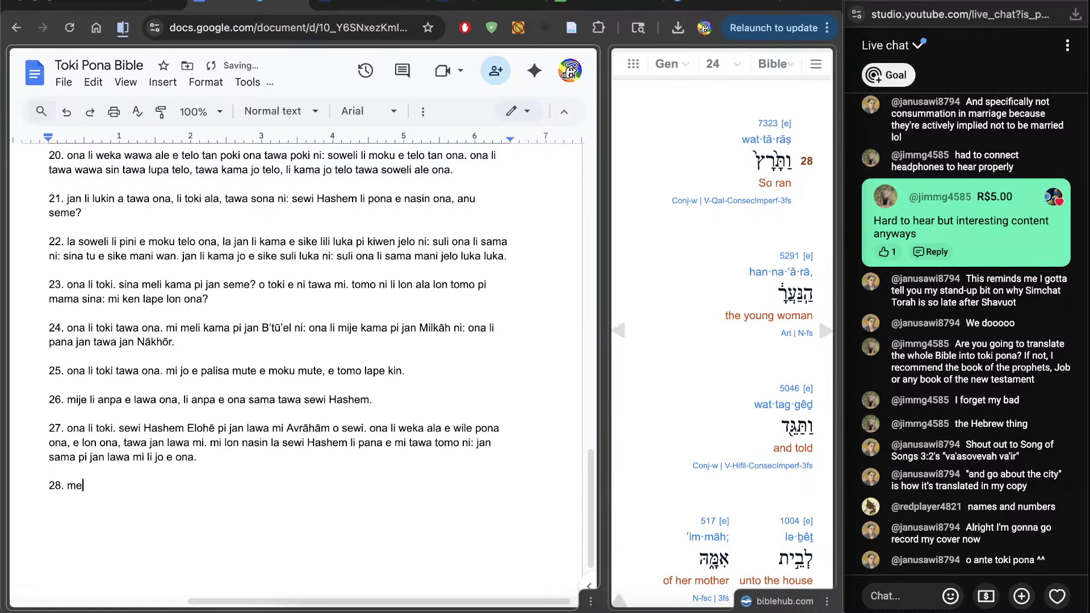
{"action": "type", "text": "li li tawa wawa li toki"}
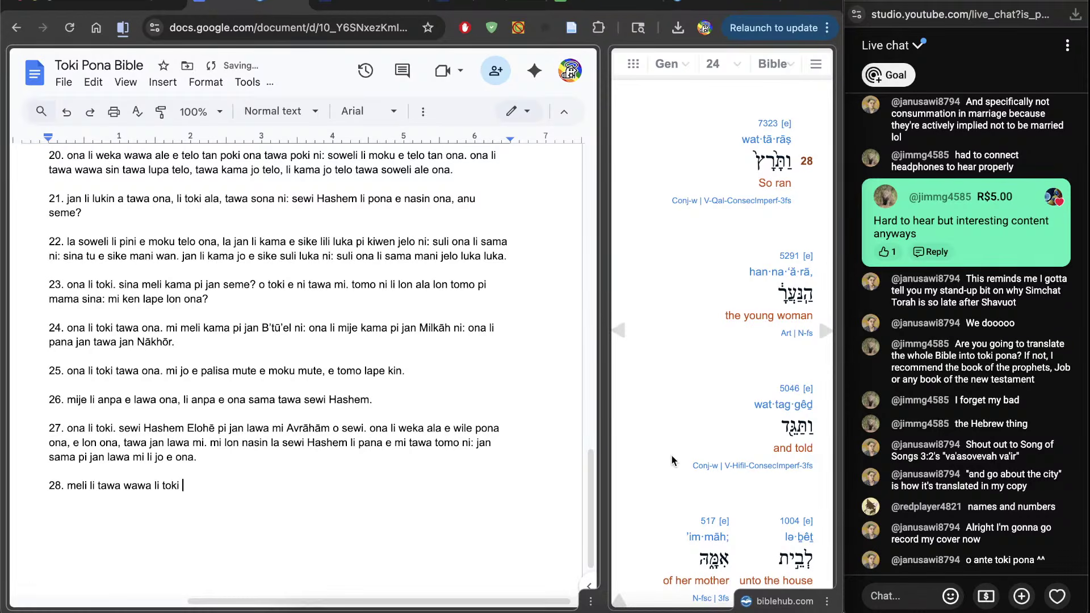
{"action": "scroll", "coordinate": [669, 454], "scroll_direction": "down", "scroll_amount": 3}
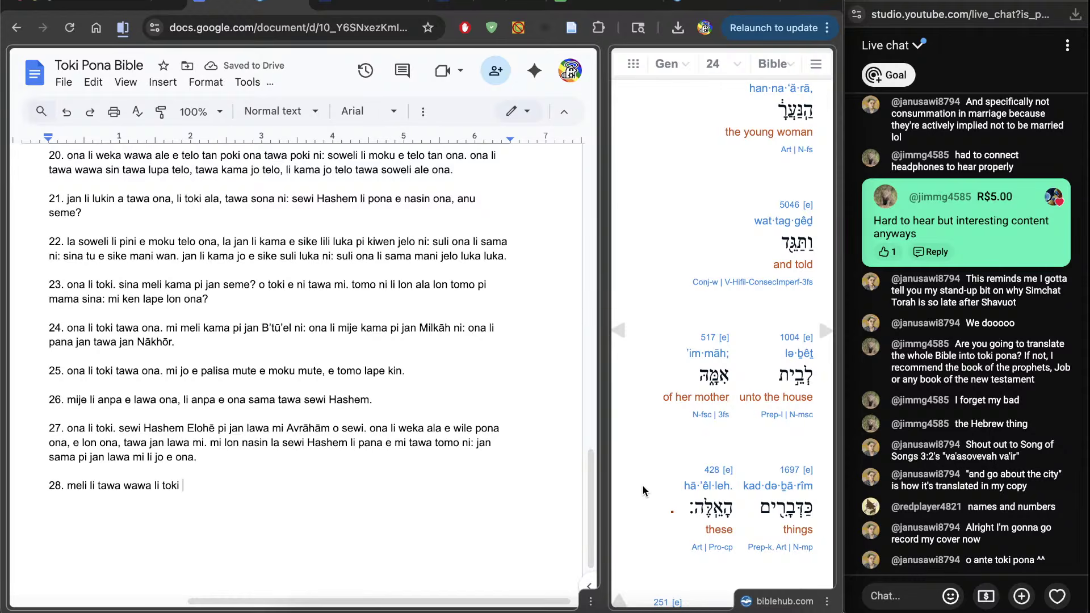
{"action": "type", "text": "i"}
{"action": "scroll", "coordinate": [642, 485], "scroll_direction": "down", "scroll_amount": 1}
{"action": "type", "text": "e ijo"}
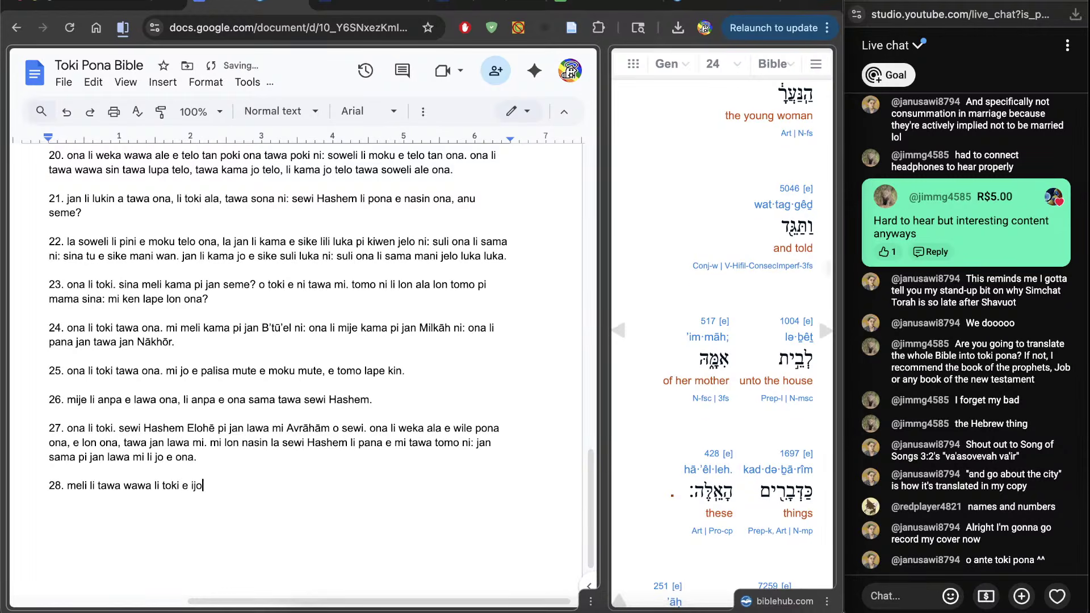
{"action": "type", "text": " ni tawa tomo pi mama ona."}
Add paragraph 29, beginning with "jan Rivqāh li jo e mije poka pi mama sama"
{"action": "scroll", "coordinate": [744, 341], "scroll_direction": "down", "scroll_amount": 4}
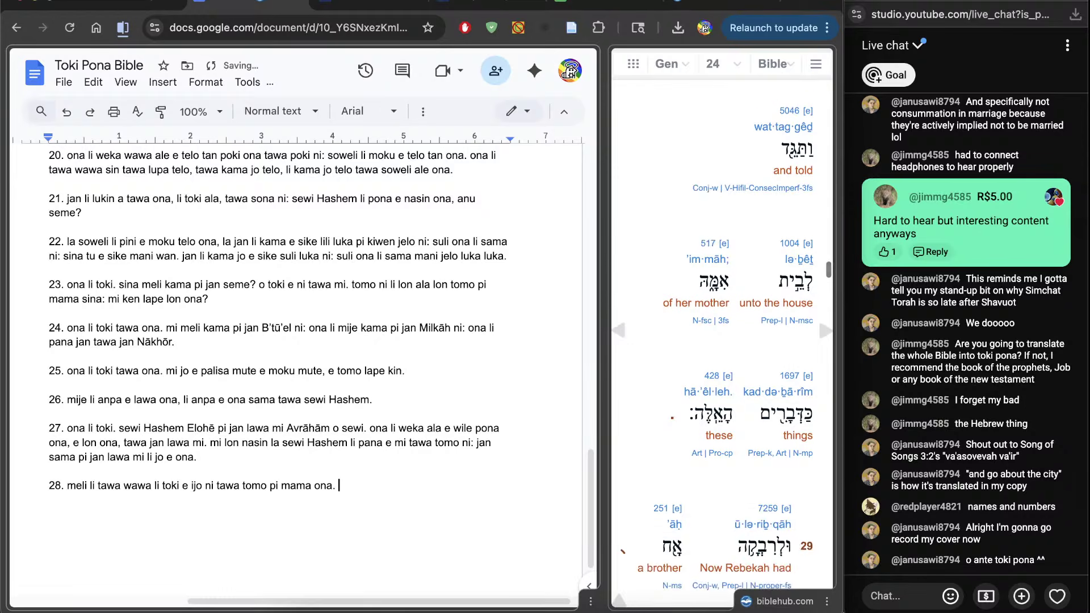
{"action": "key", "text": "Return"}
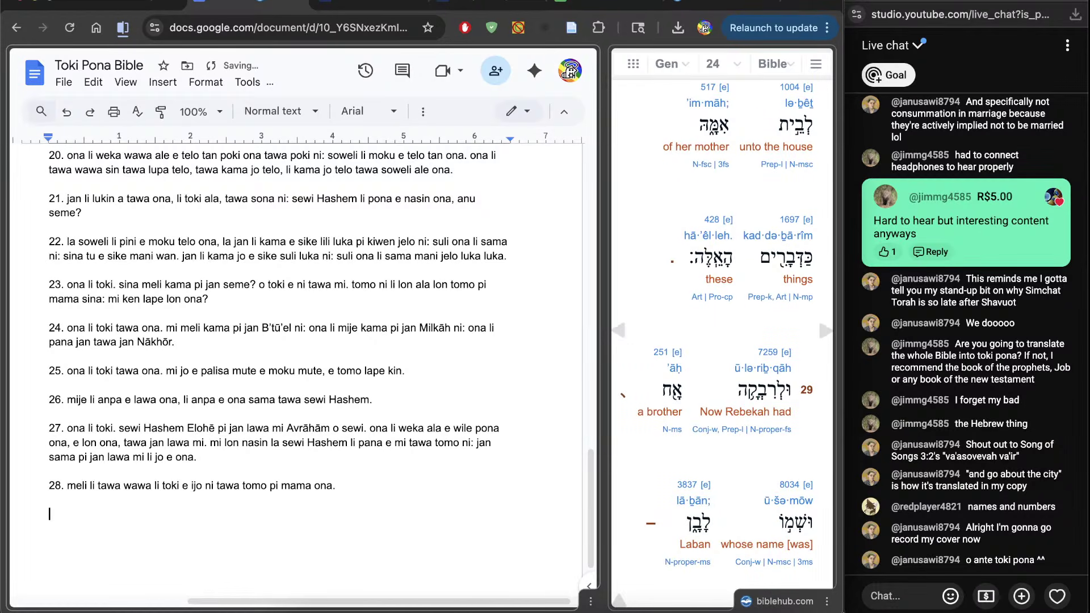
{"action": "type", "text": "29."}
{"action": "scroll", "coordinate": [736, 340], "scroll_direction": "down", "scroll_amount": 1}
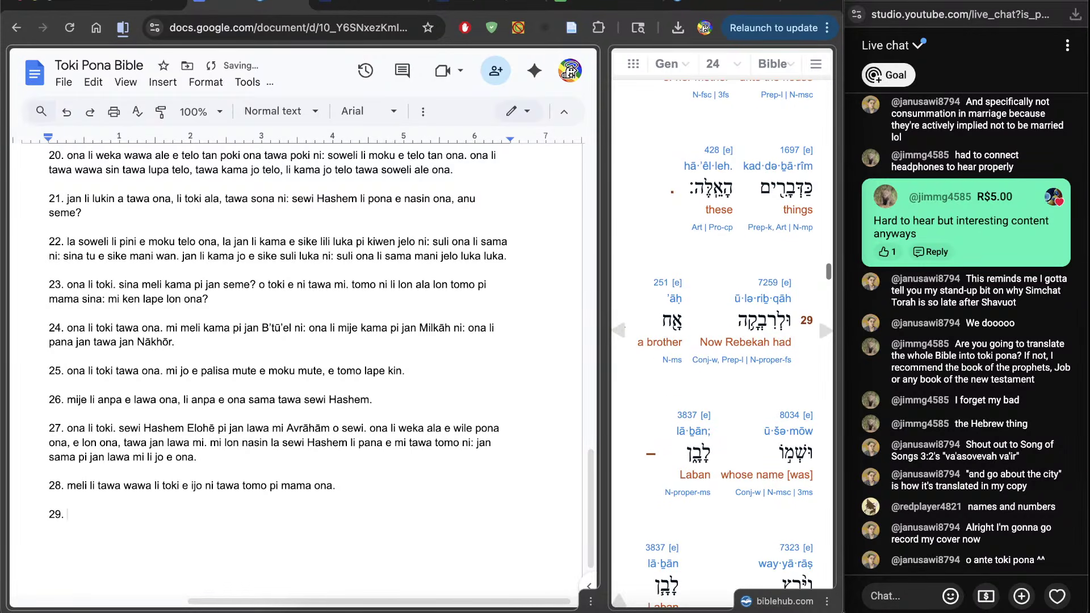
{"action": "type", "text": "jan Rivqāh li jo e "}
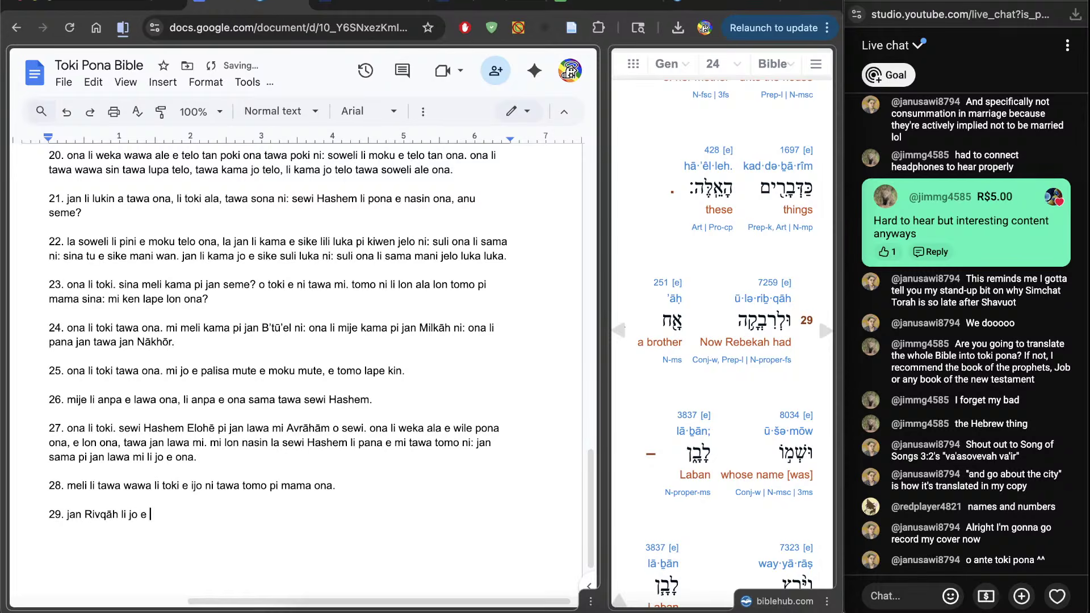
{"action": "type", "text": "m"}
{"action": "type", "text": "e poka mp"}
{"action": "key", "text": "BackSpace"}
{"action": "key", "text": "BackSpace"}
{"action": "type", "text": "pi mama sama"}
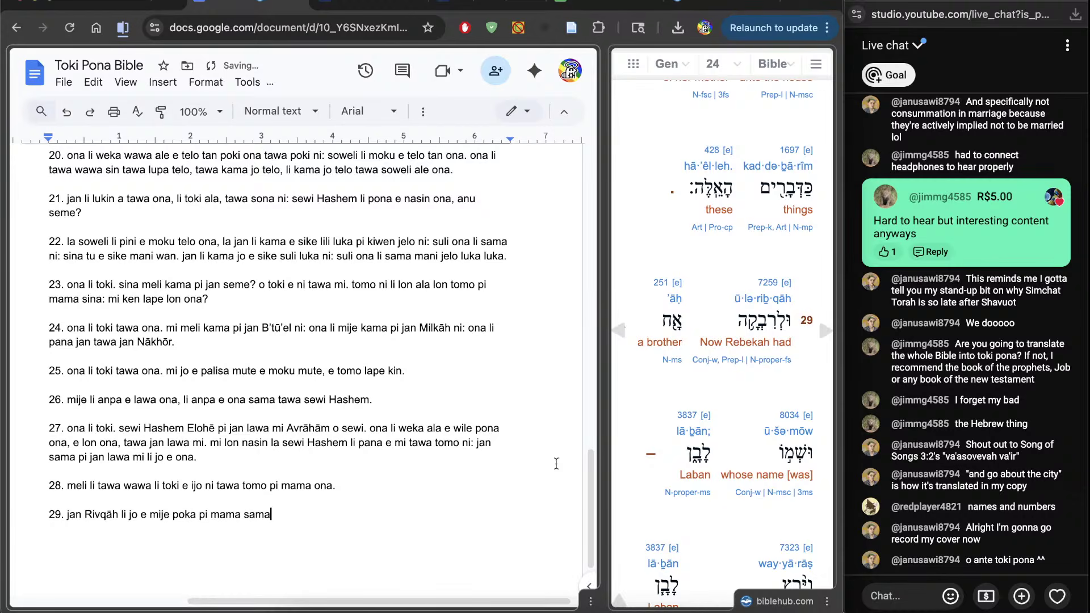
Switch to YouTube Studio and review the livestream's concurrent viewers, likes and chat revenue in its stream settings and analytics
{"action": "left_click", "coordinate": [133, 11]}
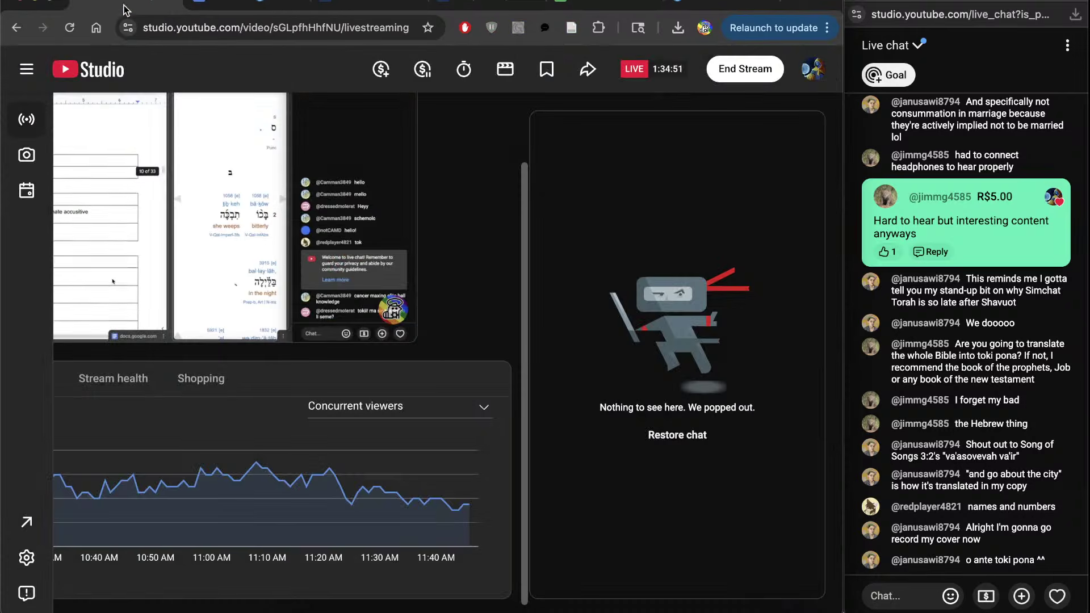
{"action": "scroll", "coordinate": [264, 386], "scroll_direction": "left", "scroll_amount": 5}
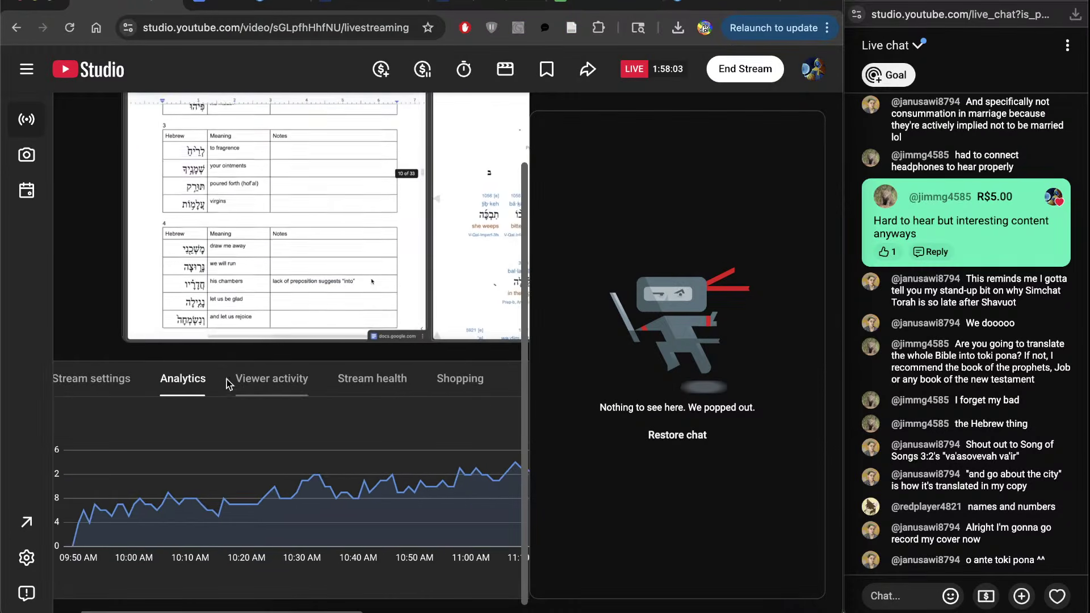
{"action": "left_click", "coordinate": [130, 380]}
{"action": "scroll", "coordinate": [325, 532], "scroll_direction": "right", "scroll_amount": 5}
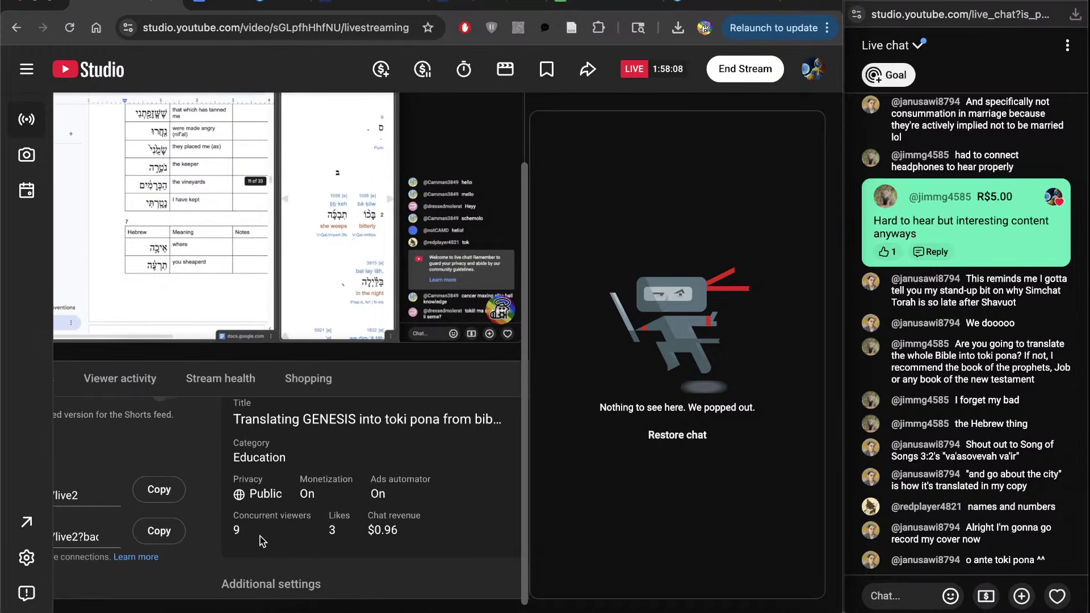
{"action": "scroll", "coordinate": [149, 407], "scroll_direction": "left", "scroll_amount": 2}
{"action": "scroll", "coordinate": [149, 408], "scroll_direction": "left", "scroll_amount": 2}
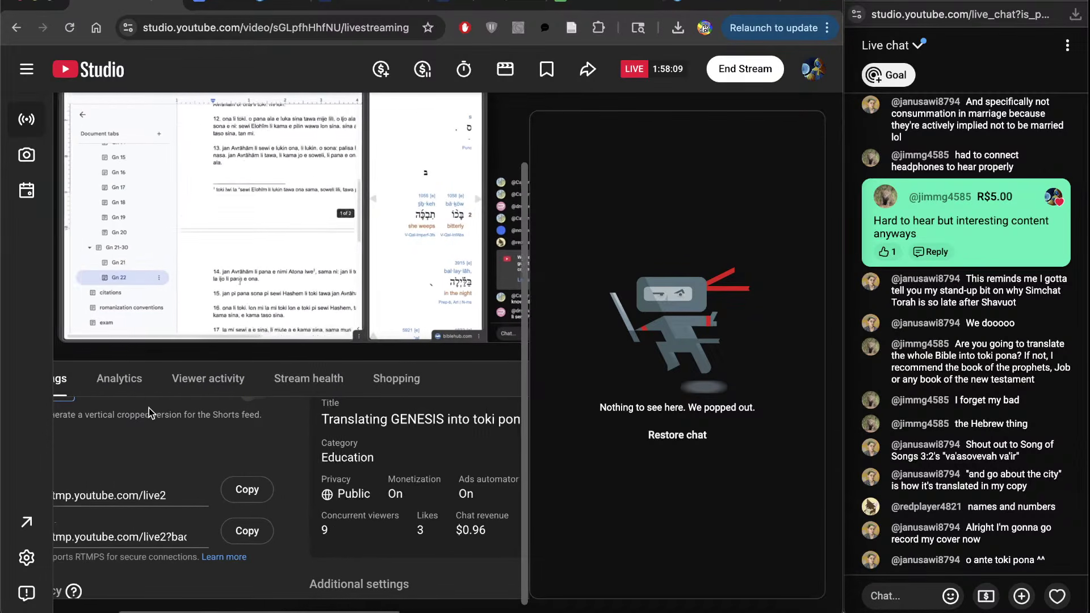
{"action": "left_click", "coordinate": [119, 379]}
{"action": "scroll", "coordinate": [362, 487], "scroll_direction": "right", "scroll_amount": 5}
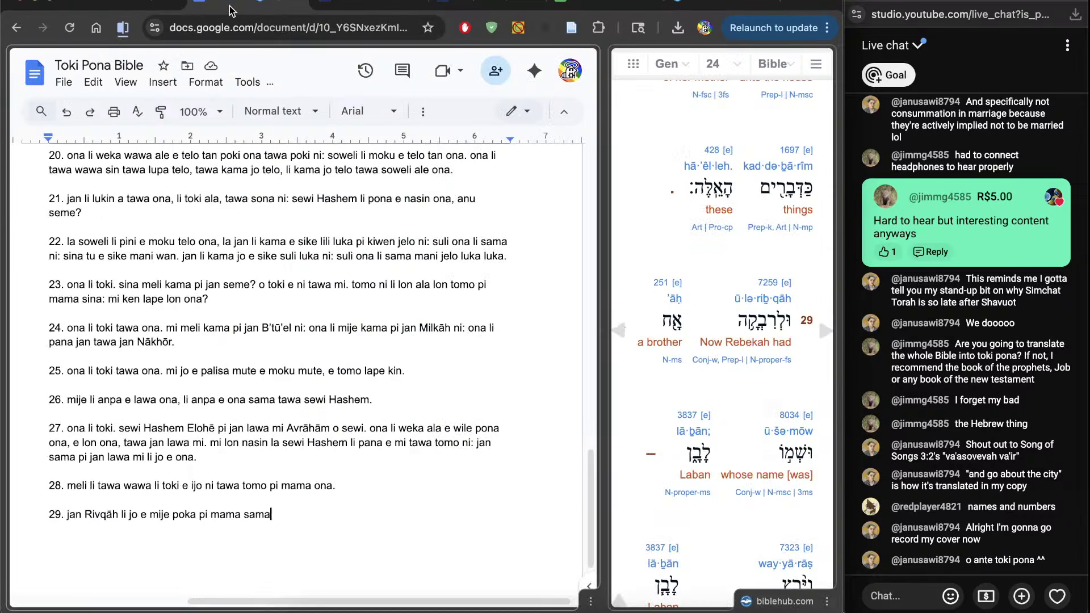
Return to the Toki Pona Bible document and continue paragraph 29 with ". nimi ona li Lāvān"
{"action": "key", "text": "ctrl+Tab"}
{"action": "scroll", "coordinate": [638, 507], "scroll_direction": "down", "scroll_amount": 1}
{"action": "scroll", "coordinate": [637, 507], "scroll_direction": "down", "scroll_amount": 3}
{"action": "type", "text": ". "}
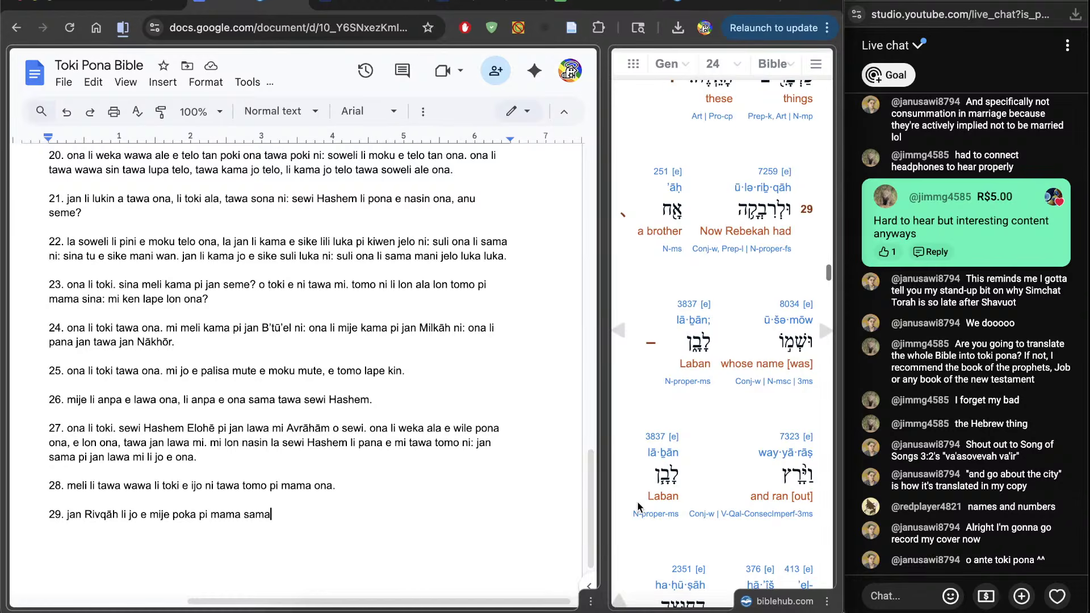
{"action": "type", "text": "nimi ona li Lāvān"}
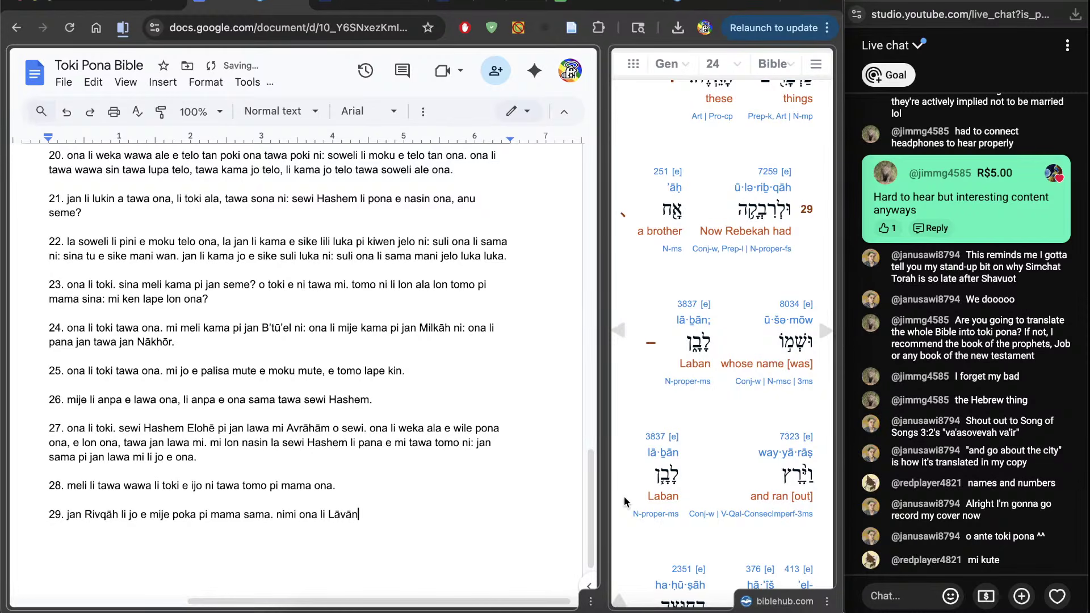
Continue paragraph 29 with the sentence beginning "jan Lāvān li tawa wawa"
{"action": "scroll", "coordinate": [726, 462], "scroll_direction": "down", "scroll_amount": 3}
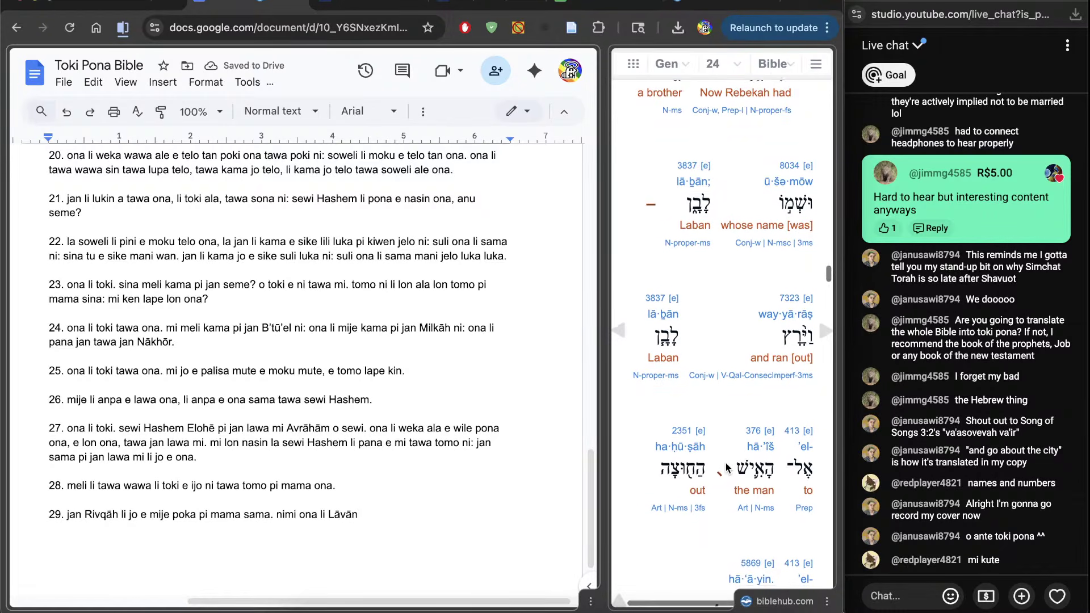
{"action": "scroll", "coordinate": [727, 468], "scroll_direction": "down", "scroll_amount": 1}
{"action": "type", "text": ". jan L"}
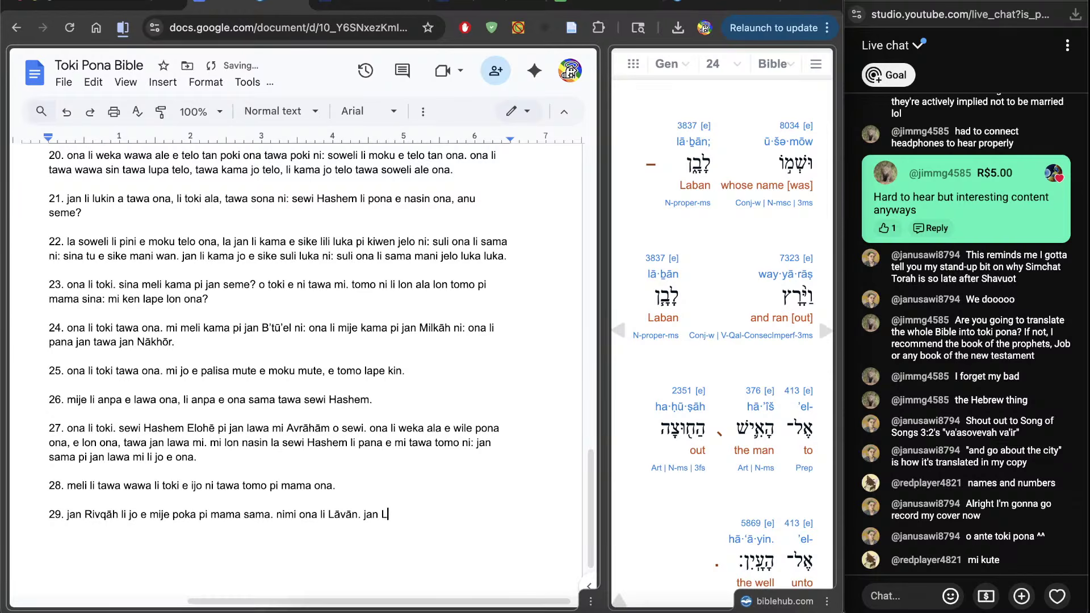
{"action": "type", "text": "āvān li tawa wawa"}
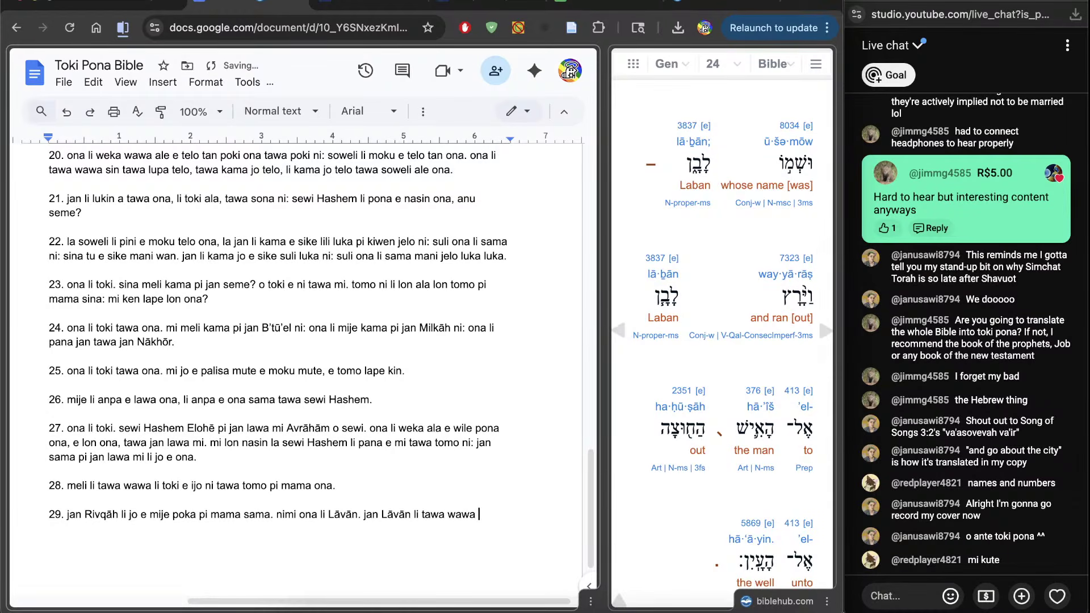
Check the lexicon entry 7323 for "and ran" and add "tawa" to the end of paragraph 29
{"action": "left_click", "coordinate": [797, 258]}
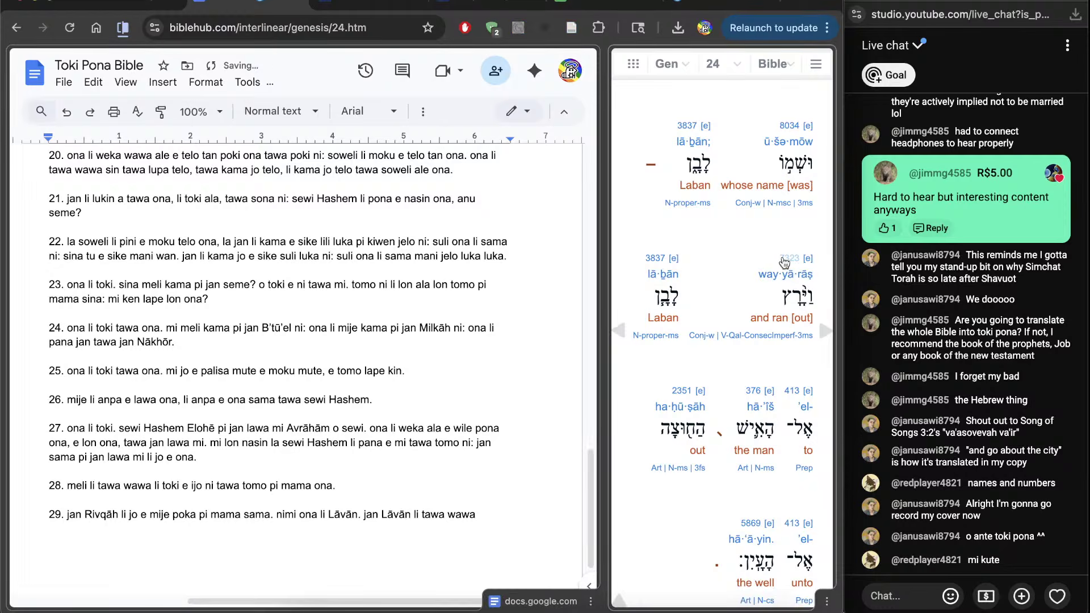
{"action": "left_click", "coordinate": [318, 7]}
{"action": "key", "text": "ctrl+w"}
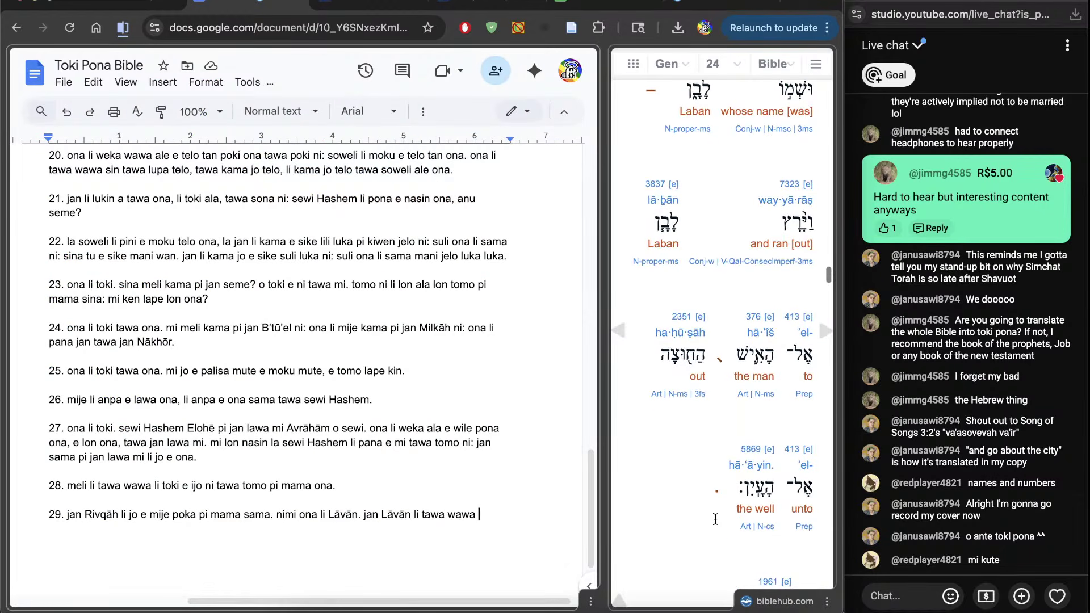
{"action": "type", "text": "tawa"}
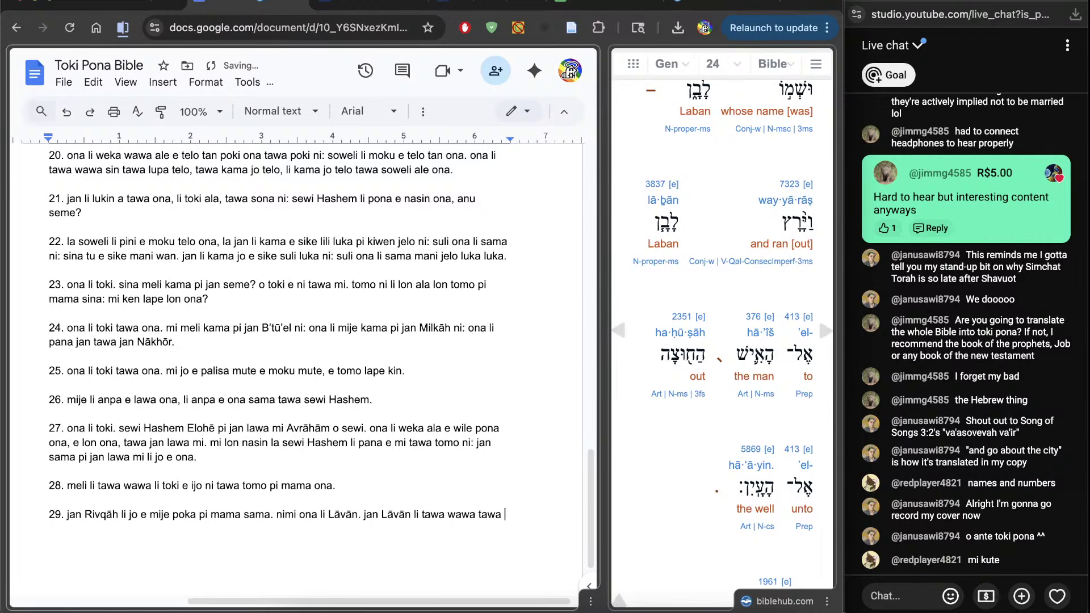
Check the lexicon entry 2351 for "out" and continue paragraph 29 with "mije,"
{"action": "scroll", "coordinate": [721, 329], "scroll_direction": "down", "scroll_amount": 3}
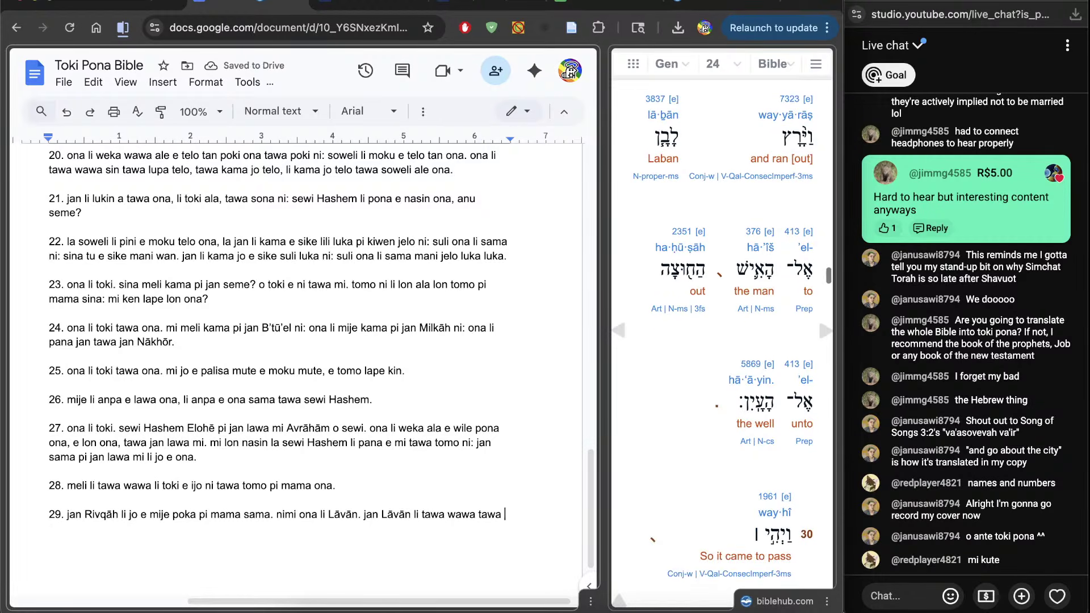
{"action": "left_click", "coordinate": [680, 215]}
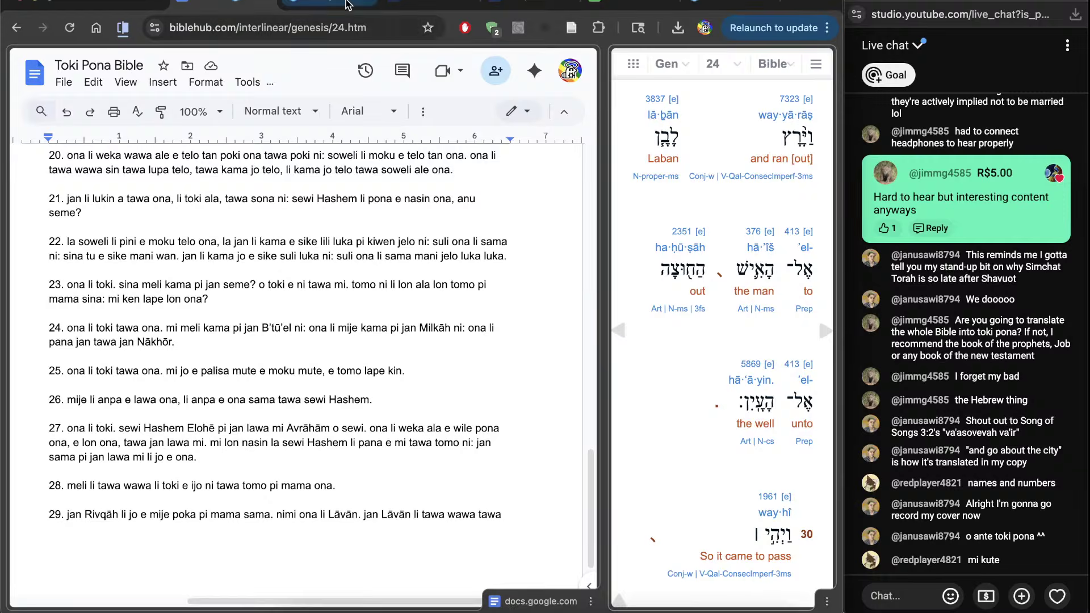
{"action": "key", "text": "alt+Left"}
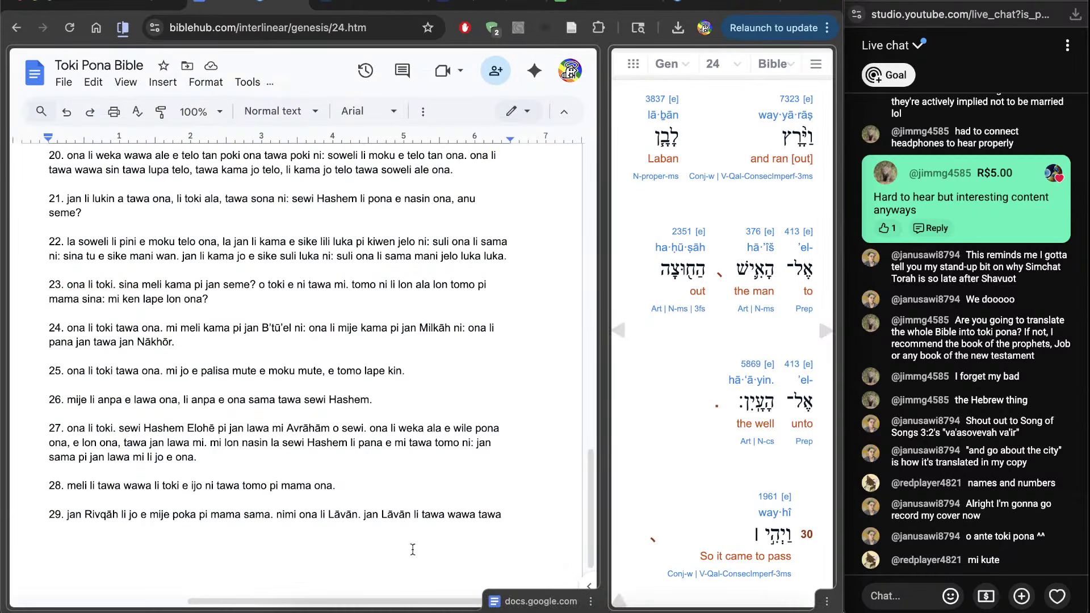
{"action": "left_click", "coordinate": [518, 518]}
{"action": "type", "text": "mije,"}
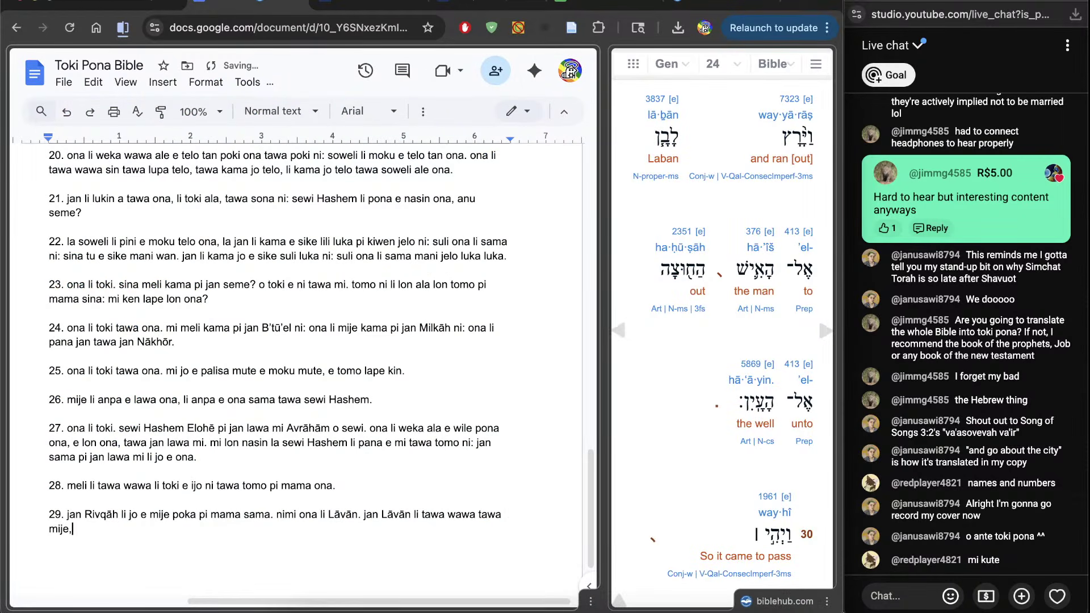
Finish paragraph 29 with "tawa weka pi ma tomo, tawa lupa telo."
{"action": "type", "text": " tawa weka tomo, ta"}
{"action": "double_click", "coordinate": [133, 540]}
{"action": "type", "text": "pi ma tomo, ta"}
{"action": "key", "text": "End"}
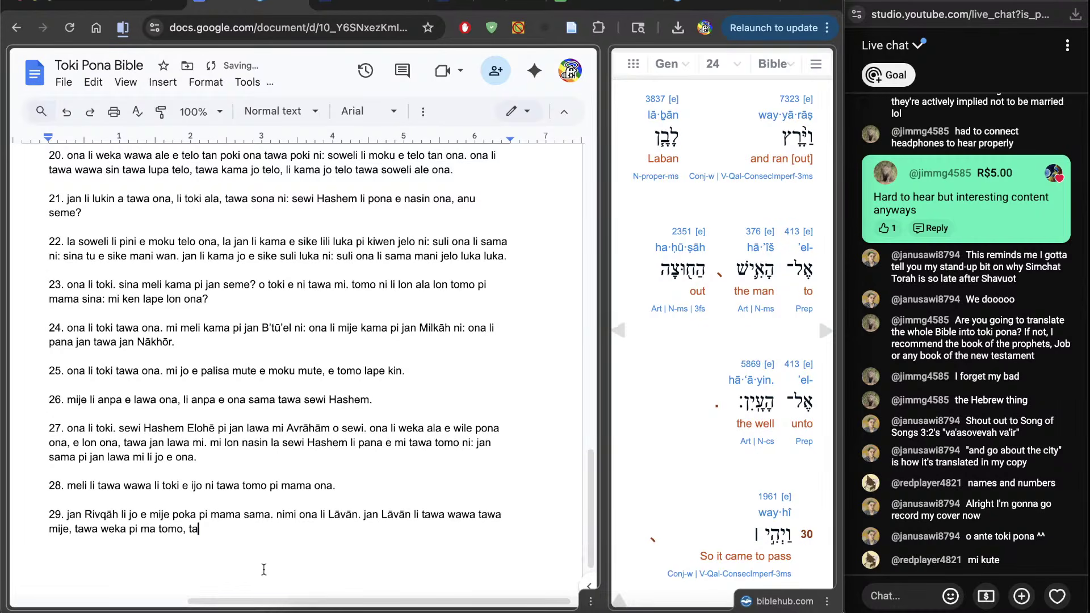
{"action": "type", "text": "wa lupa tello"}
{"action": "key", "text": "BackSpace"}
{"action": "key", "text": "BackSpace"}
{"action": "key", "text": "BackSpace"}
{"action": "type", "text": "o"}
Add paragraph 30, beginning with "la ona li lukin e sike lili e sike suli"
{"action": "key", "text": "Return"}
{"action": "type", "text": "30."}
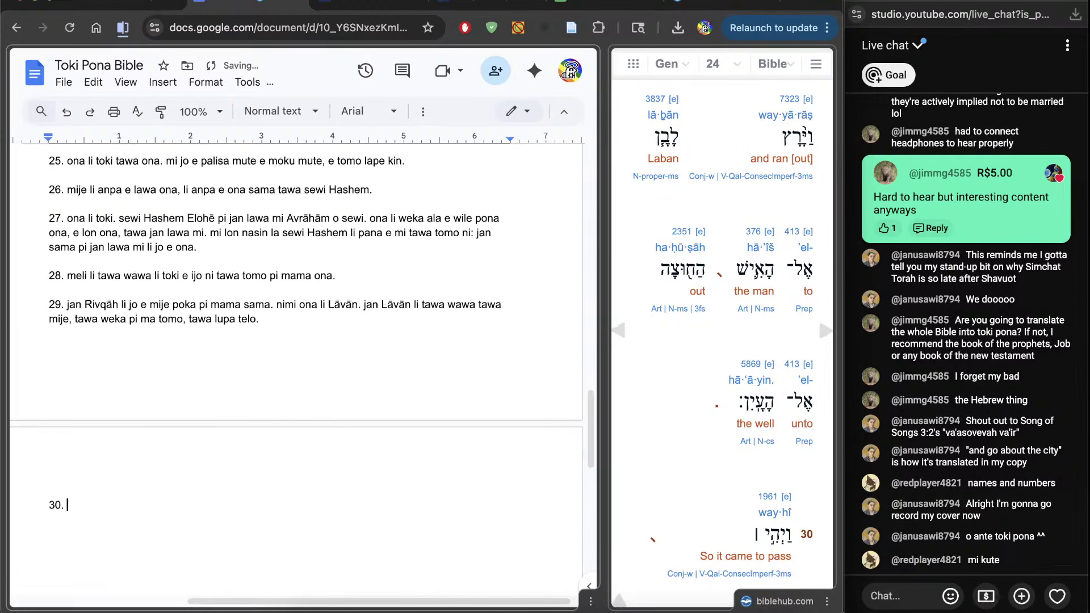
{"action": "scroll", "coordinate": [629, 519], "scroll_direction": "down", "scroll_amount": 6}
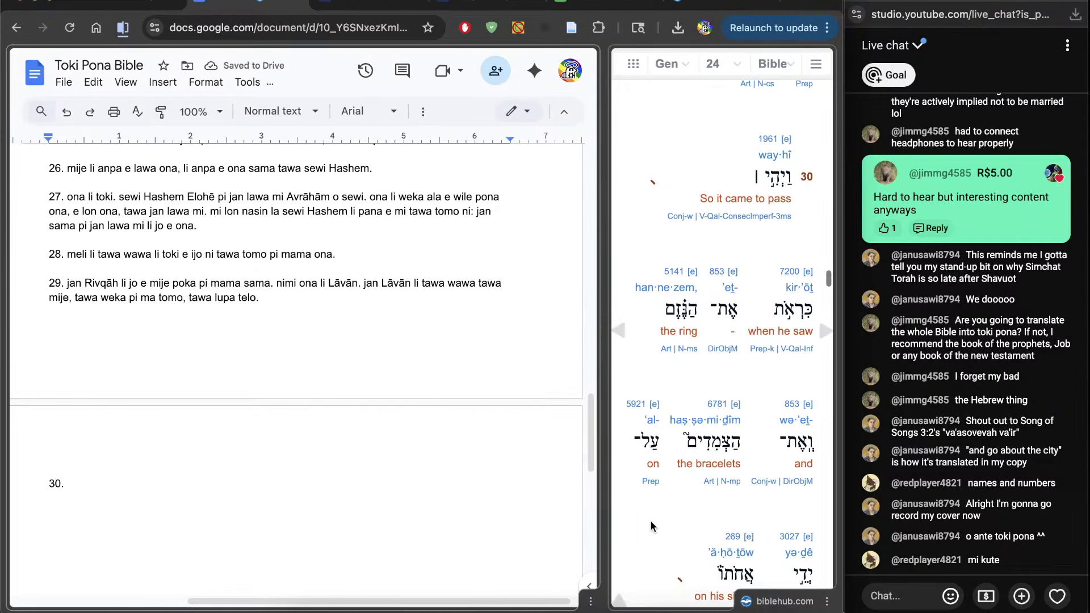
{"action": "type", "text": "la ona li lukin e "}
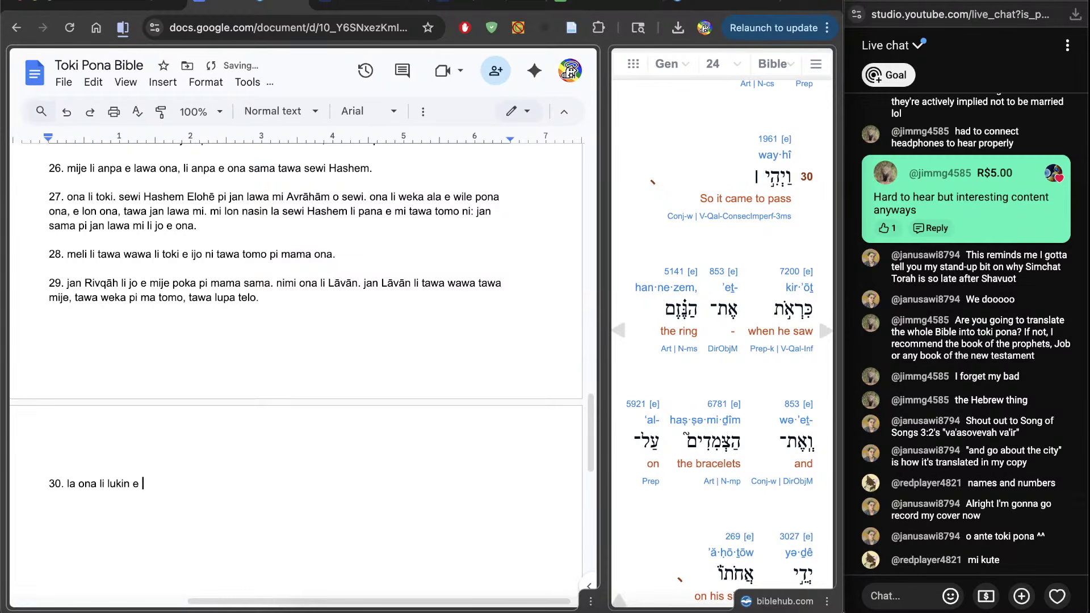
{"action": "type", "text": "sike lili e sike suli"}
Continue paragraph 30 with "lon luka pi meli poka ona, li kute"
{"action": "scroll", "coordinate": [730, 340], "scroll_direction": "down", "scroll_amount": 5}
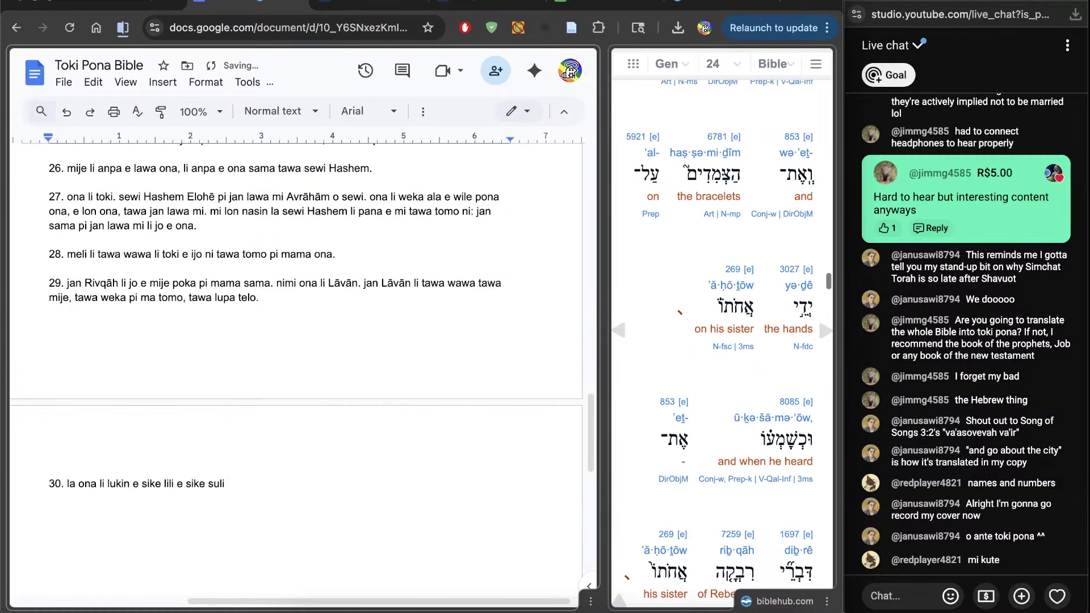
{"action": "type", "text": "l"}
{"action": "type", "text": "on luka mi"}
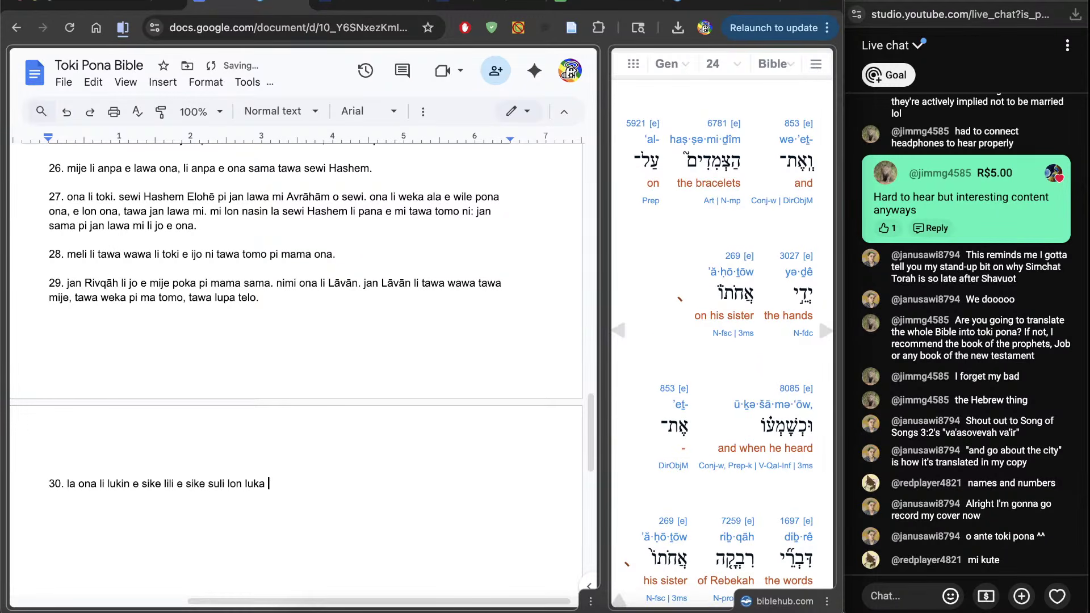
{"action": "key", "text": "BackSpace"}
{"action": "key", "text": "BackSpace"}
{"action": "type", "text": "pi meli poka ona, li kute"}
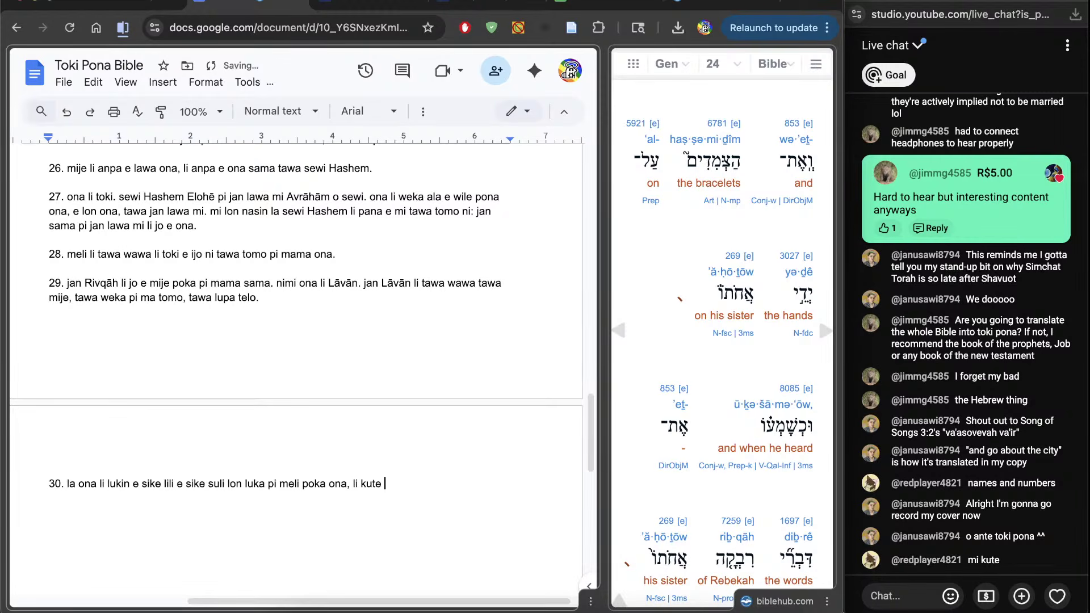
Continue paragraph 30 with "e toki pi meli poka ona Rivqāh"
{"action": "scroll", "coordinate": [767, 306], "scroll_direction": "down", "scroll_amount": 3}
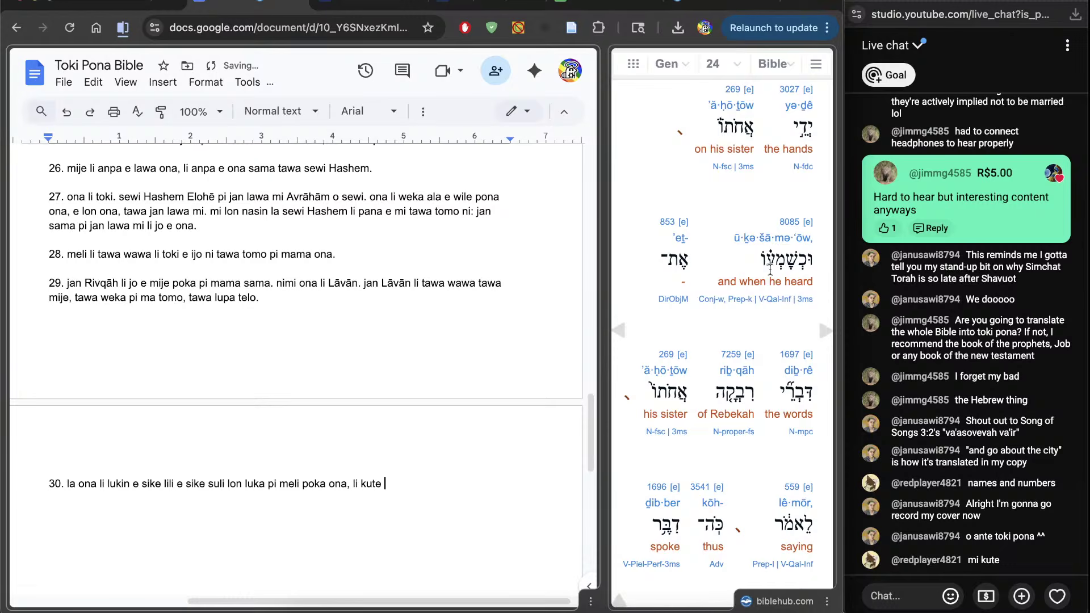
{"action": "type", "text": "e"}
{"action": "scroll", "coordinate": [766, 307], "scroll_direction": "down", "scroll_amount": 1}
{"action": "scroll", "coordinate": [721, 329], "scroll_direction": "down", "scroll_amount": 1}
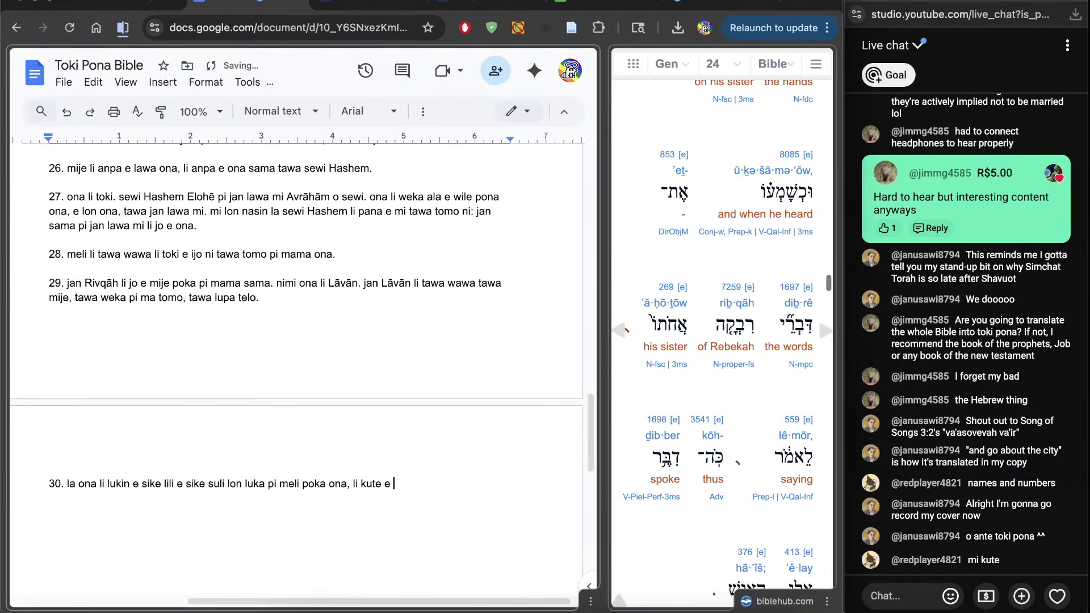
{"action": "scroll", "coordinate": [669, 562], "scroll_direction": "down", "scroll_amount": 1}
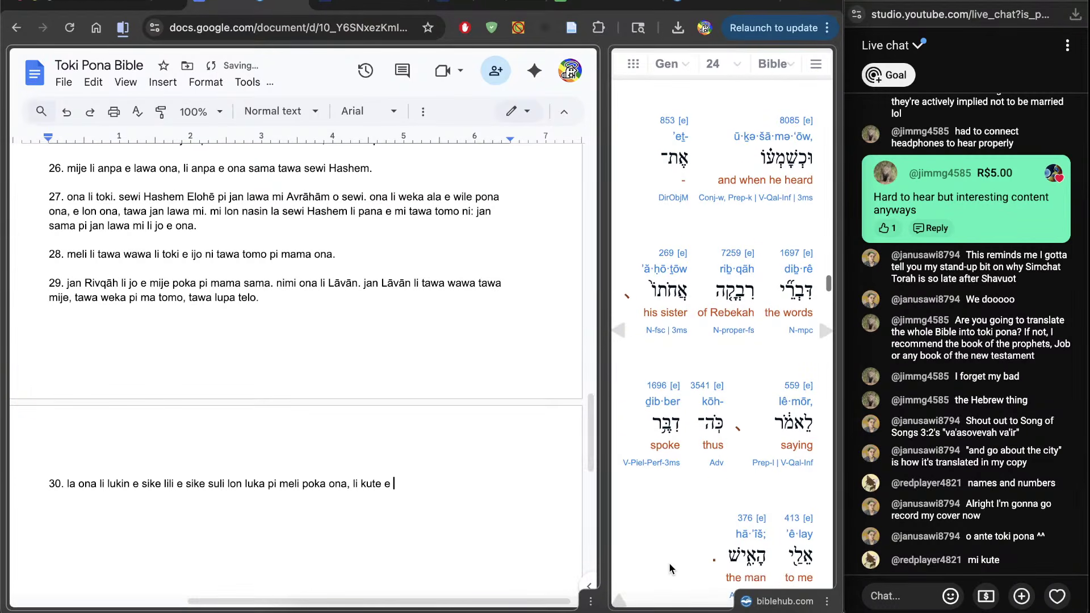
{"action": "type", "text": "toki pi meli poka on"}
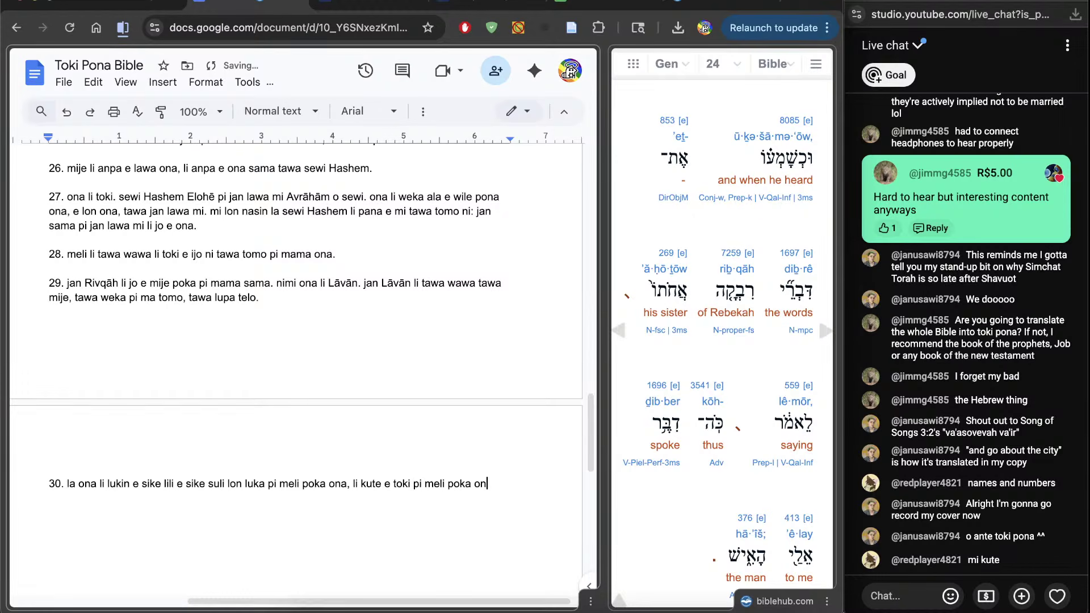
{"action": "type", "text": "a Rivqāh"}
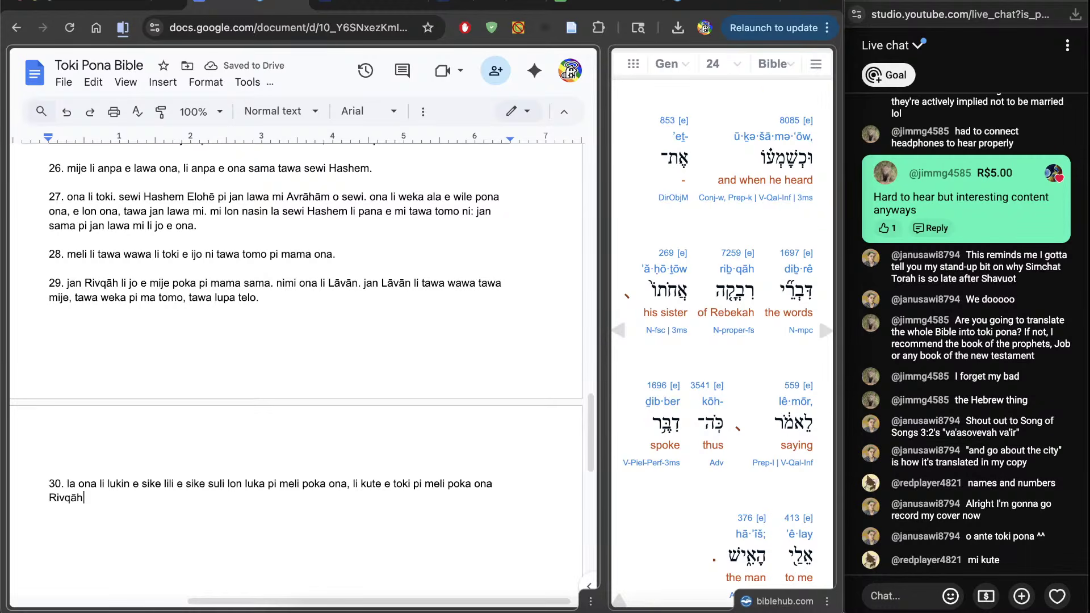
Continue paragraph 30 with "ni: mije li toki tawa mi."
{"action": "scroll", "coordinate": [721, 330], "scroll_direction": "down", "scroll_amount": 2}
{"action": "scroll", "coordinate": [721, 330], "scroll_direction": "down", "scroll_amount": 1}
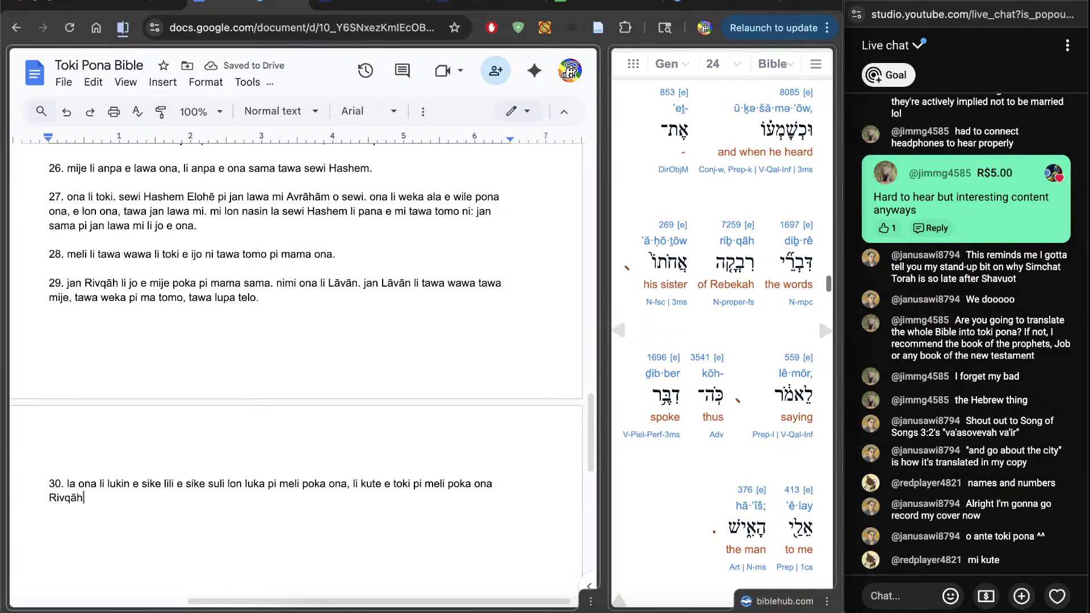
{"action": "scroll", "coordinate": [721, 329], "scroll_direction": "down", "scroll_amount": 2}
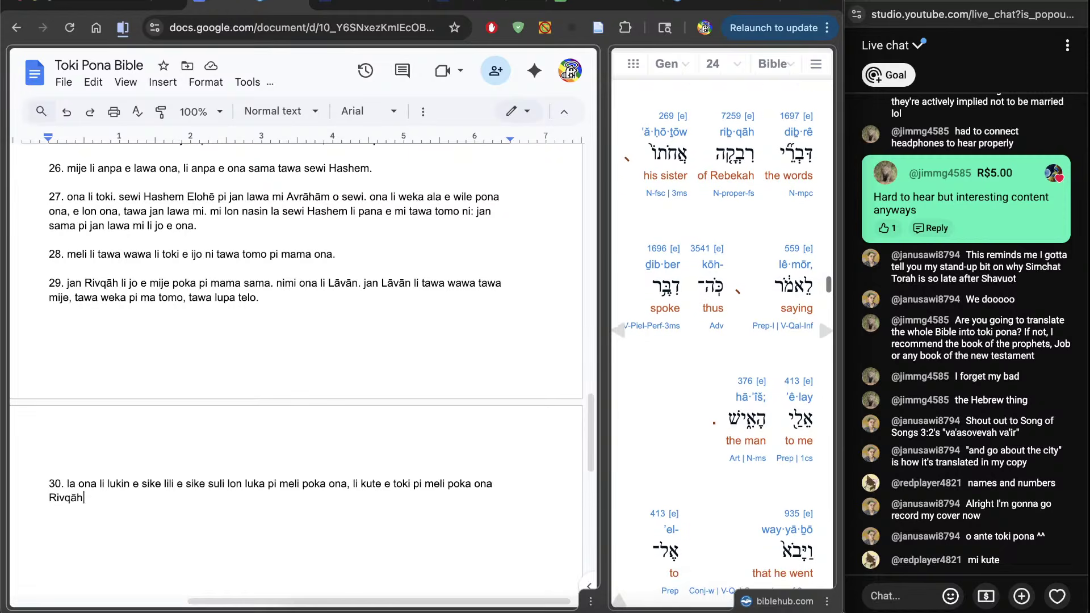
{"action": "type", "text": "ni"}
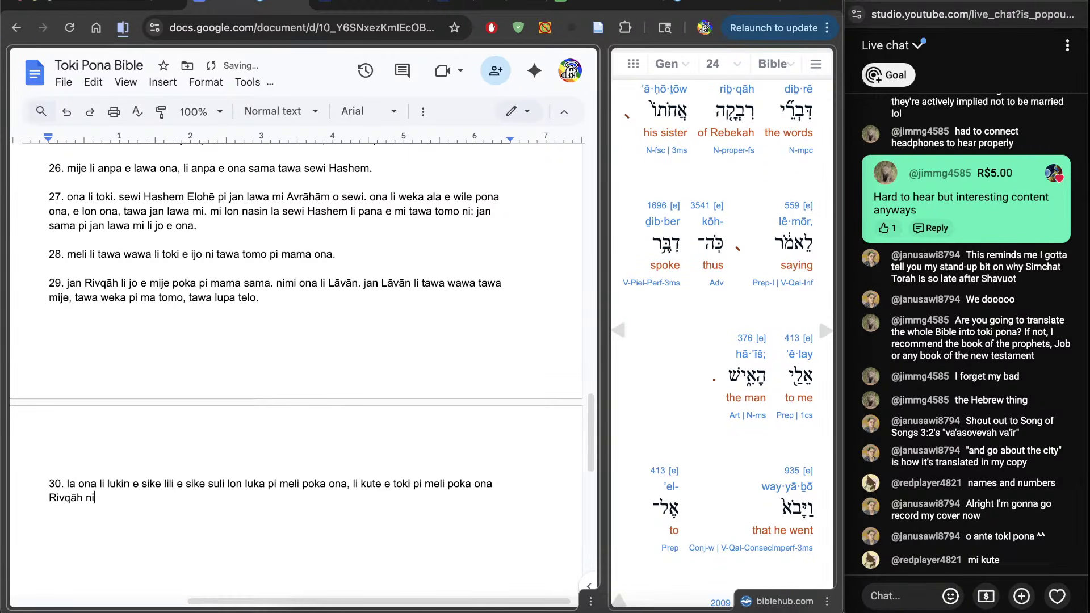
{"action": "type", "text": ": mije li toki tawa mi."}
Add "ni ale la ona Lāvān li tawa mije" to paragraph 30
{"action": "scroll", "coordinate": [721, 341], "scroll_direction": "down", "scroll_amount": 2}
{"action": "scroll", "coordinate": [721, 341], "scroll_direction": "down", "scroll_amount": 5}
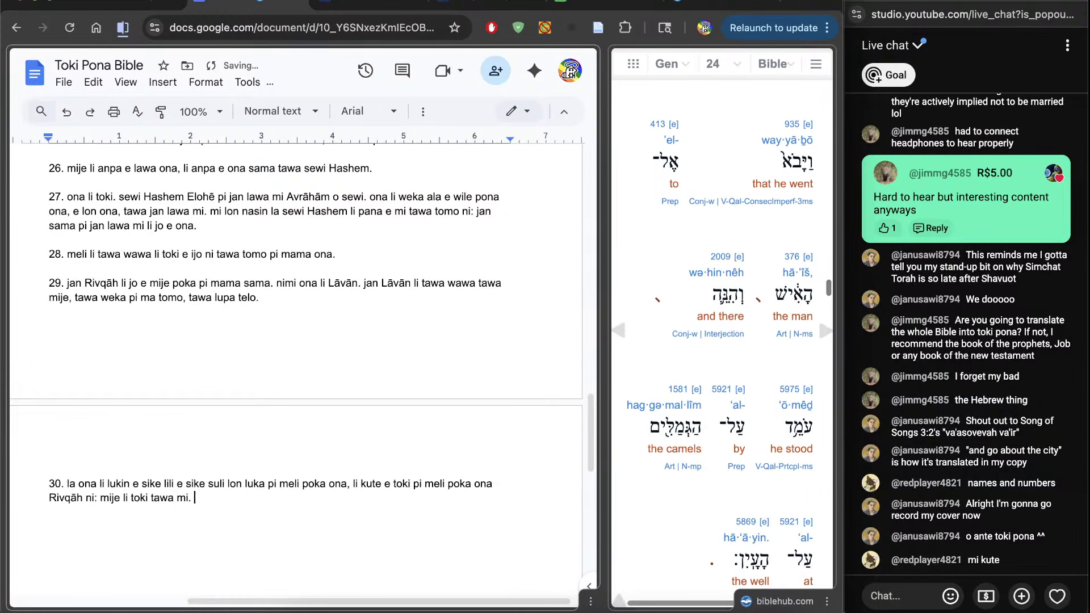
{"action": "scroll", "coordinate": [718, 341], "scroll_direction": "up", "scroll_amount": 3}
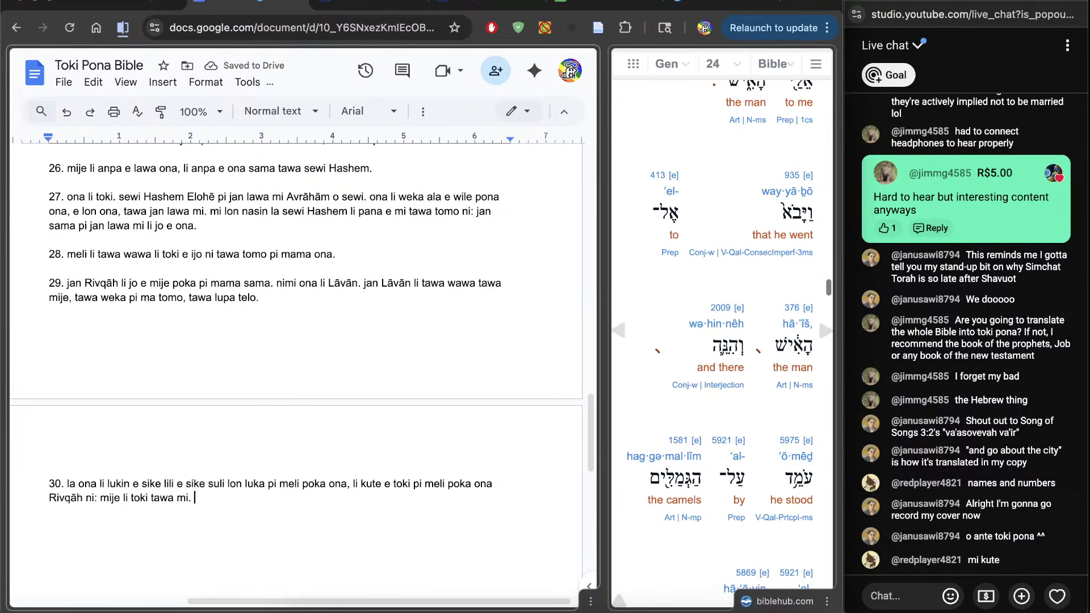
{"action": "type", "text": "ni ale la ona "}
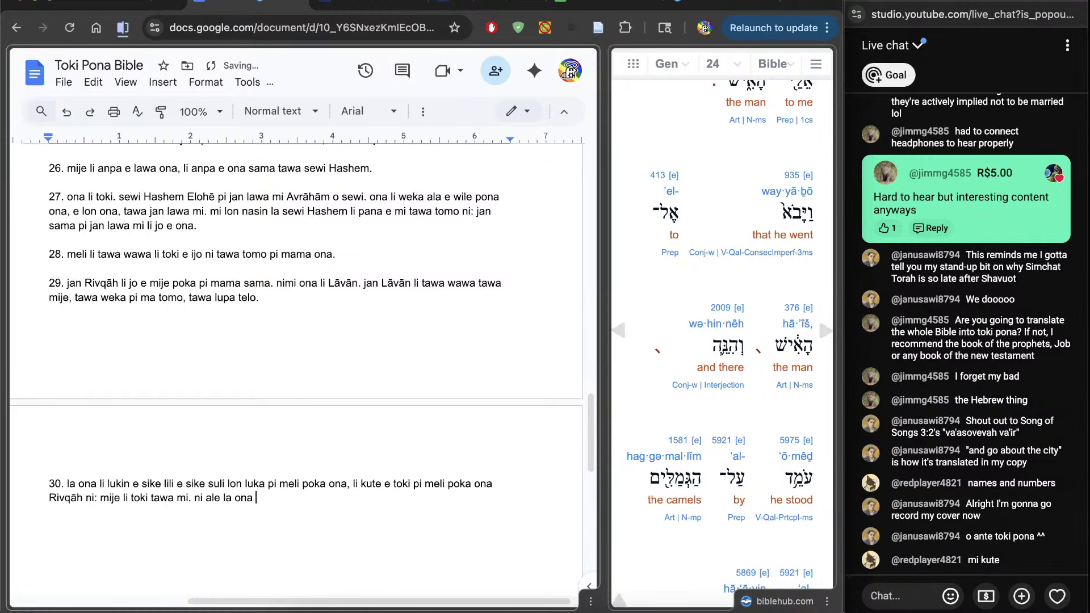
{"action": "type", "text": "Lāvān li tawa"}
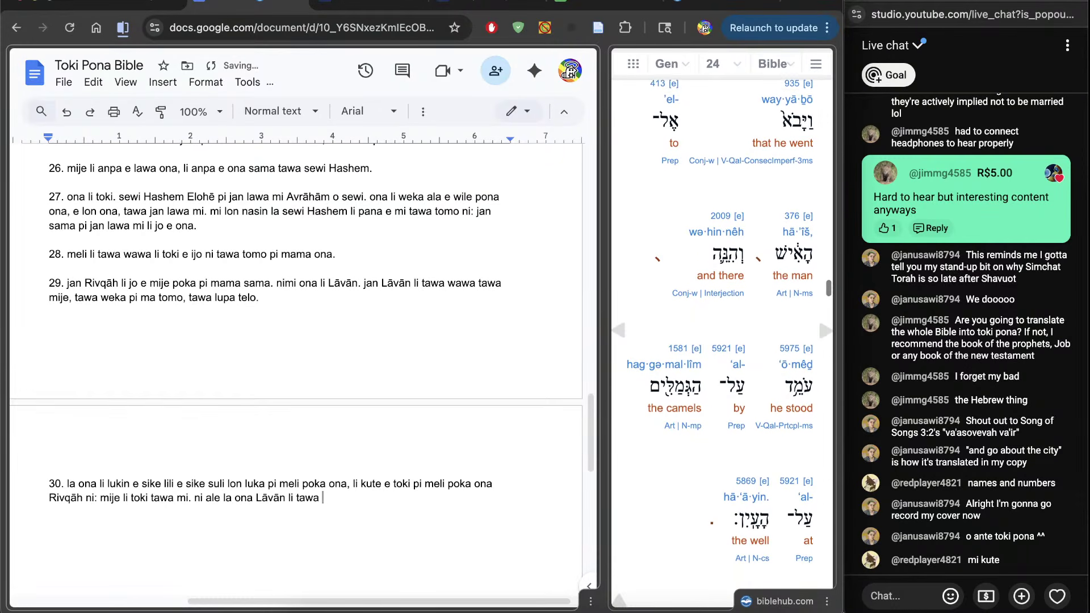
{"action": "scroll", "coordinate": [670, 564], "scroll_direction": "down", "scroll_amount": 1}
{"action": "scroll", "coordinate": [633, 481], "scroll_direction": "down", "scroll_amount": 2}
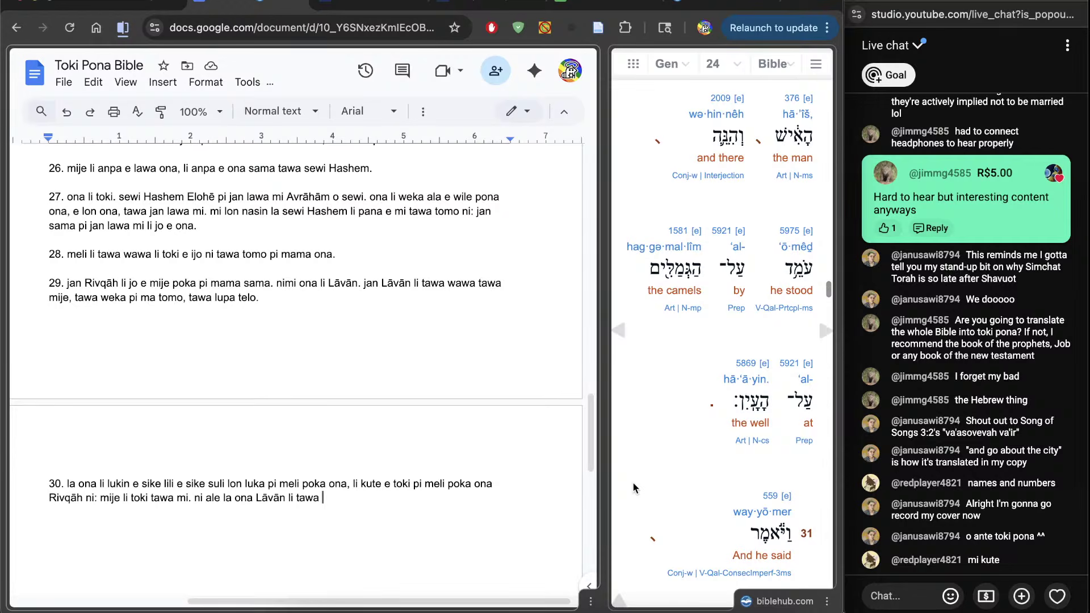
{"action": "key", "text": "BackSpace"}
{"action": "scroll", "coordinate": [721, 341], "scroll_direction": "up", "scroll_amount": 3}
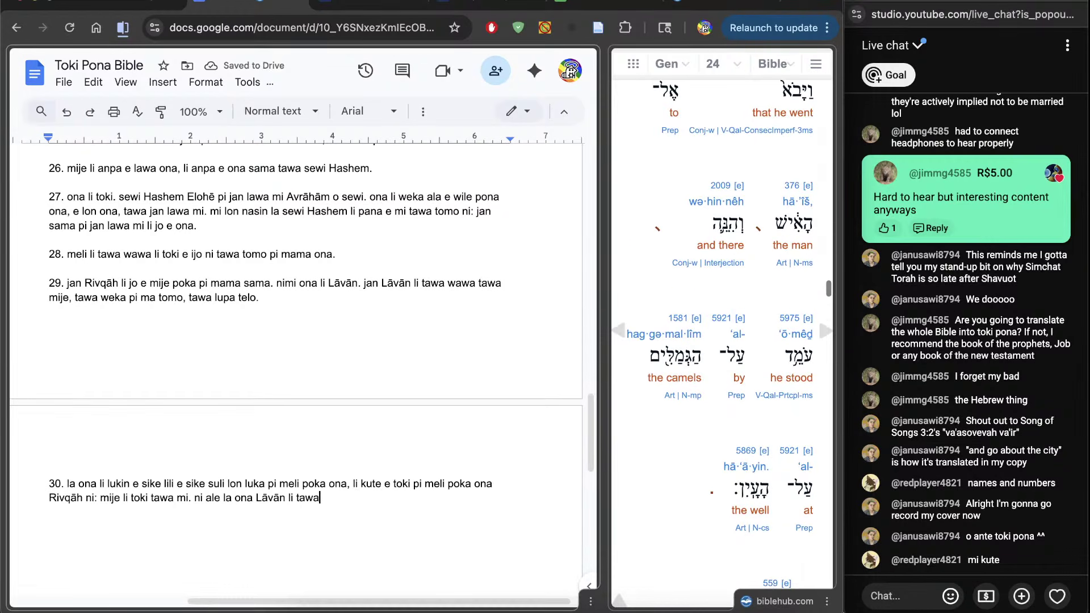
{"action": "type", "text": "mije"}
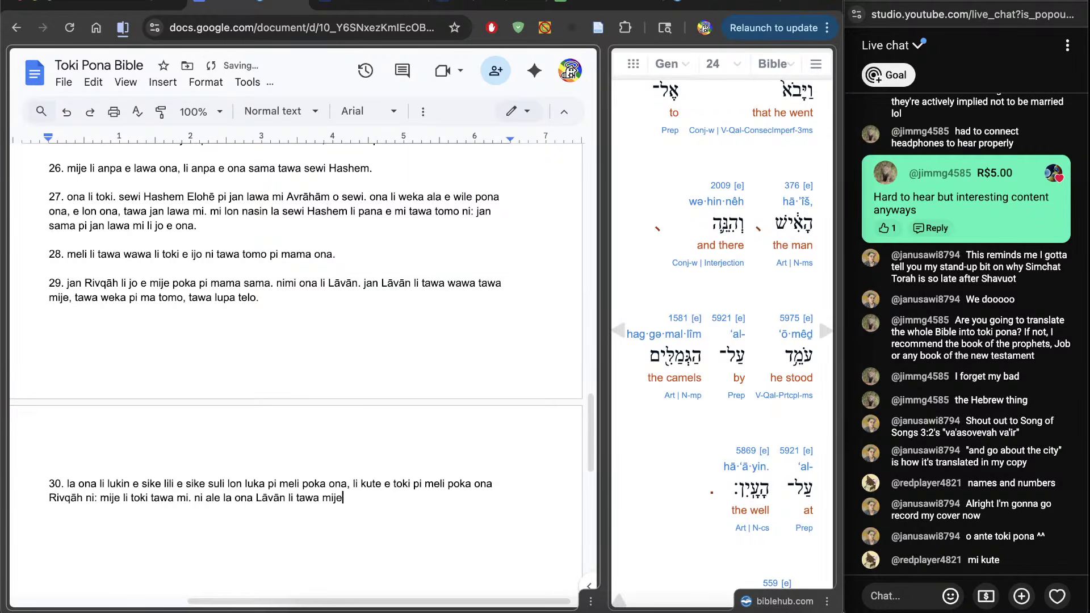
Finish paragraph 30 with "o sona: ona li lon poka soweli, li lon poka pi lupa telo."
{"action": "type", "text": ". o sona:"}
{"action": "scroll", "coordinate": [721, 340], "scroll_direction": "down", "scroll_amount": 3}
{"action": "type", "text": "on"}
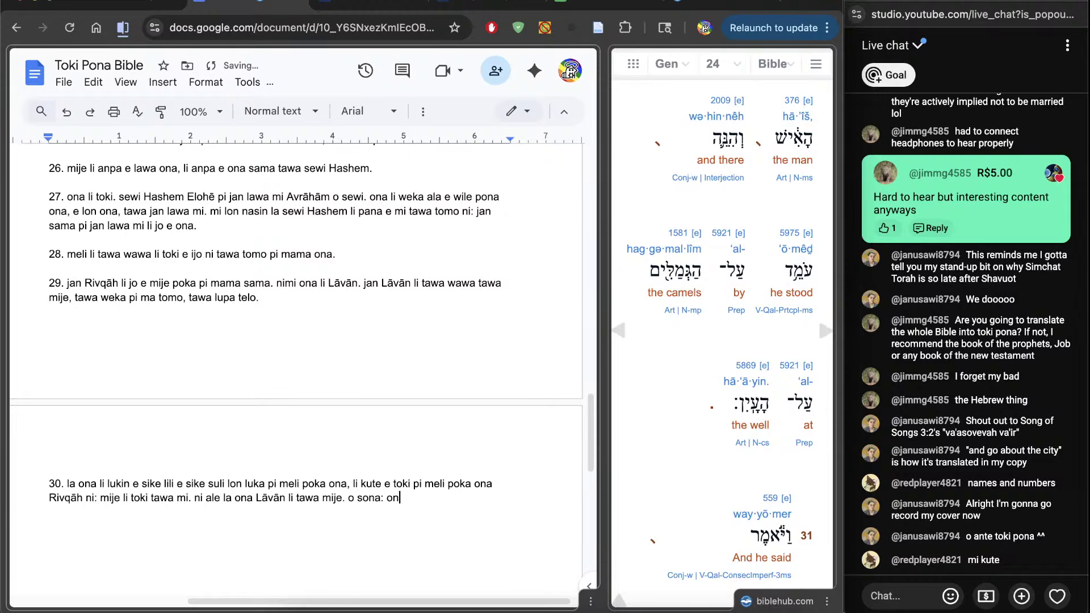
{"action": "type", "text": "a li lon poka soweli, li lon po"}
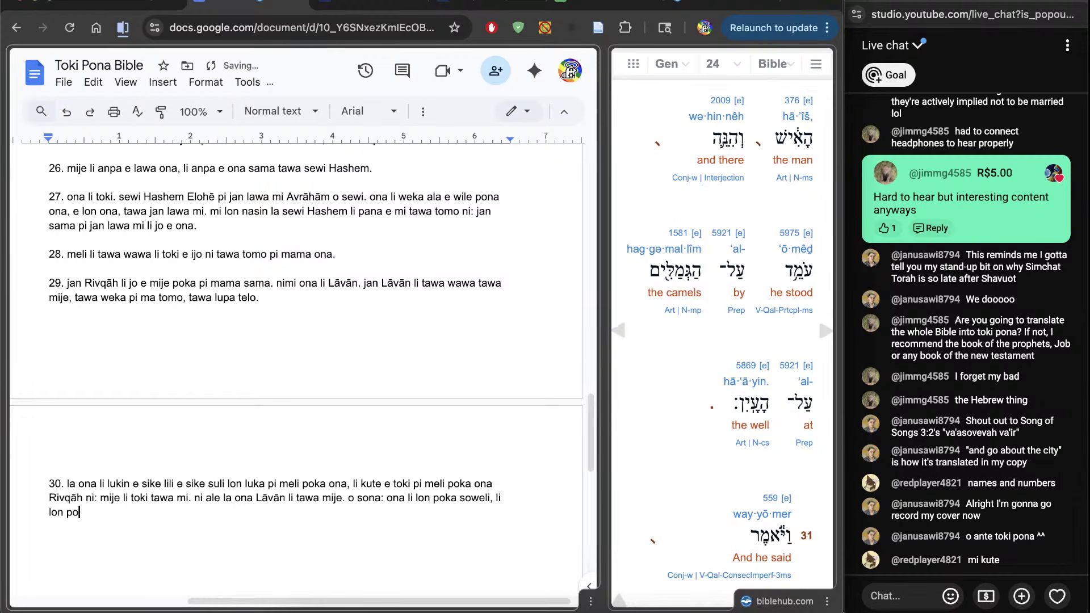
{"action": "type", "text": "ka pi lupa telo."}
{"action": "scroll", "coordinate": [623, 482], "scroll_direction": "down", "scroll_amount": 4}
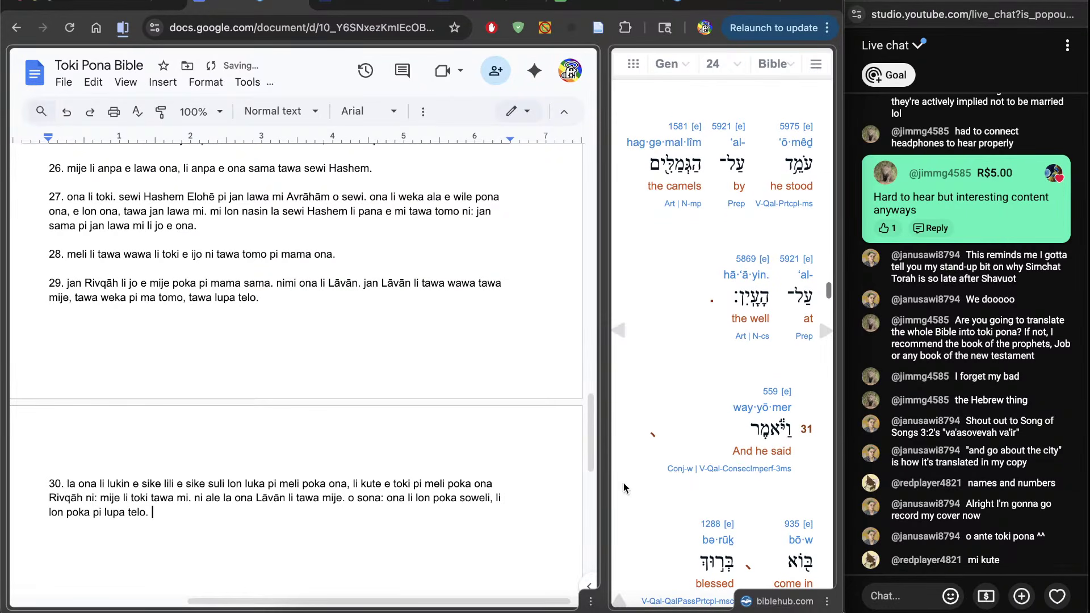
Start paragraph 31 below paragraph 30 with "ona li toki. o kama."
{"action": "scroll", "coordinate": [428, 464], "scroll_direction": "down", "scroll_amount": 1}
{"action": "scroll", "coordinate": [428, 464], "scroll_direction": "down", "scroll_amount": 5}
{"action": "key", "text": "Return"}
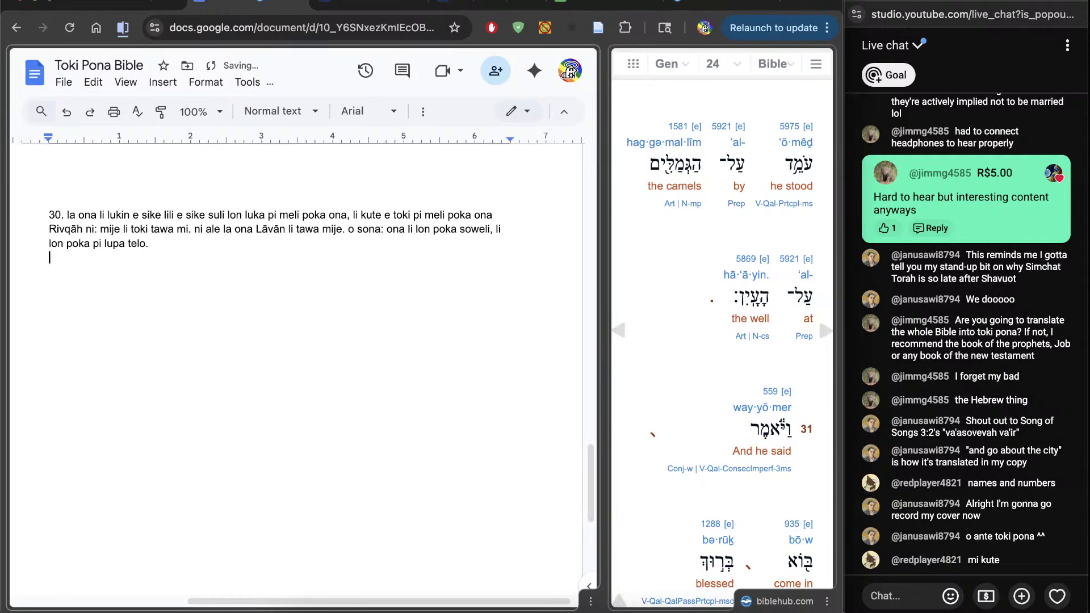
{"action": "type", "text": "2"}
{"action": "key", "text": "BackSpace"}
{"action": "type", "text": "31."}
{"action": "scroll", "coordinate": [615, 499], "scroll_direction": "down", "scroll_amount": 8}
{"action": "type", "text": "ona"}
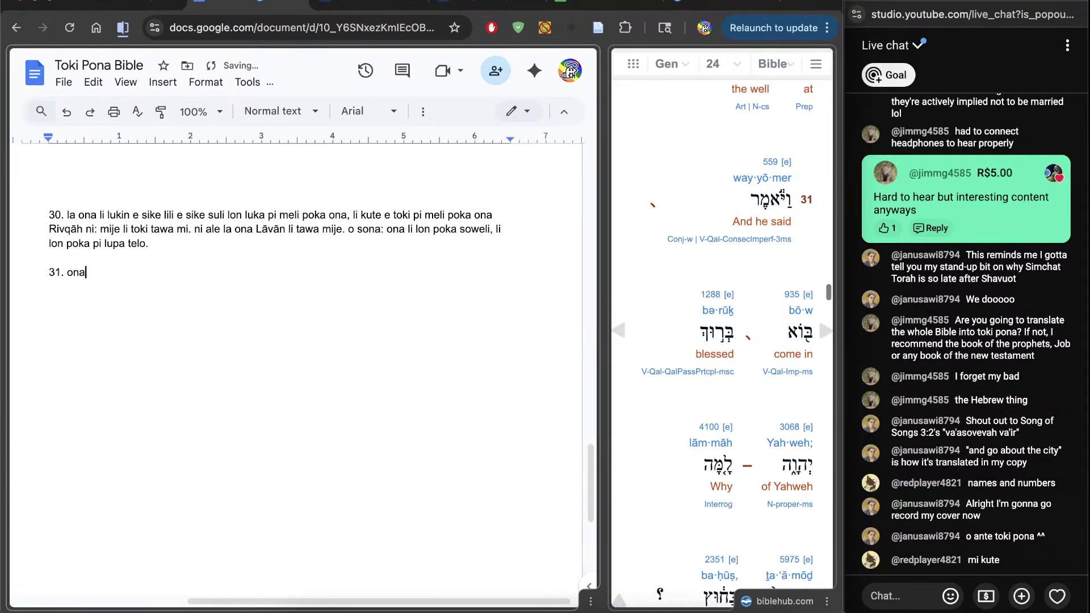
{"action": "type", "text": " li toki. o kama"}
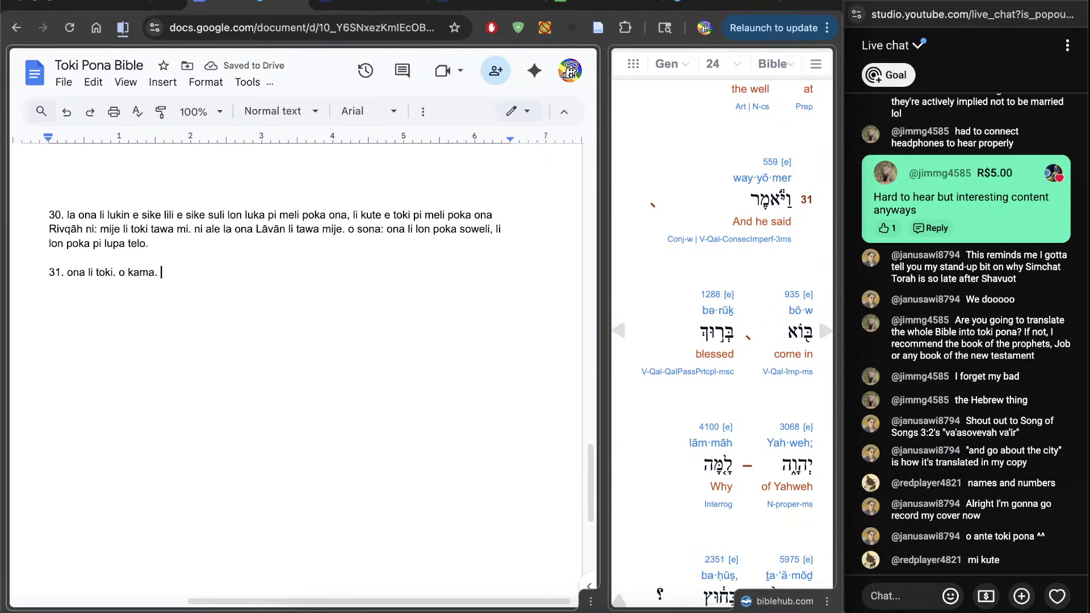
Continue paragraph 31 with the sentence "sewi Hashem li sewi."
{"action": "type", "text": ". sewi"}
{"action": "type", "text": "Hashem "}
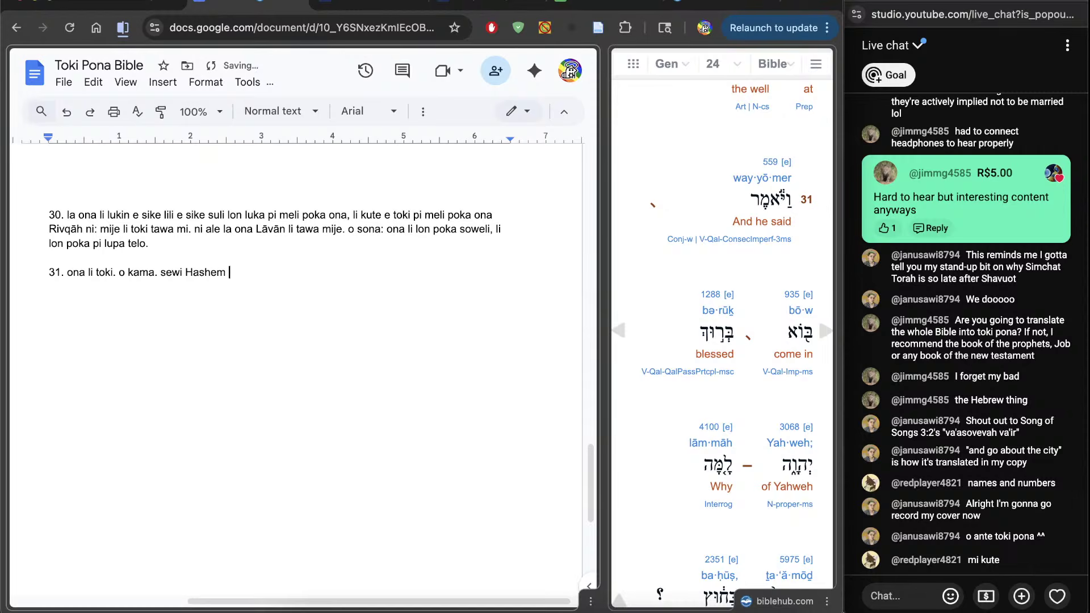
{"action": "type", "text": "li sewi."}
{"action": "scroll", "coordinate": [625, 444], "scroll_direction": "down", "scroll_amount": 1}
{"action": "type", "text": "."}
{"action": "scroll", "coordinate": [625, 444], "scroll_direction": "down", "scroll_amount": 2}
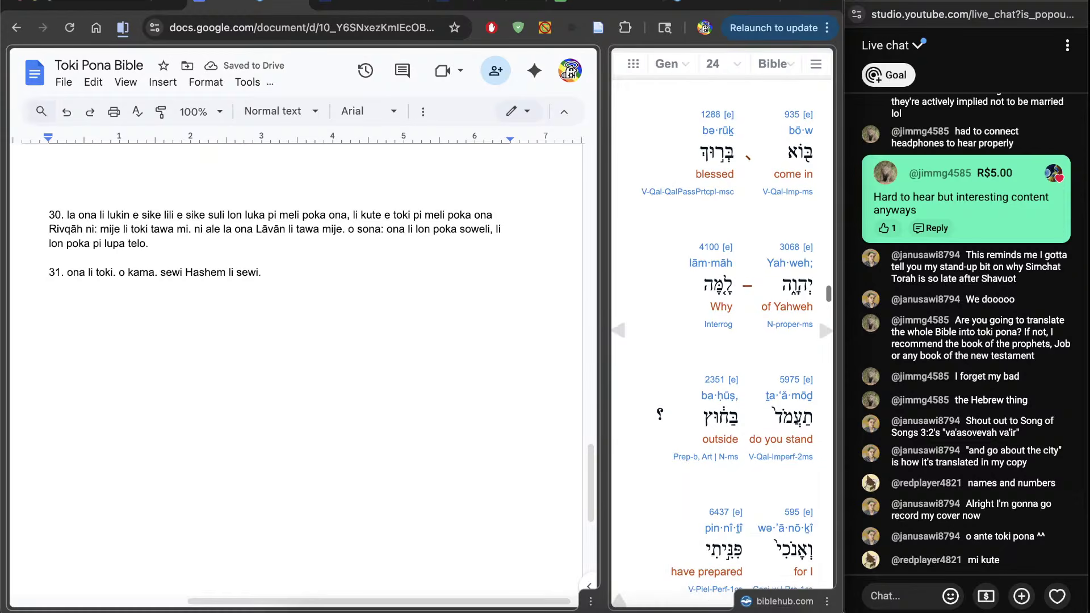
Add the question "tan seme la sina awen lon weka?" to paragraph 31
{"action": "type", "text": "tan seme la sina weka lon"}
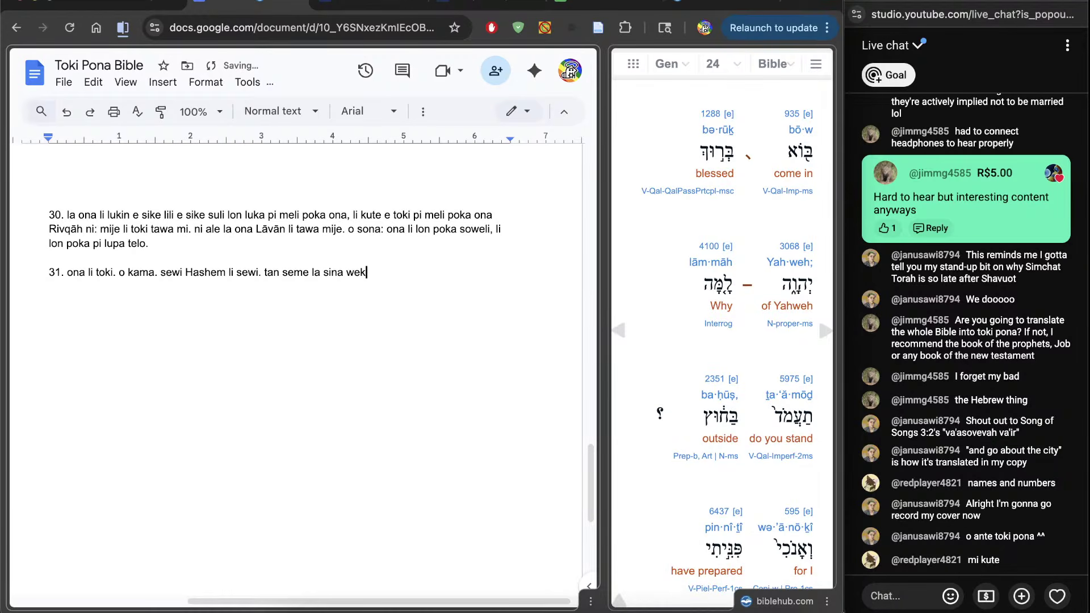
{"action": "key", "text": "BackSpace"}
{"action": "key", "text": "BackSpace"}
{"action": "key", "text": "BackSpace"}
{"action": "key", "text": "BackSpace"}
{"action": "key", "text": "BackSpace"}
{"action": "key", "text": "BackSpace"}
{"action": "key", "text": "BackSpace"}
{"action": "key", "text": "BackSpace"}
{"action": "key", "text": "BackSpace"}
{"action": "type", "text": "awen lon weka?"}
{"action": "scroll", "coordinate": [737, 339], "scroll_direction": "down", "scroll_amount": 2}
{"action": "scroll", "coordinate": [630, 432], "scroll_direction": "down", "scroll_amount": 5}
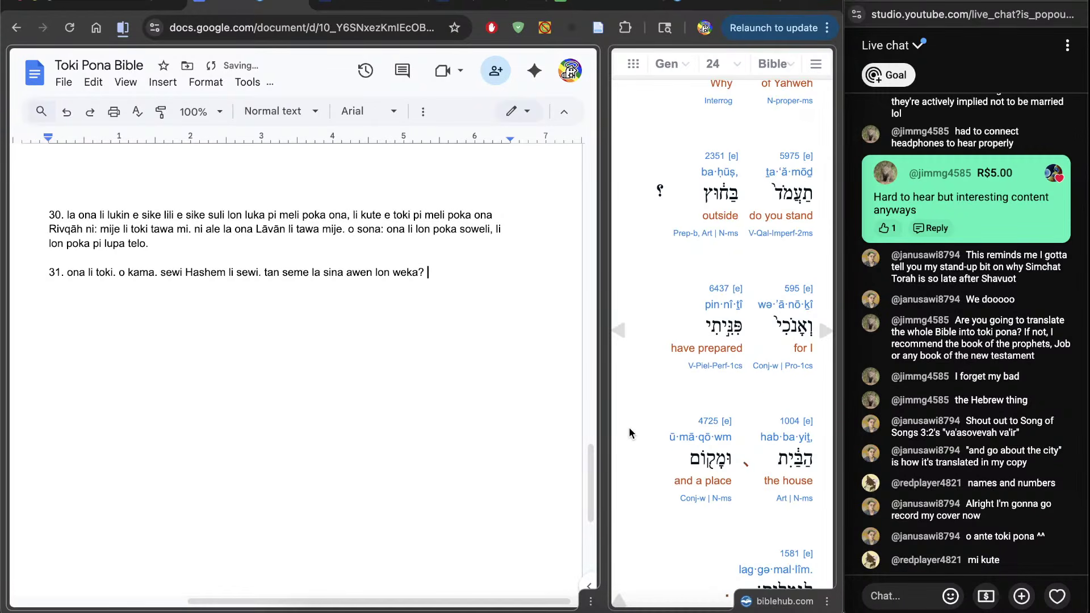
Read the rest of verse 31 in the interlinear text and begin its last sentence in paragraph 31 with "mi"
{"action": "scroll", "coordinate": [630, 432], "scroll_direction": "down", "scroll_amount": 1}
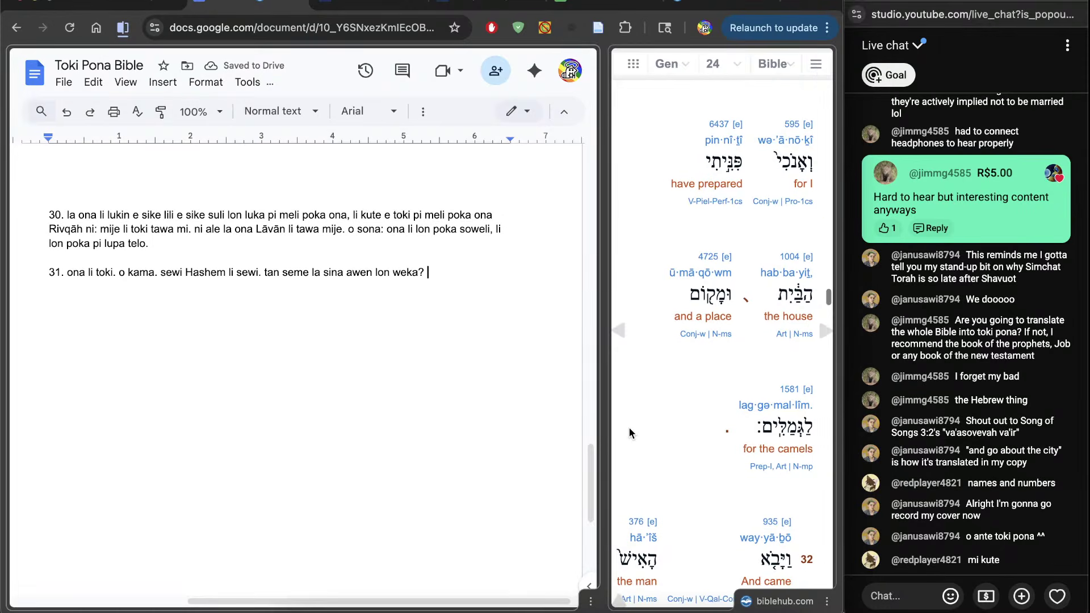
{"action": "scroll", "coordinate": [629, 427], "scroll_direction": "down", "scroll_amount": 1}
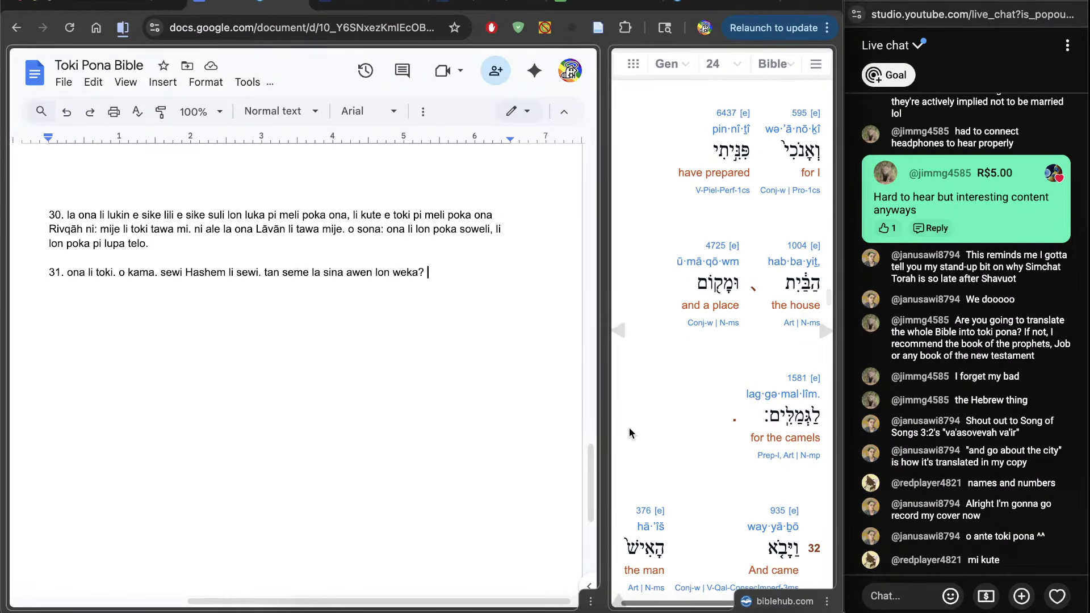
{"action": "scroll", "coordinate": [630, 432], "scroll_direction": "down", "scroll_amount": 1}
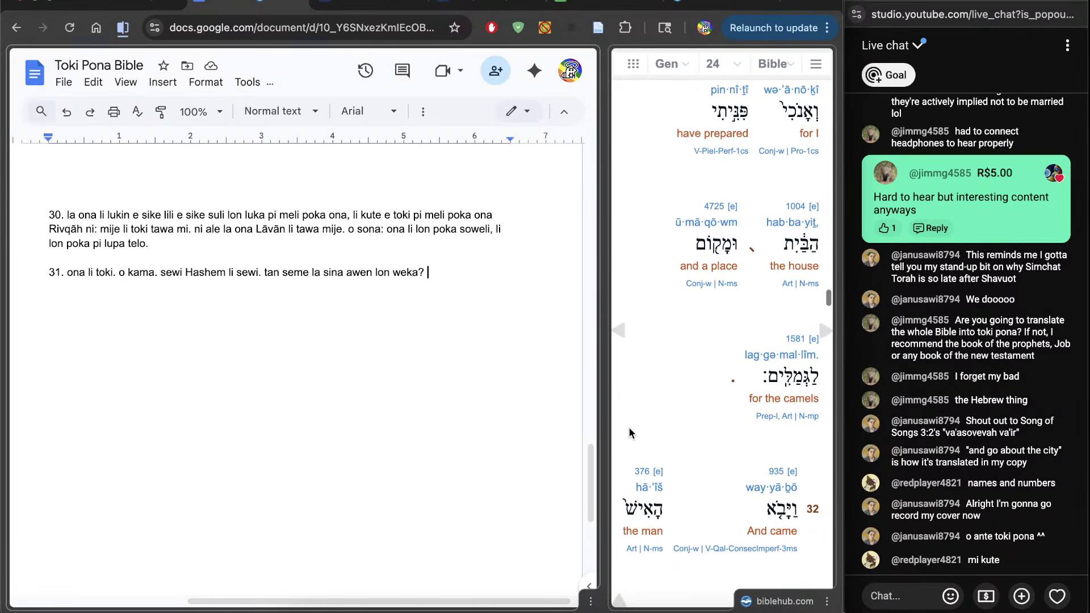
{"action": "scroll", "coordinate": [629, 428], "scroll_direction": "up", "scroll_amount": 1}
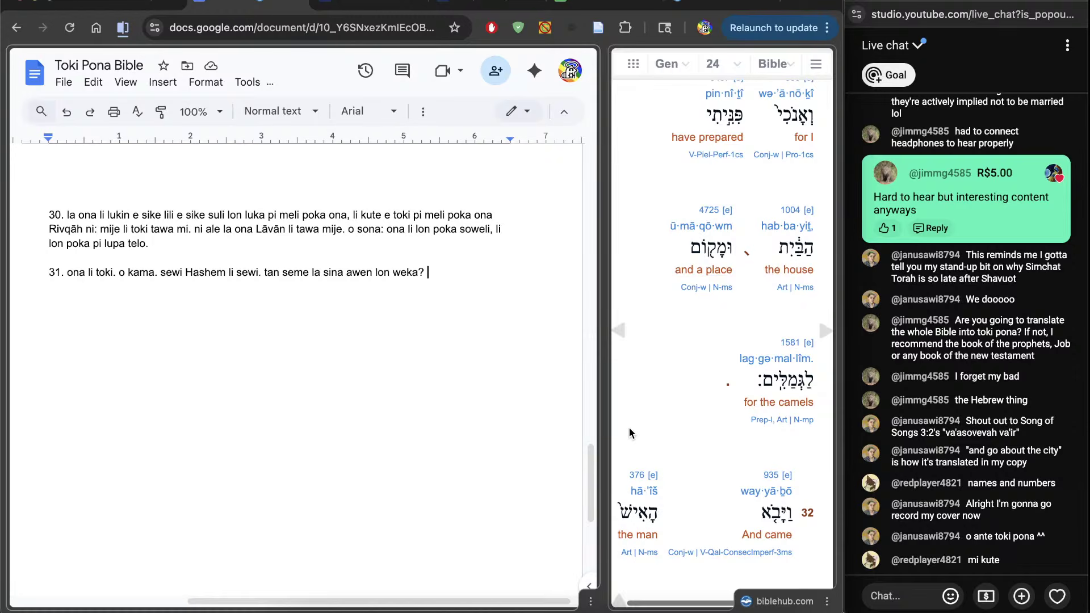
{"action": "scroll", "coordinate": [630, 429], "scroll_direction": "up", "scroll_amount": 1}
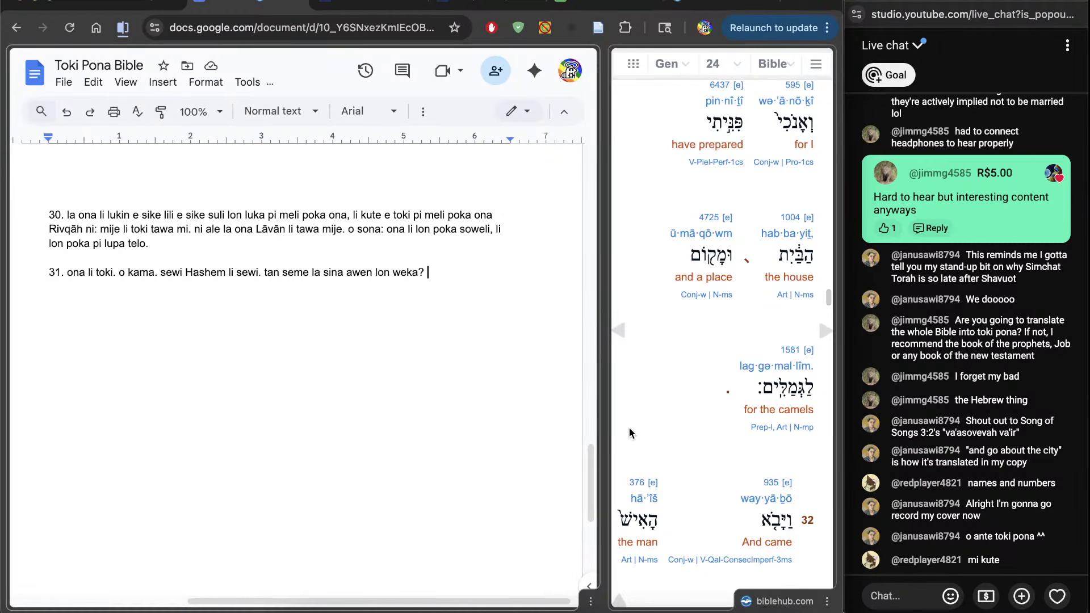
{"action": "type", "text": "mi"}
Check the lexicon entry for the Hebrew verb glossed "have prepared" (6437) and return to the end of paragraph 31
{"action": "left_click", "coordinate": [720, 85]}
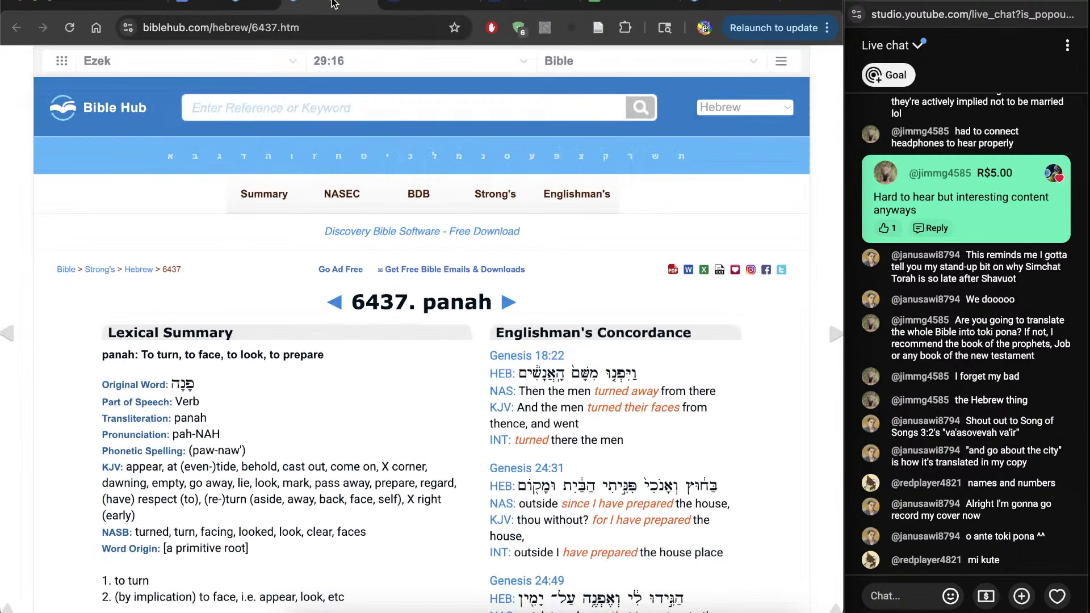
{"action": "scroll", "coordinate": [411, 393], "scroll_direction": "down", "scroll_amount": 14}
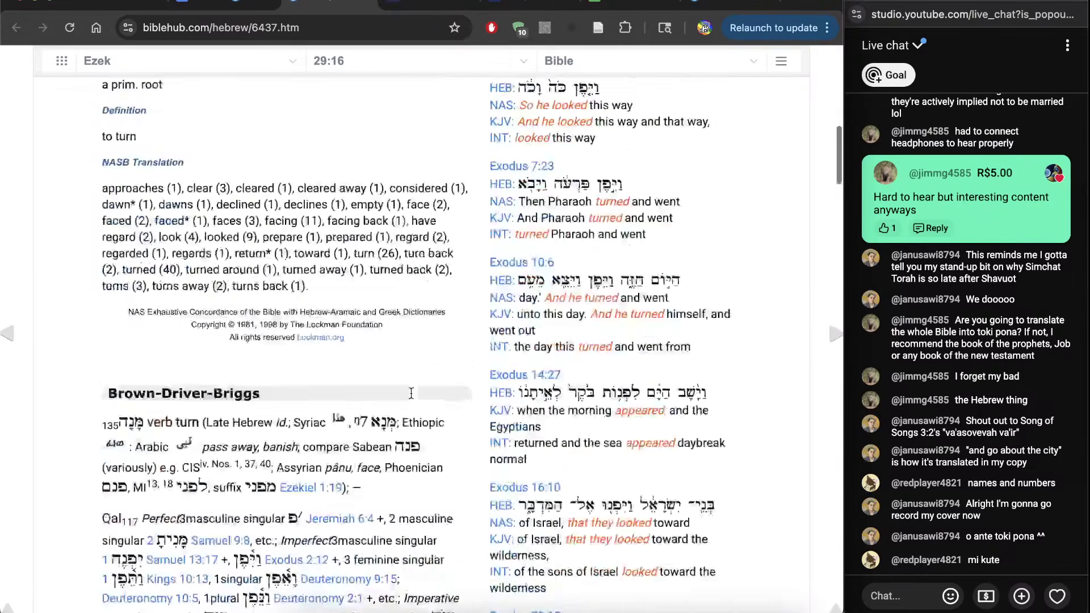
{"action": "scroll", "coordinate": [411, 393], "scroll_direction": "down", "scroll_amount": 4}
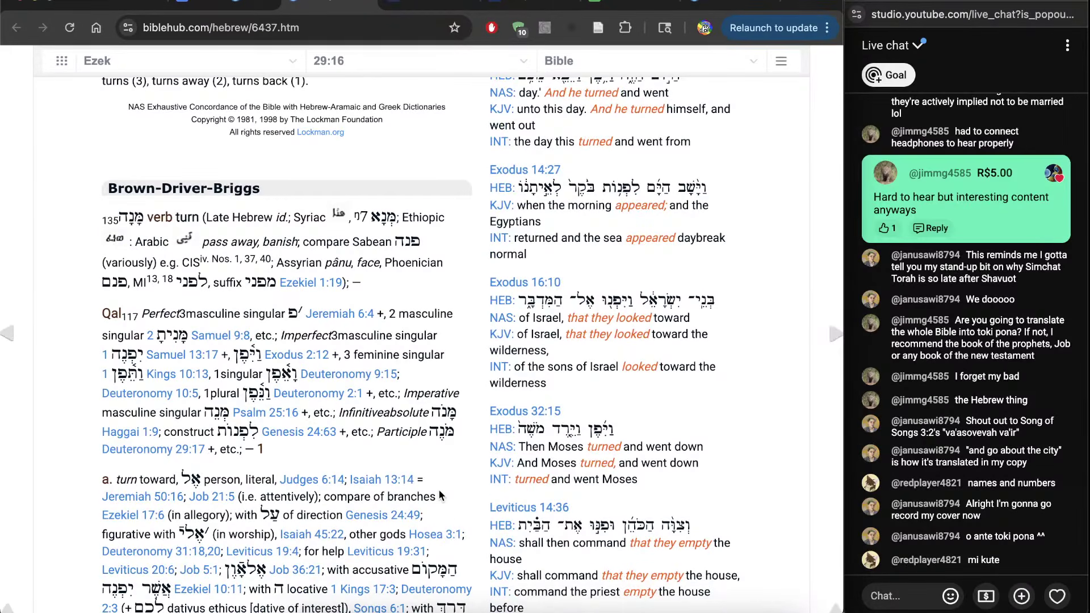
{"action": "key", "text": "super+w"}
{"action": "left_click", "coordinate": [511, 434]}
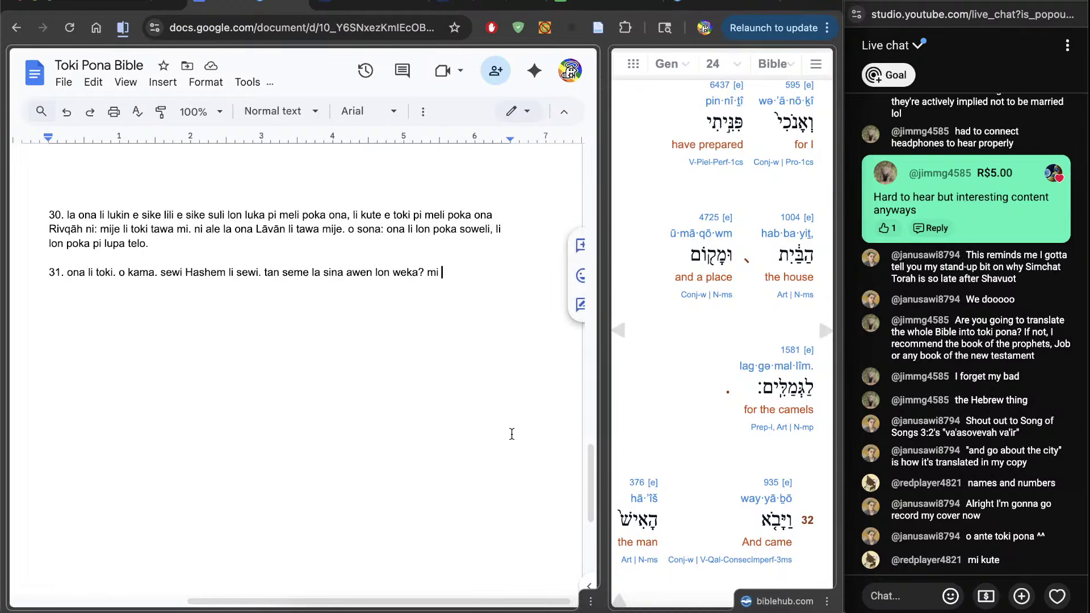
Complete the last sentence of paragraph 31 with "nasin e tomo, e ma tawa soweli."
{"action": "type", "text": "nasin e tom"}
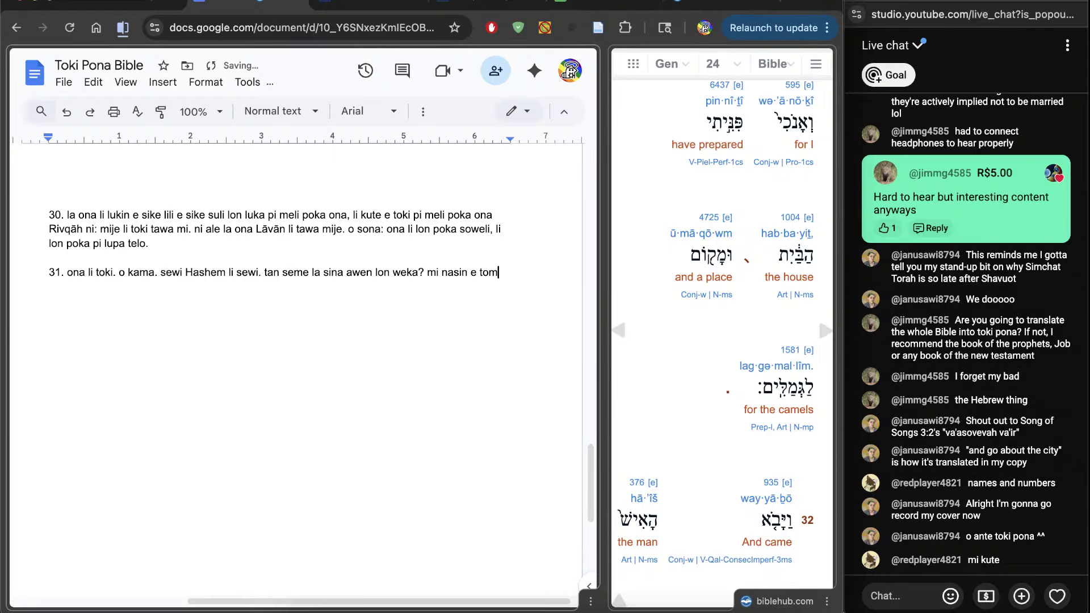
{"action": "type", "text": "o e ma tawa soweli"}
{"action": "scroll", "coordinate": [679, 440], "scroll_direction": "down", "scroll_amount": 3}
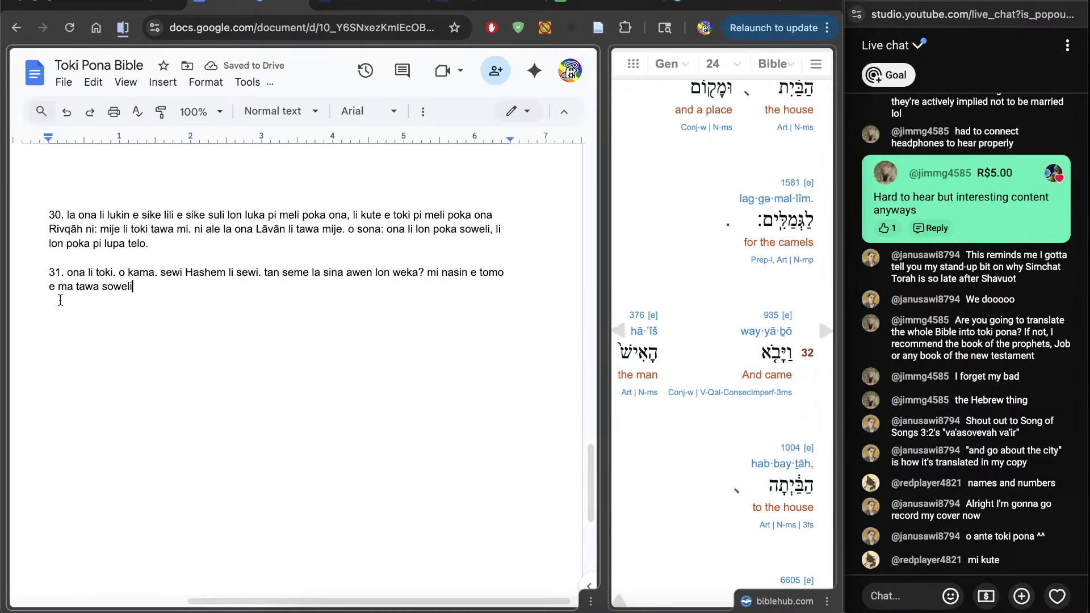
{"action": "left_click", "coordinate": [499, 278]}
{"action": "type", "text": ","}
{"action": "key", "text": "Down"}
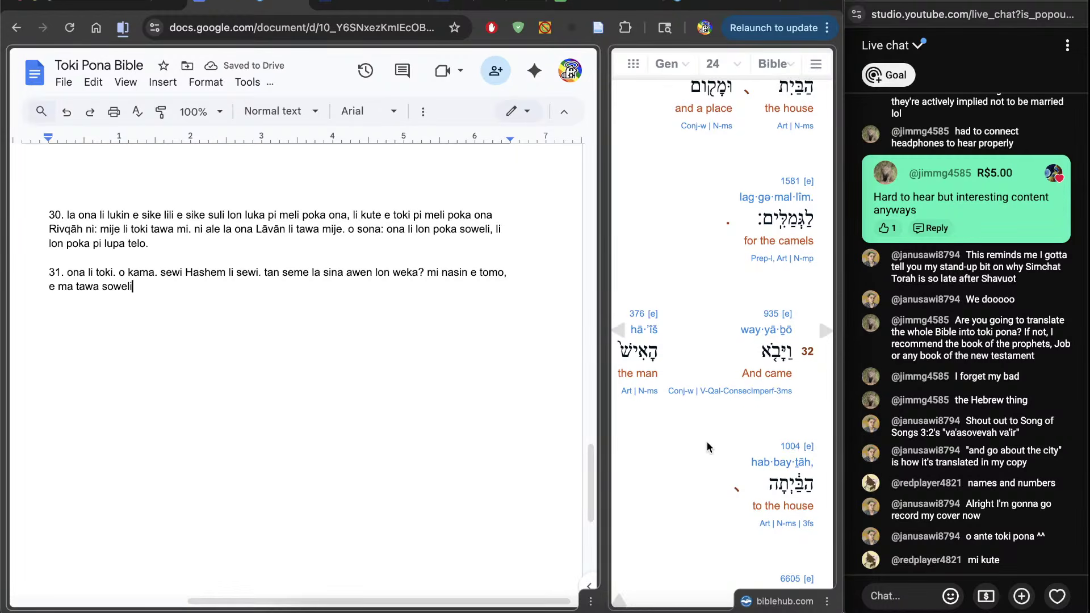
{"action": "scroll", "coordinate": [707, 440], "scroll_direction": "down", "scroll_amount": 3}
{"action": "type", "text": "."}
Start paragraph 32 with "jan li kama tawa tomo, li weka e jo tan soweli,"
{"action": "key", "text": "Return"}
{"action": "key", "text": "Return"}
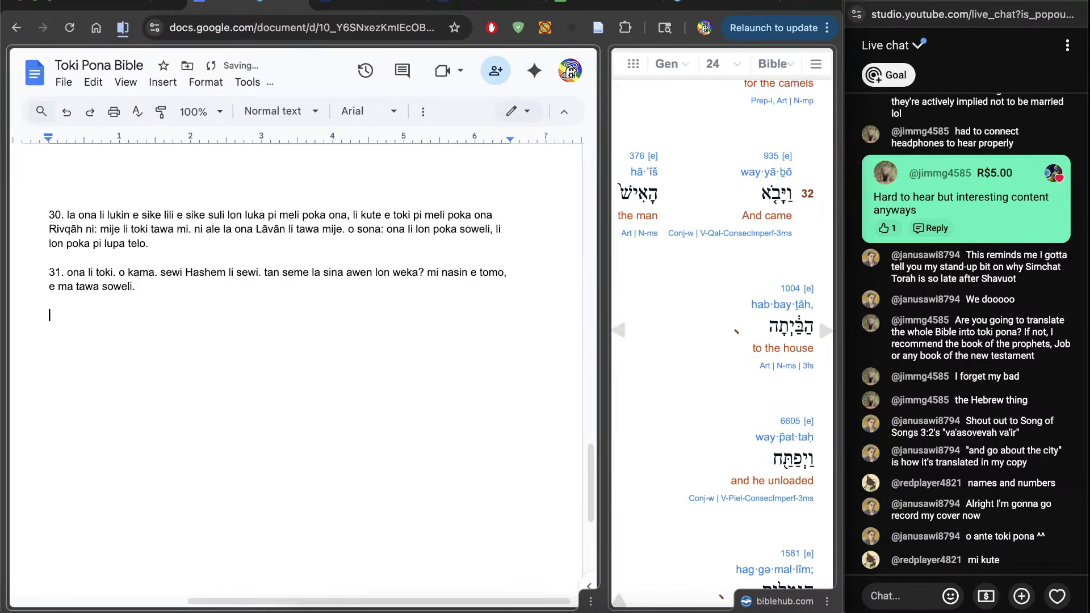
{"action": "type", "text": "32. jan li kama tawa tomo, li "}
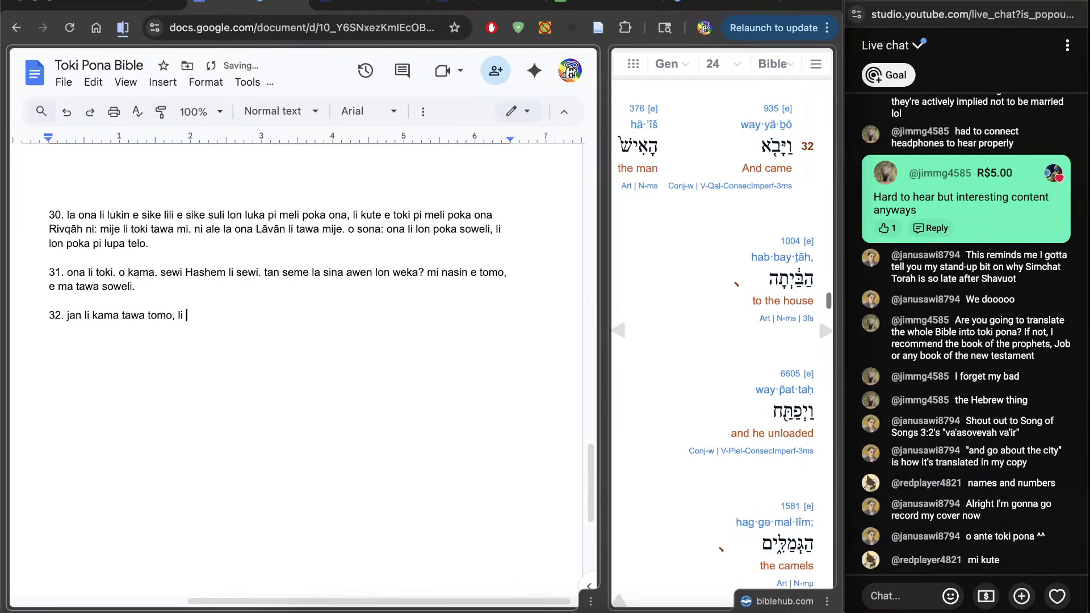
{"action": "type", "text": "wek"}
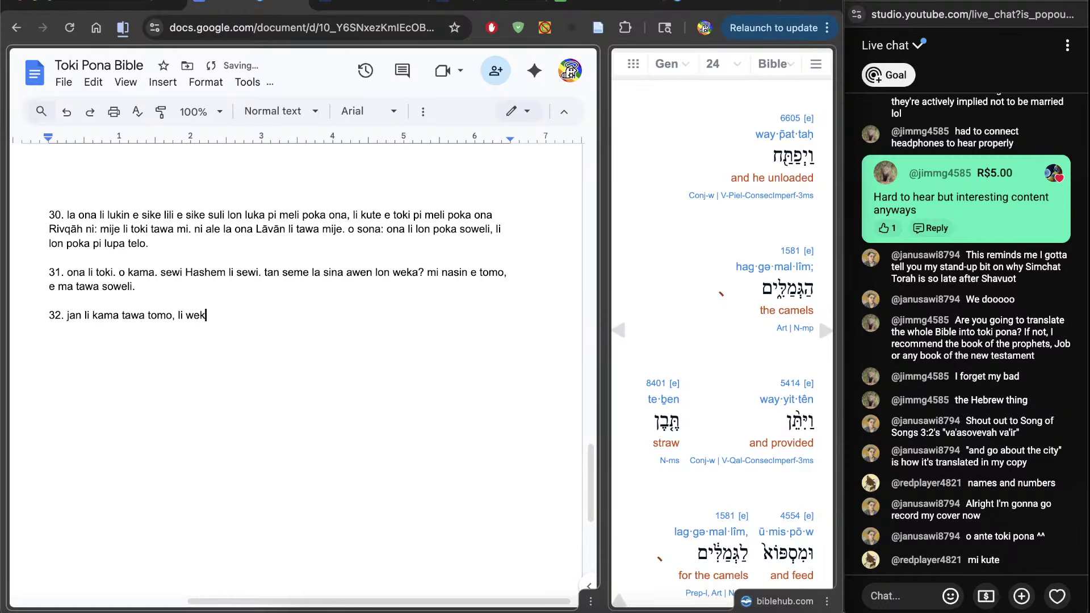
{"action": "type", "text": "a e jo tan soweli,"}
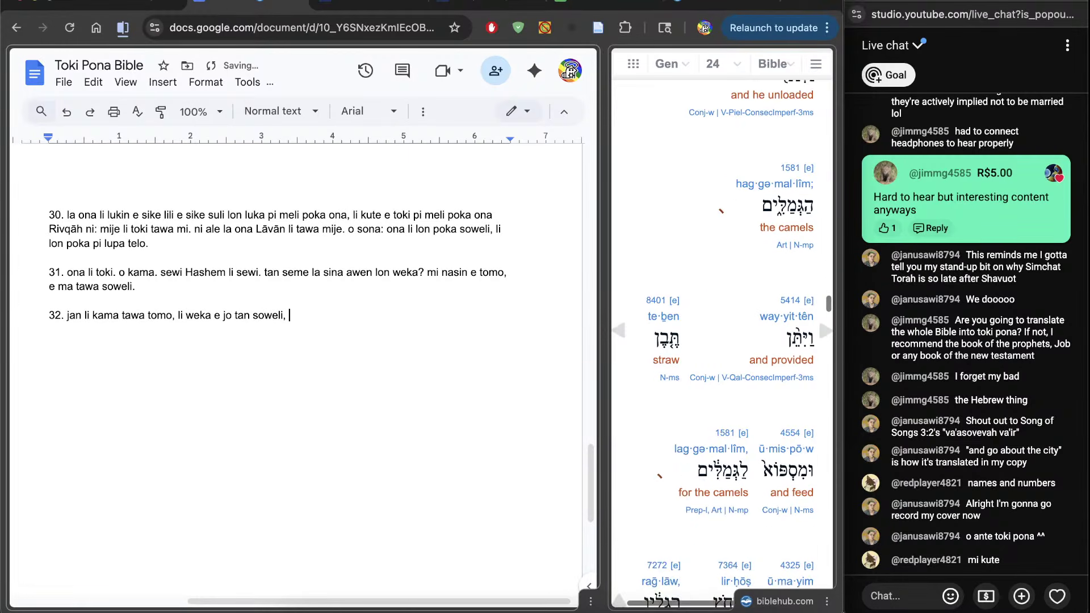
Continue paragraph 32 with "li pana e palisa e moku tawa soweli,"
{"action": "type", "text": " li pana e "}
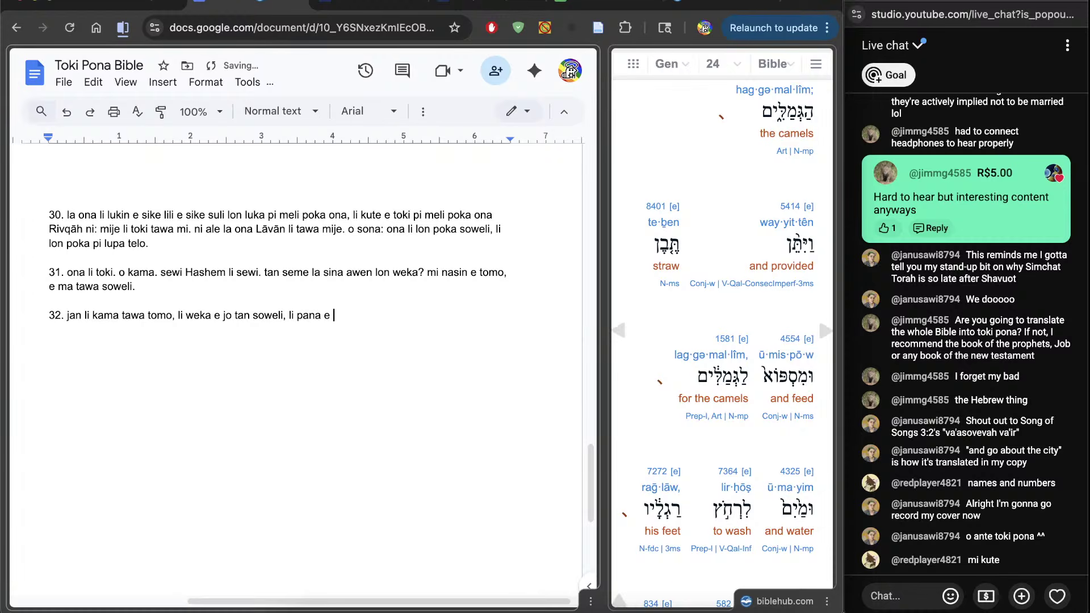
{"action": "type", "text": "palisa e moku tawa soweli"}
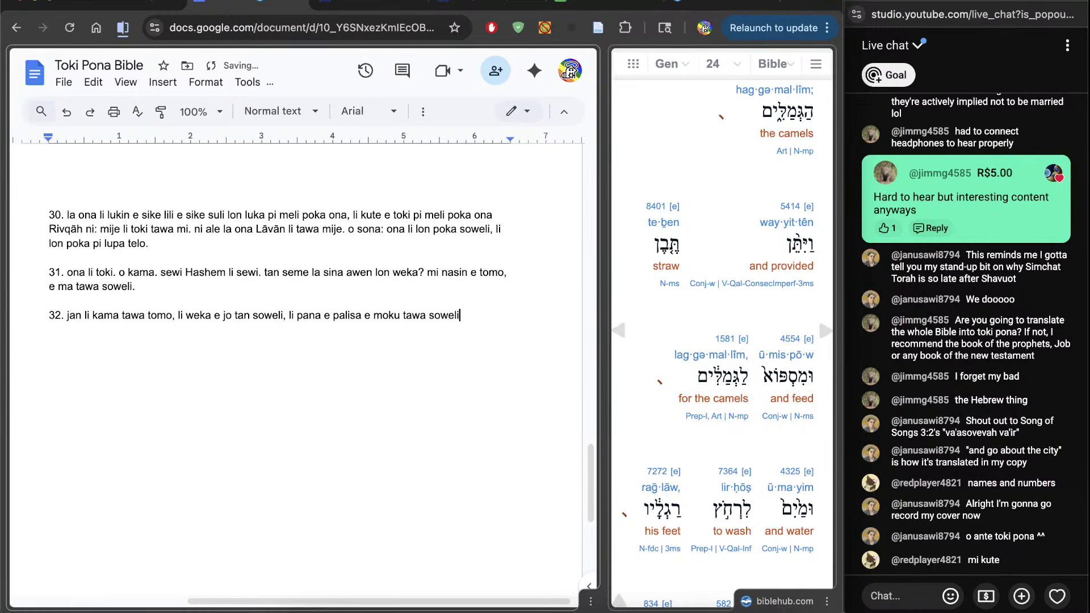
{"action": "type", "text": ","}
{"action": "scroll", "coordinate": [721, 335], "scroll_direction": "down", "scroll_amount": 4}
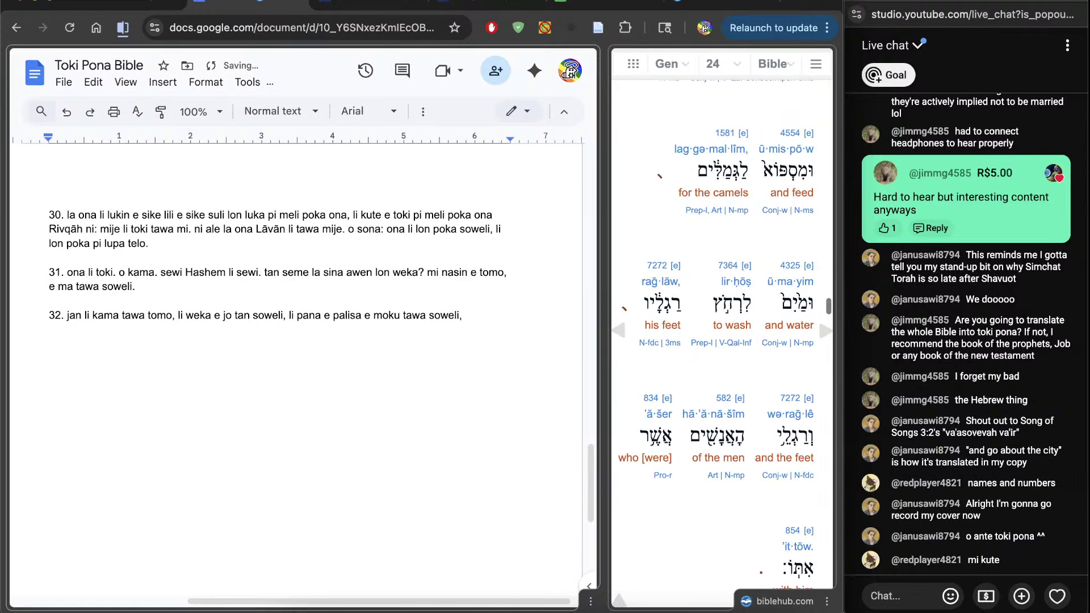
Add "e telo tawa" to paragraph 32 and check the lexicon entry for the Hebrew word glossed "to wash" (7364)
{"action": "type", "text": "e telo tawa"}
{"action": "left_click", "coordinate": [728, 266]}
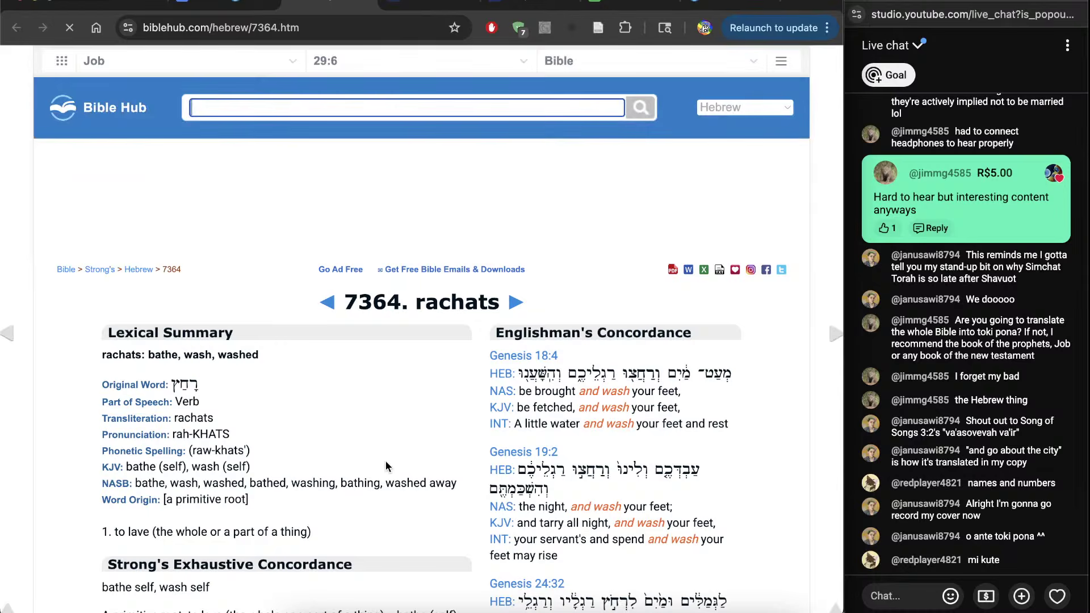
{"action": "key", "text": "alt+Left"}
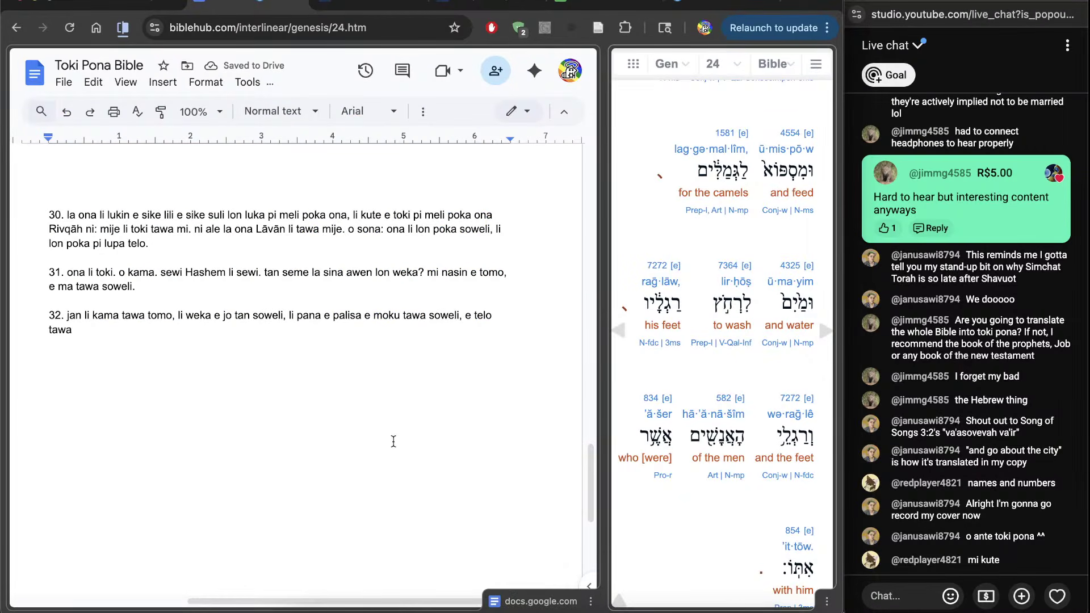
{"action": "left_click", "coordinate": [394, 441]}
Try "telo noka" after "tawa" in paragraph 32, and reword it as "pona noka,"
{"action": "type", "text": "telo noka"}
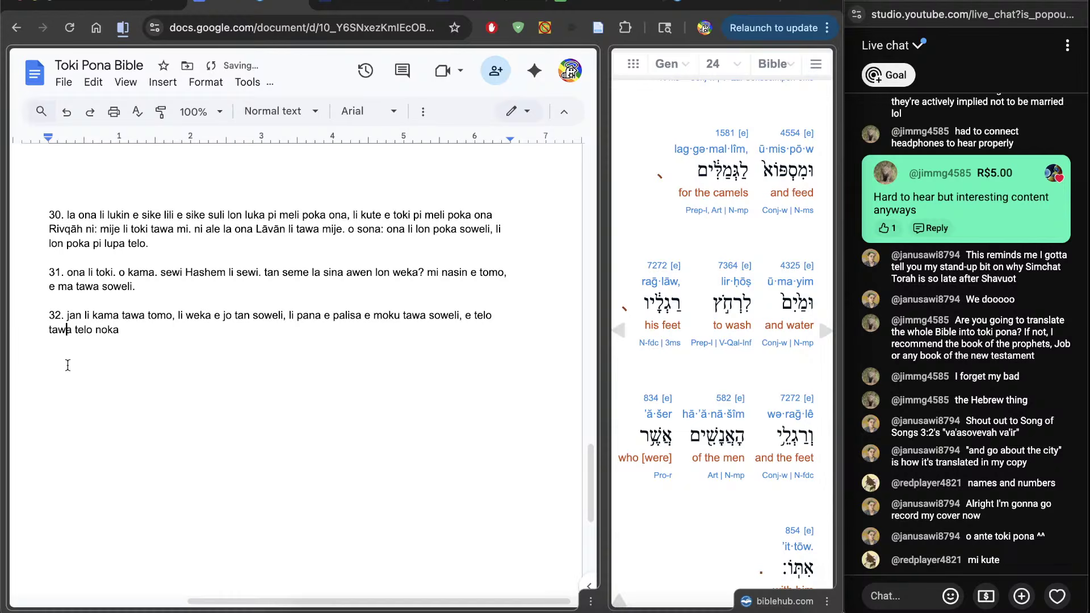
{"action": "double_click", "coordinate": [88, 361]}
{"action": "type", "text": "pona"}
{"action": "left_click", "coordinate": [222, 380]}
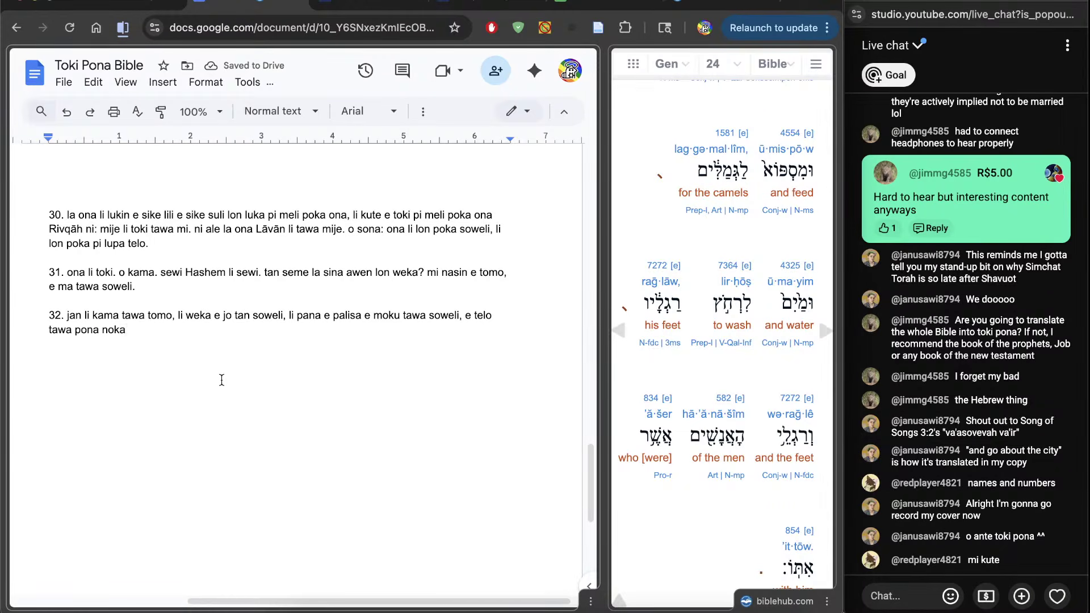
{"action": "type", "text": ","}
{"action": "scroll", "coordinate": [663, 531], "scroll_direction": "down", "scroll_amount": 2}
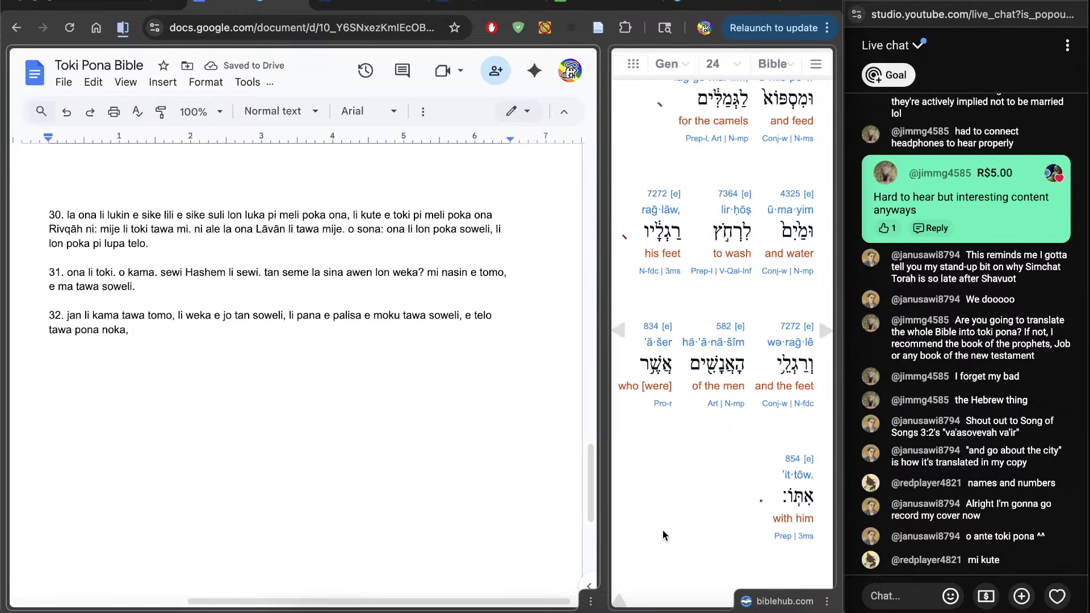
Replace "pona noka," in paragraph 32 with "ni: ona li ken telo e noka ona, e noka pi jan ni: ona li lon poka."
{"action": "left_click", "coordinate": [74, 329], "text": "shift"}
{"action": "type", "text": "ni"}
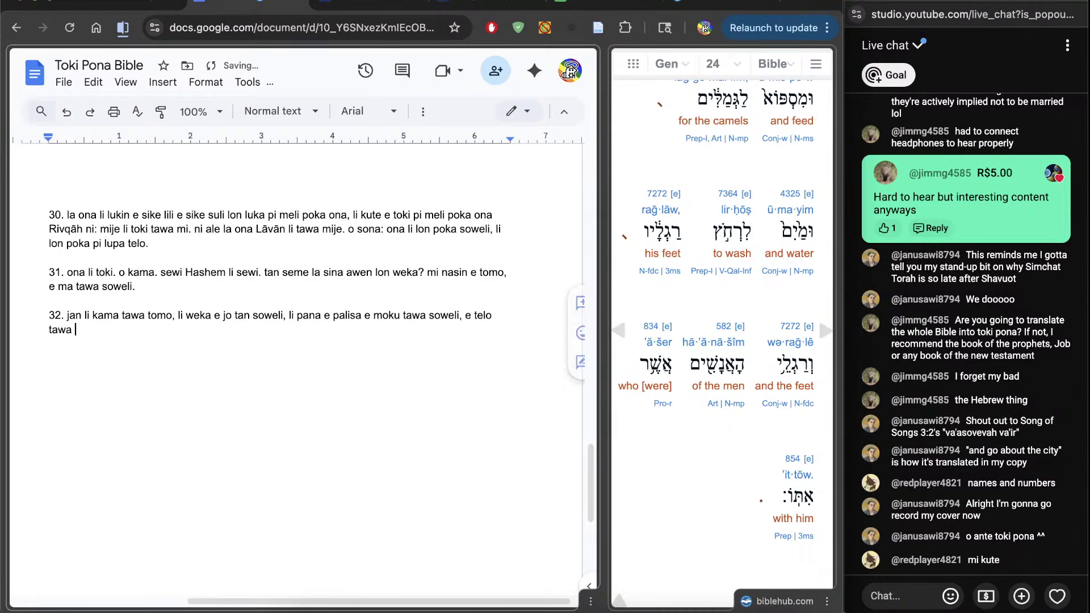
{"action": "type", "text": ": ona li ken t"}
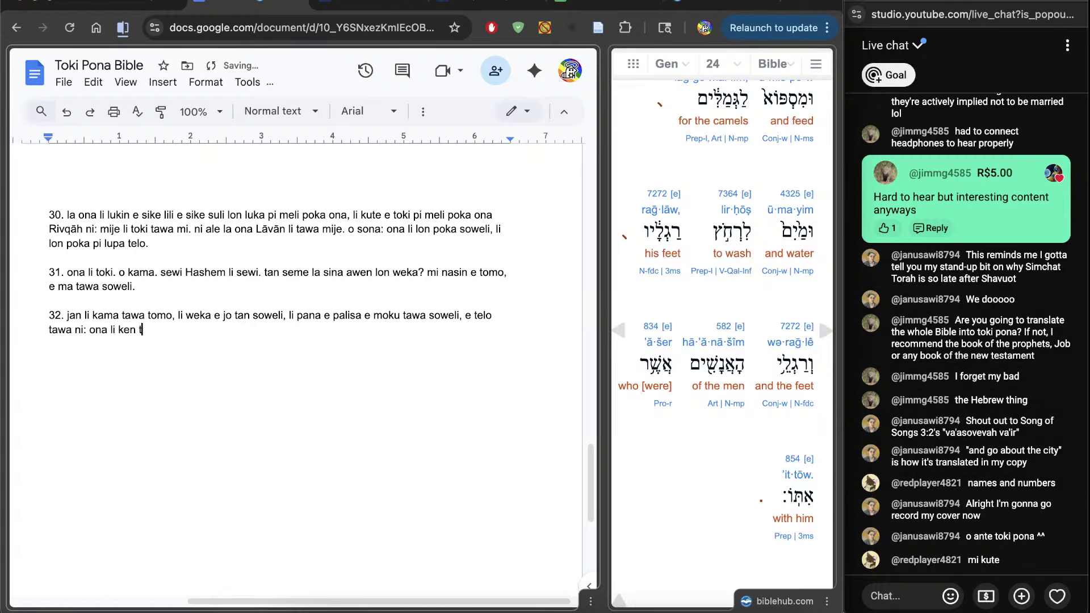
{"action": "type", "text": "elo e noka ona, e noka pi jan ni"}
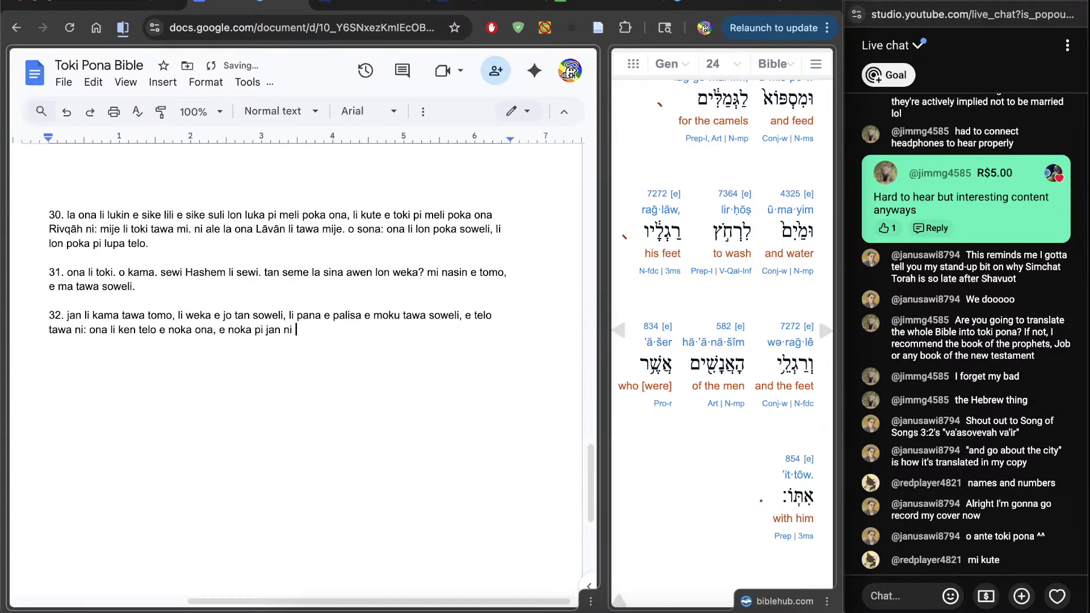
{"action": "key", "text": "BackSpace"}
{"action": "type", "text": ": ona li lon poka"}
Start a new paragraph numbered "33." after a blank line and bring up verse 33 in the Hebrew interlinear text
{"action": "key", "text": "Return"}
{"action": "key", "text": "Return"}
{"action": "type", "text": "33."}
{"action": "scroll", "coordinate": [761, 469], "scroll_direction": "down", "scroll_amount": 8}
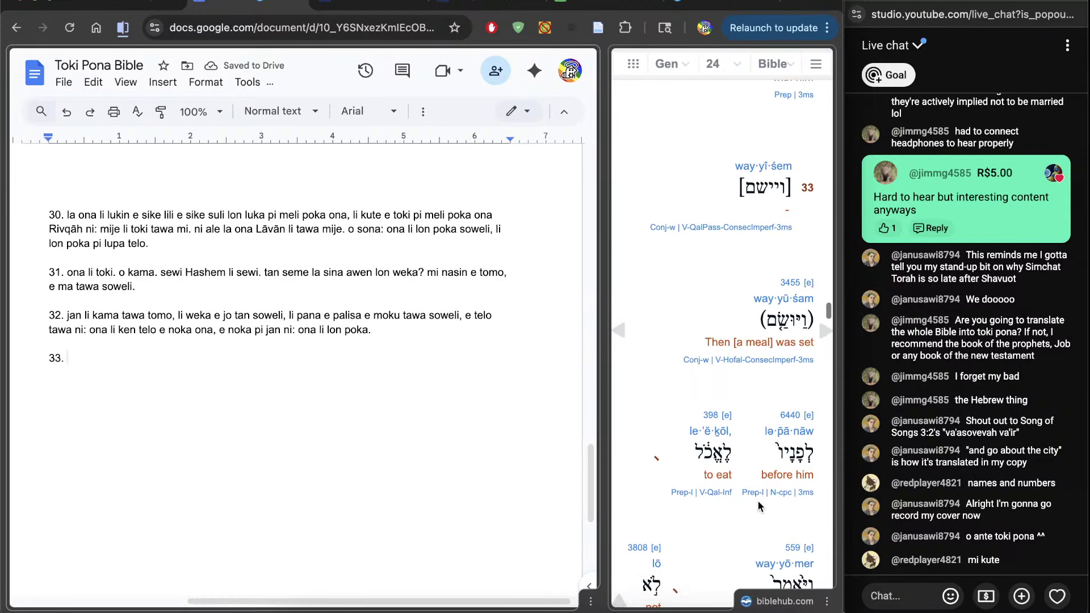
{"action": "scroll", "coordinate": [758, 501], "scroll_direction": "down", "scroll_amount": 2}
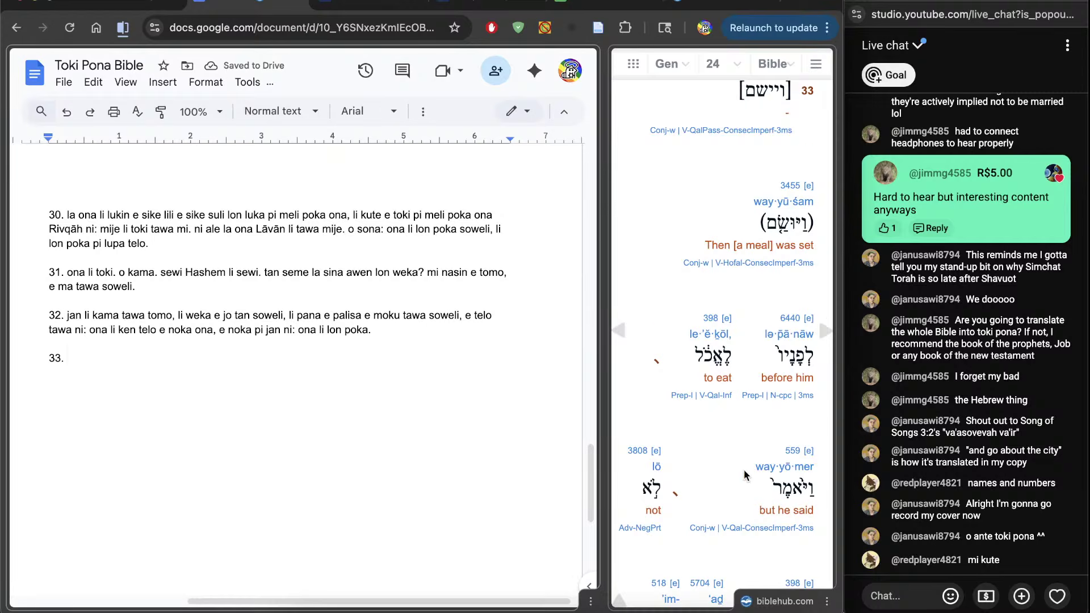
{"action": "scroll", "coordinate": [744, 471], "scroll_direction": "down", "scroll_amount": 2}
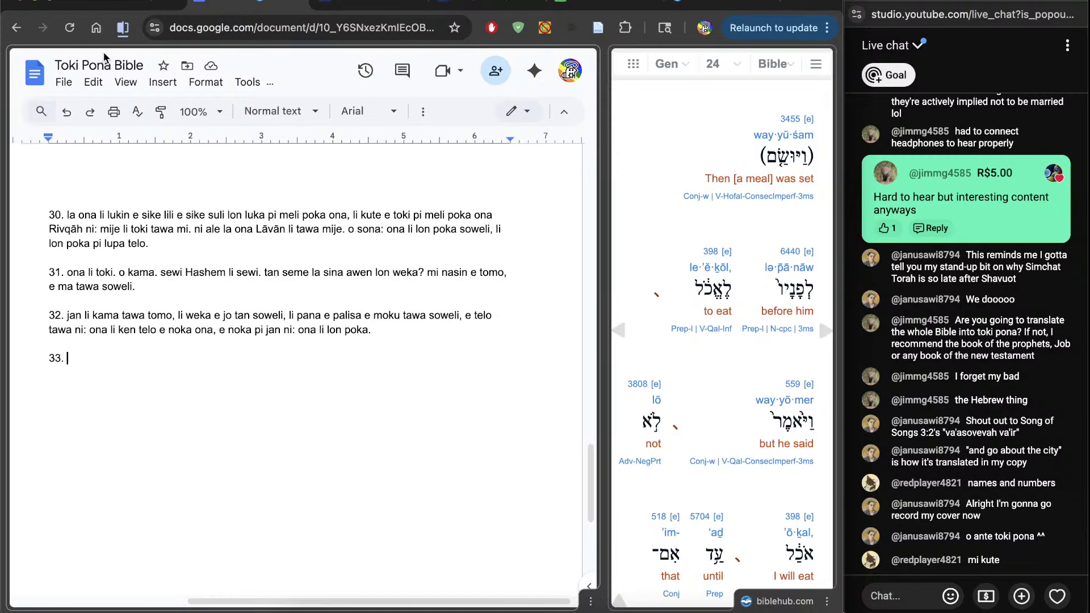
Switch to the YouTube Studio livestream page, end the live stream and confirm ending it
{"action": "left_click", "coordinate": [136, 6]}
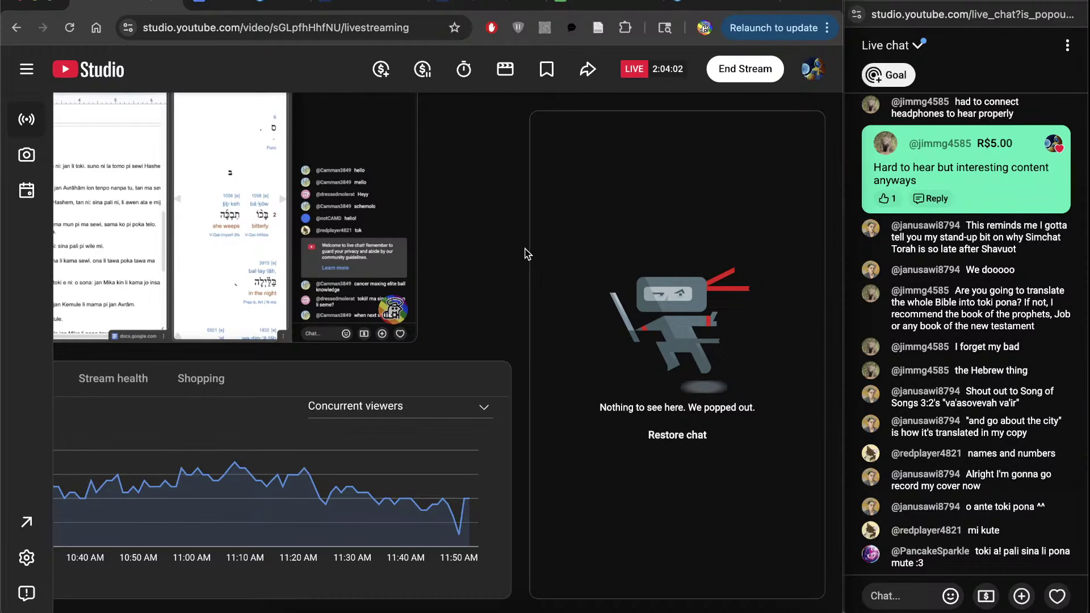
{"action": "left_click", "coordinate": [751, 73]}
{"action": "left_click", "coordinate": [552, 389]}
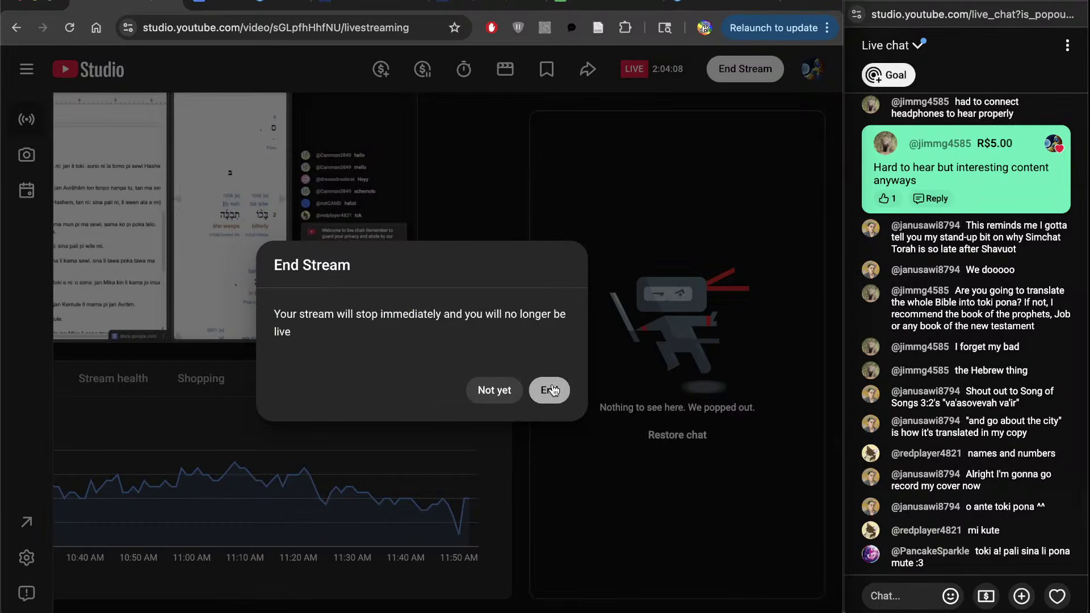